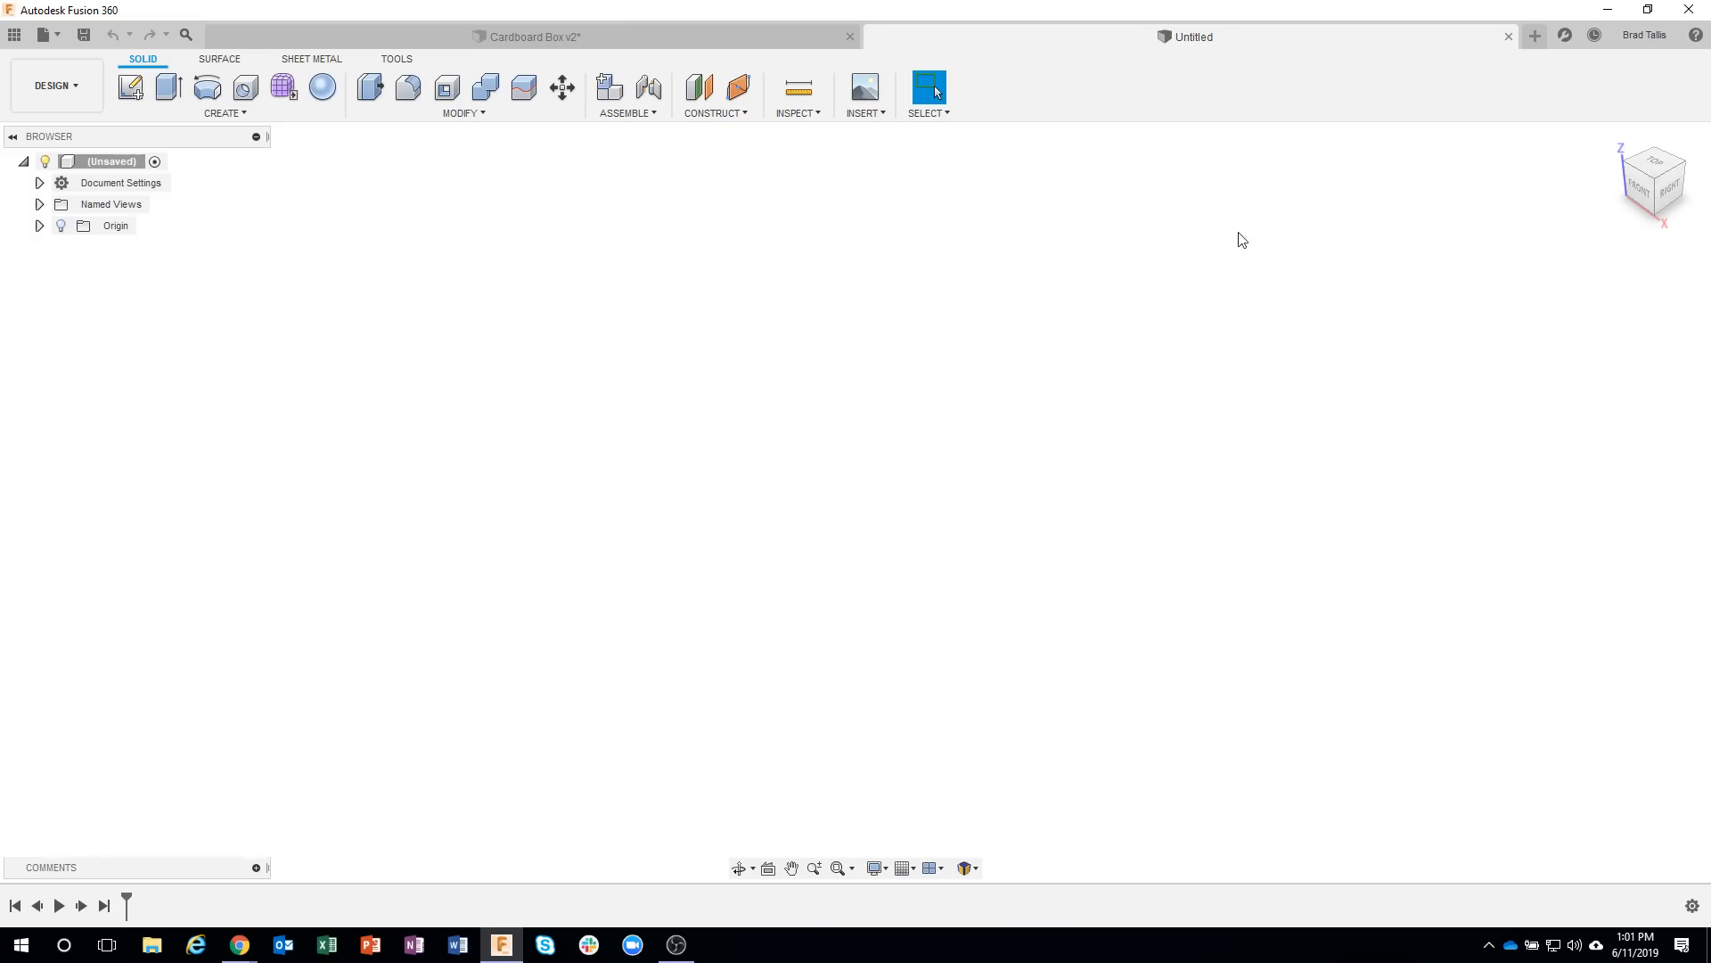
Check the General preview options in the preferences, including Mesh Workspace and UI Preview, and leave without changing anything.
click(1645, 38)
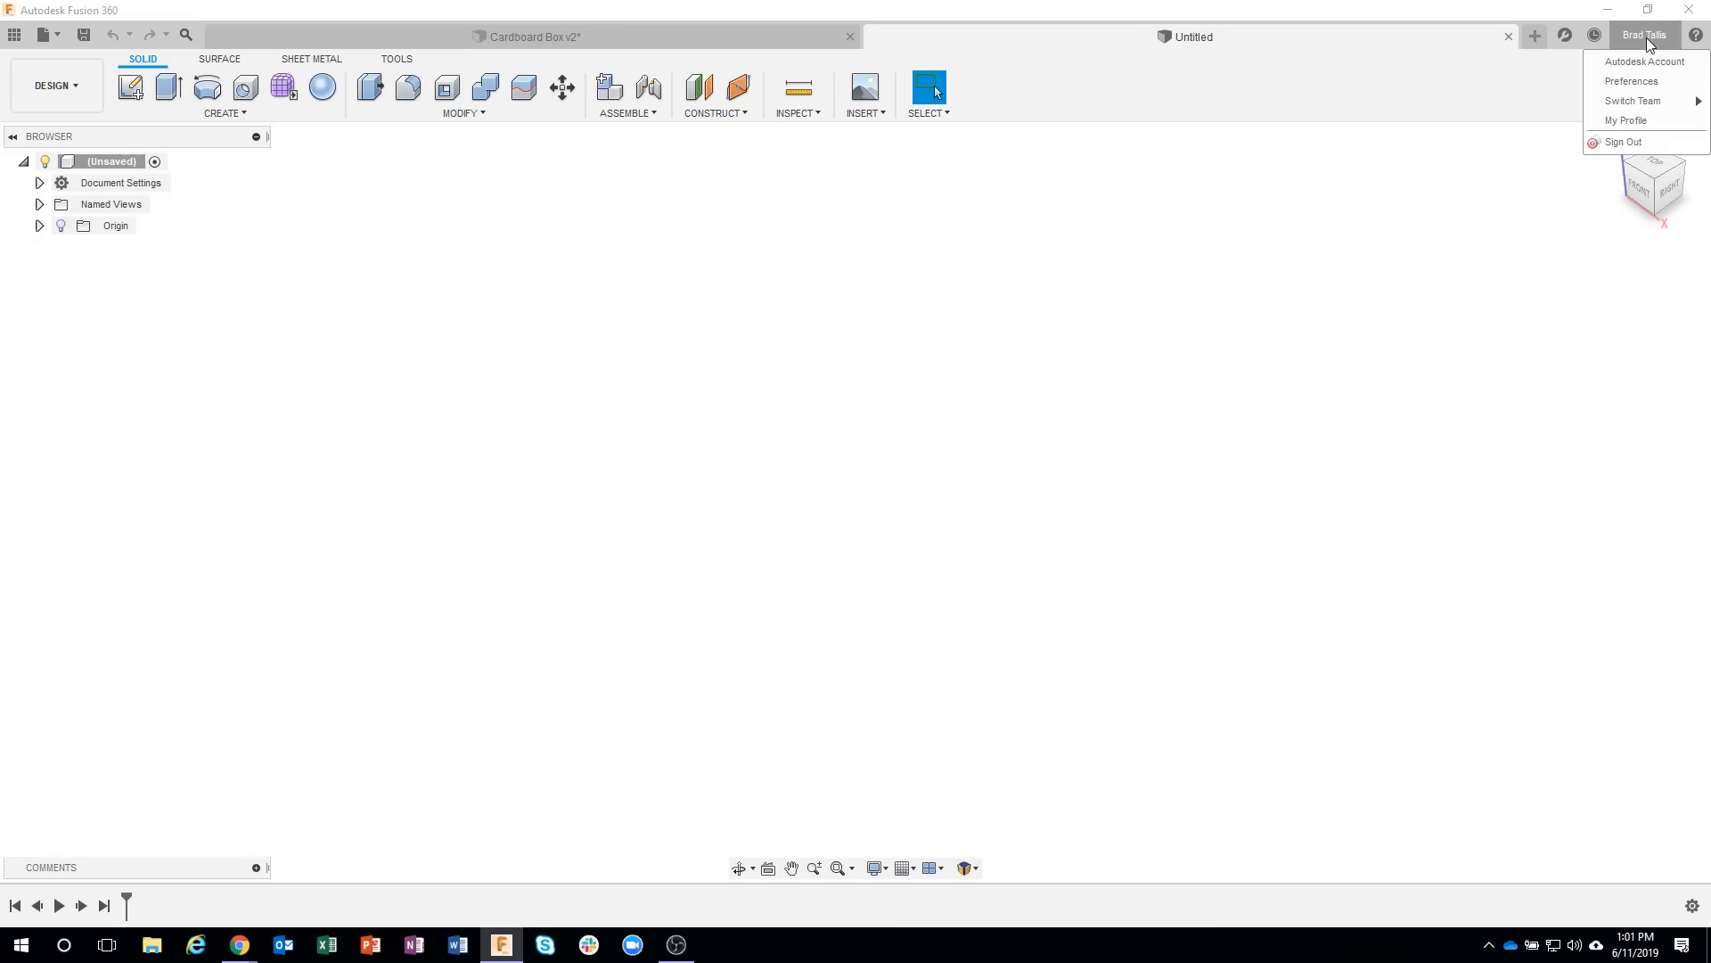
click(1633, 81)
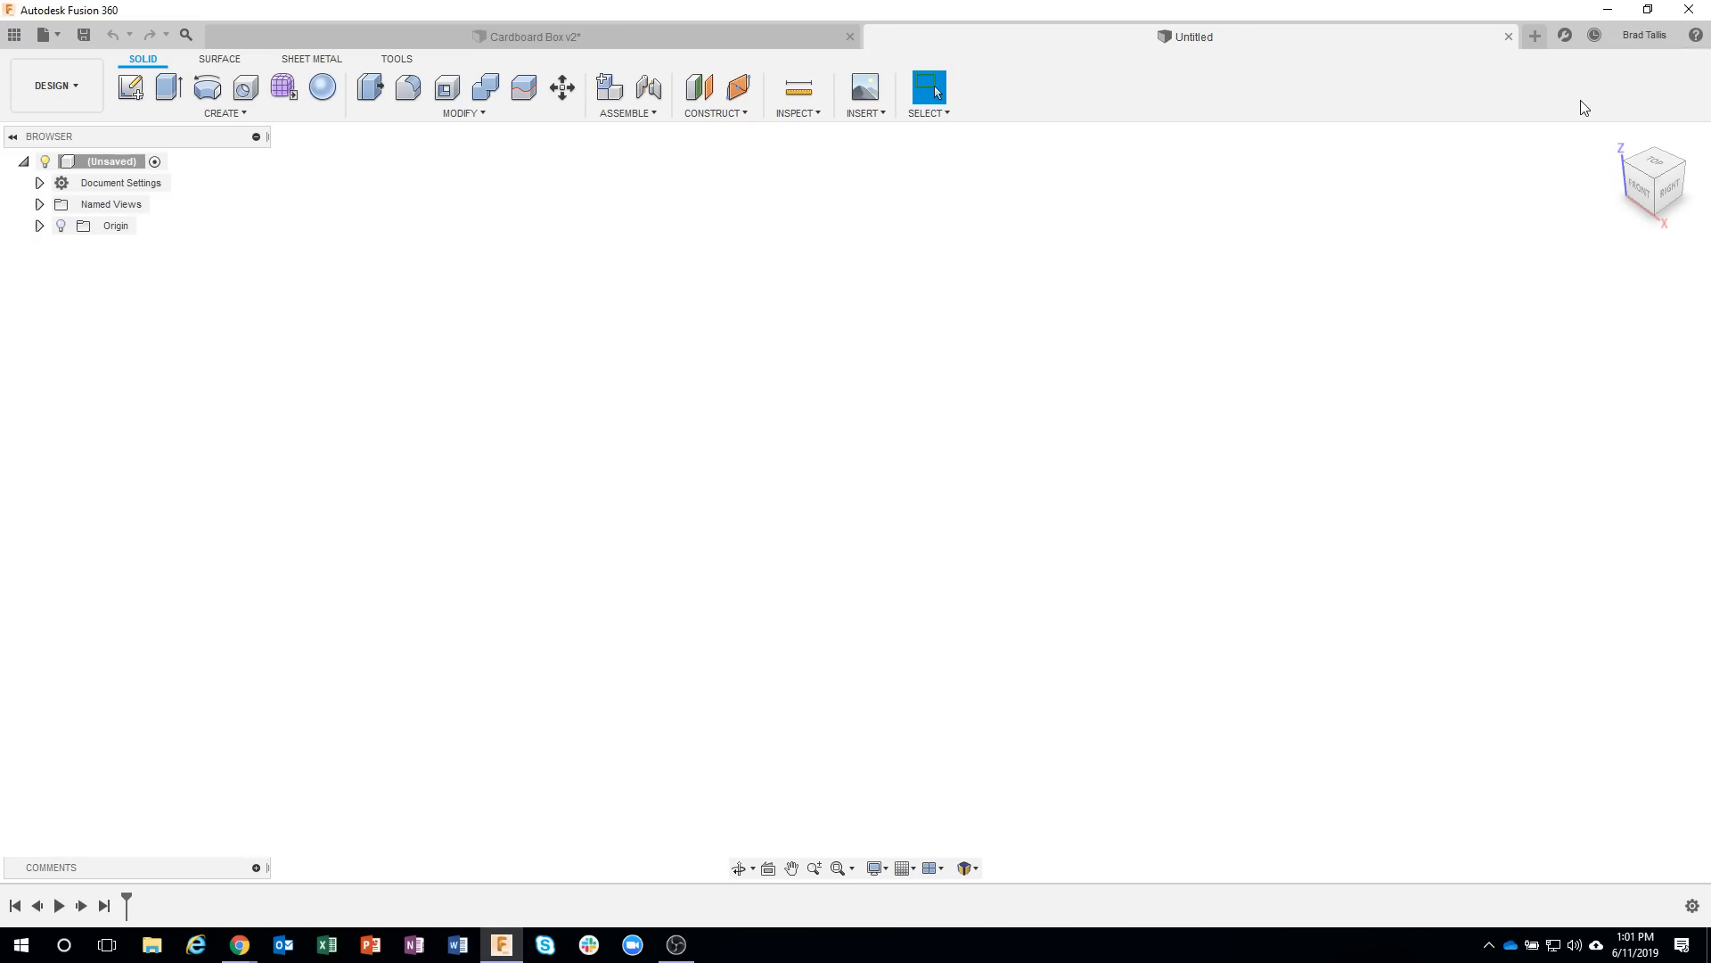
click(554, 473)
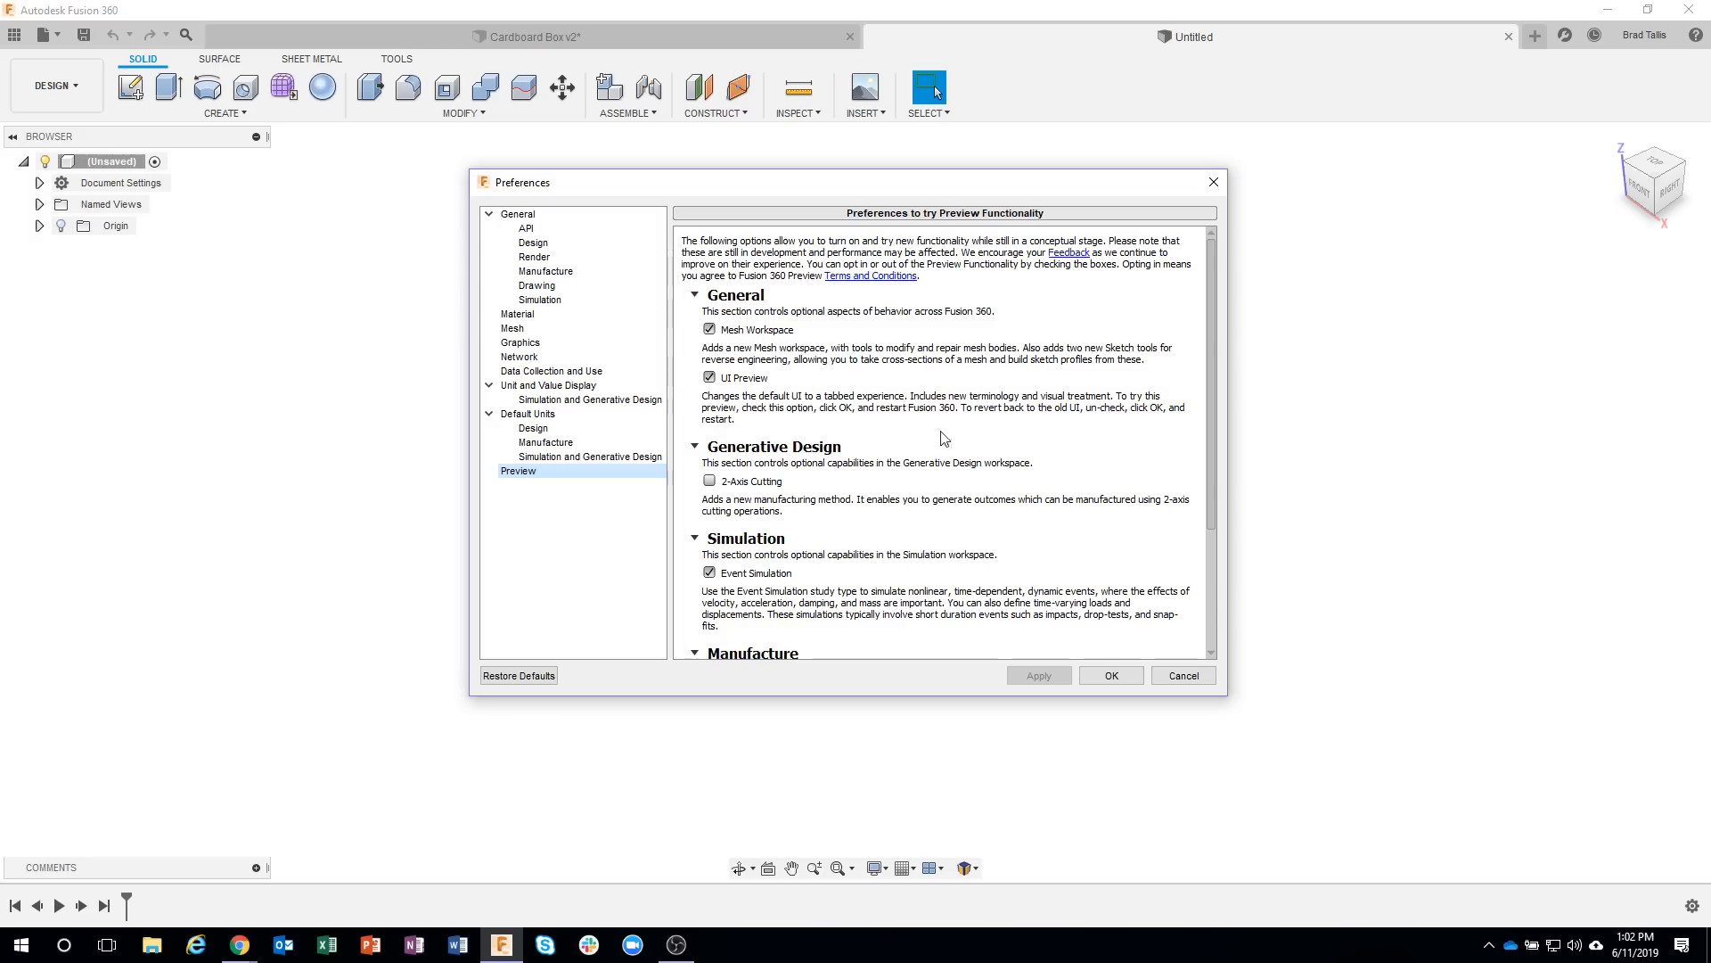
click(1182, 675)
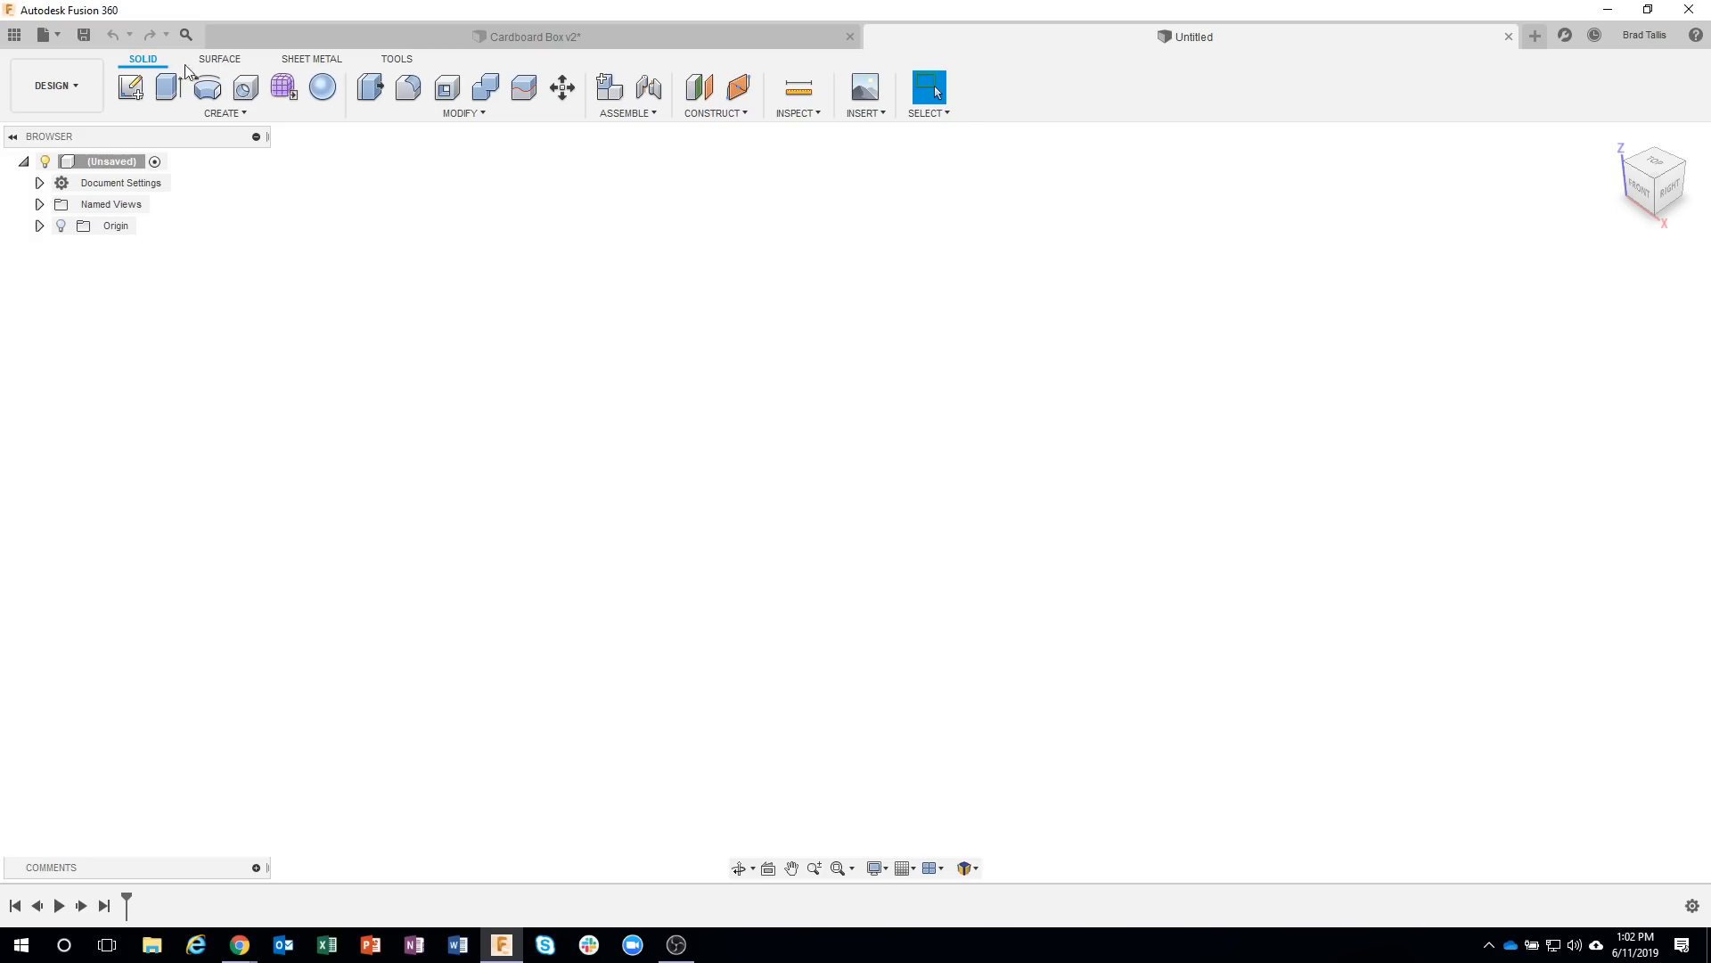
click(313, 67)
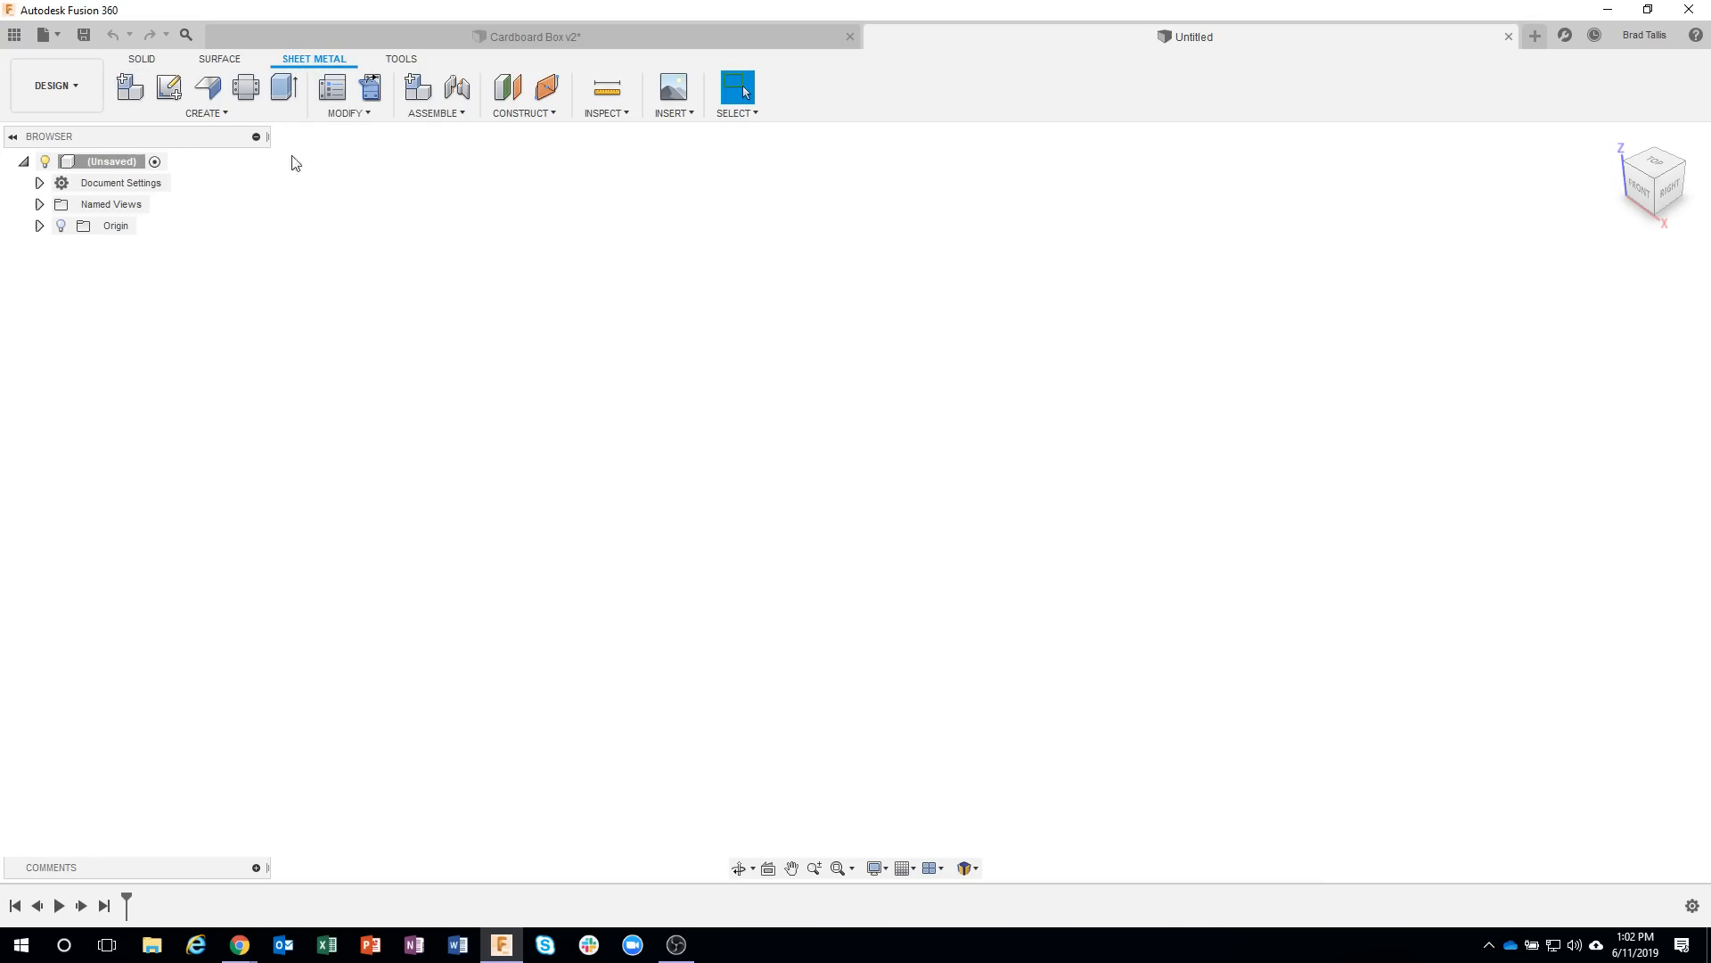
click(146, 62)
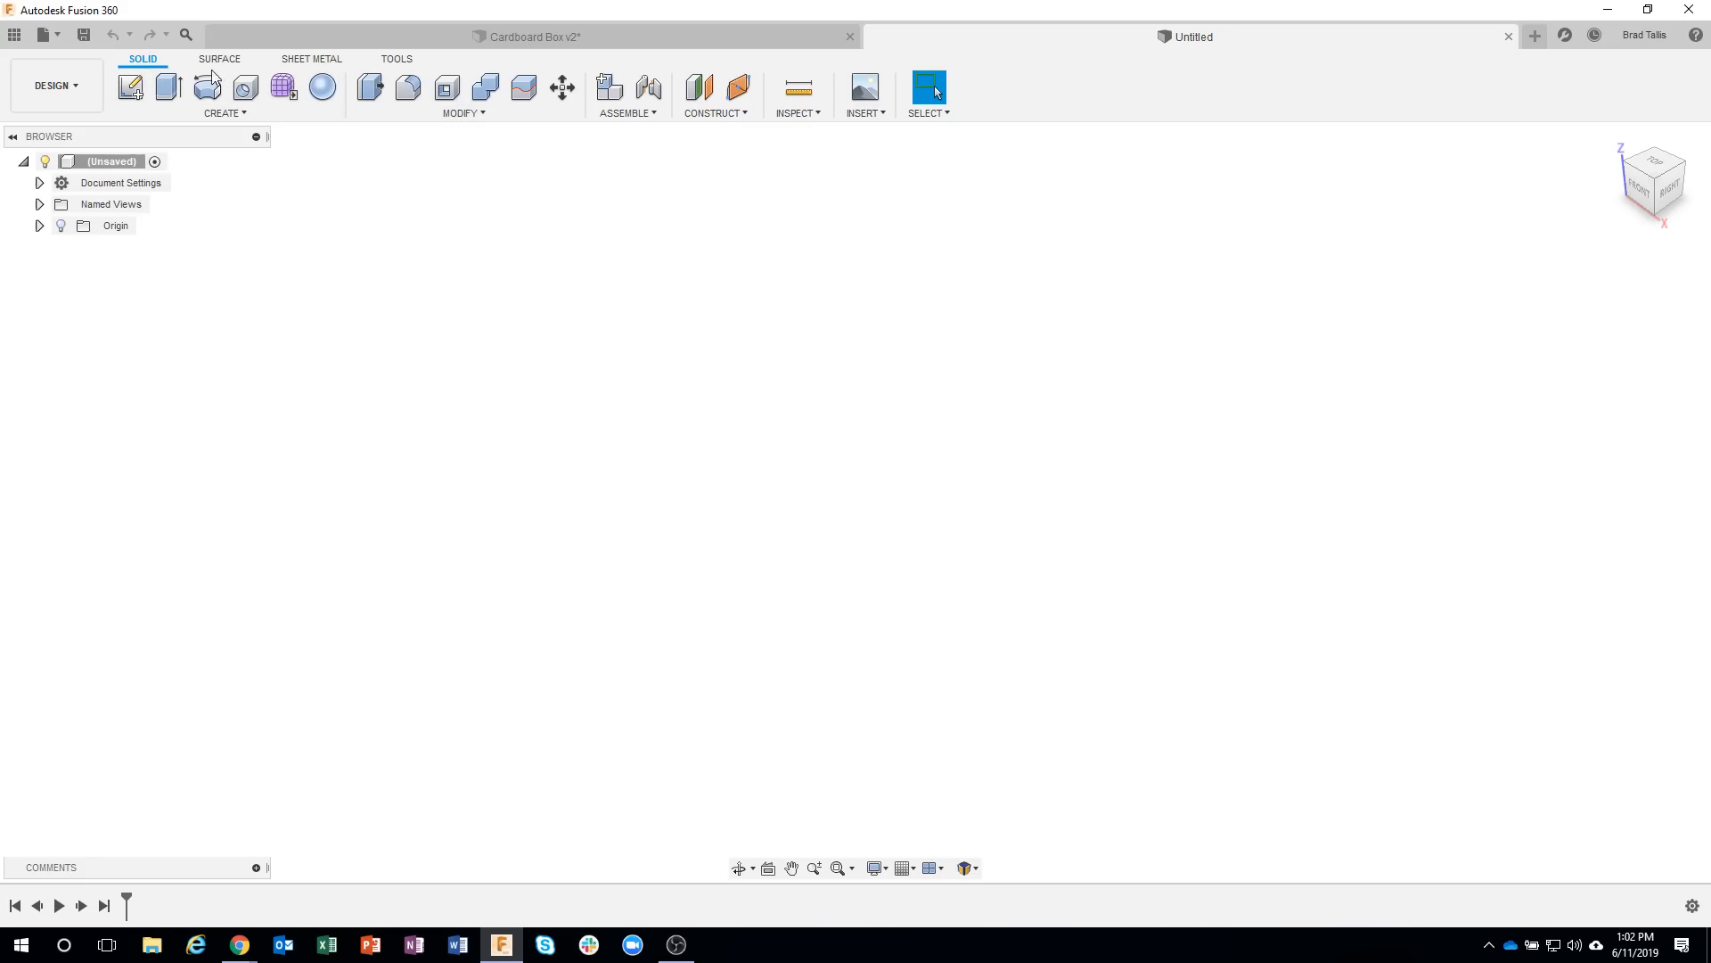
Create a new sheet metal rule based on Aluminum (in), named Cardboard, with a thickness of 0.076 in.
click(314, 60)
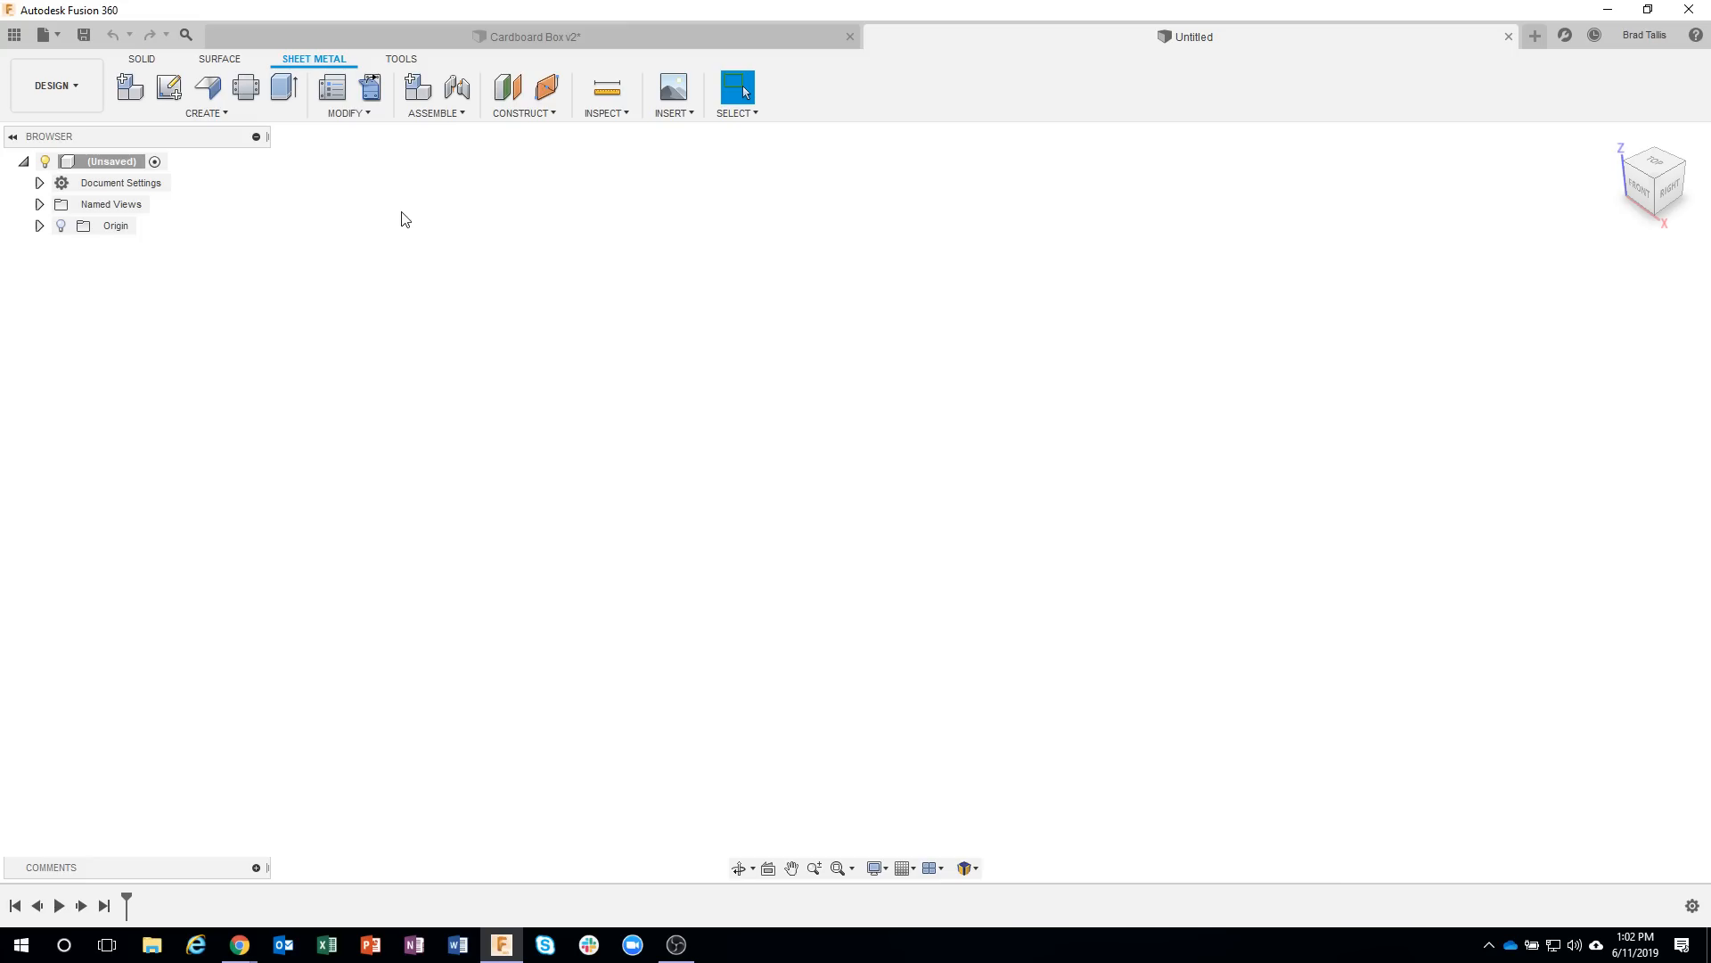
click(335, 98)
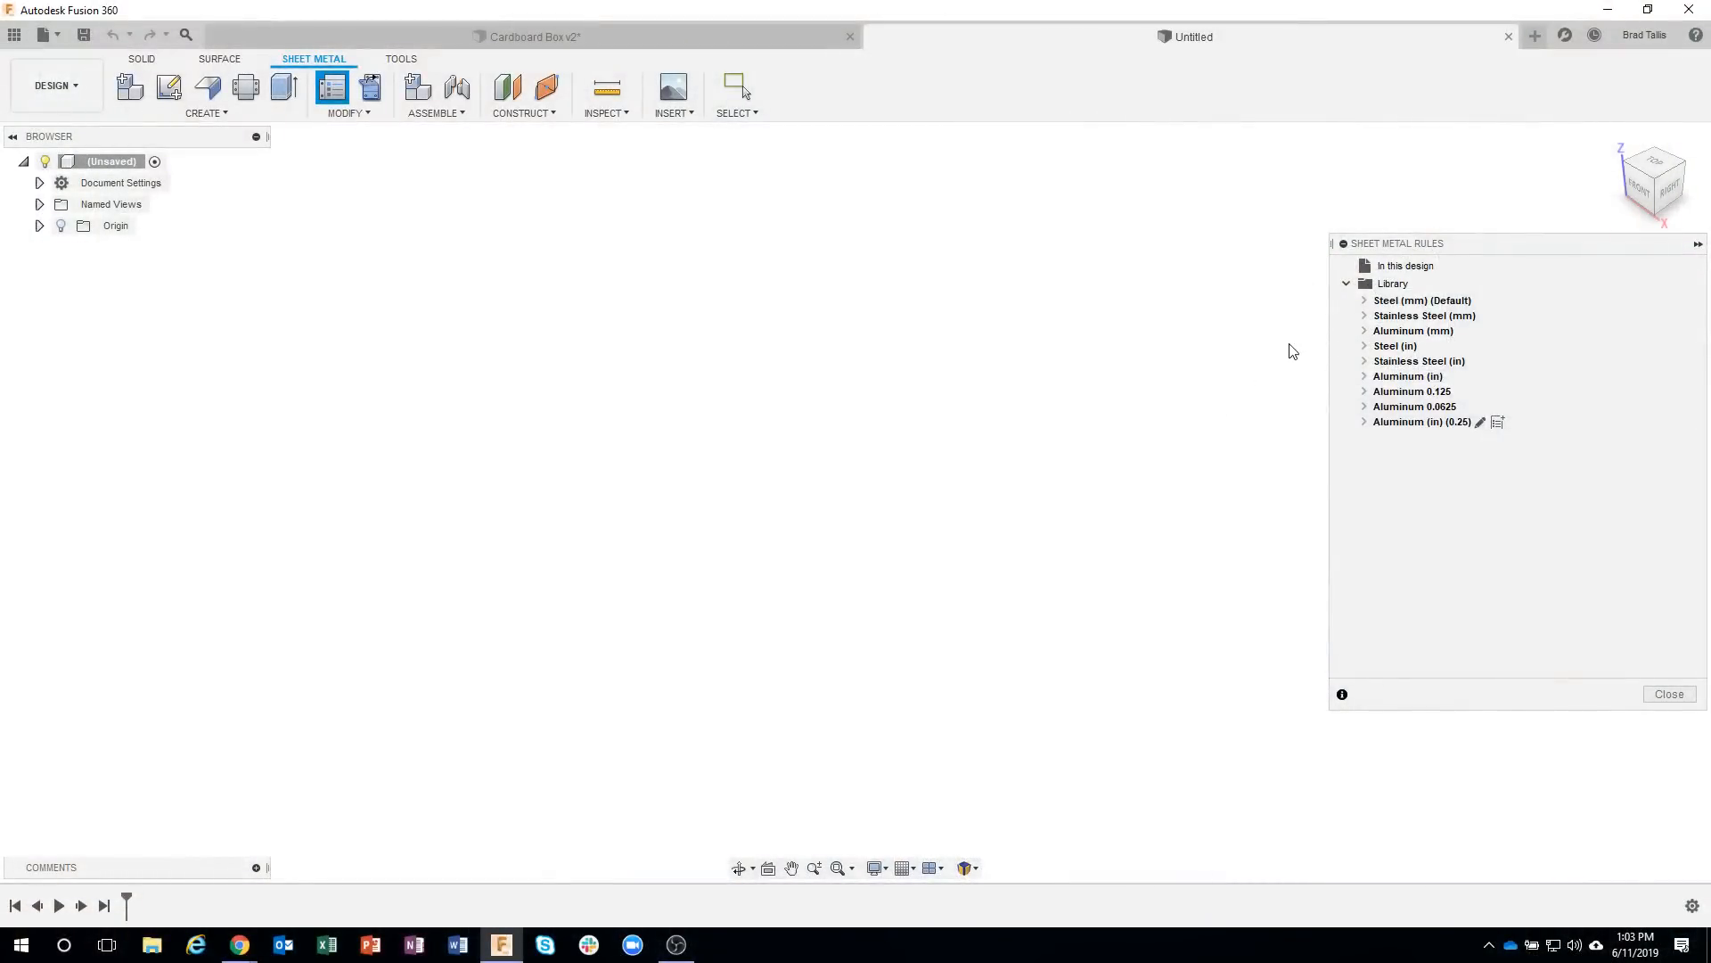
mouse_move(1384, 379)
click(1471, 377)
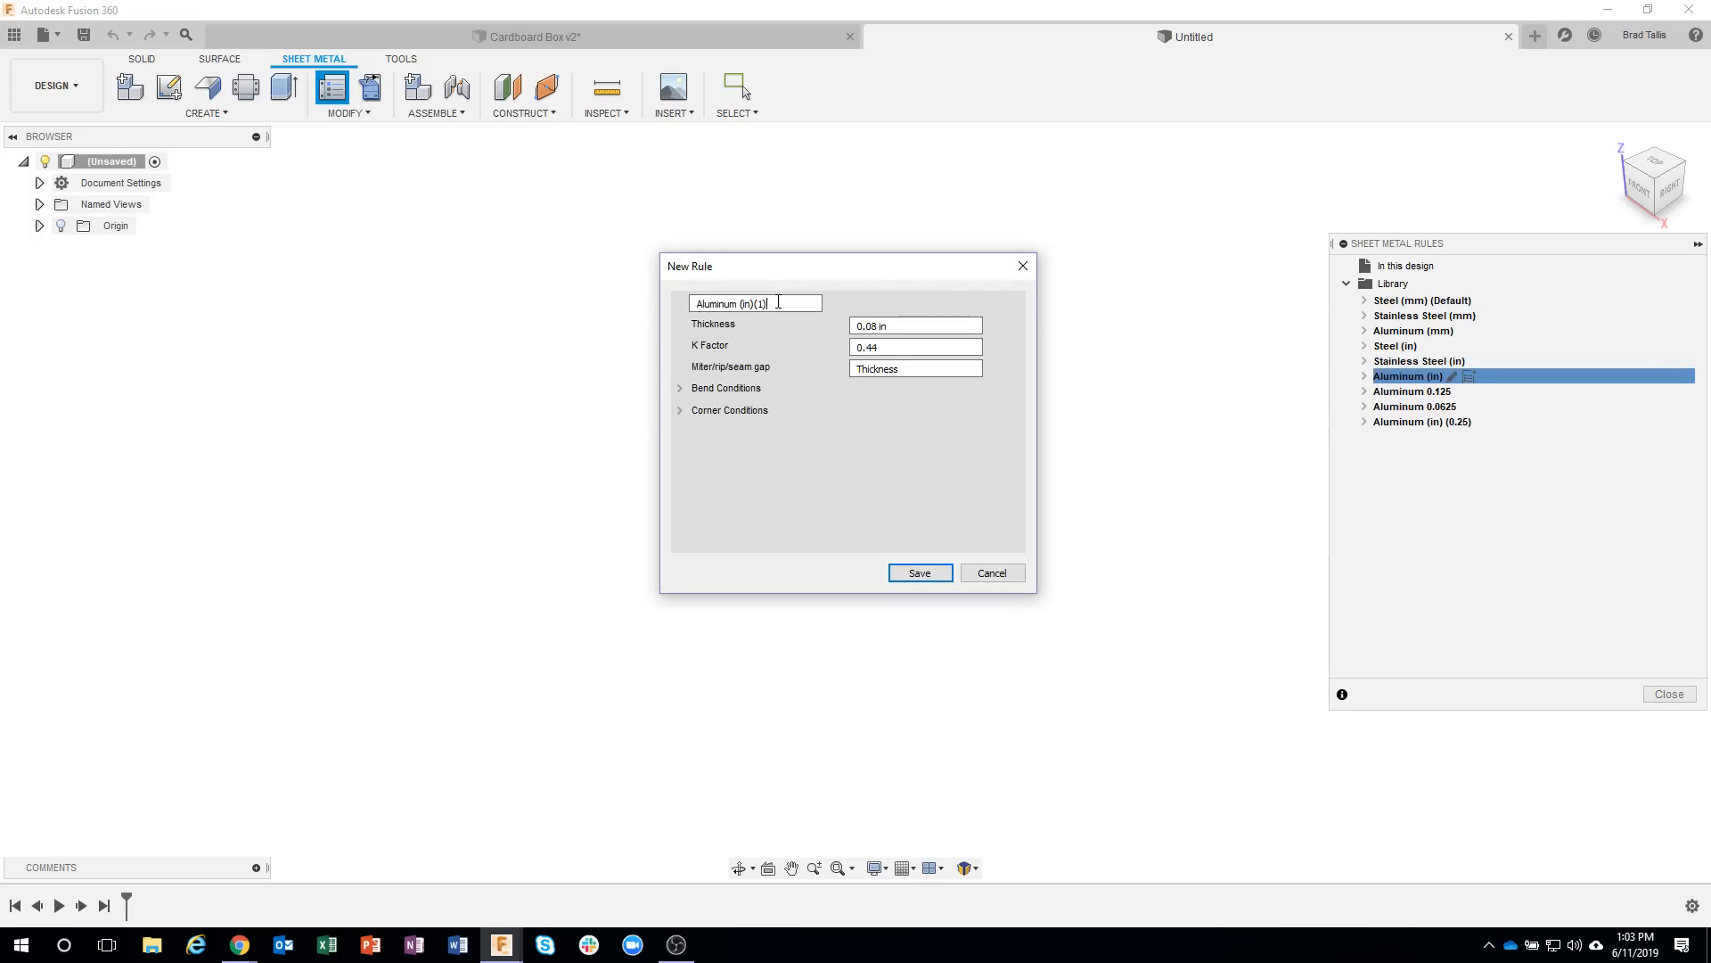
drag(766, 303, 686, 303)
text(Cardboard)
drag(911, 329, 840, 331)
text(0)
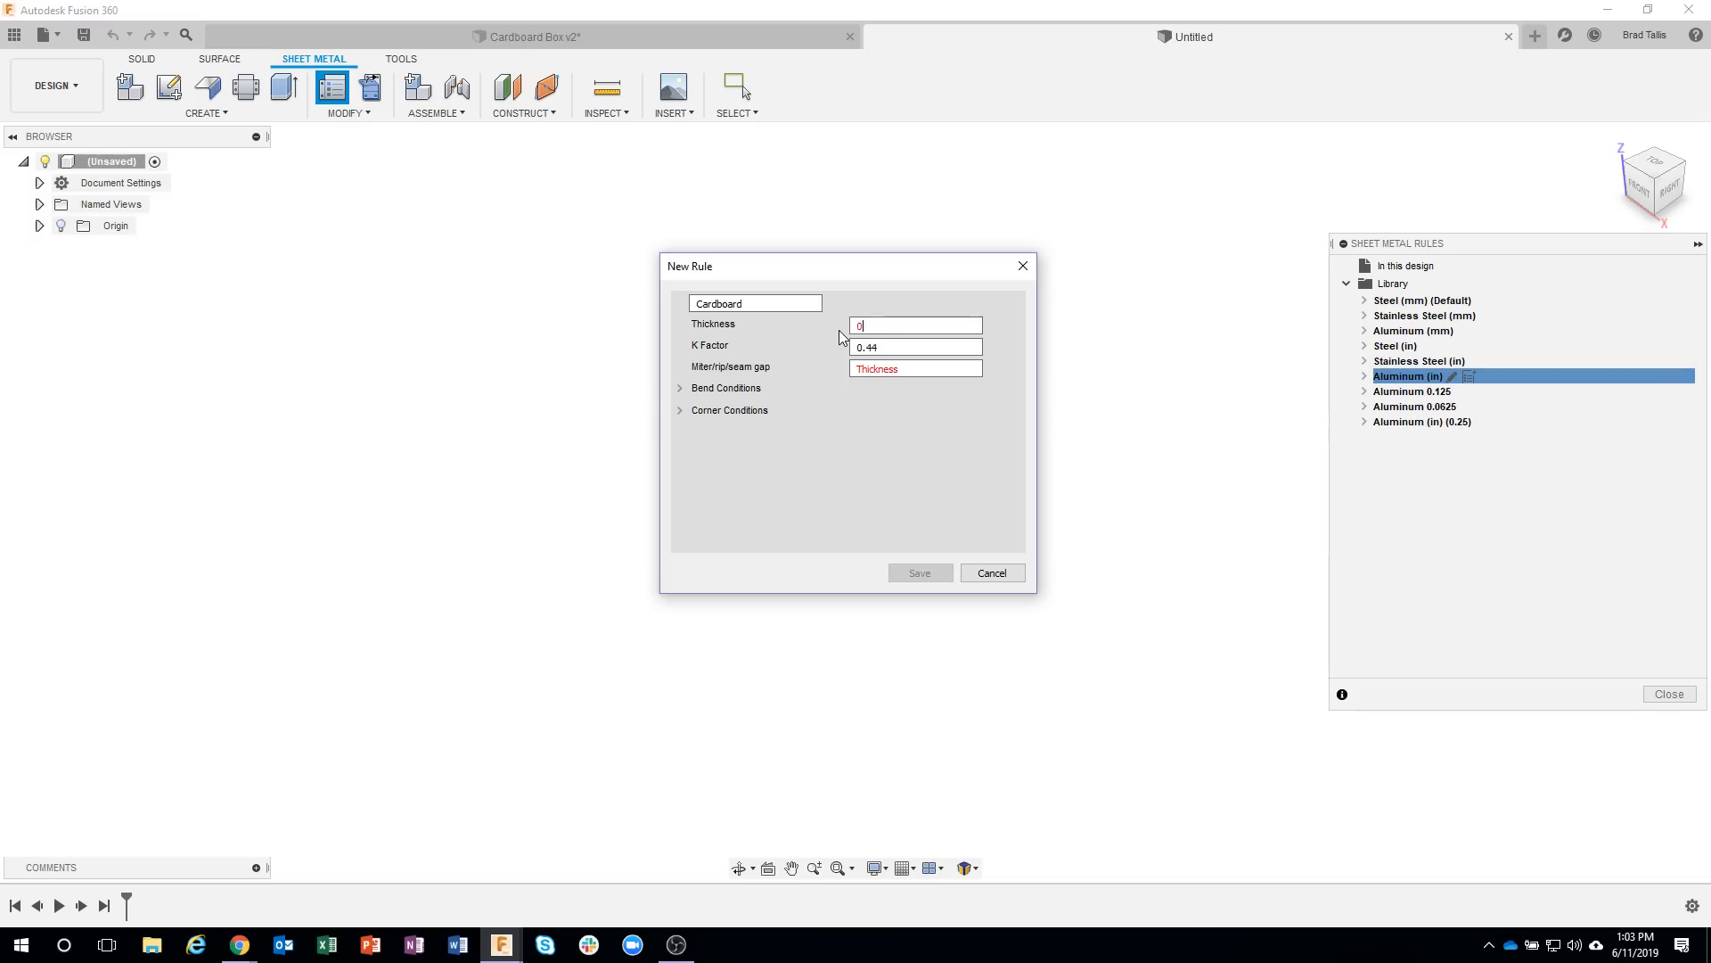
text(.076)
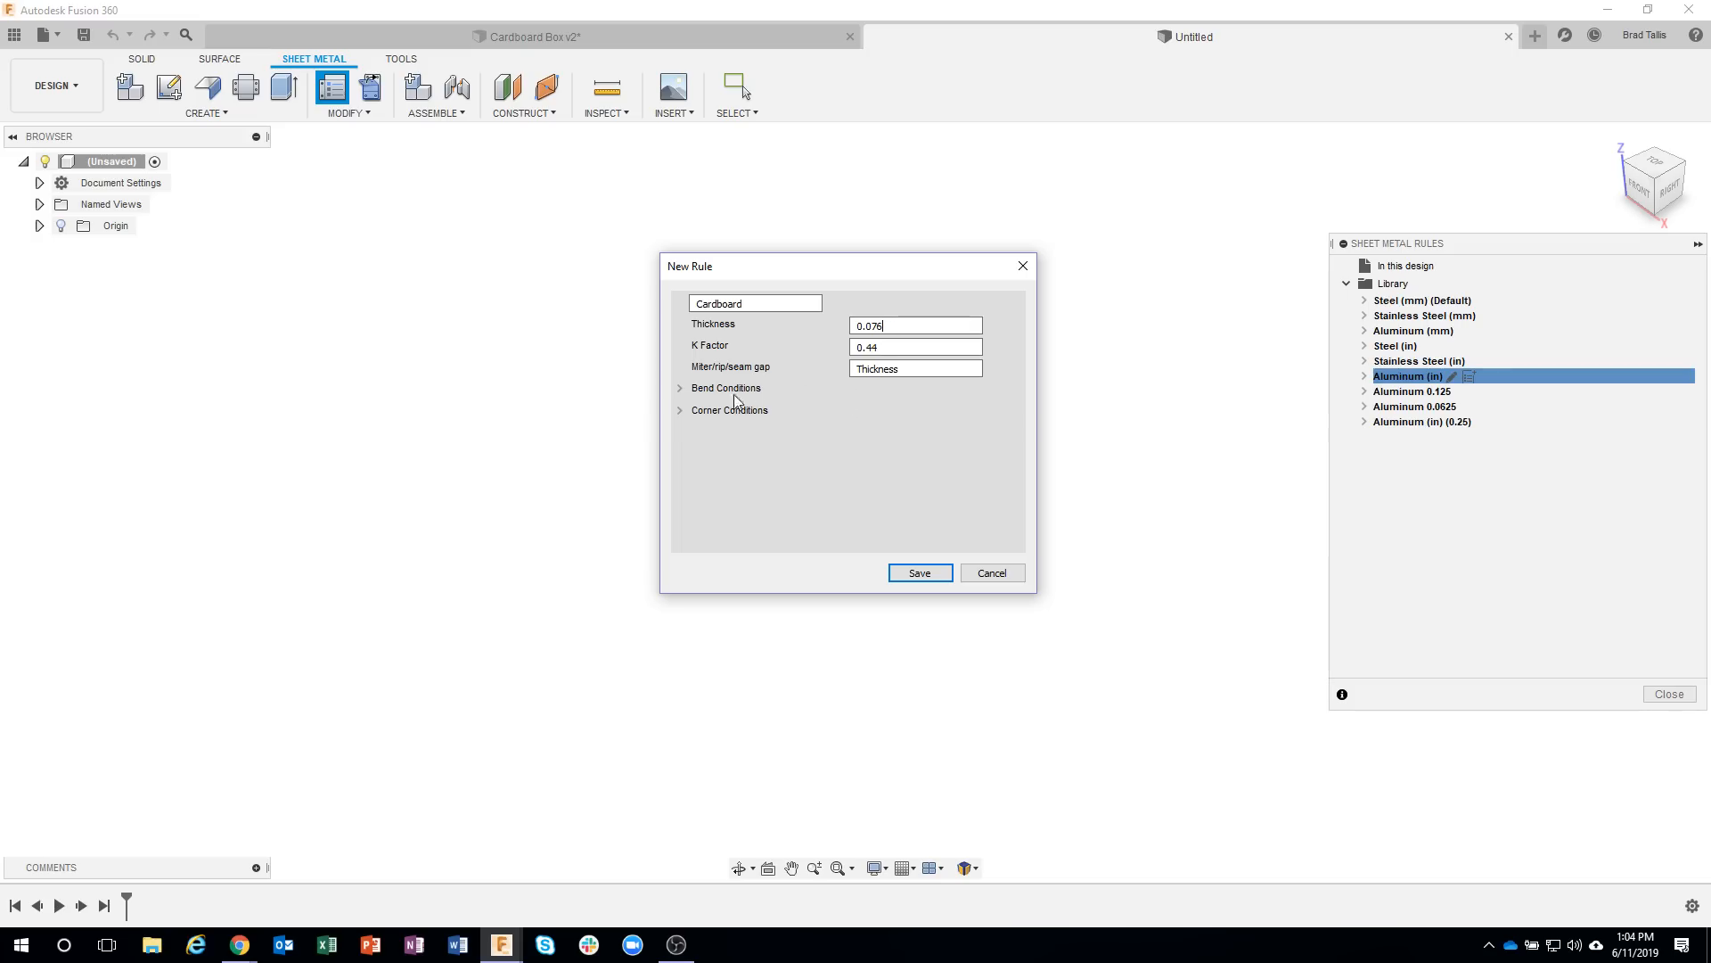
Set the Cardboard rule's bend radius to 0.01 and its bend relief shape to Straight.
click(681, 388)
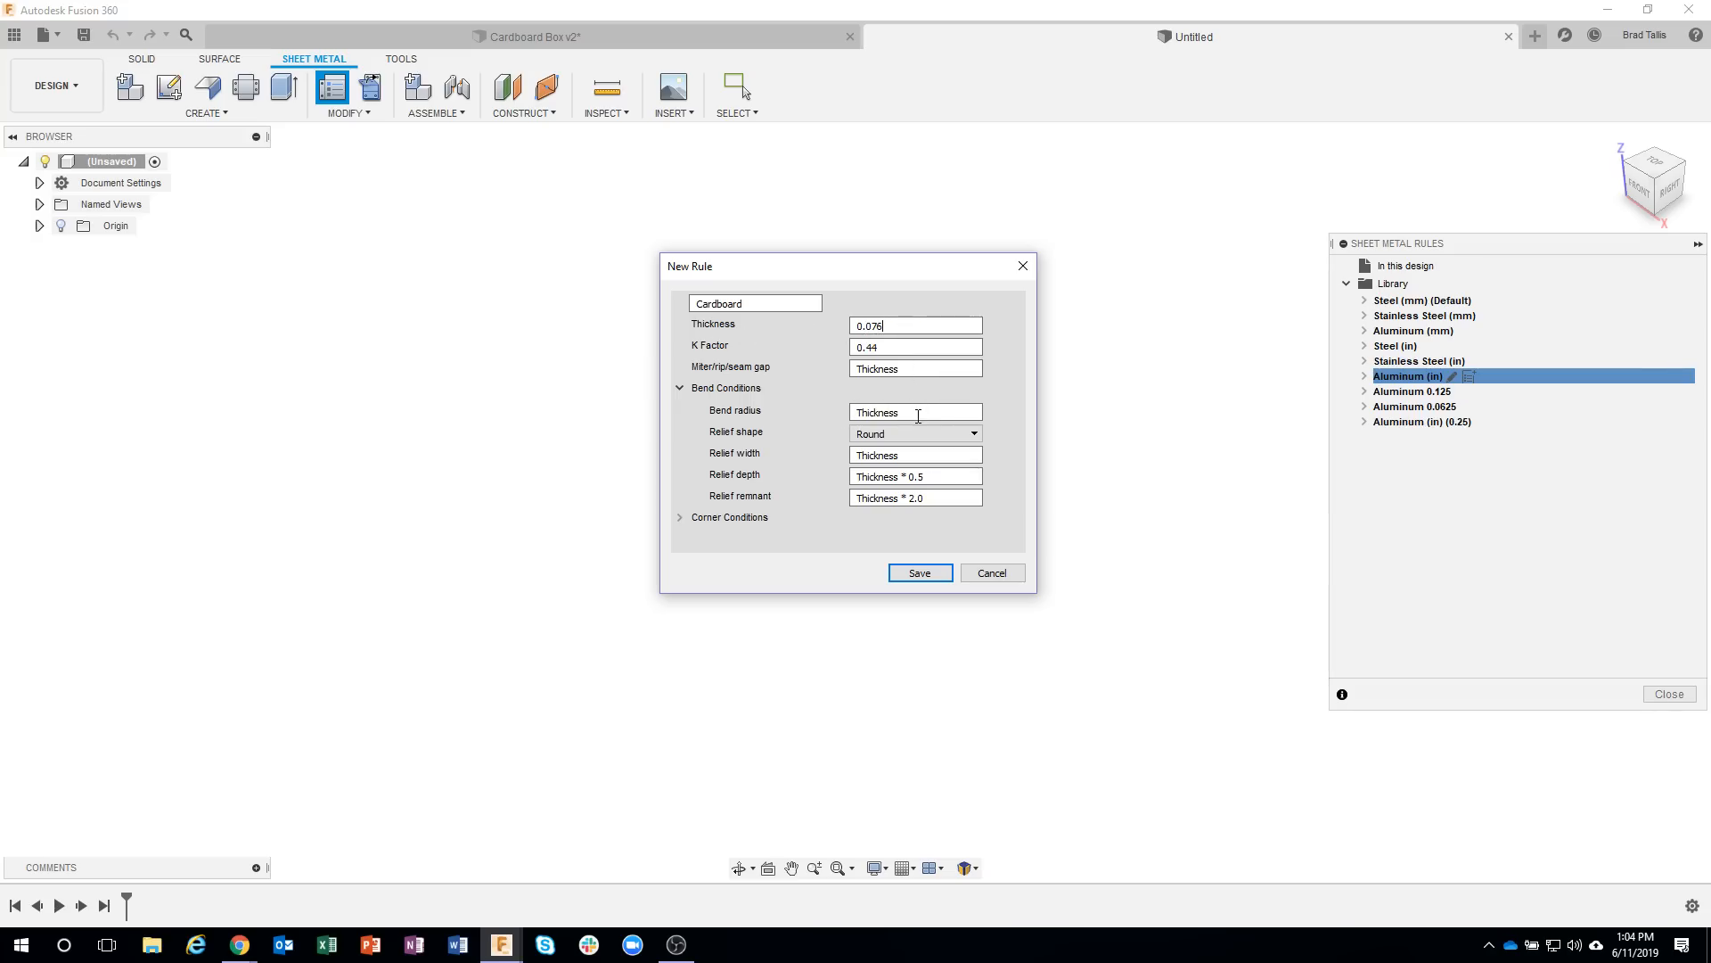
drag(898, 413, 836, 419)
text(0.01)
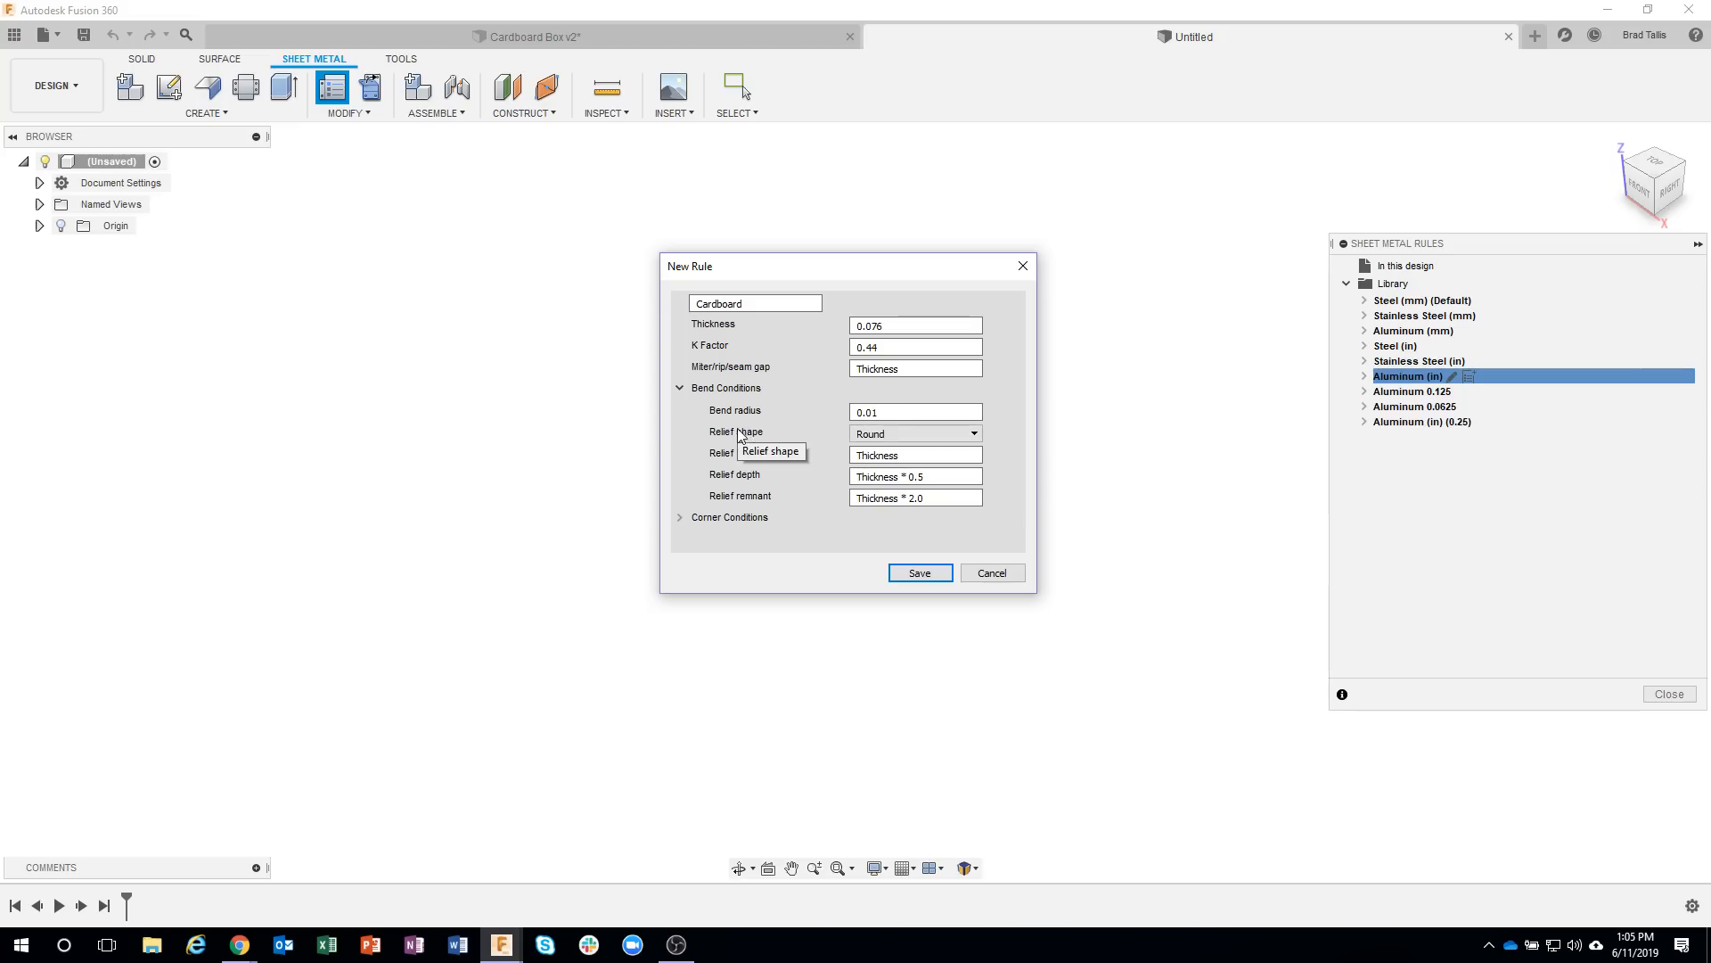
click(905, 441)
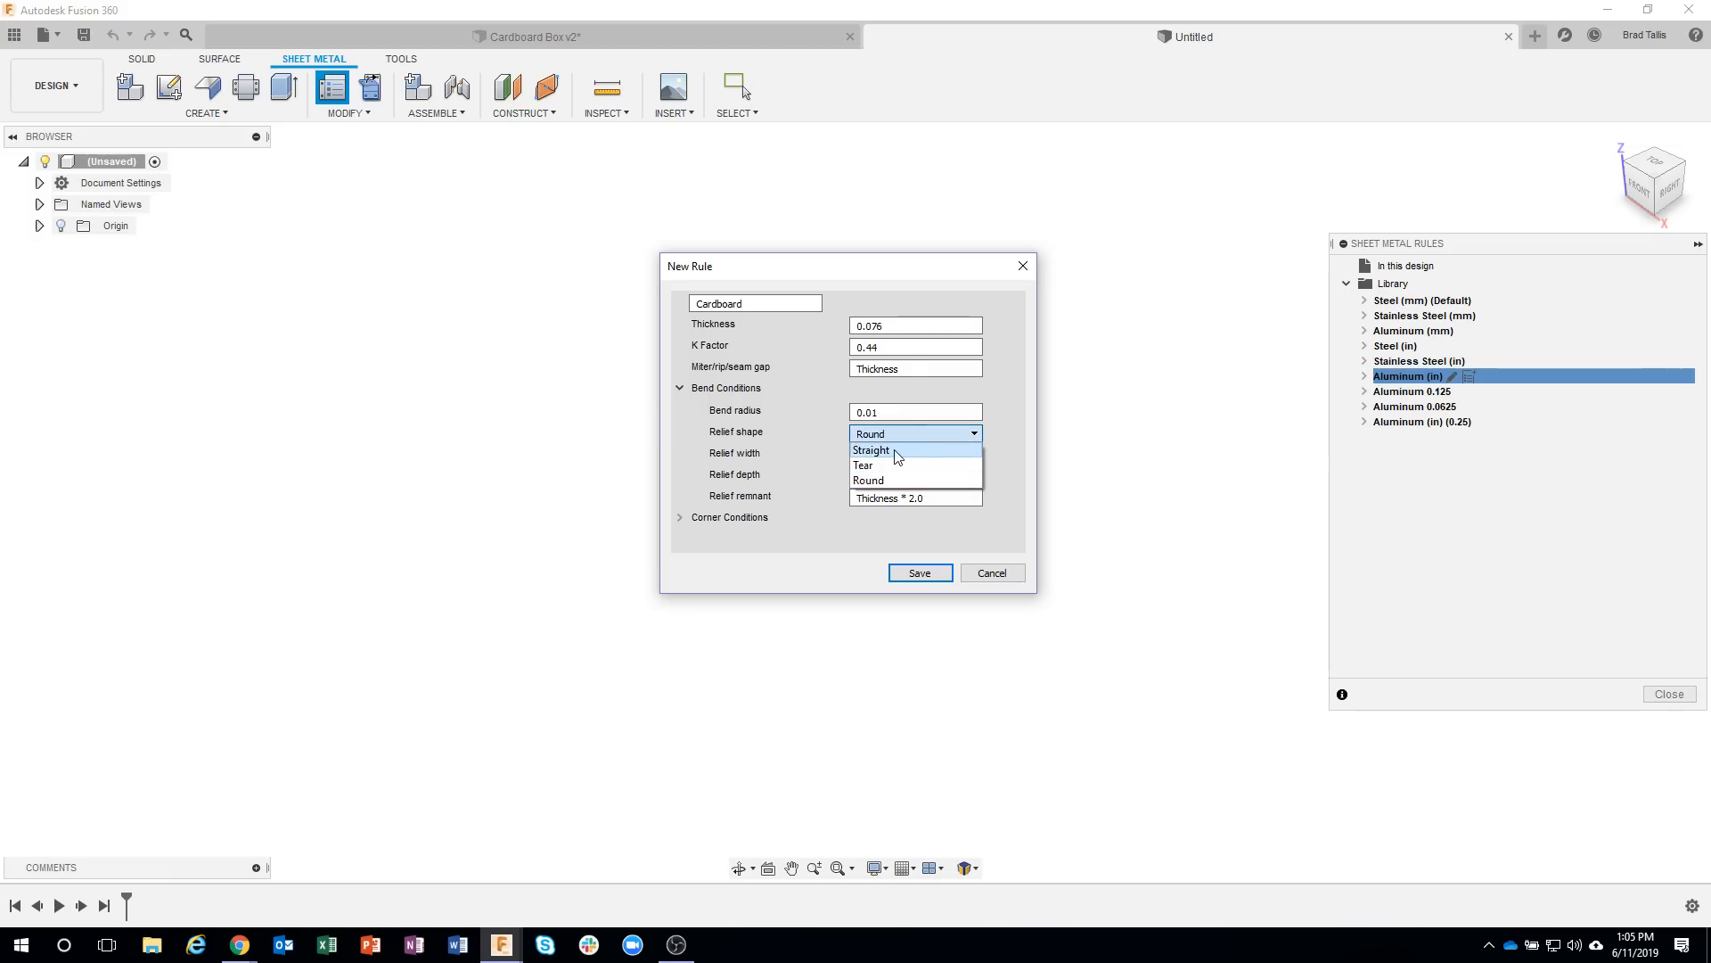
click(897, 453)
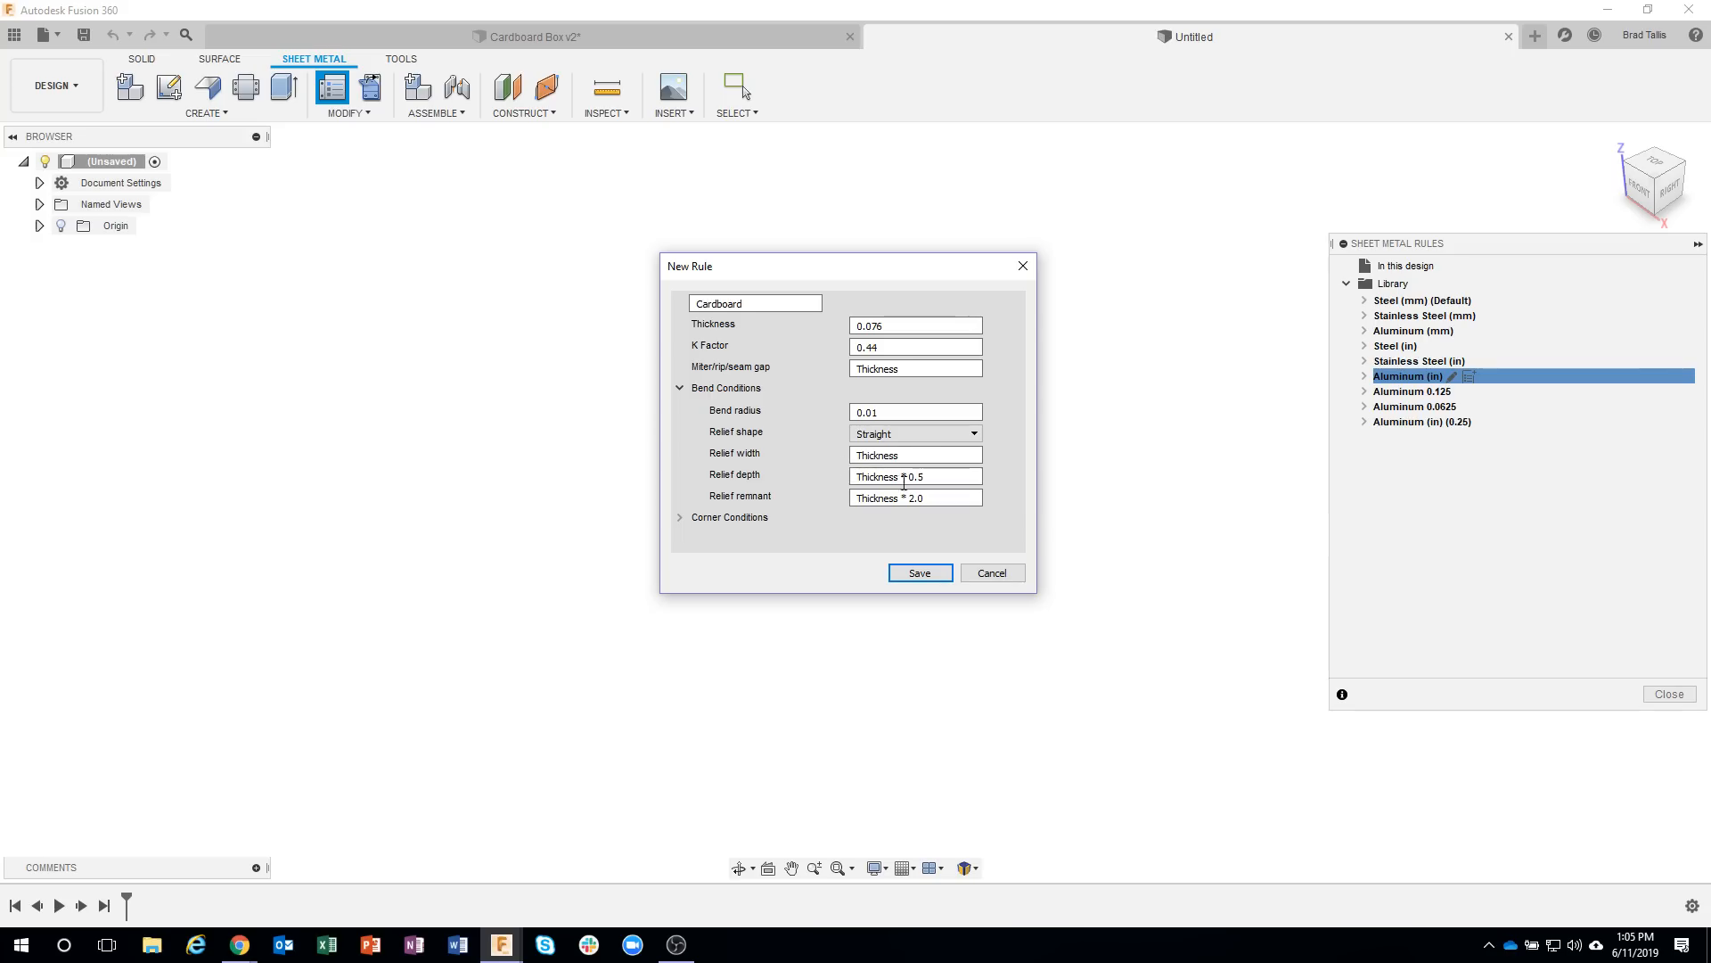
Set the rule's two-bend intersection relief shape to Square, then save the Cardboard rule and close the sheet metal rules.
drag(1035, 592, 1111, 782)
click(681, 517)
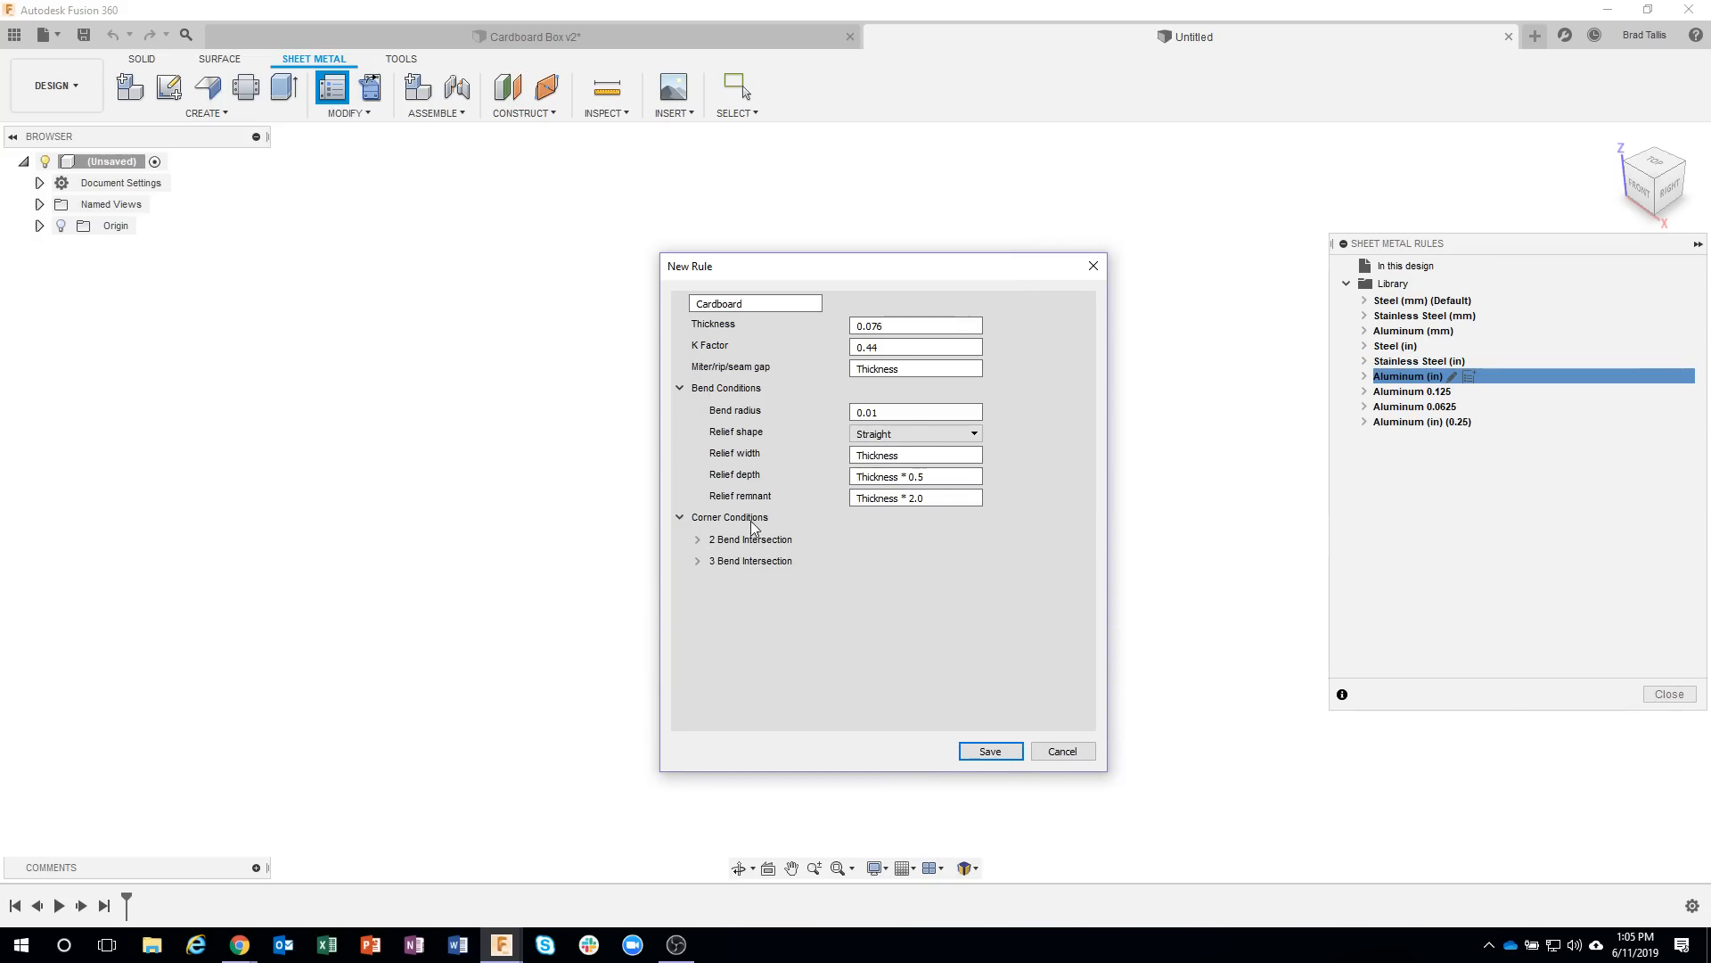
click(698, 540)
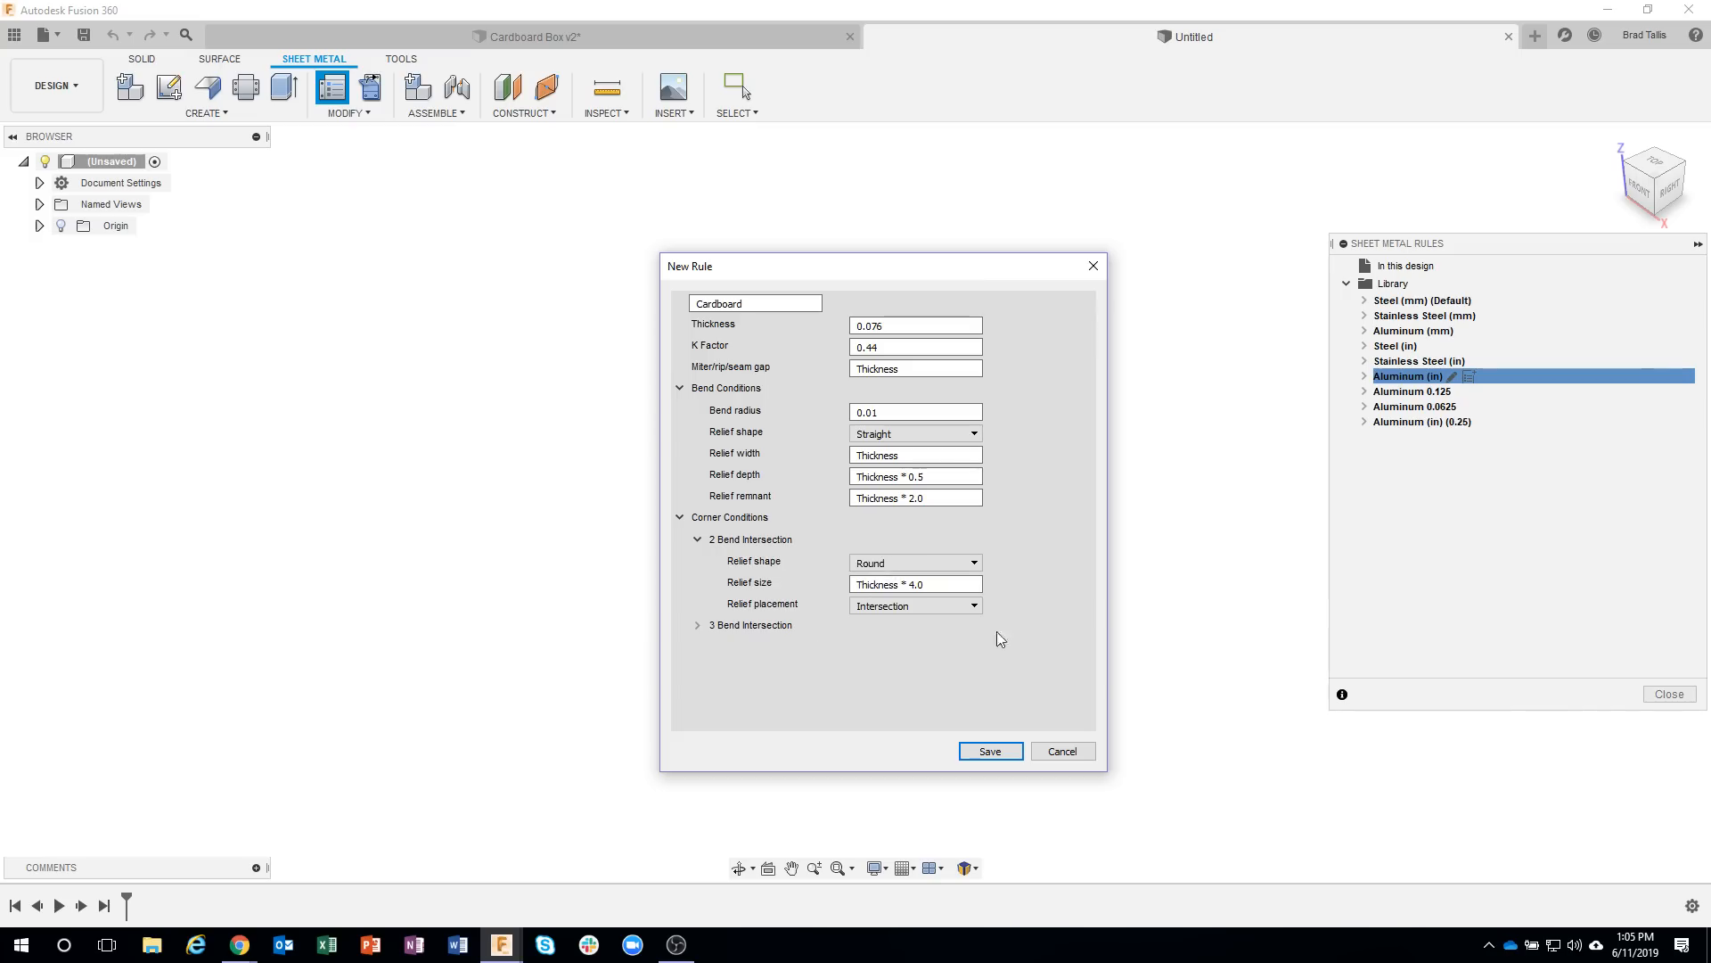
click(954, 567)
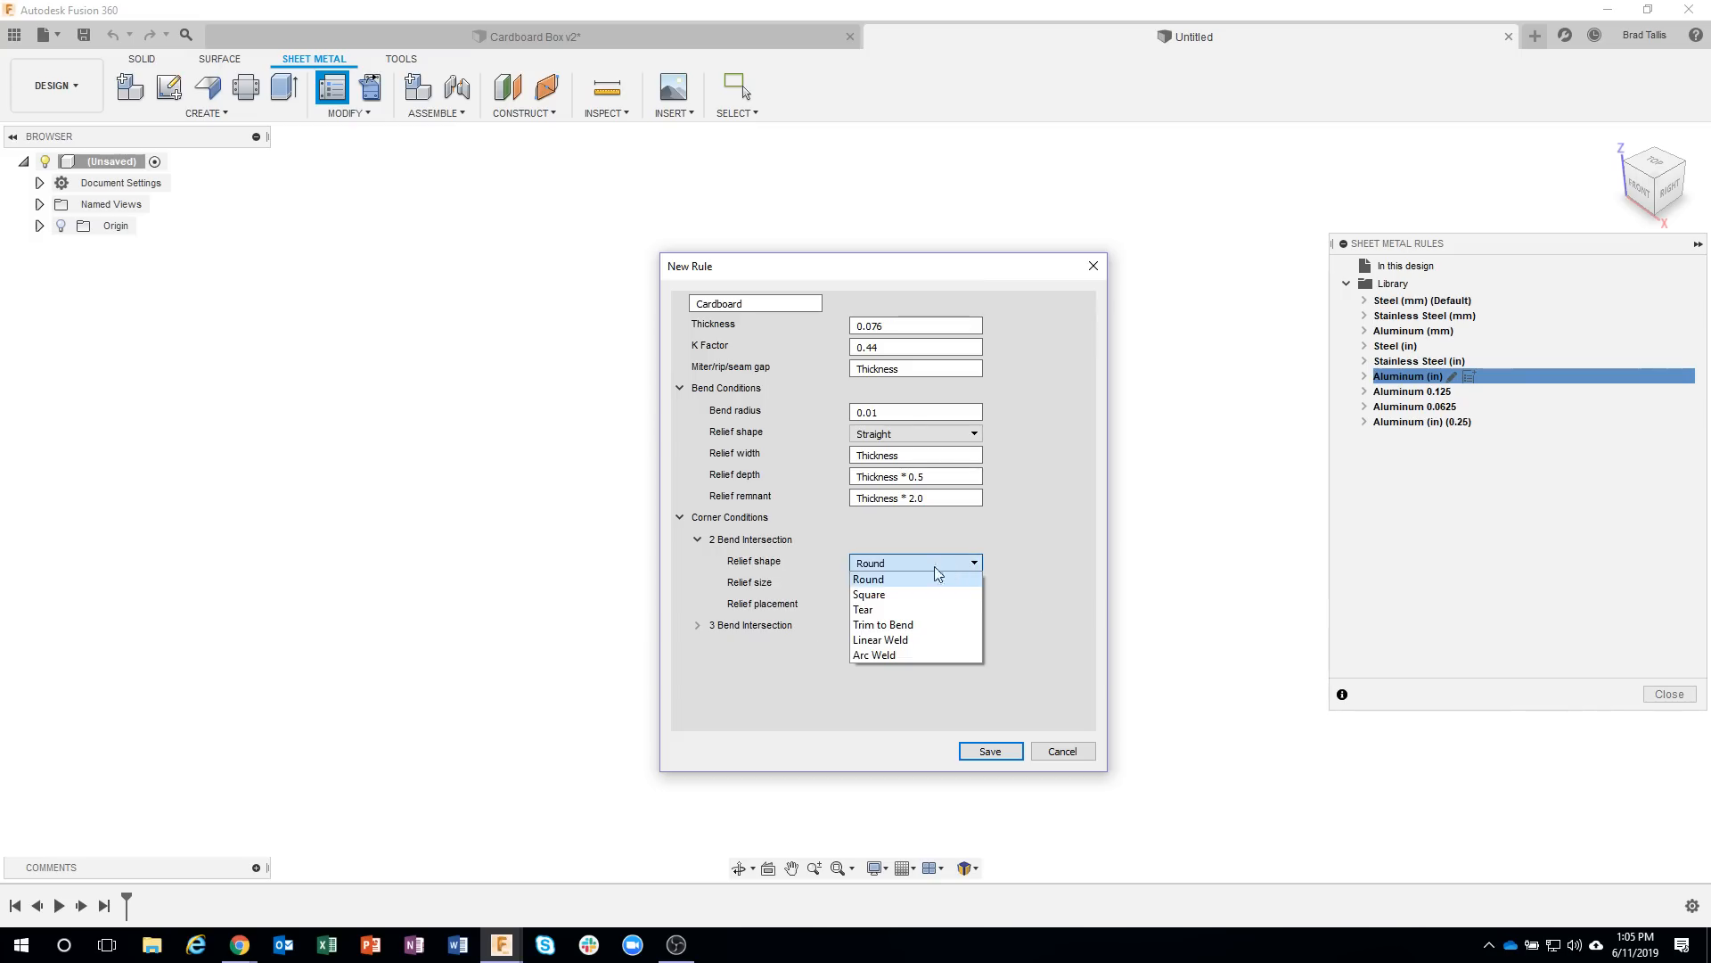
click(900, 594)
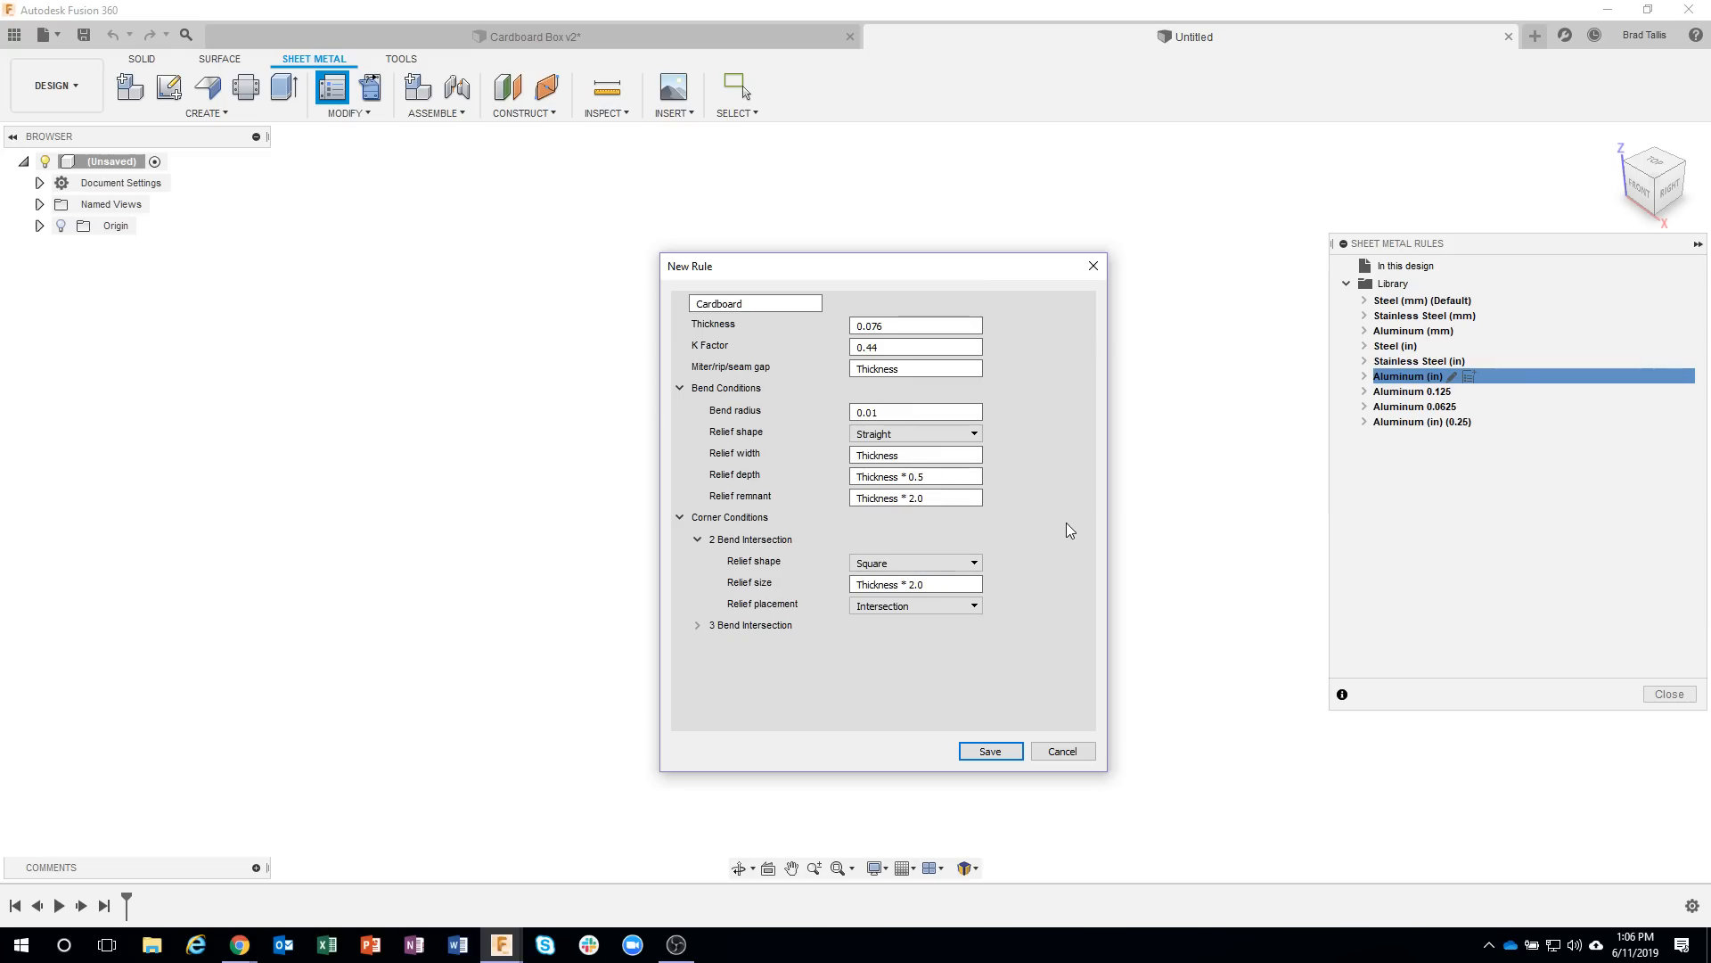
click(990, 751)
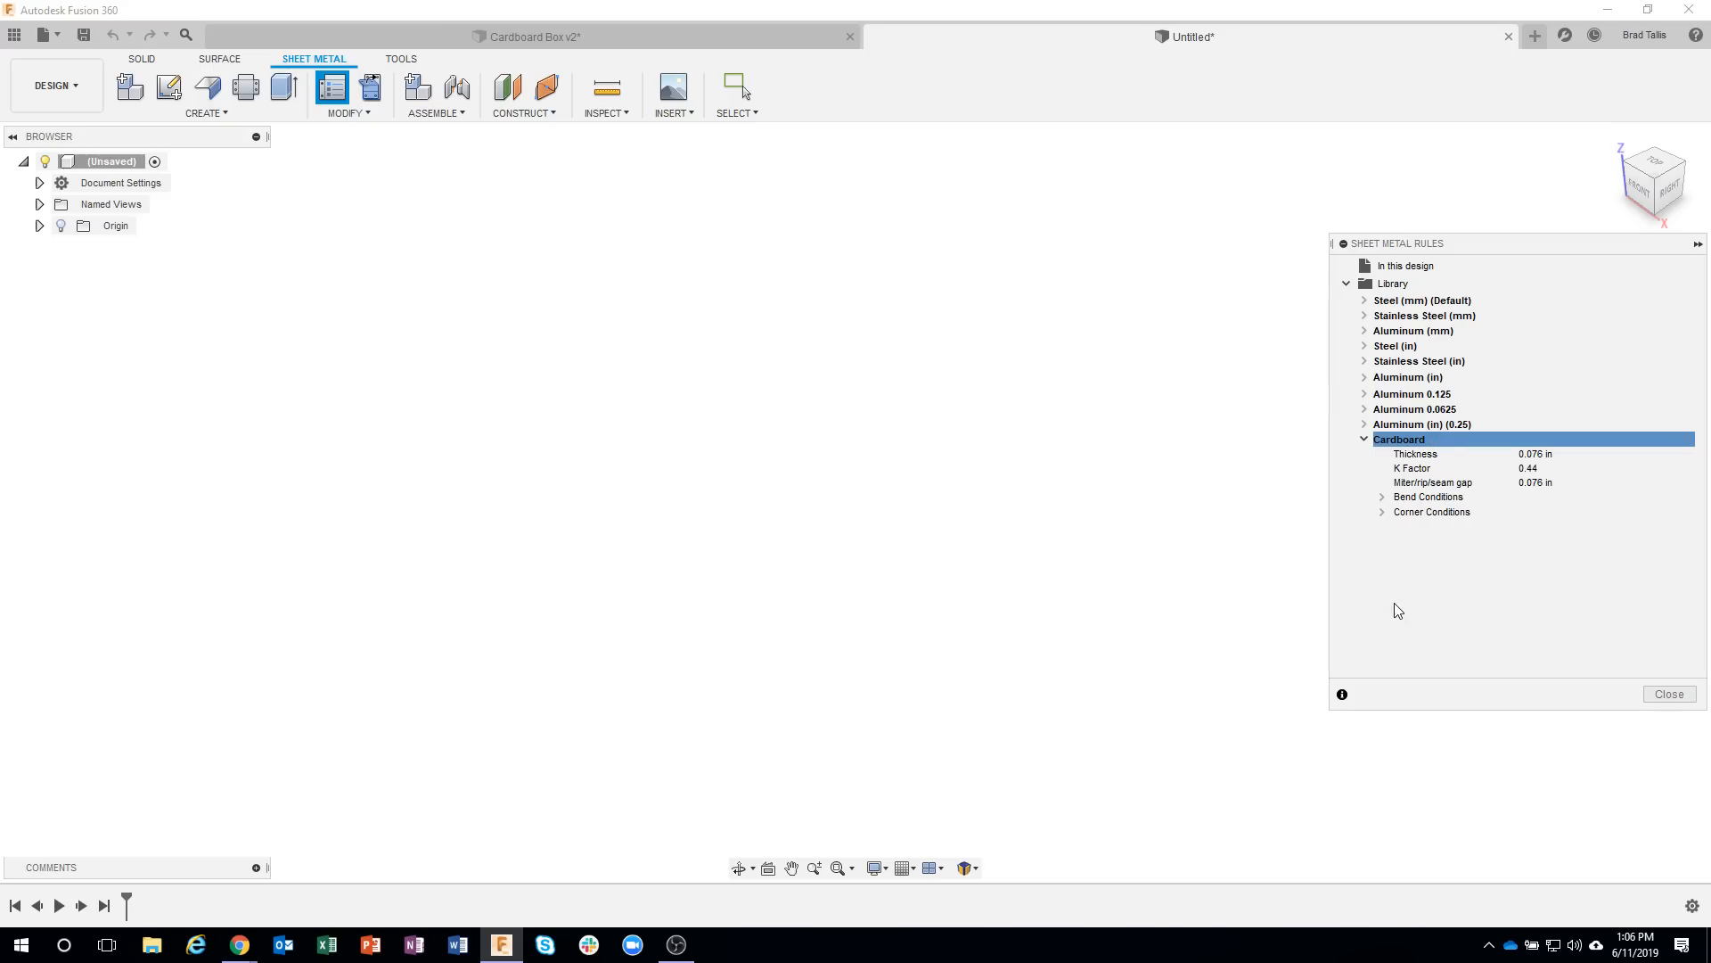
click(1660, 694)
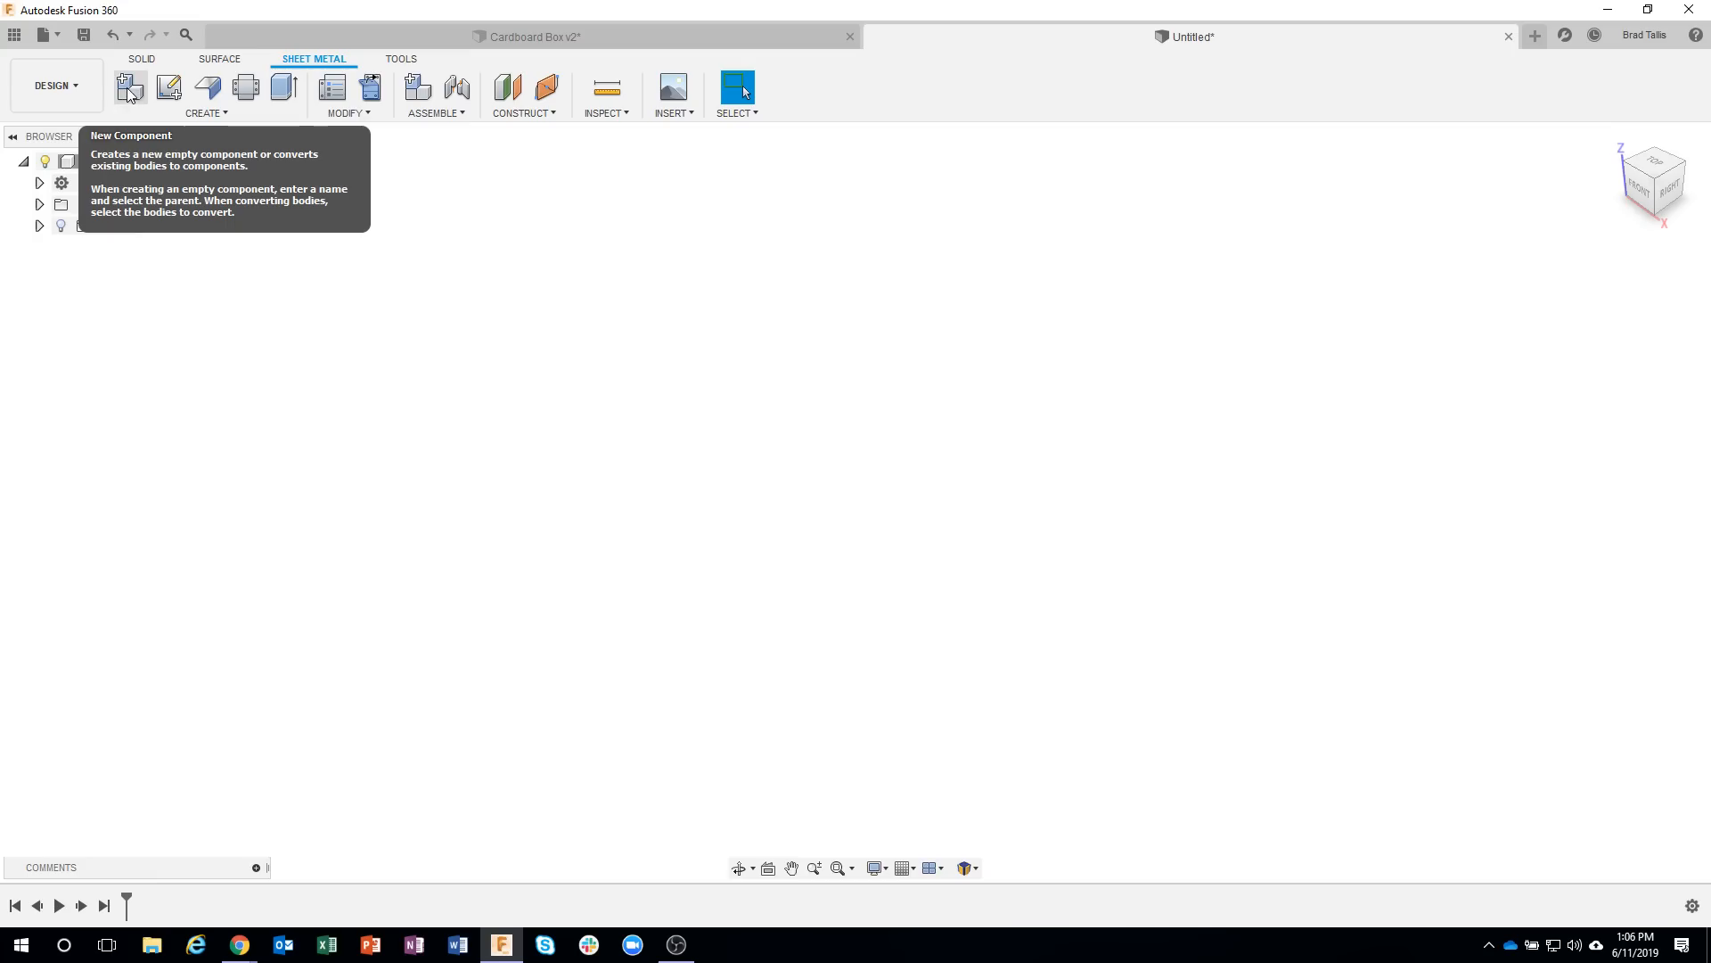
Create an empty, activated sheet metal component named Box that uses the Cardboard rule, and expand it in the browser.
click(129, 91)
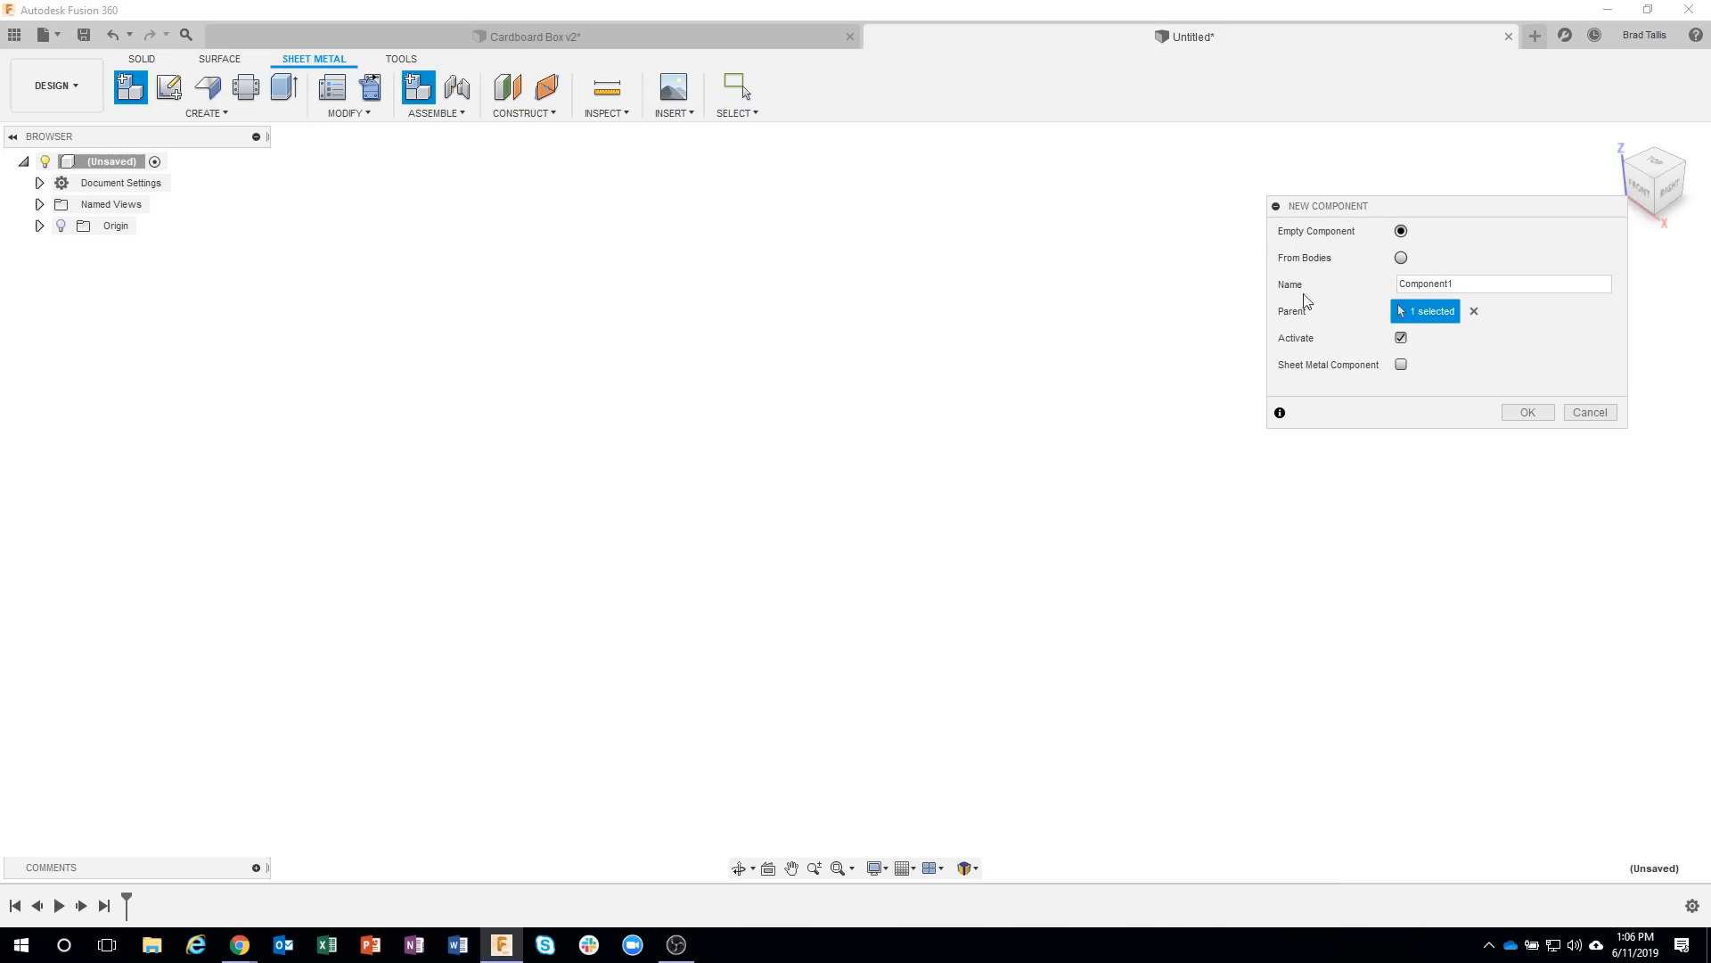
click(1465, 287)
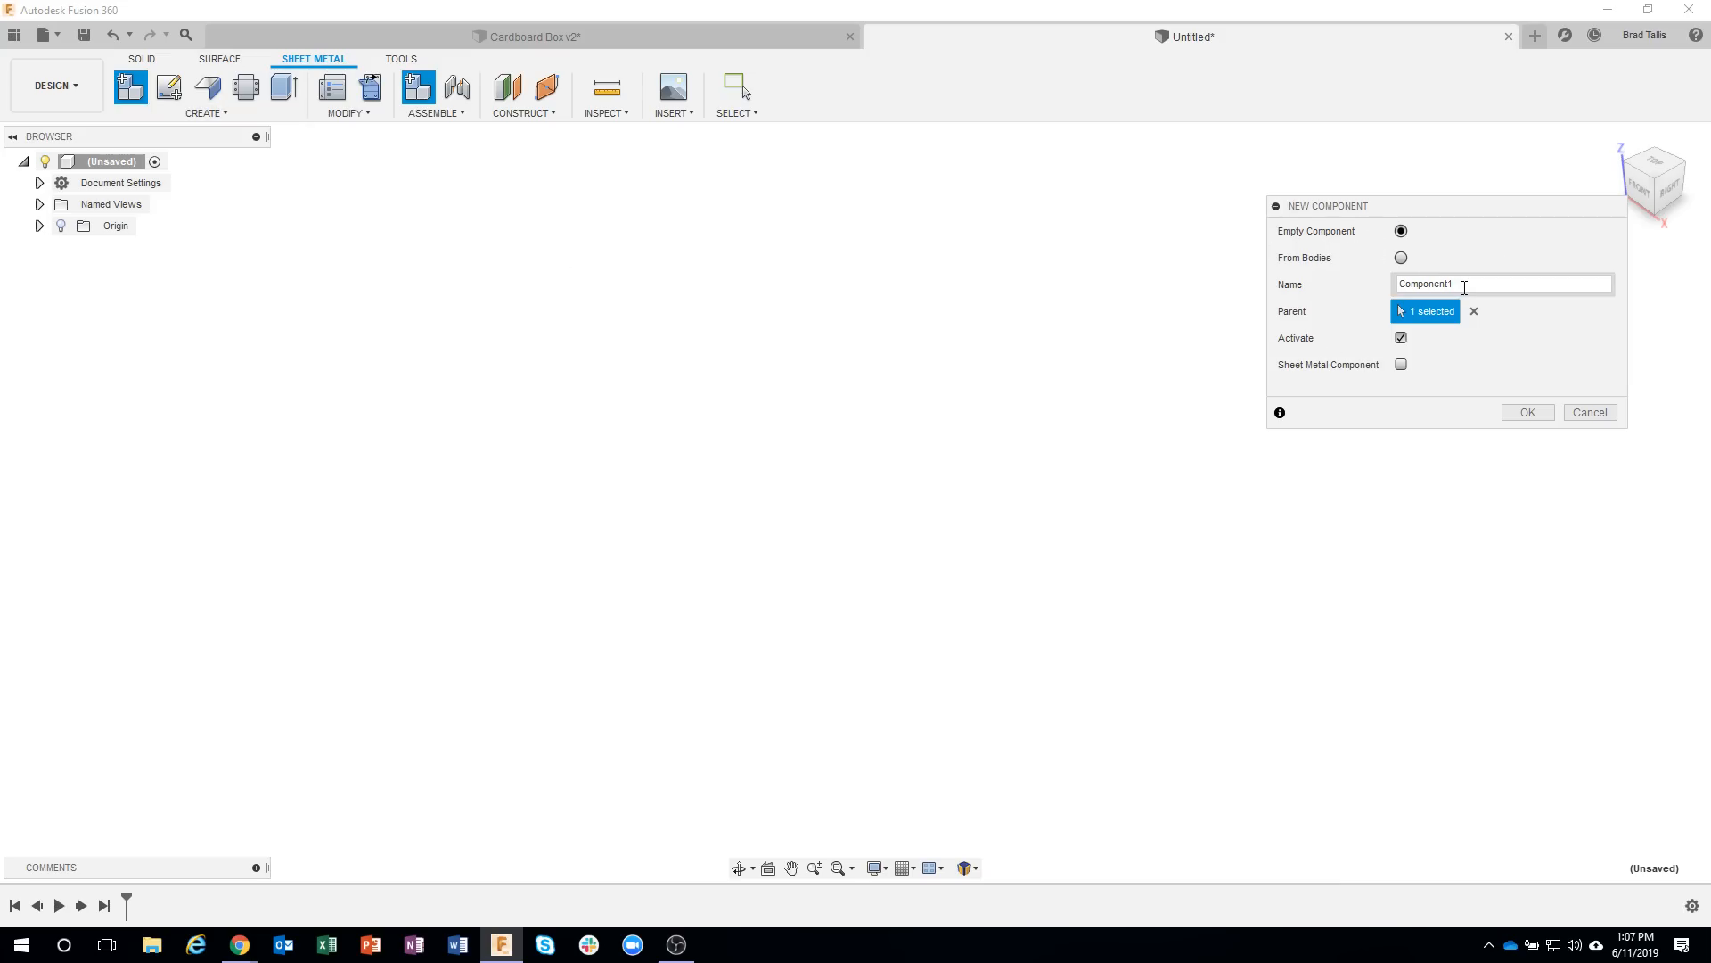
drag(1462, 287, 1387, 286)
text(Box)
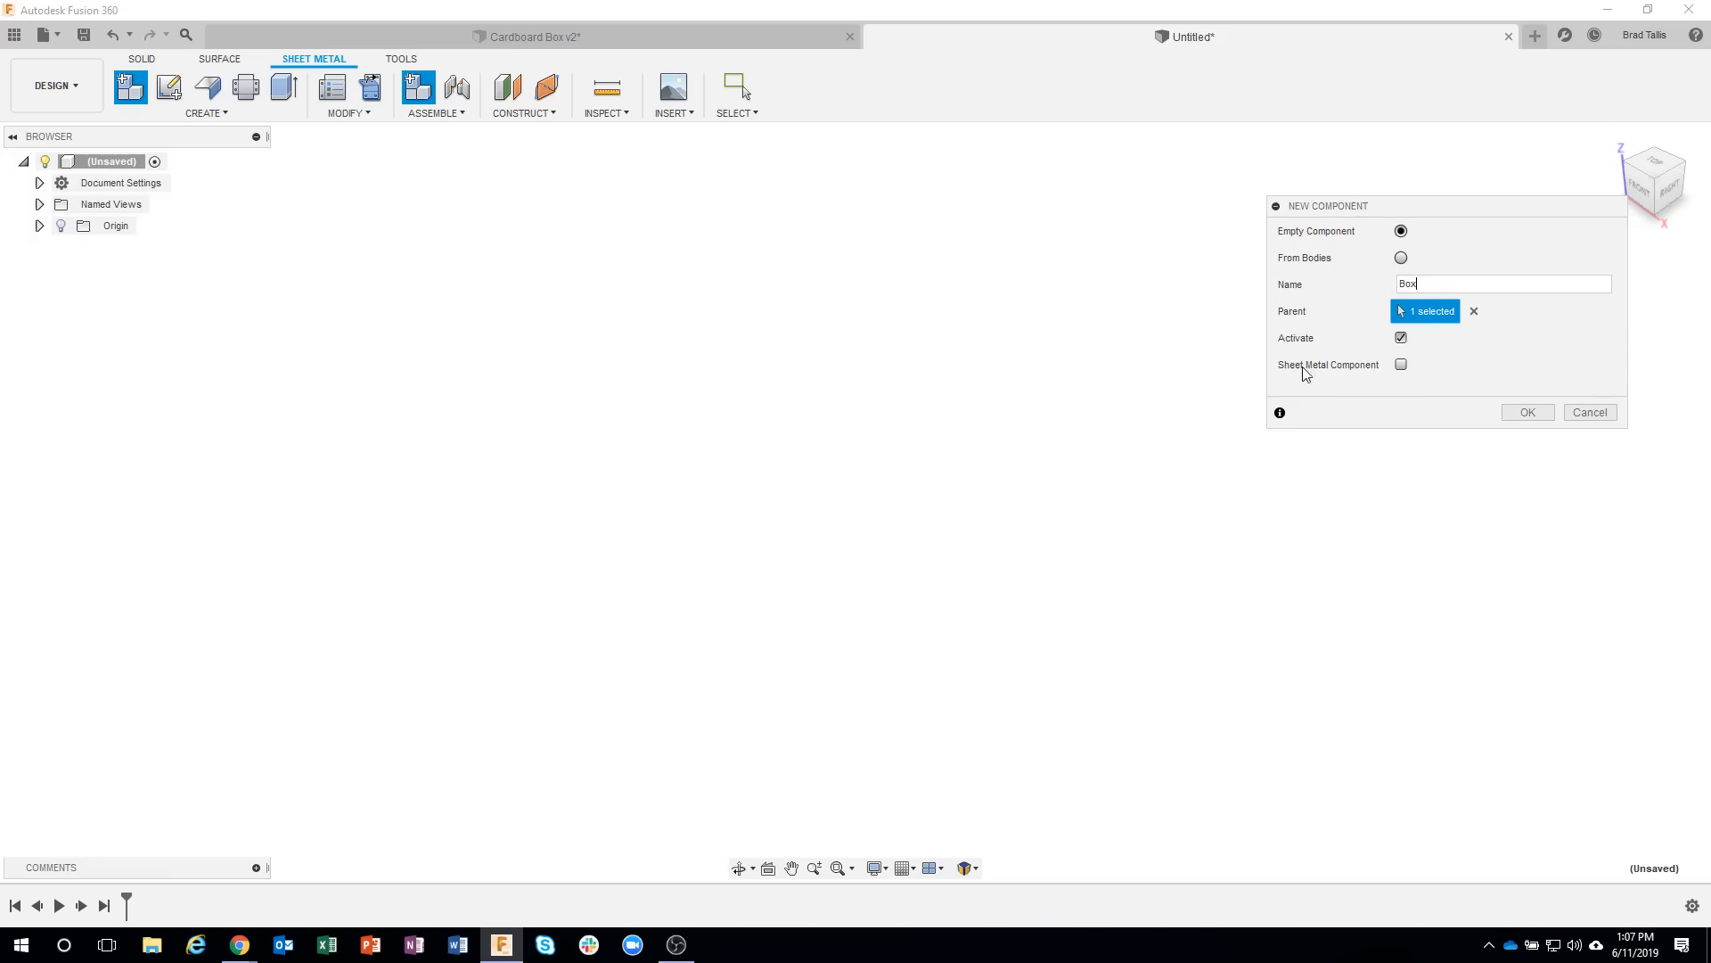
click(1401, 365)
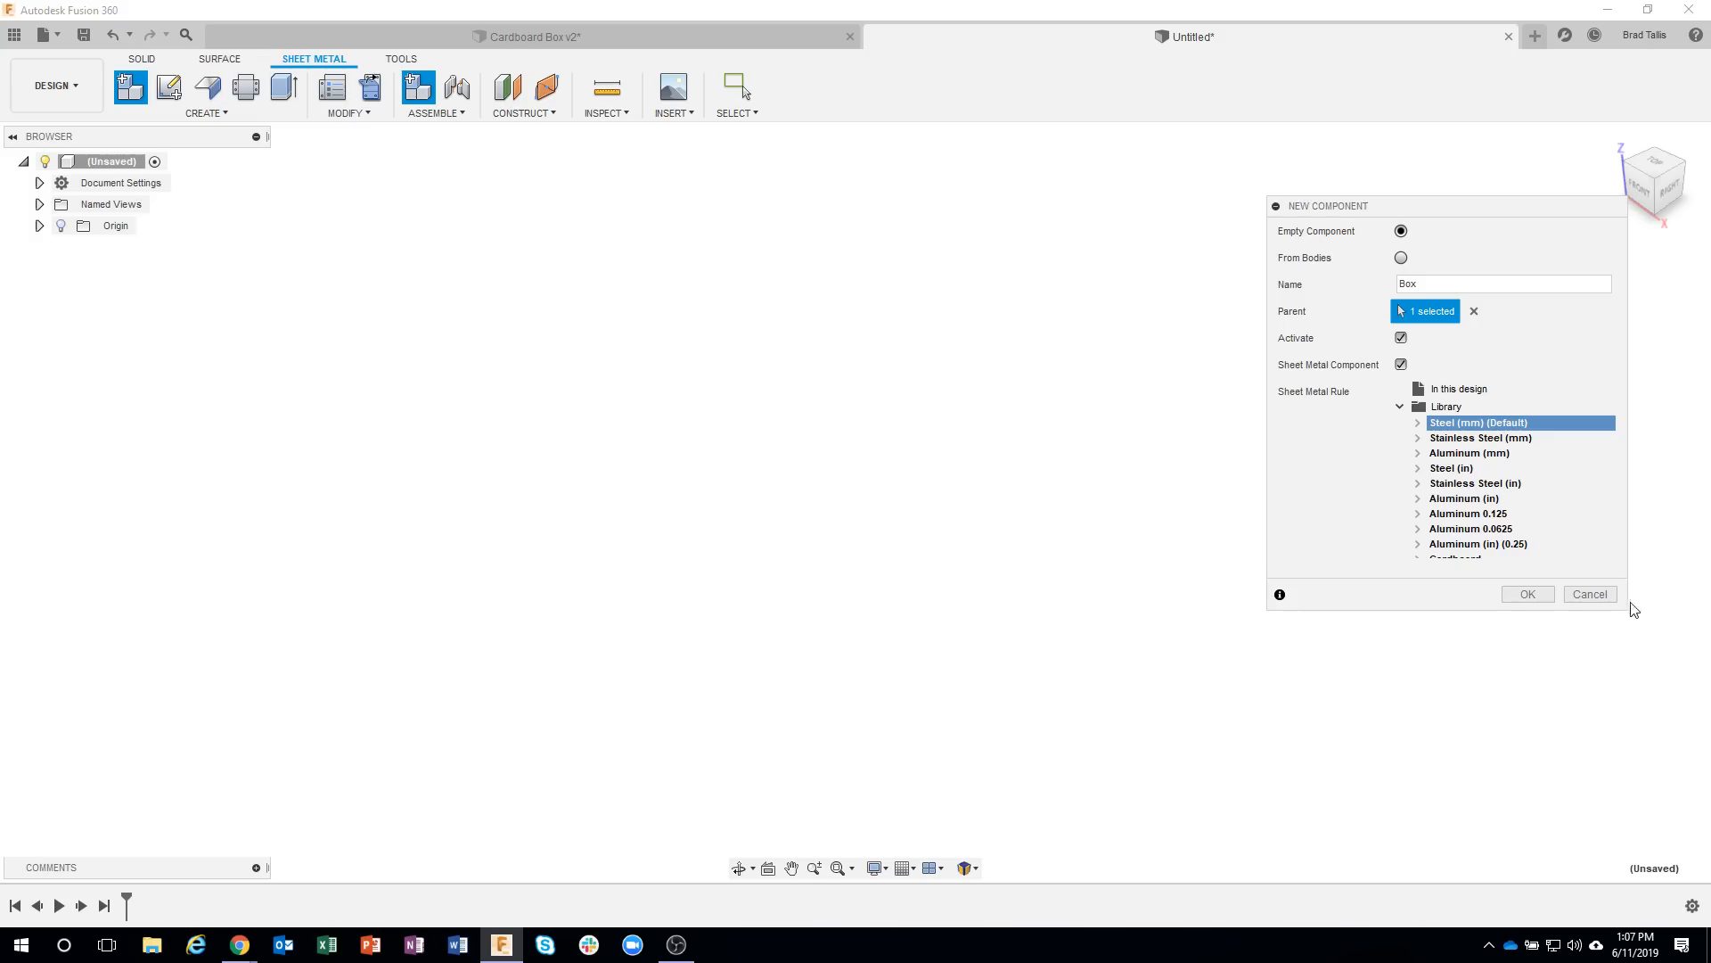
drag(1628, 612, 1642, 656)
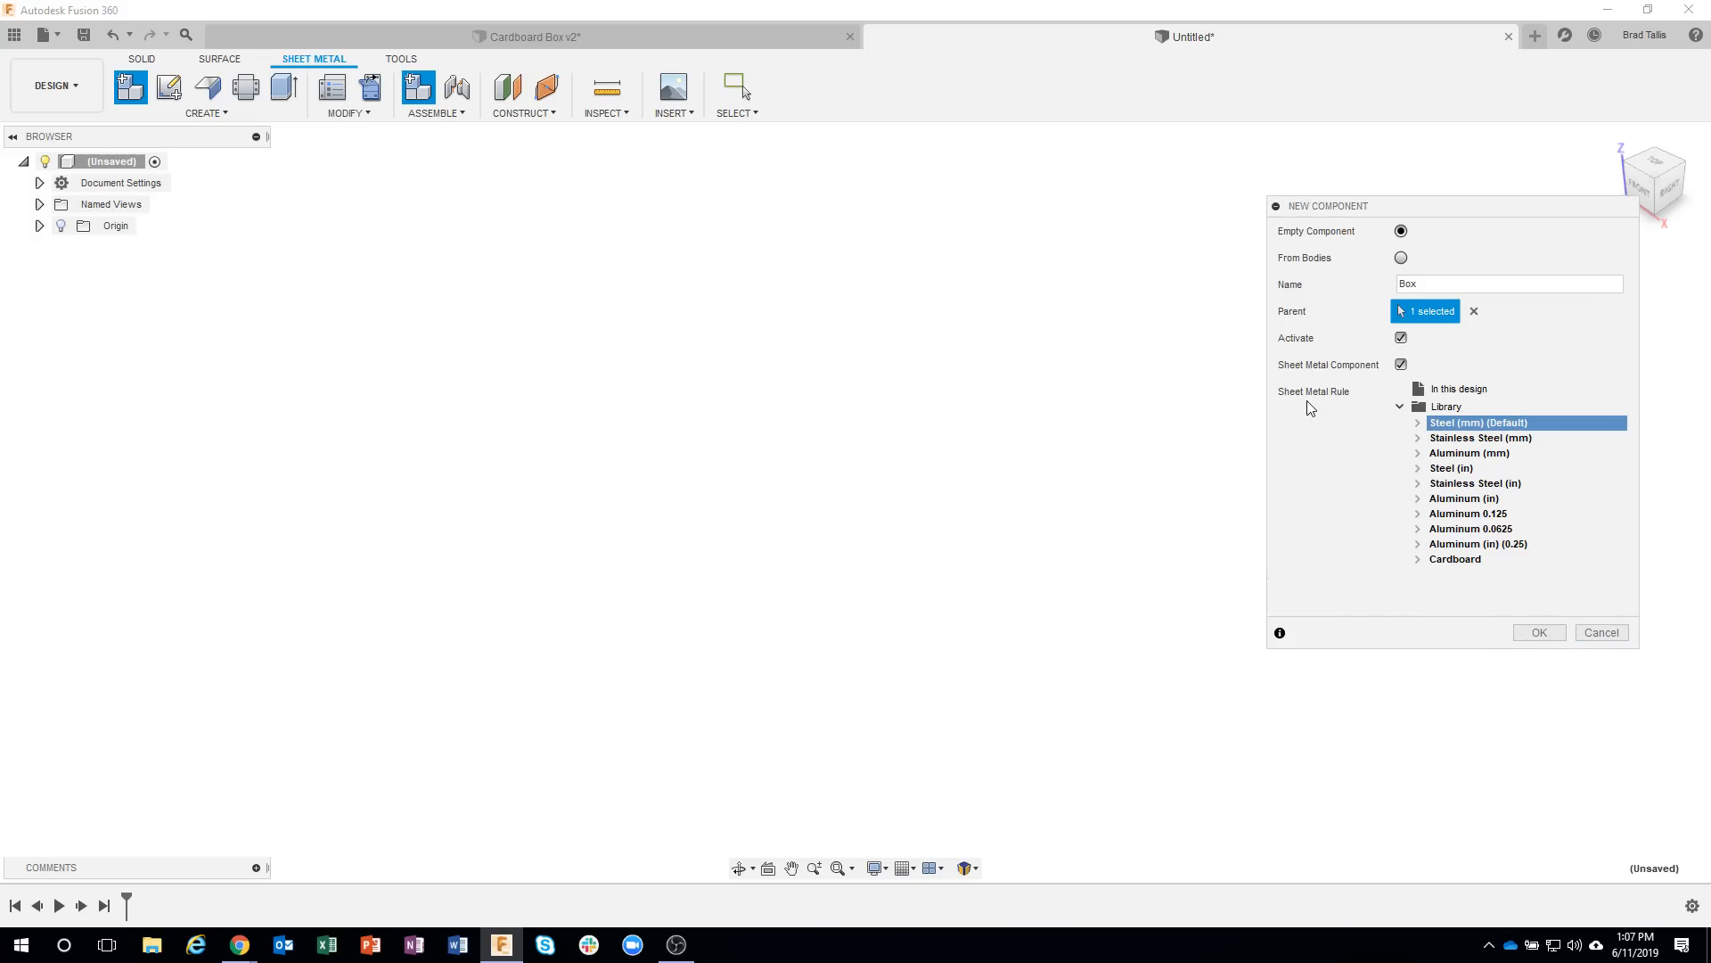
click(1451, 558)
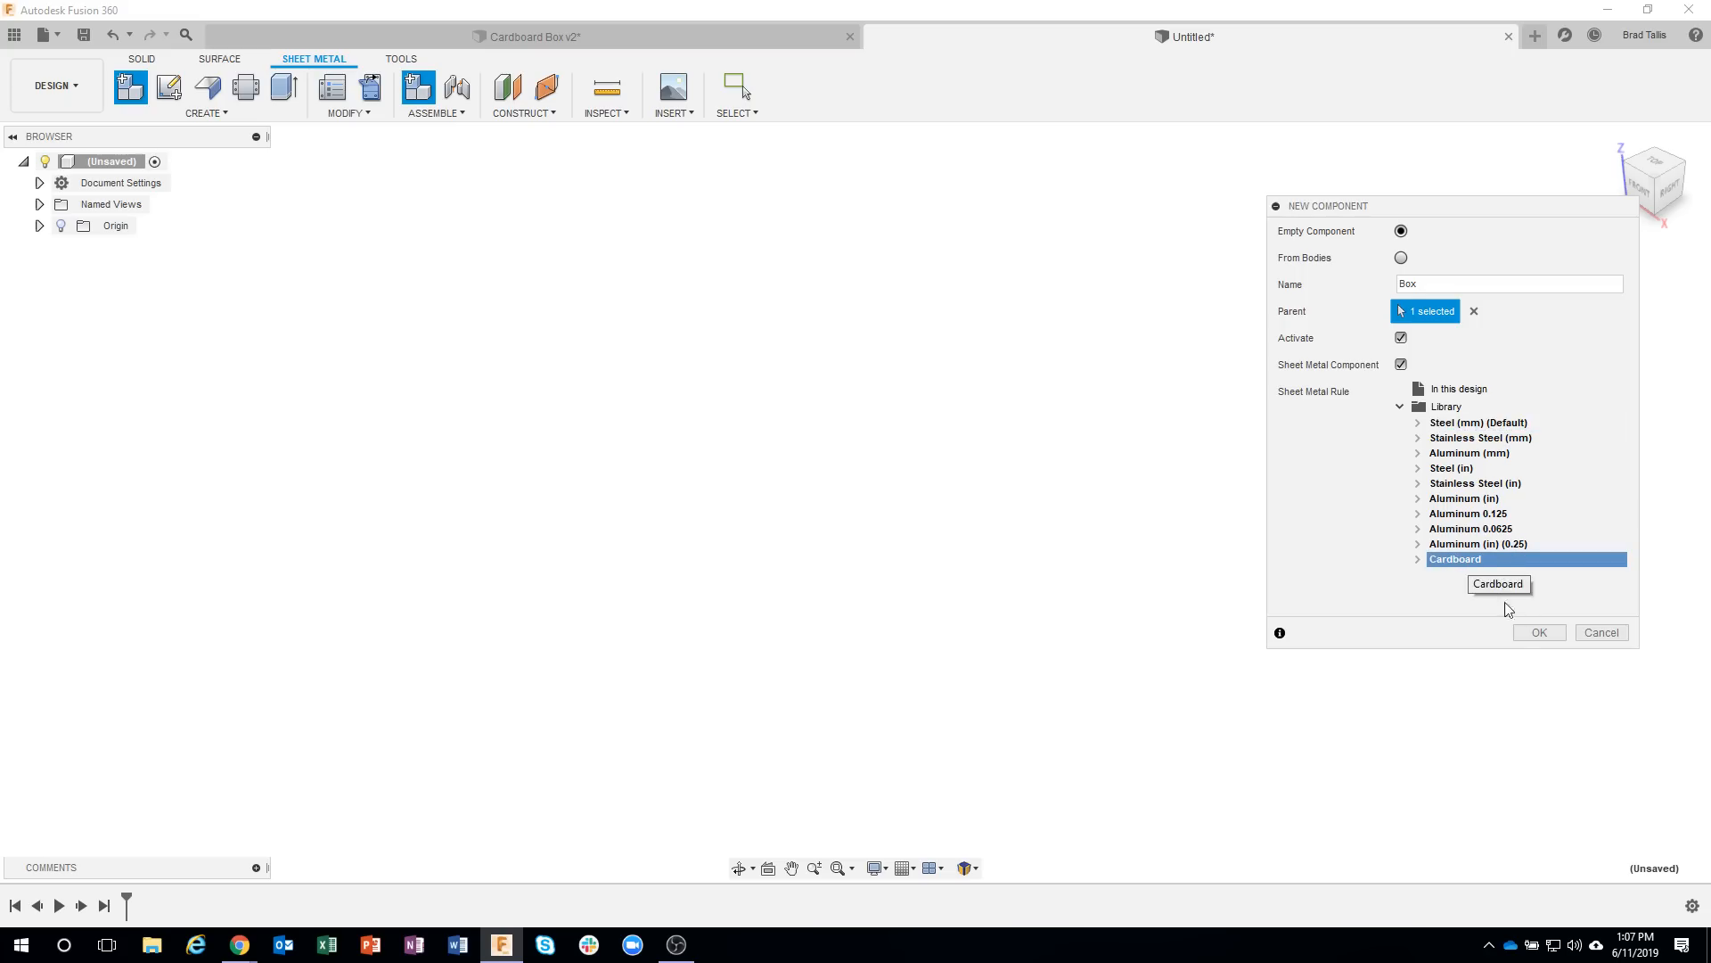
click(1538, 632)
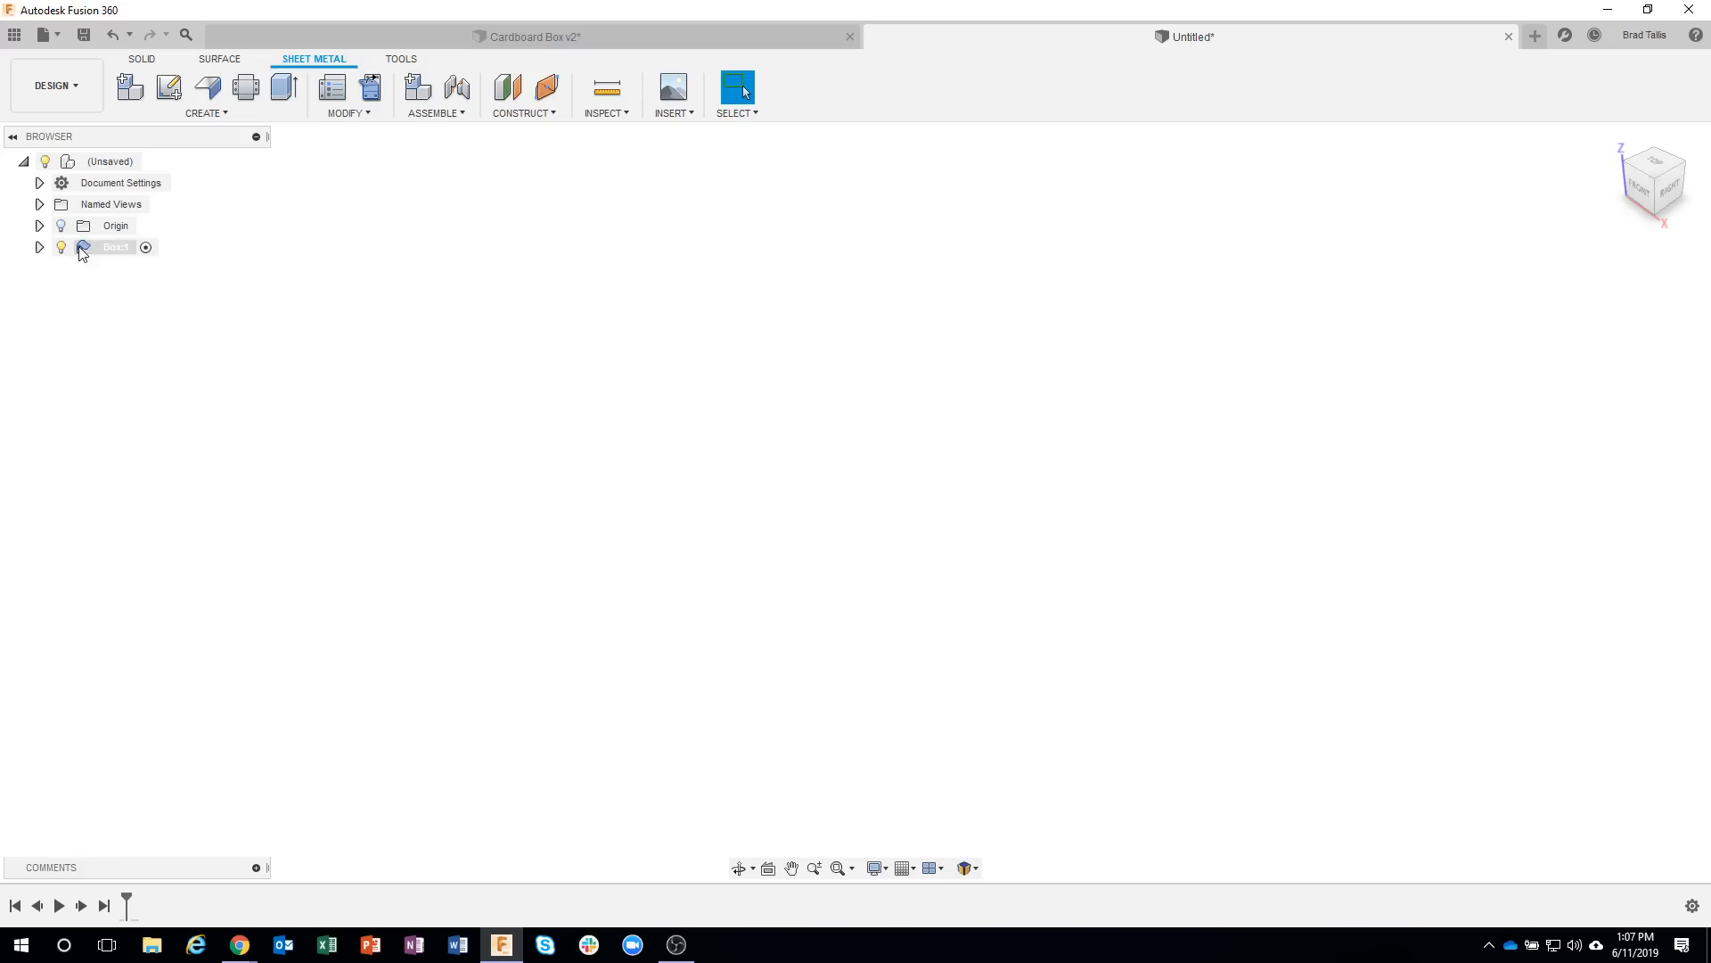
click(39, 246)
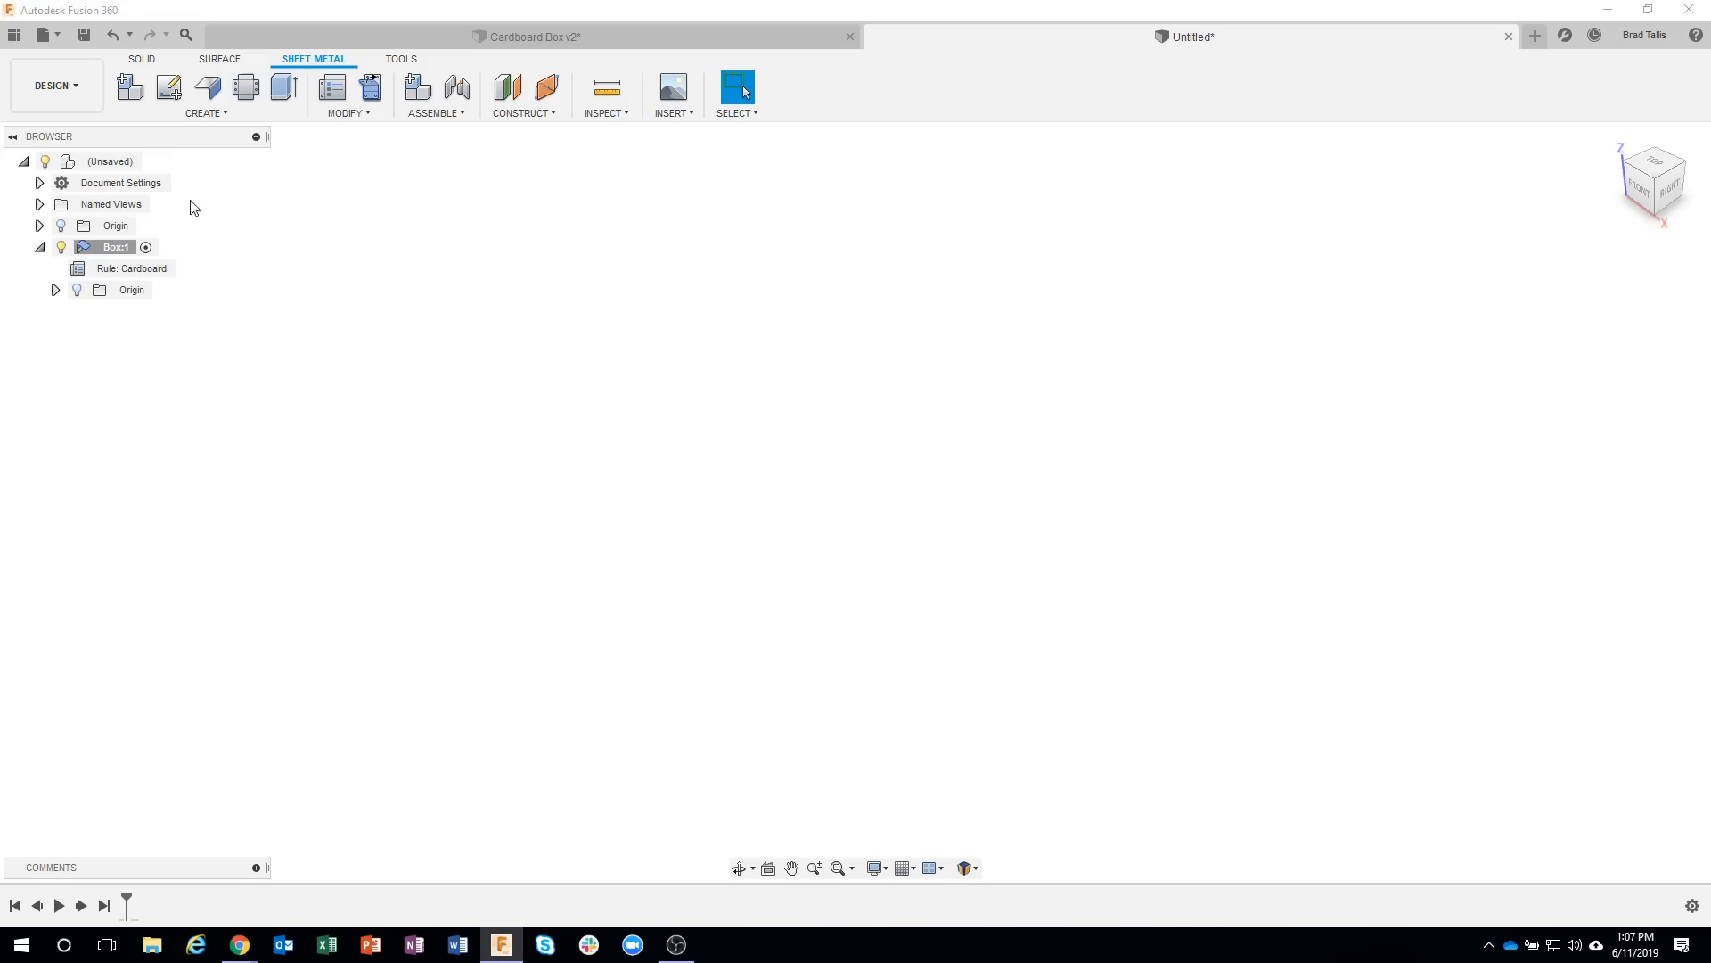
Create a sketch on the horizontal origin plane inside the Box component.
click(171, 90)
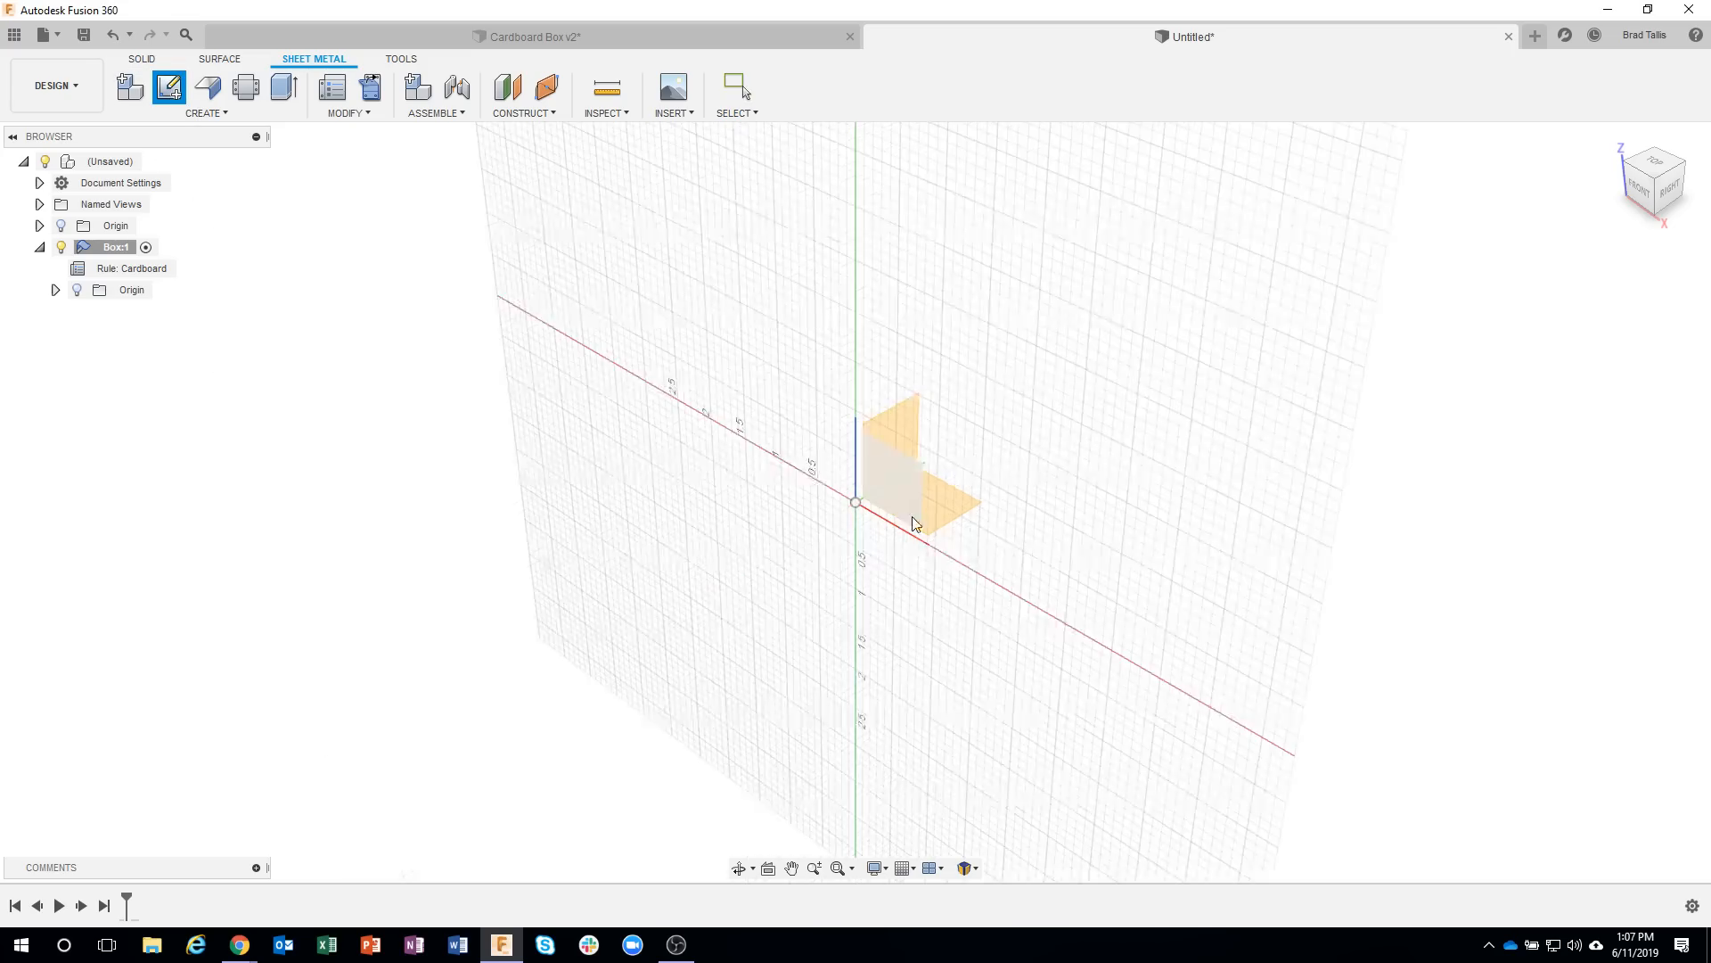
click(946, 506)
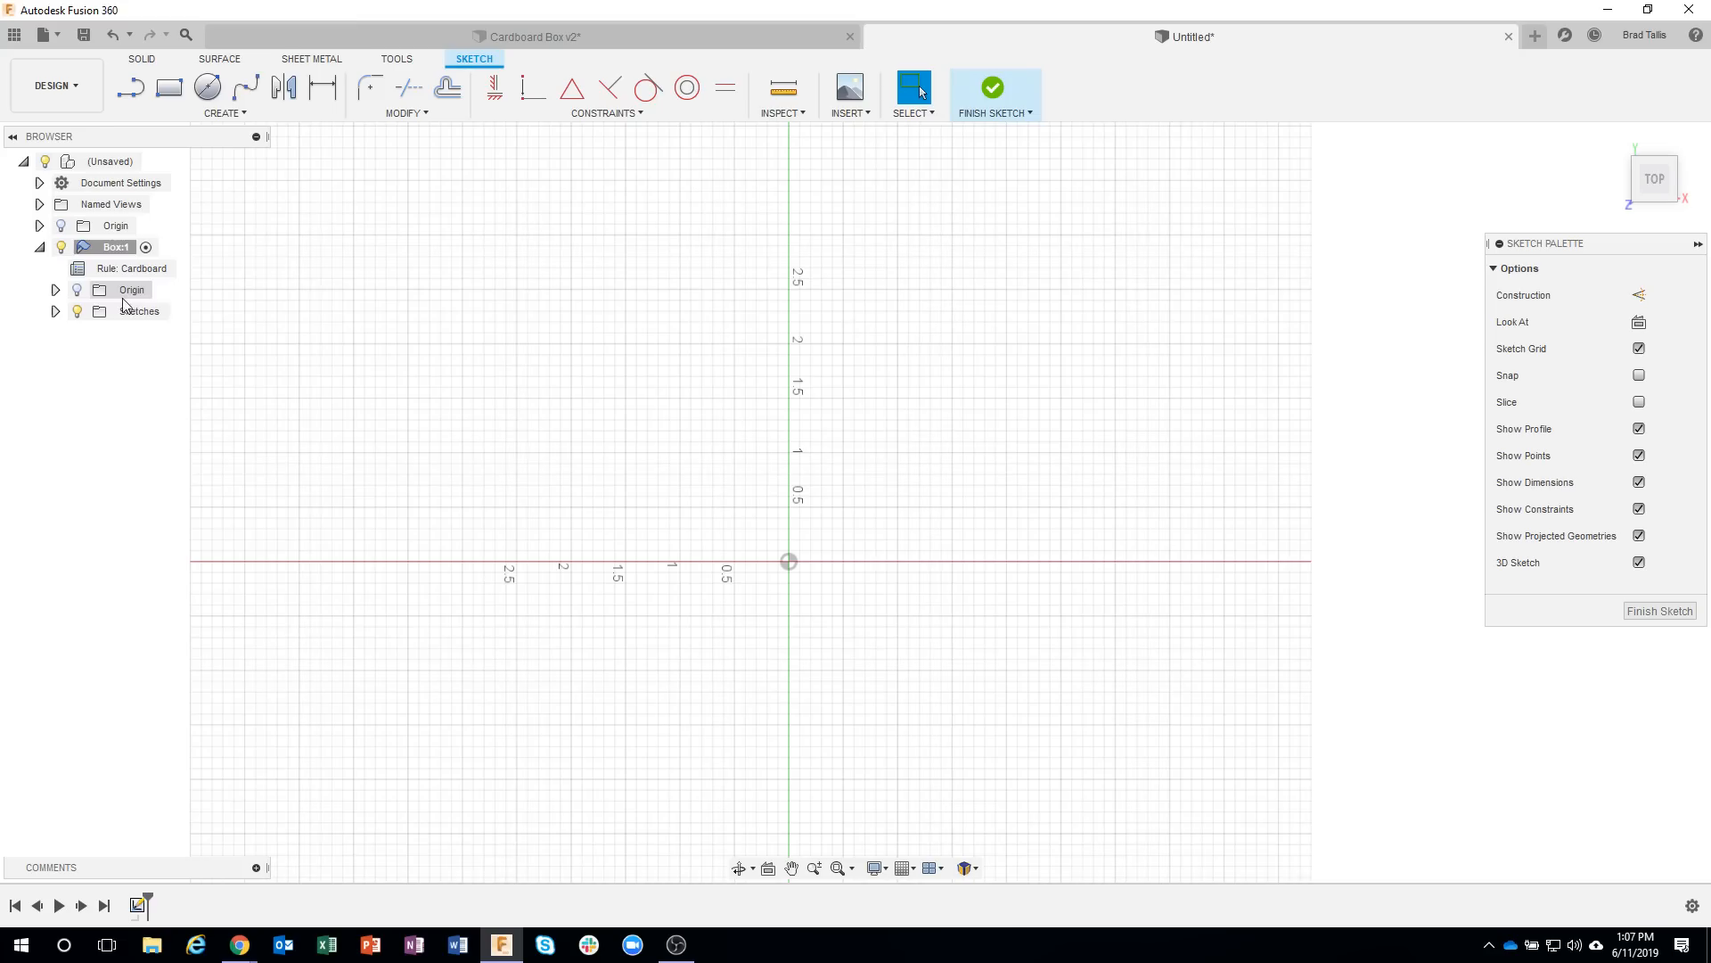
click(96, 250)
Draw a center rectangle on the origin, 10.75 in wide and 8 in high, and finish the sketch.
click(170, 86)
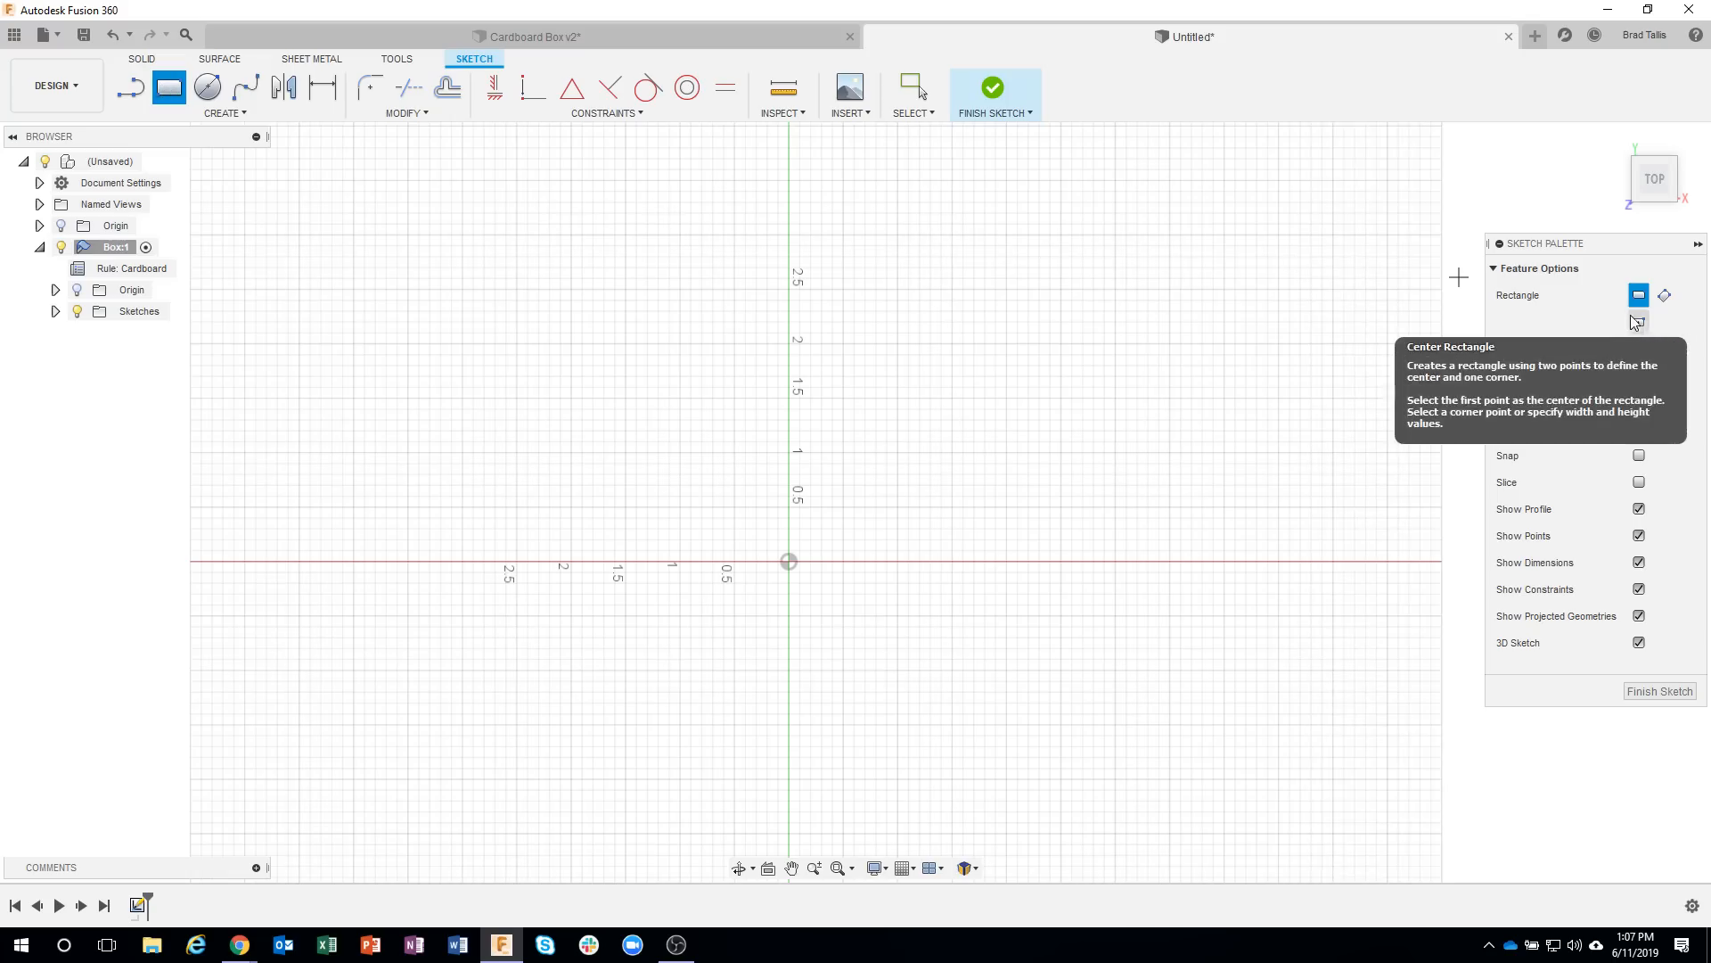
click(1639, 324)
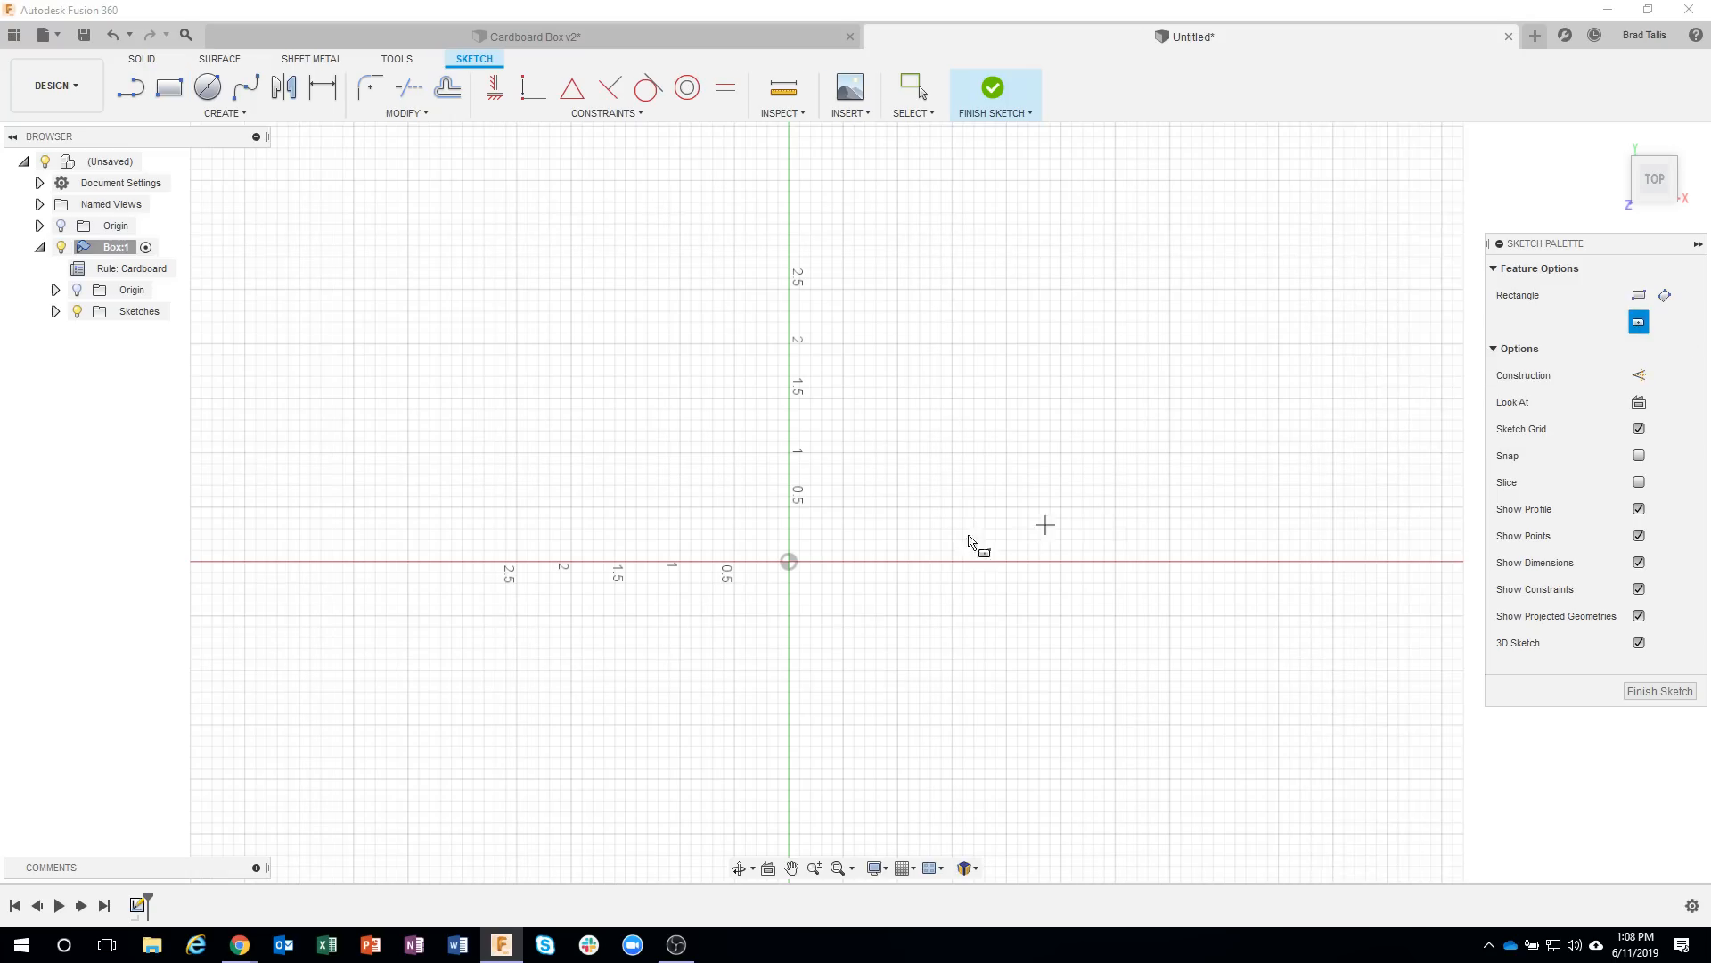
click(789, 563)
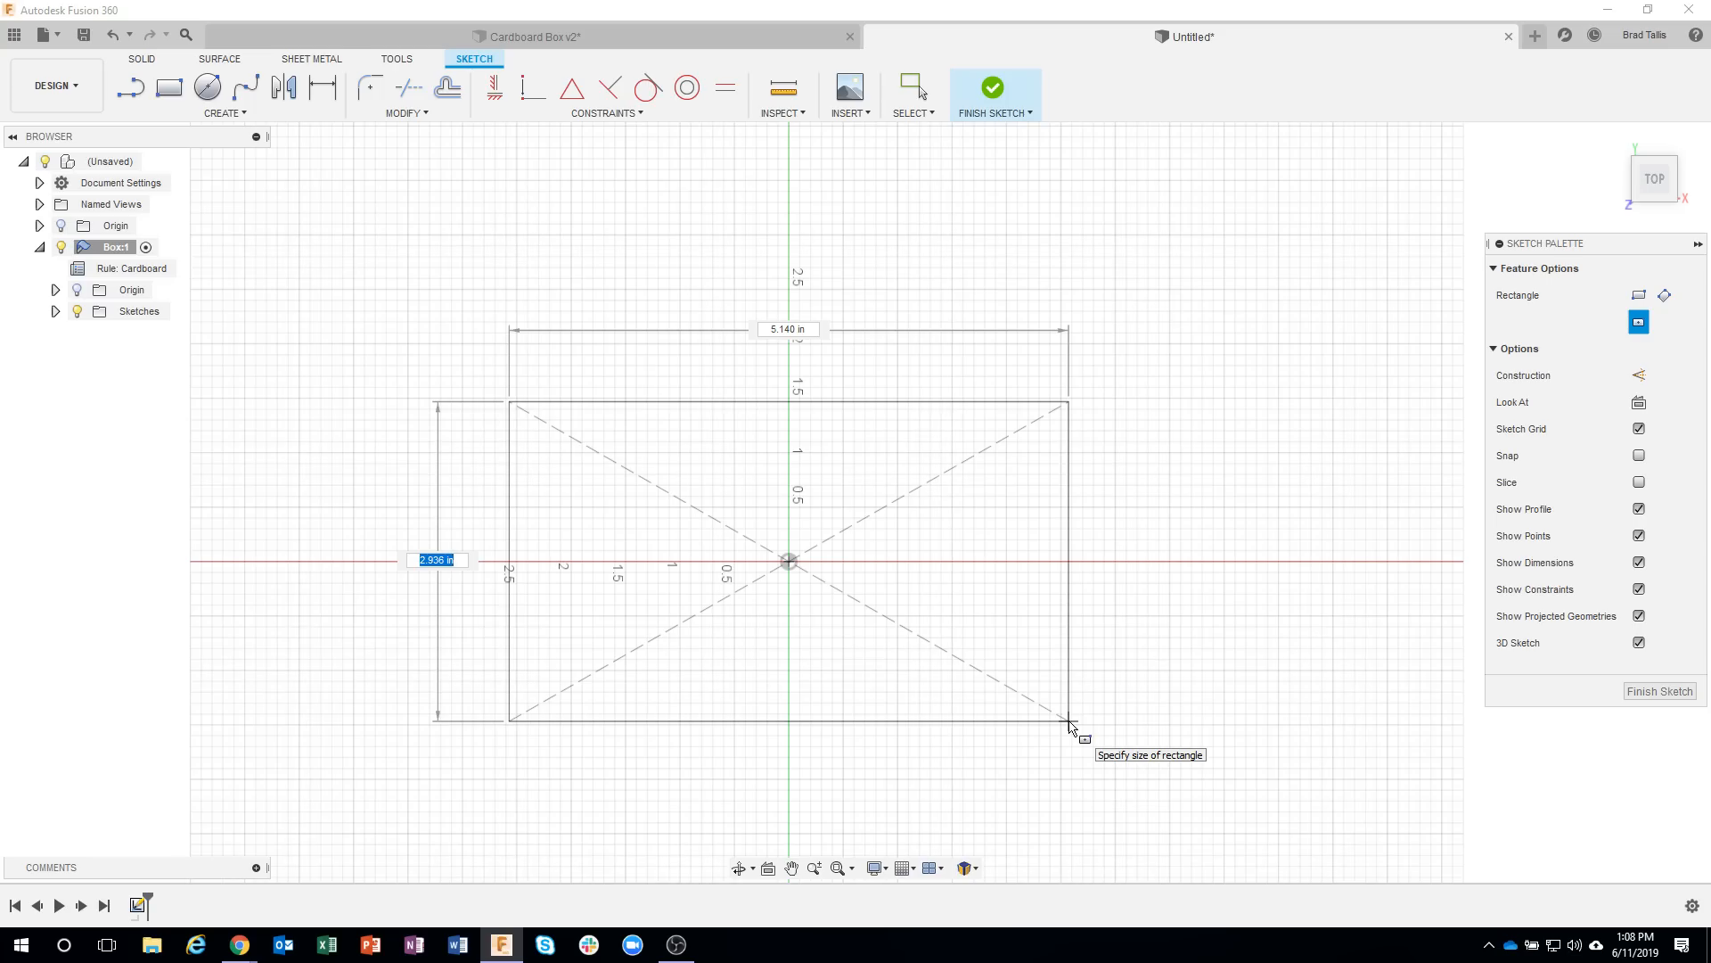
scroll(1069, 724, down, 2)
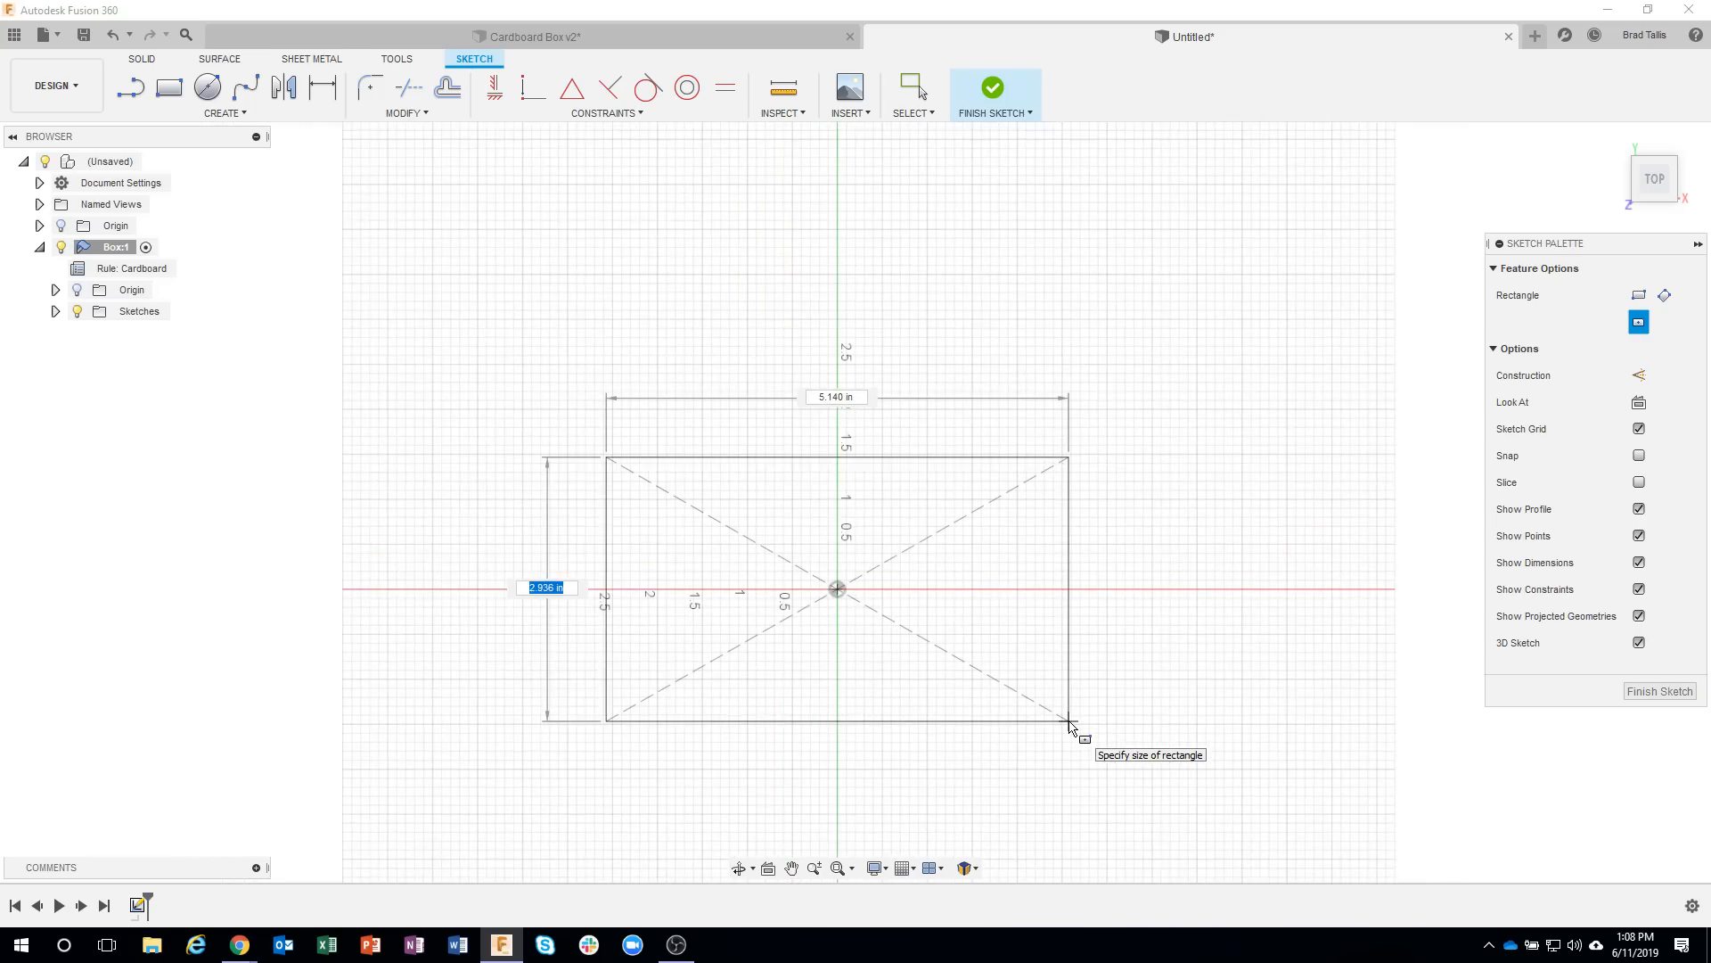
key(Tab)
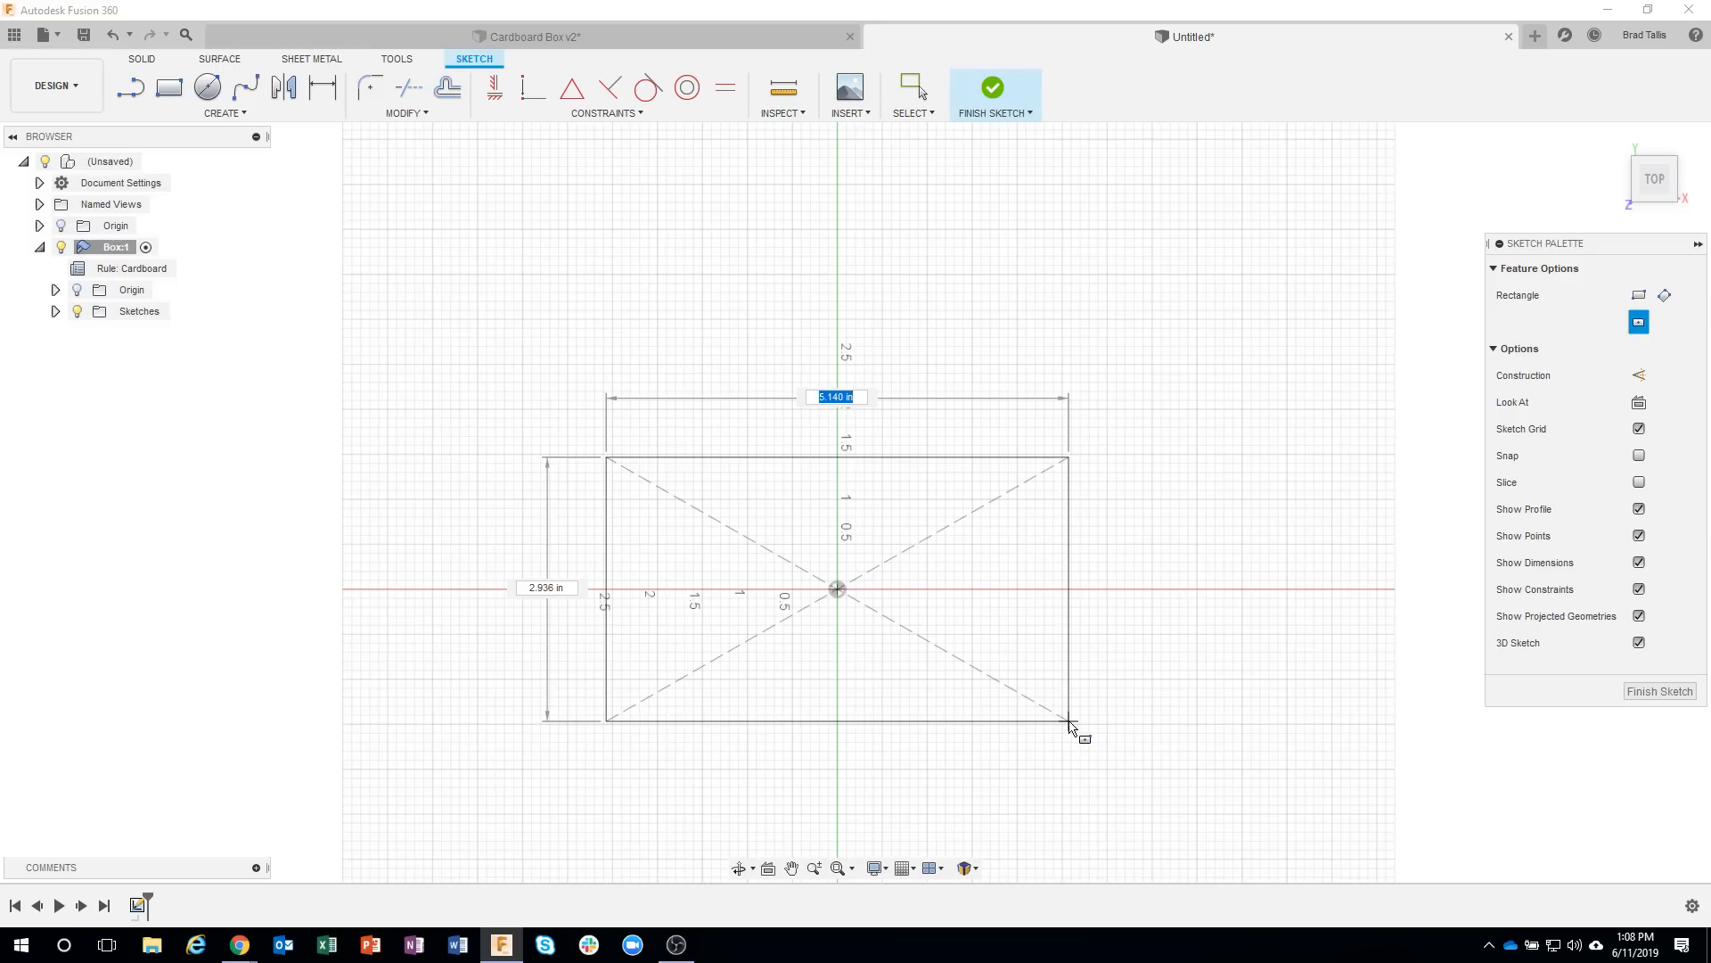
text(10.75)
key(Tab)
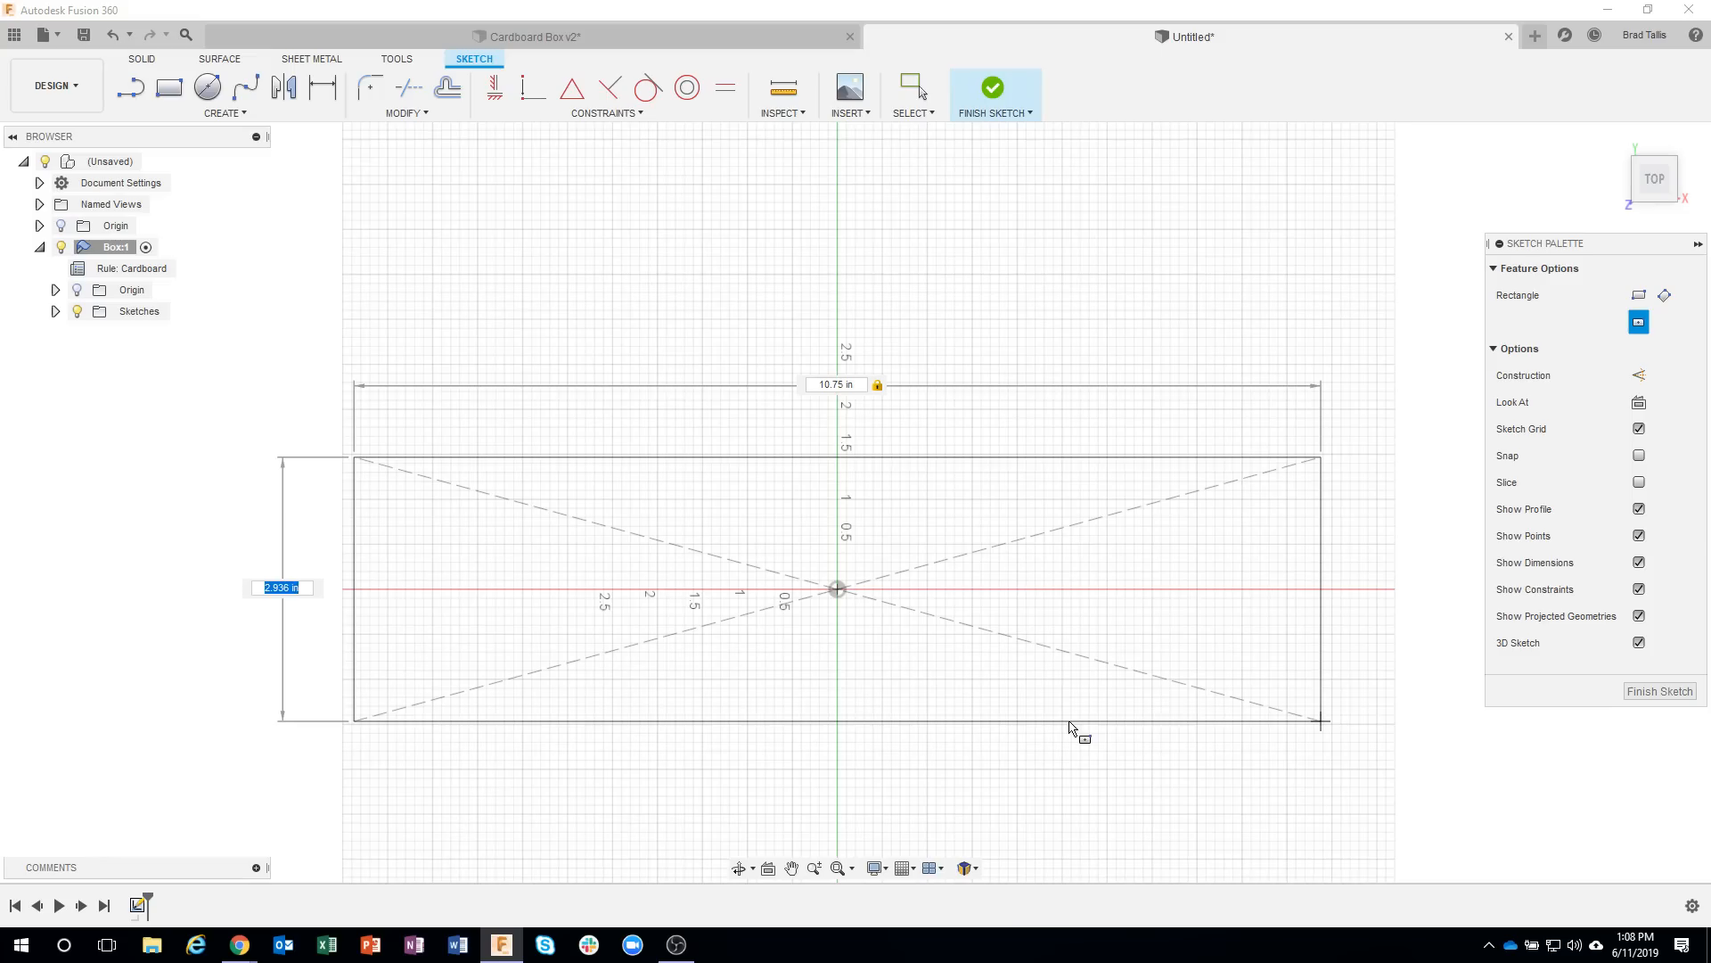
text(8)
scroll(1070, 726, down, 3)
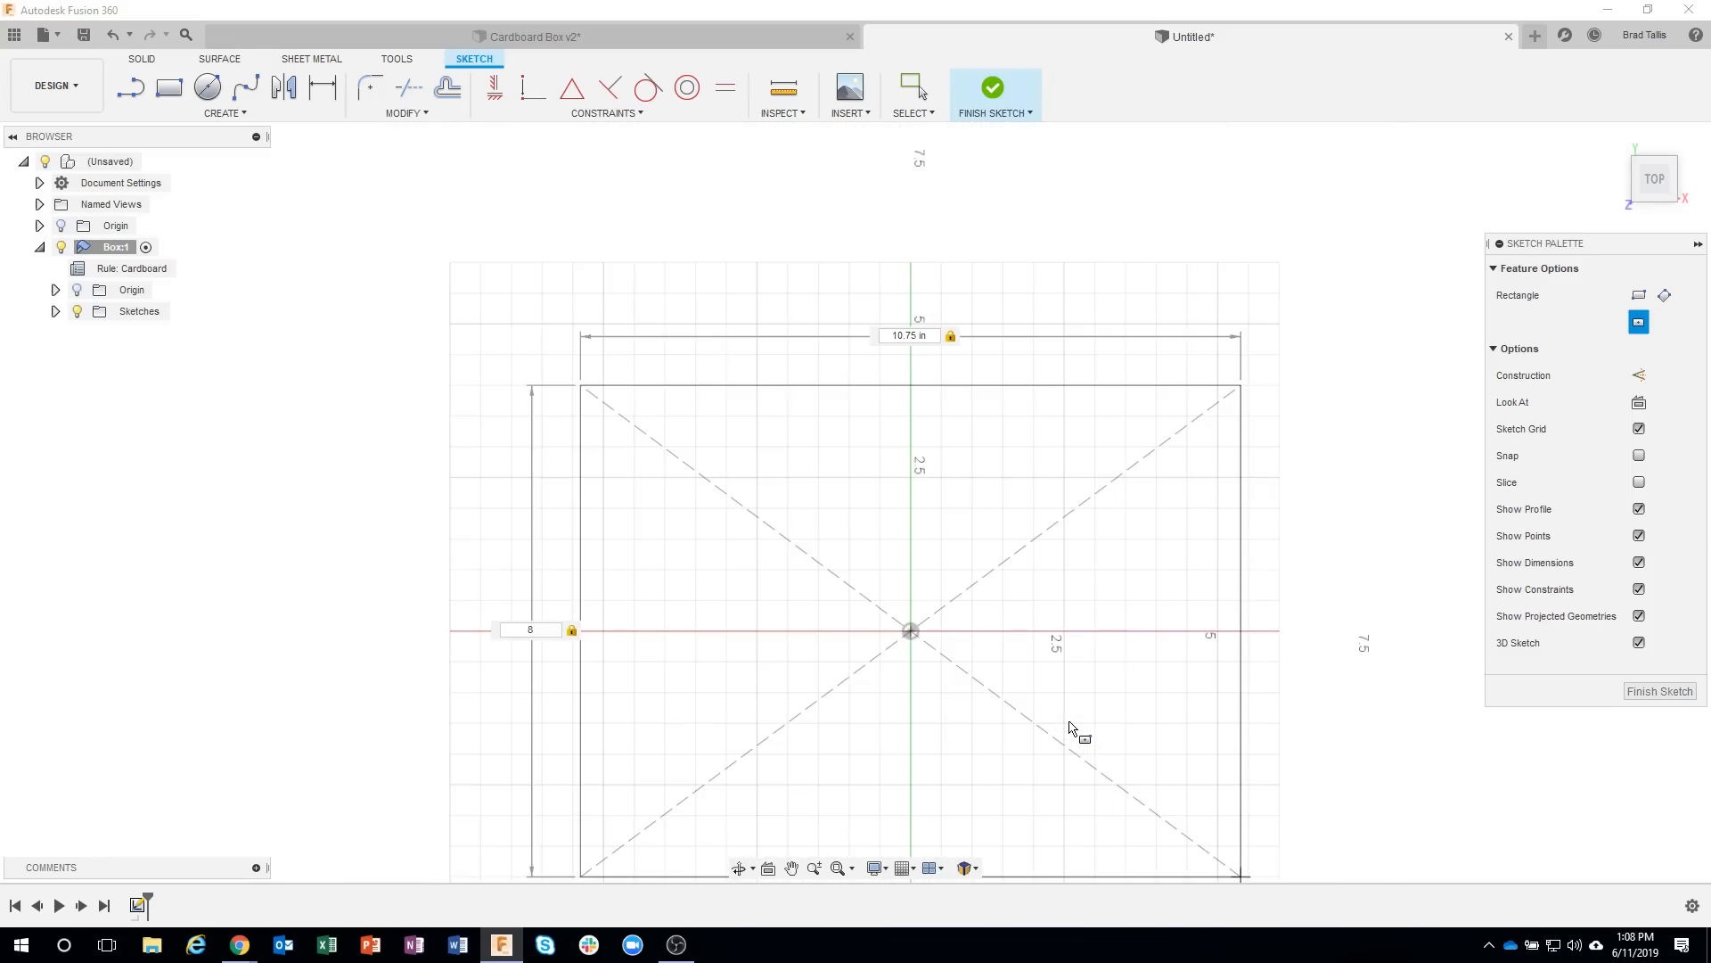
key(Return)
key(Escape)
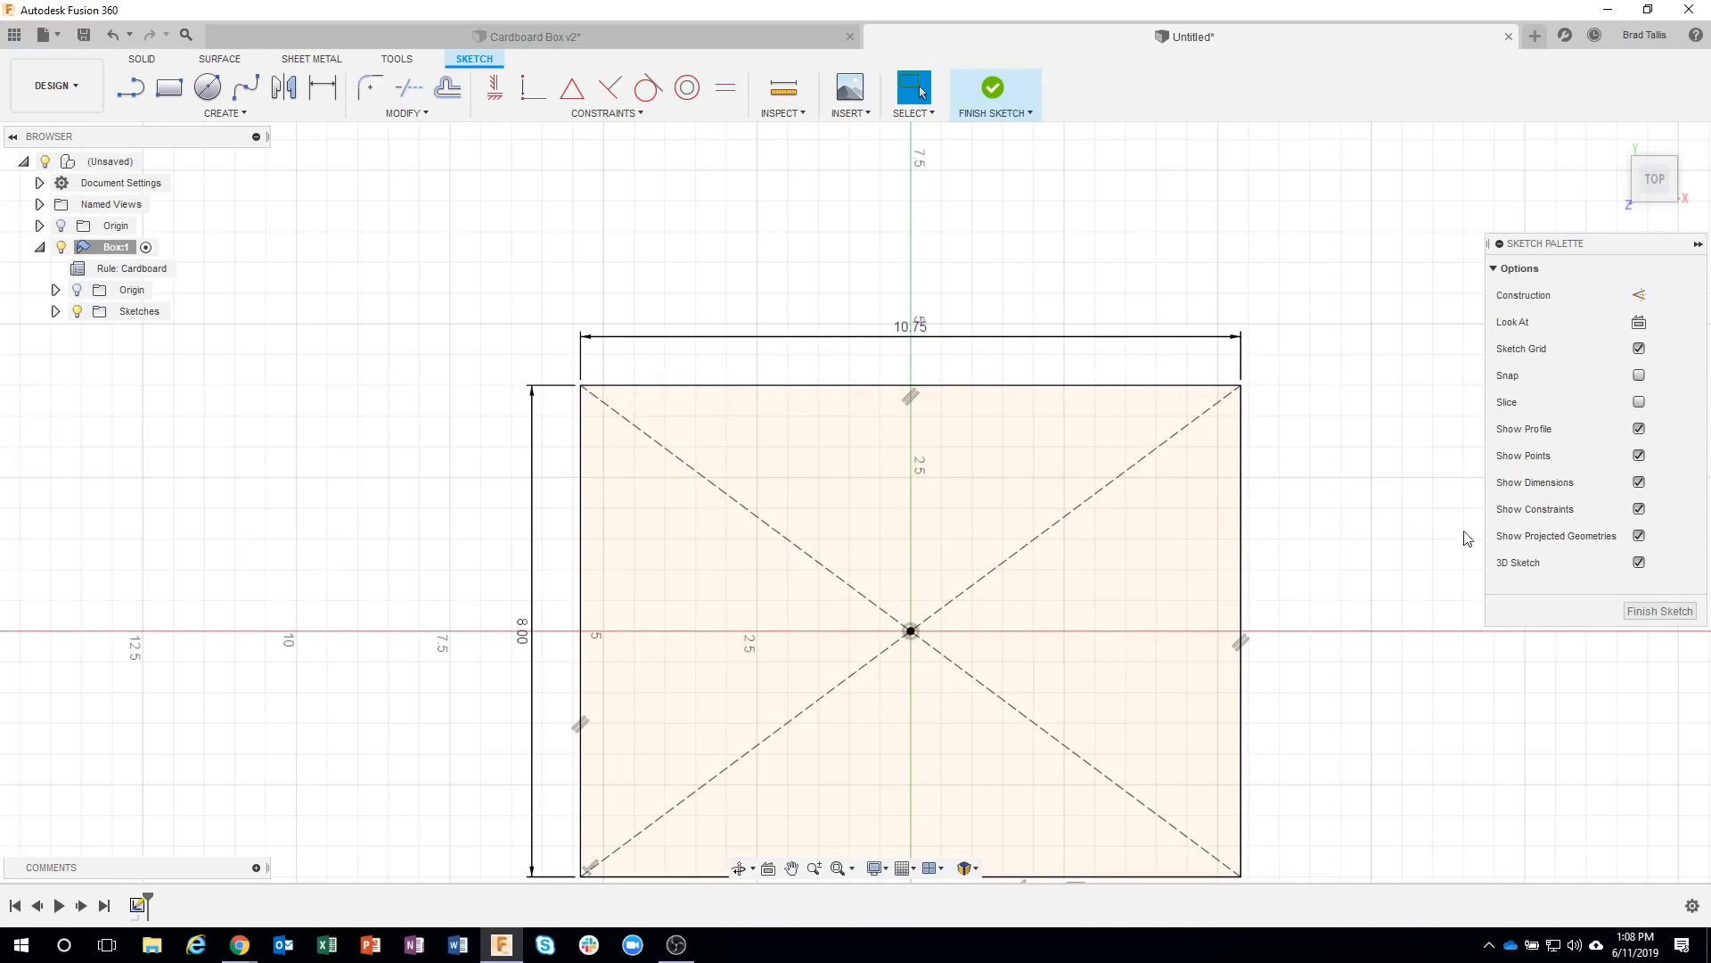
click(1658, 611)
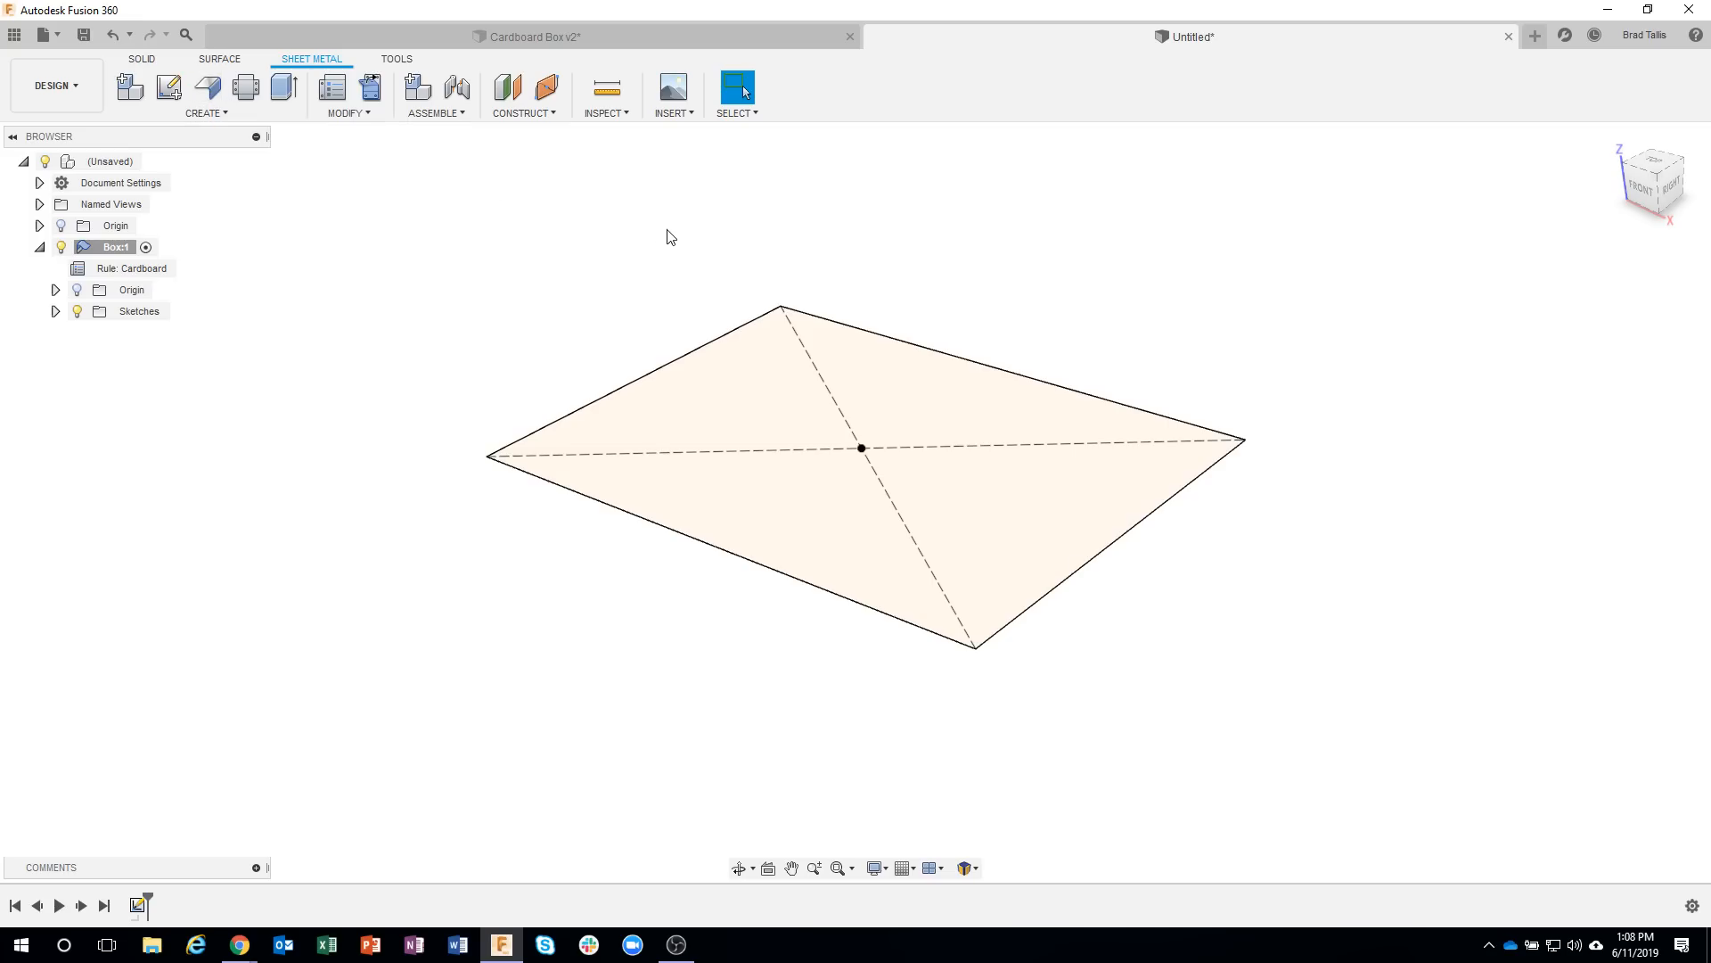
Create a base flange from the rectangle profile as a new body, with the thickness on Side 1.
click(745, 412)
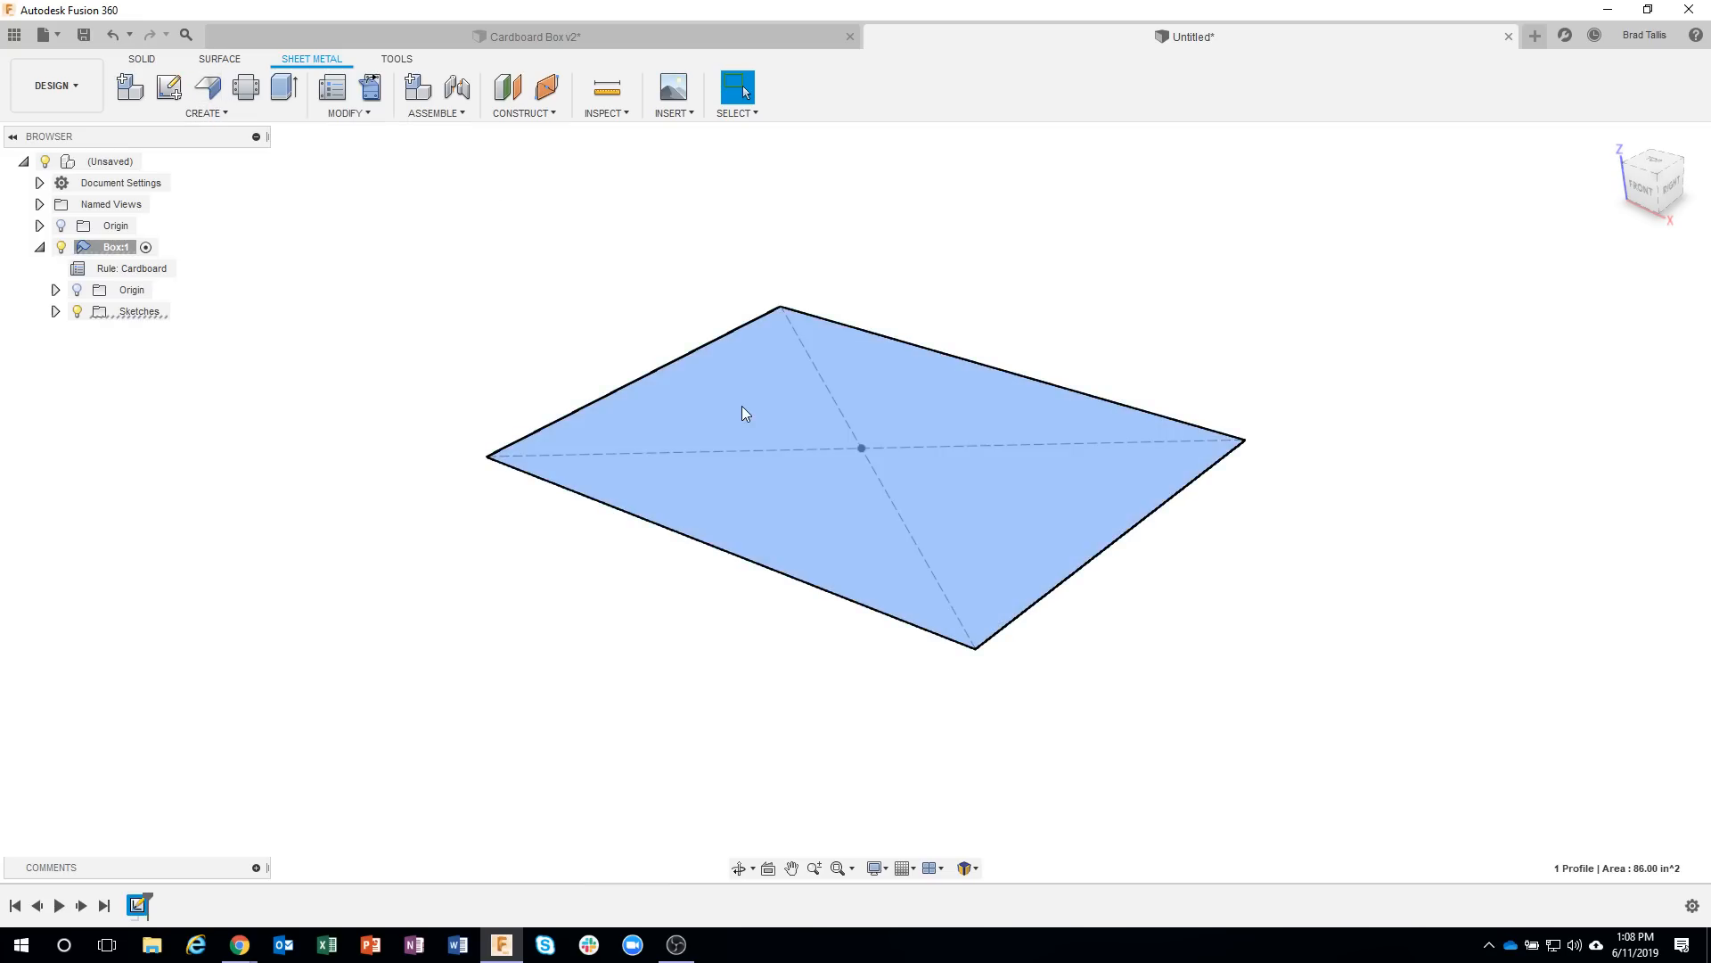
right_click(750, 413)
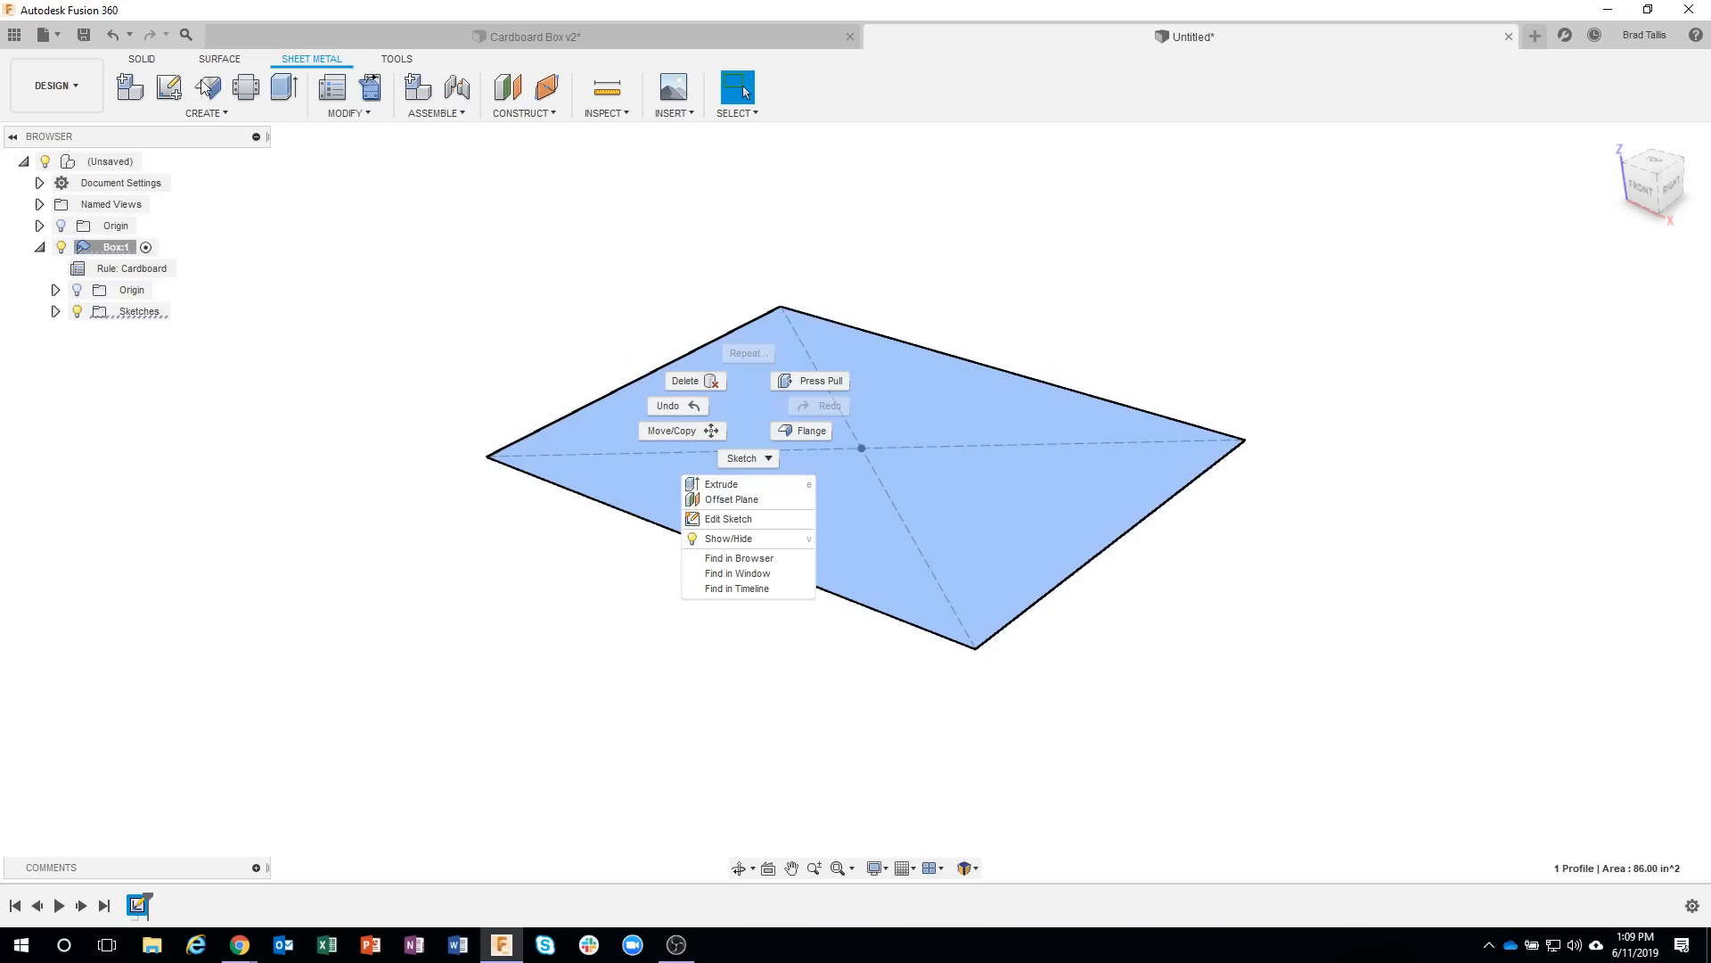
click(810, 432)
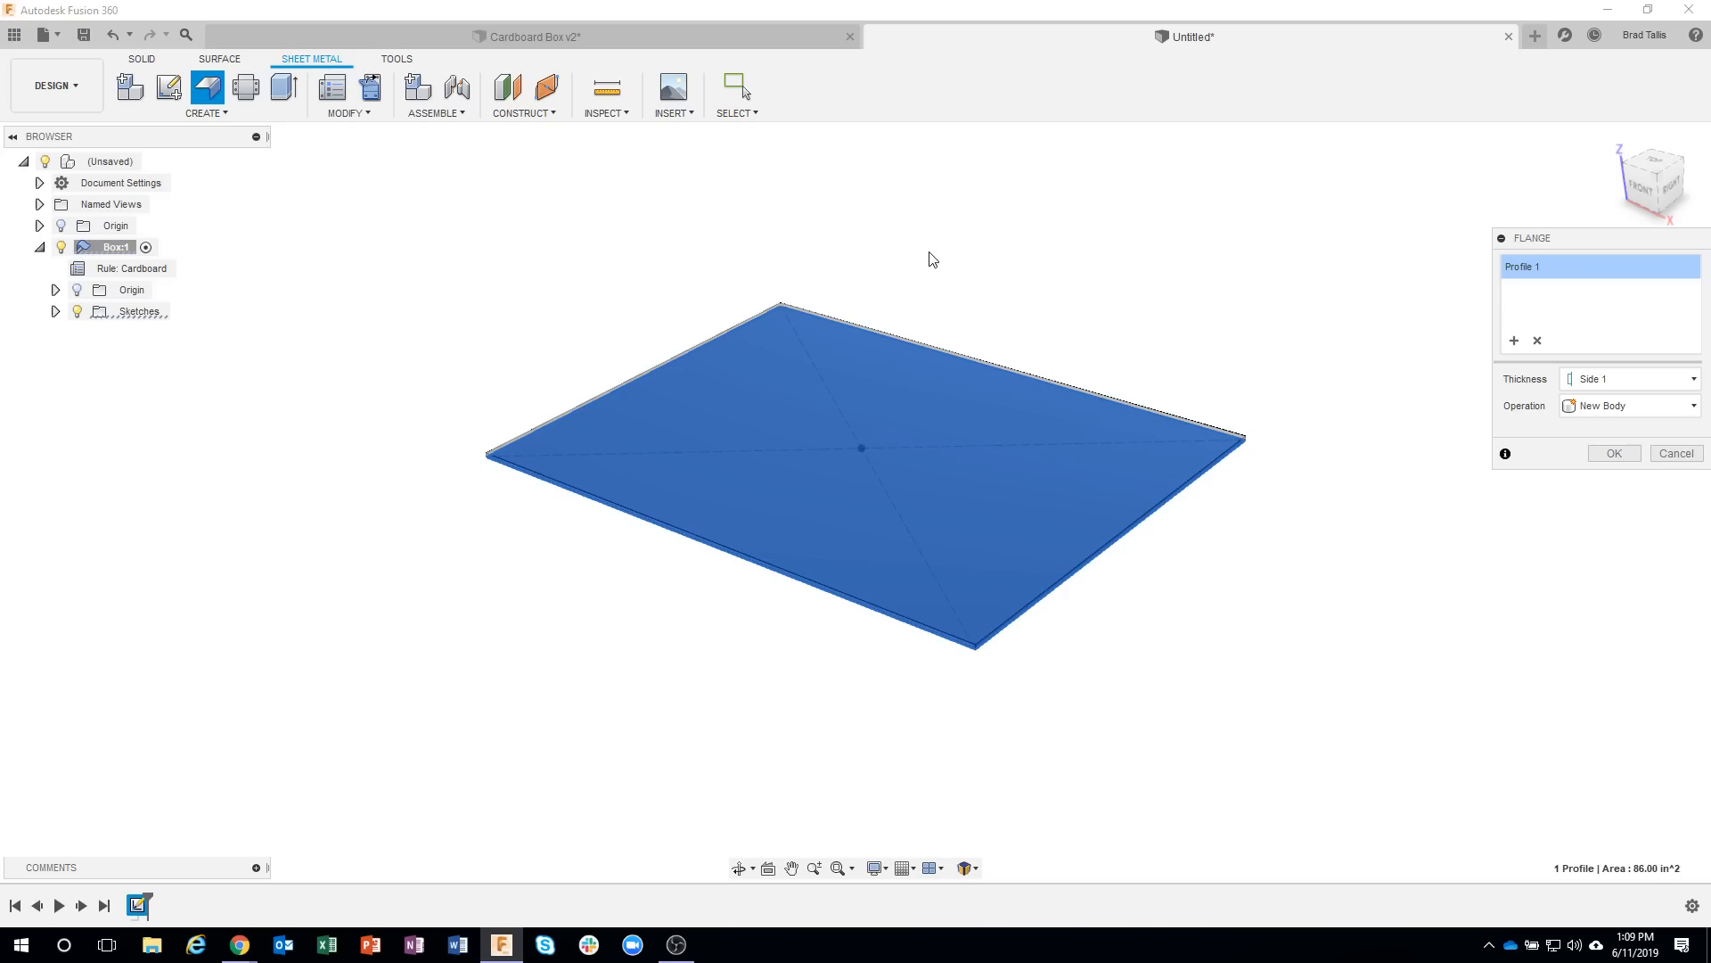
shift+middle_drag(1291, 371, 1275, 441)
shift+middle_drag(1310, 497, 1427, 459)
click(1614, 453)
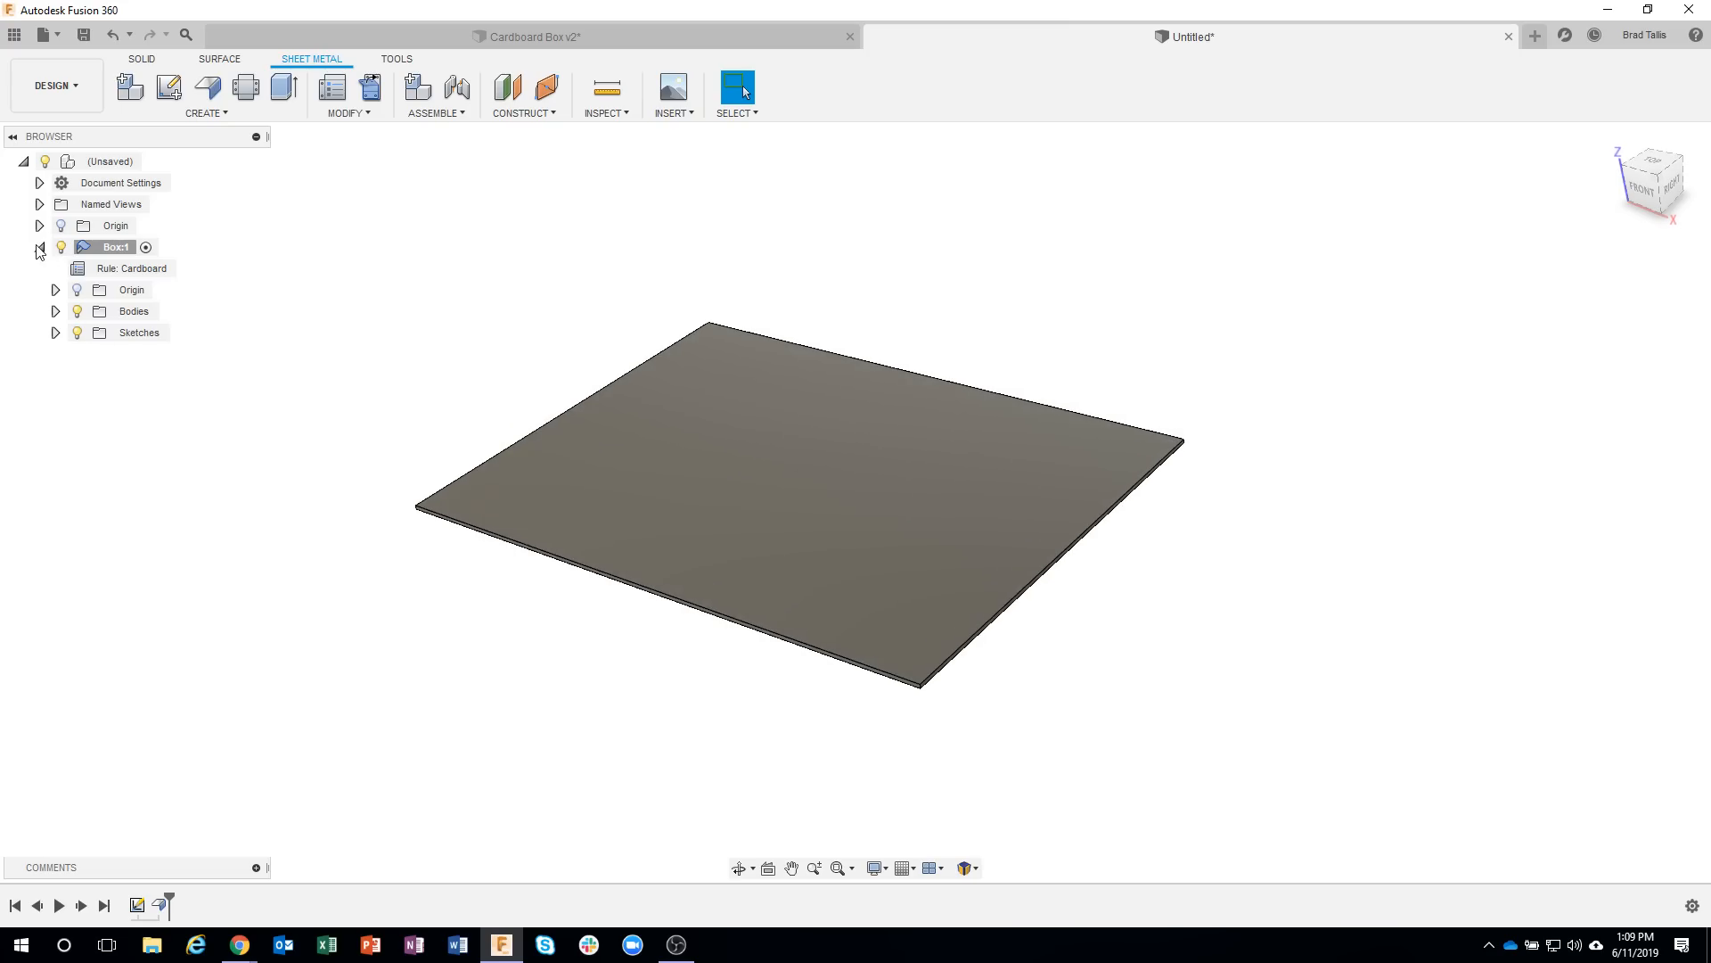
Set up a full-edge flange on the base's short edge at the positive X end, with a height of 3.25 in.
shift+middle_drag(412, 265, 502, 279)
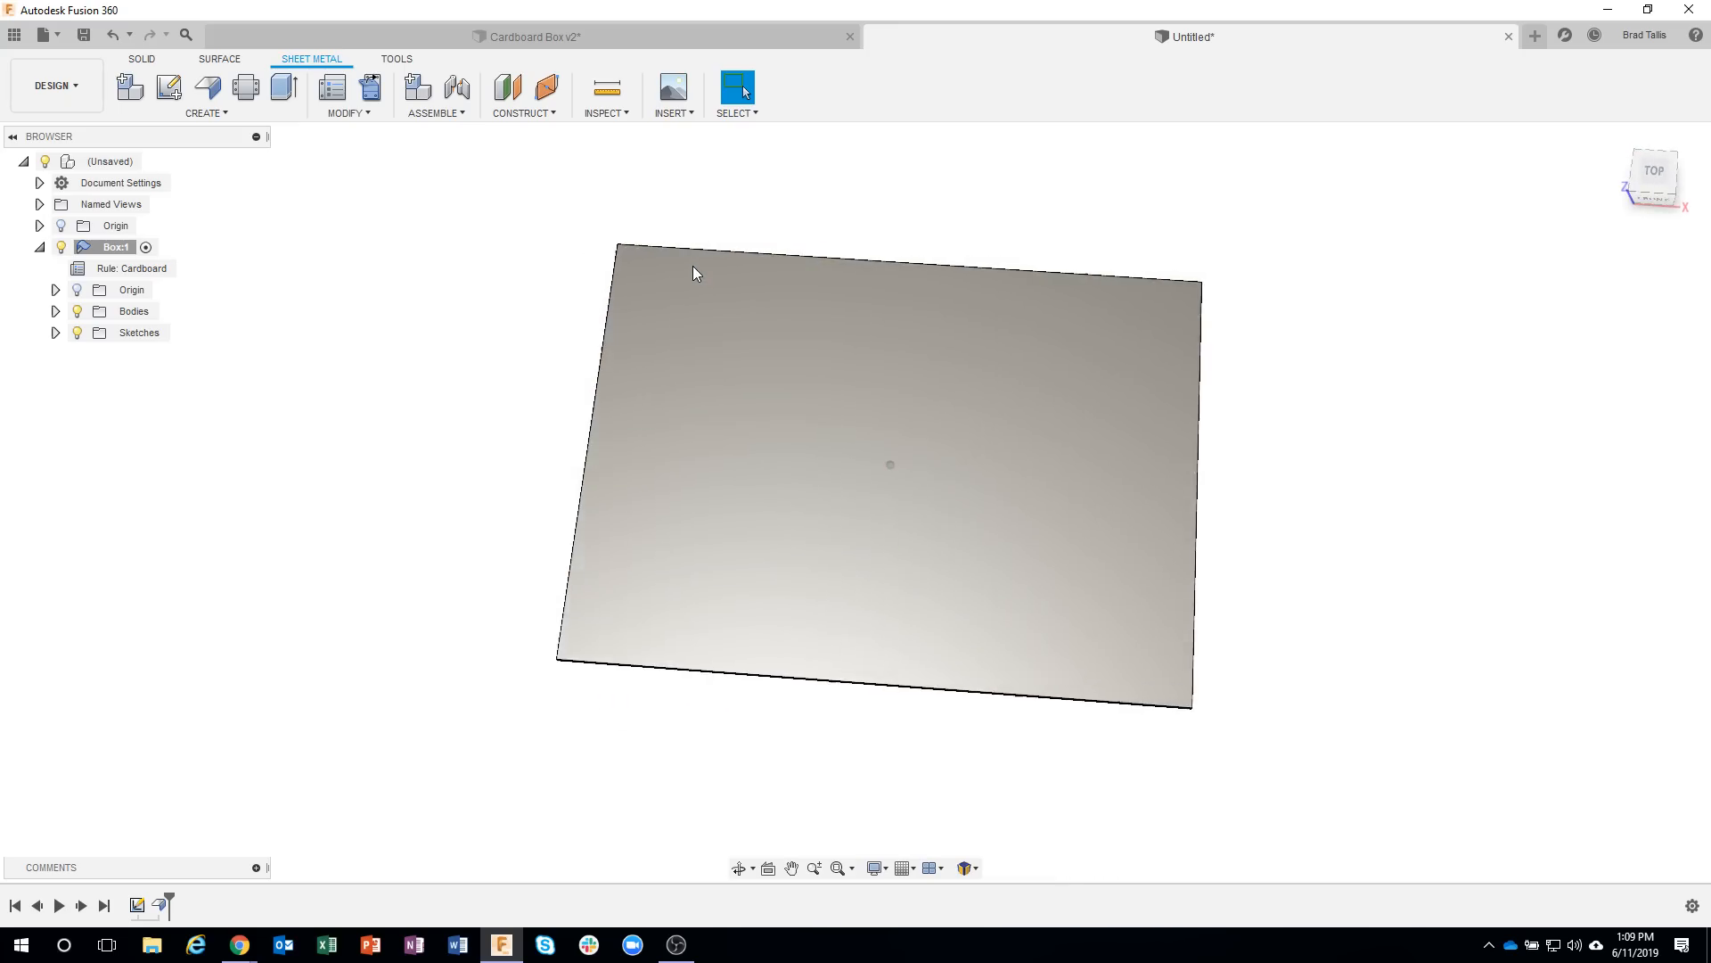
shift+middle_drag(702, 268, 1381, 510)
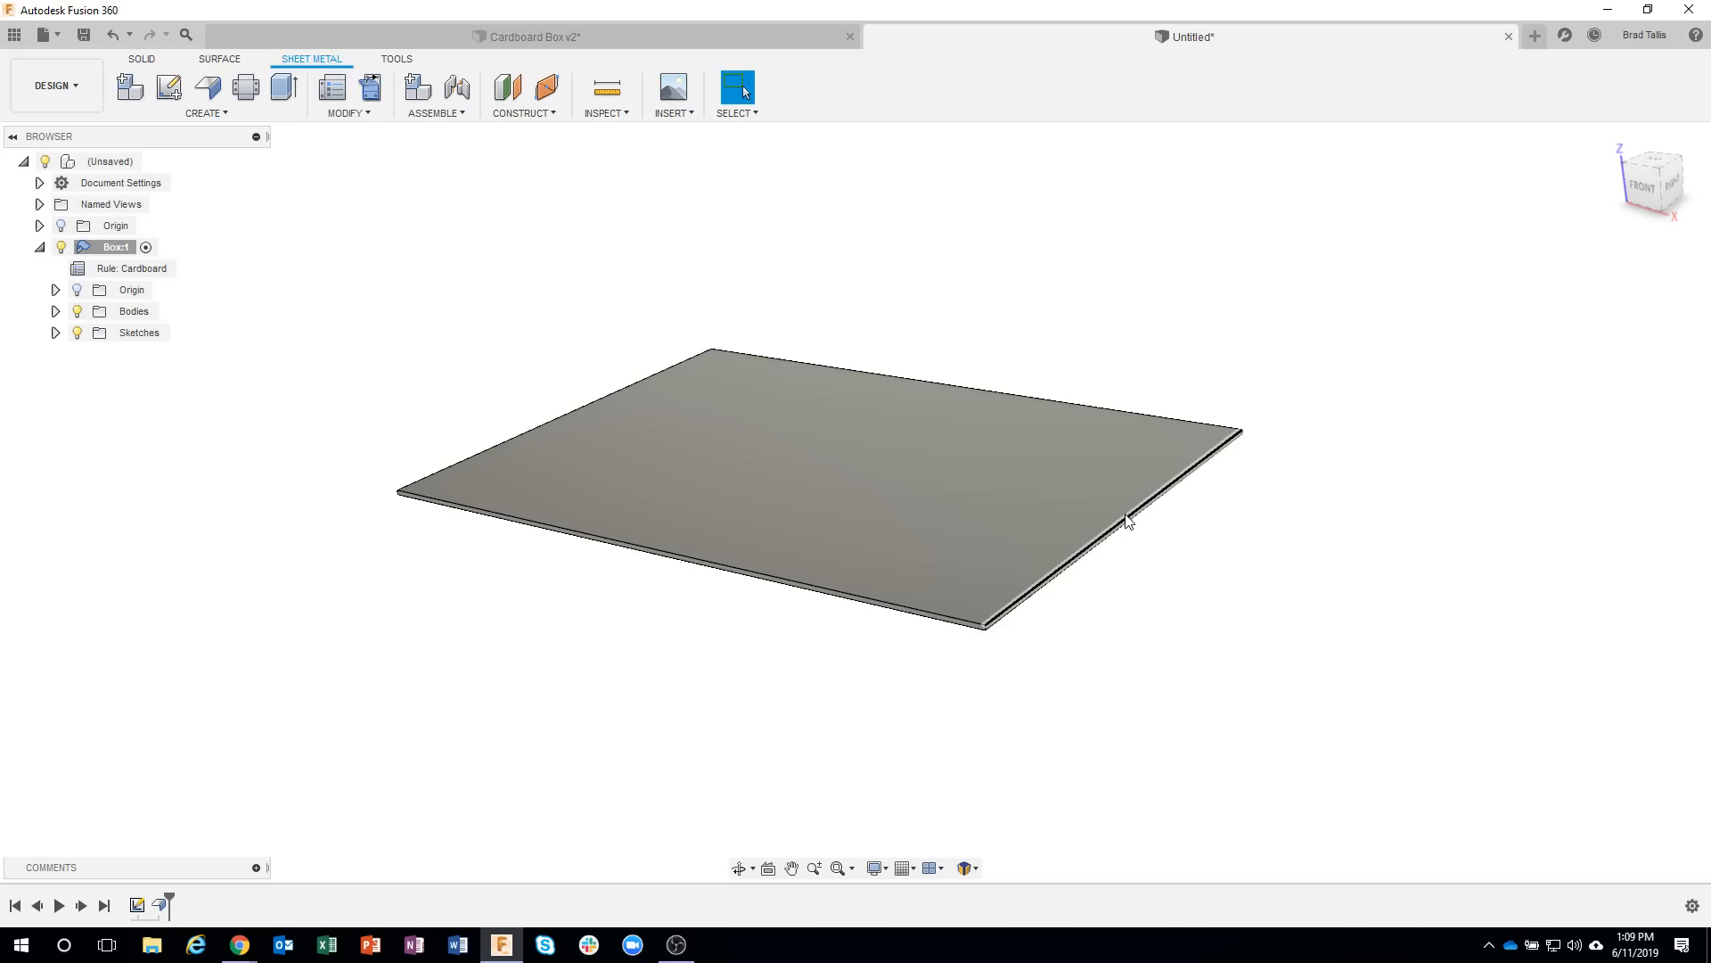
click(1128, 521)
right_click(1129, 520)
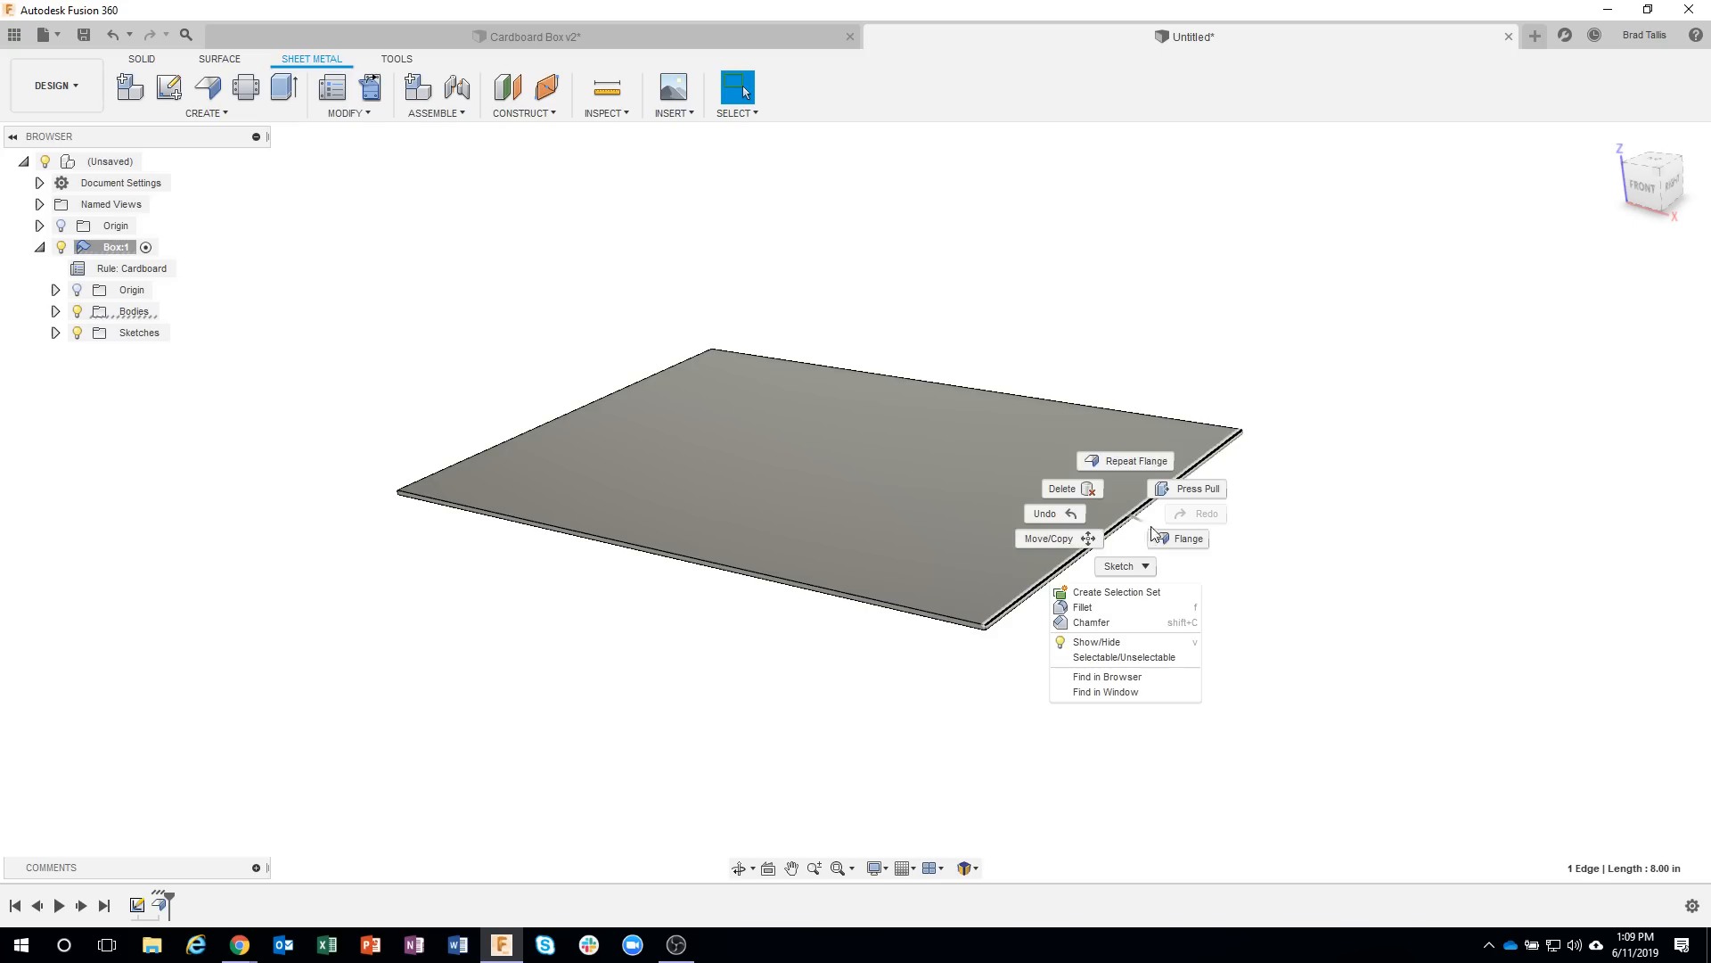
click(1178, 540)
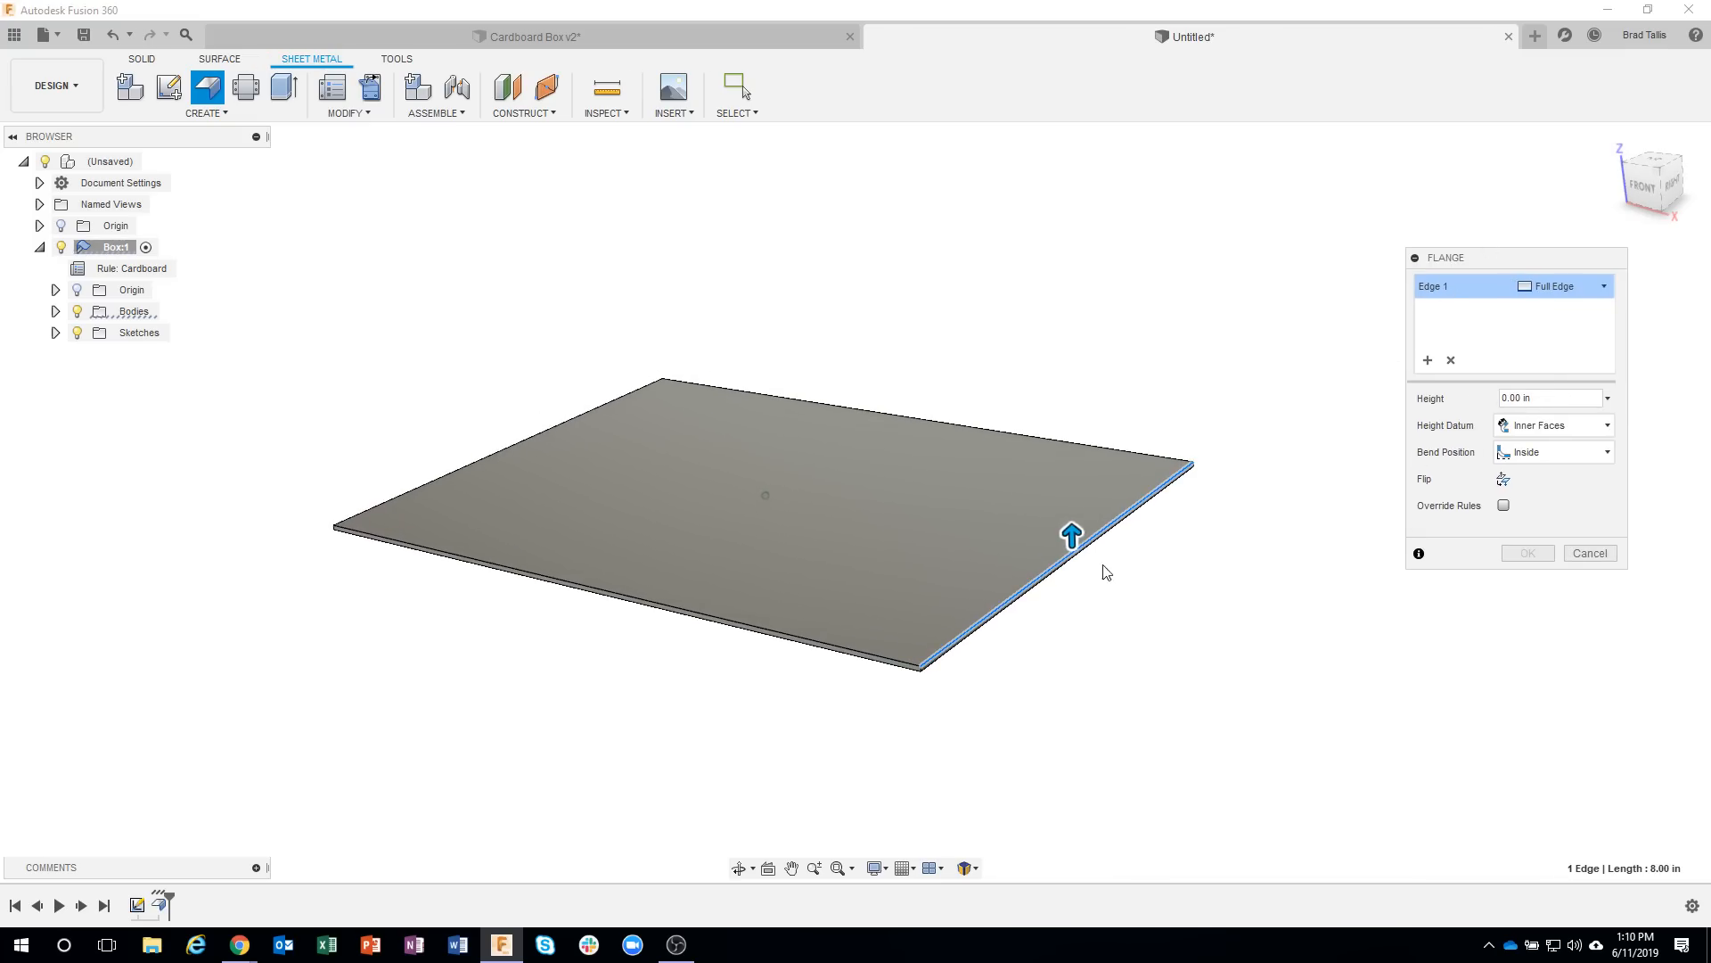
drag(1070, 532, 1071, 508)
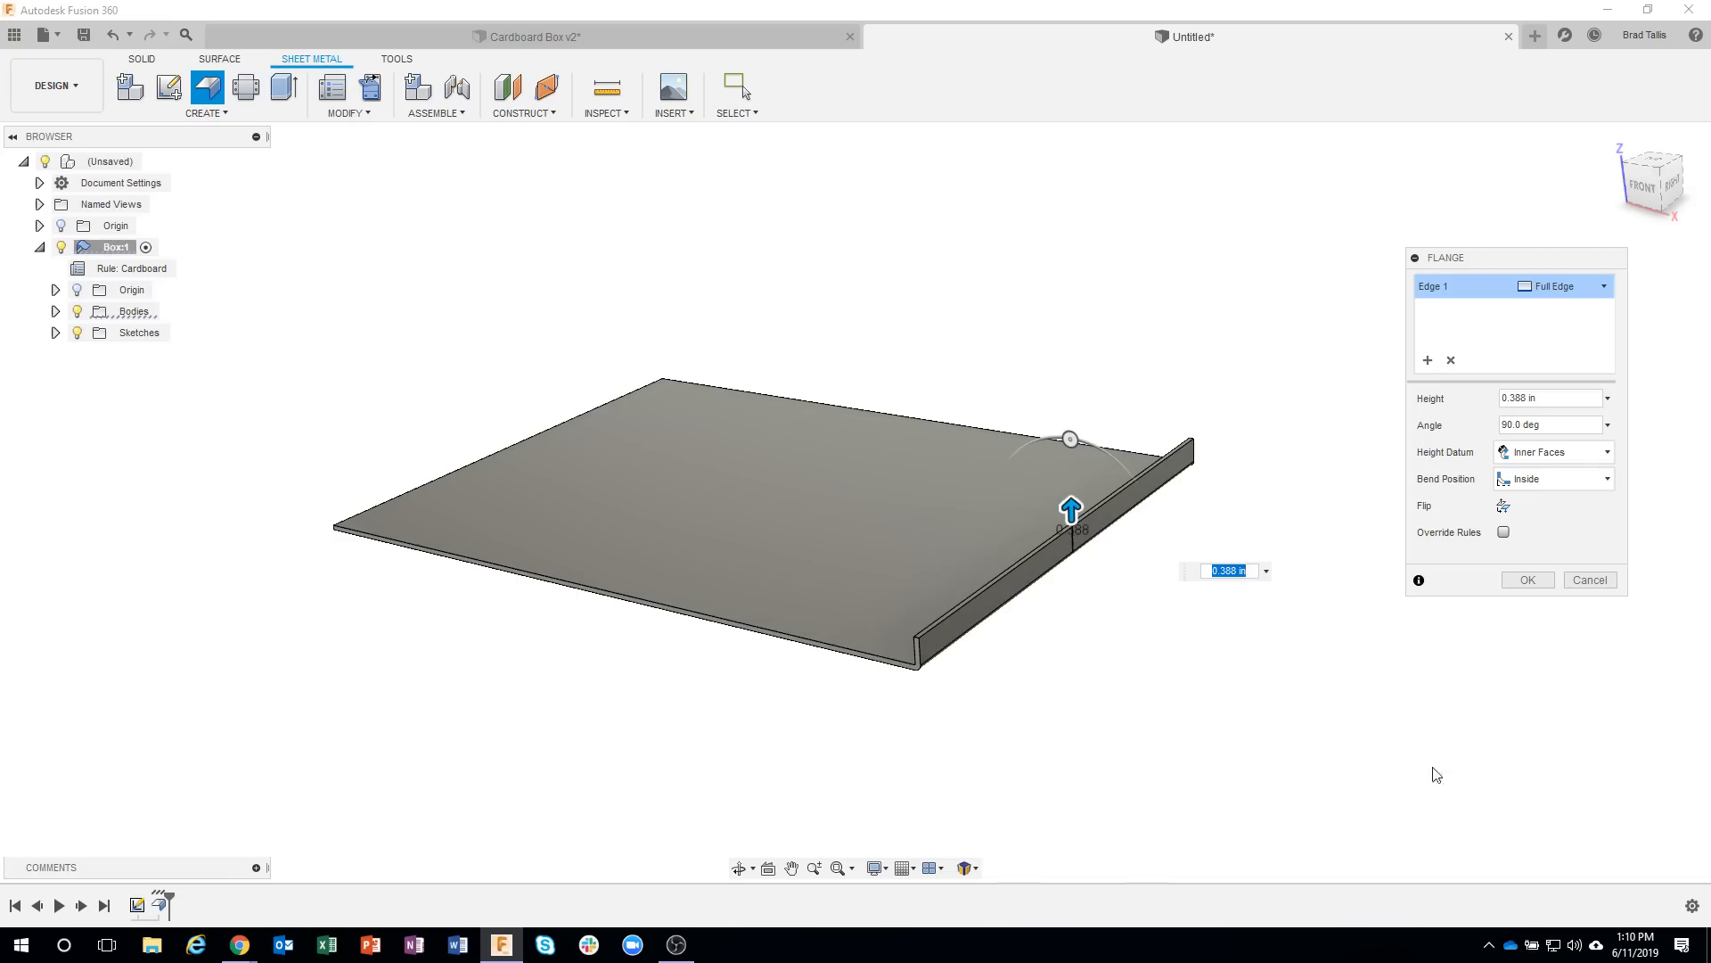
drag(1078, 506, 1076, 531)
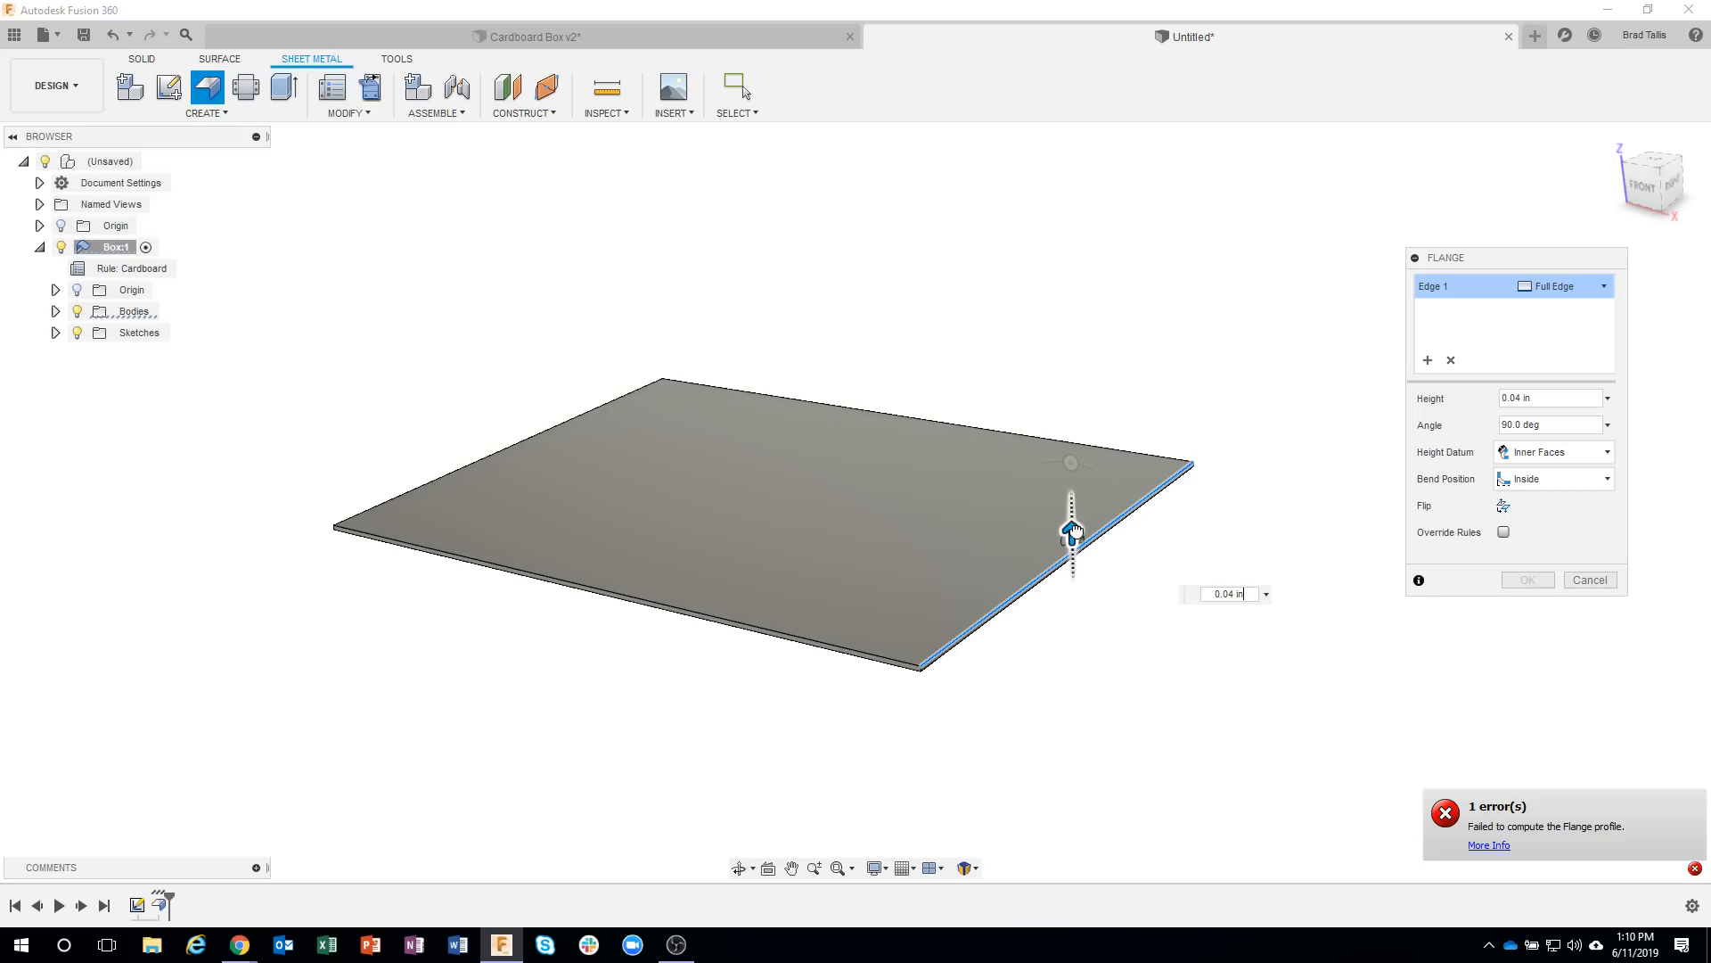
drag(1076, 532, 1084, 468)
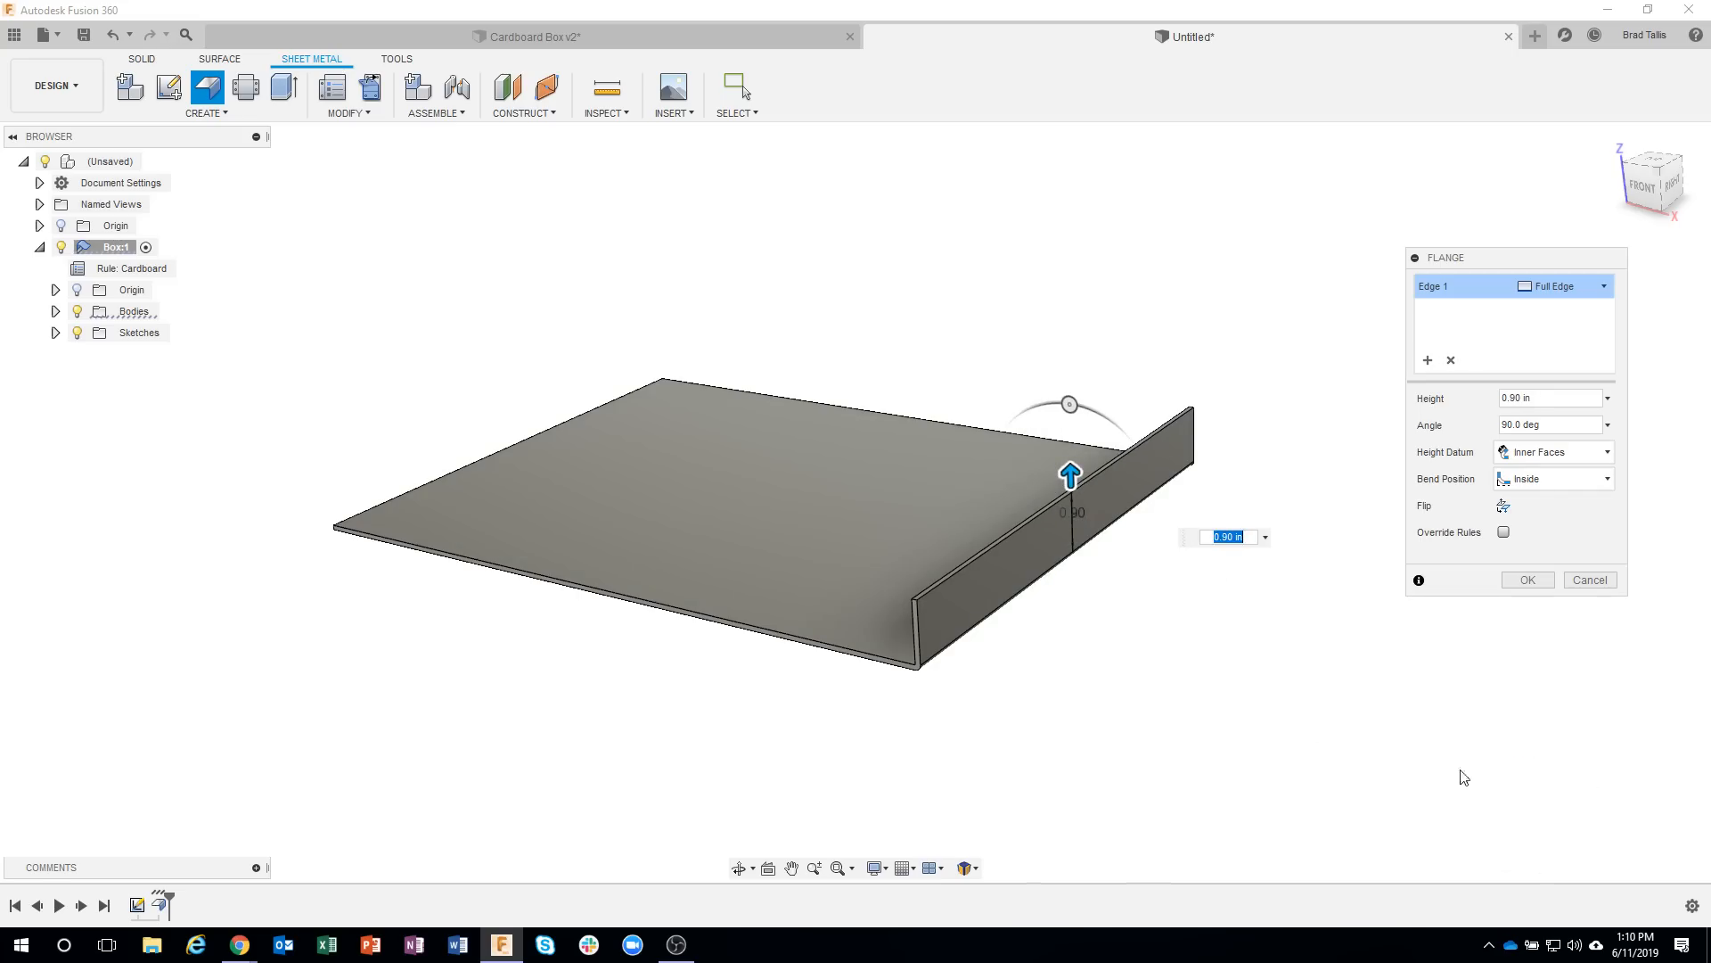
shift+middle_drag(1406, 788, 1177, 474)
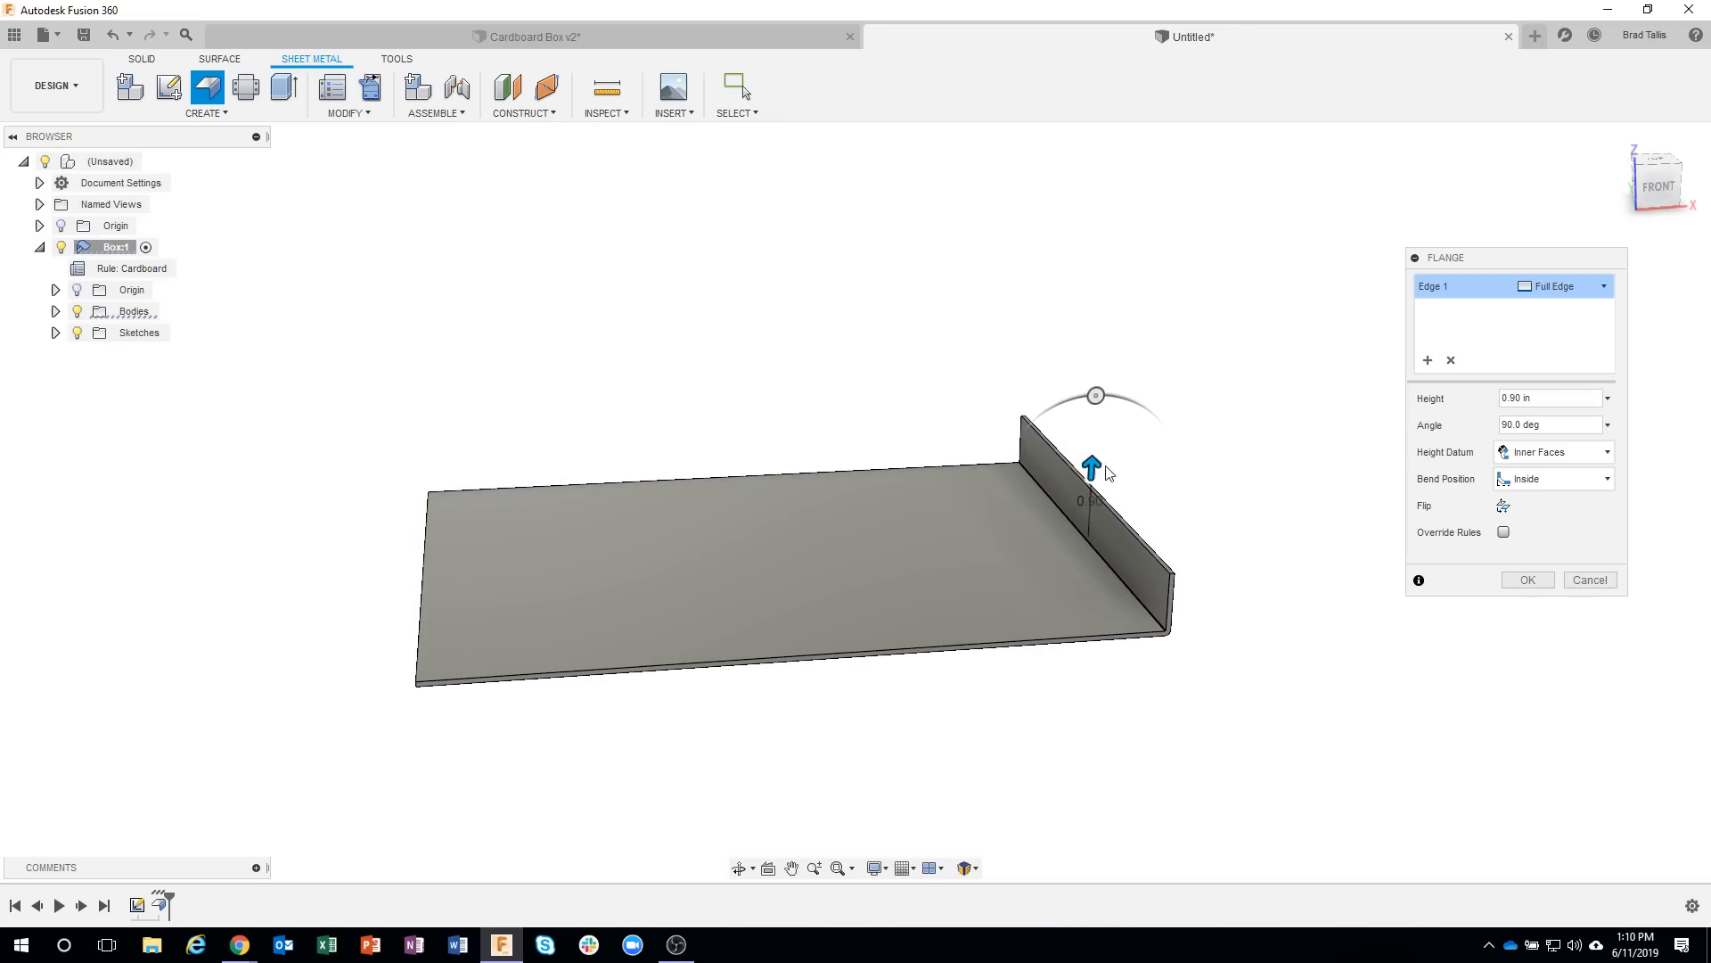
drag(1108, 472, 1109, 399)
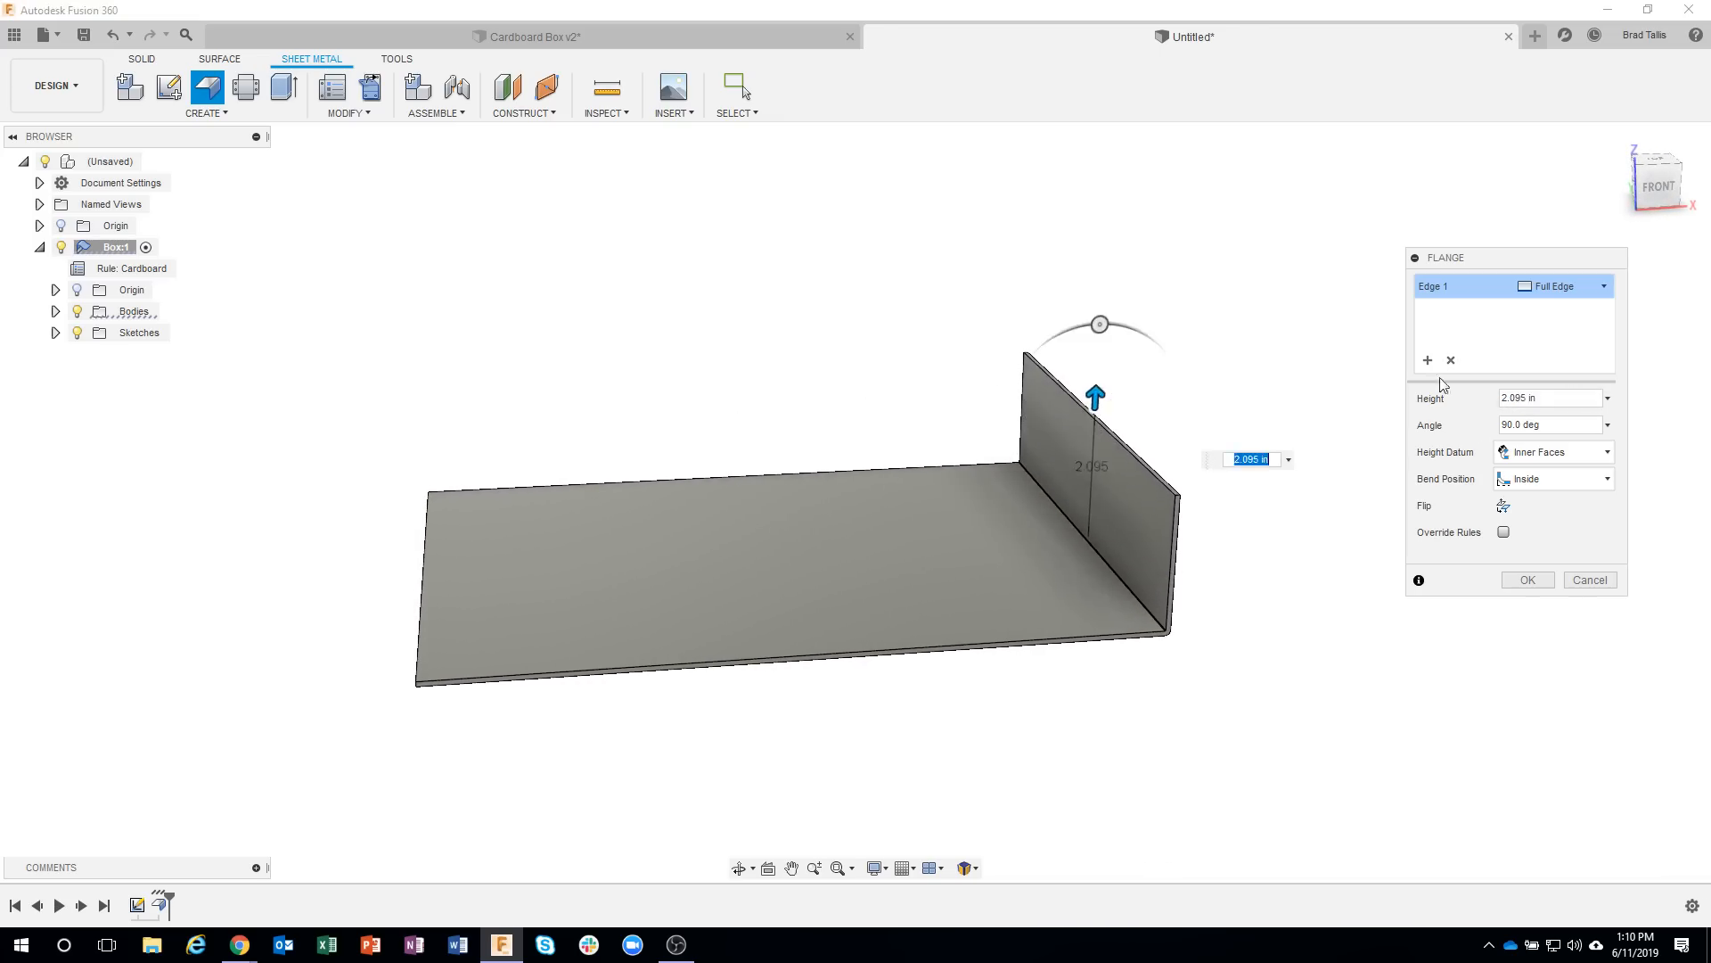
click(1545, 394)
text(3.25)
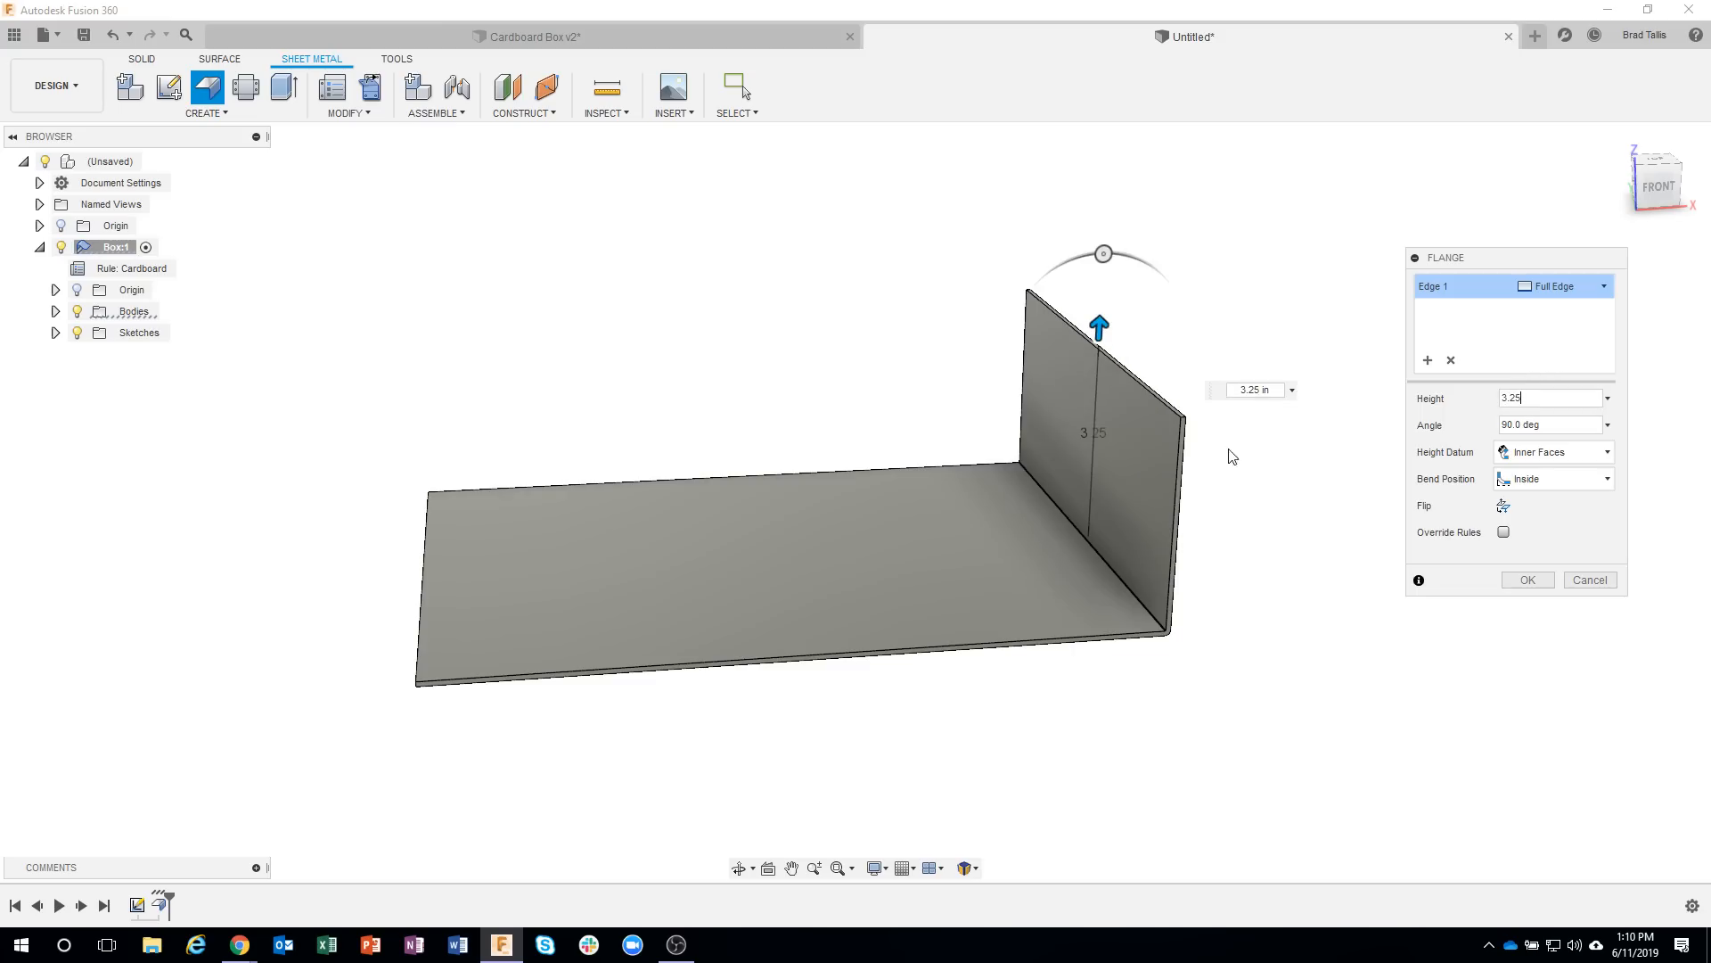
Inspect the flange's bend corner and add the opposite short edge of the base to the same flange.
scroll(1186, 628, up, 5)
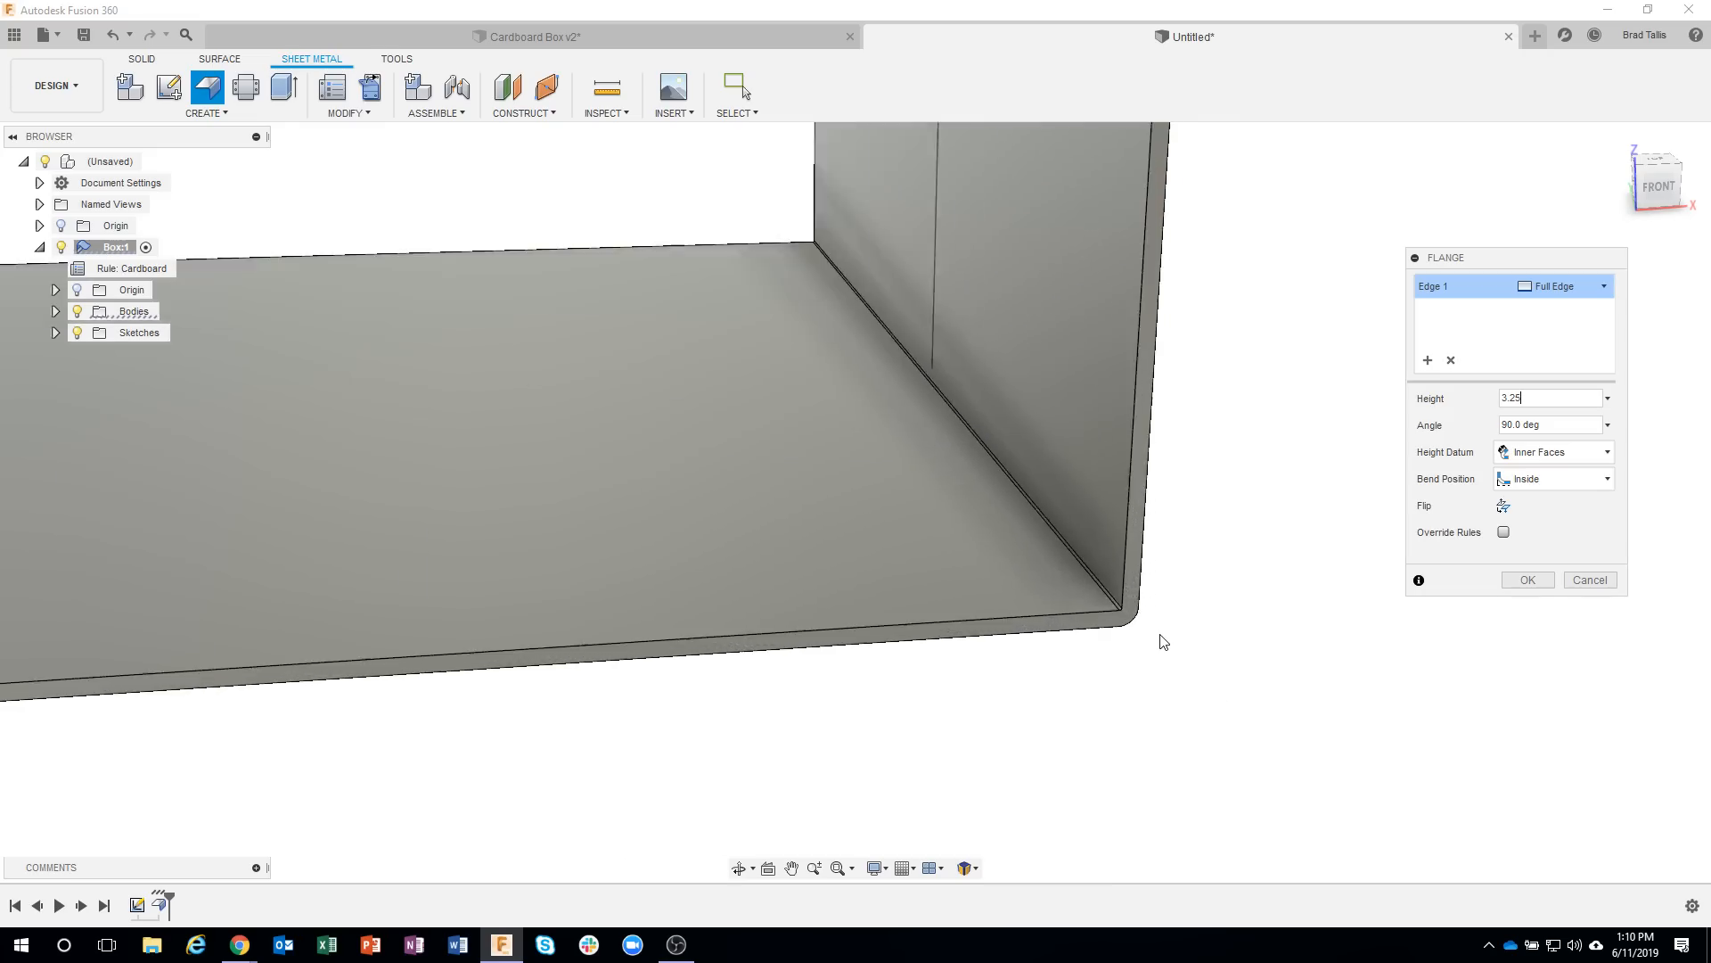
scroll(1161, 635, up, 3)
shift+middle_drag(1082, 611, 1018, 528)
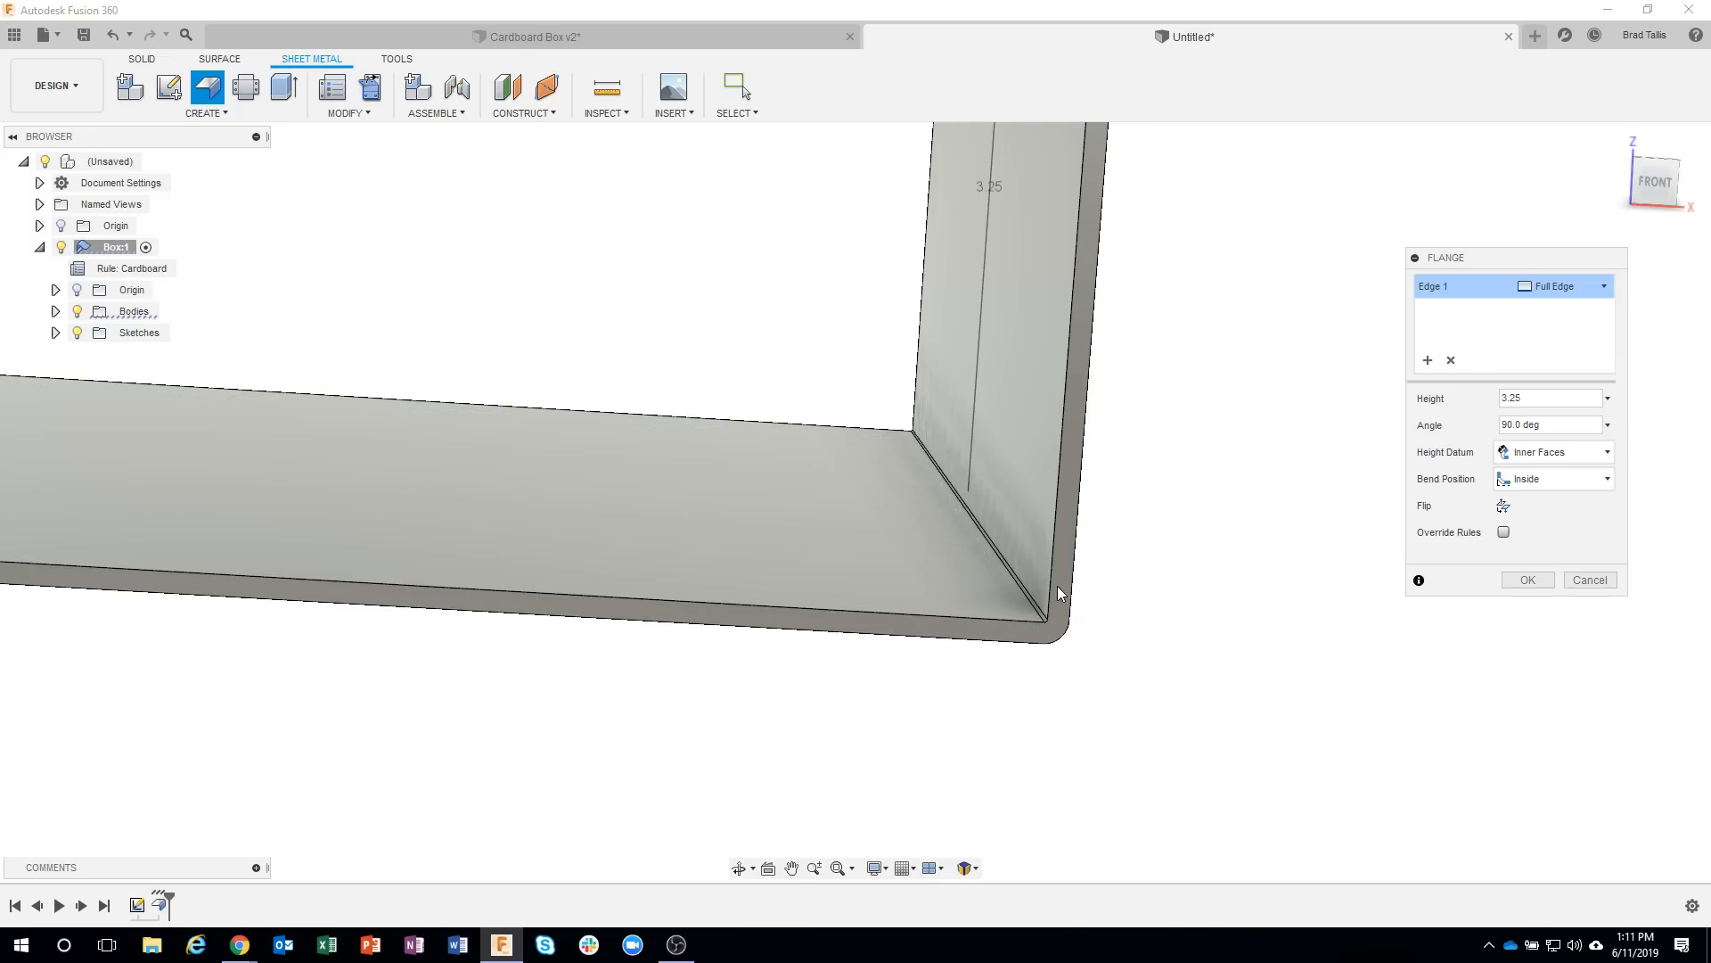
shift+middle_drag(1209, 717, 1126, 630)
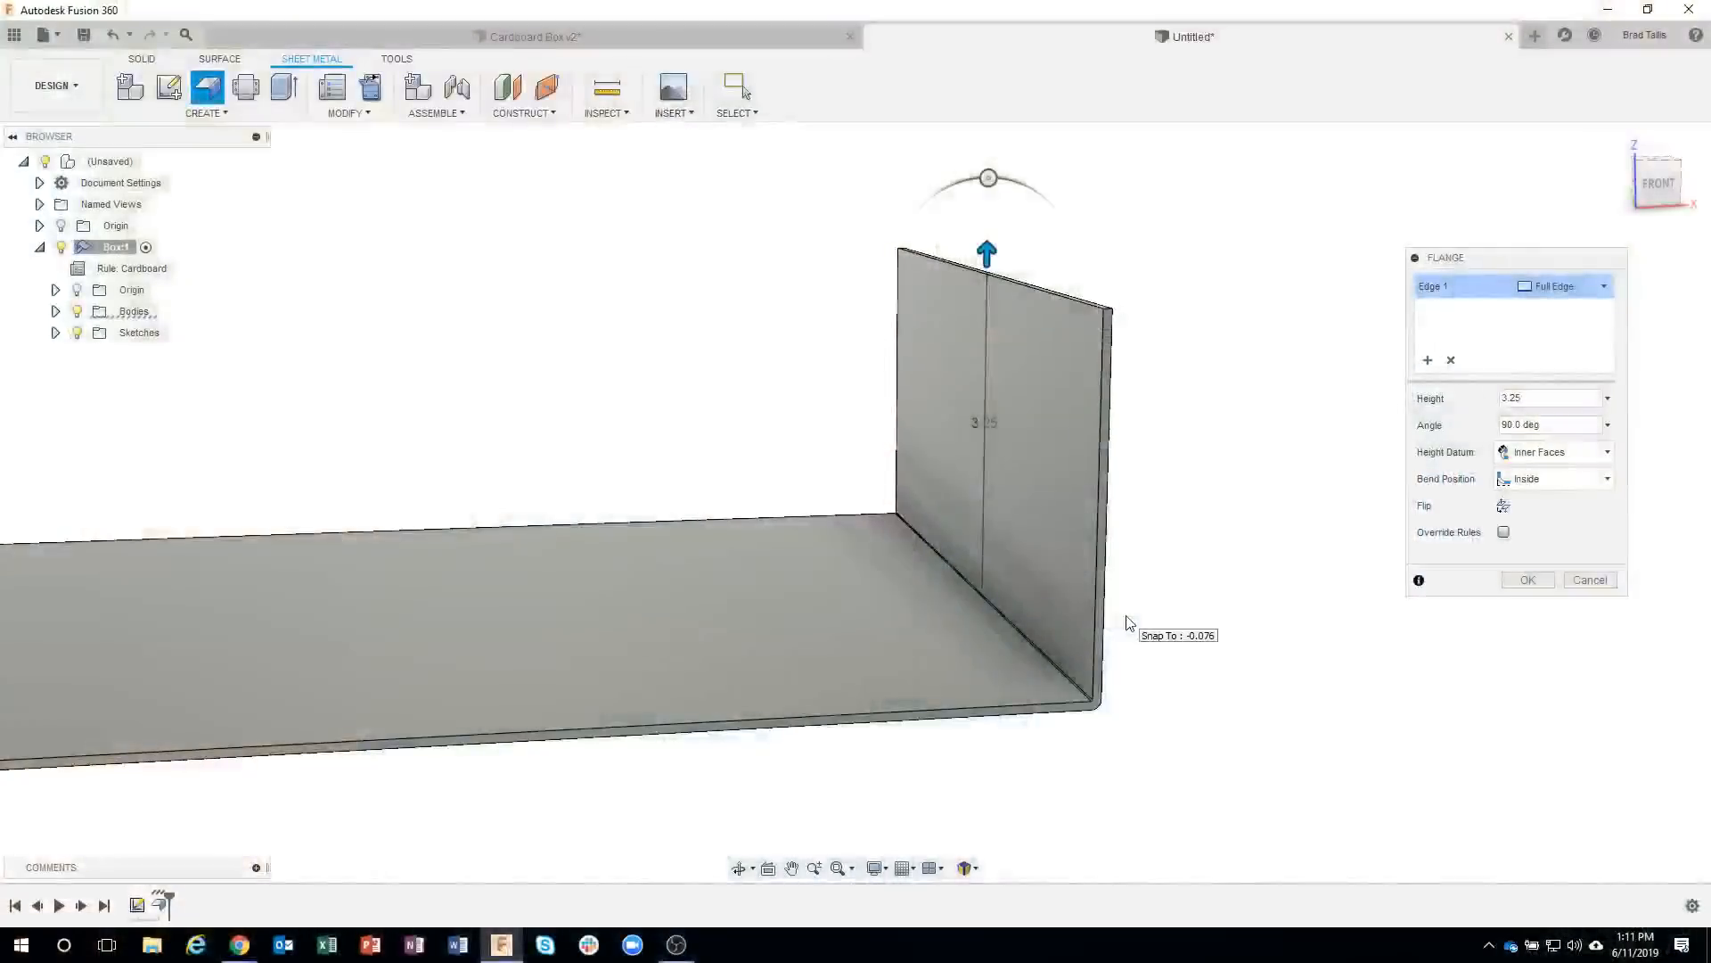
shift+middle_drag(1131, 517, 1142, 512)
shift+middle_drag(987, 545, 792, 539)
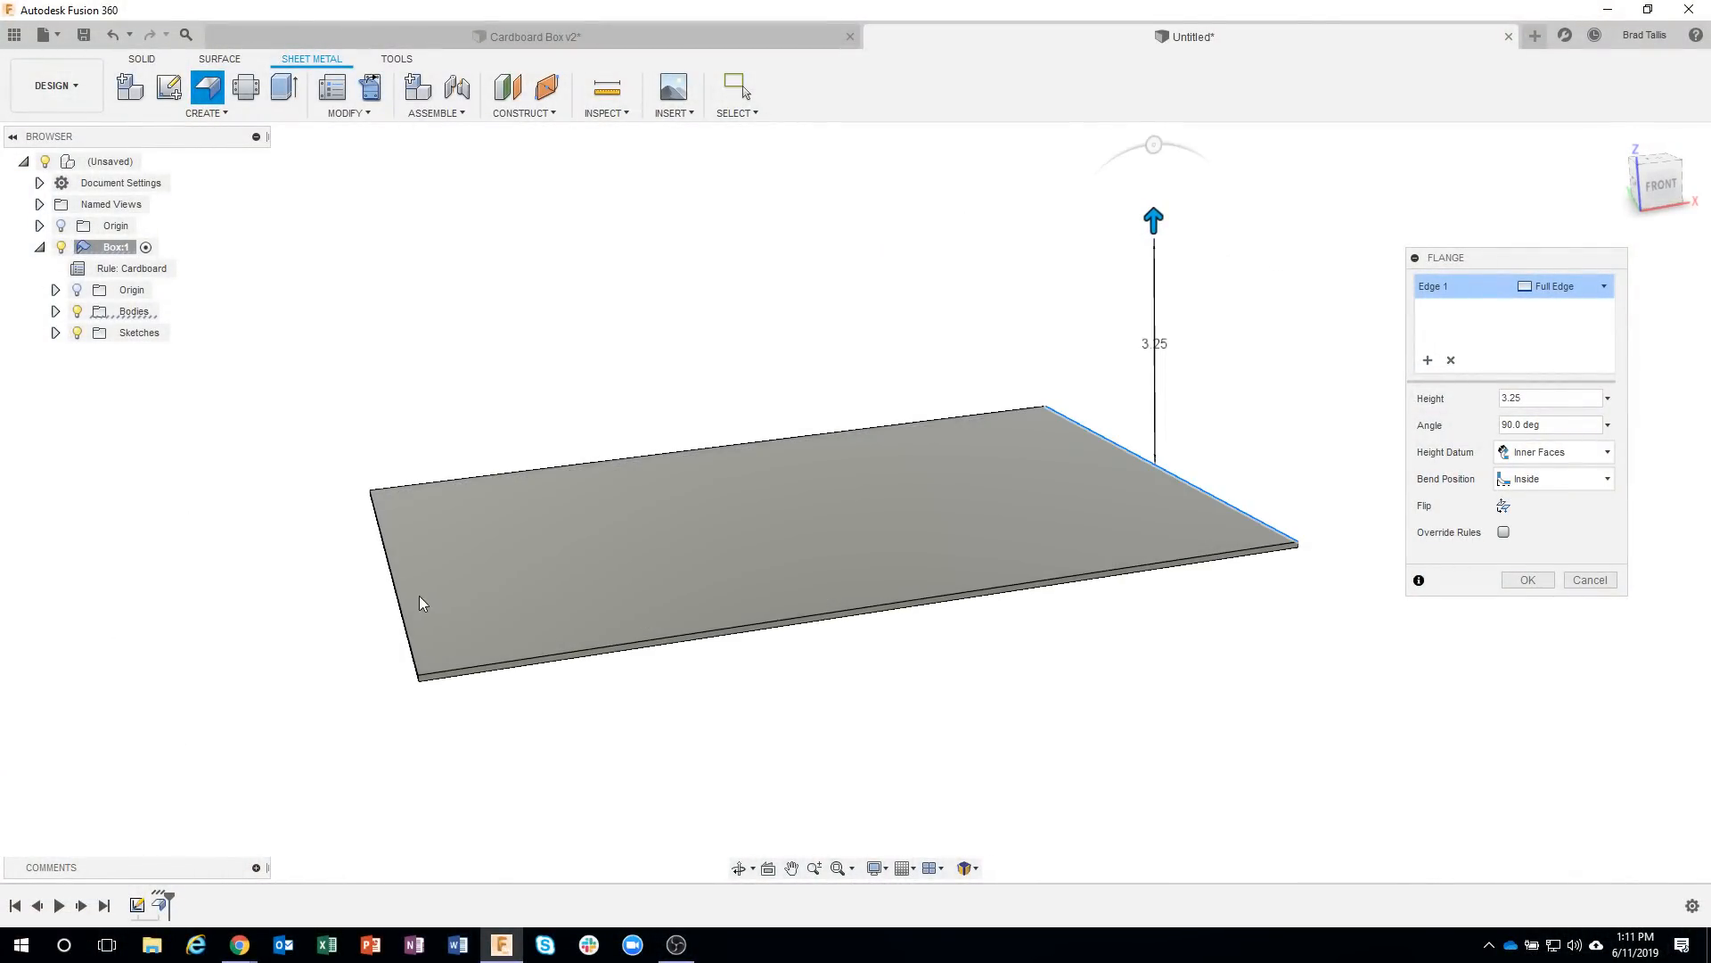
click(401, 600)
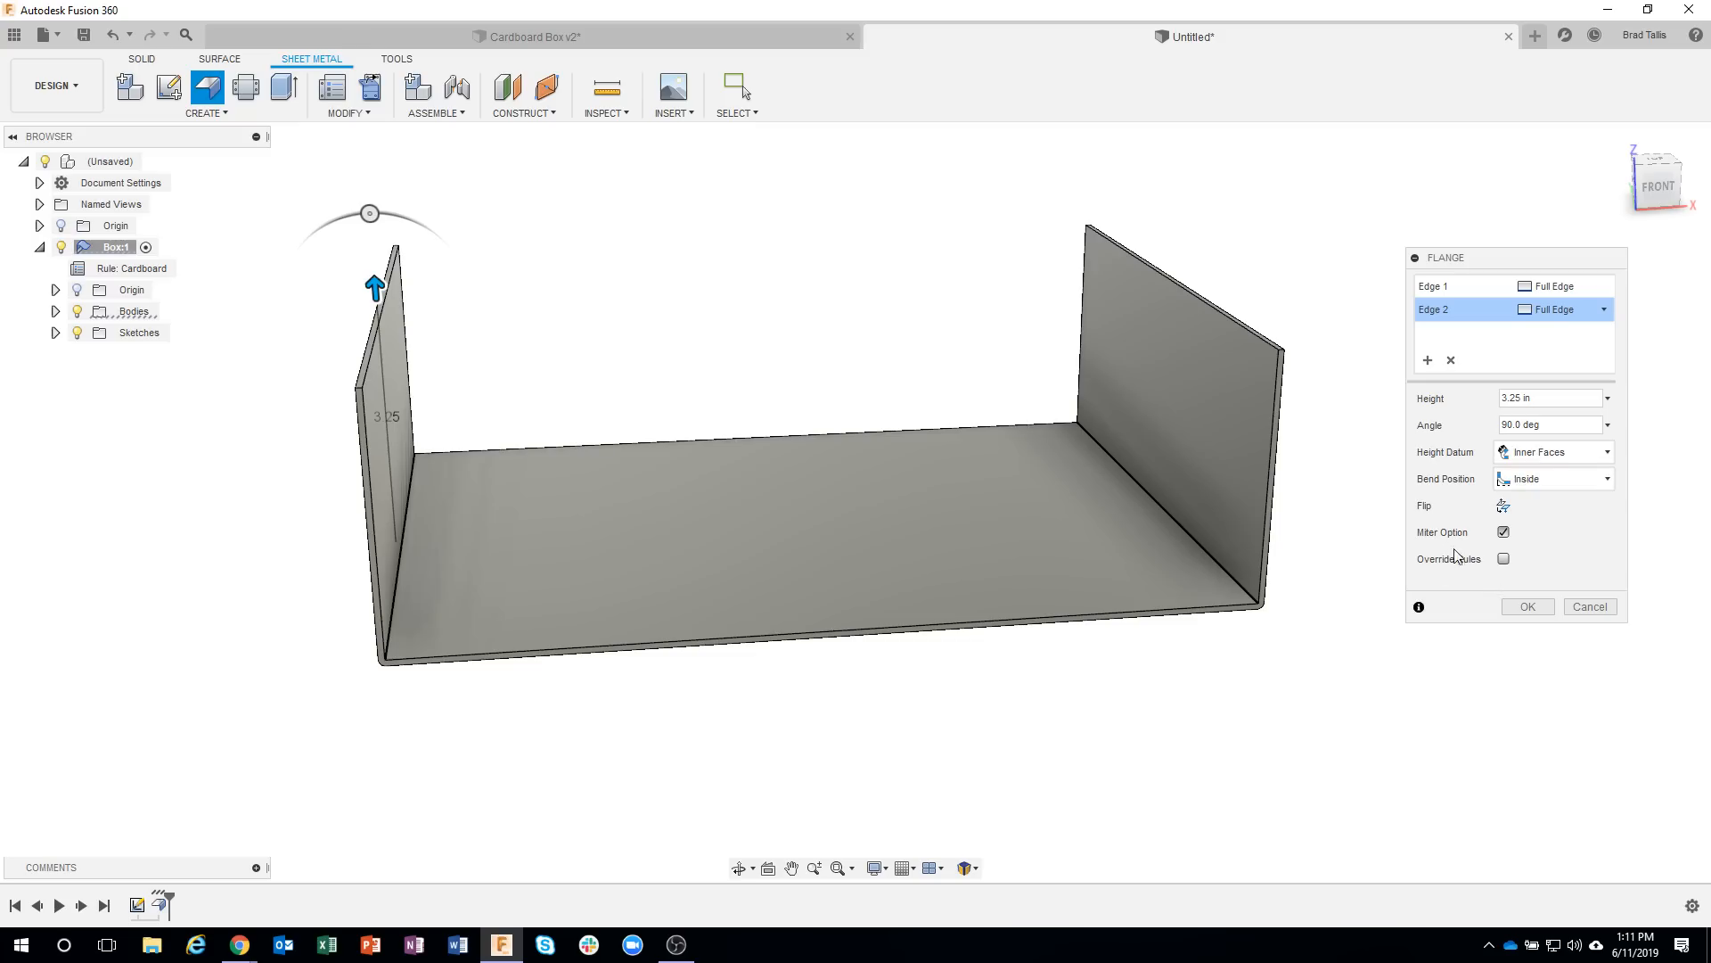
Compare the two-edge flange's wall height with the height datum set to Outer Faces and to Inner Faces.
click(1577, 455)
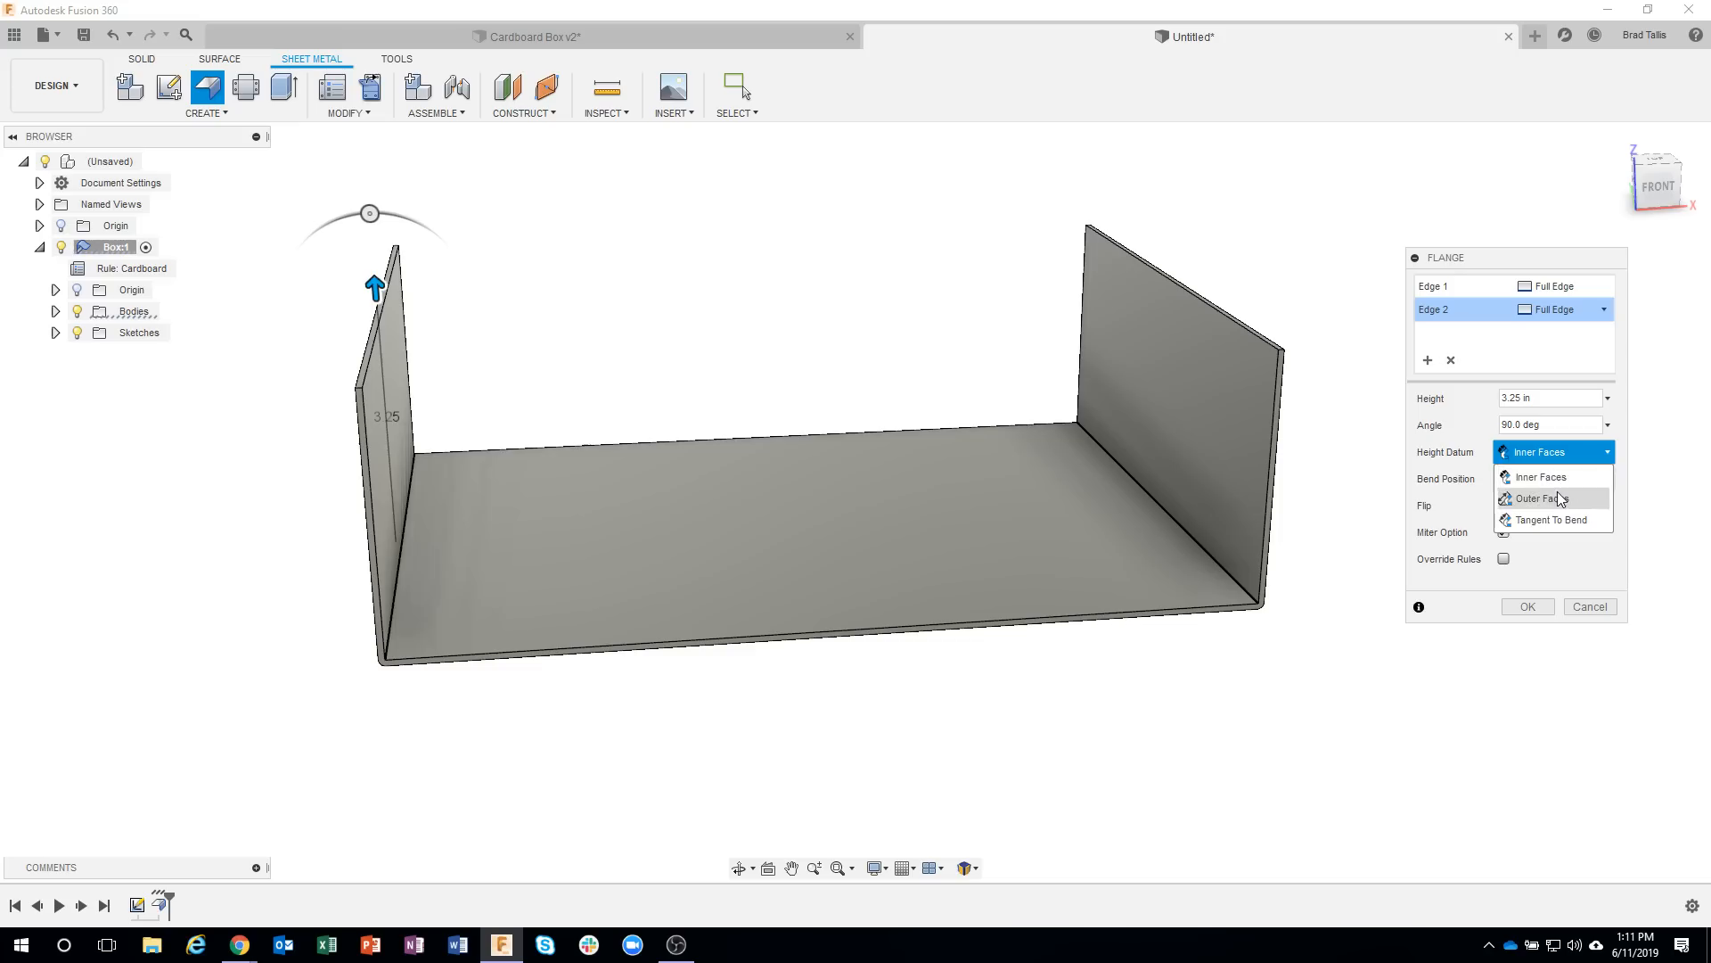
click(1555, 499)
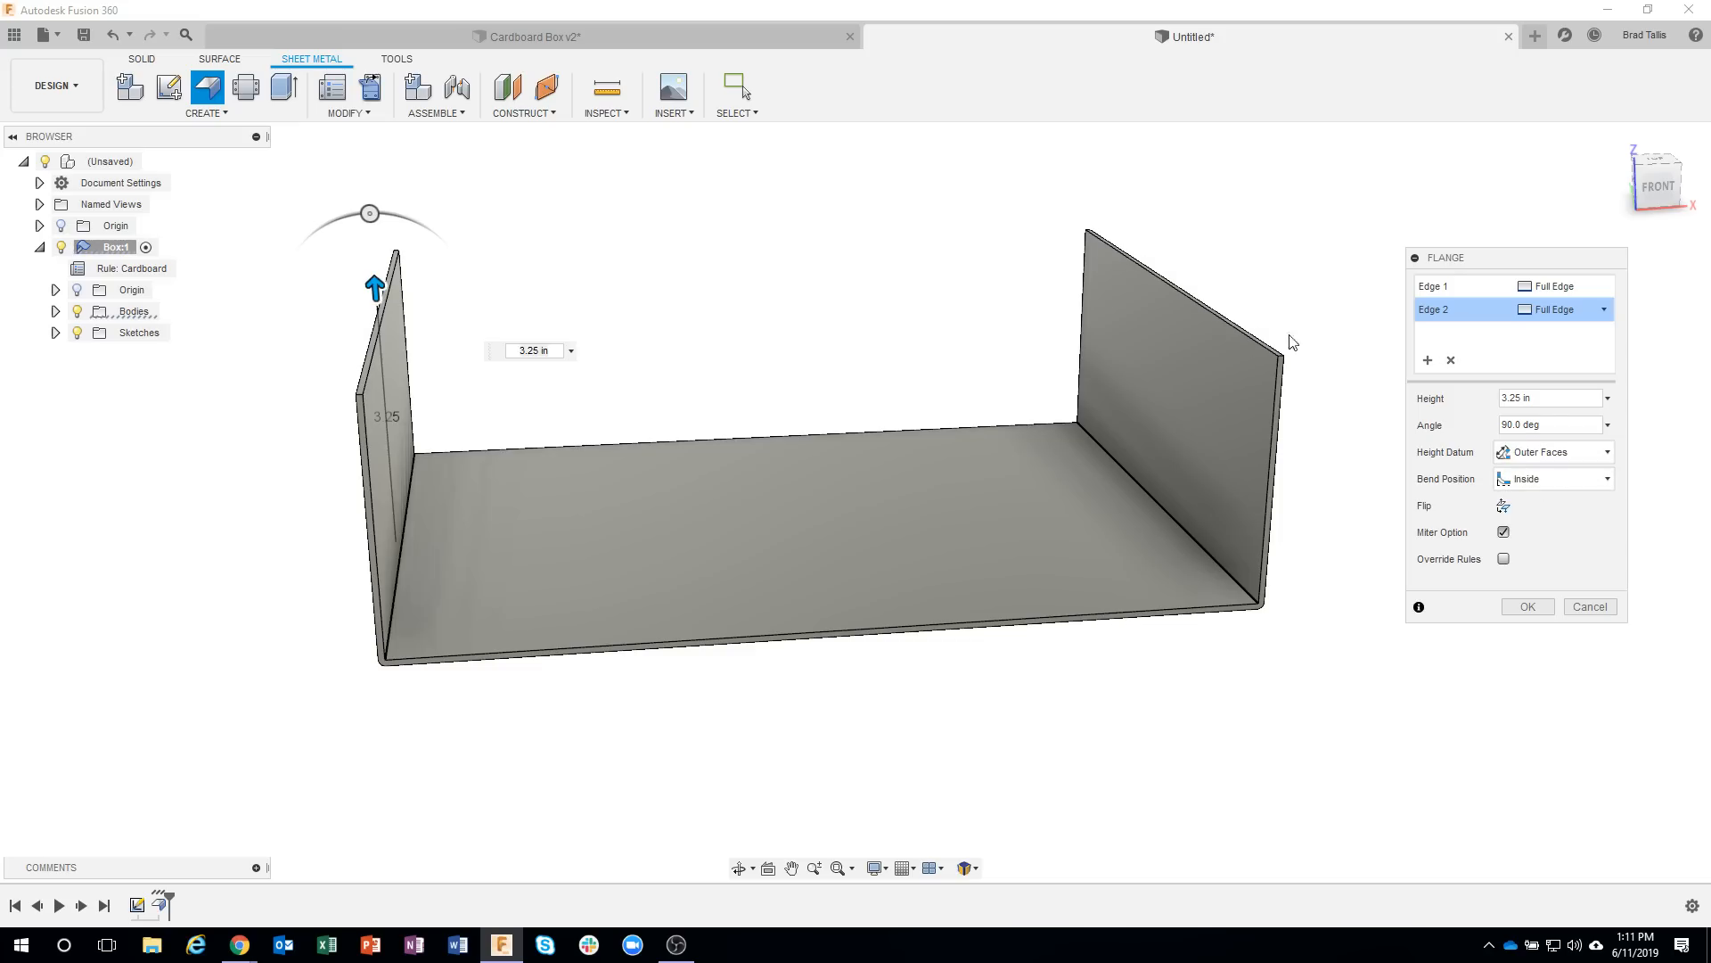
click(1534, 456)
click(1540, 476)
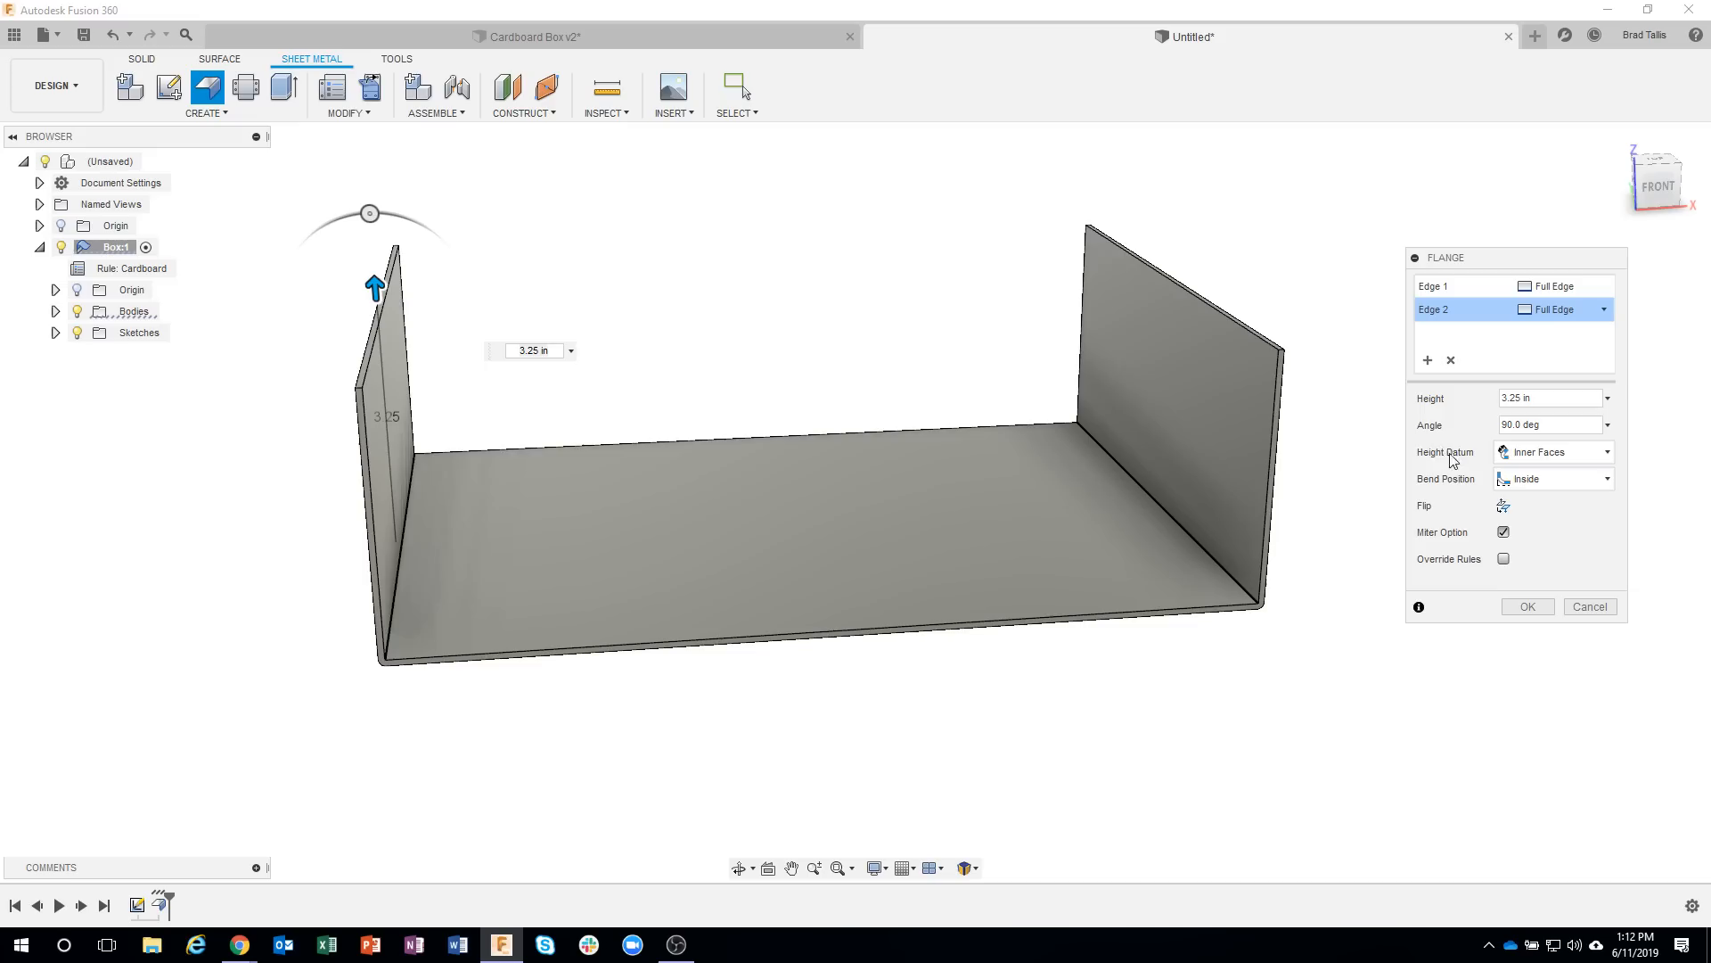
click(1537, 455)
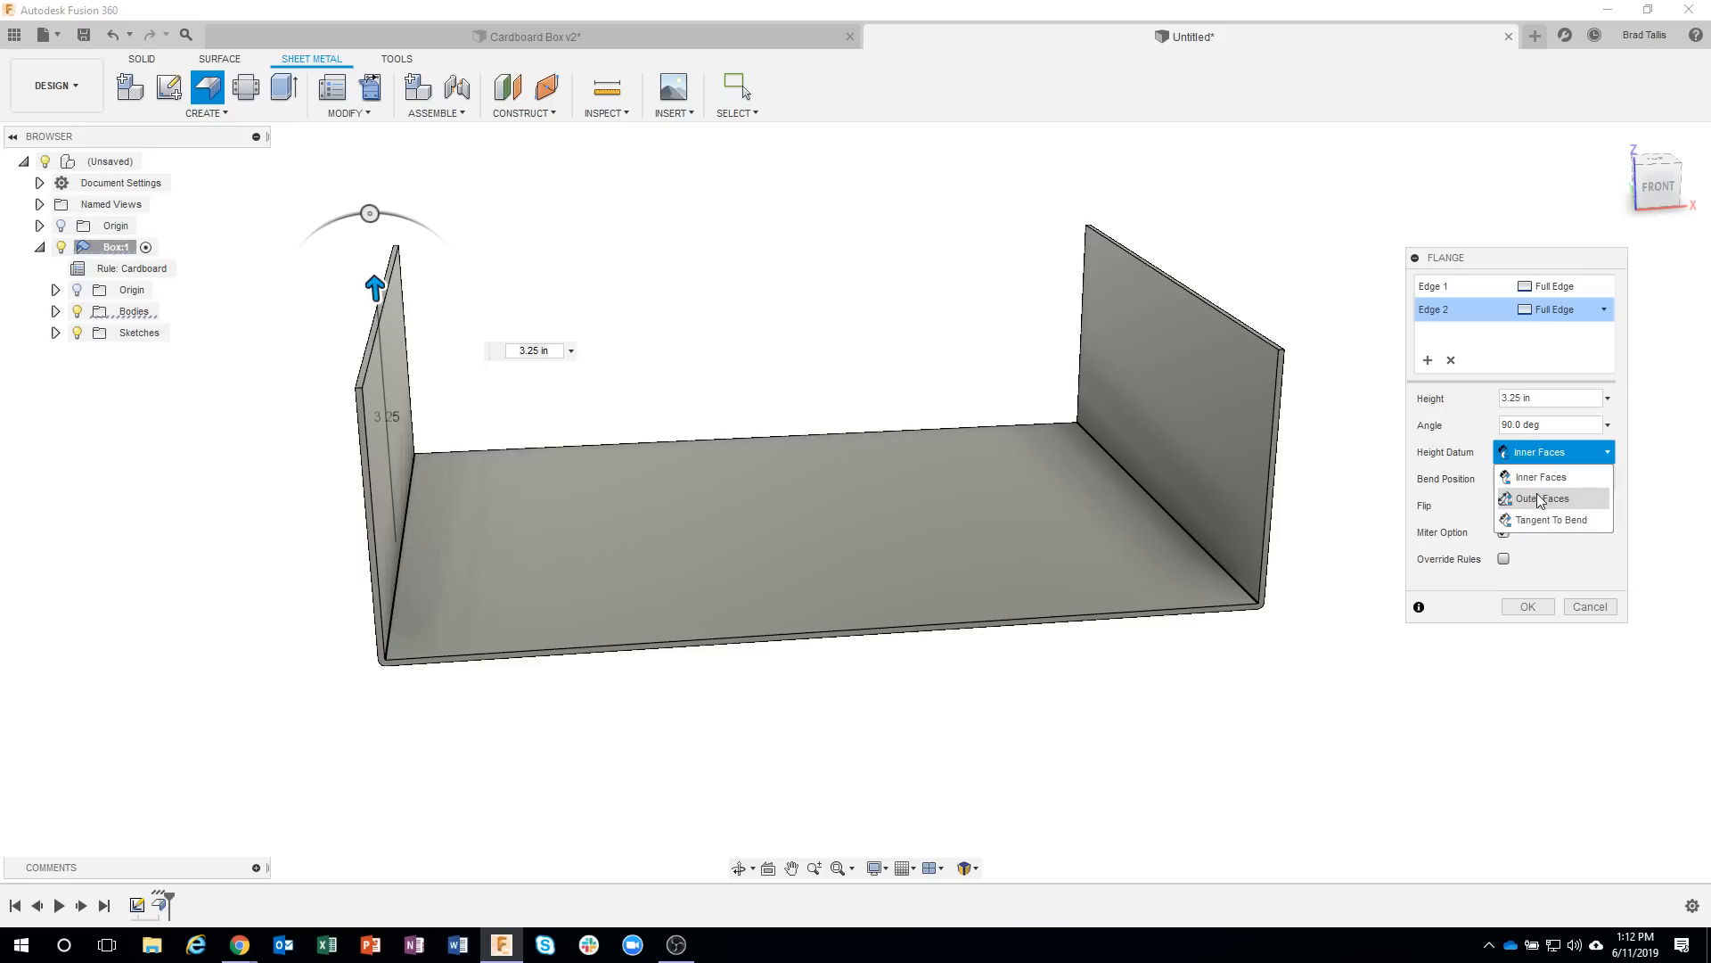
click(1549, 502)
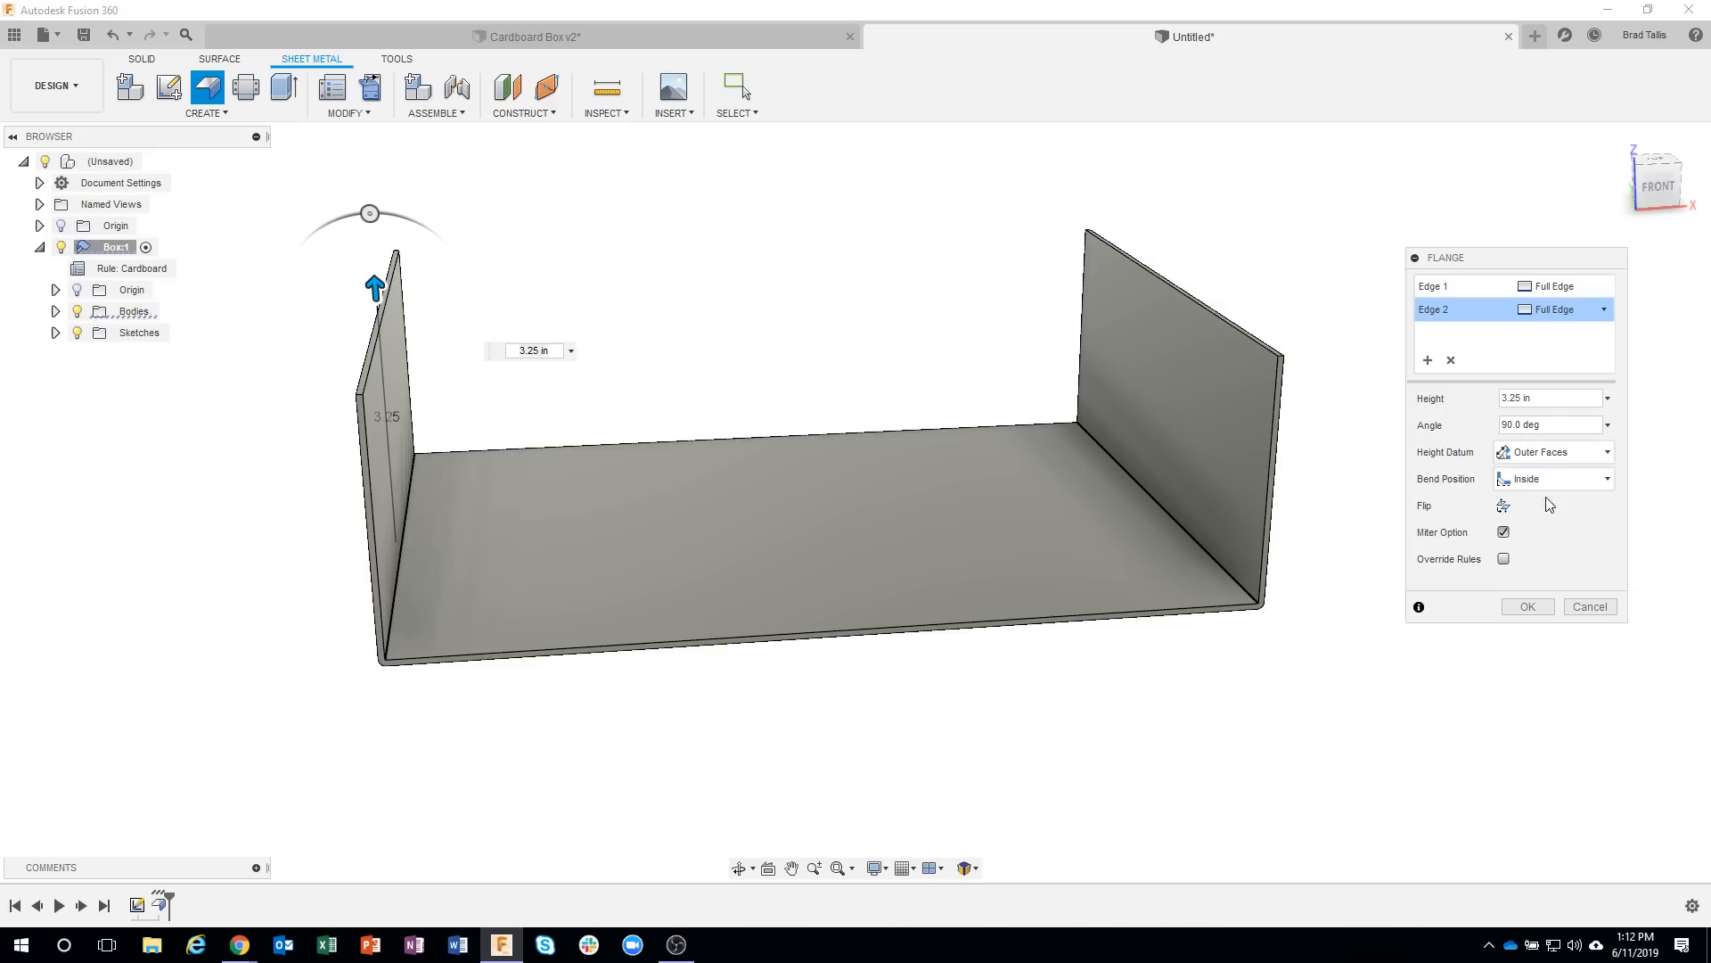
shift+middle_drag(1348, 355, 1244, 362)
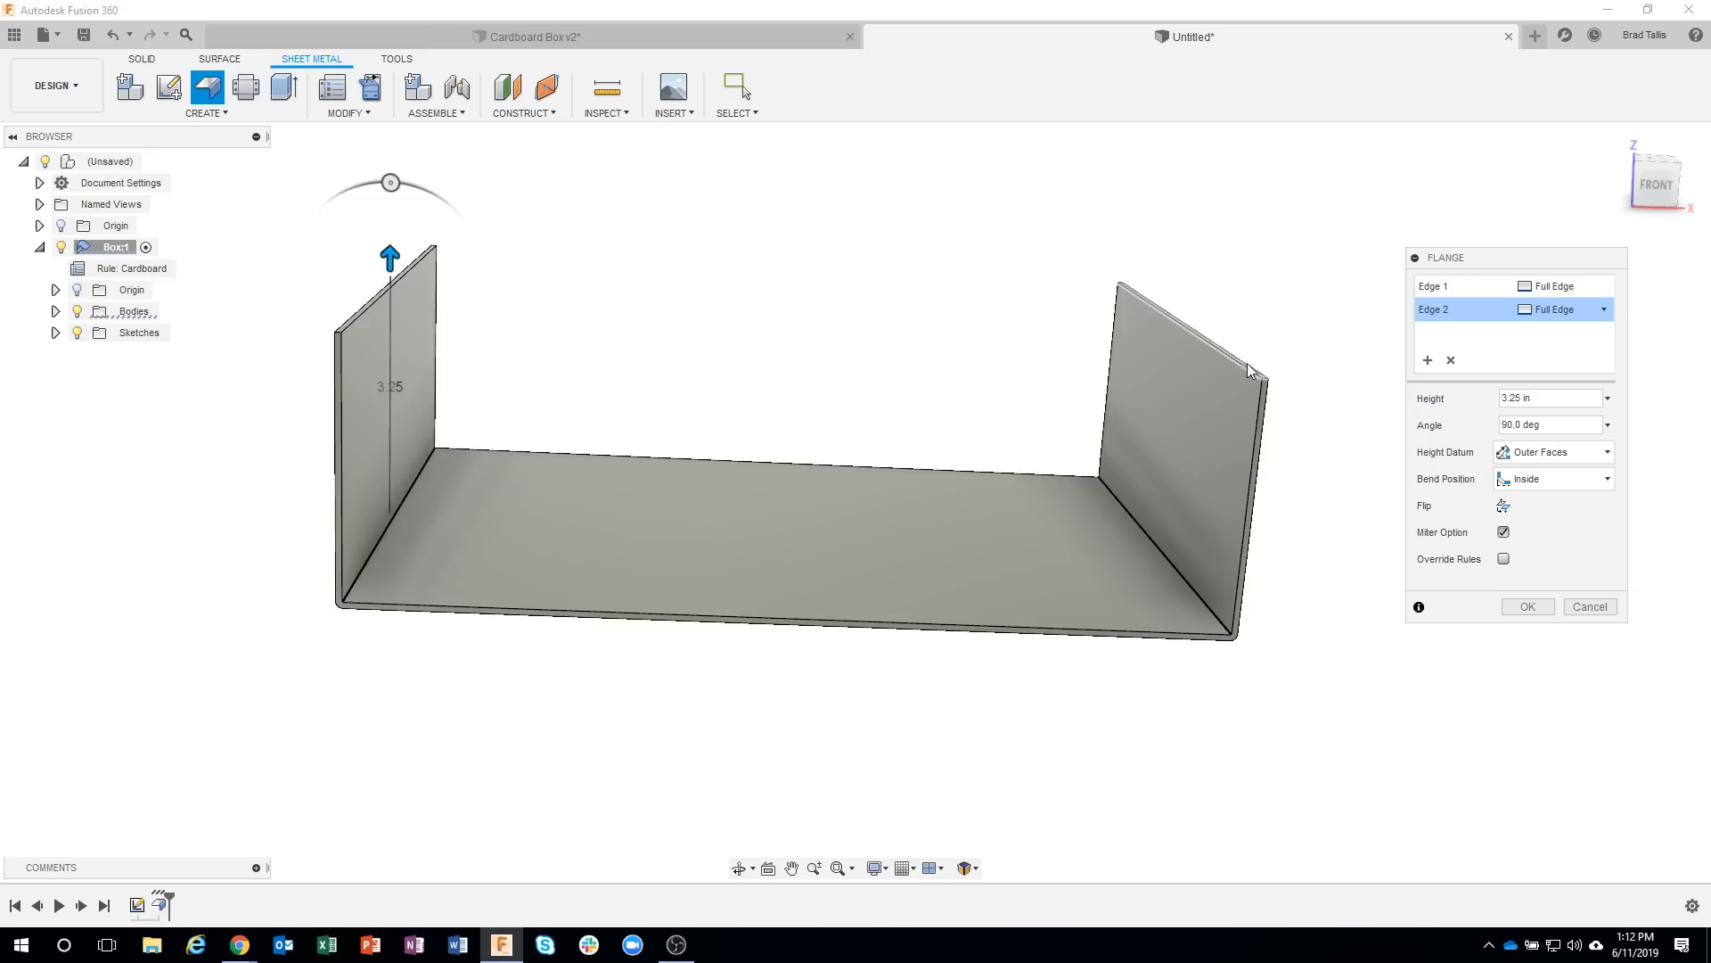
click(1556, 452)
click(1535, 473)
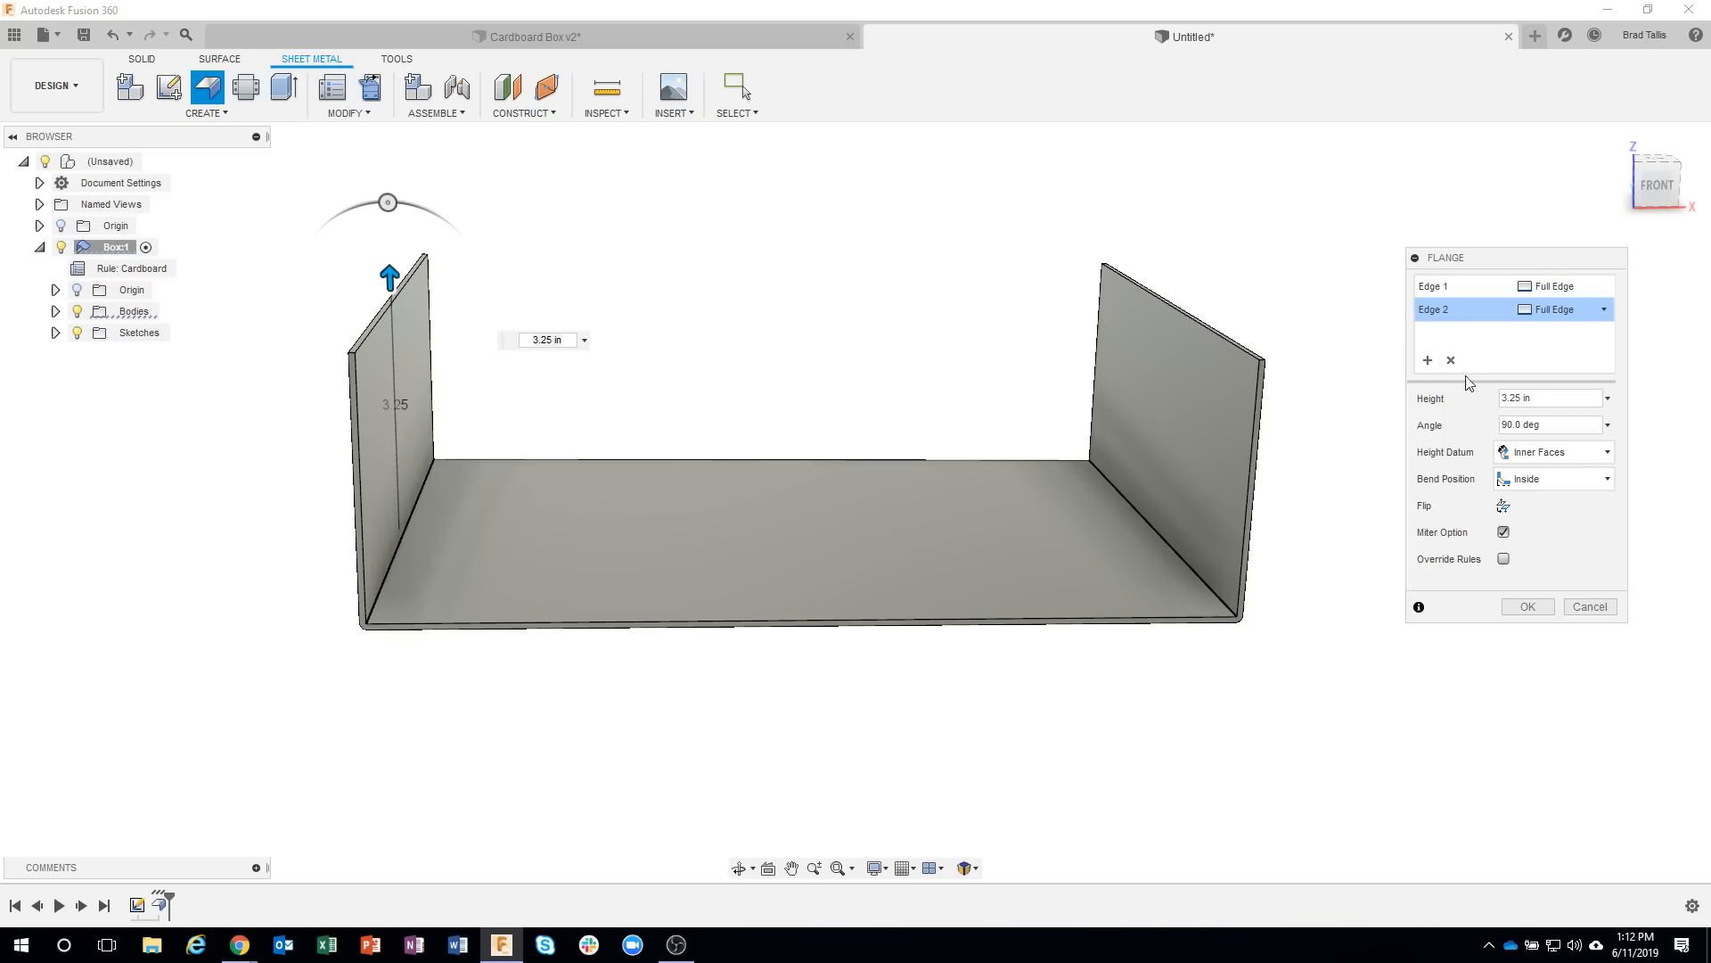
Set the two-edge flange's height datum to Outer Faces and create the flange.
click(1540, 457)
click(1549, 495)
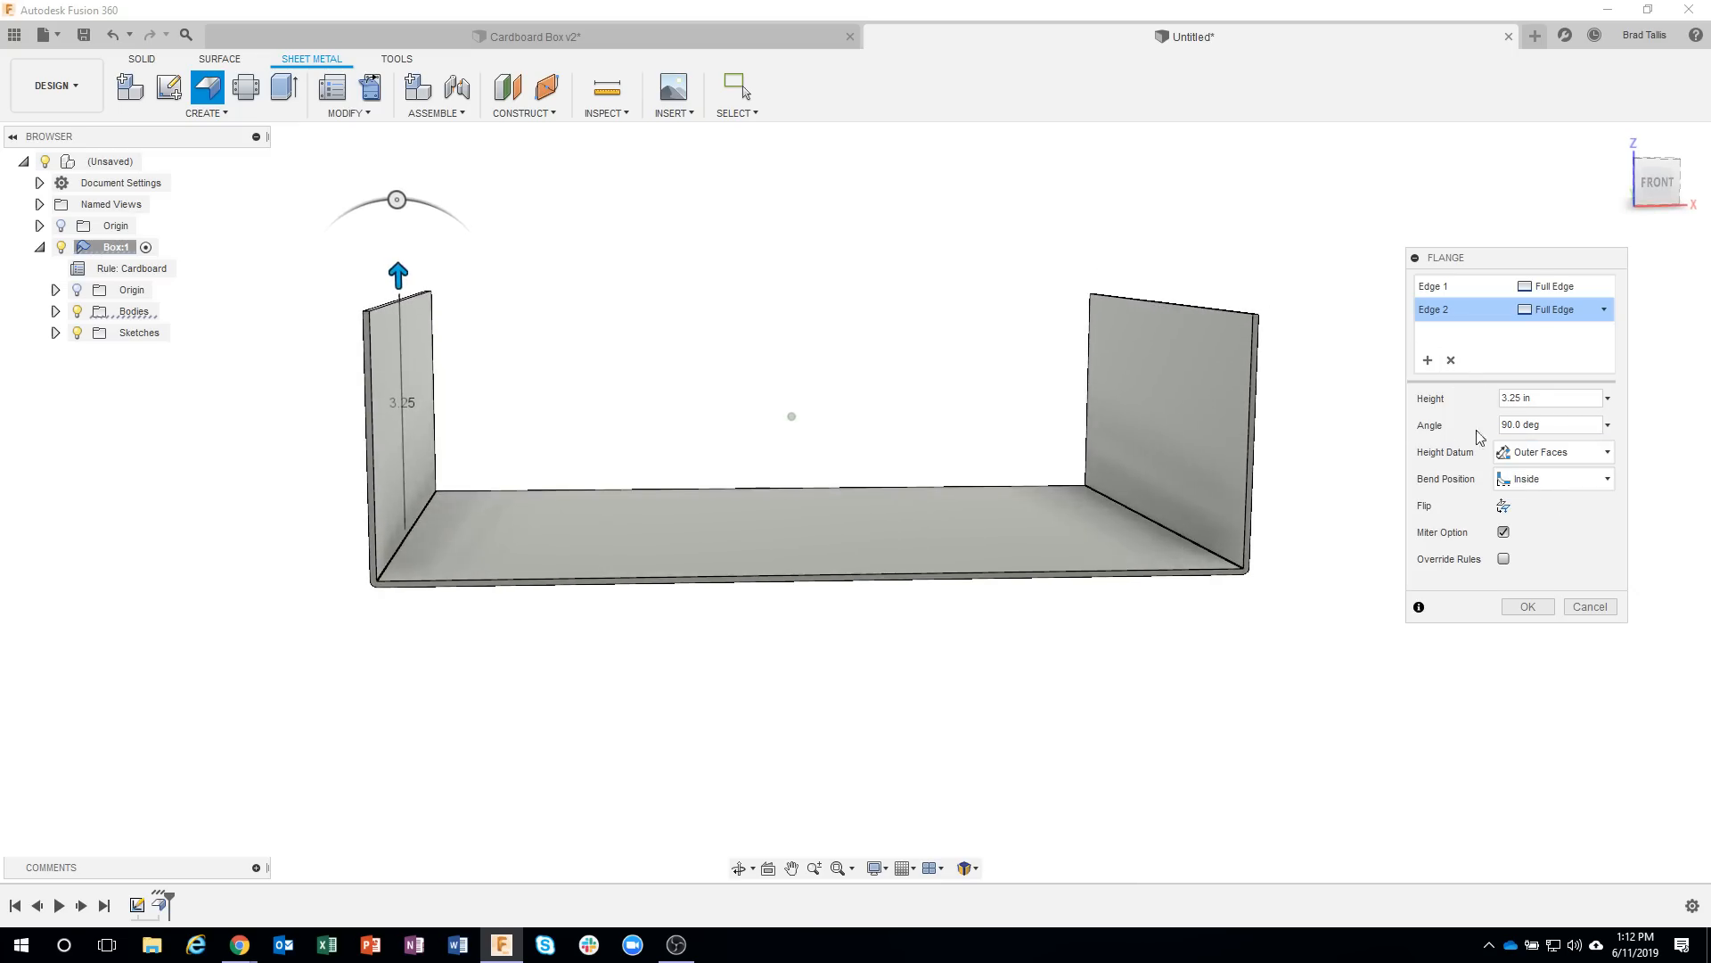
shift+middle_drag(1311, 328, 1264, 388)
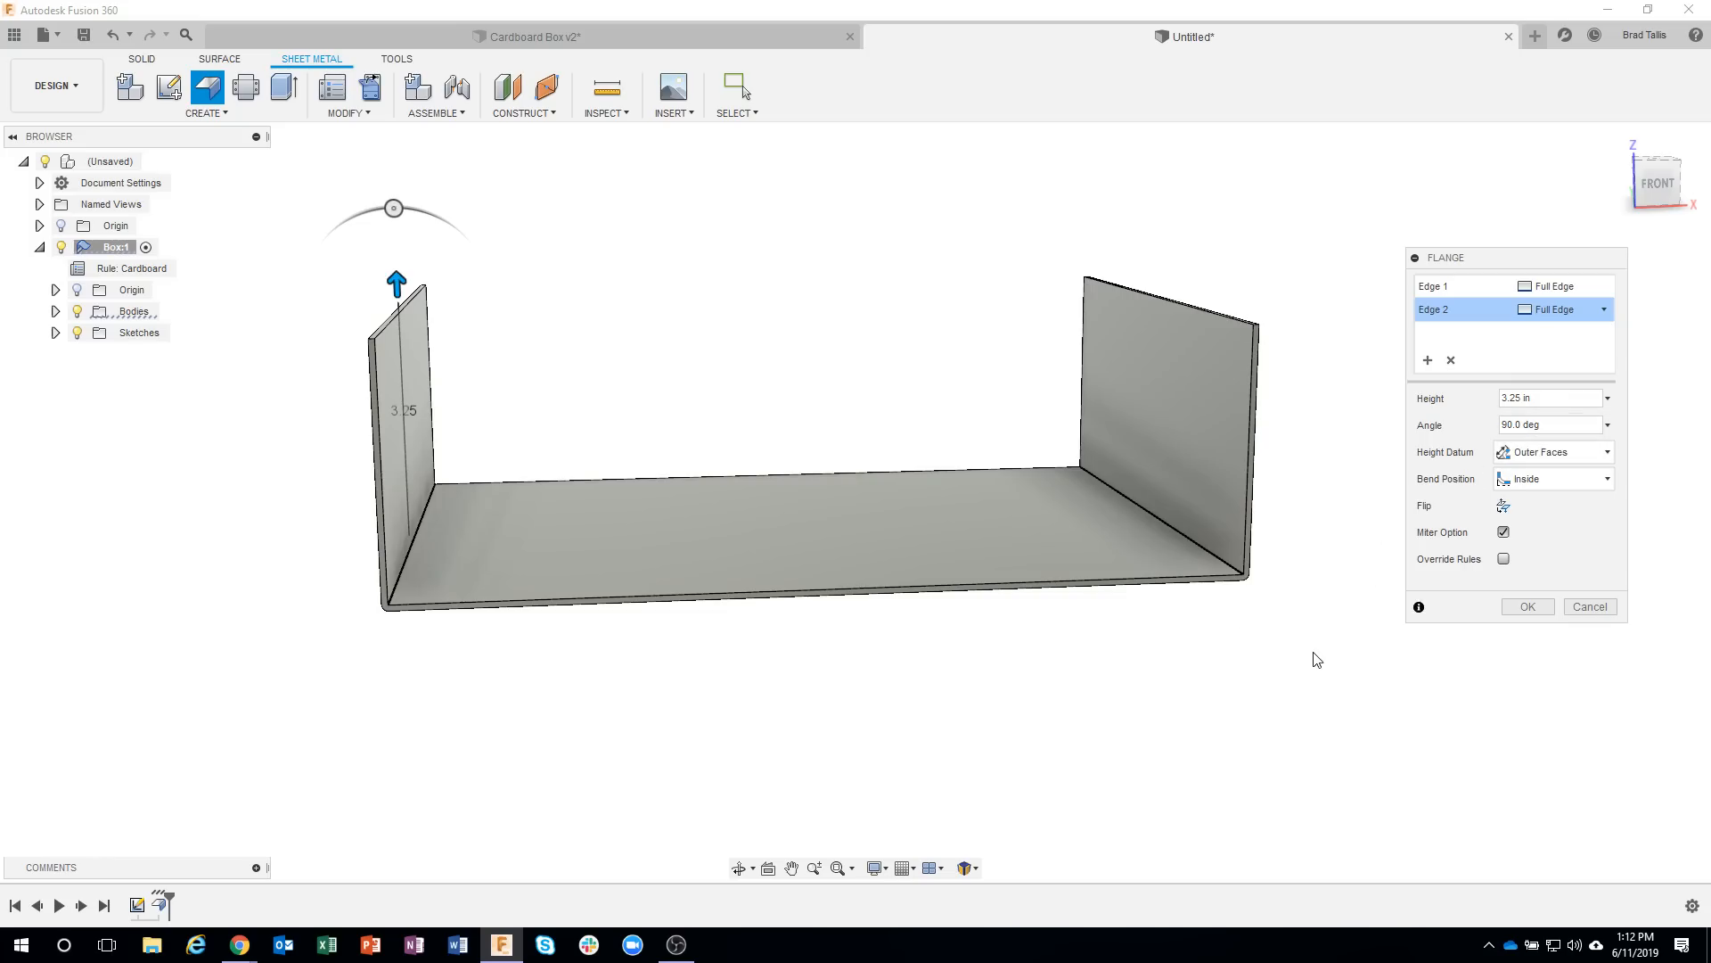
shift+middle_drag(1313, 653, 1348, 671)
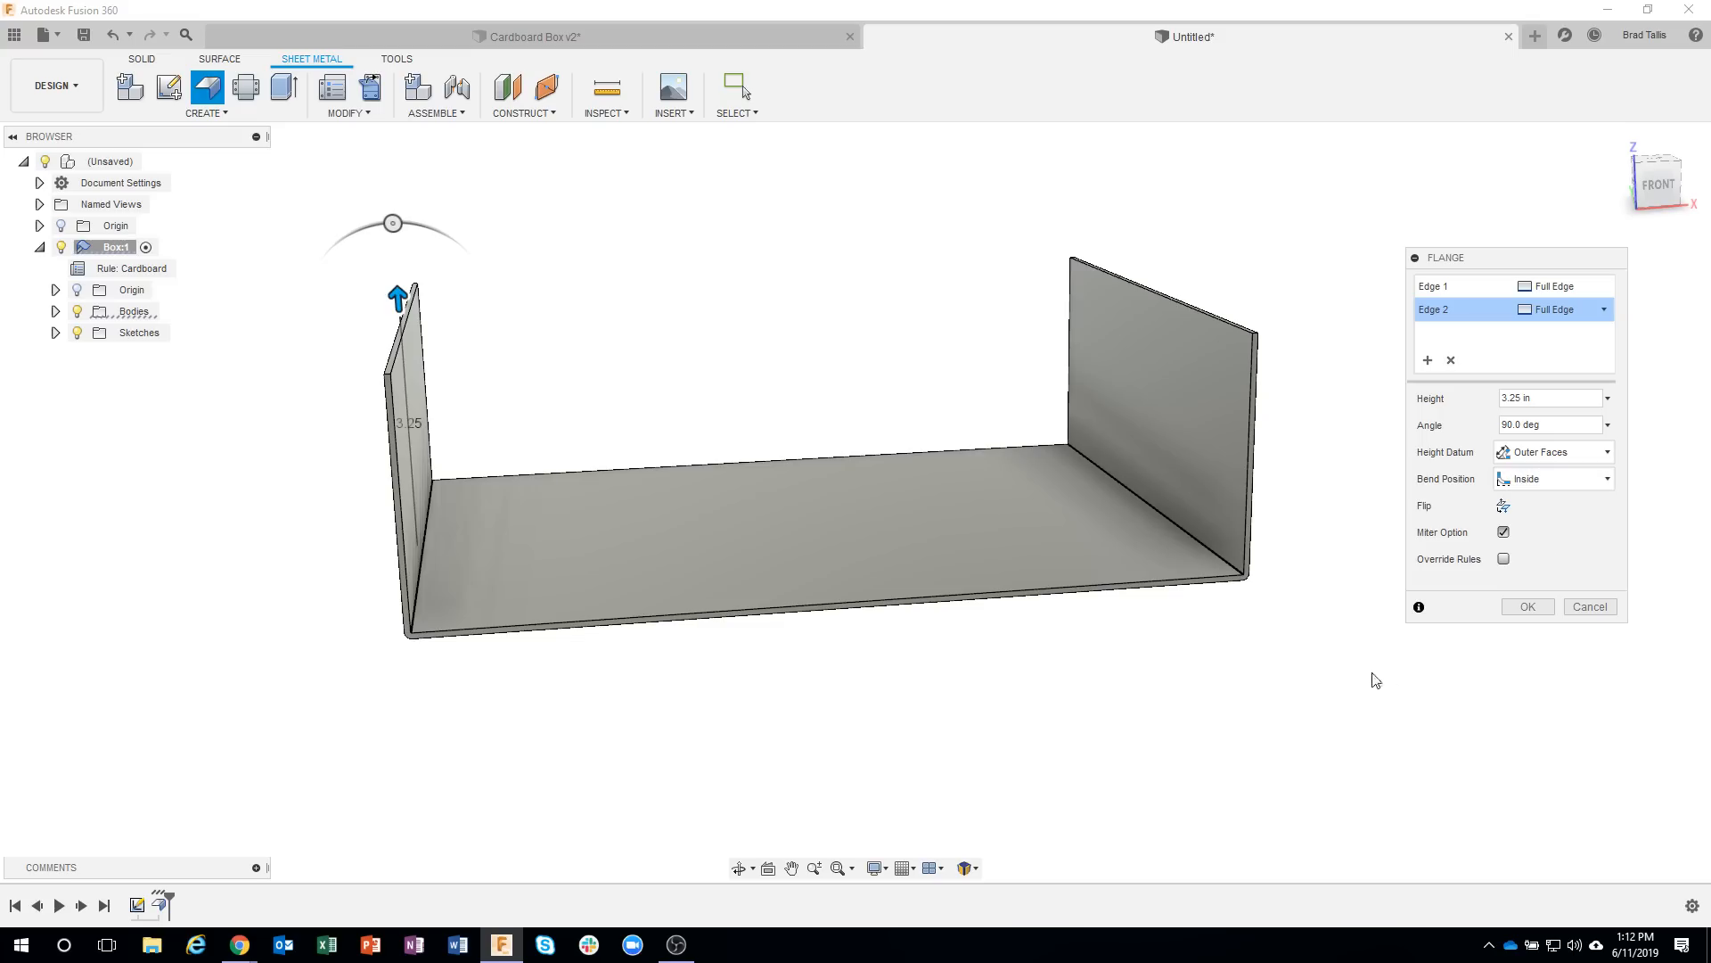
click(1526, 607)
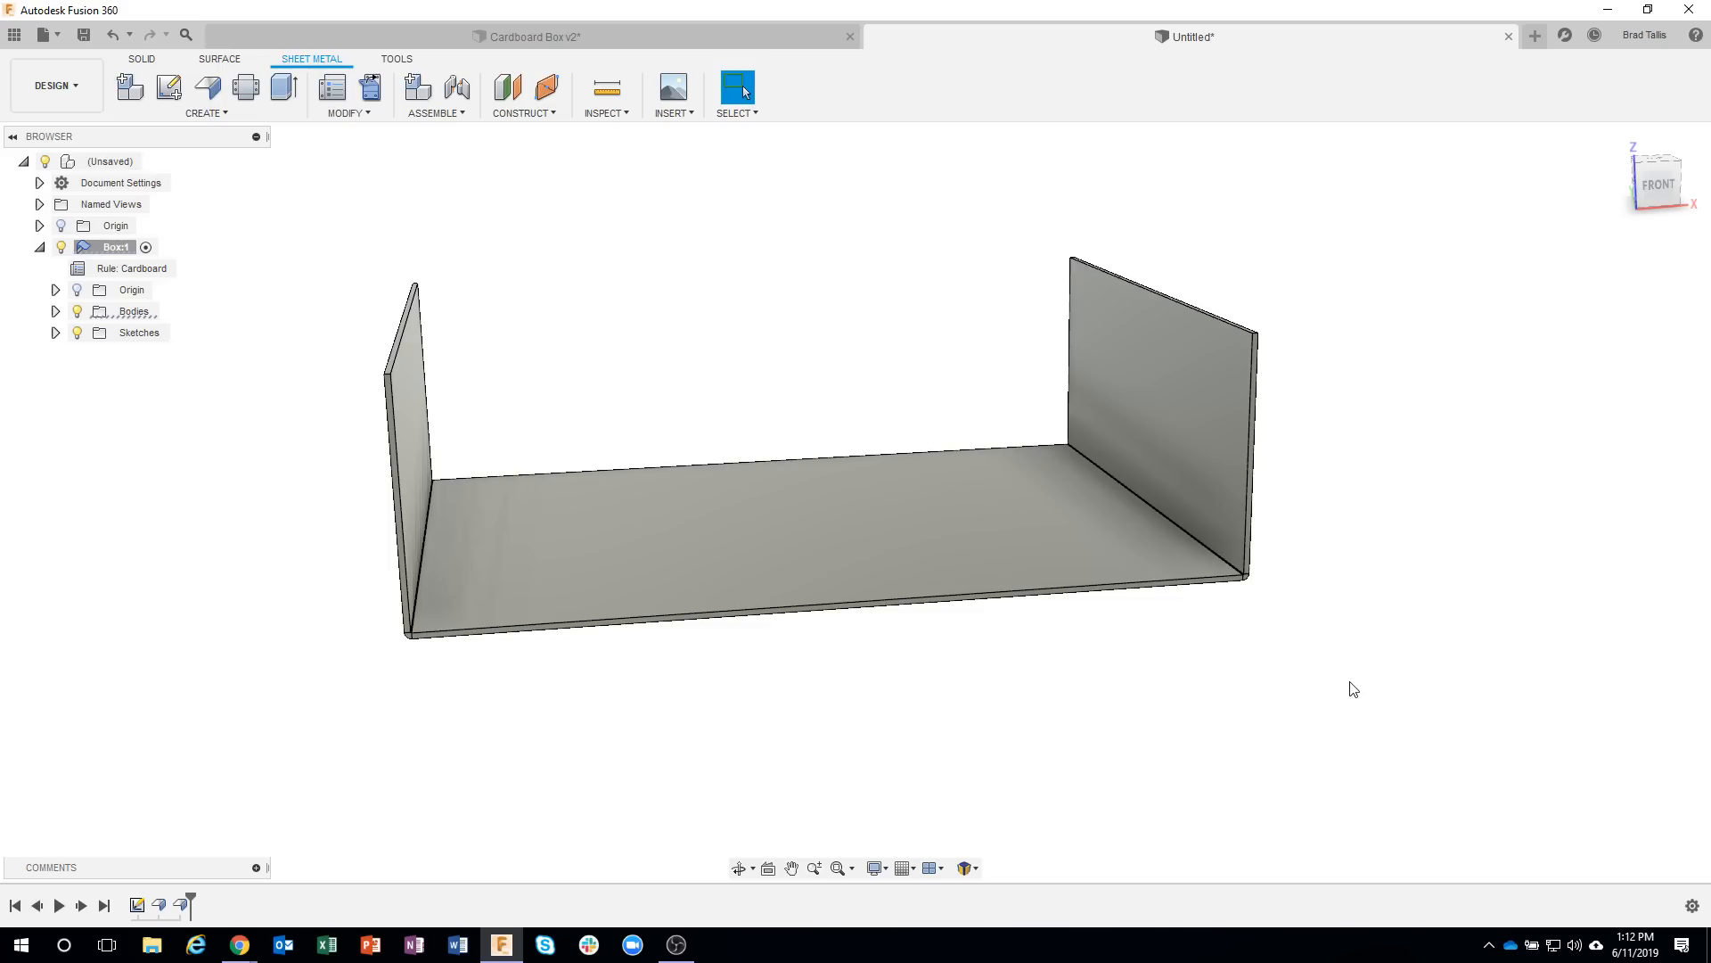
Switch to the finished Cardboard Box v2 design and examine its underside and the folded side walls at the front corner.
mouse_move(1354, 688)
shift+middle_down()
mouse_move(1307, 573)
mouse_move(1058, 565)
mouse_move(1146, 329)
mouse_move(1010, 585)
mouse_move(1181, 294)
mouse_move(1269, 306)
mouse_move(827, 106)
shift+middle_up()
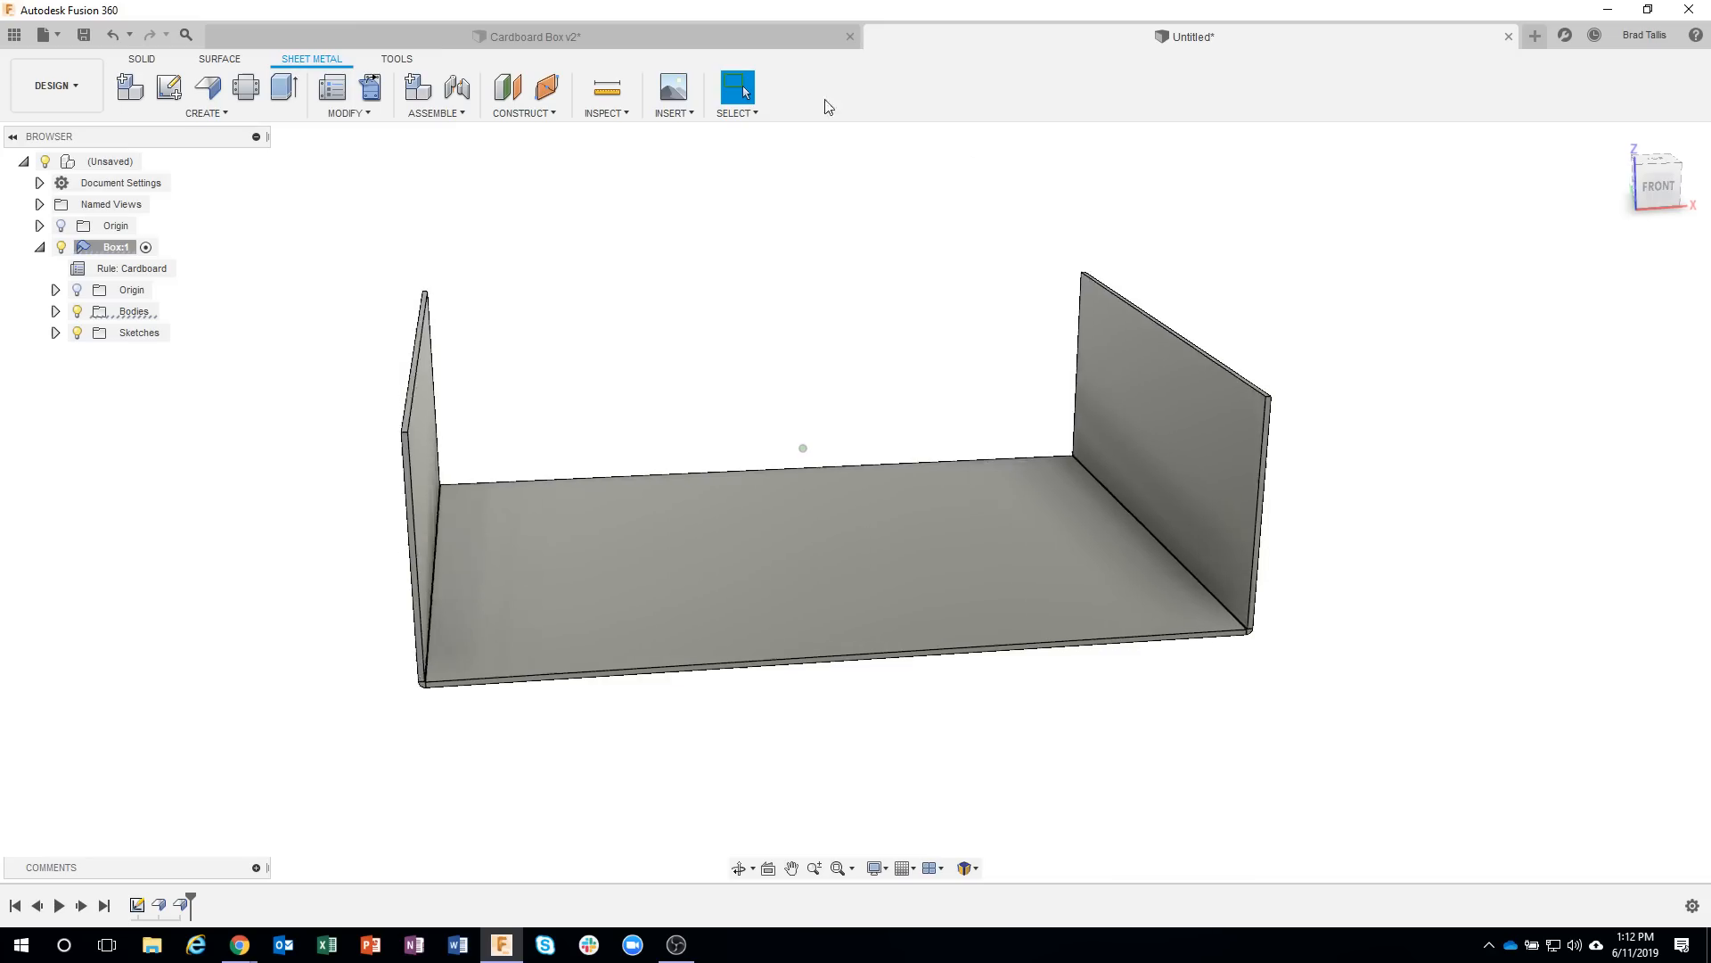
click(767, 41)
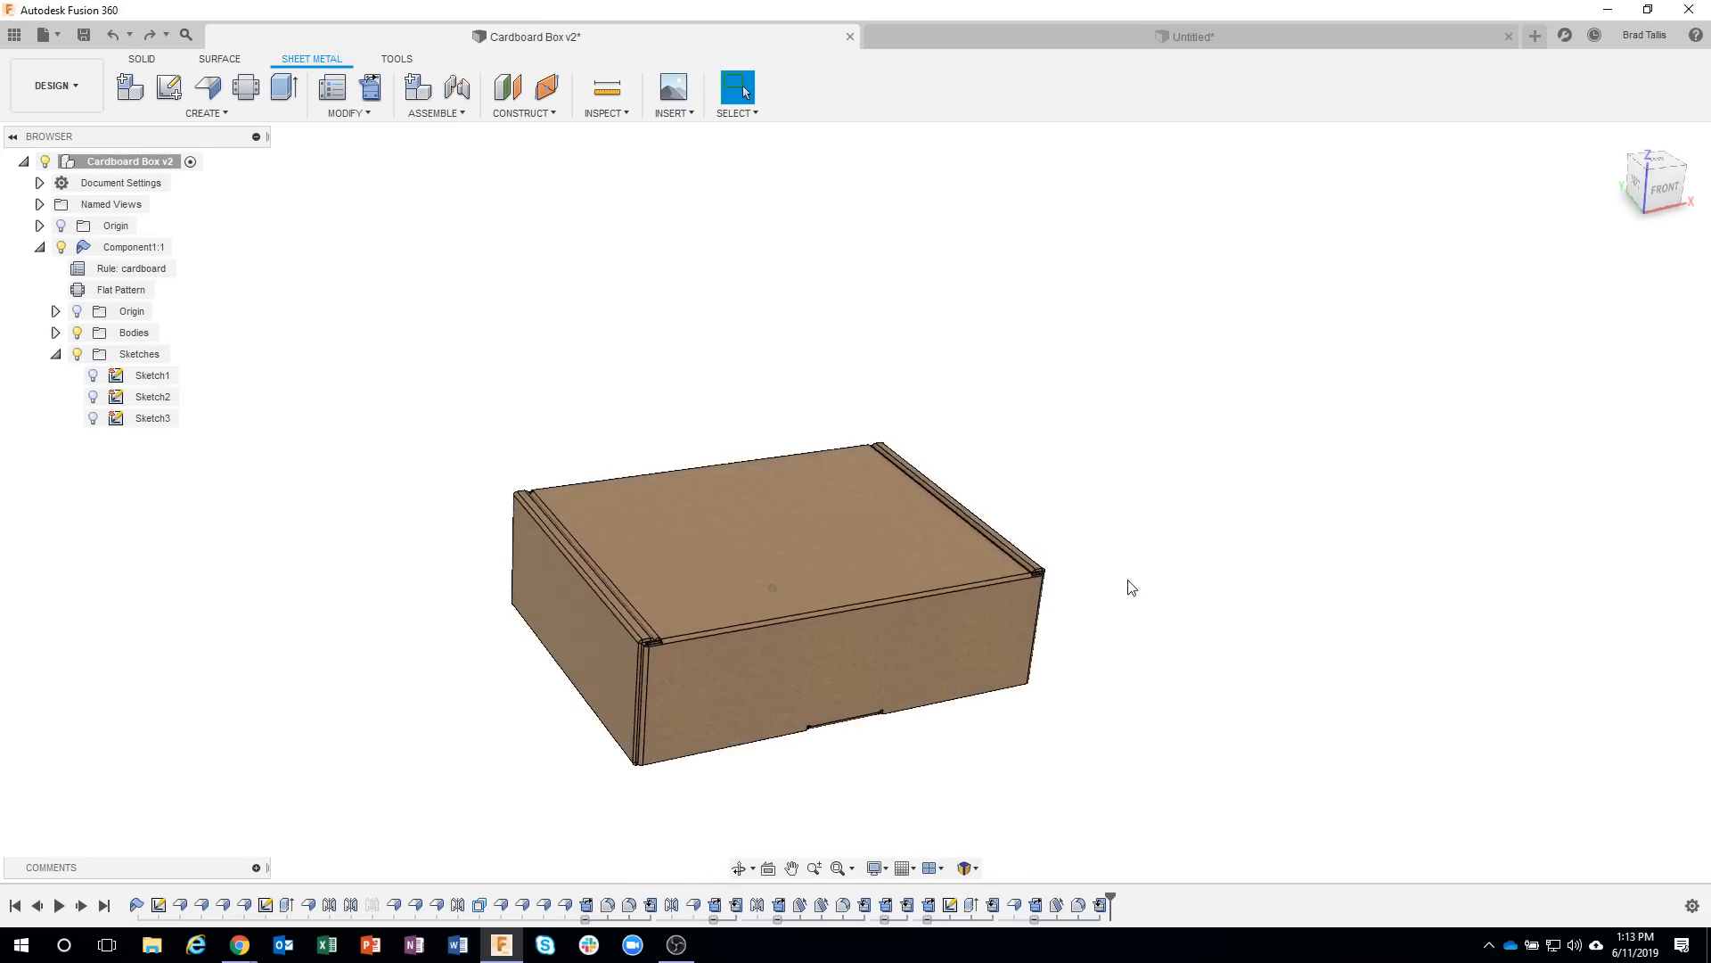
shift+middle_drag(1127, 581, 1086, 496)
scroll(1080, 624, up, 2)
scroll(1086, 496, up, 1)
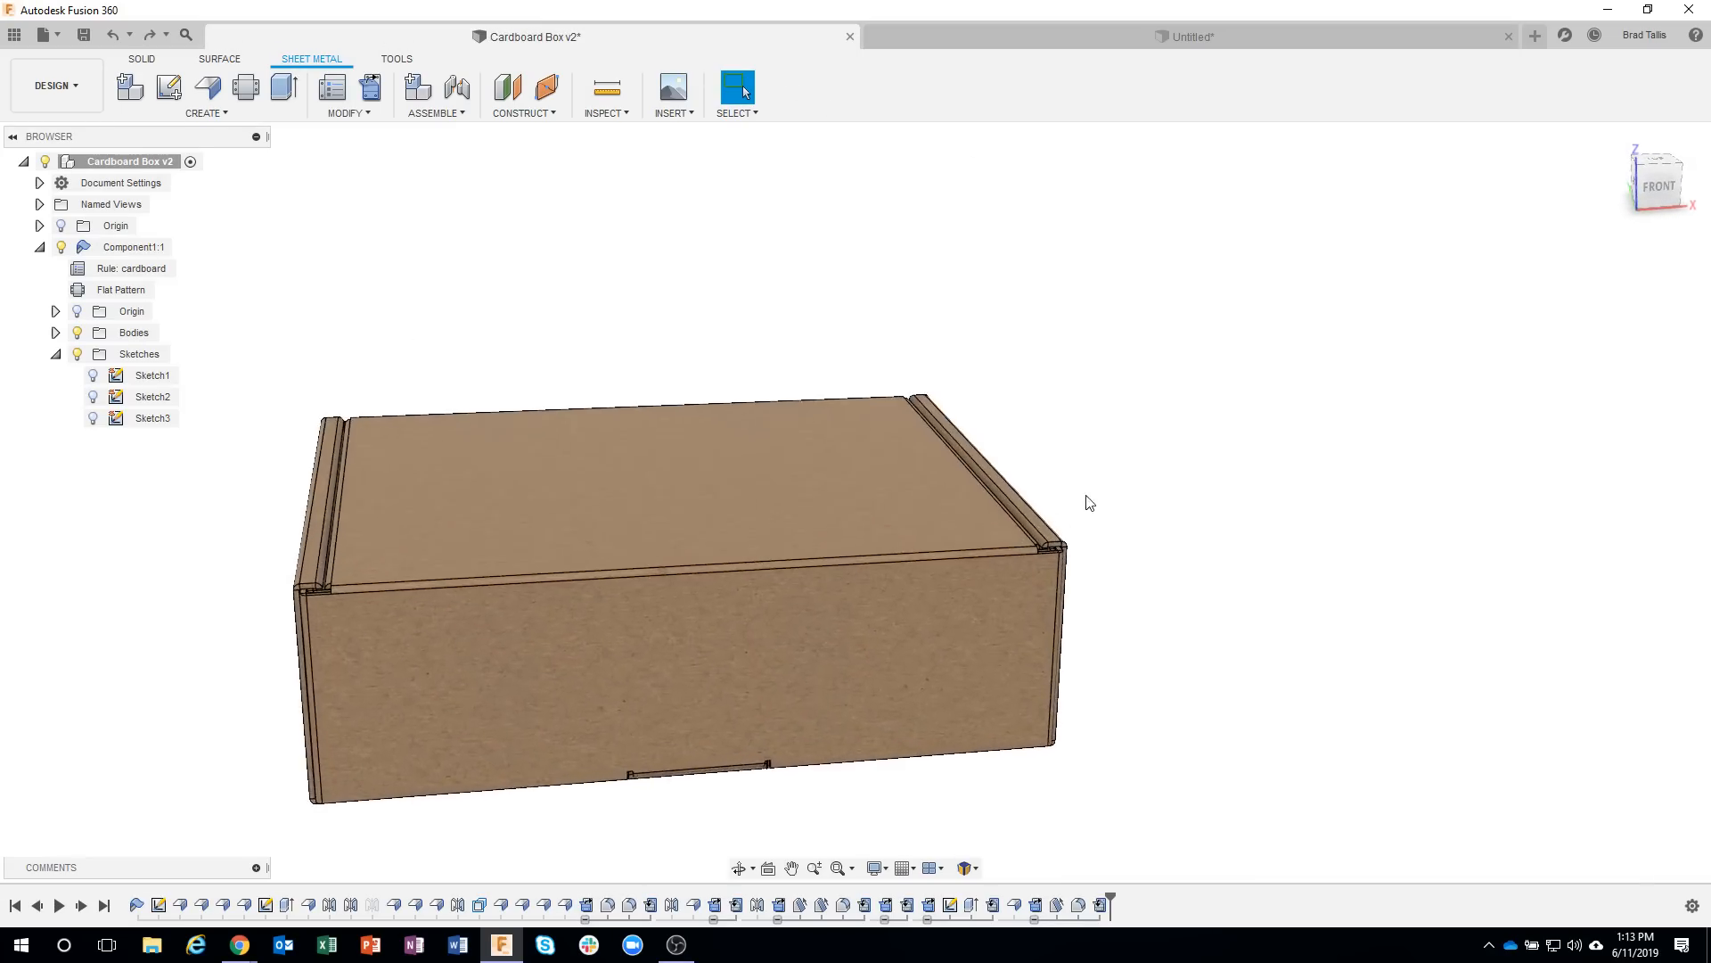
scroll(1081, 577, up, 2)
shift+middle_drag(1081, 577, 696, 687)
click(906, 687)
click(687, 656)
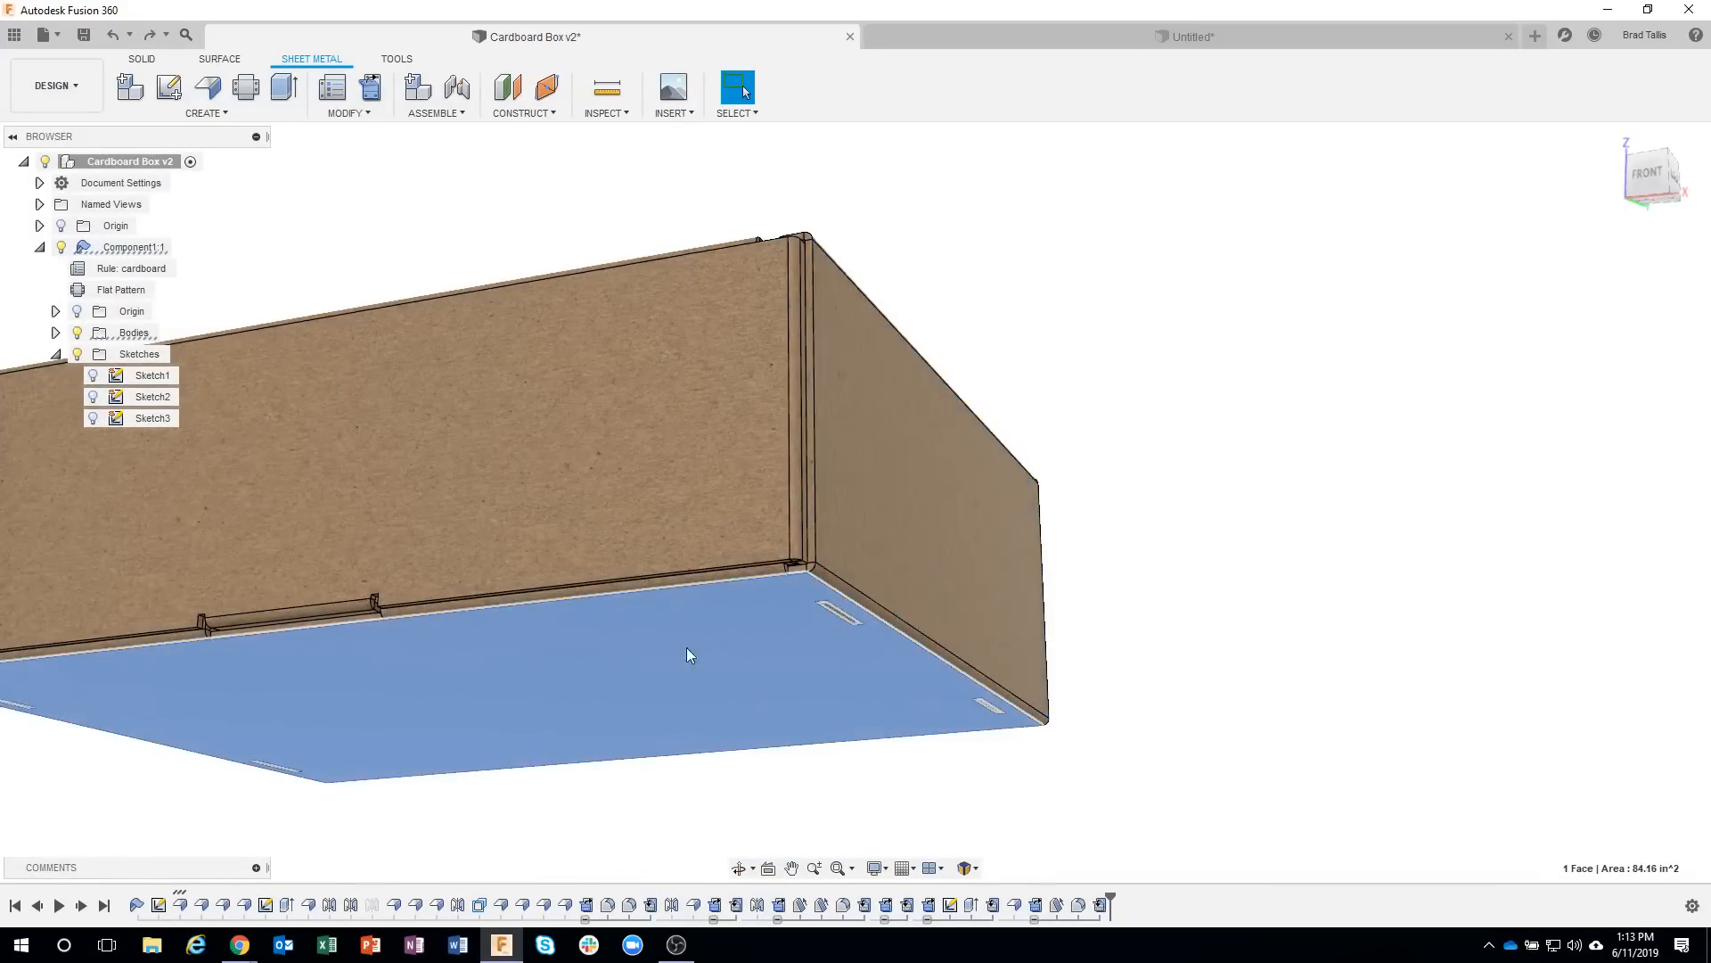
click(901, 565)
shift+middle_drag(901, 564, 1054, 547)
click(1107, 564)
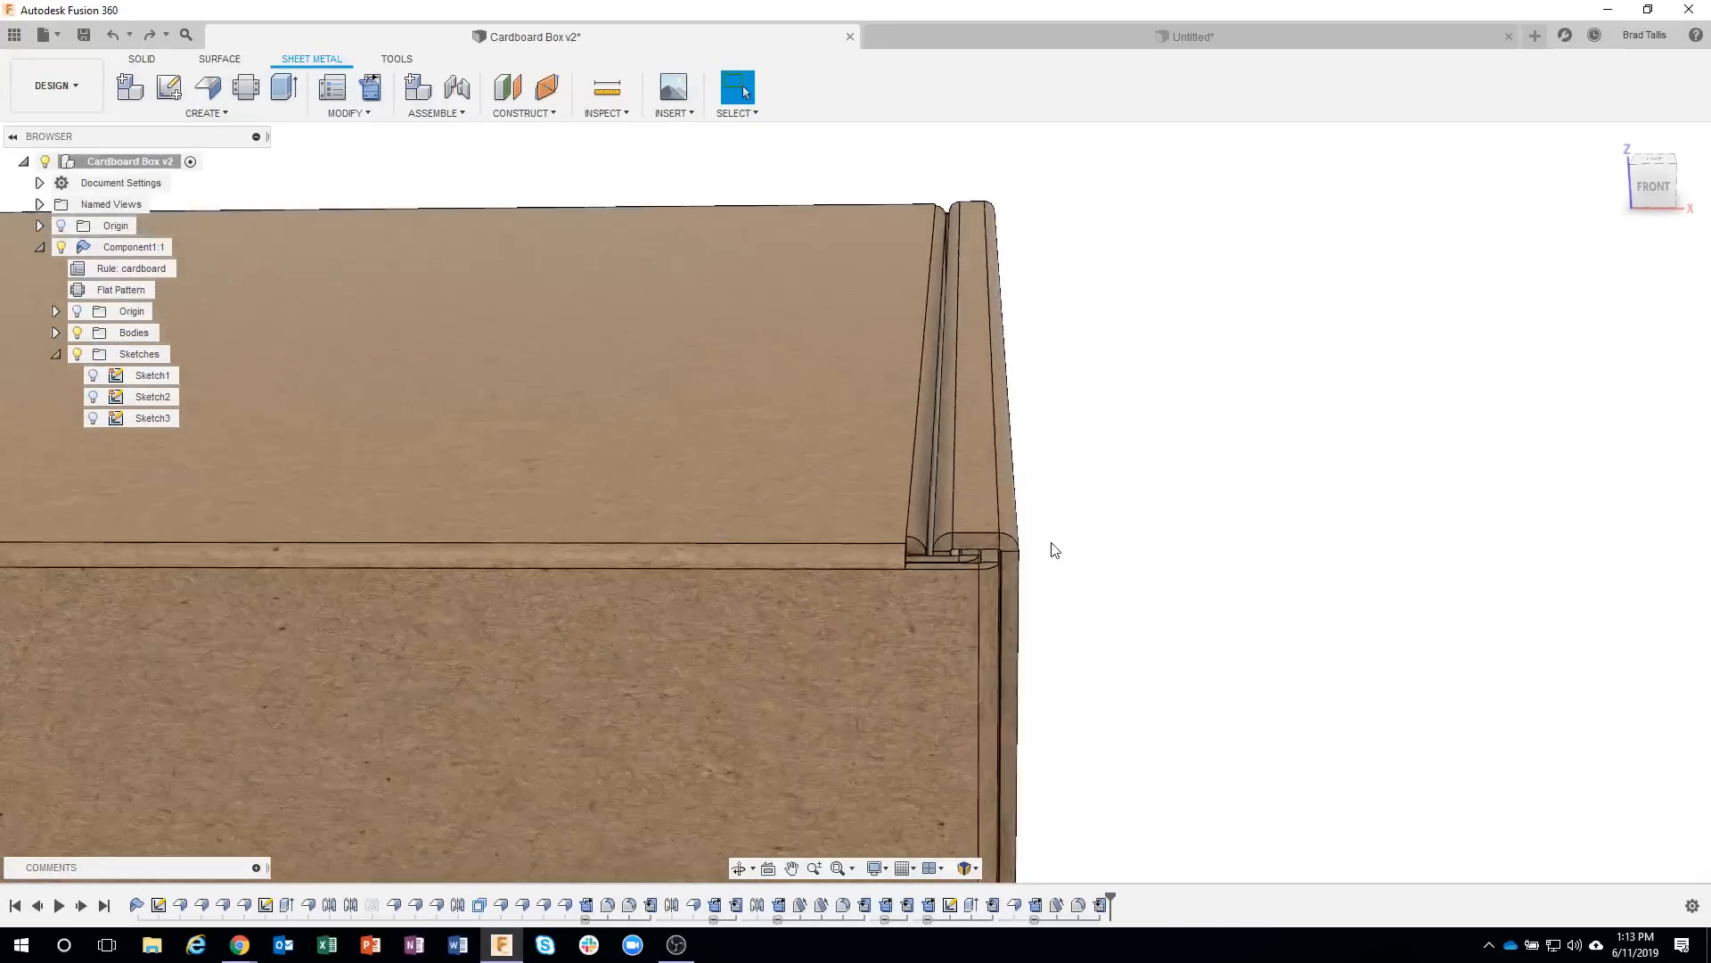
scroll(1055, 547, up, 2)
shift+middle_drag(918, 511, 722, 654)
scroll(1066, 554, up, 3)
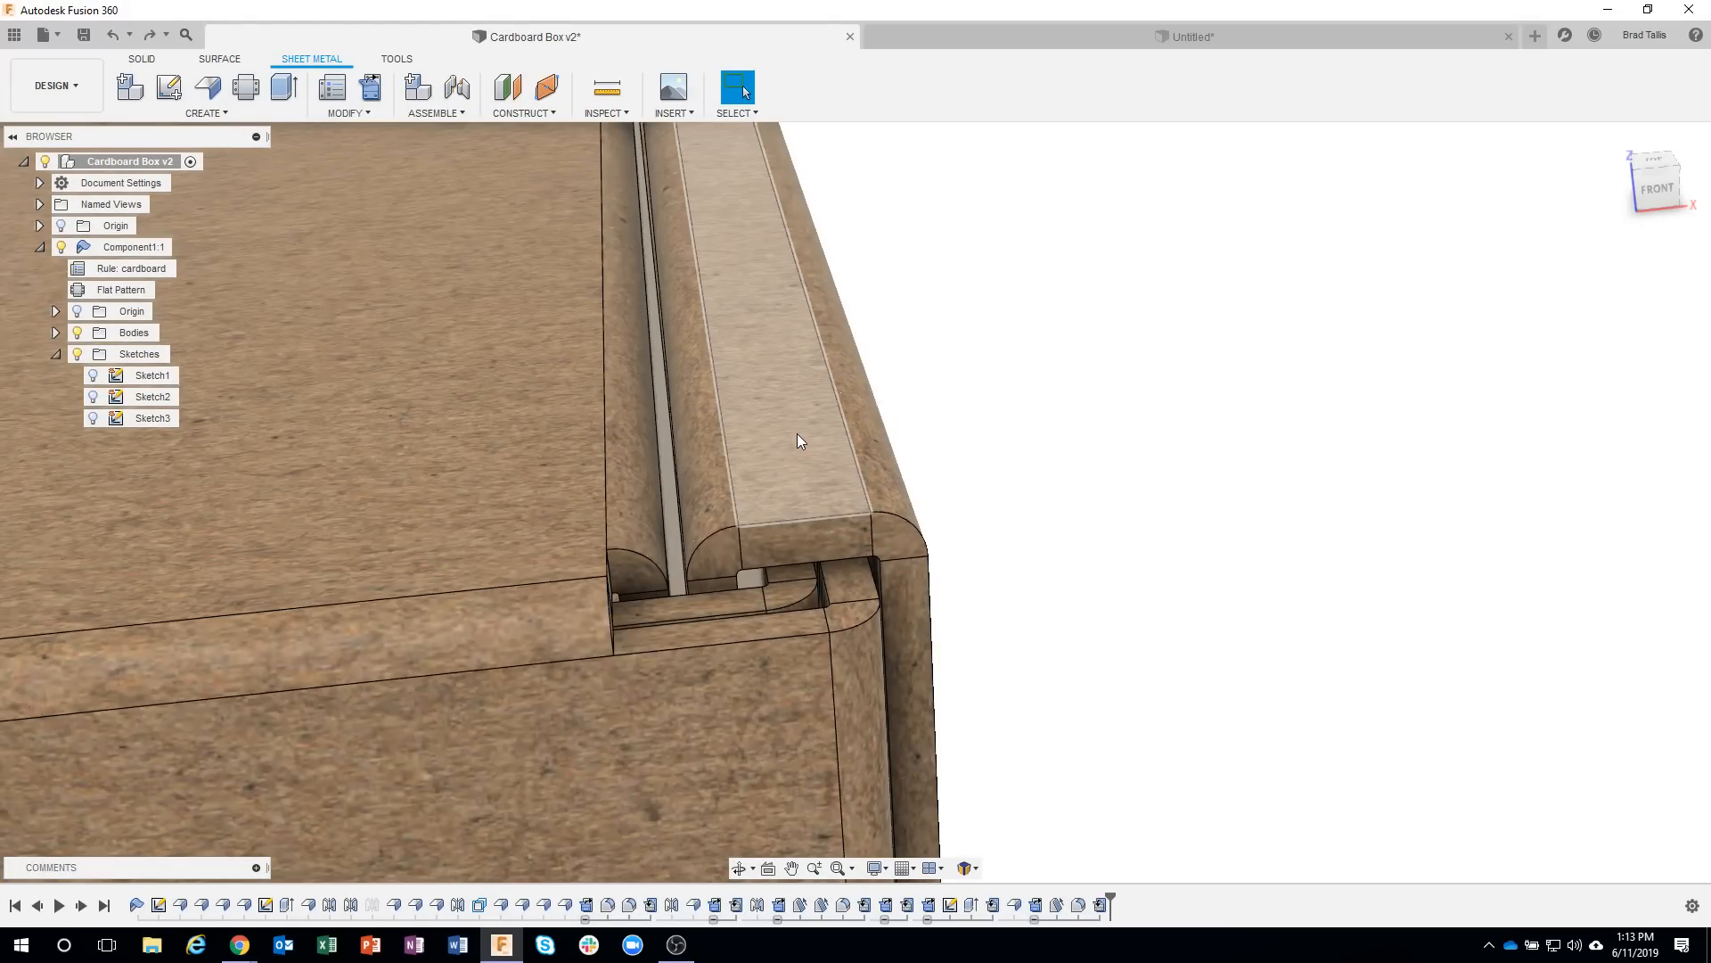
scroll(1062, 413, down, 5)
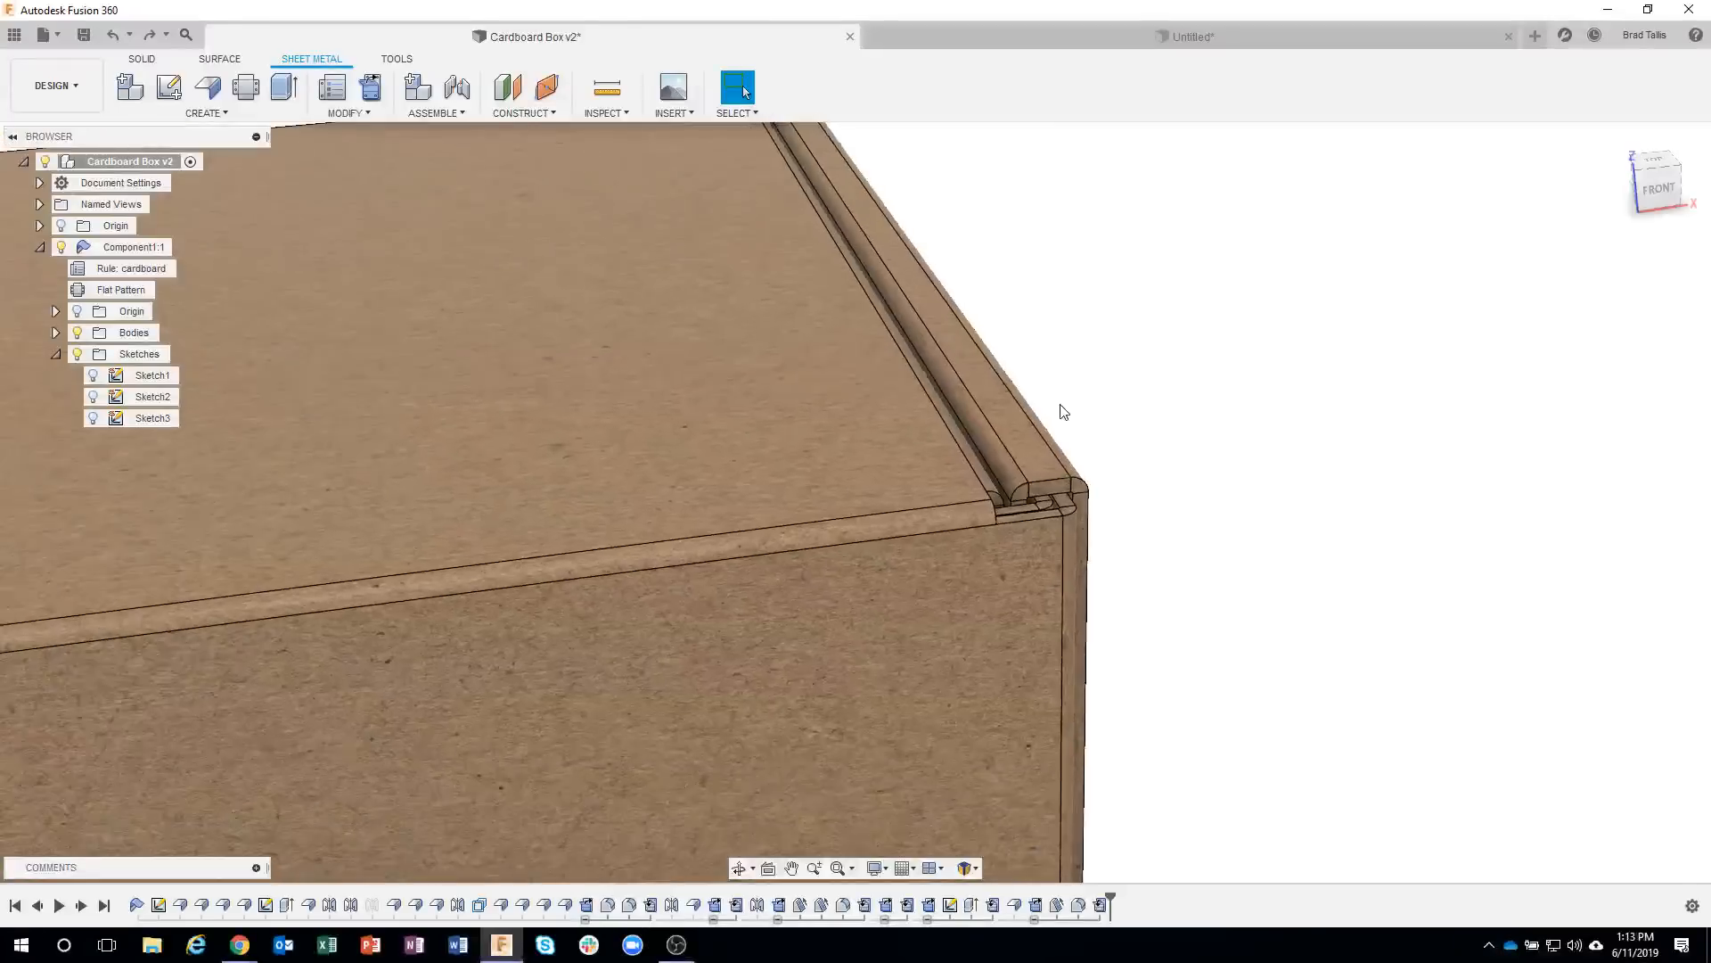
scroll(1062, 412, down, 10)
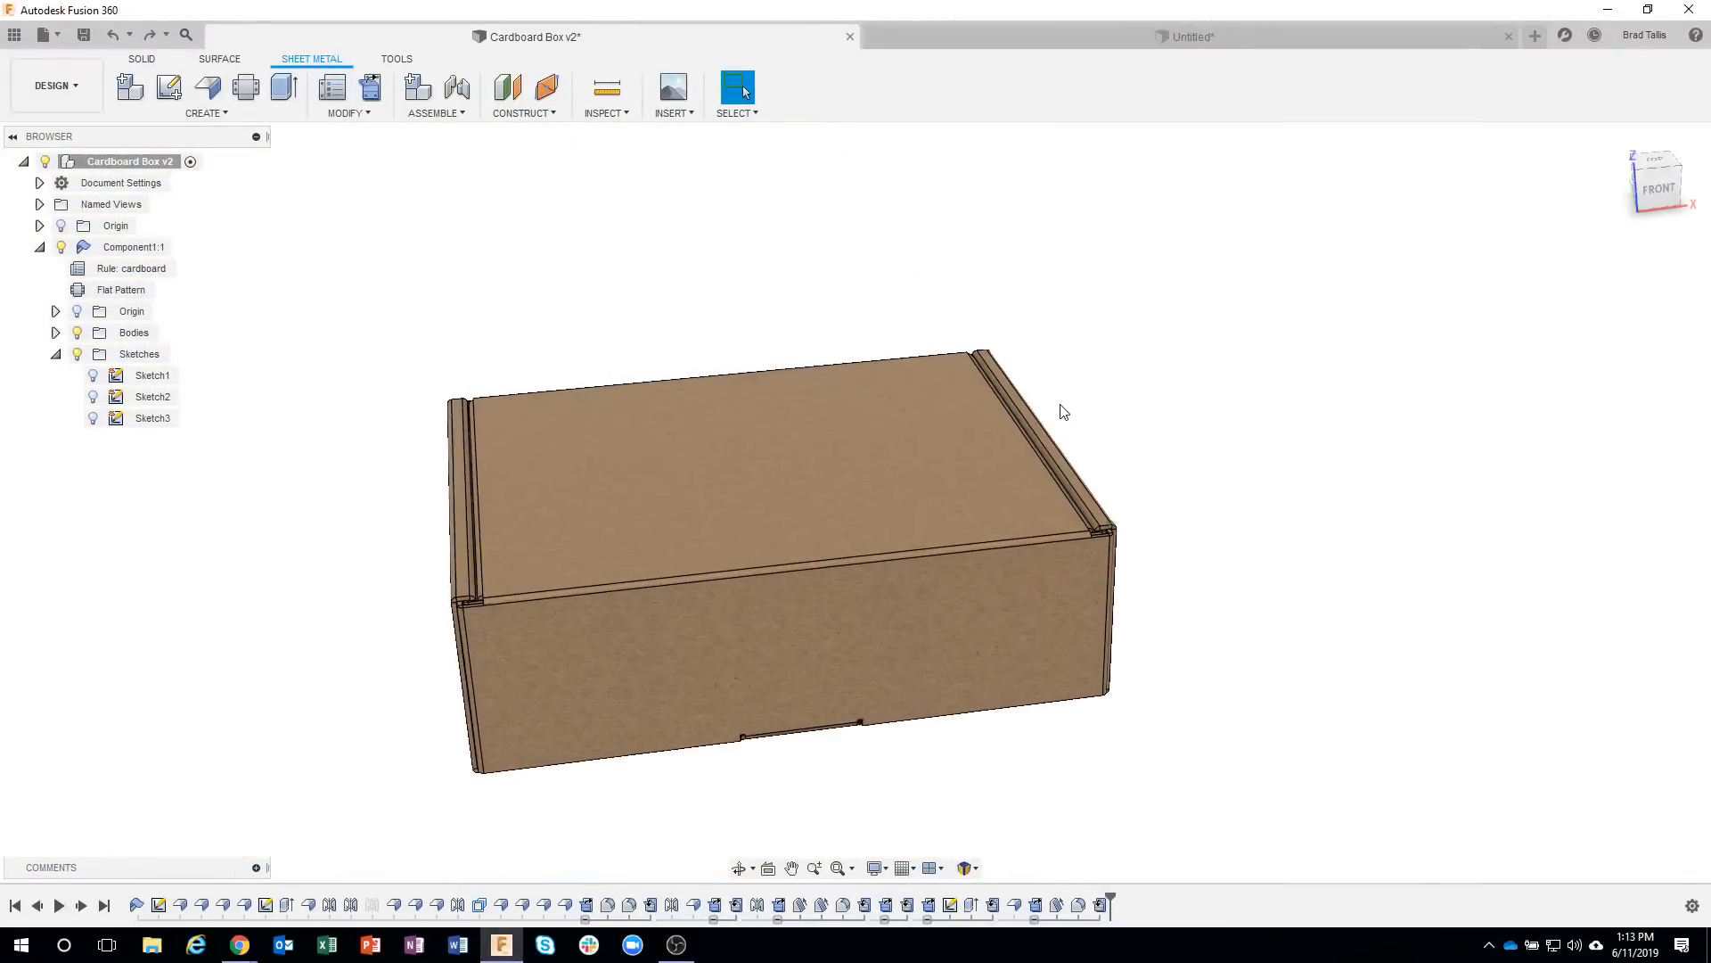
shift+middle_drag(1063, 412, 1103, 396)
Return to the untitled box and add an inward full-edge flange, 0.375 in high, along the top edge of the positive X wall.
click(1100, 39)
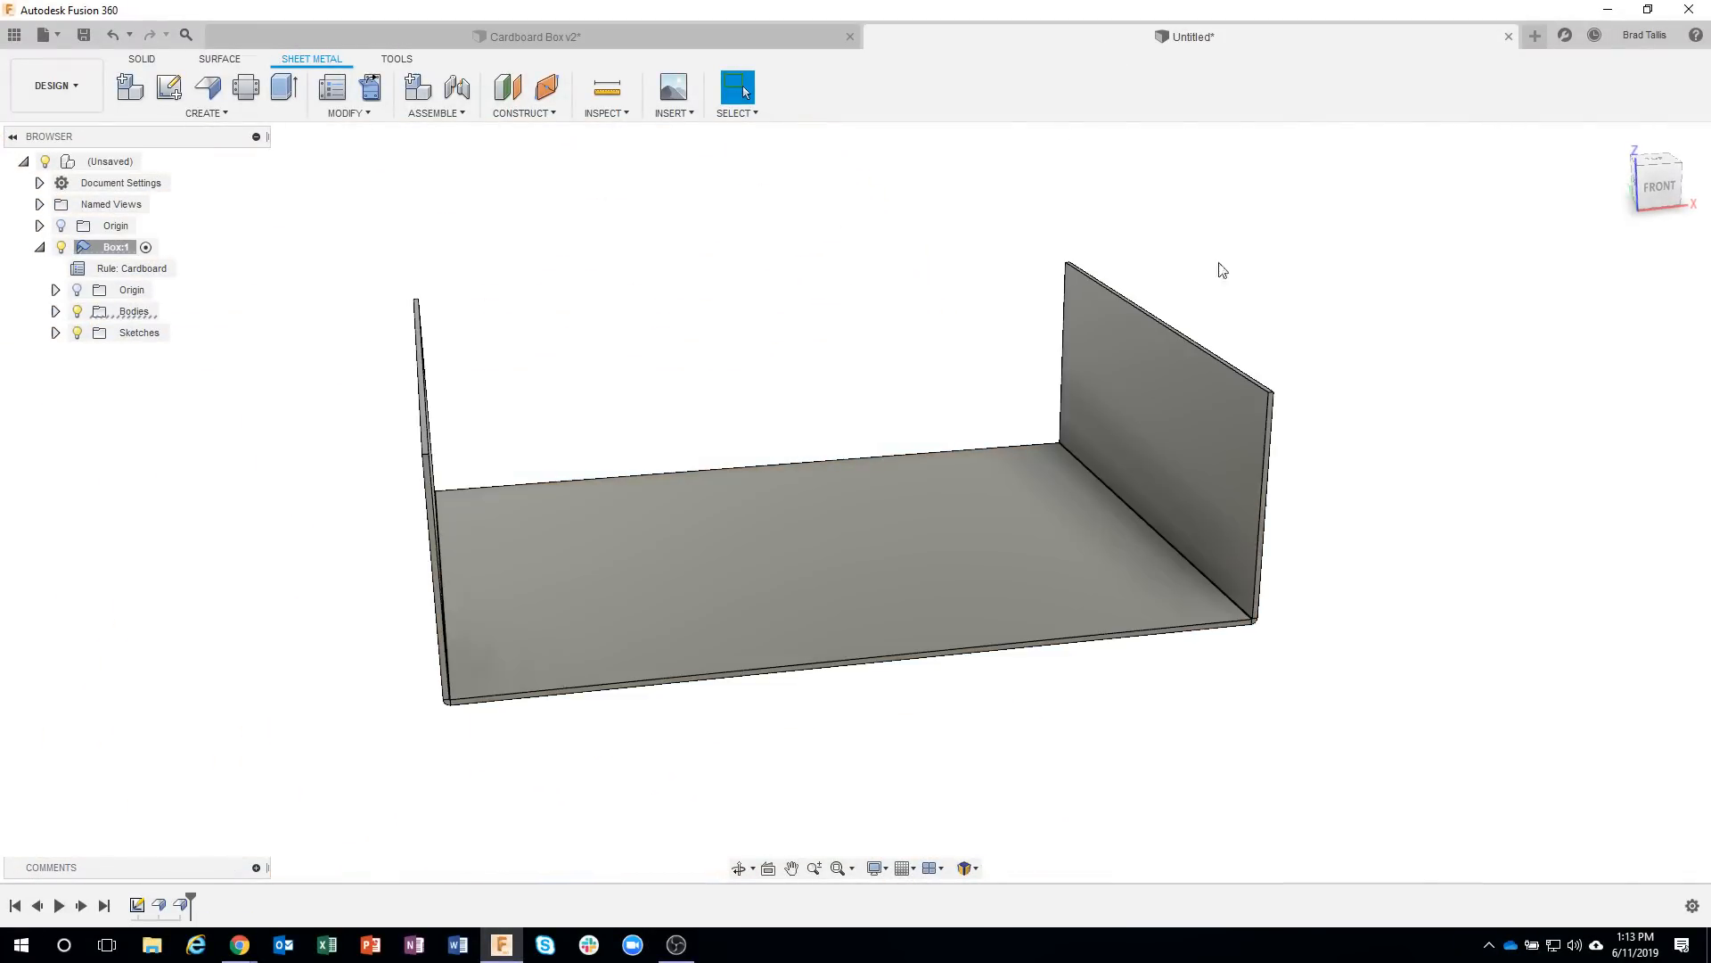
scroll(1388, 371, up, 8)
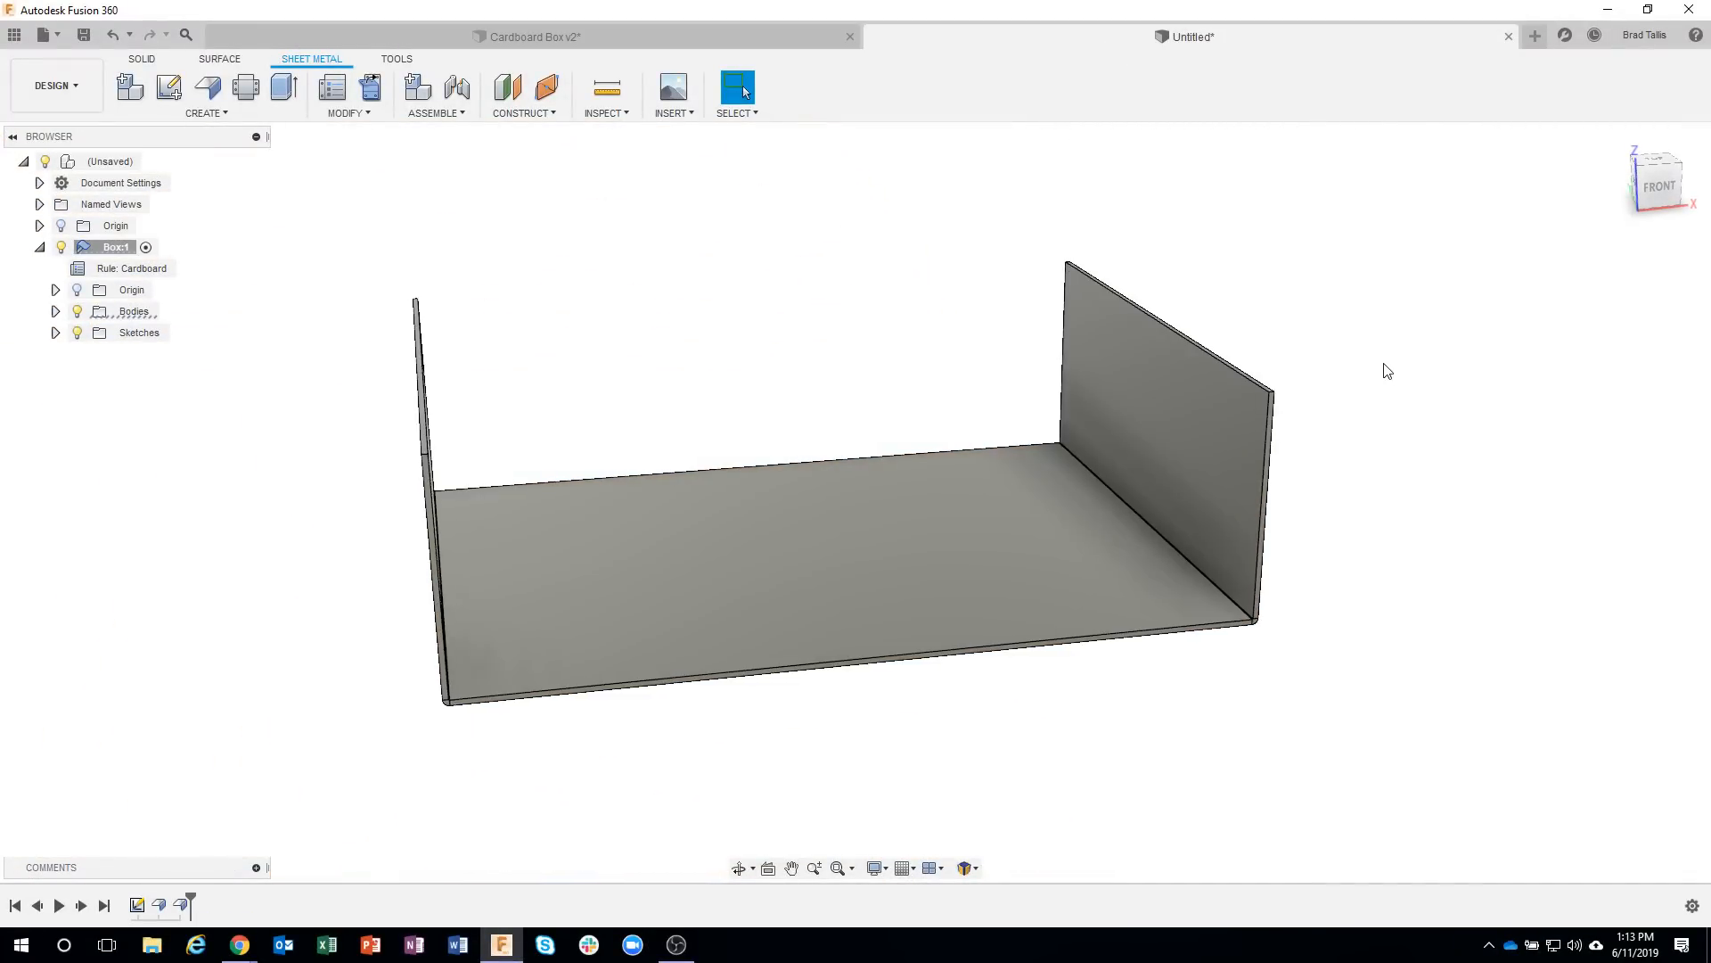
scroll(1273, 399, up, 2)
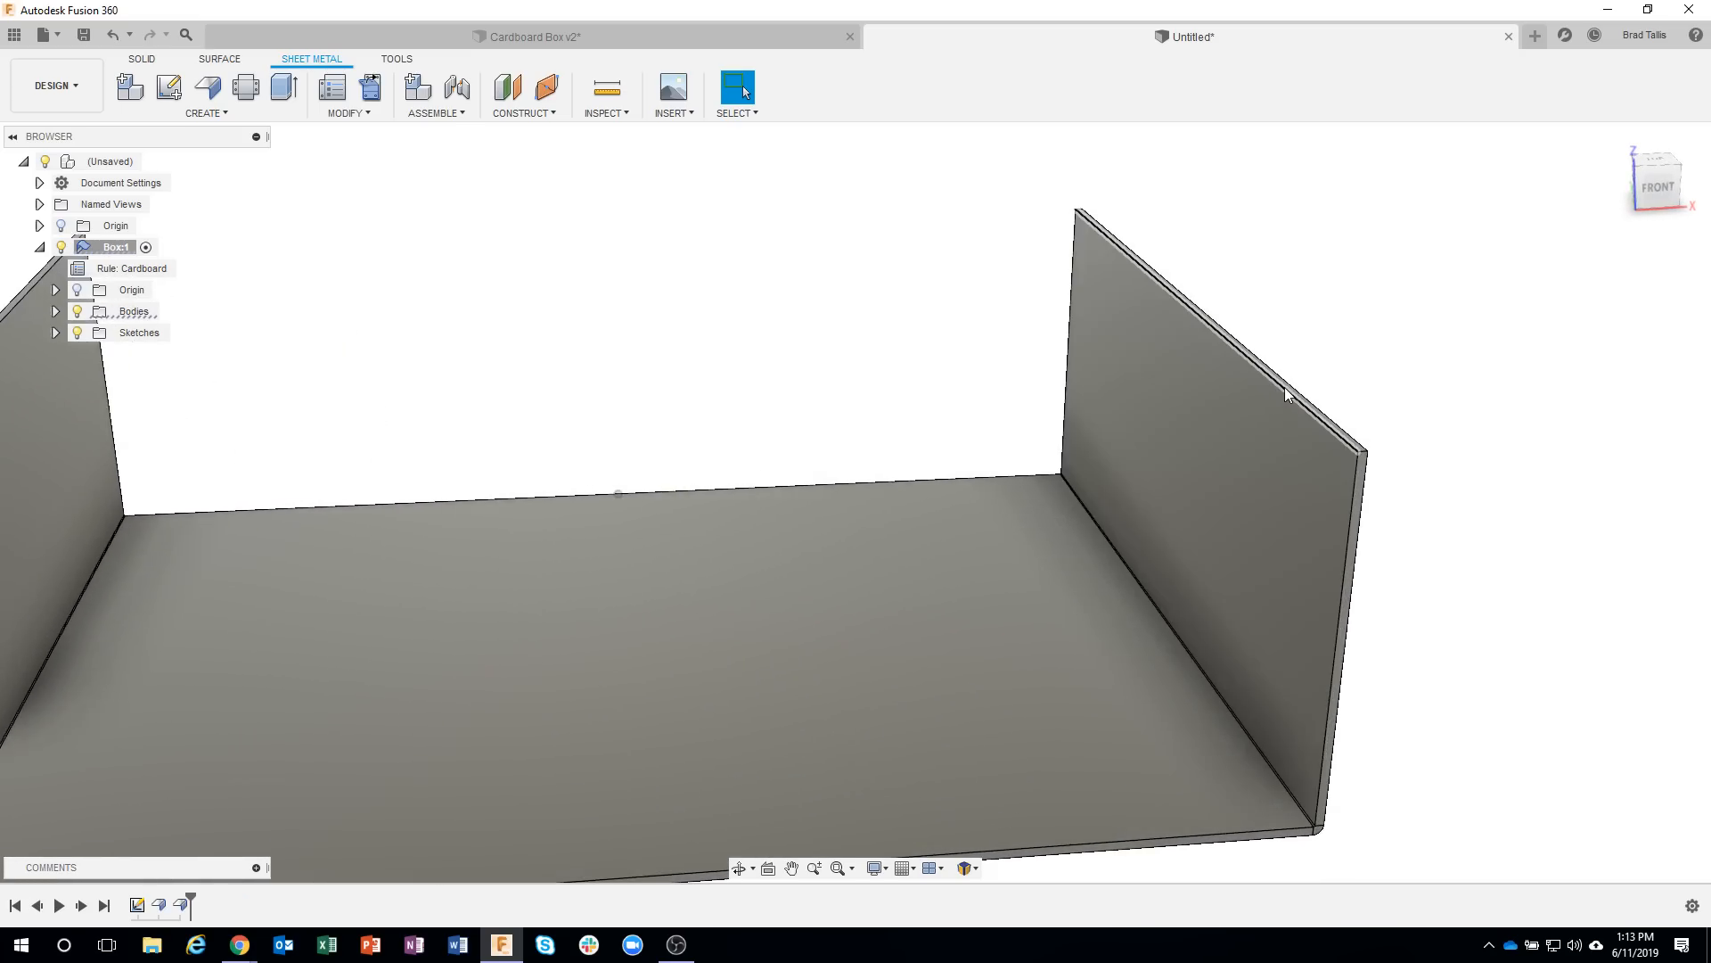
click(1285, 395)
right_click(1285, 395)
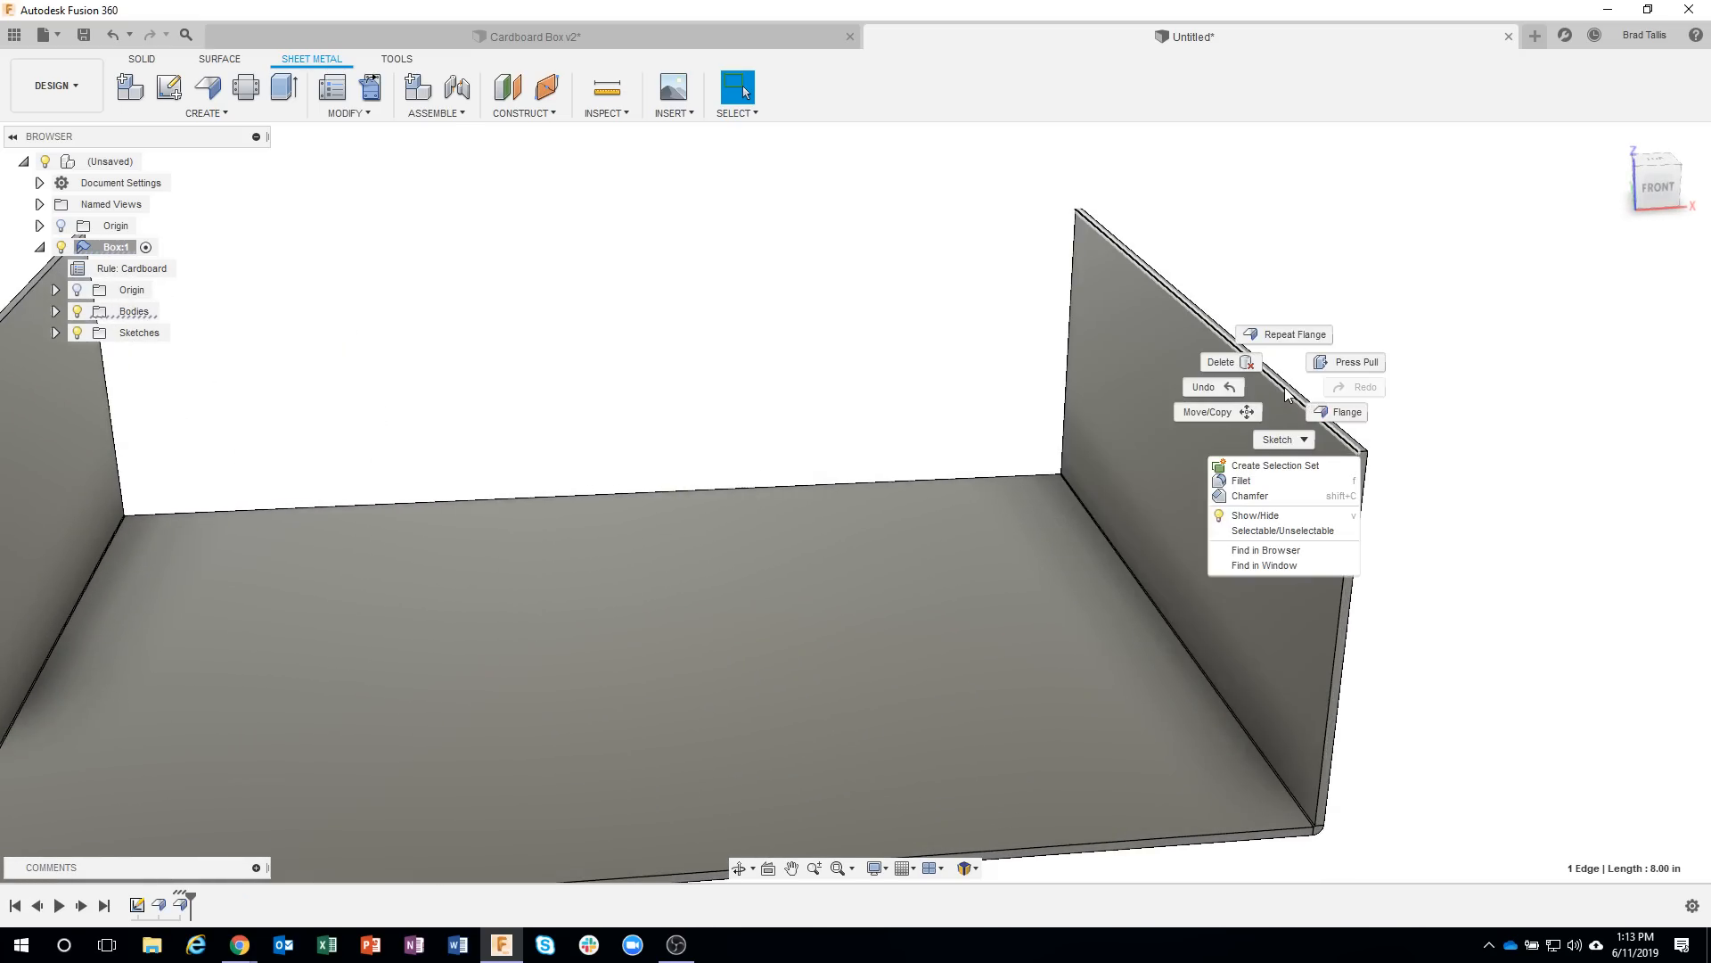
click(1345, 414)
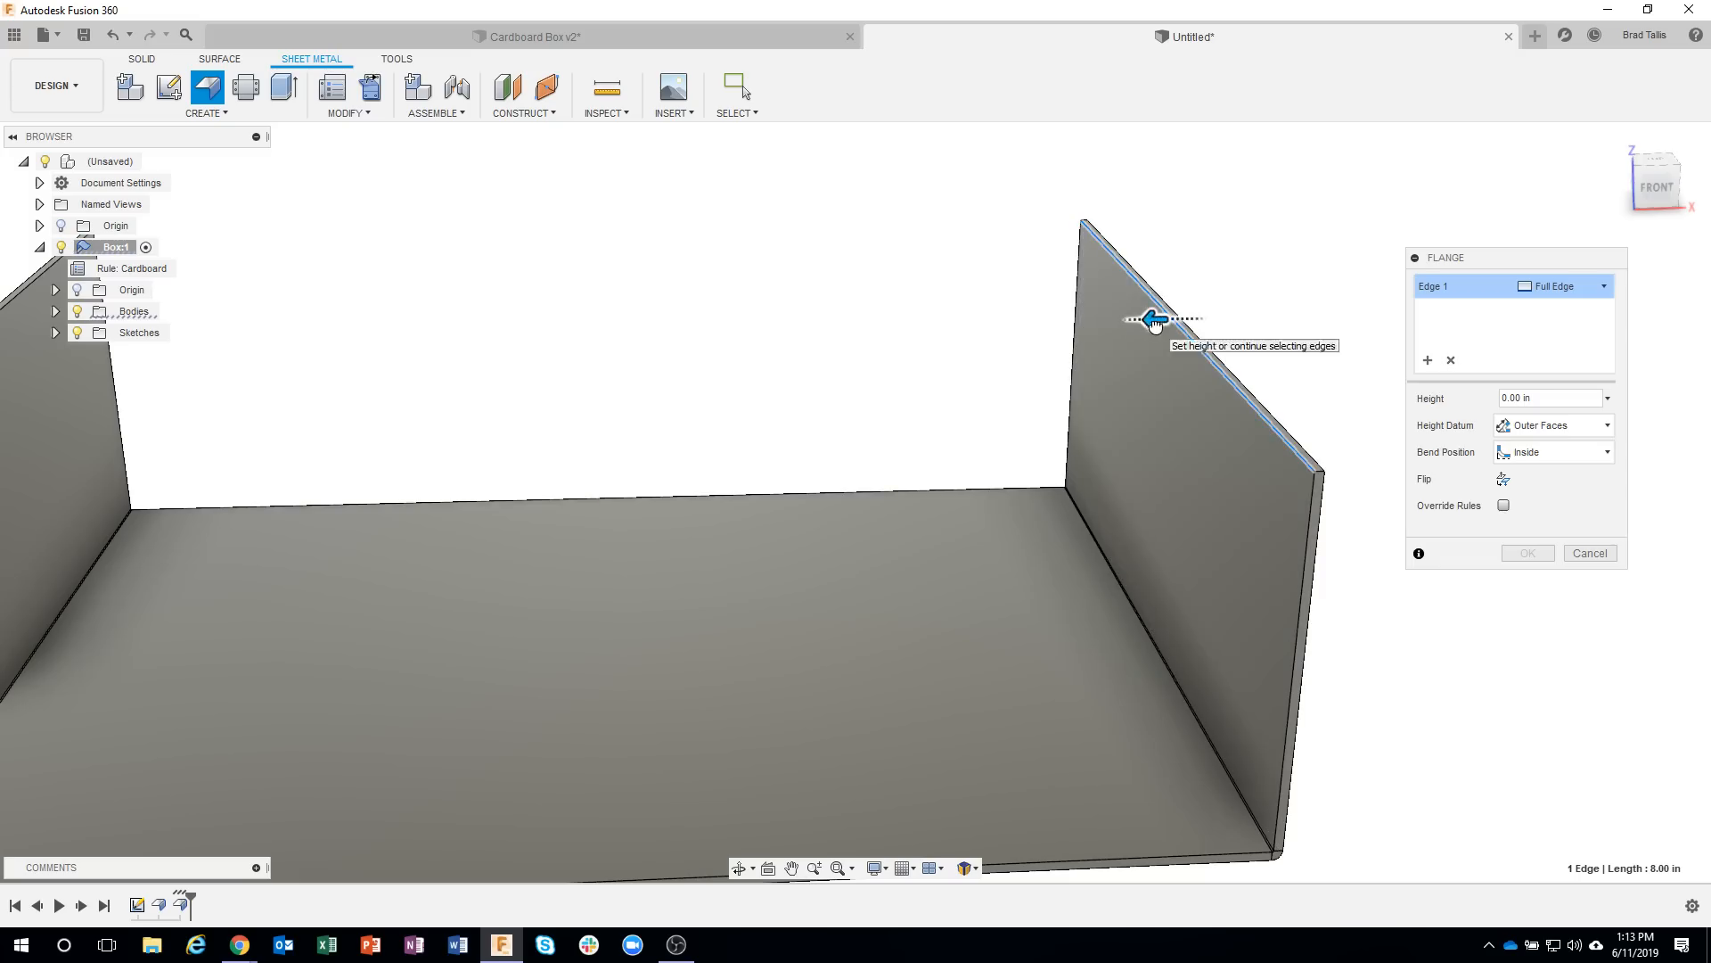
drag(1148, 326, 1100, 323)
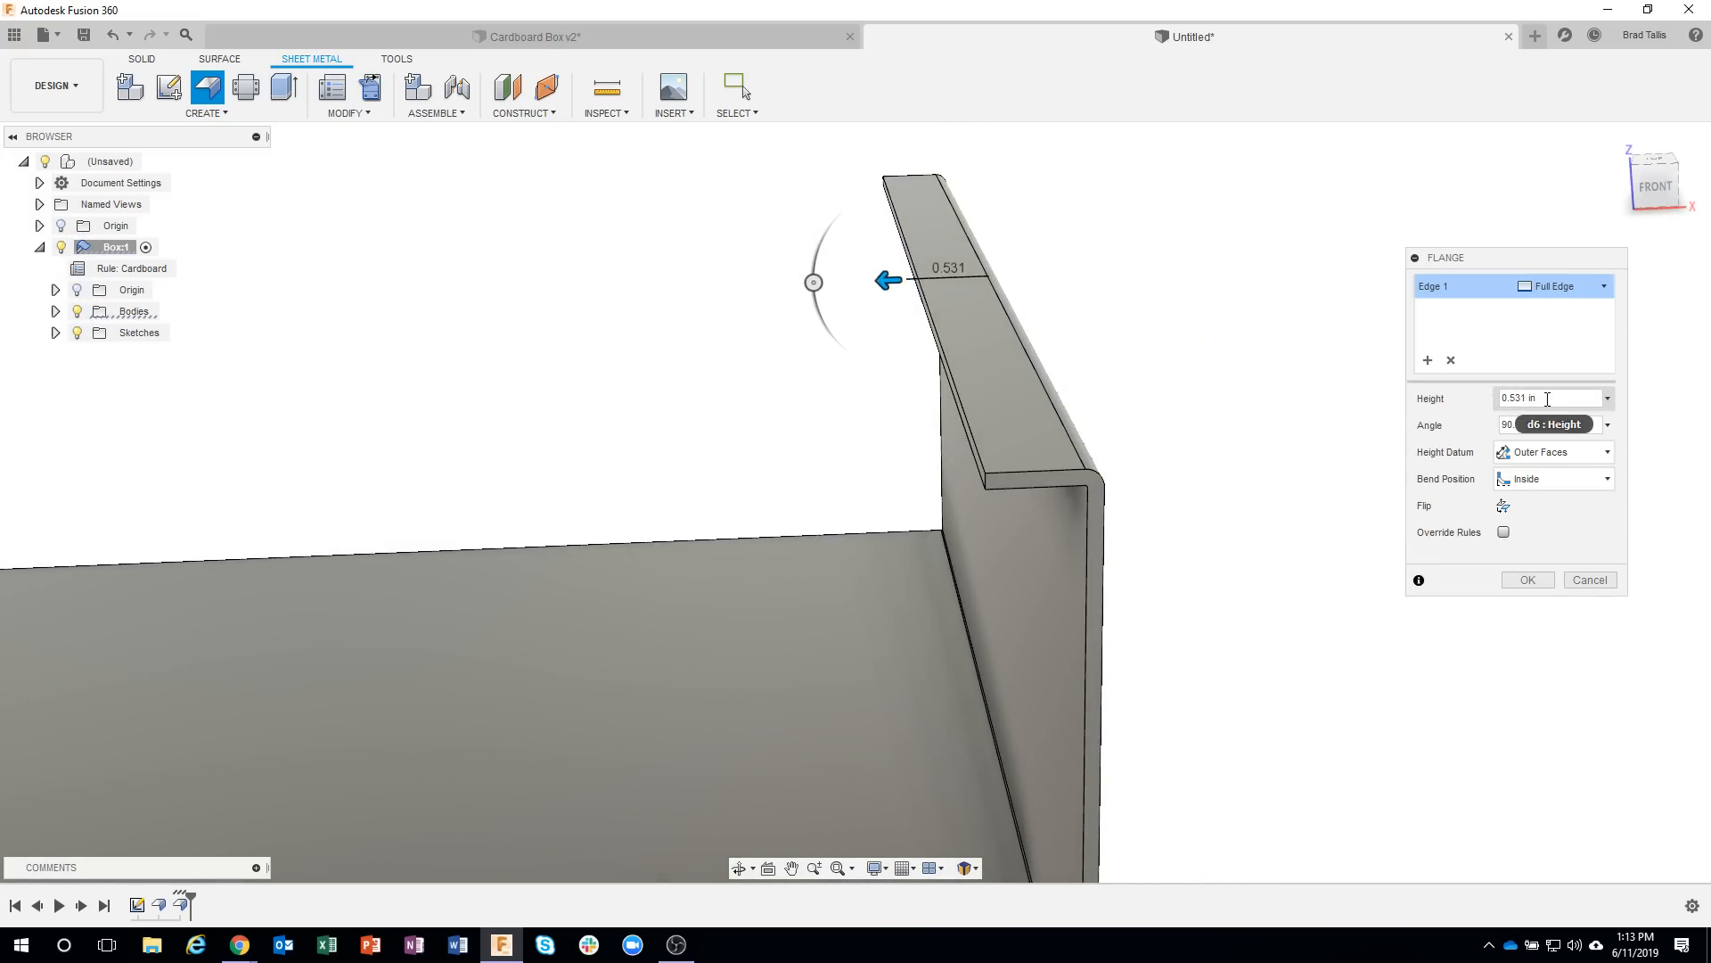
click(1520, 398)
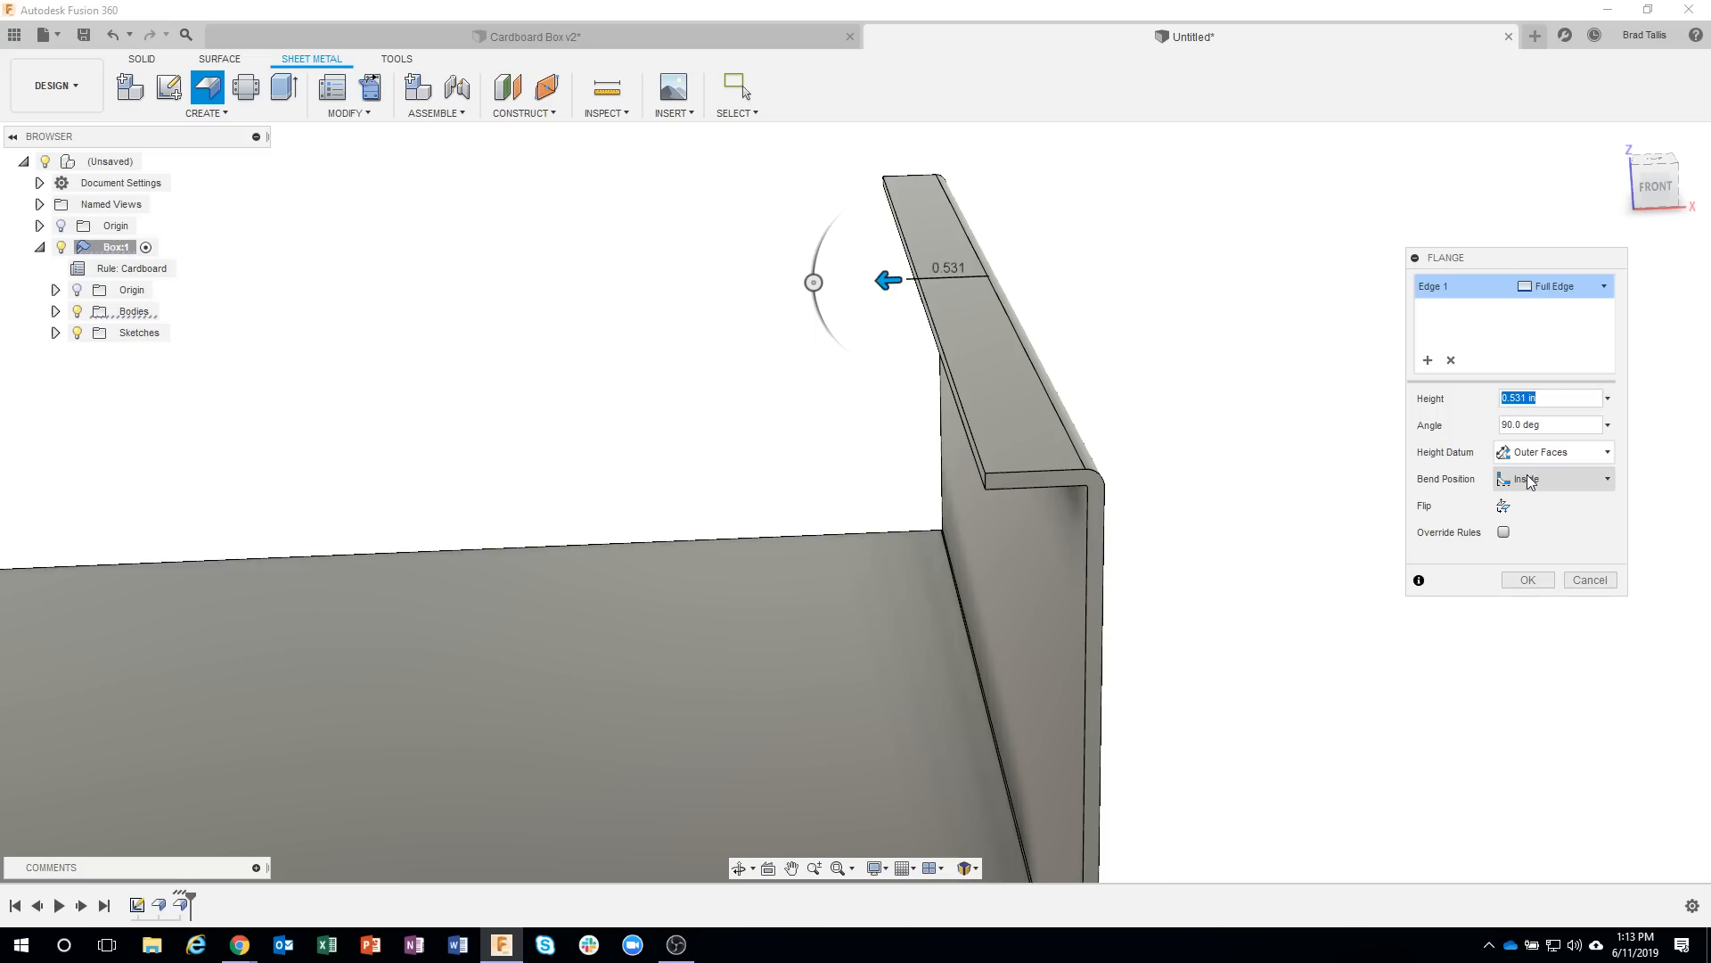
key(BackSpace)
text(.375)
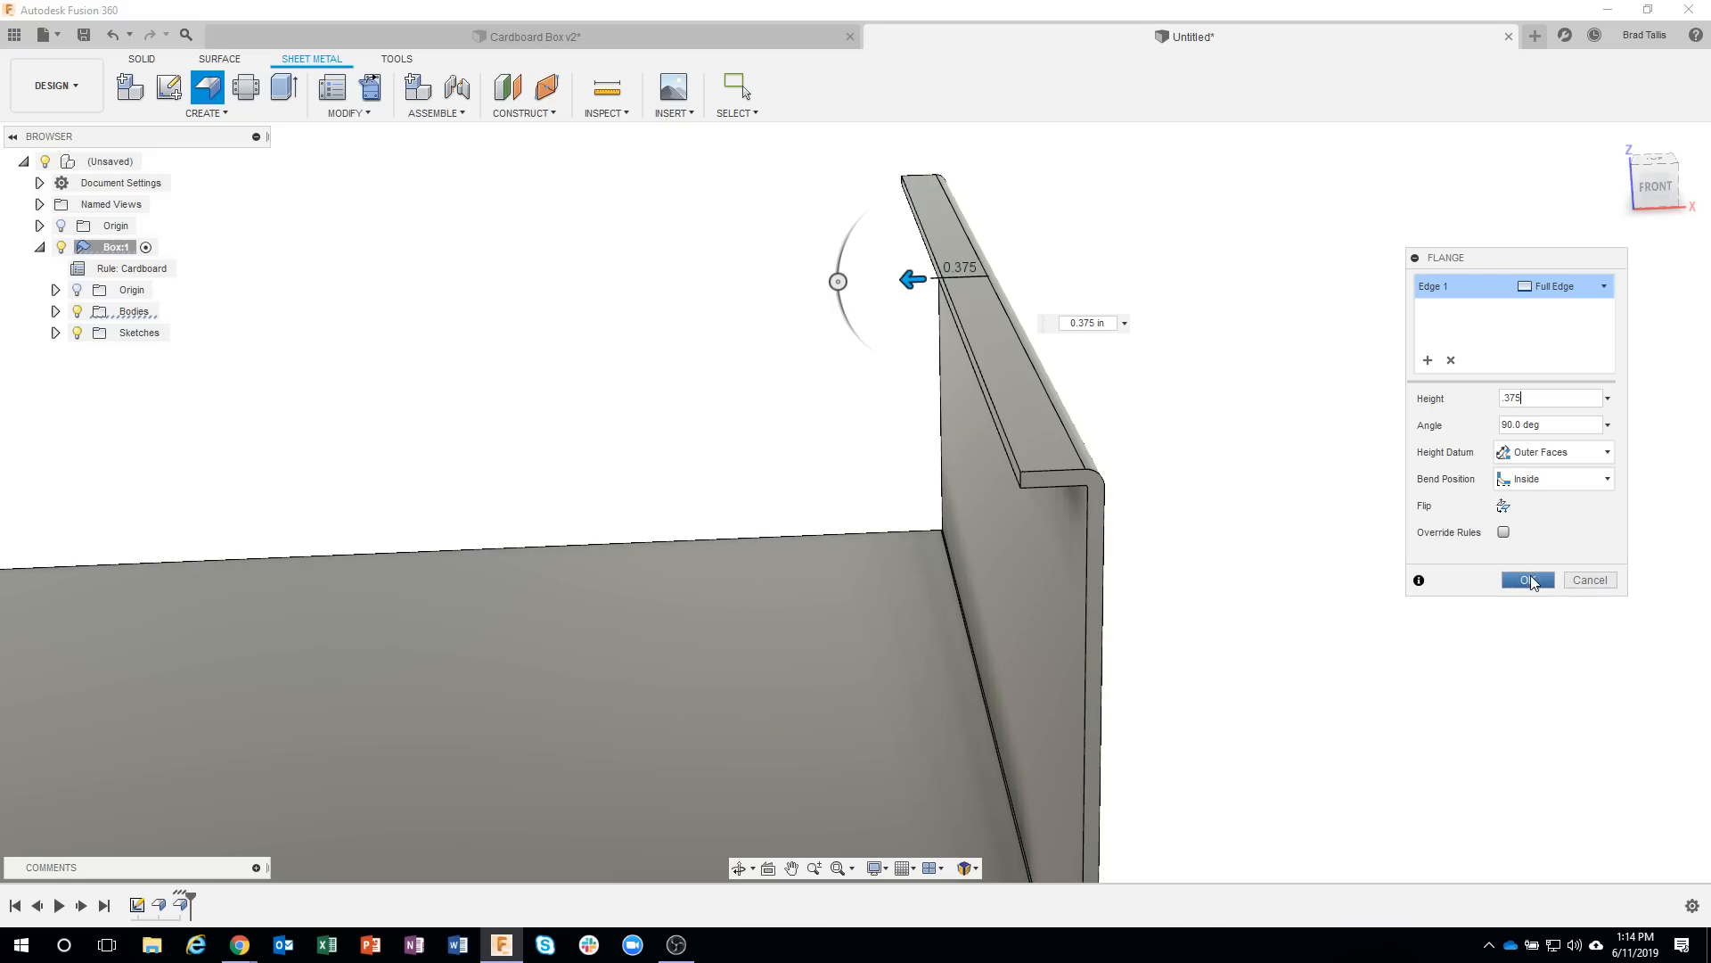
click(1528, 580)
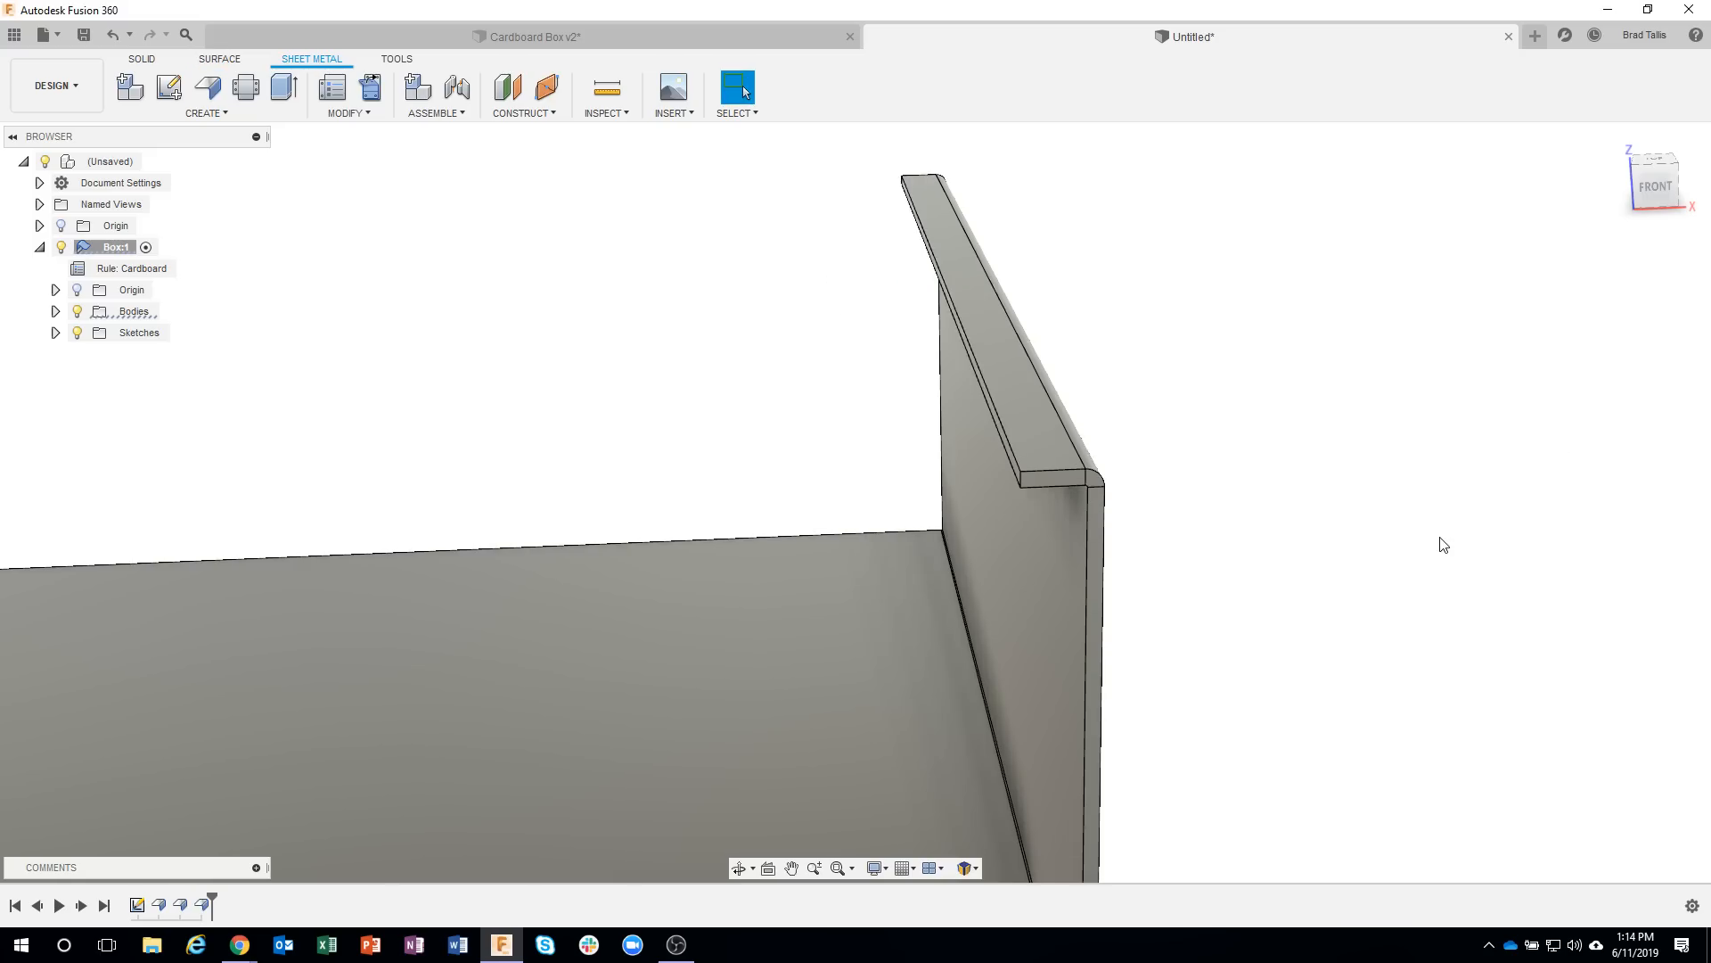
Start a full-edge flange on the positive X wall's top lip, folding down from its inner edge to a height of 3.098 in at the base.
shift+middle_drag(1439, 534, 964, 164)
click(970, 174)
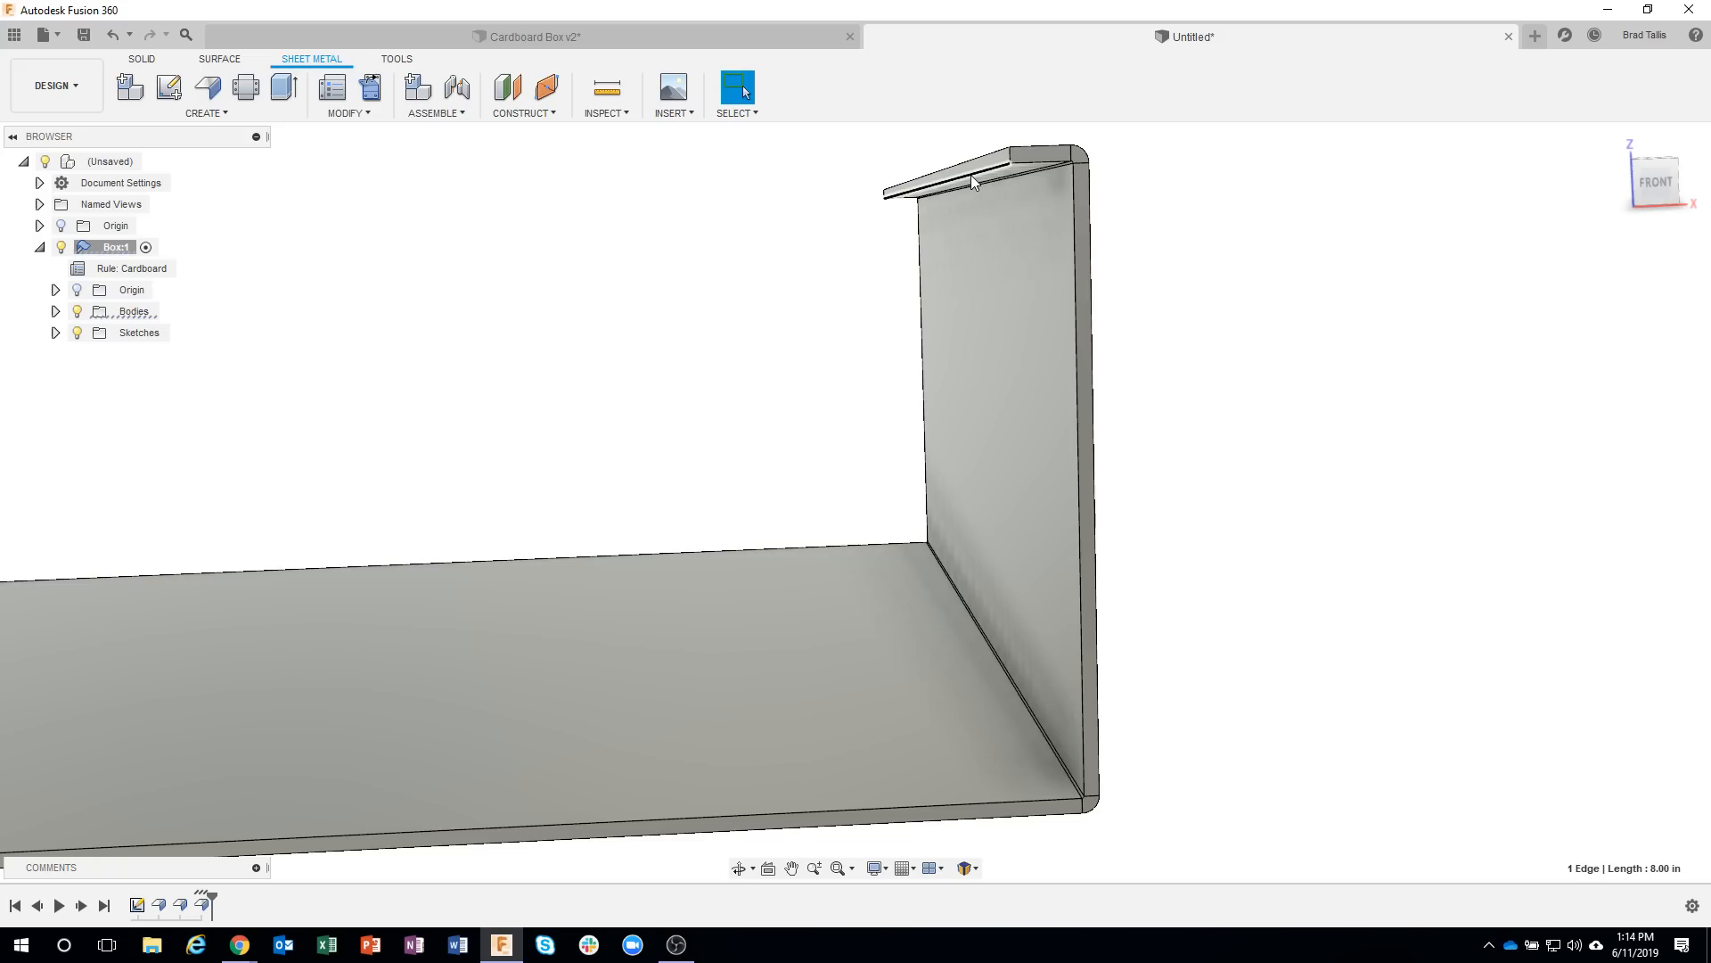
right_click(971, 174)
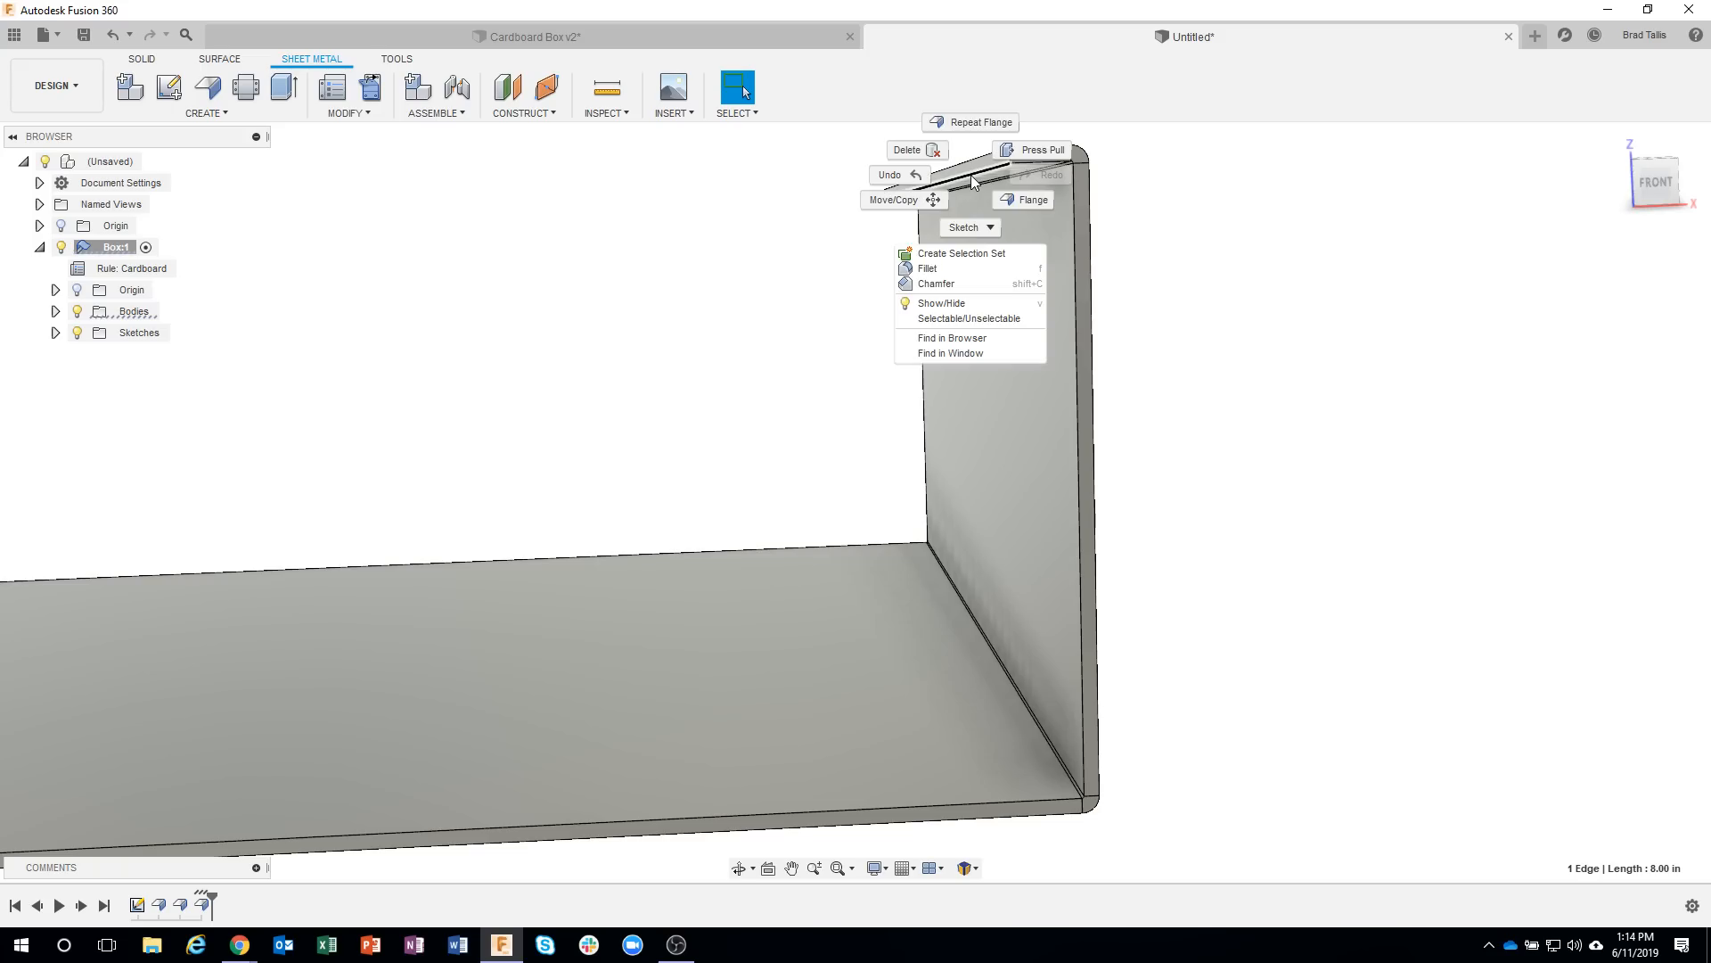
click(1025, 198)
shift+middle_drag(1056, 223, 1100, 326)
drag(921, 279, 929, 455)
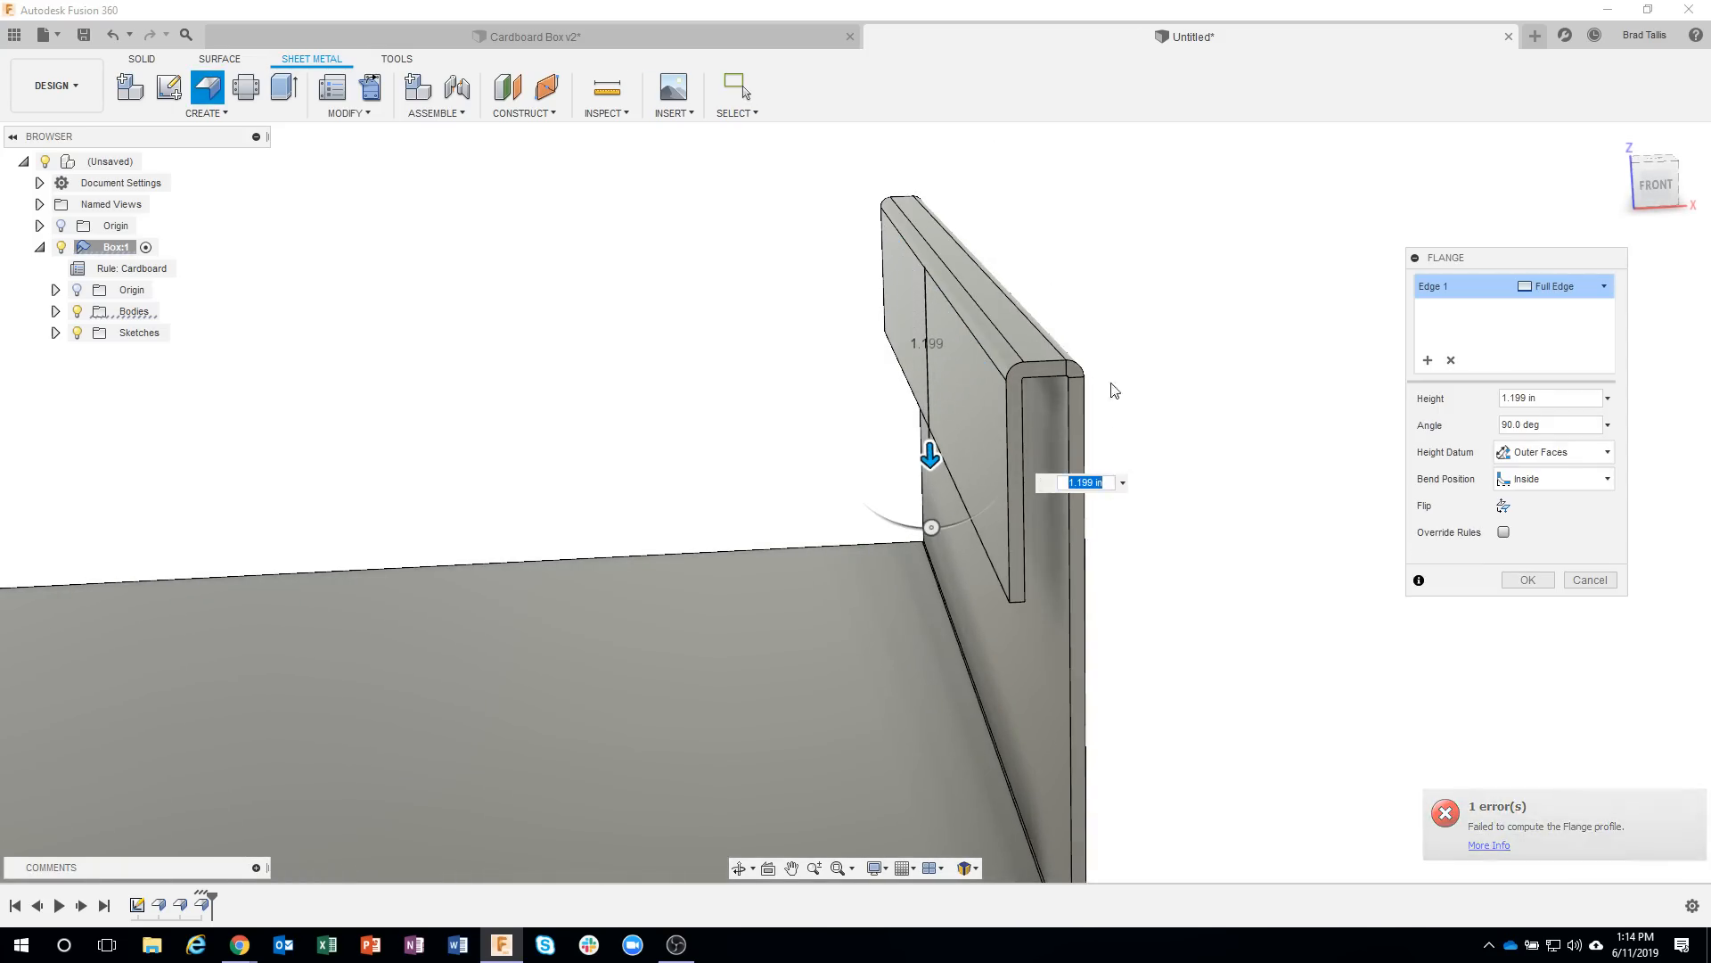
shift+middle_drag(1055, 574, 1058, 540)
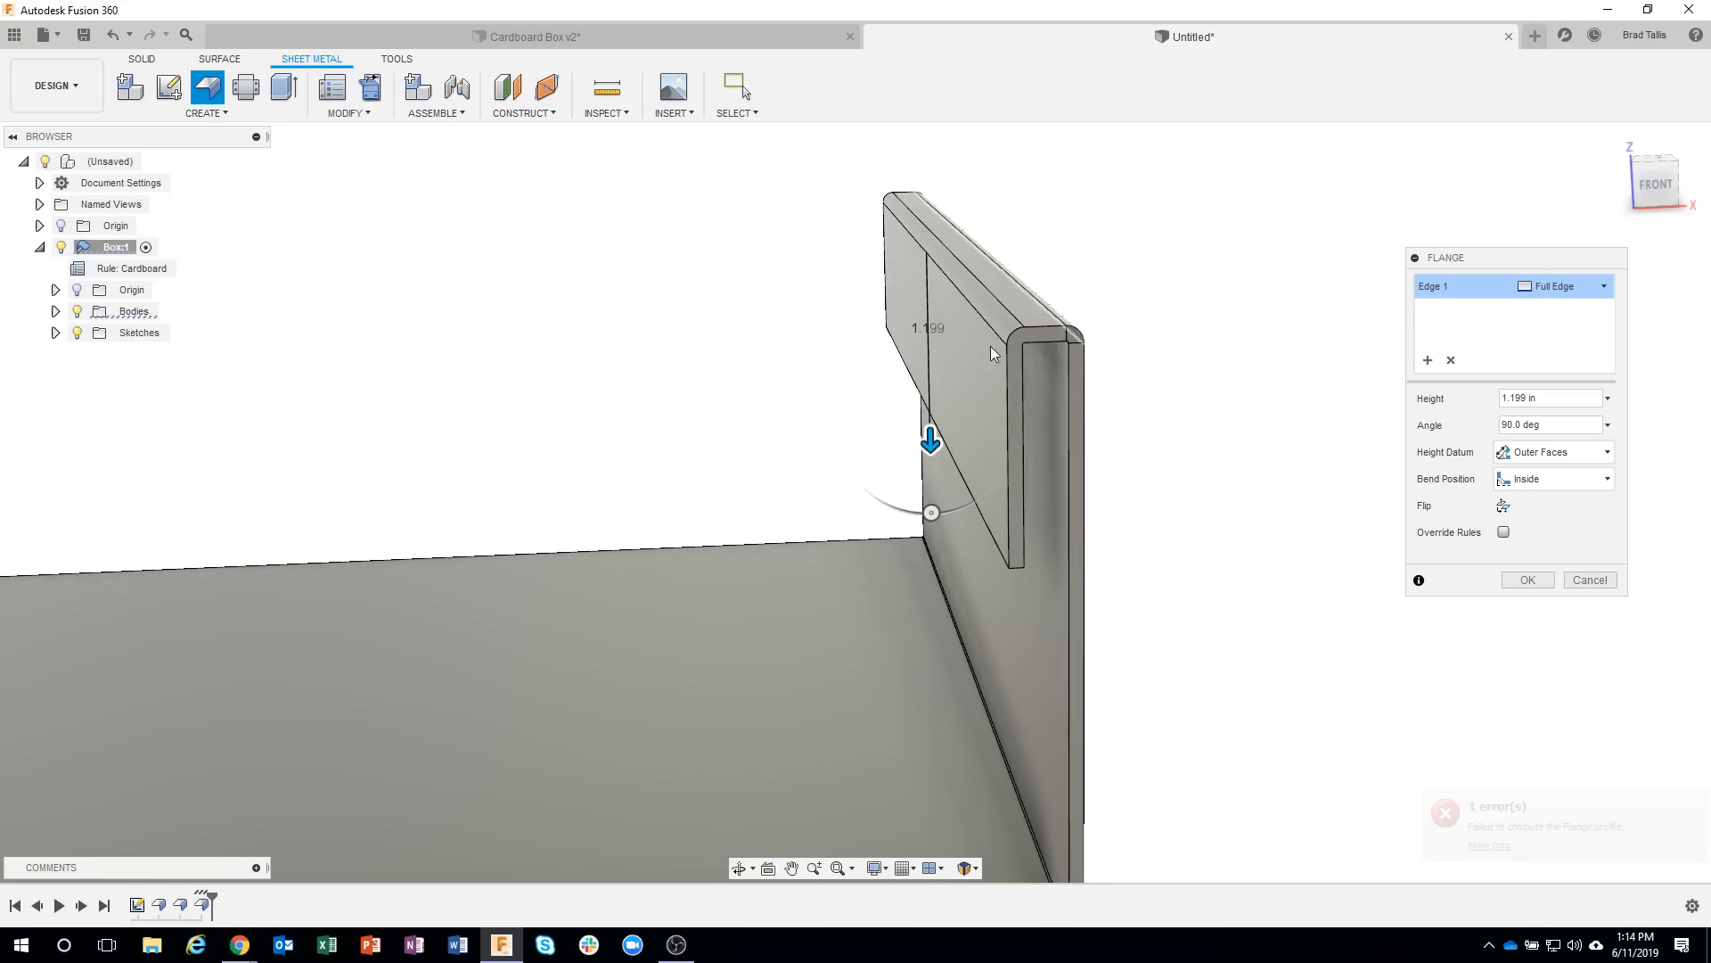
shift+middle_drag(1108, 477, 991, 396)
shift+middle_drag(1006, 323, 1021, 298)
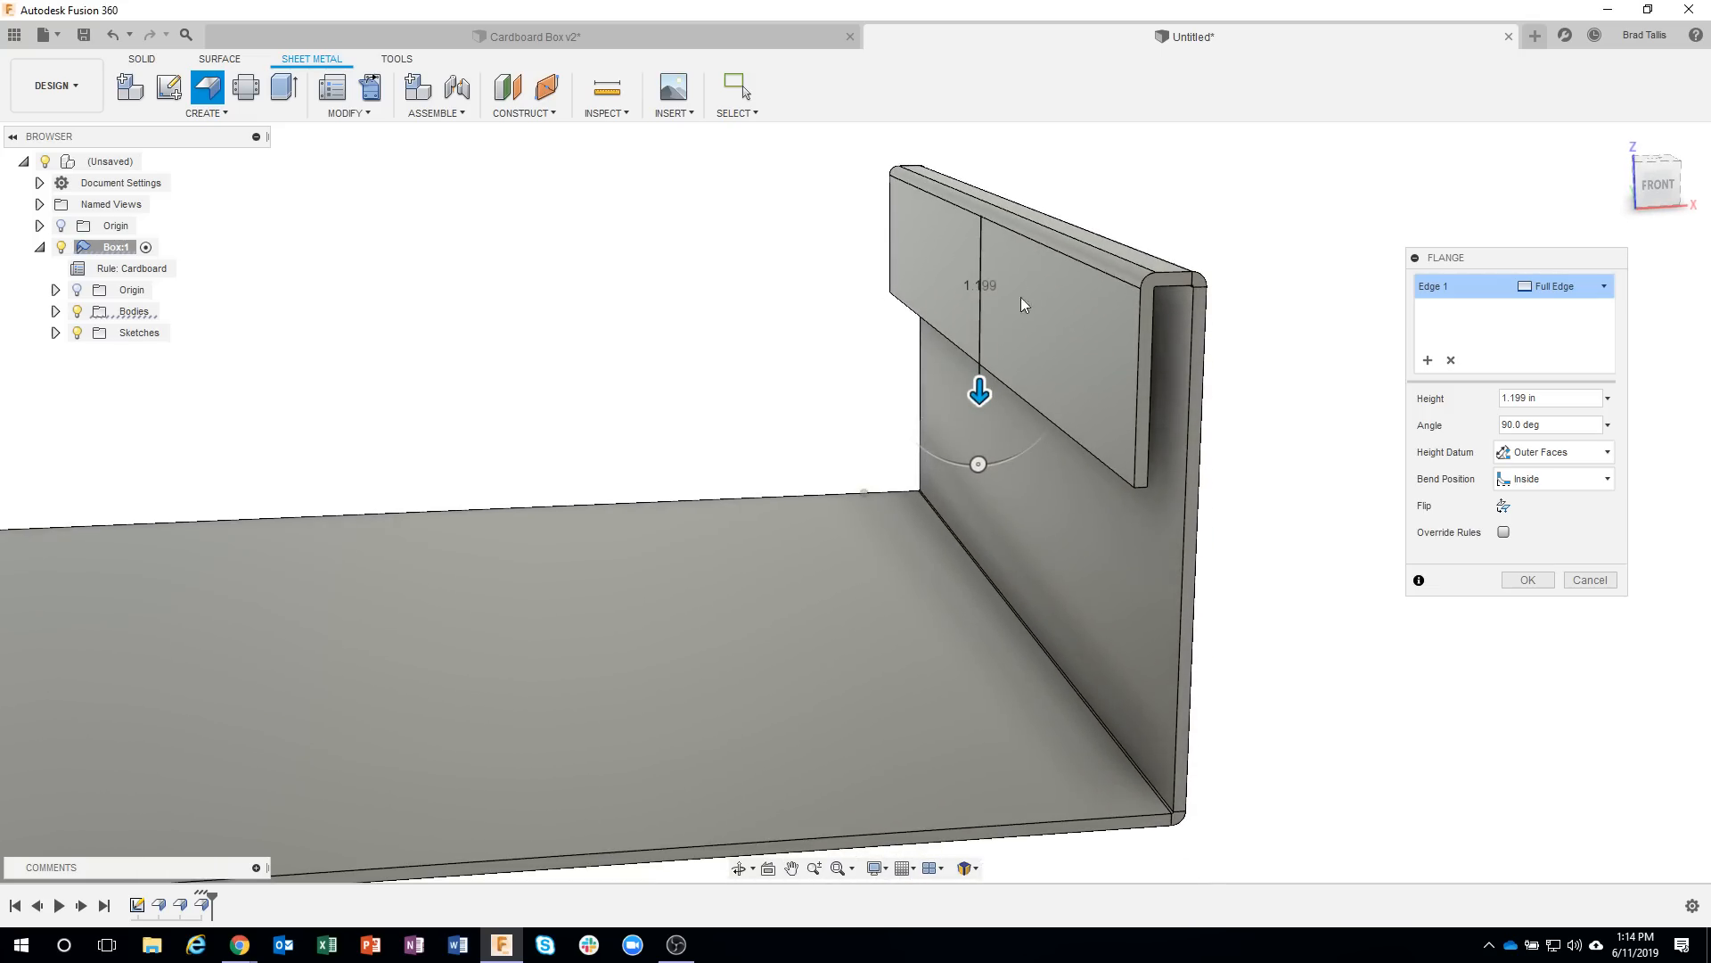
drag(970, 399, 920, 533)
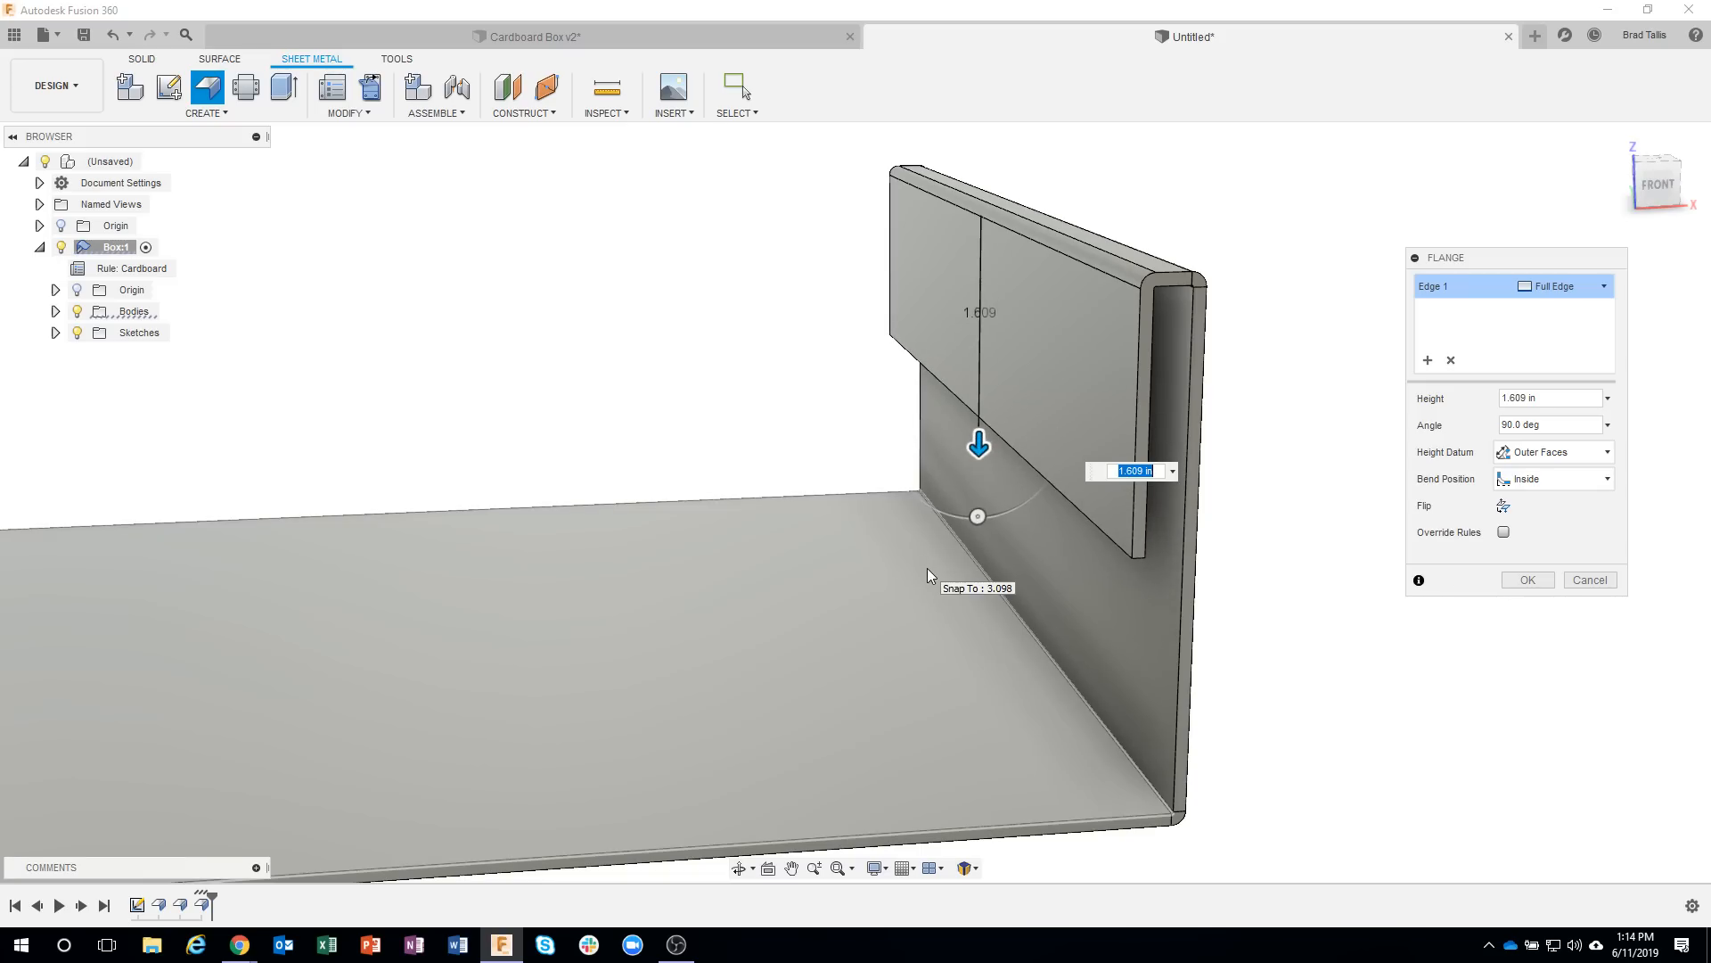
click(928, 570)
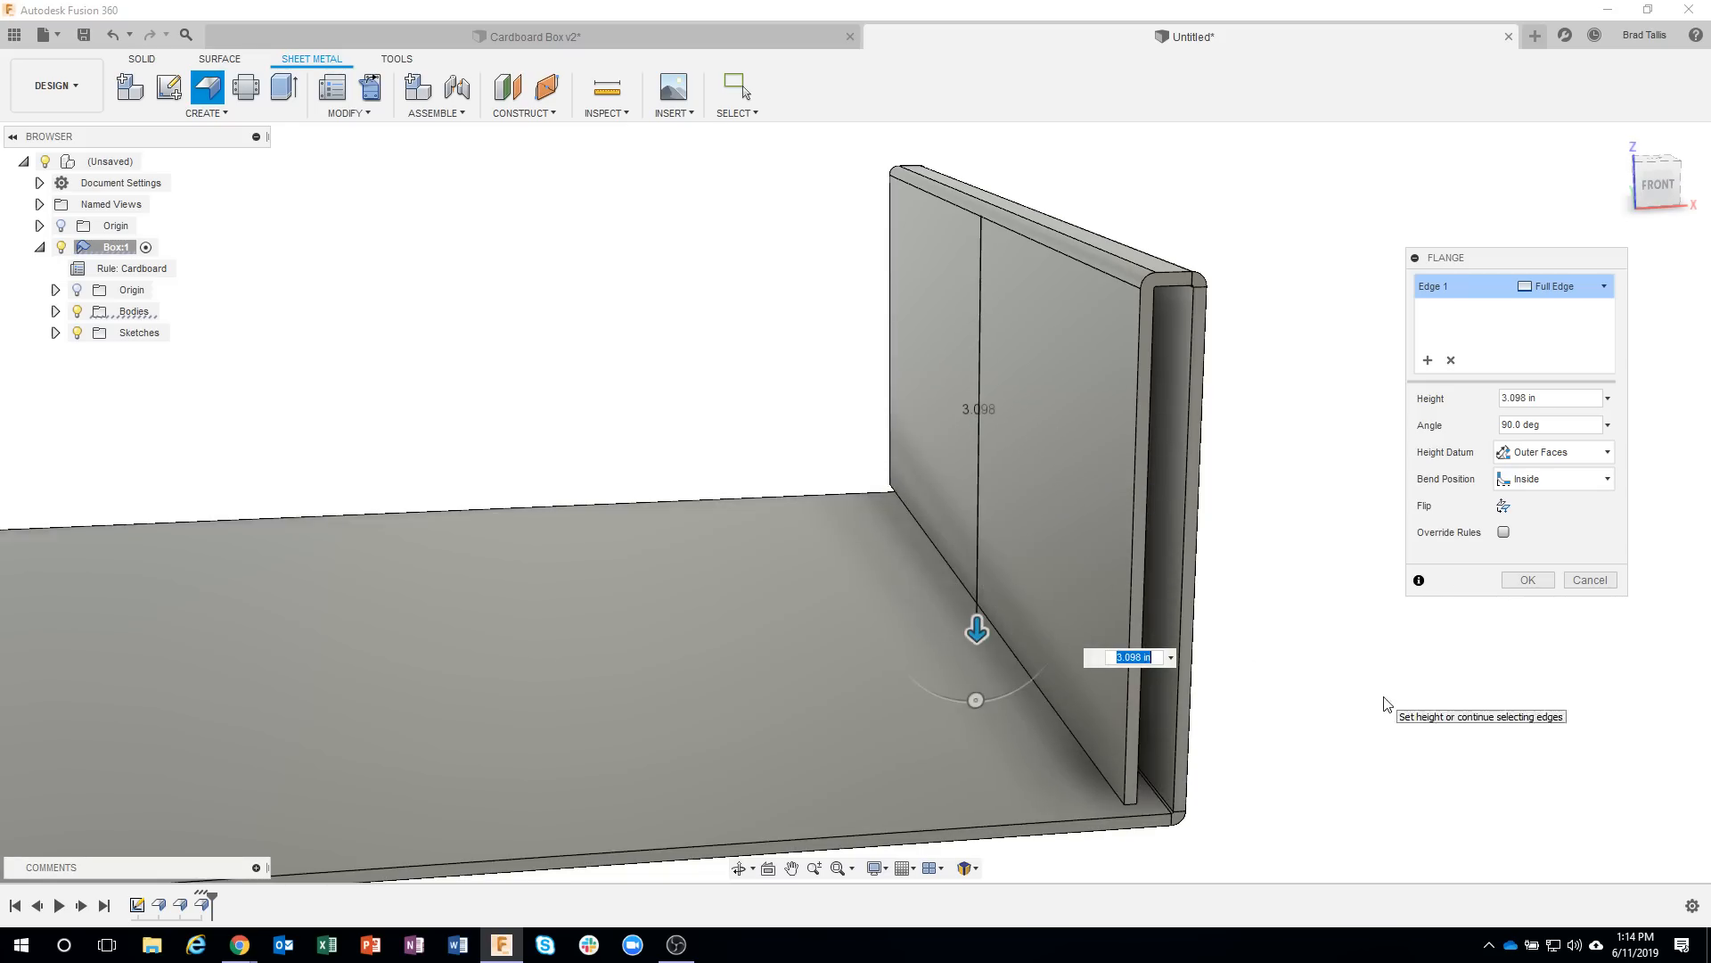
Set the inner wall flange's height datum to Inner Faces and its height to 3.09 in, and create the flange.
shift+middle_drag(1385, 705, 1361, 519)
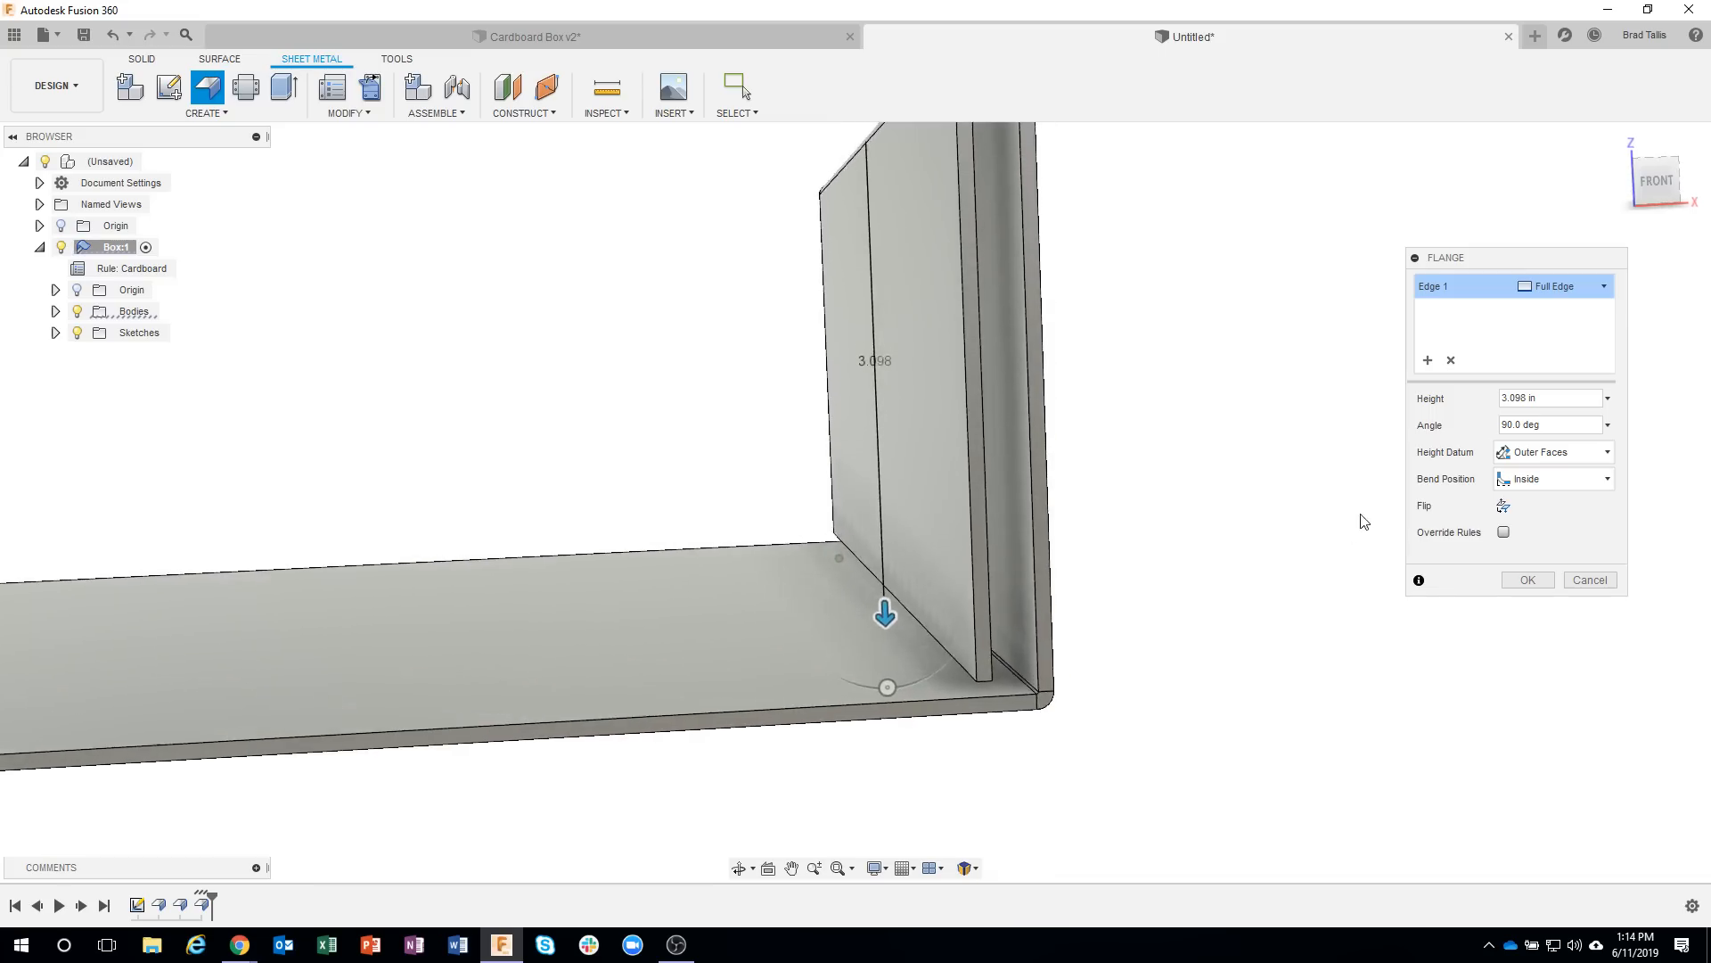
click(1543, 460)
click(1544, 472)
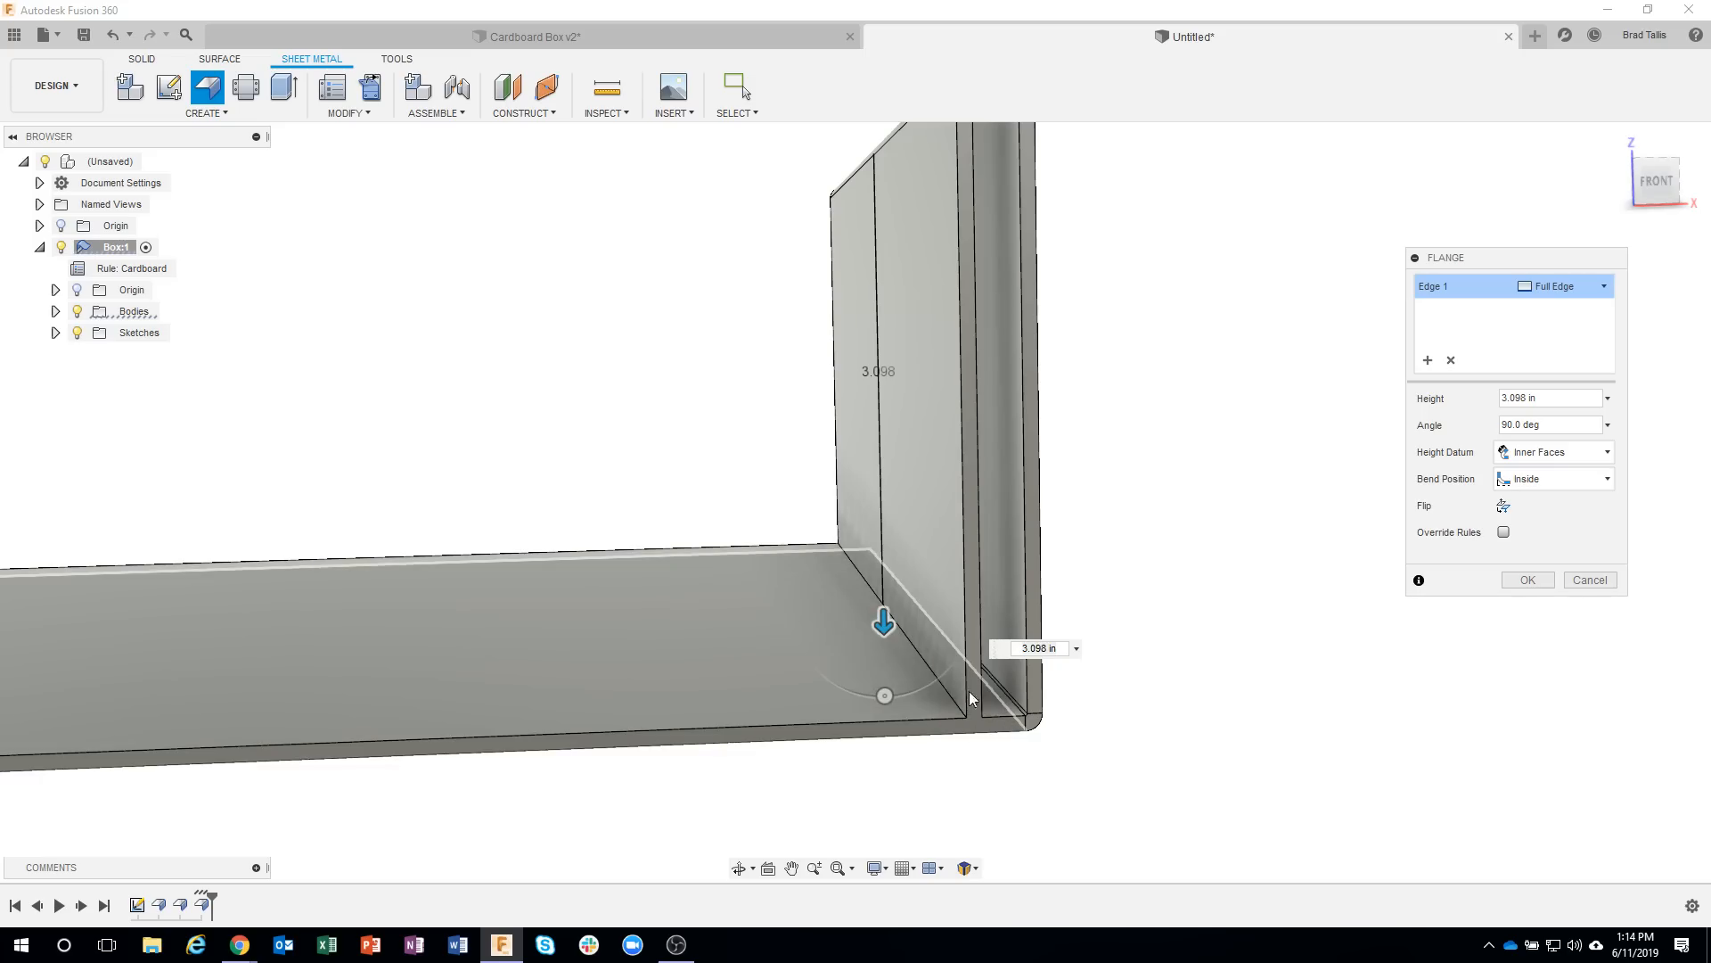
shift+middle_drag(970, 697, 971, 625)
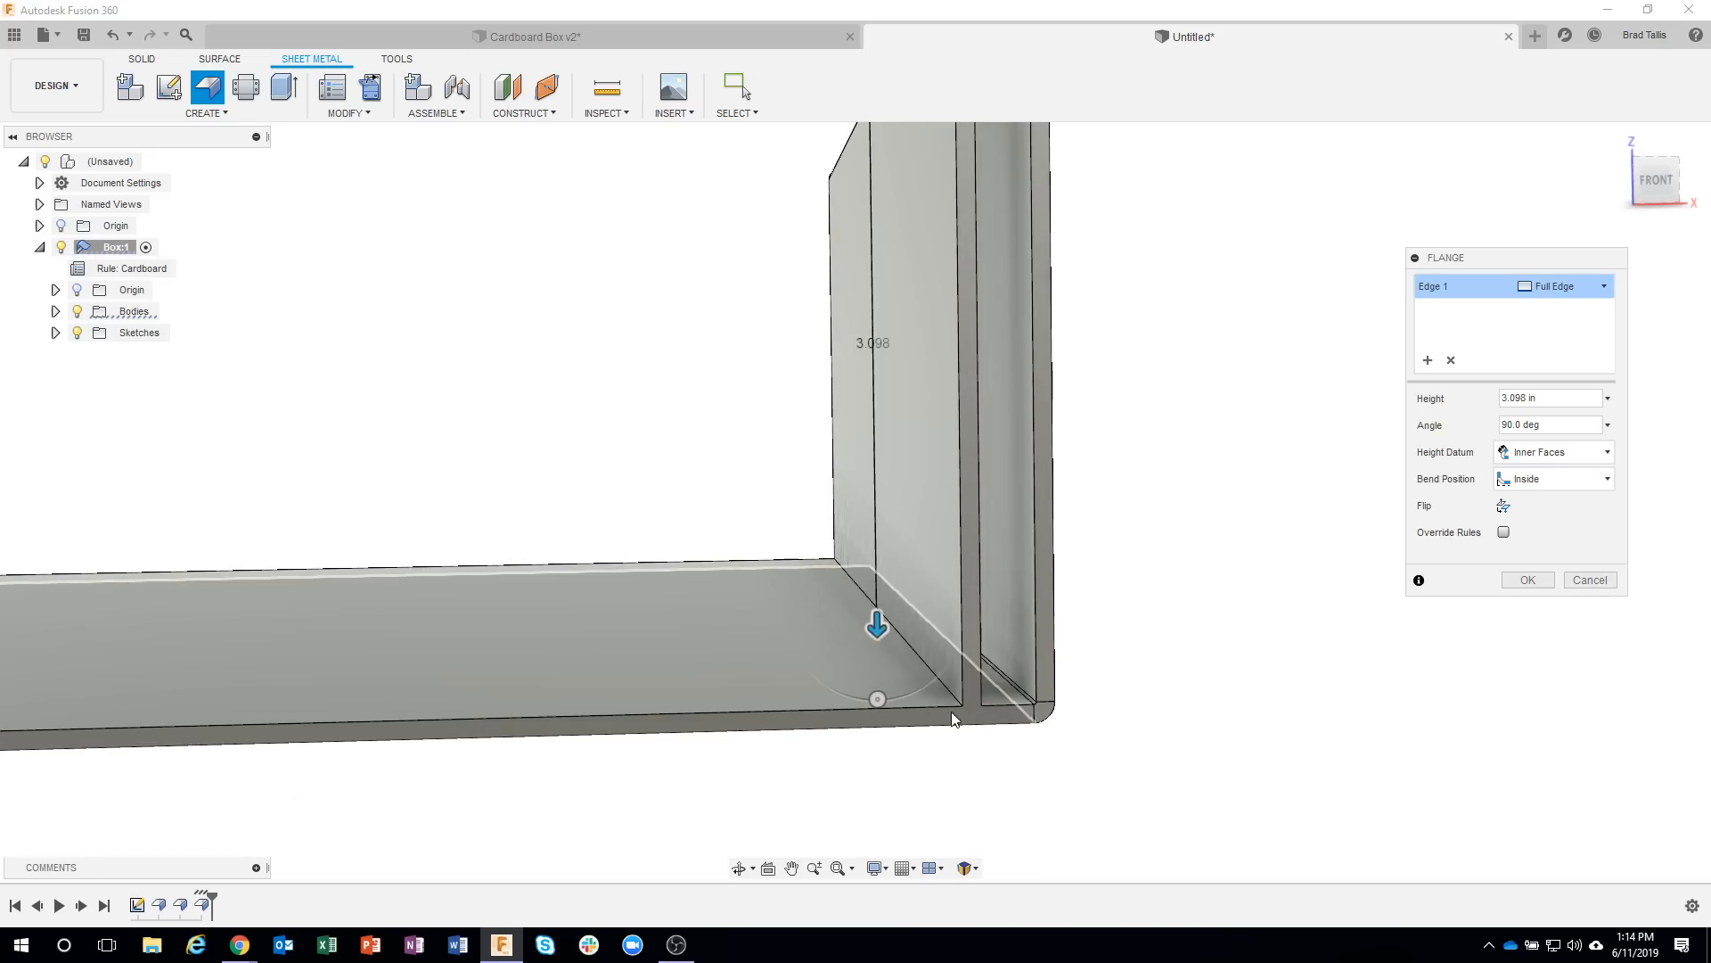
scroll(1061, 724, up, 1)
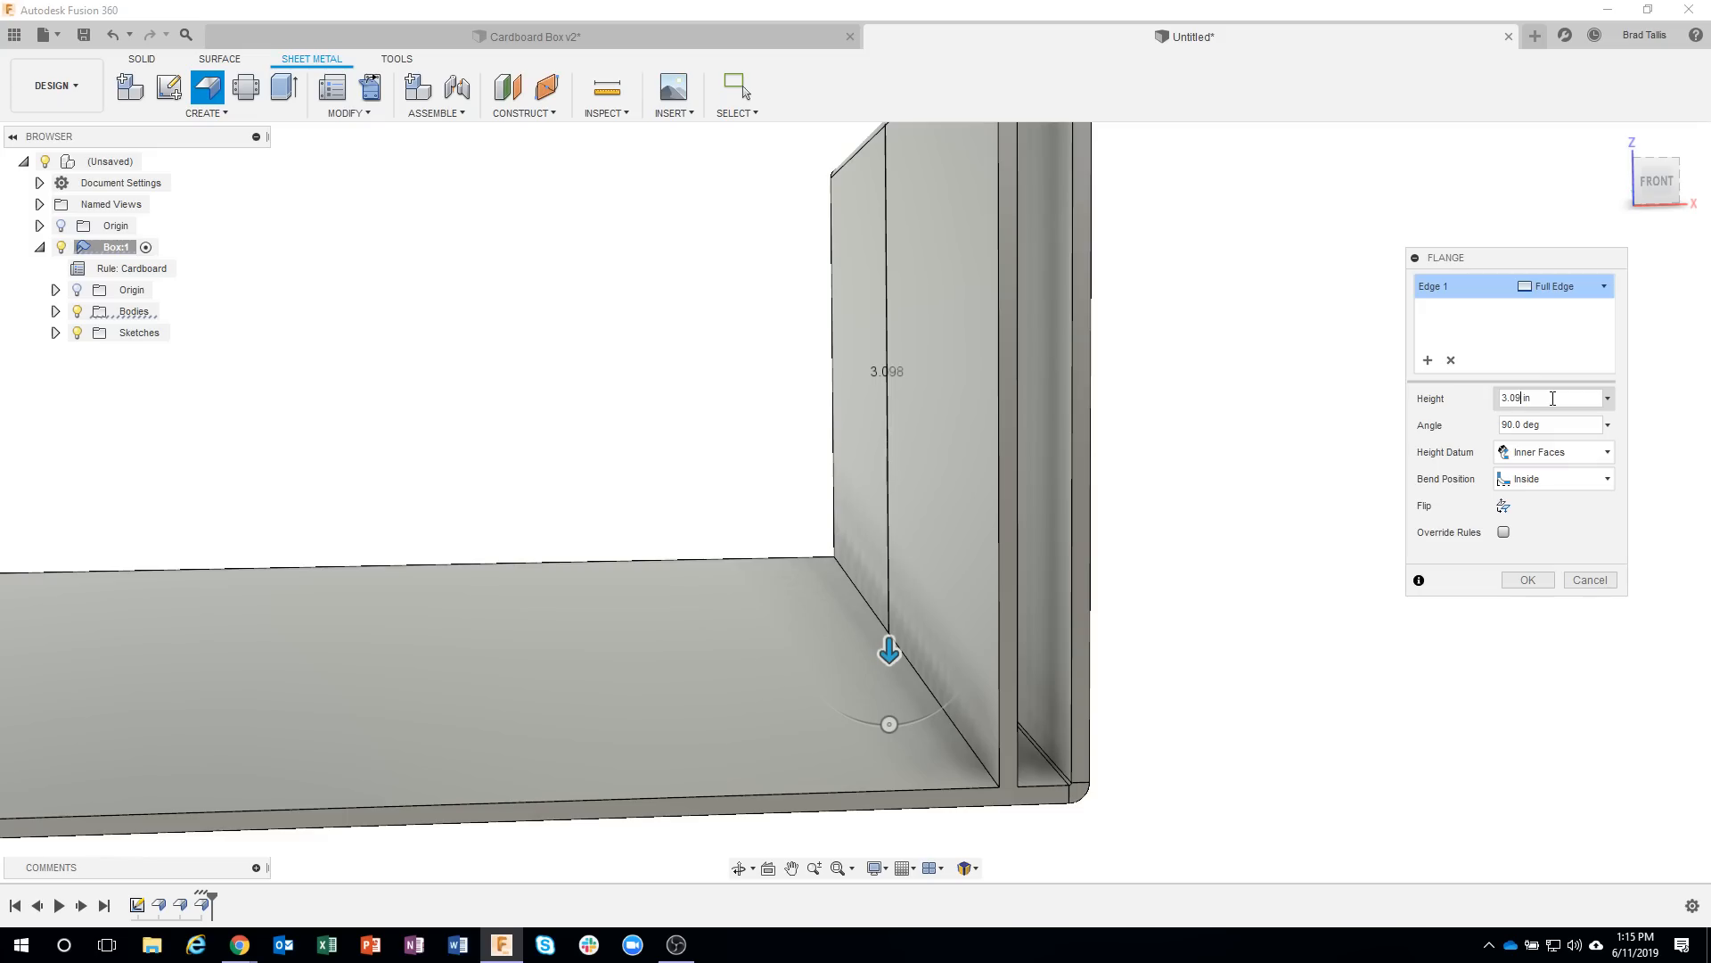
shift+middle_drag(1246, 649, 1283, 499)
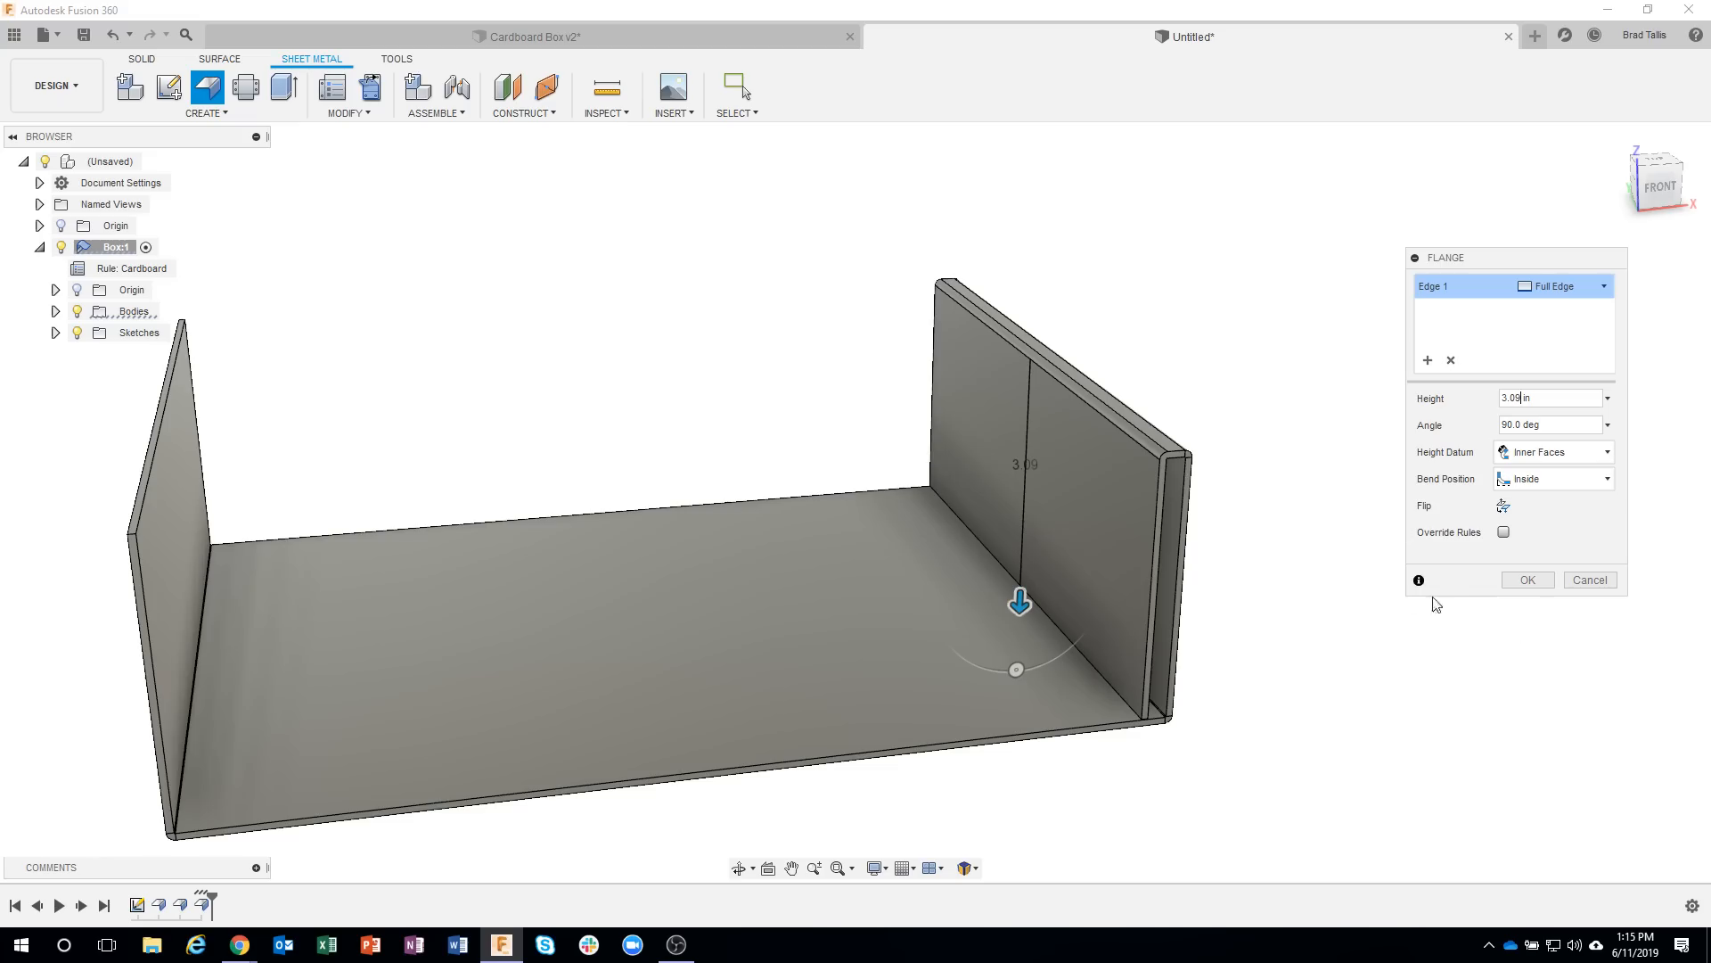
click(1527, 581)
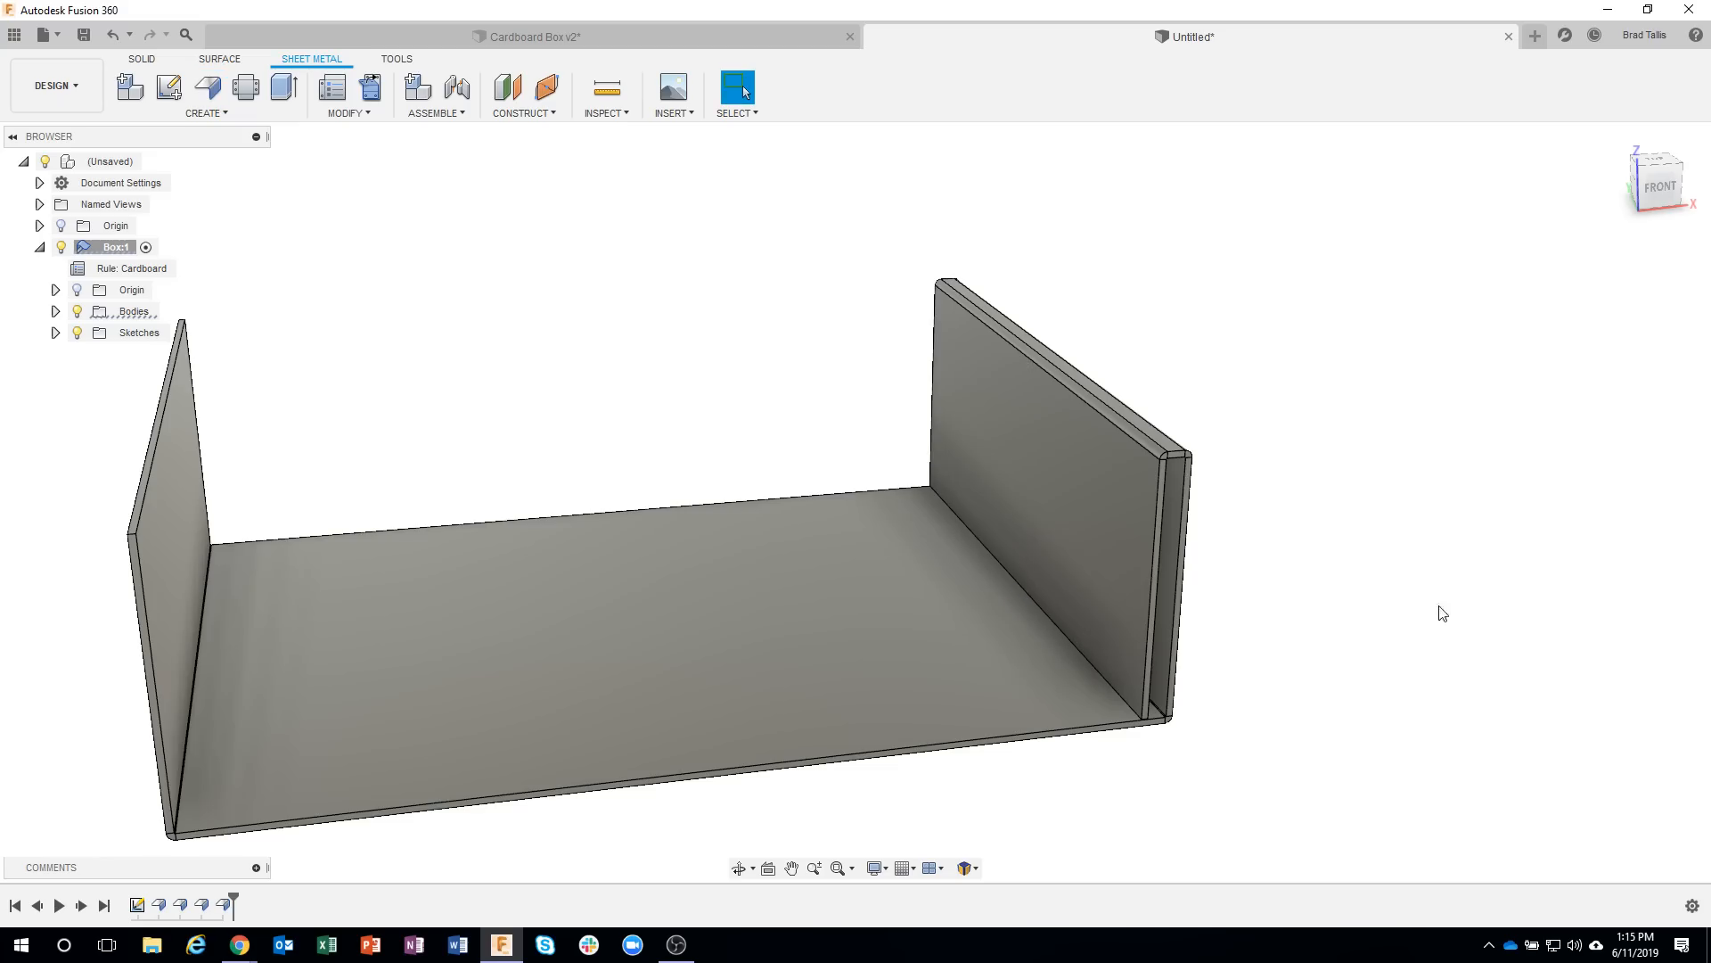
Preview unfolding the box about its stationary base face, first with one lip bend and with all bends, and cancel the unfold.
shift+middle_drag(1411, 629, 1095, 729)
shift+middle_drag(1099, 553, 837, 366)
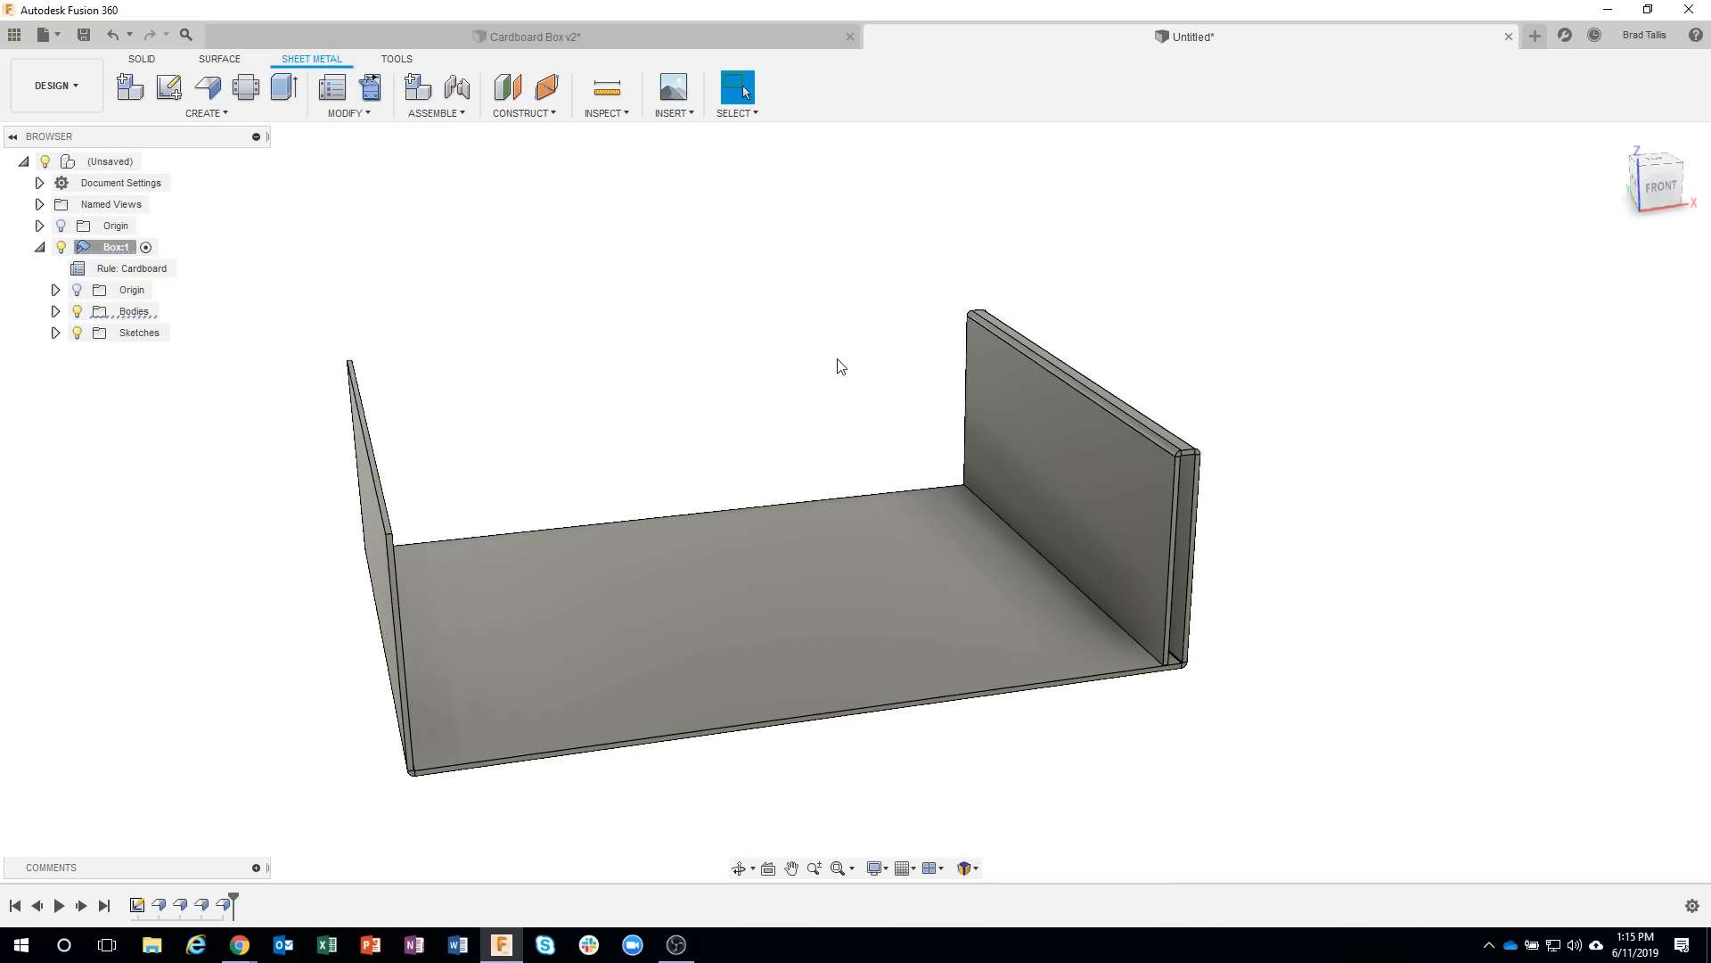
shift+middle_drag(875, 380, 777, 340)
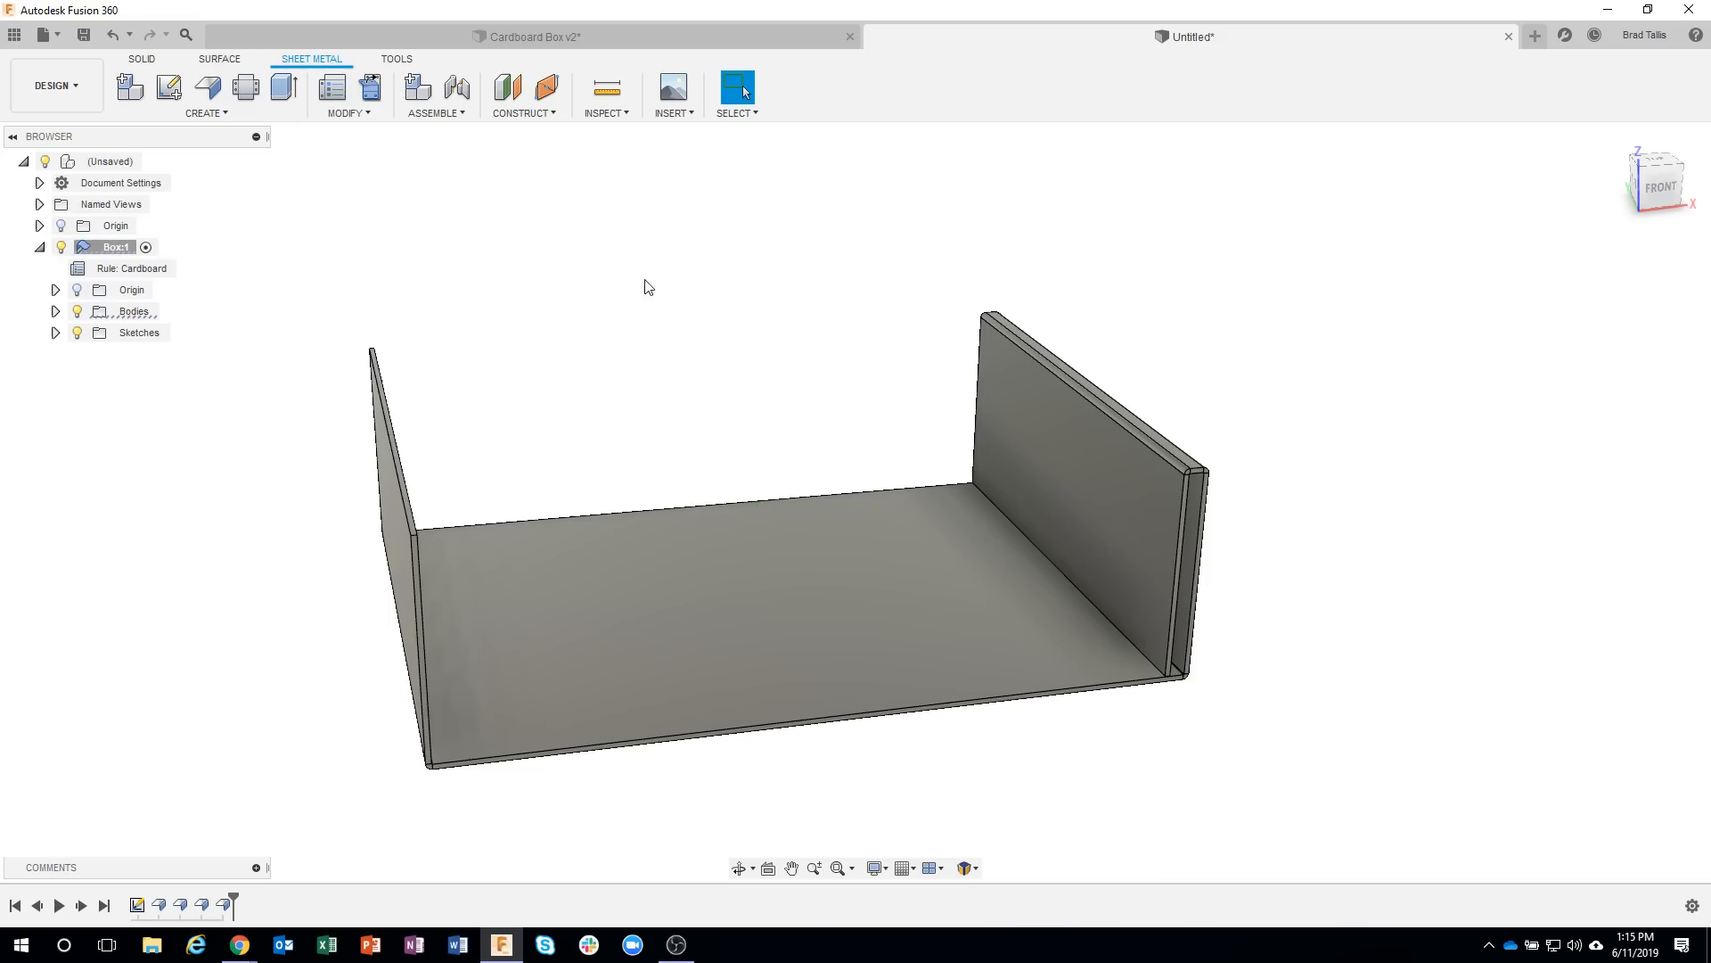
click(373, 89)
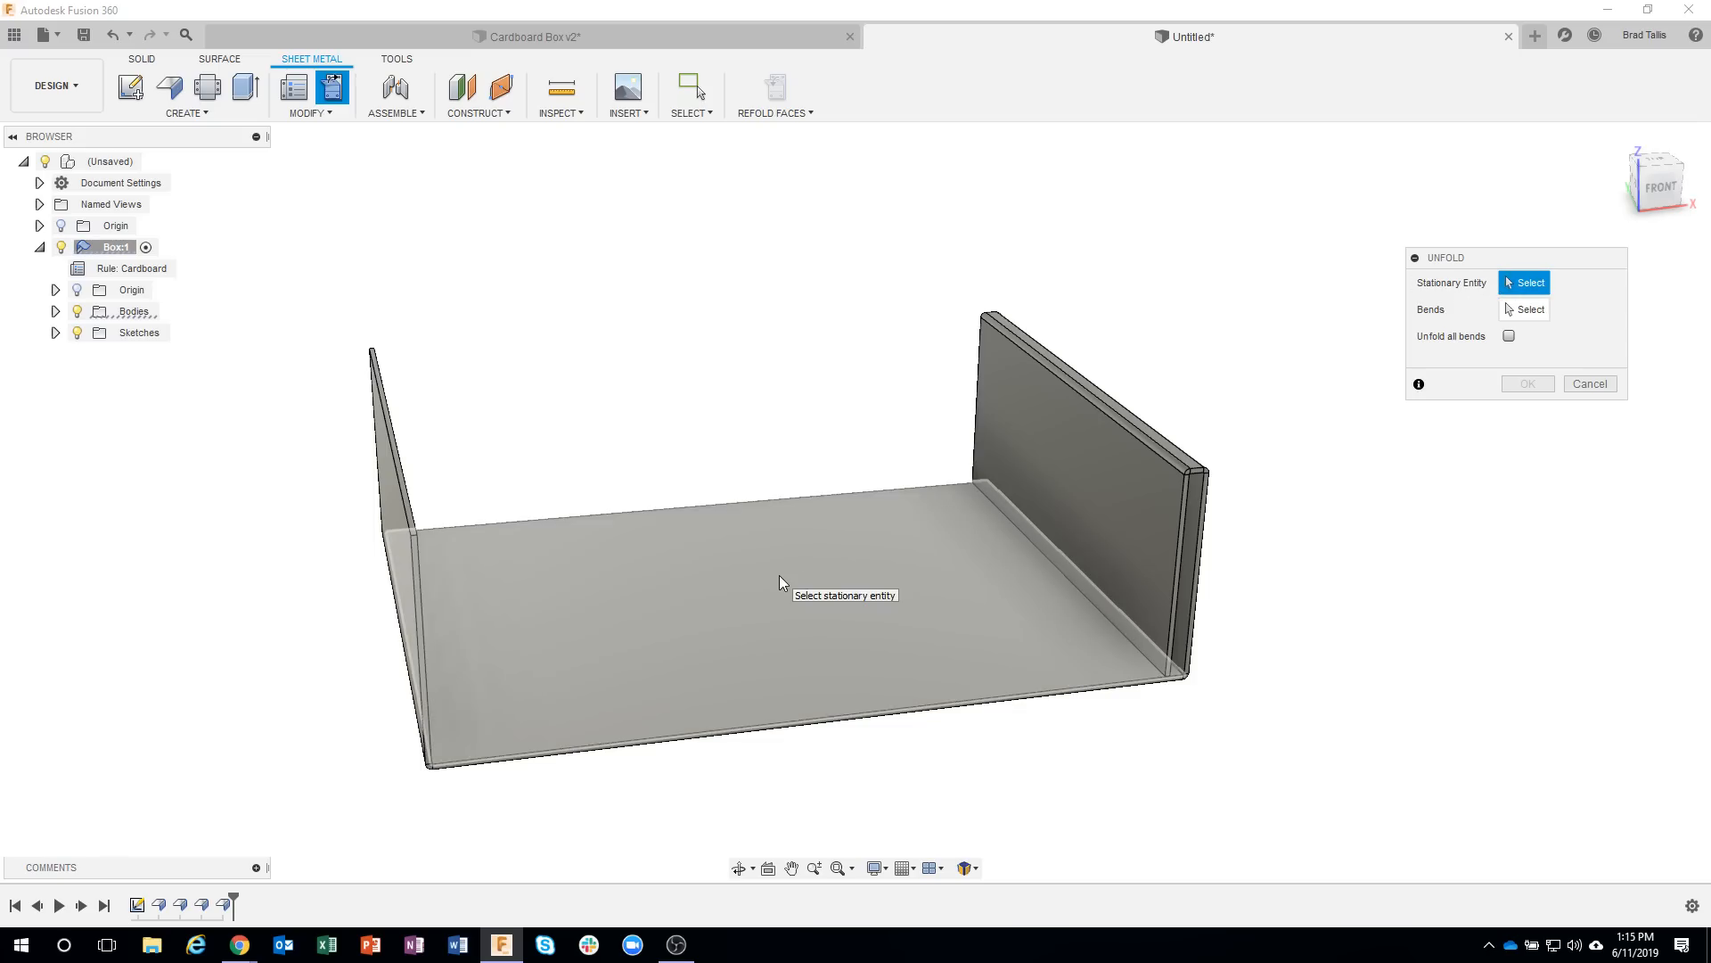
click(779, 576)
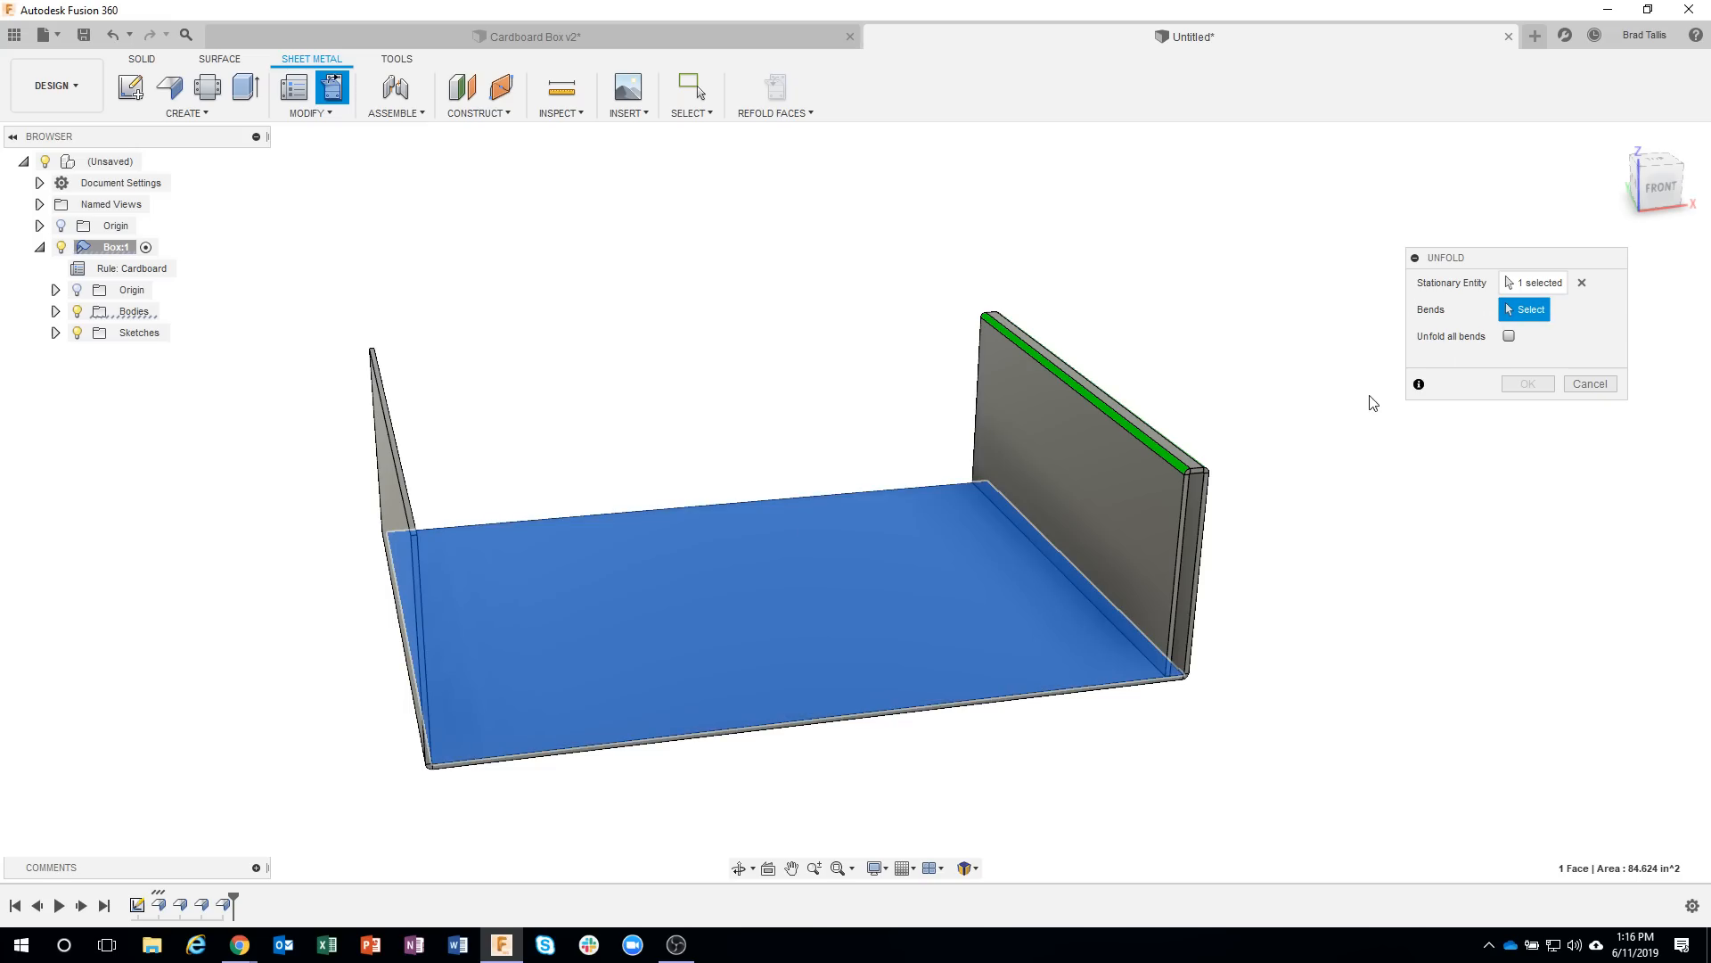
shift+middle_drag(1367, 401, 1302, 459)
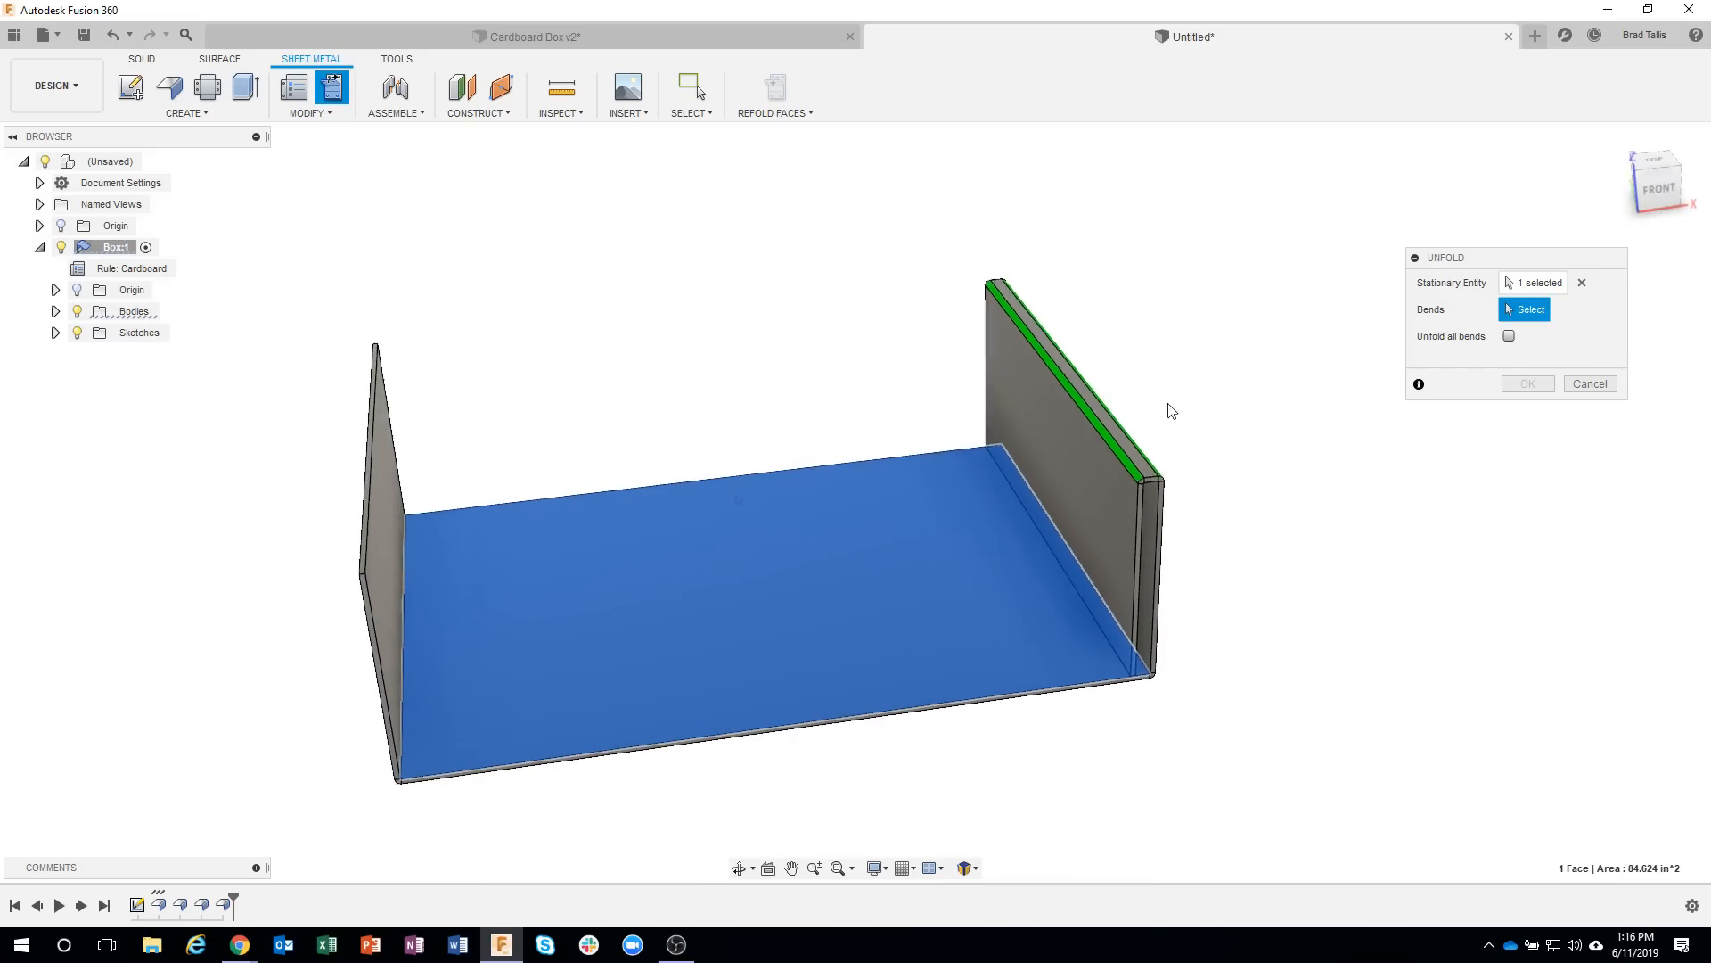
click(1098, 423)
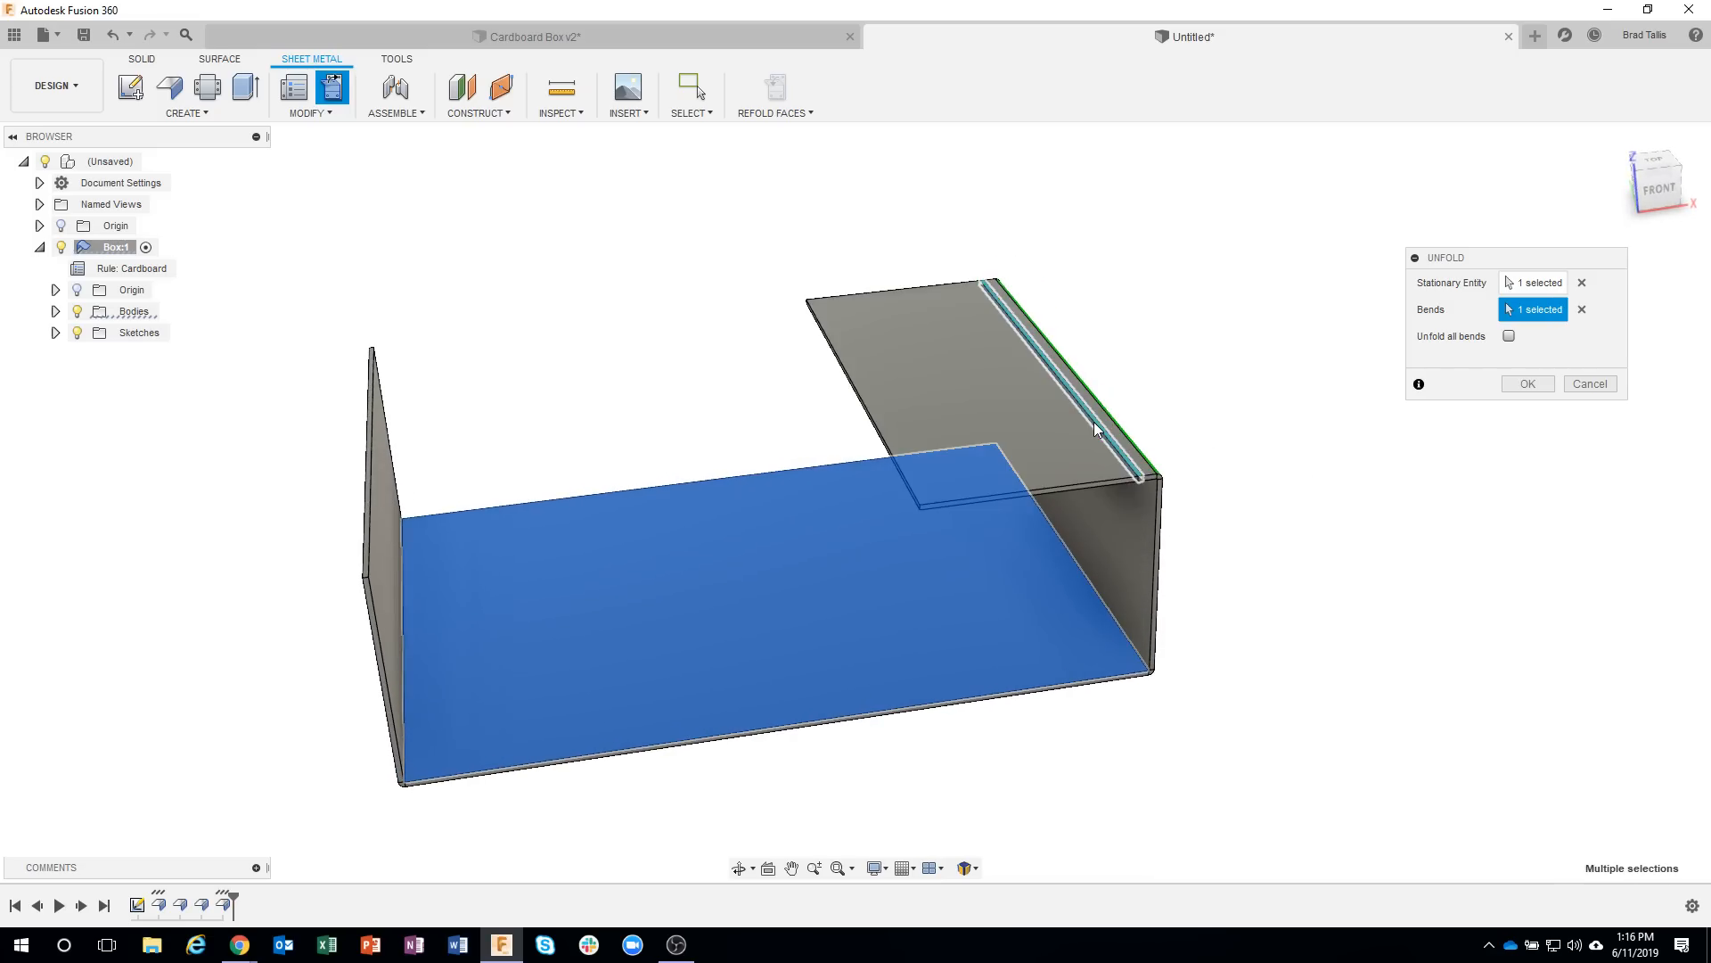
click(1096, 429)
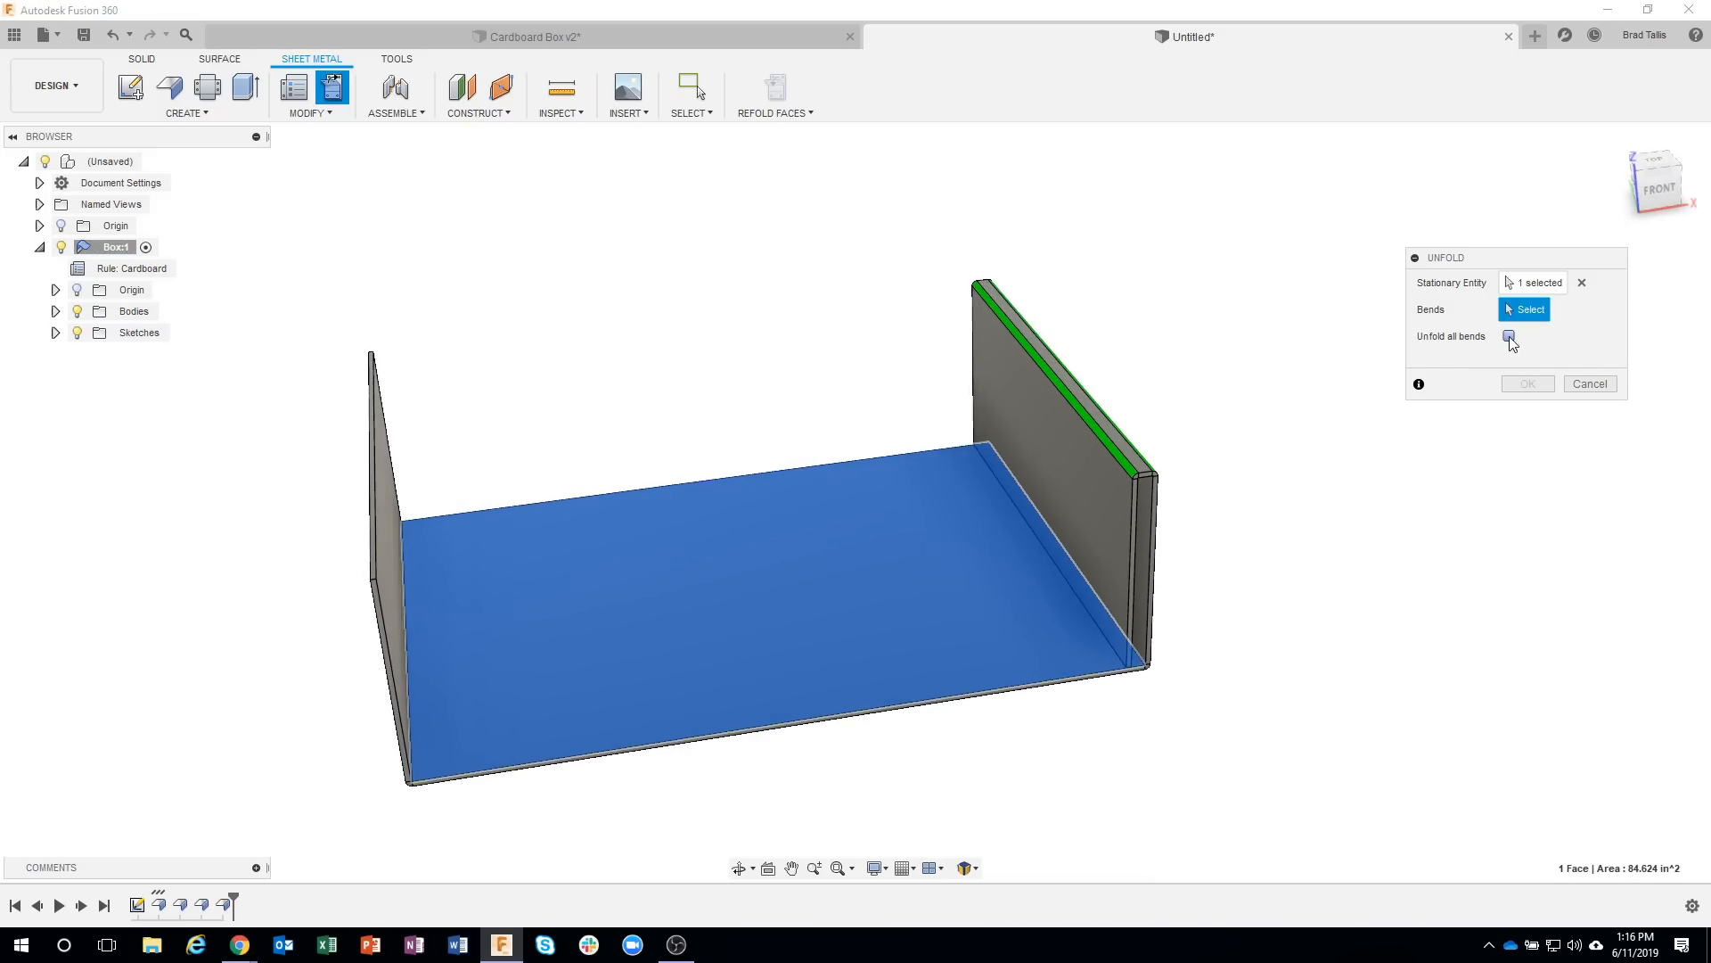
click(1509, 337)
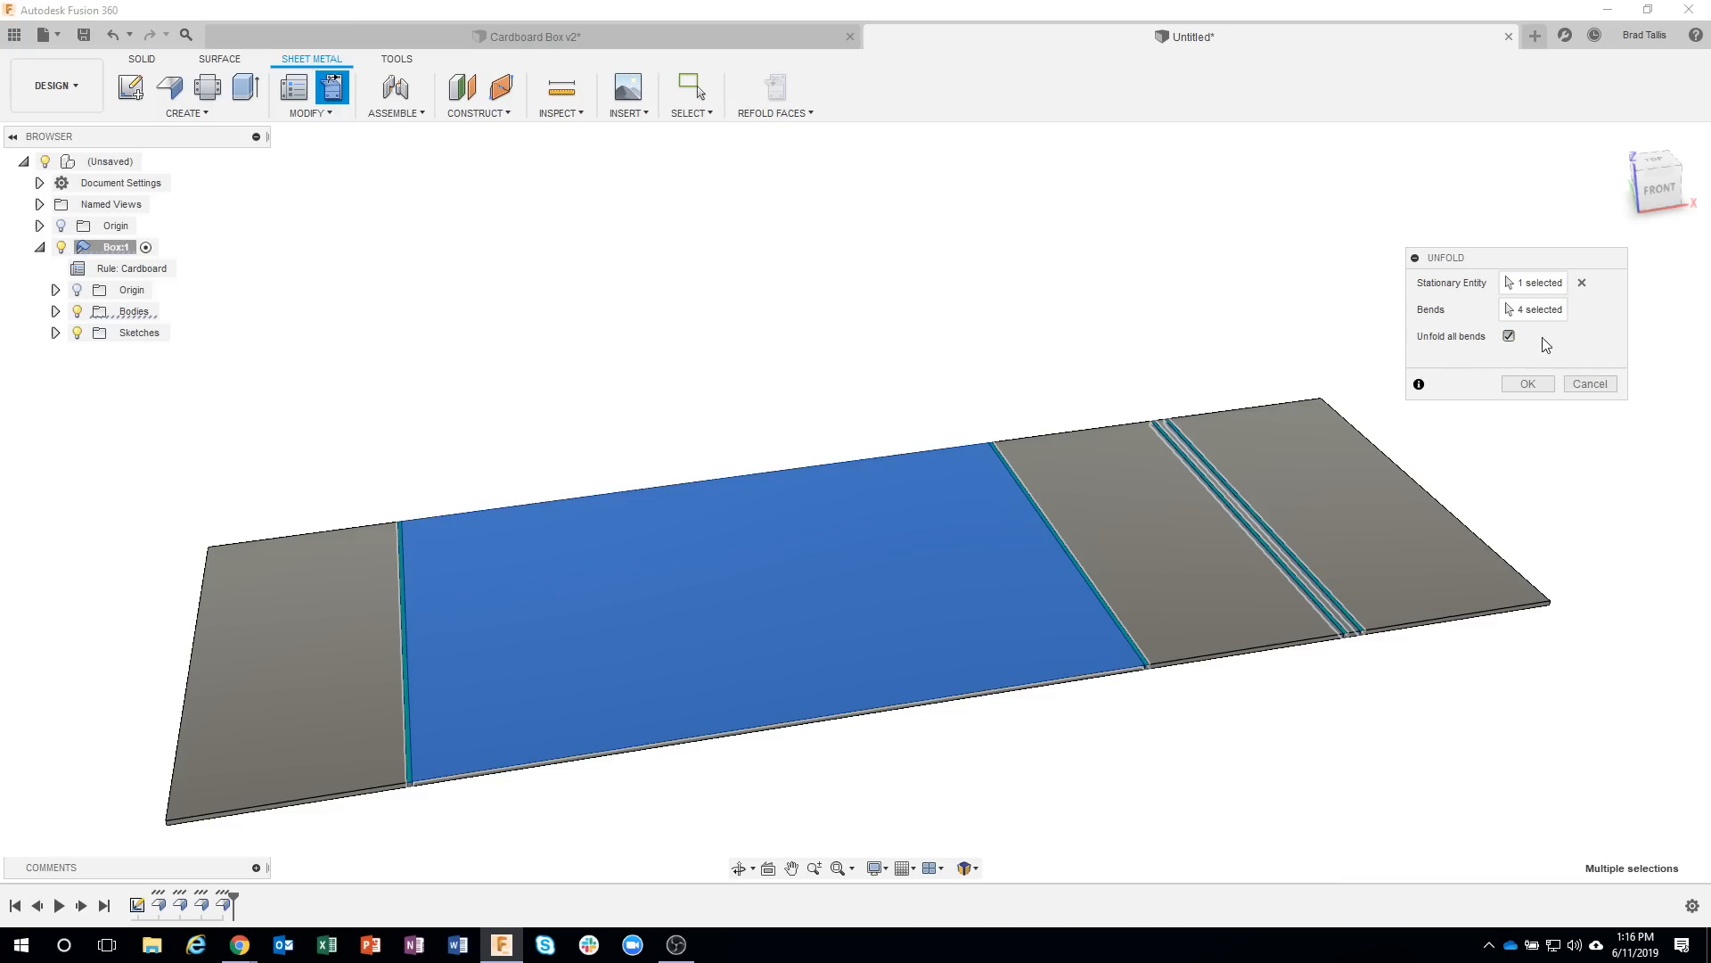
shift+middle_drag(1248, 419, 448, 634)
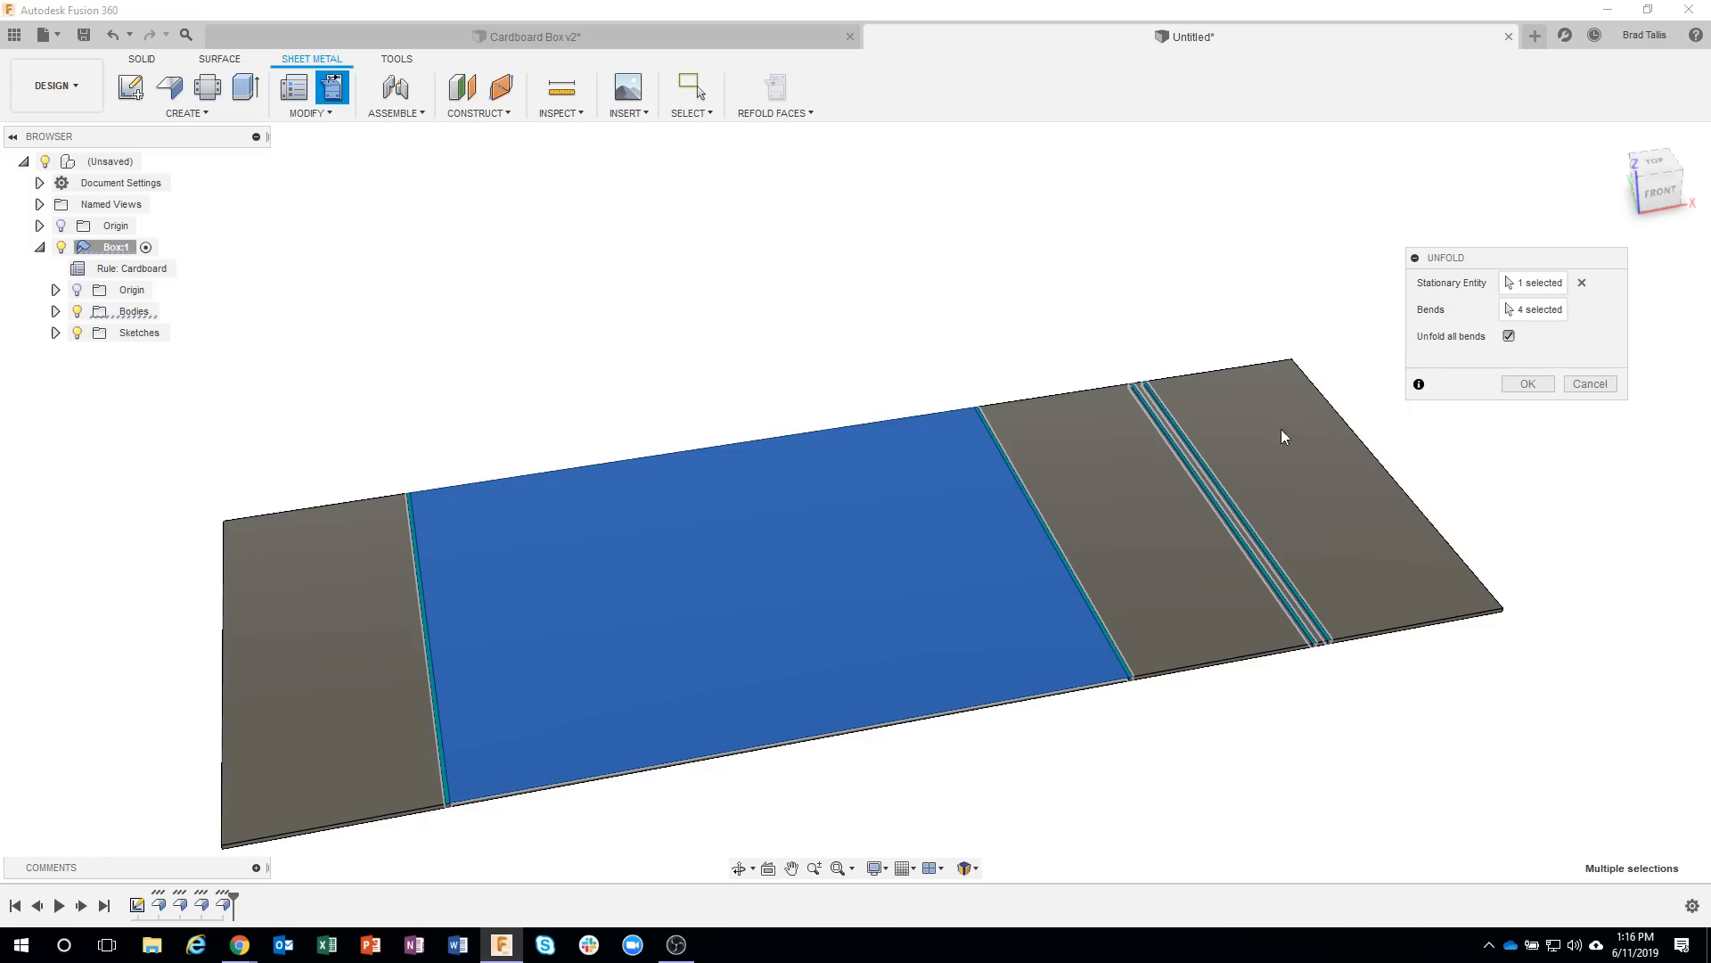
click(1591, 386)
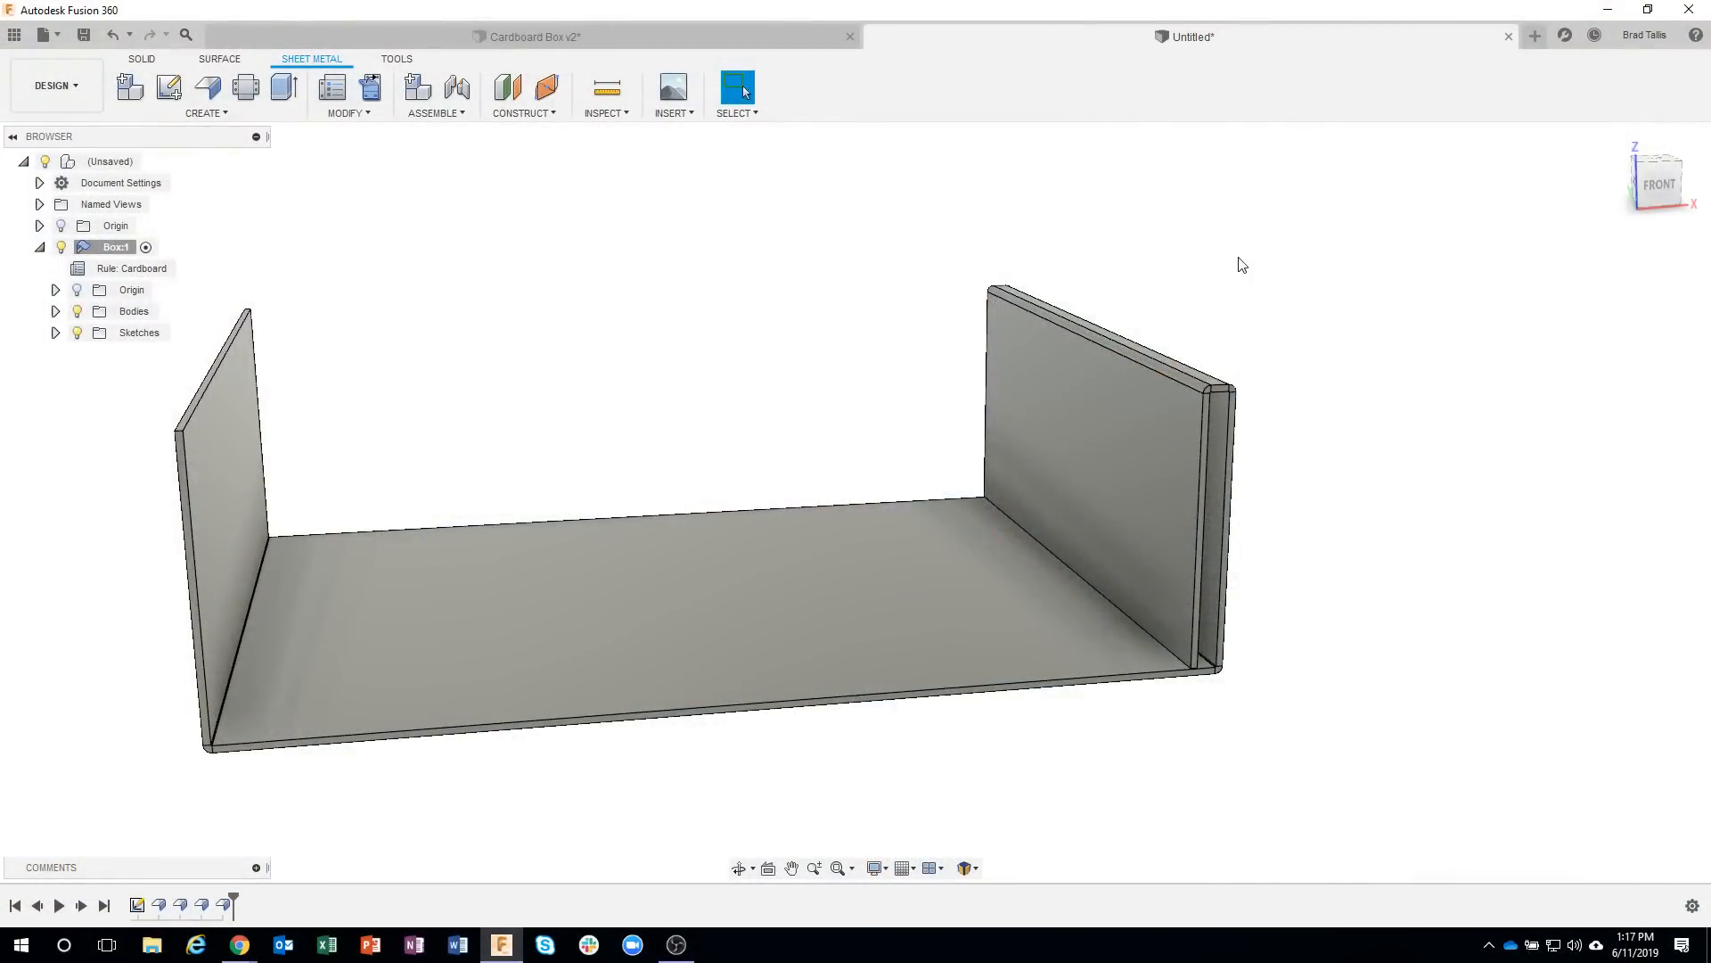
Start a sketch on the base's inside face and draw a rectangle about 0.89 in long across the positive X inner wall near its front end.
shift+middle_drag(1241, 265, 1400, 489)
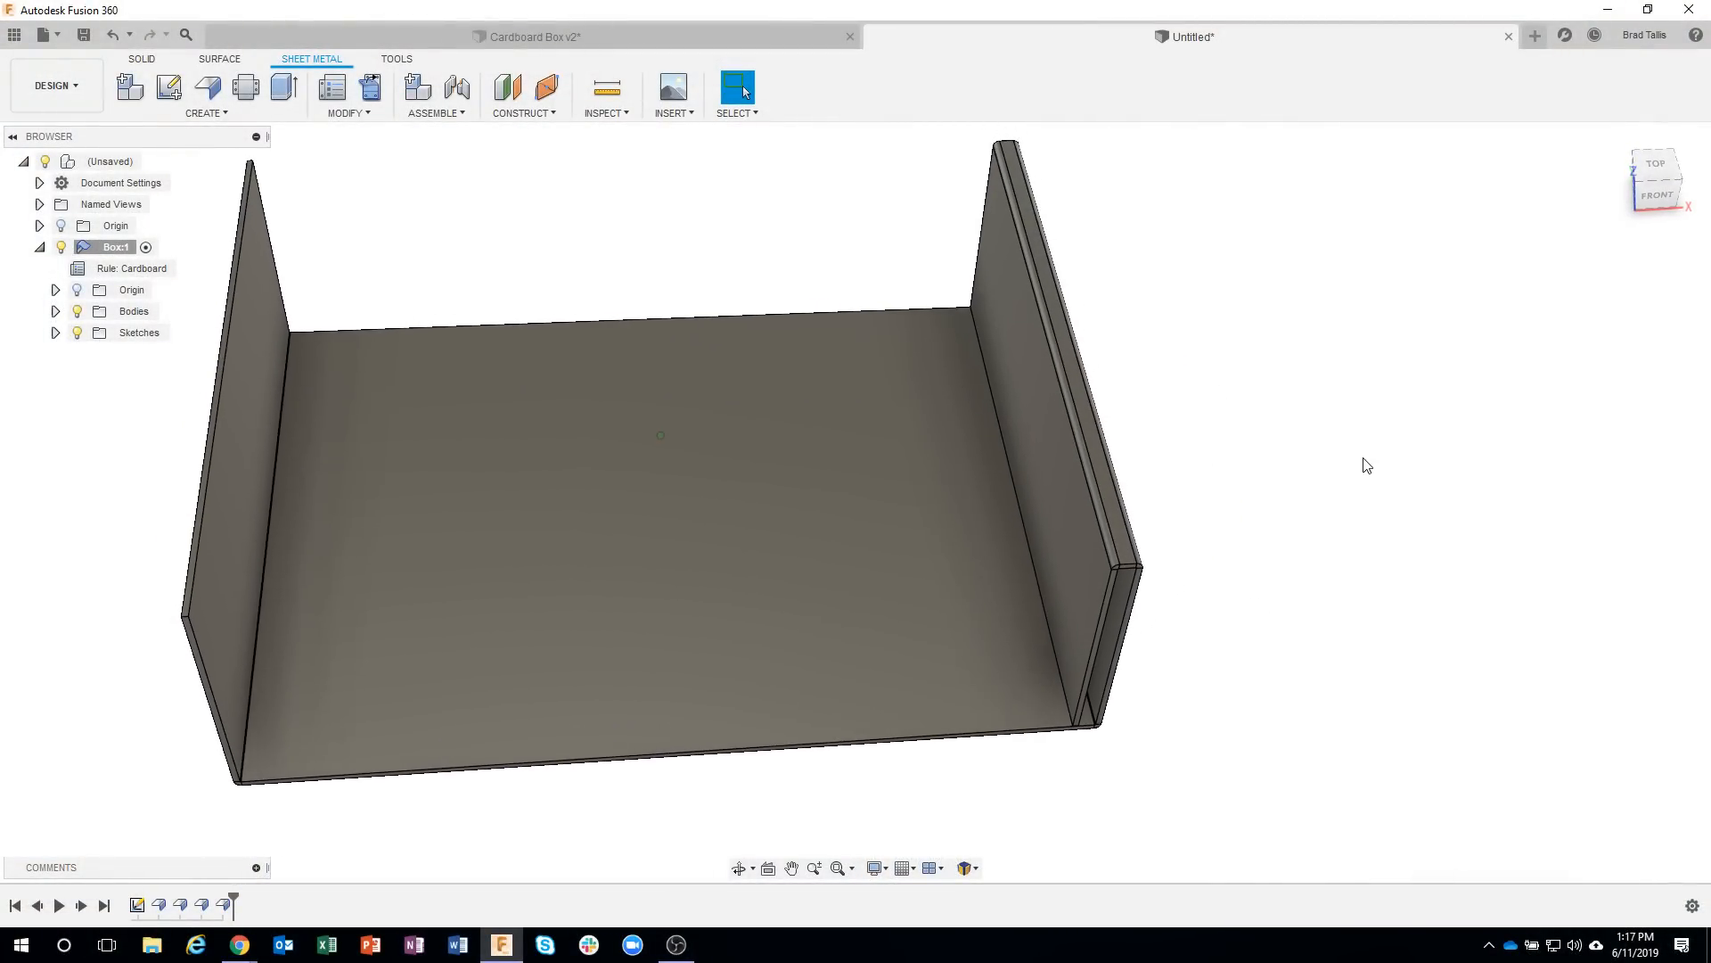
click(935, 526)
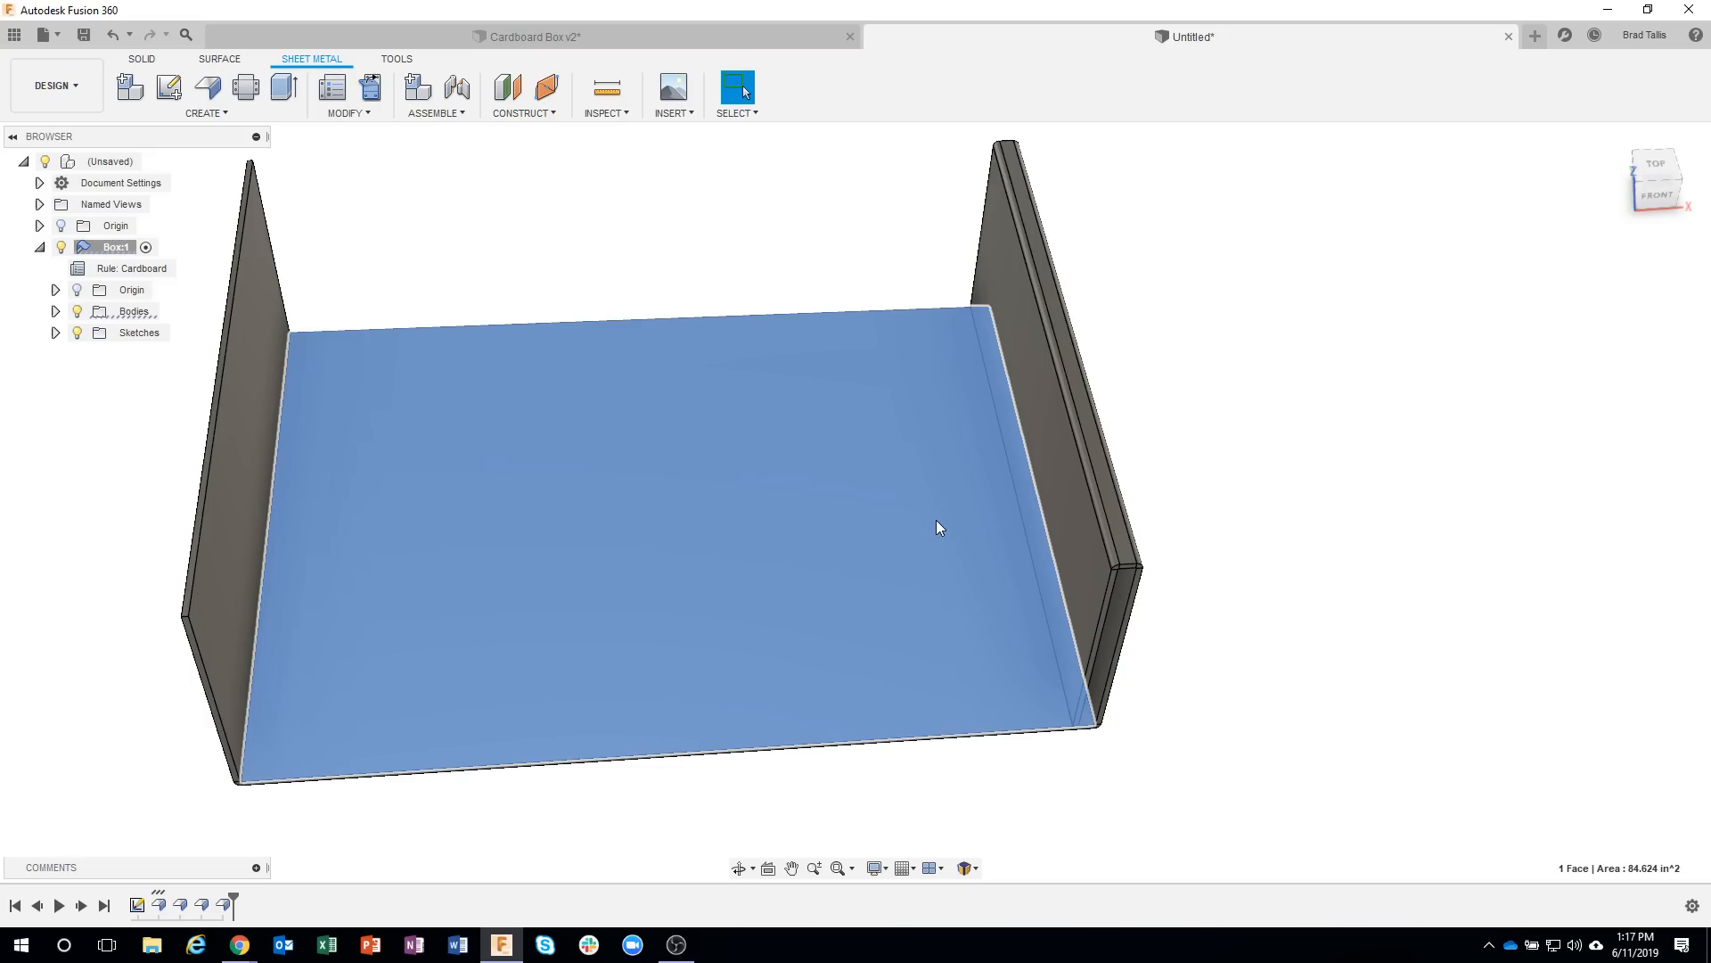
right_click(938, 527)
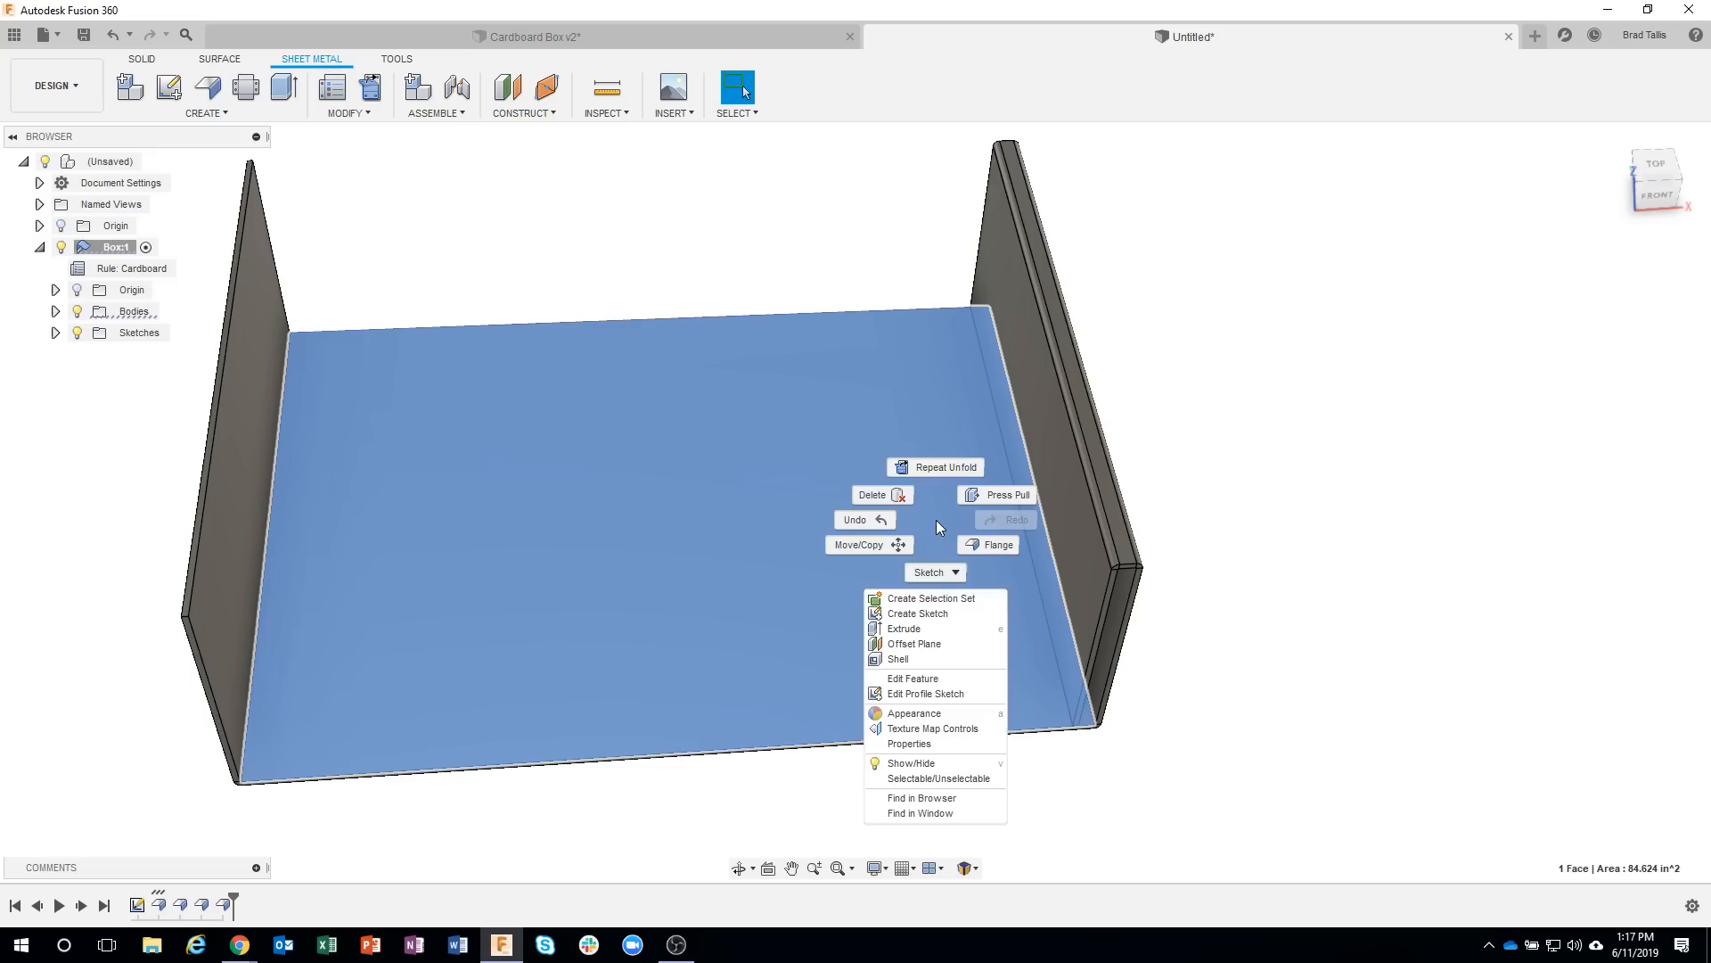
click(925, 613)
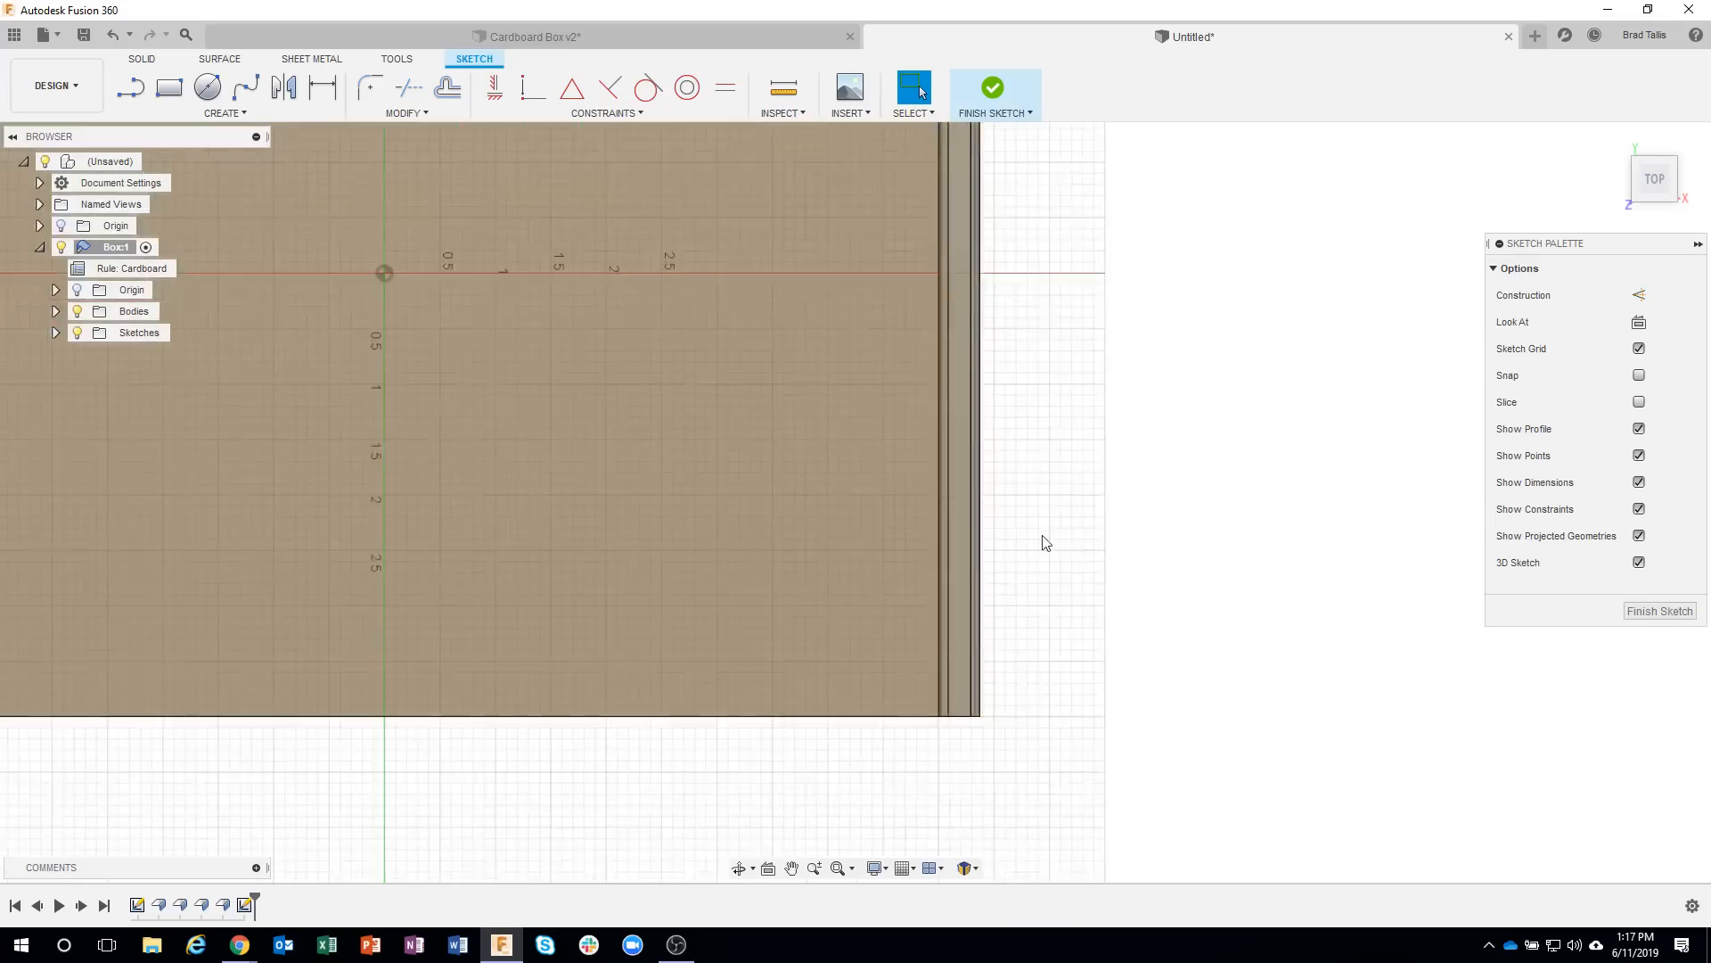
click(168, 86)
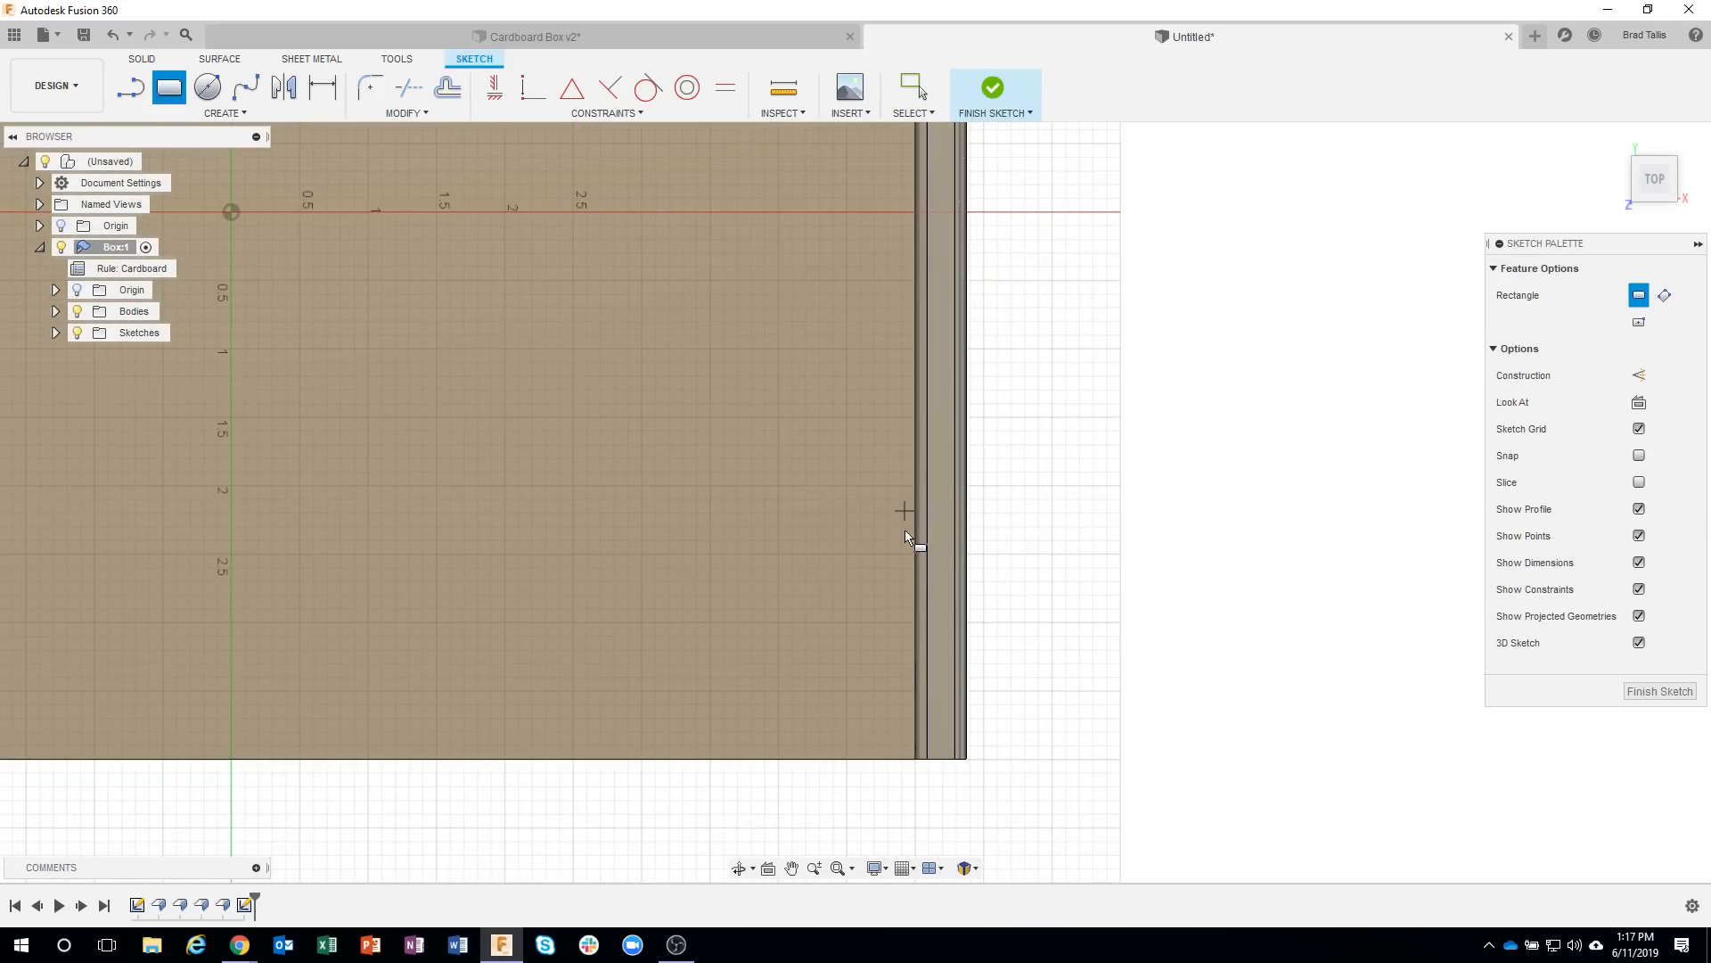
click(938, 631)
Draw a second narrow rectangle across the same inner wall near its rear end.
middle_drag(980, 393, 991, 663)
middle_drag(1025, 360, 986, 565)
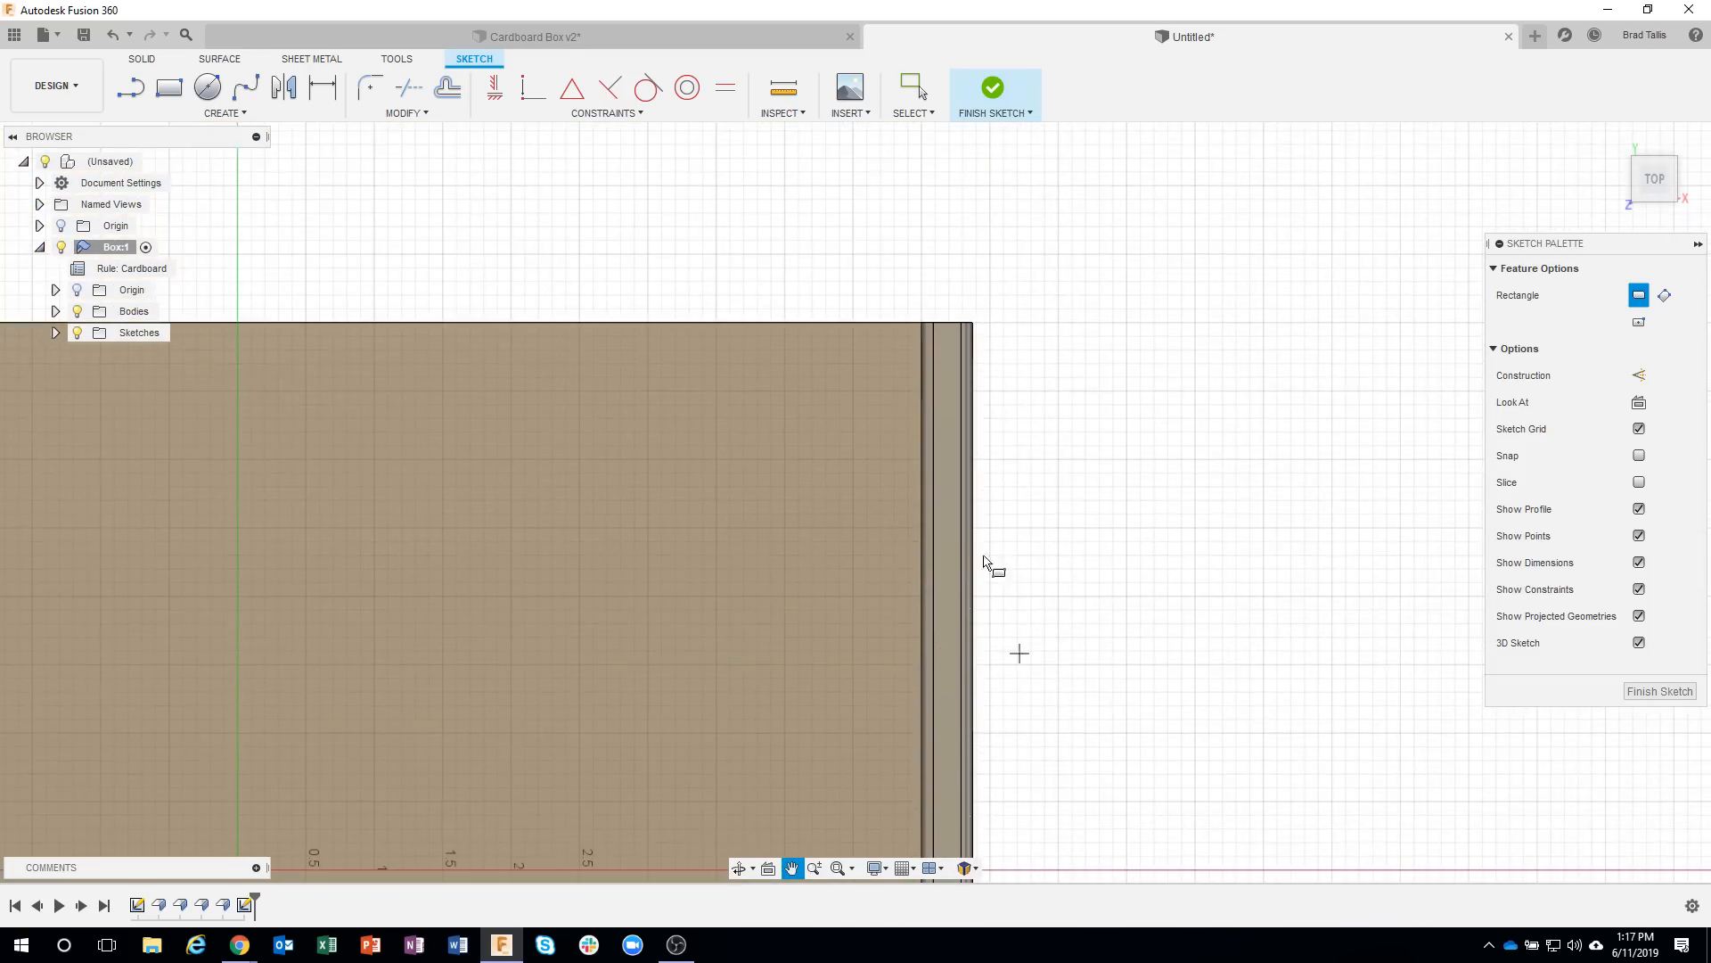
key(r)
click(909, 407)
click(948, 530)
scroll(1045, 611, down, 2)
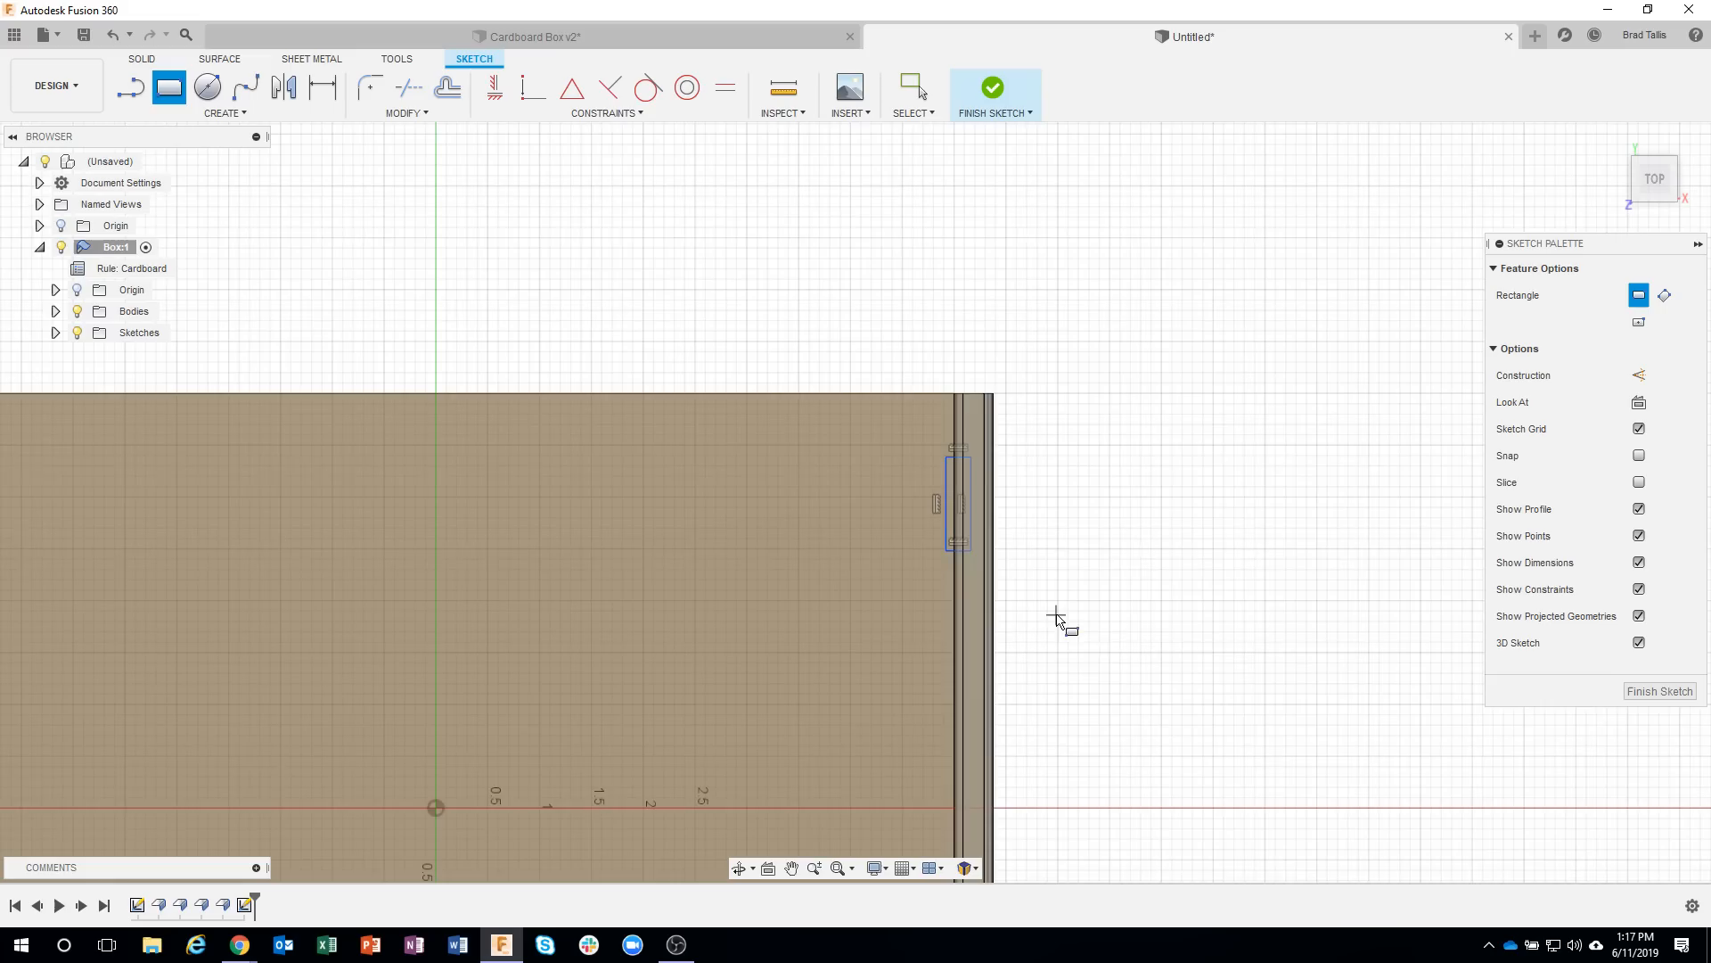
Dimension the front rectangle's long side to 1 in.
middle_drag(1076, 648, 1093, 360)
middle_drag(1127, 635, 1094, 440)
key(r)
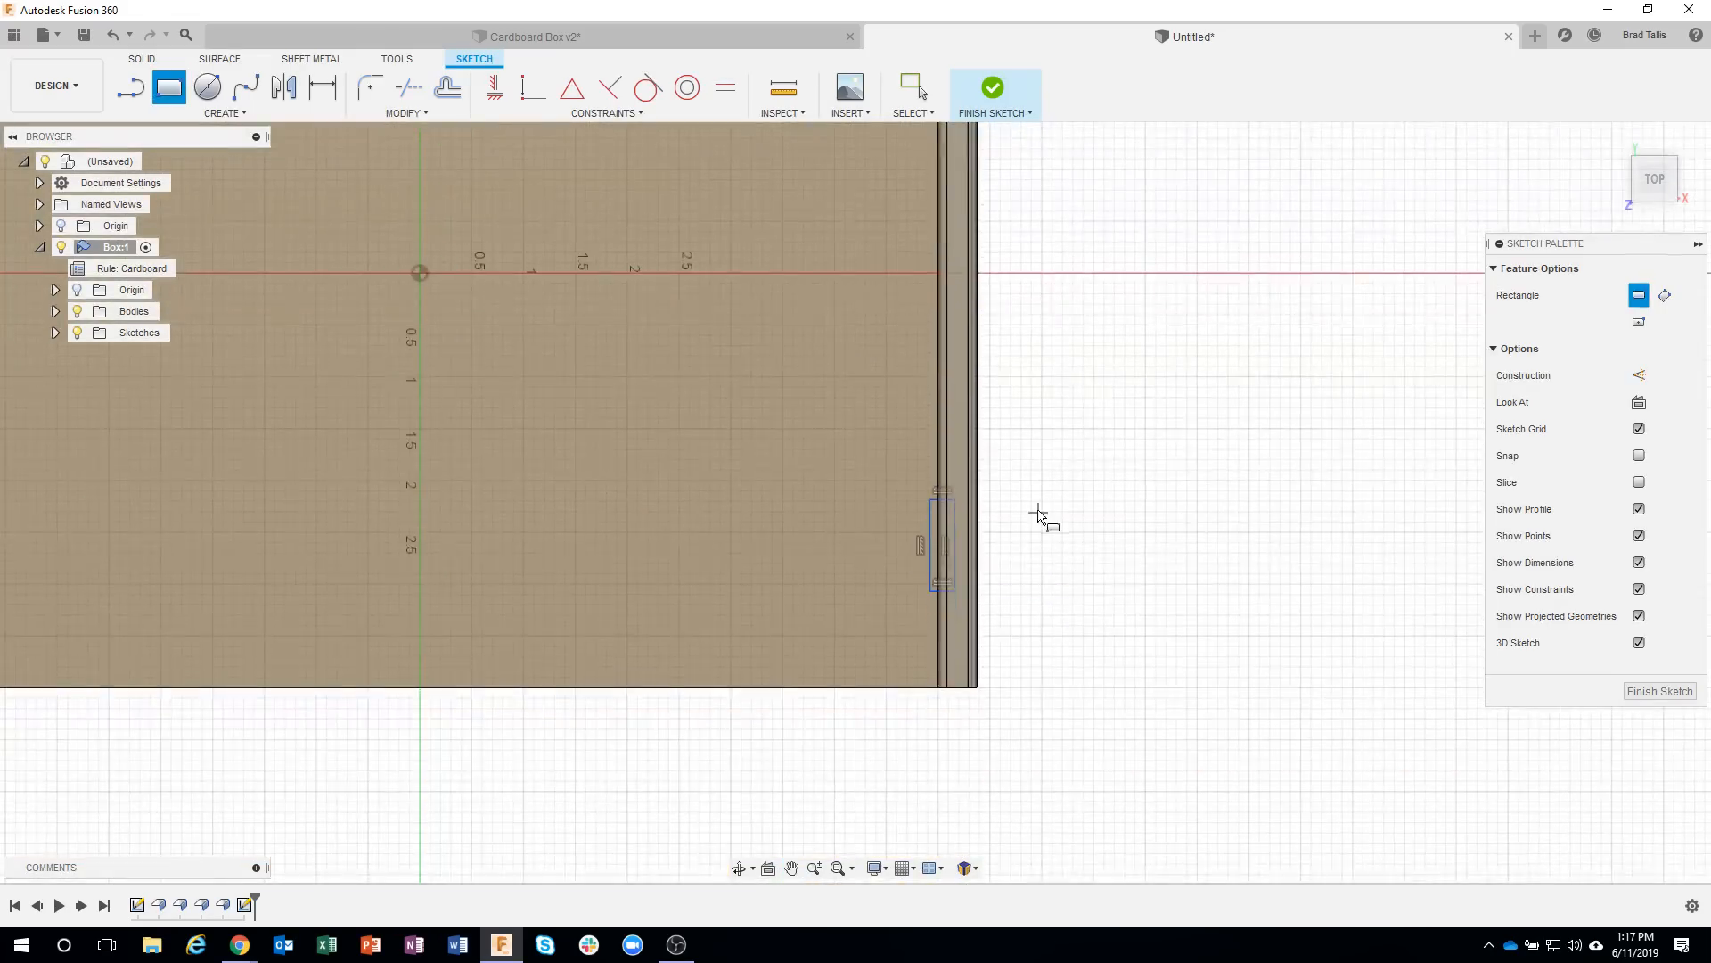
scroll(1034, 535, up, 2)
scroll(1000, 544, up, 1)
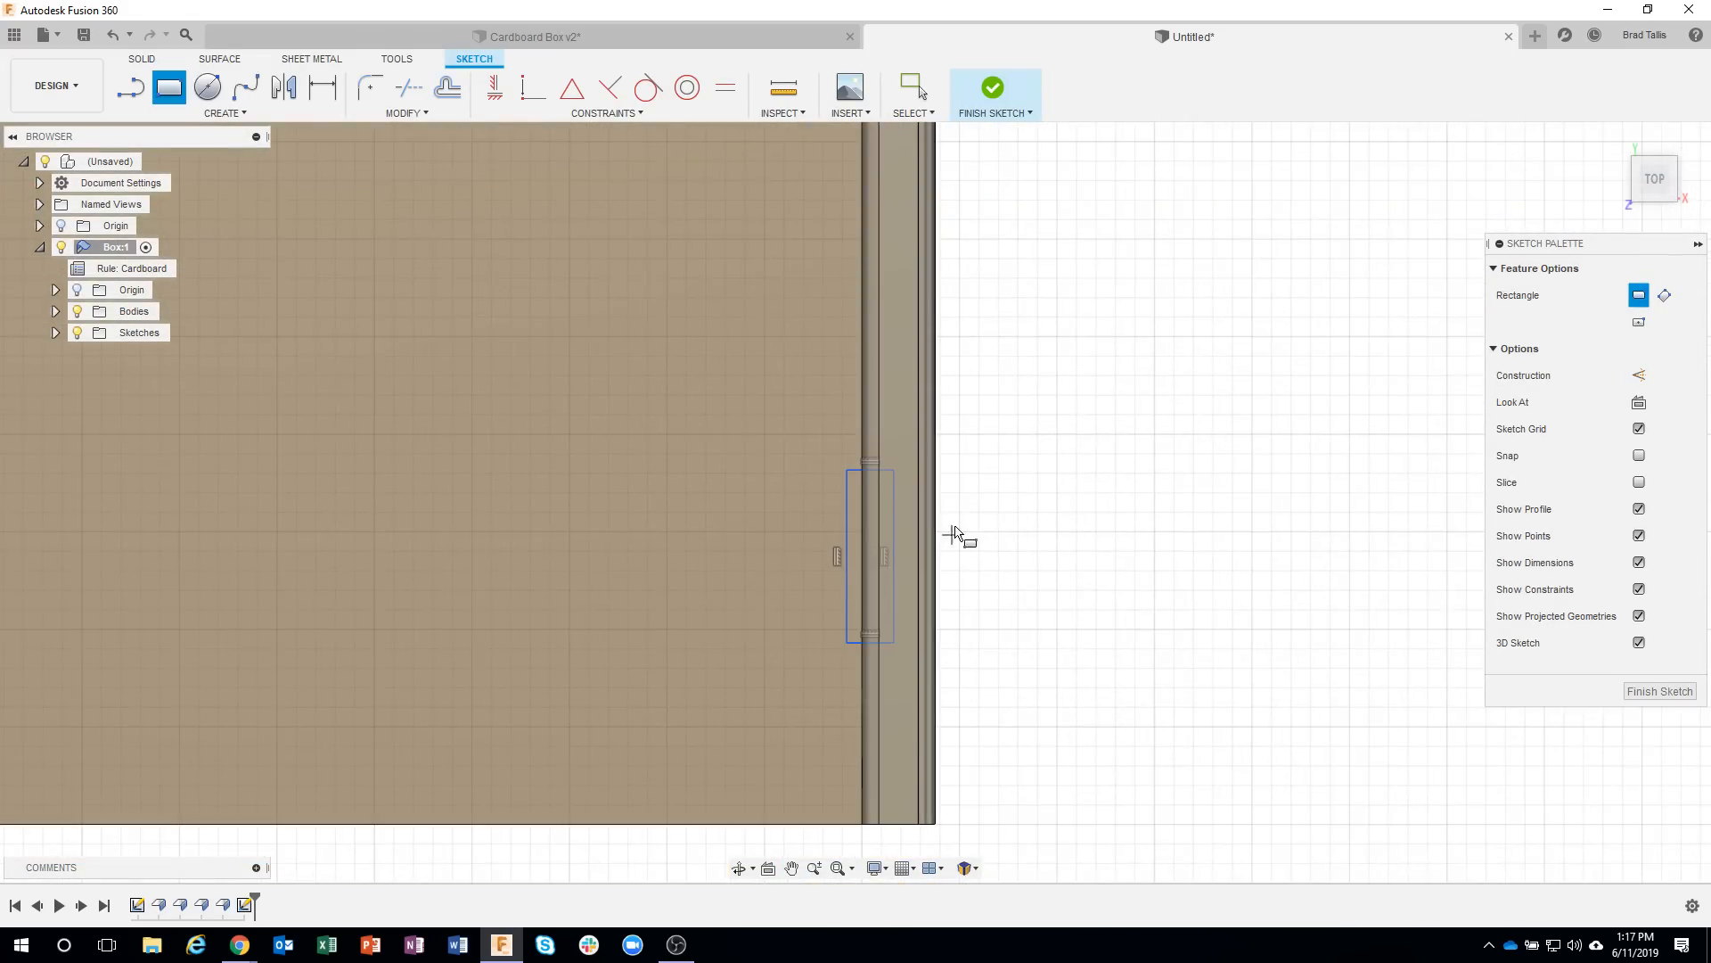
key(d)
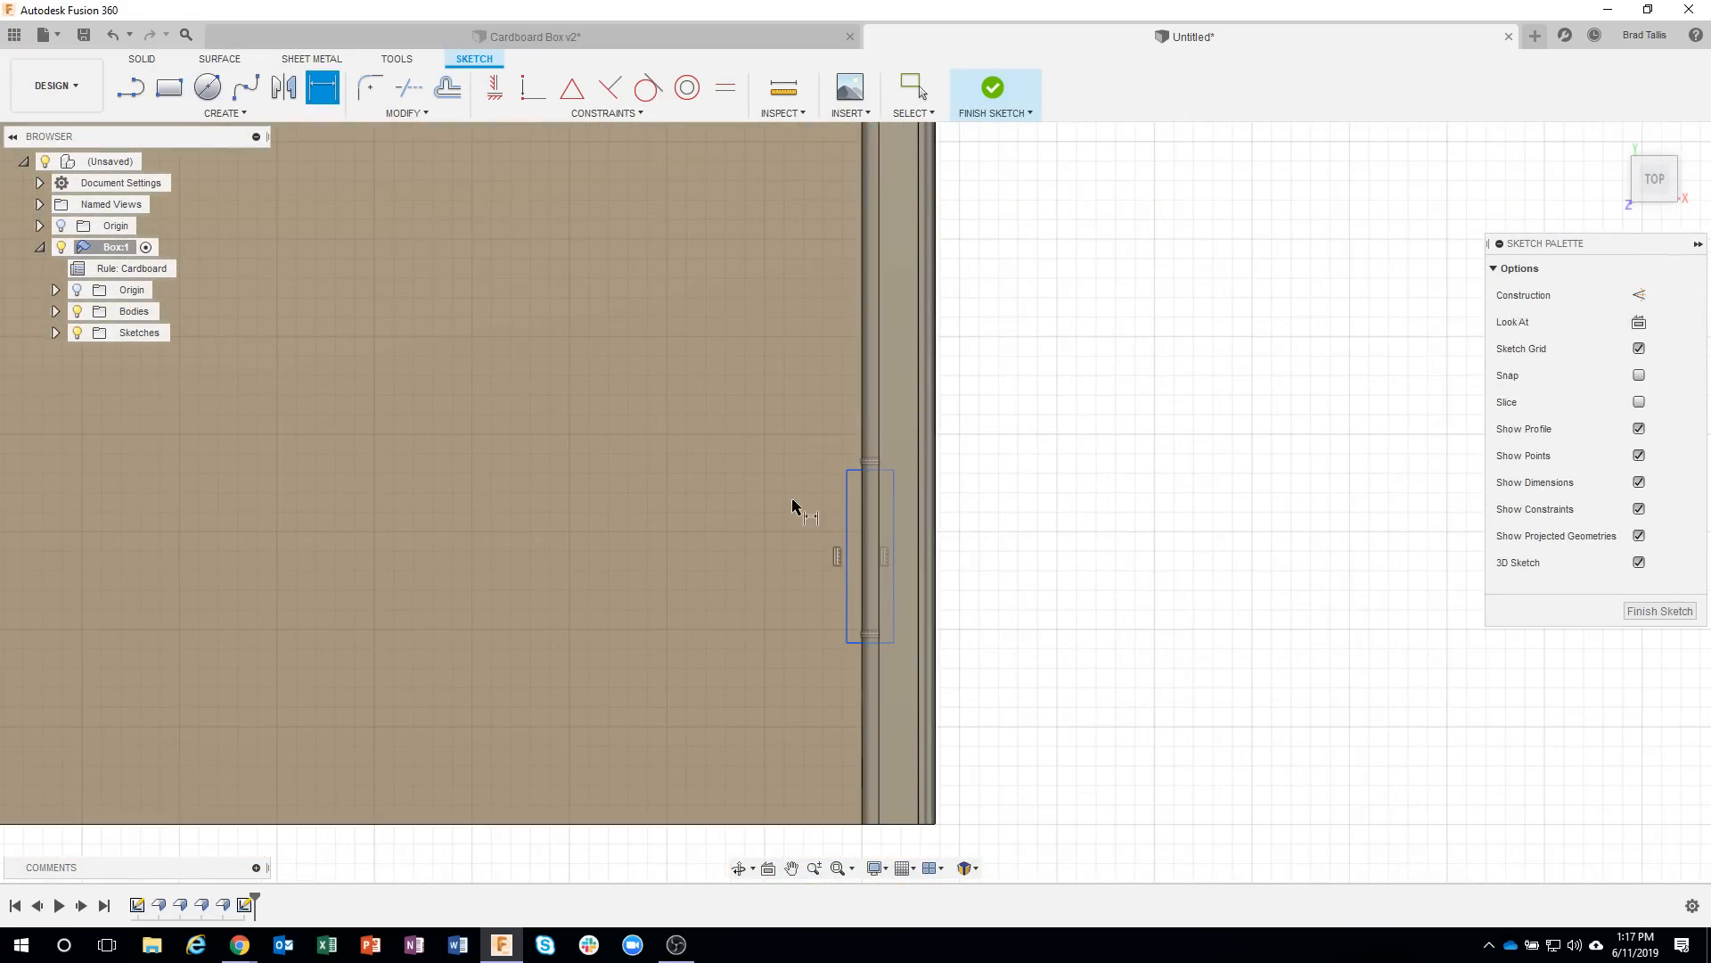
click(847, 540)
click(772, 545)
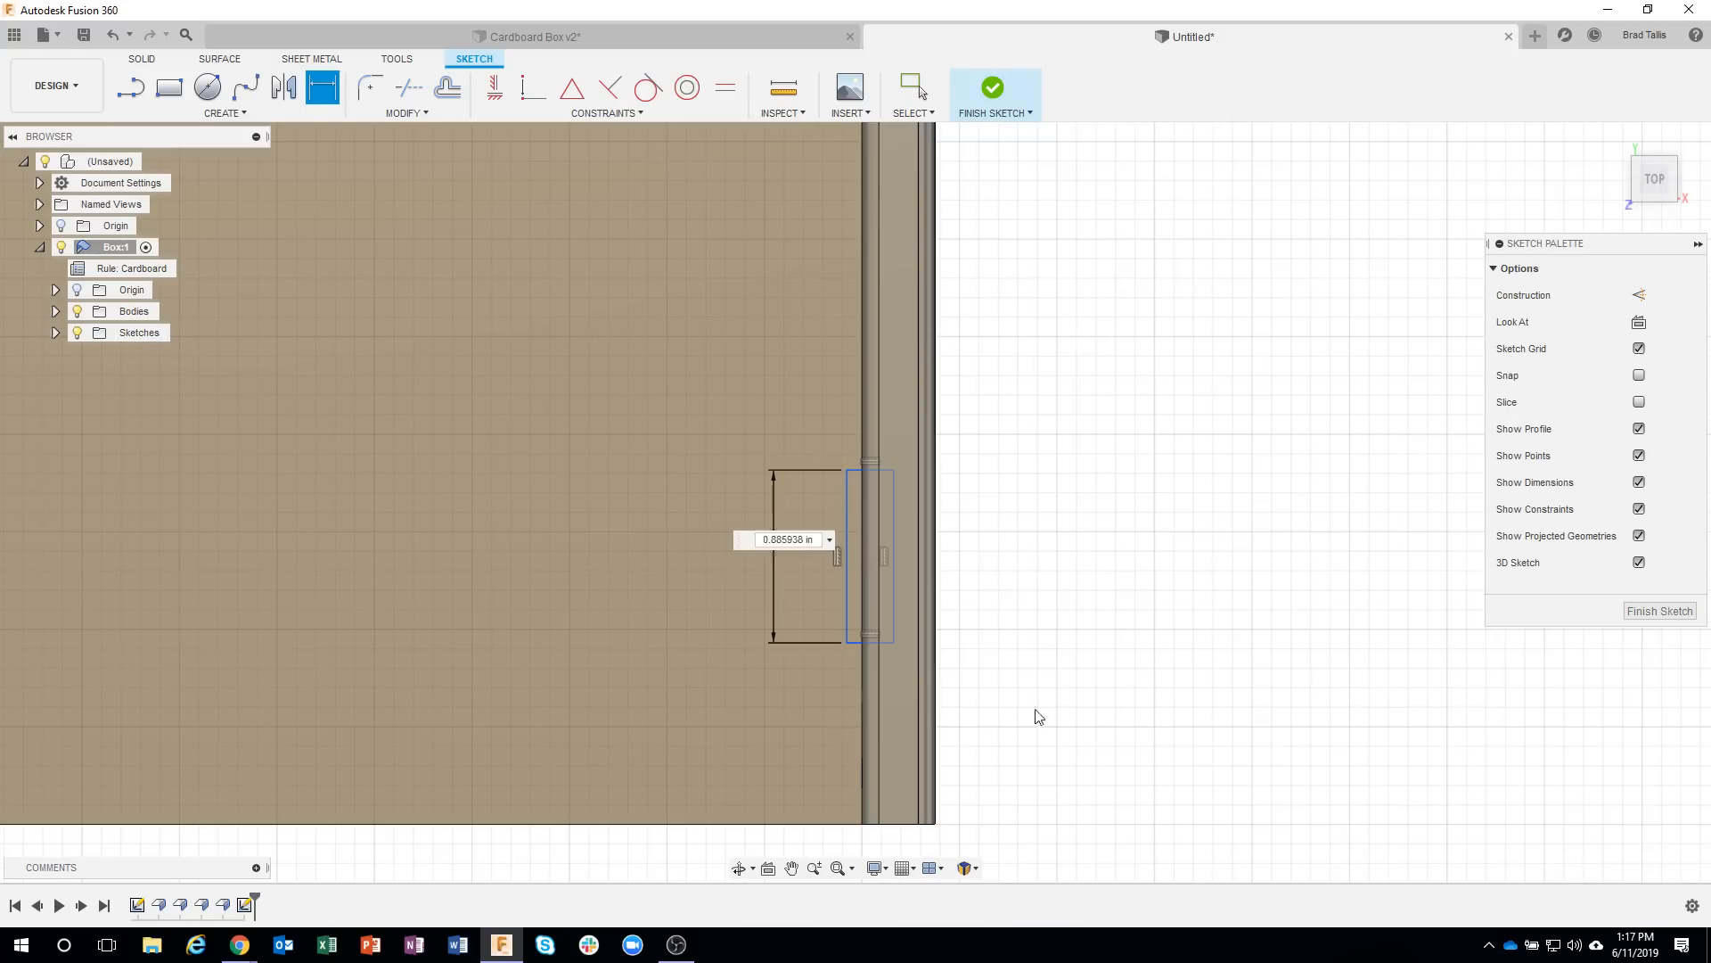
key(Return)
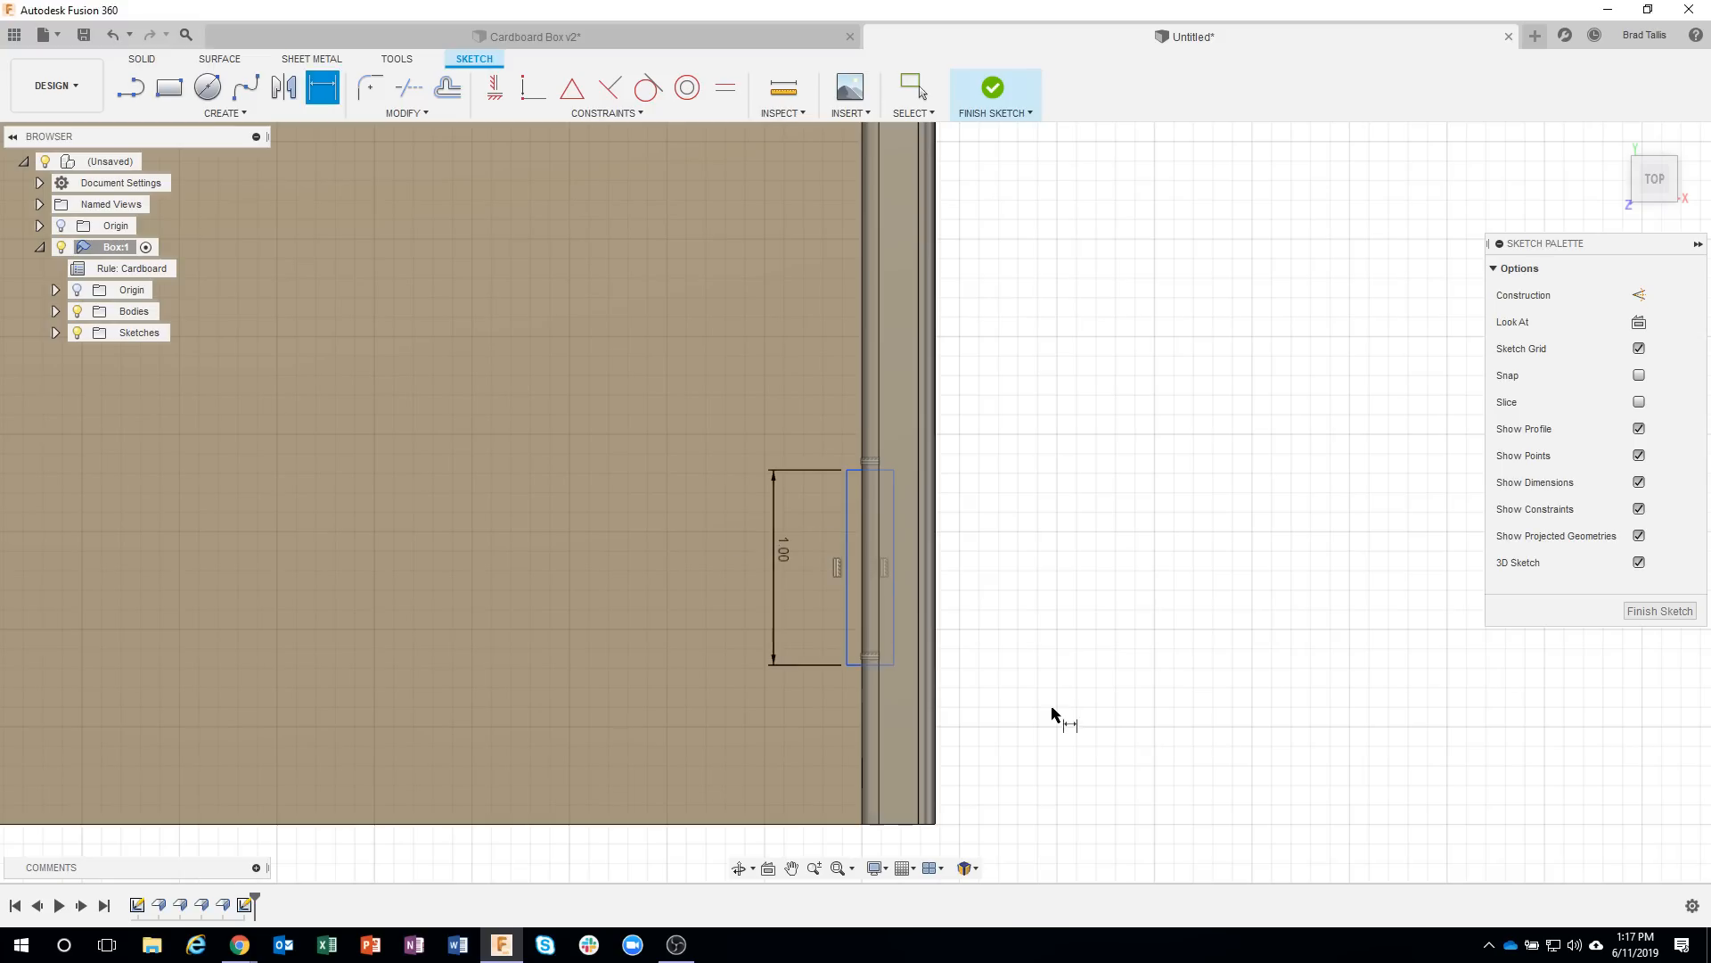
Dimension the front rectangle's near short side 1 in from the base's front edge.
click(854, 665)
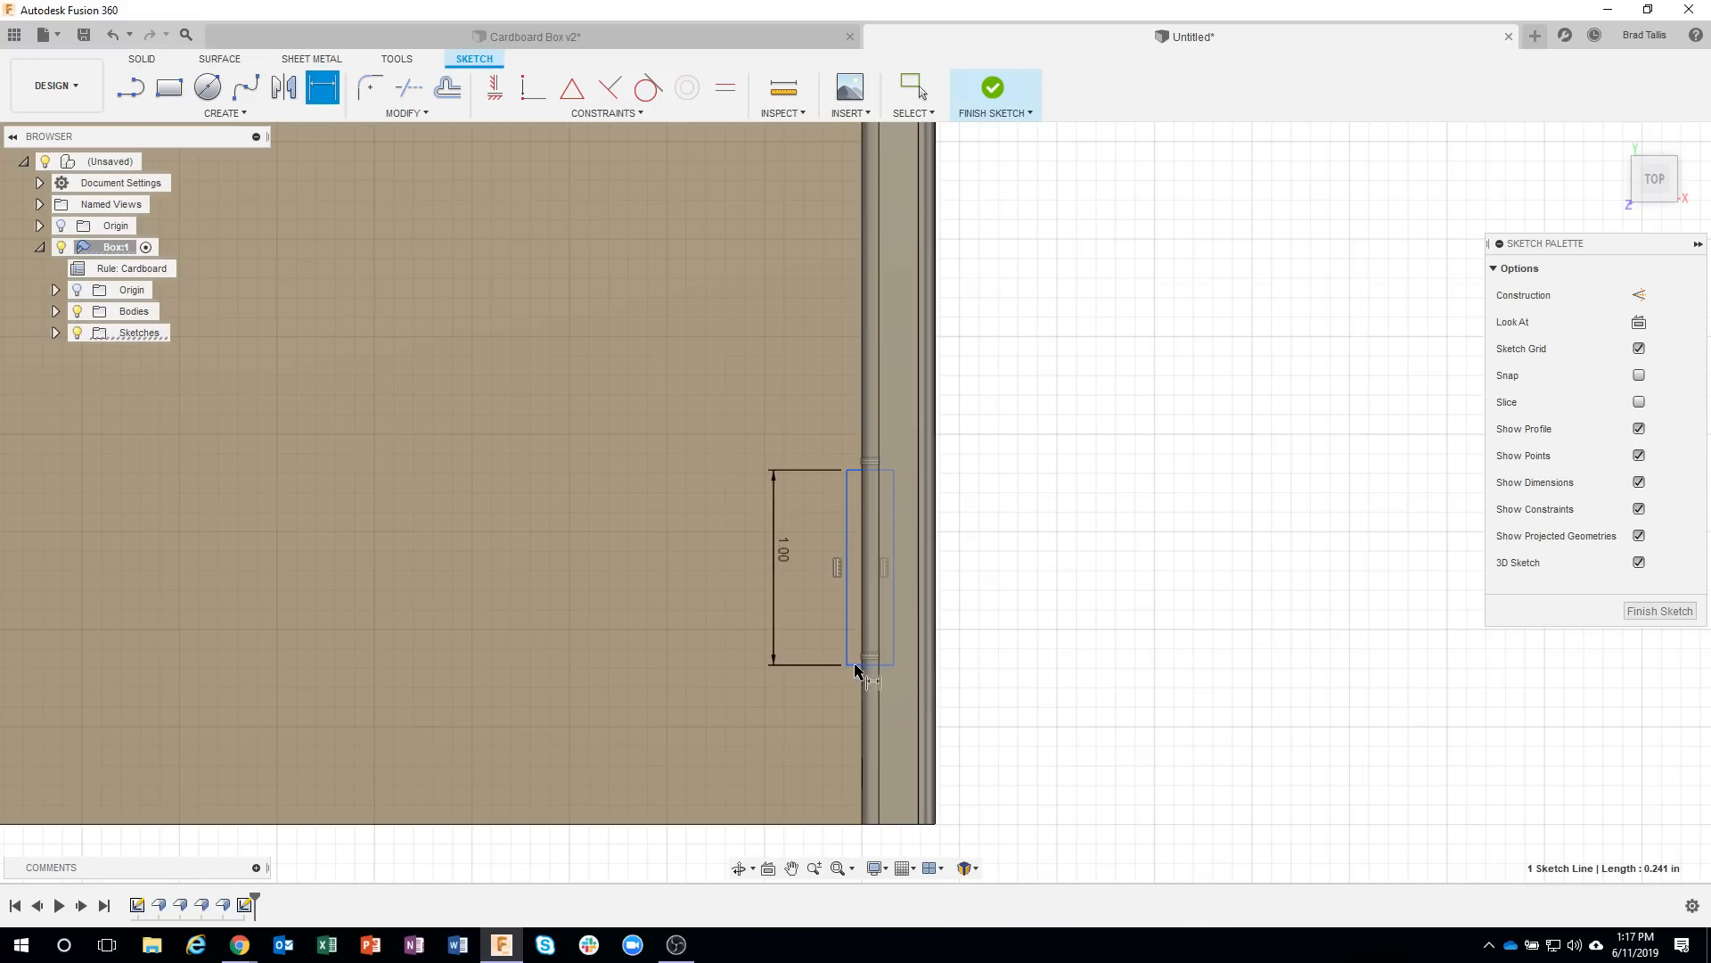
click(837, 823)
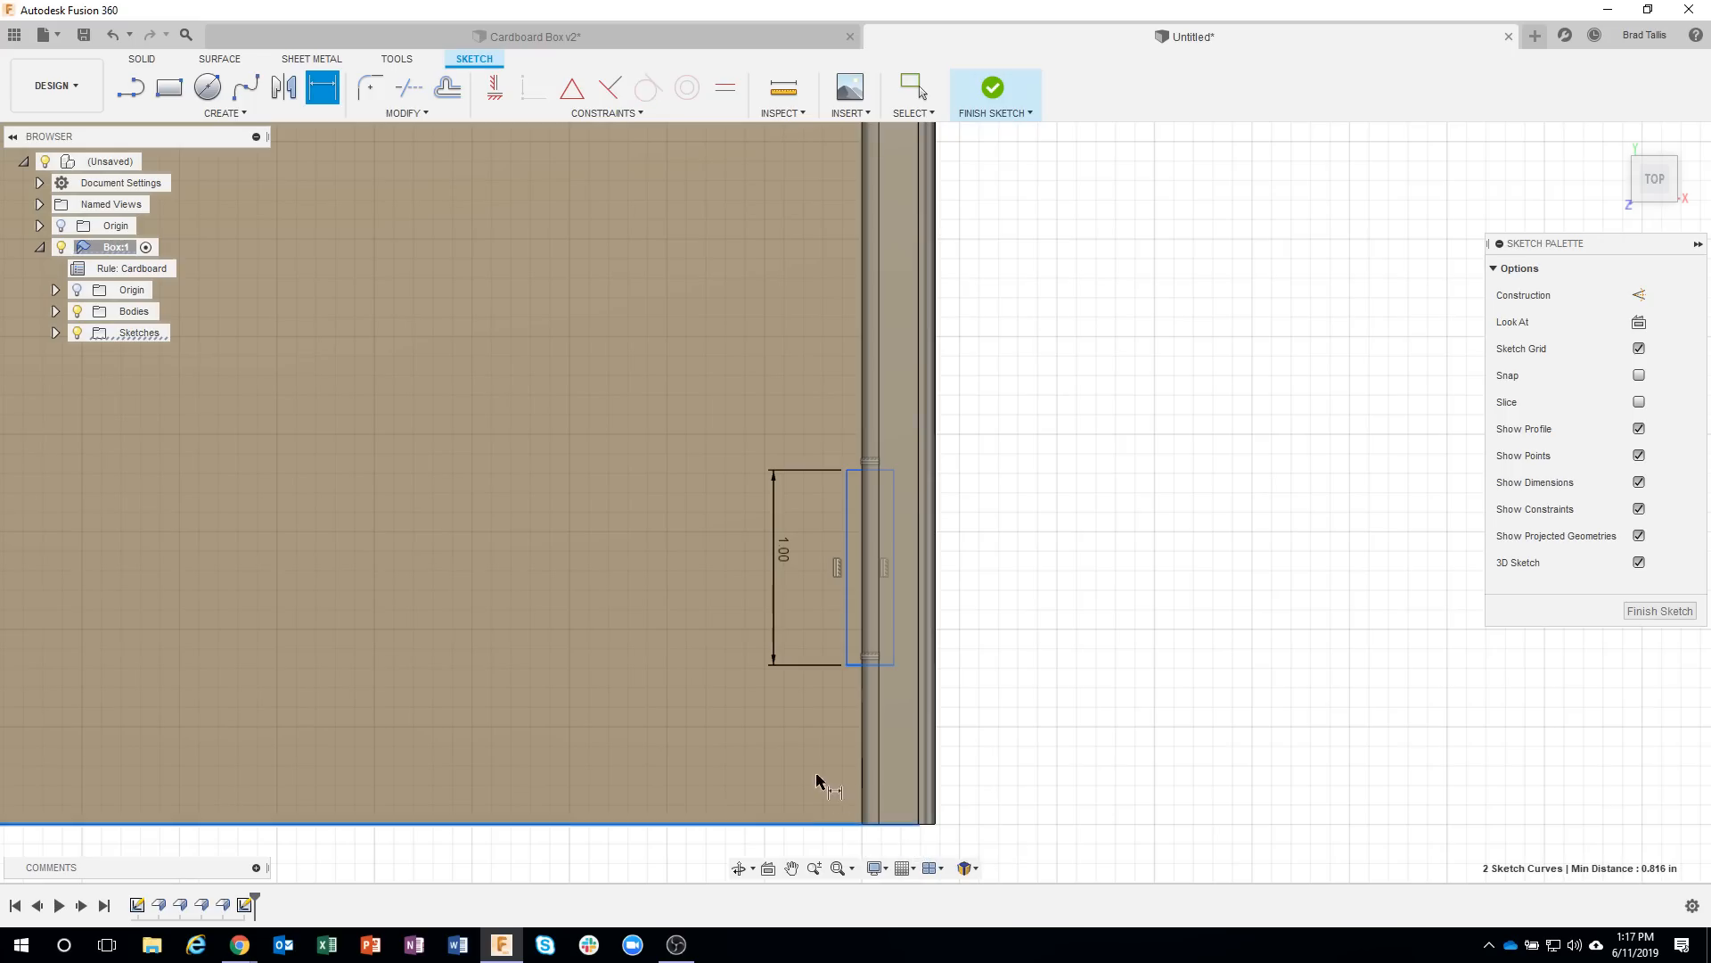
click(787, 751)
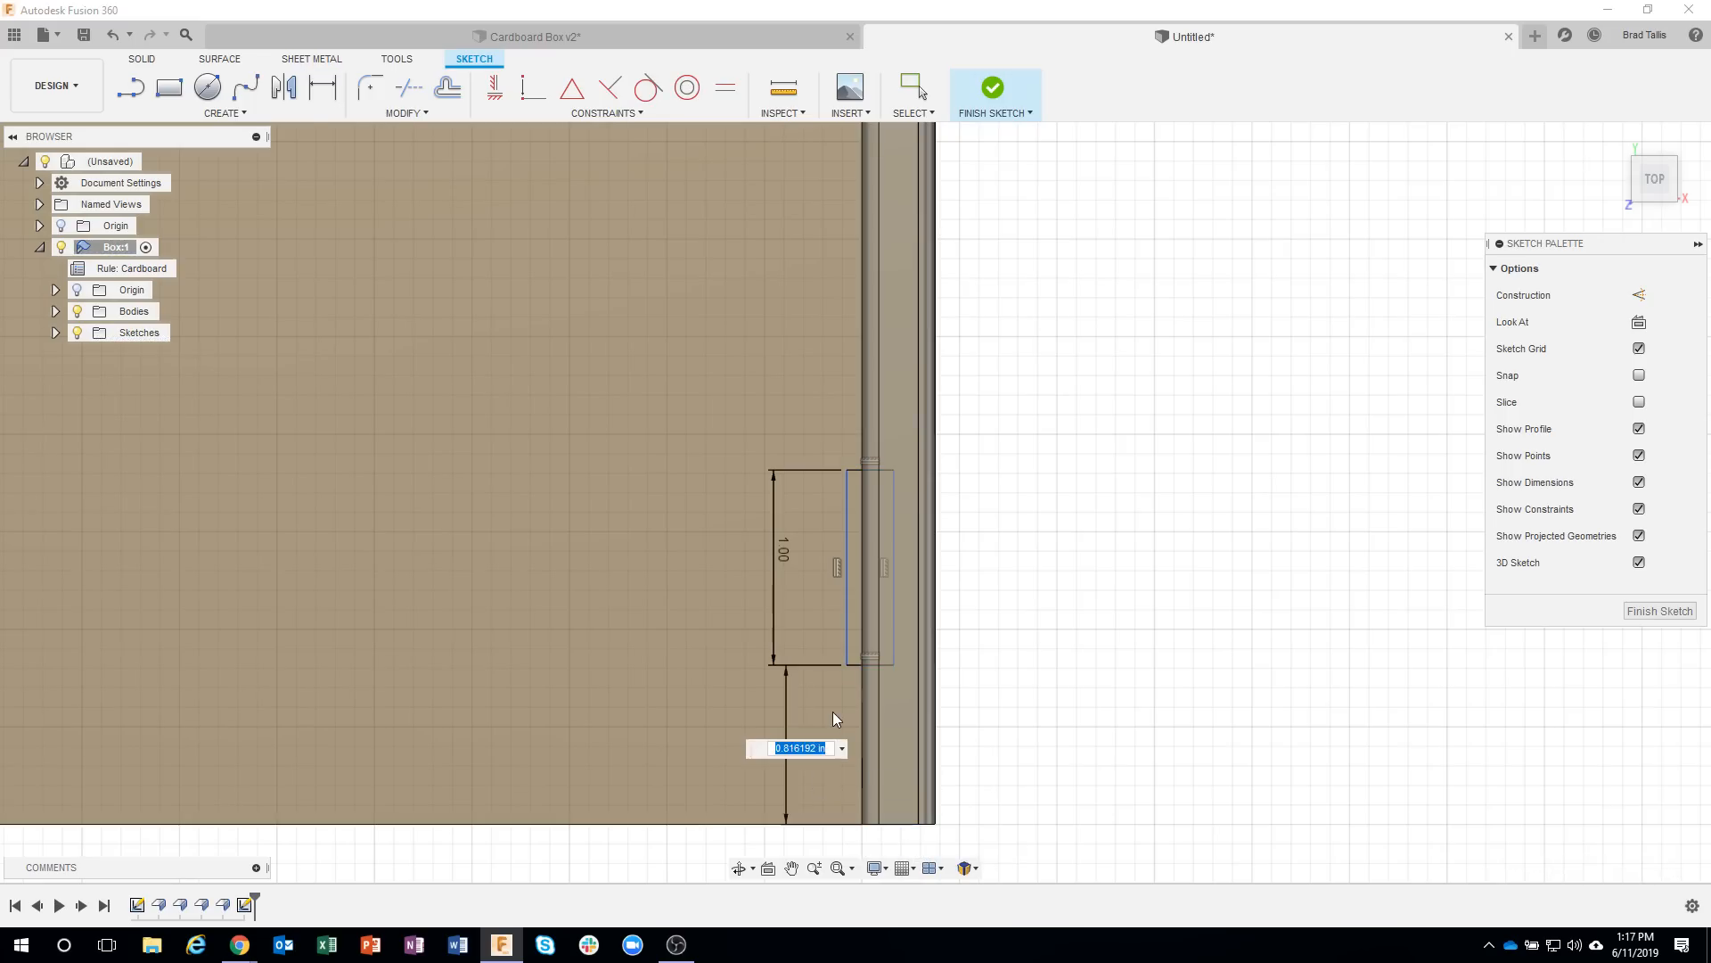
text(1)
key(Return)
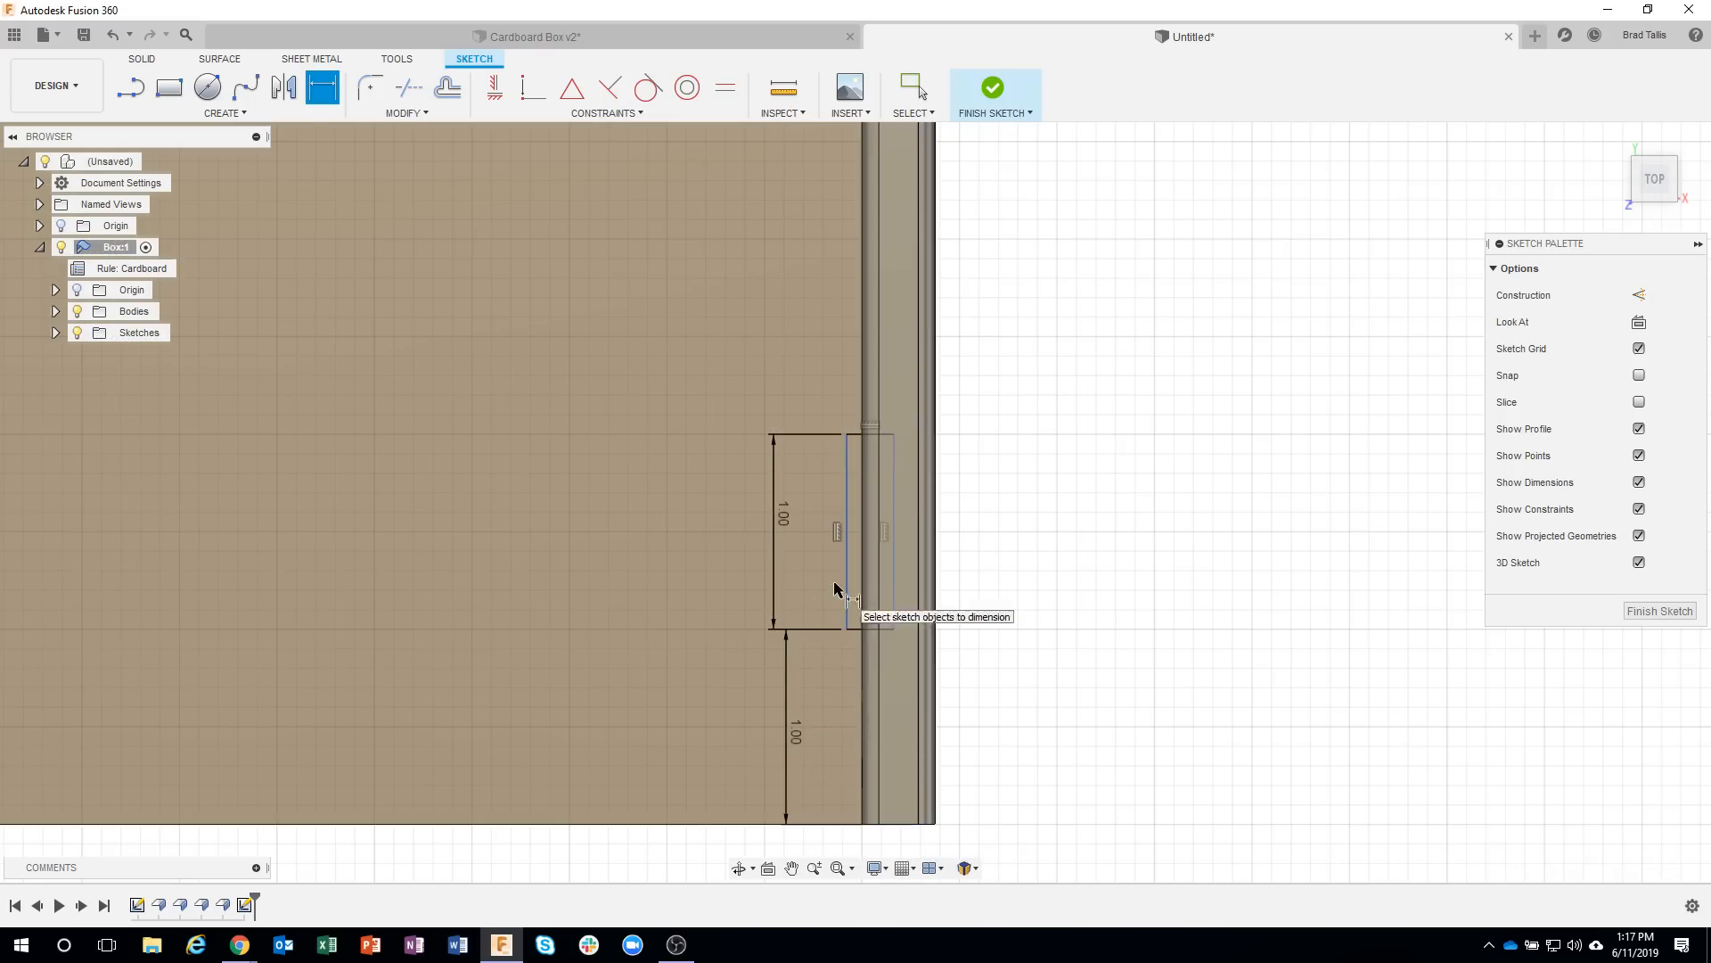
Dimension the front rectangle's inner long side 0.02 in from the inner wall's box-side edge.
scroll(838, 567, up, 3)
click(855, 545)
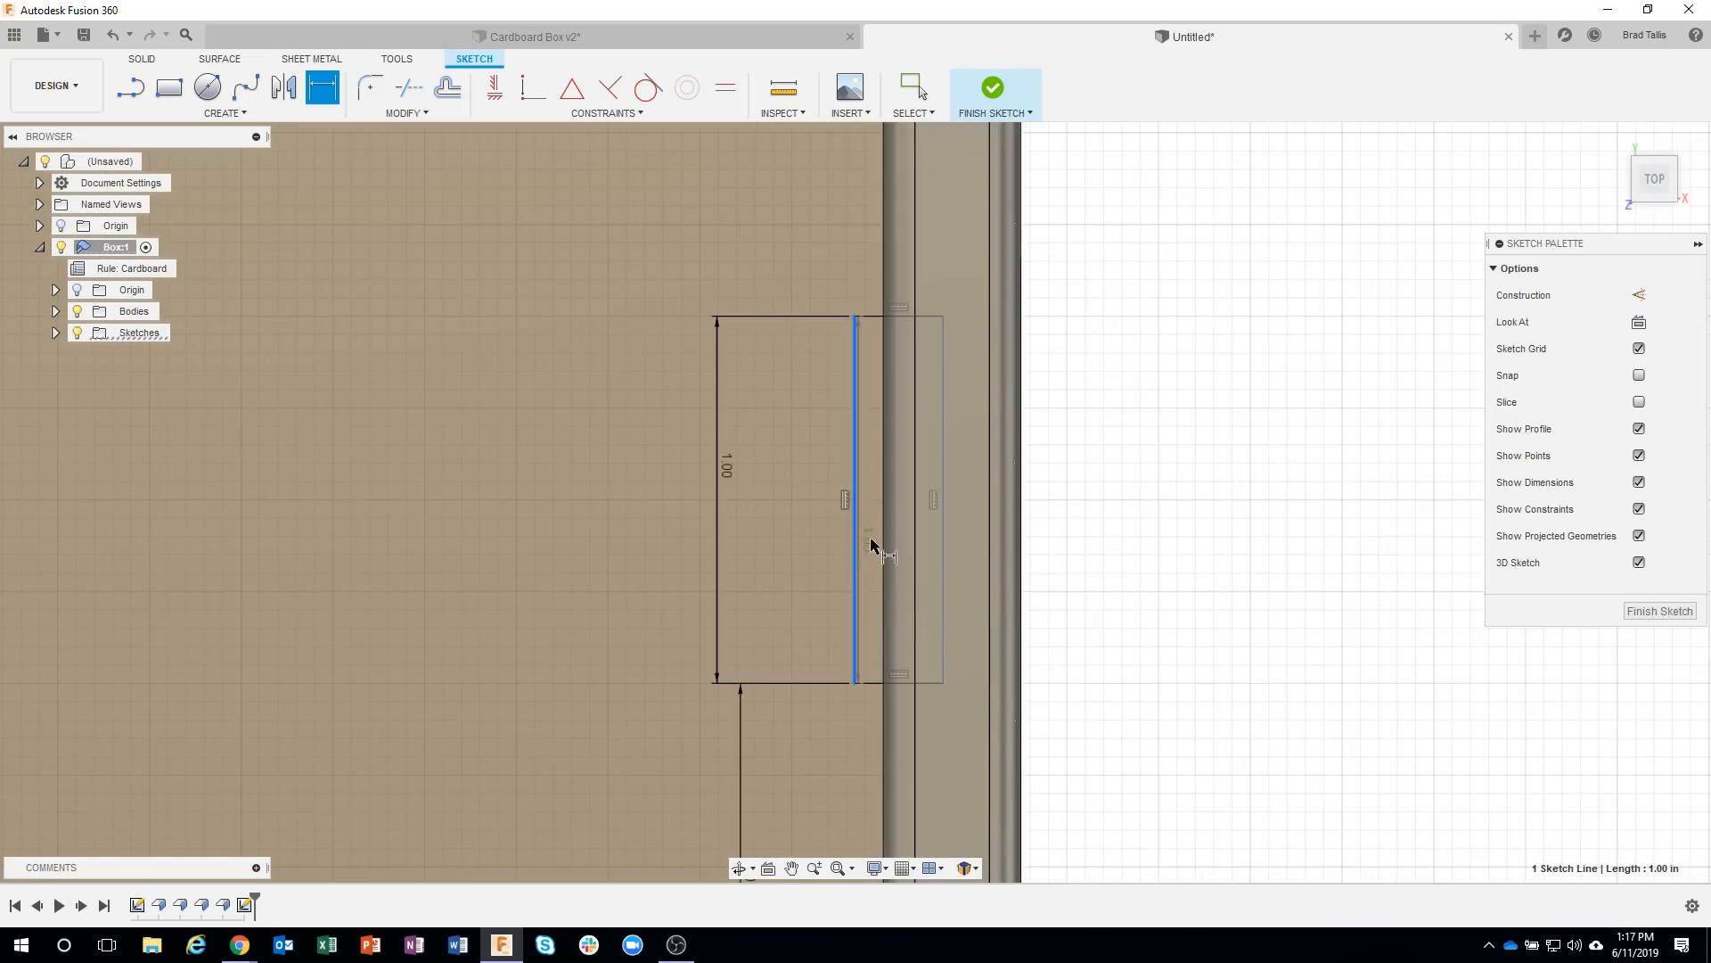
click(885, 573)
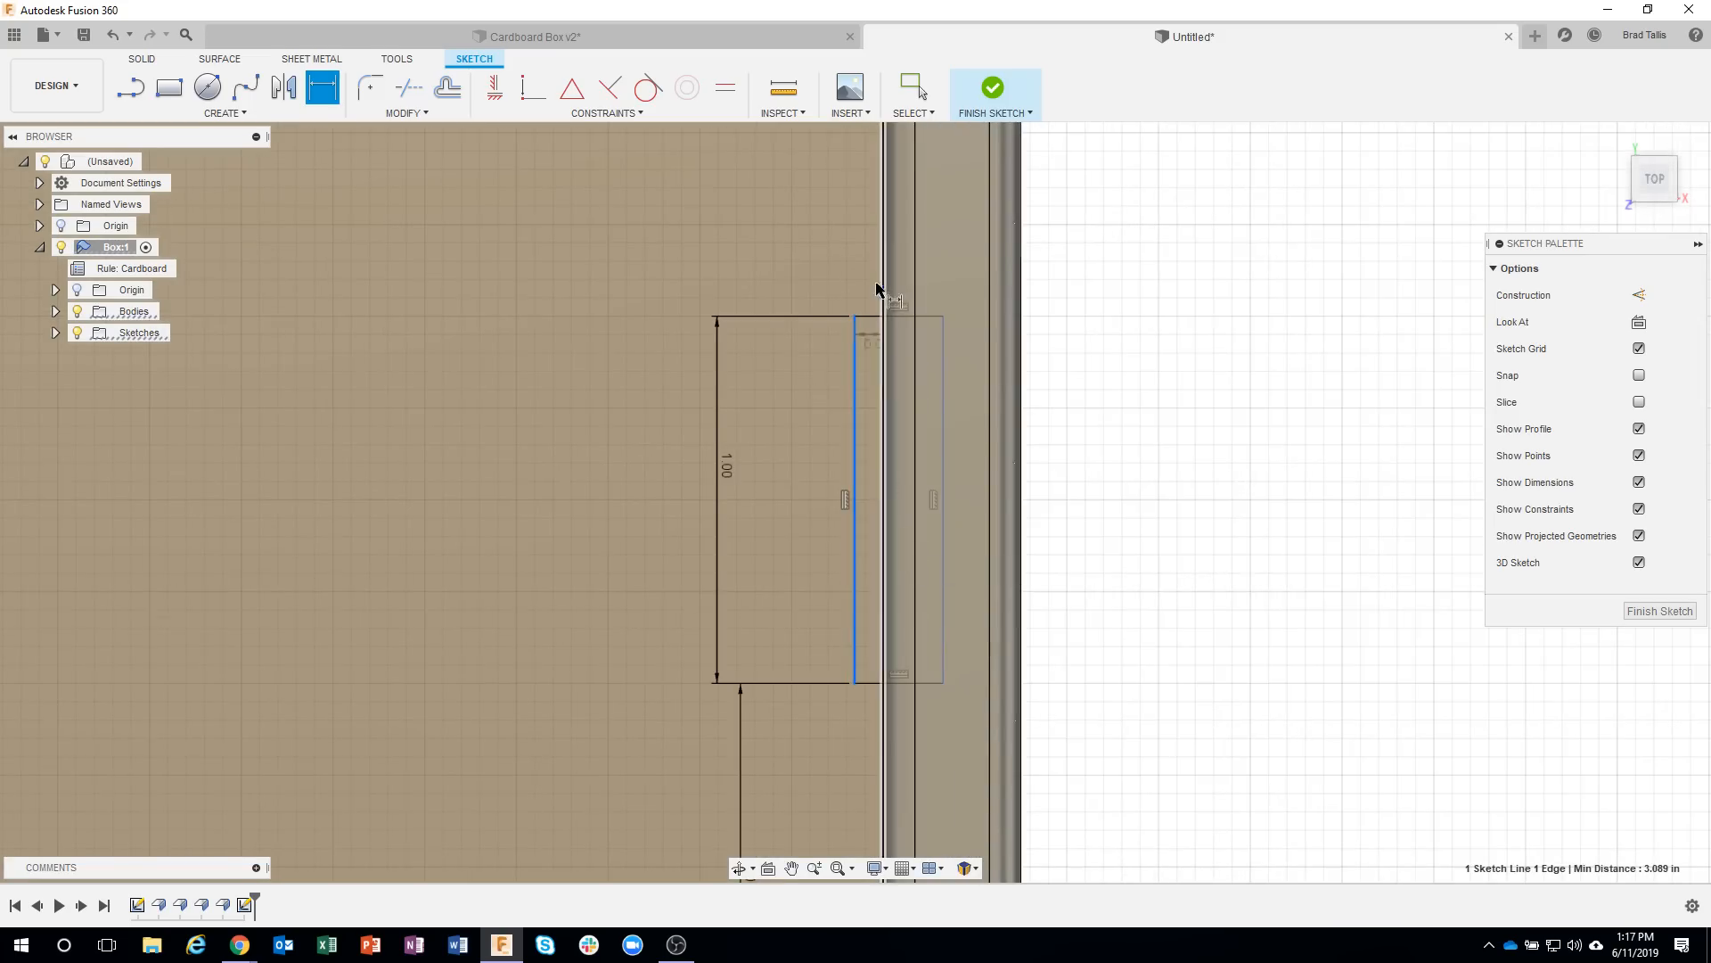
click(806, 266)
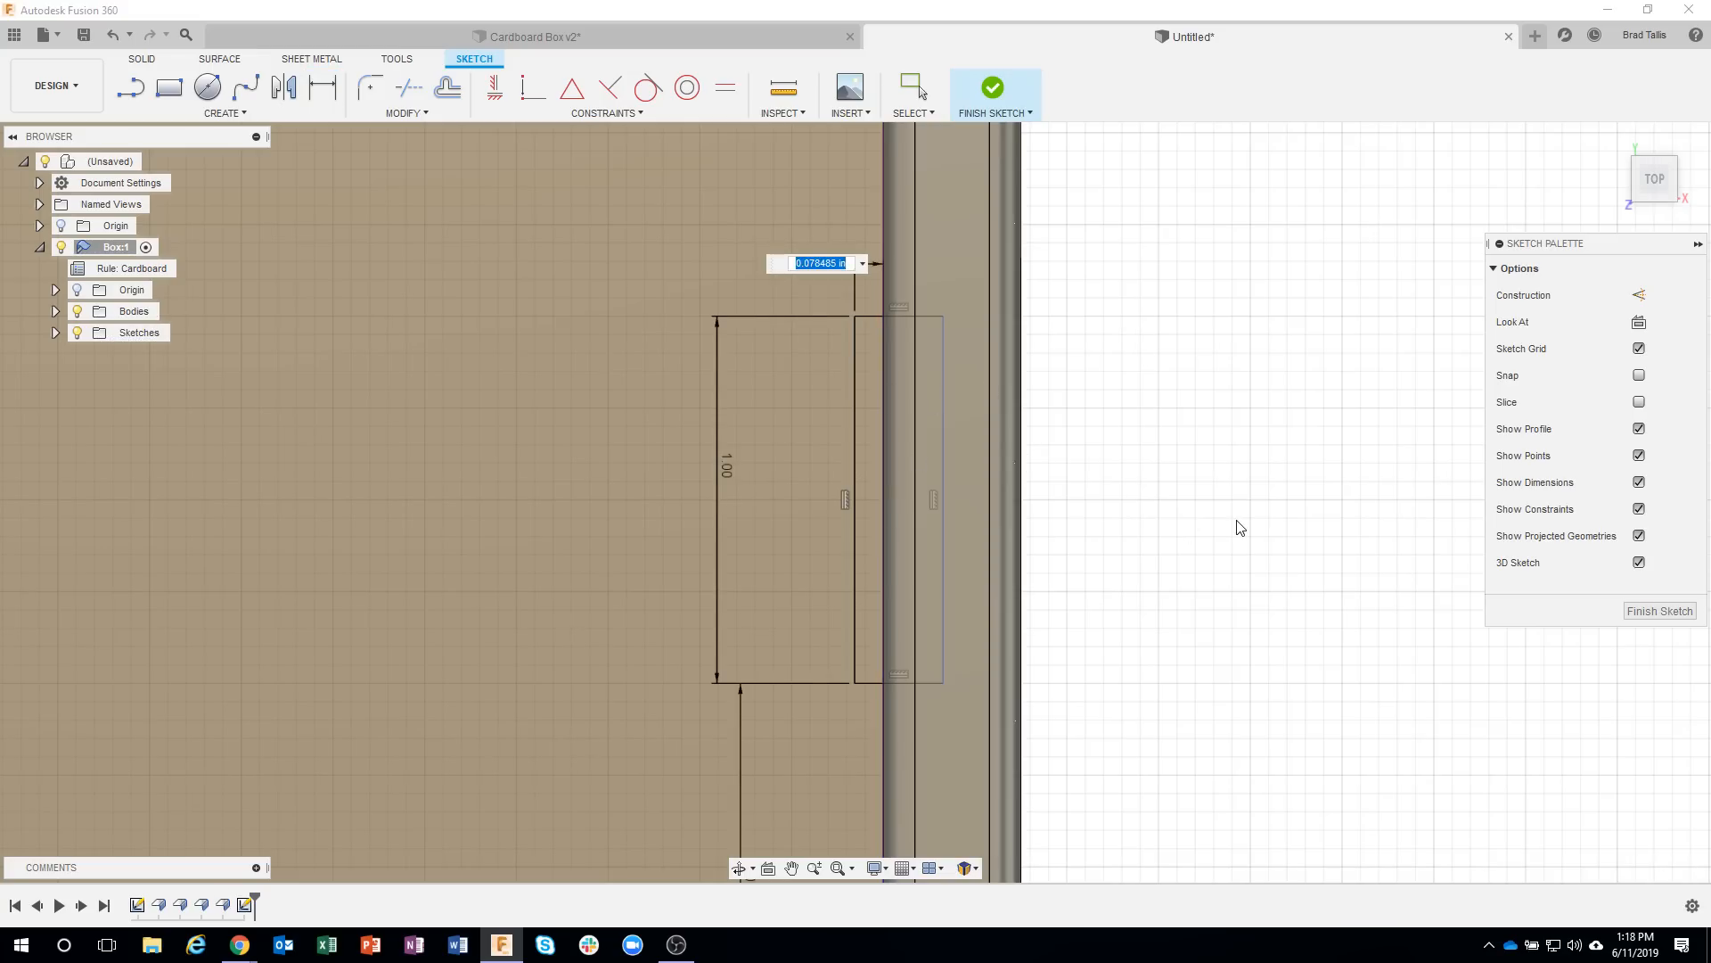
key(BackSpace)
key(Return)
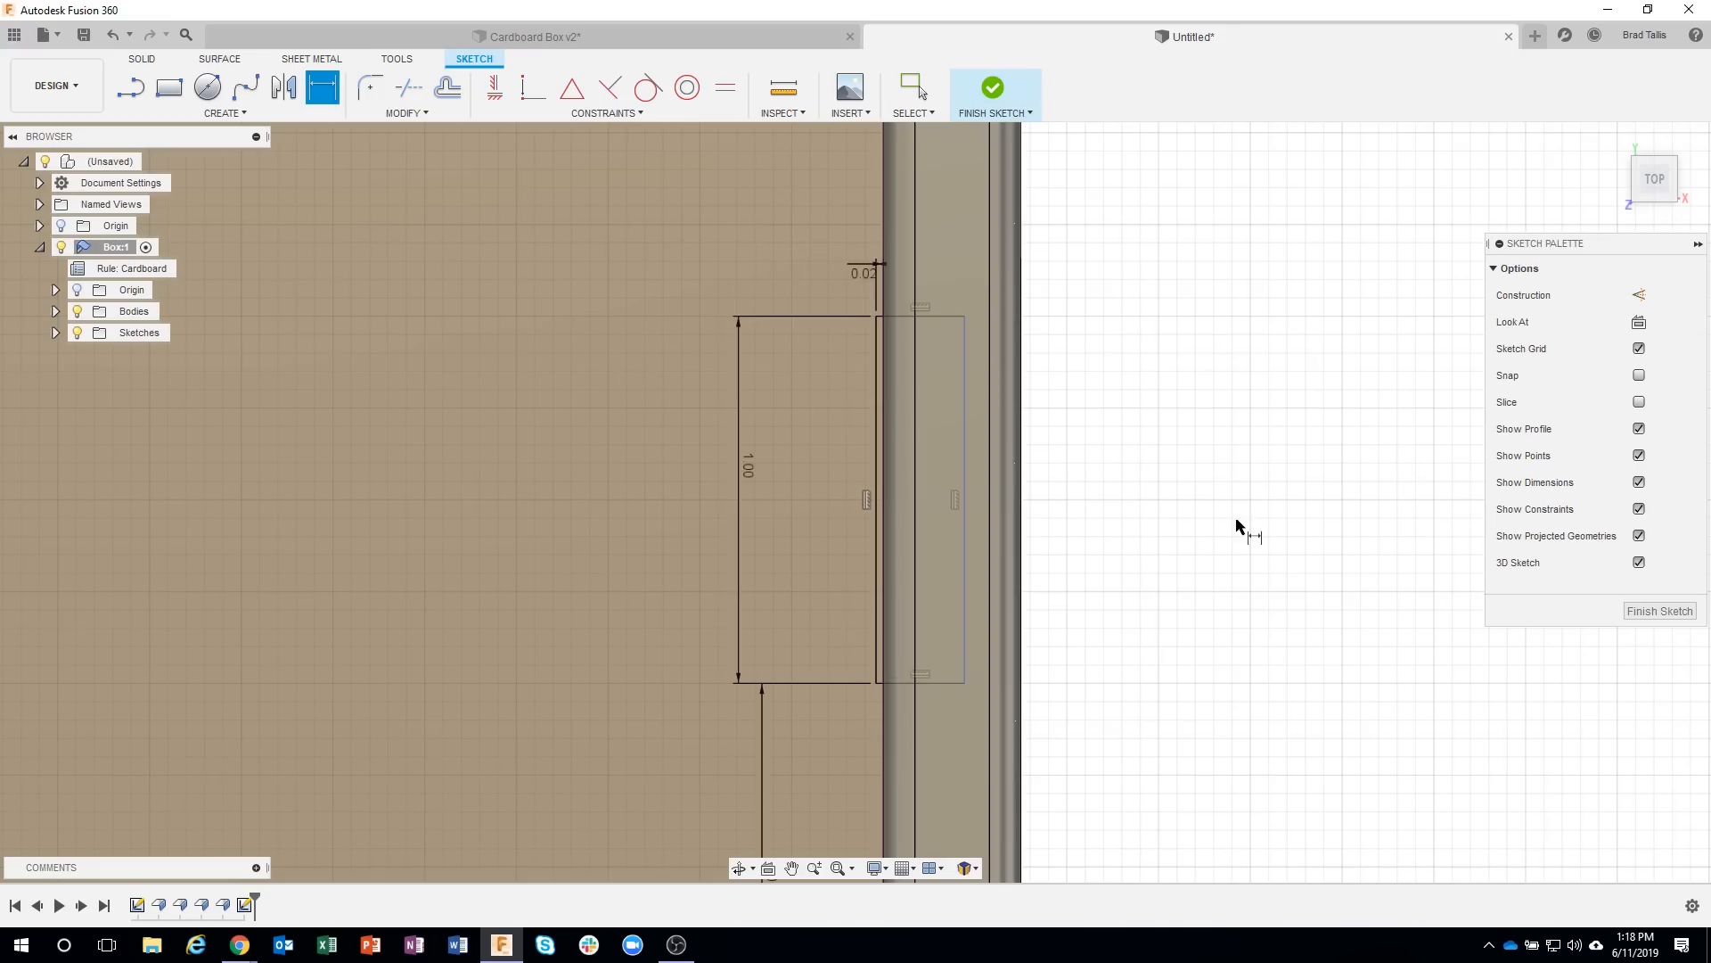
Dimension the front rectangle's outer long side 0.02 in beyond the inner wall's opposite edge.
click(964, 412)
click(915, 406)
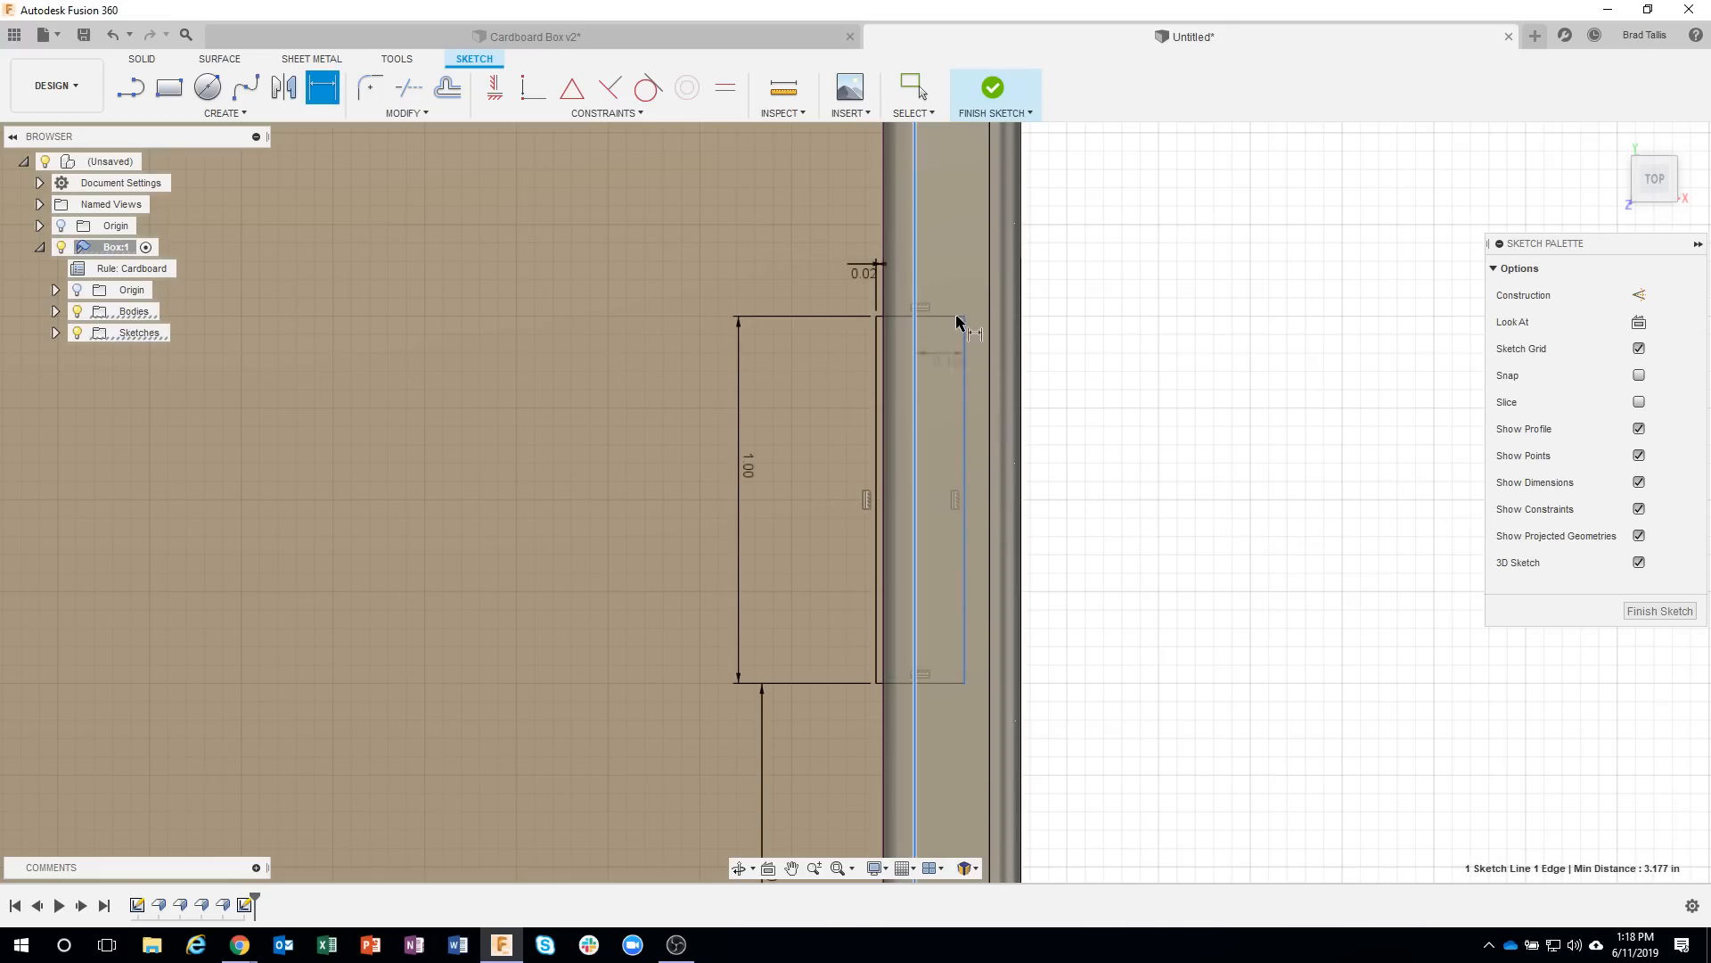
click(958, 285)
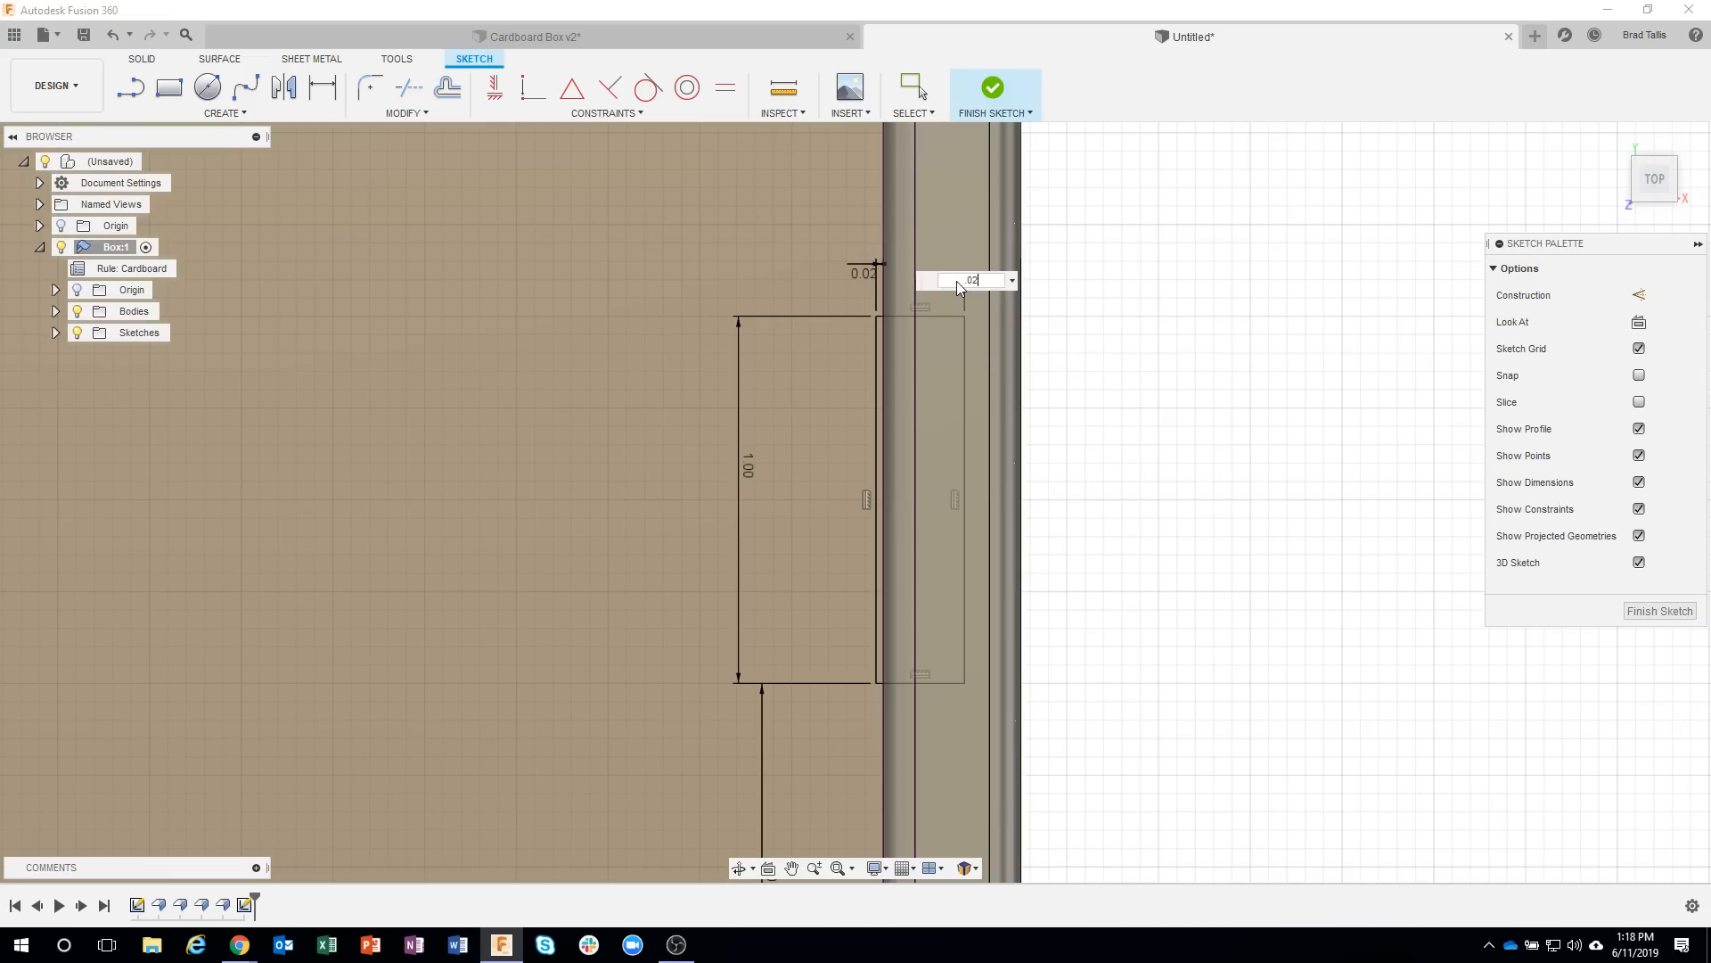
text(.02)
key(Return)
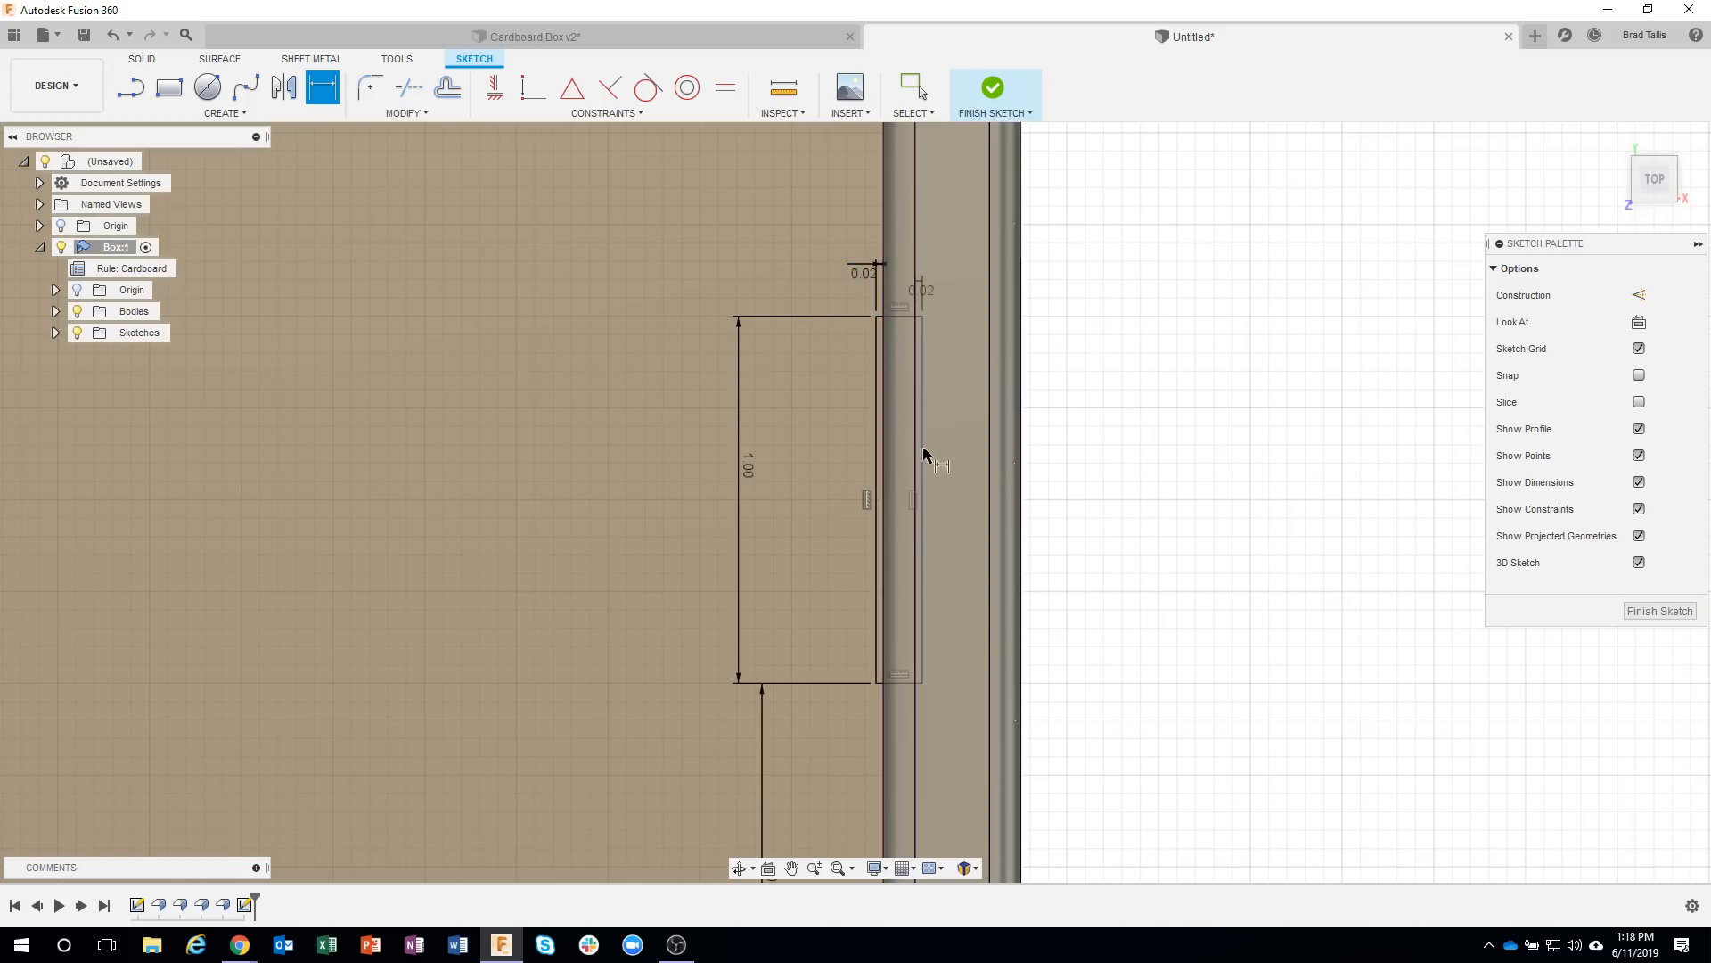
Dimension the rear rectangle's long side to 1 in.
scroll(950, 600, down, 2)
scroll(950, 599, down, 4)
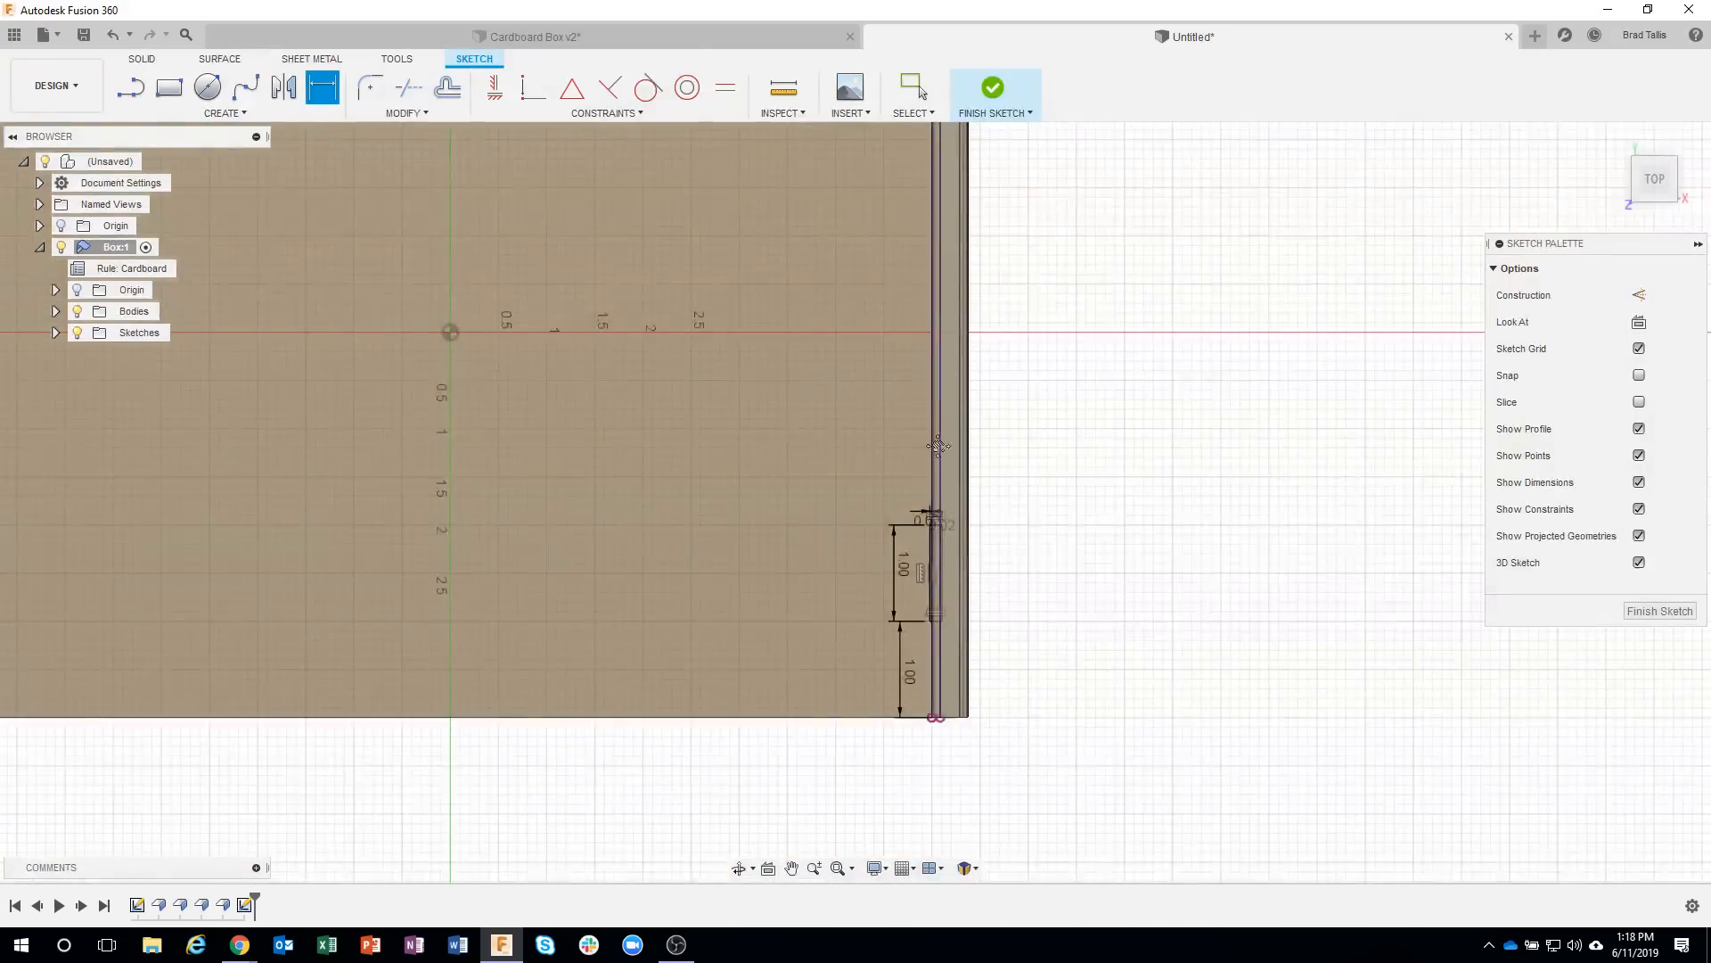
middle_drag(939, 447, 908, 749)
scroll(883, 316, up, 3)
scroll(888, 312, up, 2)
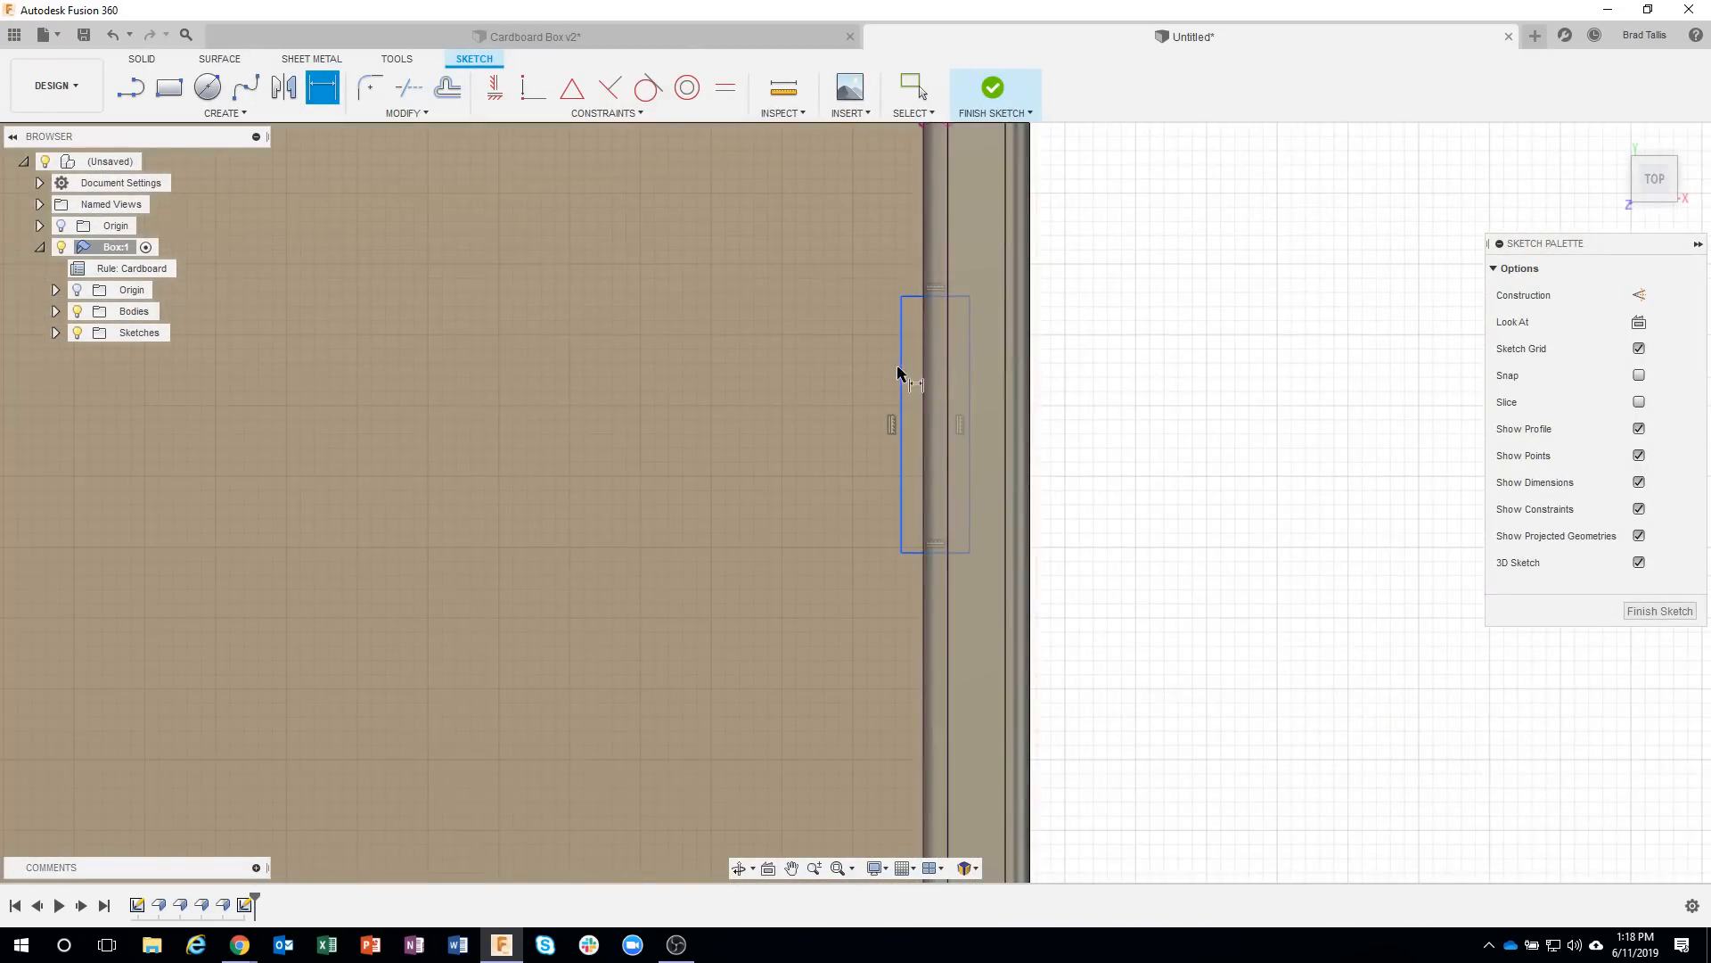
middle_drag(898, 372, 896, 475)
click(893, 470)
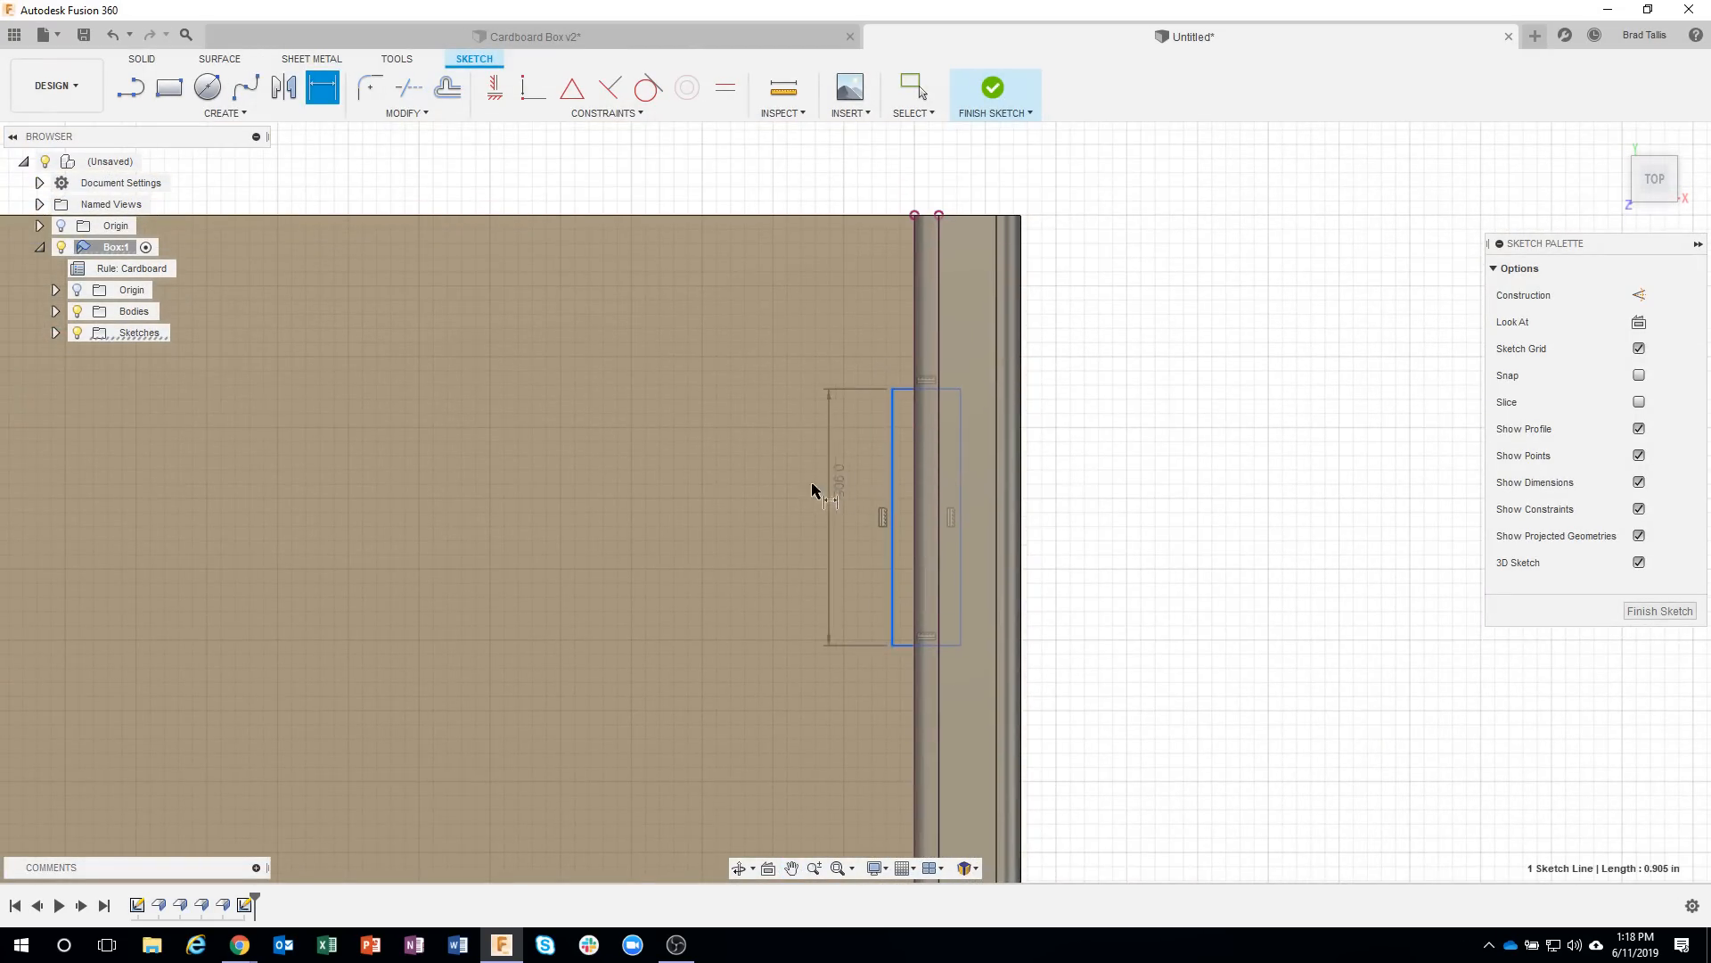
click(811, 484)
text(1)
key(Return)
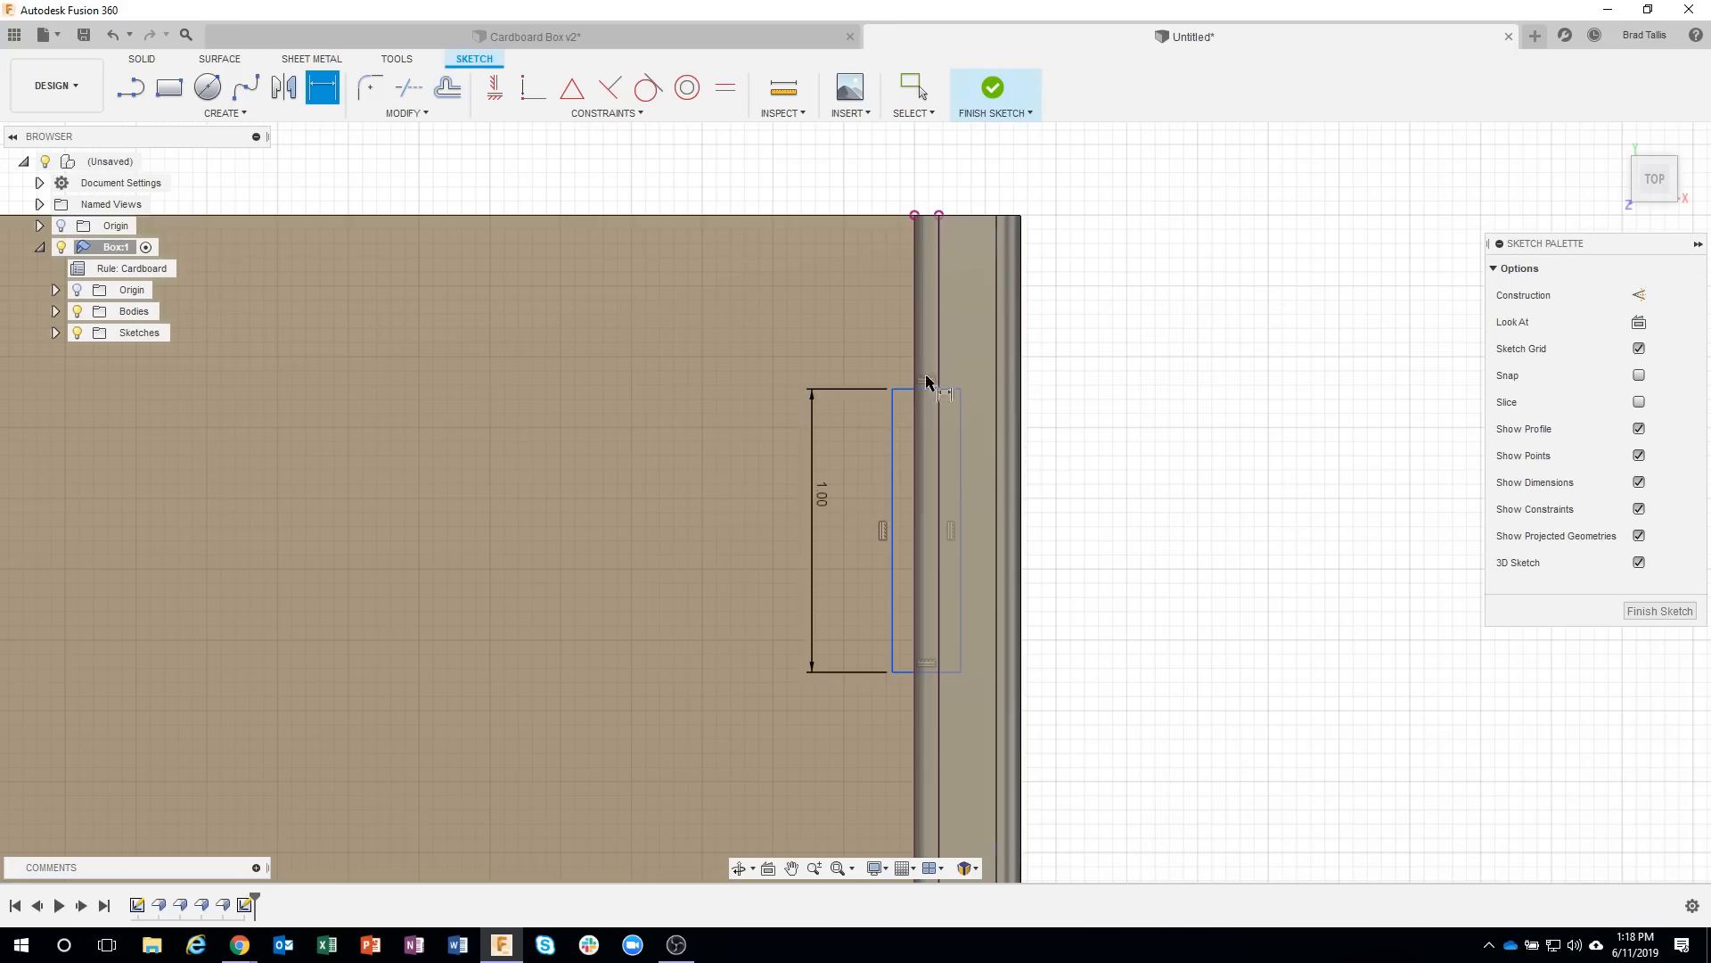
Dimension the rear rectangle's far short side 1 in from the base's rear edge.
click(904, 391)
click(879, 215)
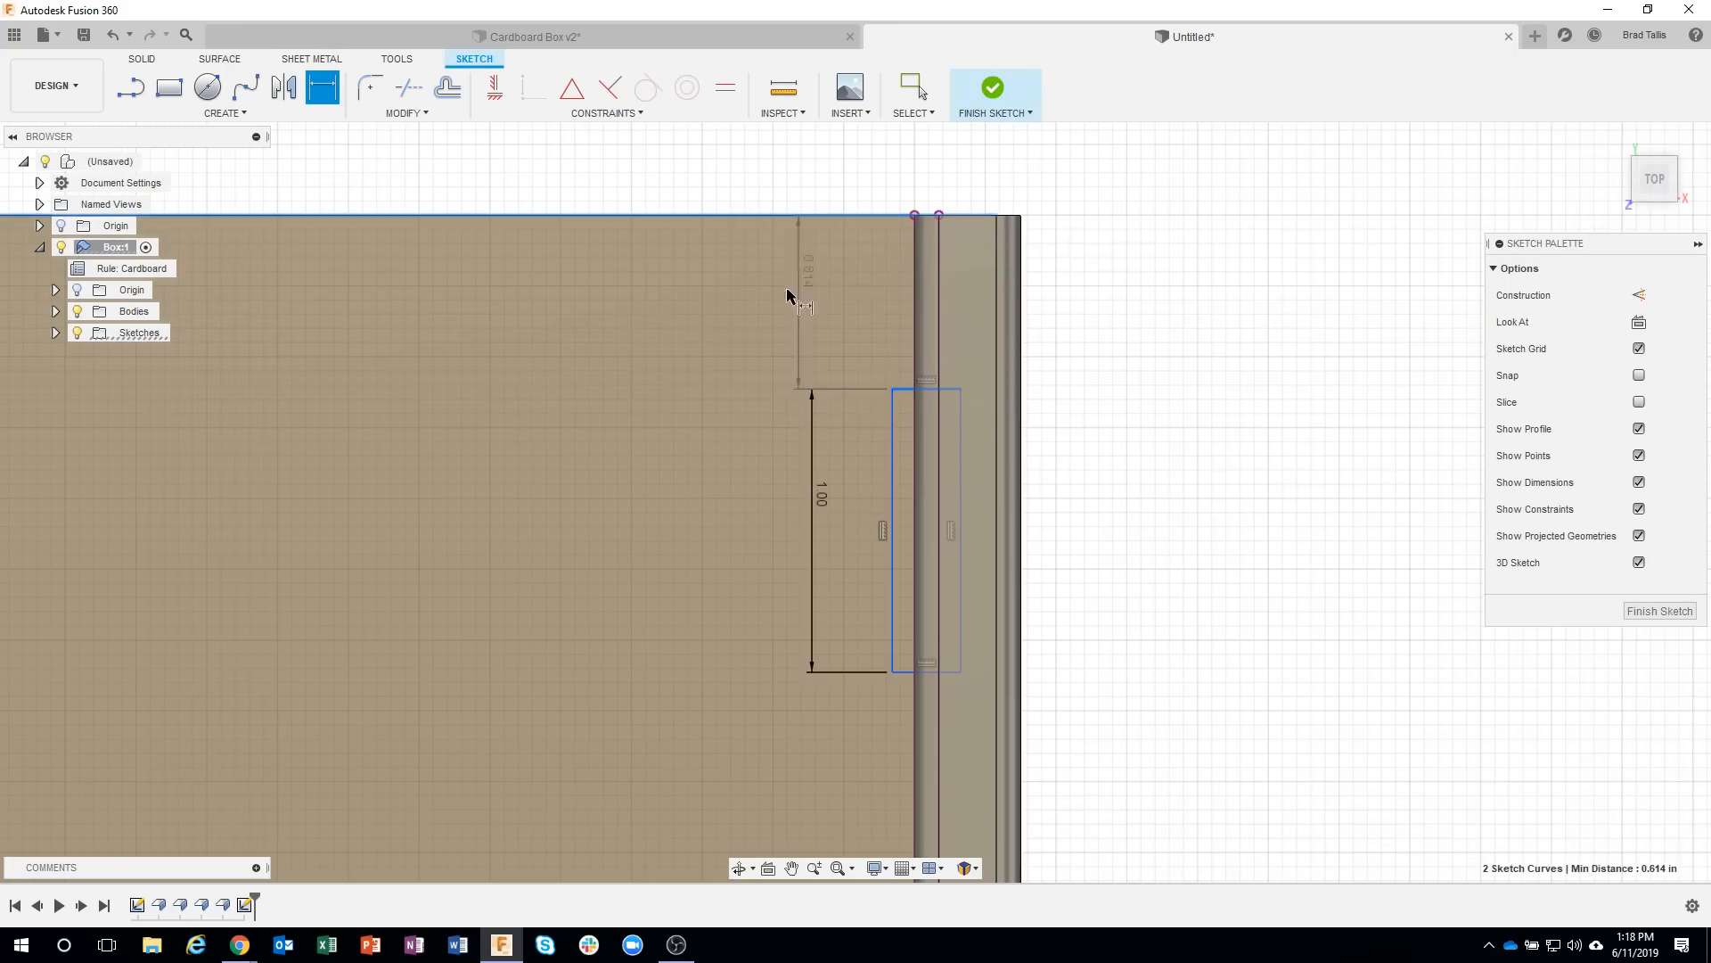
click(807, 303)
text(1)
key(Return)
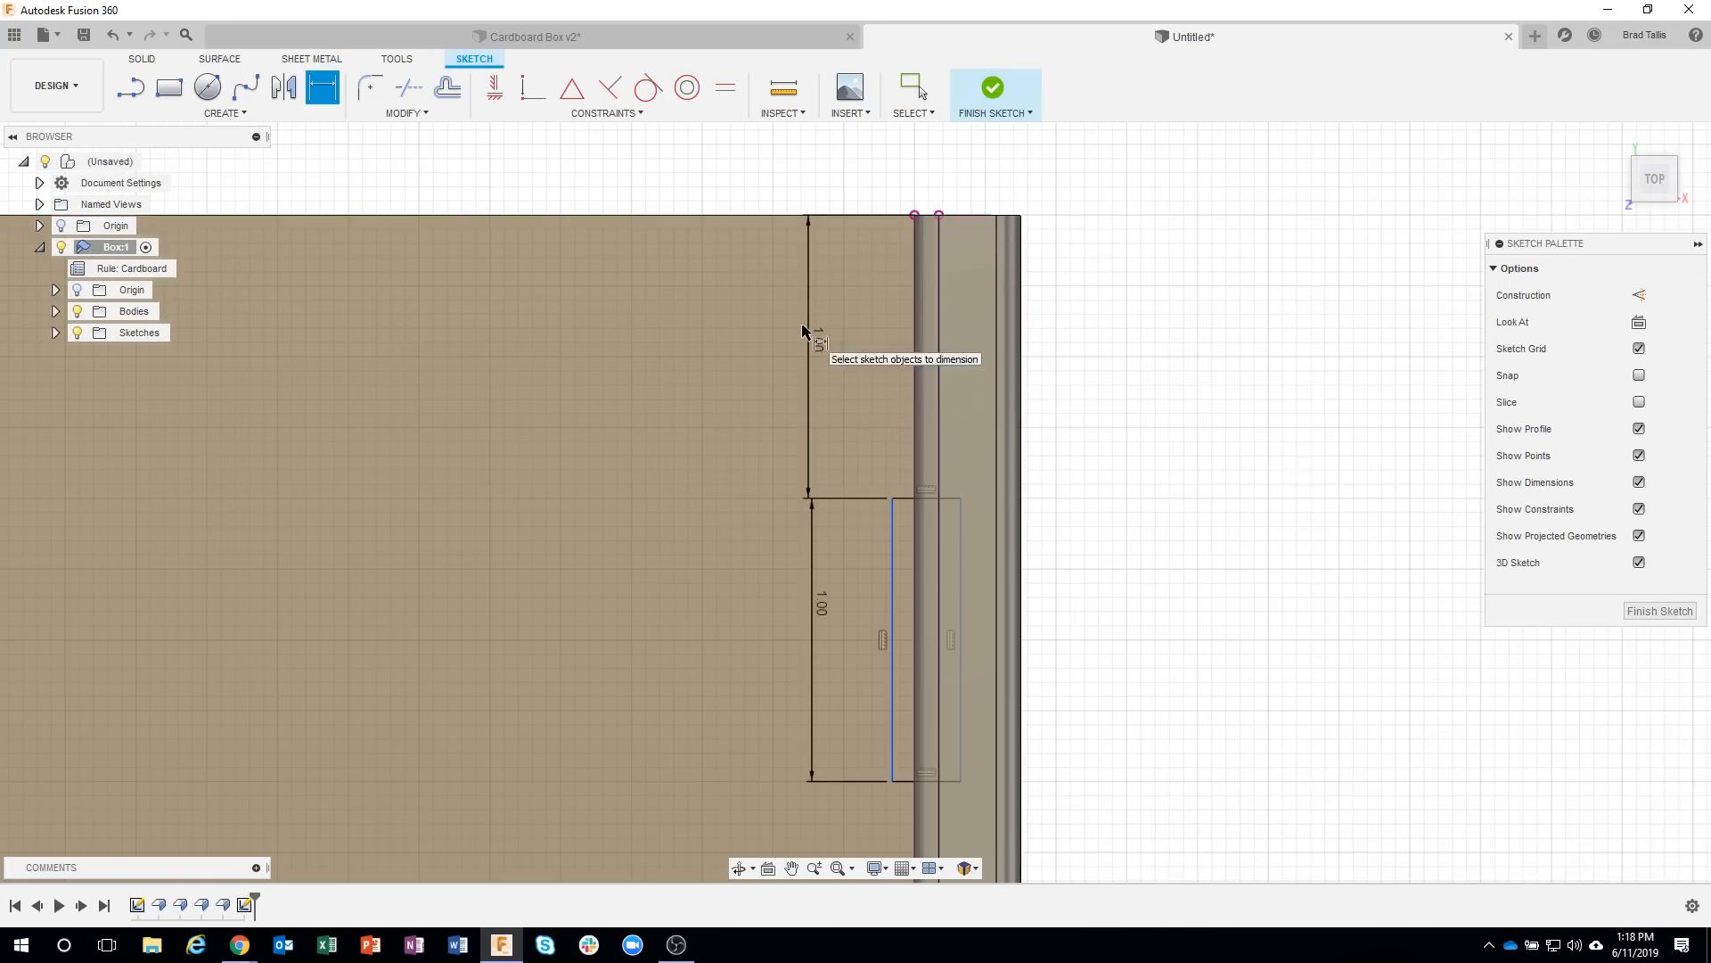
Dimension the rear rectangle's inner long side 0.02 in from the inner wall's box-side edge.
click(894, 544)
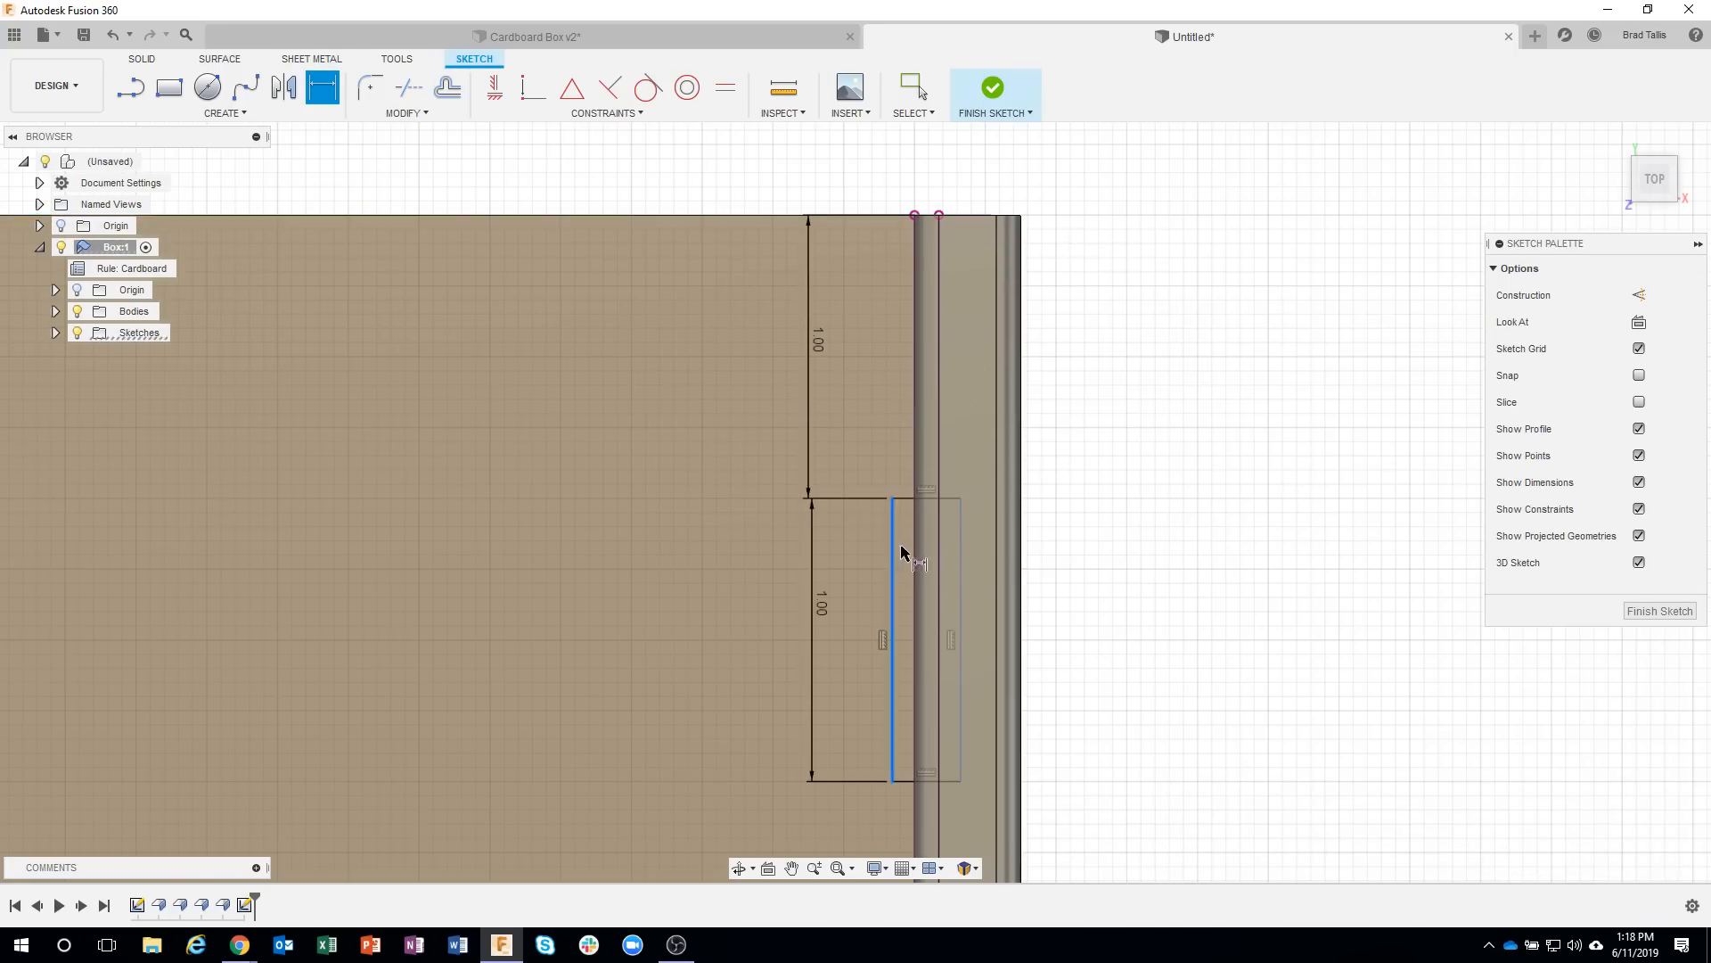
click(915, 548)
click(877, 435)
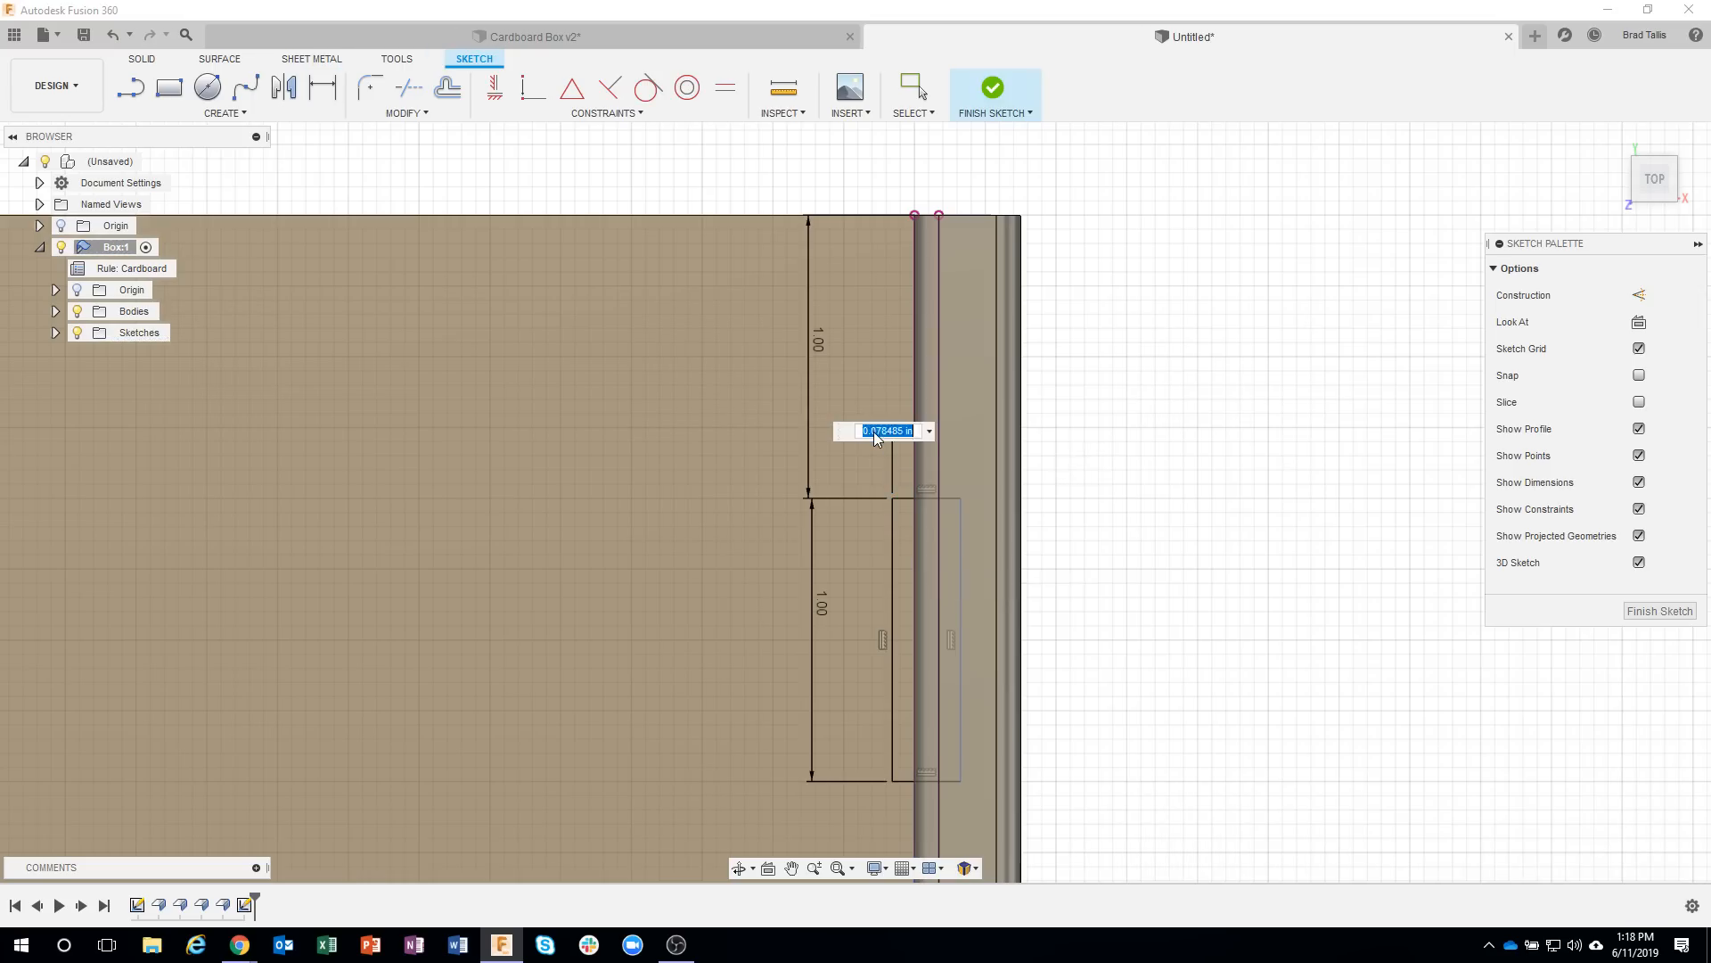
text(.02)
key(Return)
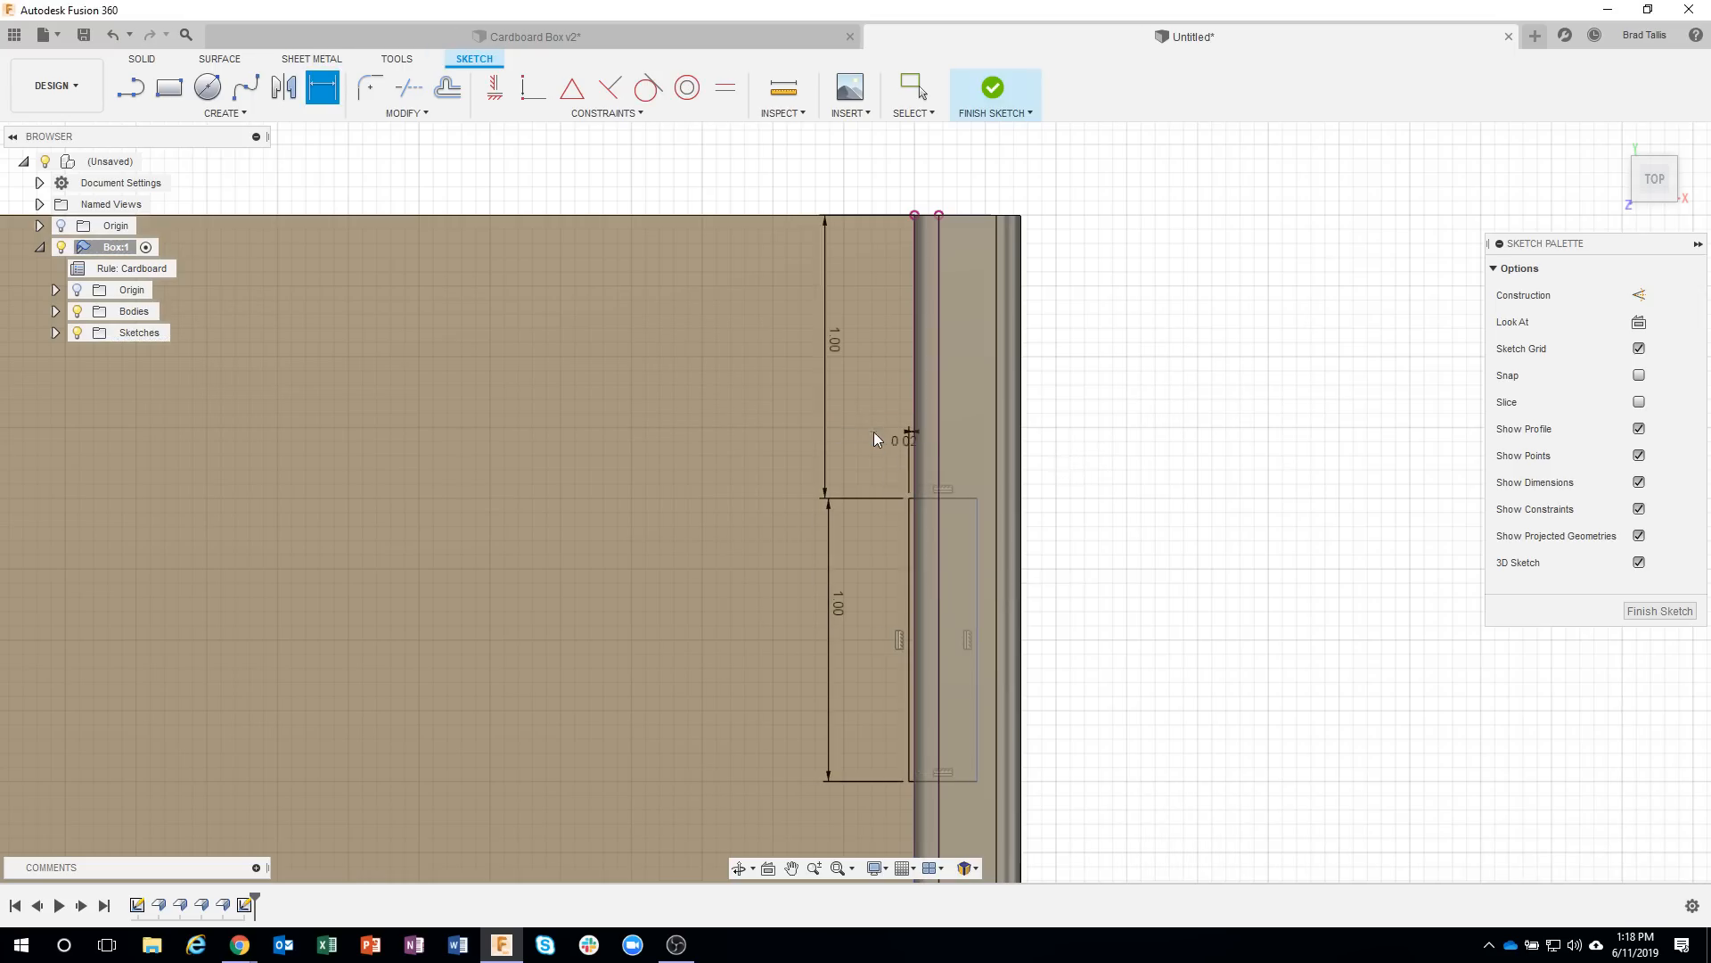
Link the rear rectangle's outer offset from the wall's opposite edge to the inner offset dimension, d16, and finish the sketch.
click(978, 553)
click(941, 557)
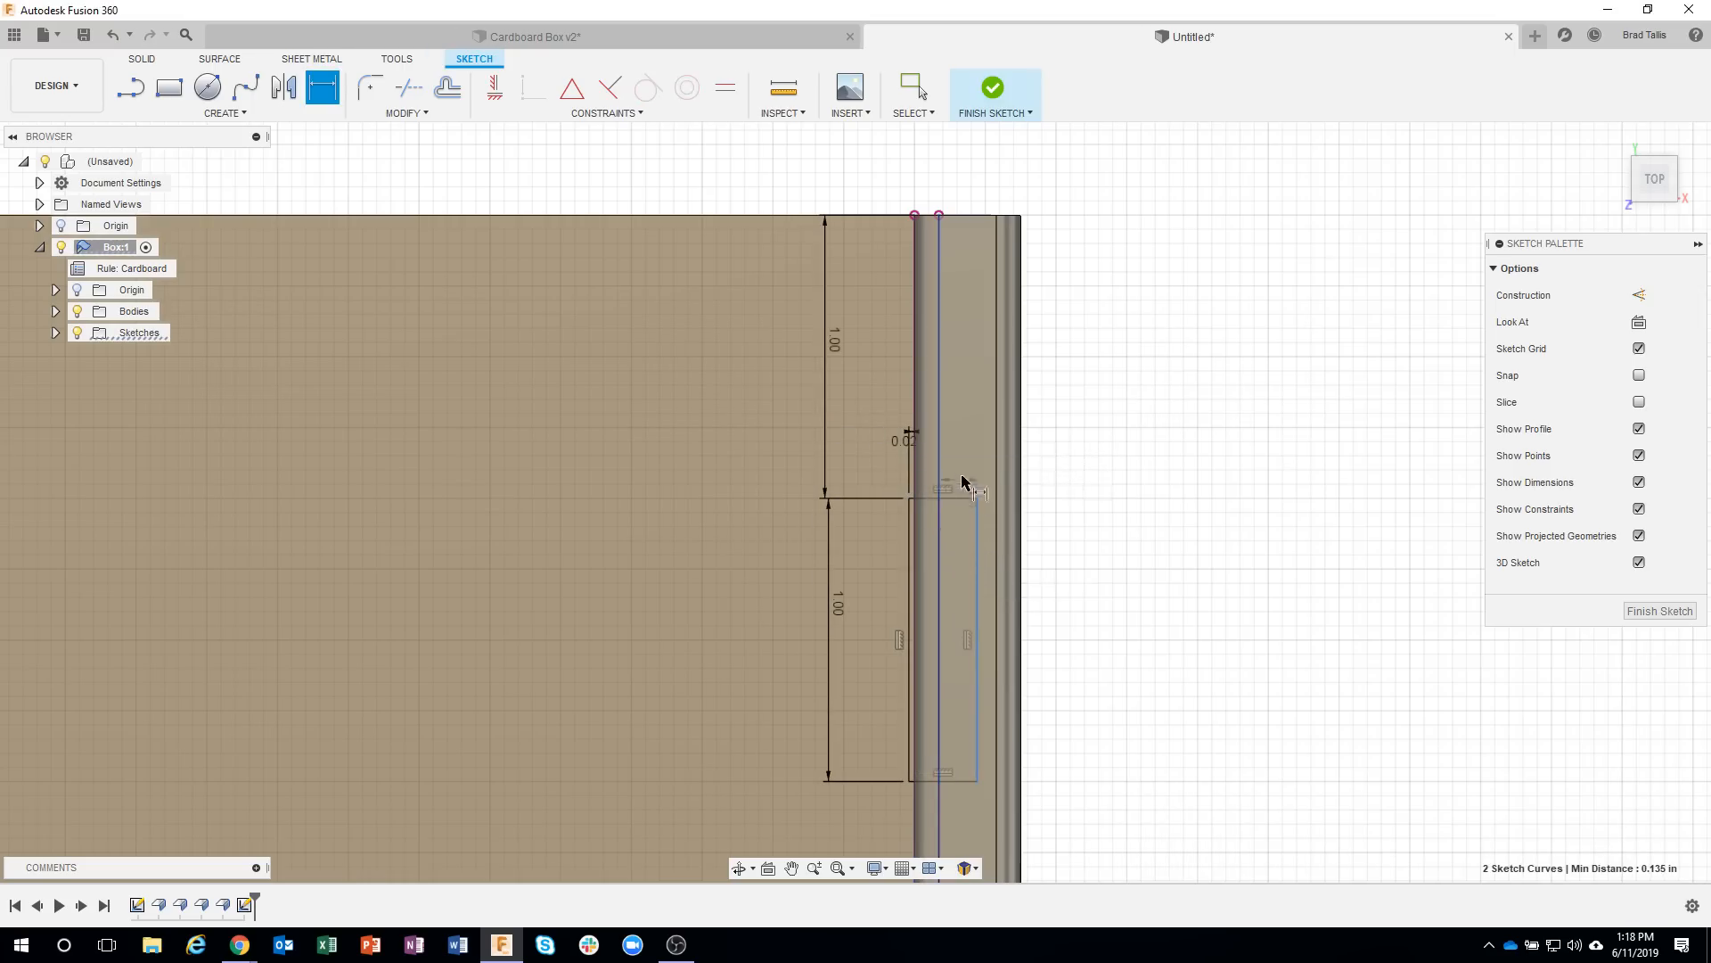
click(1086, 434)
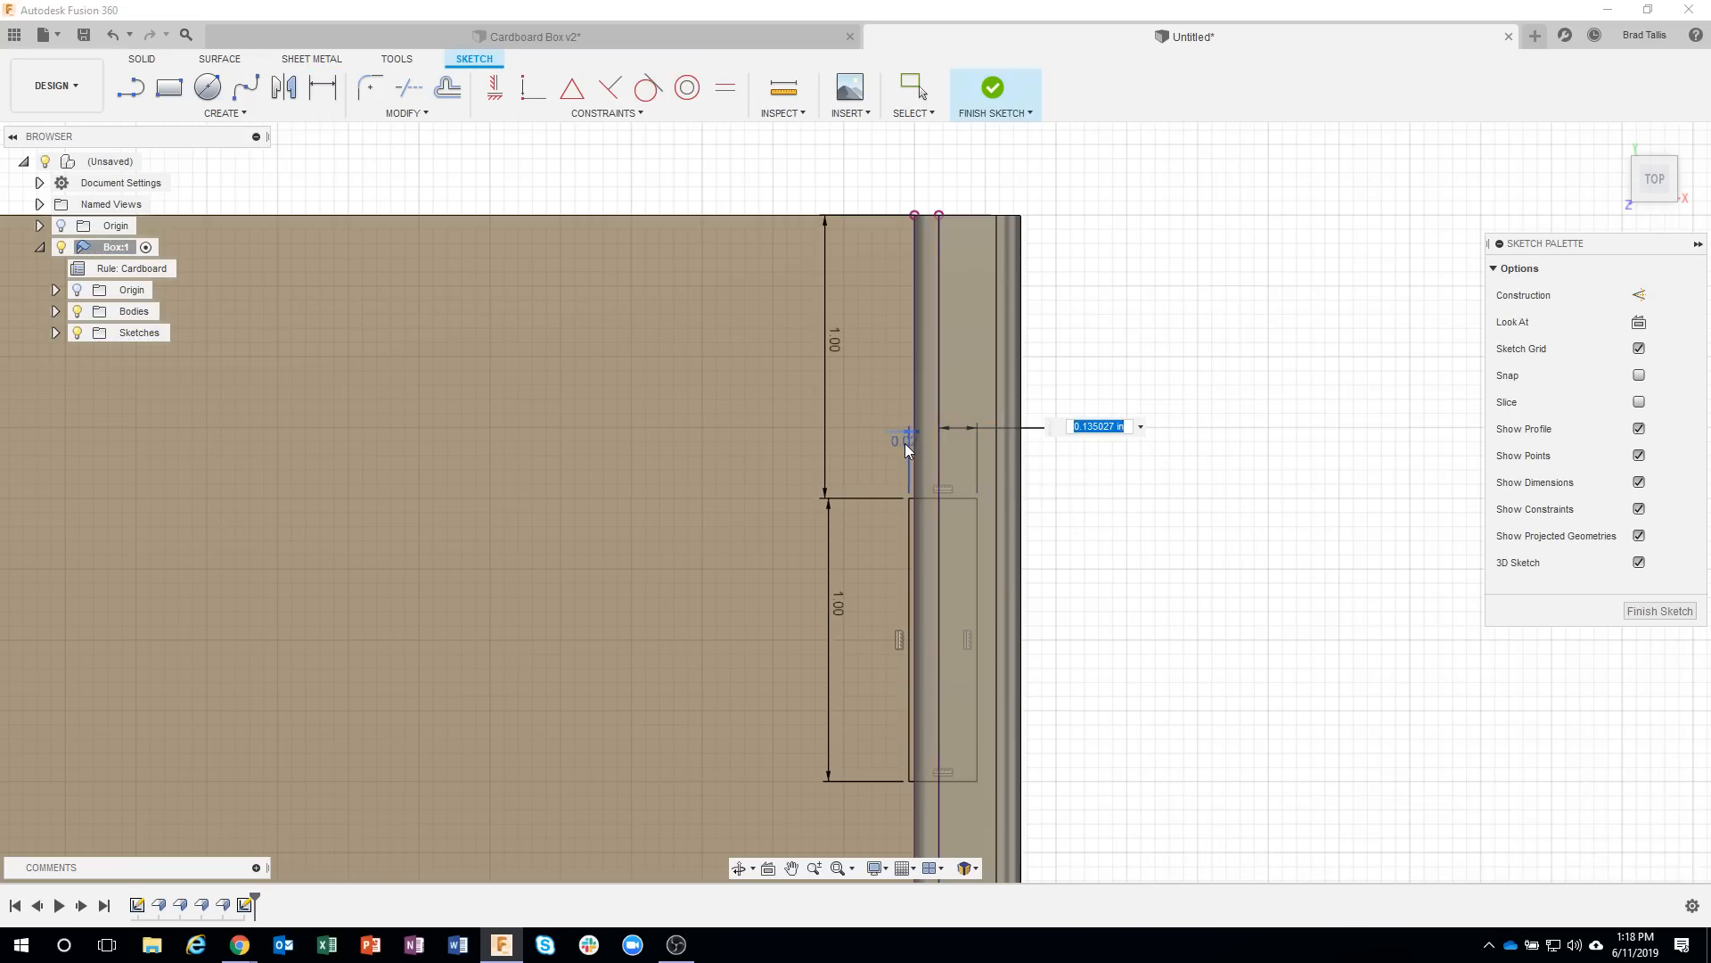
text(d16)
key(Return)
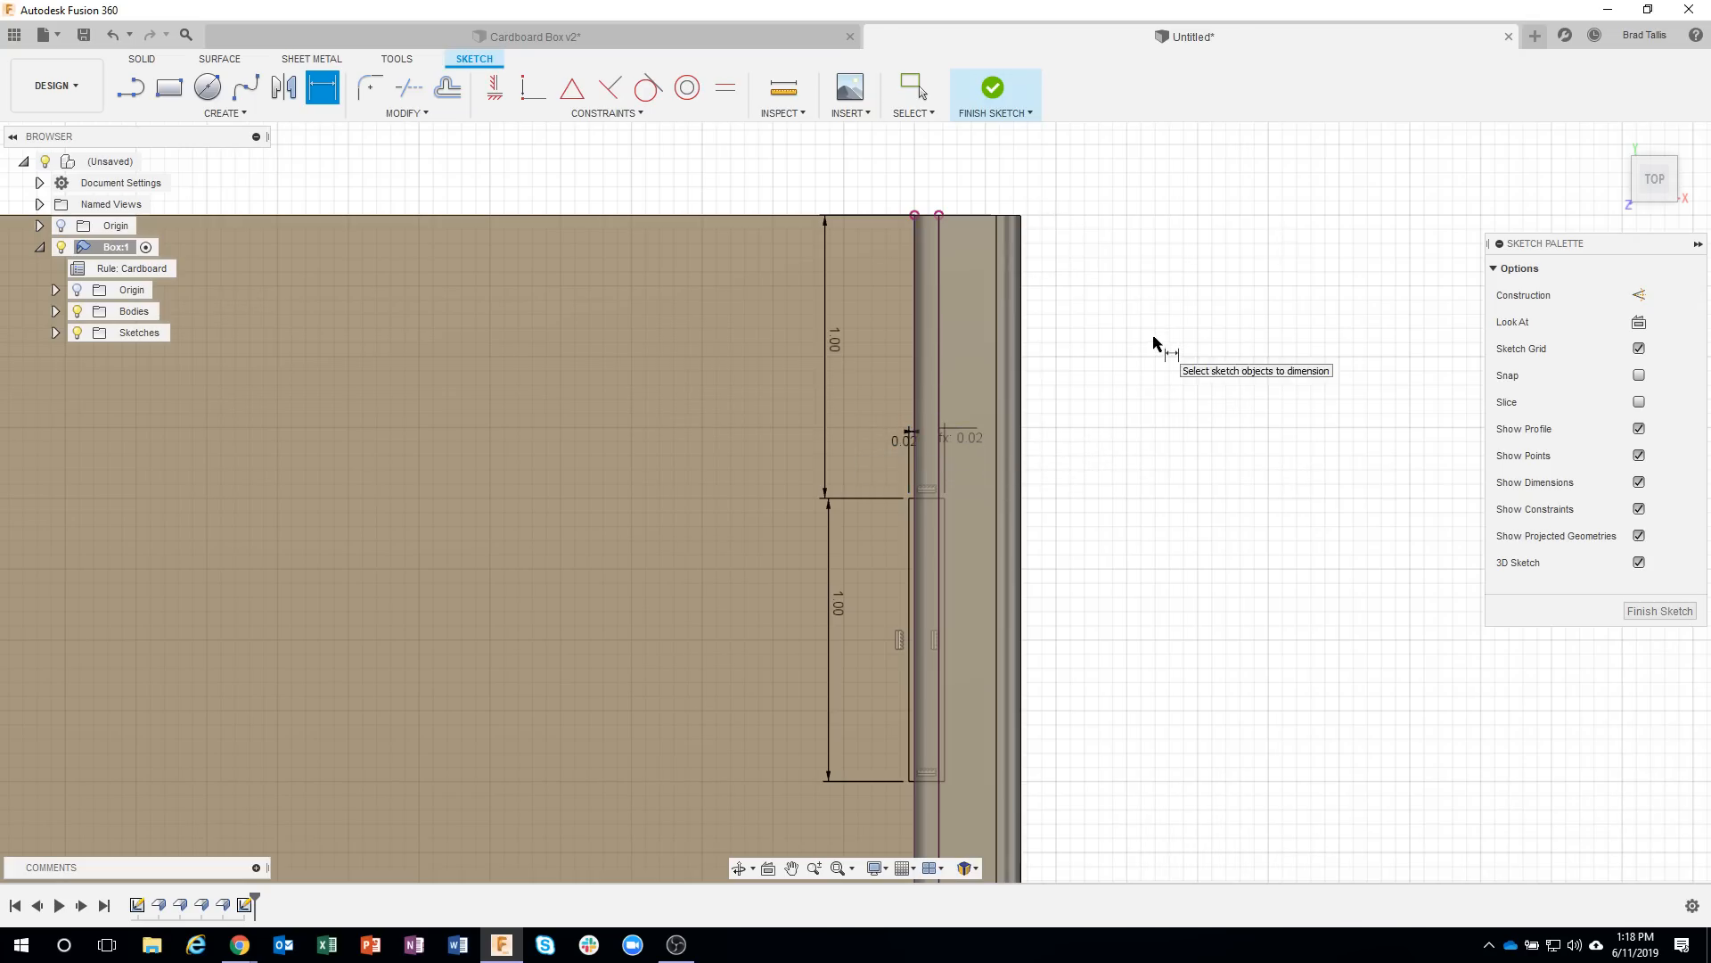
click(980, 115)
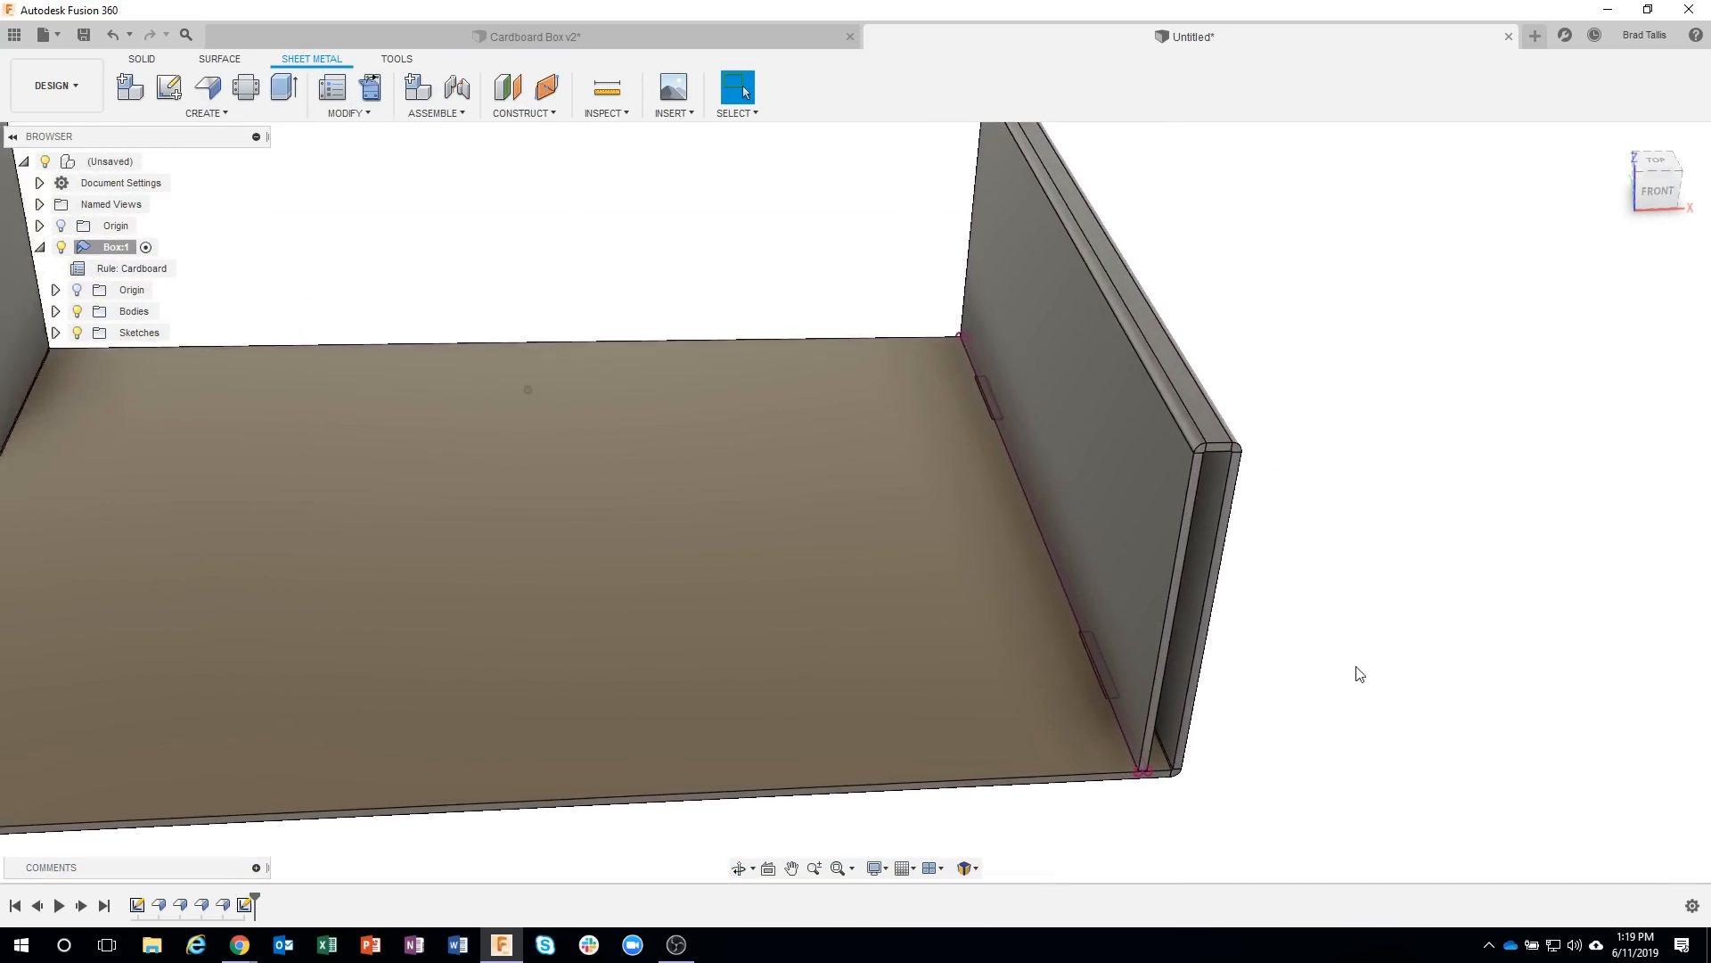
Hide the Box component's bodies so only the sketch geometry shows.
scroll(1109, 674, up, 10)
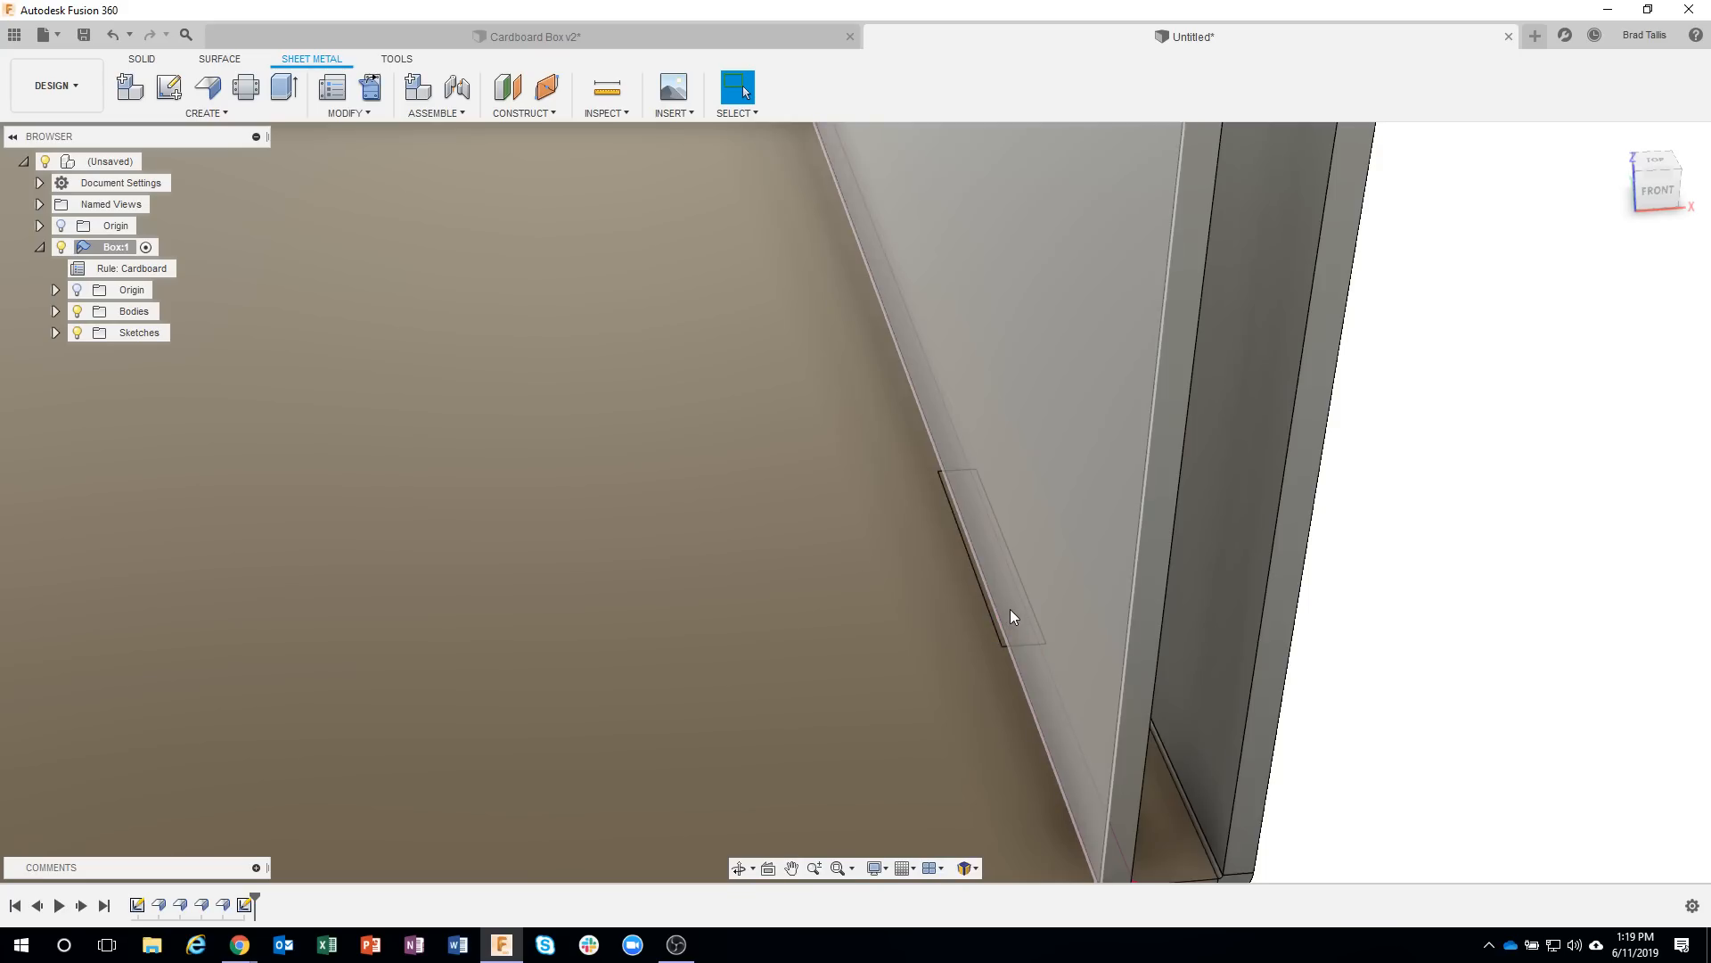
click(1012, 615)
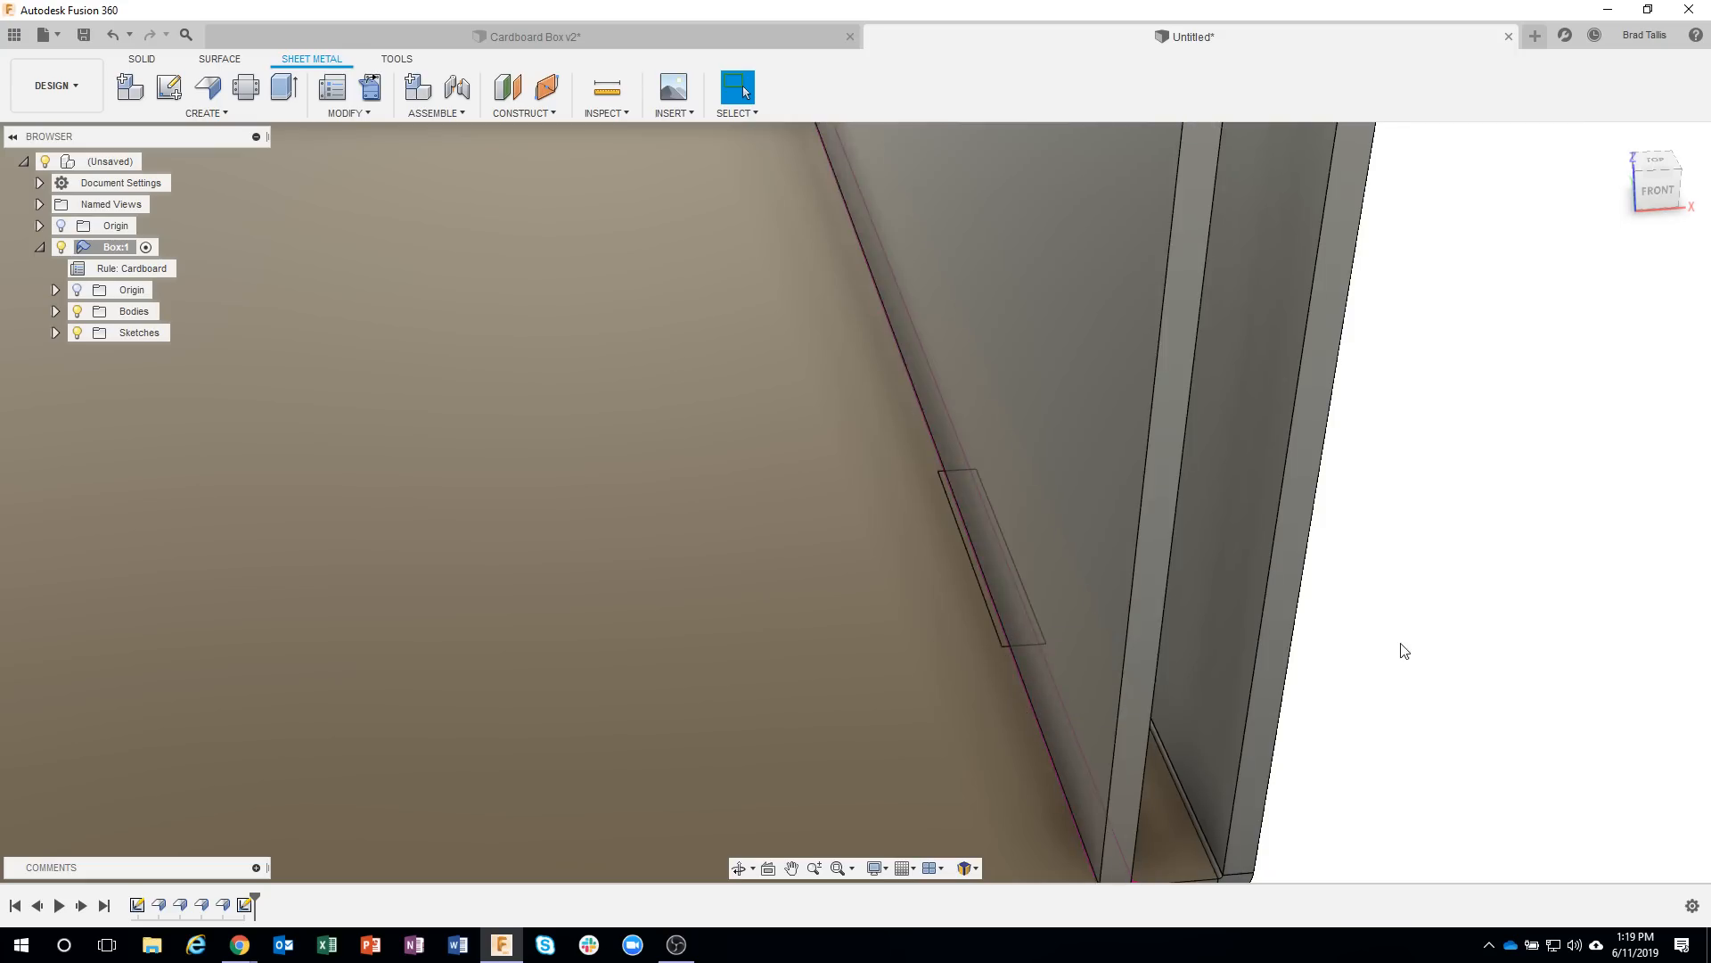
scroll(1400, 654, down, 5)
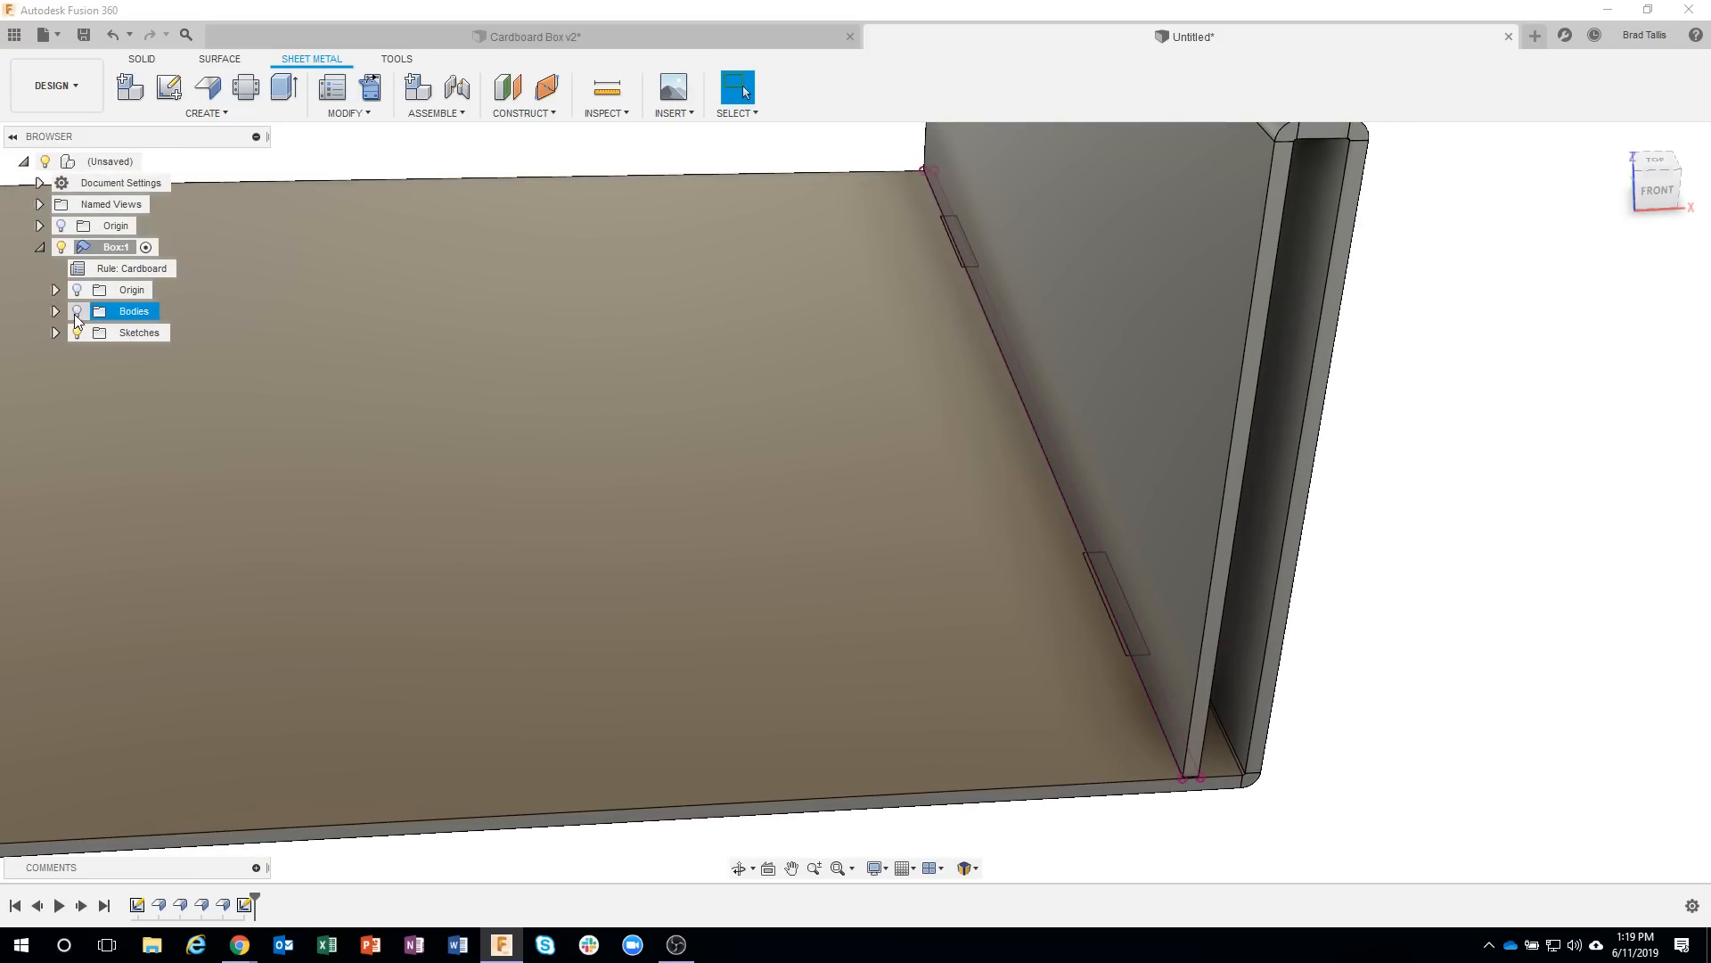
click(76, 312)
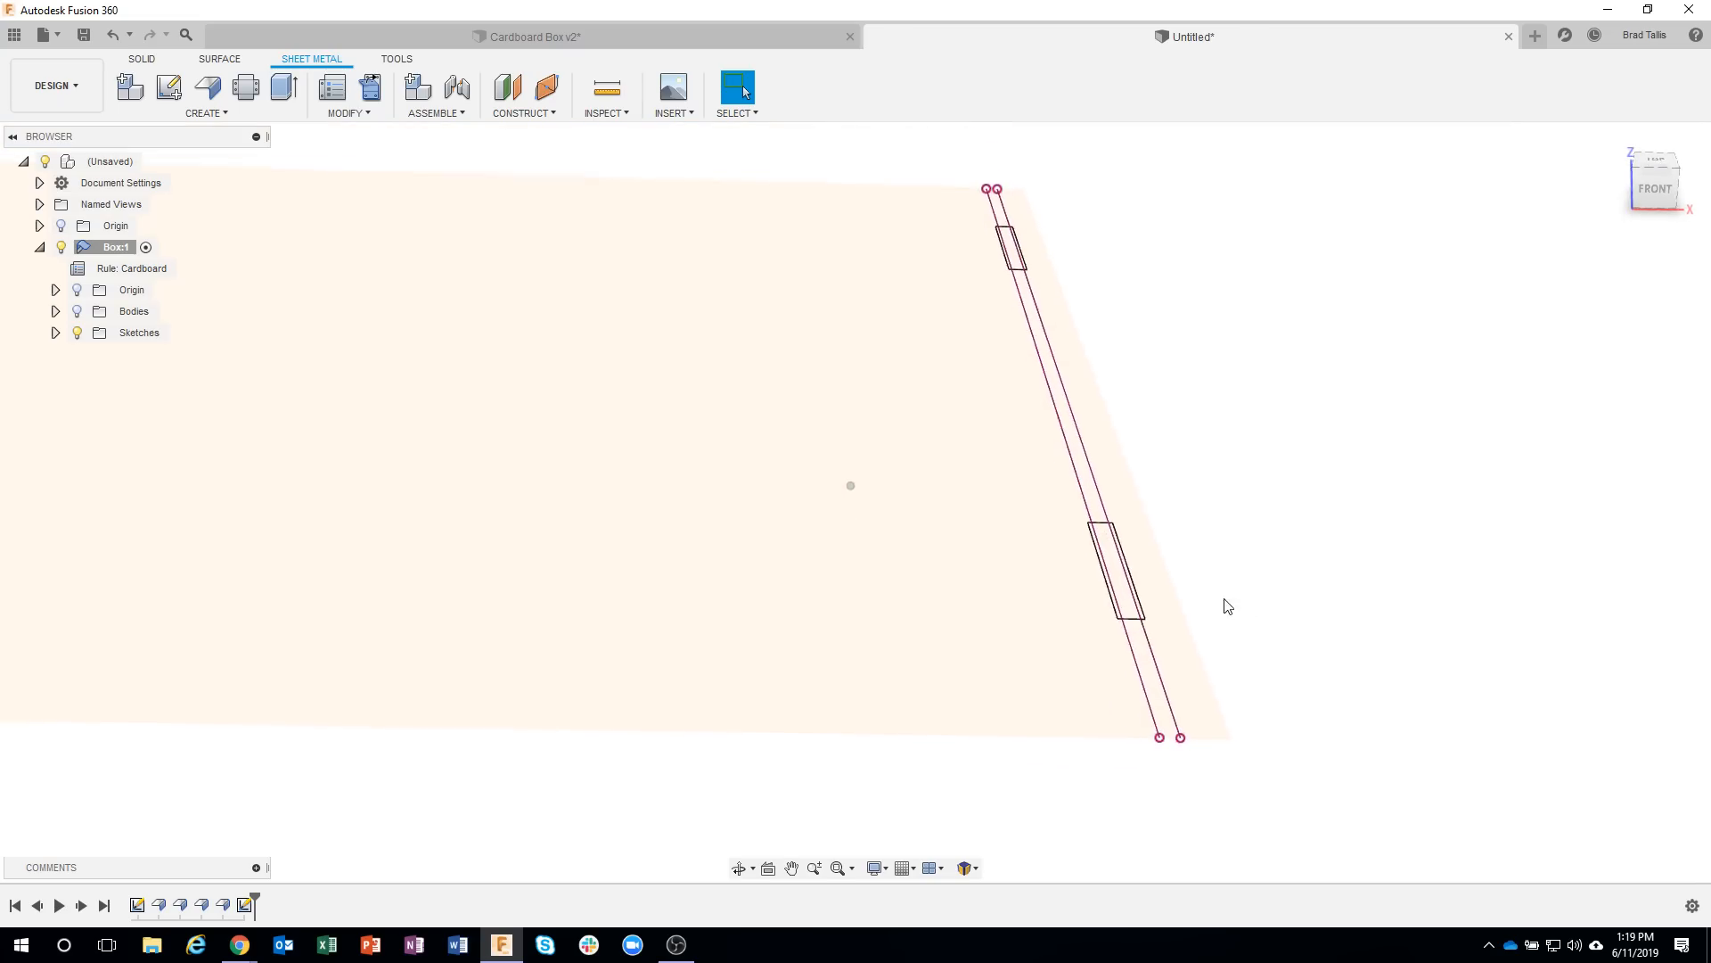
Examine how the projected wall lines divide the front rectangle by selecting its separate profiles.
scroll(1143, 574, up, 6)
scroll(1138, 580, up, 1)
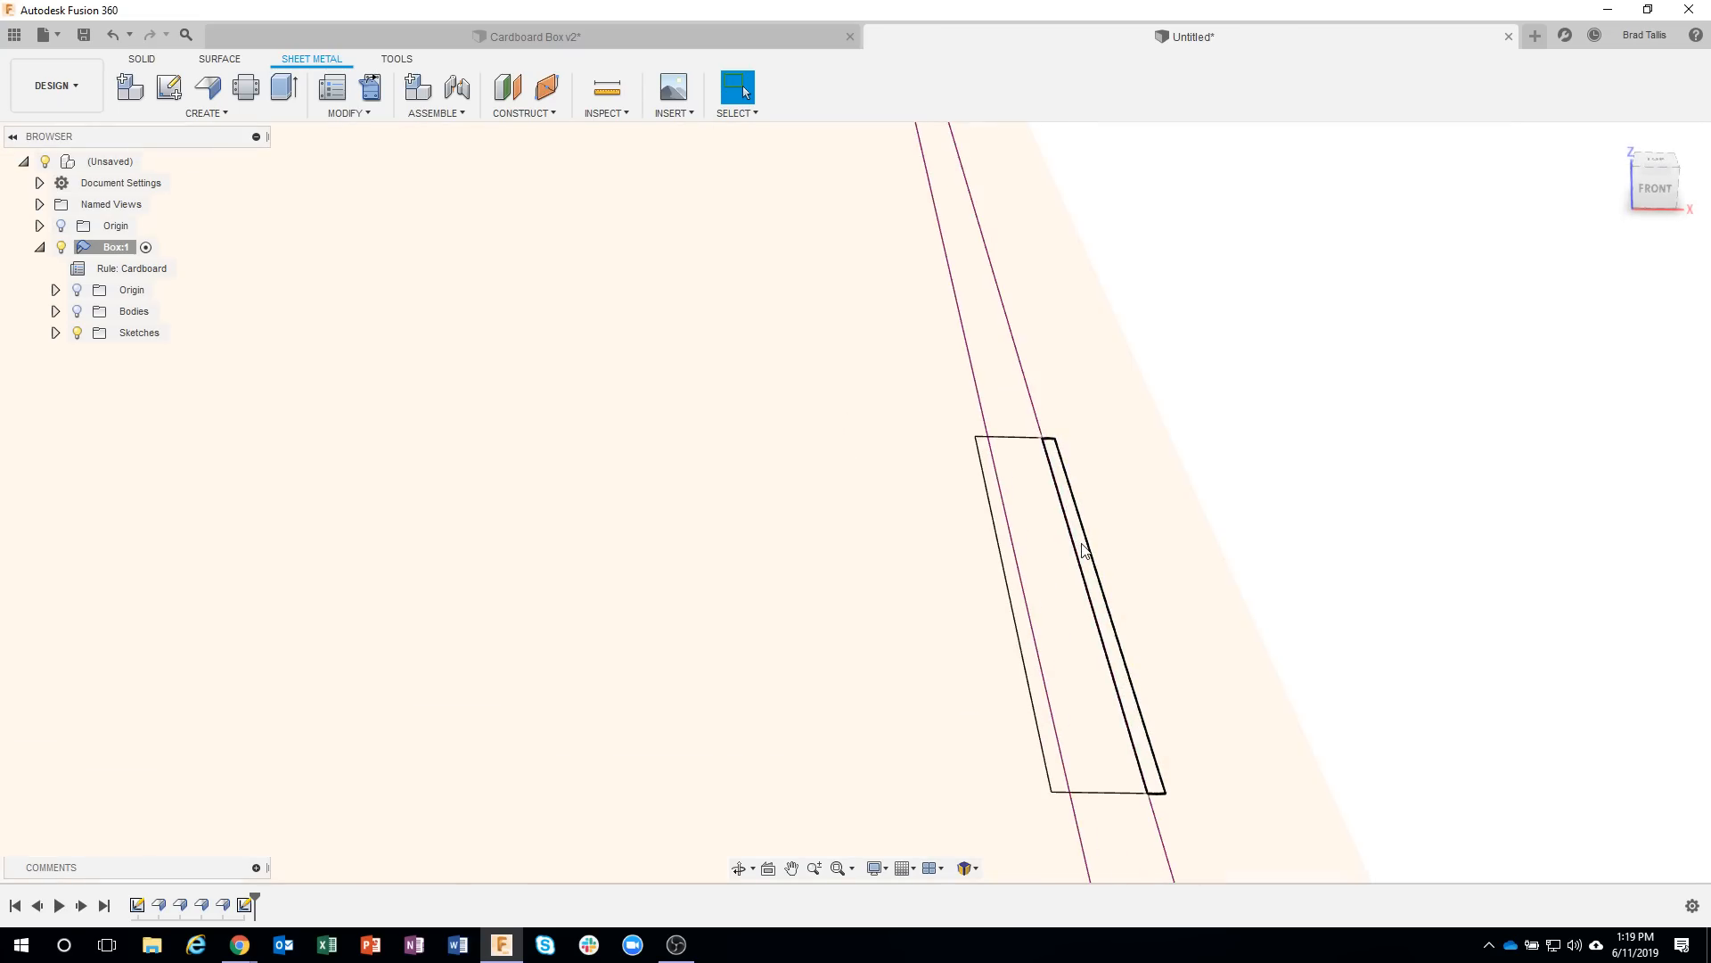
click(1083, 550)
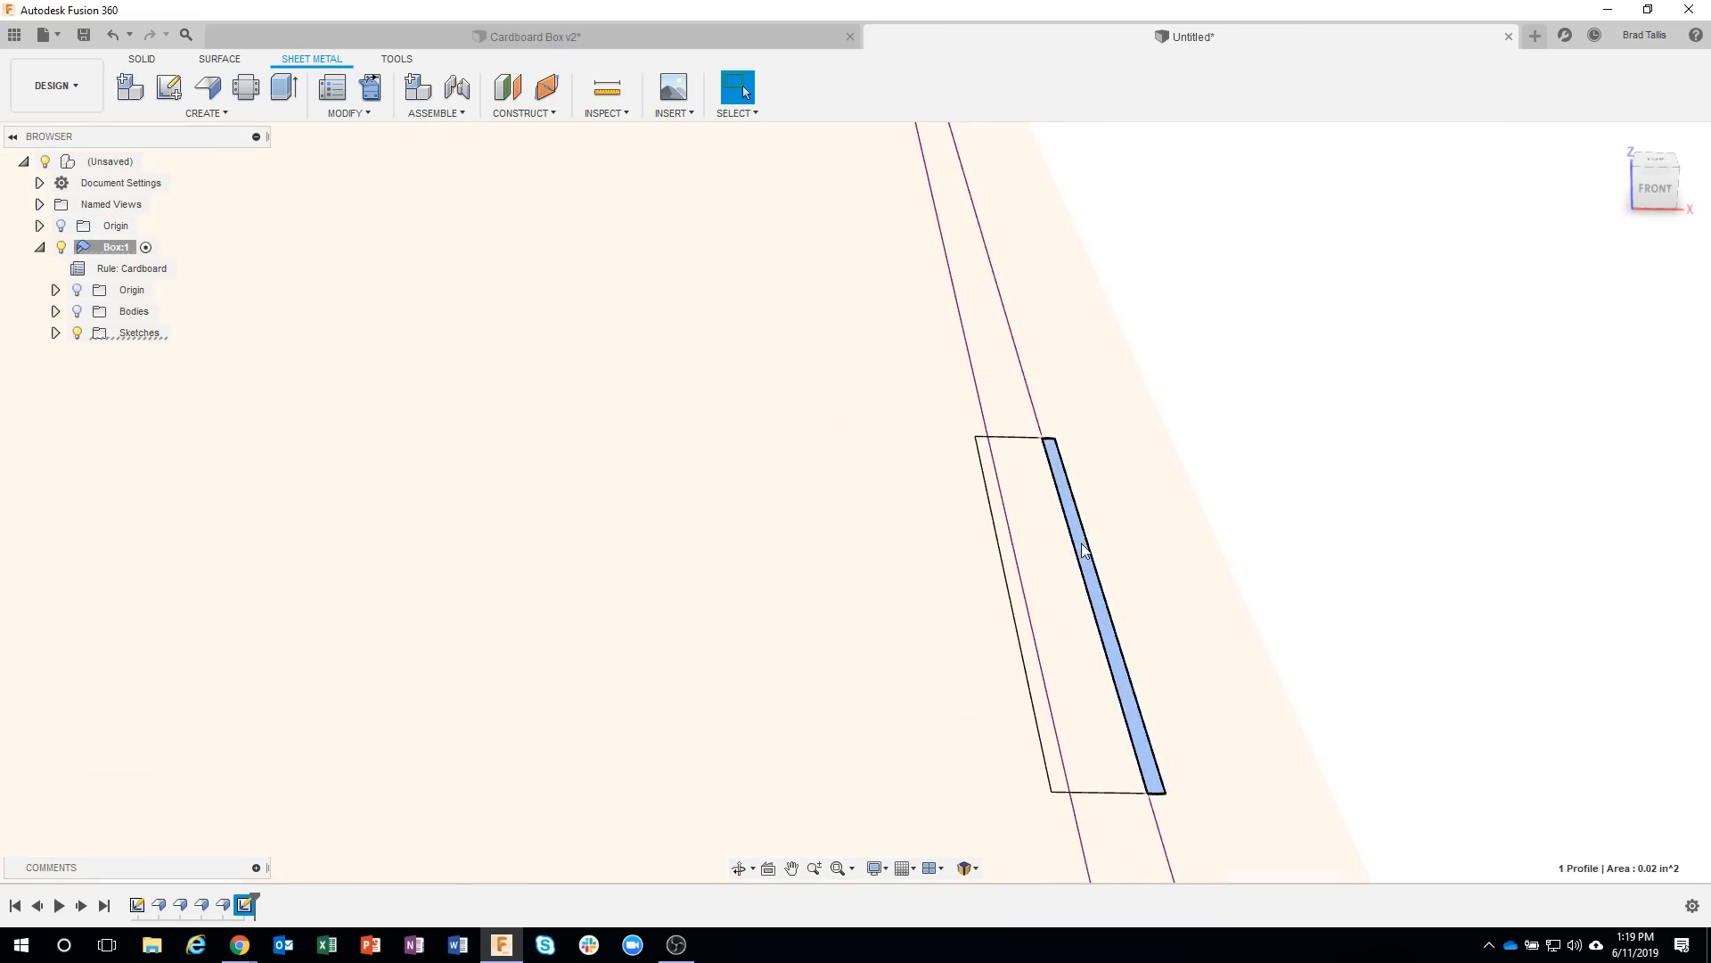
click(1005, 541)
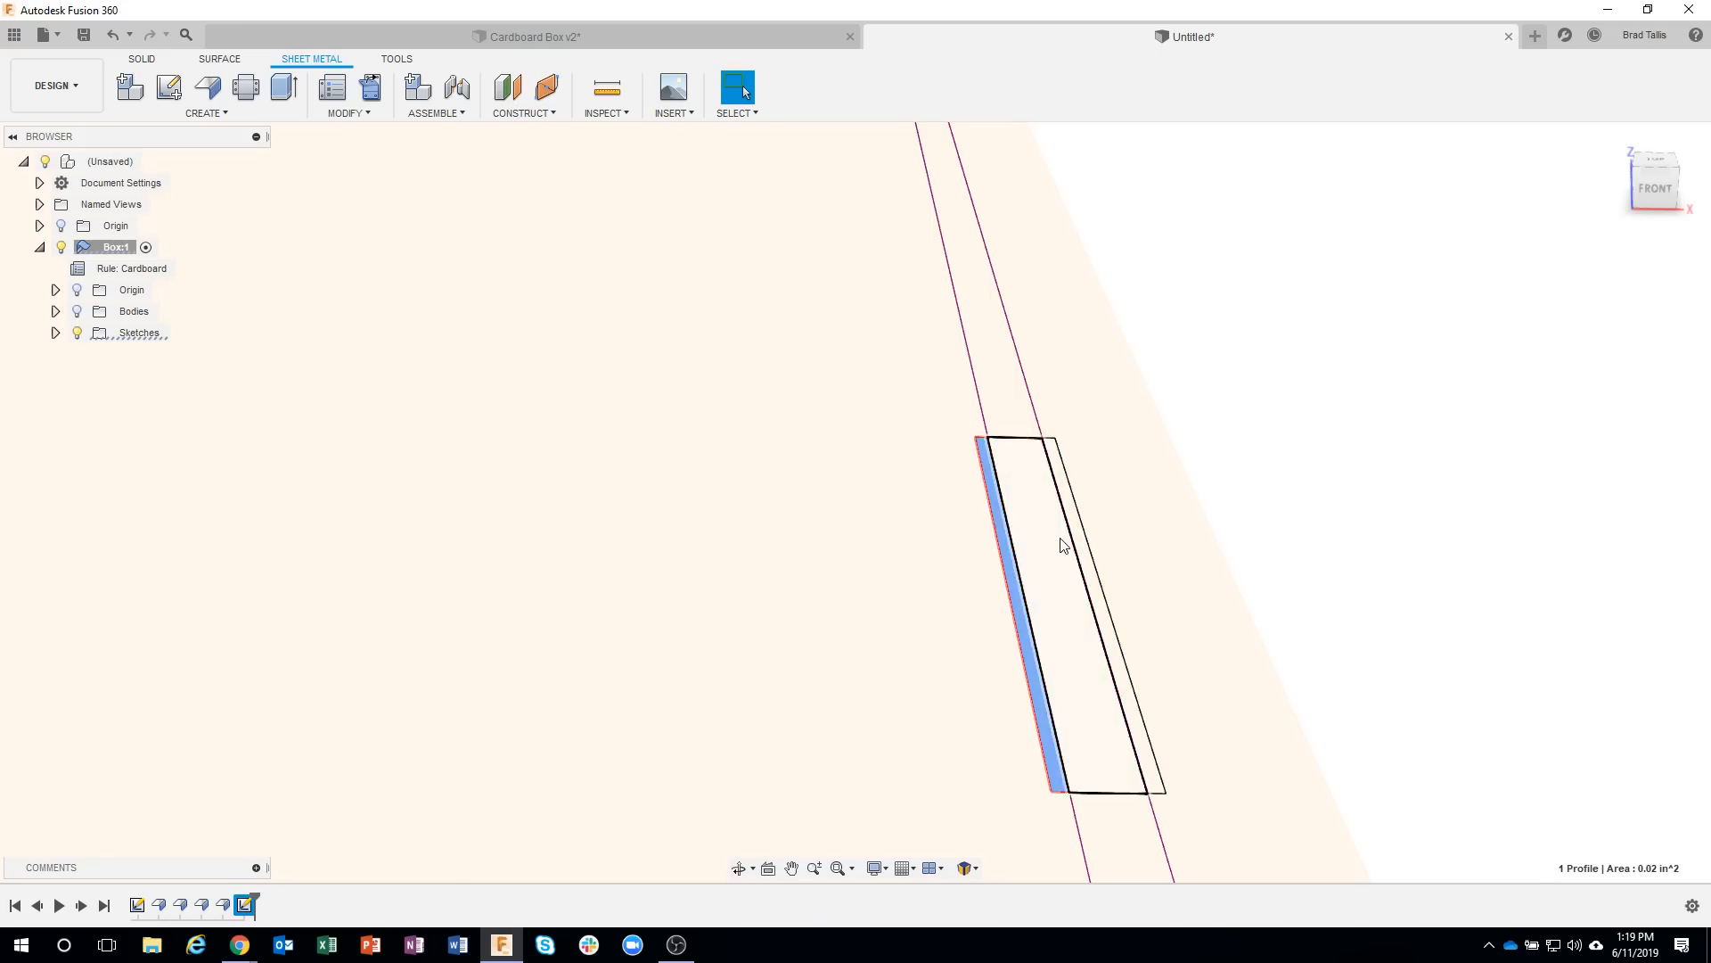
click(1260, 473)
scroll(1261, 473, down, 5)
scroll(1260, 470, down, 1)
shift+middle_drag(1205, 388, 1083, 297)
shift+middle_drag(1112, 359, 1091, 336)
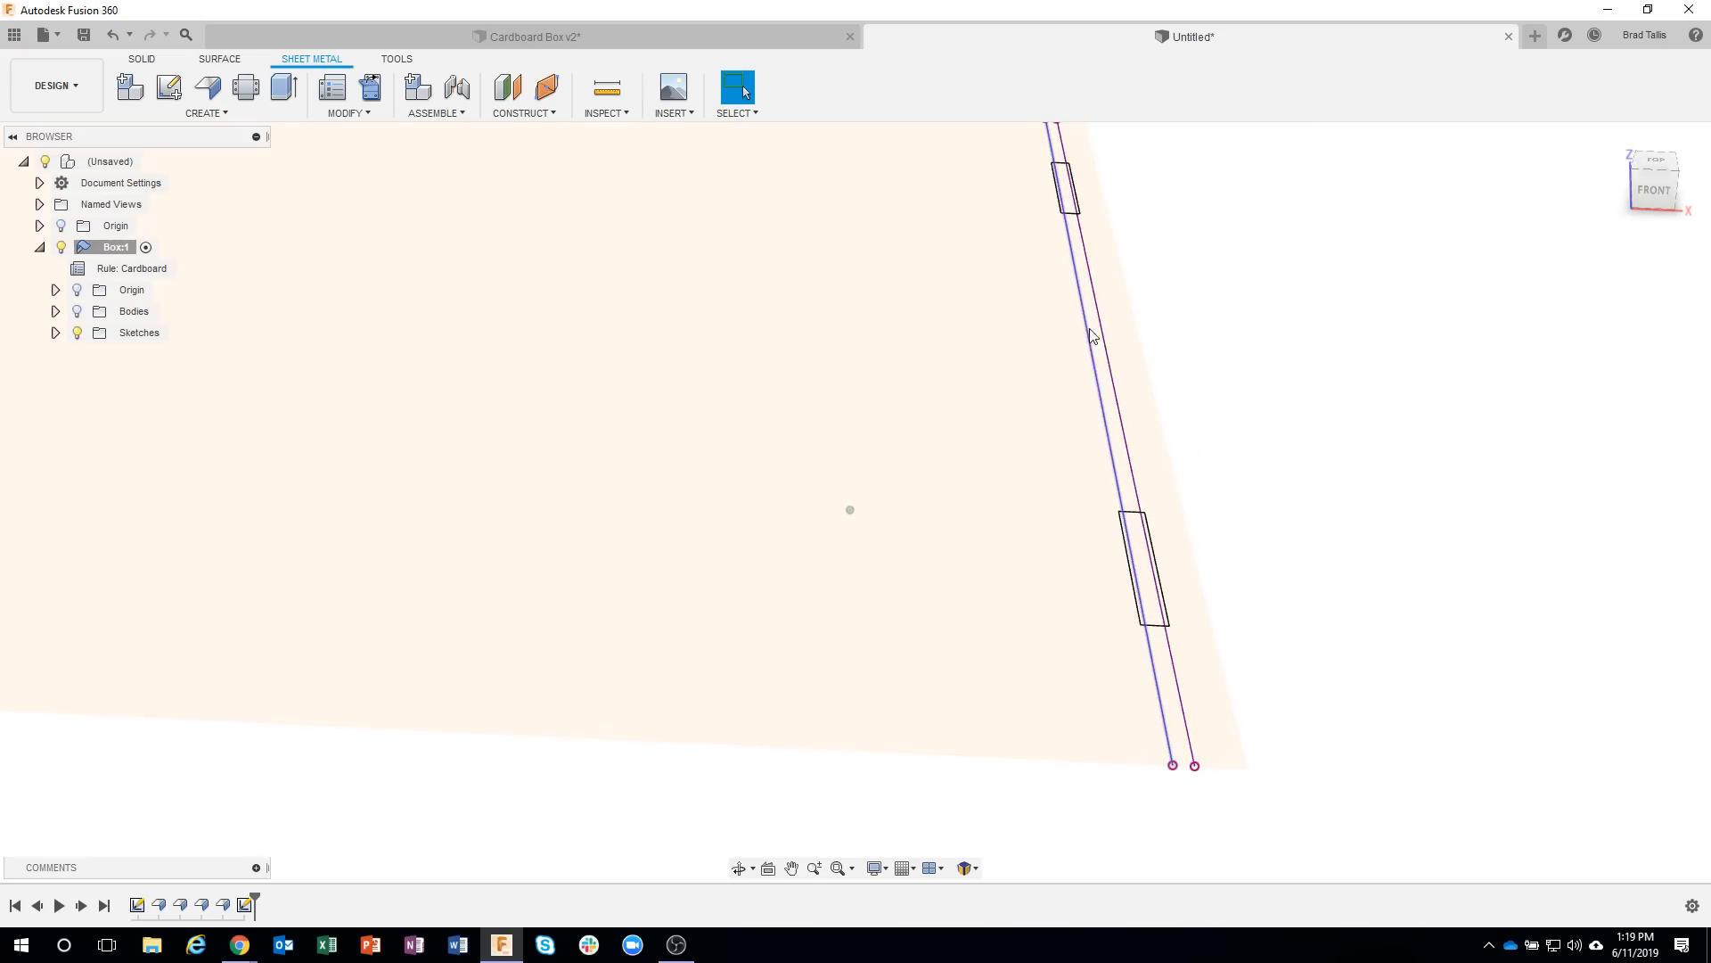
shift+middle_drag(1281, 386, 1159, 445)
Reopen the slot sketch, convert the two projected inner-wall lines to construction lines, and finish the sketch.
shift+middle_drag(511, 799, 272, 909)
double_click(244, 905)
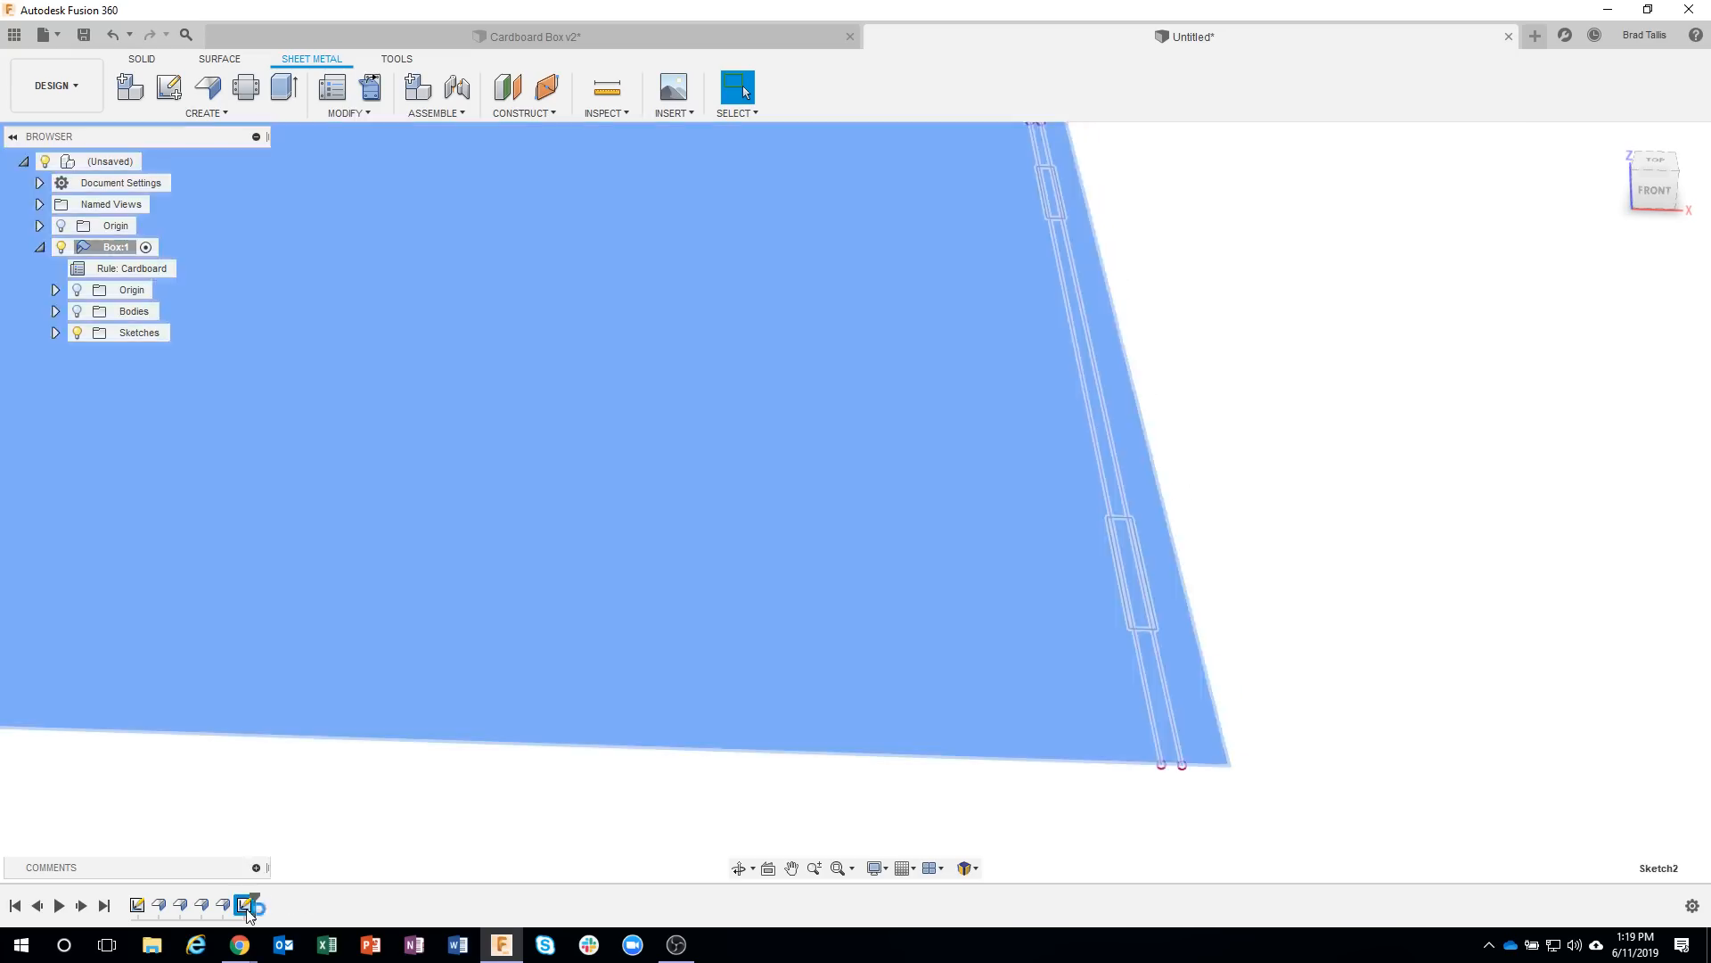
scroll(1295, 619, down, 3)
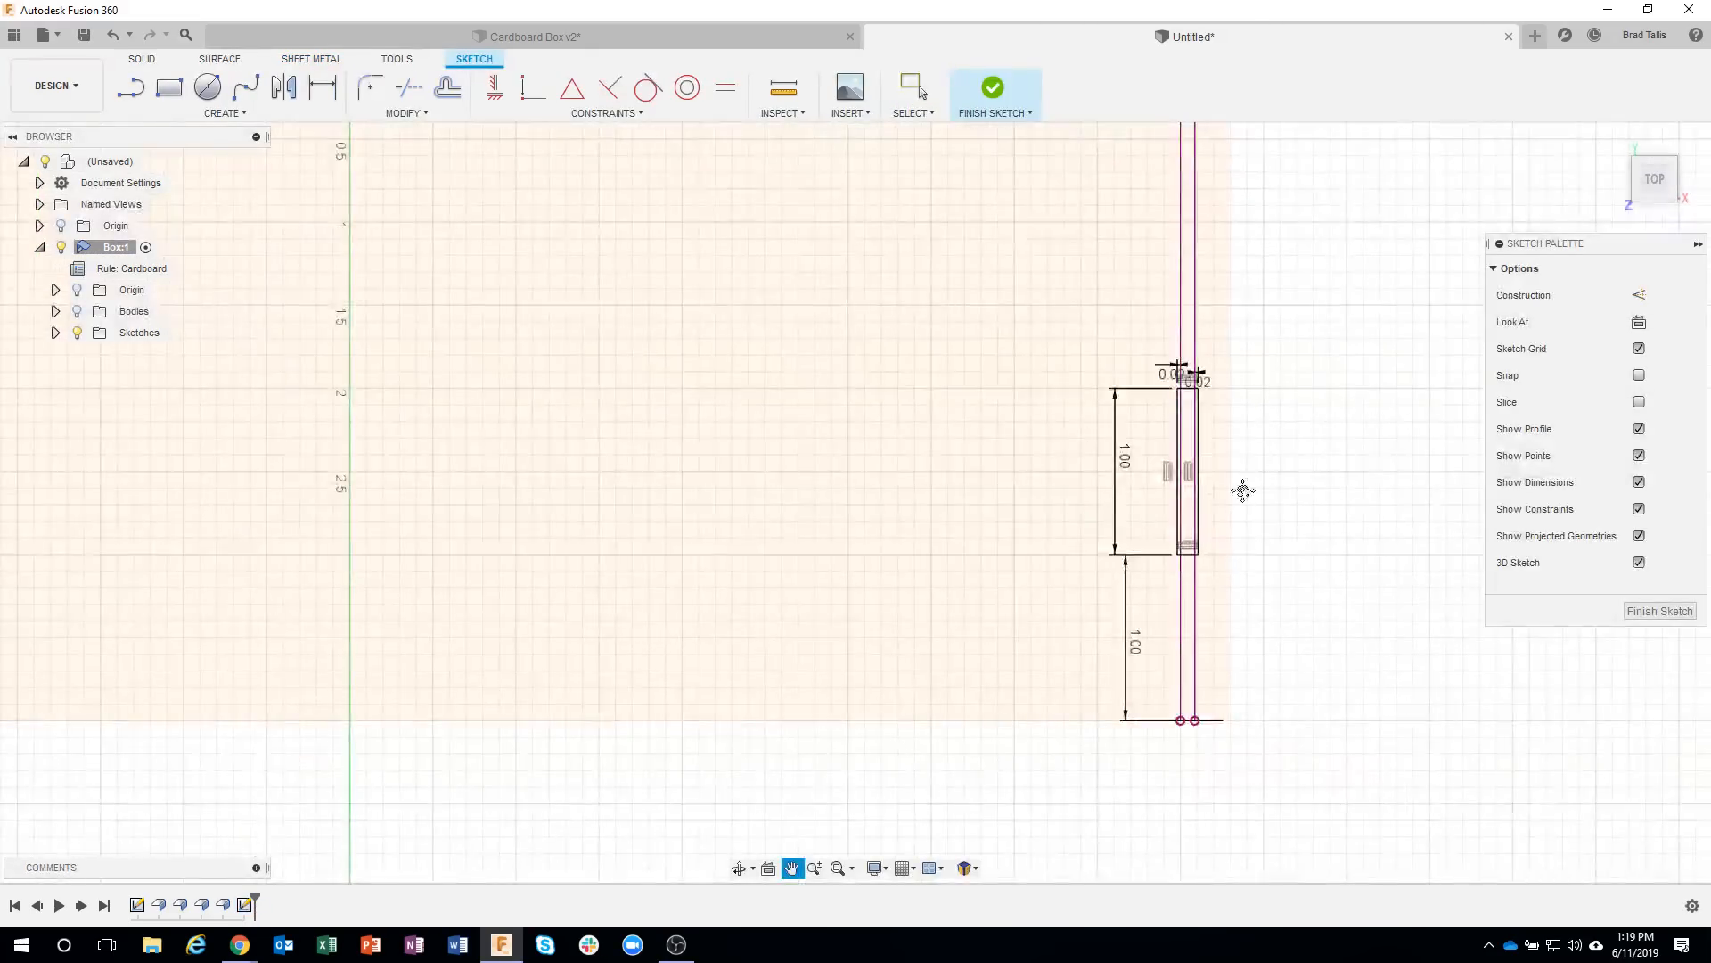
click(1166, 393)
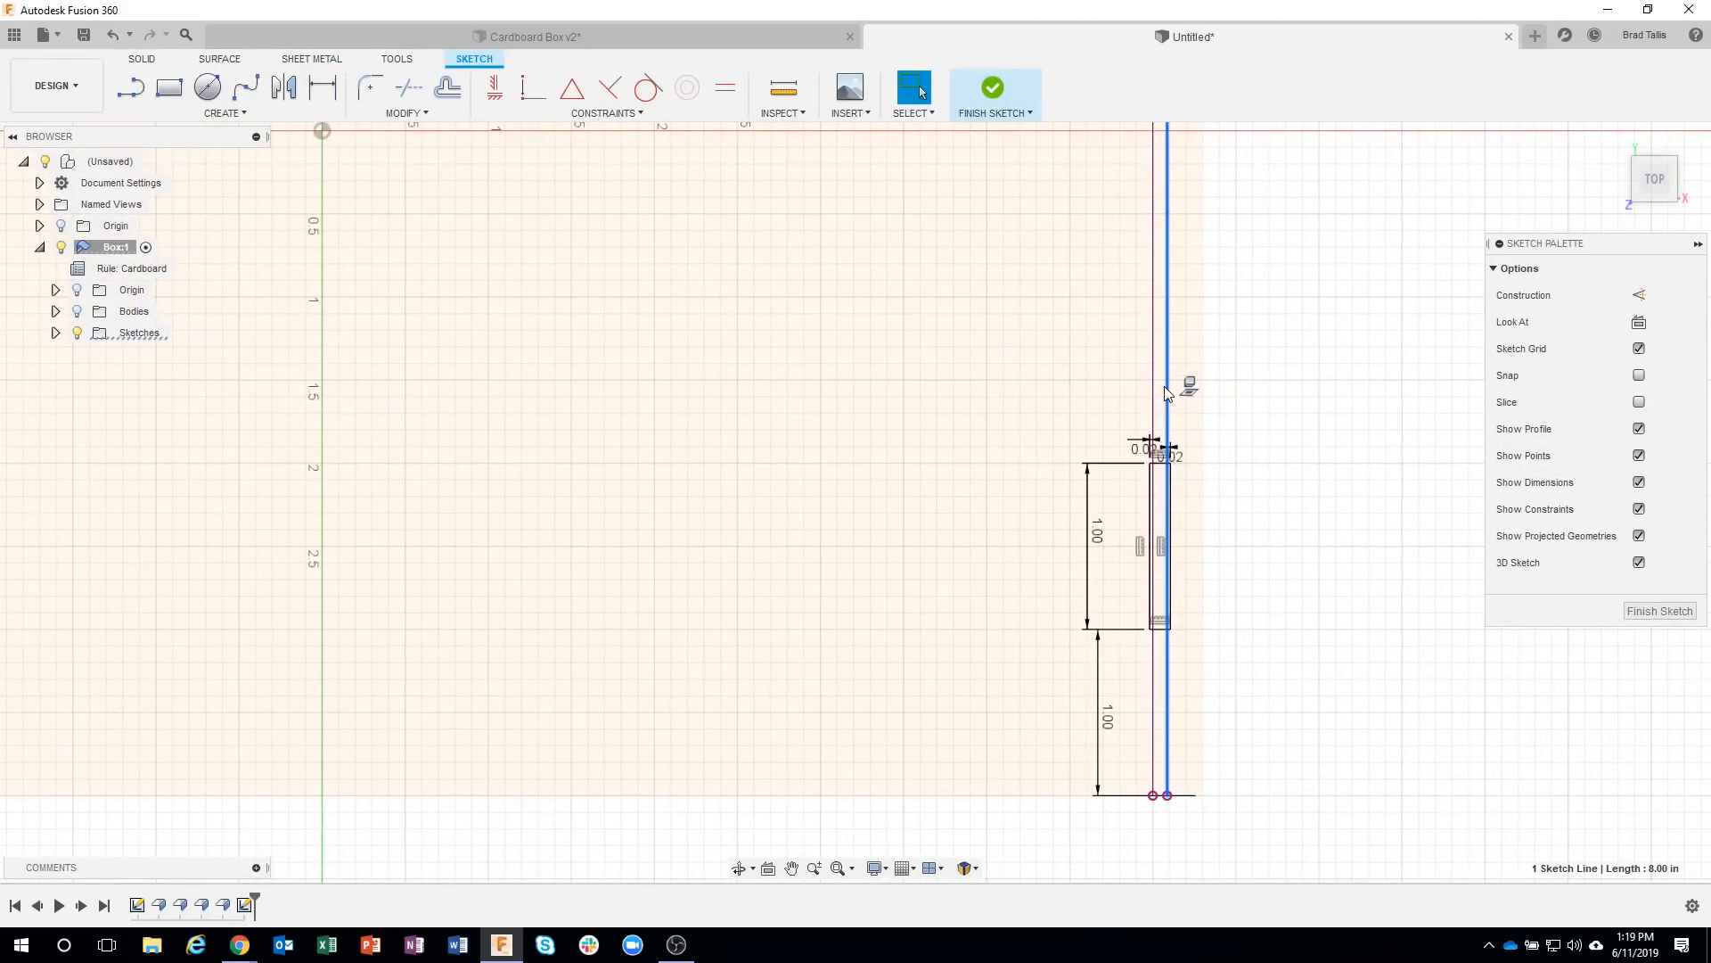
ctrl+click(1153, 389)
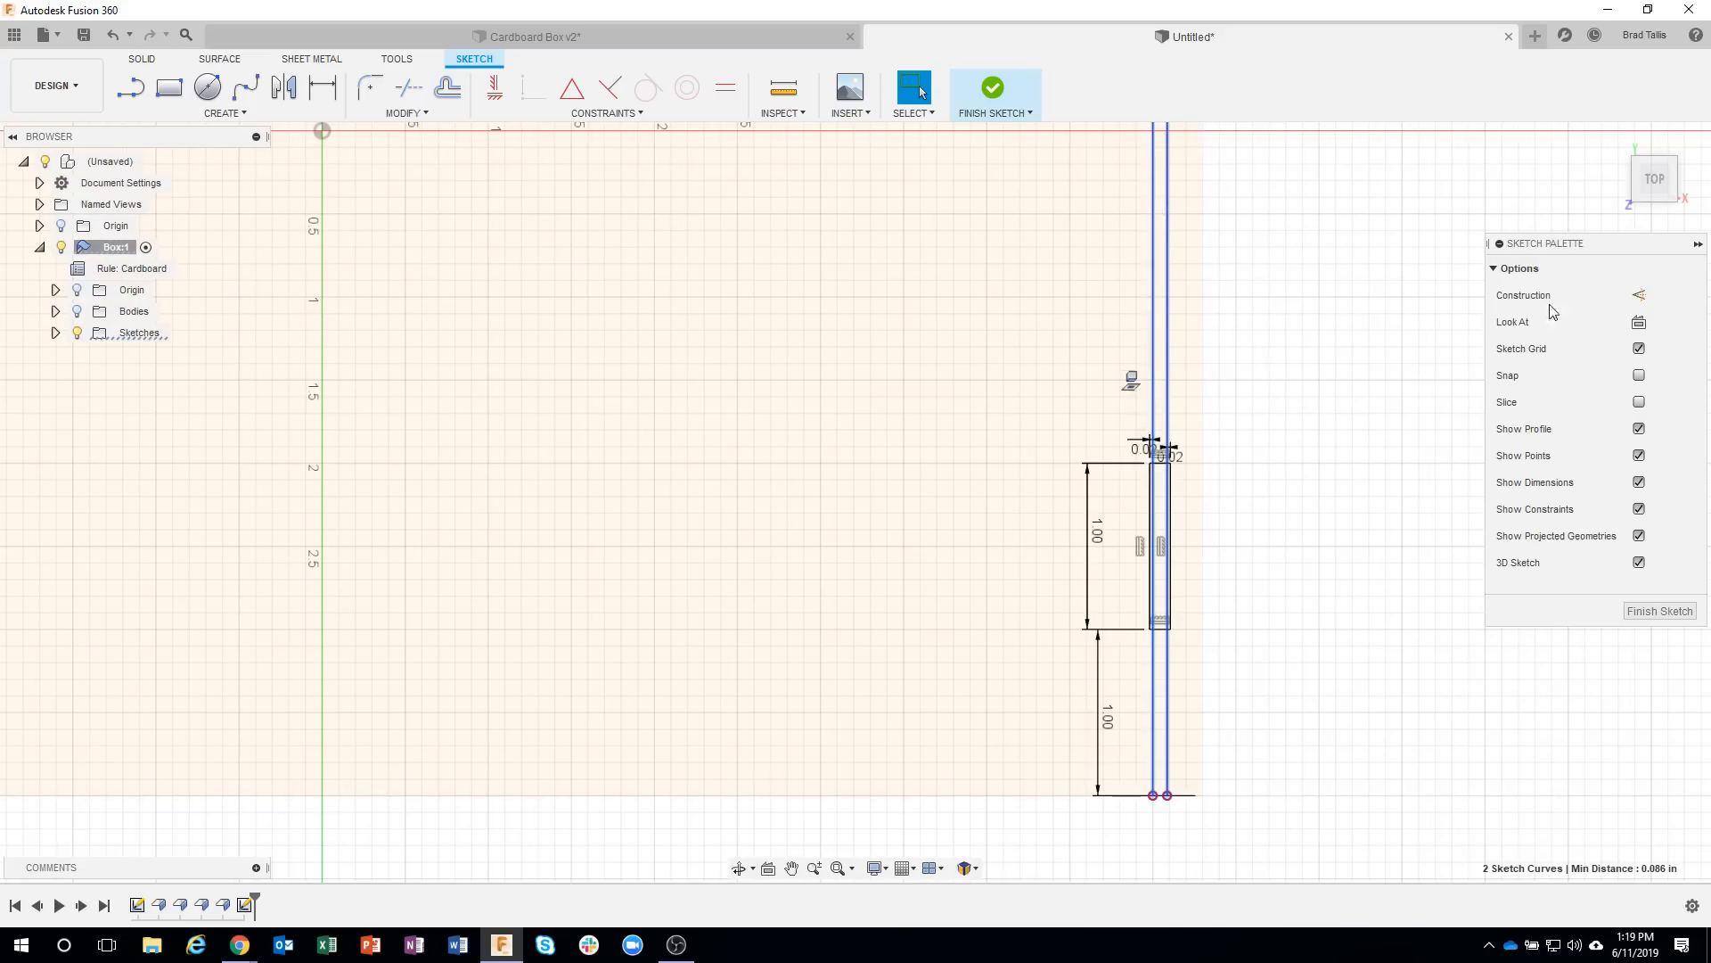
click(1640, 296)
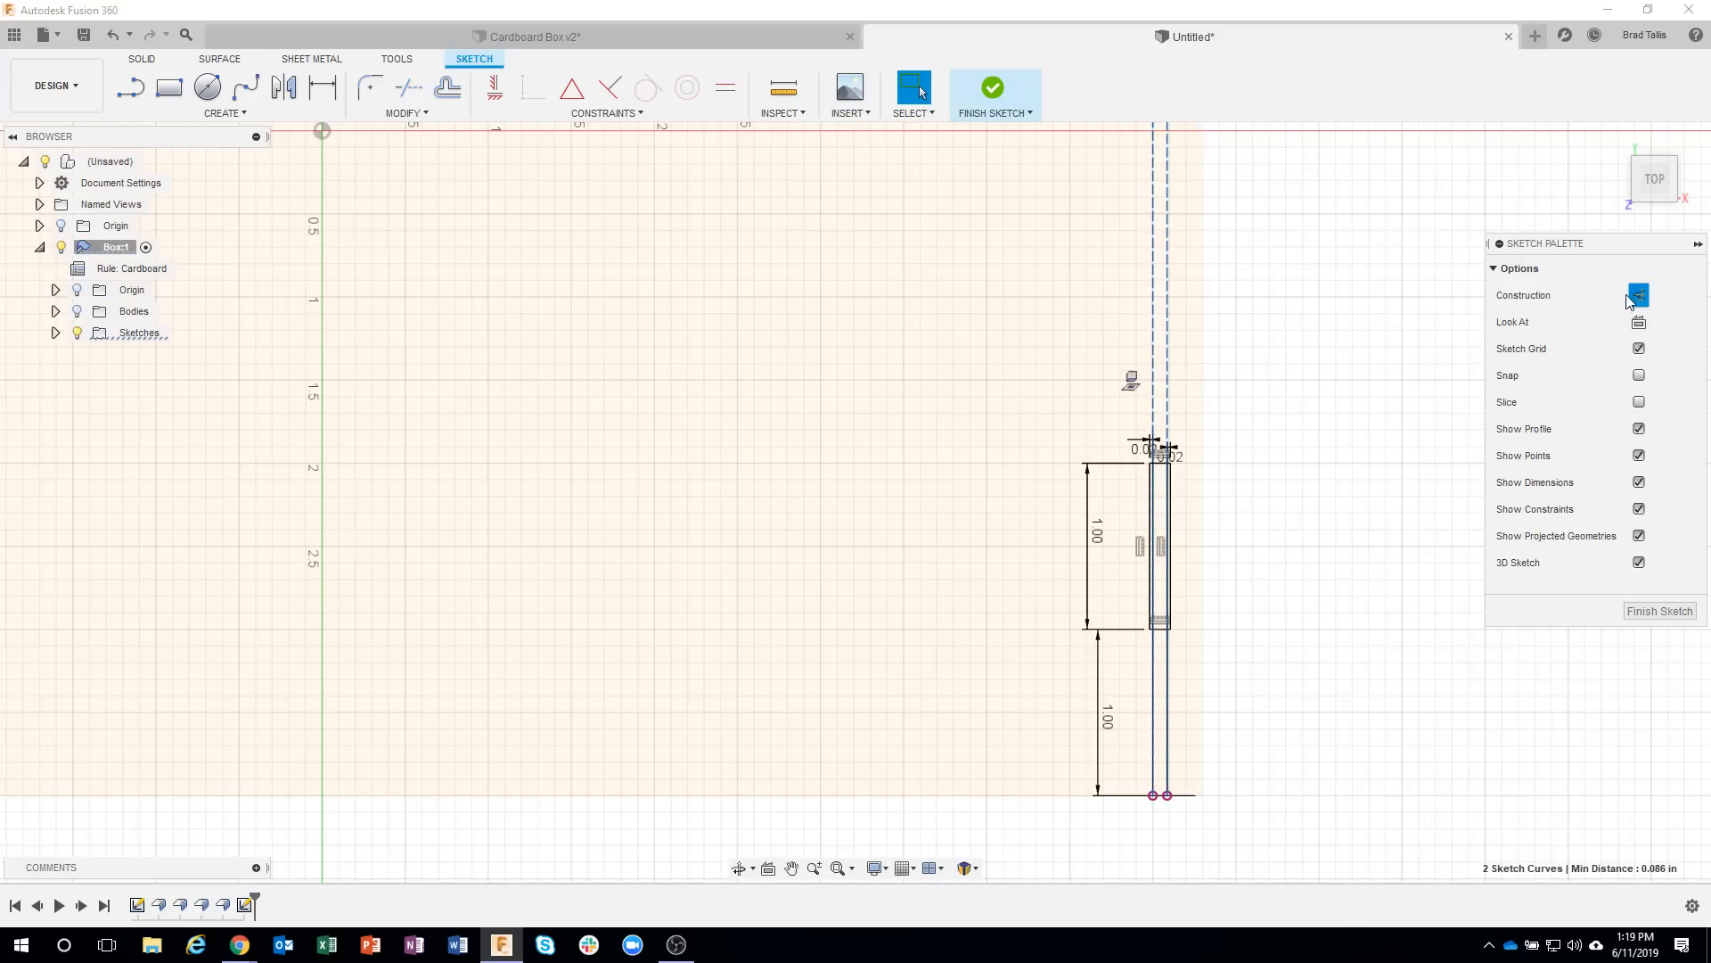
click(1651, 612)
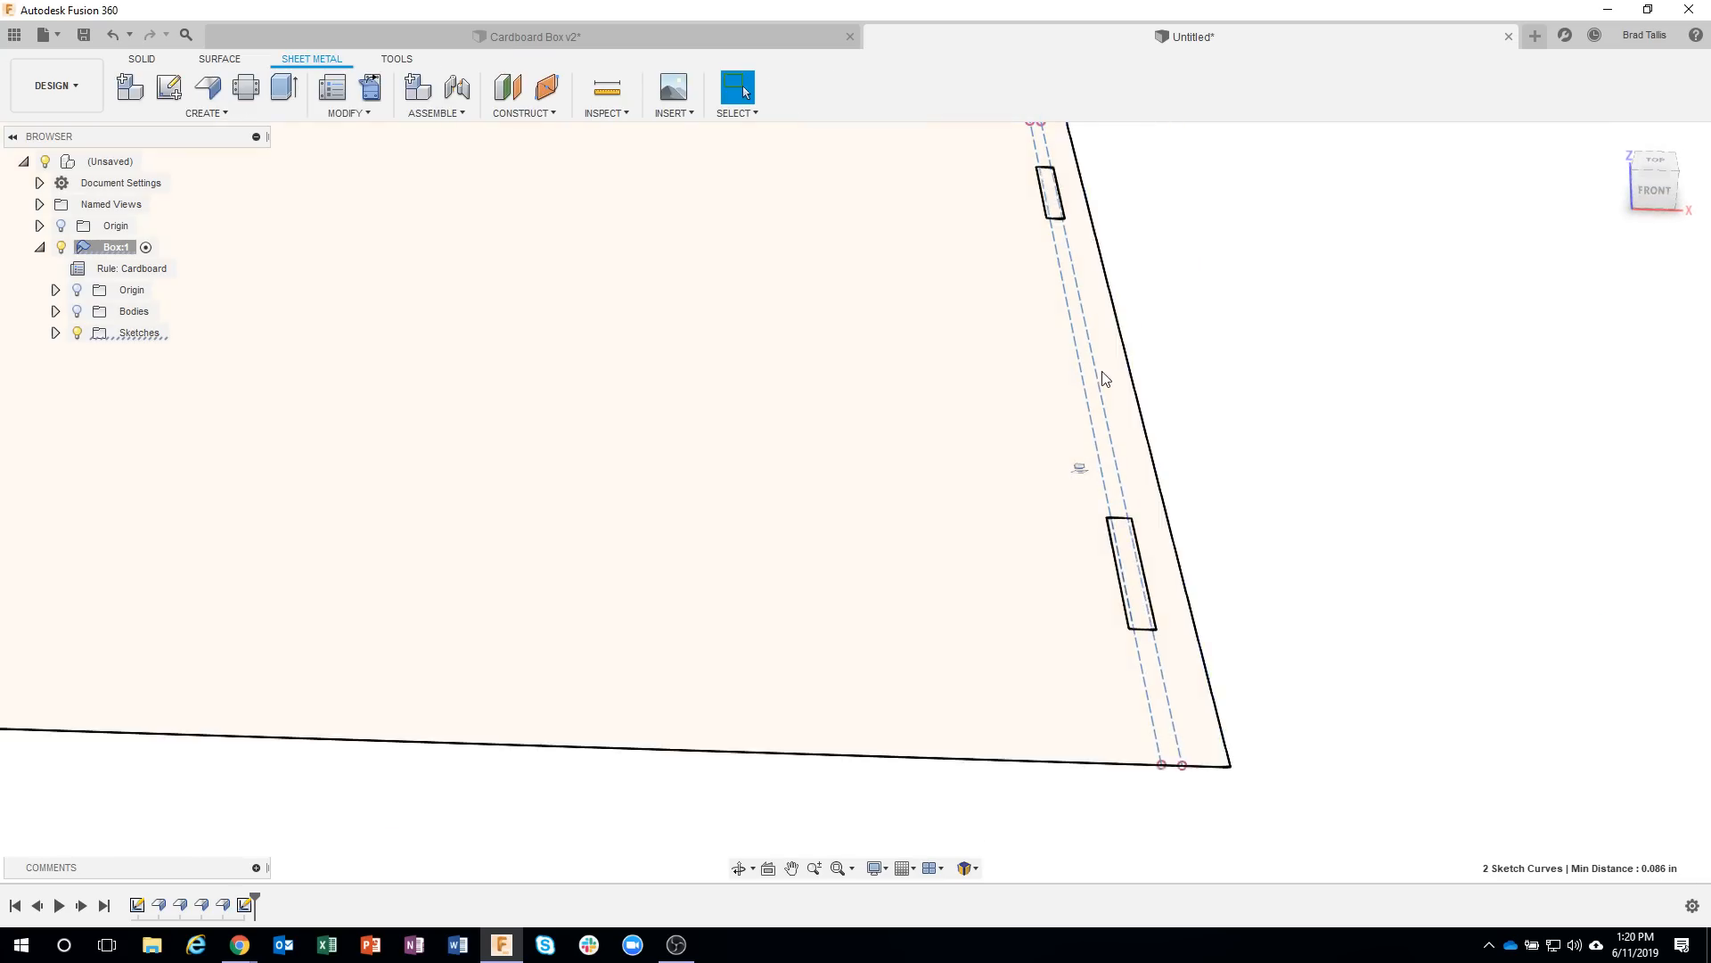
Select the front and rear rectangle profiles and show the Box component's bodies again.
click(1126, 554)
scroll(1142, 591, up, 2)
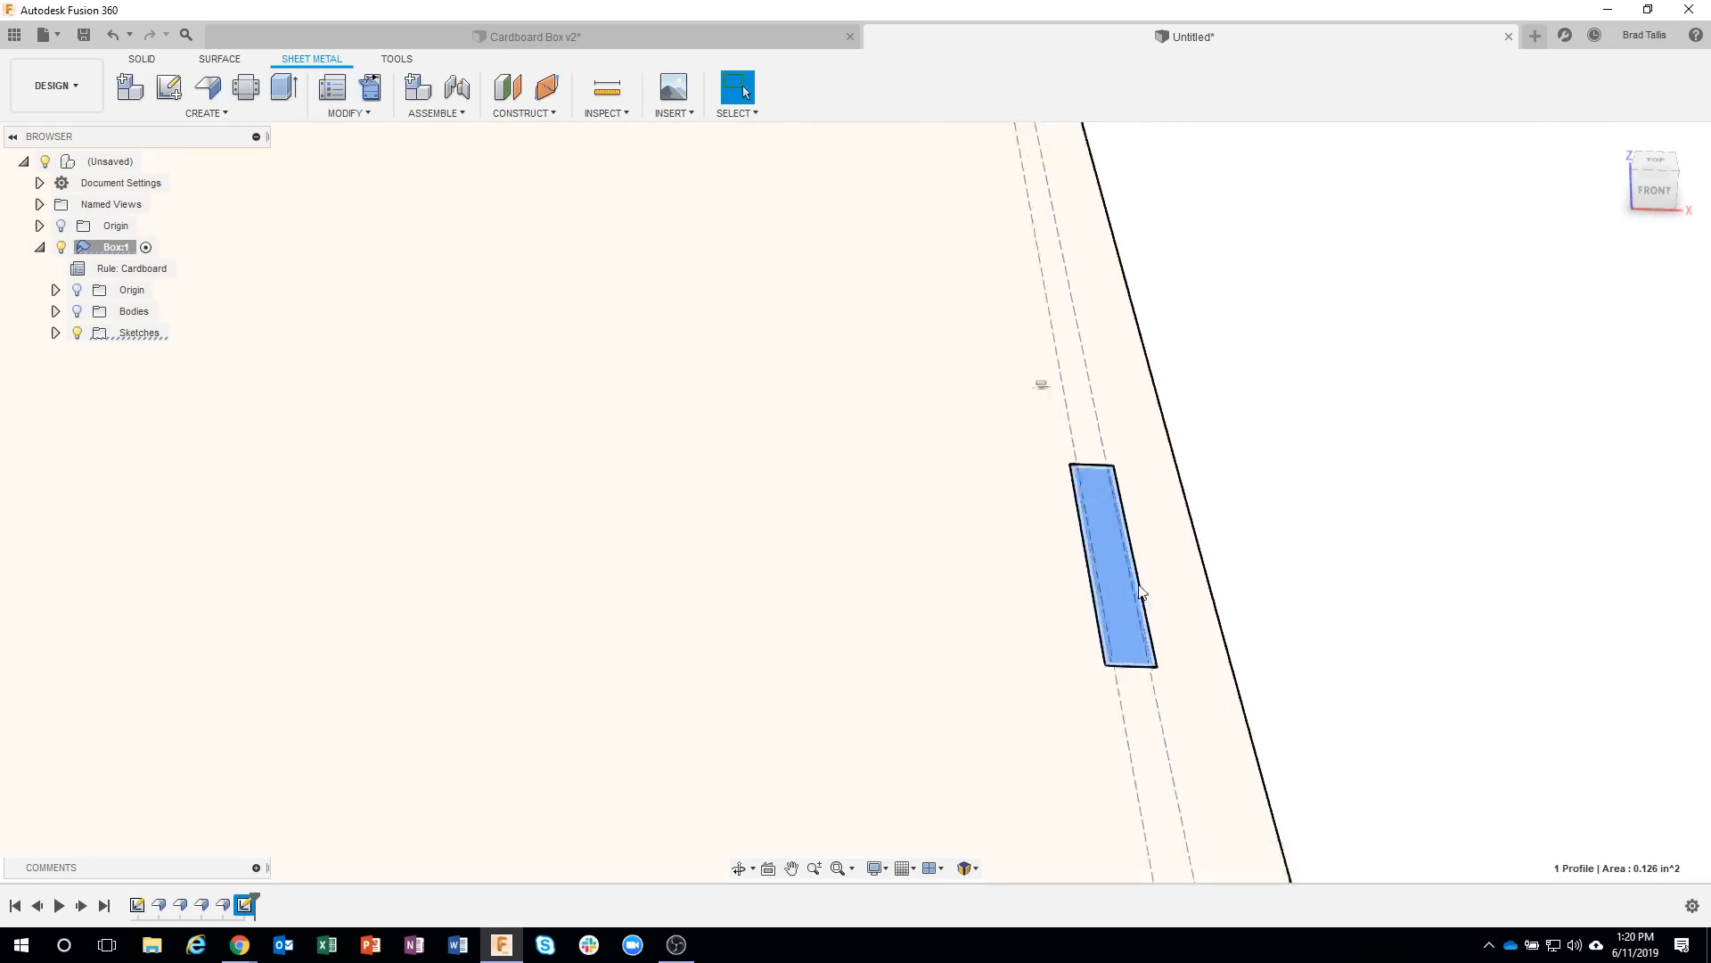
scroll(1141, 591, up, 2)
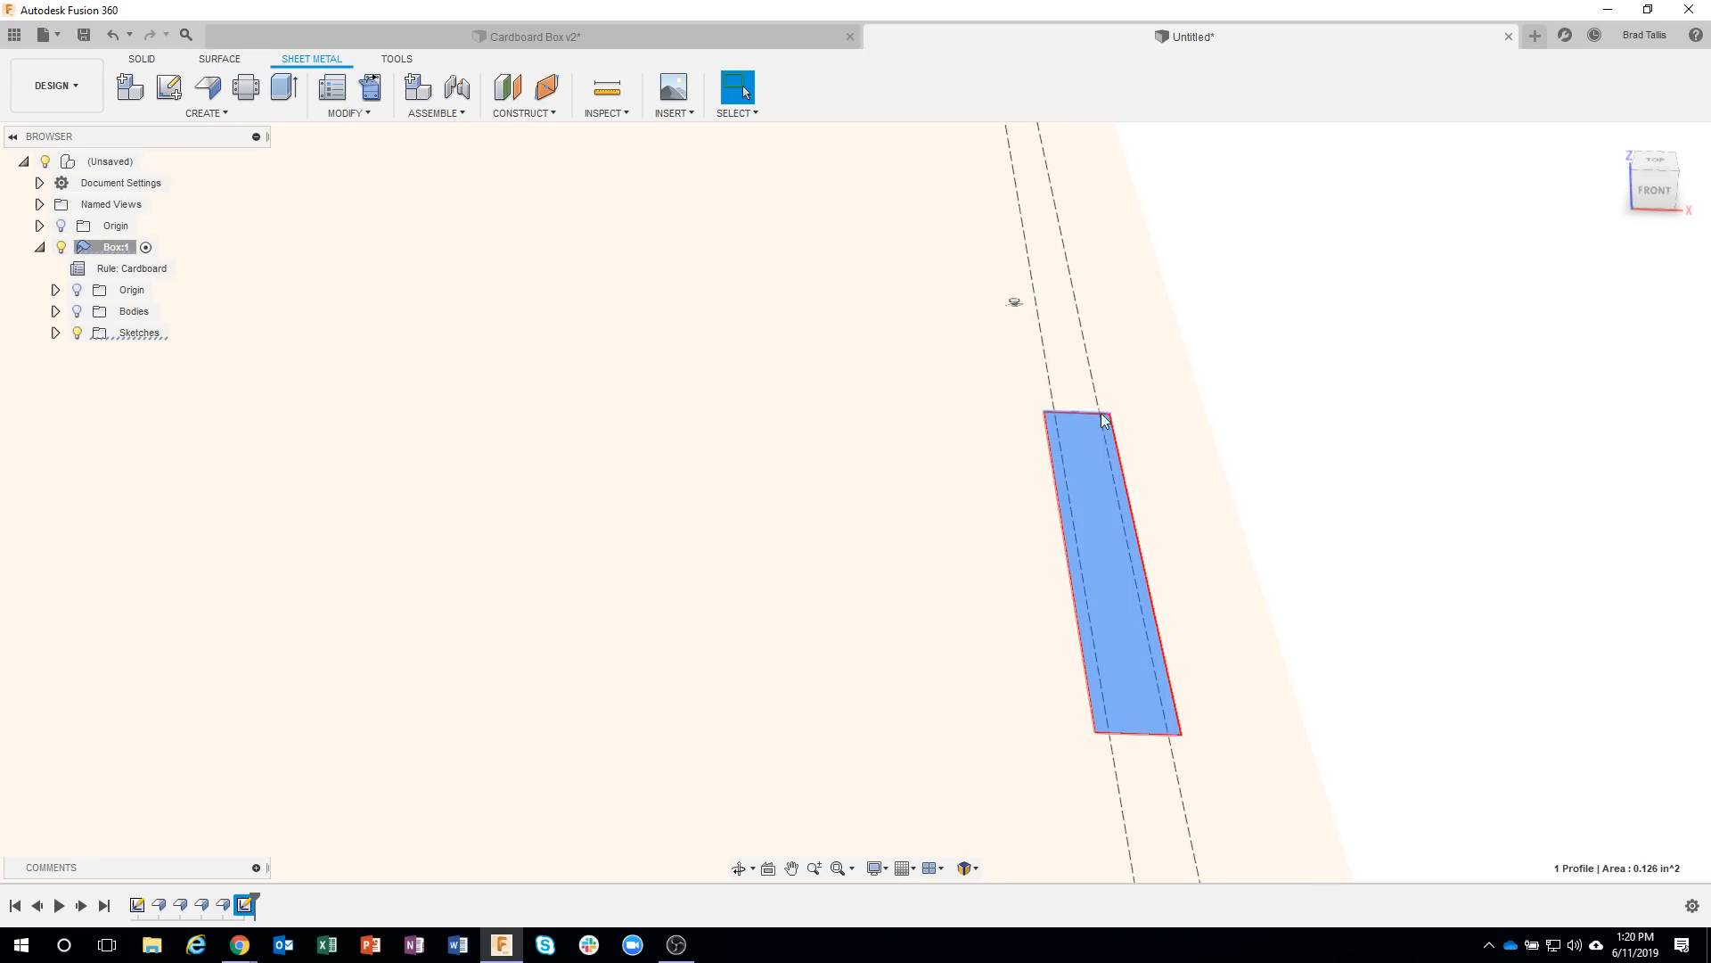
scroll(1176, 707, down, 4)
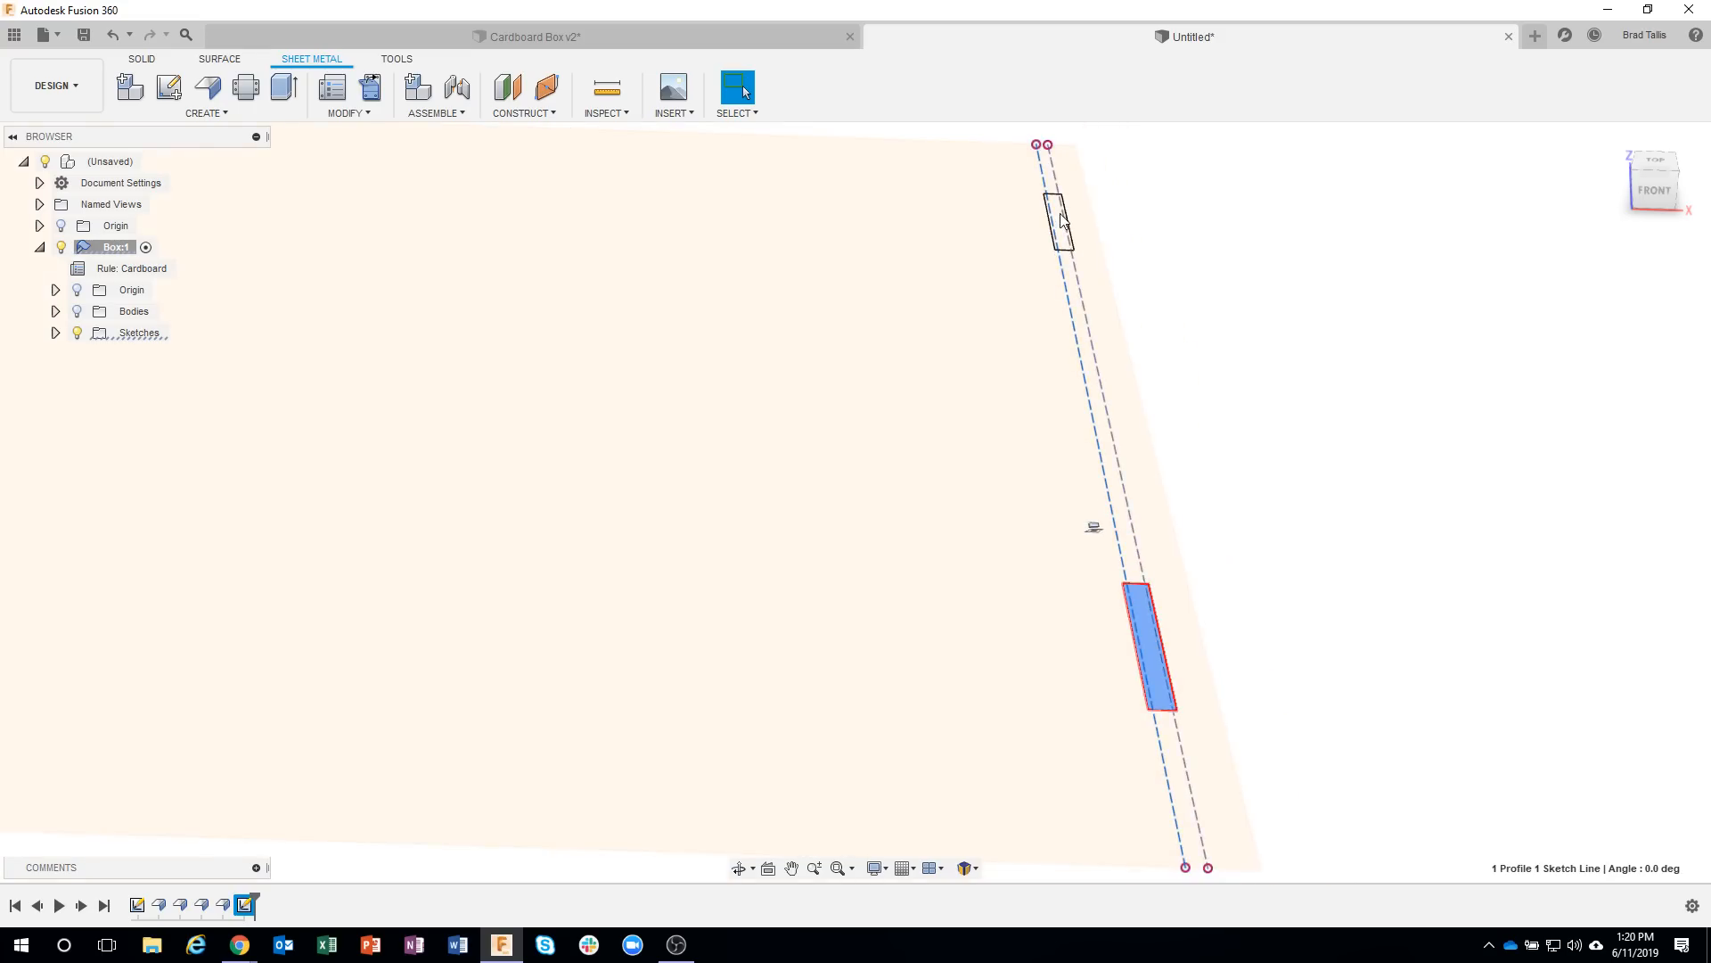
scroll(1060, 229, up, 2)
click(1060, 224)
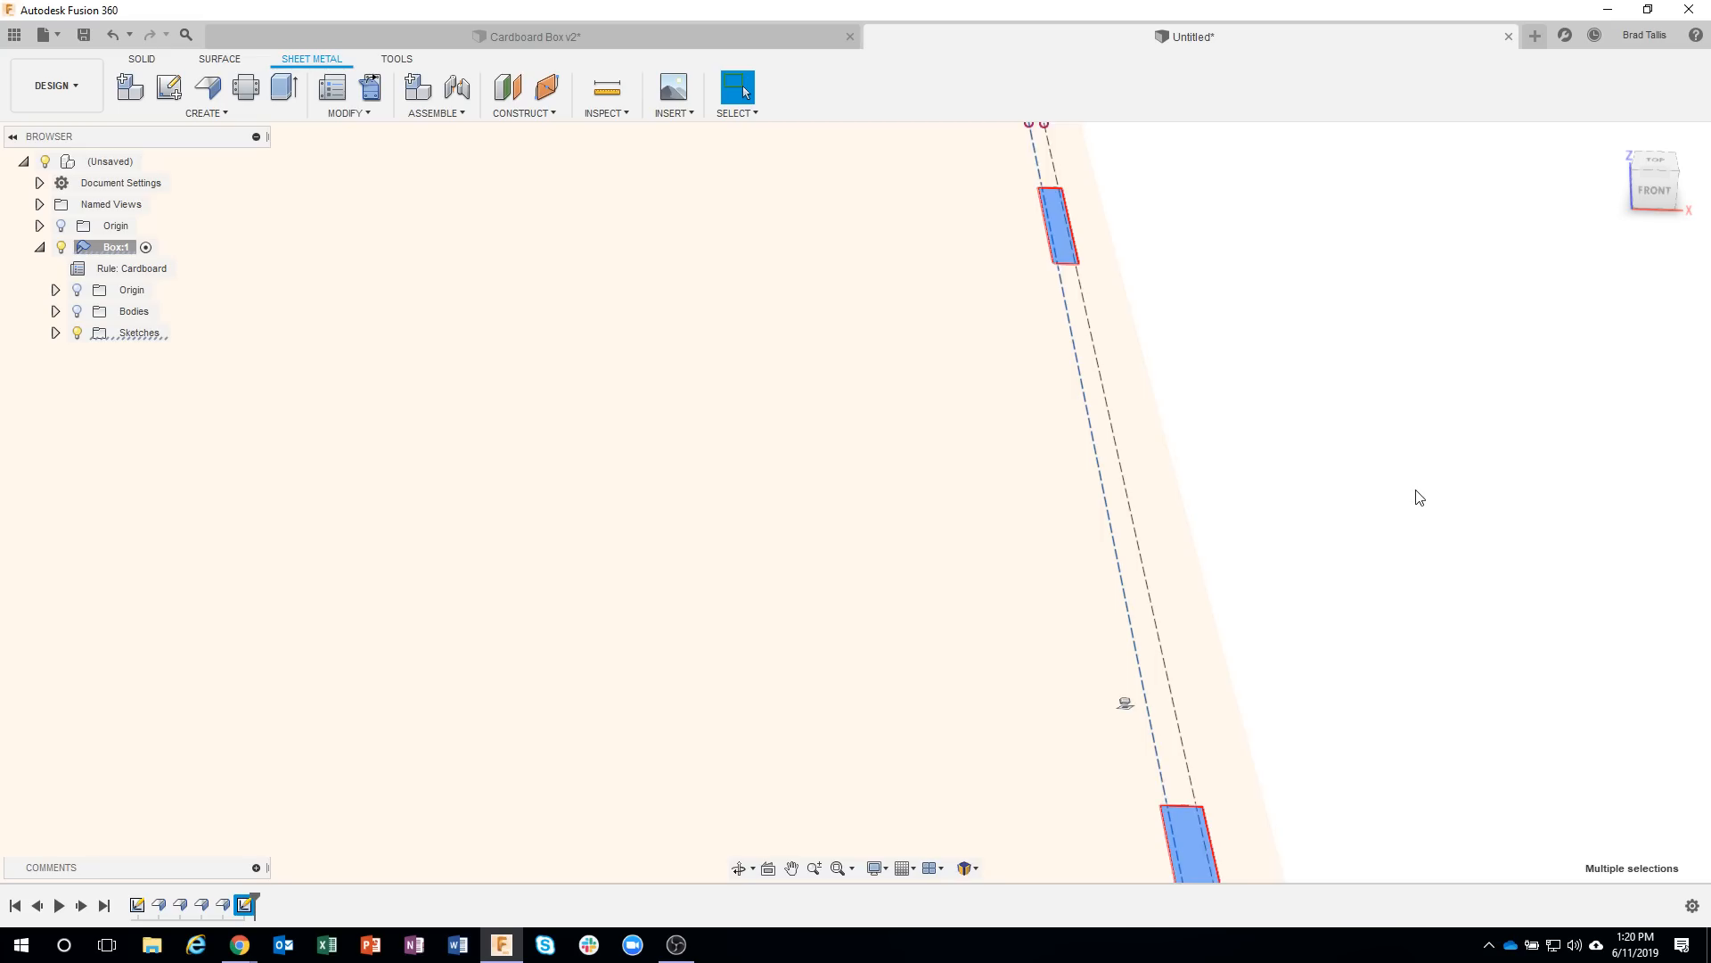
scroll(1418, 495, down, 1)
shift+middle_drag(1419, 496, 1207, 428)
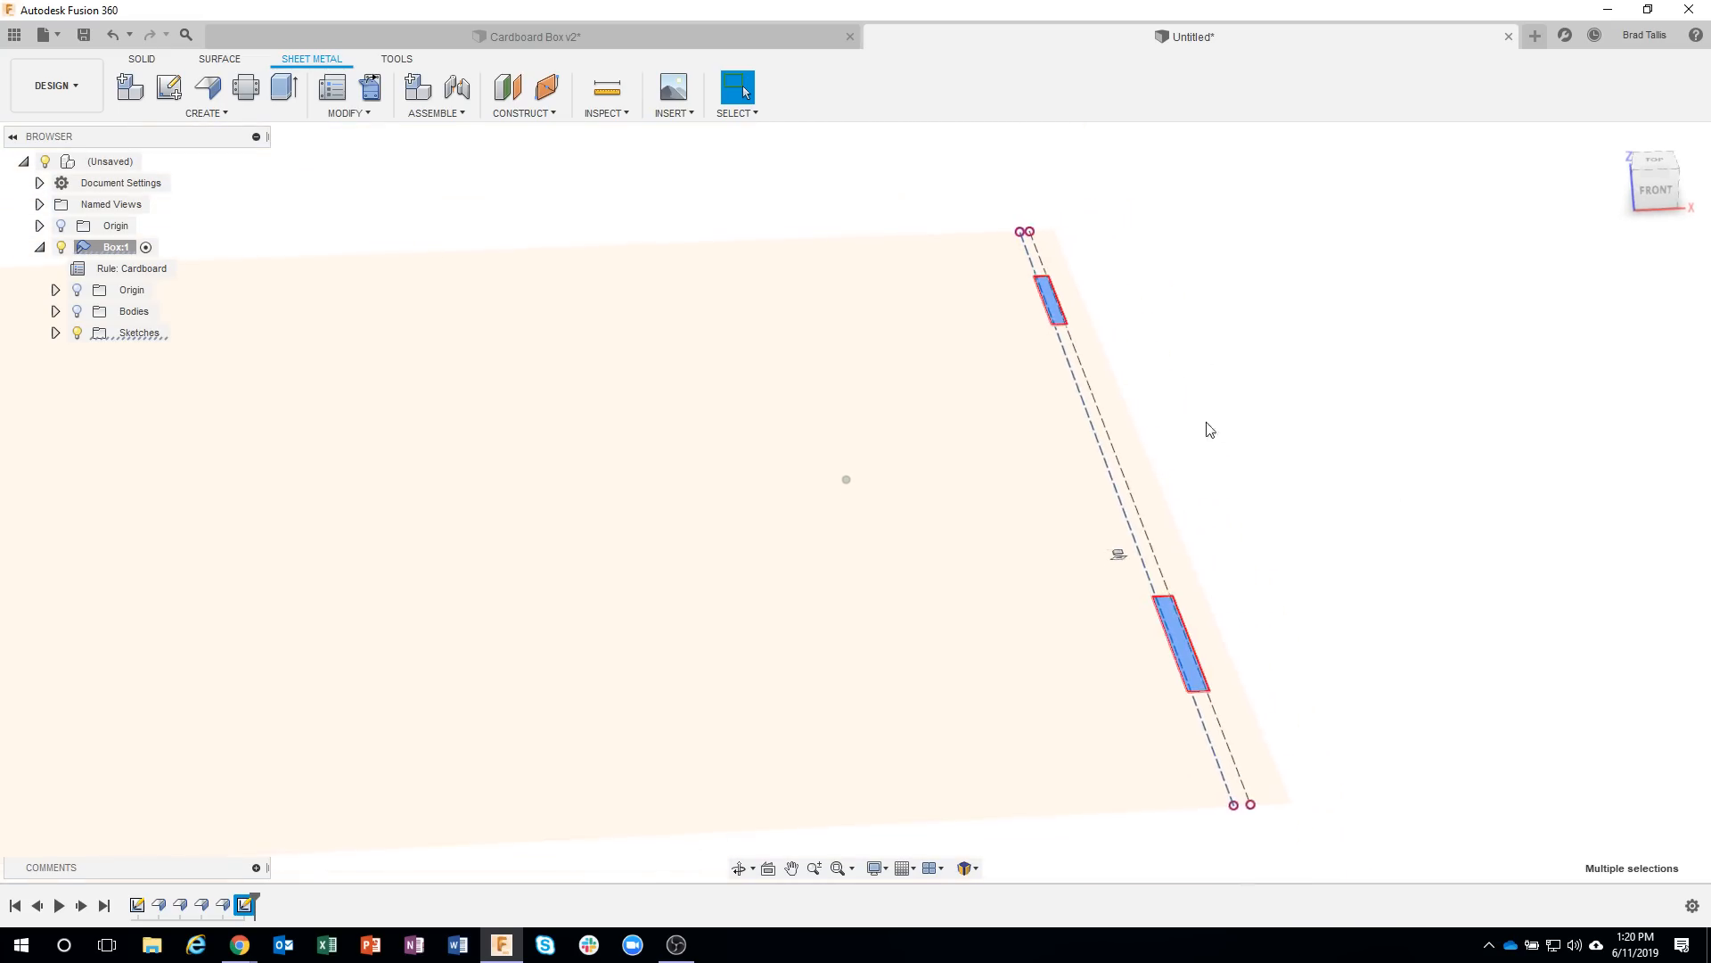
scroll(1205, 428, down, 1)
click(81, 313)
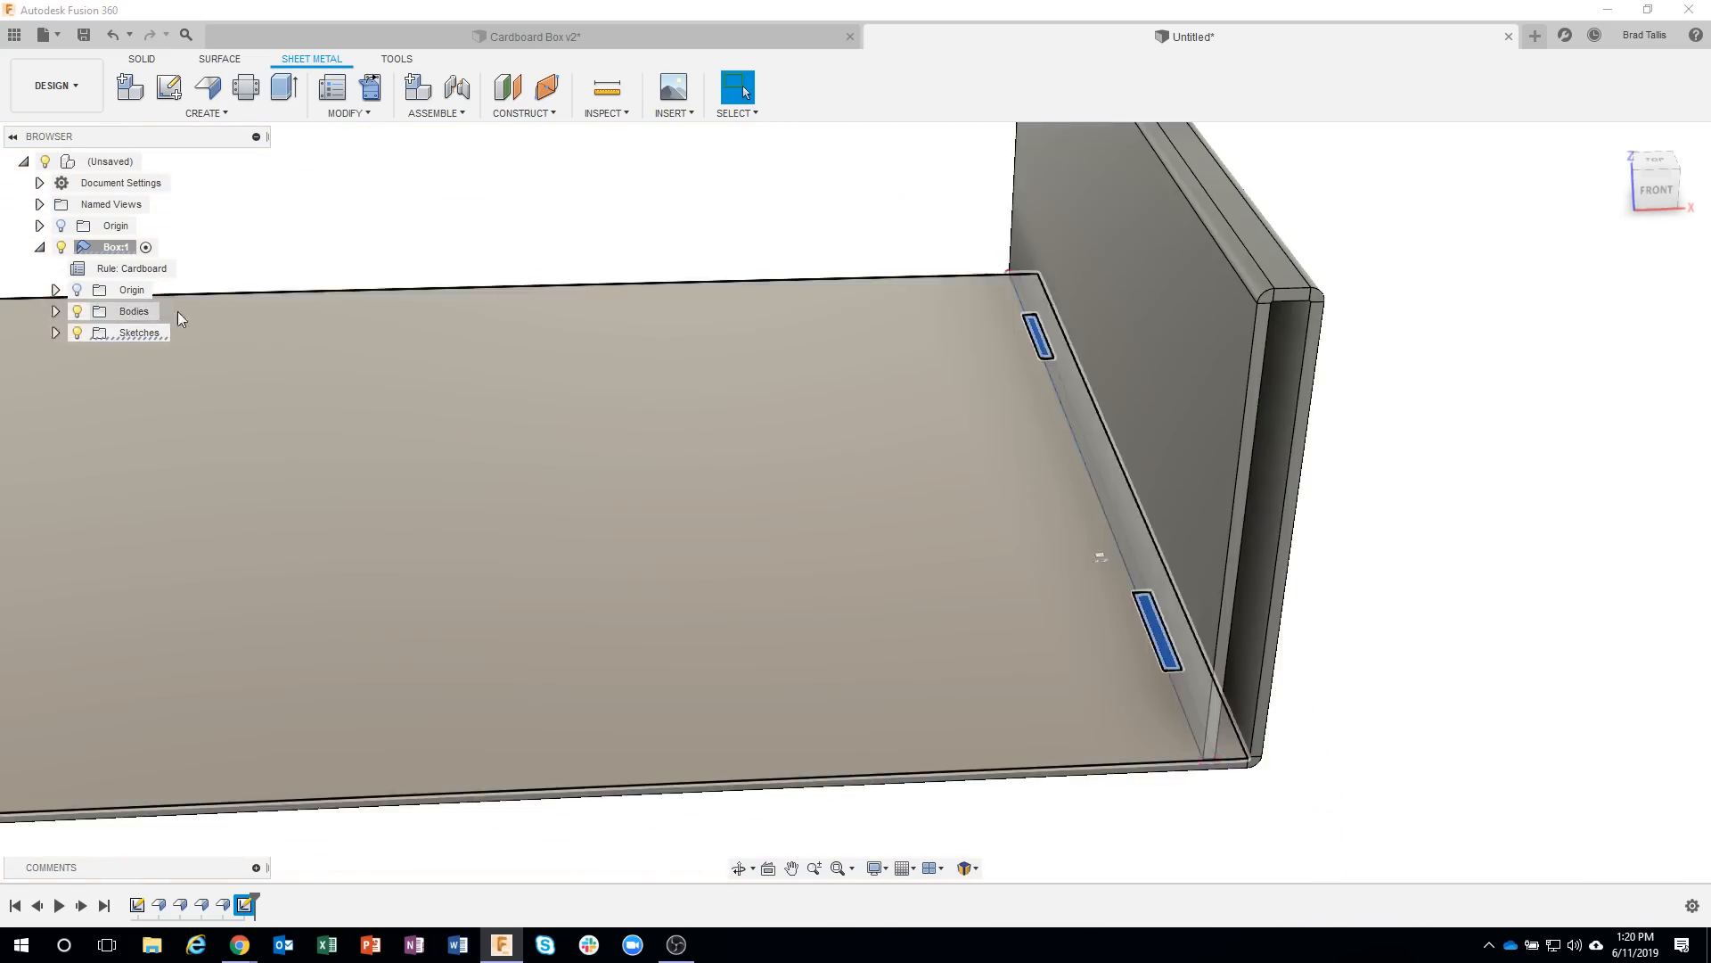
Extrude both rectangle profiles as a cut through the box floor to its underside, with a distance of -0.076 in.
shift+middle_drag(1173, 591, 1187, 546)
shift+middle_drag(1392, 541, 1385, 529)
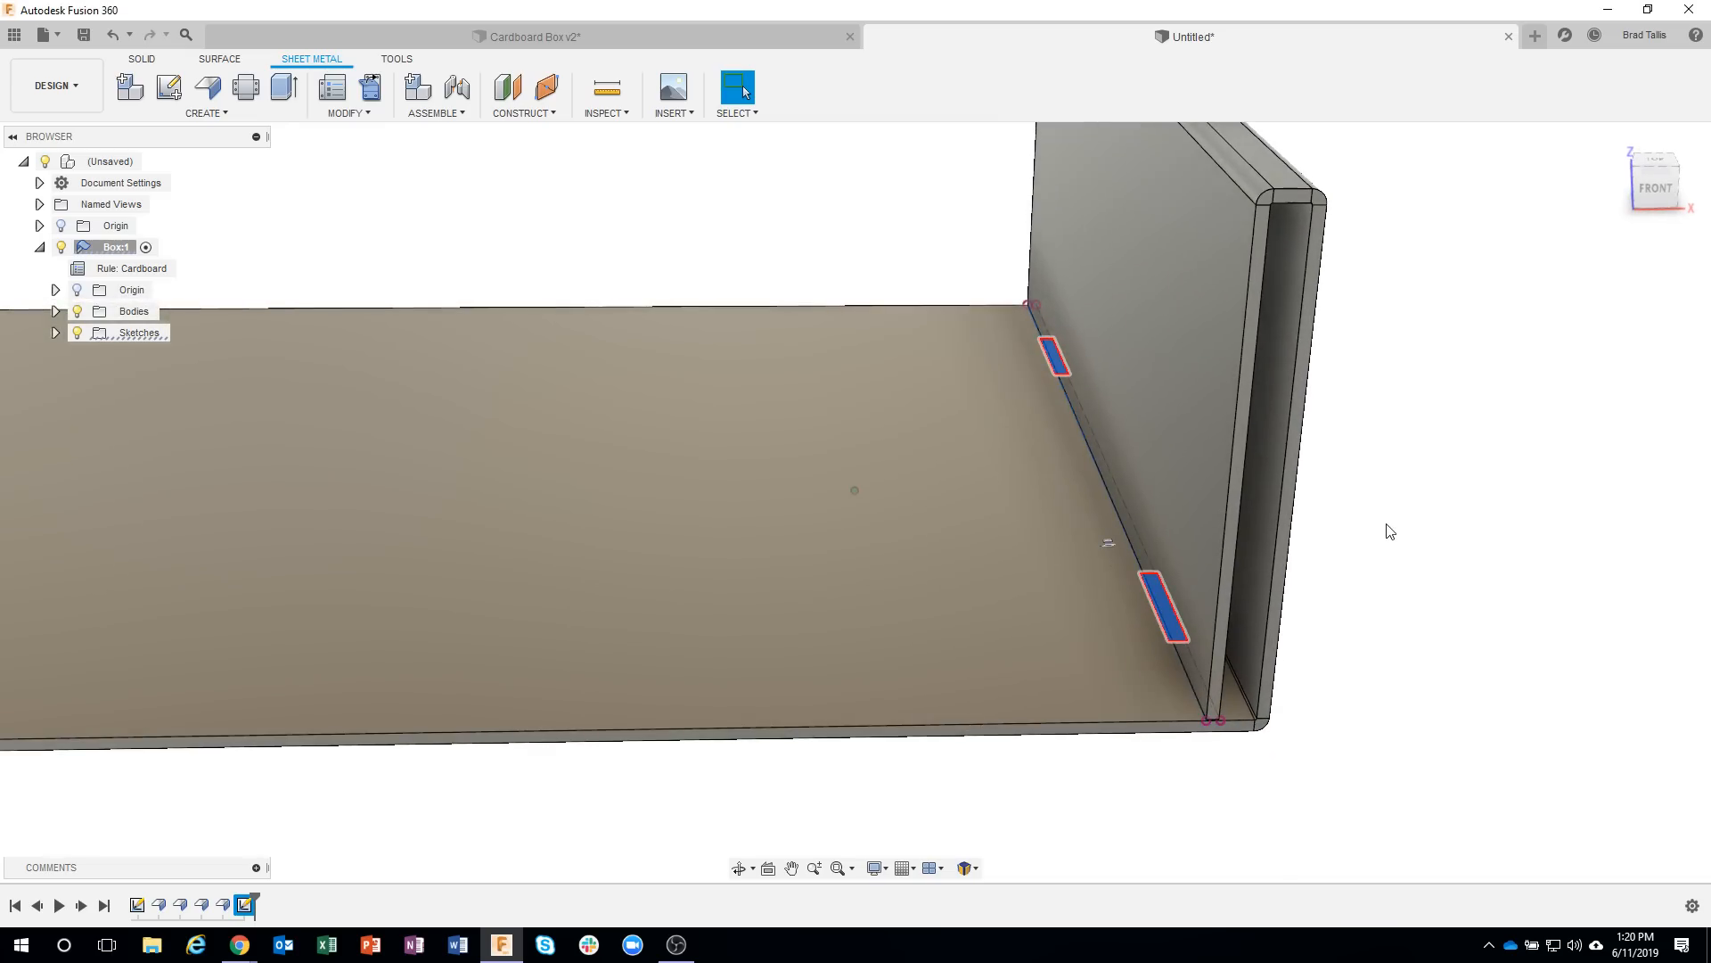
right_click(1388, 530)
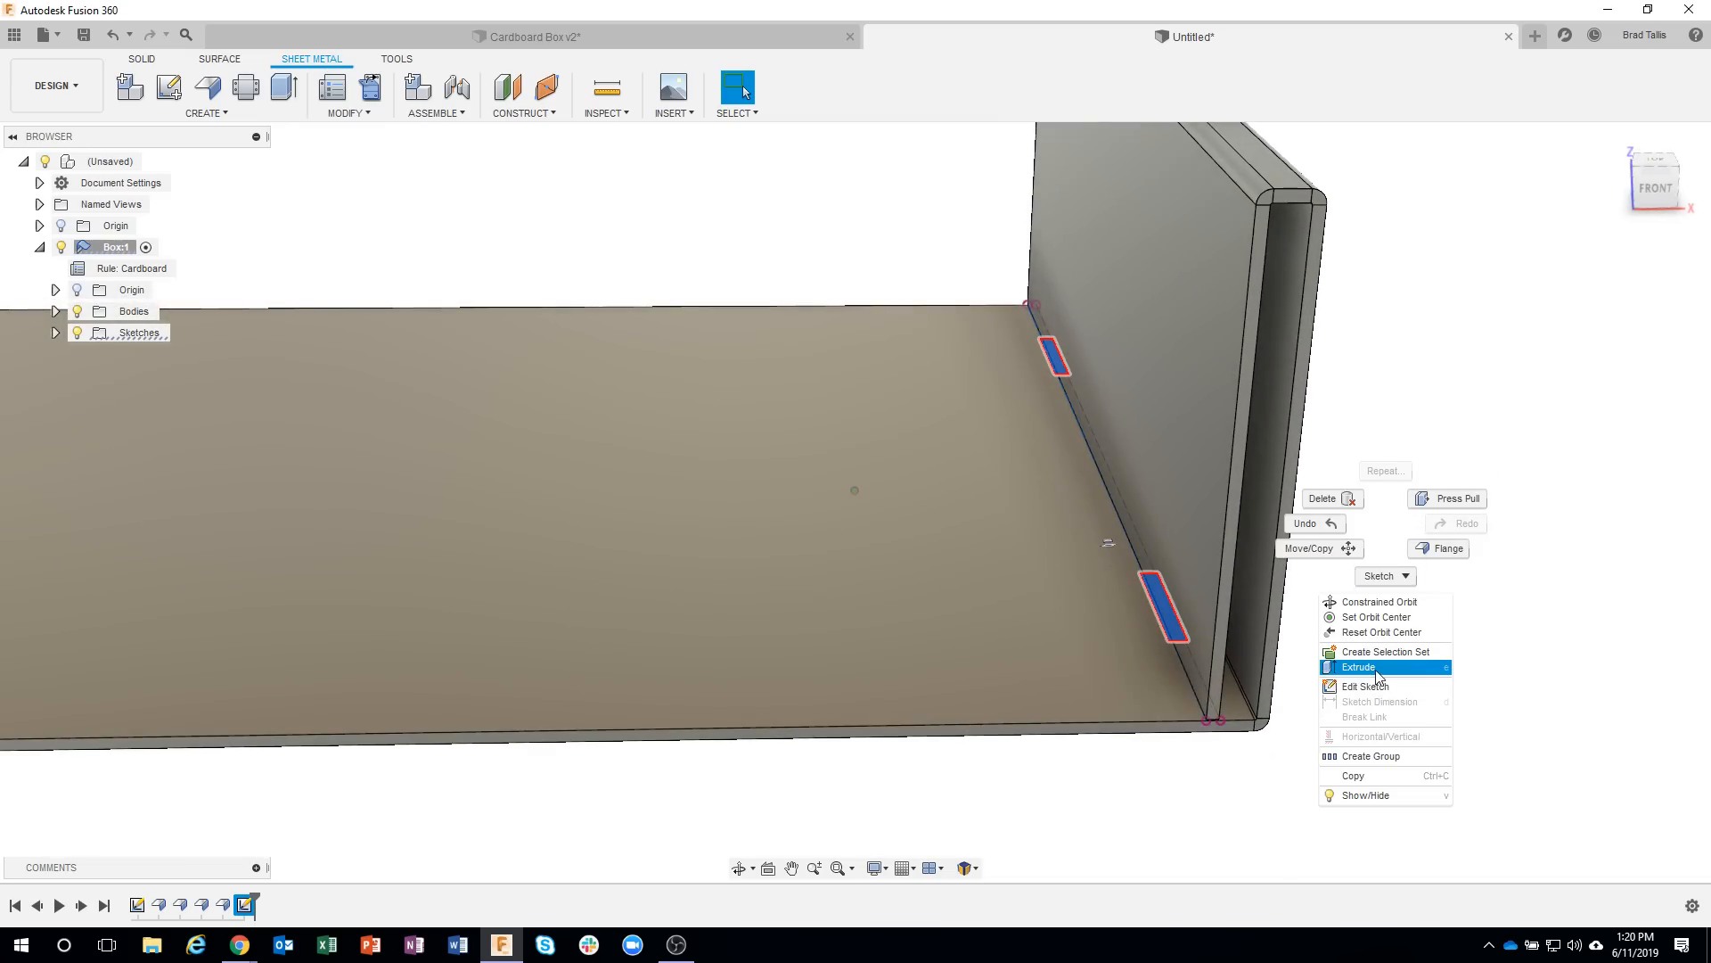
click(1460, 505)
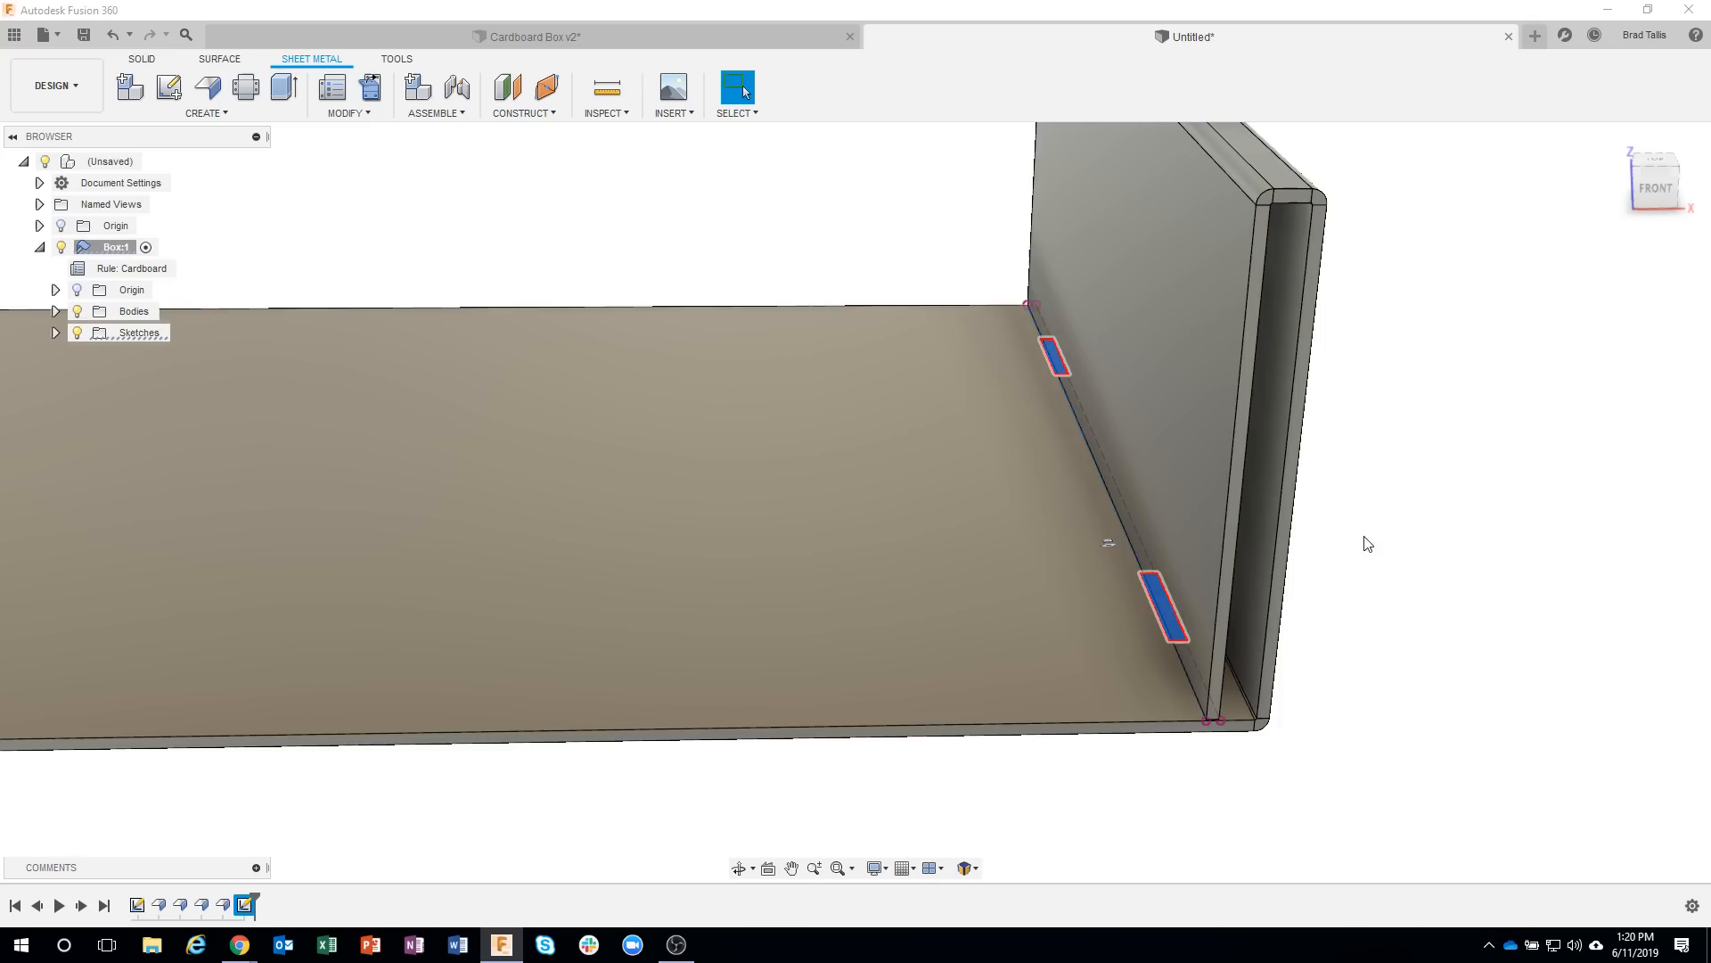
shift+middle_drag(1343, 551, 1231, 468)
drag(1069, 556, 1069, 628)
shift+middle_drag(1319, 604, 1207, 537)
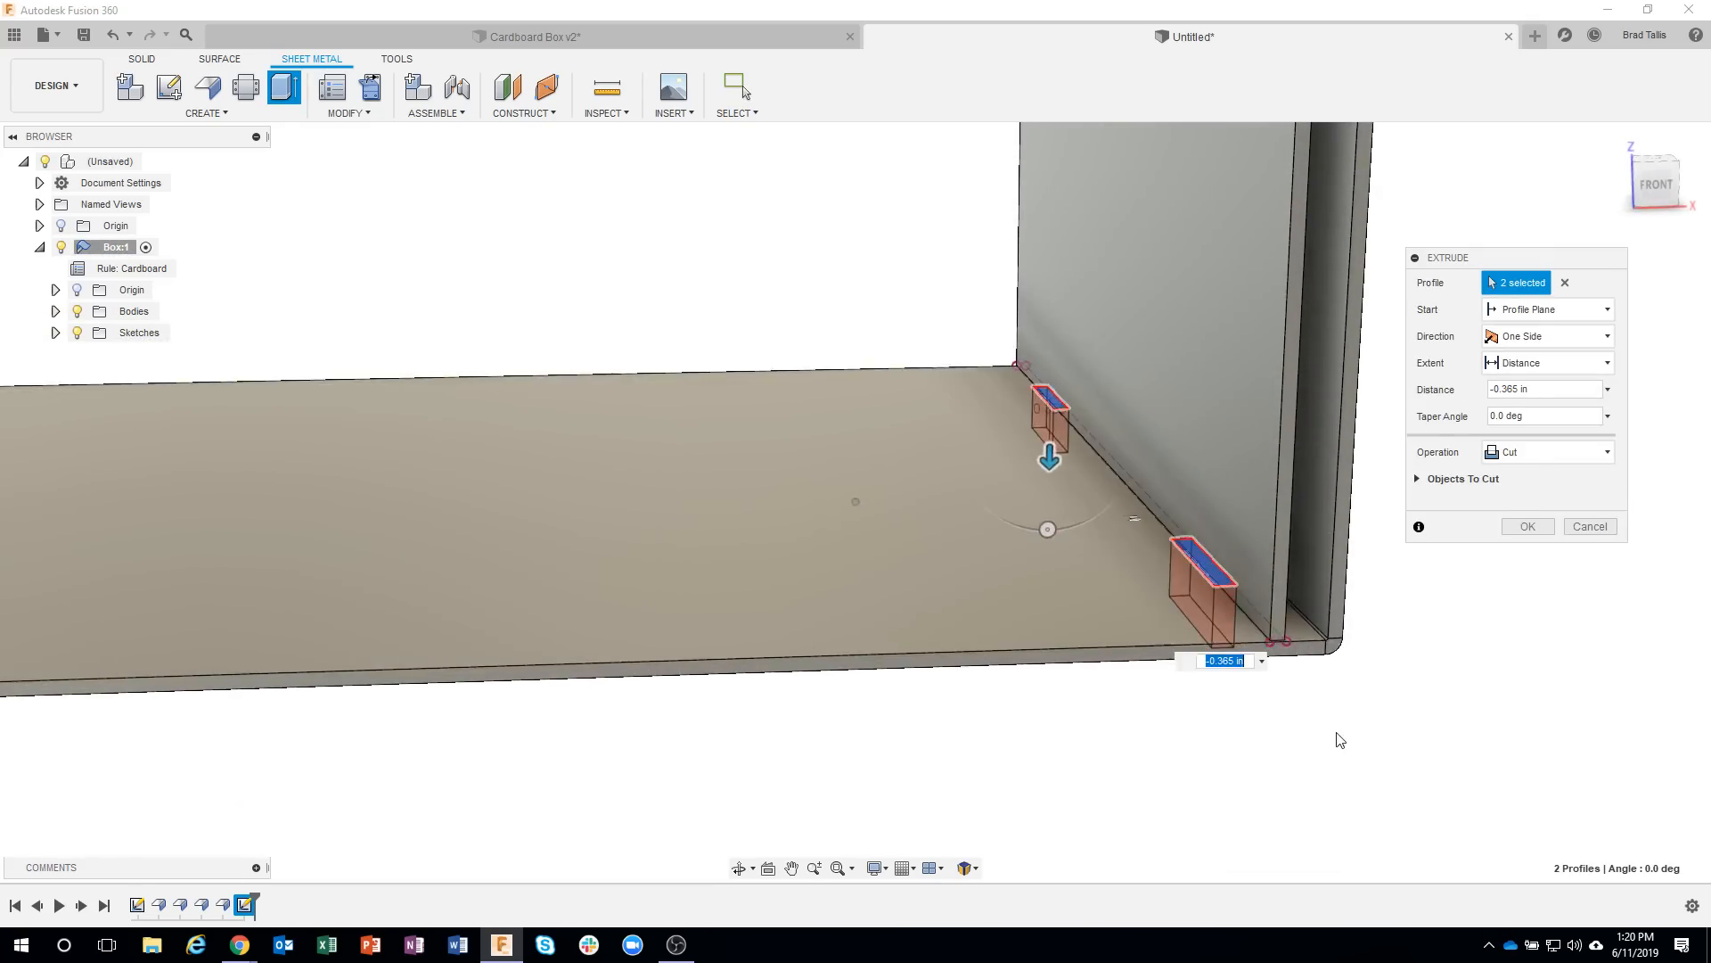
shift+middle_drag(1338, 736, 1302, 730)
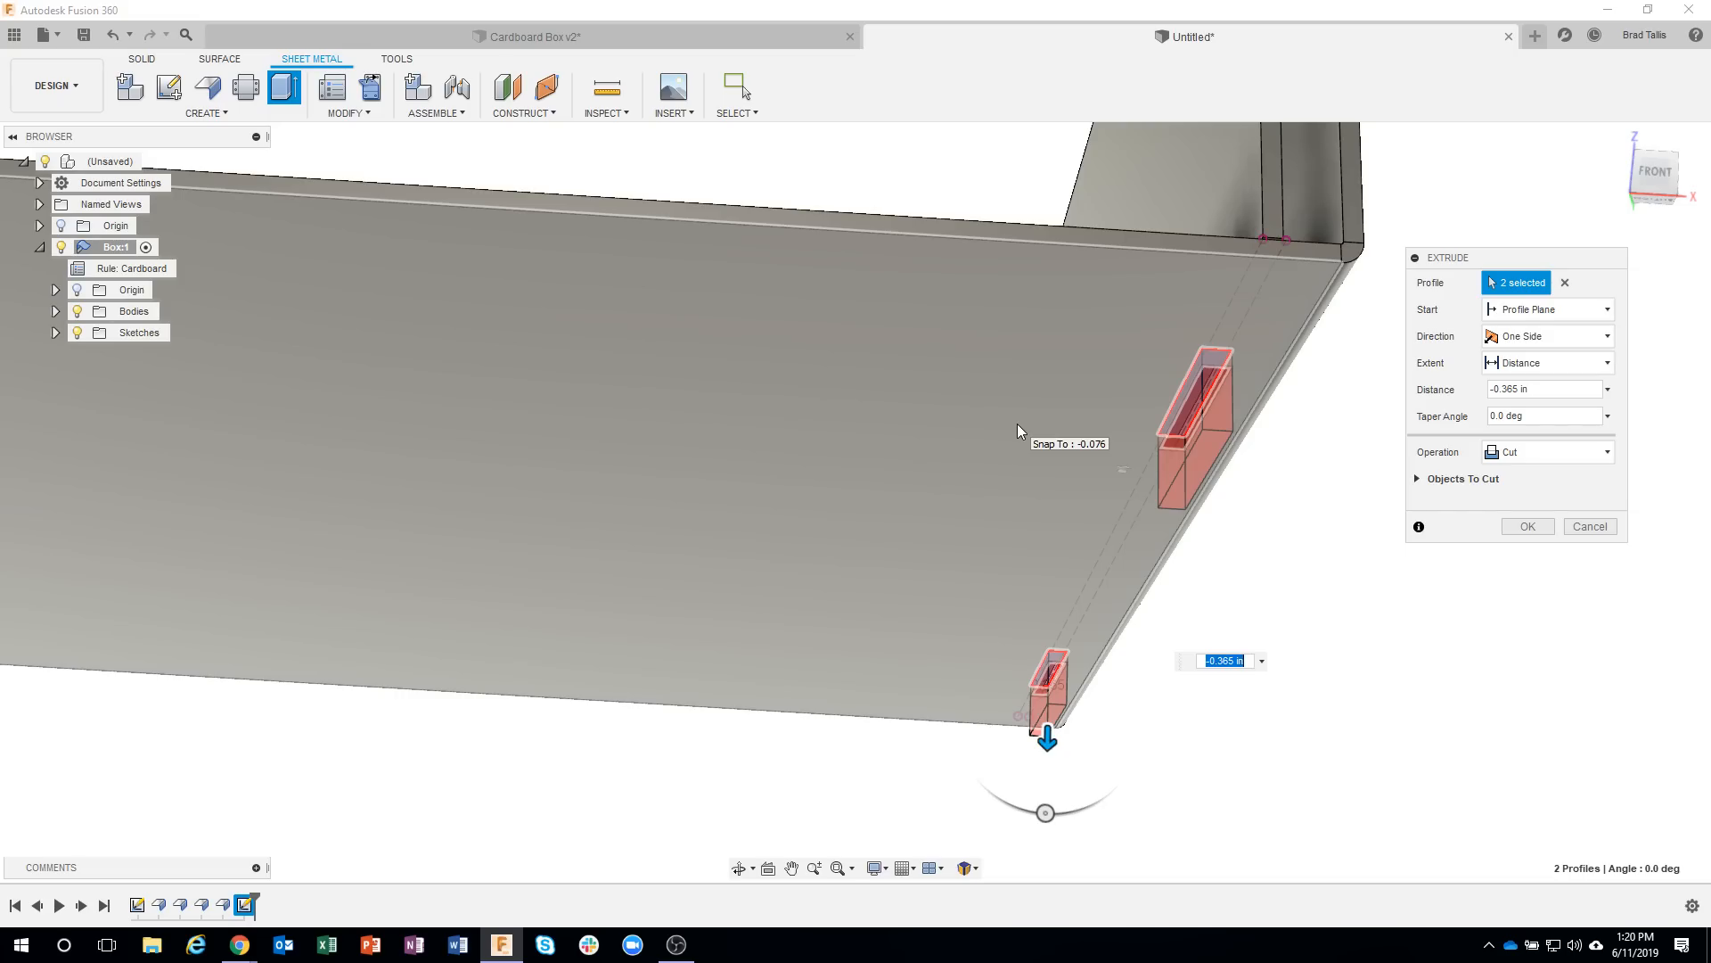
click(1018, 426)
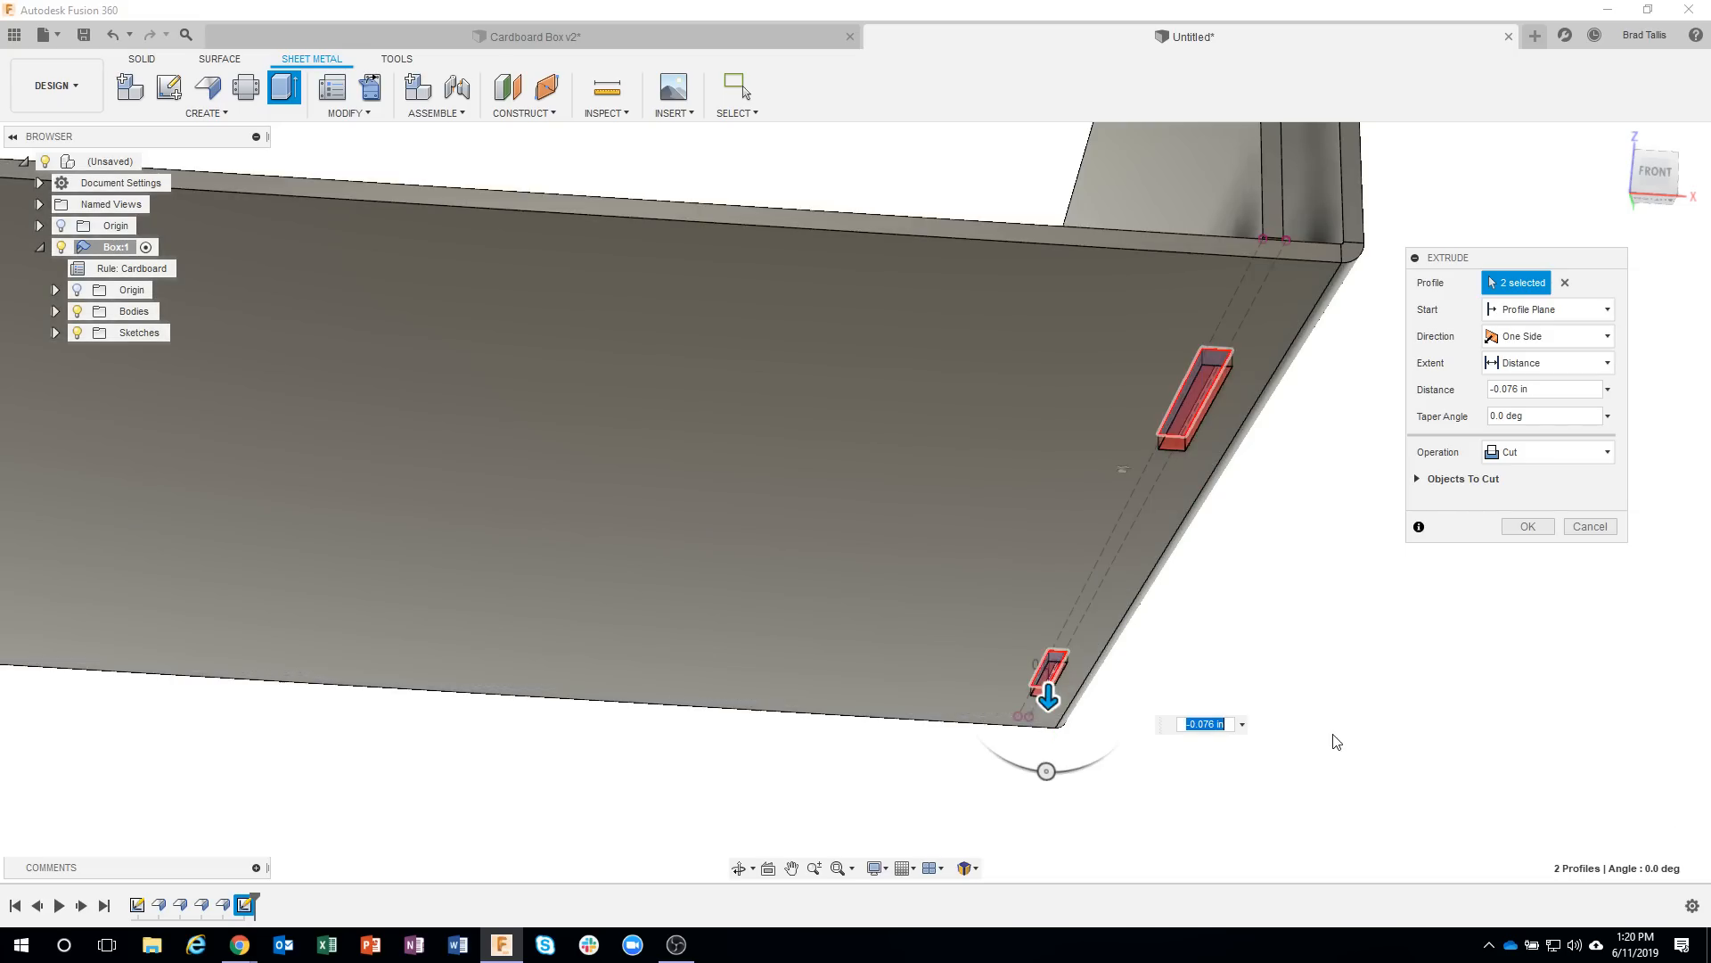
shift+middle_drag(1334, 742, 1348, 615)
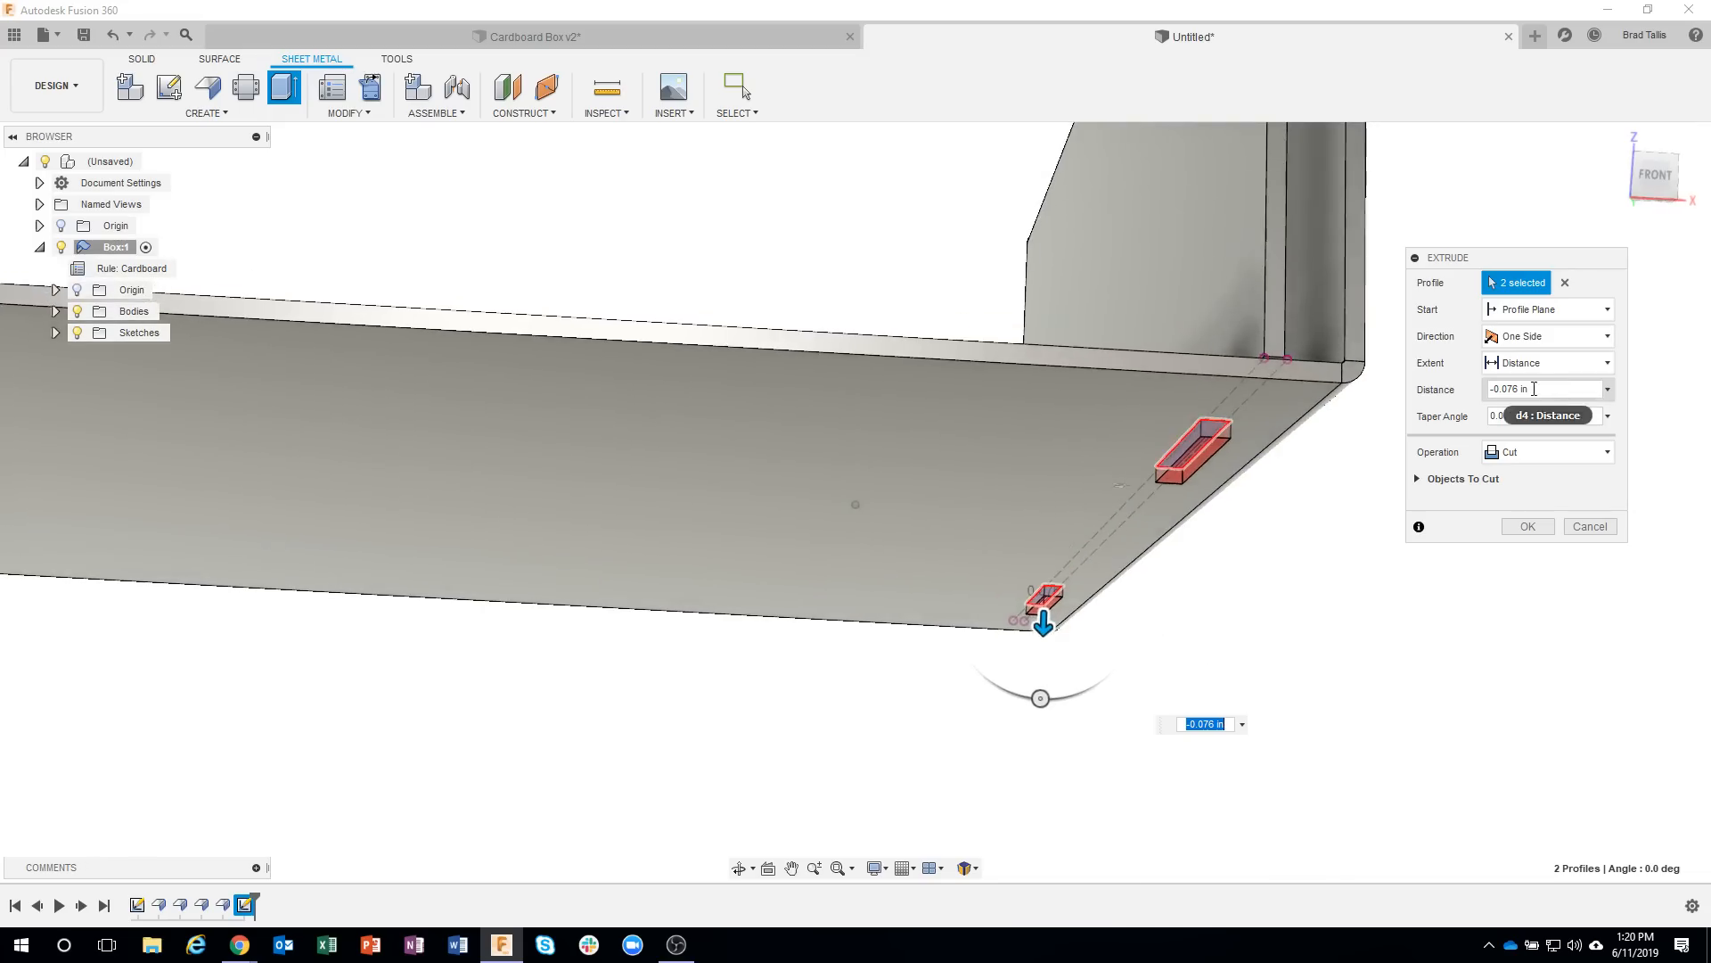
shift+middle_drag(1515, 579, 1493, 695)
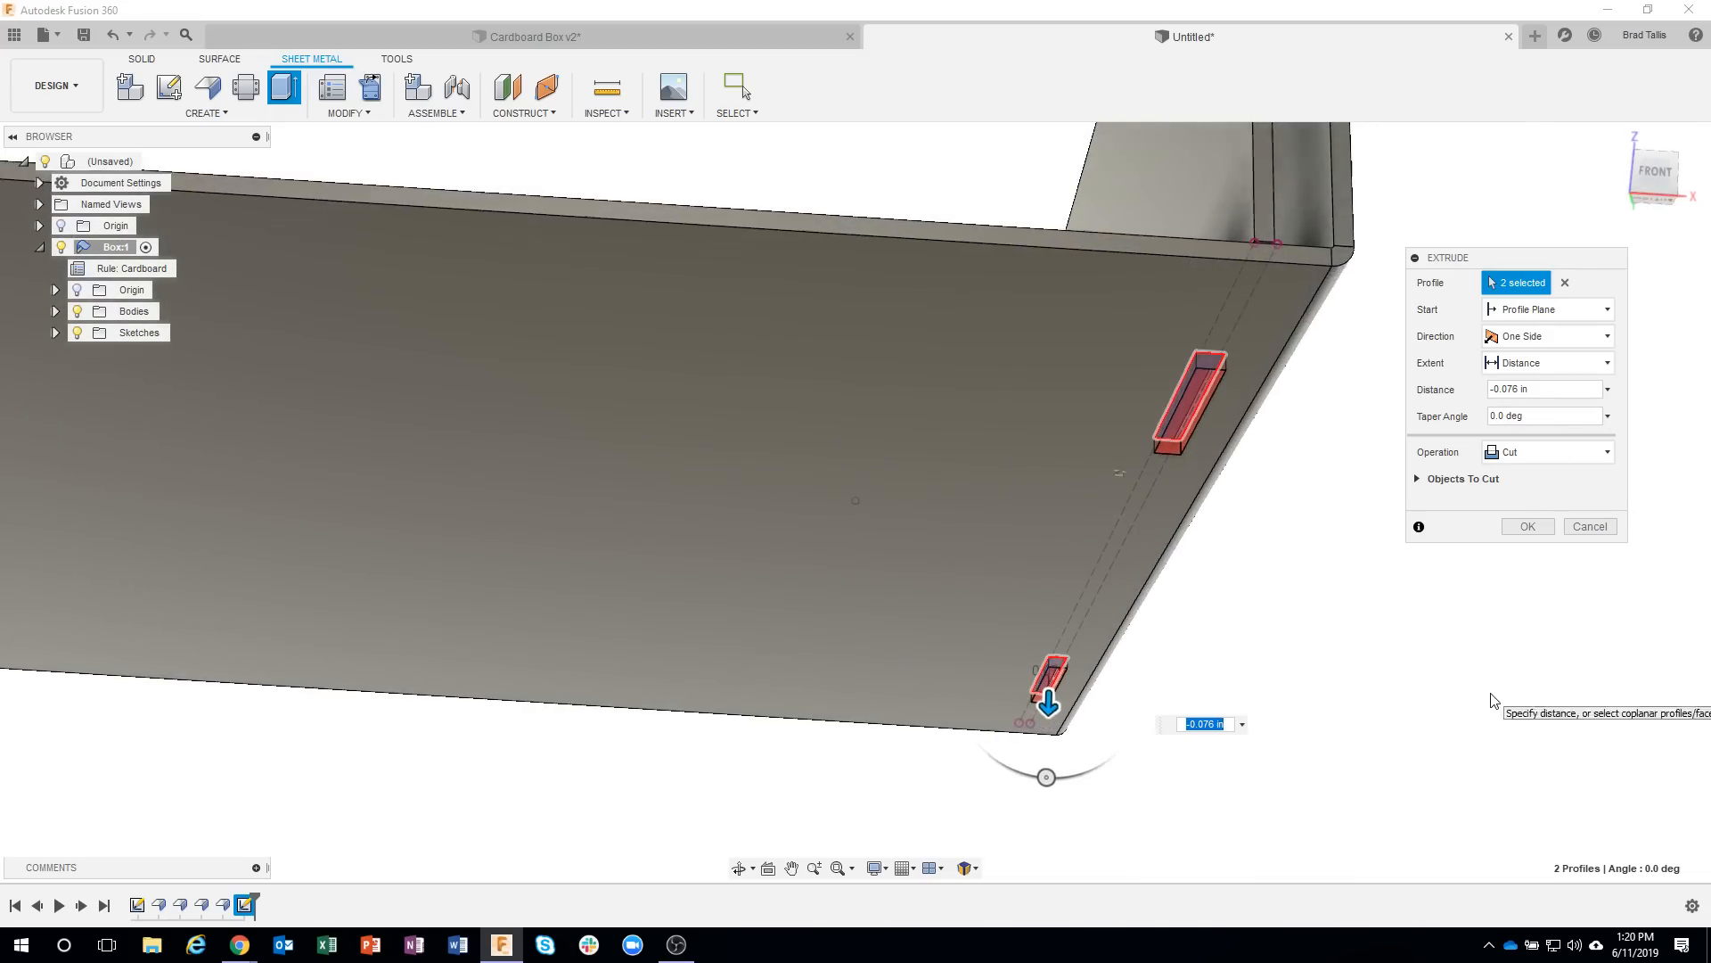
click(1515, 528)
shift+middle_drag(1472, 843, 1455, 737)
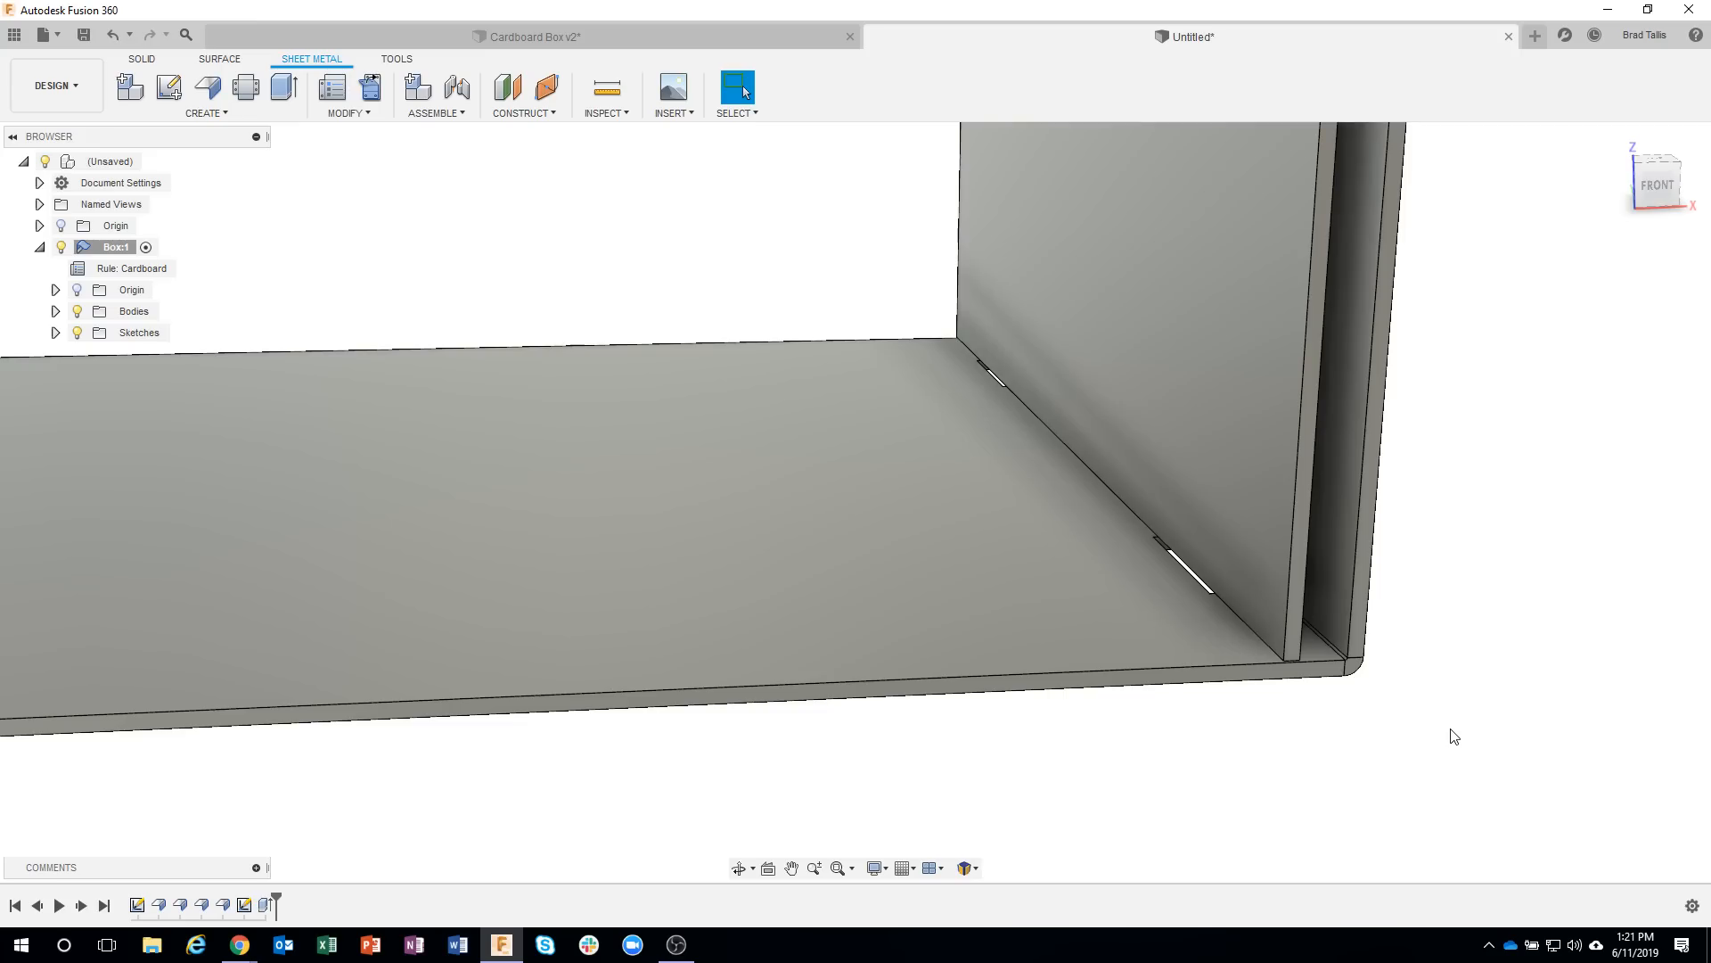
shift+middle_drag(1485, 599, 1450, 552)
scroll(1254, 515, up, 8)
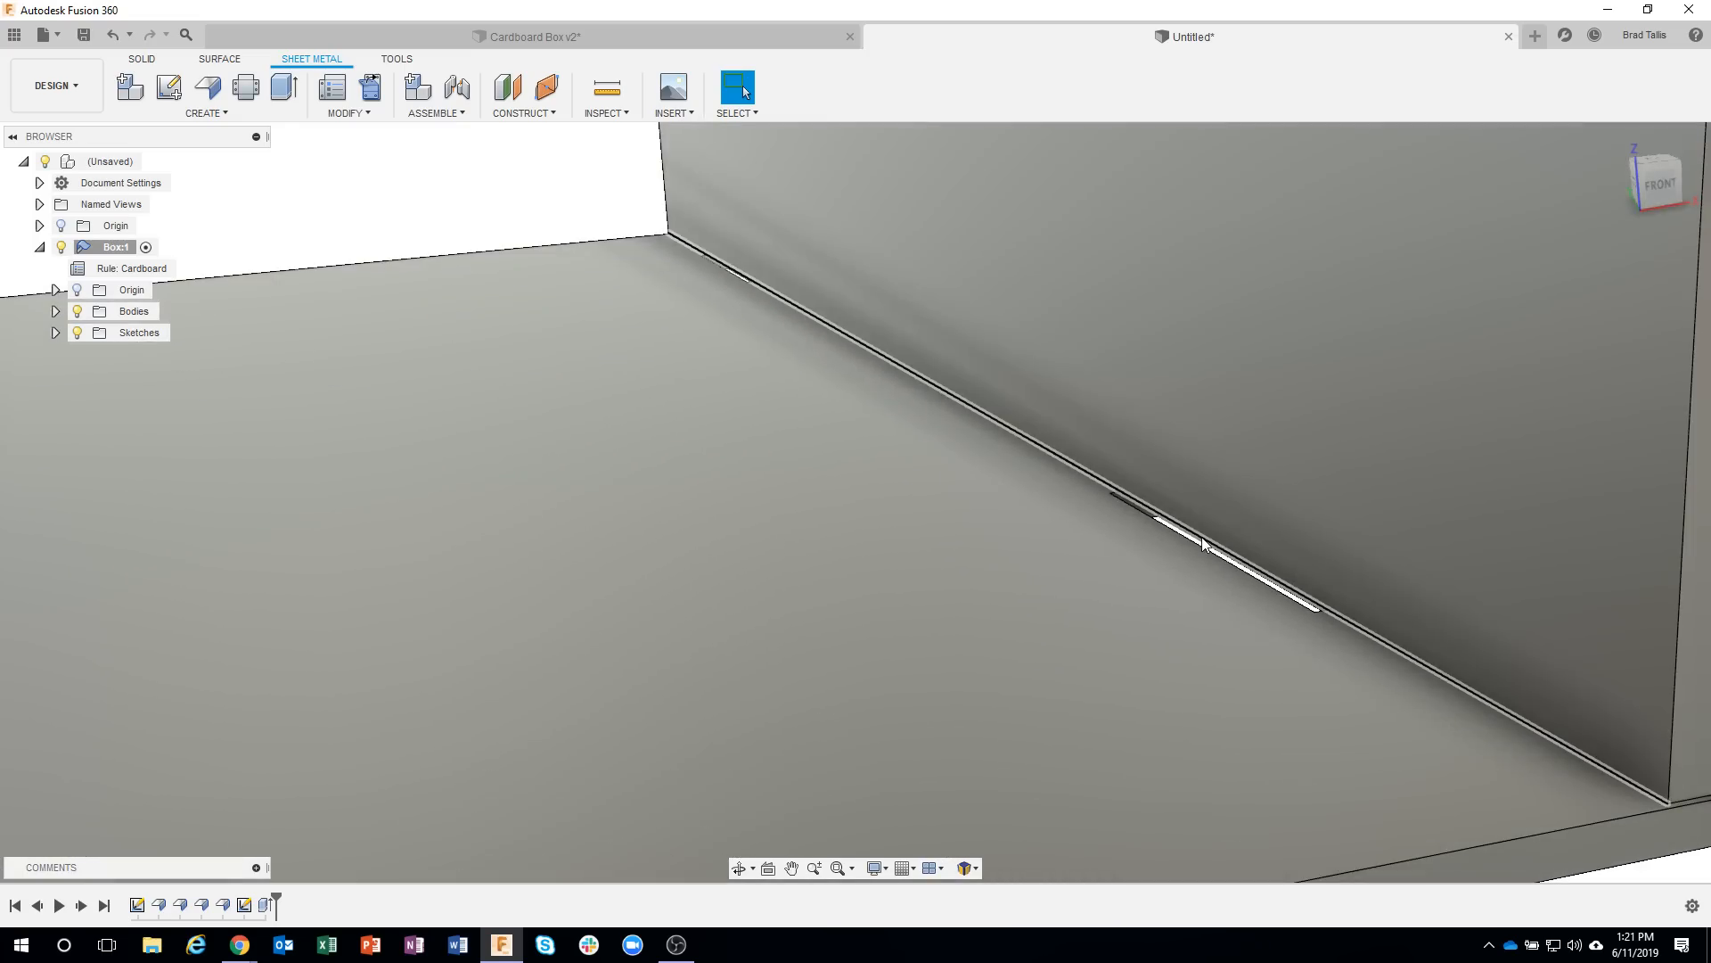
click(1202, 537)
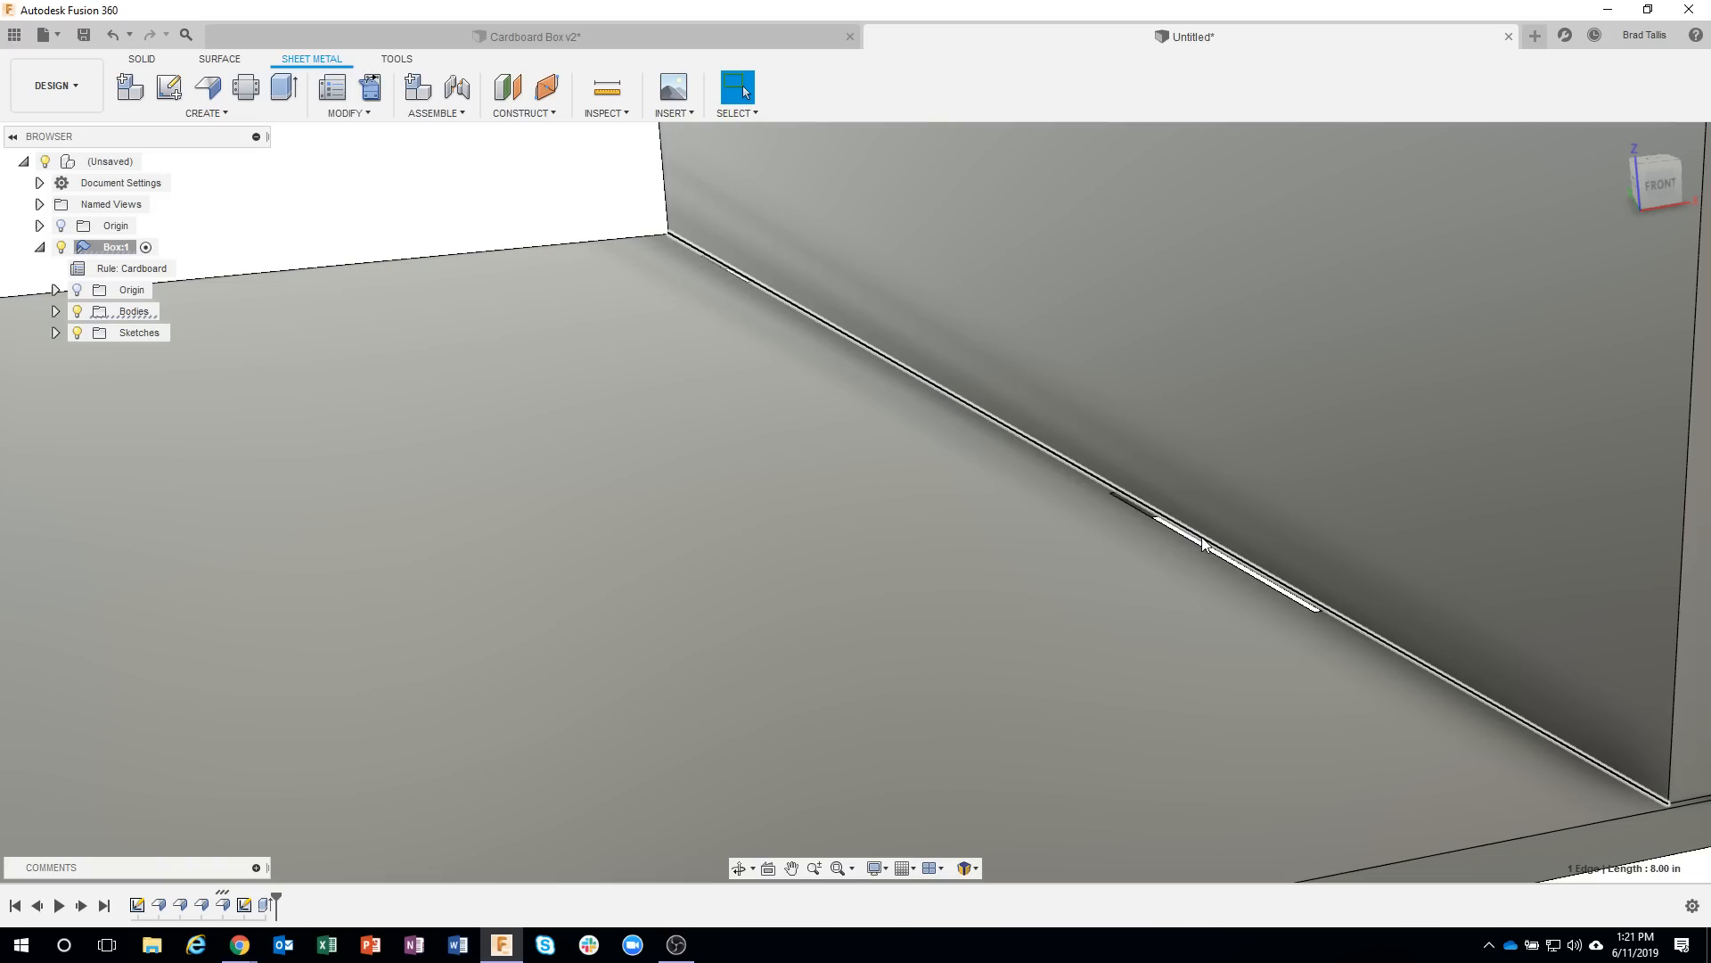
right_click(1202, 543)
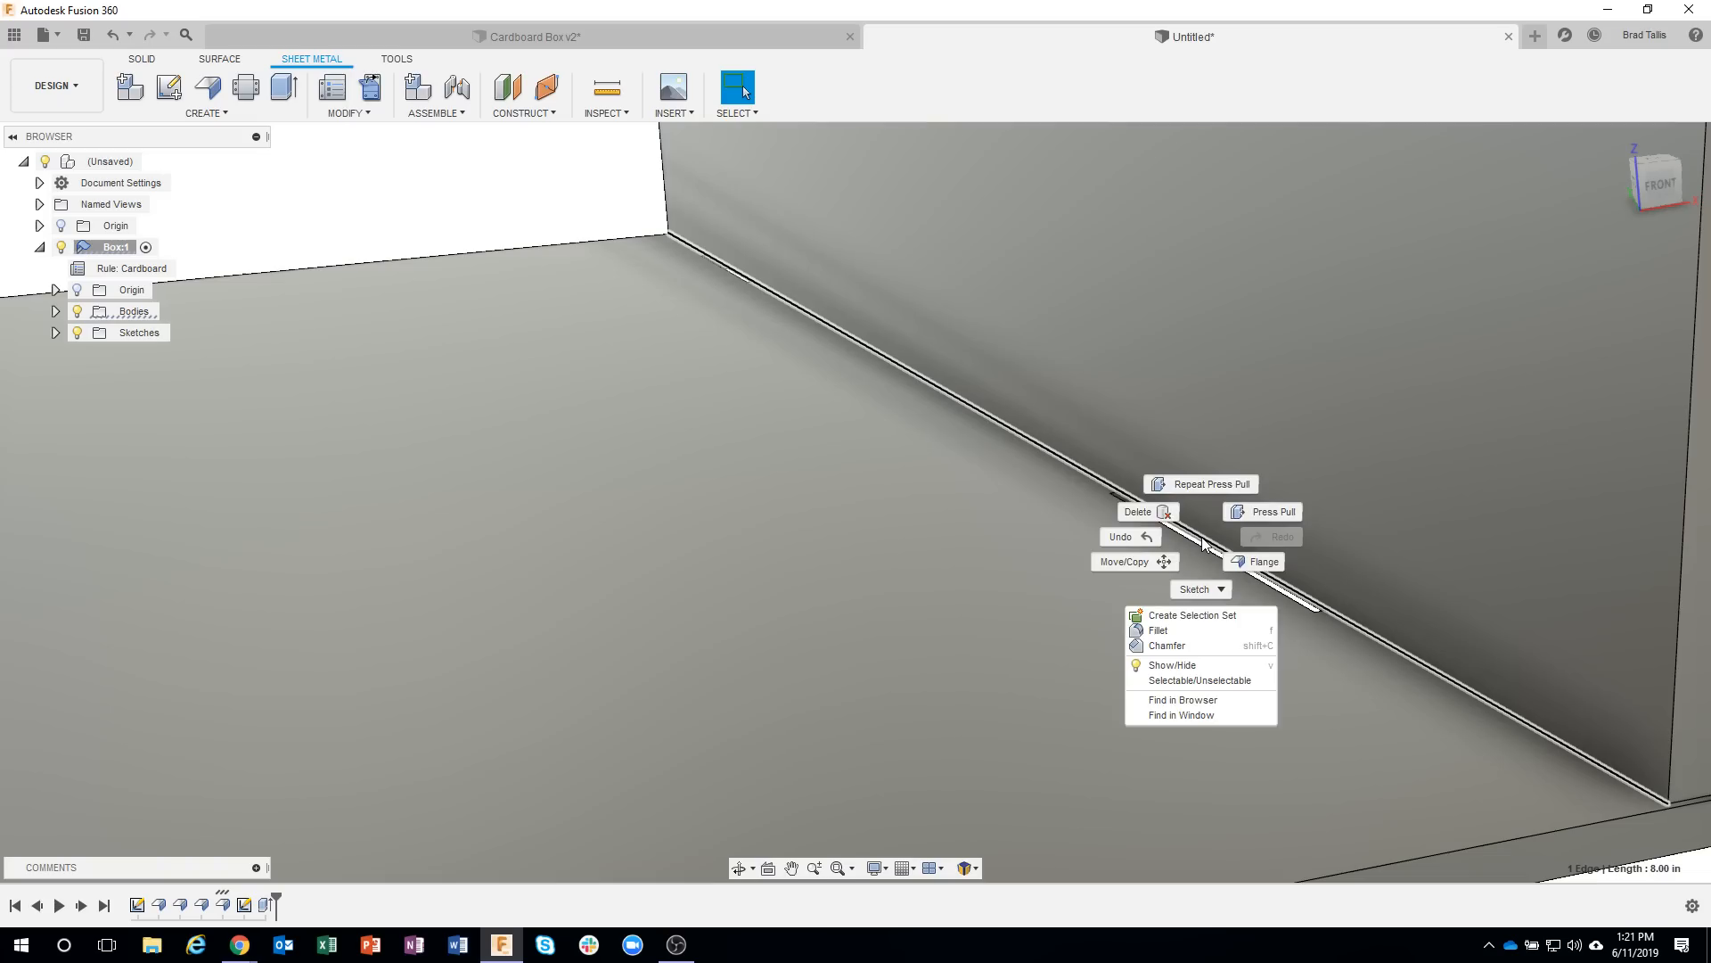
click(1257, 563)
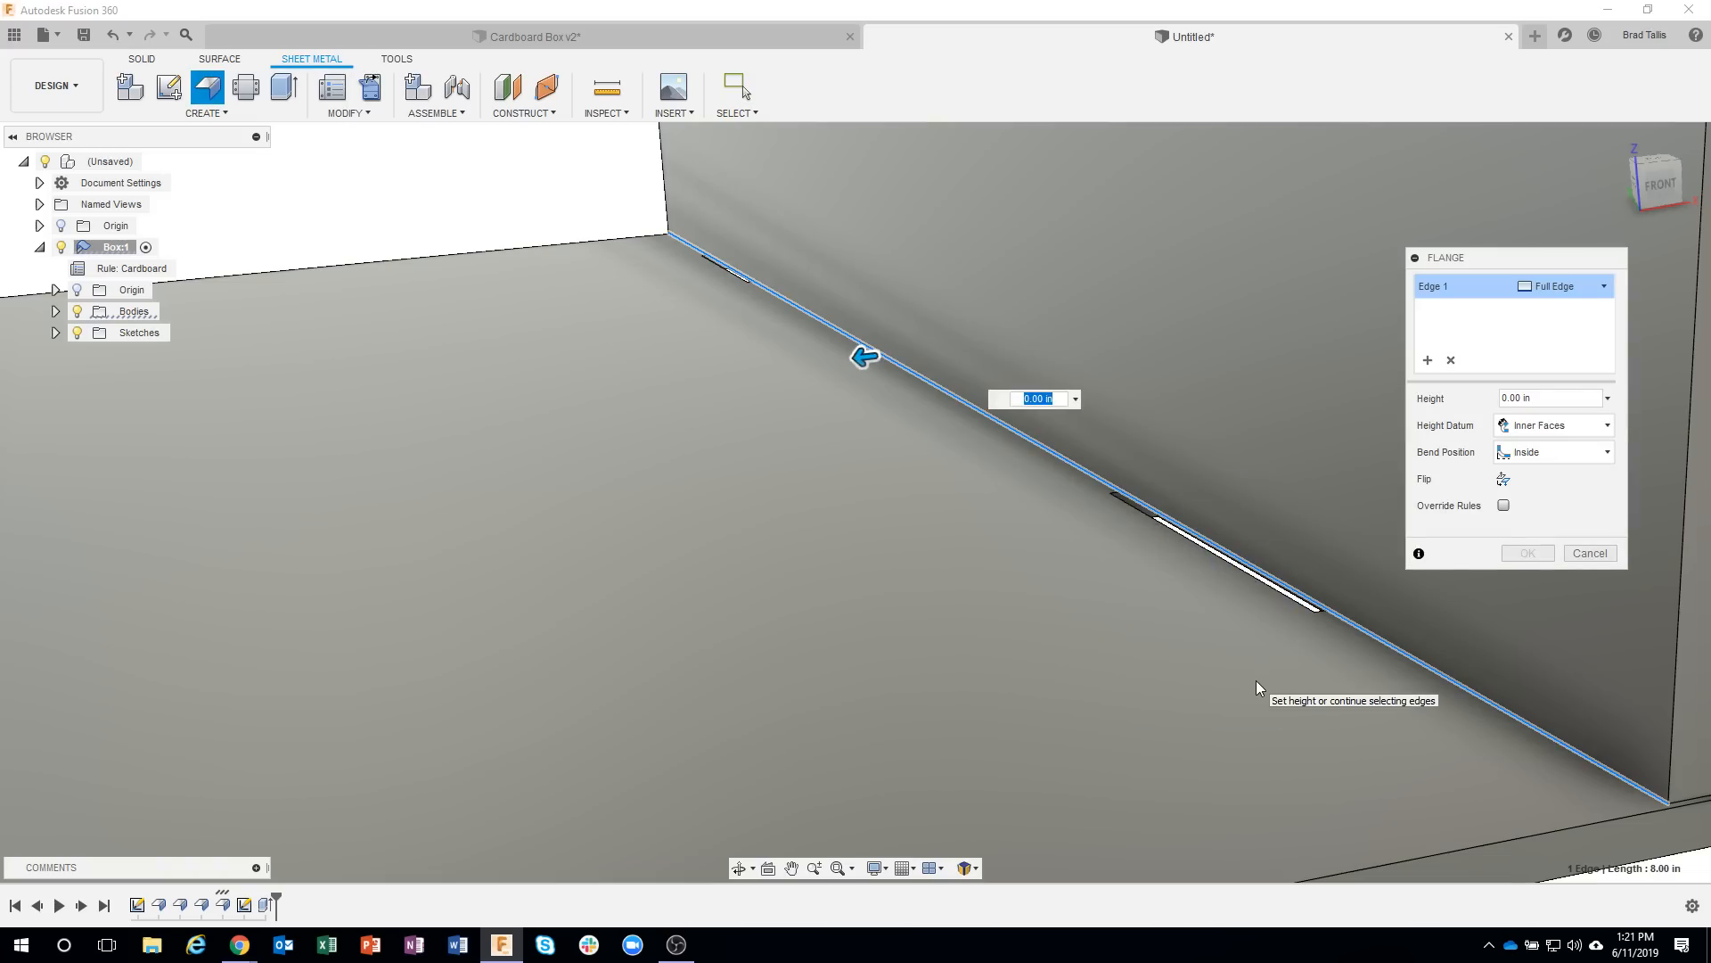
scroll(1255, 681, down, 2)
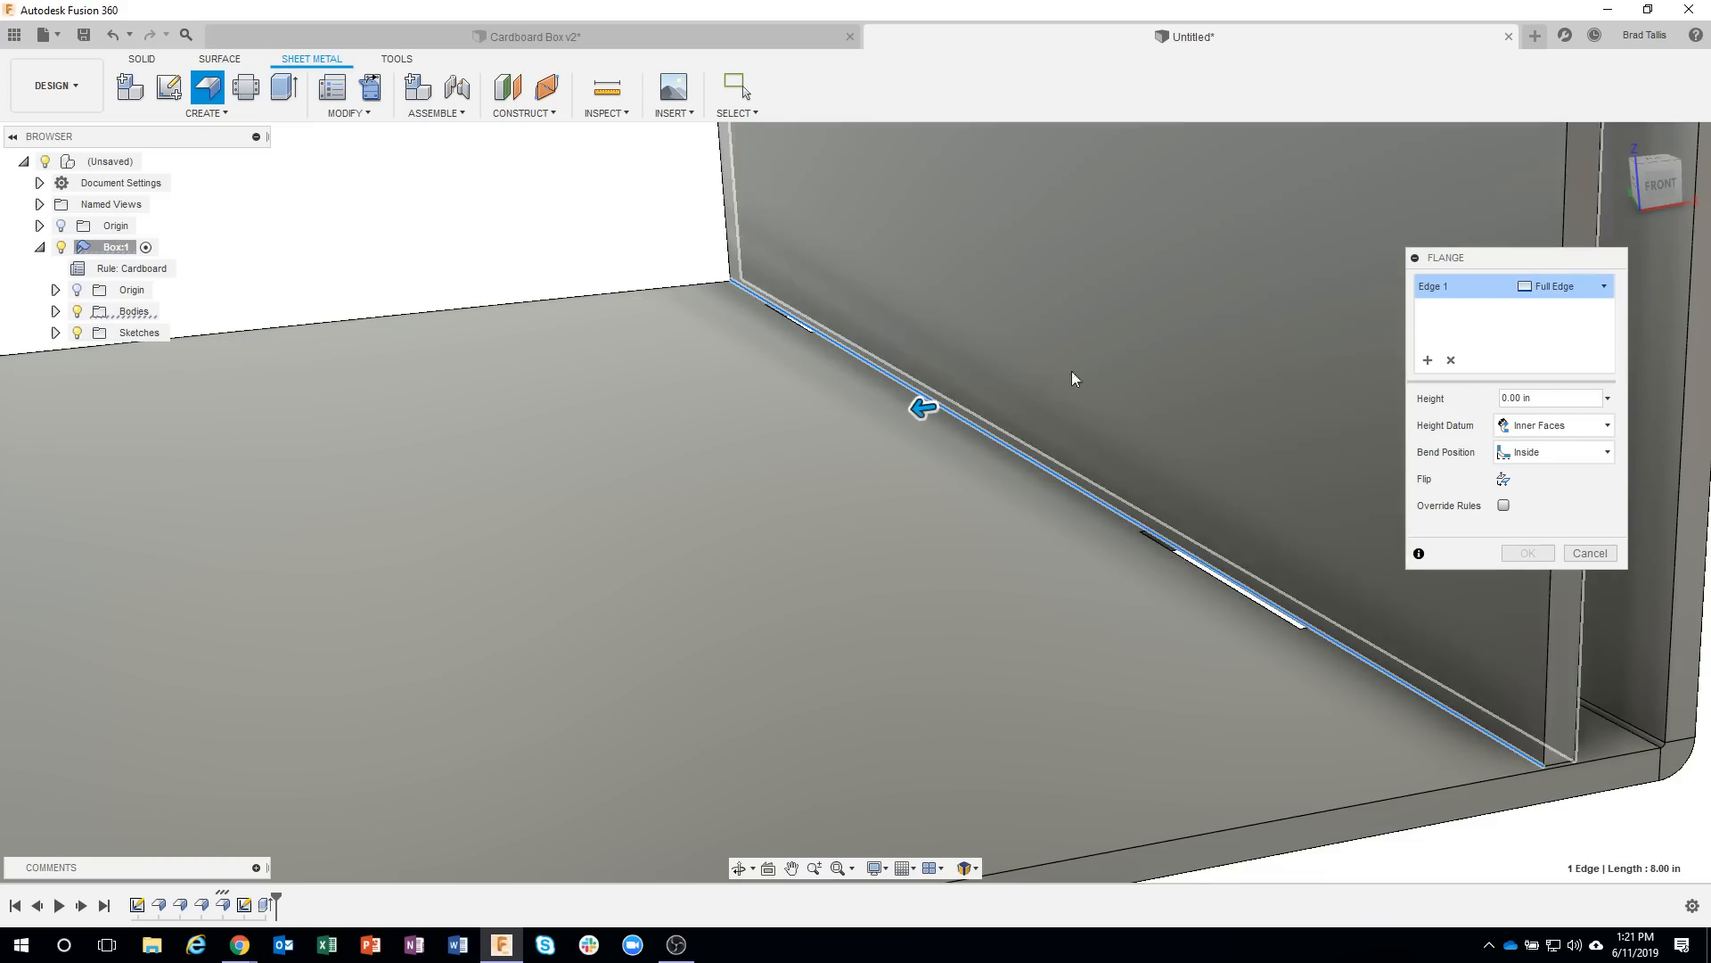
drag(922, 406, 800, 424)
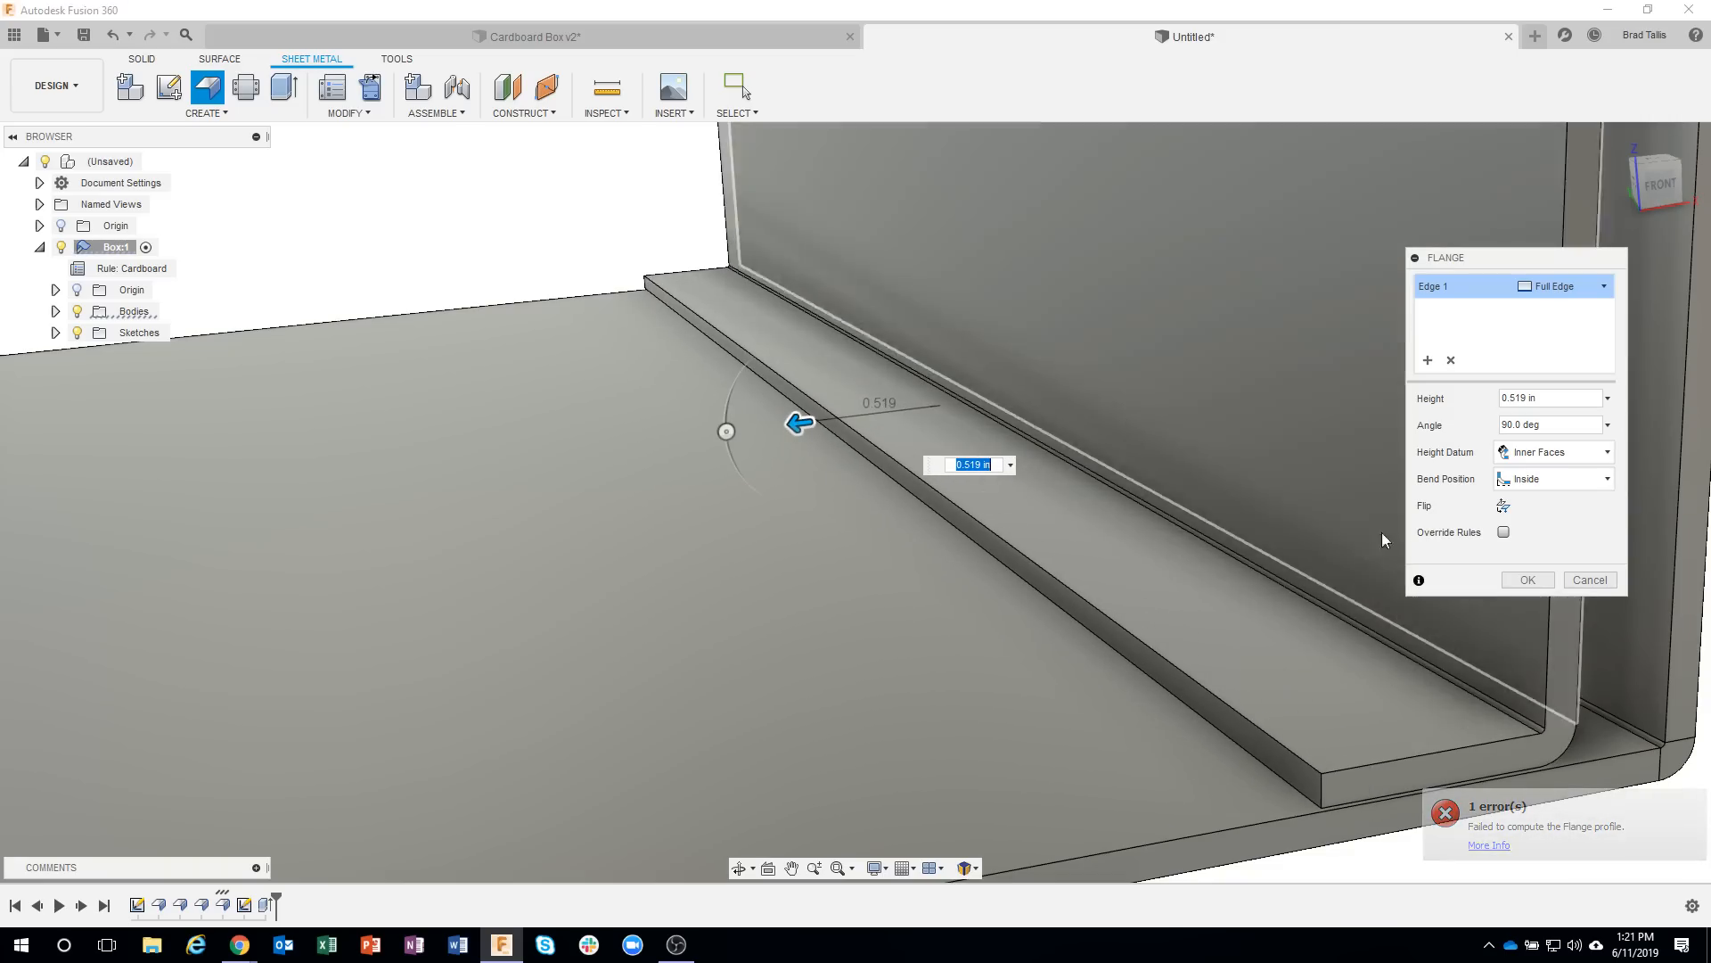
click(1452, 360)
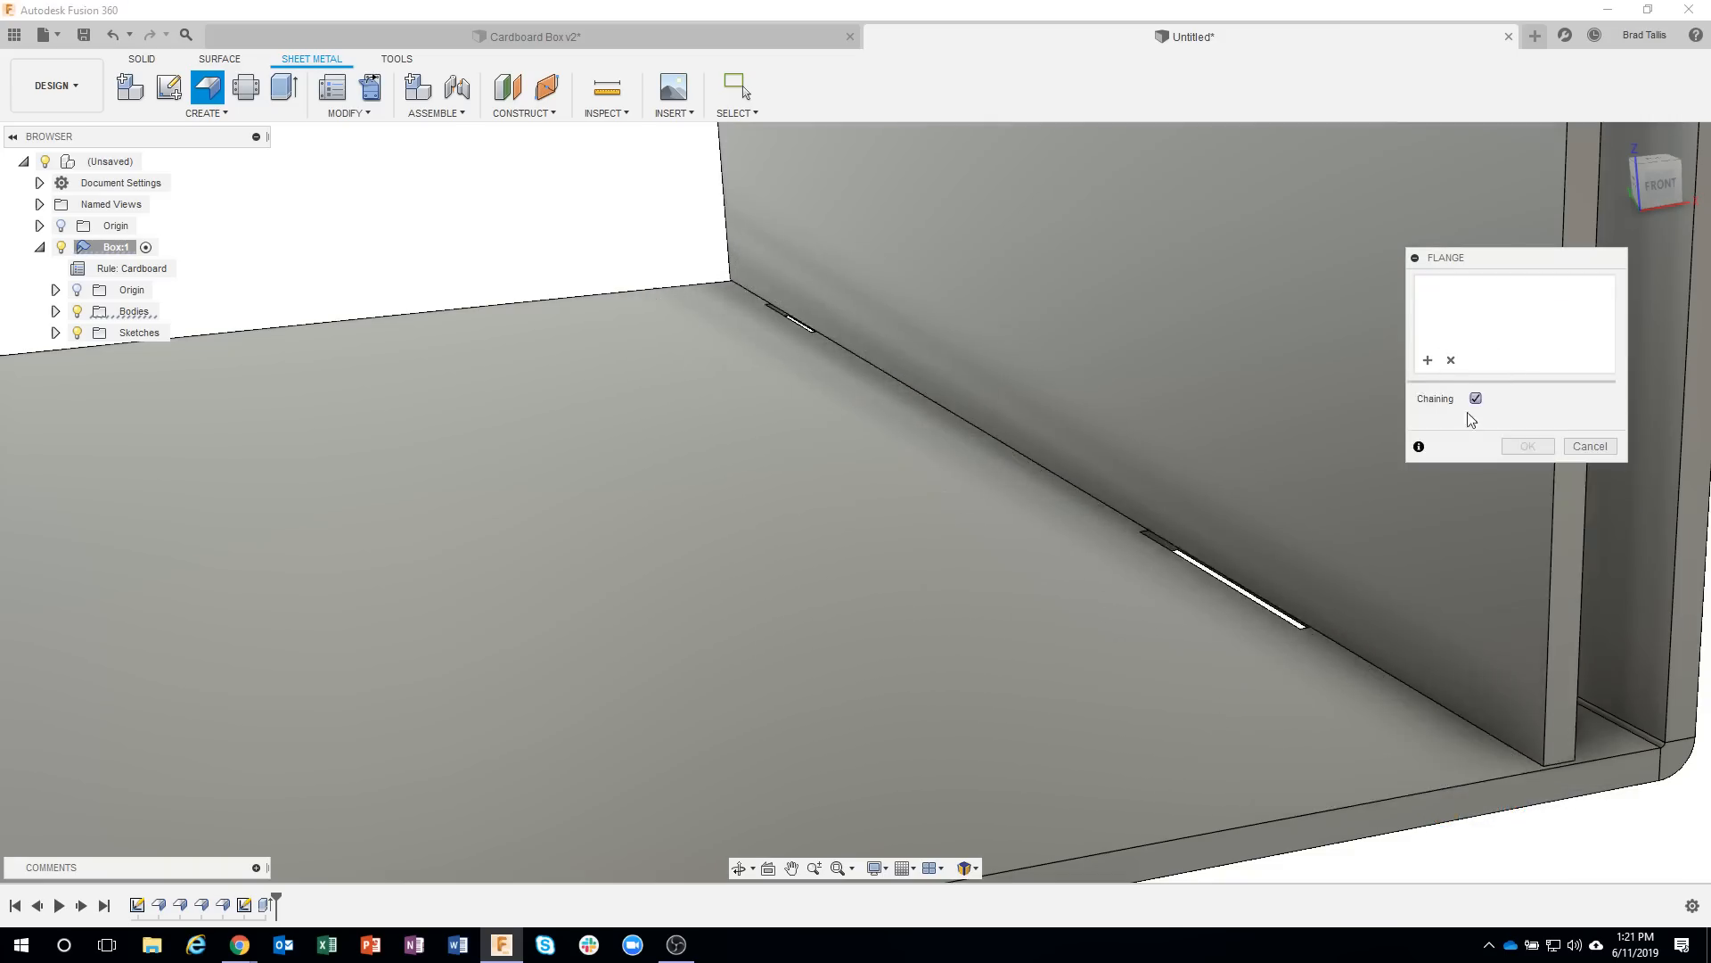
click(1212, 571)
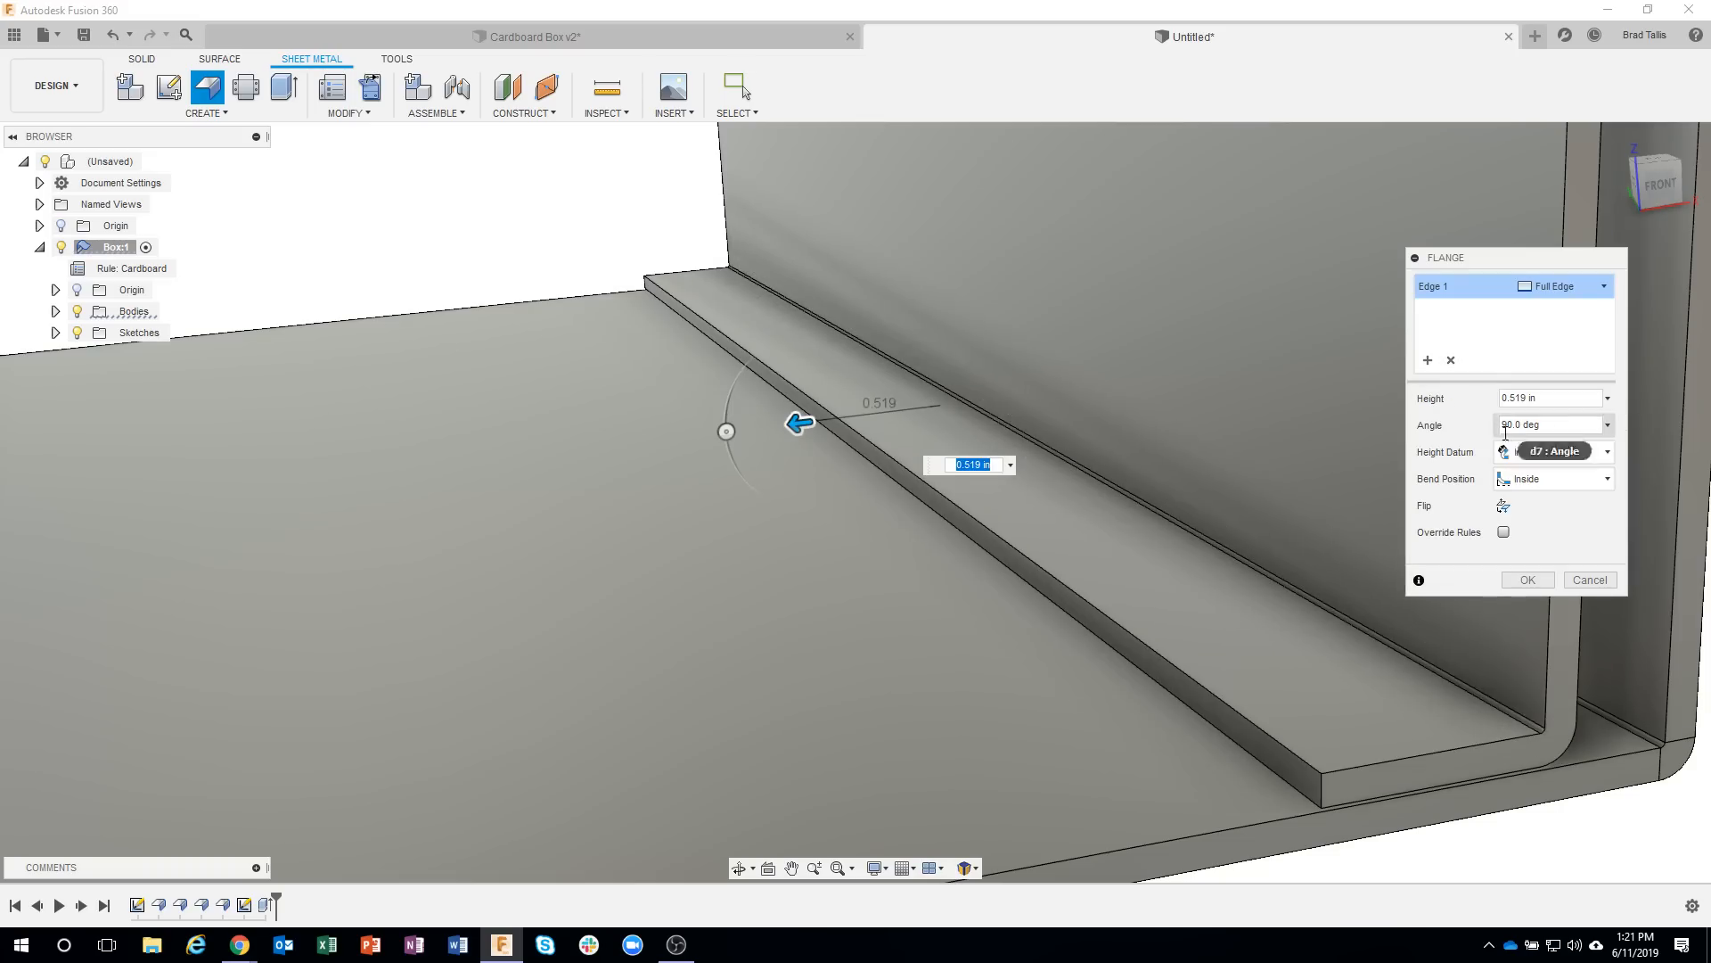
click(1585, 581)
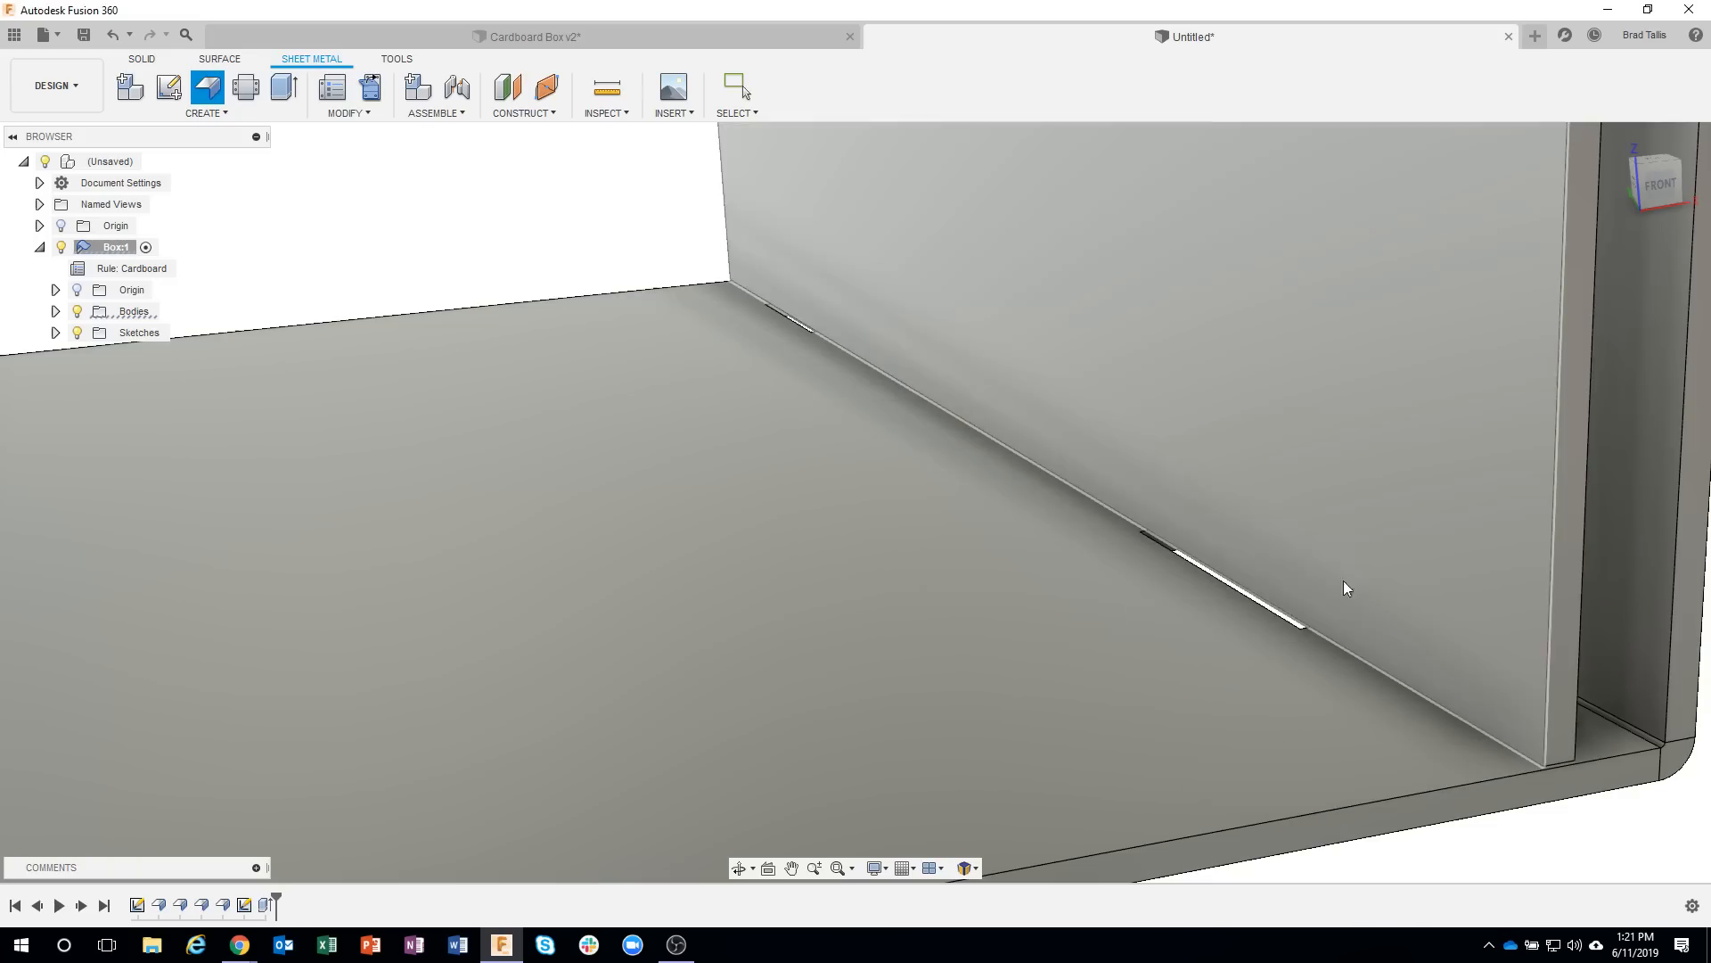
Start a flange on the 8 in lower edge of the inner folded wall, with a Two Offset width.
click(1222, 578)
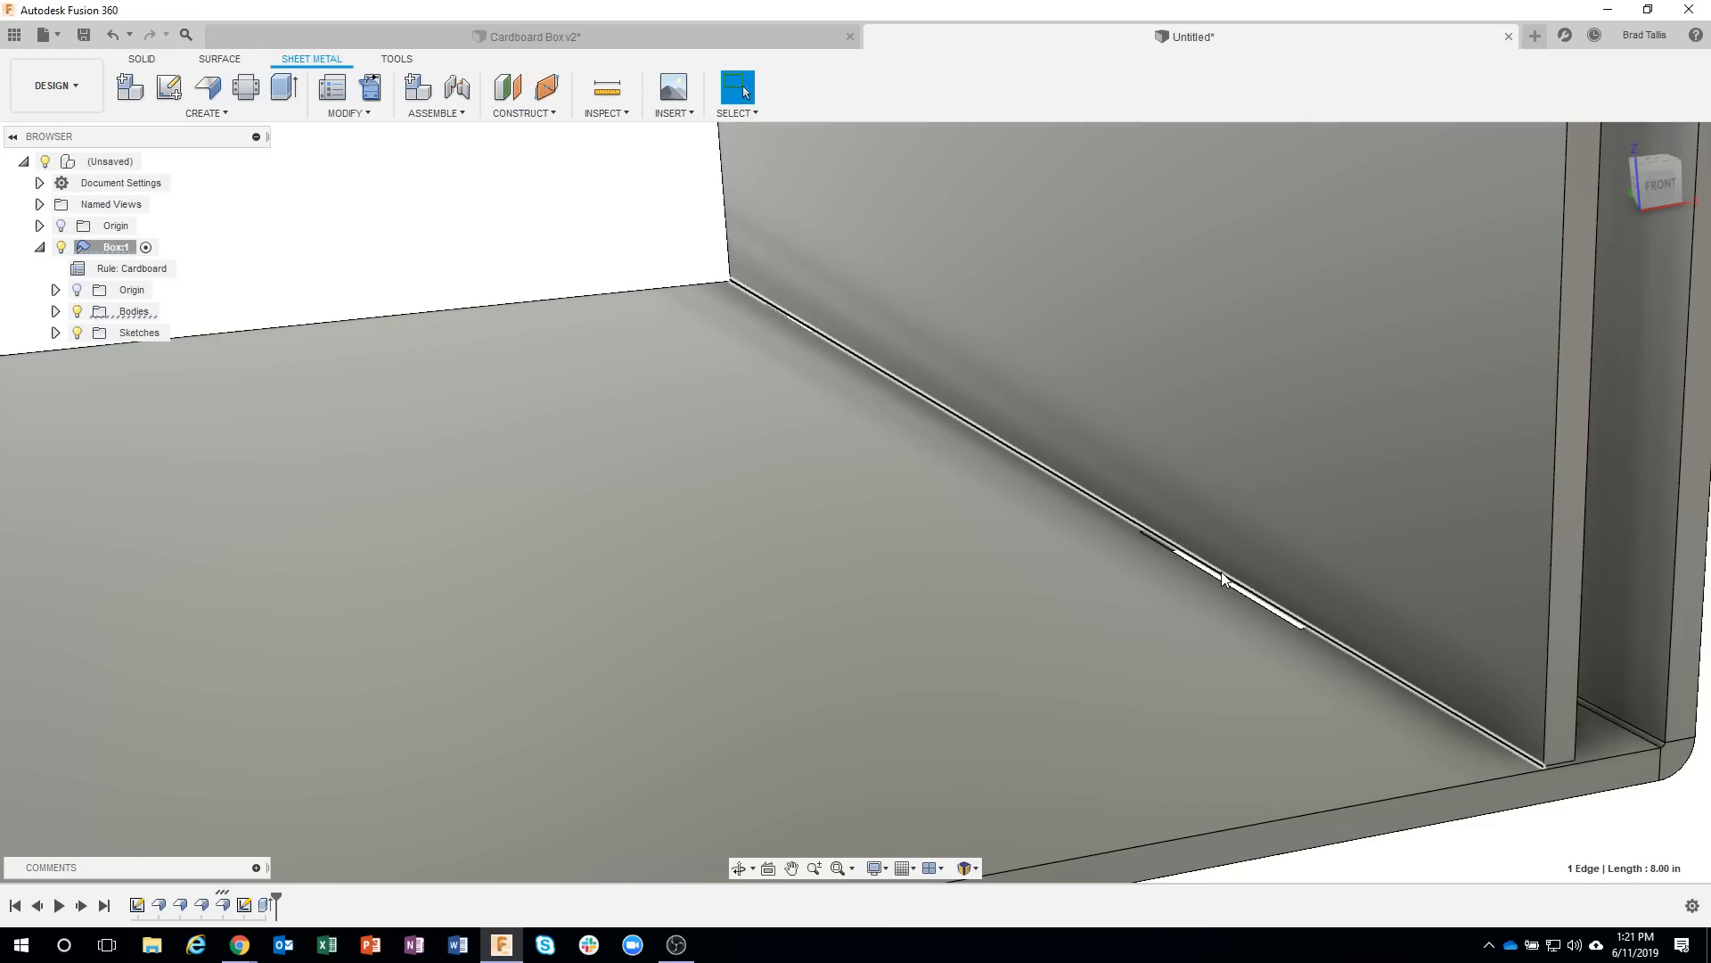
right_click(1222, 577)
click(1265, 599)
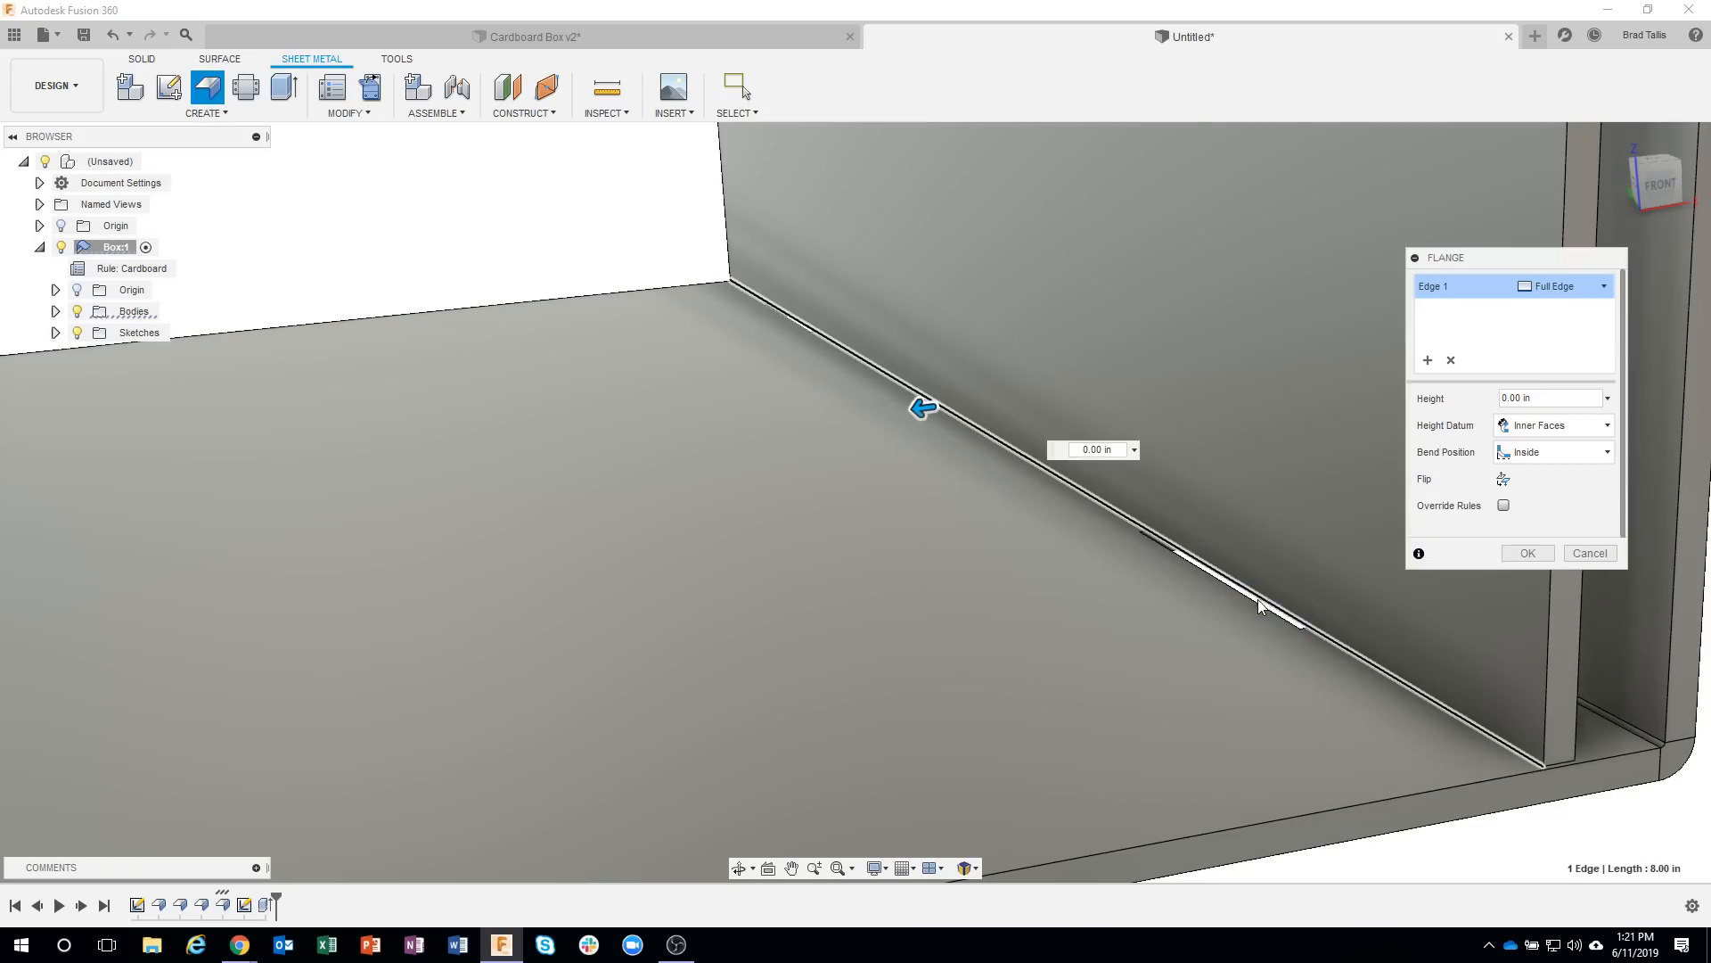
click(1600, 300)
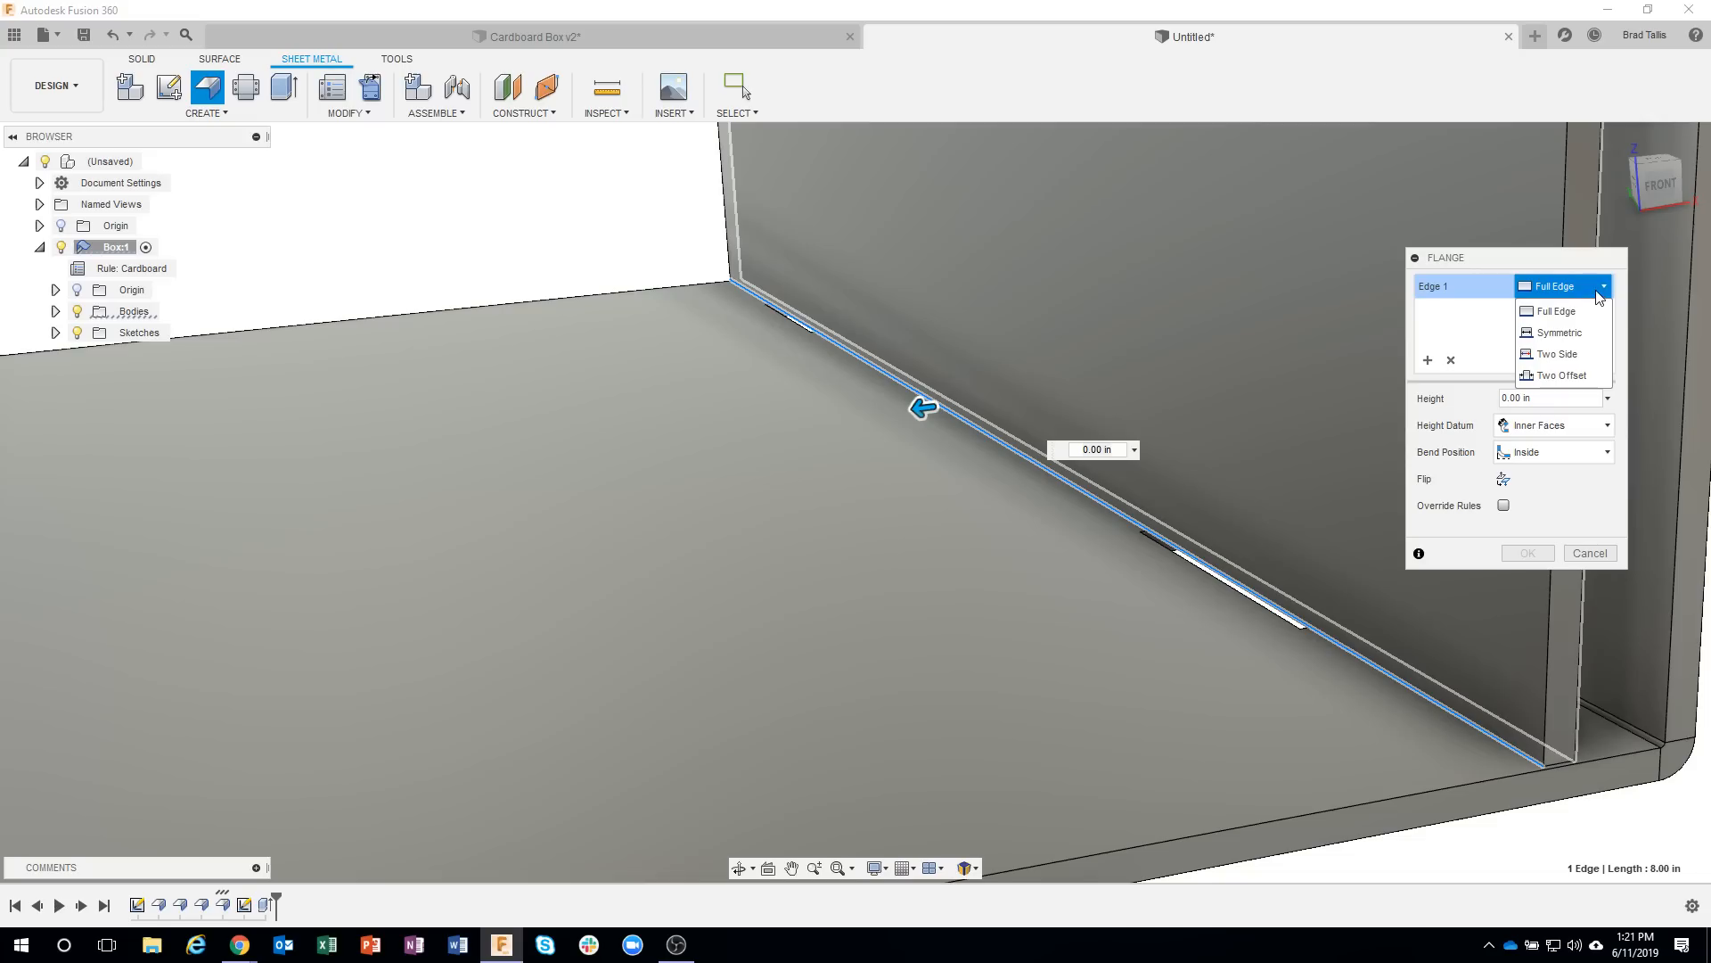
click(1564, 375)
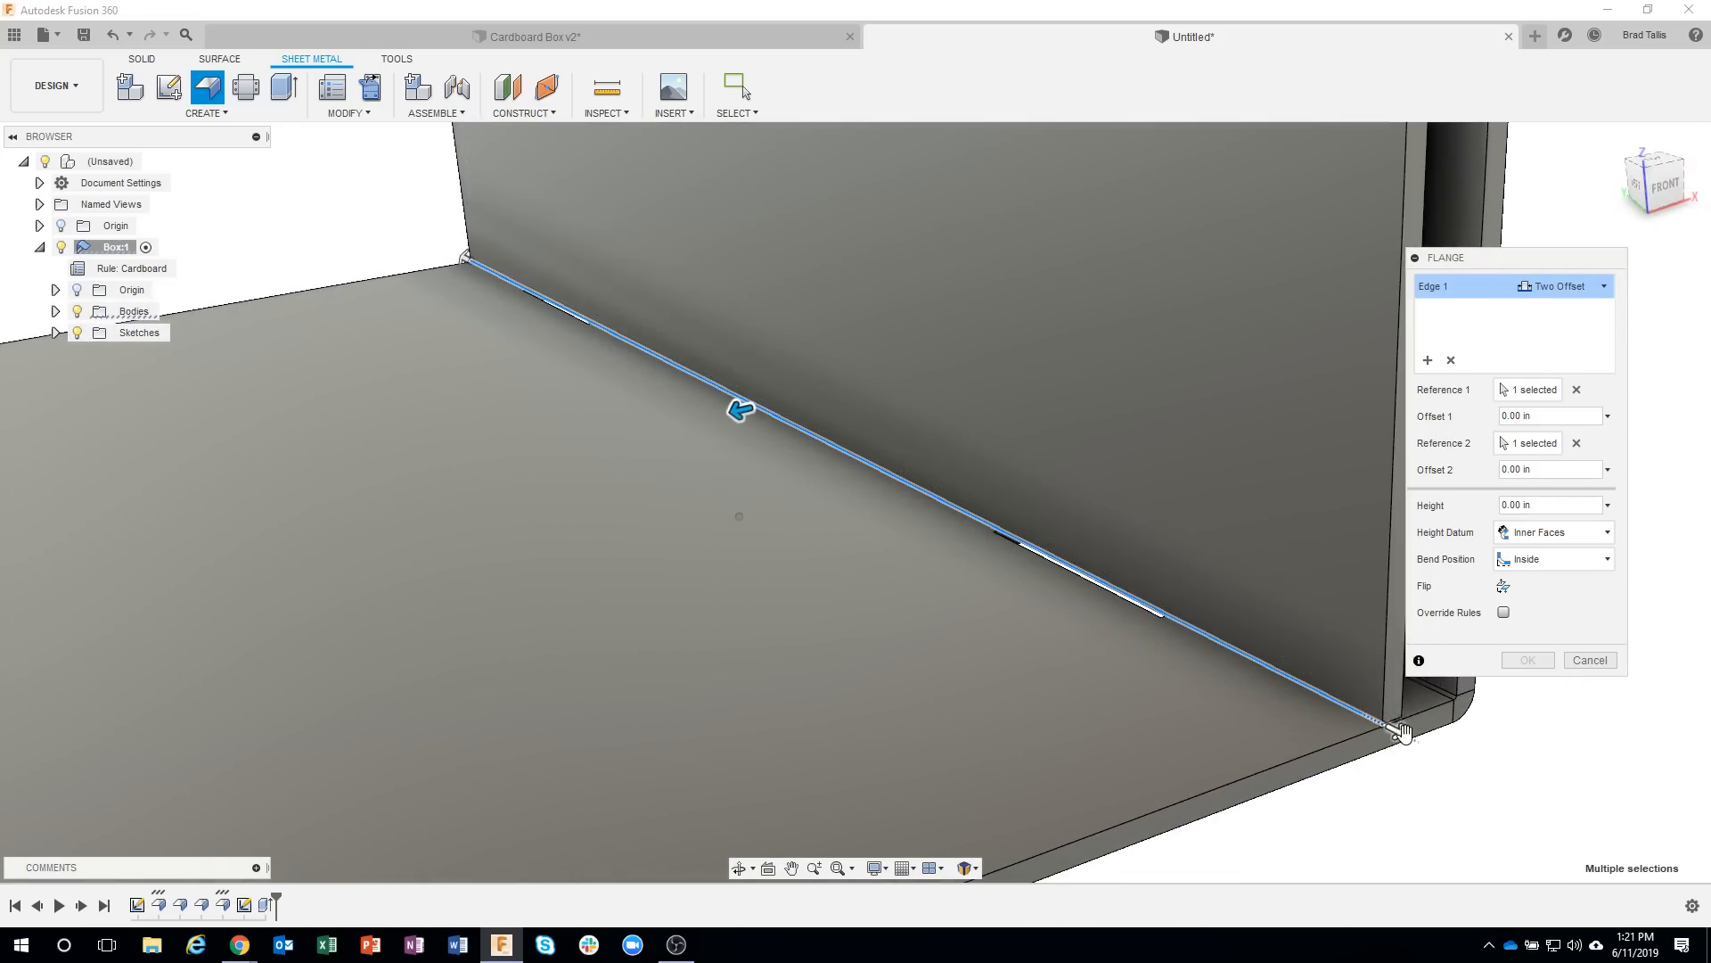
Narrow the flange to the front slot's length with an Offset 1 of about -6.195 in and Offset 2 of about -1.141 in.
drag(1404, 731, 1303, 693)
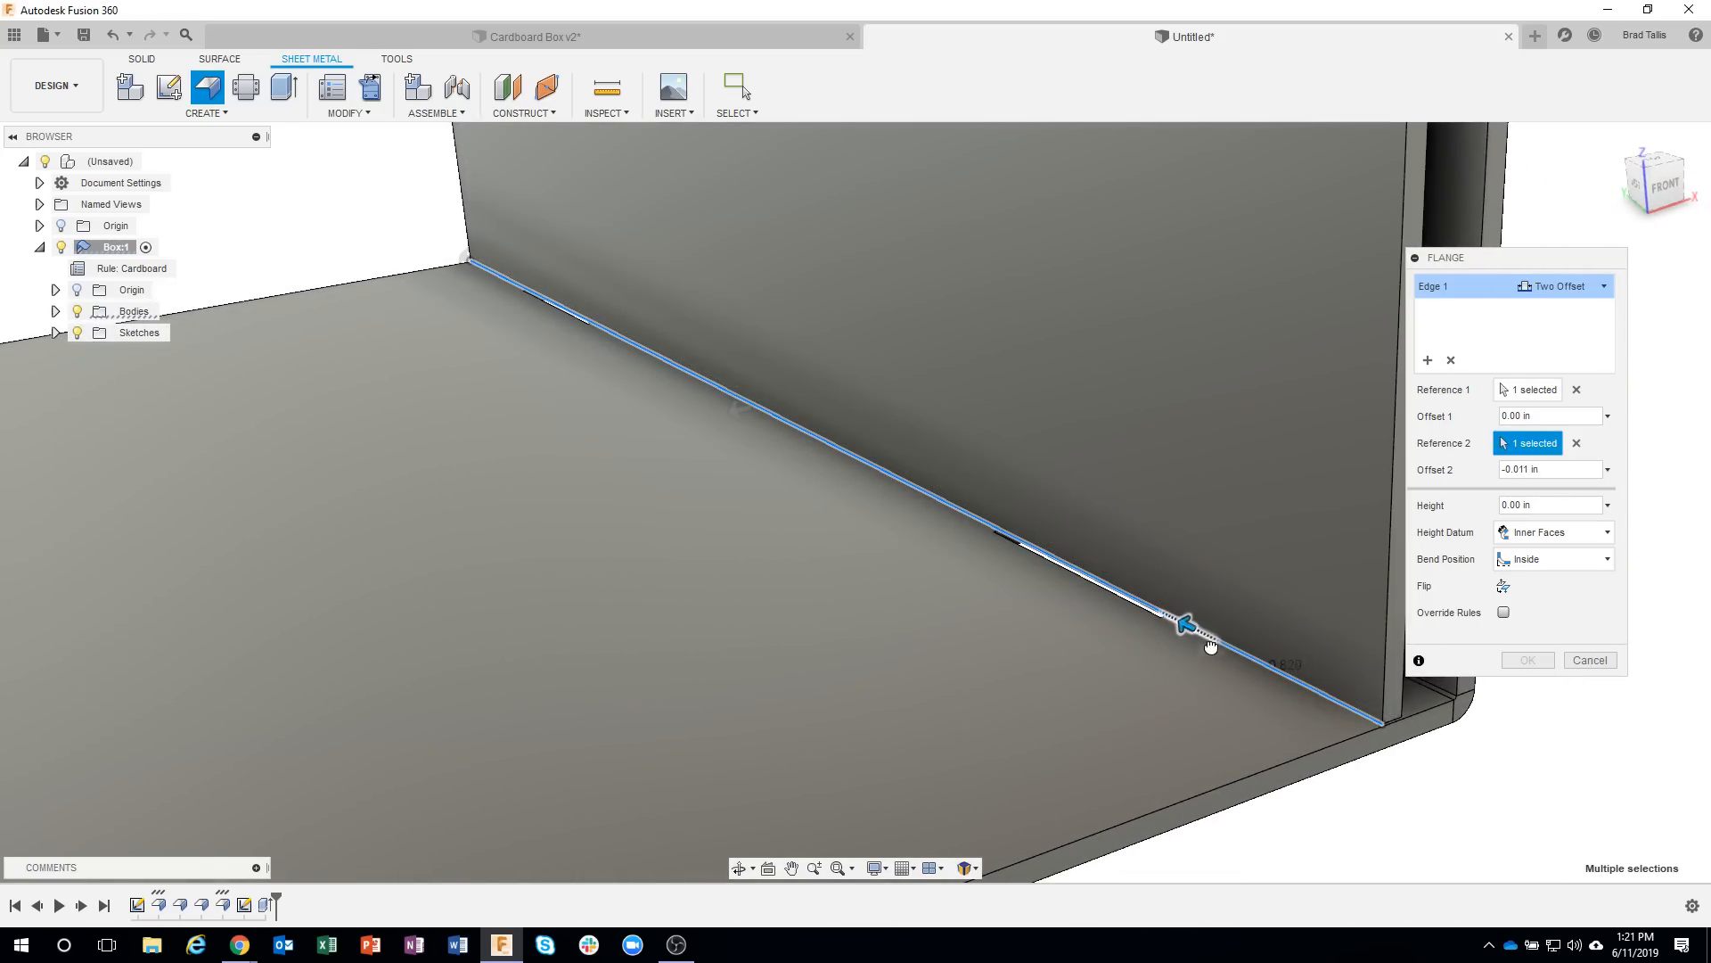
drag(1211, 646, 1186, 619)
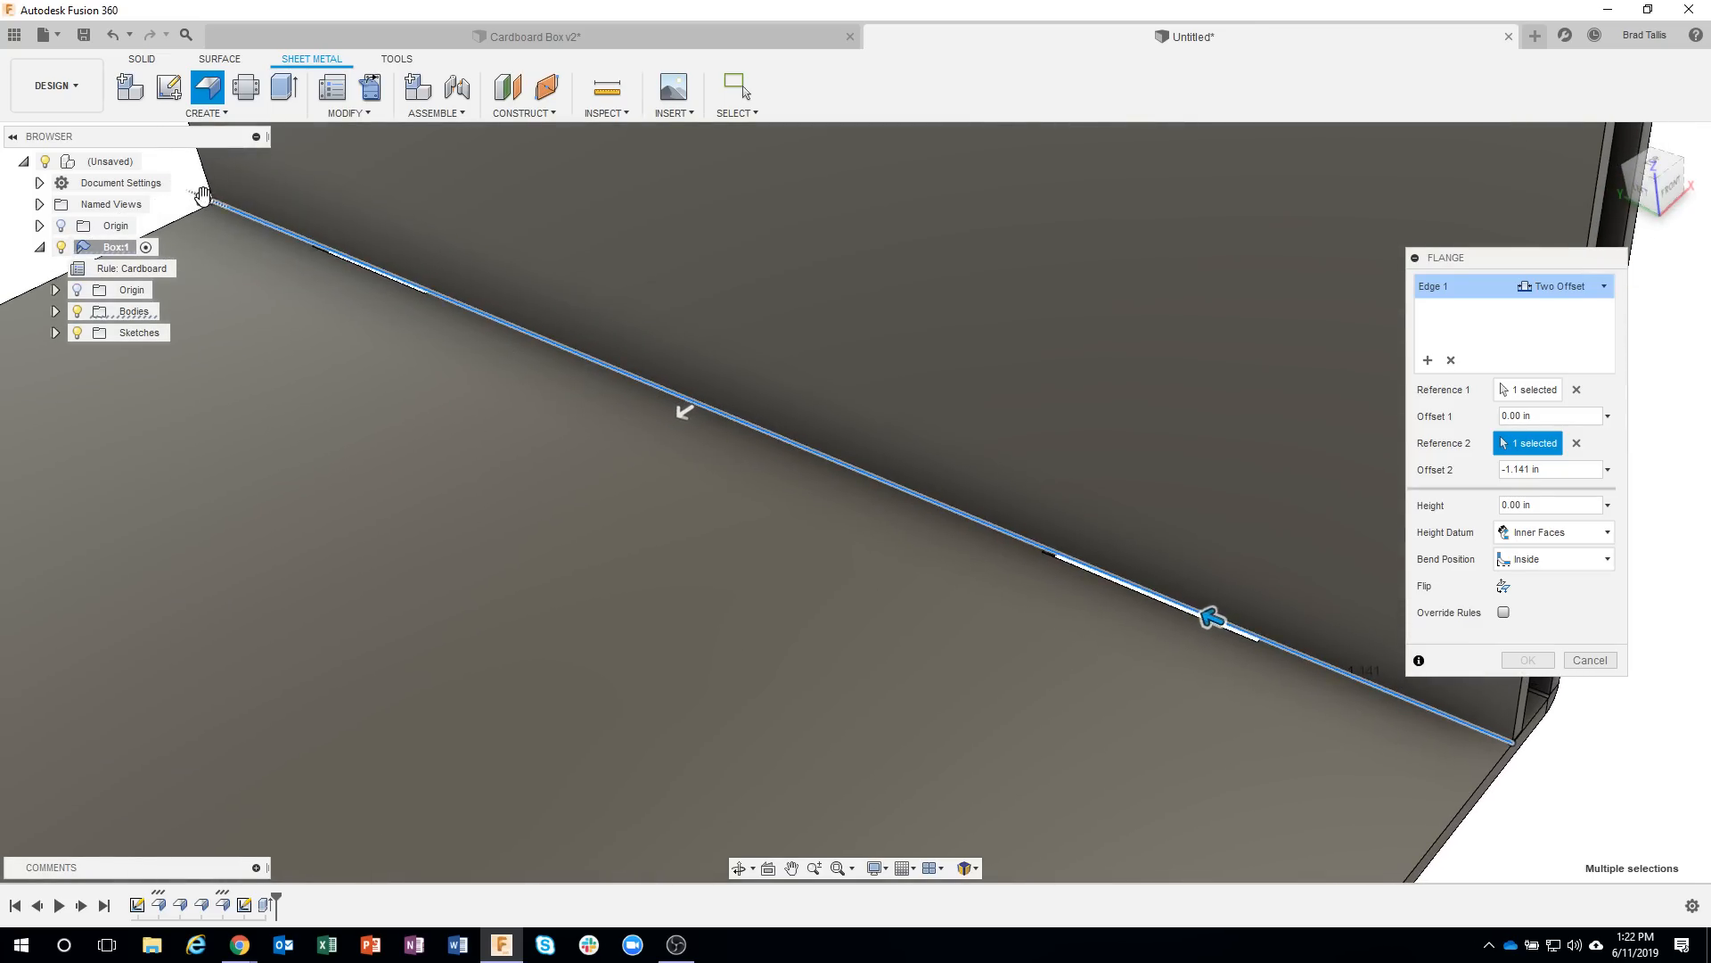
drag(203, 194, 805, 366)
drag(1049, 529, 1067, 547)
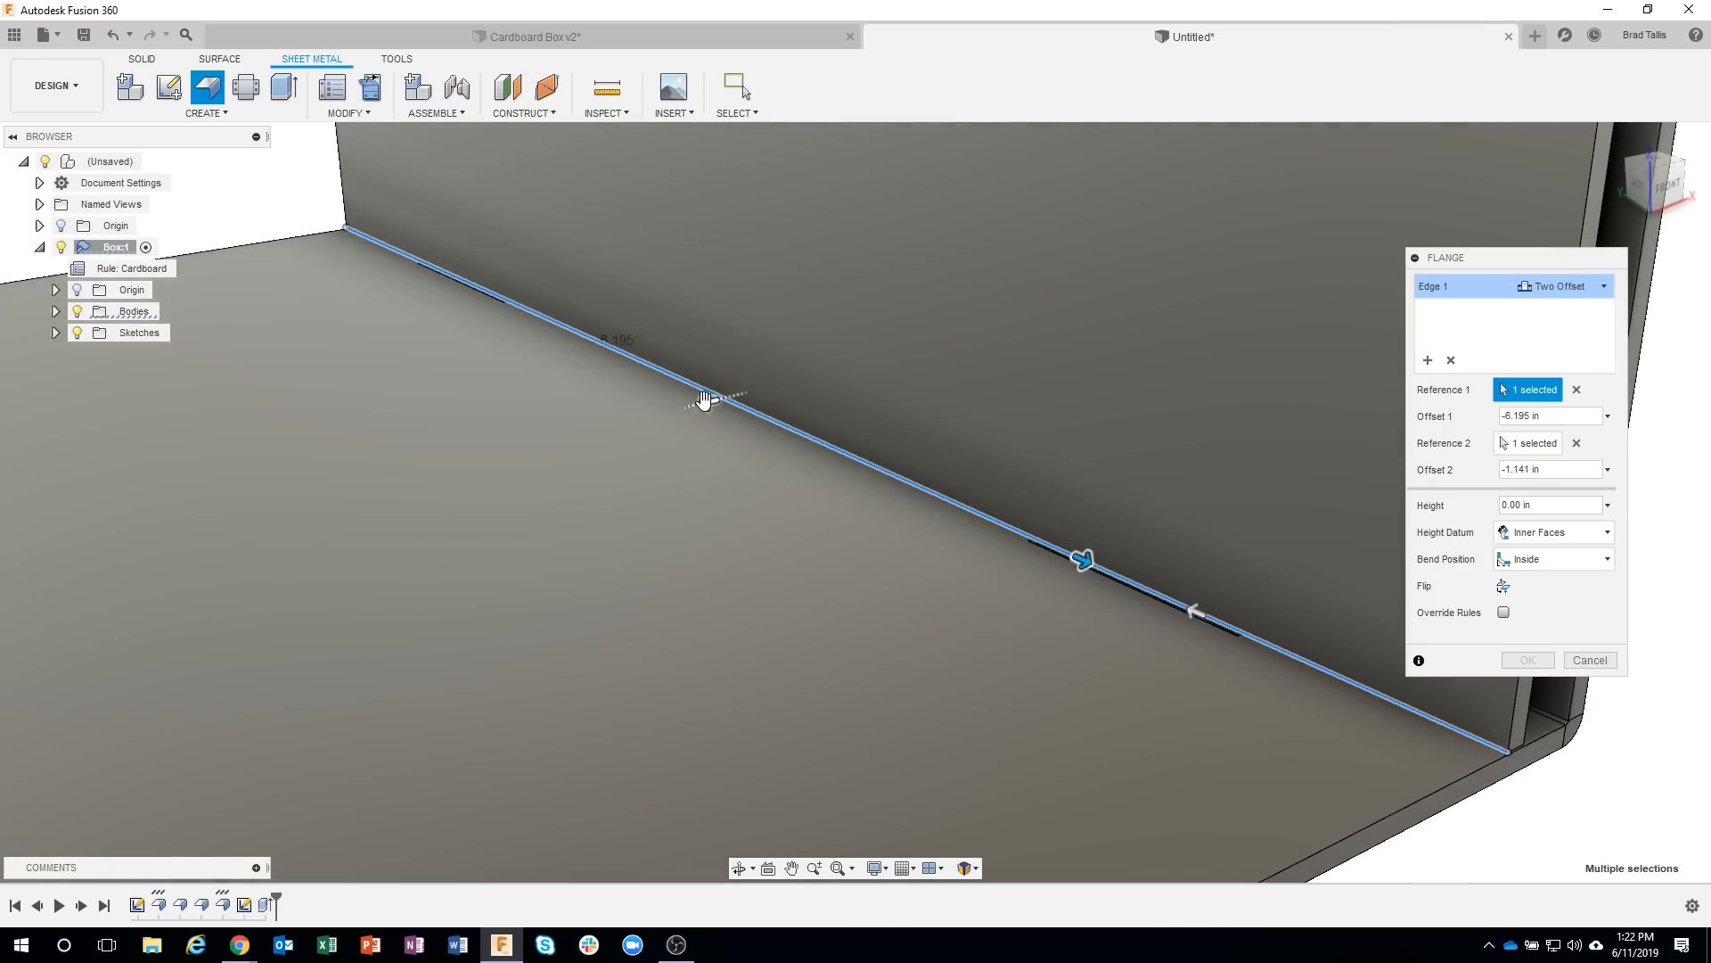
Give the tab flange a height of about 0.506 in and an angle of 0 deg through the floor slot.
drag(704, 401, 593, 429)
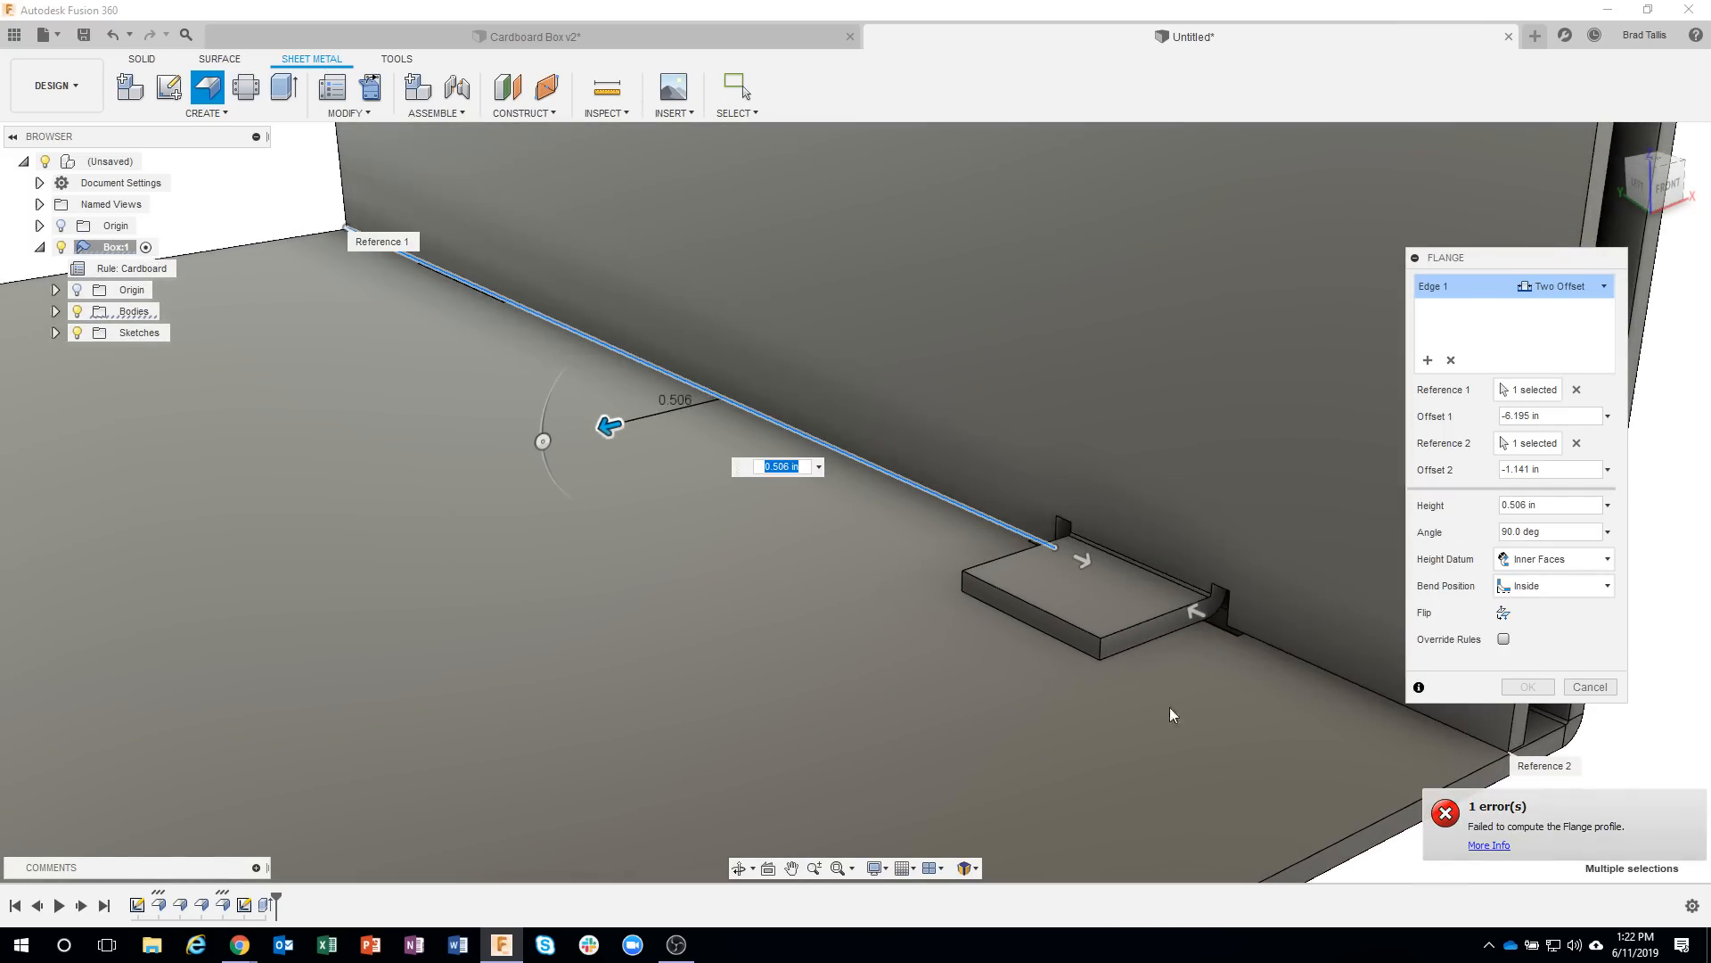
shift+middle_drag(1170, 708, 1414, 829)
shift+middle_drag(1089, 554, 1391, 499)
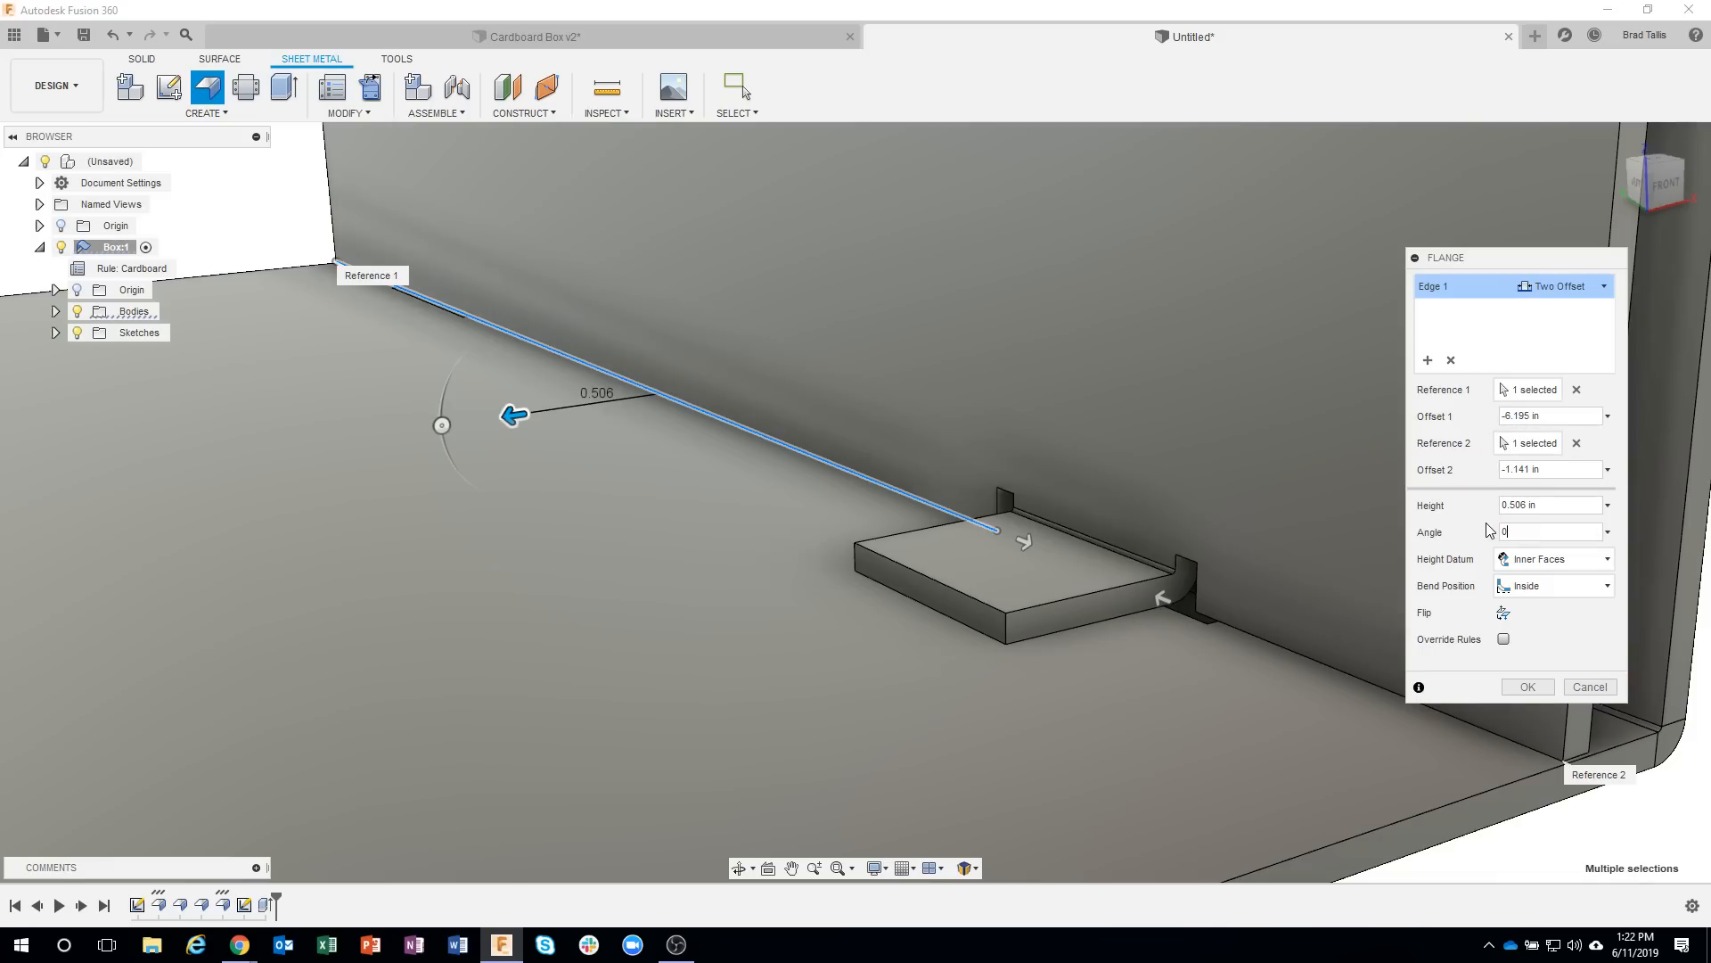
shift+middle_drag(1488, 532, 1159, 615)
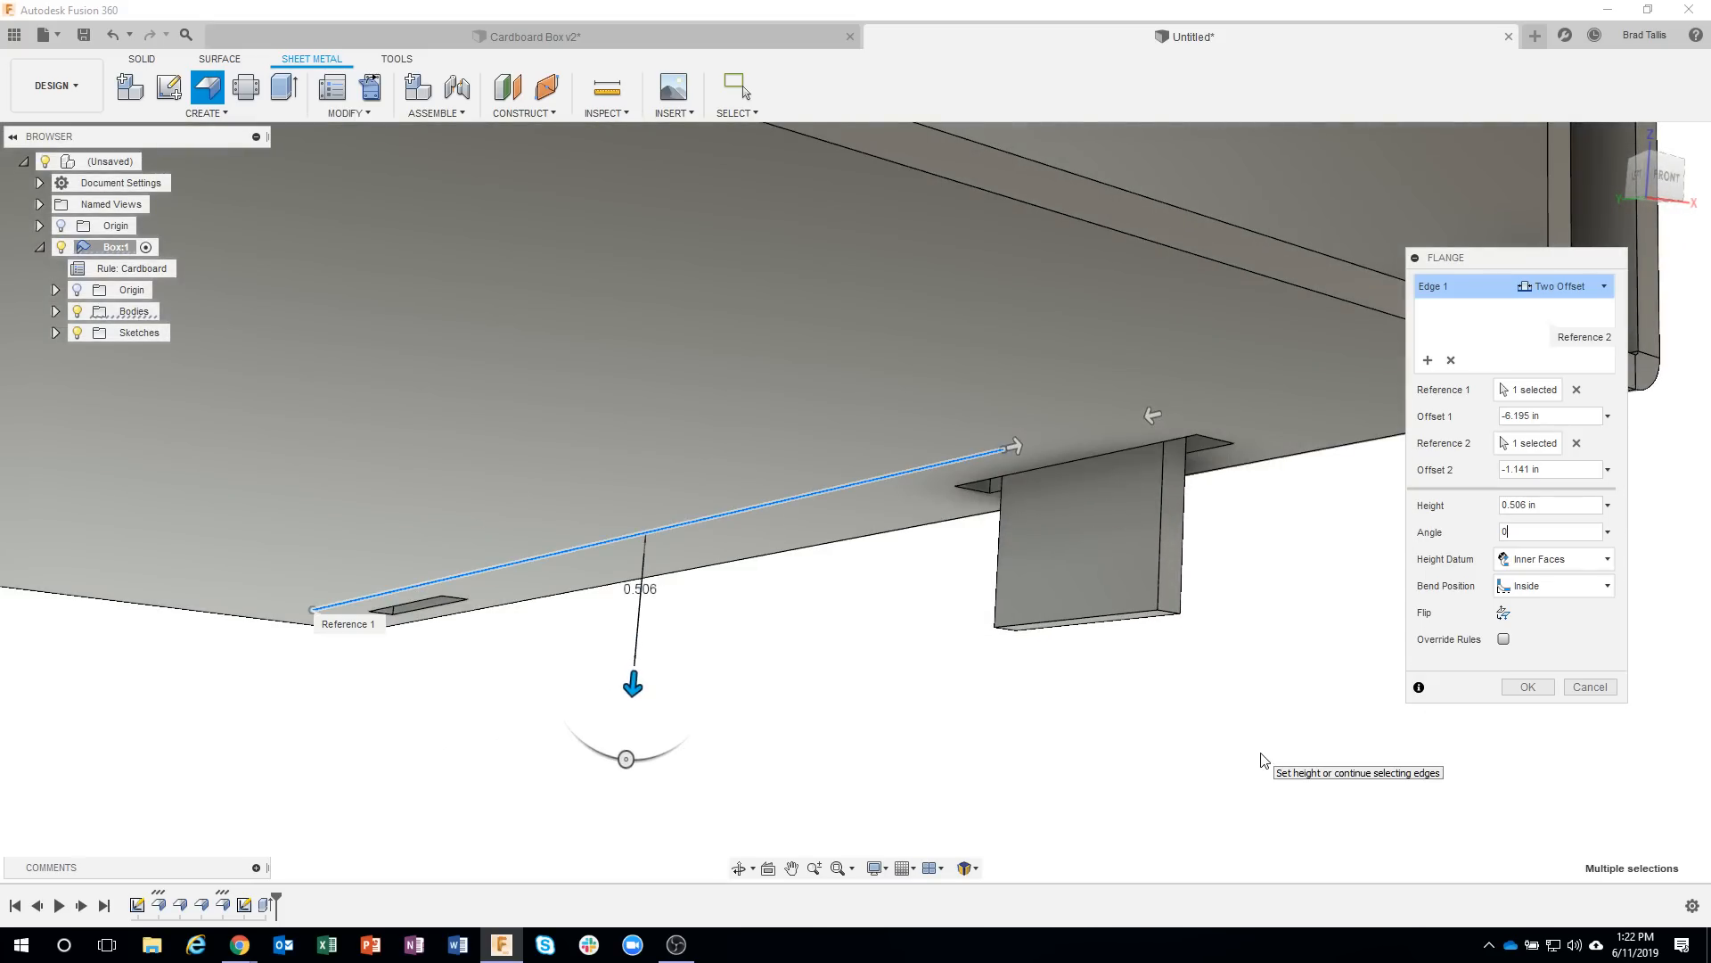
shift+middle_drag(1261, 759, 1237, 615)
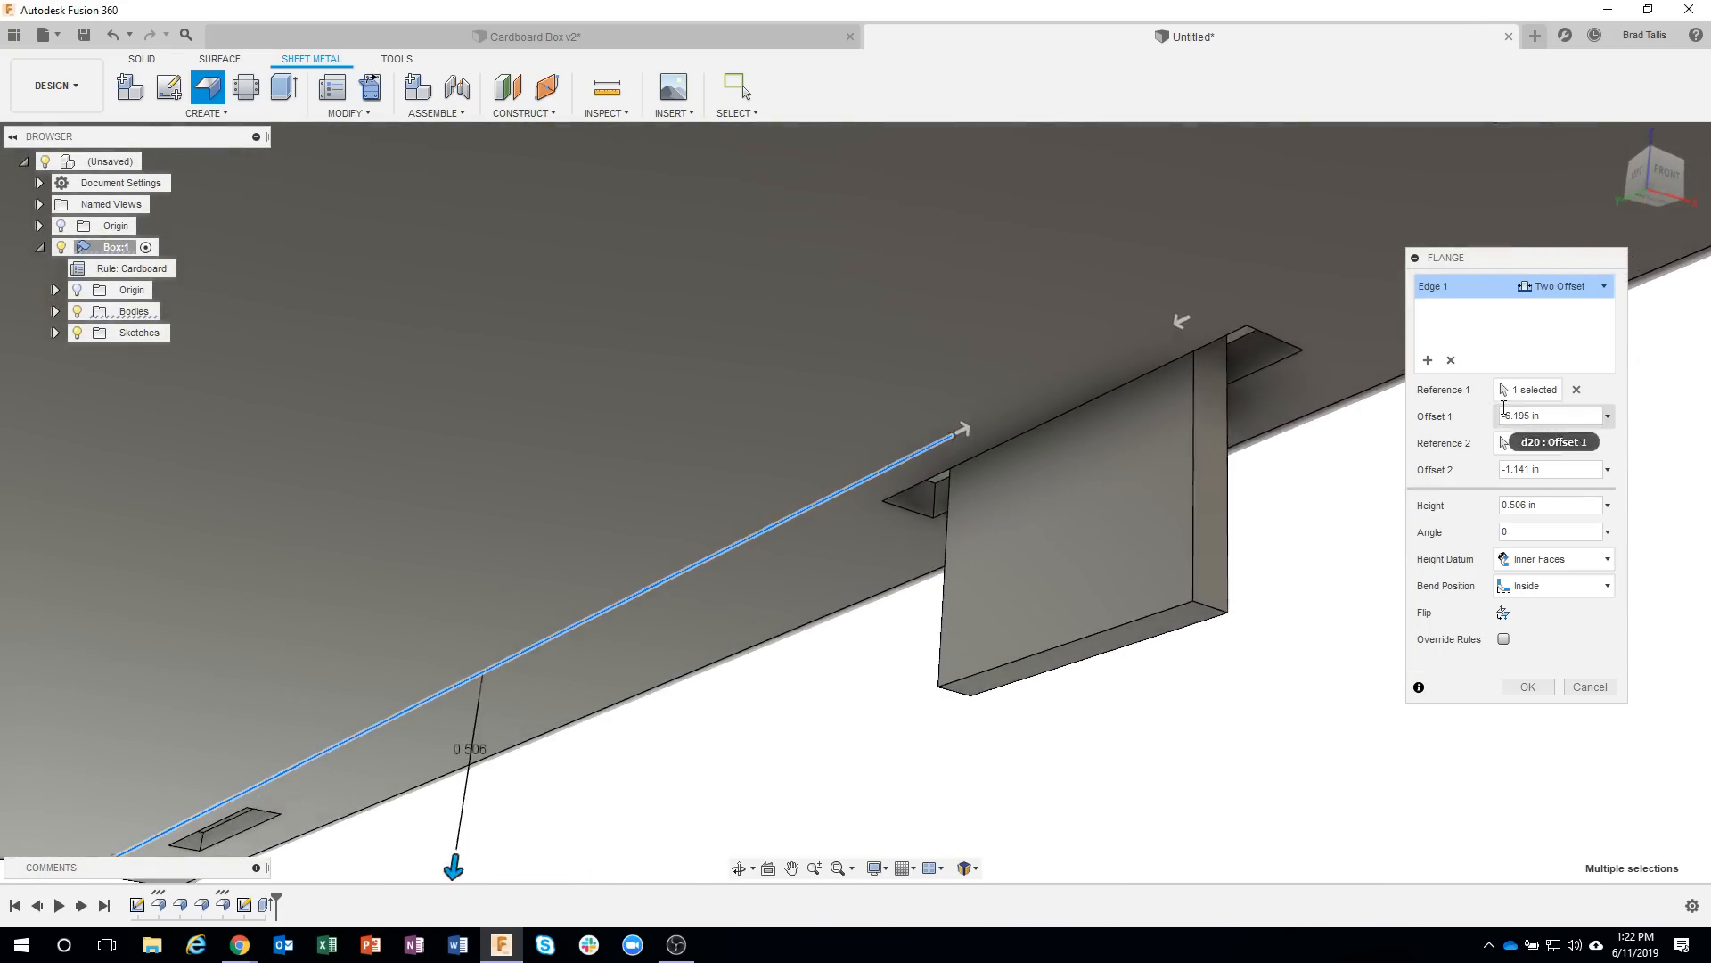
Replace both flange offset references with the two end faces of the front floor slot.
click(1576, 390)
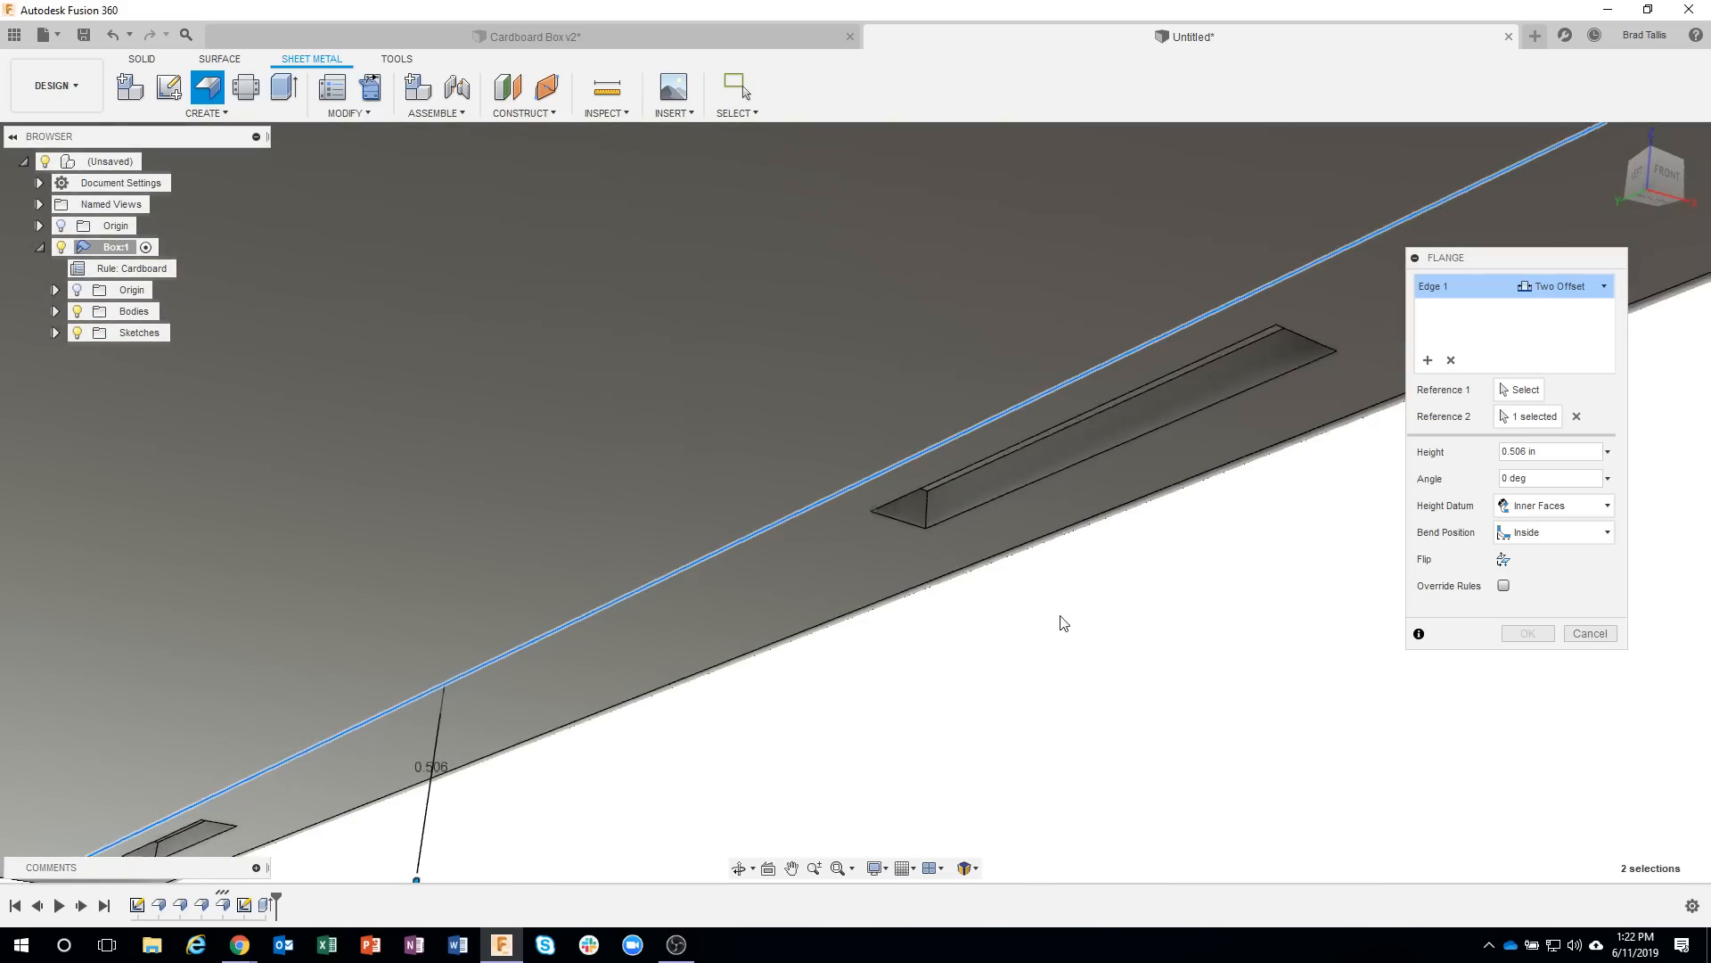
click(1576, 416)
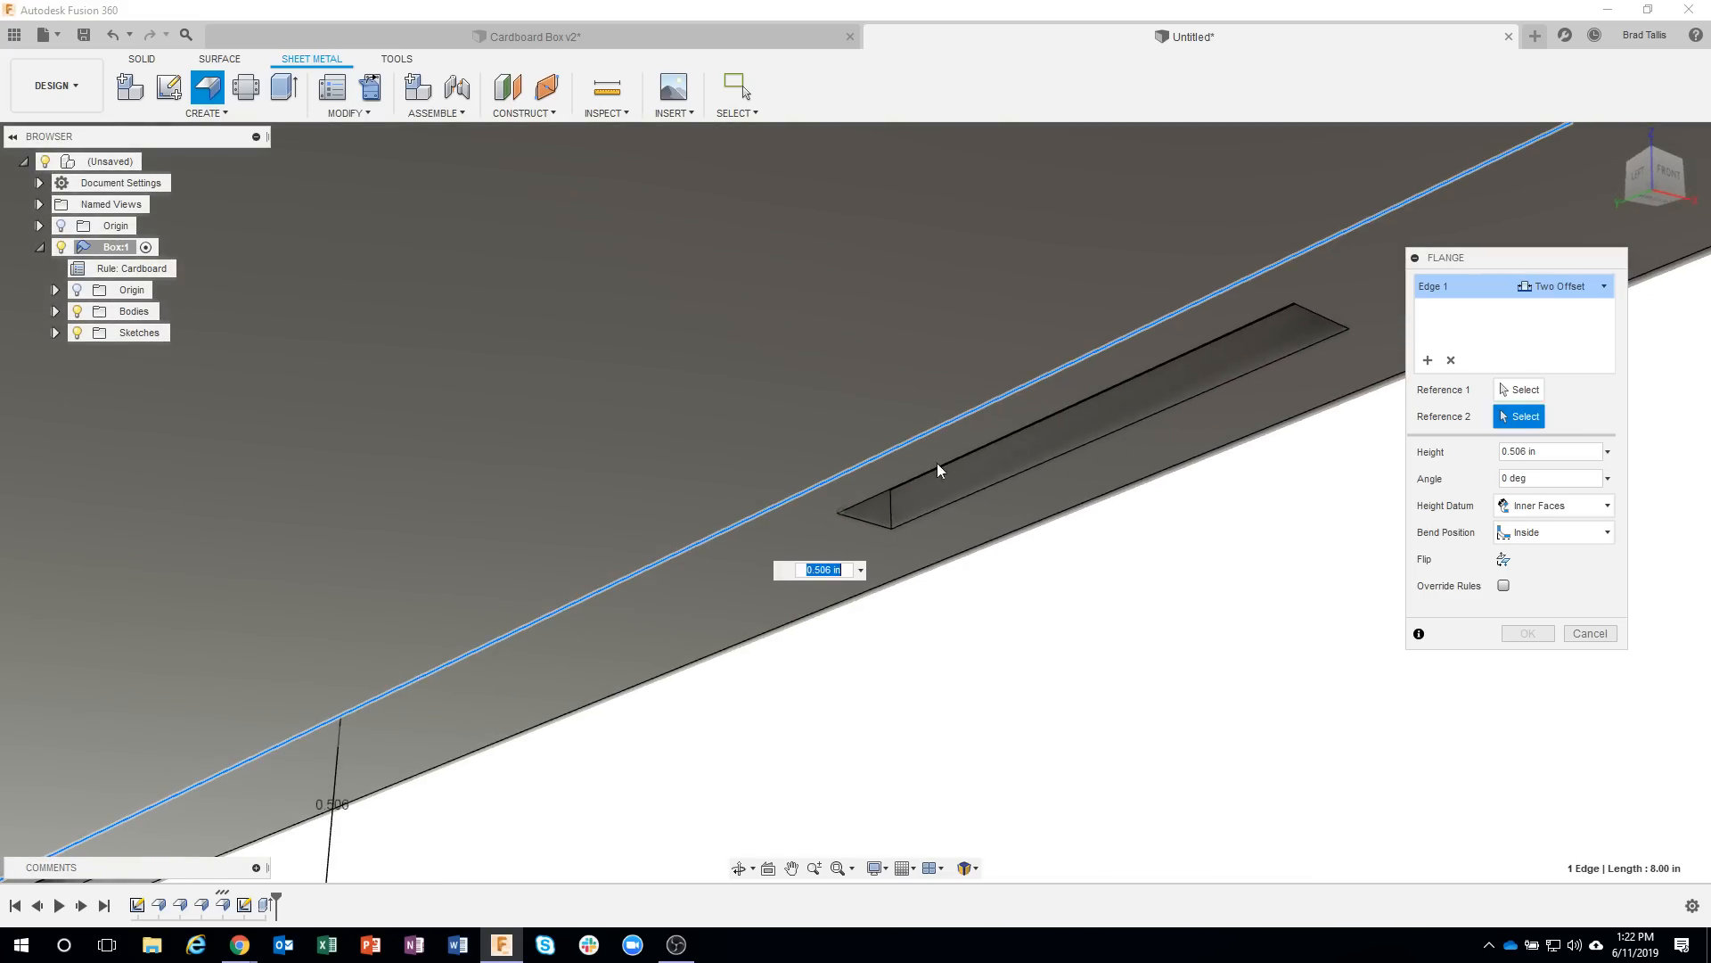
click(869, 521)
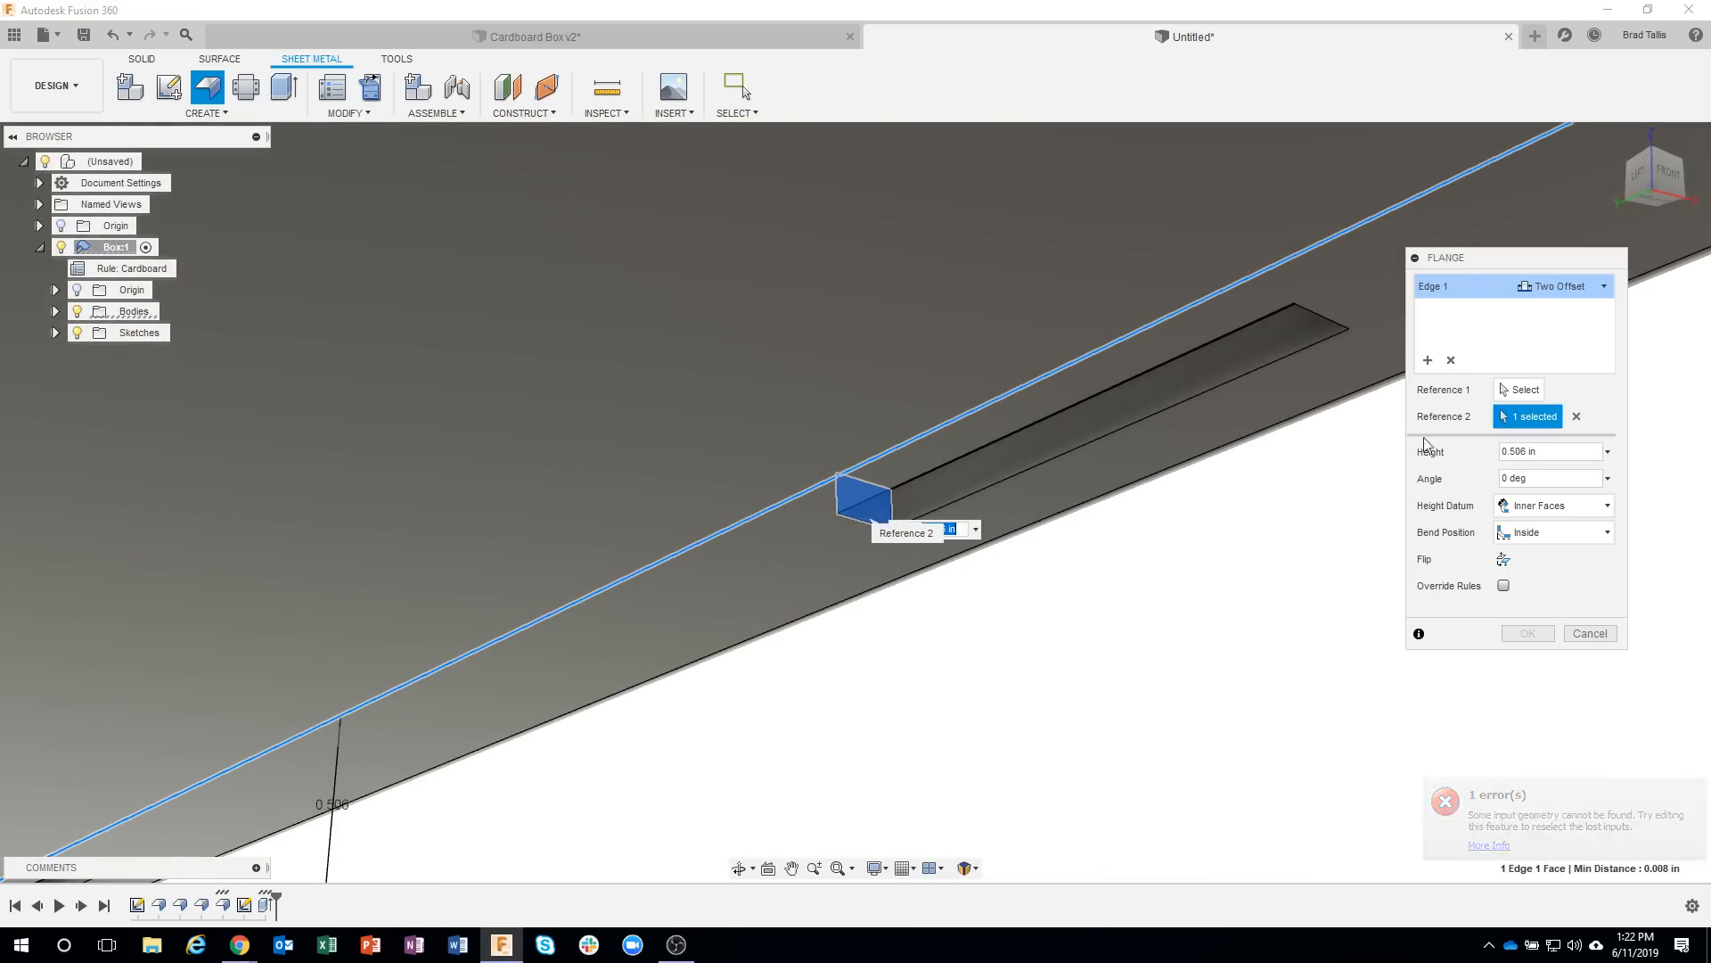
click(1520, 390)
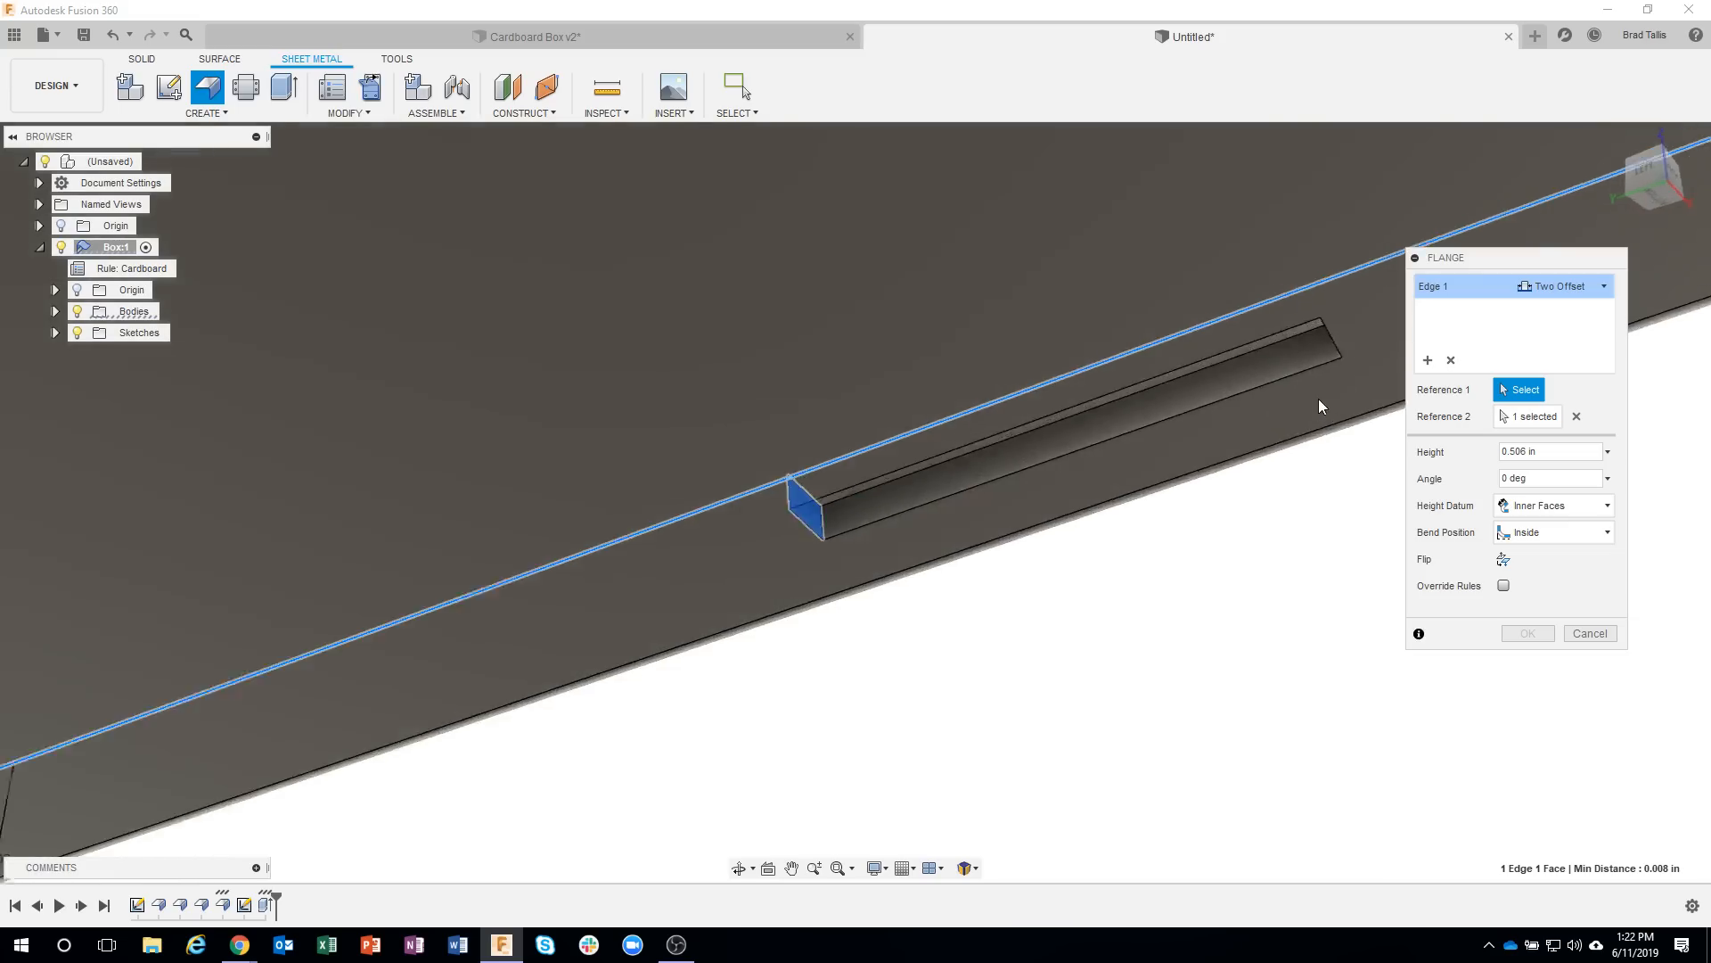
shift+middle_drag(1318, 399, 1269, 418)
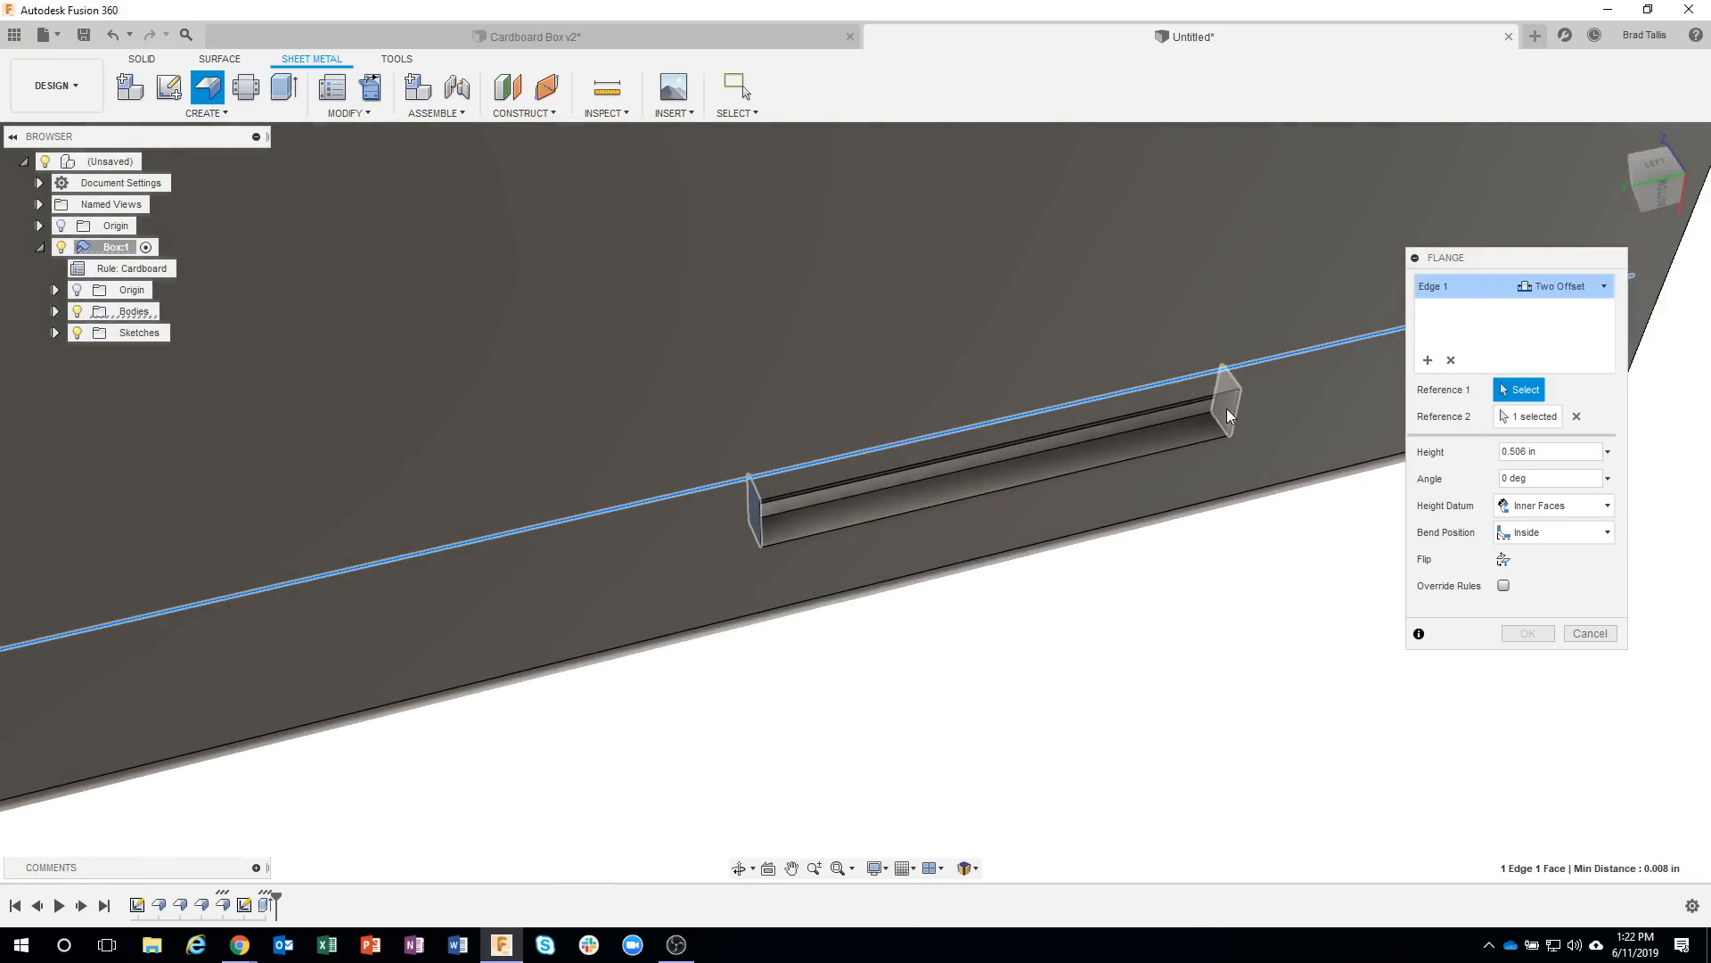
click(1227, 411)
shift+middle_drag(1134, 773, 1134, 774)
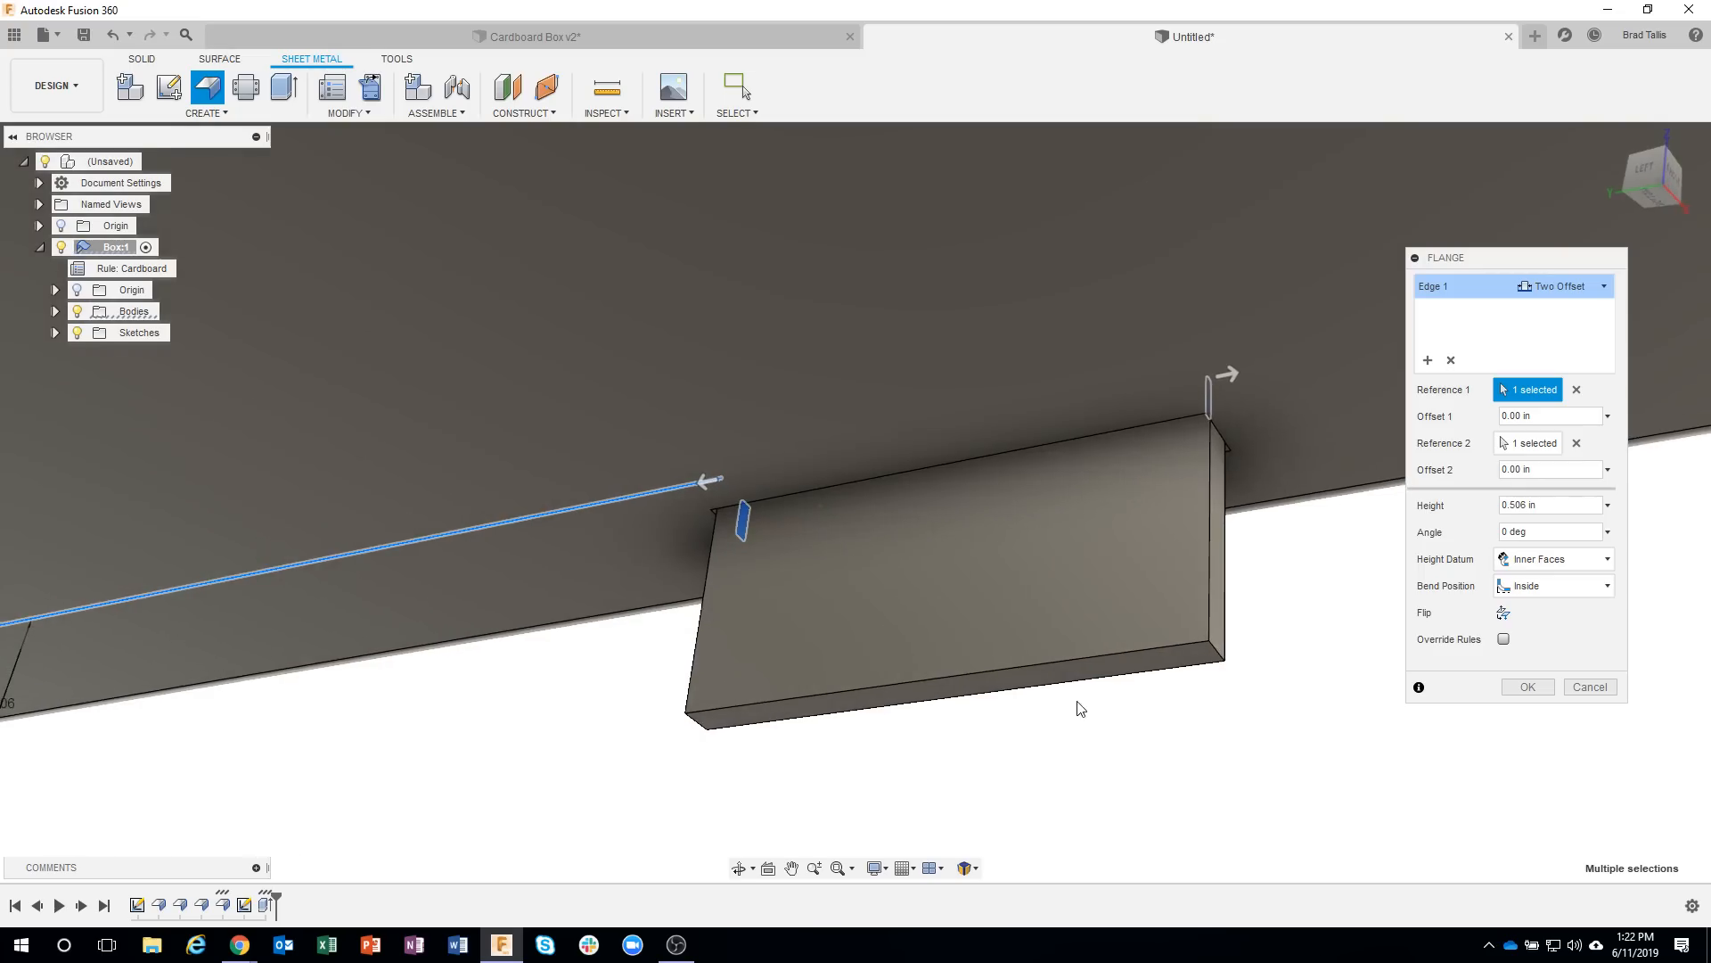
Inset the tab from both slot end faces by setting Offset 1 and Offset 2 to -0.02 in.
shift+middle_drag(1080, 709, 1291, 463)
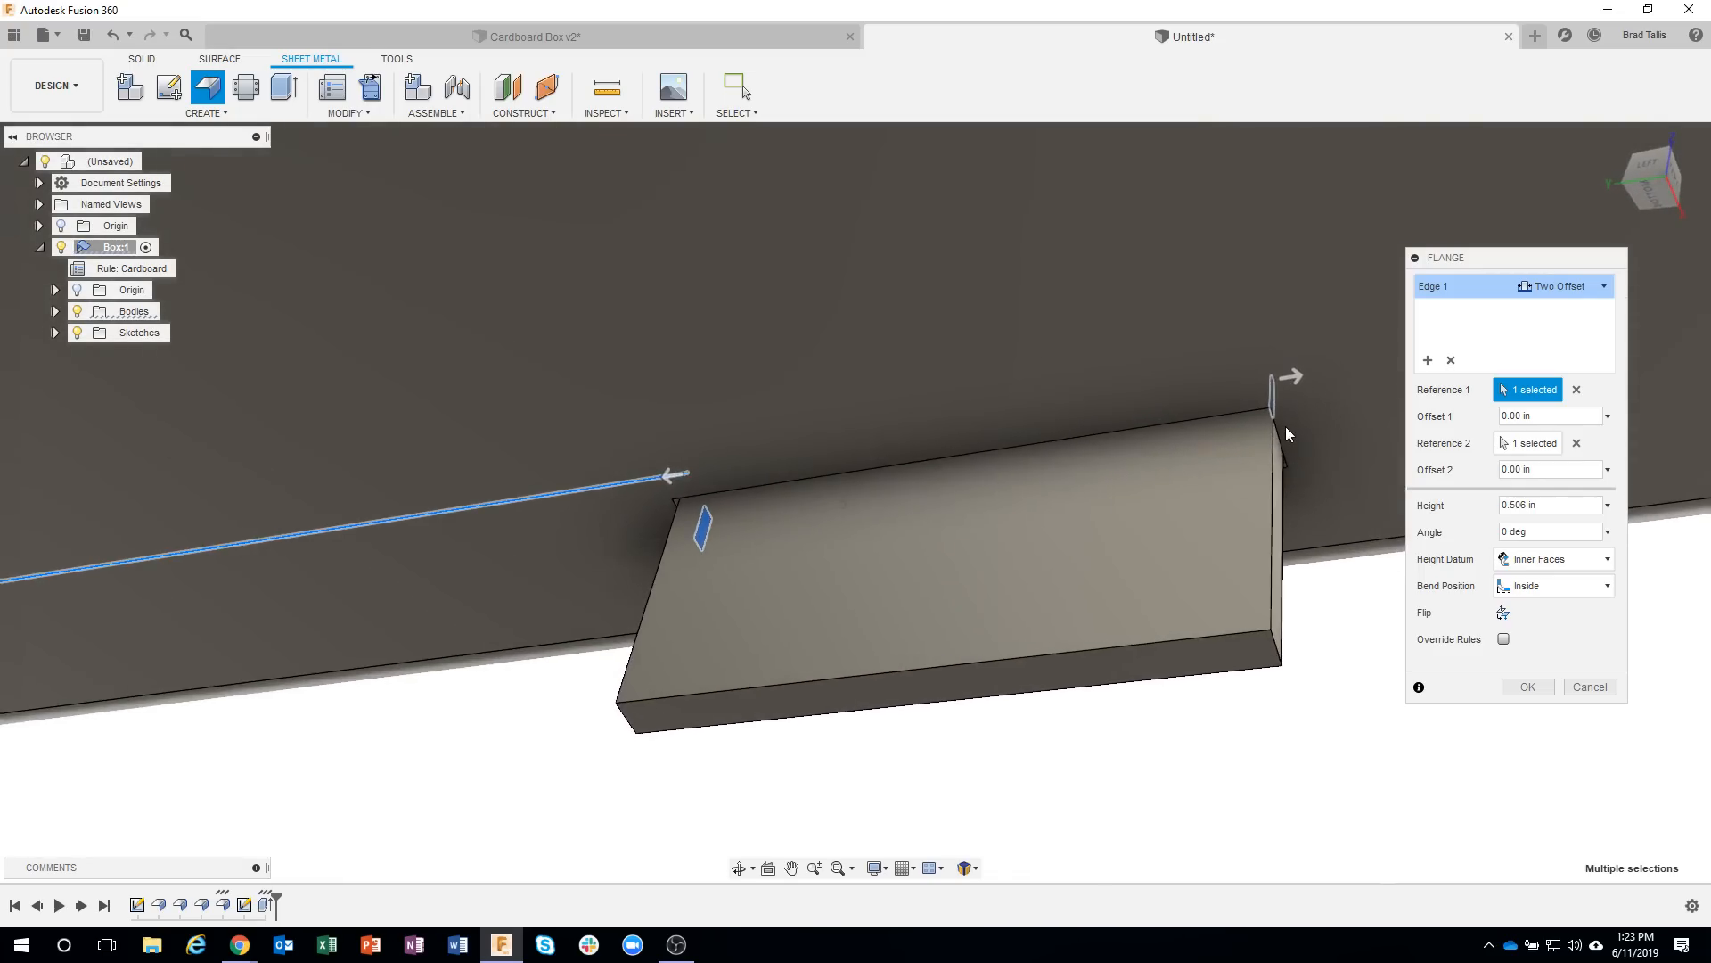
scroll(1286, 426, up, 4)
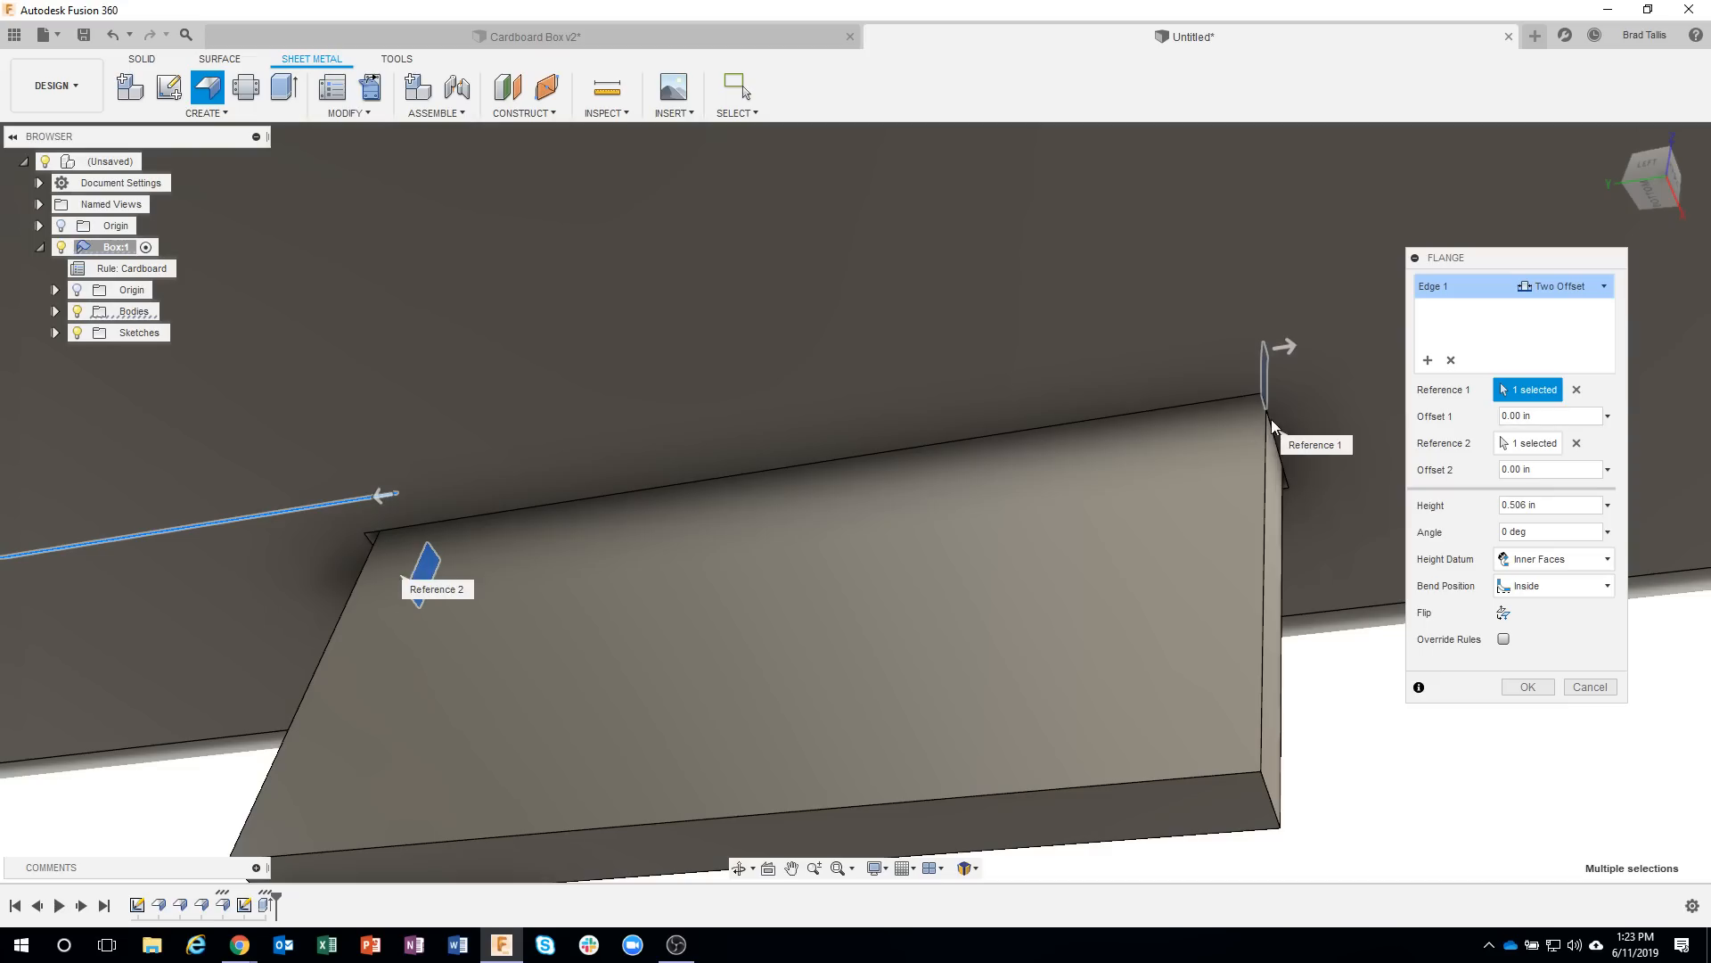
drag(1283, 346, 1226, 355)
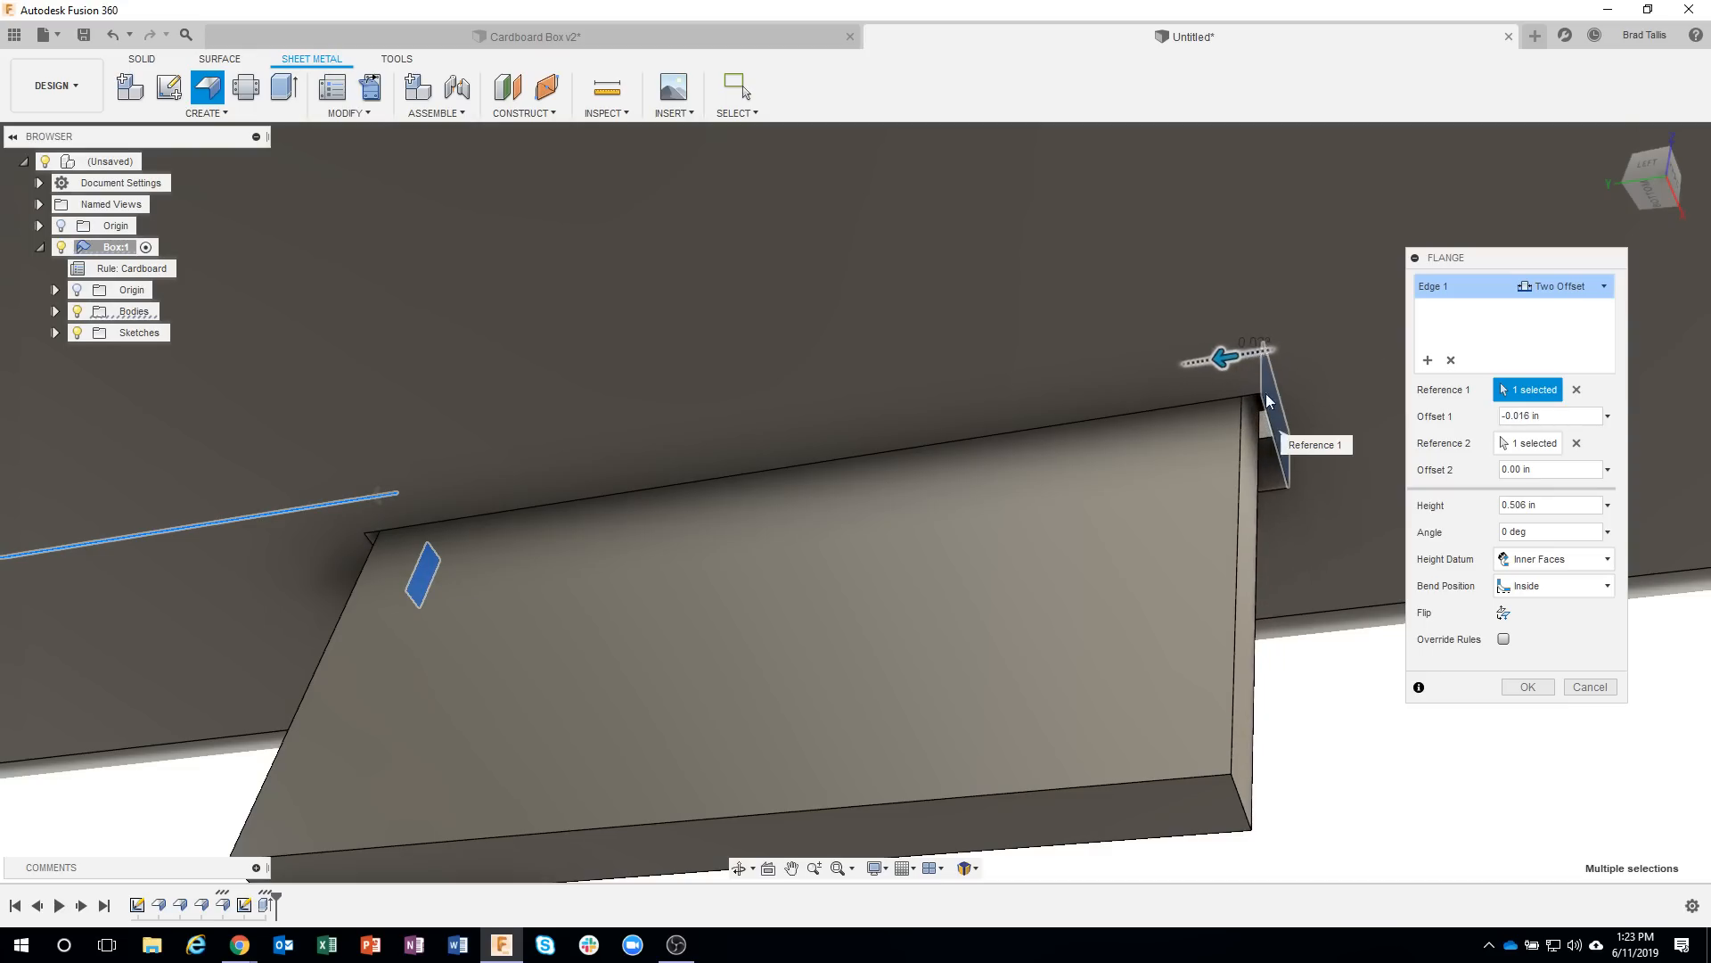
shift+middle_drag(1305, 452, 533, 490)
drag(333, 515, 399, 501)
shift+middle_drag(431, 558, 345, 619)
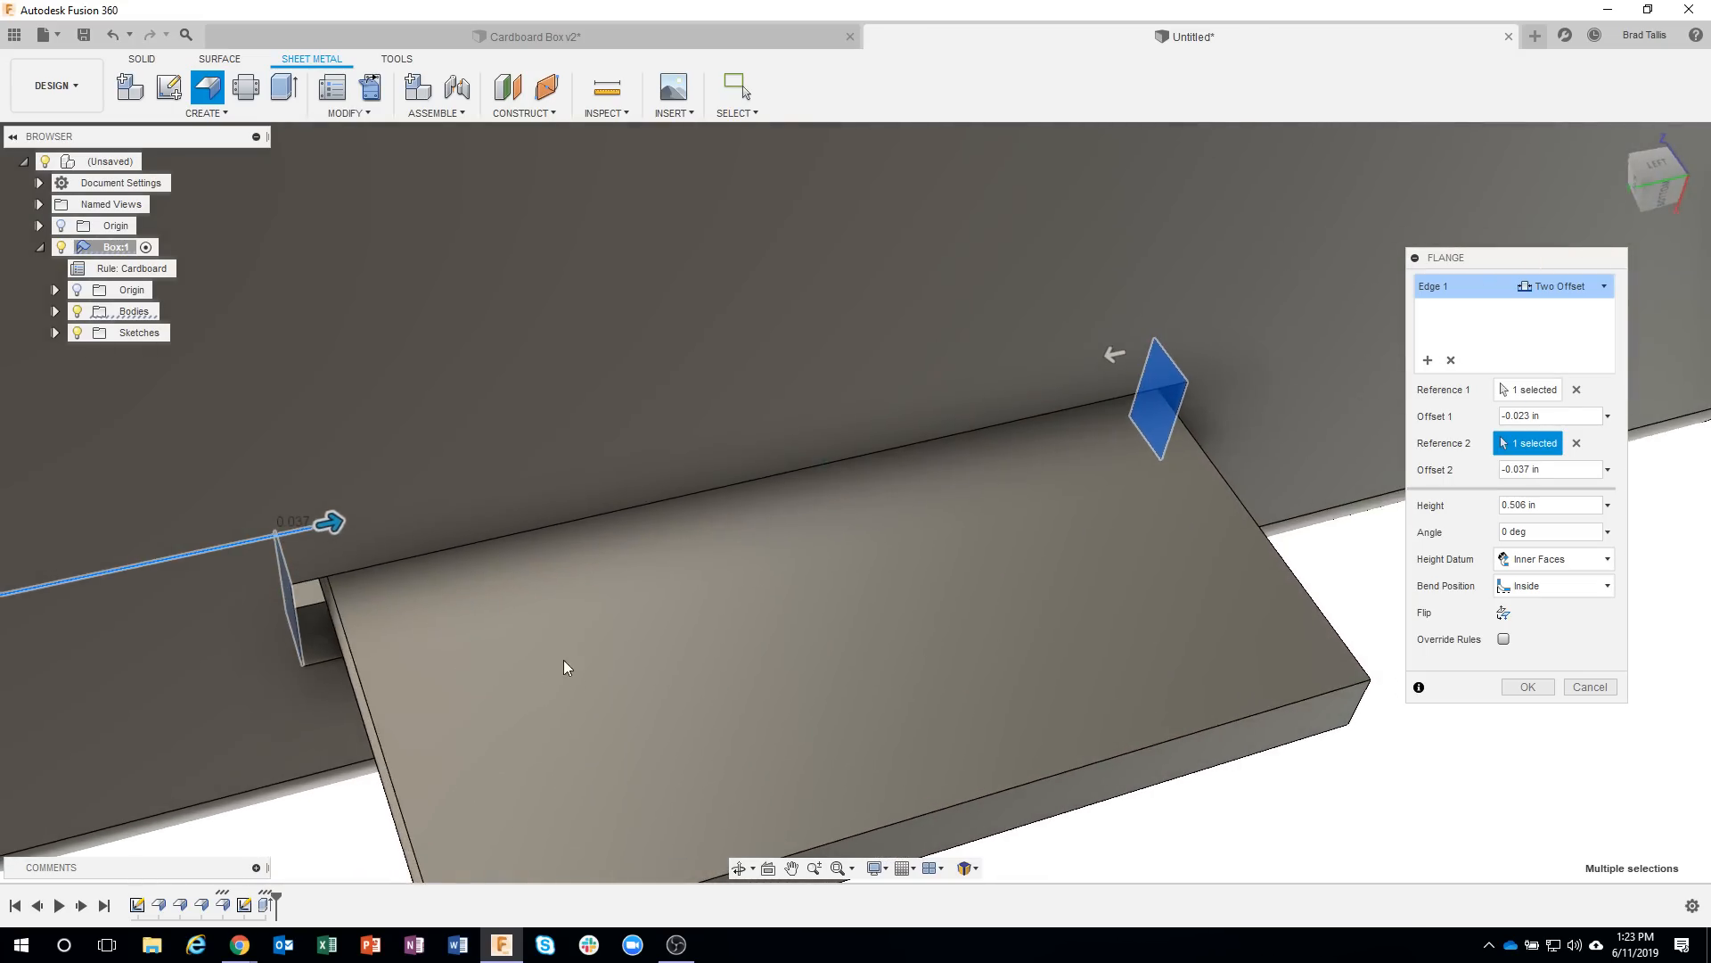
shift+middle_drag(564, 660, 1528, 423)
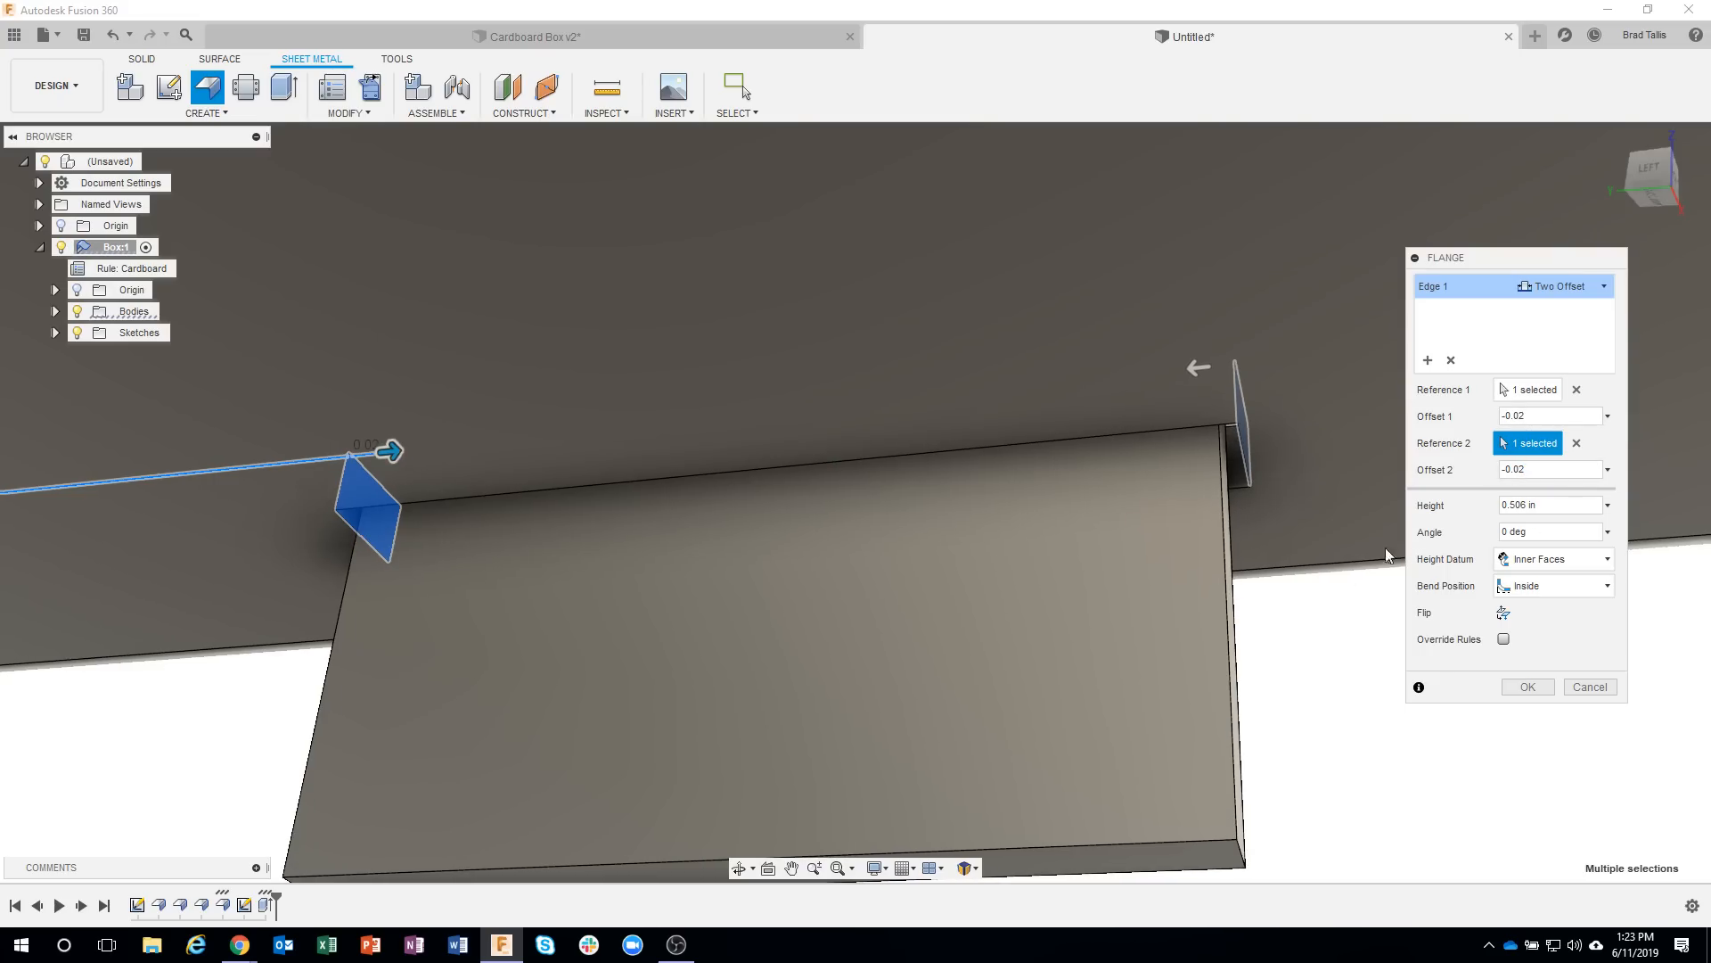
Shorten the tab flange to the box floor's underside with a height of 0.084 in and complete the flange.
shift+middle_drag(1047, 504, 1169, 506)
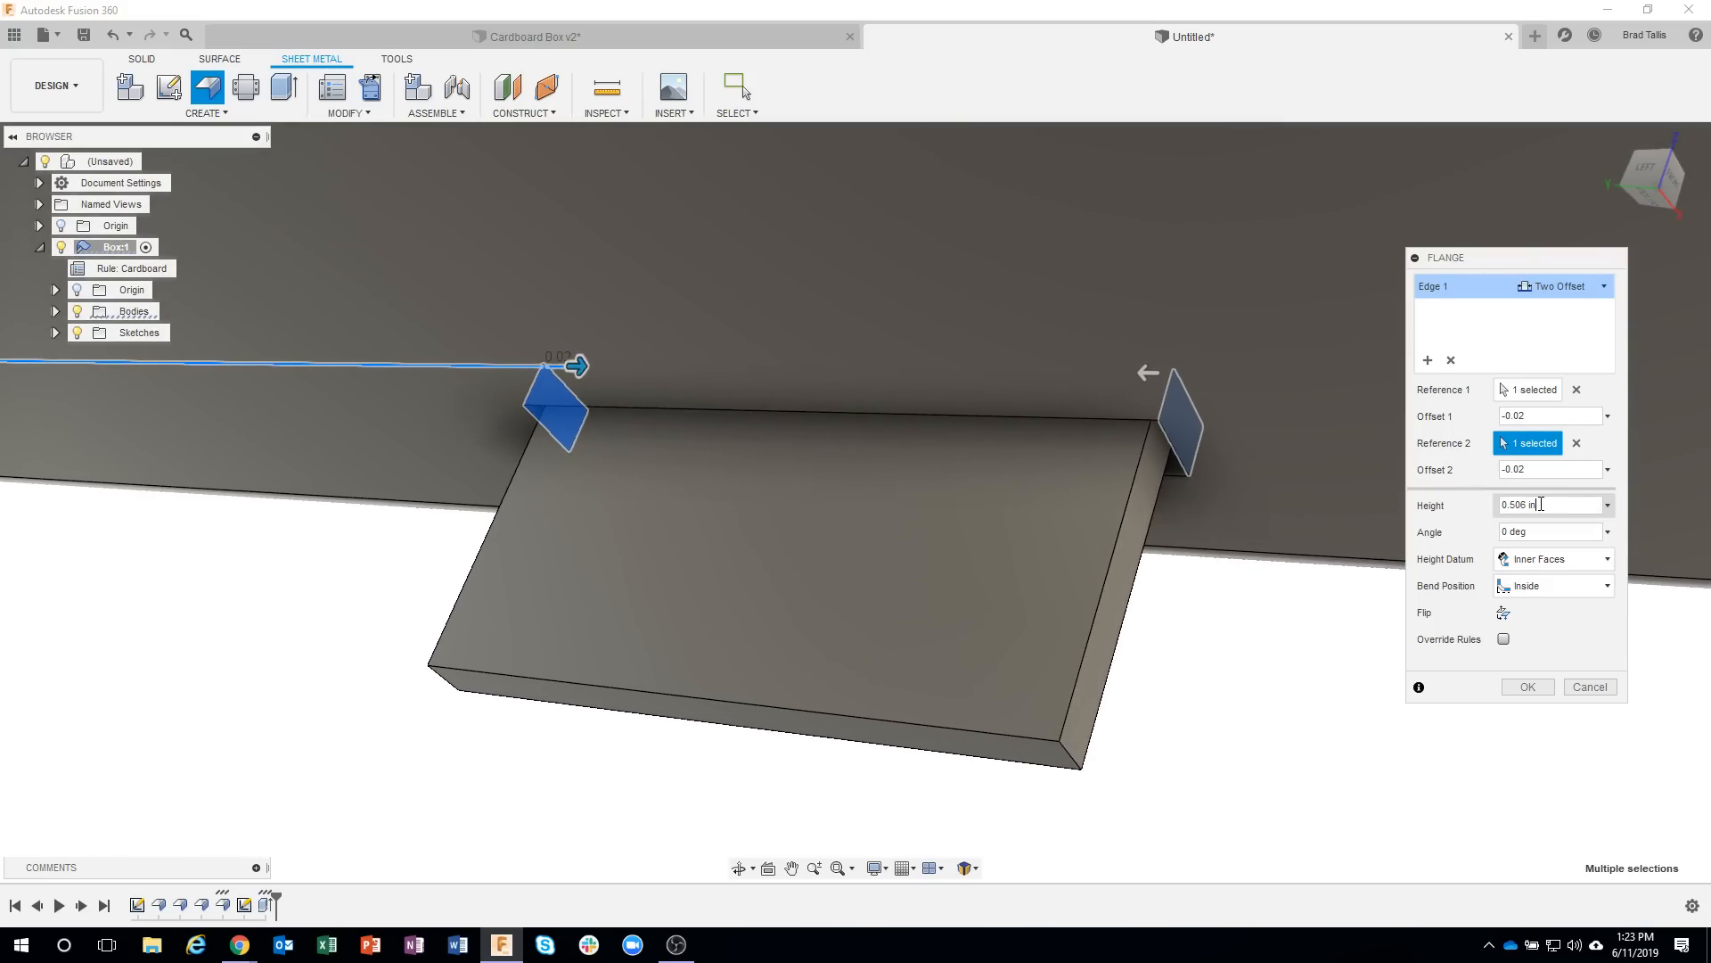
shift+middle_drag(1069, 544, 273, 642)
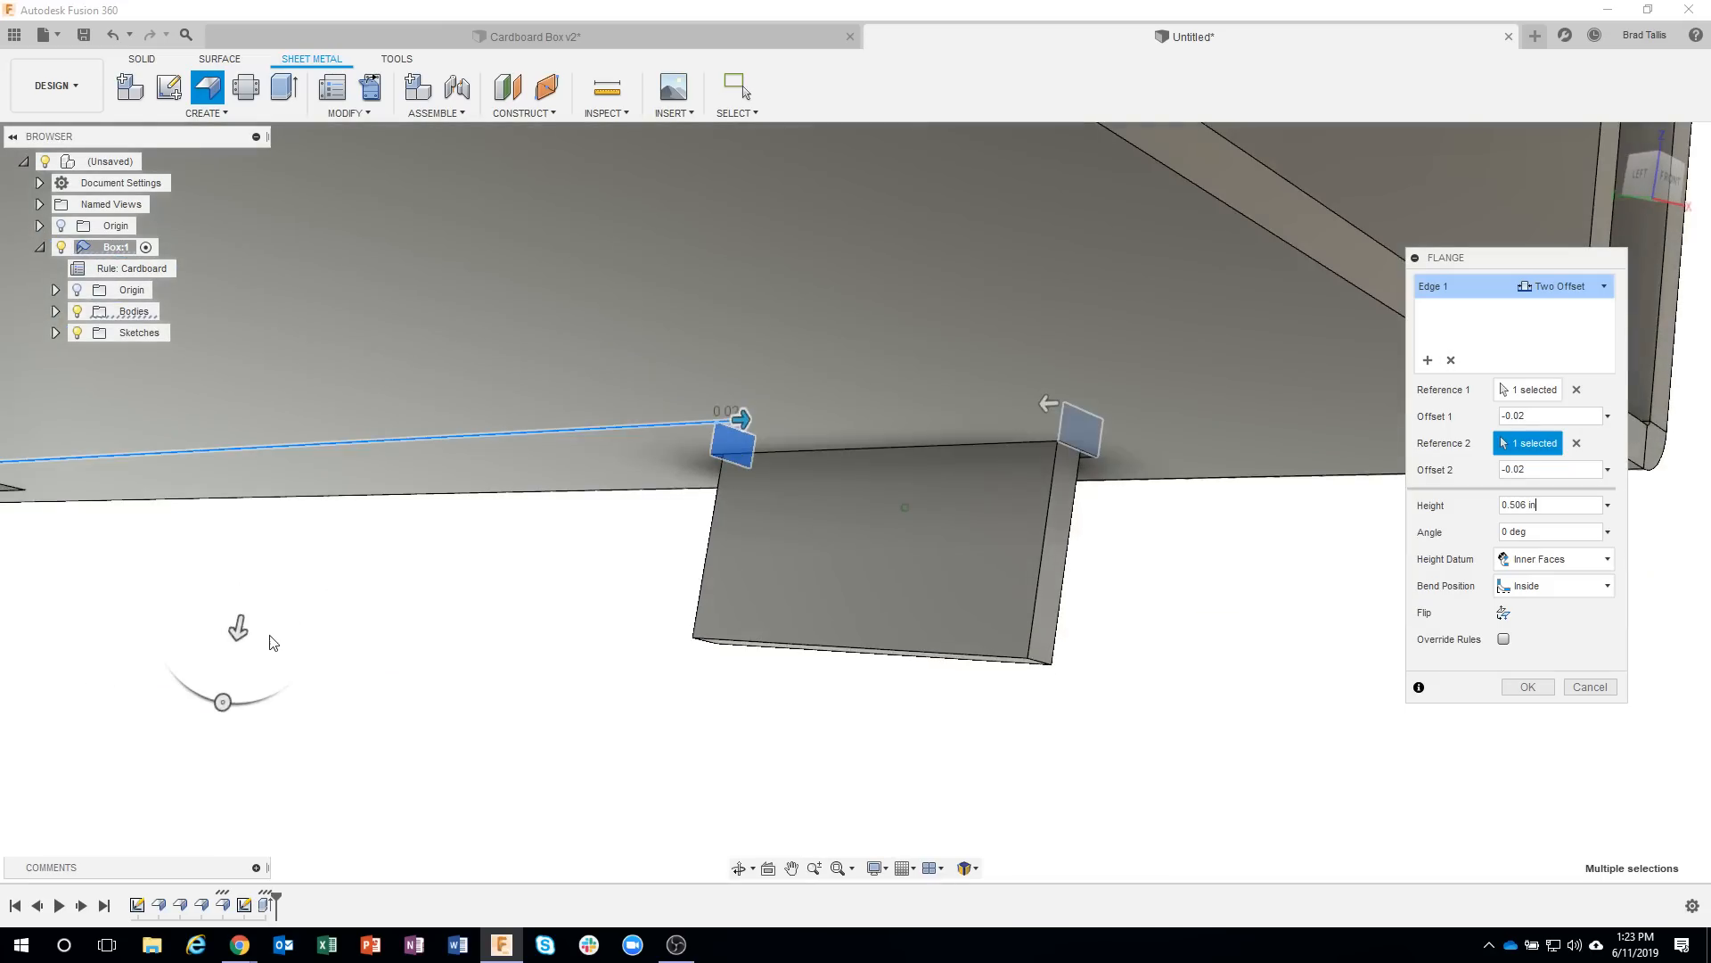
drag(237, 629, 338, 608)
shift+middle_drag(338, 607, 825, 394)
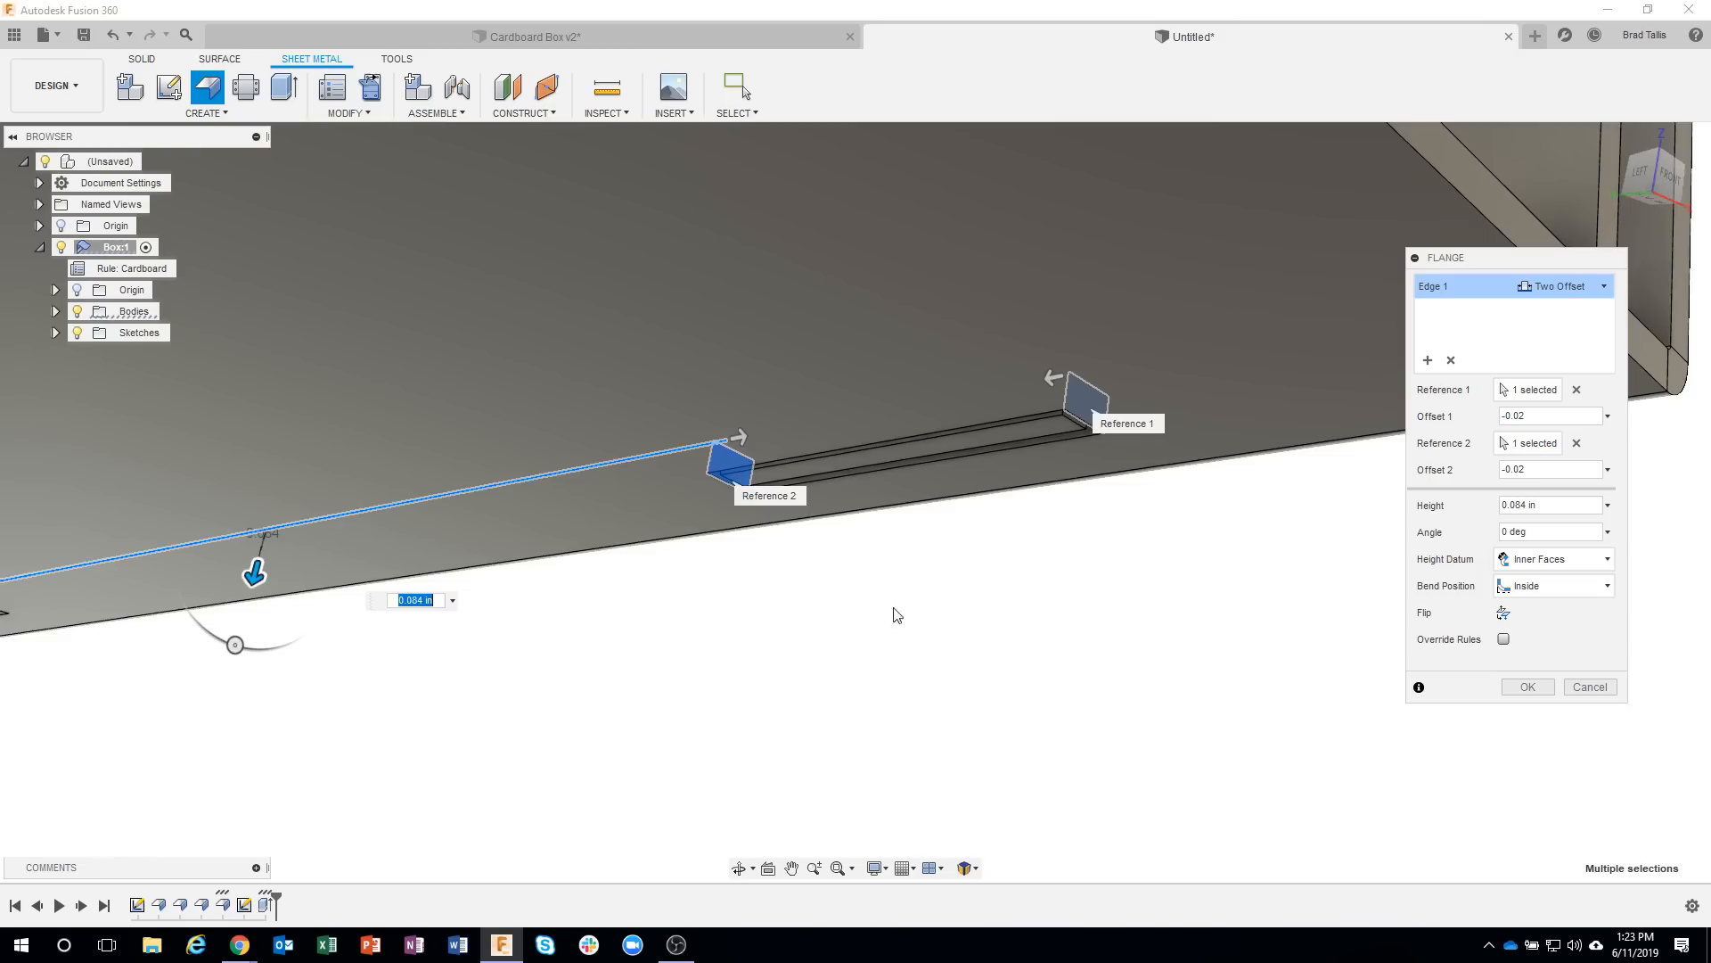
shift+middle_drag(1108, 800, 1080, 716)
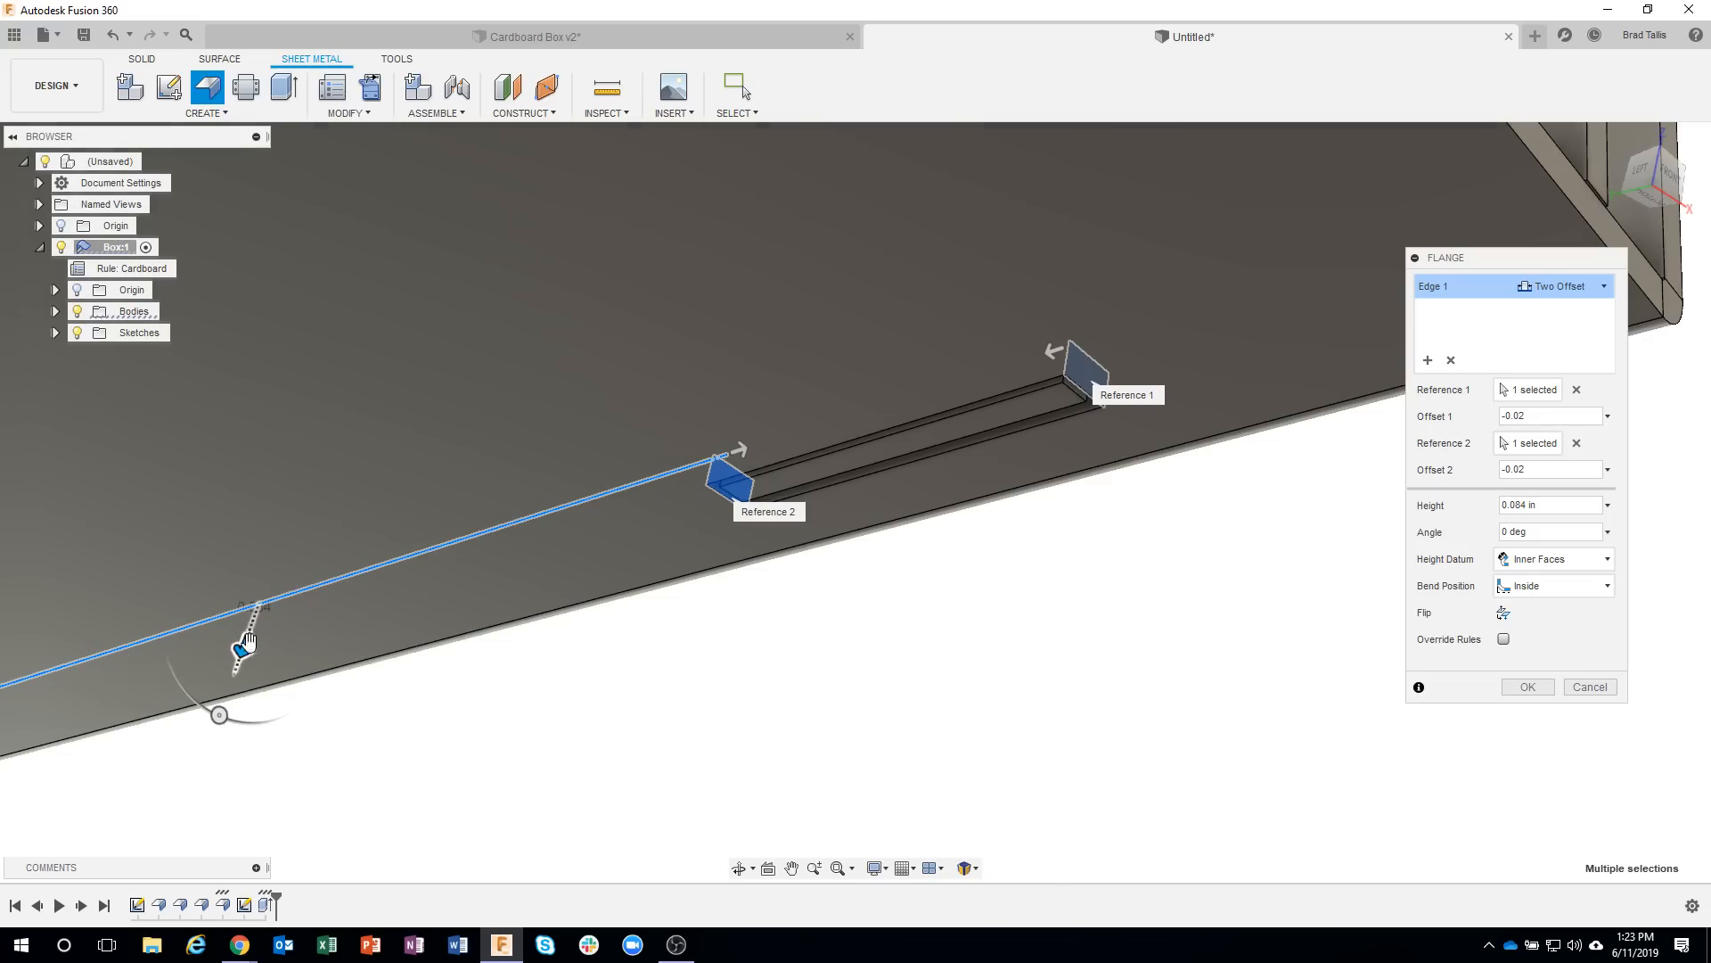
drag(249, 640, 214, 735)
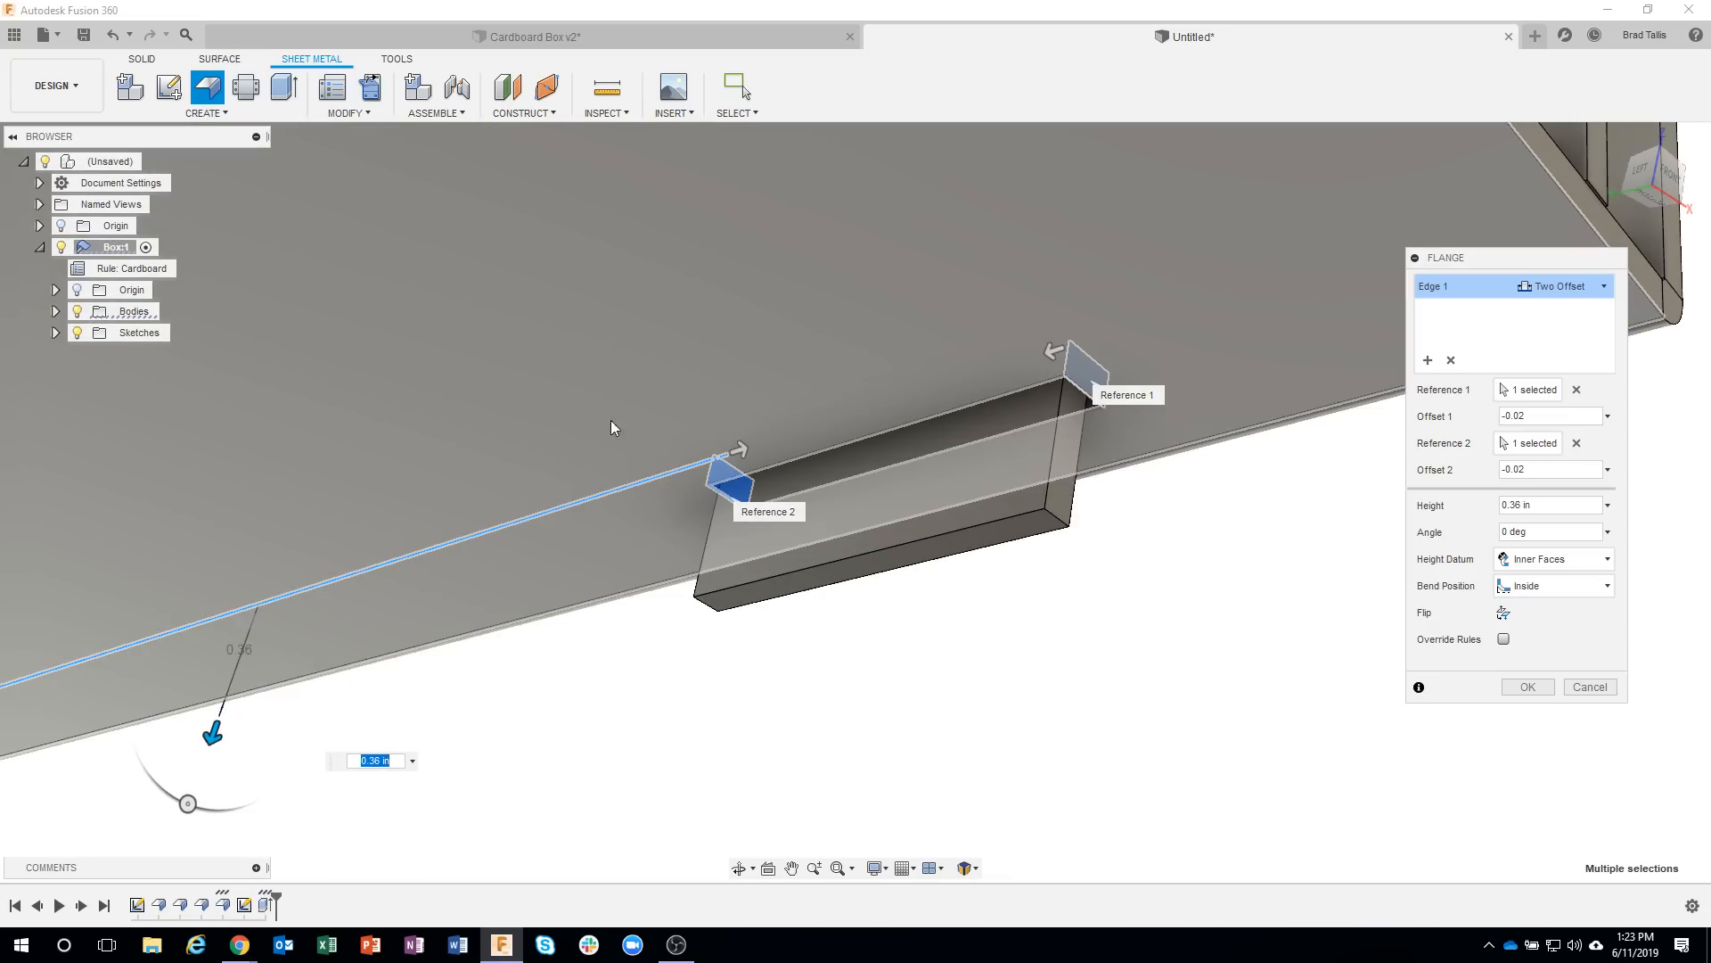
click(607, 420)
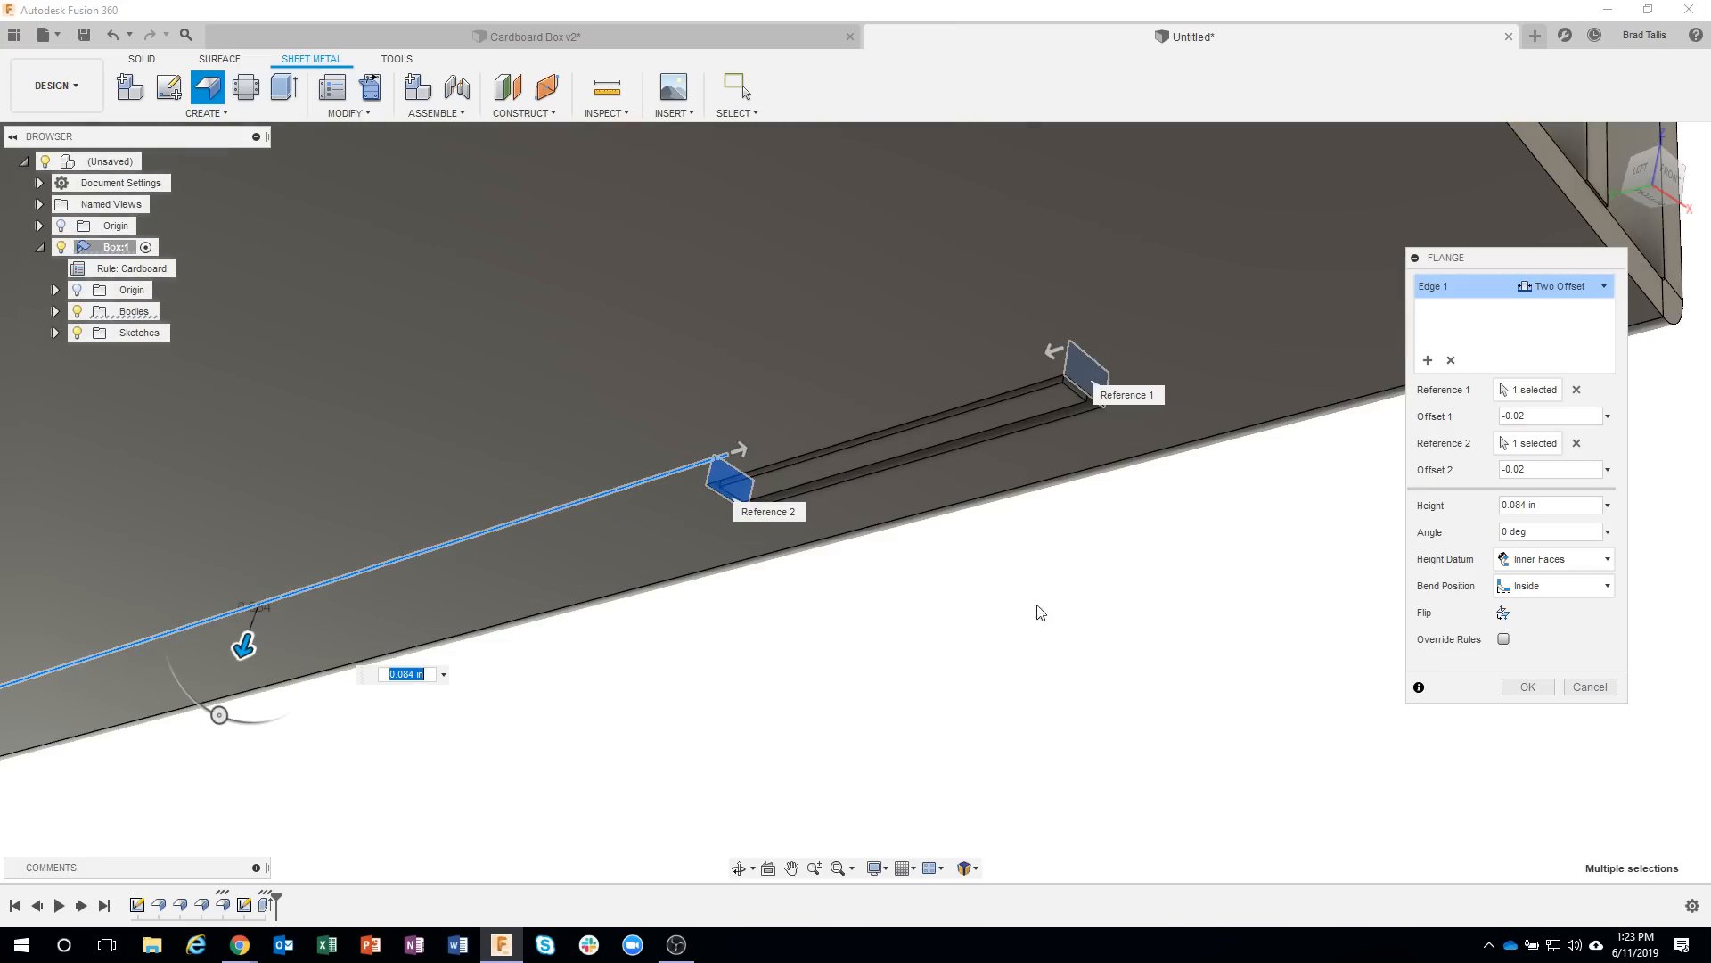
shift+middle_drag(992, 670, 1191, 777)
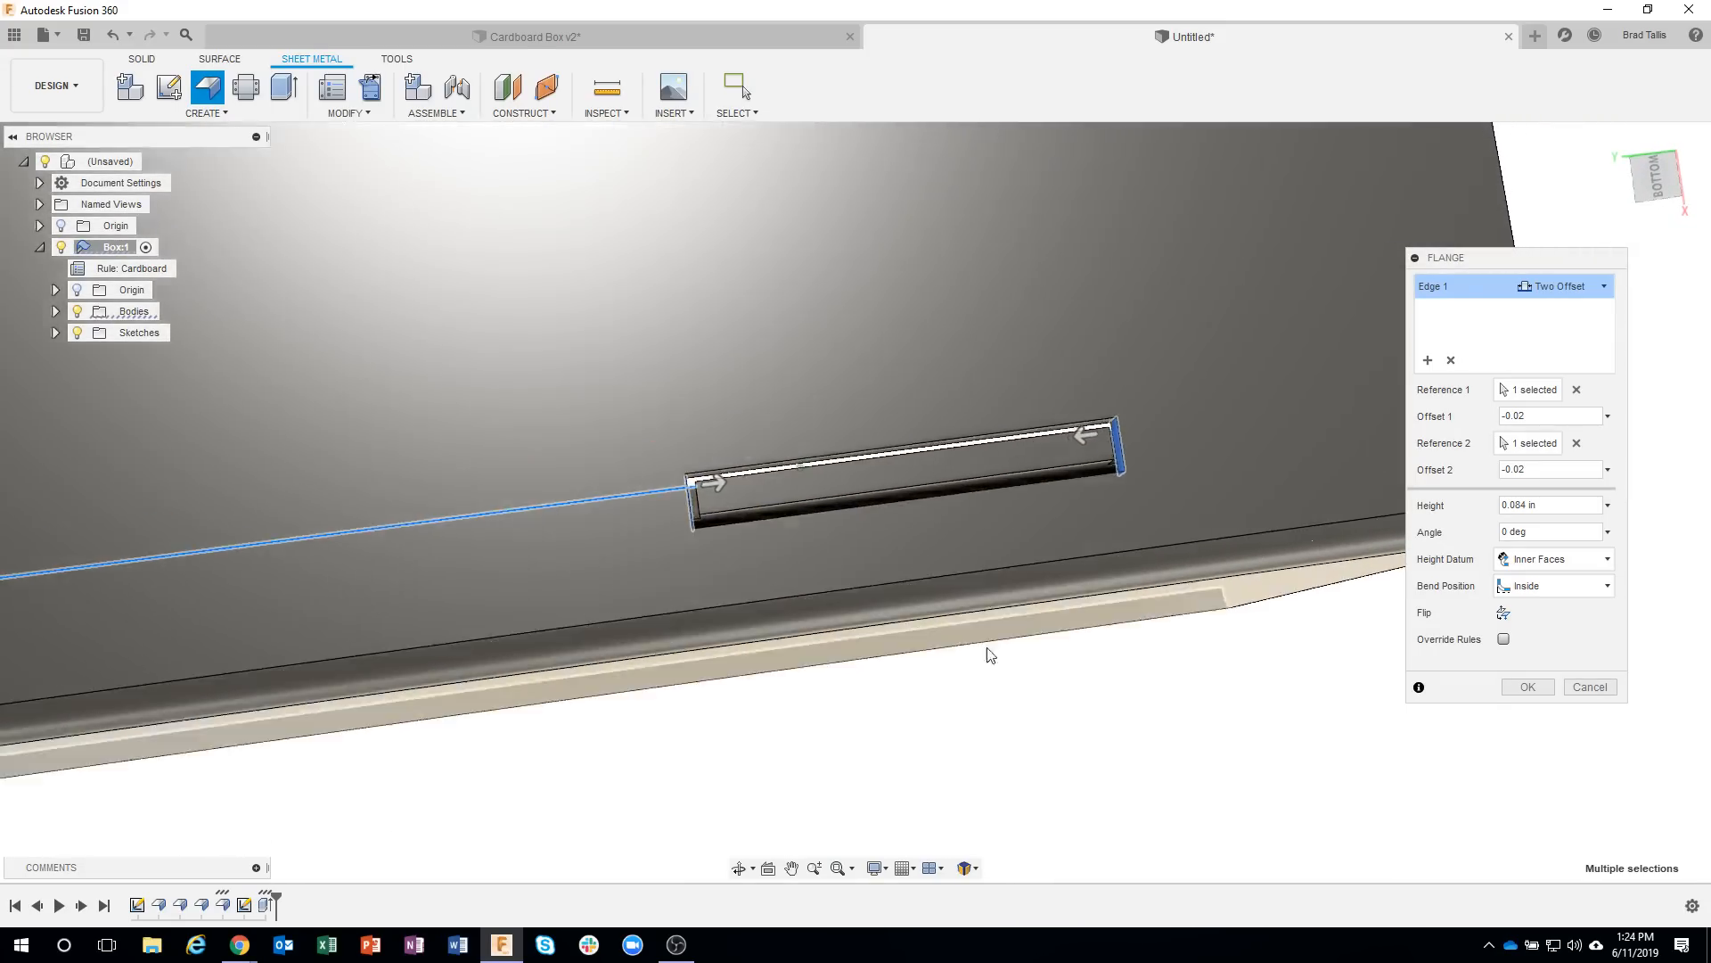
shift+middle_drag(989, 654, 1478, 673)
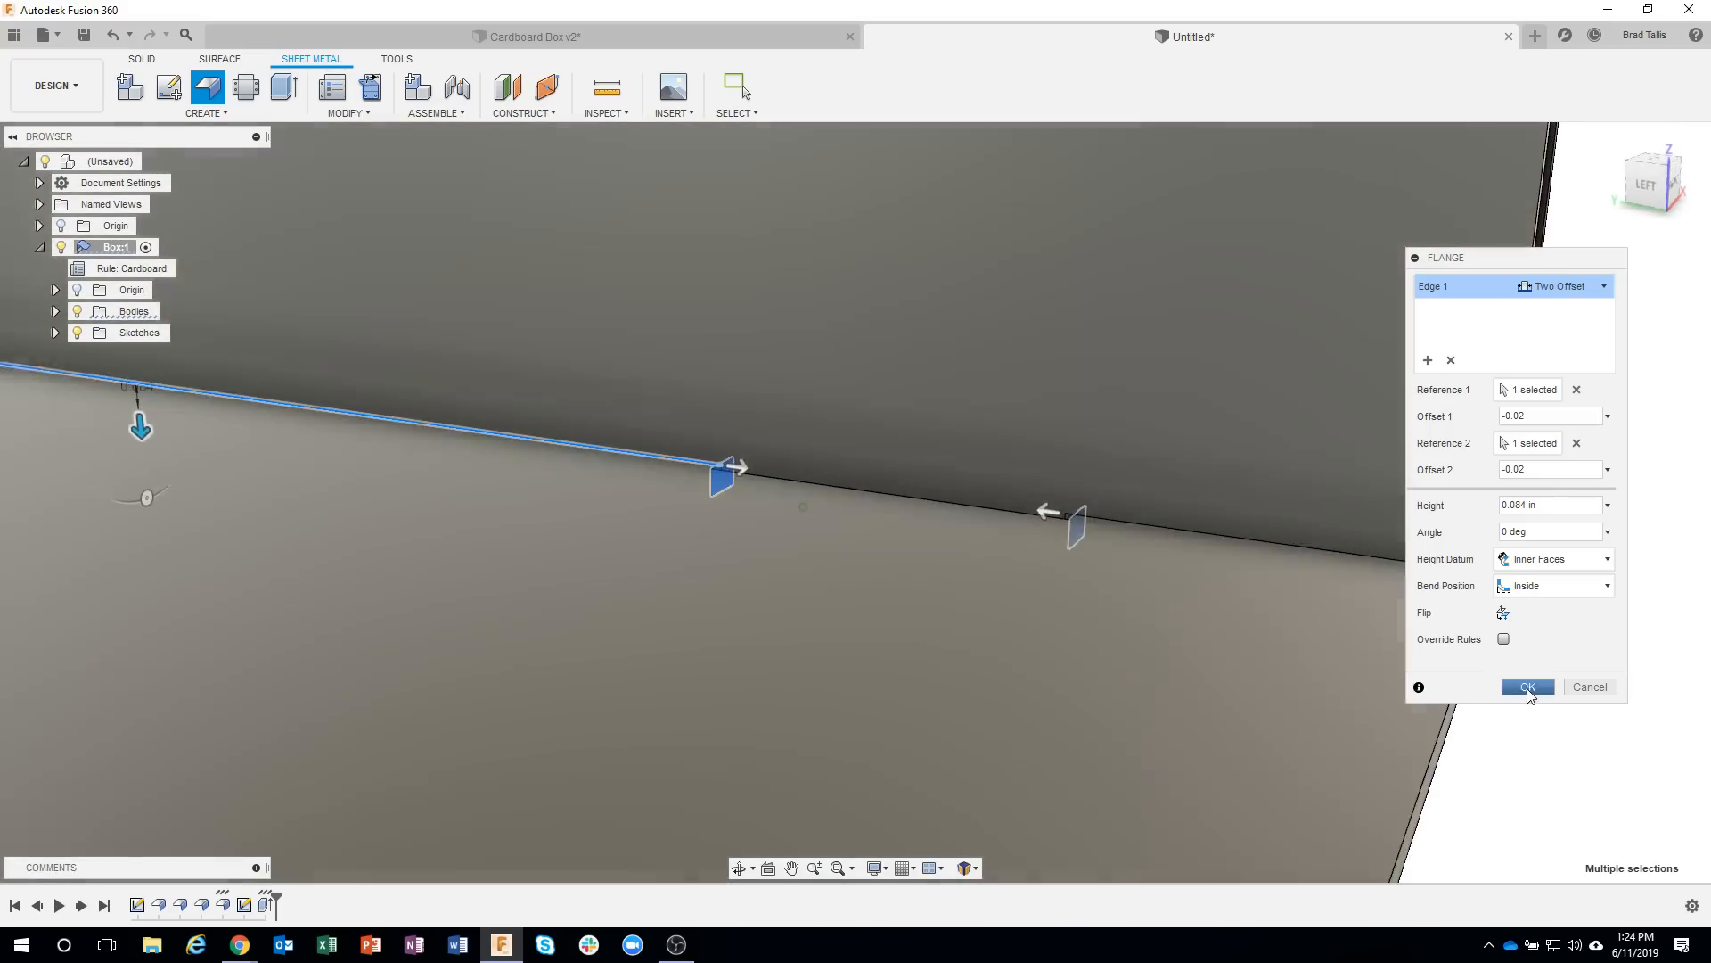
click(1528, 691)
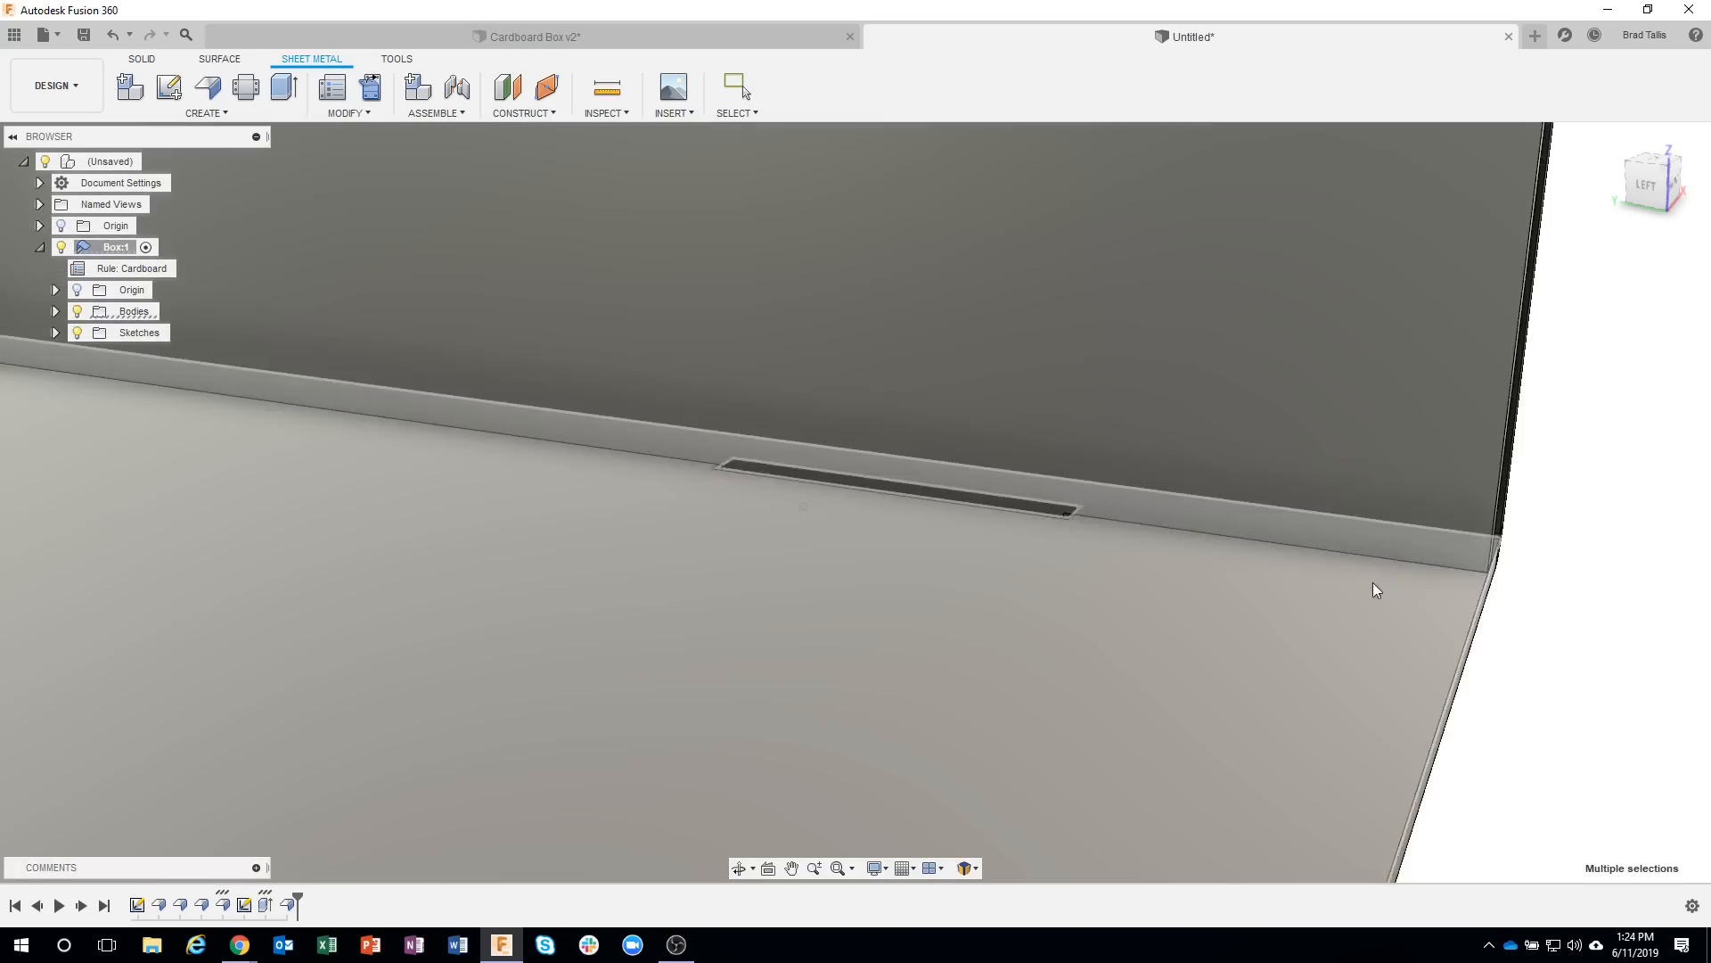
Preview unfolding all bends with the box floor as the stationary entity, examine the tab in the flat layout, and cancel.
scroll(1340, 596, down, 8)
shift+middle_drag(1339, 596, 1284, 595)
shift+middle_drag(1068, 457, 373, 93)
click(371, 89)
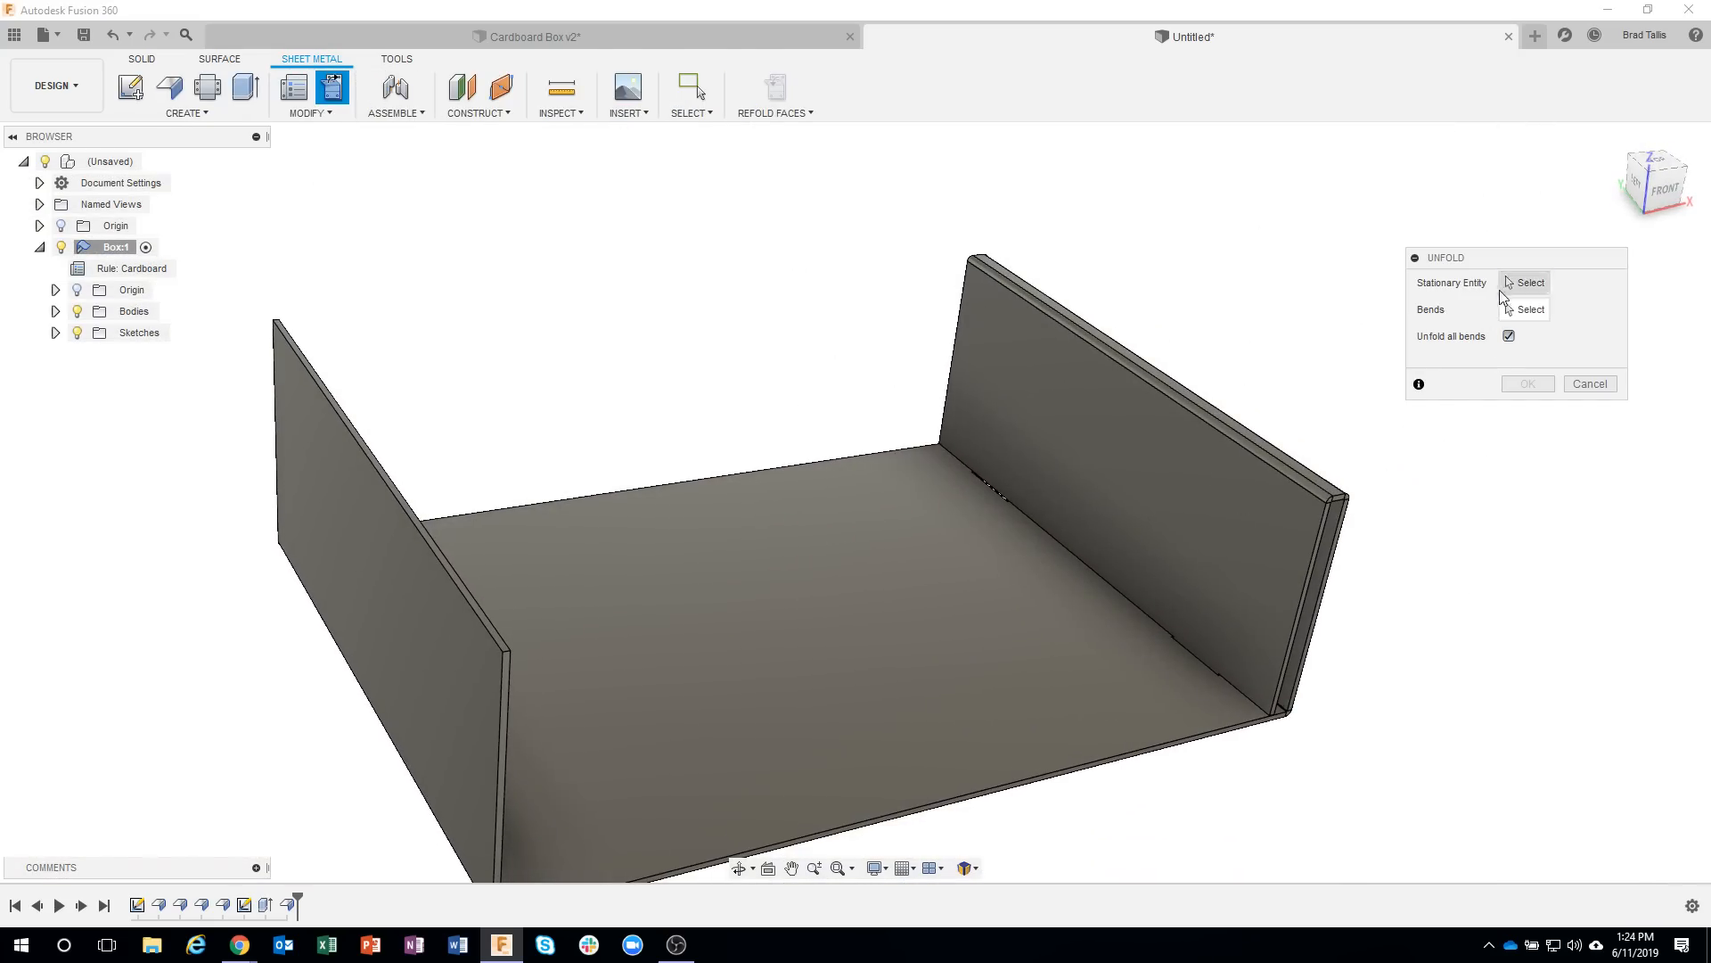
click(883, 543)
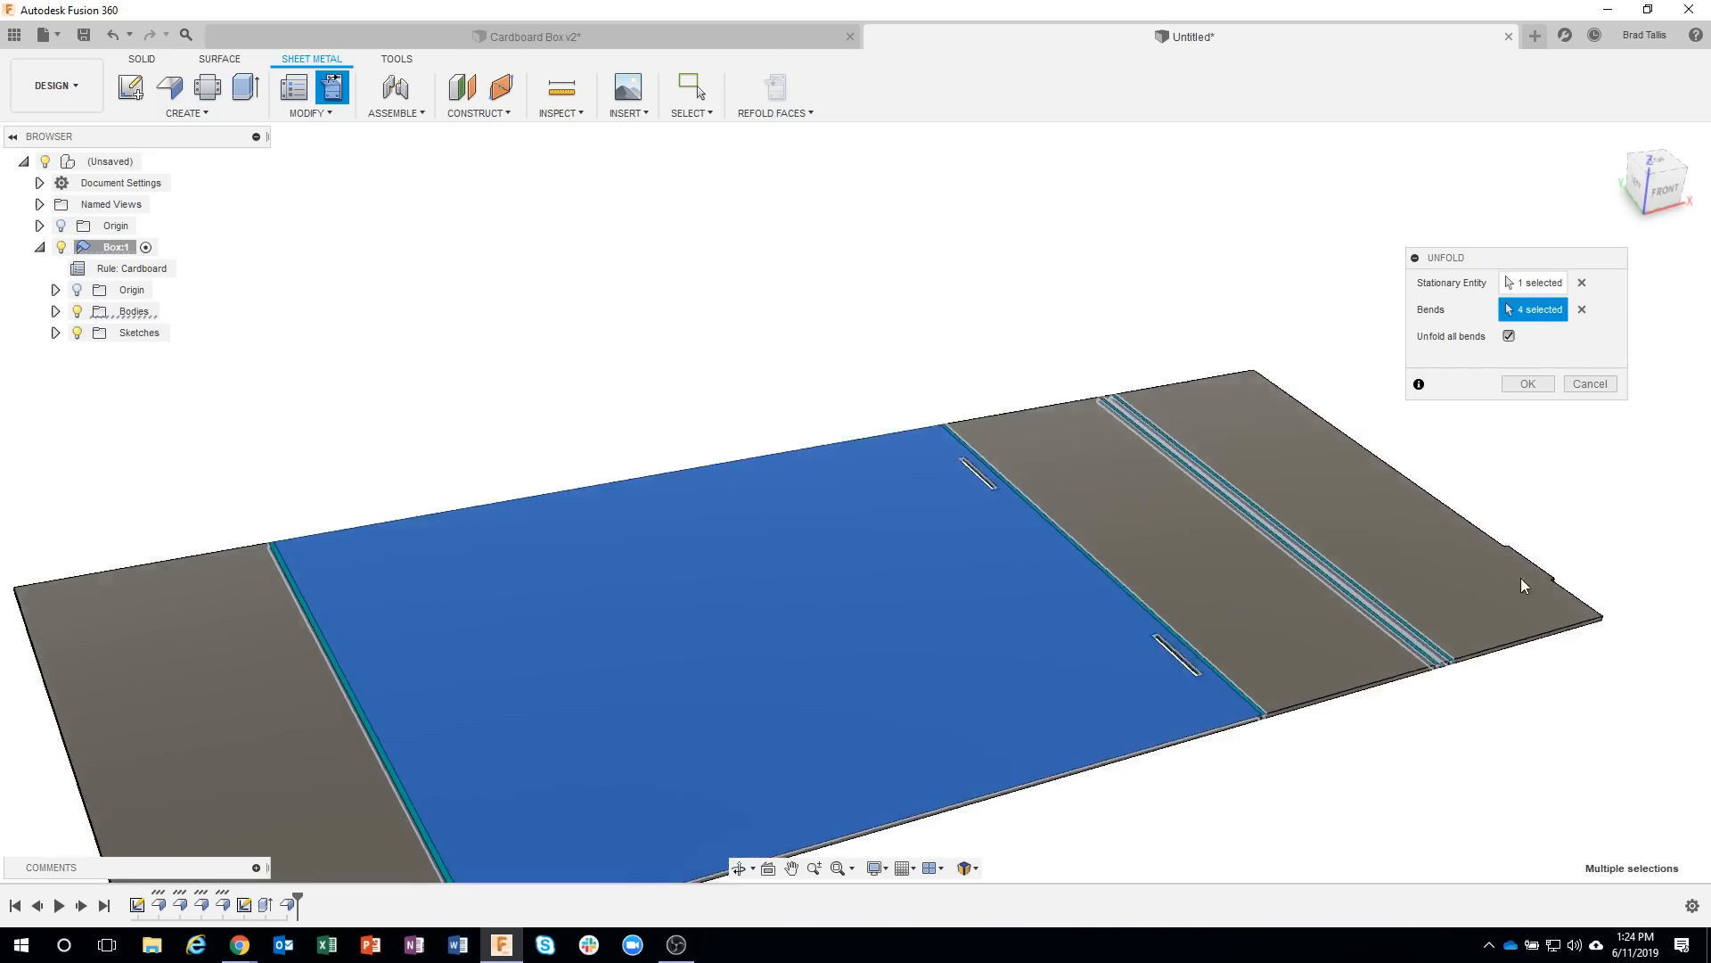
shift+middle_drag(1520, 584, 1027, 704)
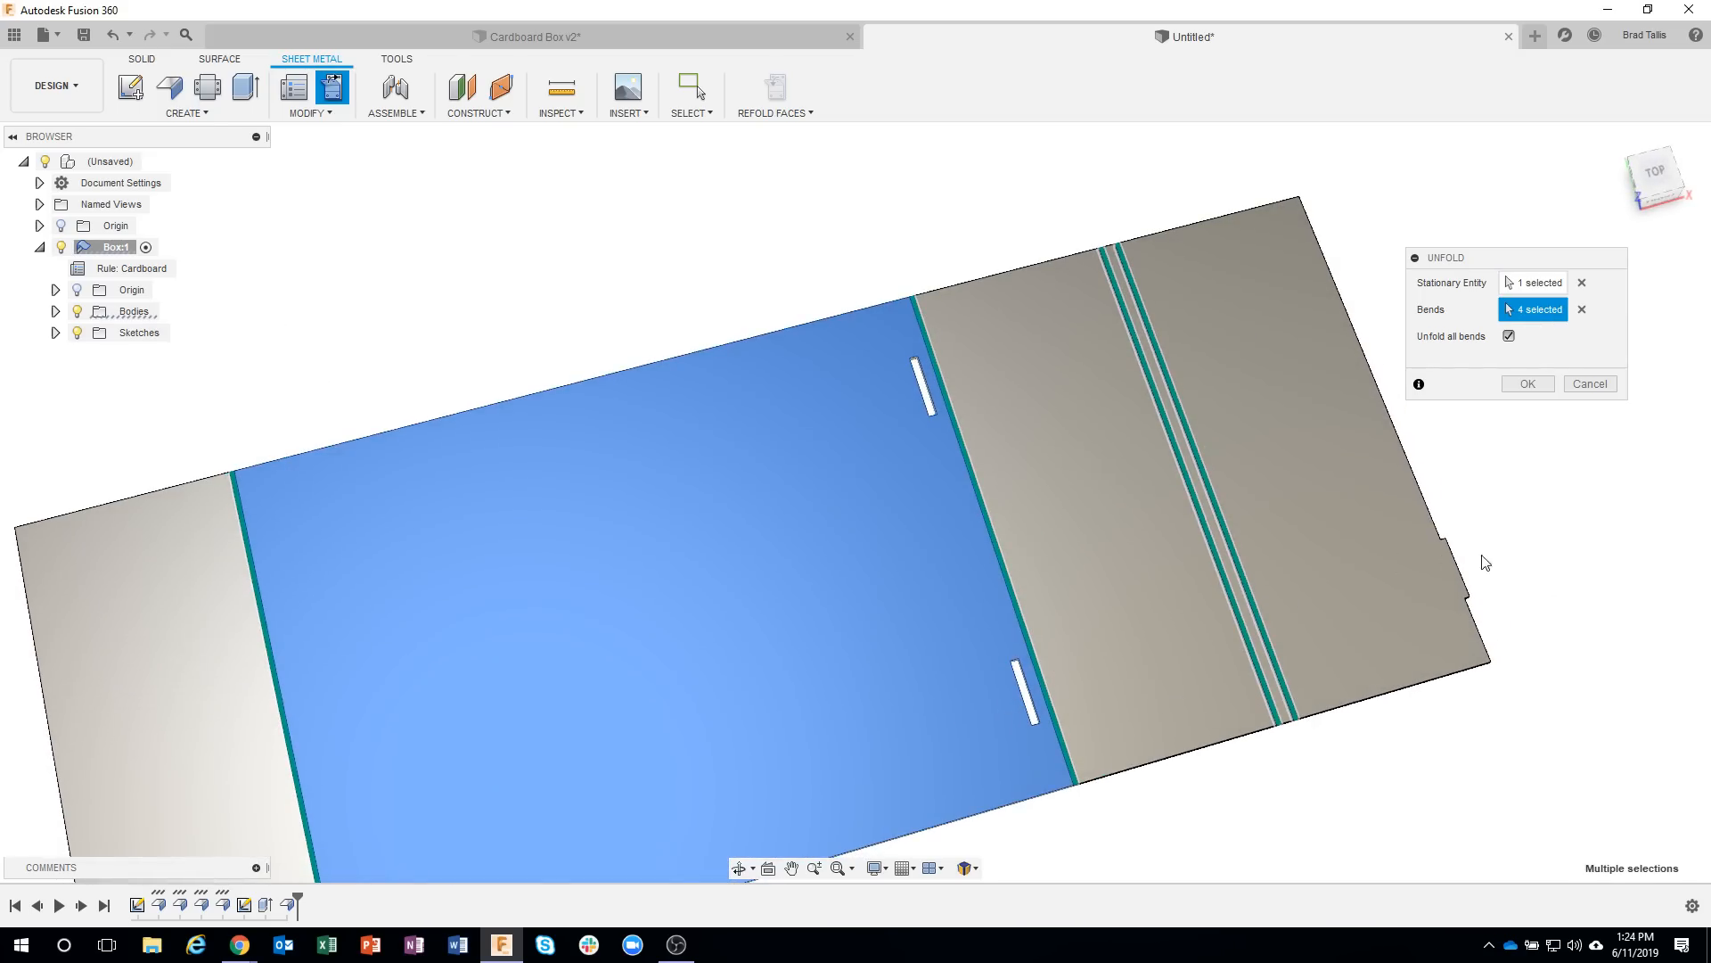
click(1590, 383)
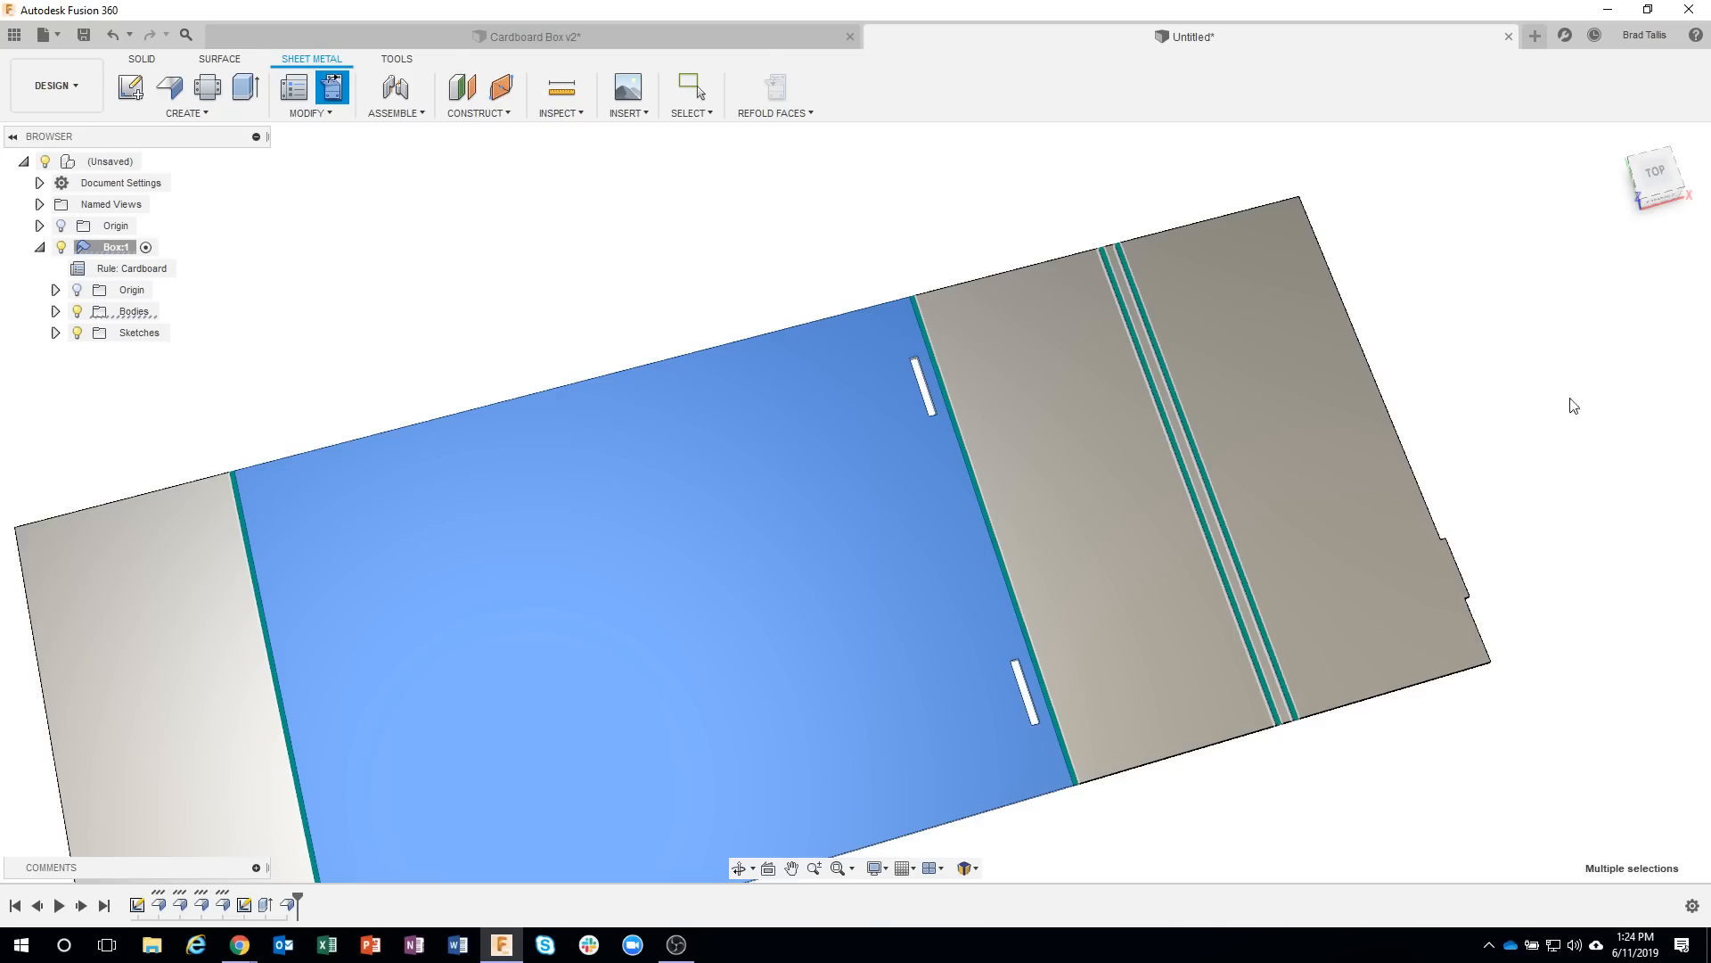
Start a second tab flange on the inner wall's lower edge above the rear floor slot, with its width defined by two offsets.
shift+middle_drag(1524, 462, 930, 505)
scroll(891, 486, up, 3)
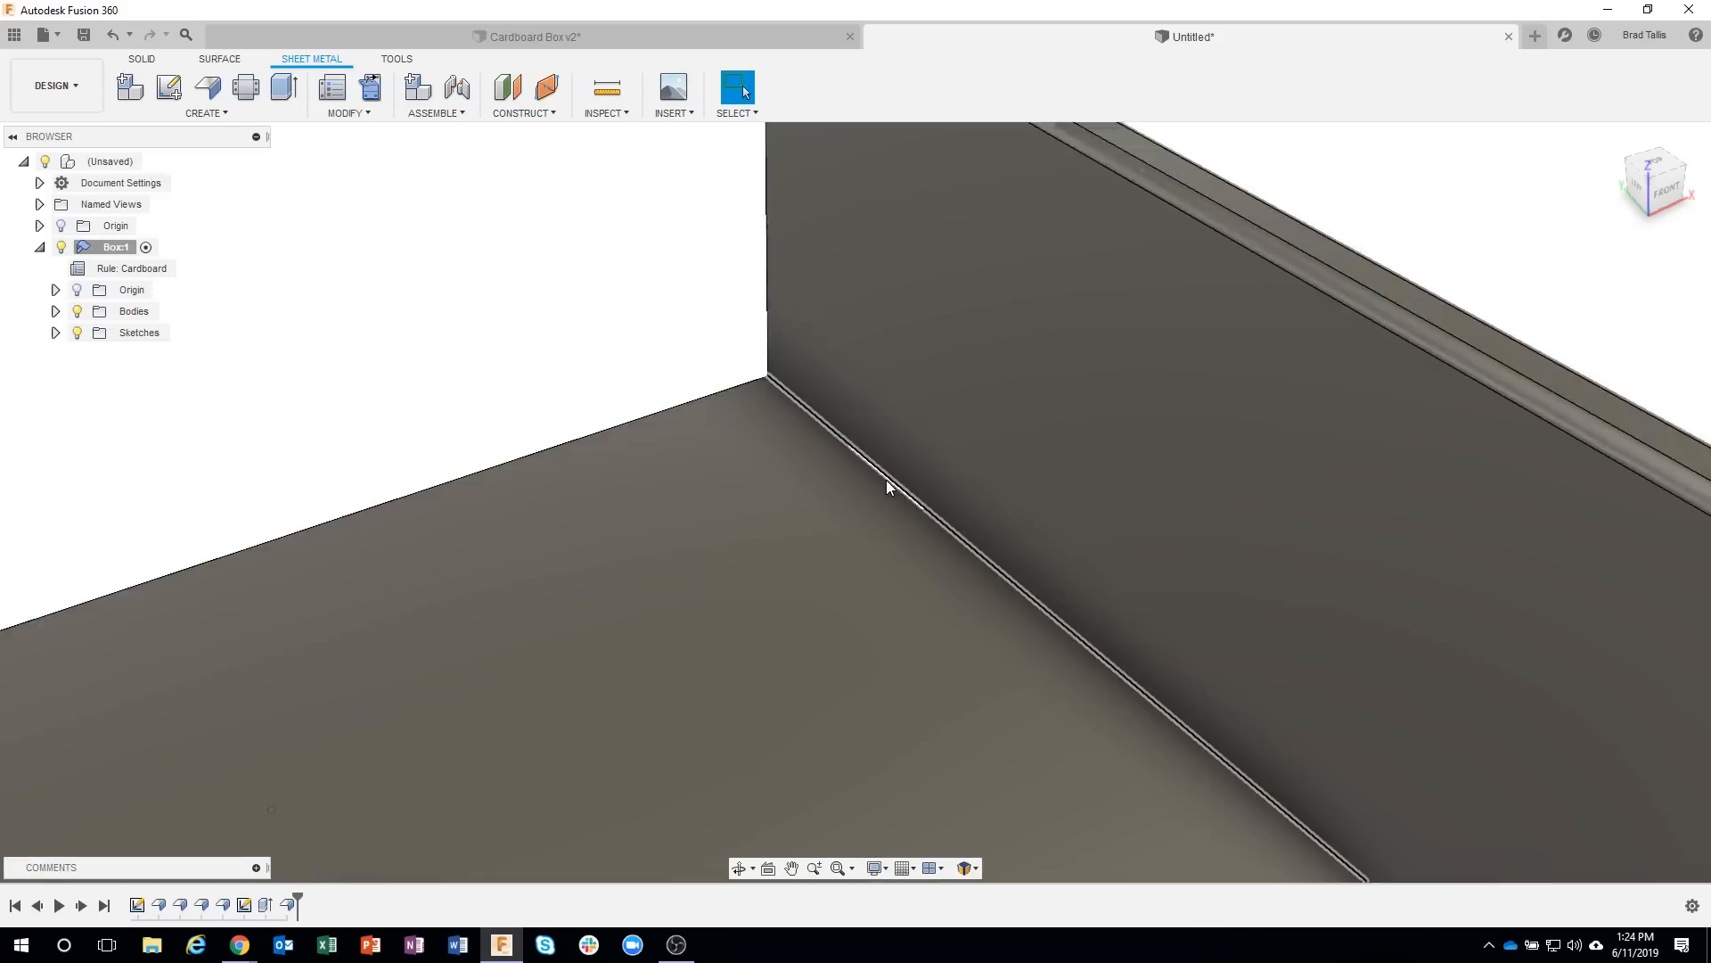
scroll(847, 530, up, 3)
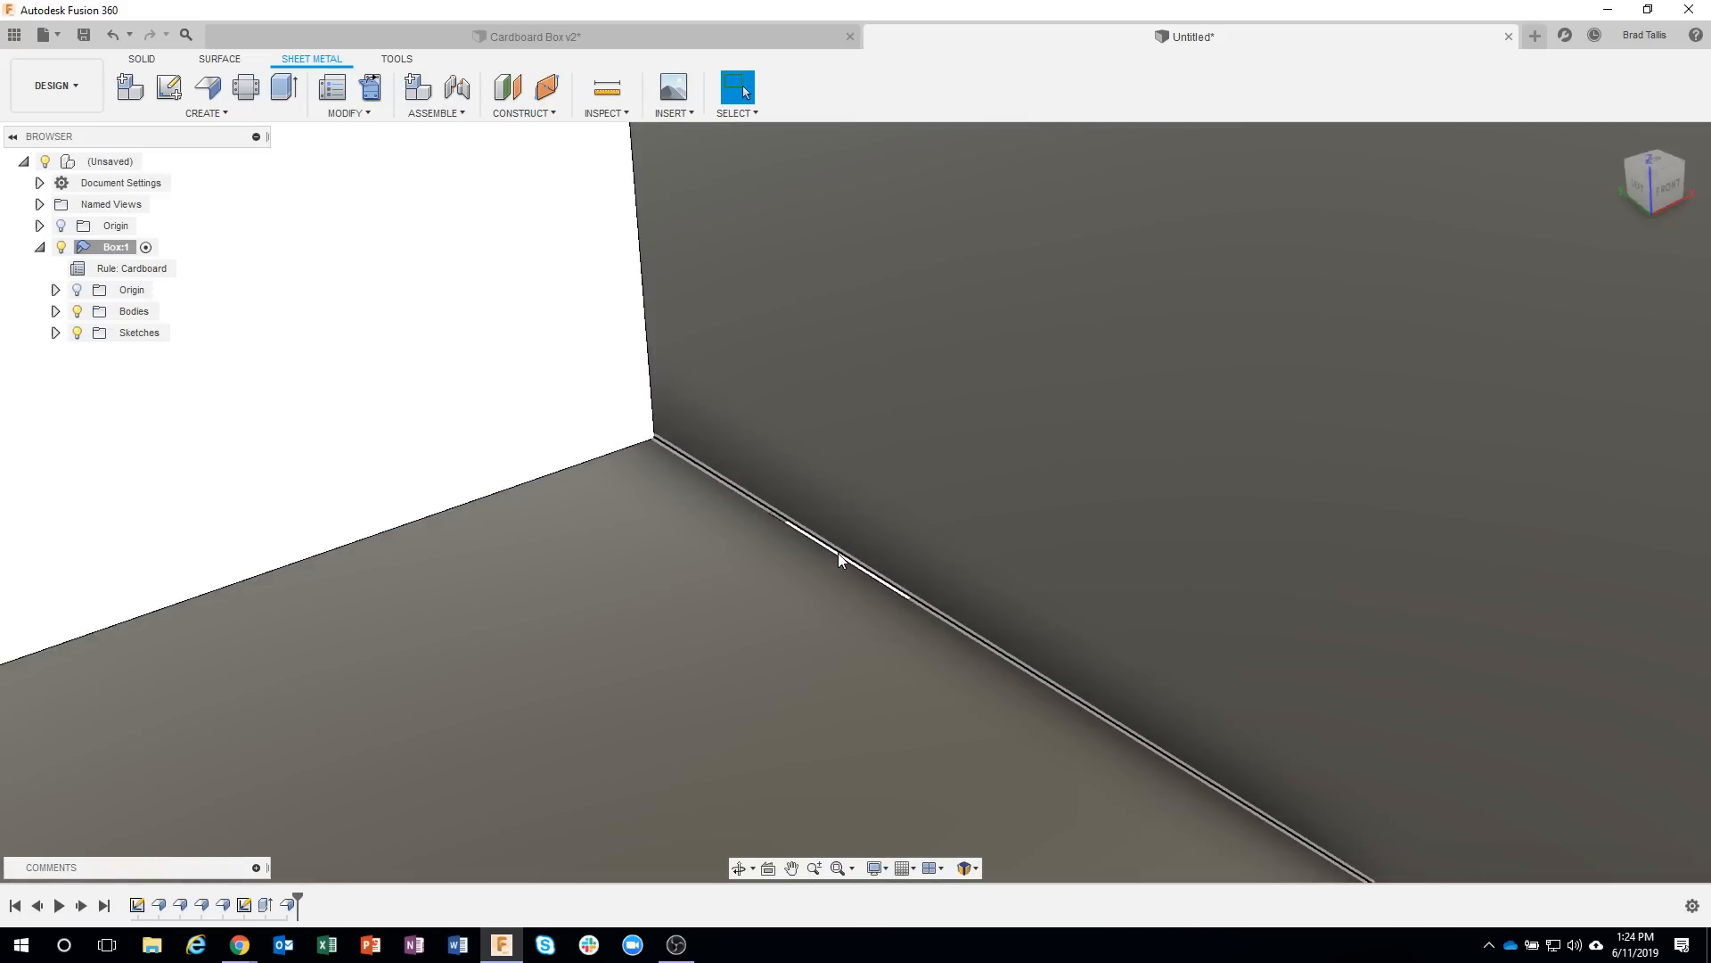
right_click(838, 553)
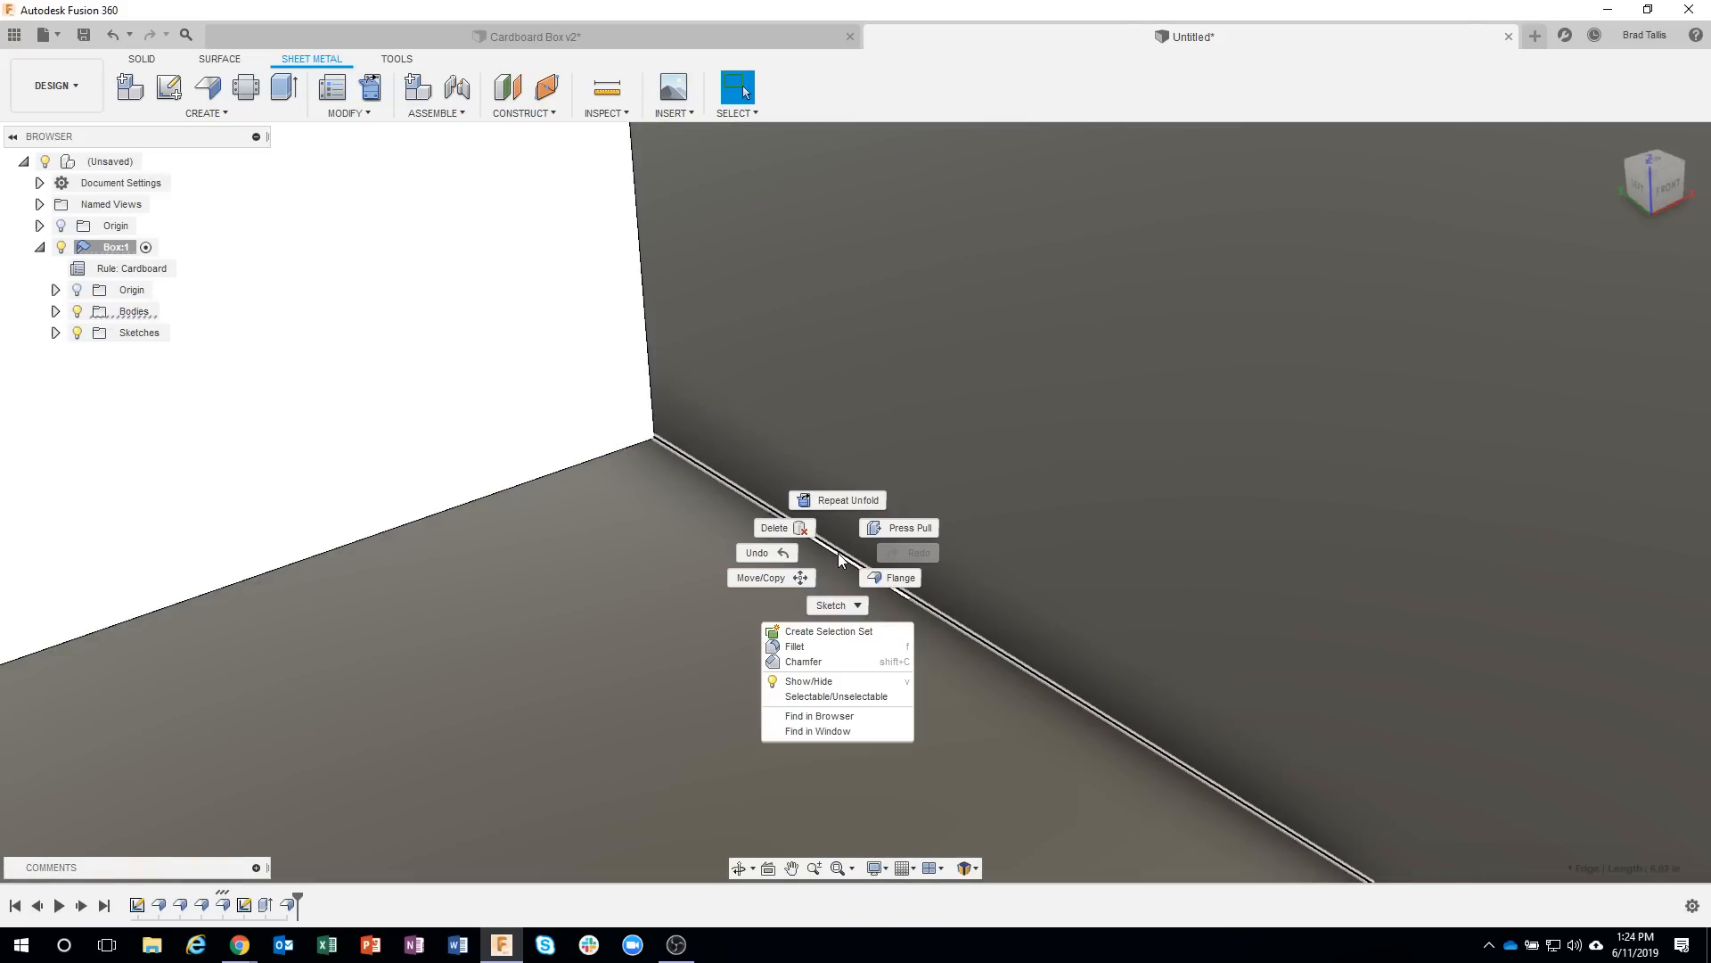
click(887, 578)
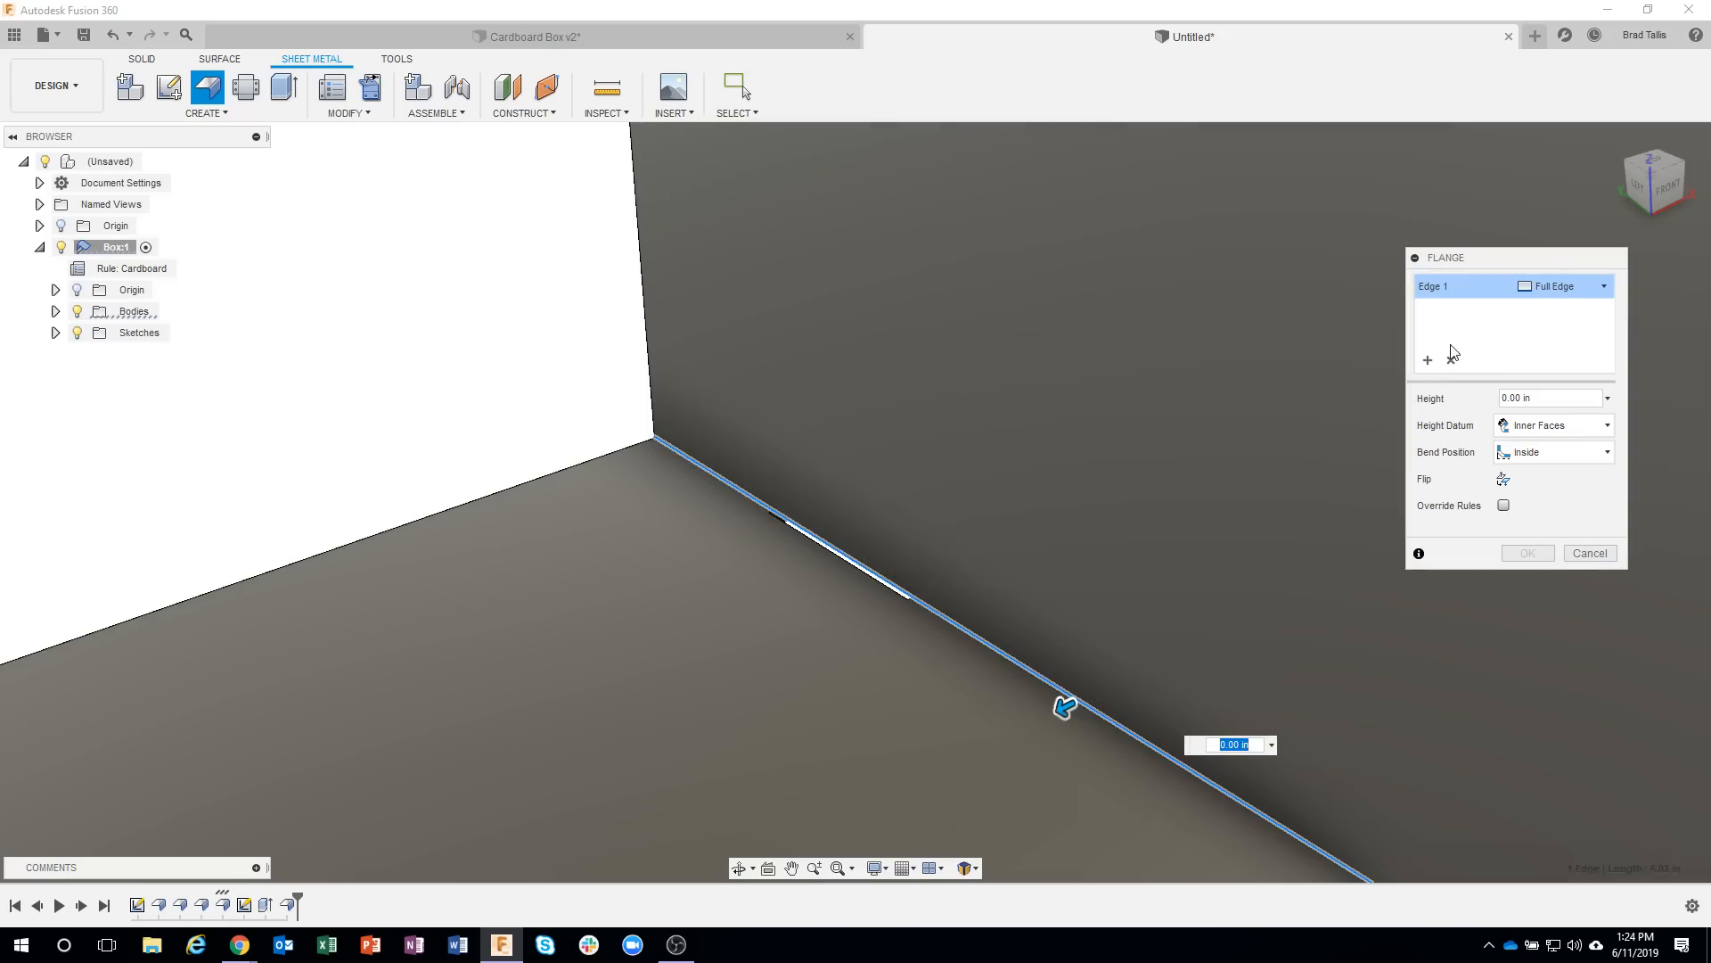
click(1605, 287)
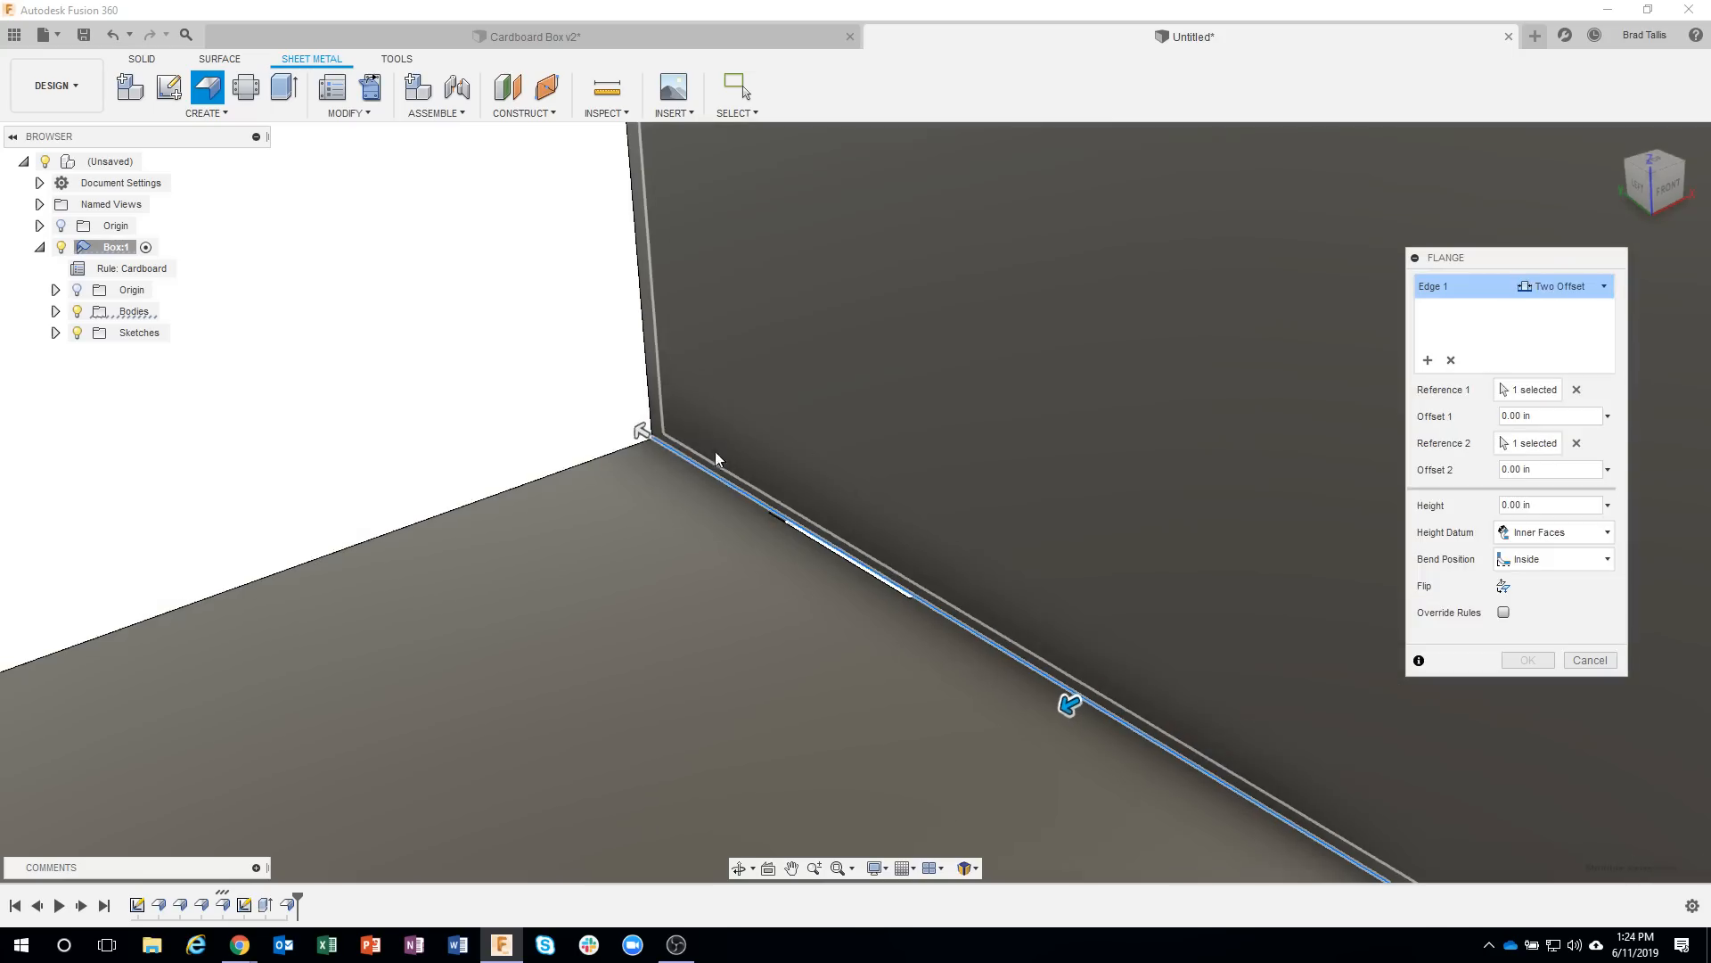
shift+middle_drag(714, 458, 745, 463)
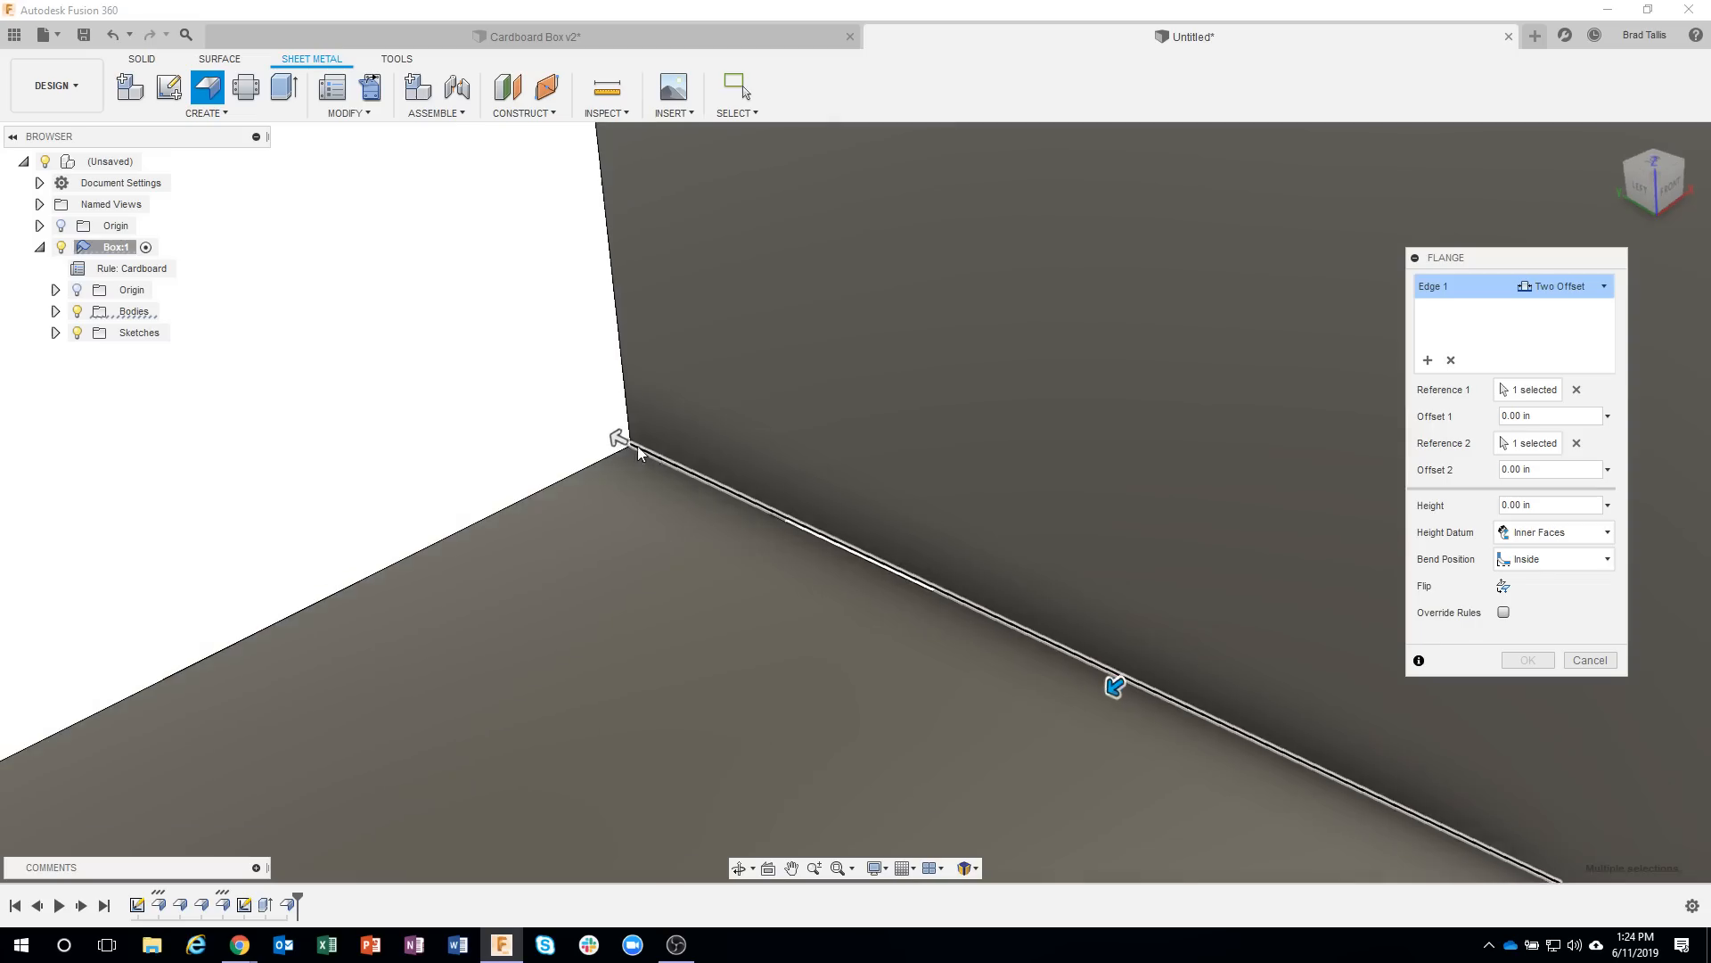
Narrow the flange roughly to the rear slot with Offset 1 at -1.18 in and Offset 2 at -4.217 in.
drag(617, 438, 802, 519)
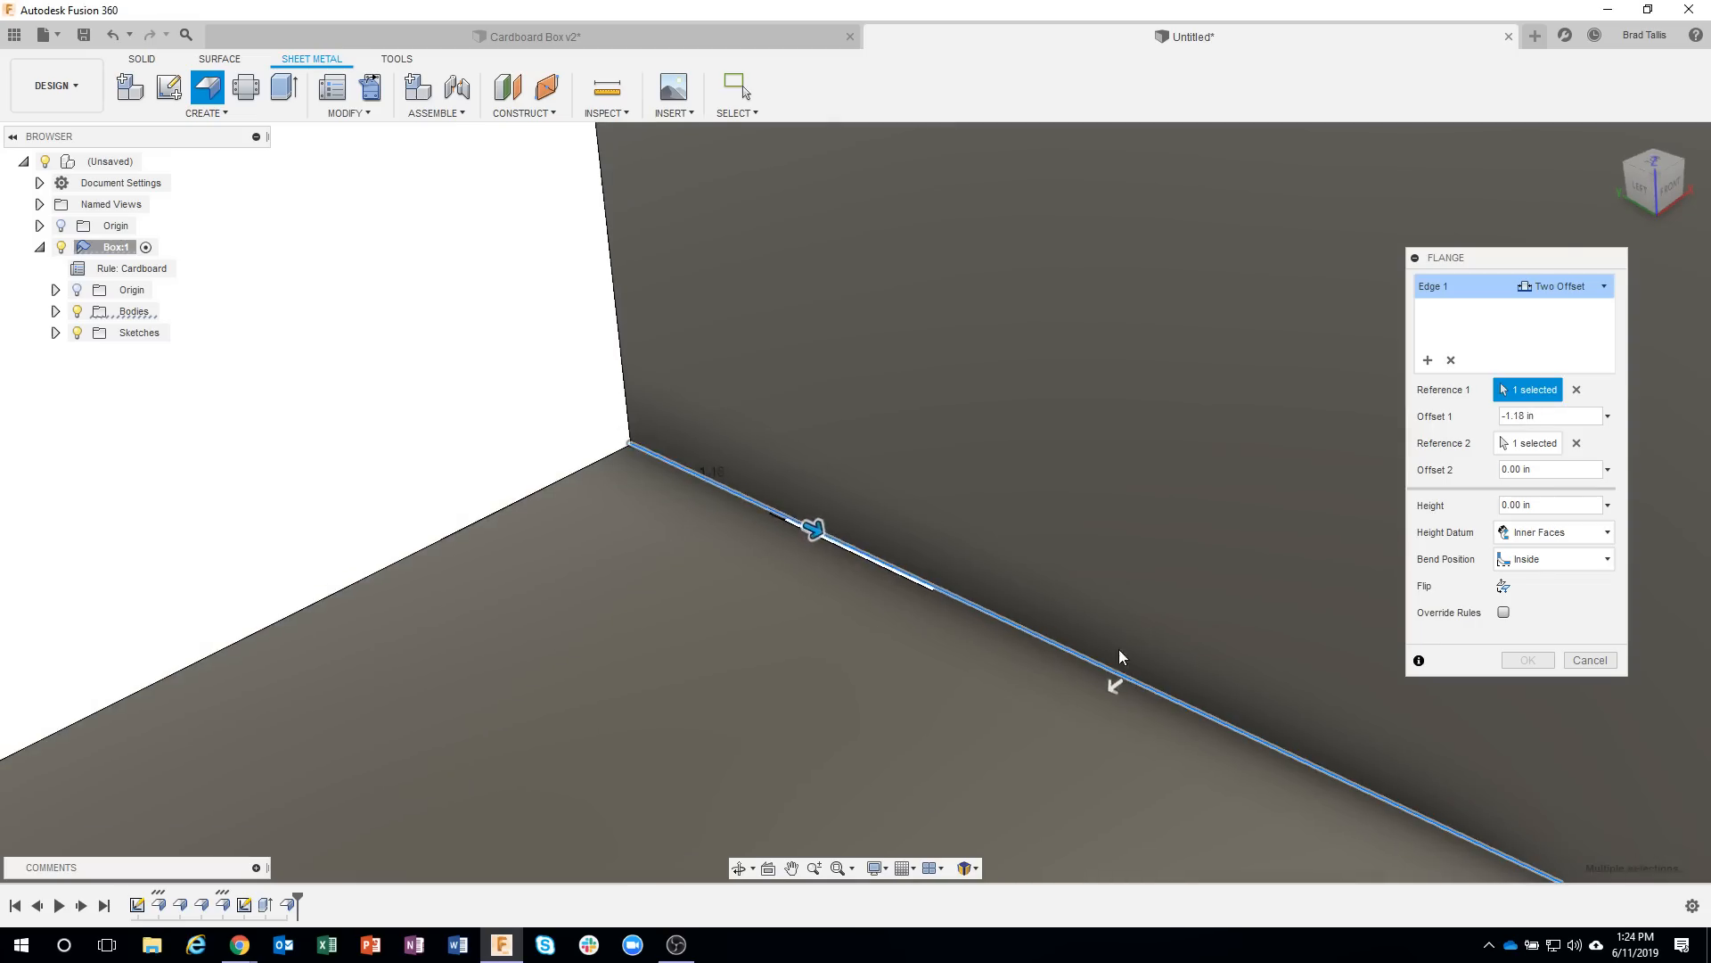
scroll(1159, 681, down, 5)
drag(1478, 783, 1339, 729)
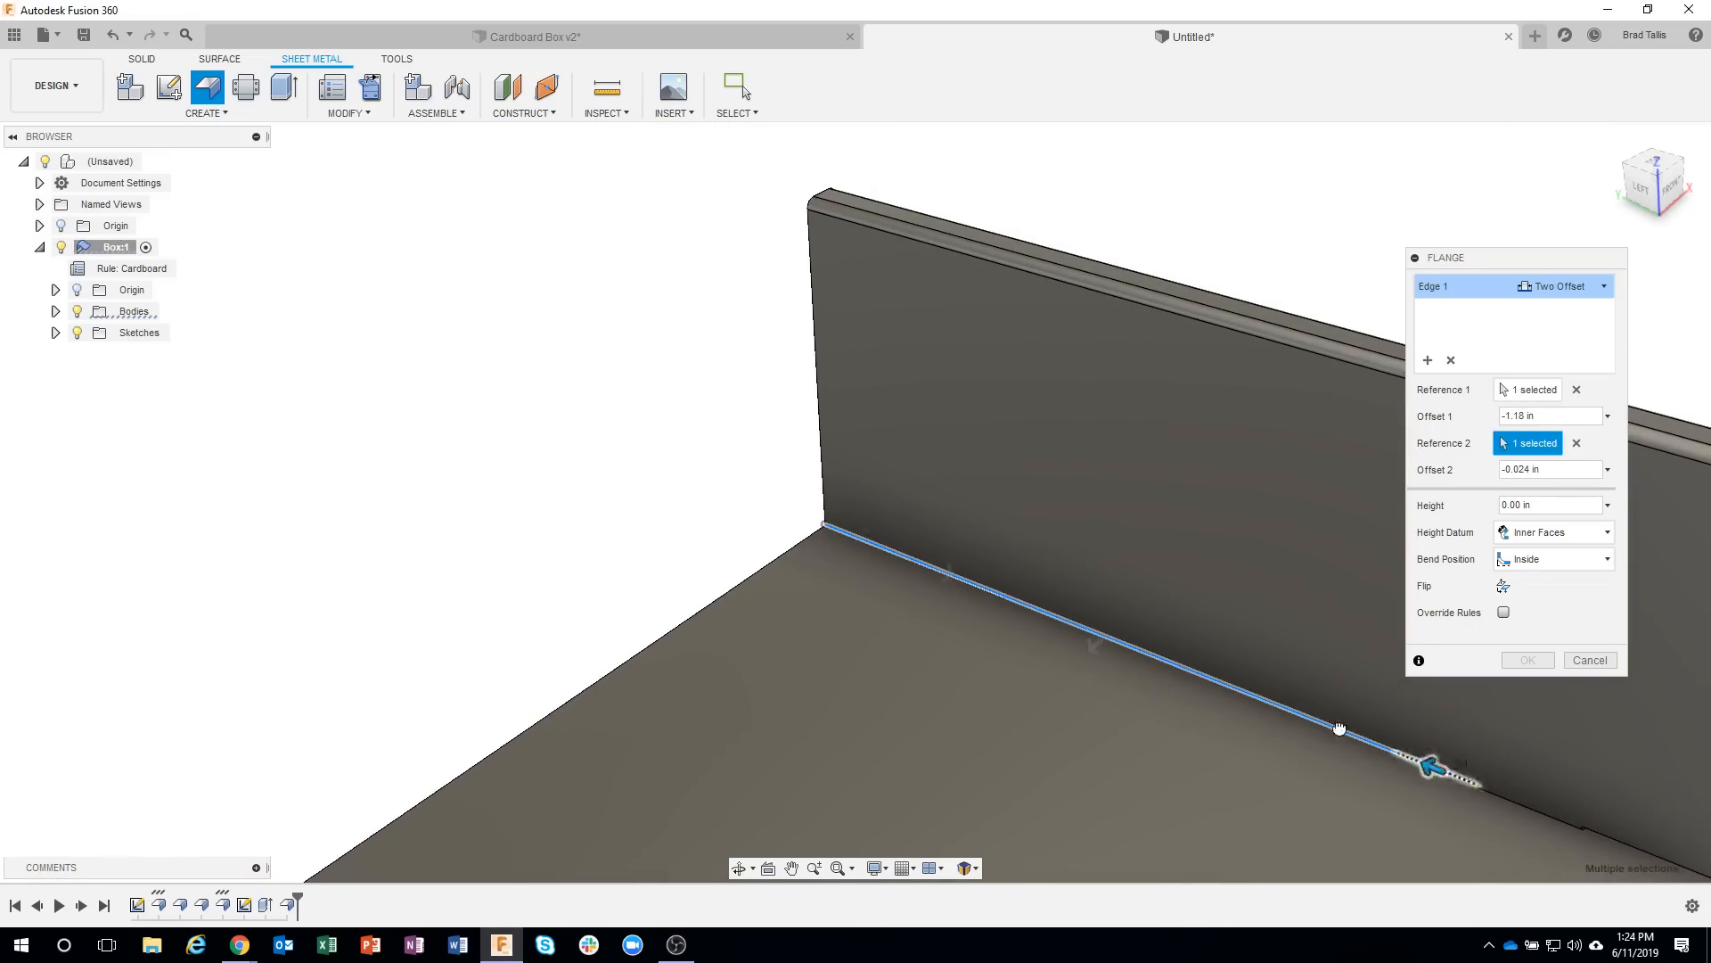
scroll(1000, 558, up, 3)
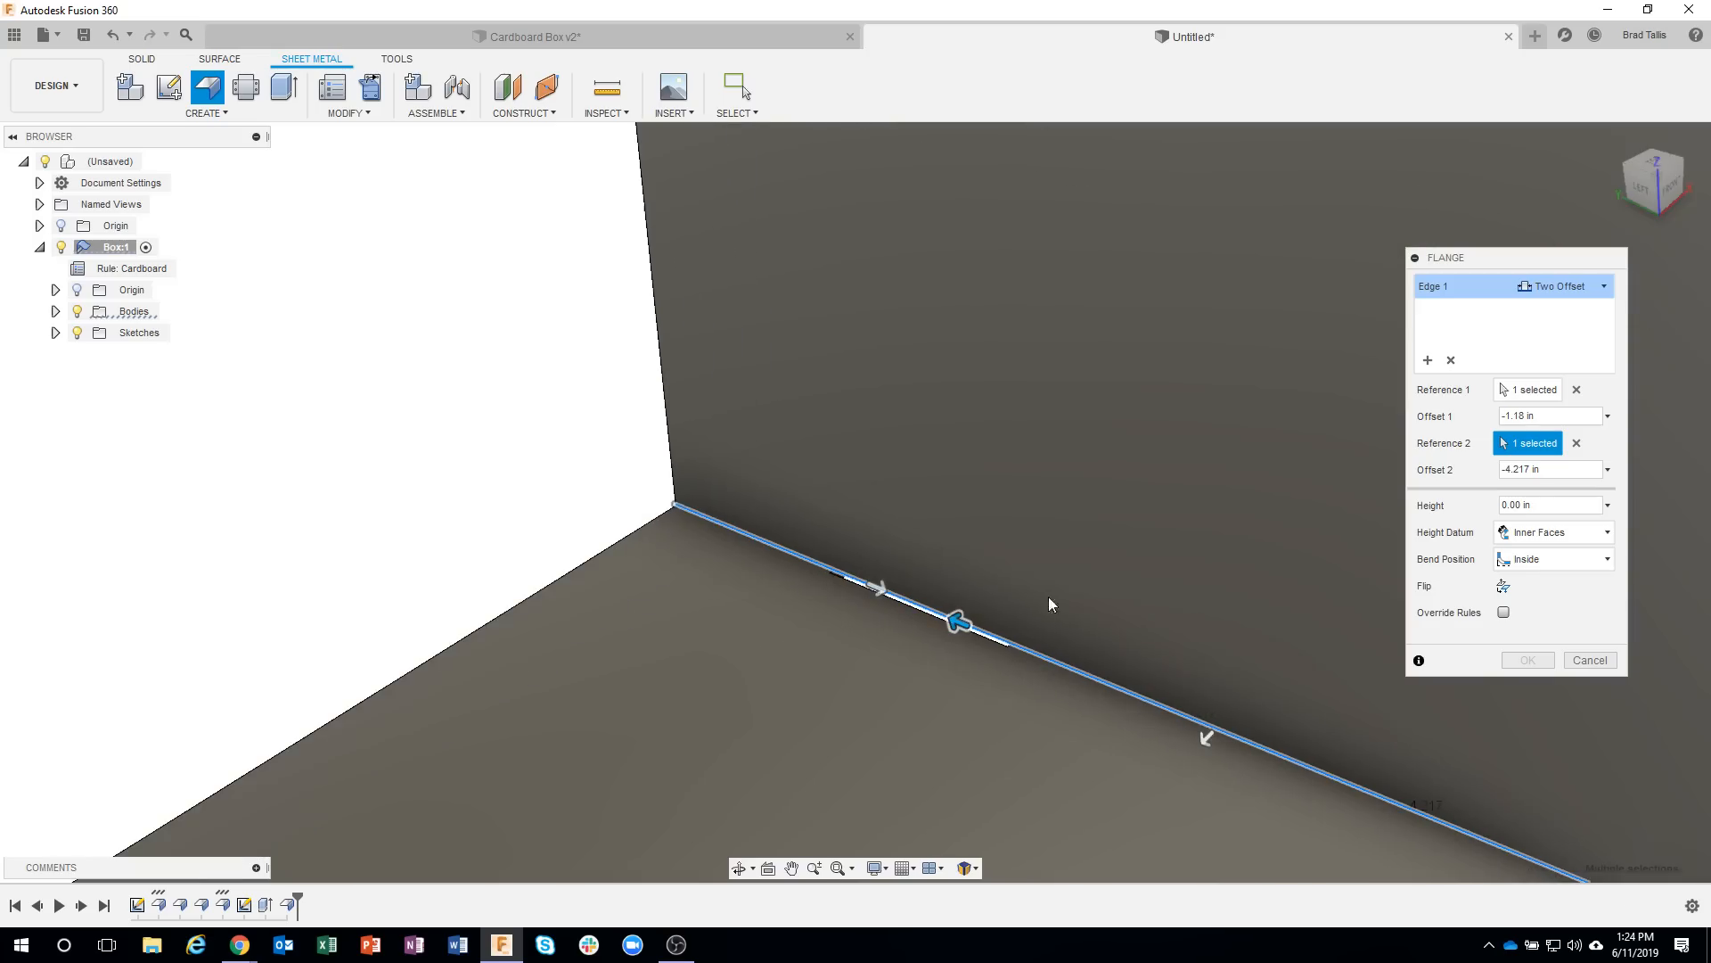
Pull the flange out to a height of 0.406 in and set its angle to 0 deg so it continues straight down.
drag(1206, 737, 1155, 790)
scroll(1030, 601, up, 5)
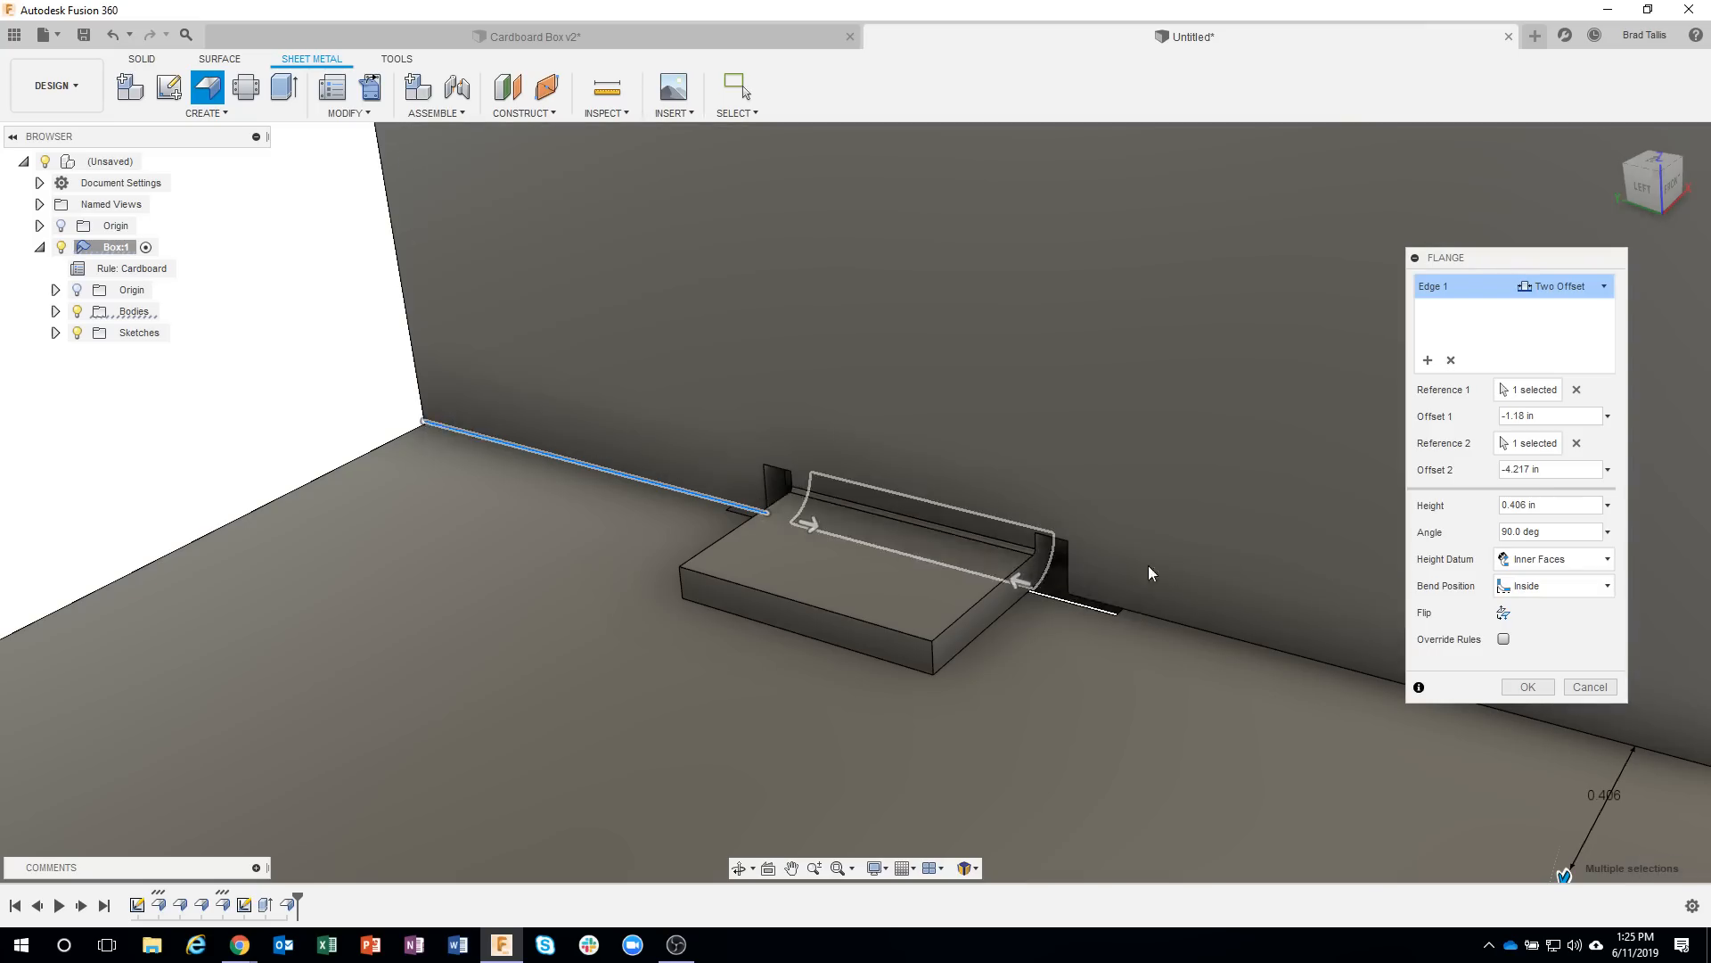
shift+middle_drag(1150, 566, 1226, 546)
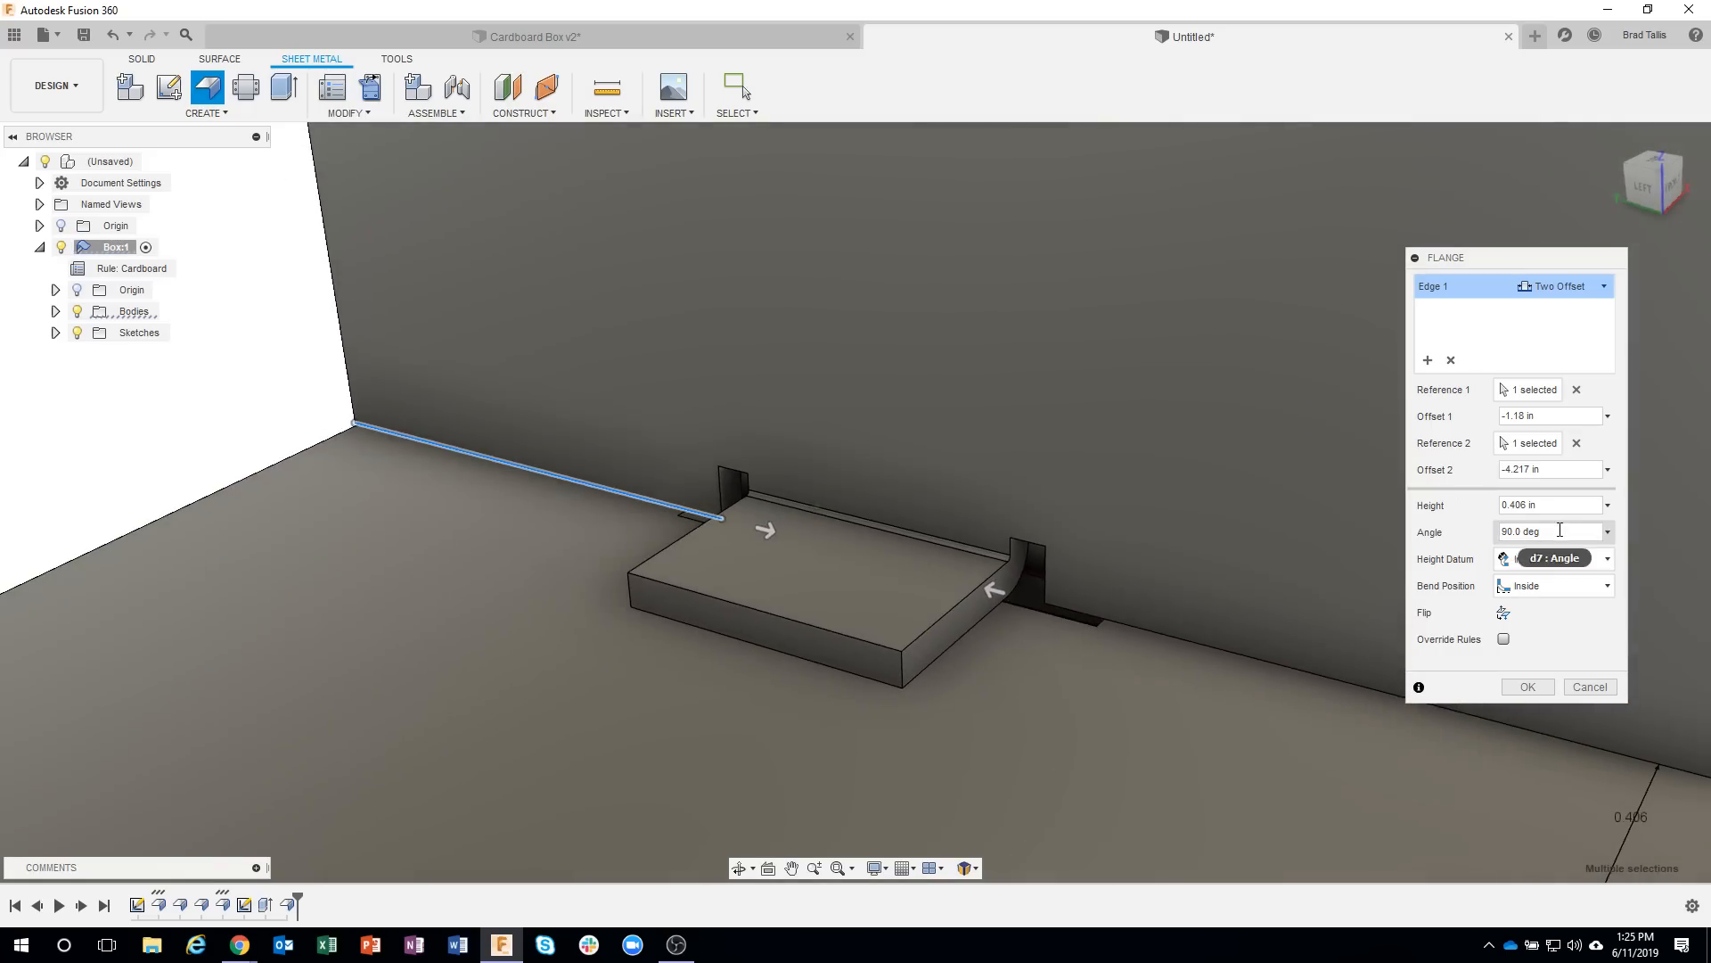
drag(1558, 533, 1491, 533)
text(0)
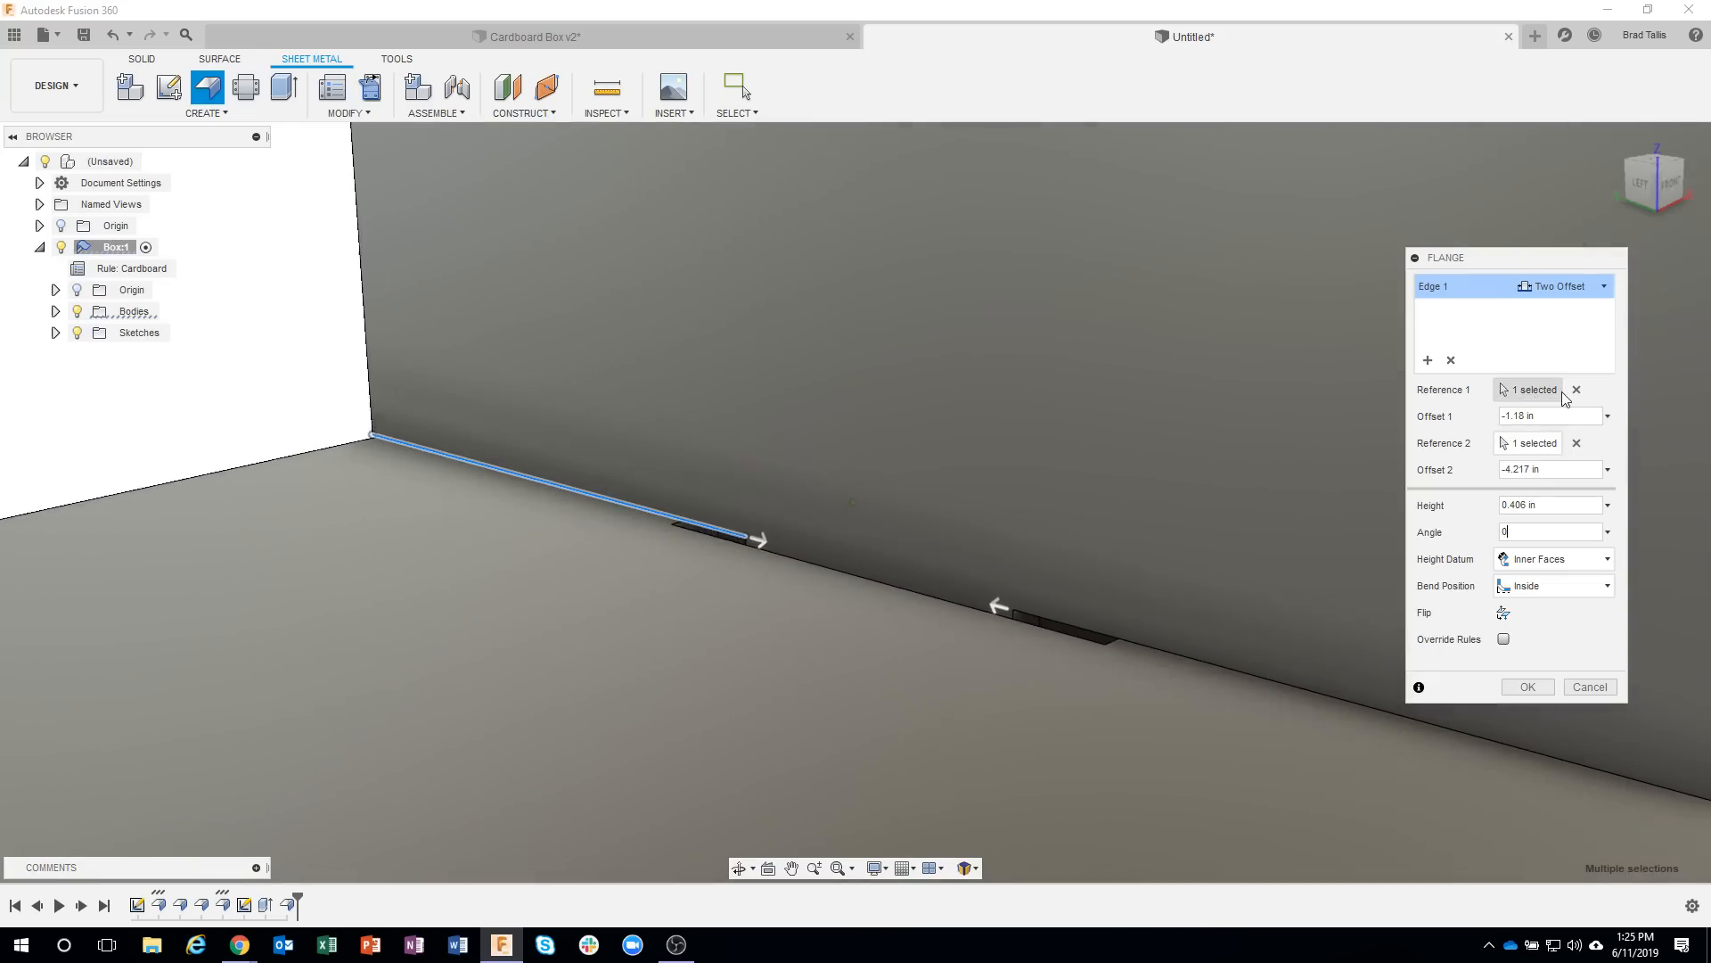
Replace both flange offset references with the two end faces of the rear floor slot.
click(1576, 389)
click(1577, 417)
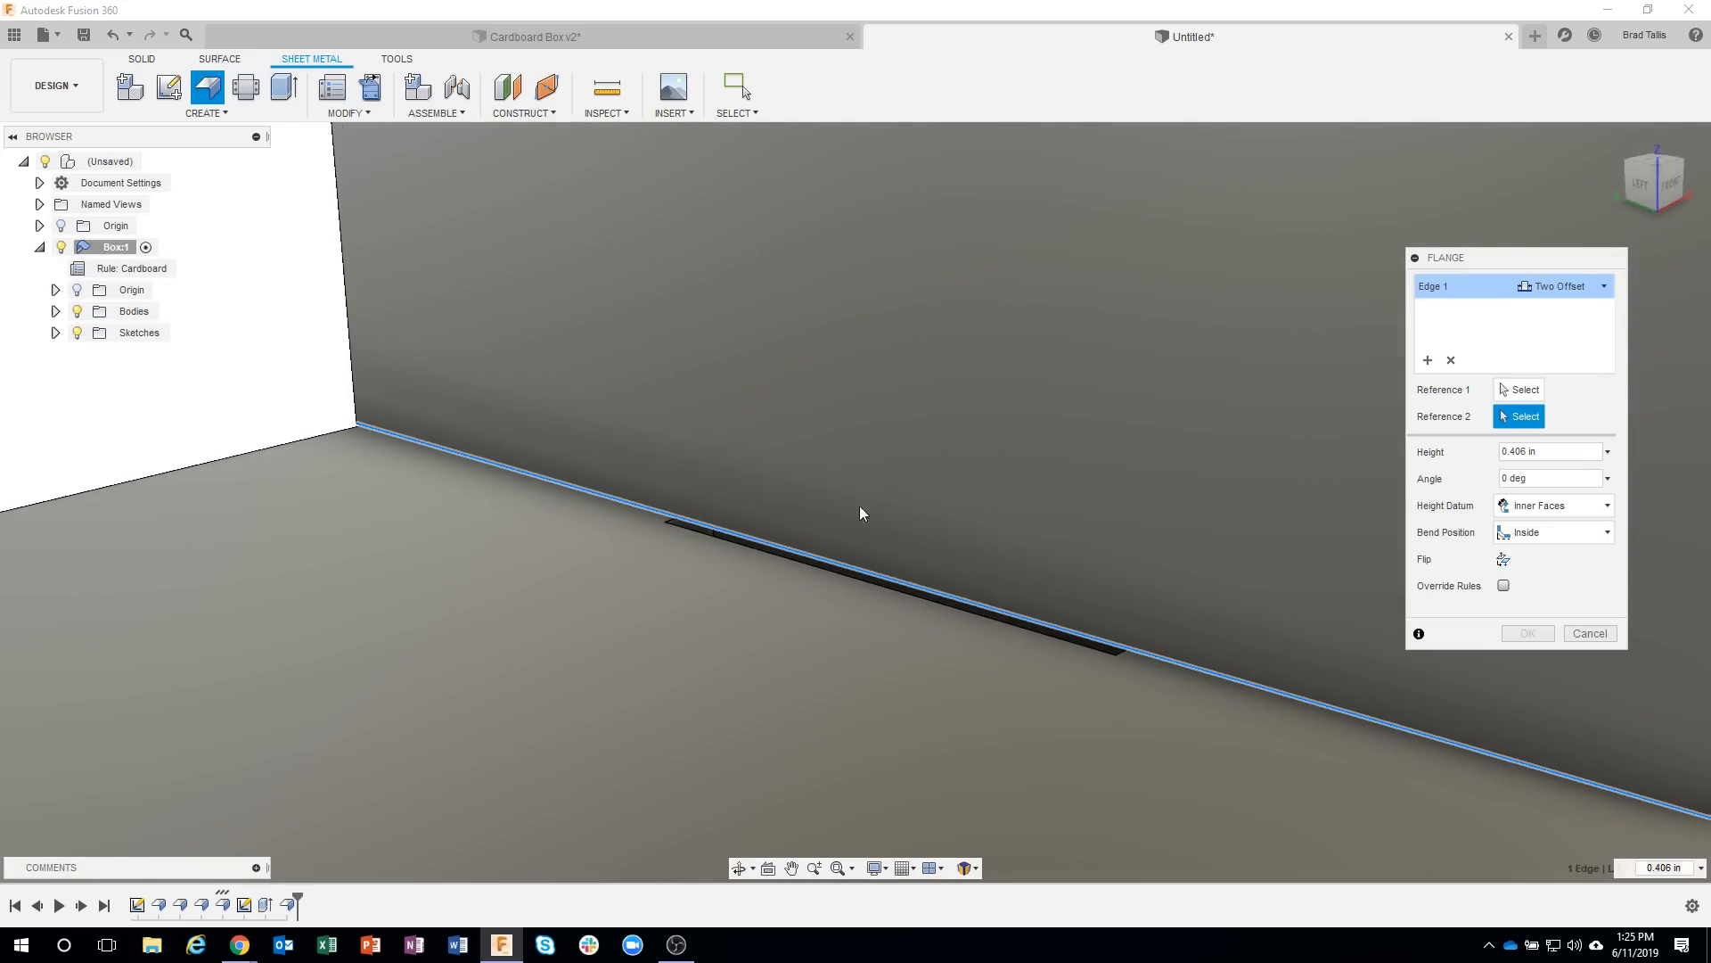
click(678, 530)
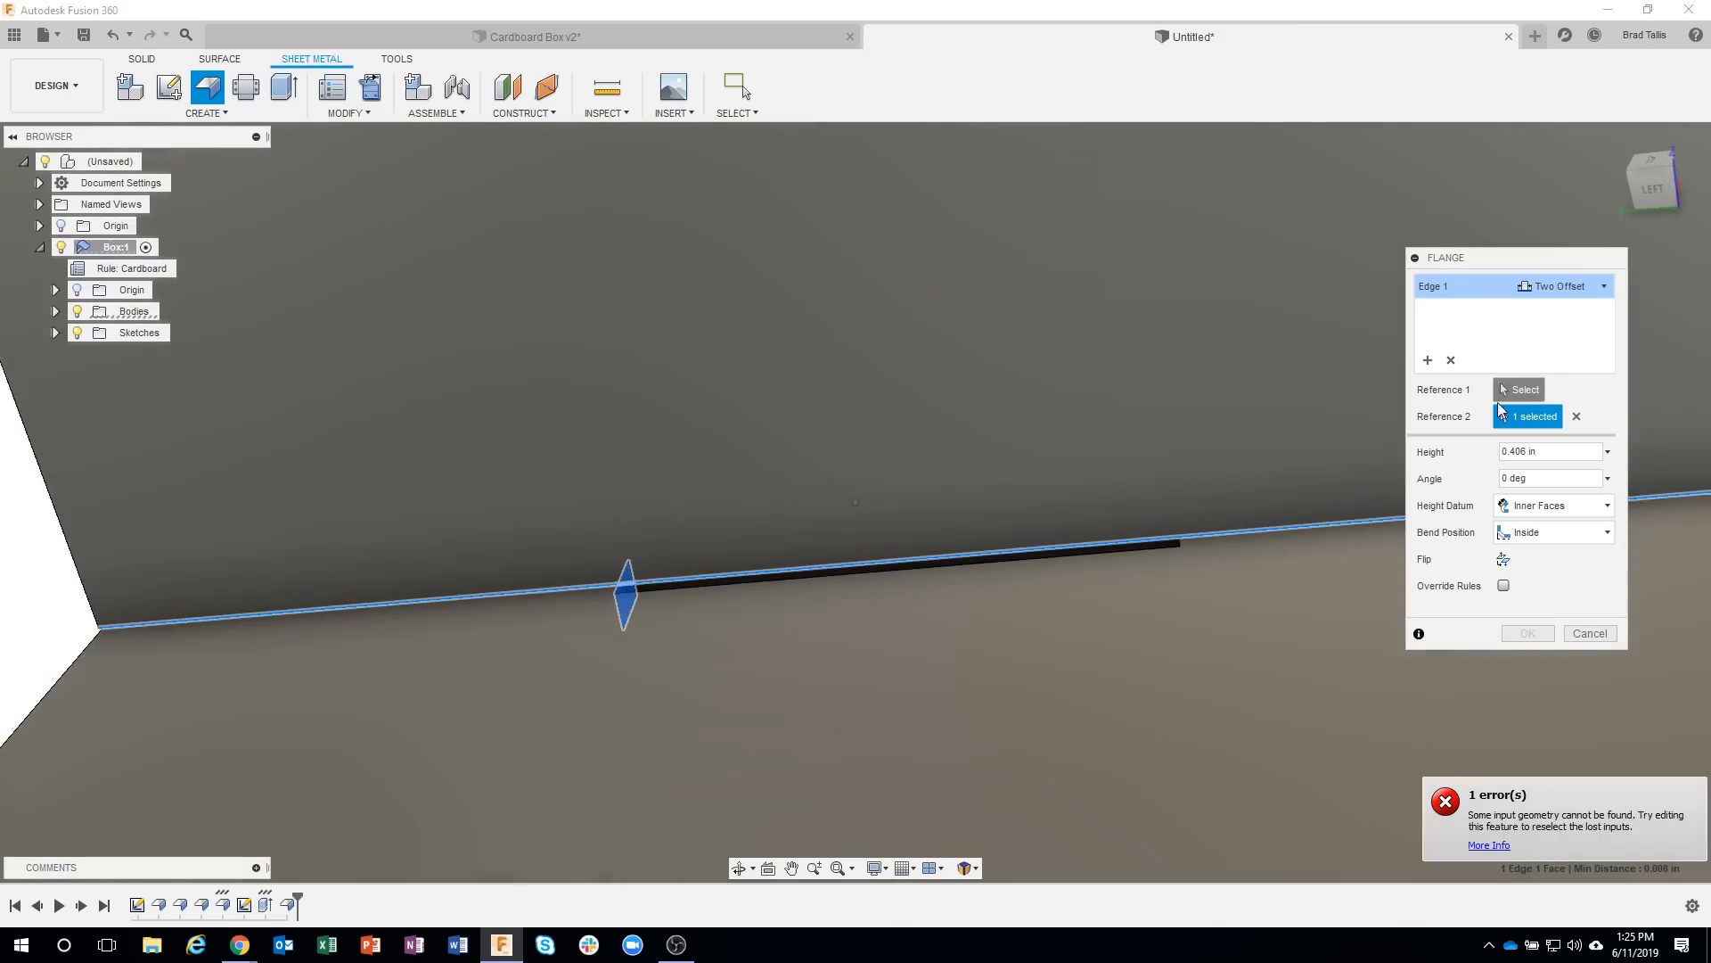
click(1505, 394)
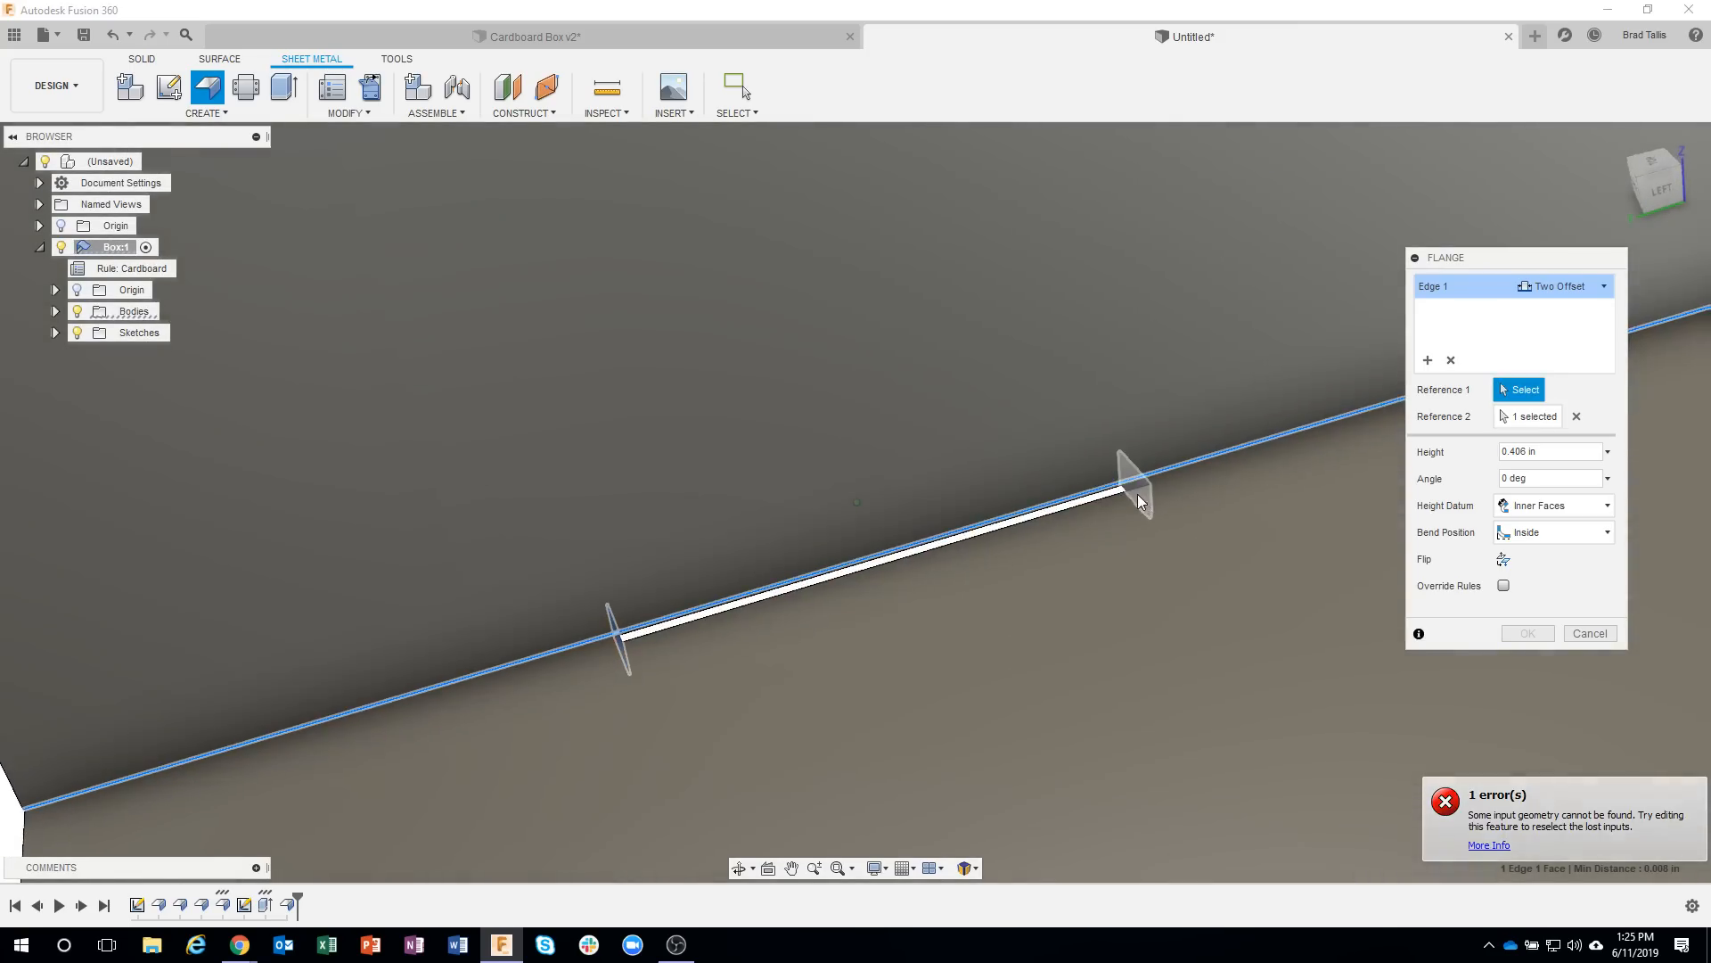
click(1136, 491)
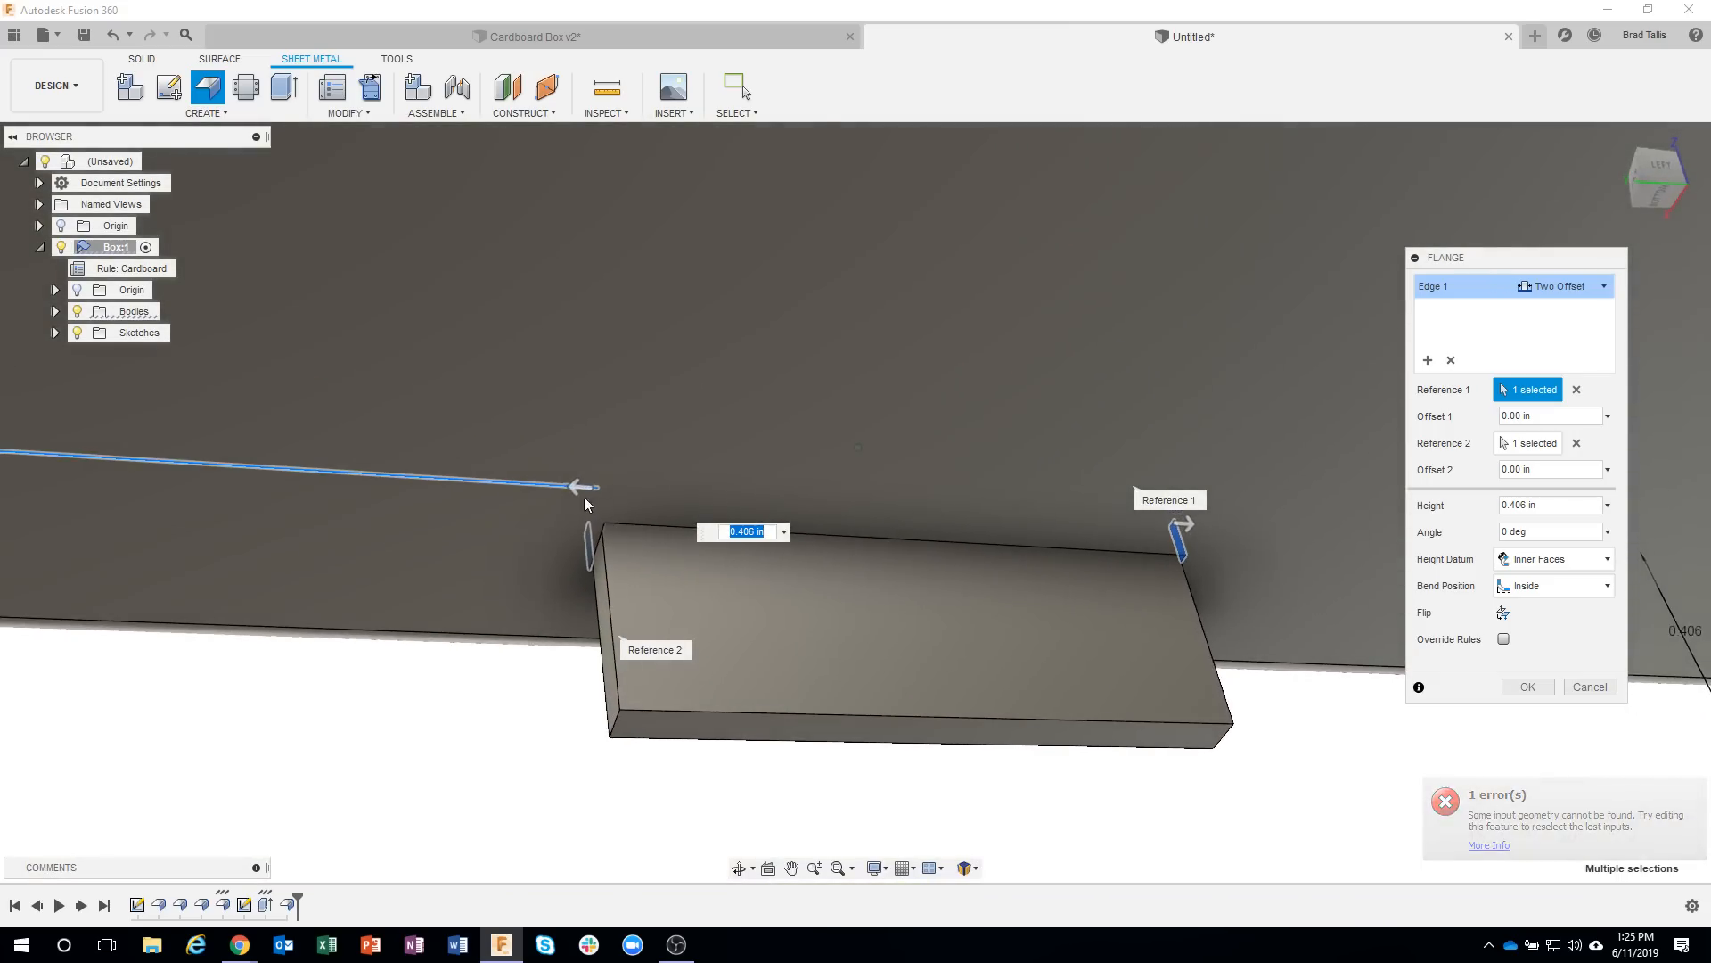
Inset the rear tab from both slot end faces with Offset 1 and Offset 2 at -0.02 in.
drag(580, 489, 588, 493)
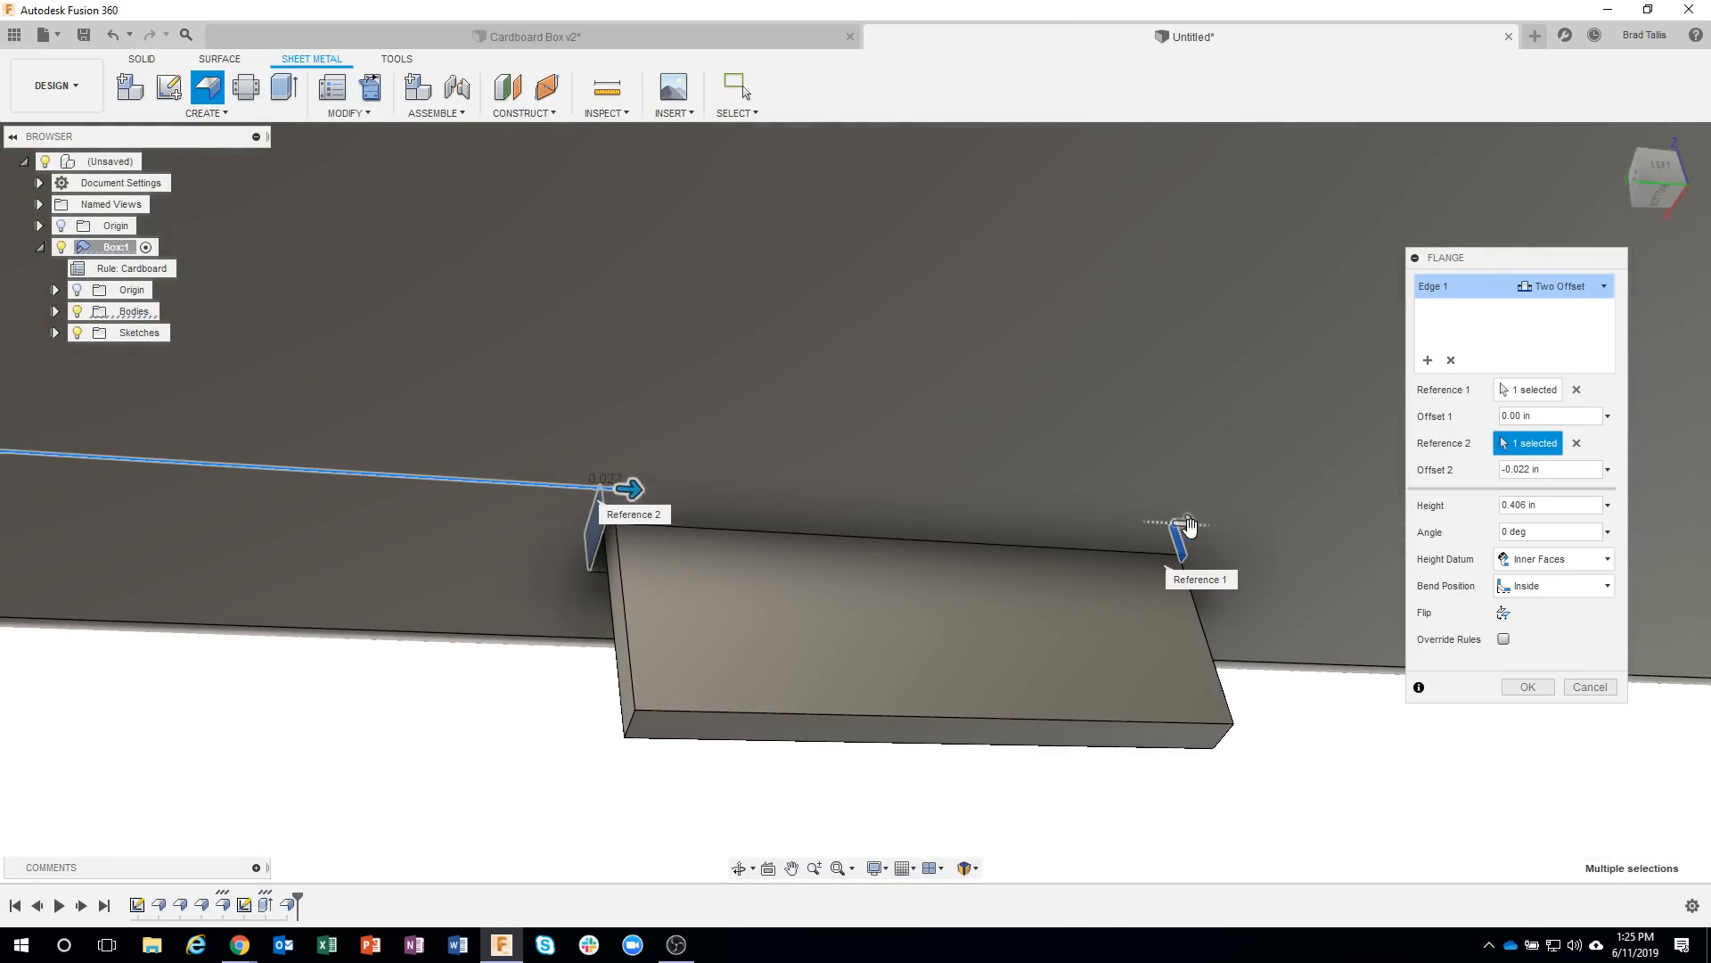
drag(1184, 532, 1175, 529)
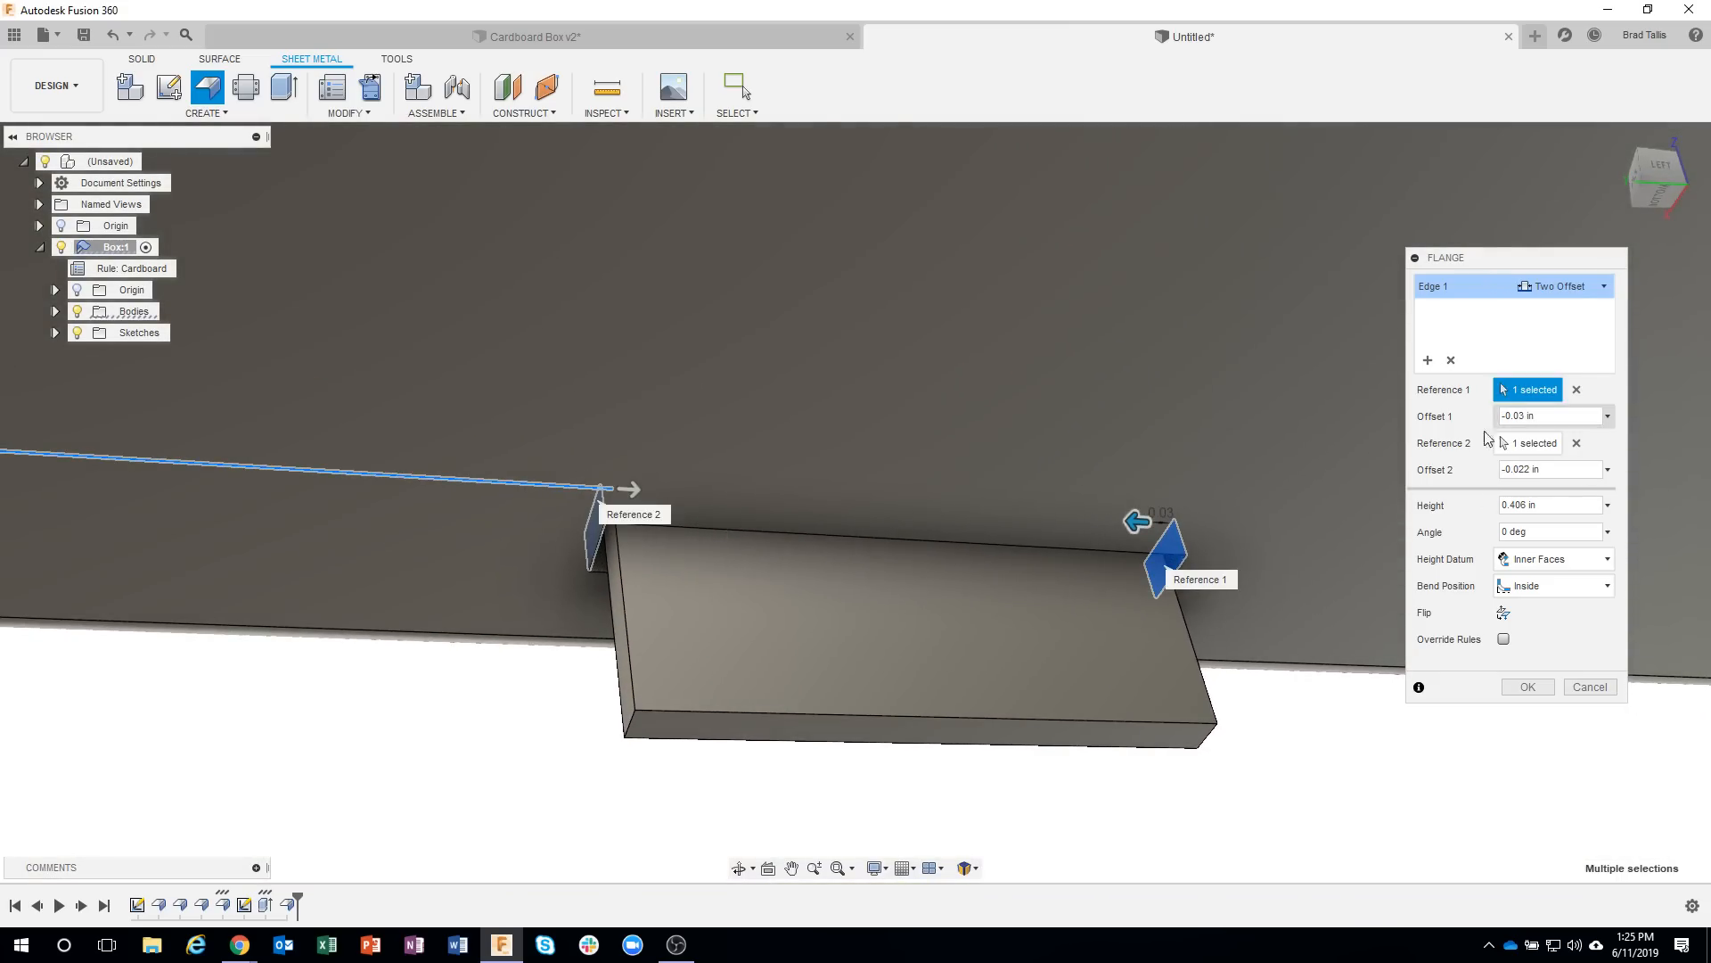
drag(1536, 415, 1533, 414)
text(2)
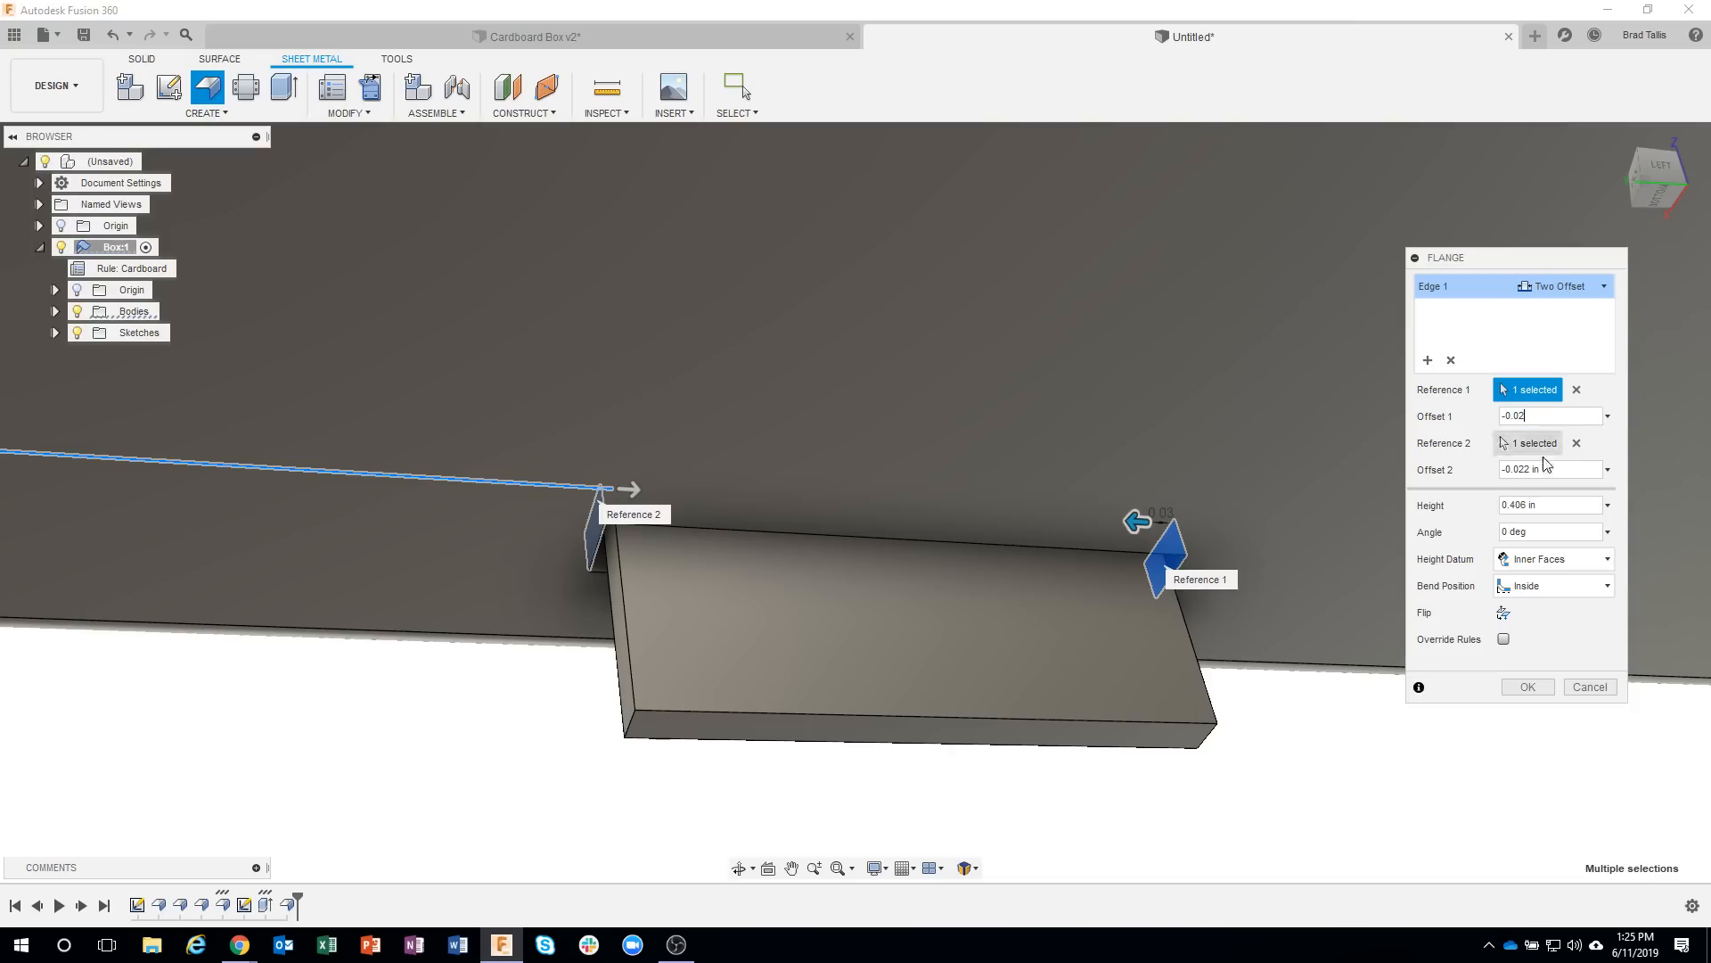
click(1537, 469)
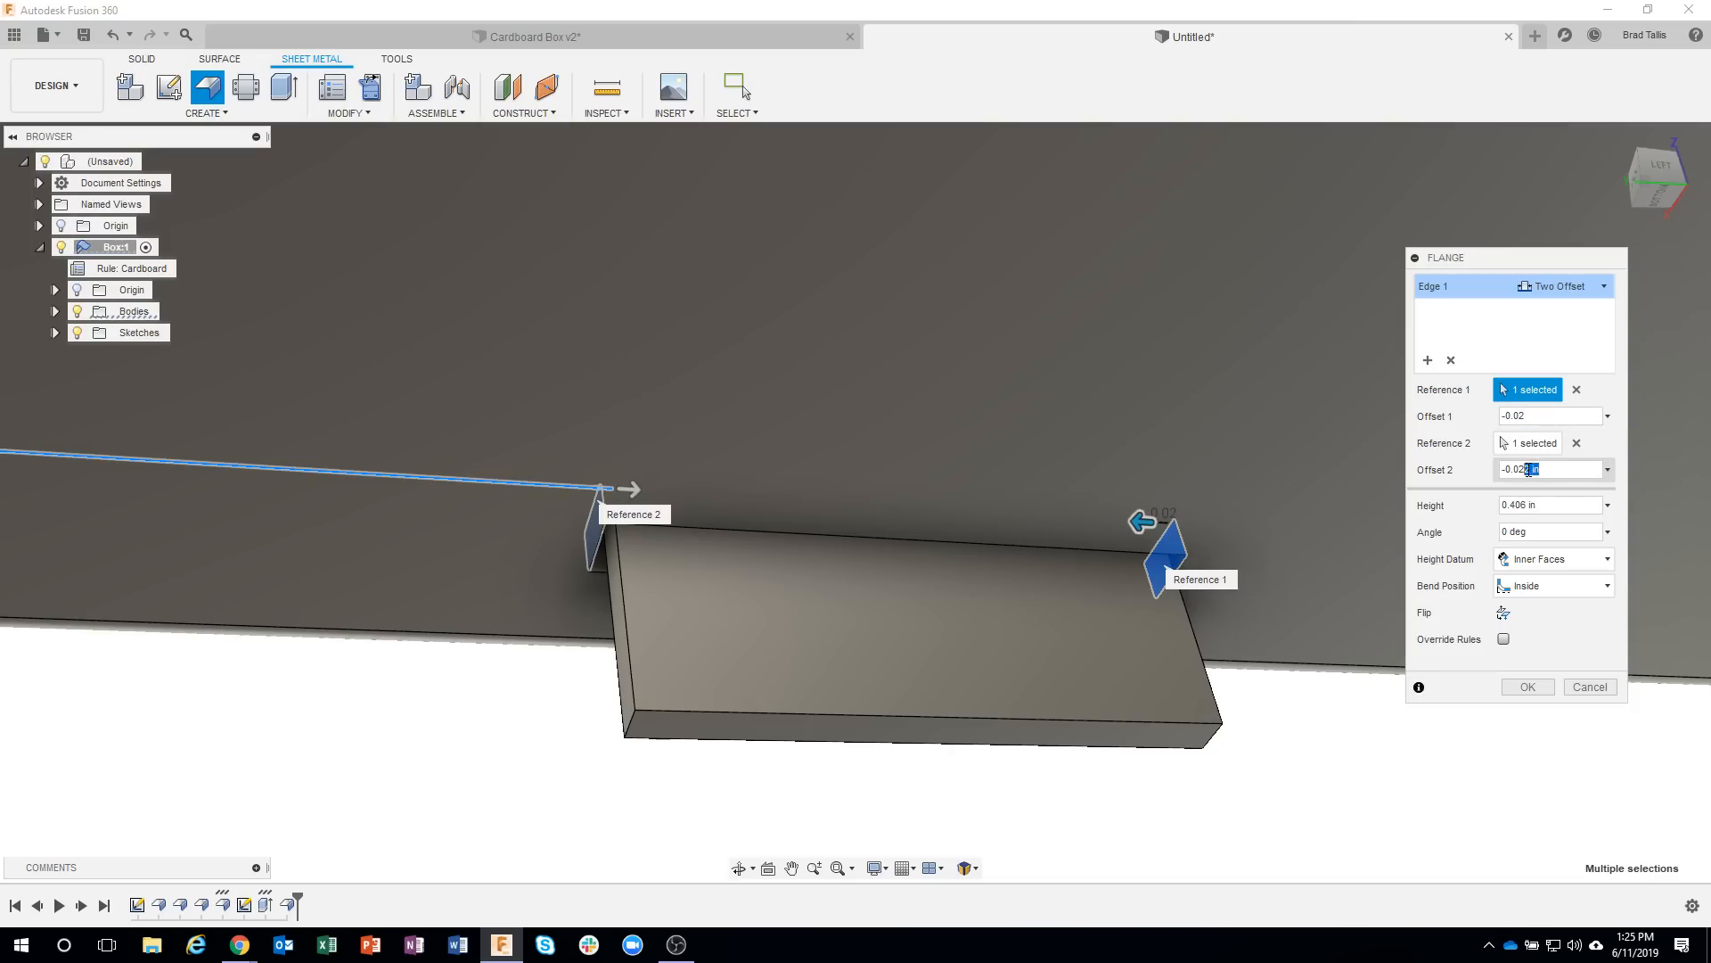
key(BackSpace)
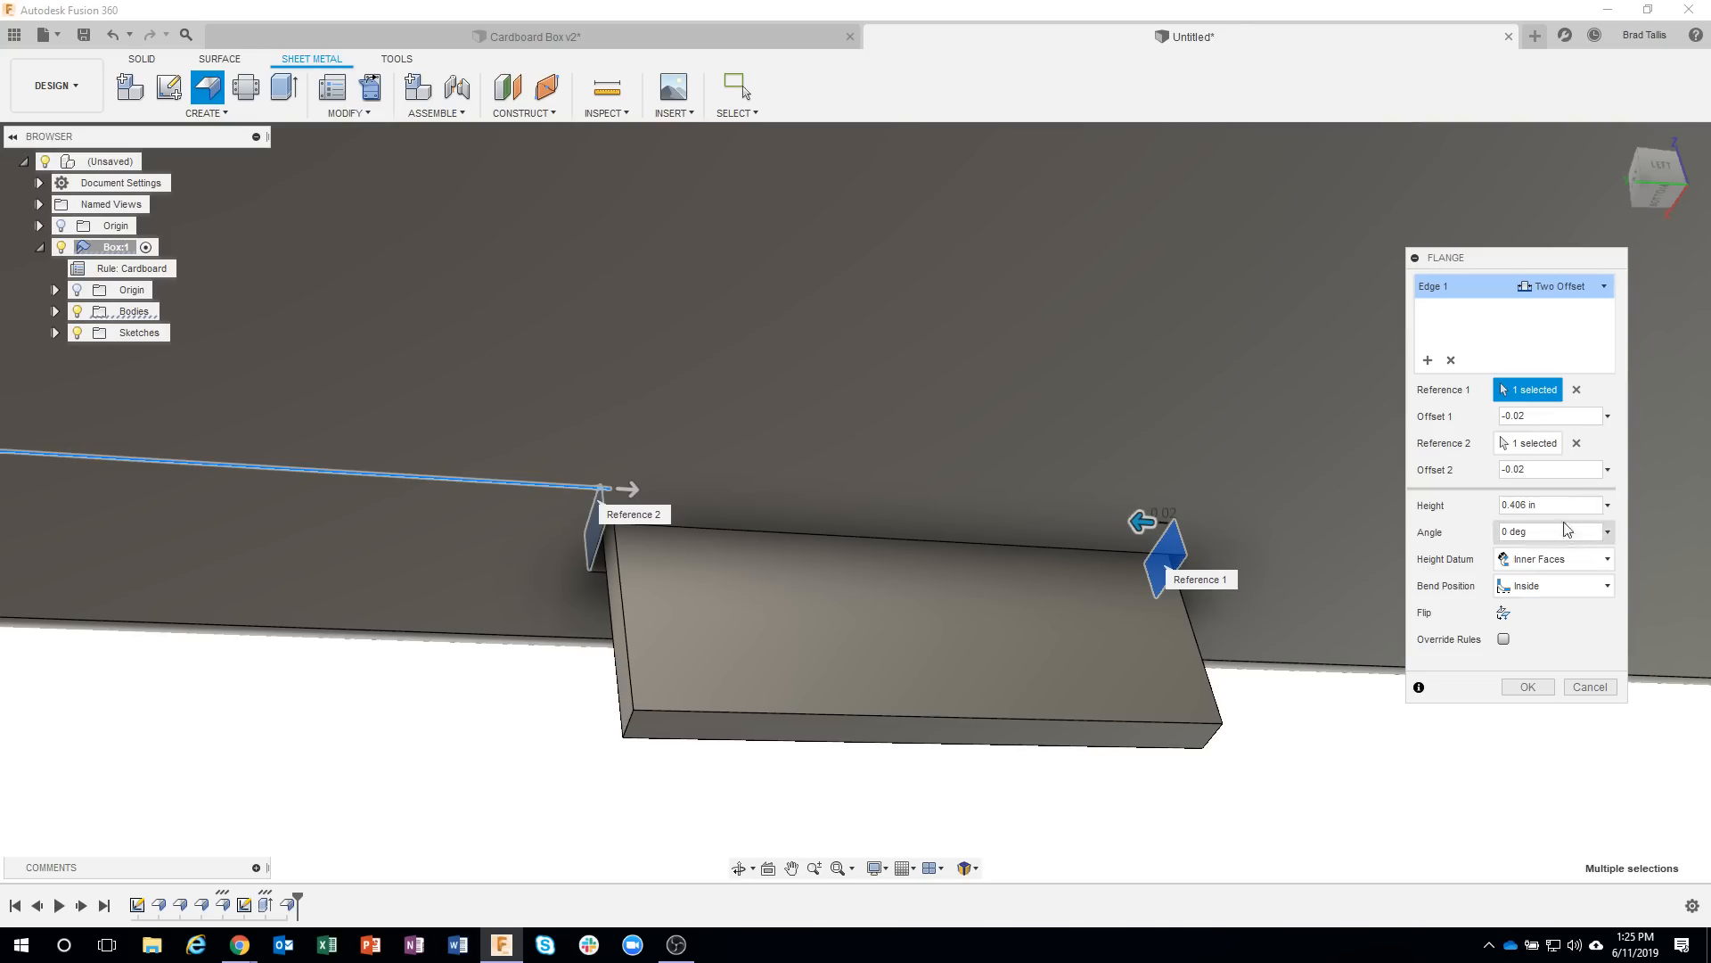
Shorten the rear tab to a height of 0.084 in and complete the flange.
scroll(815, 691, down, 3)
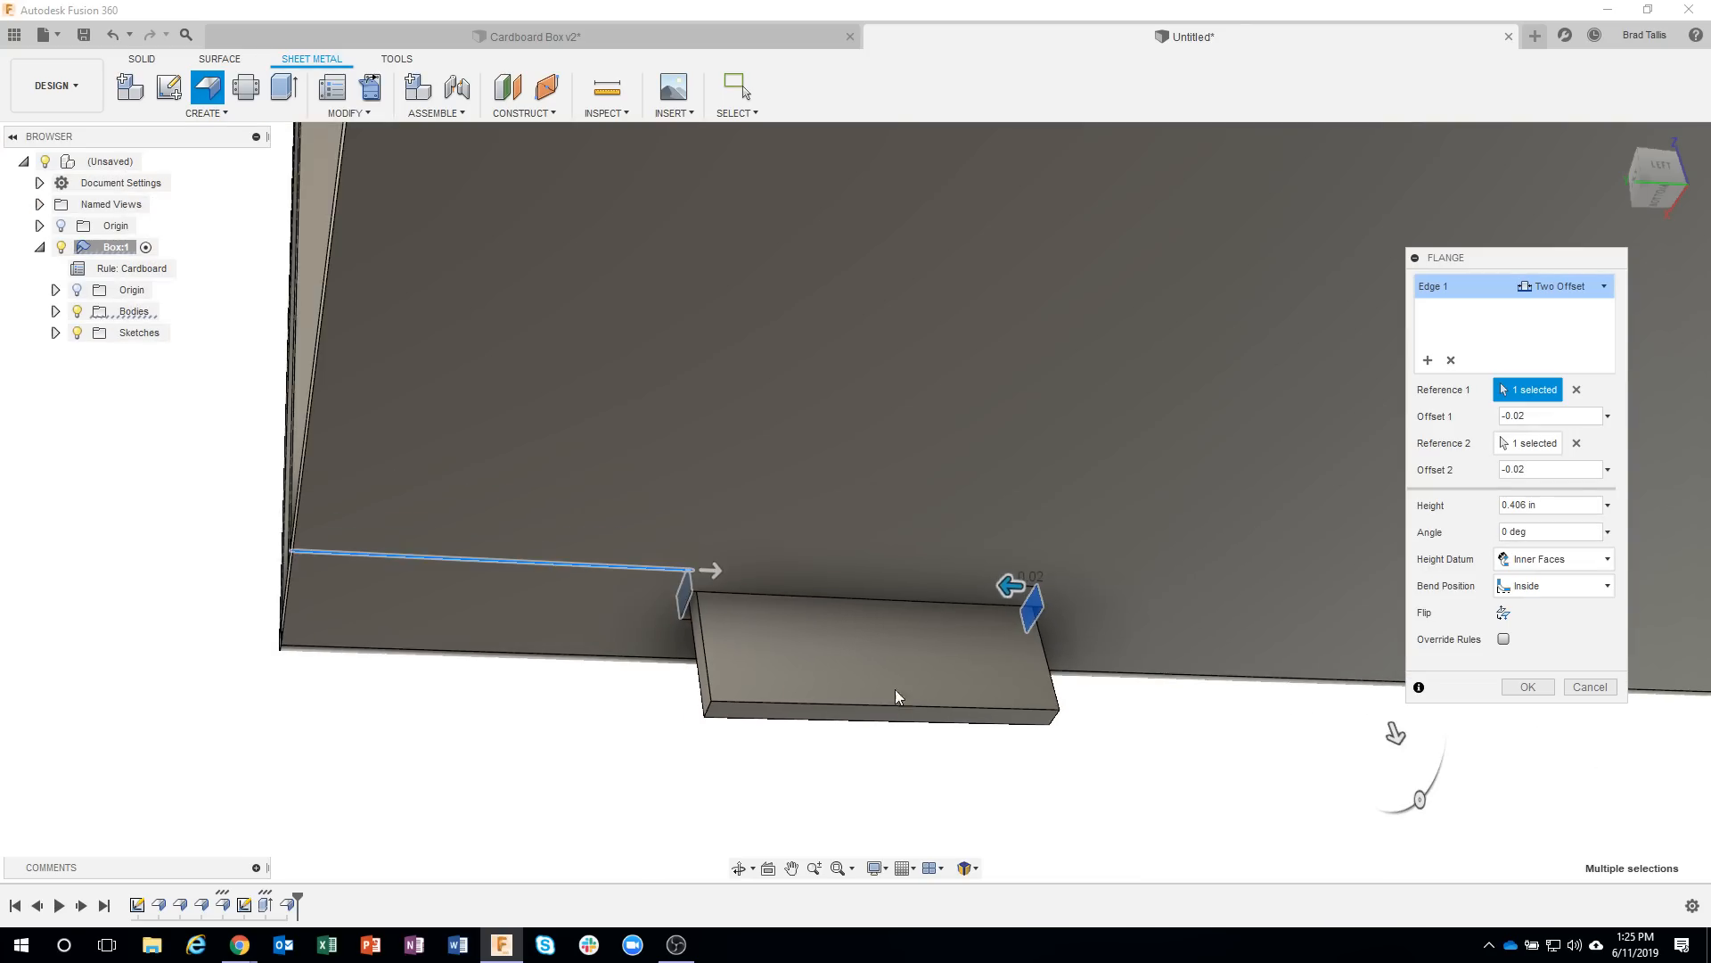
drag(1396, 734, 1390, 719)
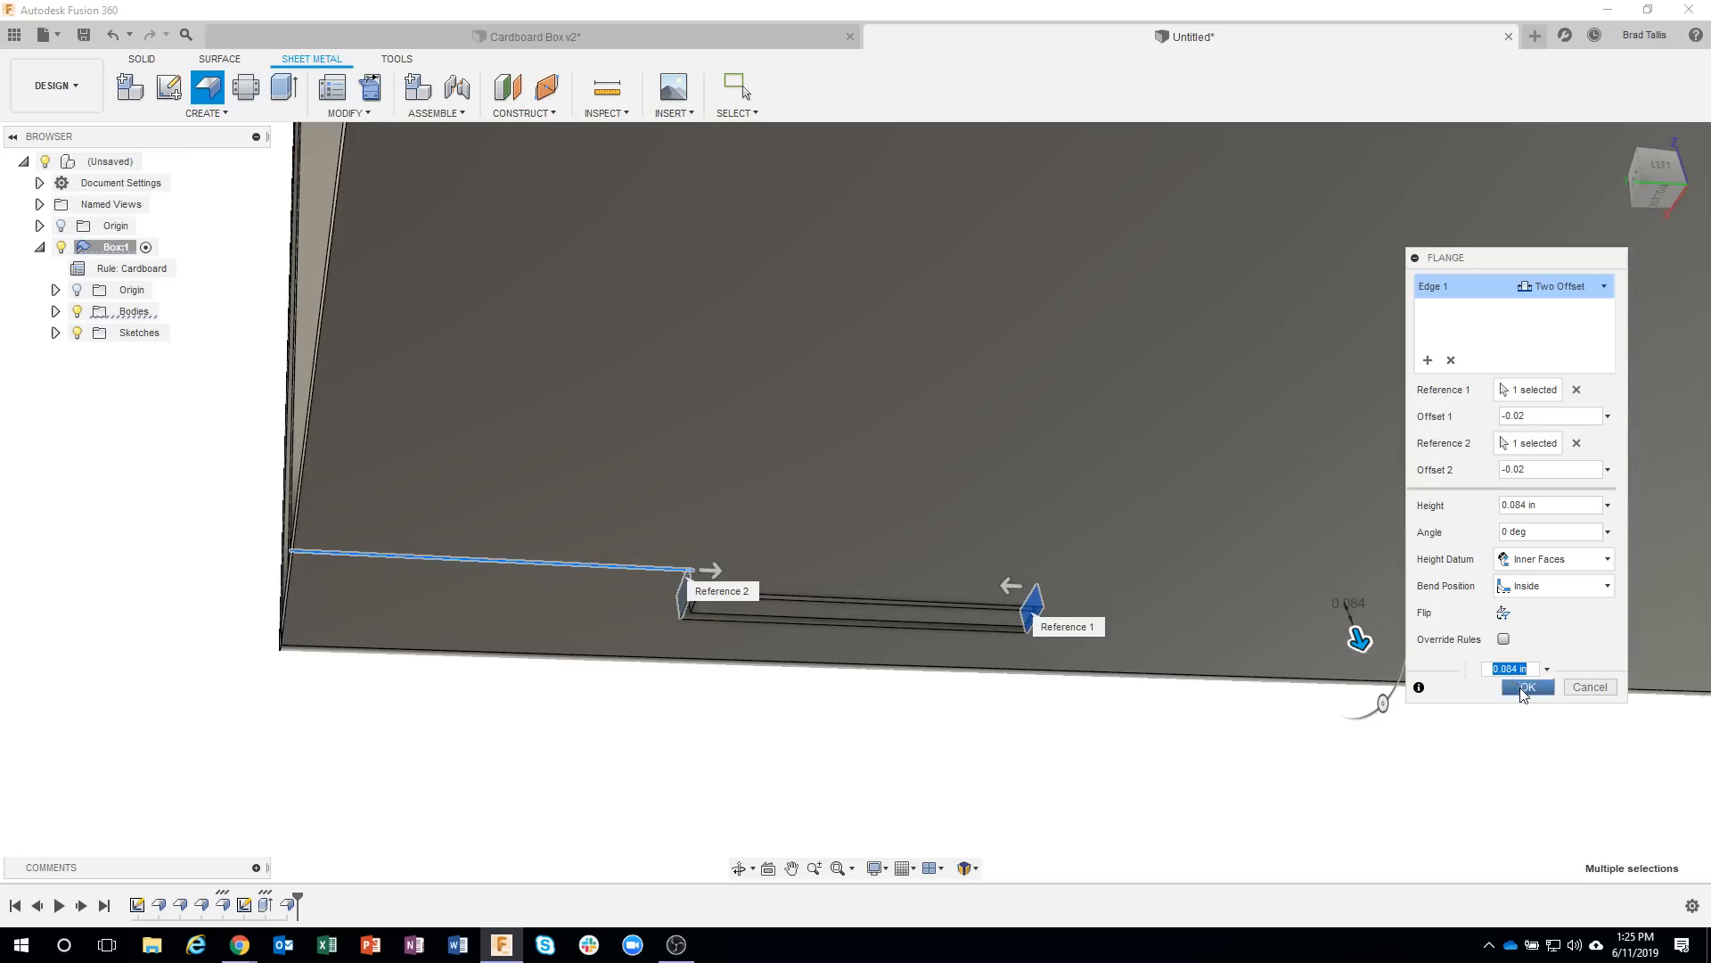
click(1517, 687)
Preview unfolding all bends with the box floor stationary, examine both slots and tabs in the flat layout, and cancel.
scroll(1234, 688, down, 5)
shift+middle_drag(1232, 688, 1382, 790)
scroll(1132, 671, down, 4)
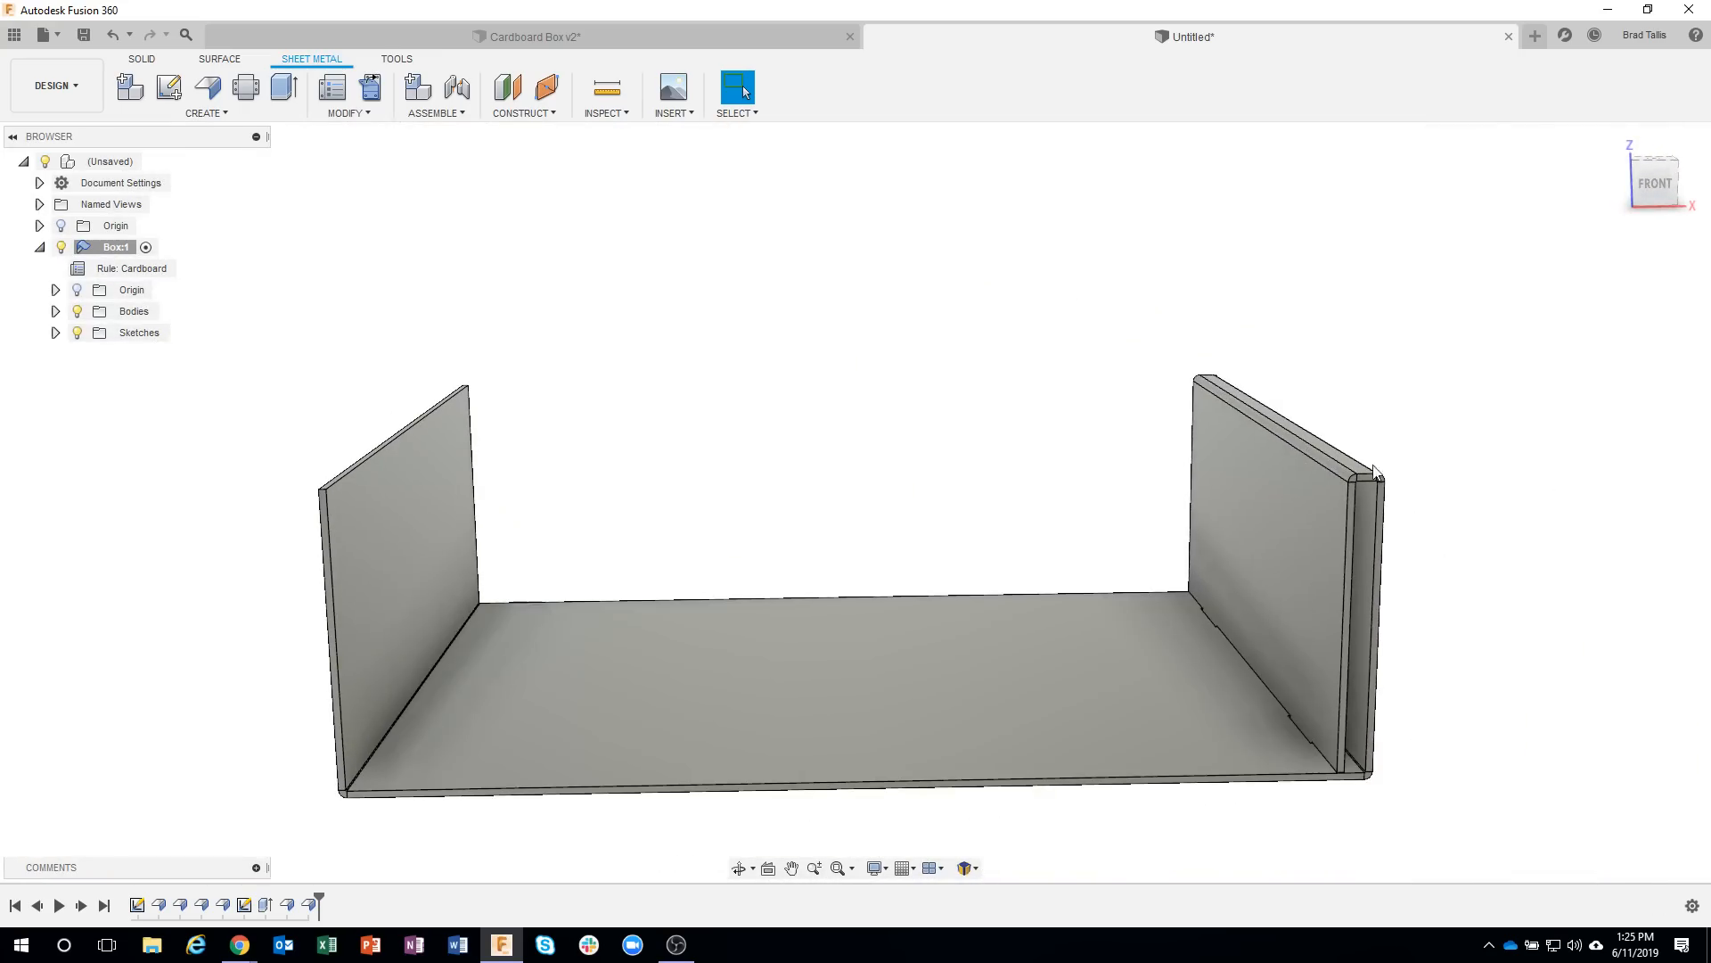
shift+middle_drag(1374, 473, 474, 178)
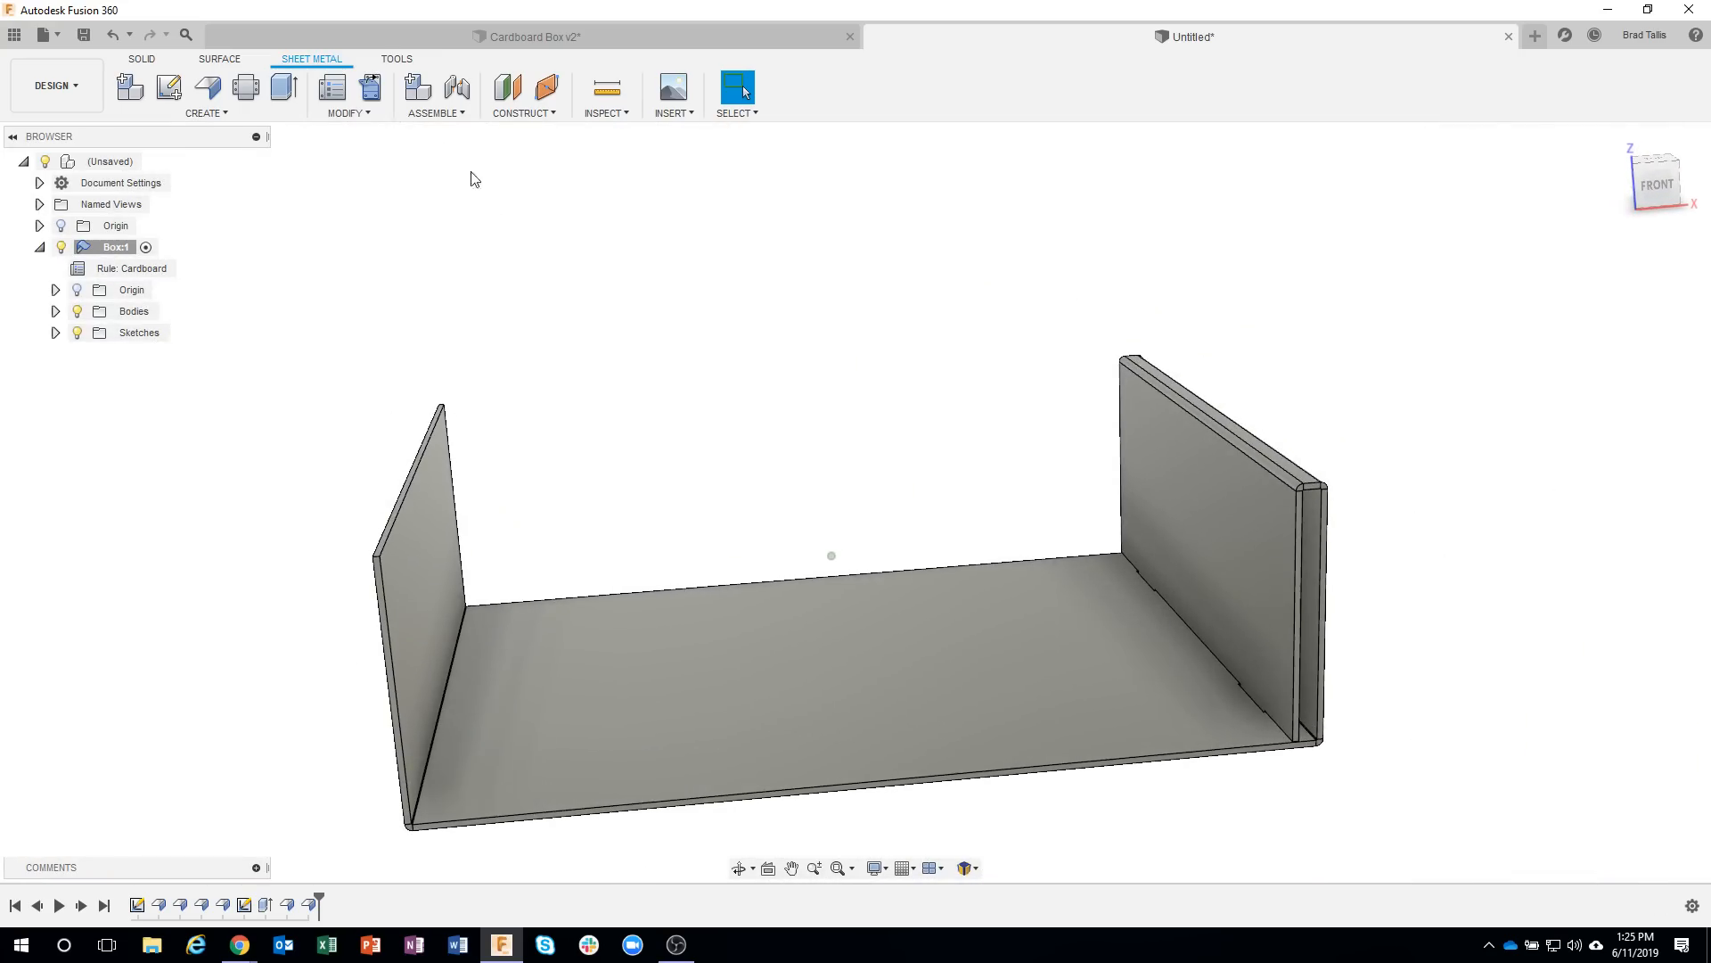
click(370, 87)
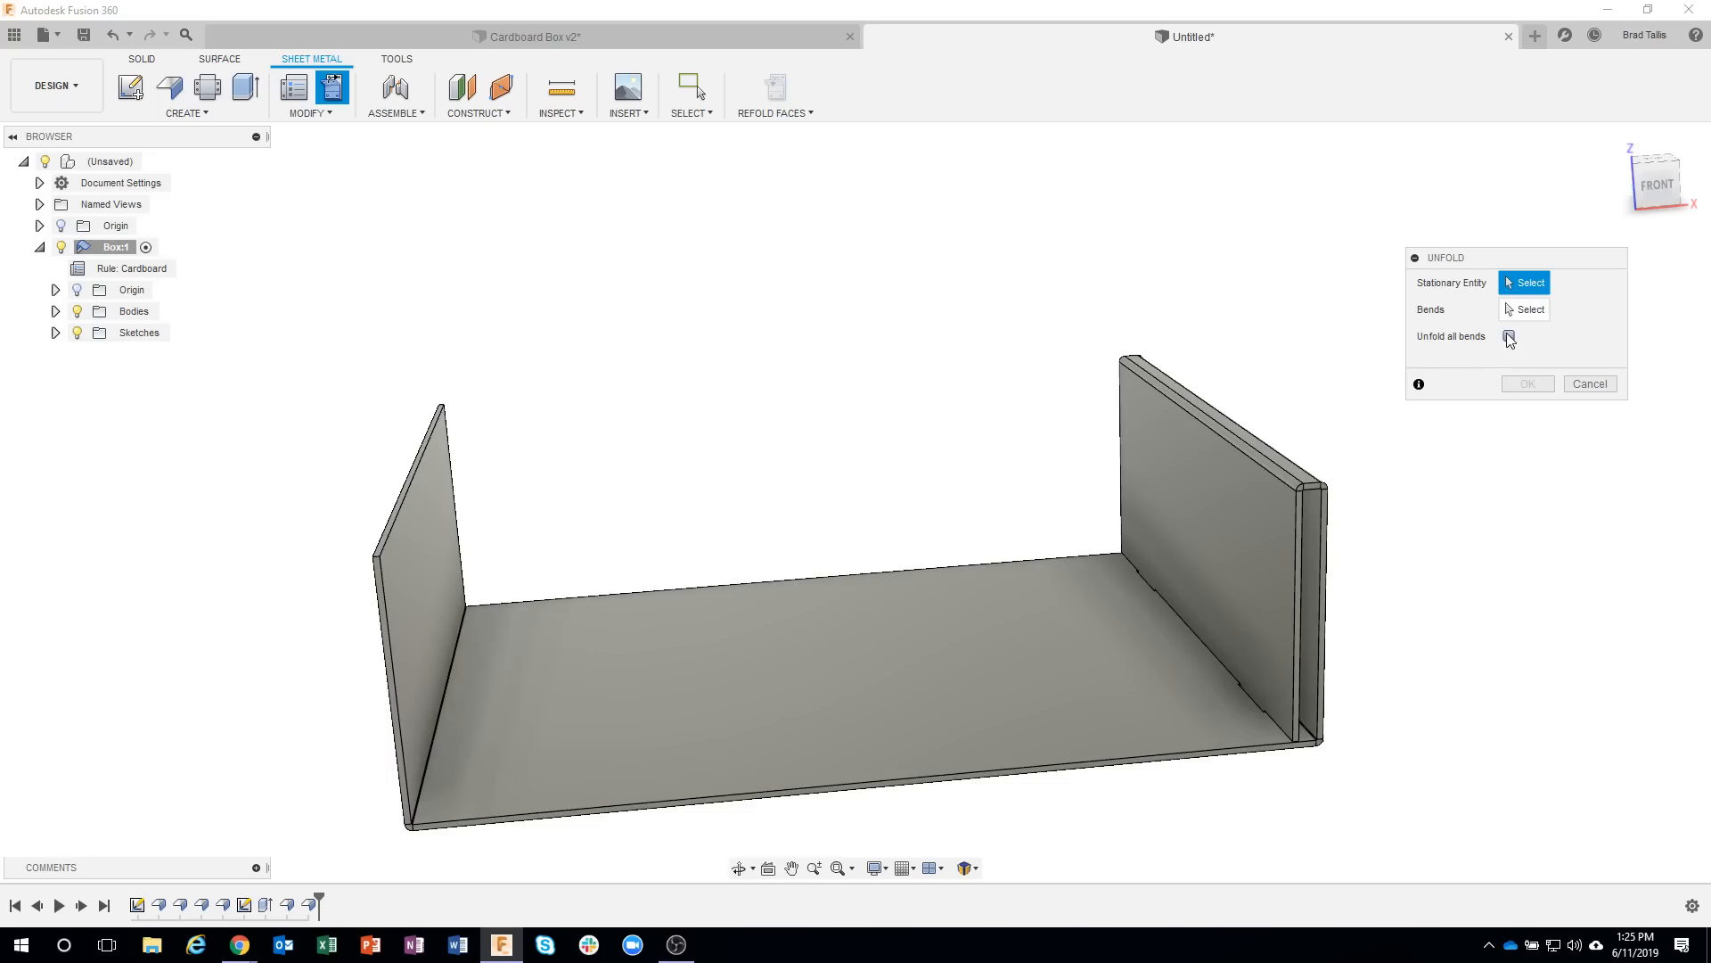
click(1509, 337)
click(965, 679)
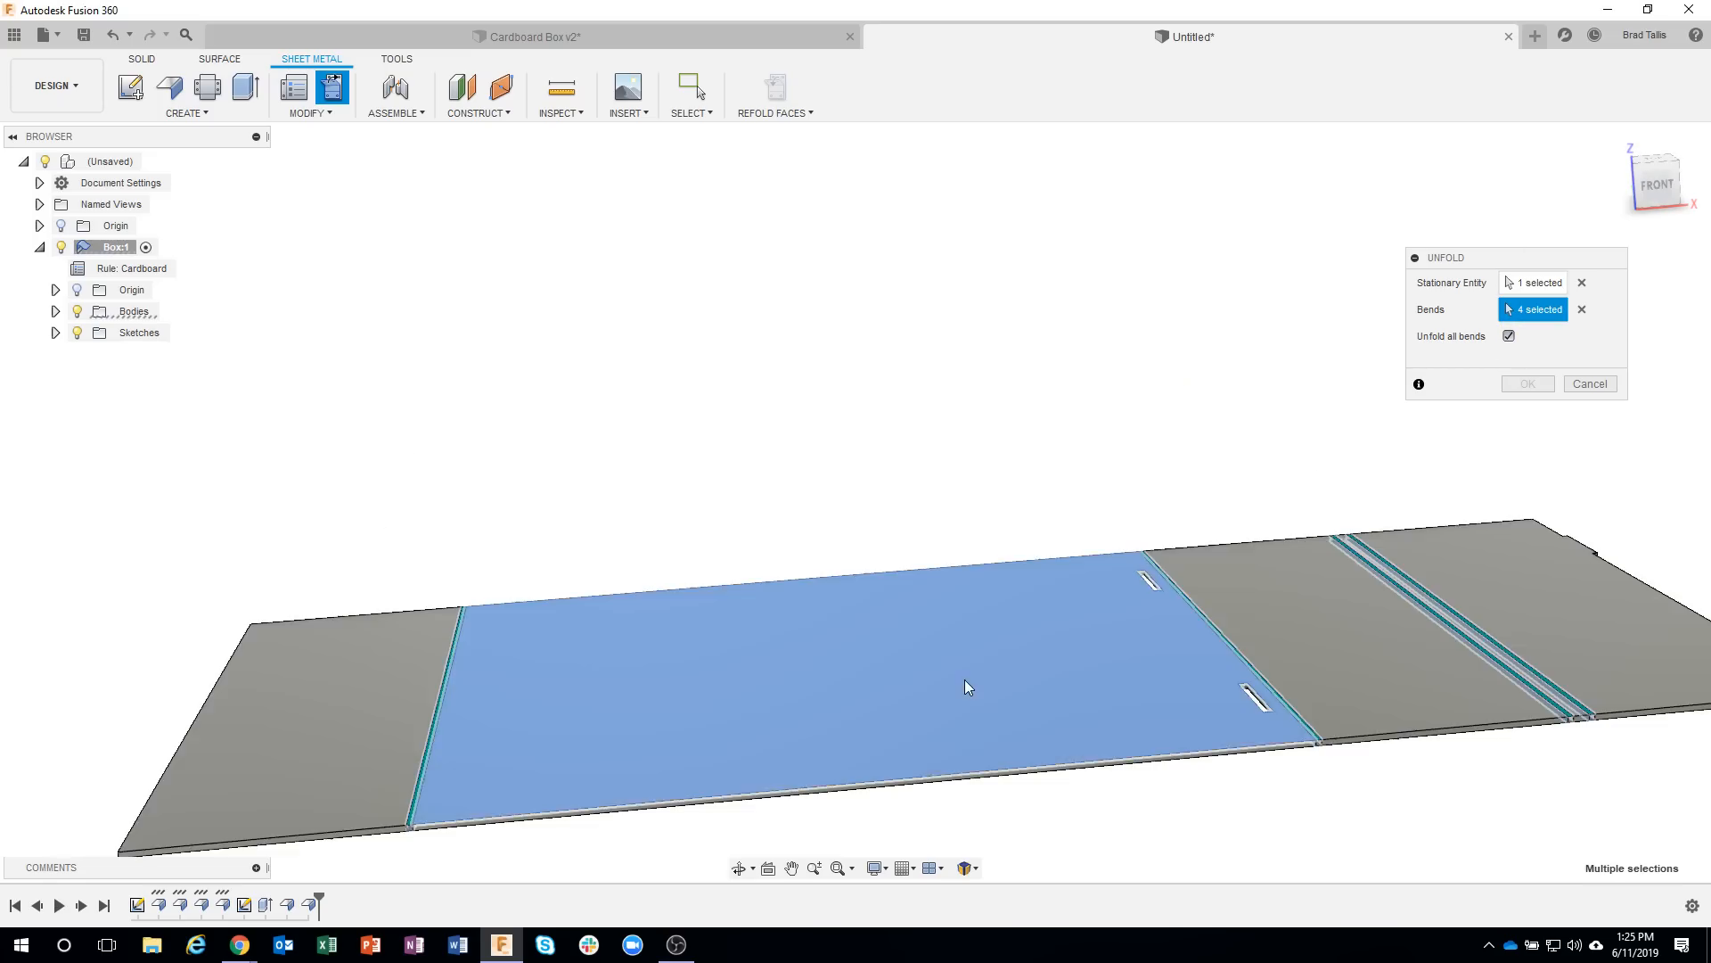
shift+middle_drag(1035, 670, 976, 584)
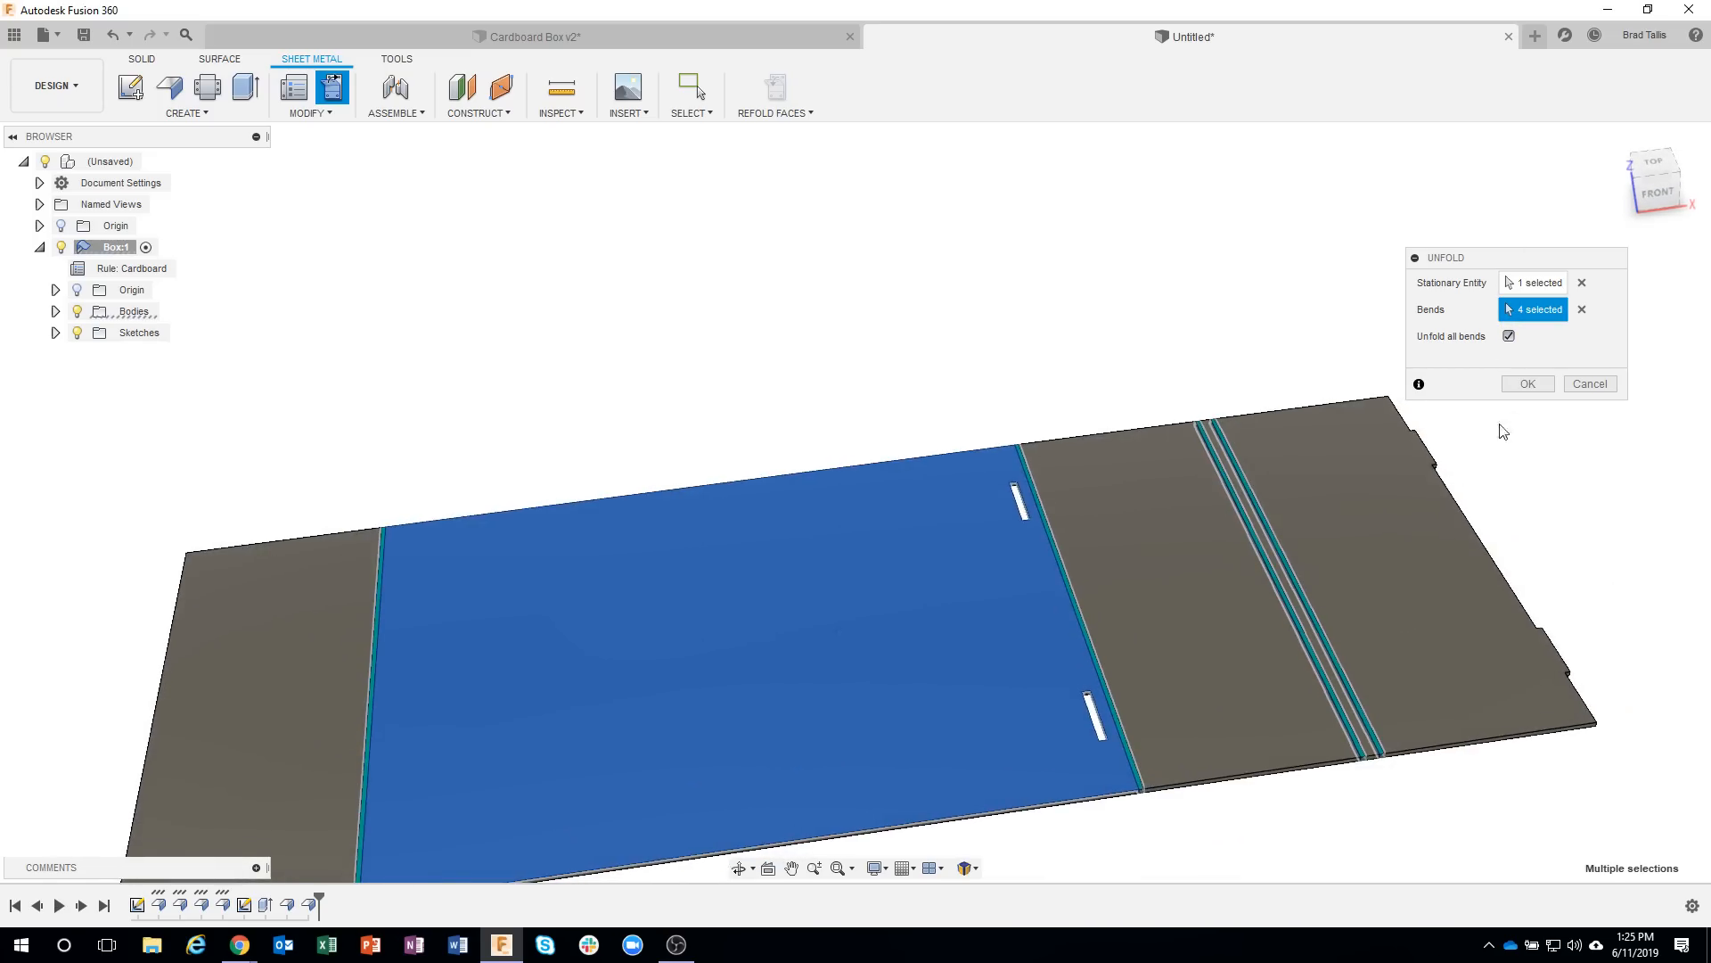
click(1591, 384)
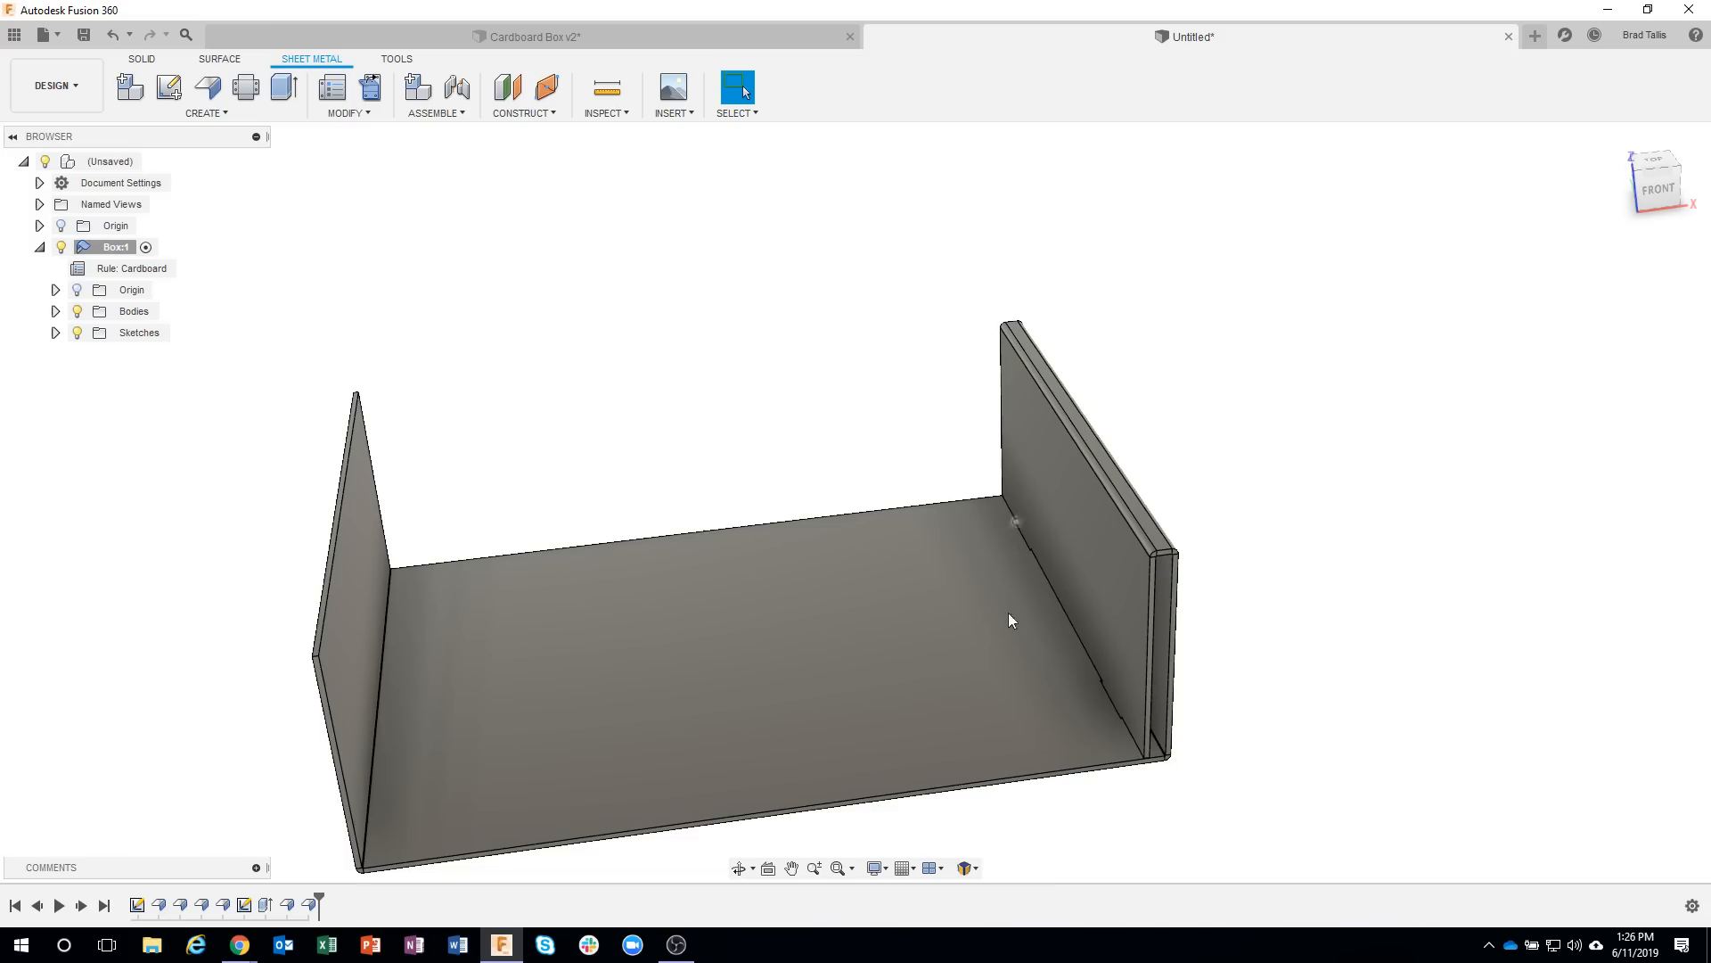
Start a Mirror operation on the box with the pattern type set to Features.
mouse_move(1194, 736)
shift+middle_down()
mouse_move(1090, 695)
mouse_move(1187, 726)
shift+middle_up()
scroll(1089, 695, up, 3)
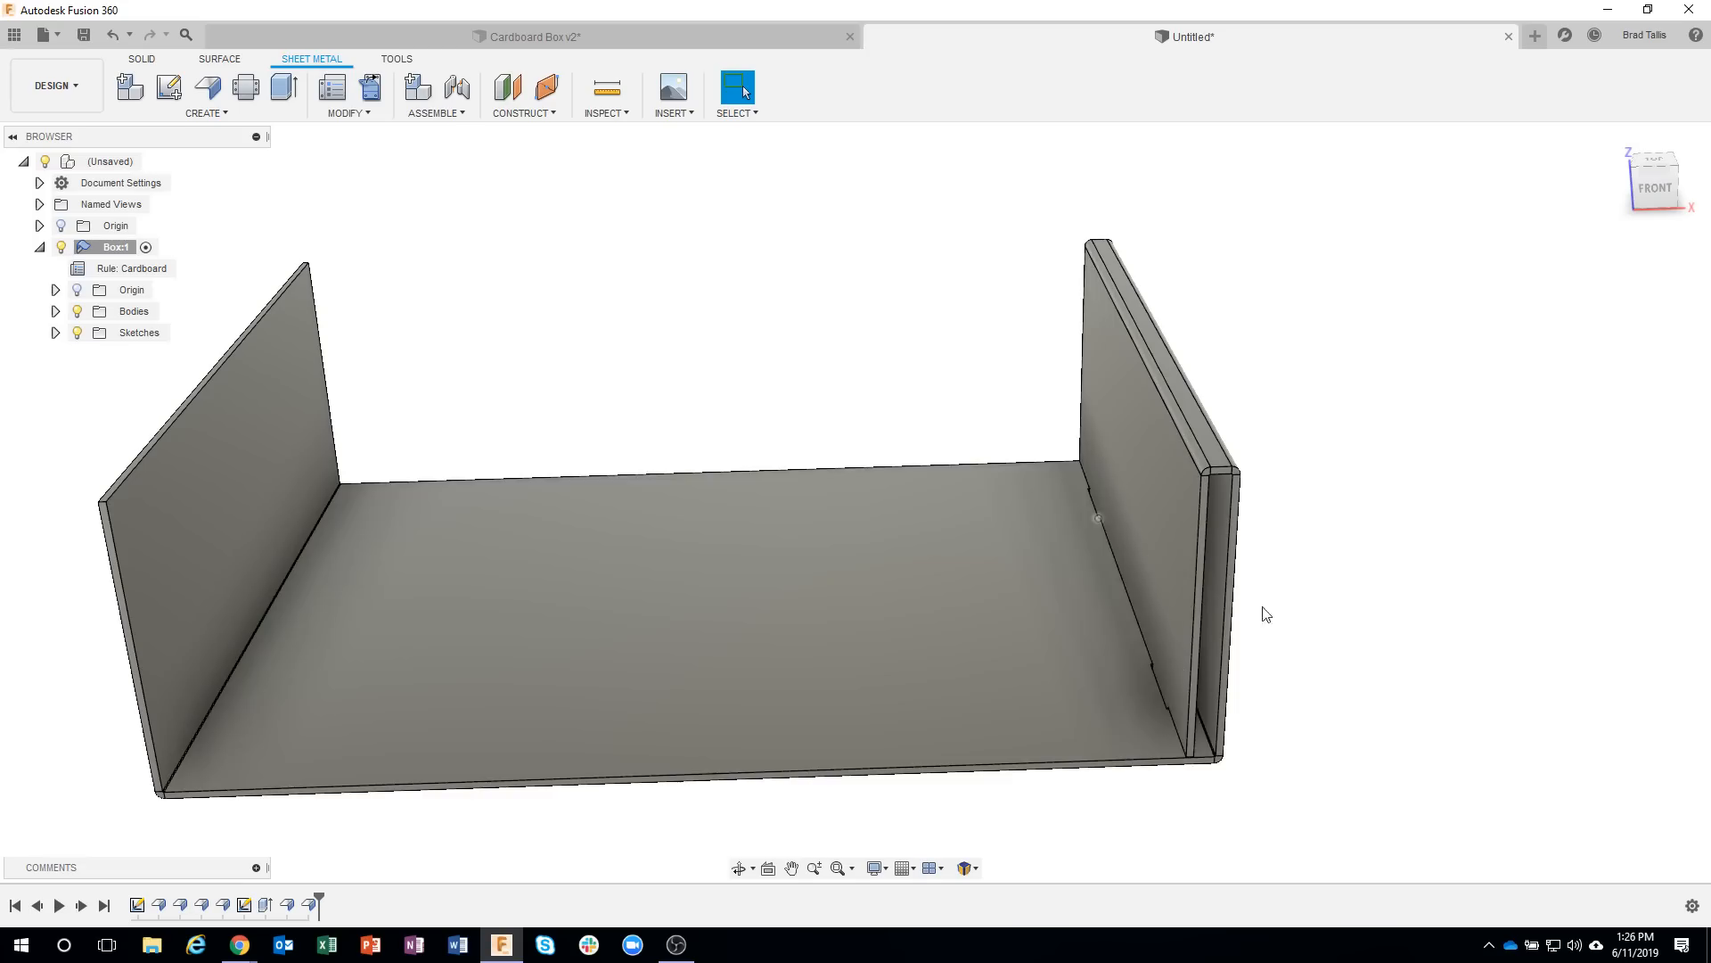
shift+middle_drag(737, 286, 469, 343)
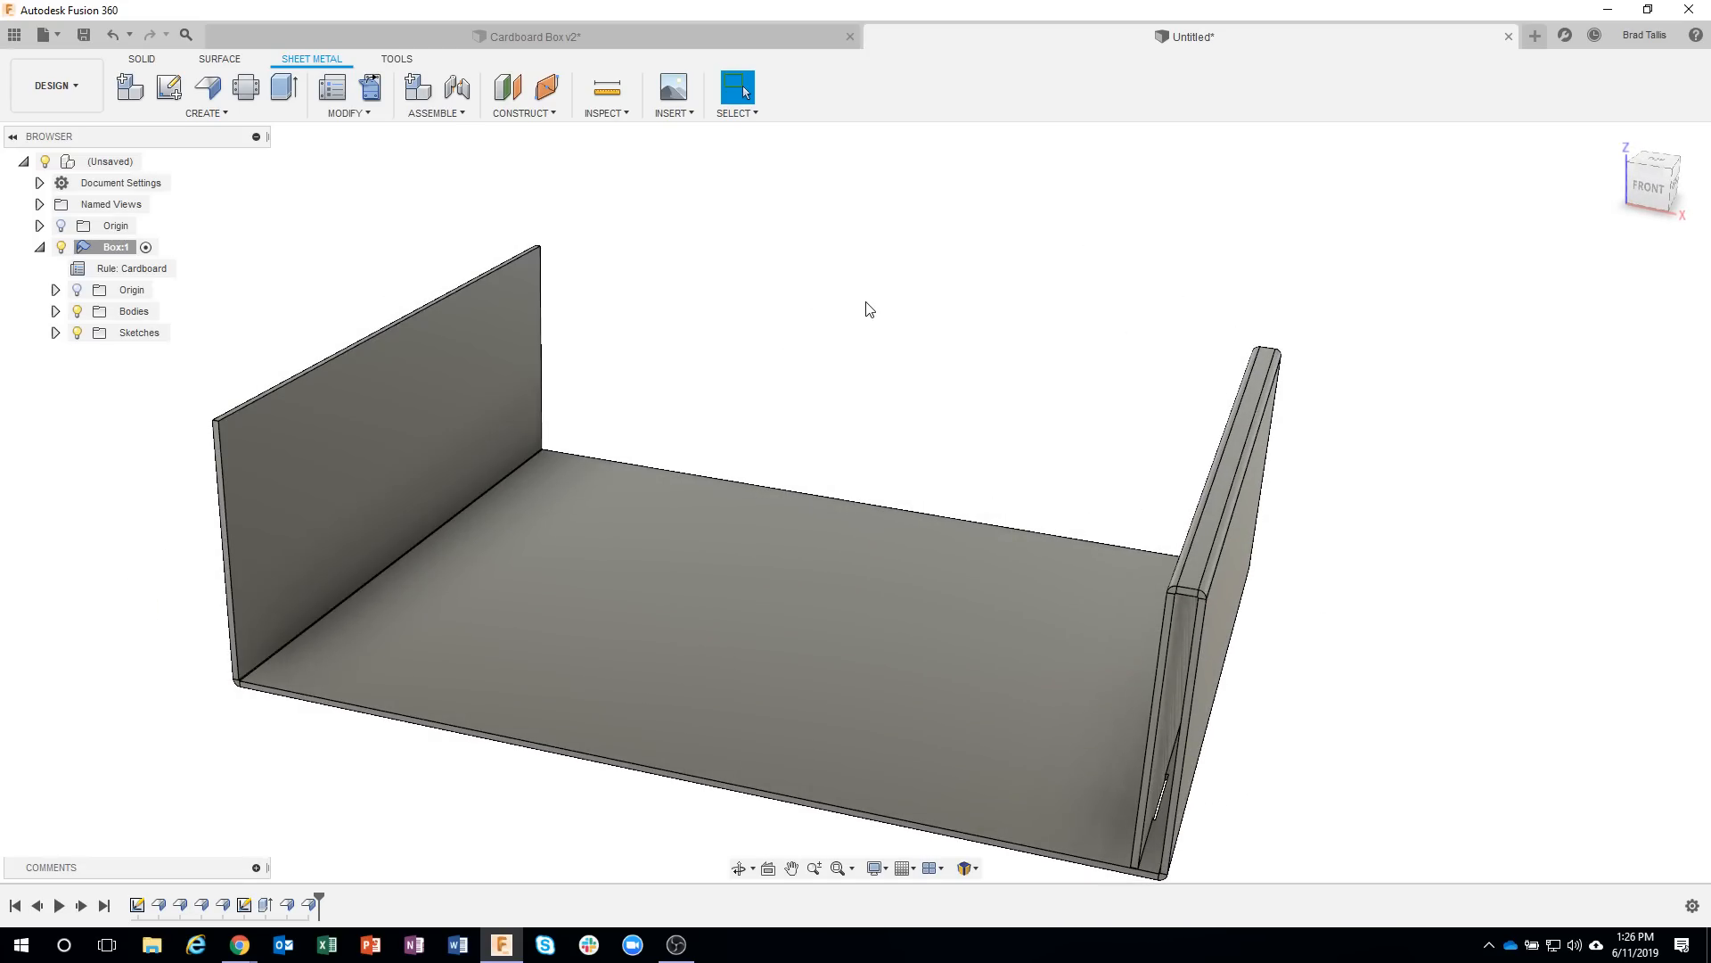
shift+middle_drag(866, 302, 895, 291)
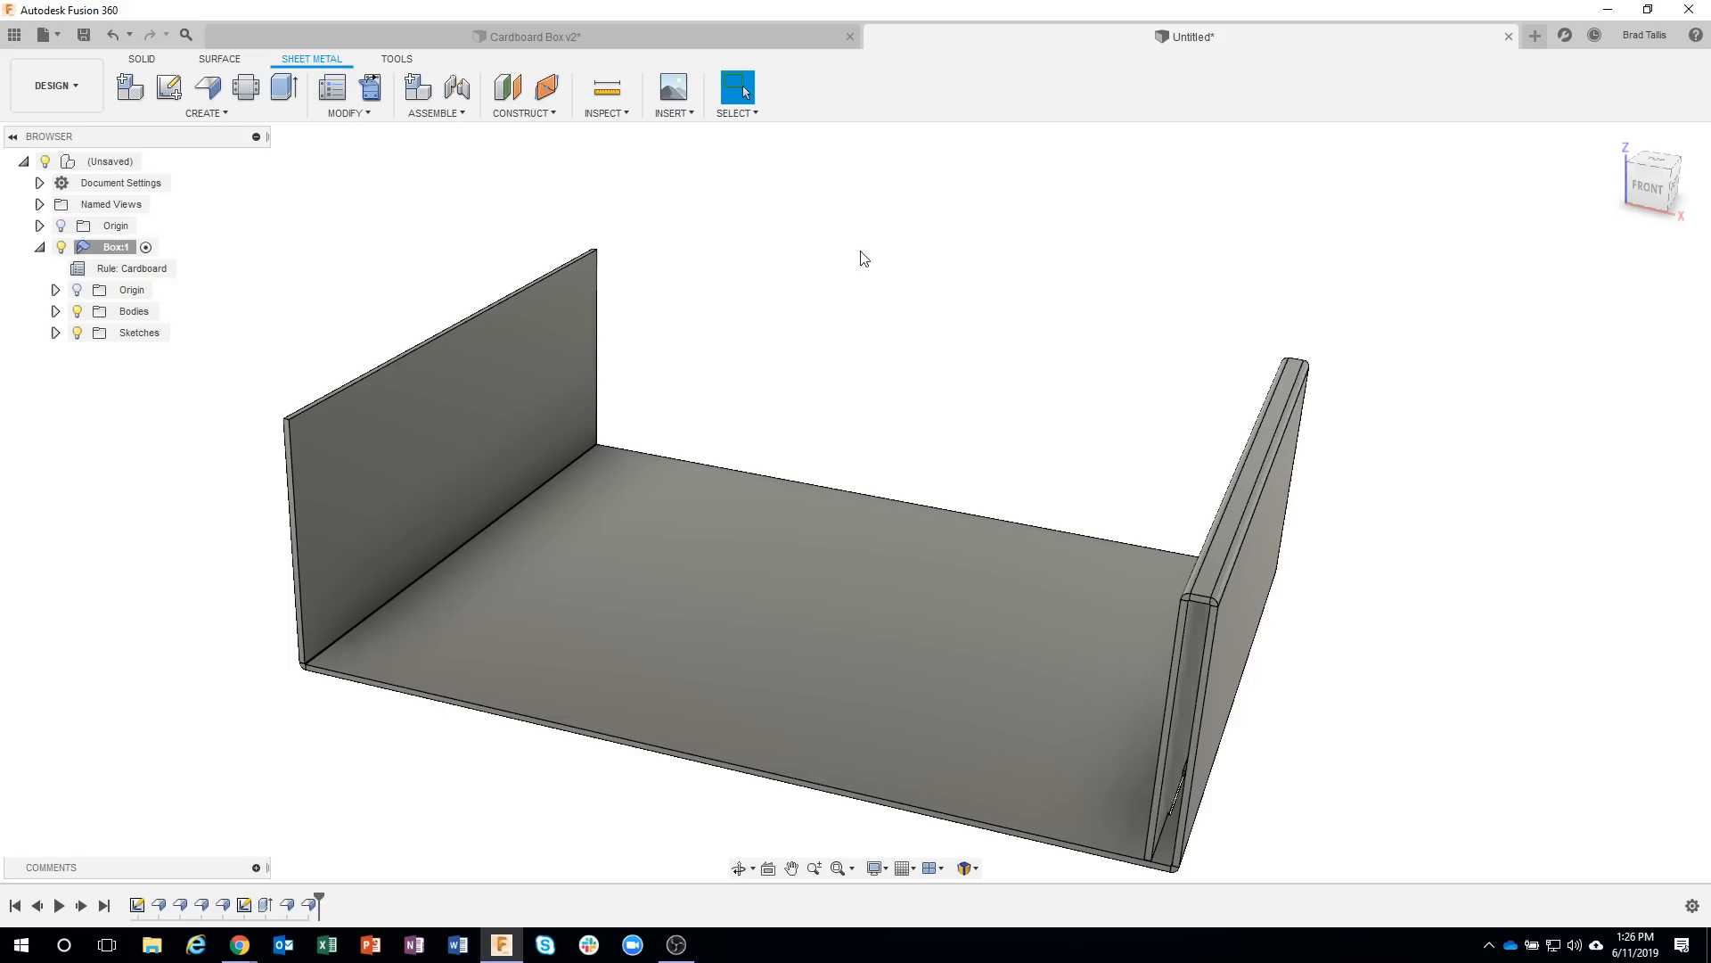
click(143, 60)
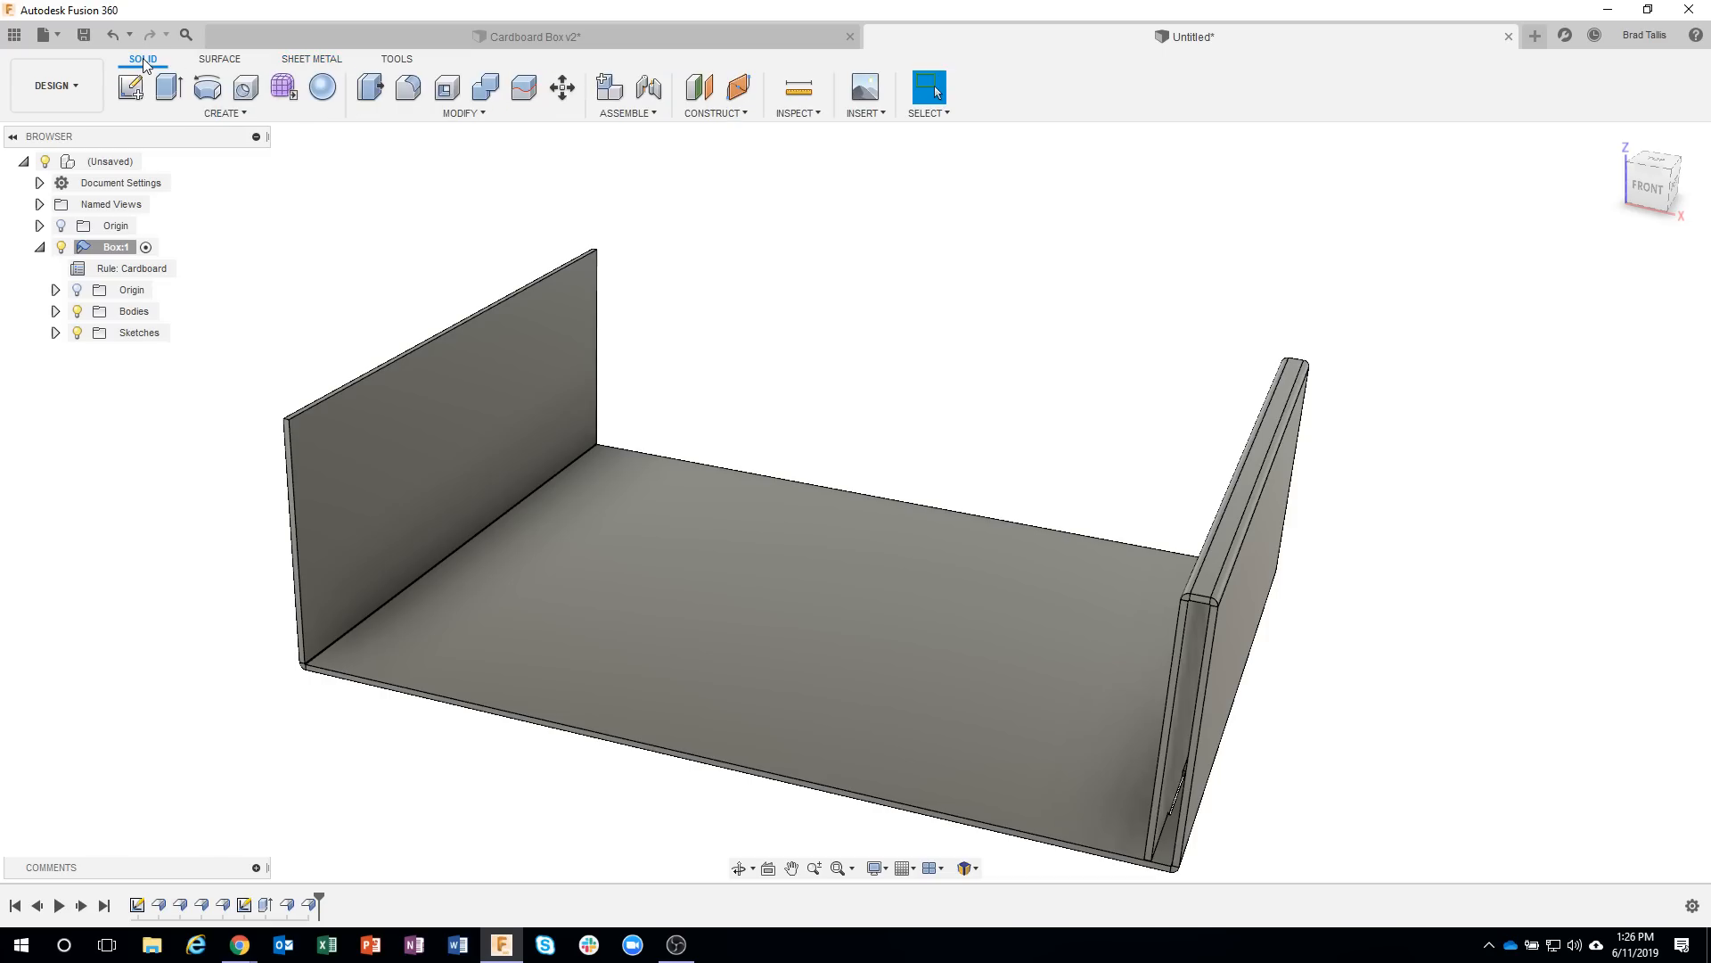
click(225, 113)
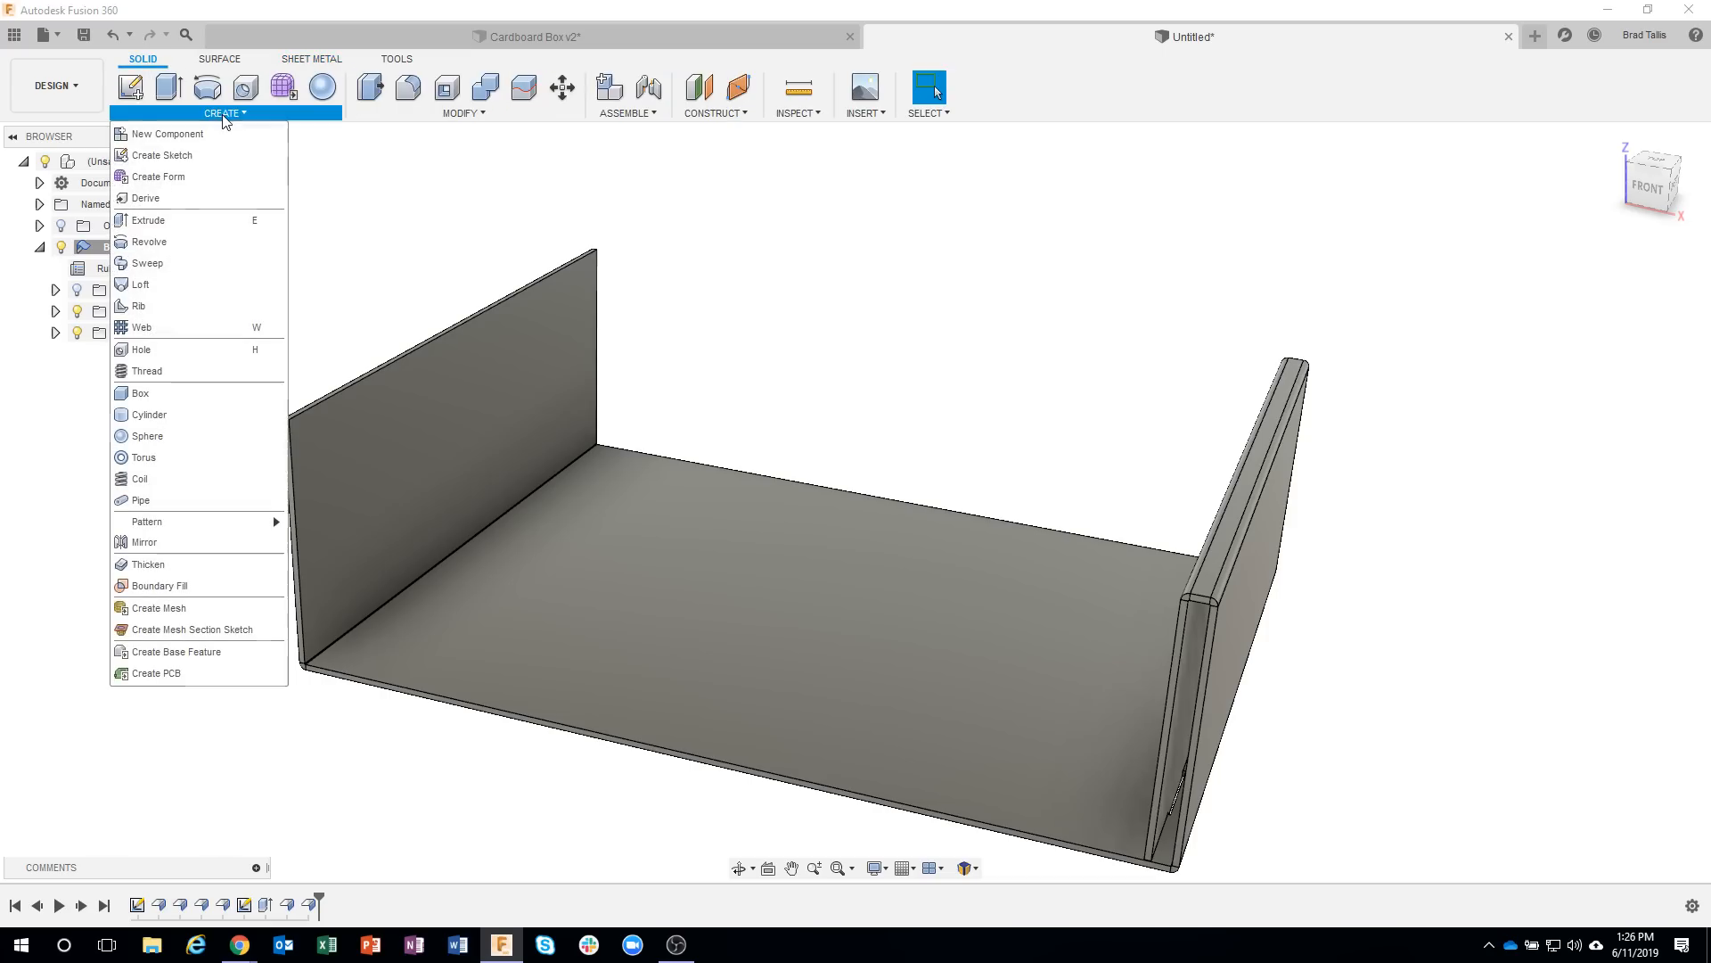
click(181, 544)
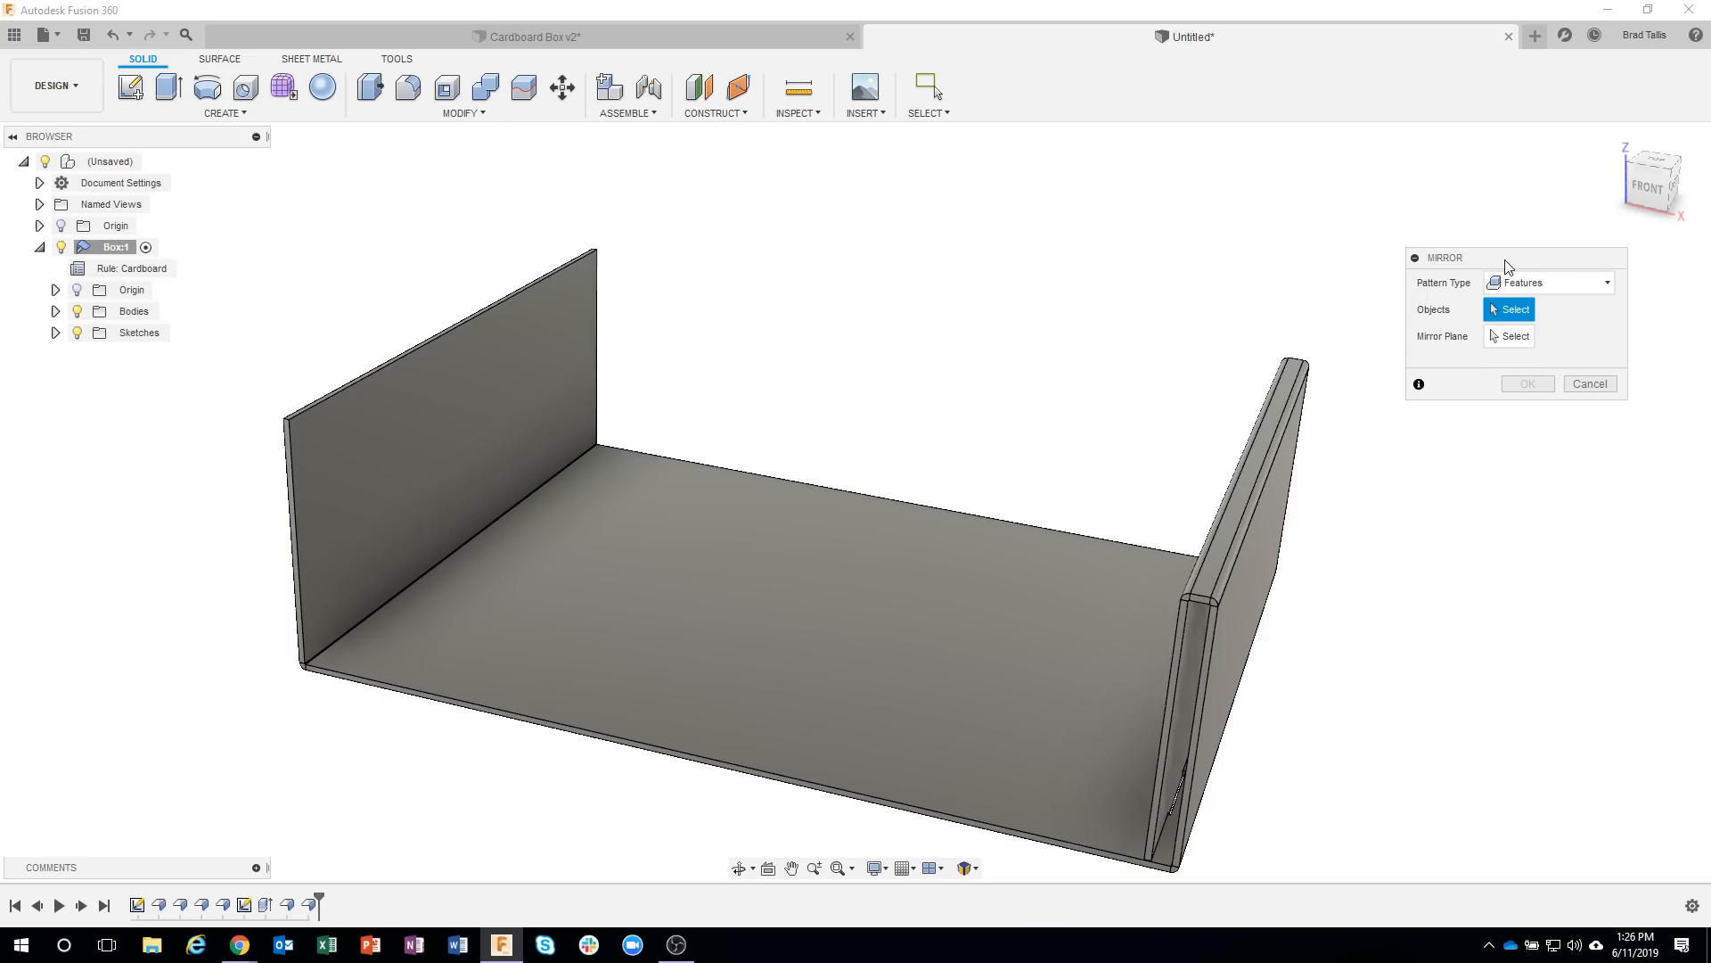
drag(1506, 260, 1528, 226)
middle_drag(1340, 434, 1353, 391)
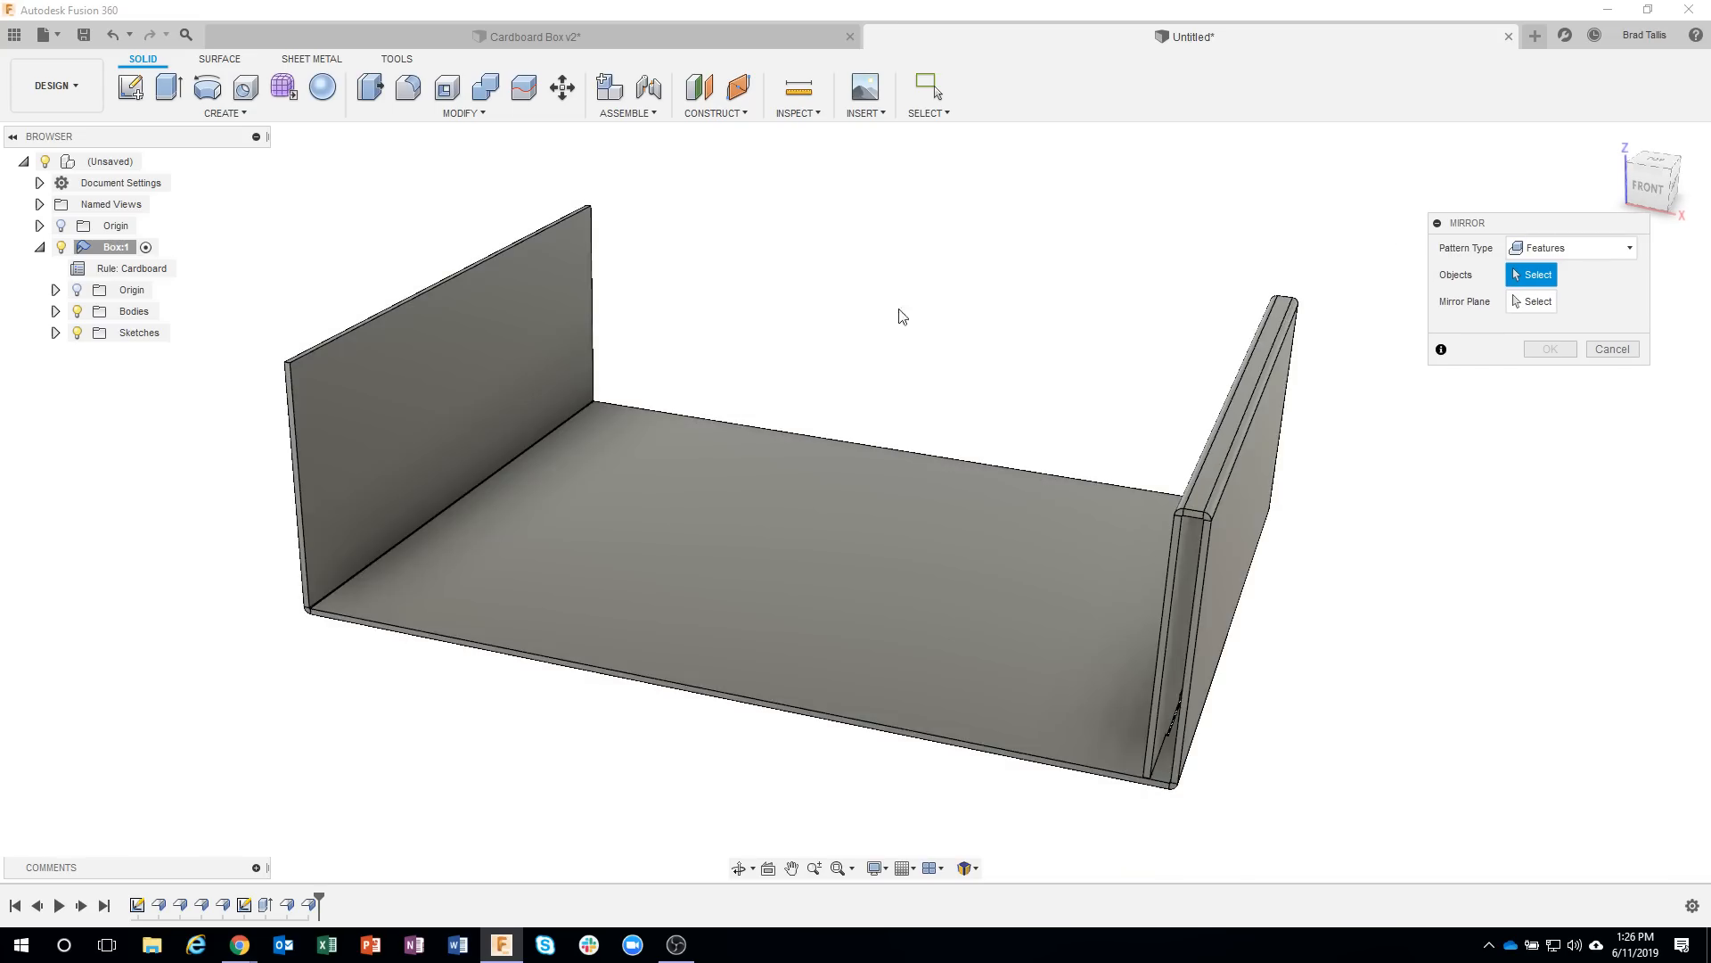
click(1573, 250)
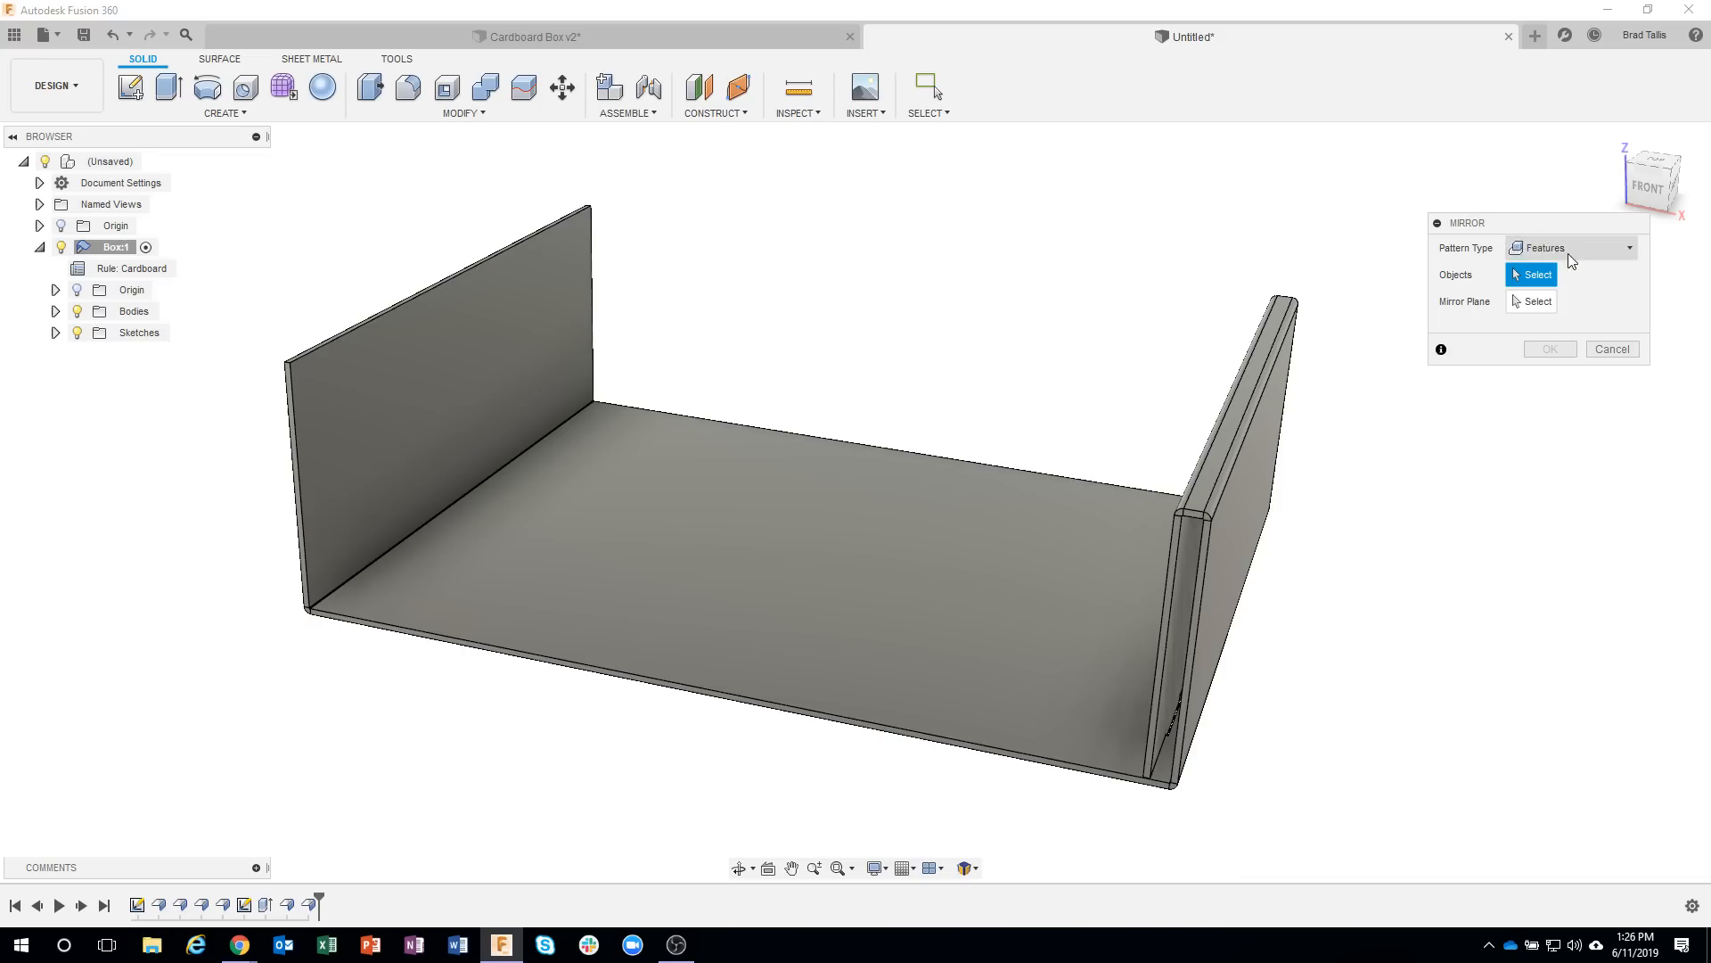
click(1560, 273)
click(1585, 248)
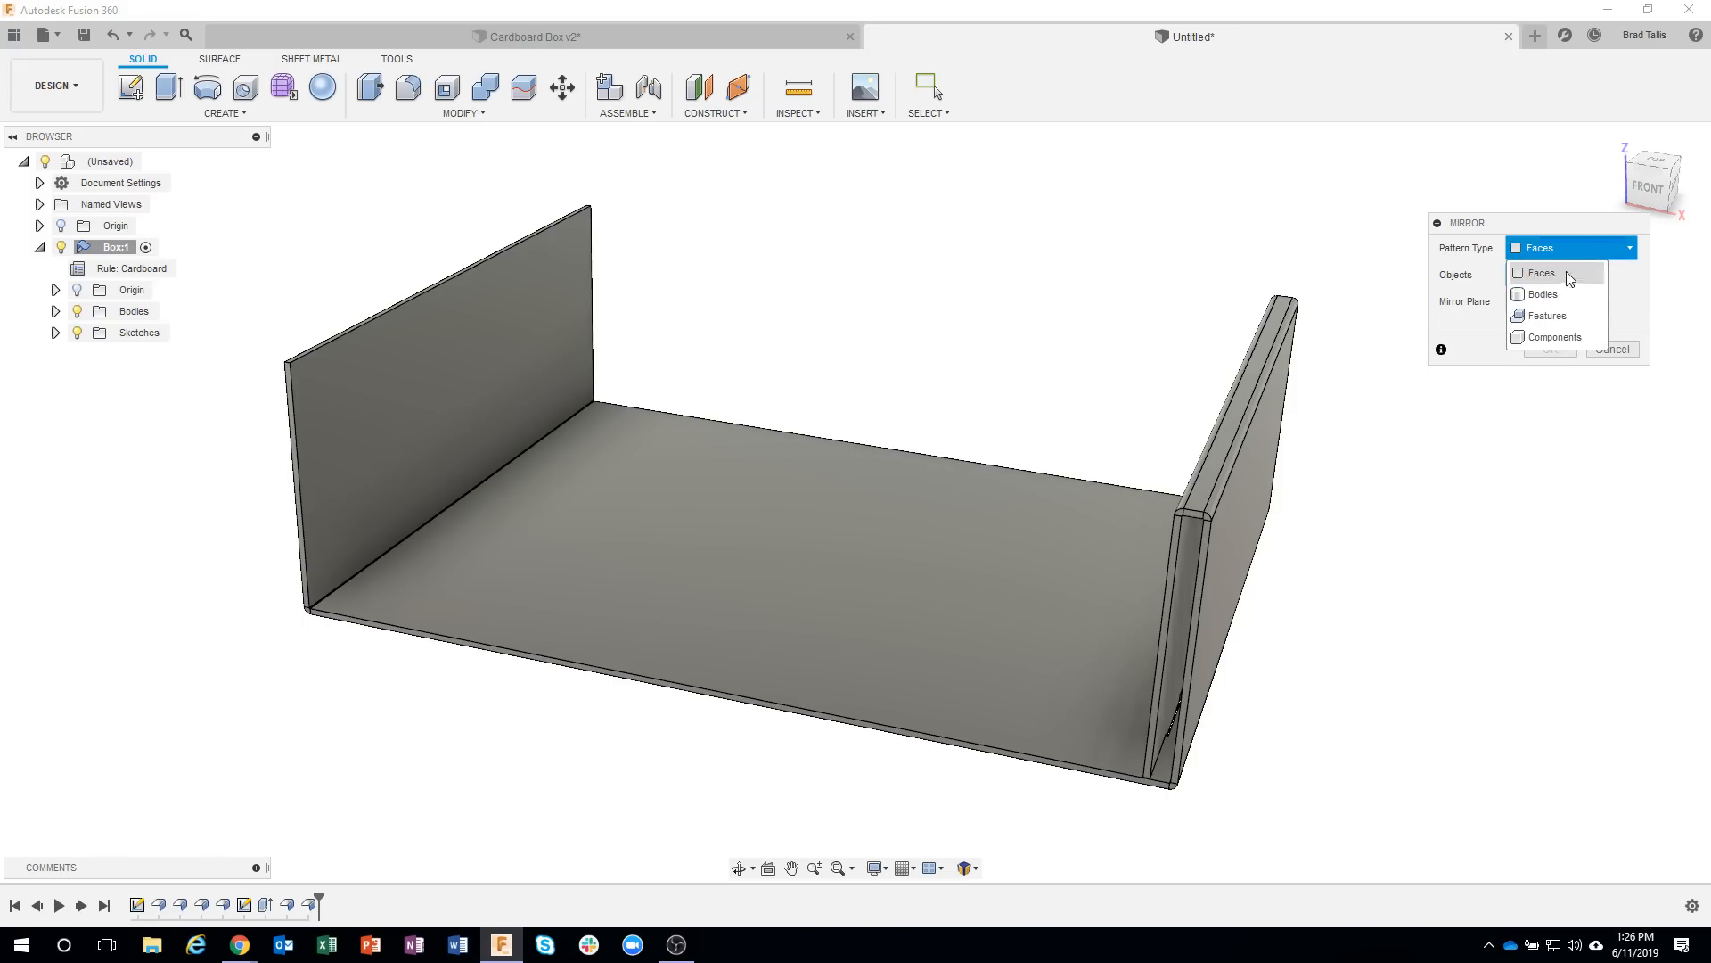
click(1563, 317)
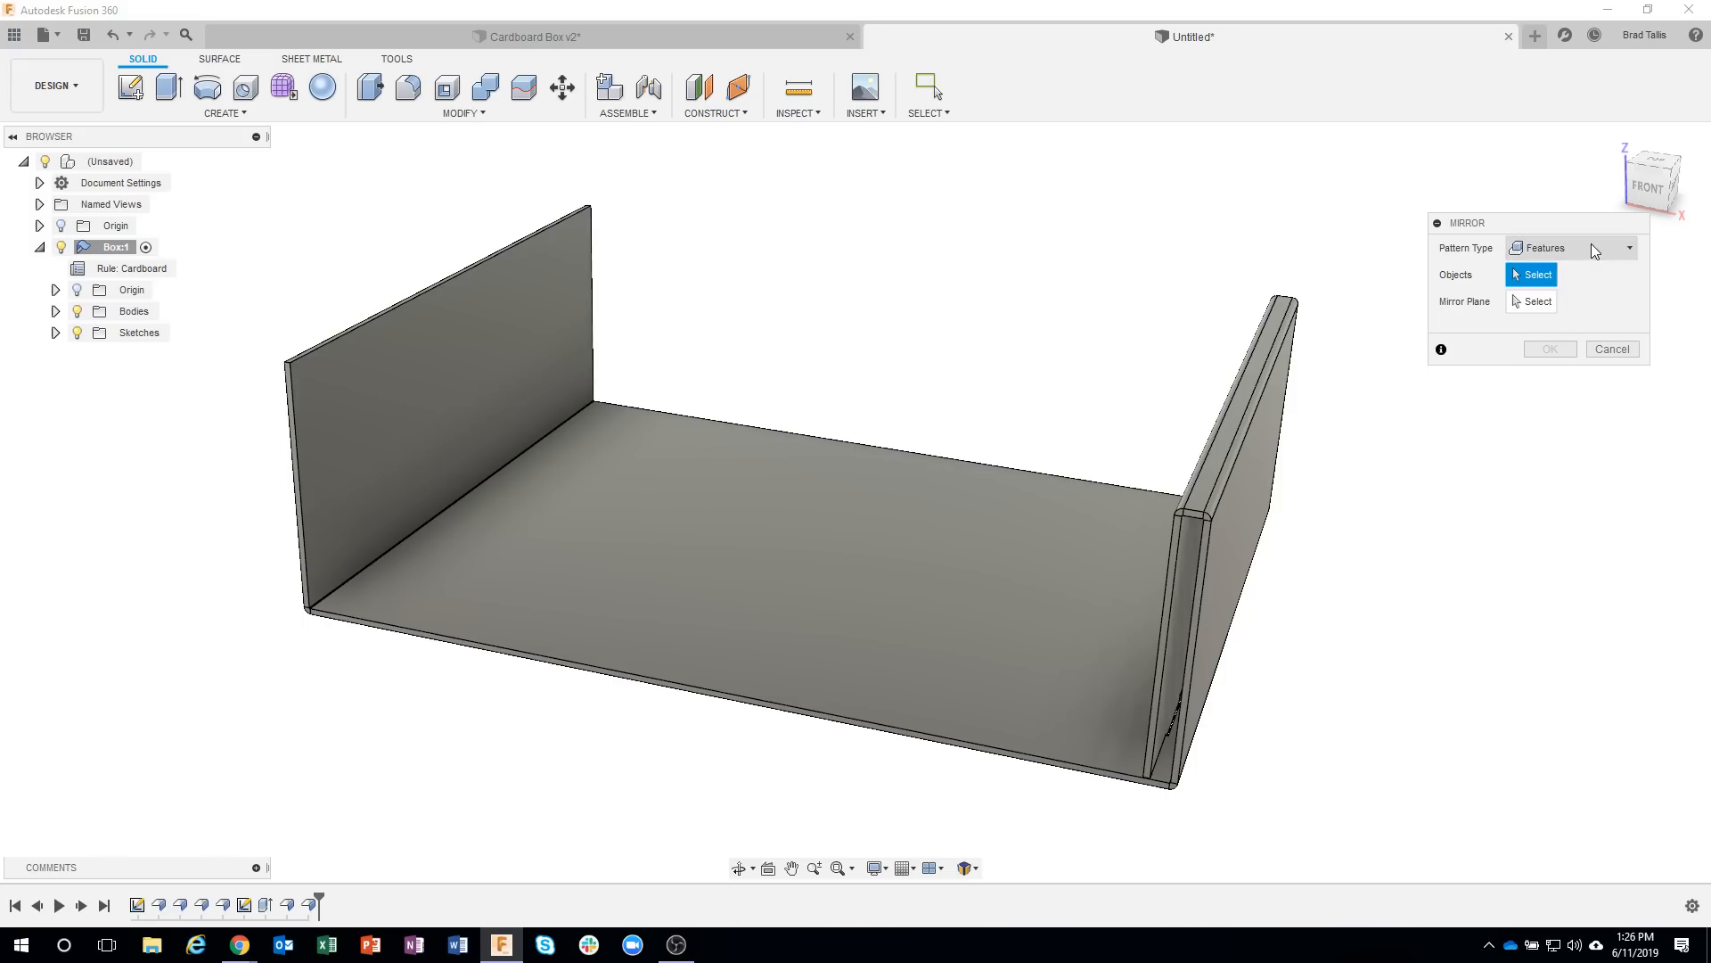
Choose both tab flanges, the floor slot cut, the inner wall flange and the top fold flange as the features to mirror.
click(310, 905)
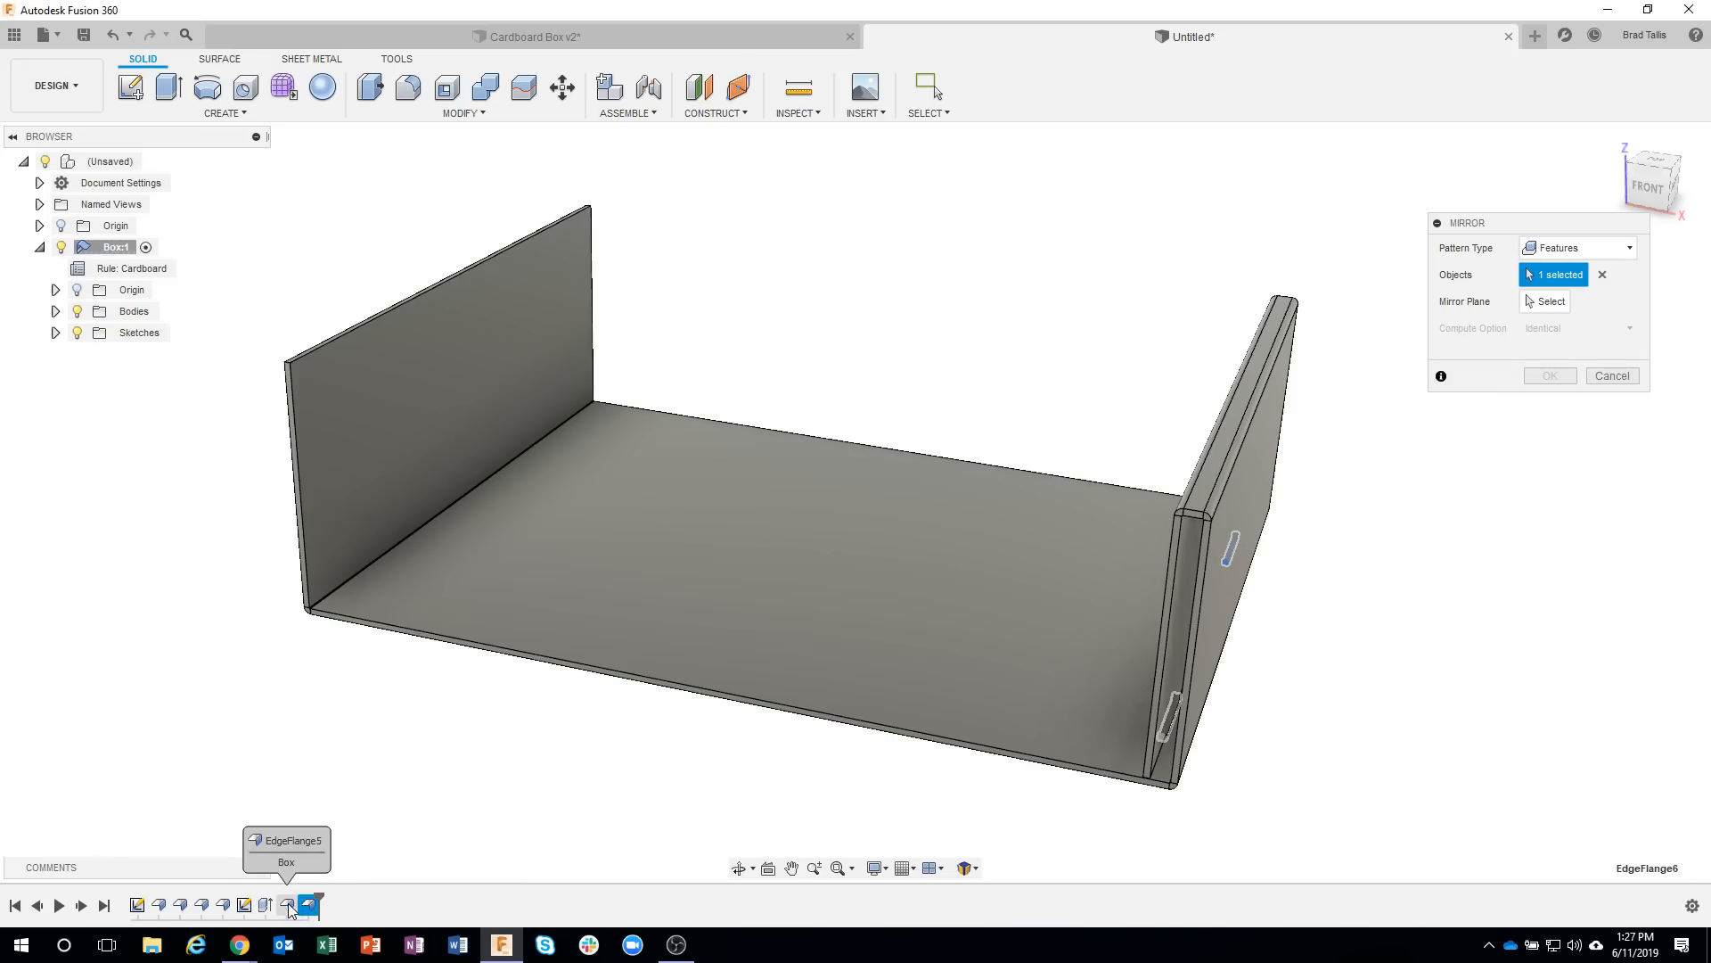
click(288, 906)
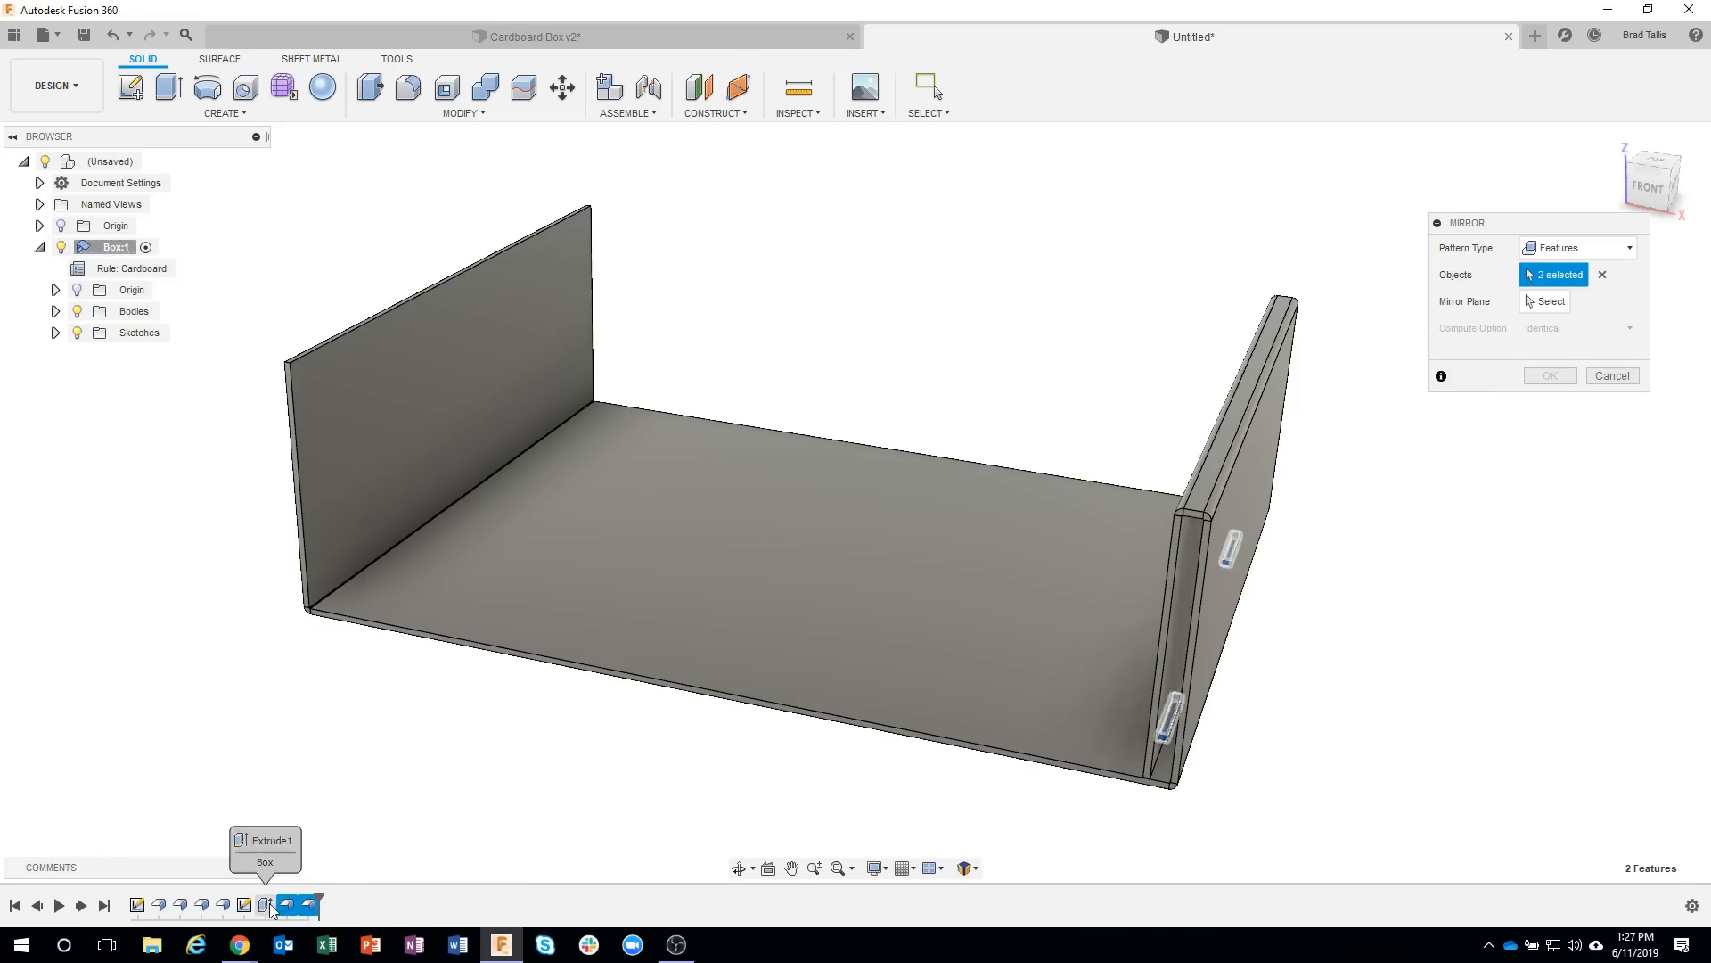
ctrl+click(267, 906)
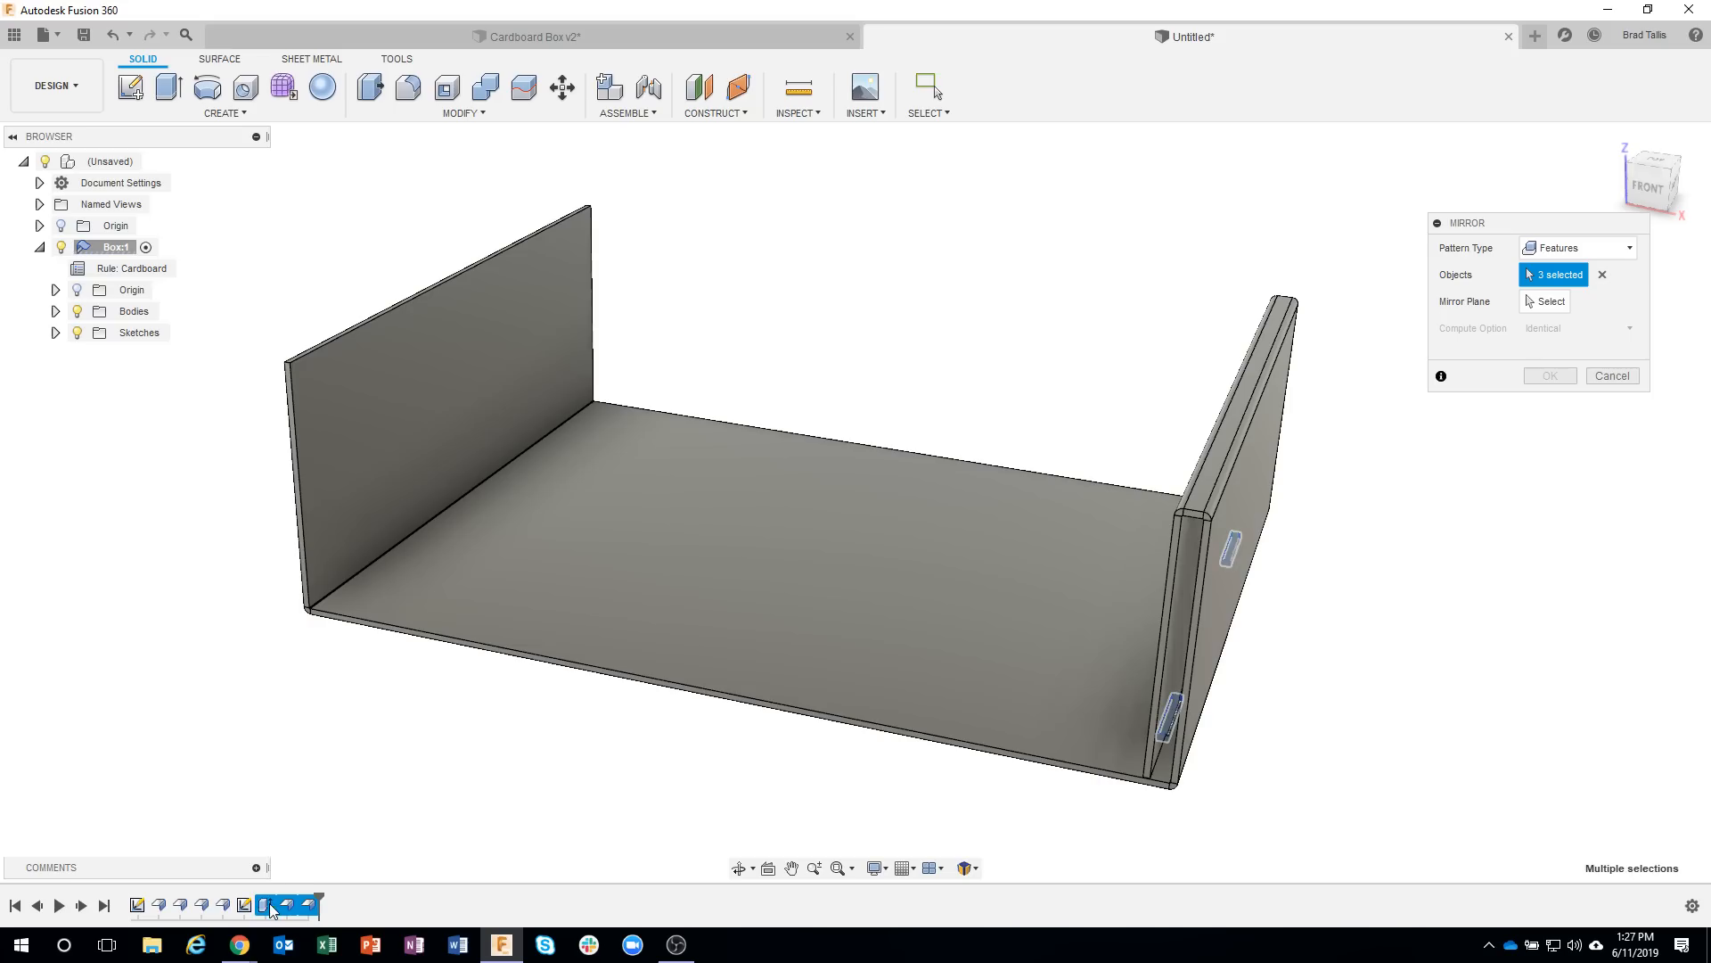
click(223, 905)
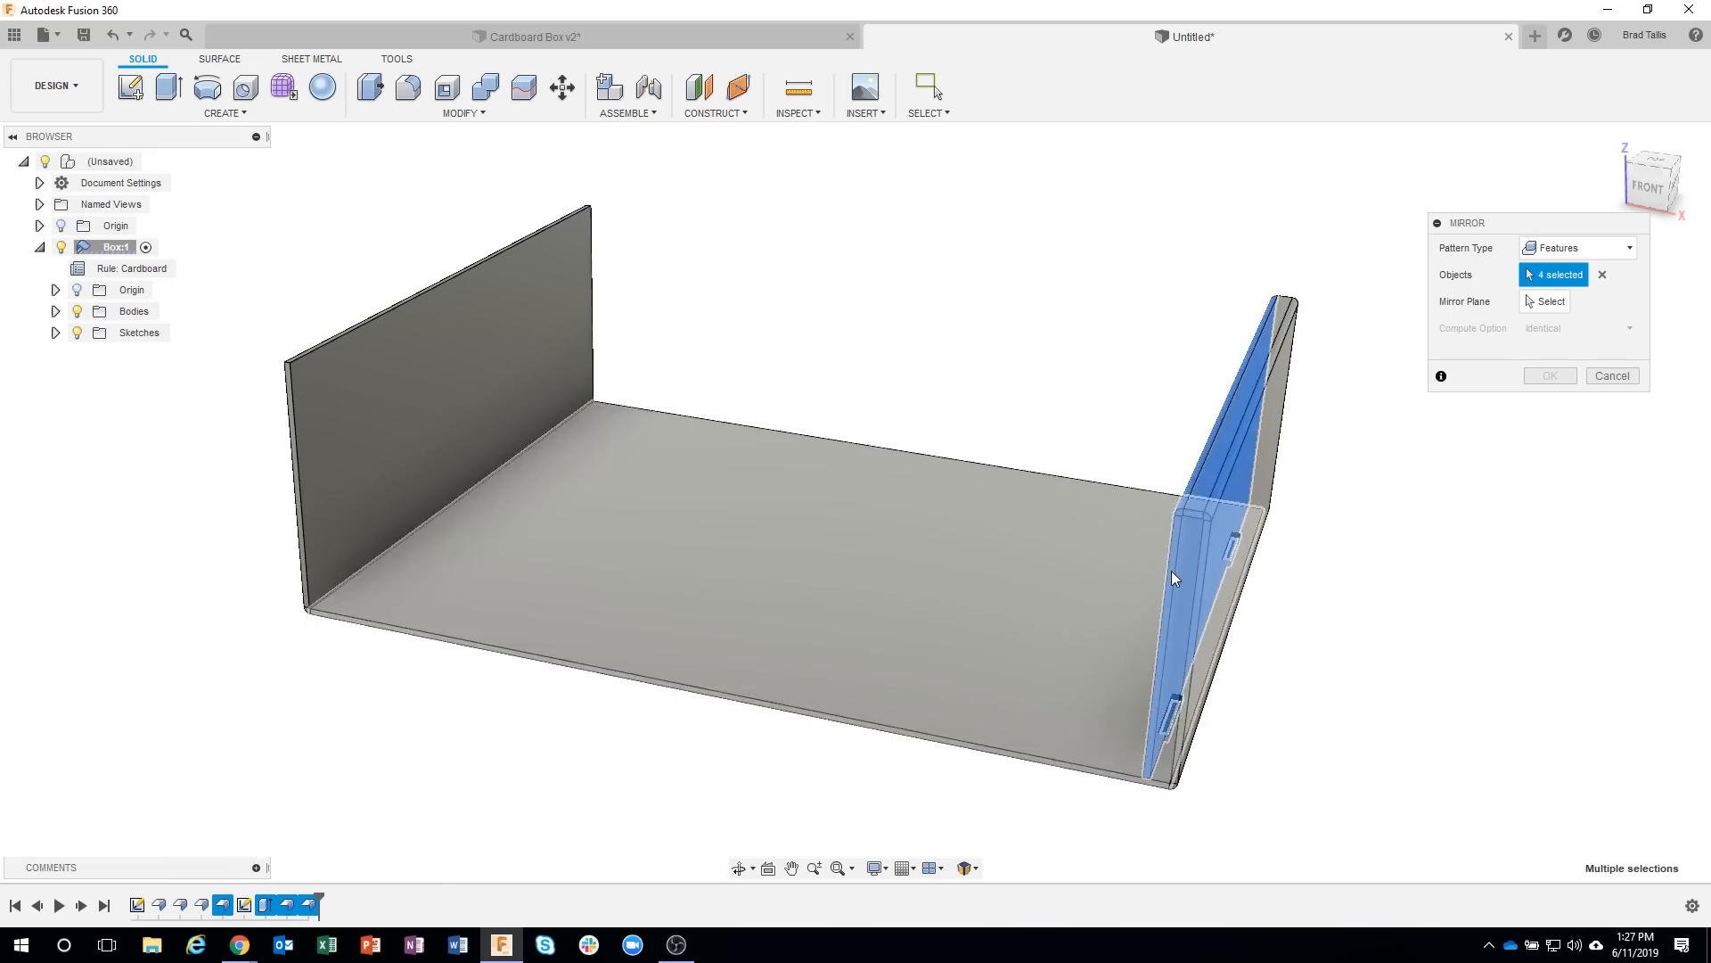
shift+middle_drag(1184, 554, 1097, 425)
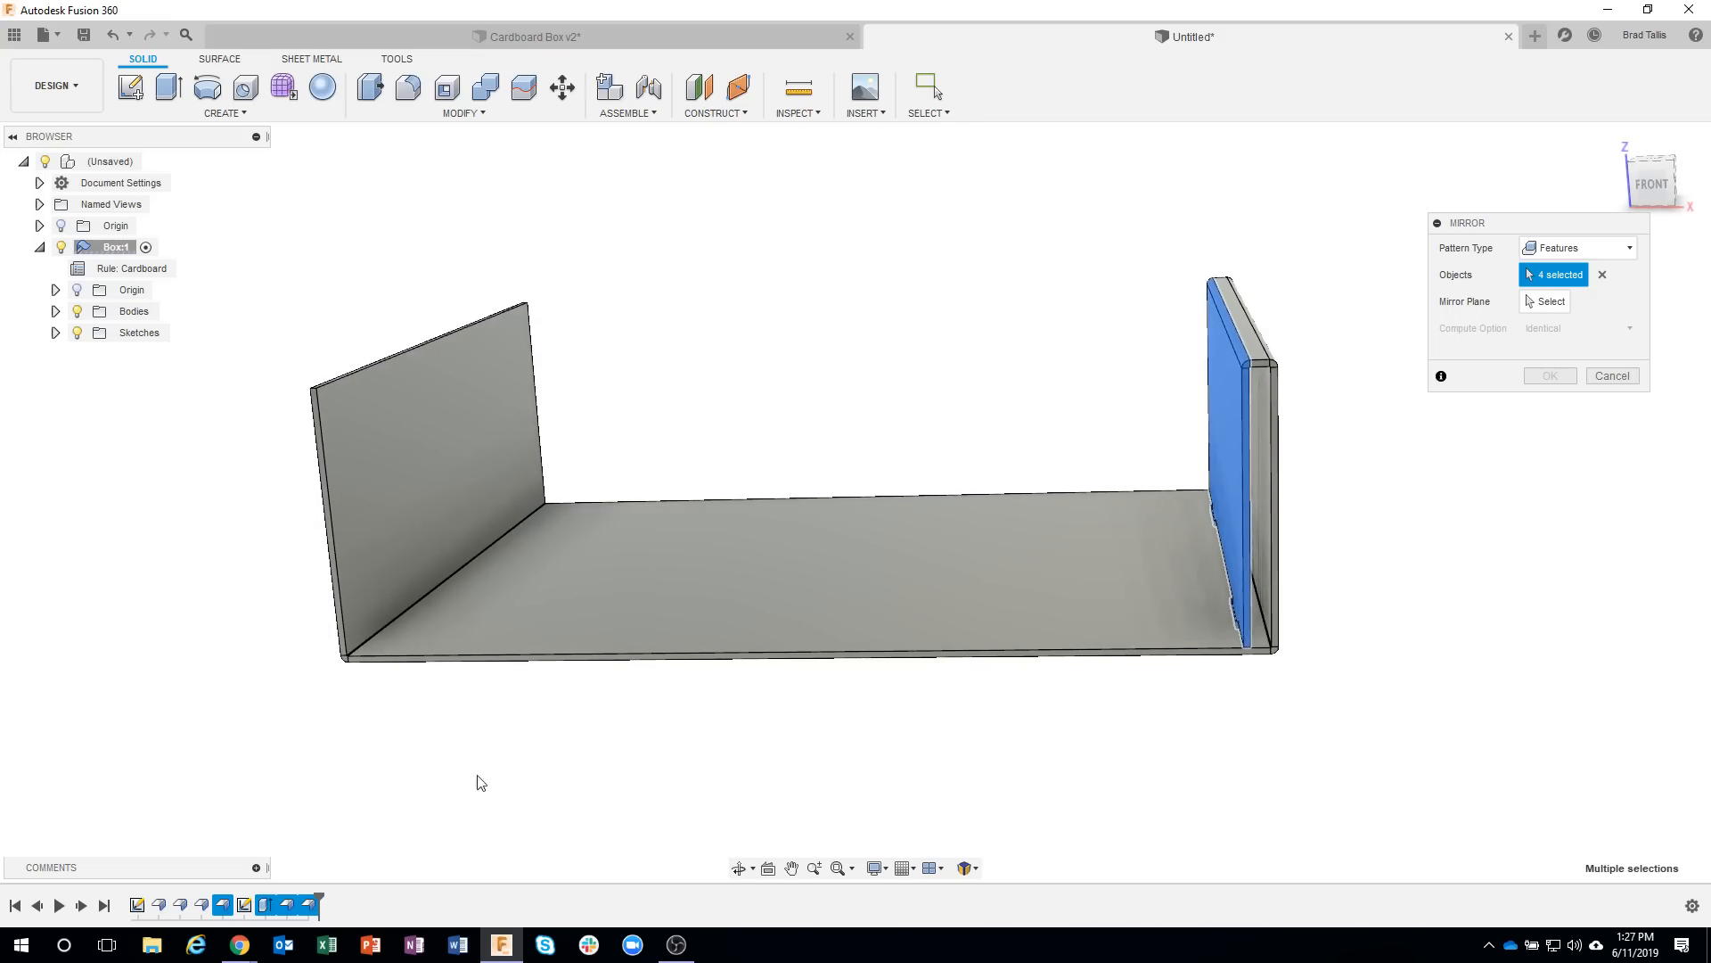
click(201, 905)
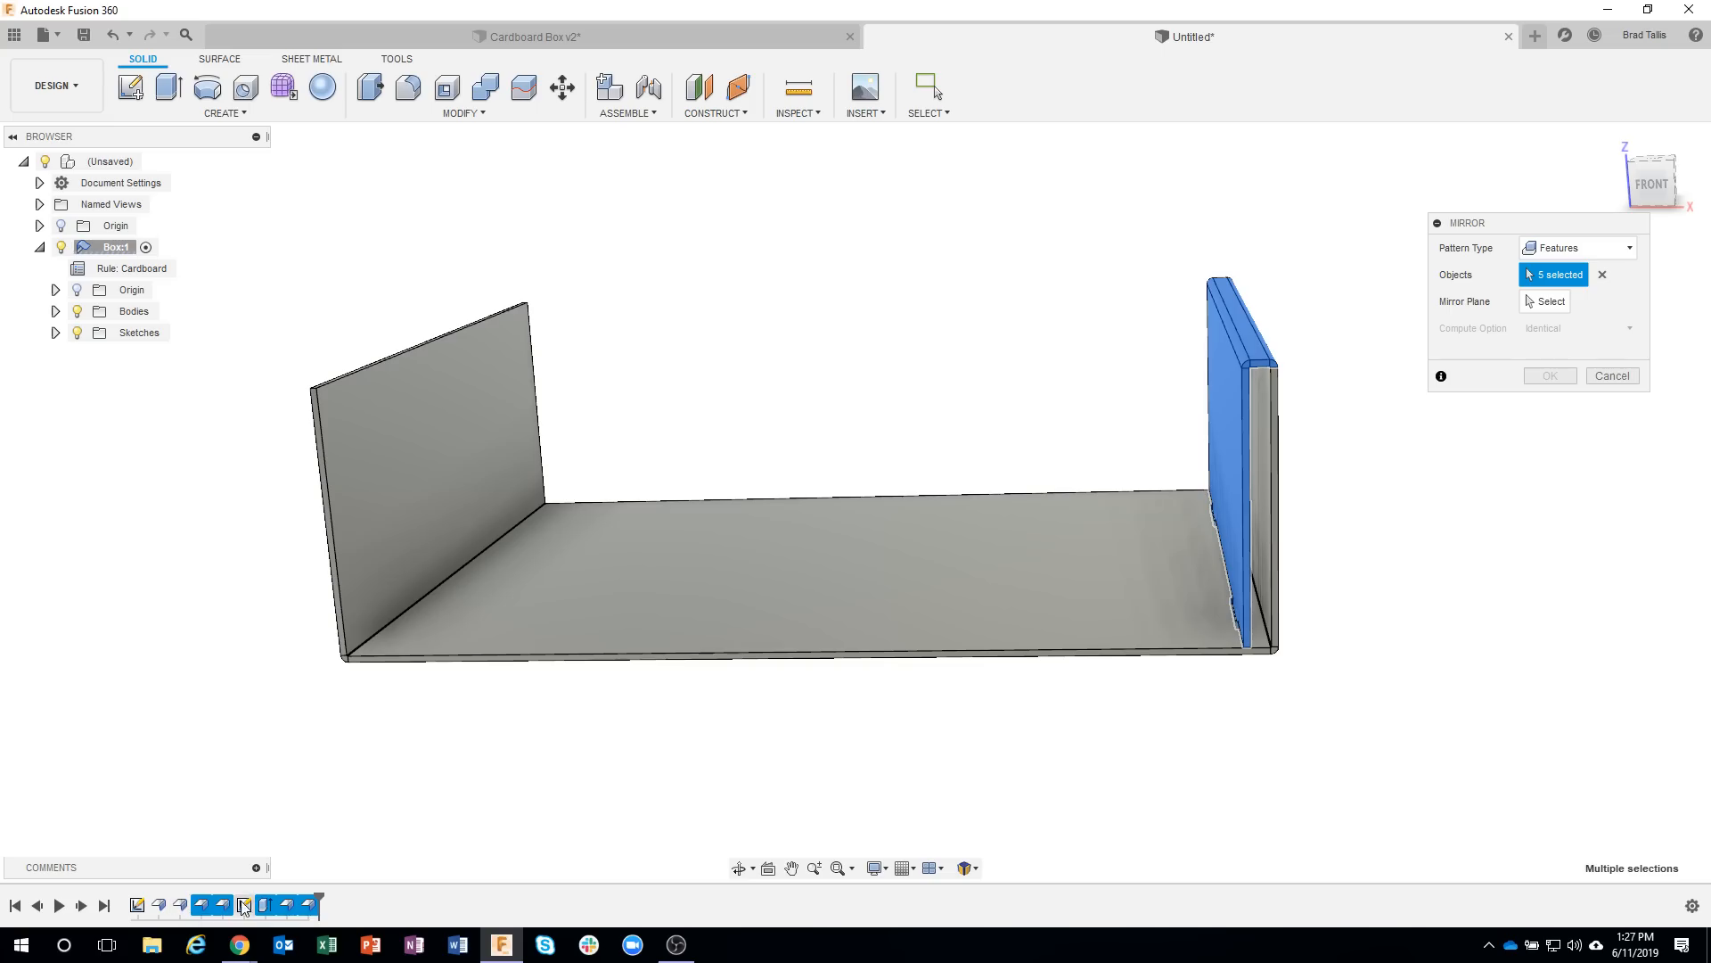
shift+middle_drag(842, 688, 1511, 403)
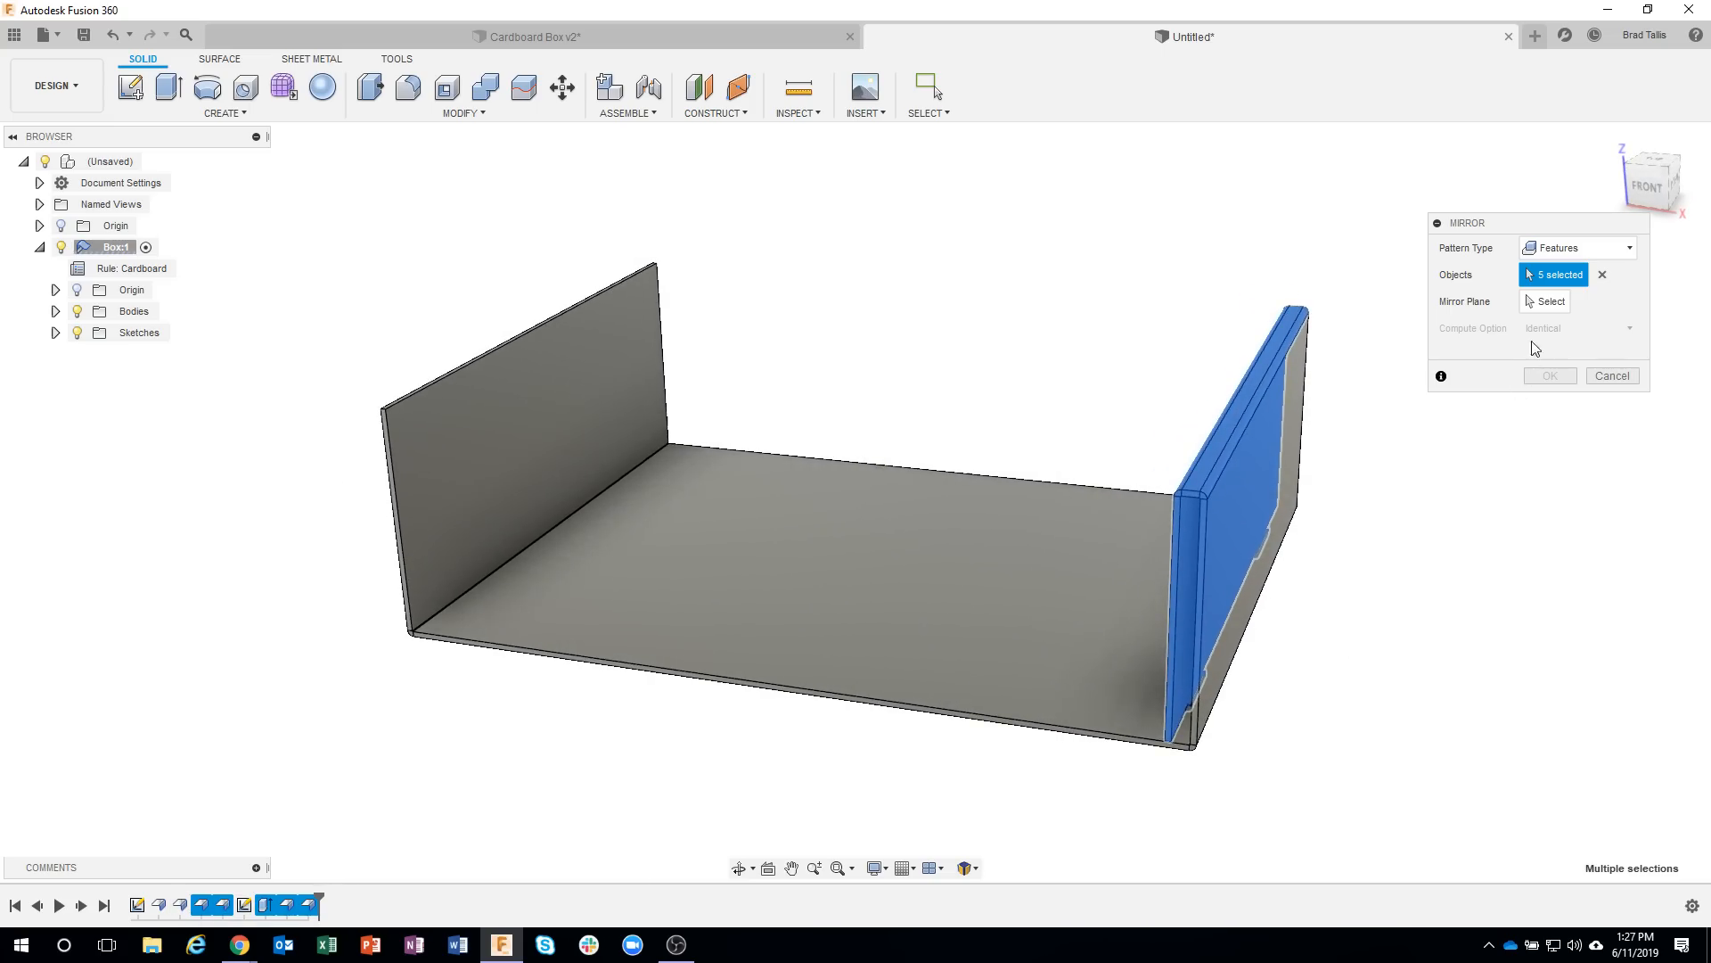
Mirror the chosen features to the opposite side wall across the central origin plane parallel to the side walls.
click(1549, 301)
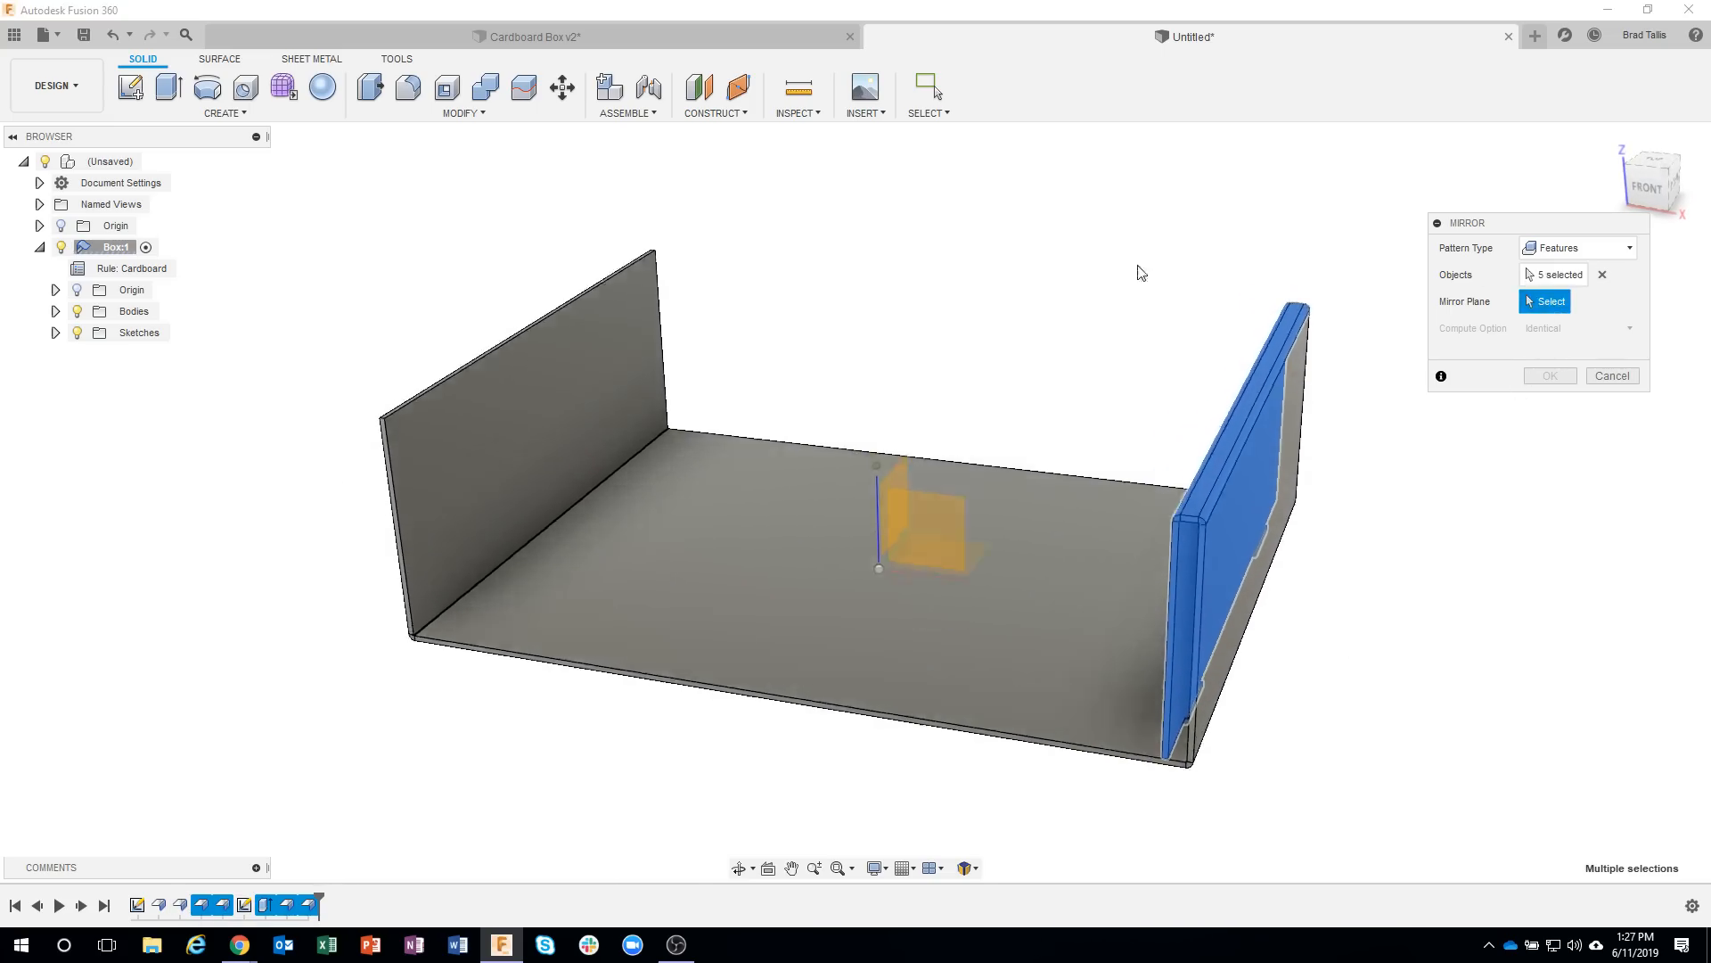
shift+middle_drag(1141, 272, 990, 292)
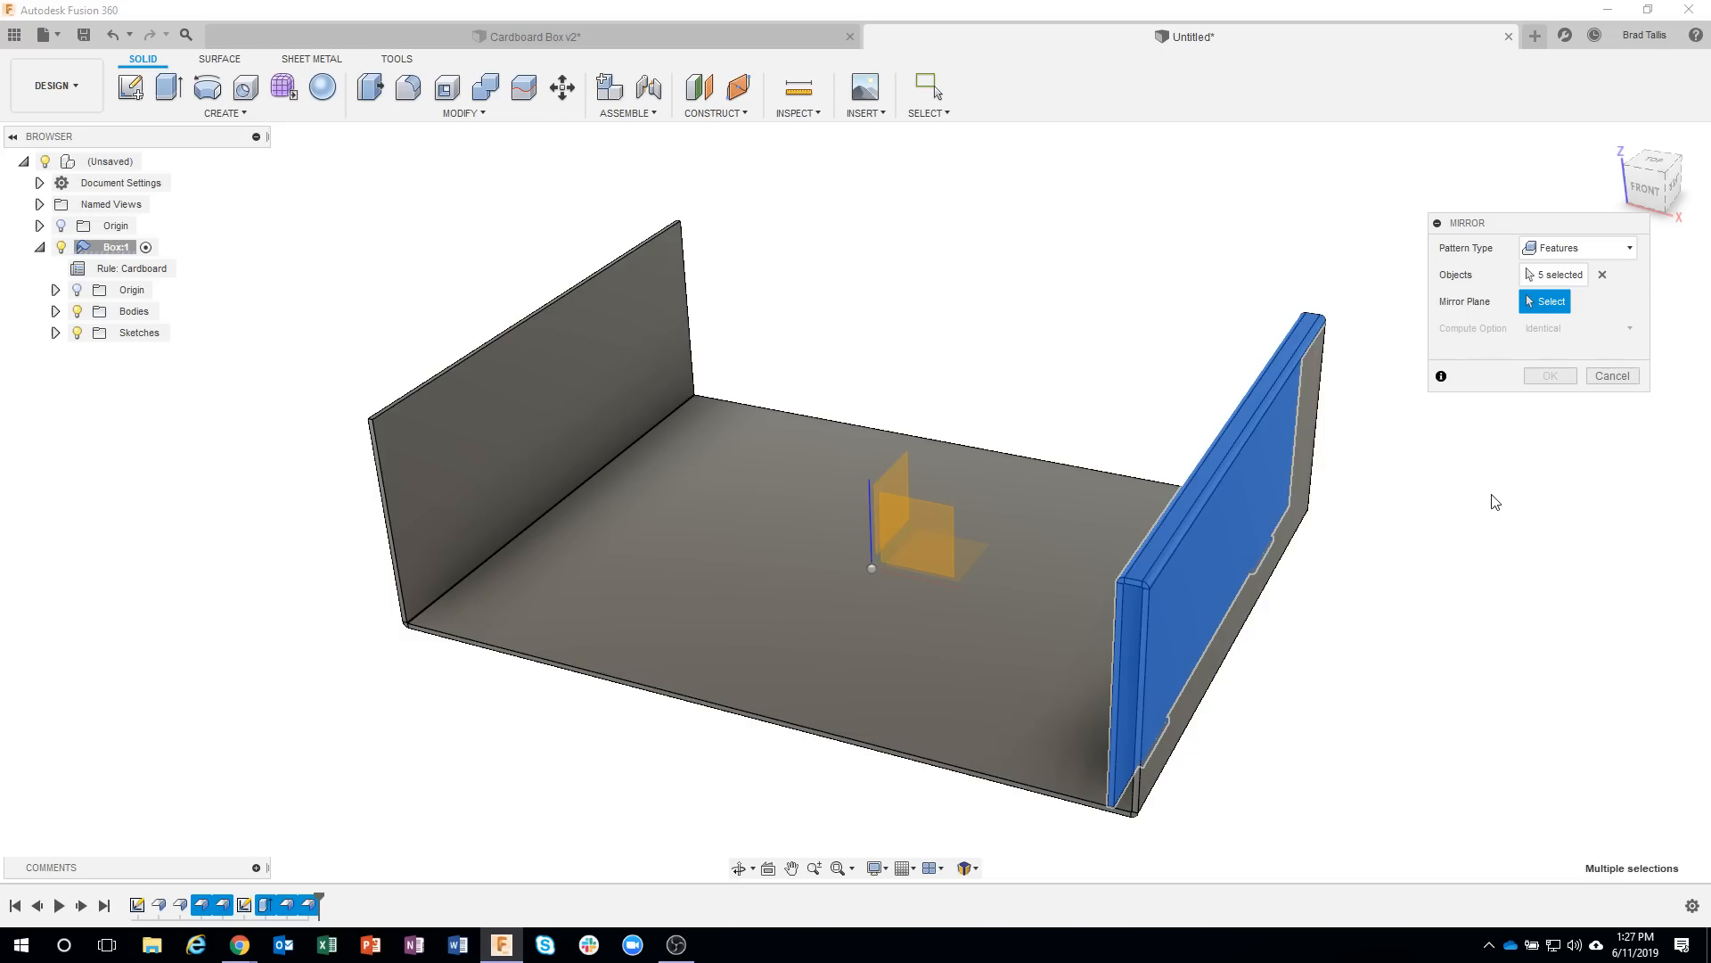
scroll(1478, 500, up, 2)
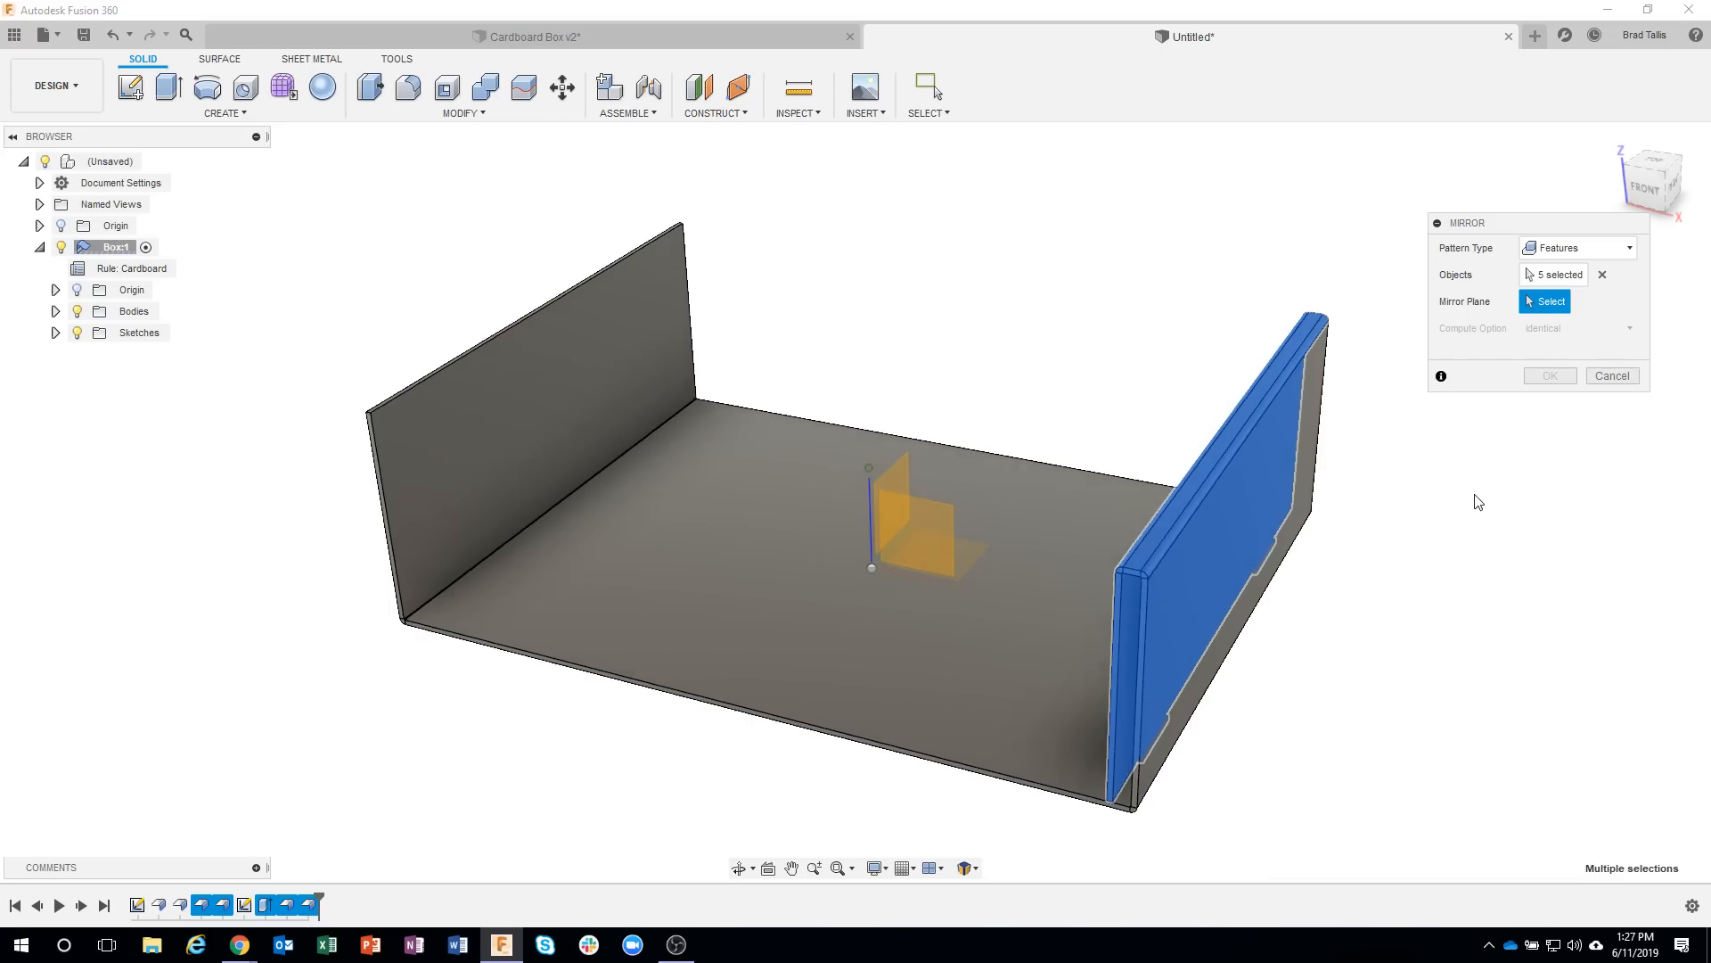
click(900, 483)
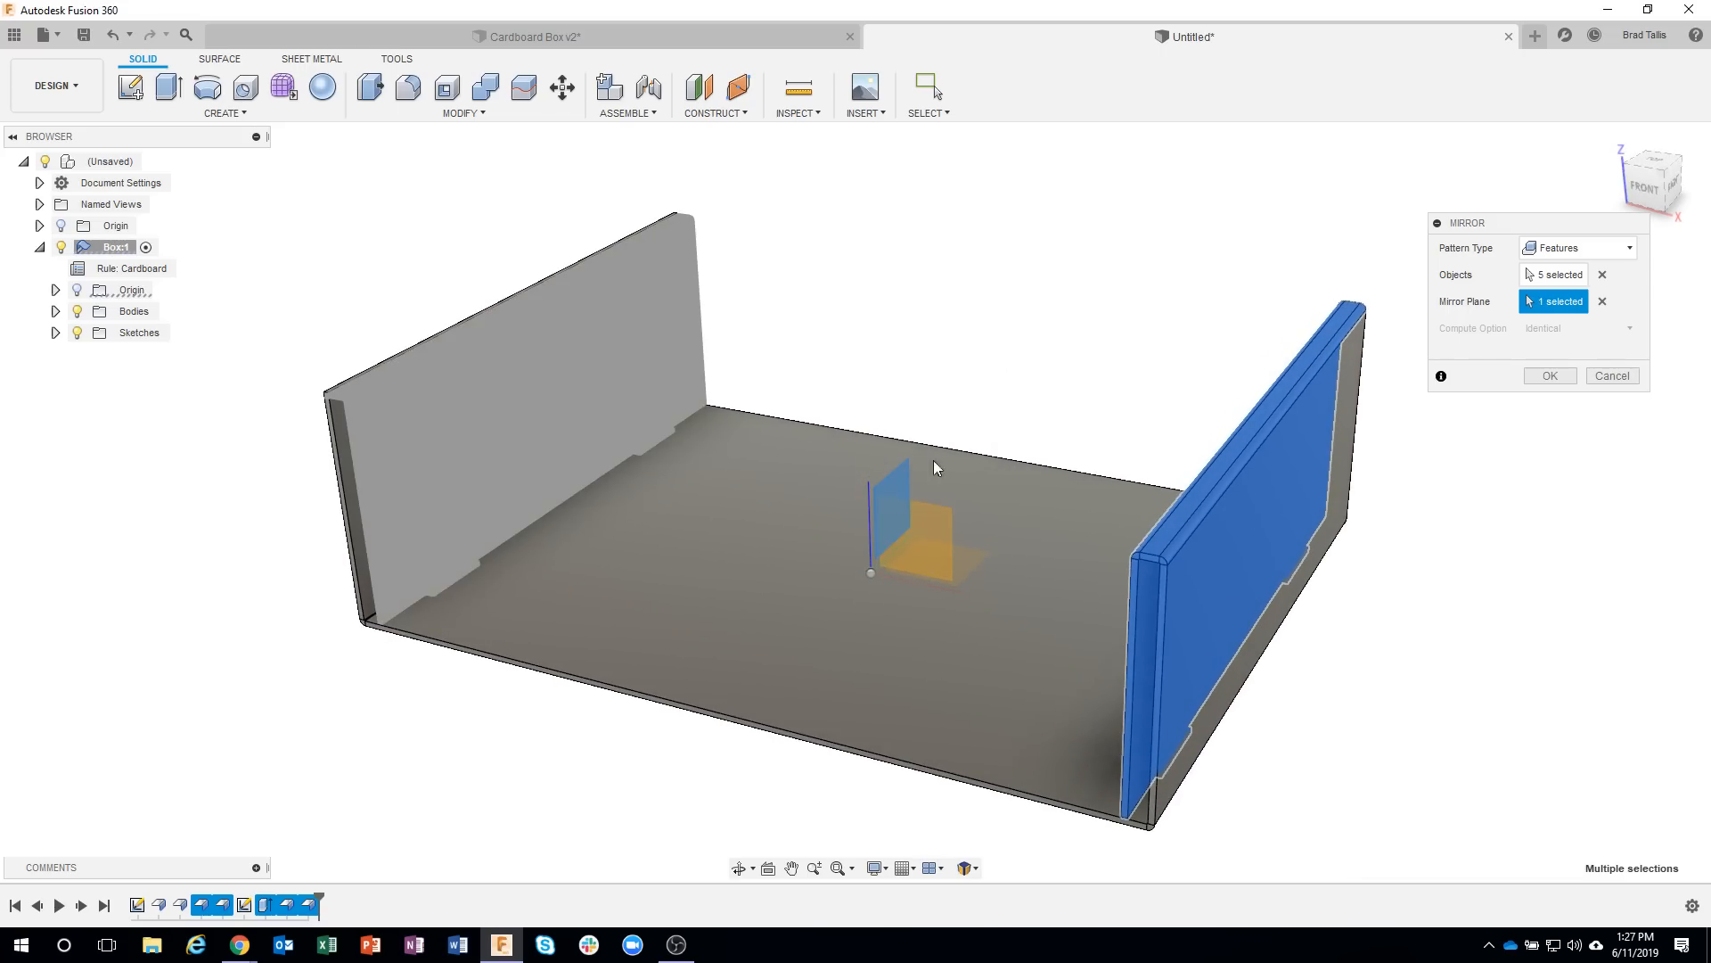
shift+middle_drag(1157, 308, 1435, 292)
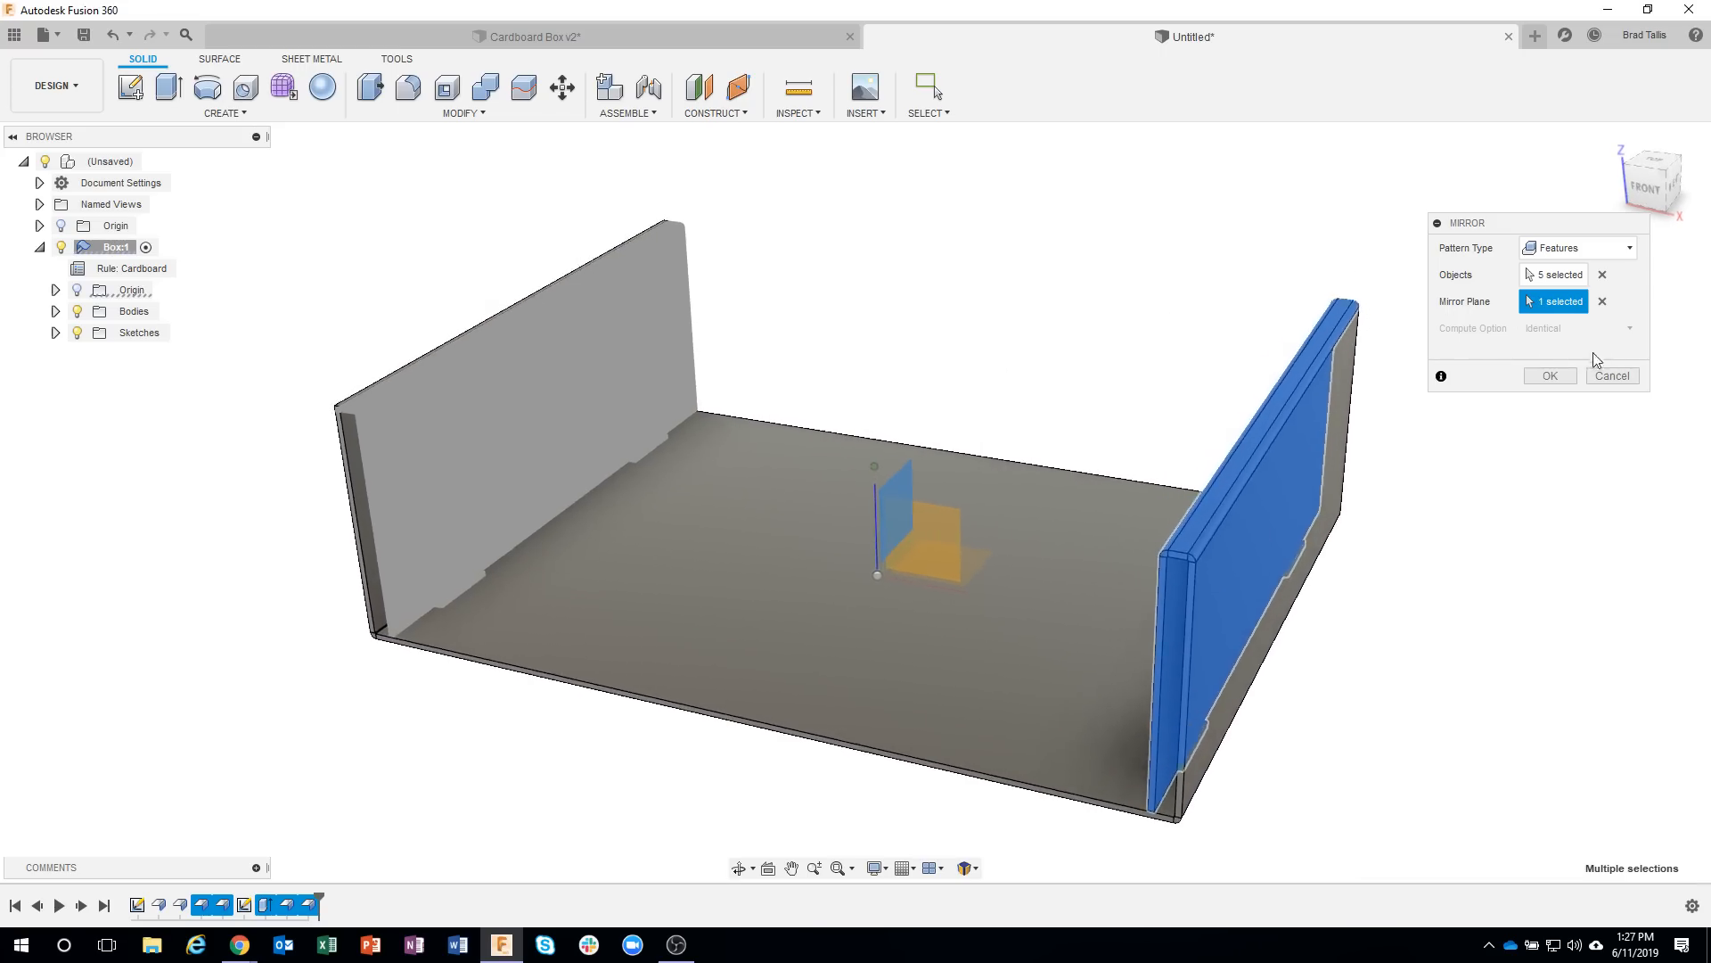
click(1550, 375)
Preview unfolding all bends with the floor stationary, examine the slots and tabs on both sides in the flat layout, and cancel.
shift+middle_drag(1017, 279, 870, 490)
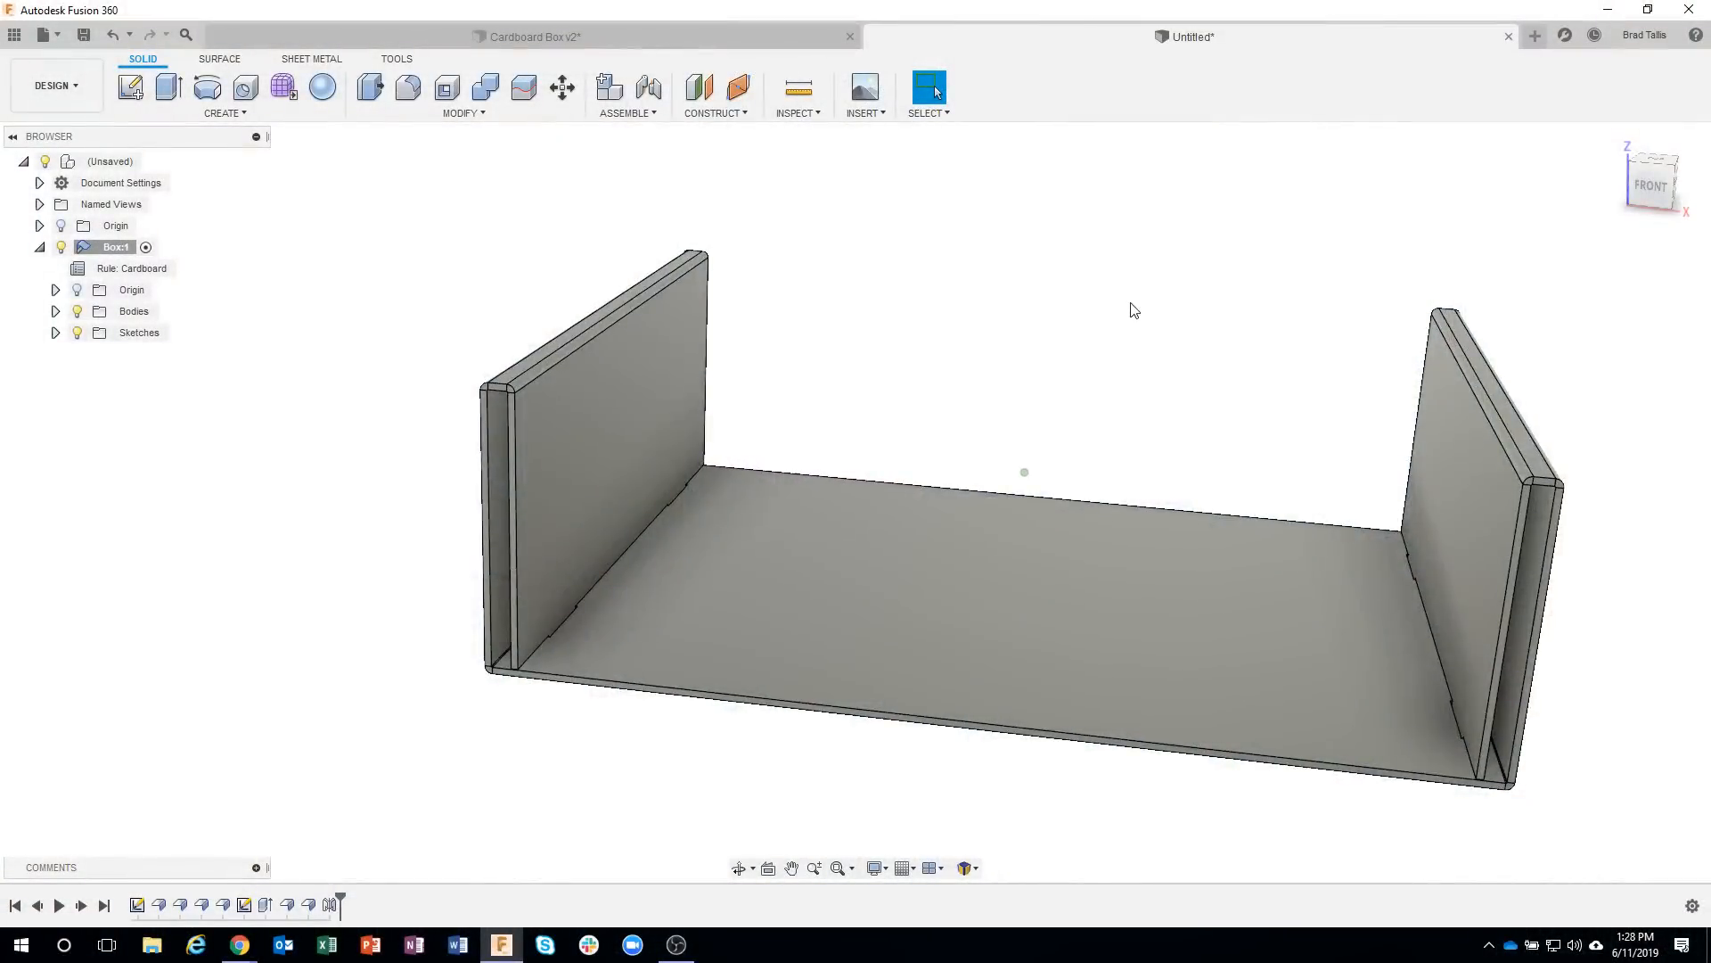
shift+middle_drag(1134, 309, 955, 268)
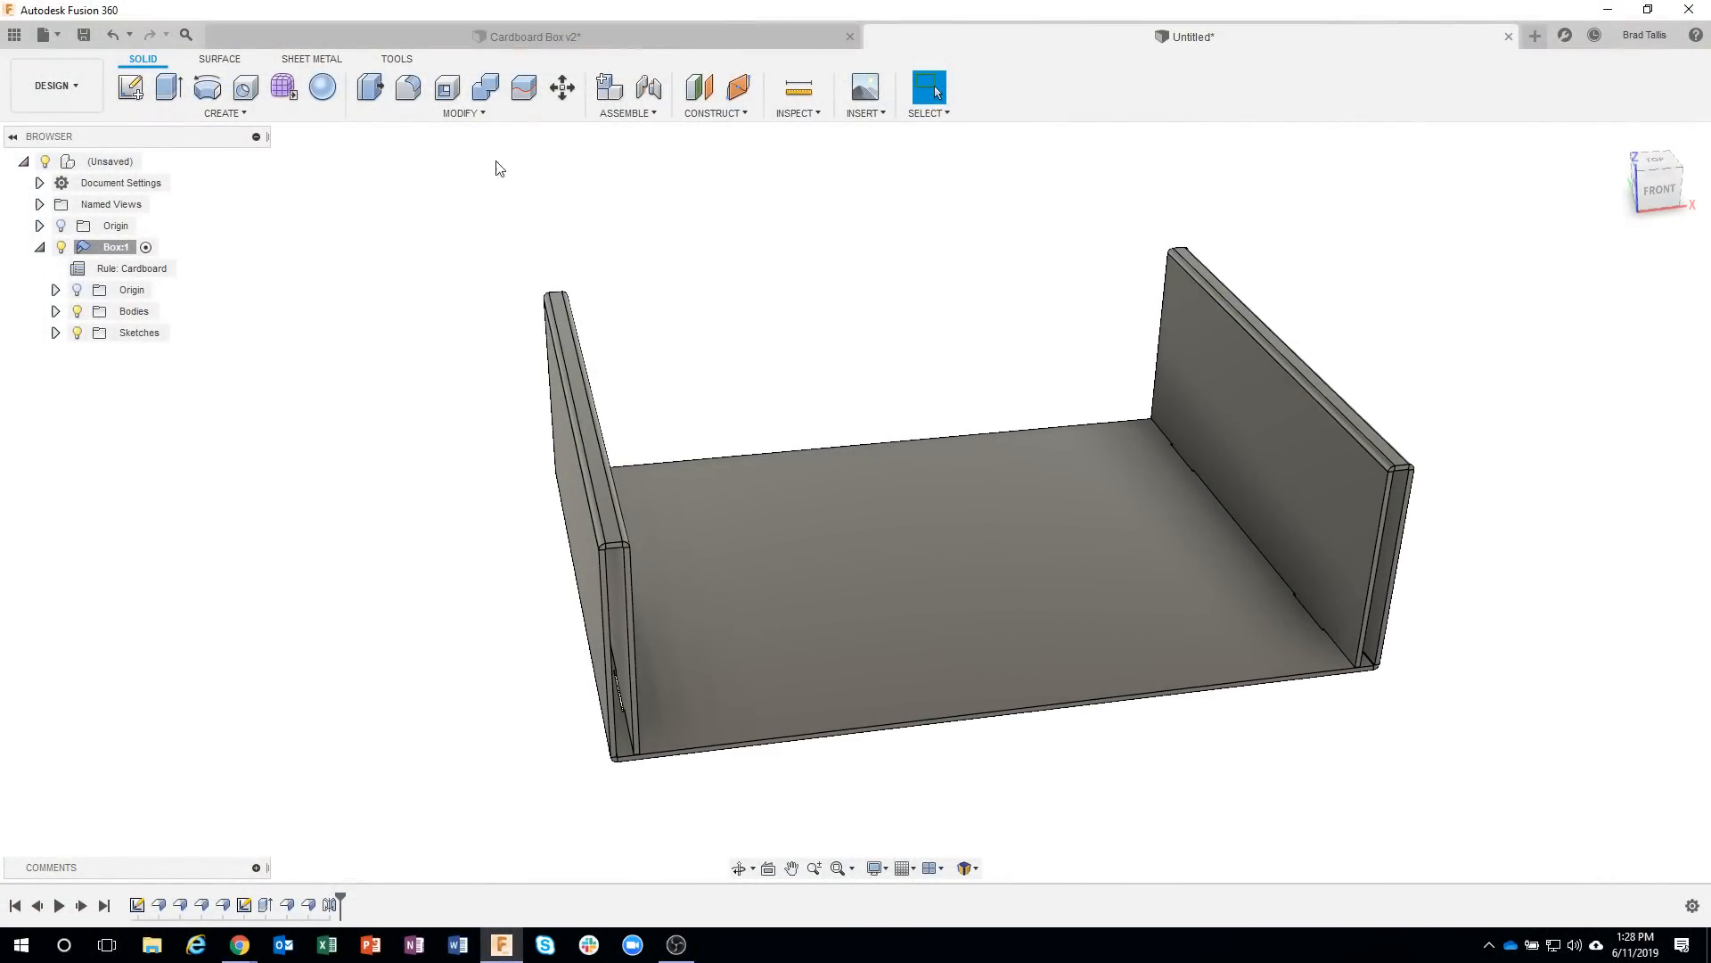
click(318, 63)
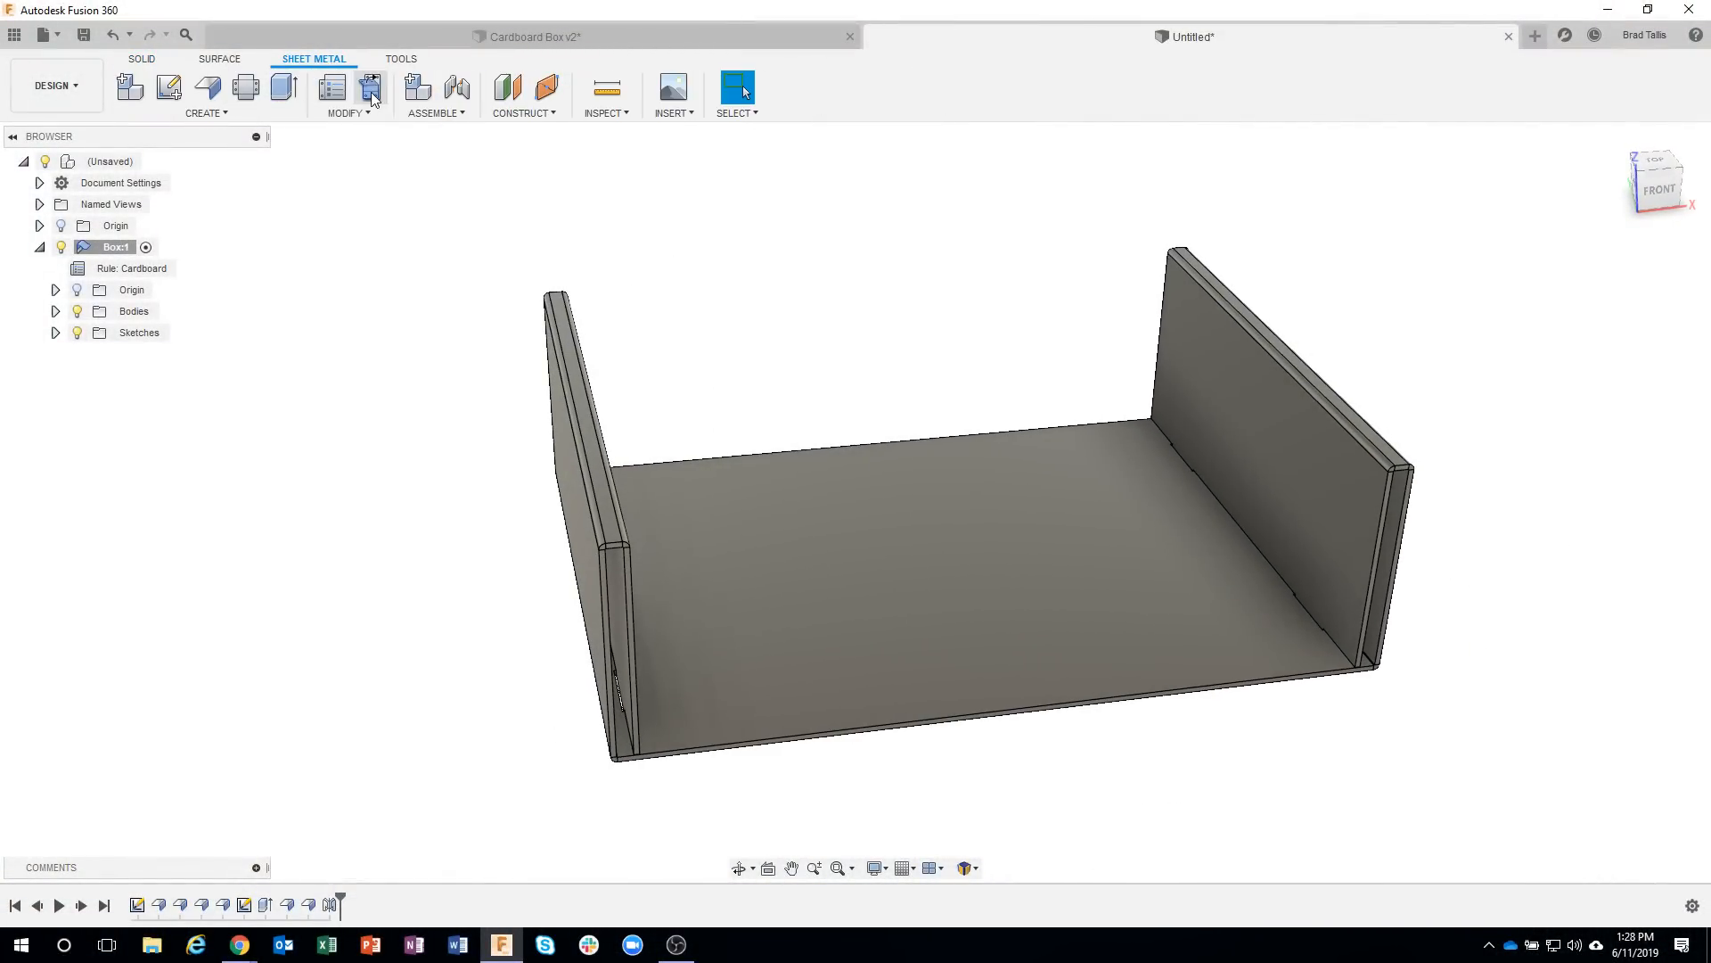
click(370, 89)
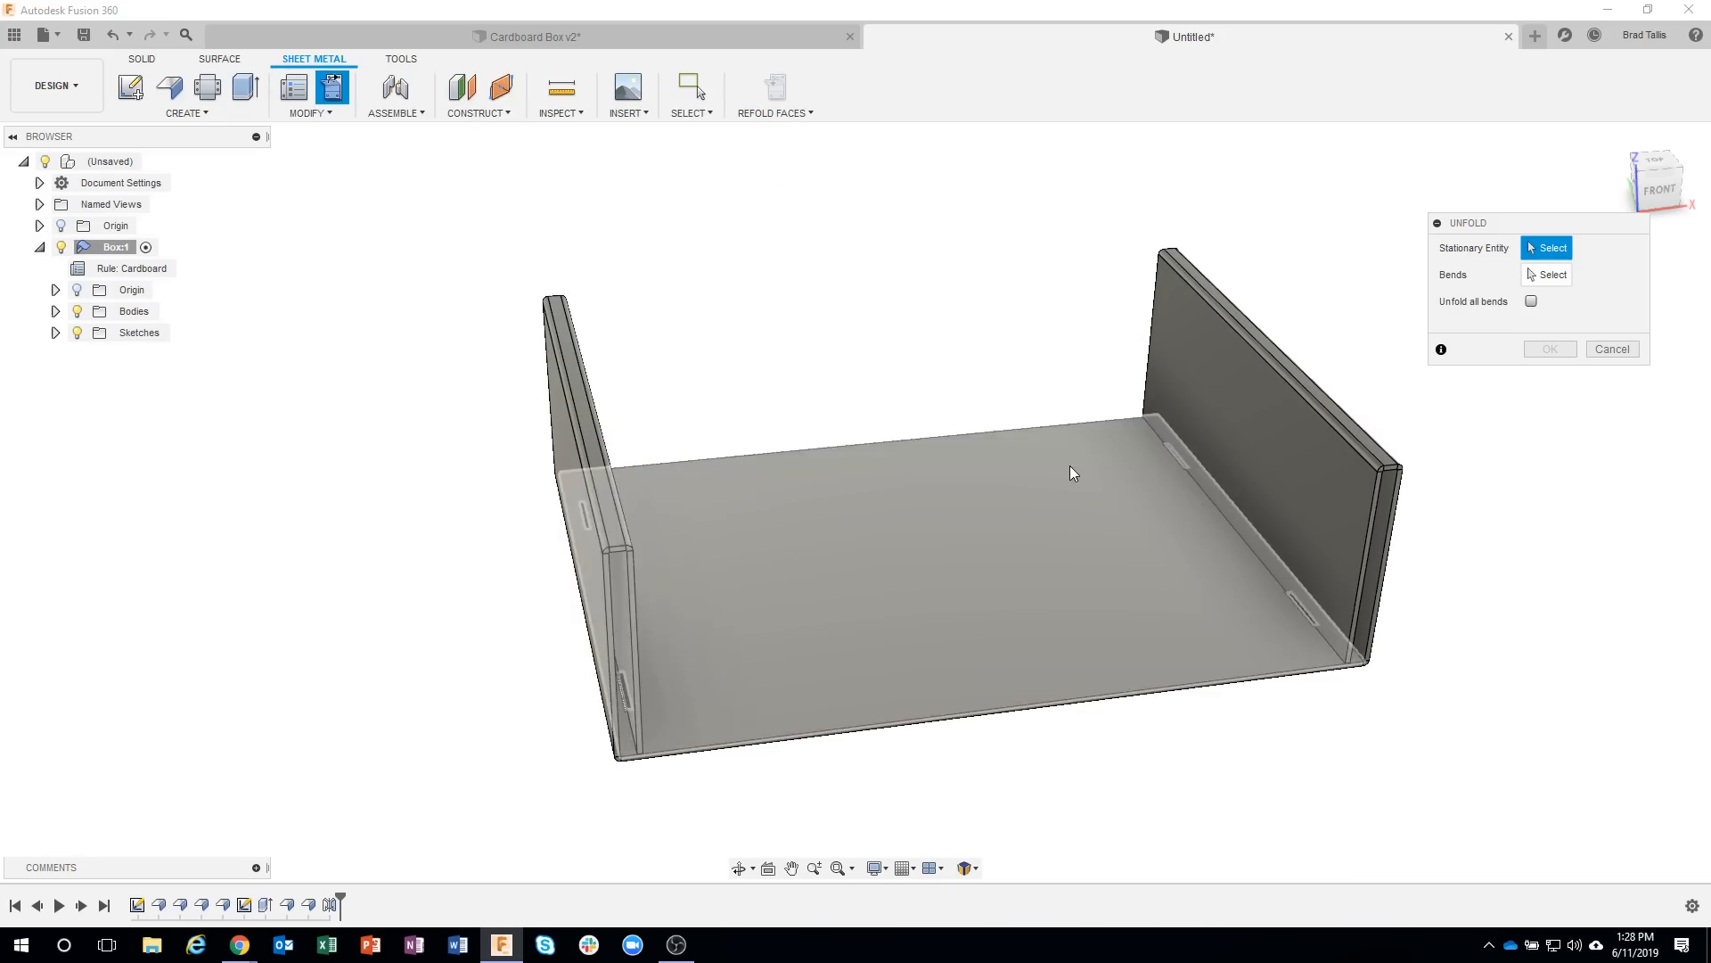
click(1071, 467)
click(1531, 301)
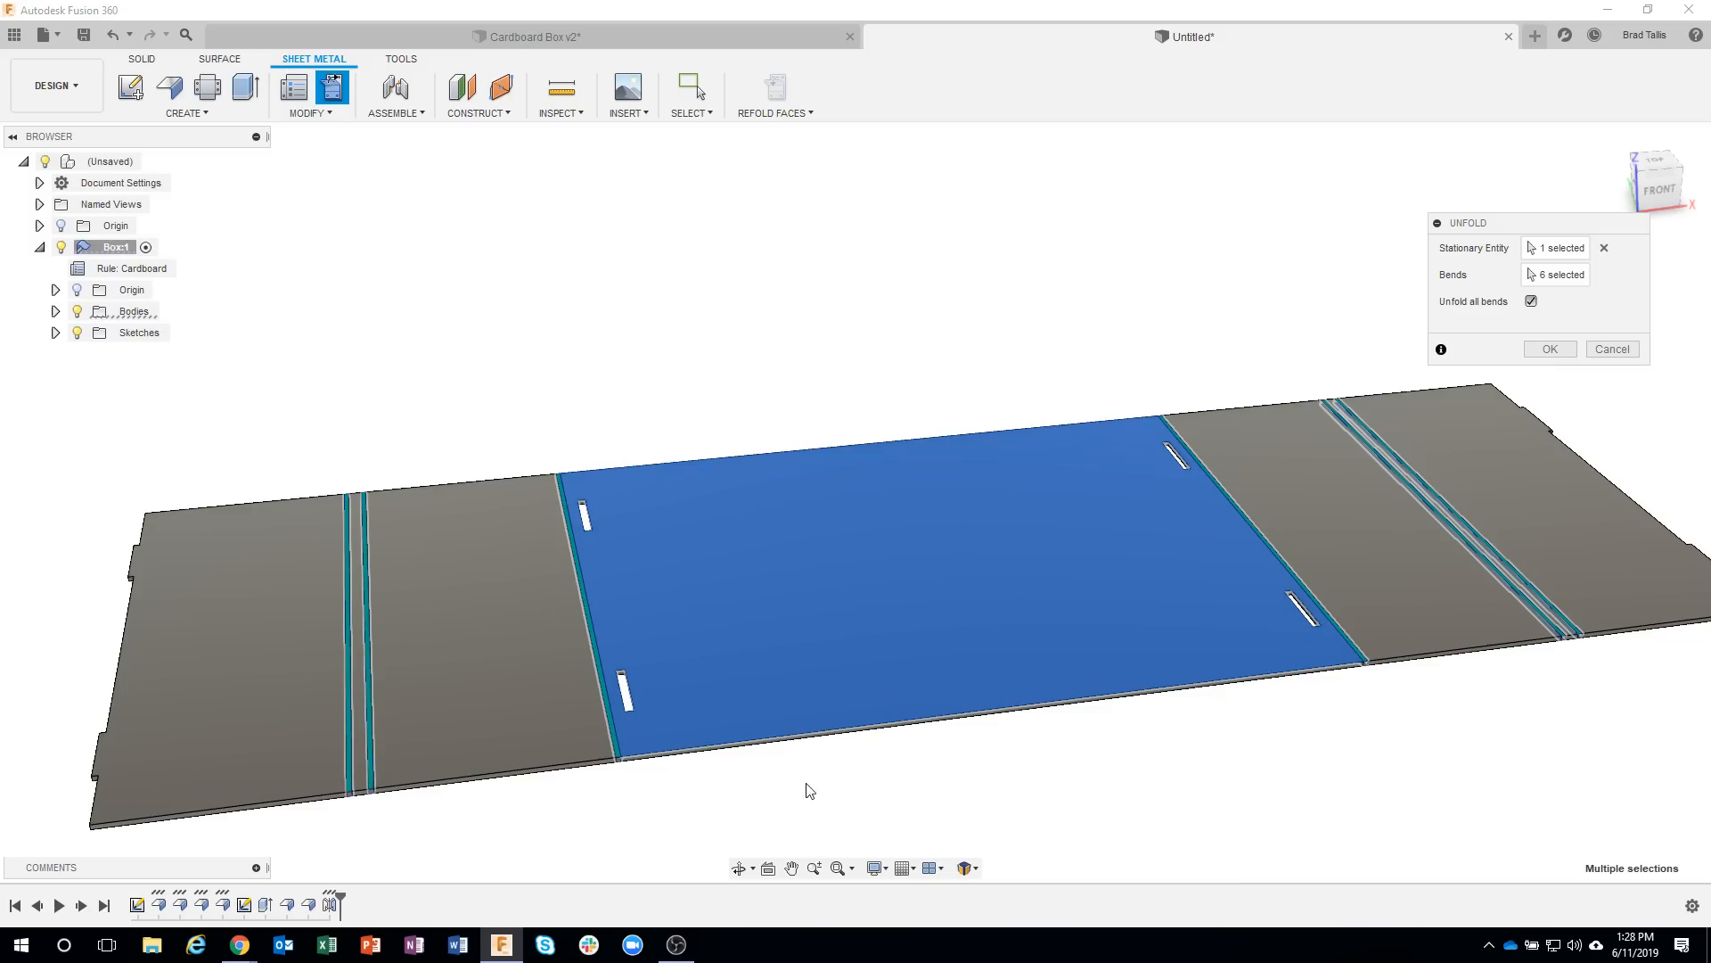
click(1609, 348)
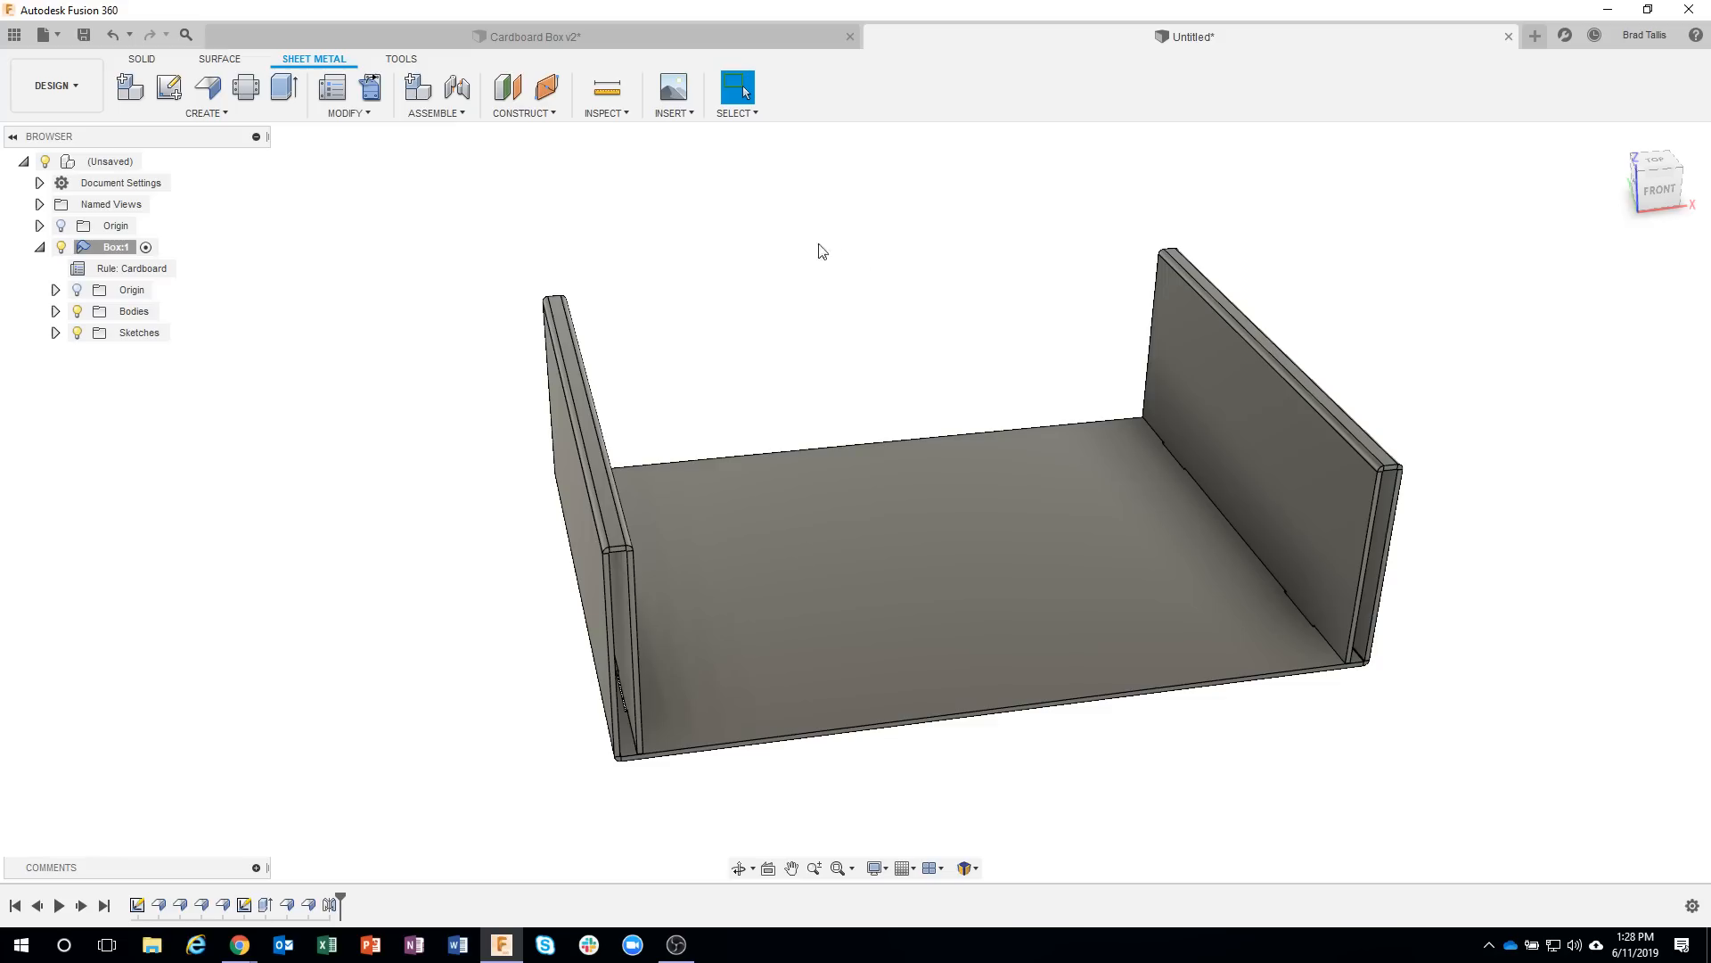
shift+middle_drag(808, 242, 961, 294)
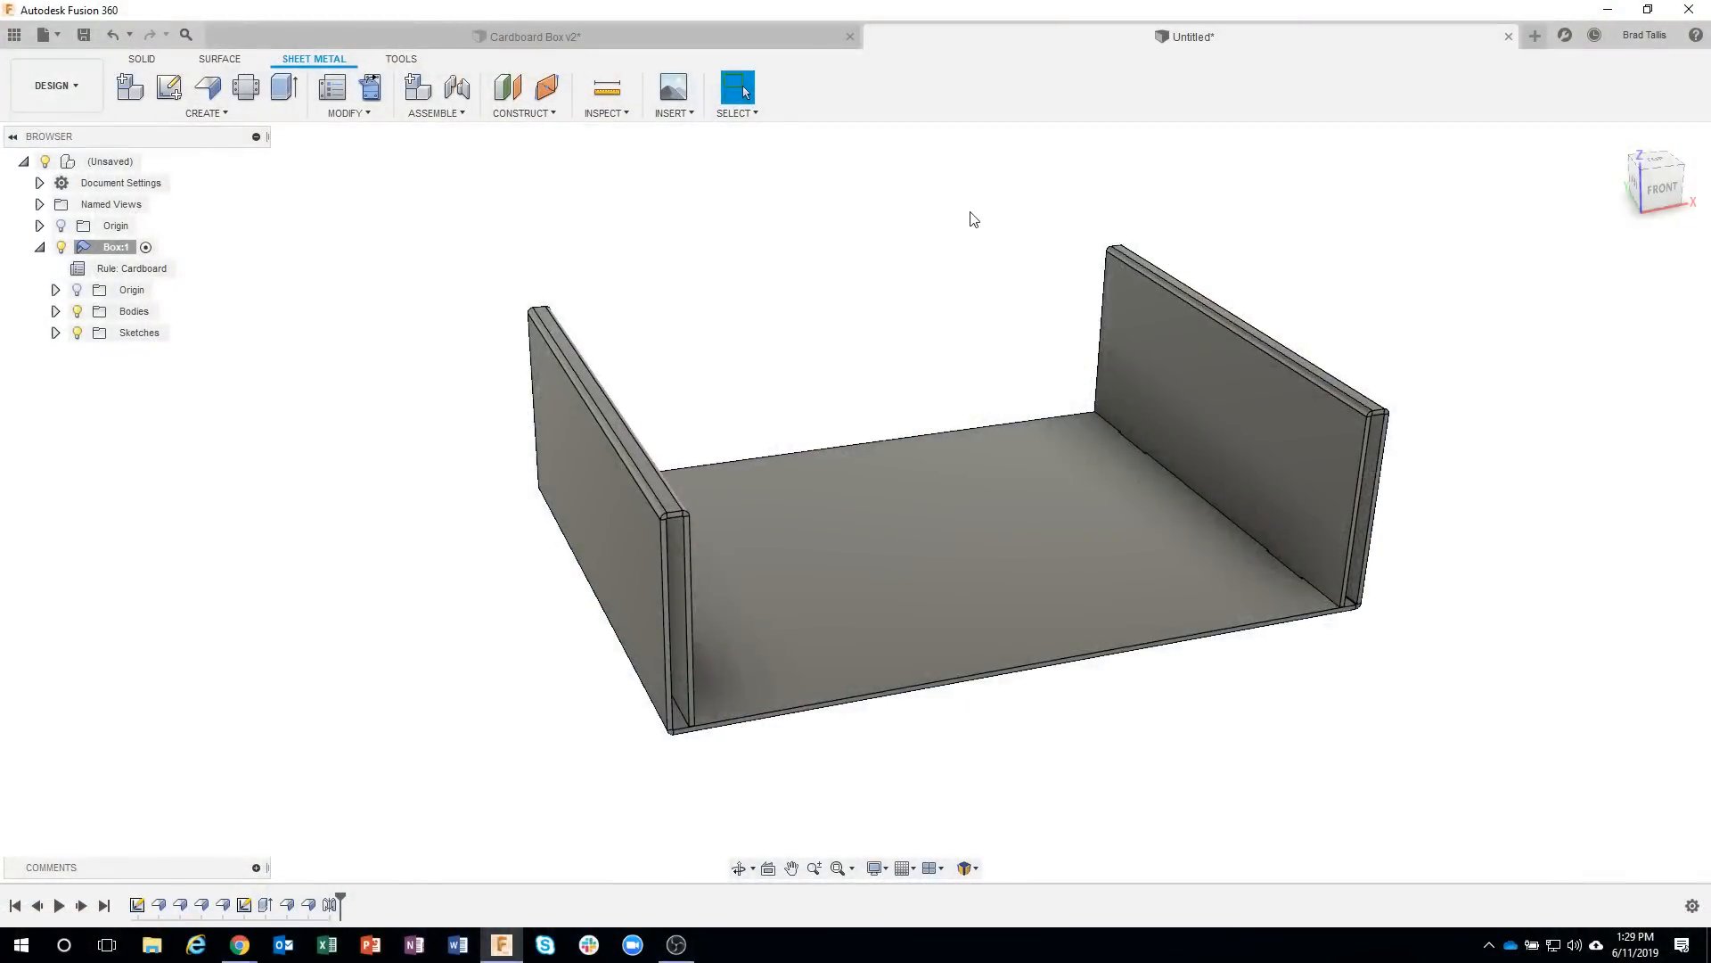
Start a flange on the floor's full front edge and raise it to a height of about 2.27 in.
shift+middle_drag(973, 219, 1036, 652)
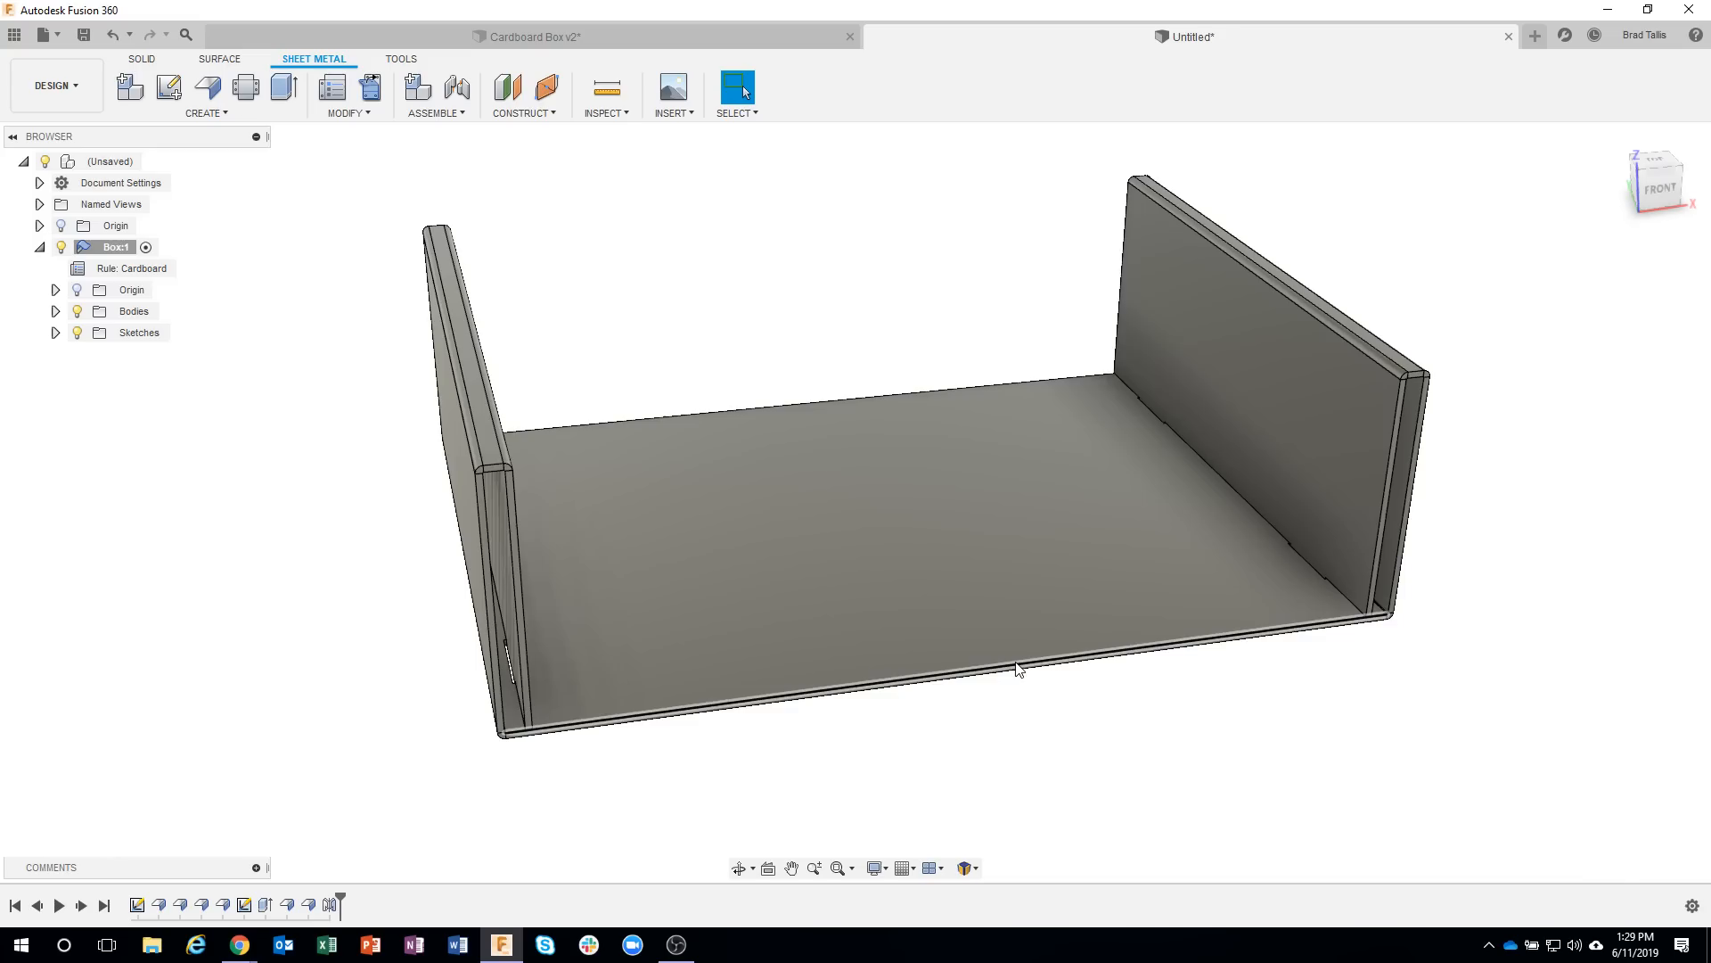
click(1020, 665)
right_click(1019, 667)
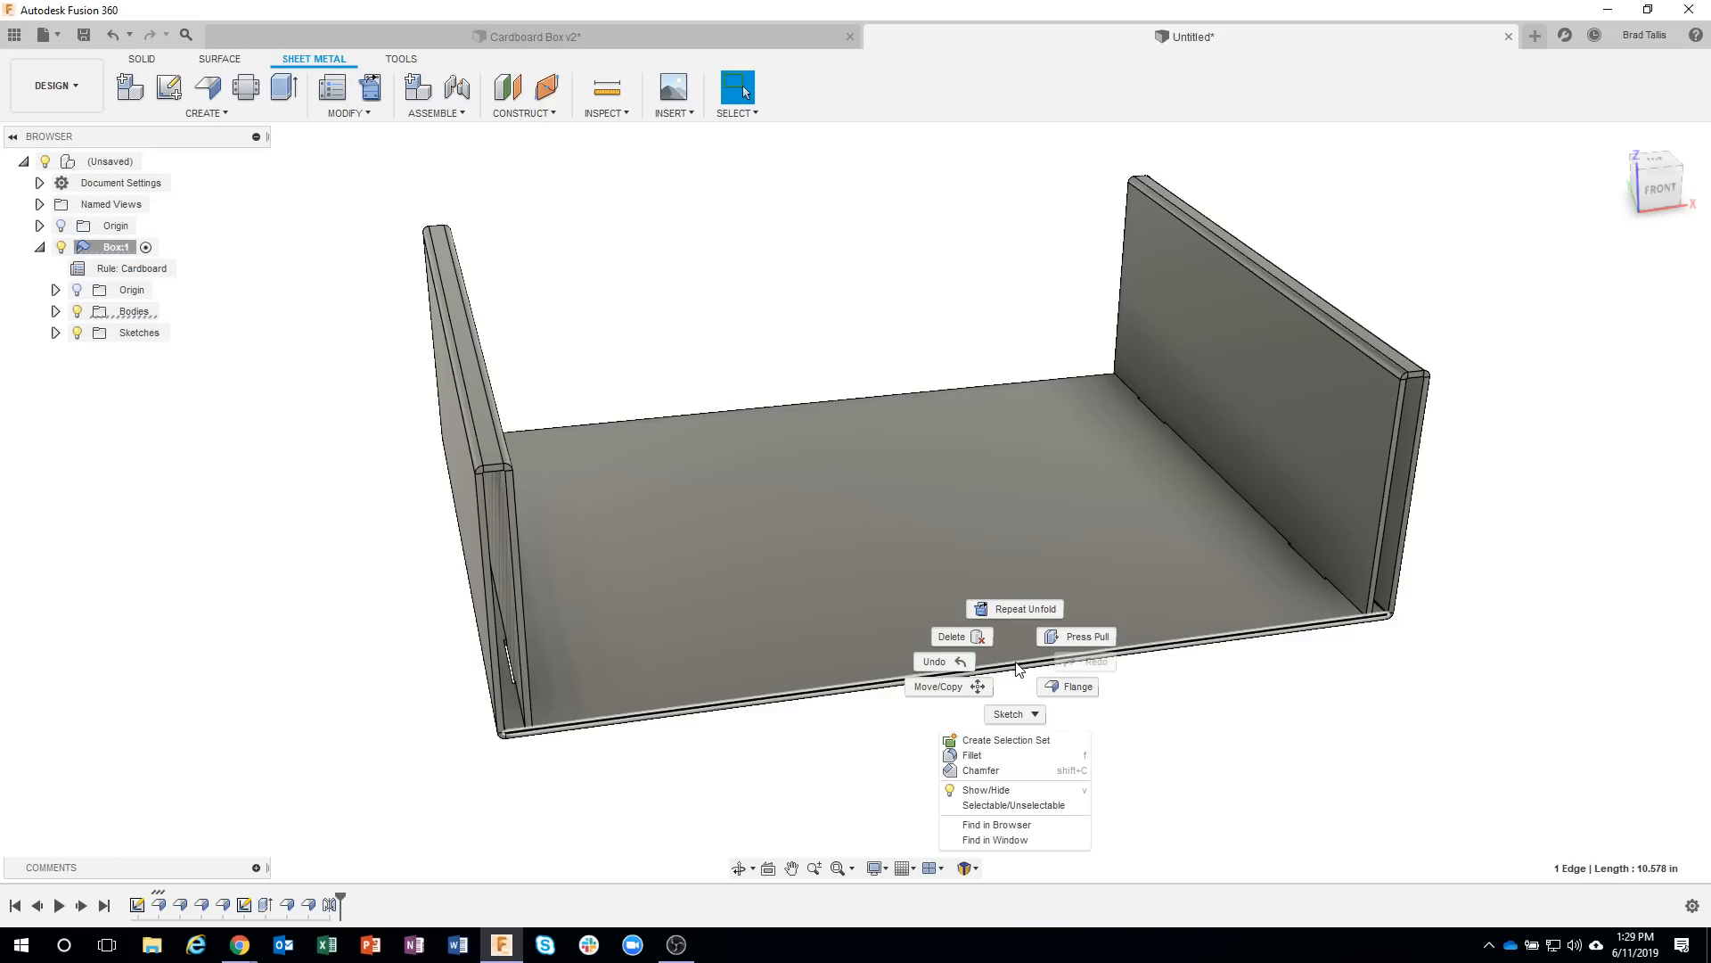
click(1068, 688)
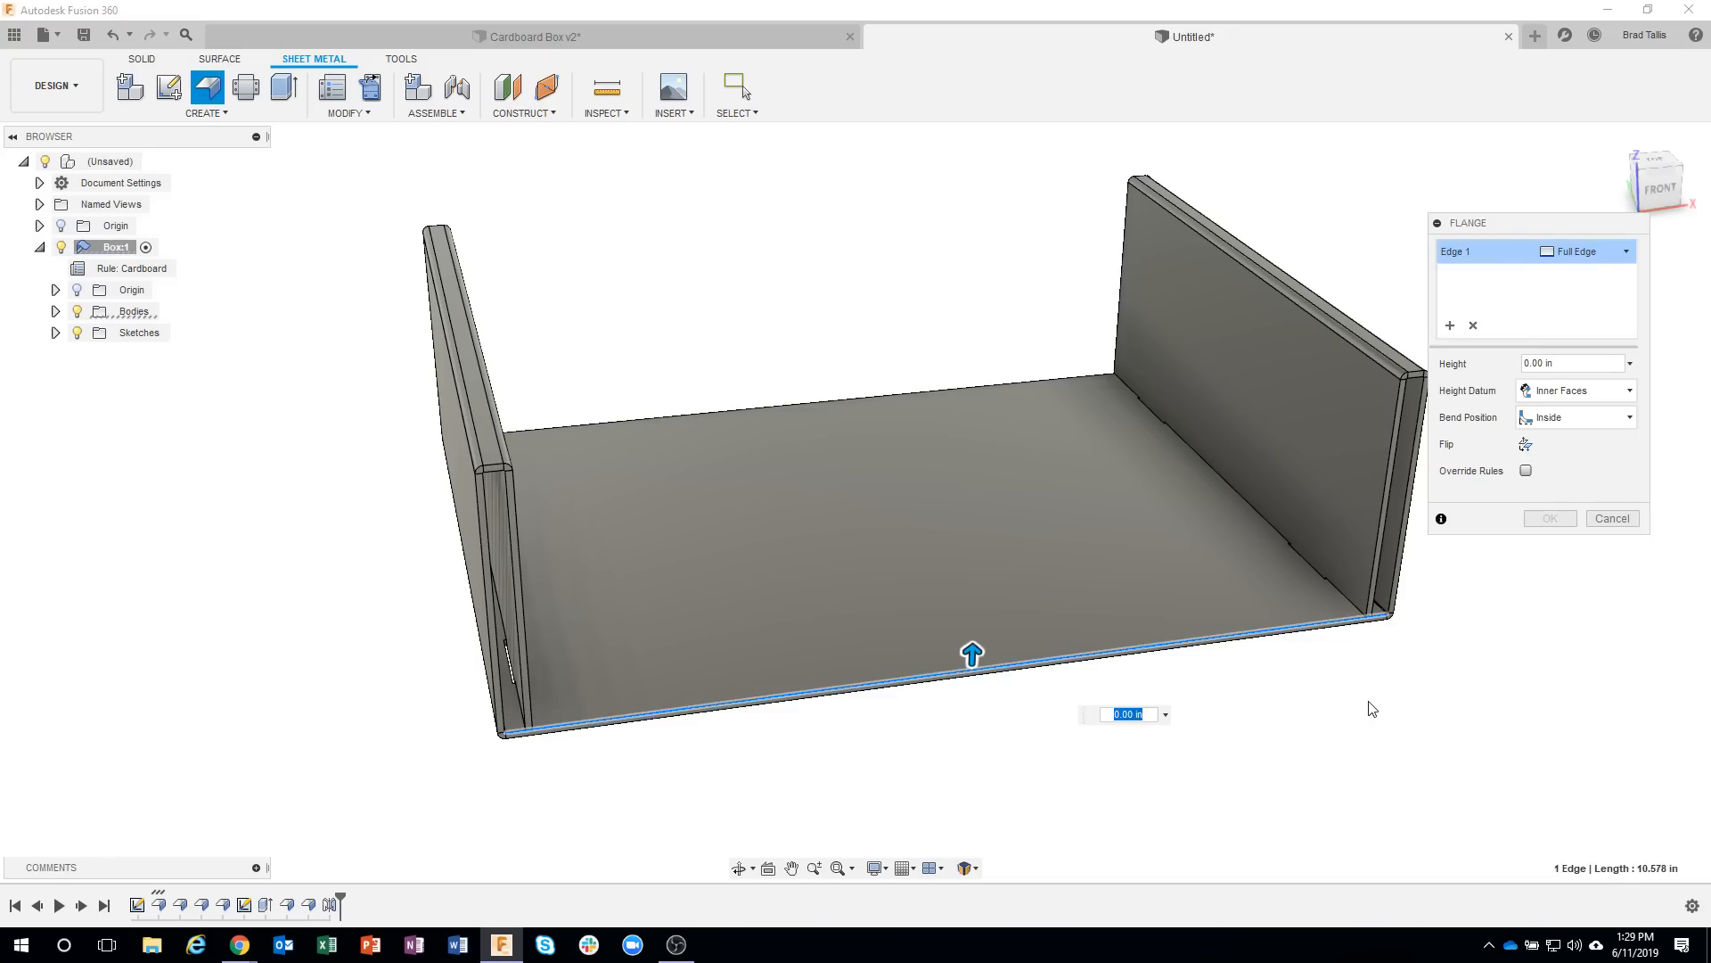
shift+middle_drag(1370, 708, 1001, 600)
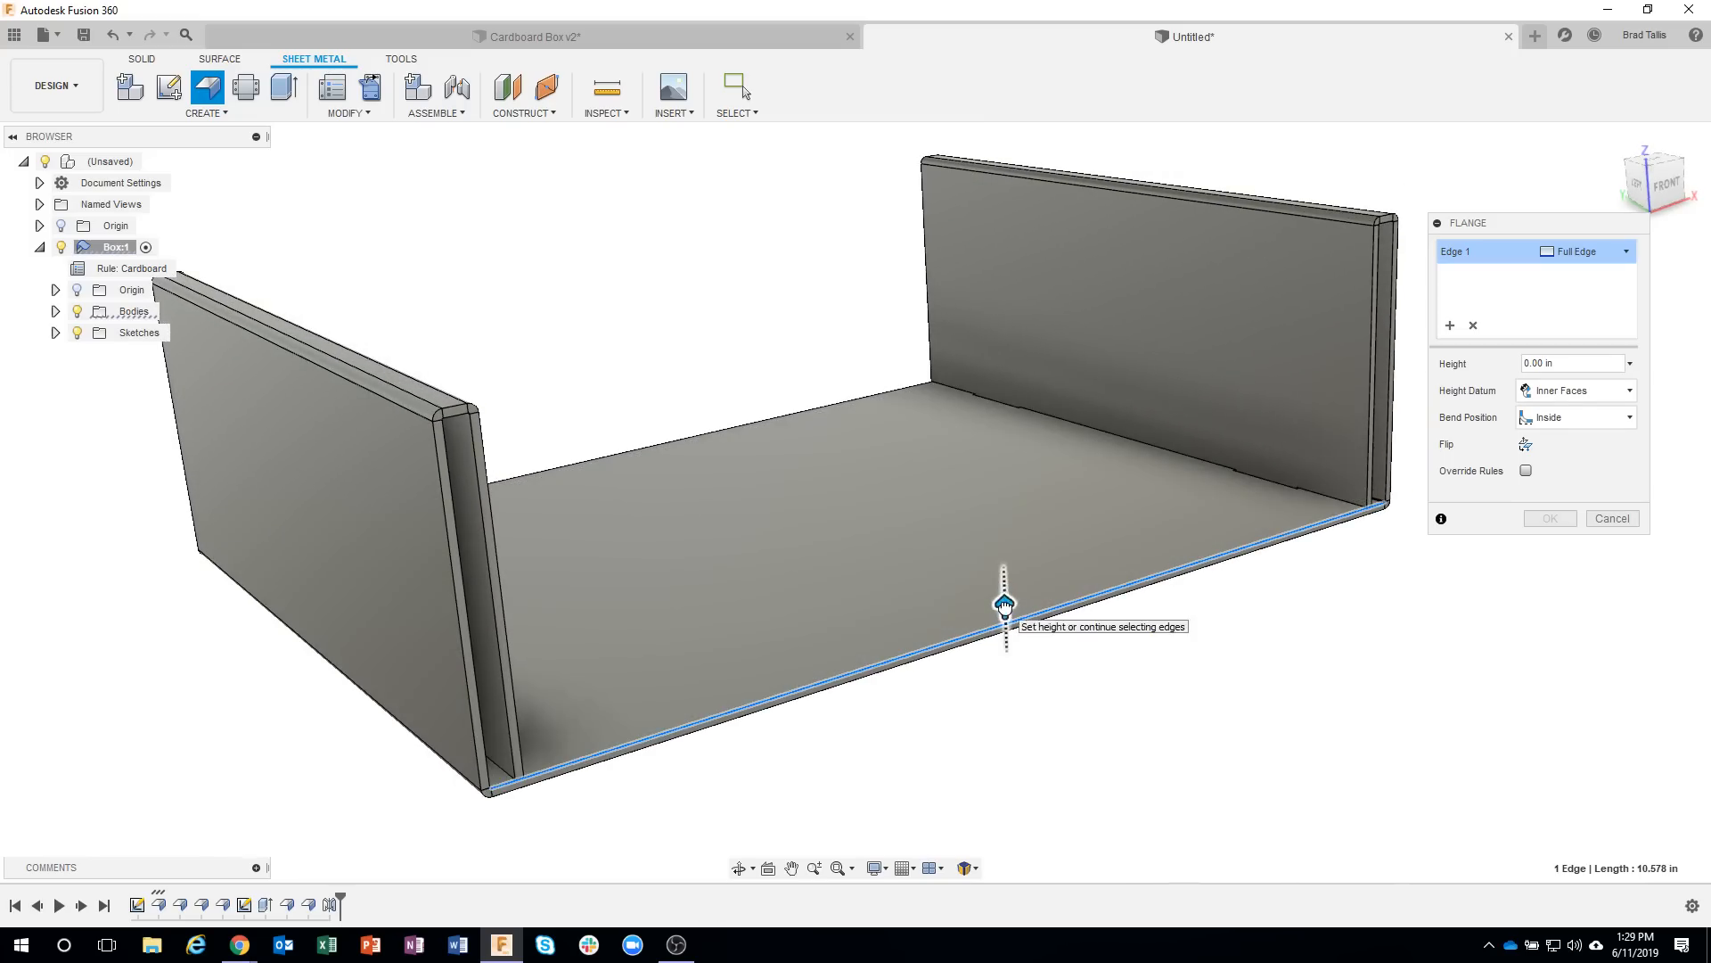
drag(1005, 607, 997, 371)
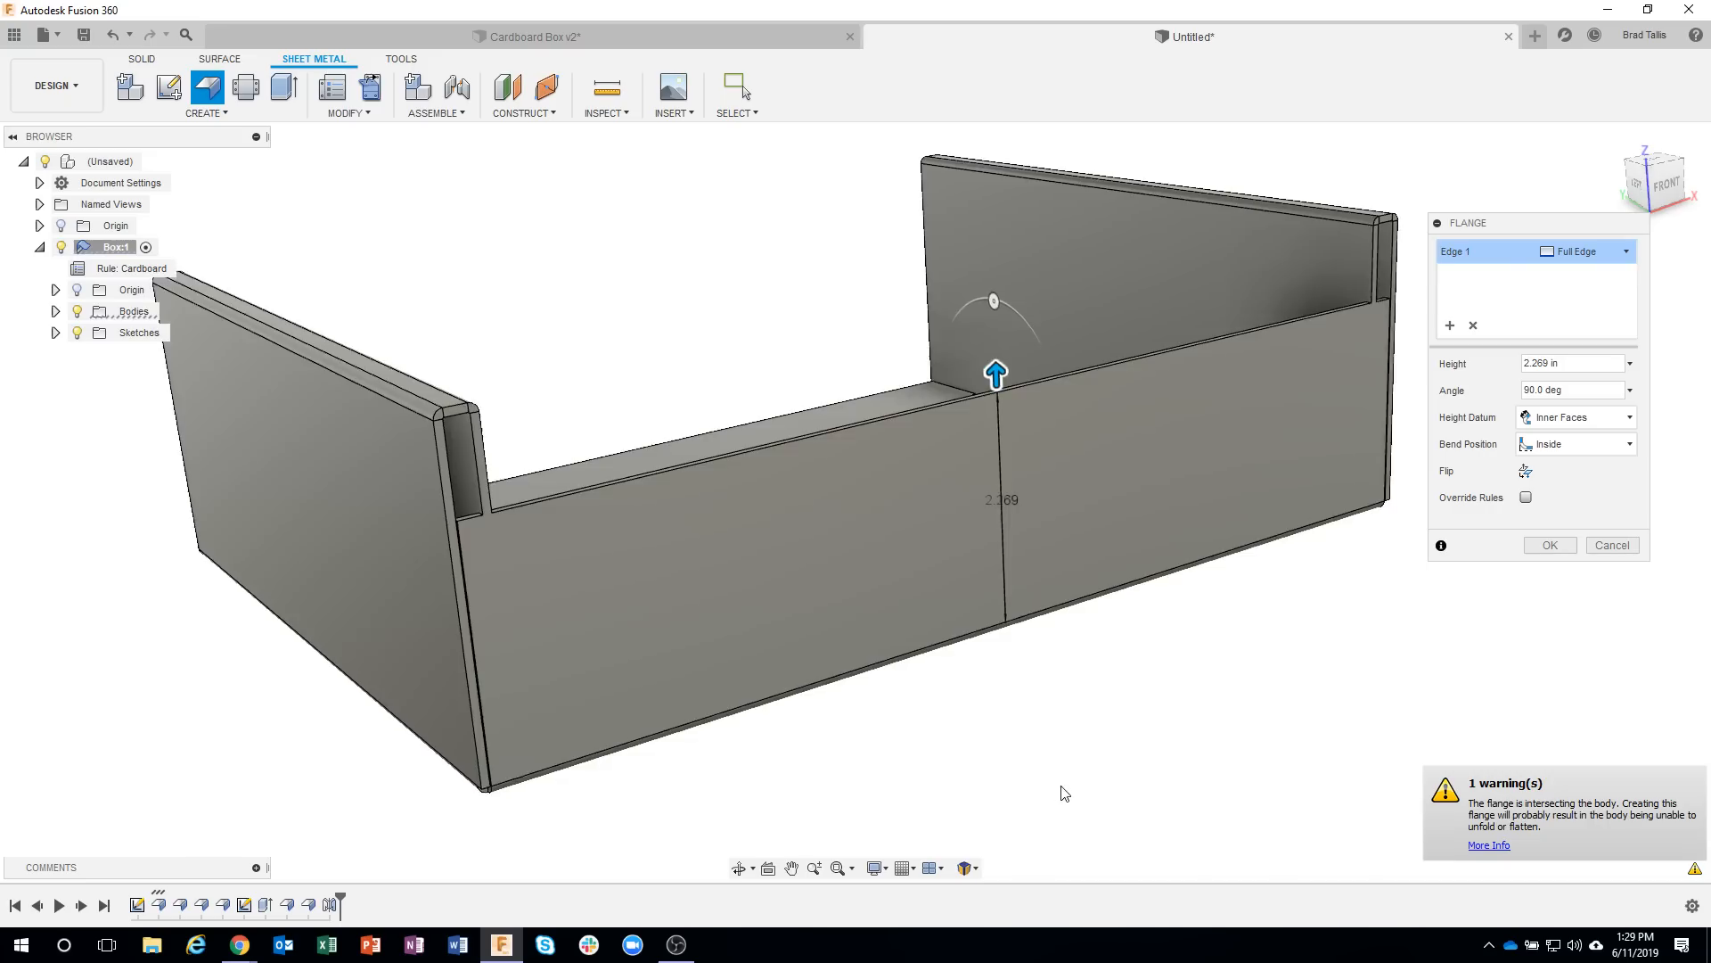
Examine where the front flange meets the double side walls, including the bend corner under the floor.
shift+middle_drag(1063, 792, 483, 510)
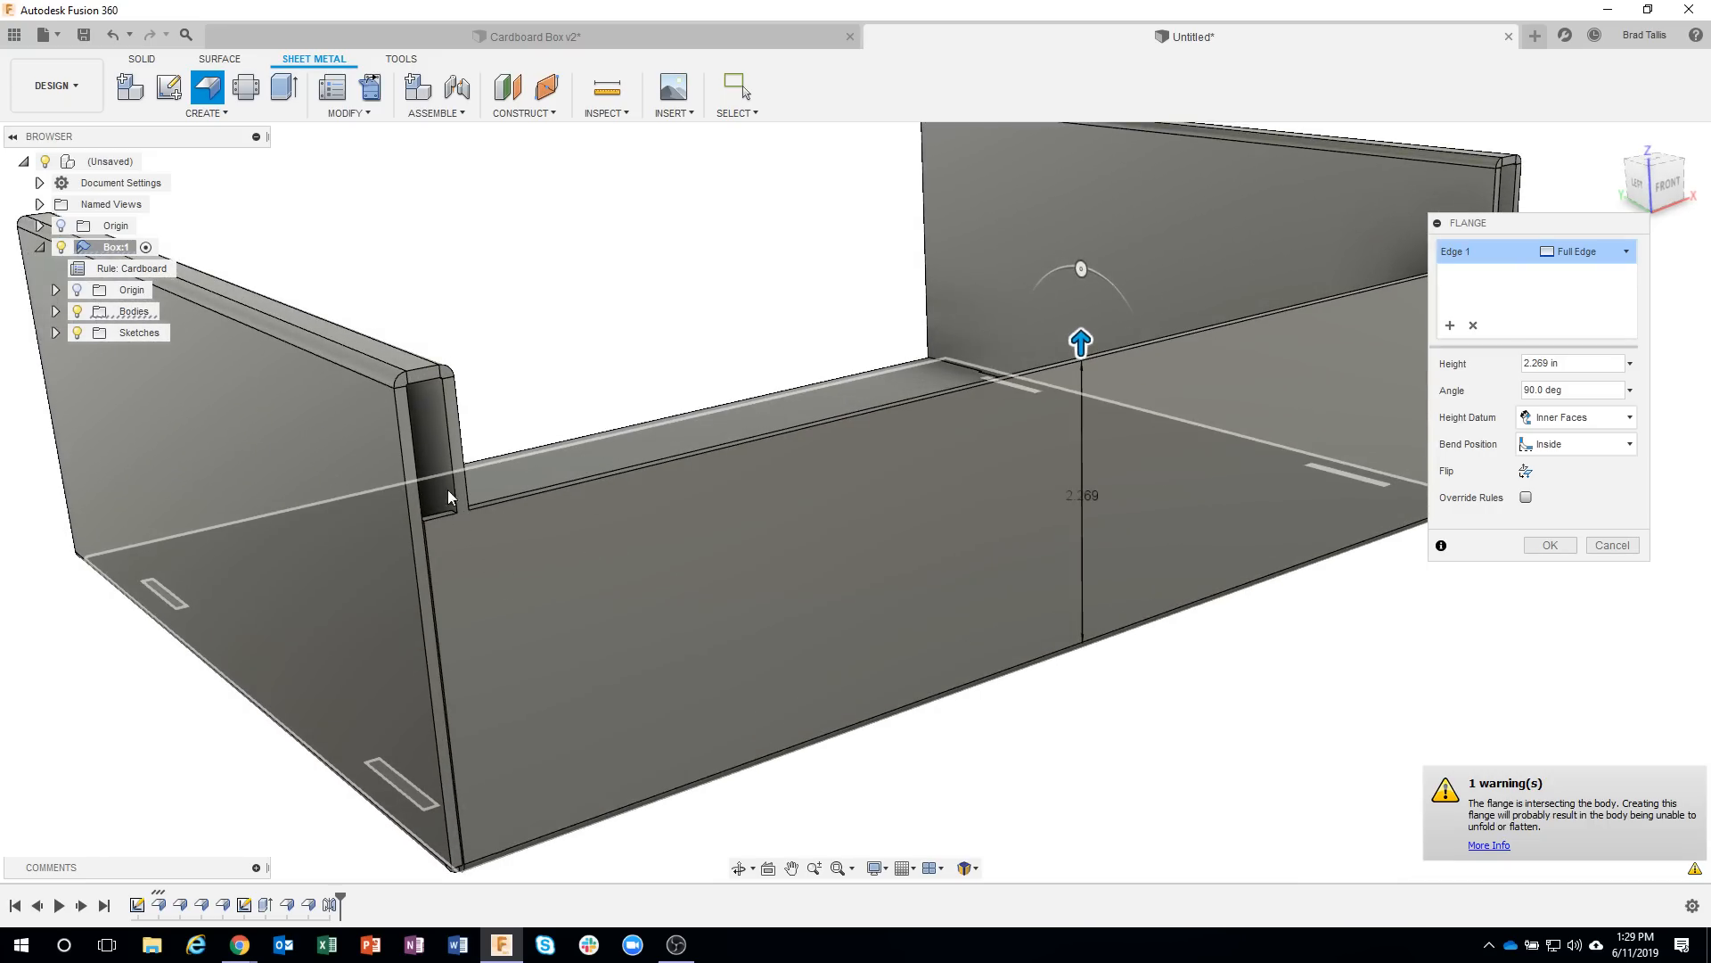
shift+middle_drag(738, 765, 466, 439)
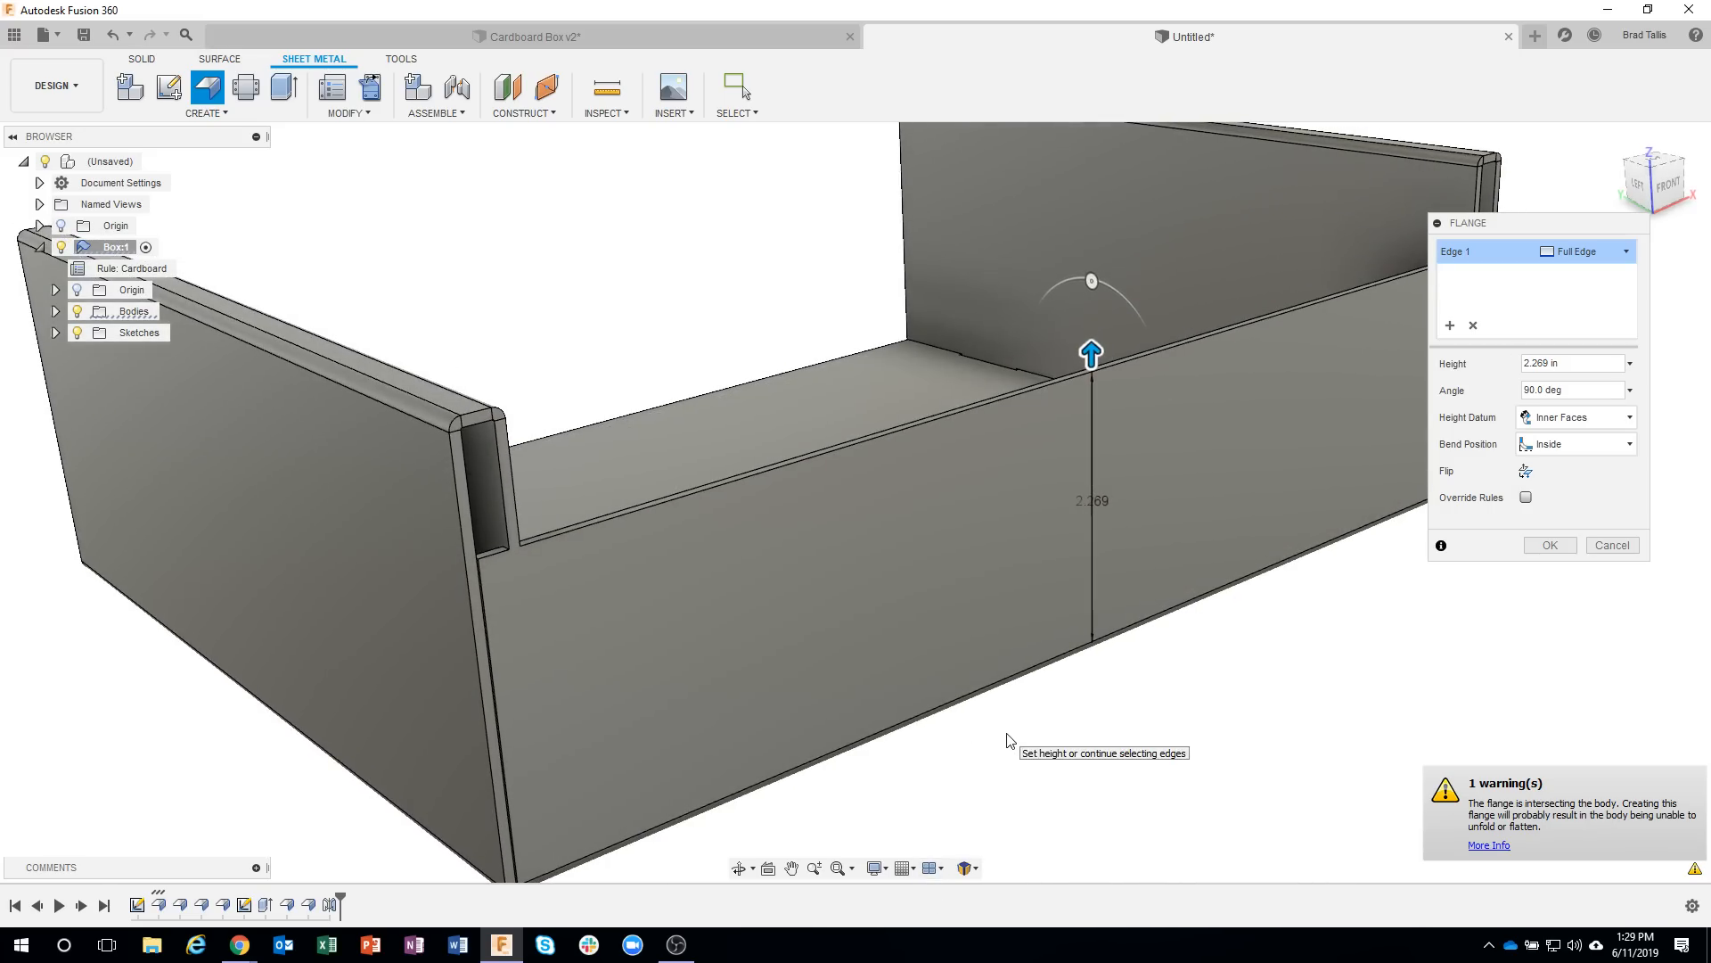
shift+middle_drag(1009, 740, 840, 354)
scroll(839, 350, up, 5)
scroll(876, 334, down, 3)
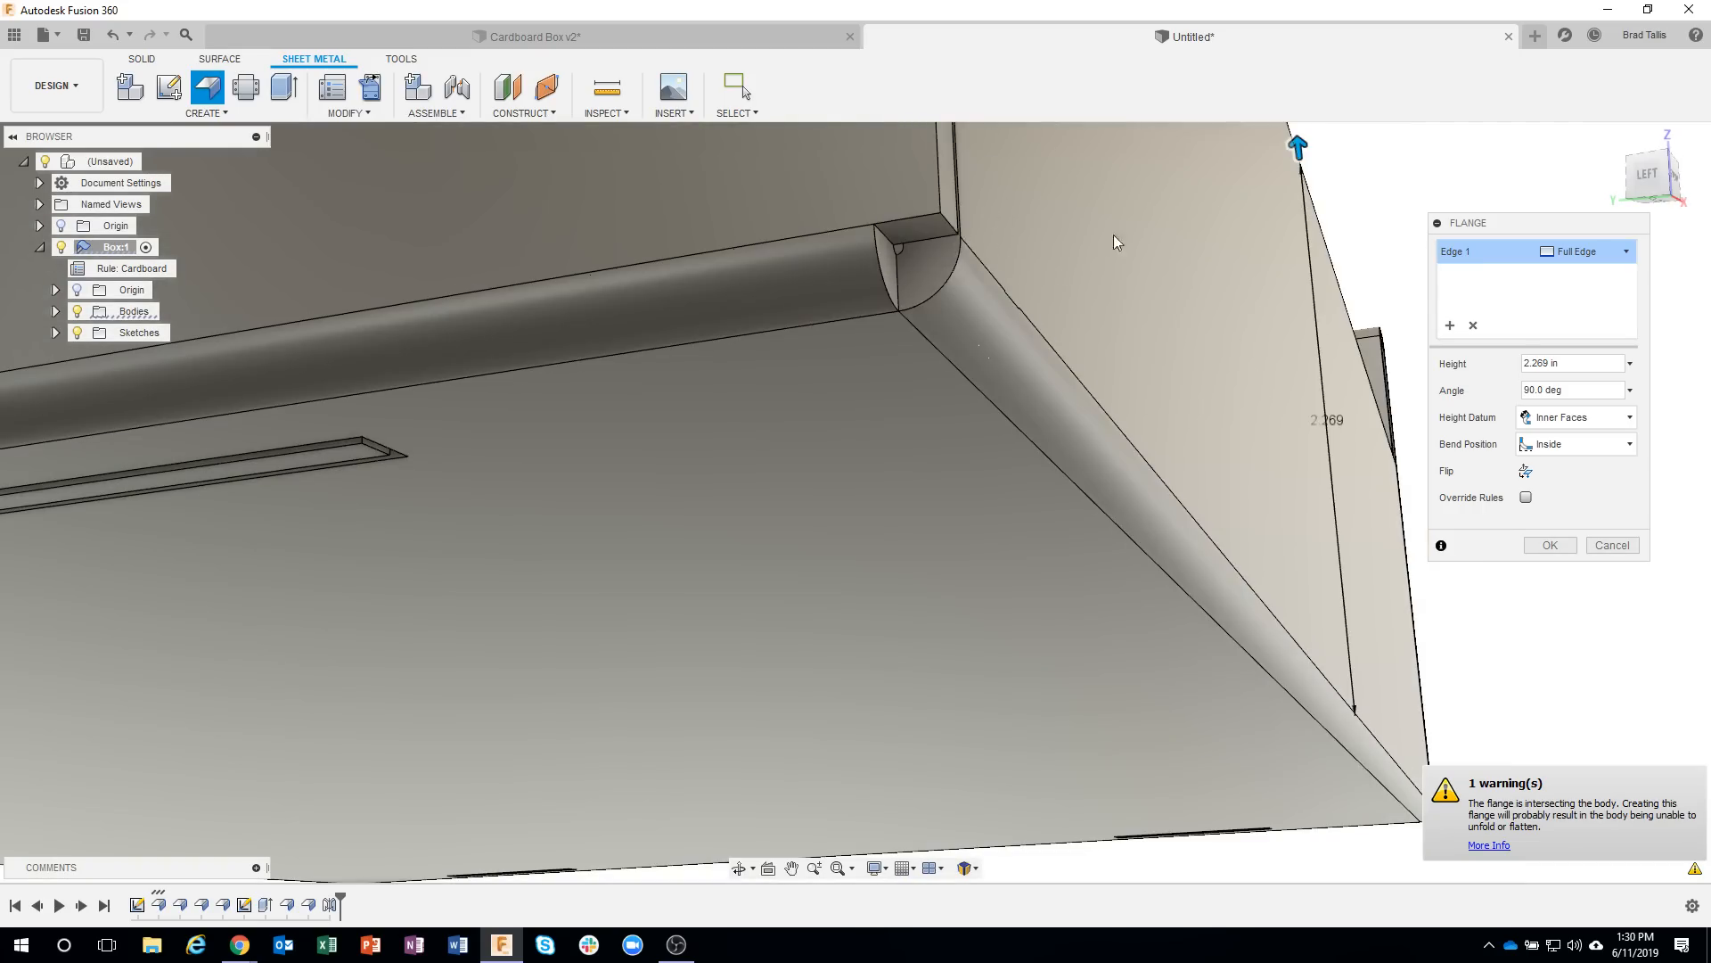
scroll(1103, 490, down, 8)
shift+middle_drag(1120, 484, 923, 581)
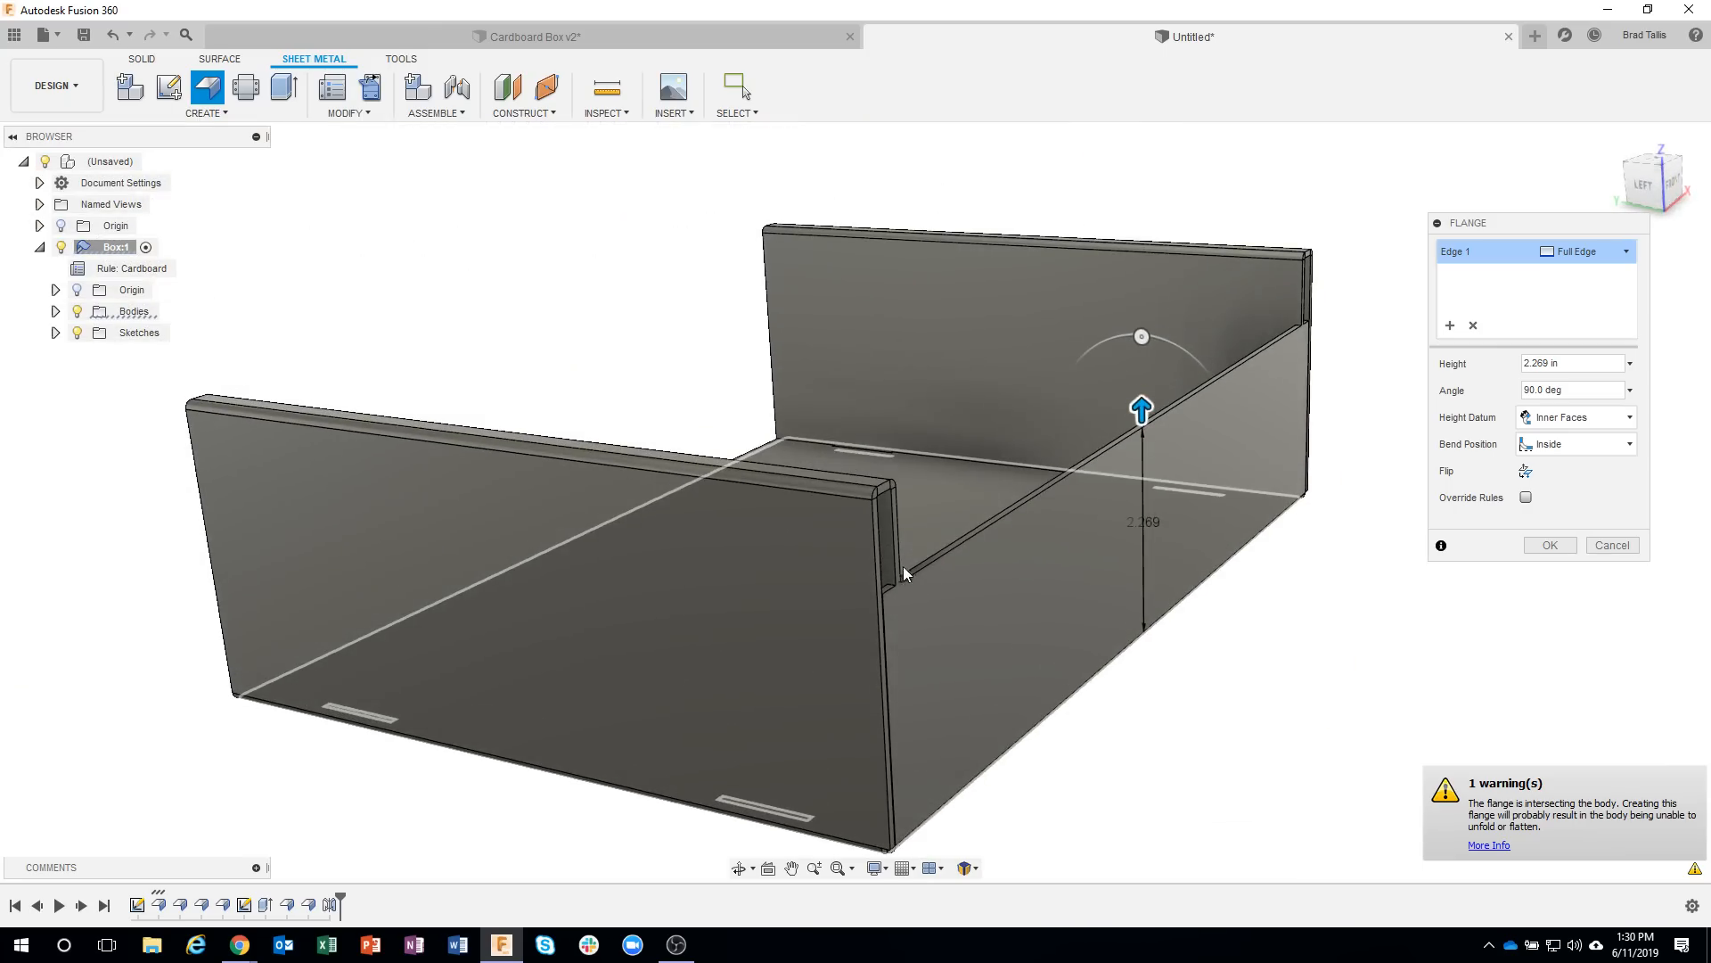
mouse_move(1199, 675)
shift+middle_down()
mouse_move(1308, 716)
mouse_move(1610, 492)
shift+middle_up()
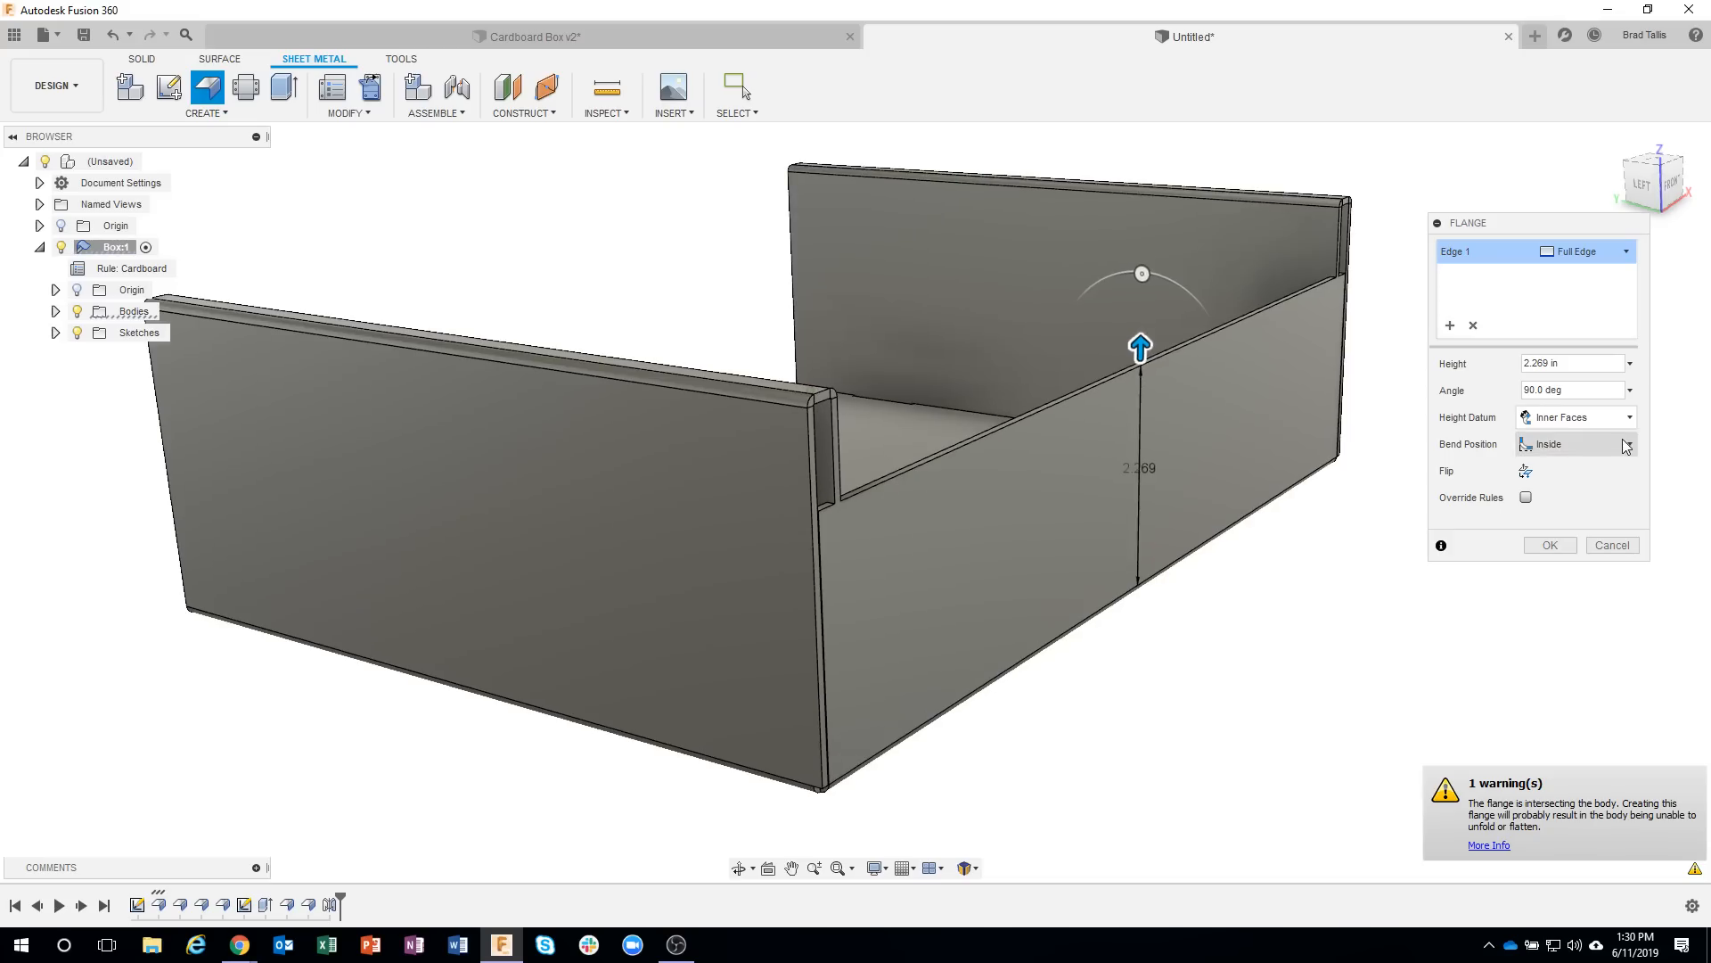
Try the Outside bend position for the front flange and inspect its fit against the double side wall.
click(1624, 445)
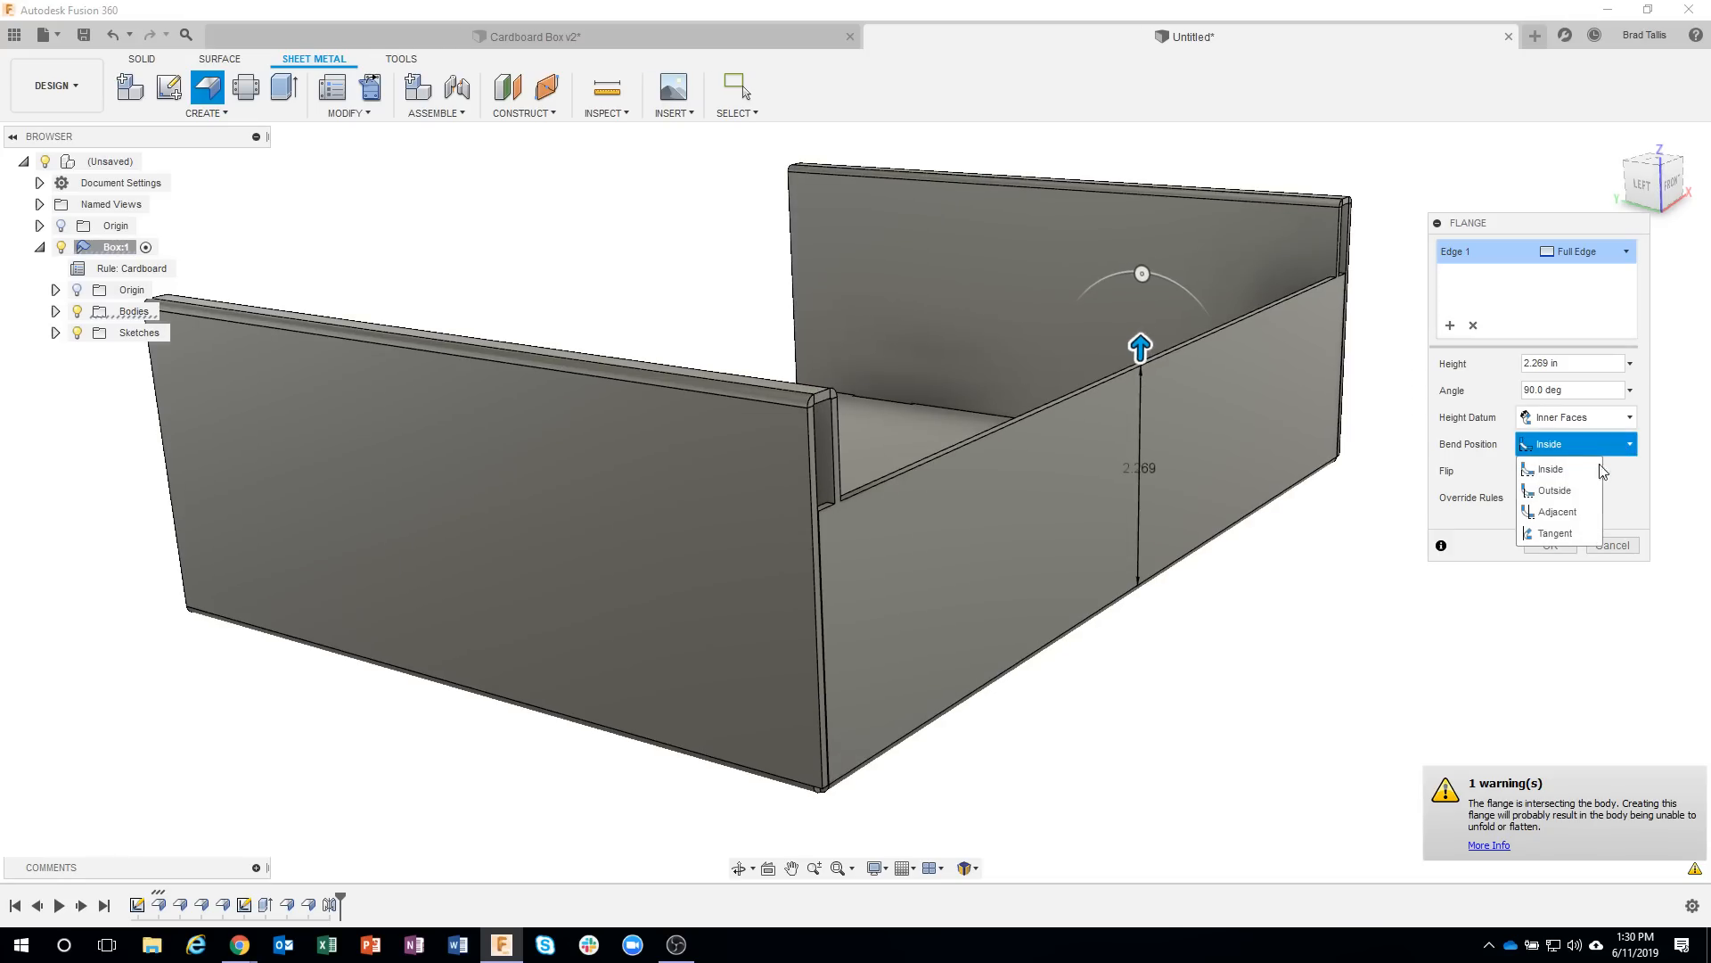
click(1571, 489)
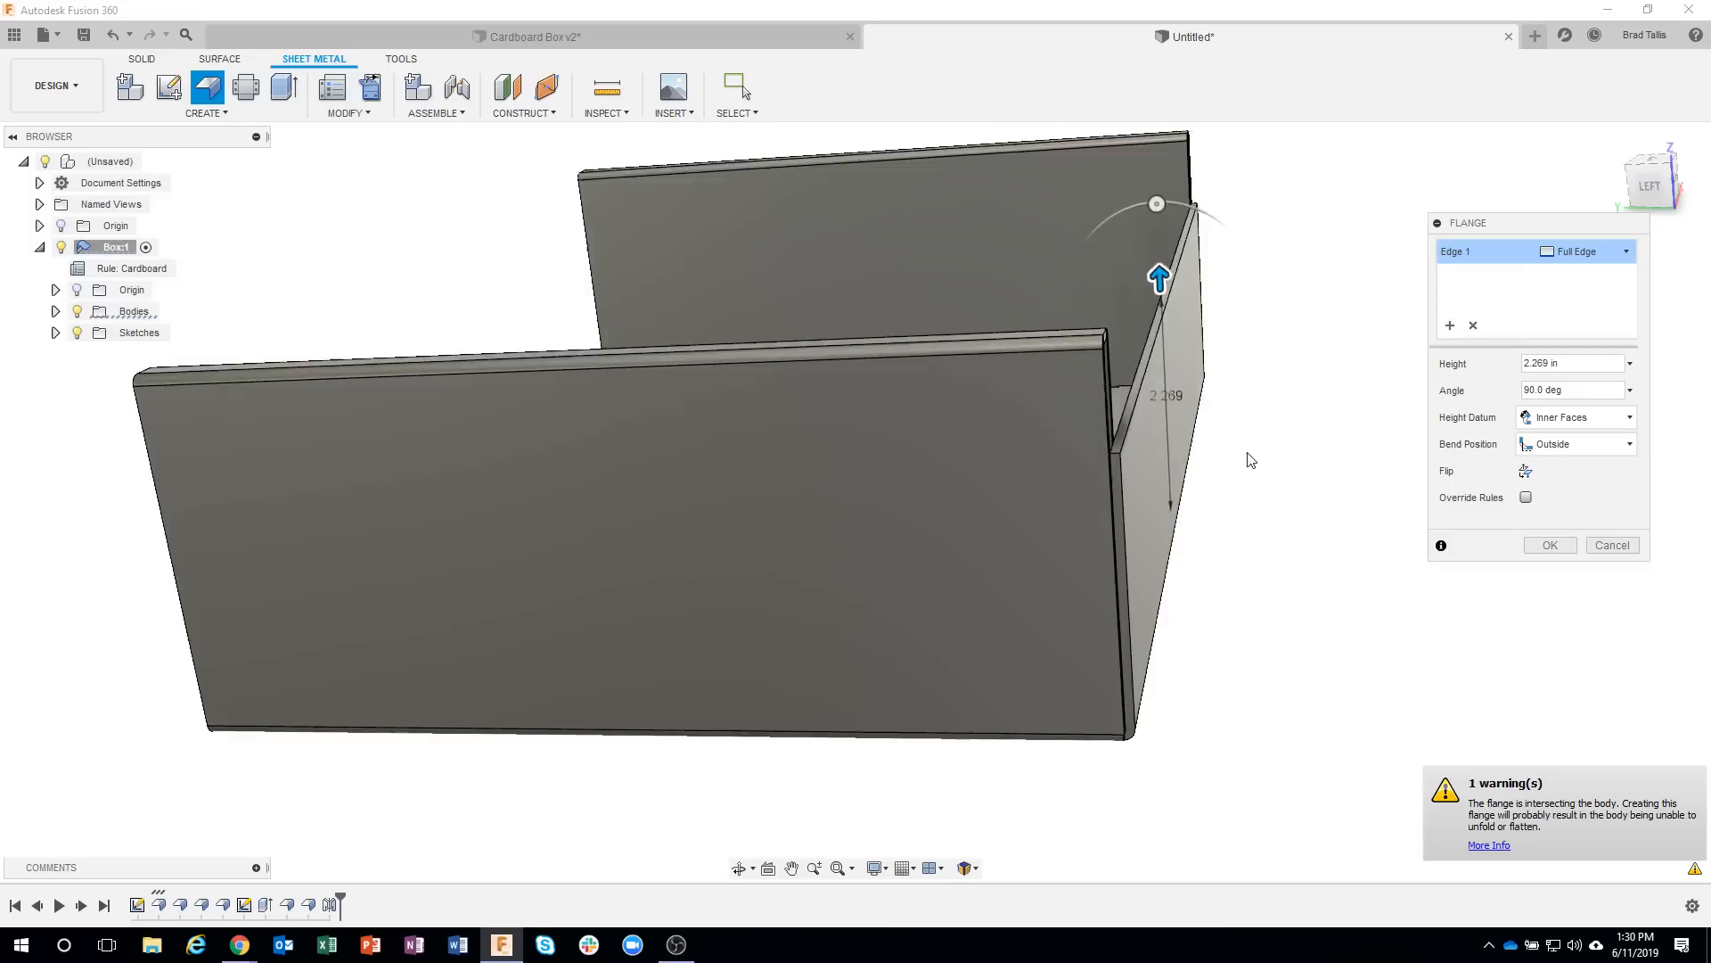
scroll(1248, 462, up, 8)
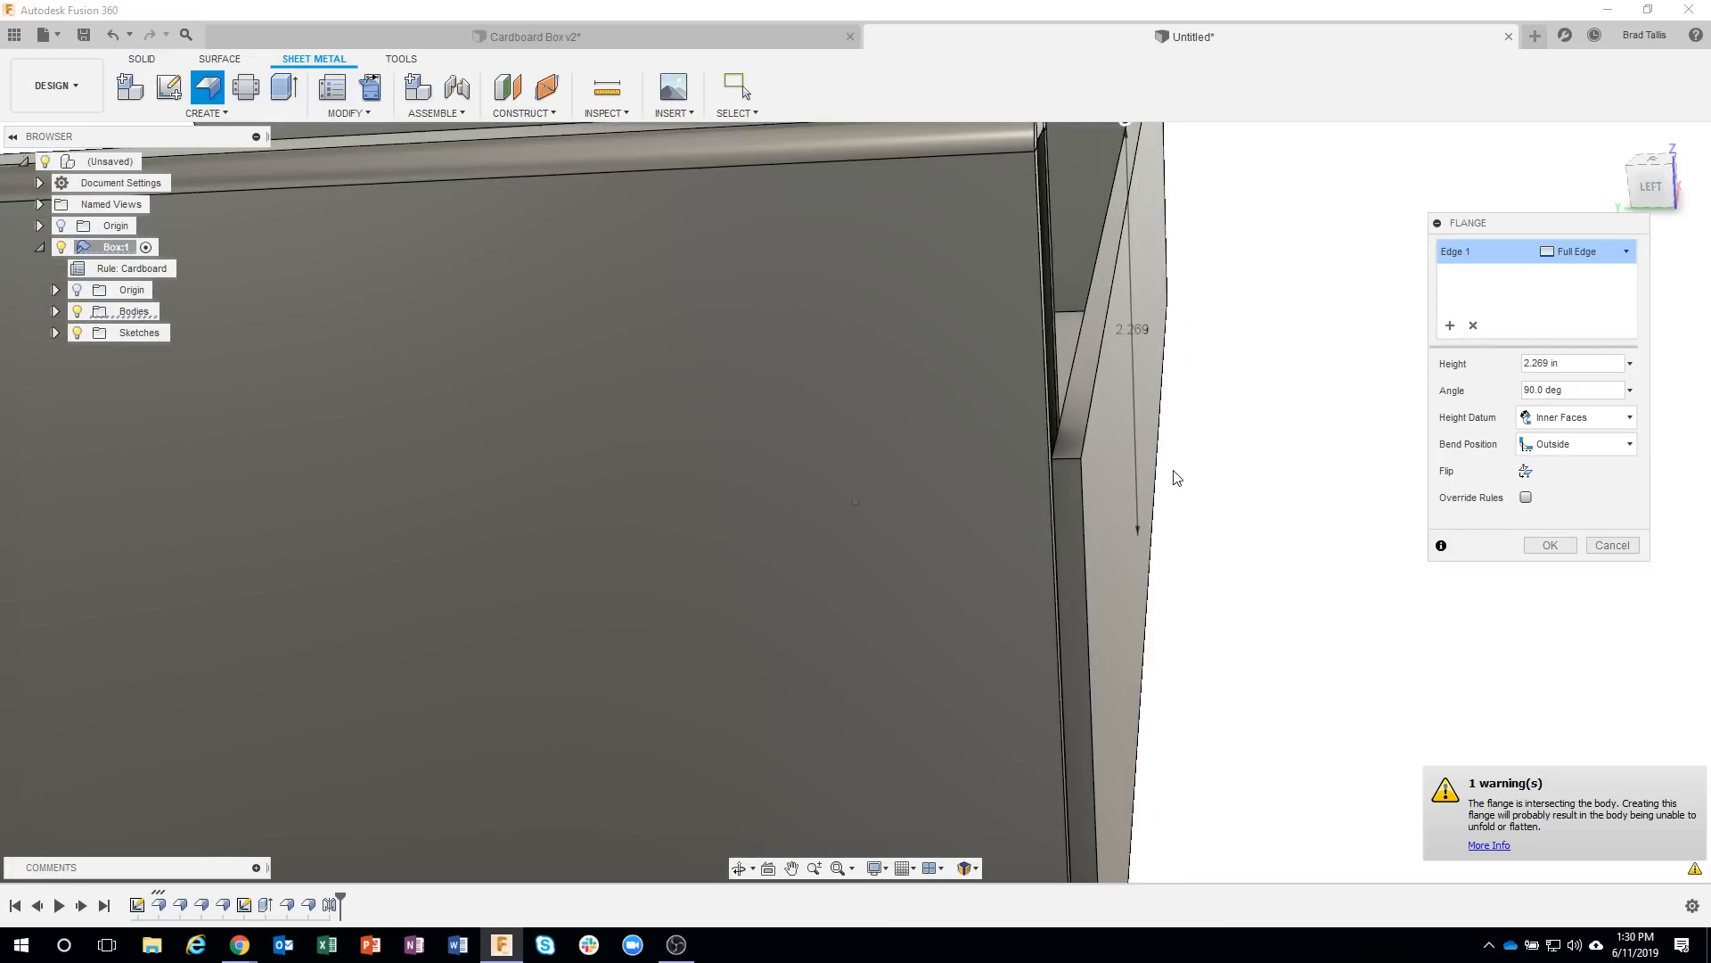
scroll(1025, 486, up, 2)
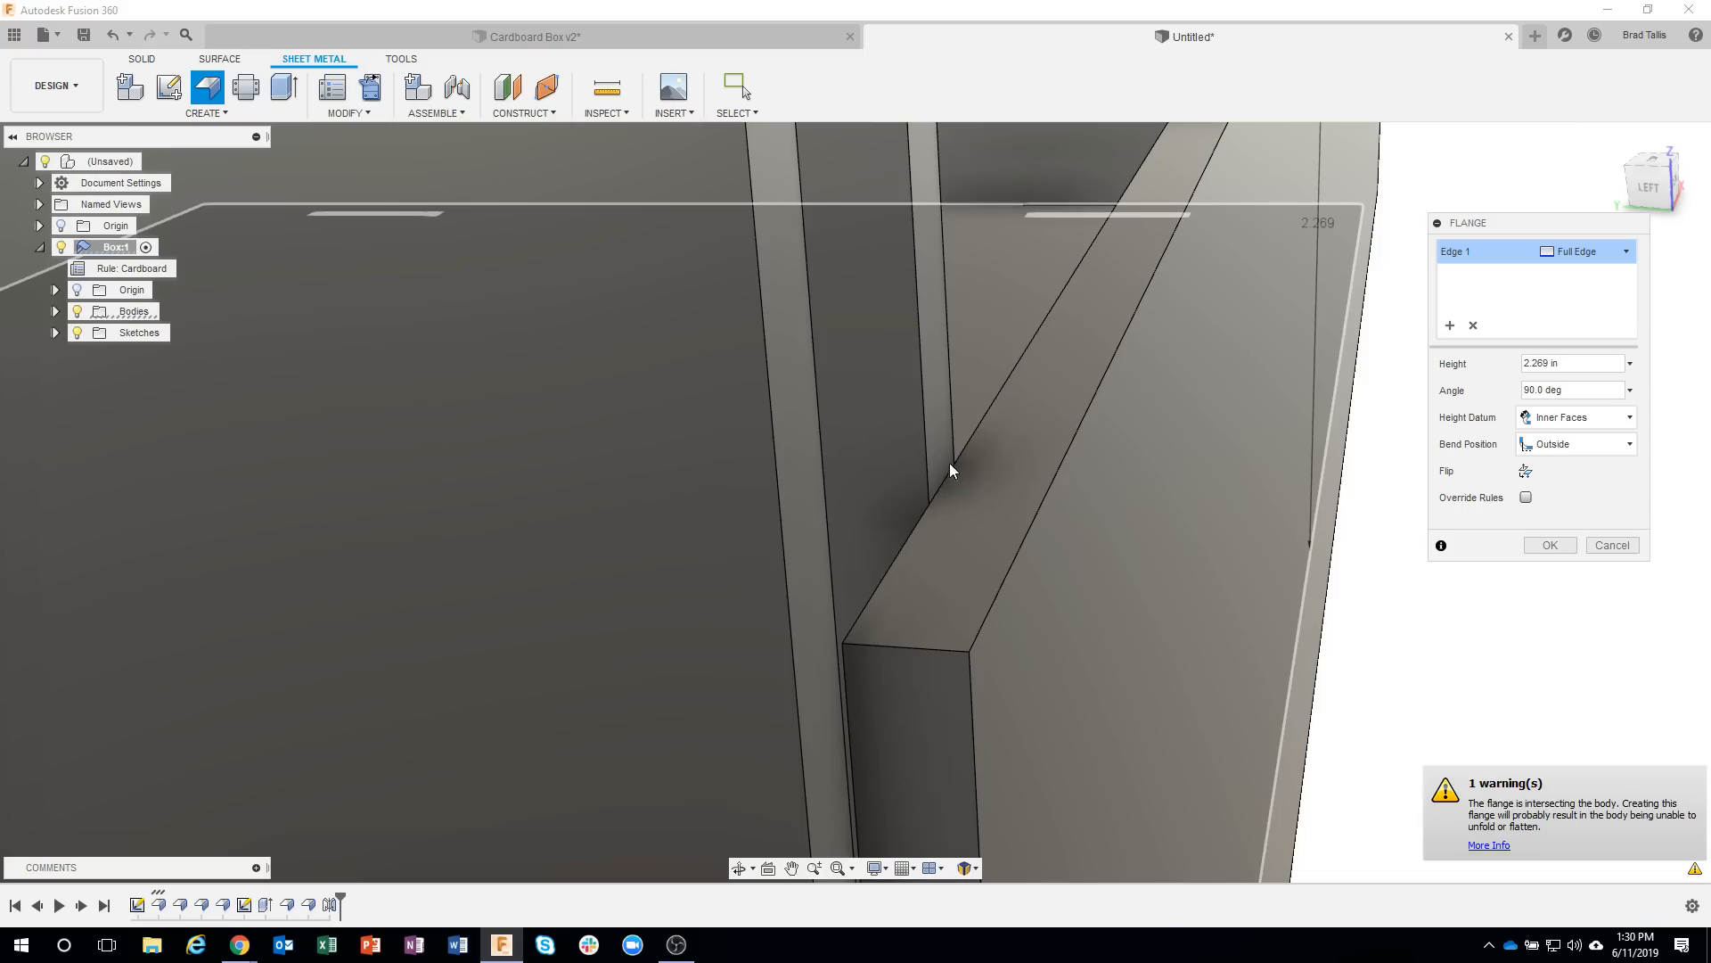
scroll(1434, 634, down, 2)
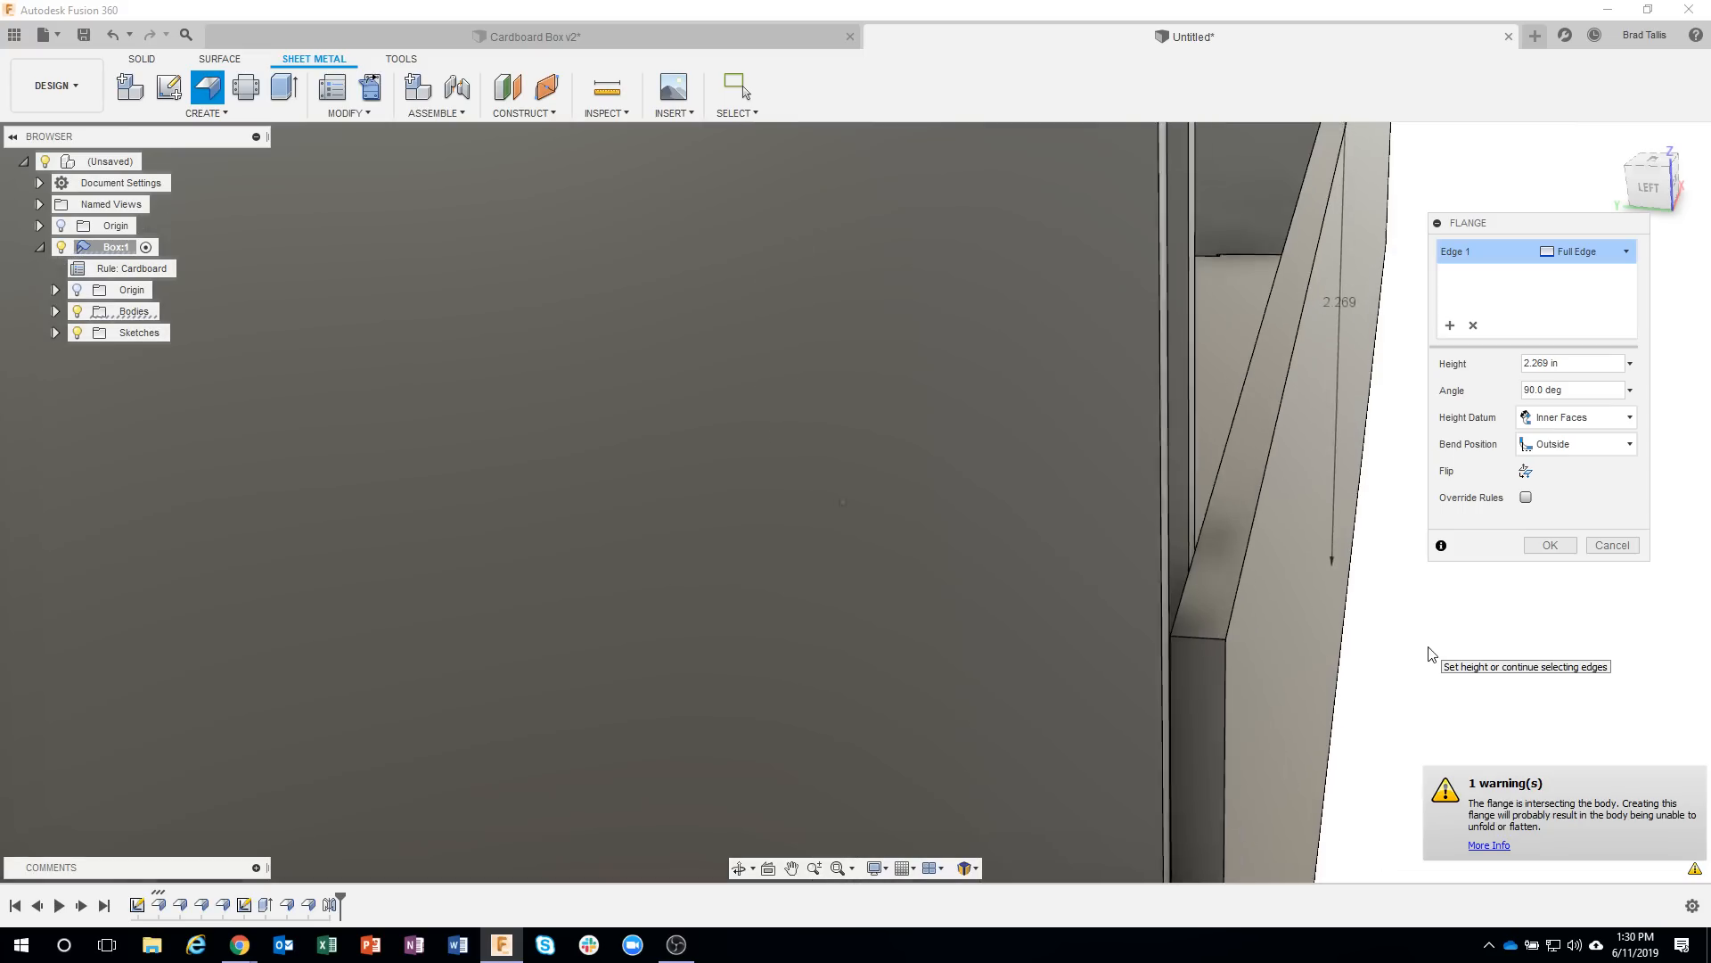
Set the front flange's bend position to Adjacent, compare it with Outside, and return to Adjacent.
click(1583, 445)
click(1571, 505)
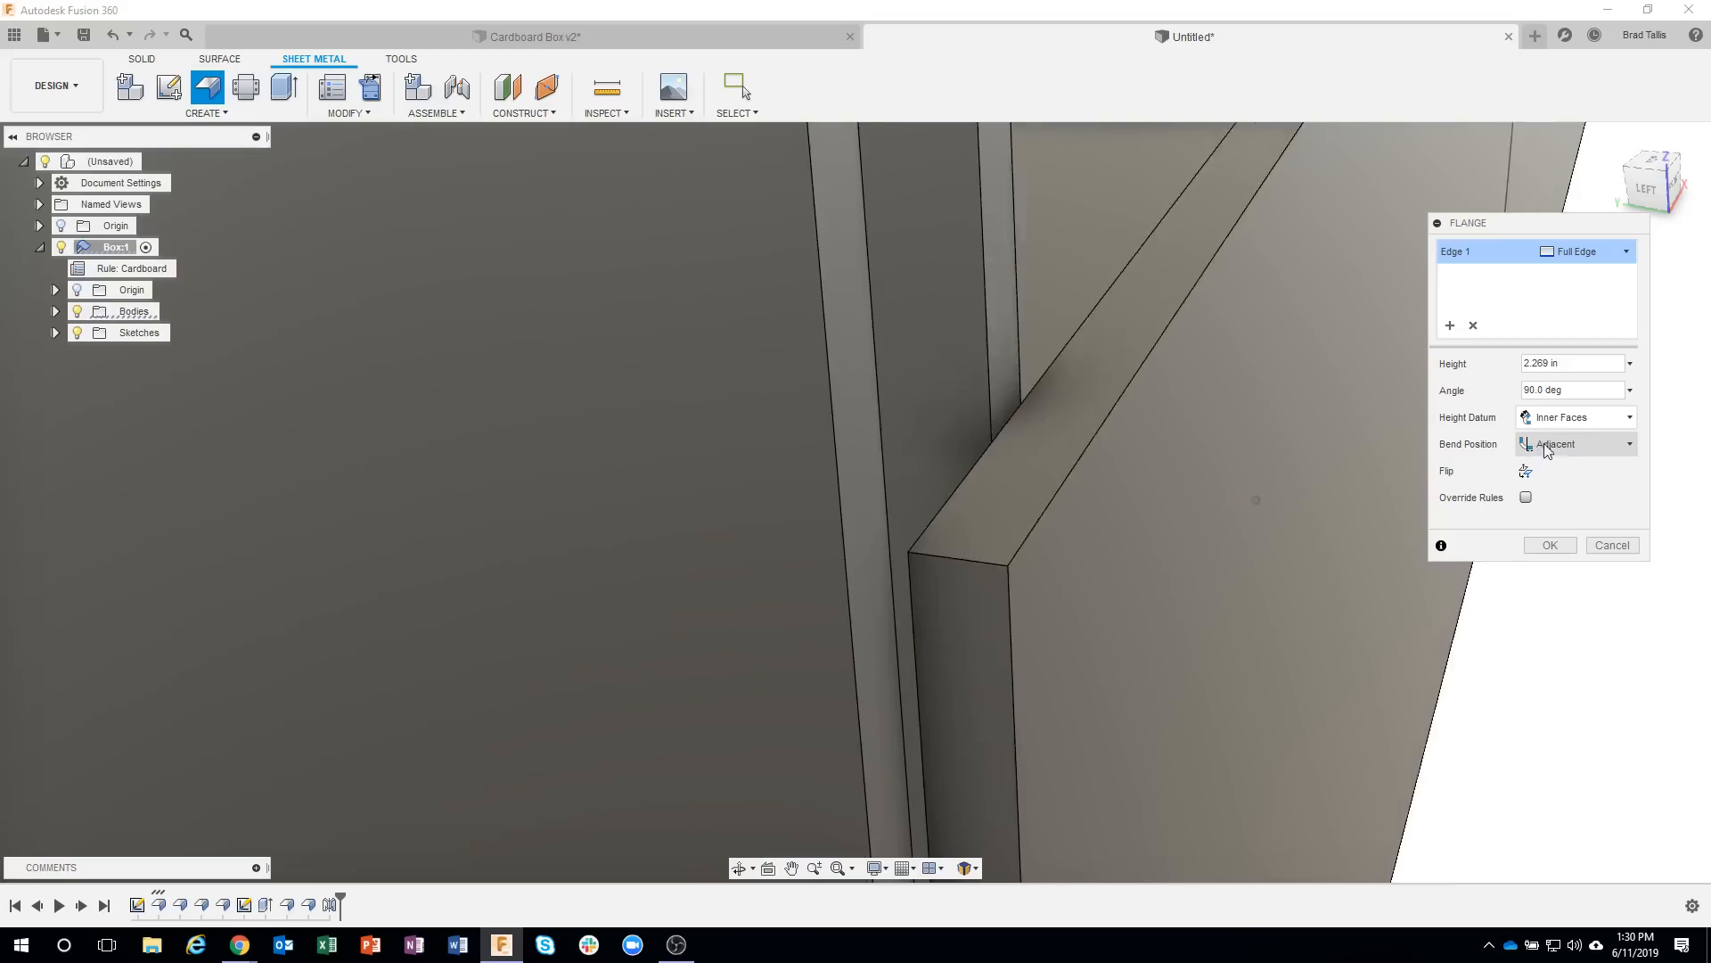
click(1634, 439)
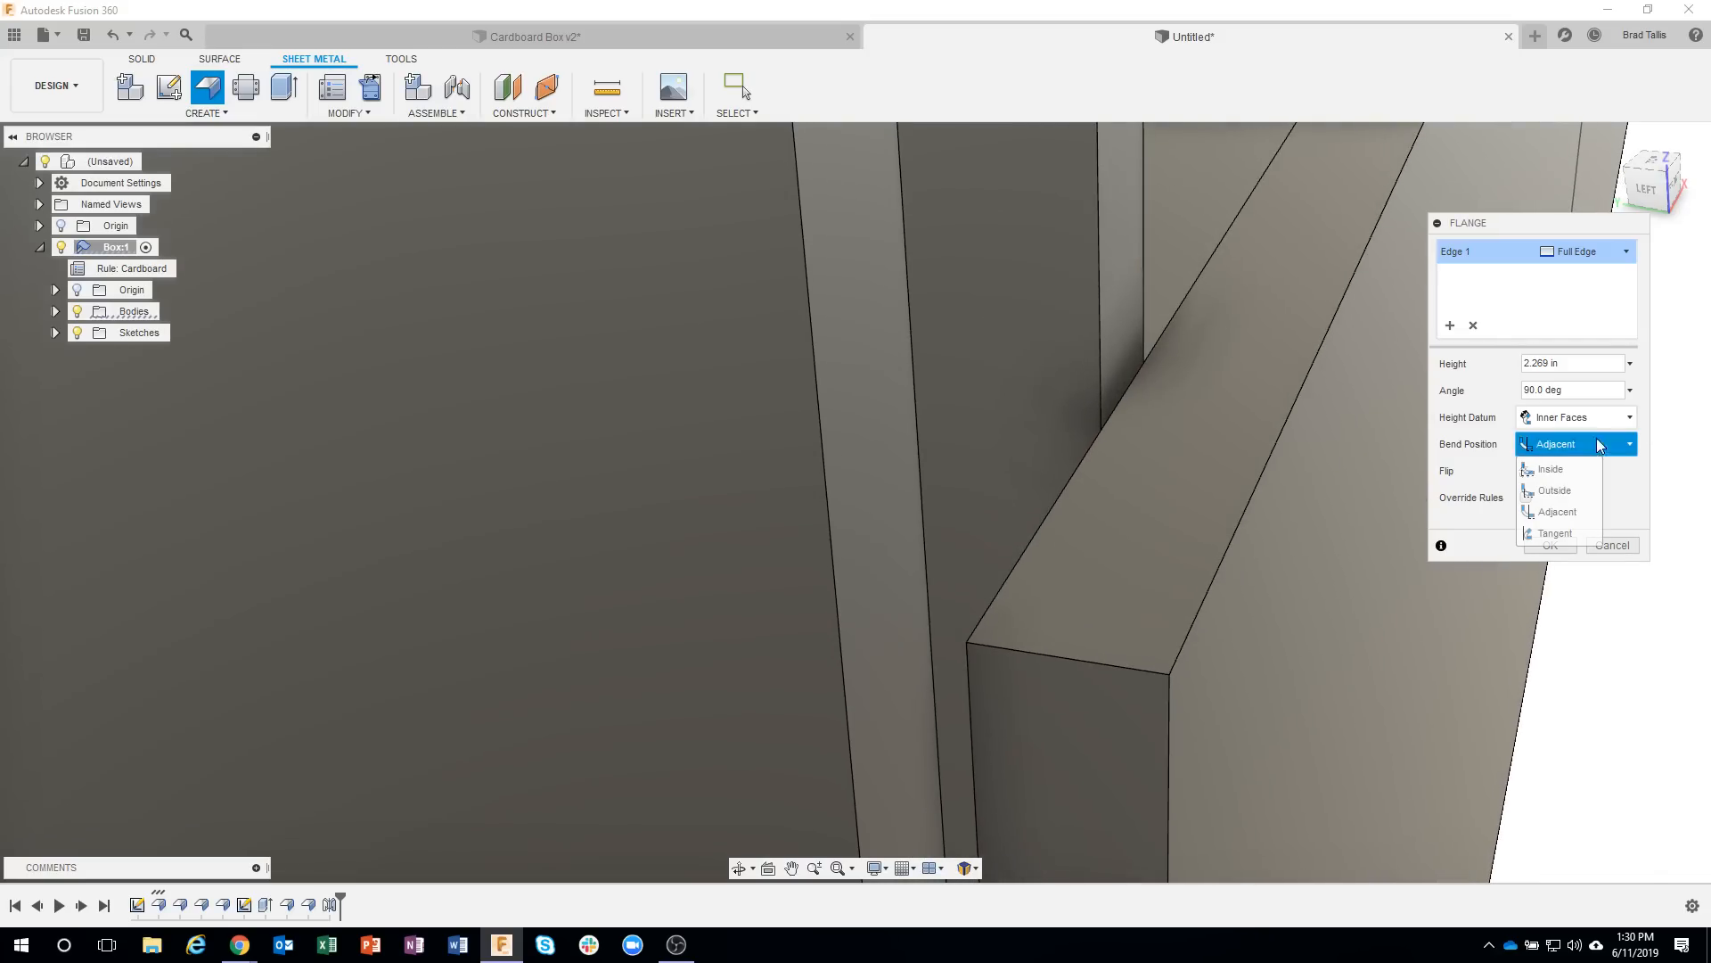
click(1571, 485)
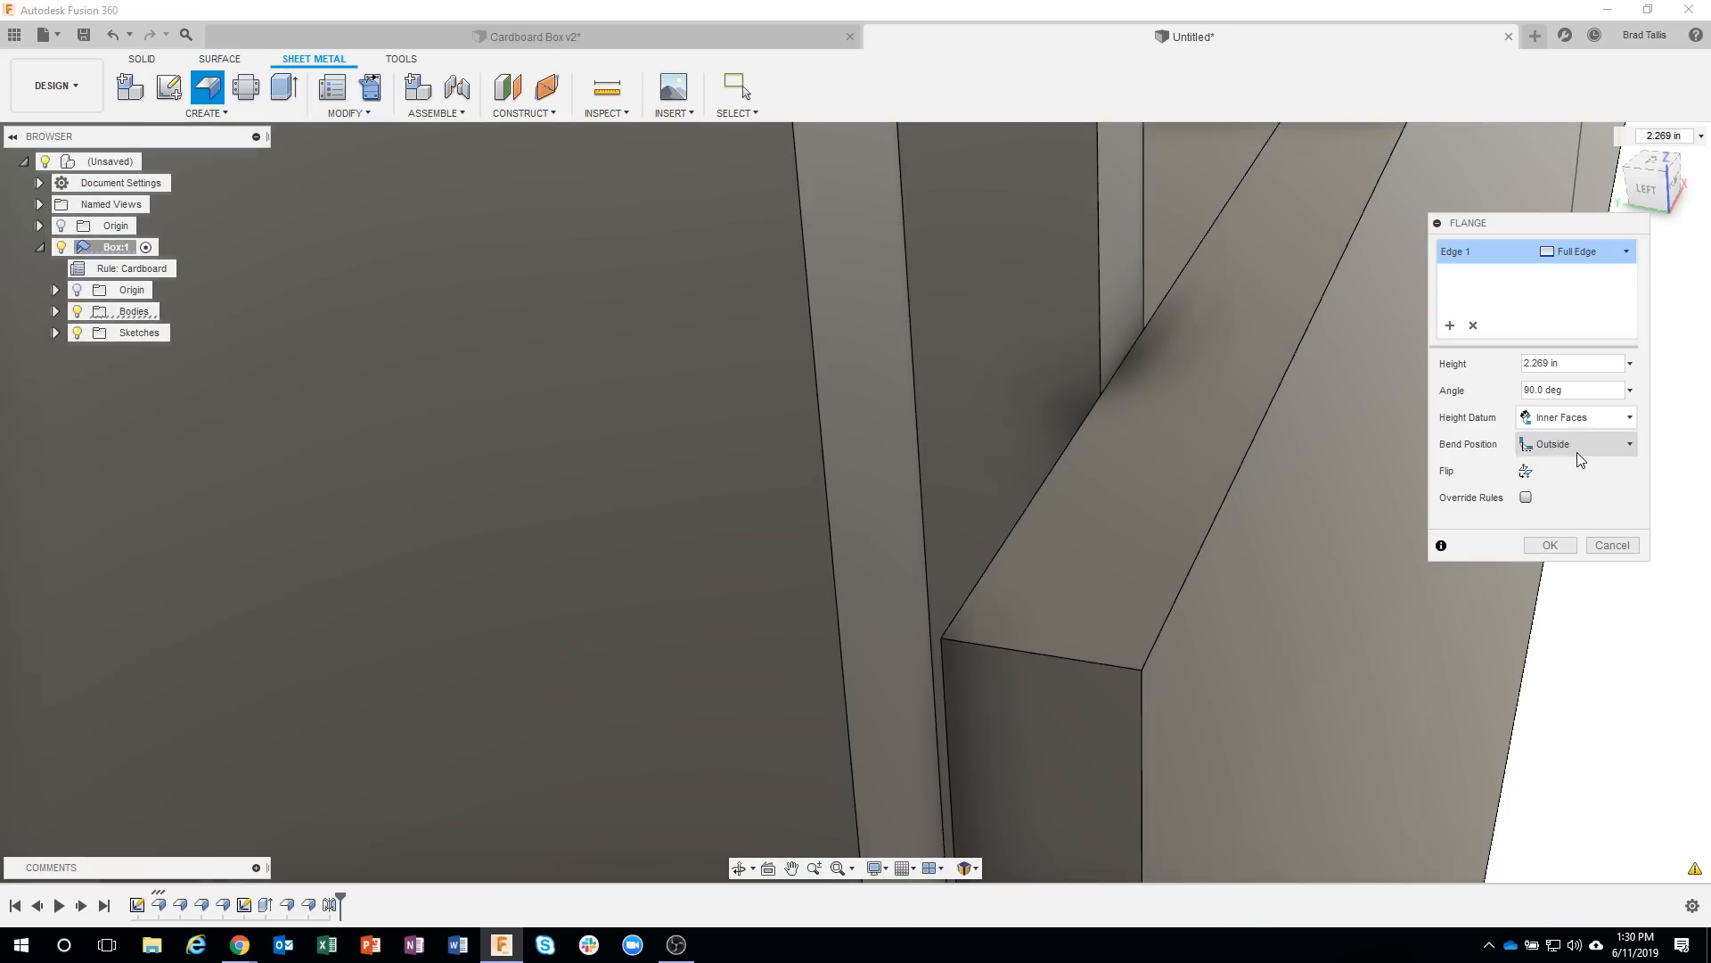
click(1576, 450)
click(1569, 512)
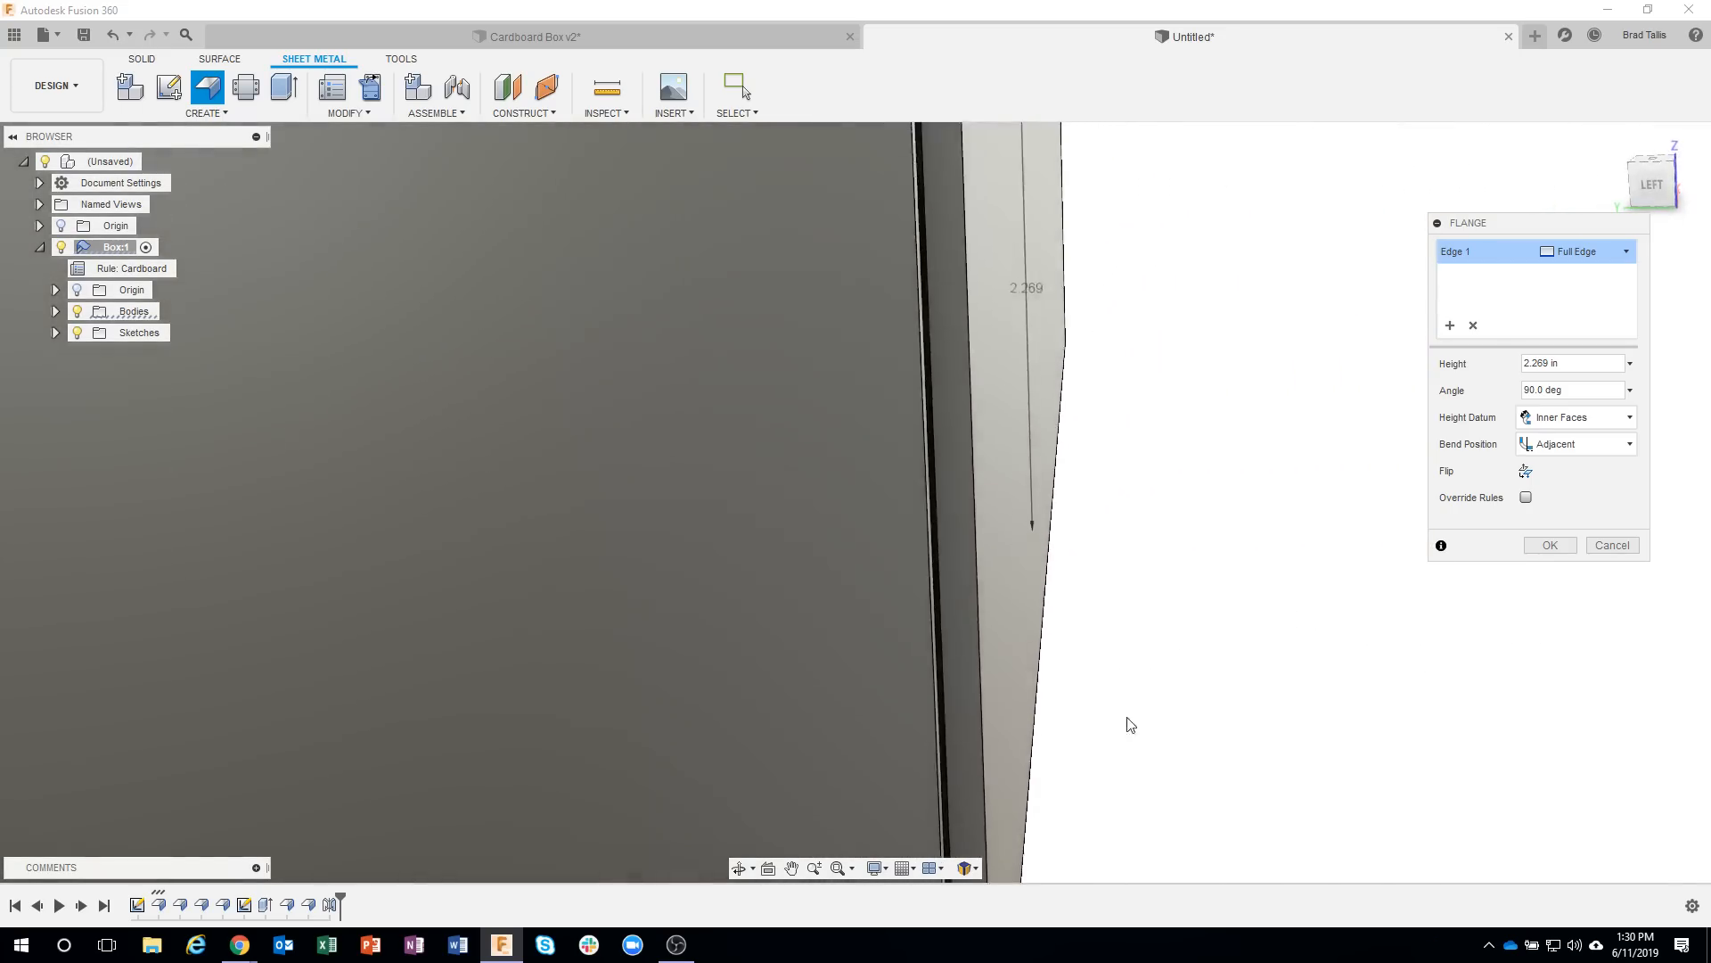
Inspect the flange's bend profile in the left side view, switching to Outside and back to Adjacent for comparison.
click(1651, 181)
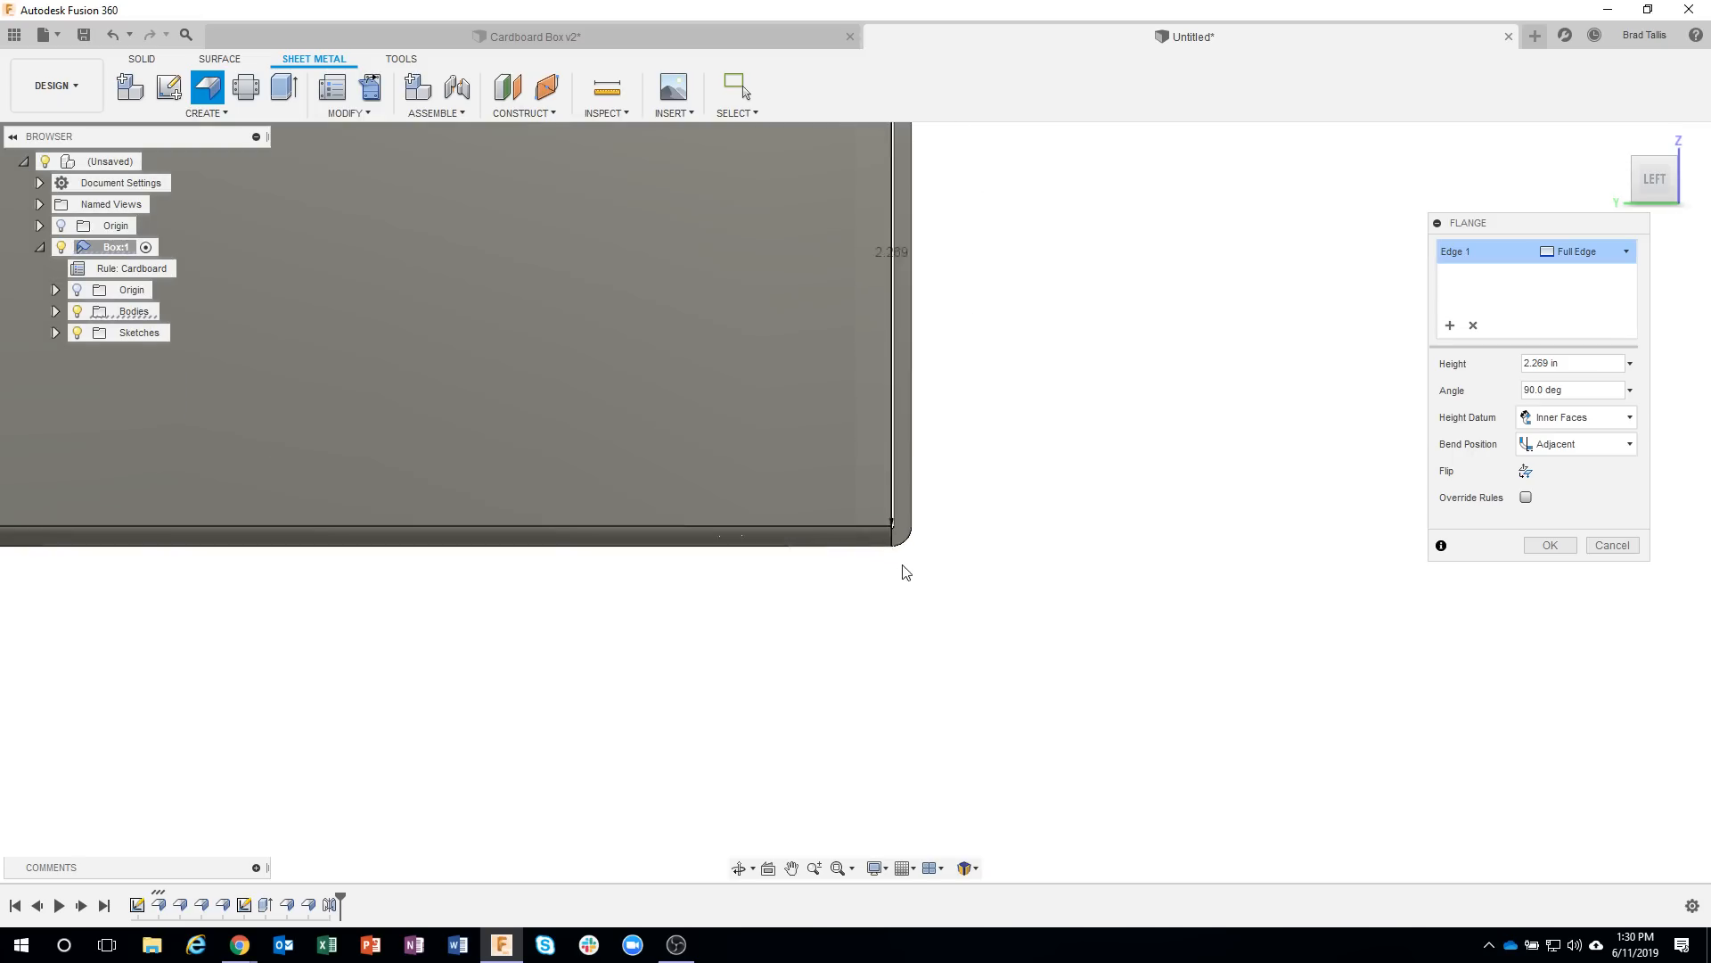
scroll(906, 571, up, 5)
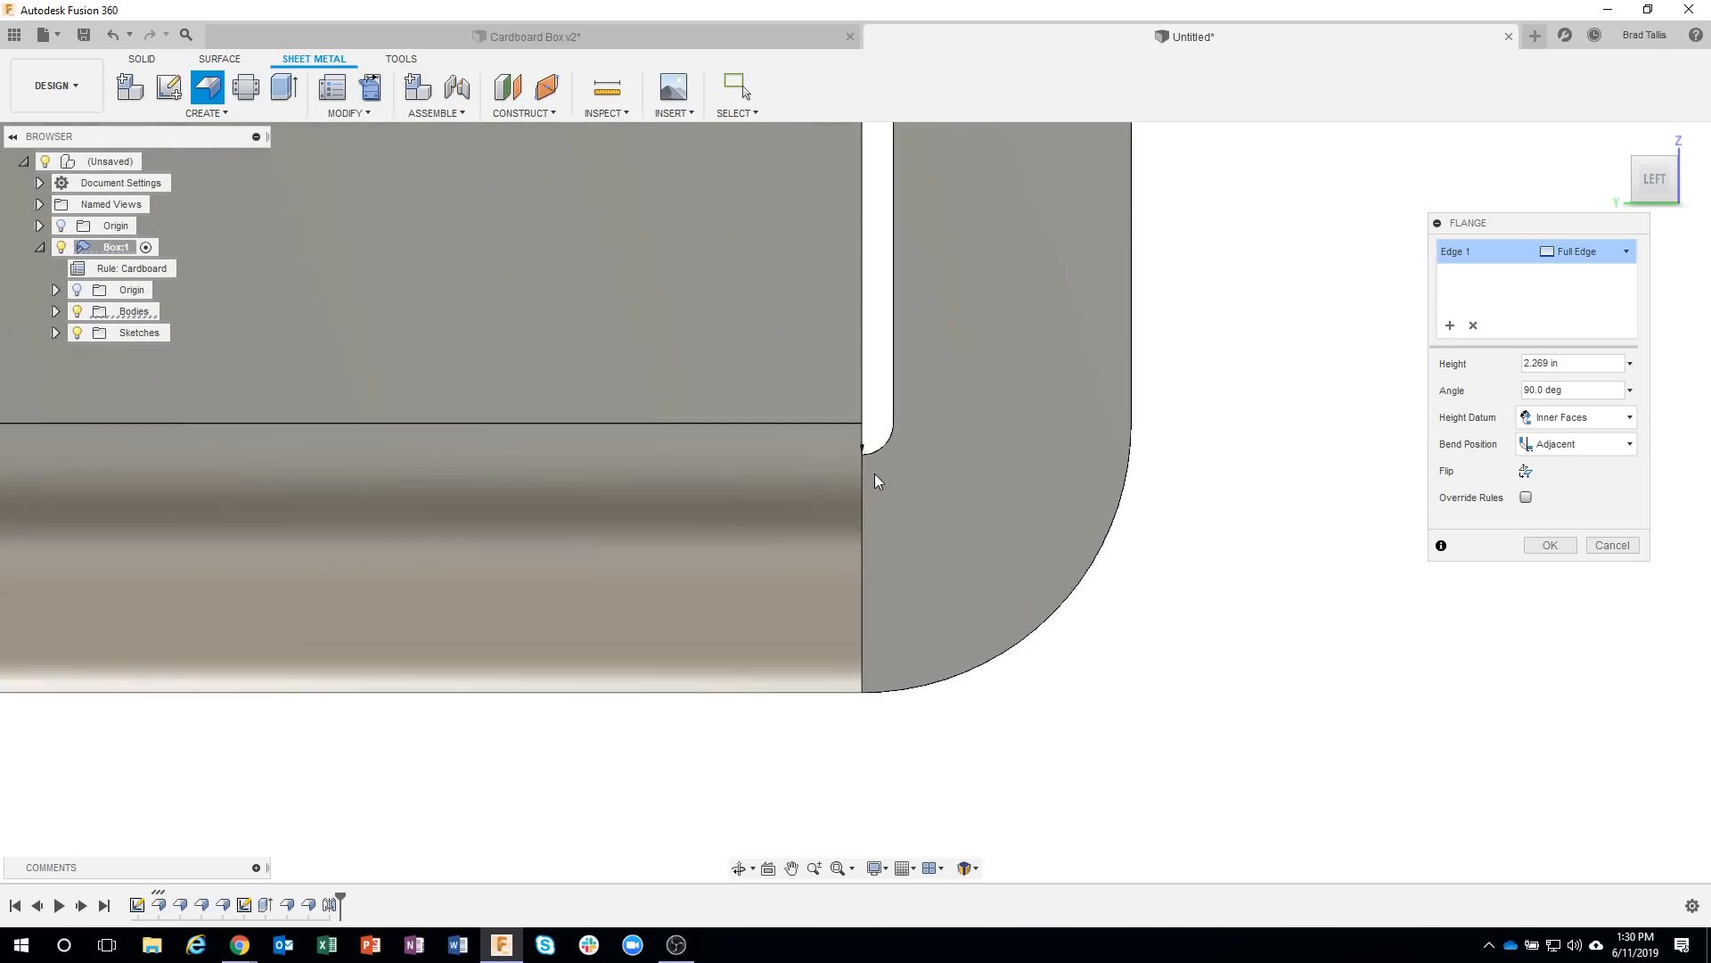
scroll(878, 481, up, 1)
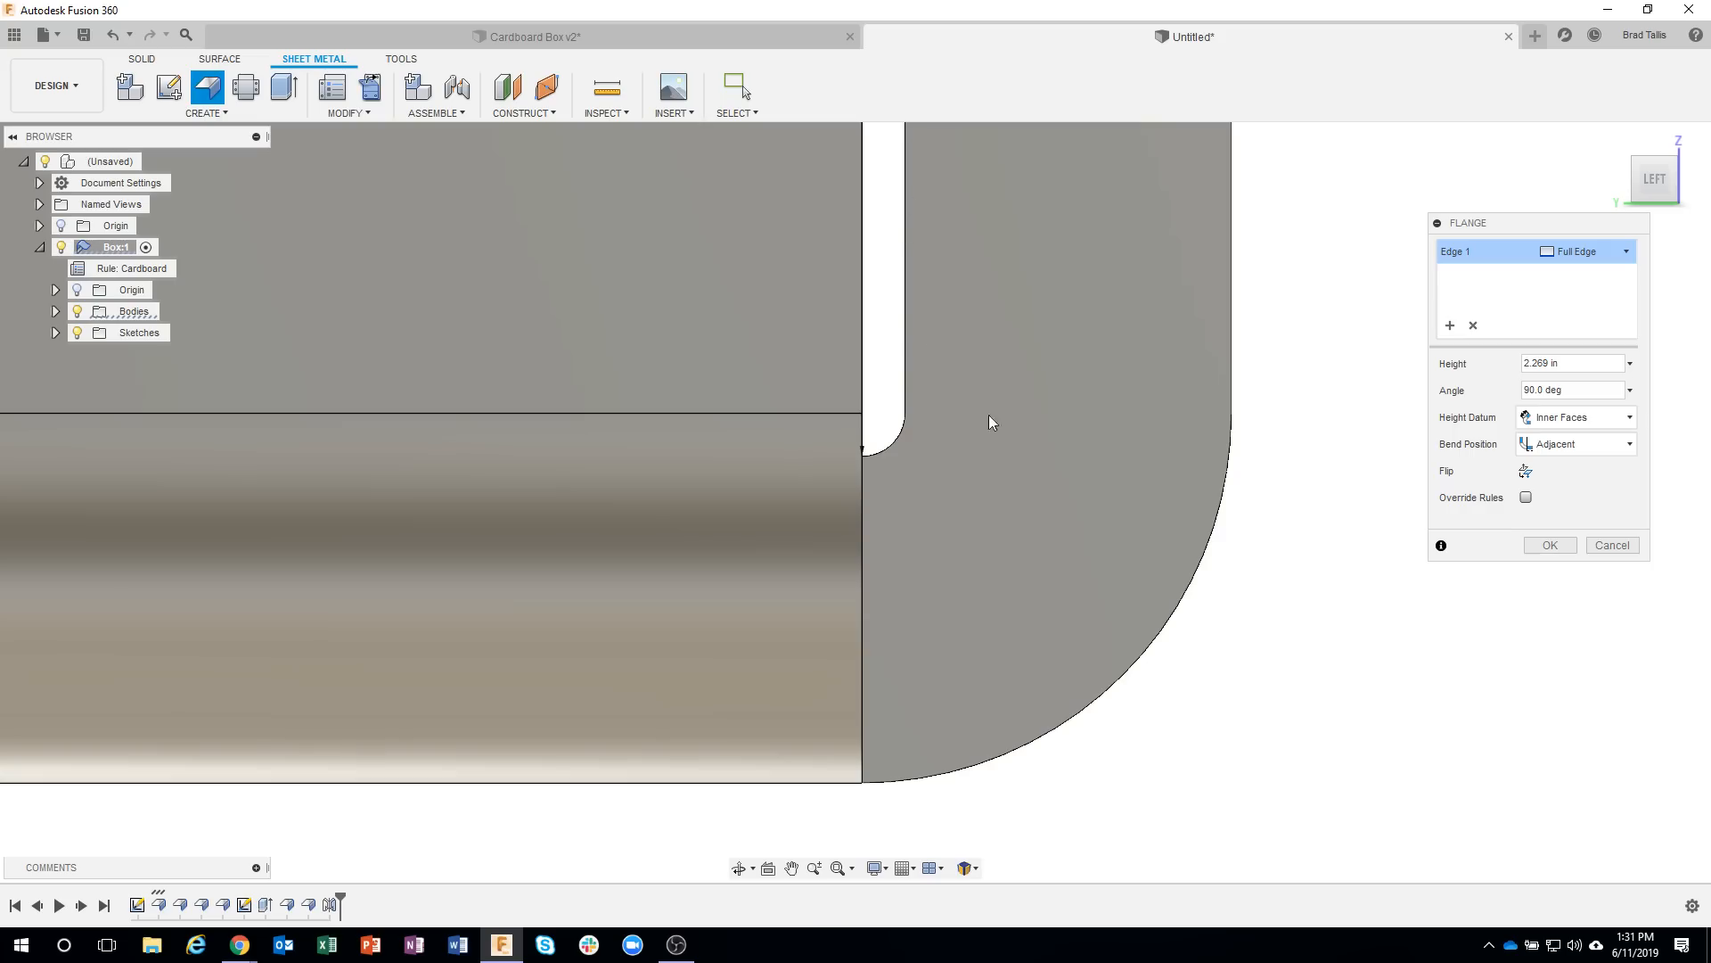
click(1578, 444)
click(1550, 486)
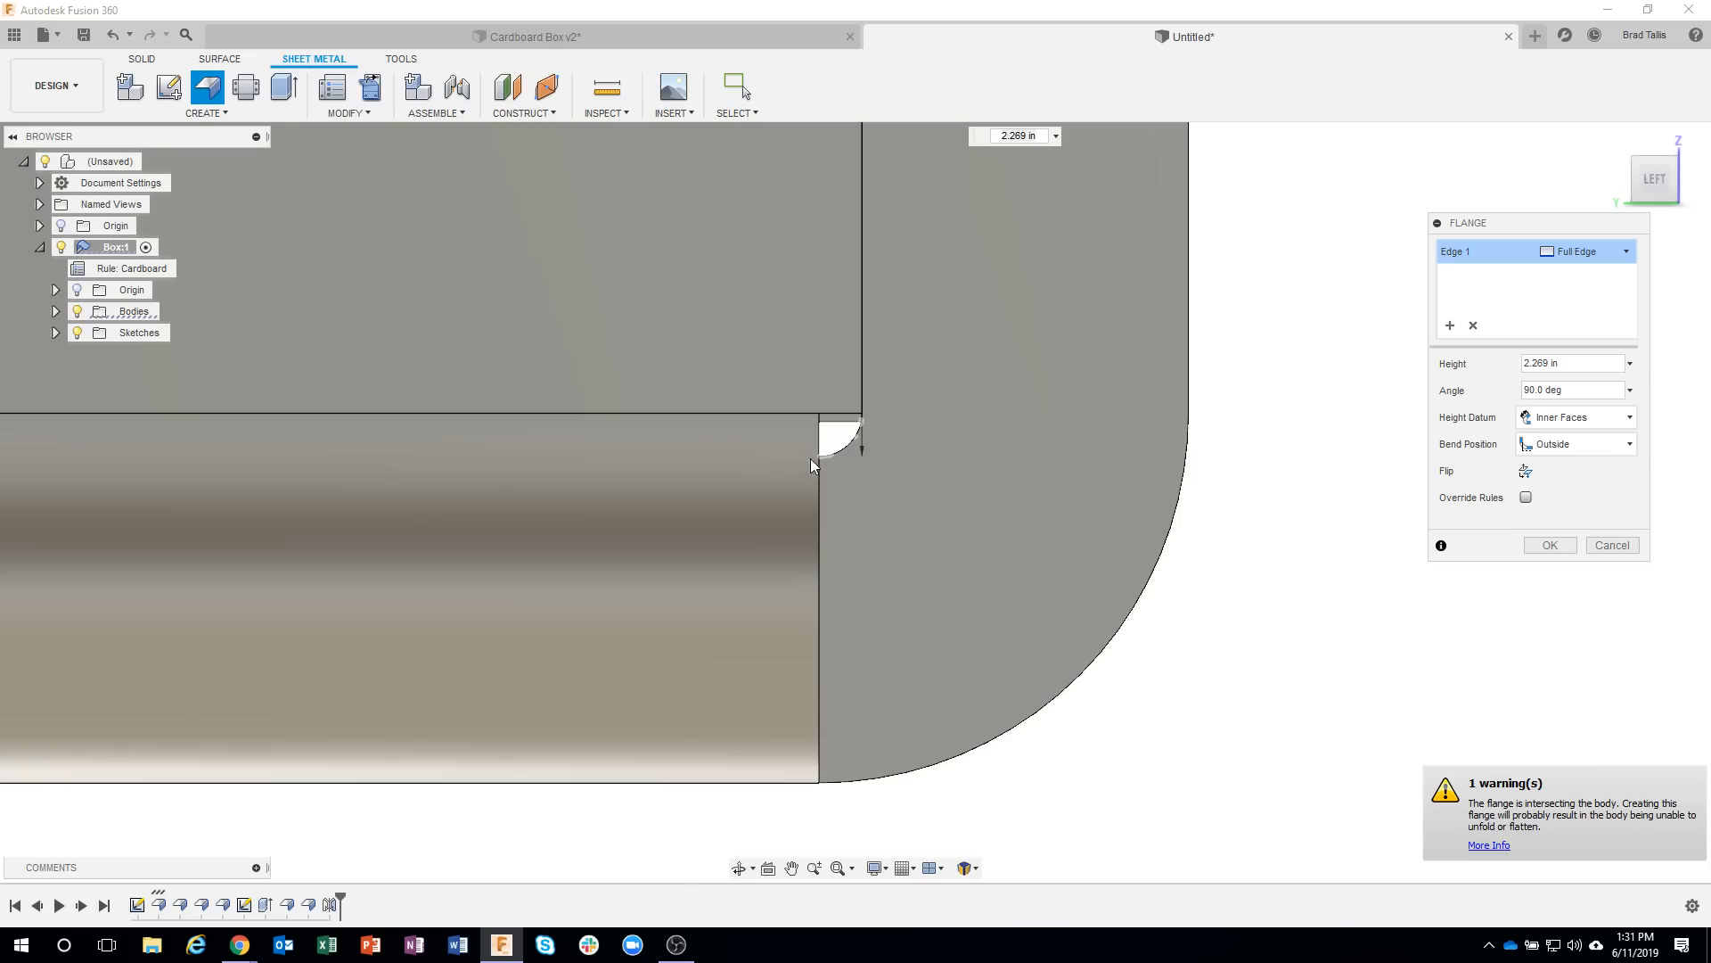
click(1578, 444)
click(1559, 510)
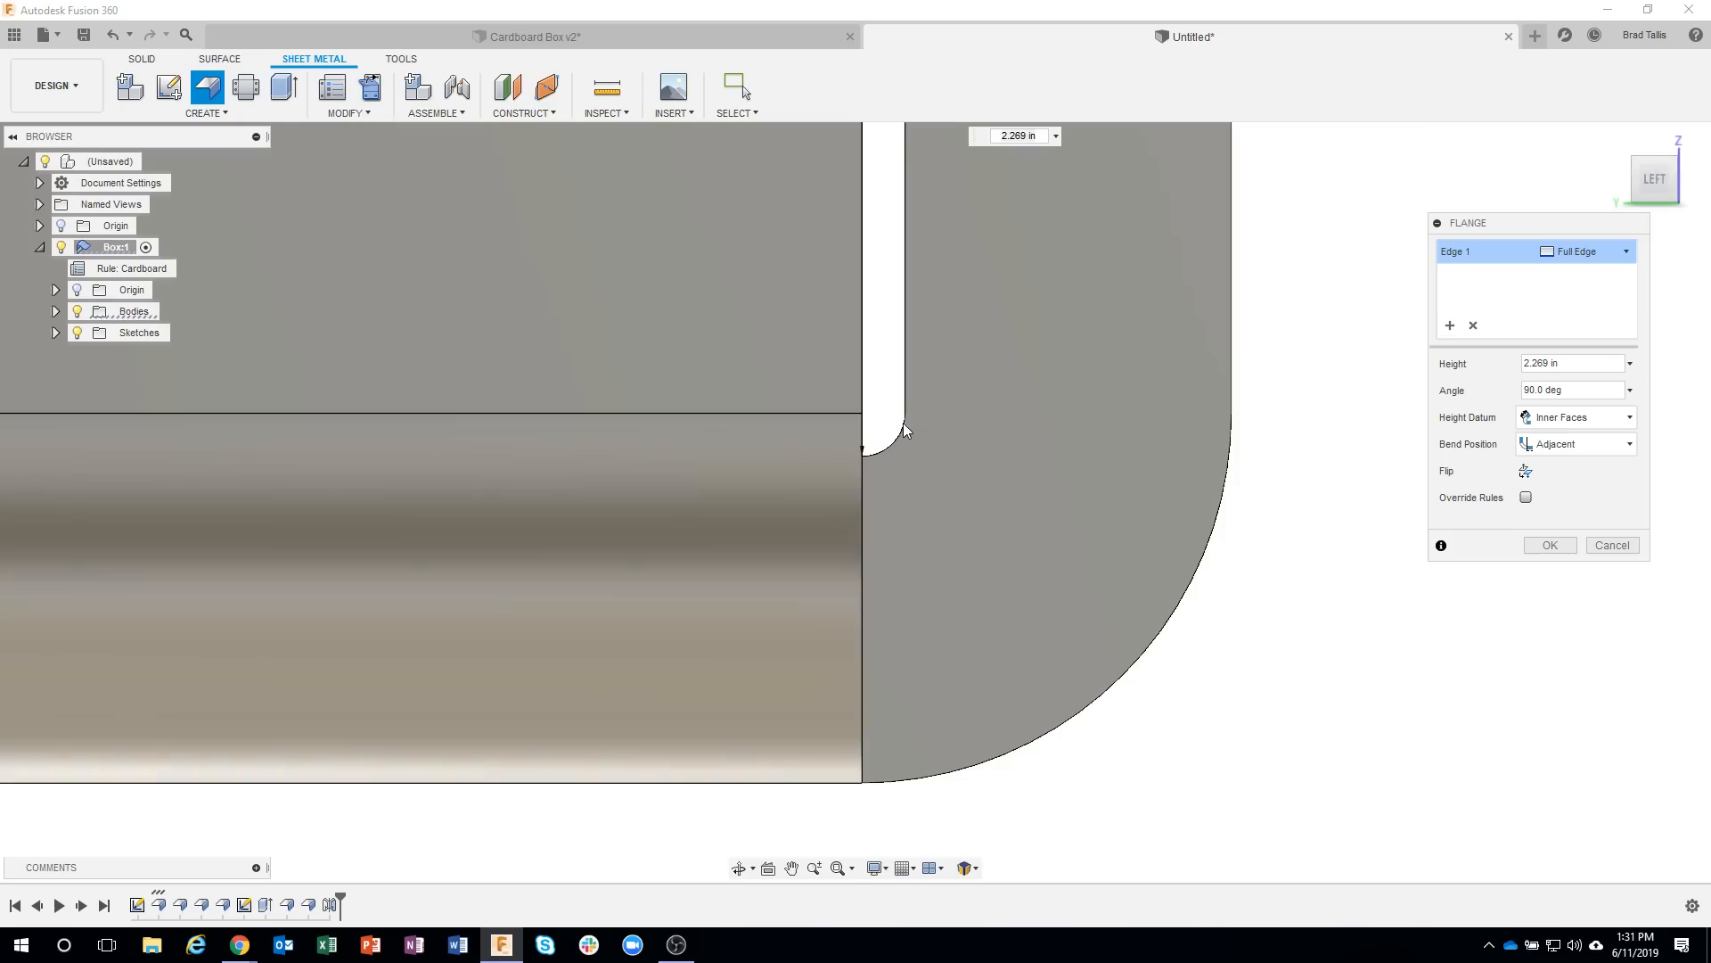
Change the front flange's width to Symmetric, narrow it to a distance of about 4.35 in, and inspect the relief at its end.
scroll(1337, 608, down, 10)
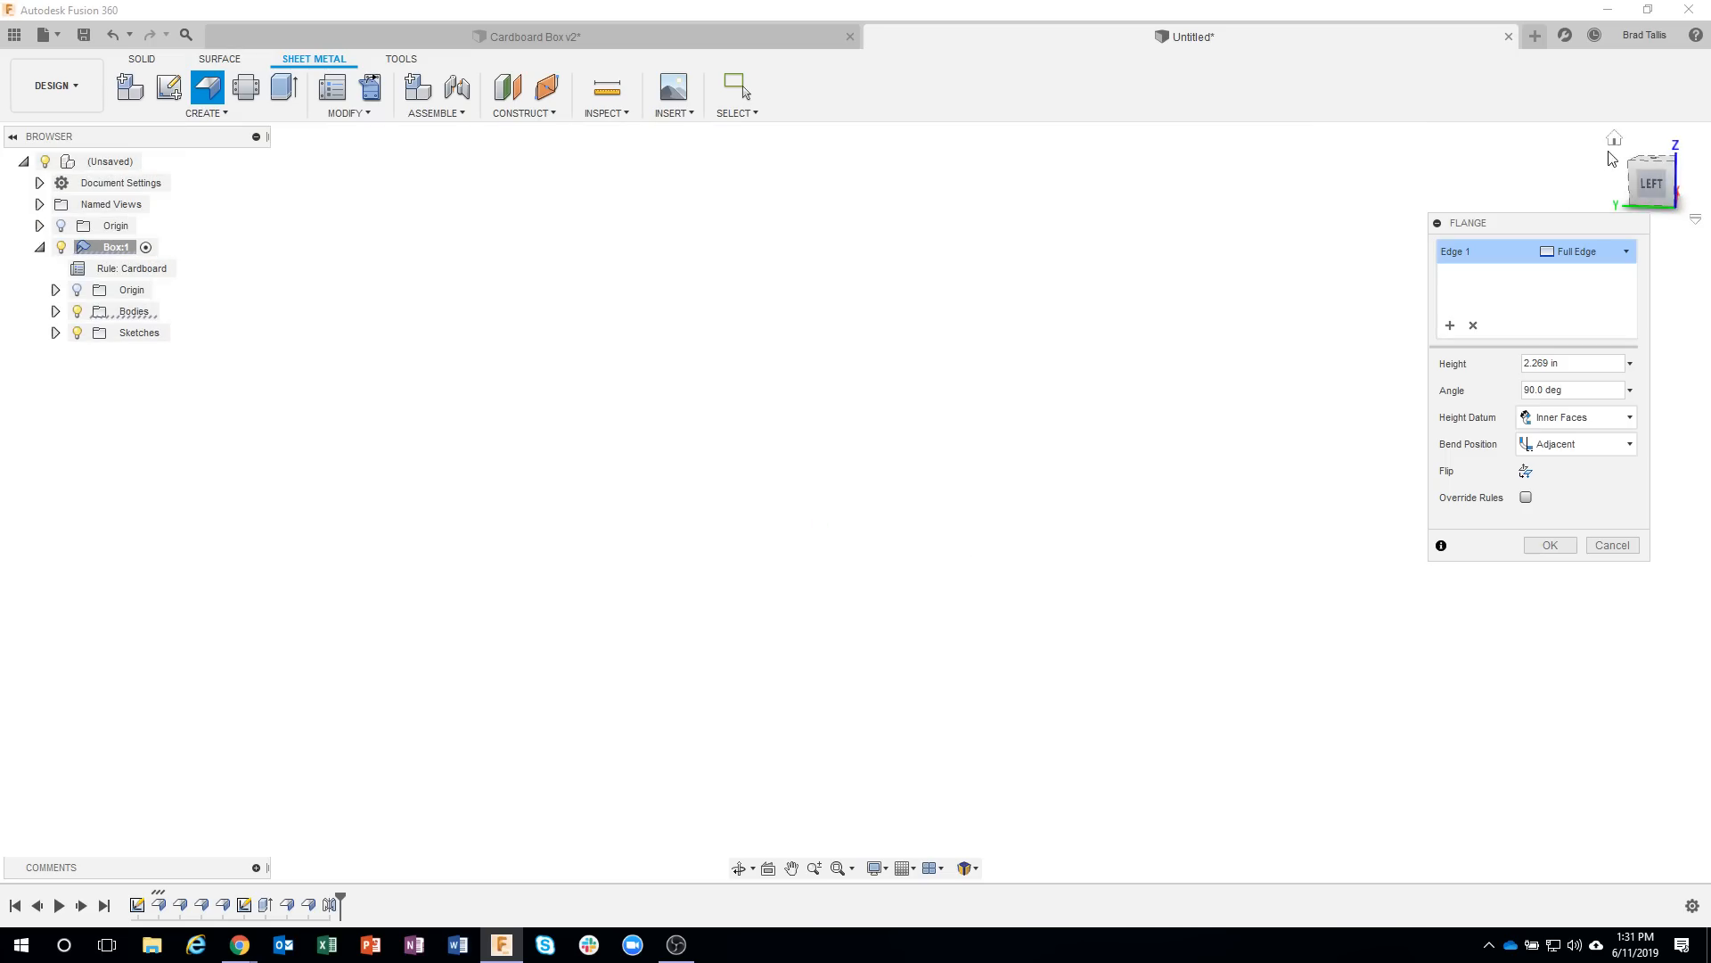
click(1614, 142)
shift+middle_drag(1263, 519, 1147, 657)
scroll(1146, 662, up, 3)
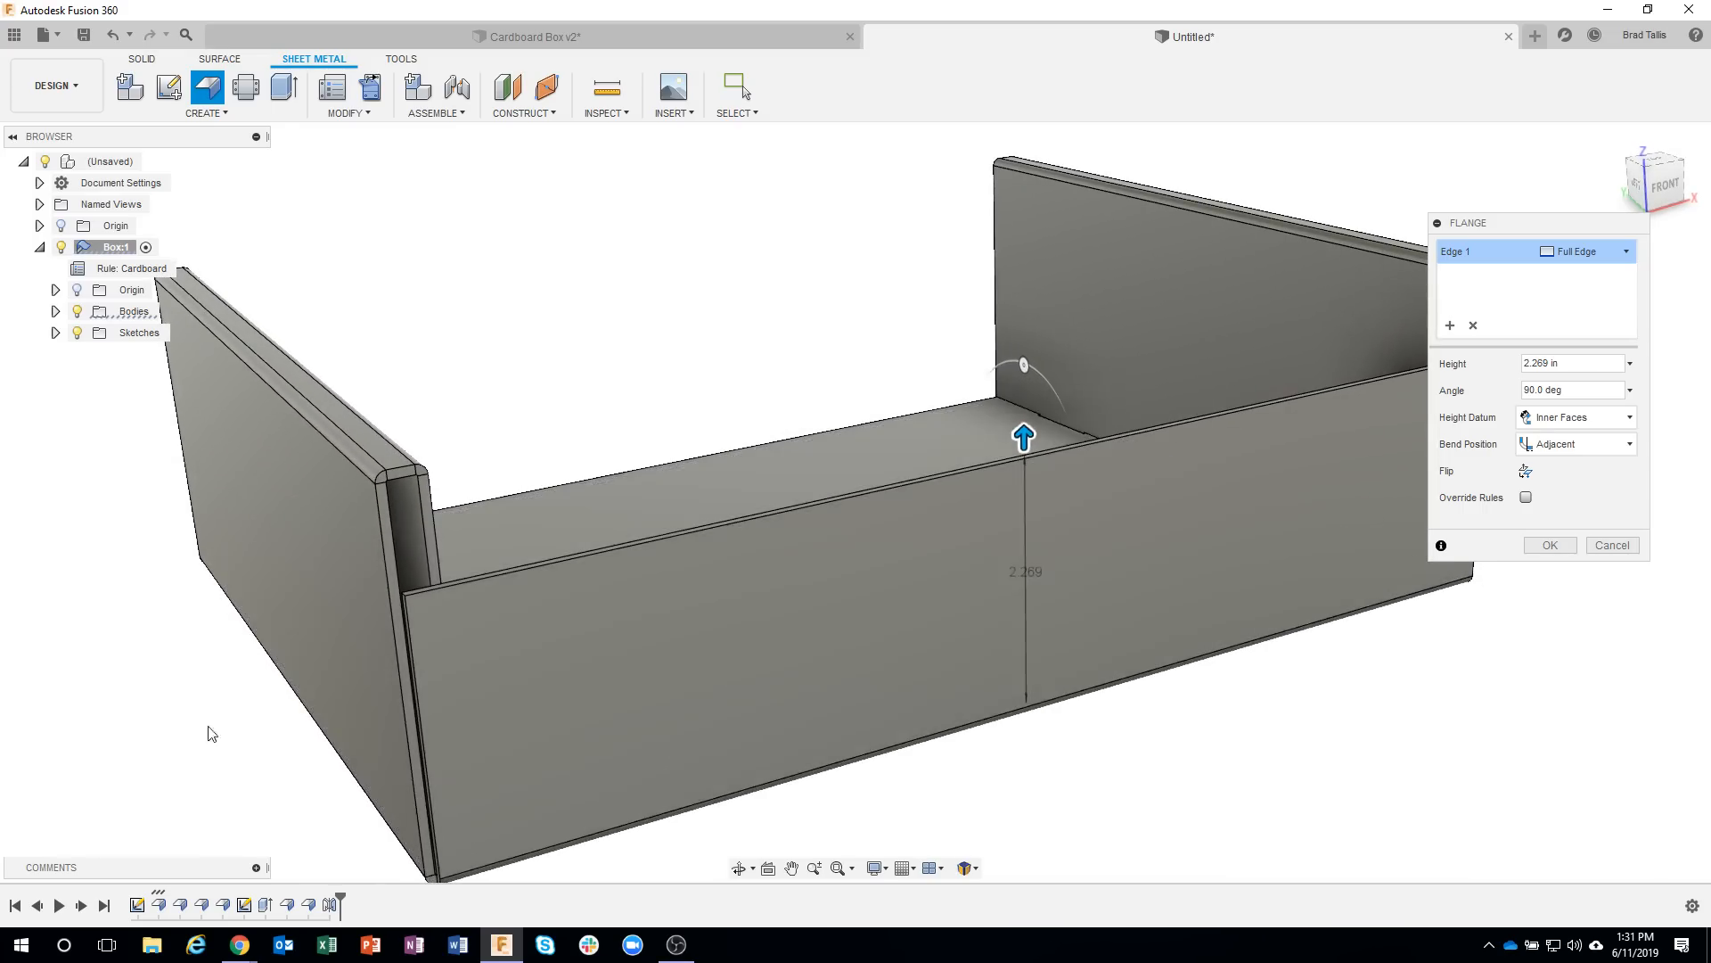
click(1625, 252)
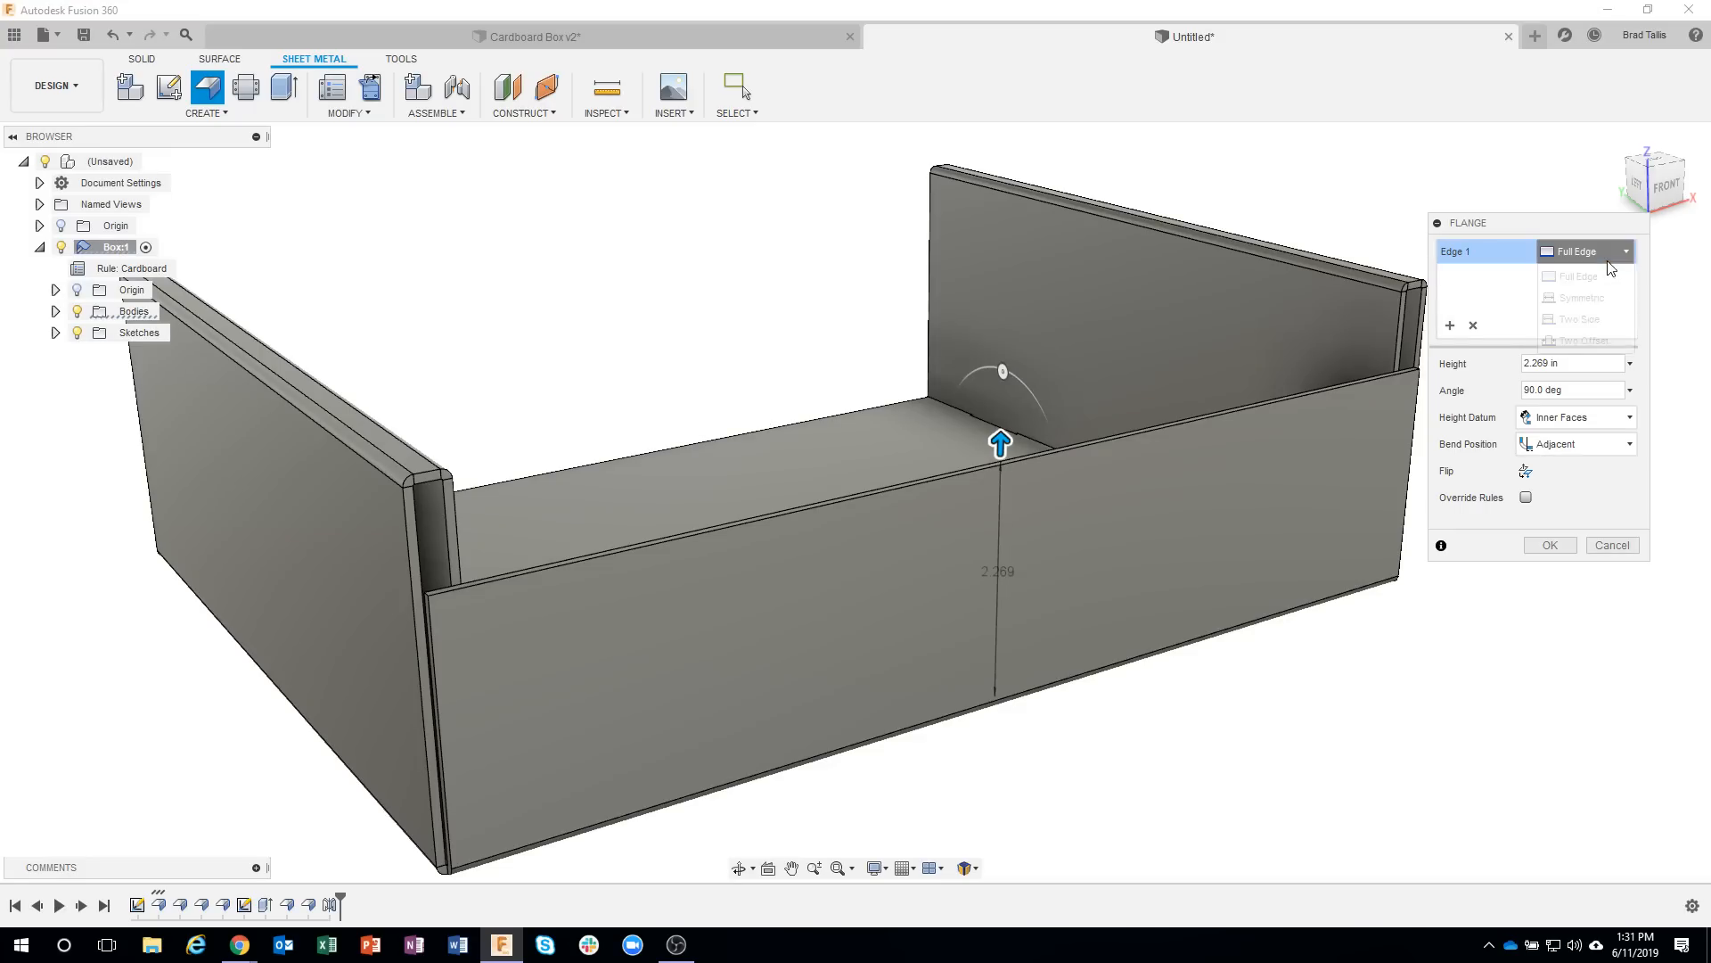
click(1601, 298)
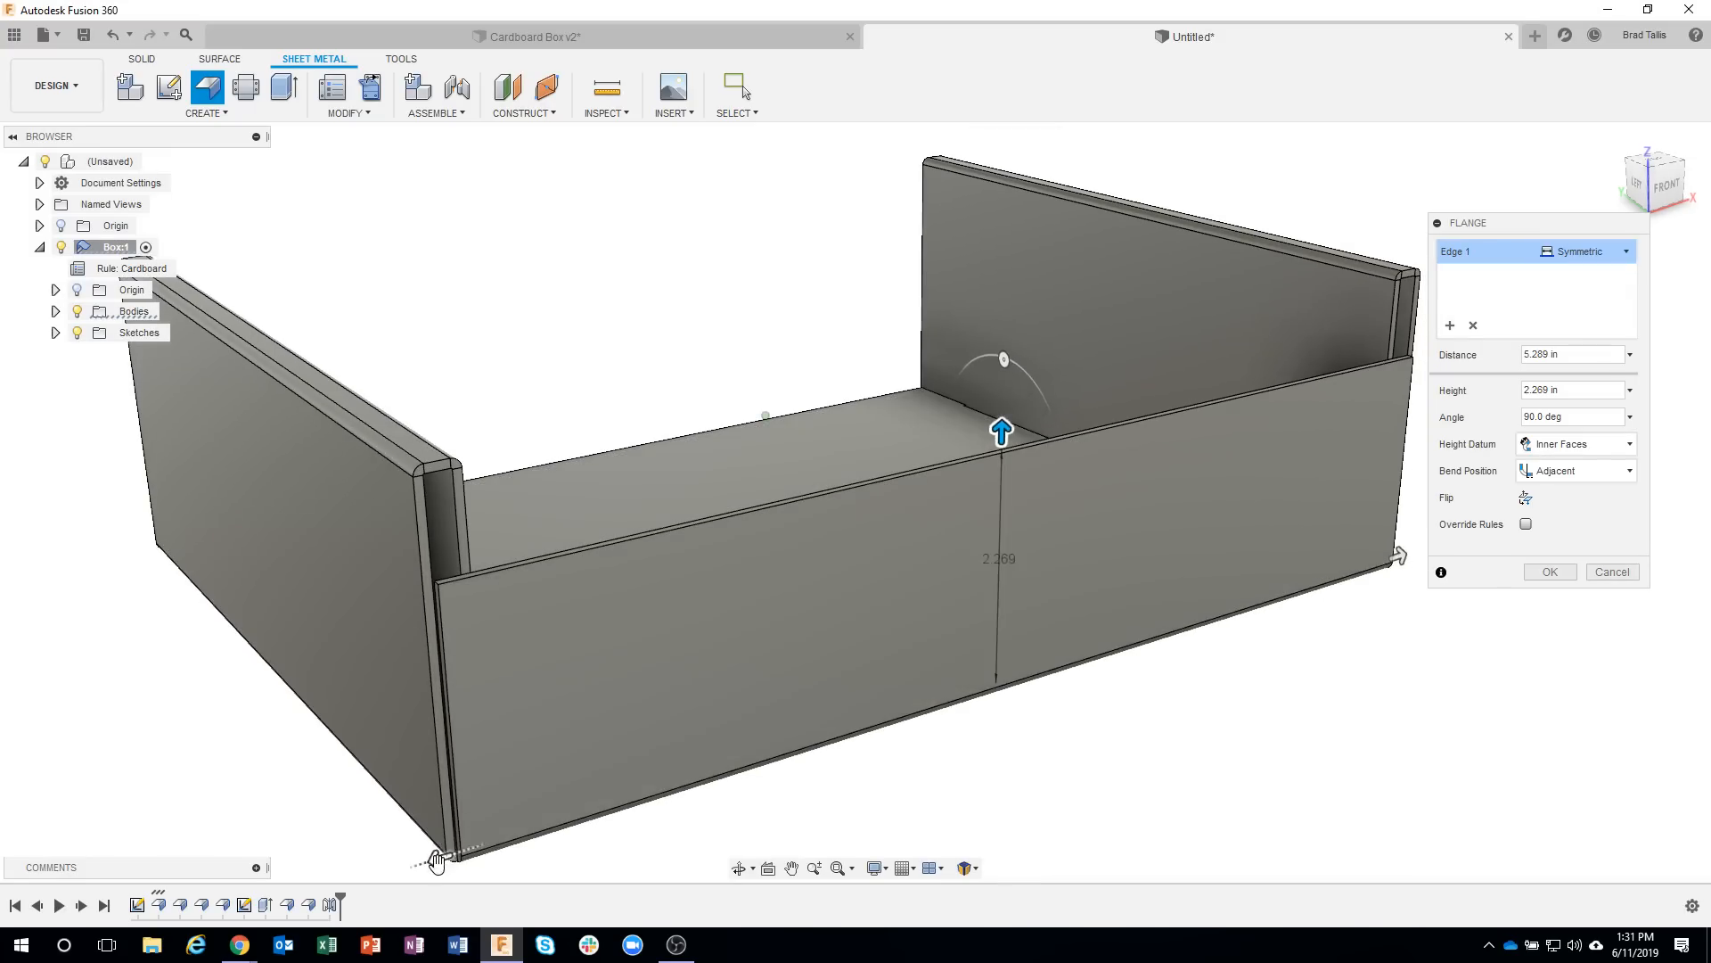
drag(478, 866, 579, 857)
scroll(811, 791, up, 2)
scroll(535, 746, up, 6)
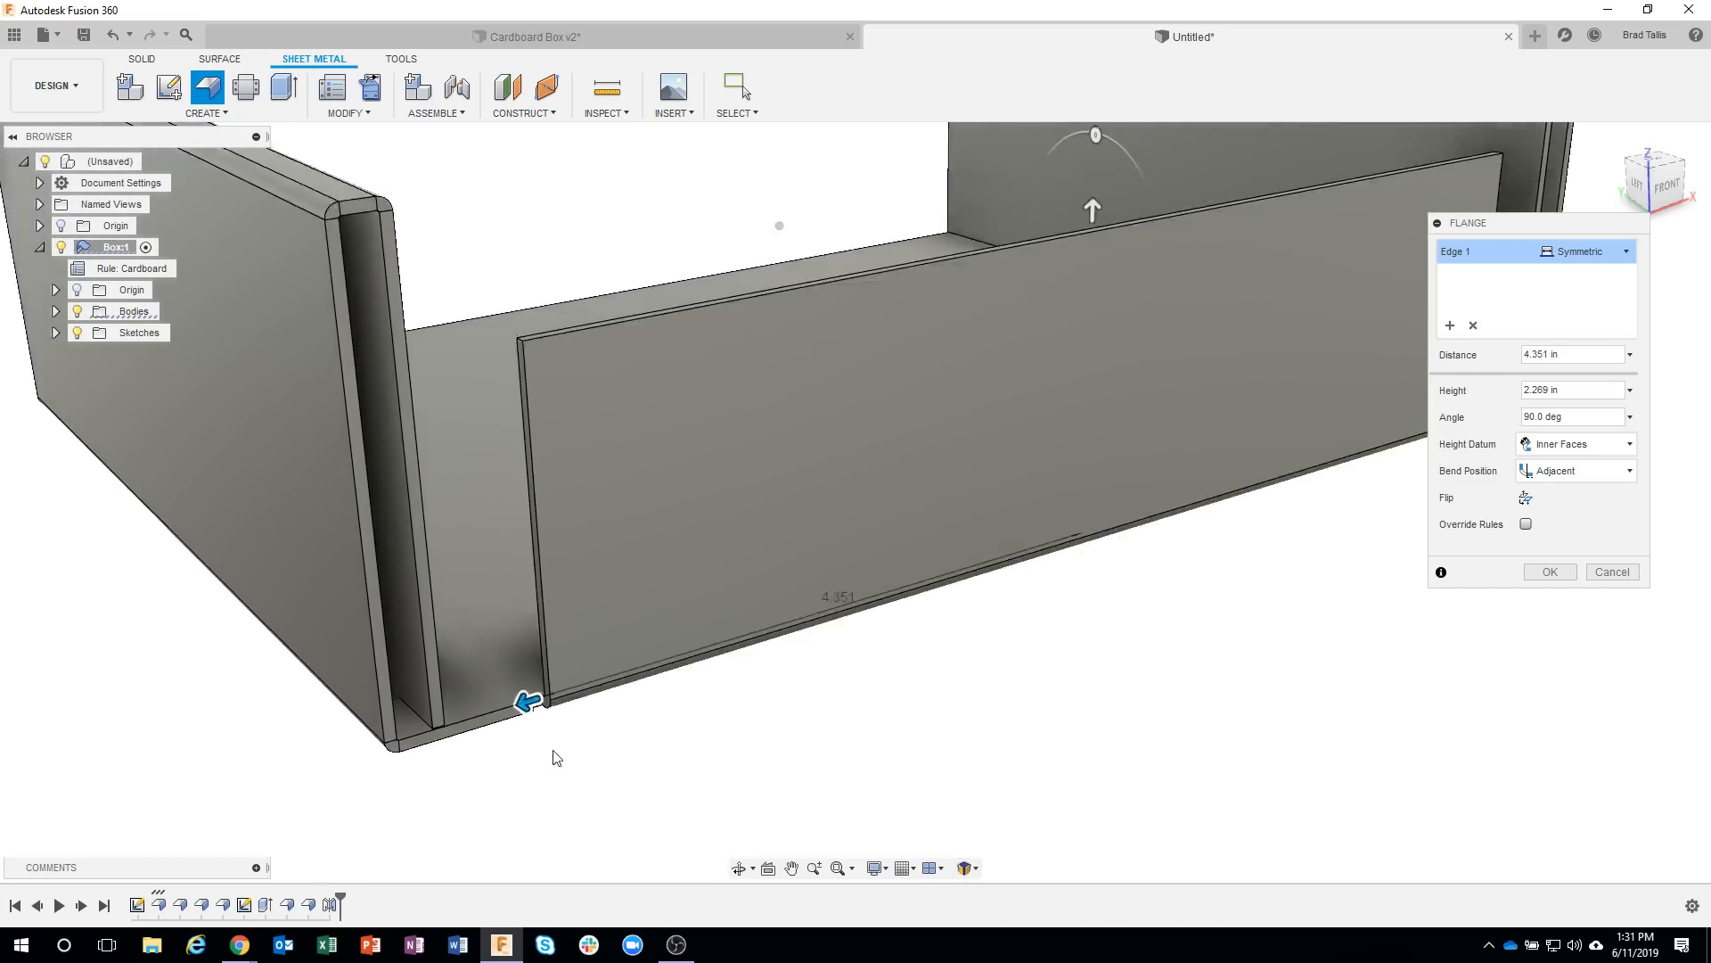
scroll(541, 691, up, 3)
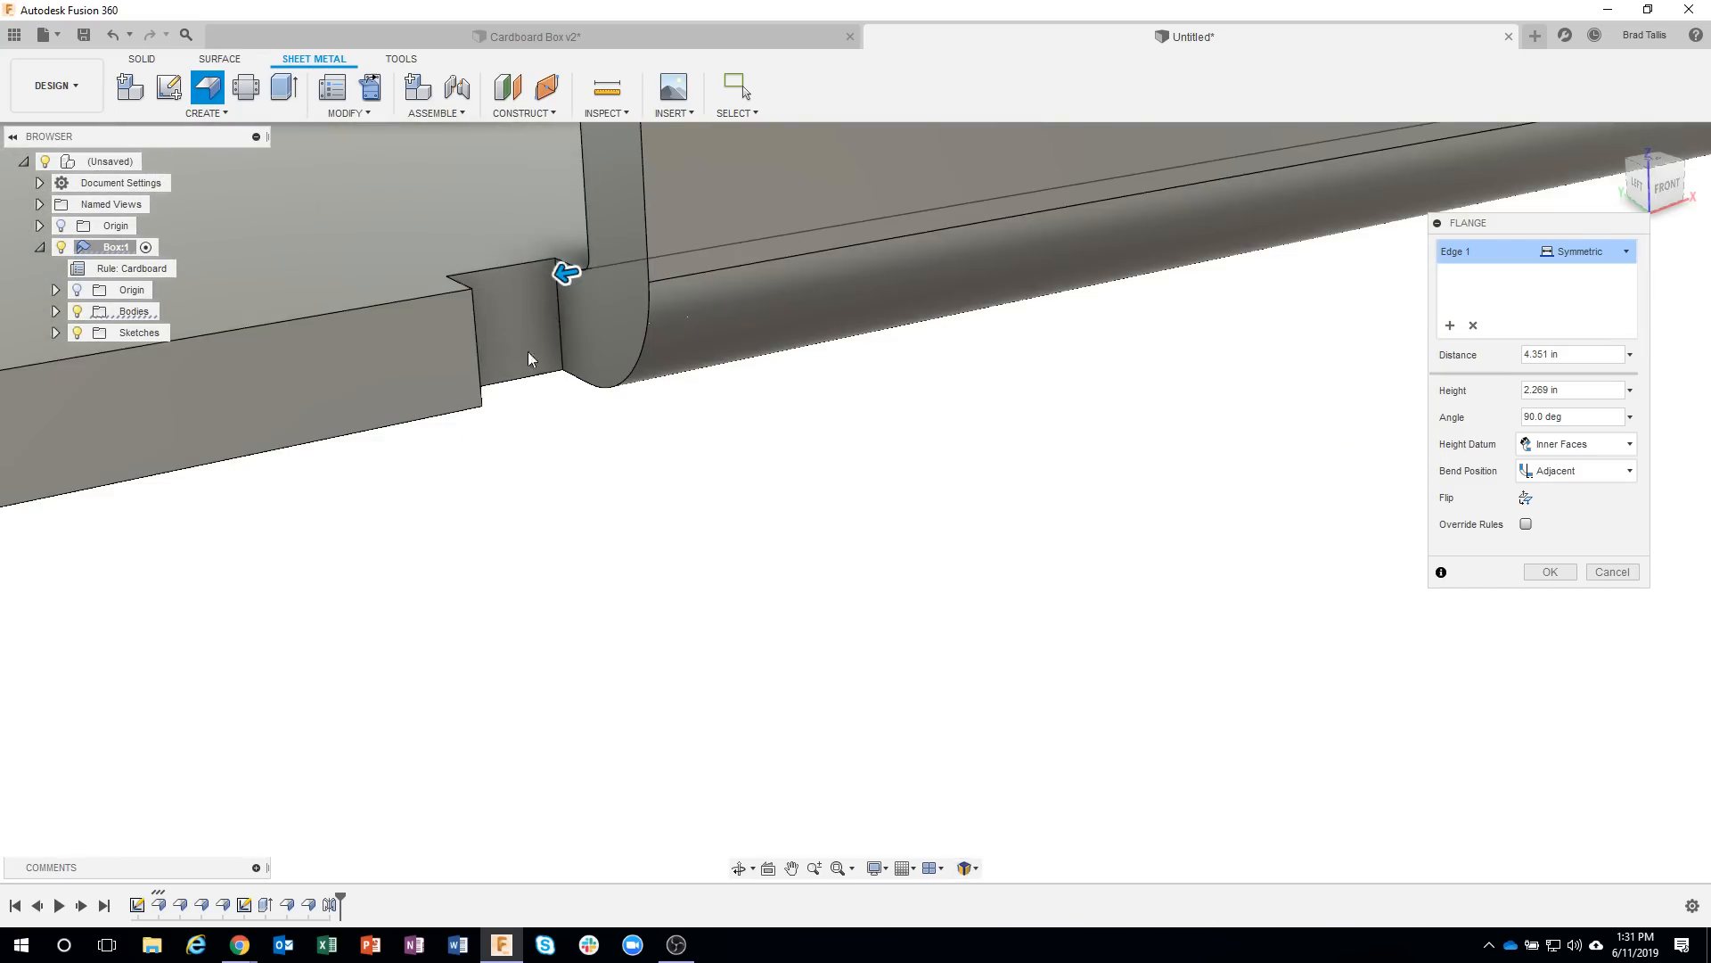
scroll(551, 664, down, 8)
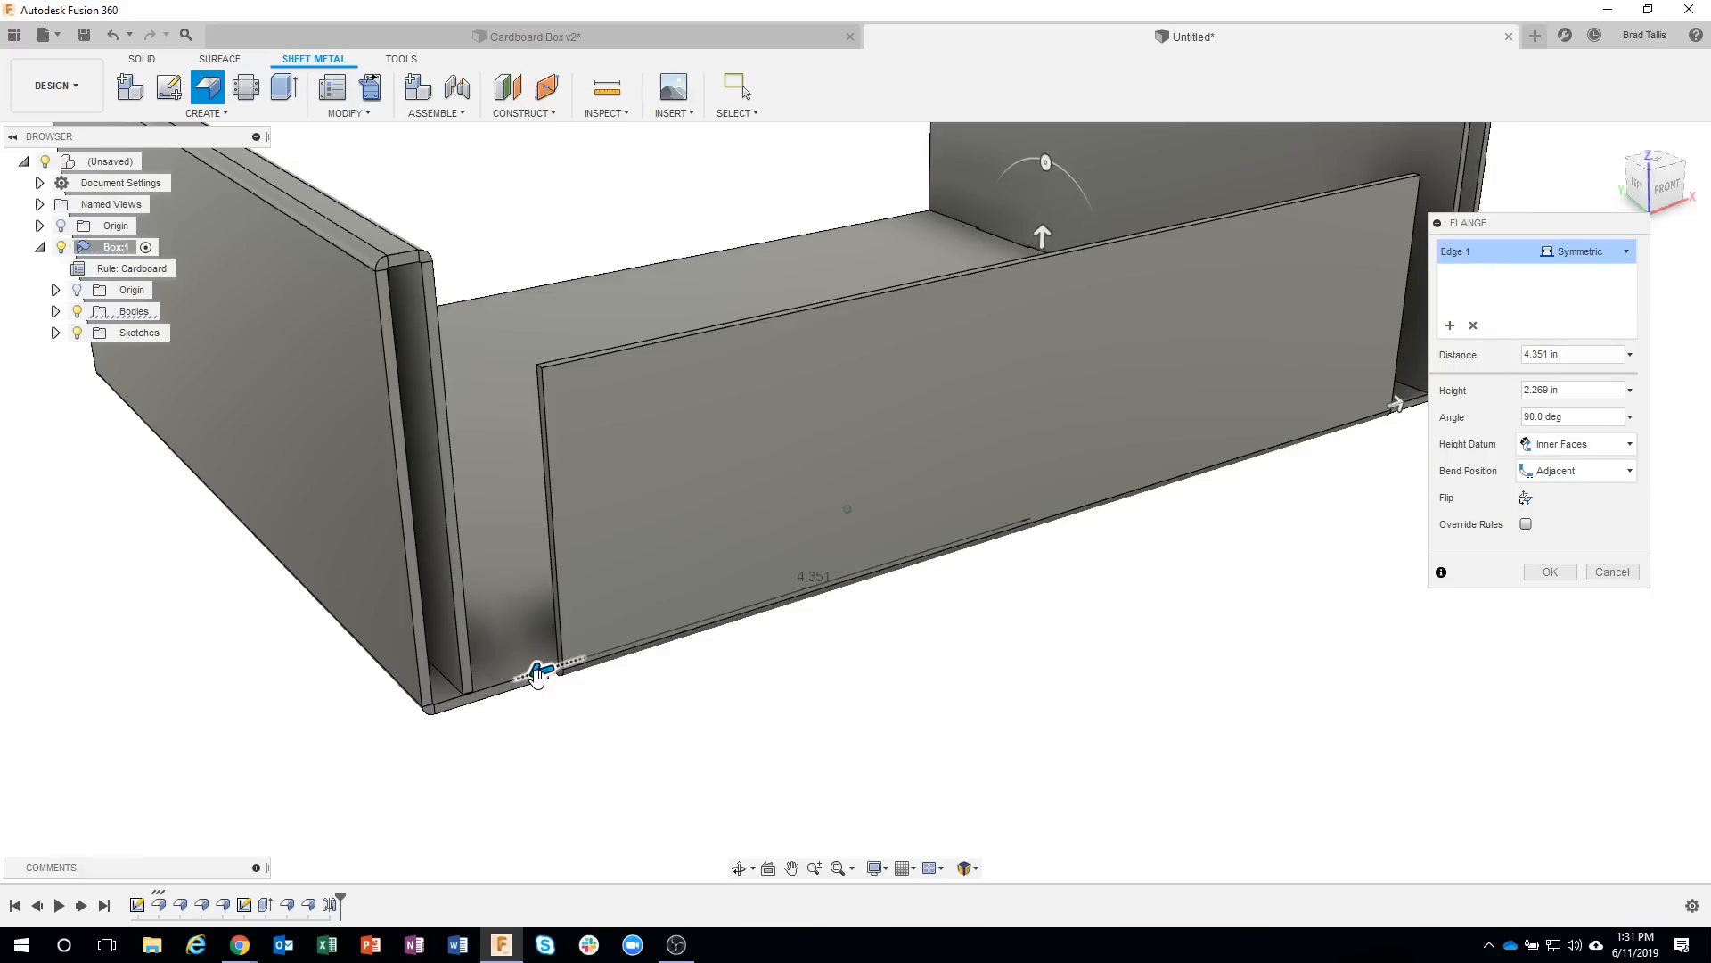
Snap the front flange's symmetric distance to the inner side wall's face, giving 5.076 in.
drag(546, 665, 532, 675)
shift+middle_drag(533, 394, 524, 416)
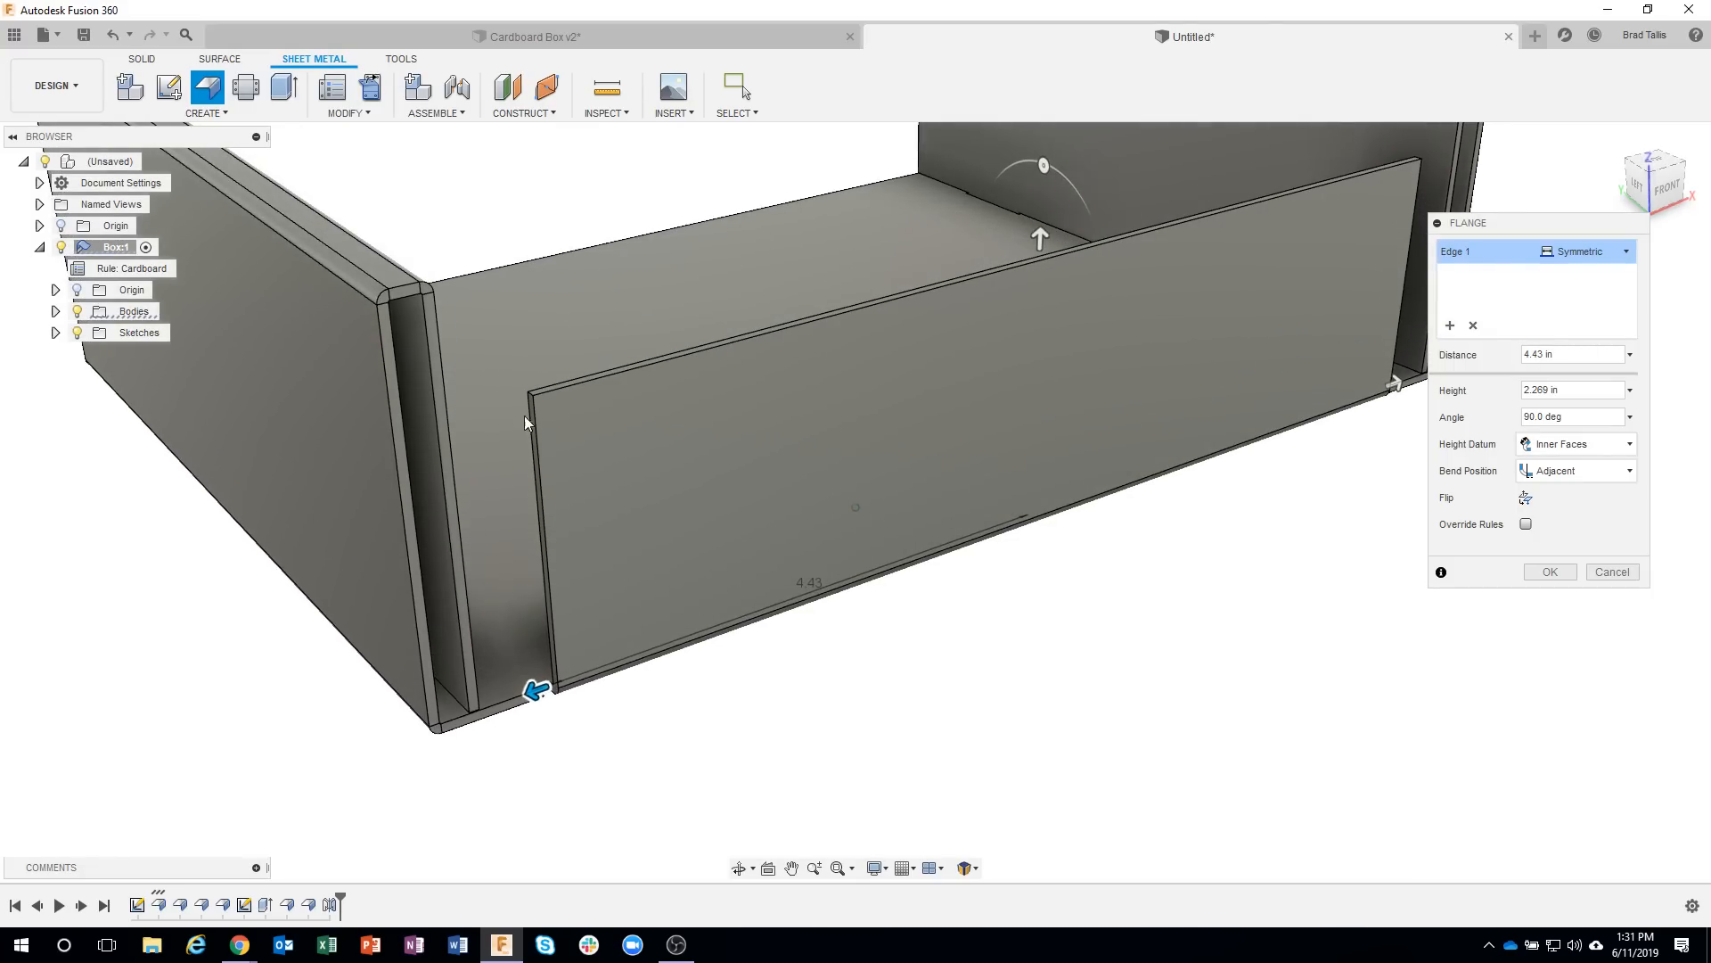
click(421, 383)
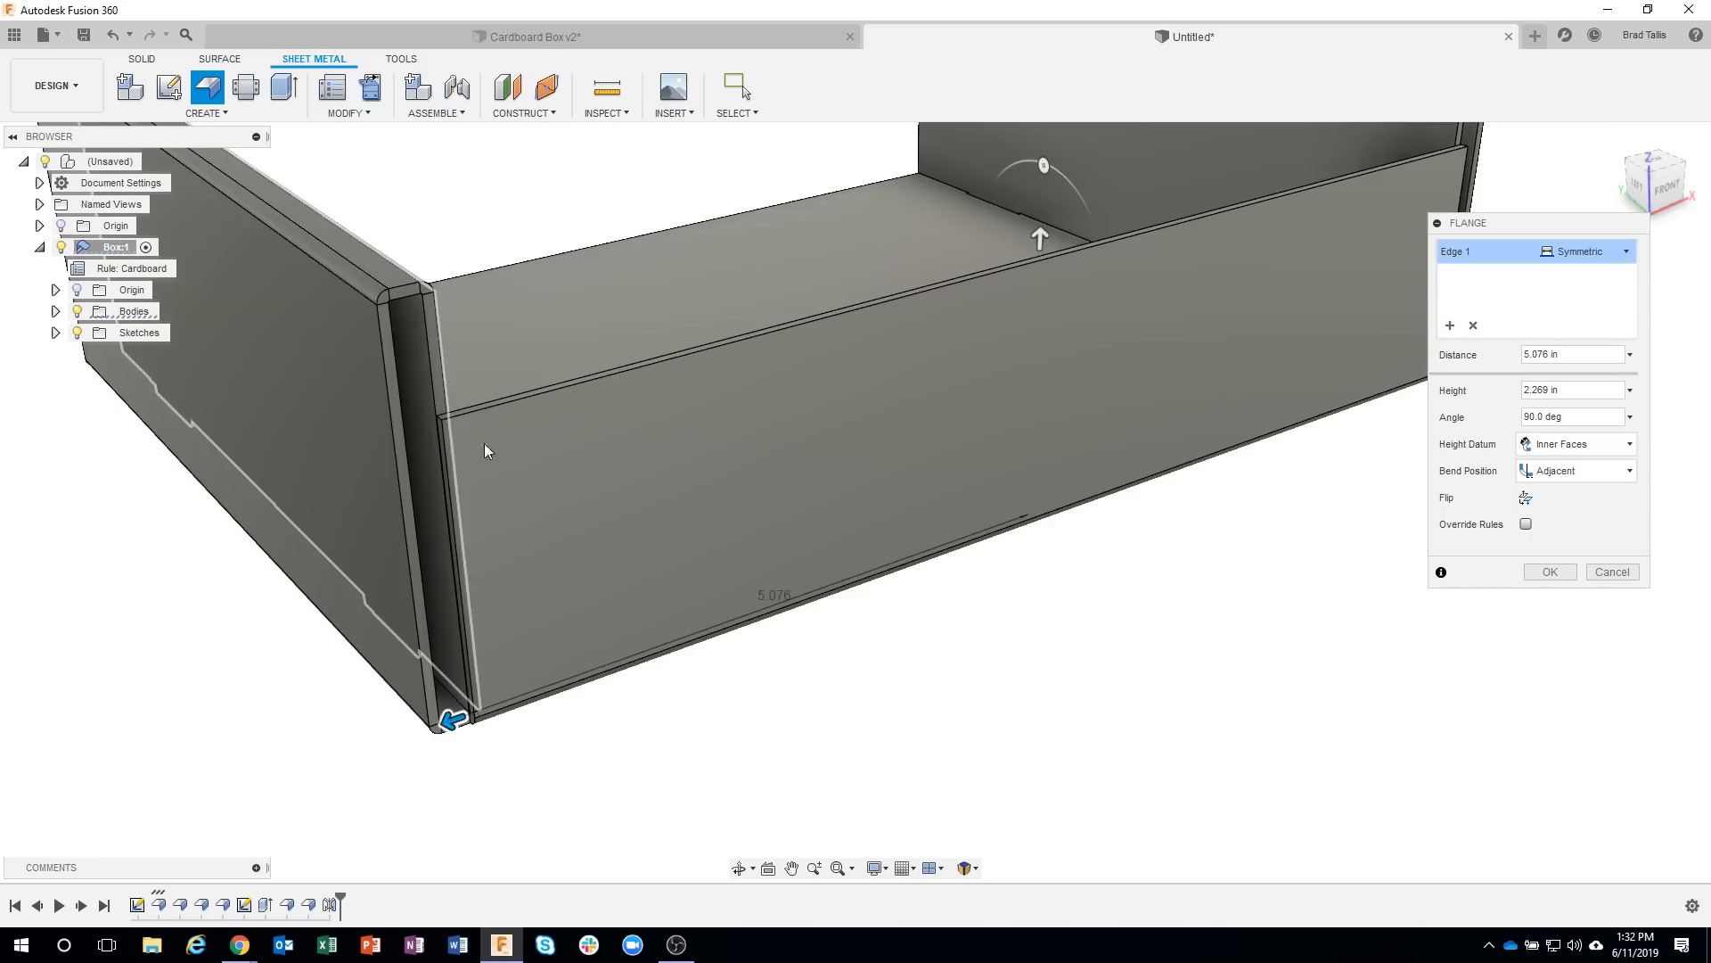
Narrow the front flange's symmetric distance to about 4.343 in and snap it back to the inner side wall at 5.076 in.
drag(454, 715, 553, 704)
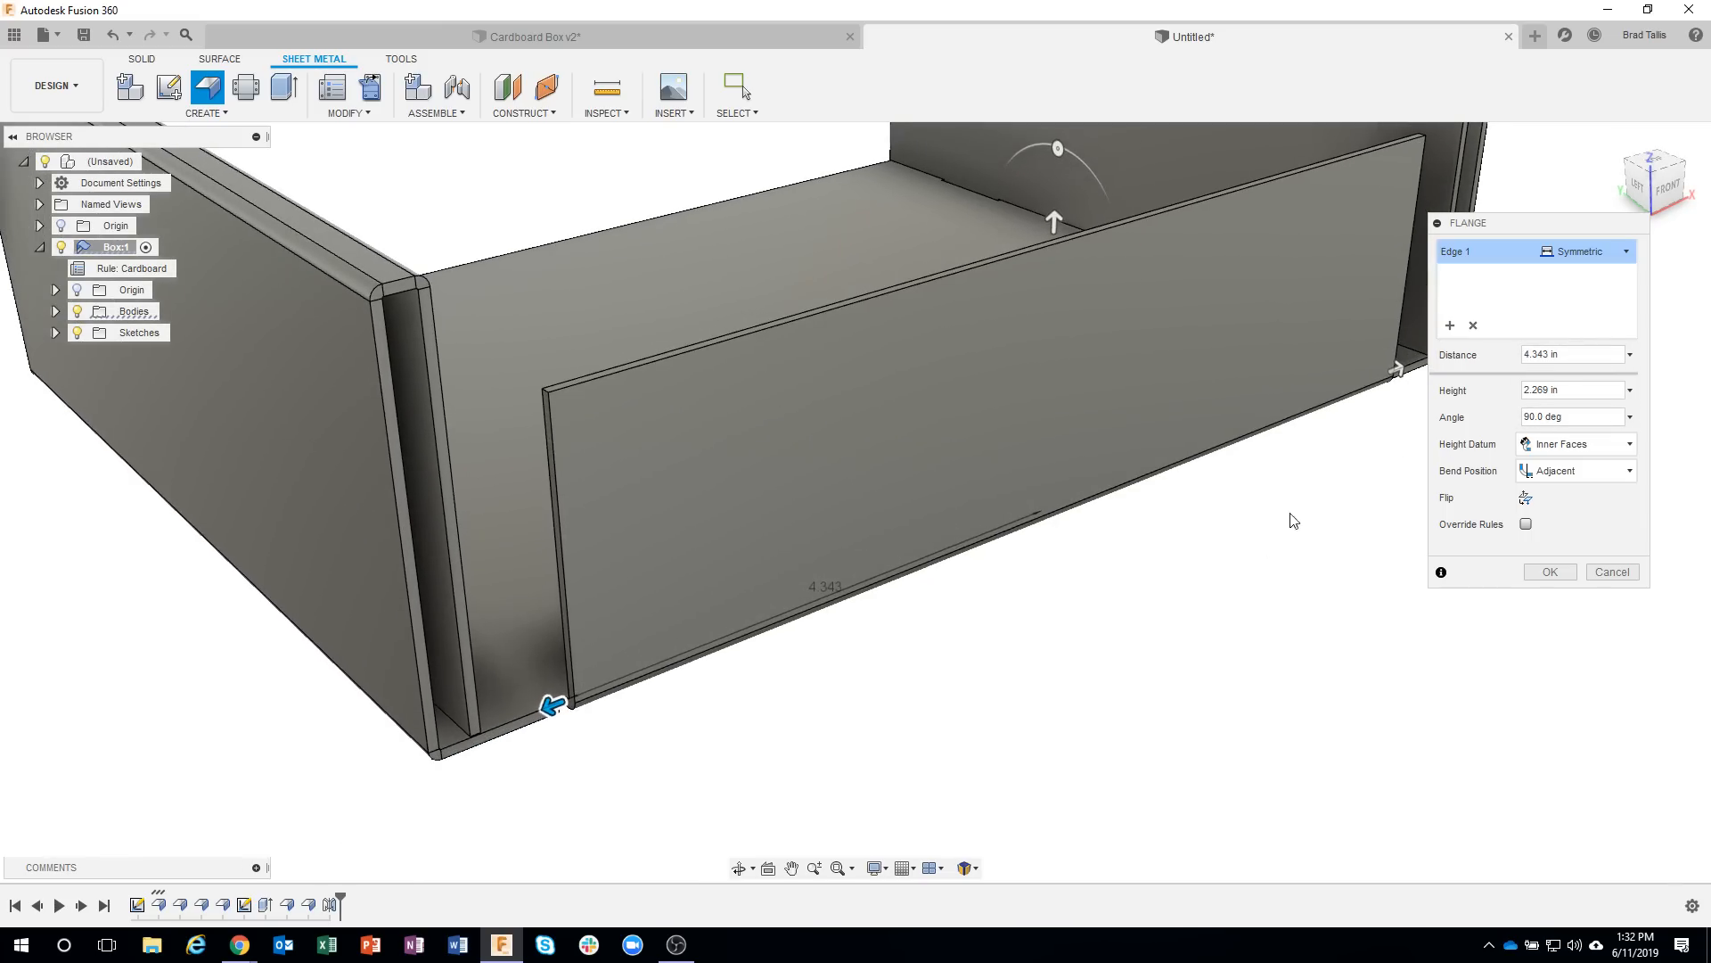
scroll(682, 731, up, 1)
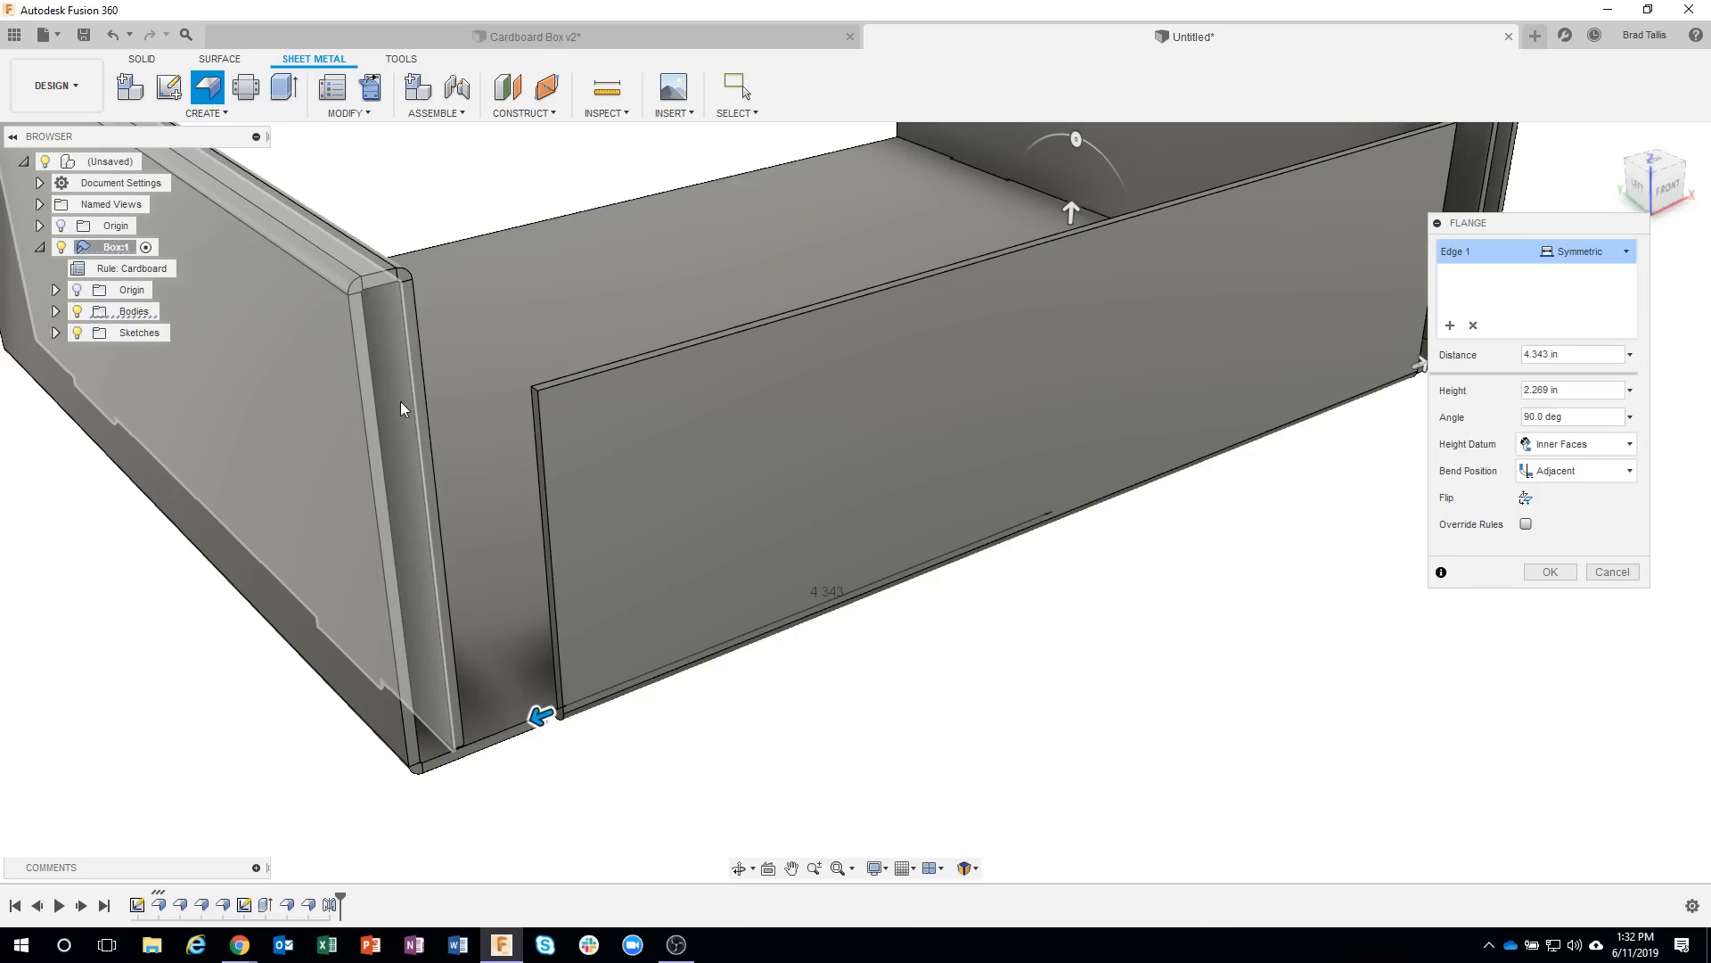
click(398, 425)
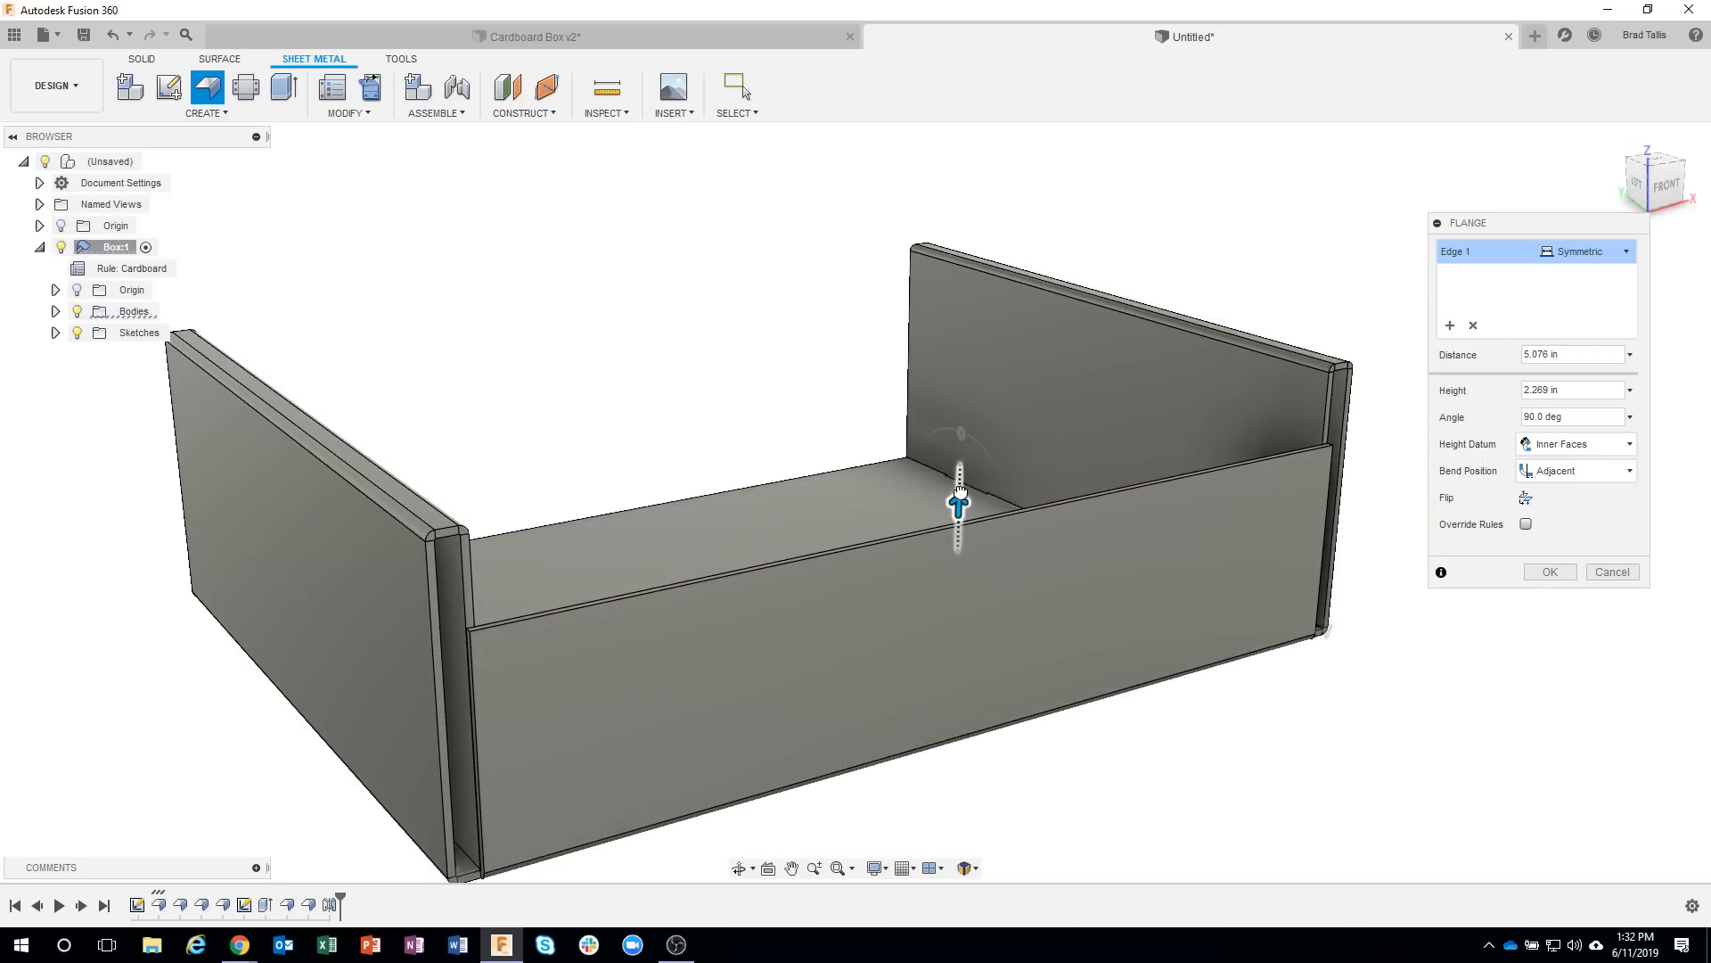
Raise the front flange's height and snap it to the inner corner under the side wall's fold, giving 3.098 in.
drag(960, 491, 962, 466)
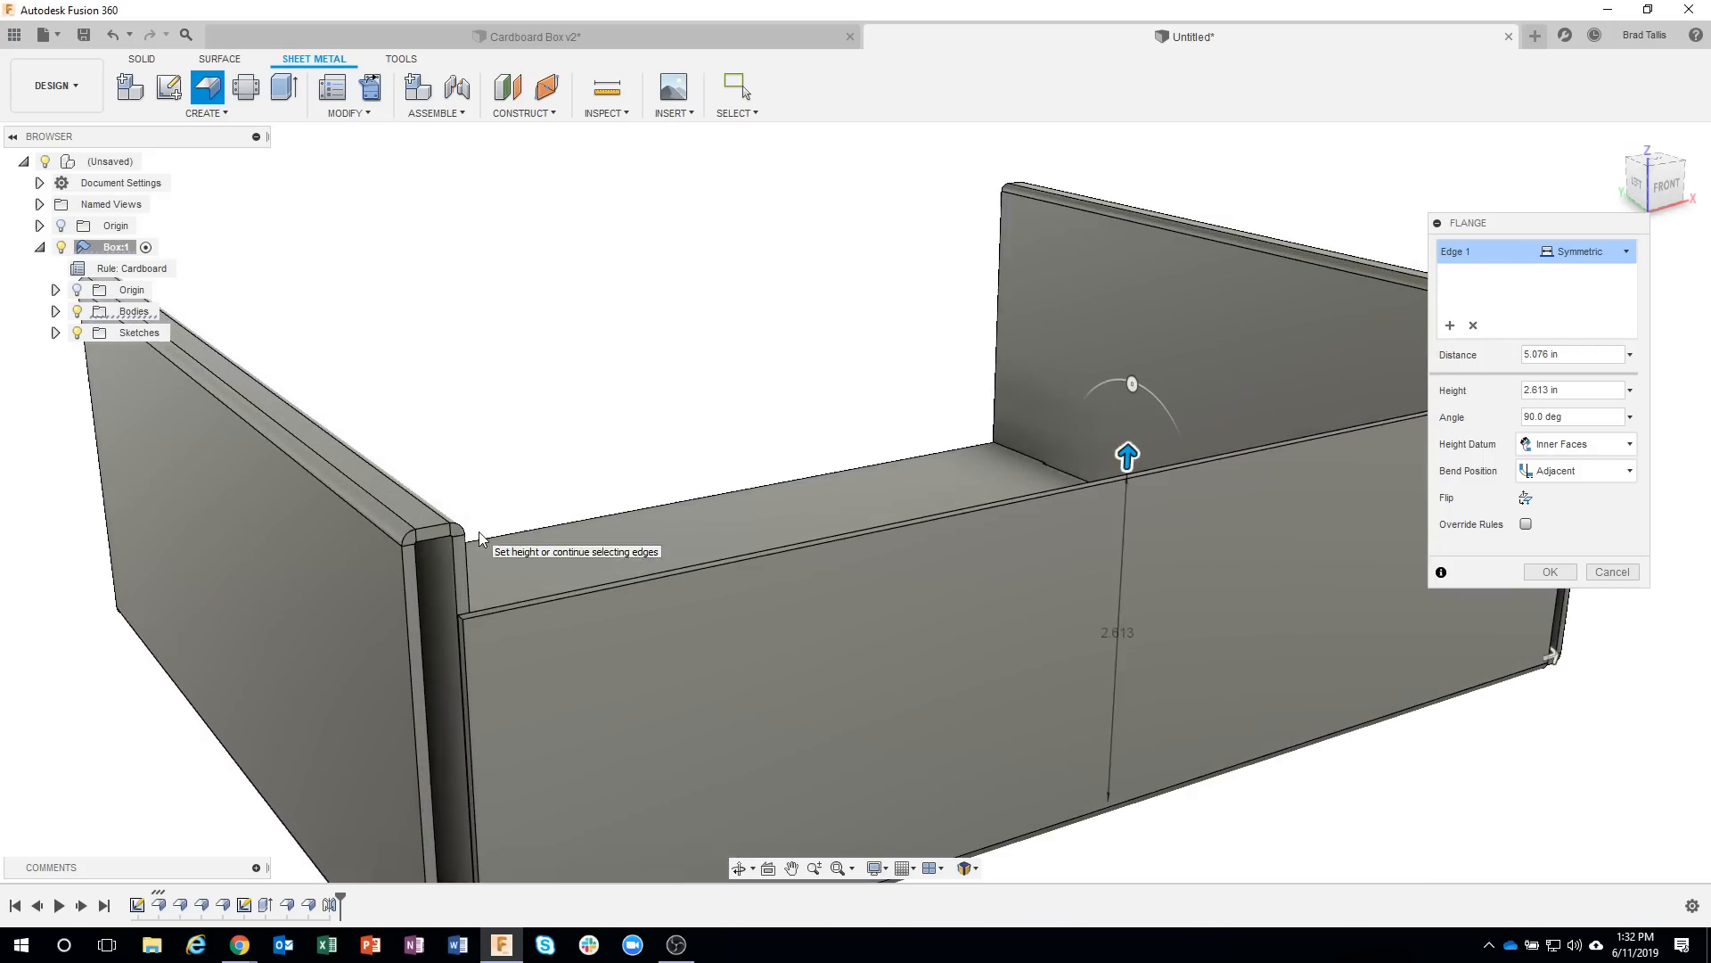
scroll(440, 539, up, 3)
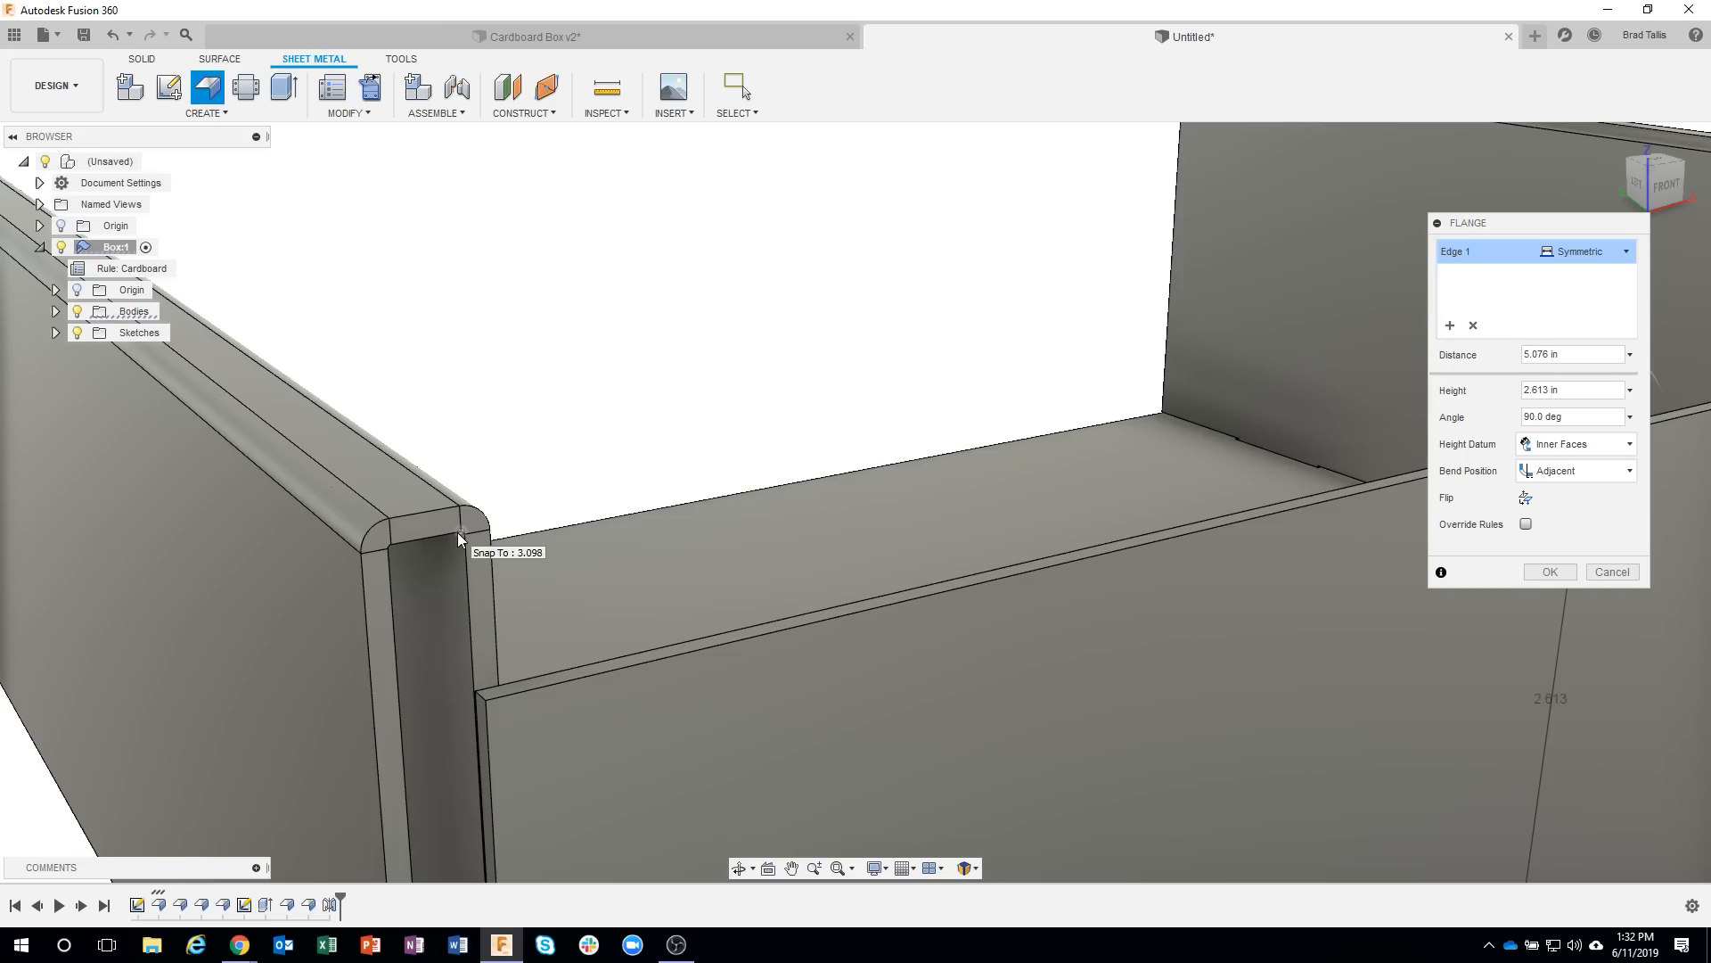
click(458, 532)
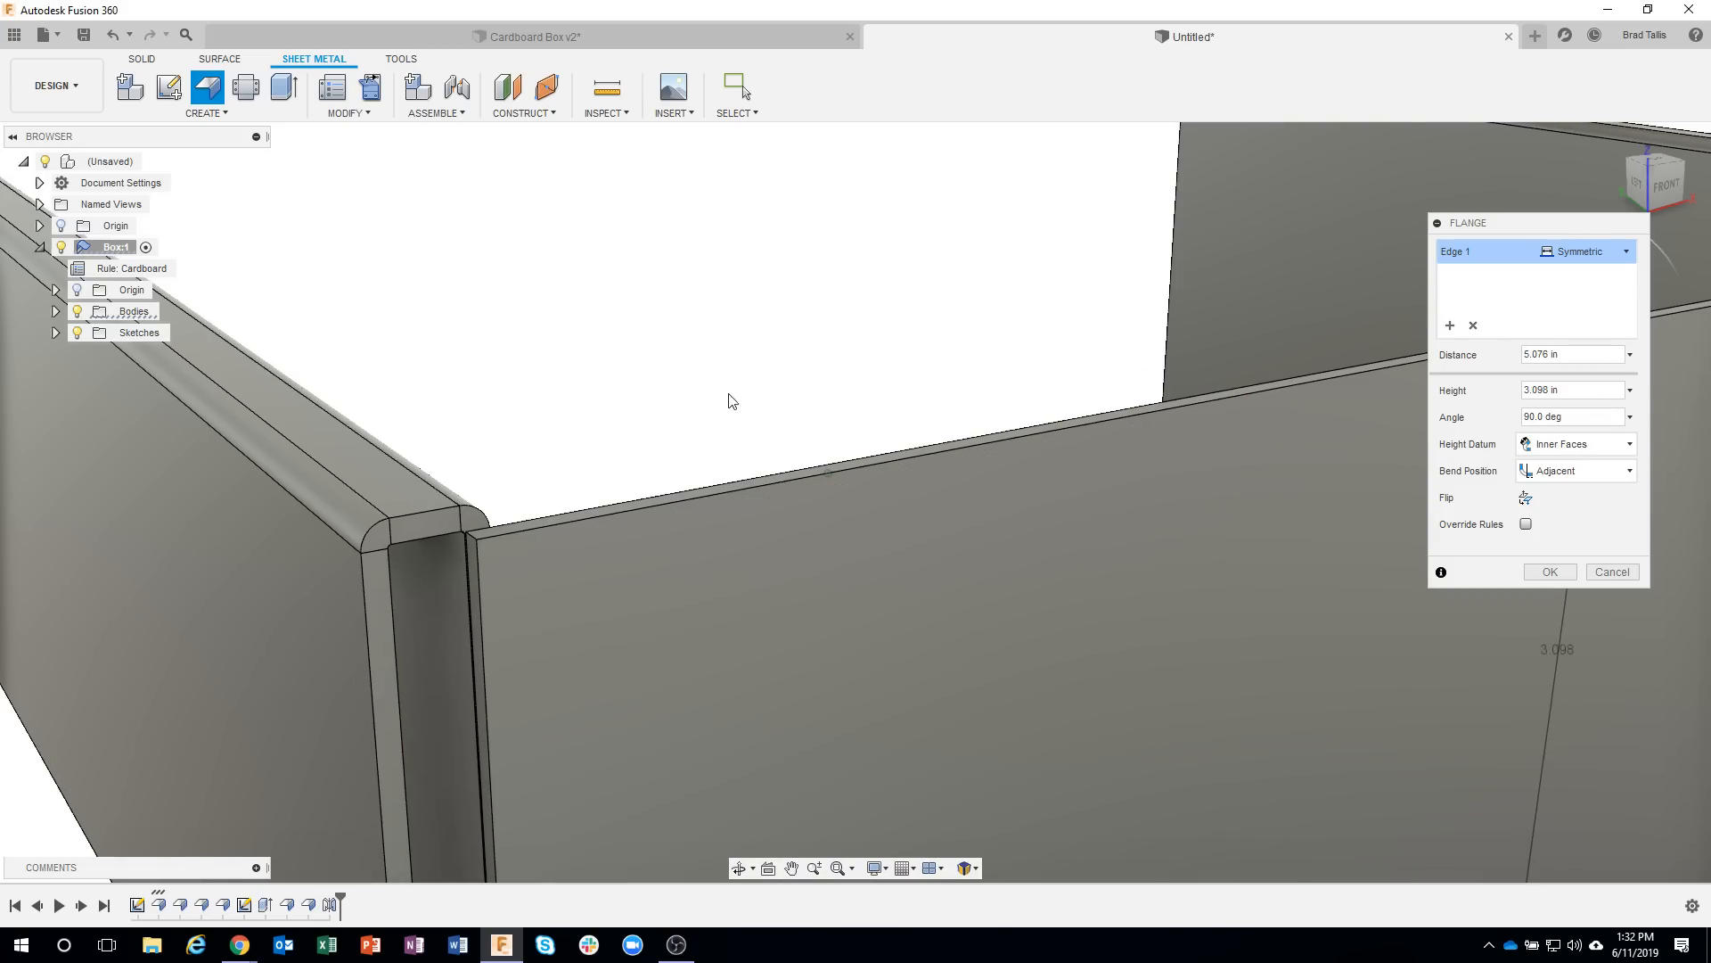
shift+middle_drag(730, 401, 390, 457)
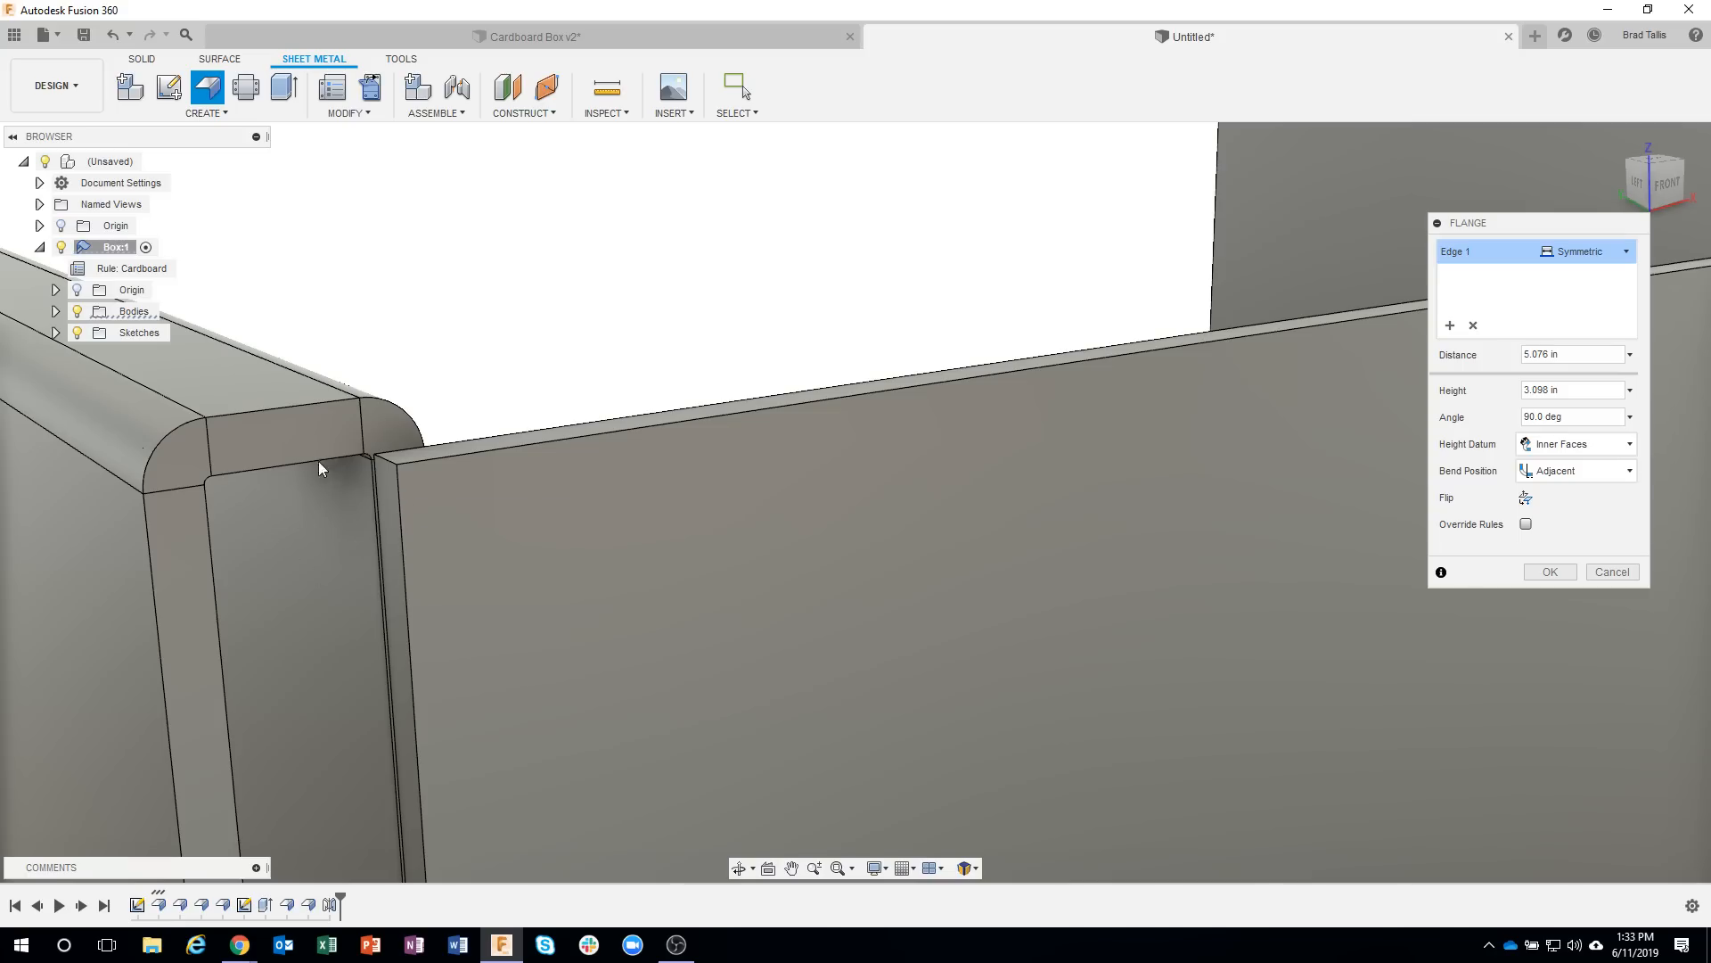
Set the front flange's height to 3.09 in and create the flange.
click(1550, 389)
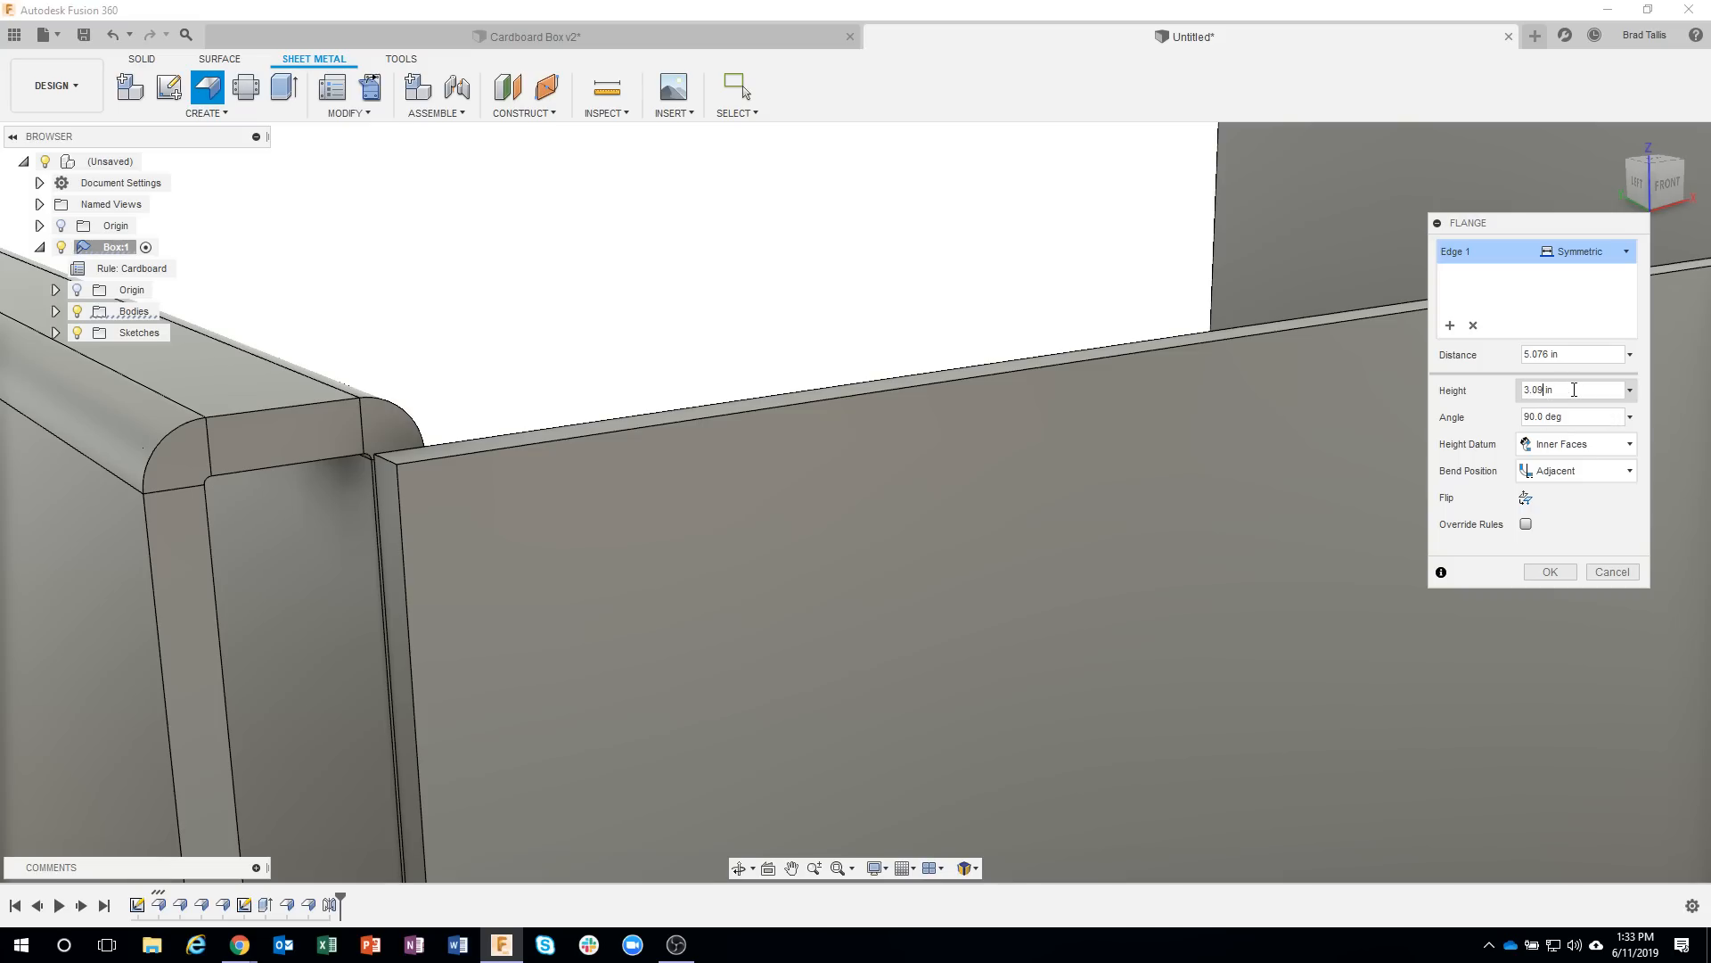
mouse_move(505, 391)
shift+middle_down()
mouse_move(508, 363)
mouse_move(493, 362)
shift+middle_up()
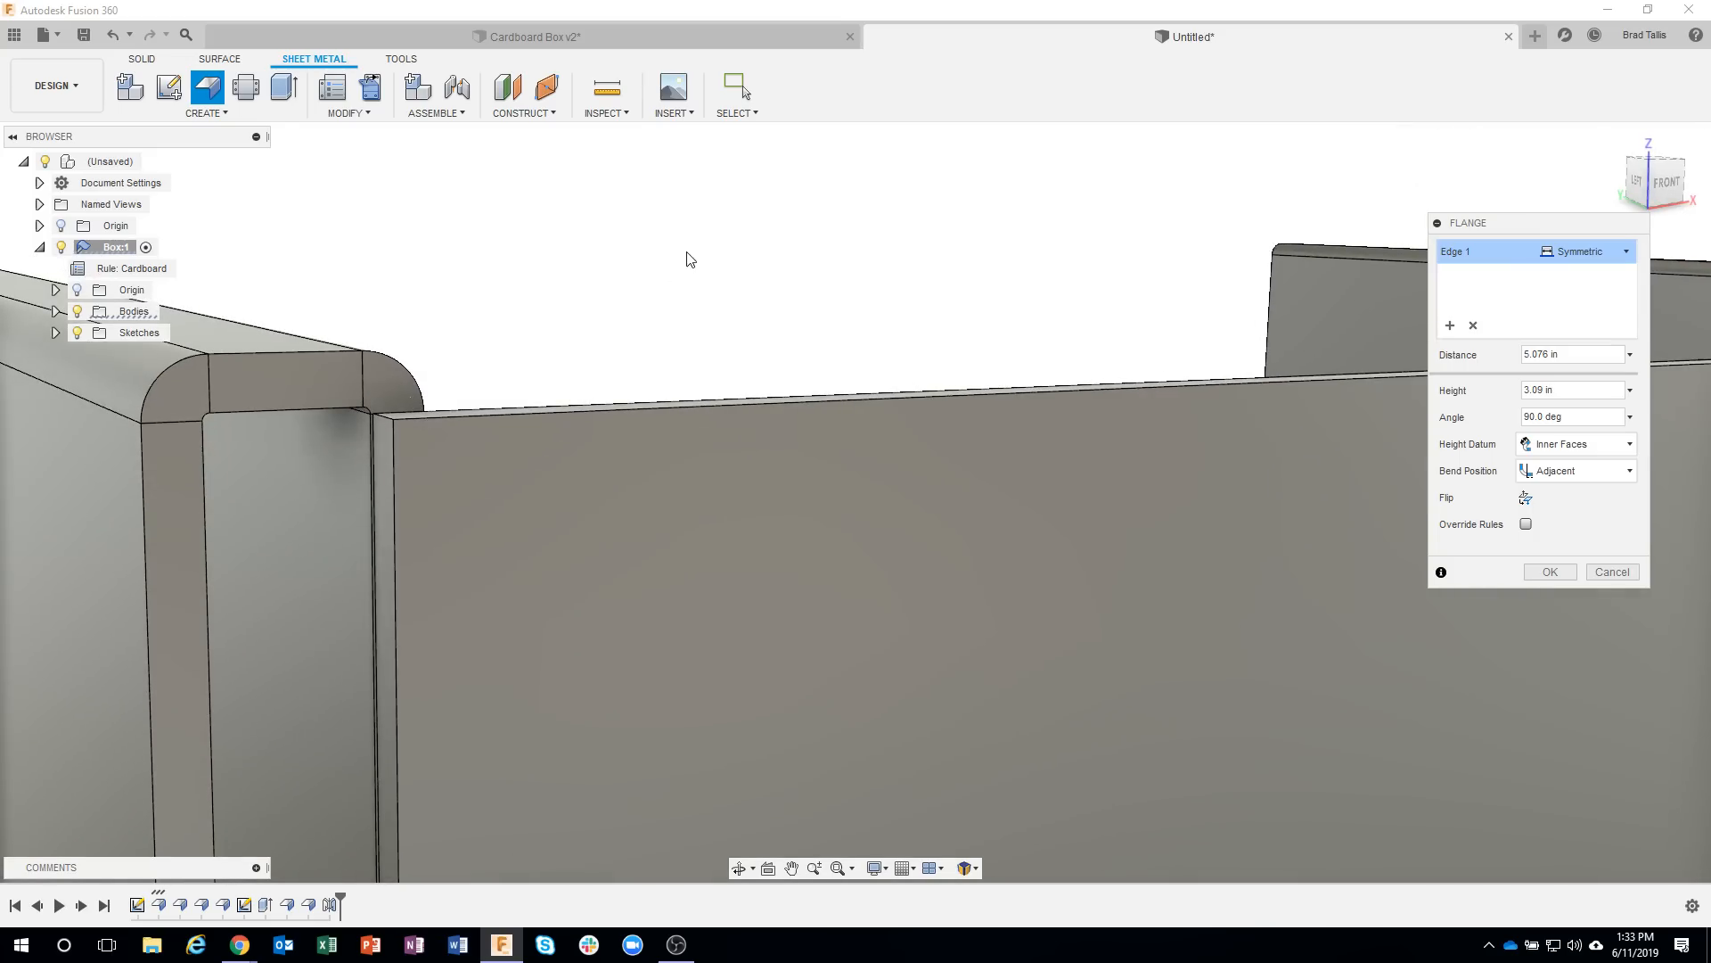
scroll(800, 481, down, 5)
shift+middle_drag(936, 504, 1114, 526)
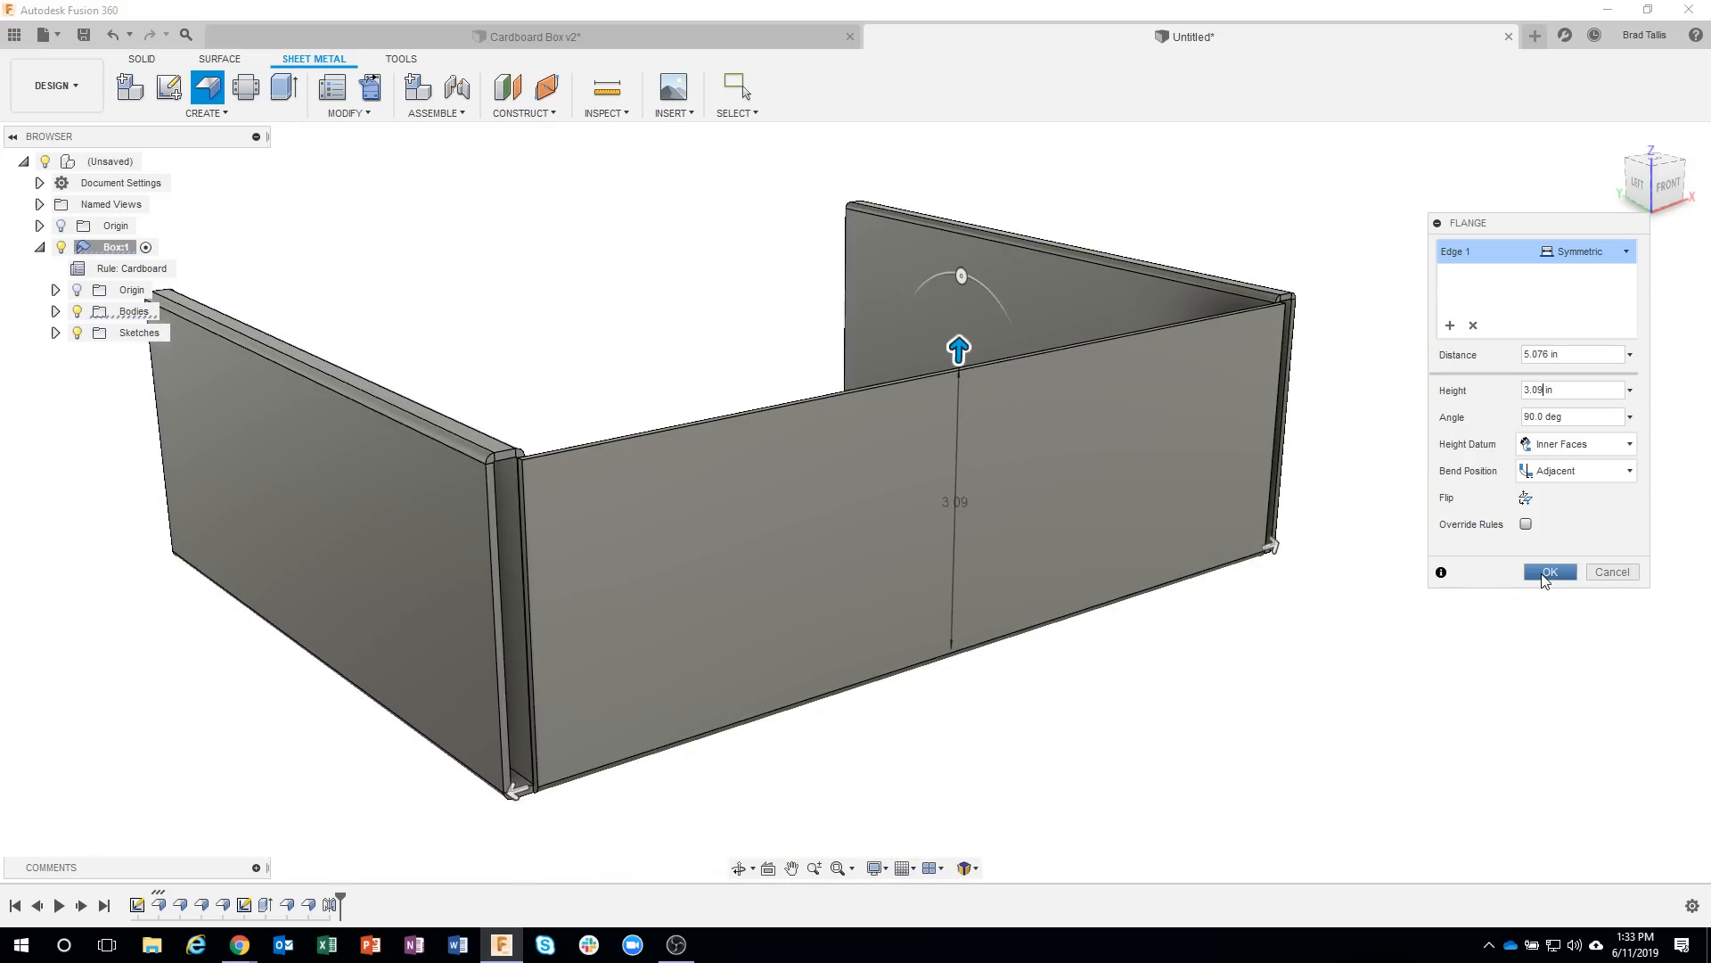
click(1543, 575)
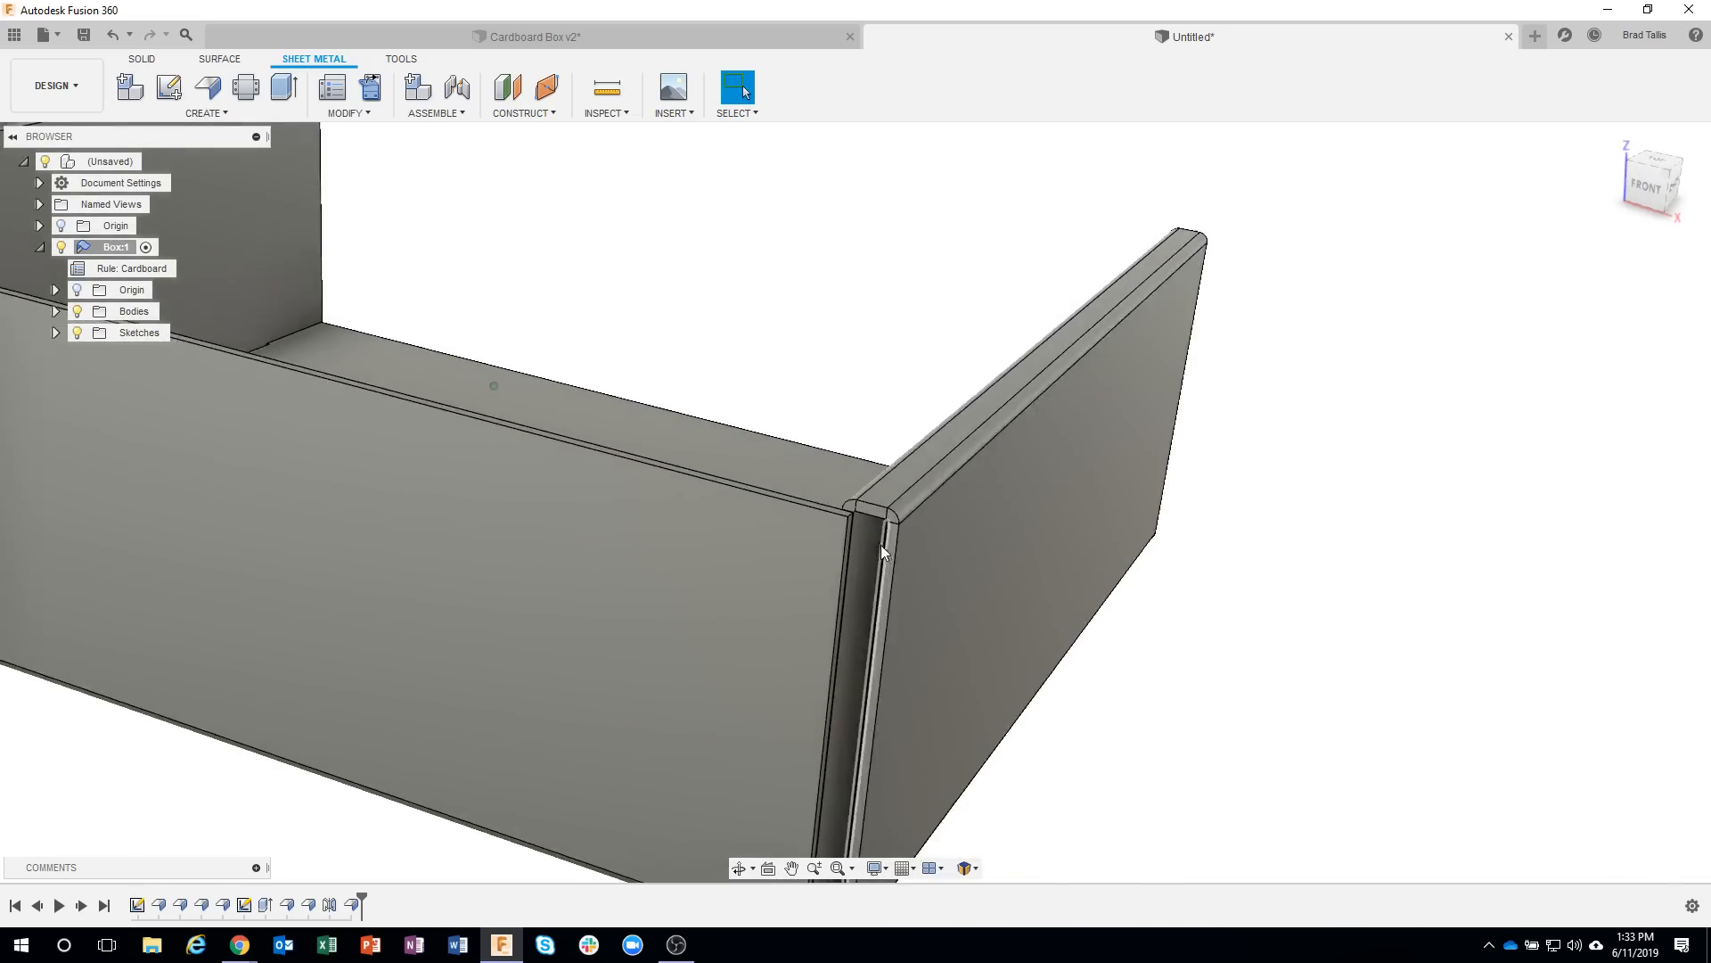
Start a flange on the inner vertical edge at the front wall's right end, extending it about 0.549 in between the double side walls.
scroll(862, 521, up, 5)
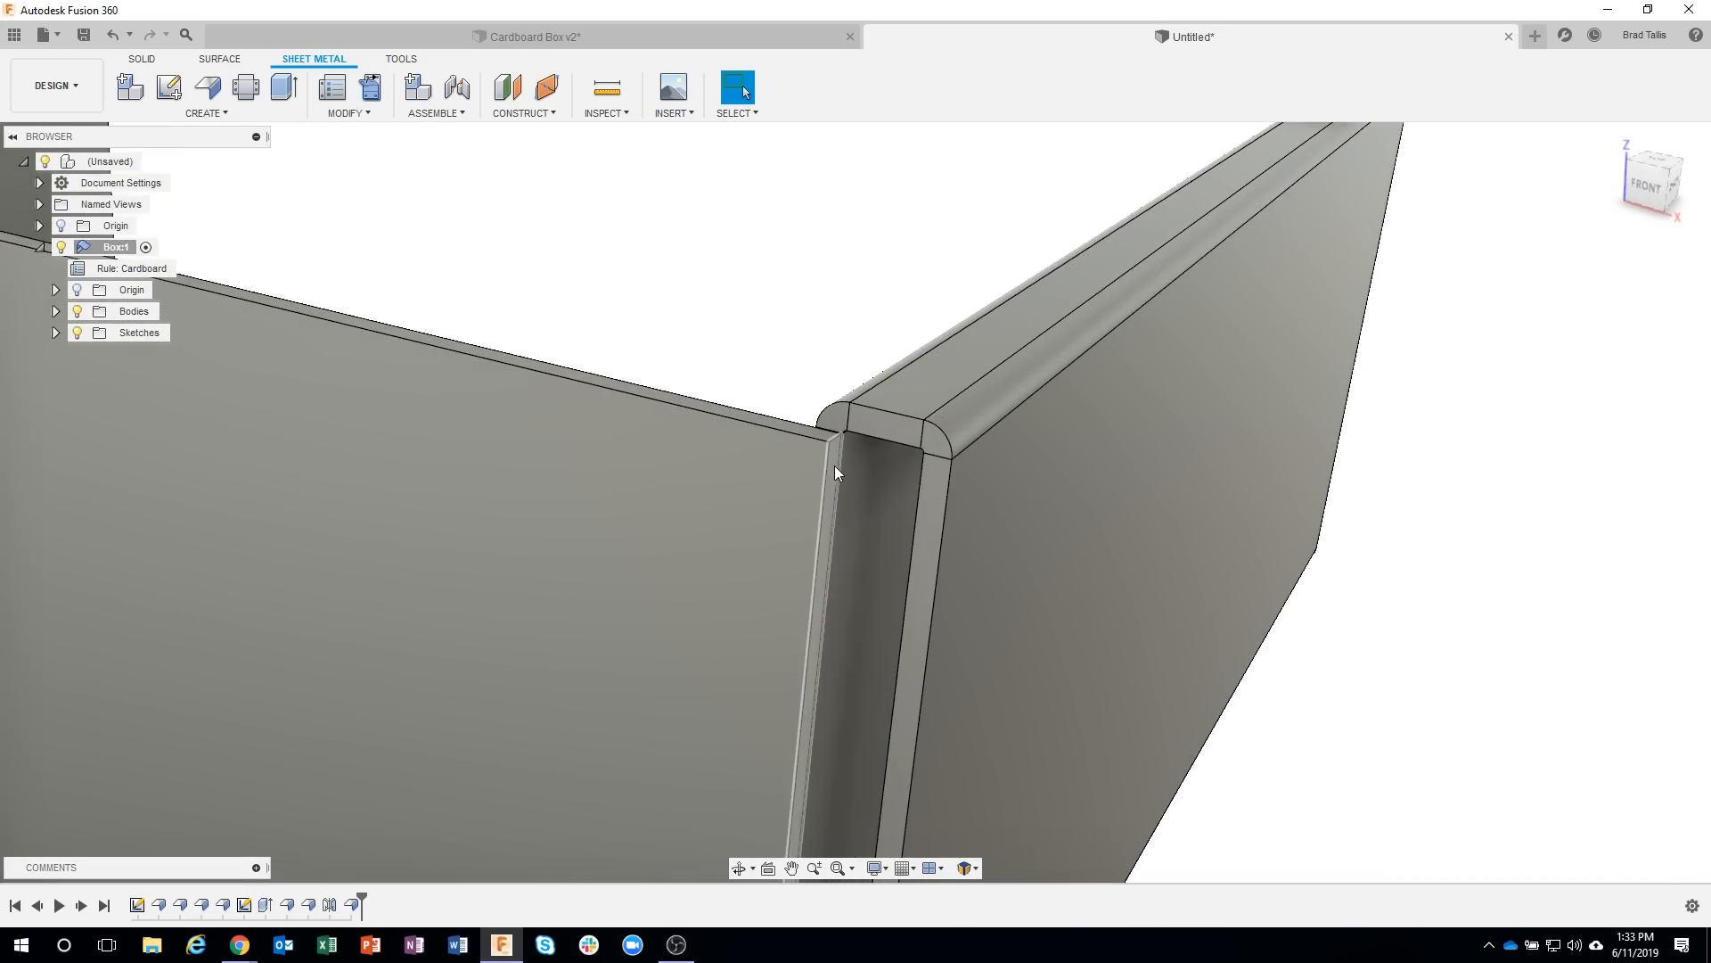
click(838, 464)
right_click(837, 464)
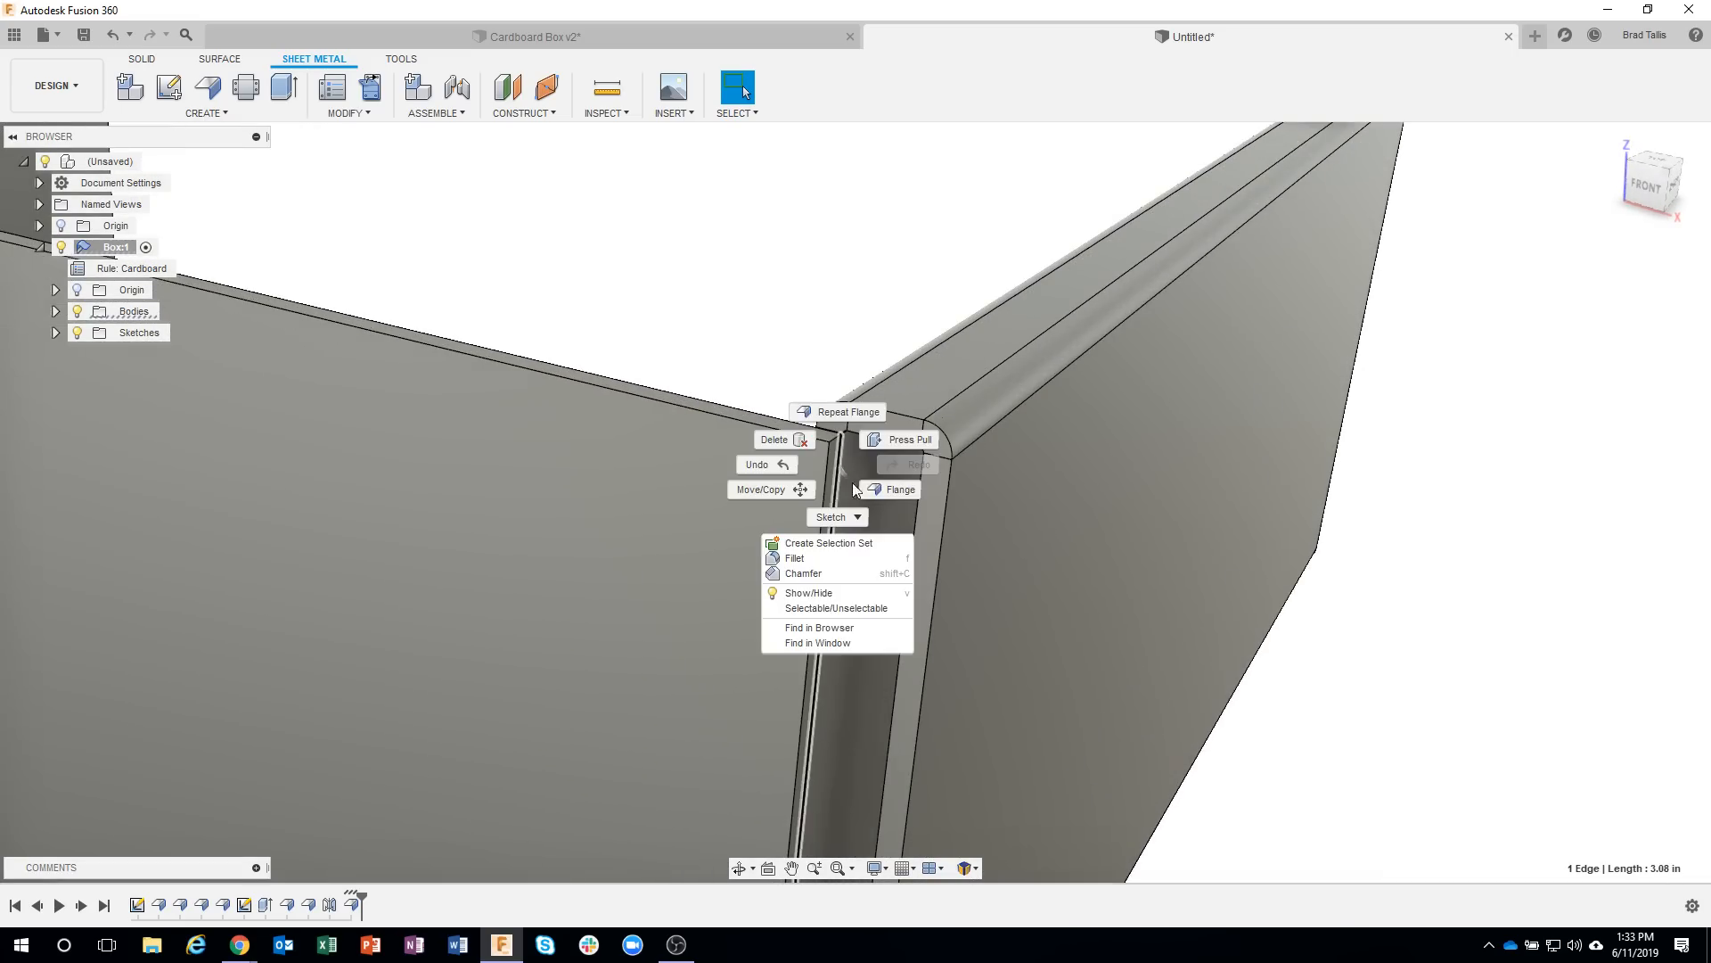
click(890, 491)
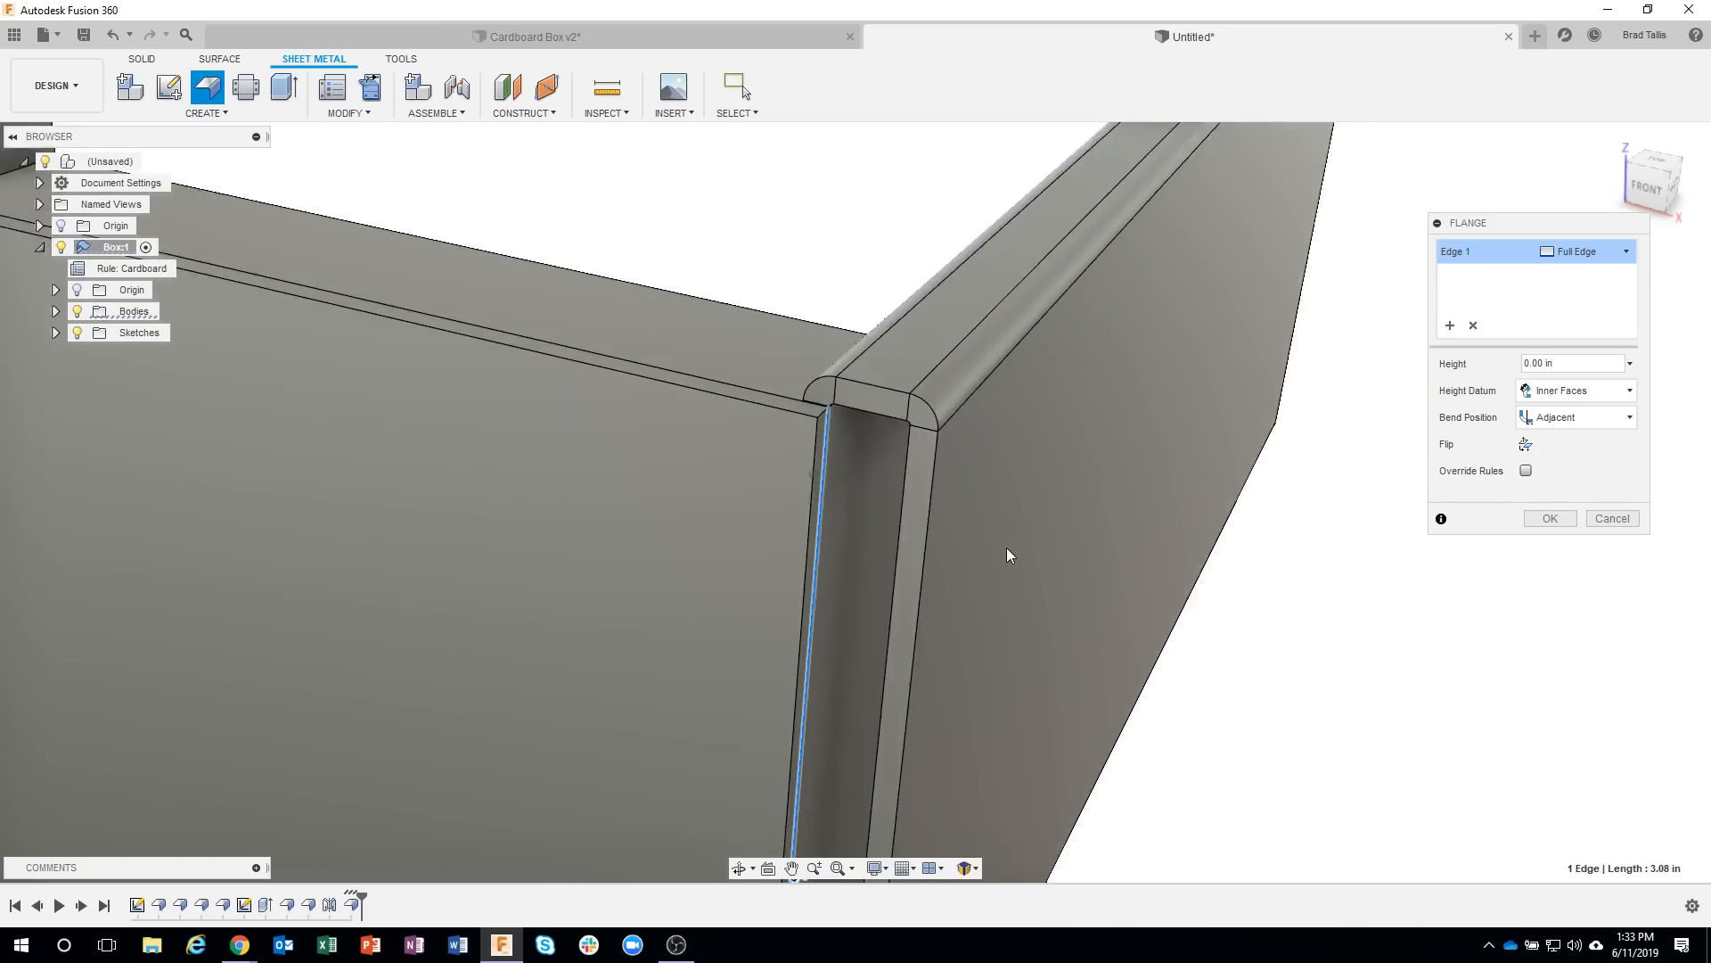
shift+middle_drag(1008, 547, 880, 647)
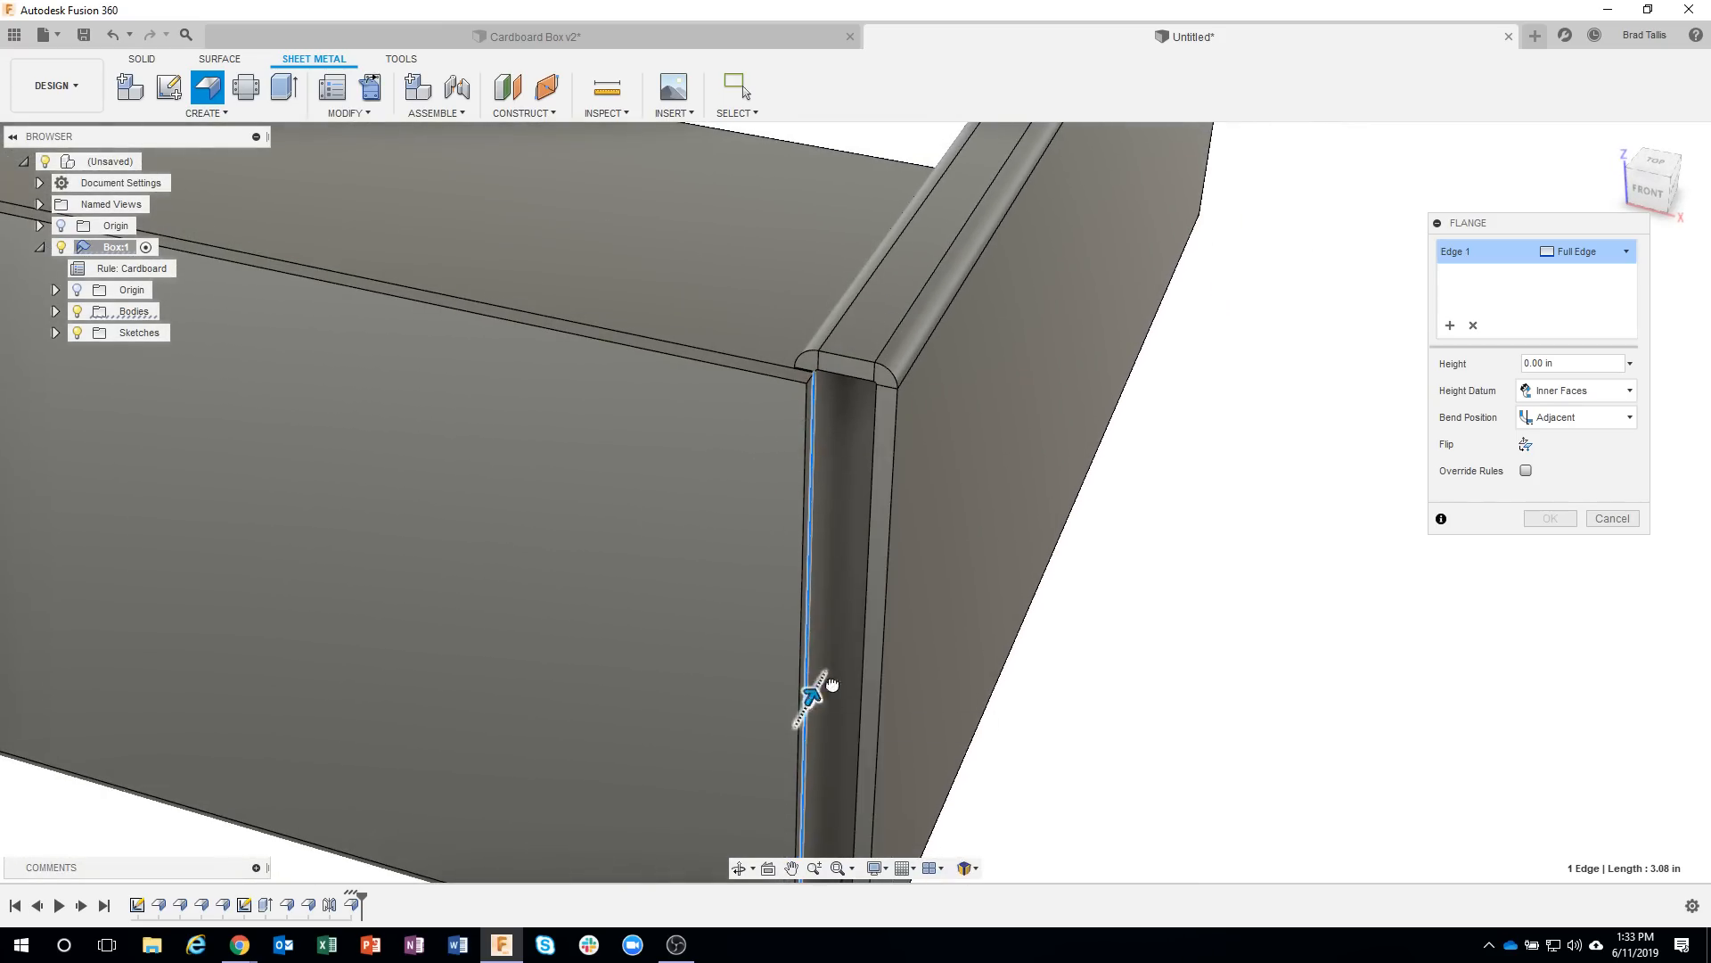
drag(809, 697, 856, 615)
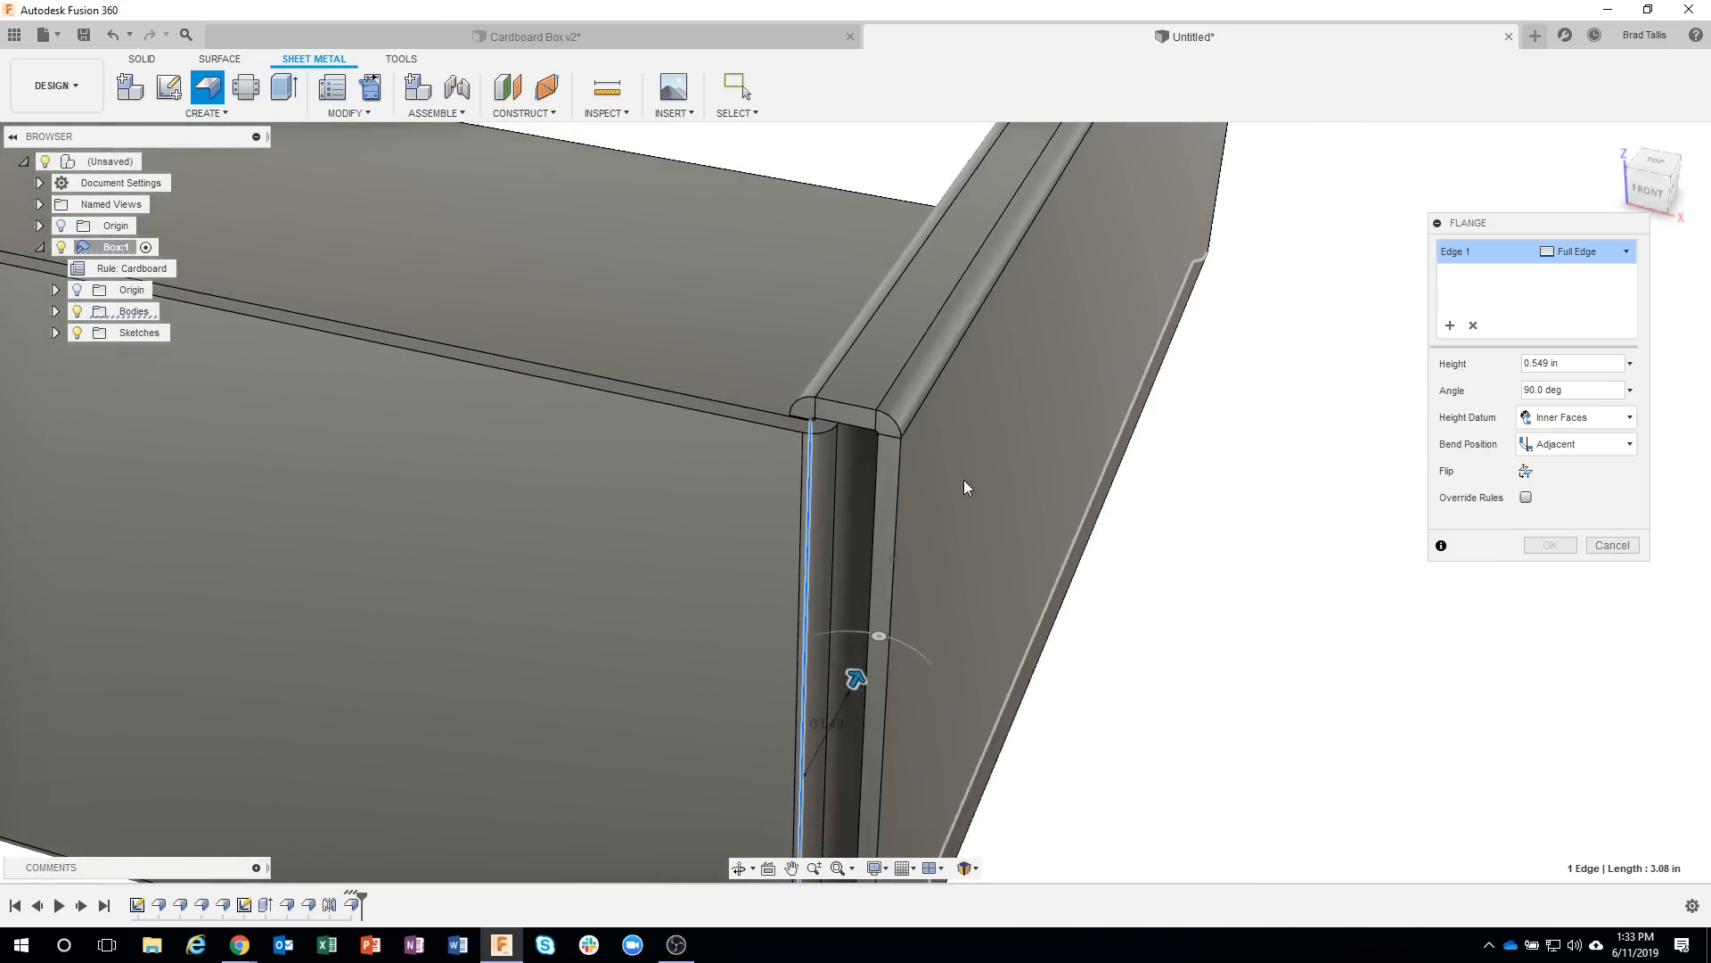
Inspect the new flap's bend corner, comparing the Inside and Outside bend positions before returning to Adjacent.
scroll(964, 480, up, 5)
shift+middle_drag(794, 462, 630, 322)
scroll(630, 323, up, 4)
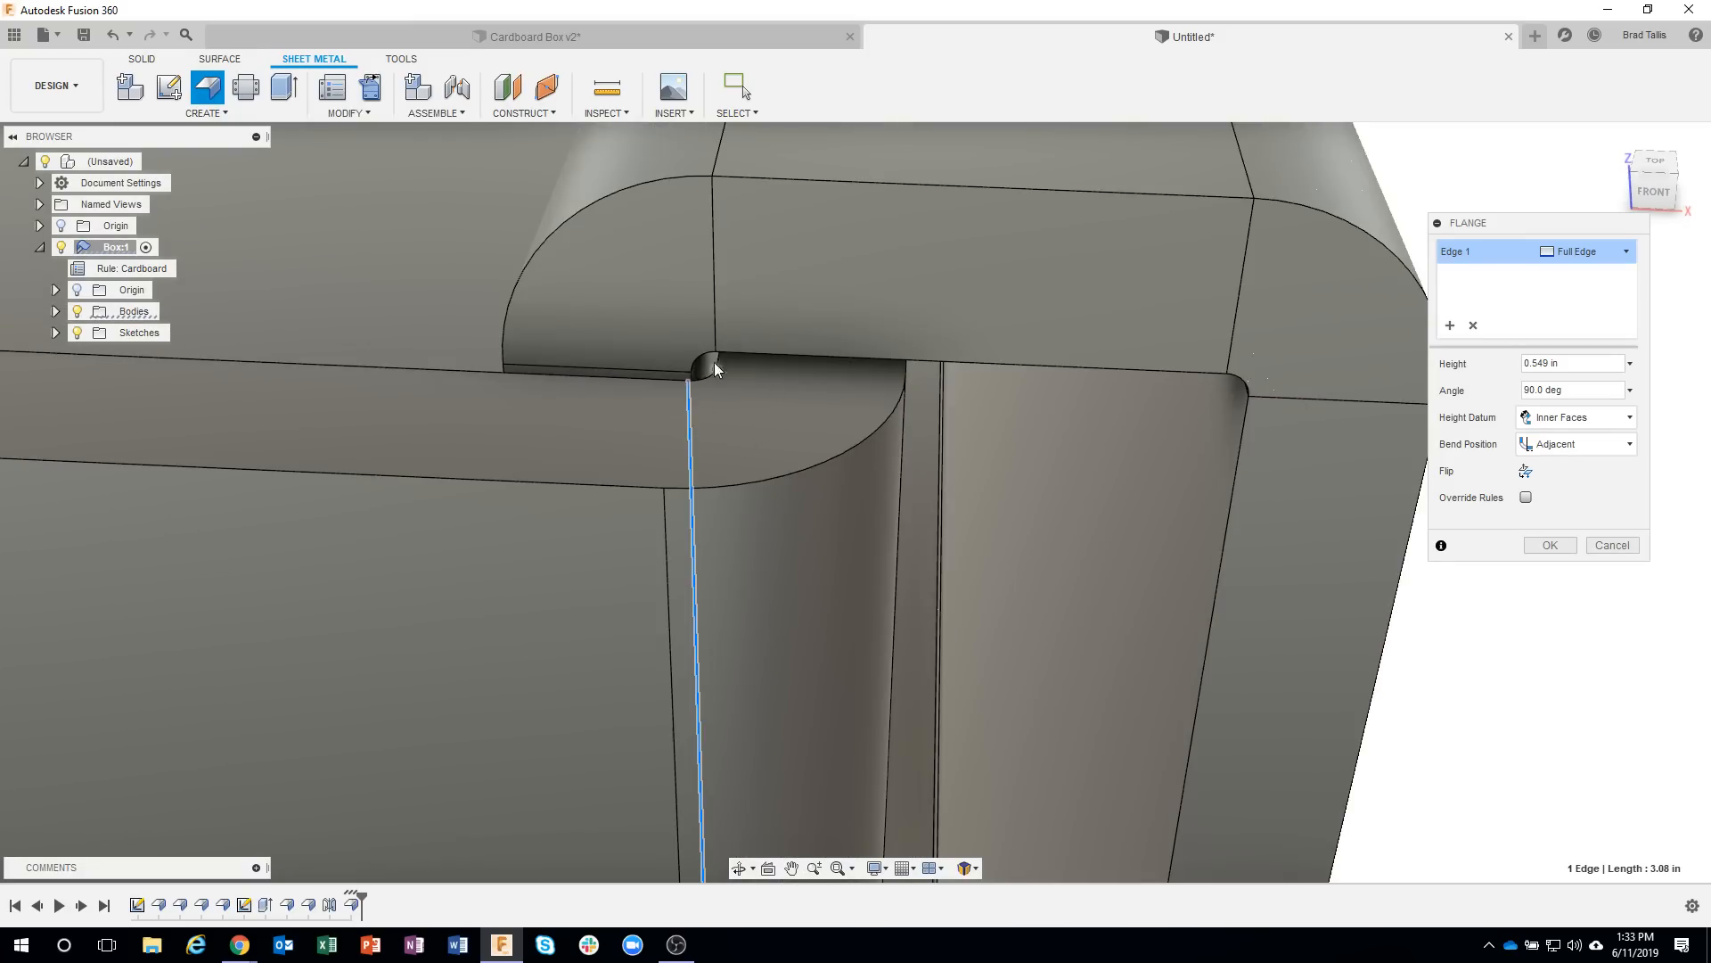
scroll(896, 526, down, 3)
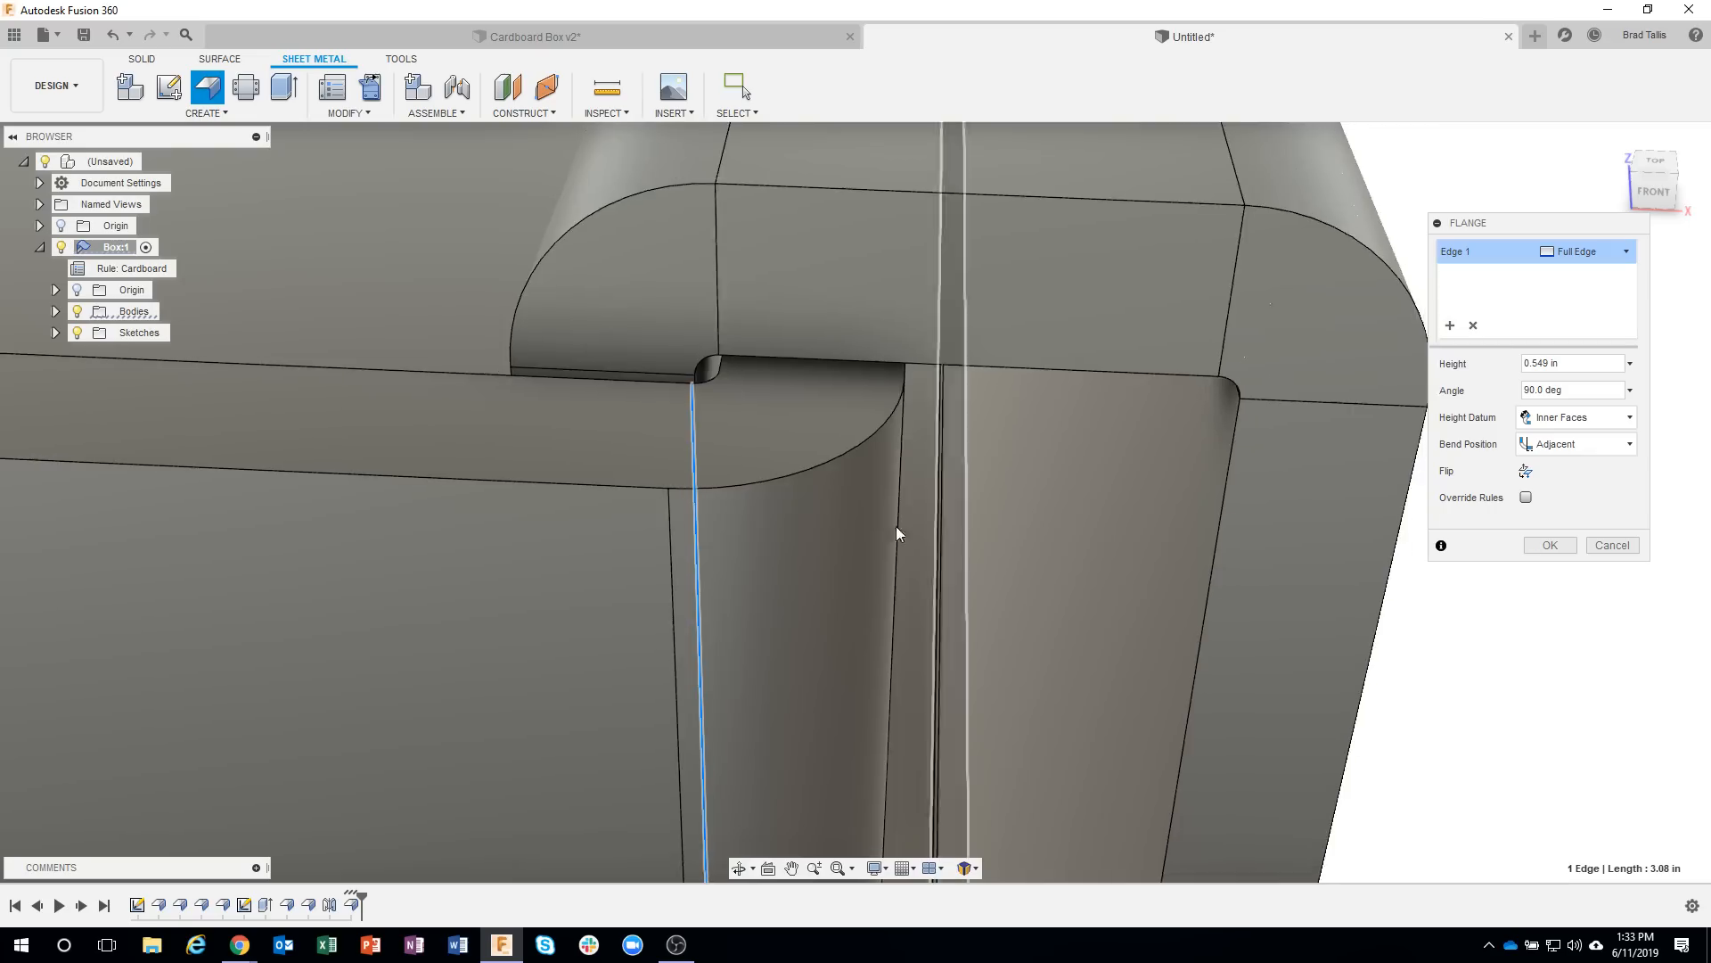
scroll(765, 399, down, 1)
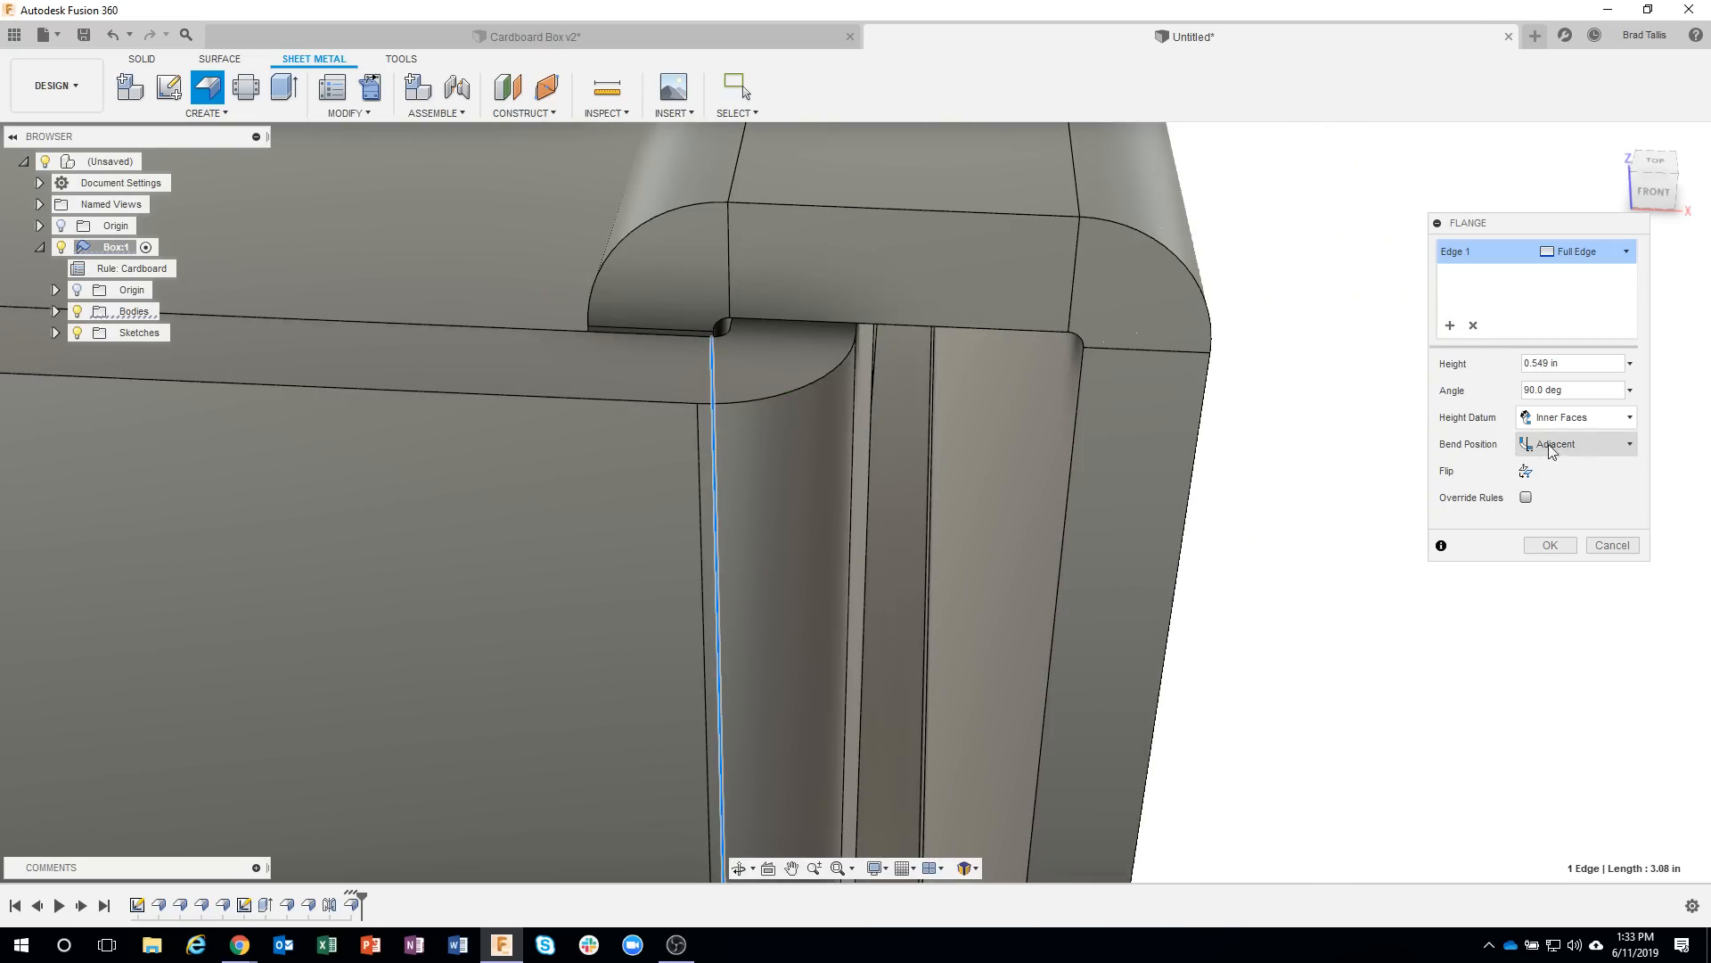
click(1601, 444)
click(1573, 473)
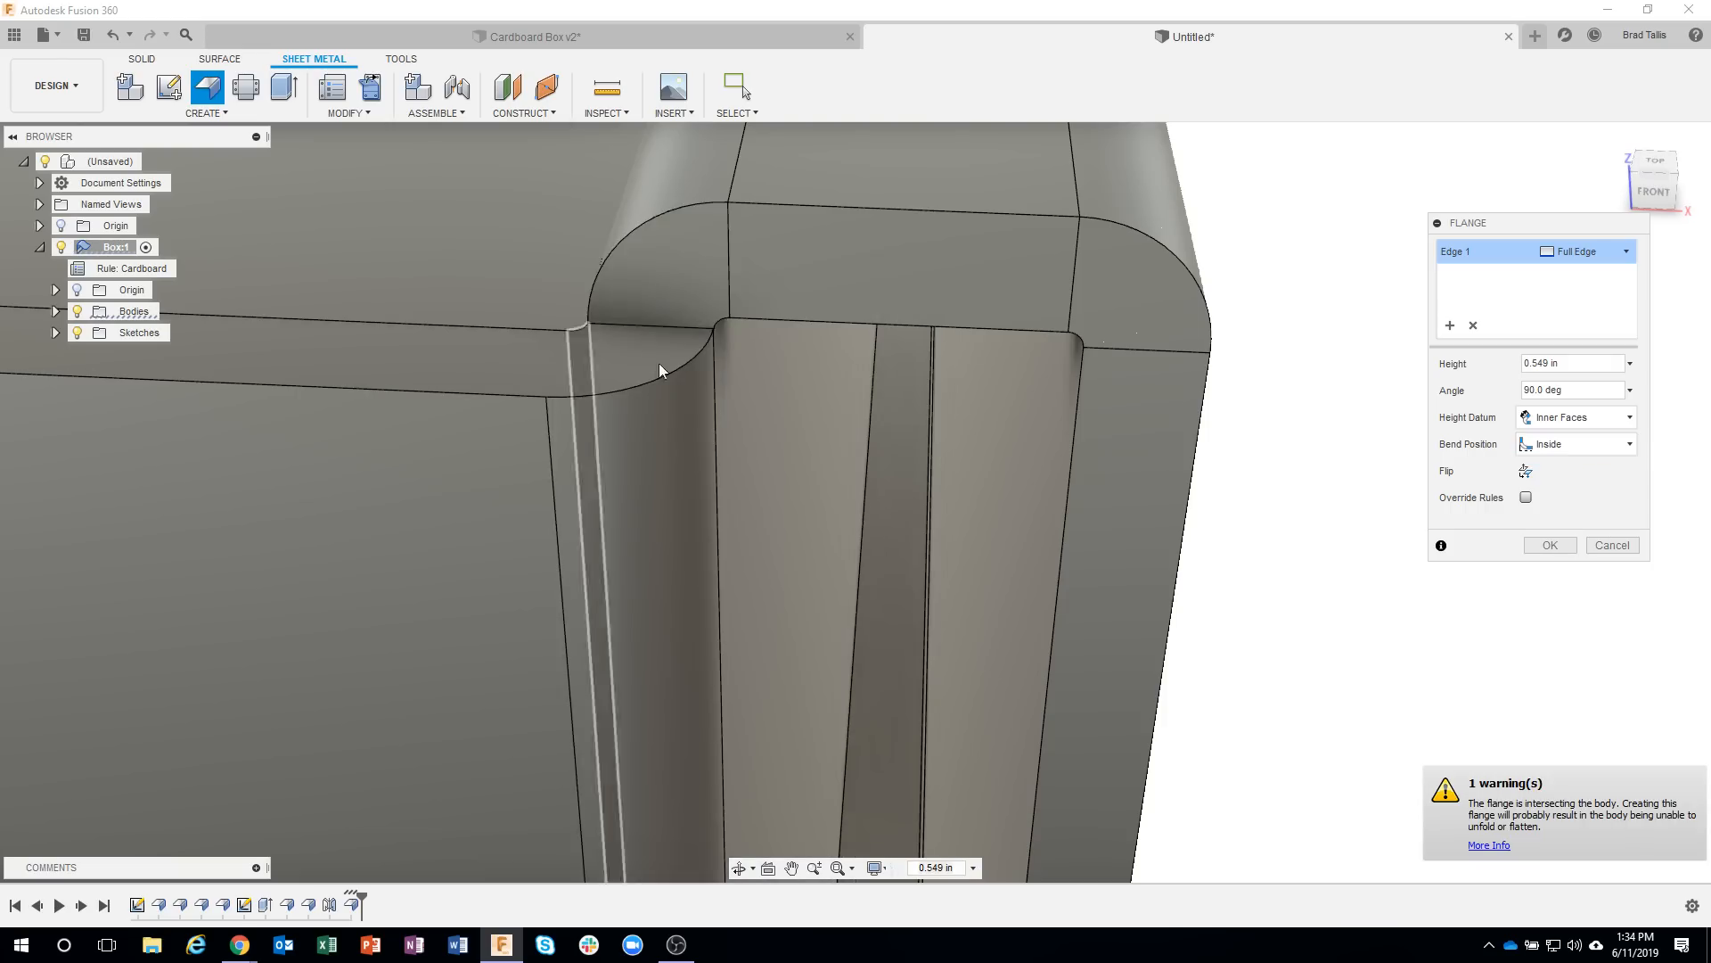
click(1559, 444)
click(1556, 490)
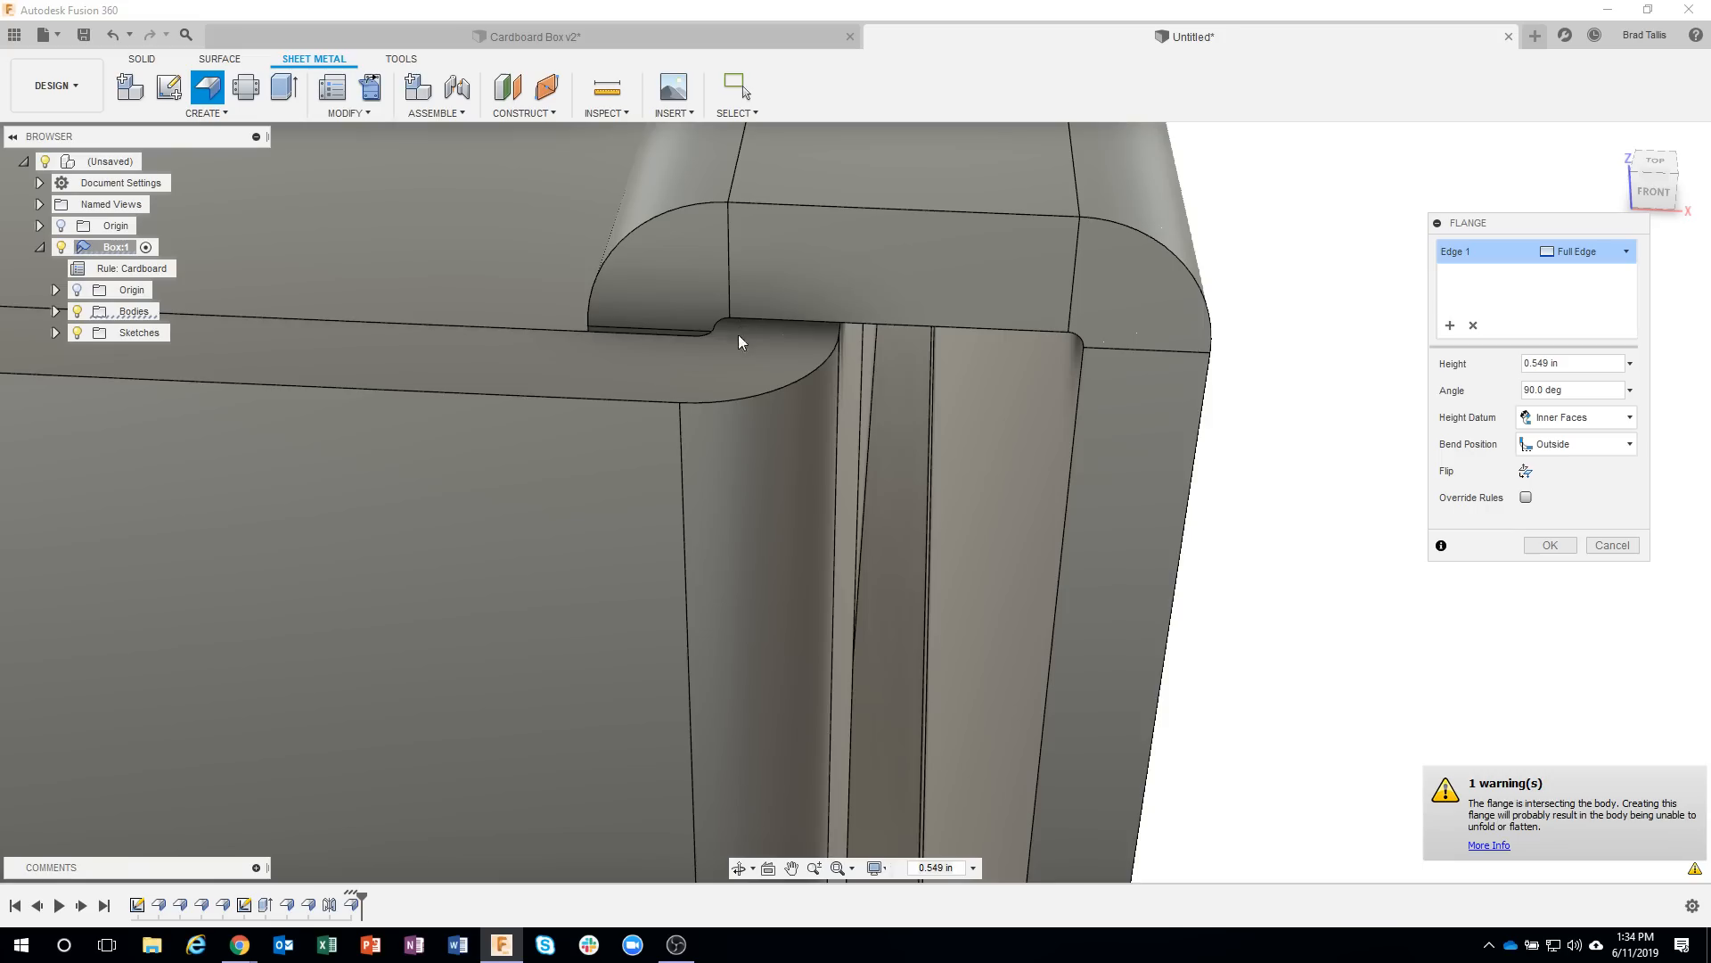
shift+middle_drag(754, 362, 703, 340)
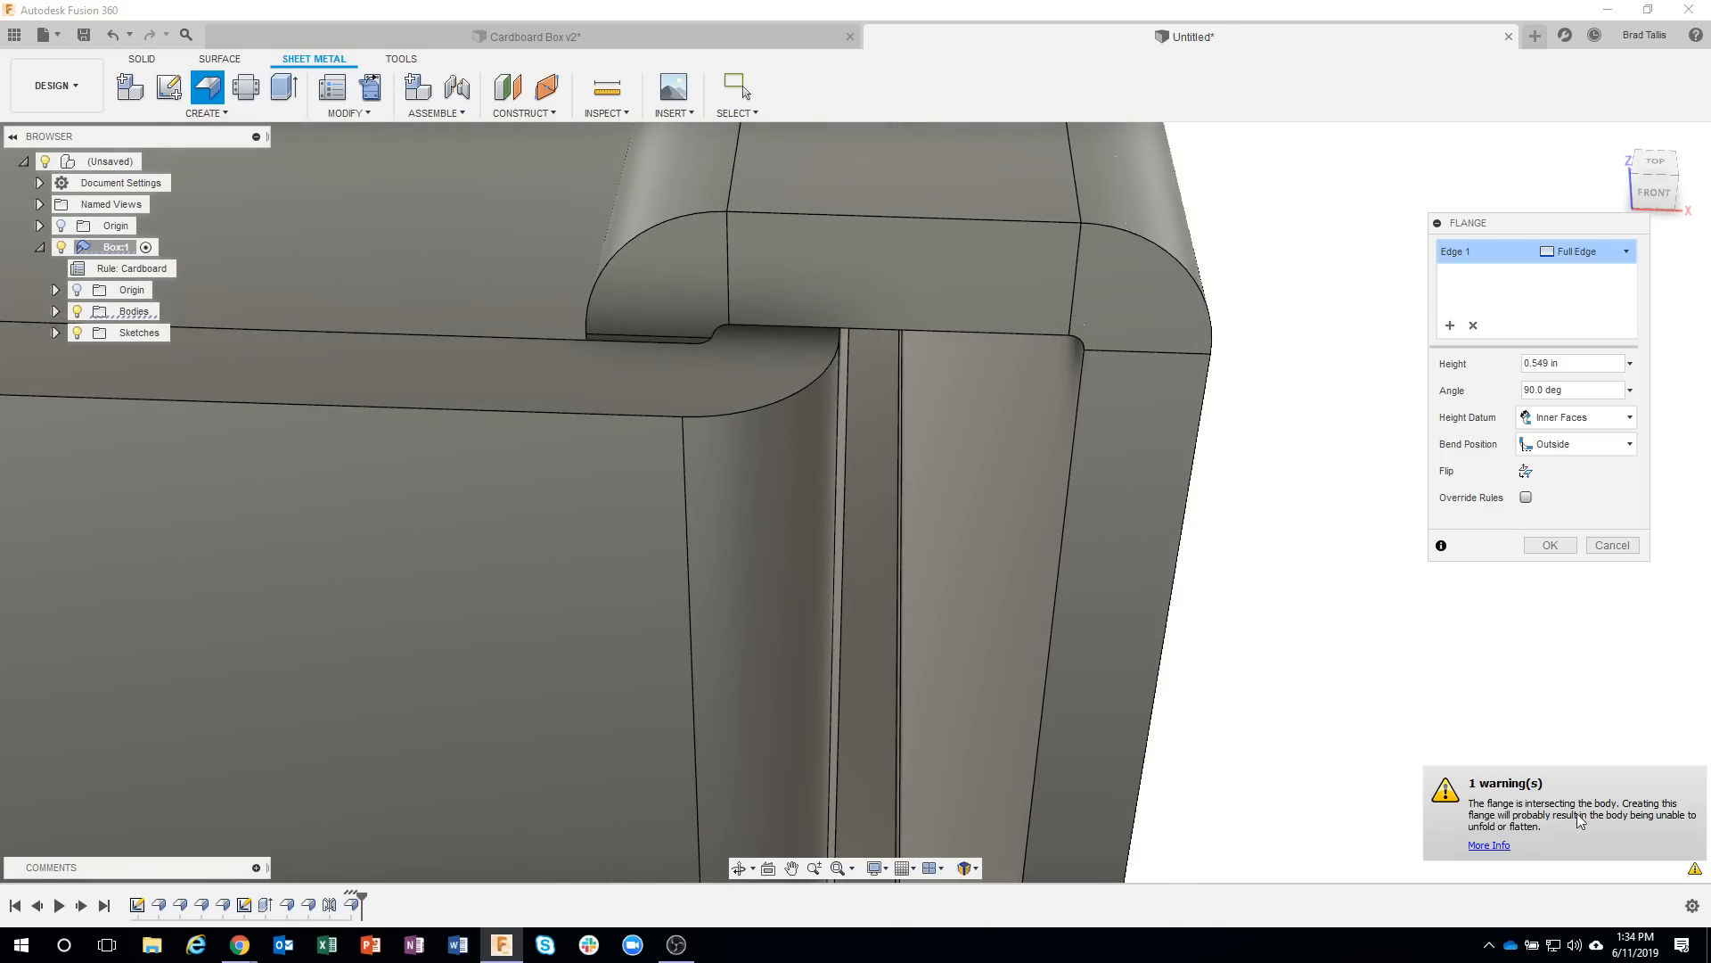
click(1576, 444)
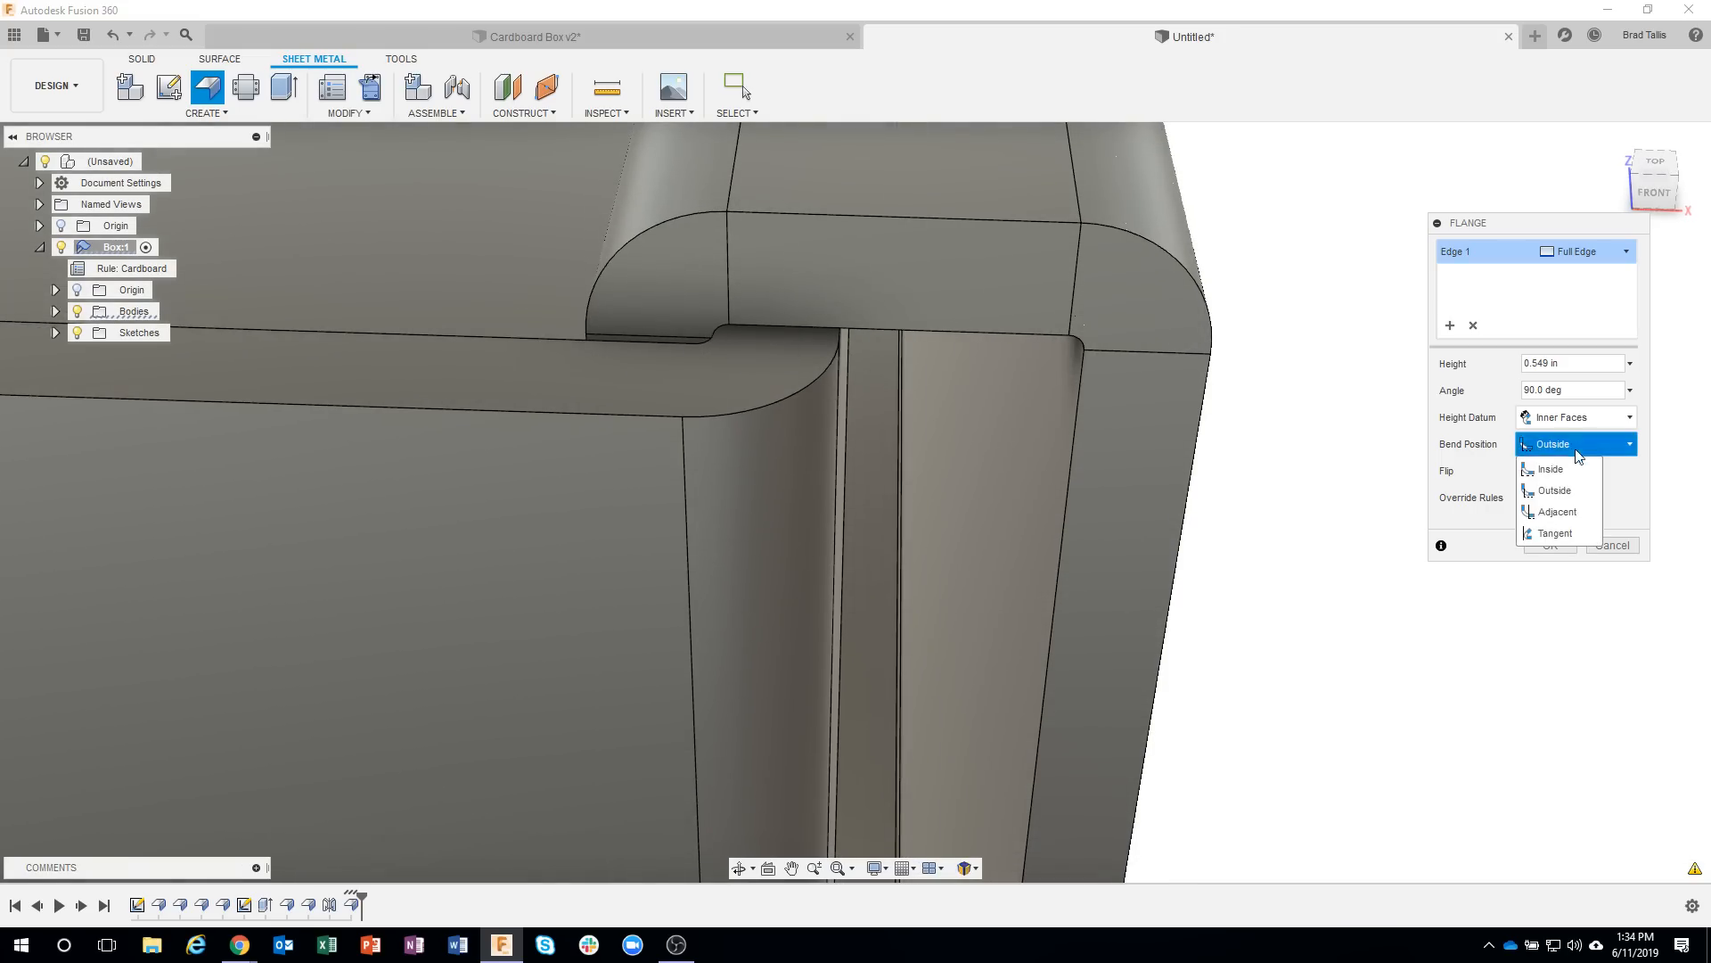
click(1554, 512)
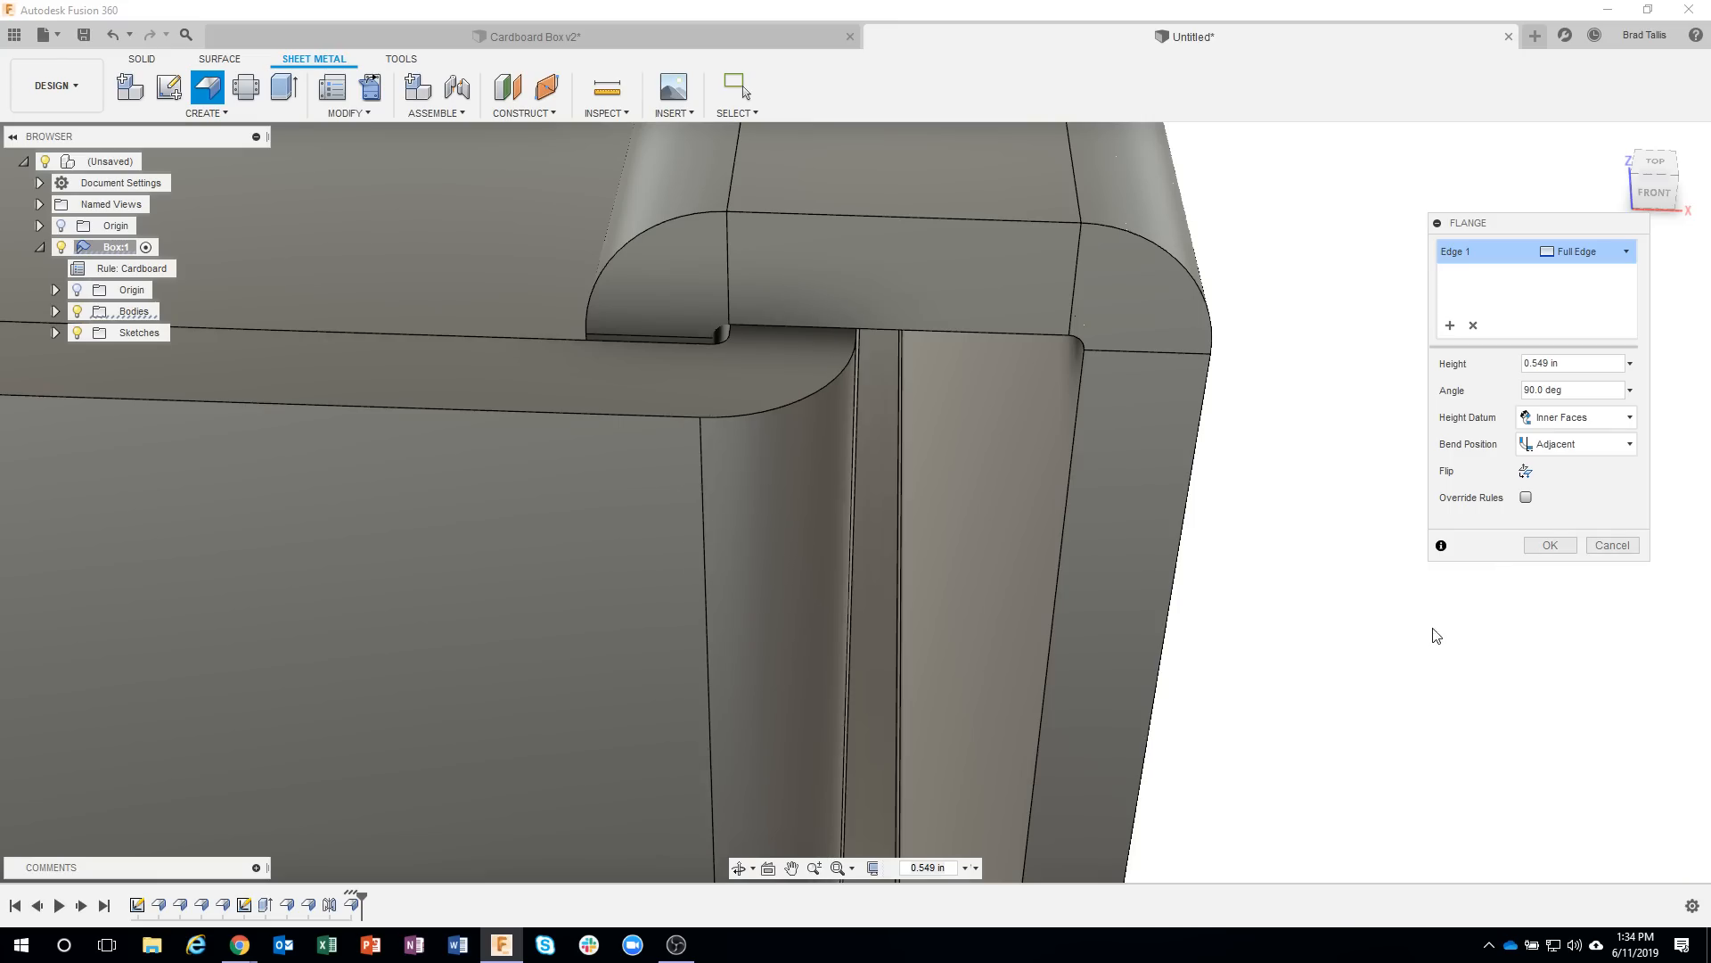
Extend the right-end flap between the double side walls to a height of 3.5 in.
scroll(1386, 642, down, 8)
shift+middle_drag(1386, 642, 814, 575)
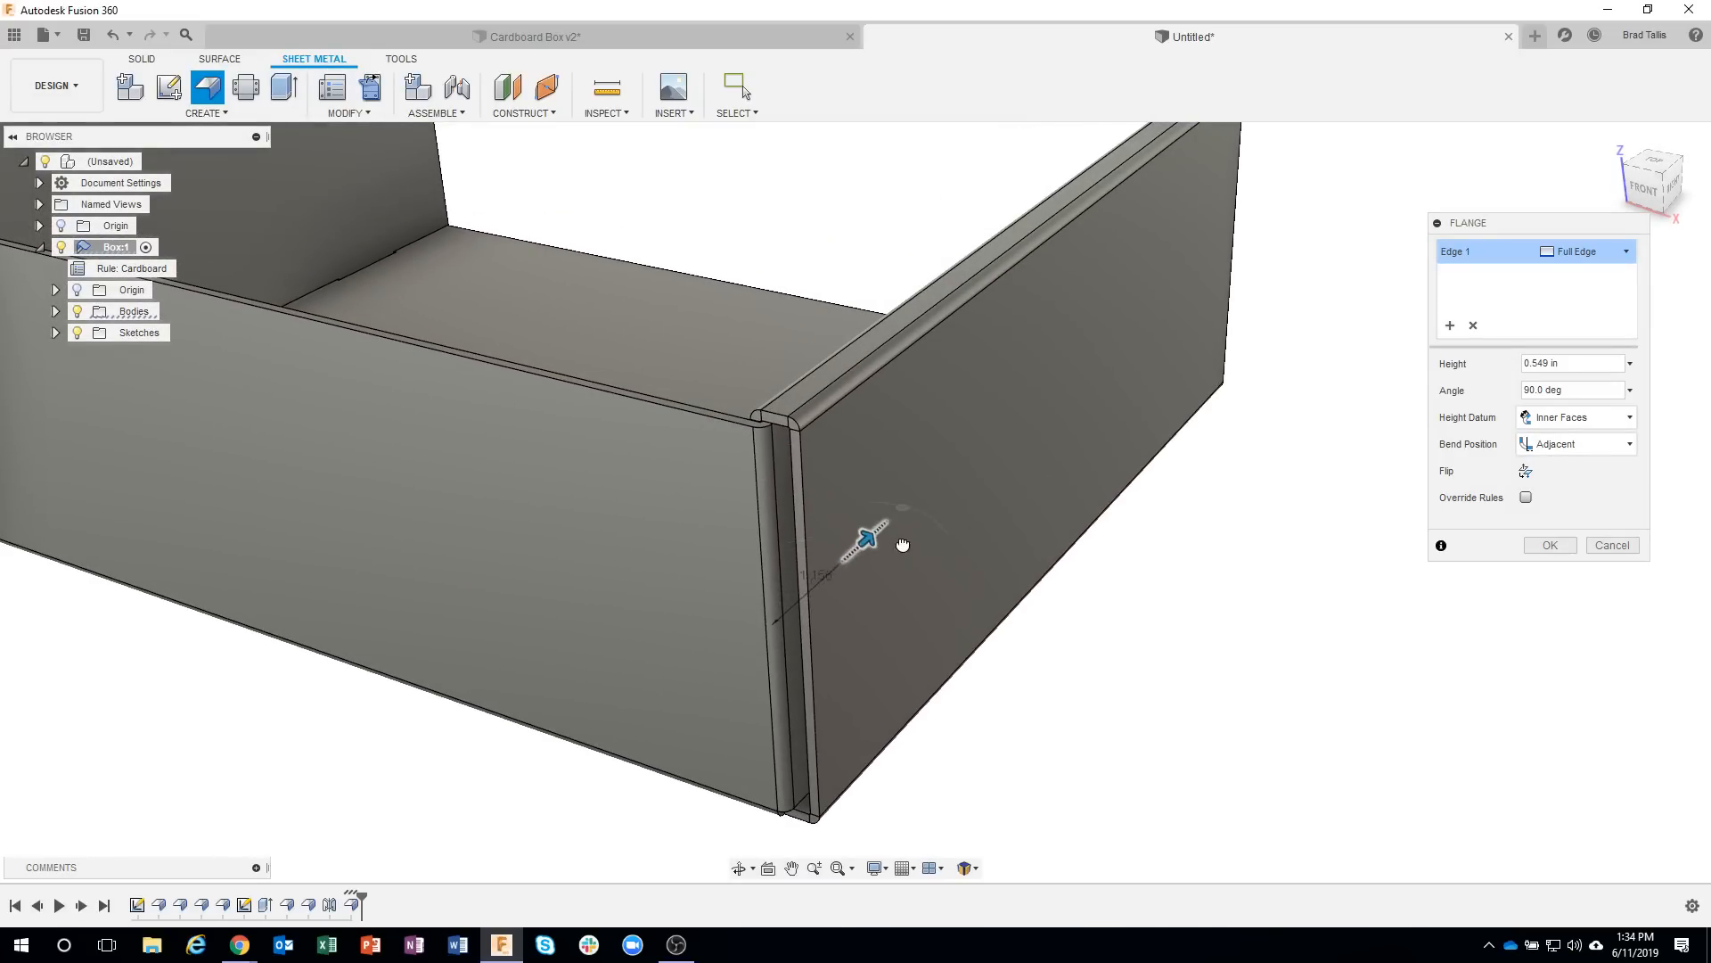
drag(903, 545, 924, 526)
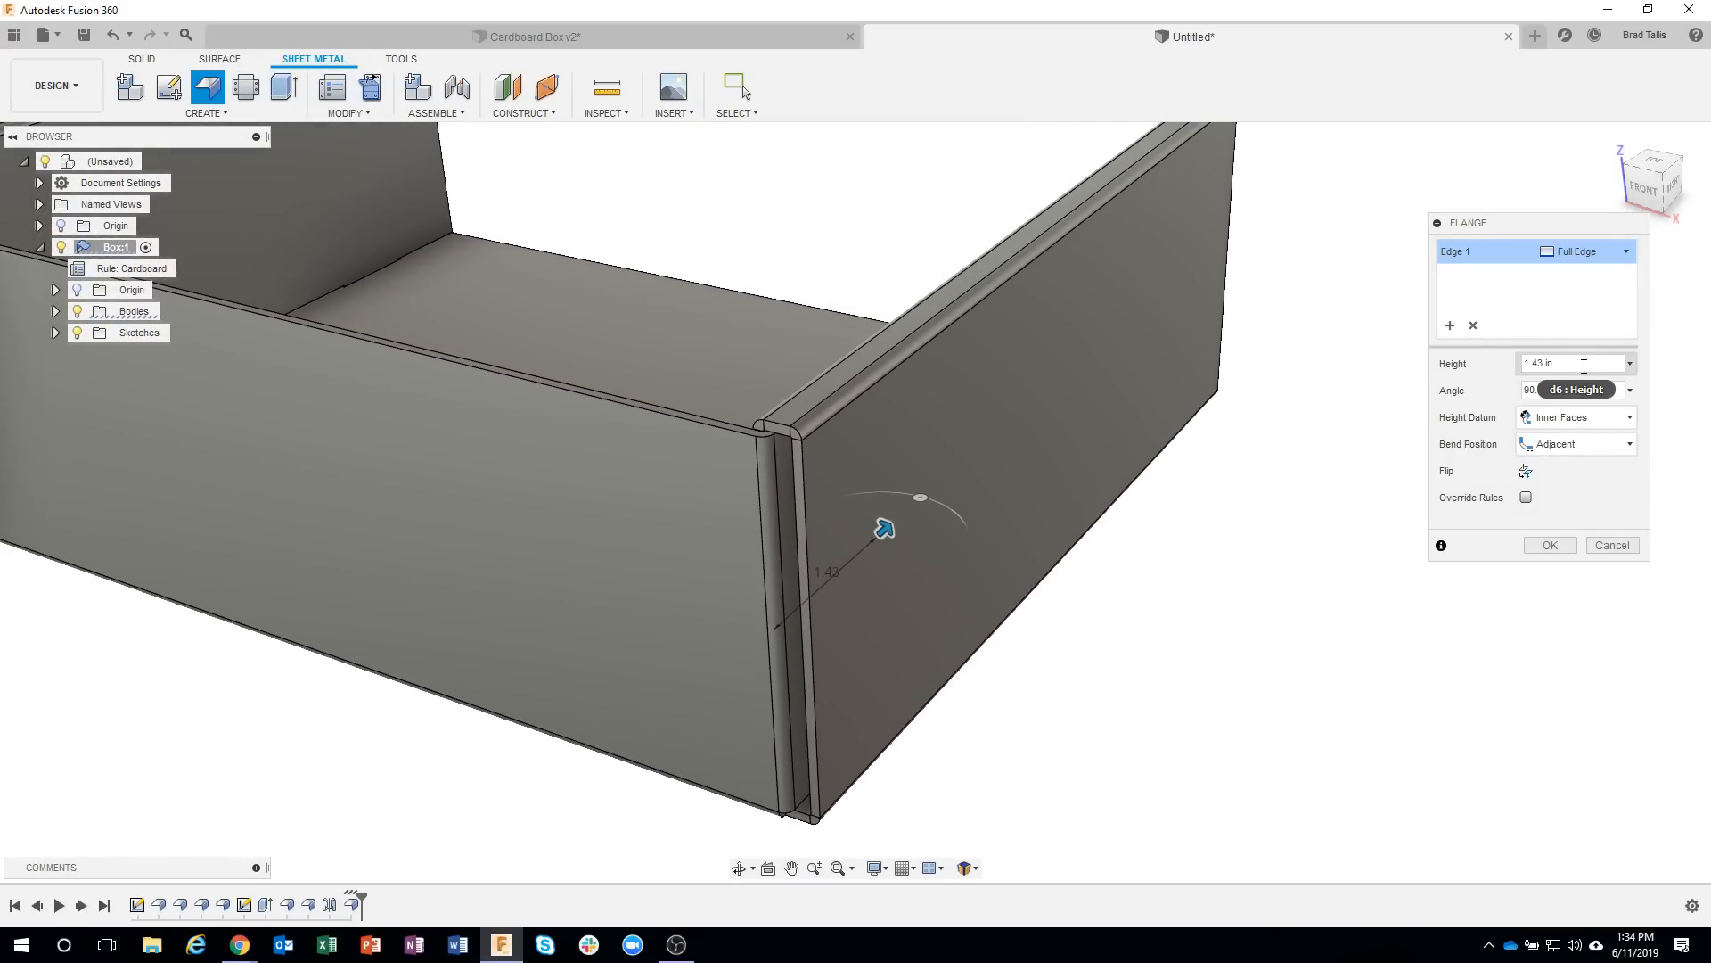
click(1584, 366)
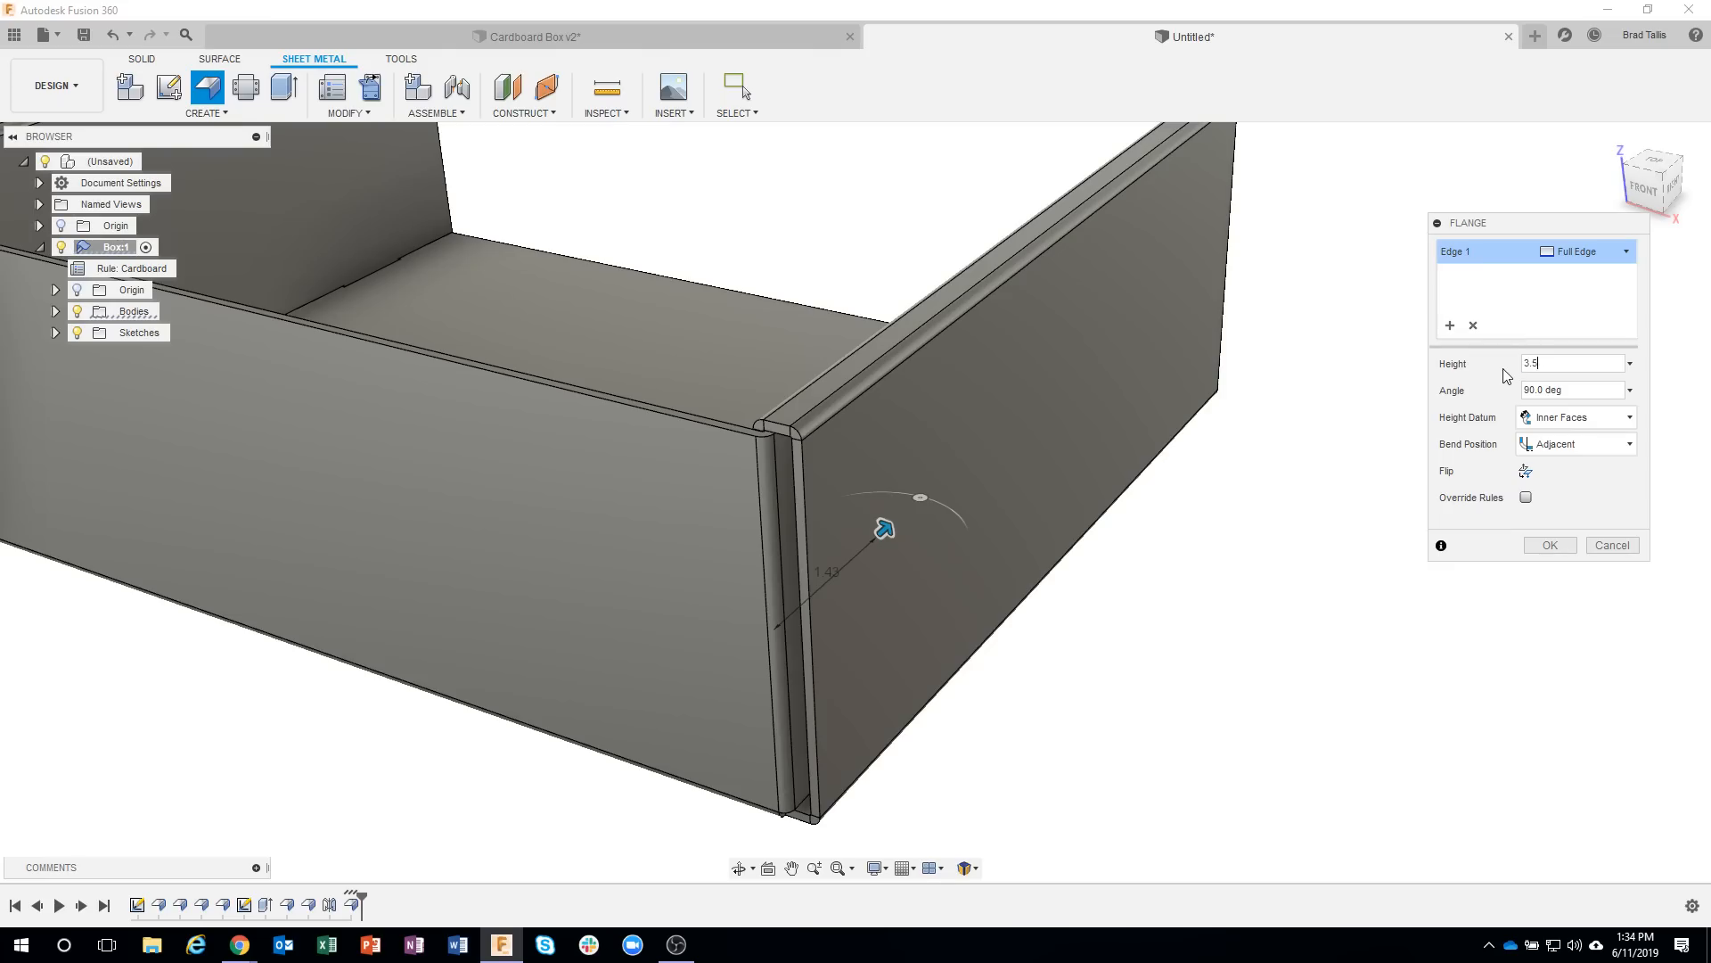
key(Return)
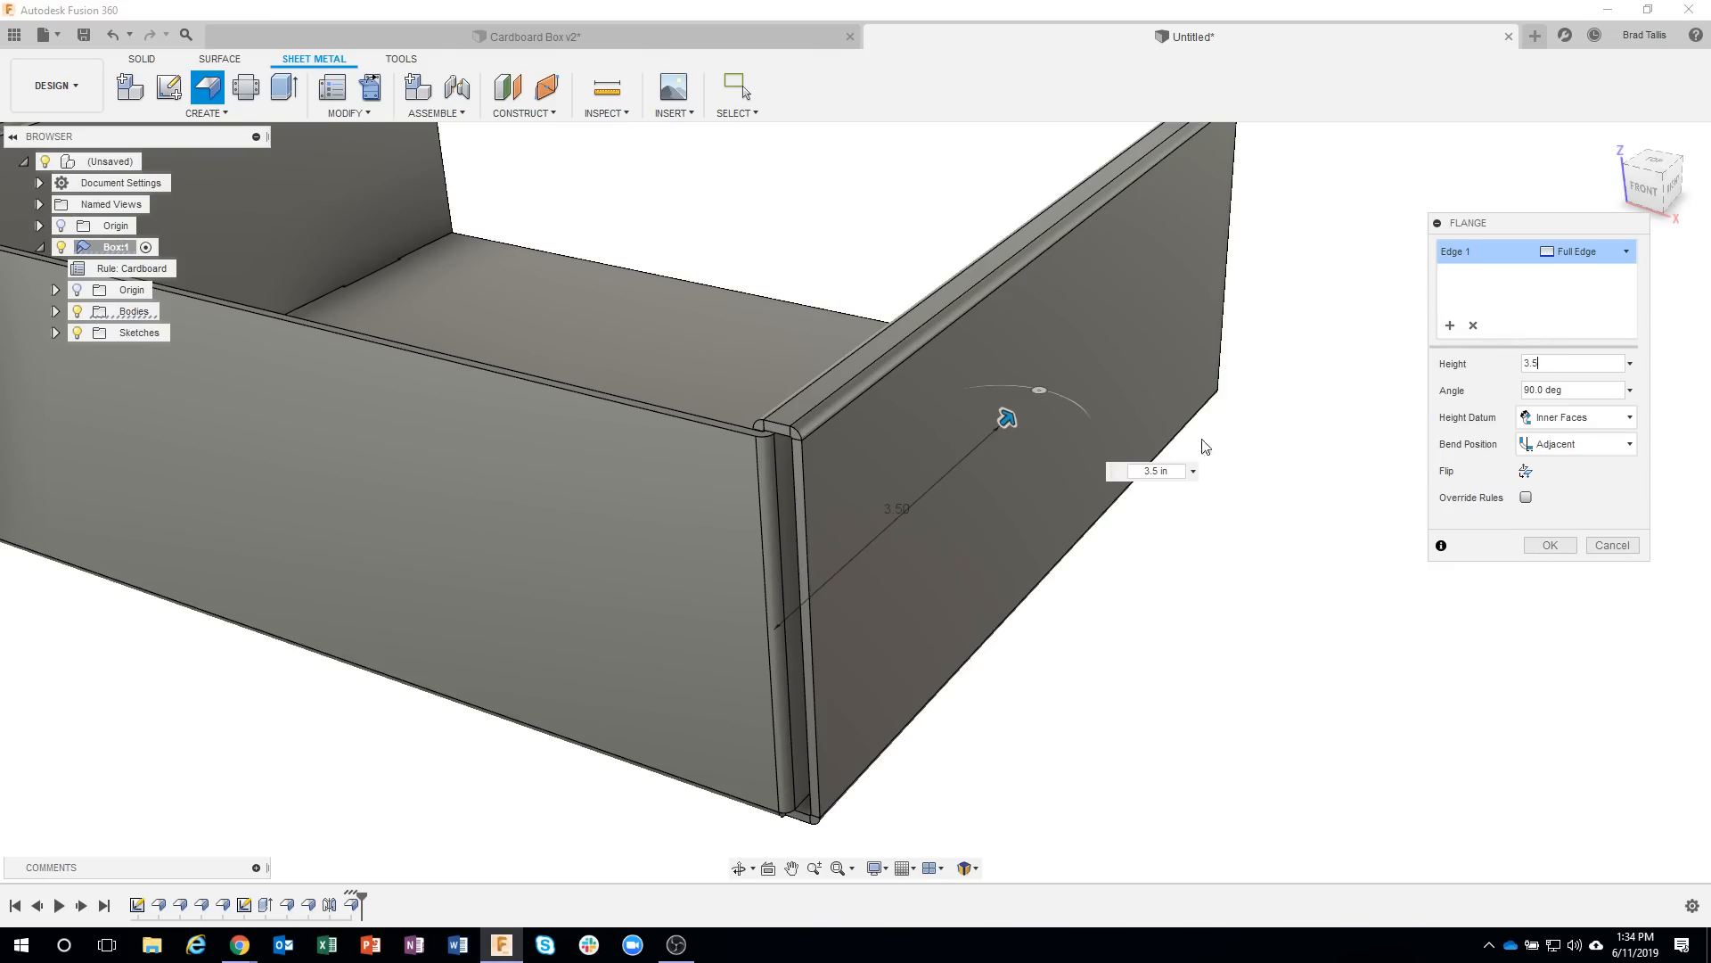
Add the inner vertical edge at the front wall's left end to the same flange and create both flaps.
shift+middle_drag(1040, 478, 1245, 553)
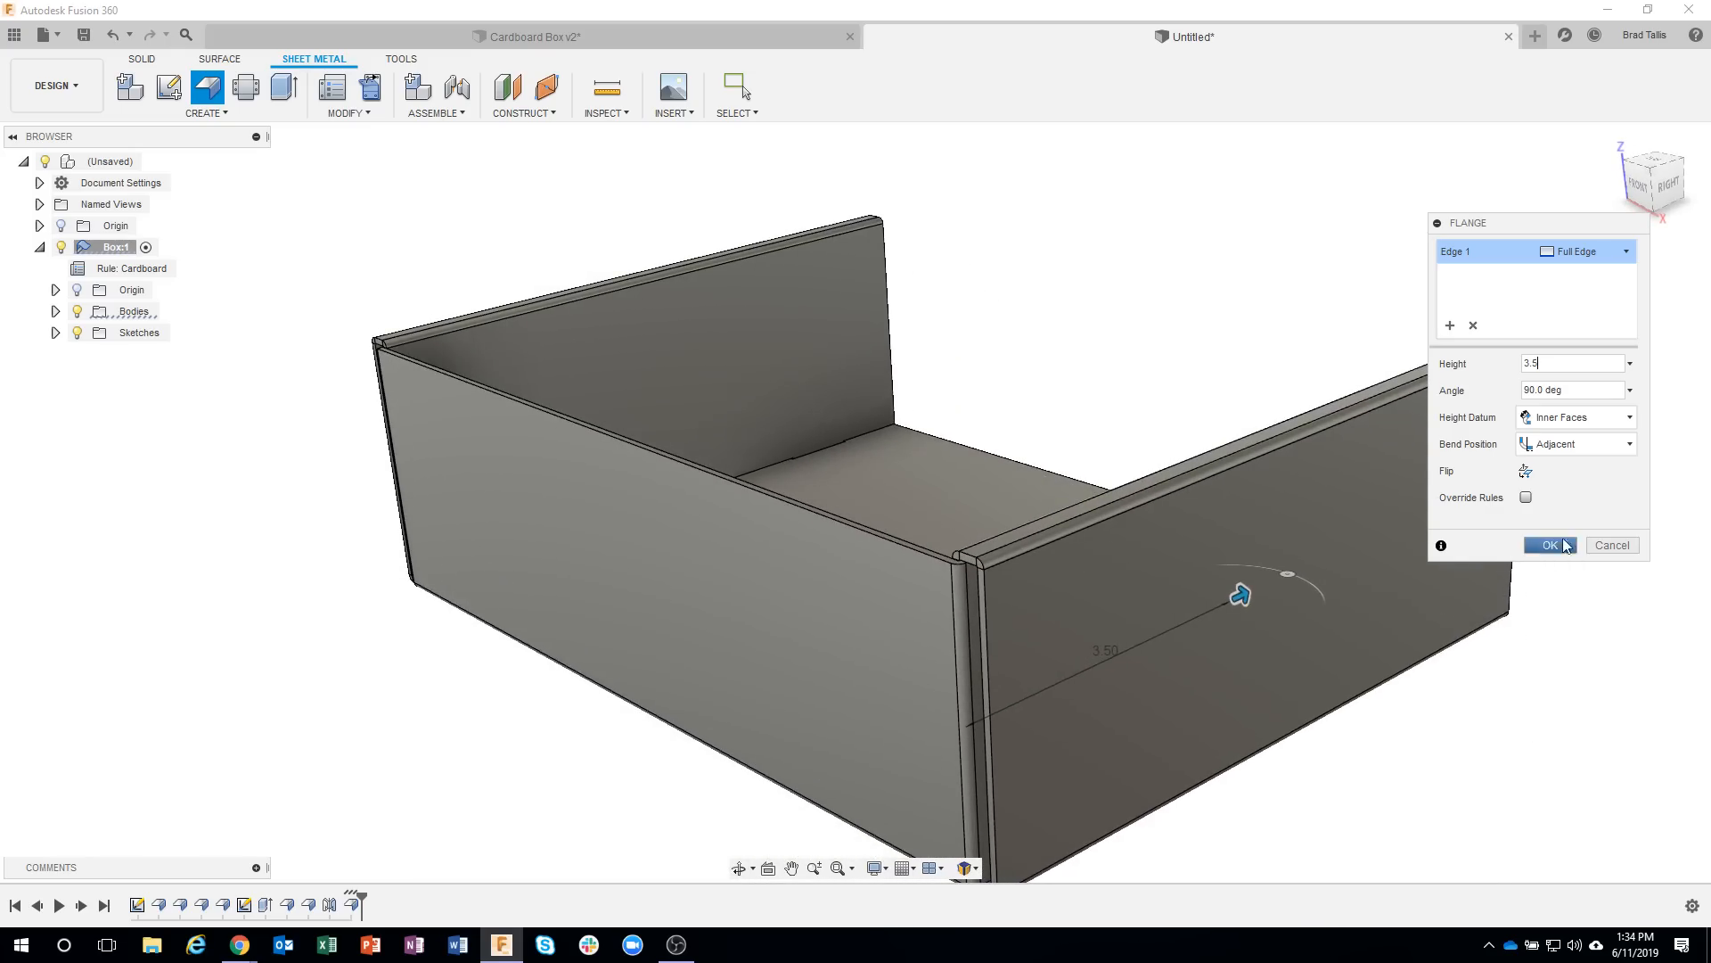
shift+middle_drag(1498, 548, 1030, 692)
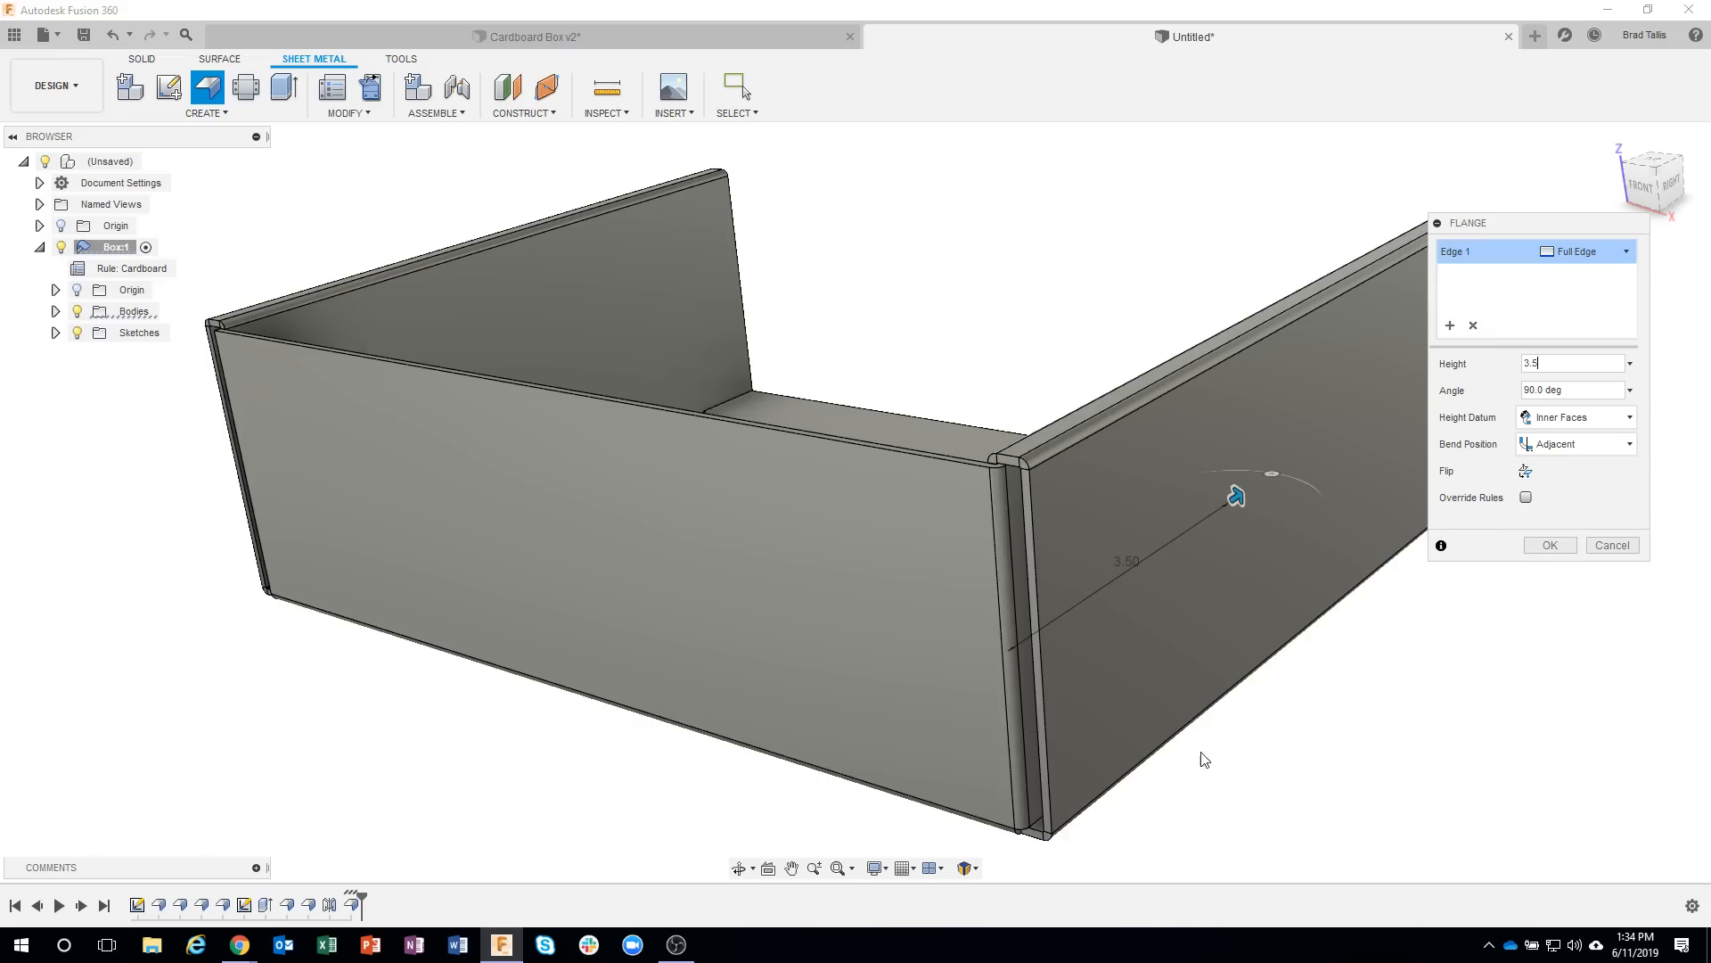
shift+middle_drag(1204, 757, 660, 626)
scroll(612, 602, up, 5)
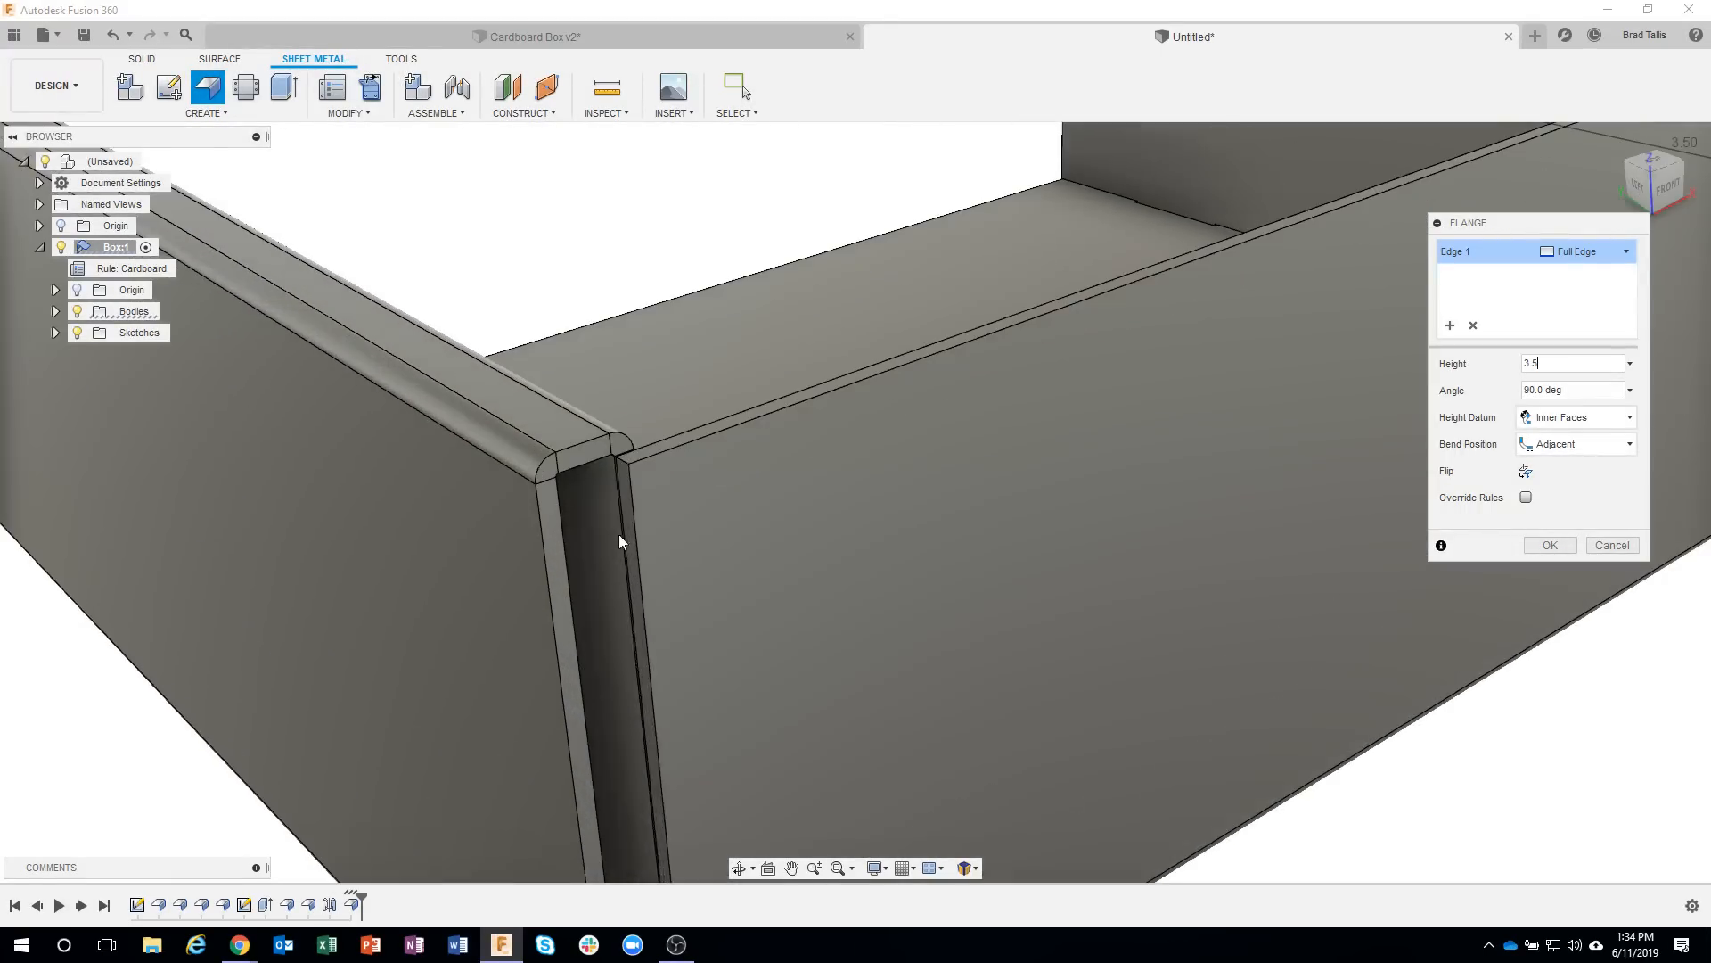
click(622, 497)
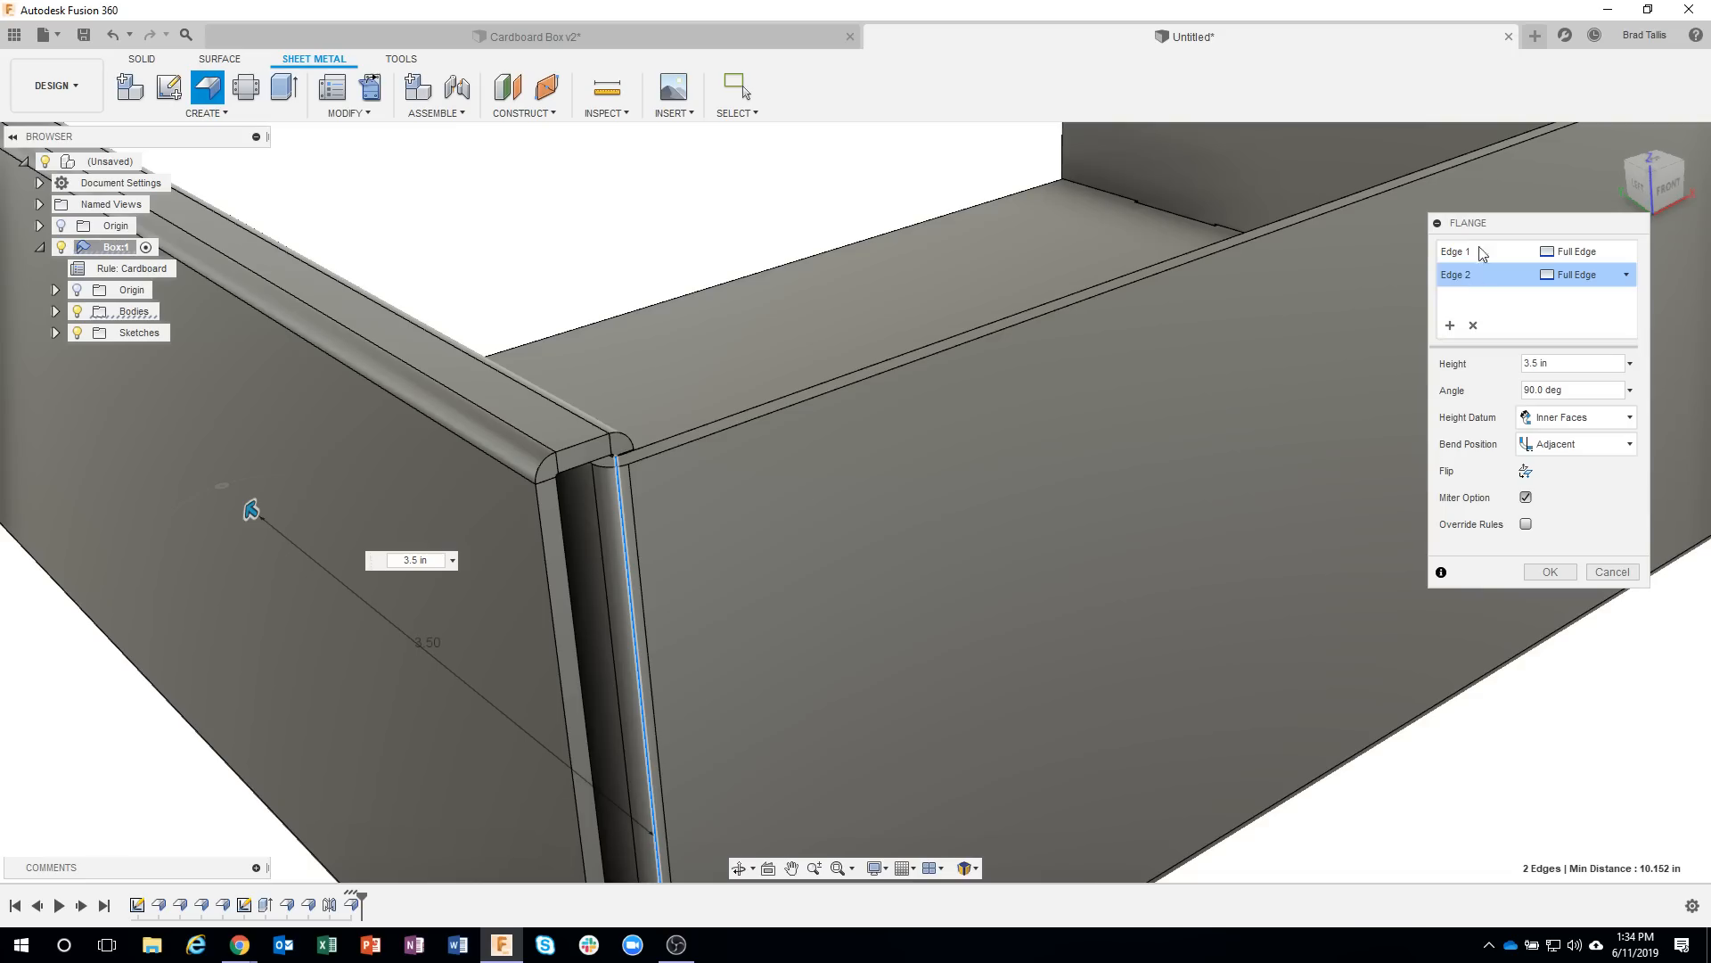
scroll(1118, 393, down, 5)
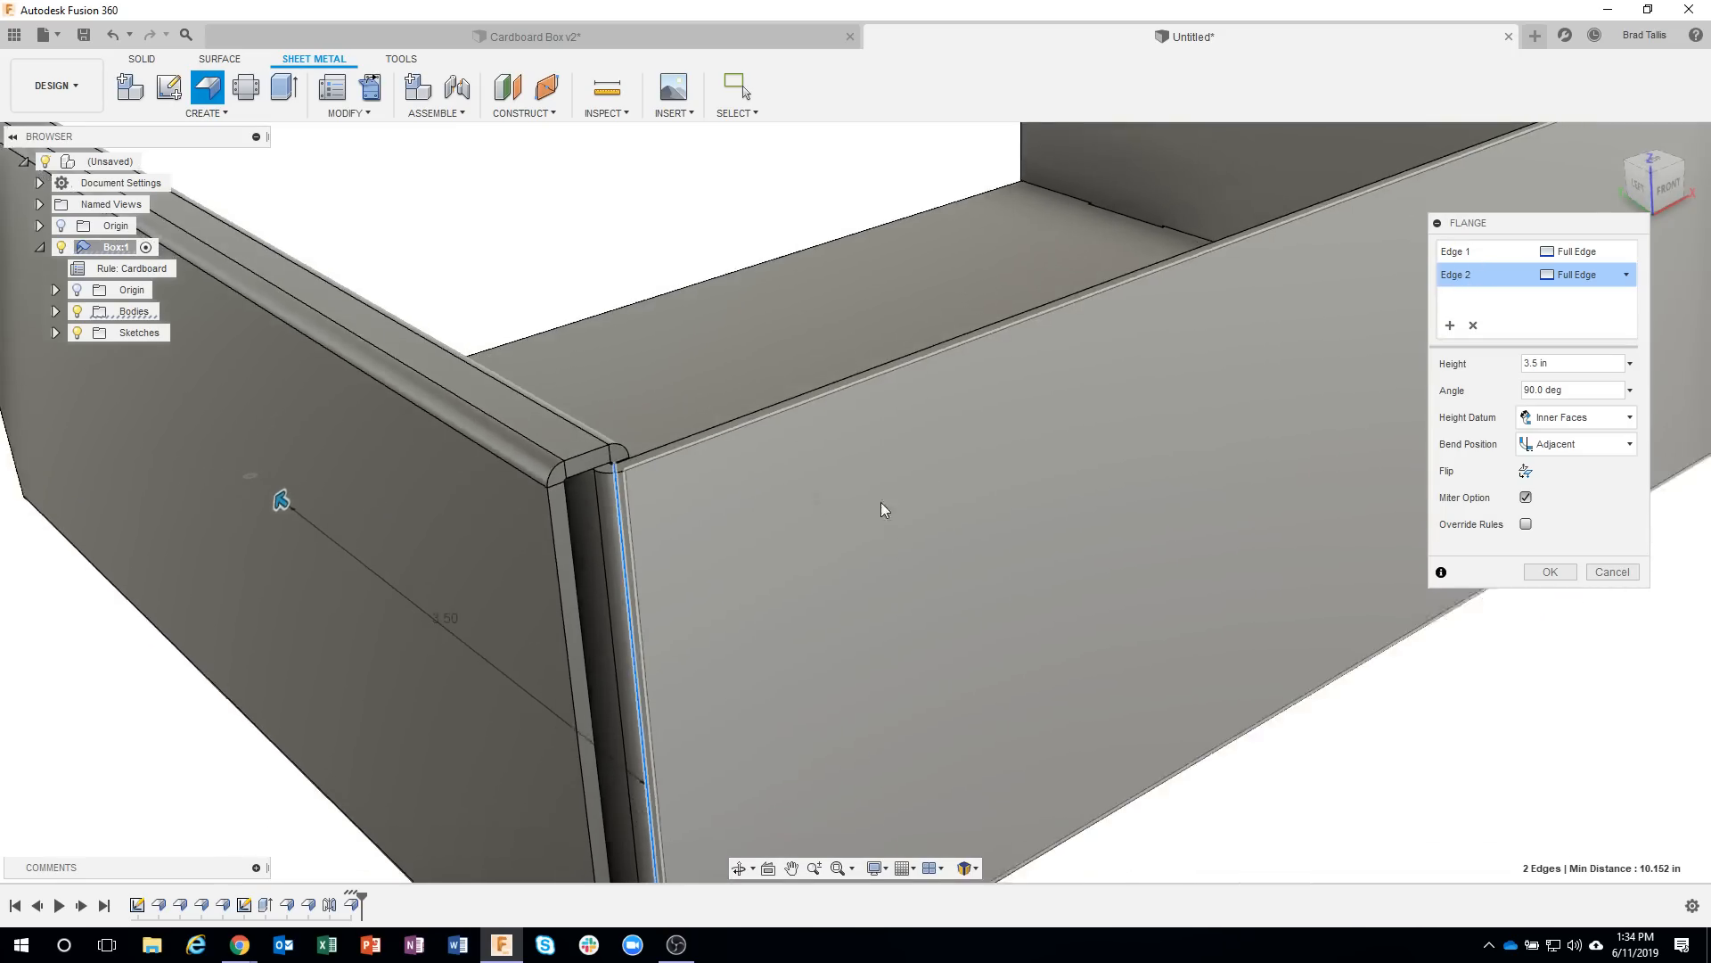
scroll(1165, 547, down, 1)
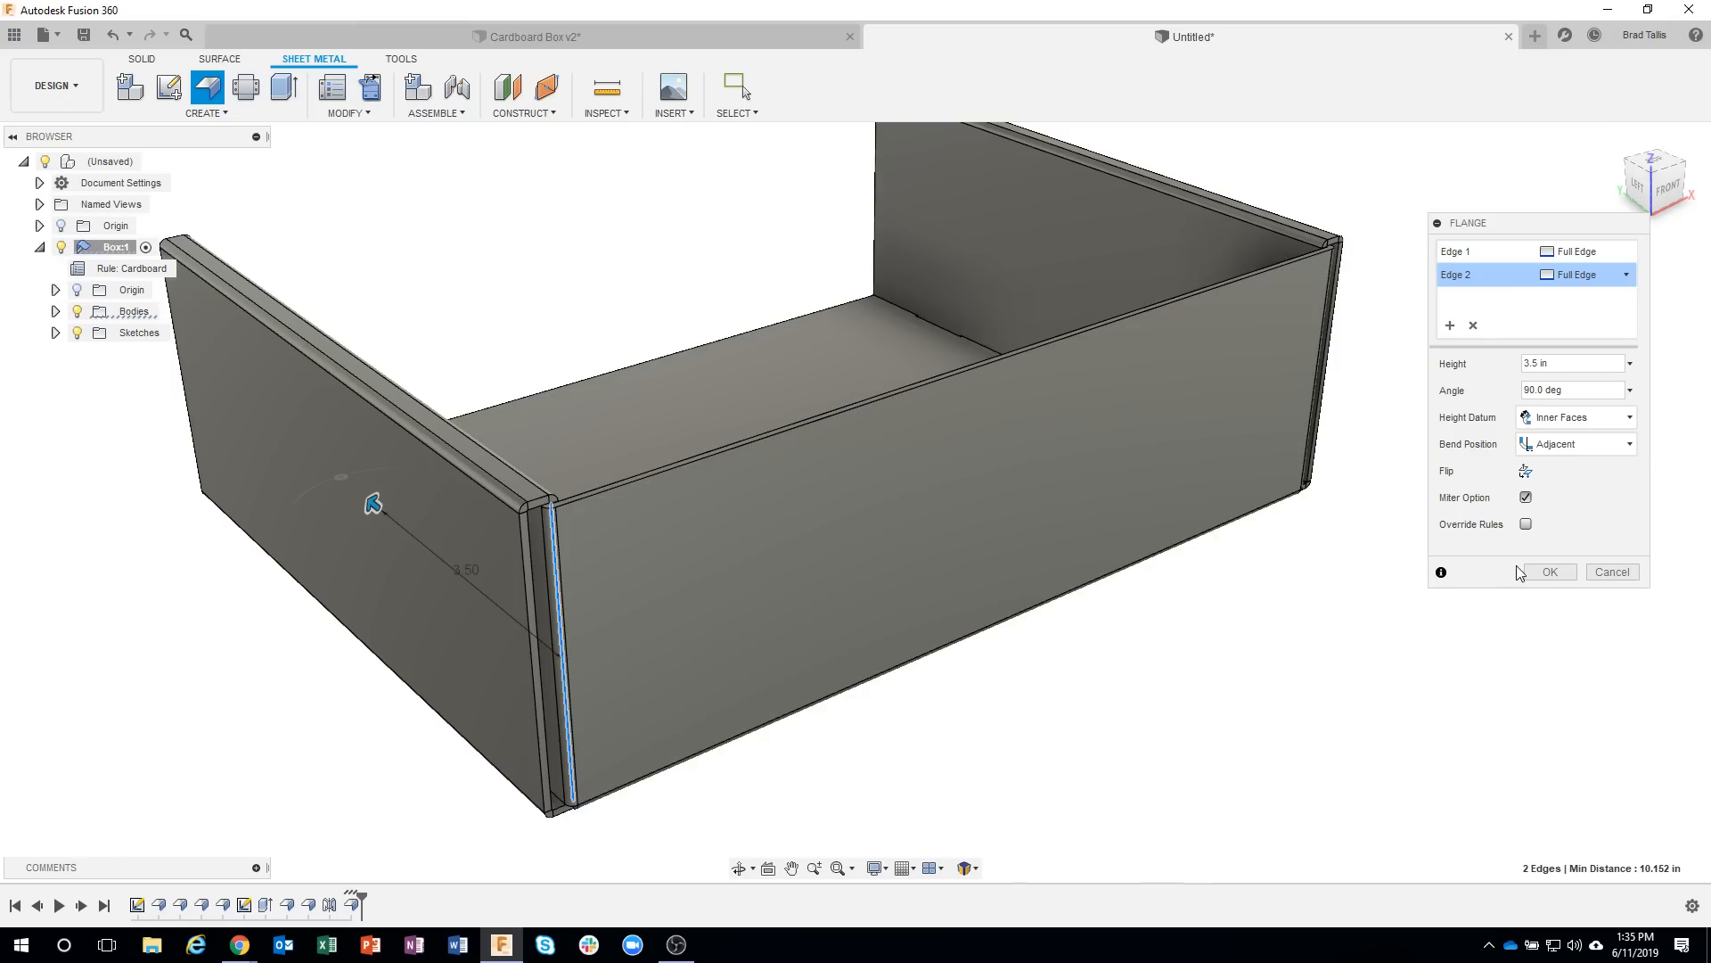
click(1550, 572)
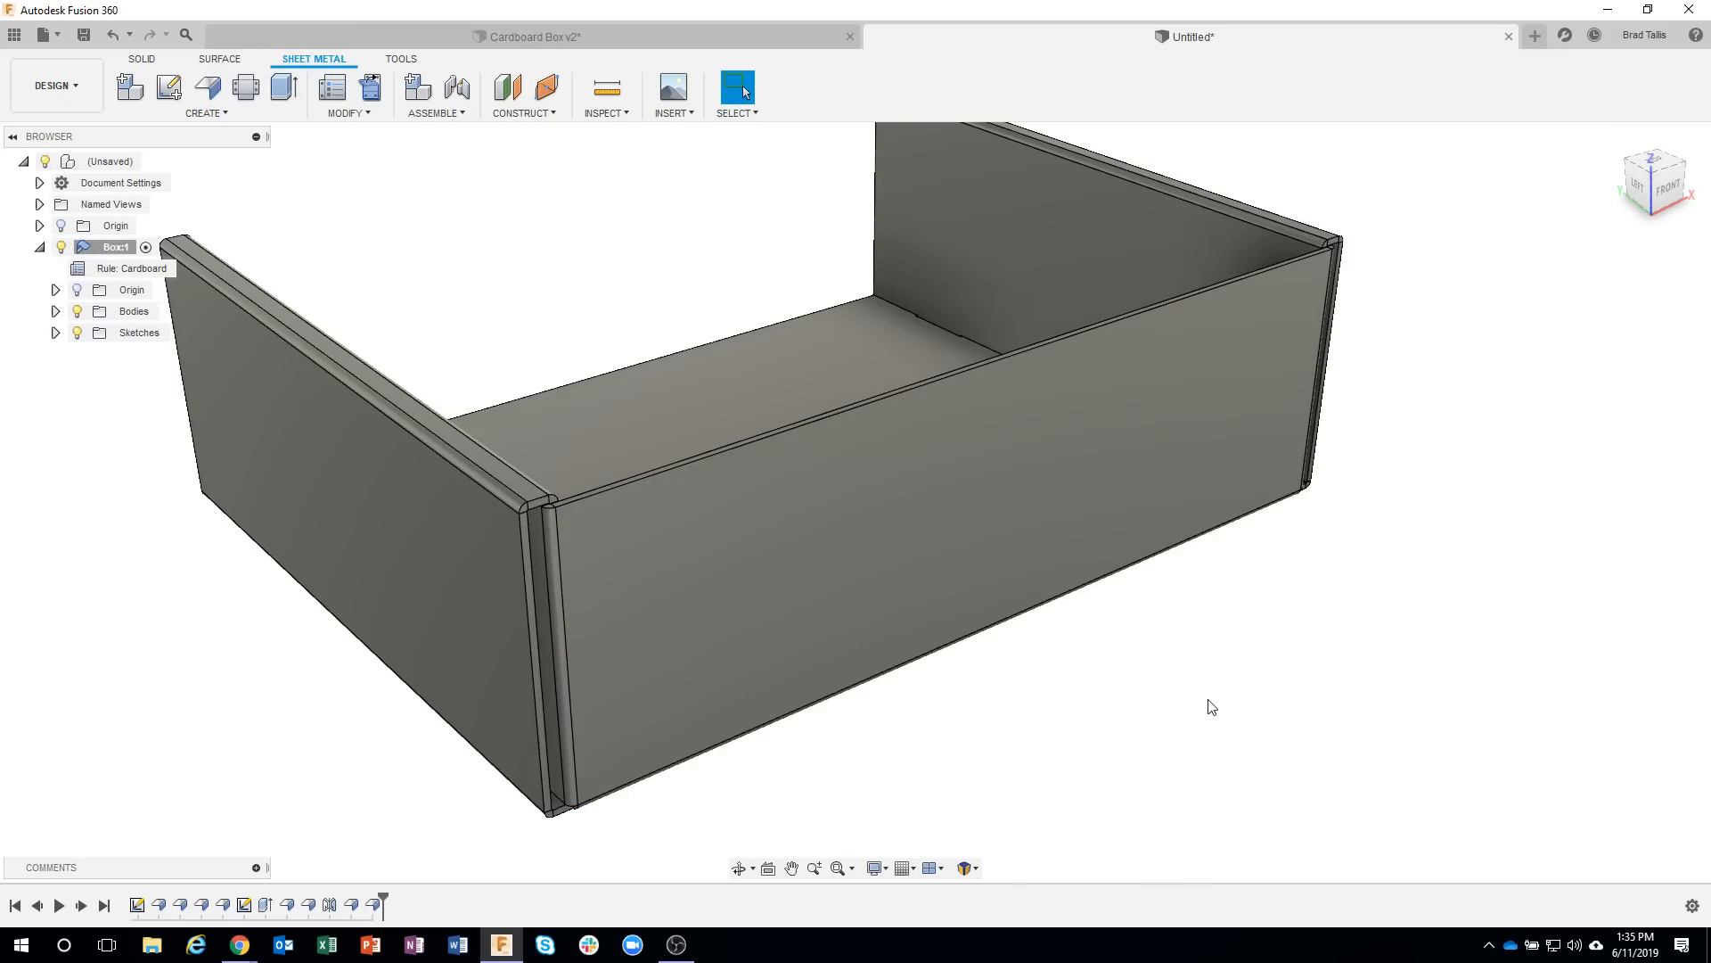
Preview the box with all bends unfolded and the floor as the stationary face, and inspect the flat layout.
scroll(1204, 704, down, 3)
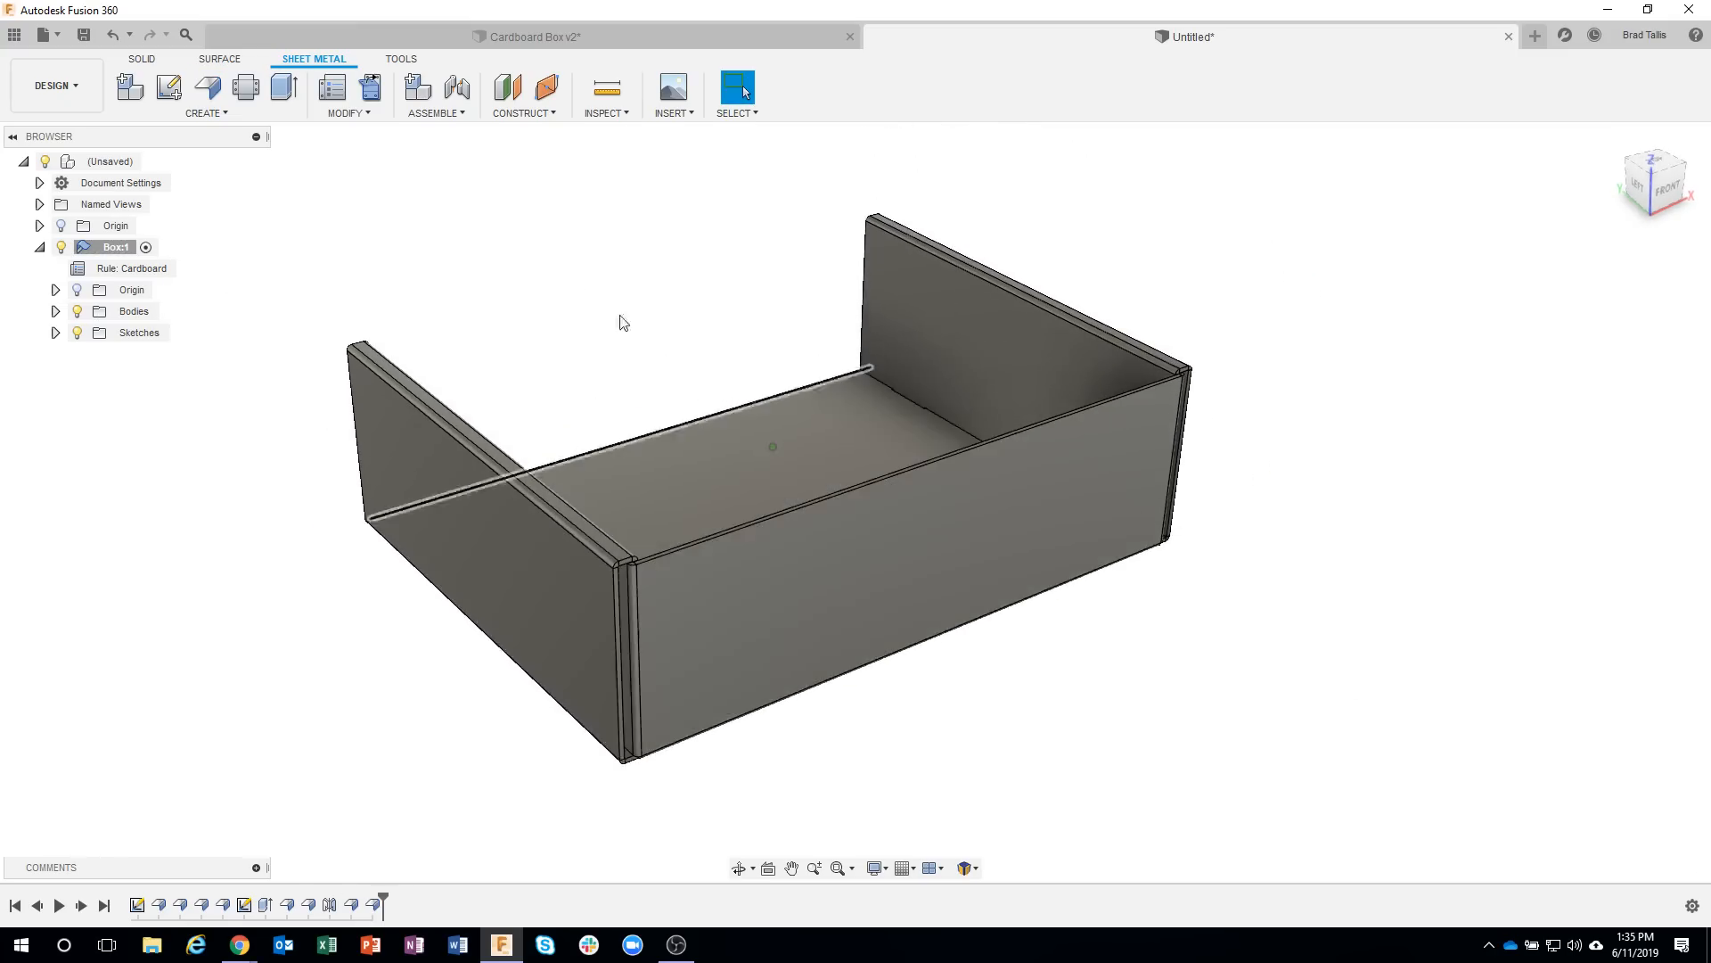
click(378, 92)
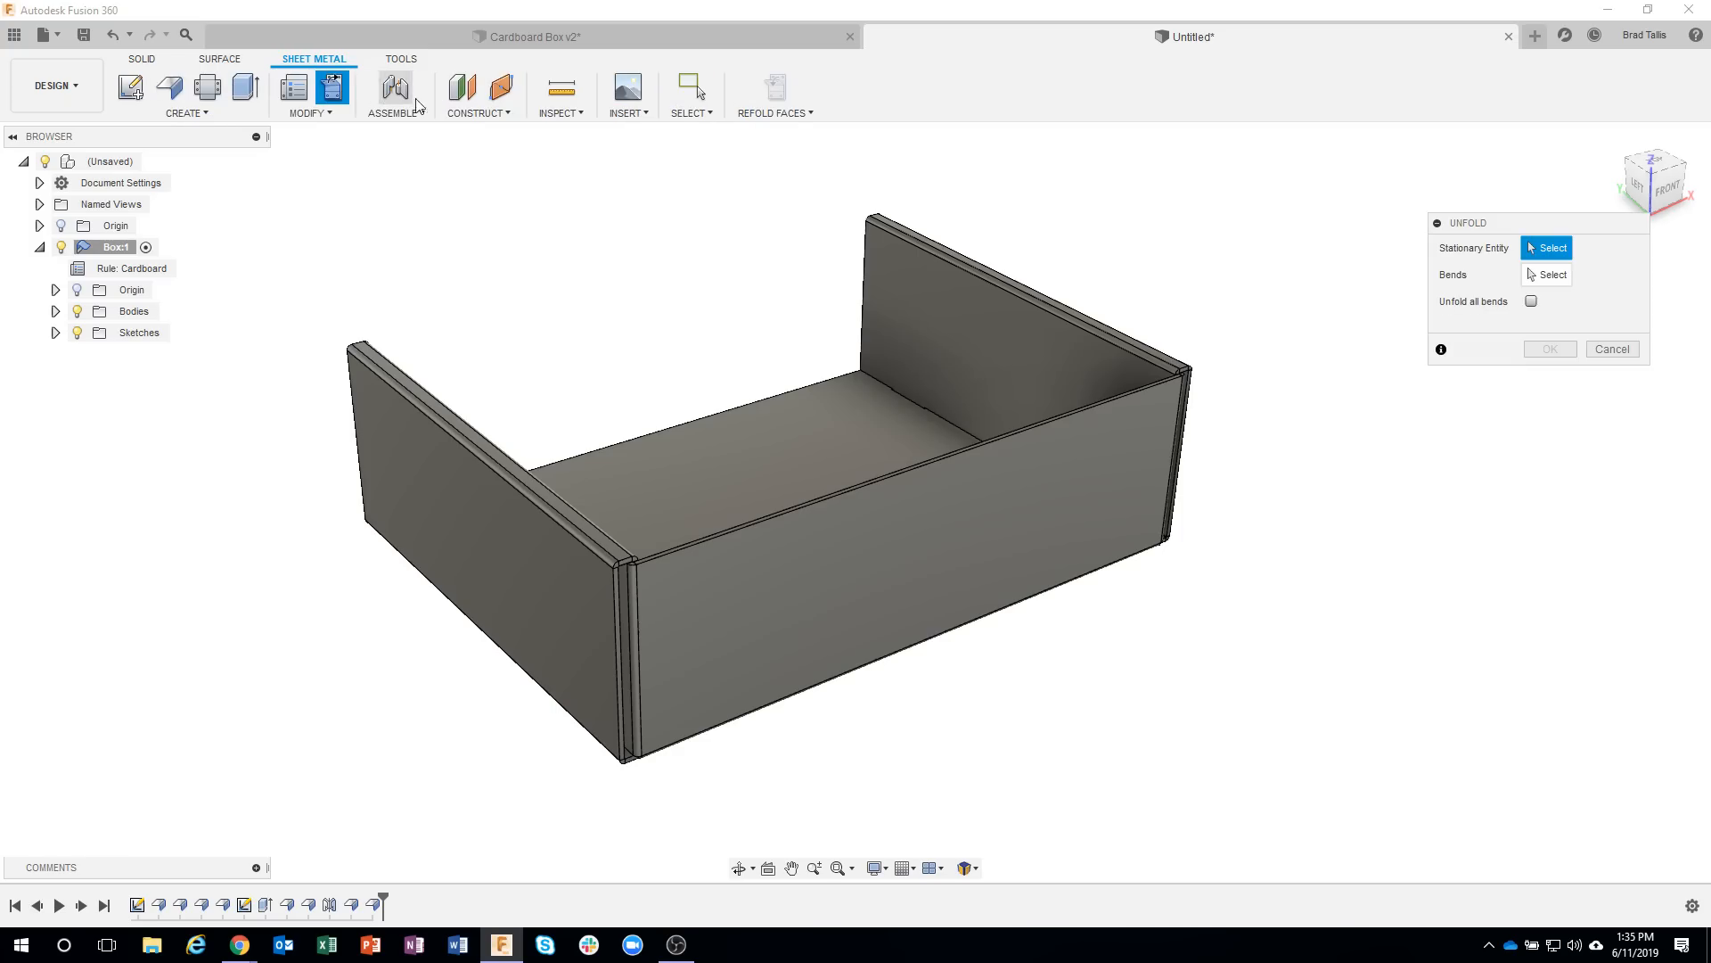
click(843, 415)
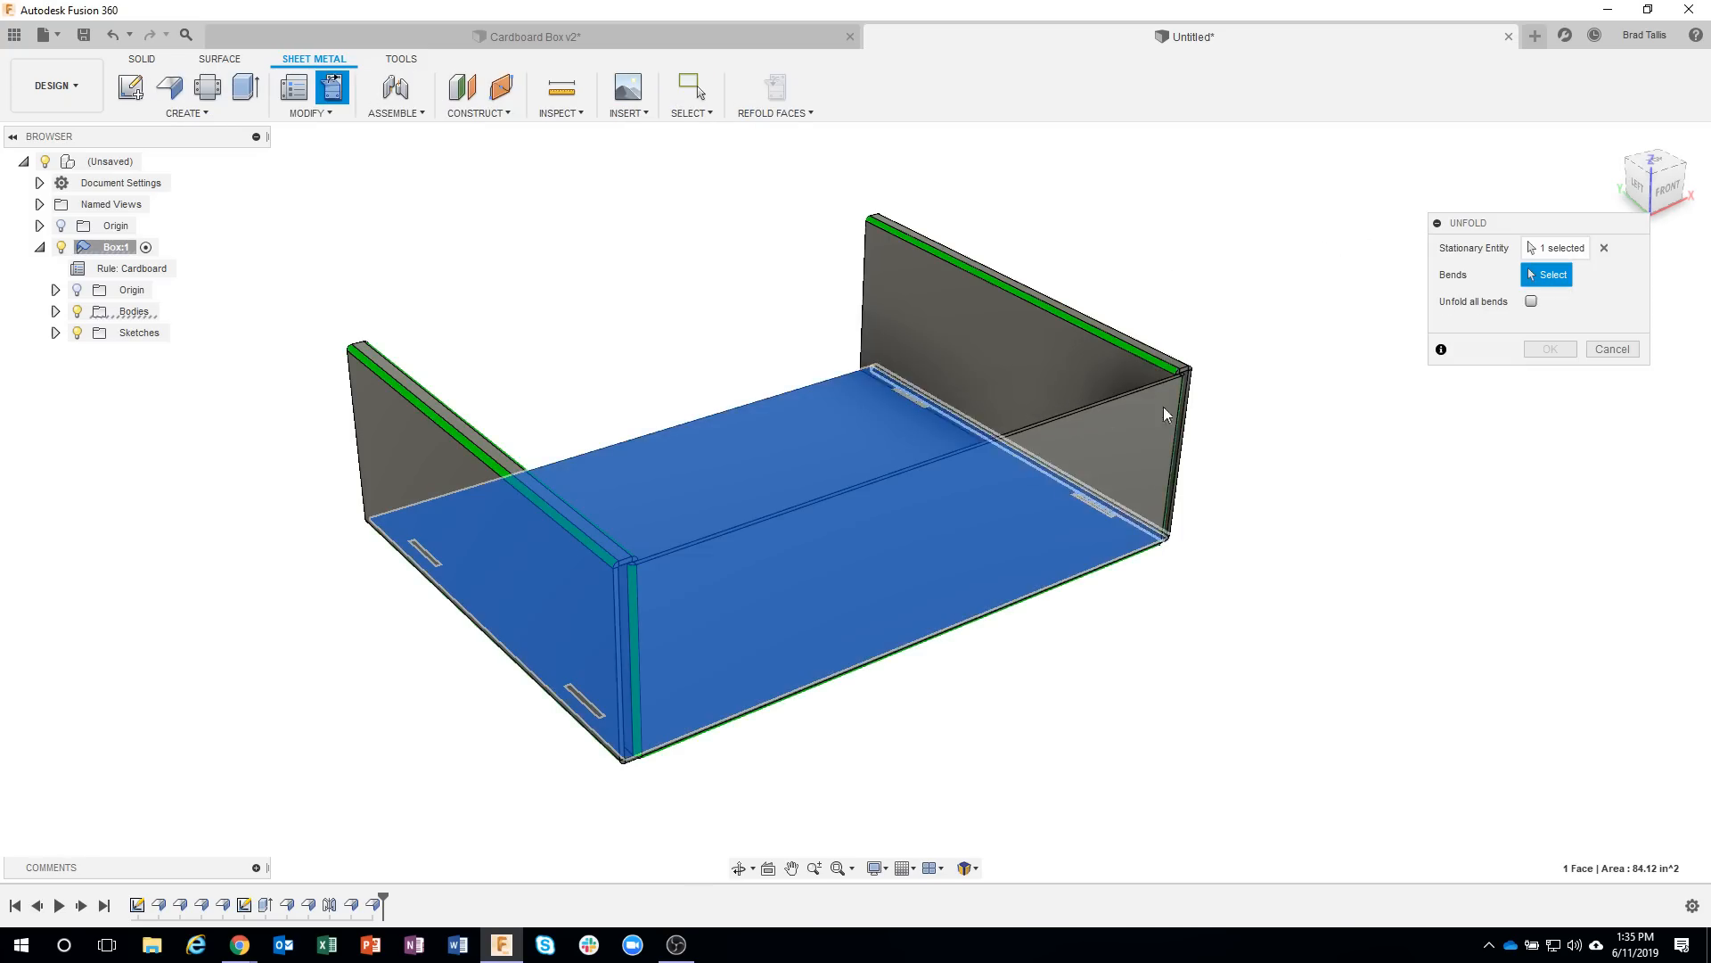
click(1532, 302)
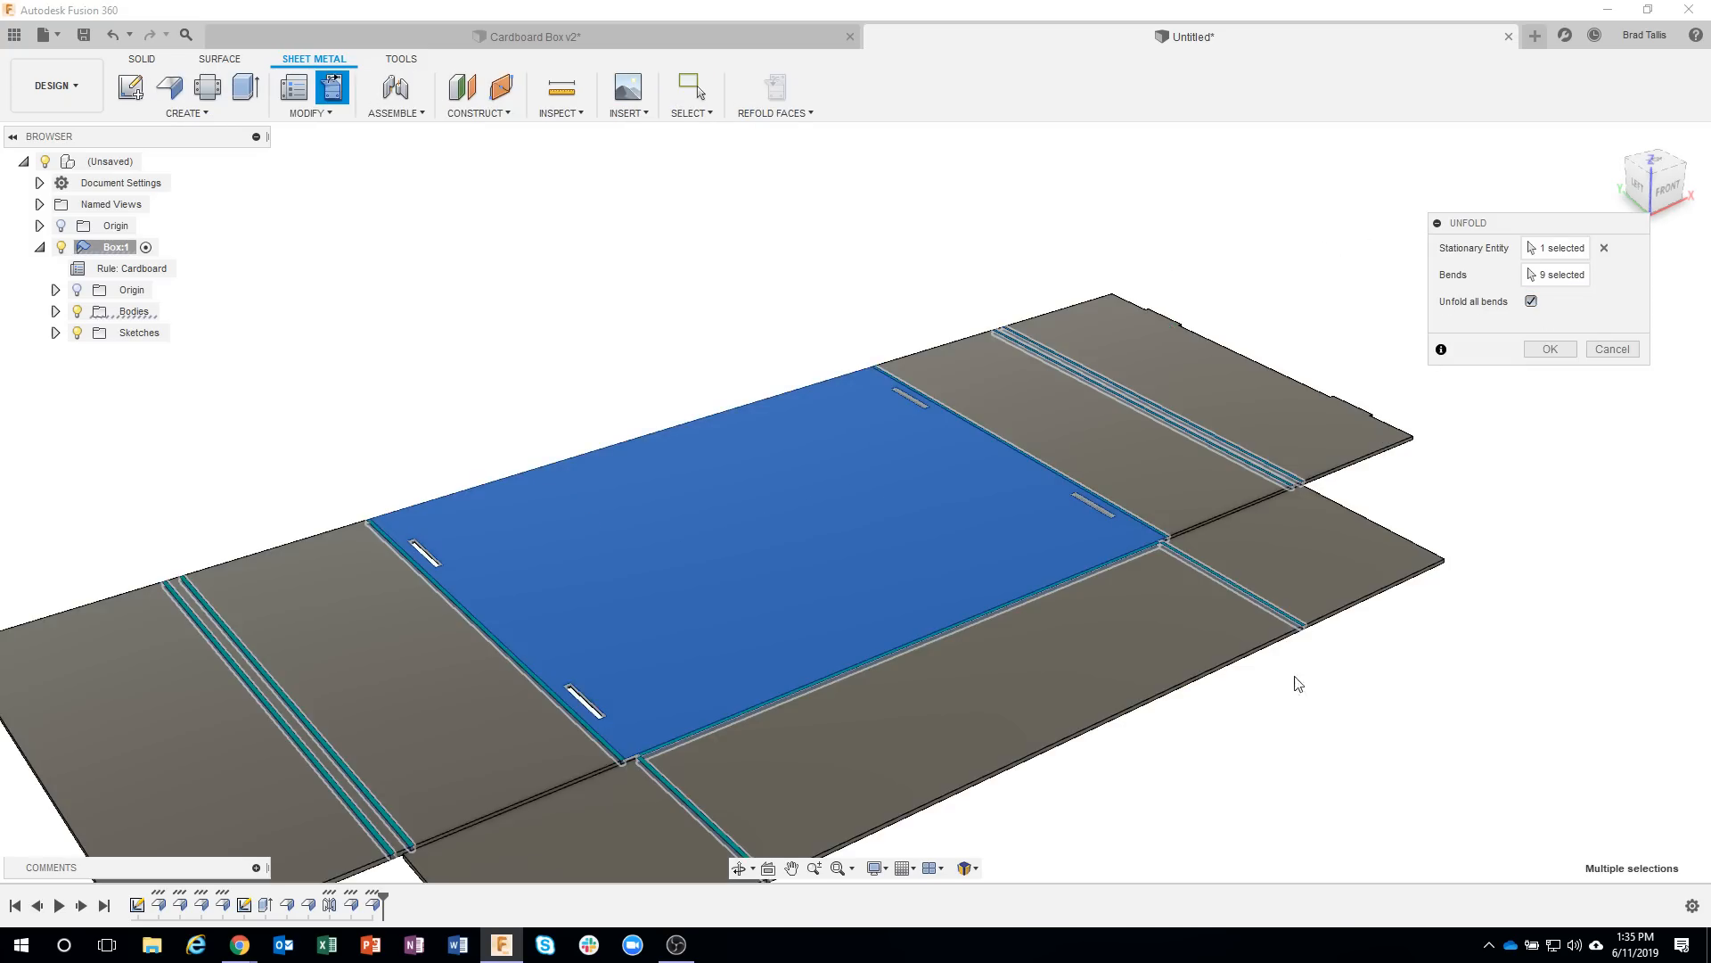
mouse_move(1298, 684)
shift+middle_down()
mouse_move(1292, 734)
mouse_move(1254, 764)
mouse_move(648, 724)
shift+middle_up()
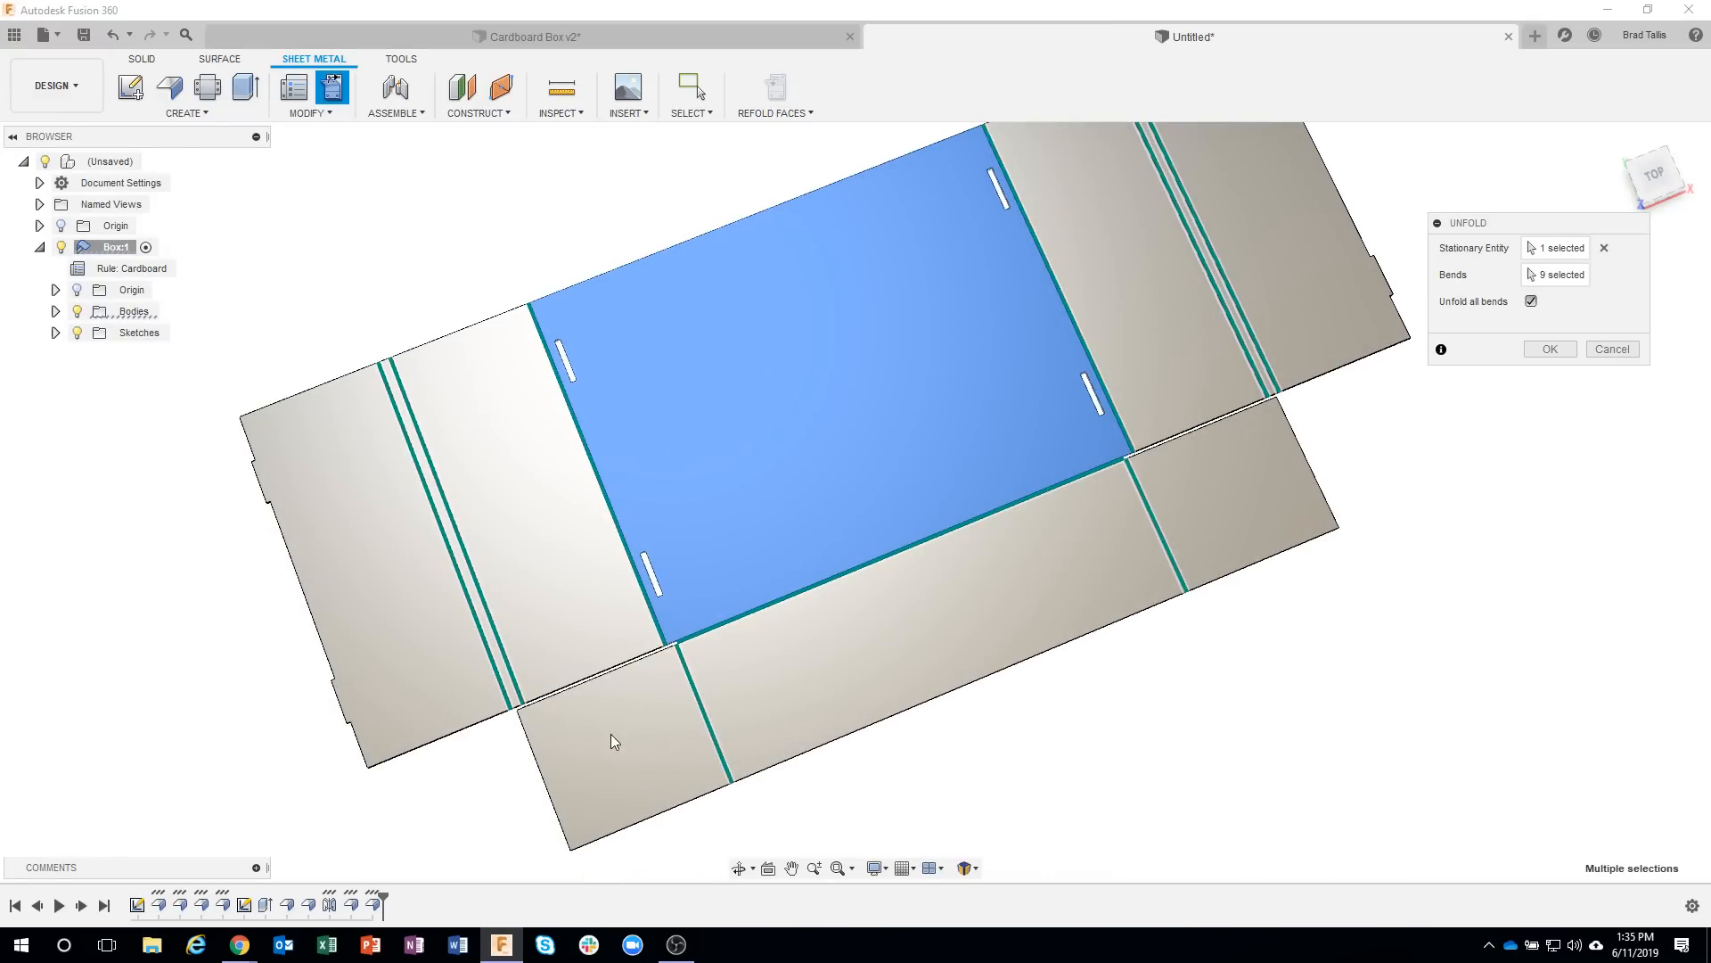
click(1612, 350)
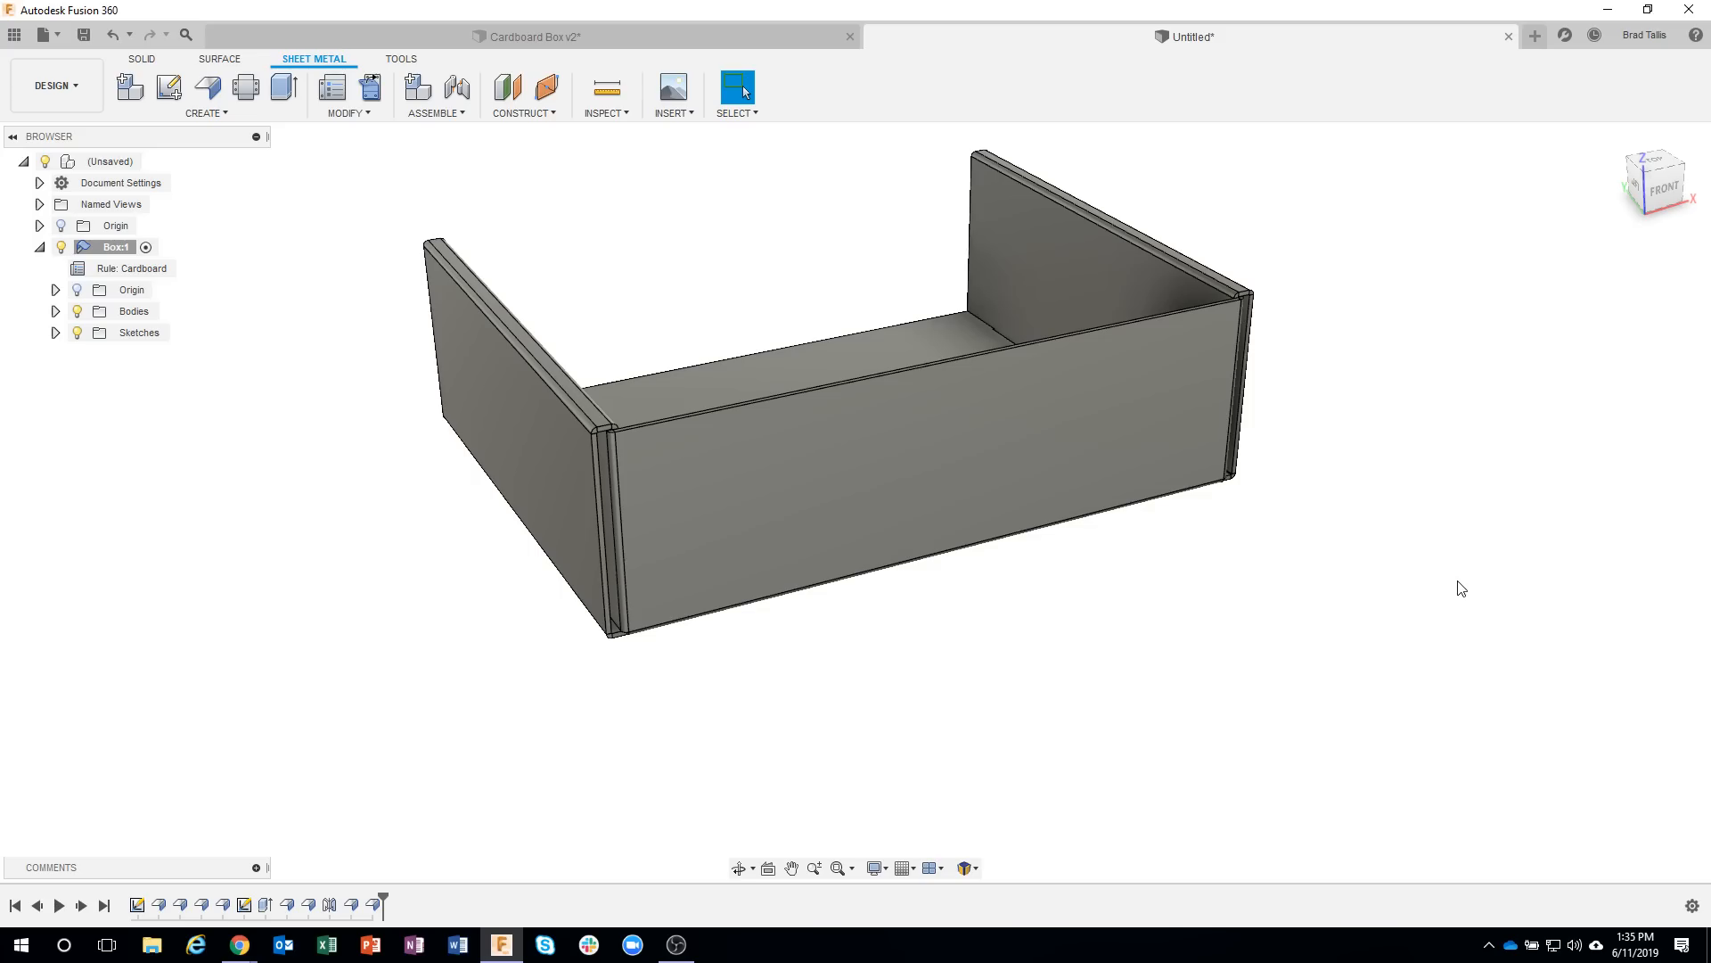
Mirror the front wall flange and its end flaps as features about the box's central front-to-back midplane to form the back wall.
mouse_move(1275, 382)
shift+middle_down()
mouse_move(1169, 390)
mouse_move(1269, 365)
shift+middle_up()
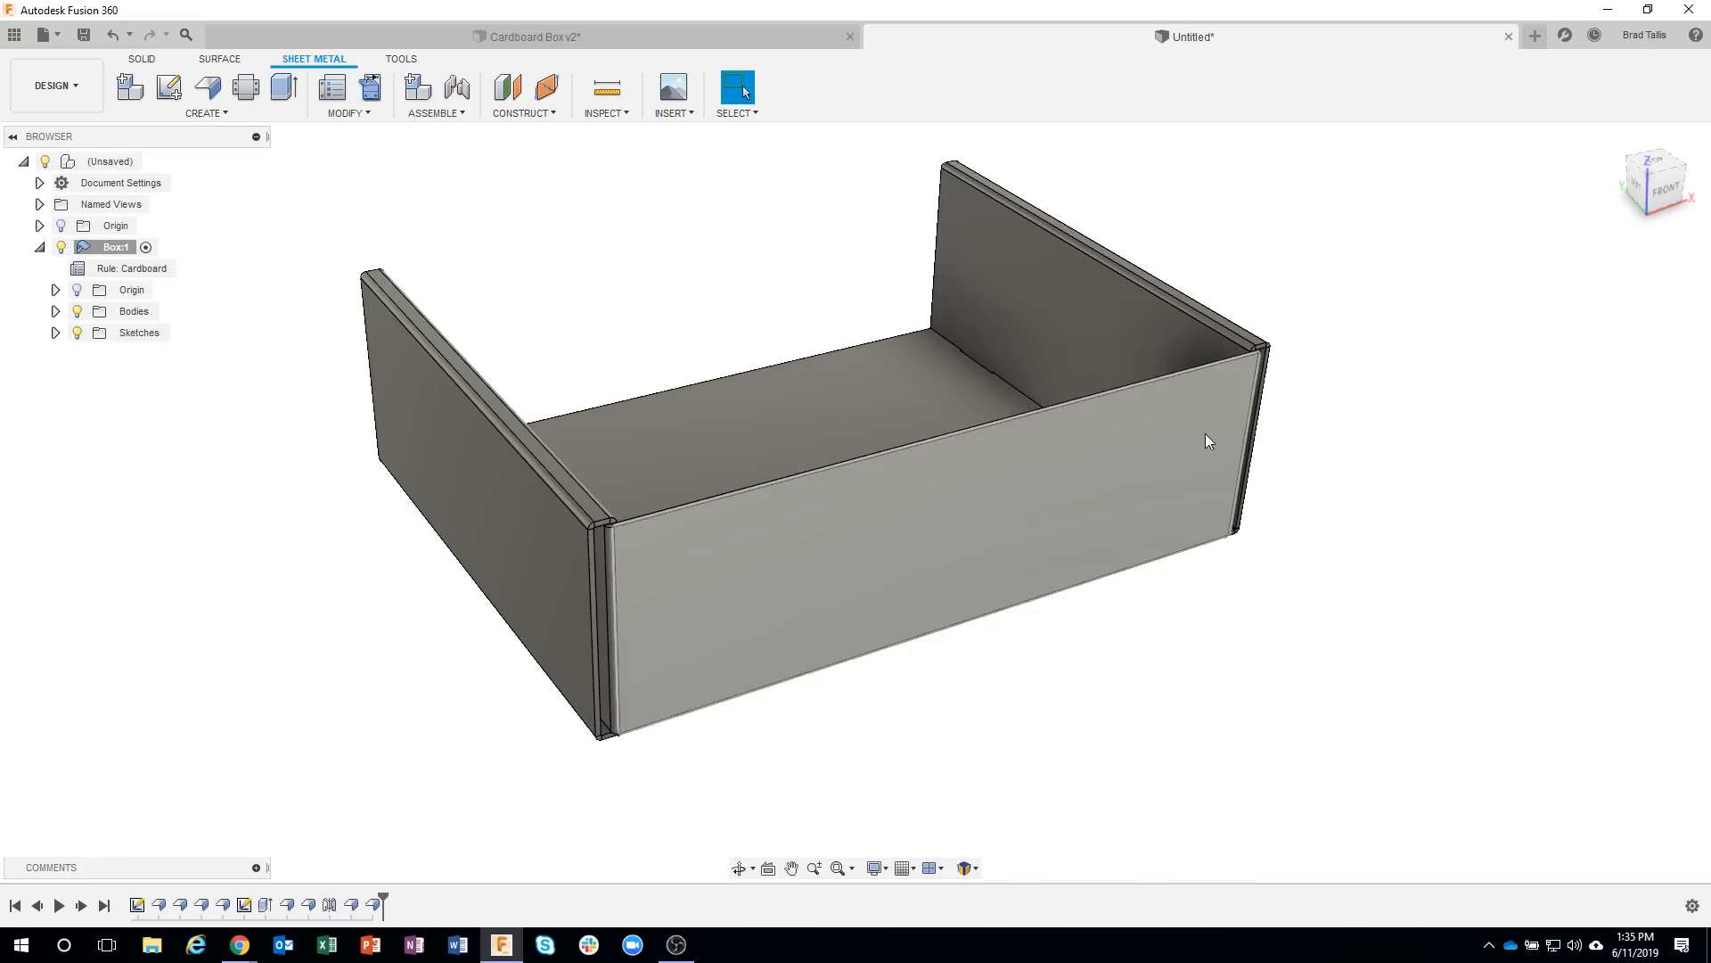
shift+middle_drag(1159, 660, 1132, 666)
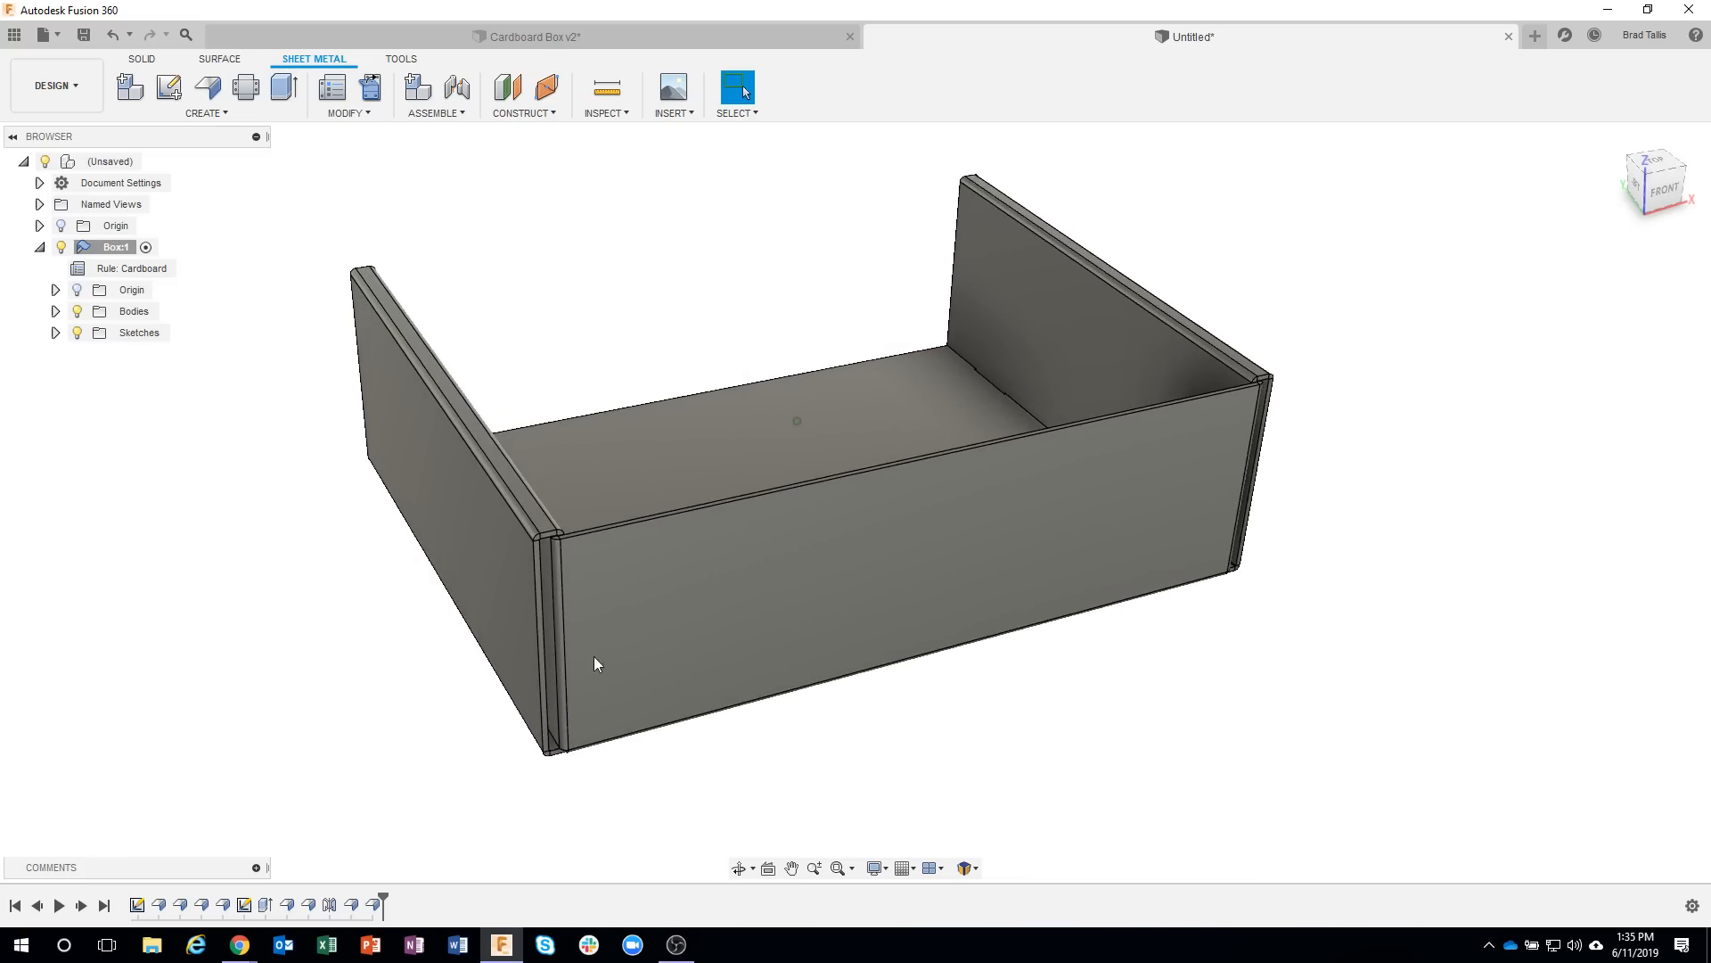
middle_drag(866, 727, 936, 758)
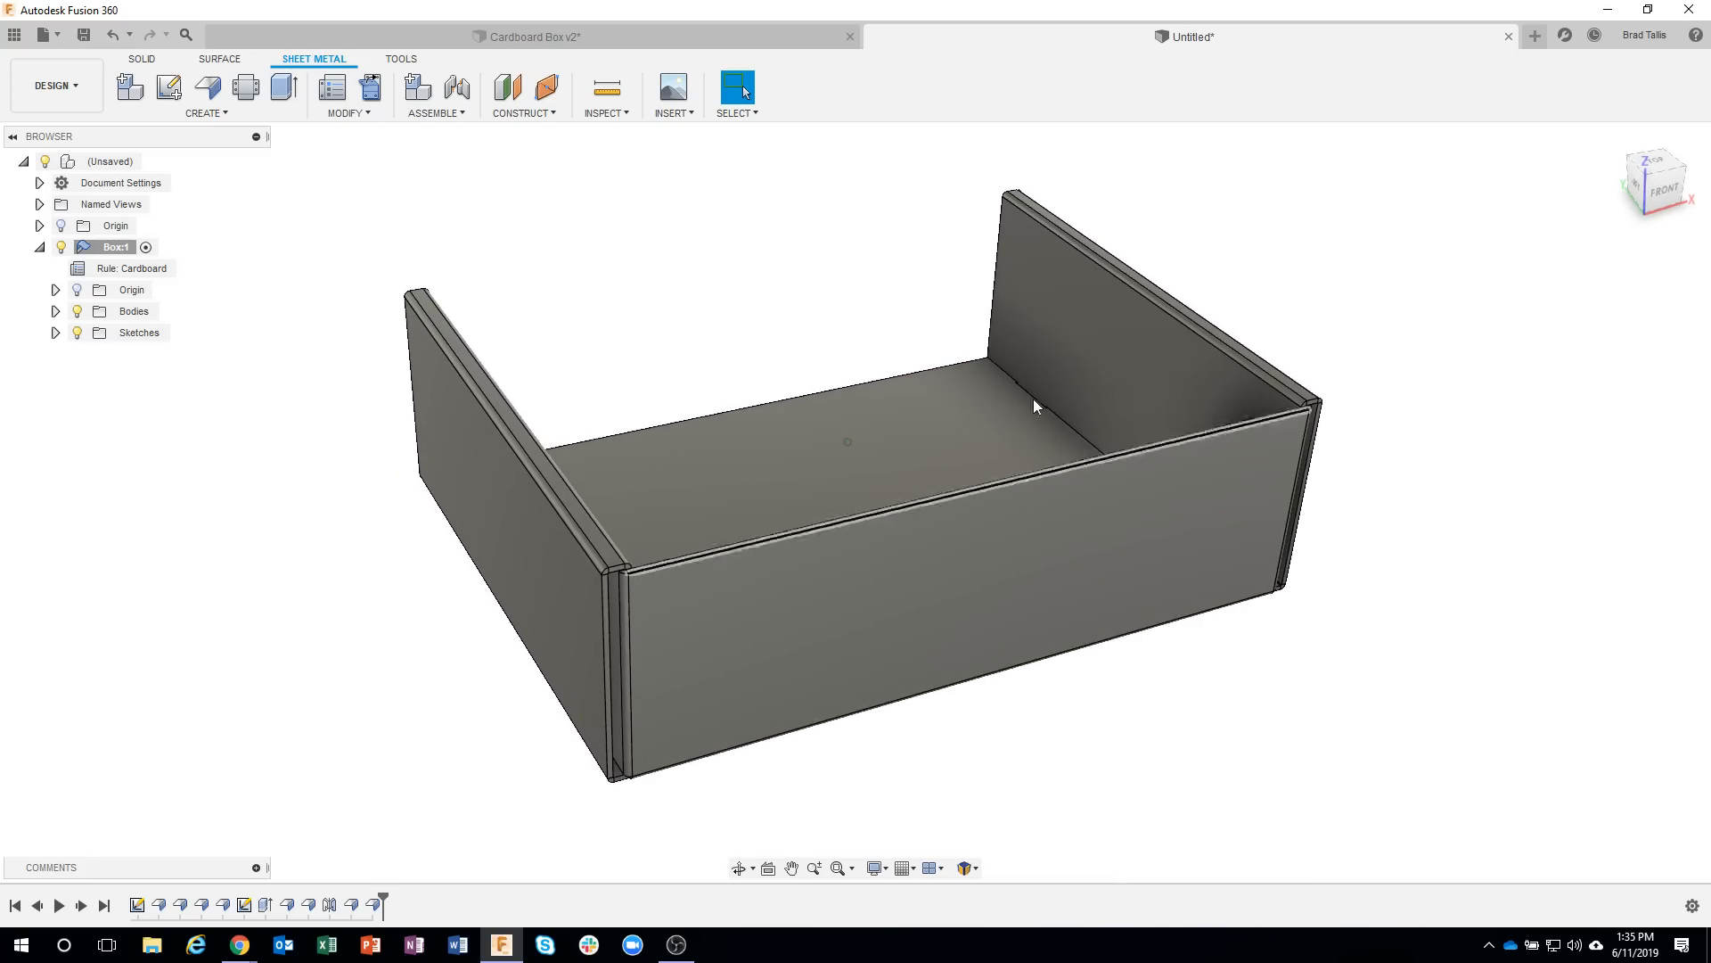
click(141, 59)
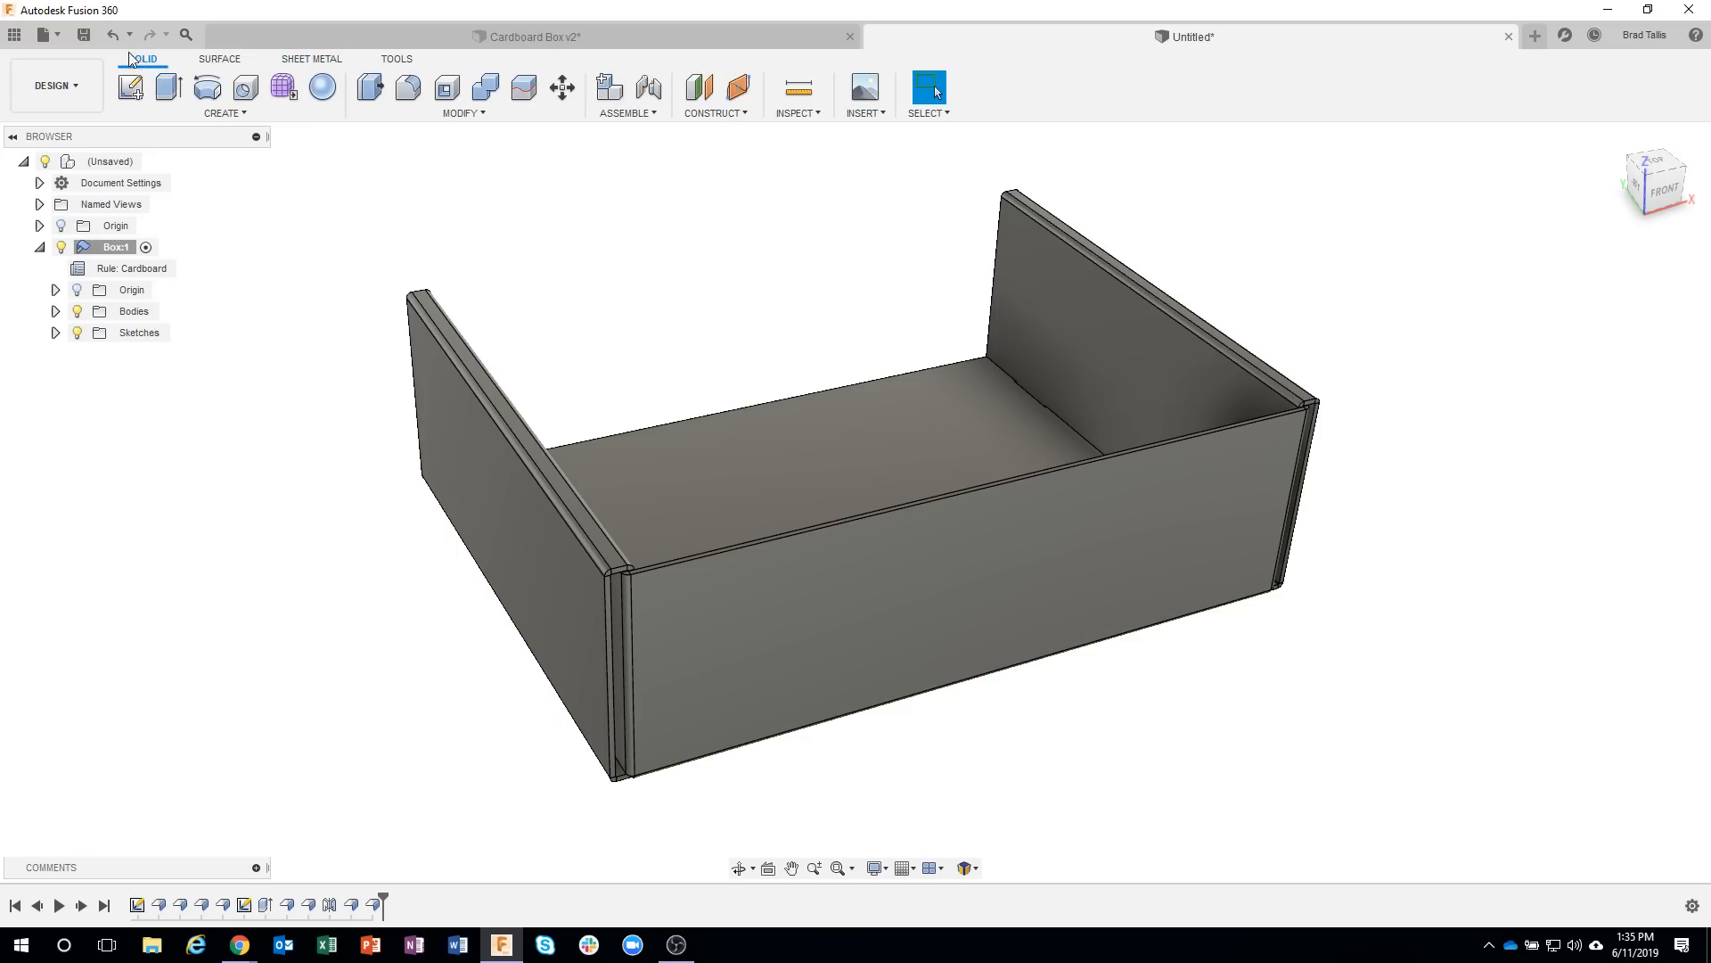
click(225, 114)
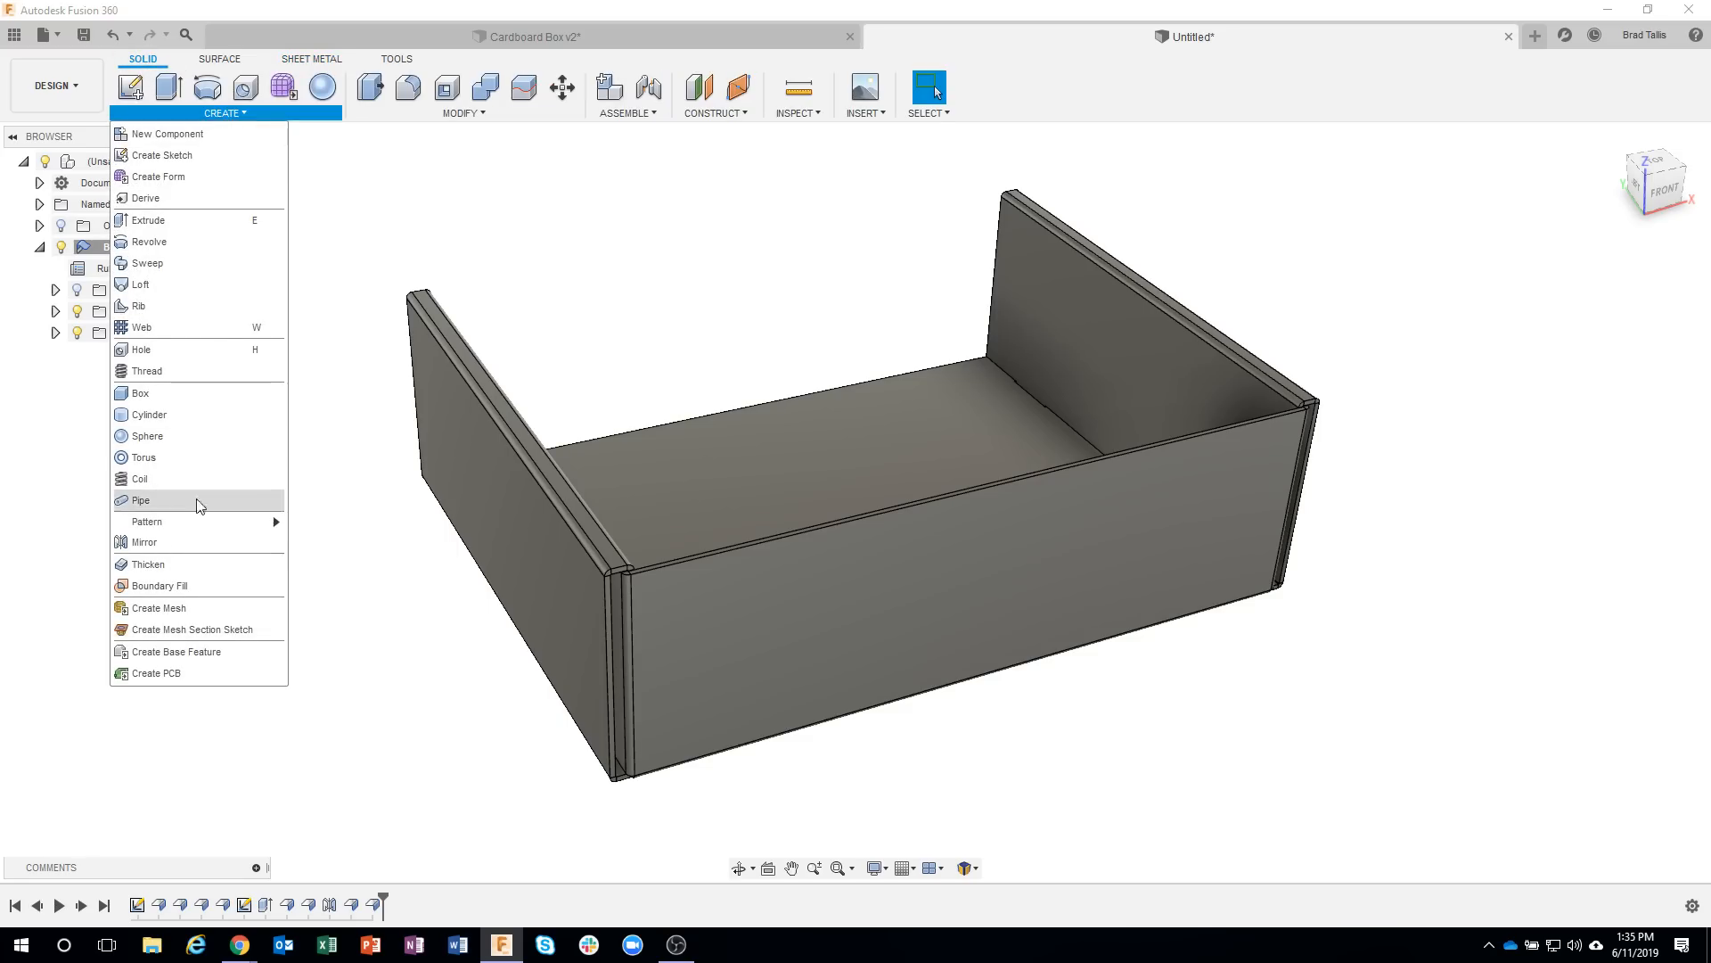
click(143, 542)
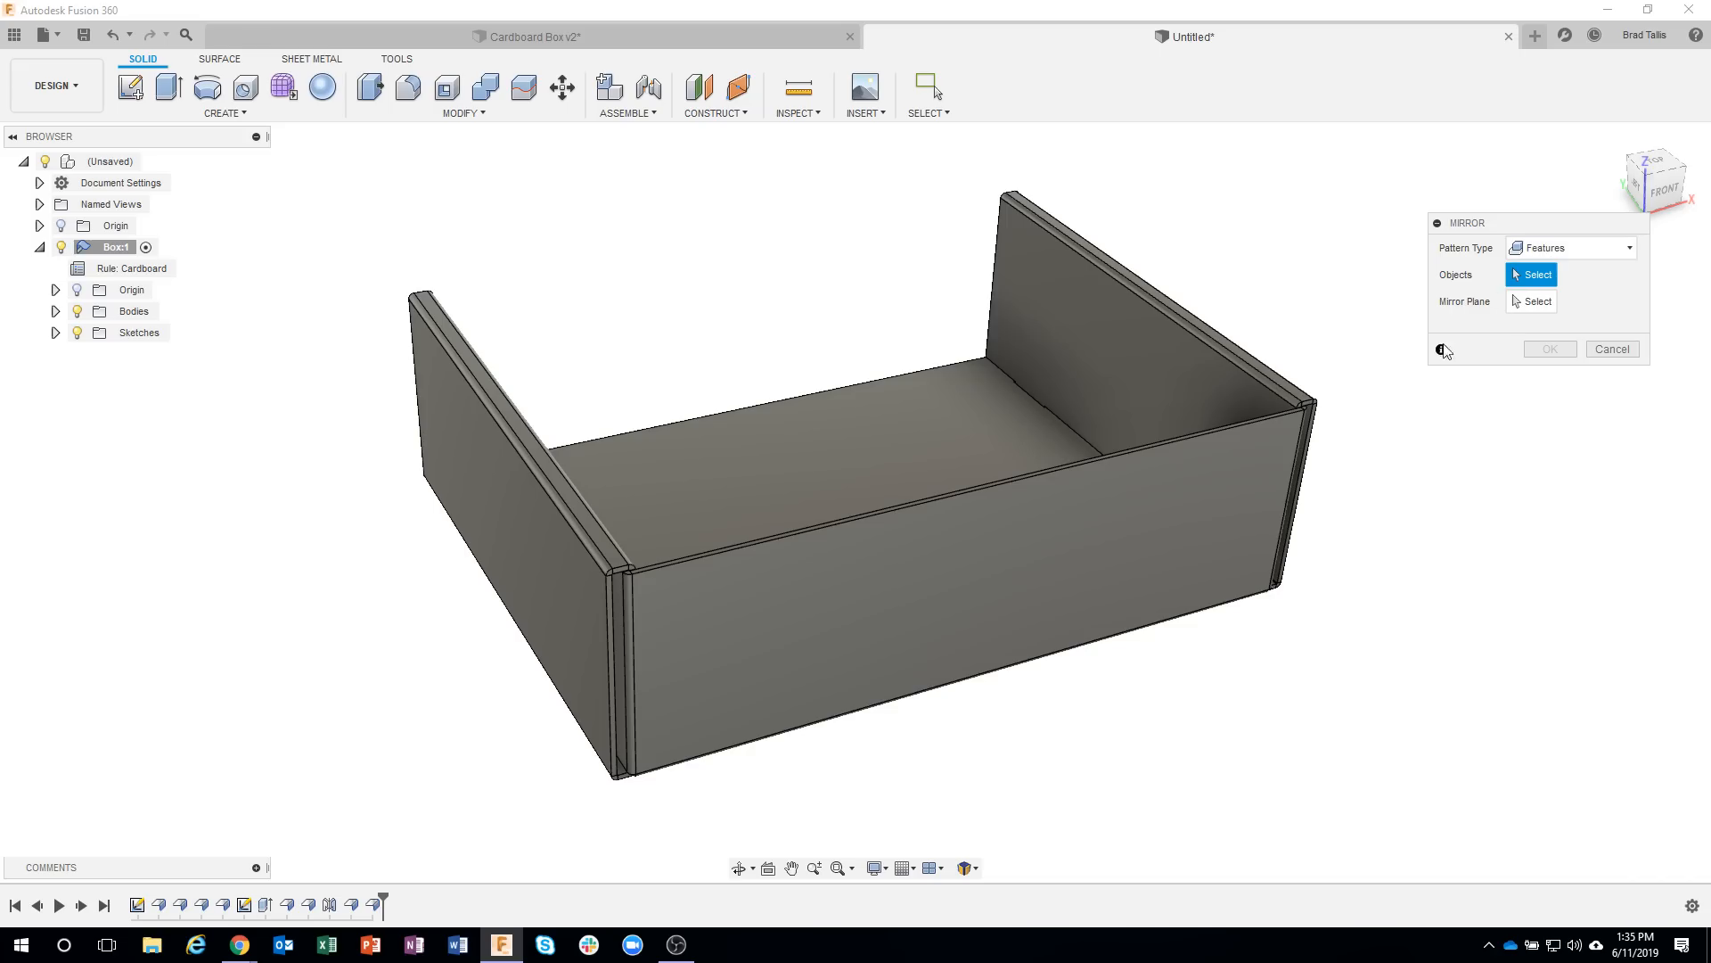
click(378, 905)
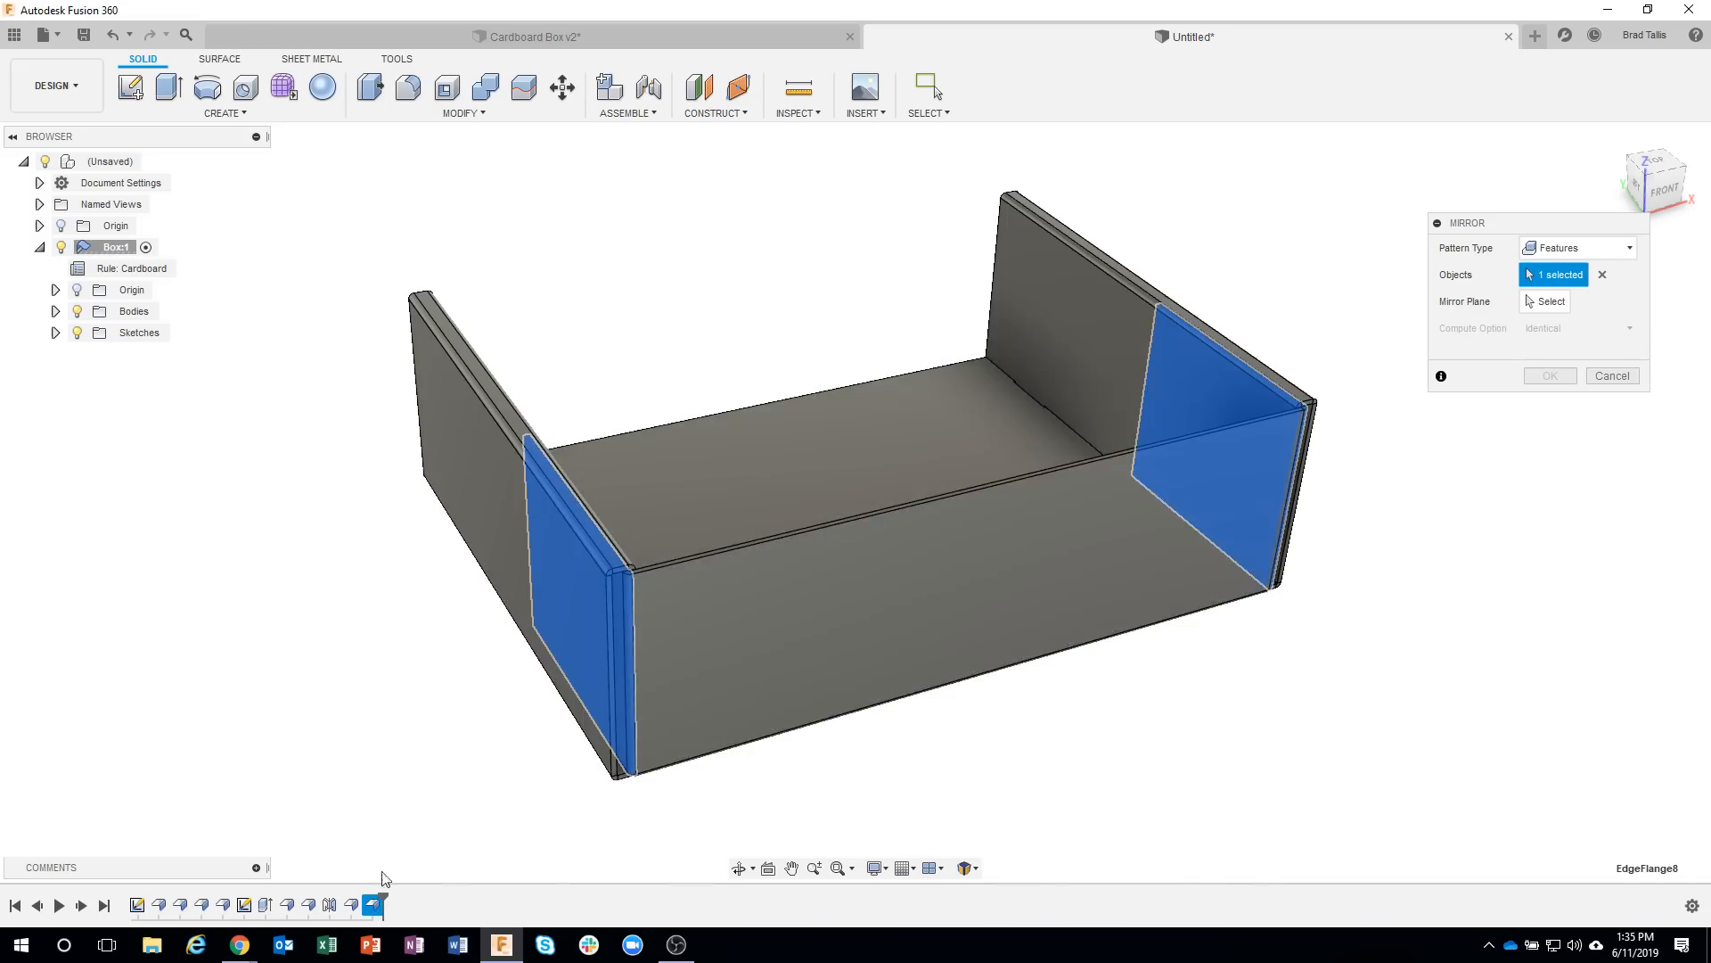
click(352, 905)
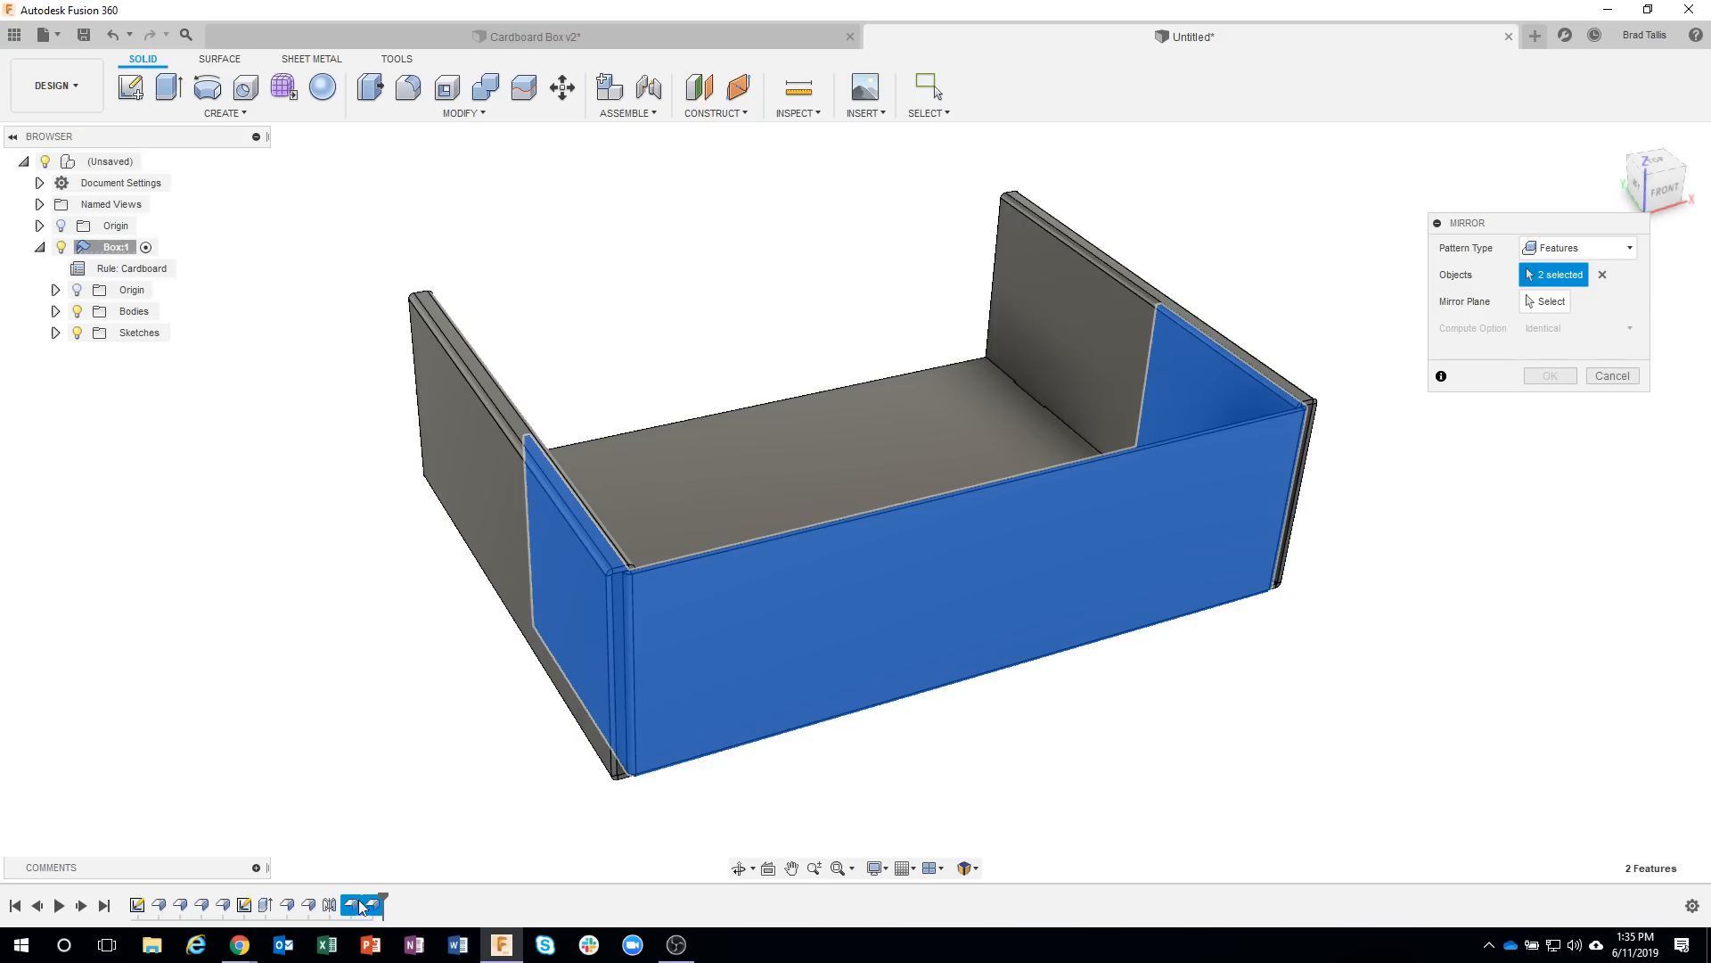
click(1548, 304)
shift+middle_drag(956, 412, 984, 444)
click(902, 458)
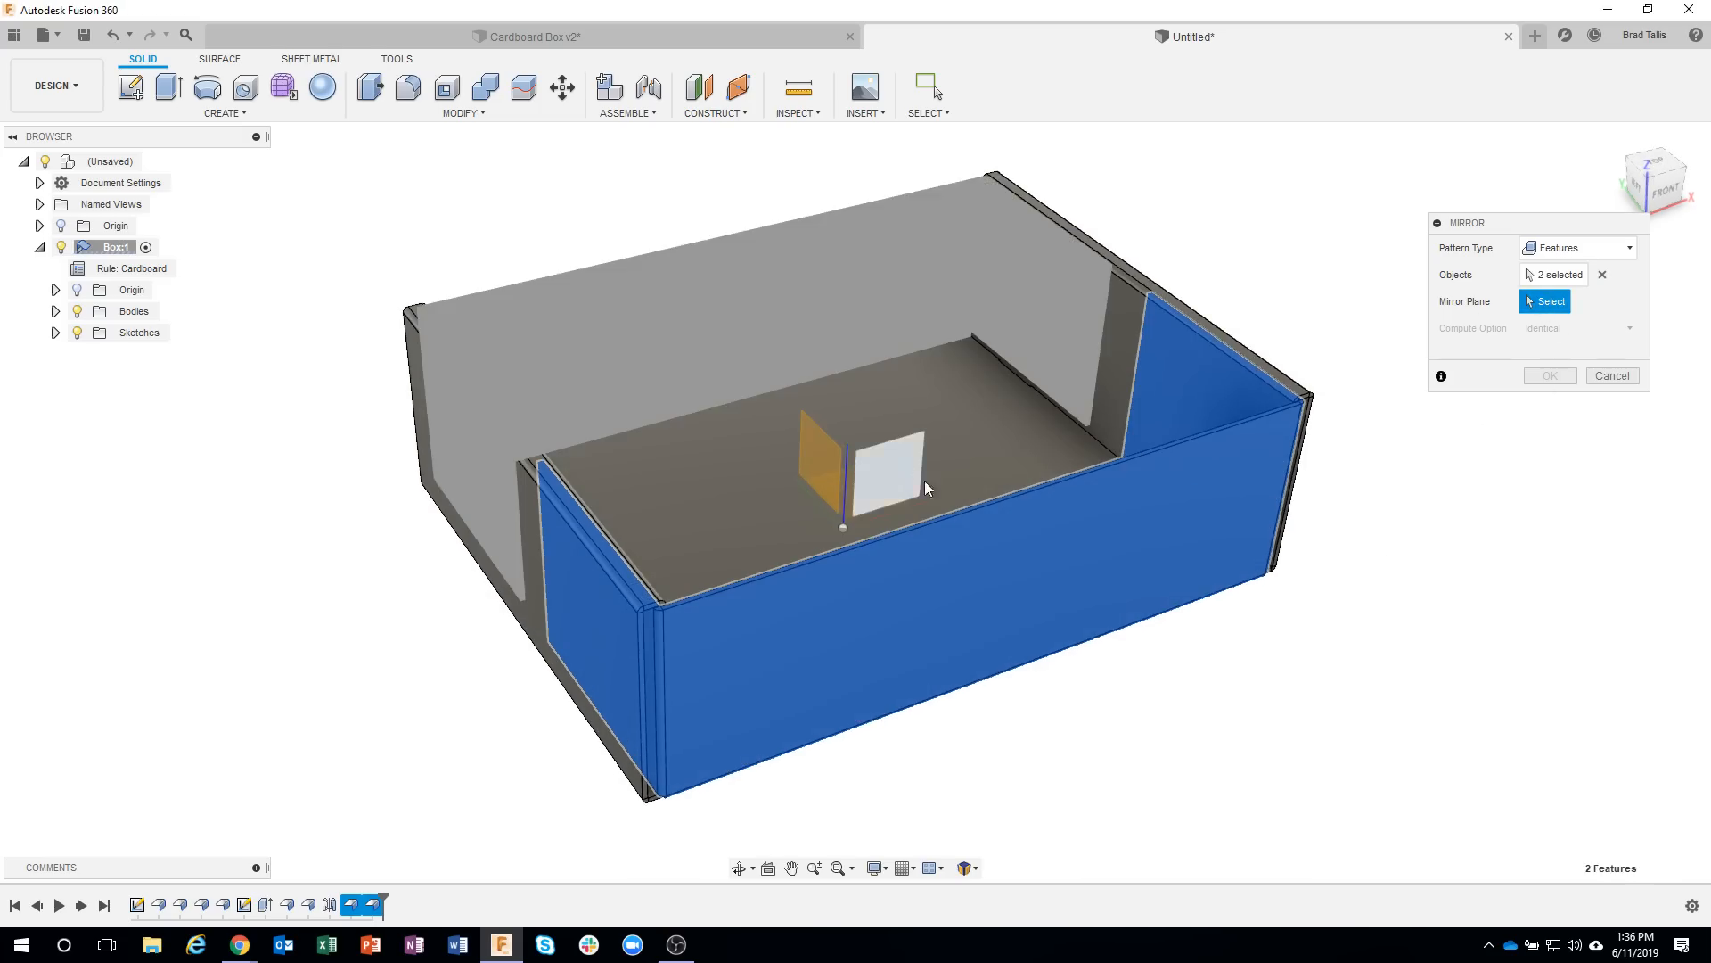
click(1550, 375)
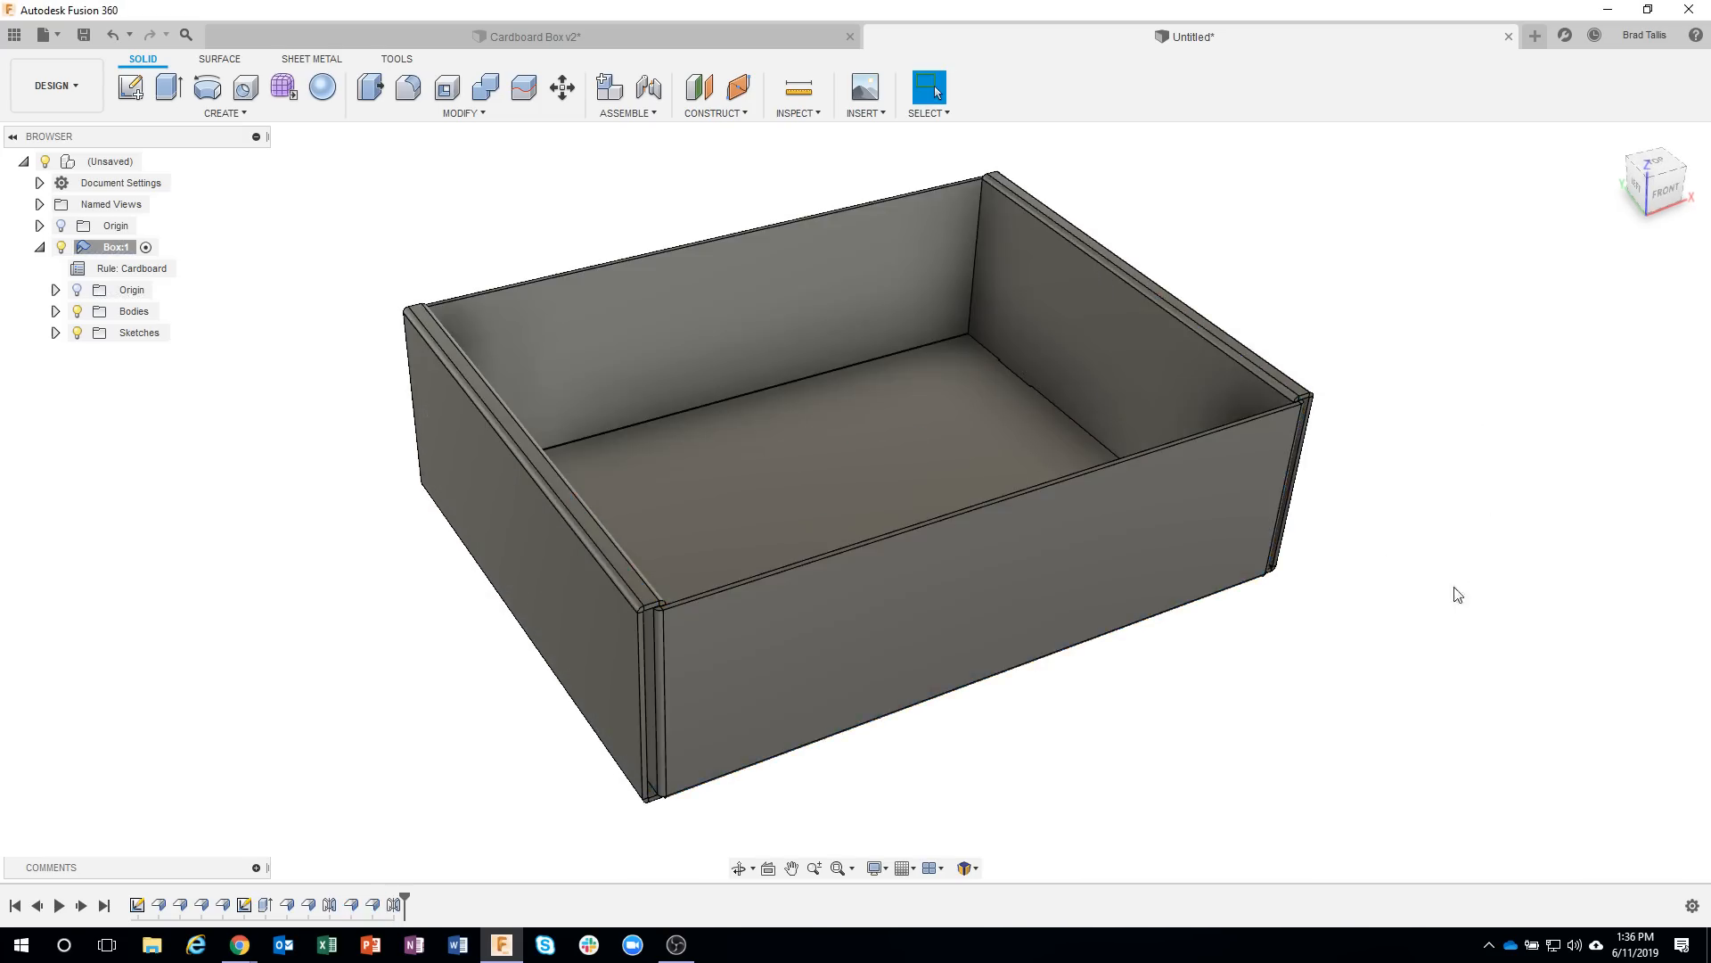
Unfold all bends with the box floor stationary to check the flat layout, and refold the faces.
shift+middle_drag(1452, 592, 1428, 634)
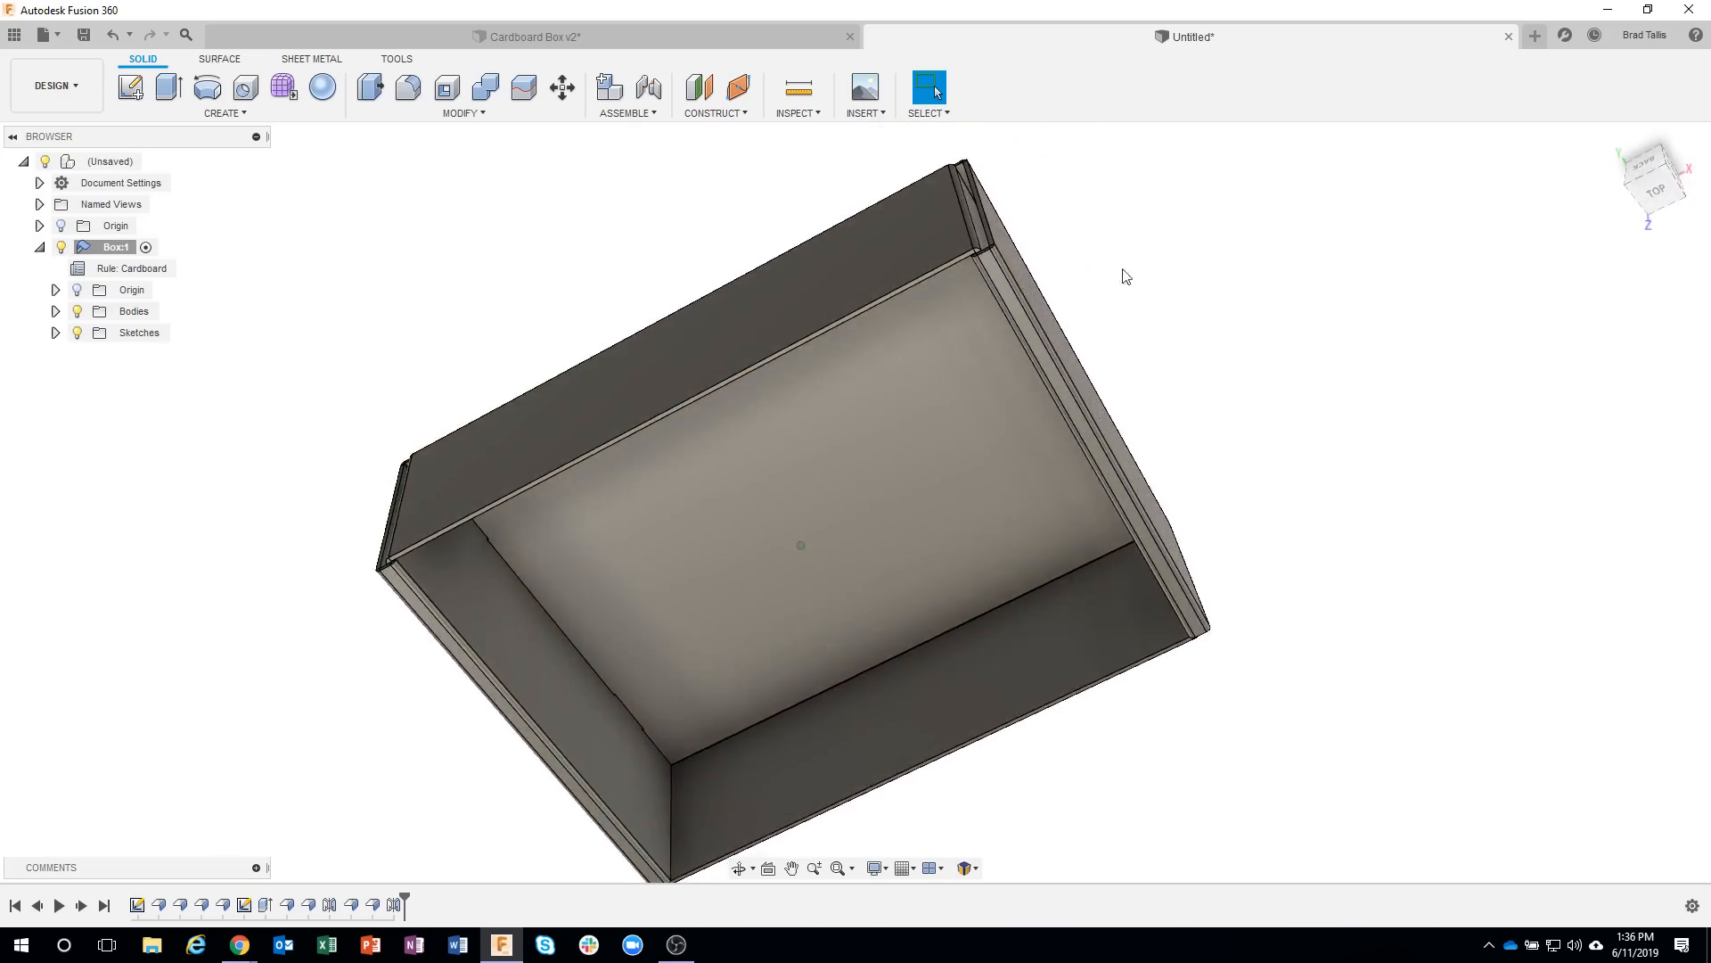
shift+middle_drag(1121, 270, 1230, 344)
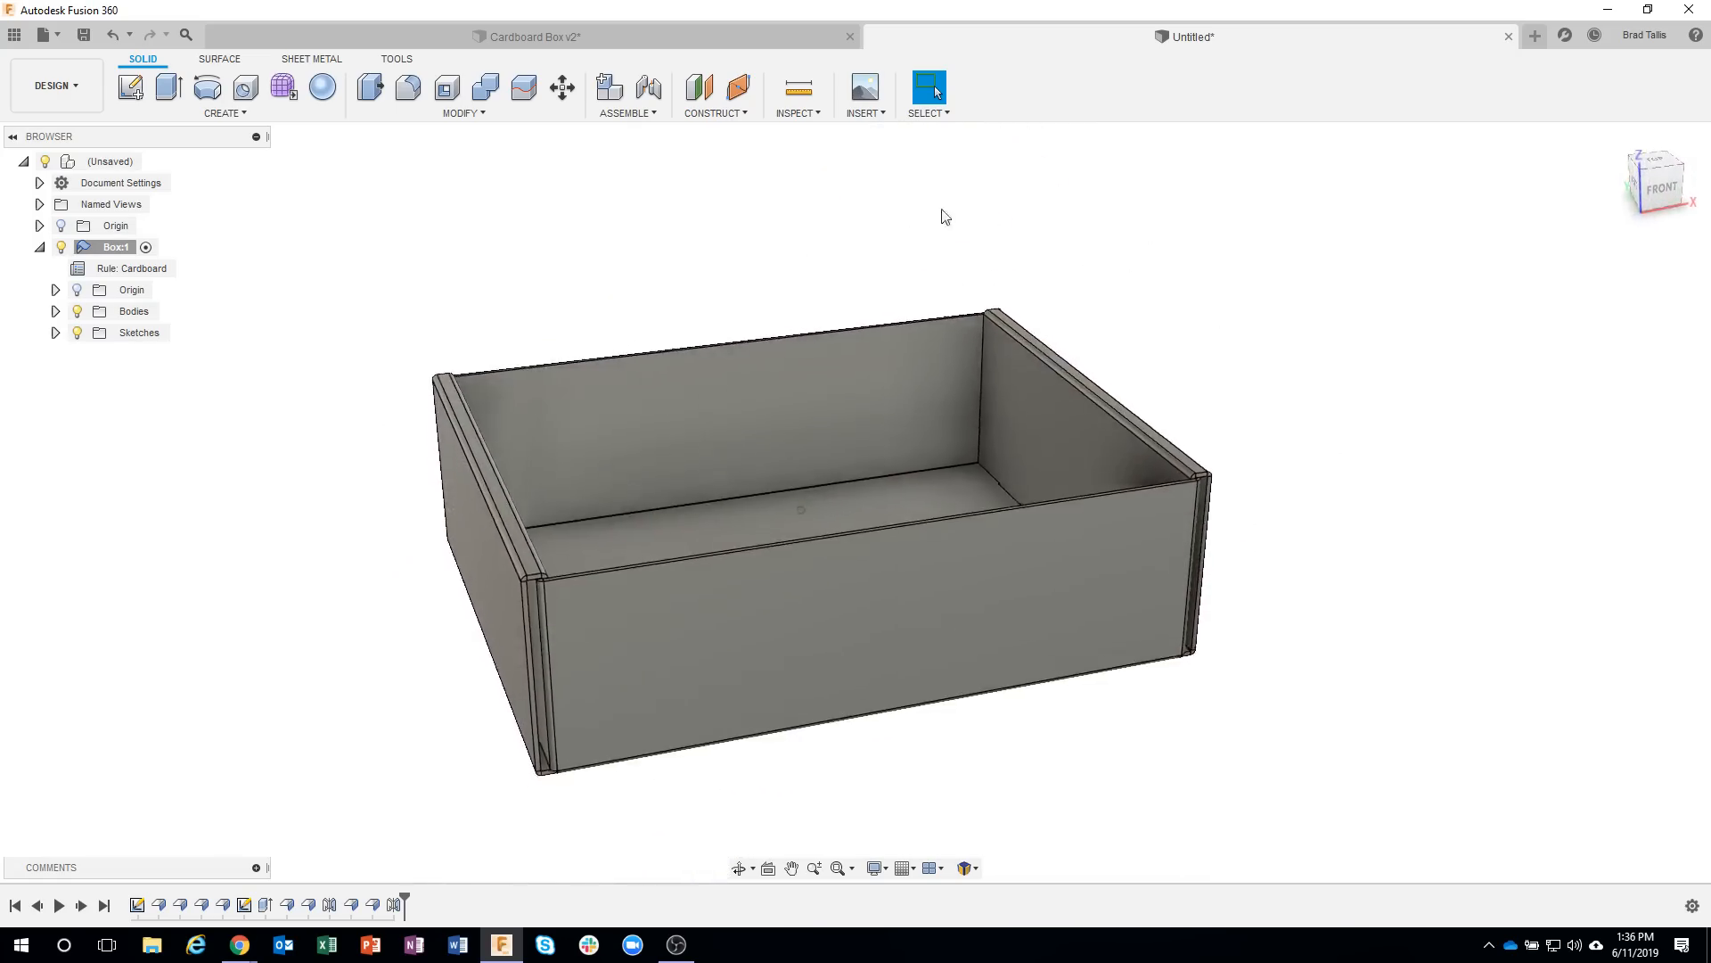
click(310, 58)
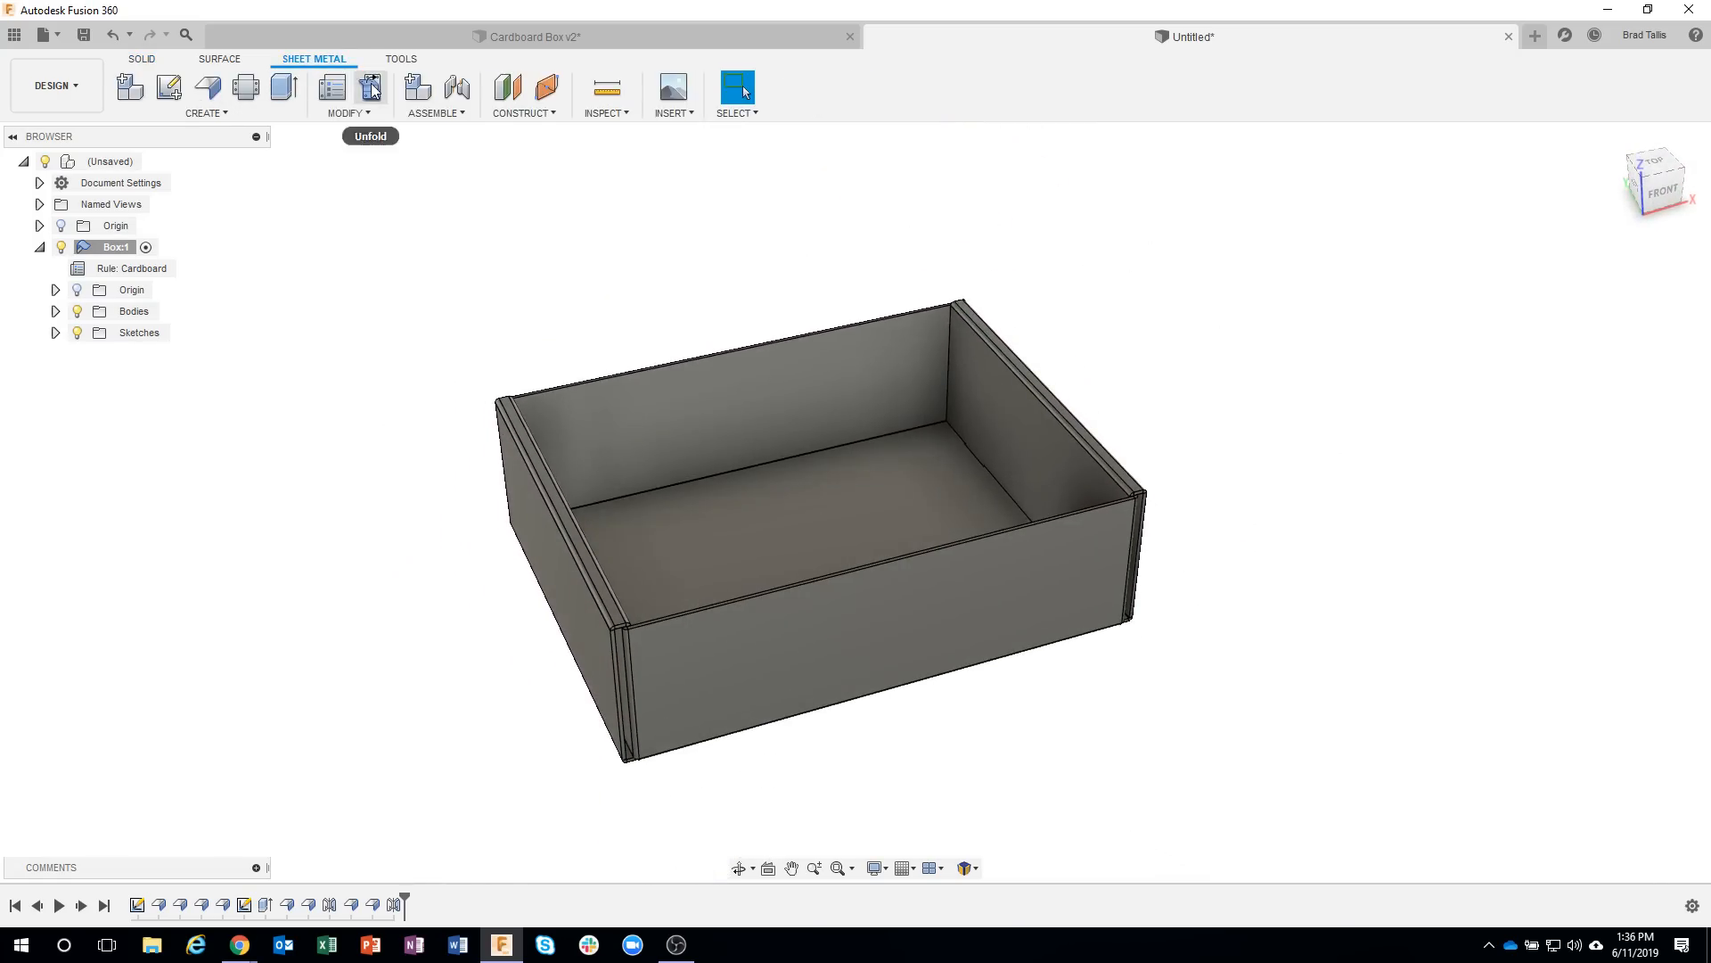
click(332, 86)
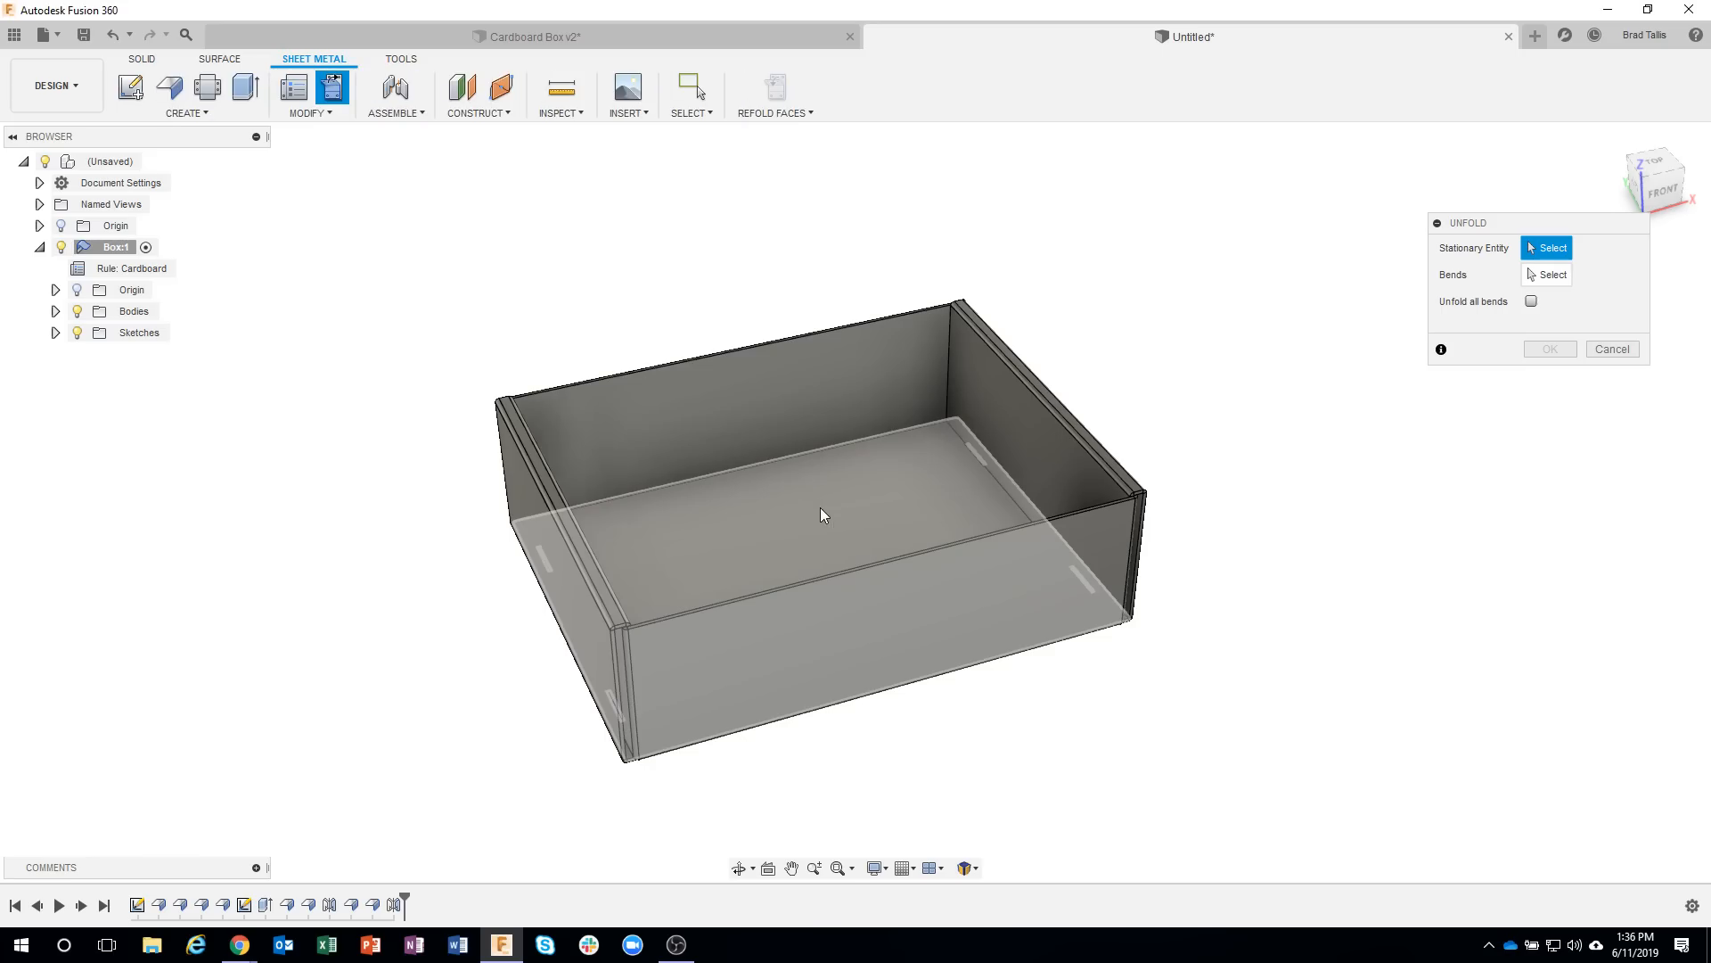
click(820, 506)
click(1532, 303)
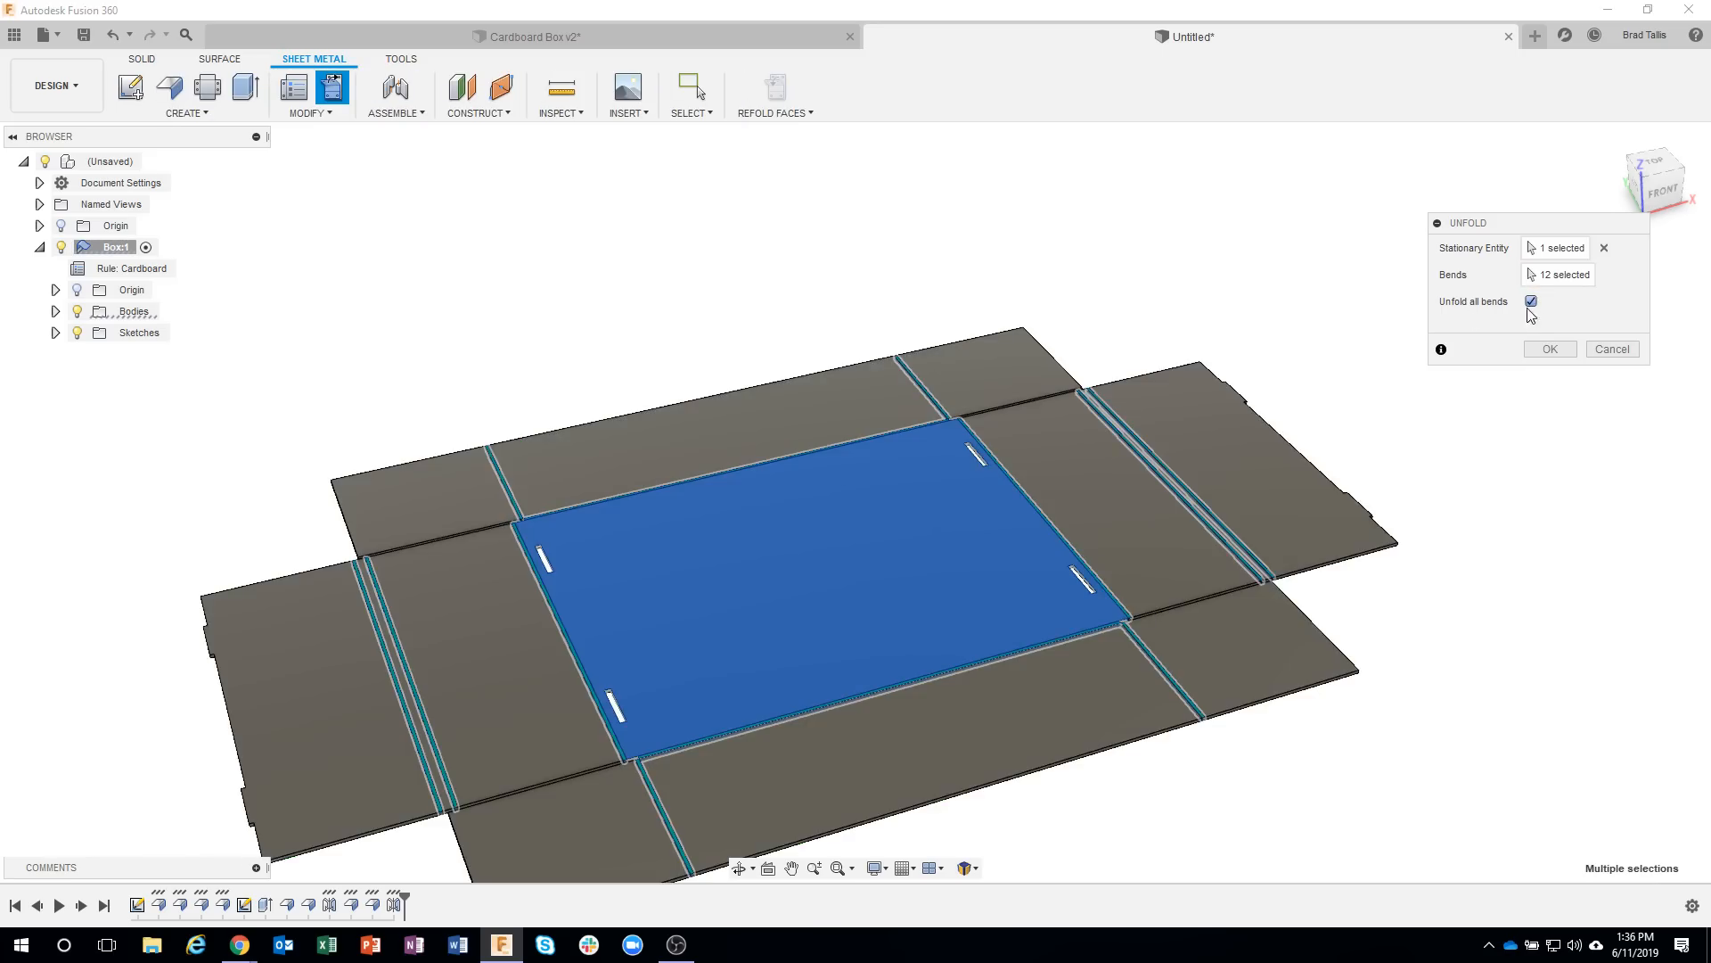
click(1550, 350)
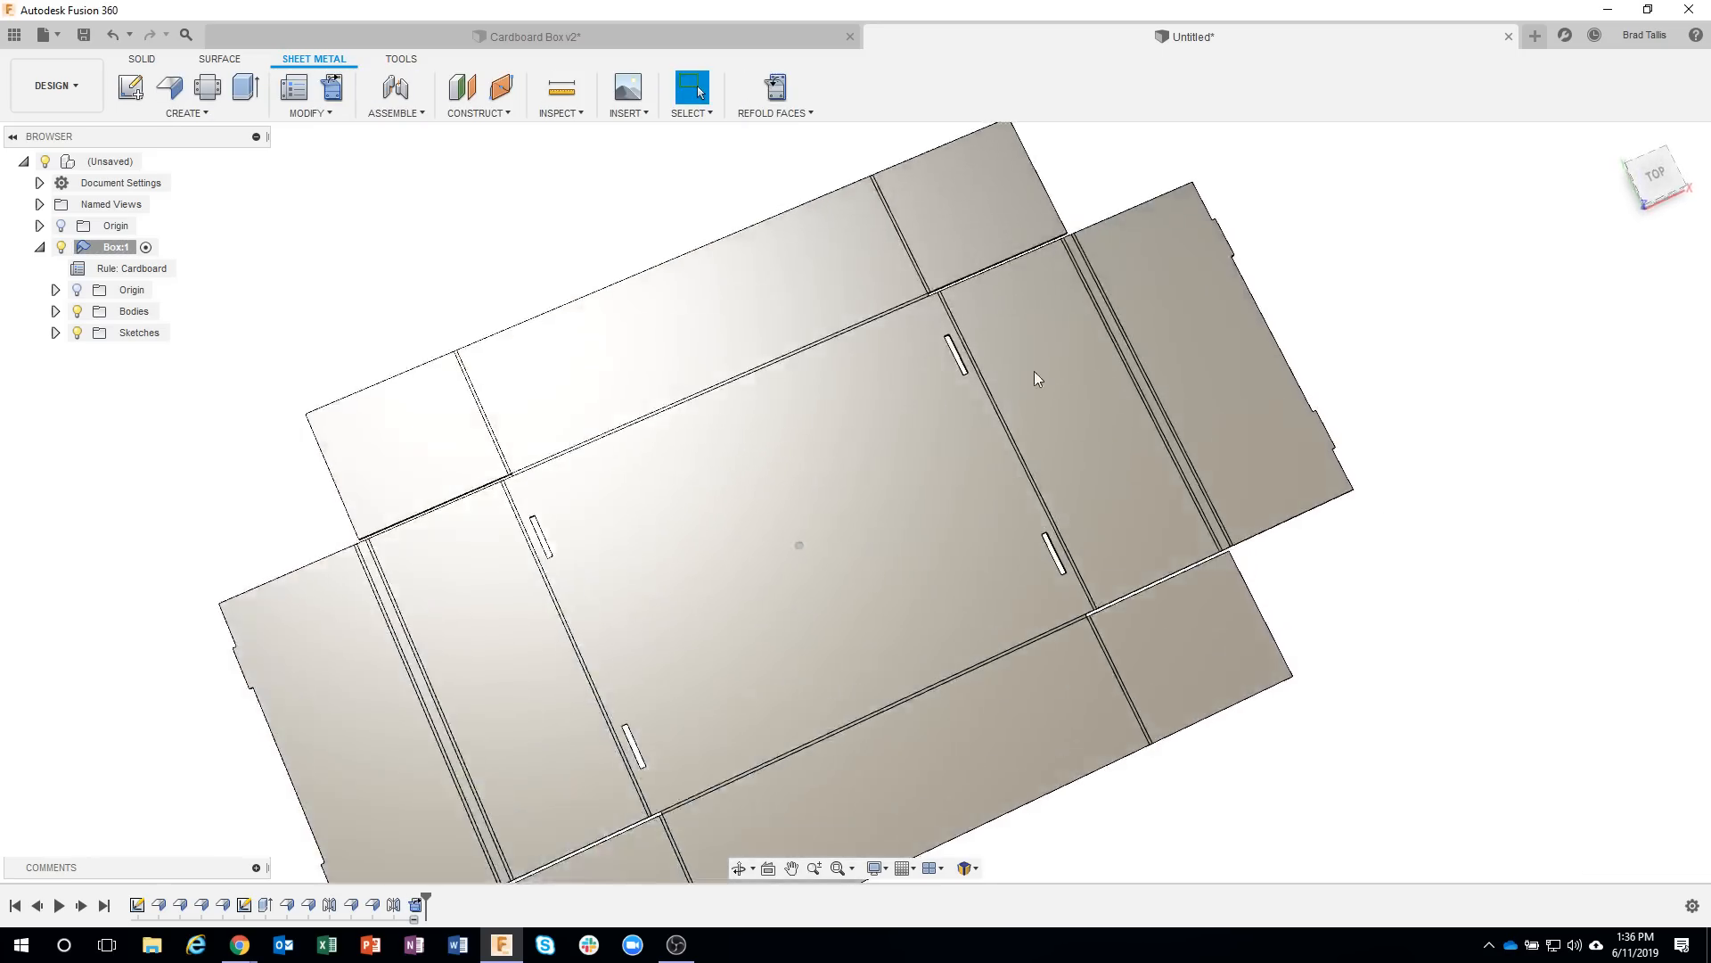
shift+middle_drag(1034, 371, 883, 499)
click(770, 87)
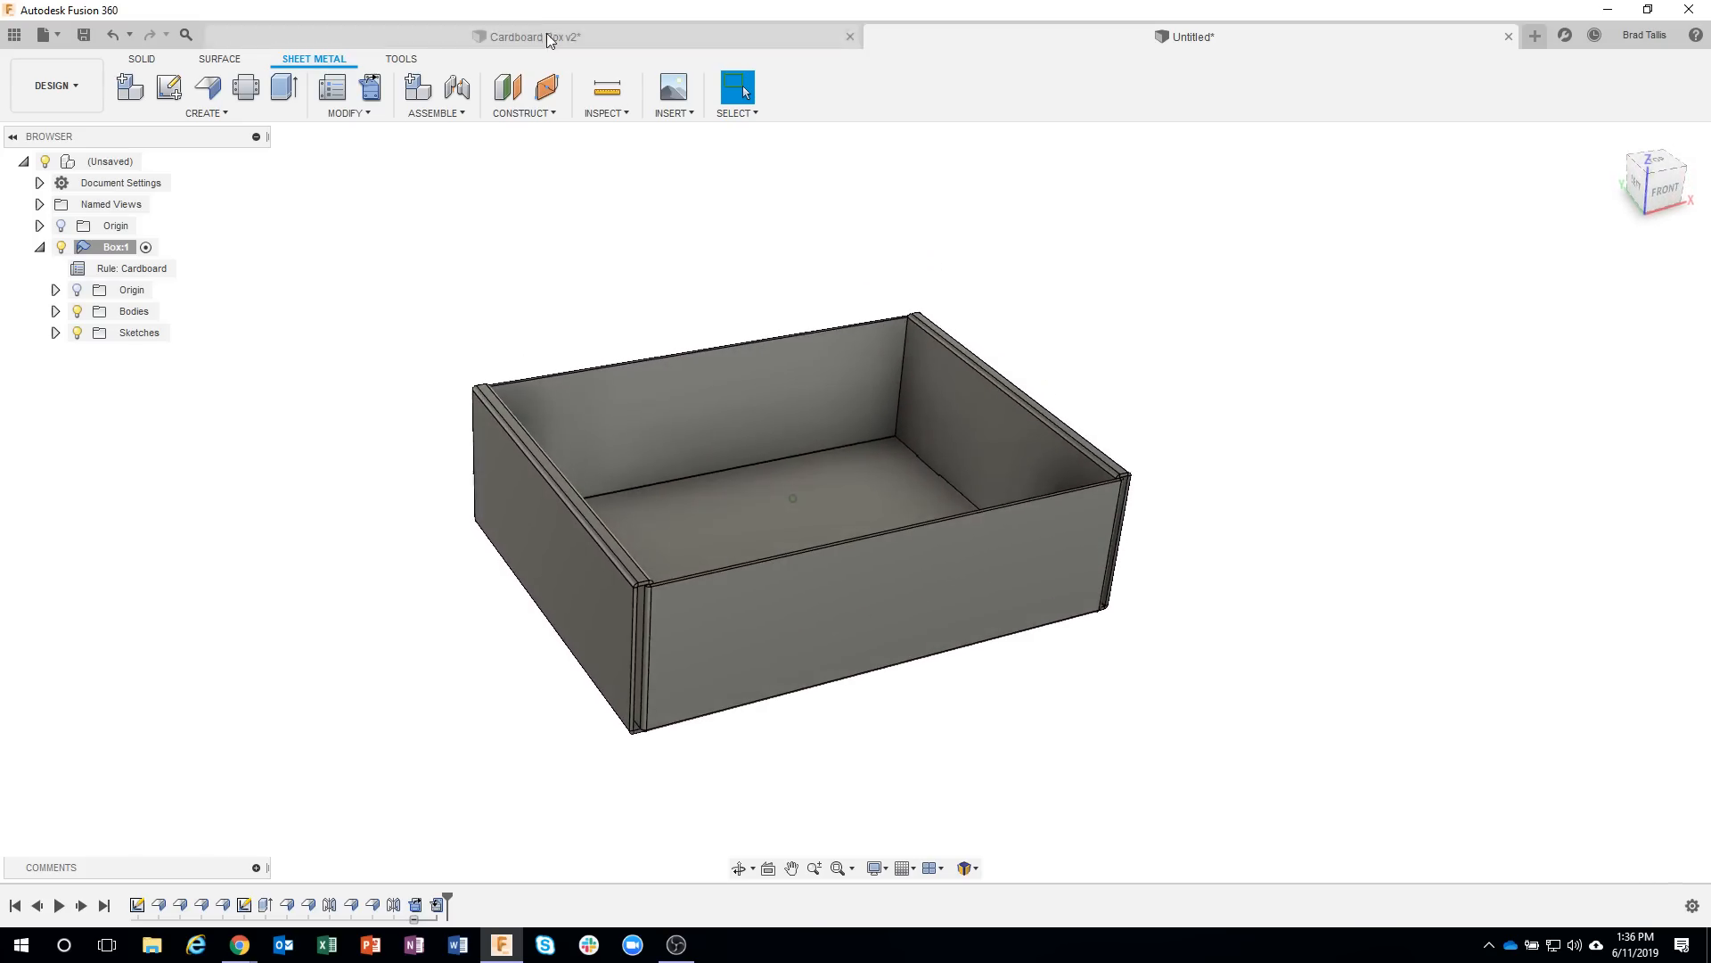
Switch to the finished Cardboard Box v2 design and examine how its lid and front corner fit against the side walls.
click(547, 35)
shift+middle_drag(707, 355, 673, 411)
click(626, 458)
click(707, 425)
scroll(671, 411, up, 4)
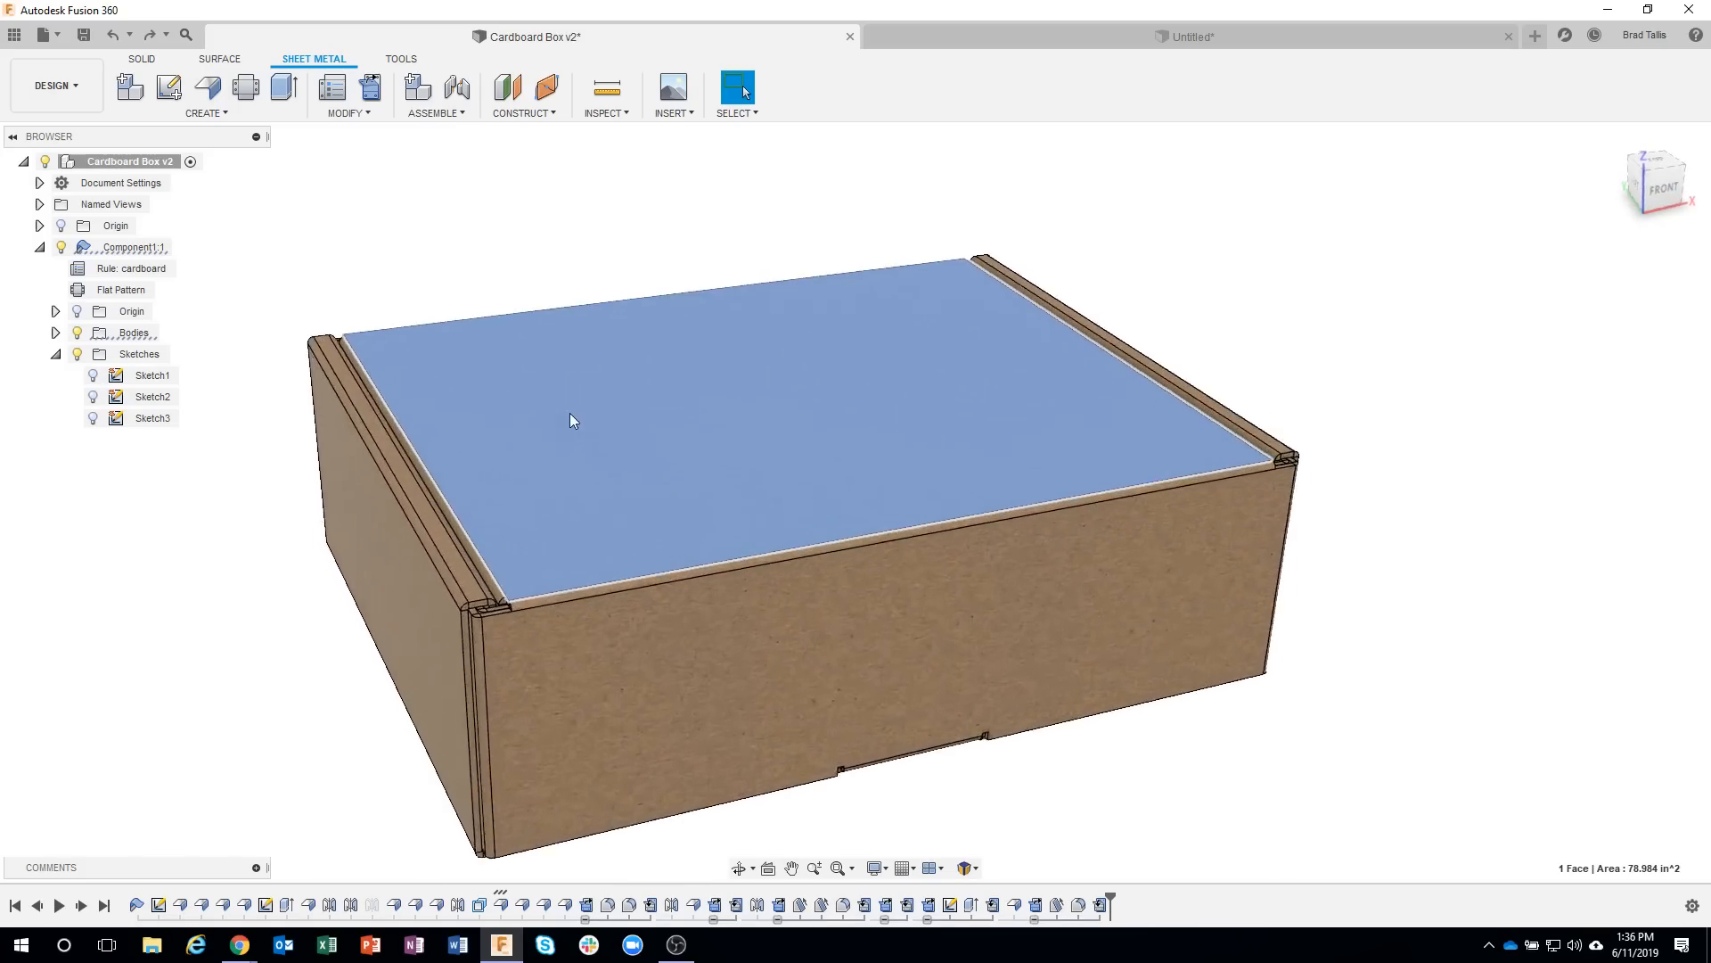
shift+middle_drag(539, 371, 548, 387)
shift+middle_drag(681, 504, 738, 592)
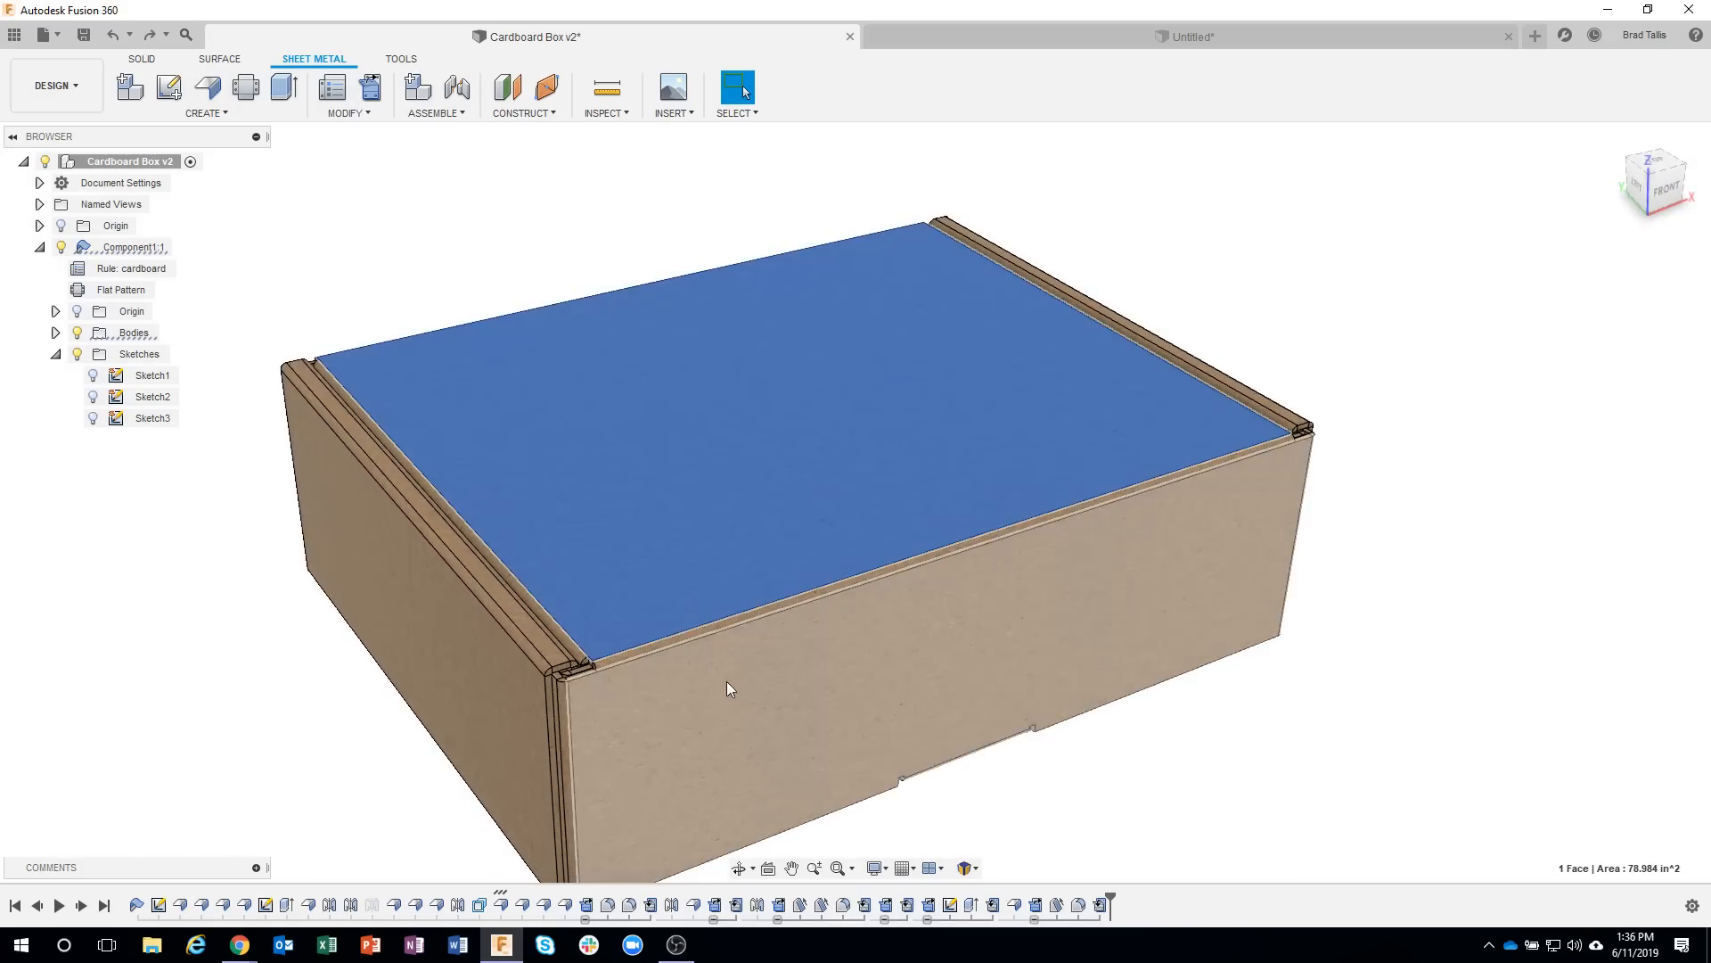
mouse_move(552, 698)
shift+middle_down()
mouse_move(746, 708)
mouse_move(533, 703)
shift+middle_up()
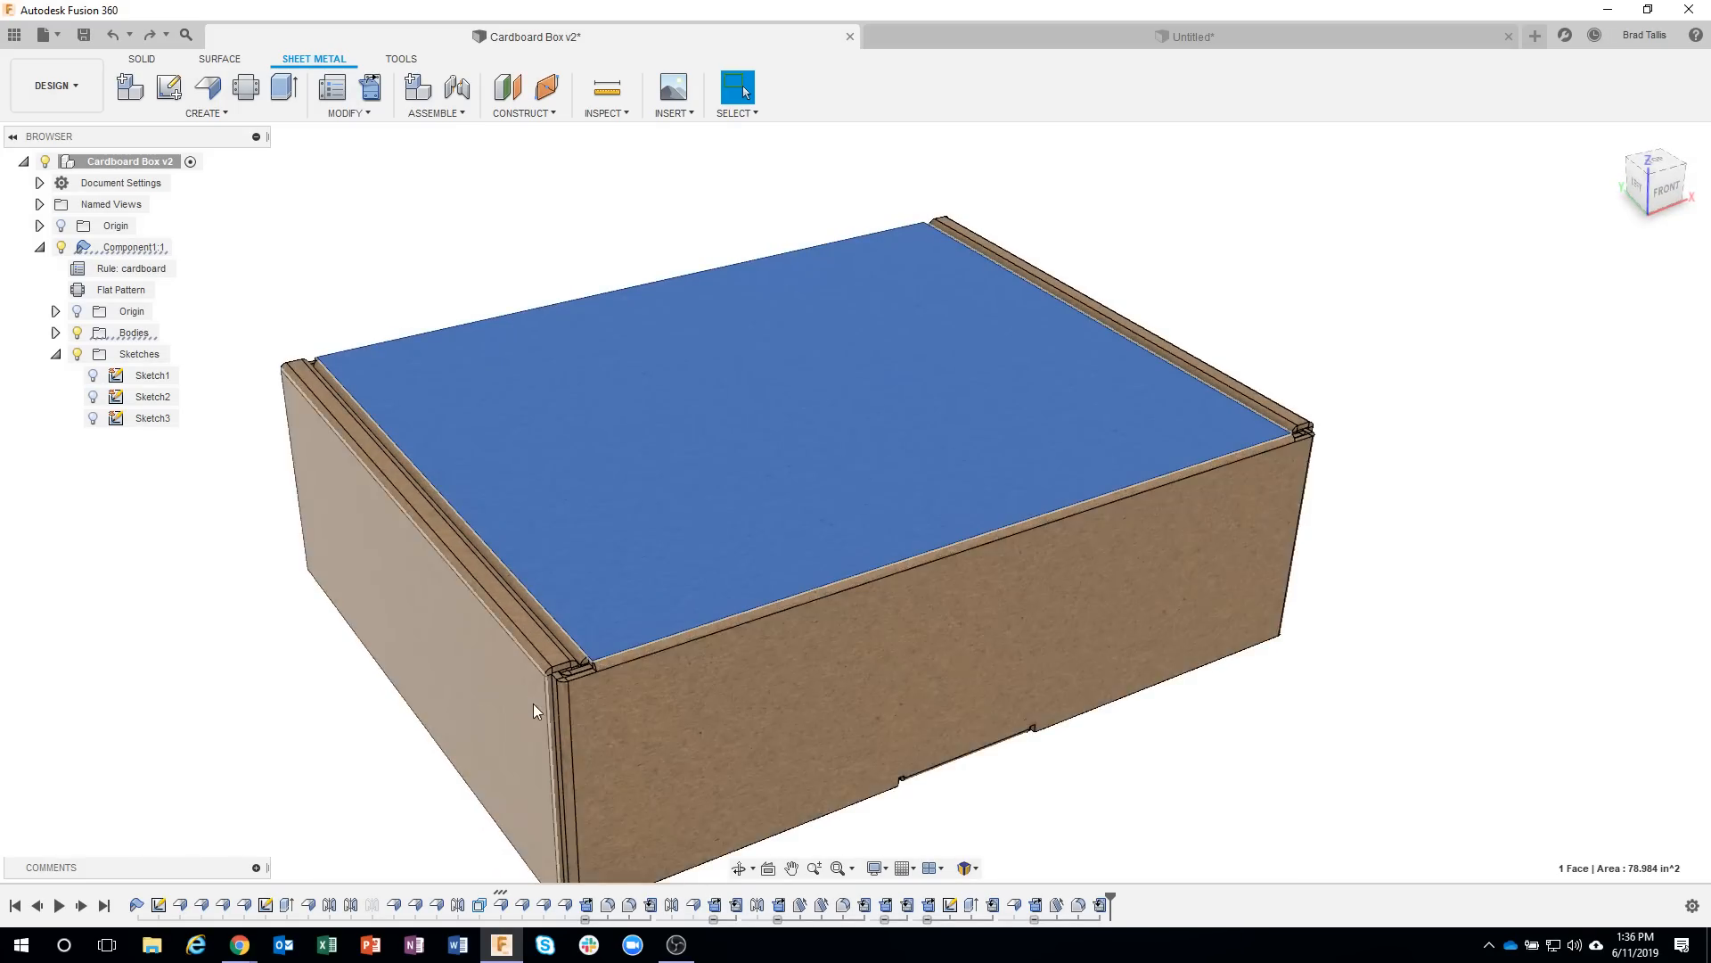
scroll(576, 671, up, 5)
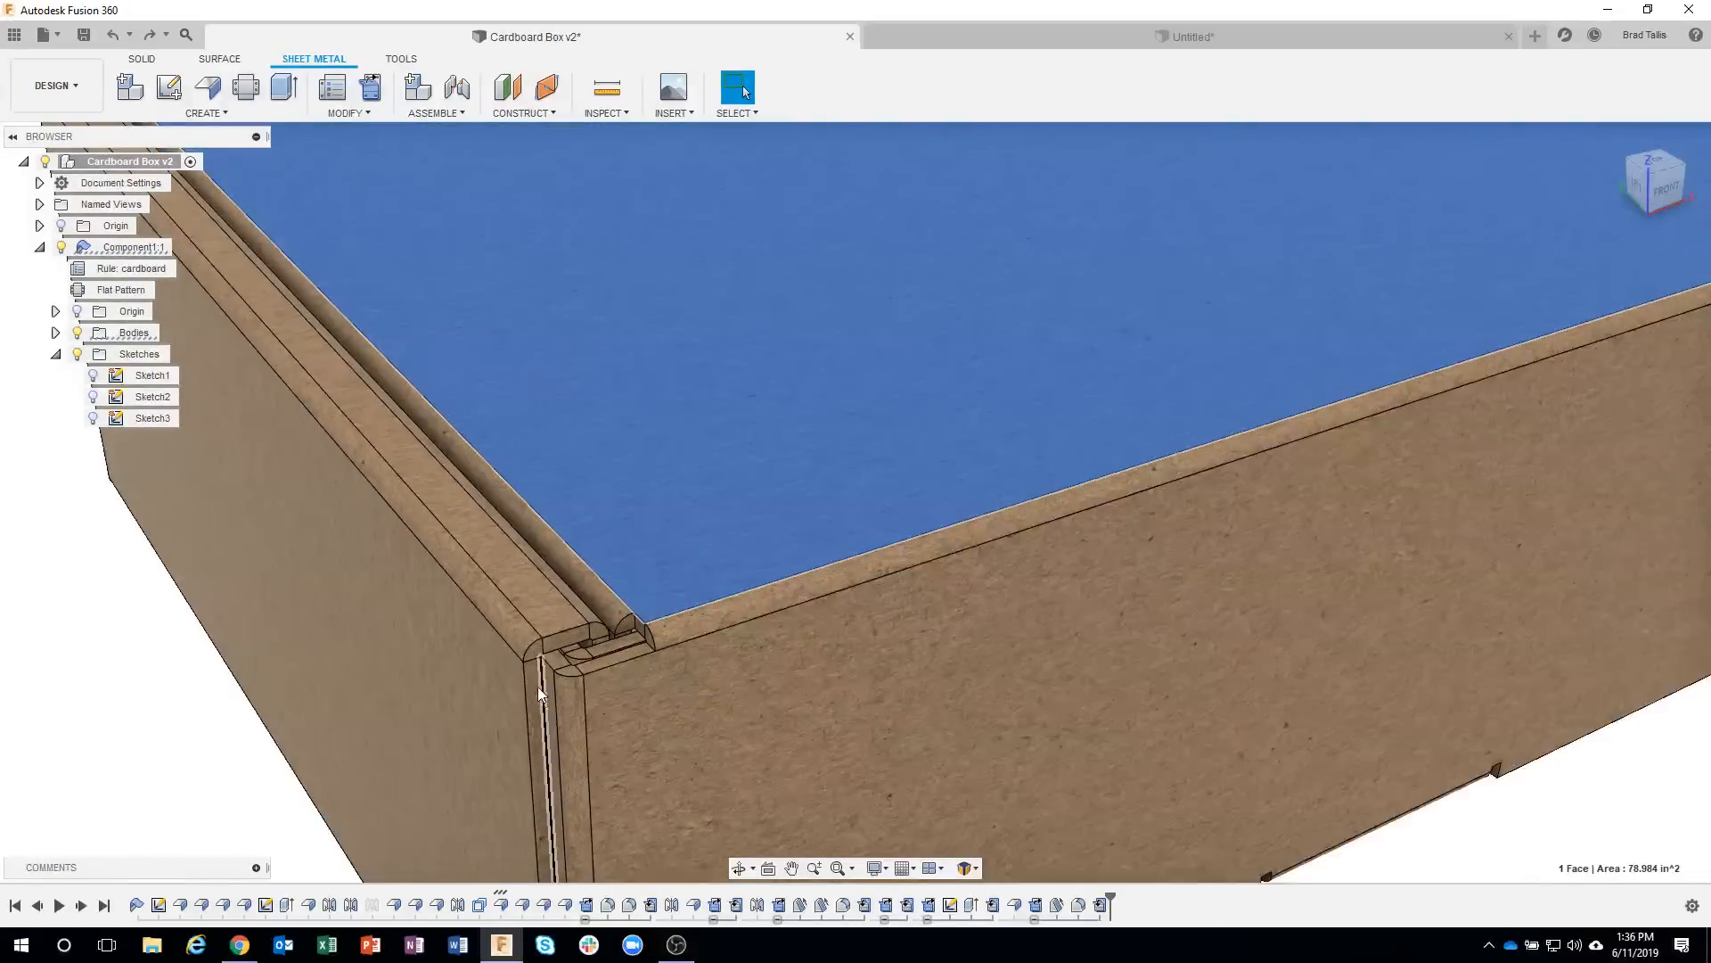
scroll(644, 708, down, 5)
scroll(647, 706, down, 1)
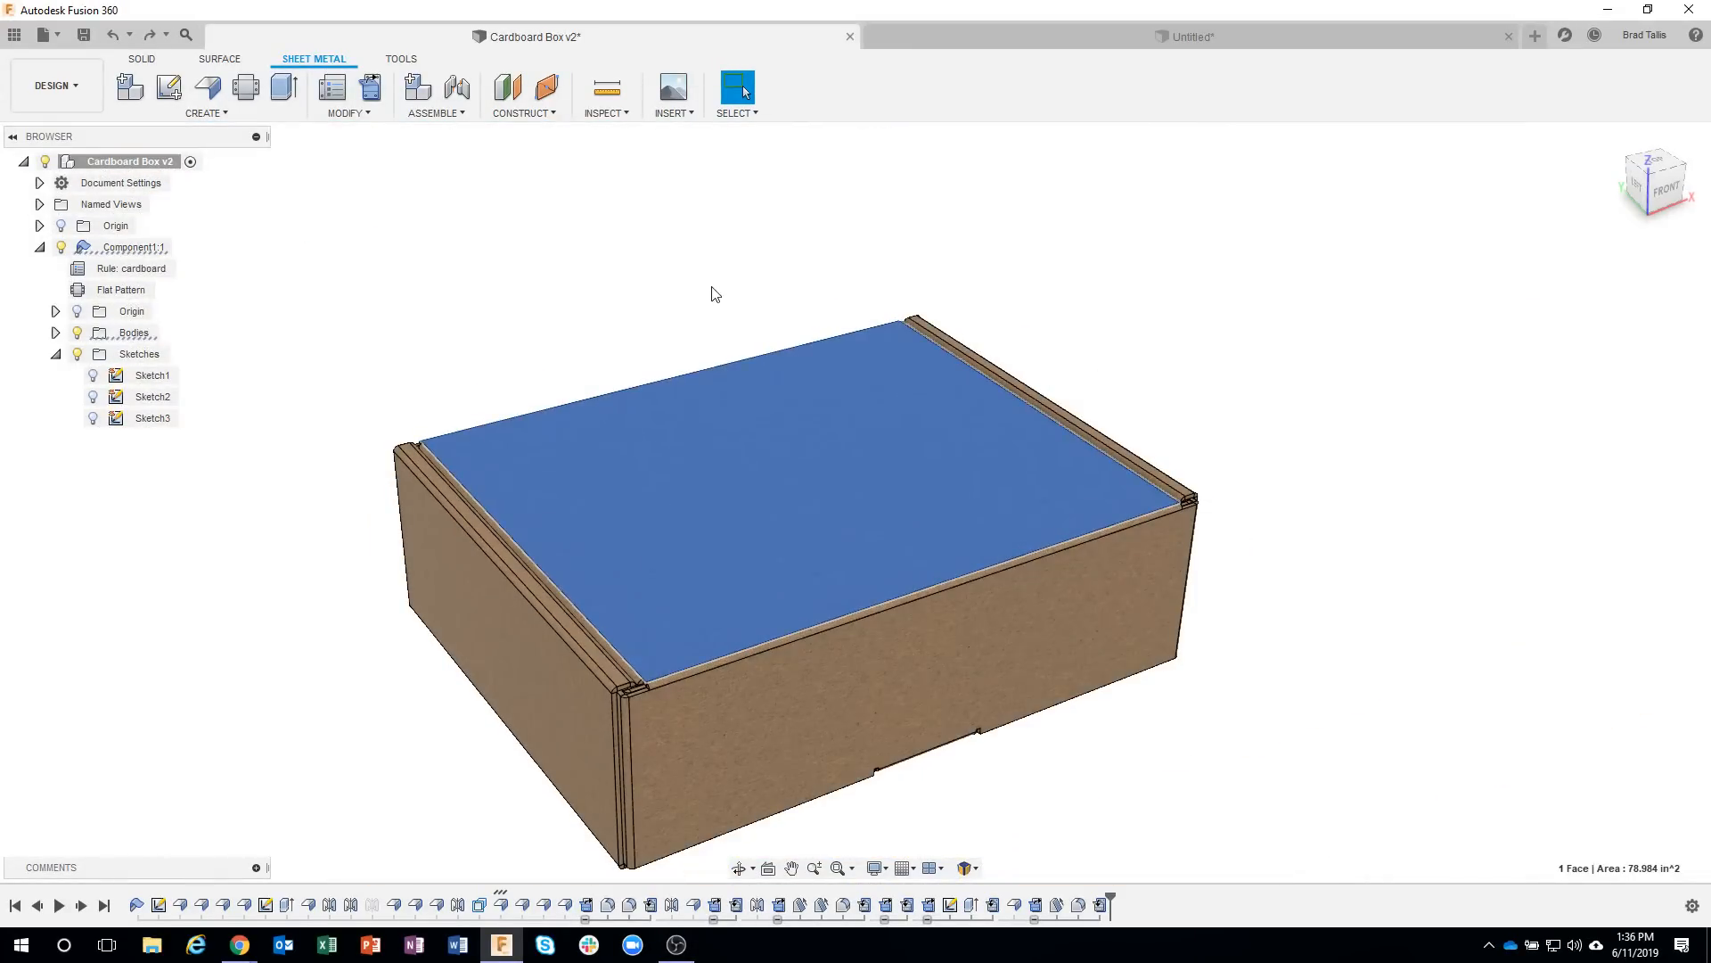
Switch to the unsaved box design and start a flange about 5.5 in high from the back wall's upper edge towards the front.
click(967, 40)
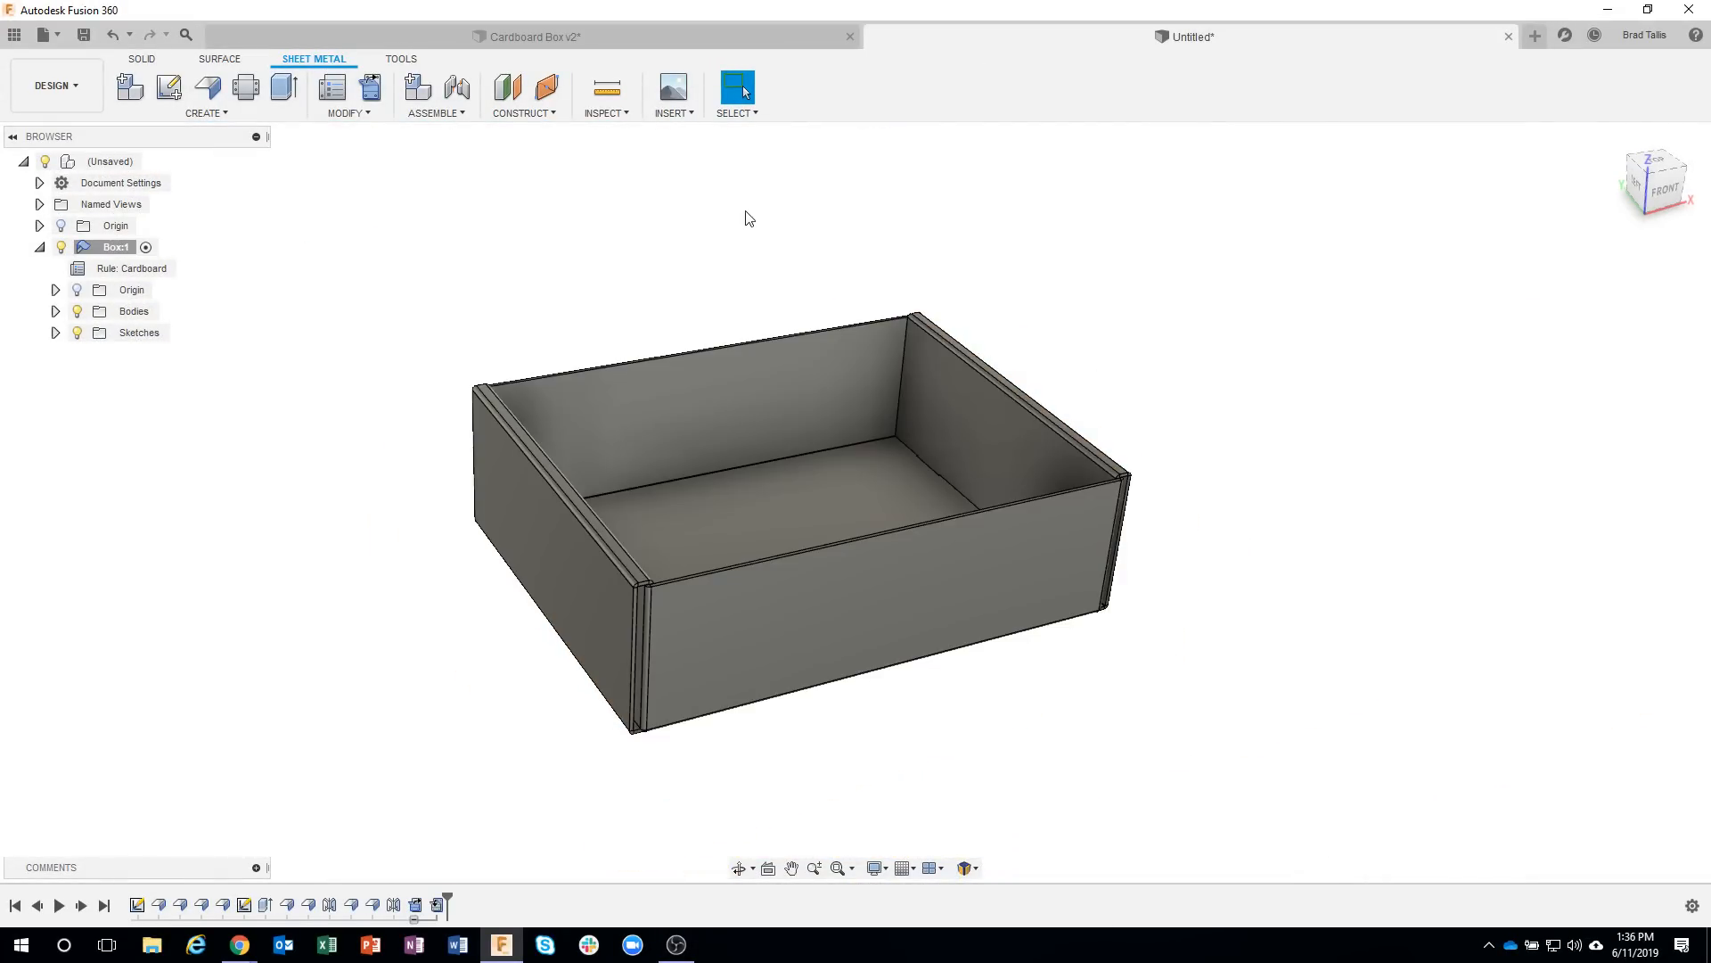
scroll(746, 215, up, 4)
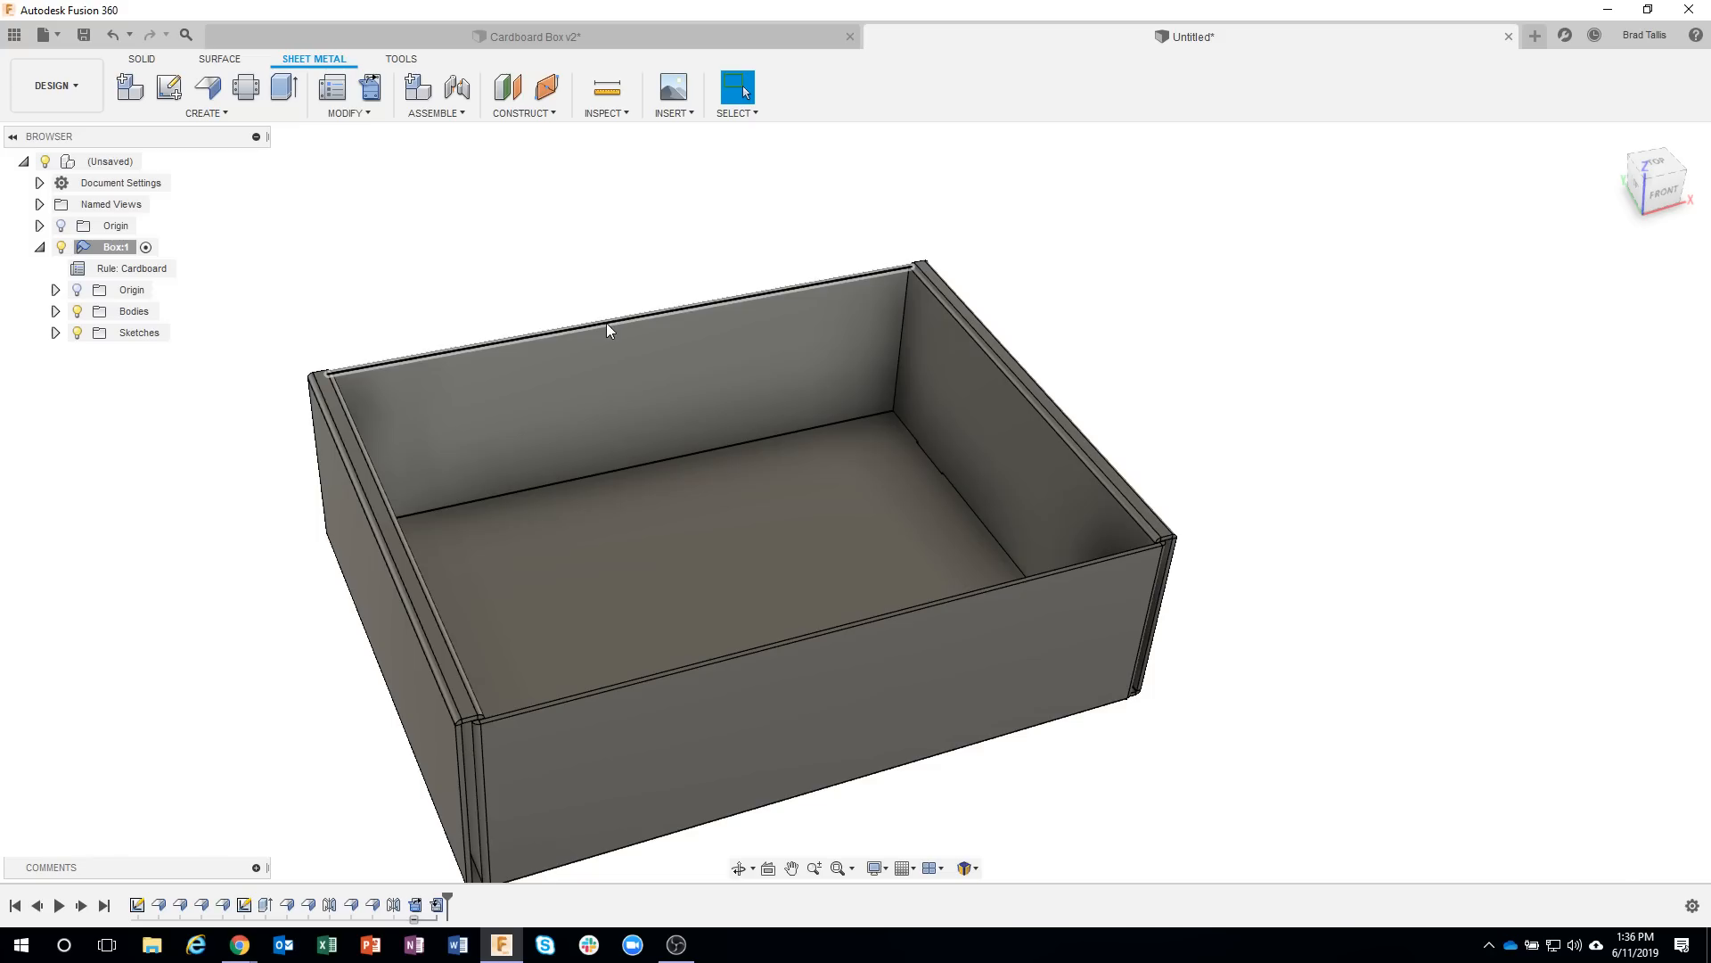
click(607, 325)
right_click(607, 324)
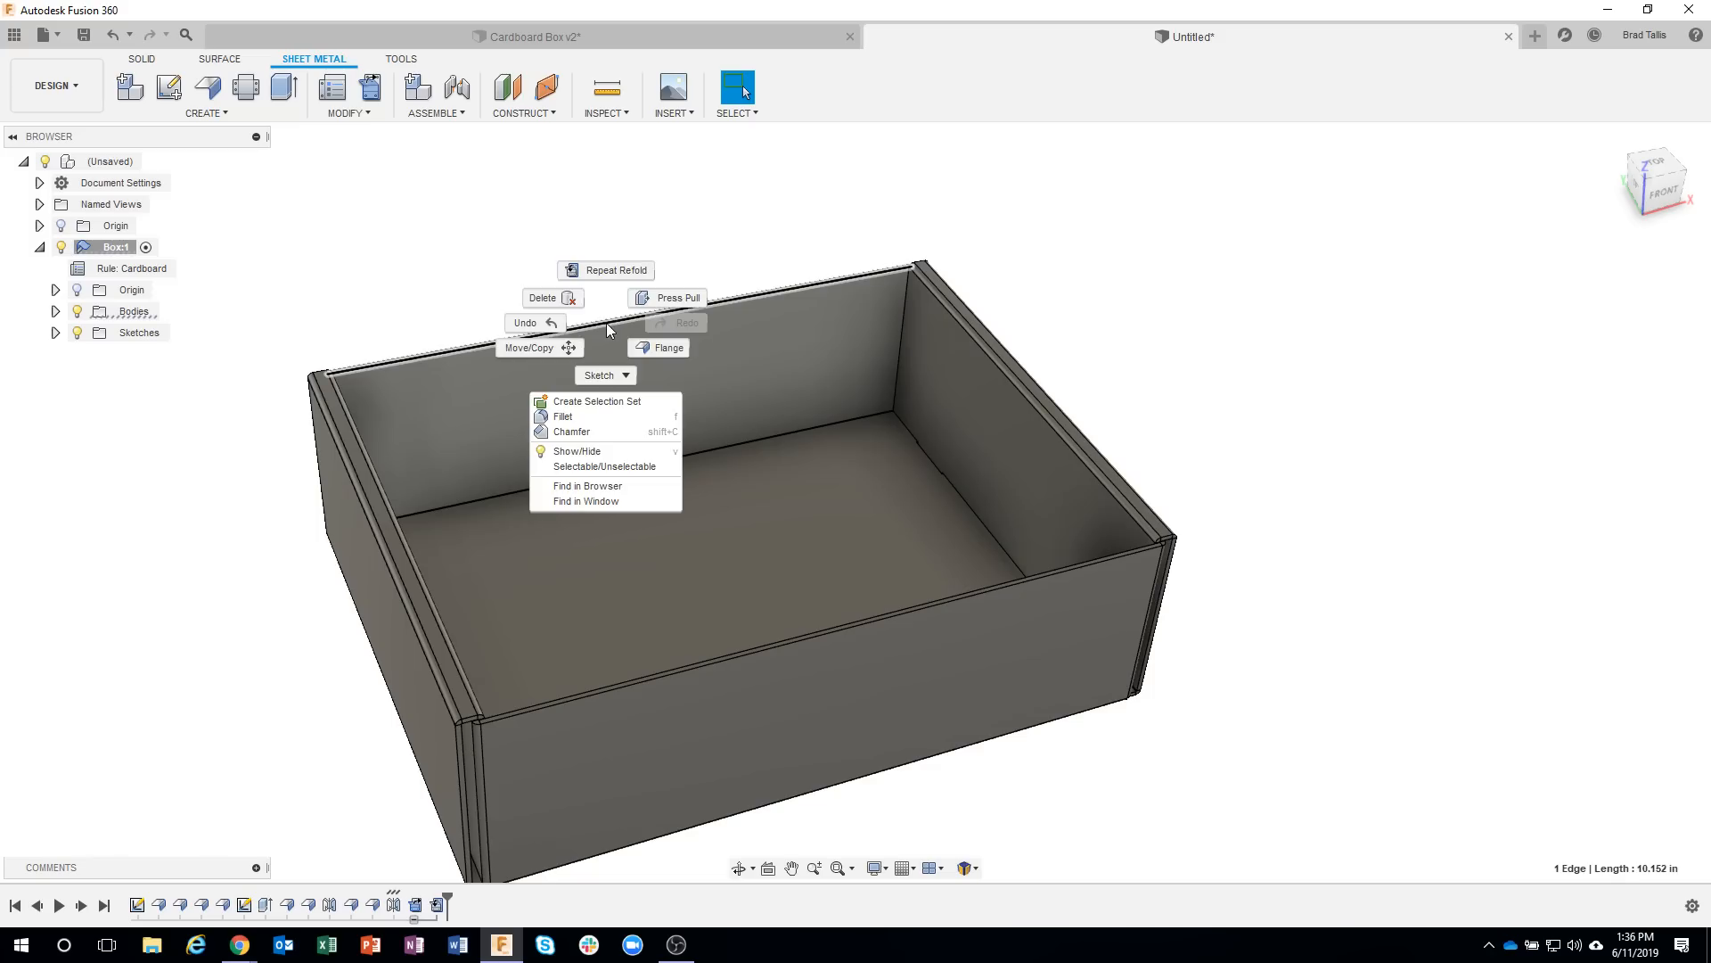
click(656, 350)
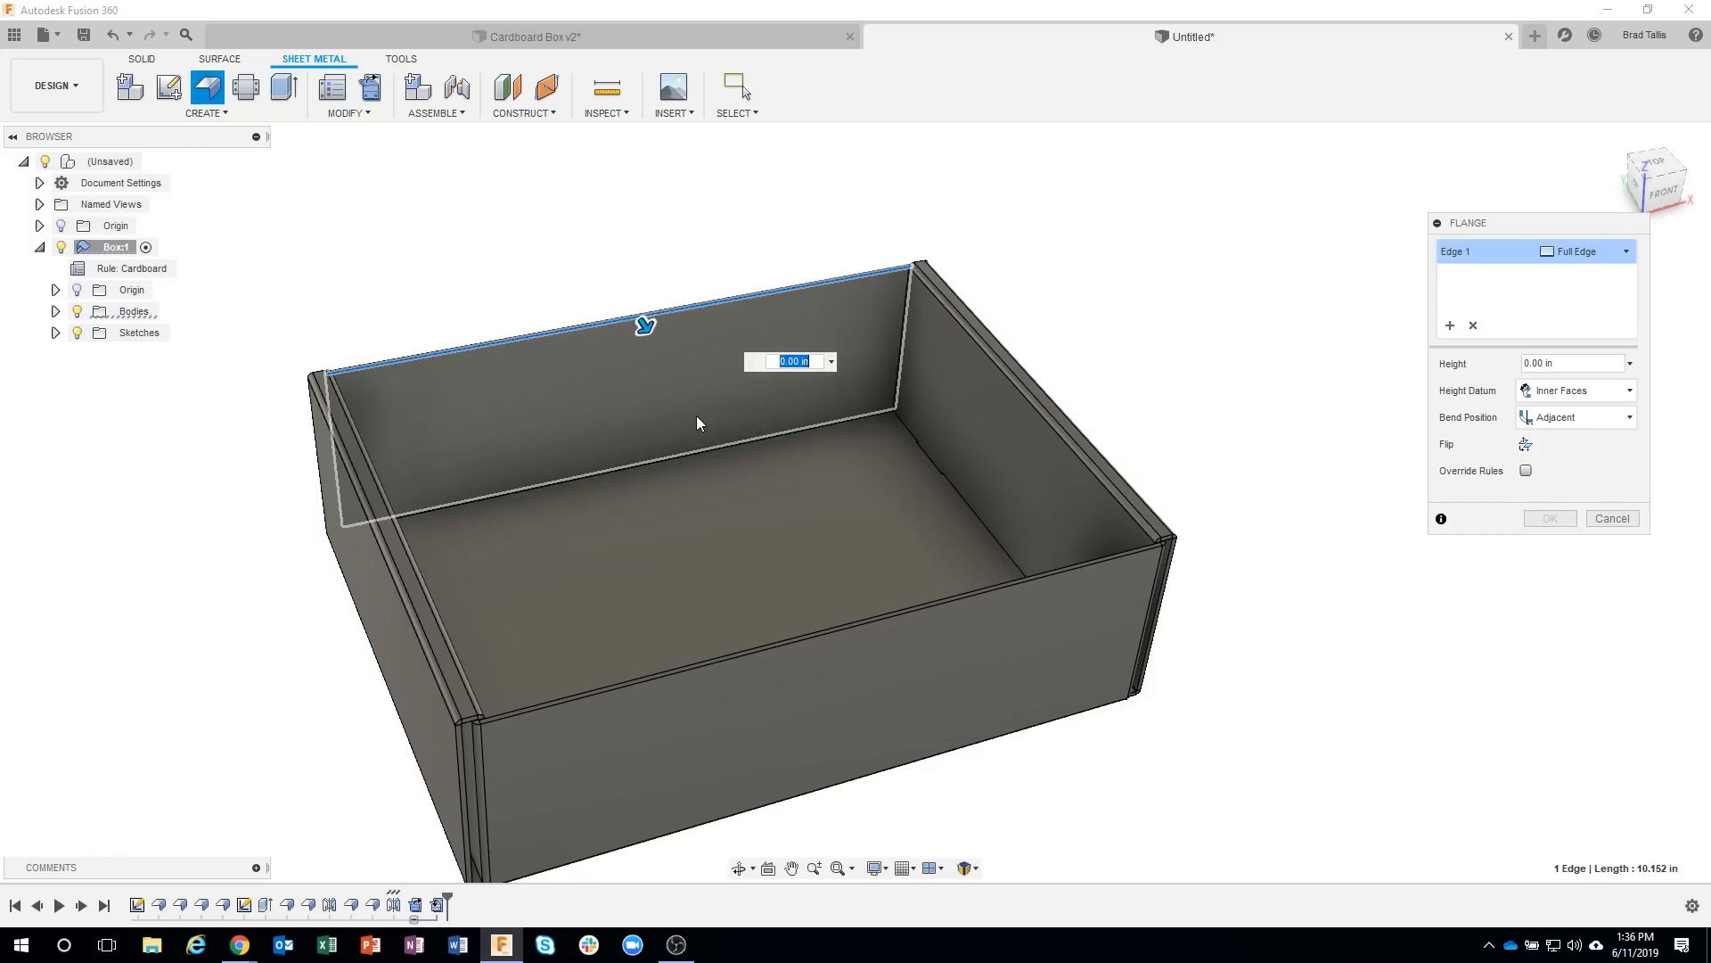
shift+middle_drag(683, 405, 686, 351)
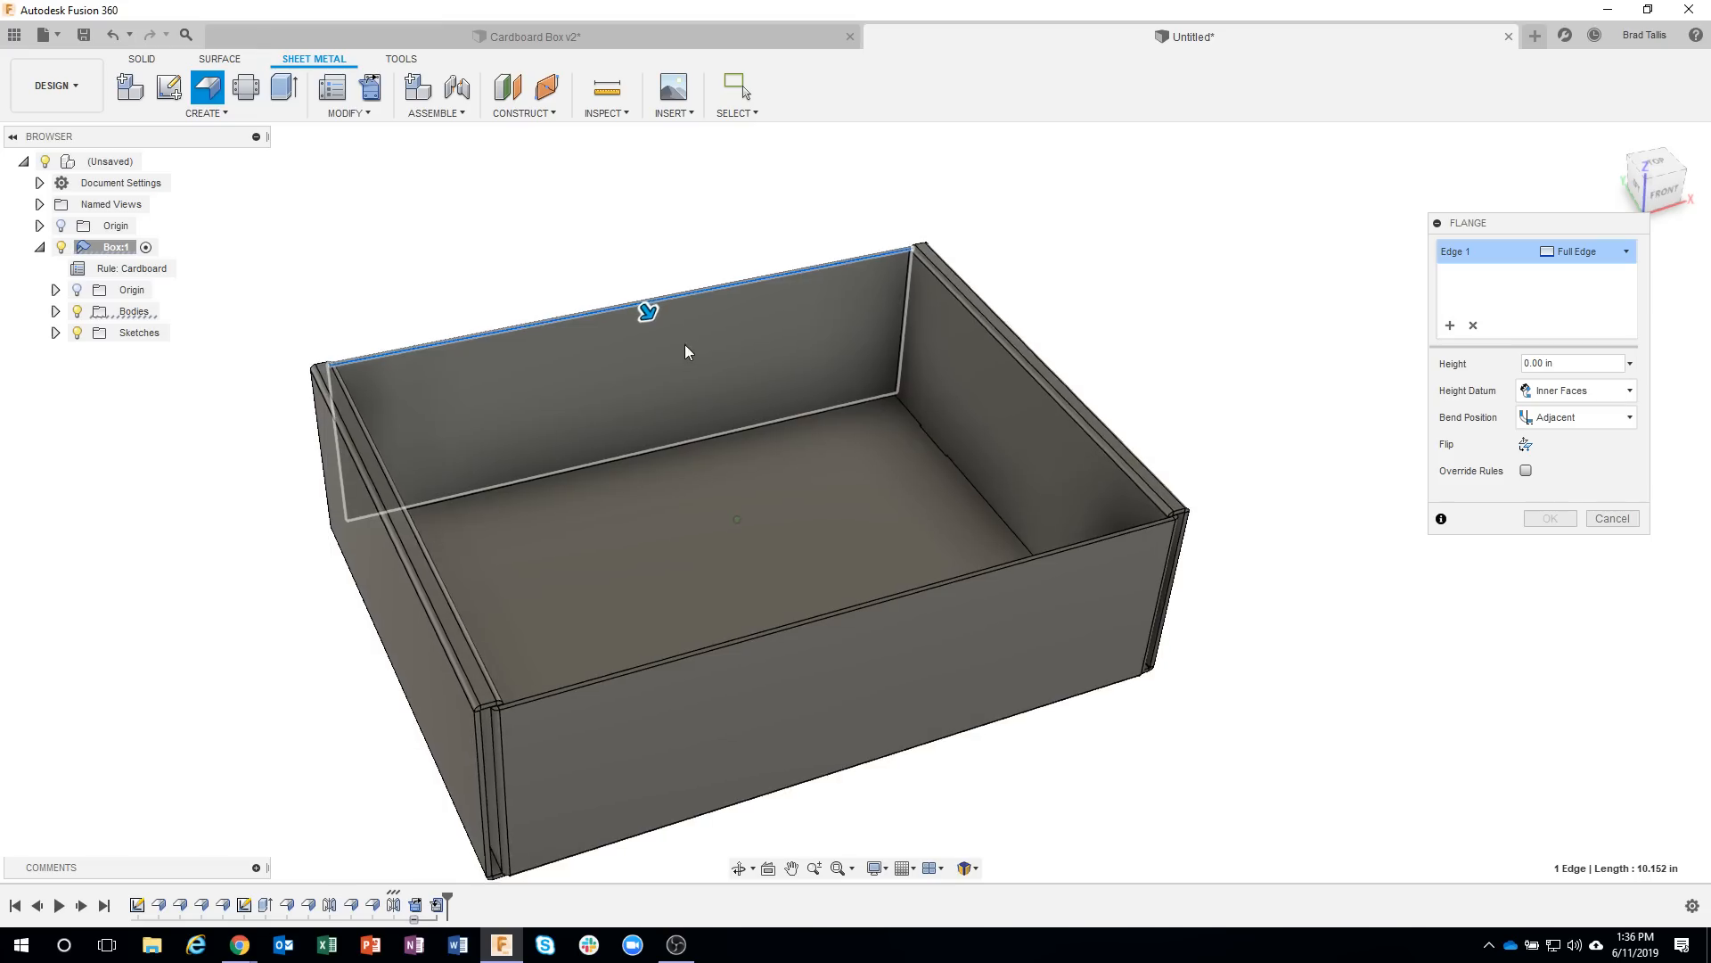
scroll(685, 344, up, 3)
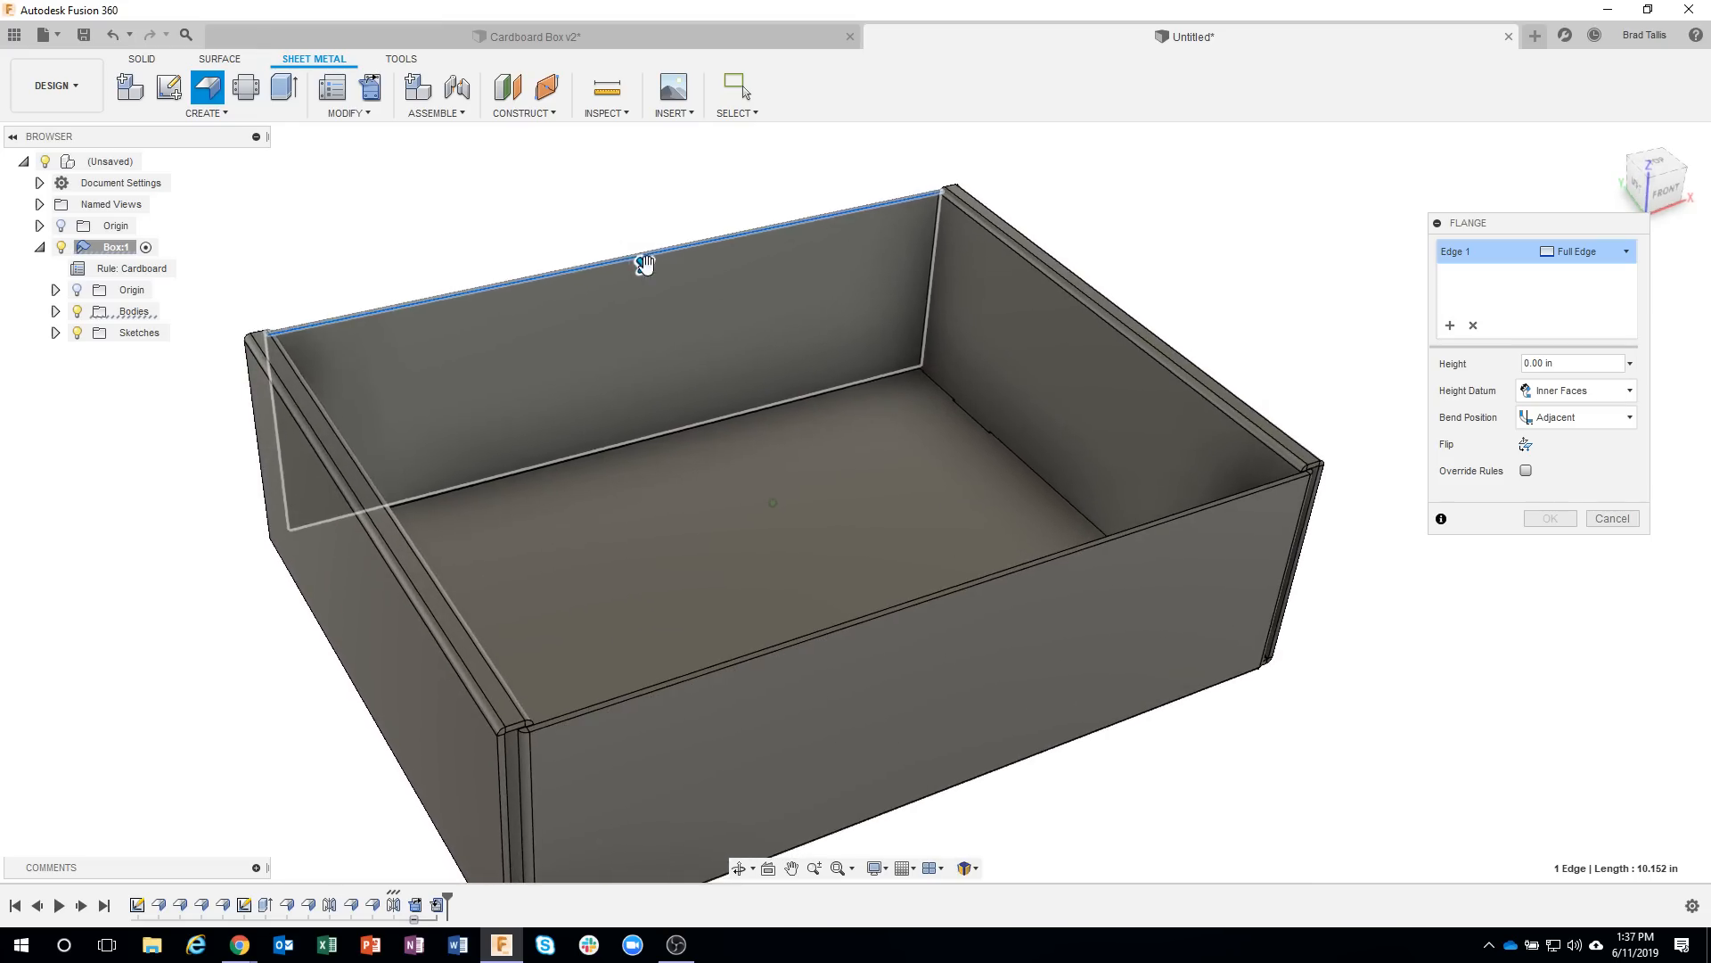
drag(643, 261, 881, 484)
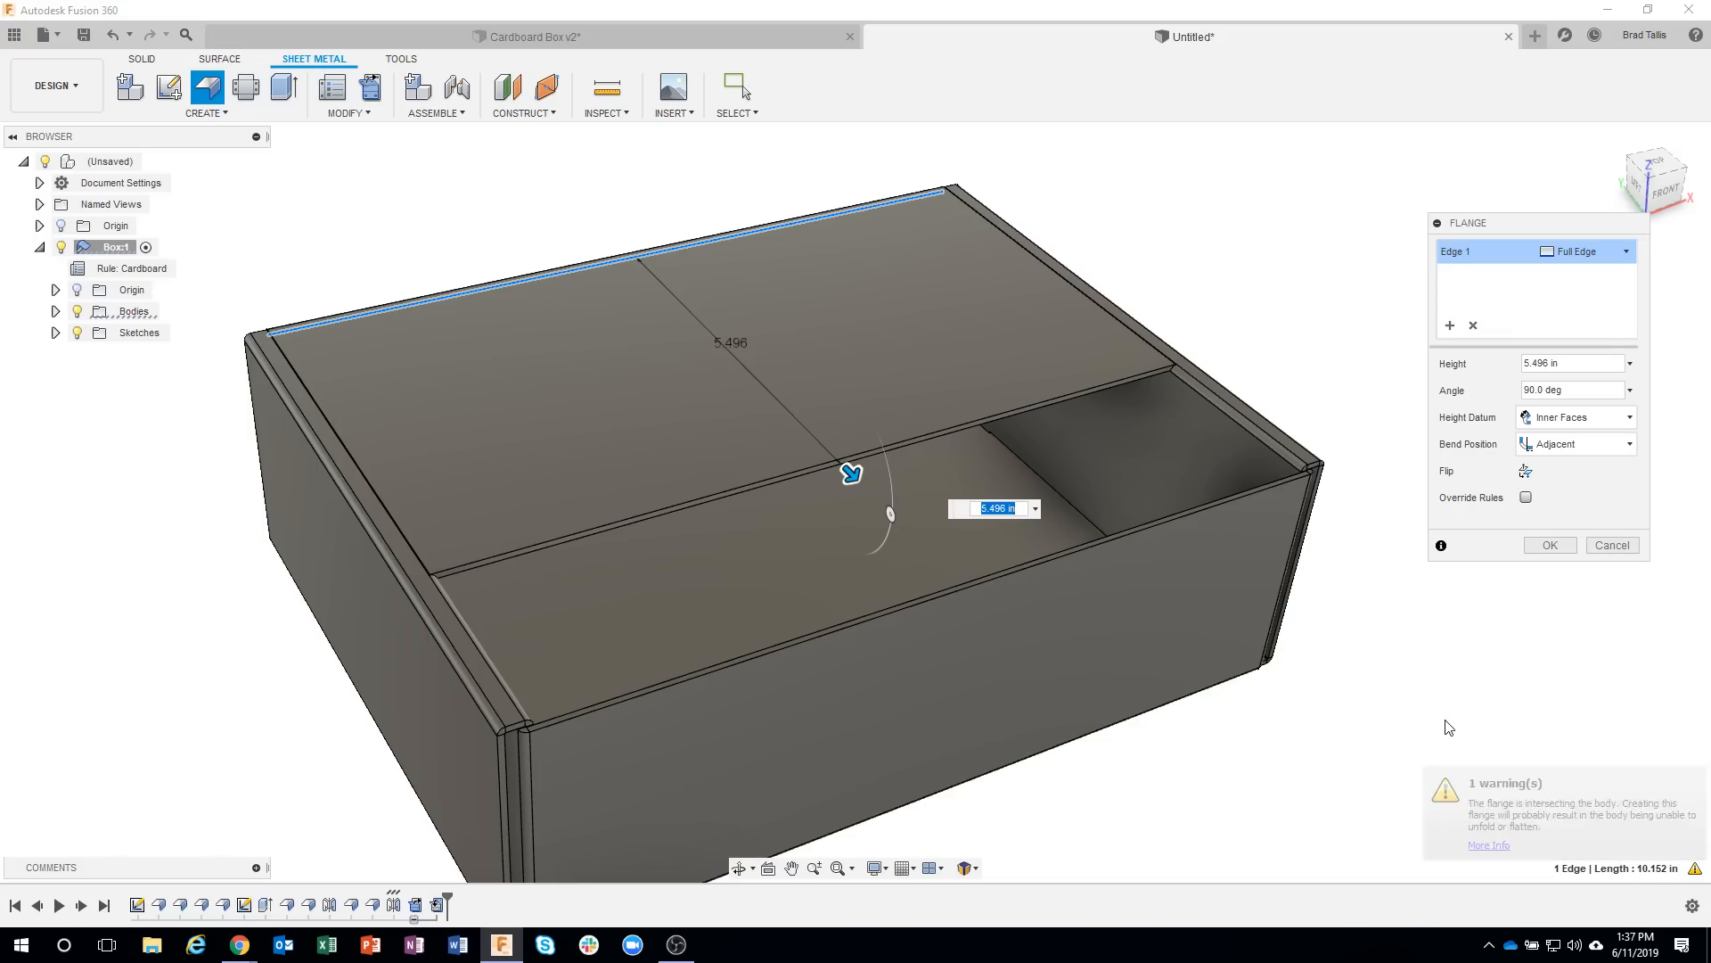
Change the lid flange's width from full edge to Symmetric, with a distance of 5.00 in.
shift+middle_drag(704, 578, 367, 505)
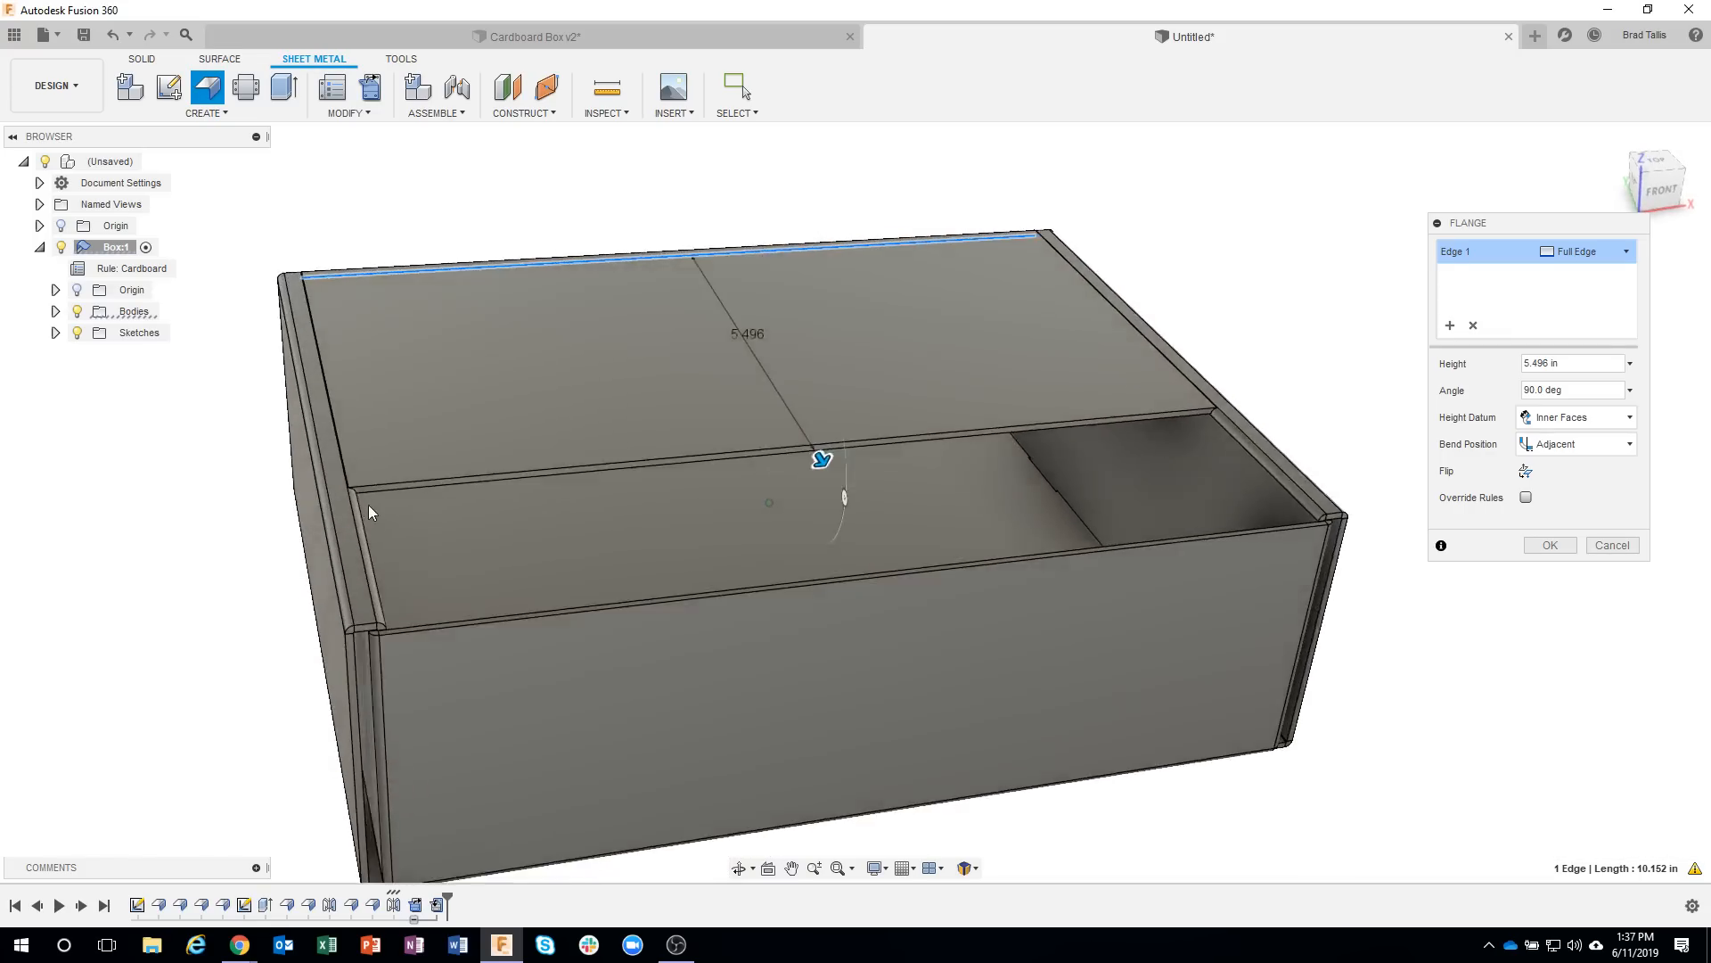
scroll(353, 496, up, 5)
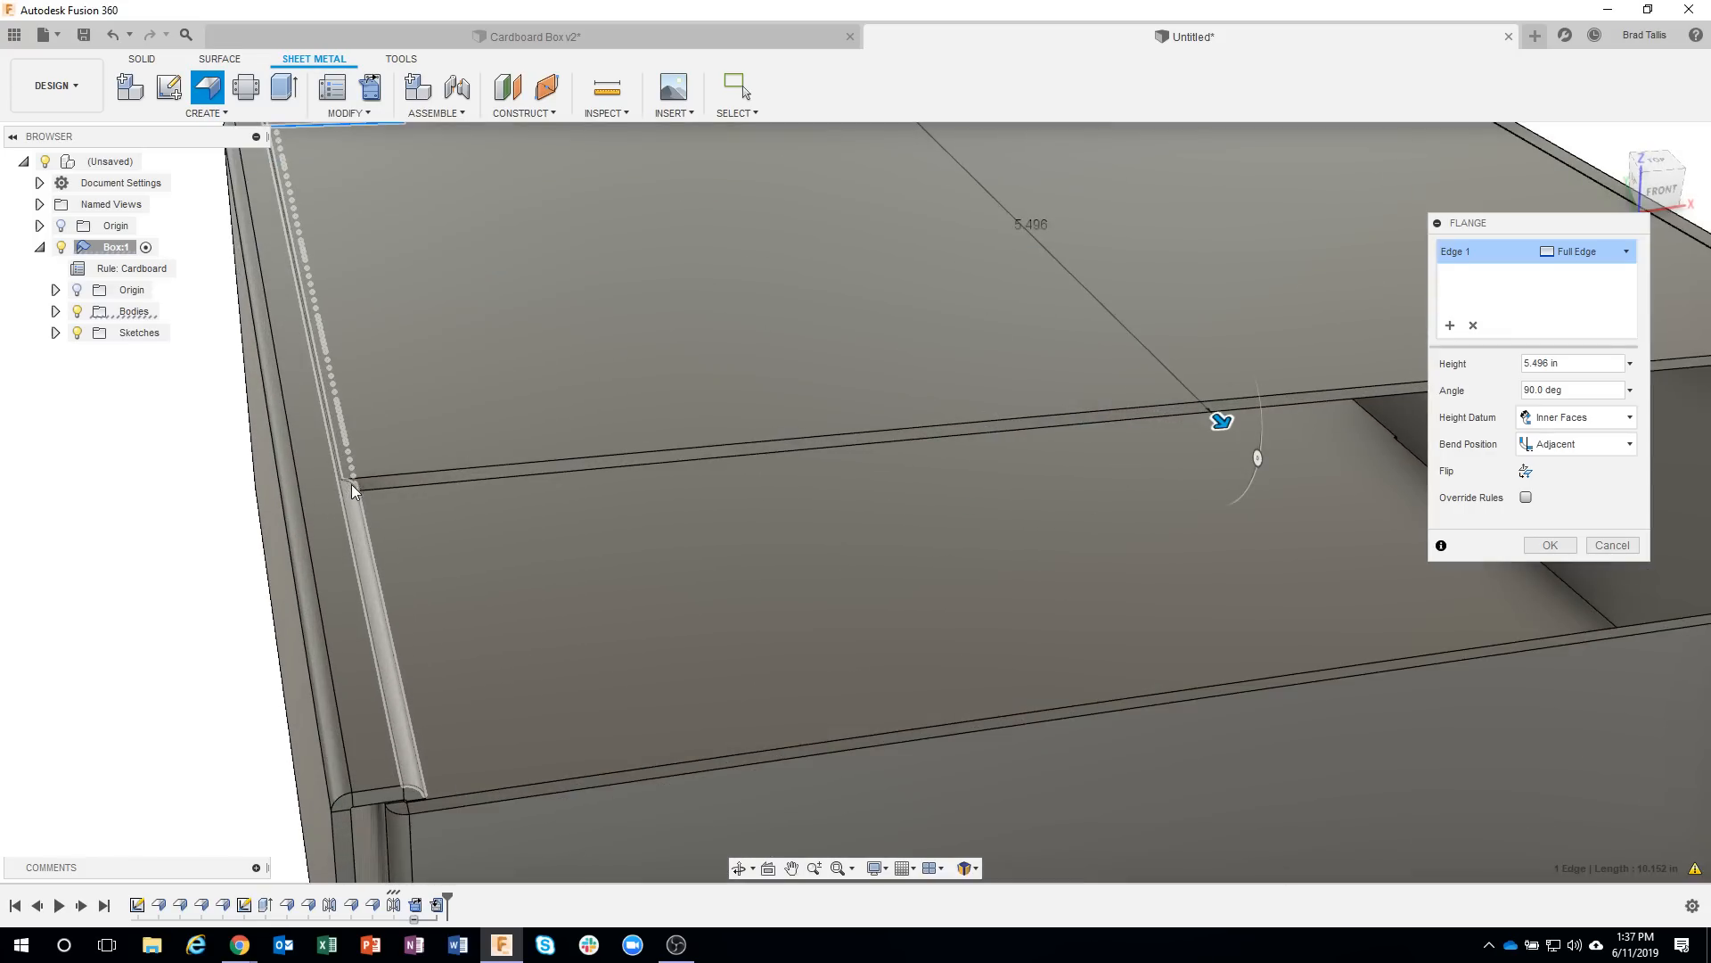
scroll(385, 482, down, 5)
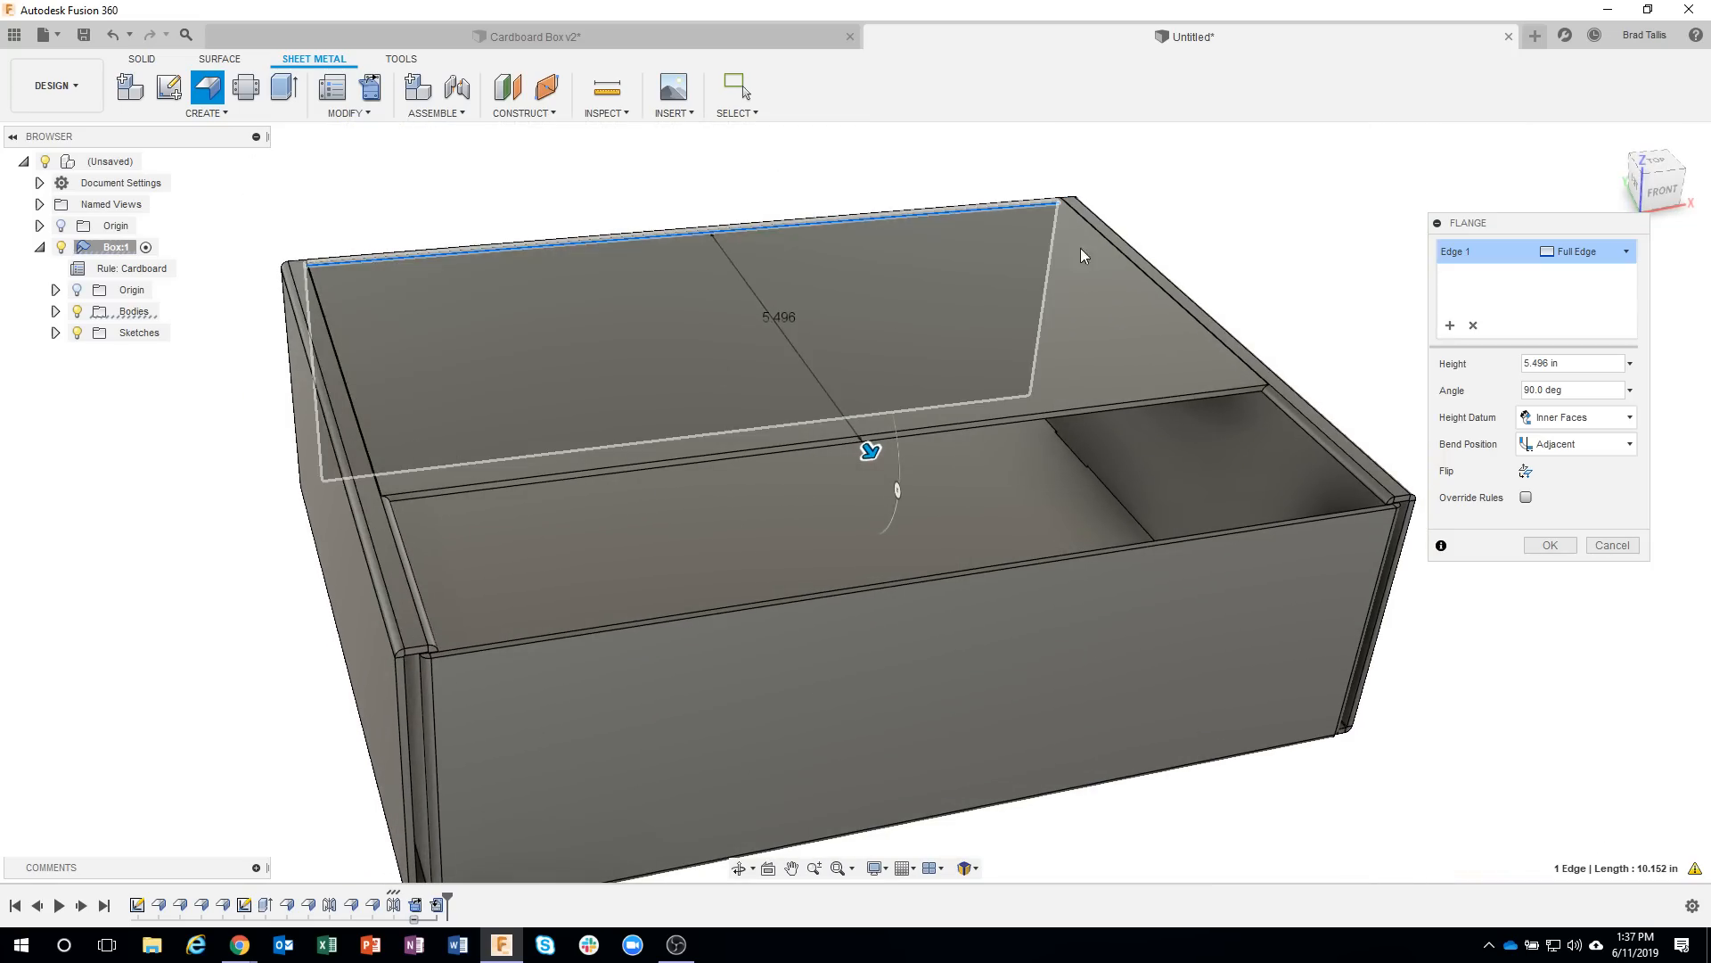
click(1623, 255)
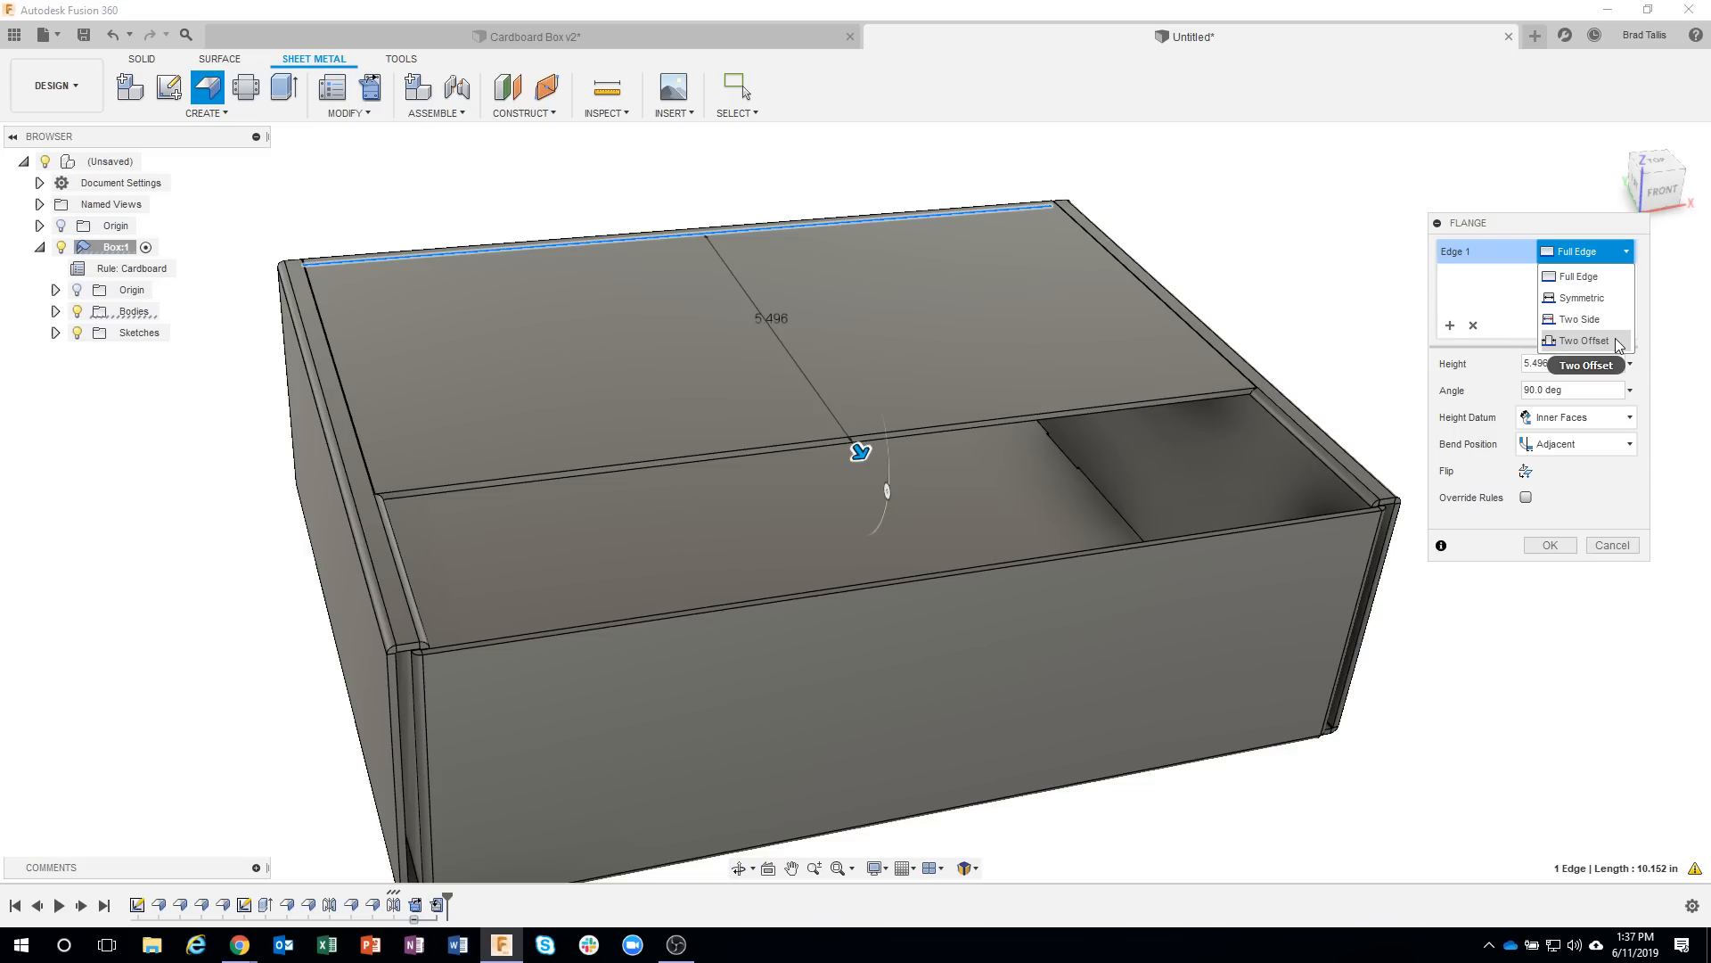
click(1618, 305)
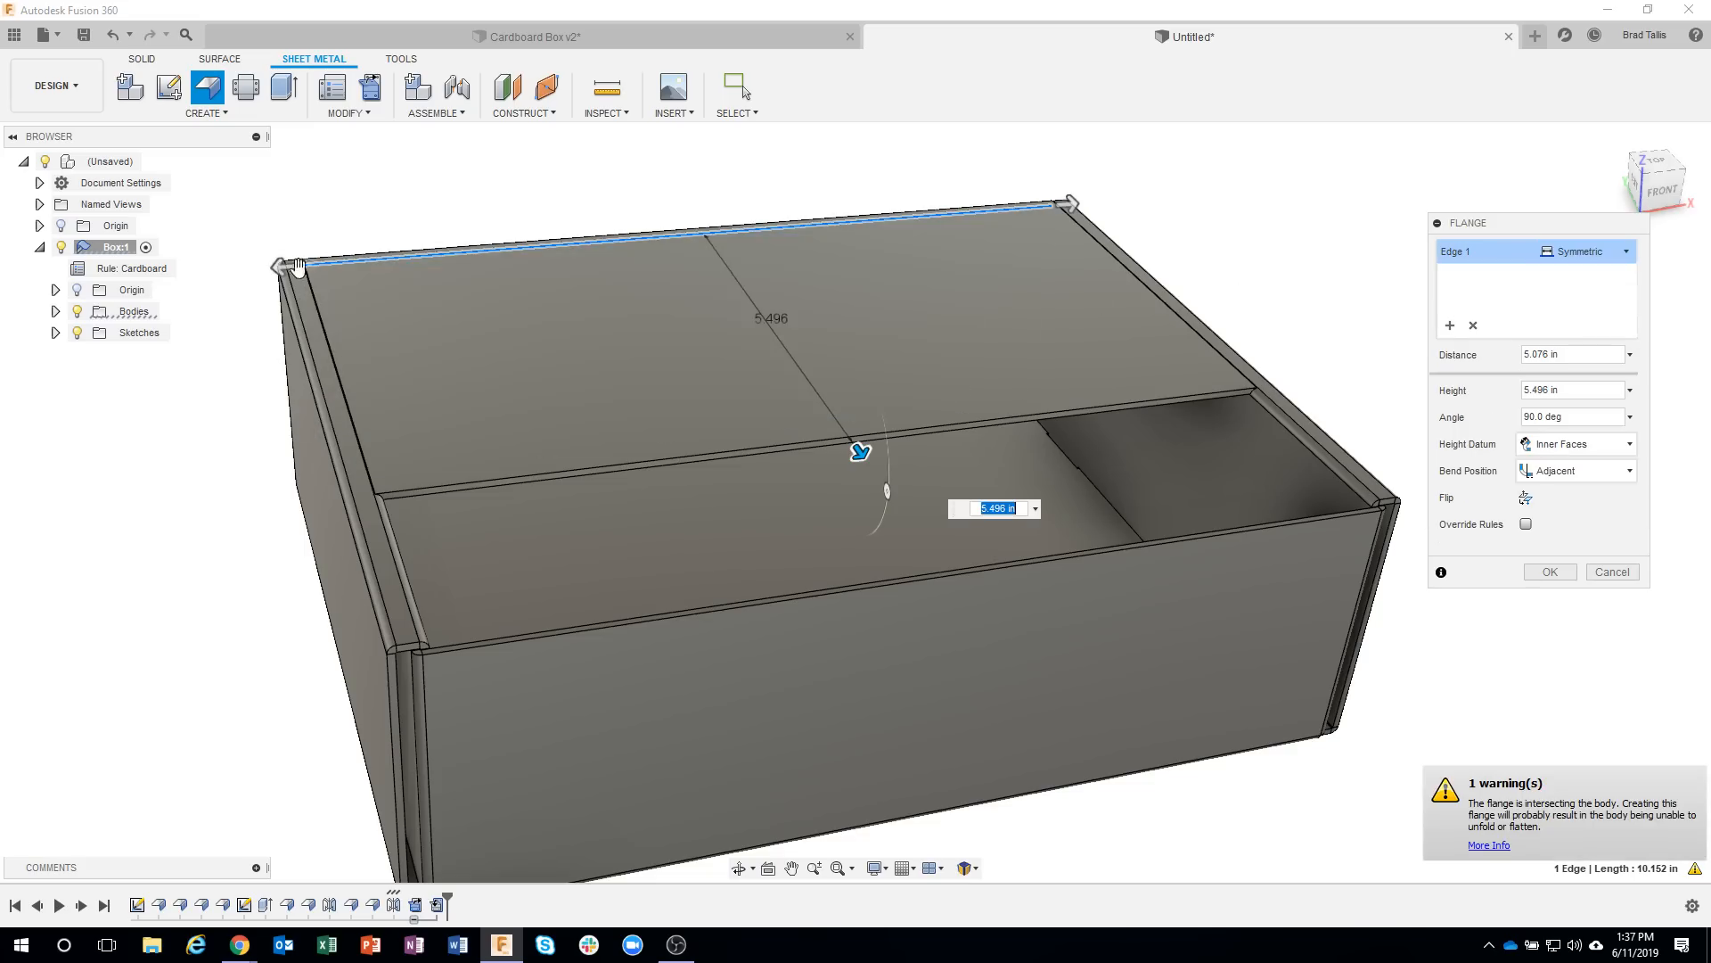
drag(289, 266, 336, 264)
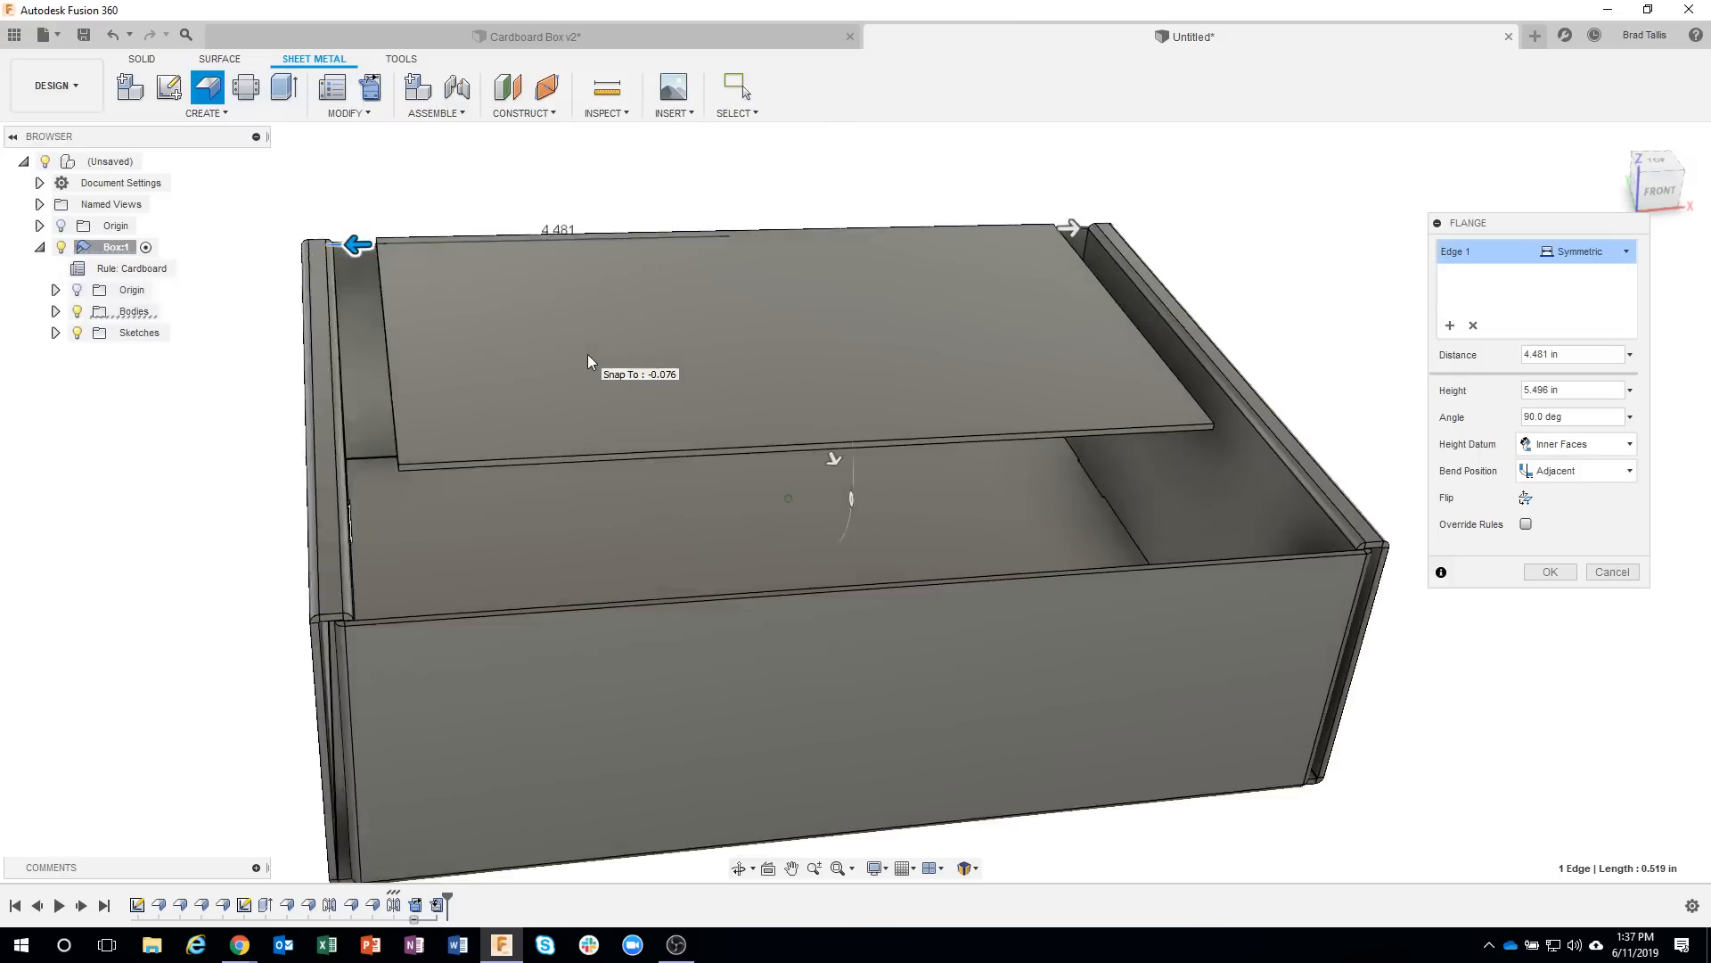
mouse_move(578, 355)
shift+middle_down()
mouse_move(560, 355)
mouse_move(595, 356)
mouse_move(355, 285)
shift+middle_up()
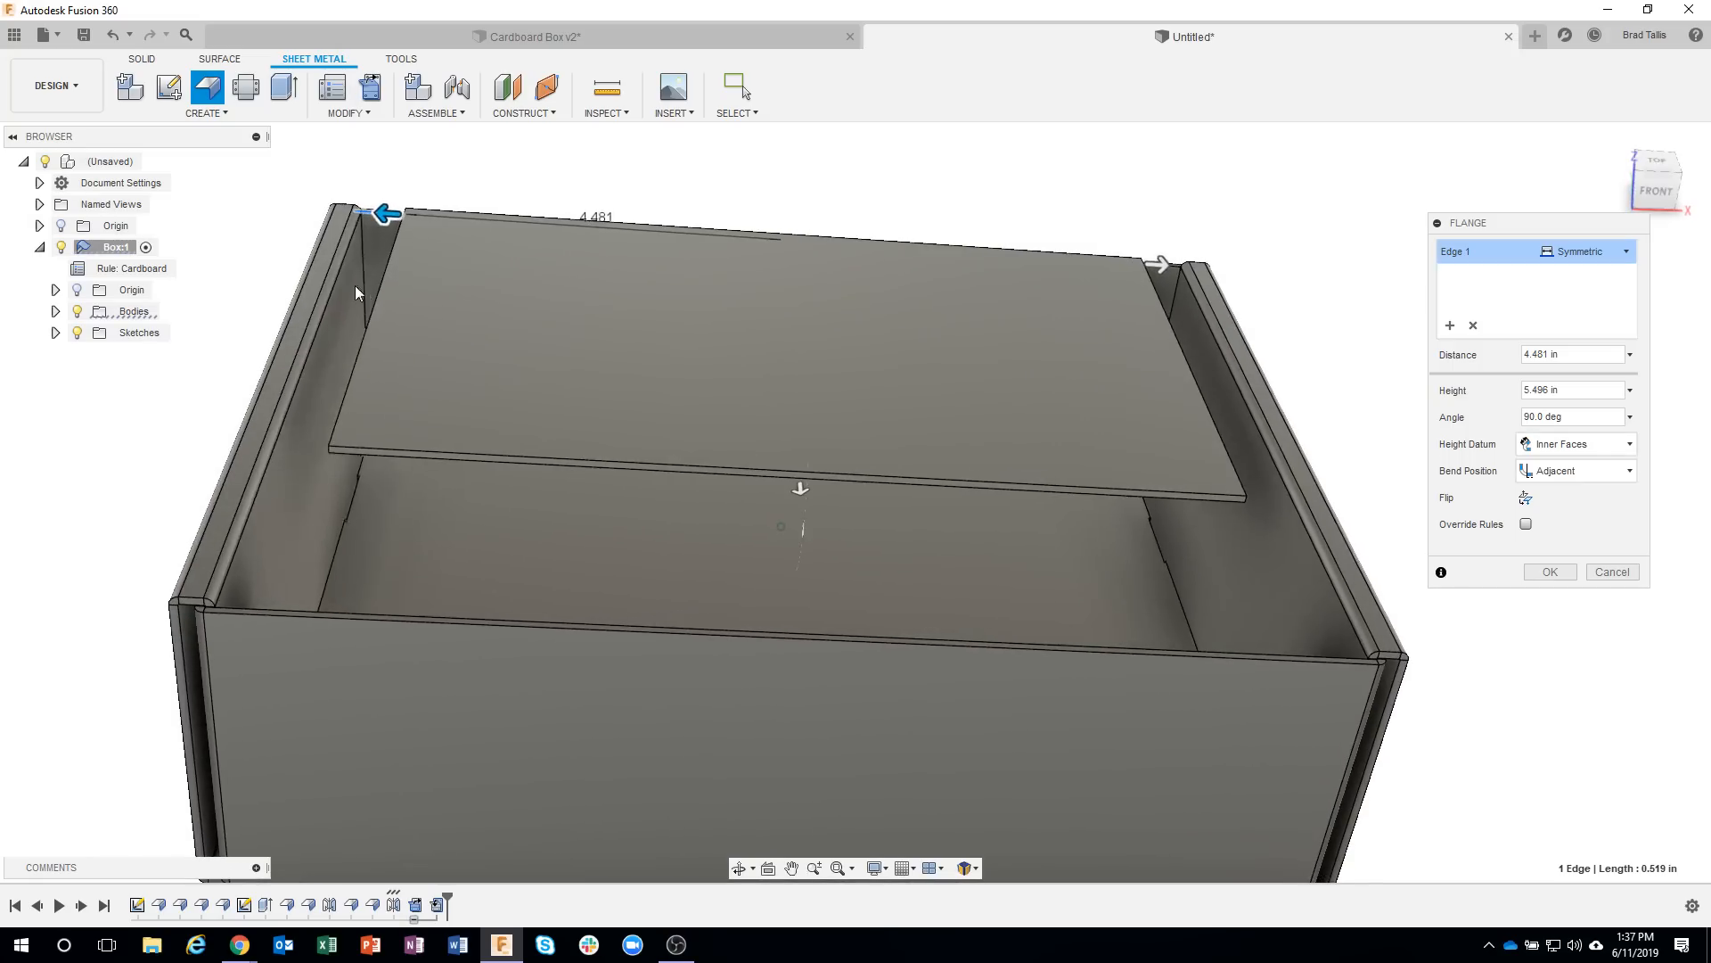
drag(352, 285, 351, 285)
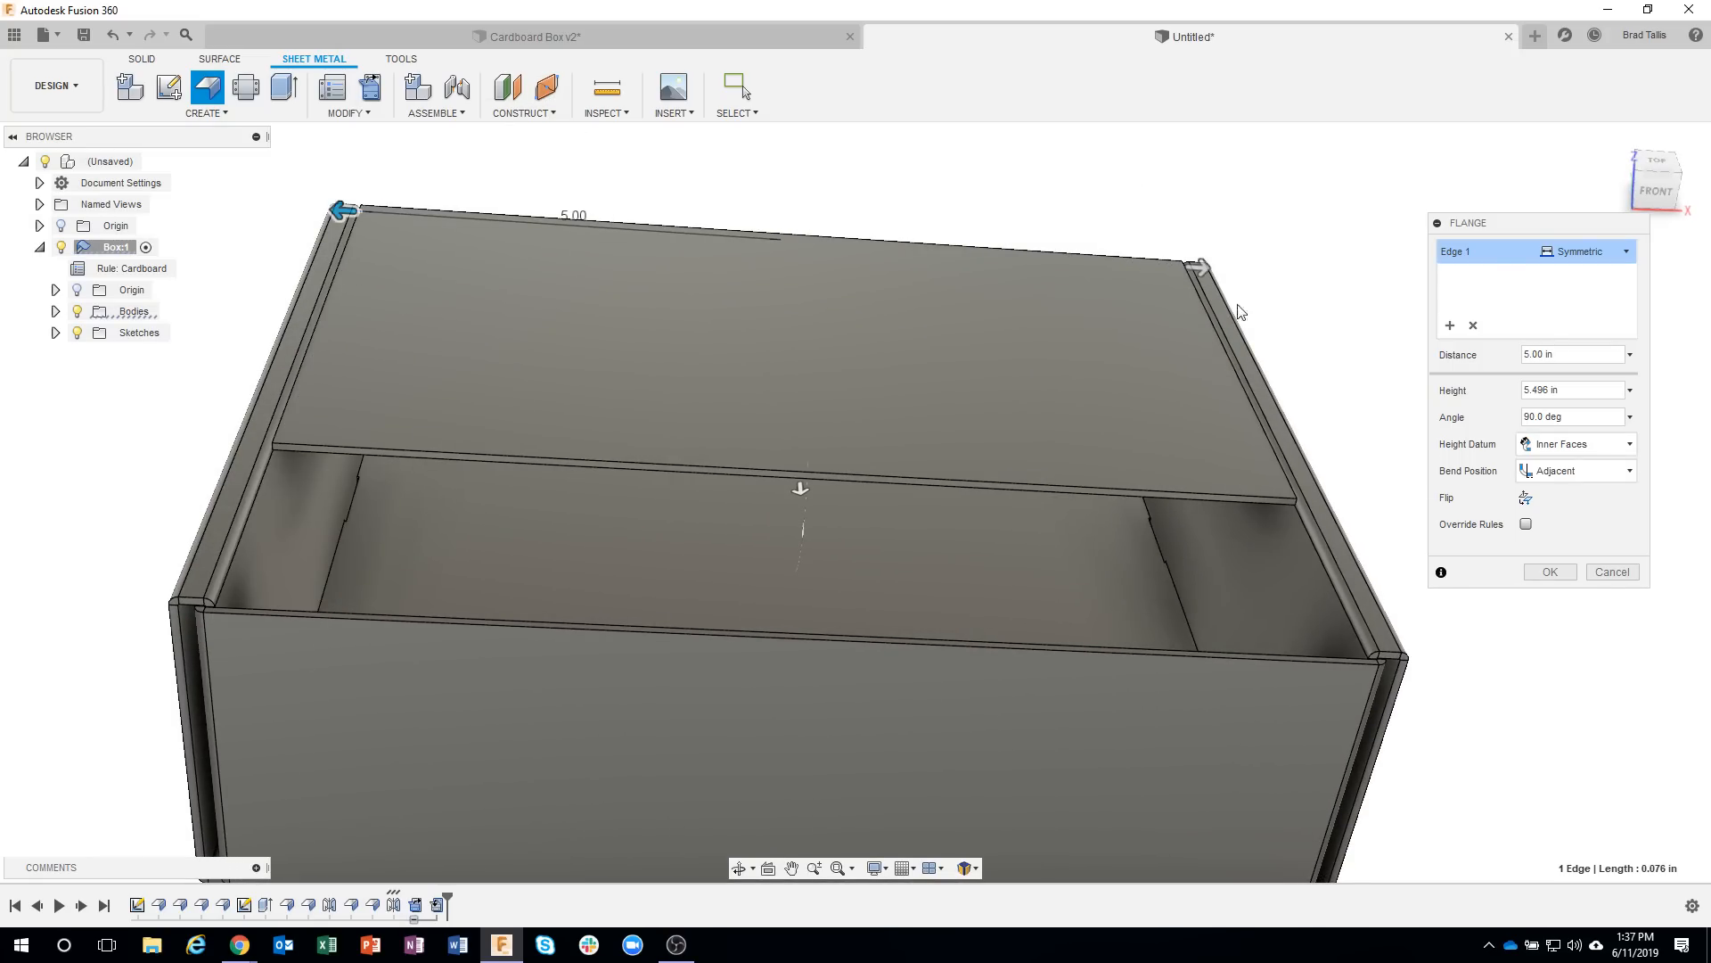
Narrow the lid flange's symmetric distance to 4.97 in for side clearance, and inspect the gap beside the side wall.
scroll(316, 507, up, 8)
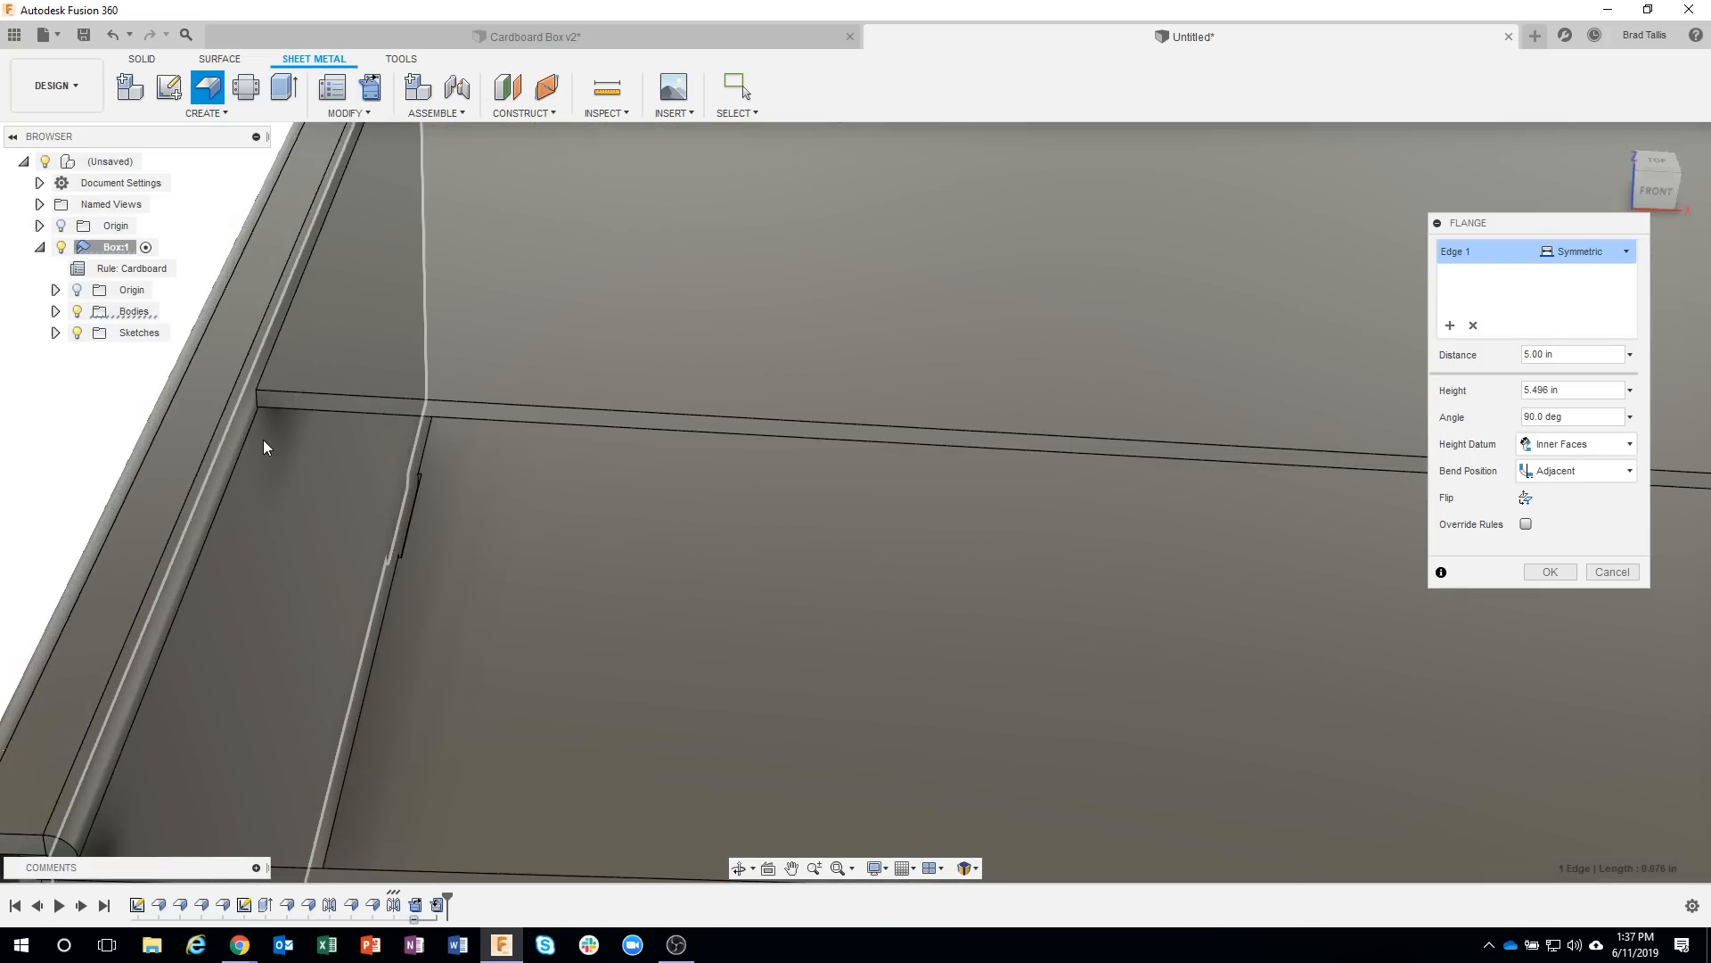
middle_drag(274, 416, 366, 465)
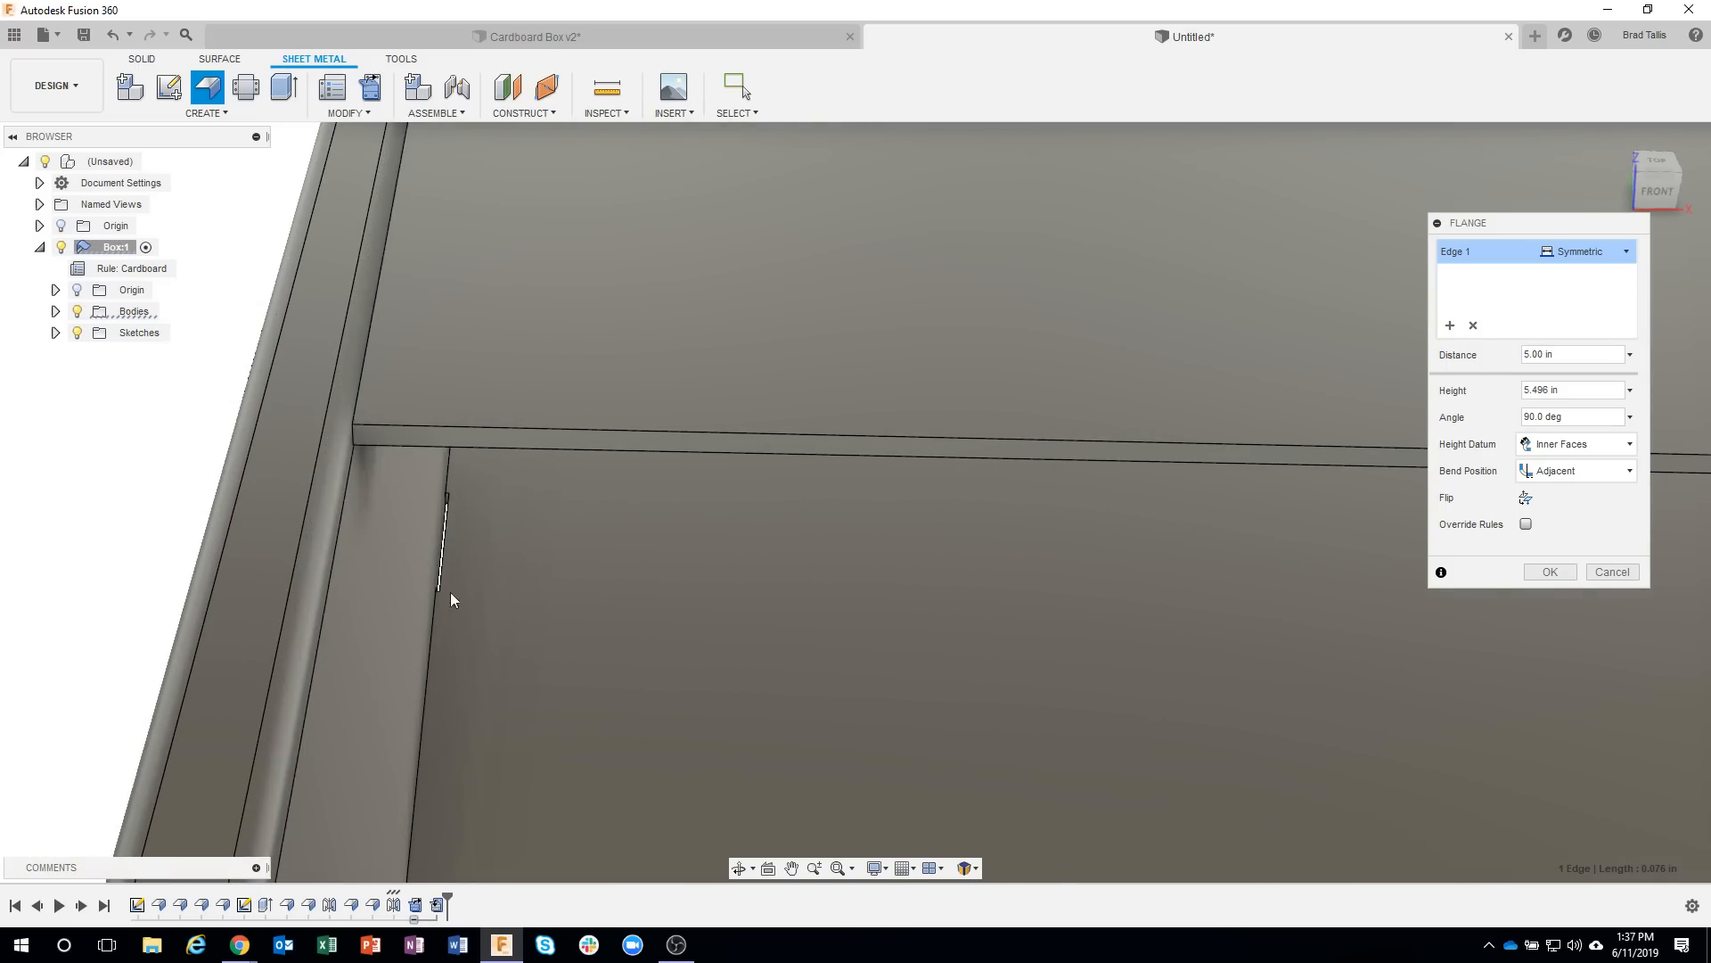
scroll(374, 585, down, 10)
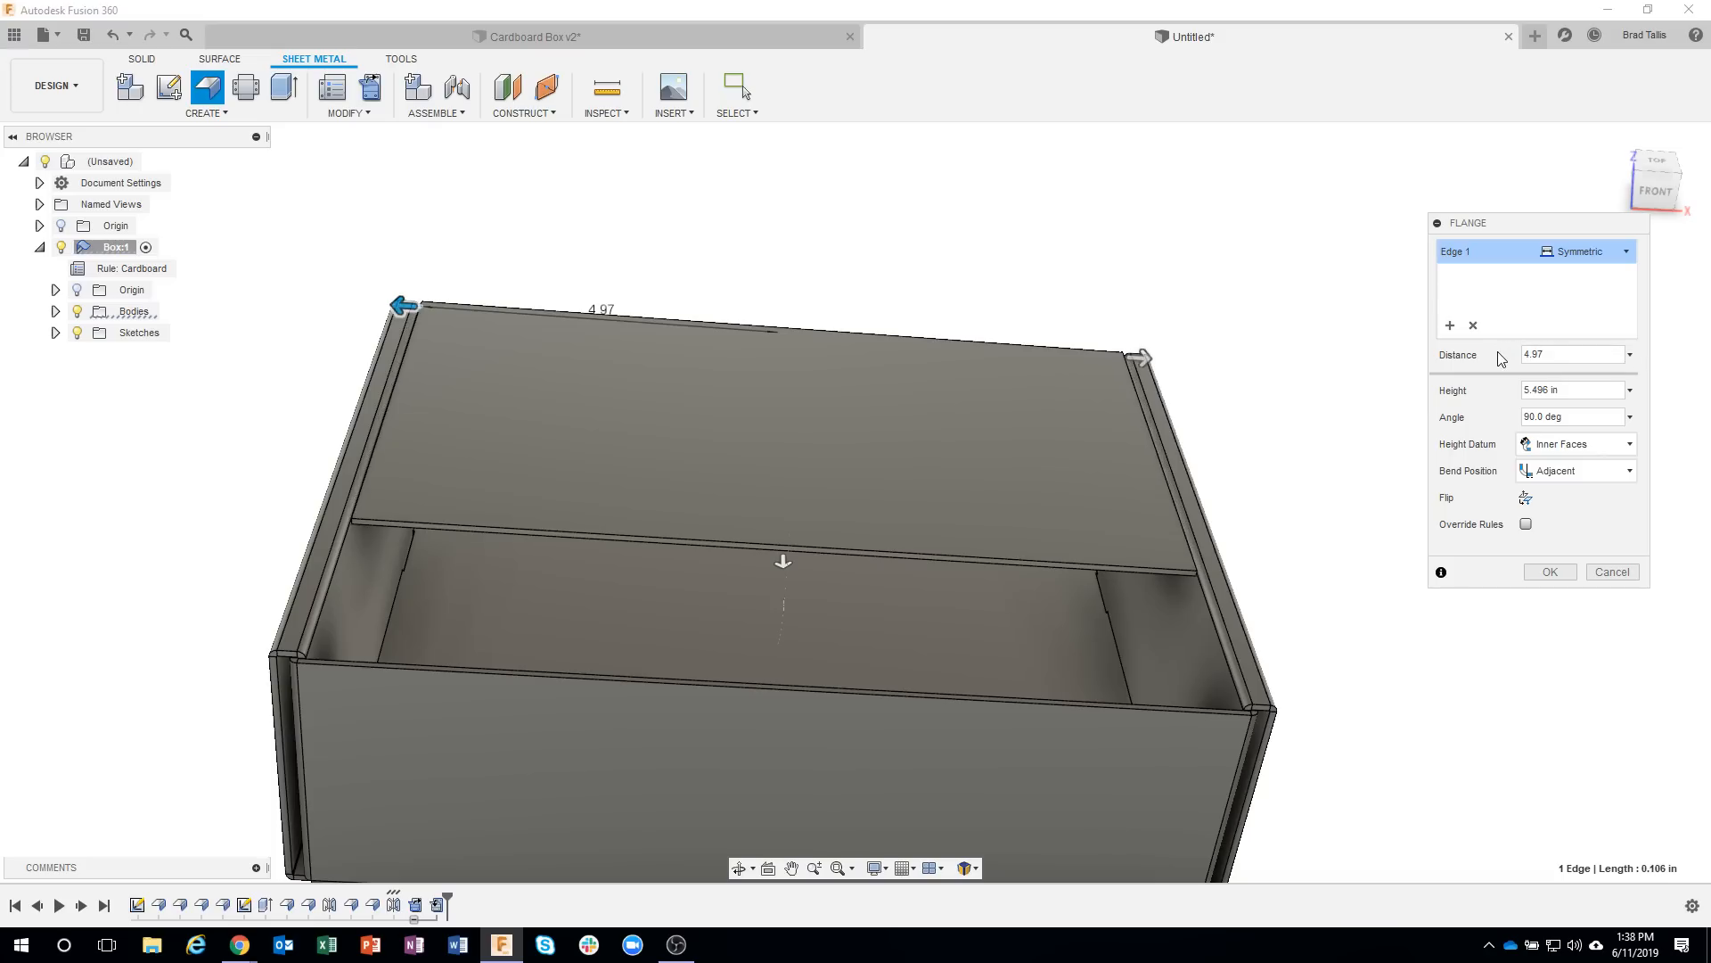
scroll(302, 466, up, 6)
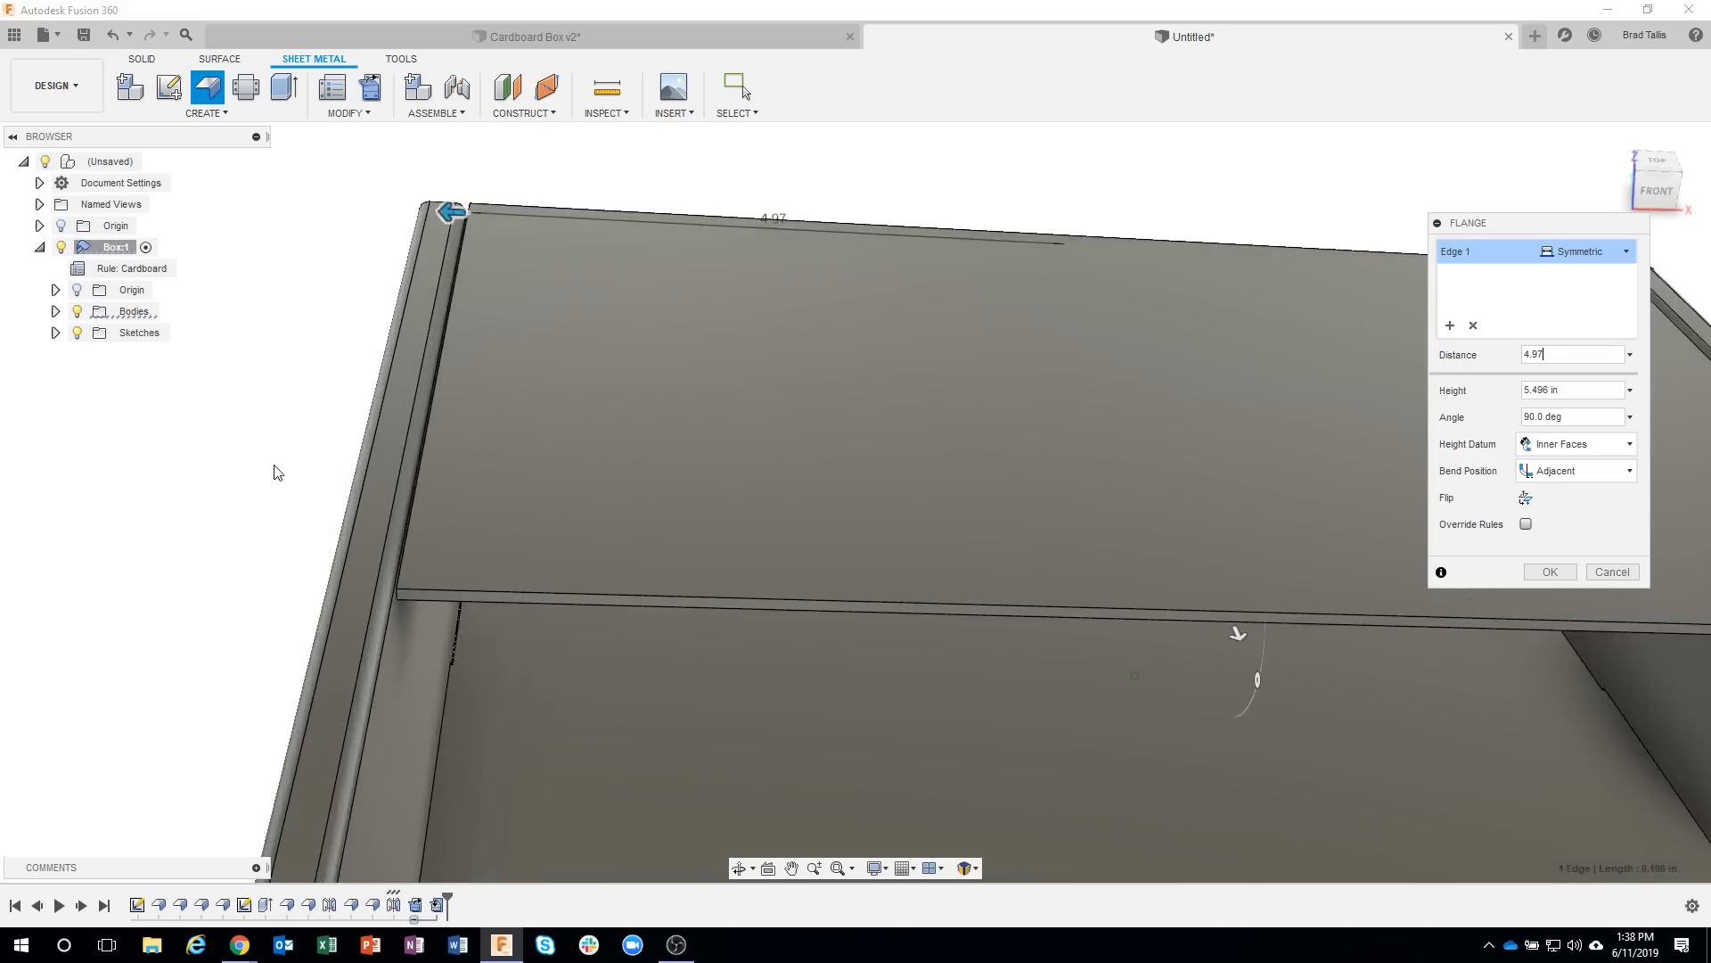
scroll(278, 470, up, 1)
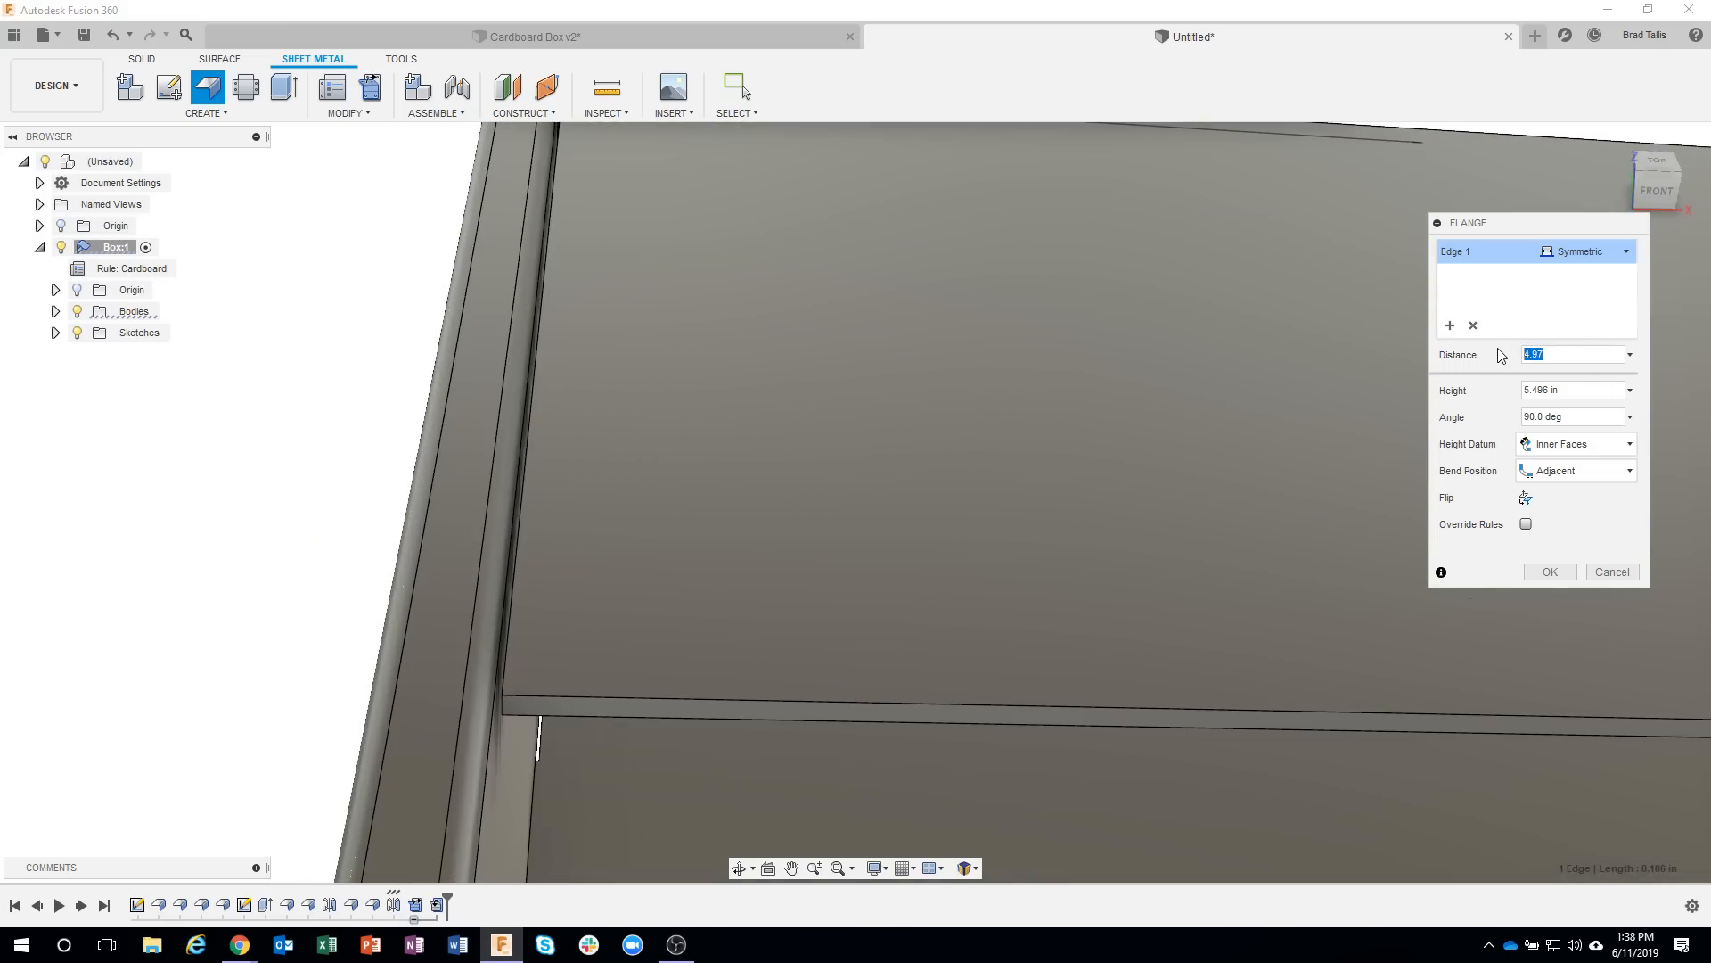
text(5)
scroll(1035, 435, down, 3)
scroll(1035, 435, down, 5)
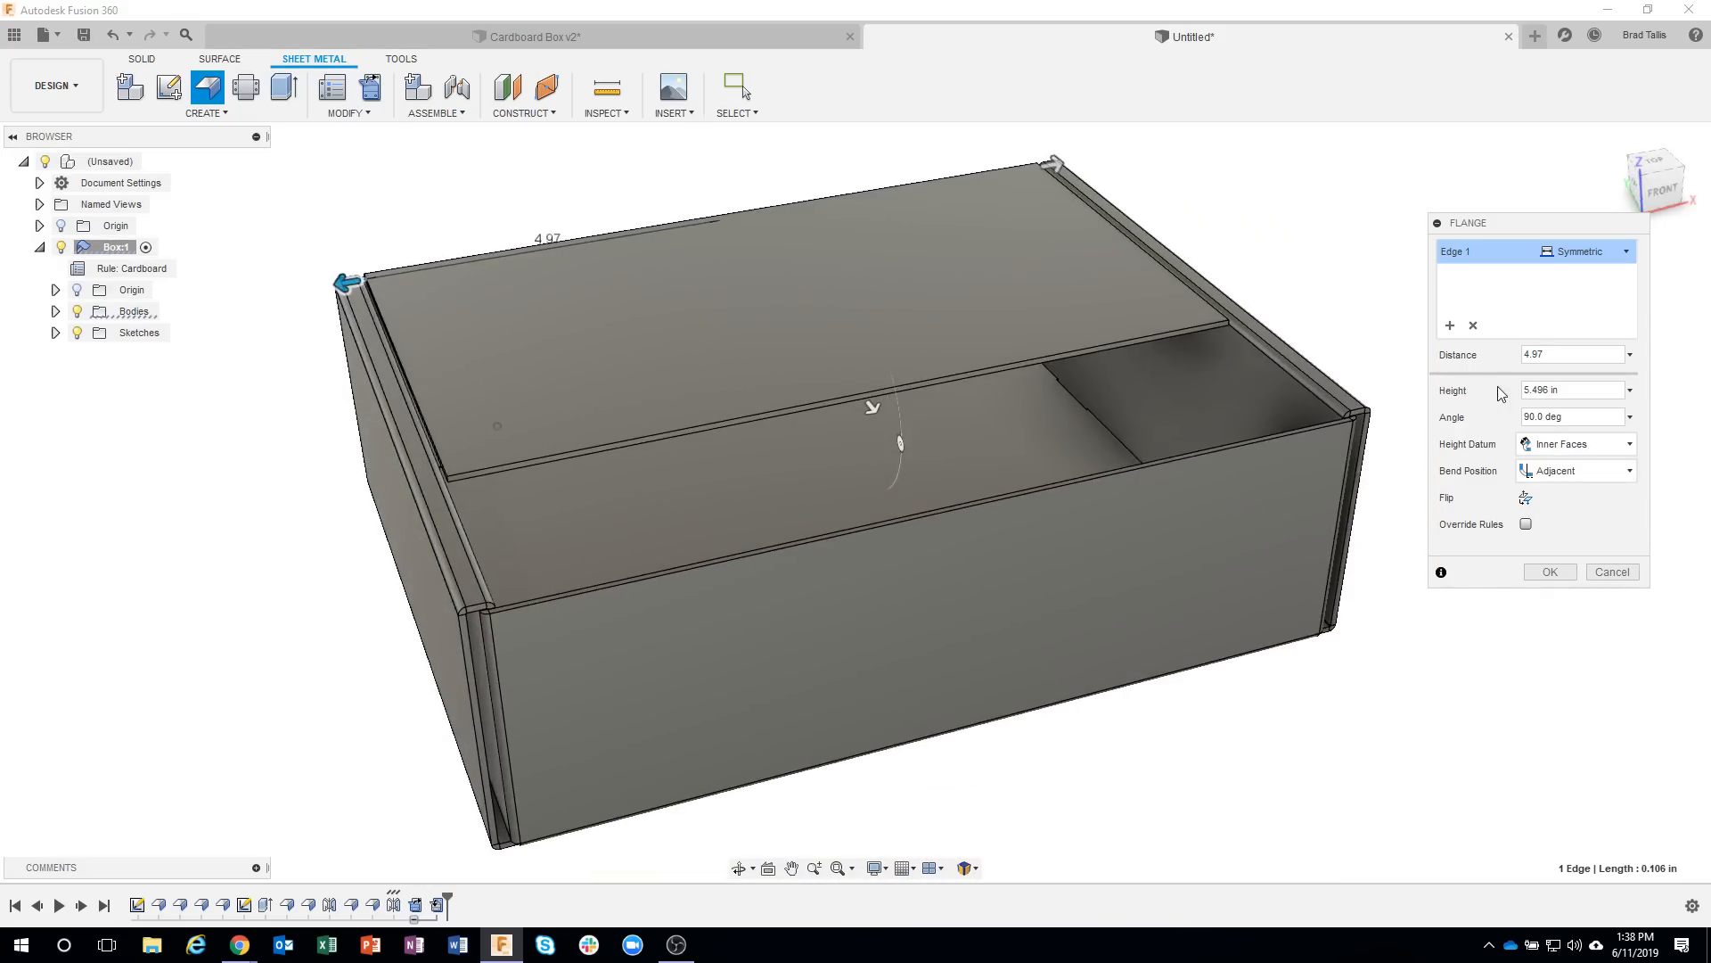
Extend the lid flange to the front wall's outer face, at a height of 8.096 in, and check its fit.
drag(869, 411, 923, 461)
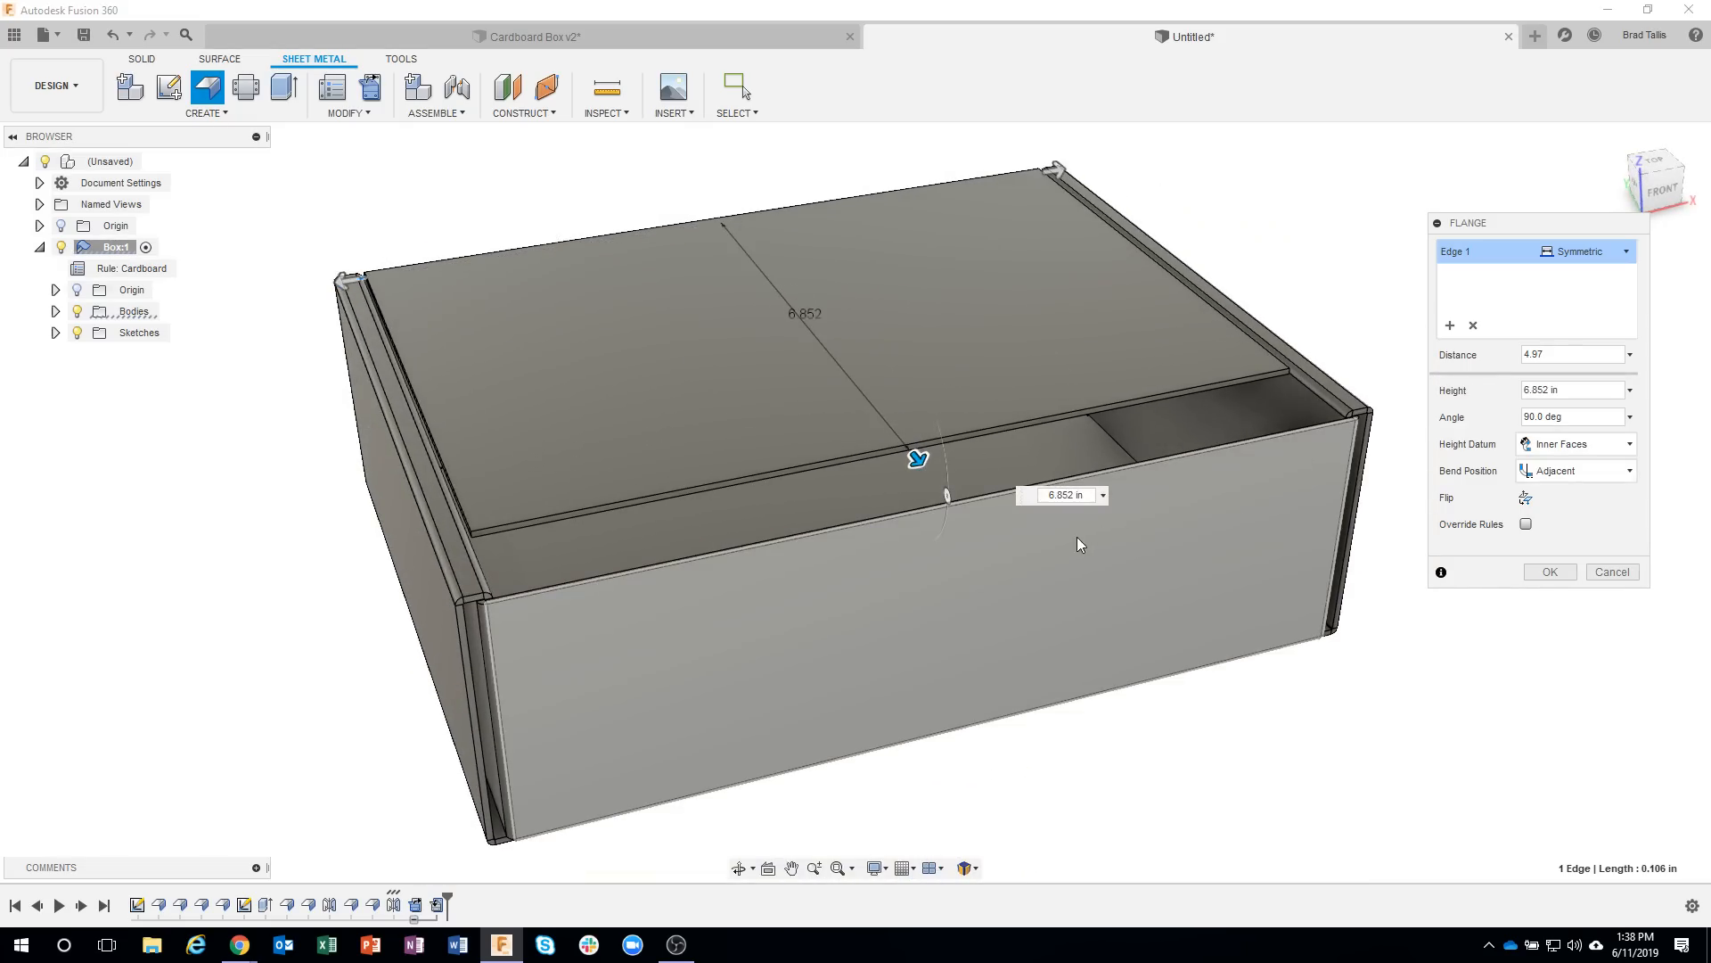
click(951, 567)
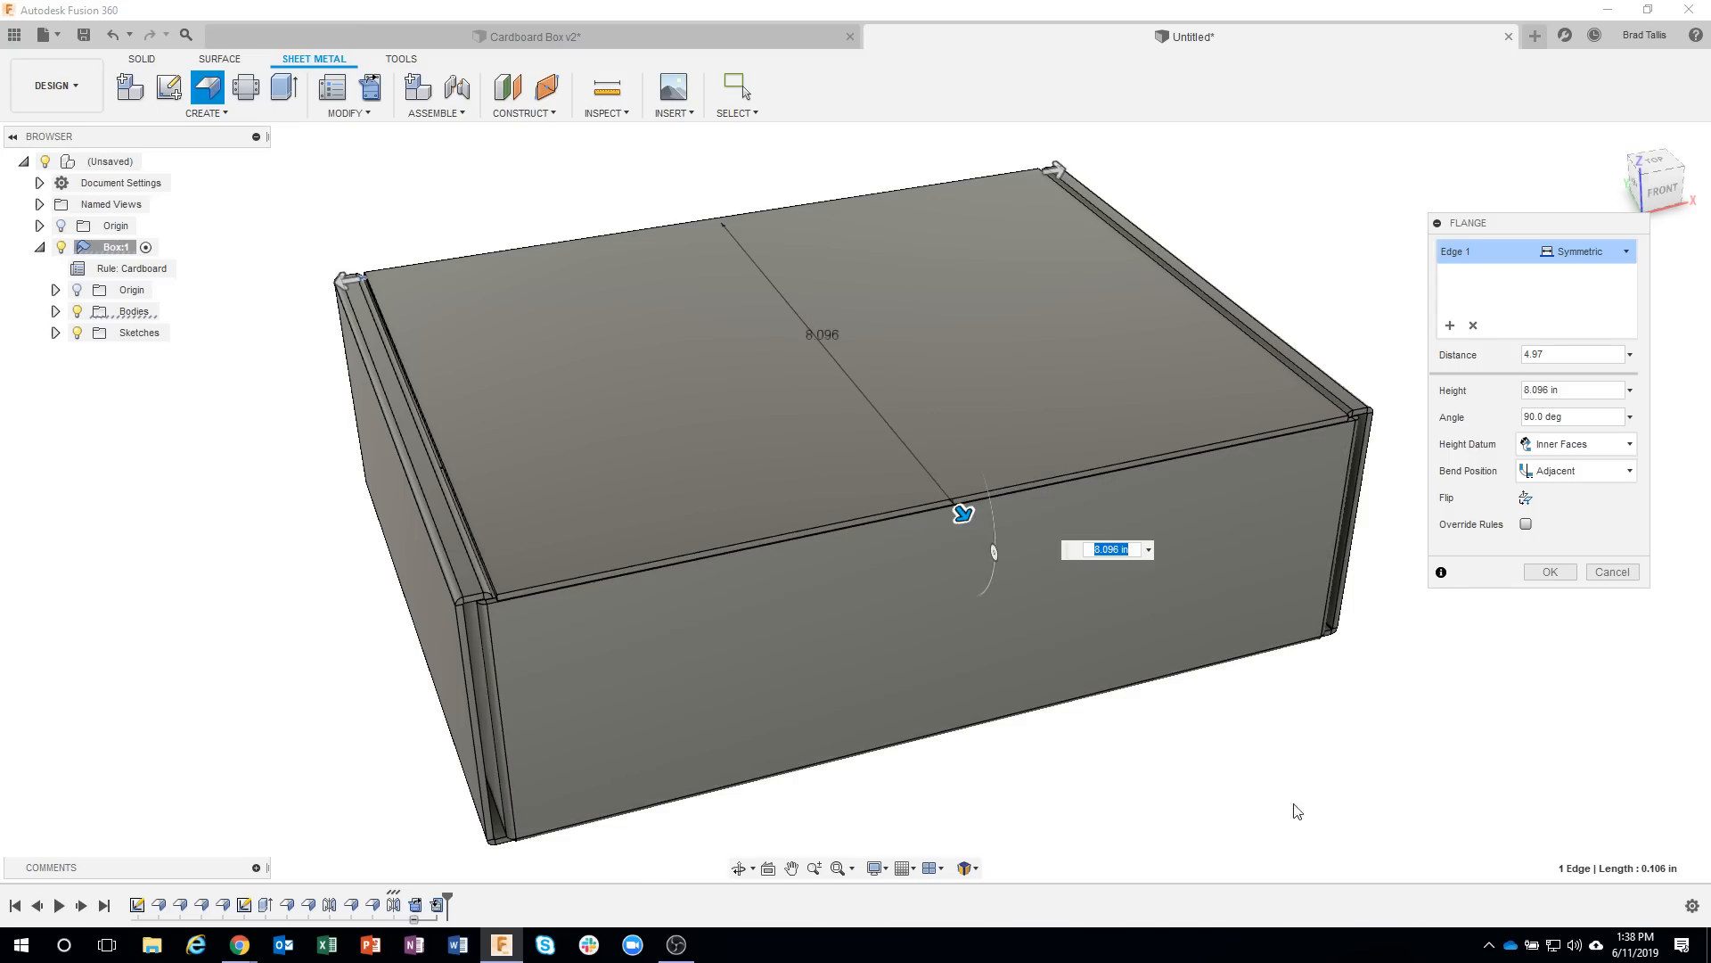
shift+middle_drag(1399, 791, 1372, 766)
scroll(1370, 765, up, 2)
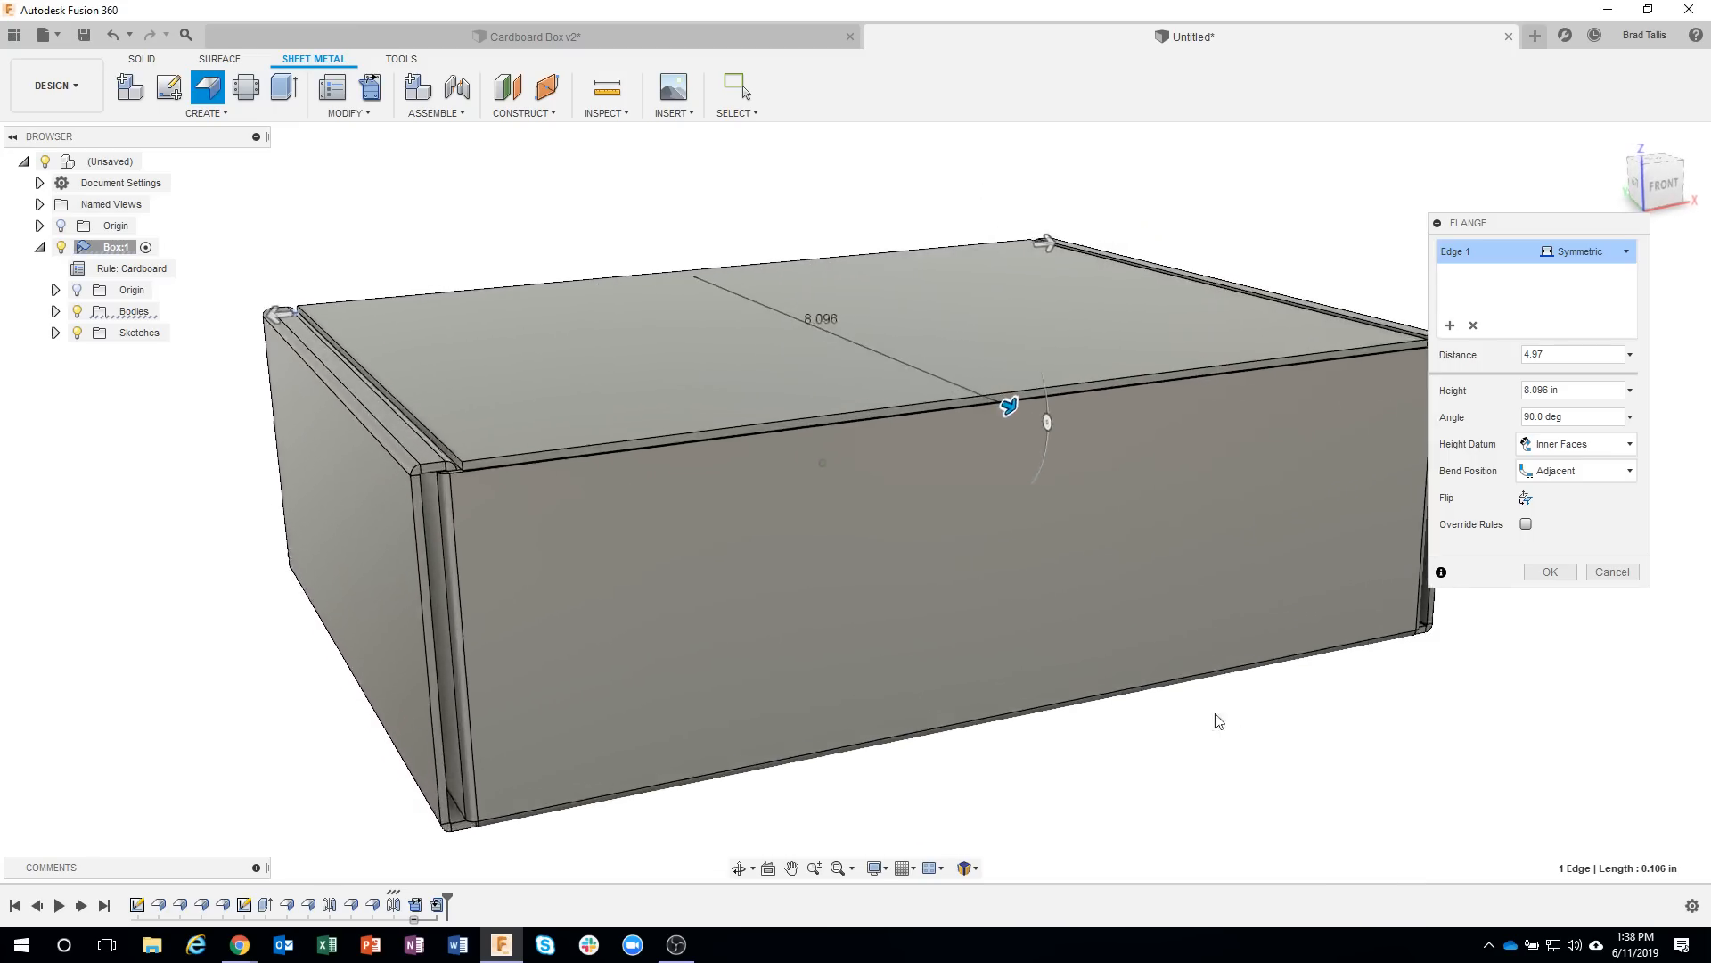
shift+middle_drag(668, 579, 1325, 412)
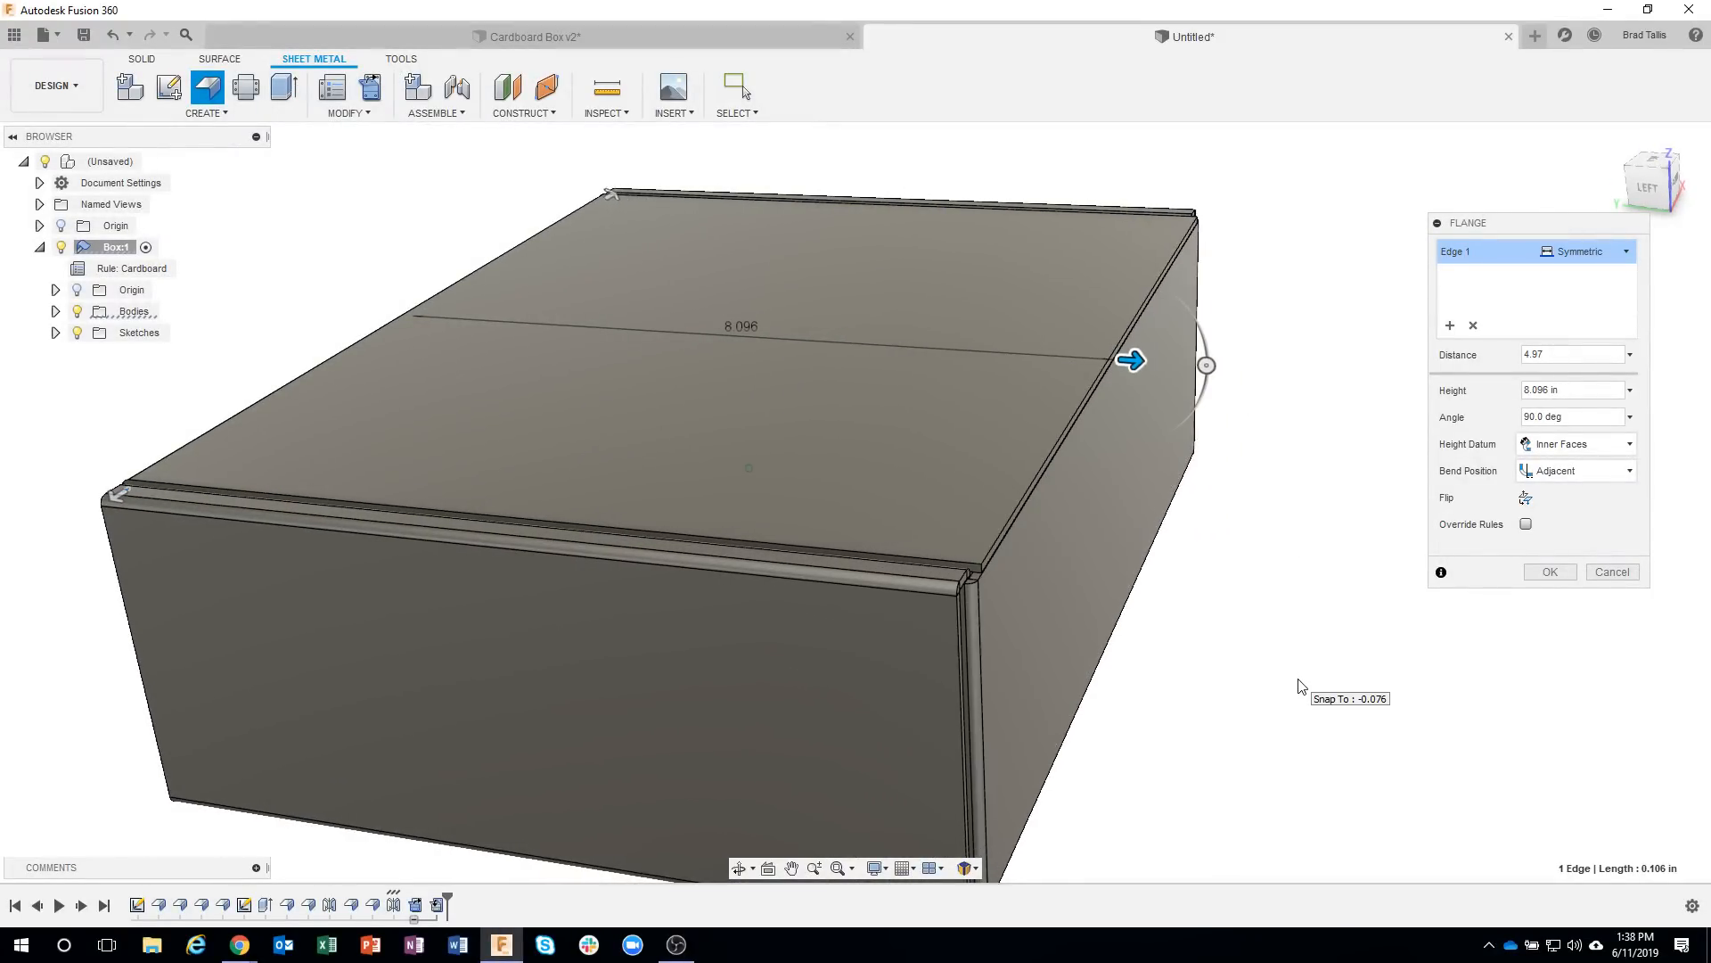
shift+middle_drag(1299, 678, 1299, 678)
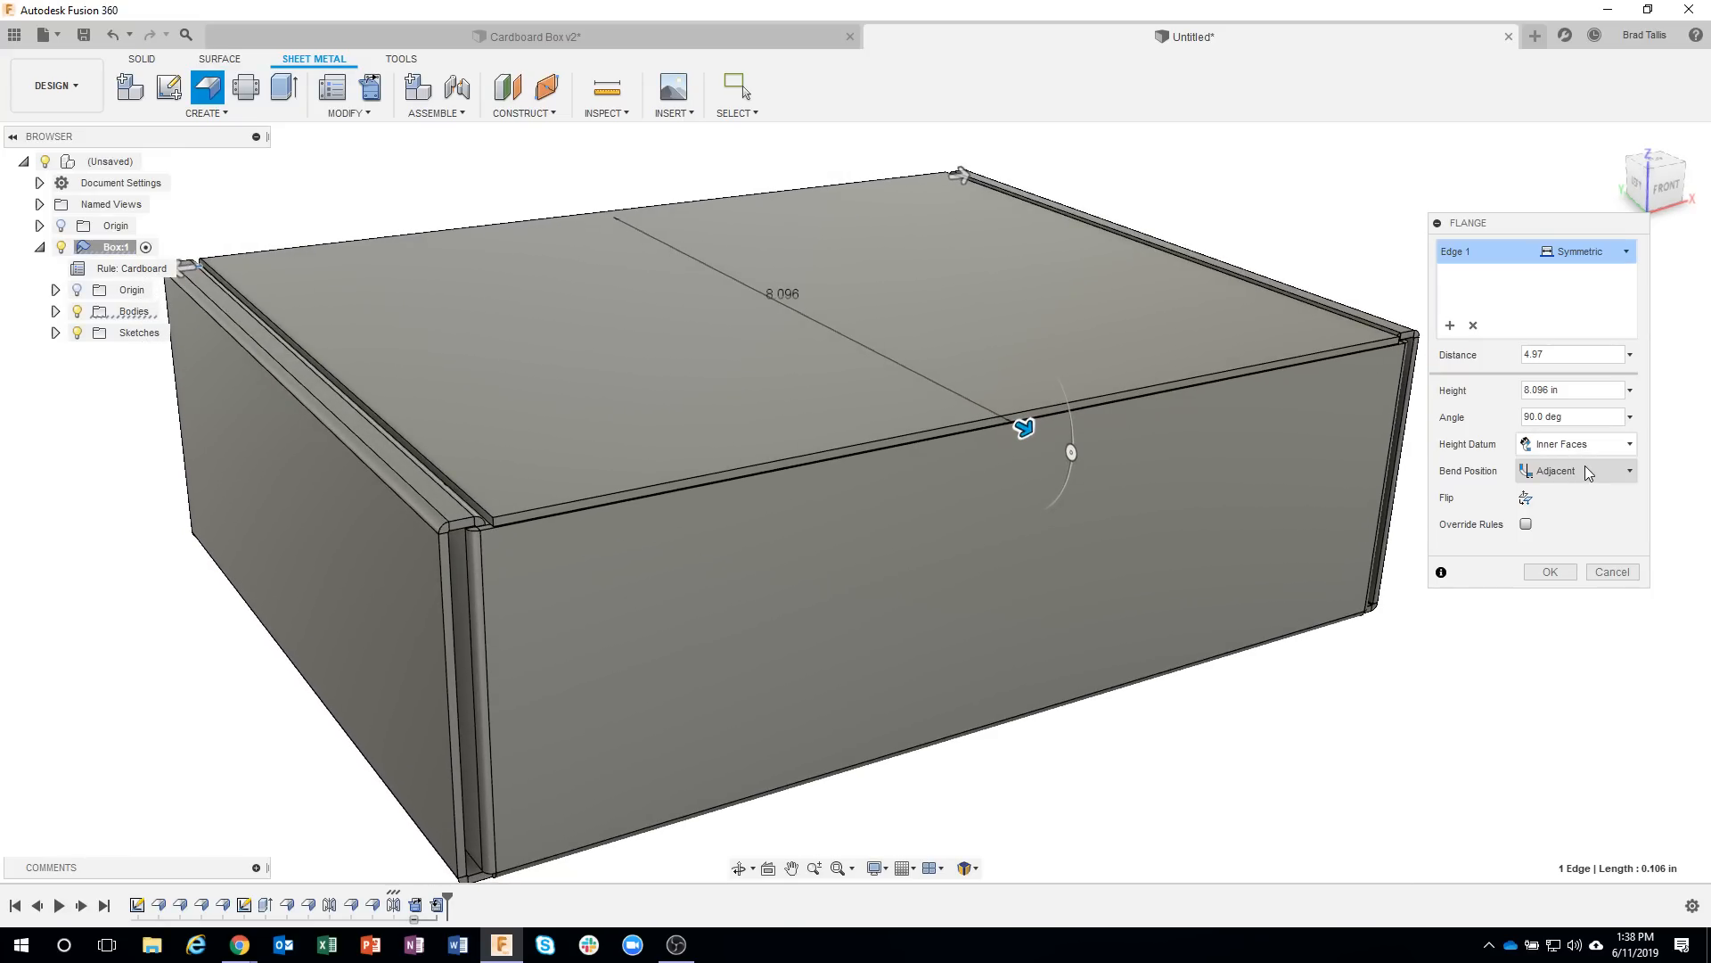
Try the Outside bend position for the lid flange and return it to Adjacent.
click(1585, 466)
click(1568, 518)
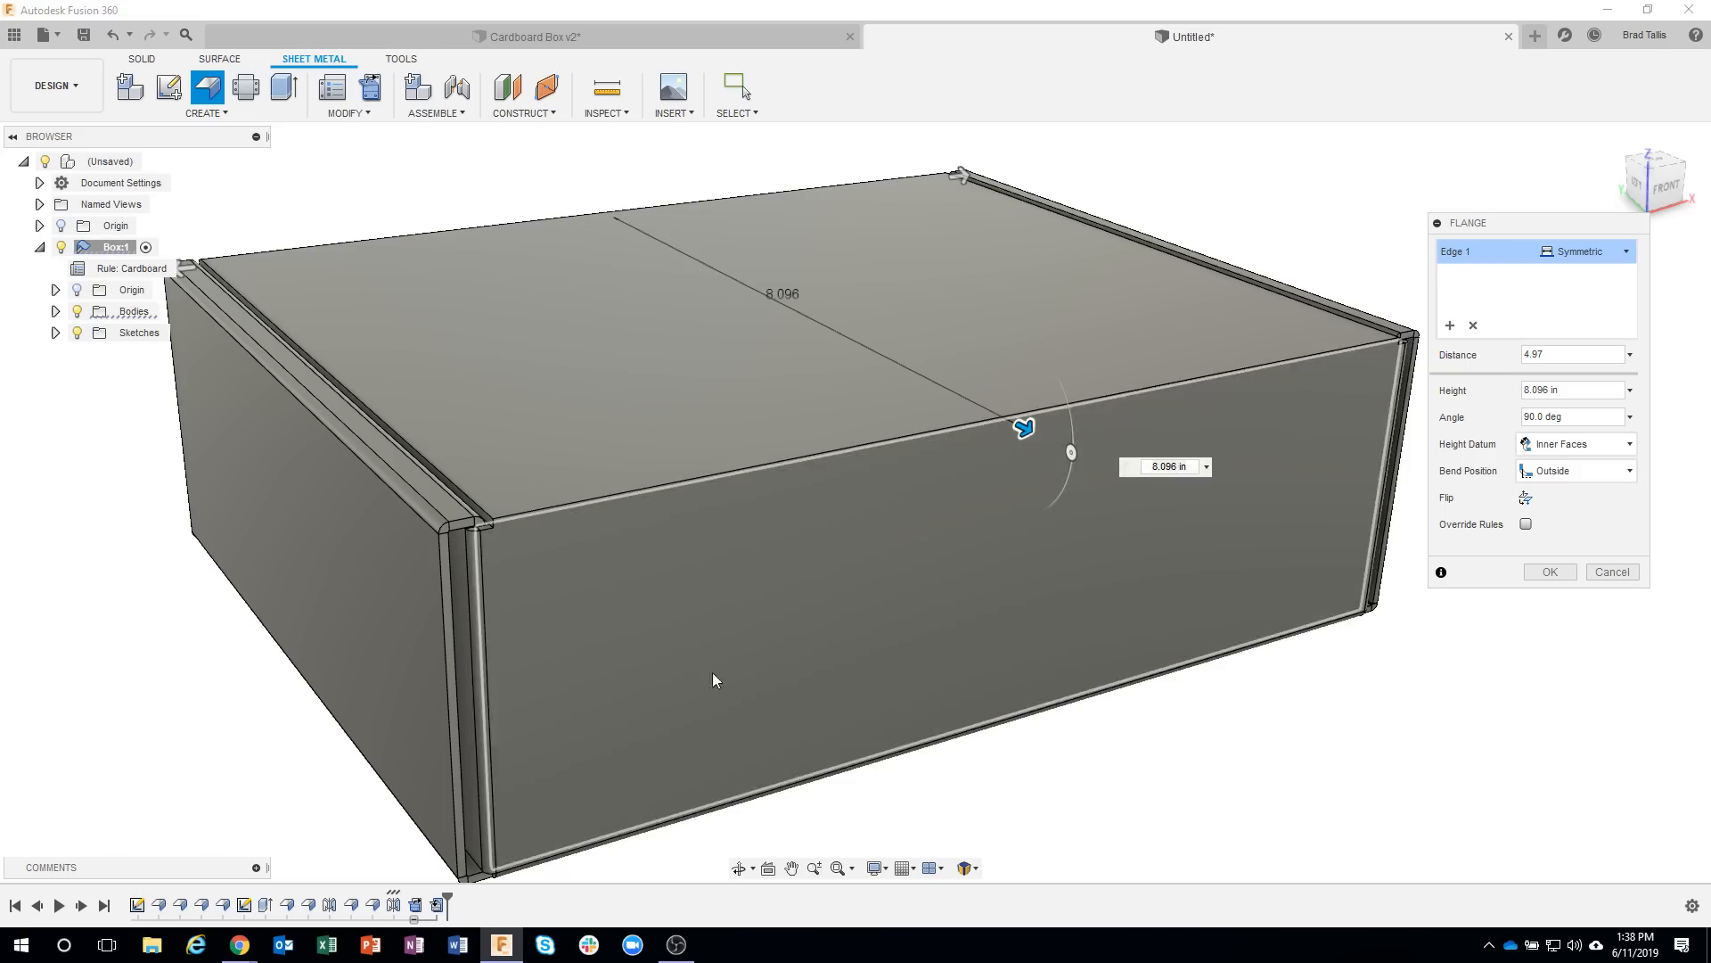
scroll(963, 793, up, 5)
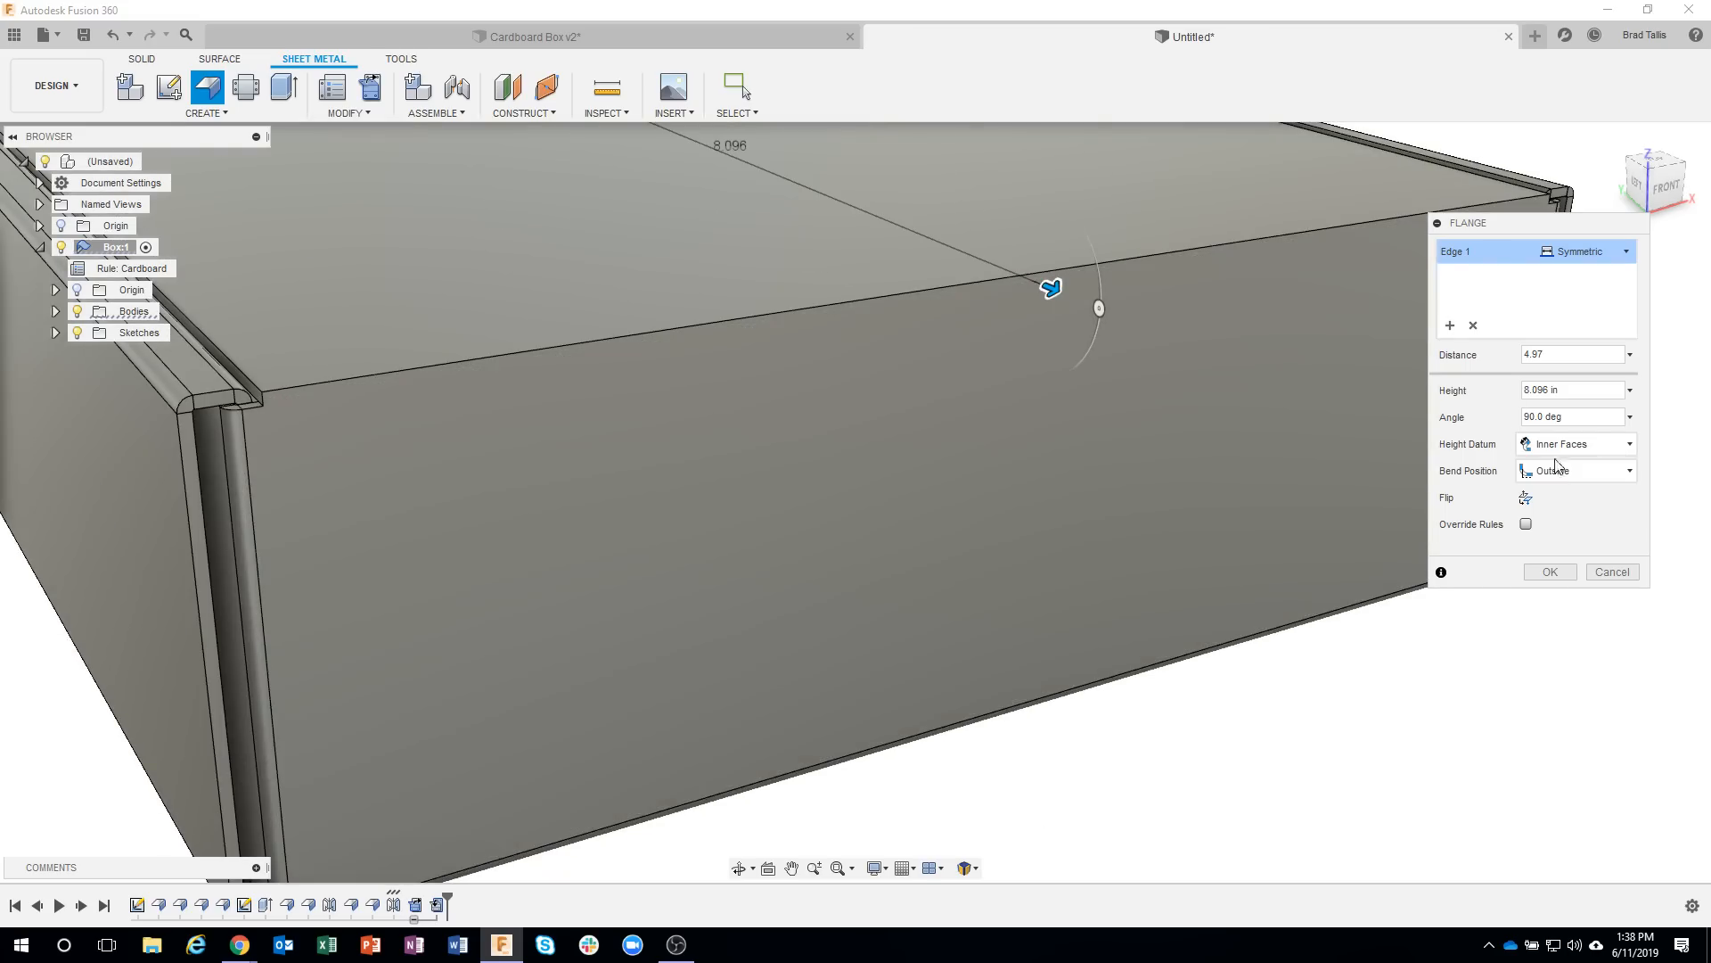
click(1562, 470)
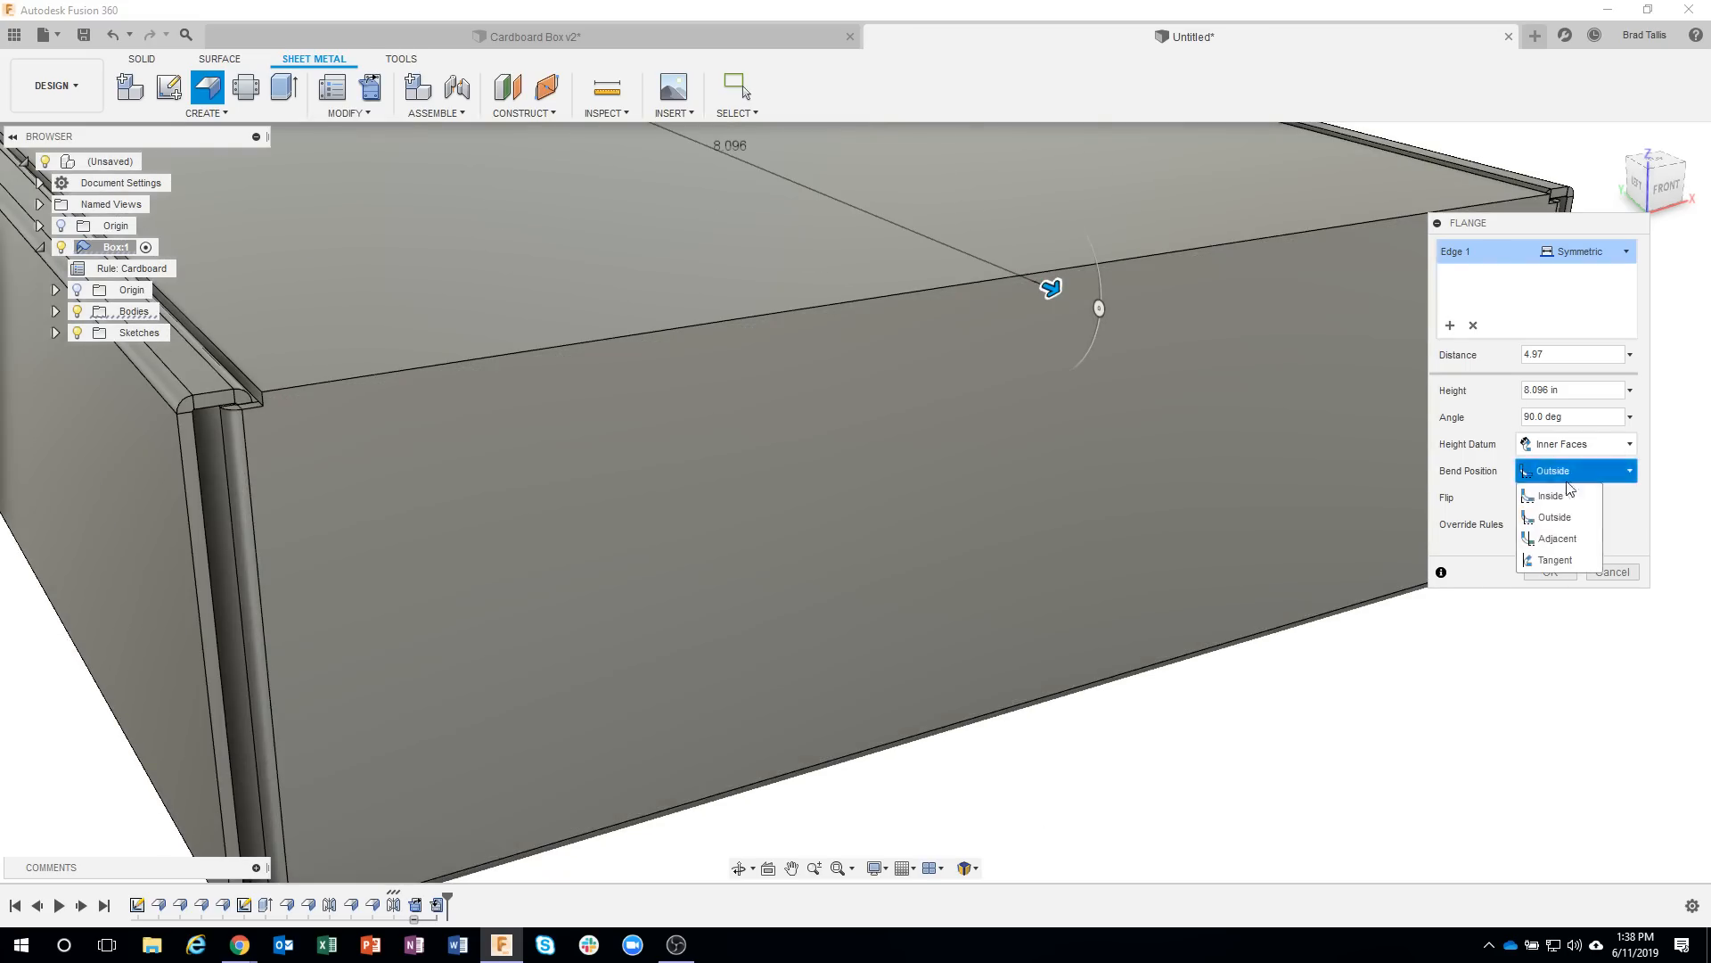
click(1566, 540)
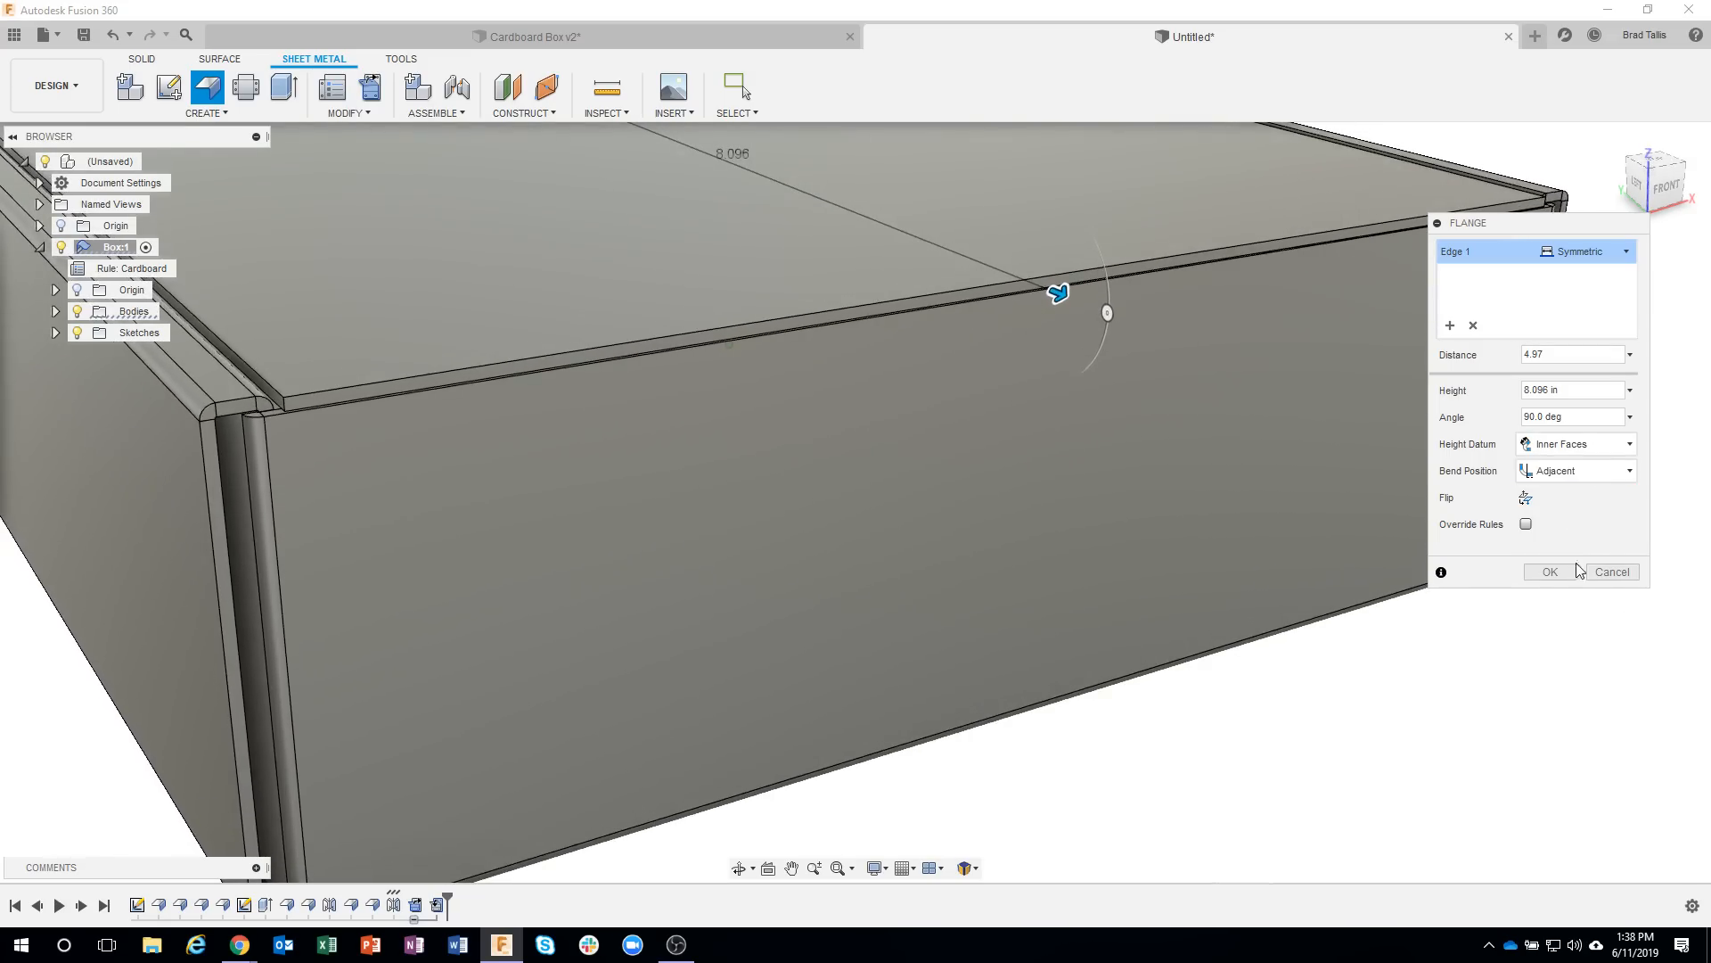
Set the lid flange's bend position to Outside, comparing it with Adjacent at the box's front corner.
click(1573, 471)
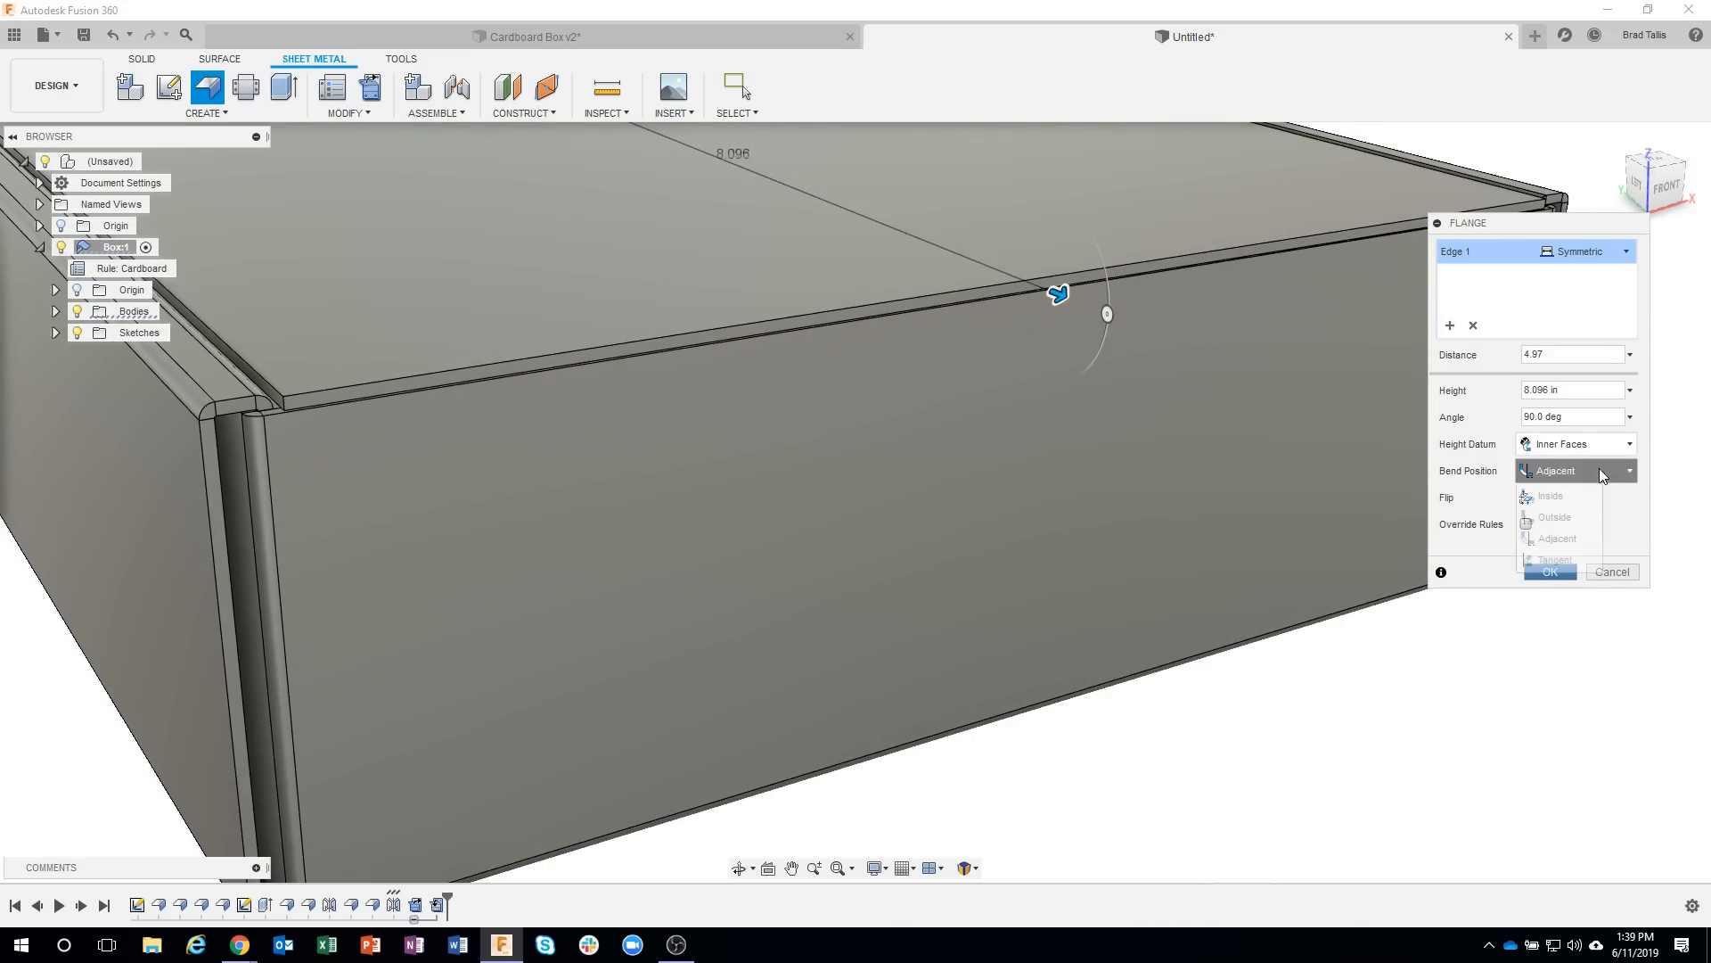
click(1585, 515)
shift+middle_drag(1417, 485, 520, 309)
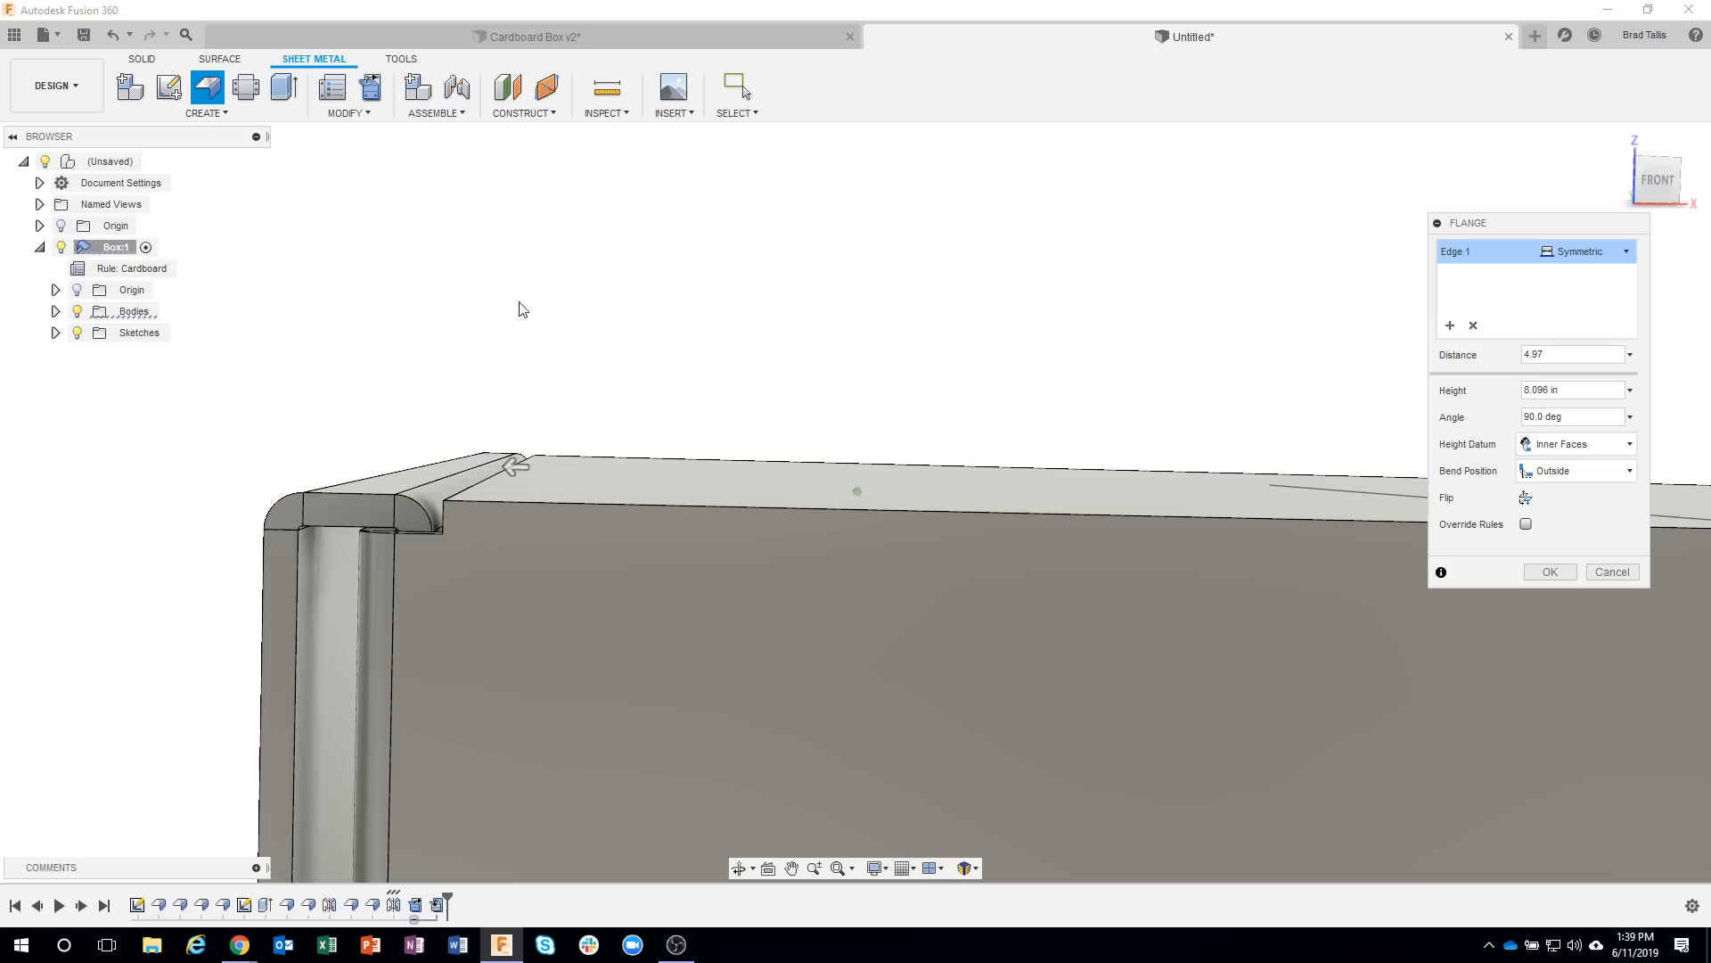
click(1574, 471)
click(1556, 538)
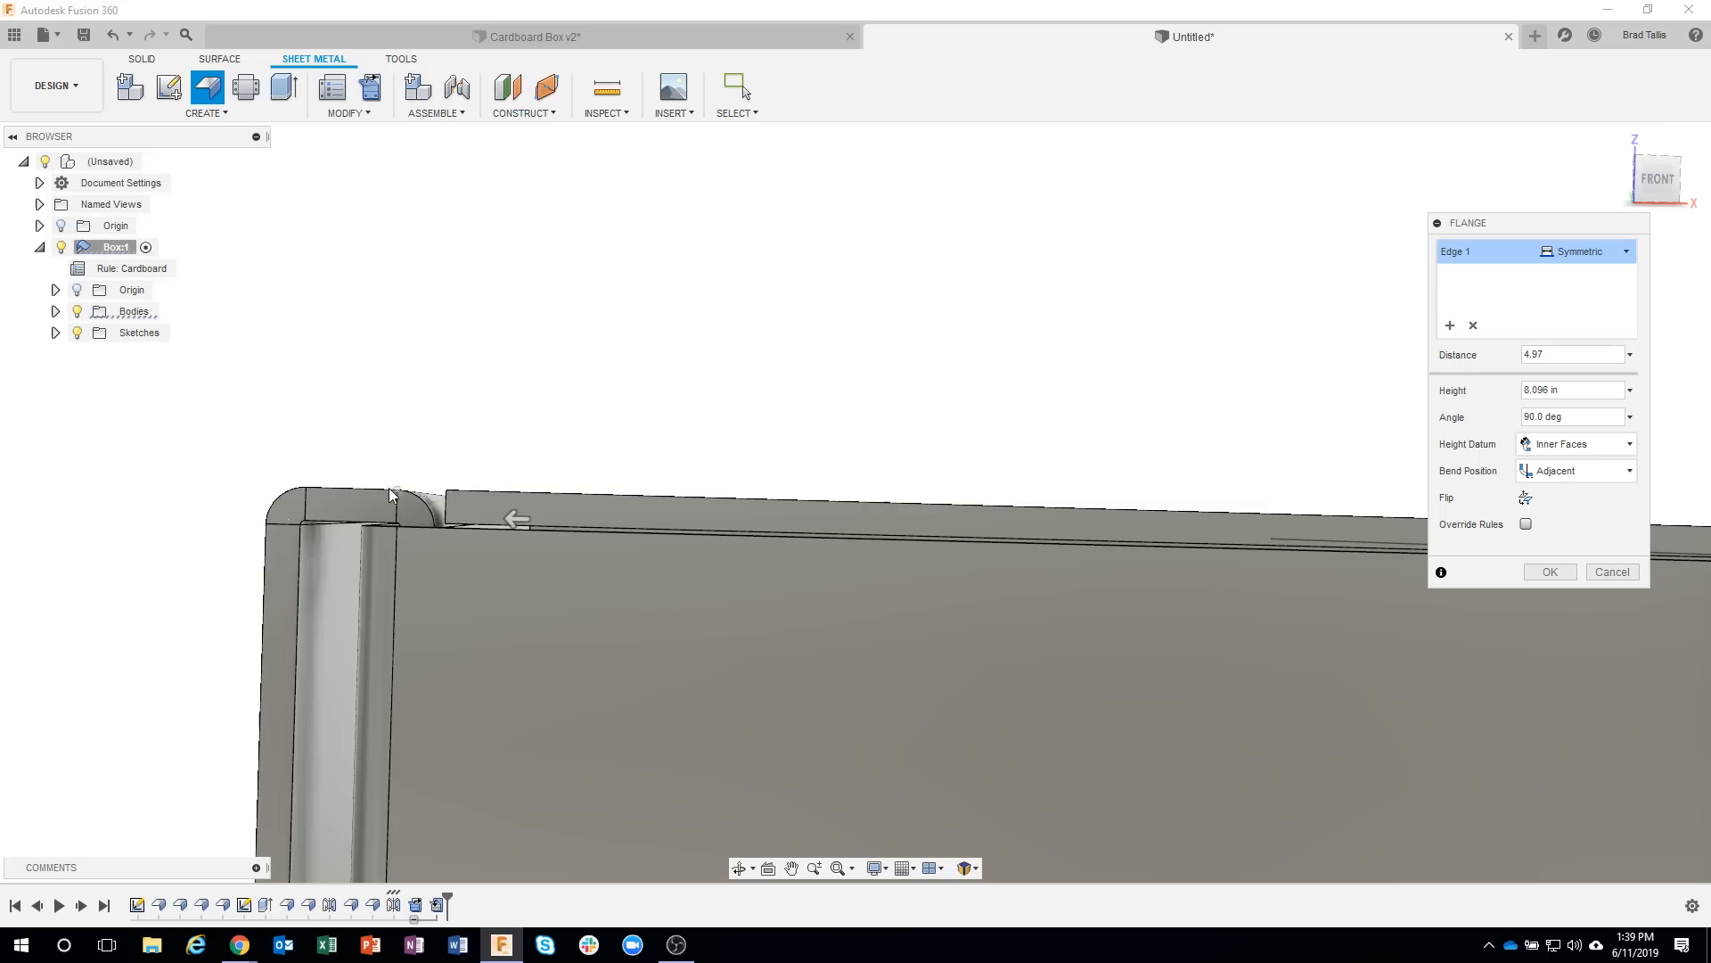
click(1583, 477)
click(1578, 518)
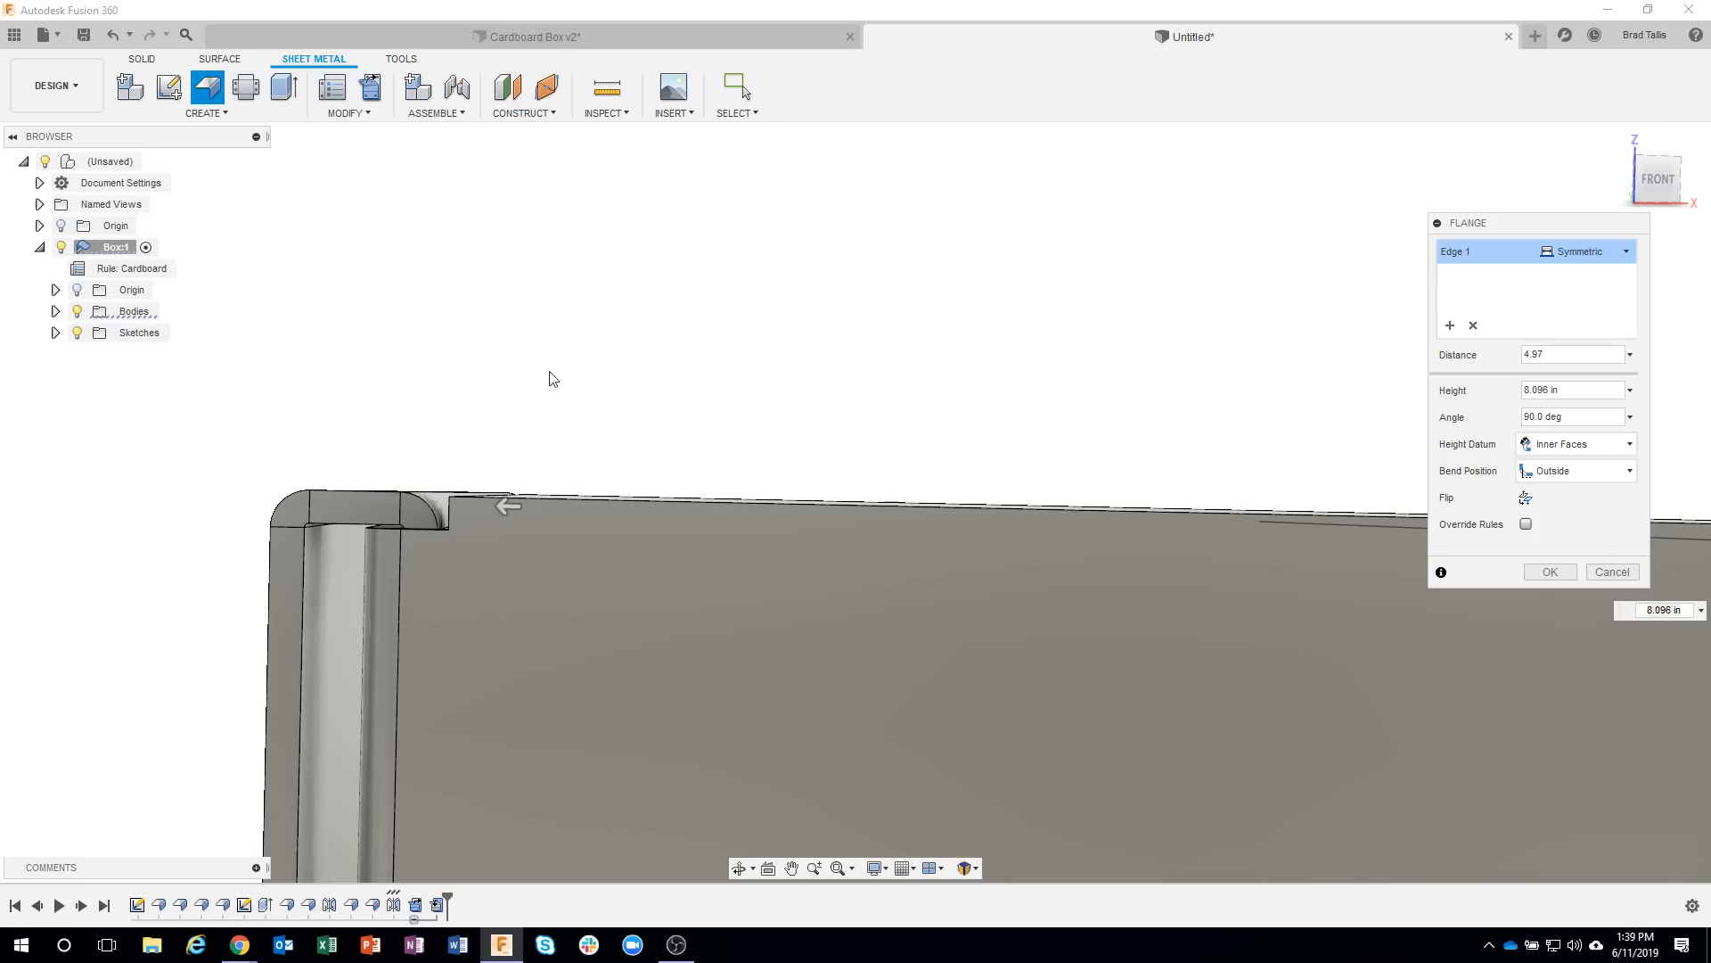
shift+middle_drag(370, 505, 1366, 806)
scroll(1366, 806, down, 3)
shift+middle_drag(1223, 638, 1337, 726)
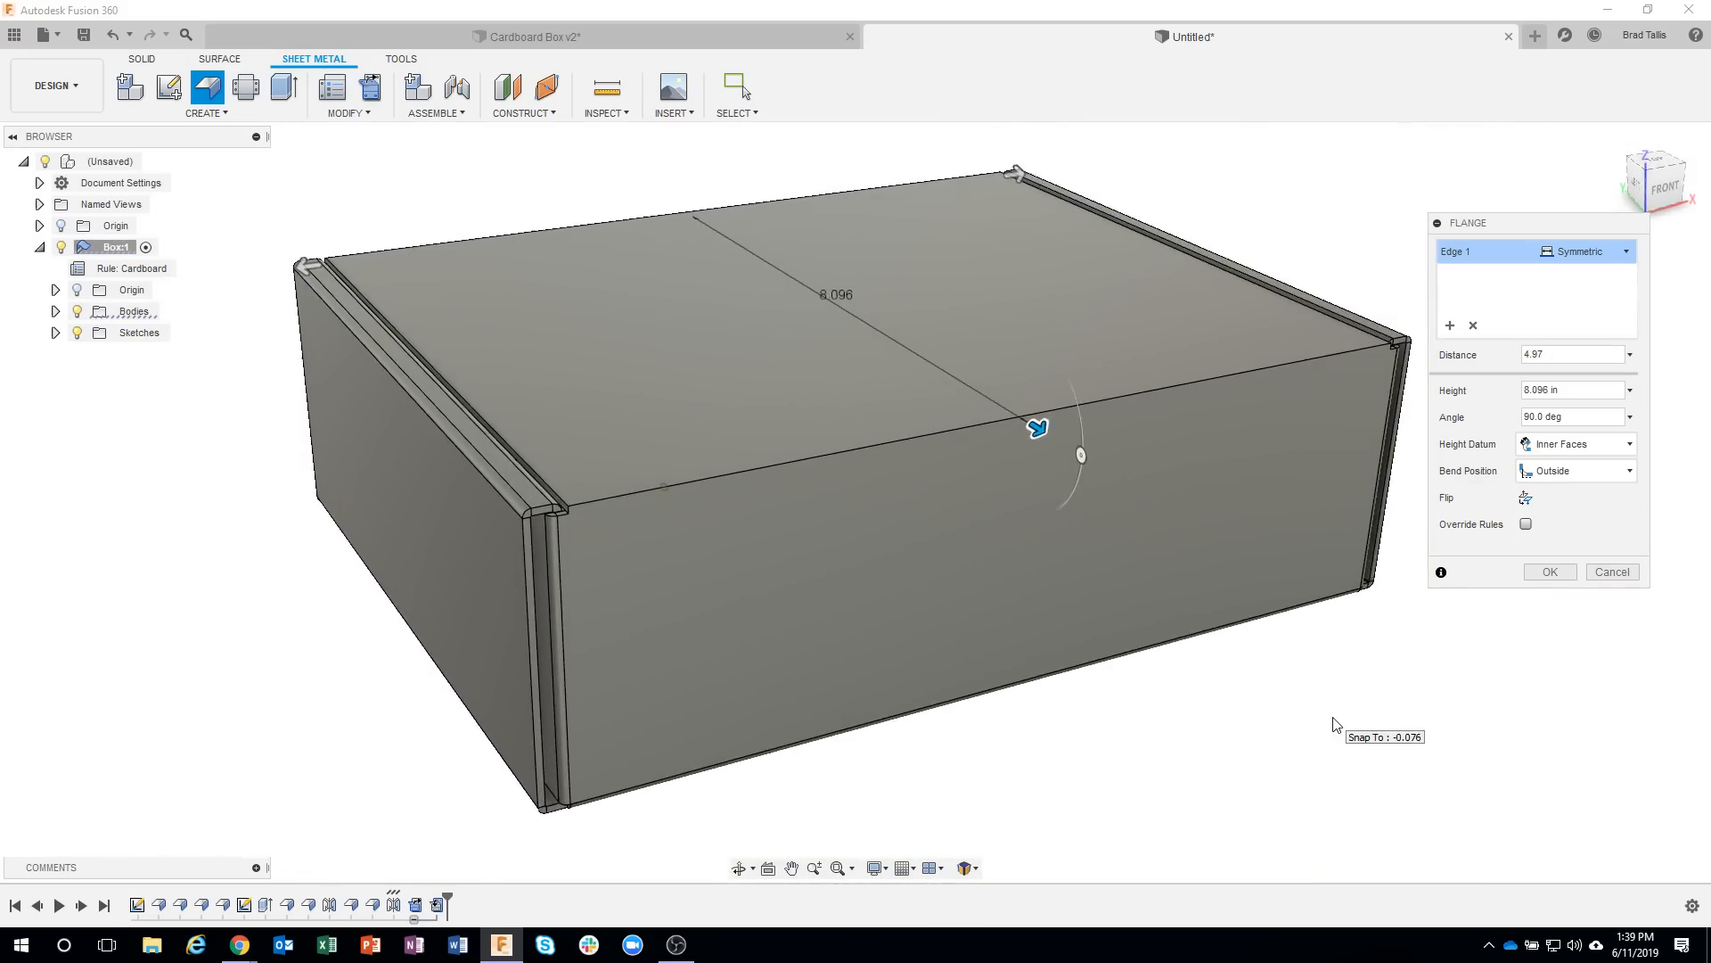
Finish the lid flange with its Outside bend position and inspect the closed box.
scroll(1462, 660, down, 1)
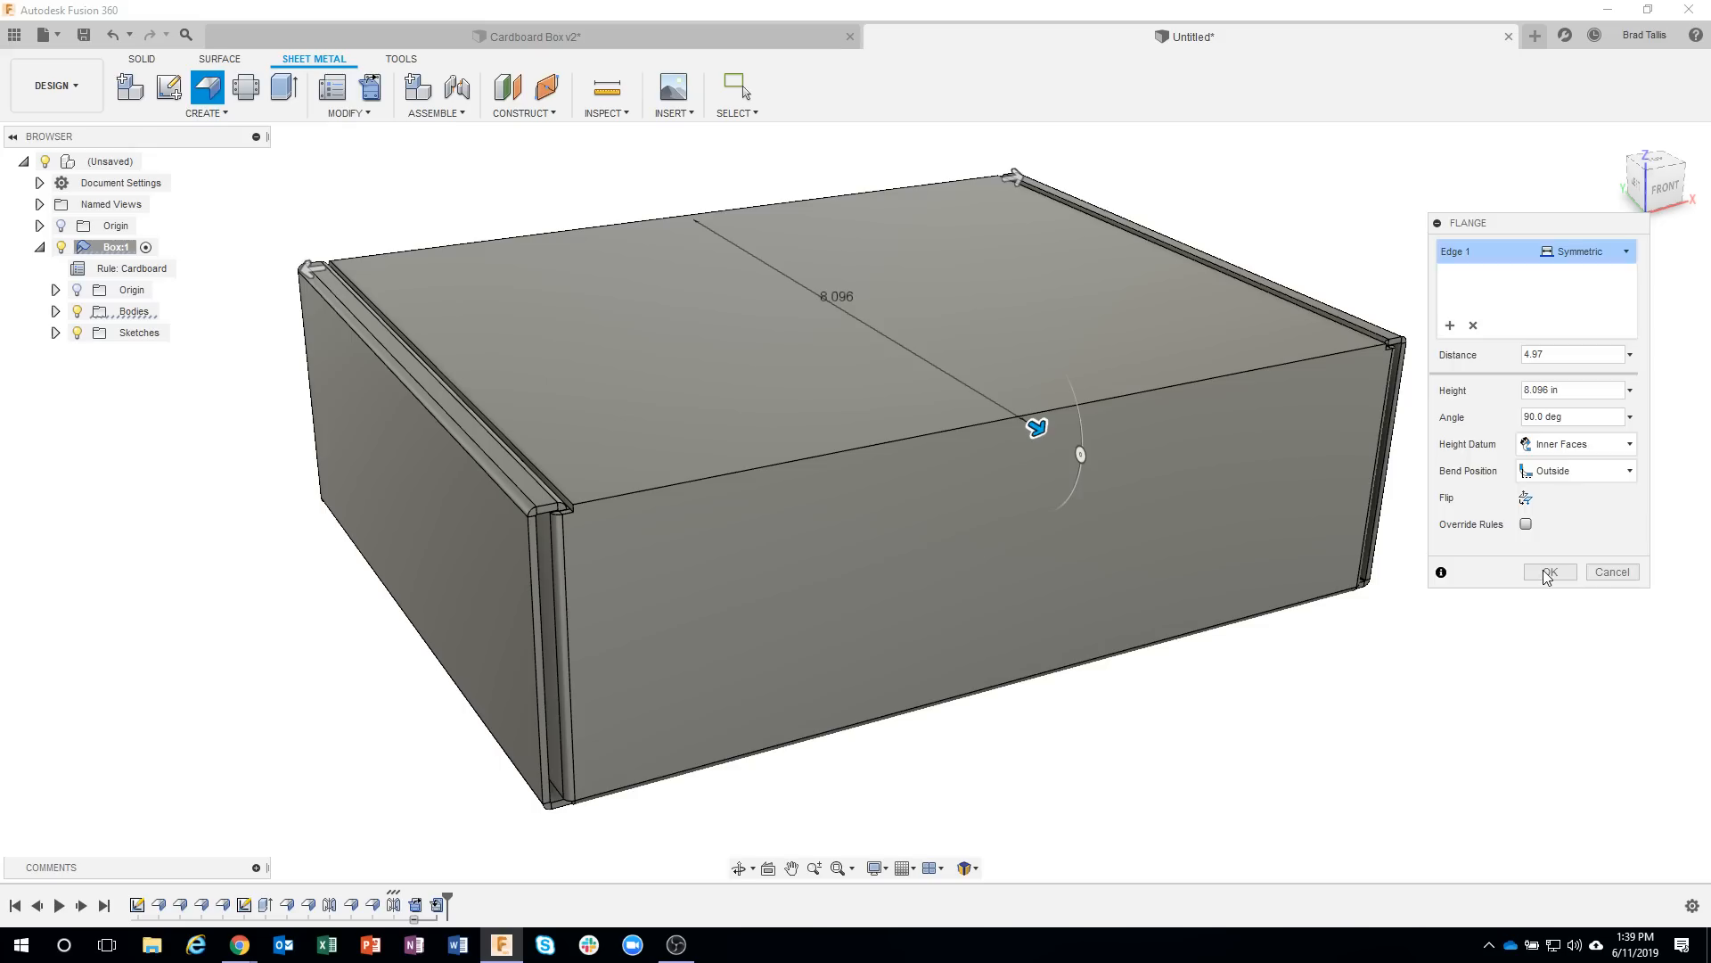
click(1548, 573)
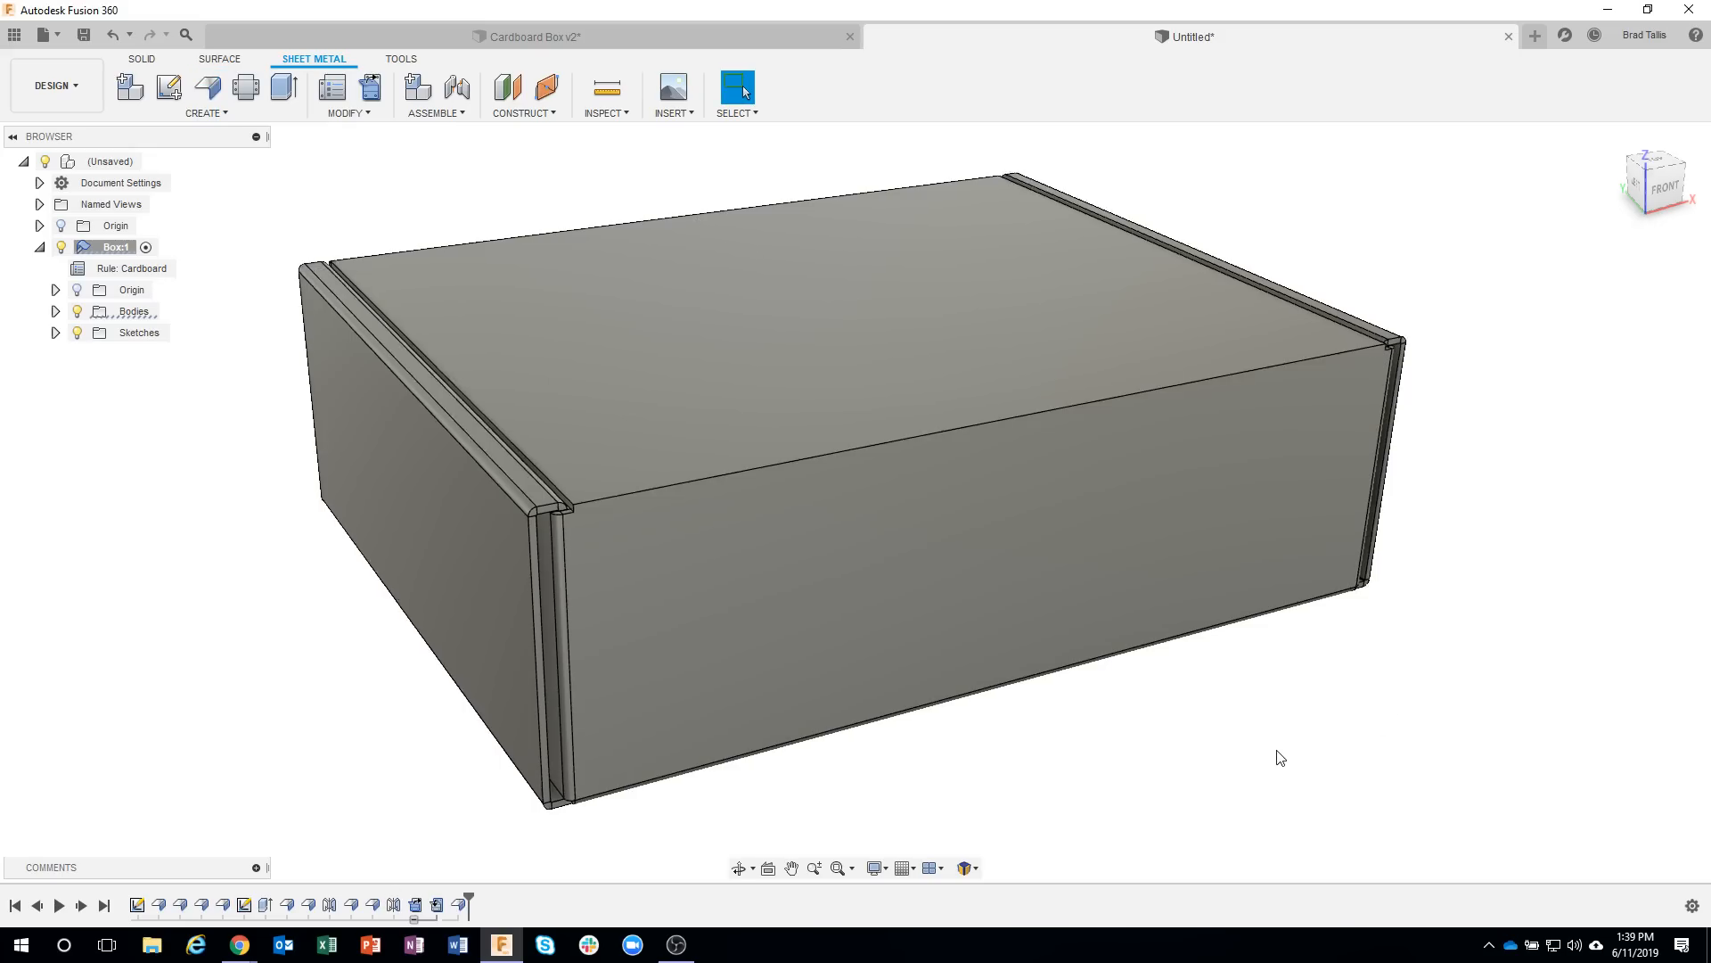
shift+middle_drag(1276, 756, 1342, 772)
scroll(946, 592, down, 2)
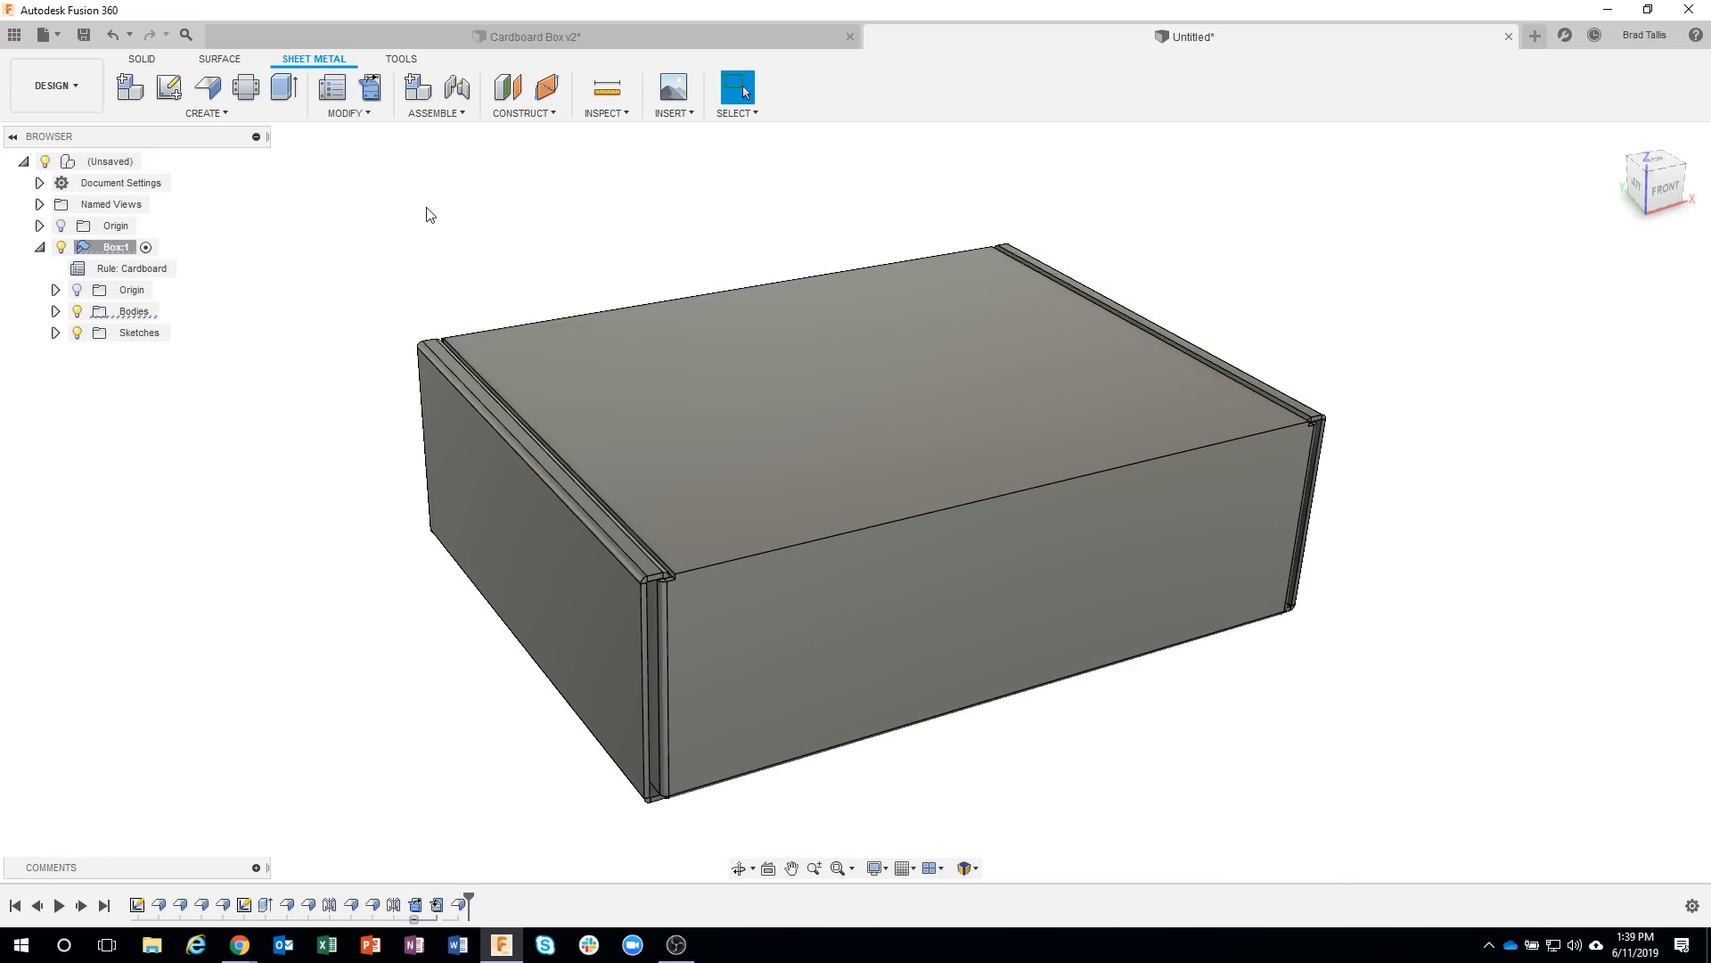
Preview unfolding all bends of the box with its bottom face as the stationary entity.
click(370, 90)
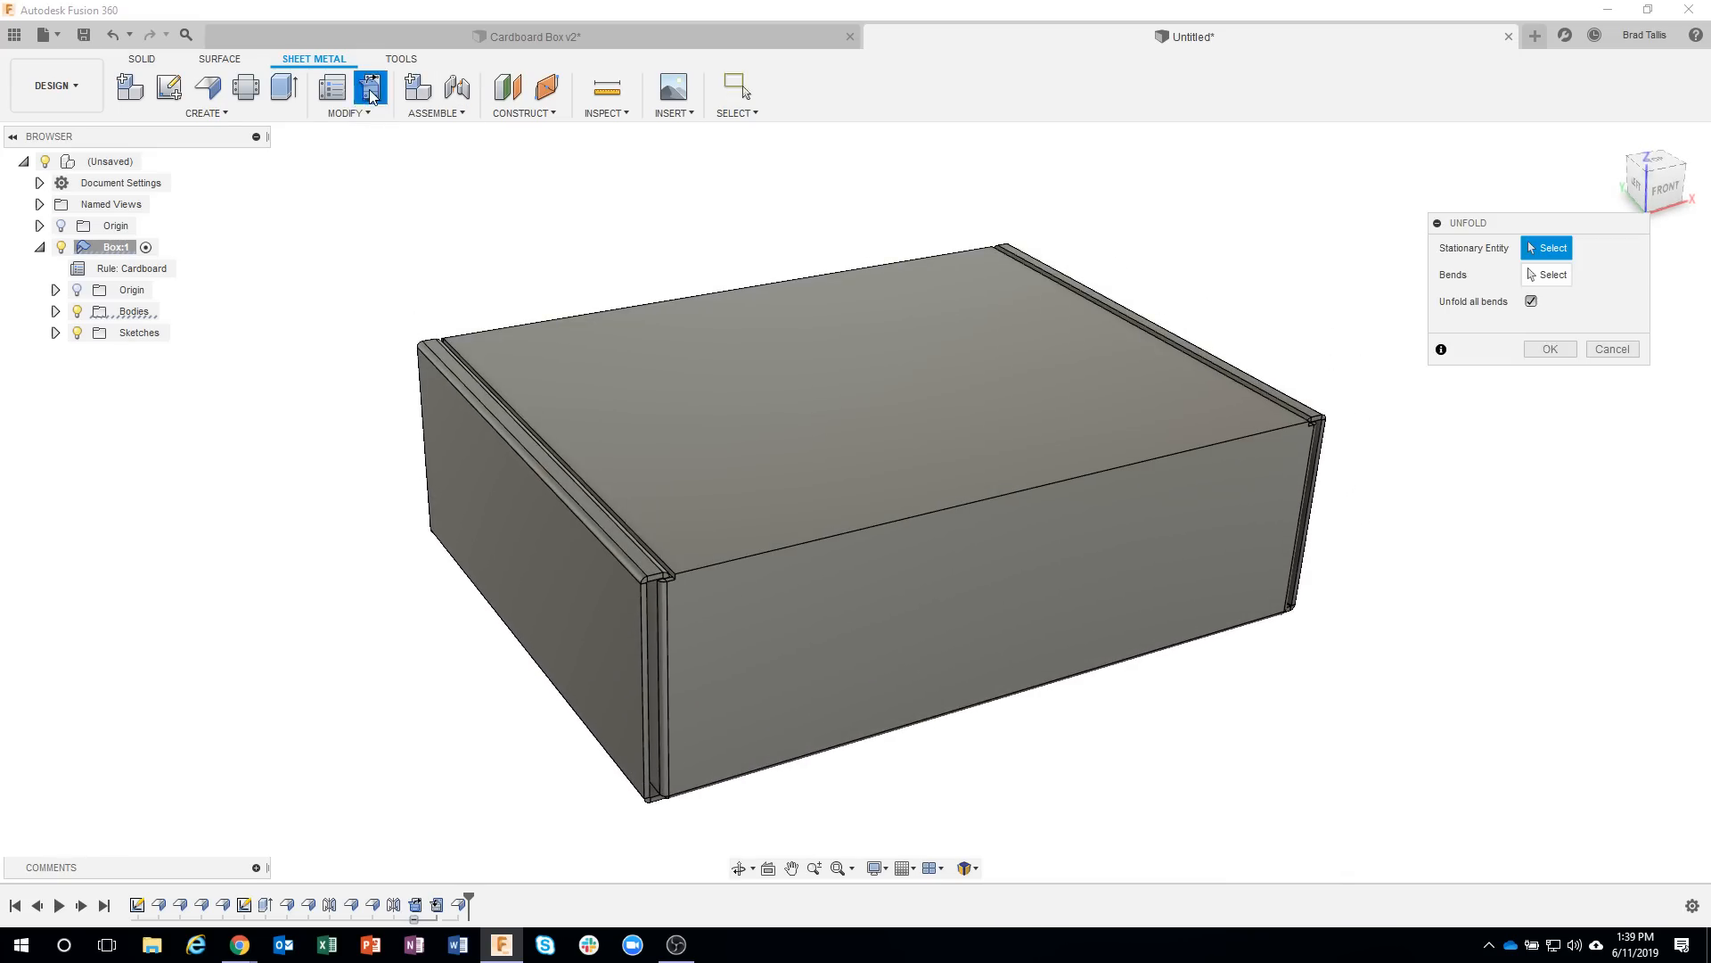
shift+middle_drag(646, 585, 713, 560)
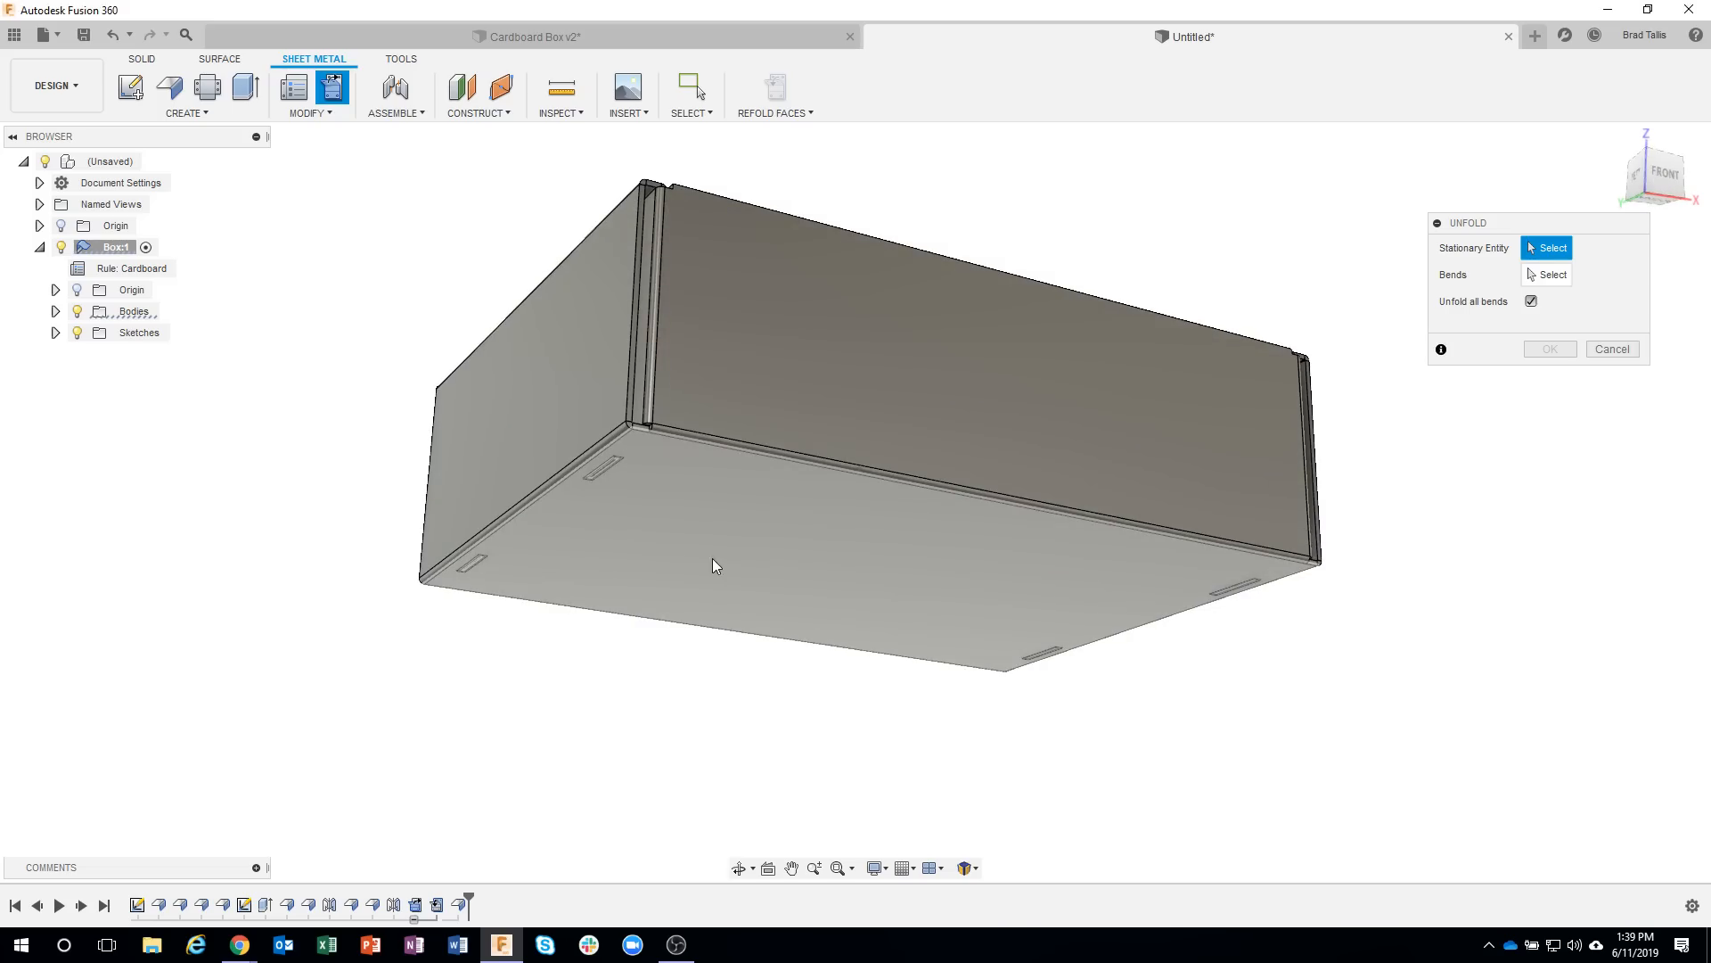
click(855, 636)
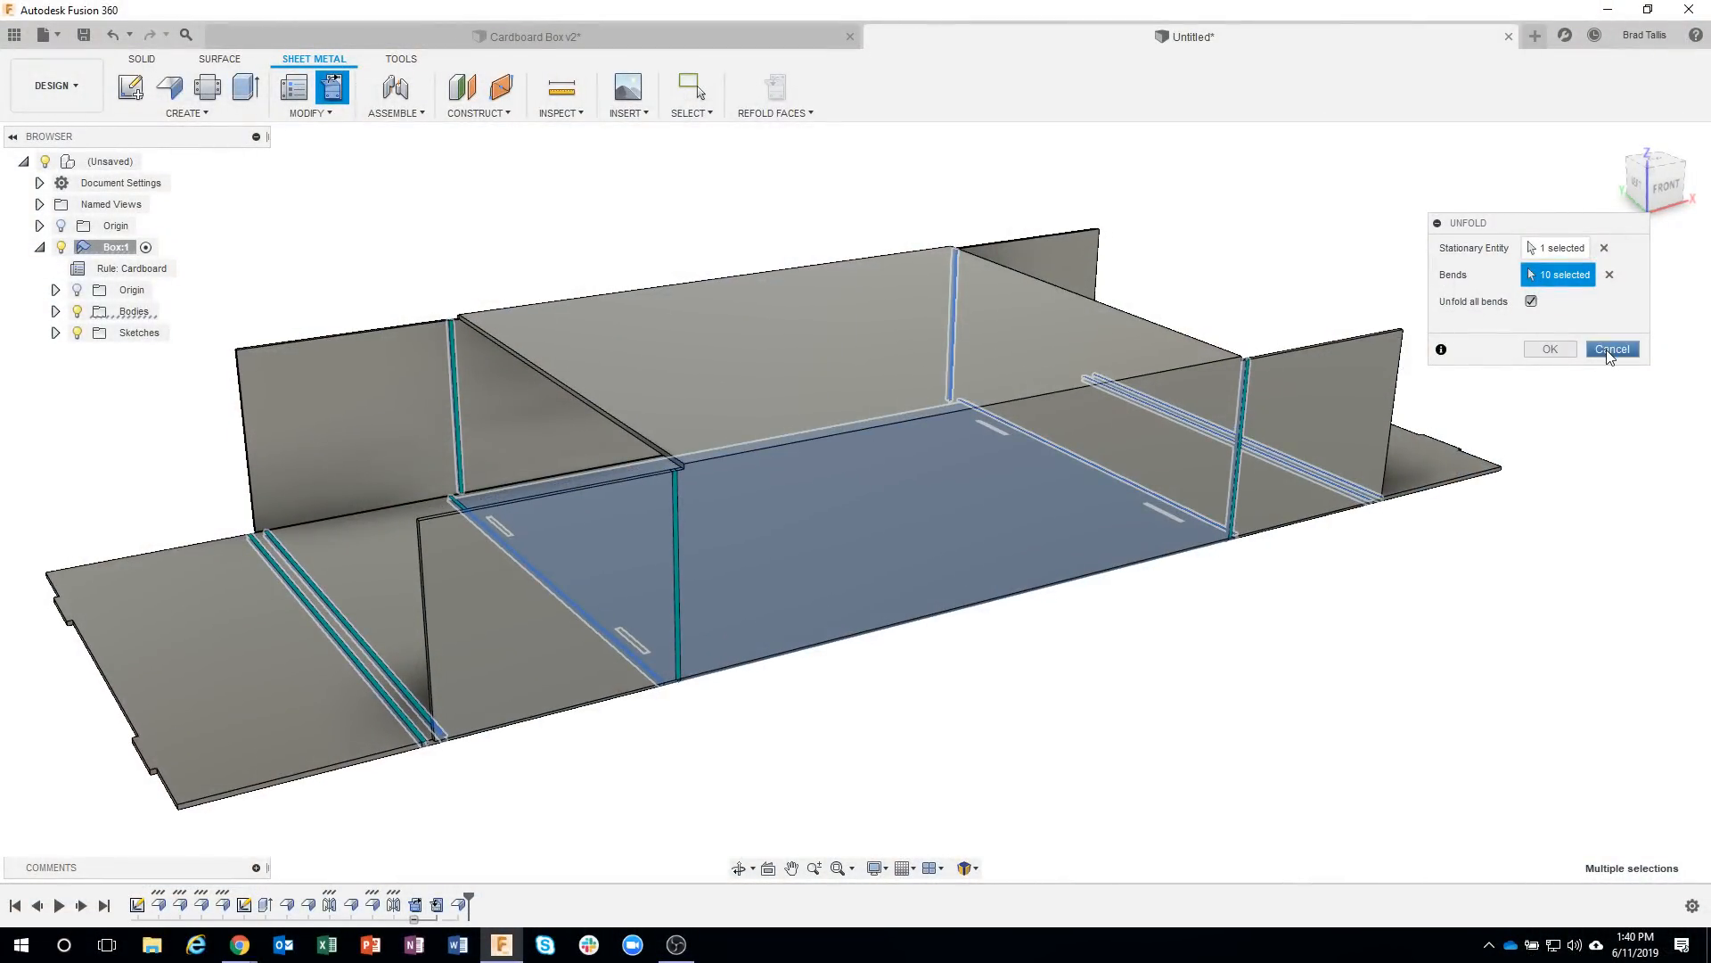
click(1611, 350)
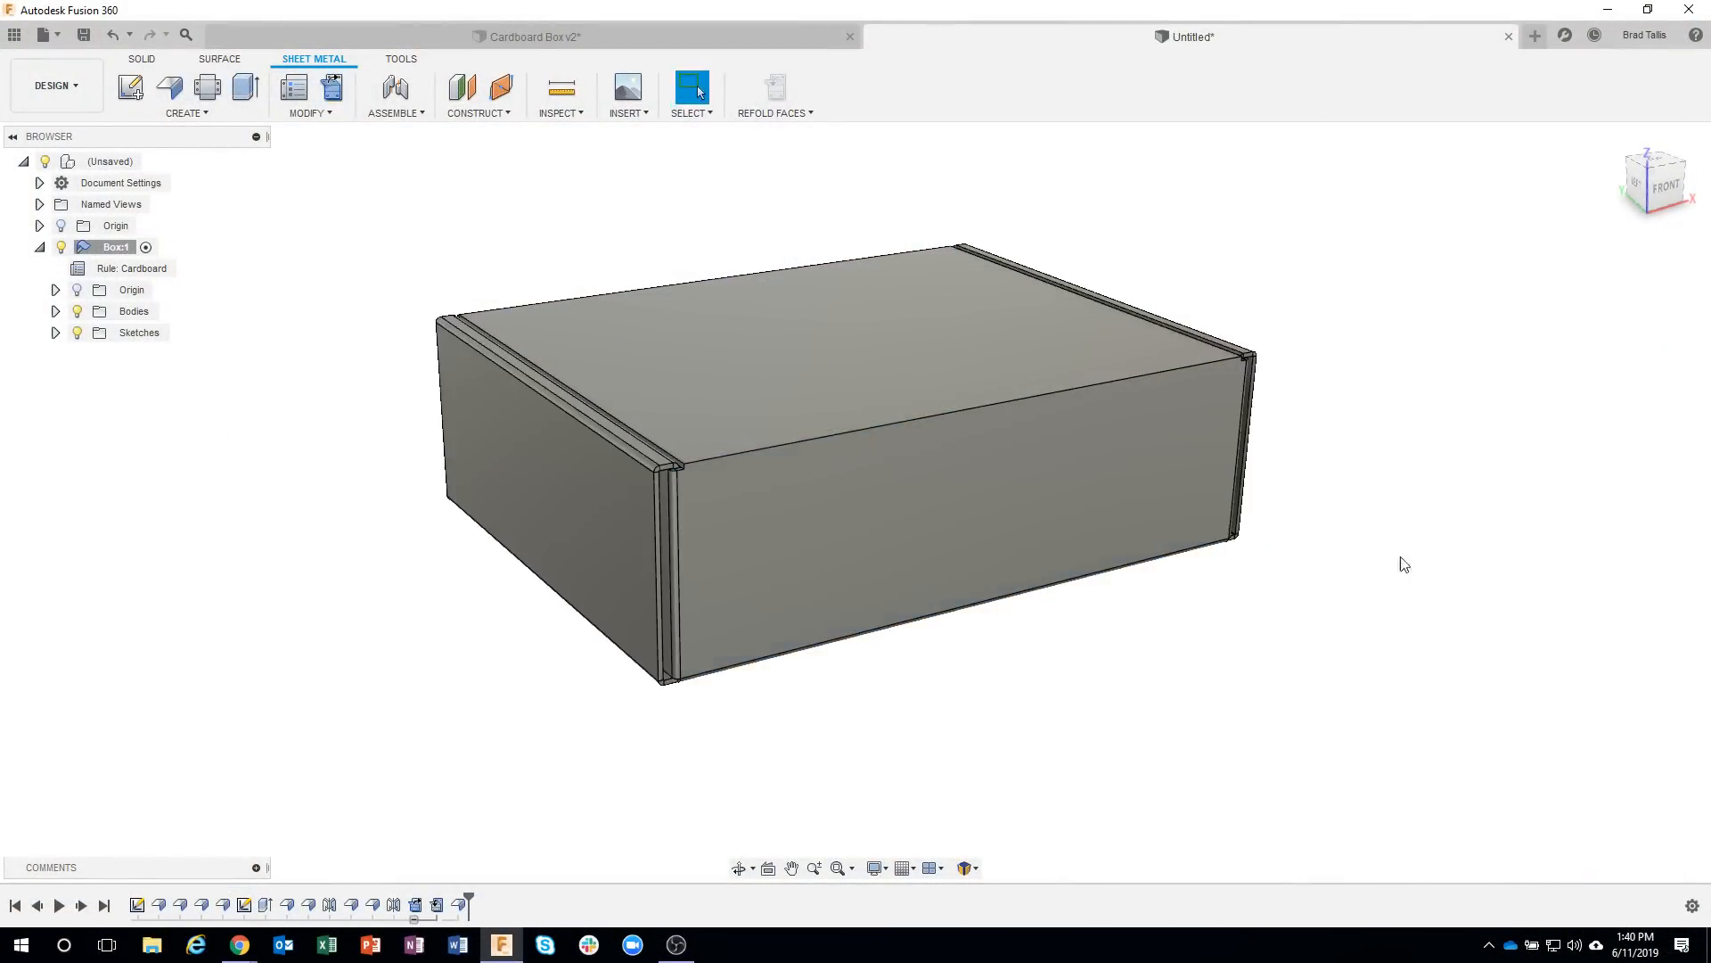
shift+middle_drag(547, 716, 390, 256)
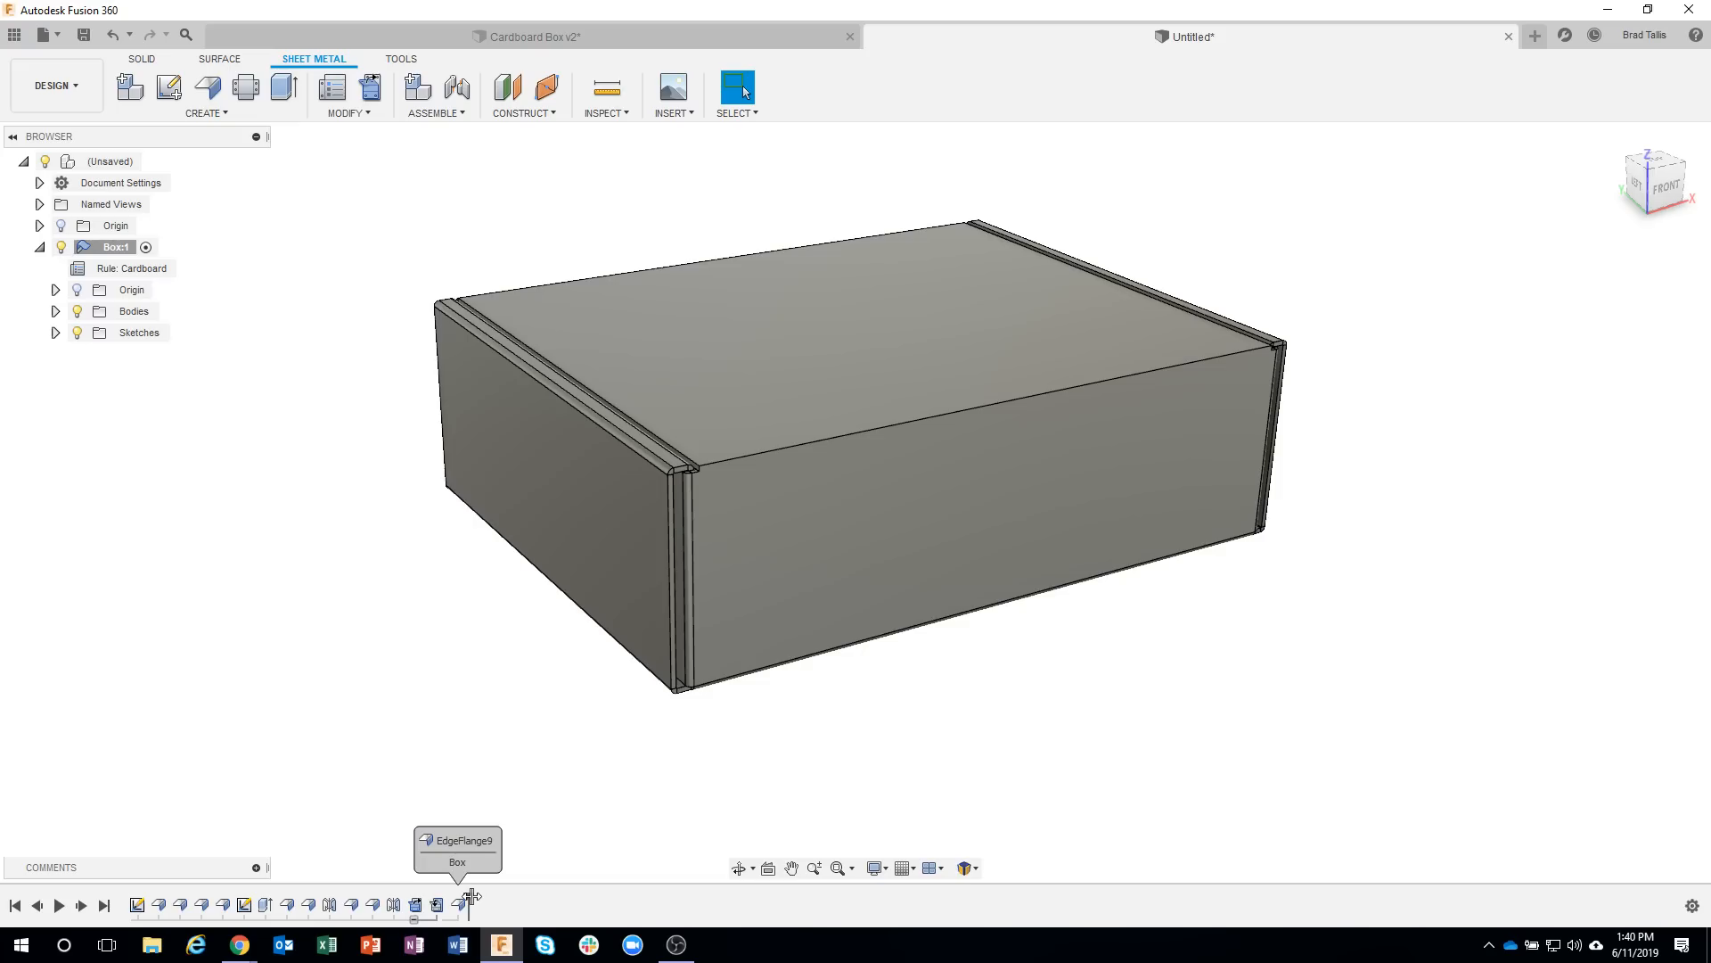
Roll the history back before the lid flange and offset the front wall's top edge face downward by 0.185 in.
drag(457, 895, 452, 896)
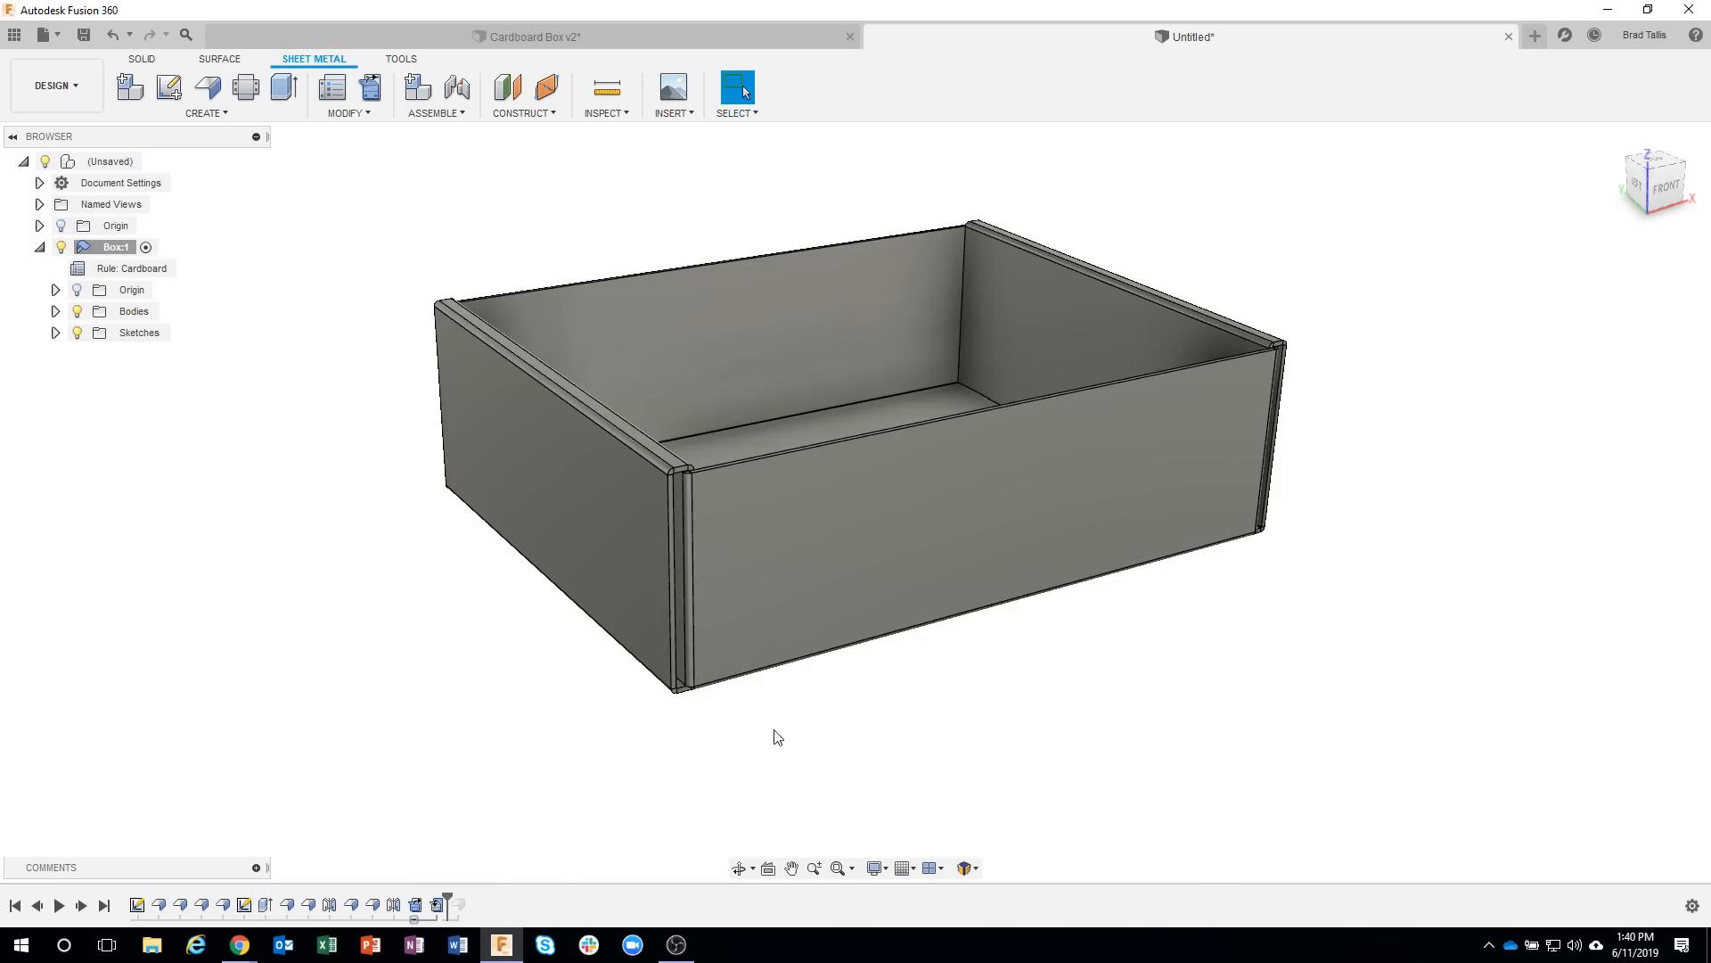
scroll(674, 419, up, 10)
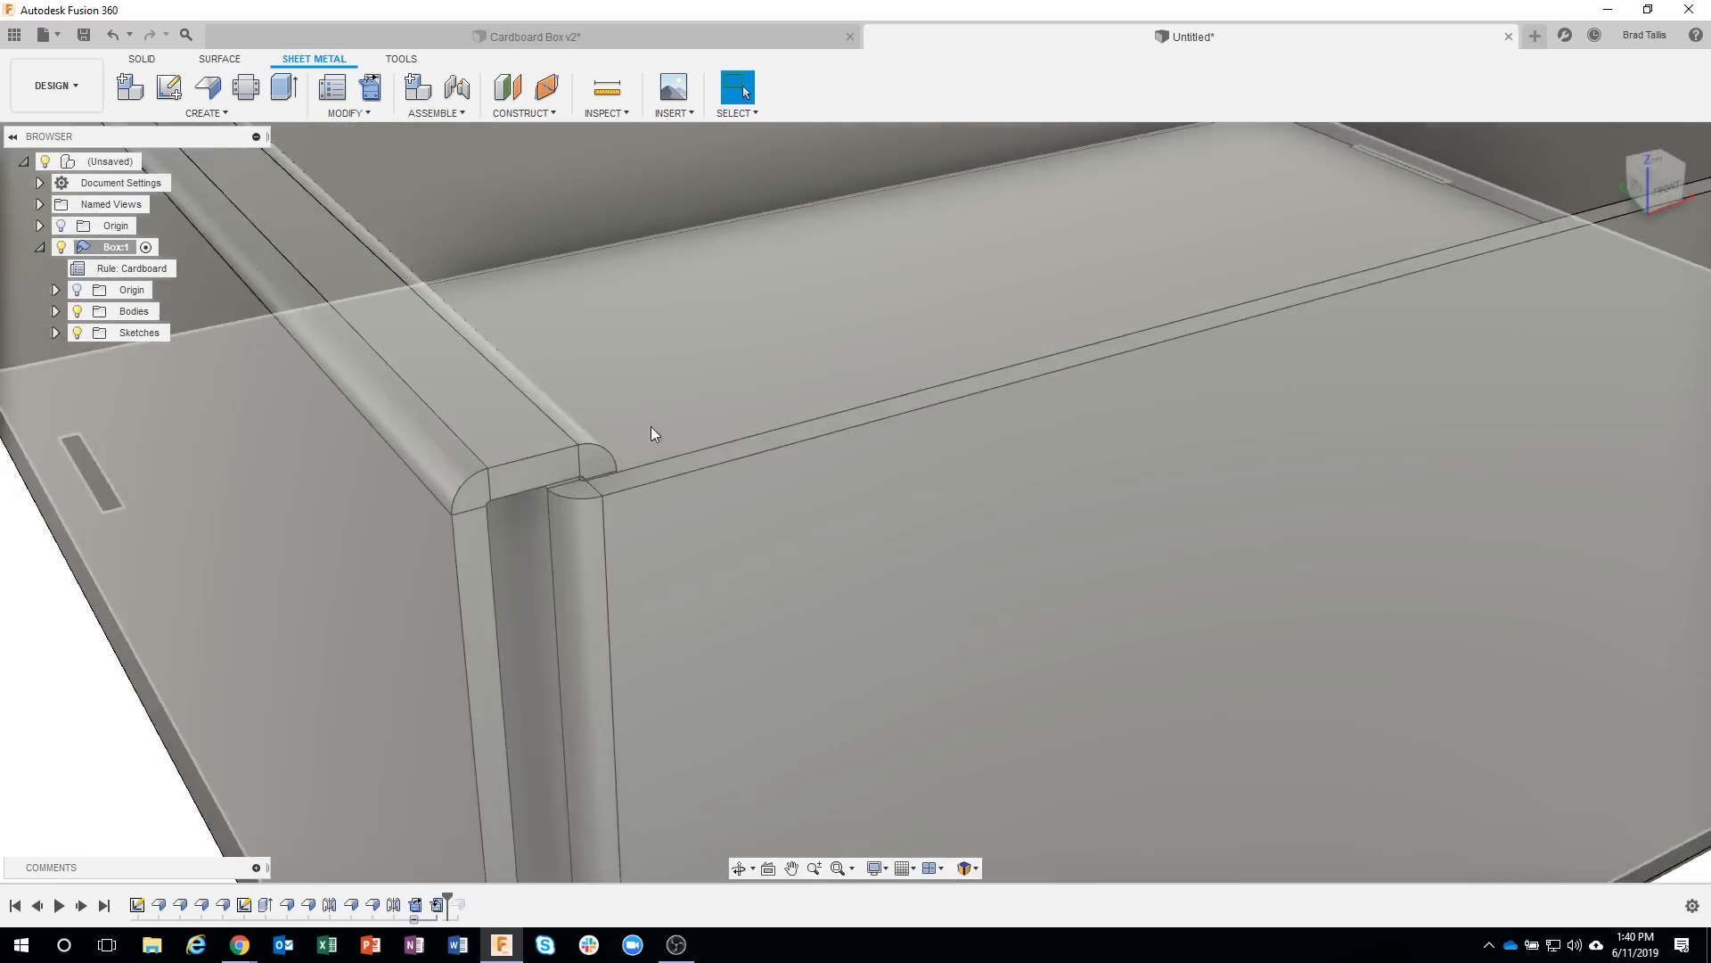
click(624, 483)
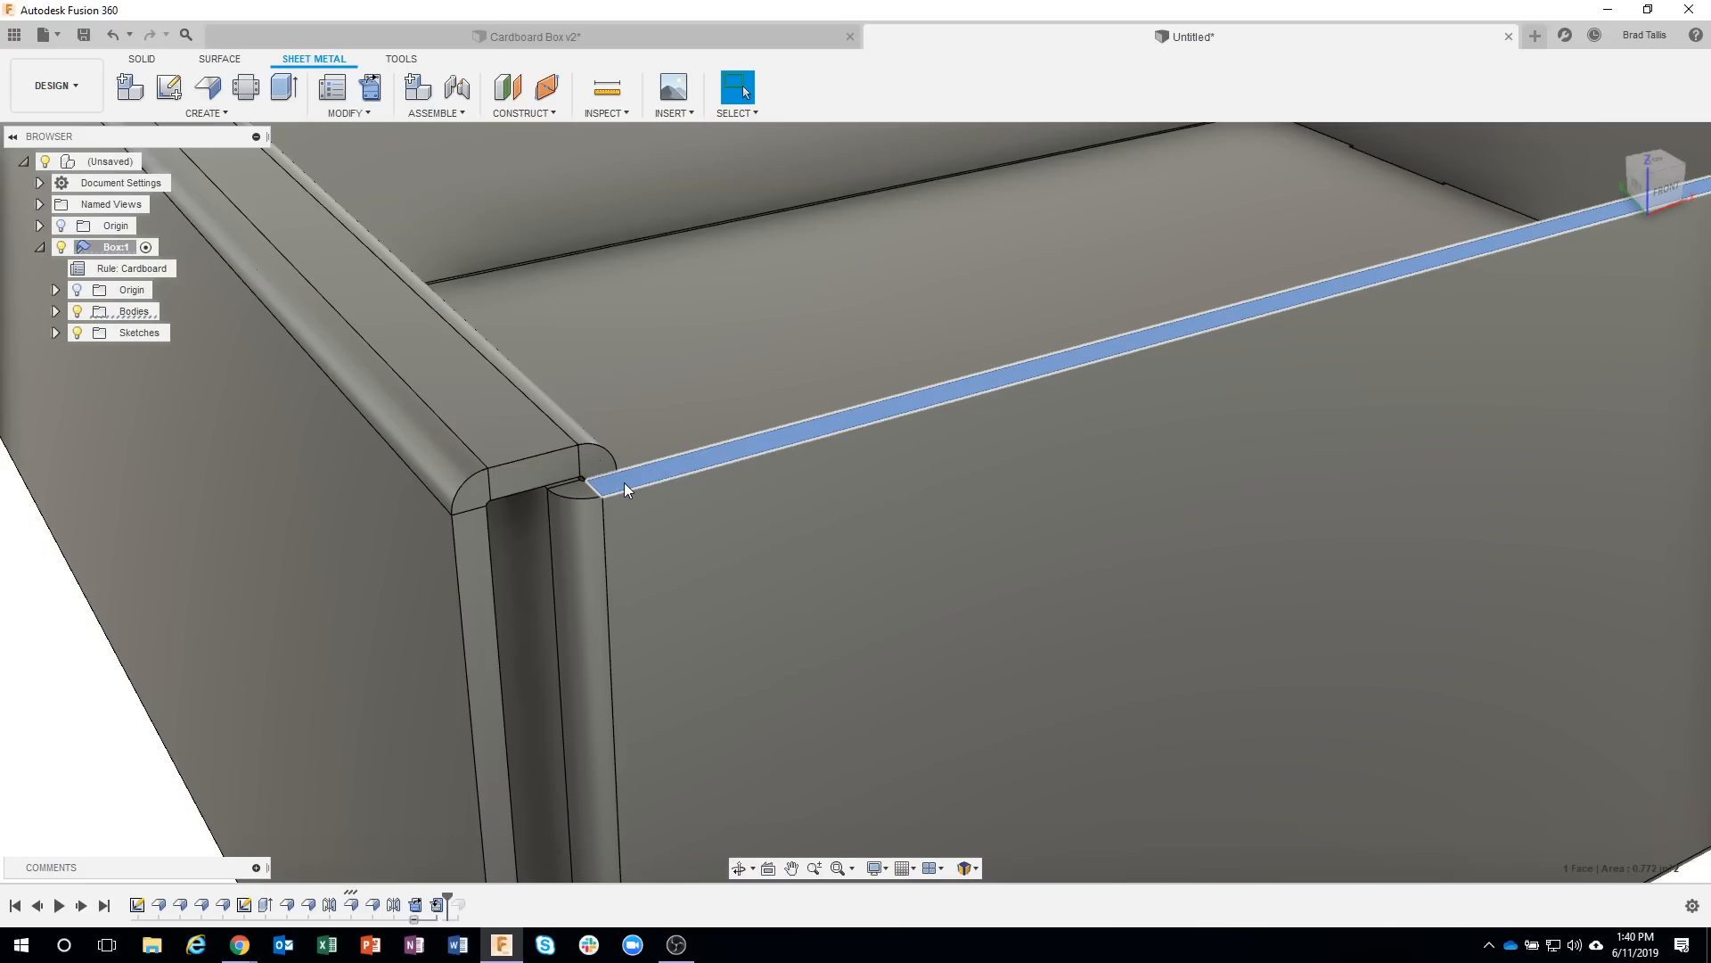
right_click(624, 483)
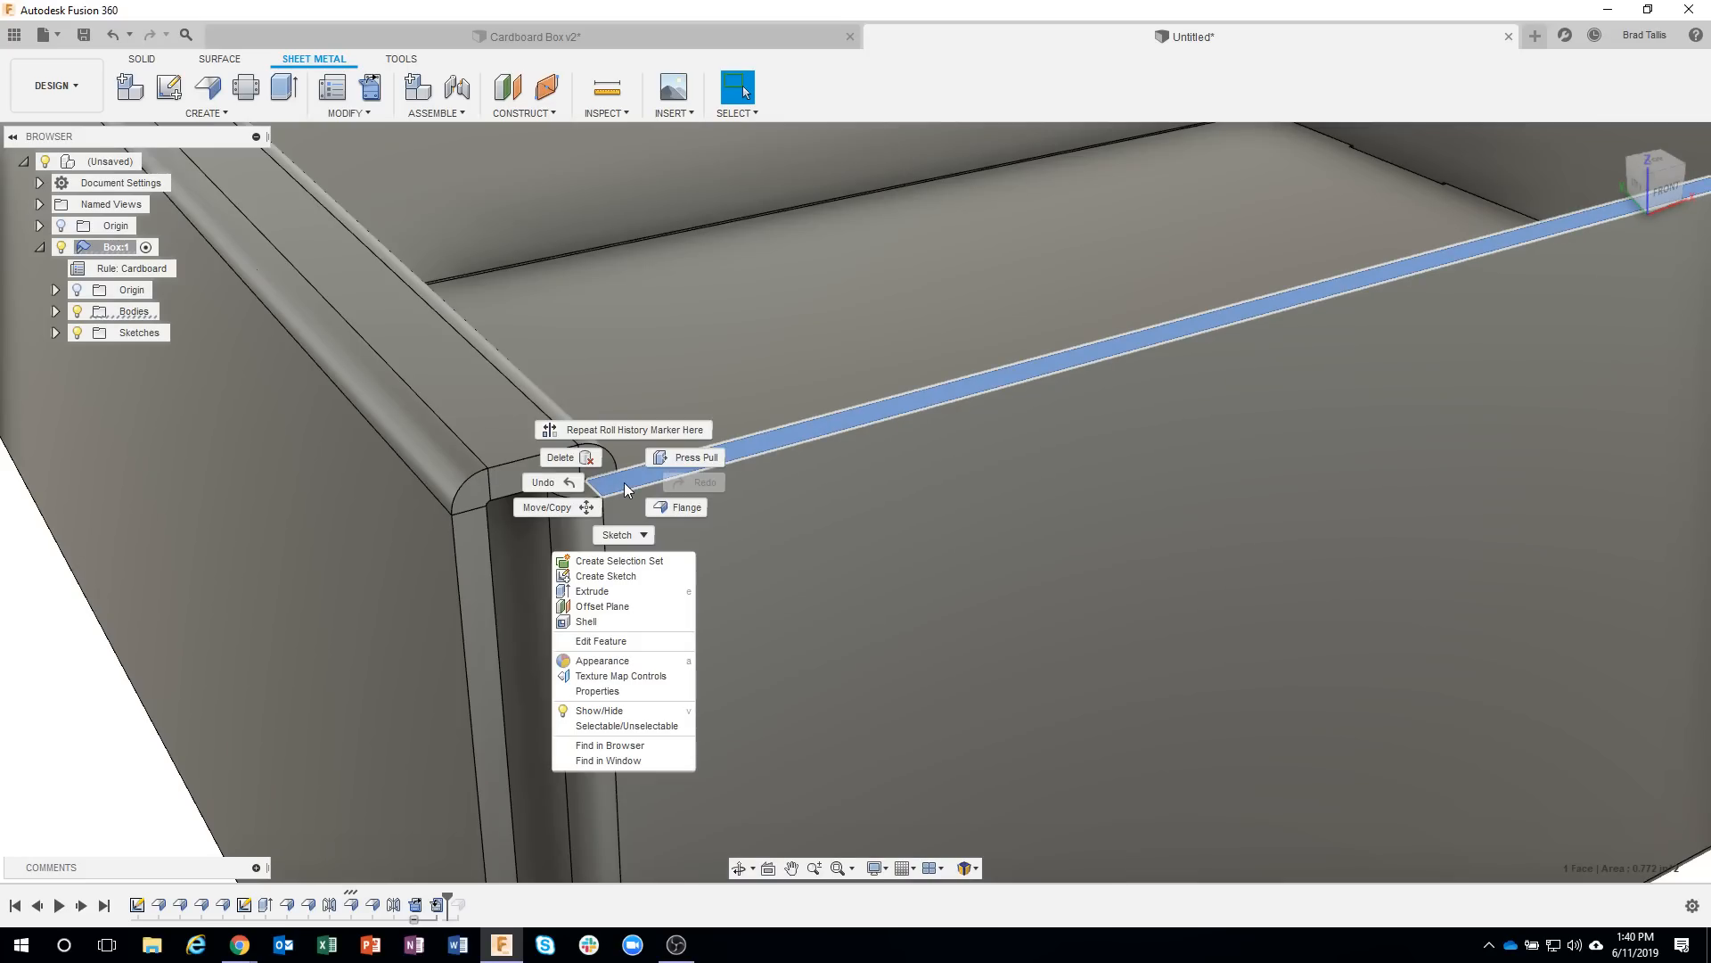
click(686, 458)
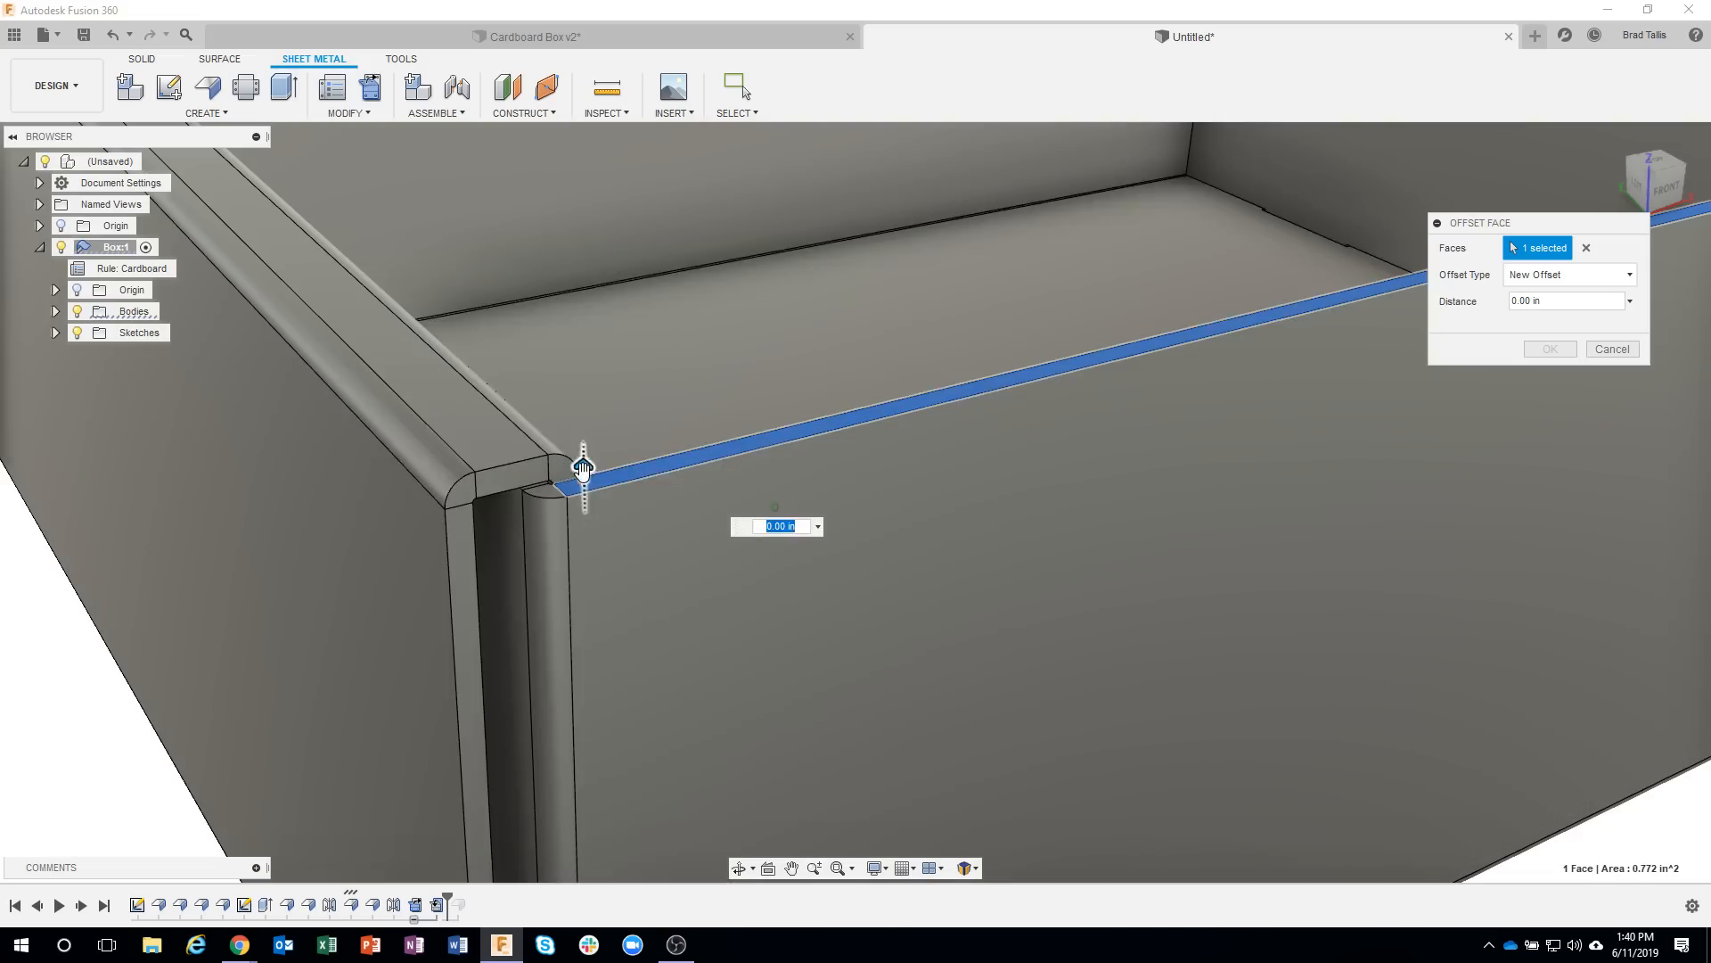
drag(584, 470, 593, 560)
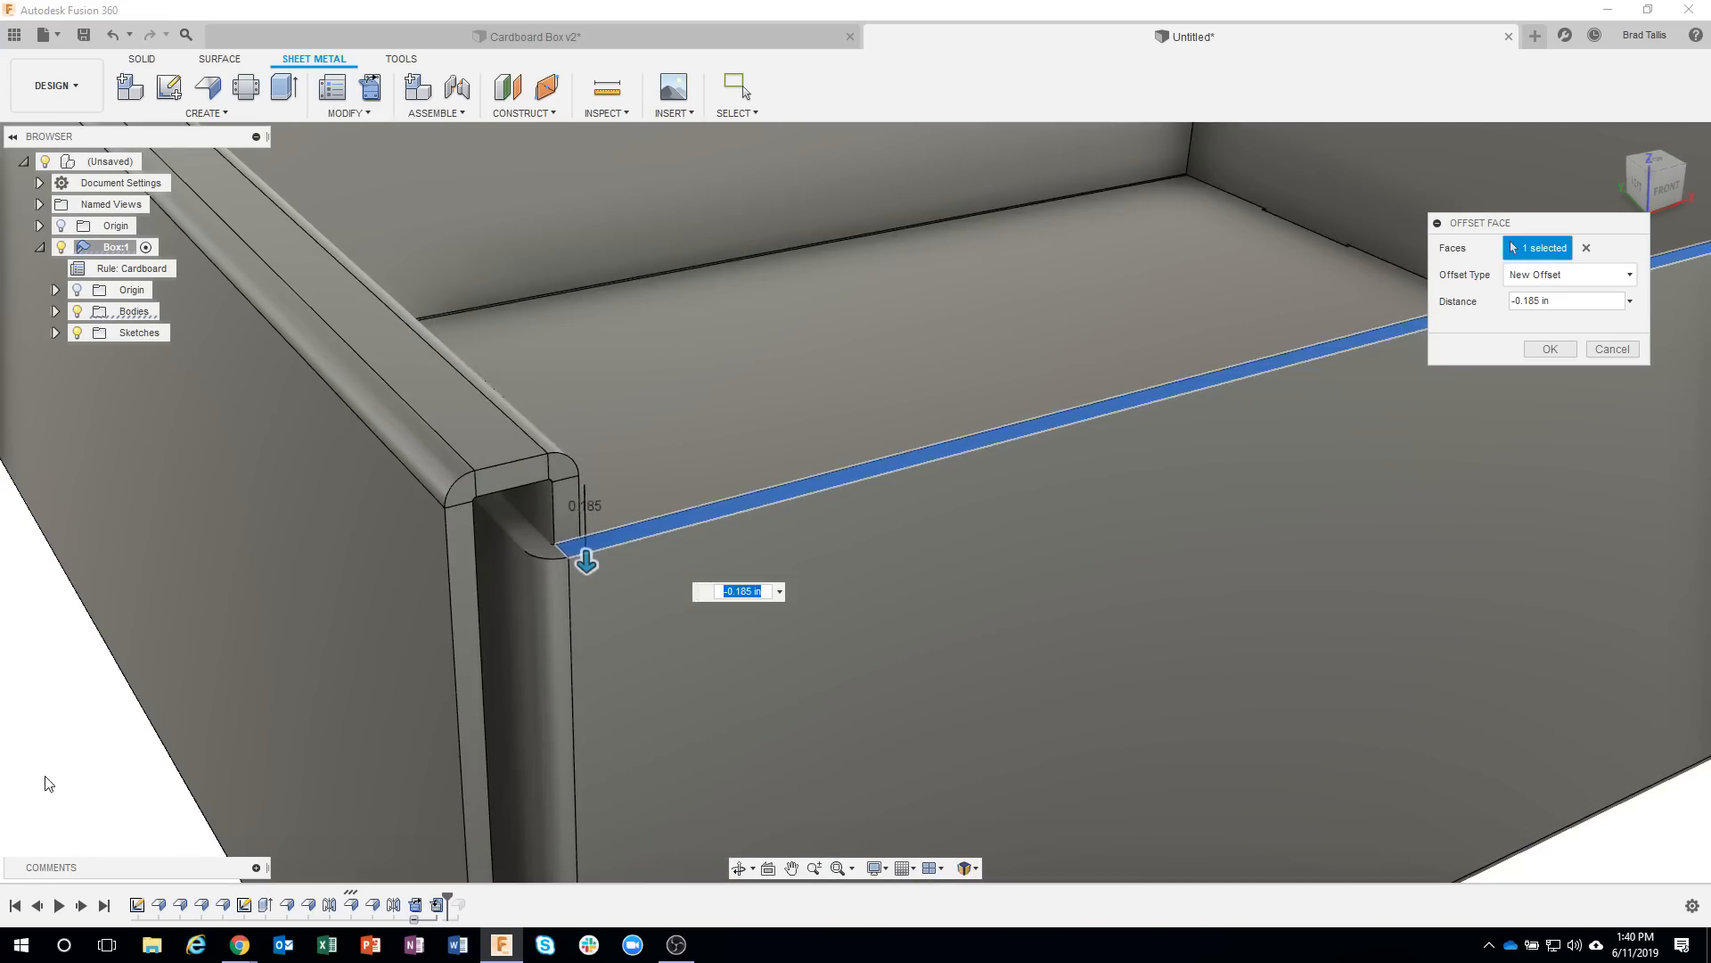
scroll(45, 776, down, 3)
shift+middle_drag(45, 776, 308, 635)
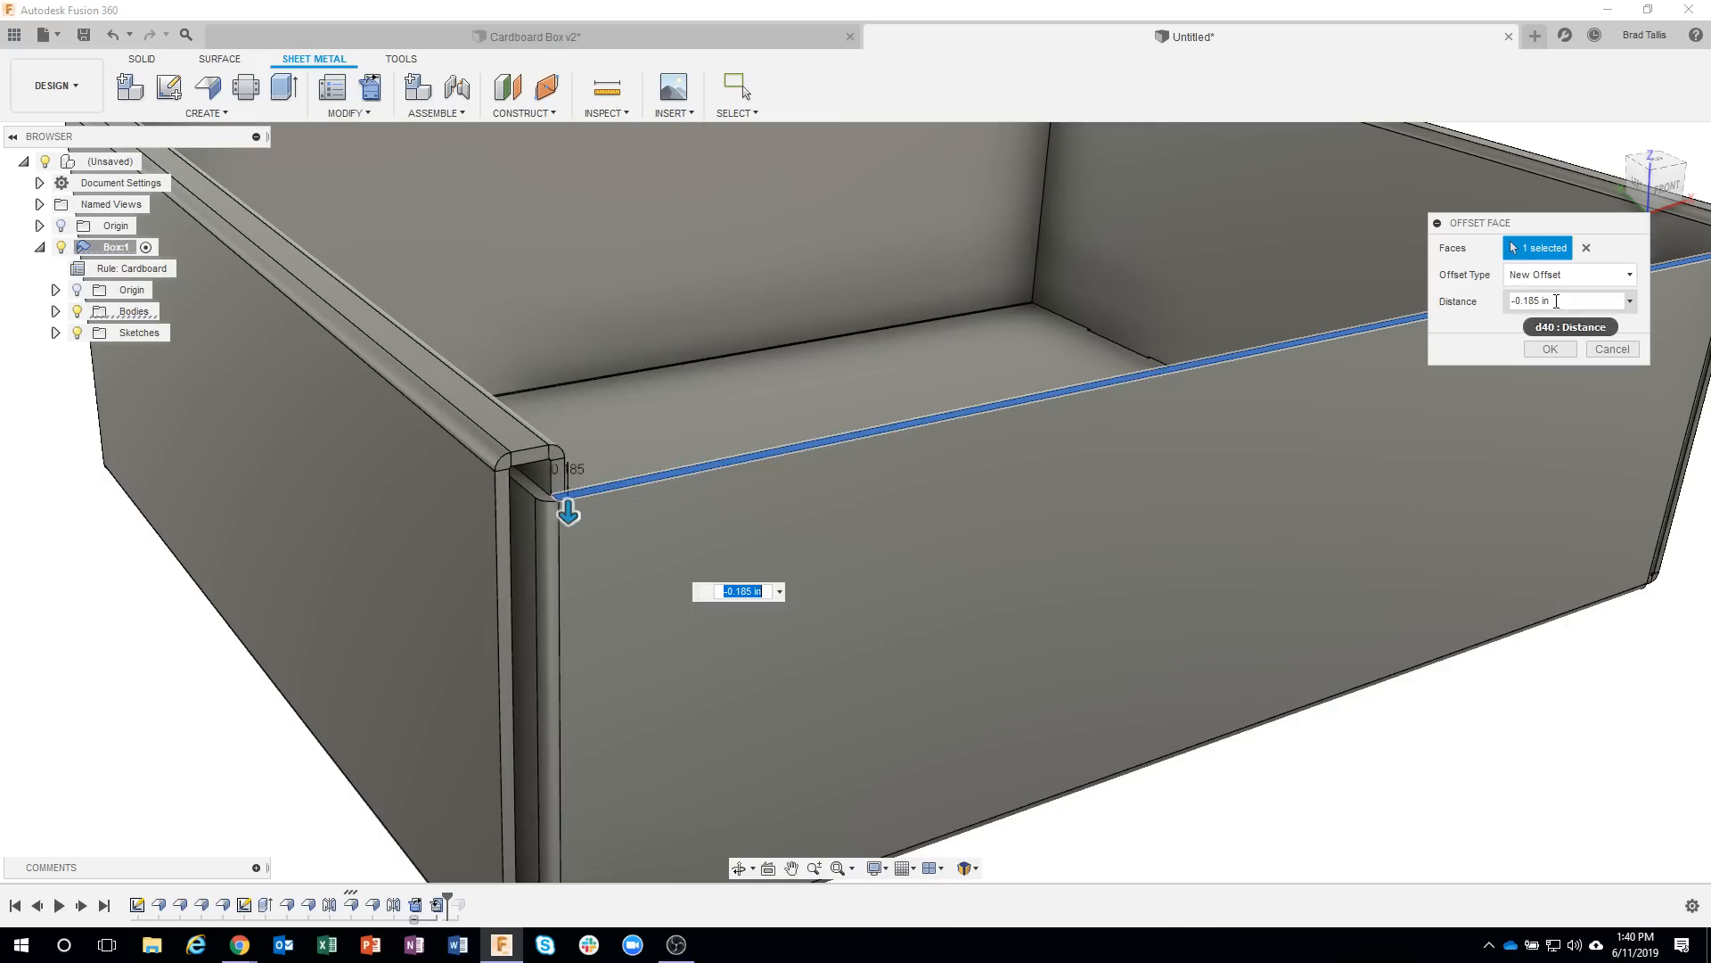
Set the front wall's edge face offset to -0.01 in and roll the history forward past the lid flange.
click(1546, 301)
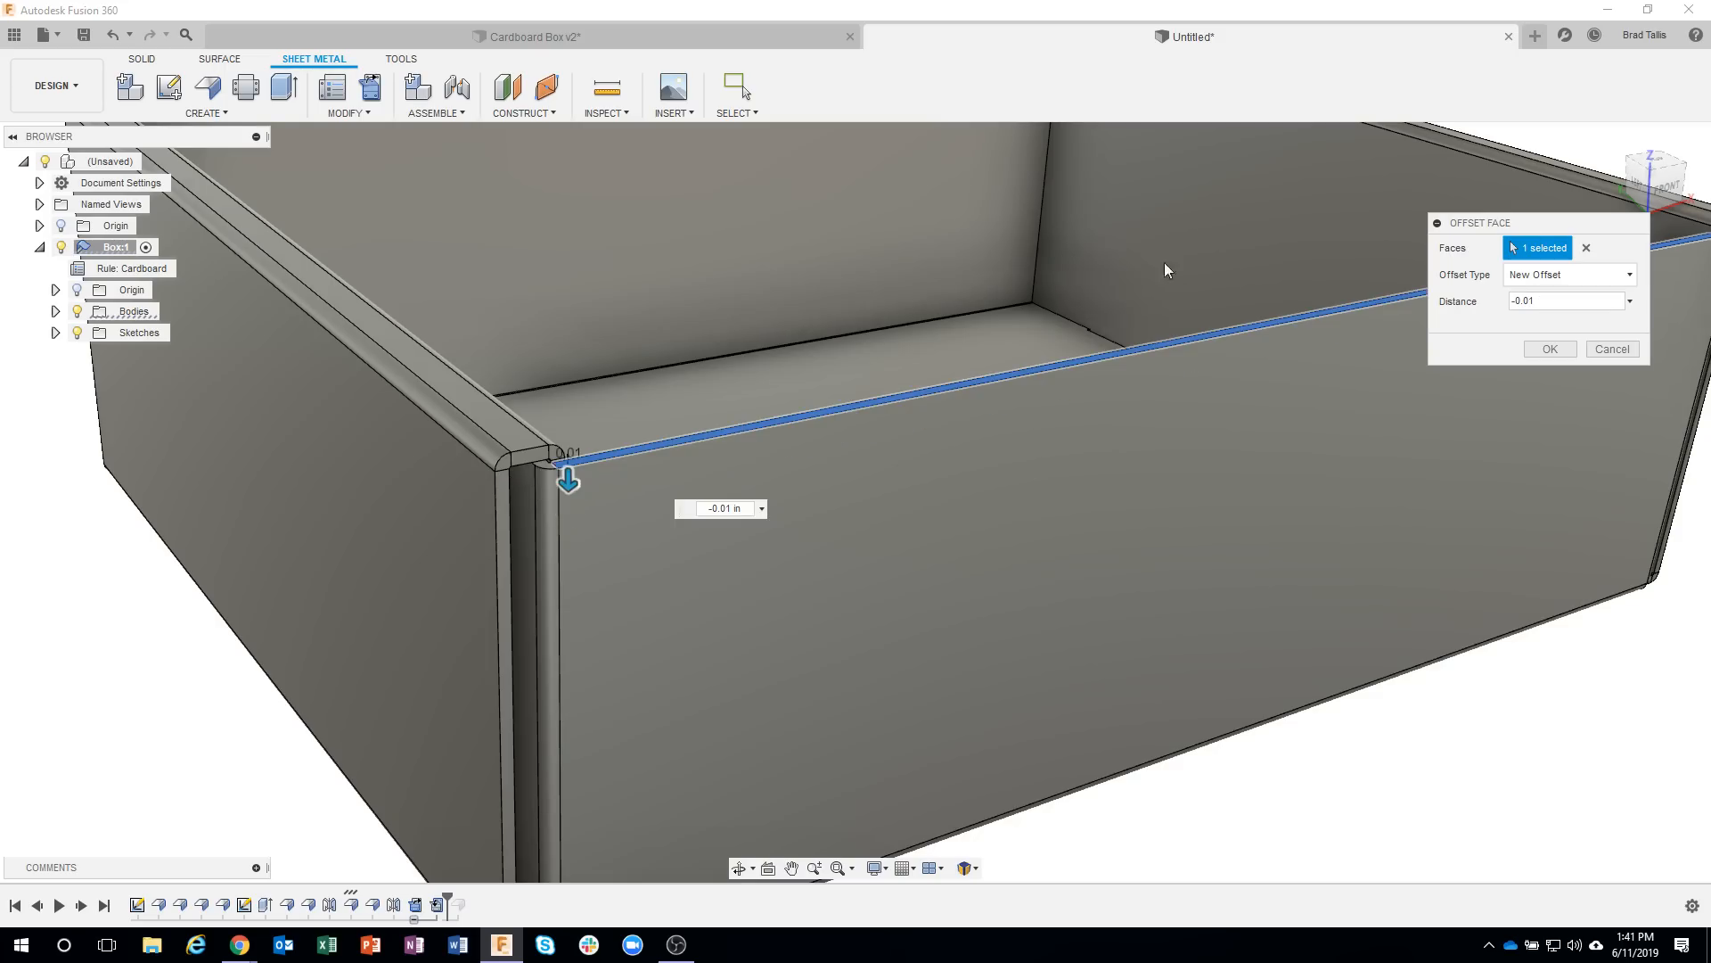
scroll(544, 470, up, 3)
scroll(544, 473, up, 3)
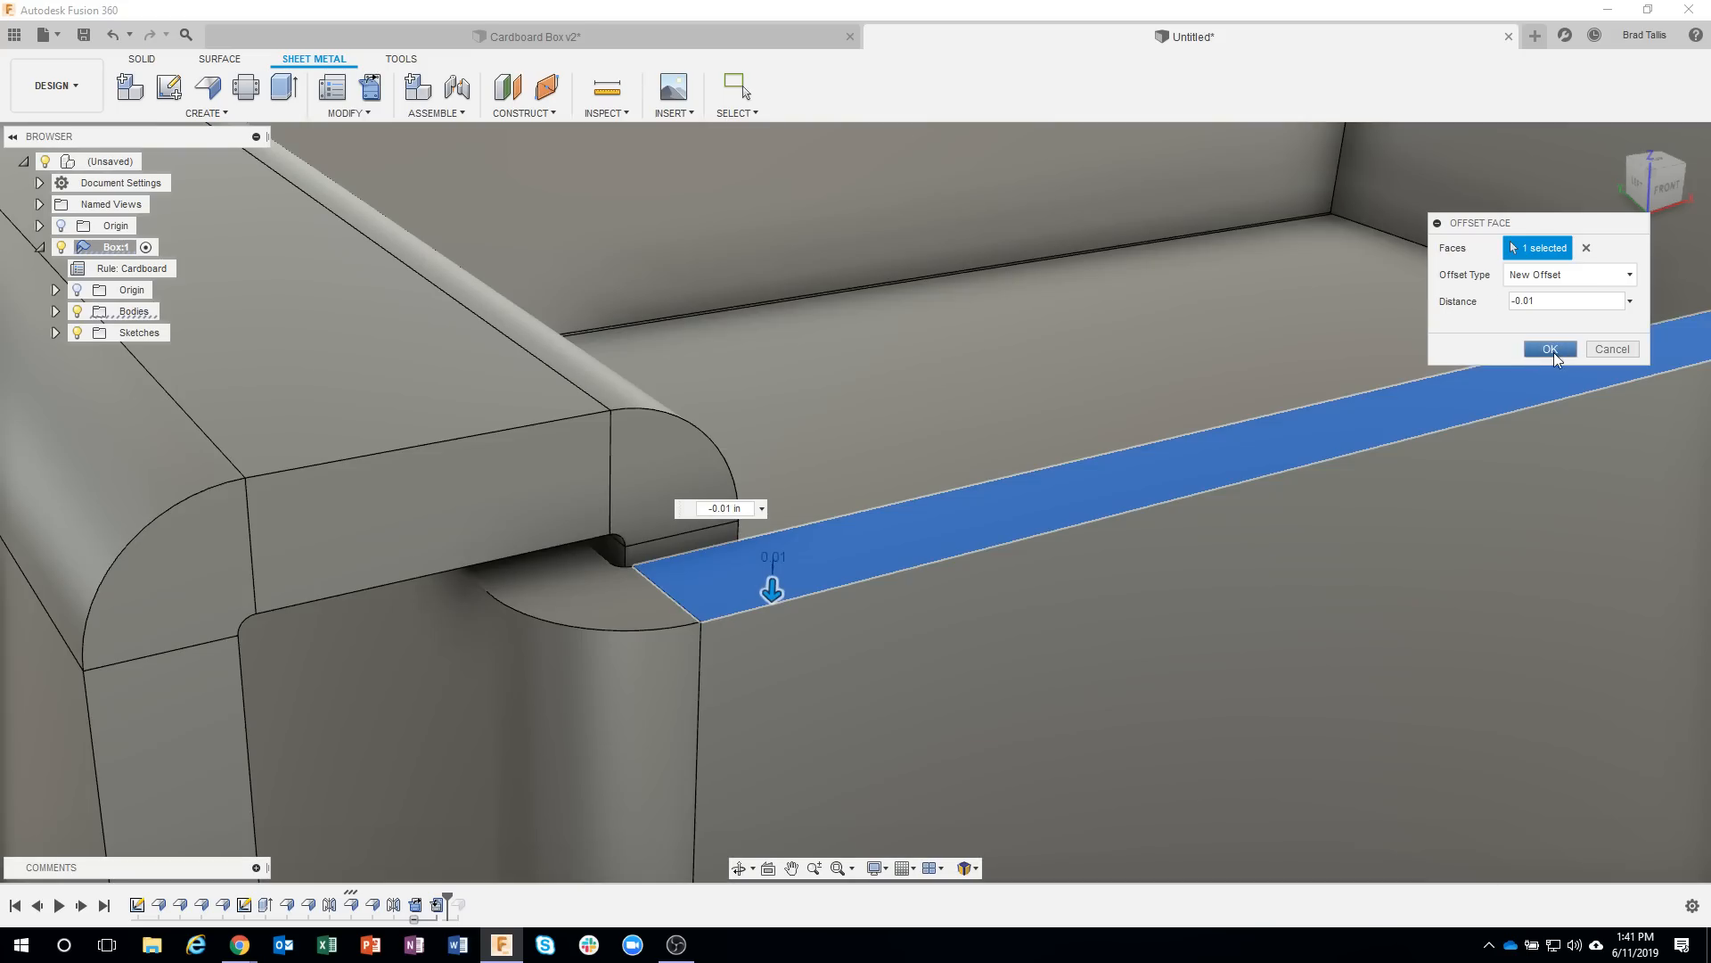
click(1552, 349)
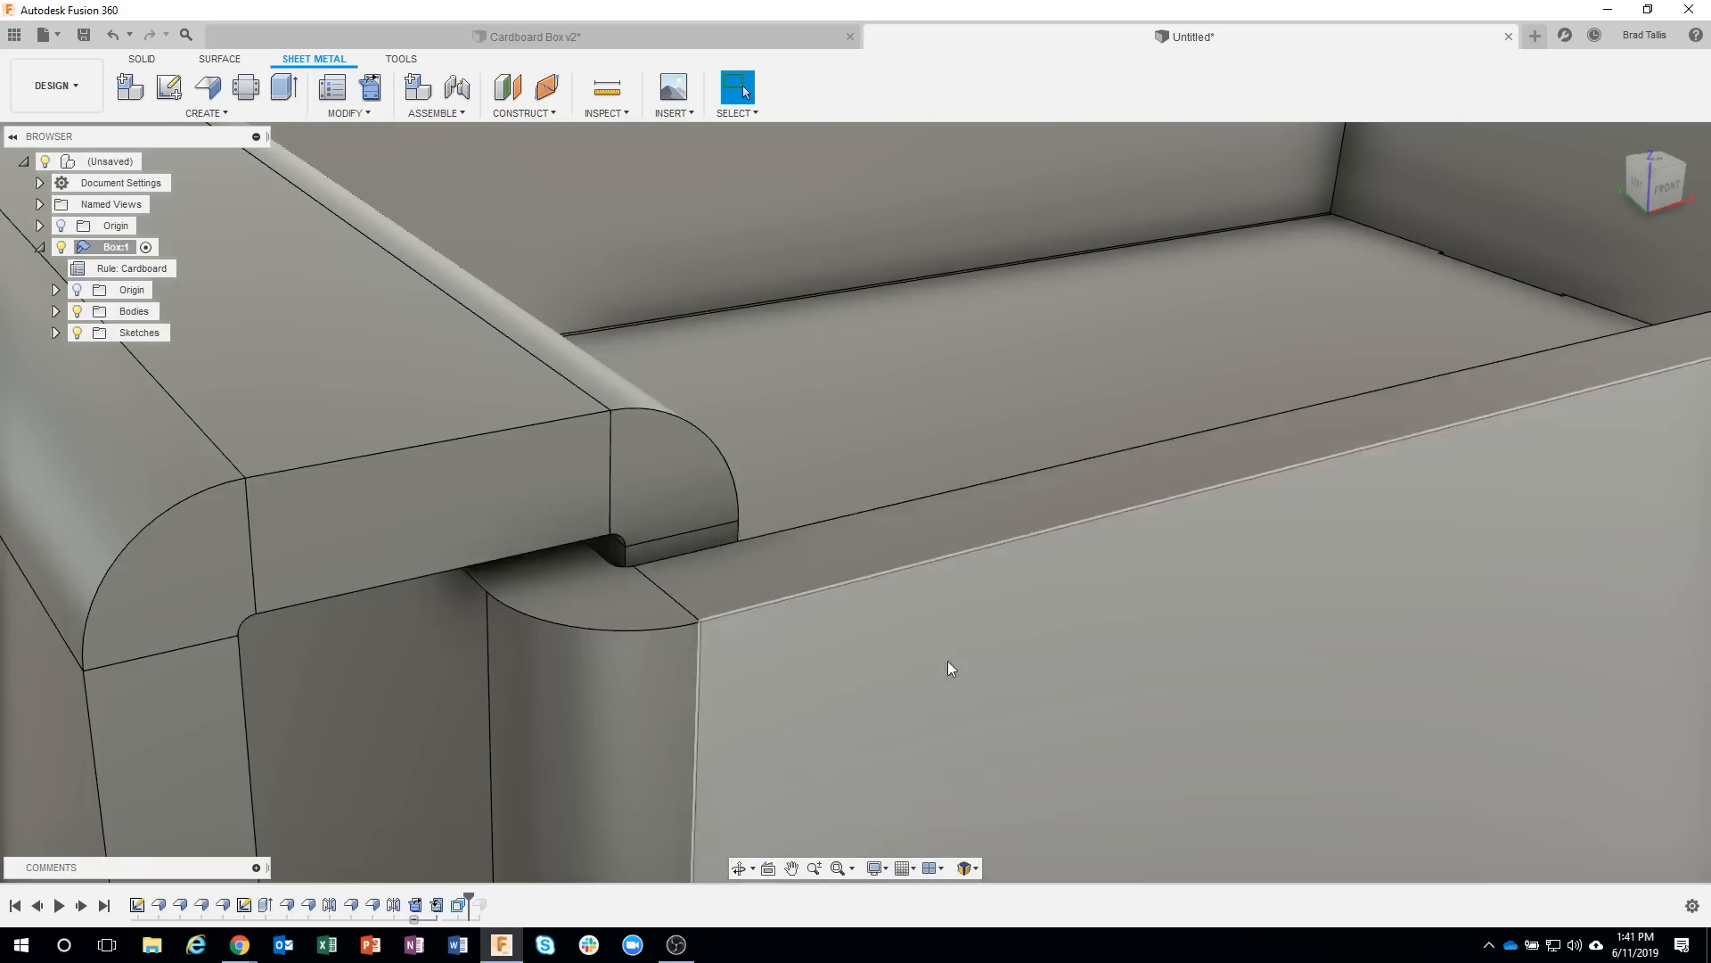
scroll(965, 663, down, 10)
mouse_move(965, 663)
shift+middle_down()
mouse_move(757, 720)
mouse_move(455, 744)
shift+middle_up()
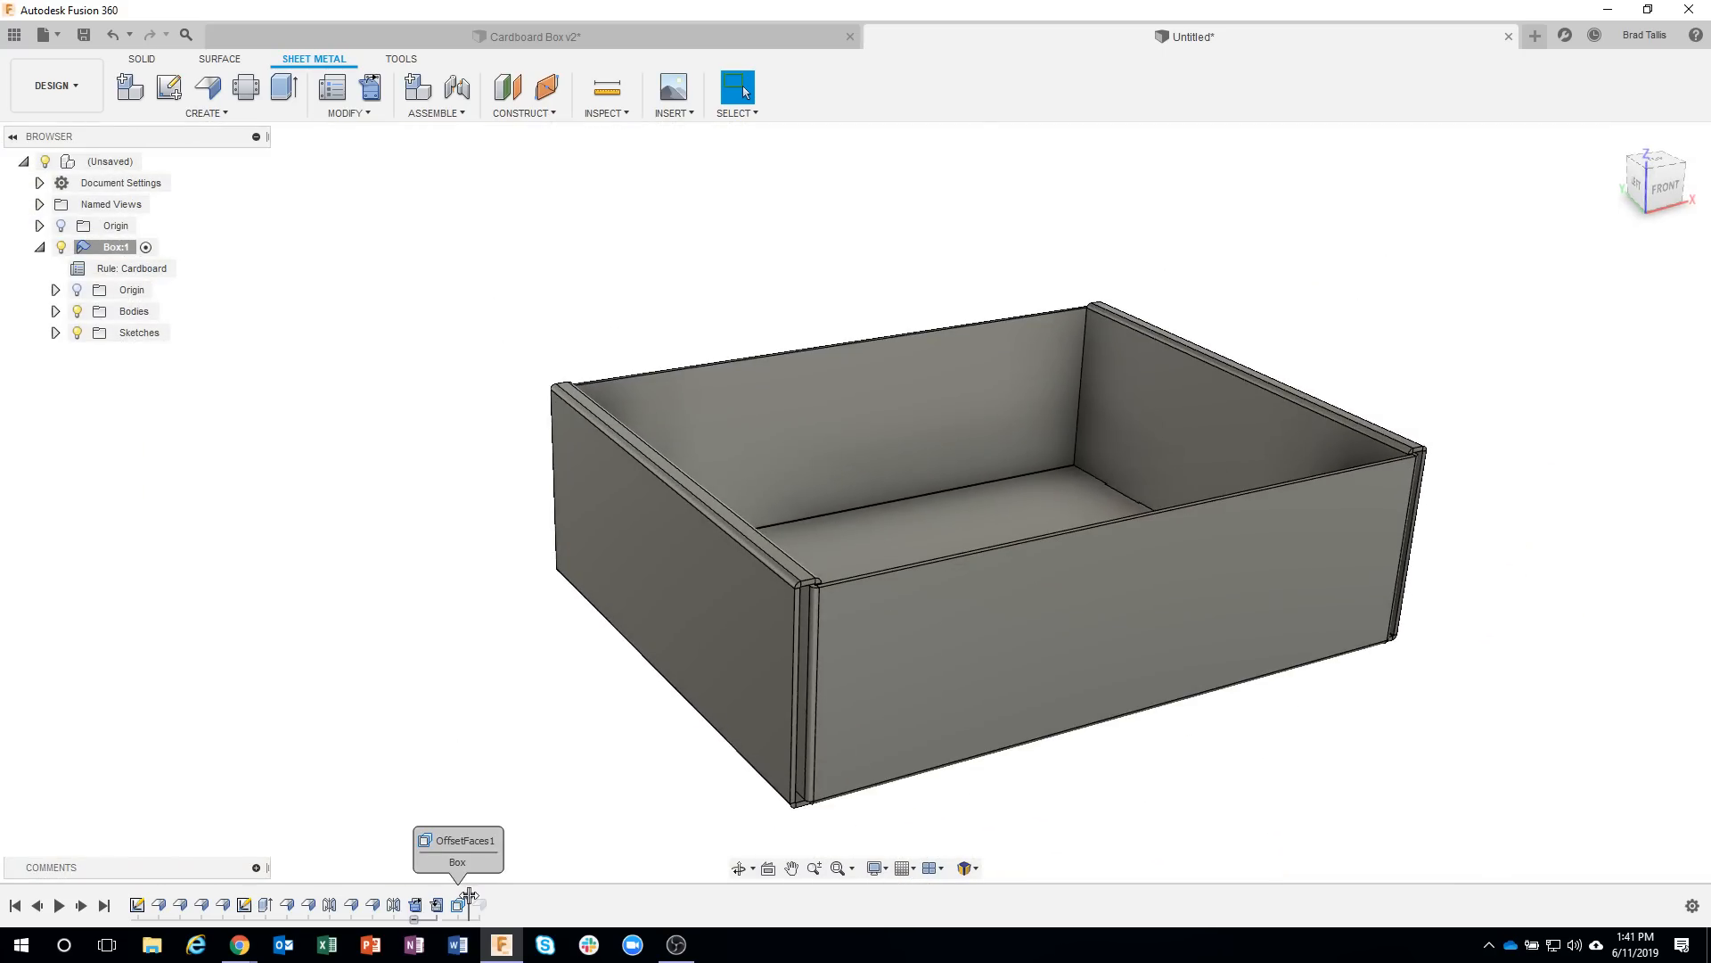
drag(491, 895, 494, 896)
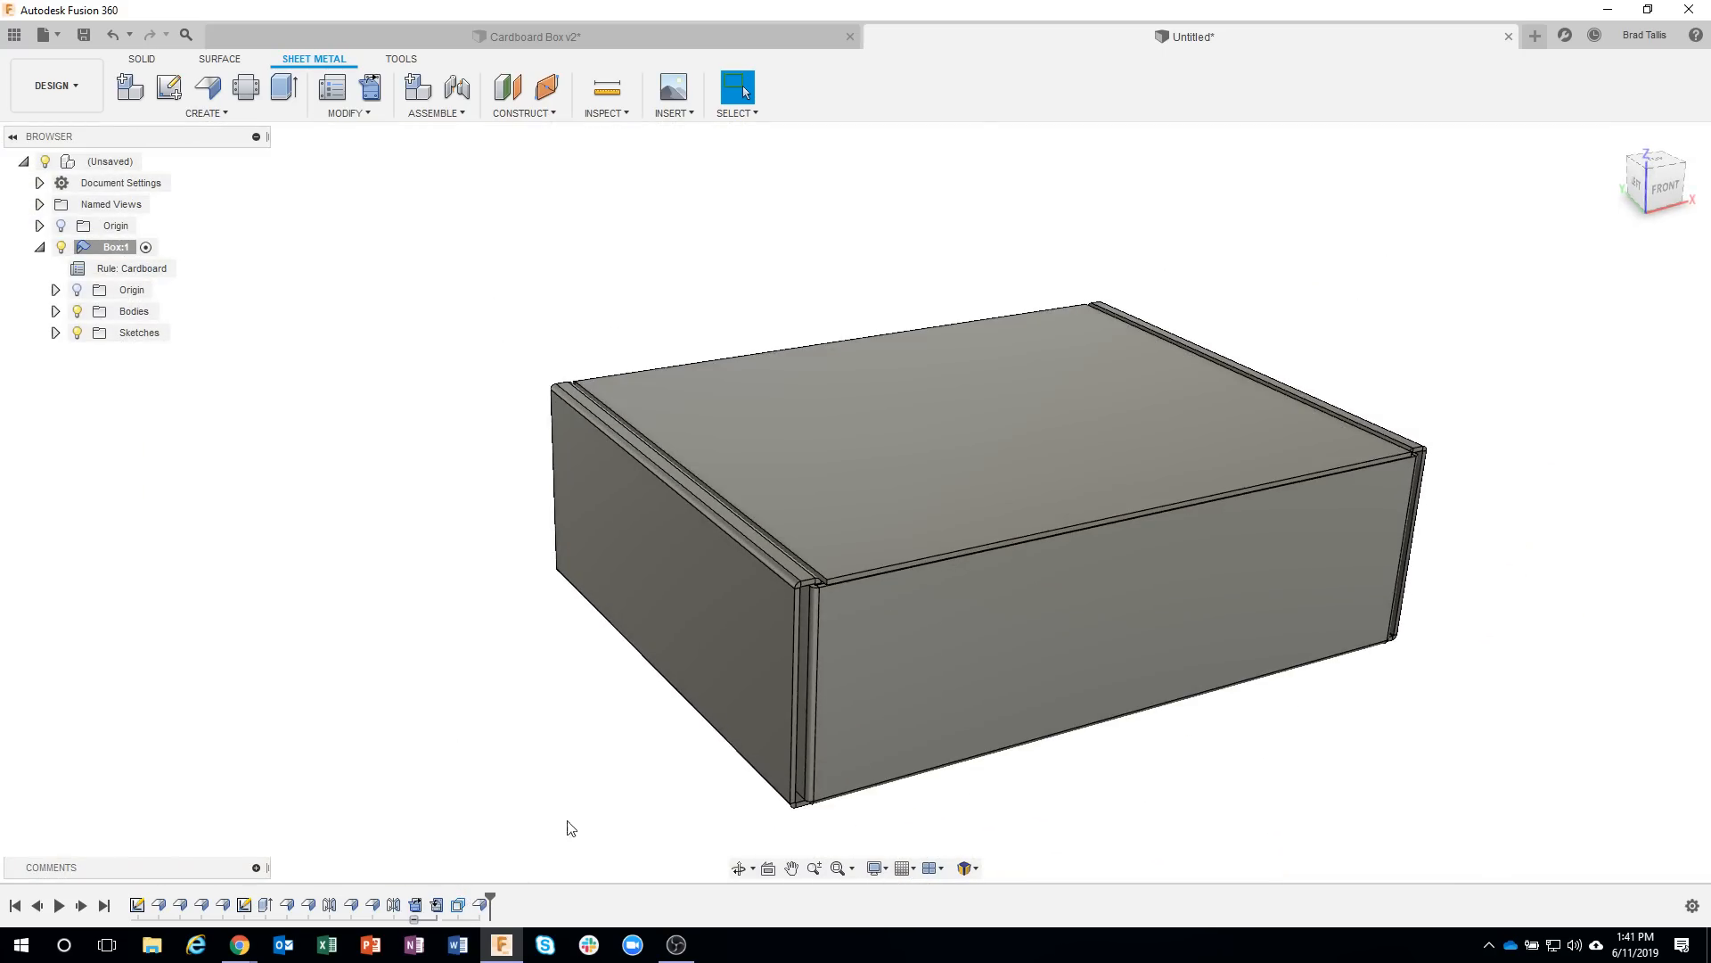
mouse_move(571, 827)
shift+middle_down()
mouse_move(1104, 829)
mouse_move(905, 783)
mouse_move(754, 581)
shift+middle_up()
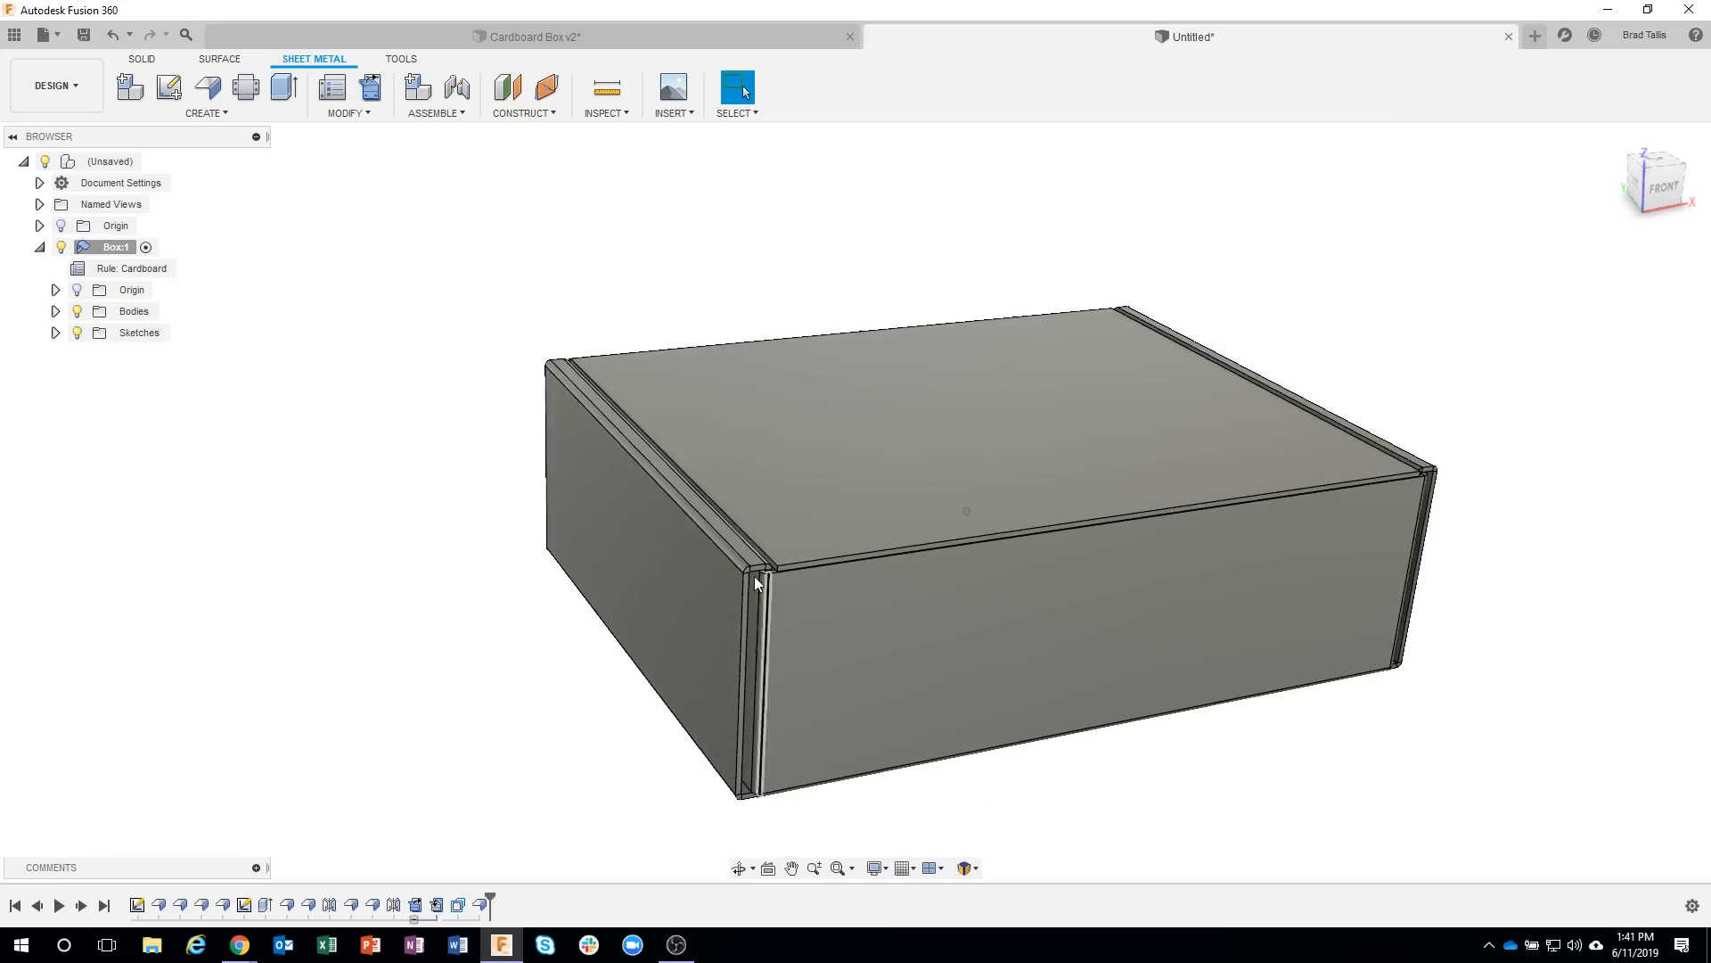
Reopen the lid flange for editing and examine its clearance over the front wall at the box's front corner.
double_click(480, 906)
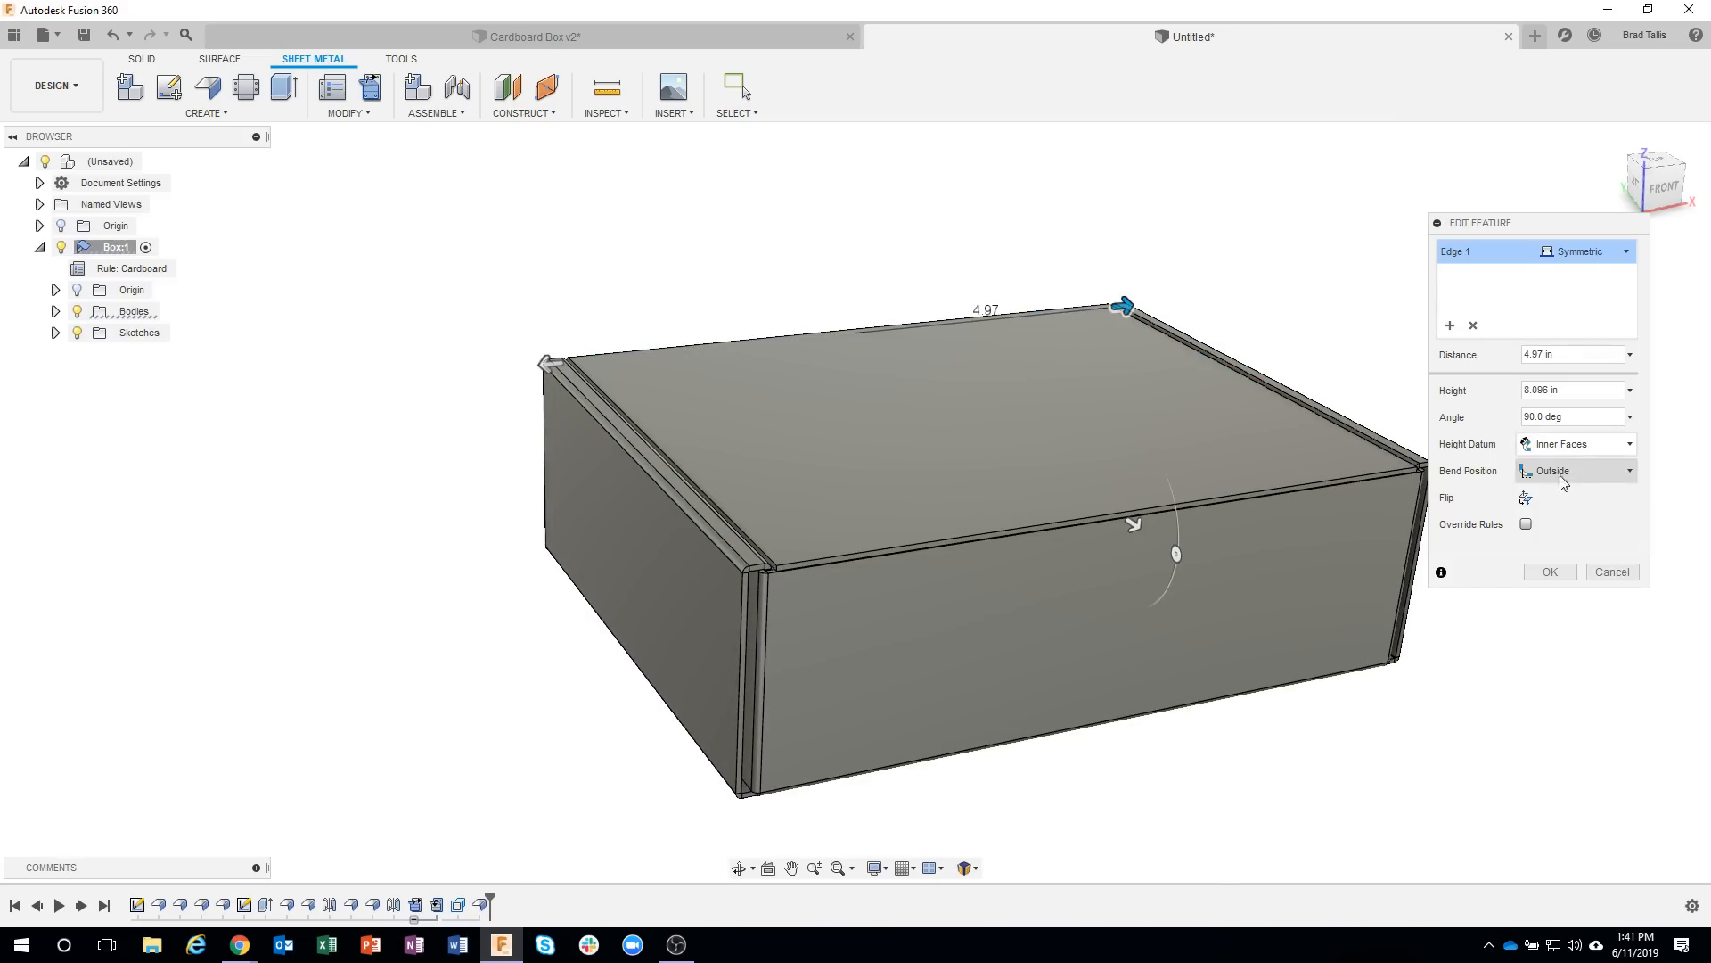
scroll(976, 559, up, 5)
scroll(520, 538, up, 6)
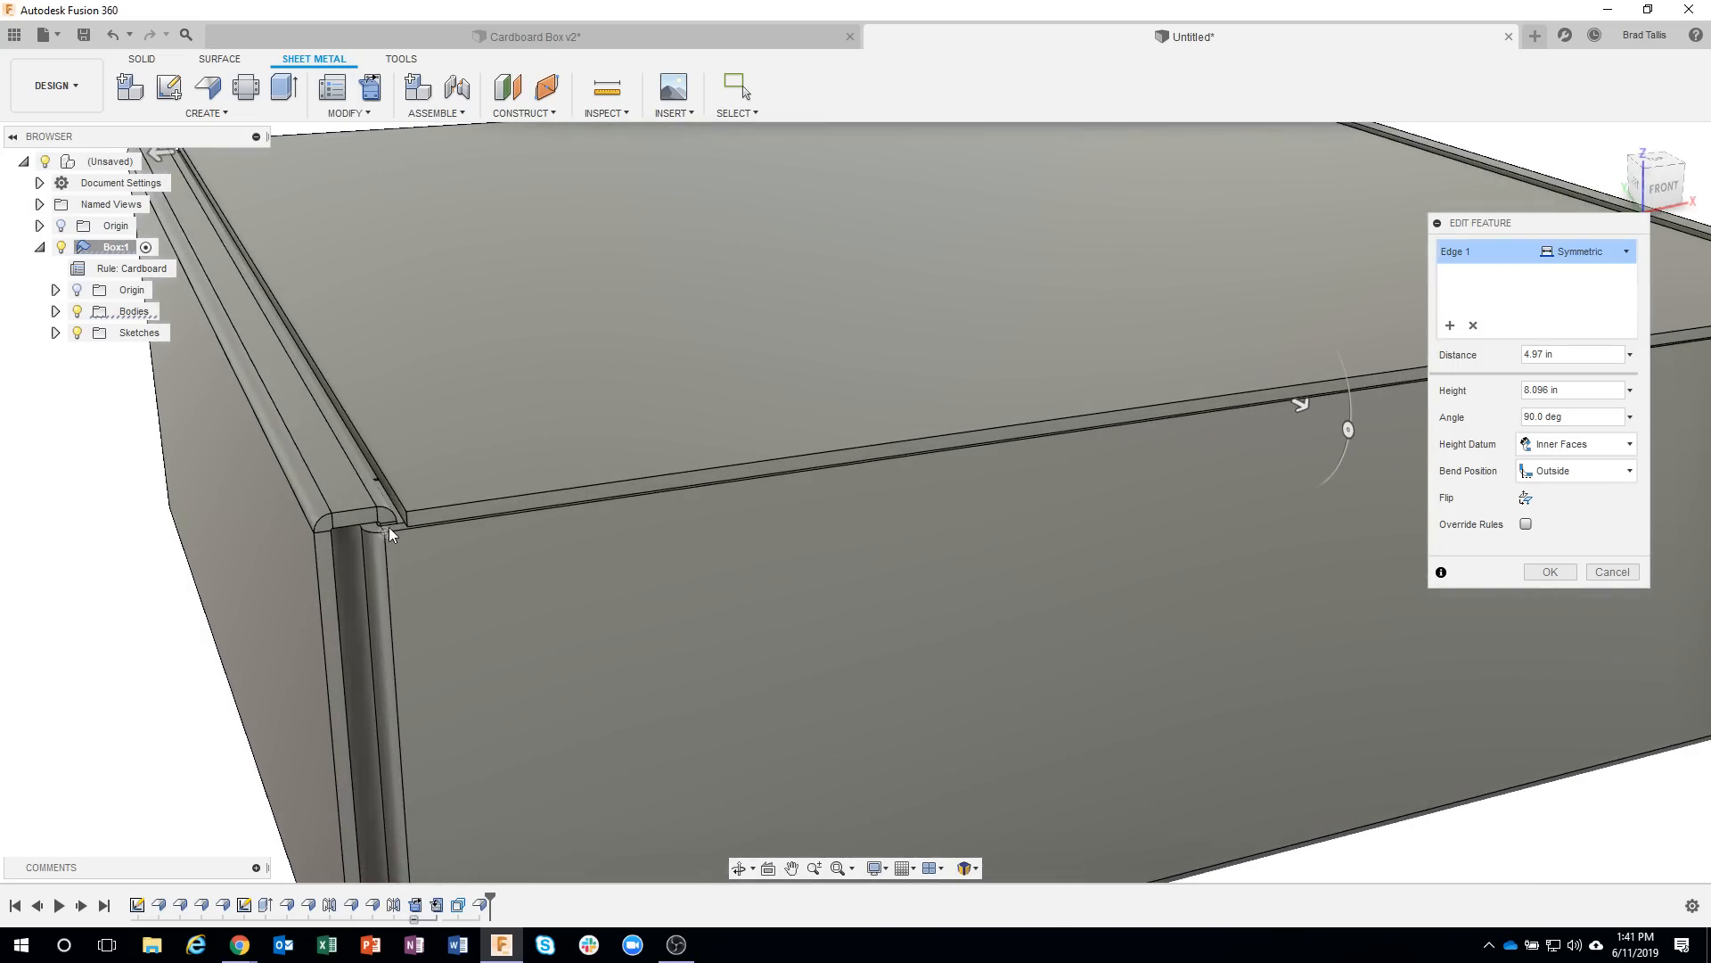
scroll(390, 527, up, 3)
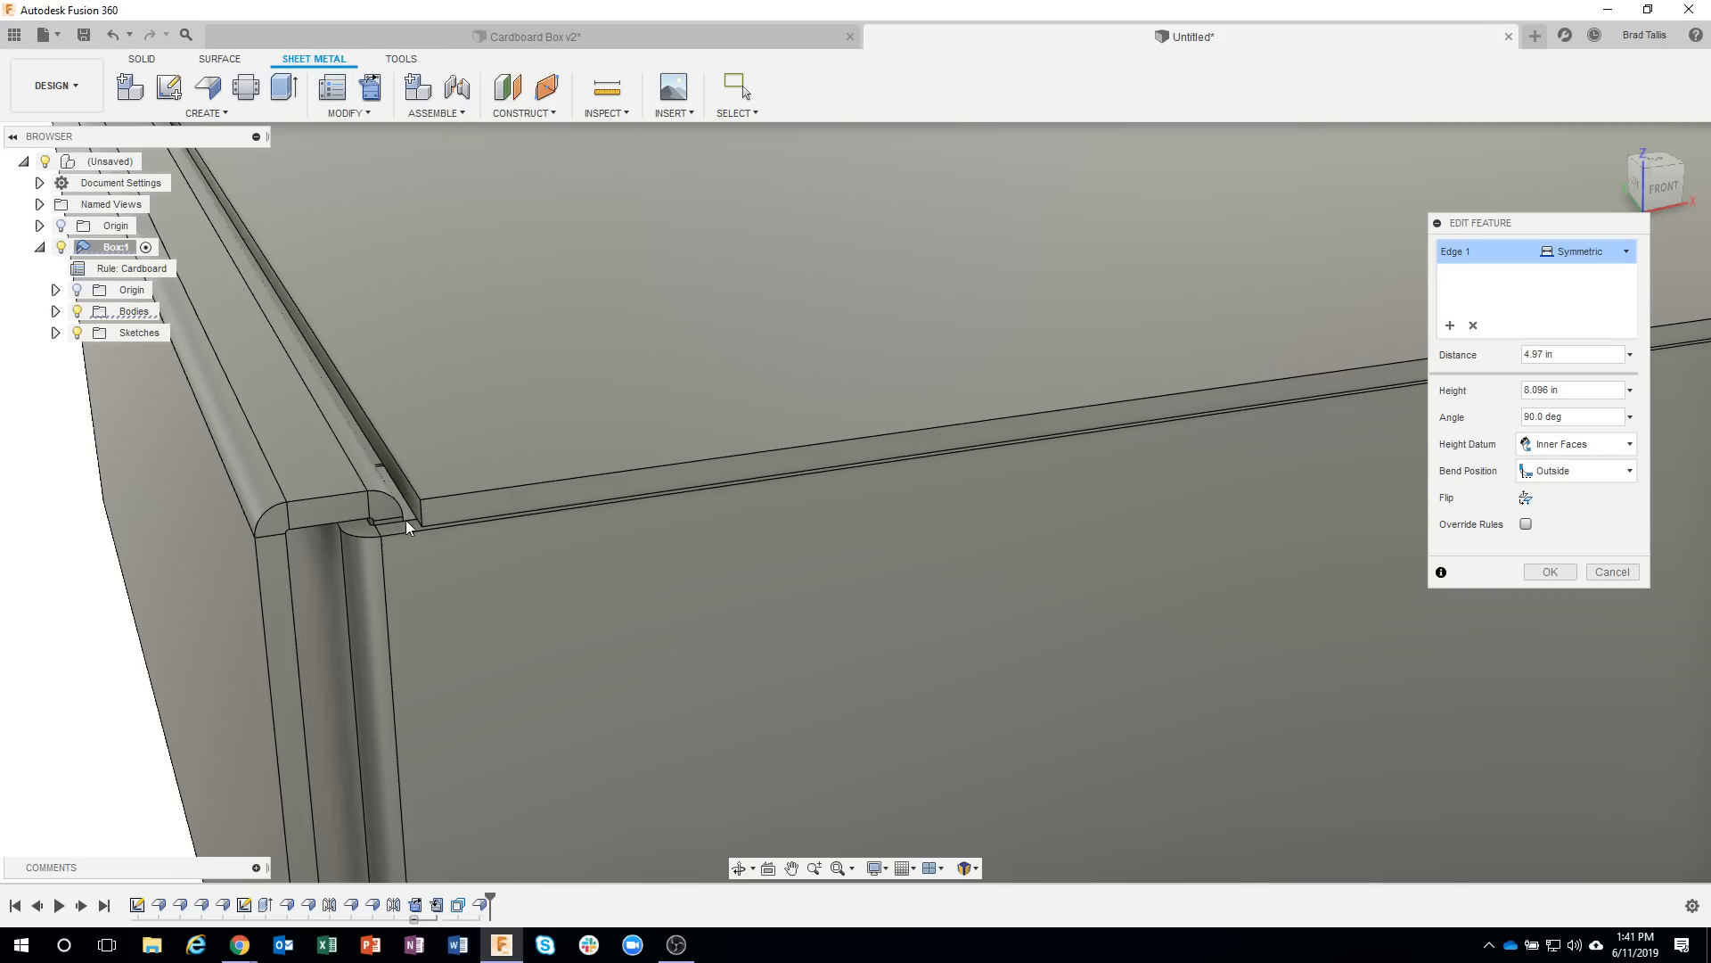
click(1601, 575)
scroll(1239, 550, down, 5)
scroll(554, 547, down, 3)
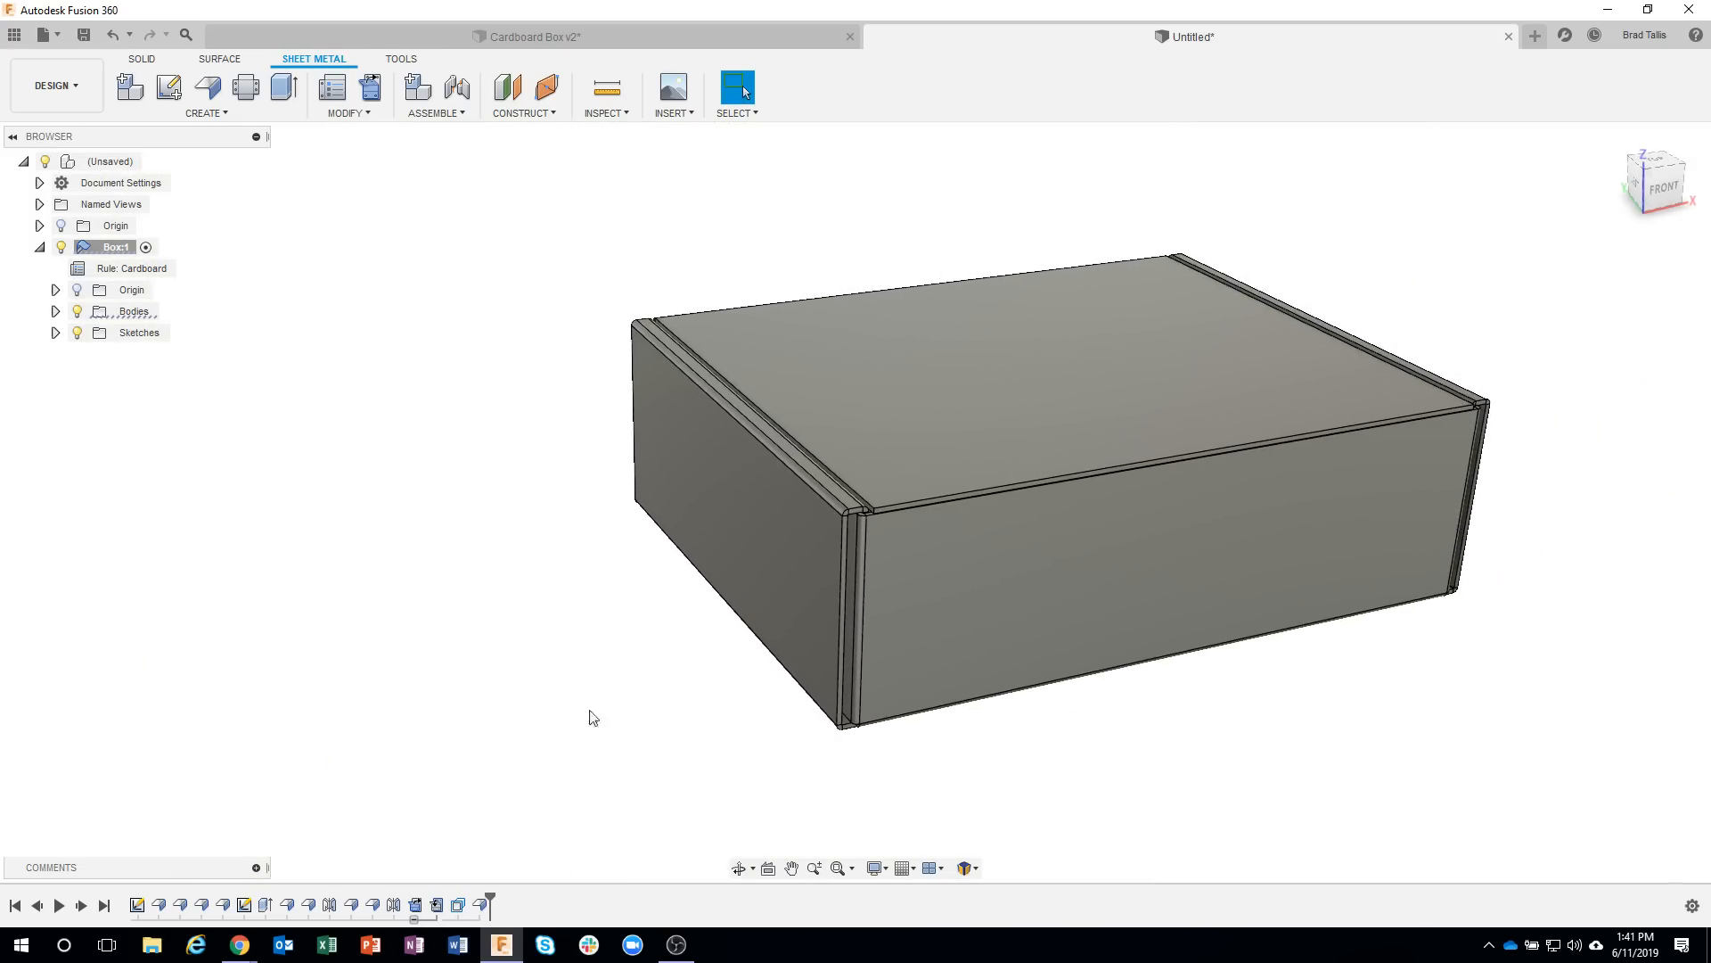
shift+middle_drag(630, 692, 533, 817)
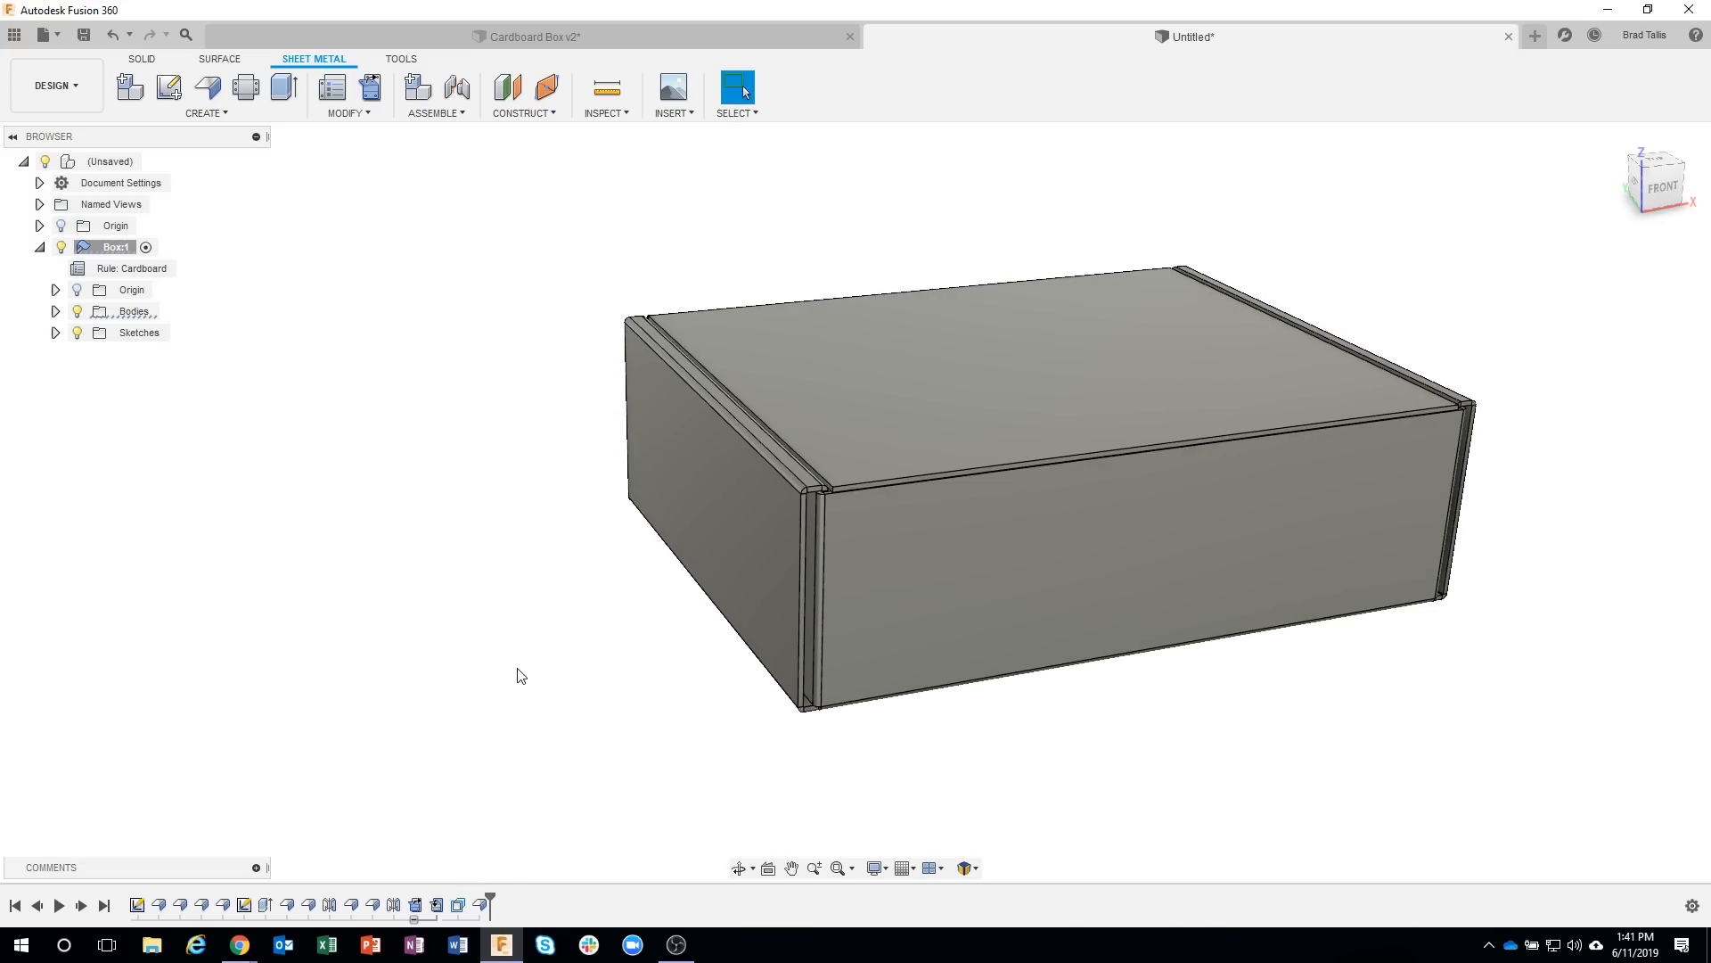
shift+middle_drag(521, 676, 586, 614)
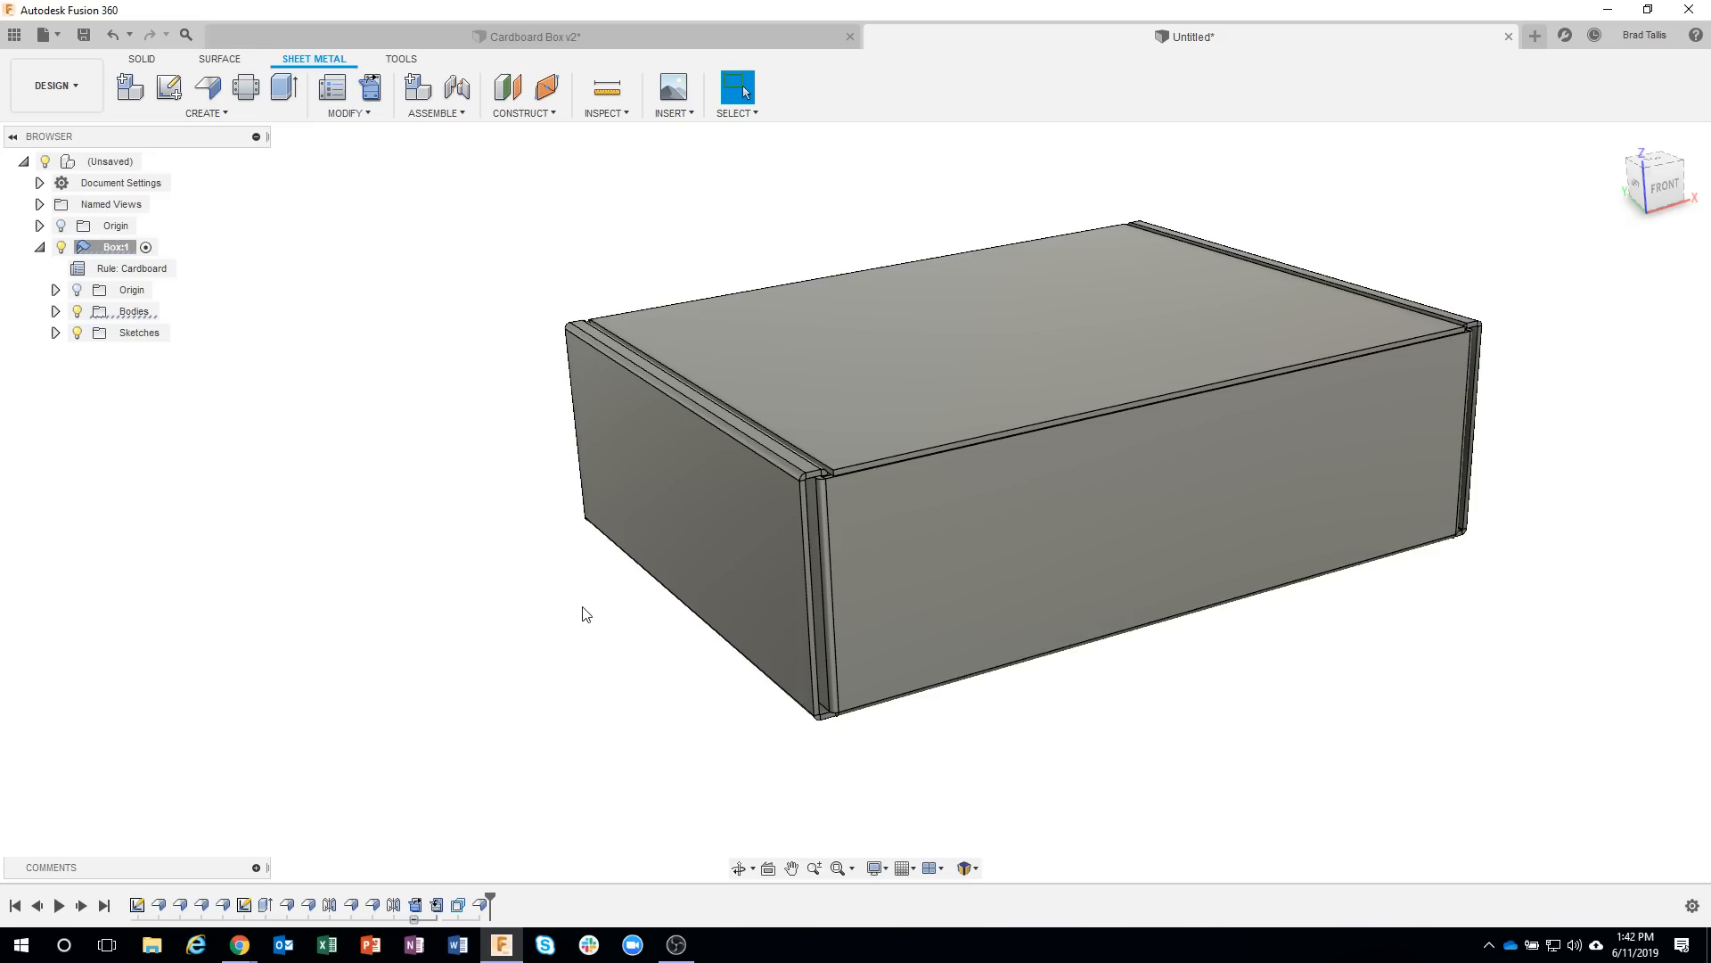
Start a full-edge flange on the lower front edge of the lid and bend it down over the front wall, about 0.664 in high.
shift+middle_drag(1012, 504, 1068, 500)
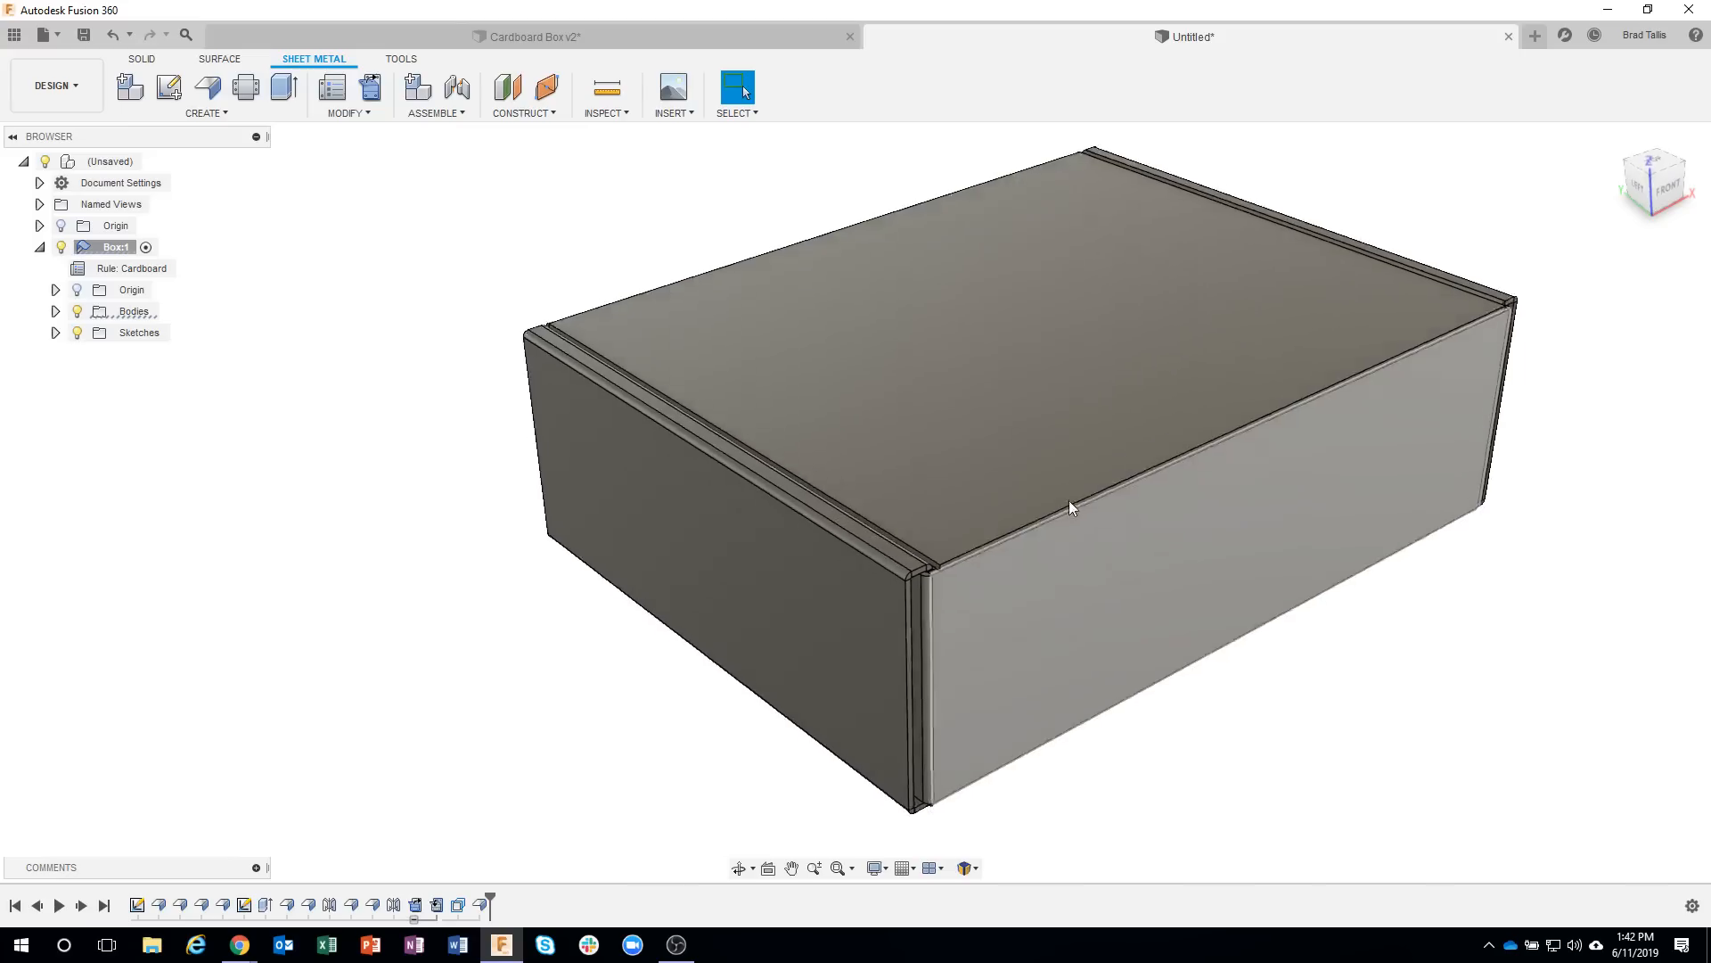
scroll(1070, 506, up, 5)
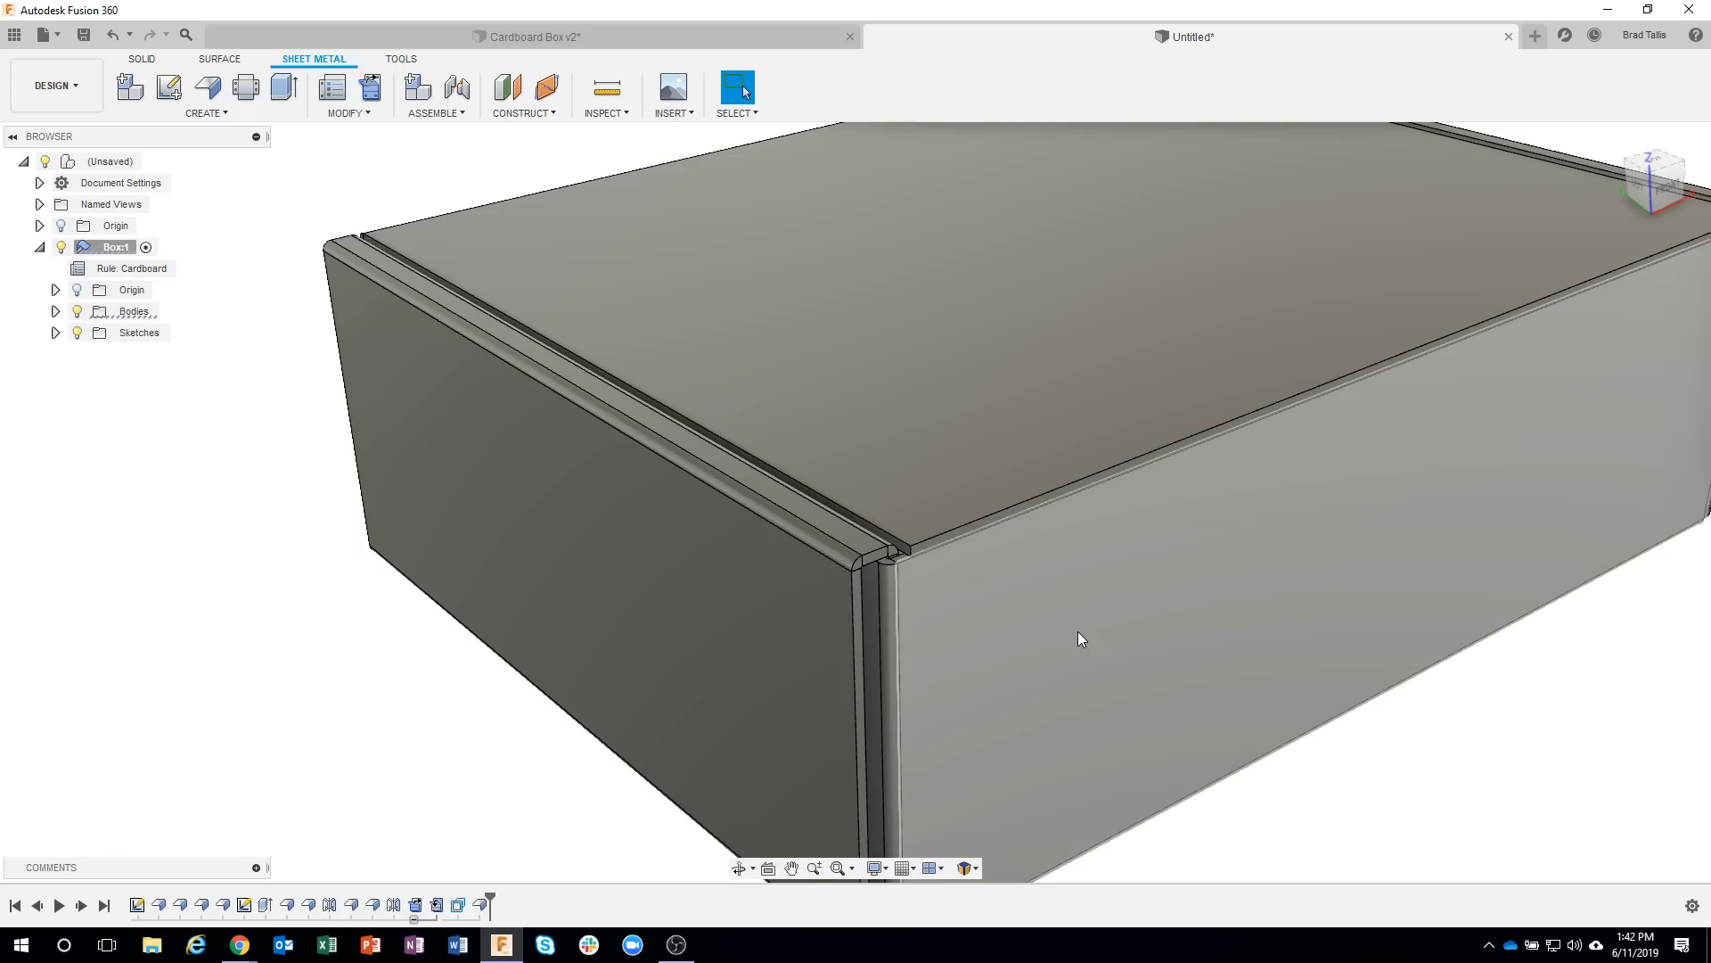
scroll(966, 514, up, 5)
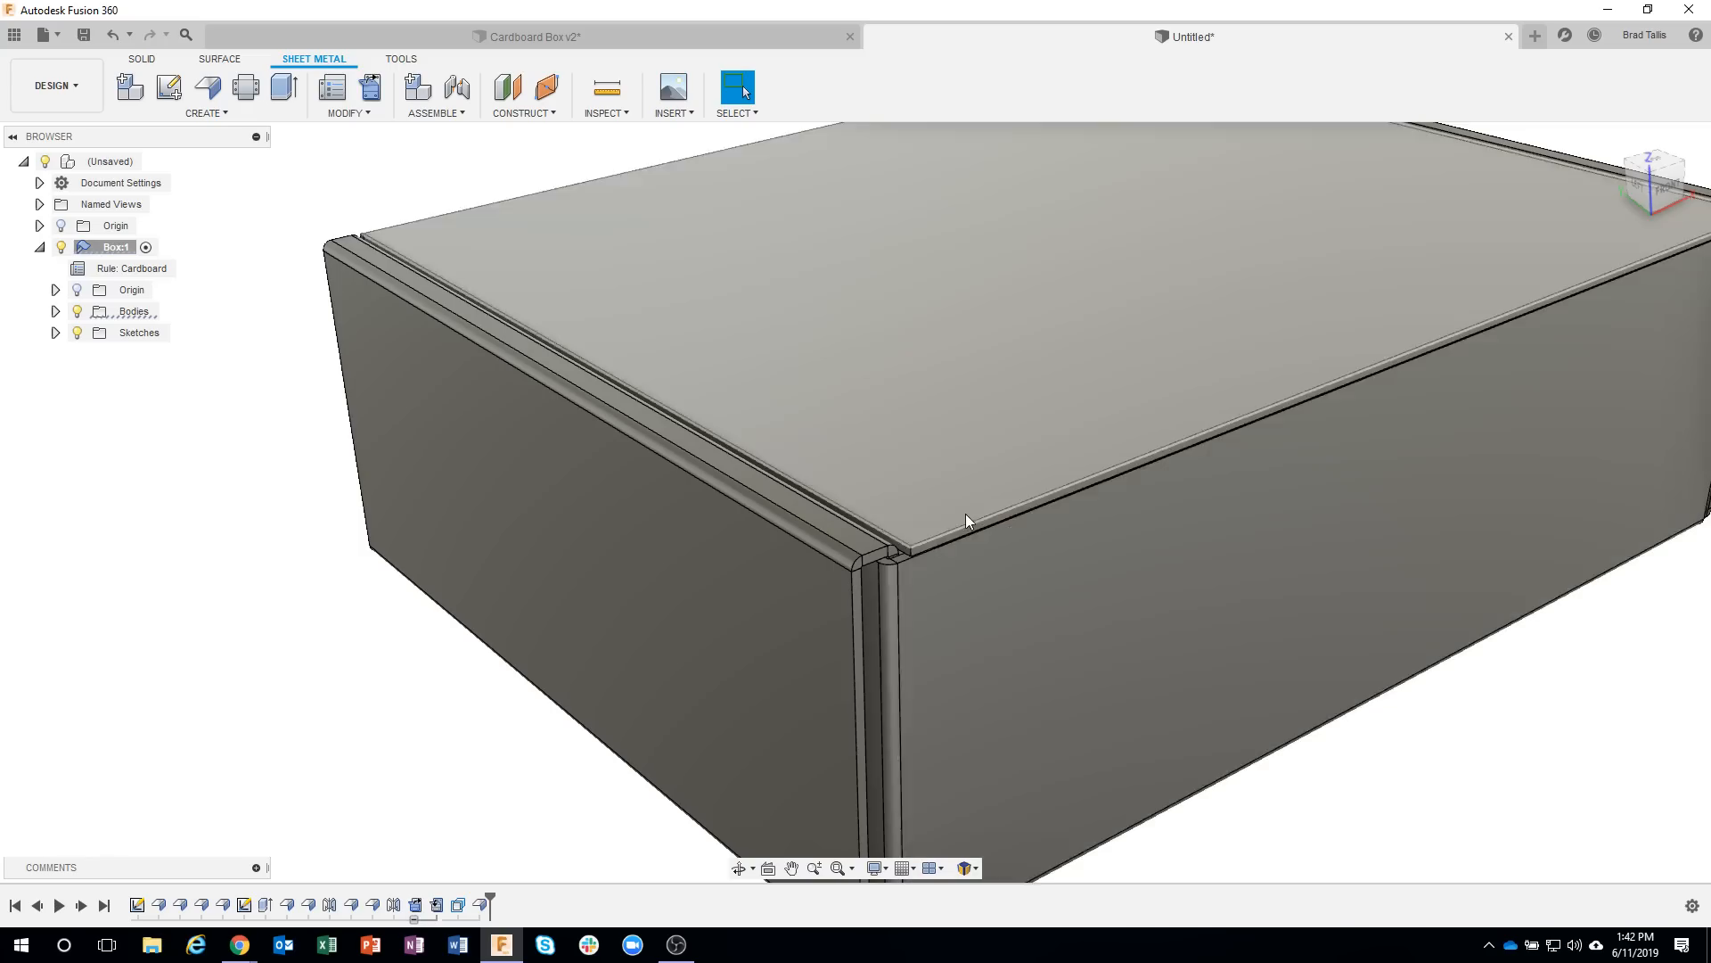
scroll(963, 517, up, 3)
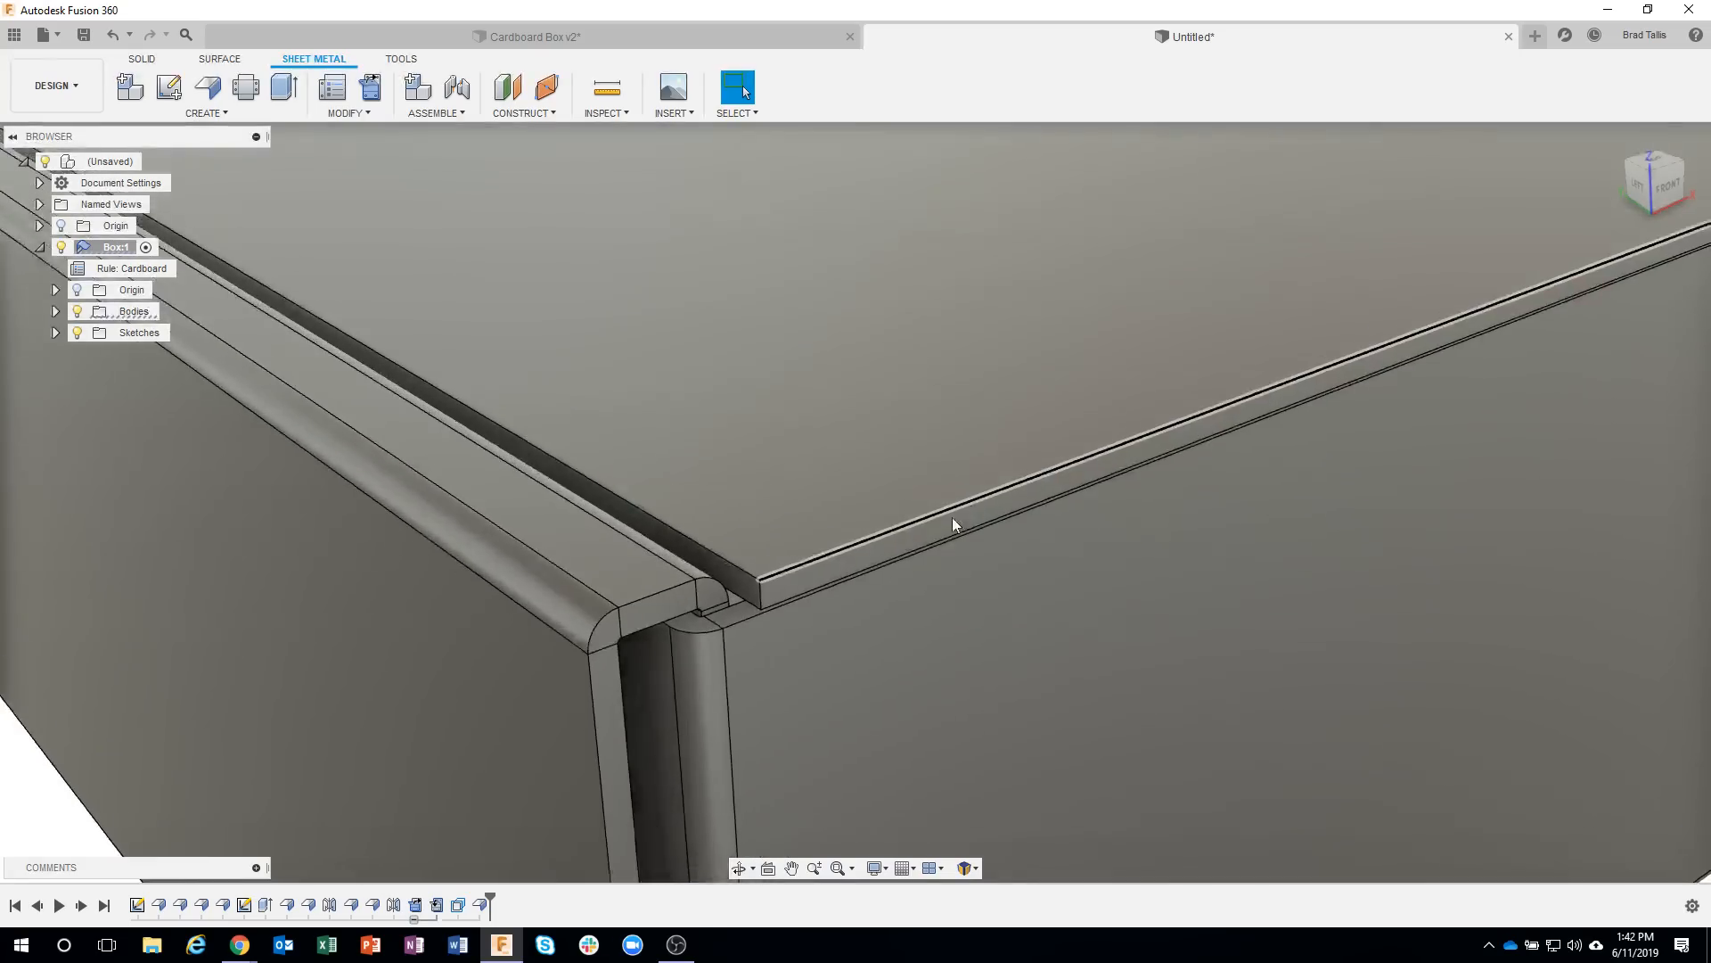
right_click(920, 542)
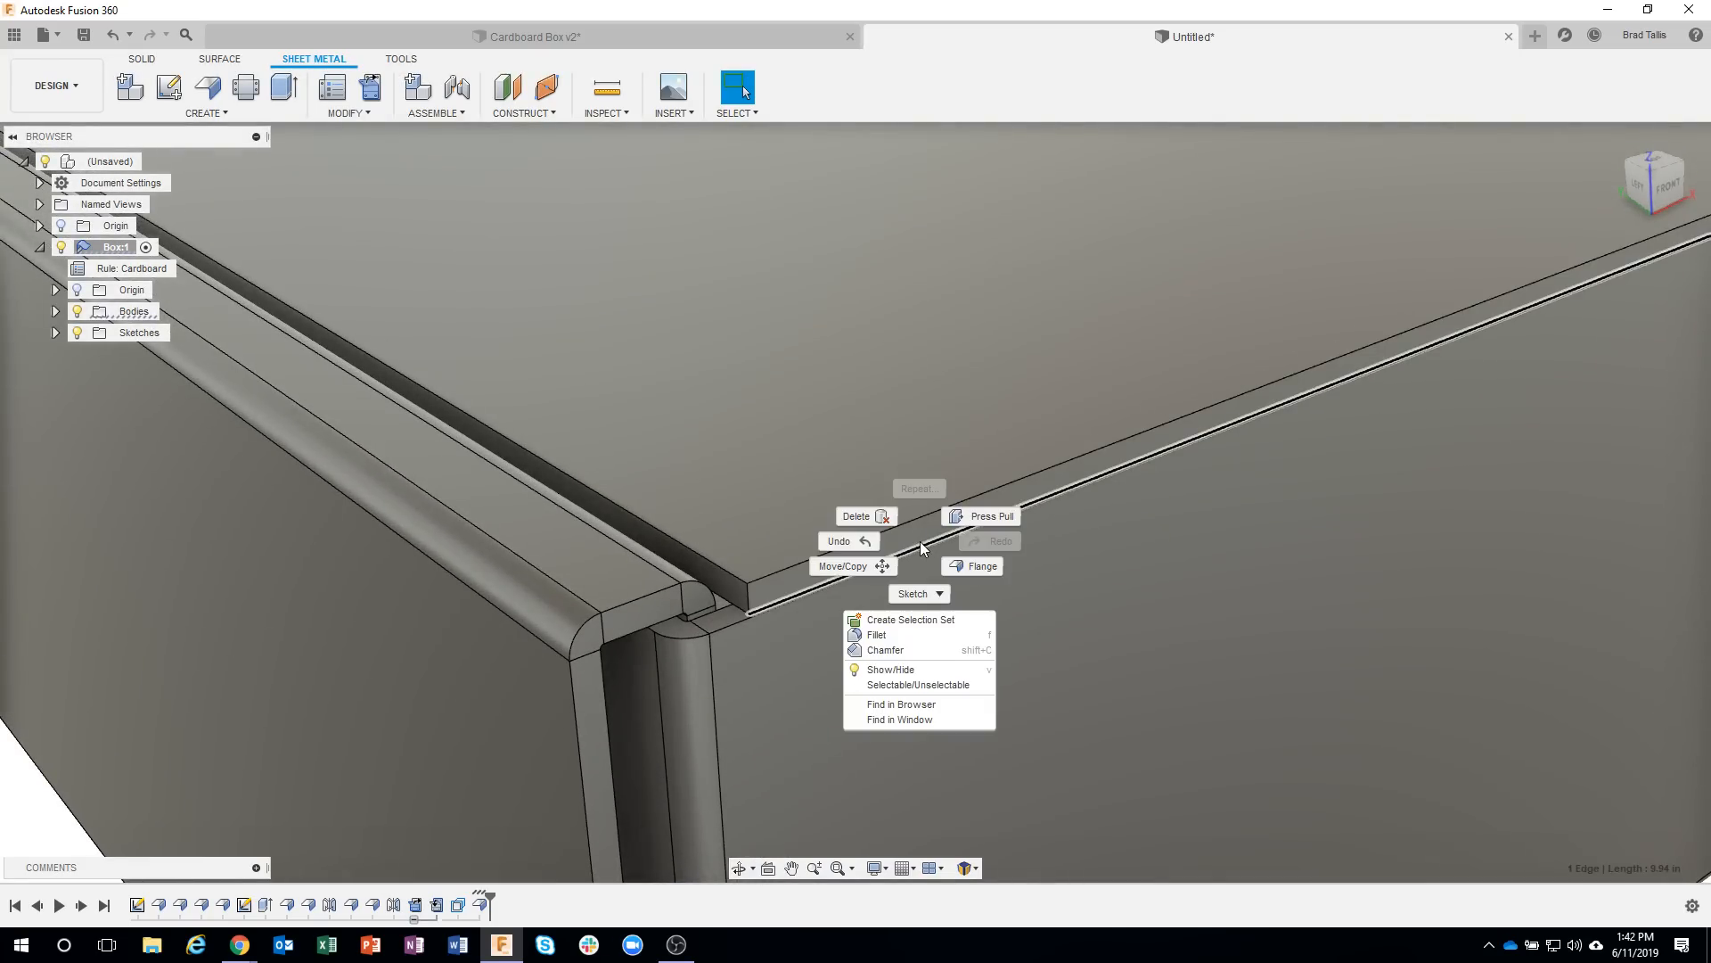
click(971, 565)
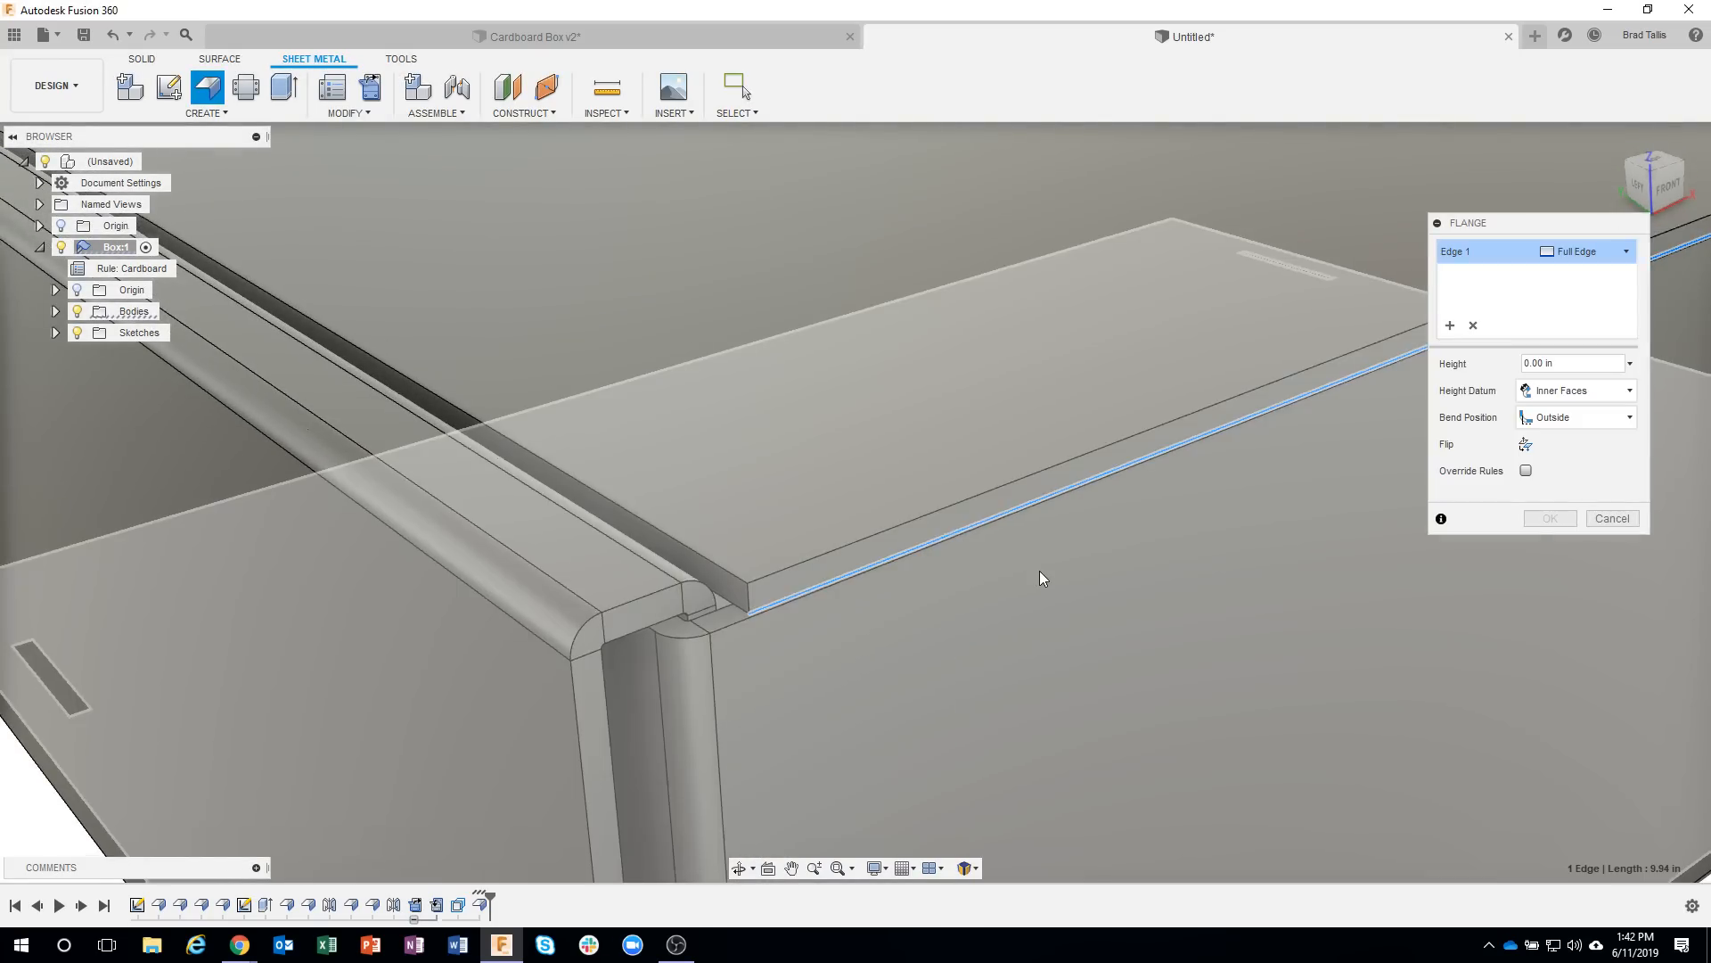
shift+middle_drag(1039, 578, 1159, 270)
drag(1162, 272, 1169, 377)
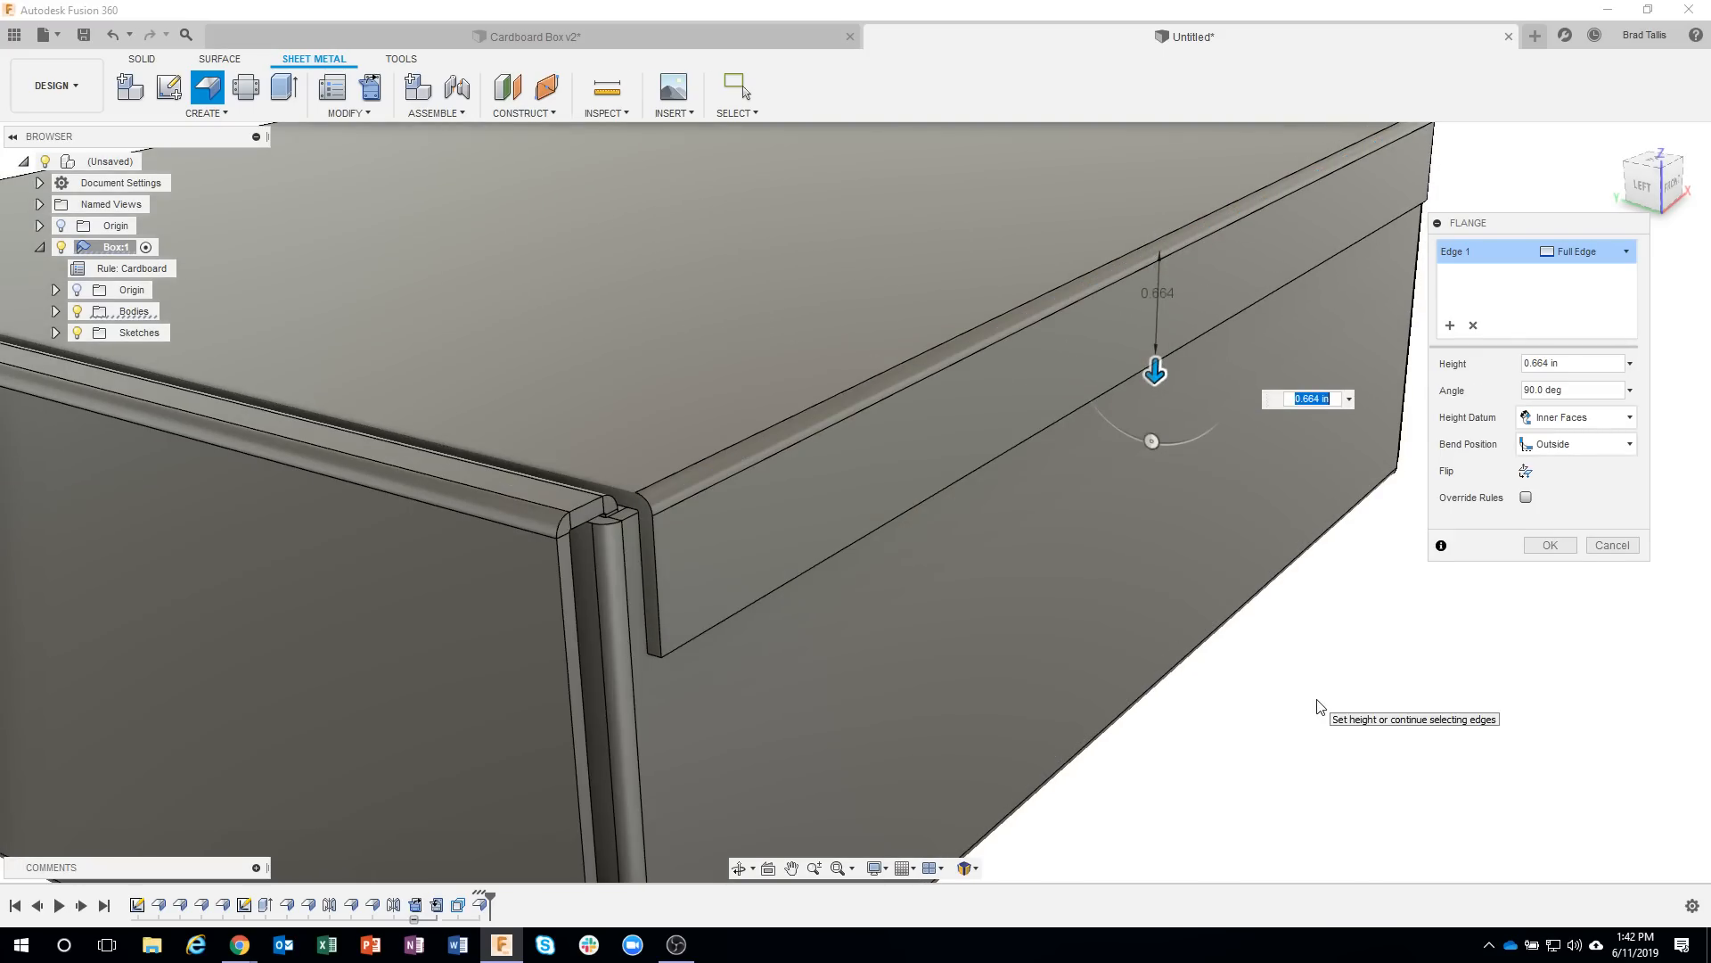
Set the lid's front flange to the Adjacent bend position so that it clears the front wall.
shift+middle_drag(1310, 699, 938, 436)
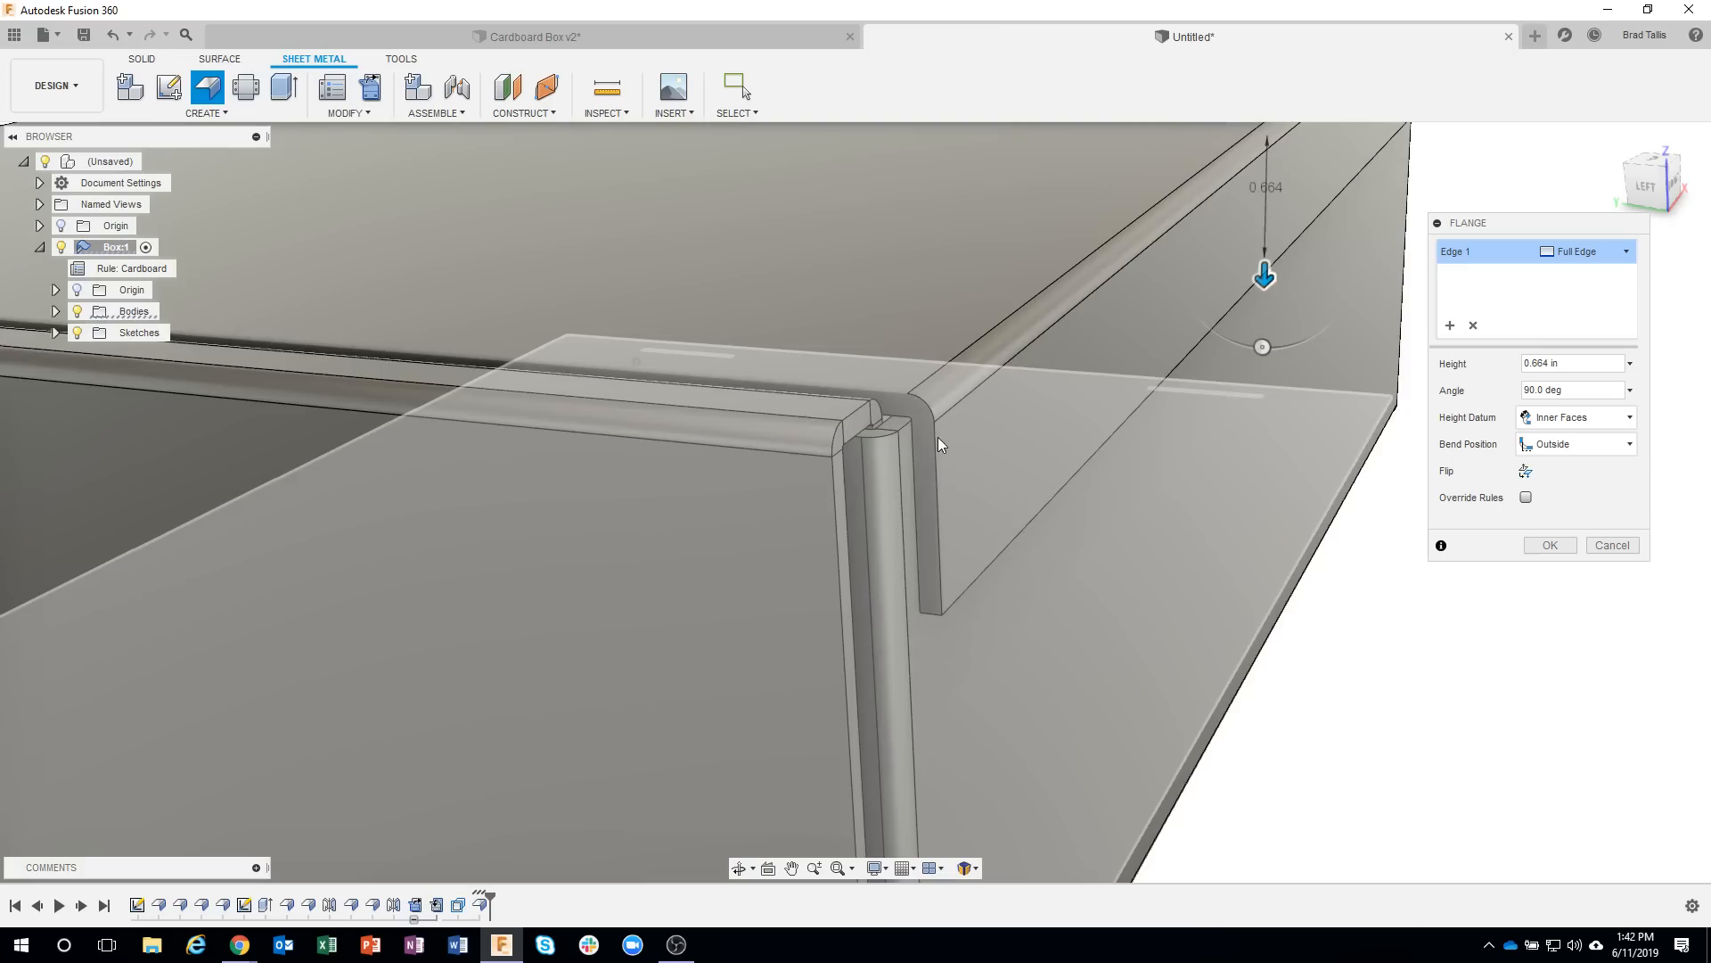
scroll(931, 432, up, 5)
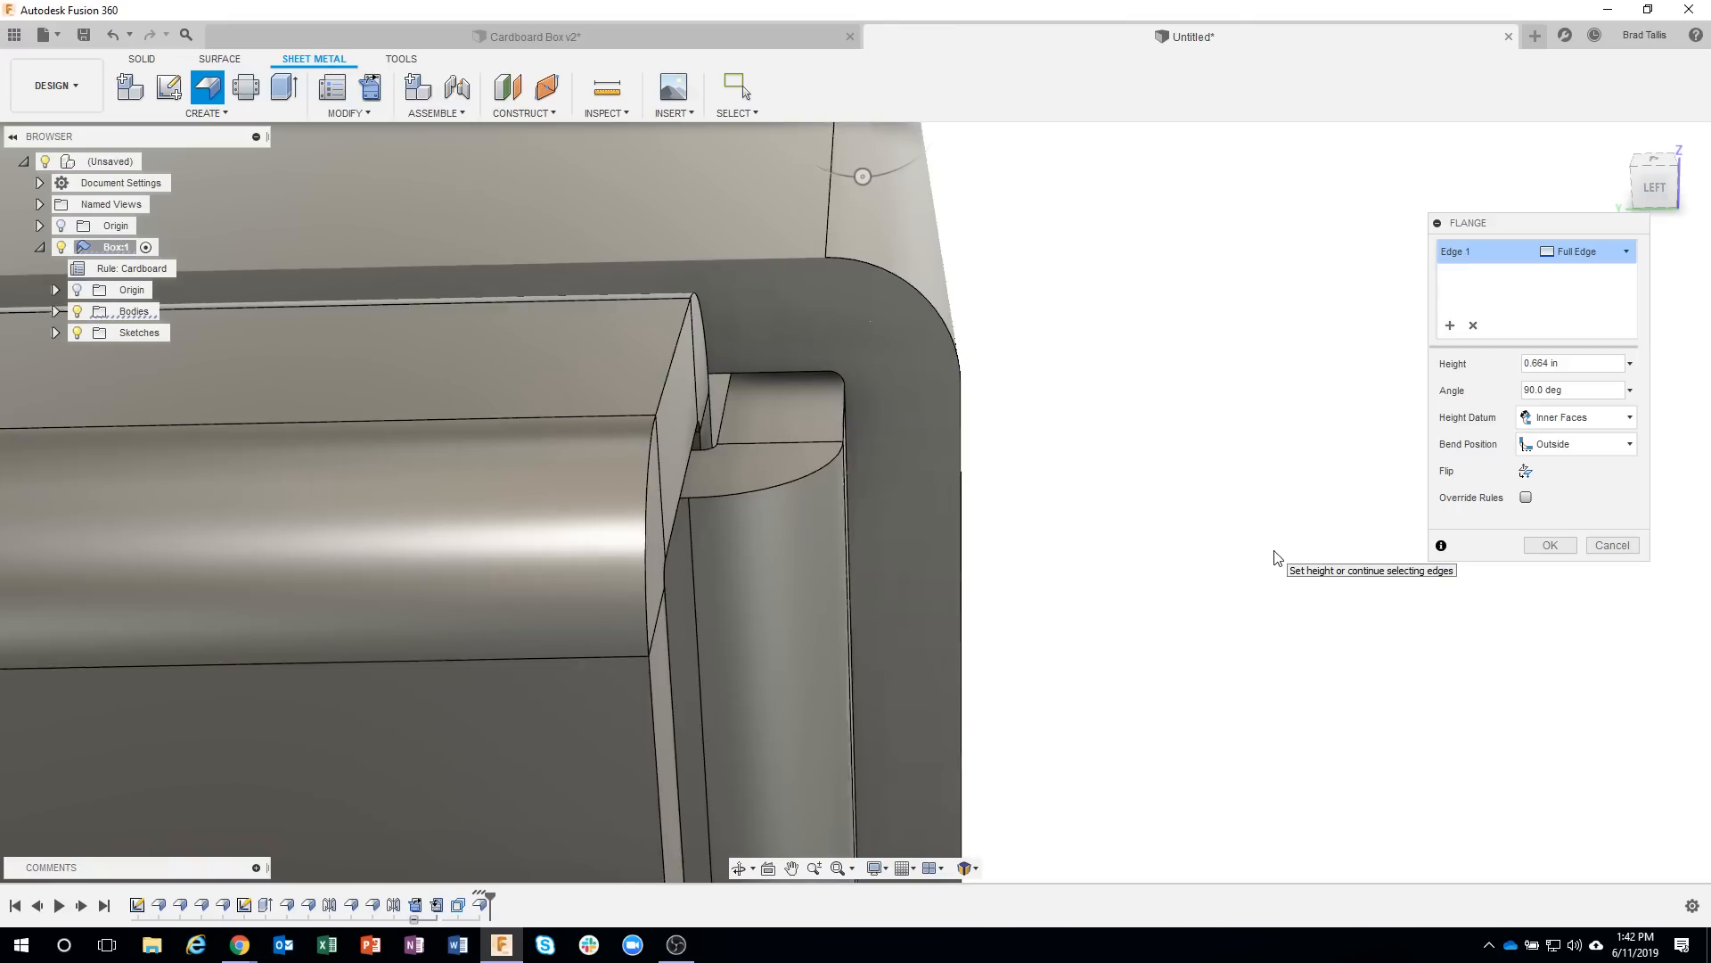
click(1585, 446)
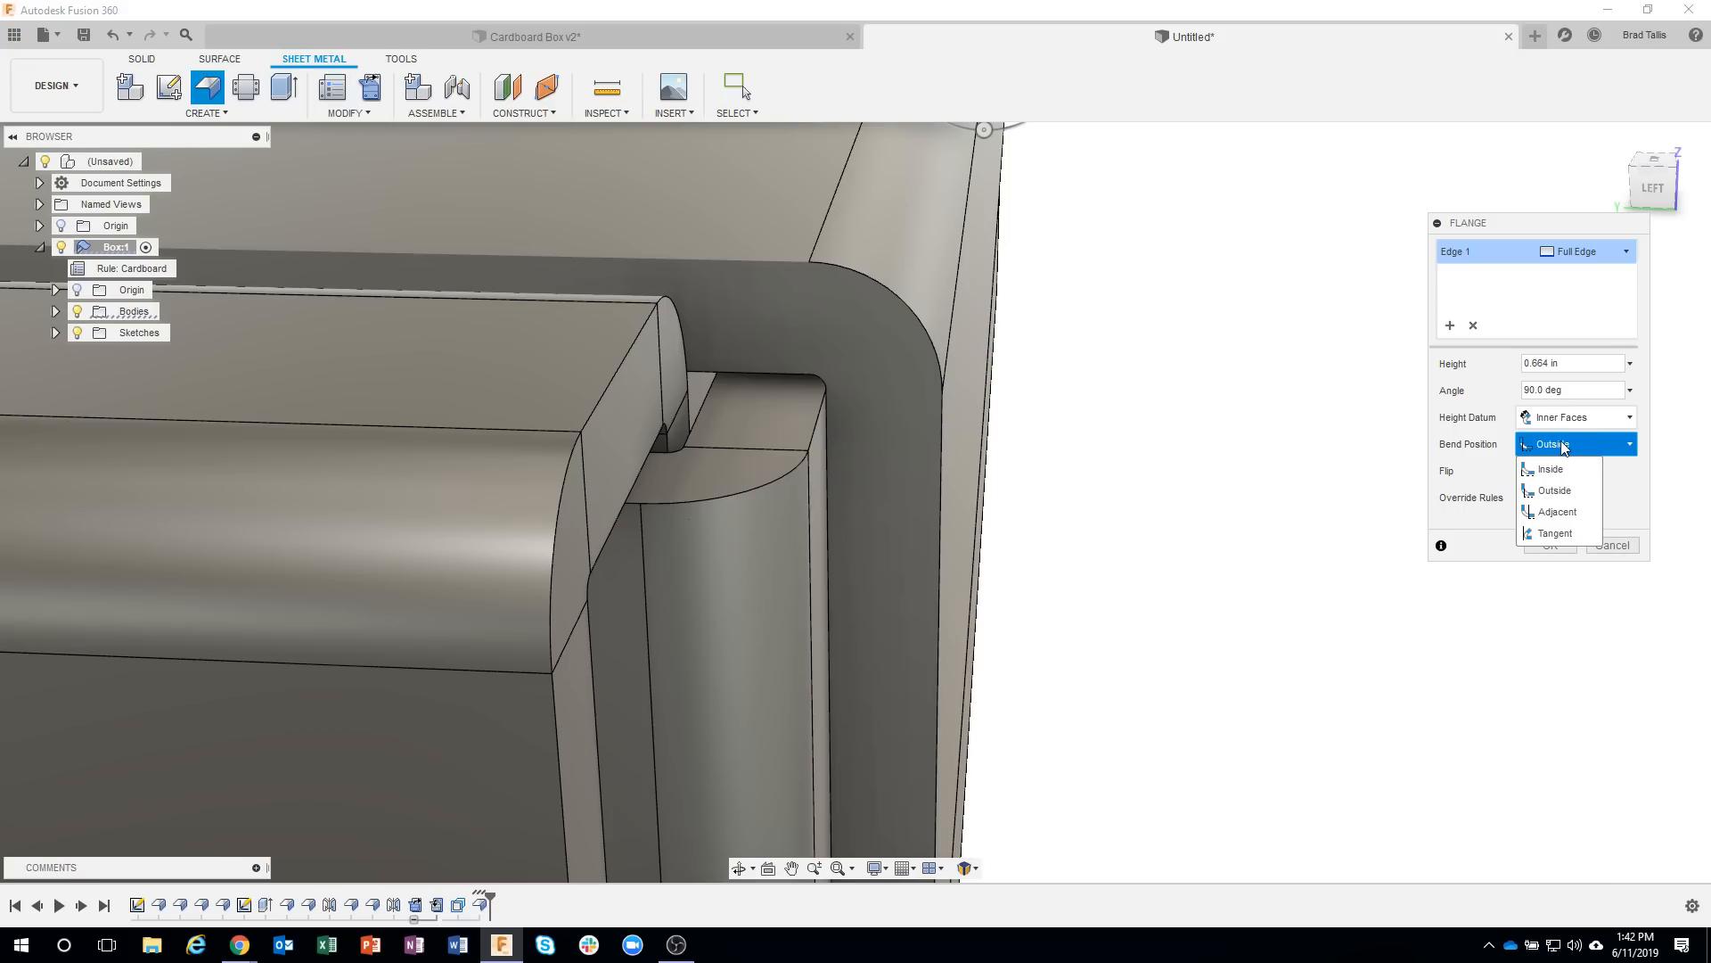
click(1558, 512)
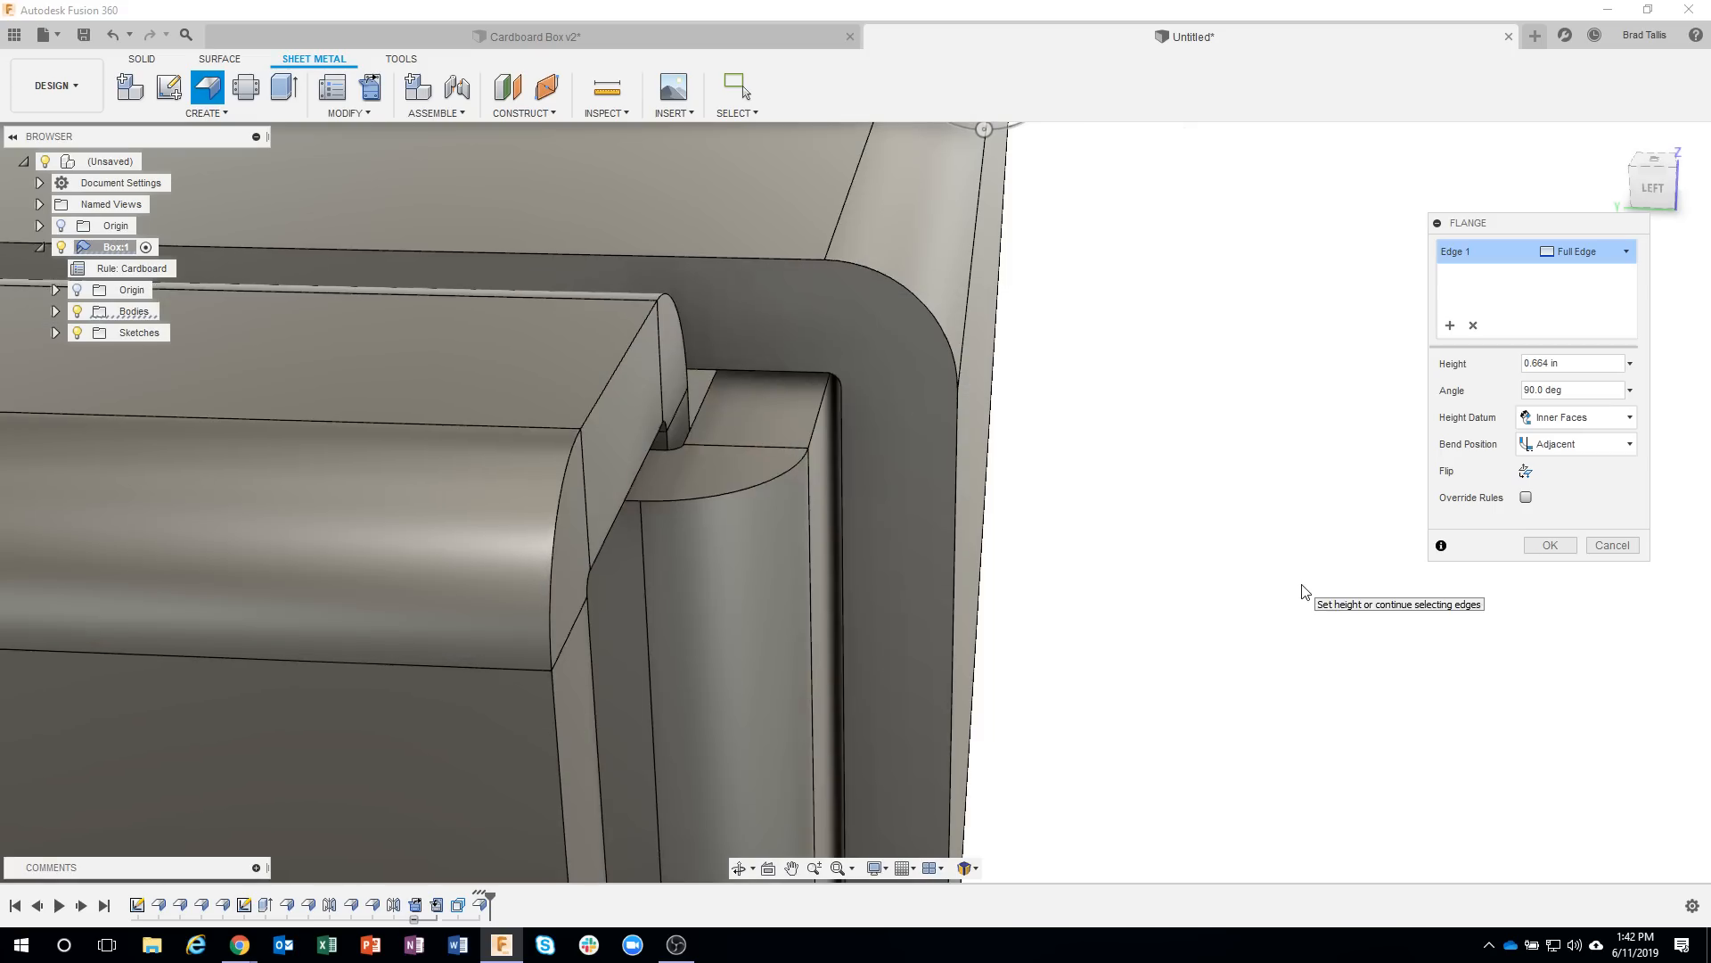
Set the front flap flange's height to 3.08 in and create the flange.
shift+middle_drag(1302, 585, 1250, 458)
scroll(1305, 728, down, 5)
drag(1244, 443, 769, 568)
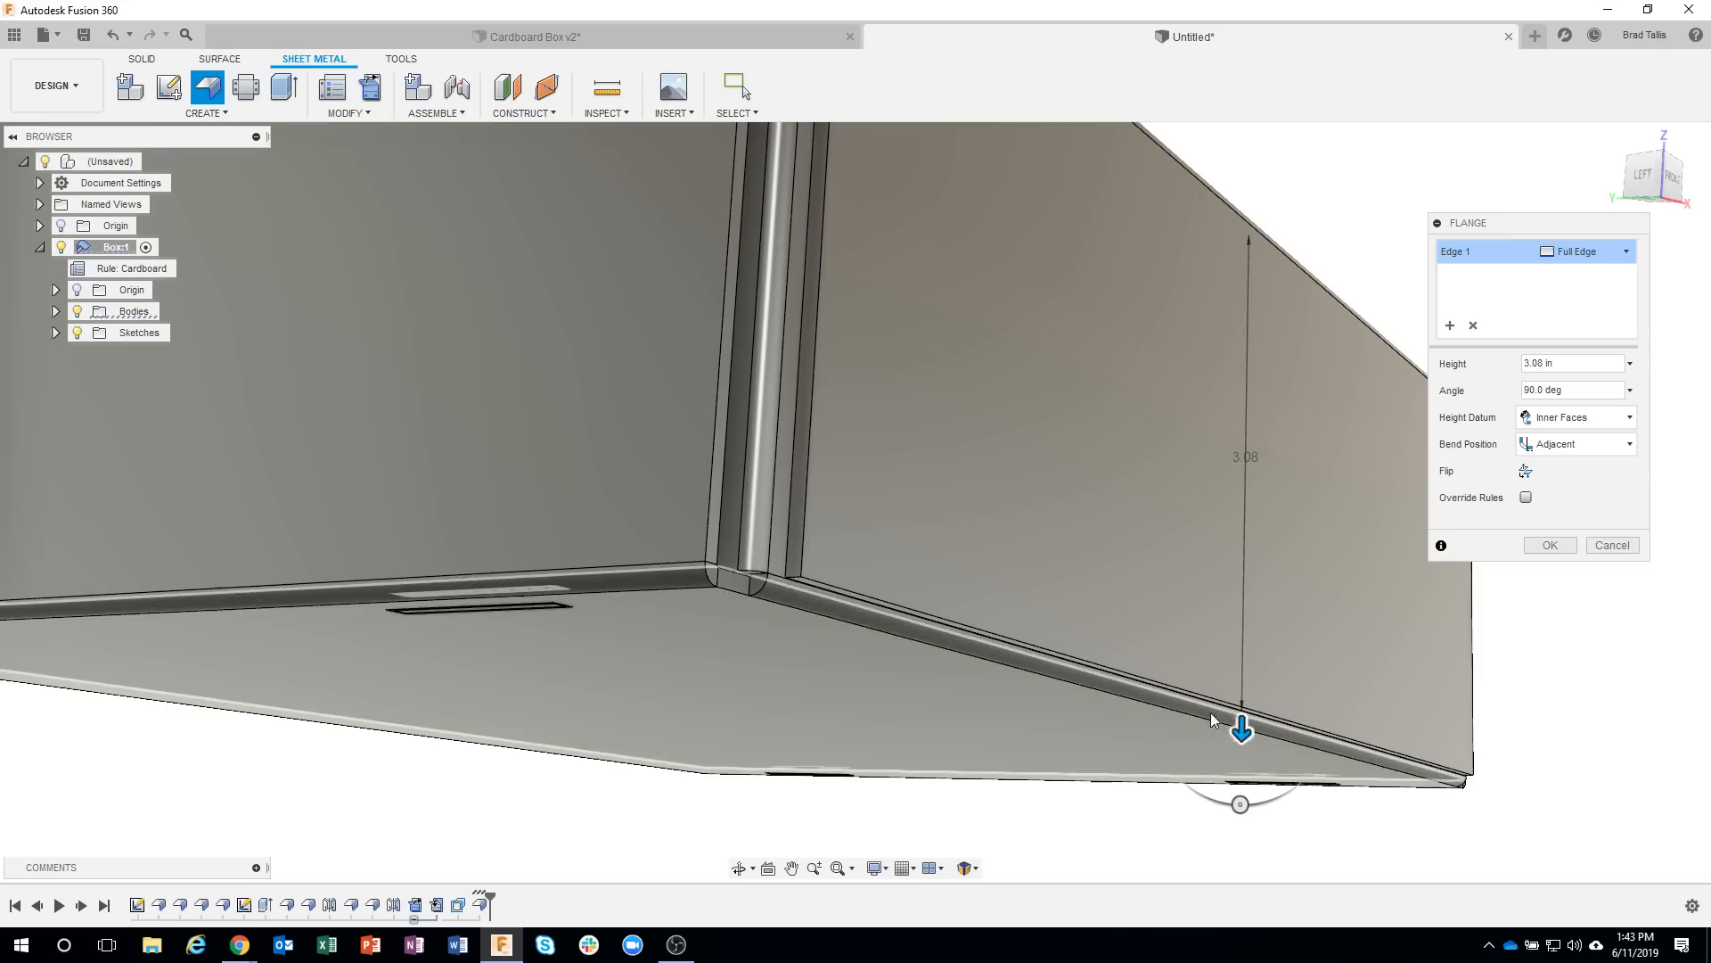
mouse_move(1240, 727)
mouse_down()
mouse_move(1242, 708)
mouse_move(1241, 744)
mouse_up()
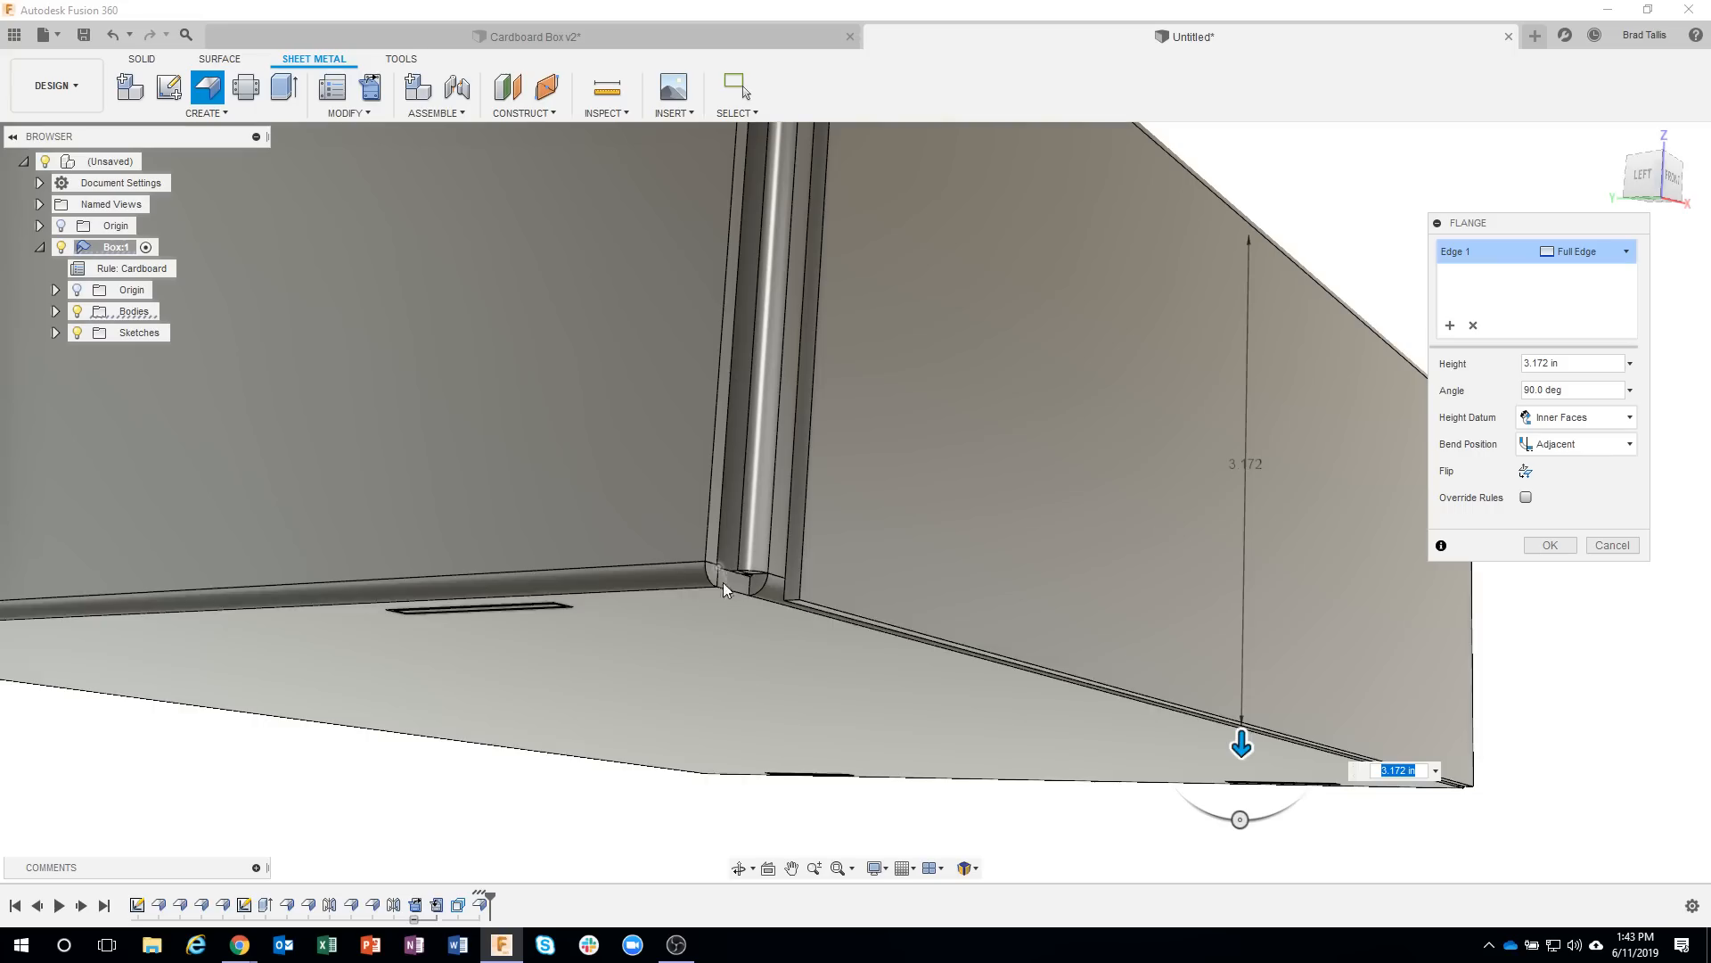
drag(1245, 736, 1244, 657)
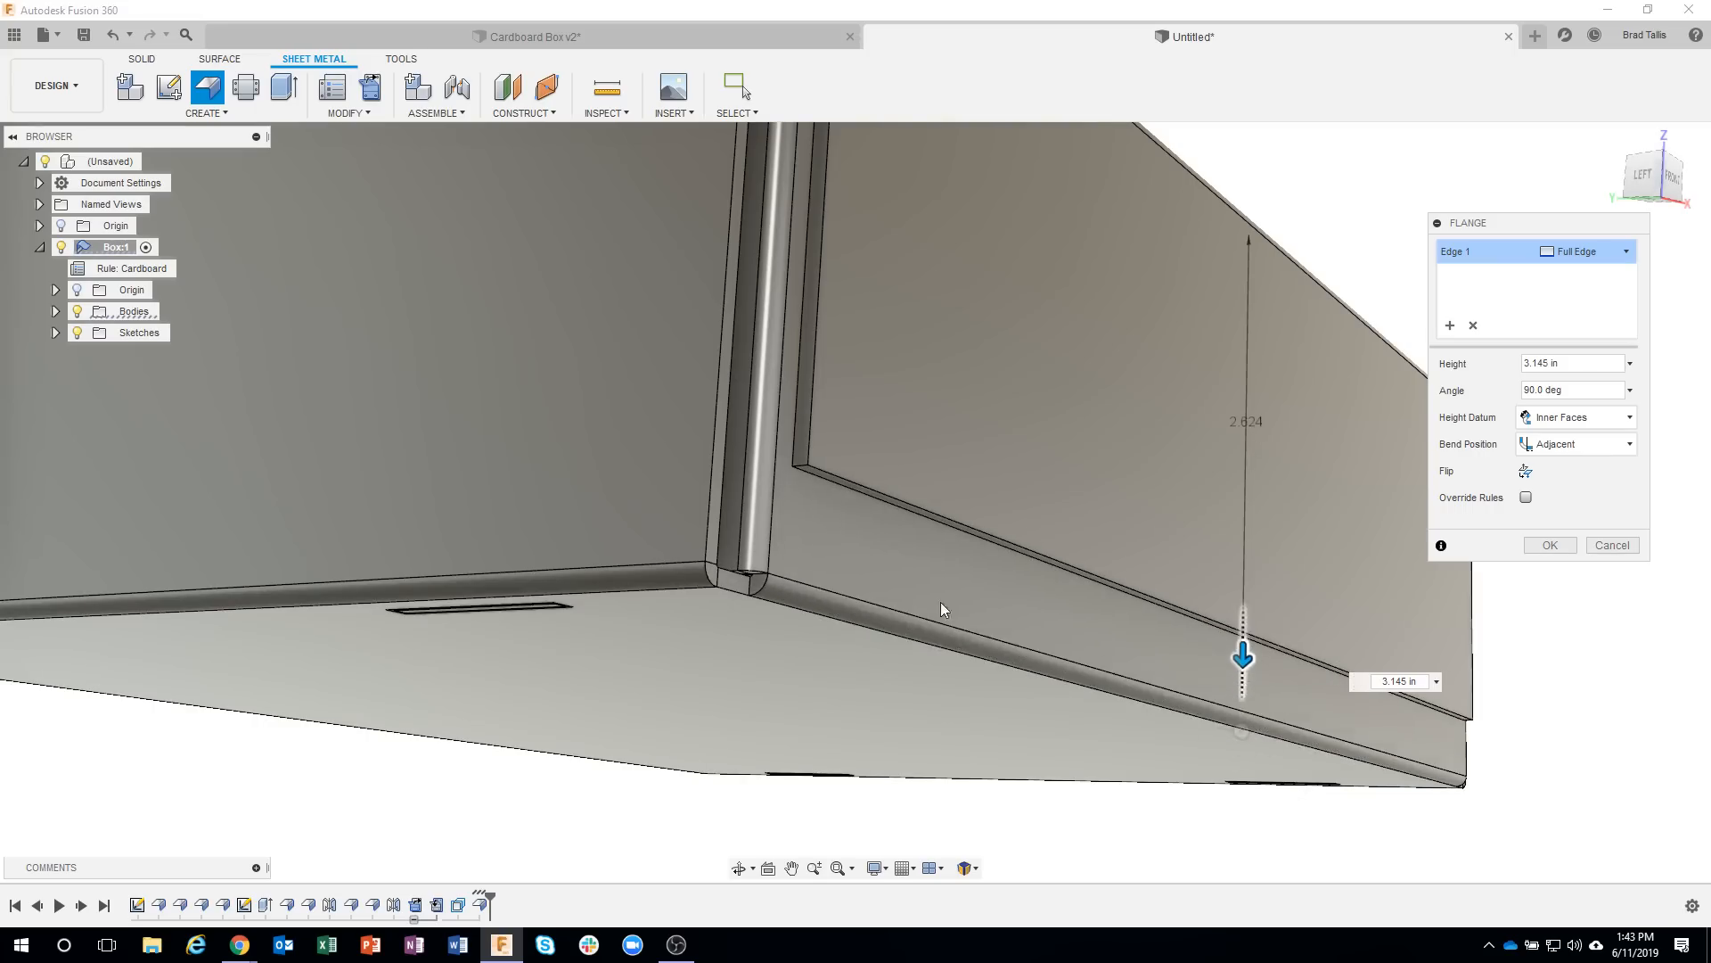
text(3.08)
key(Return)
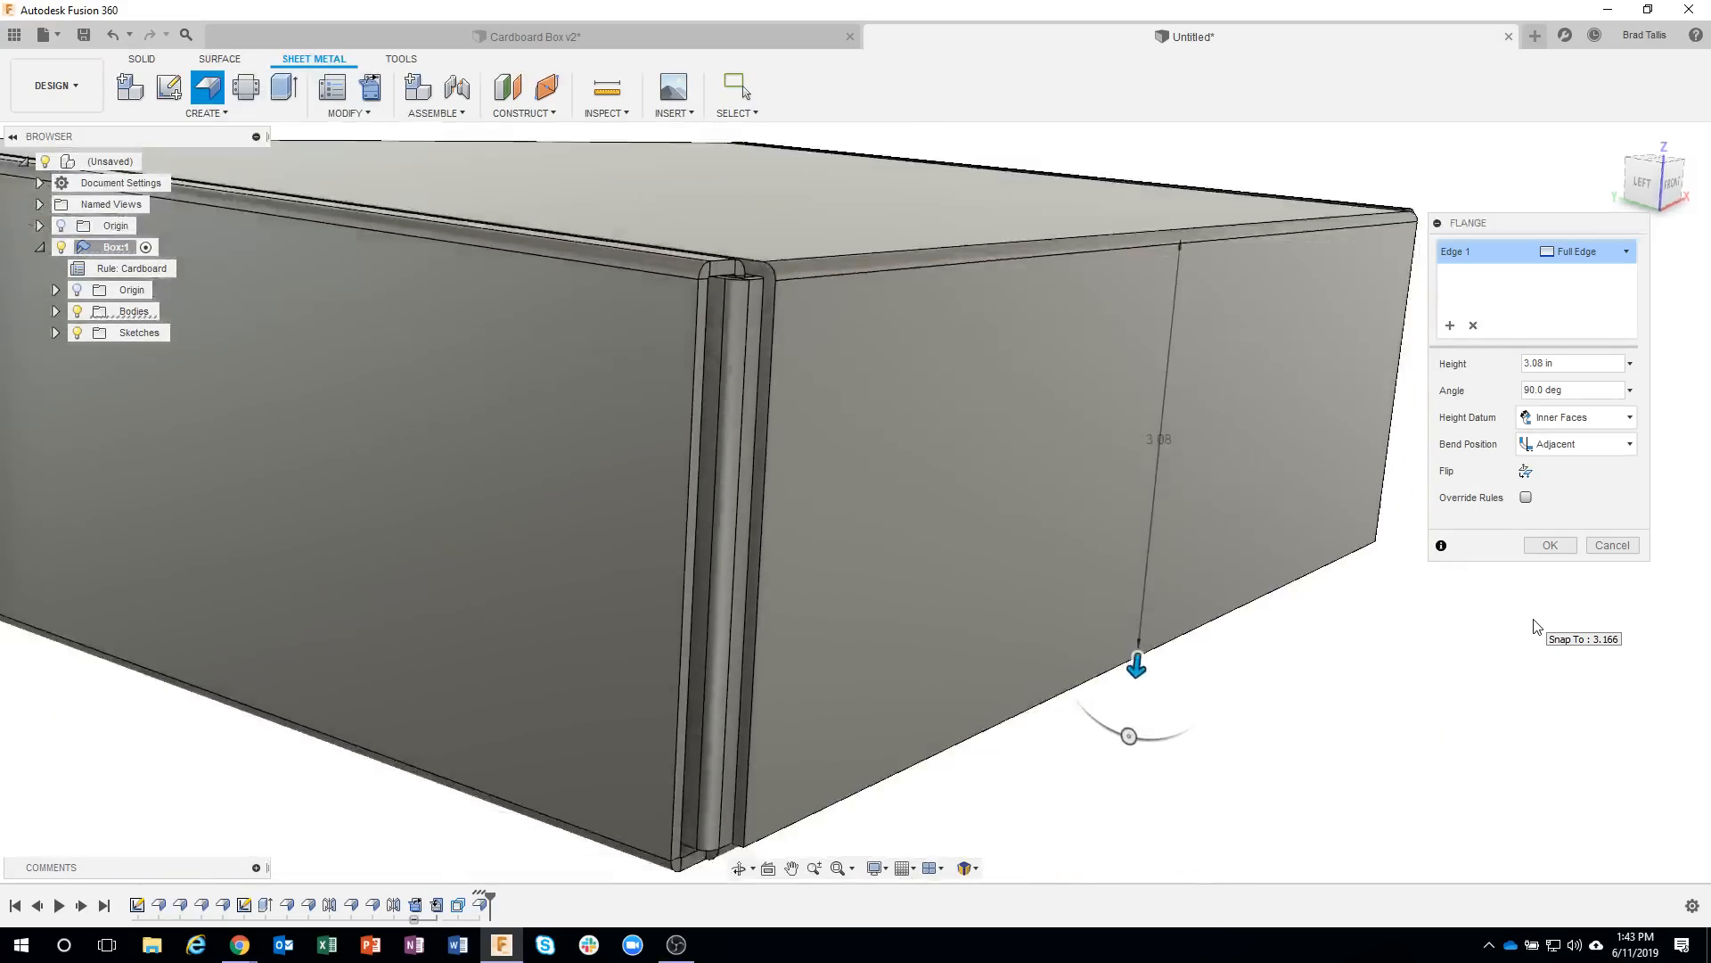
click(1550, 544)
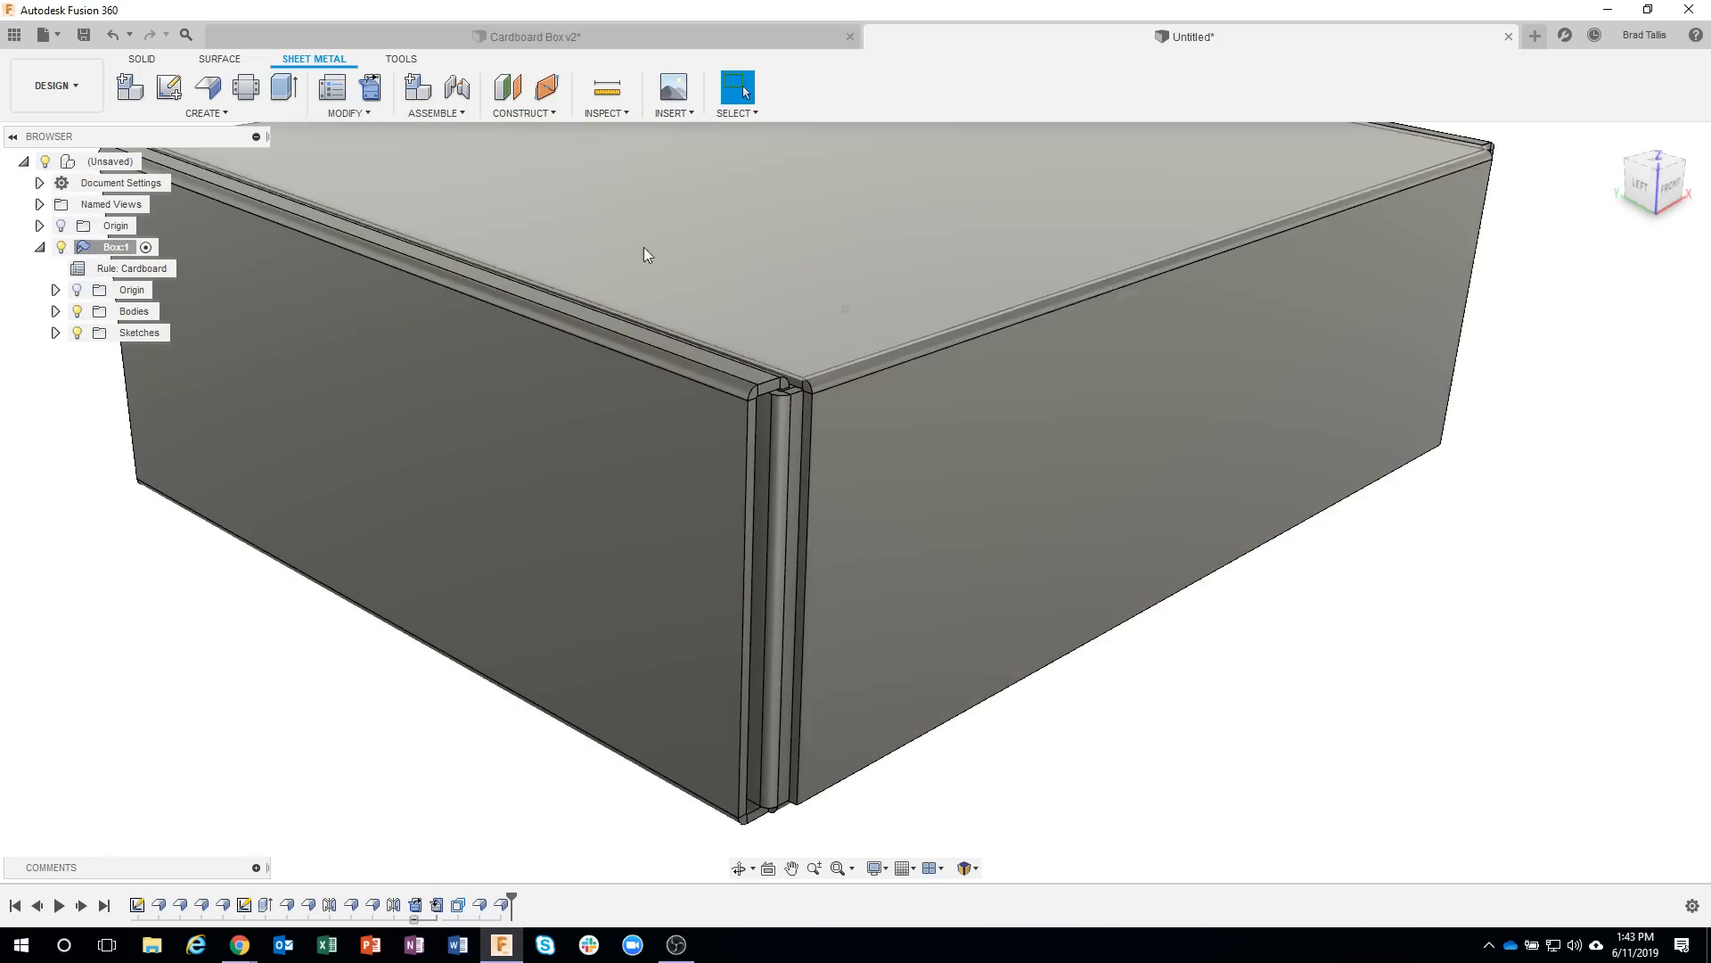
Switch to the Cardboard Box v2 design, examine the side tab at the box's front corner, and return to the untitled design.
click(535, 37)
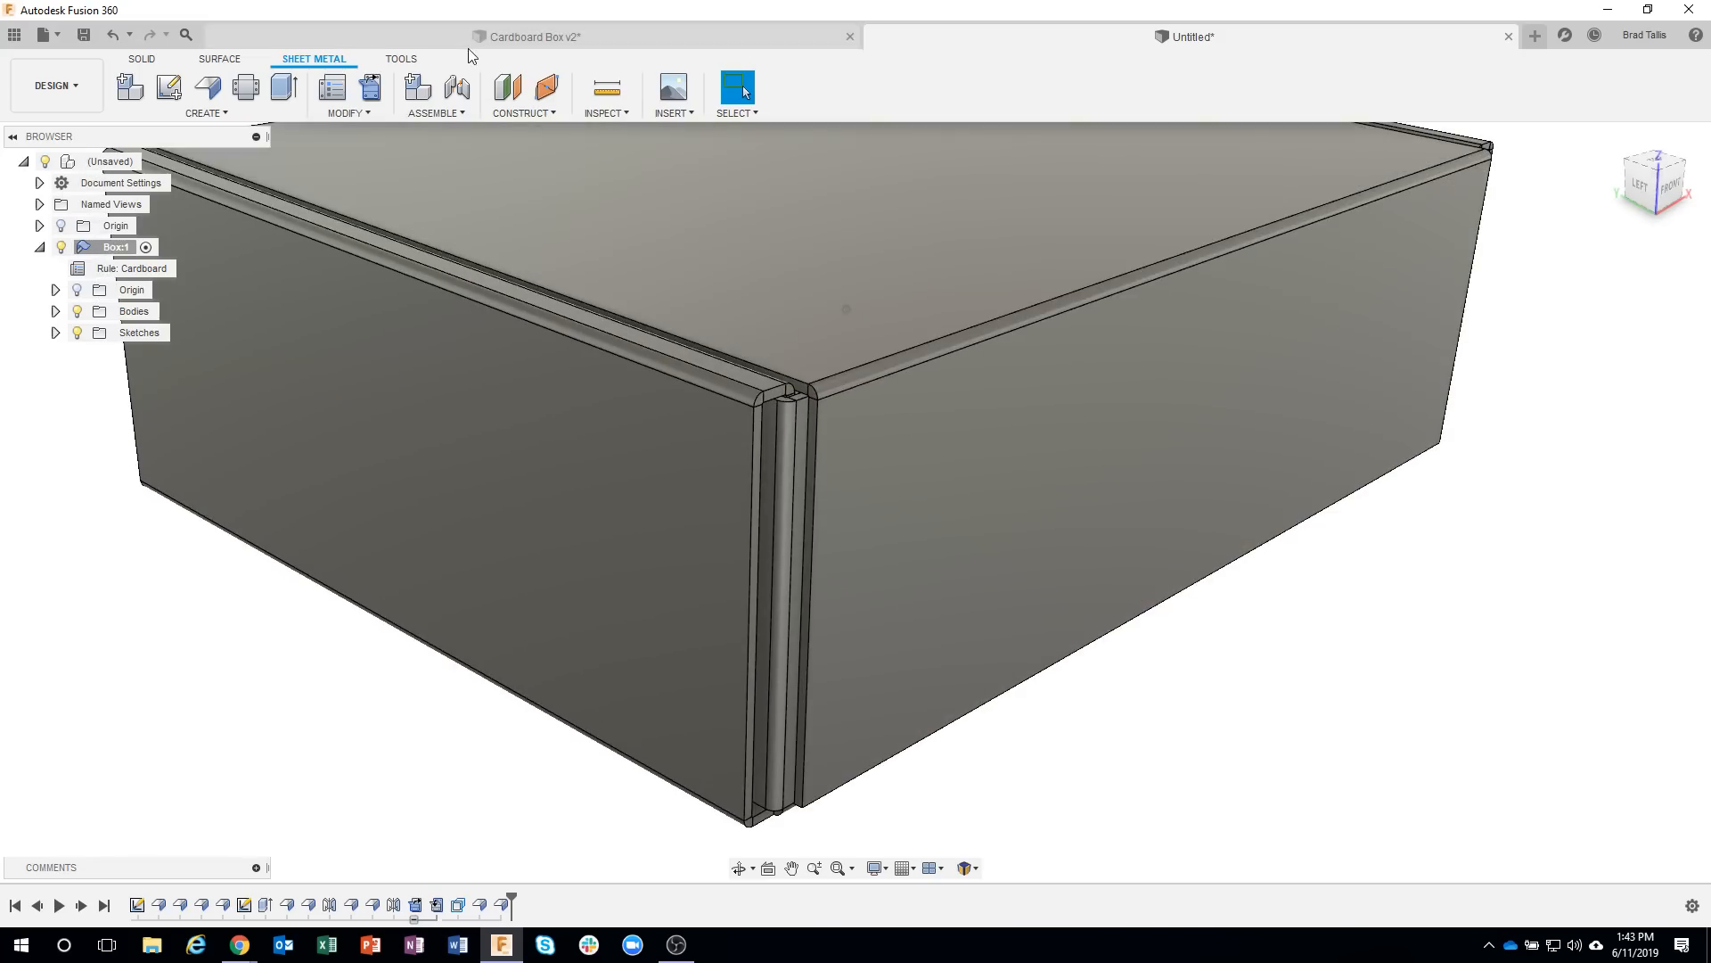
scroll(634, 673, up, 10)
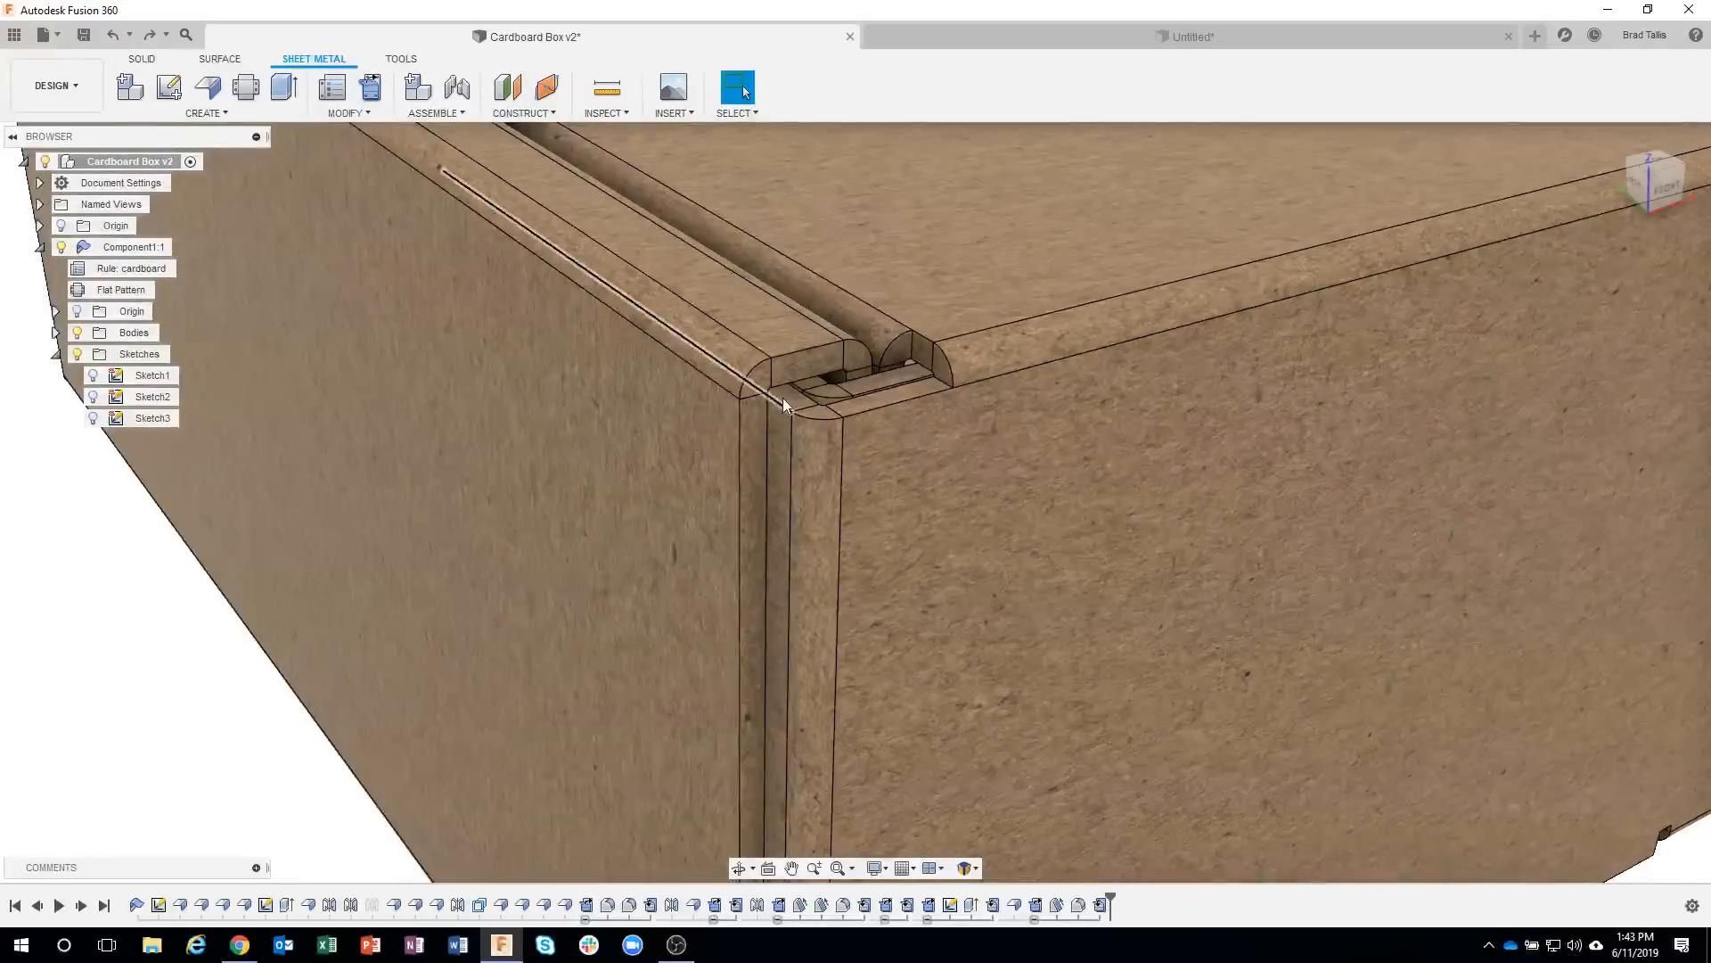
click(789, 417)
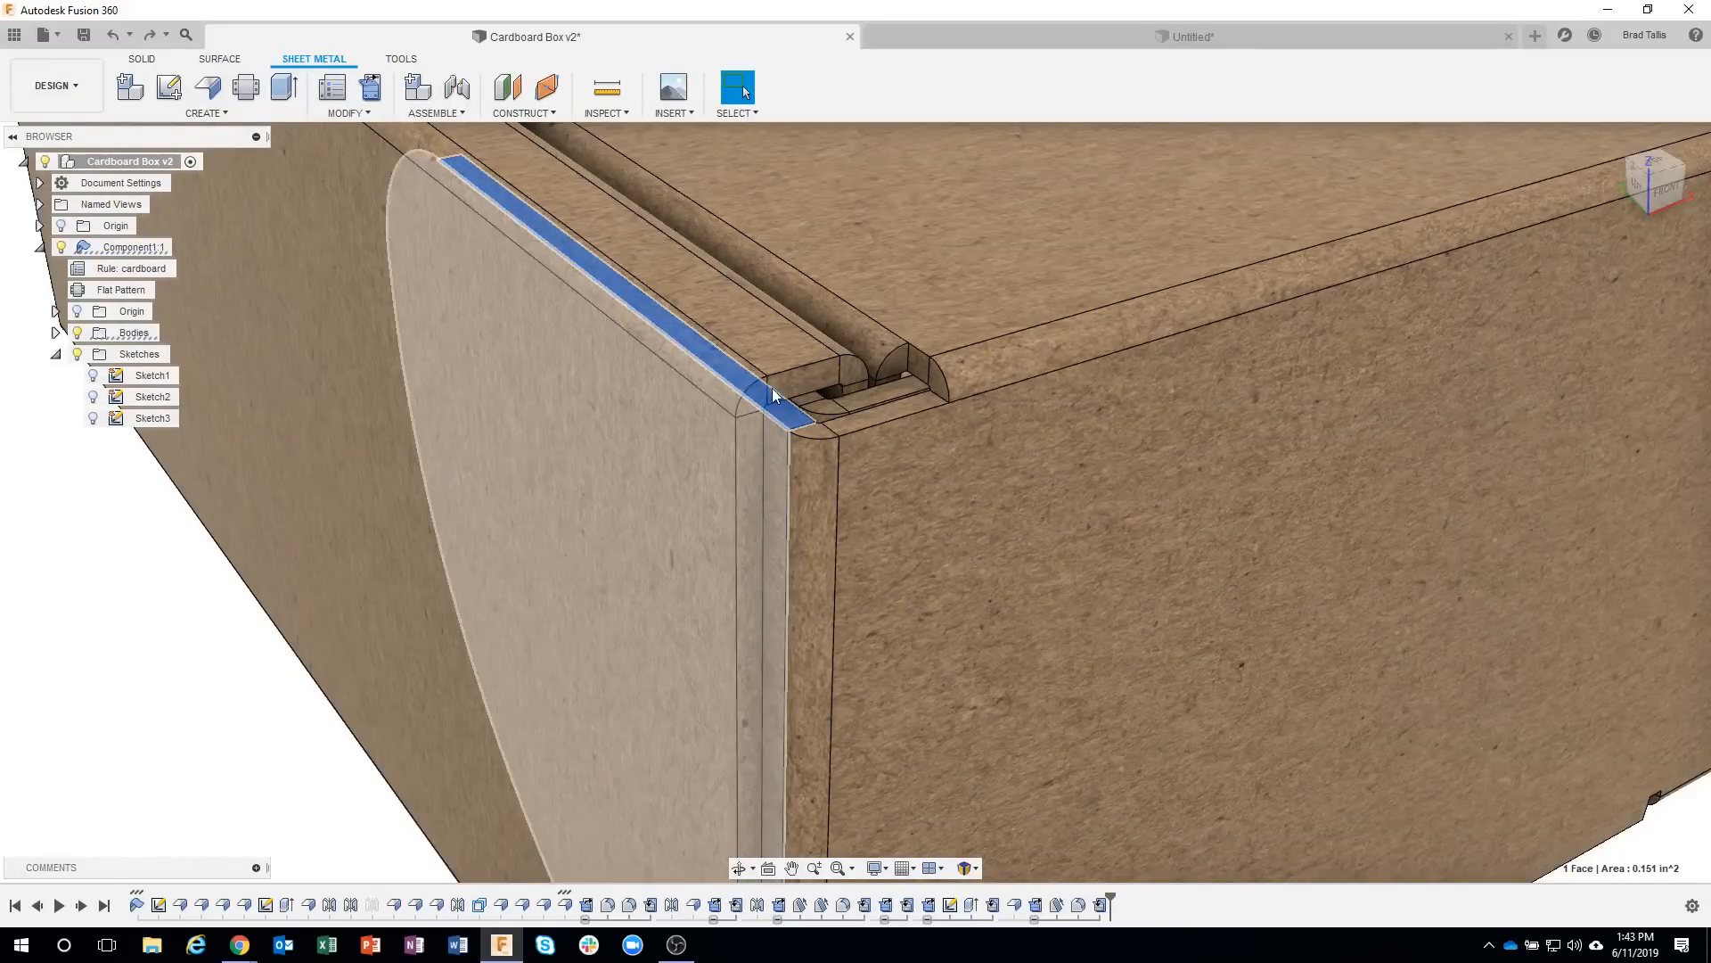
click(992, 46)
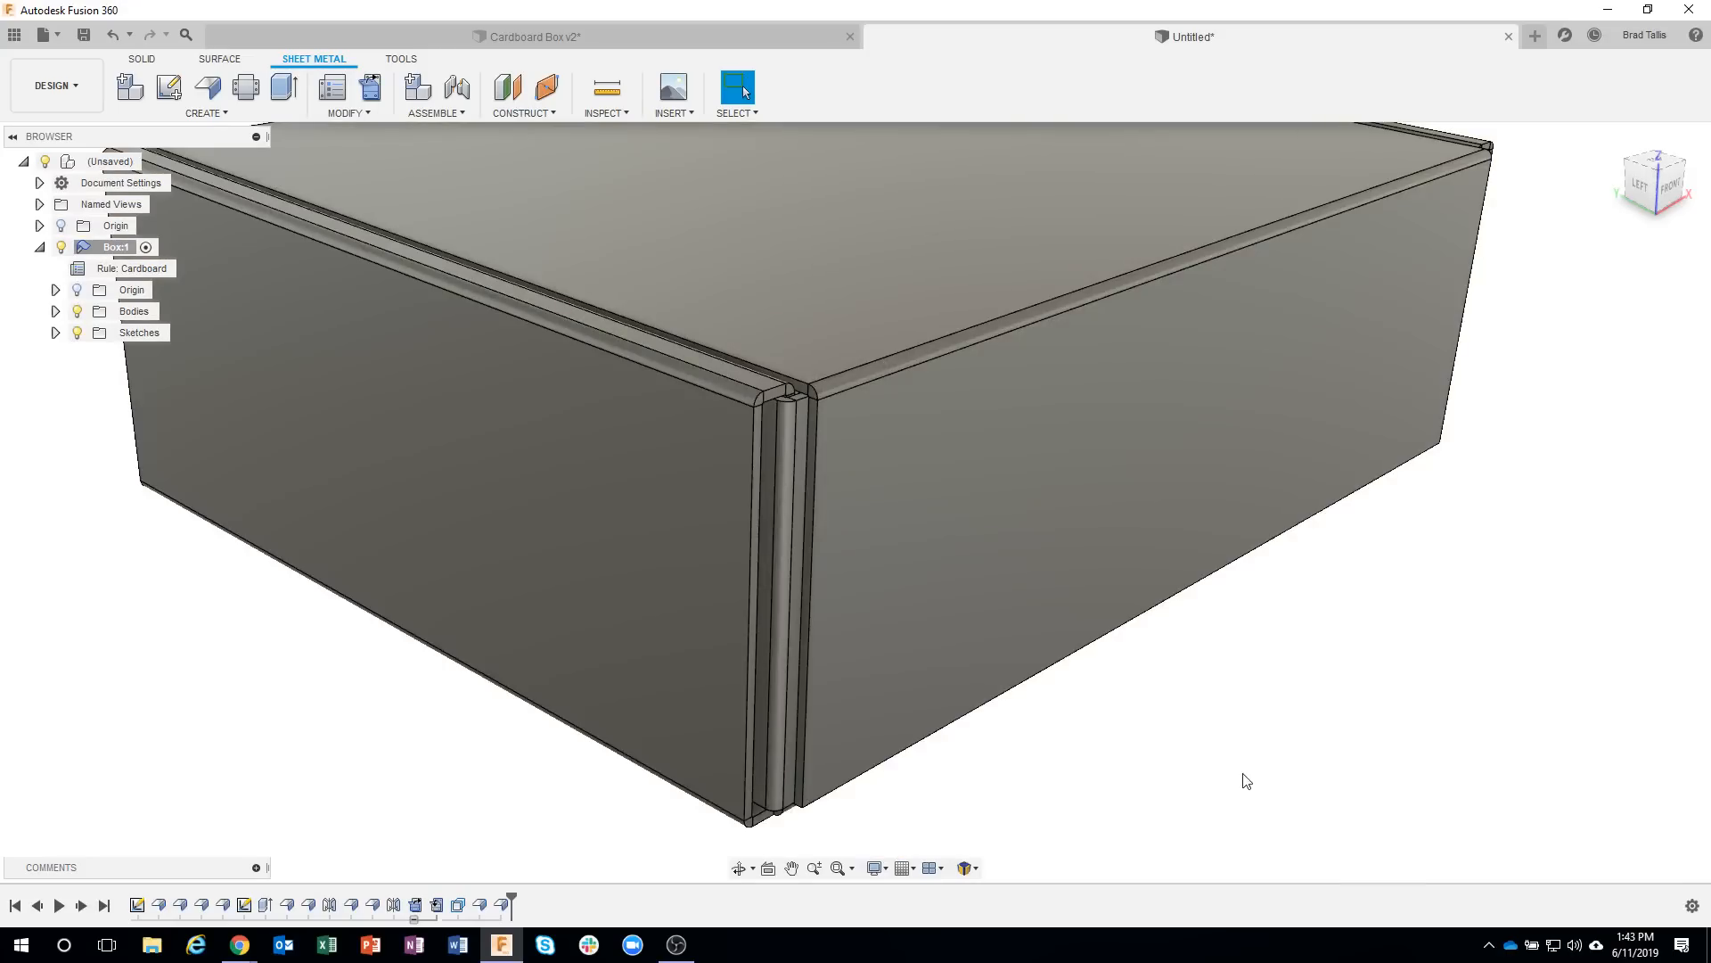
Start a full-edge flange on the front flap's vertical inner edge at the left corner, about 0.175 in high at 90 degrees.
scroll(981, 564, up, 2)
scroll(826, 470, up, 3)
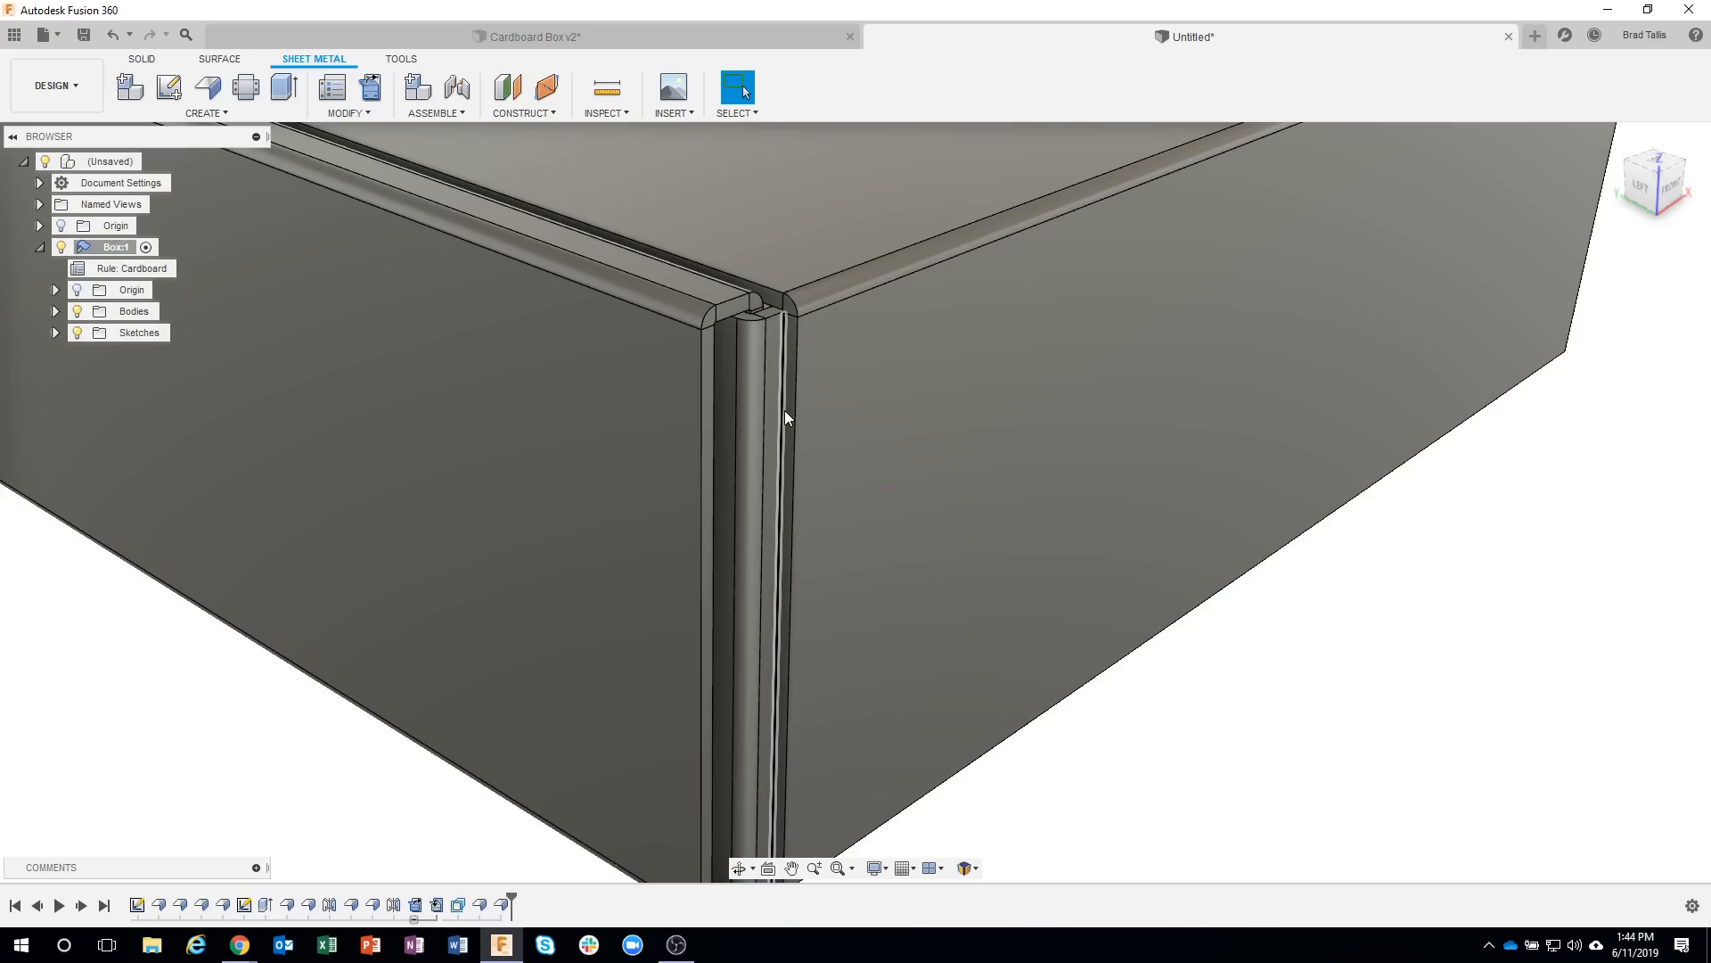
click(785, 412)
right_click(786, 411)
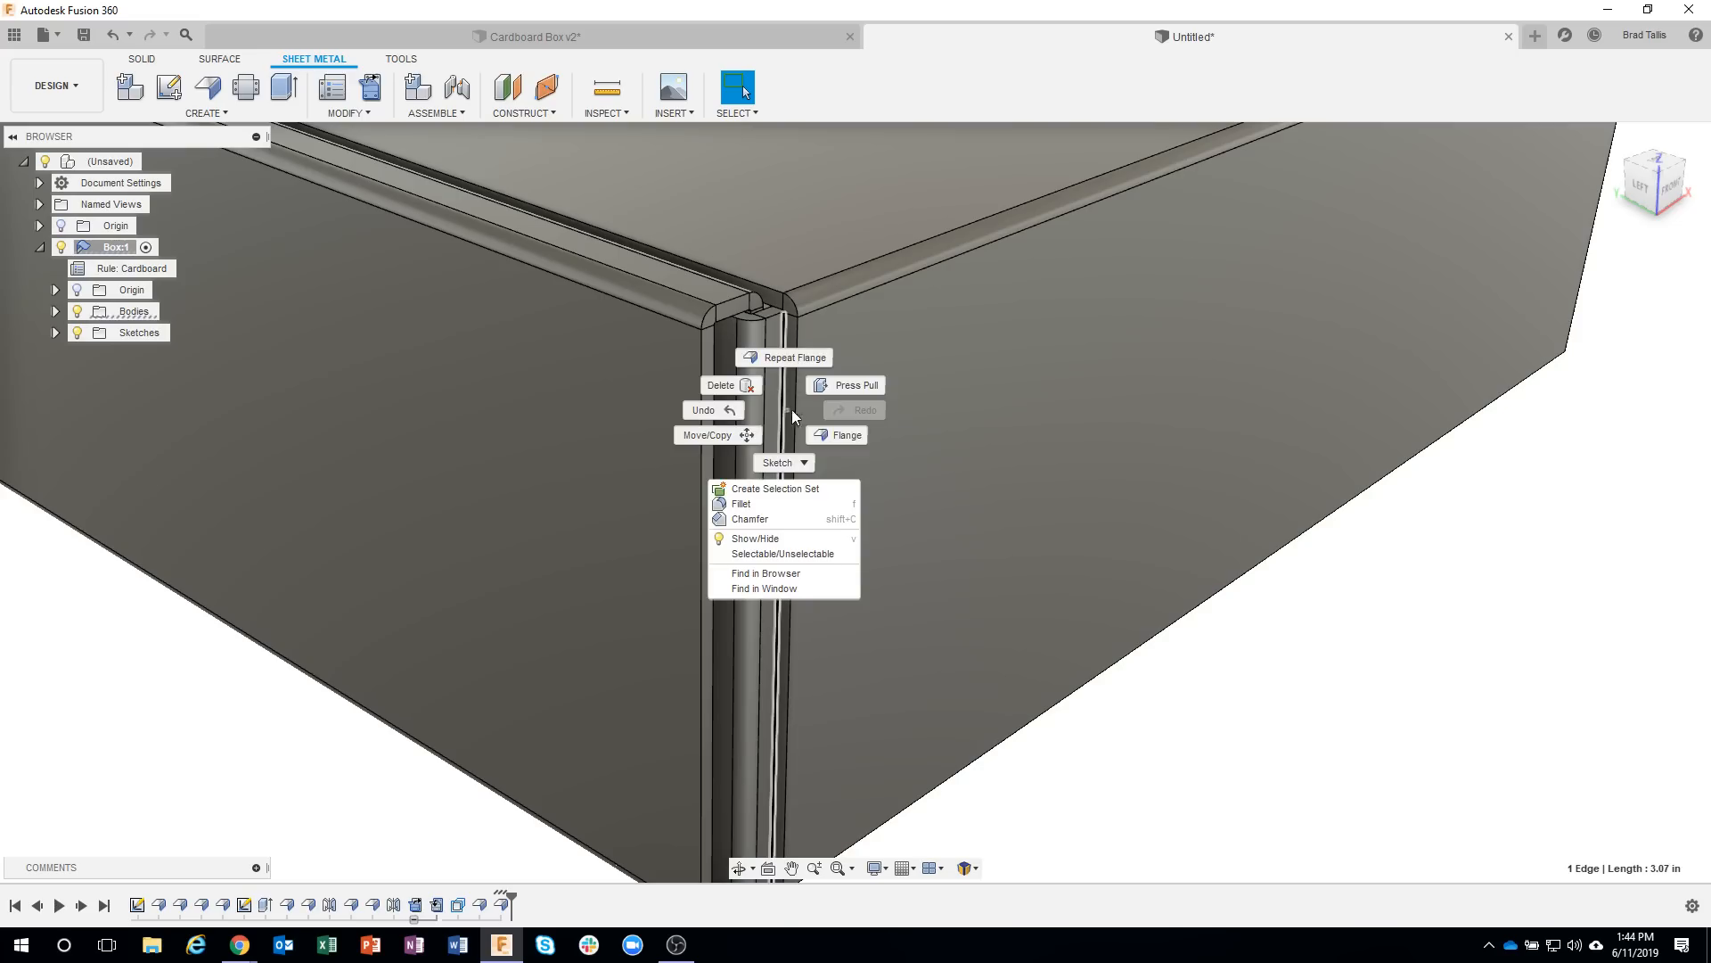
click(846, 436)
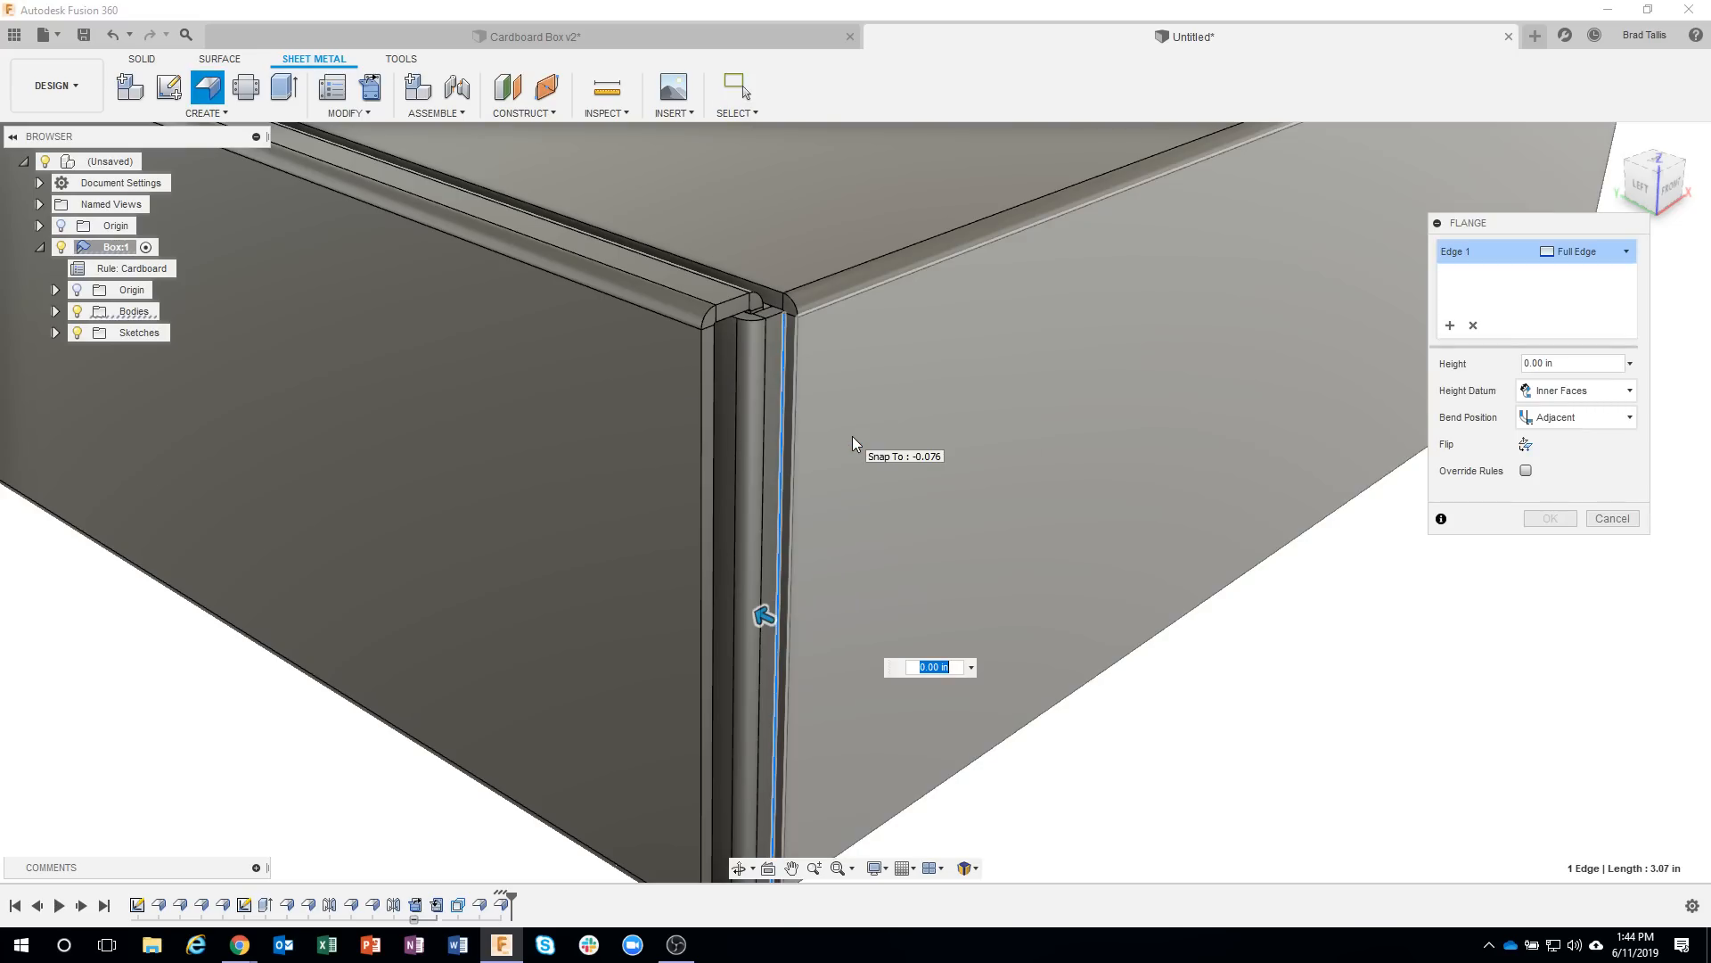
shift+middle_drag(956, 525, 796, 615)
drag(756, 621, 719, 592)
shift+middle_drag(718, 592, 747, 330)
scroll(747, 330, up, 5)
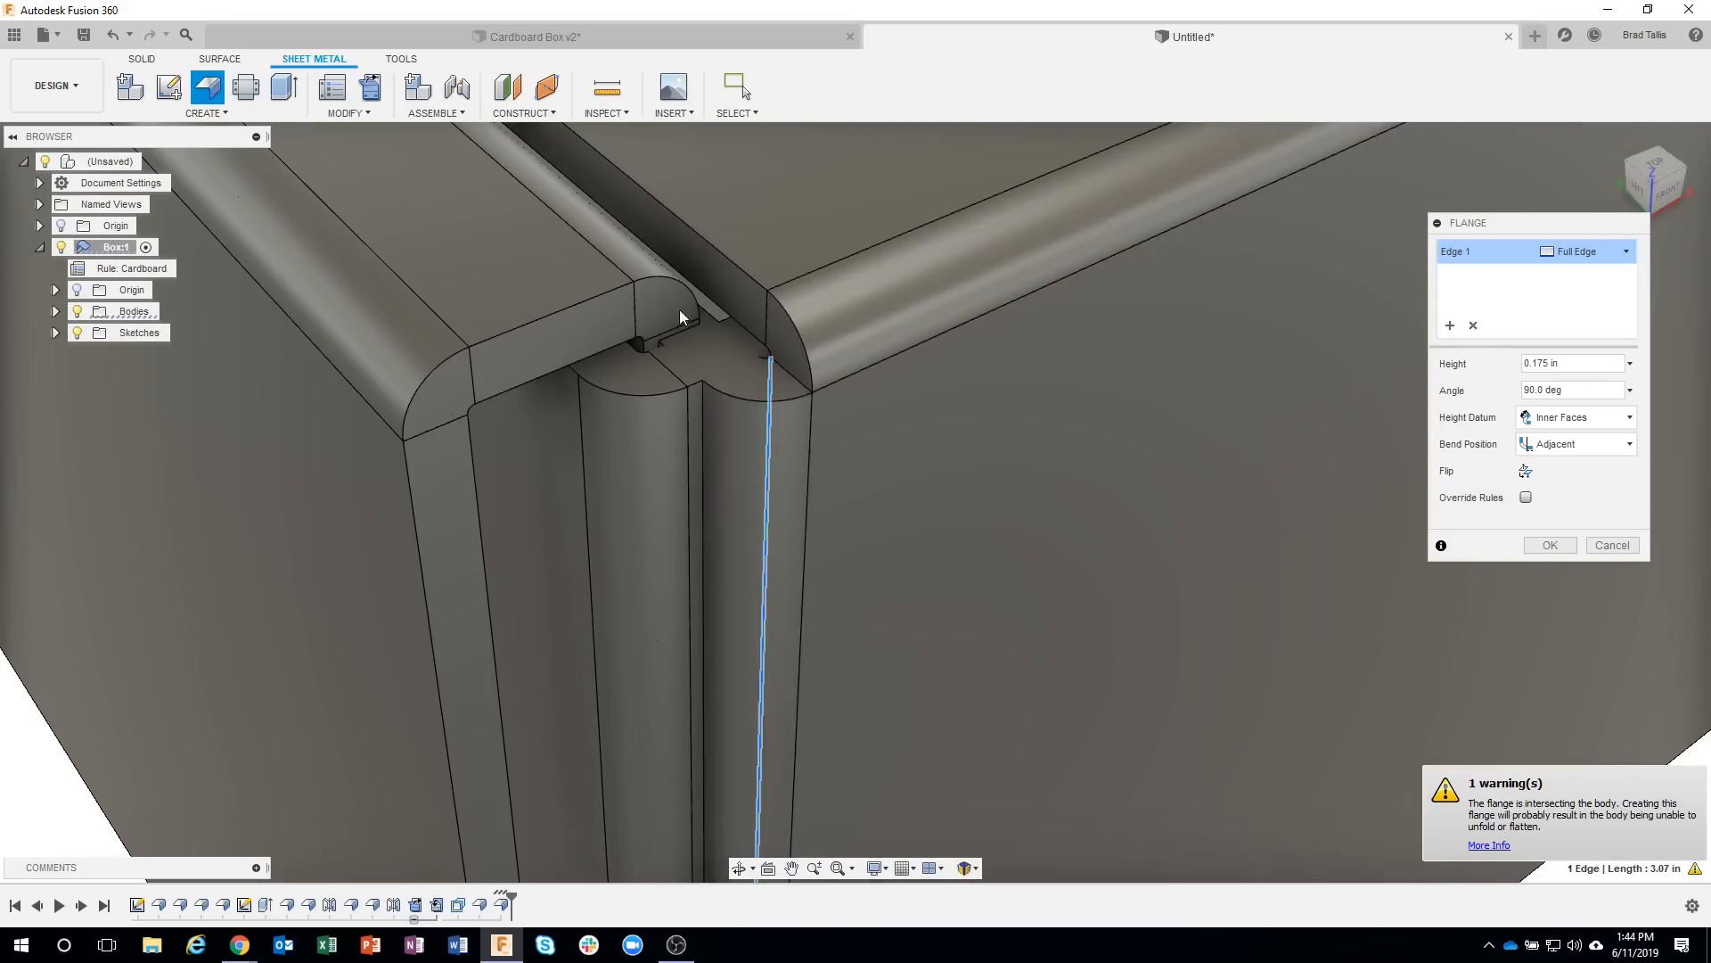
Set the side flange's angle to 0 degrees so that it extends straight out from the front flap.
scroll(822, 473, down, 4)
shift+middle_drag(794, 415, 871, 420)
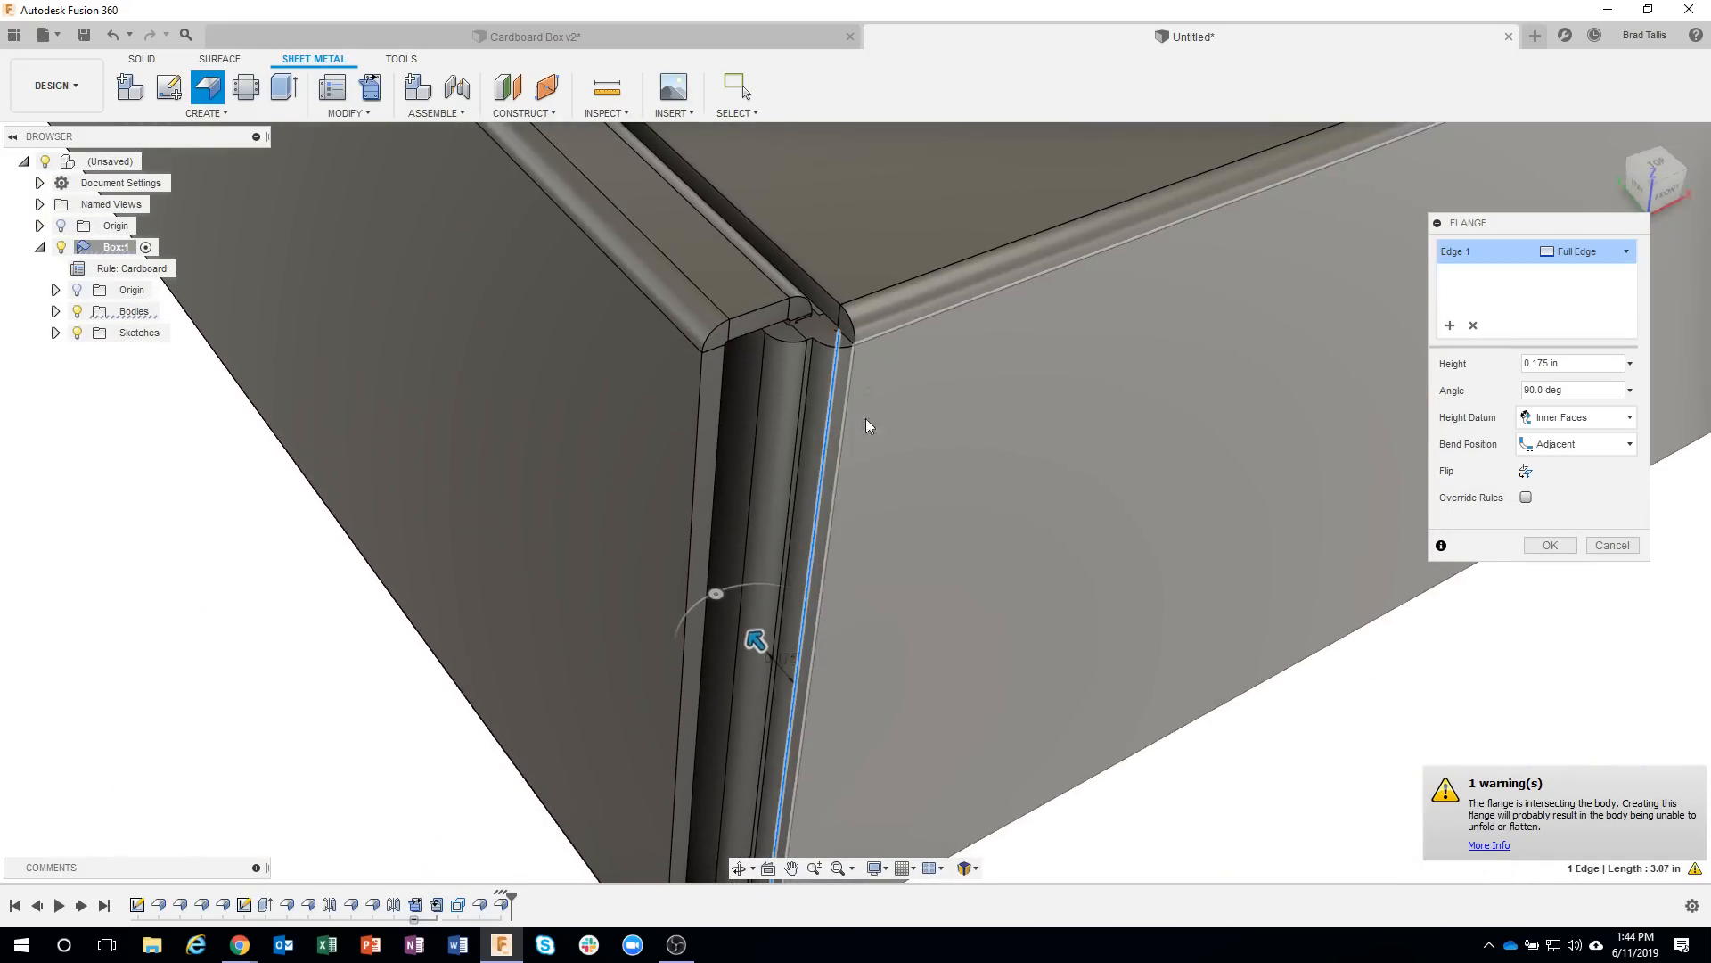
middle_drag(1025, 554, 958, 557)
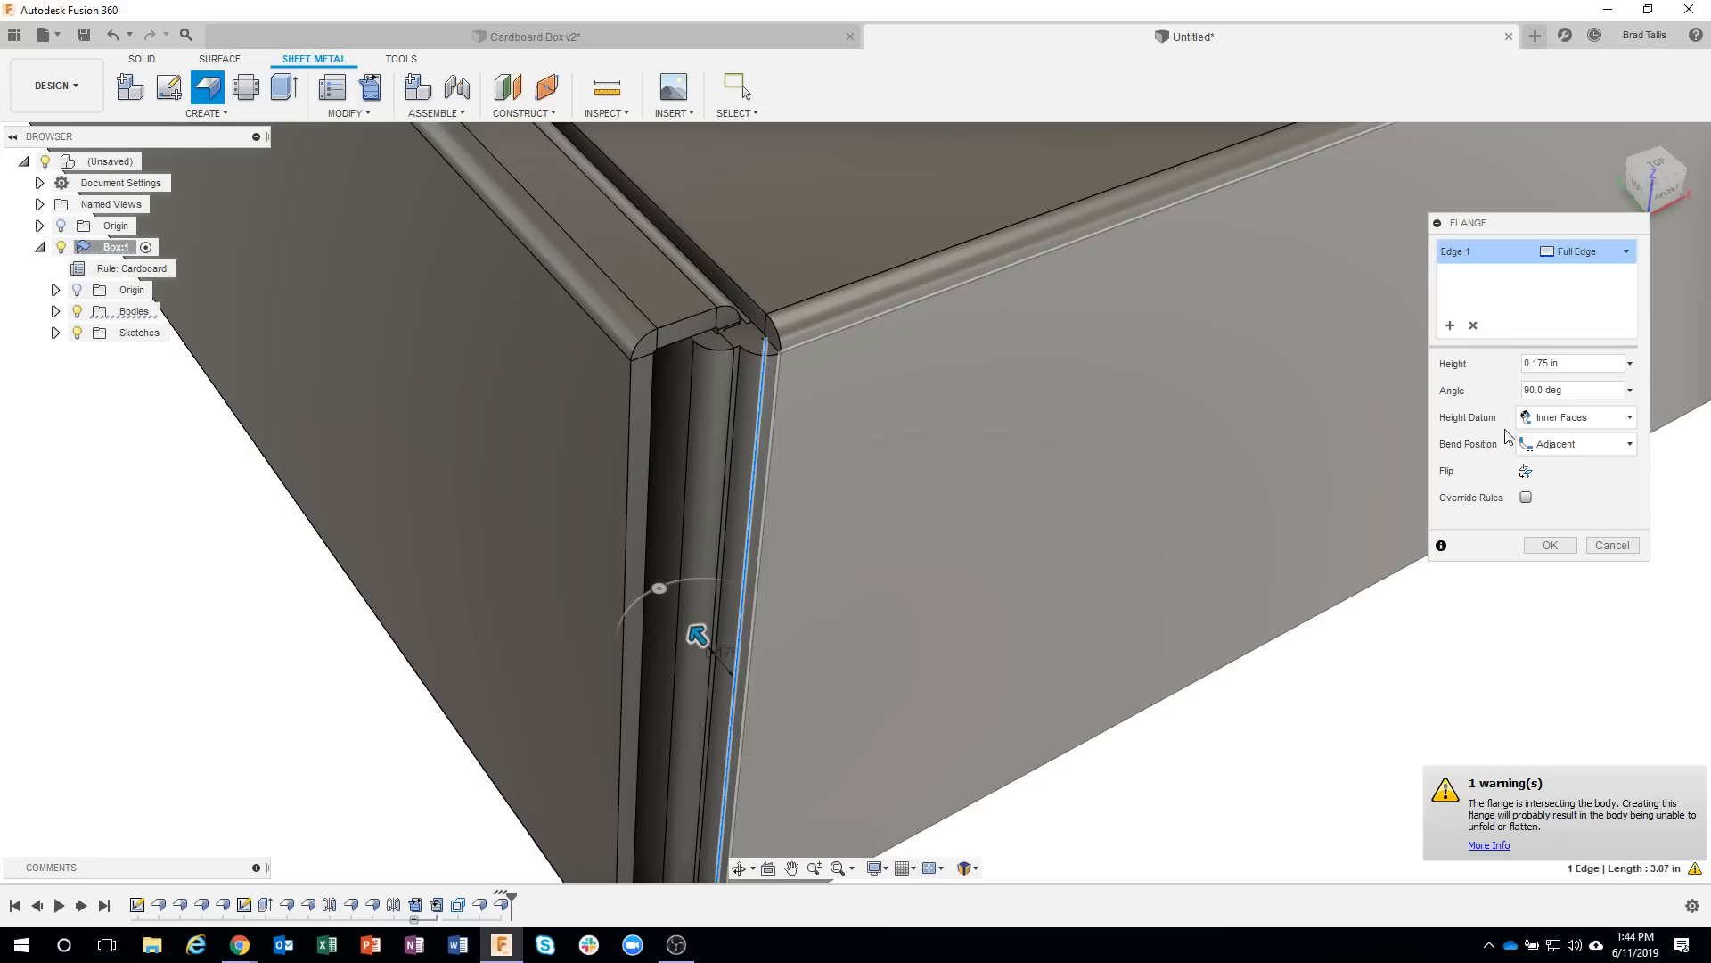
drag(1584, 393, 1501, 401)
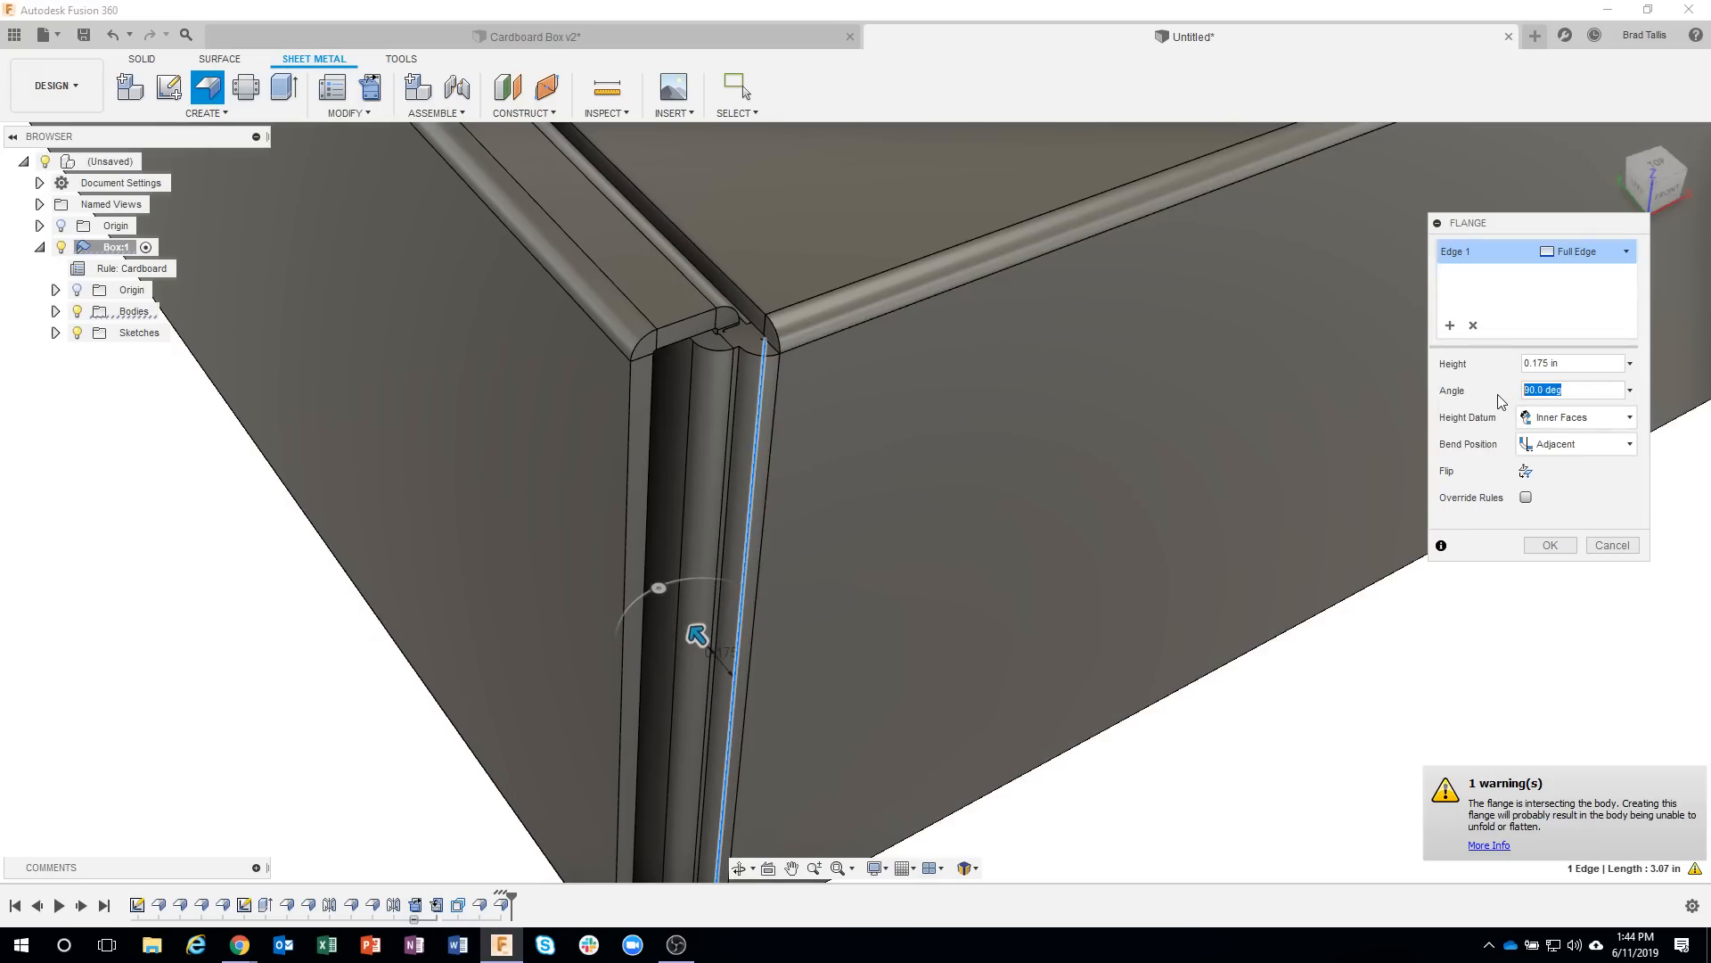
text(0)
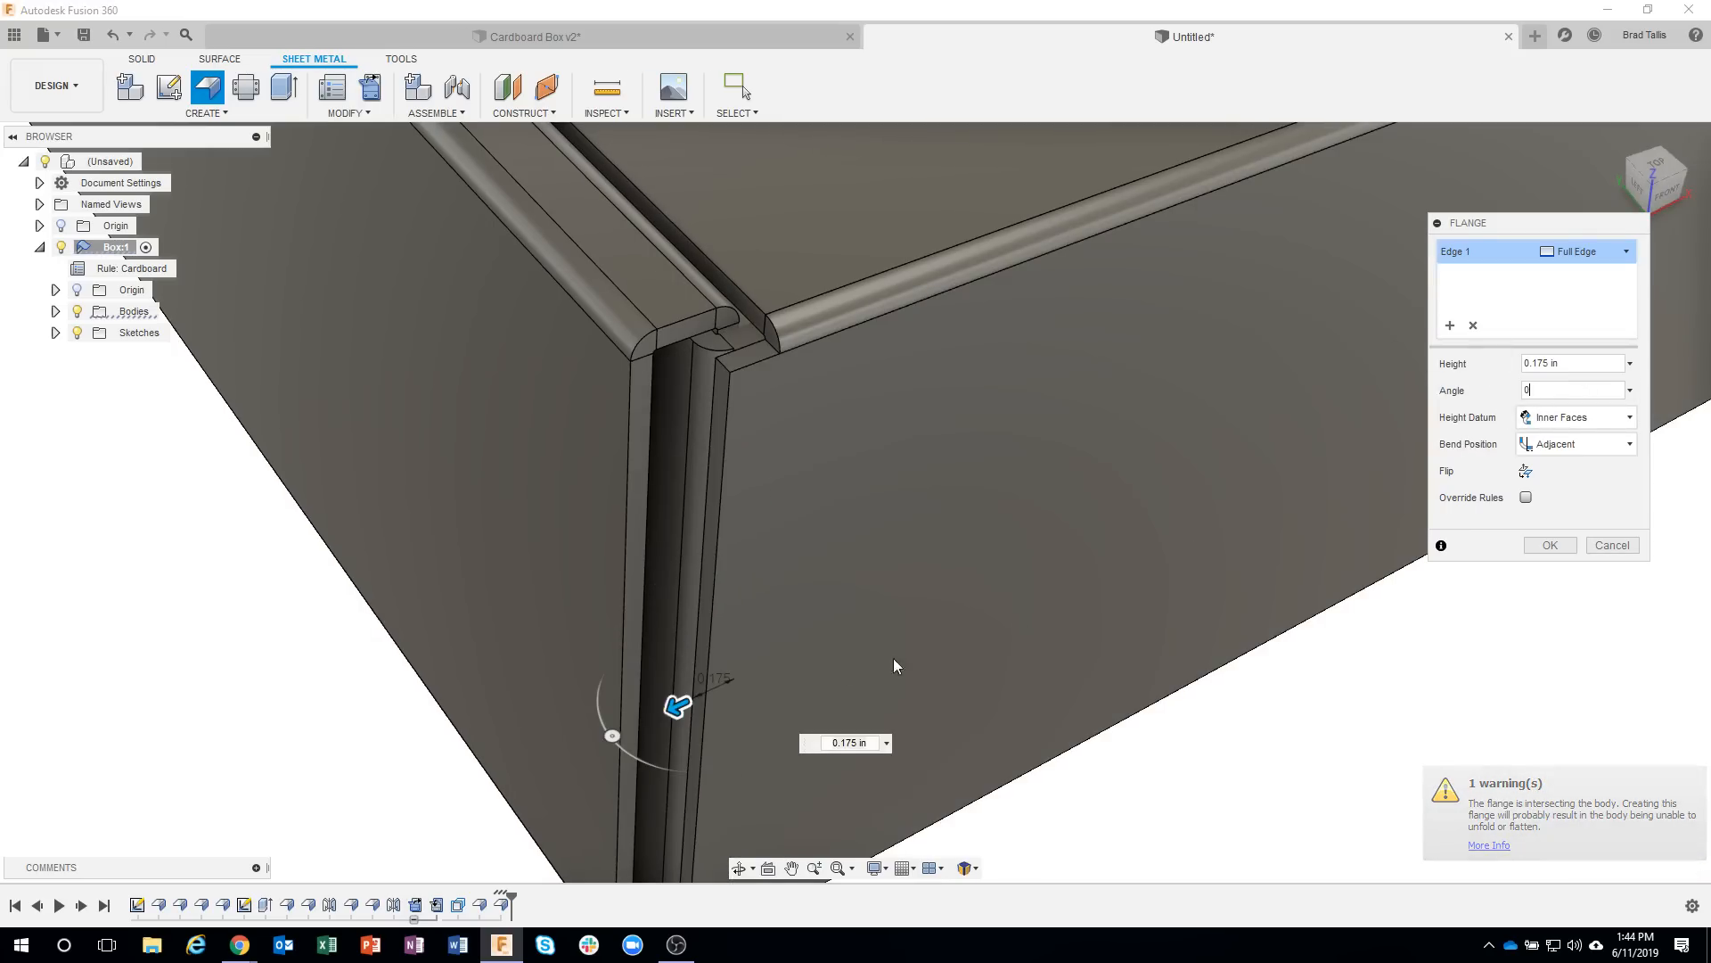
Adjust the height of the front flap's straight side flange to about 0.192 in and create the flange.
mouse_move(676, 706)
mouse_down()
mouse_move(696, 701)
mouse_move(557, 762)
mouse_move(667, 710)
mouse_up()
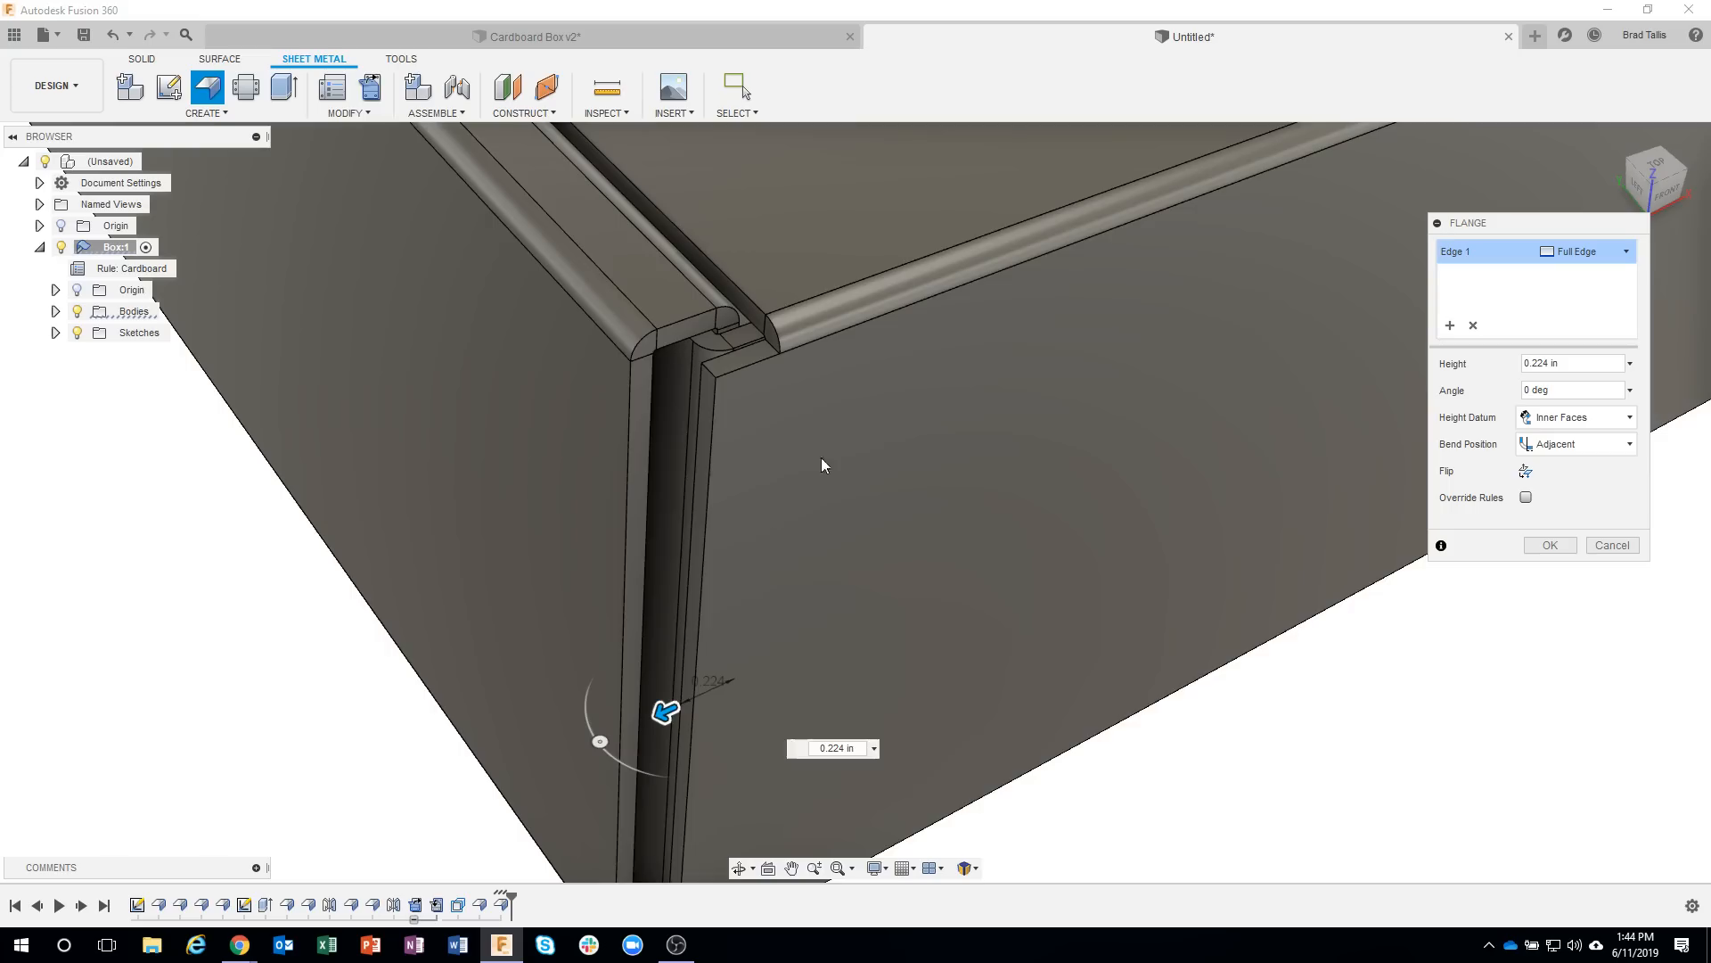
shift+middle_drag(850, 475, 984, 430)
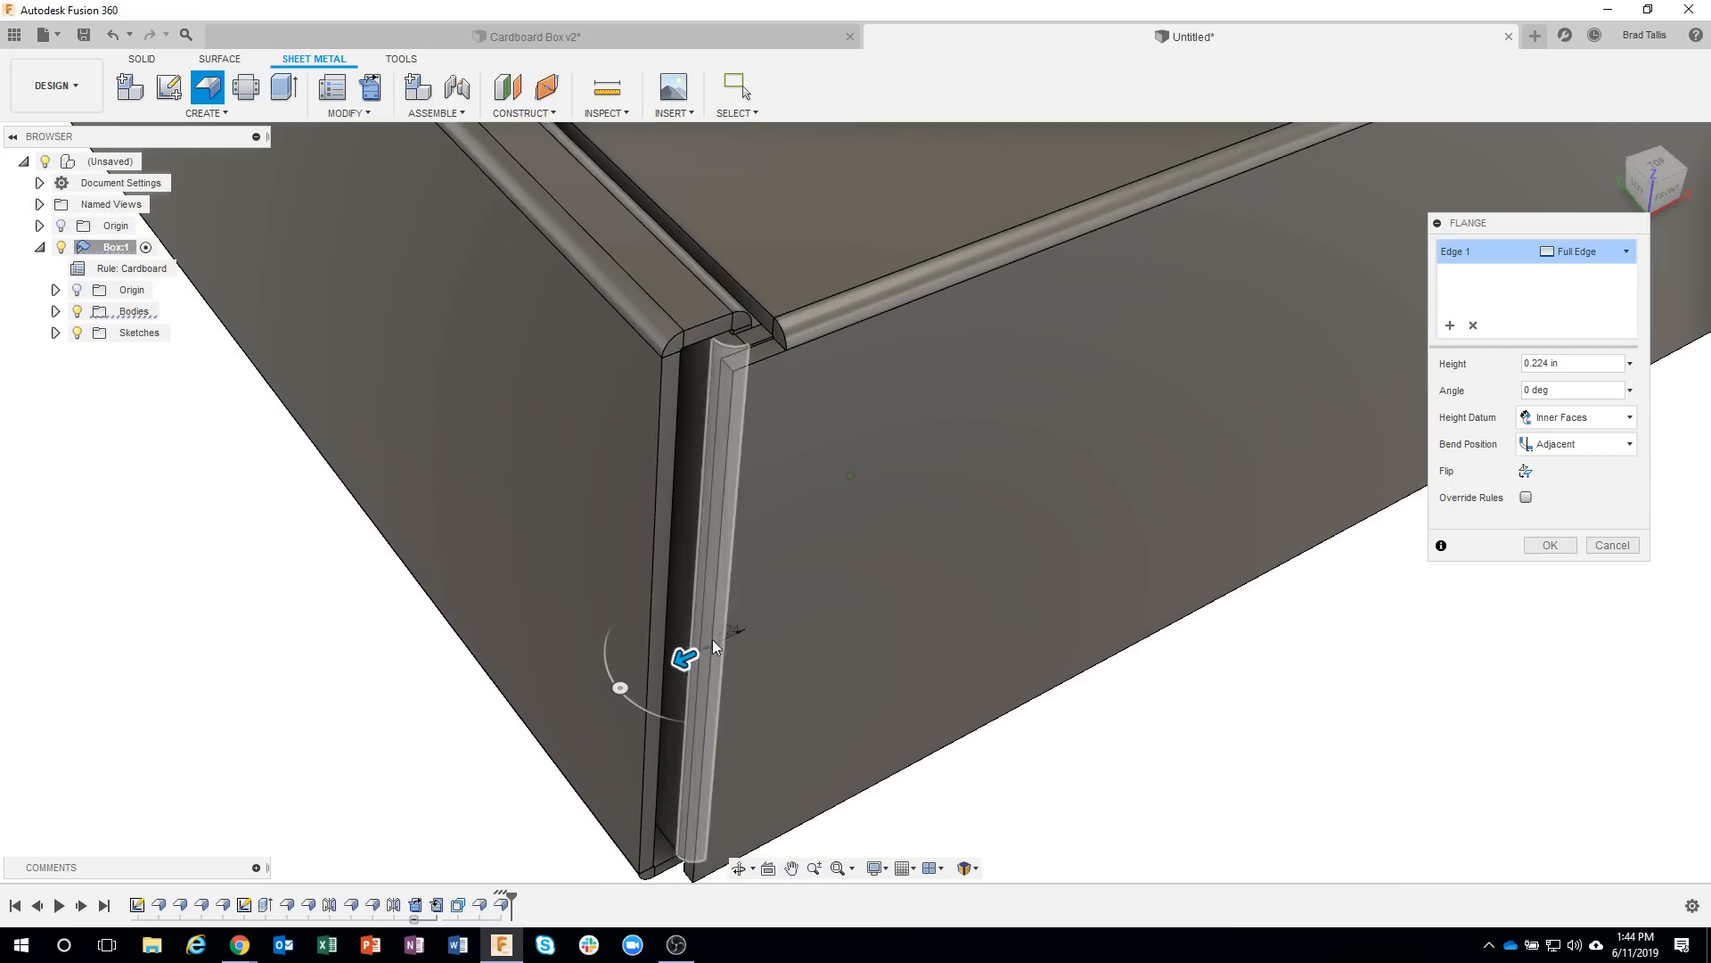
drag(683, 657, 702, 655)
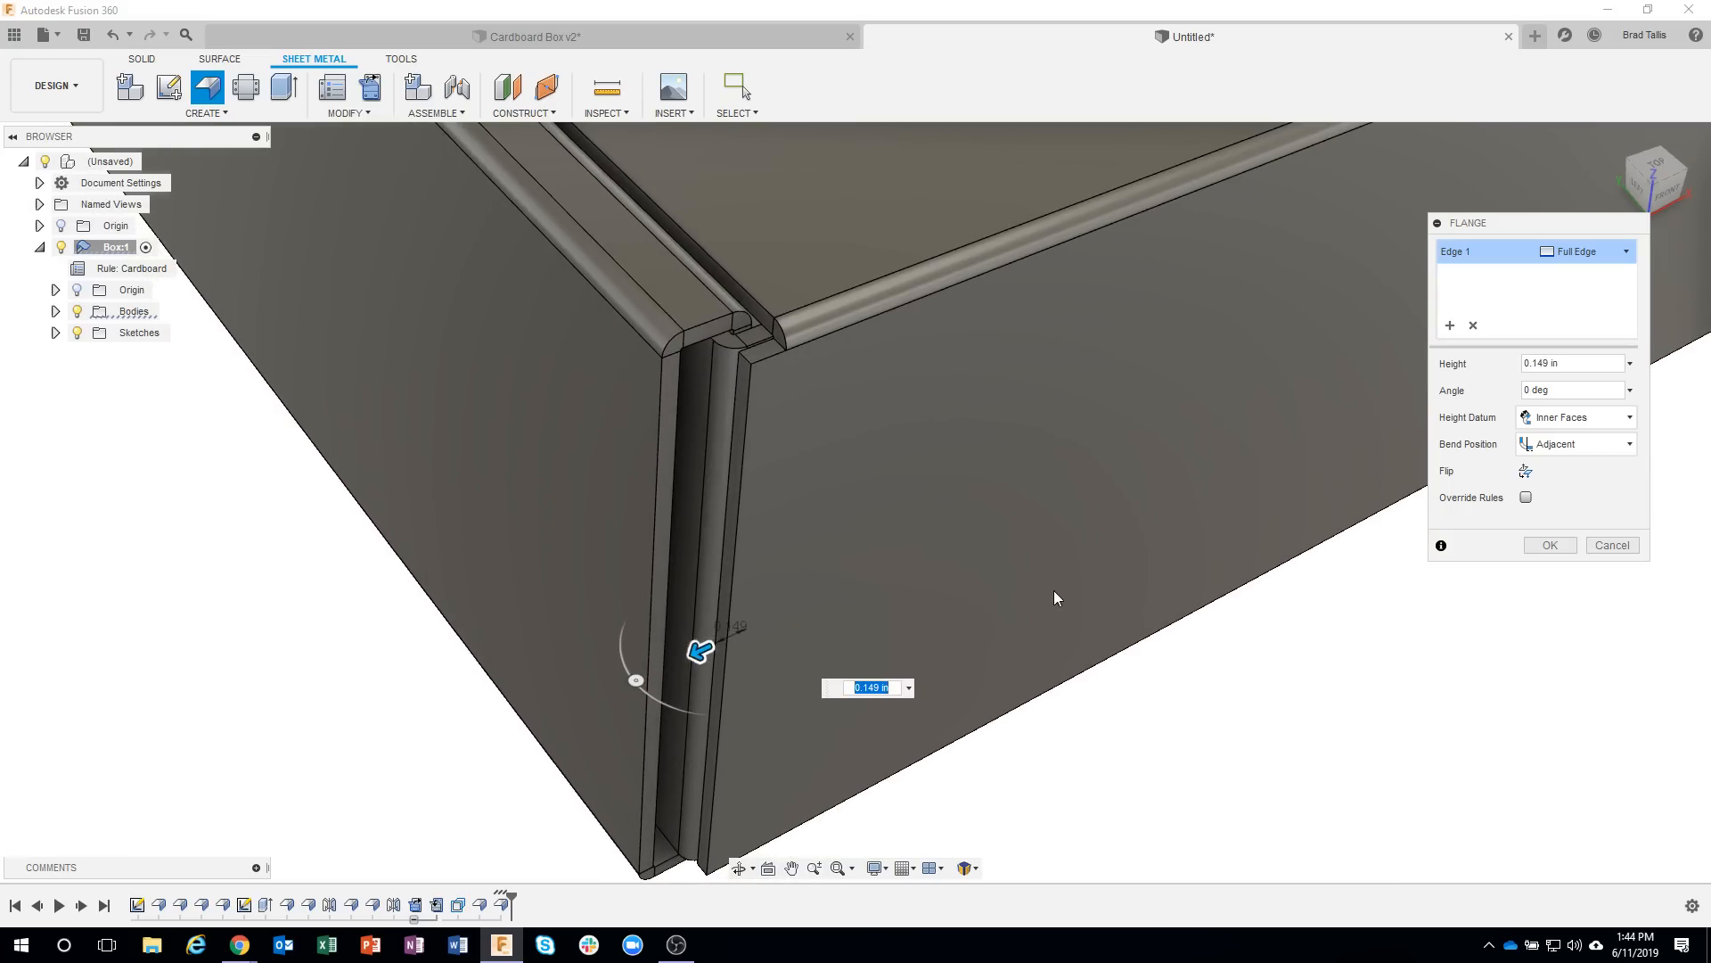
shift+middle_drag(1061, 592, 608, 395)
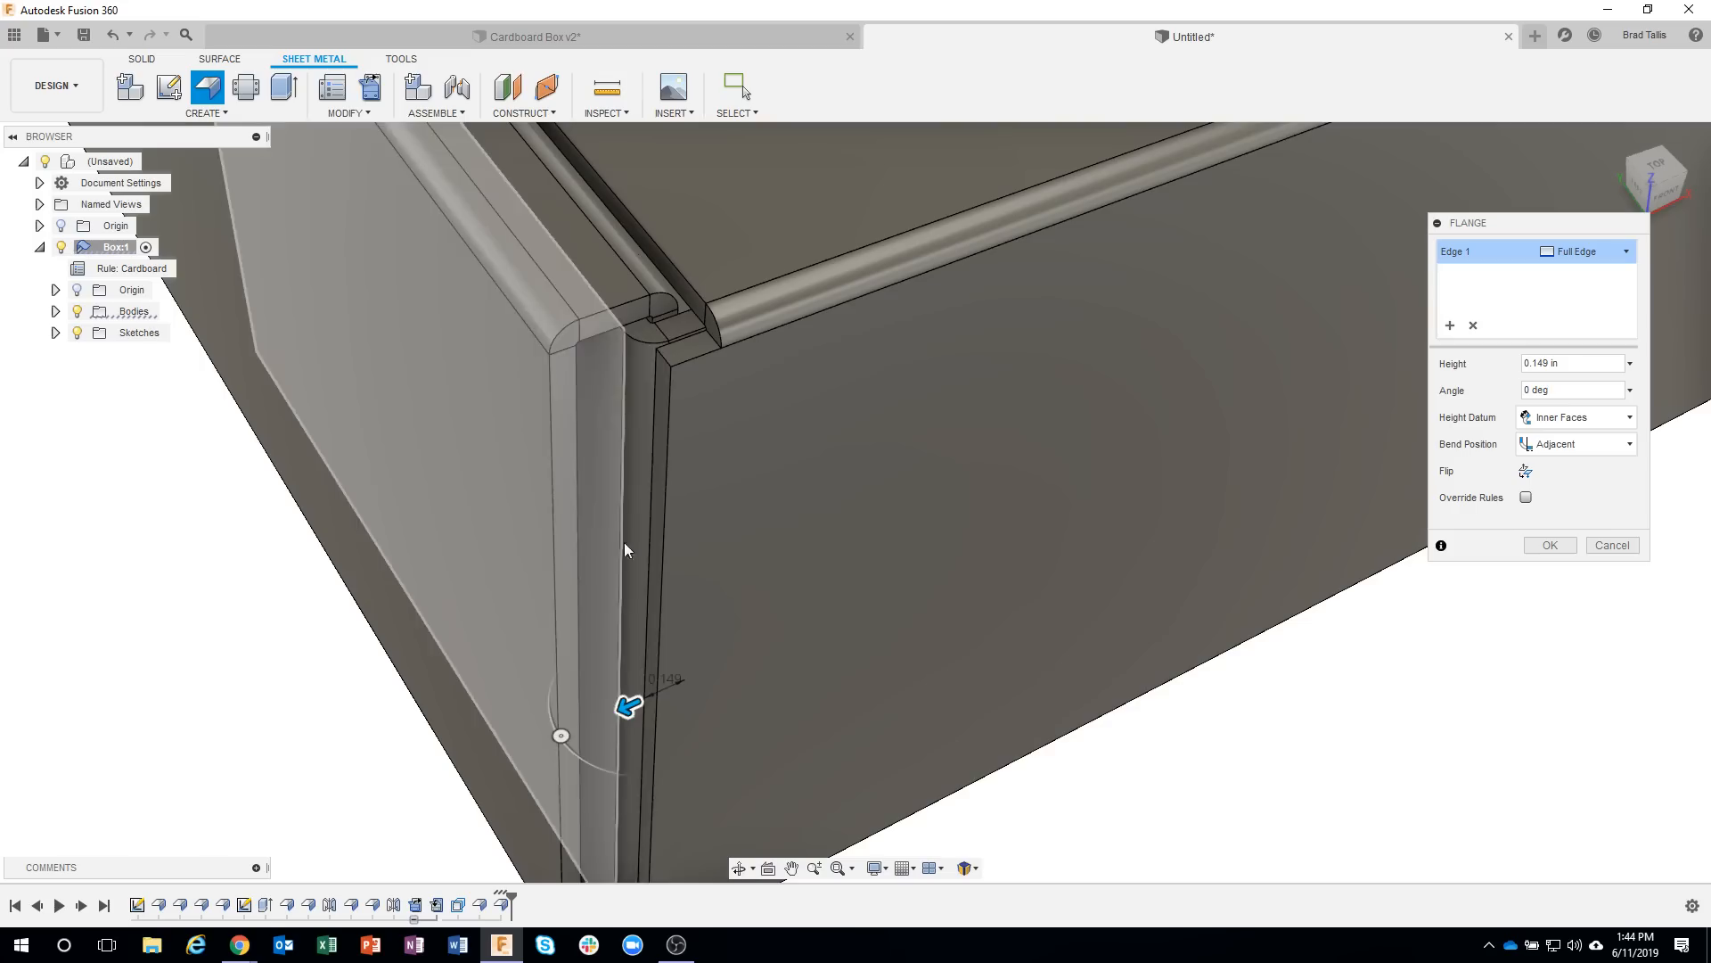
mouse_move(650, 704)
mouse_down()
mouse_move(635, 706)
mouse_move(650, 700)
mouse_up()
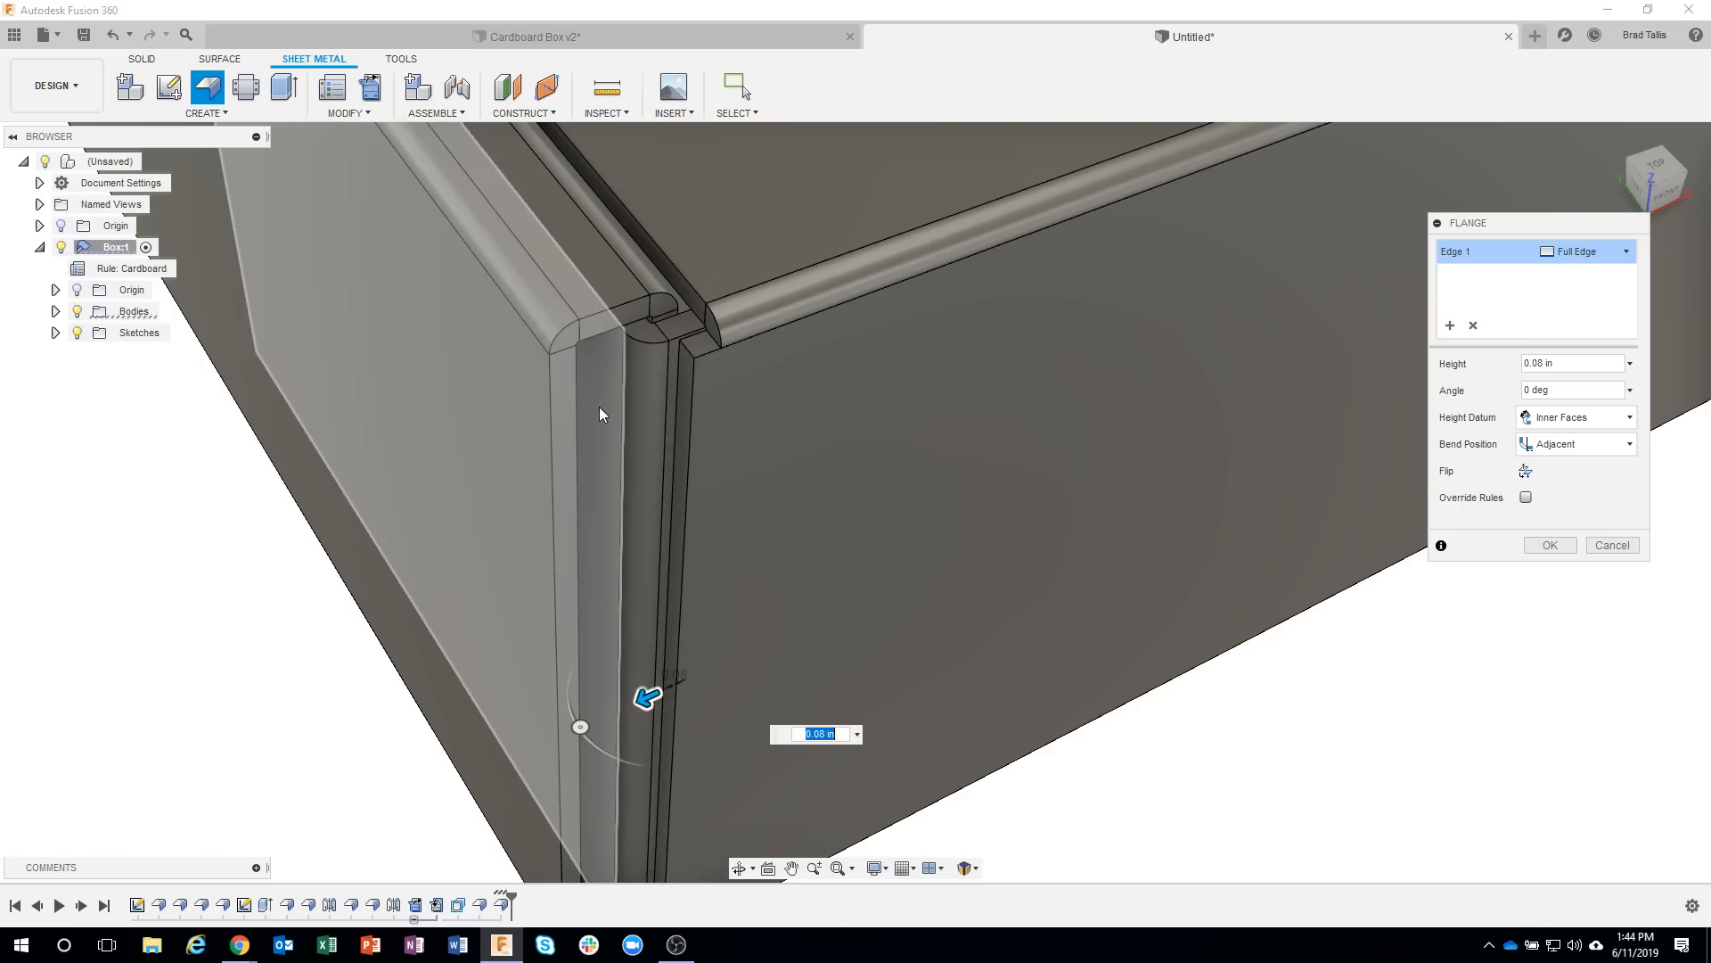
click(599, 407)
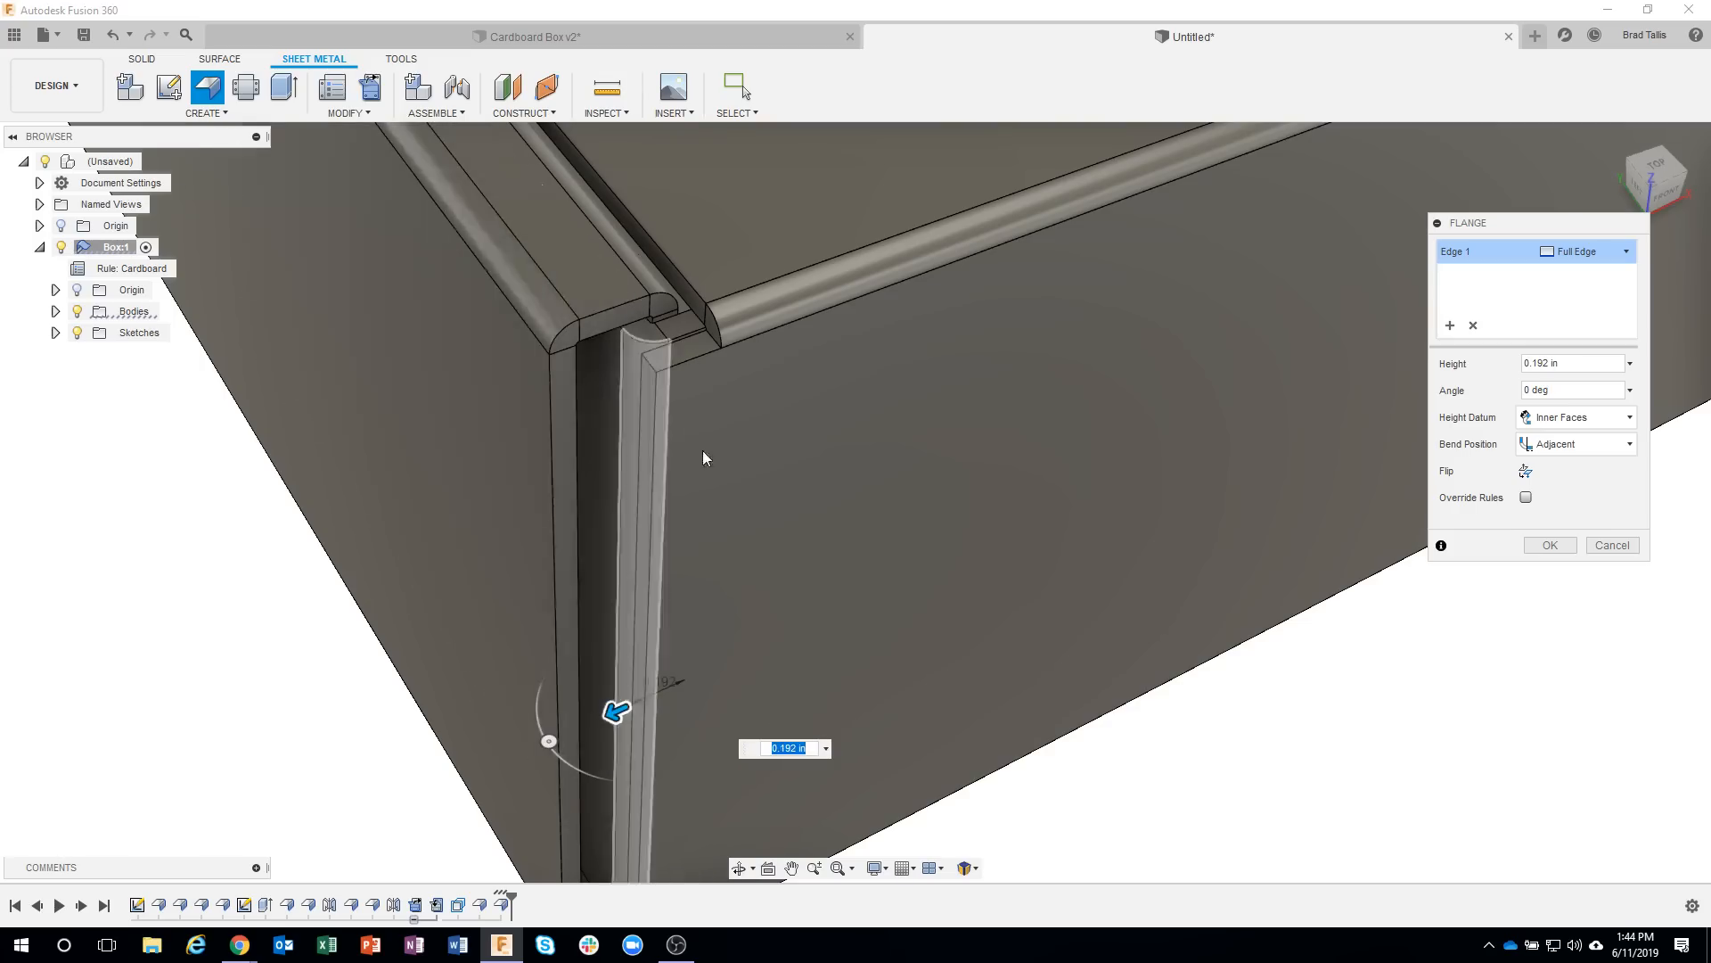
shift+middle_drag(1191, 823, 1156, 825)
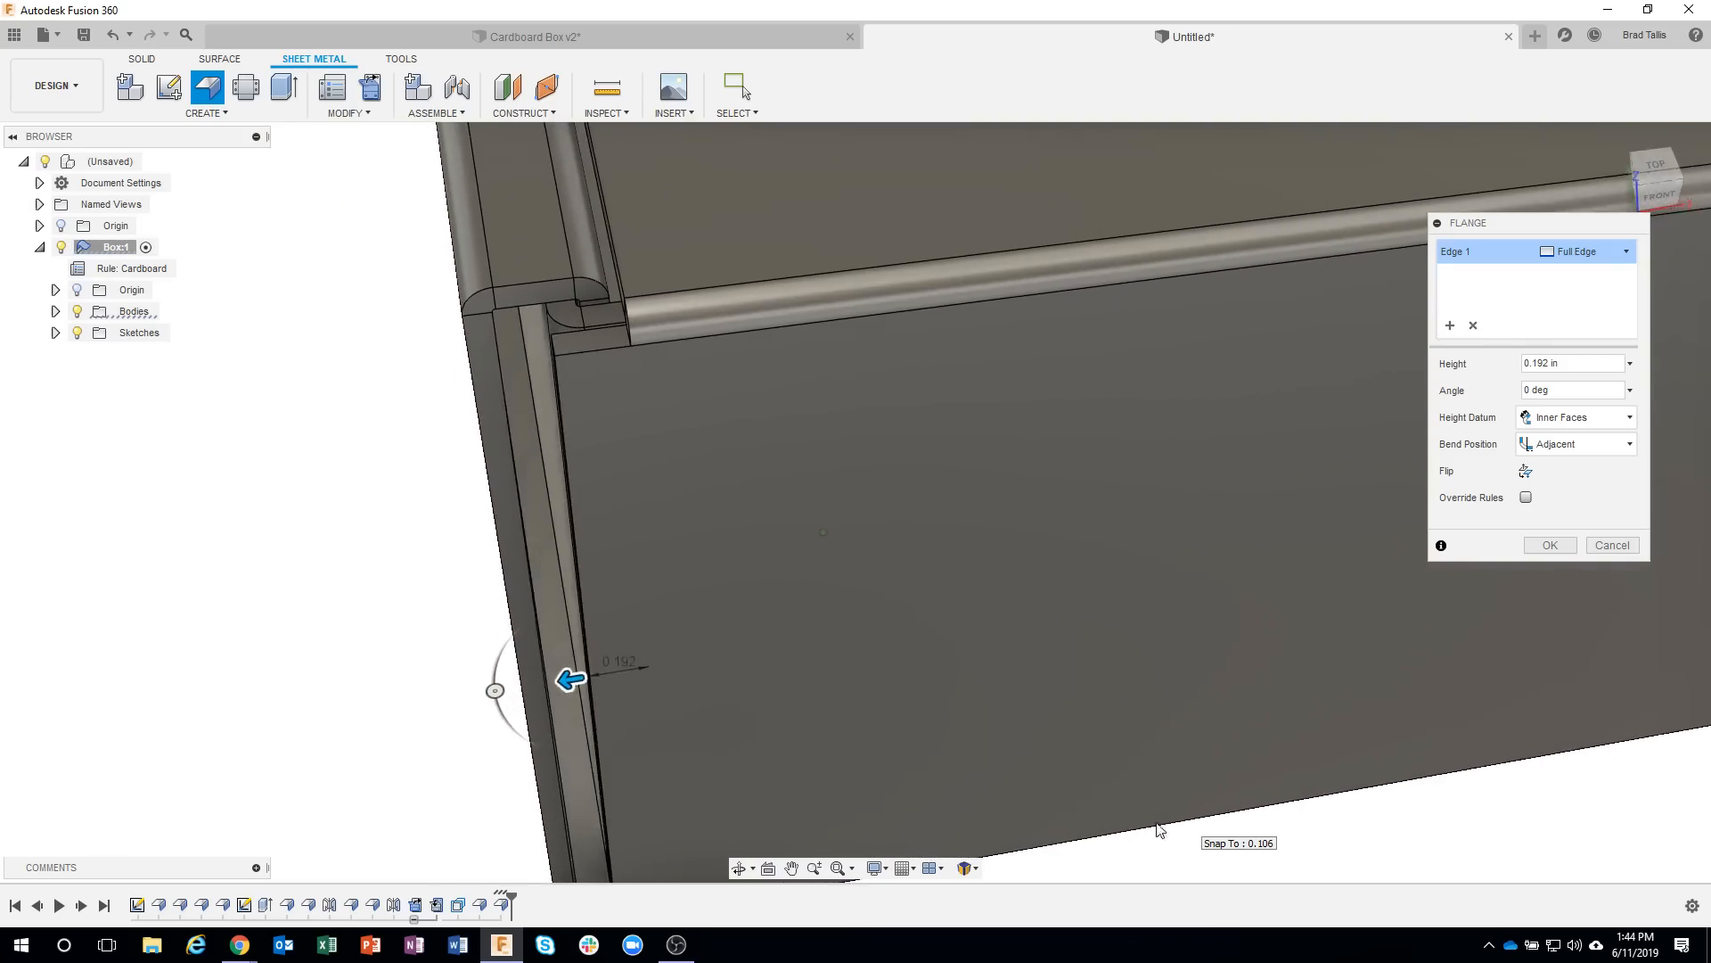
shift+middle_drag(466, 413, 1049, 796)
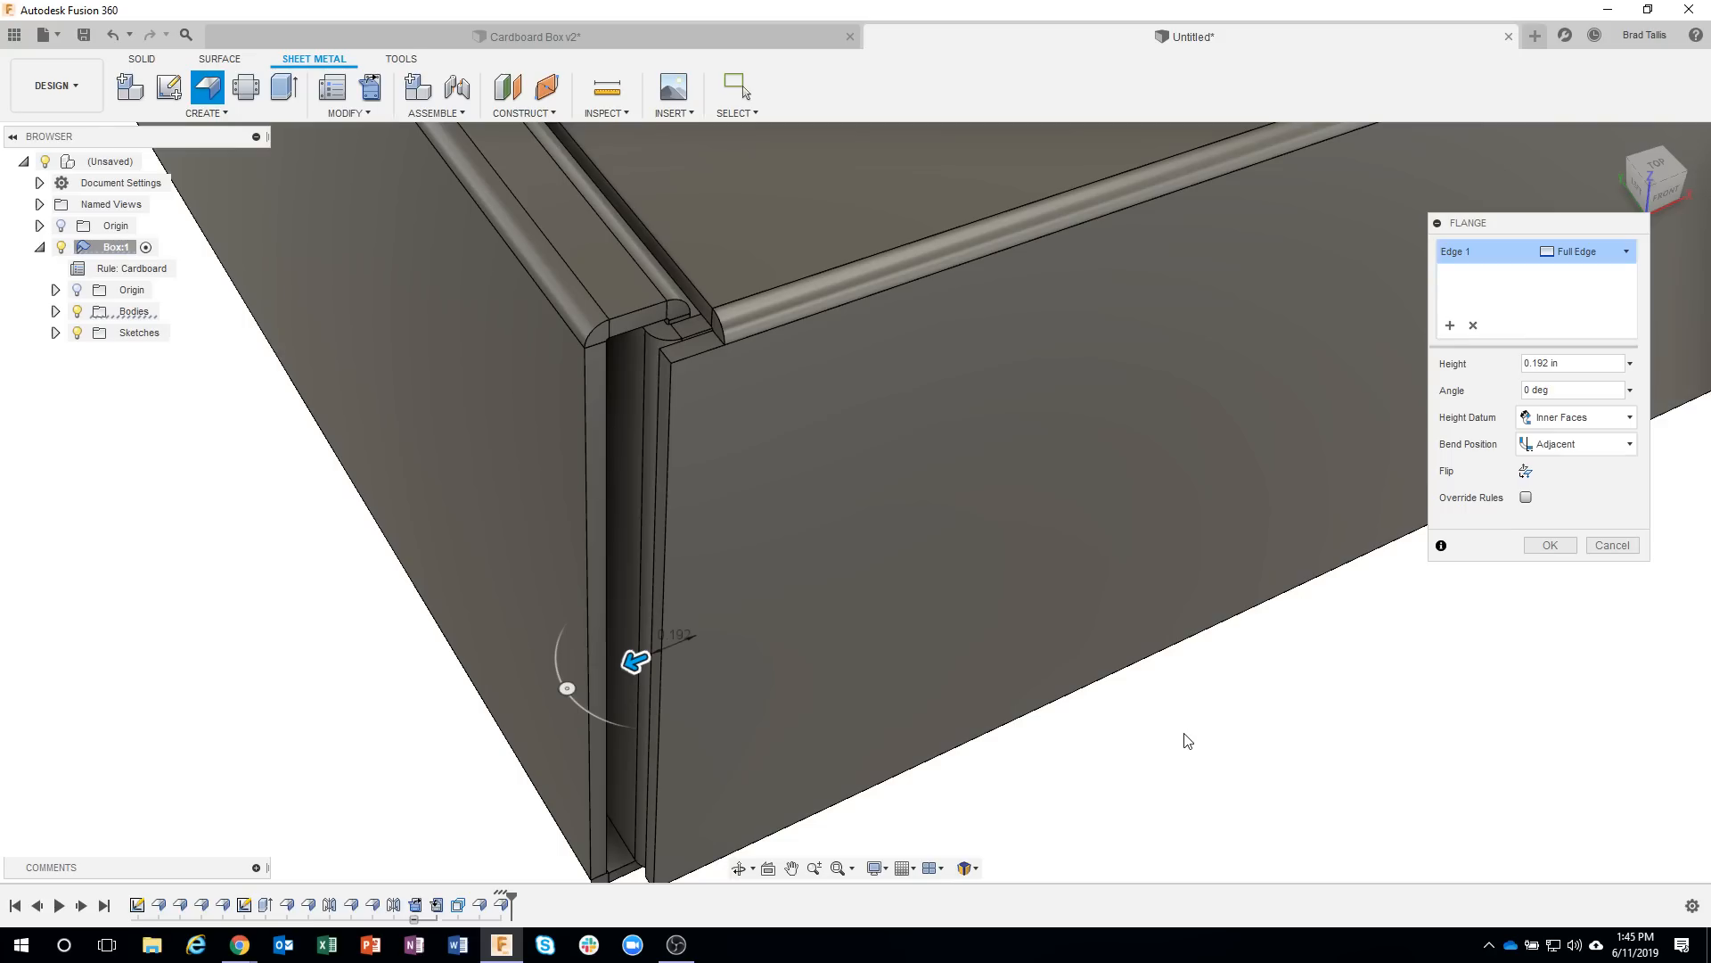
scroll(1179, 751, down, 2)
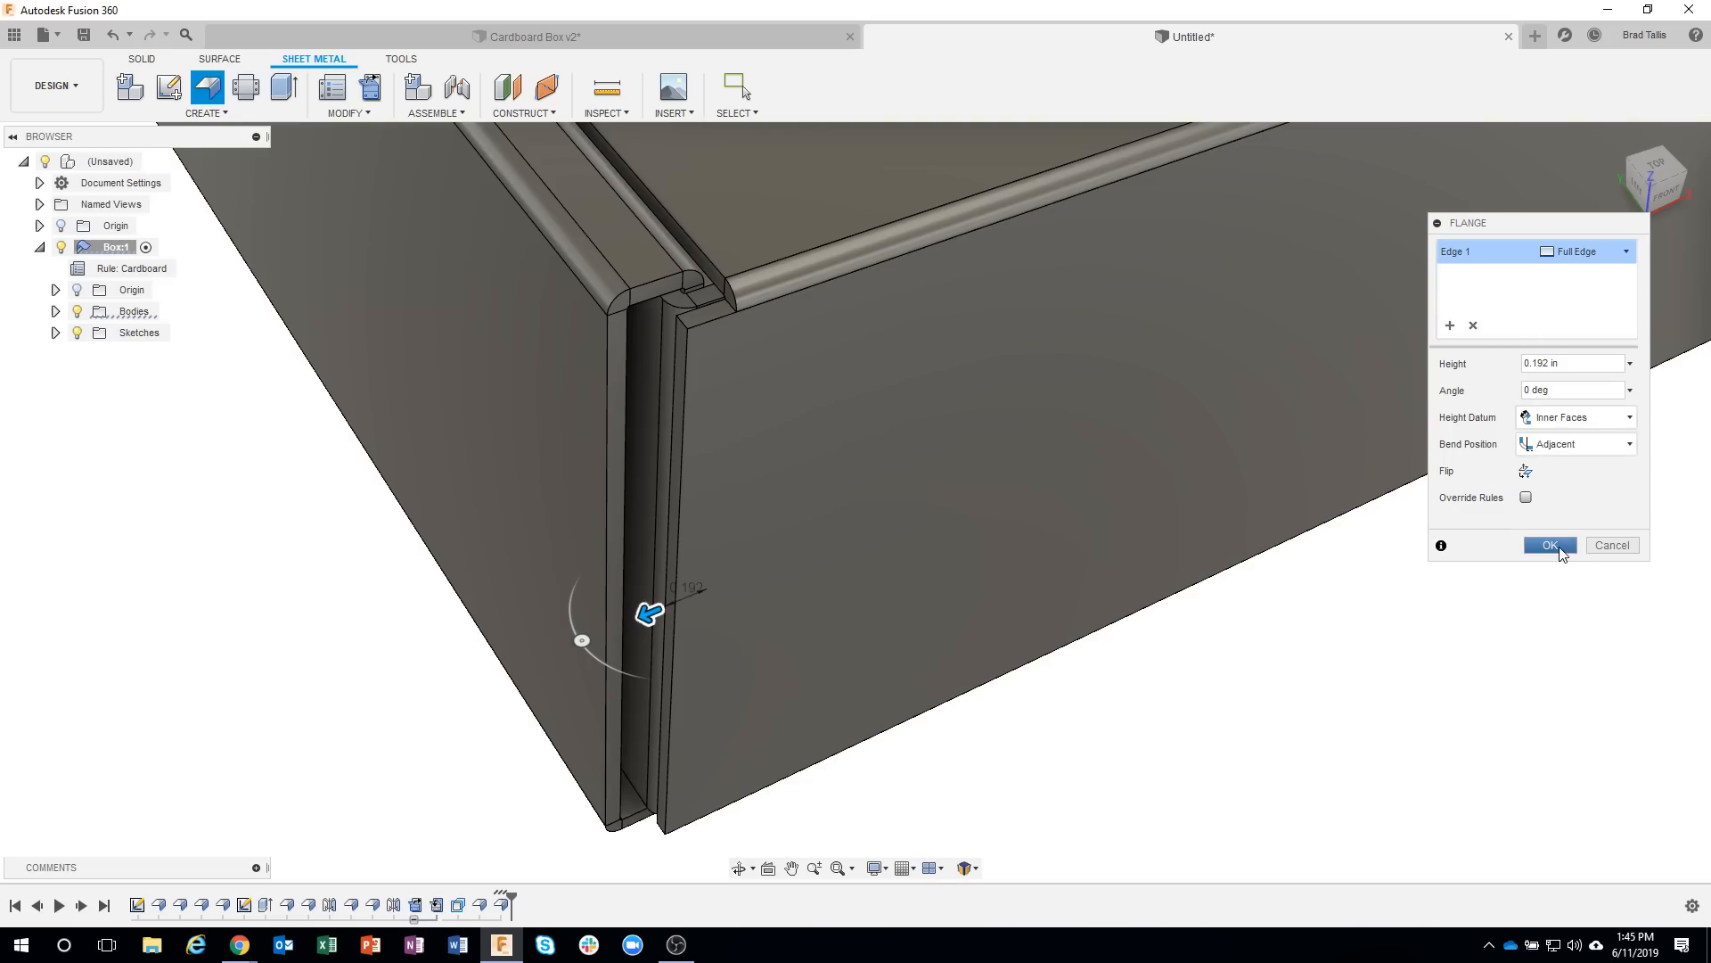
click(1551, 546)
Start a full-edge flange on the side extension's vertical inner edge, about 0.396 in high at 90 degrees, and check its fit inside the corner.
scroll(682, 540, up, 3)
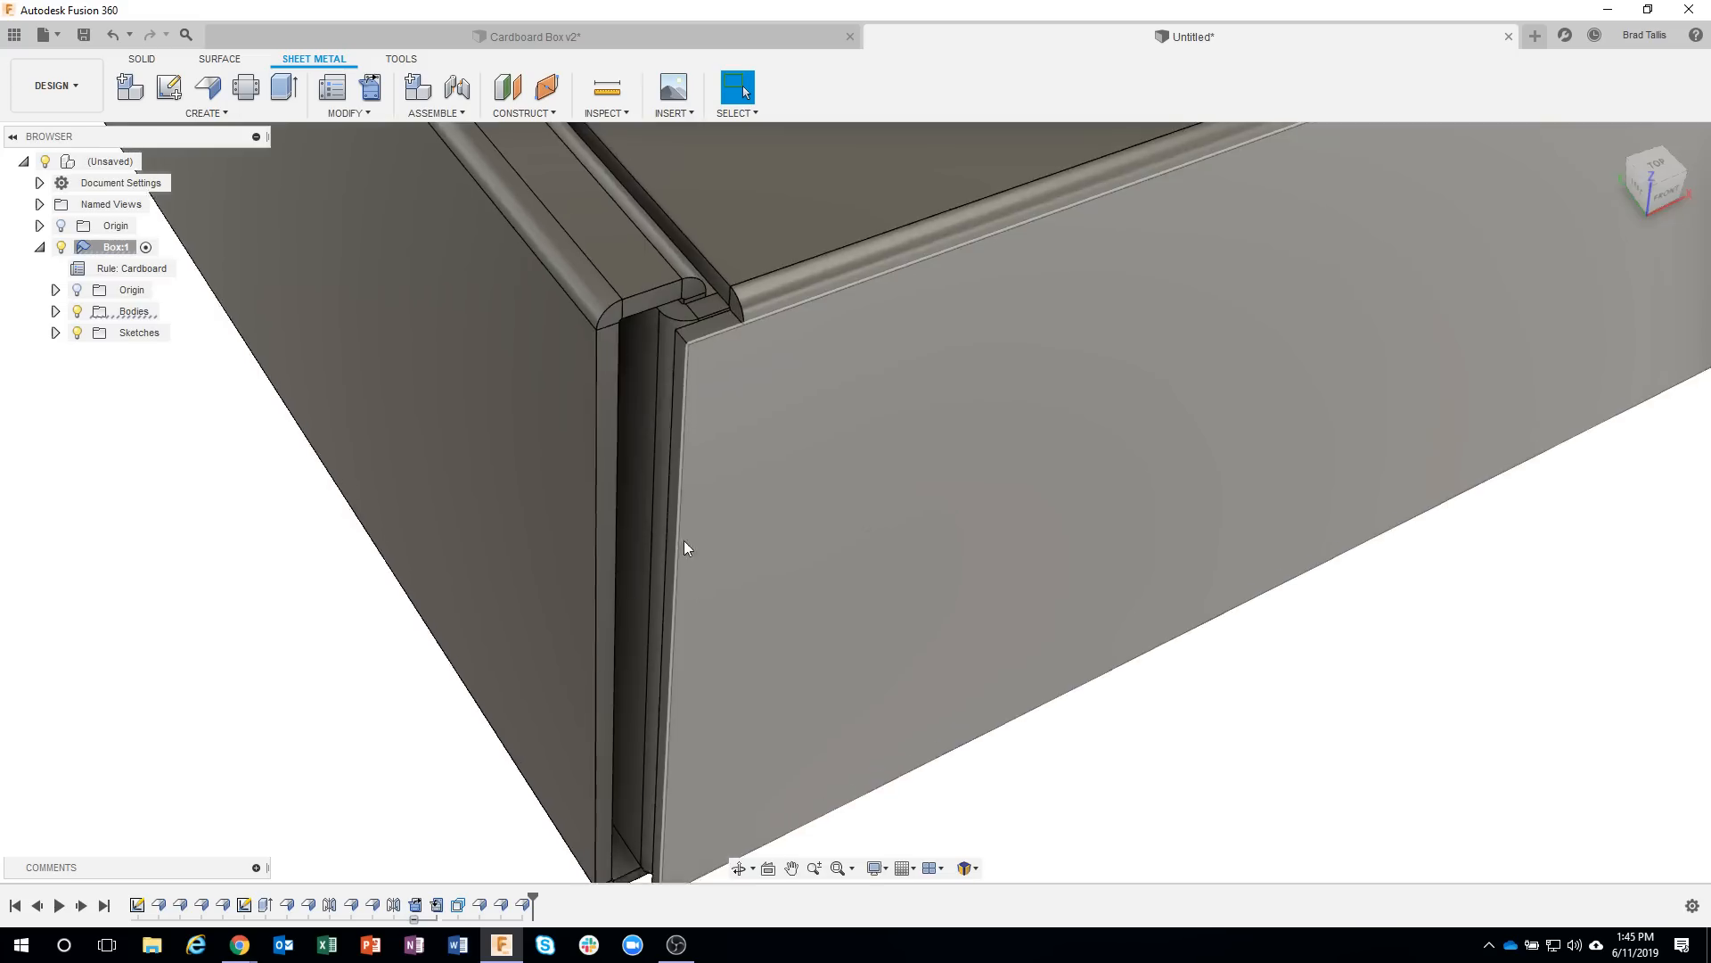
scroll(655, 374, up, 1)
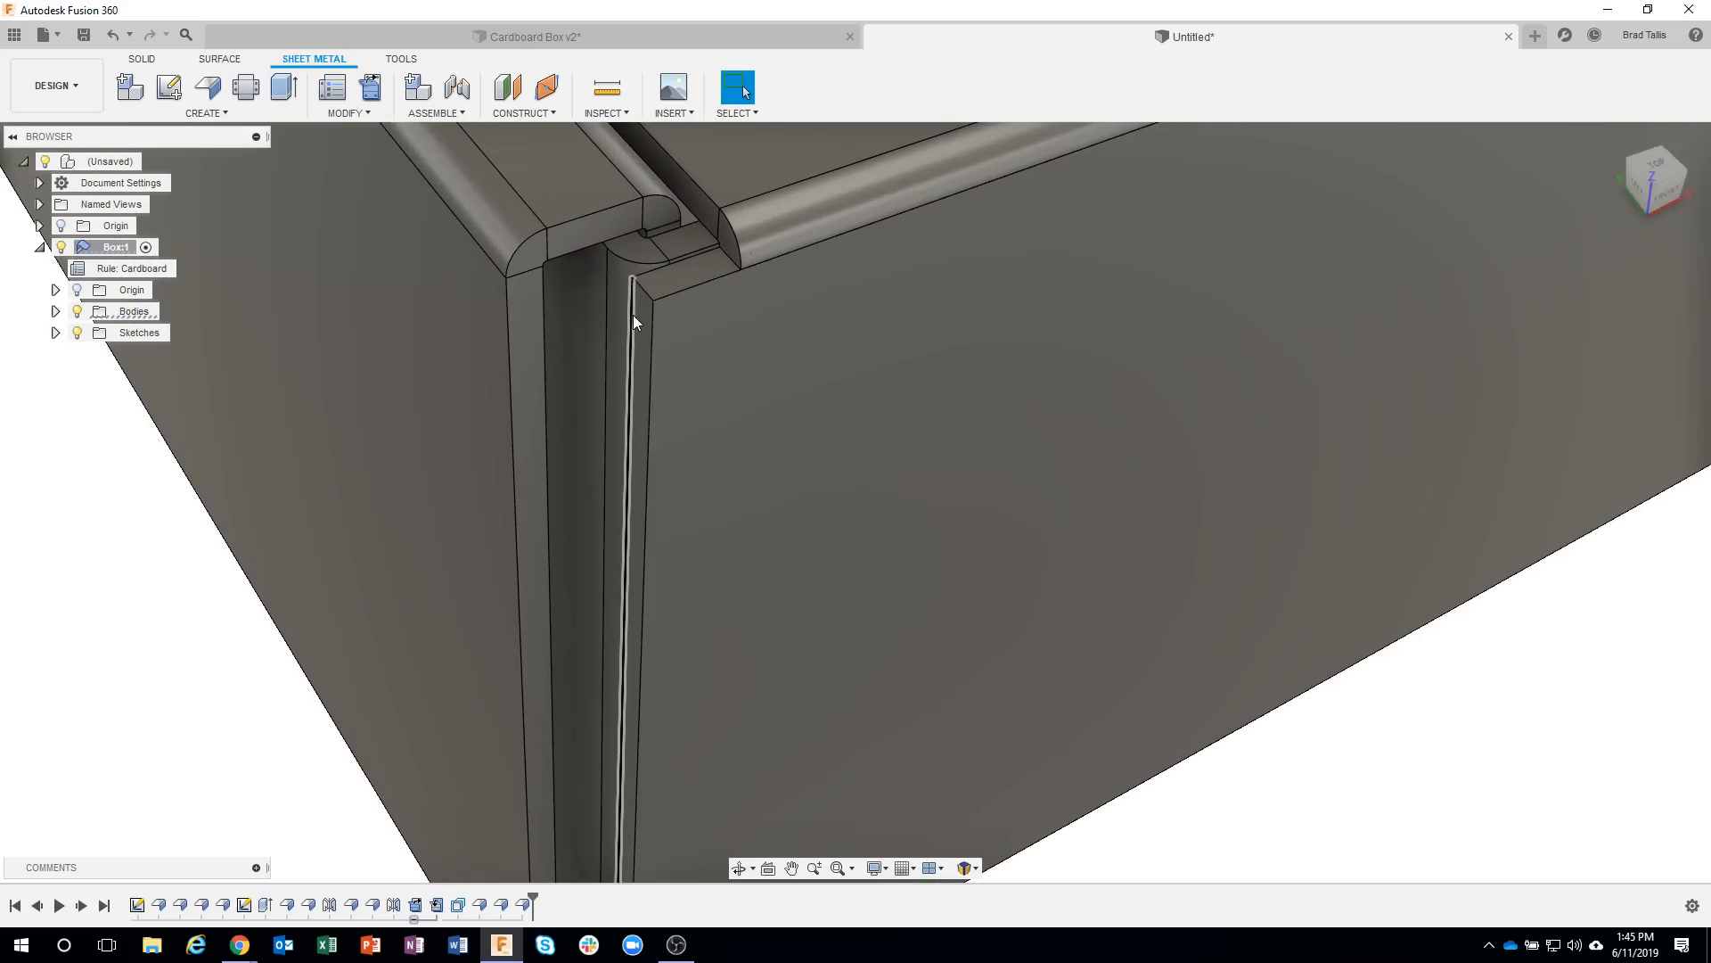
click(633, 314)
right_click(633, 314)
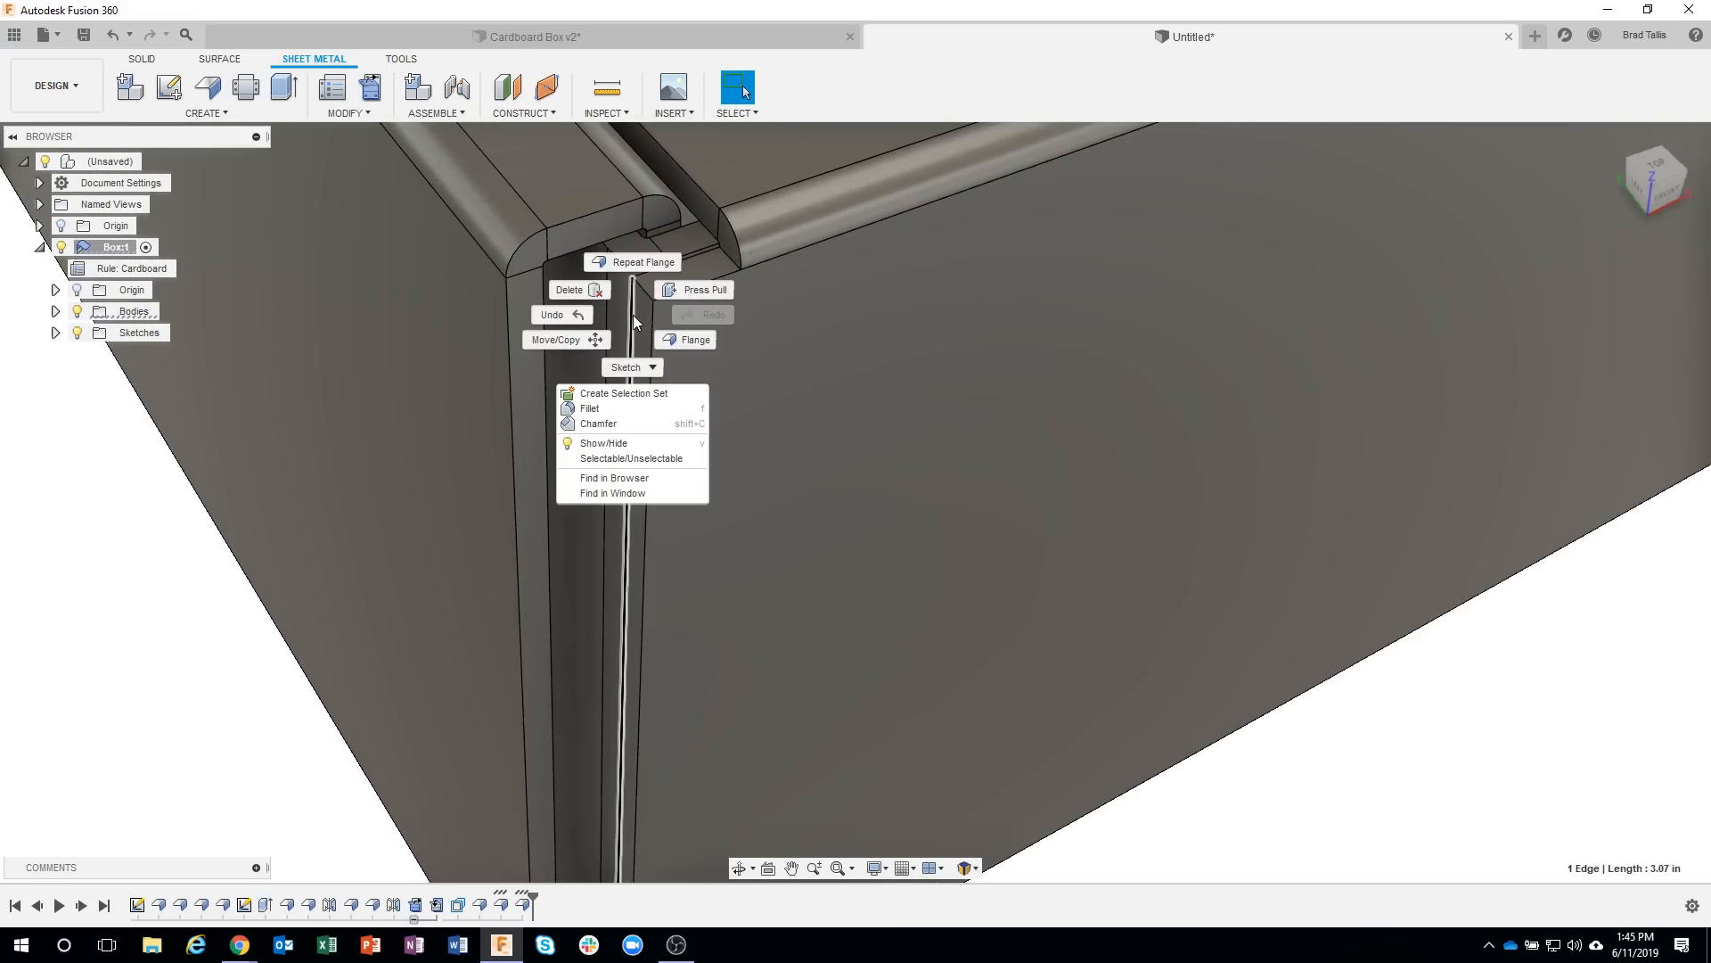
click(686, 339)
shift+middle_drag(693, 489, 583, 757)
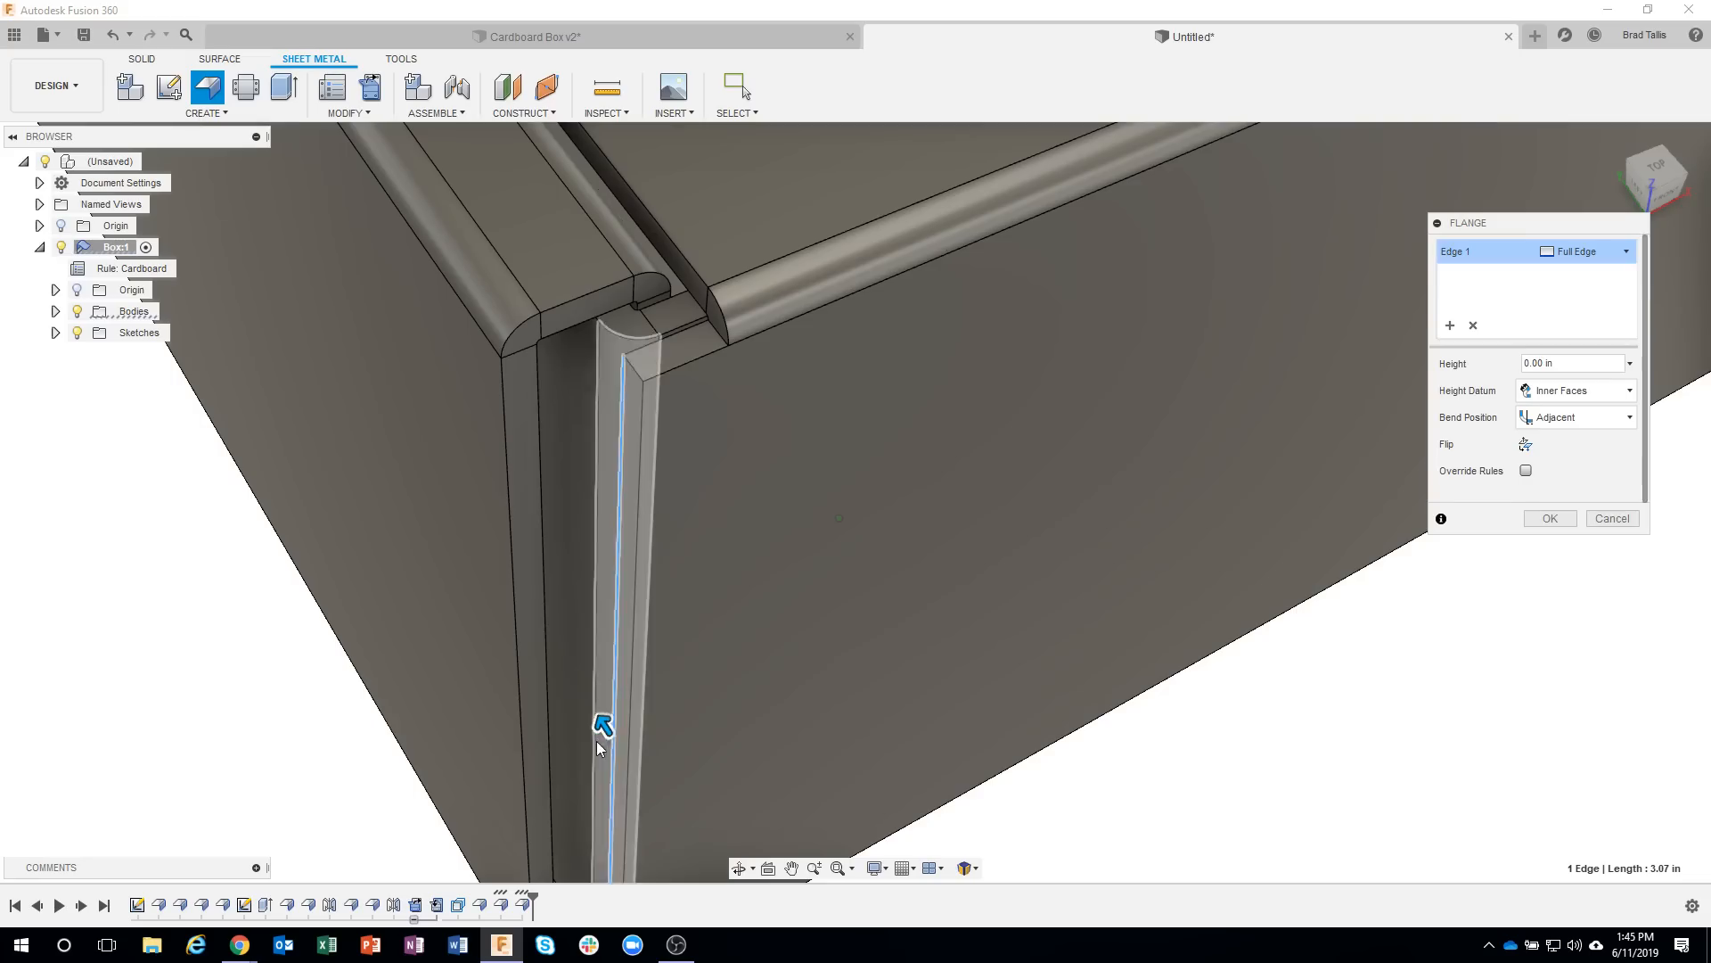
drag(579, 708, 524, 615)
shift+middle_drag(647, 434, 682, 393)
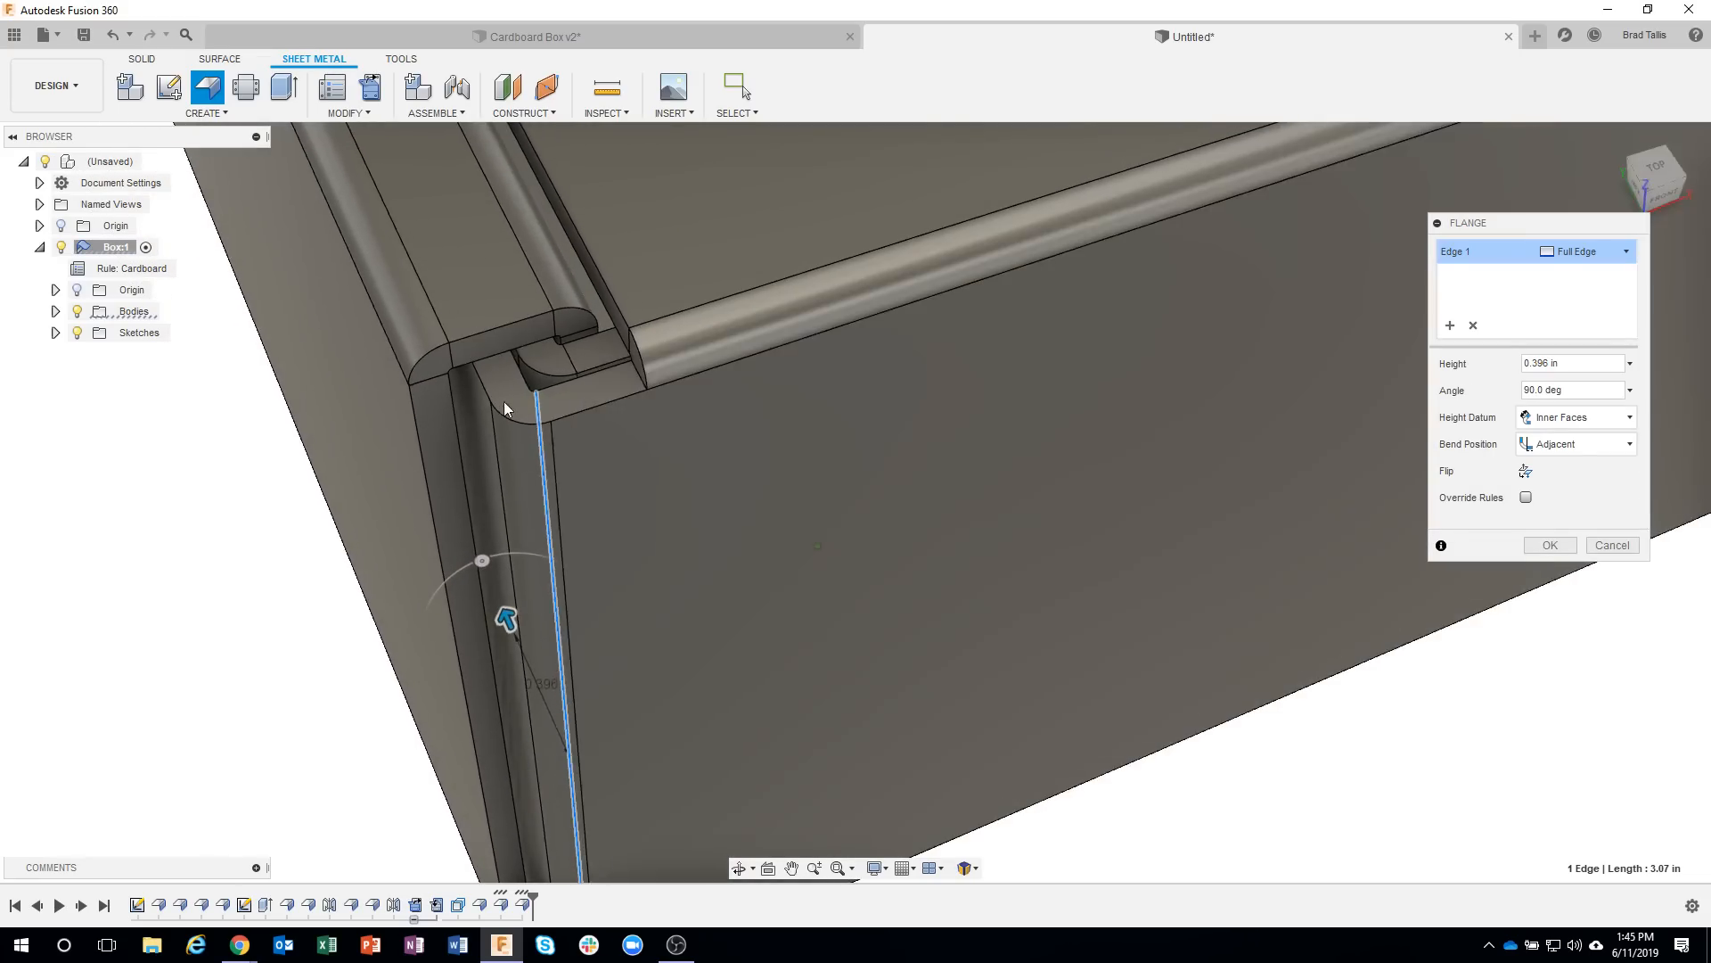
shift+middle_drag(504, 407, 463, 374)
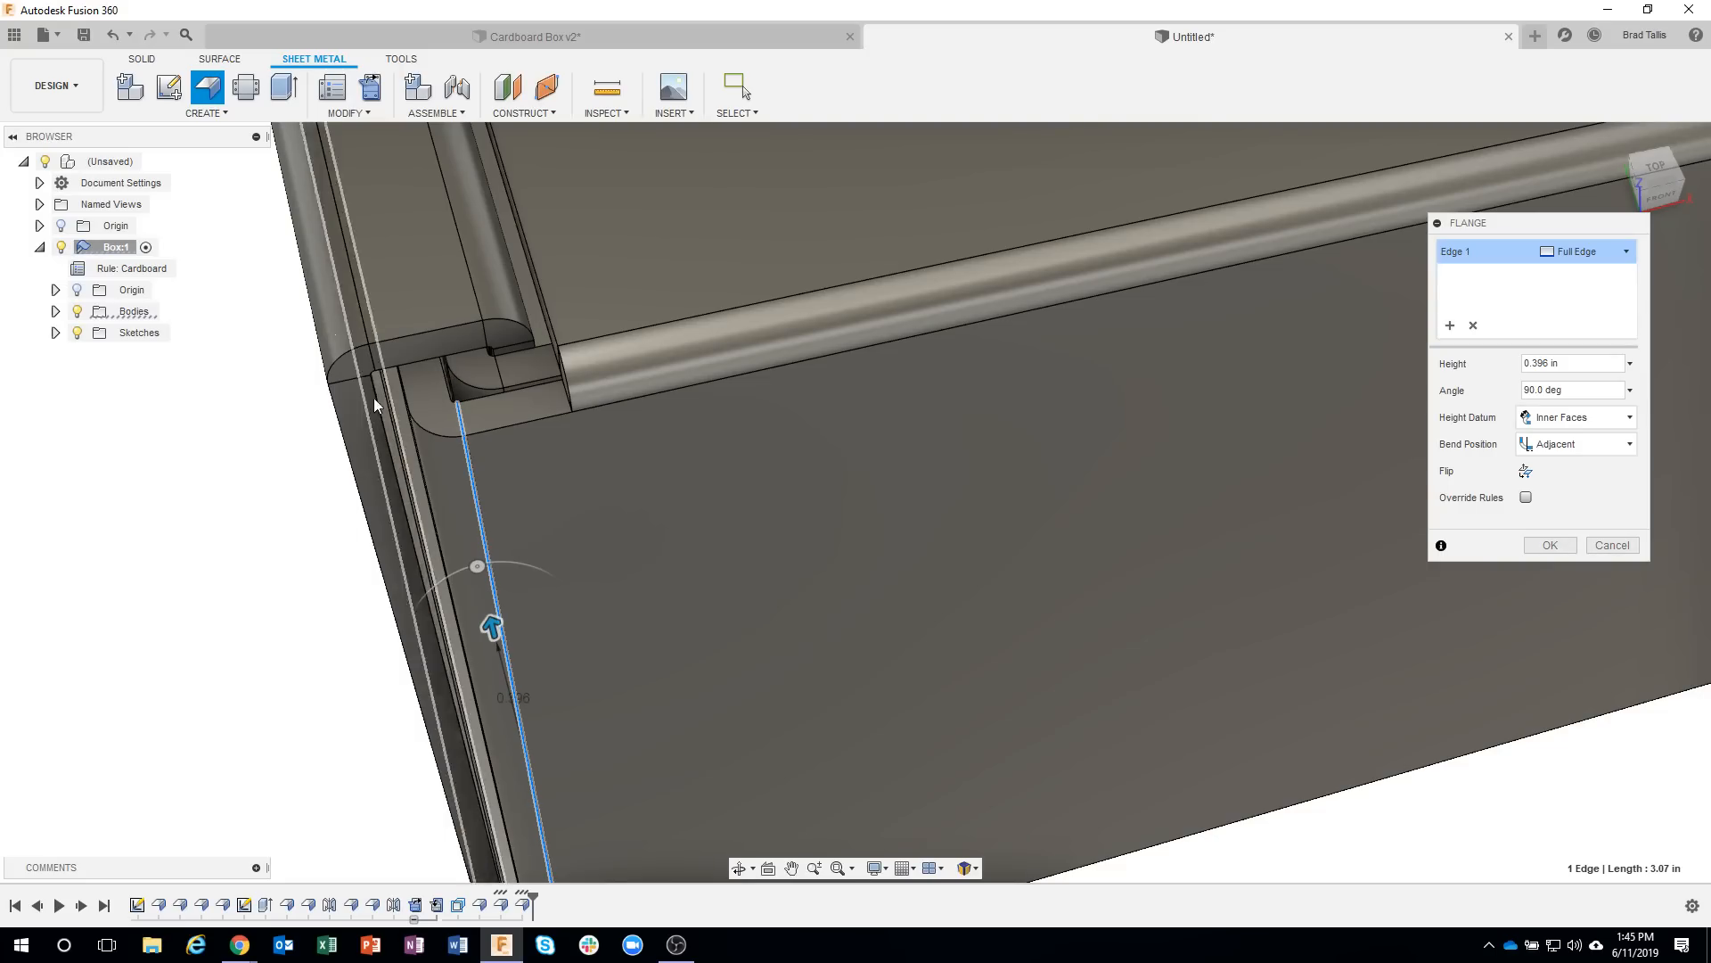
shift+middle_drag(372, 398, 558, 230)
scroll(558, 230, up, 5)
scroll(667, 330, down, 5)
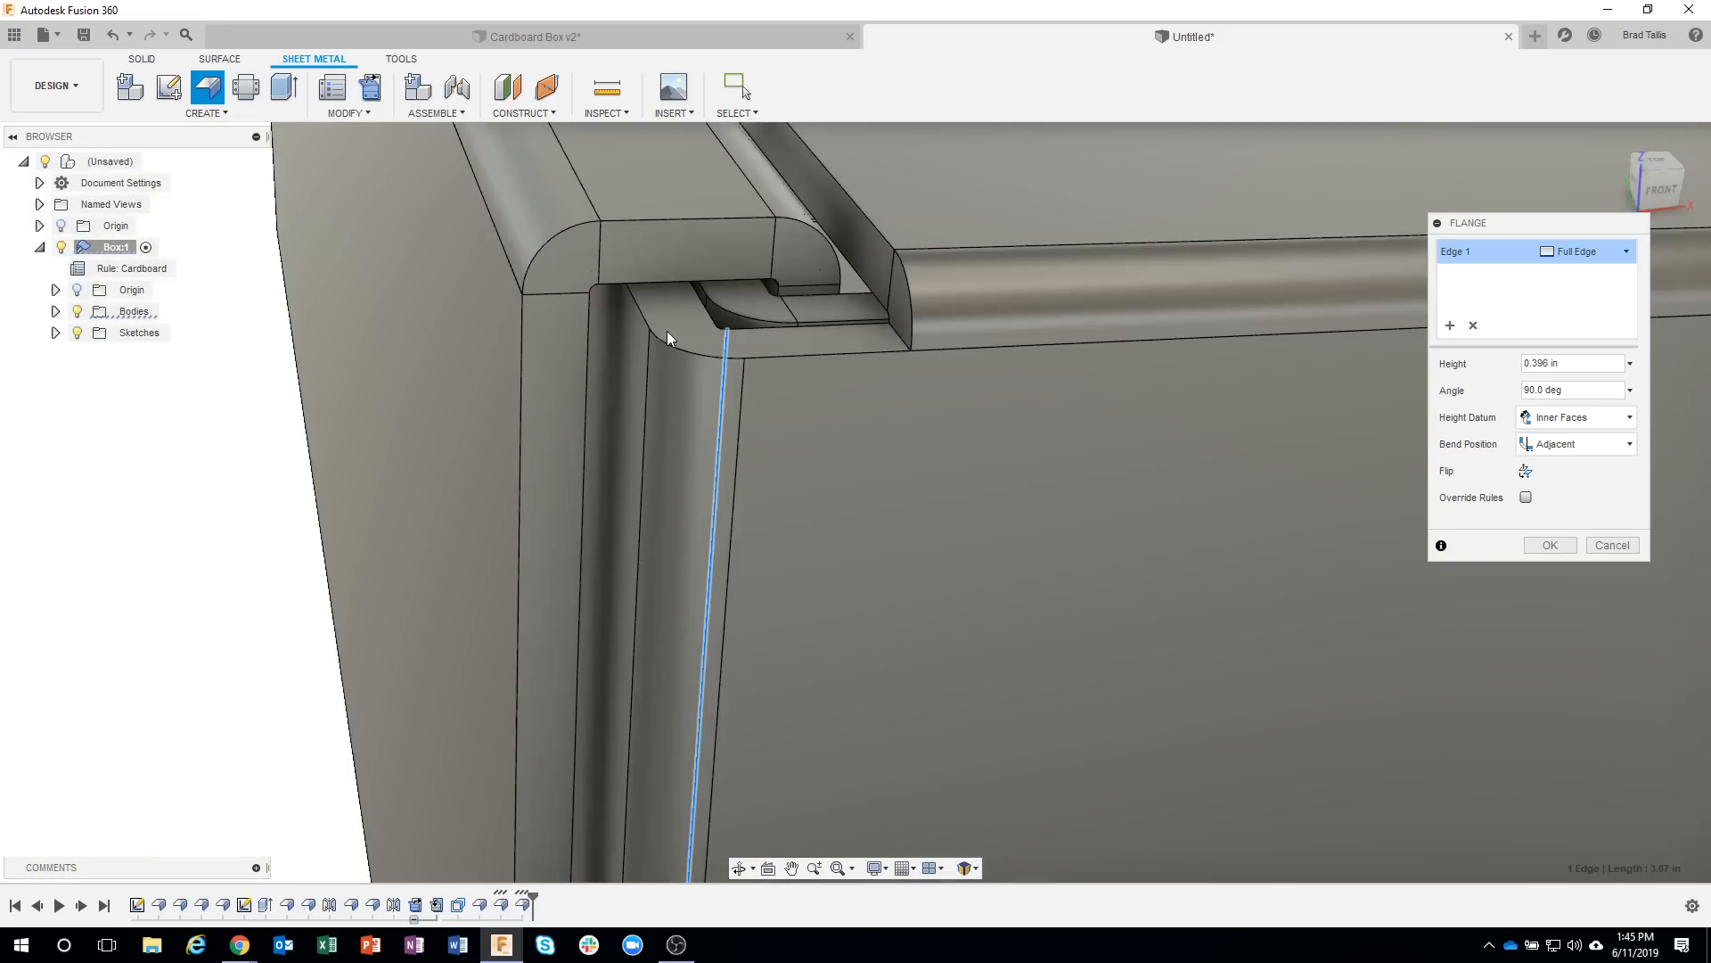
shift+middle_drag(658, 282, 659, 290)
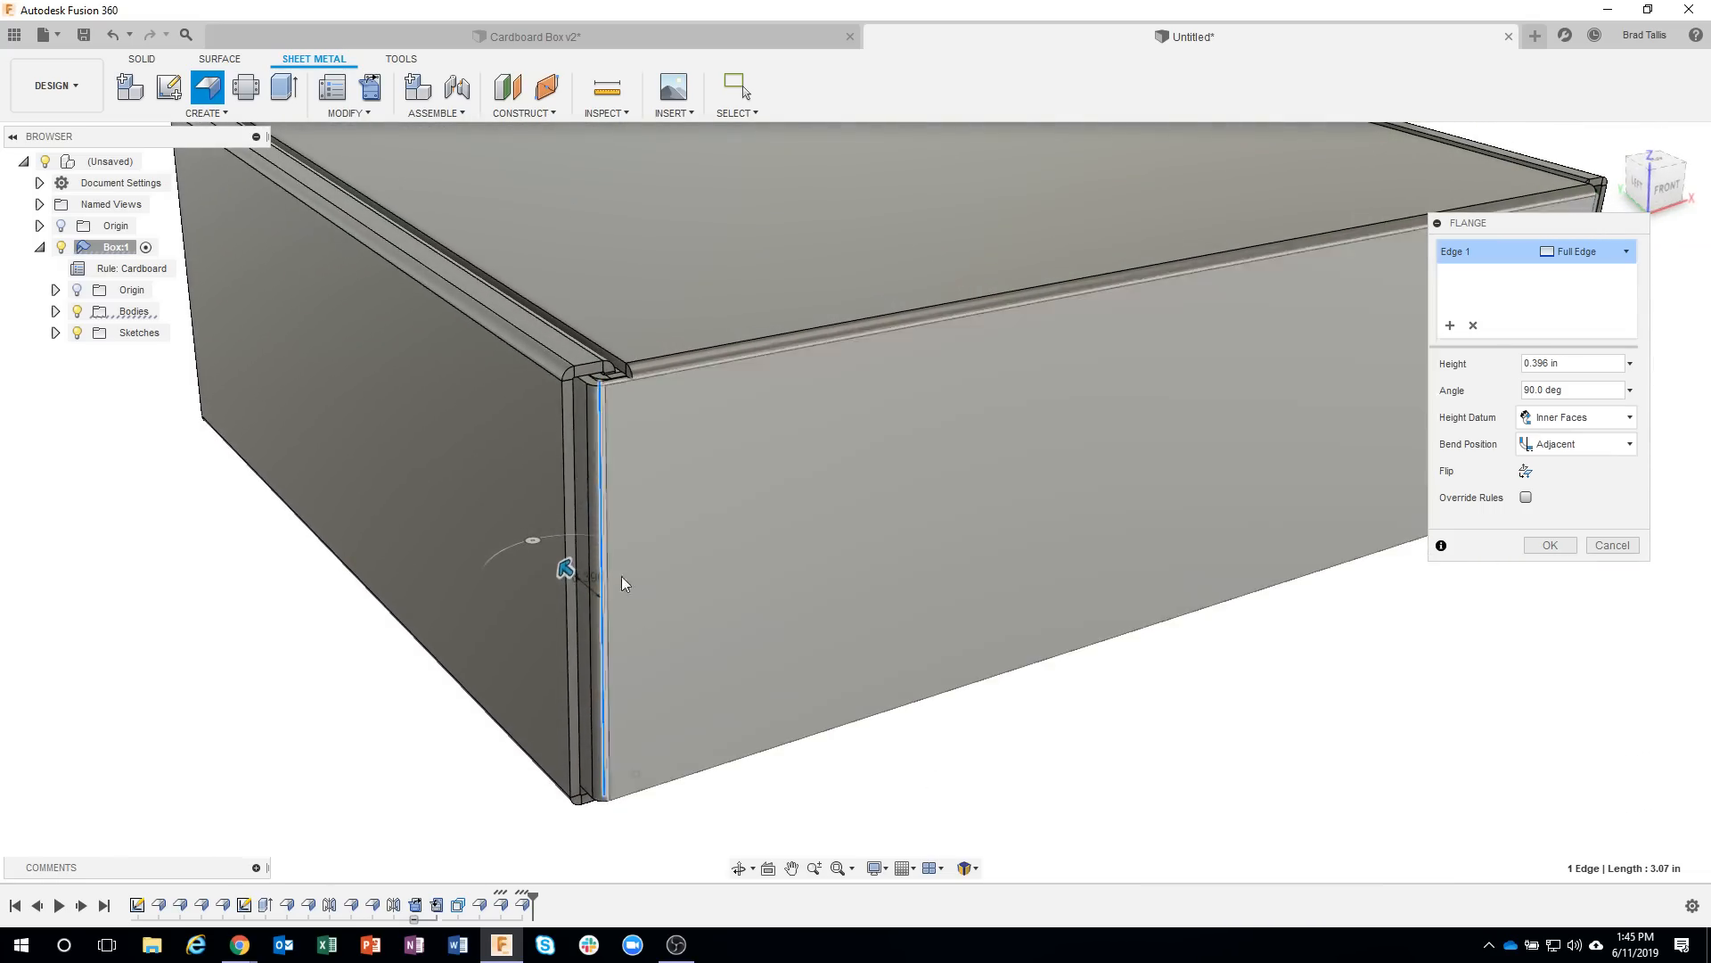
Set the side tab flange's height to 2.5 in and create it.
drag(563, 565, 510, 522)
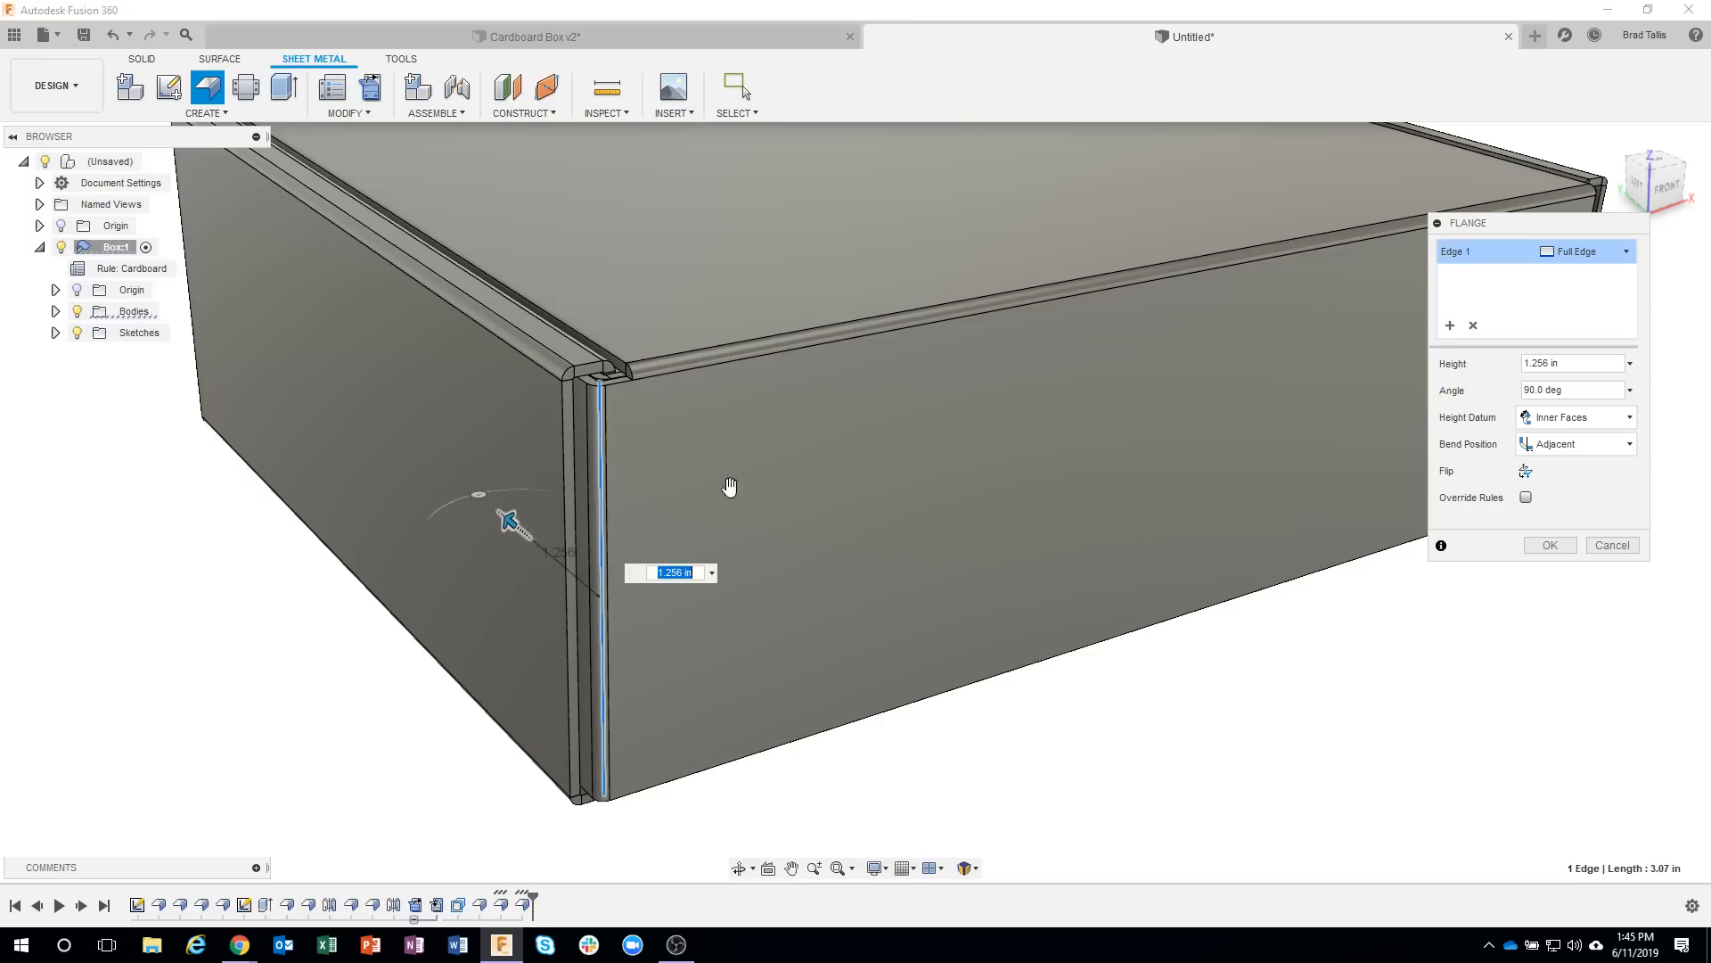
click(1560, 363)
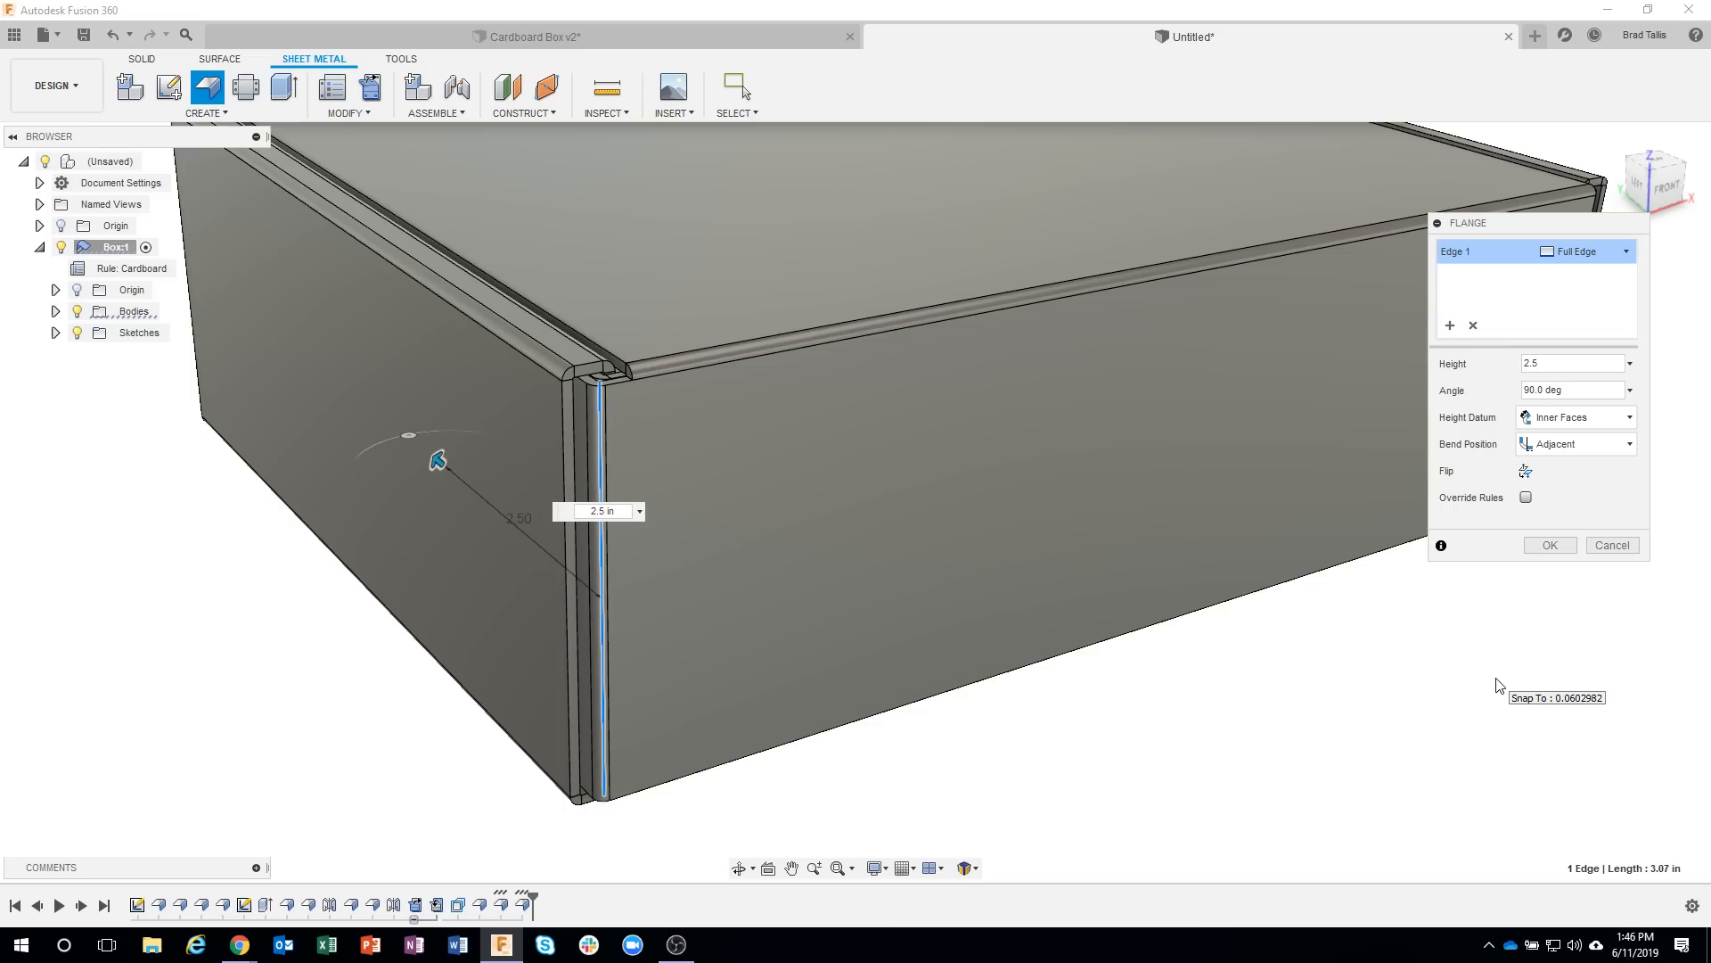
click(1559, 542)
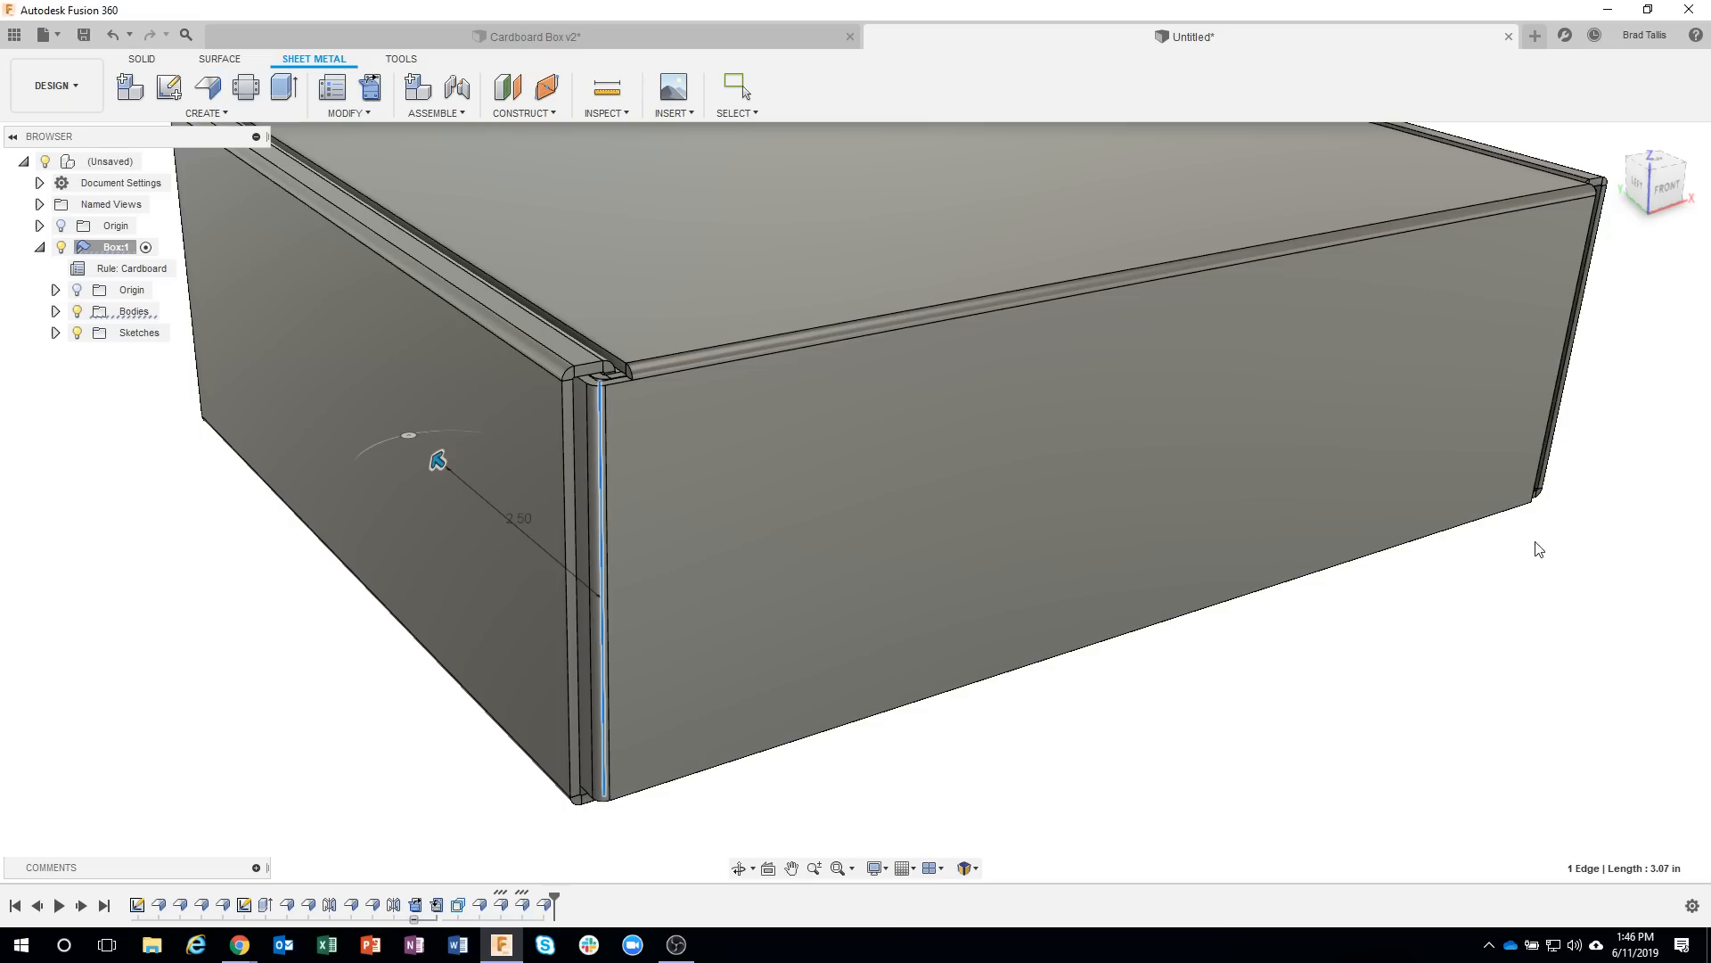
Preview unfolding all bends of the box with the lid's top face stationary, and discard the unfold.
scroll(1302, 669, down, 4)
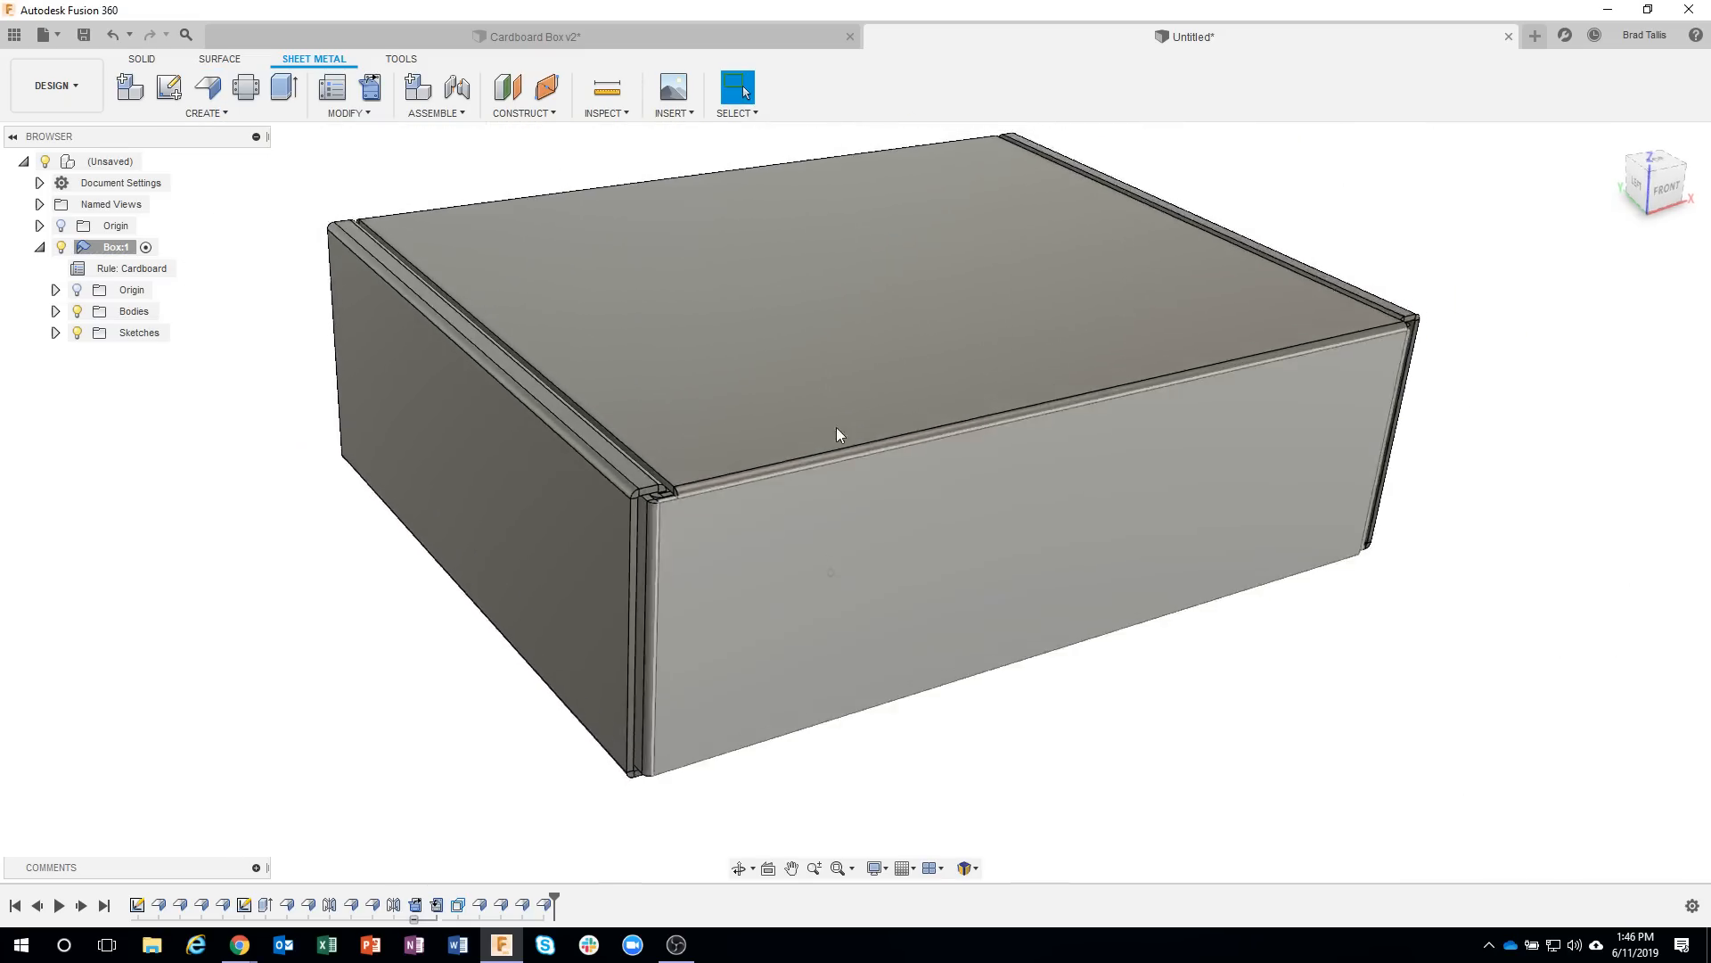
click(372, 89)
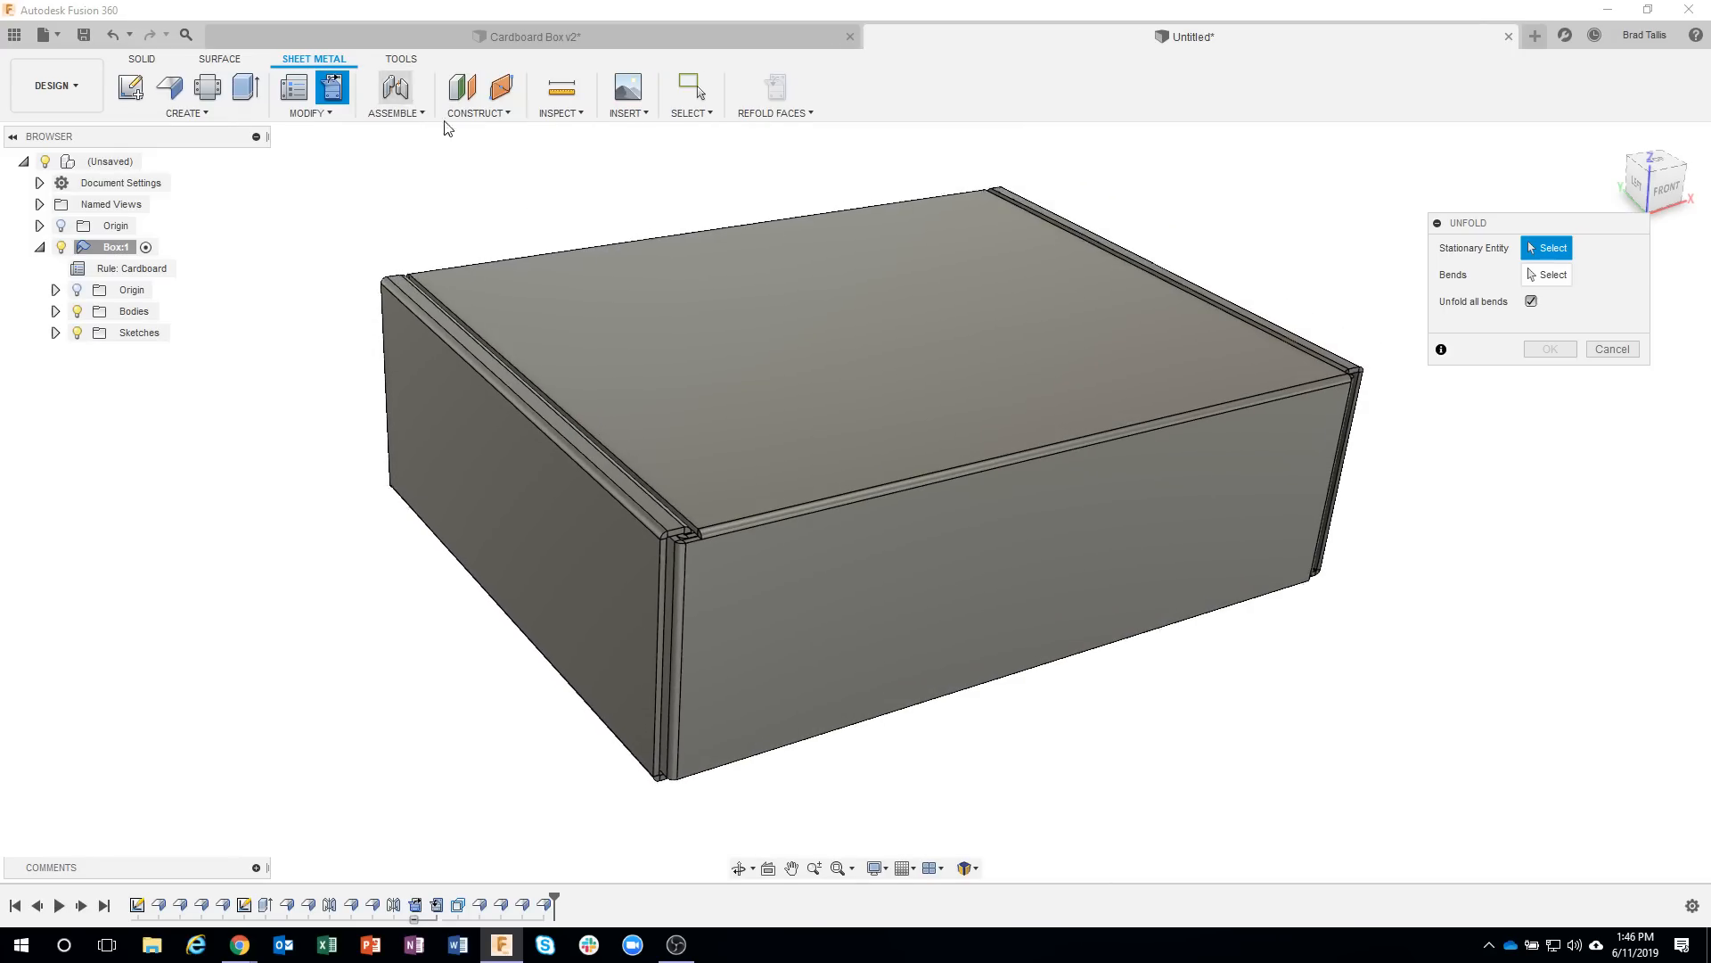
shift+middle_drag(1046, 829, 849, 369)
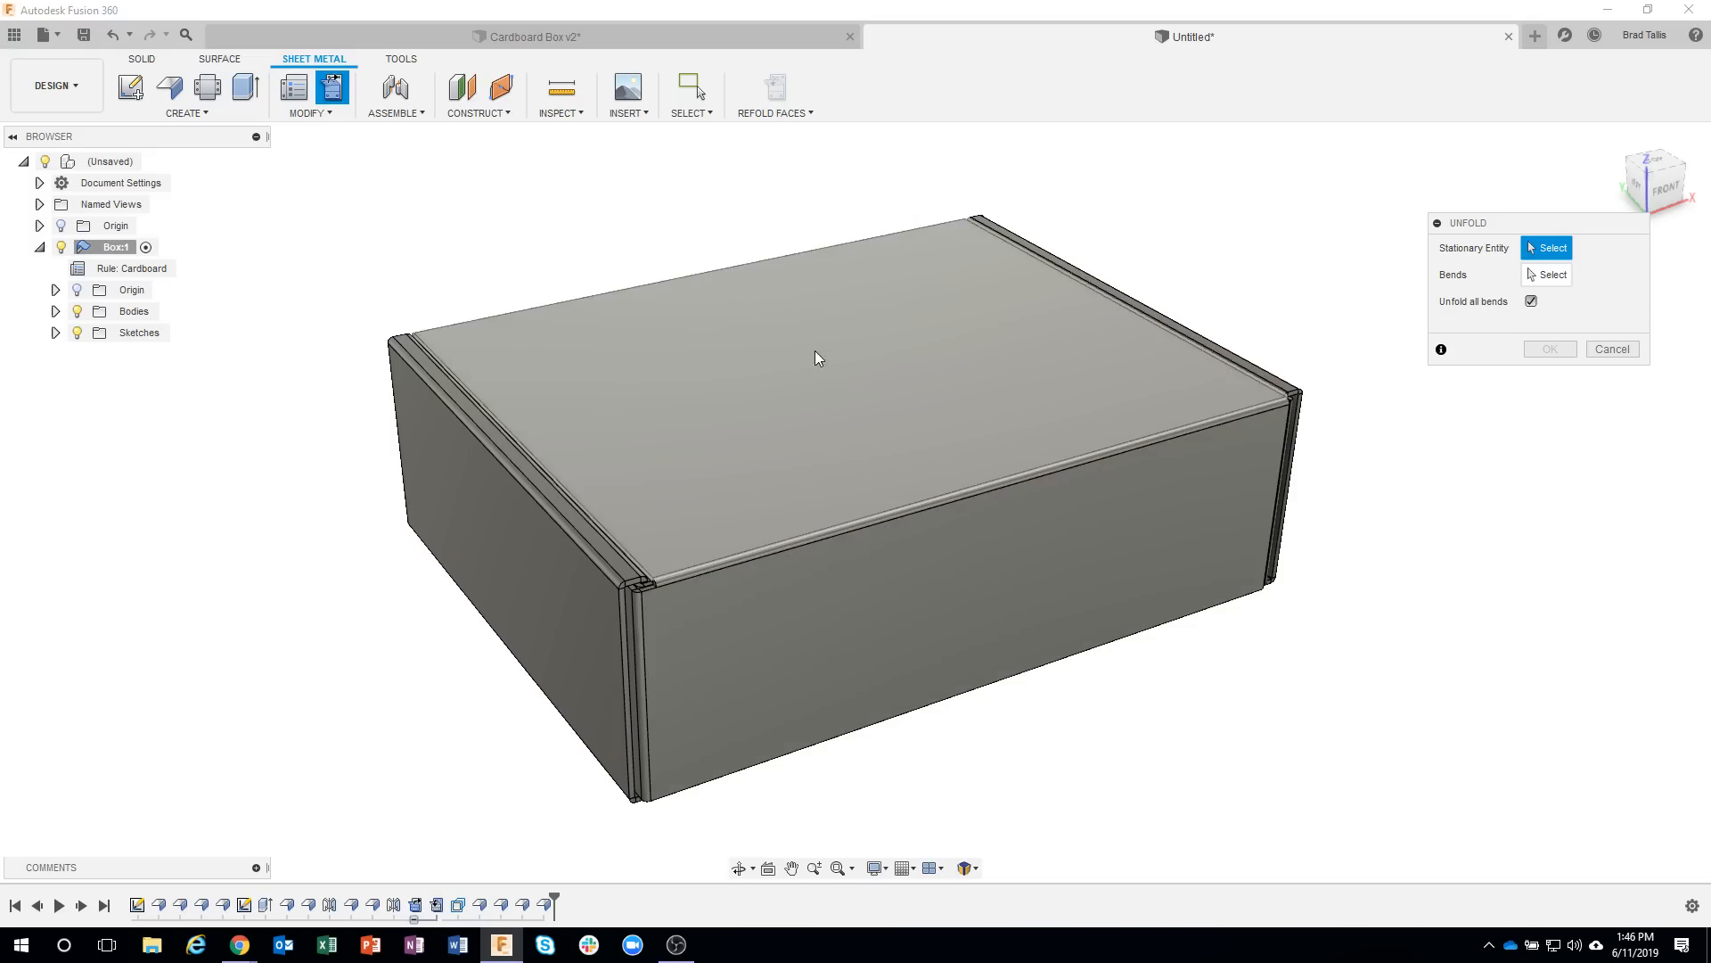
click(833, 362)
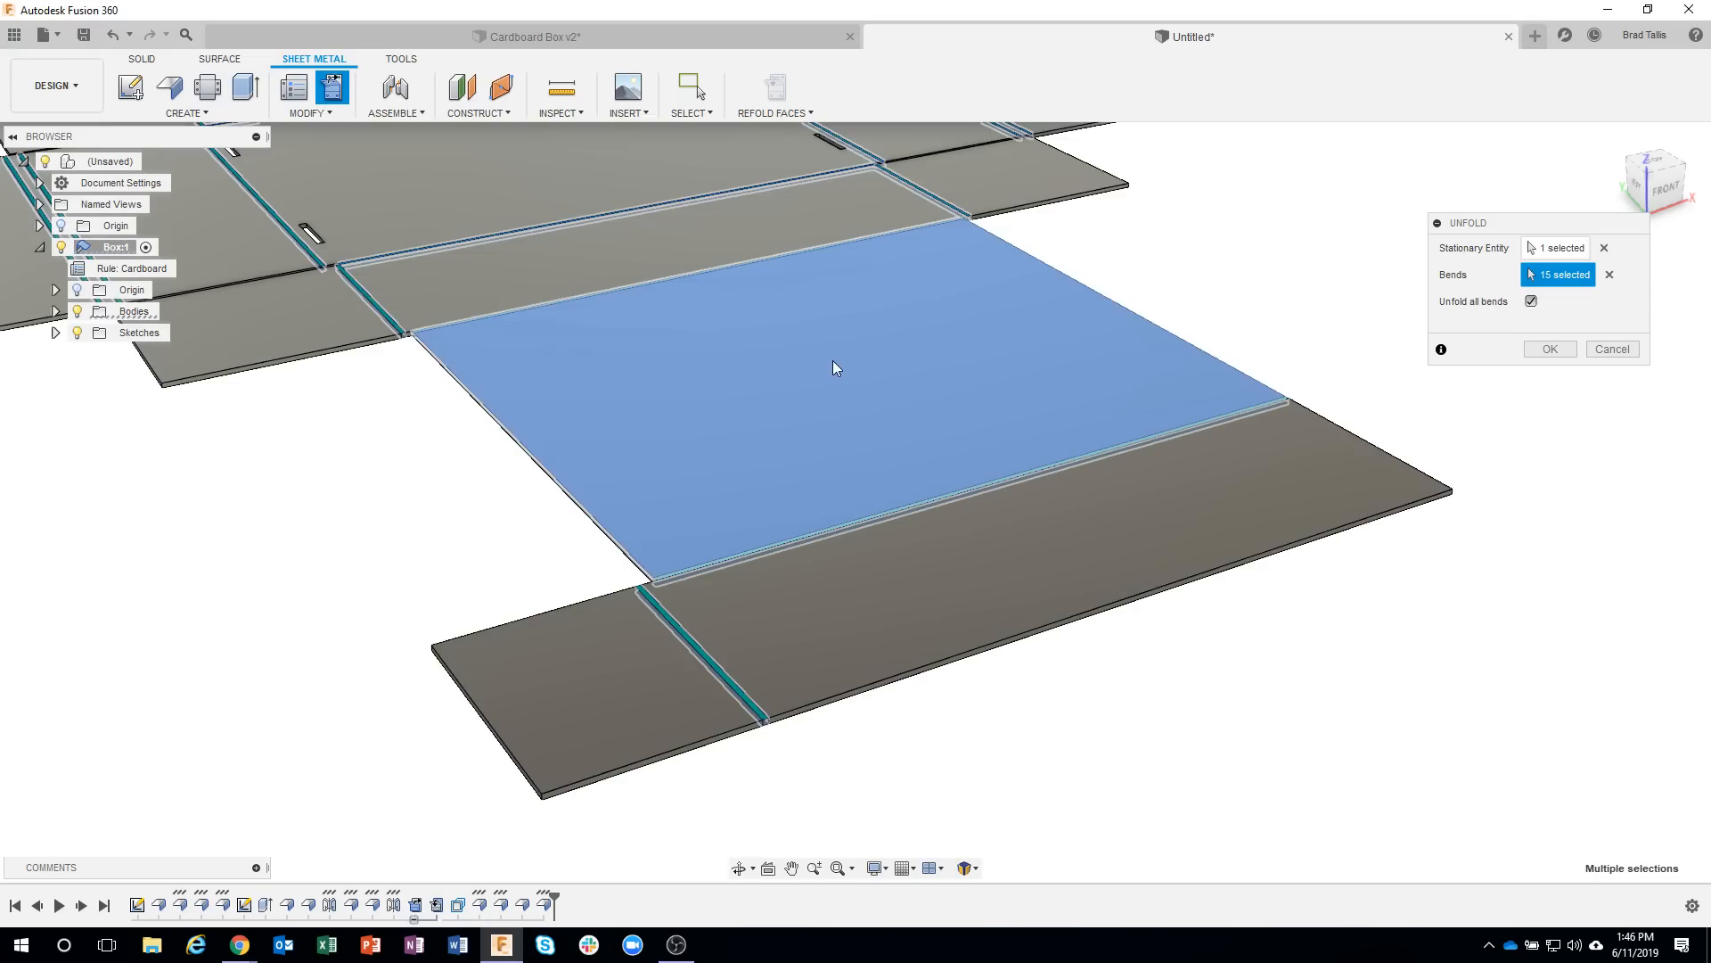
scroll(832, 361, down, 2)
middle_drag(832, 362, 879, 531)
scroll(854, 313, down, 2)
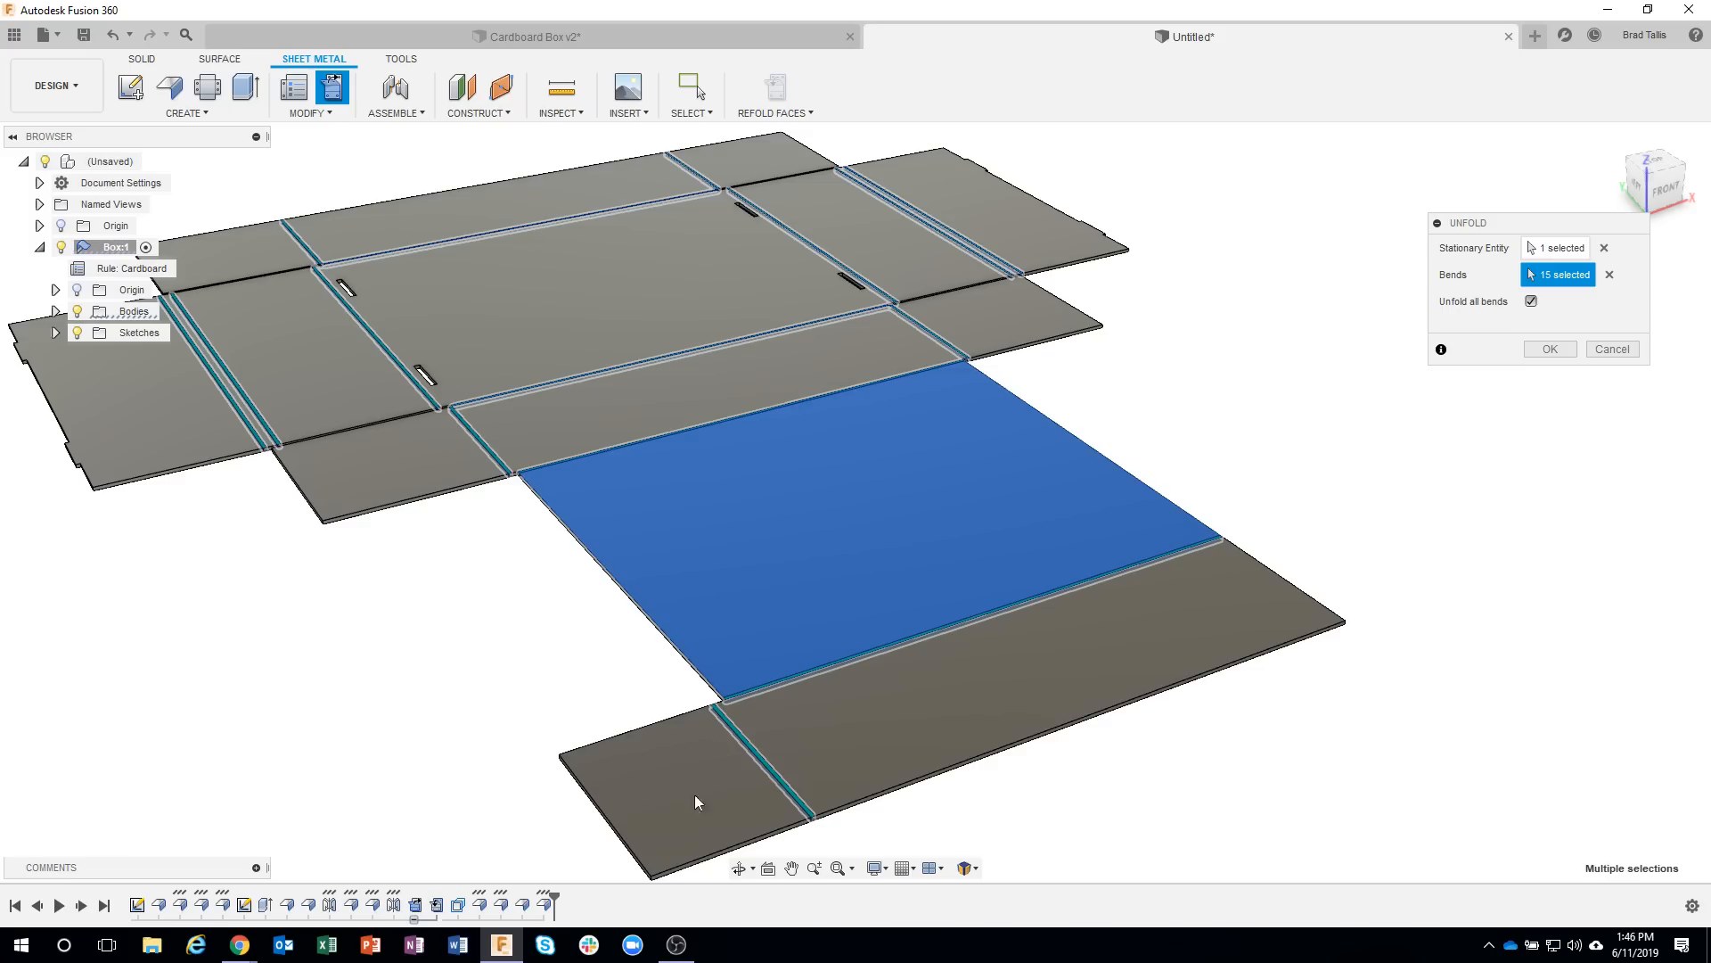
click(1627, 352)
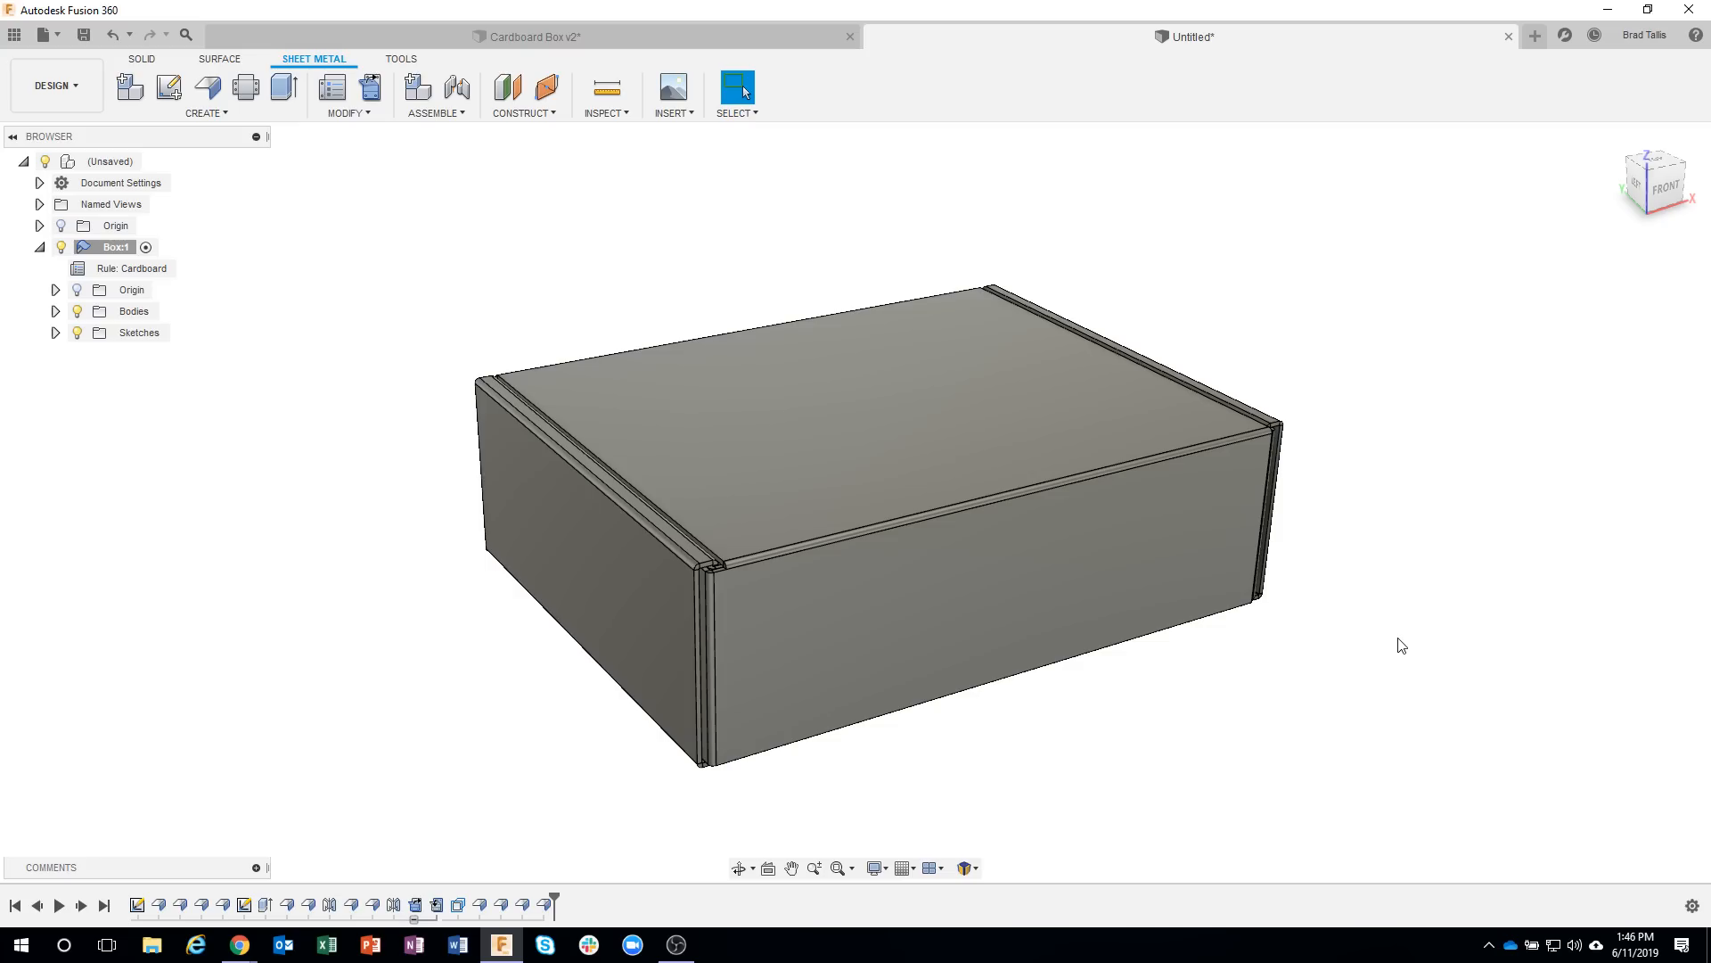
Unfold only the bend of the front flap's new side tab, keeping the flap's front face stationary.
scroll(706, 591, up, 3)
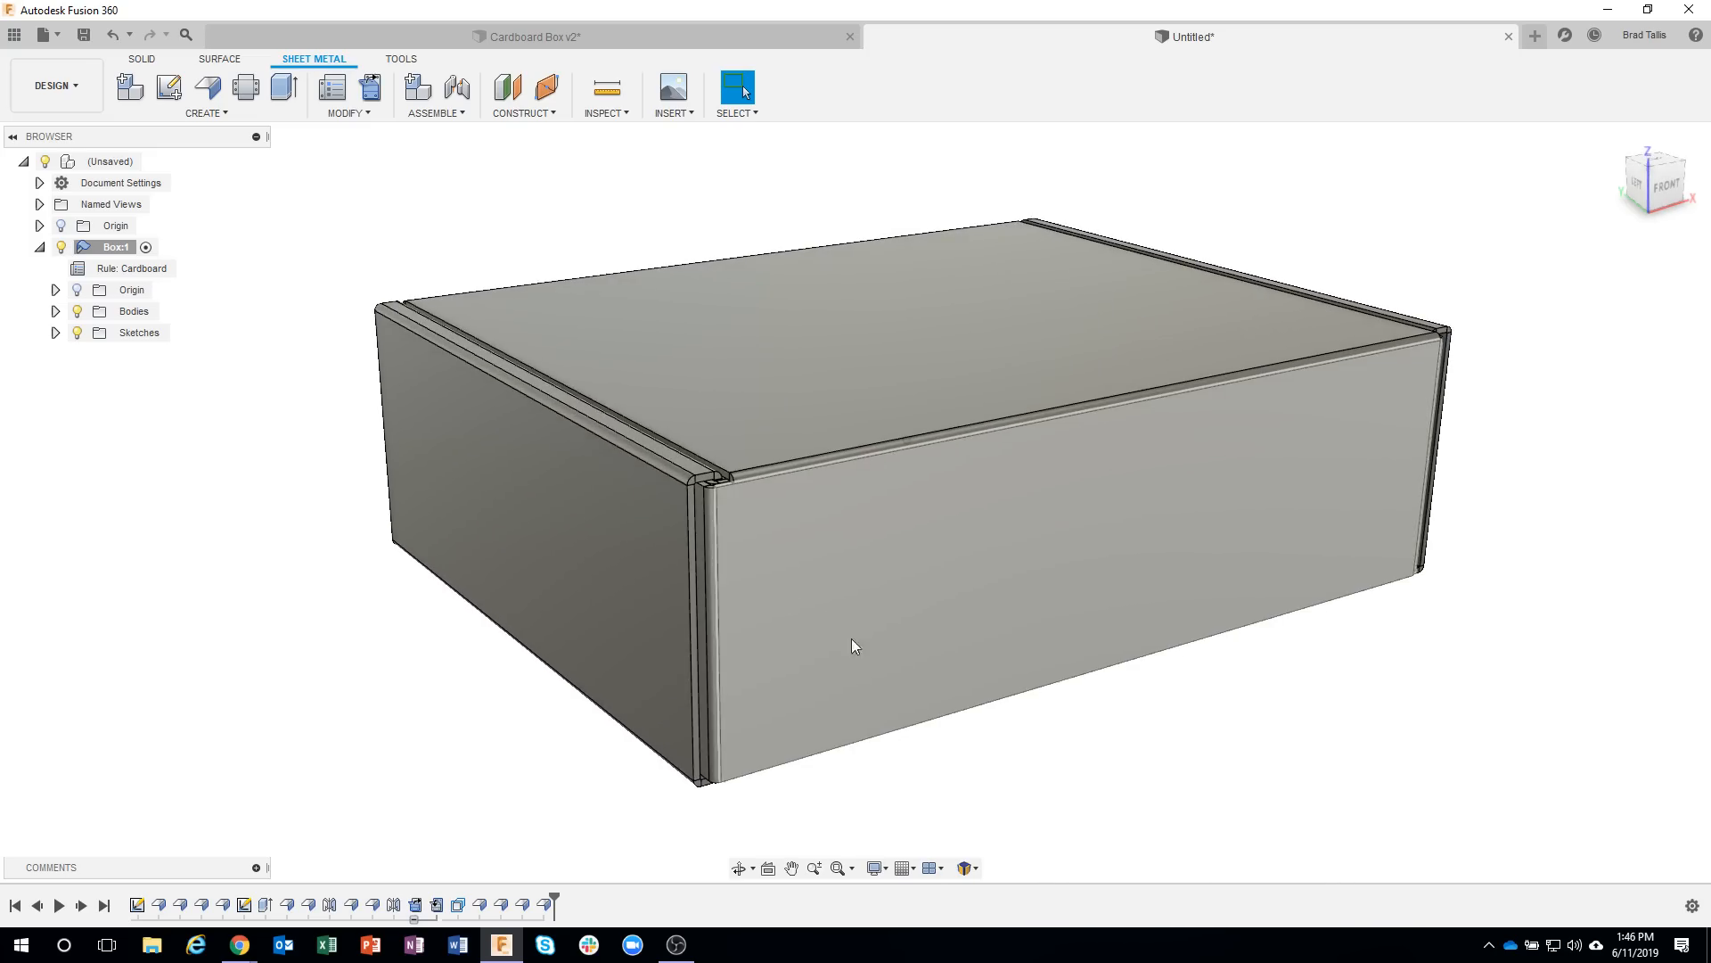
shift+middle_drag(848, 637, 538, 467)
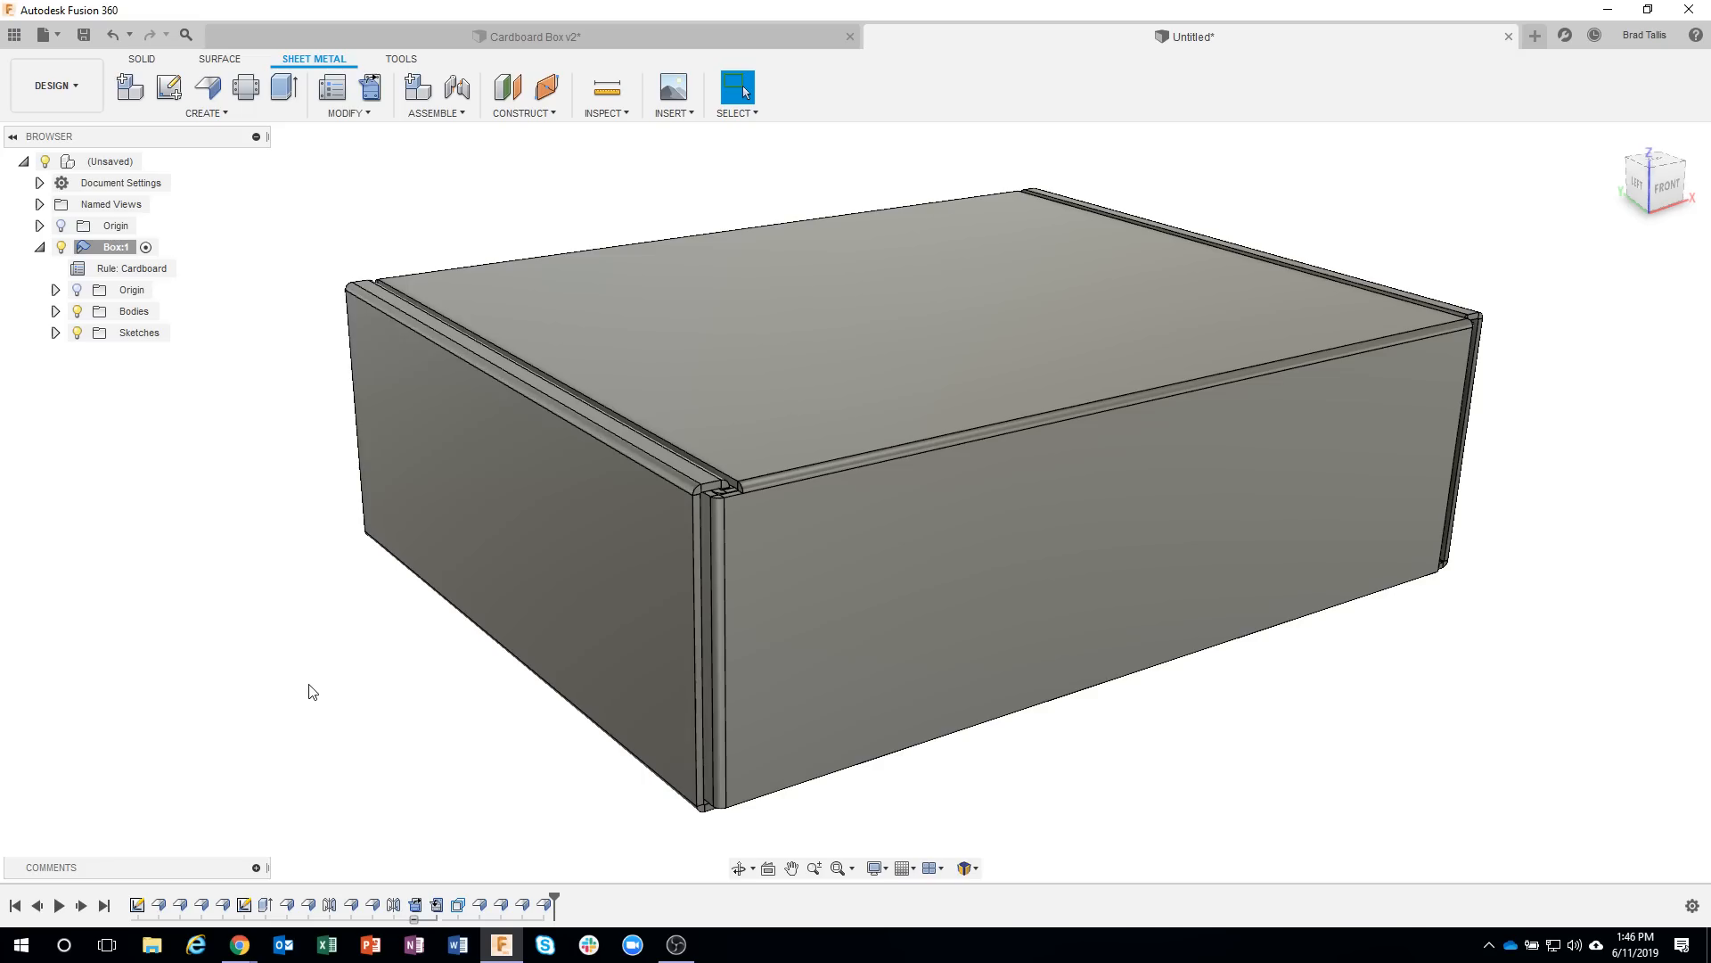
shift+middle_drag(344, 317, 318, 157)
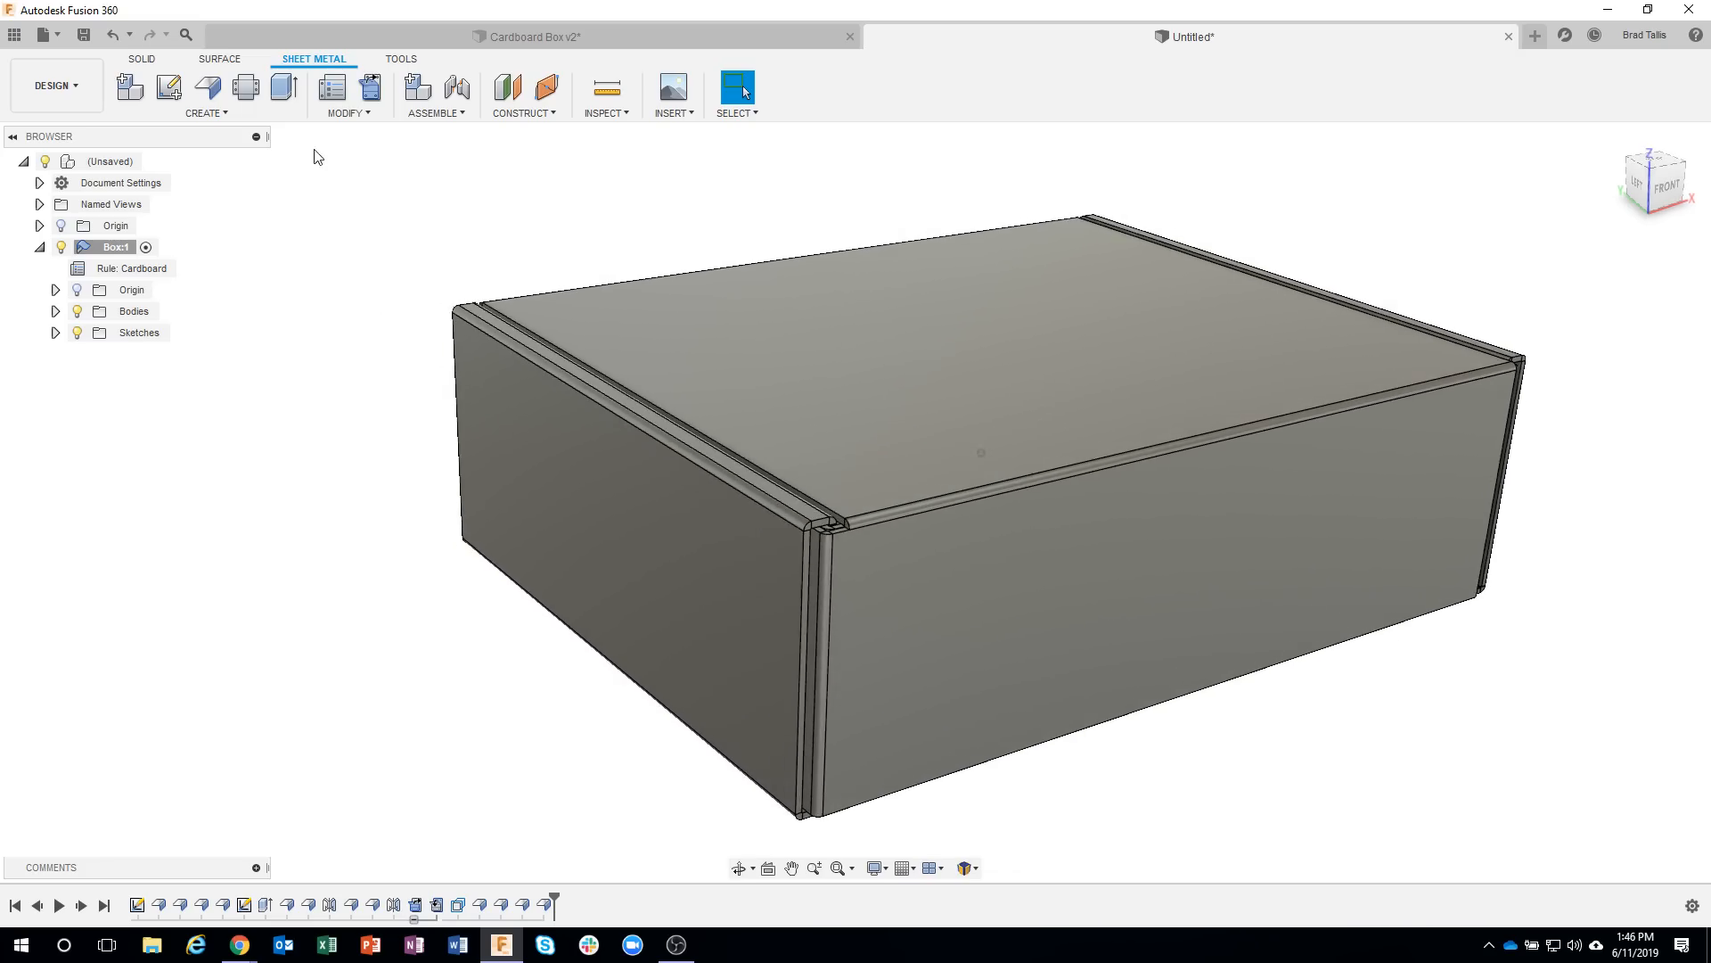
click(370, 88)
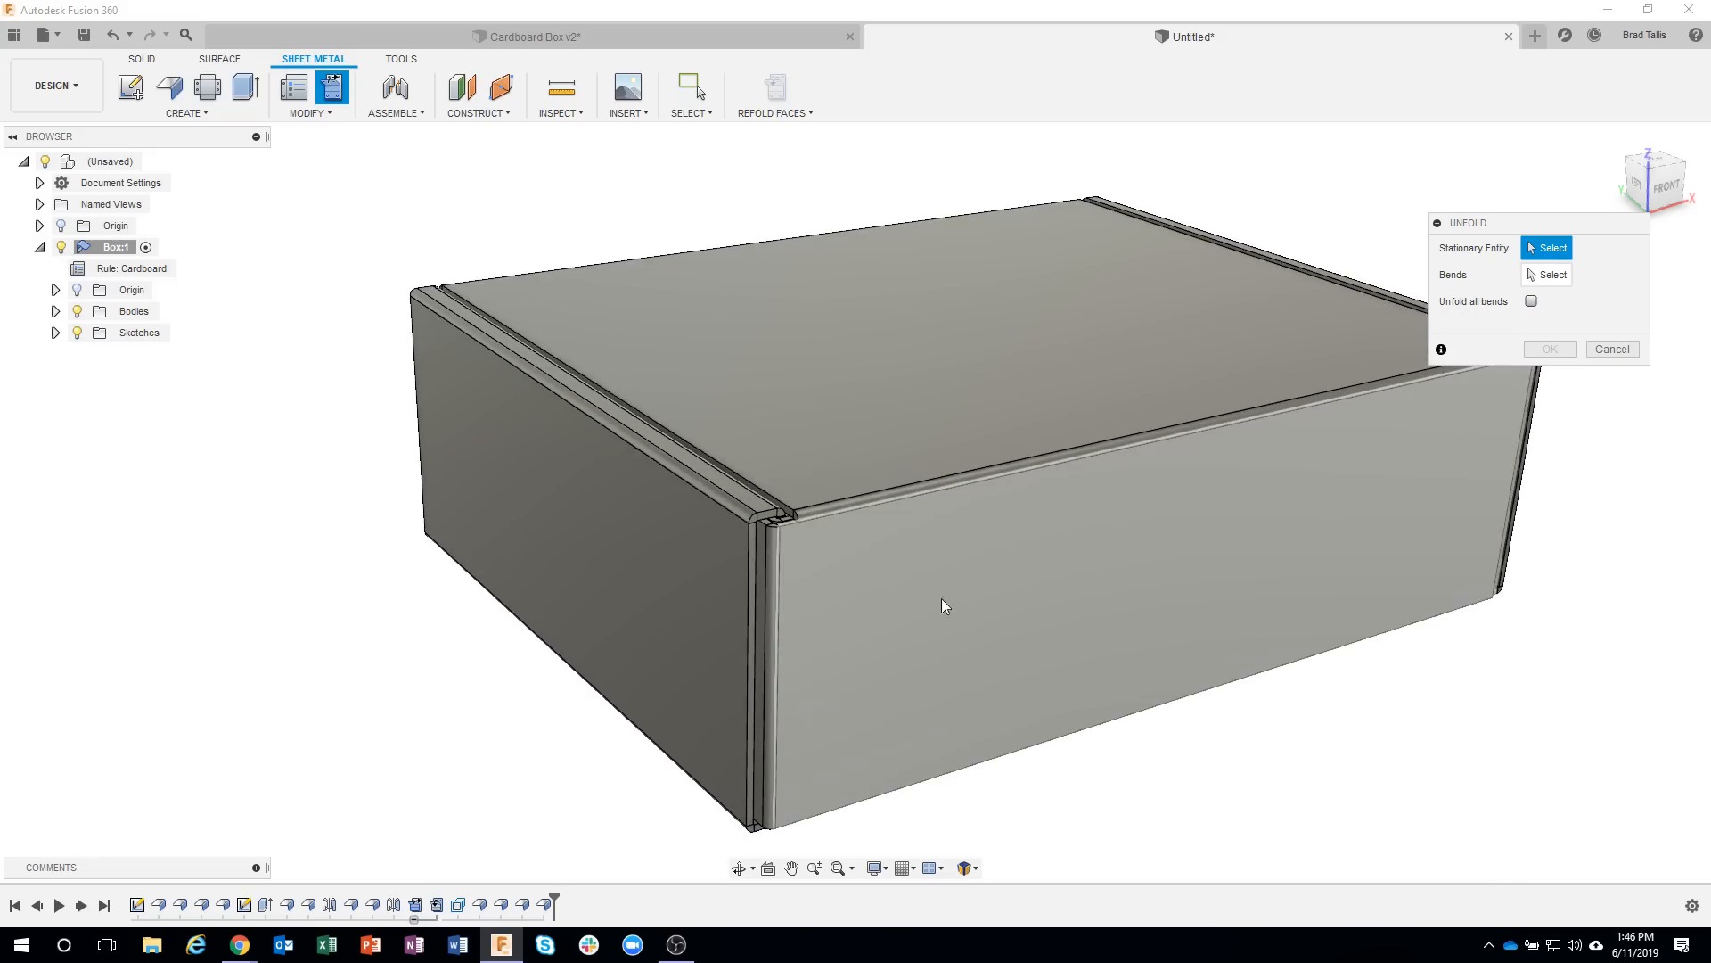
click(953, 588)
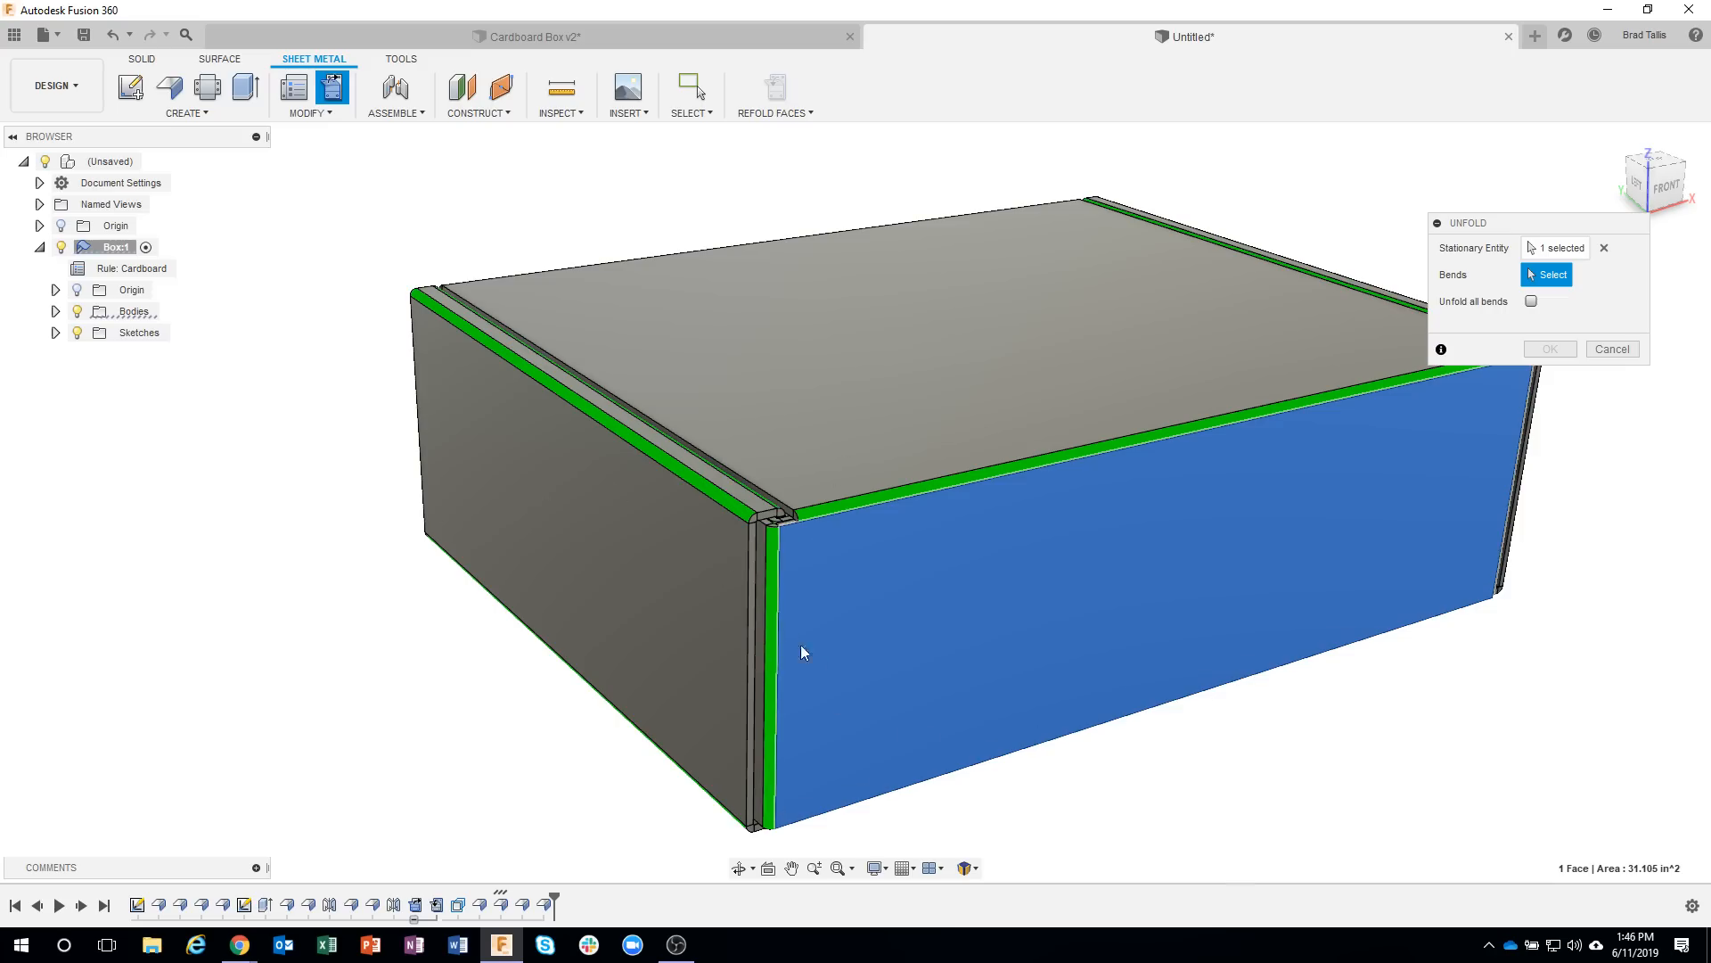
click(775, 587)
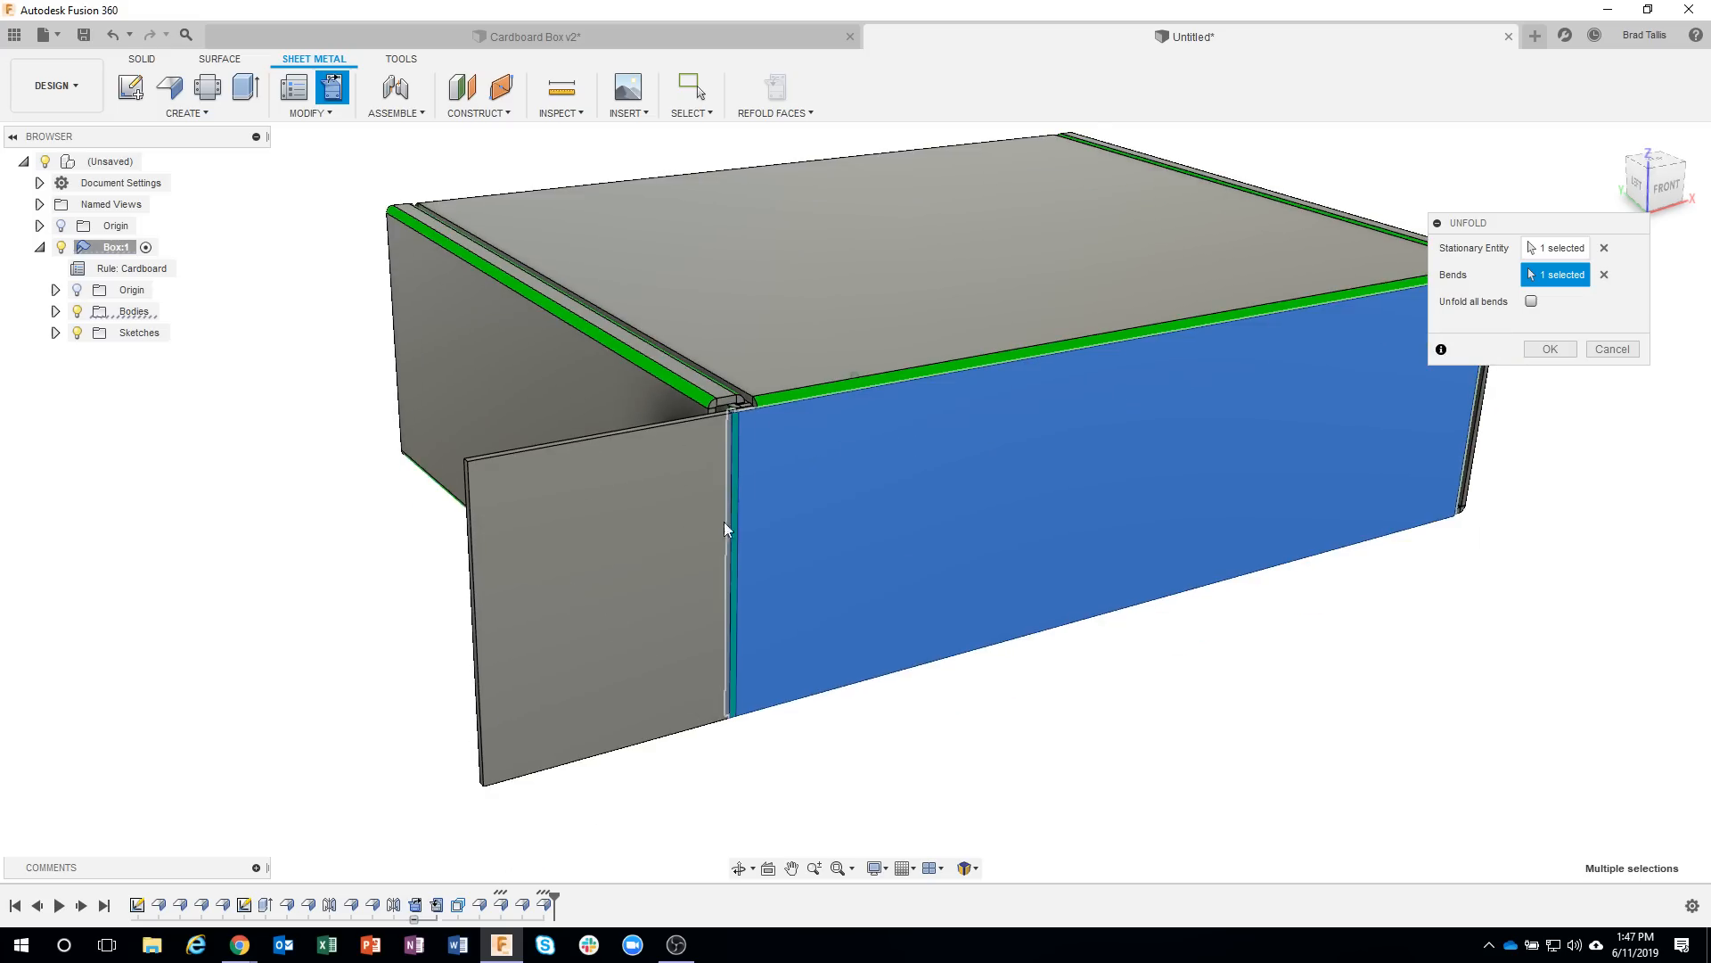
click(1550, 349)
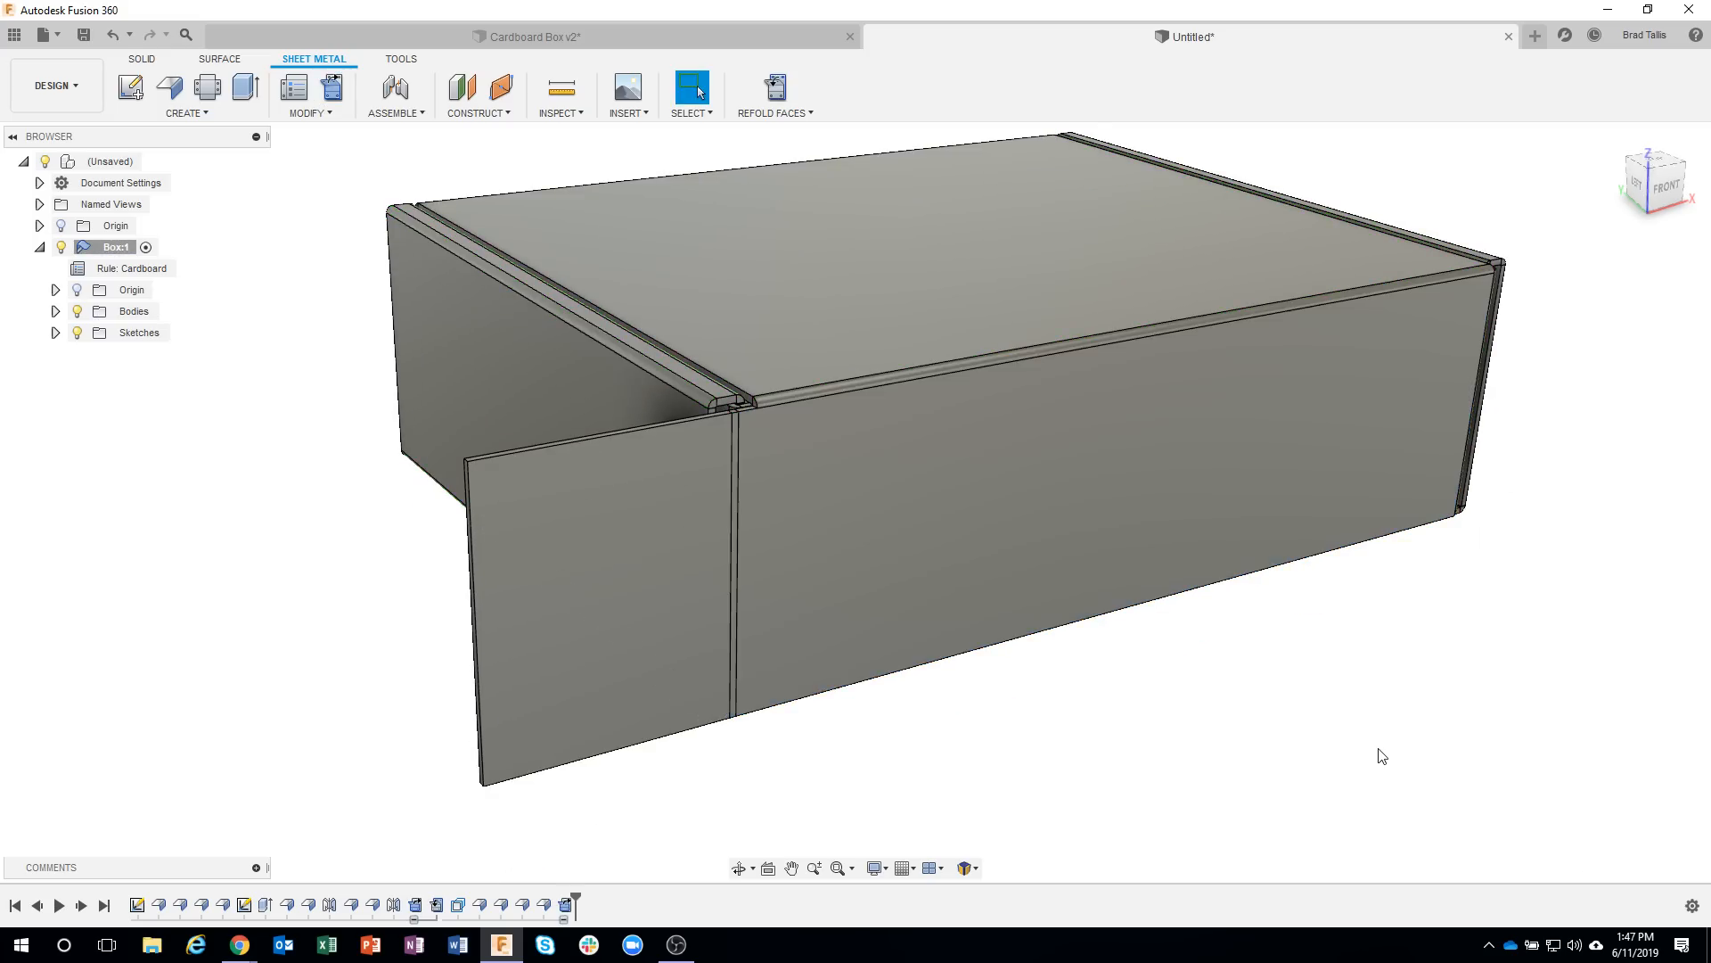
shift+middle_drag(1381, 756, 388, 404)
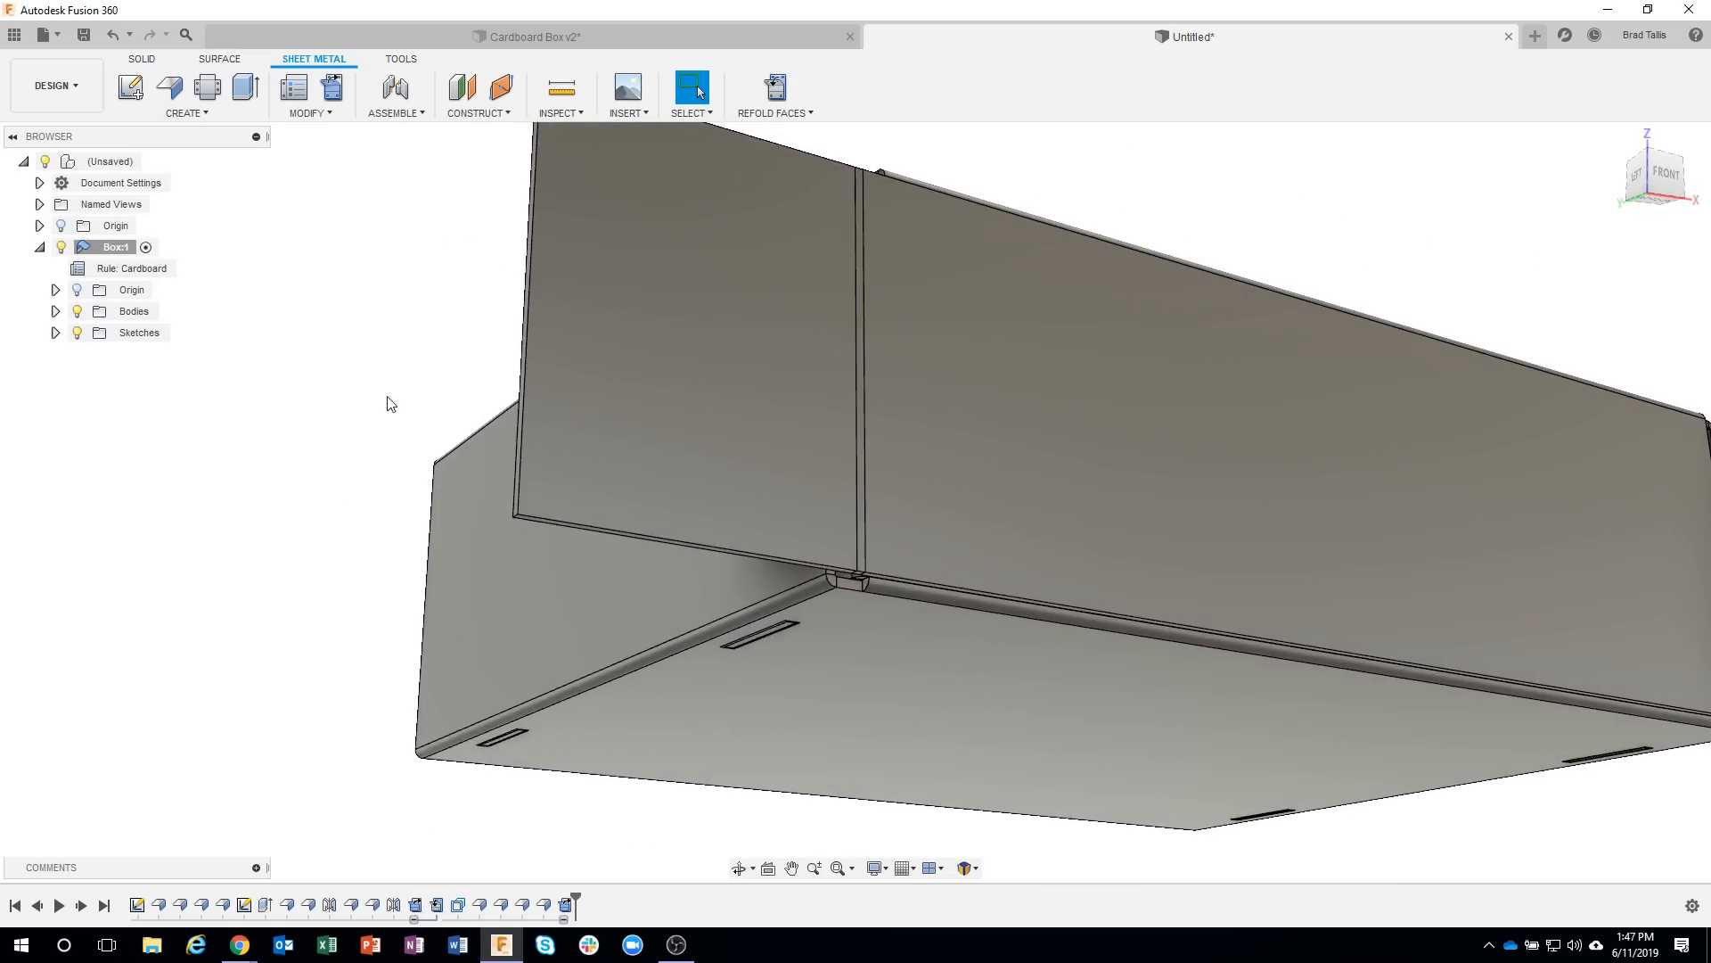
scroll(456, 465, up, 3)
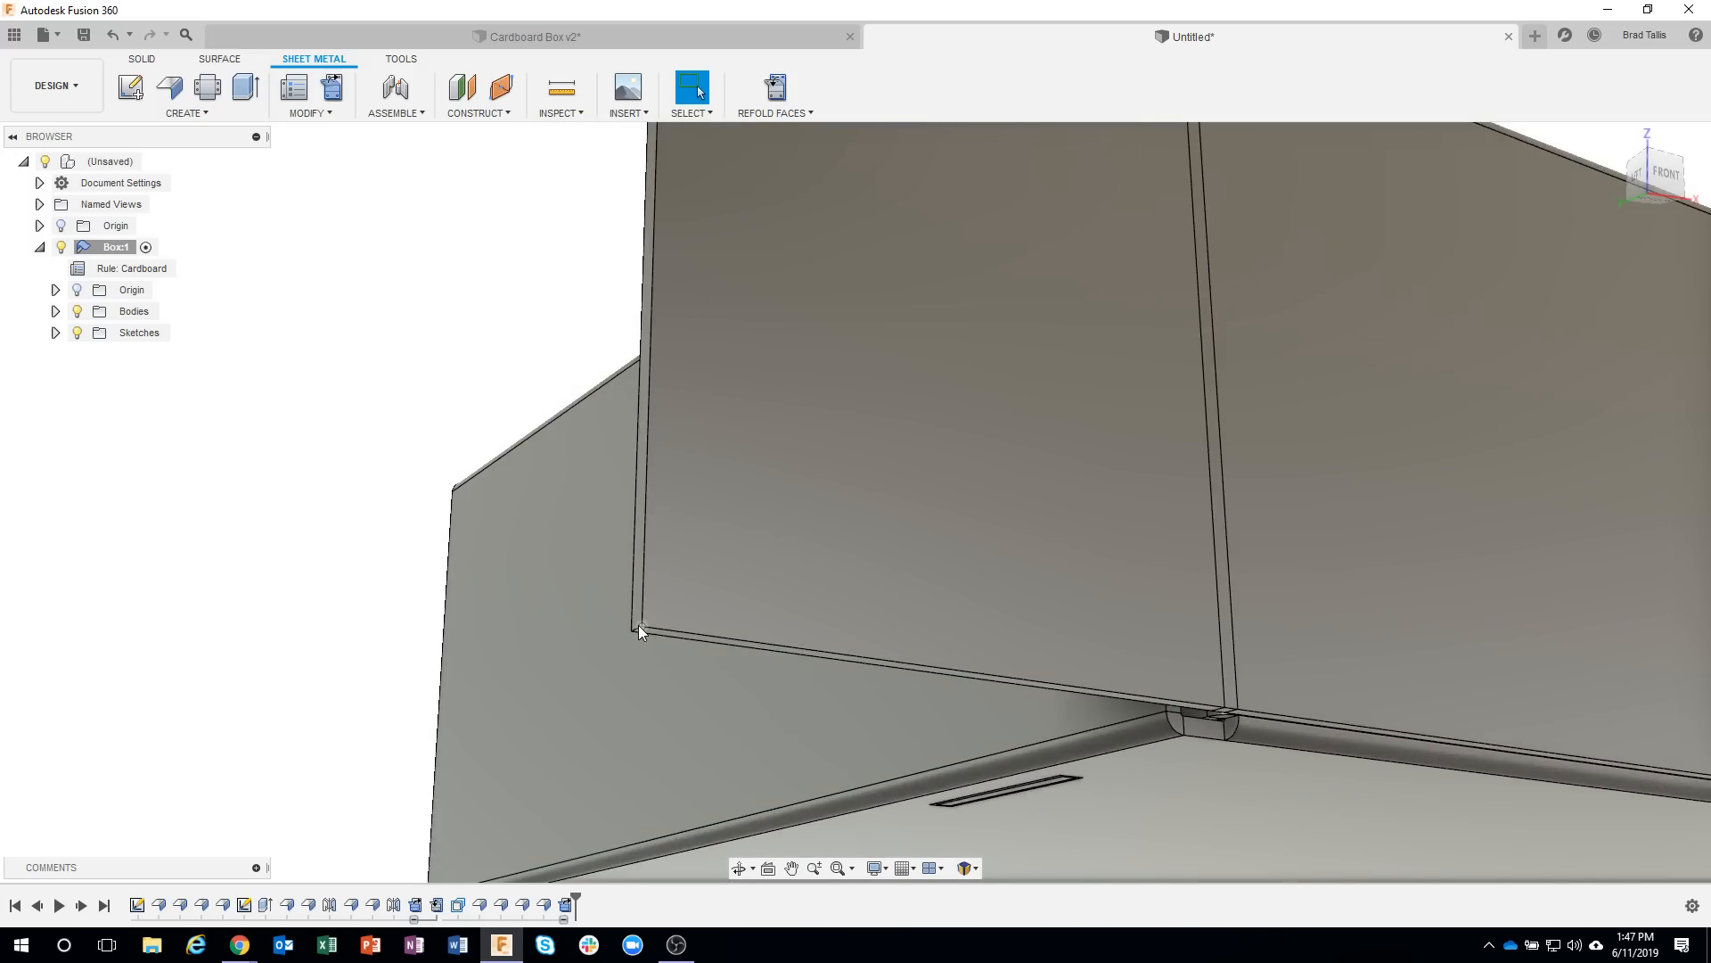
Start a constant-radius fillet on the lower outer corner edge of the unfolded side tab with a 2.5 in radius.
scroll(638, 624, up, 5)
scroll(661, 642, down, 2)
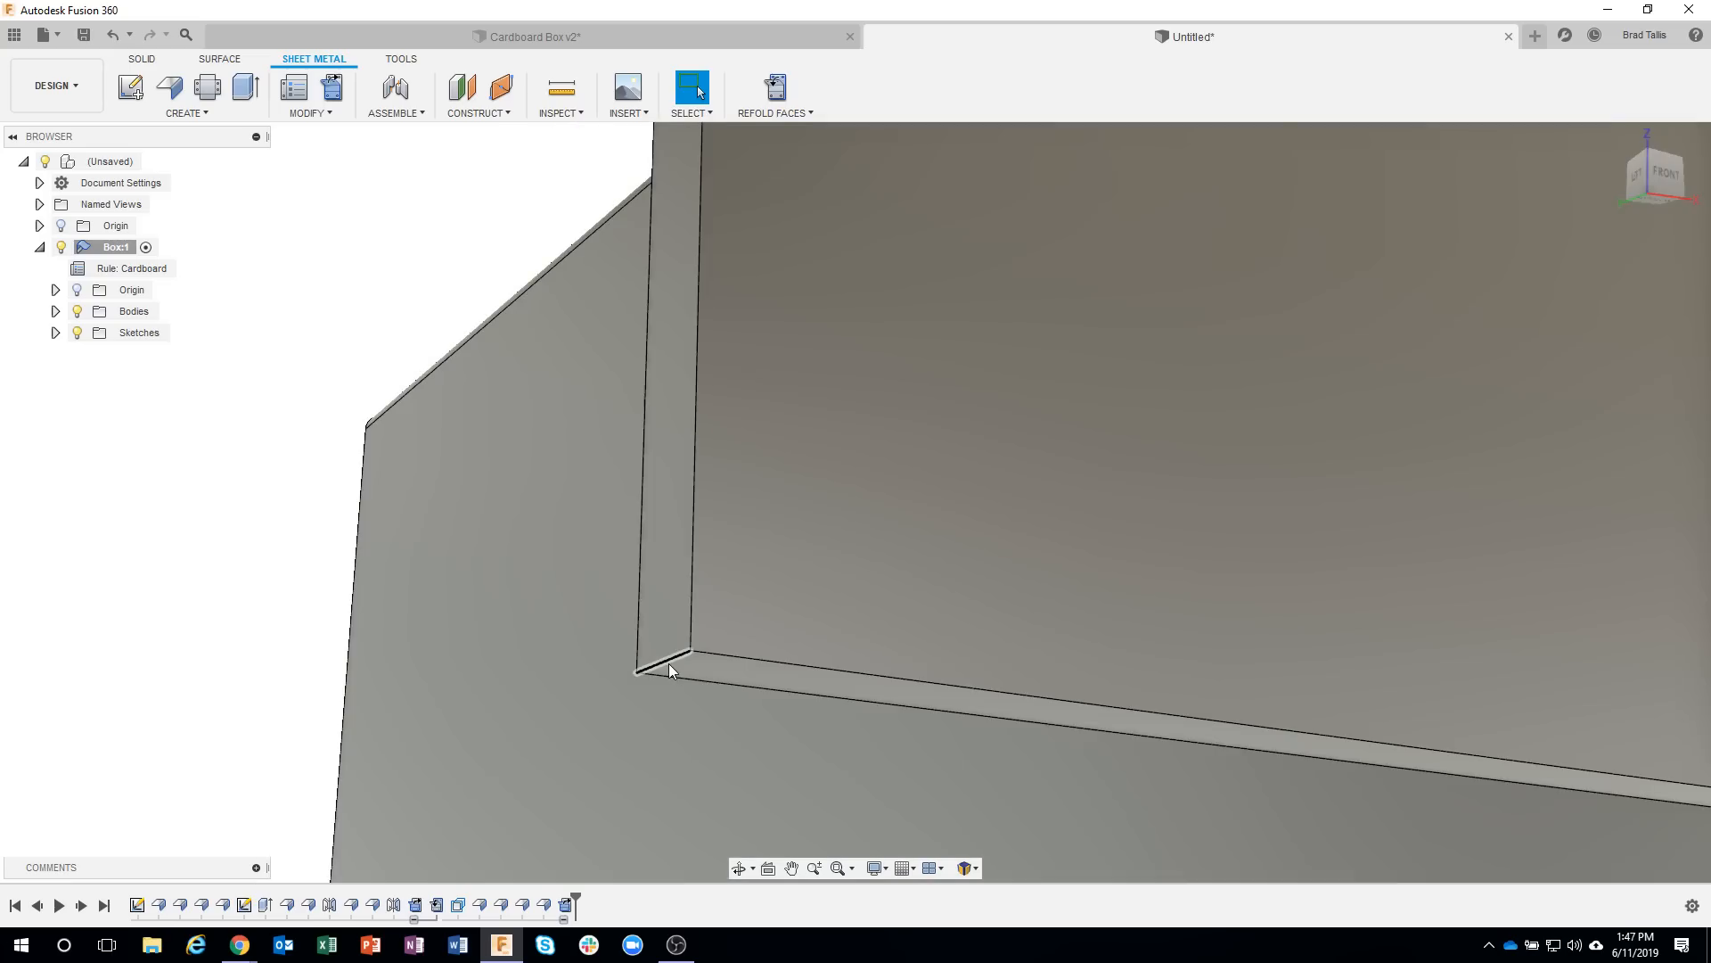
click(668, 665)
right_click(669, 665)
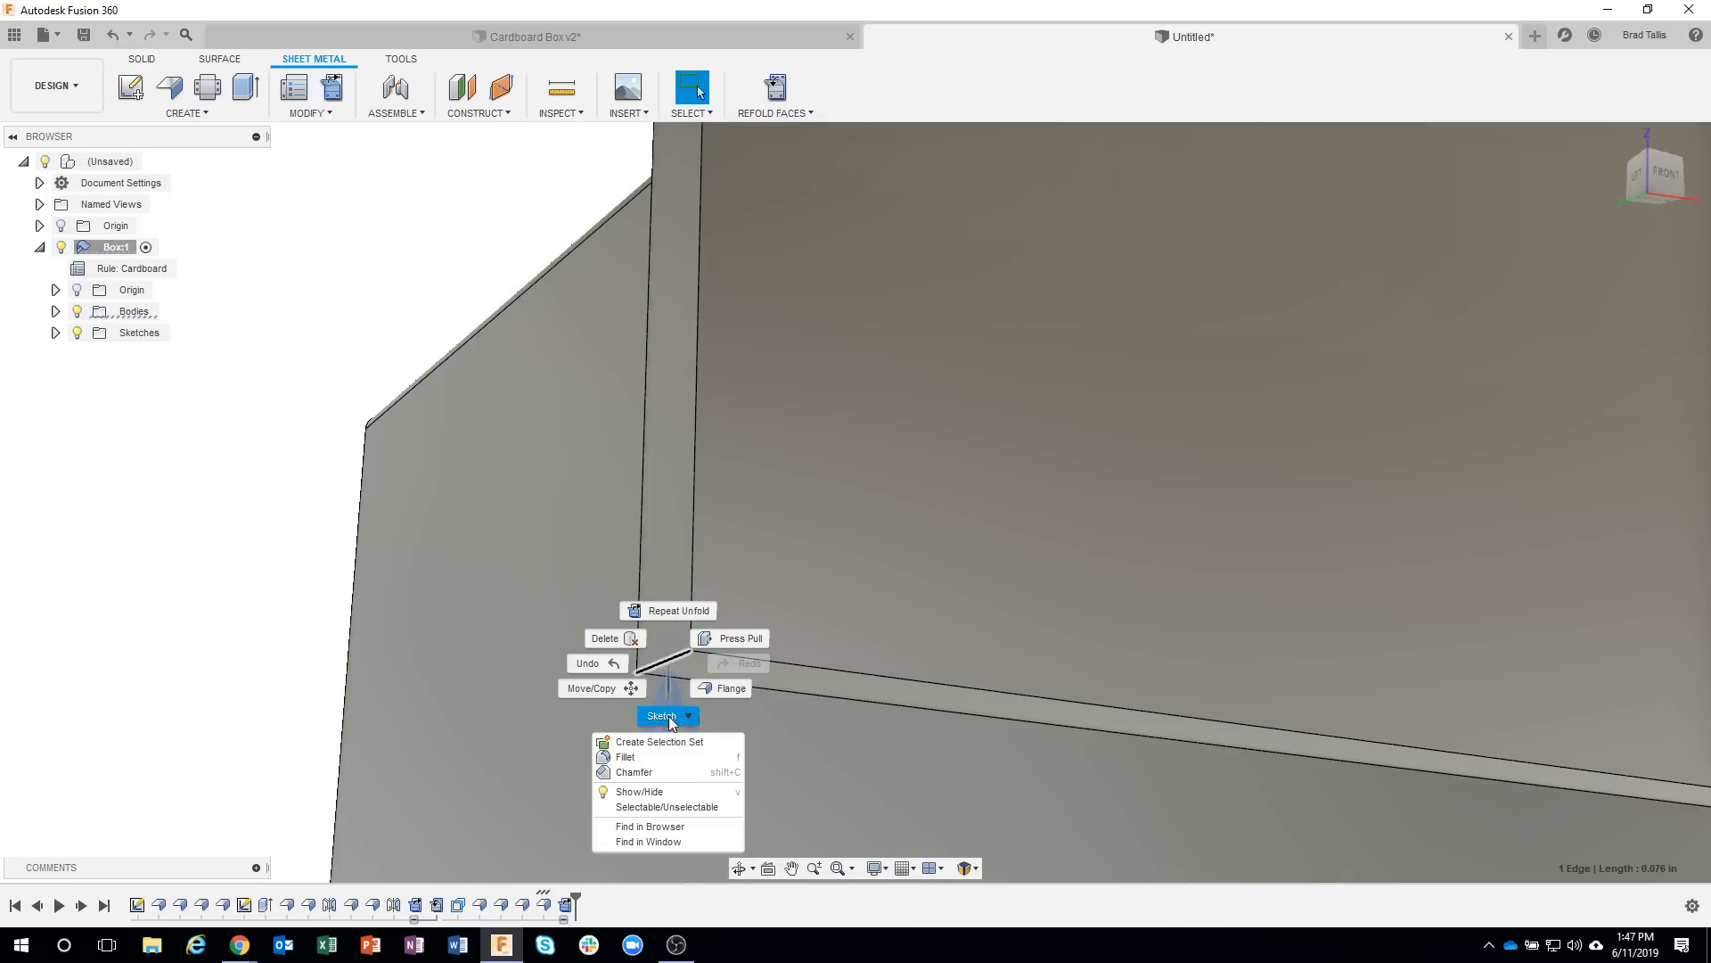
click(664, 757)
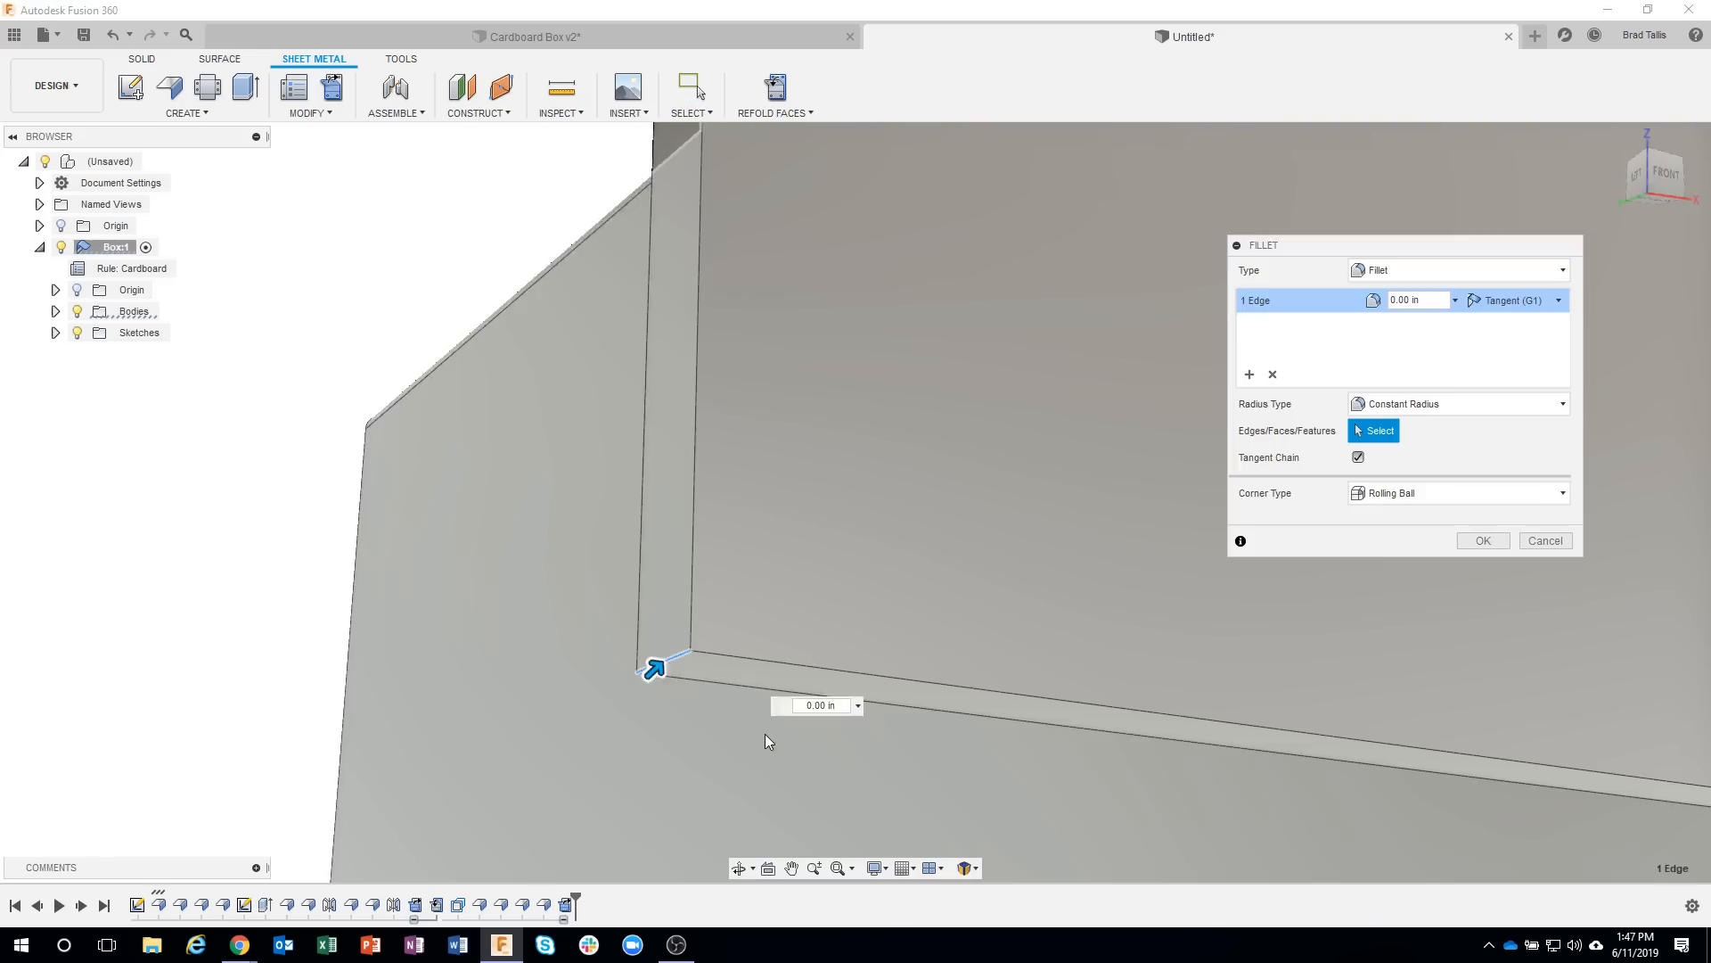
scroll(765, 734, down, 5)
drag(713, 731, 811, 679)
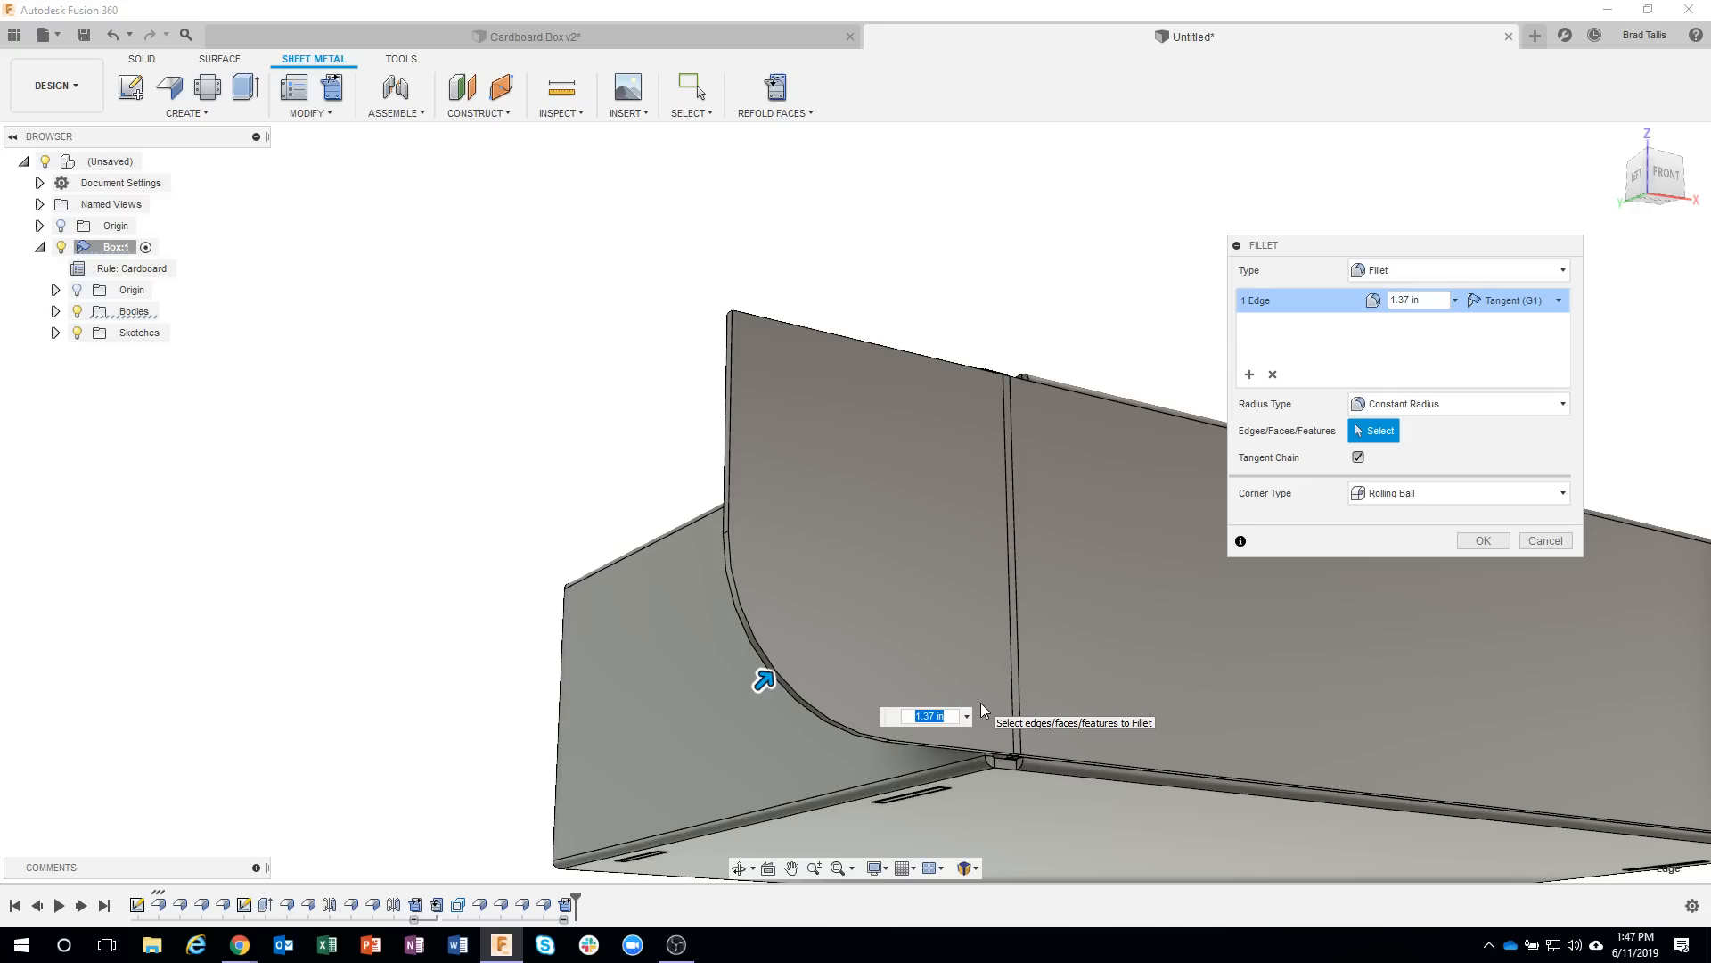
text(2.5)
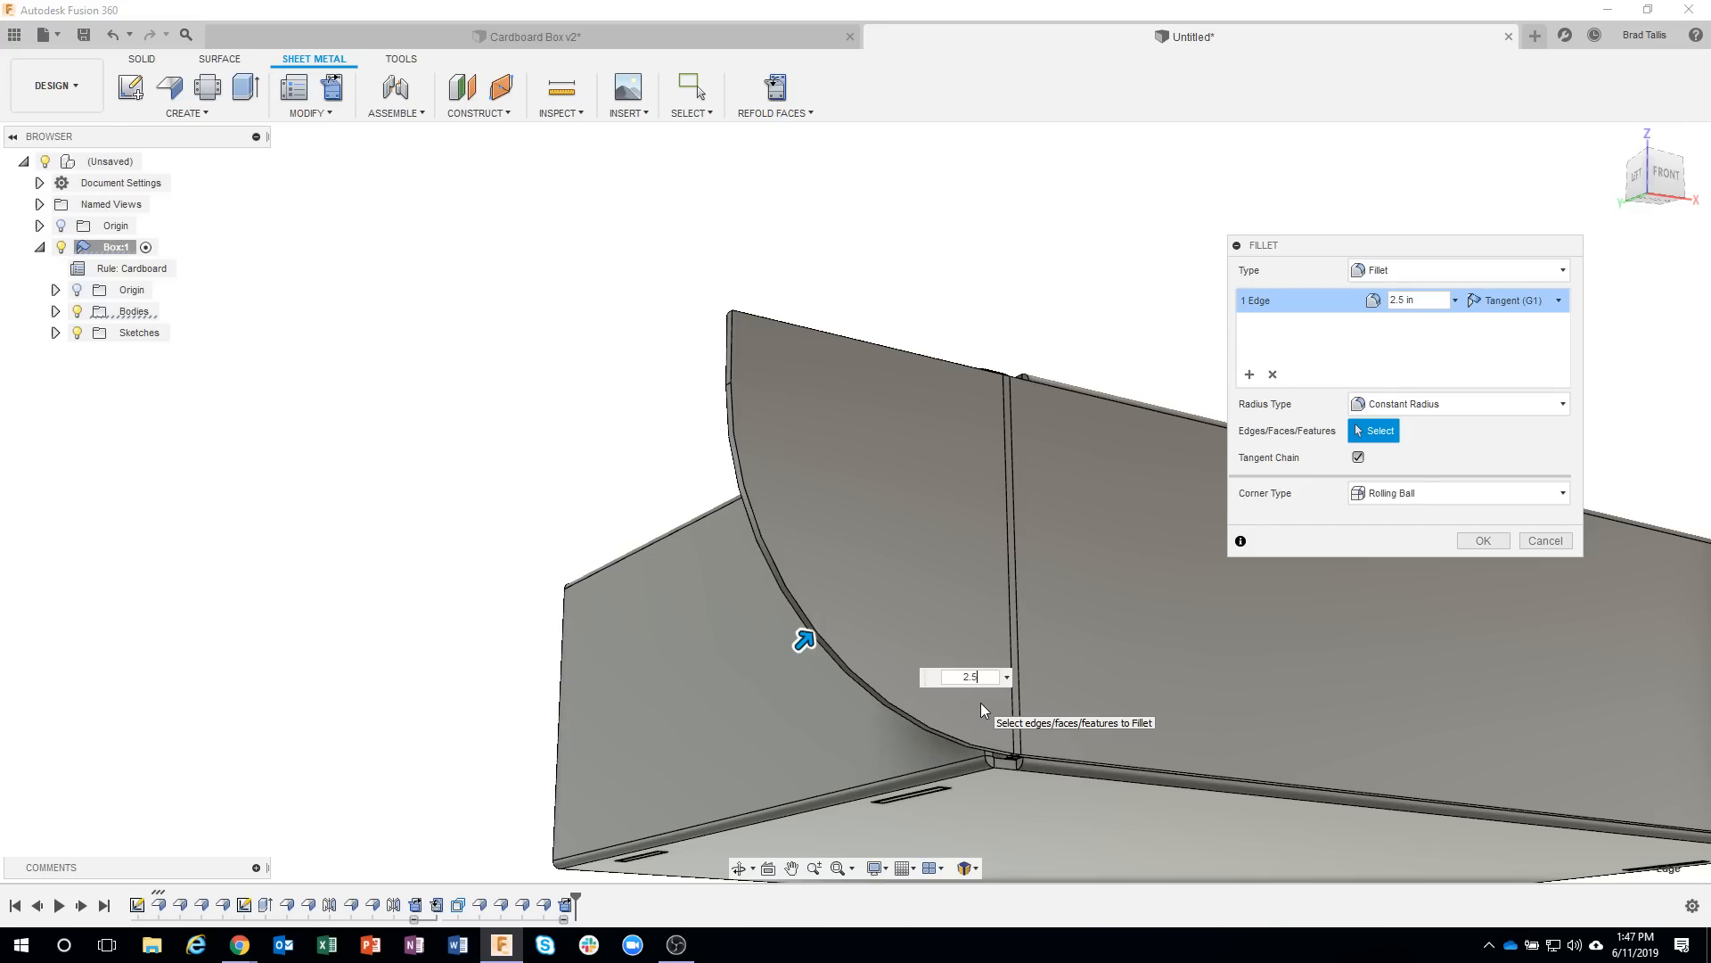
Add the side tab's upper outer corner edge to the fillet as a separate selection with a radius of about 0.181 in.
shift+middle_drag(940, 272, 695, 300)
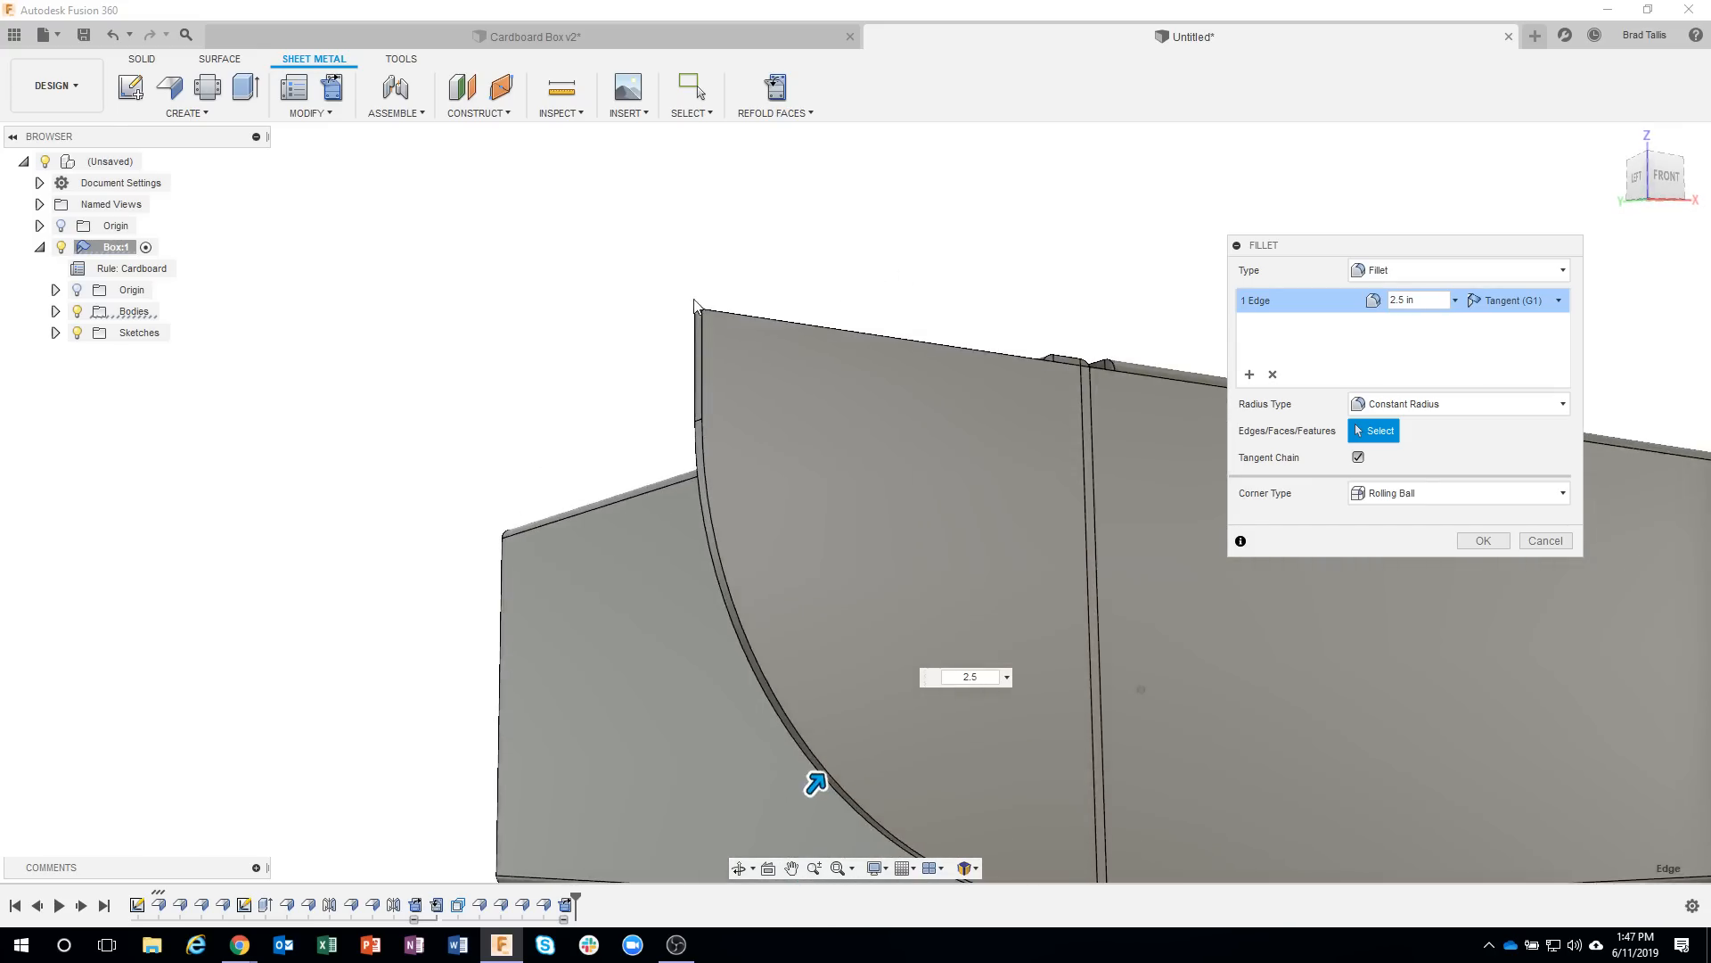
scroll(693, 300, up, 2)
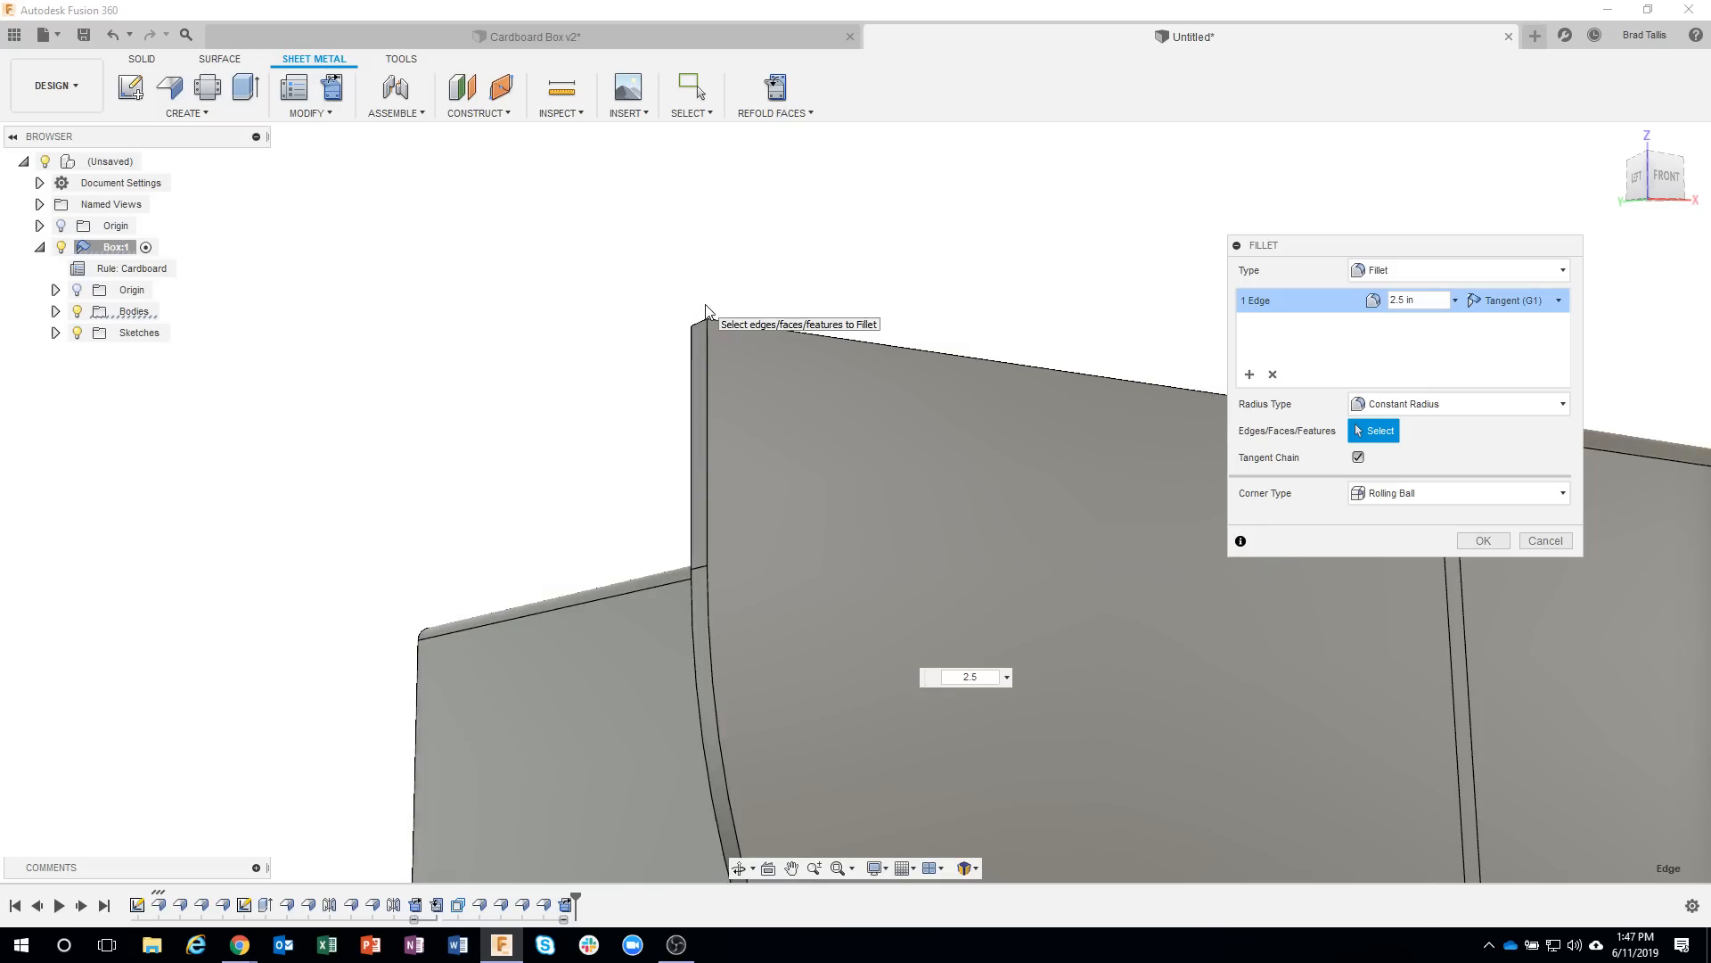
click(1250, 375)
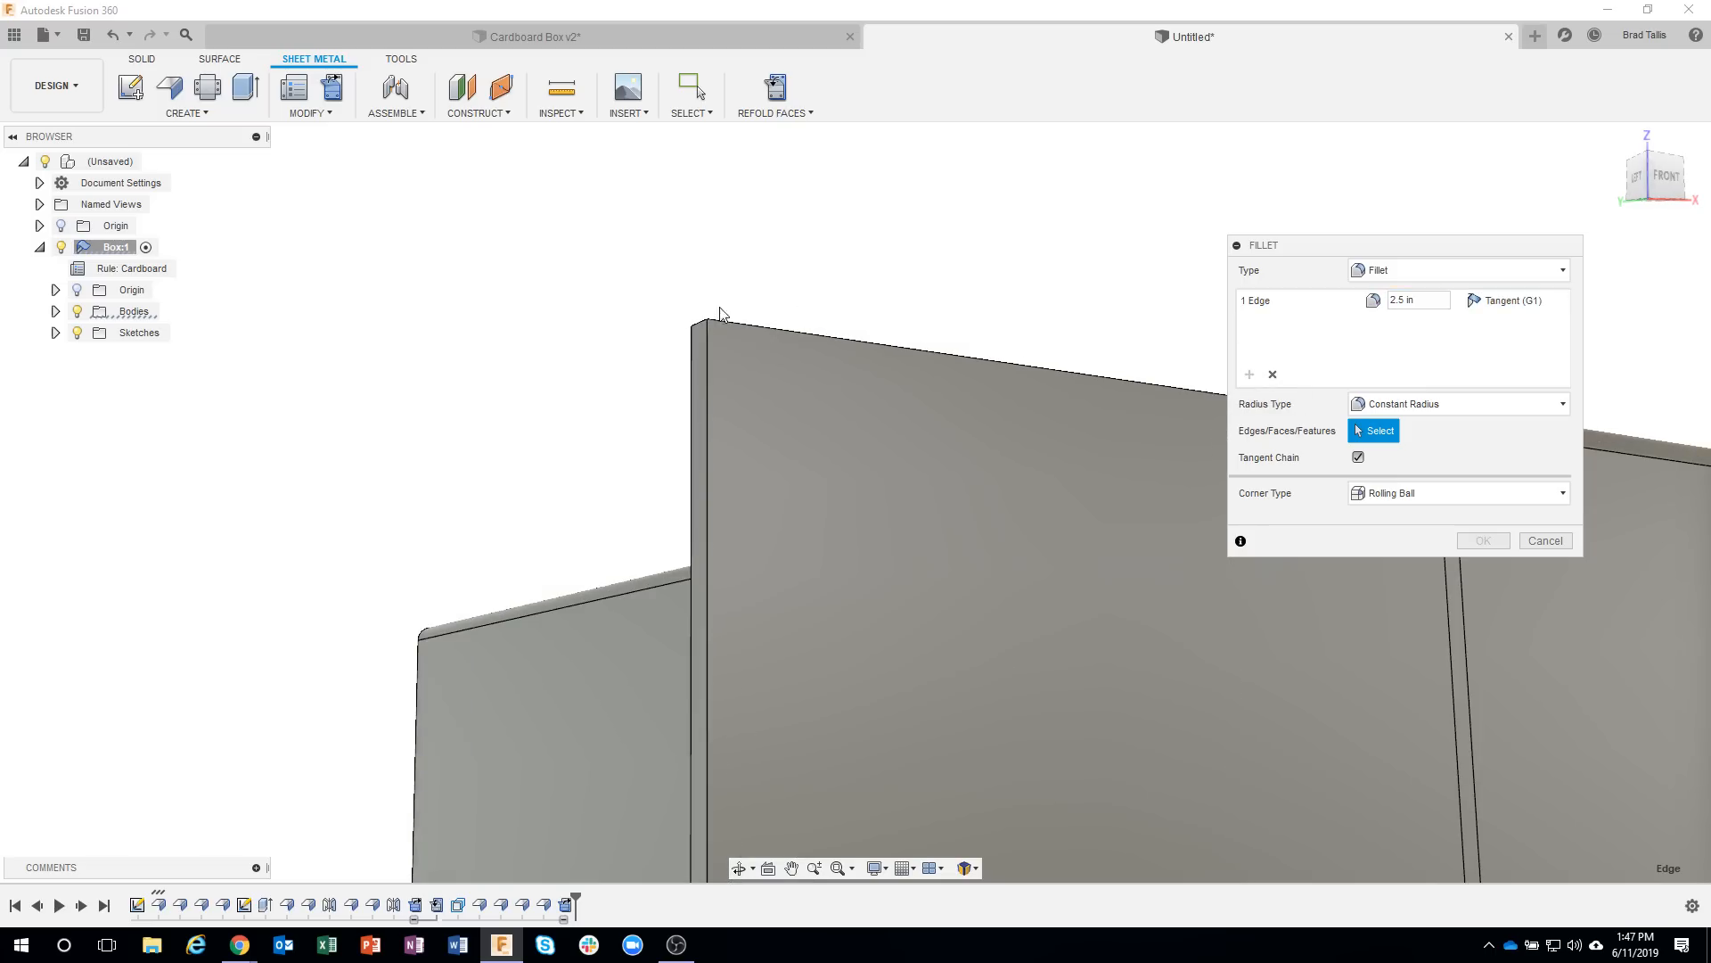
click(699, 328)
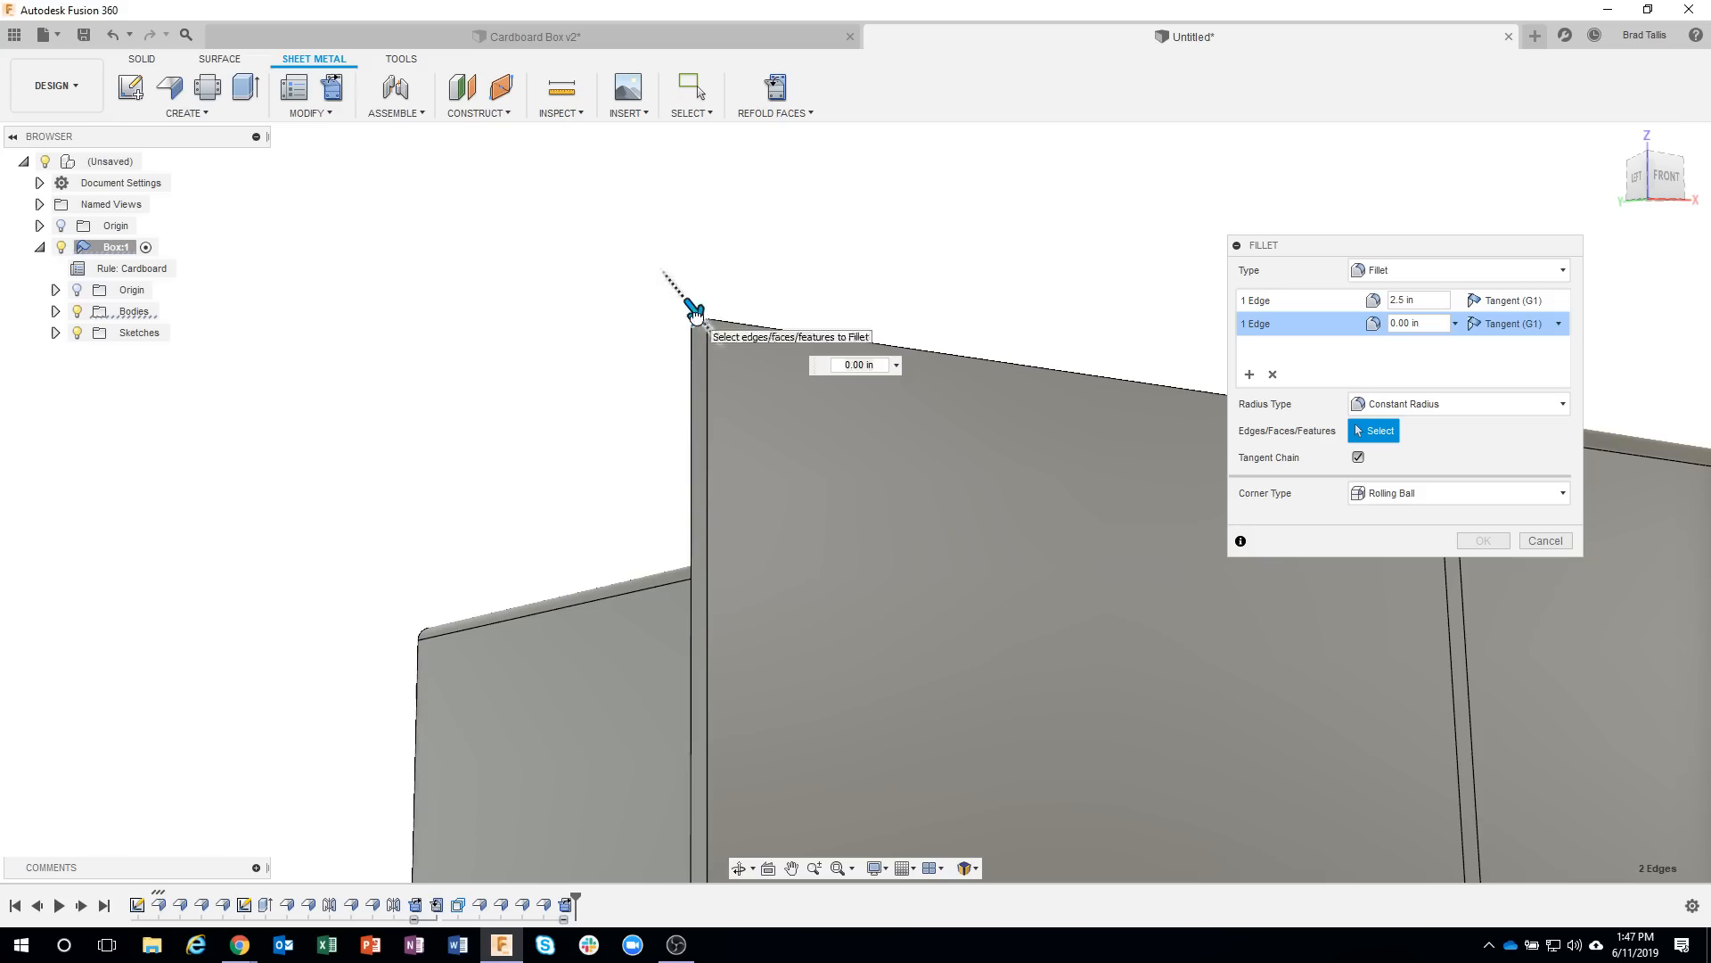
drag(714, 342, 722, 352)
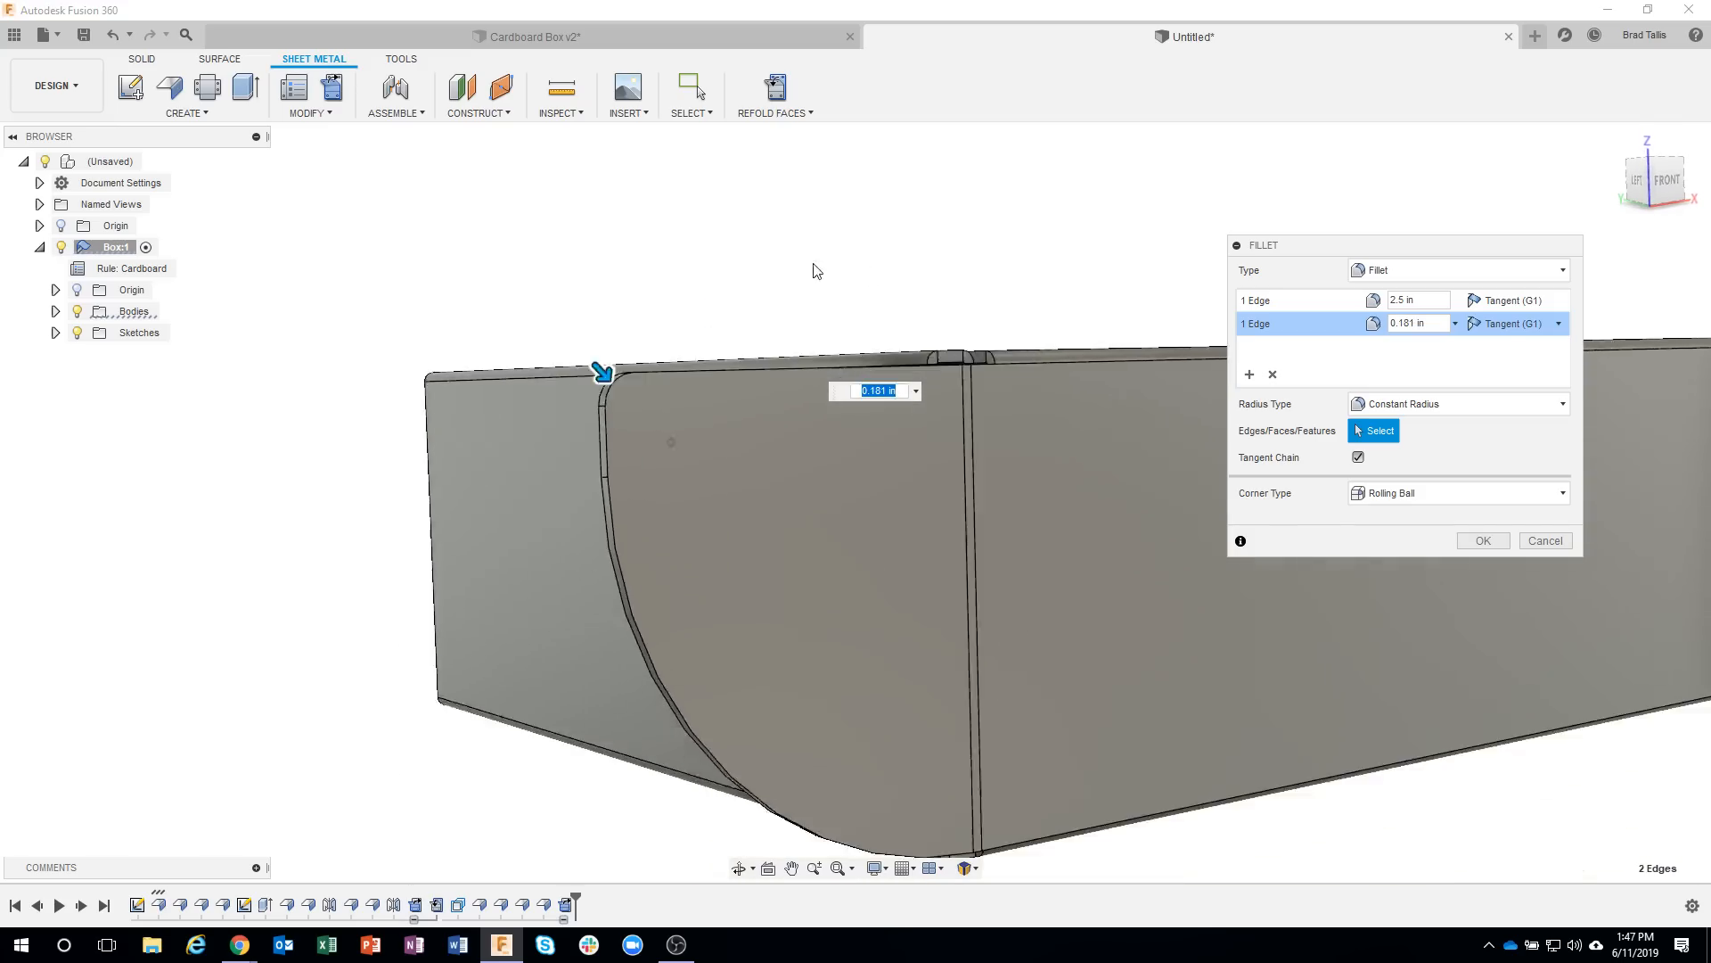
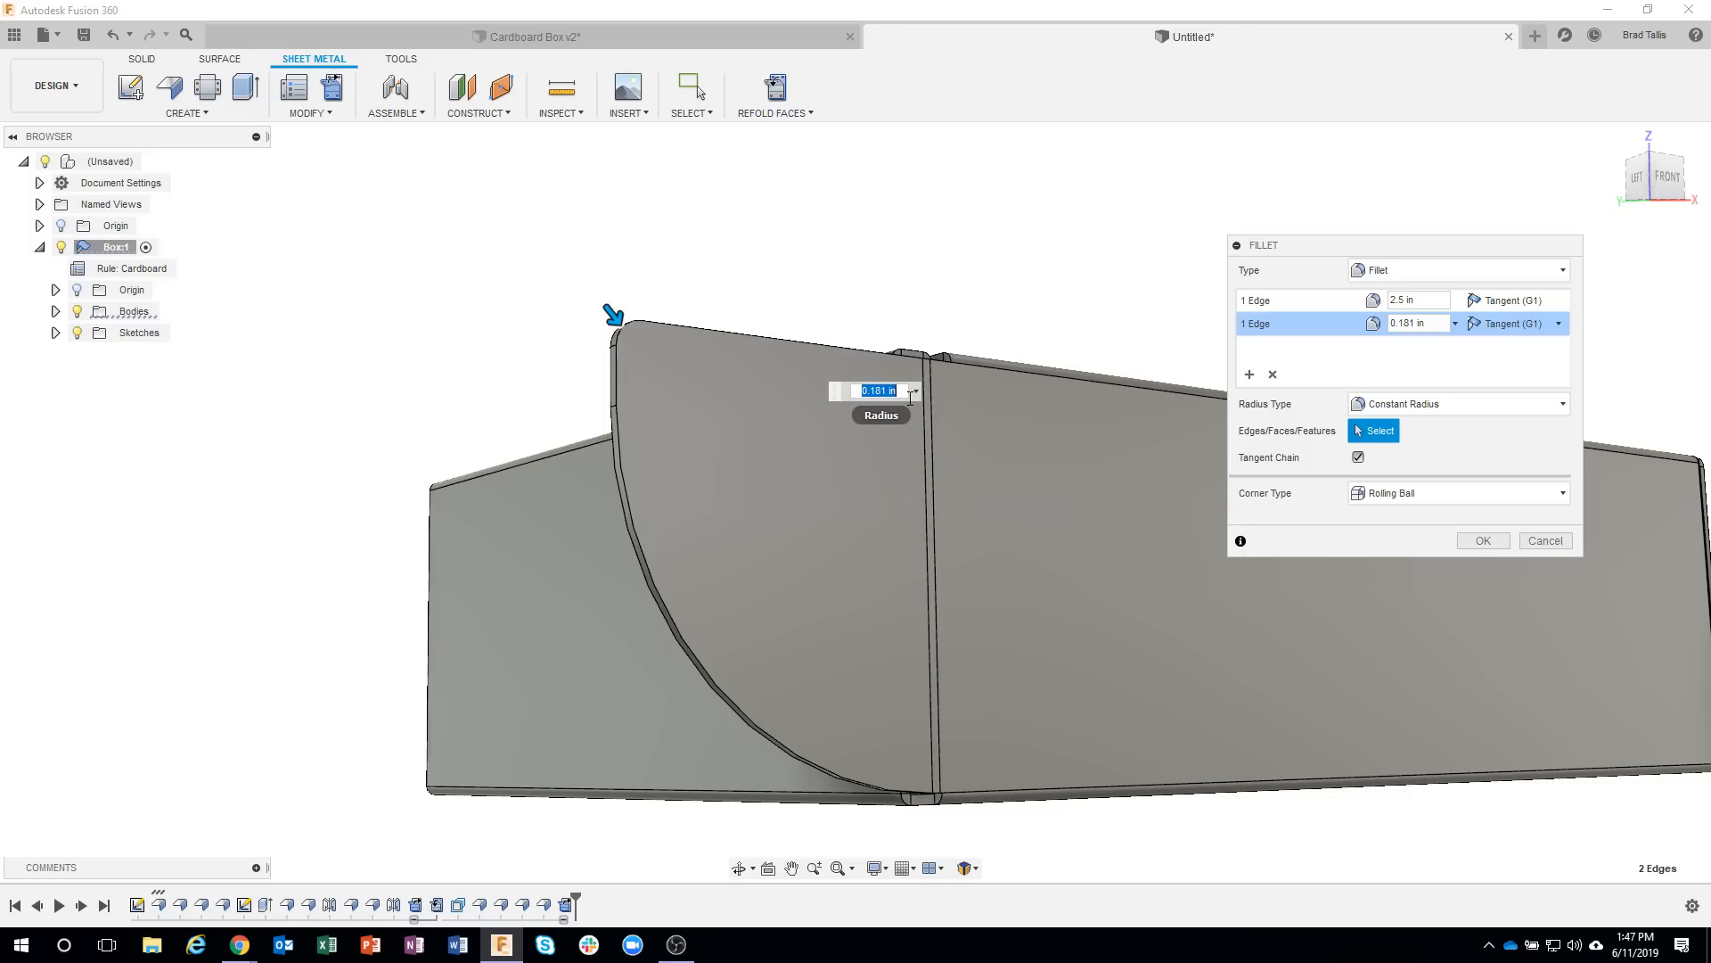
Set the side tab's upper corner fillet radius to 0.5 in, complete the fillet, and refold the tab.
key(Return)
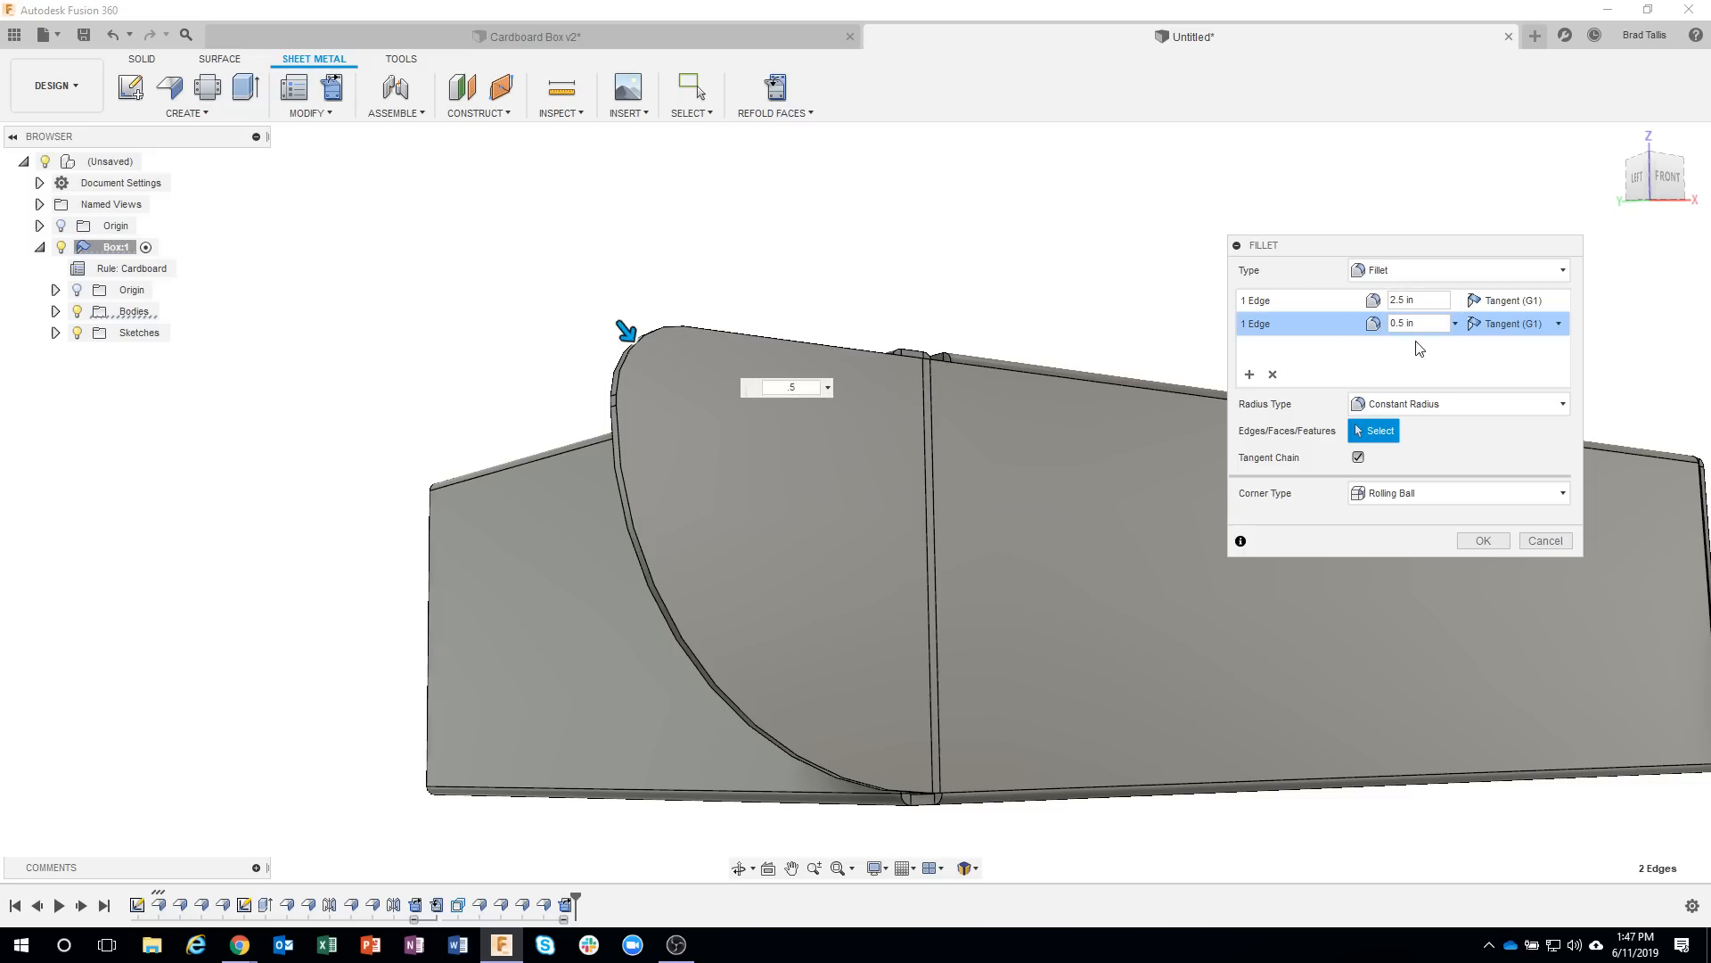
click(1471, 539)
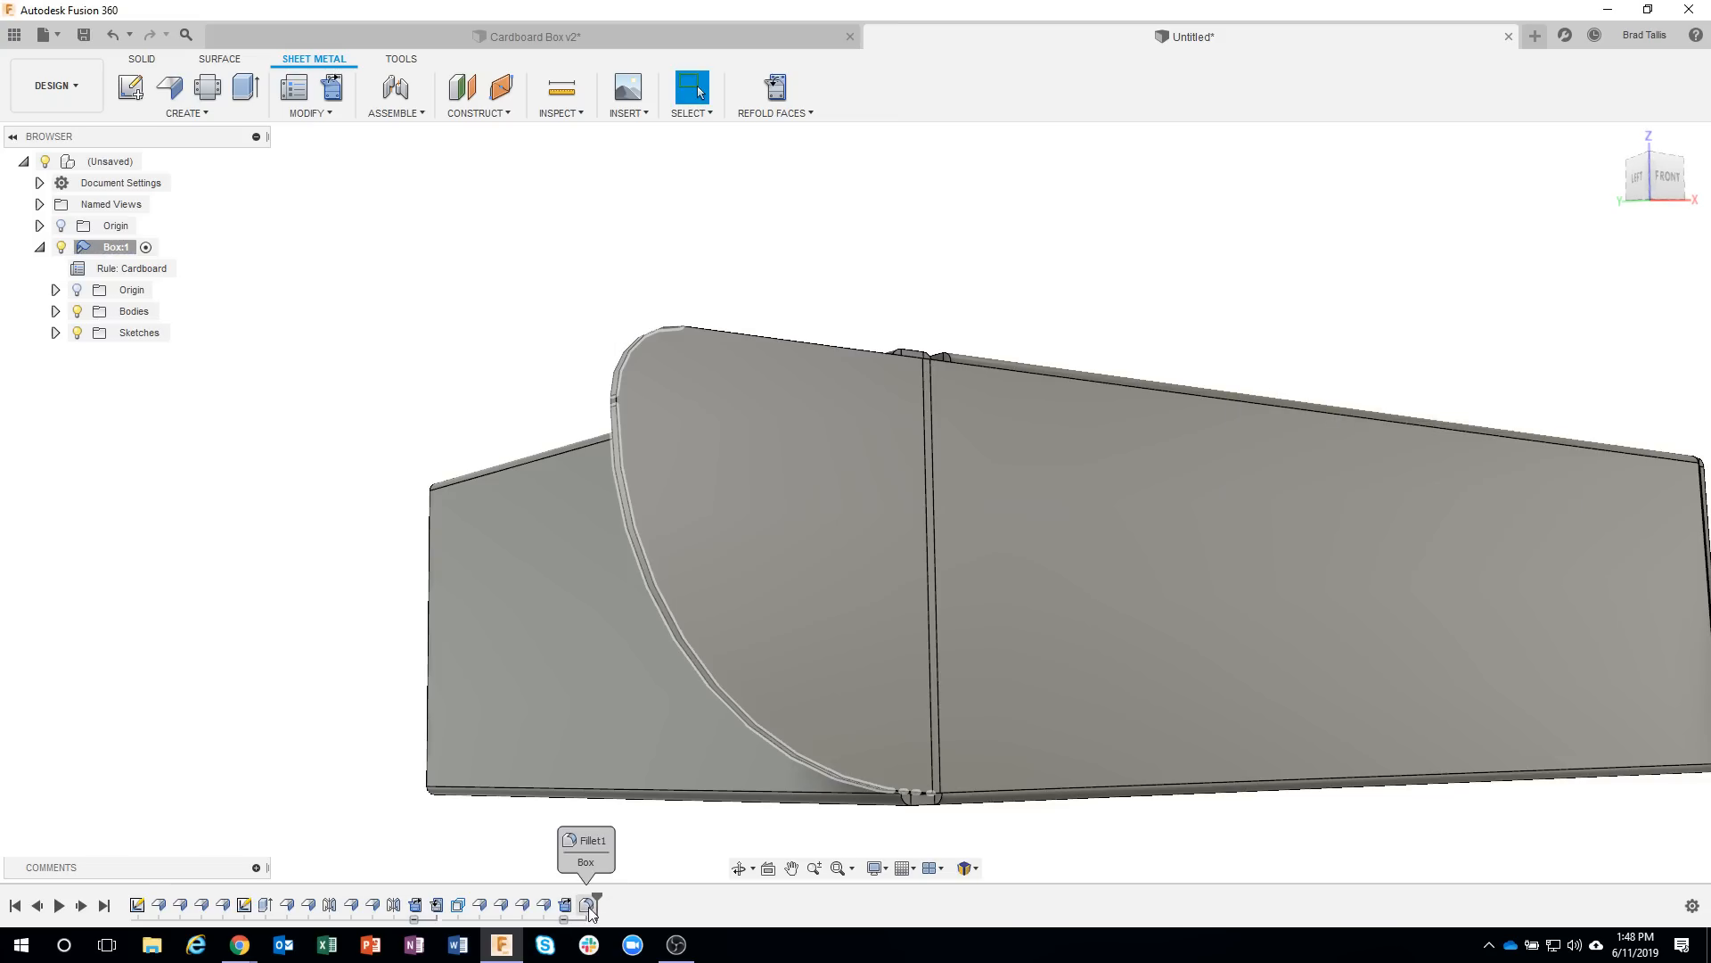
double_click(588, 906)
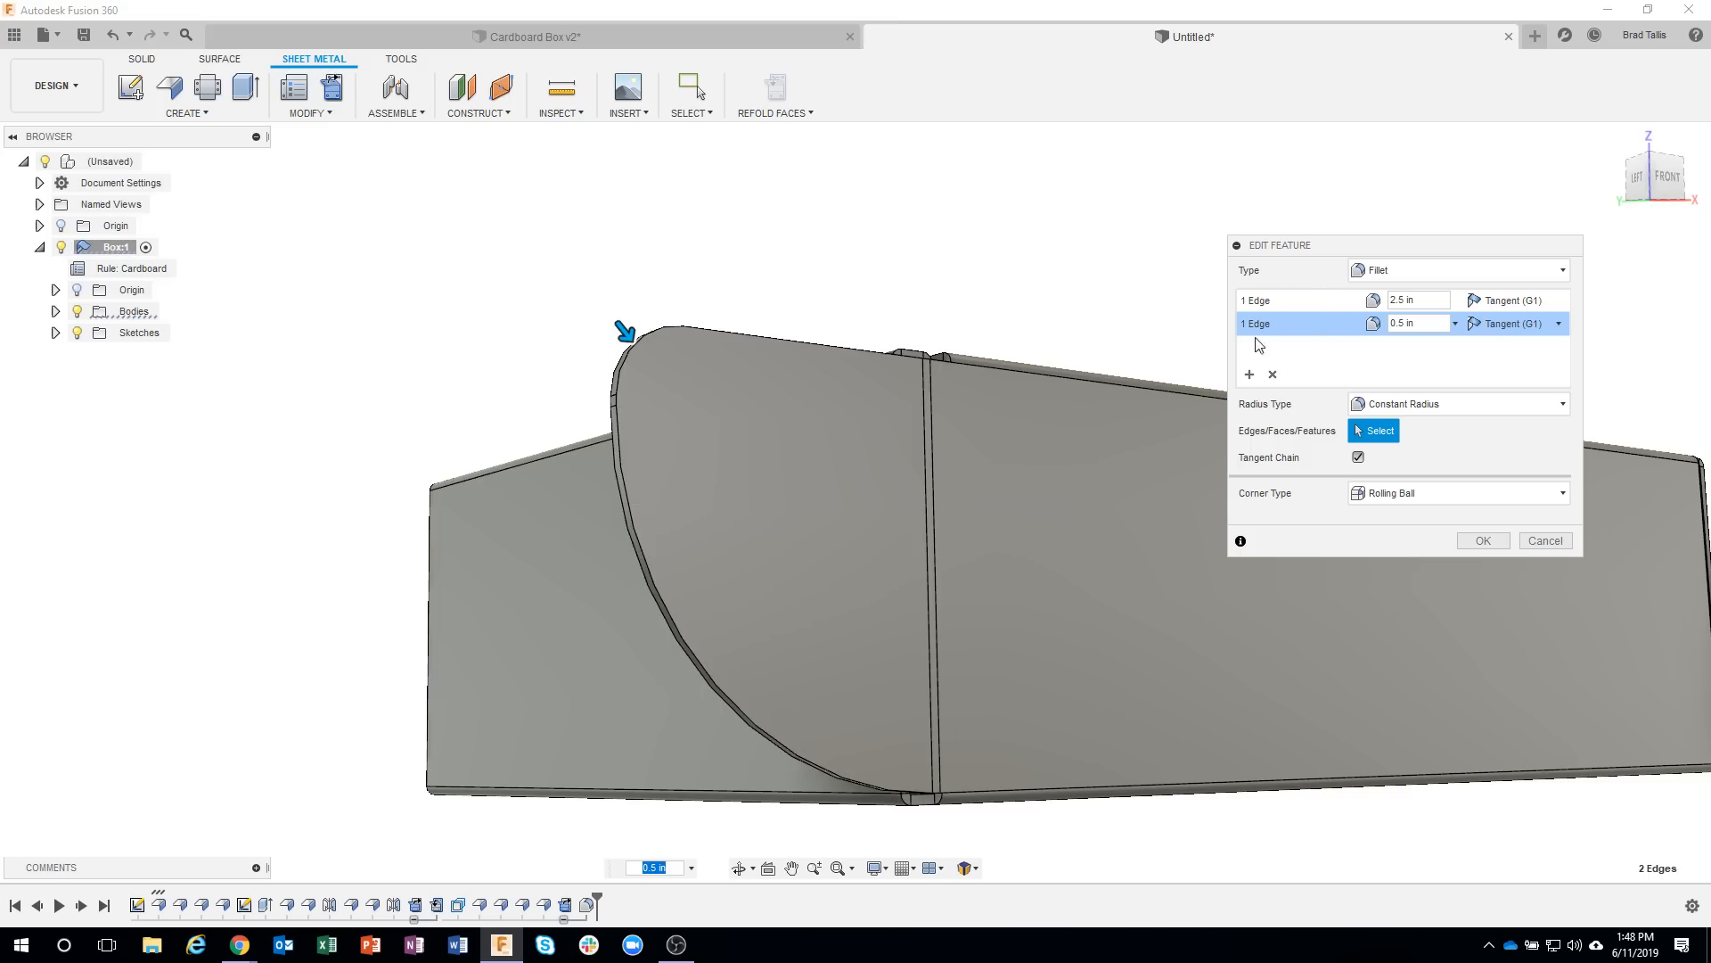
click(1544, 540)
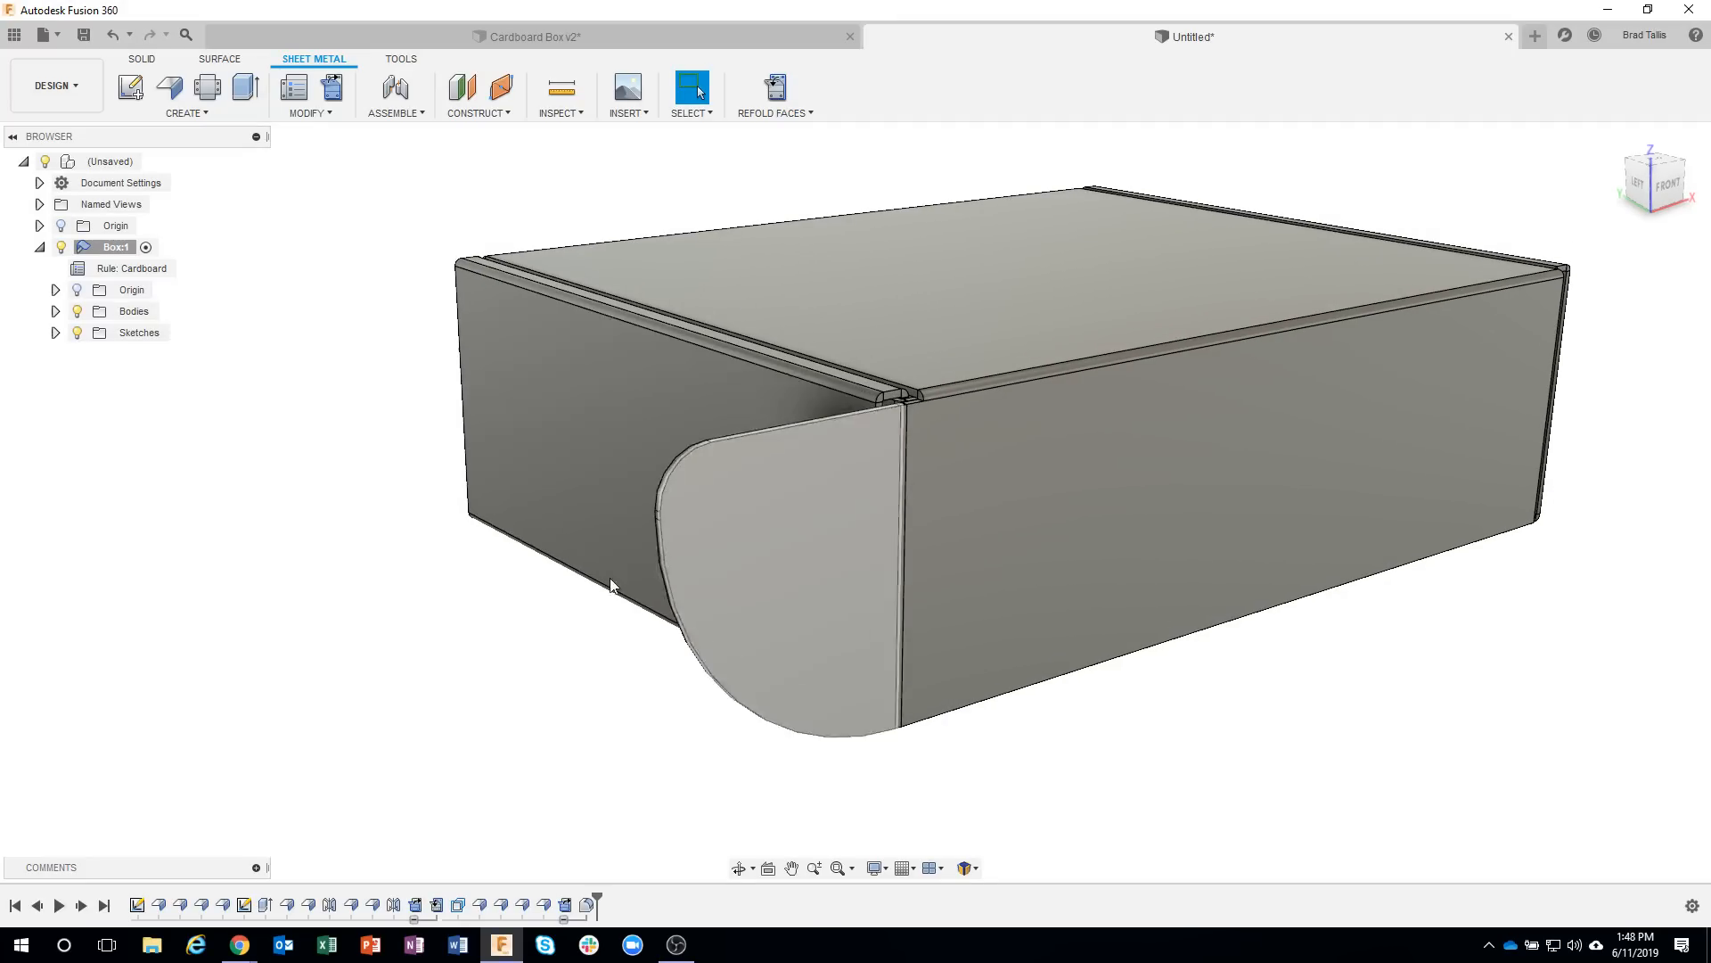
click(776, 87)
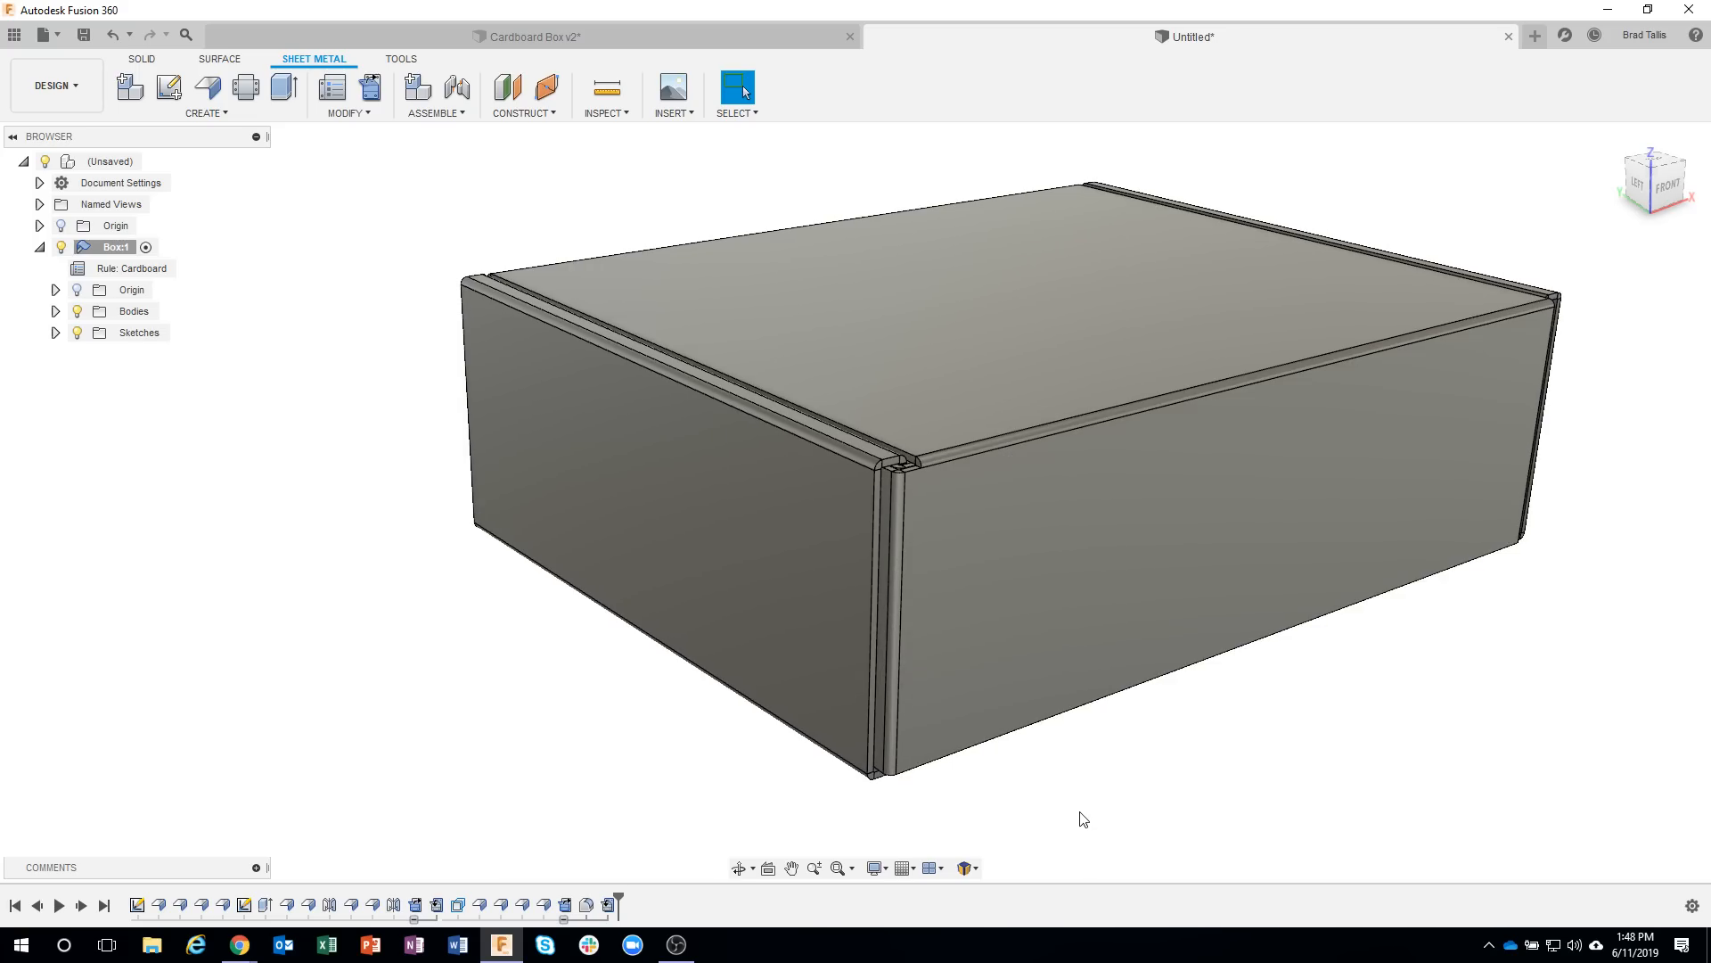
Mirror the side tab's fillet, its edge flange and EdgeFlange11 across the YZ plane to the other end of the box.
shift+middle_drag(1083, 818, 360, 402)
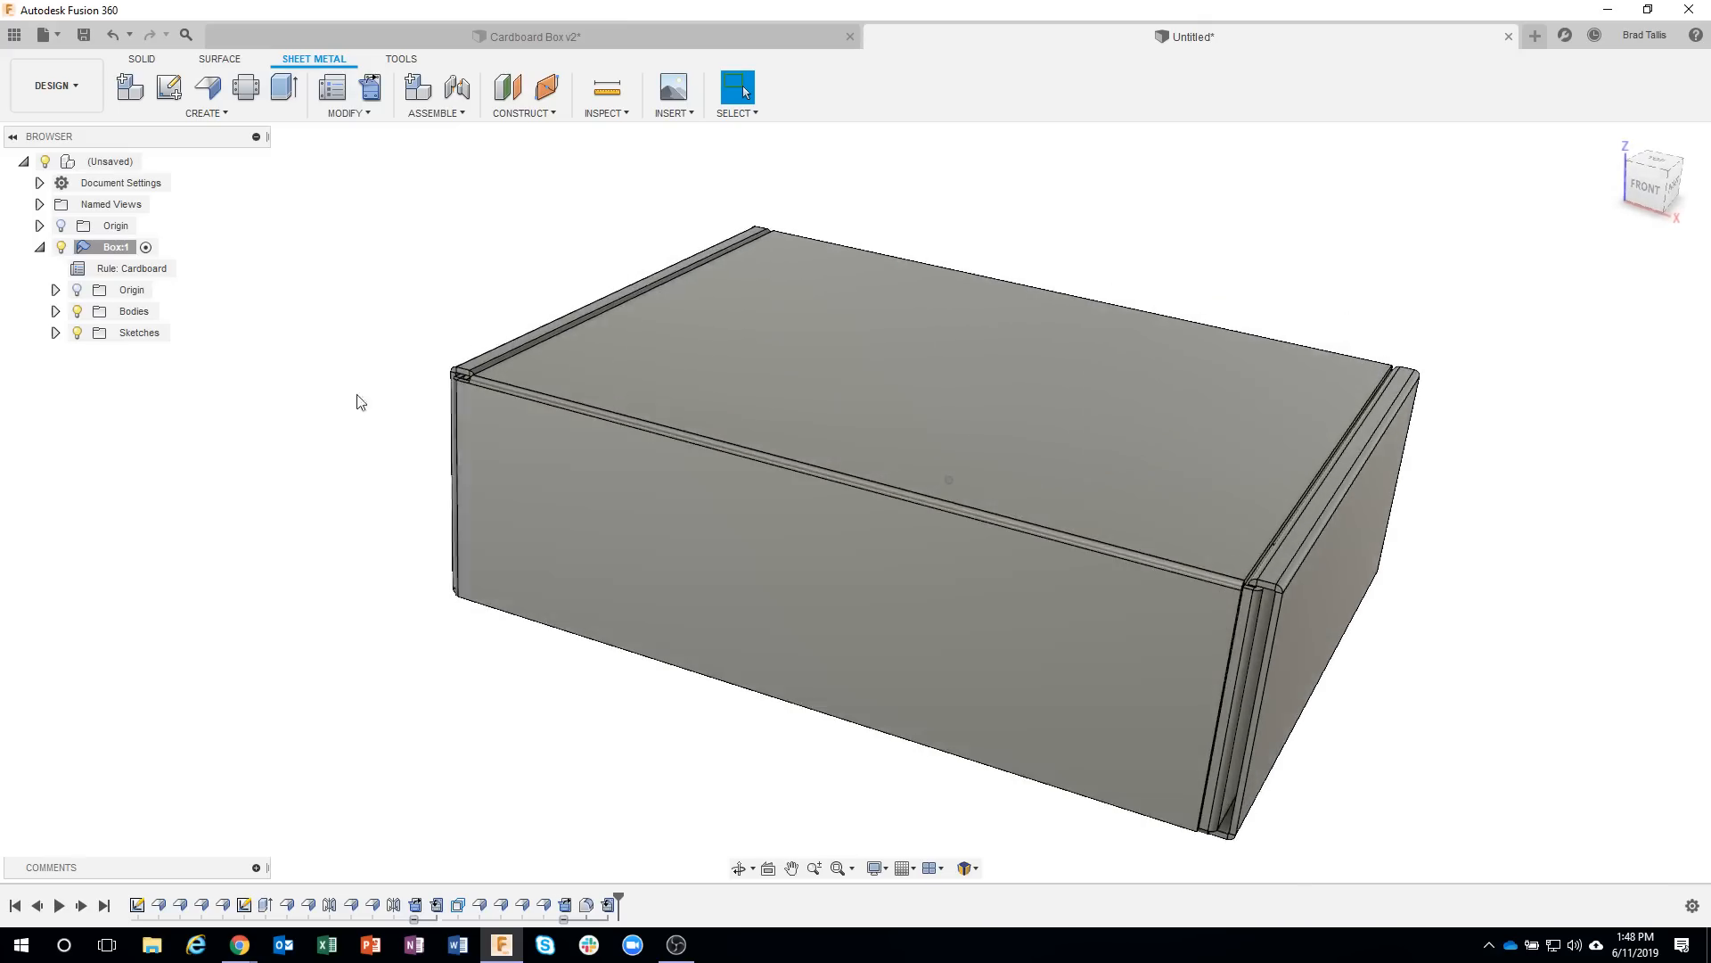
click(141, 60)
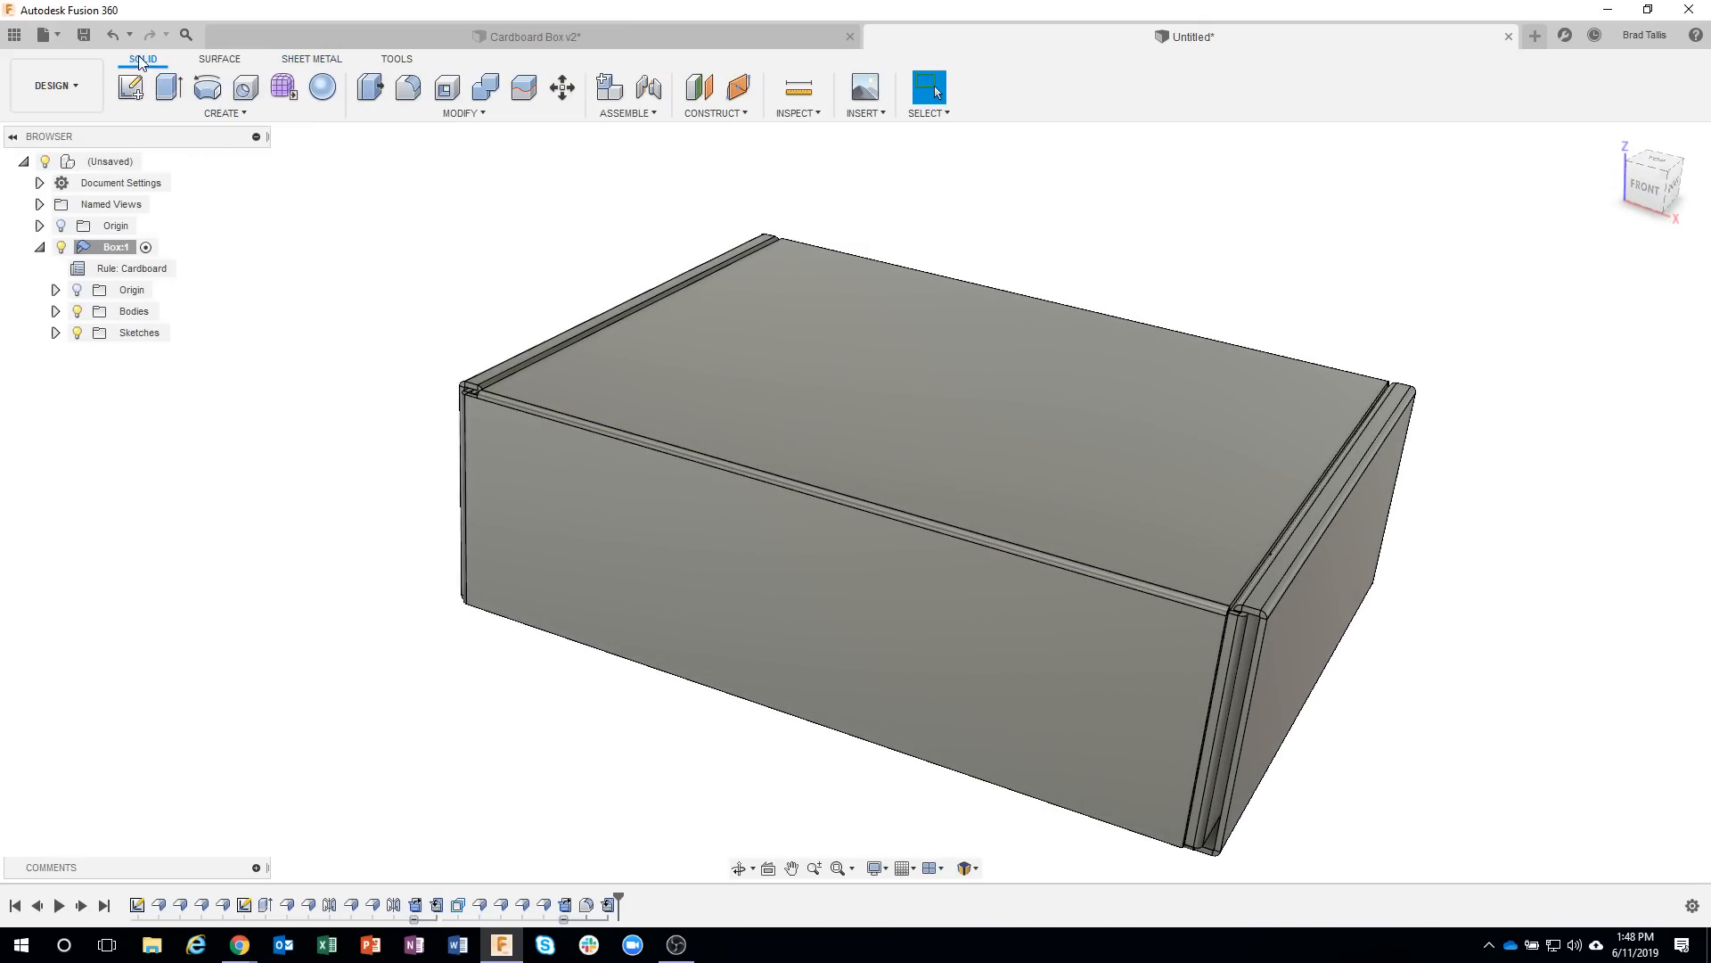
click(219, 113)
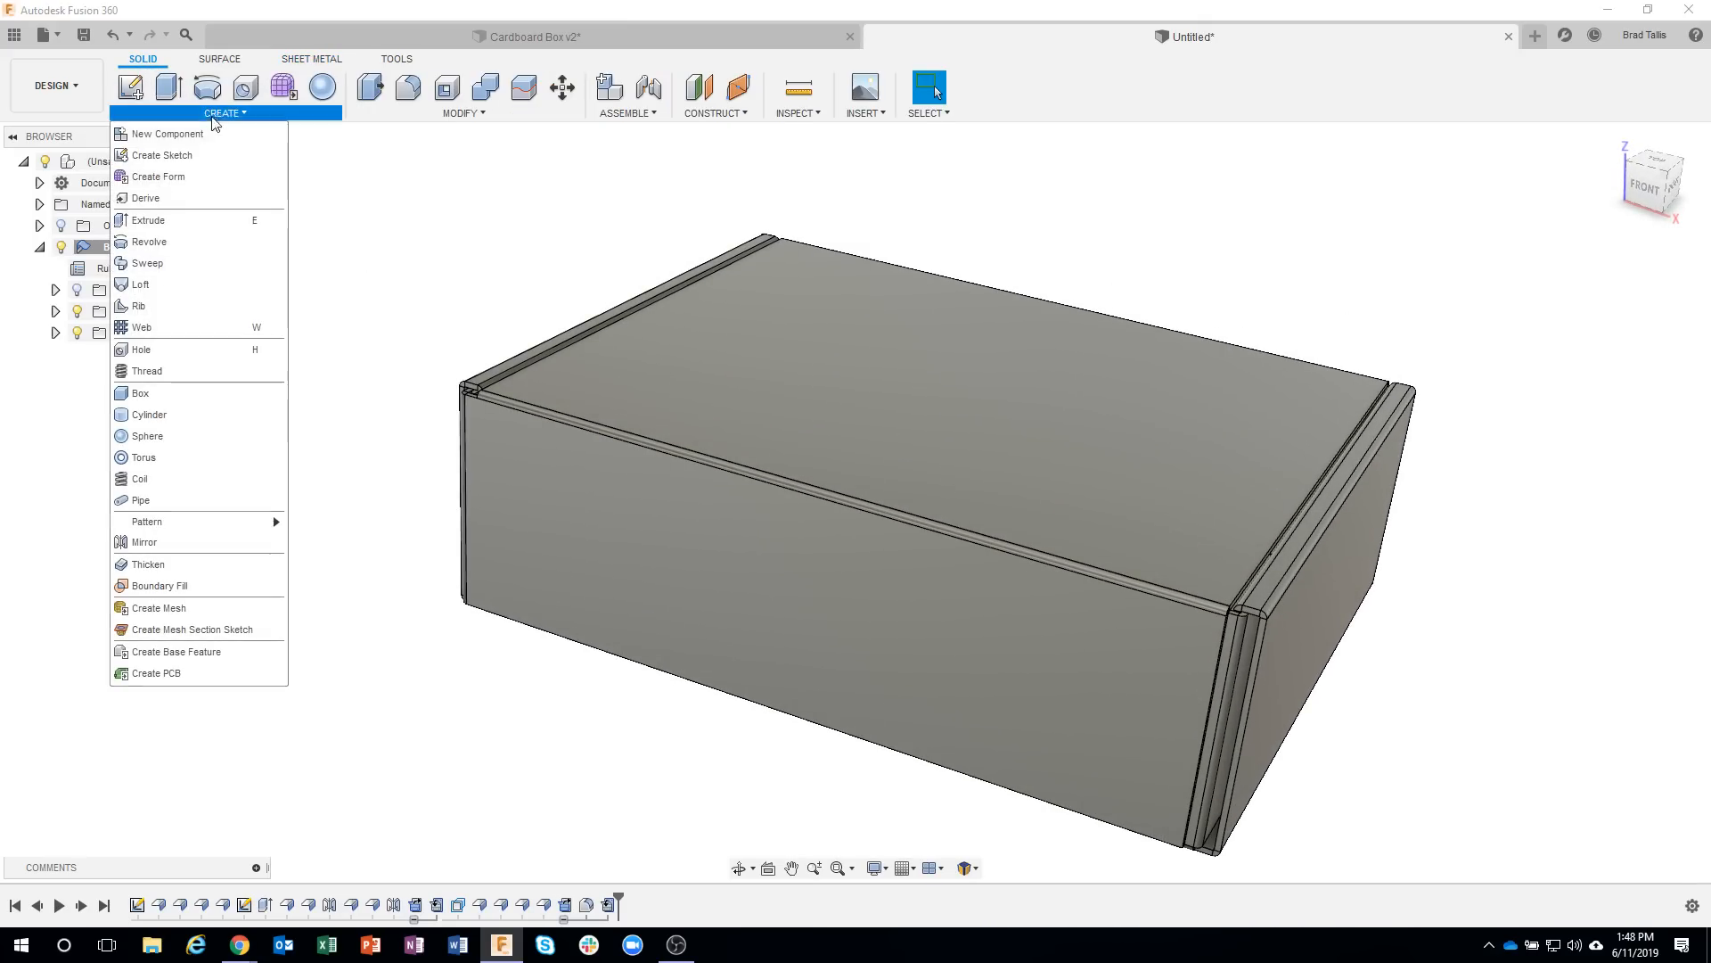
click(178, 541)
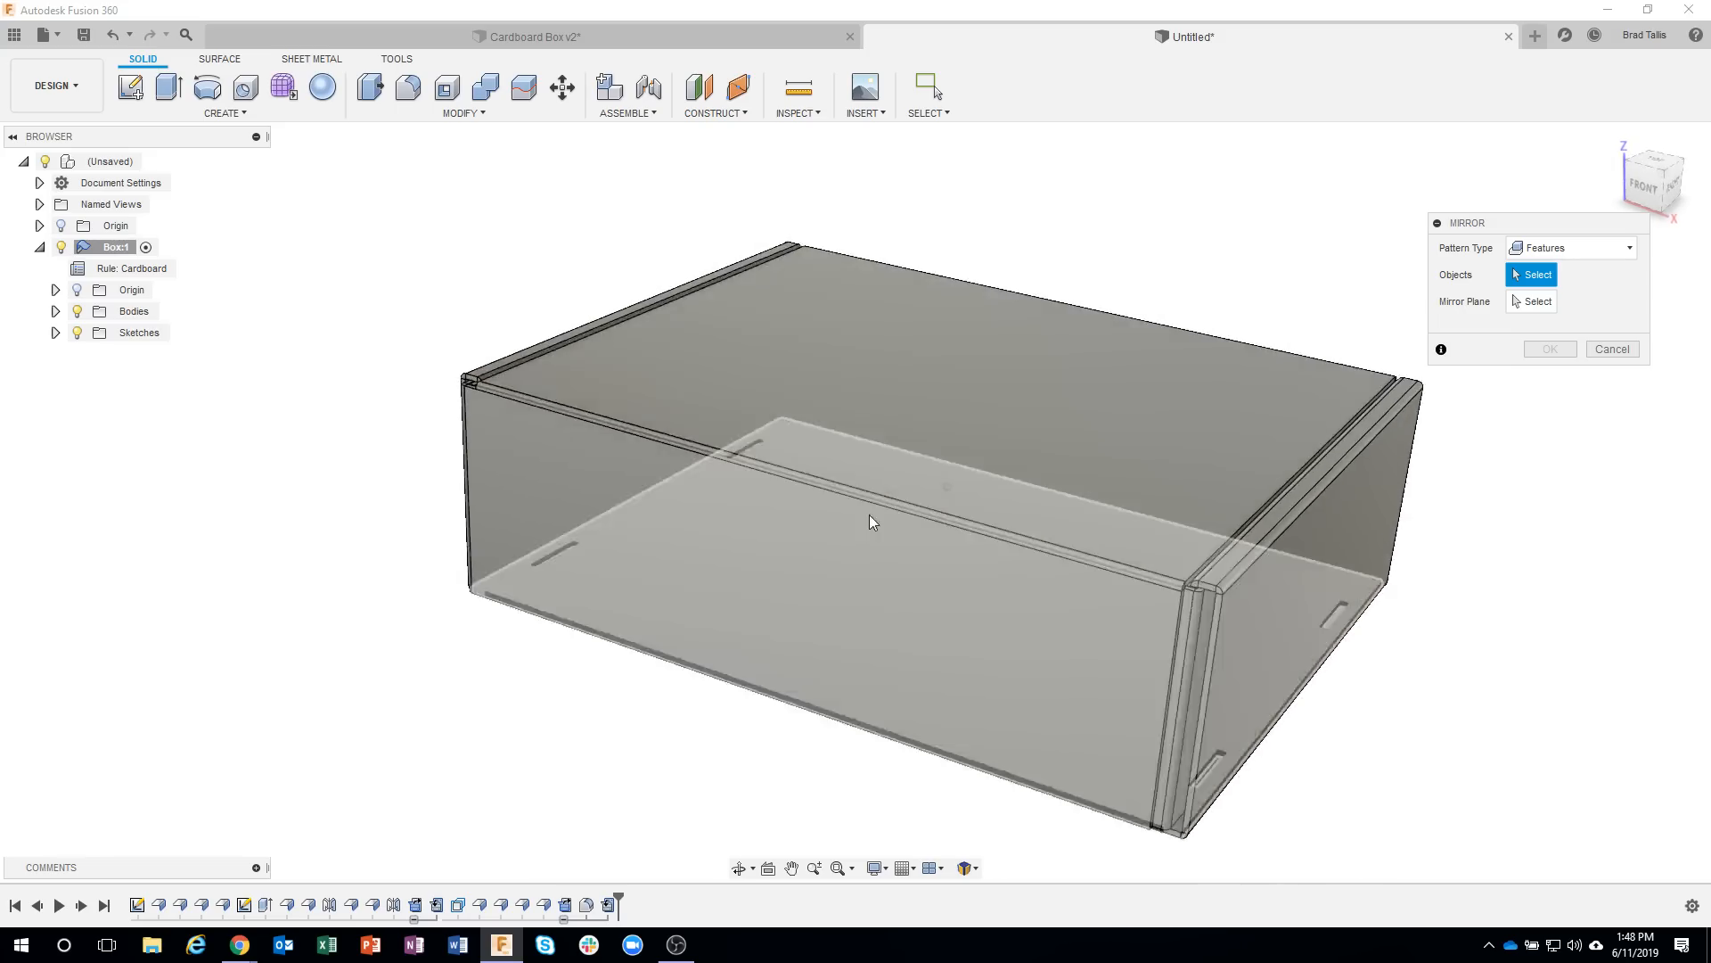
click(588, 906)
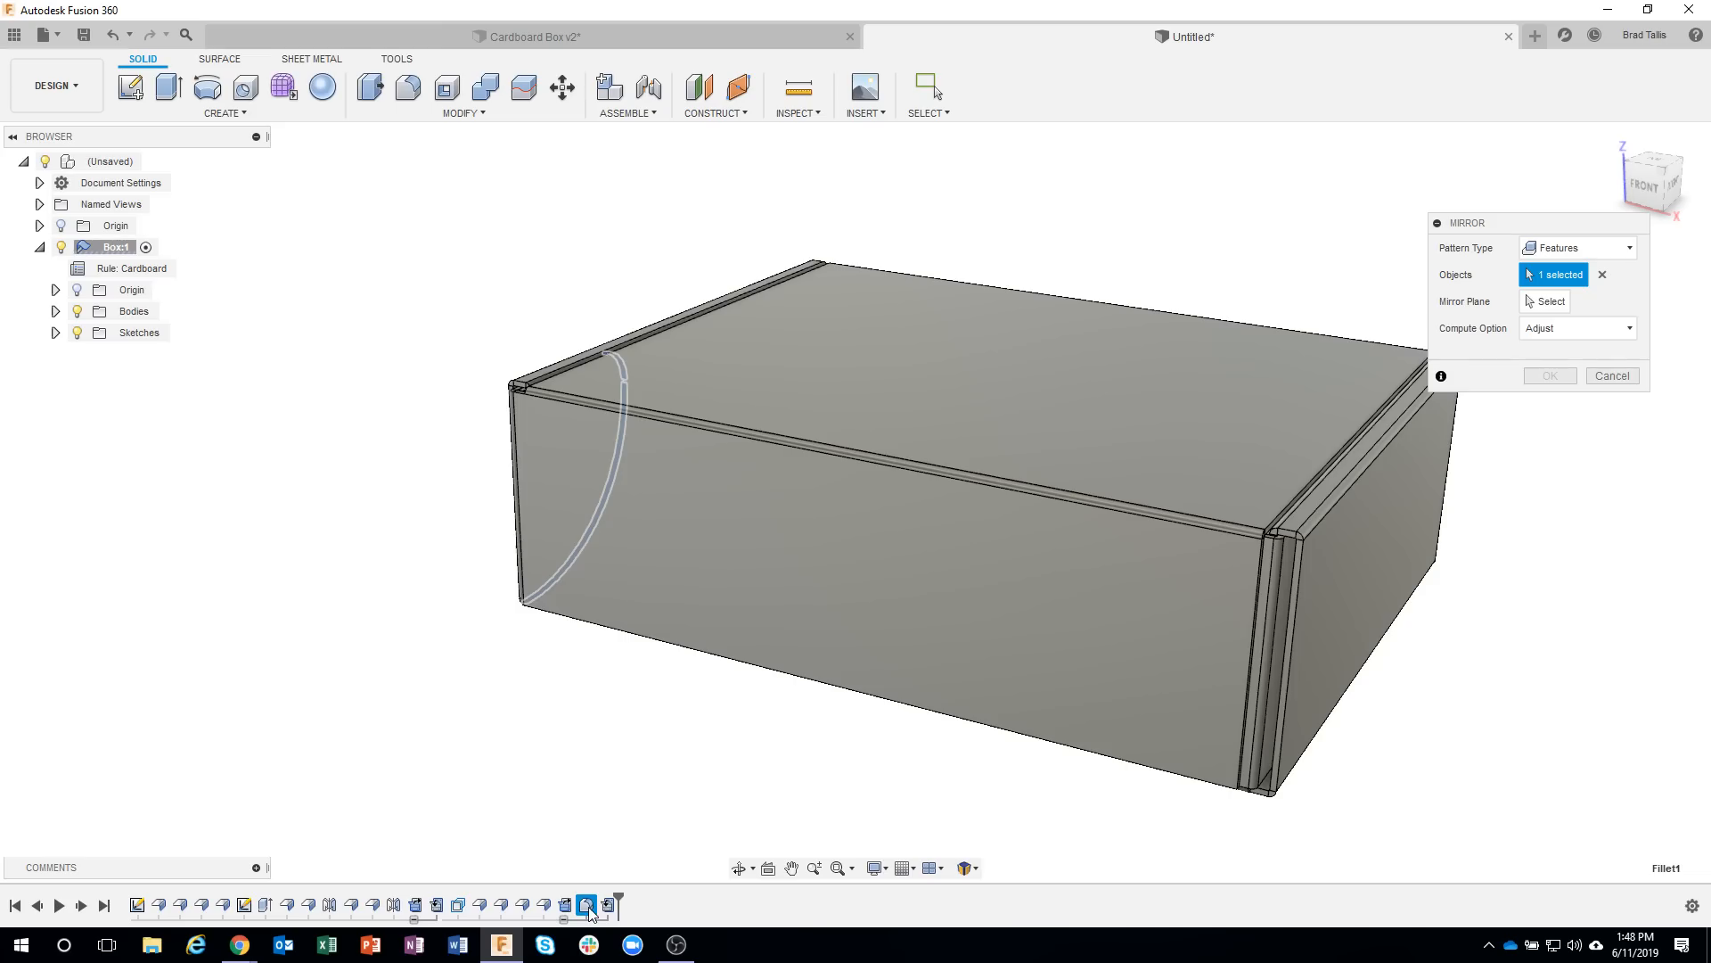
click(544, 906)
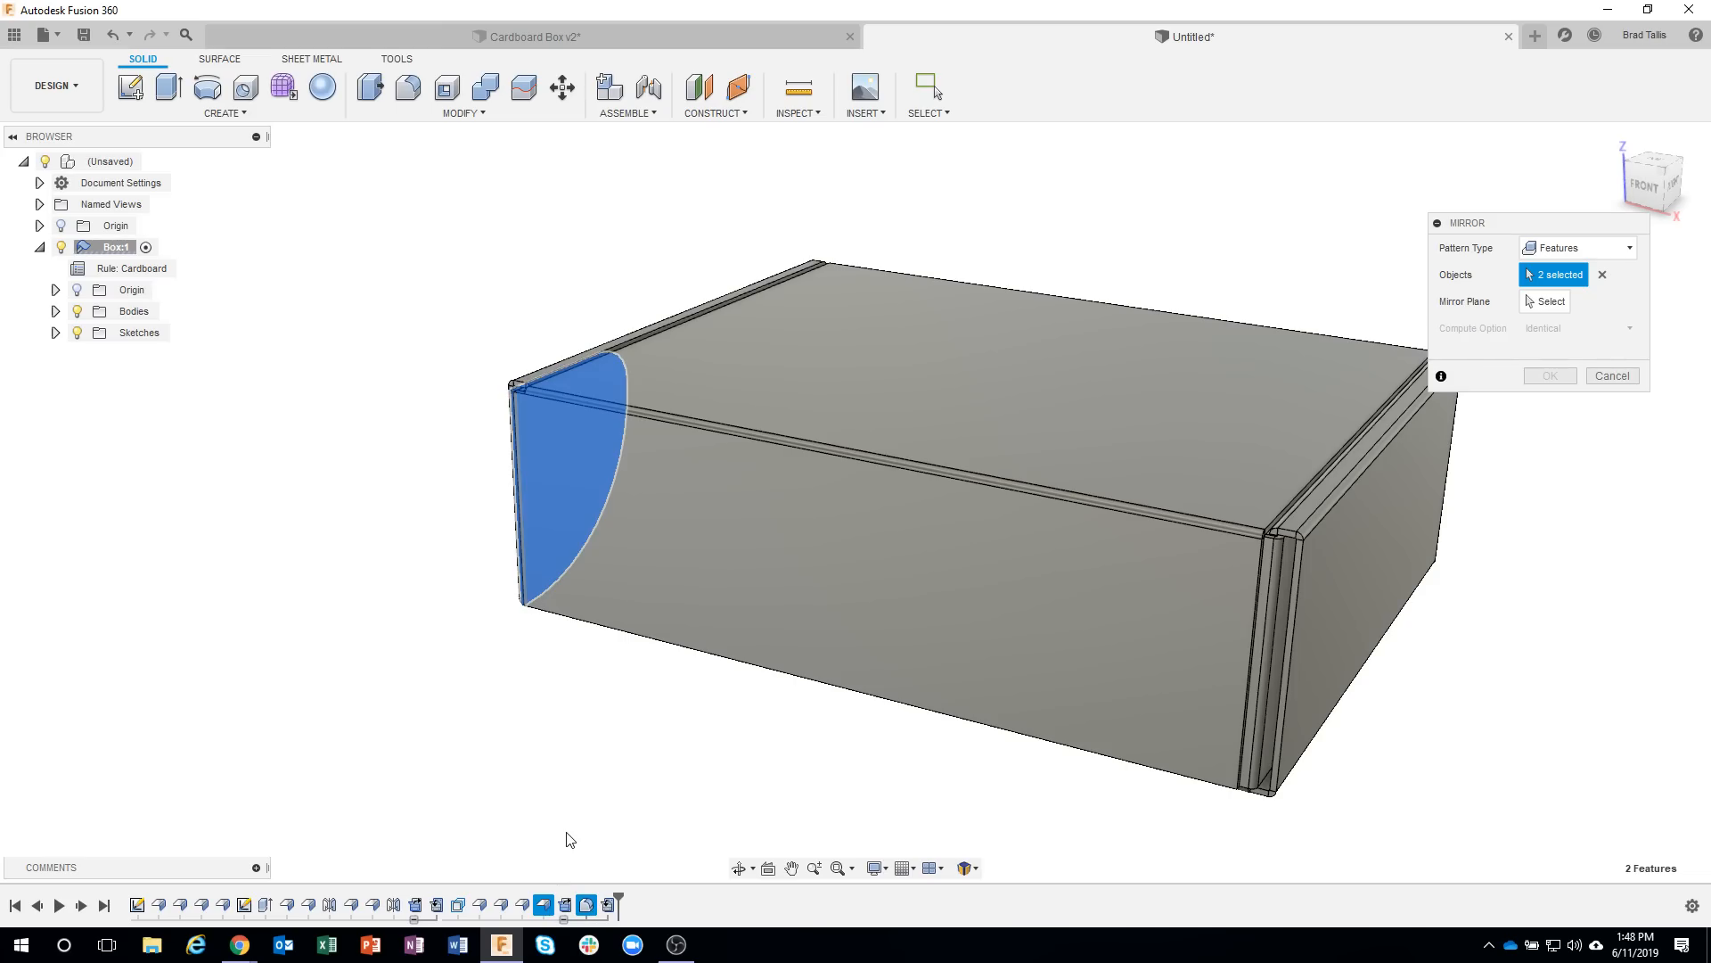
shift+middle_drag(569, 838, 795, 463)
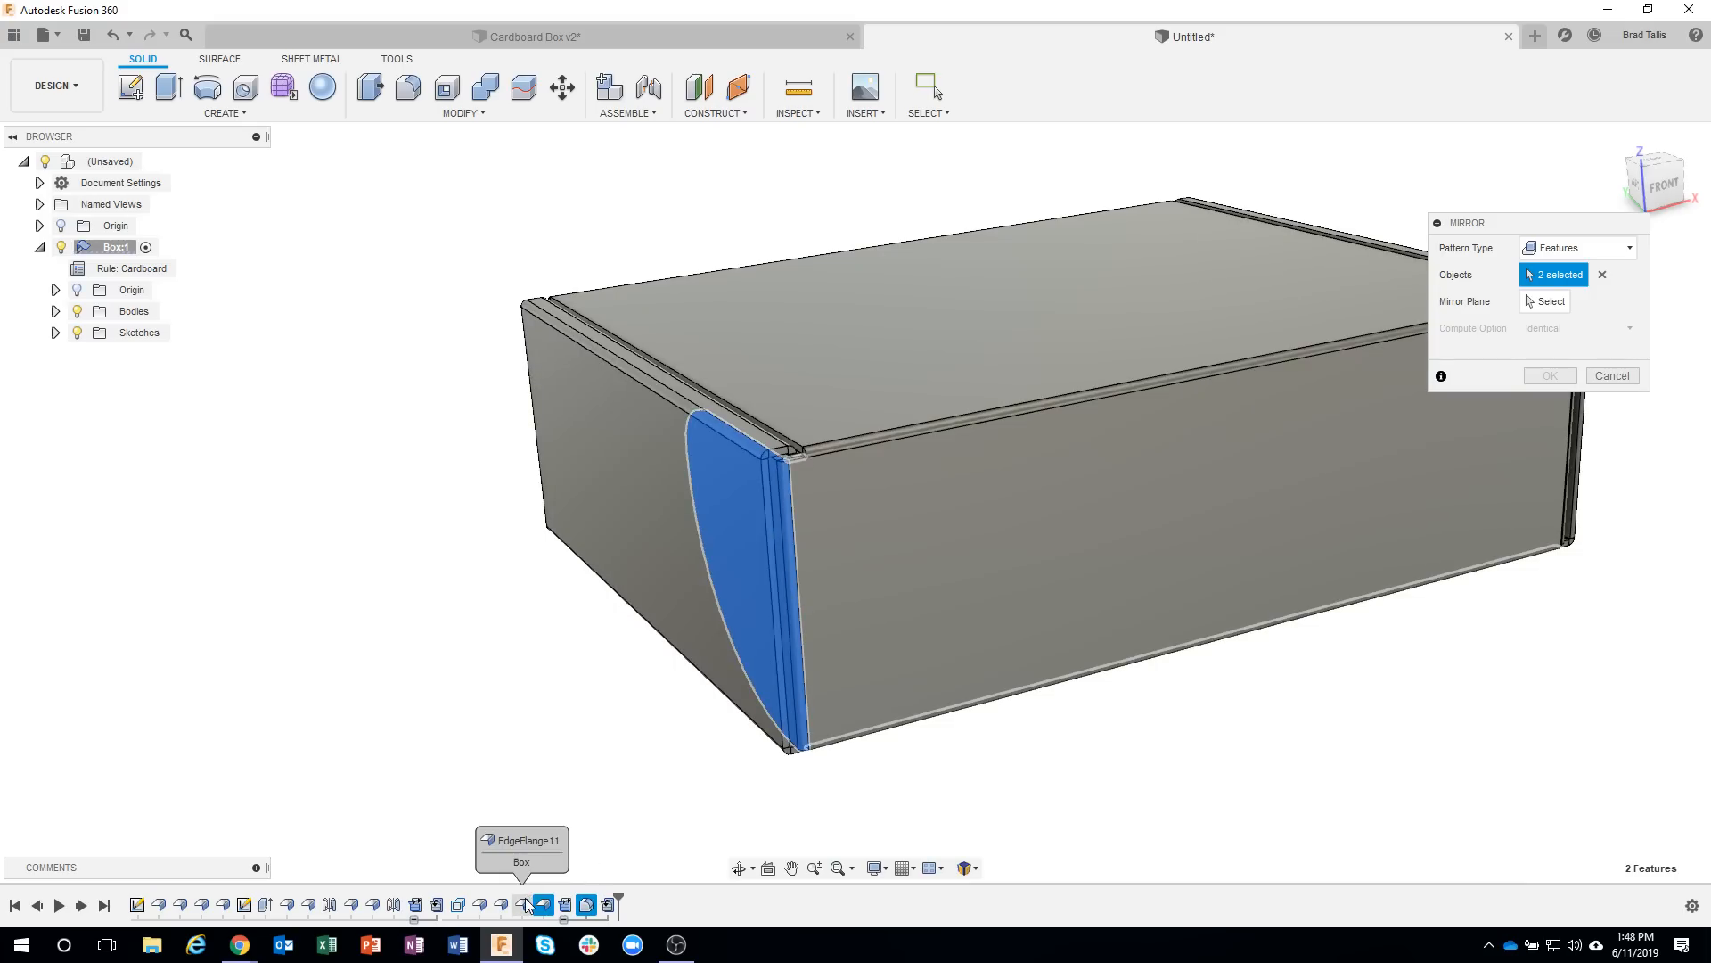
click(524, 905)
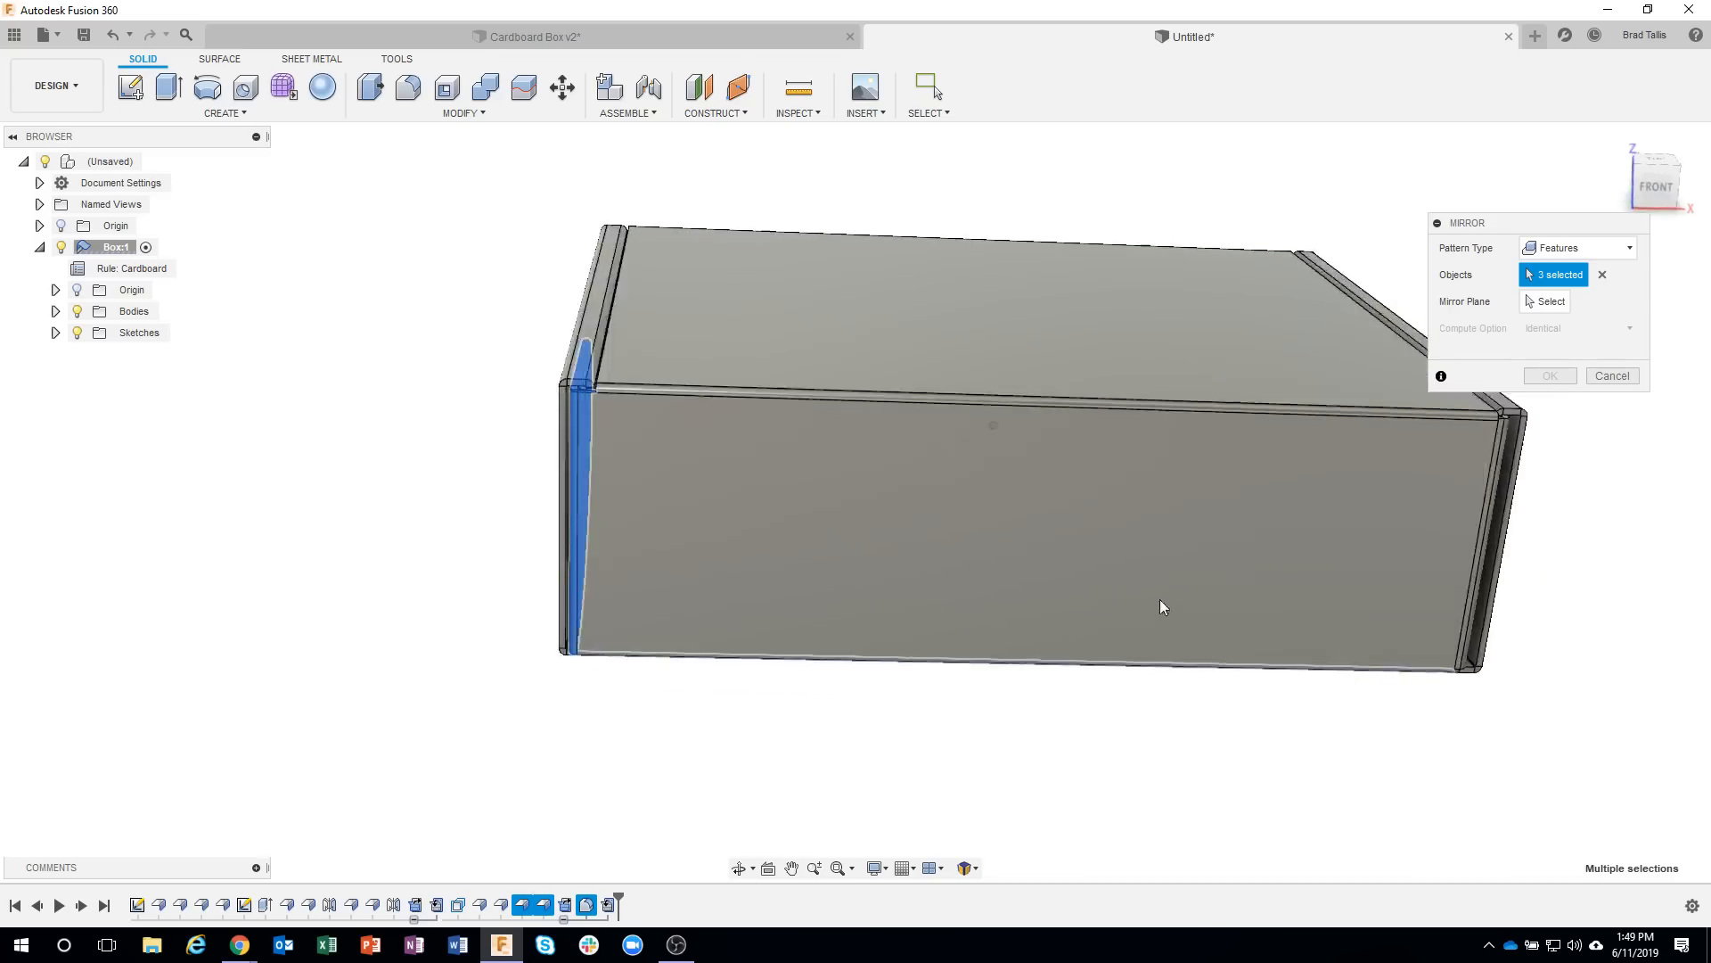
click(1555, 303)
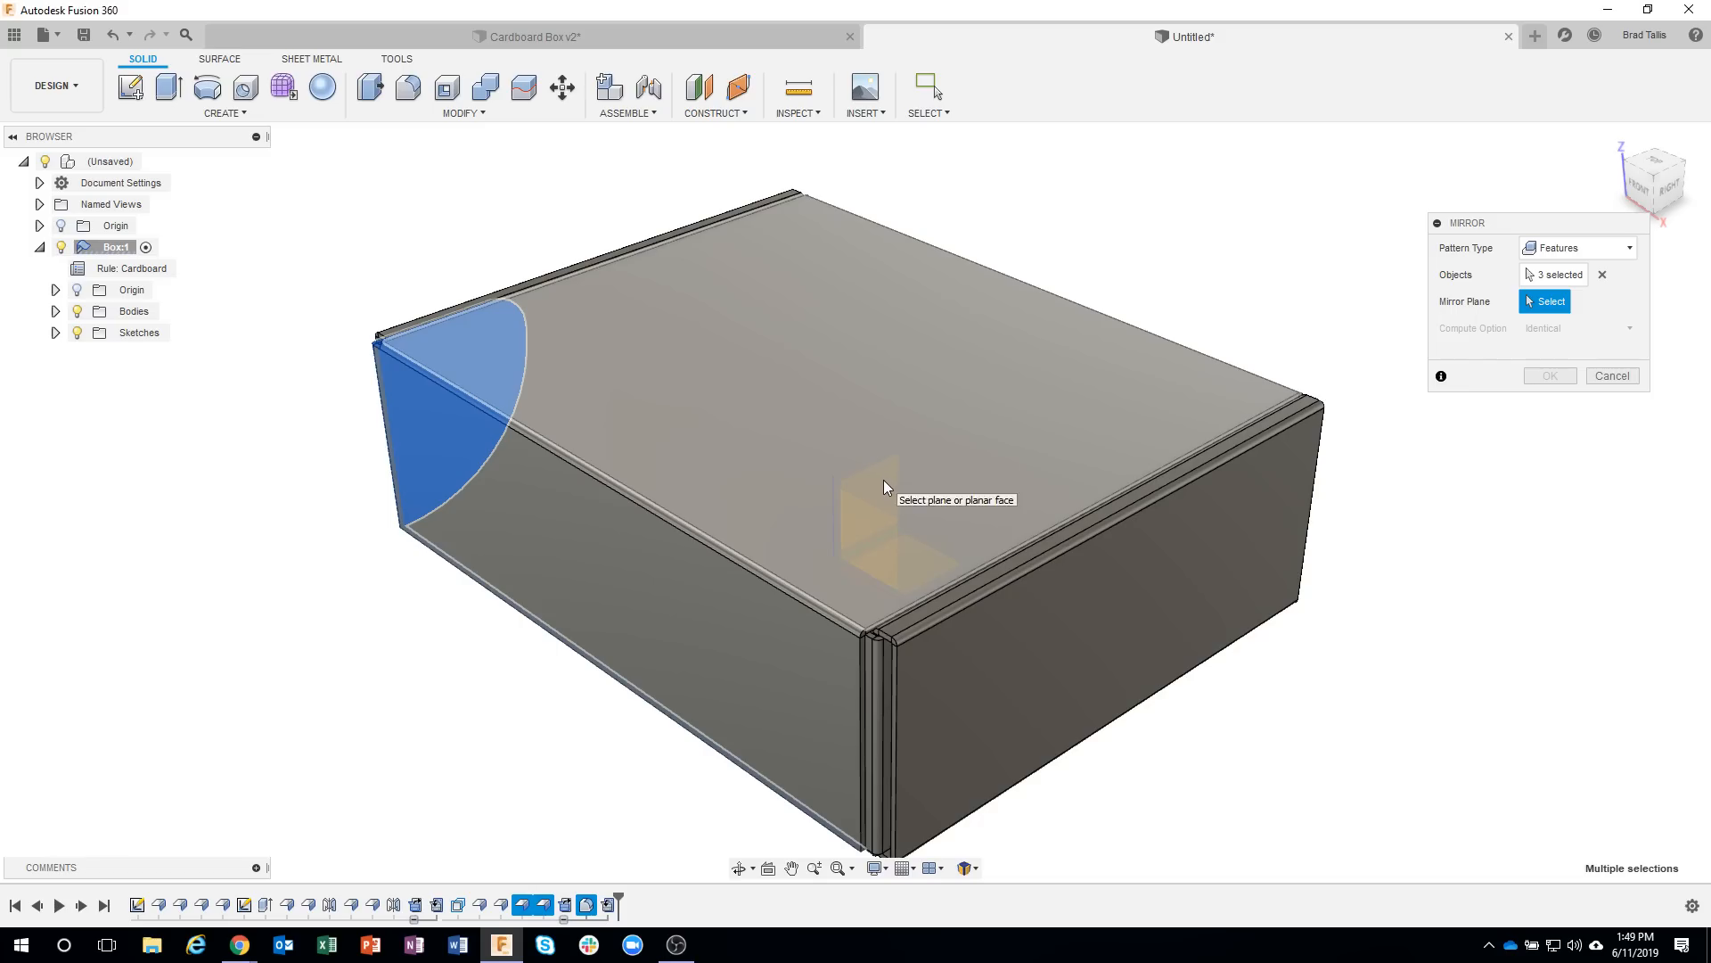
click(884, 487)
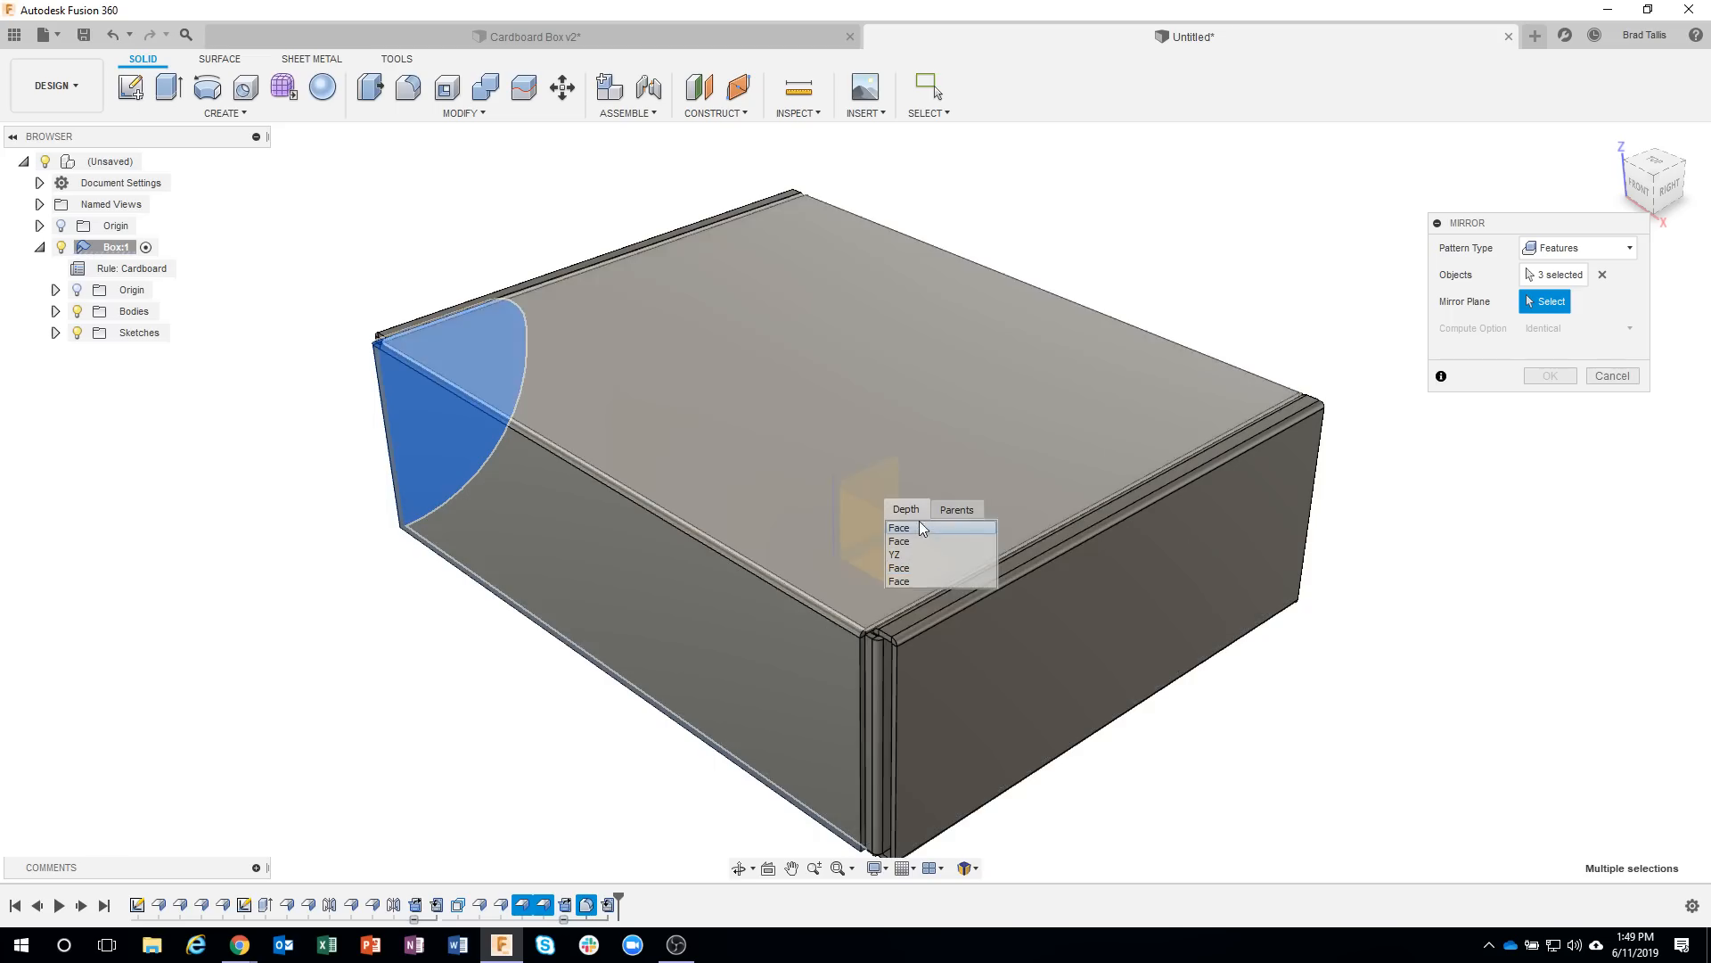
click(911, 553)
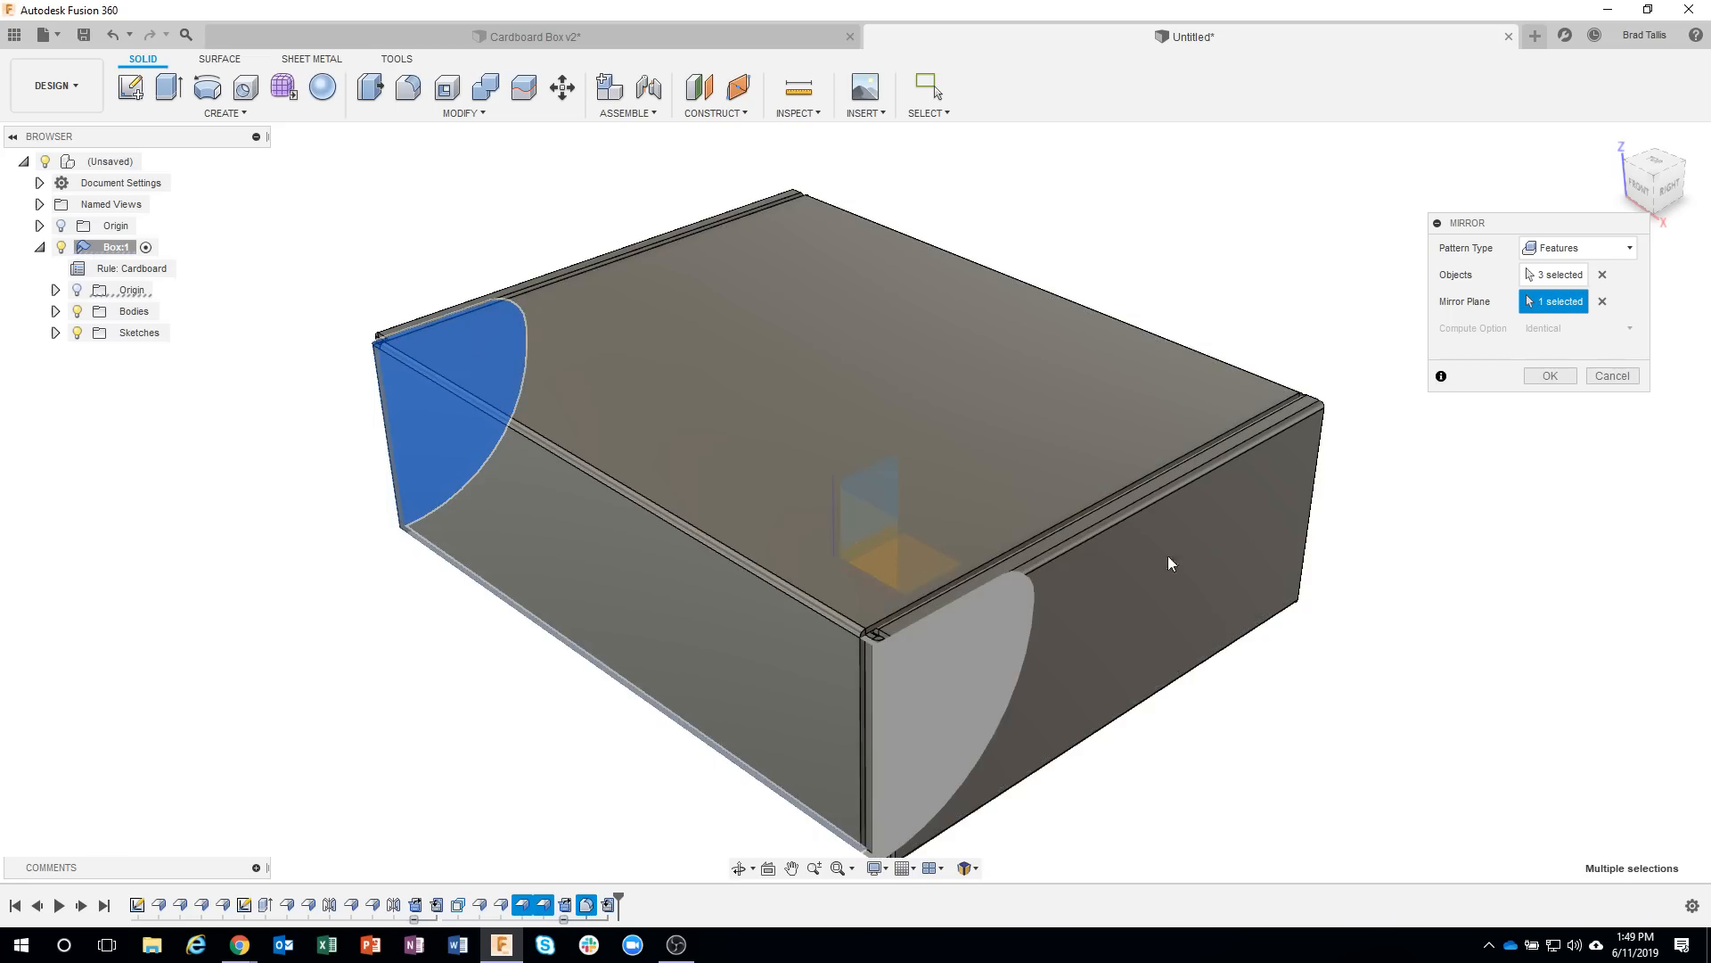
click(1550, 375)
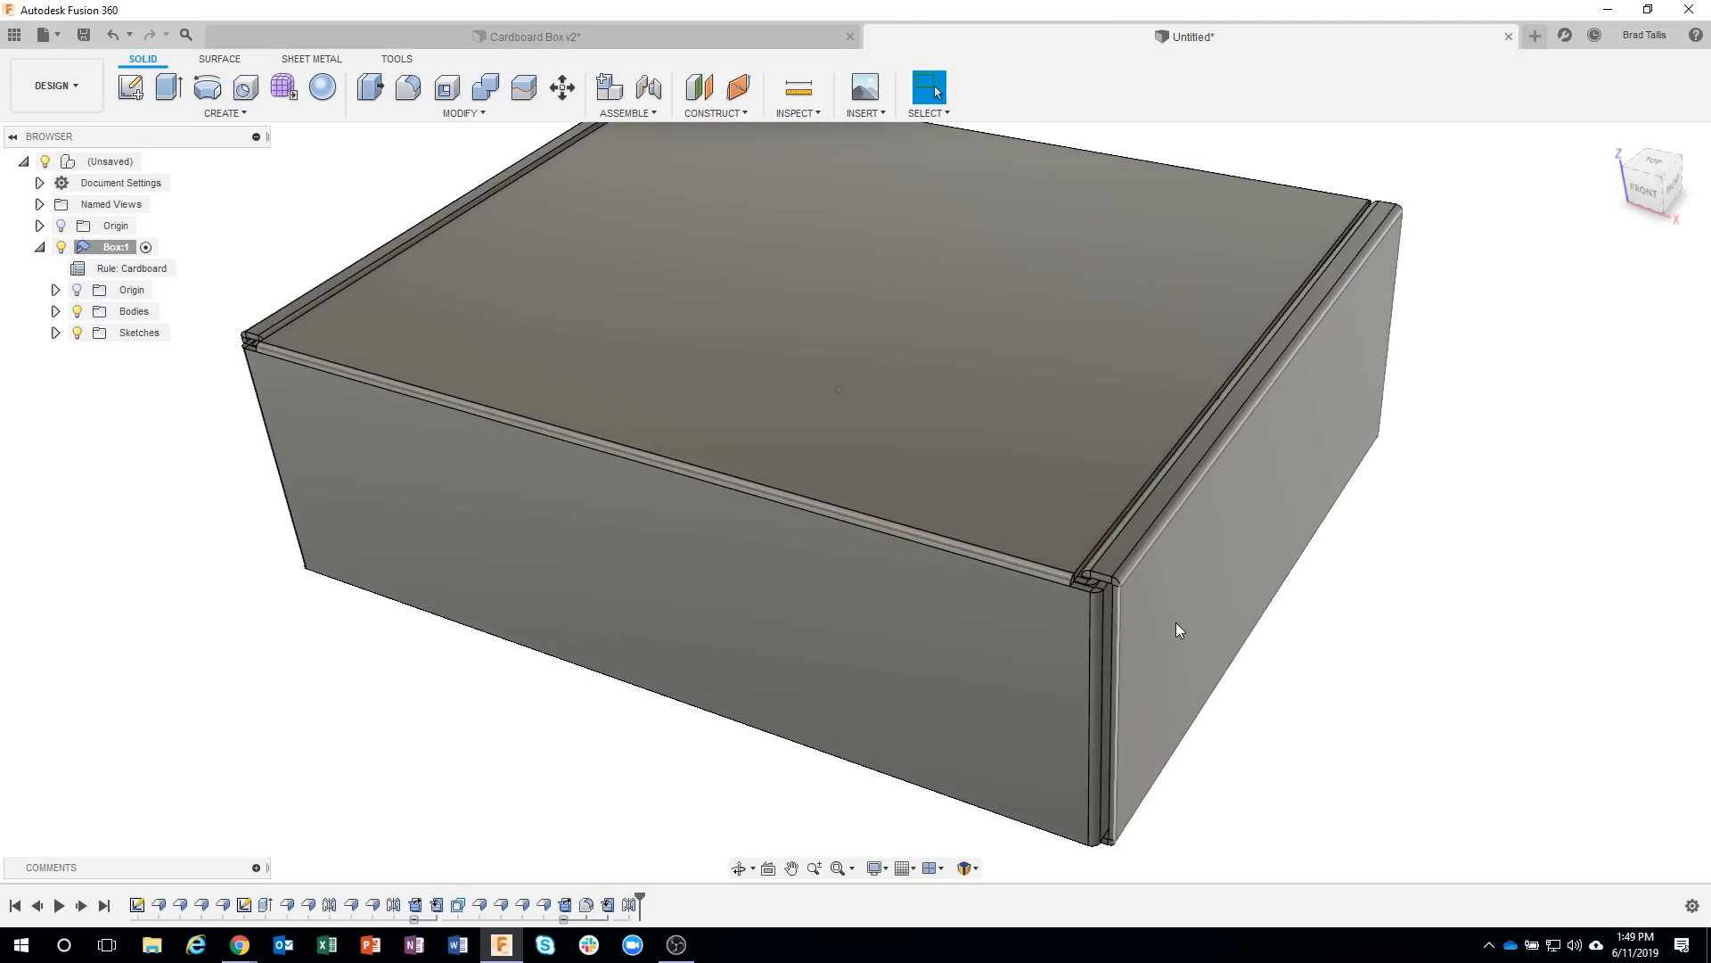
Preview unfolding all bends of the box with the slotted bottom face stationary, and discard the unfold.
scroll(1159, 618, up, 5)
scroll(1070, 575, up, 4)
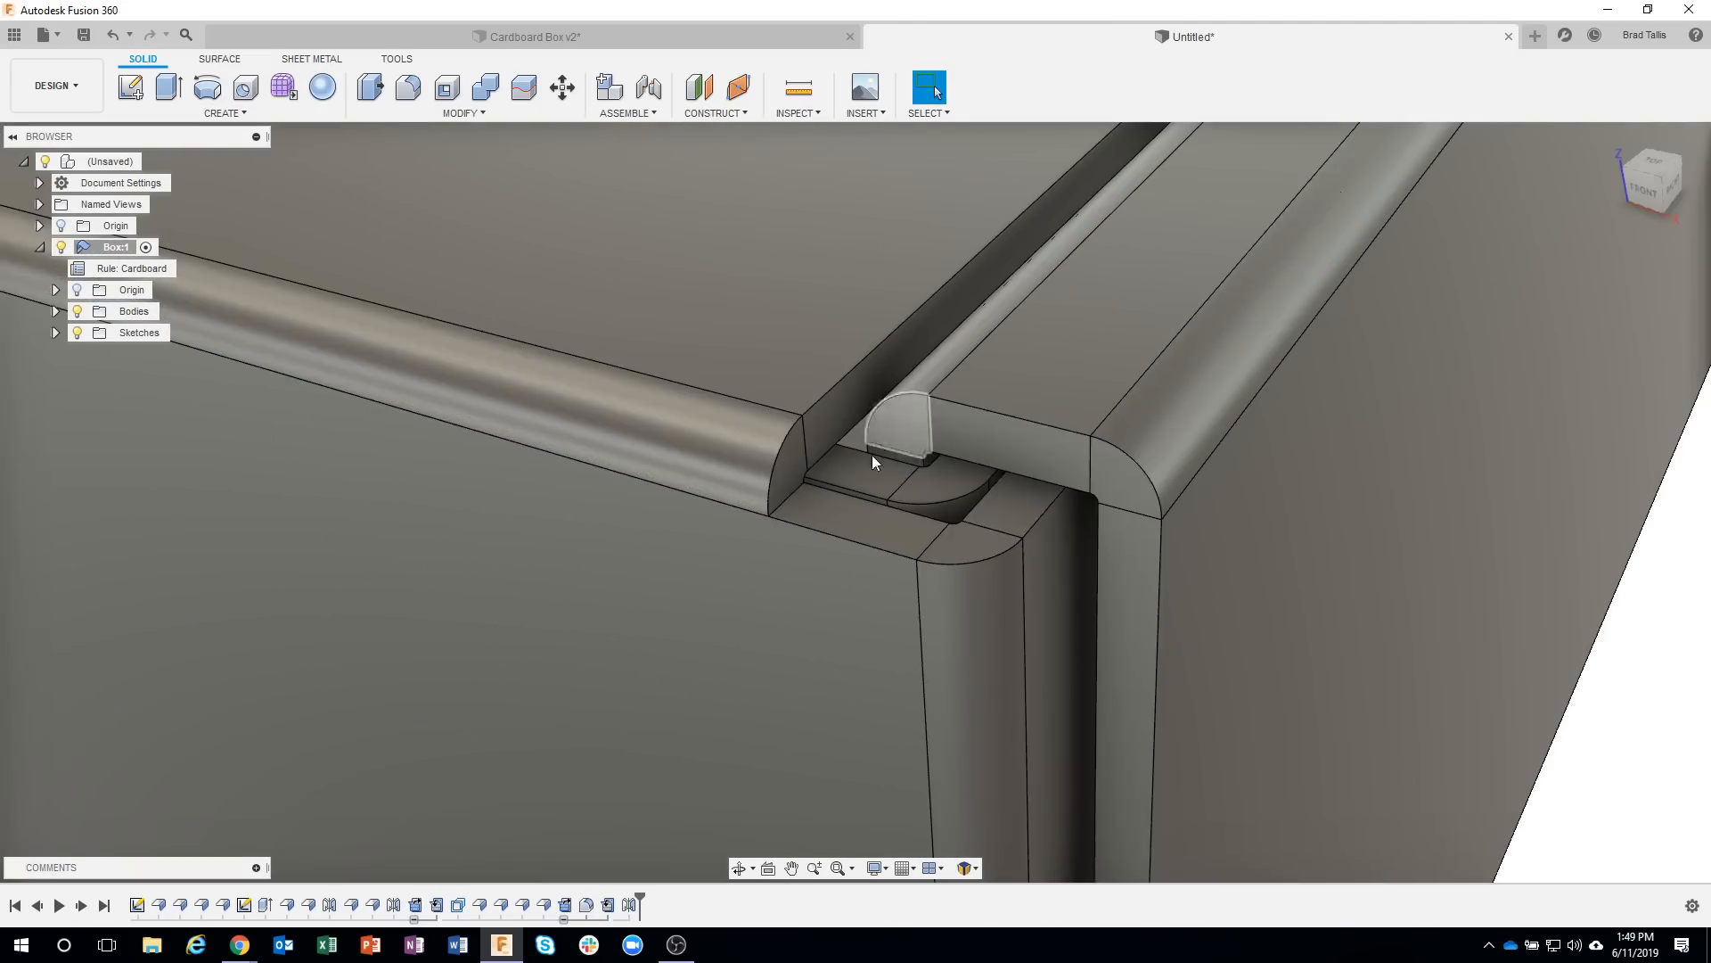
scroll(986, 610, down, 10)
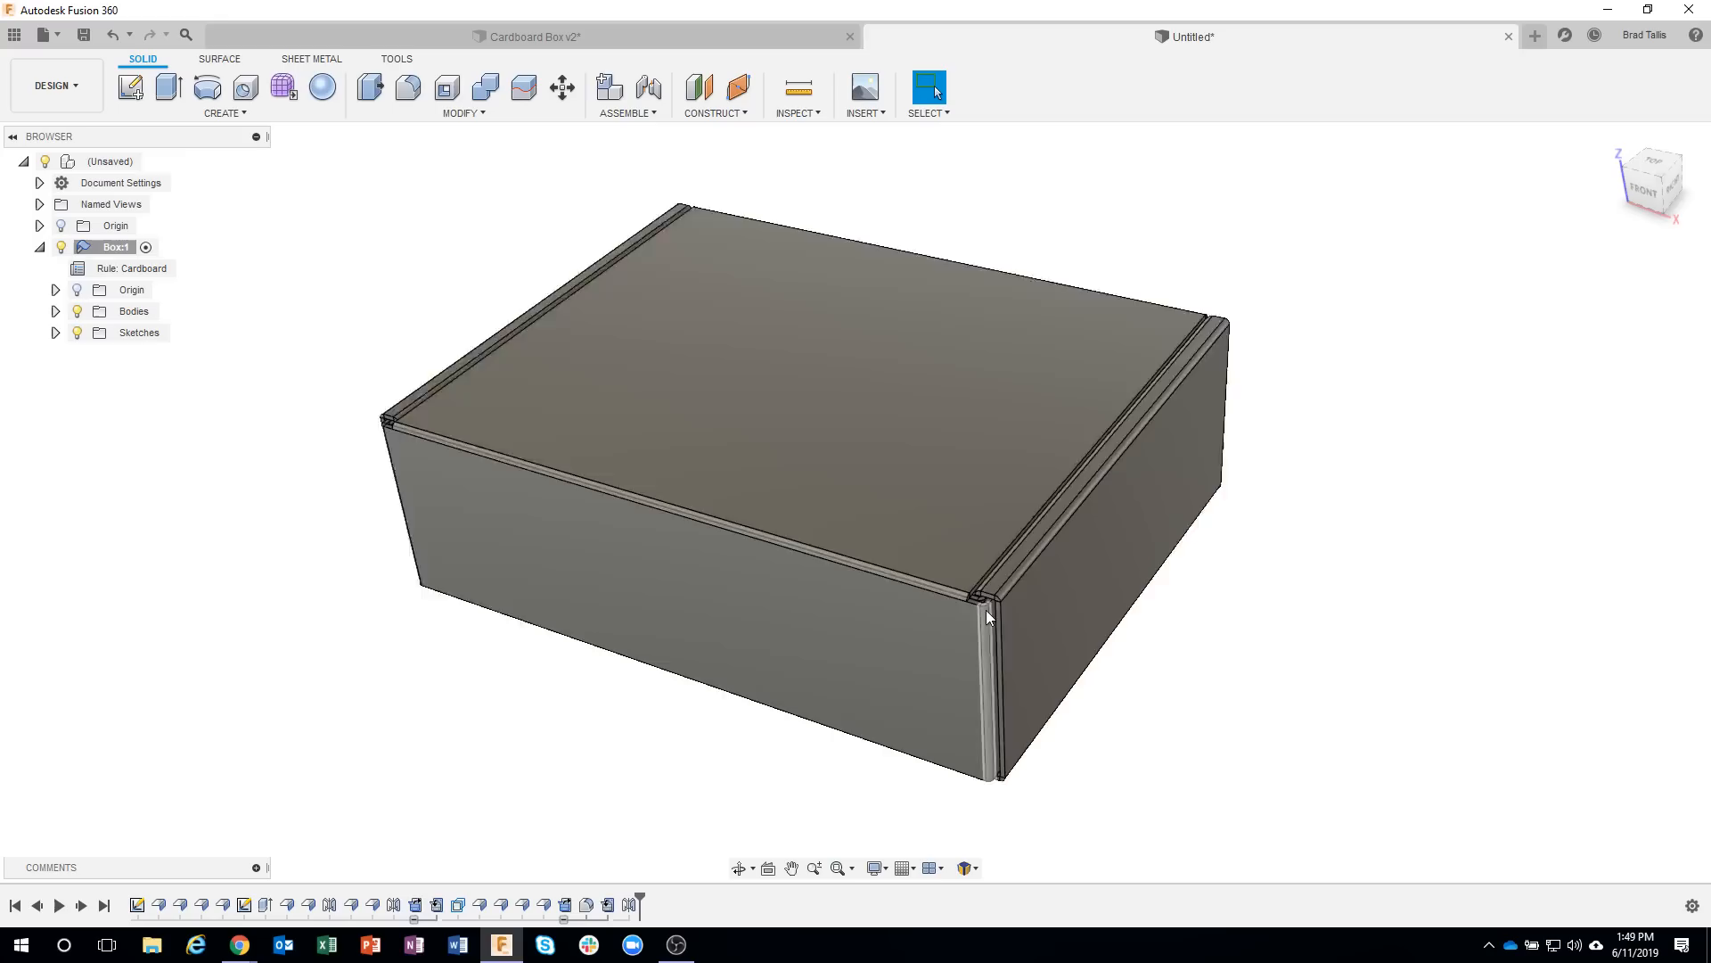
click(308, 59)
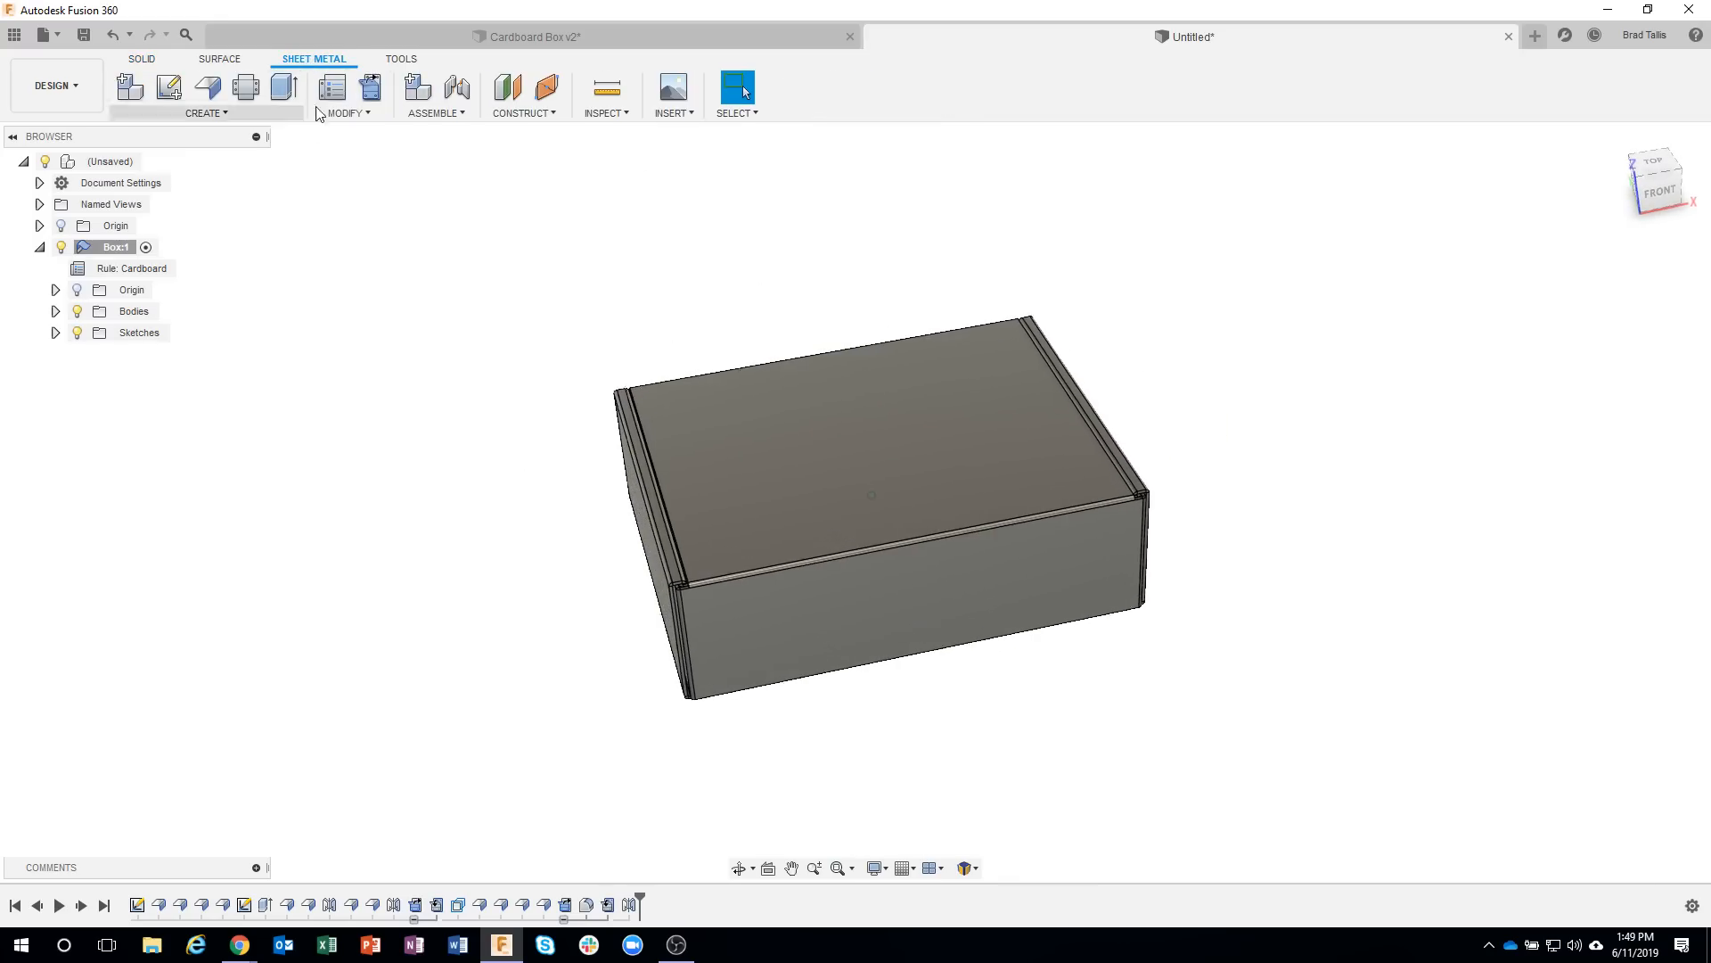
click(365, 89)
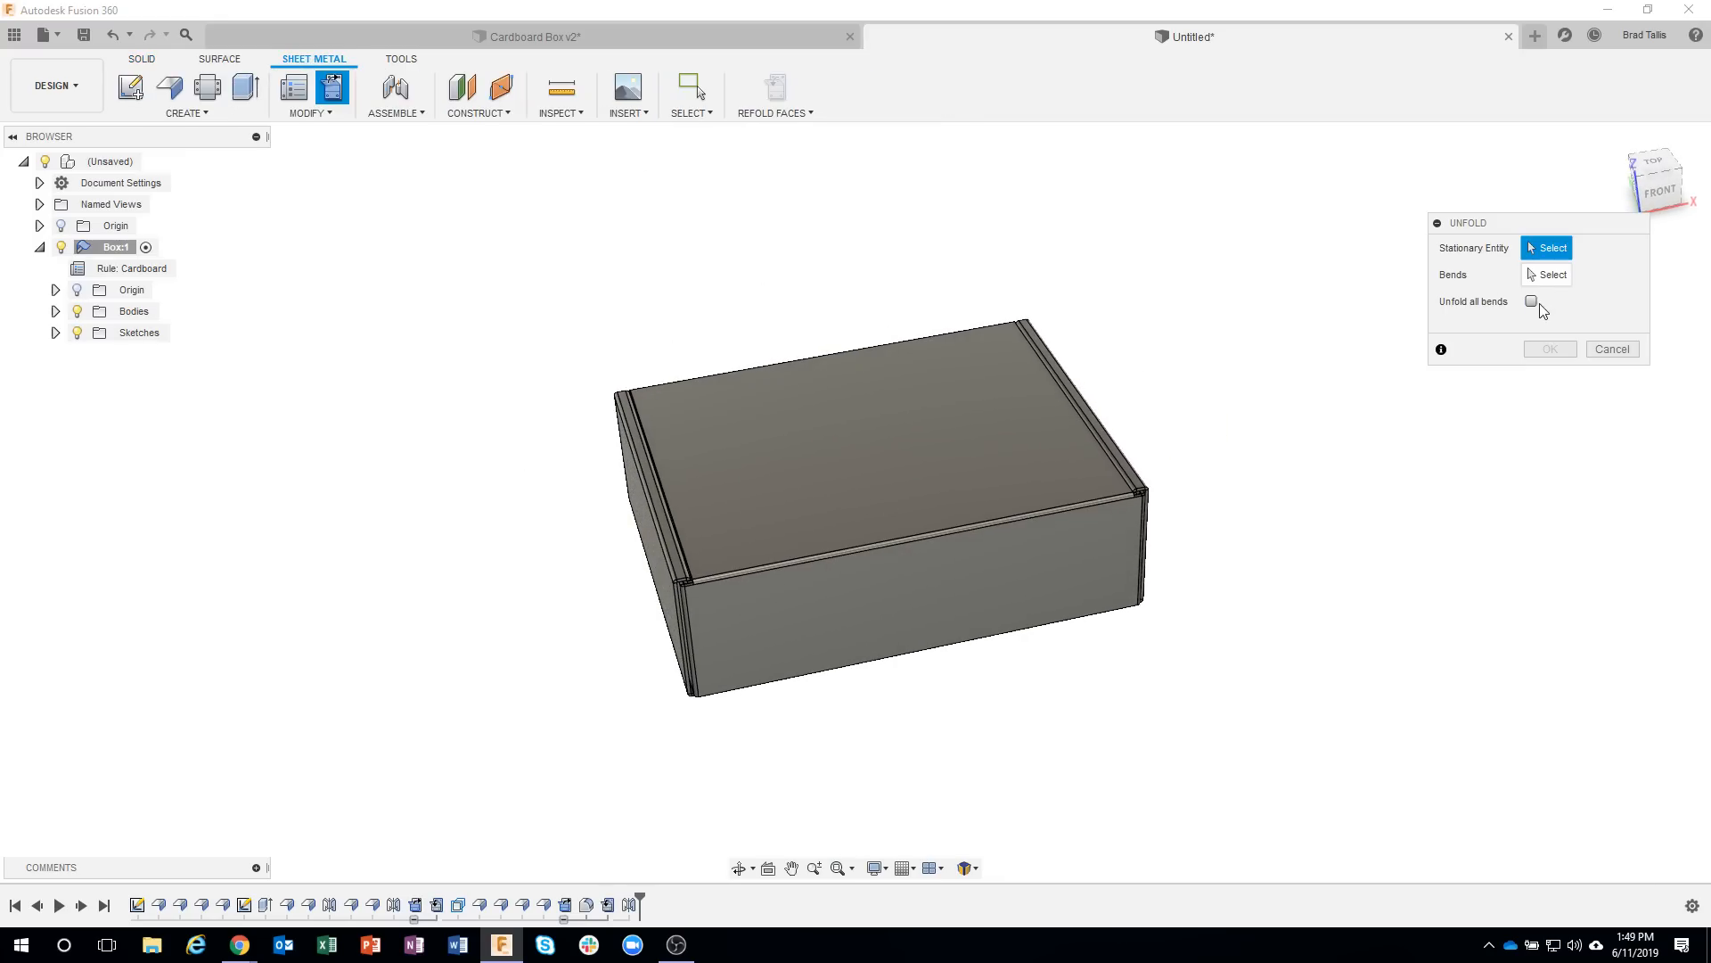
click(1554, 250)
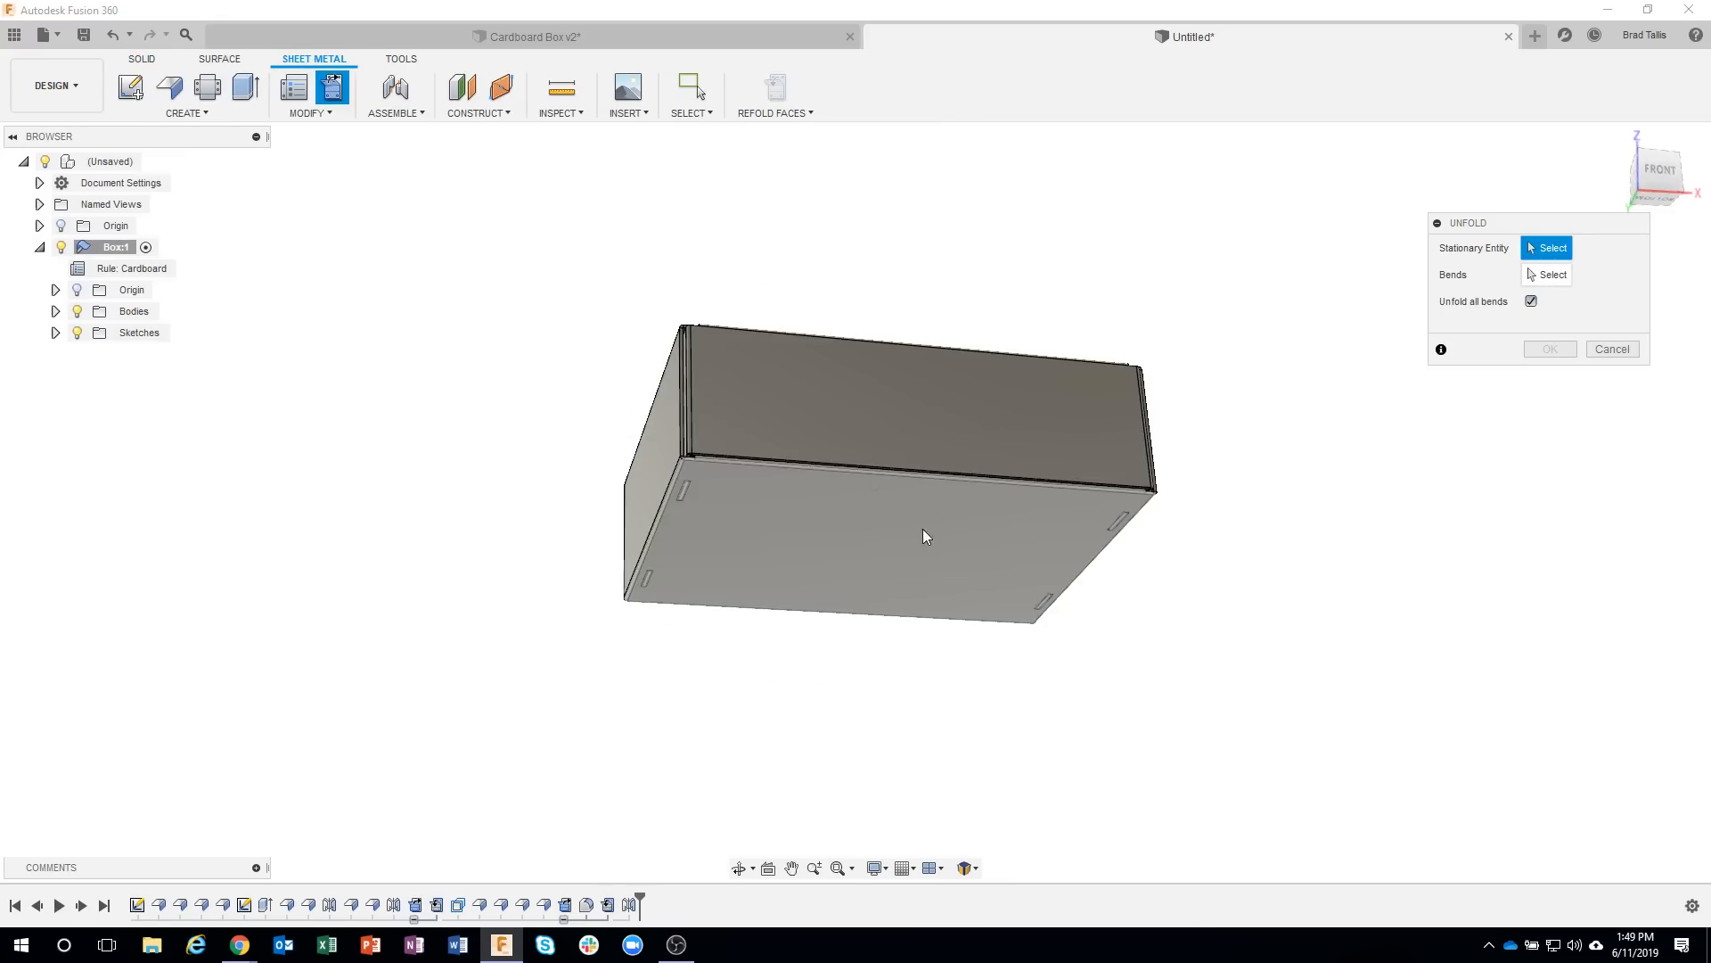
click(1095, 535)
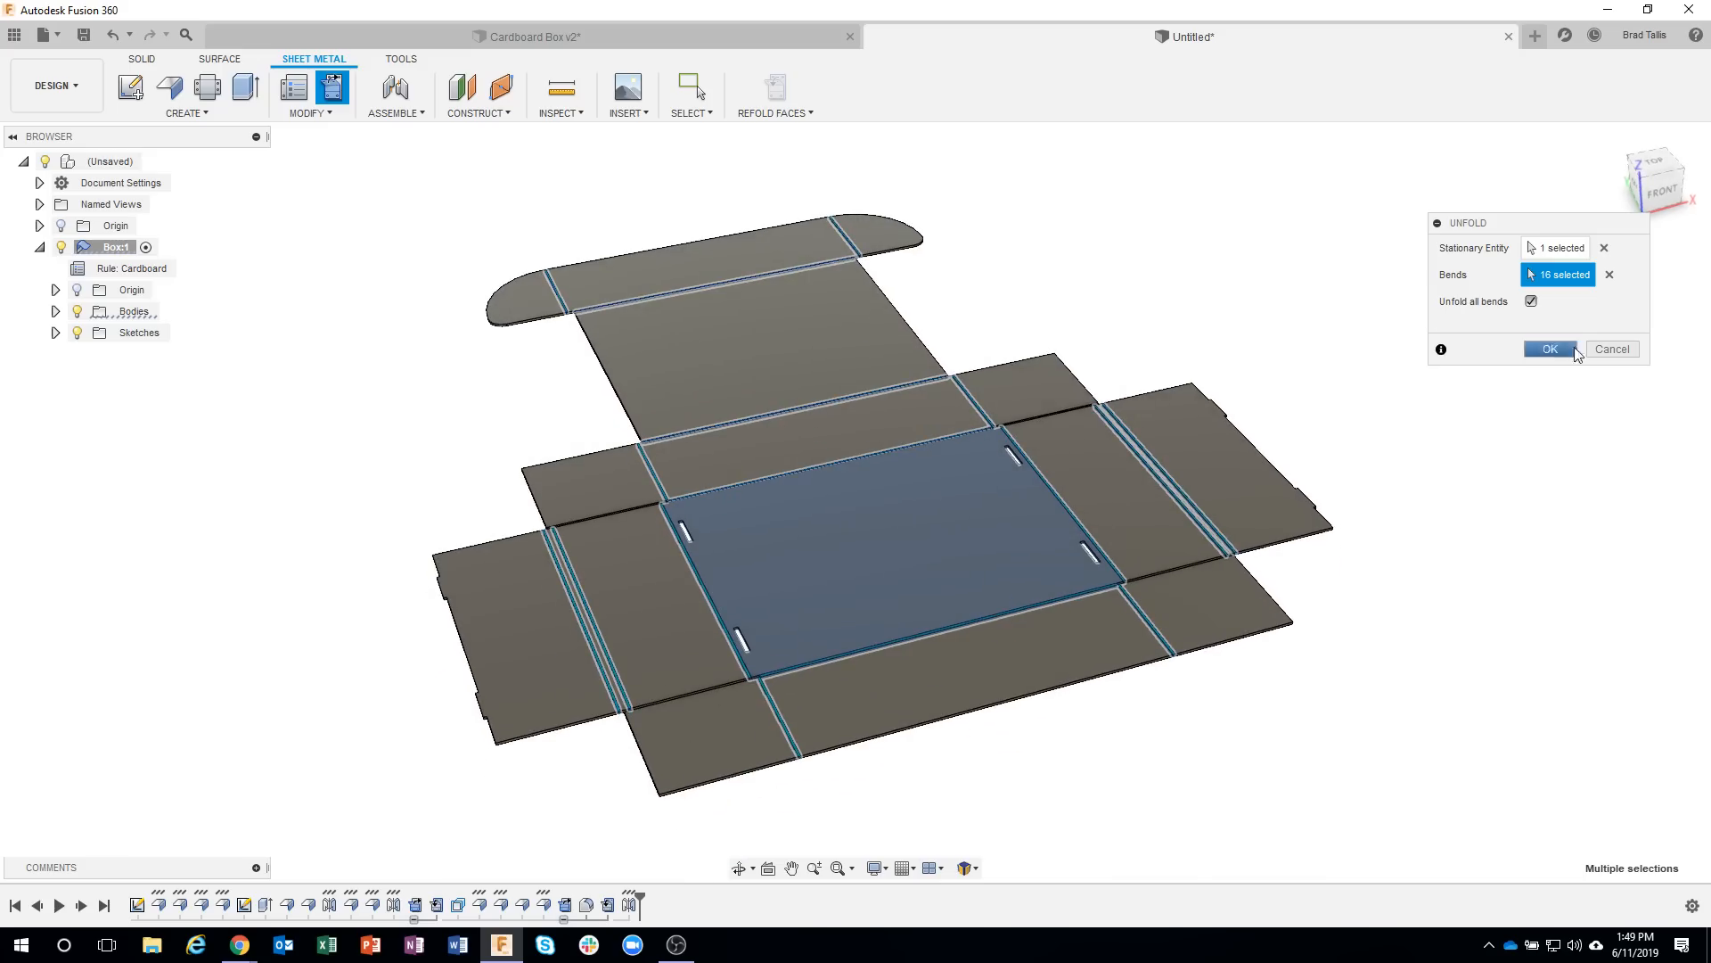
click(1613, 349)
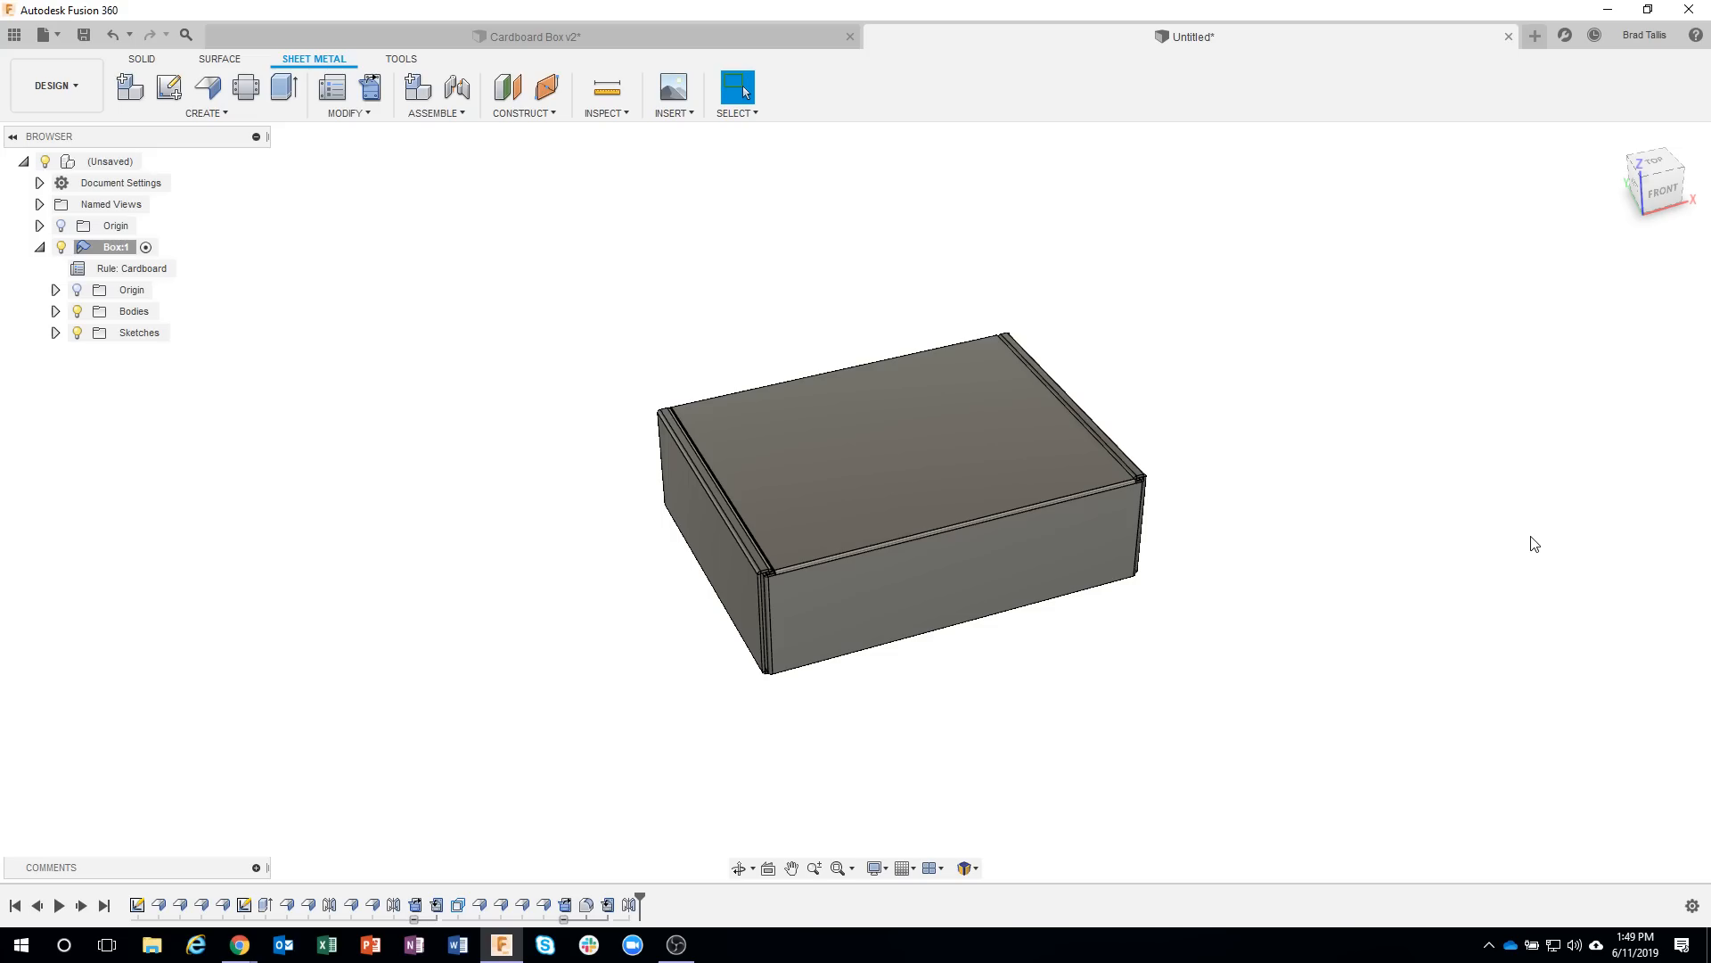
Switch to the finished Cardboard Box v2 design and examine its front corner.
scroll(770, 539, up, 8)
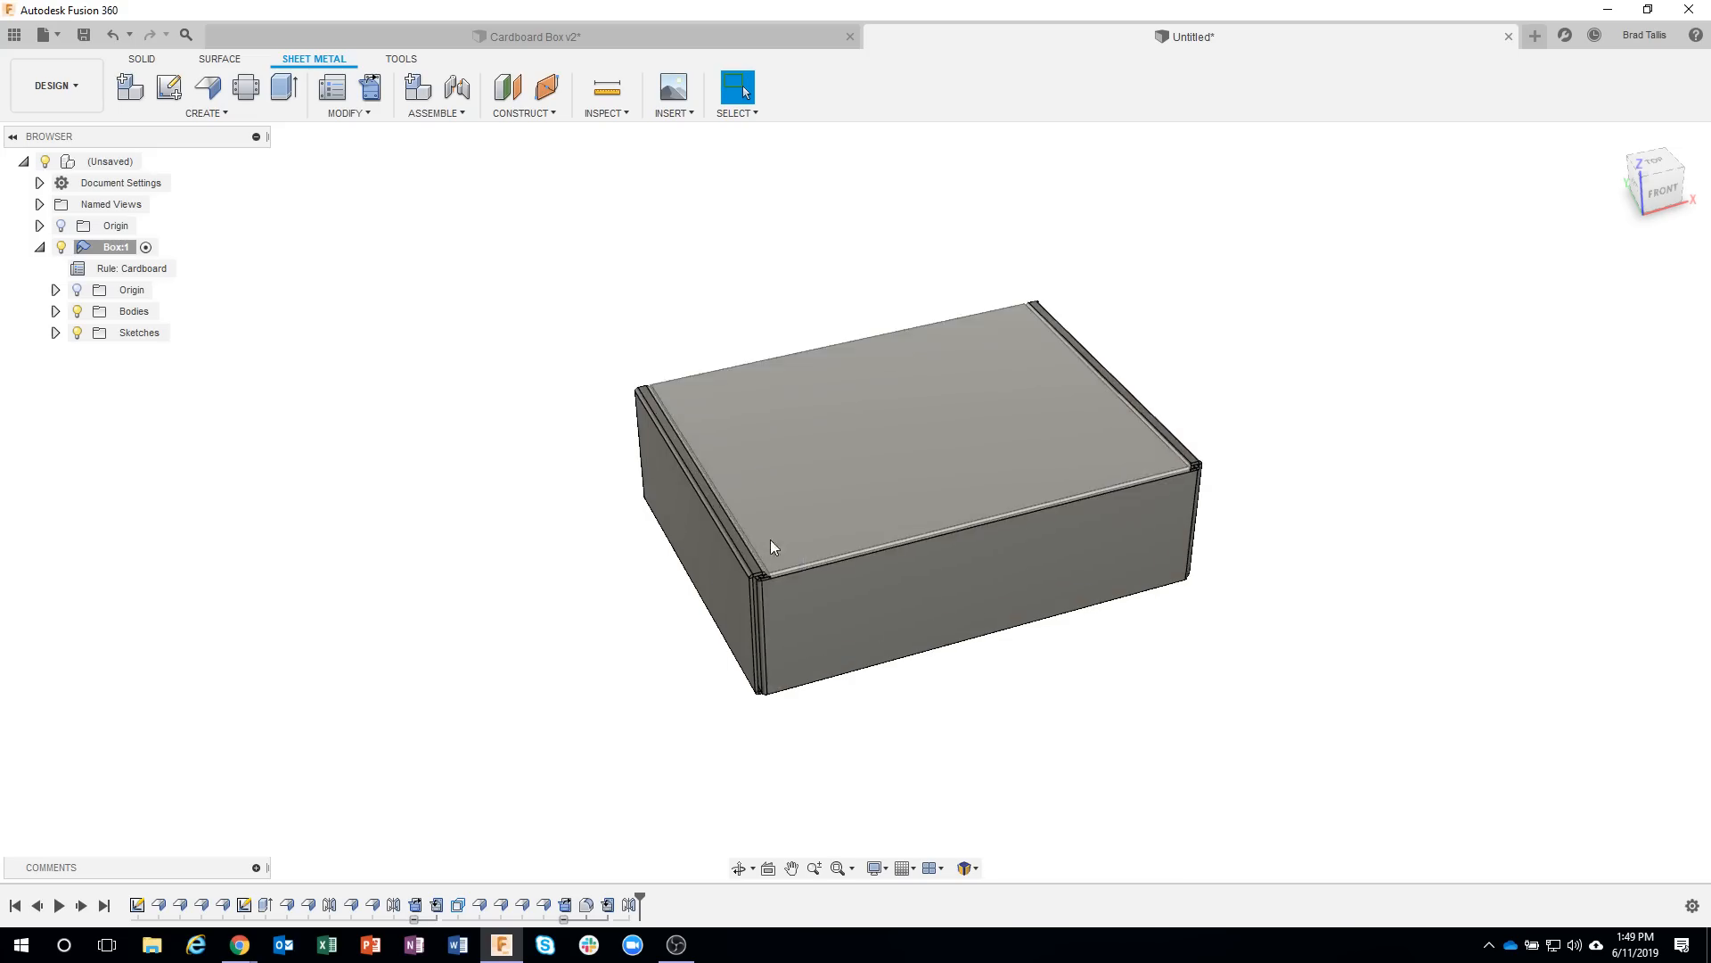
scroll(555, 412, up, 3)
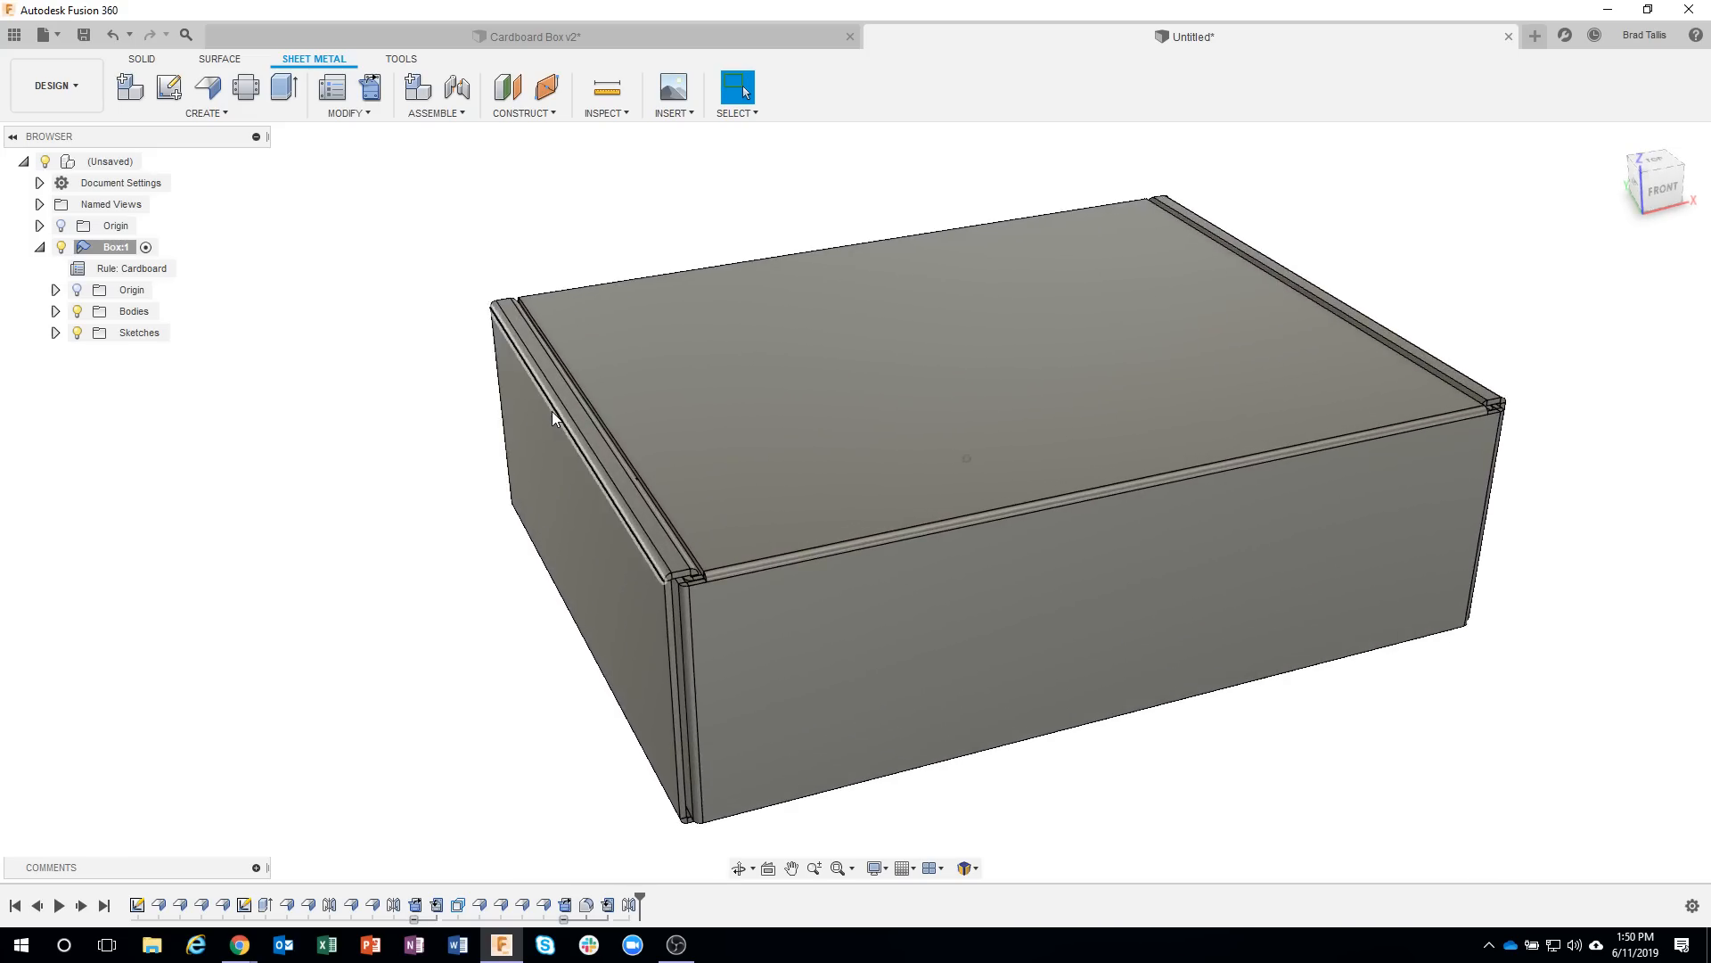
click(287, 39)
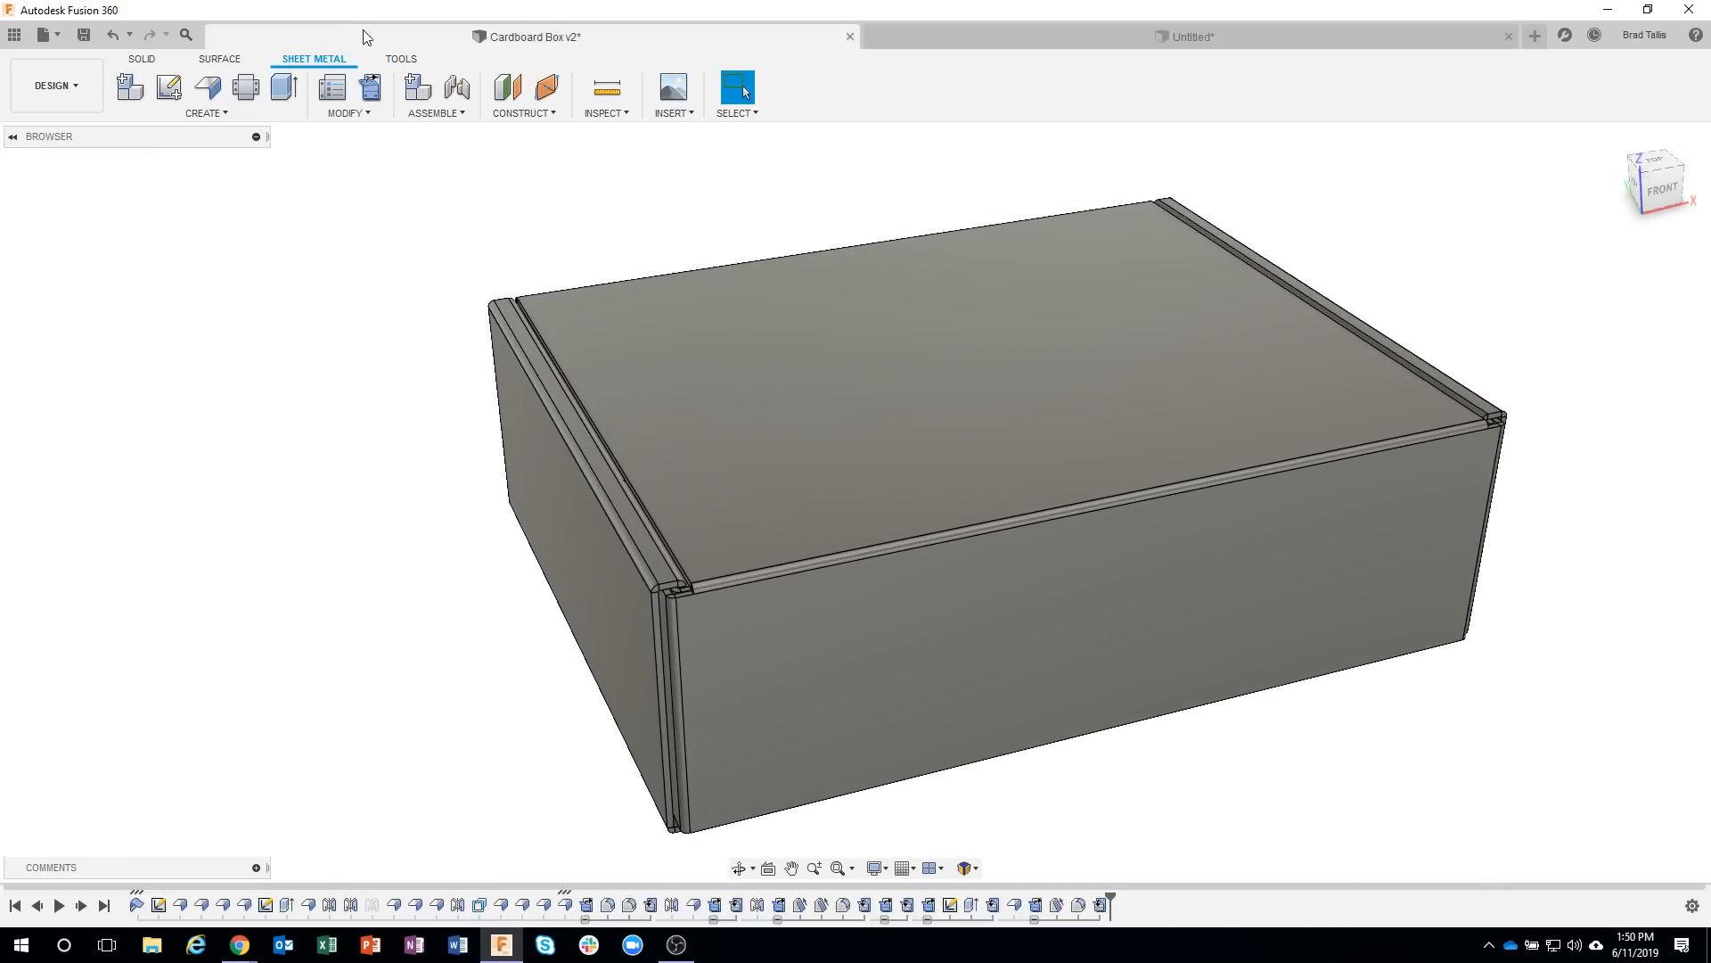
scroll(804, 427, down, 6)
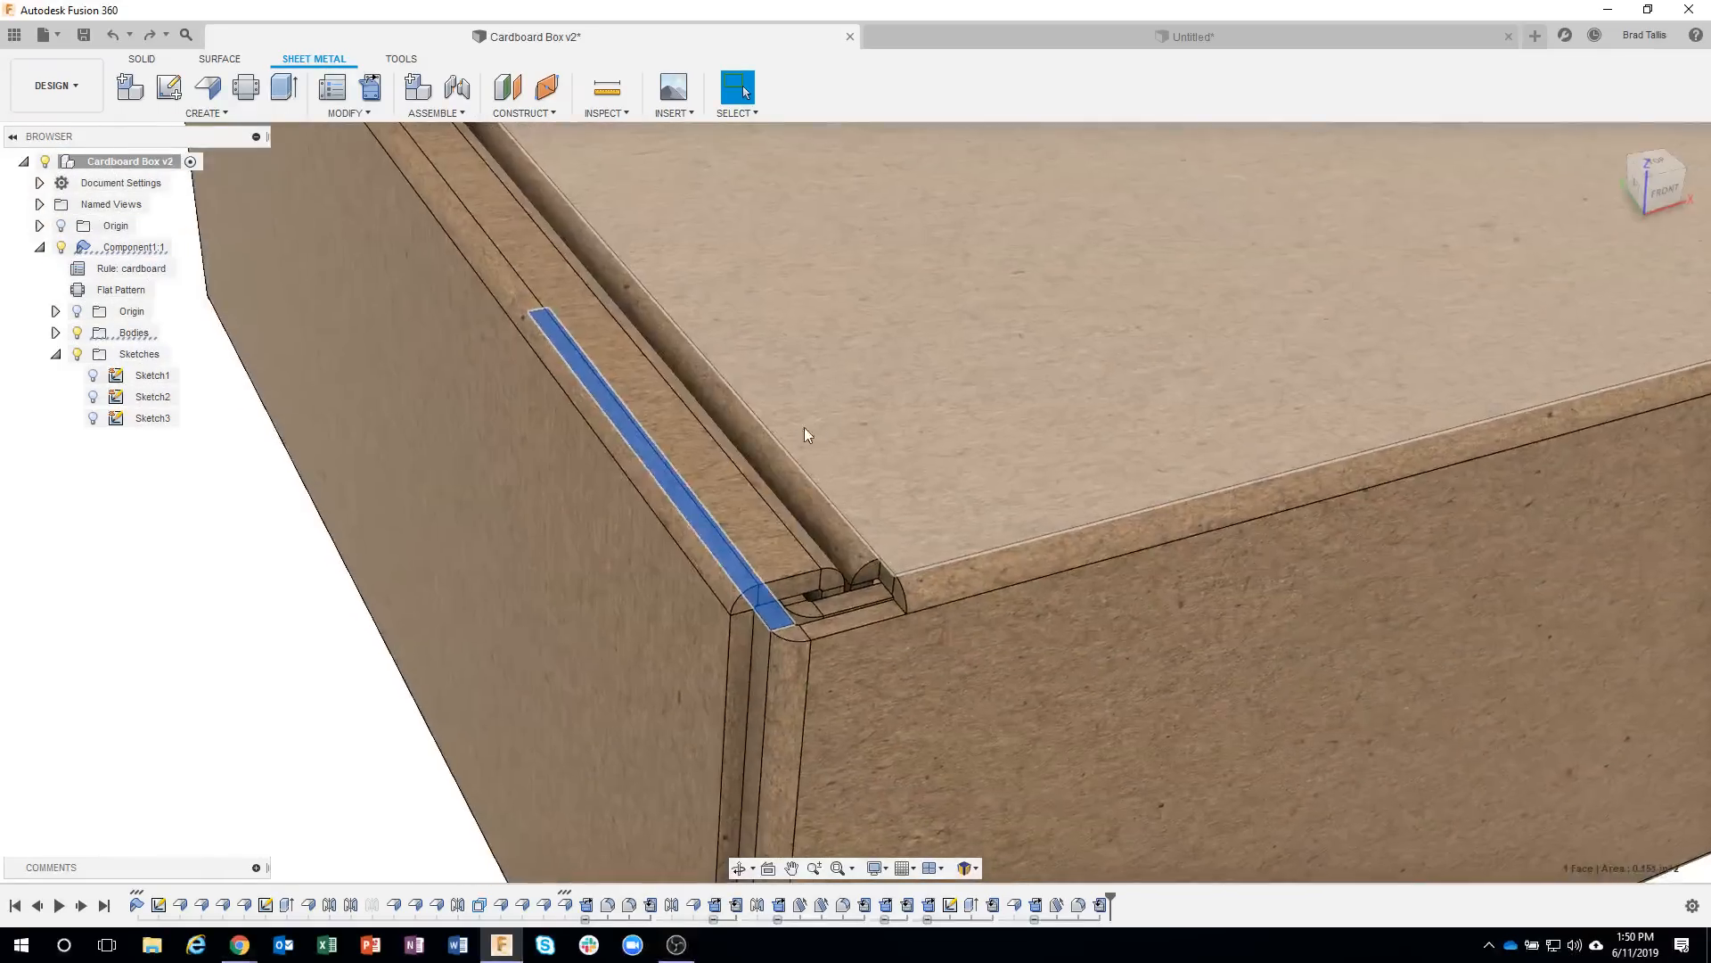
Unfold the lower and upper bends of the box's outer end panel, keeping the slotted bottom face stationary.
click(371, 88)
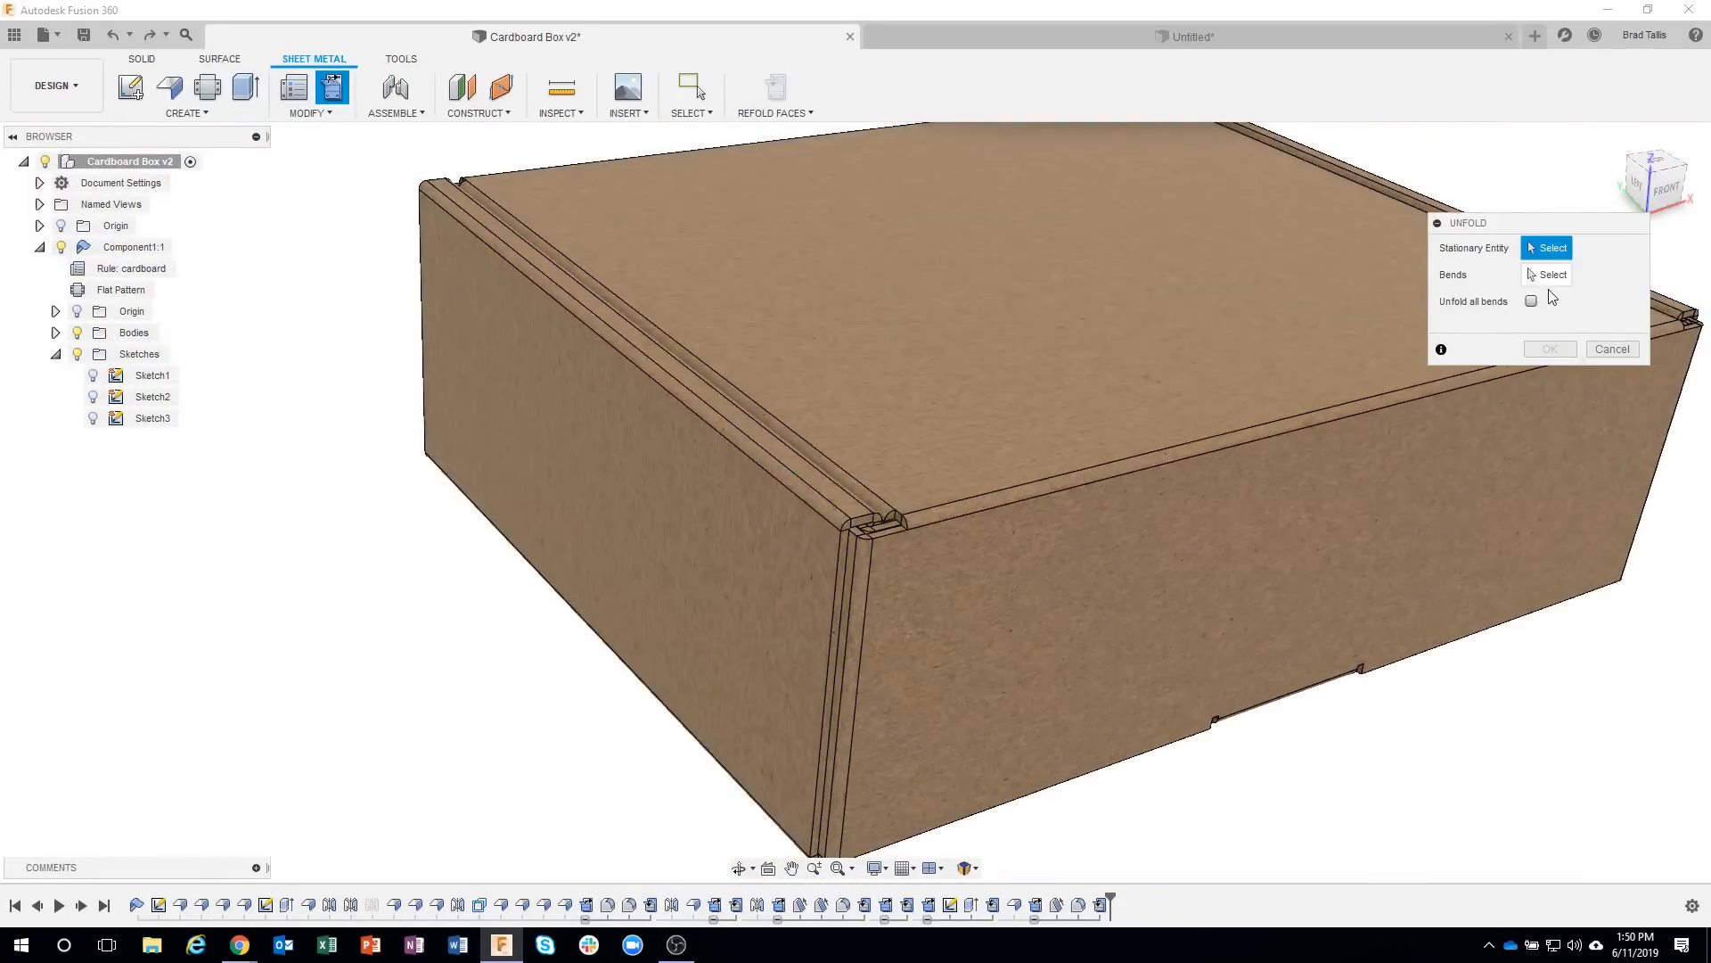
shift+middle_drag(989, 739, 816, 490)
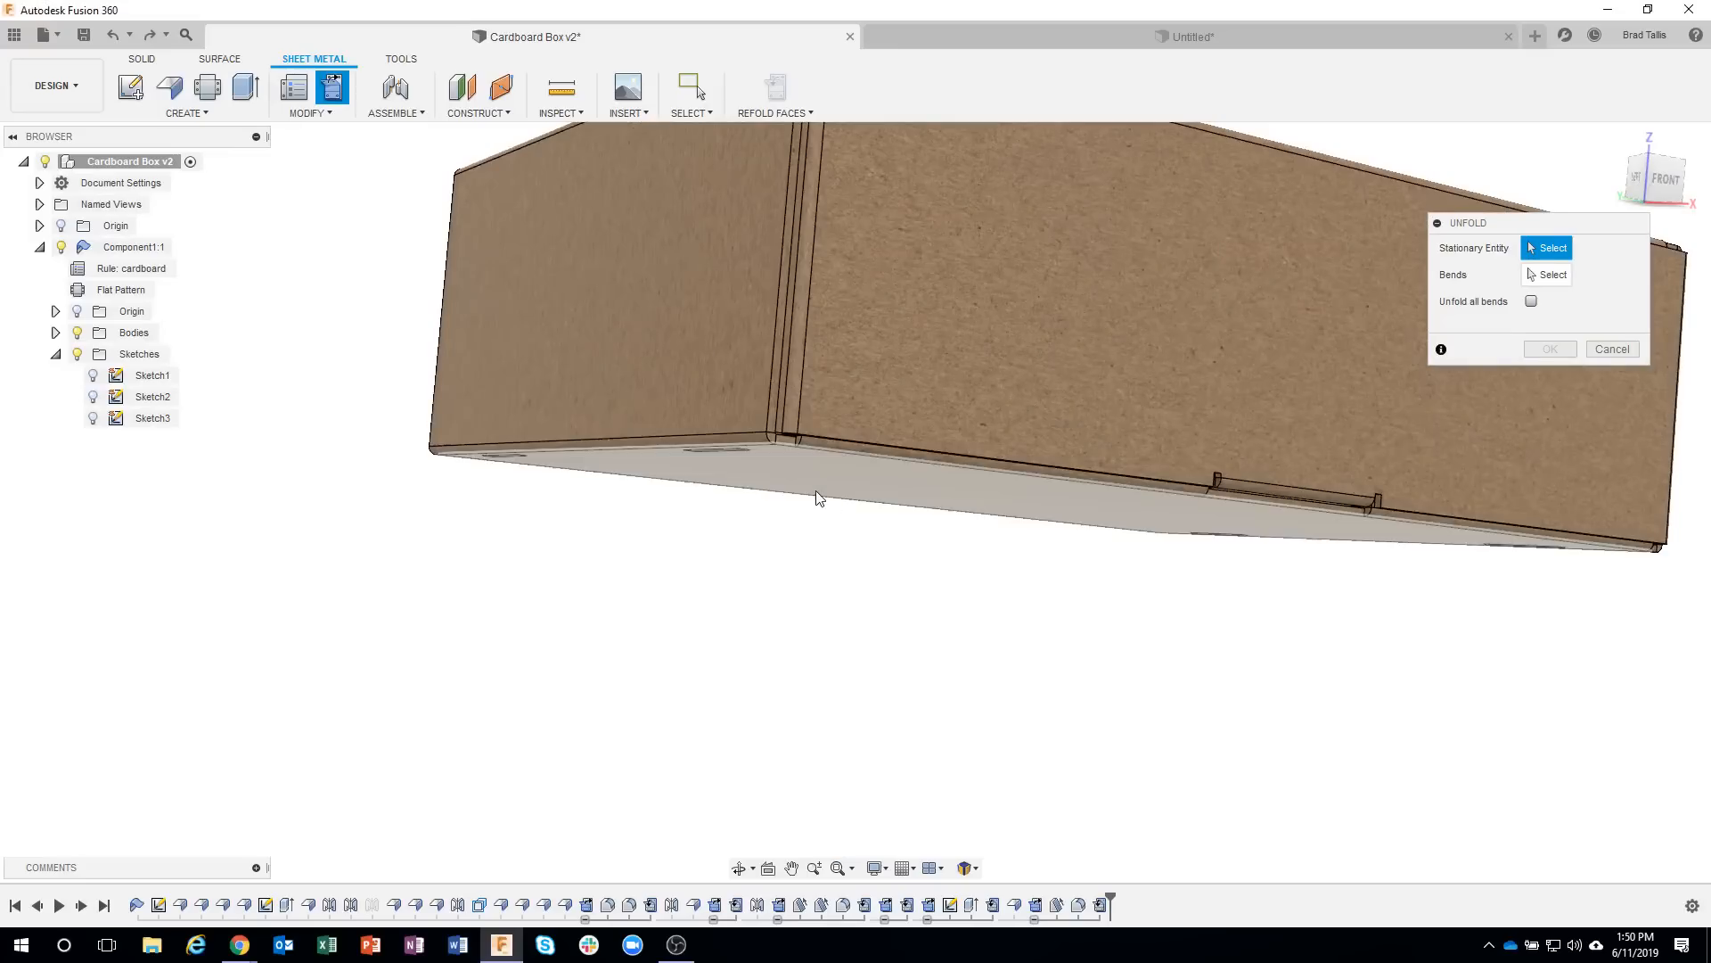
click(1176, 439)
shift+middle_drag(1177, 440, 552, 539)
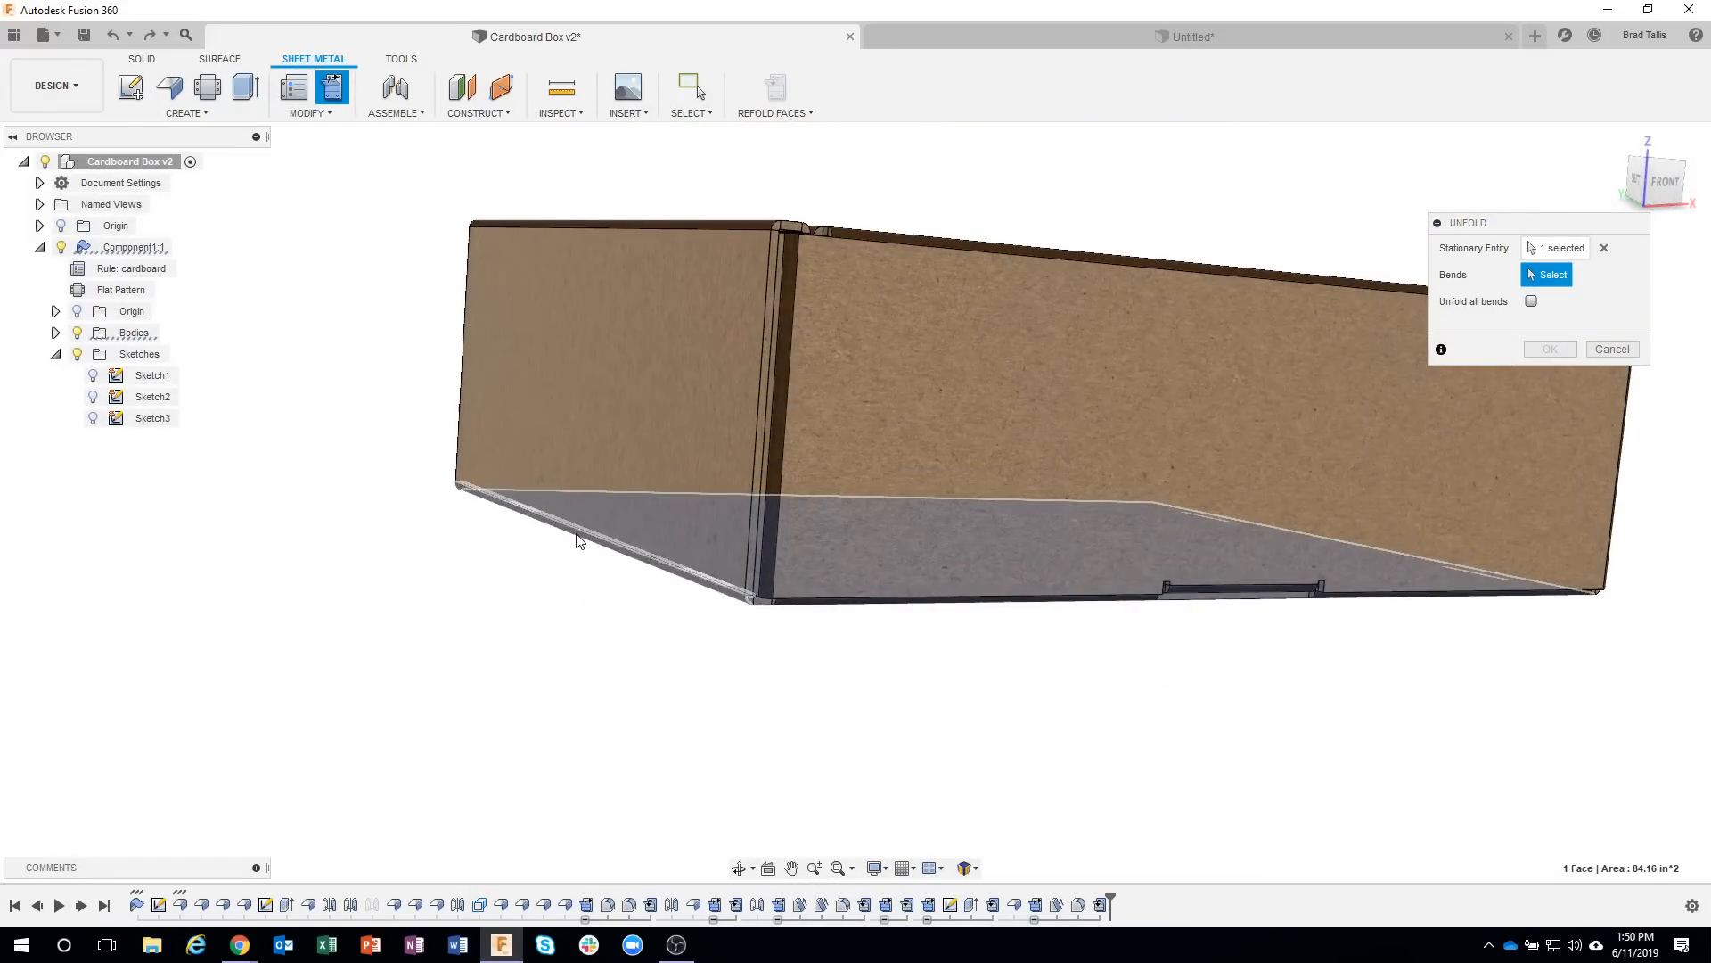
click(640, 608)
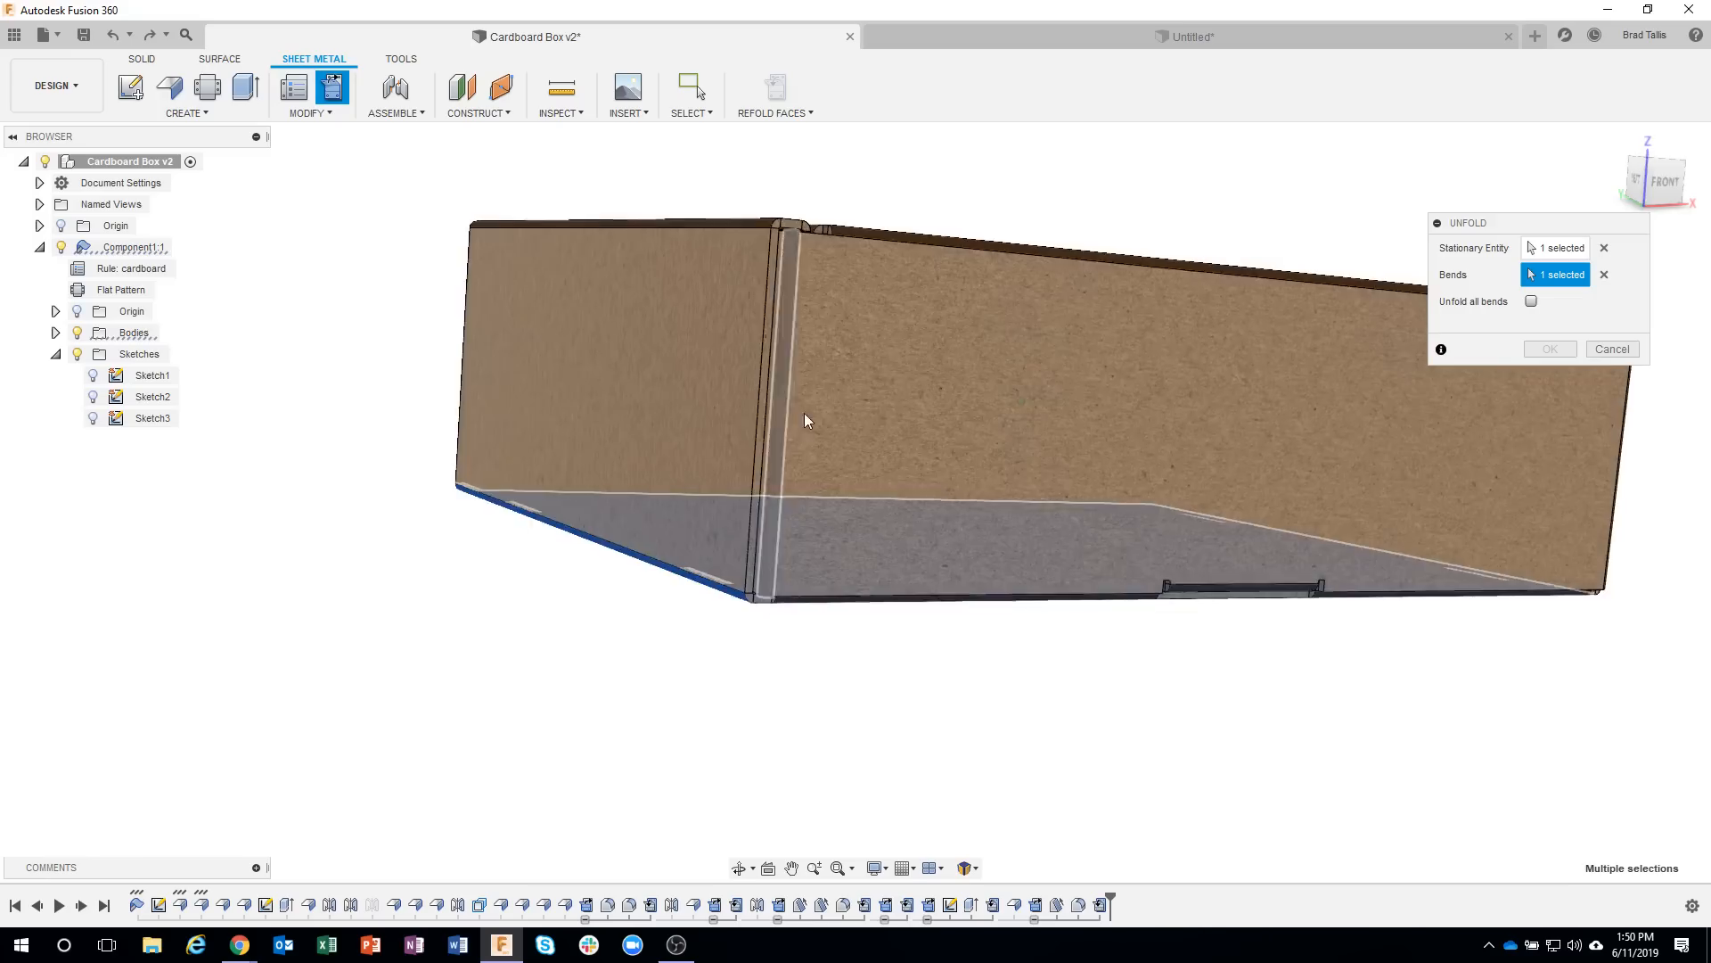
shift+middle_drag(806, 420, 720, 442)
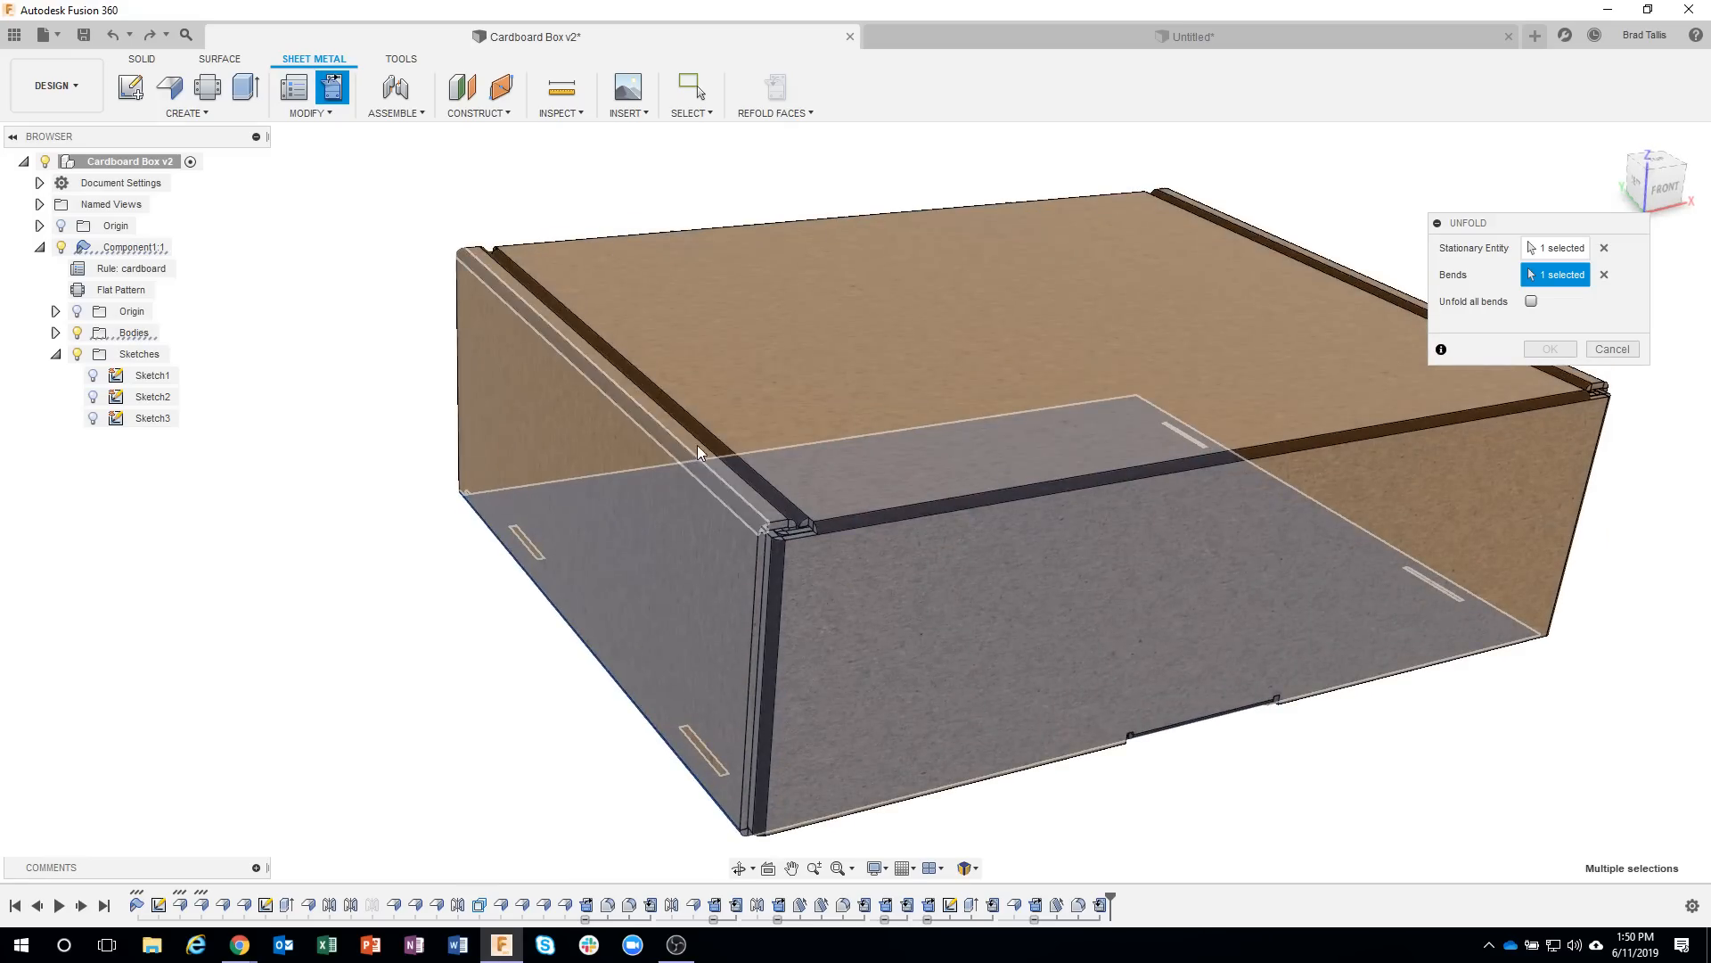
click(704, 444)
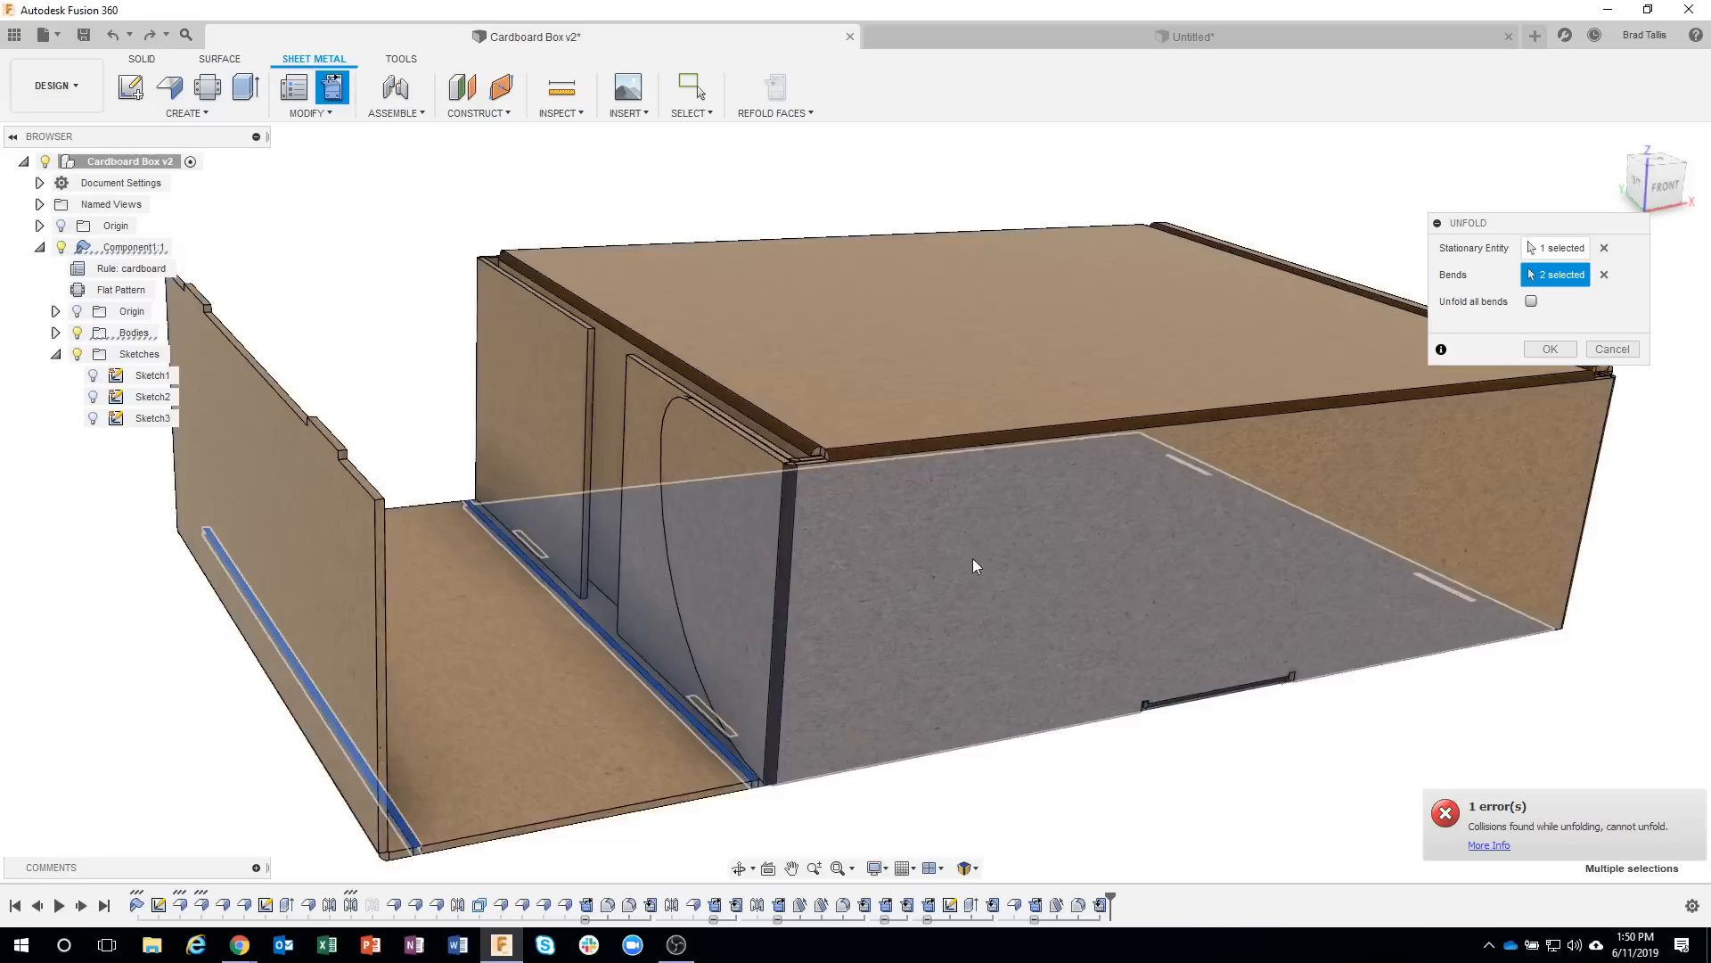
shift+middle_drag(972, 558, 953, 599)
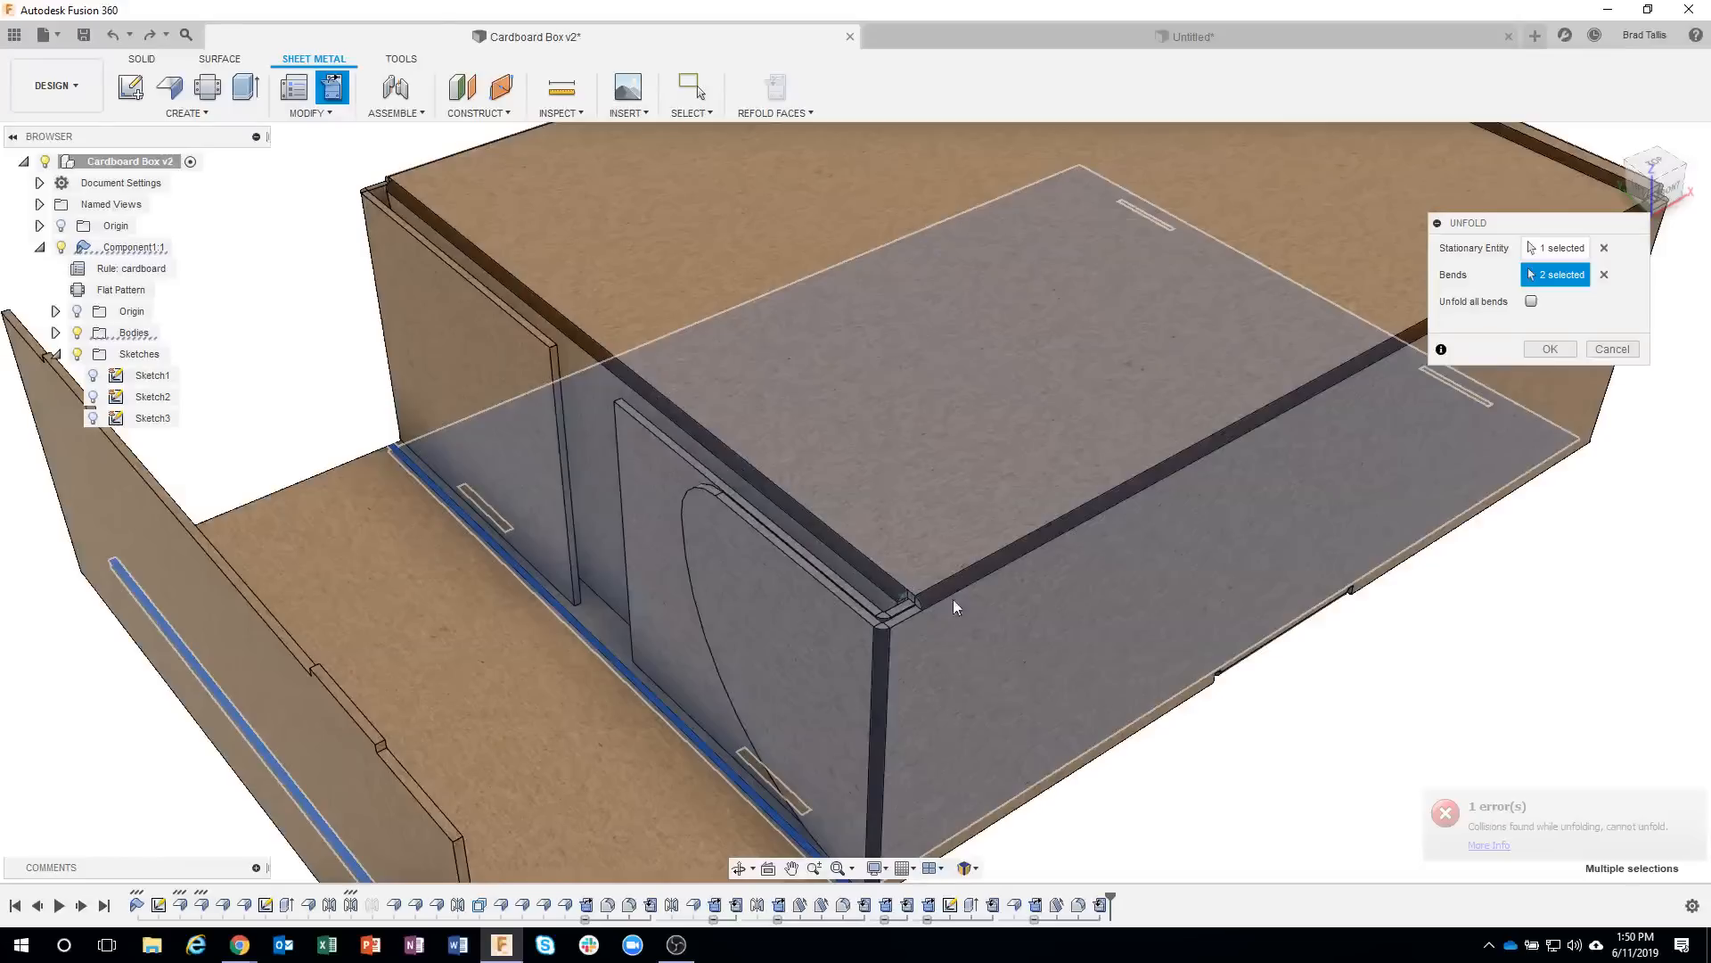
shift+middle_drag(778, 622, 1012, 617)
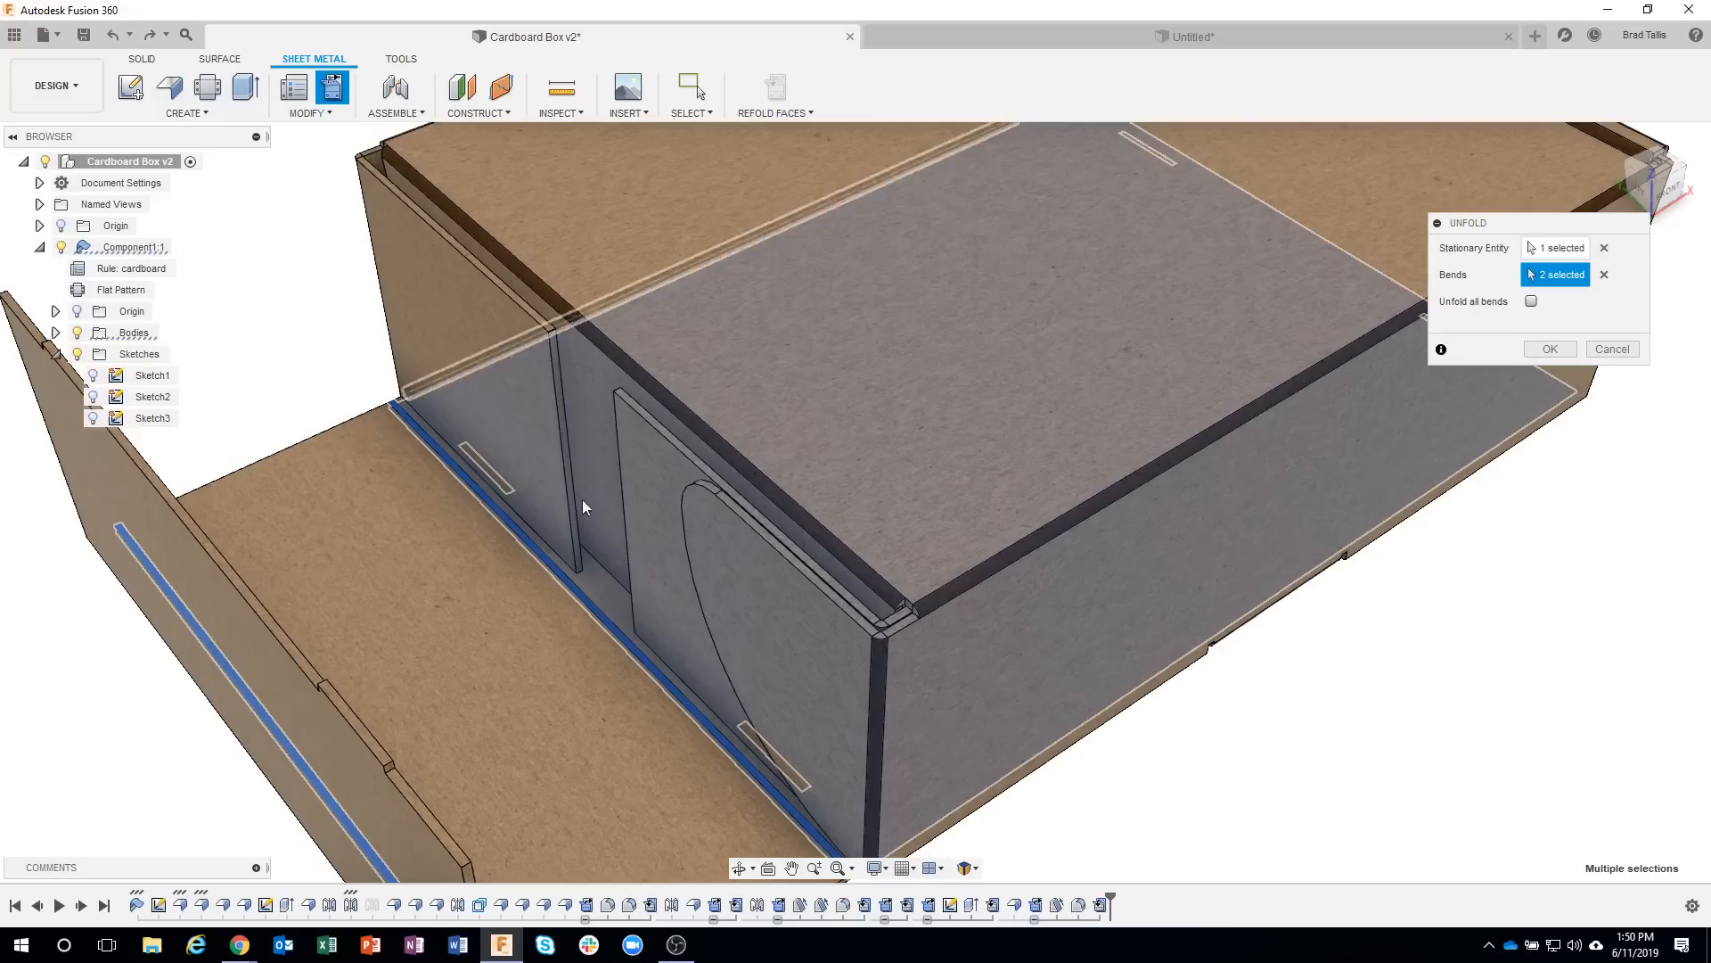
shift+middle_drag(830, 510, 543, 343)
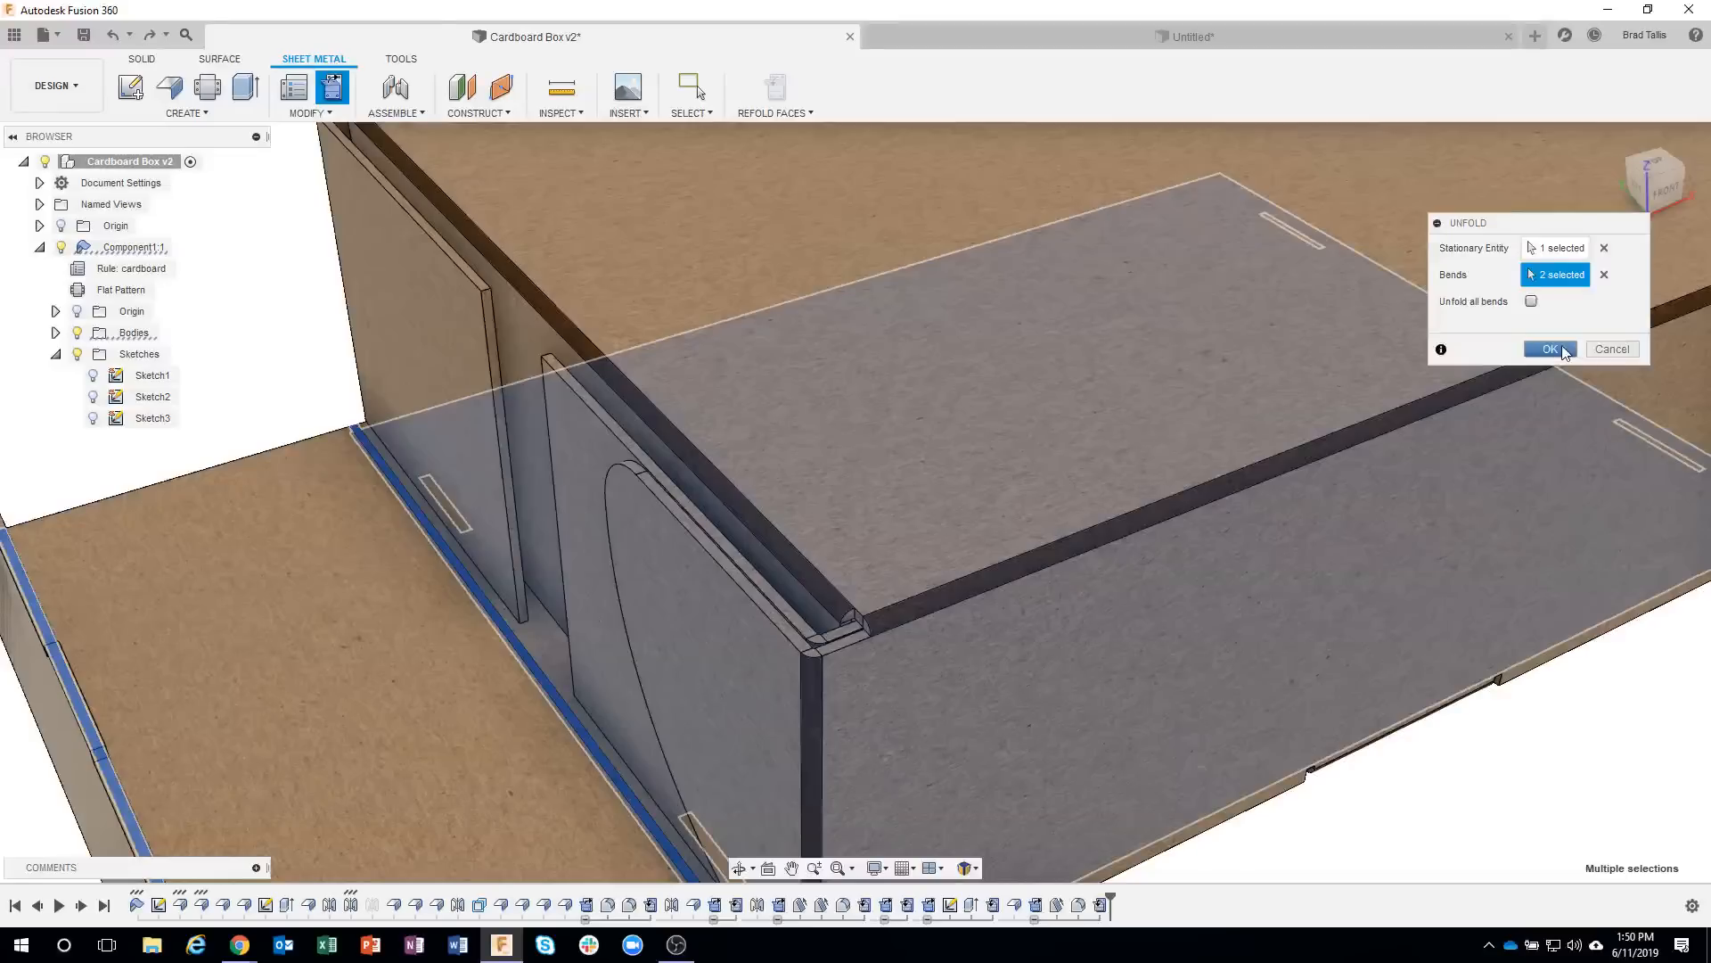
click(1551, 349)
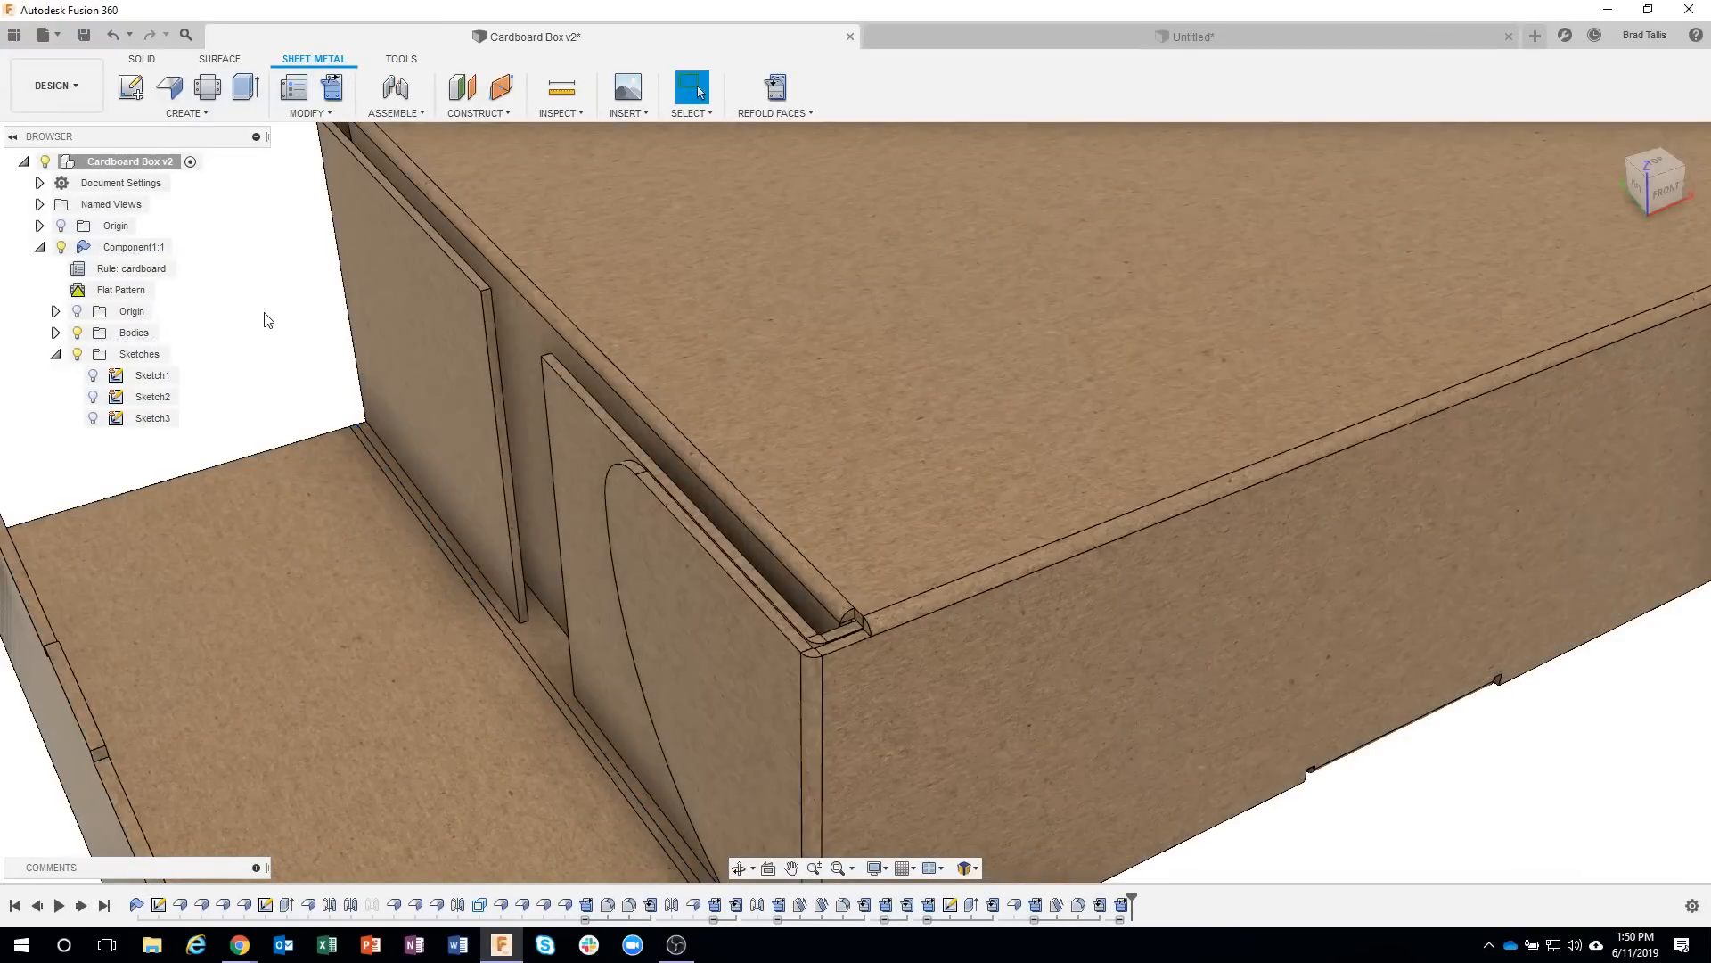
Examine the lid's rounded side tab in the partly unfolded box, and switch back to the unsaved box design to inspect its front corner.
click(533, 356)
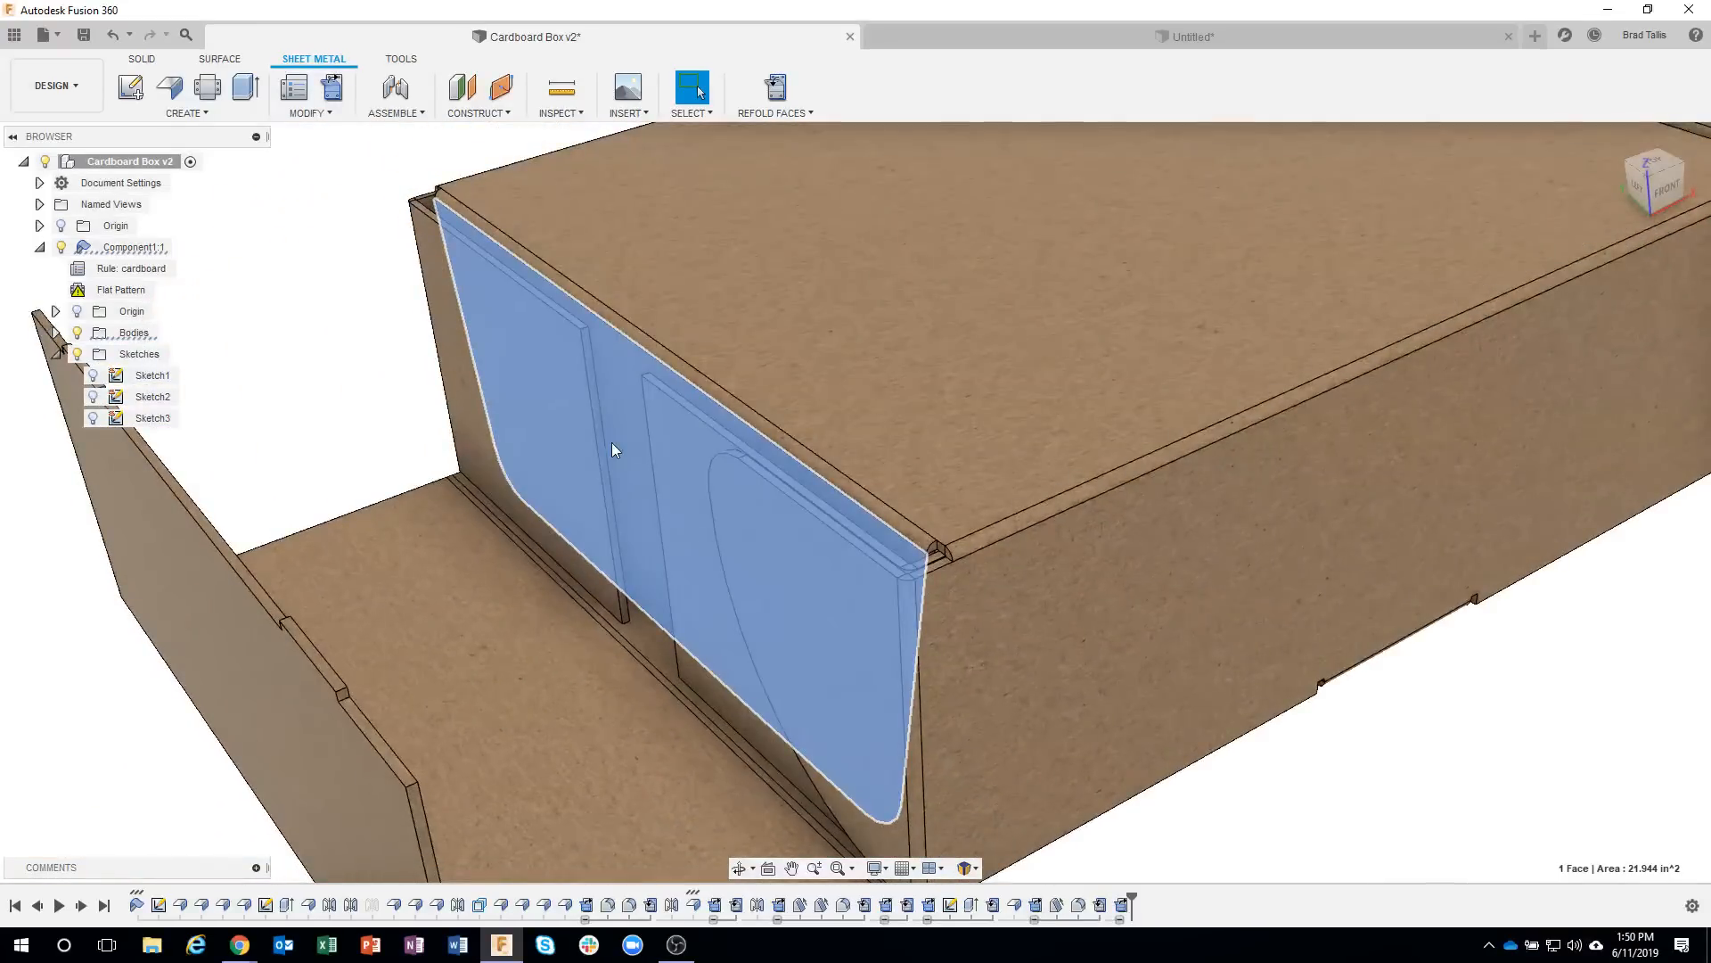
click(330, 392)
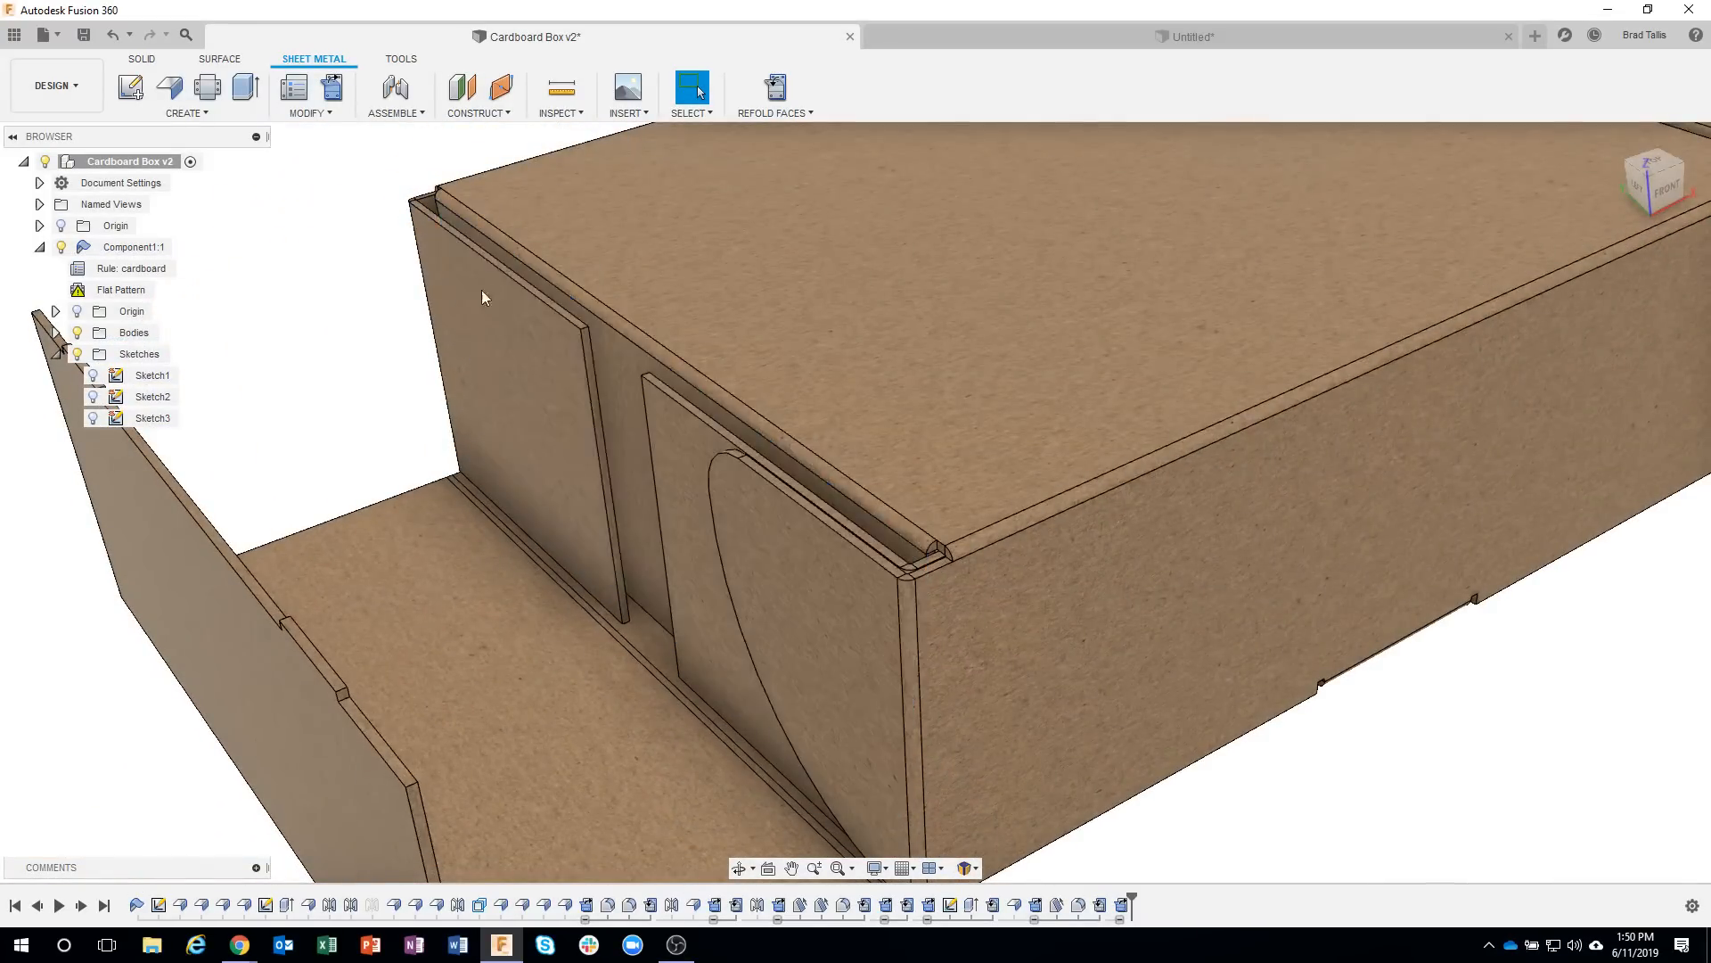
click(968, 38)
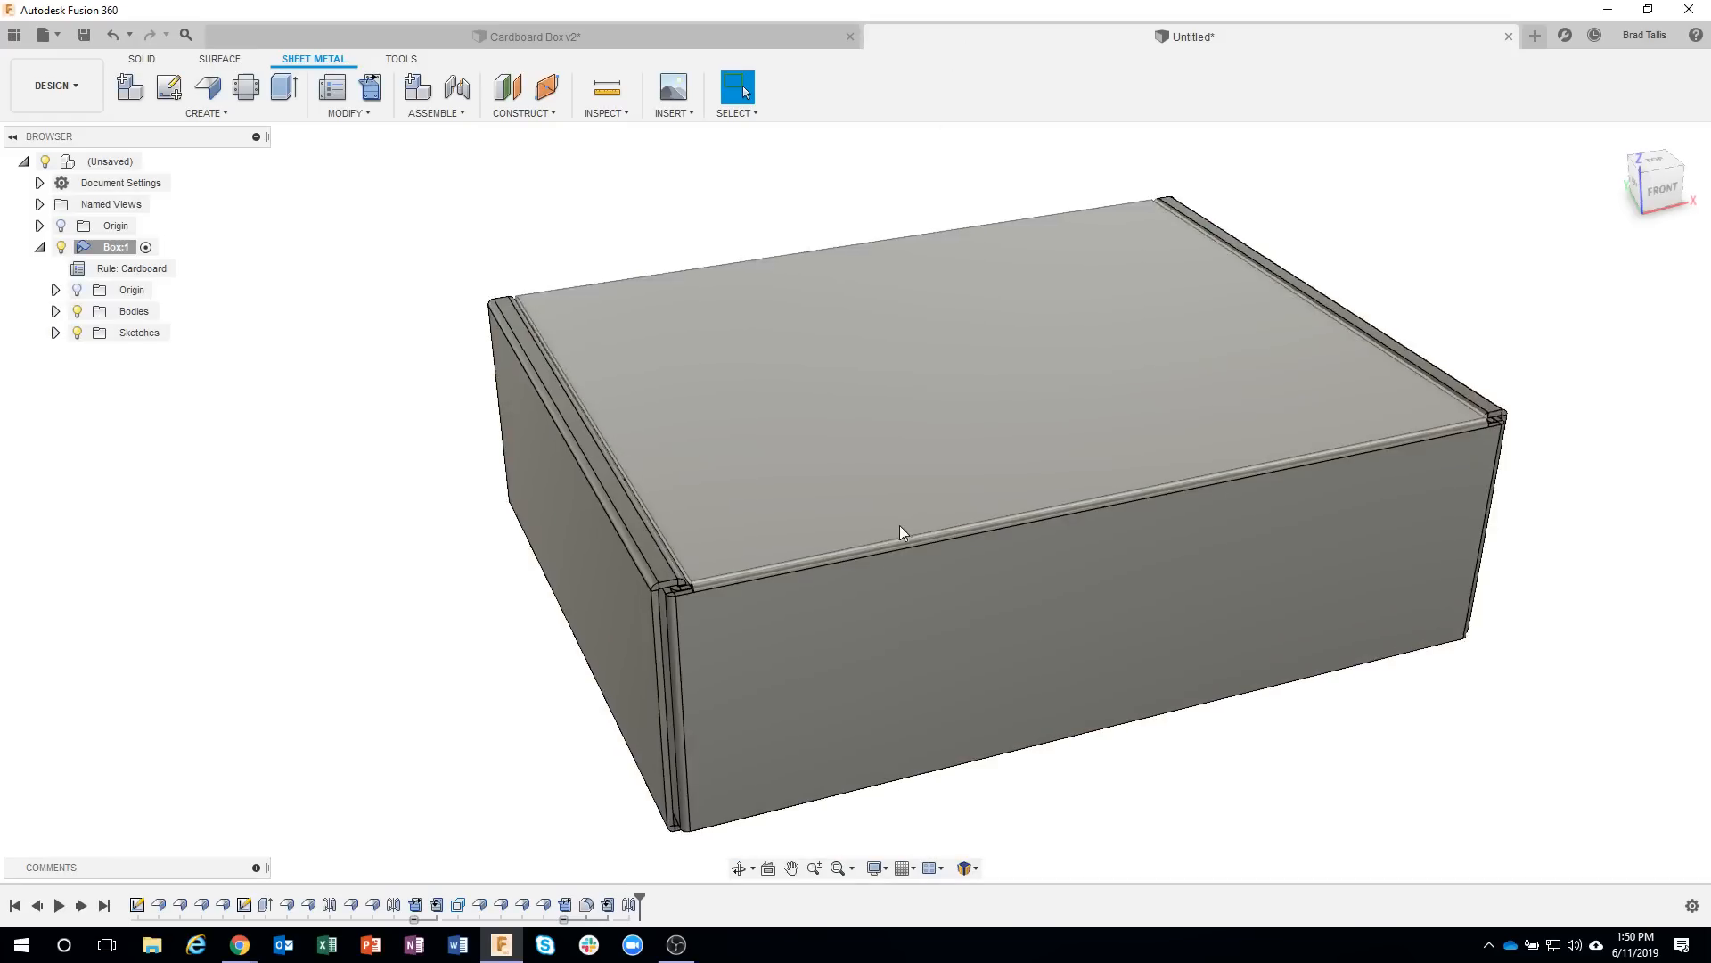
scroll(464, 403, up, 5)
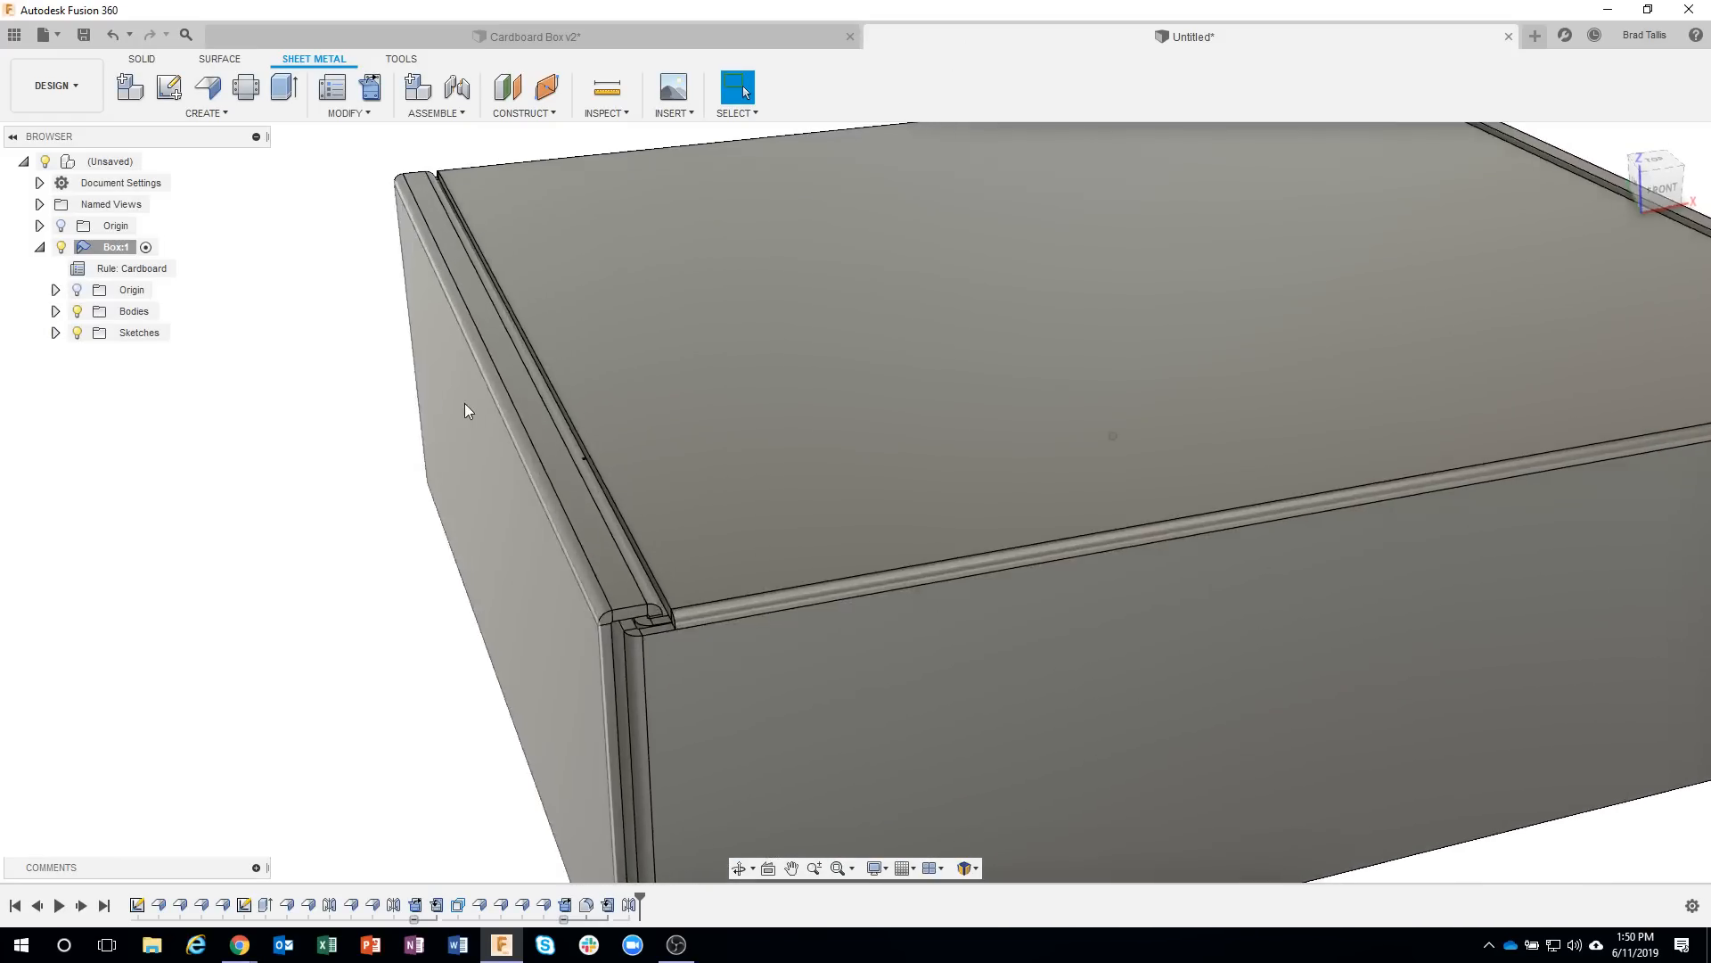
scroll(464, 403, up, 5)
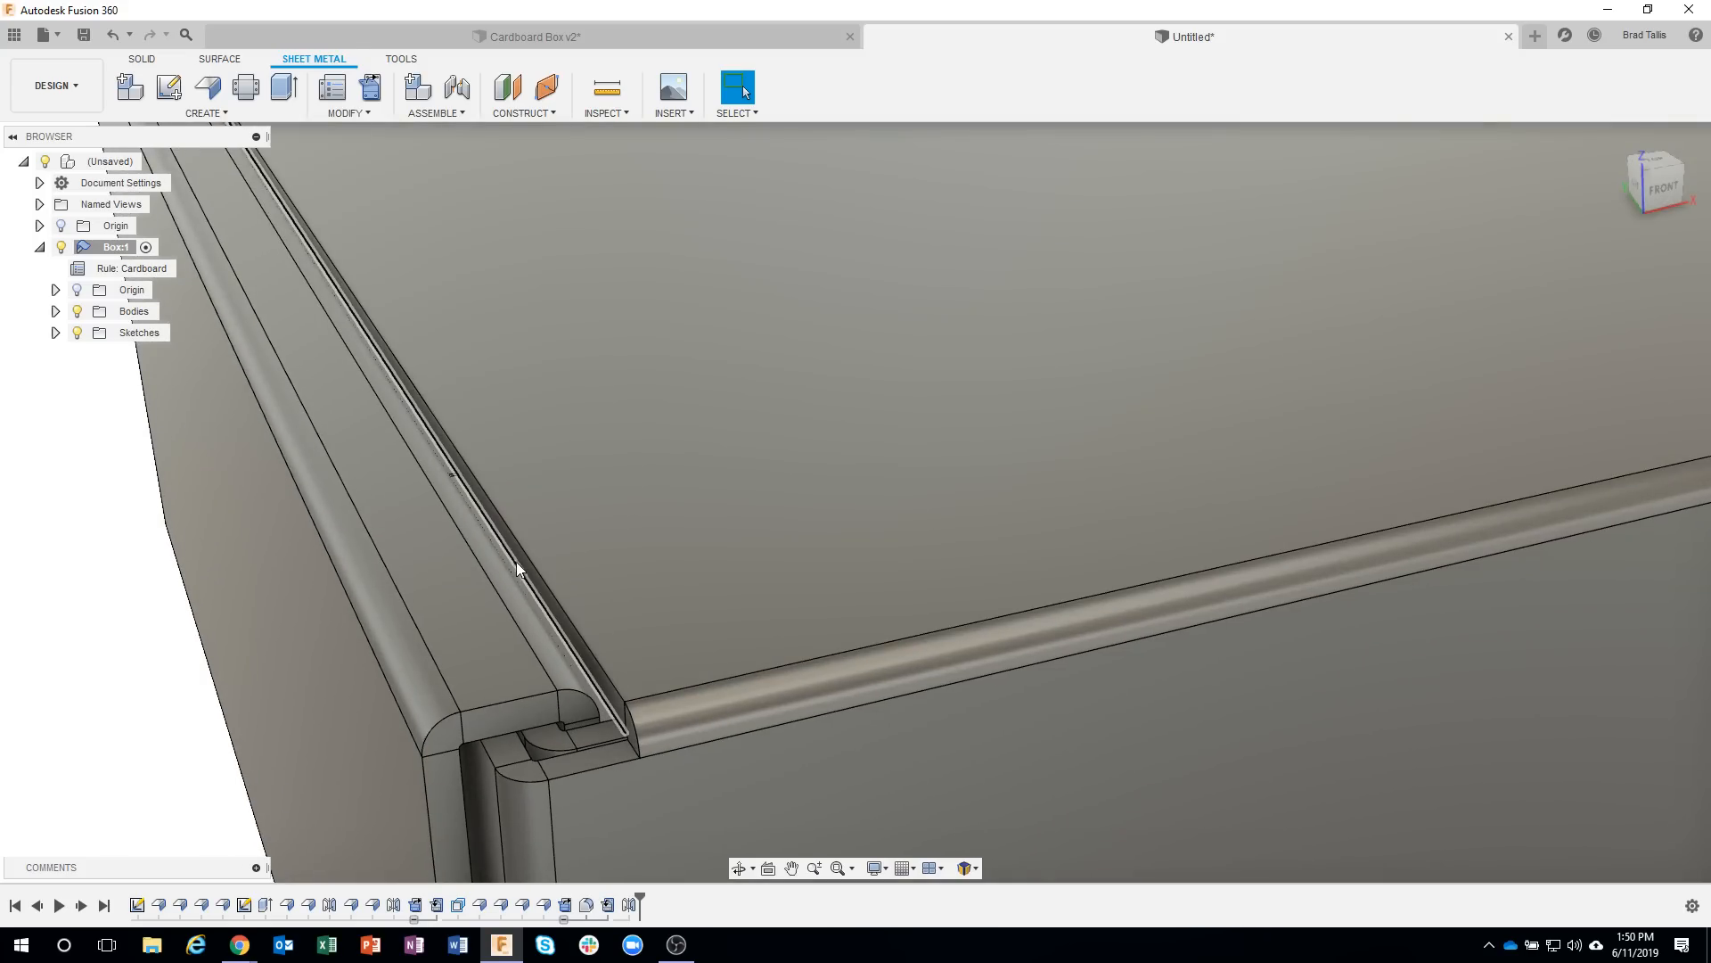
scroll(525, 544, down, 3)
scroll(562, 526, down, 2)
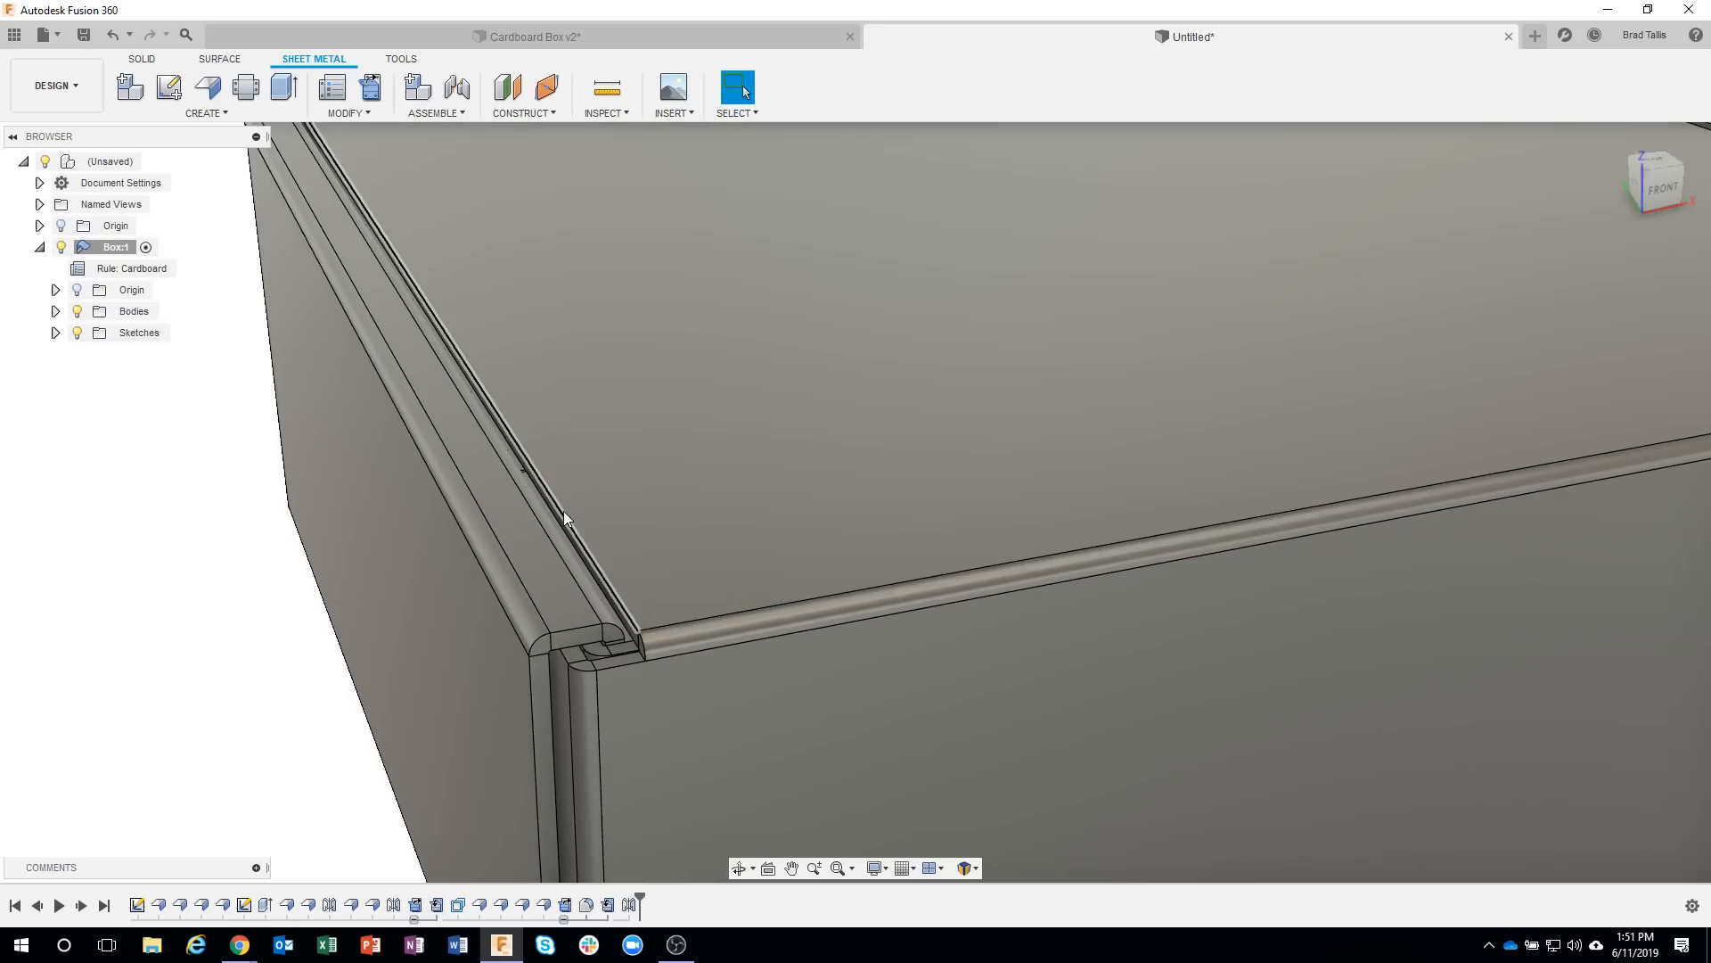
Try a full-edge flange about 1.11 in high on the lid's upper side edge, test its flipped direction, and cancel it.
click(563, 515)
right_click(563, 515)
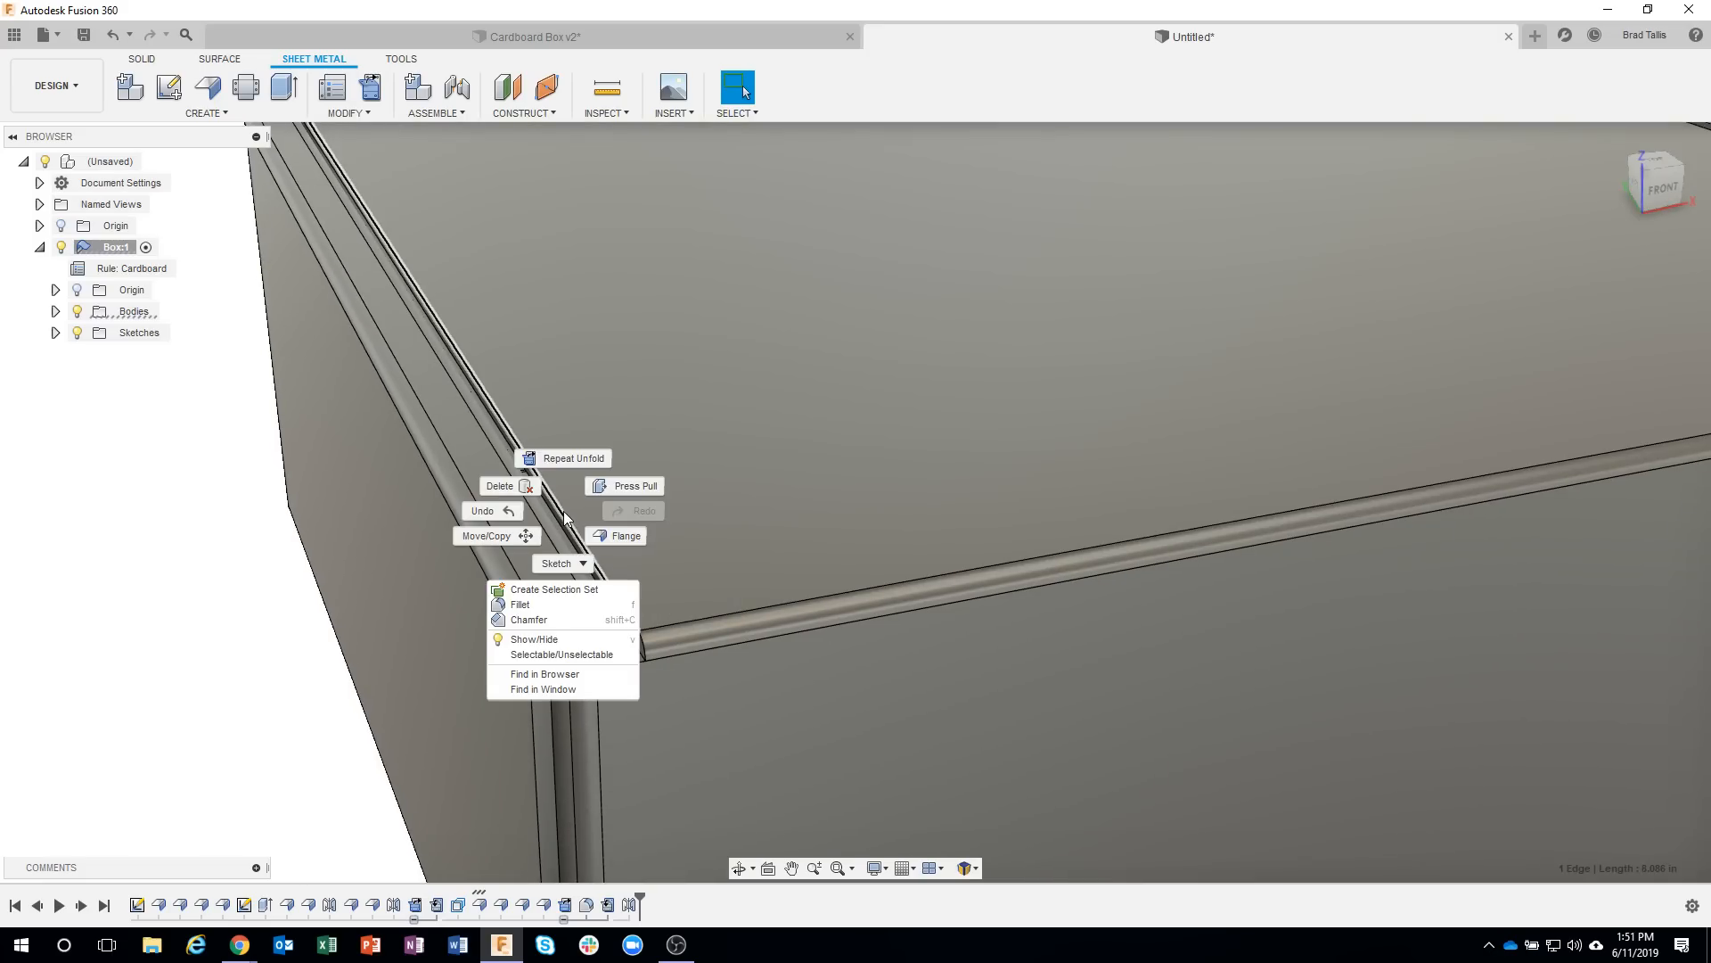
click(615, 535)
scroll(567, 424, down, 3)
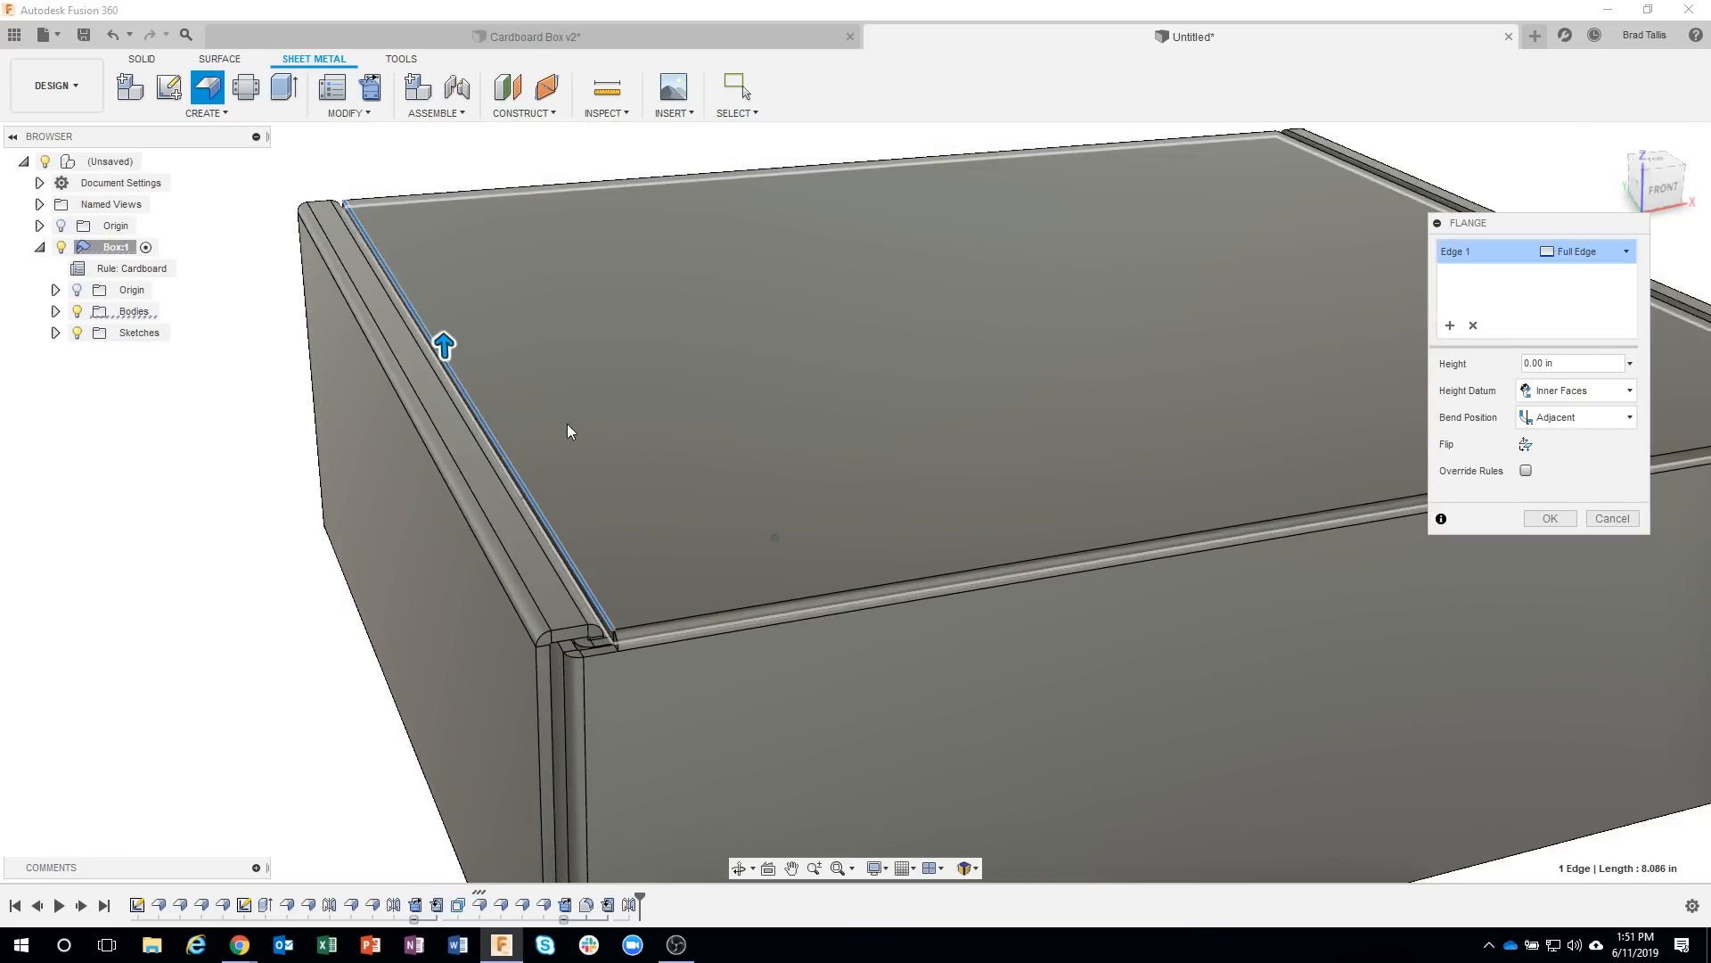
drag(447, 378, 639, 323)
shift+middle_drag(658, 245, 735, 178)
scroll(740, 187, up, 2)
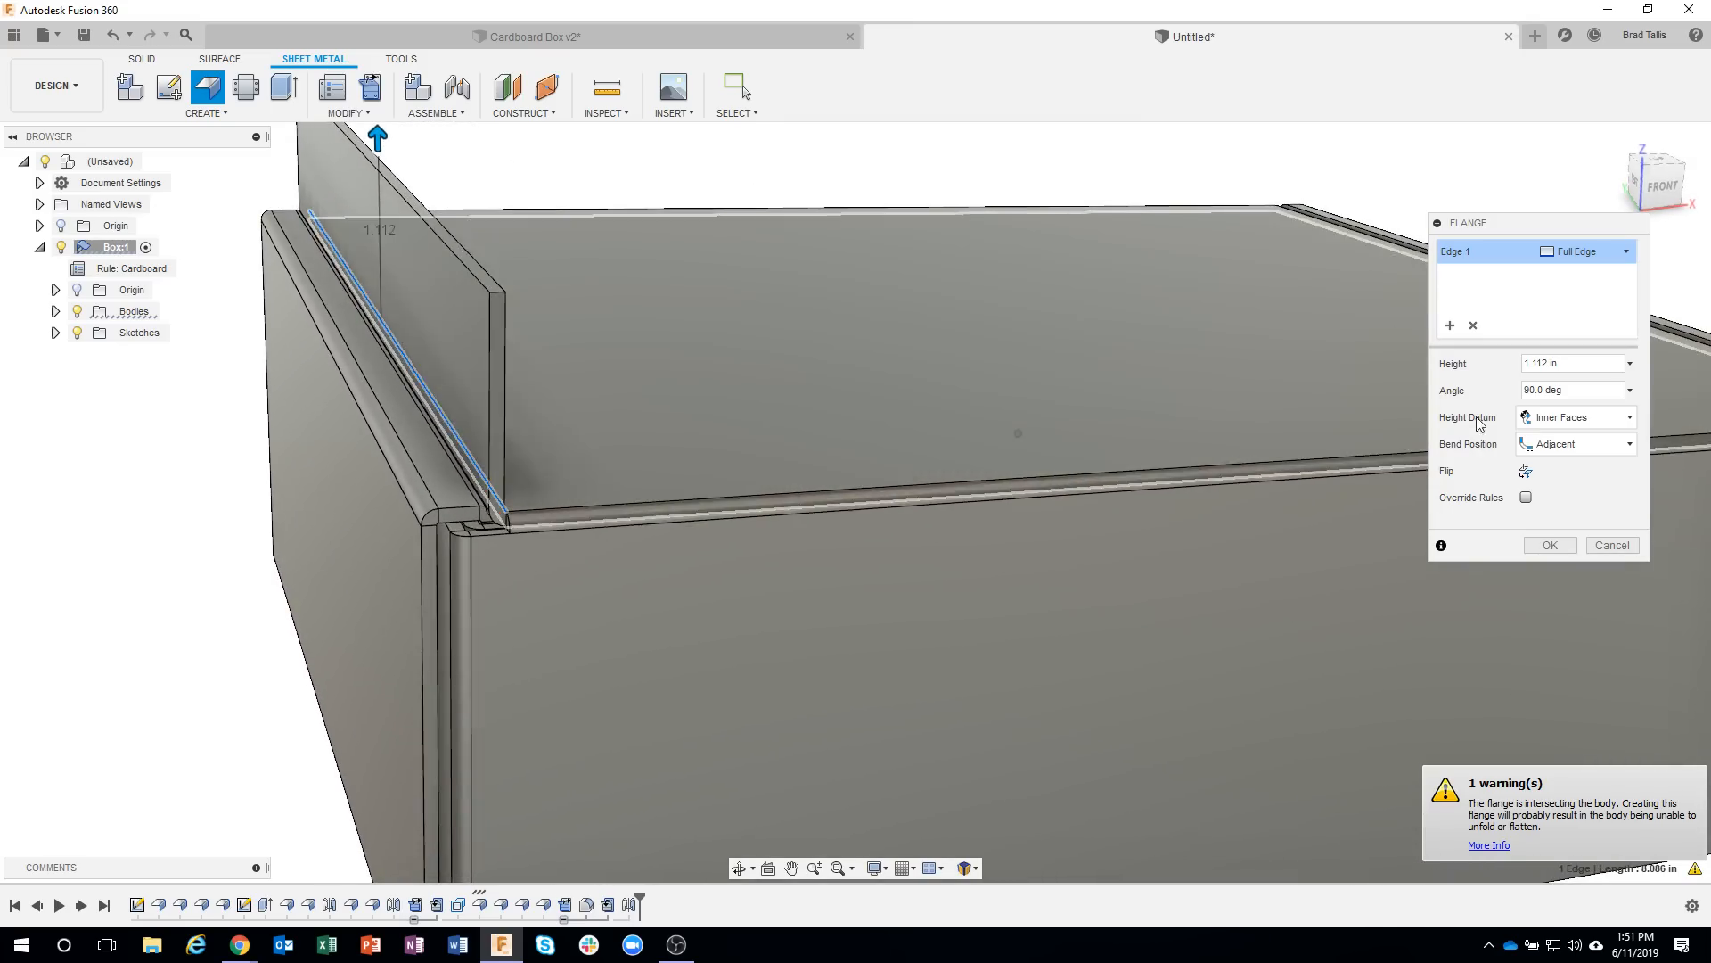
click(1526, 470)
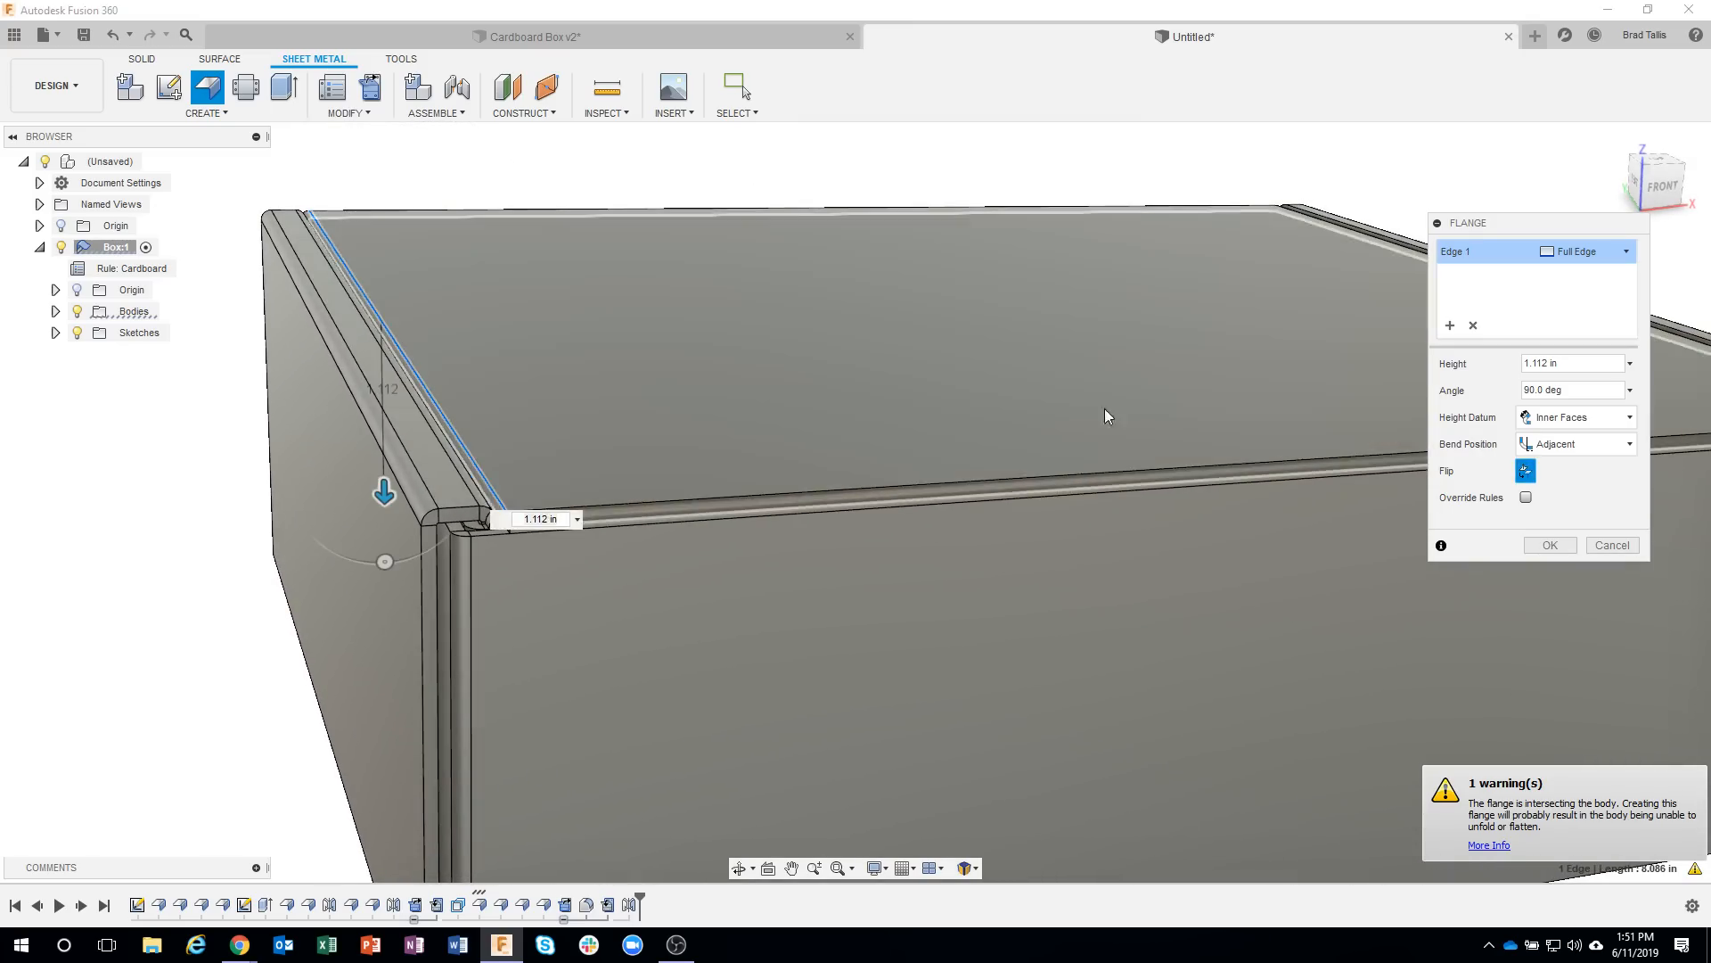
shift+middle_drag(1104, 408, 522, 470)
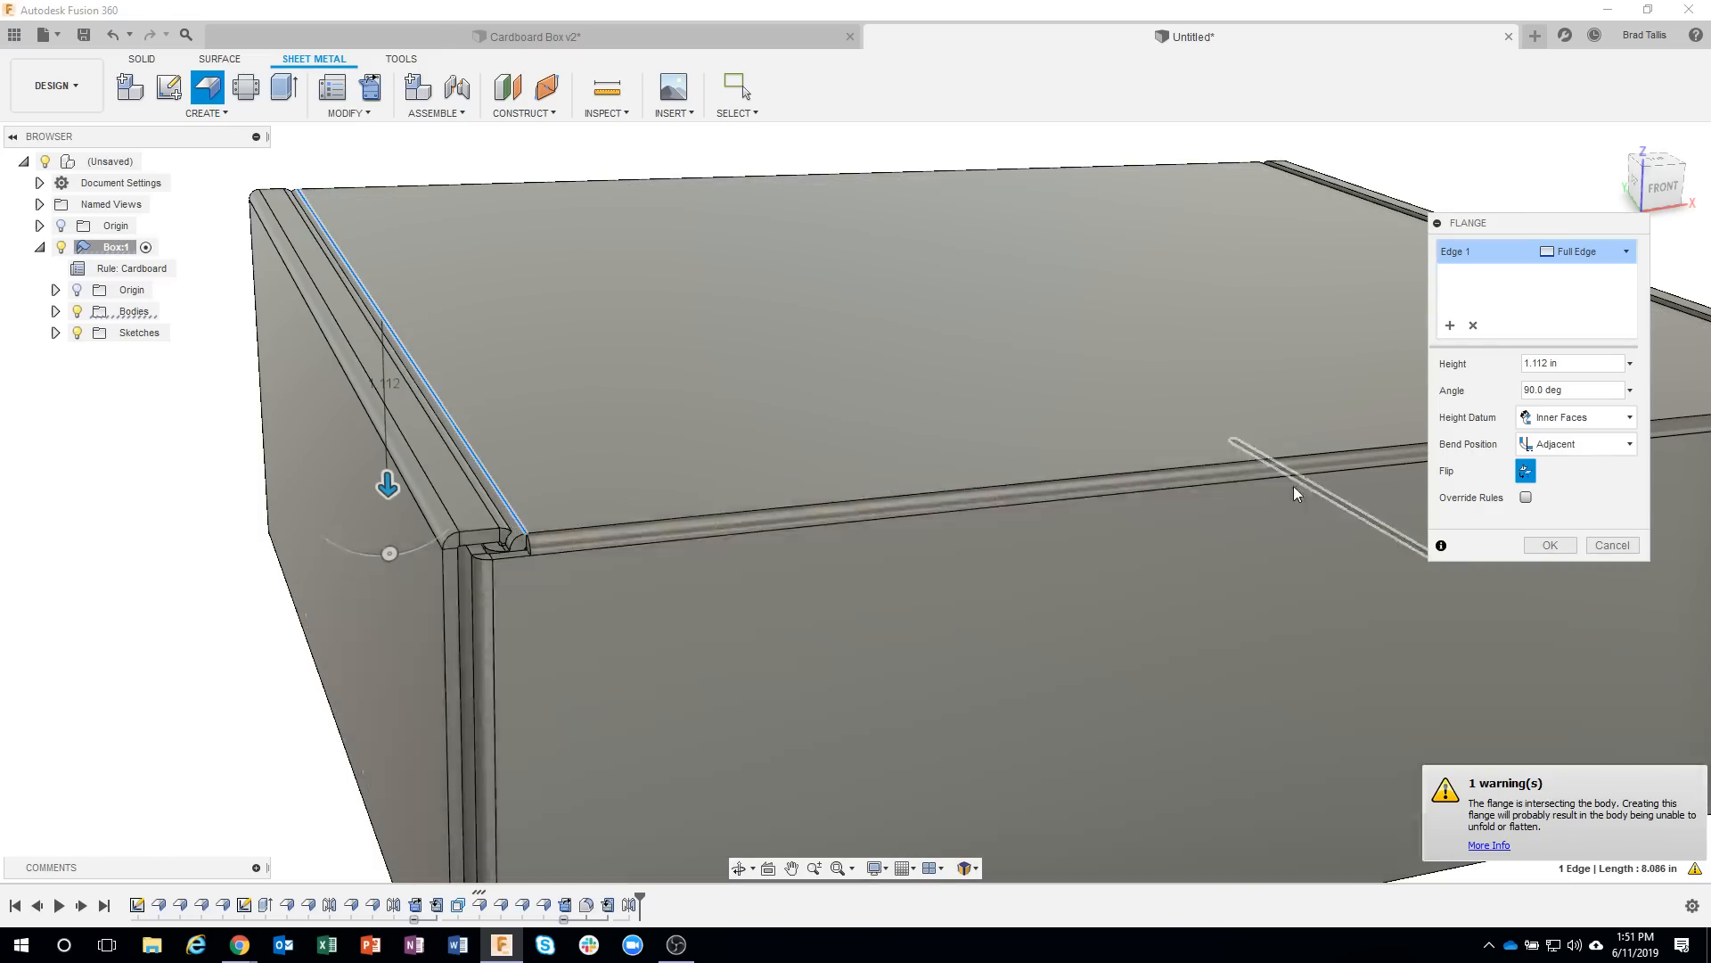
click(1527, 471)
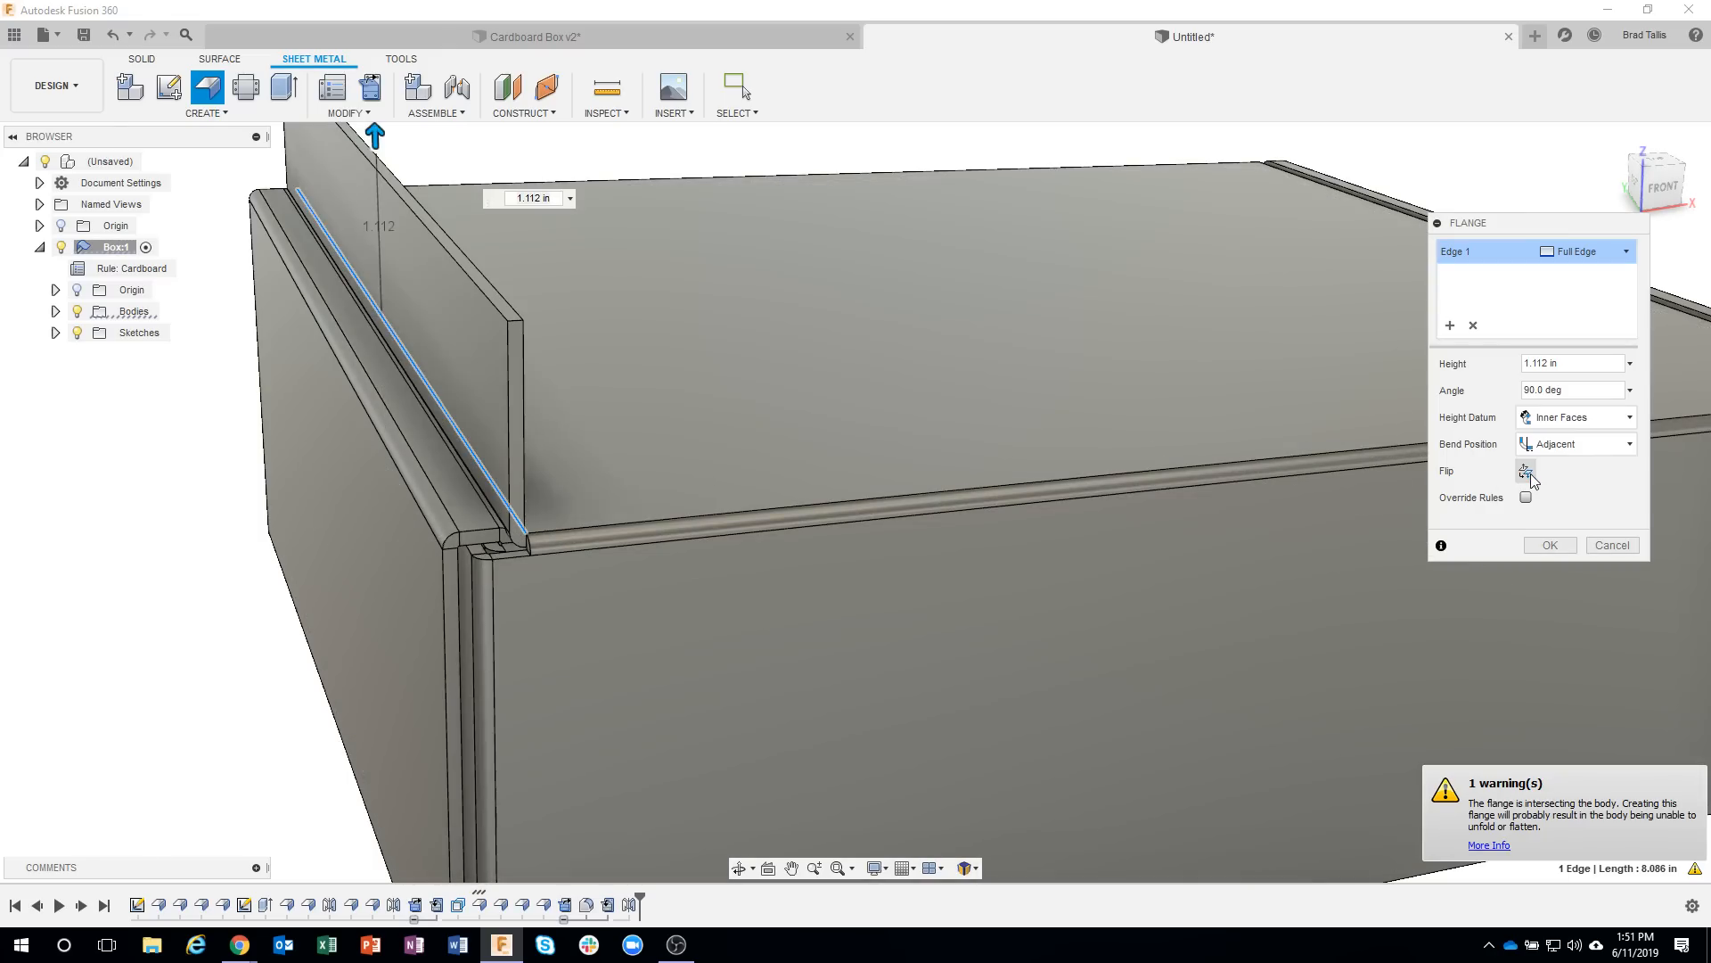
click(1527, 472)
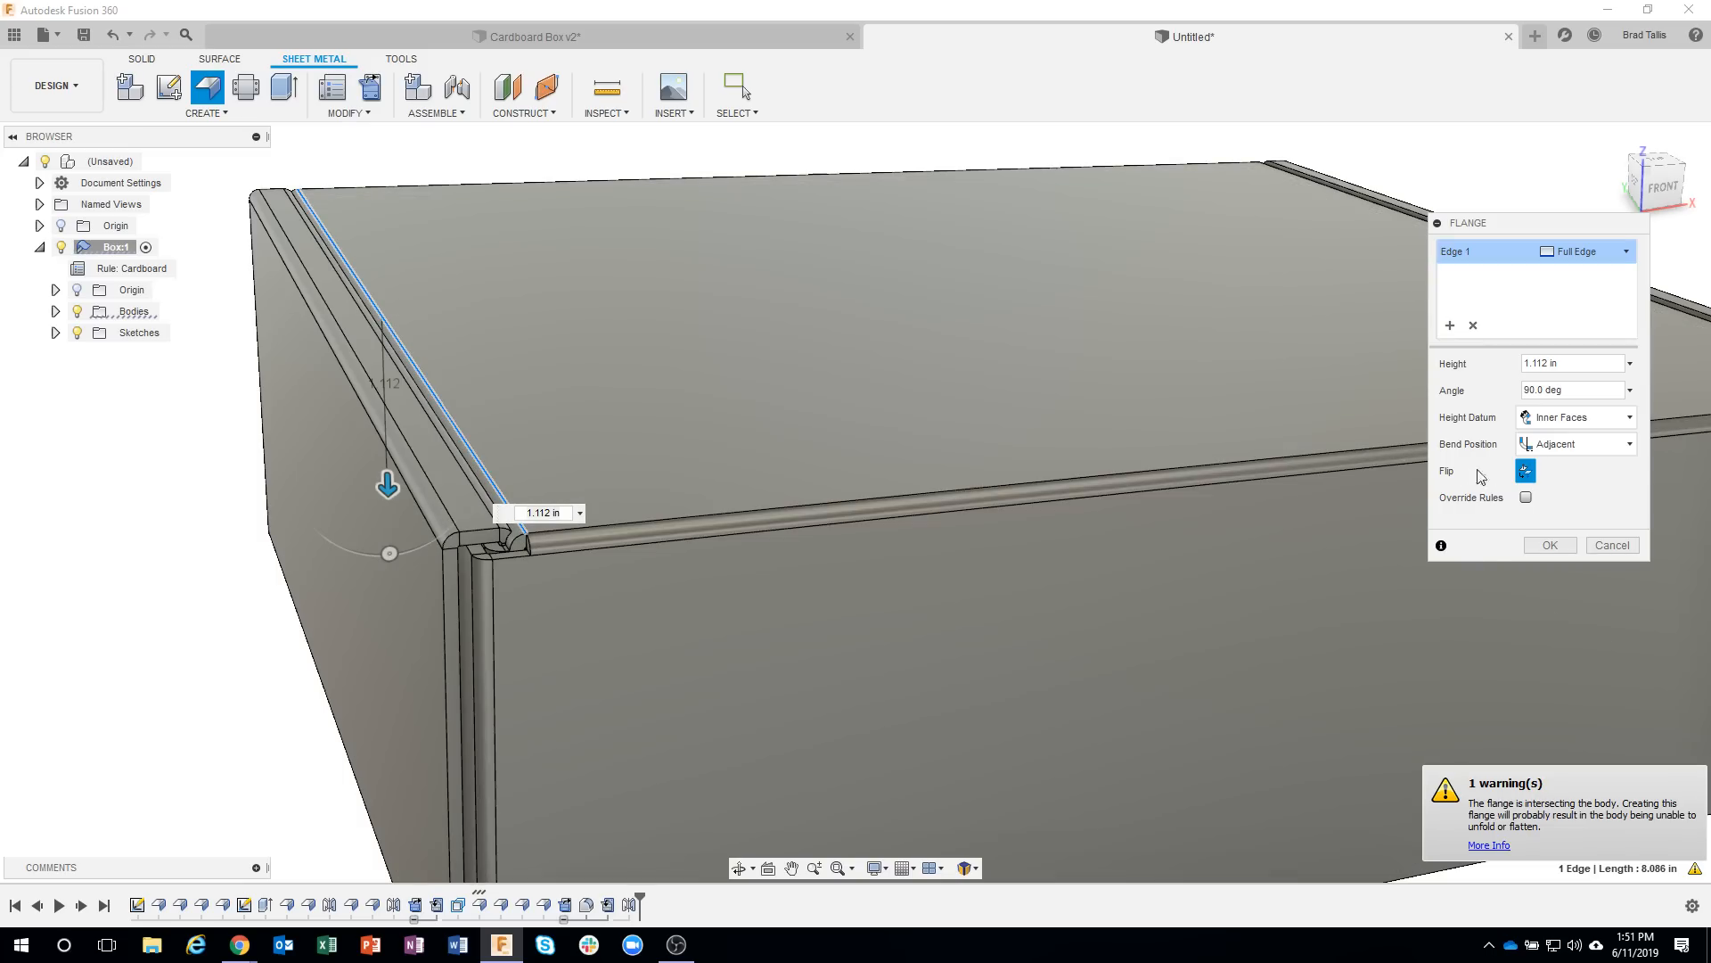
click(1610, 545)
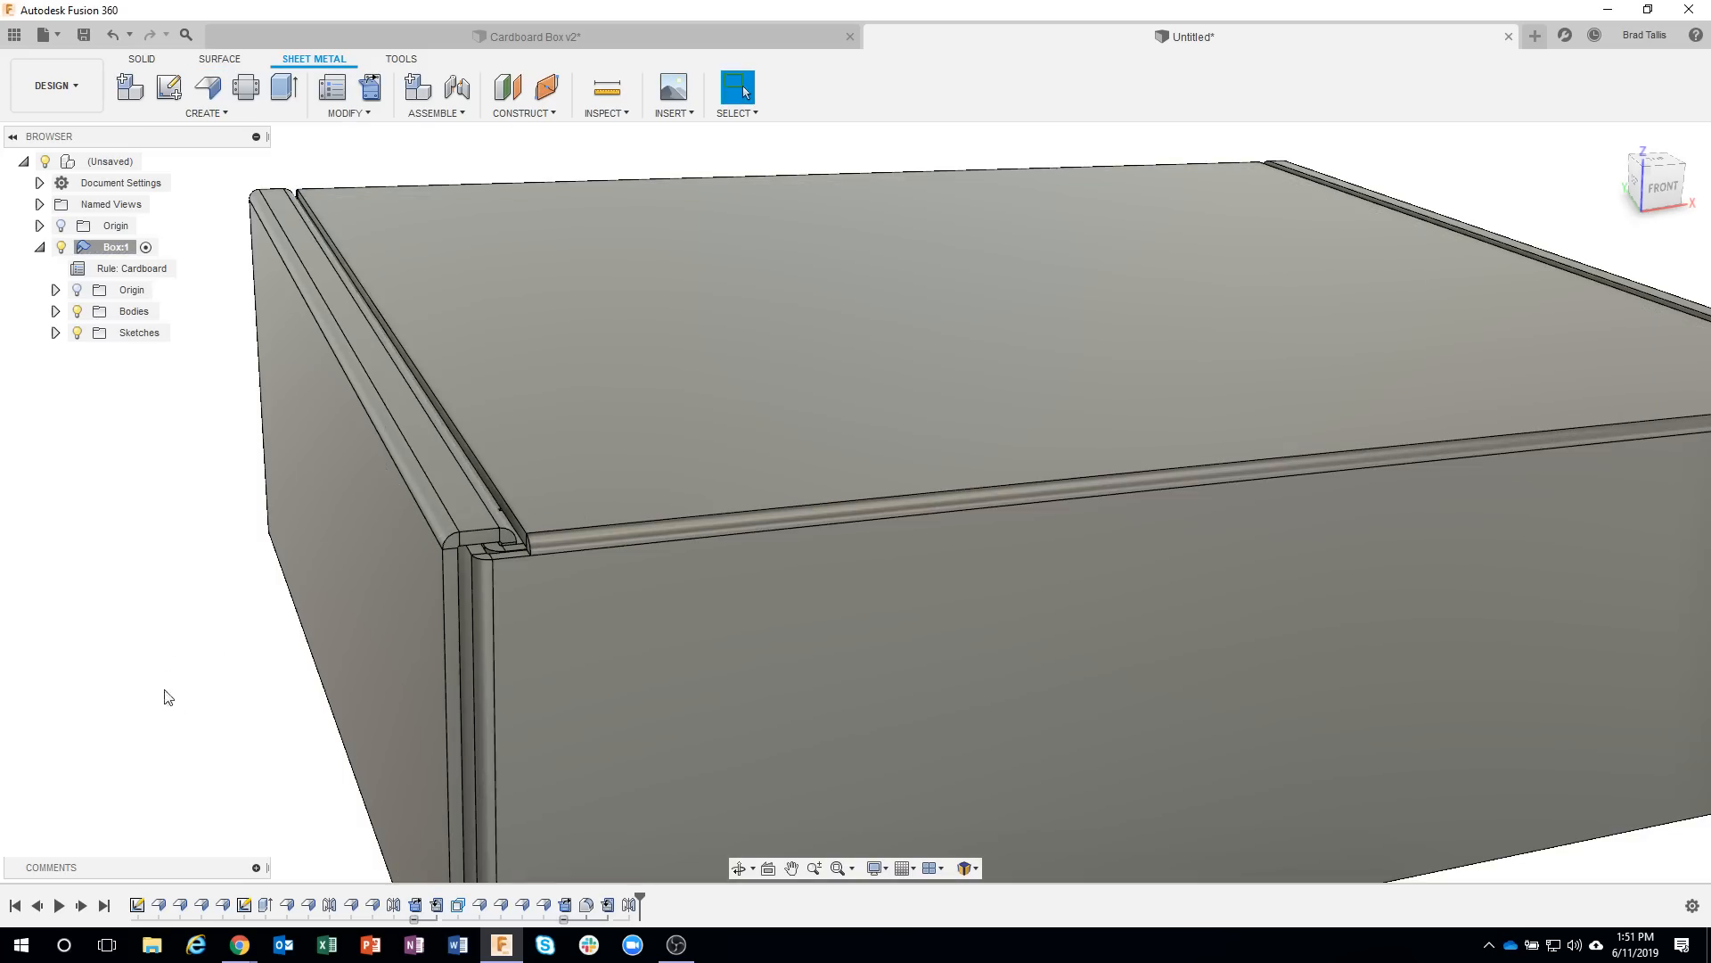
Try a downward full-edge flange about 1.16 in high on the lid's lower side edge, and cancel it.
scroll(429, 548, up, 5)
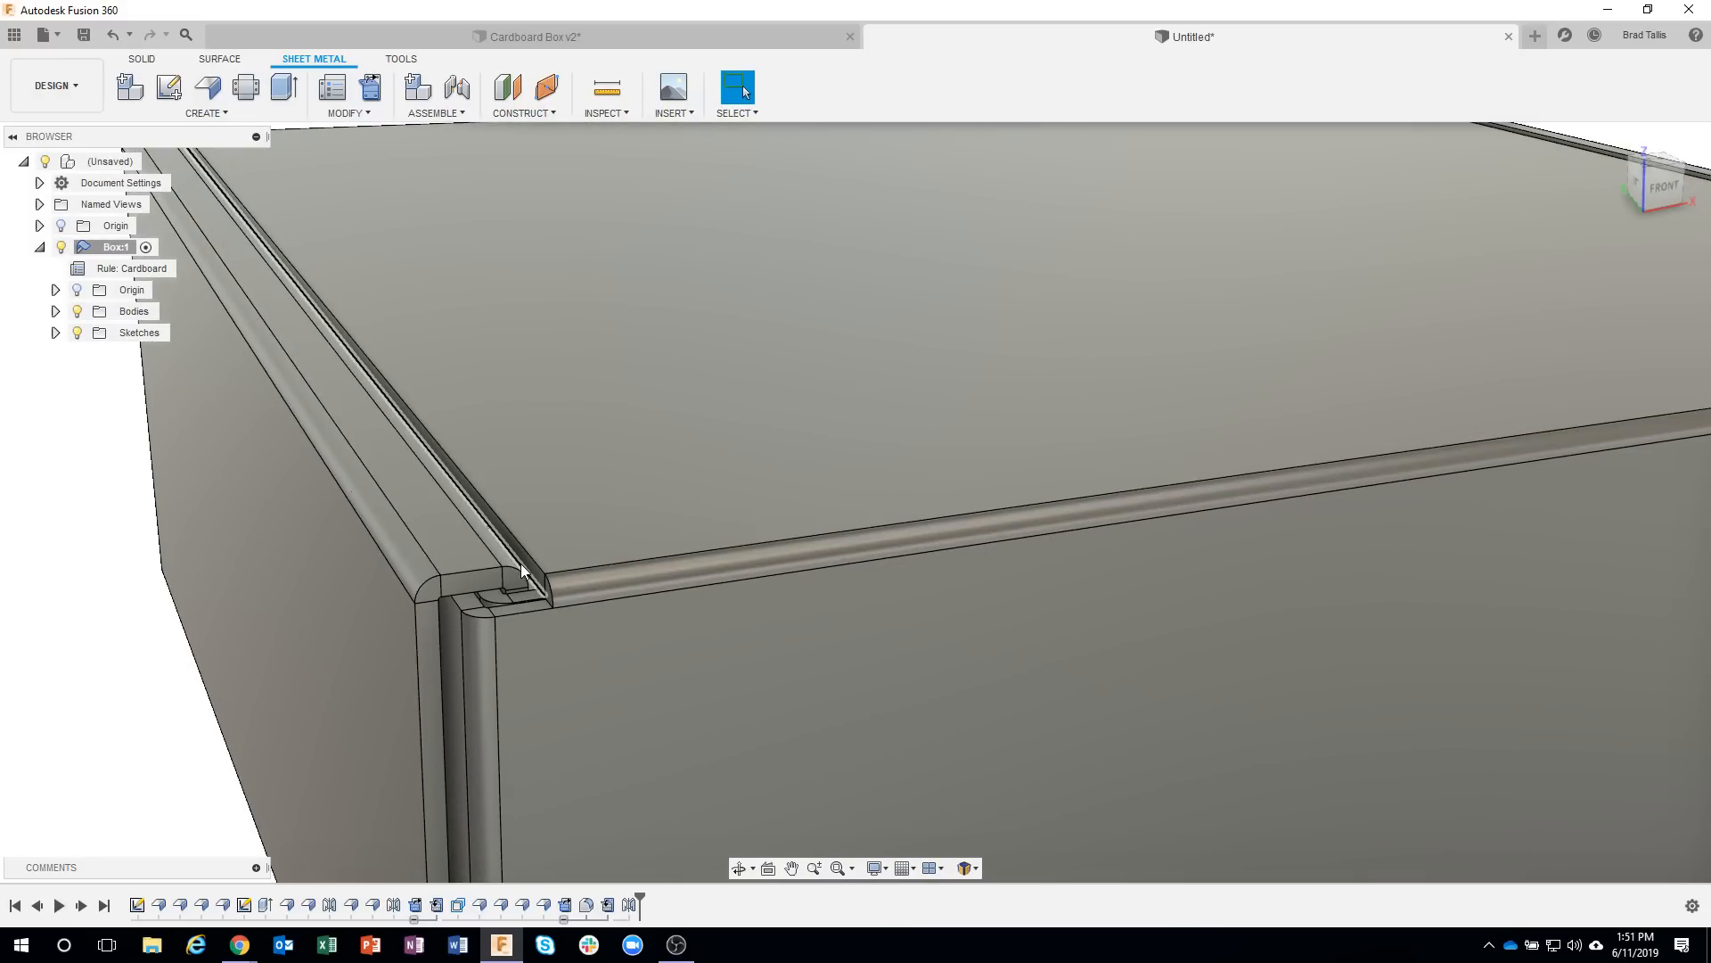
click(520, 563)
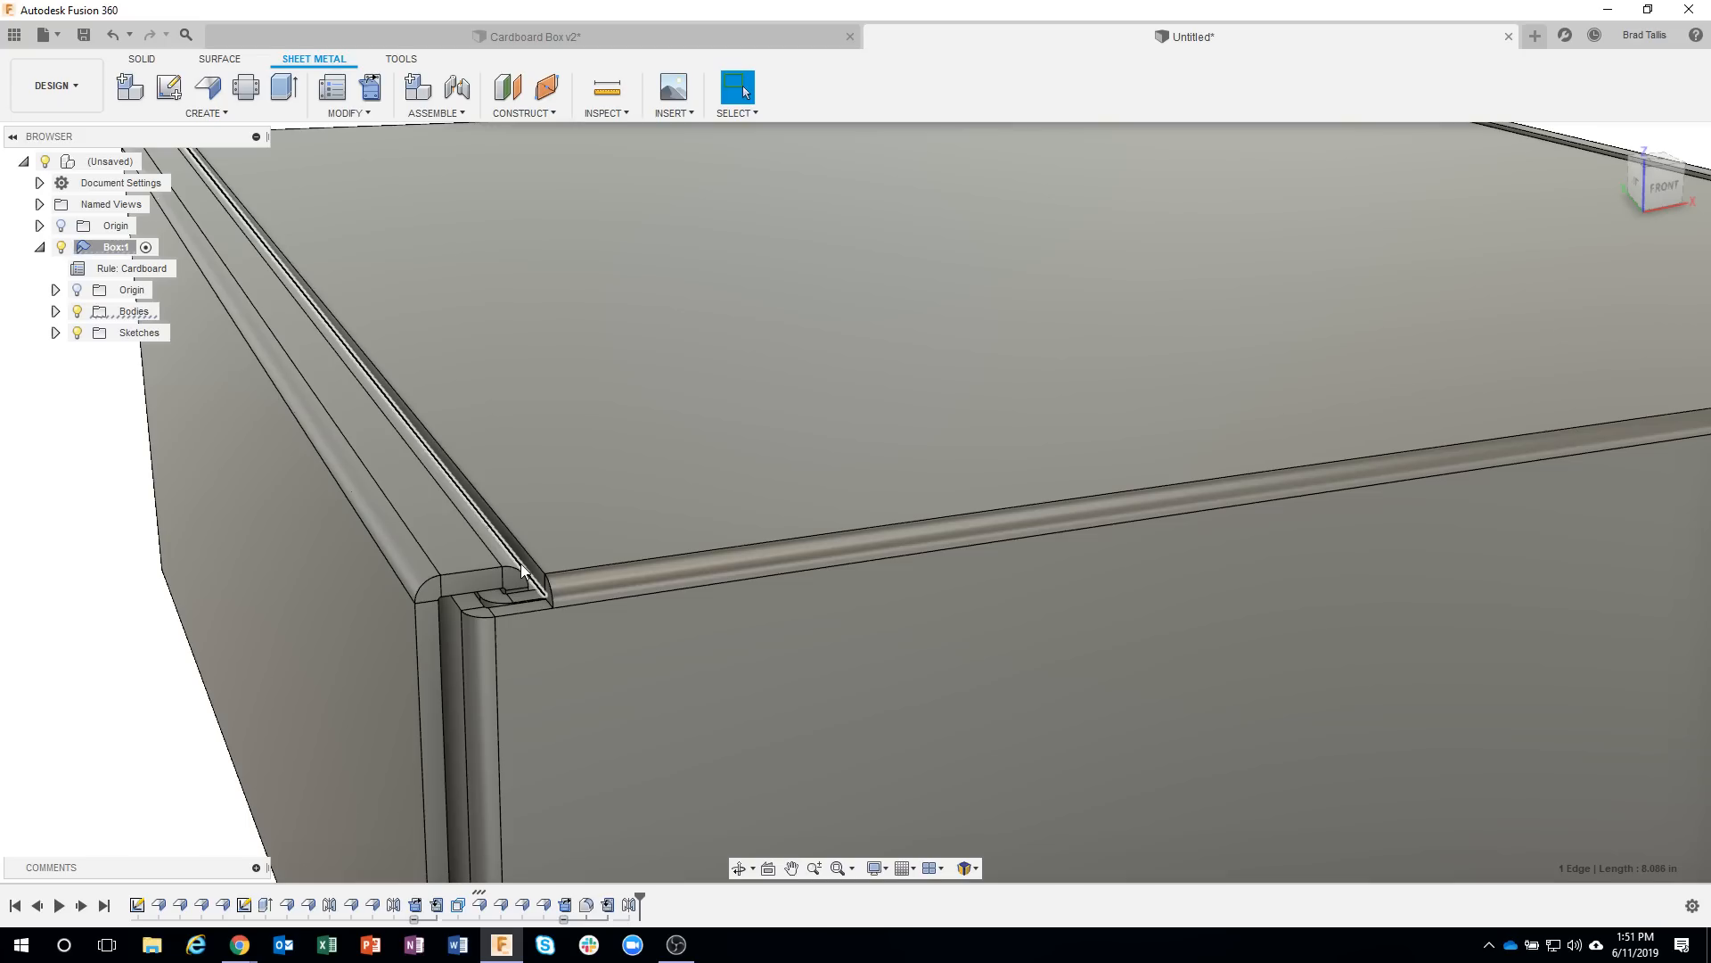
right_click(521, 563)
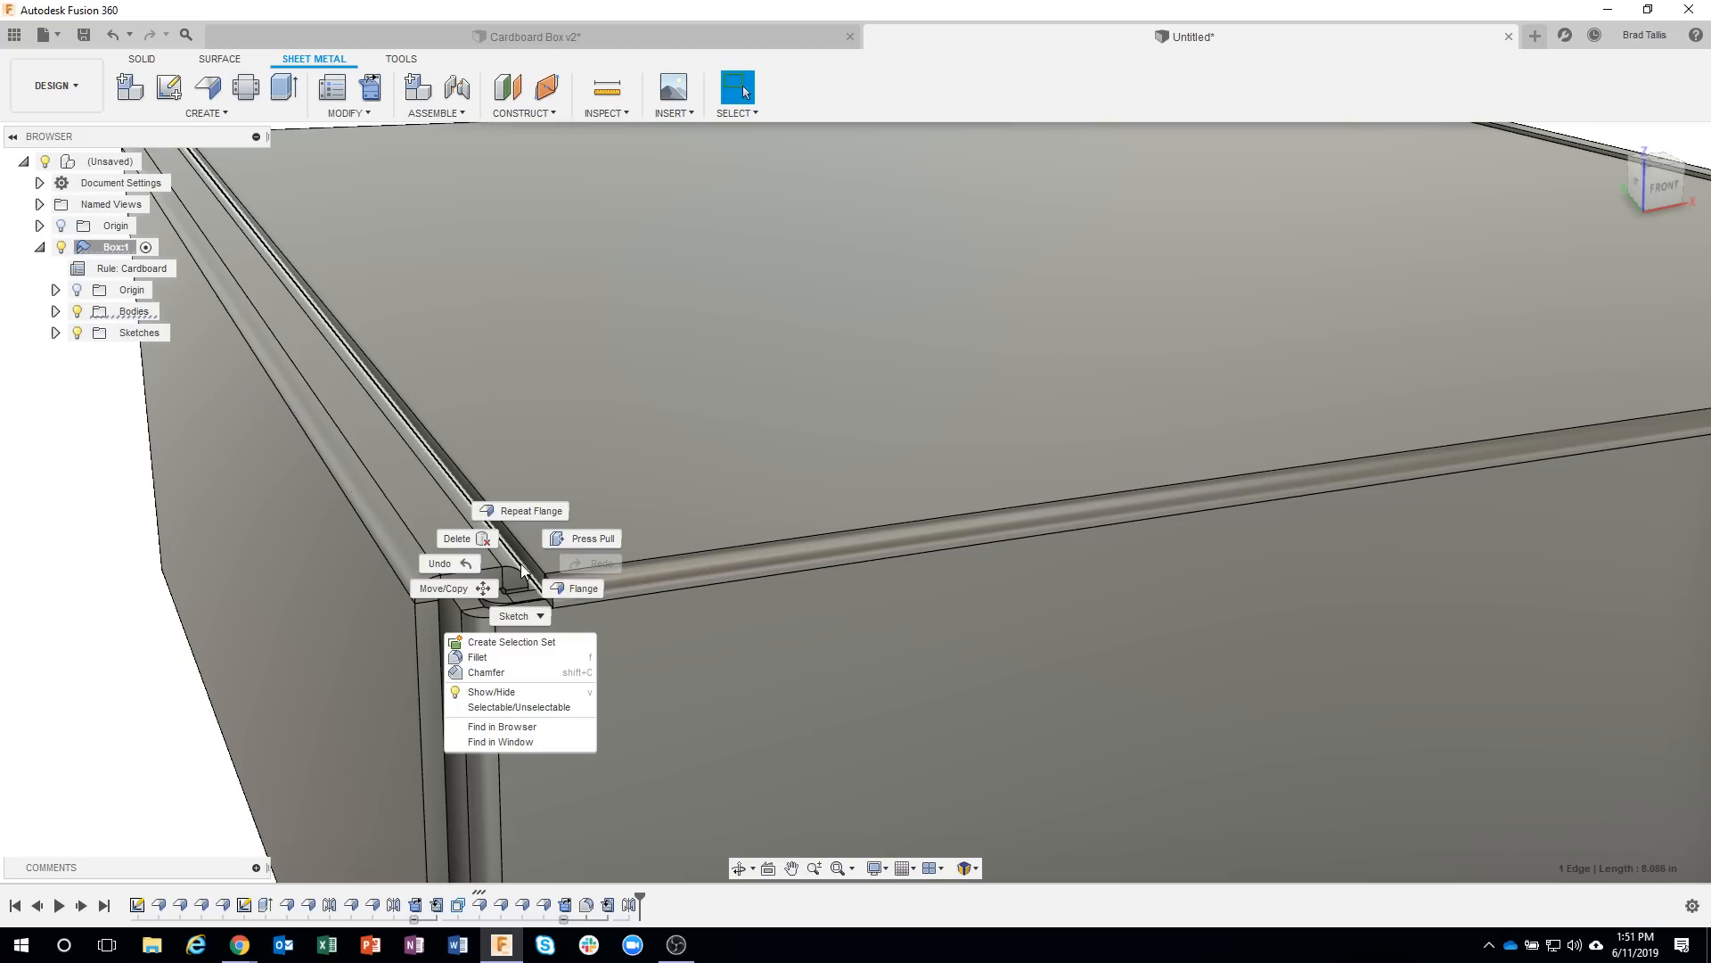
click(568, 584)
scroll(570, 583, down, 5)
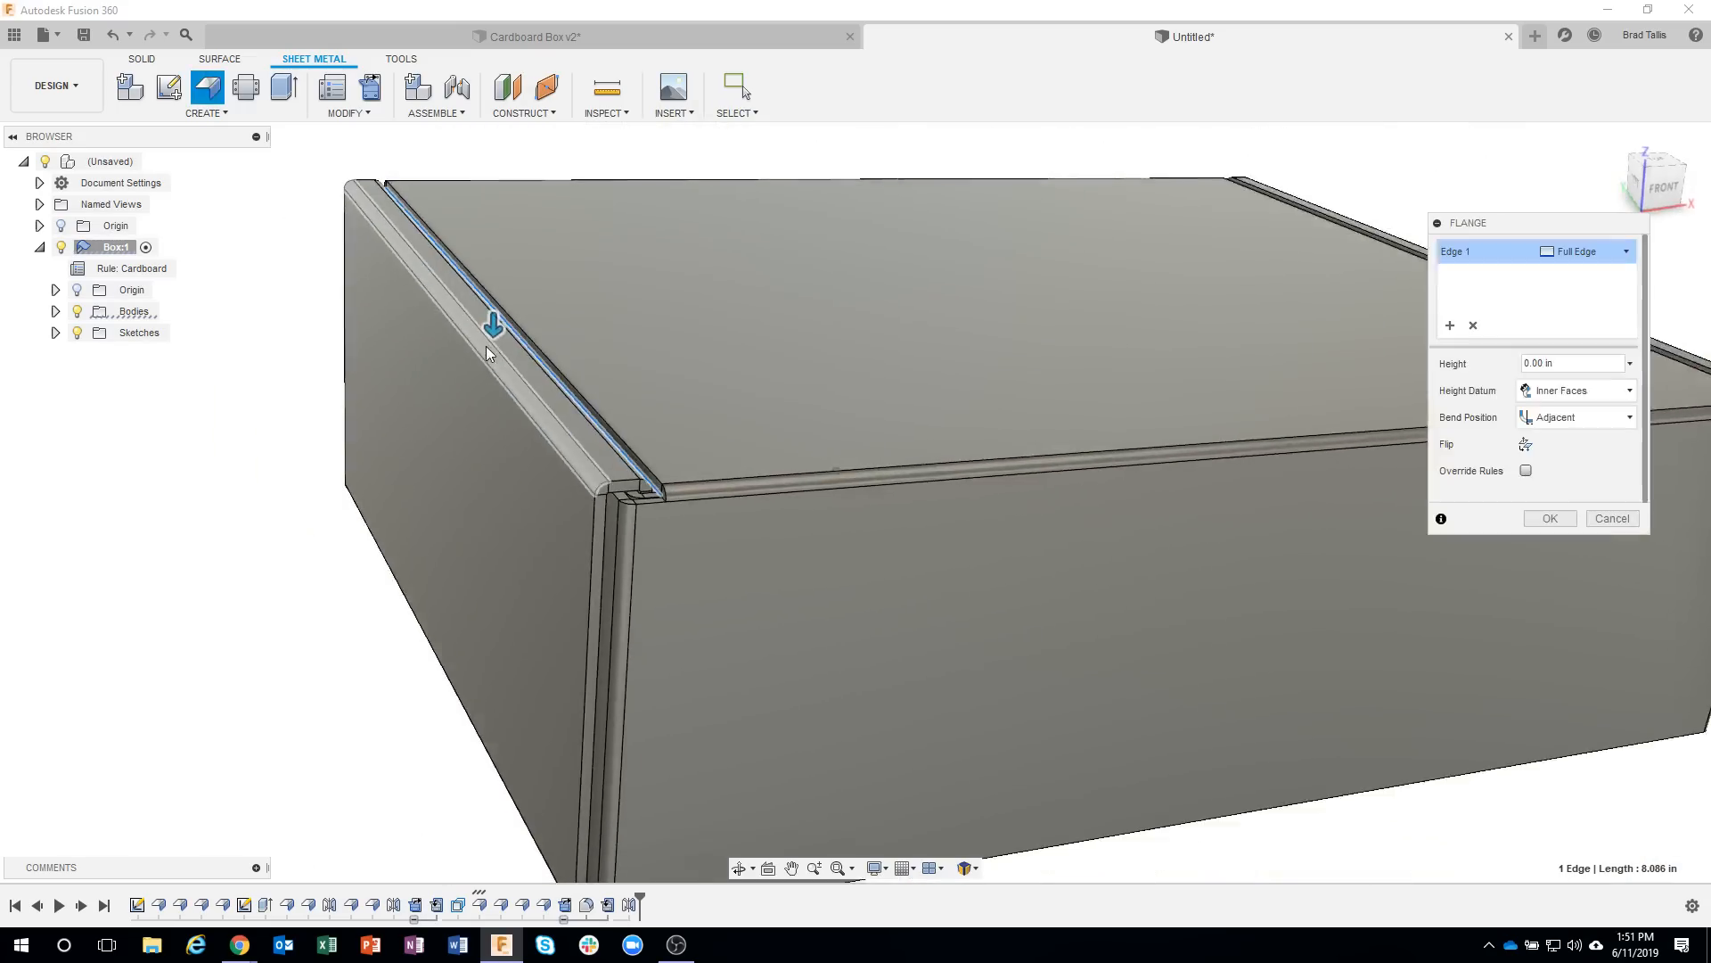
drag(492, 331, 456, 473)
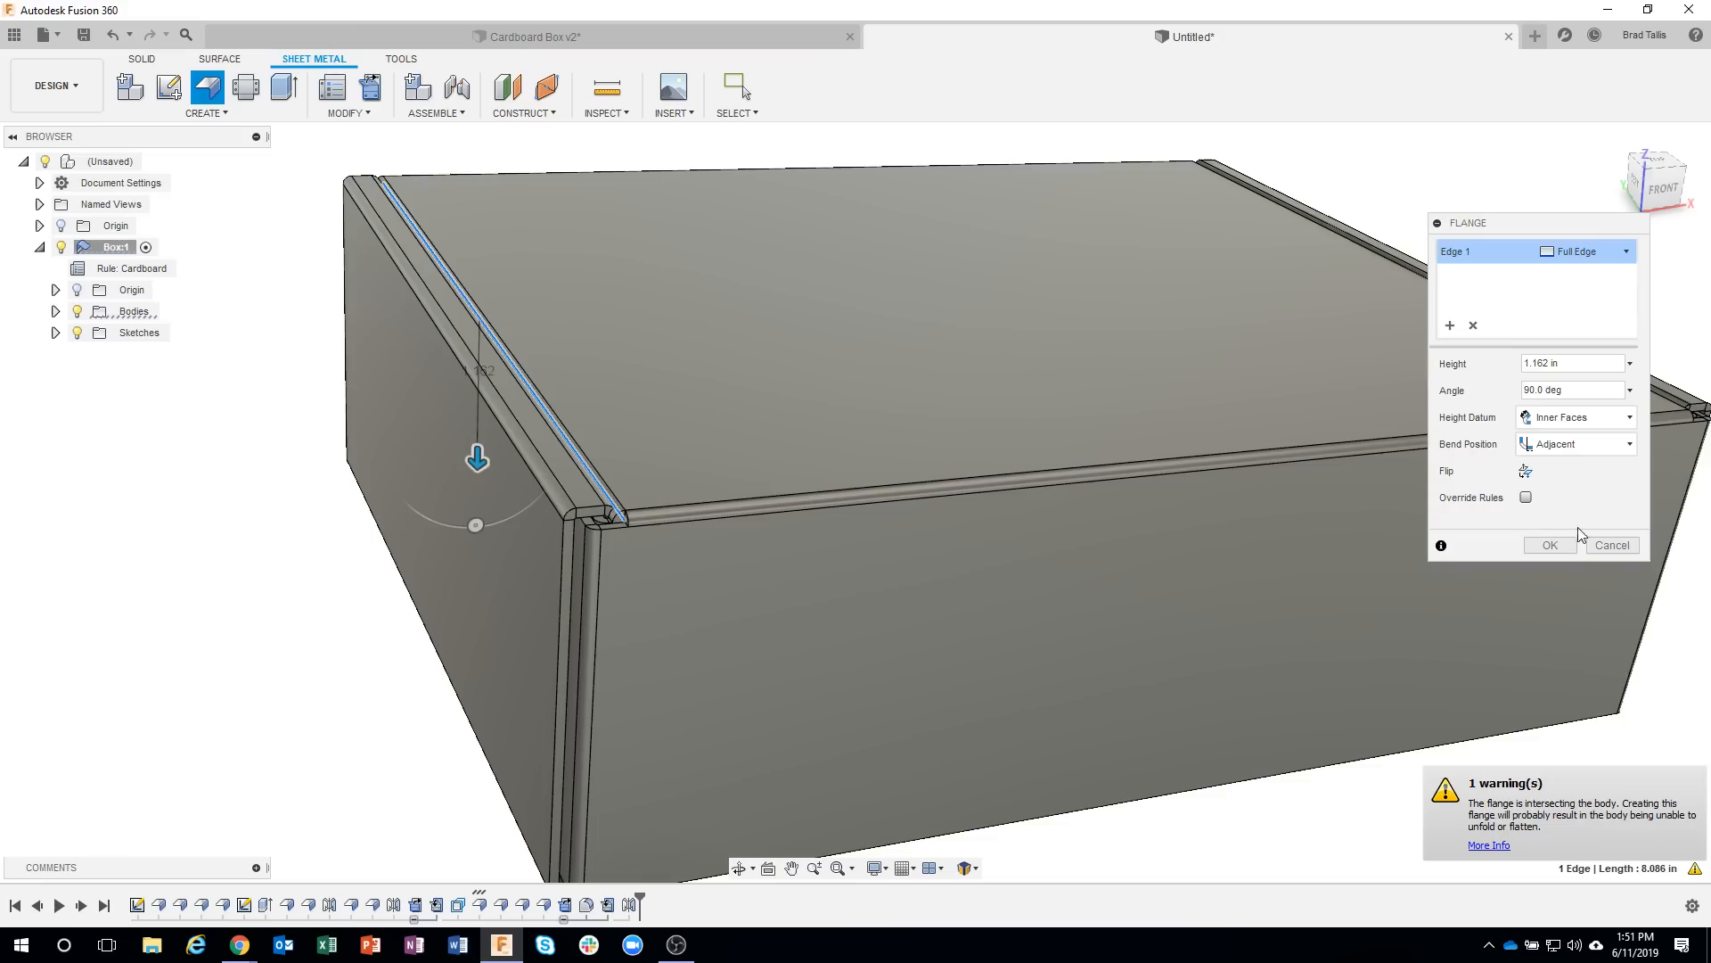
click(1607, 544)
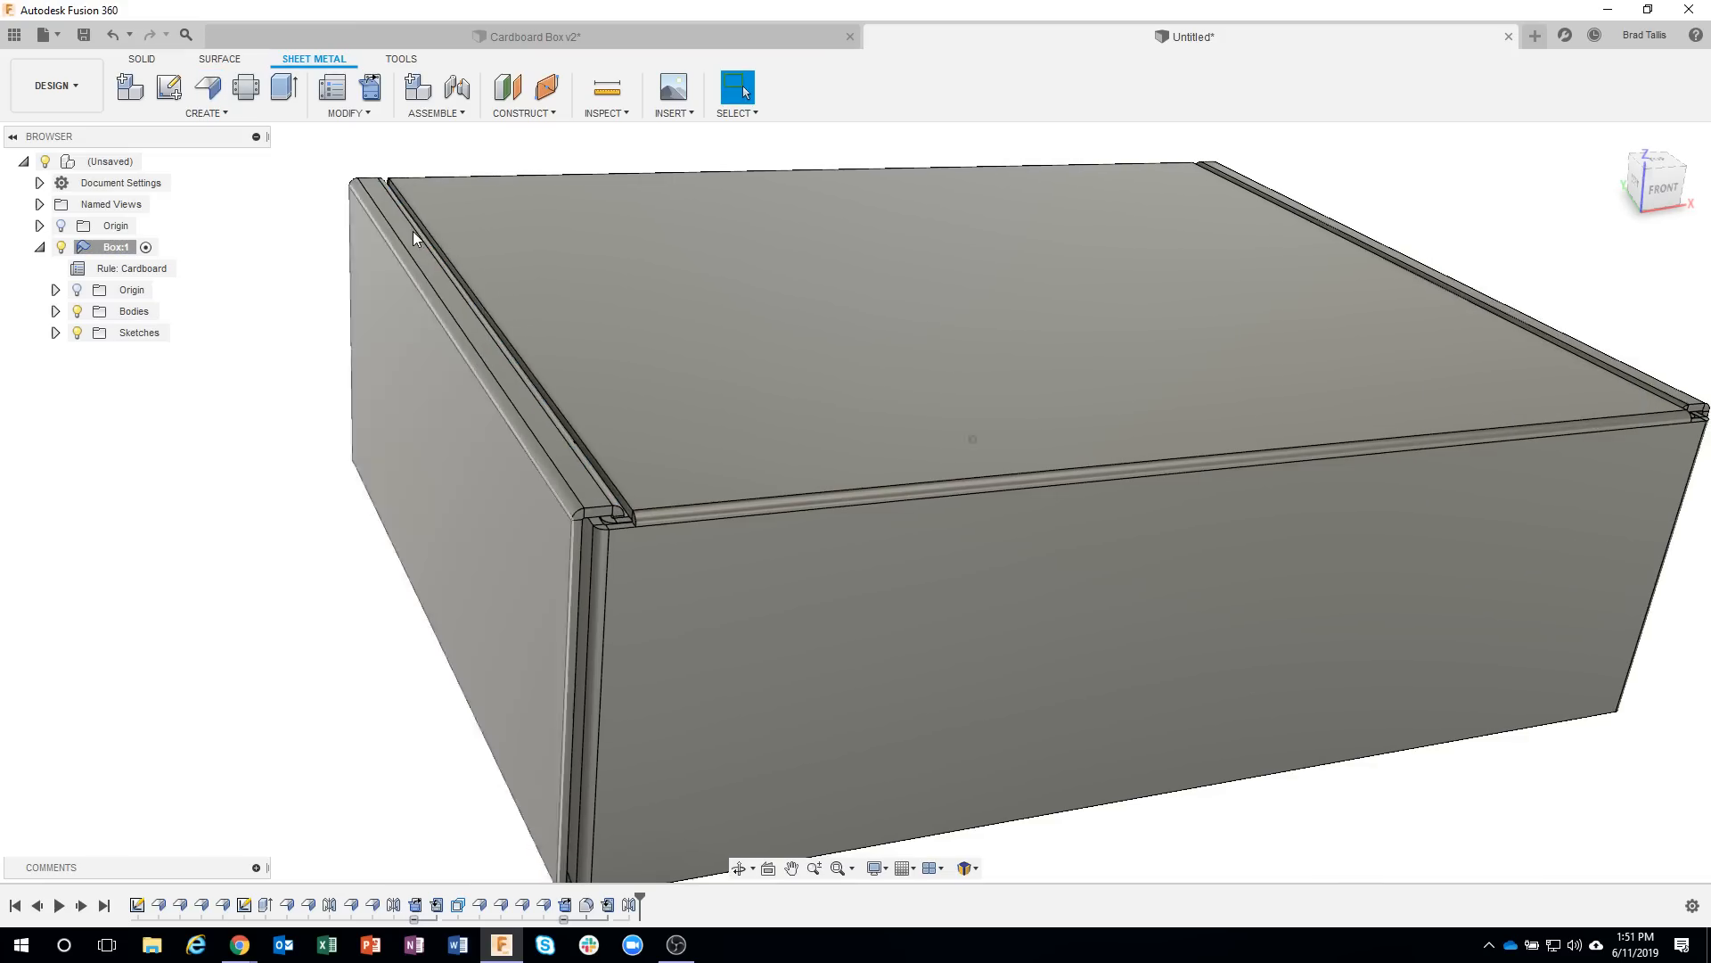
Create a section analysis of the box from its front face, with the cutting plane offset about -1.18 in.
click(603, 113)
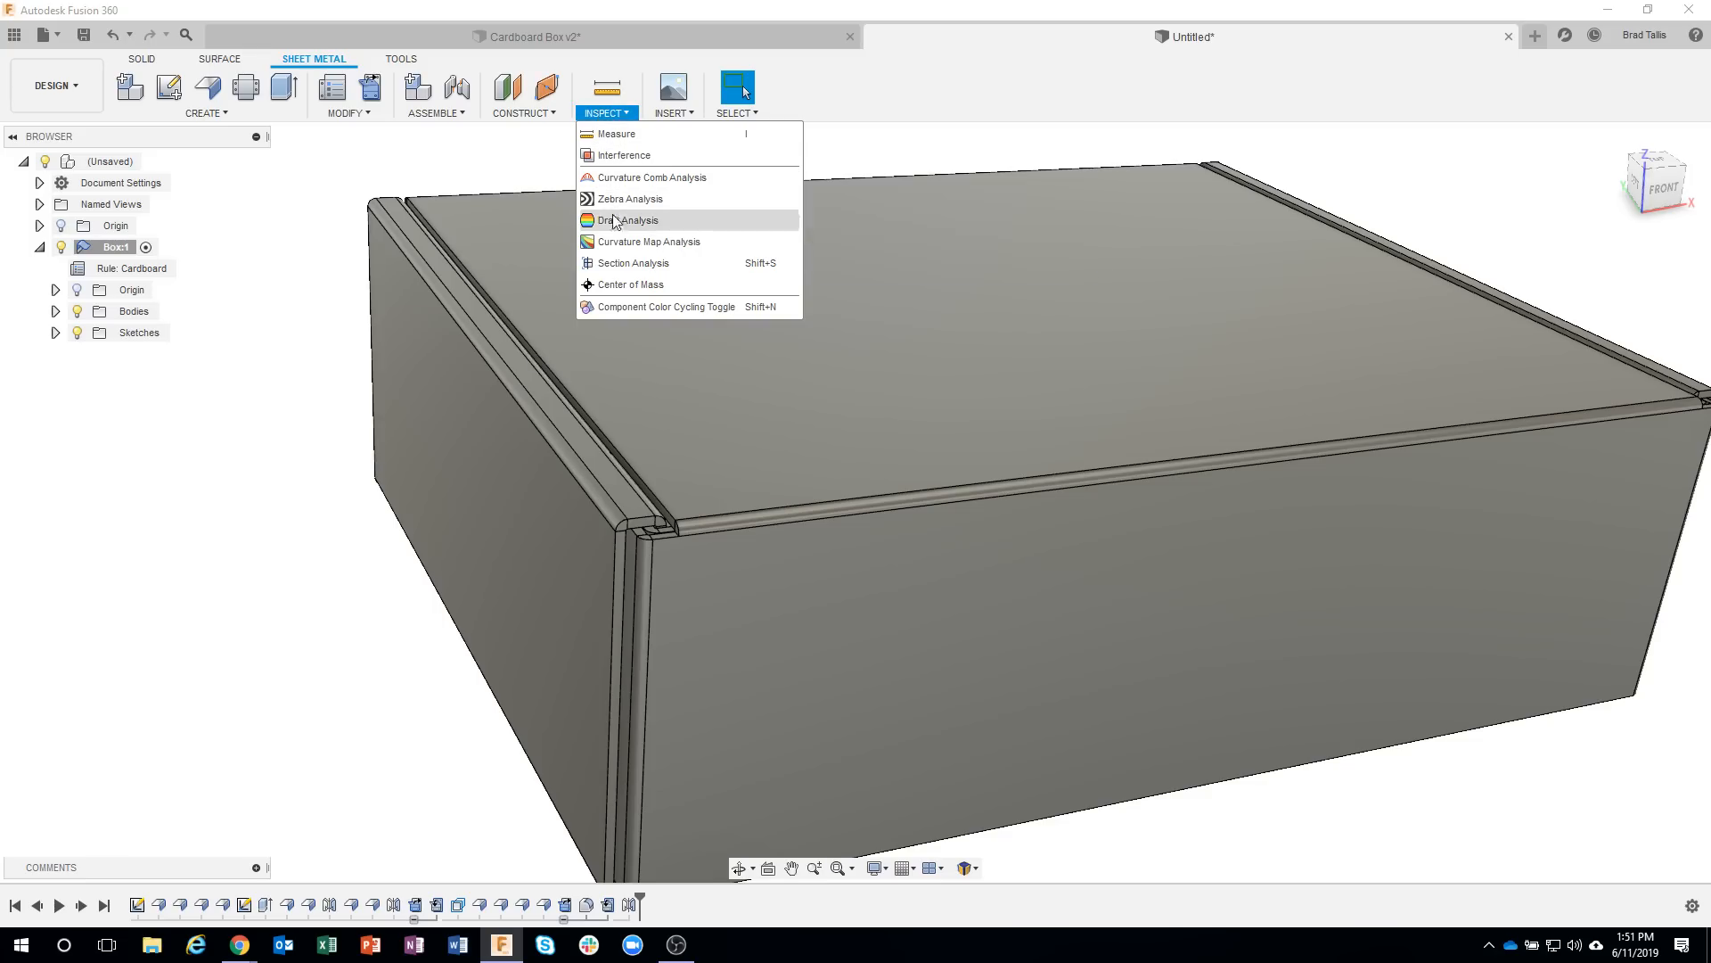
click(656, 265)
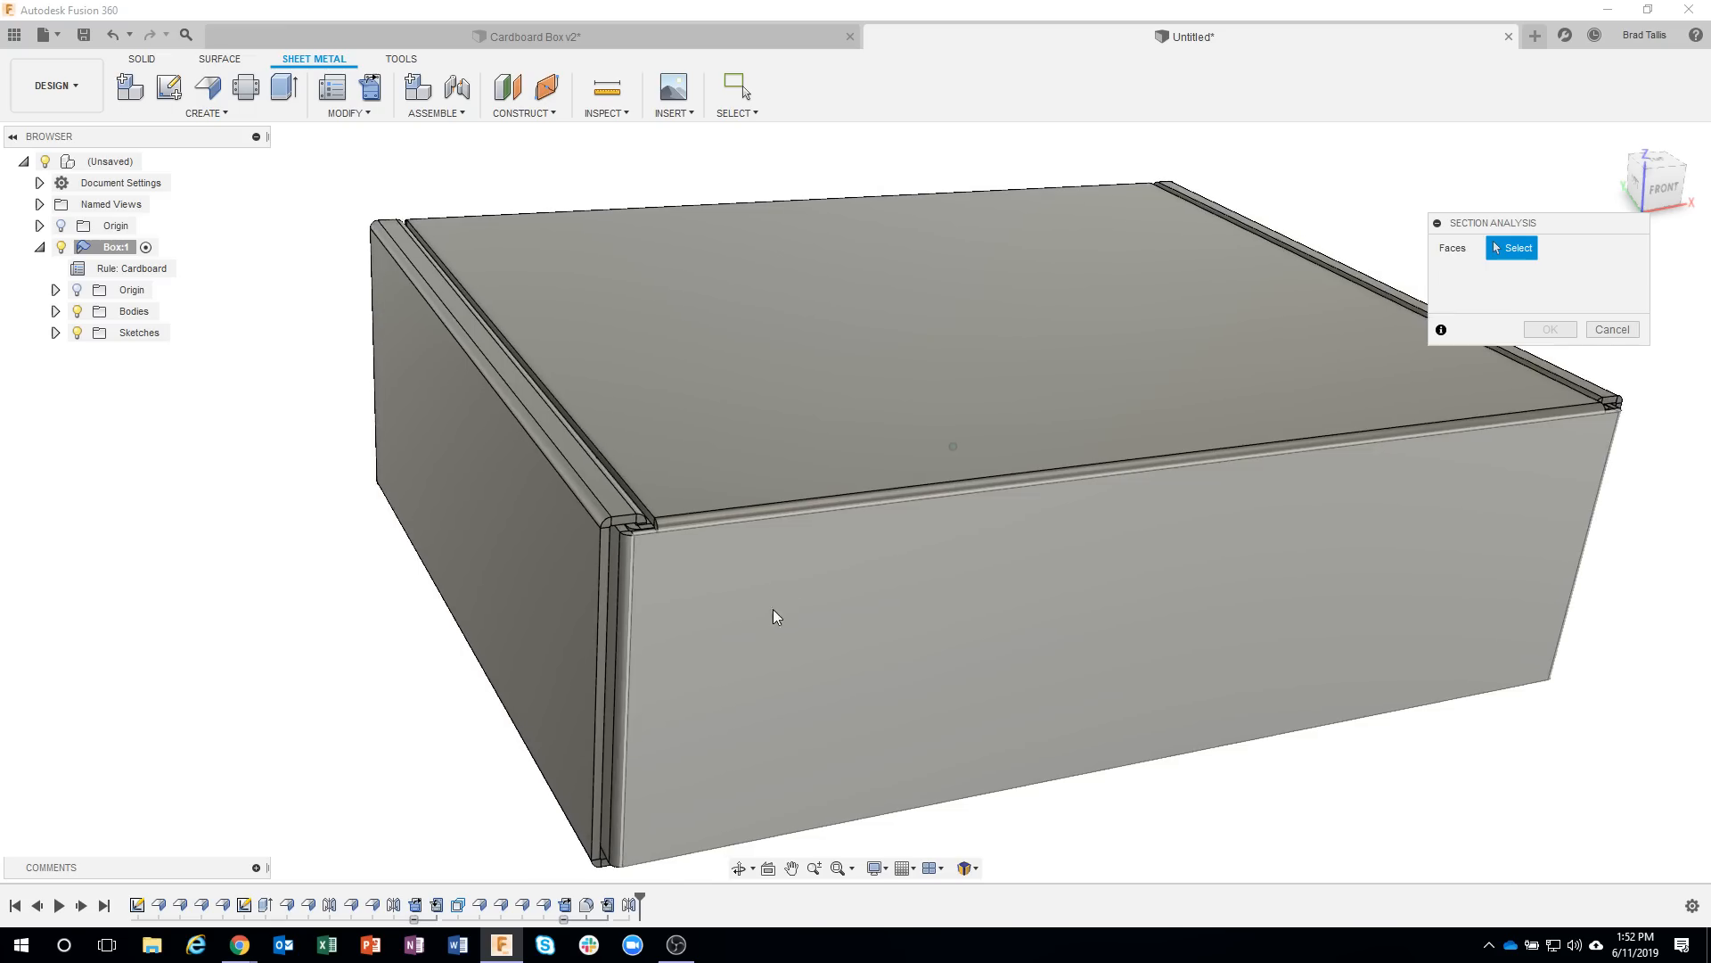
click(785, 601)
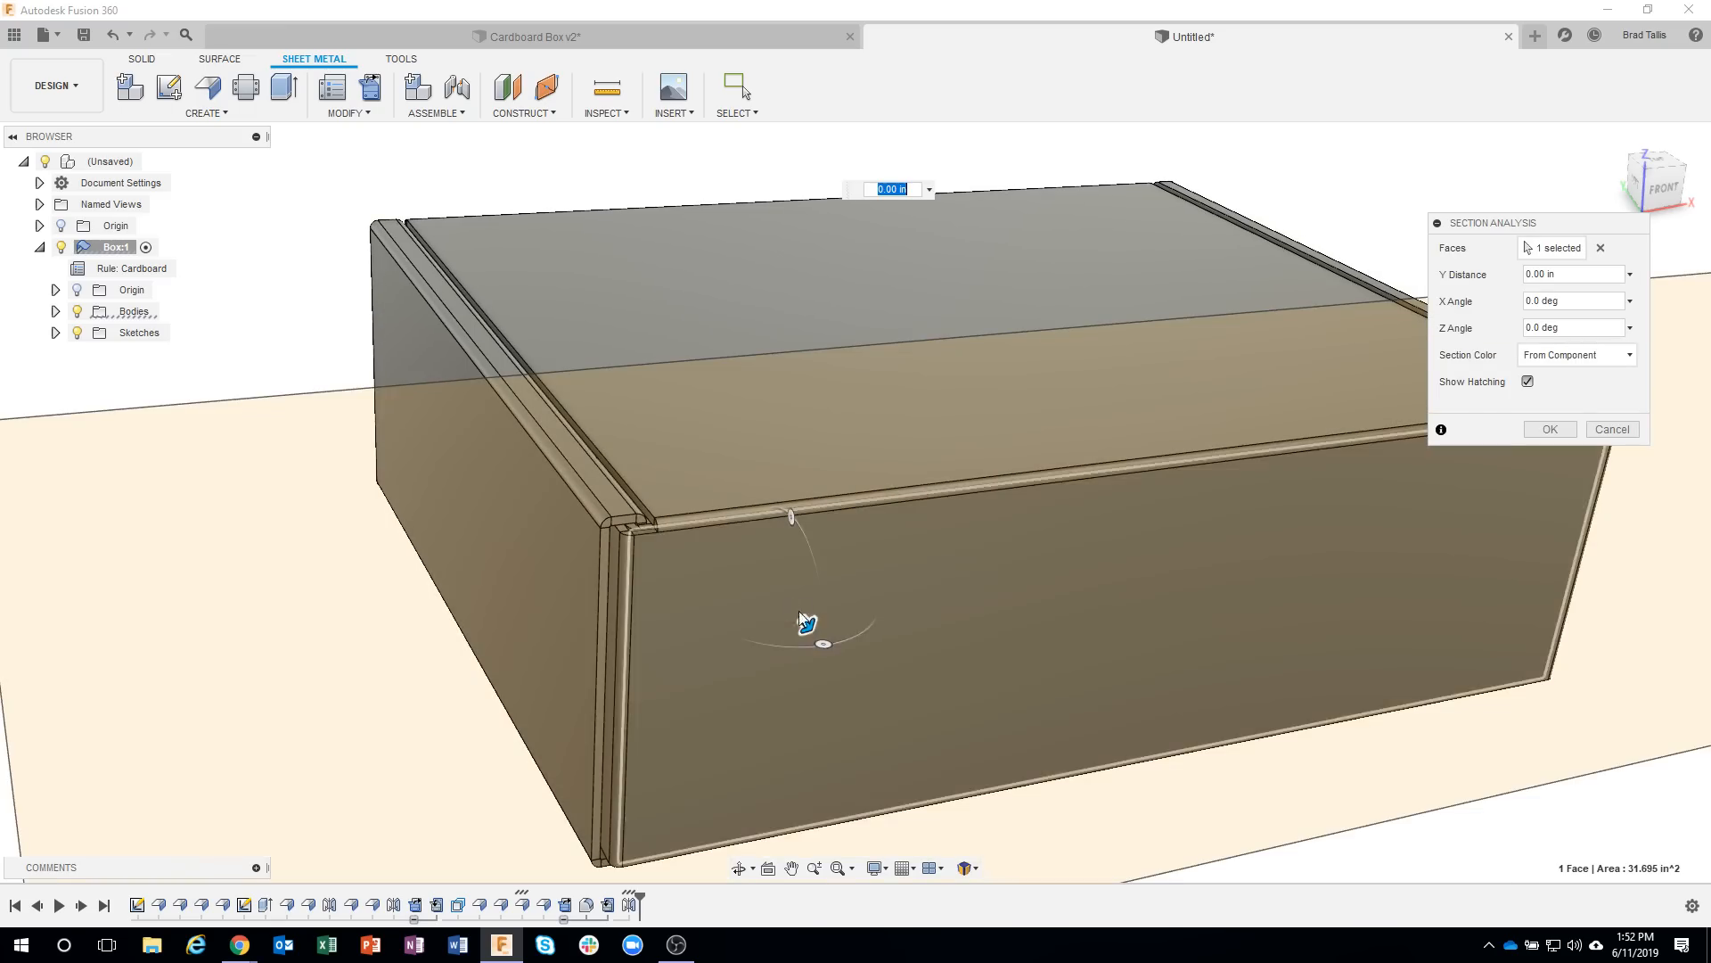
mouse_move(808, 624)
mouse_down()
mouse_move(778, 591)
mouse_move(772, 546)
mouse_up()
shift+middle_drag(772, 547, 809, 517)
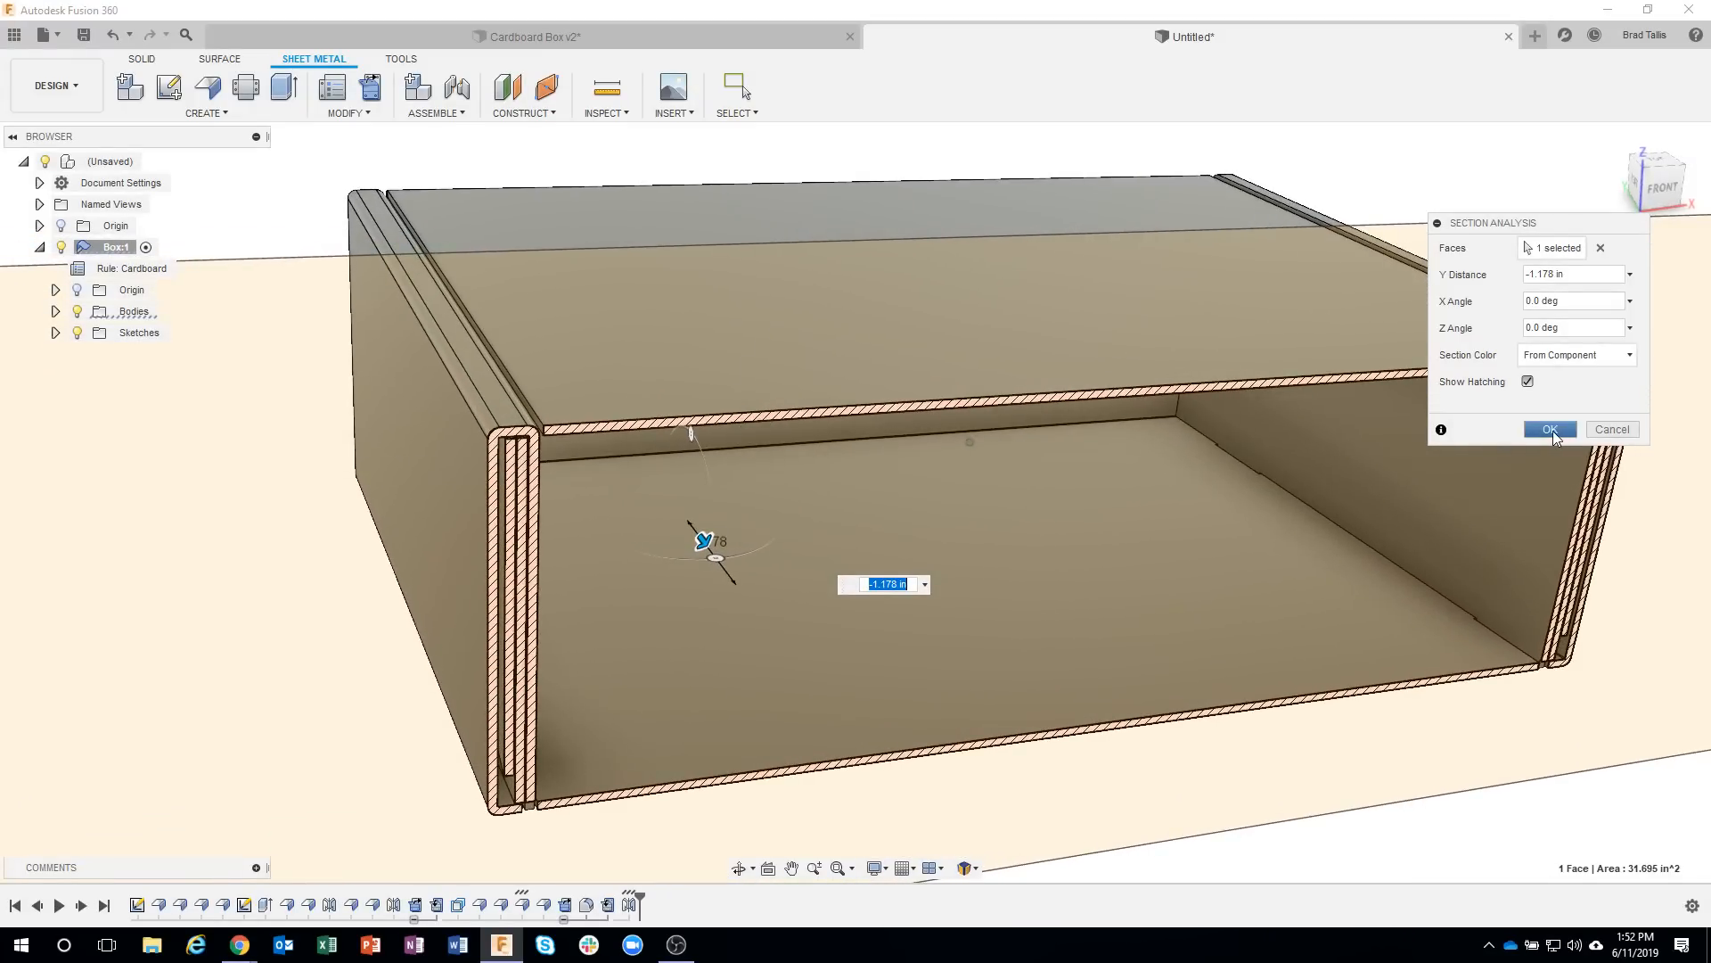
click(1553, 431)
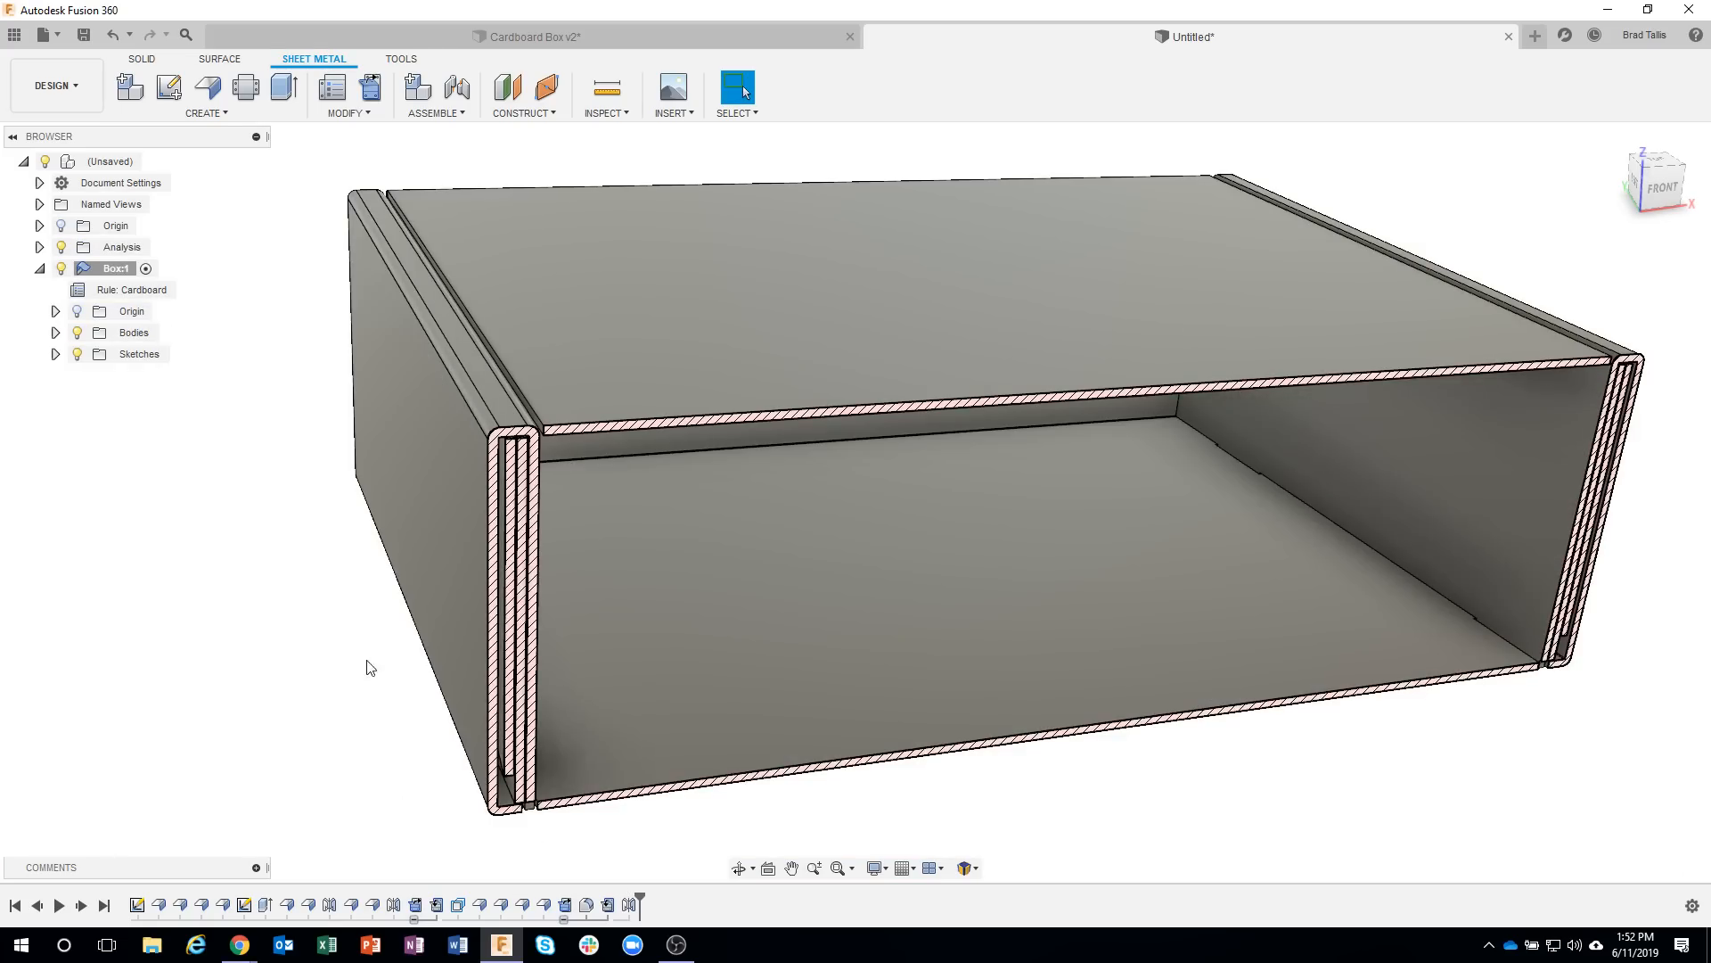
Start a downward full-edge flange about 0.622 in high on the lid's side edge, with the bend position set to Inside.
scroll(457, 519, up, 8)
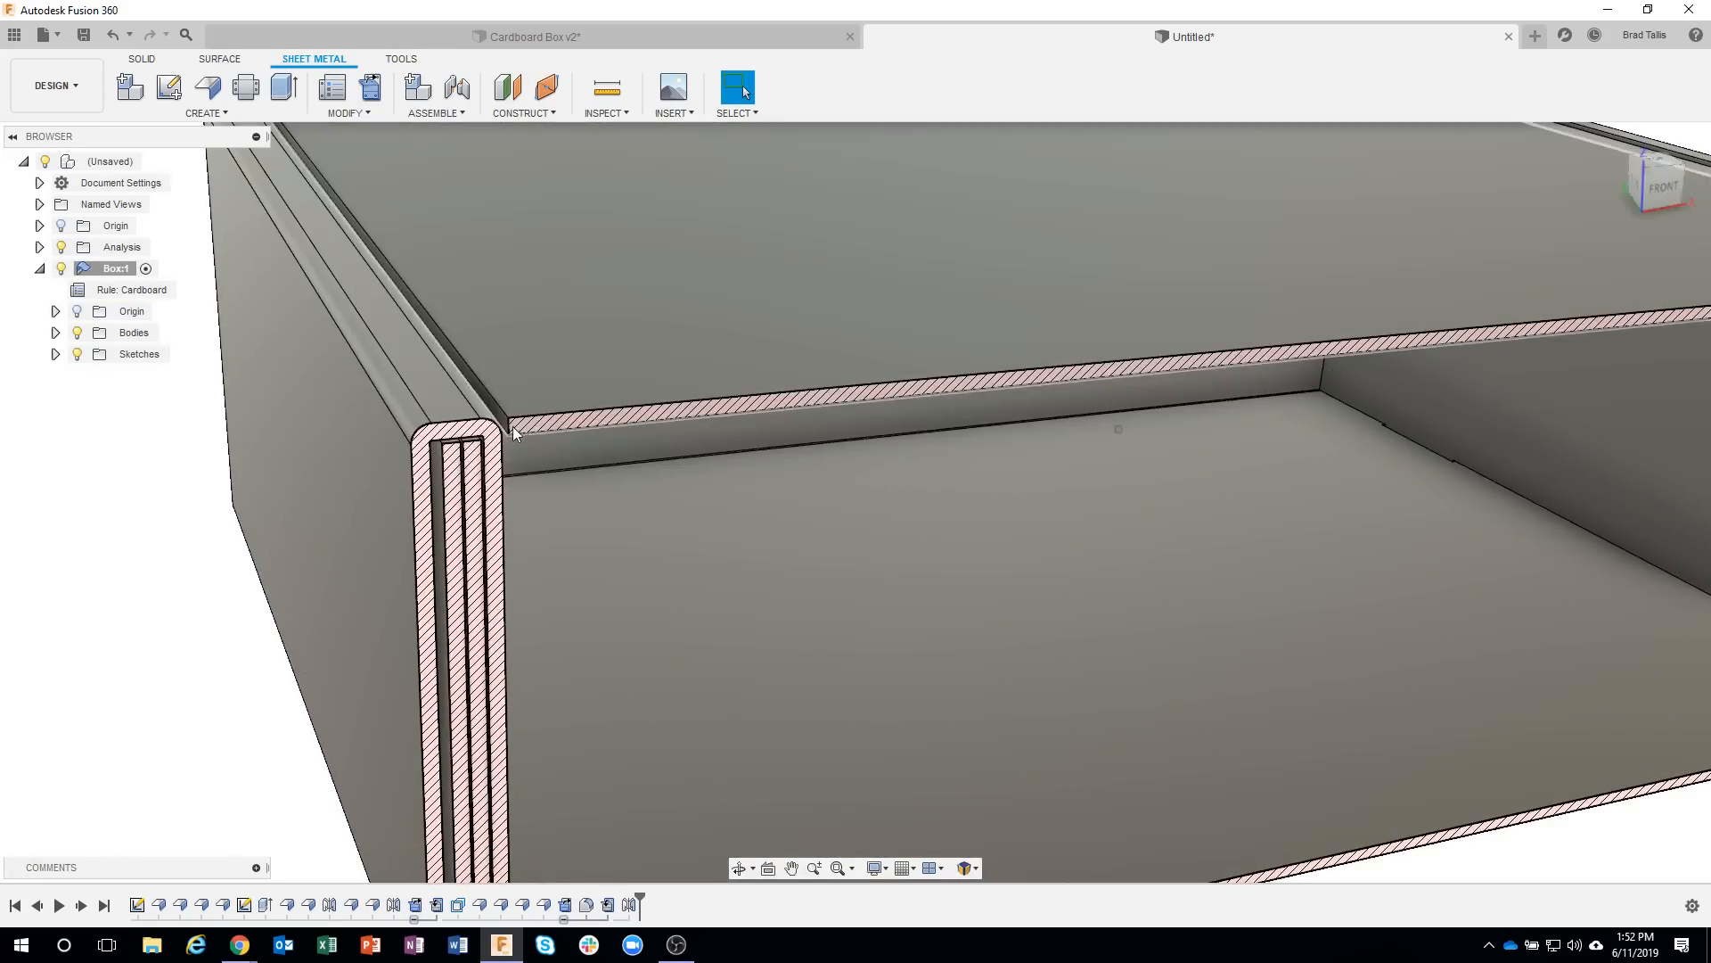
click(506, 426)
right_click(506, 426)
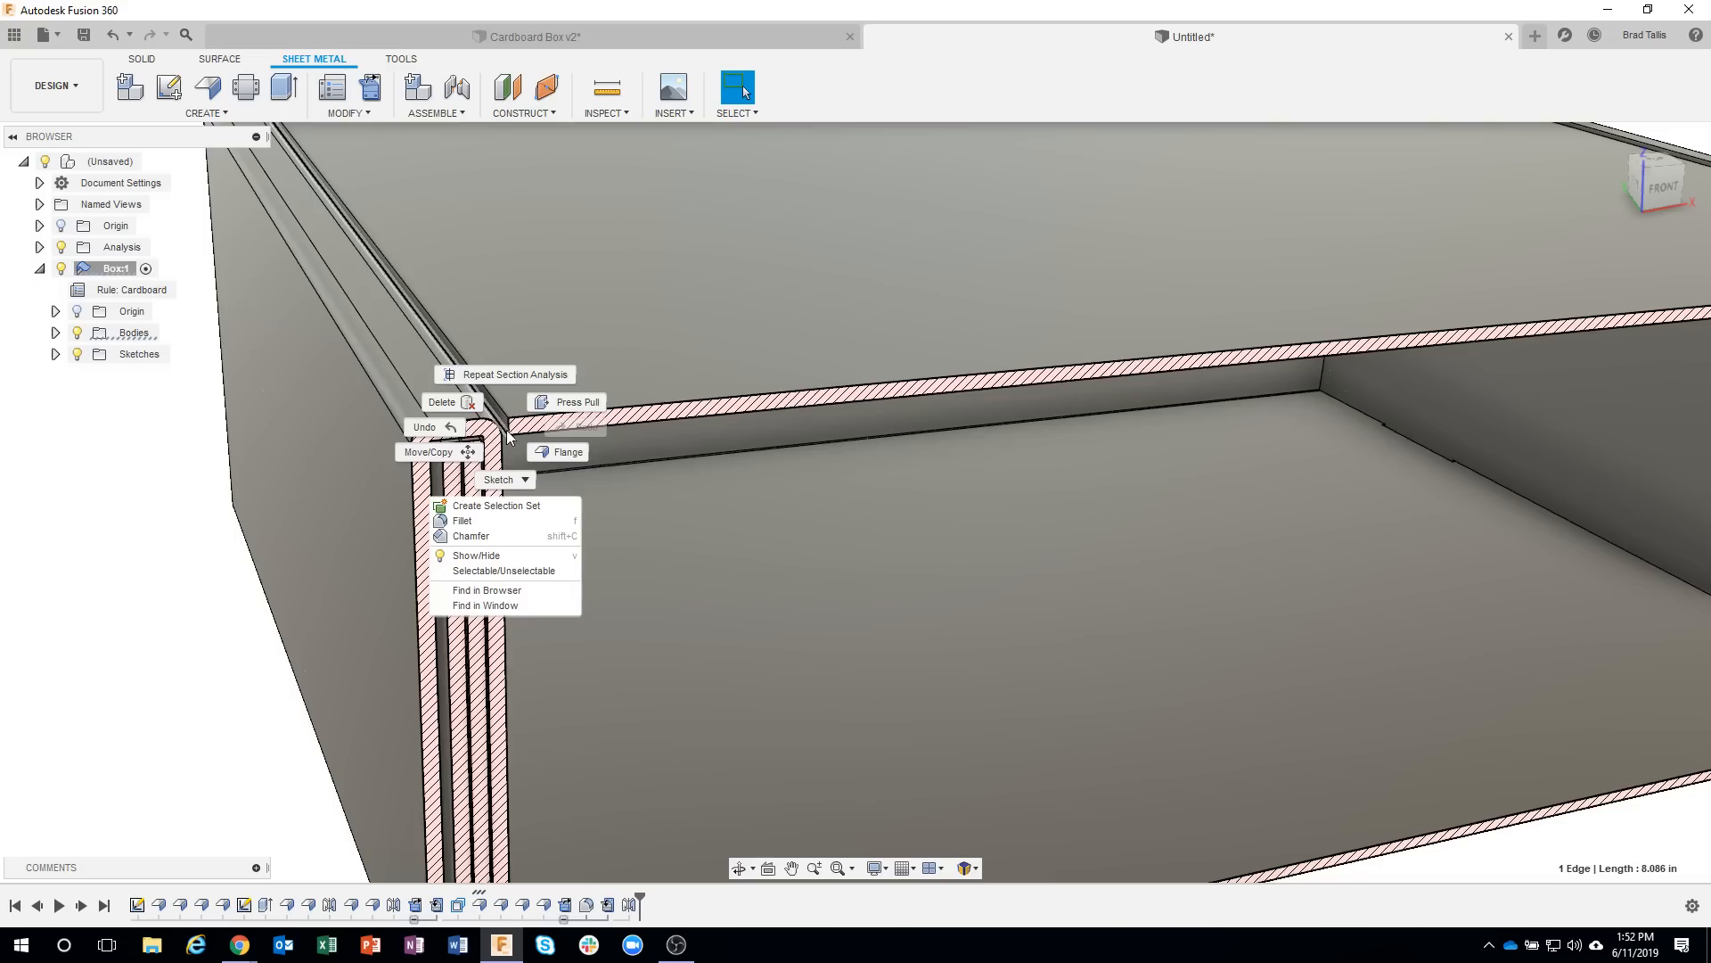
click(558, 451)
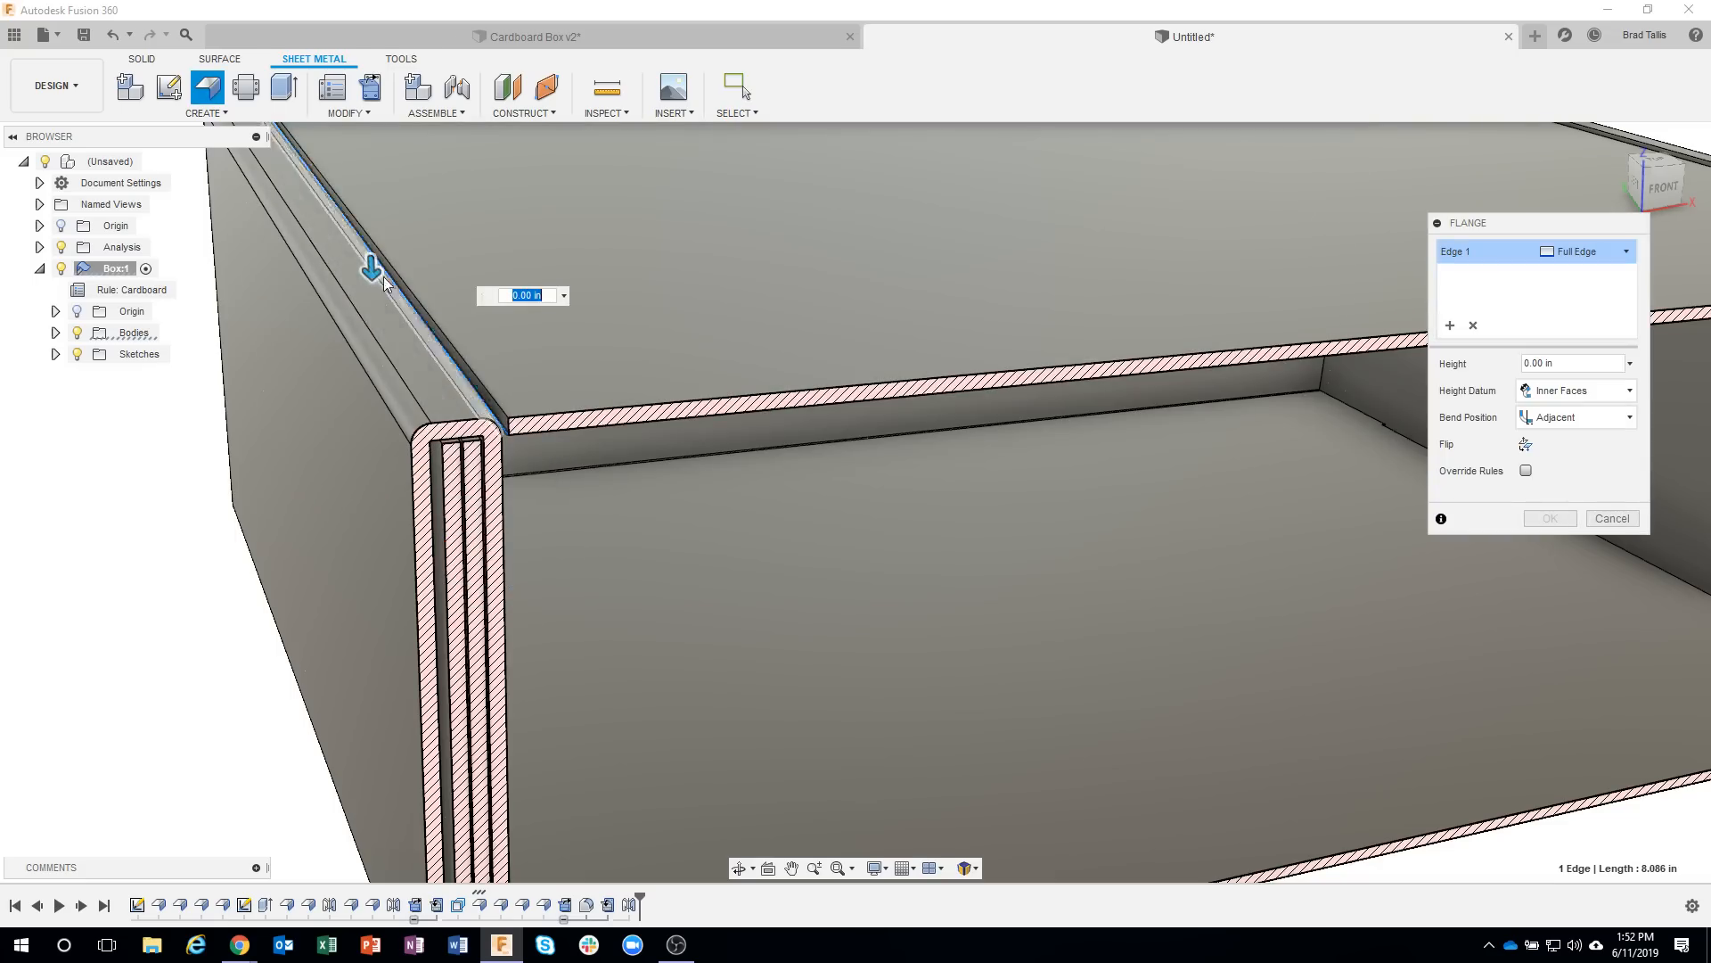
drag(386, 283, 408, 402)
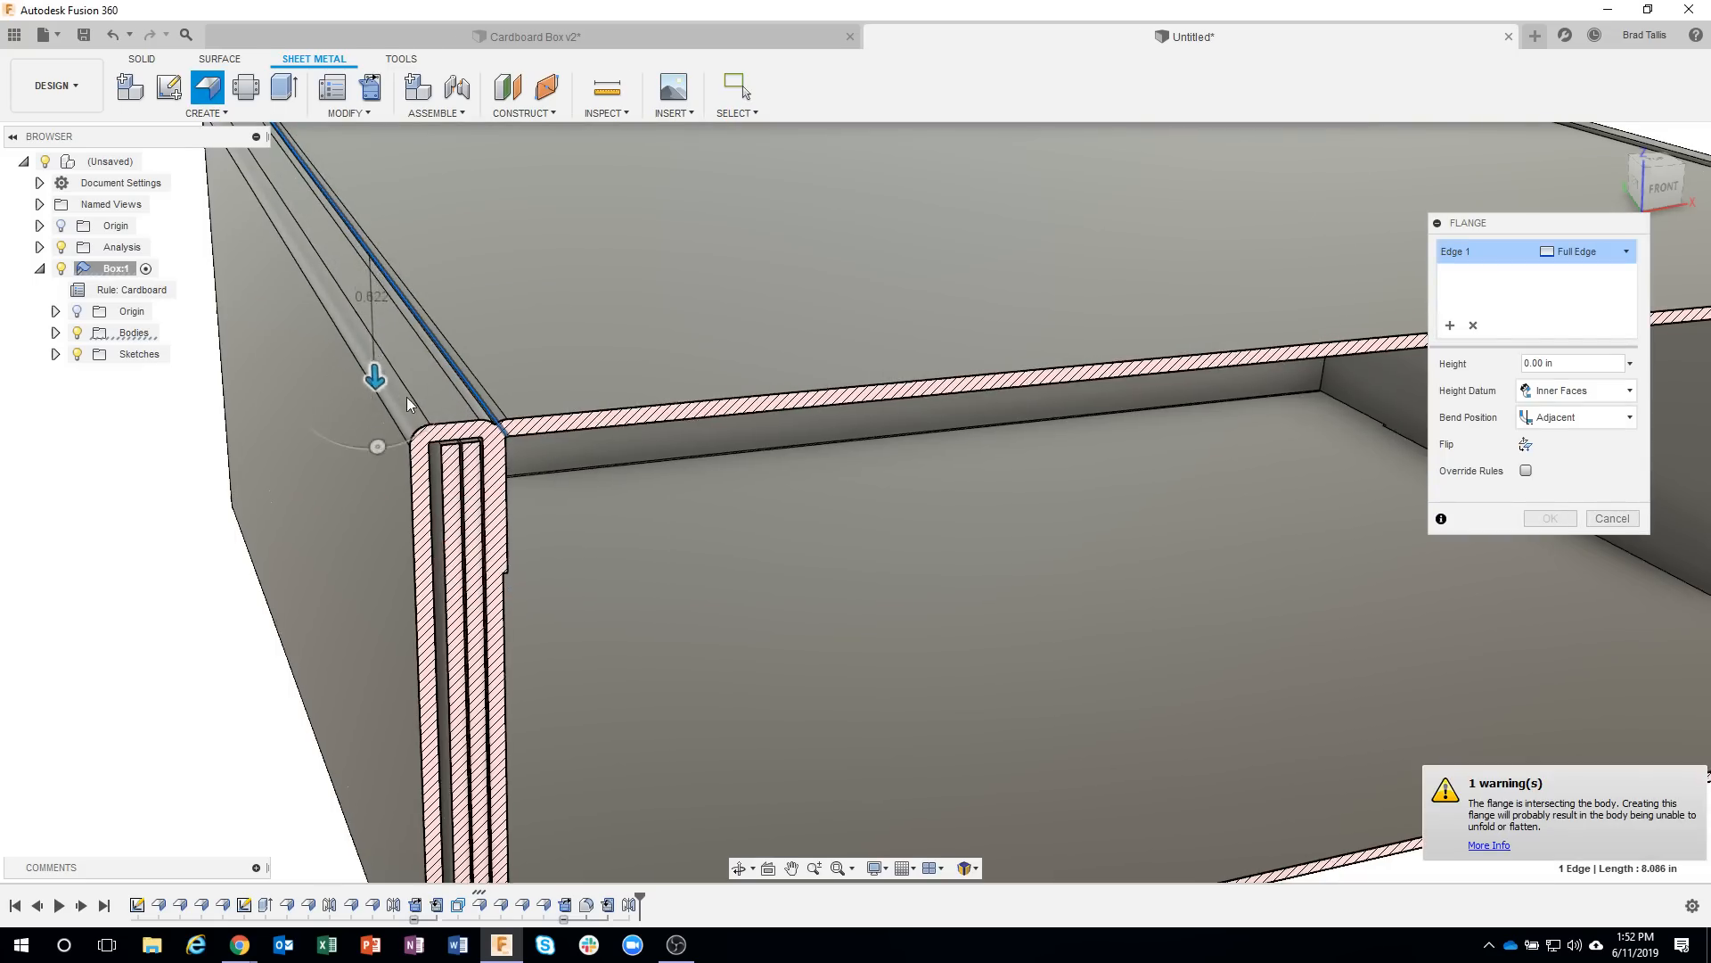
scroll(506, 486, up, 5)
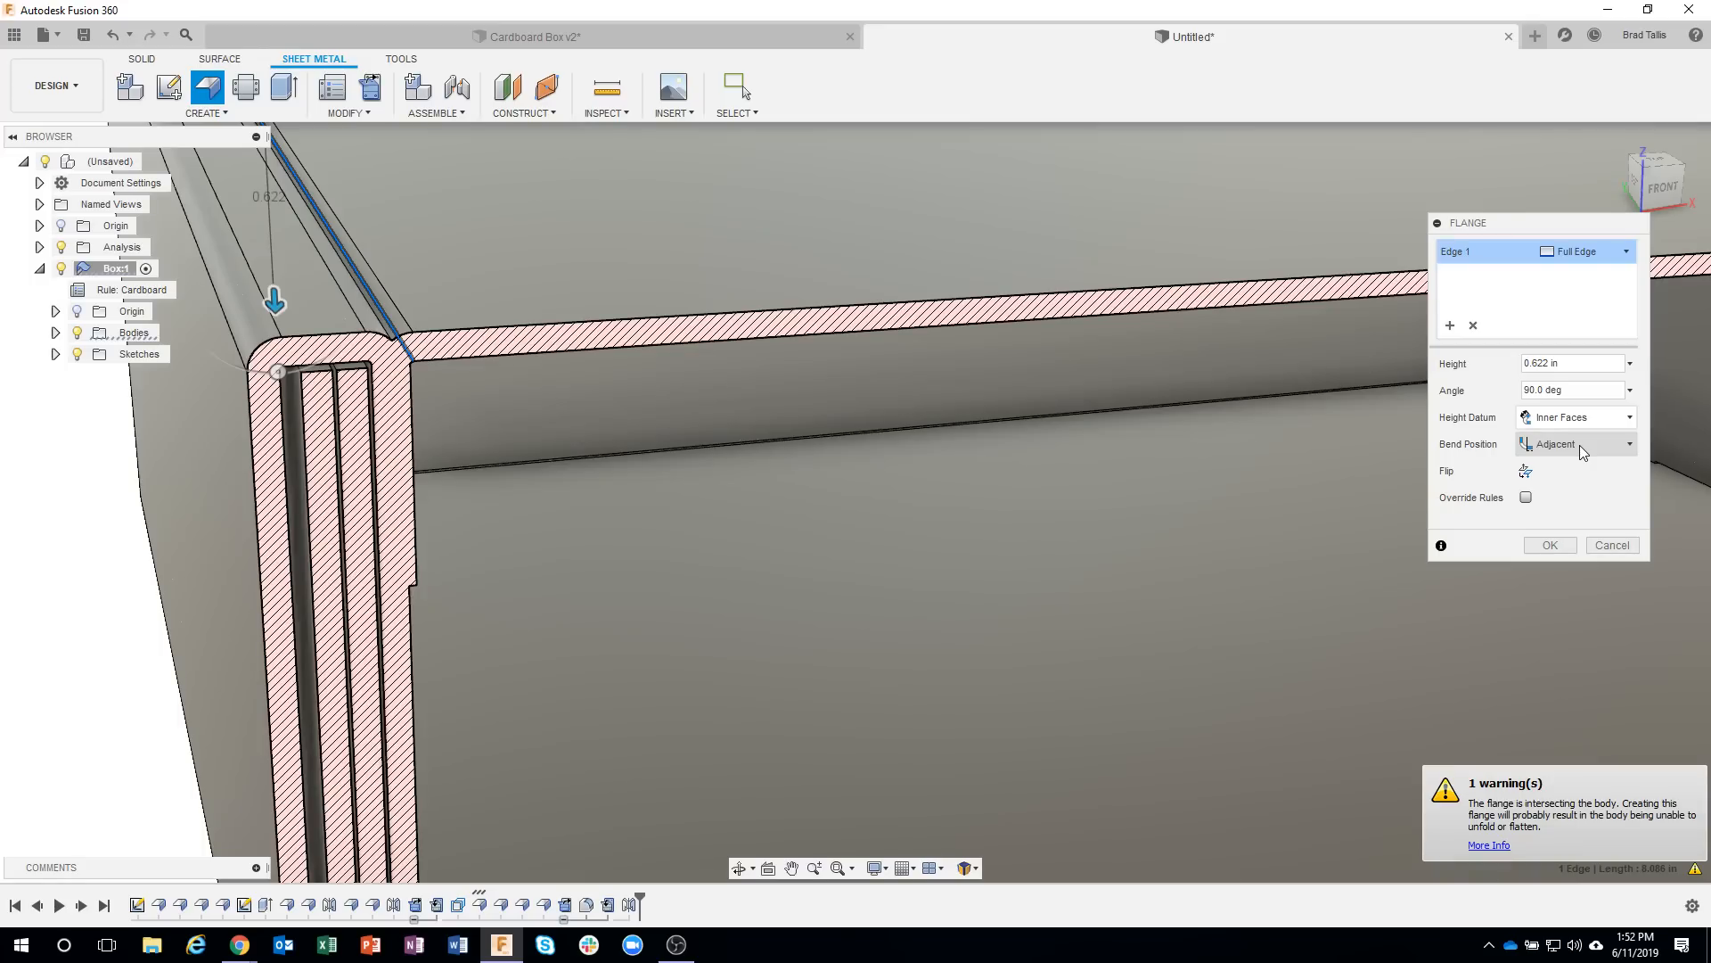
click(1580, 445)
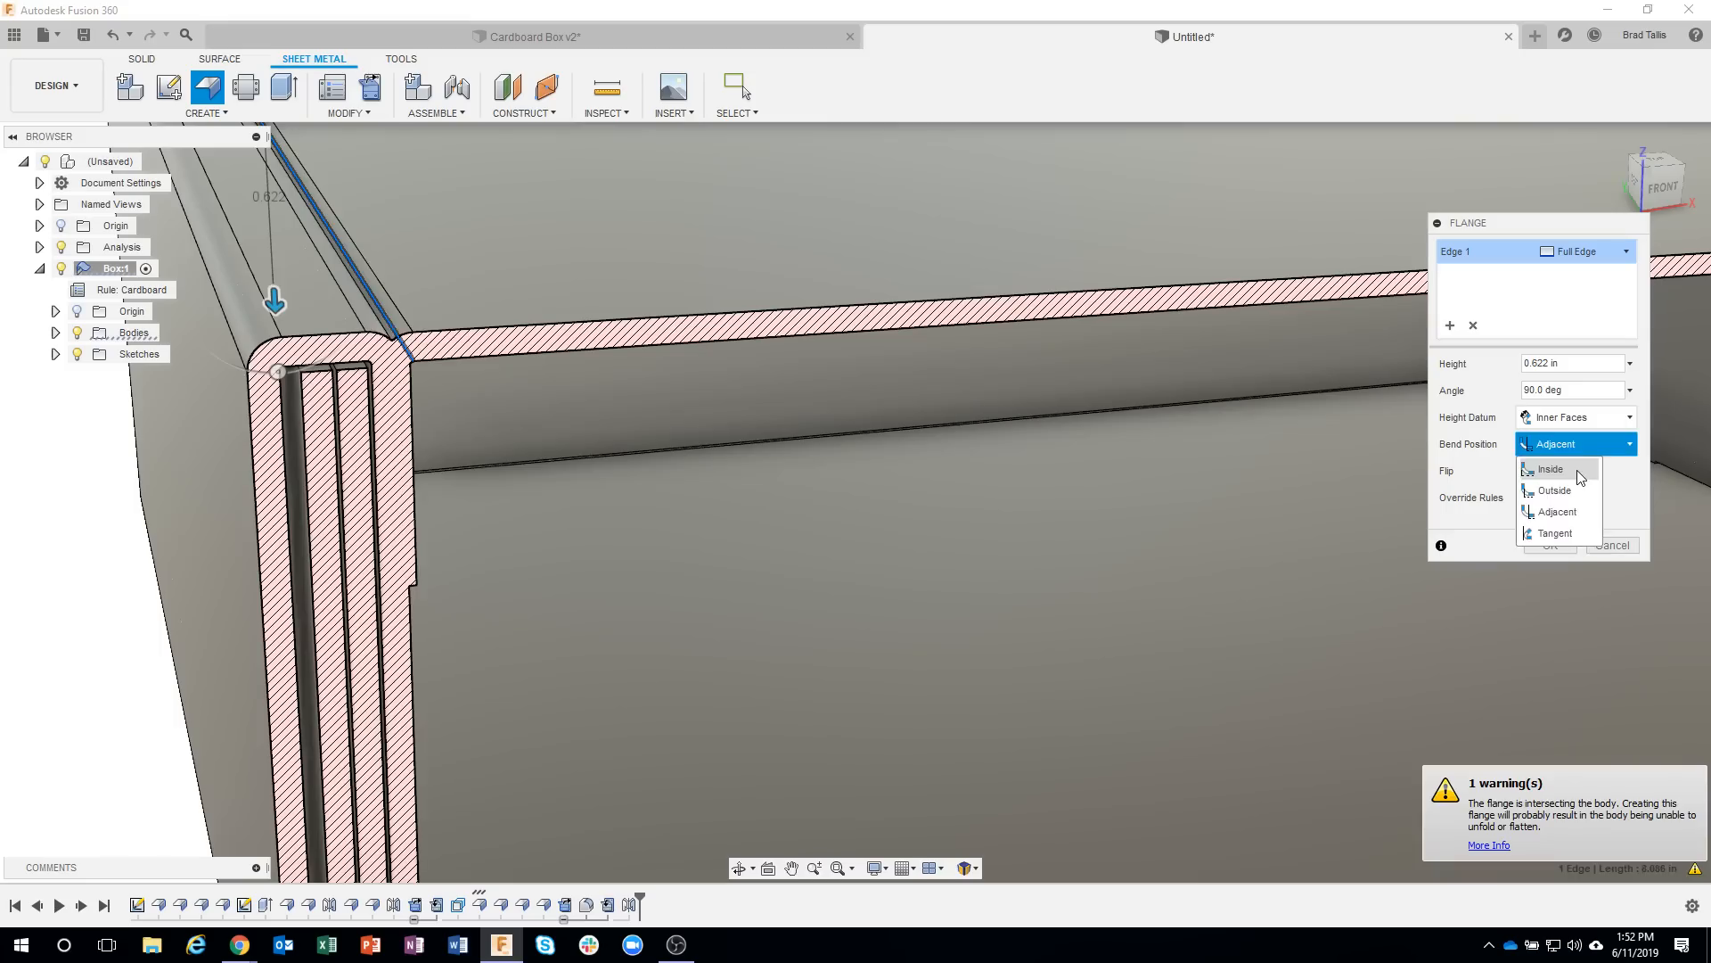
click(1582, 478)
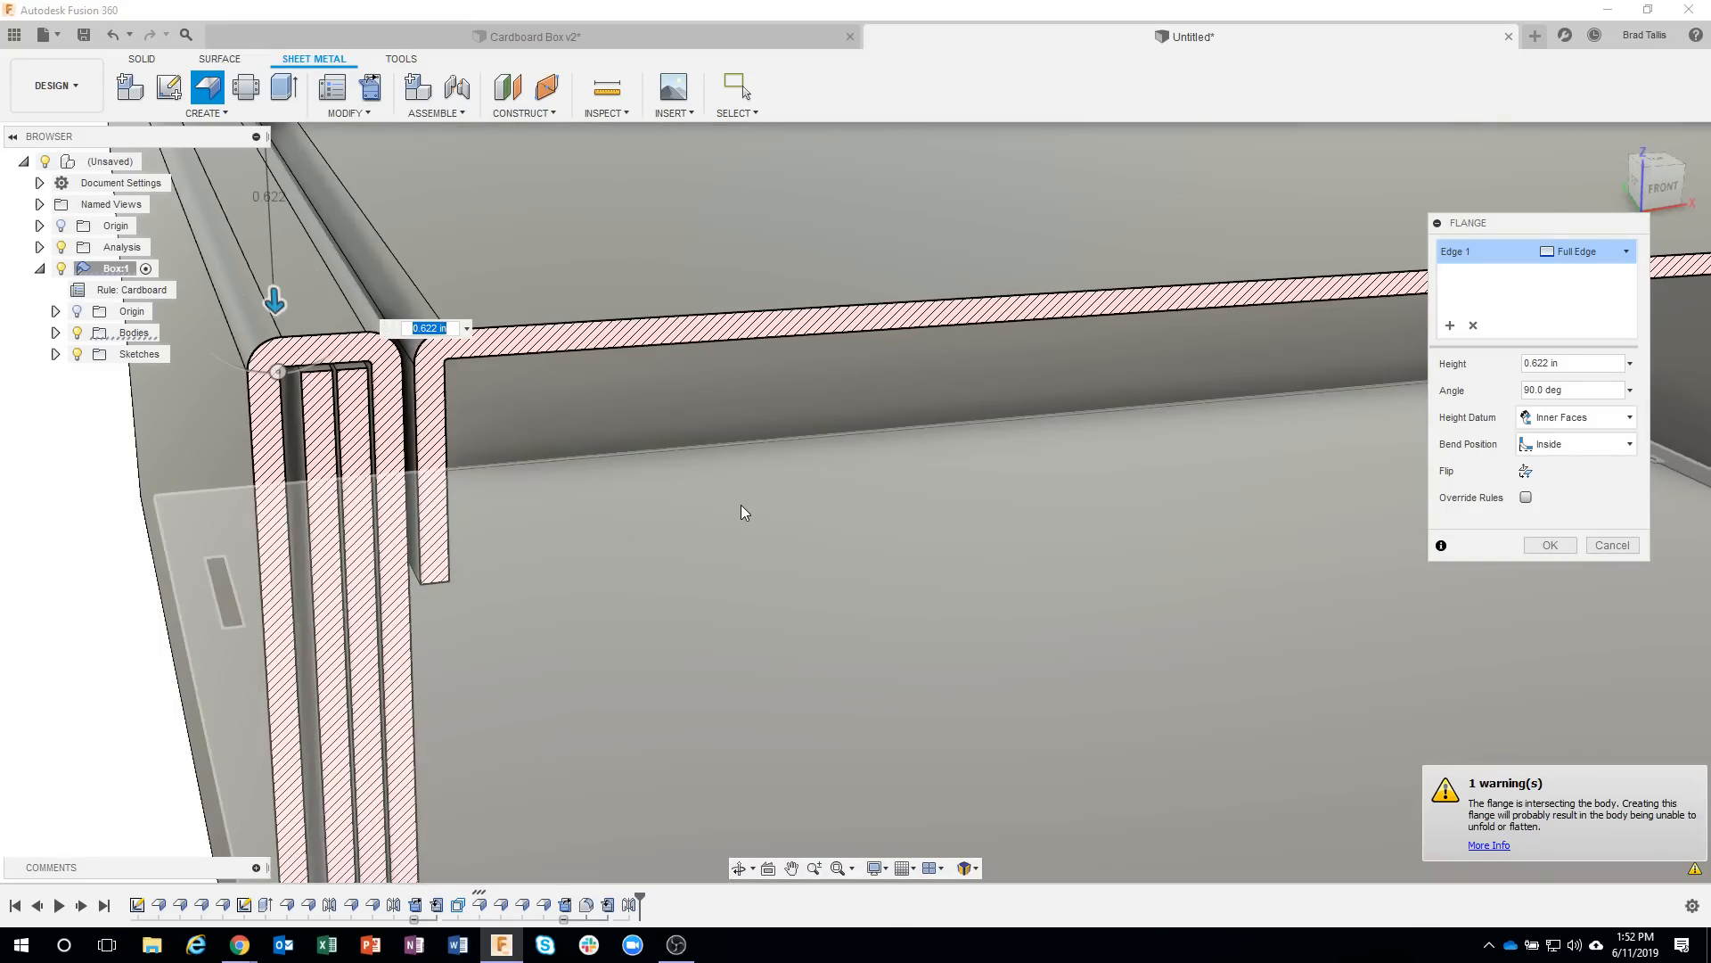
Extend the lid's side flange down toward the box floor and set its height to 3.0 in.
shift+middle_drag(741, 504, 492, 287)
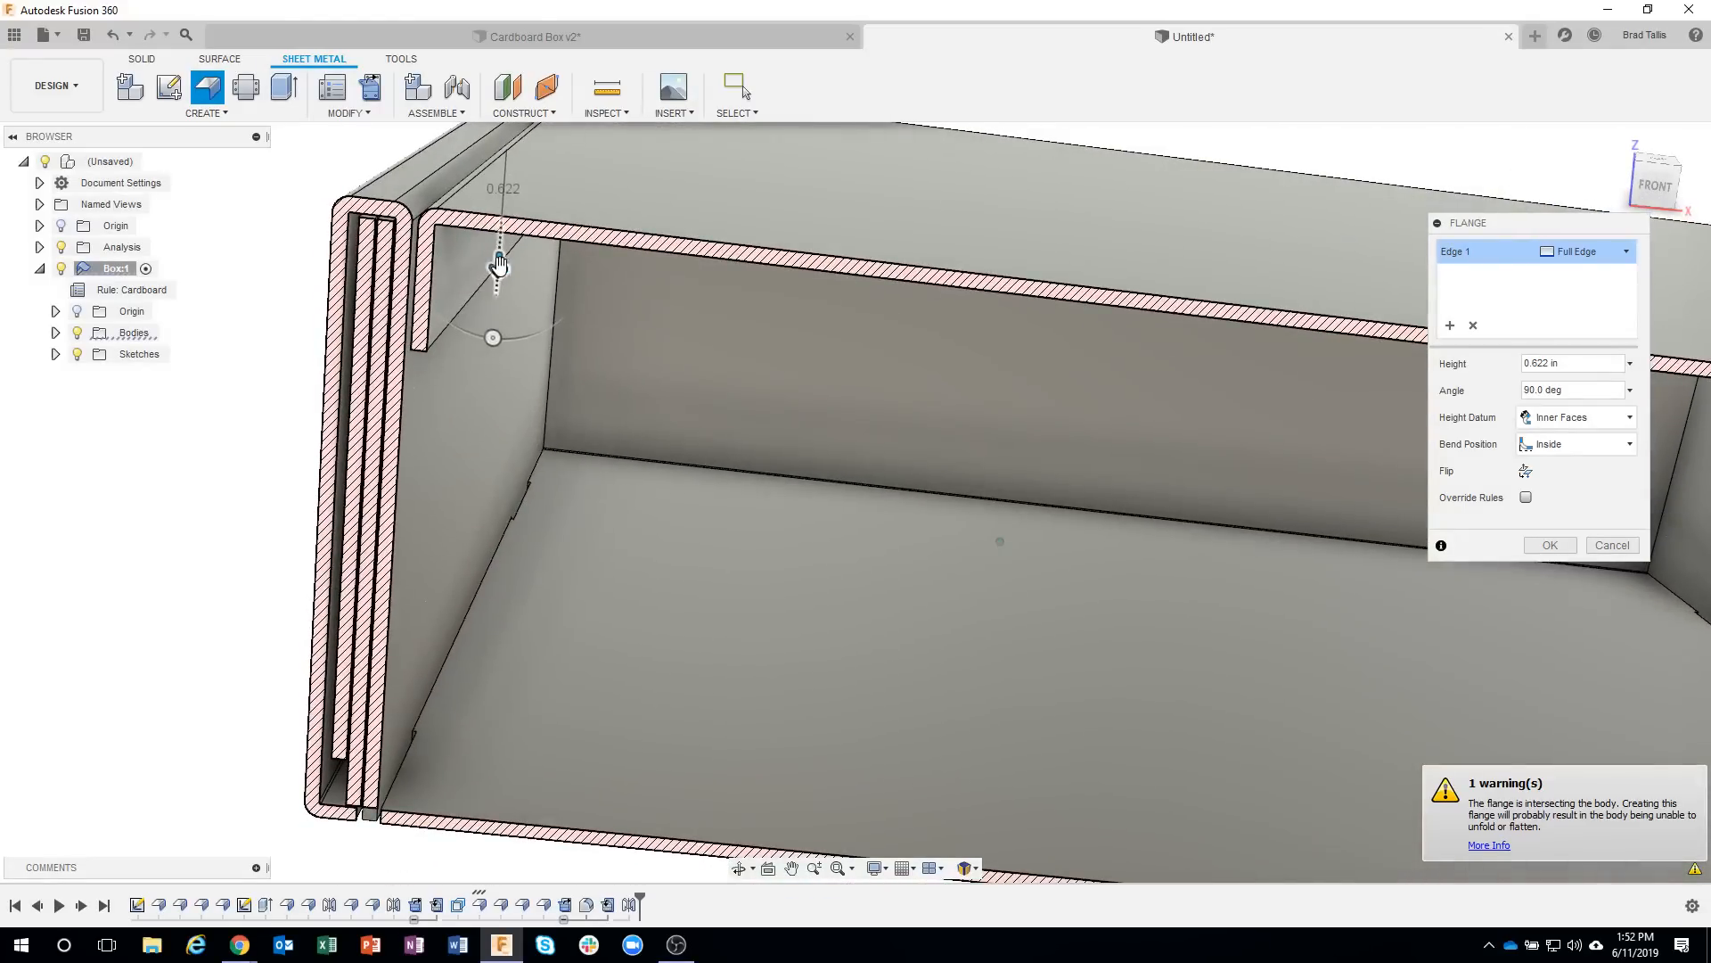
drag(500, 277, 541, 605)
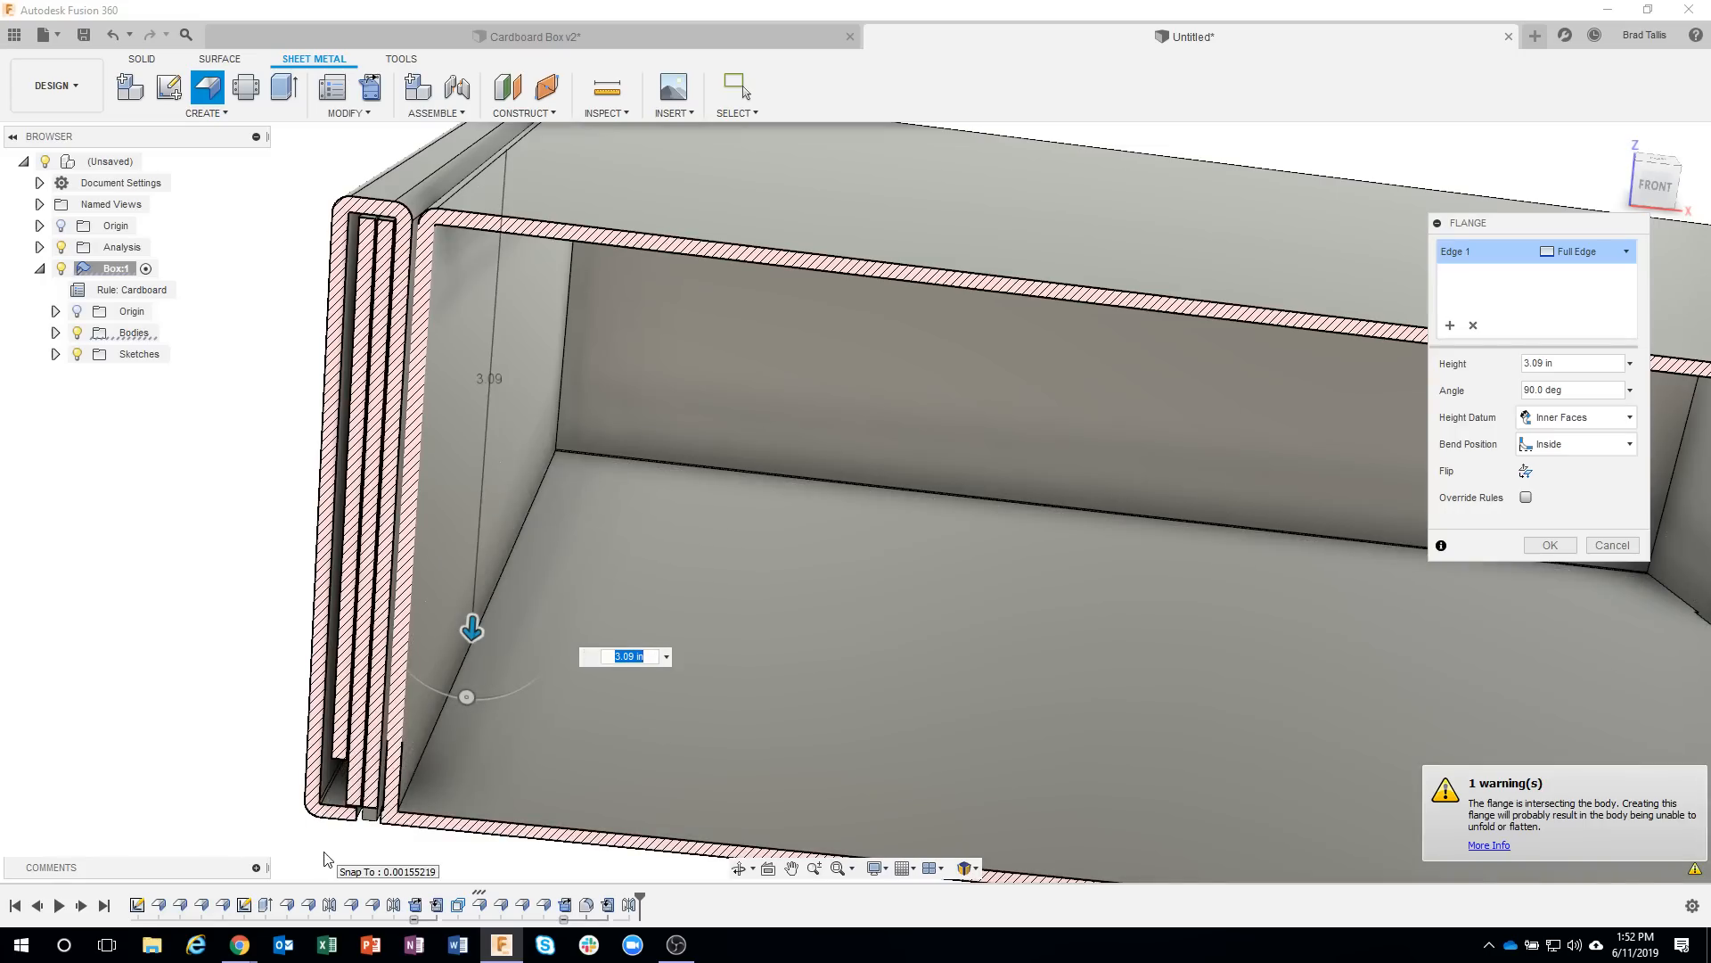
shift+middle_drag(324, 853, 327, 819)
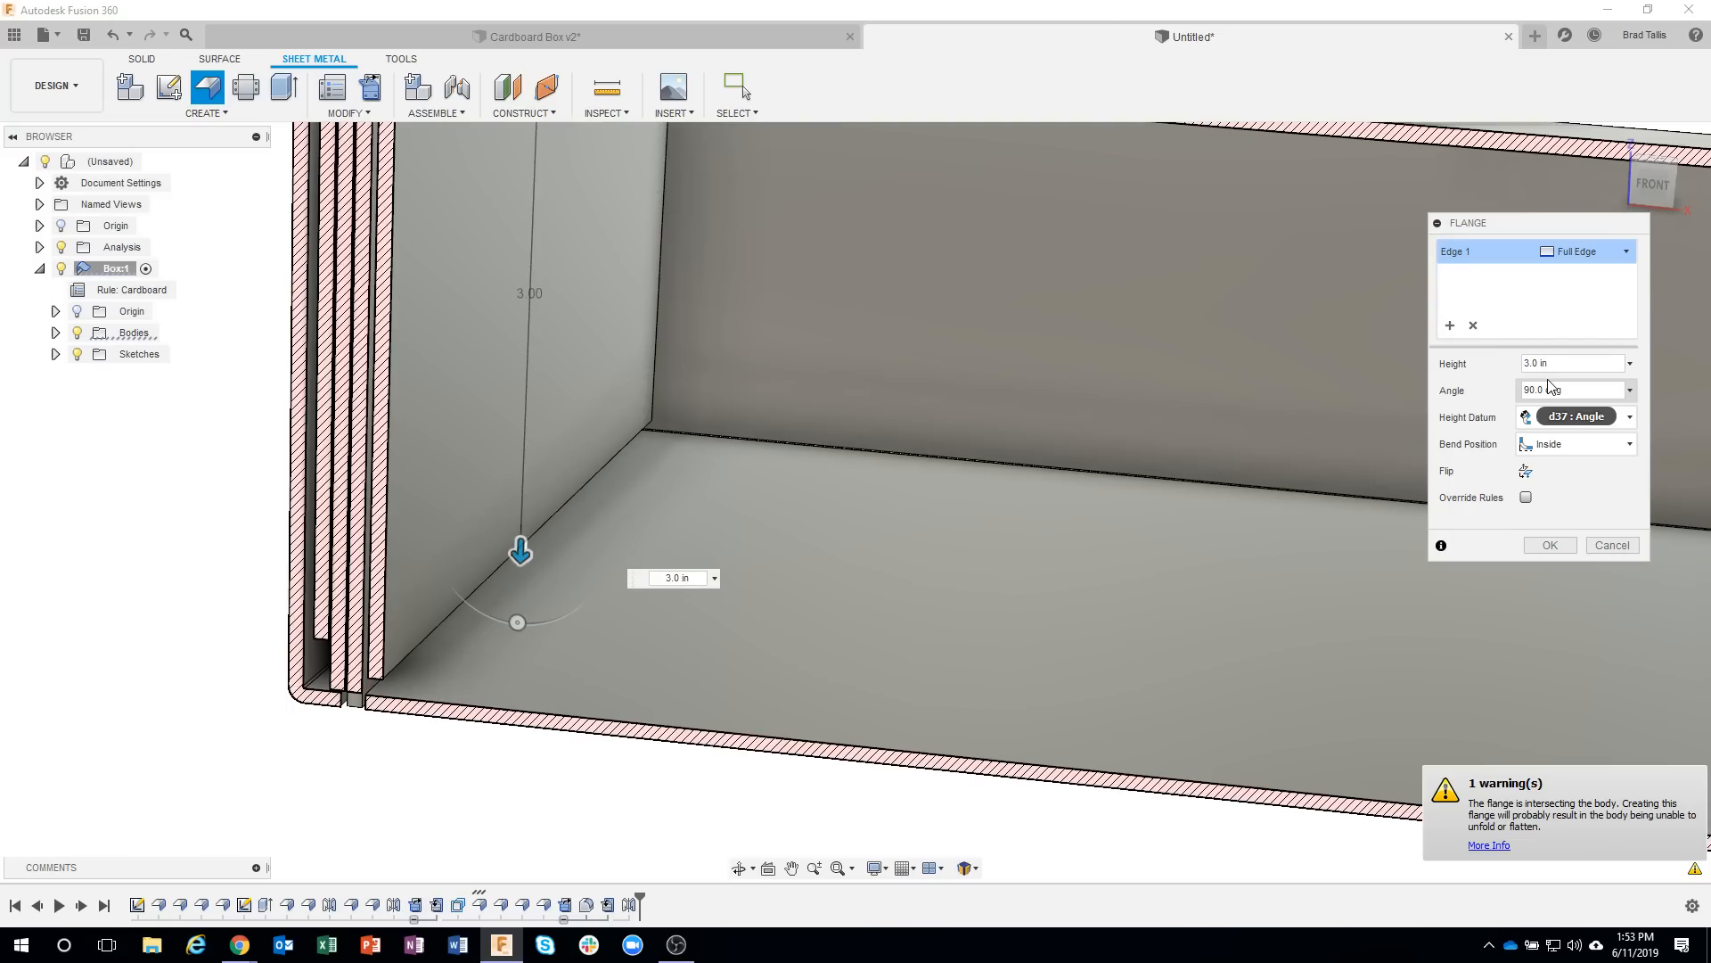
scroll(1034, 488, down, 3)
shift+middle_drag(1034, 487, 1332, 501)
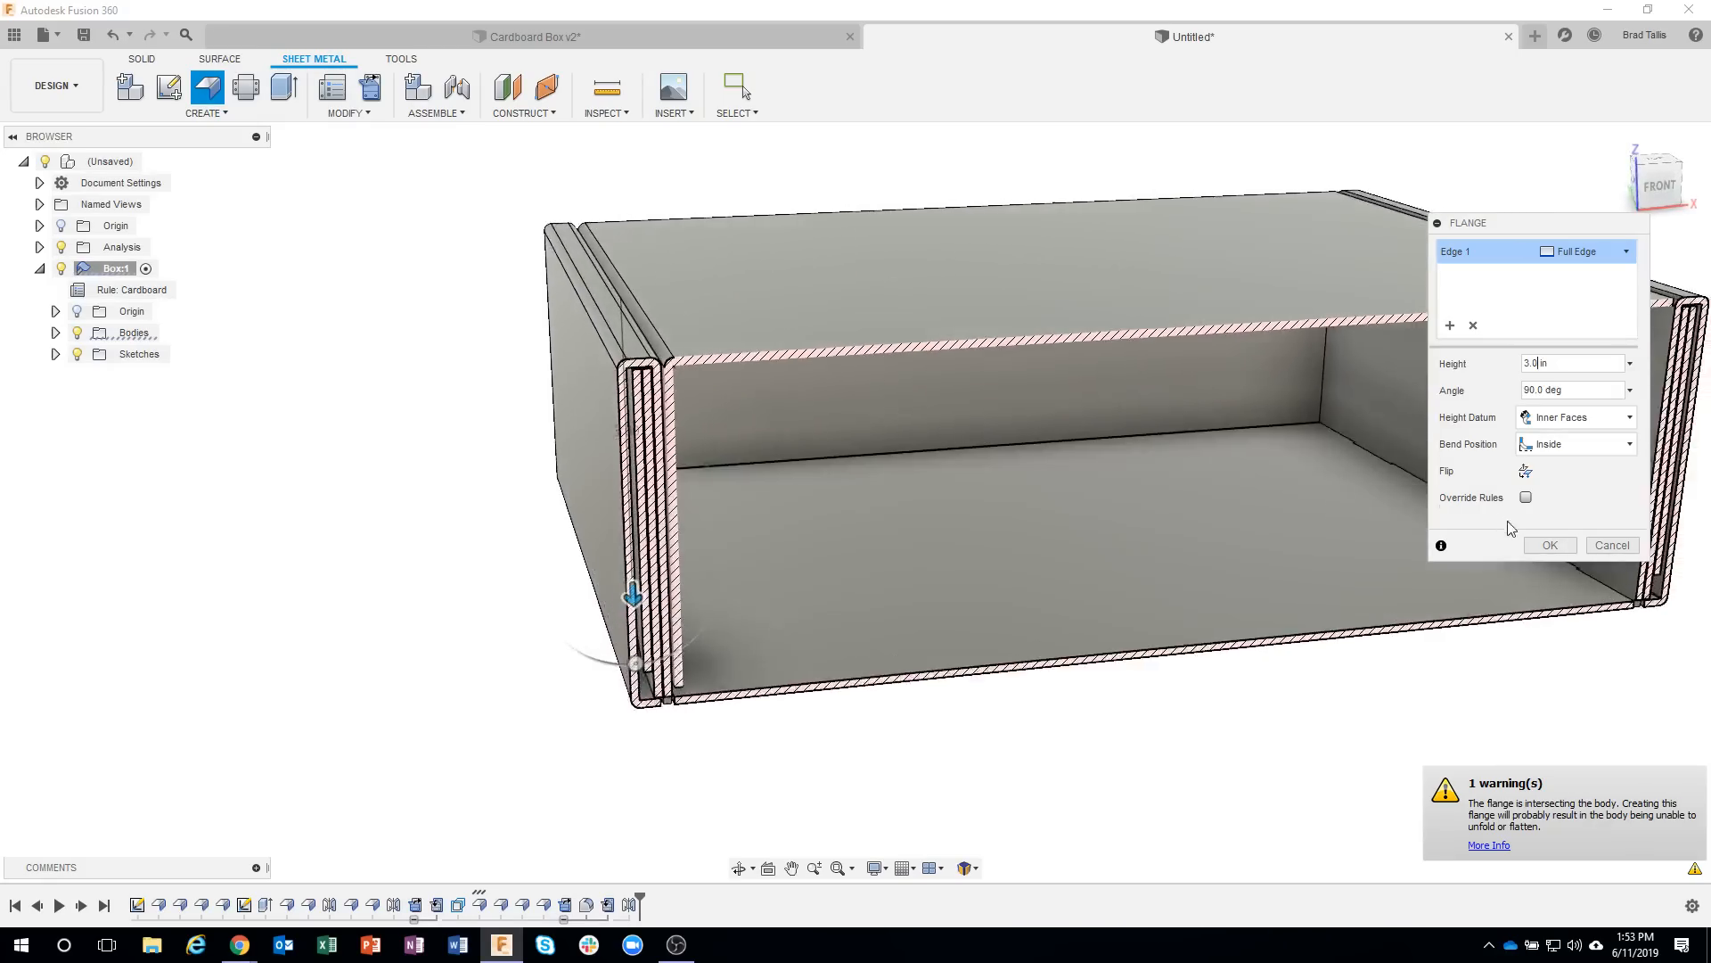
Change the side flange's width type from full edge to Symmetric, and hide the section analysis.
shift+middle_drag(1575, 280, 517, 398)
scroll(517, 397, up, 3)
scroll(506, 407, up, 2)
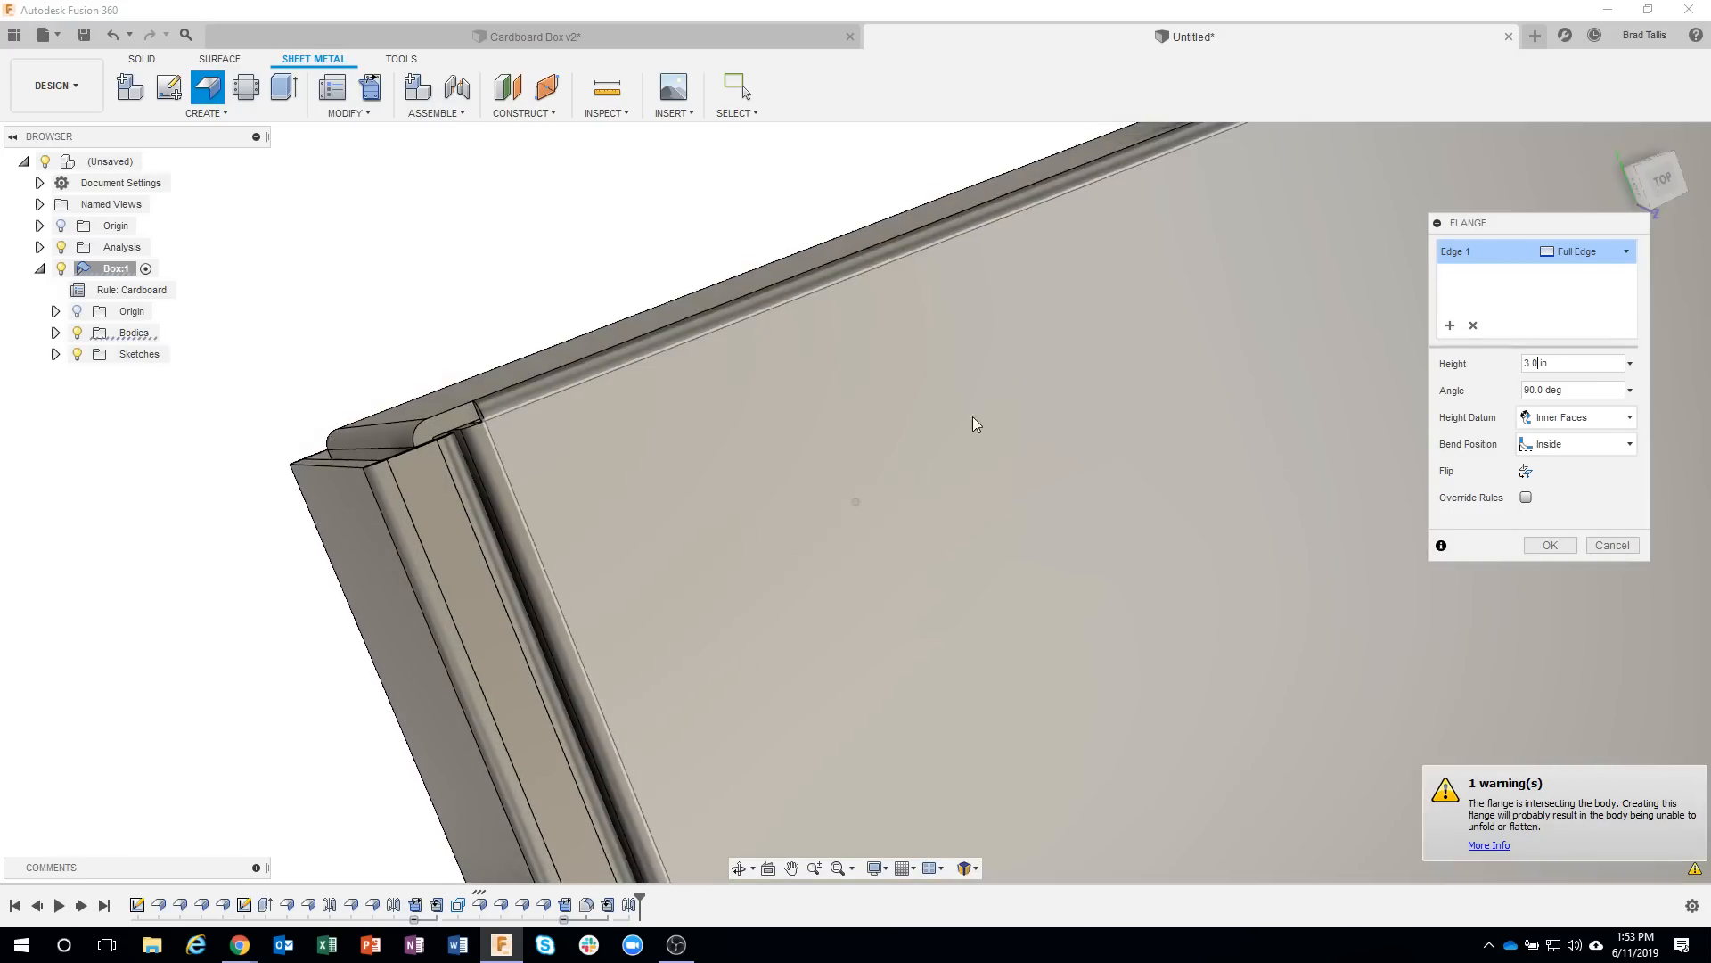
mouse_move(972, 415)
shift+middle_down()
mouse_move(1138, 378)
mouse_move(1153, 382)
mouse_move(1137, 424)
mouse_move(1266, 335)
mouse_move(1471, 286)
shift+middle_up()
click(1610, 253)
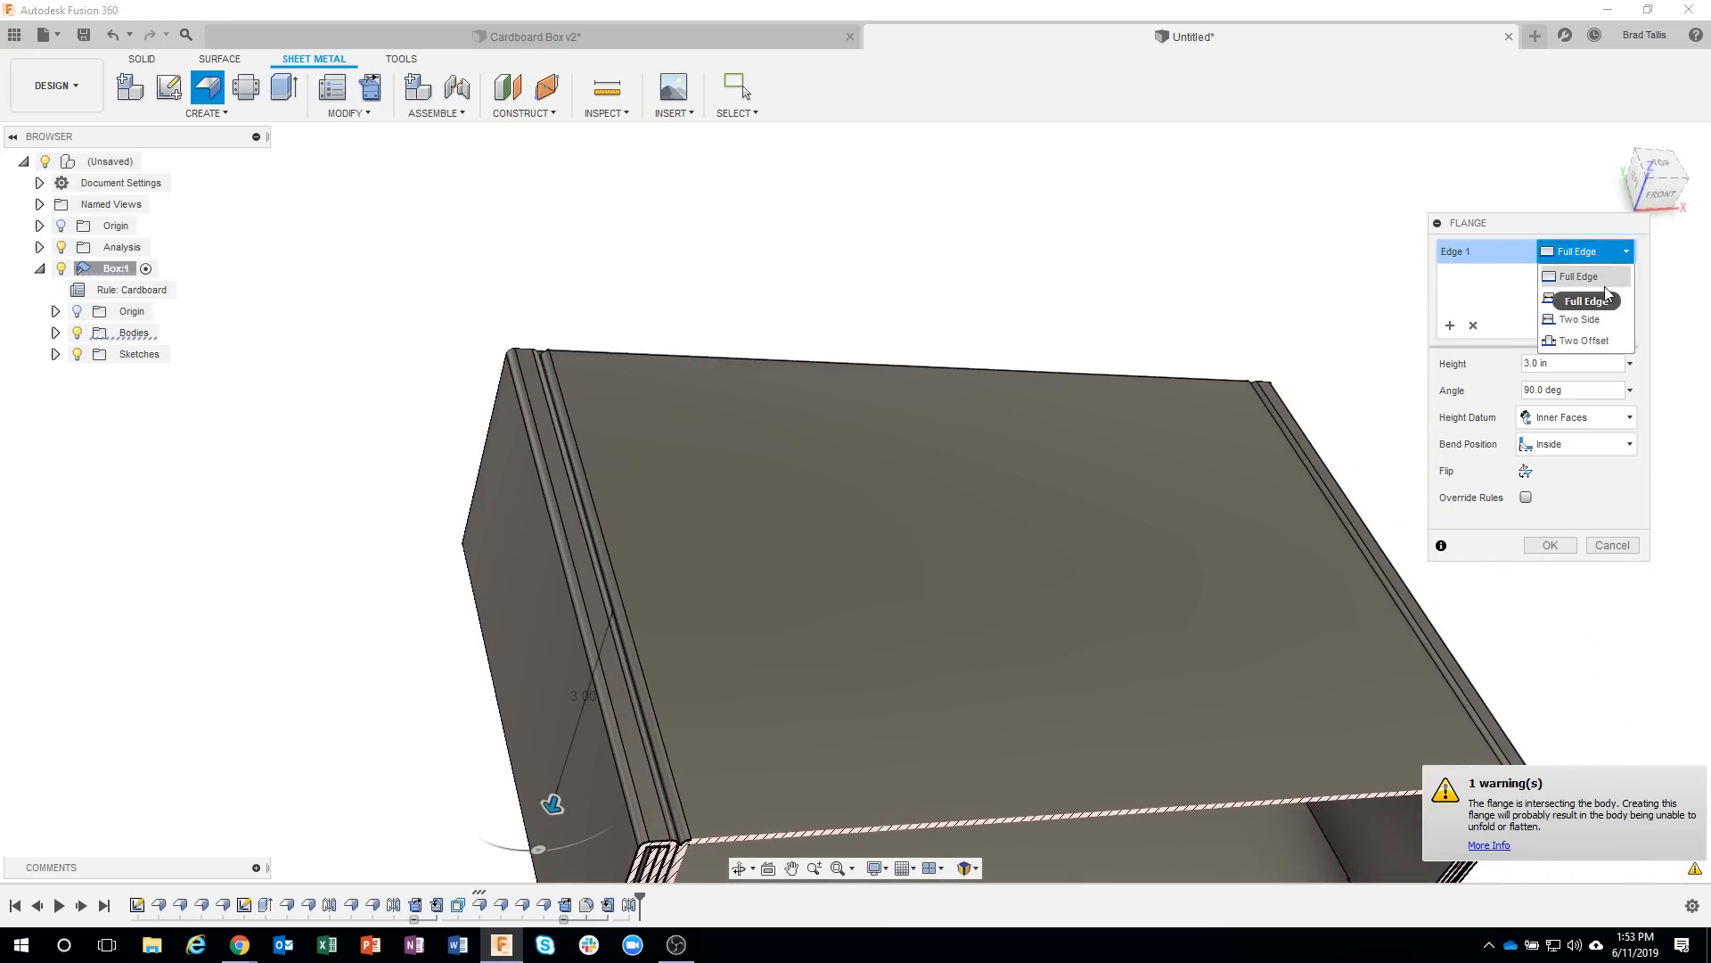
click(1582, 298)
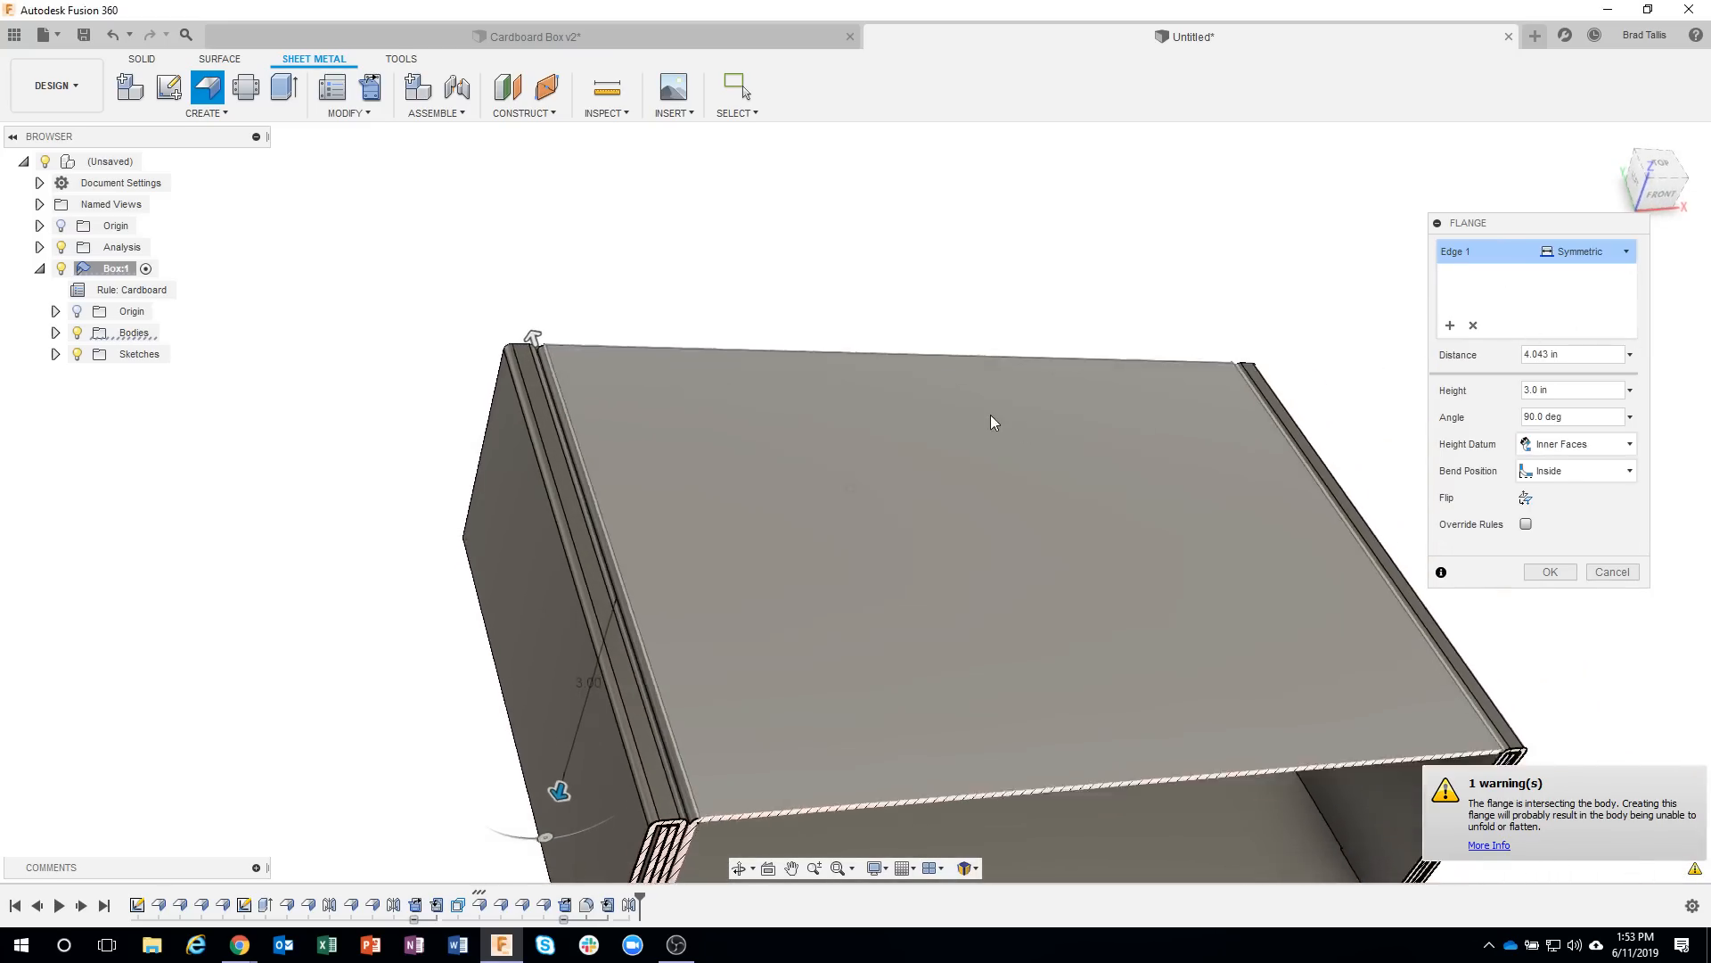
shift+middle_drag(992, 414, 163, 326)
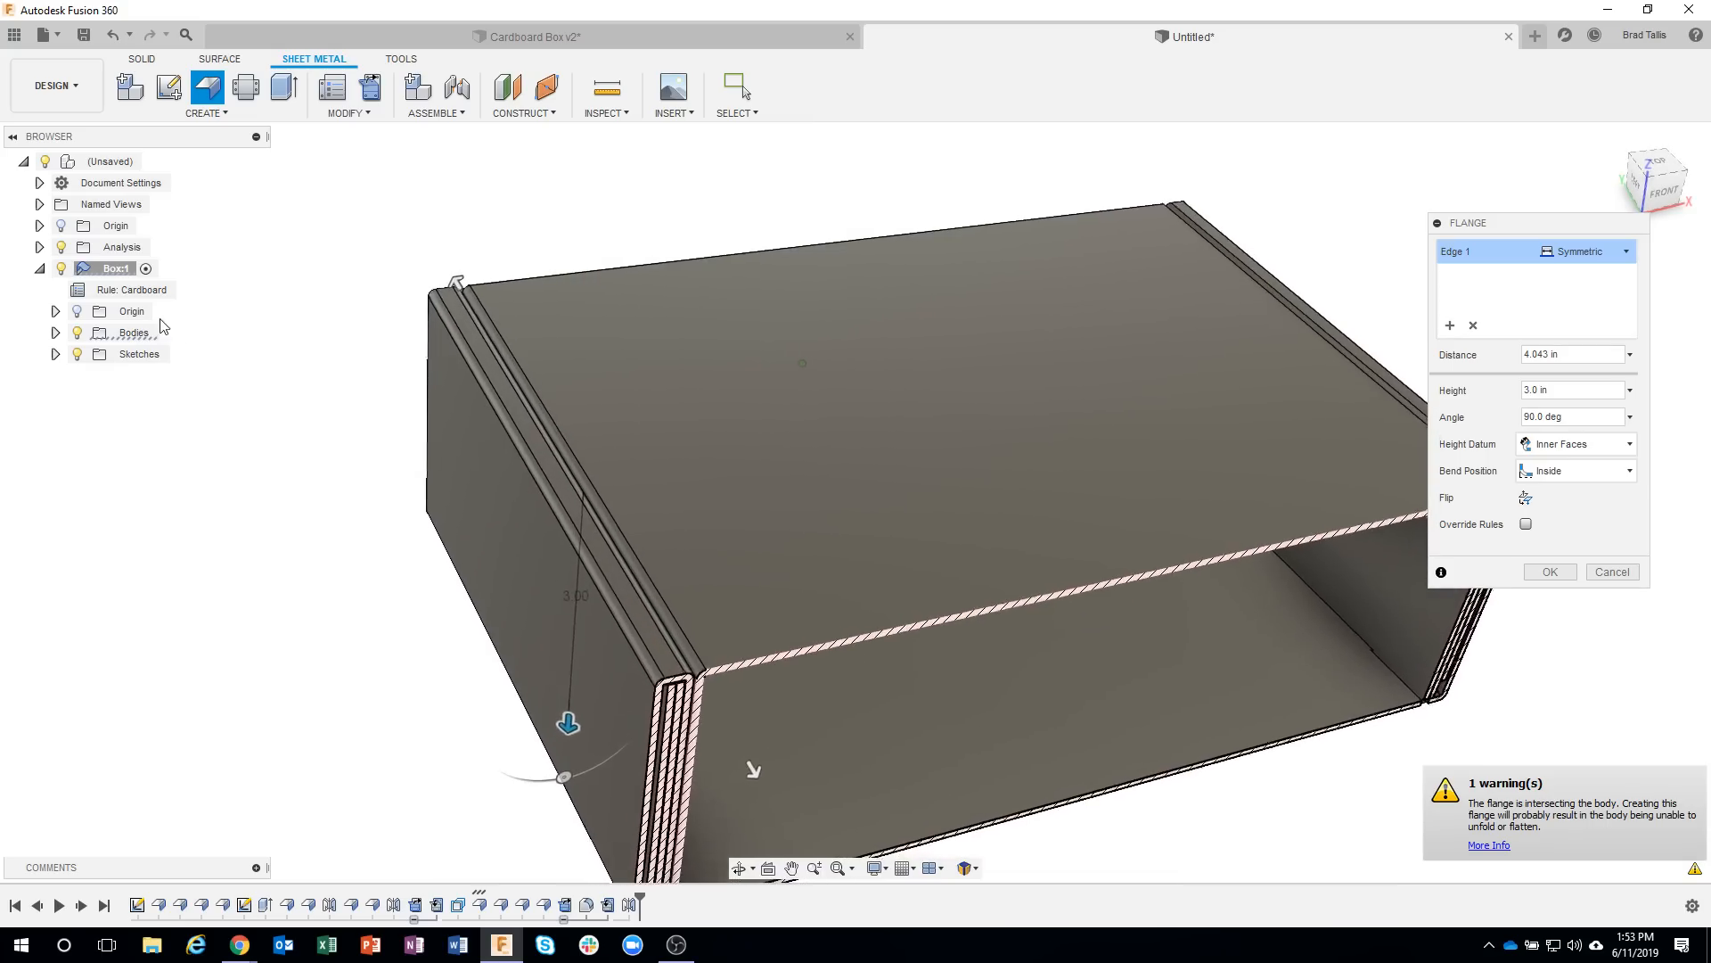
click(61, 249)
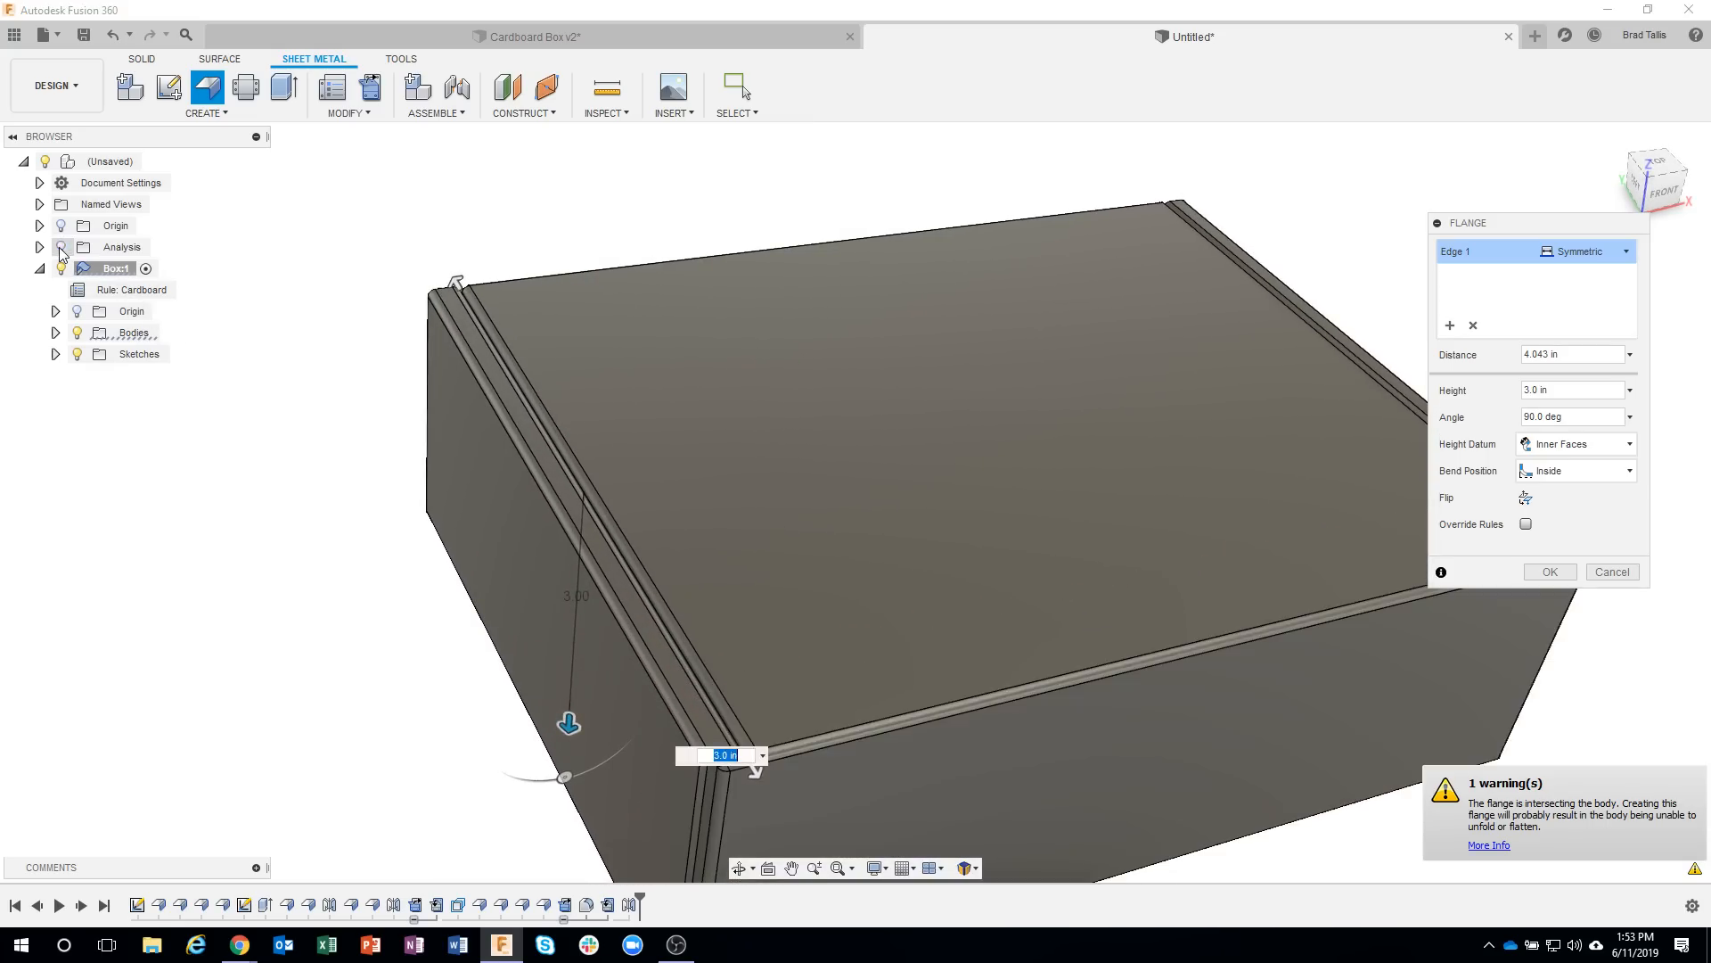
Shorten the flange's symmetric distance to about 3.957 in so its ends clear the neighbouring corner bends, and create the flange.
scroll(713, 456, up, 3)
scroll(817, 562, up, 5)
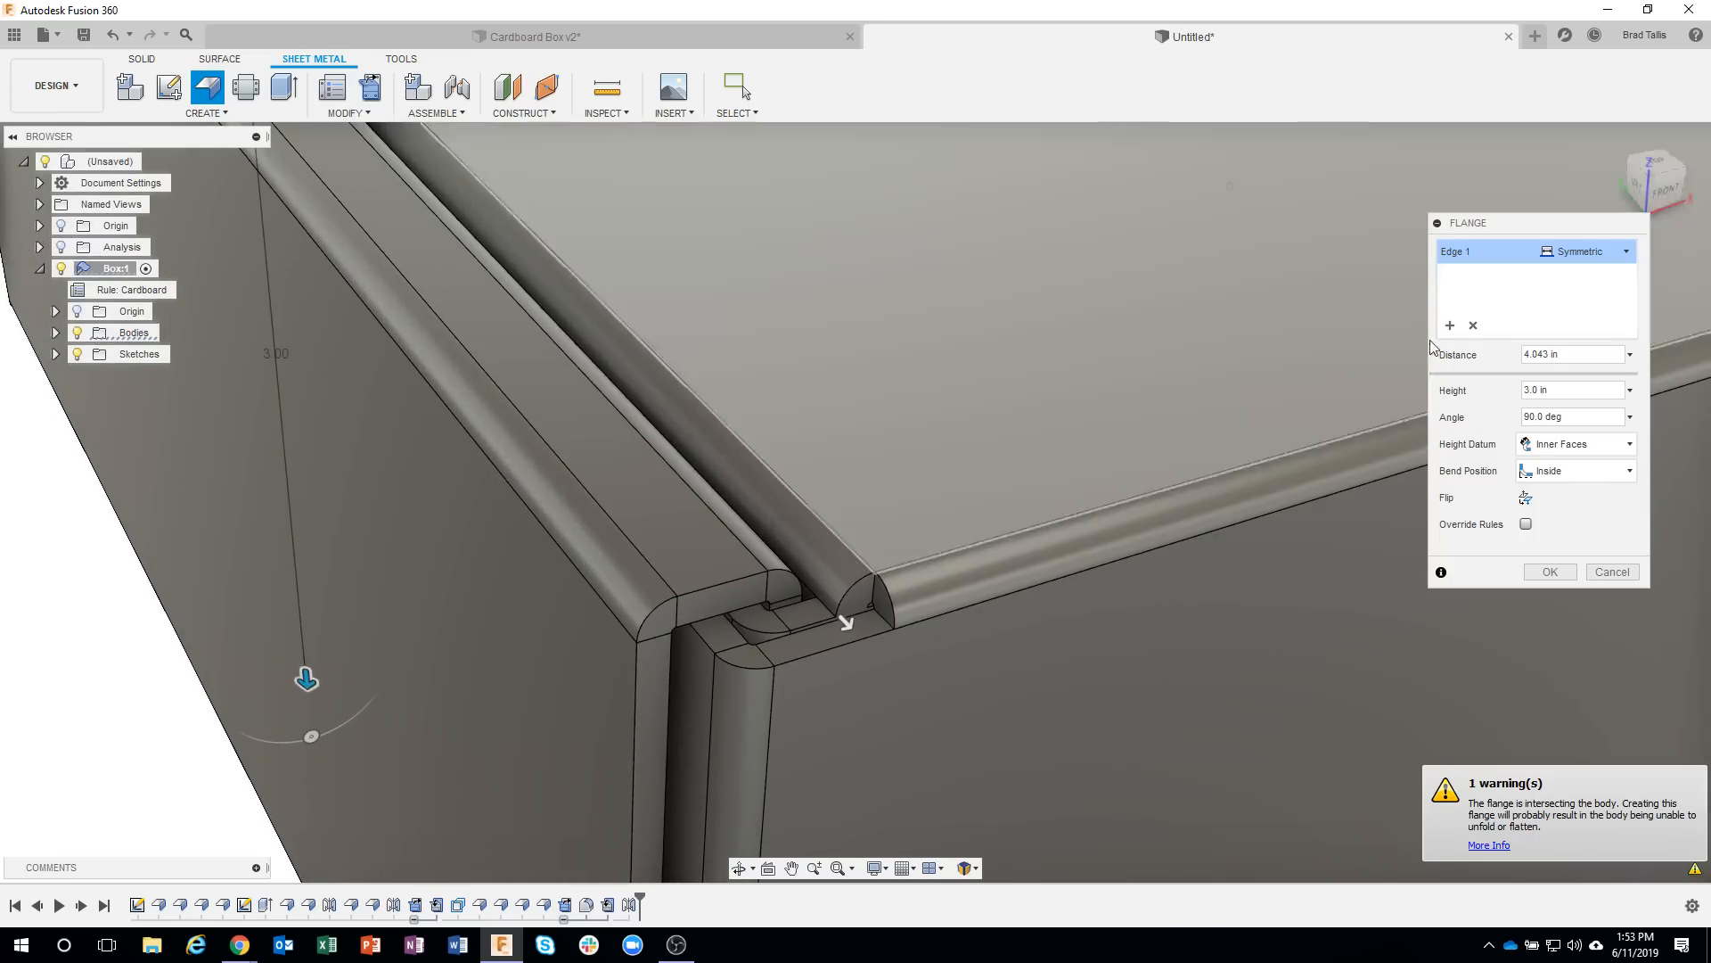
scroll(895, 663, up, 4)
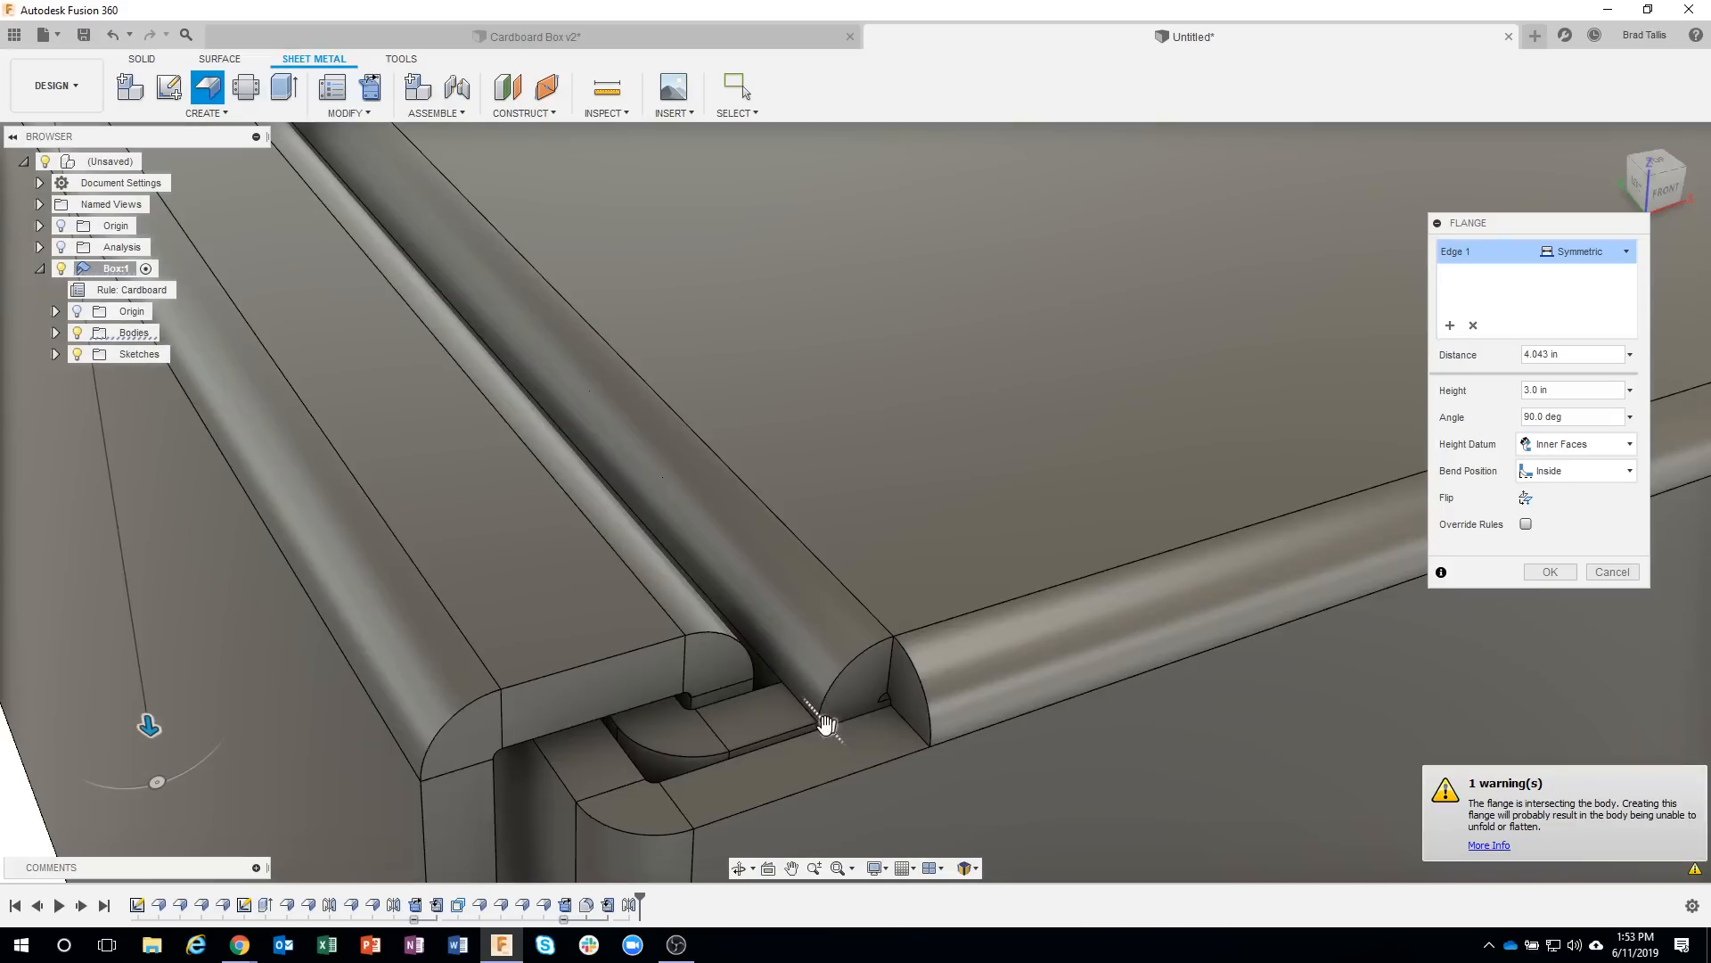
drag(825, 724, 769, 653)
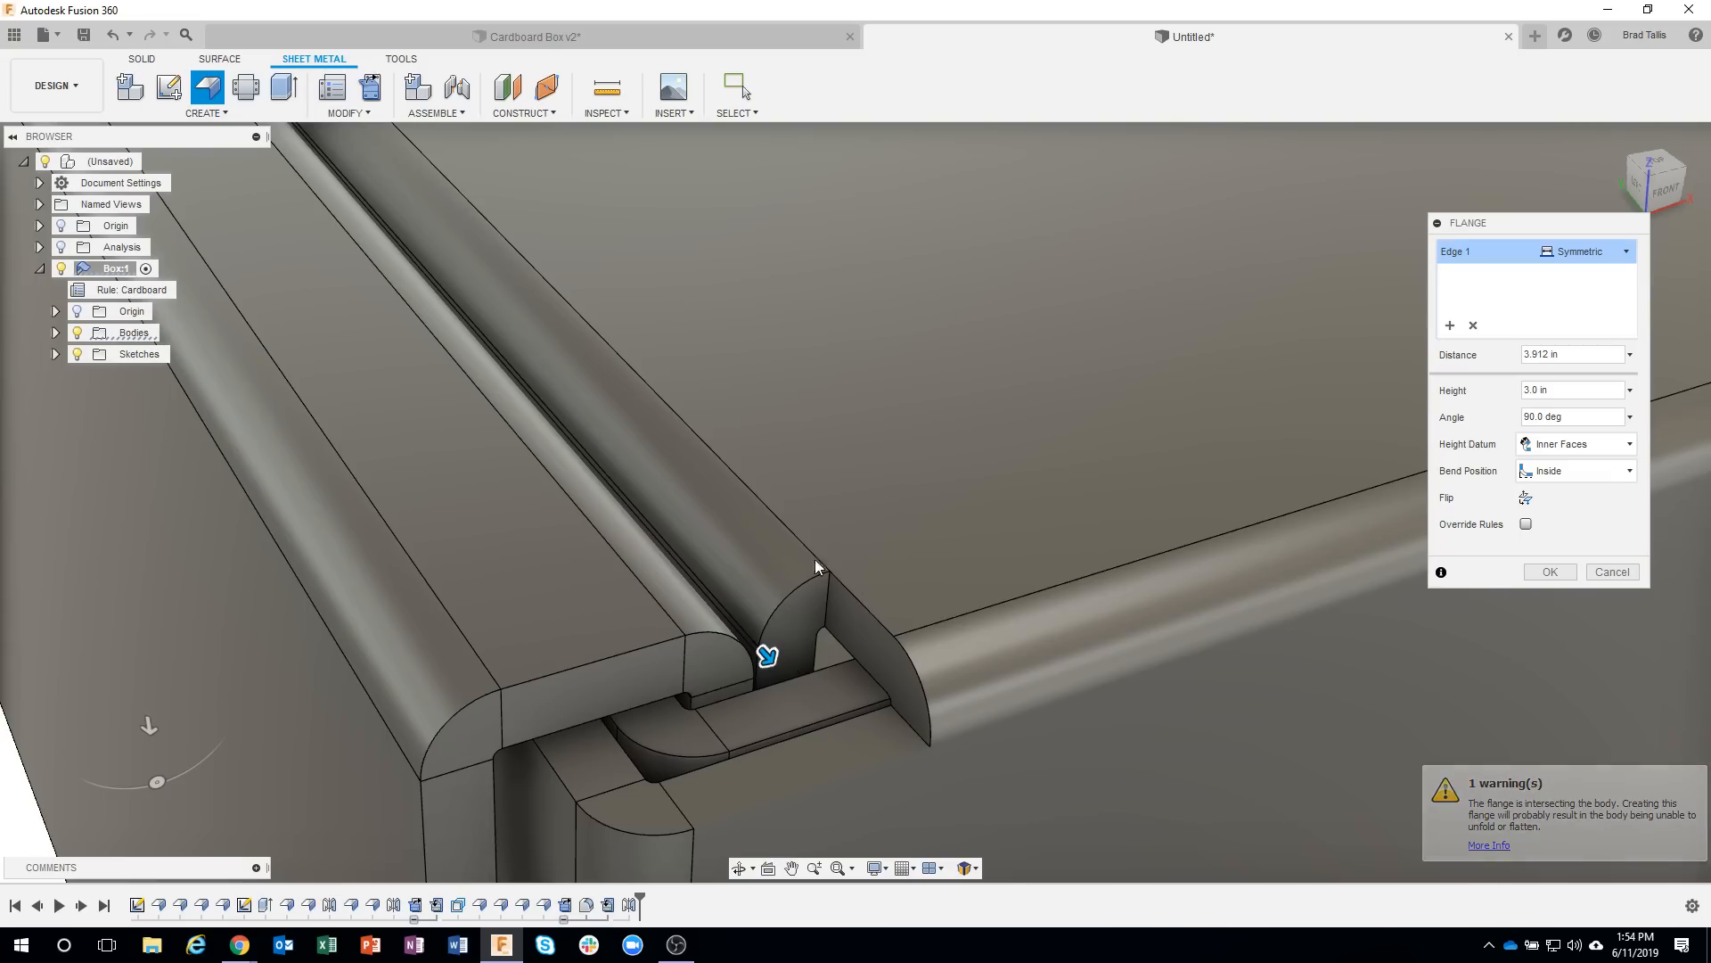
drag(772, 663, 813, 635)
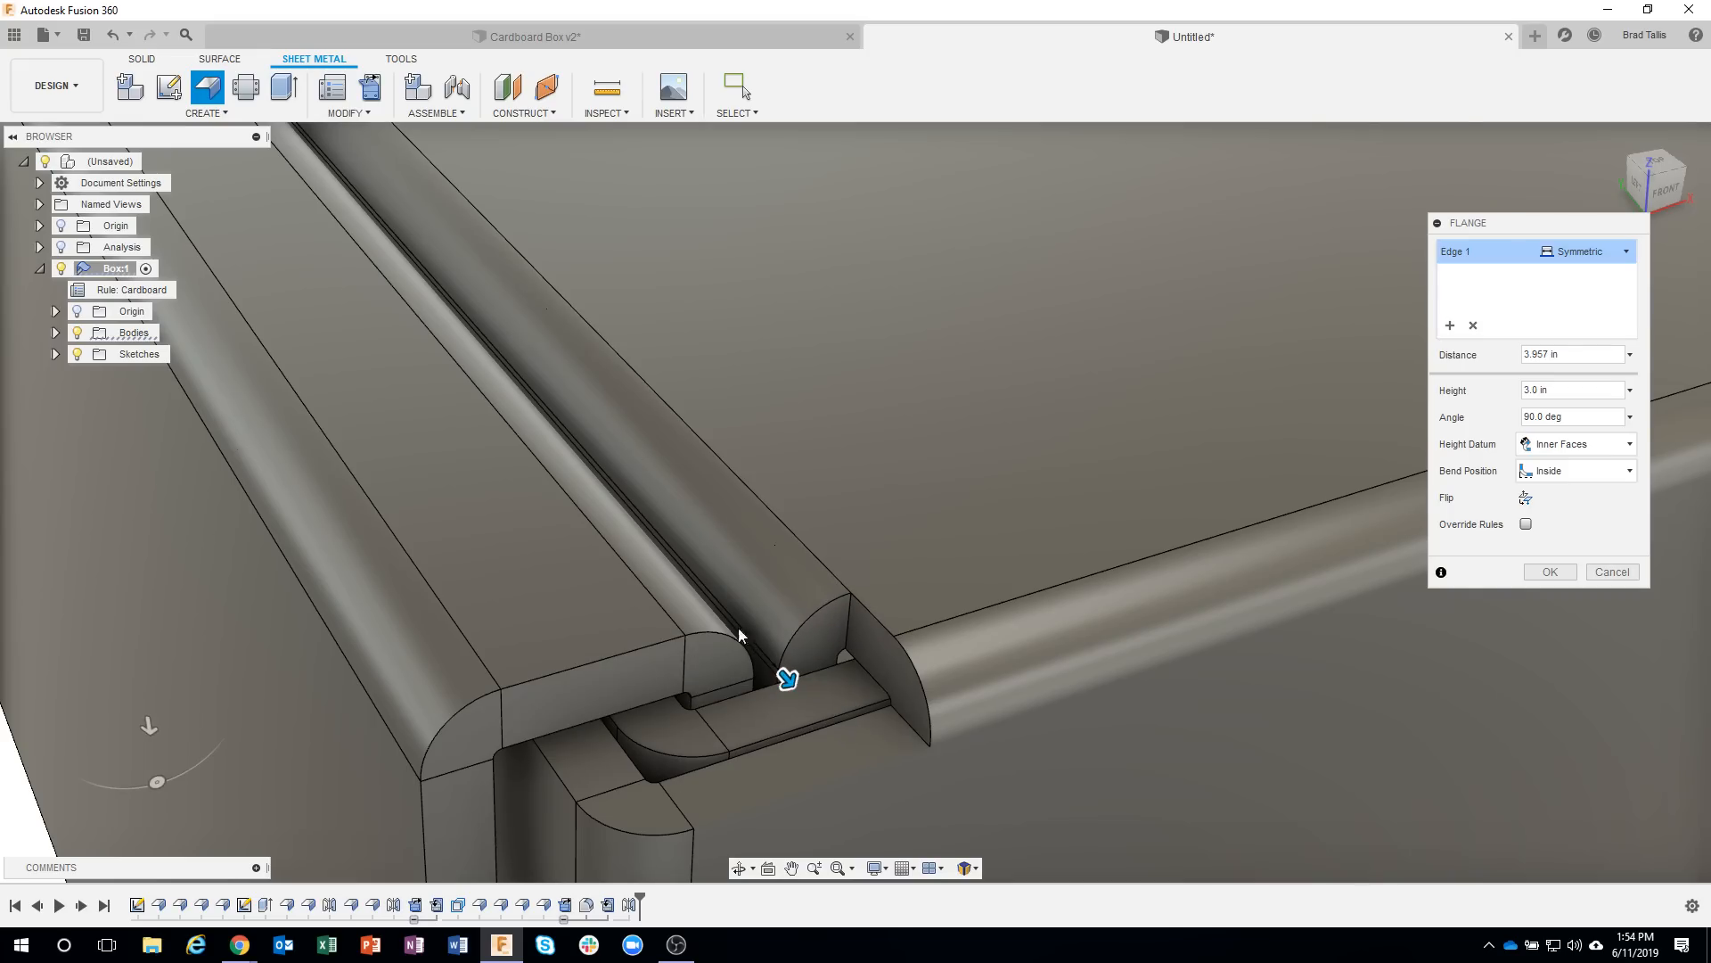
shift+middle_drag(629, 687, 1193, 733)
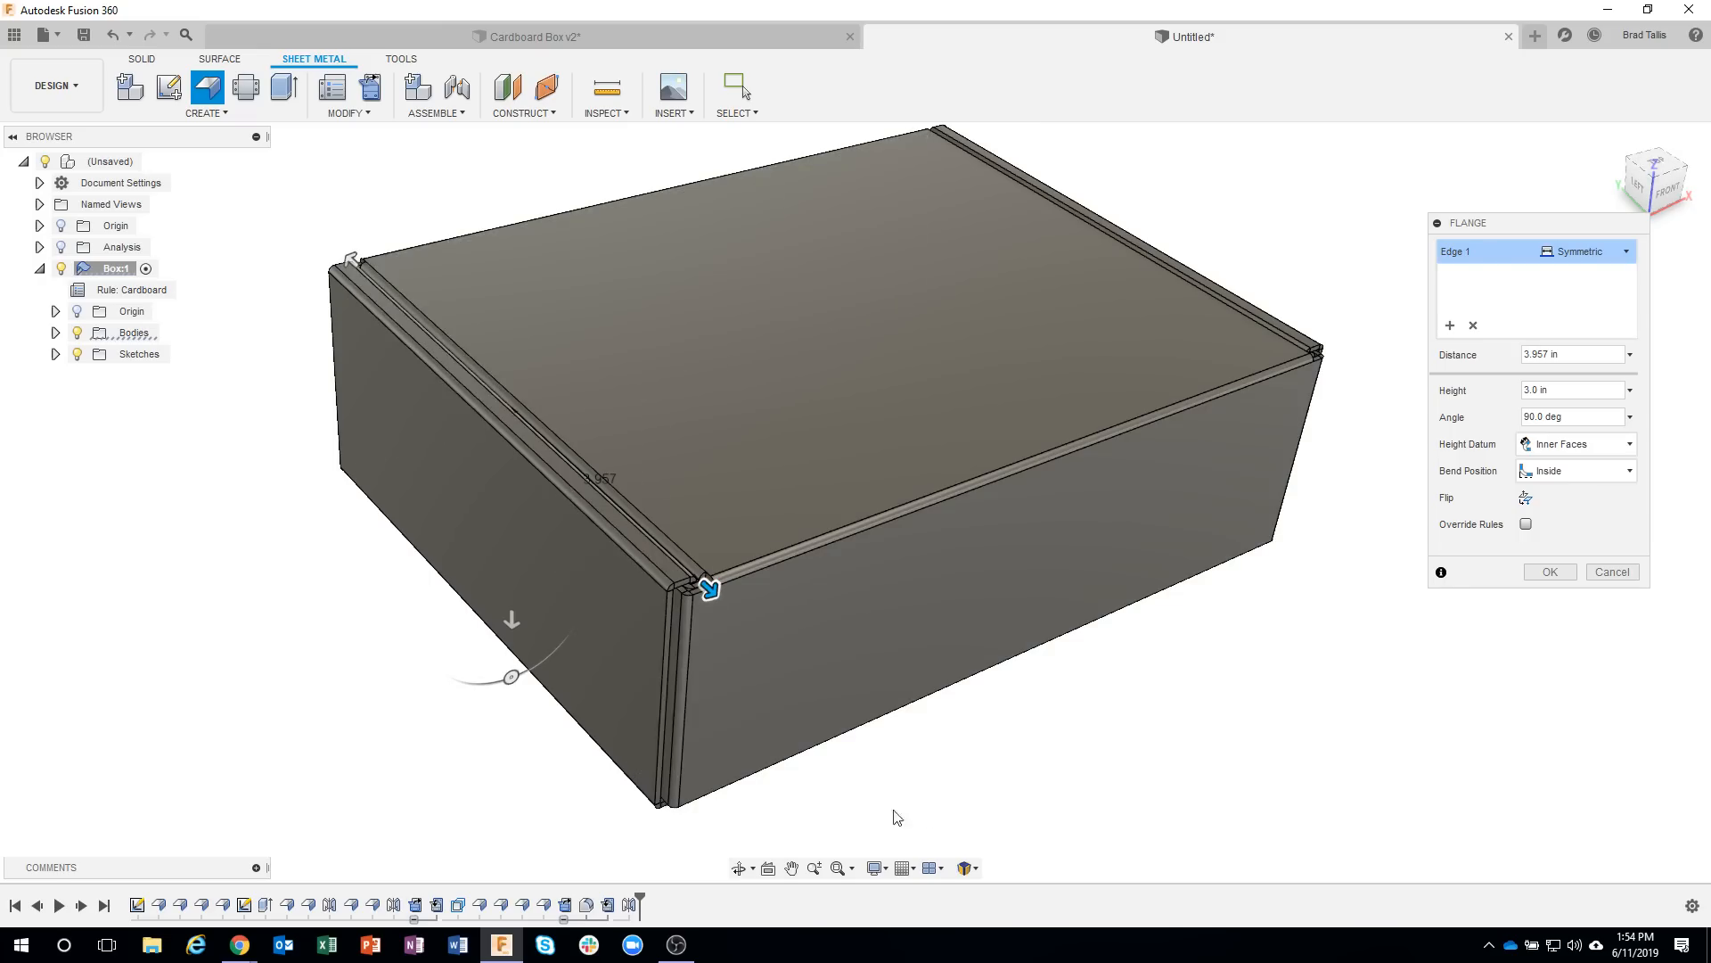
shift+middle_drag(894, 813, 1068, 713)
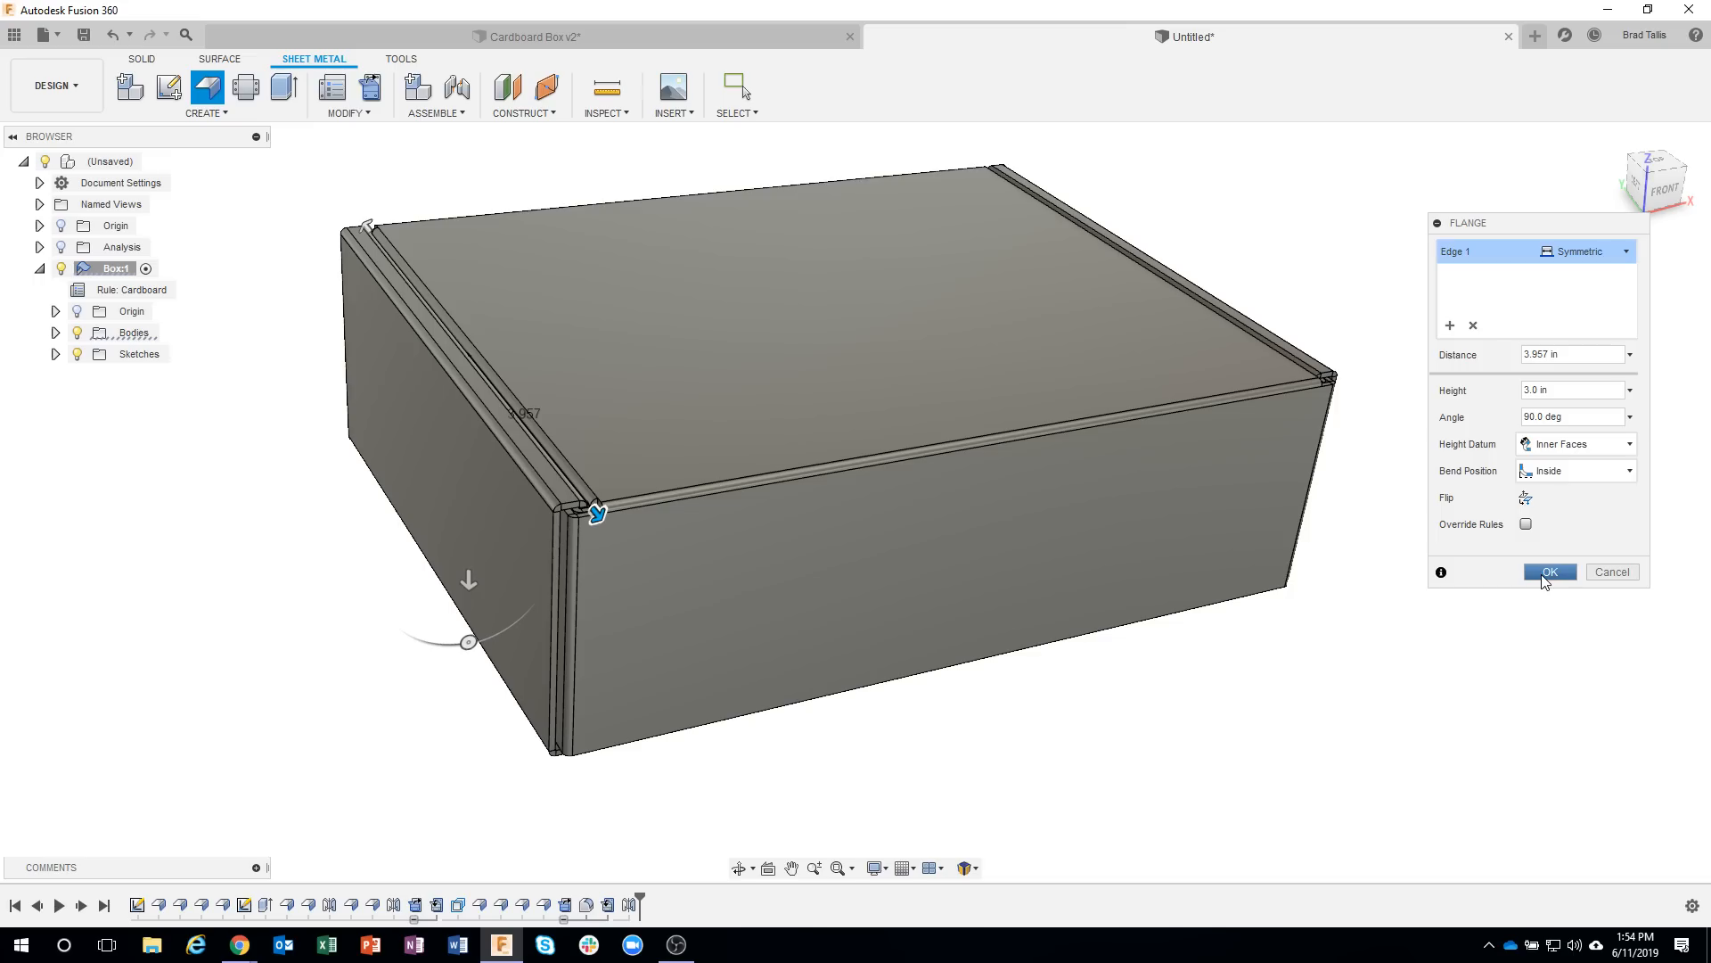
click(1550, 573)
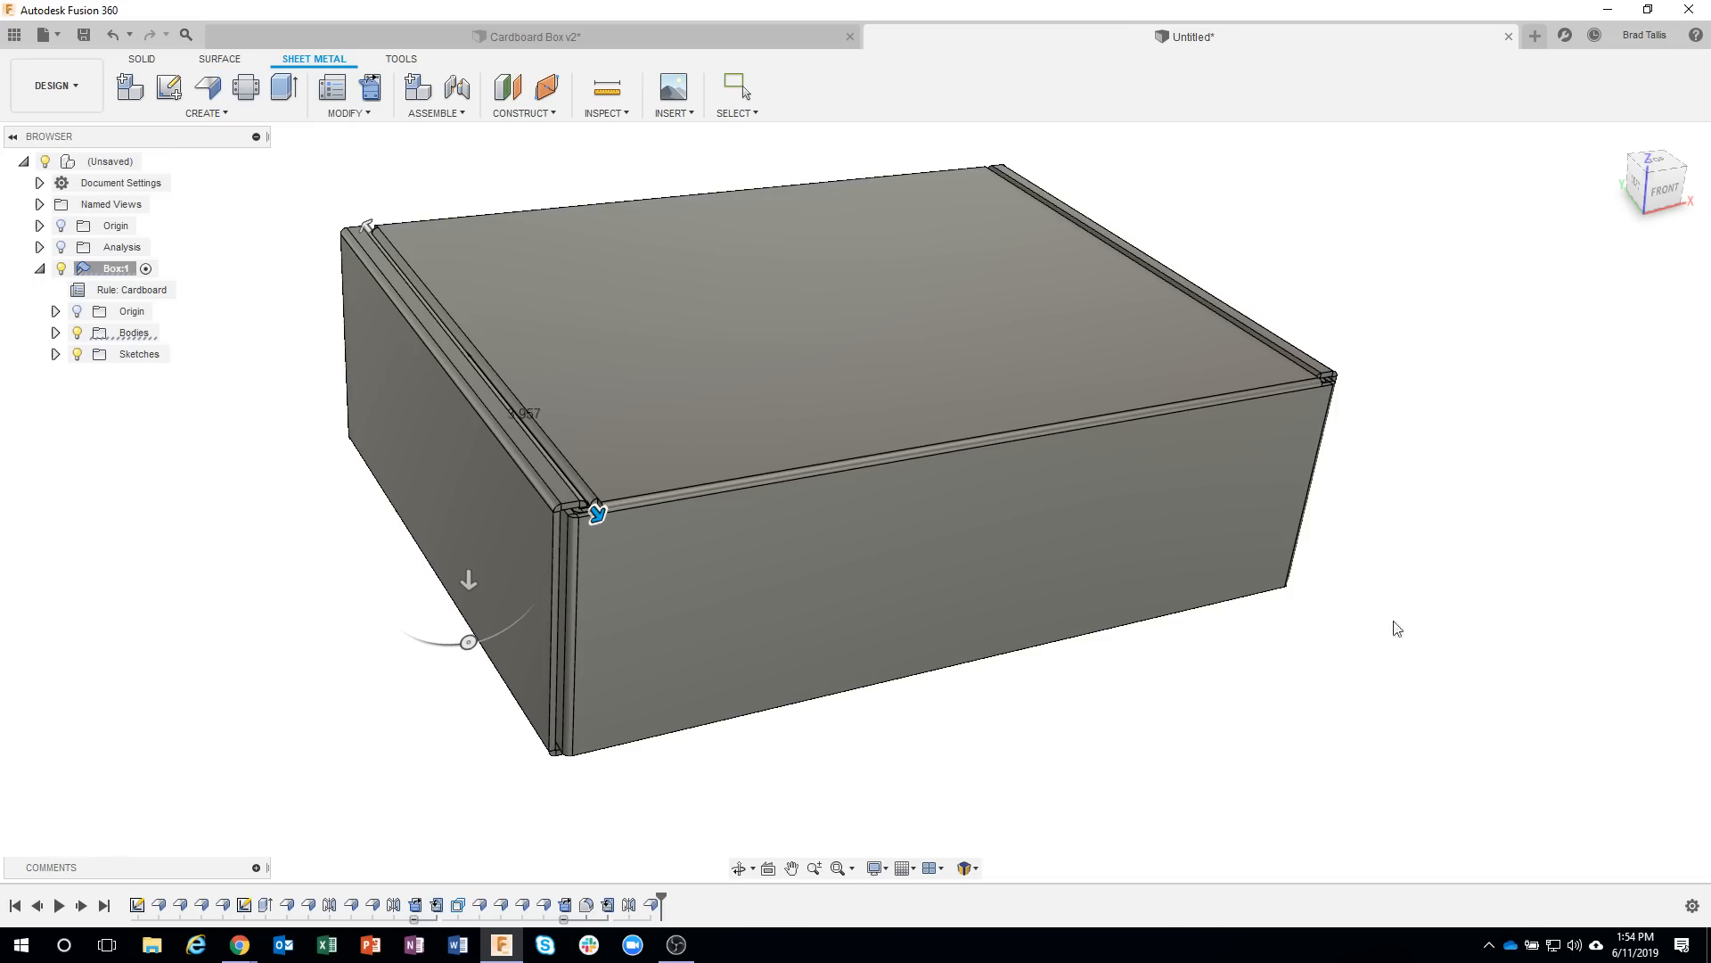
Mirror the new side flange feature across the YZ plane to the opposite side of the lid.
shift+middle_drag(845, 785, 236, 358)
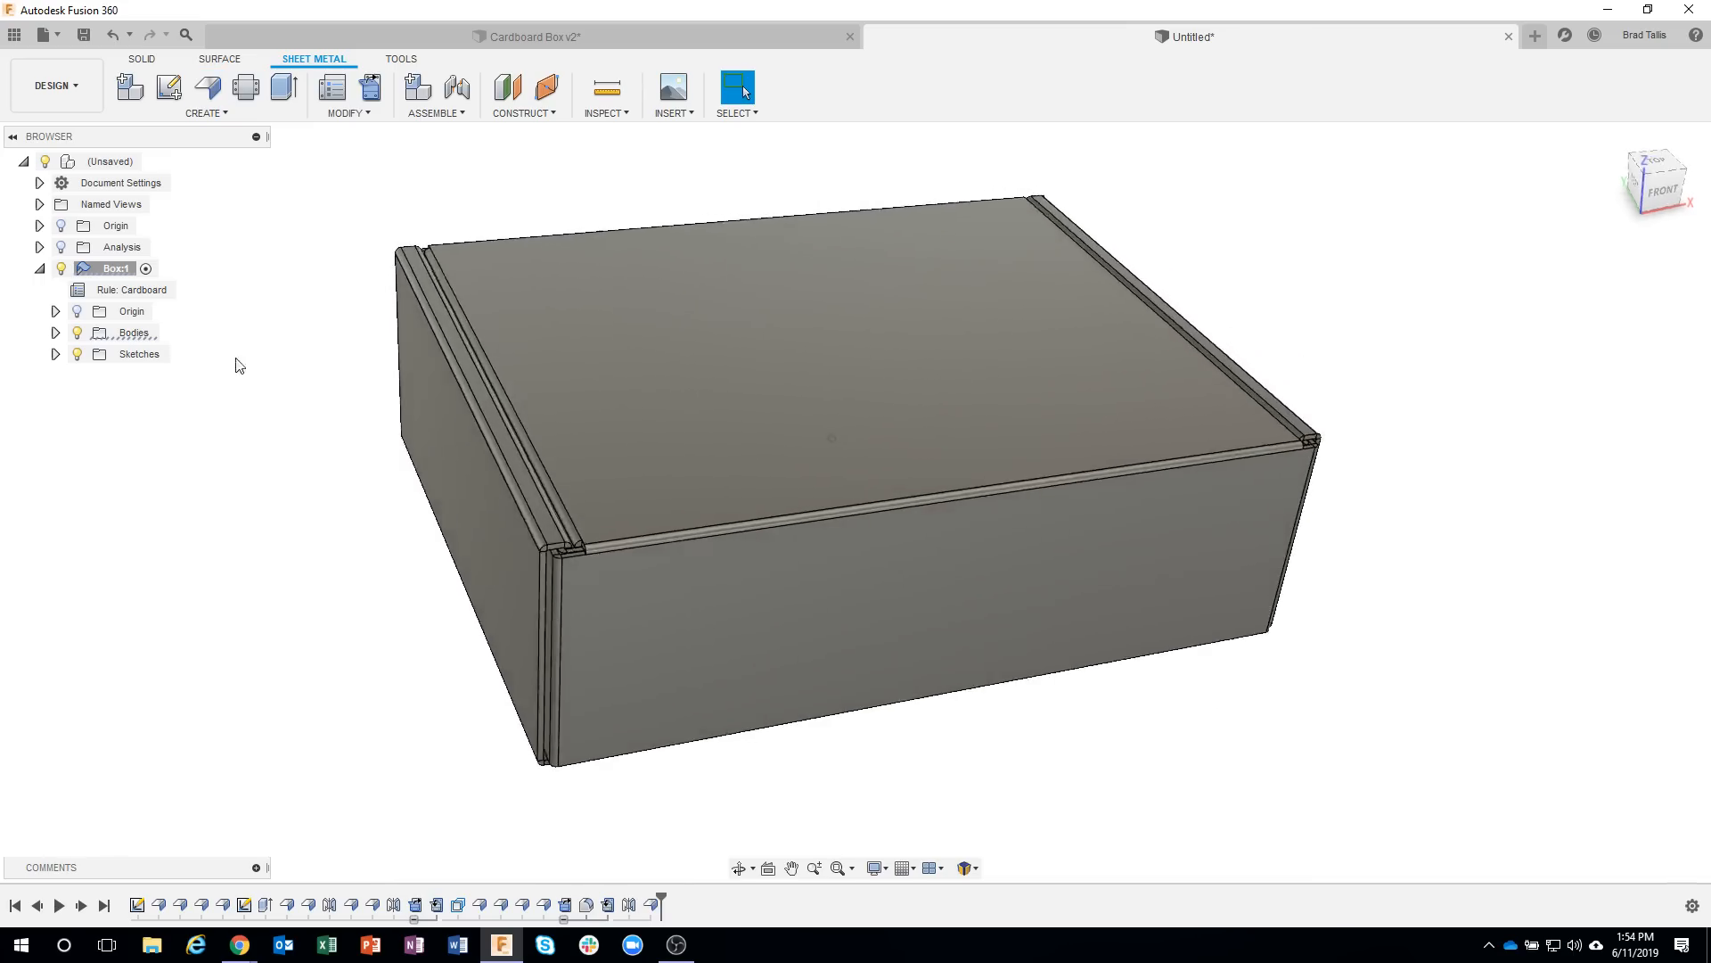
click(143, 60)
click(225, 114)
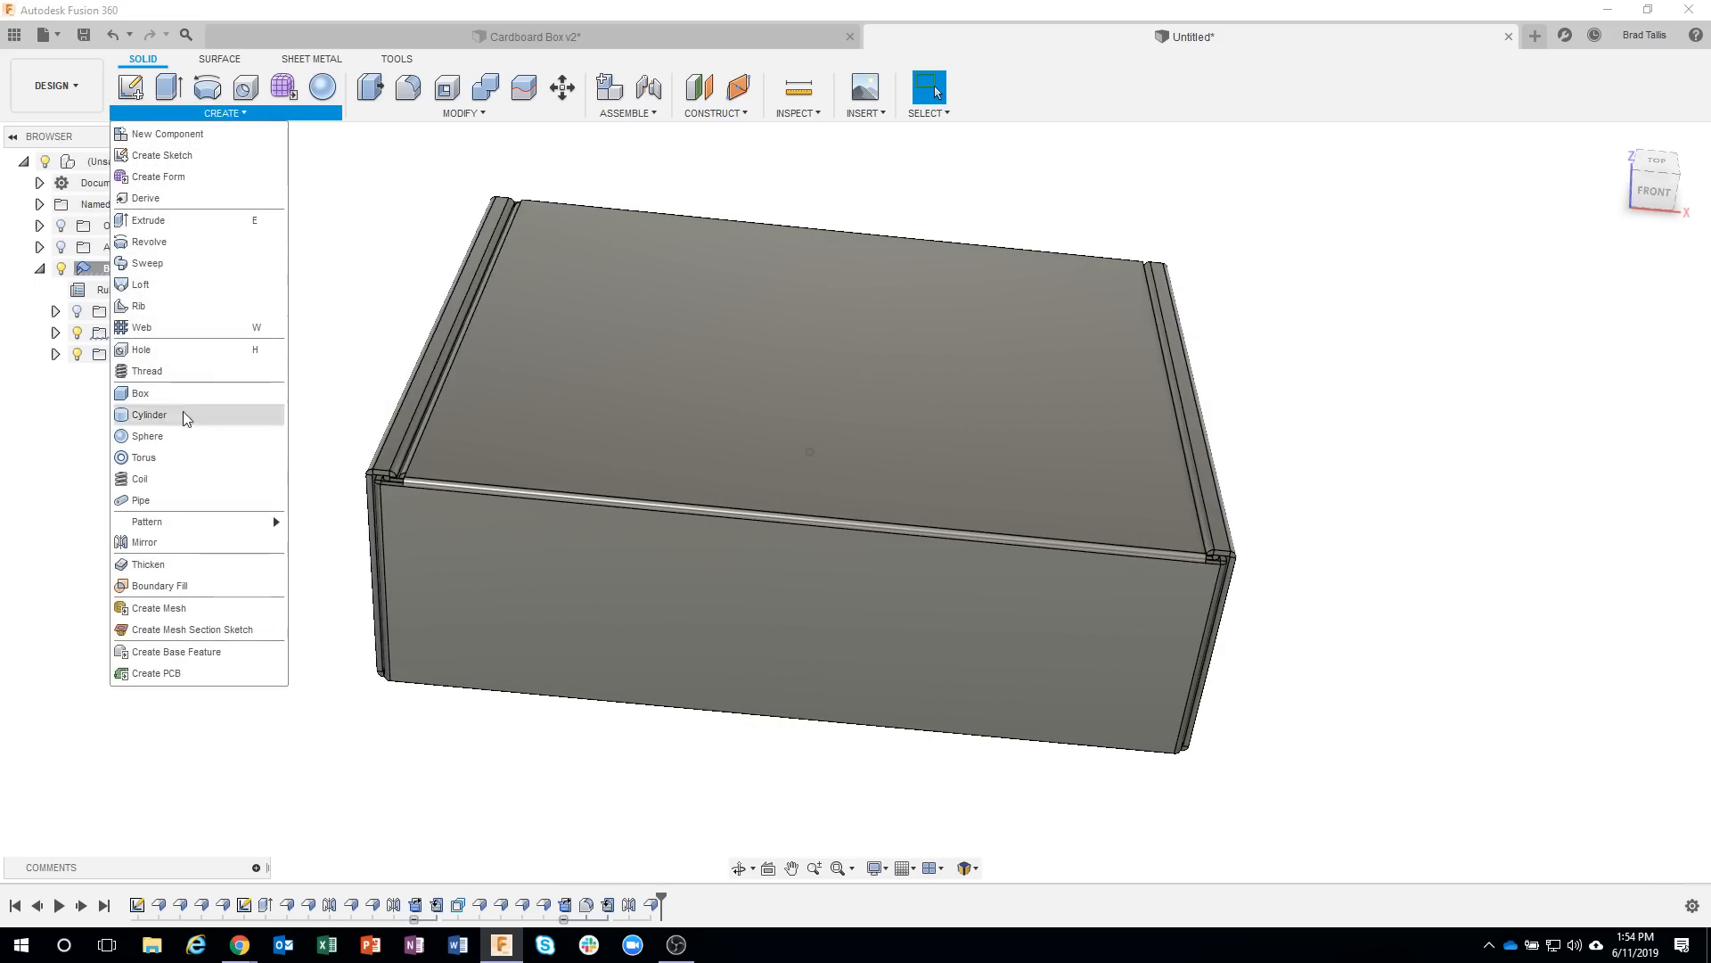
click(144, 542)
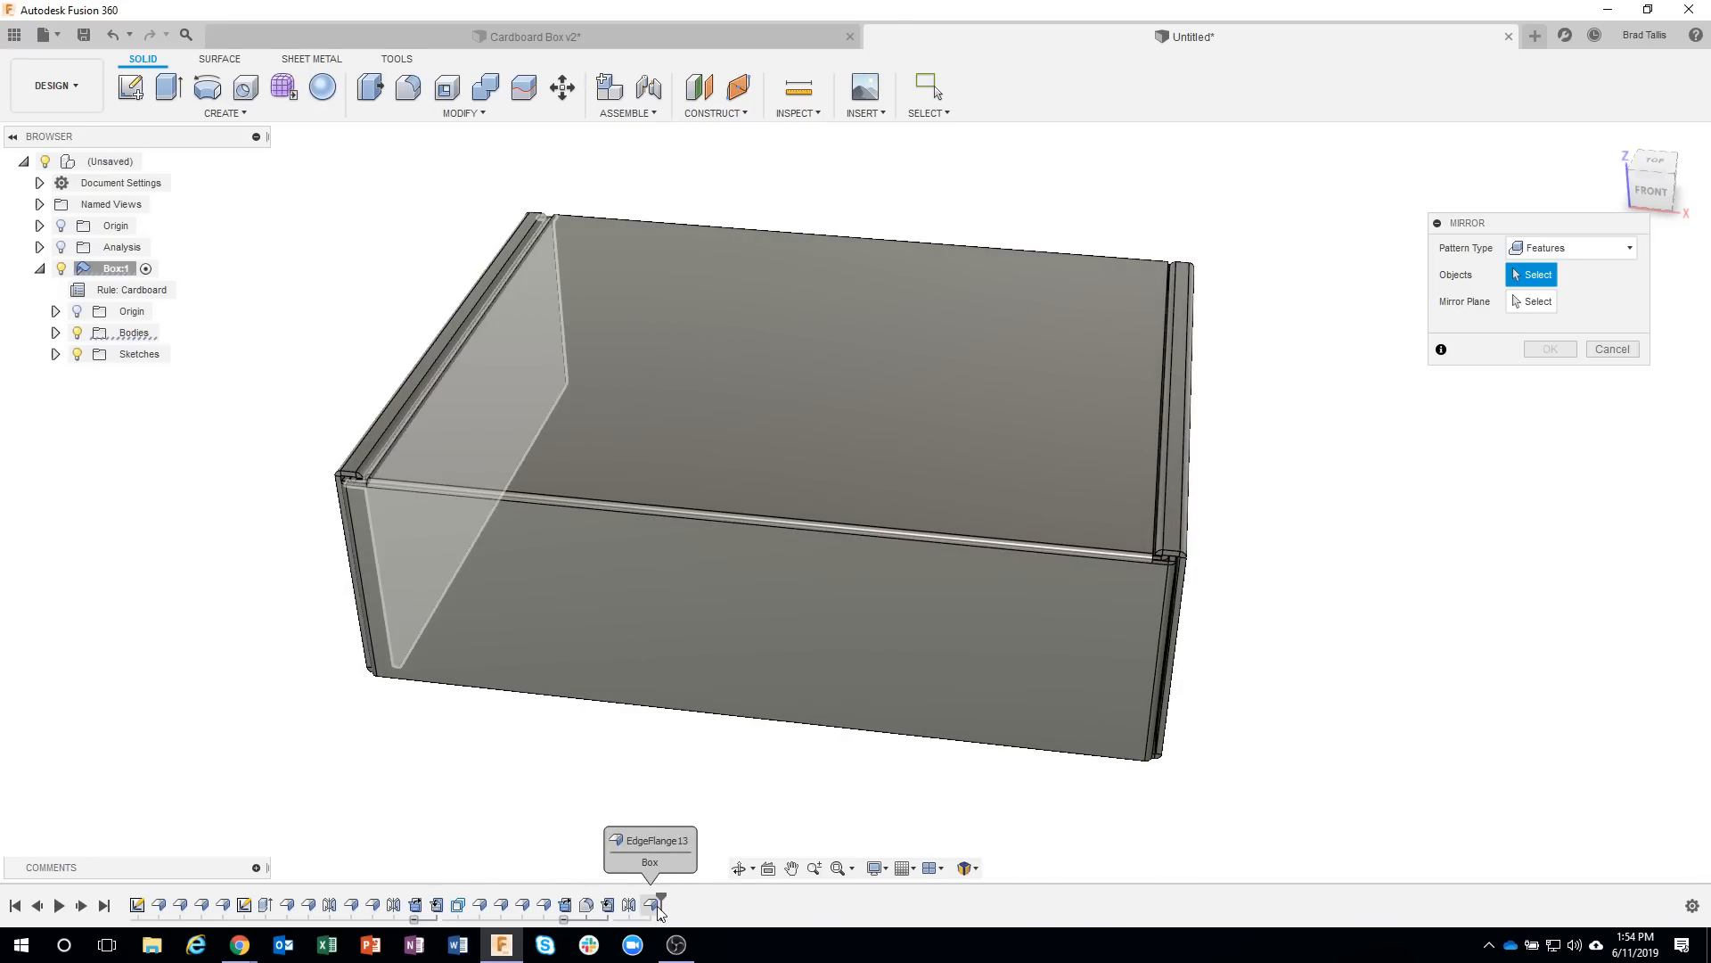
click(654, 905)
click(1550, 301)
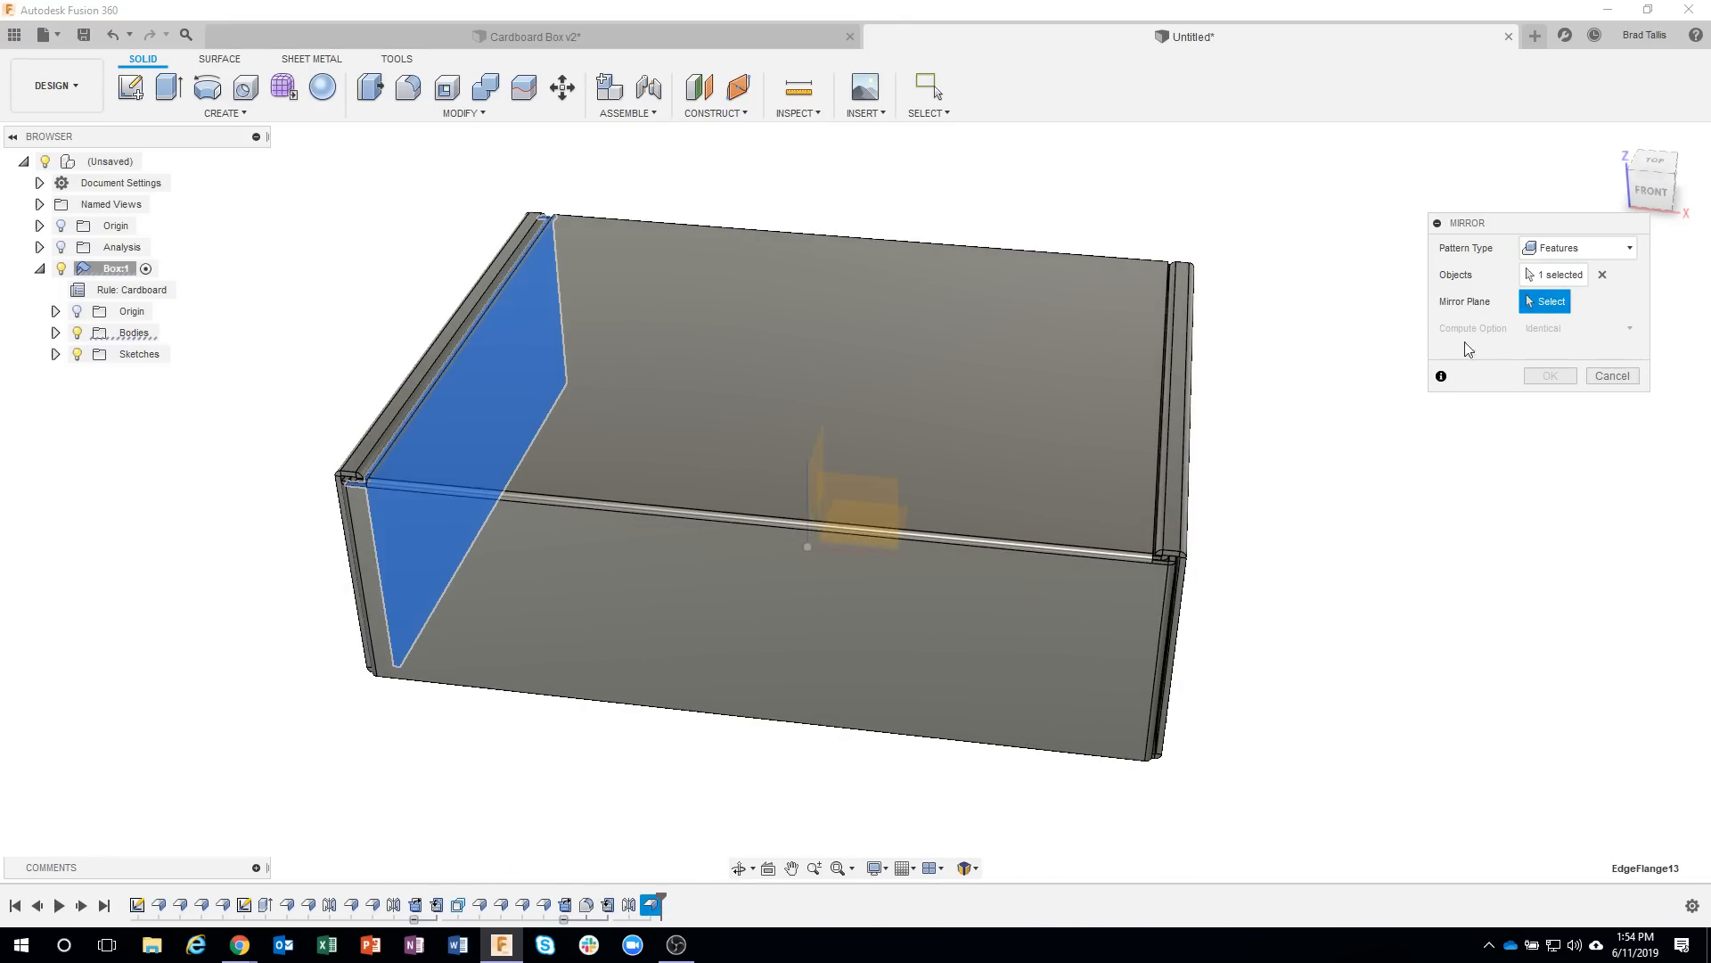
shift+middle_drag(874, 495, 757, 472)
click(790, 461)
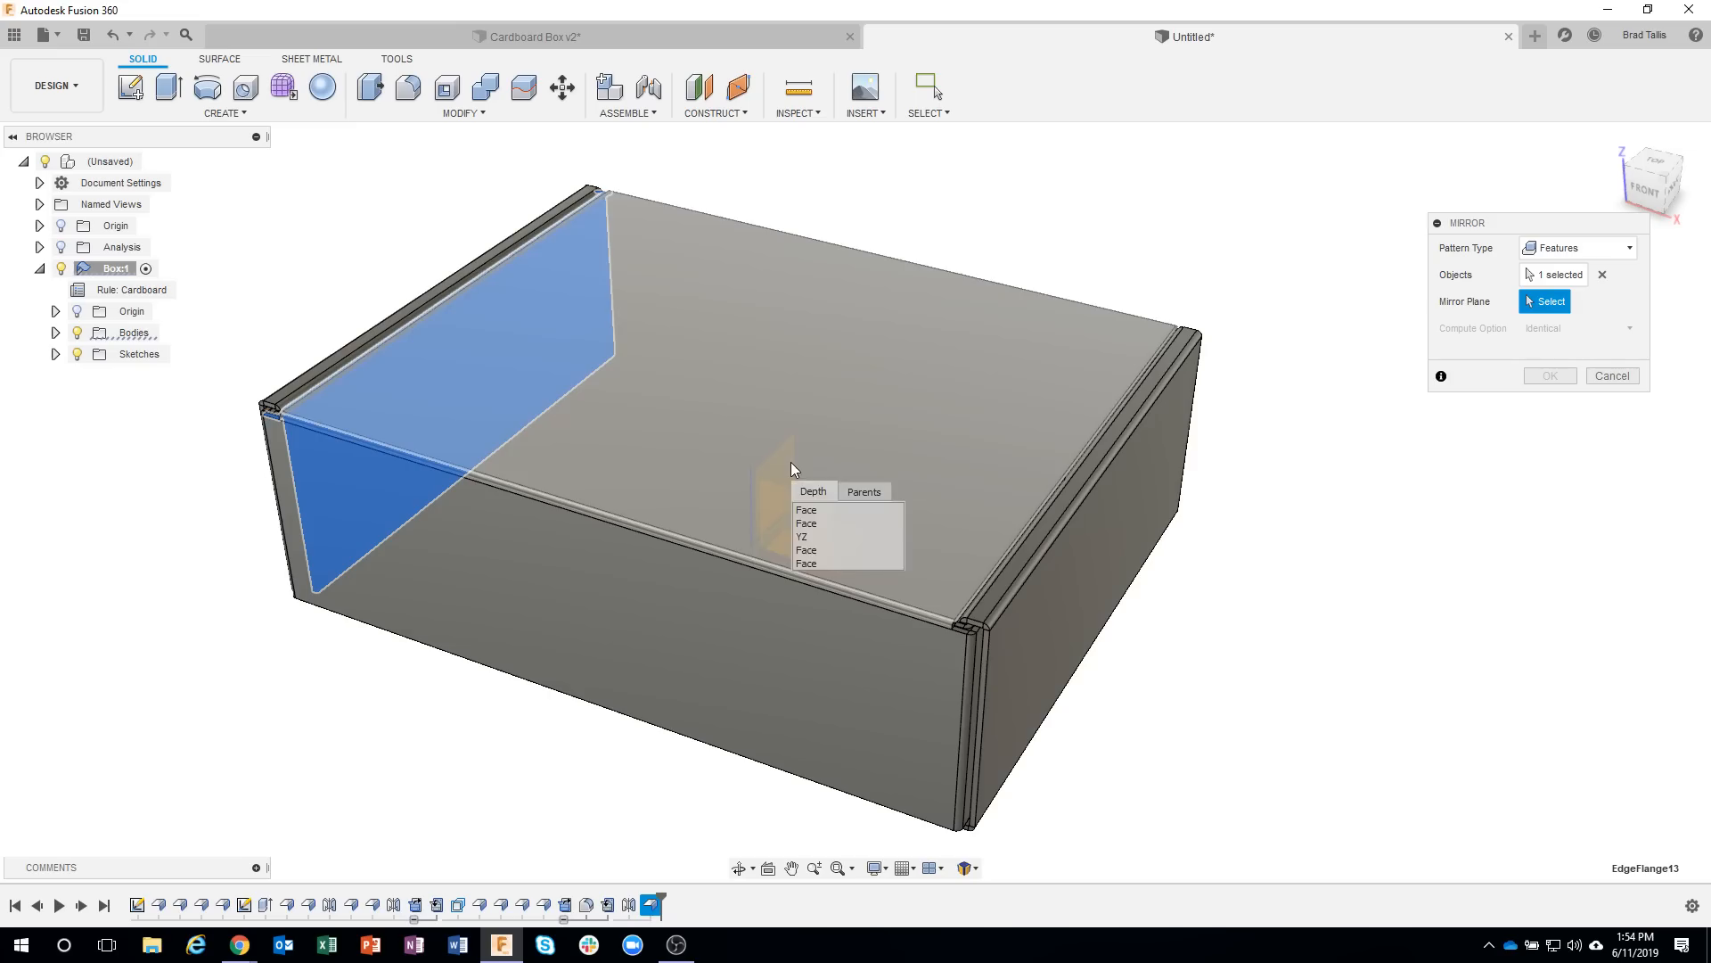
click(807, 538)
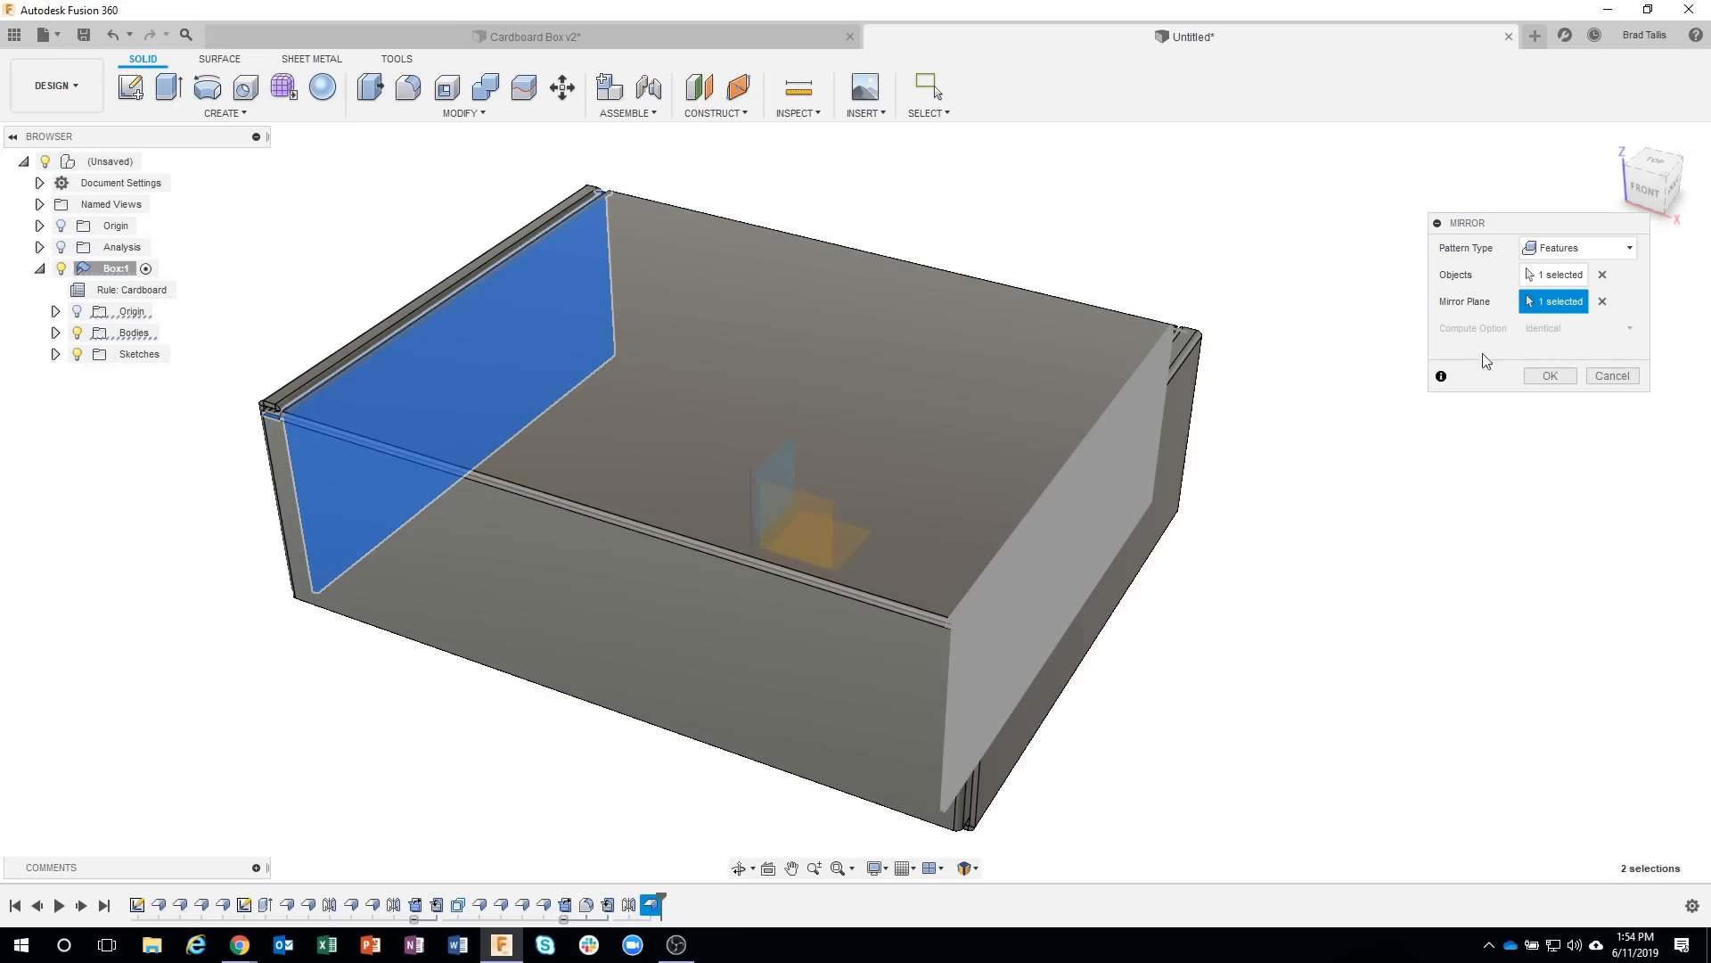
click(1550, 375)
scroll(1024, 649, up, 5)
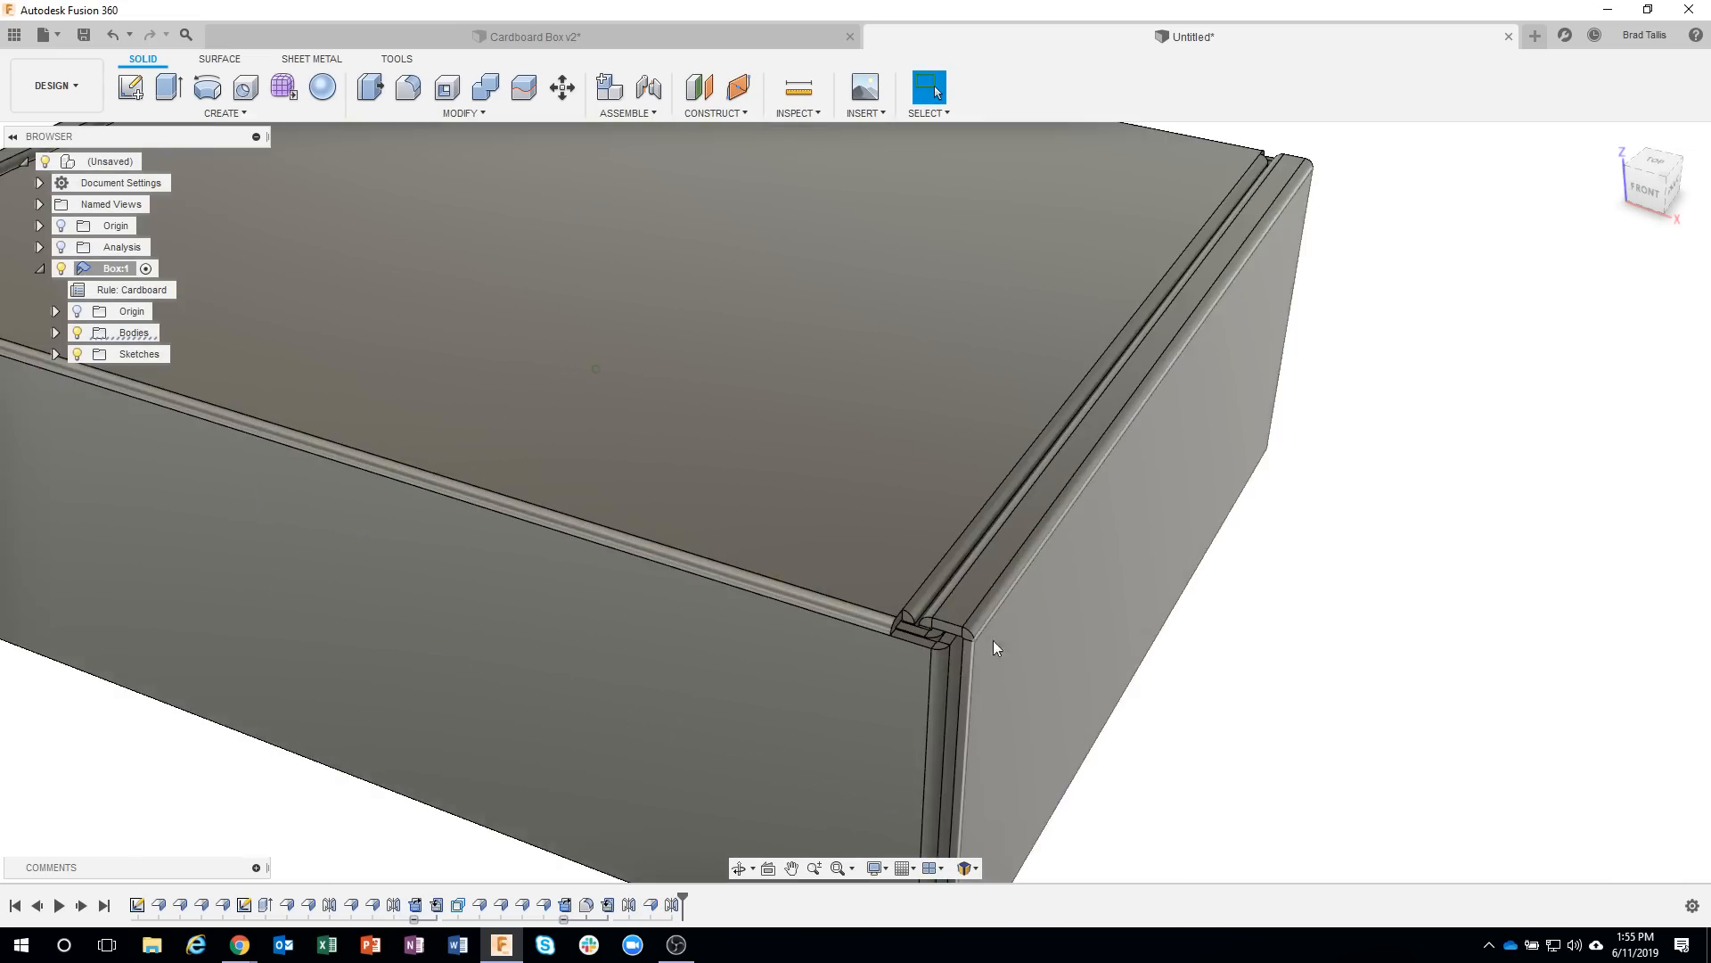
scroll(993, 640, up, 5)
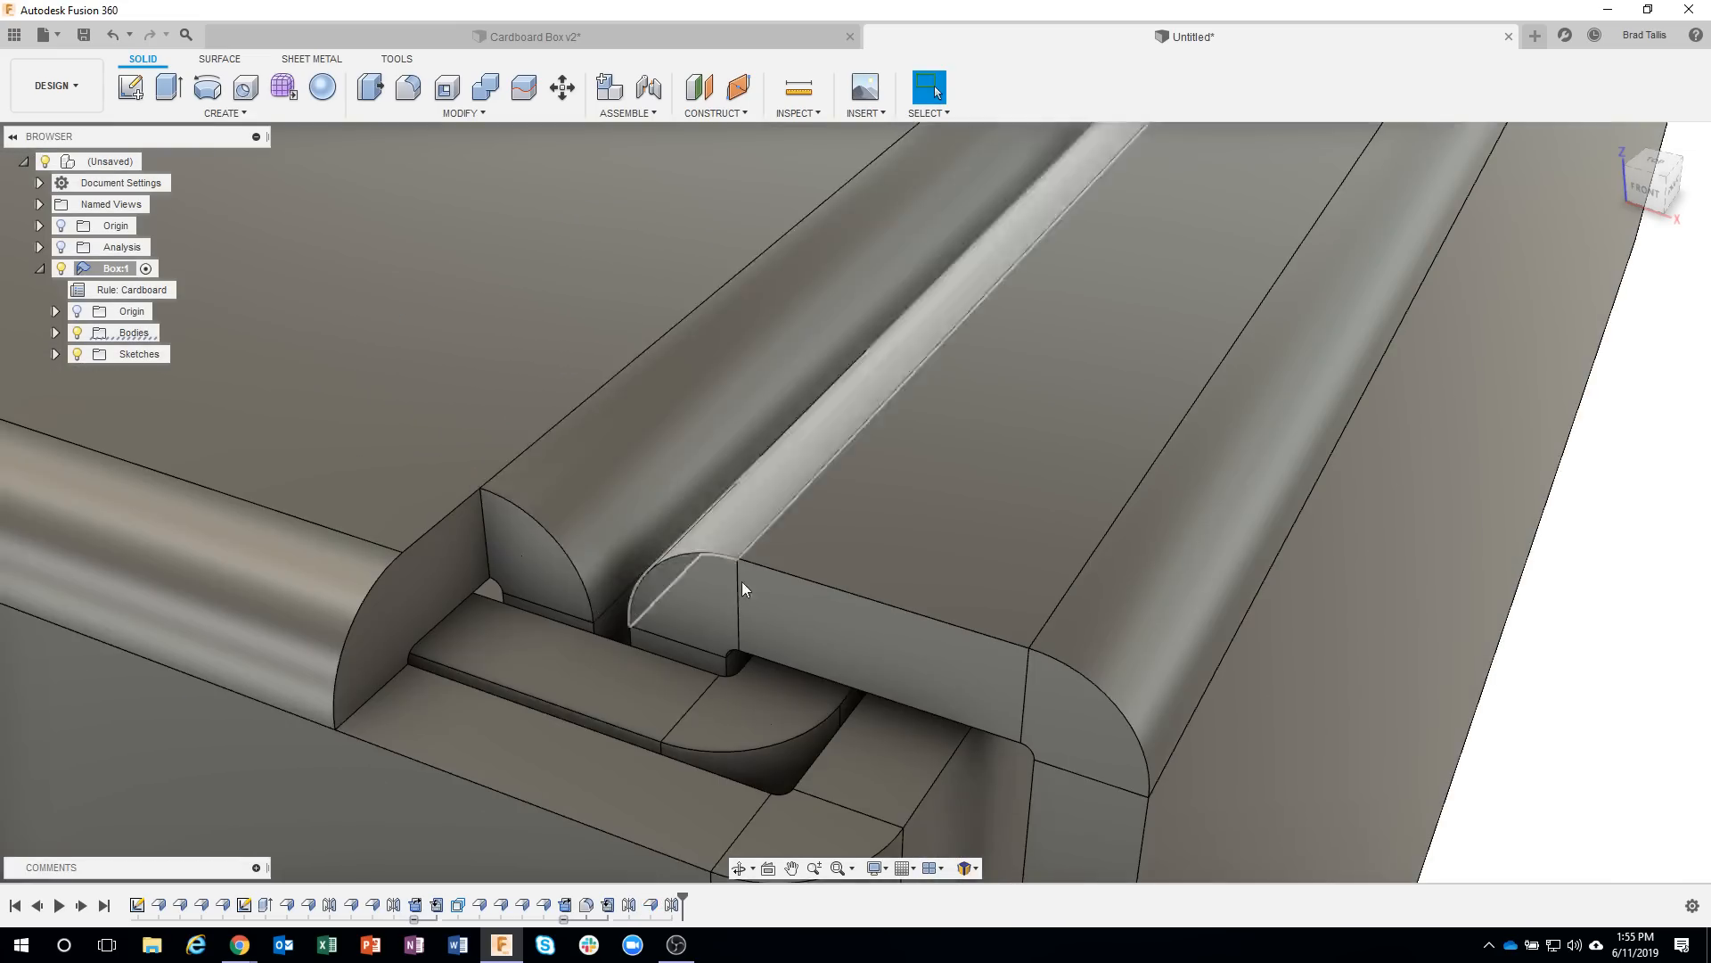
scroll(745, 581, down, 10)
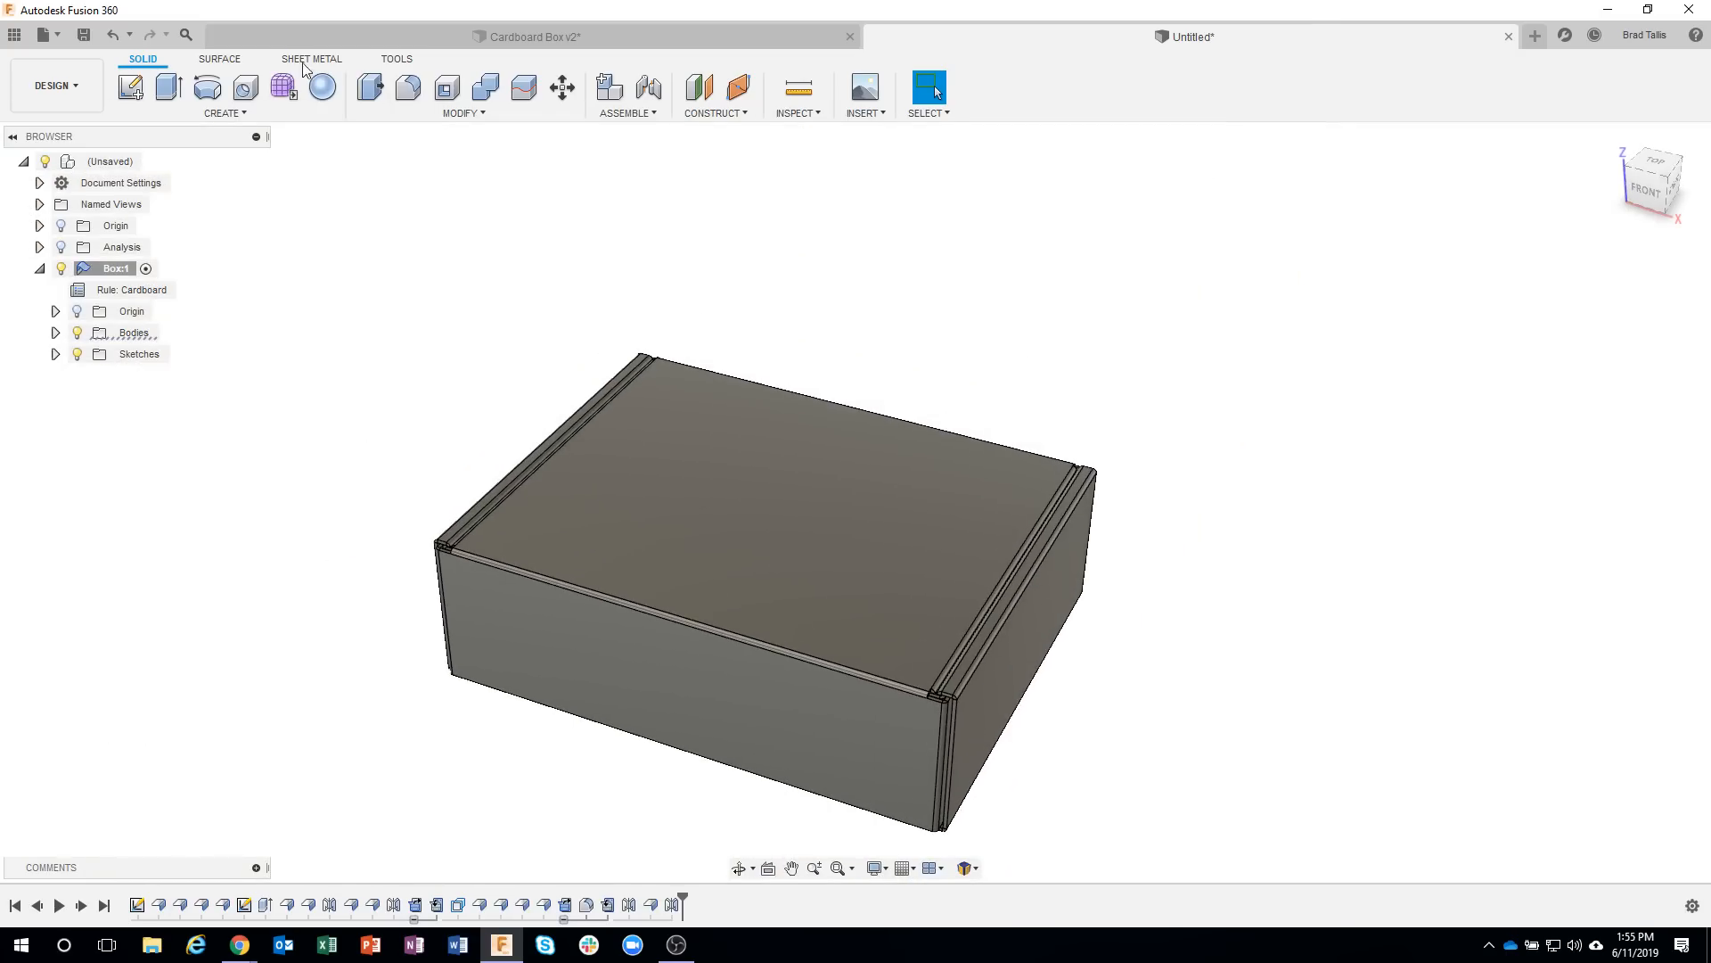
click(305, 61)
click(367, 89)
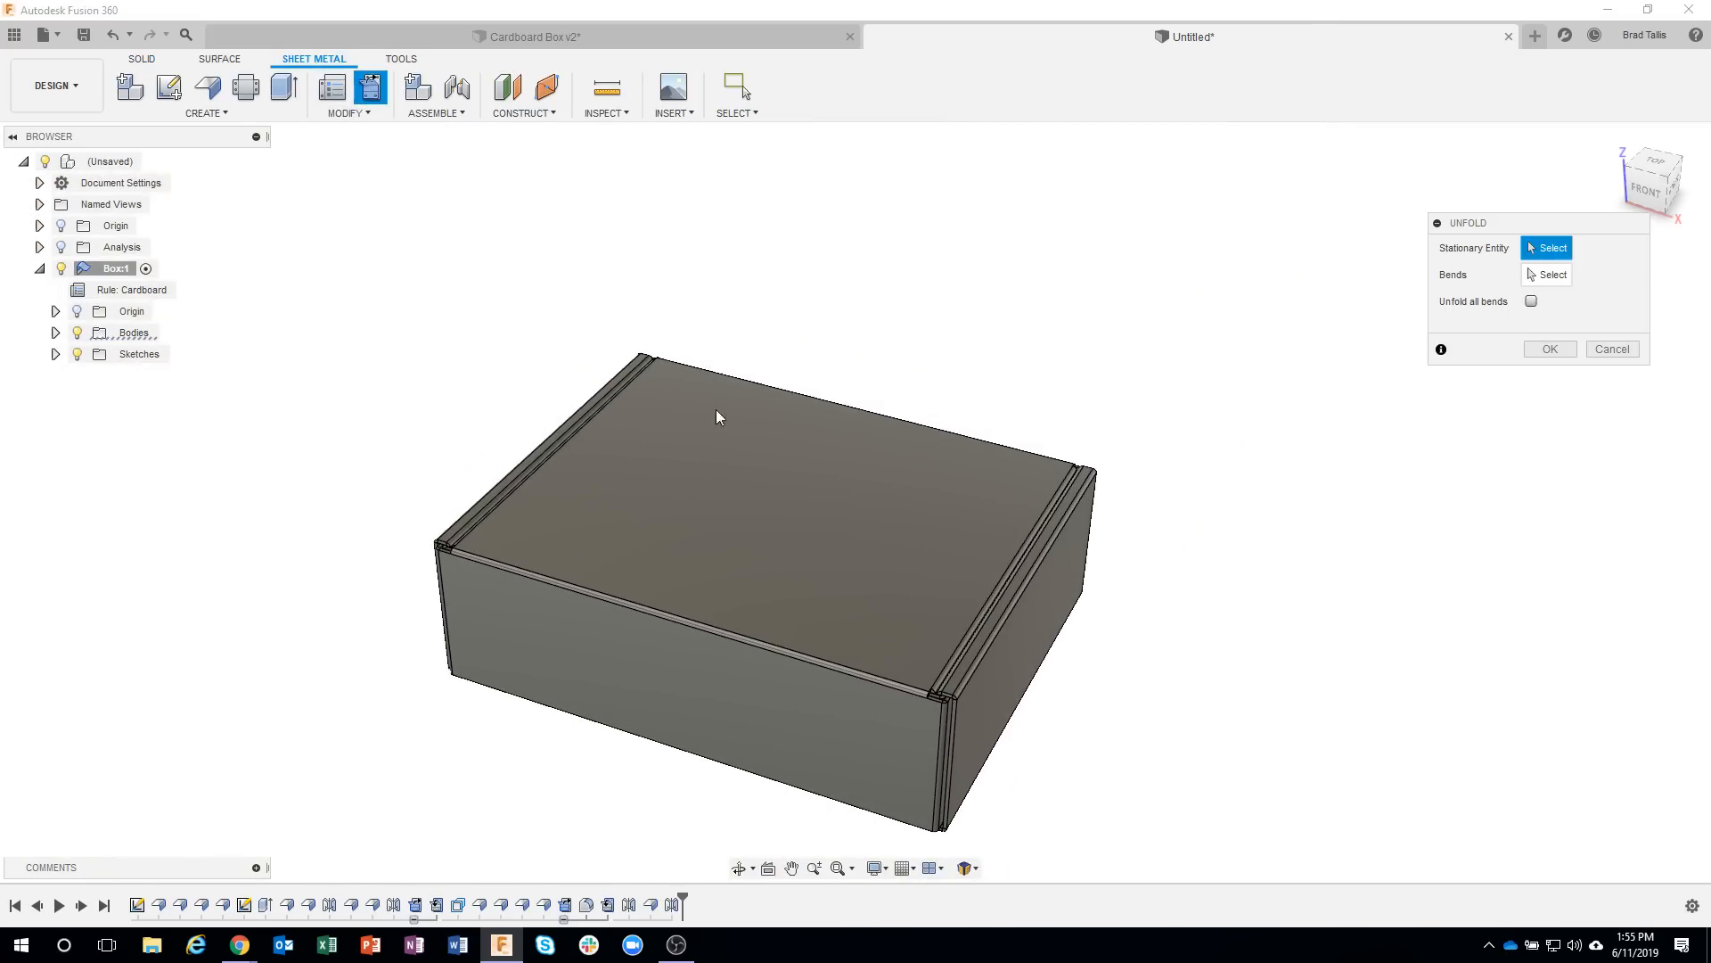
click(804, 515)
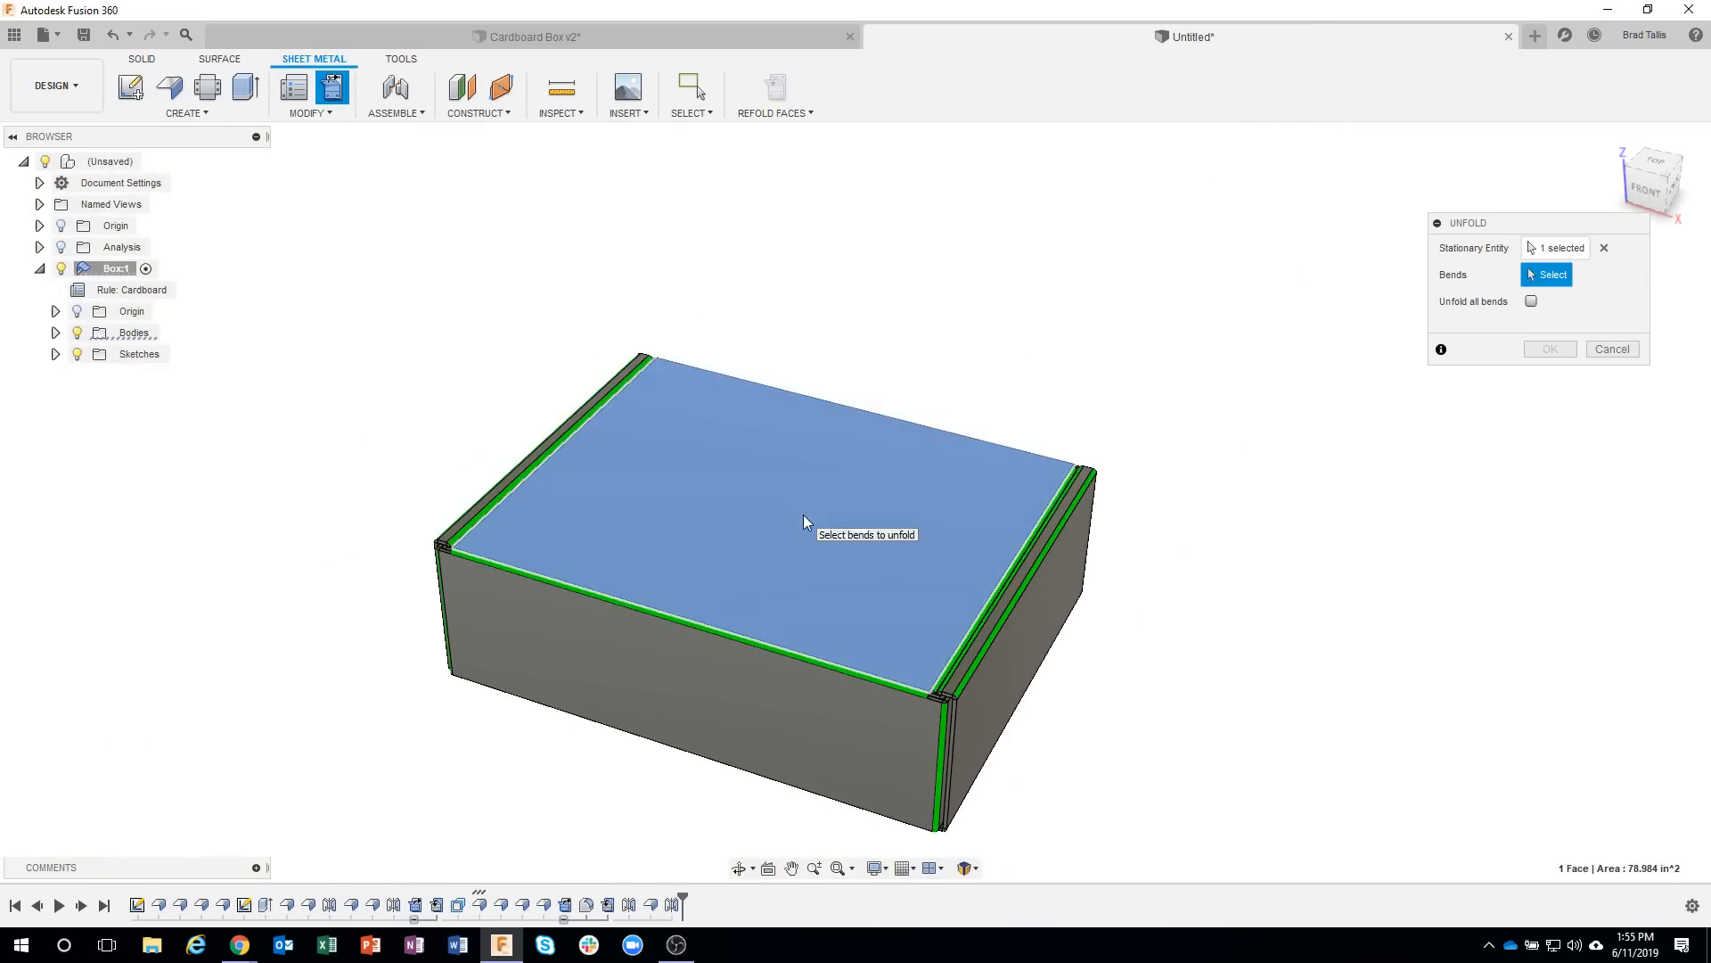
click(1532, 302)
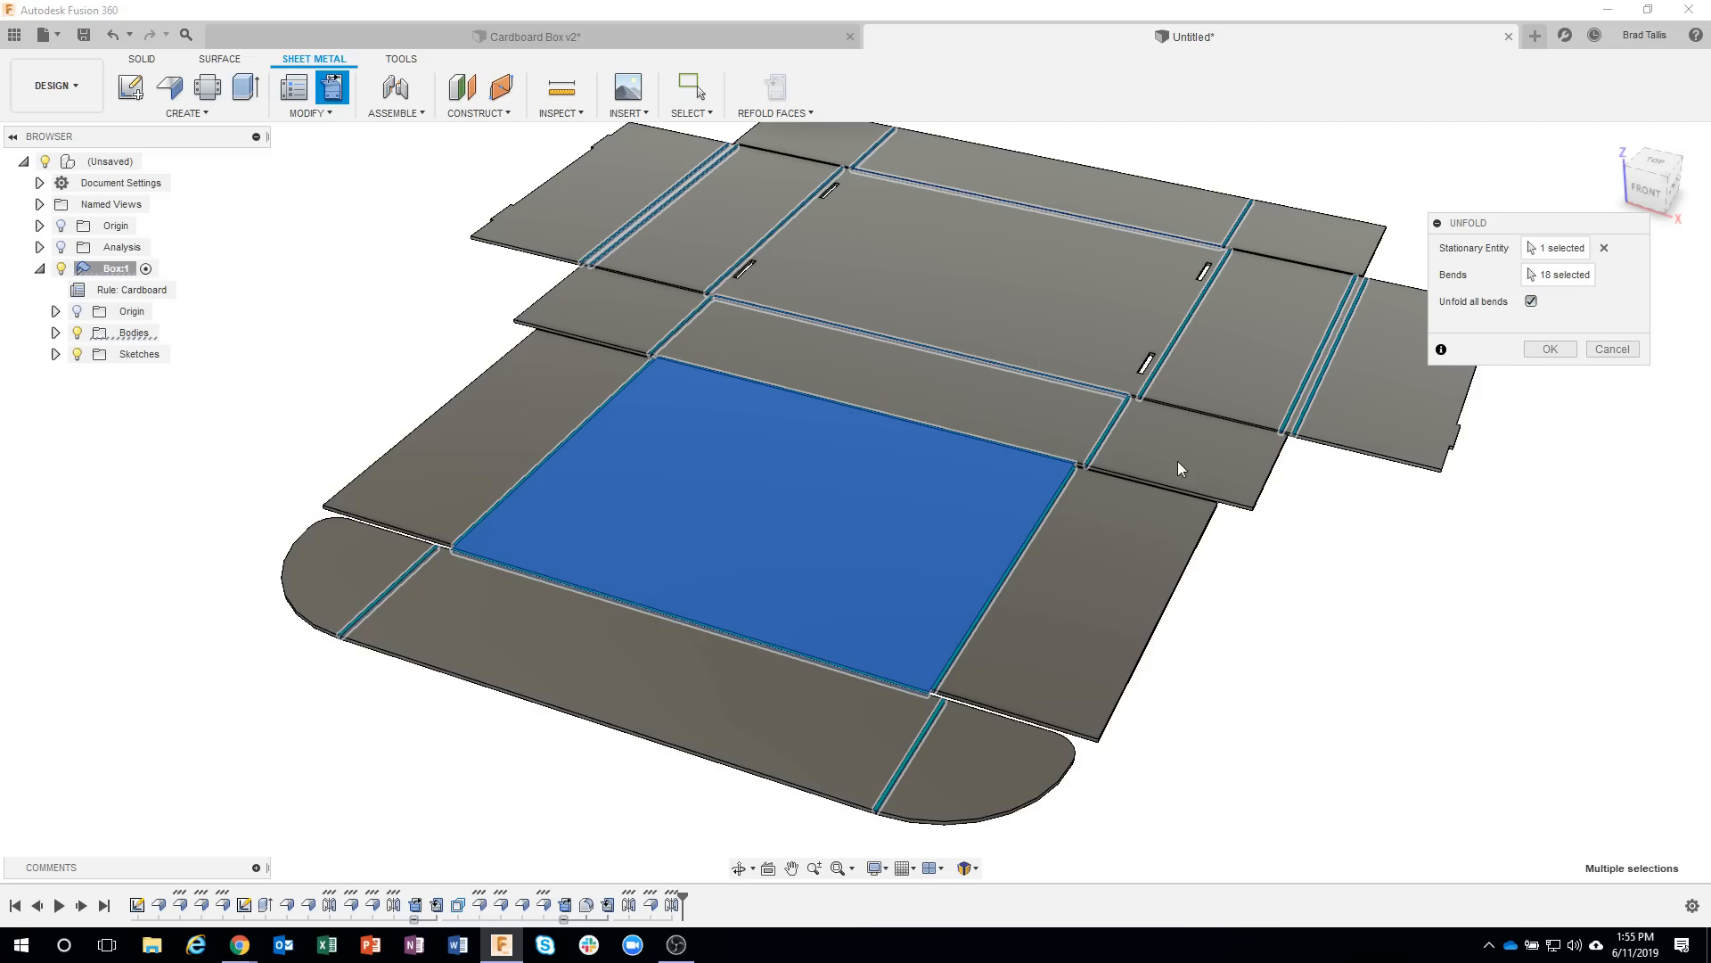
click(1612, 349)
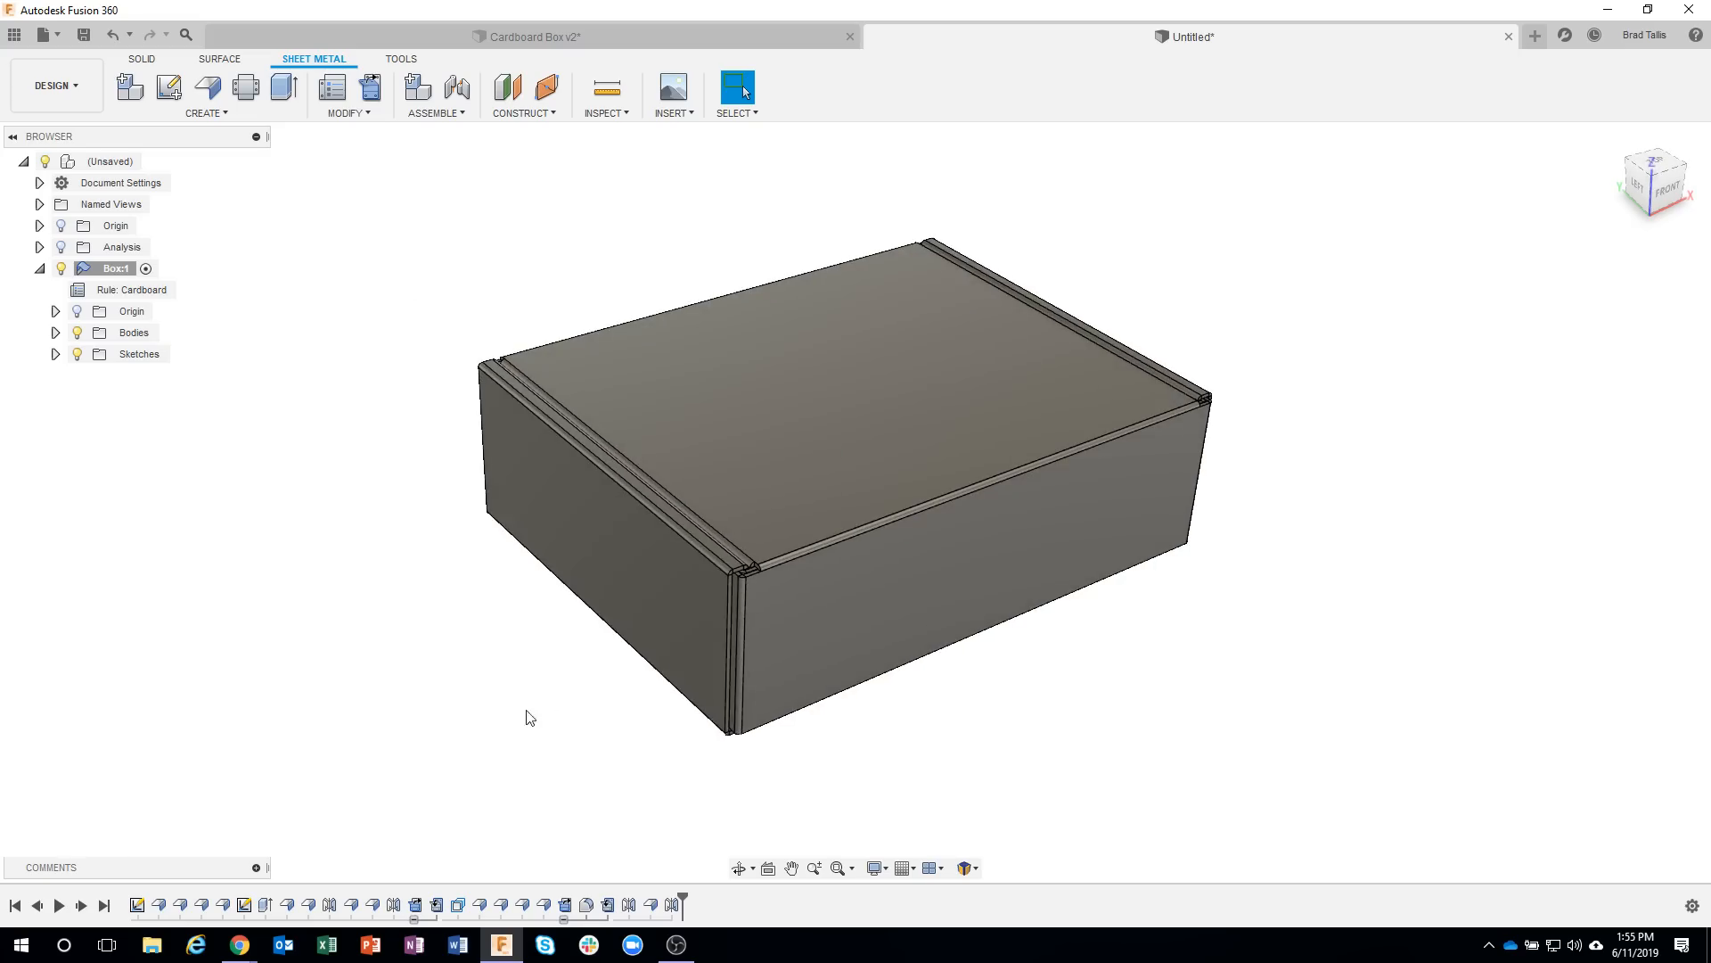
Unfold all bends of the box with the slotted floor panel as the stationary face.
click(373, 89)
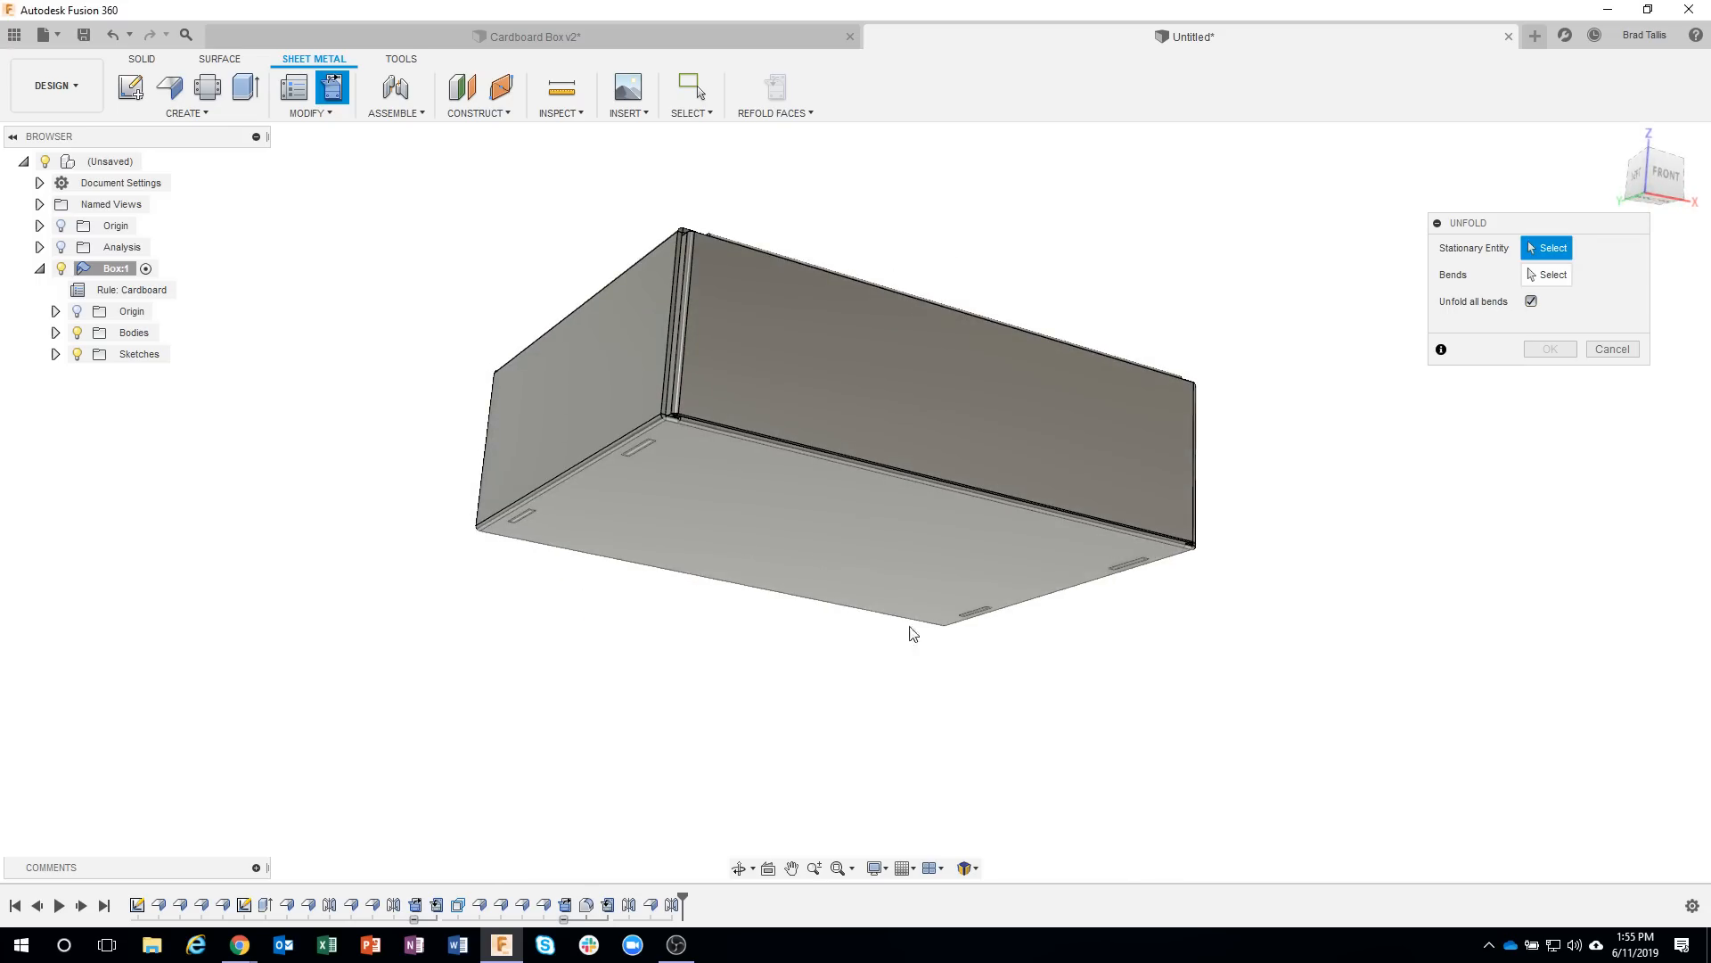
click(1127, 642)
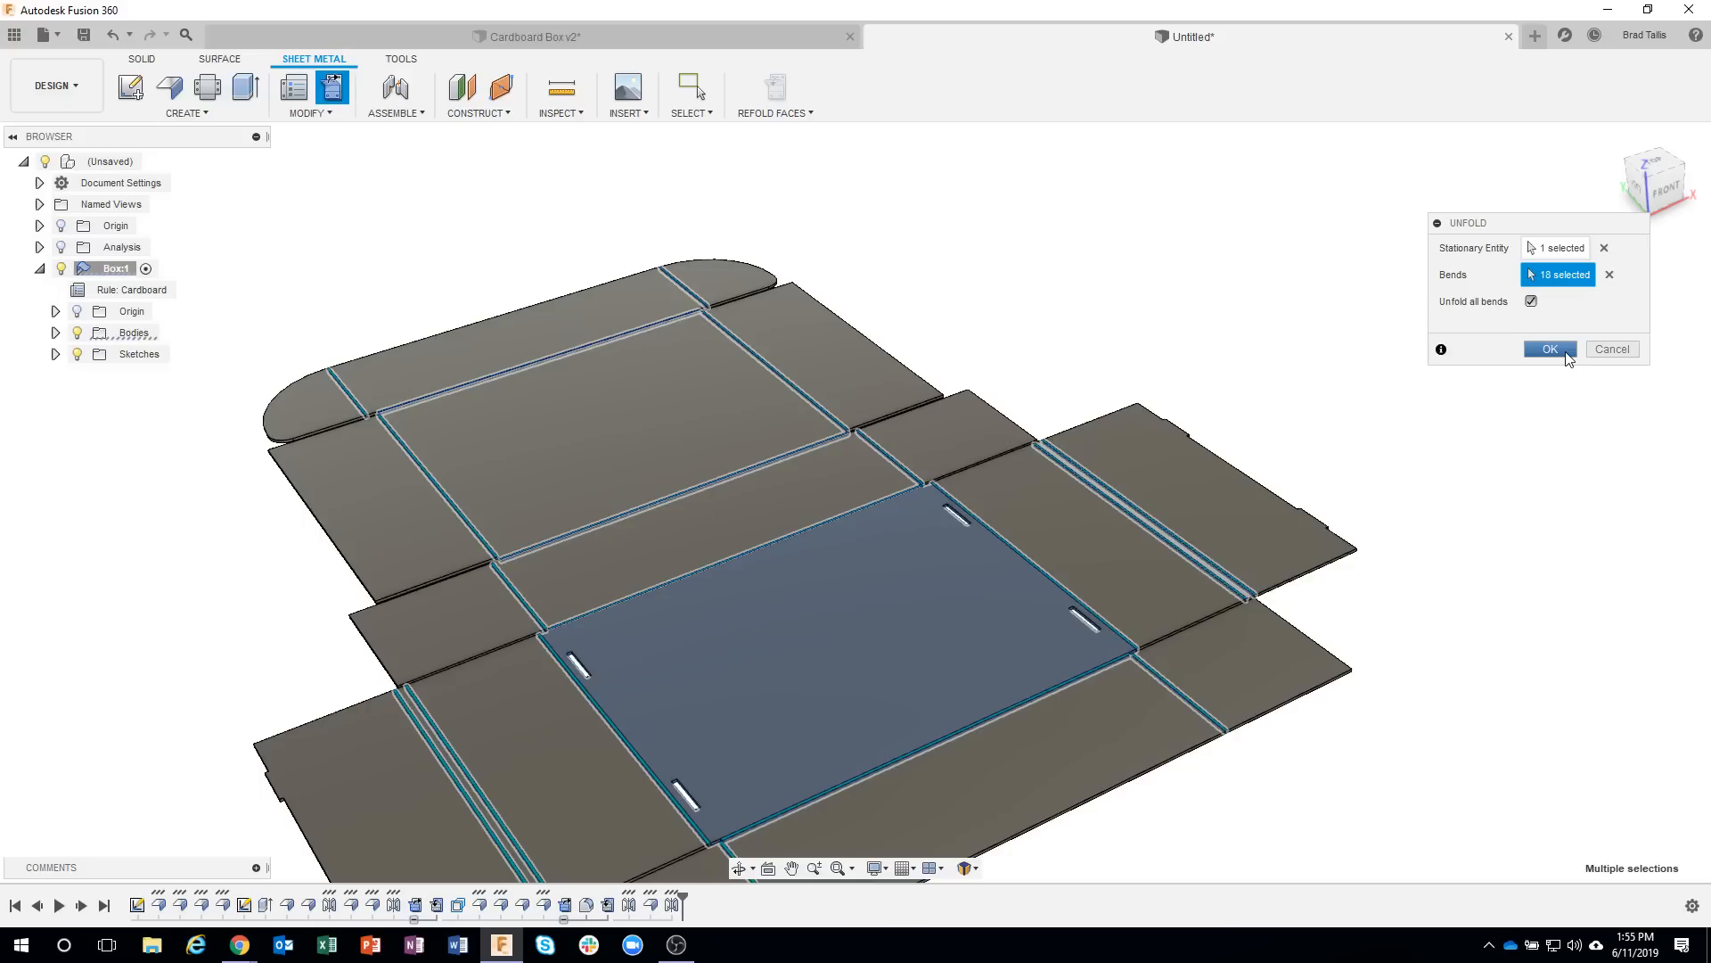
click(1551, 350)
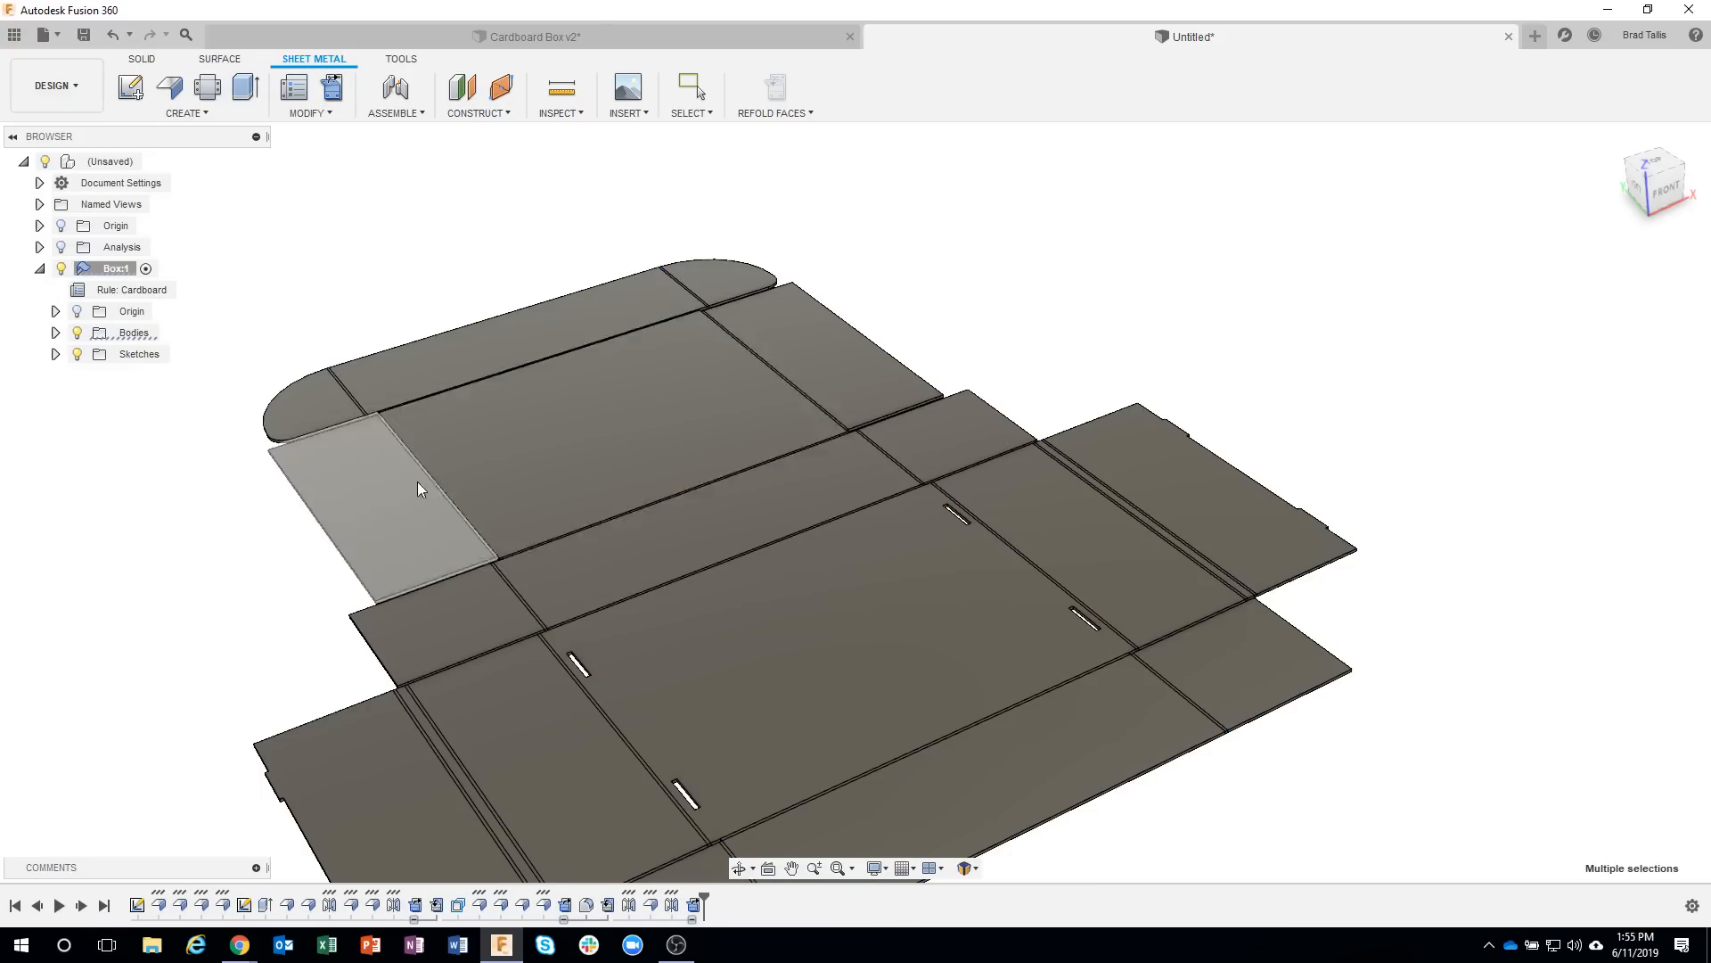
Draft the lid side tab's end face nearest the back wall by 10 deg, using the small corner face beside the lid bend as the plane.
middle_drag(498, 470, 679, 456)
scroll(601, 503, up, 5)
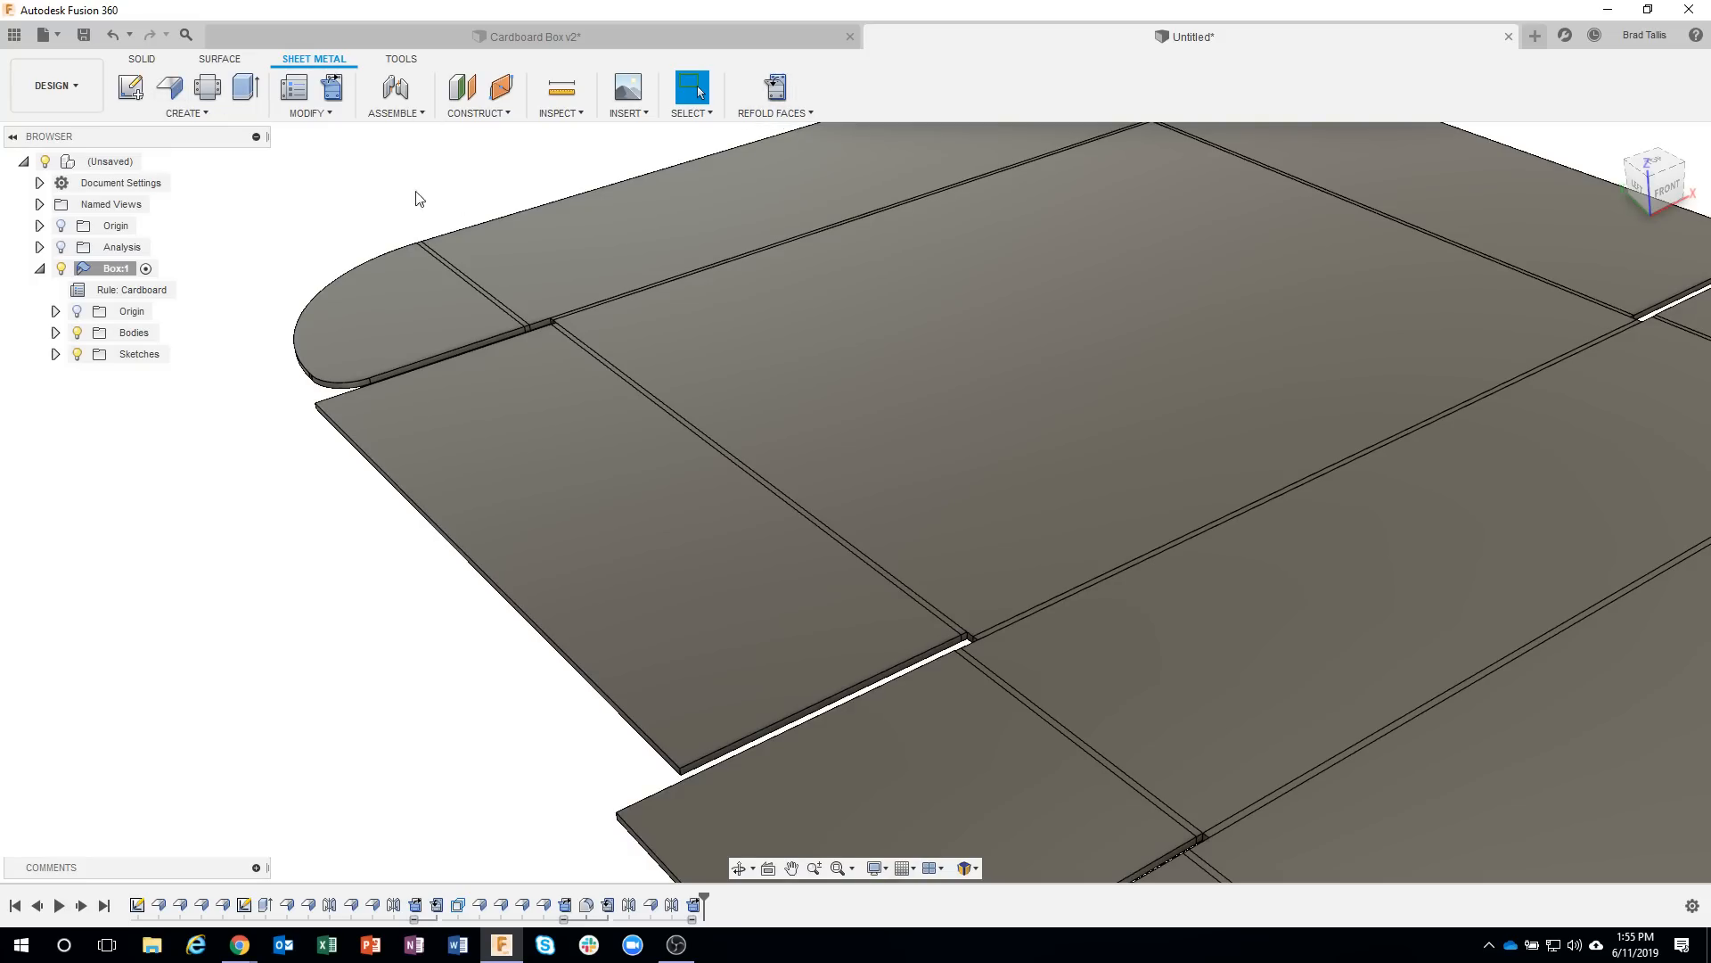
click(149, 61)
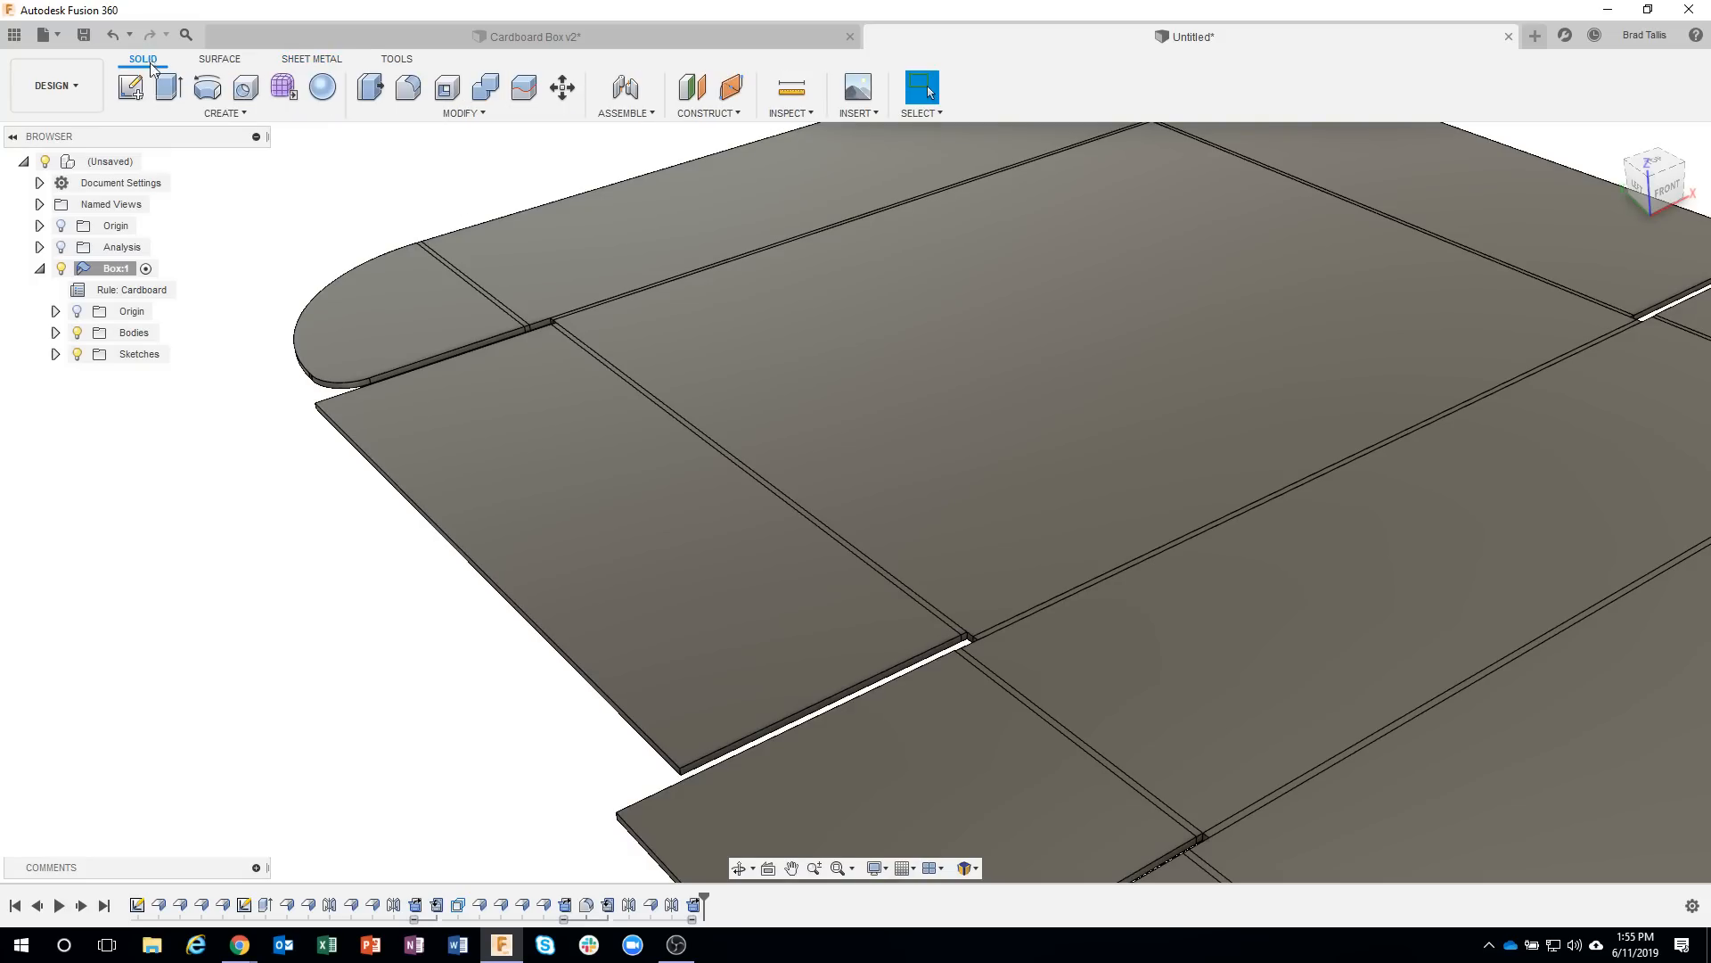
click(244, 114)
mouse_move(463, 113)
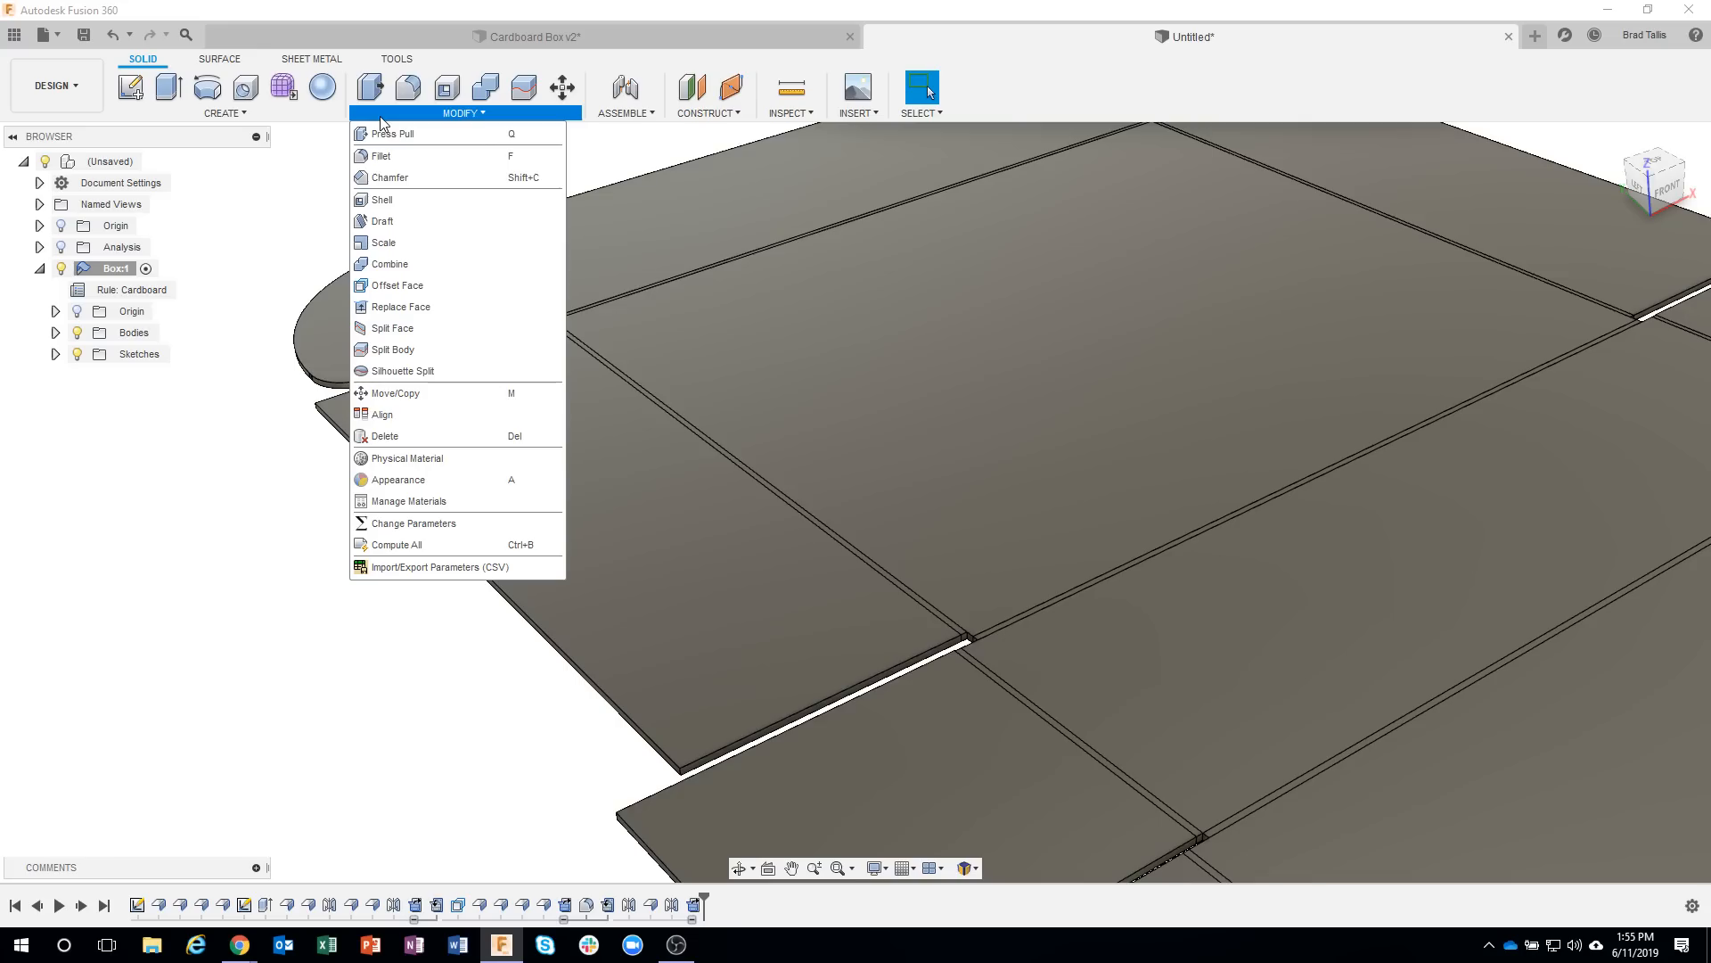
click(413, 221)
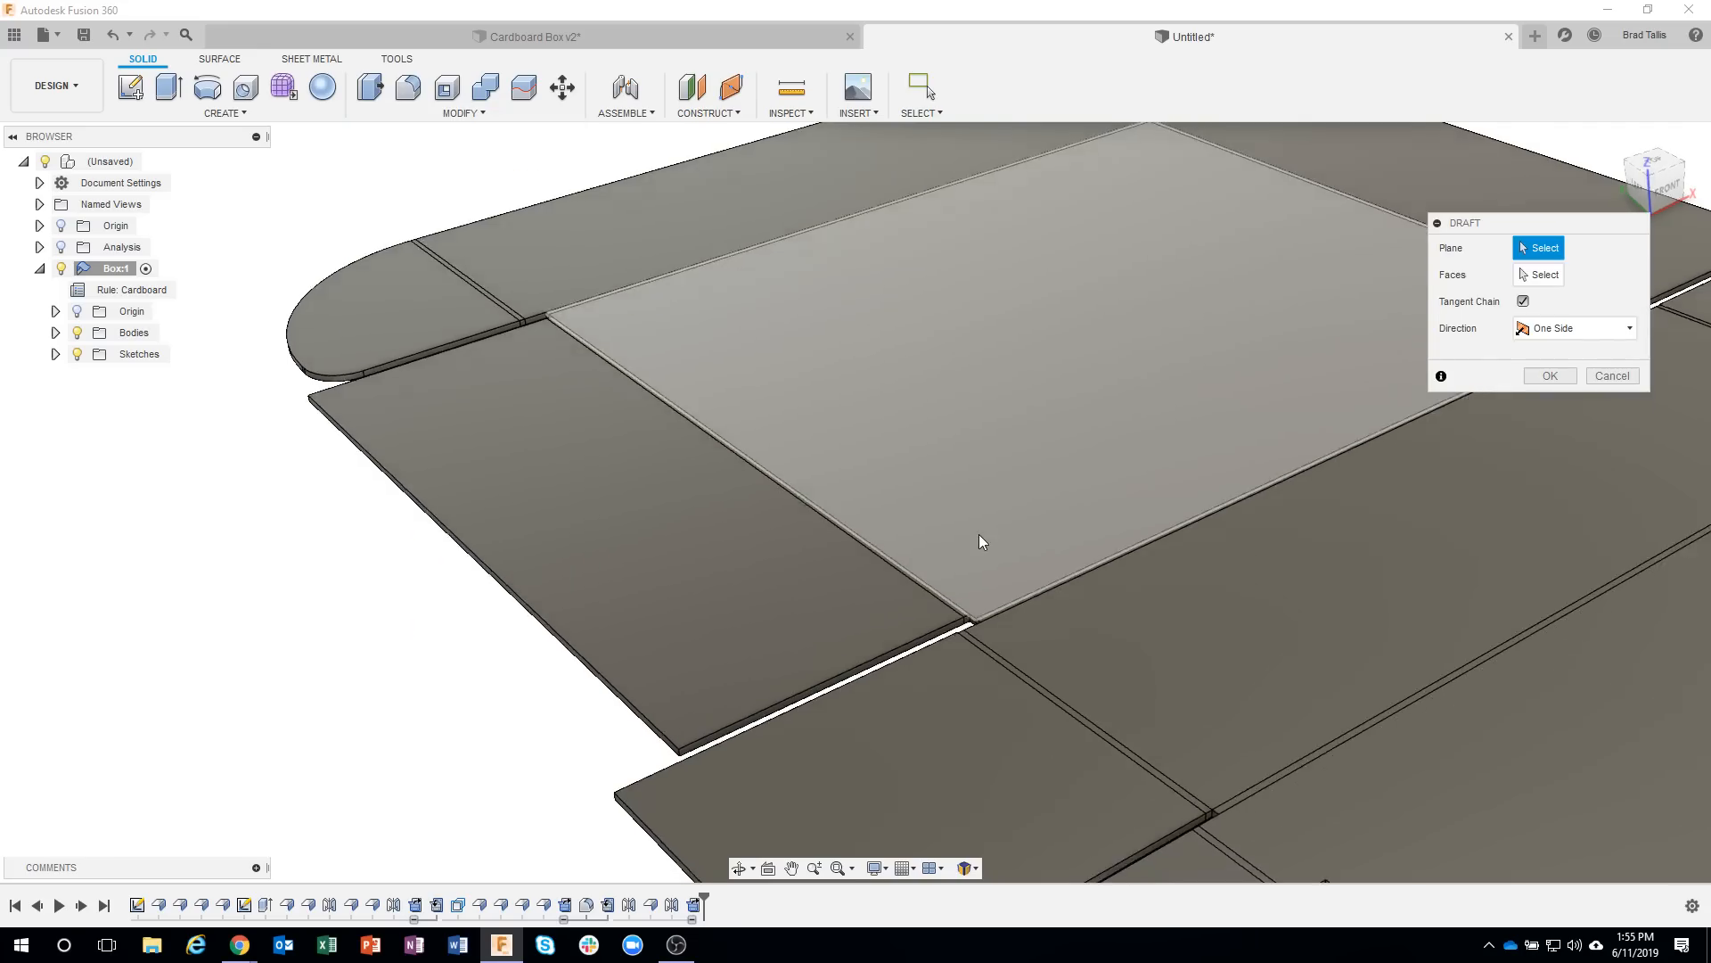
scroll(972, 595, up, 5)
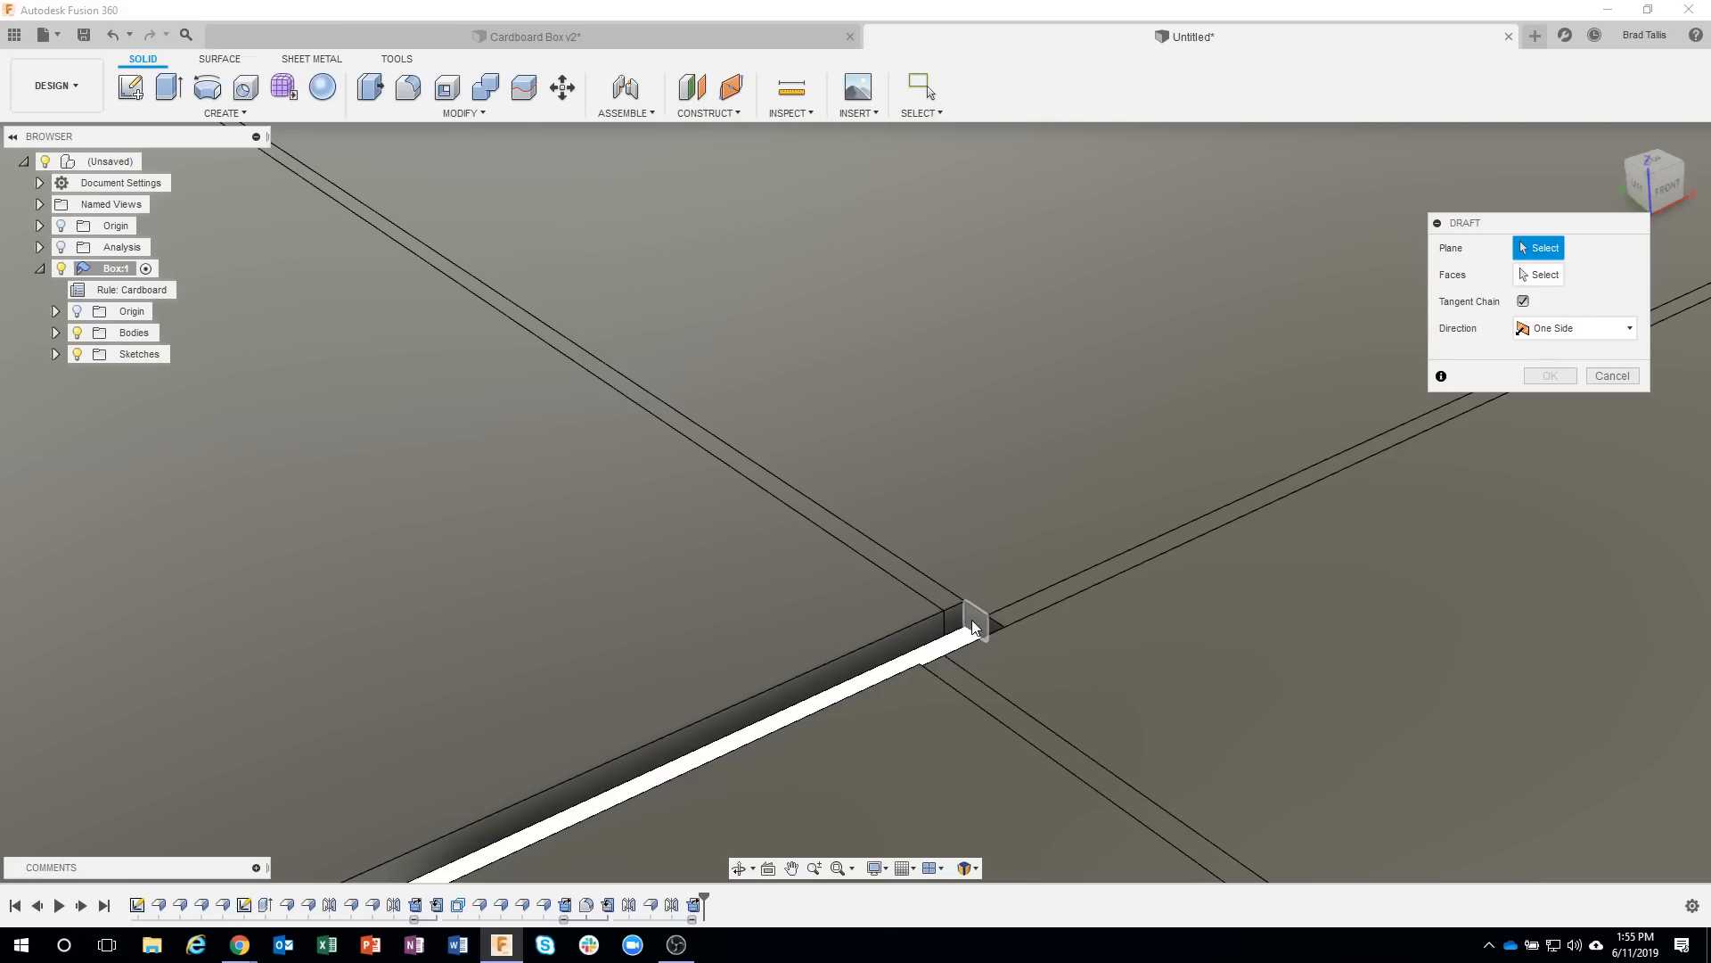
click(972, 619)
scroll(972, 623, down, 4)
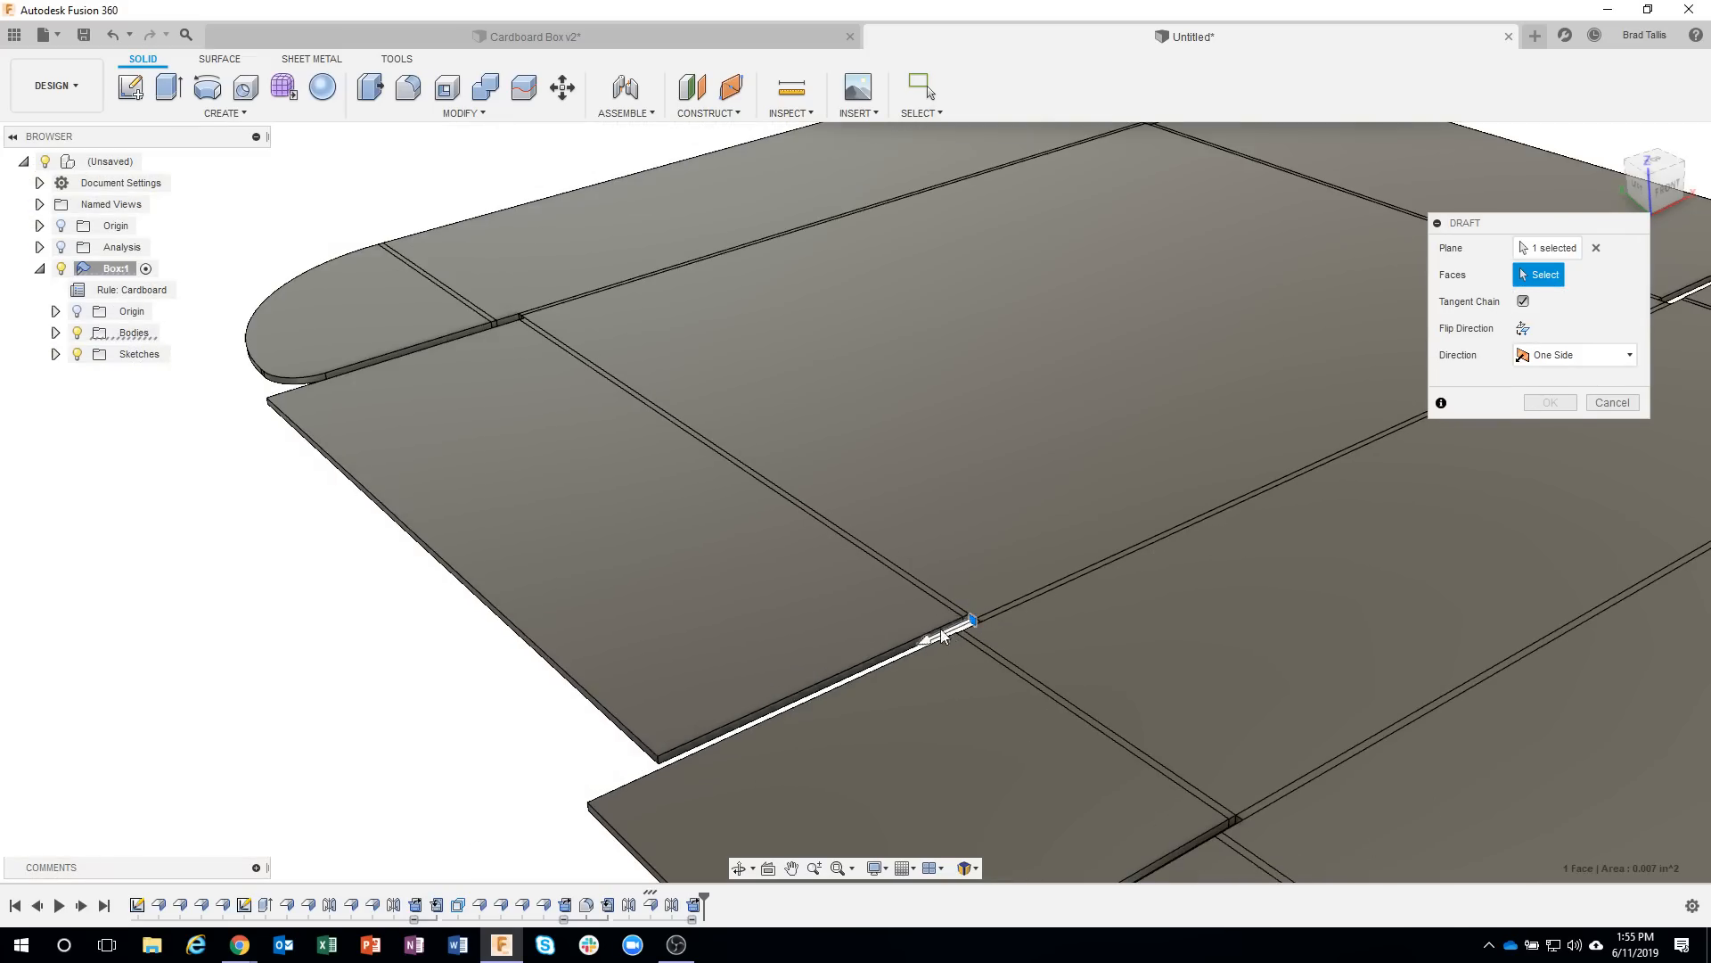
click(873, 661)
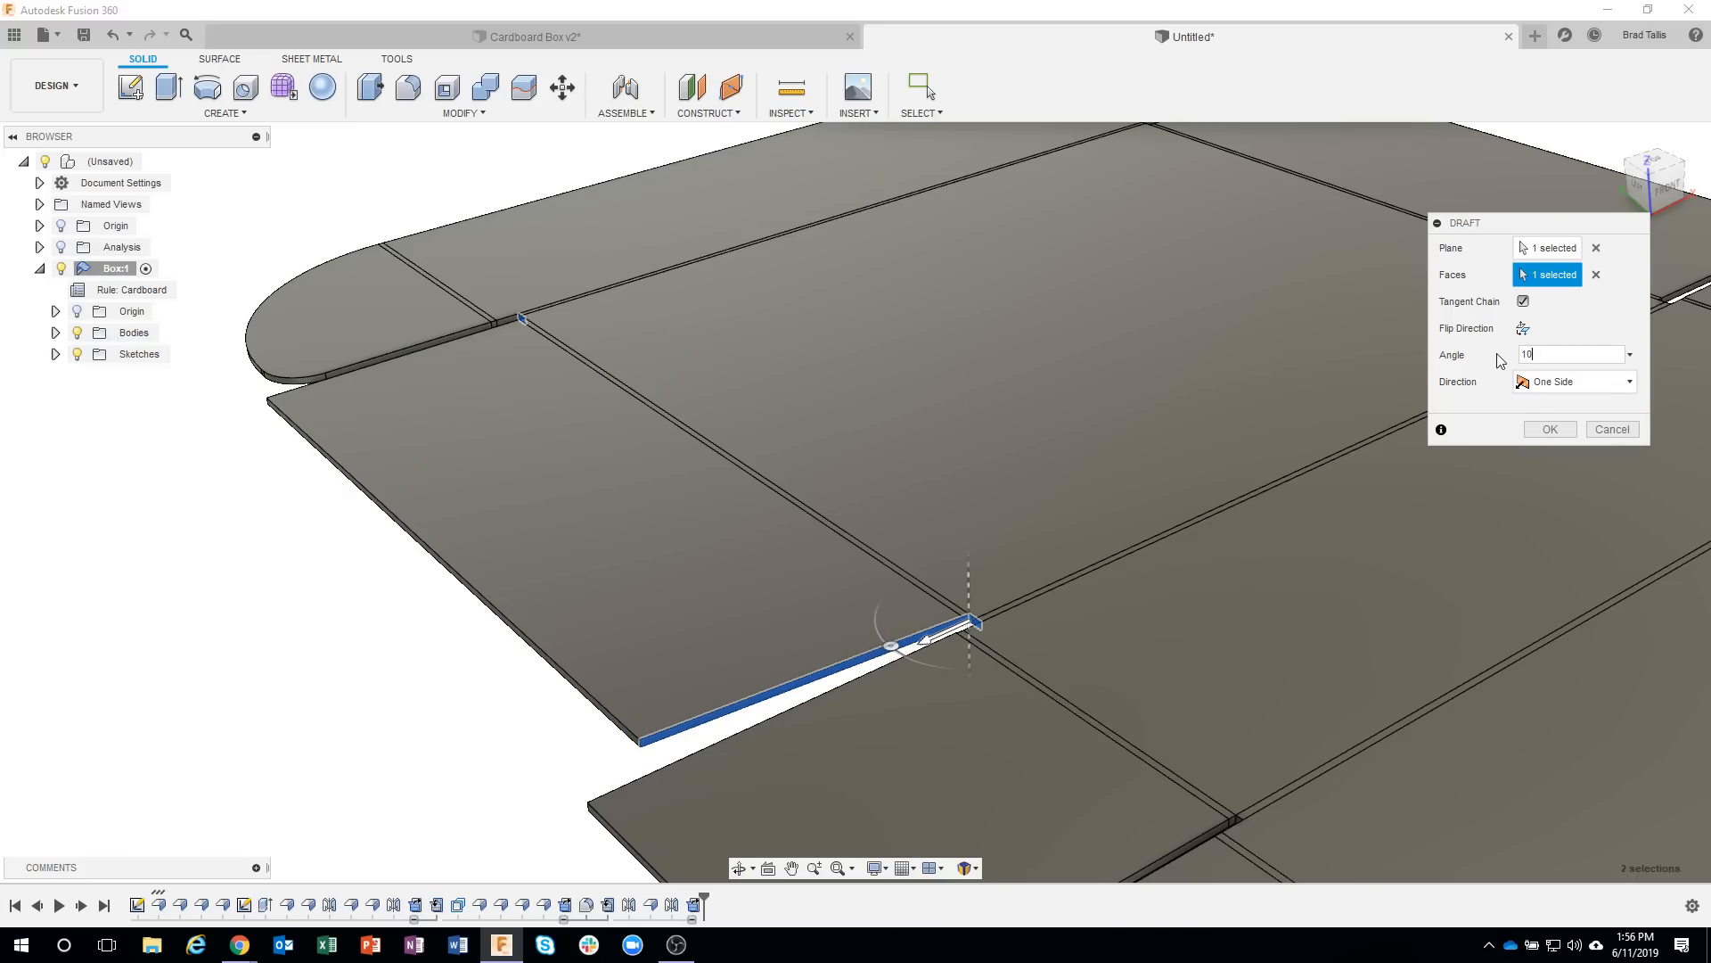
Add the same side tab's other end face, next to the rounded front flap, to the 10 deg draft and create it.
shift+middle_drag(451, 447, 553, 734)
click(553, 733)
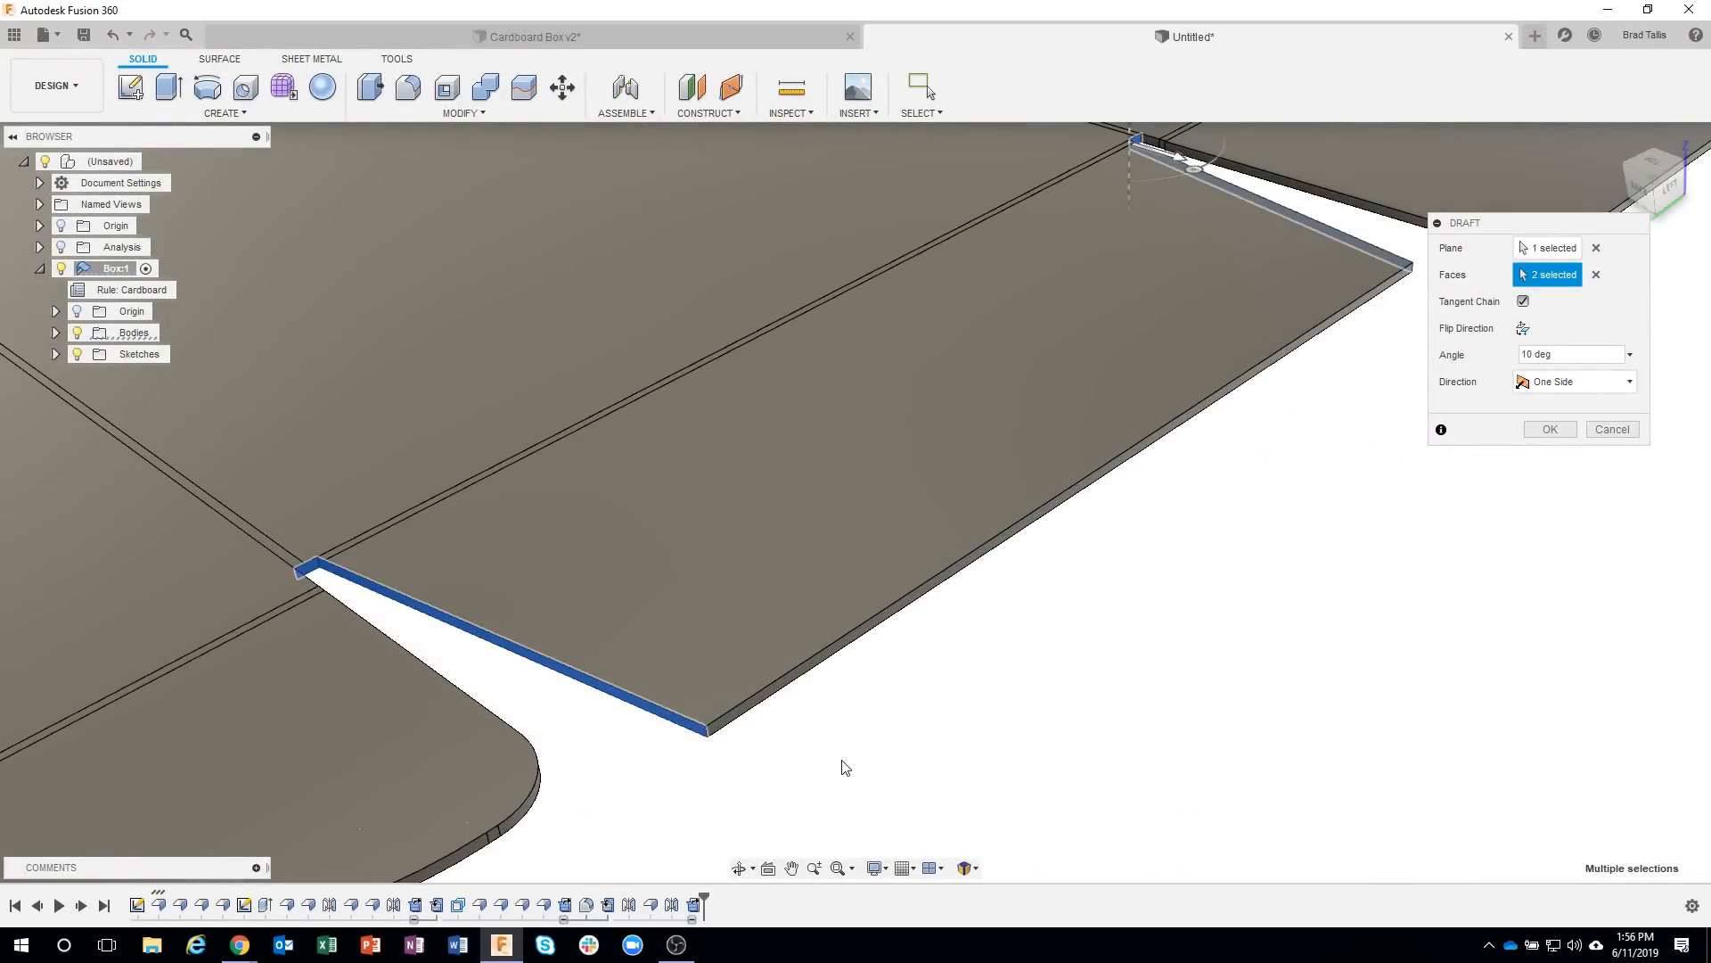
scroll(843, 760, down, 3)
shift+middle_drag(842, 761, 1151, 571)
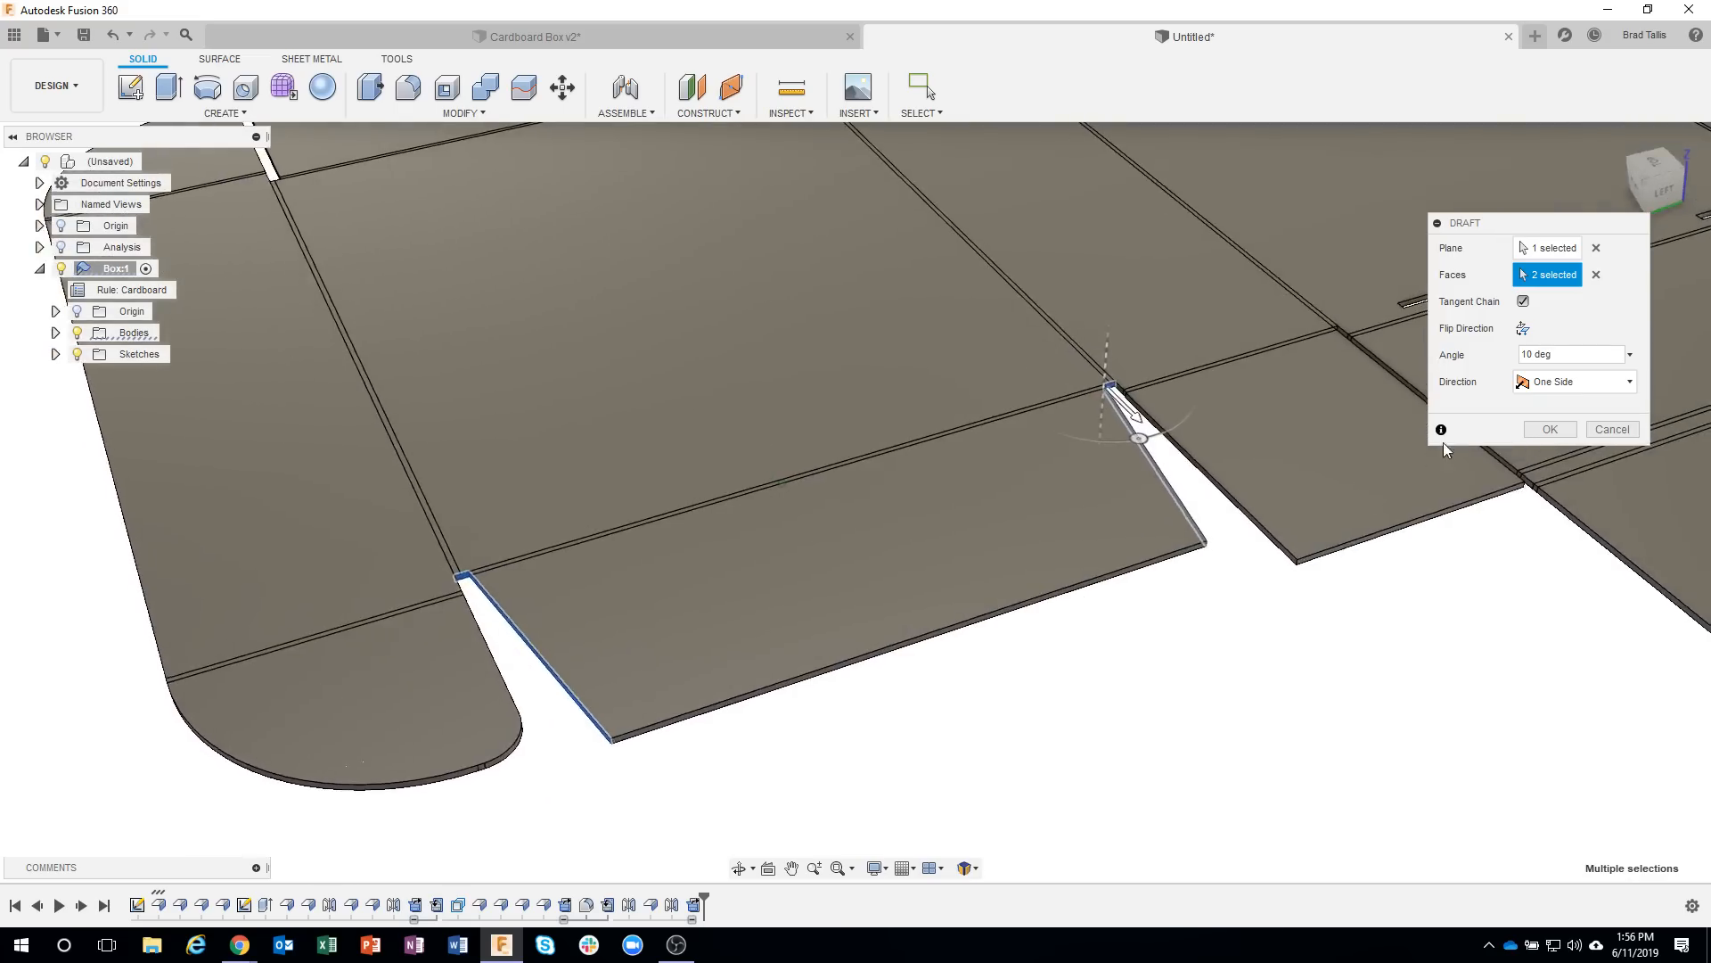
shift+middle_drag(1442, 443, 1547, 430)
click(1549, 429)
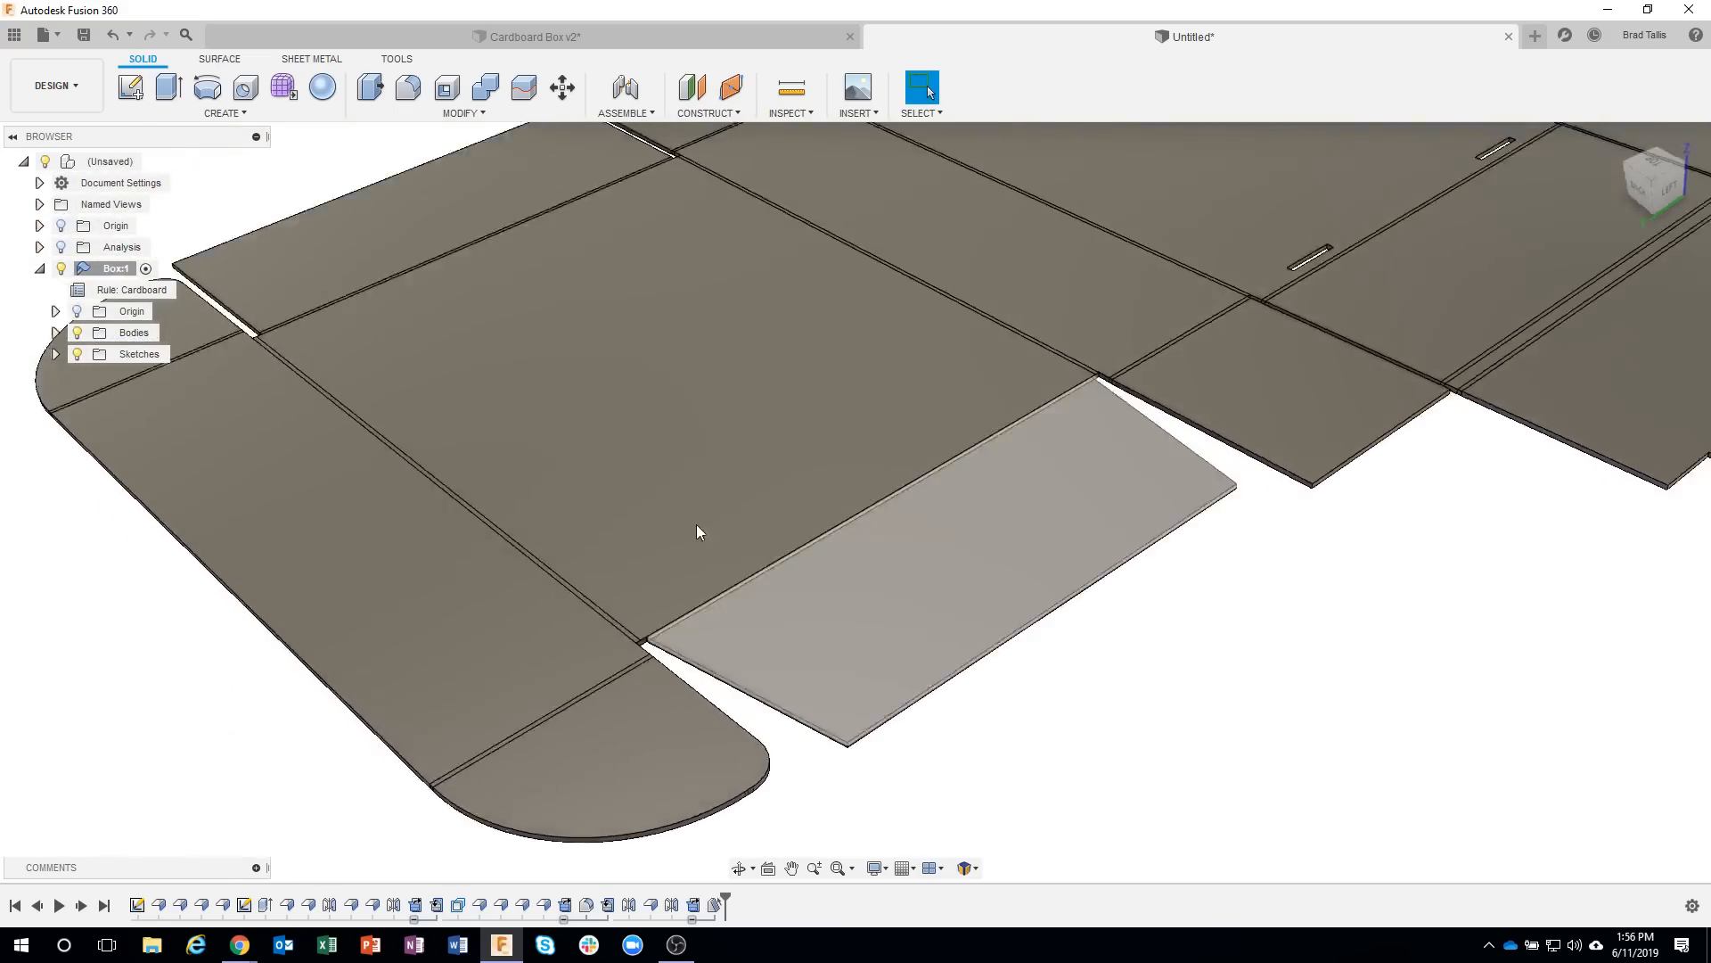
Draft both end faces of the opposite lid side tab by 10 deg, using the small face at its corner as the plane.
shift+middle_drag(697, 527, 515, 681)
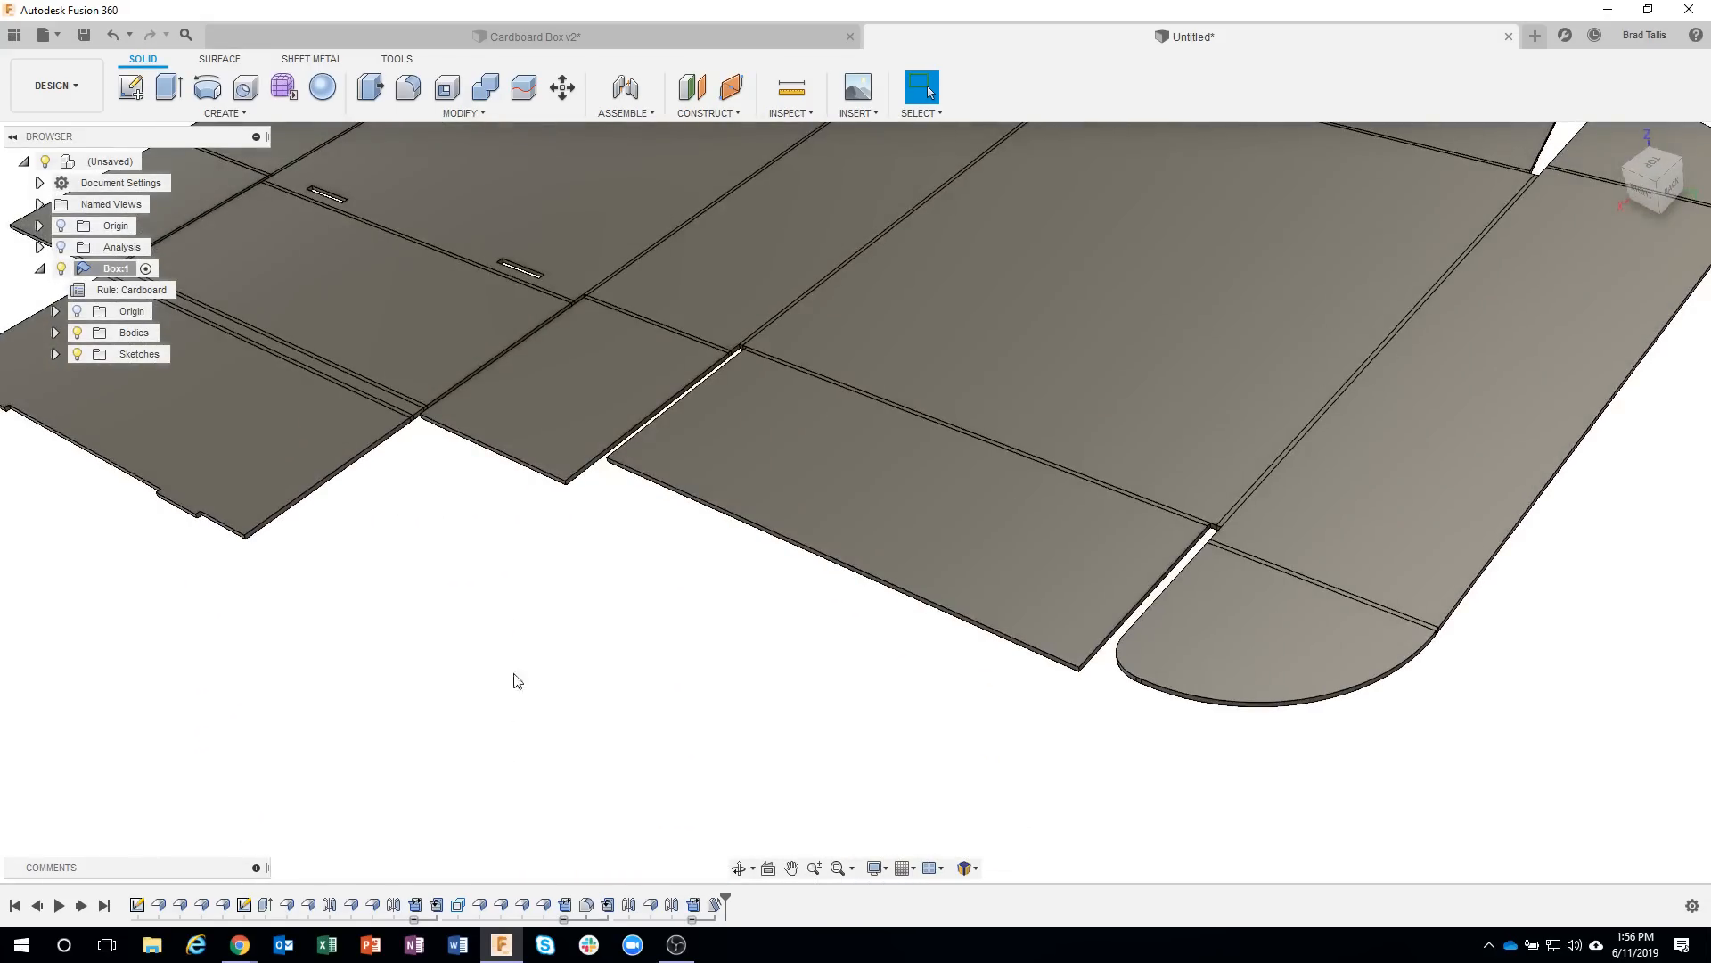
right_drag(522, 542, 523, 473)
scroll(1114, 490, up, 3)
shift+middle_drag(1237, 479, 1226, 459)
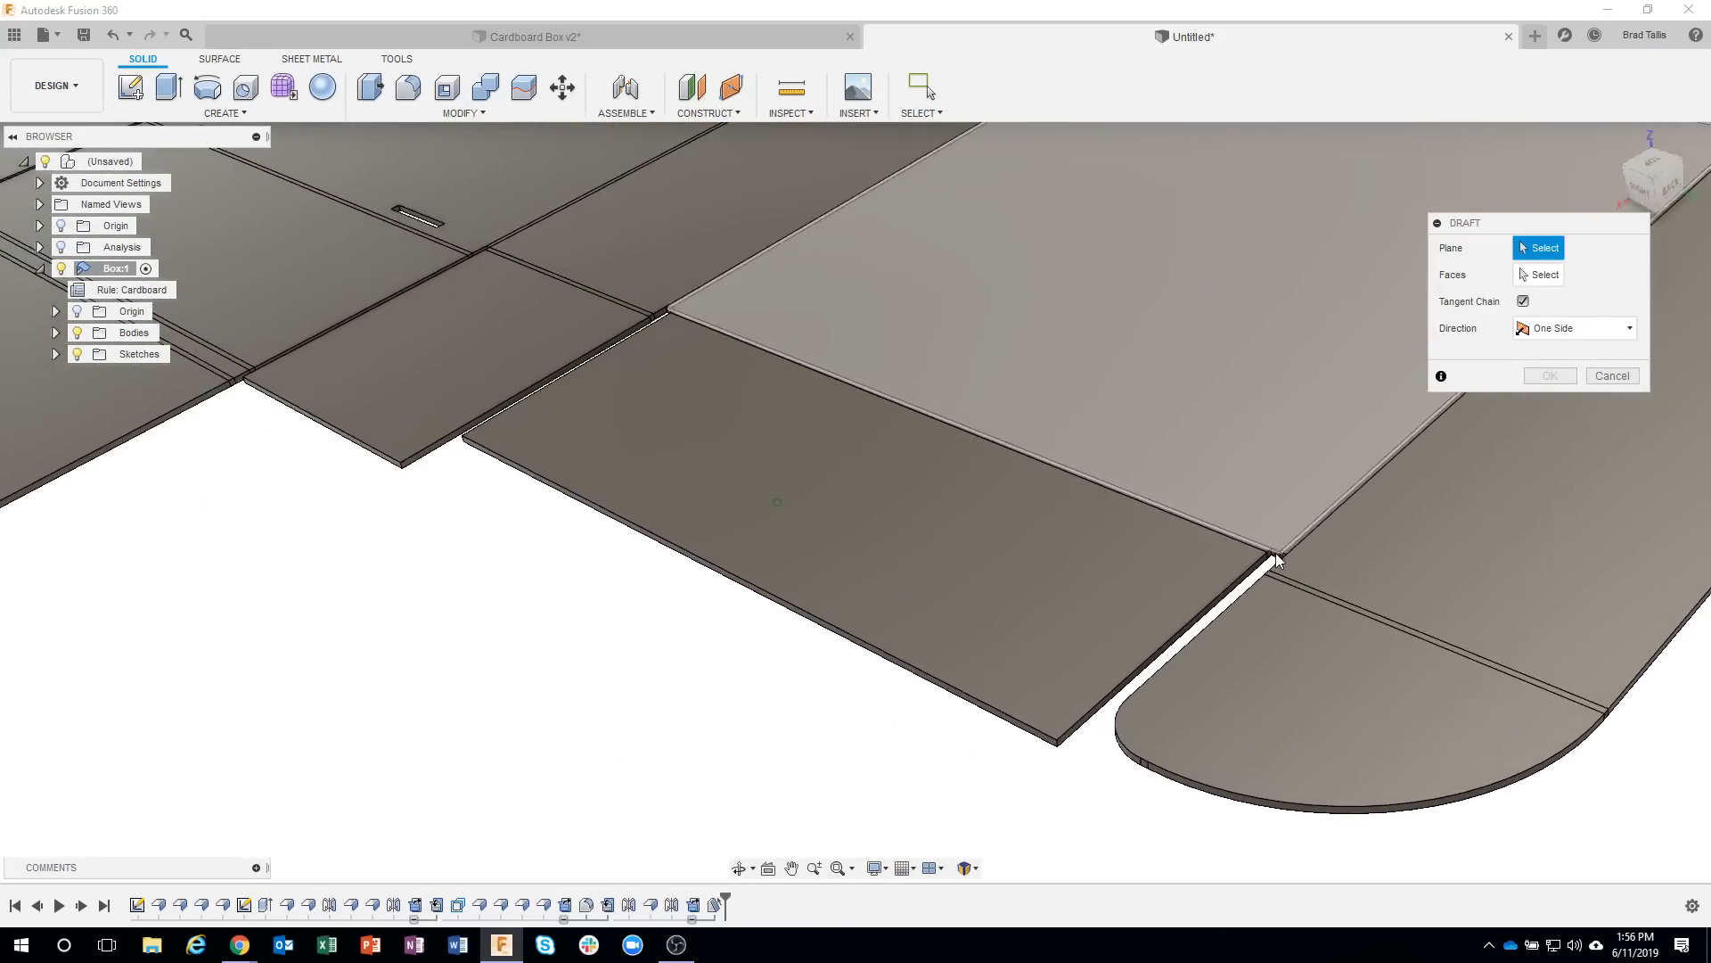
click(1276, 556)
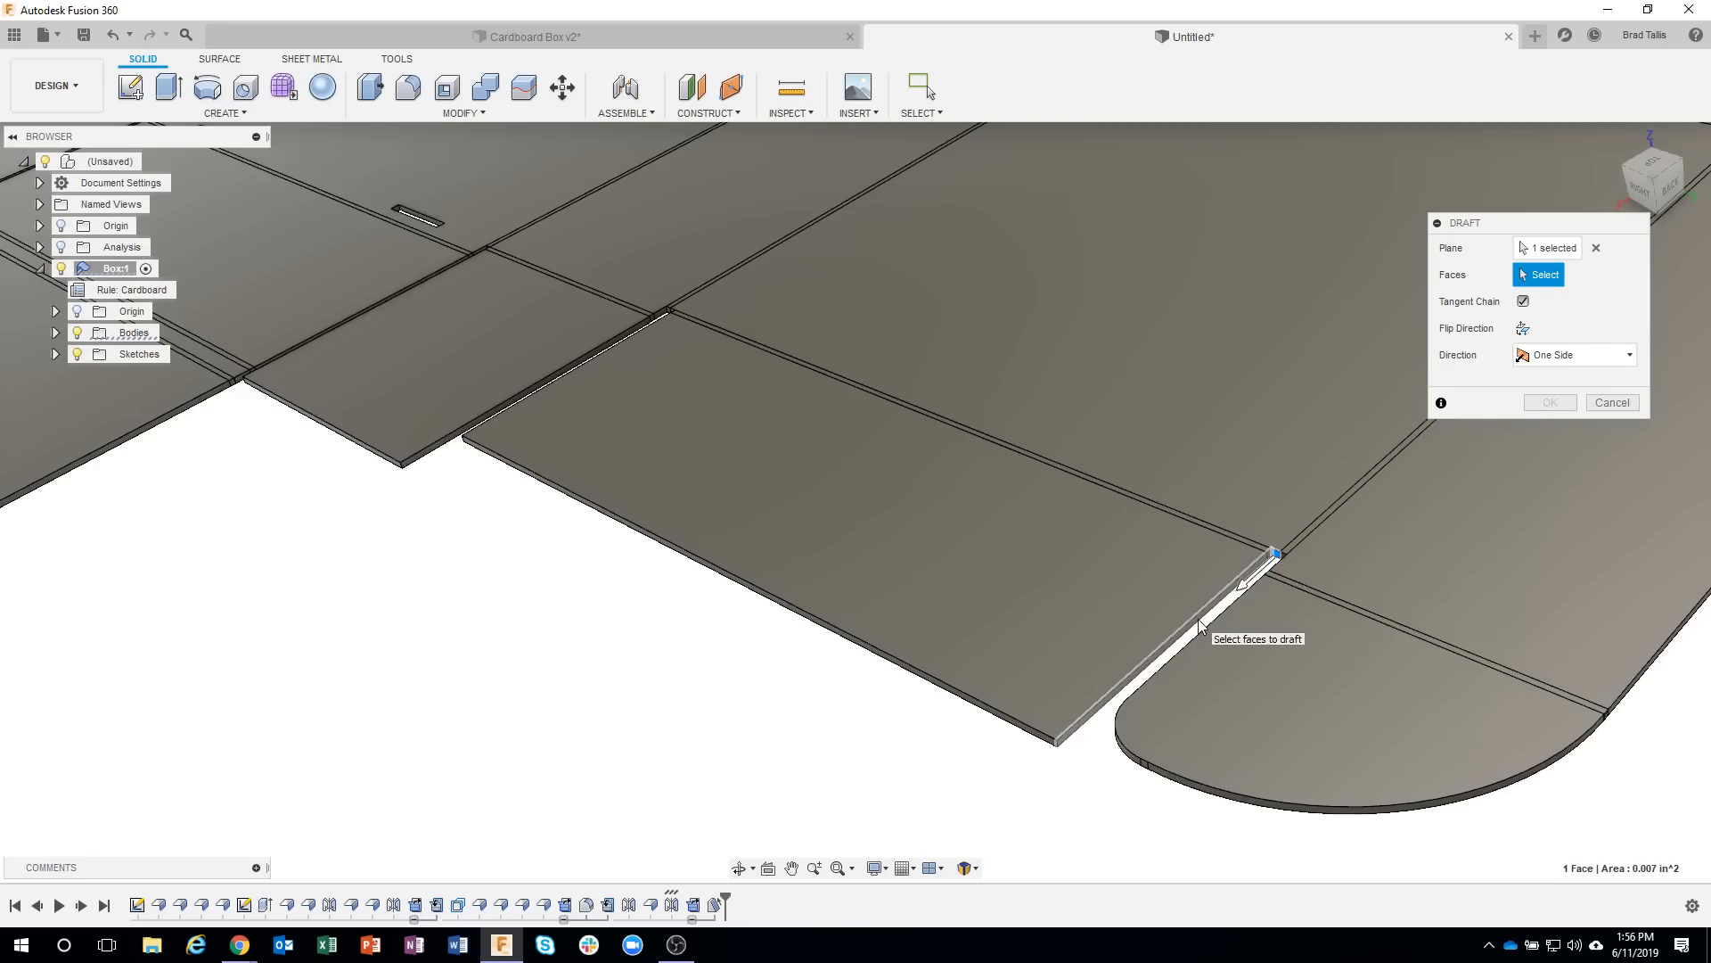
click(1202, 606)
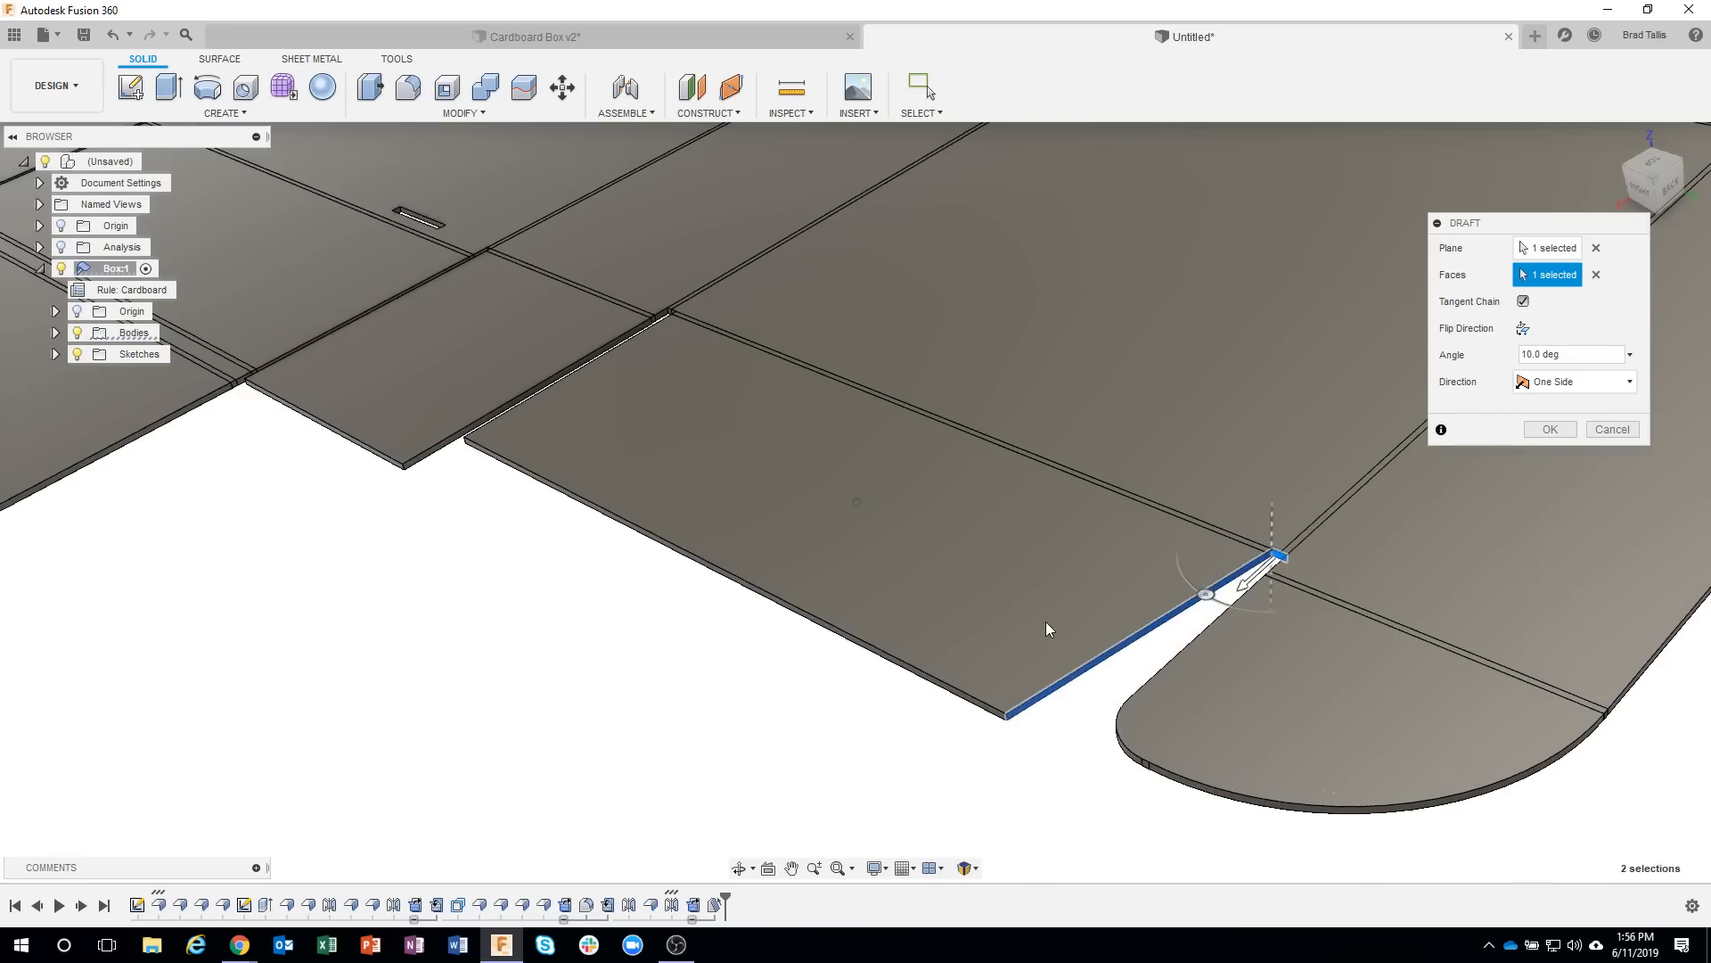
shift+middle_drag(945, 585, 790, 719)
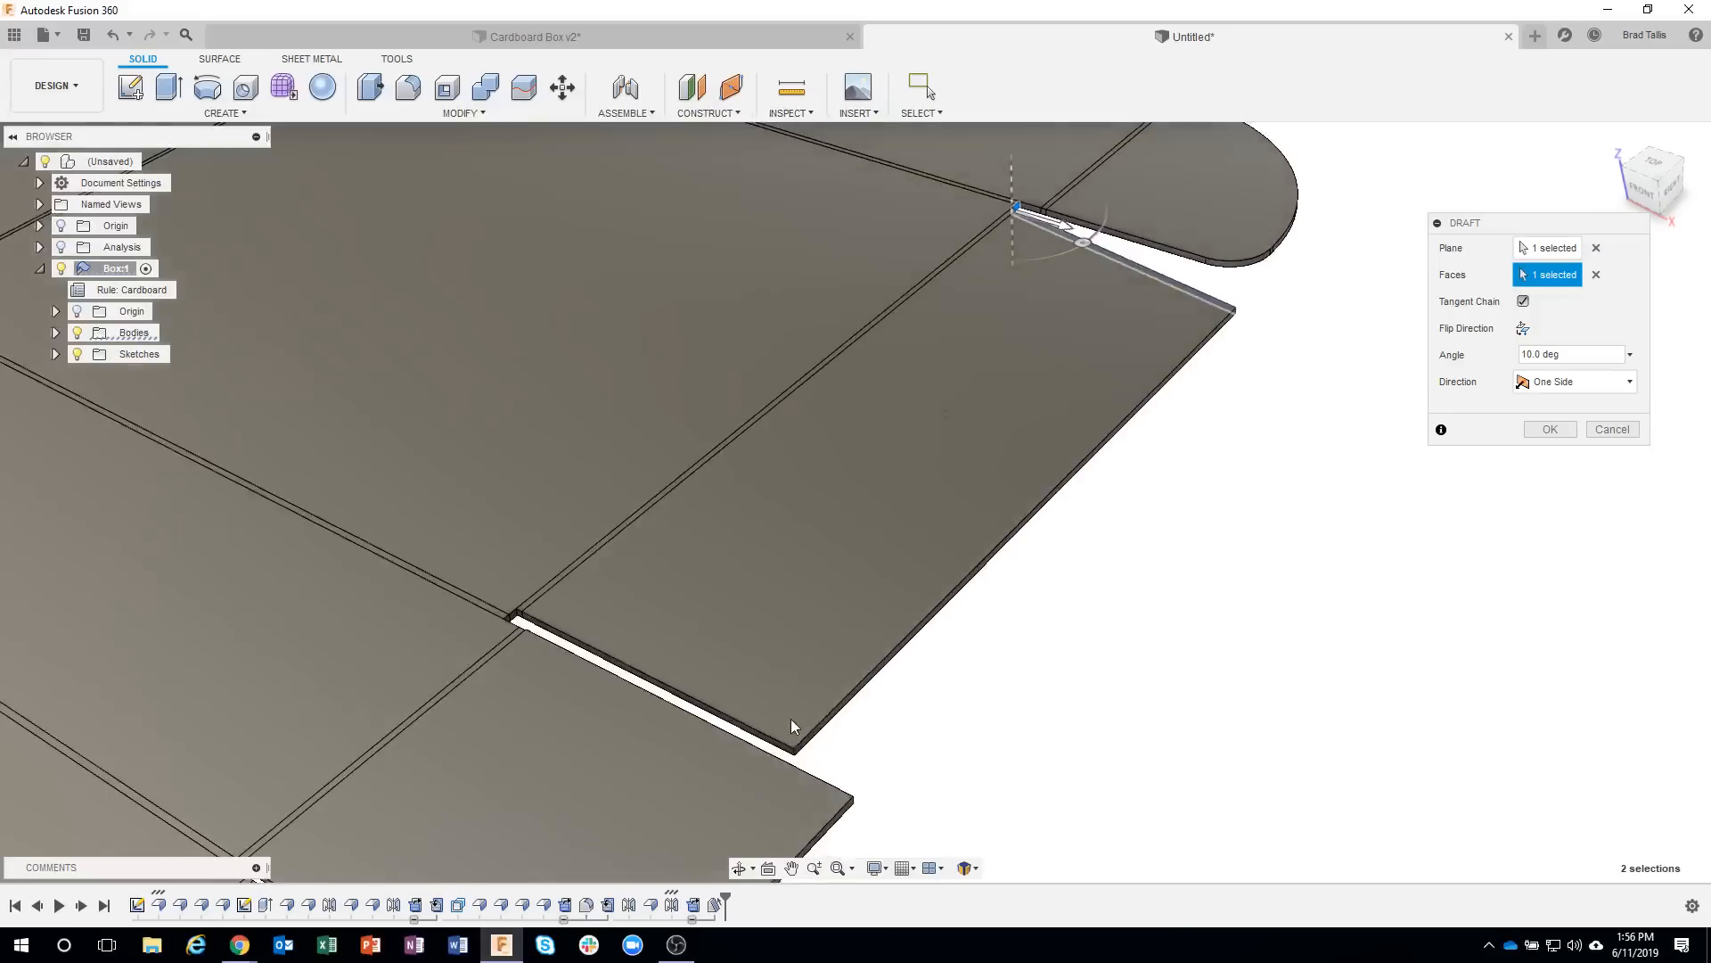
click(784, 745)
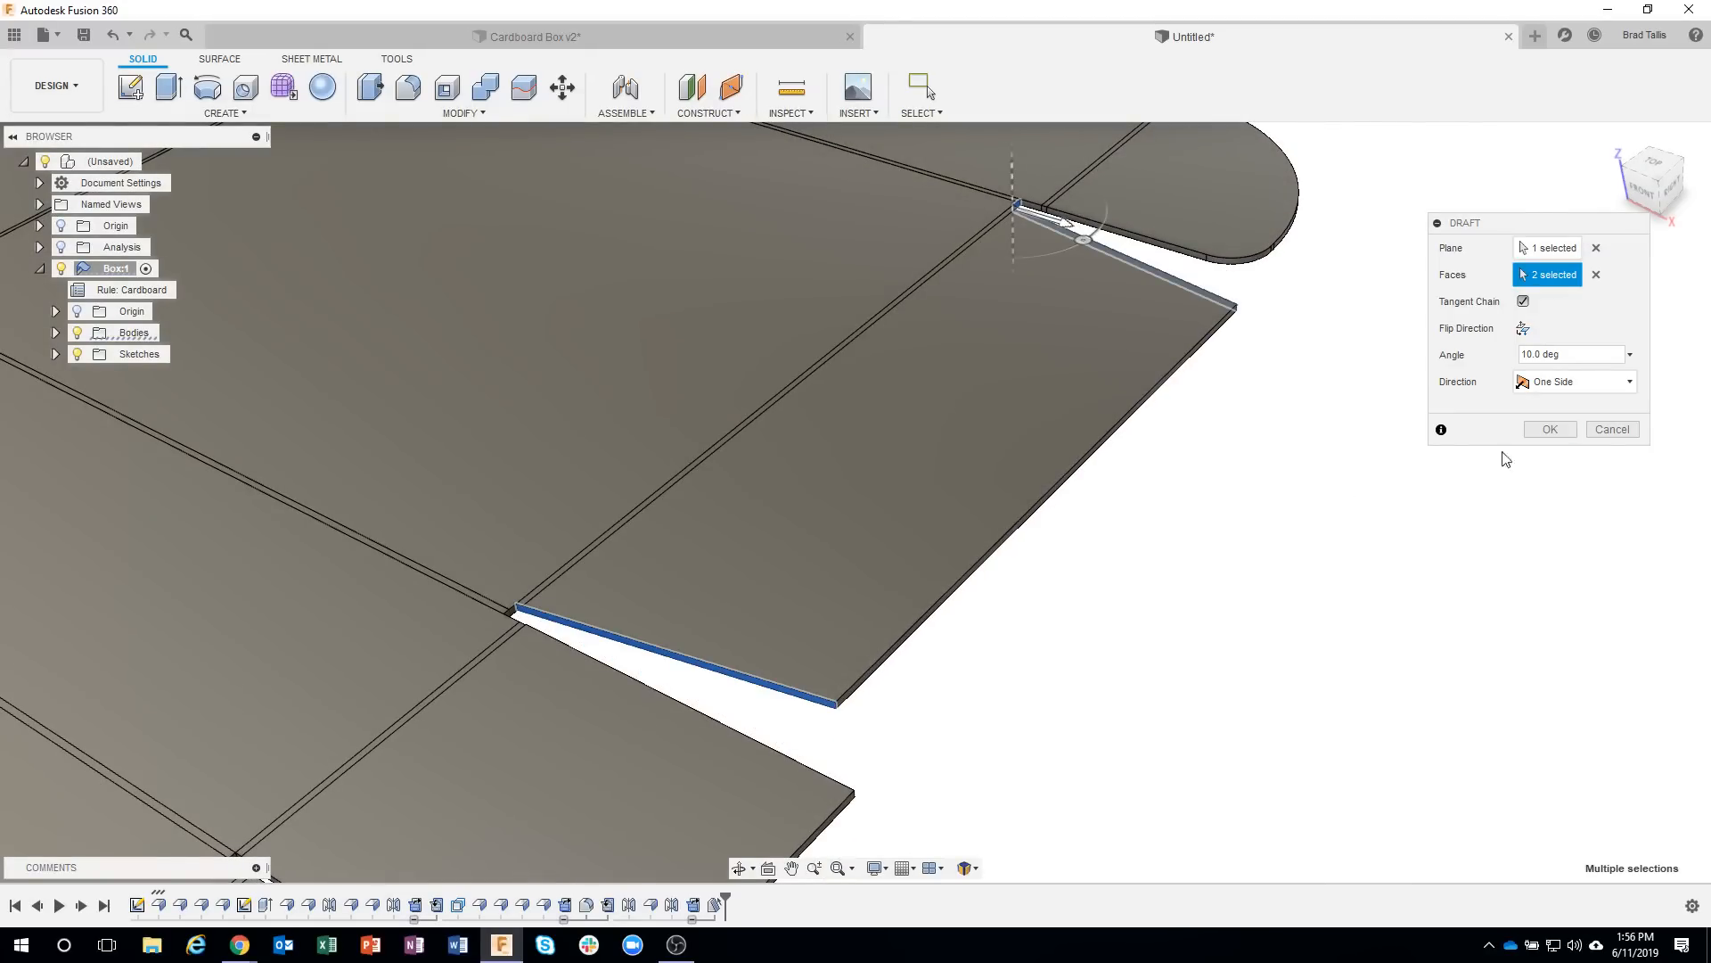
click(1551, 430)
Apply a 0.5 in fillet to the two outer corner edges of the lid side tab drafted last.
scroll(837, 728, up, 5)
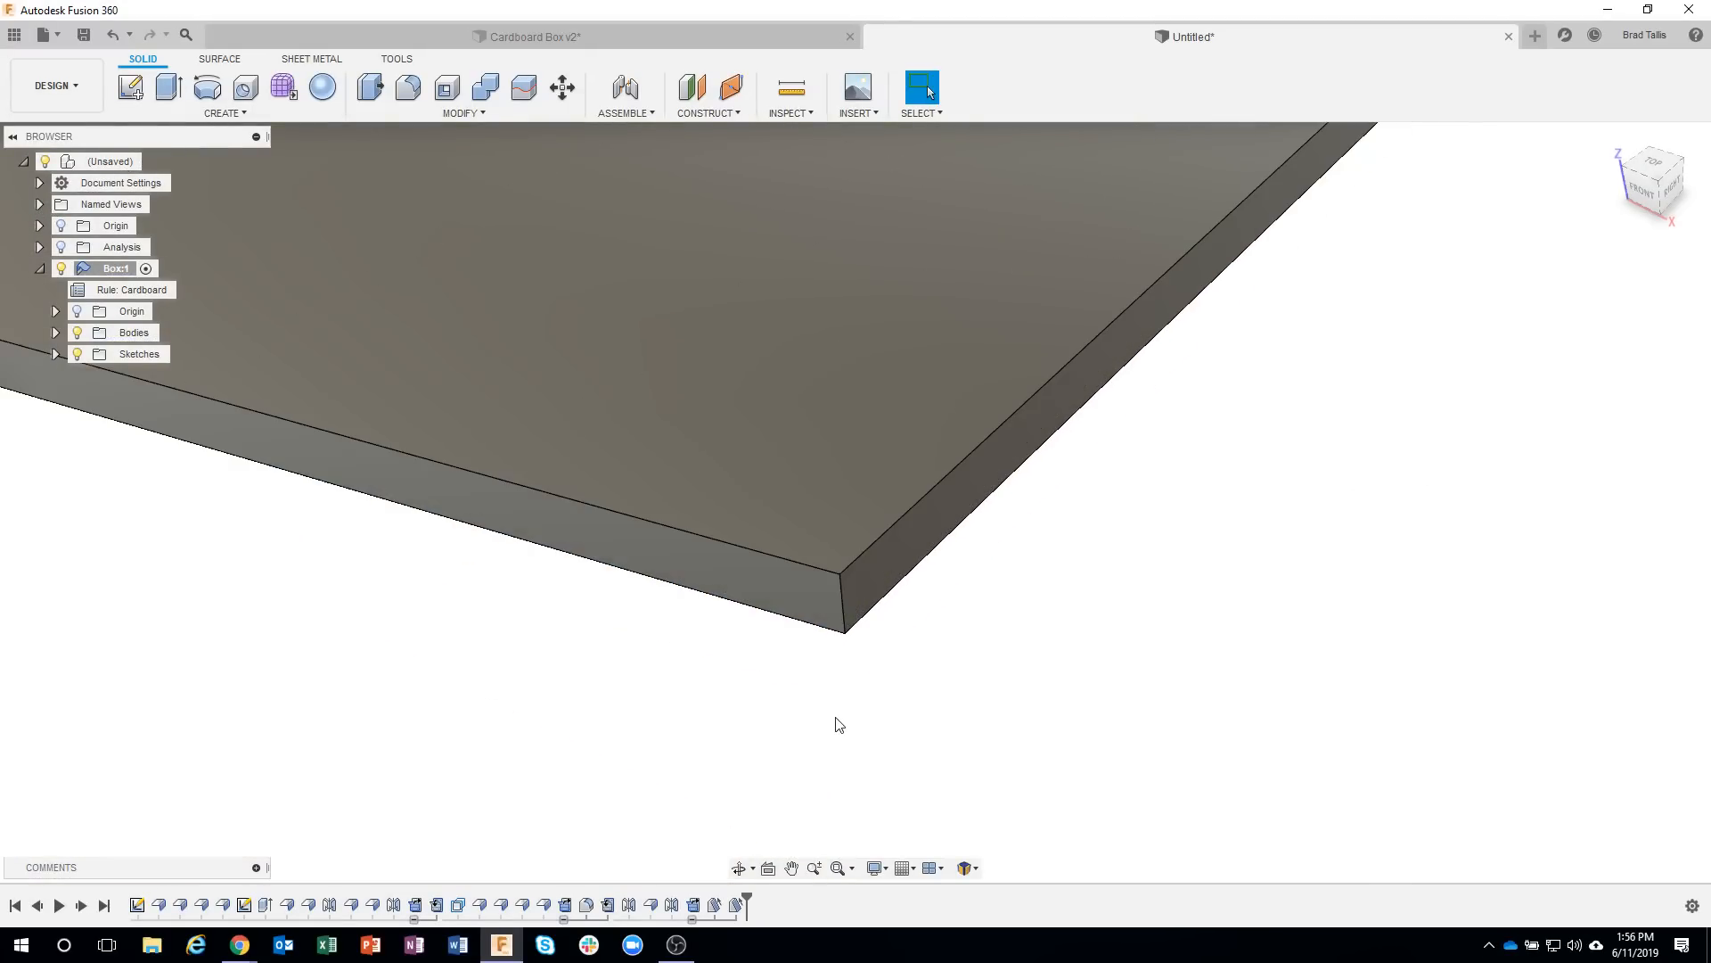
right_click(845, 612)
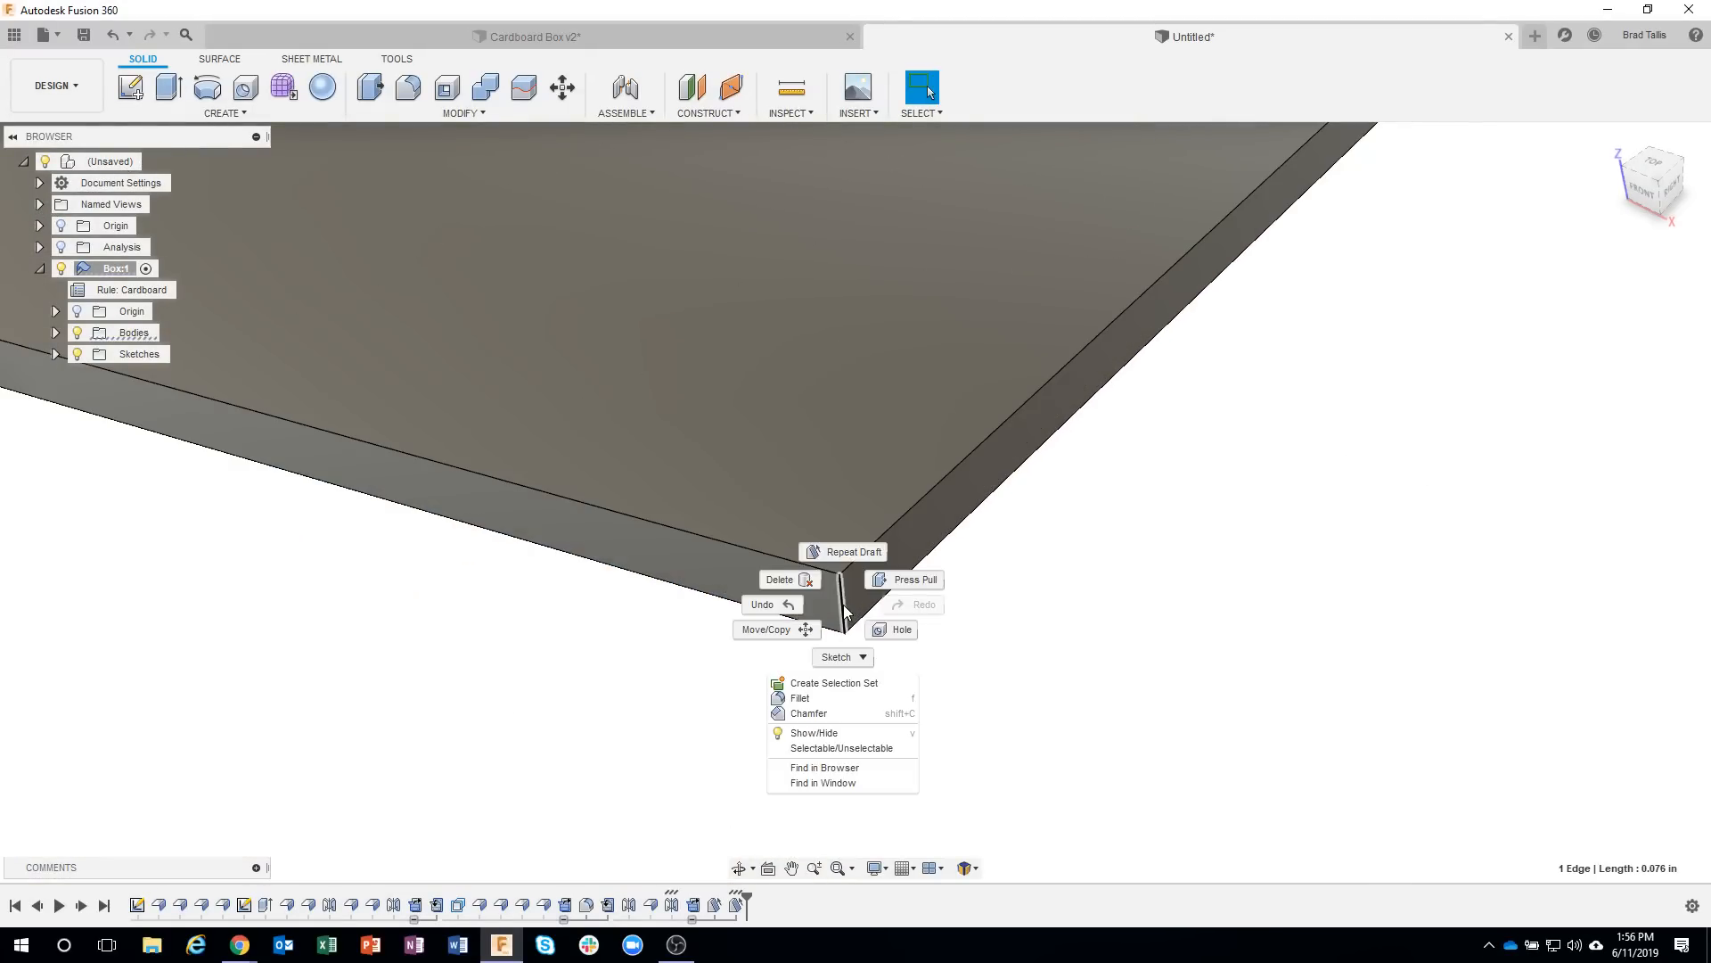
click(828, 698)
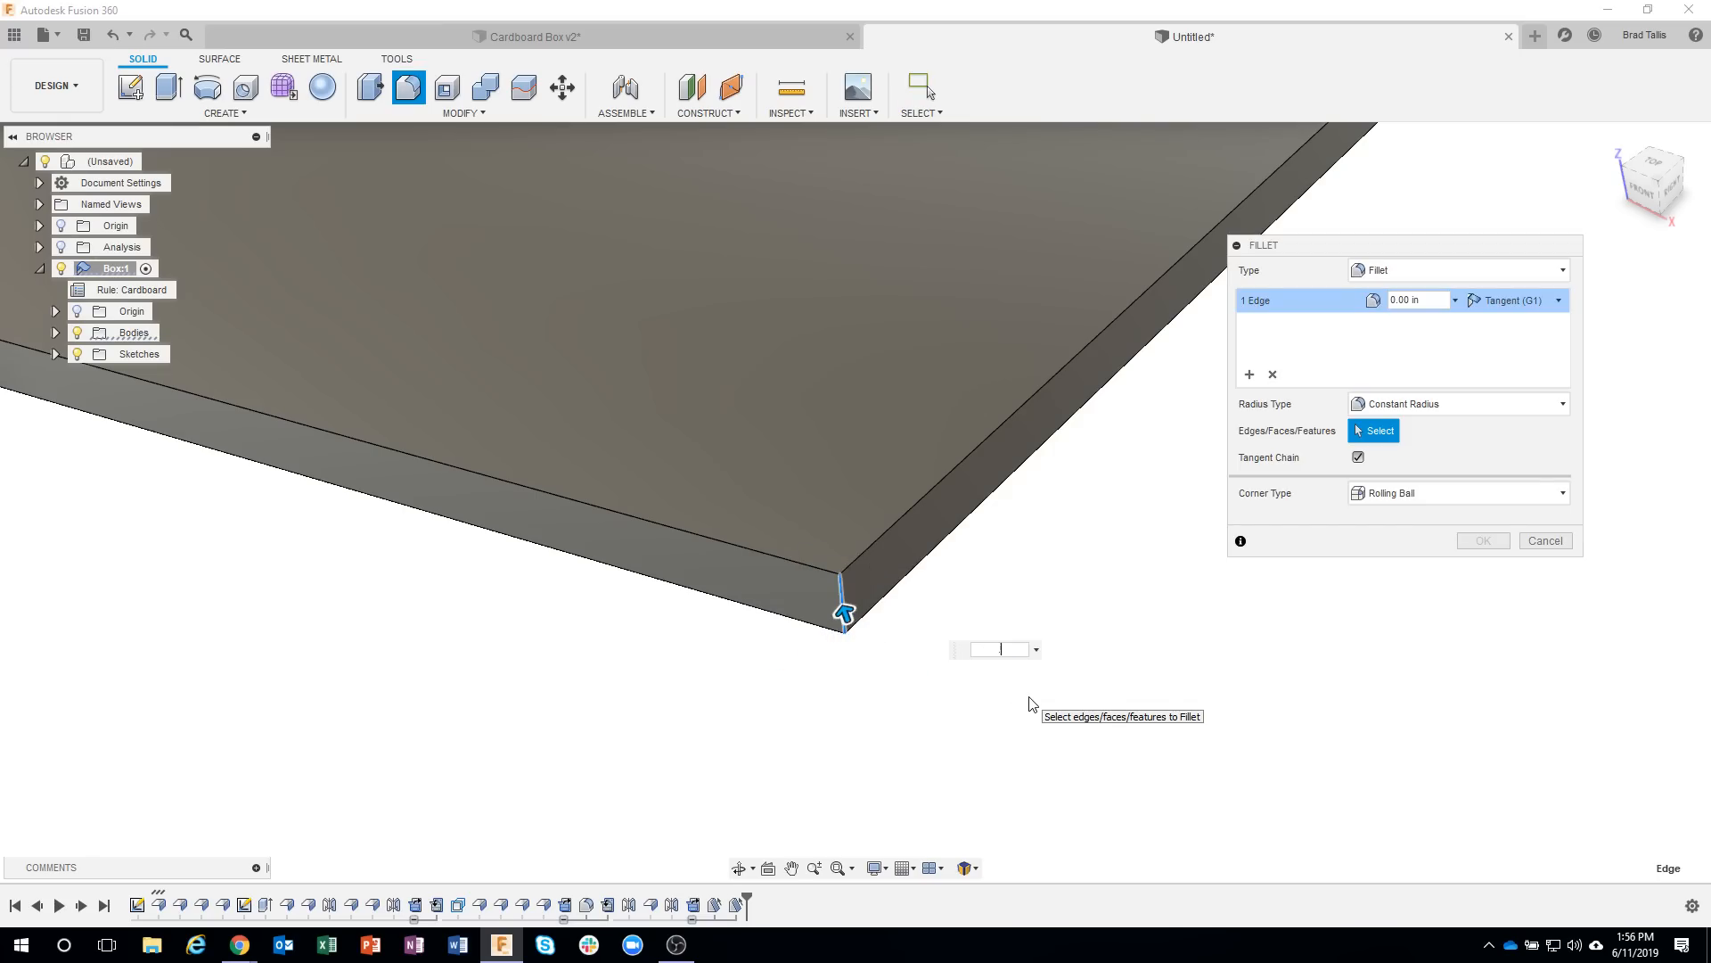
scroll(1029, 706, down, 6)
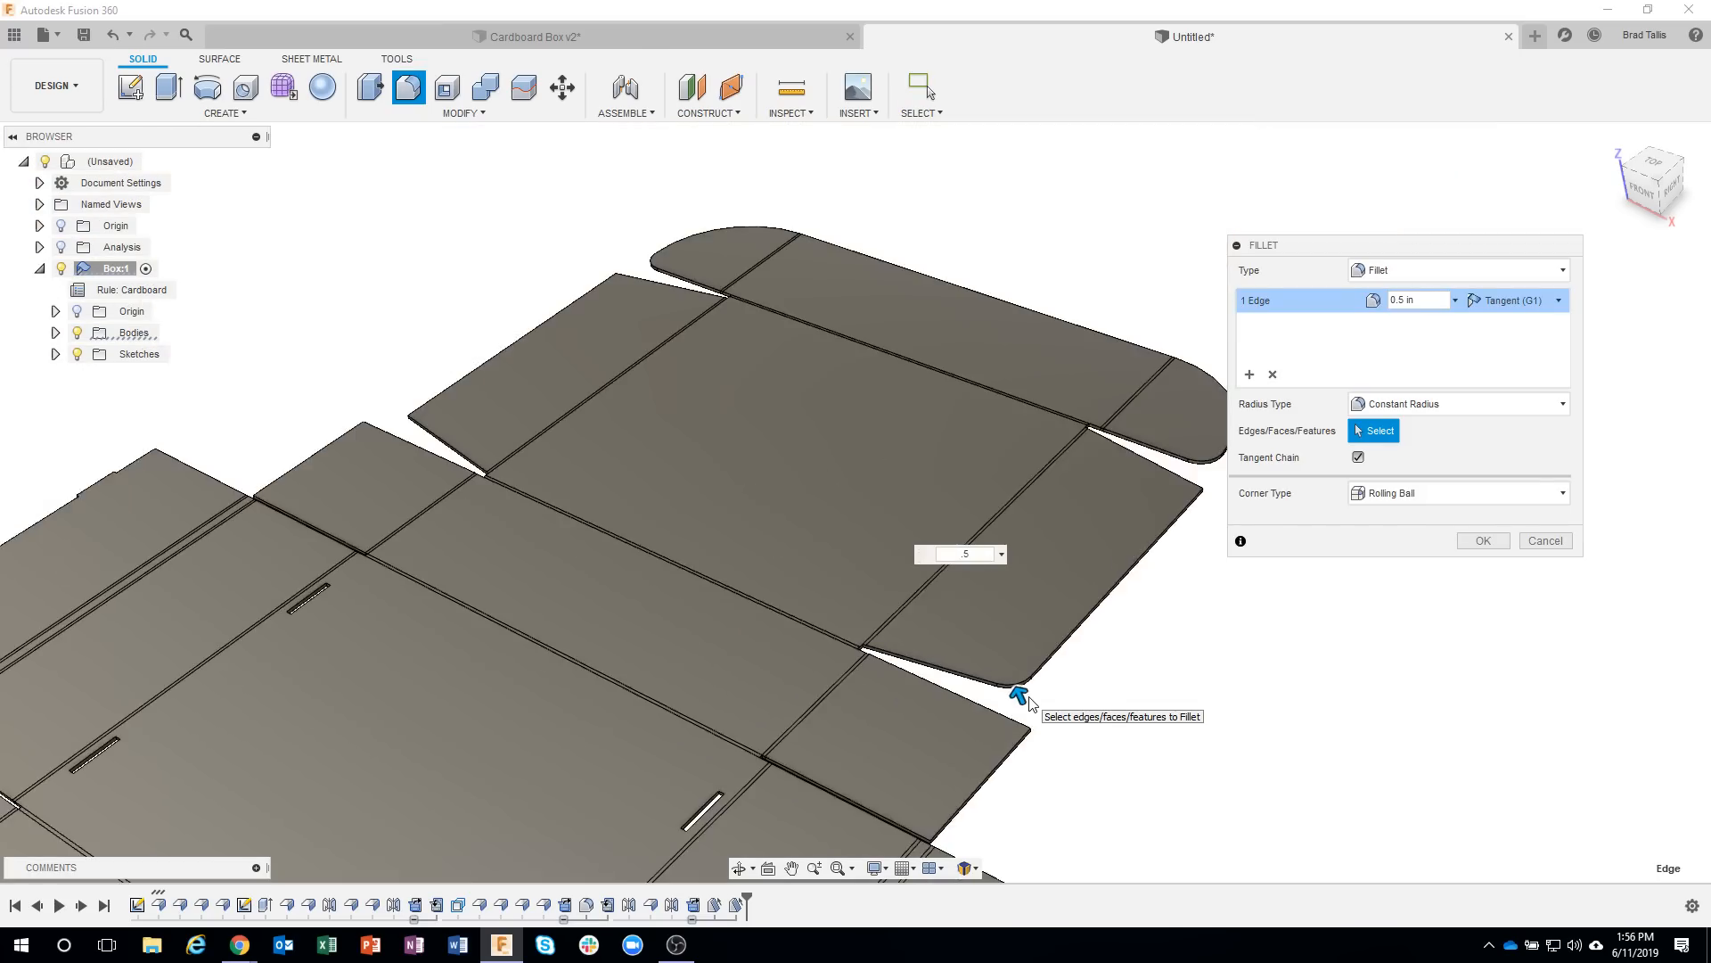
scroll(1181, 517, up, 8)
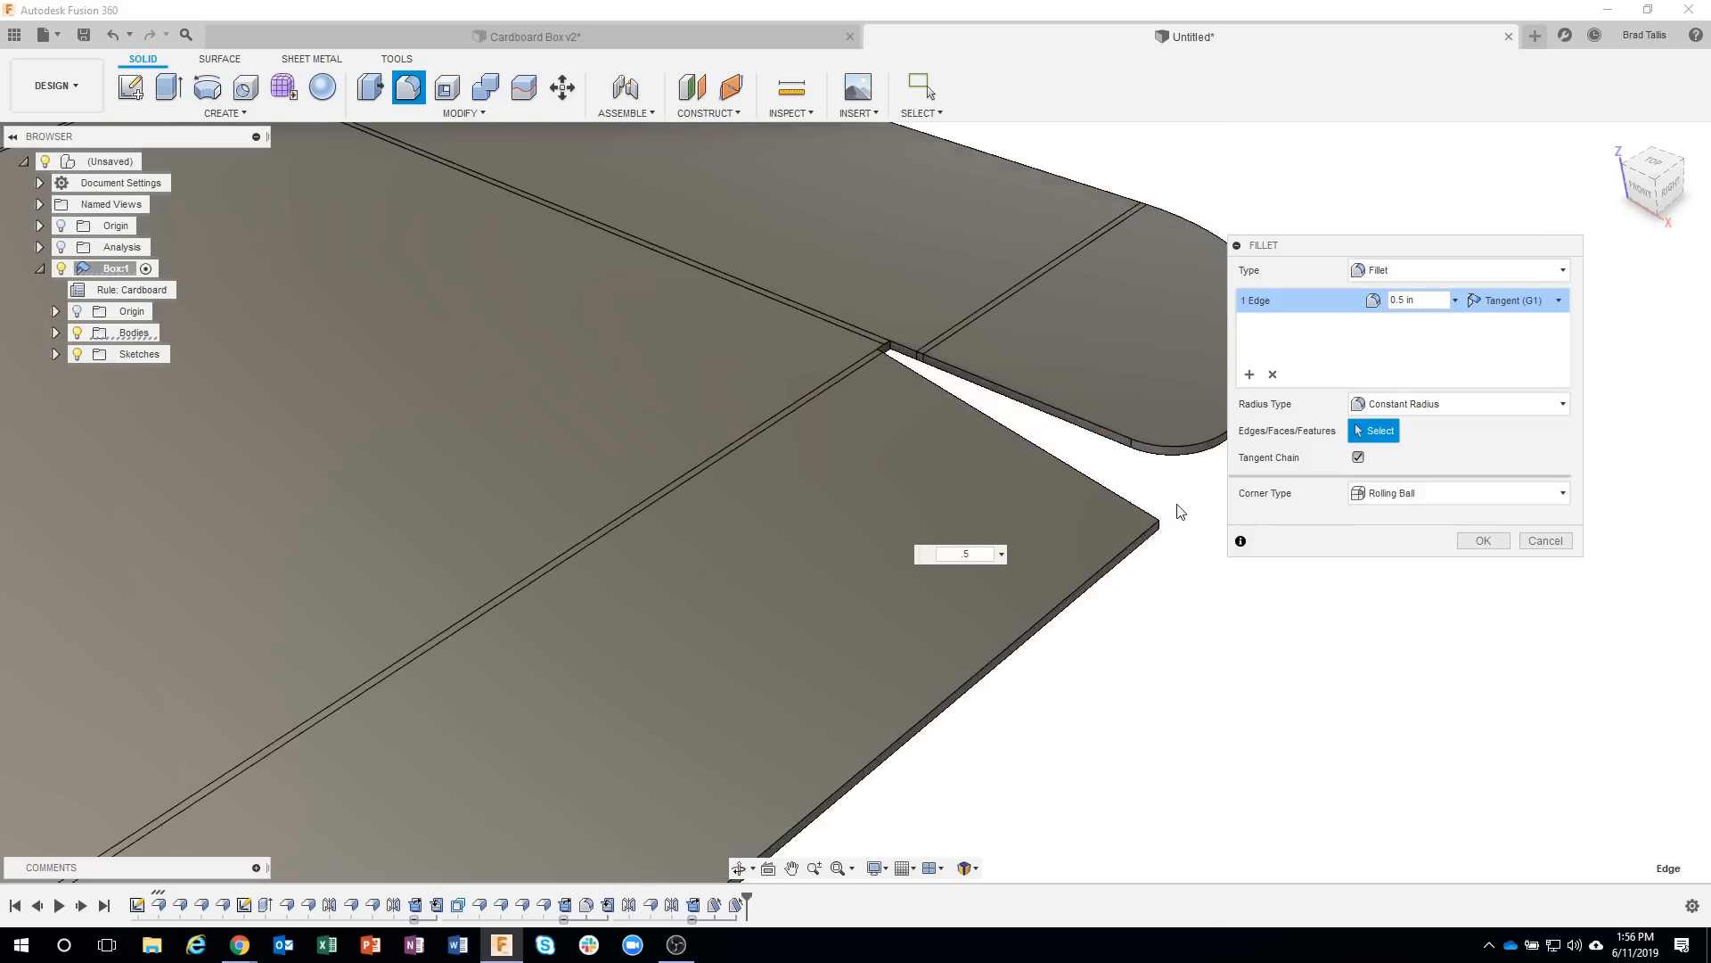
click(1135, 562)
scroll(1144, 655, down, 5)
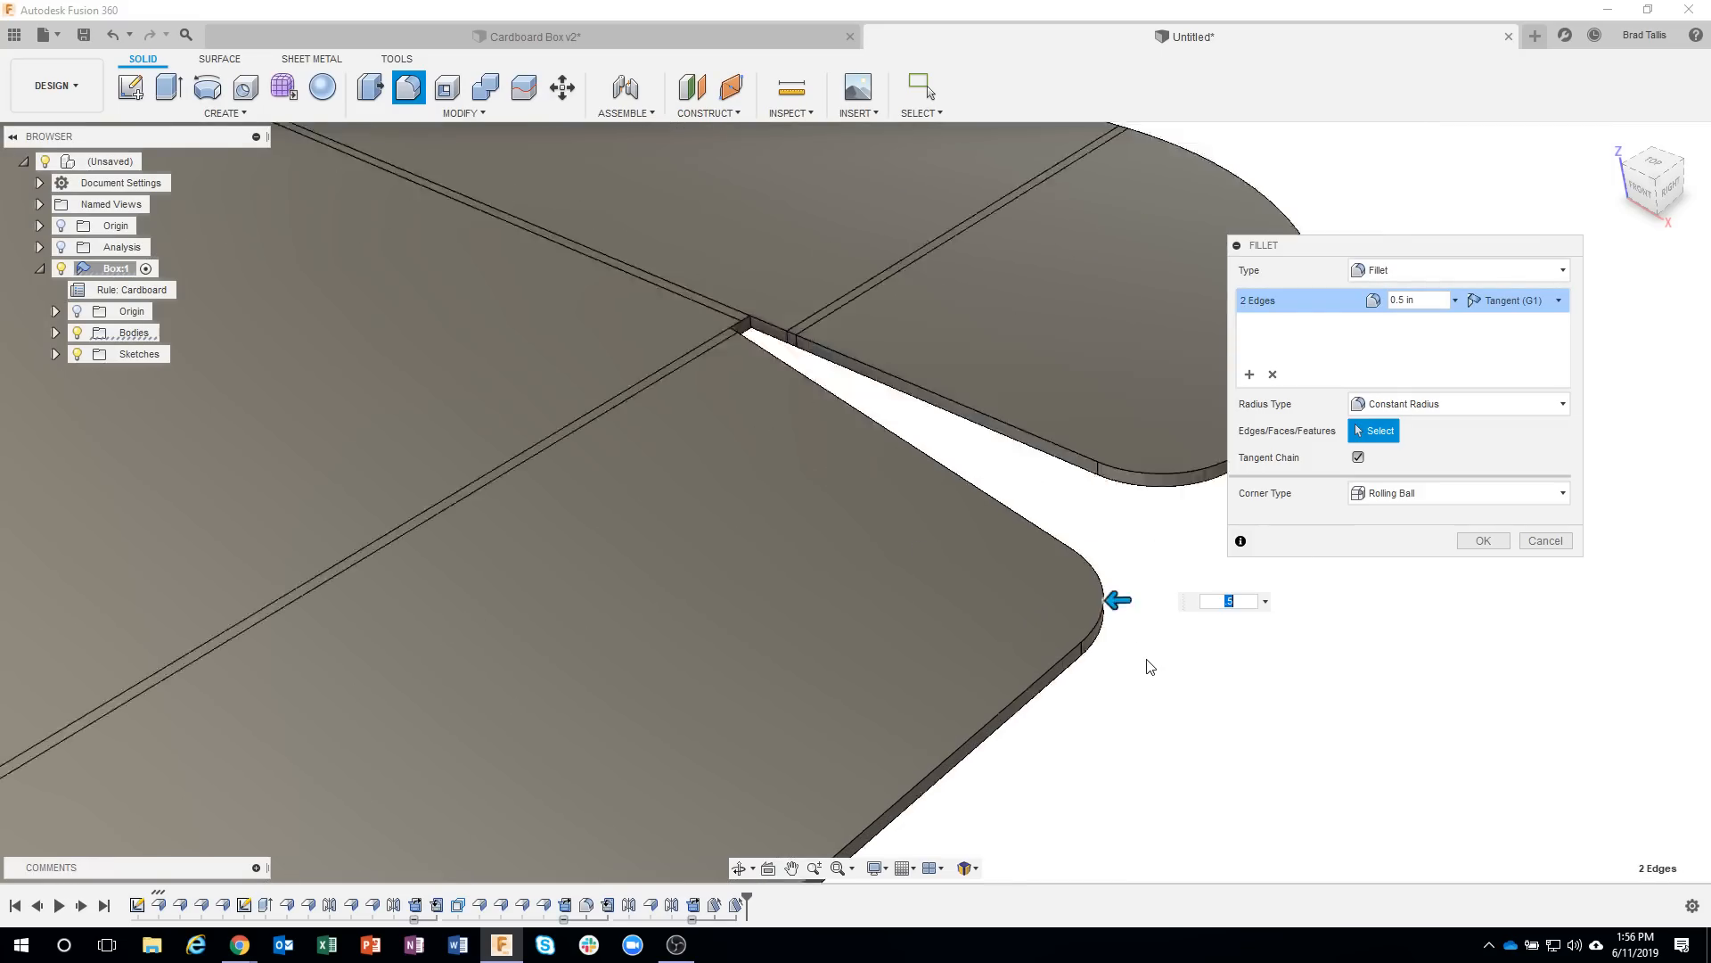
Add the two outer corner edges of the other lid side tab to the 0.5 in fillet and create it.
shift+middle_drag(922, 382, 836, 557)
scroll(817, 565, up, 10)
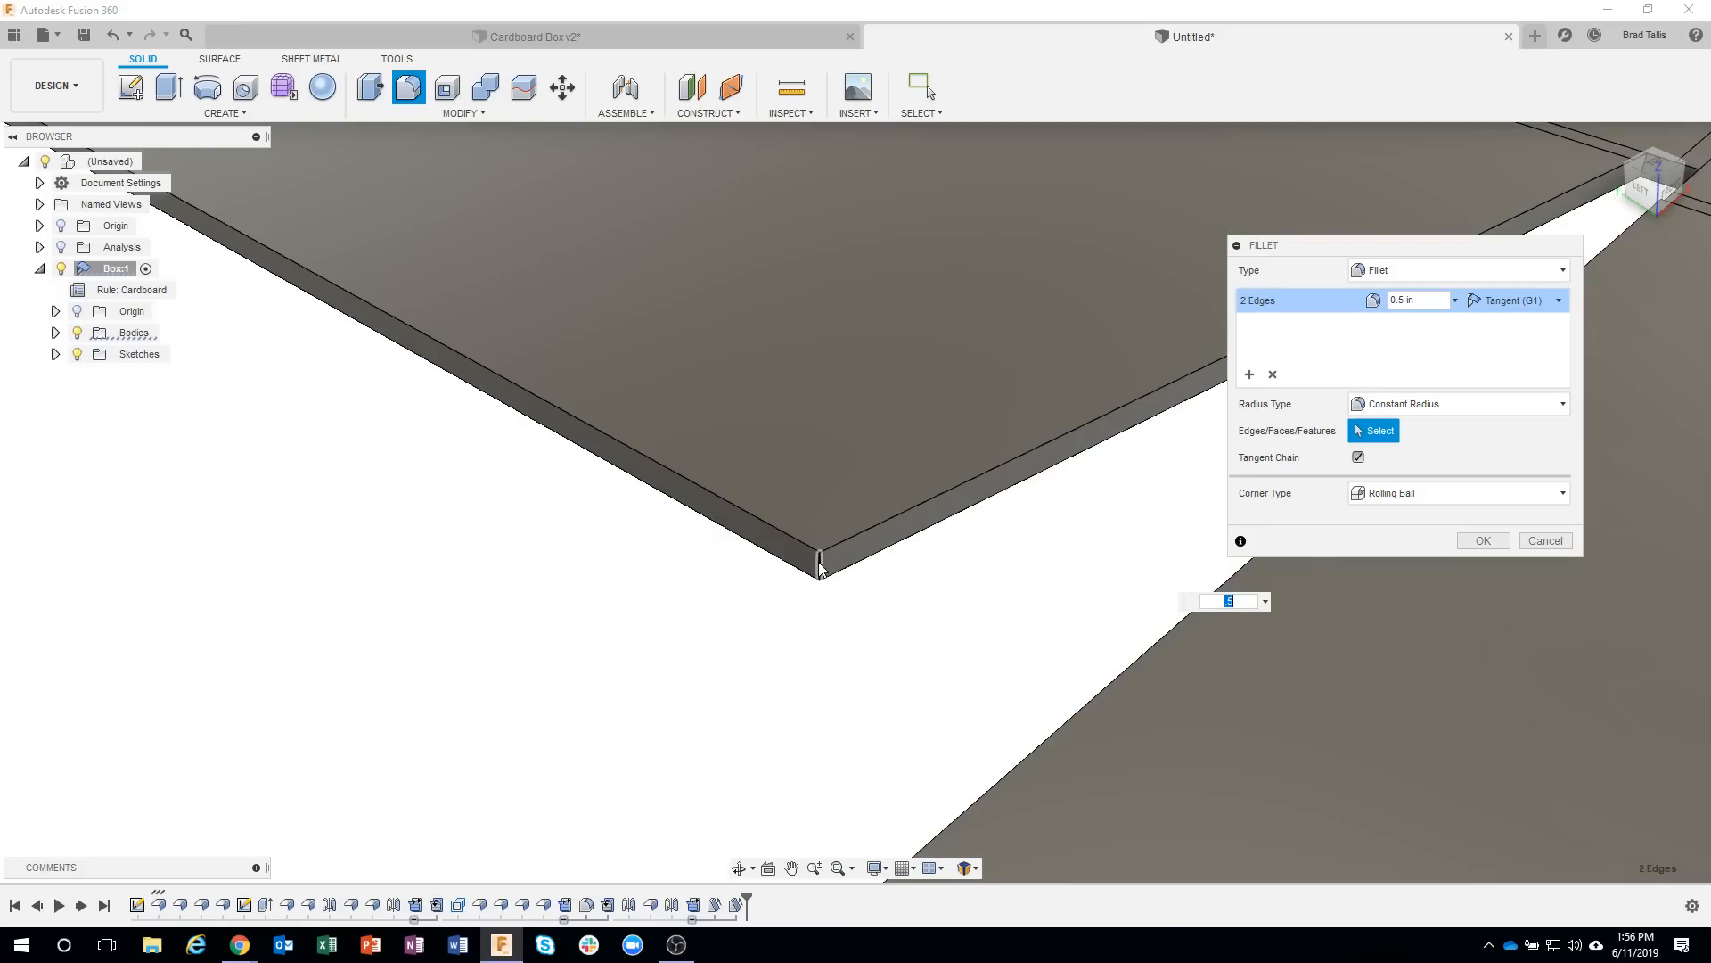
click(819, 567)
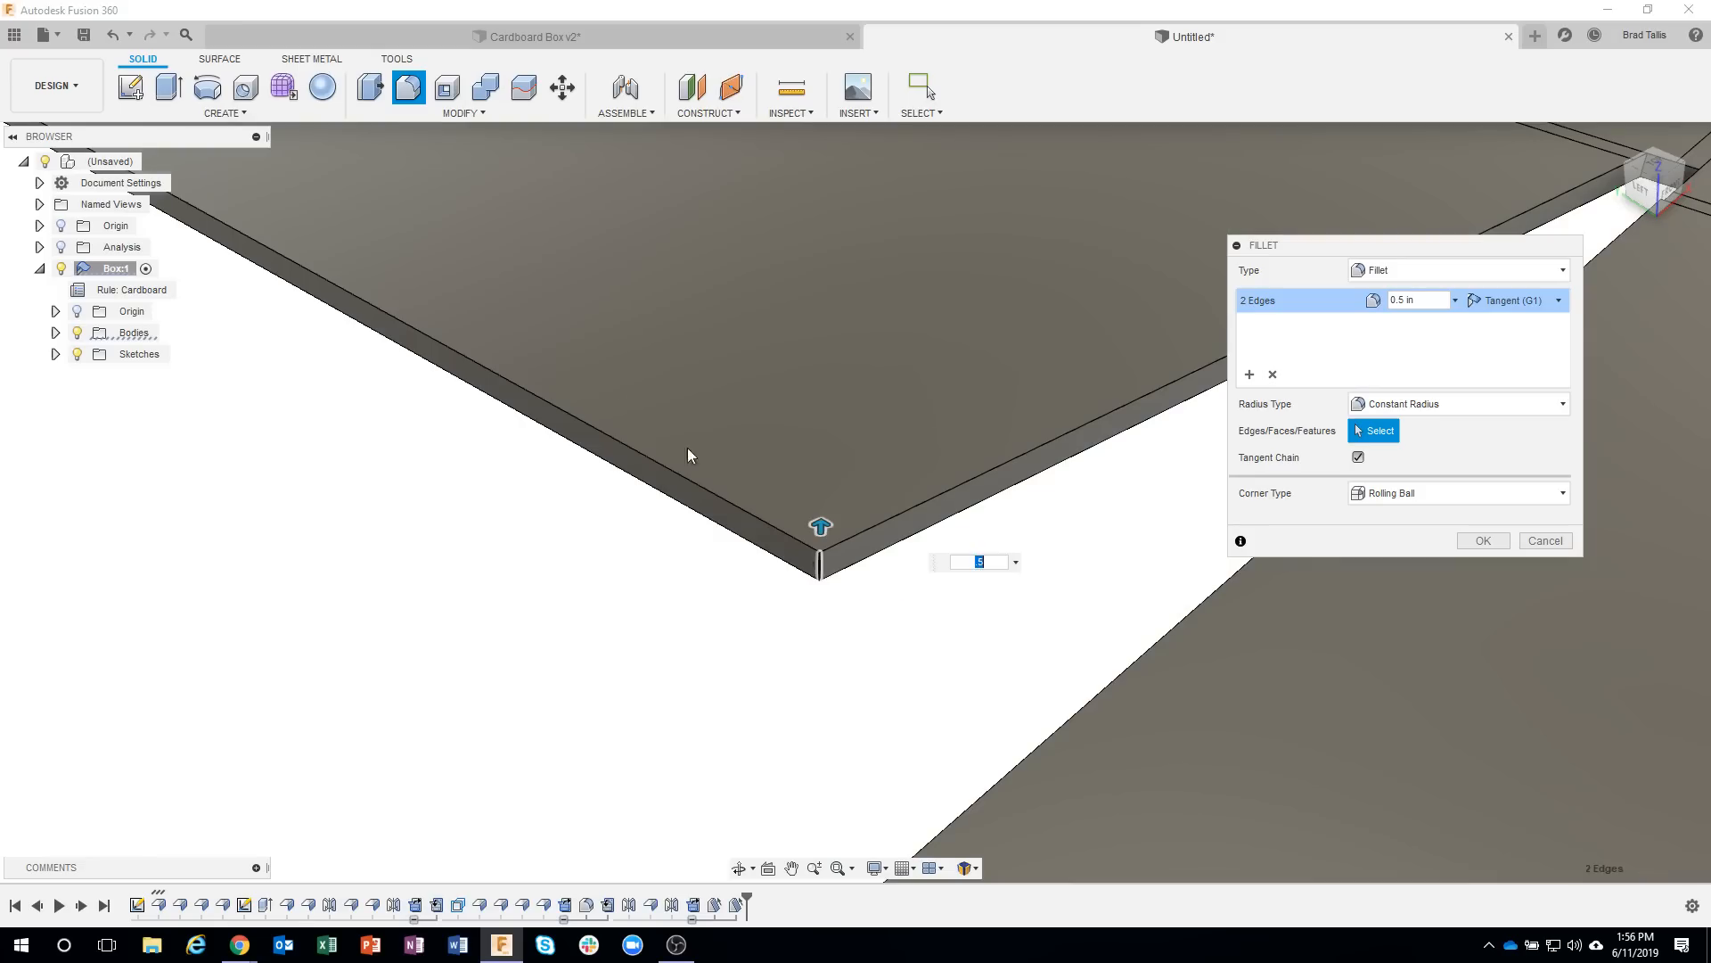
scroll(621, 401, up, 5)
middle_drag(622, 401, 989, 619)
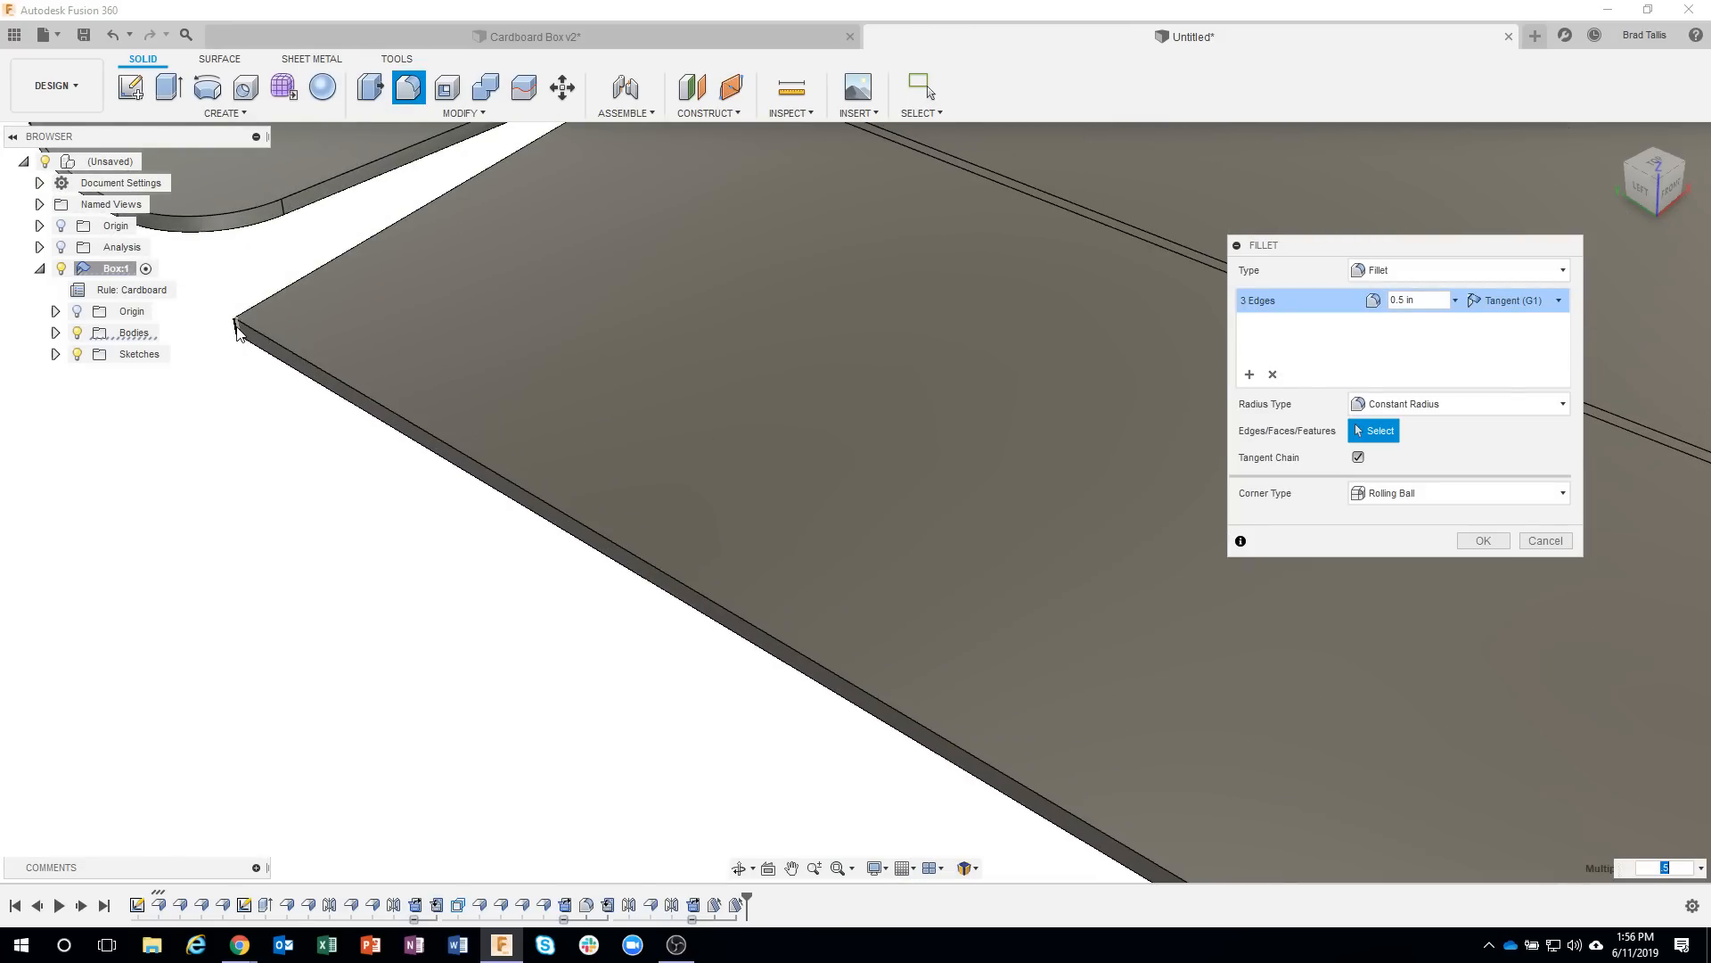
click(1483, 541)
Refold the unfolded faces into the closed box.
scroll(1034, 646, down, 8)
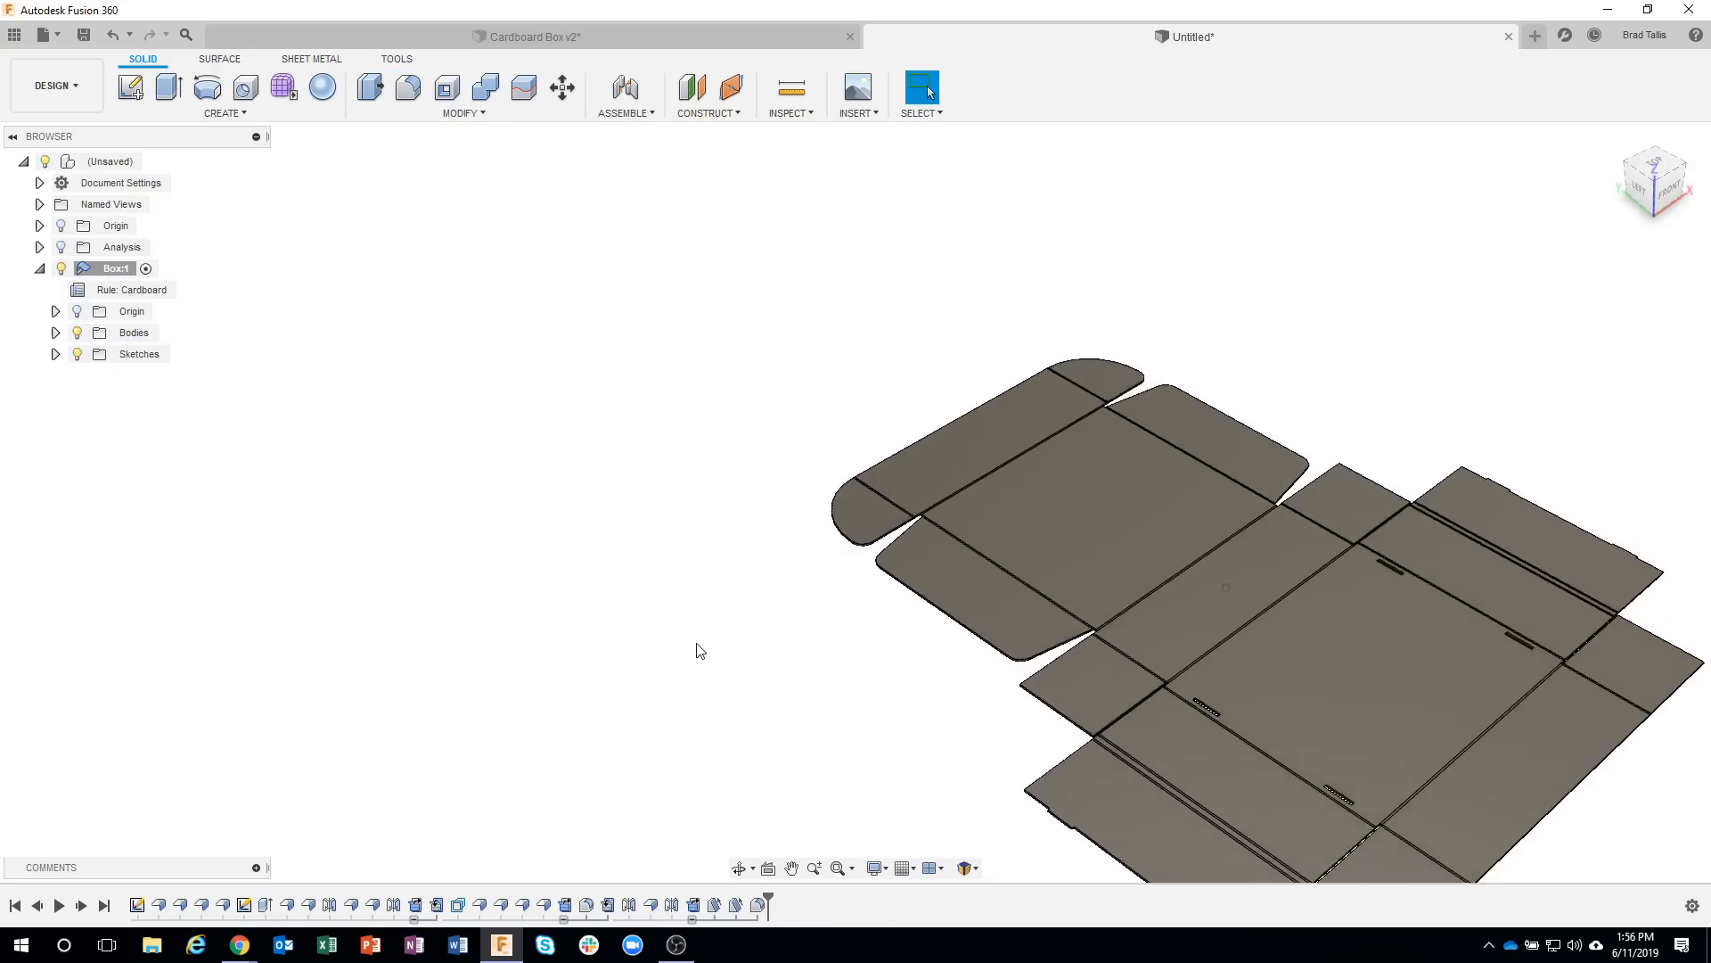
shift+middle_drag(700, 651, 678, 526)
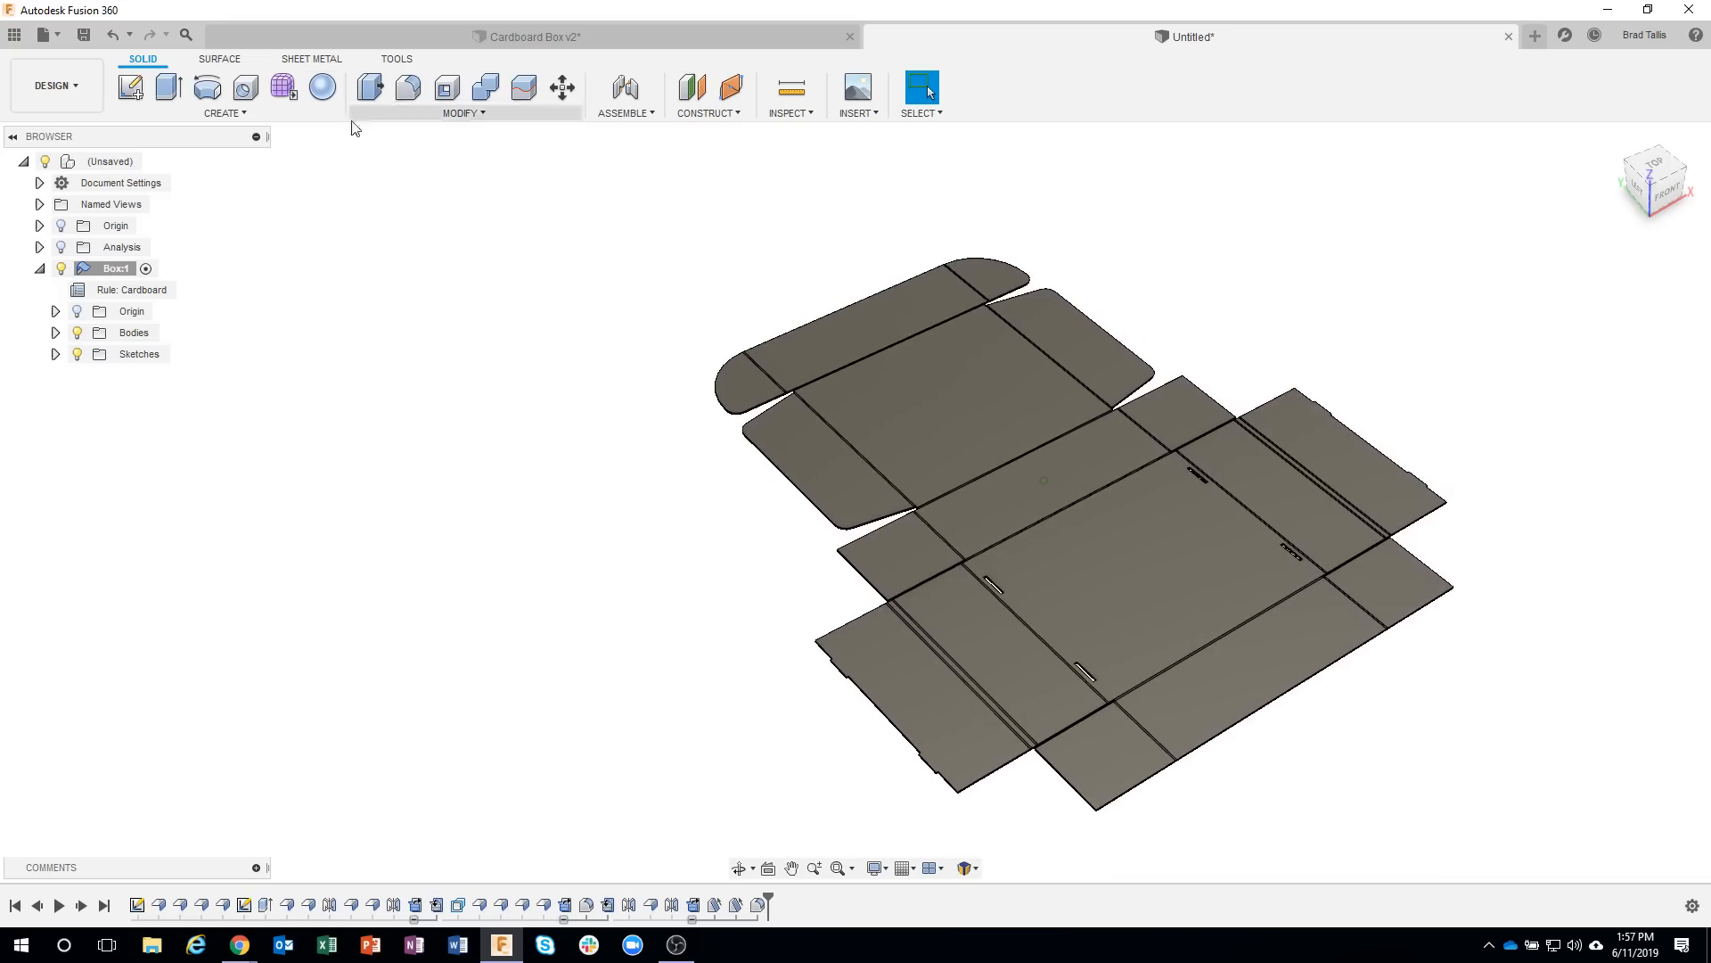
click(304, 61)
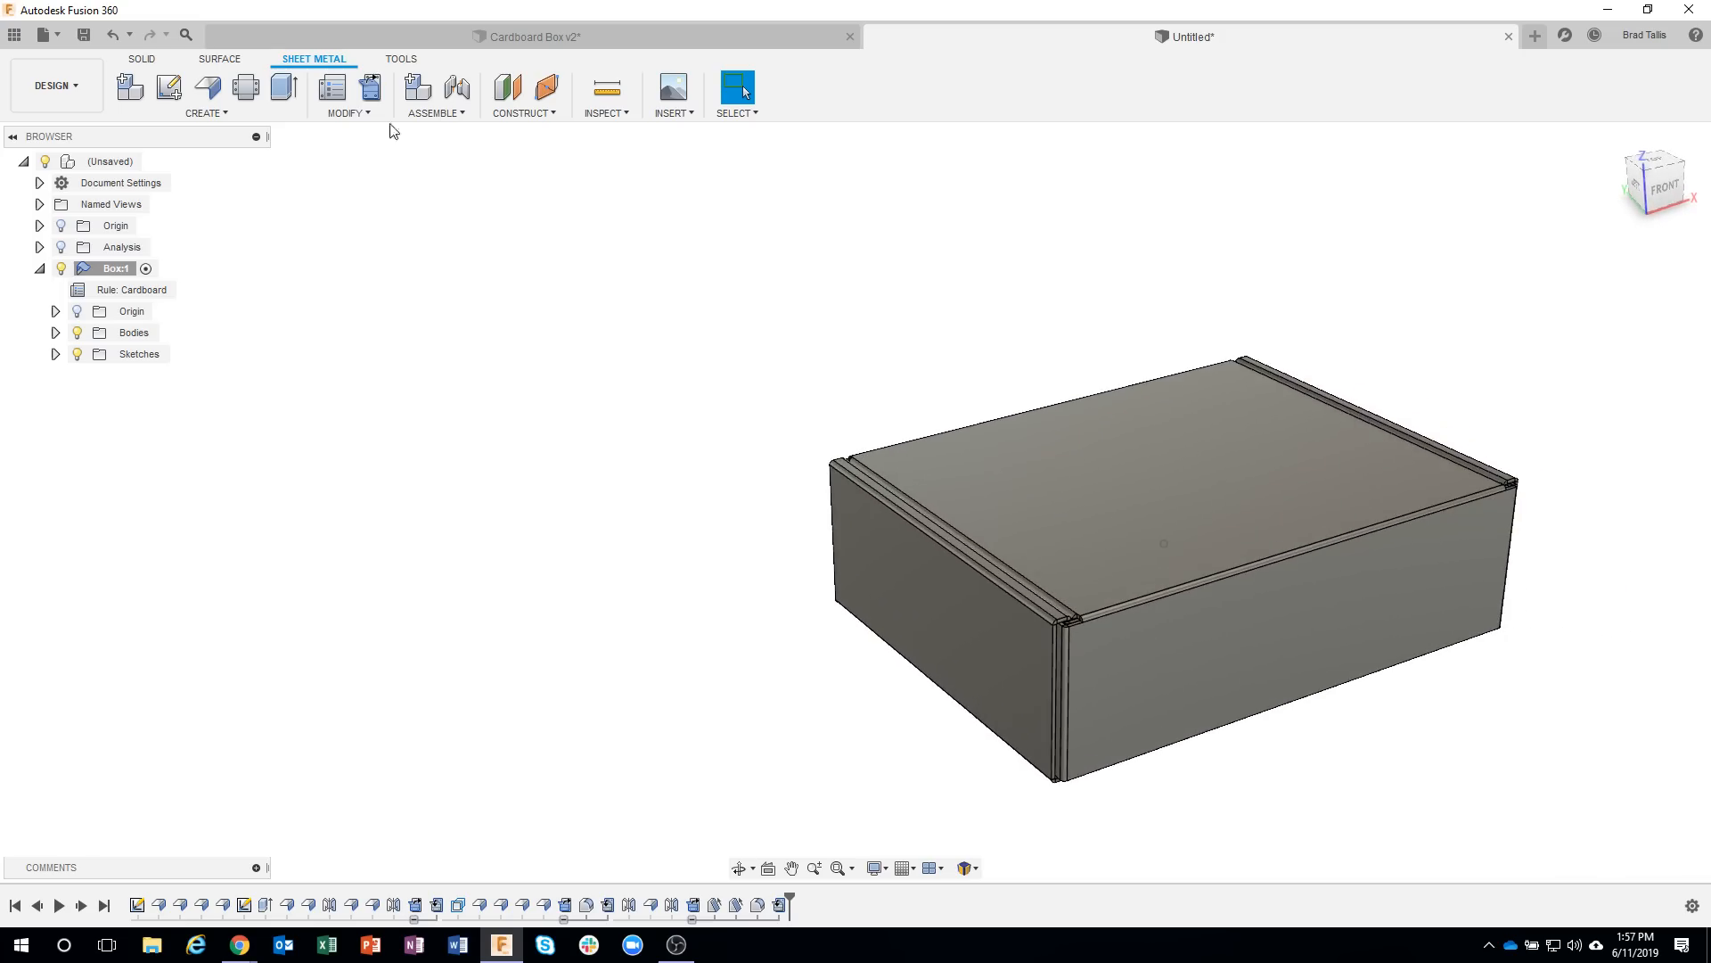
Section the closed box from its outer side face at about -0.445 in to inspect the rounded lid tab, and discard the analysis.
click(627, 119)
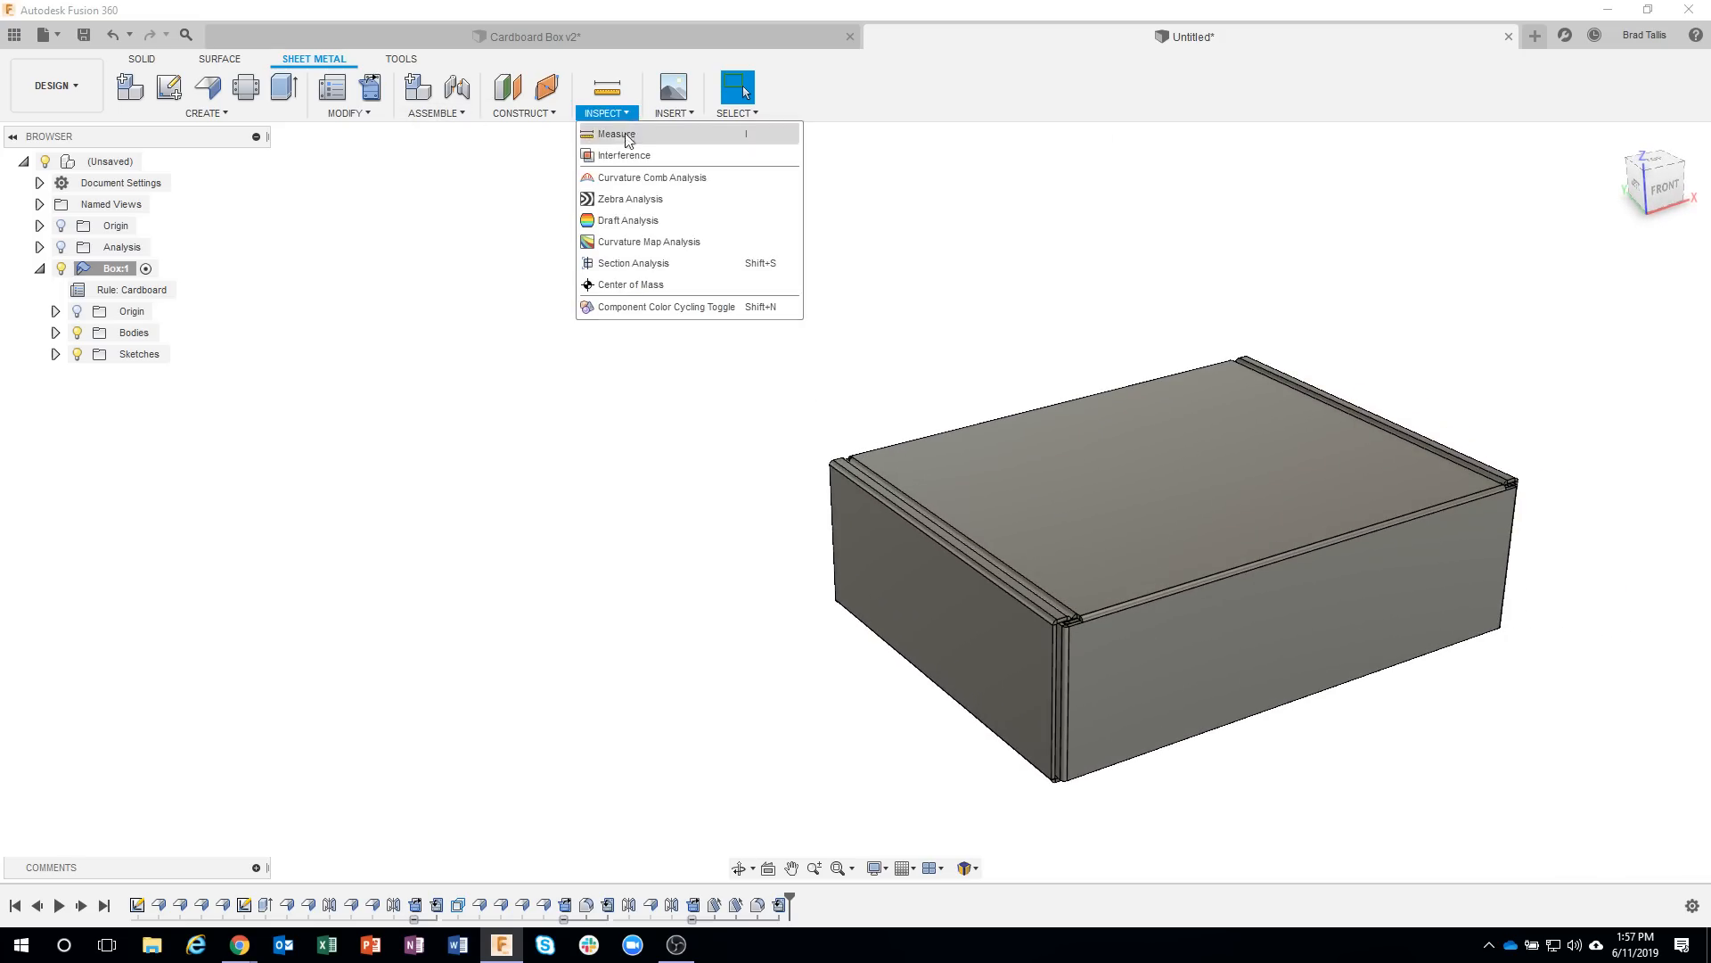
click(950, 650)
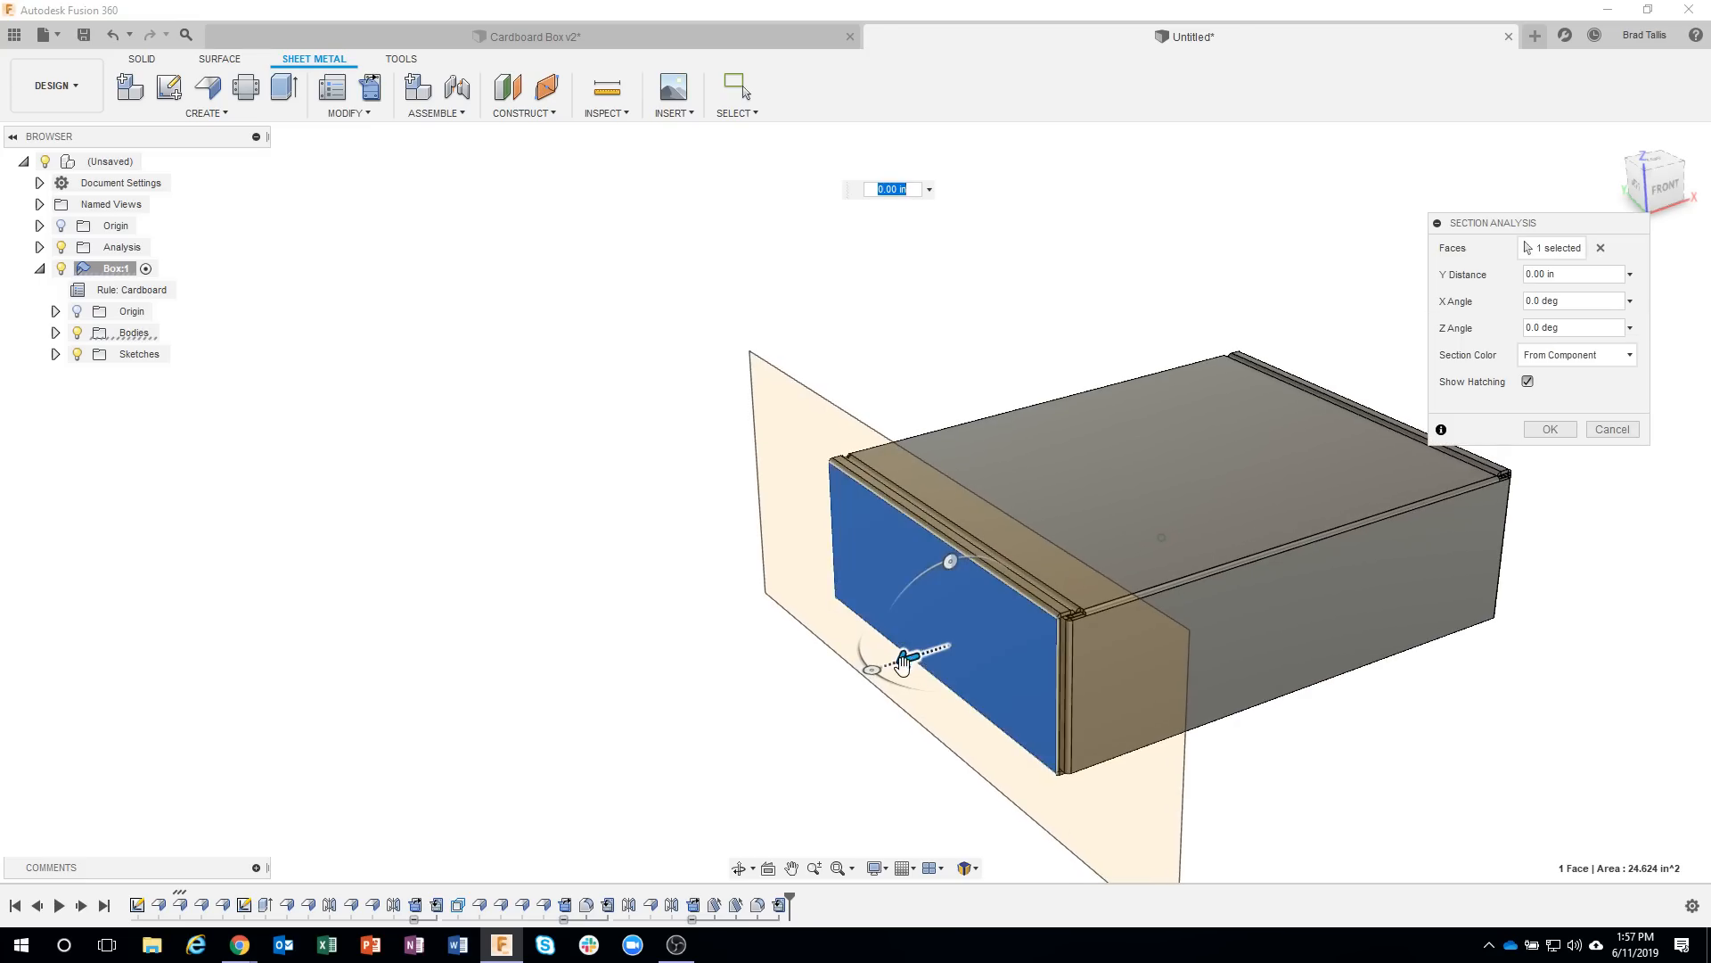
drag(907, 661, 926, 669)
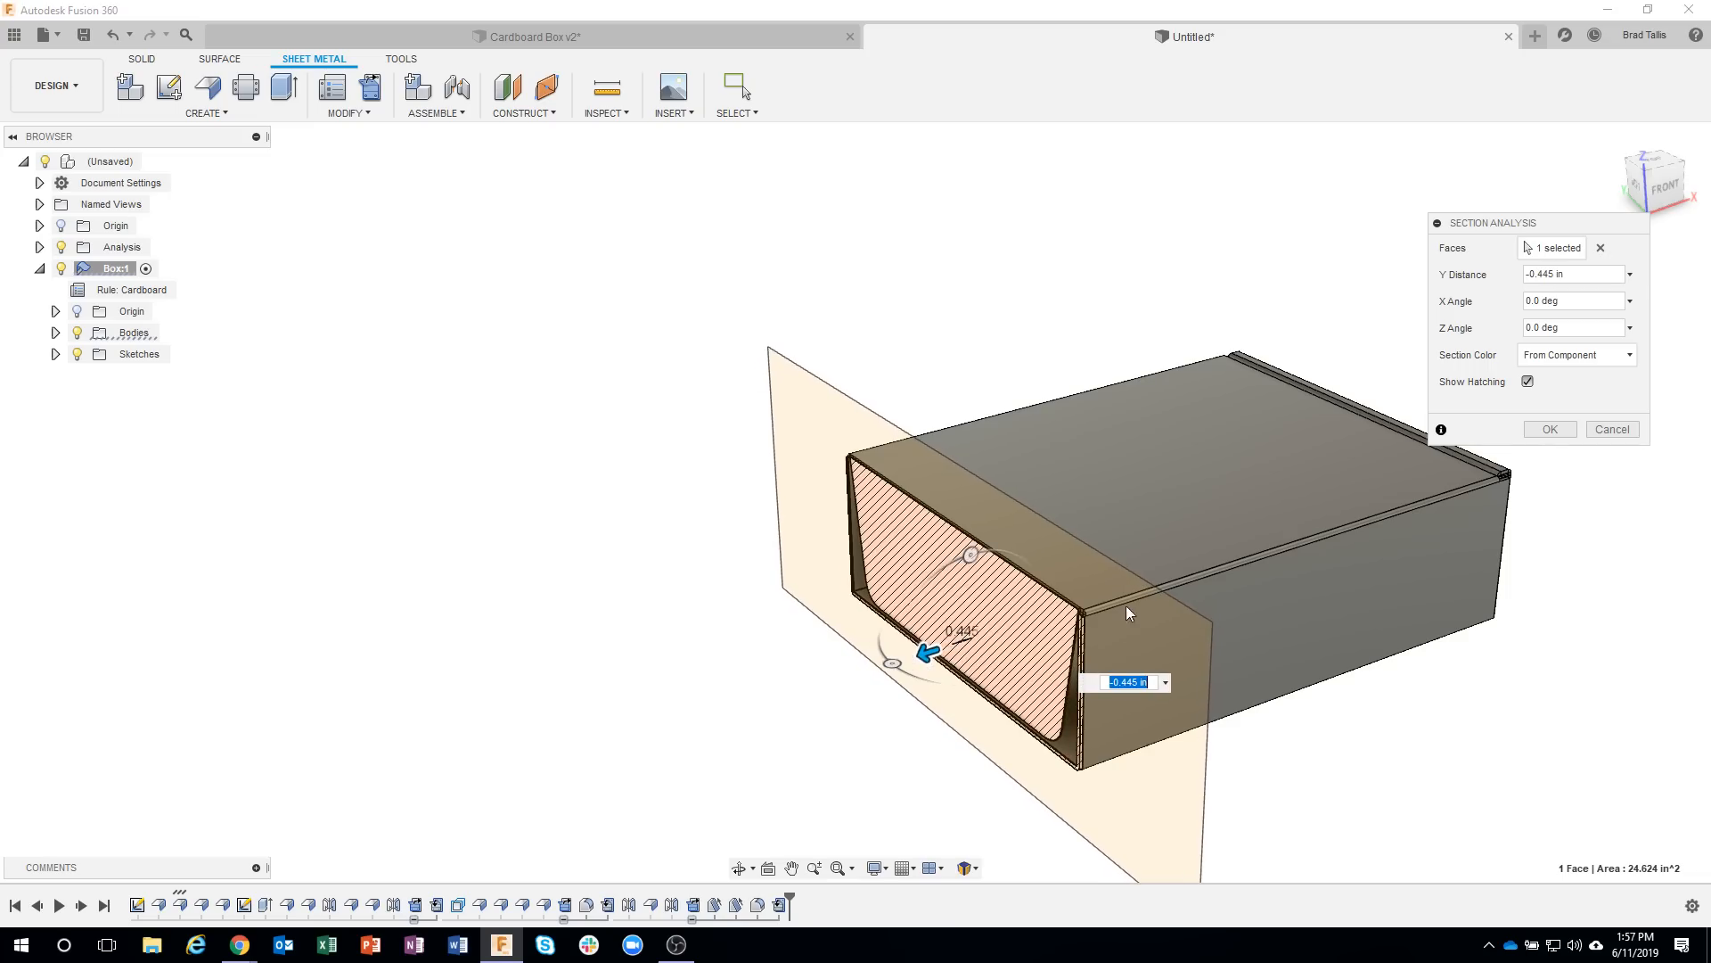
shift+middle_drag(1126, 612, 851, 457)
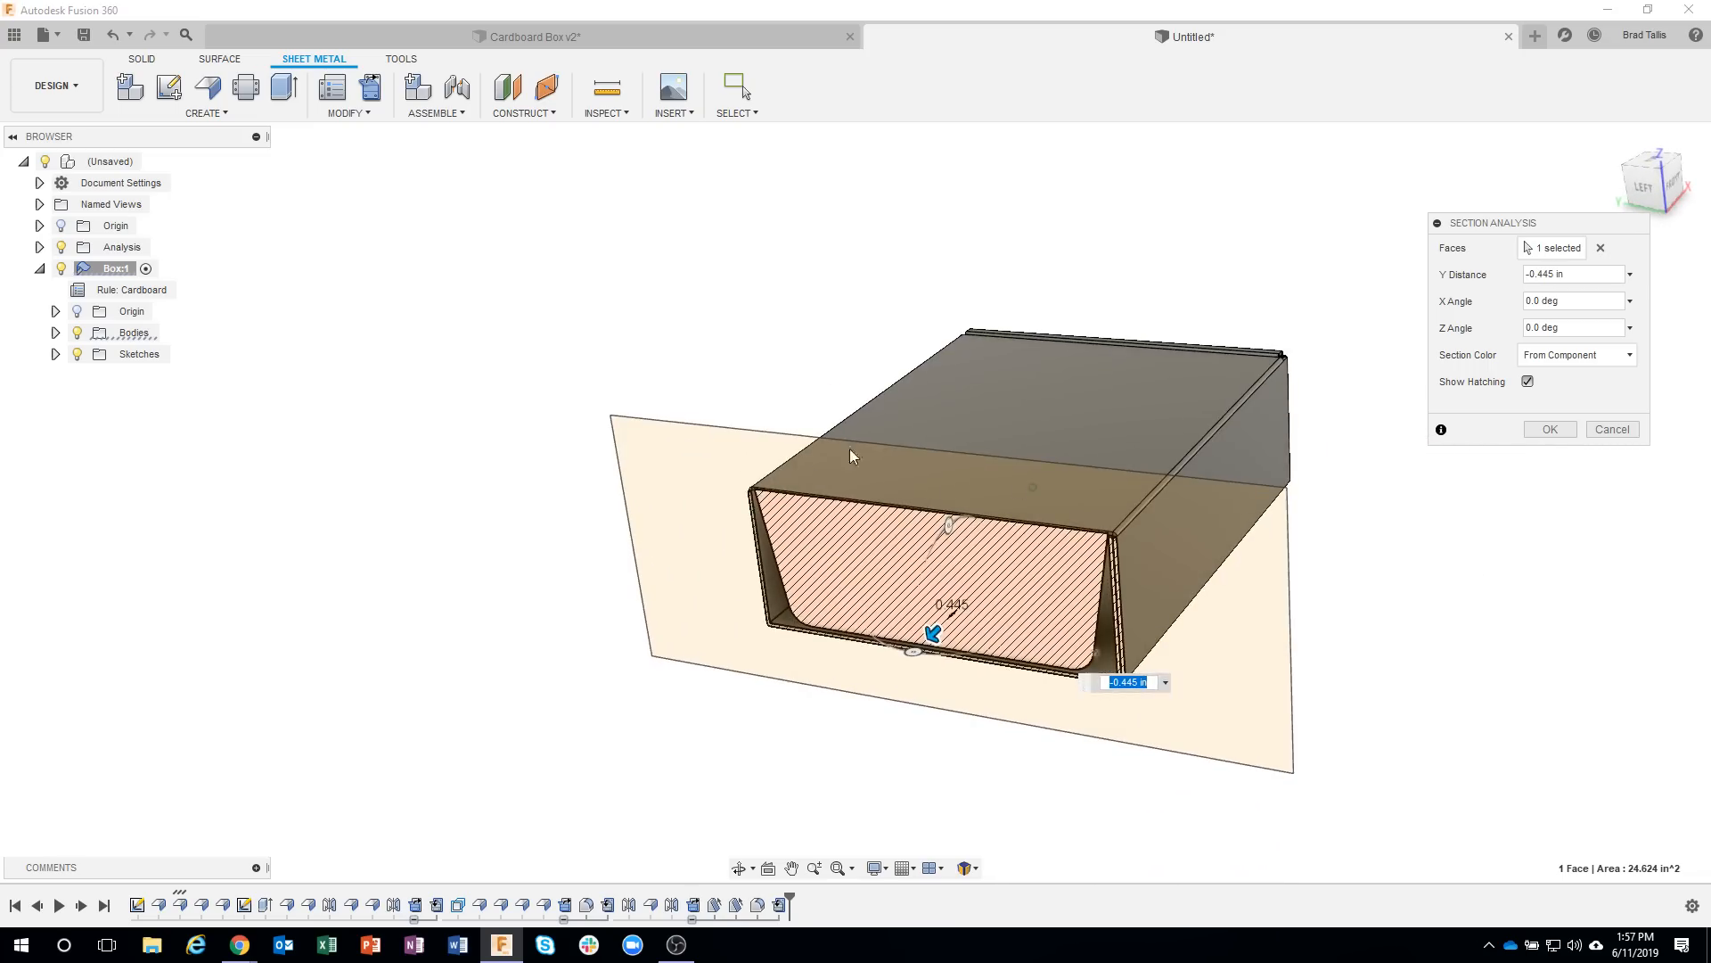
shift+middle_drag(1246, 643, 1337, 500)
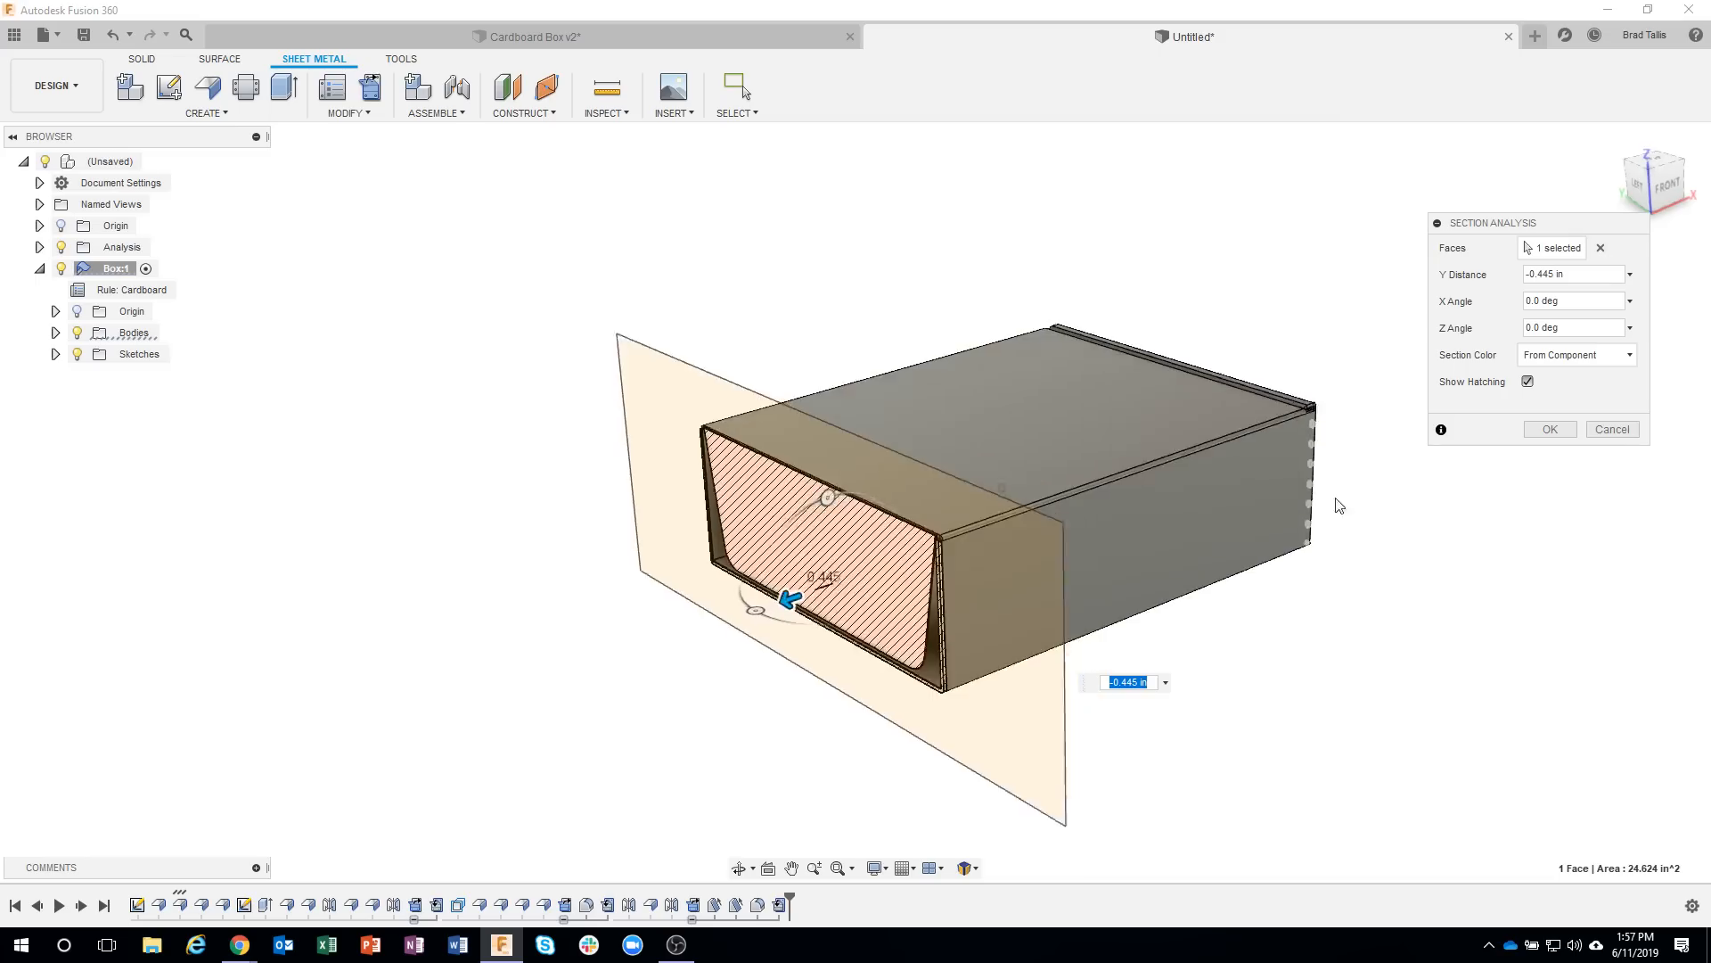
click(1613, 430)
middle_drag(1395, 636, 1348, 612)
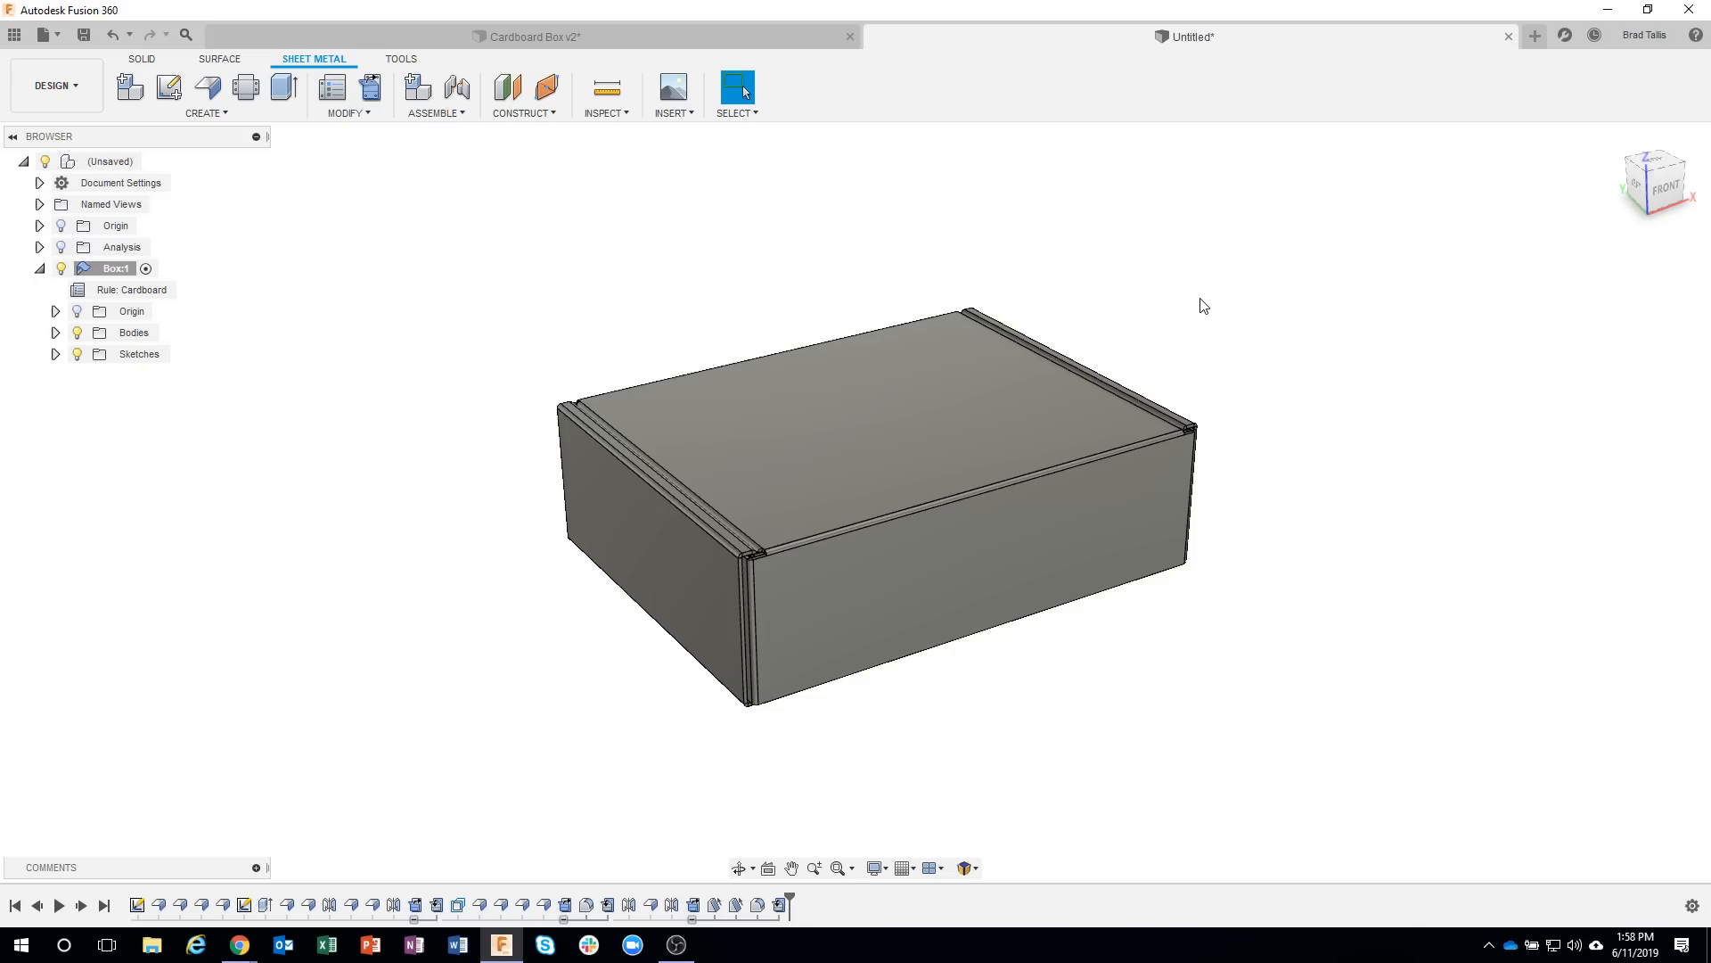
Examine the lock slot across the bottom front bend in the Cardboard Box v2 design, and return to the untitled design.
shift+middle_drag(1157, 286, 887, 392)
click(471, 37)
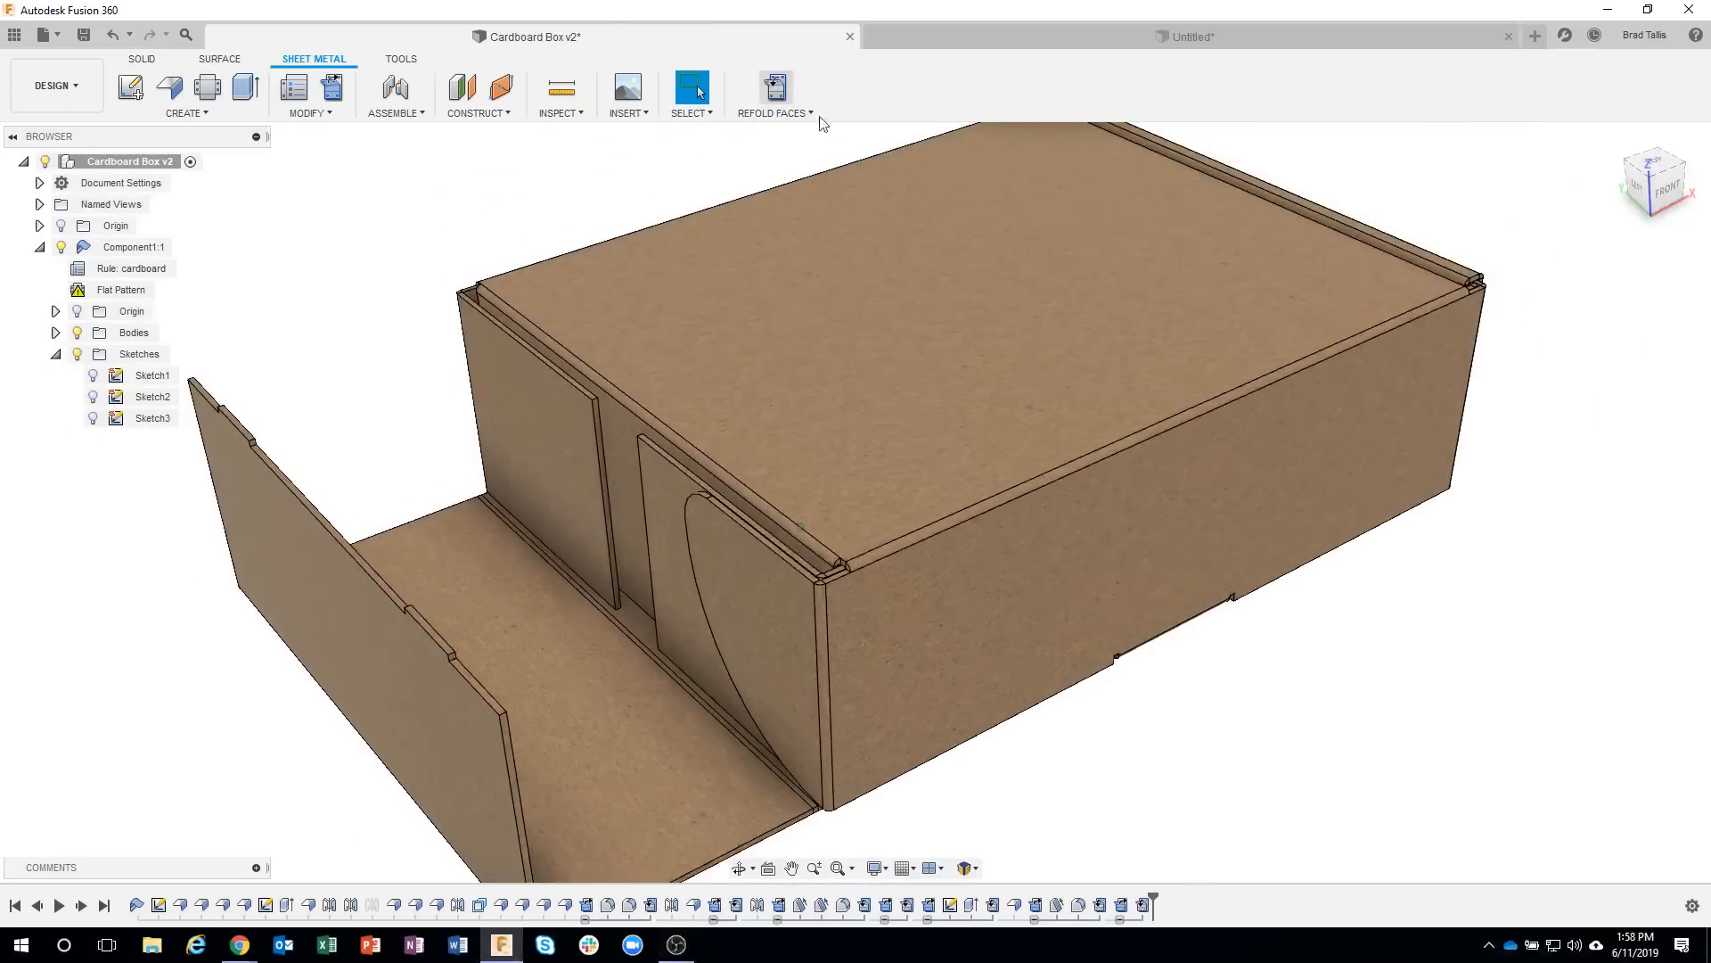
shift+middle_drag(1142, 516, 1015, 282)
scroll(1029, 281, up, 4)
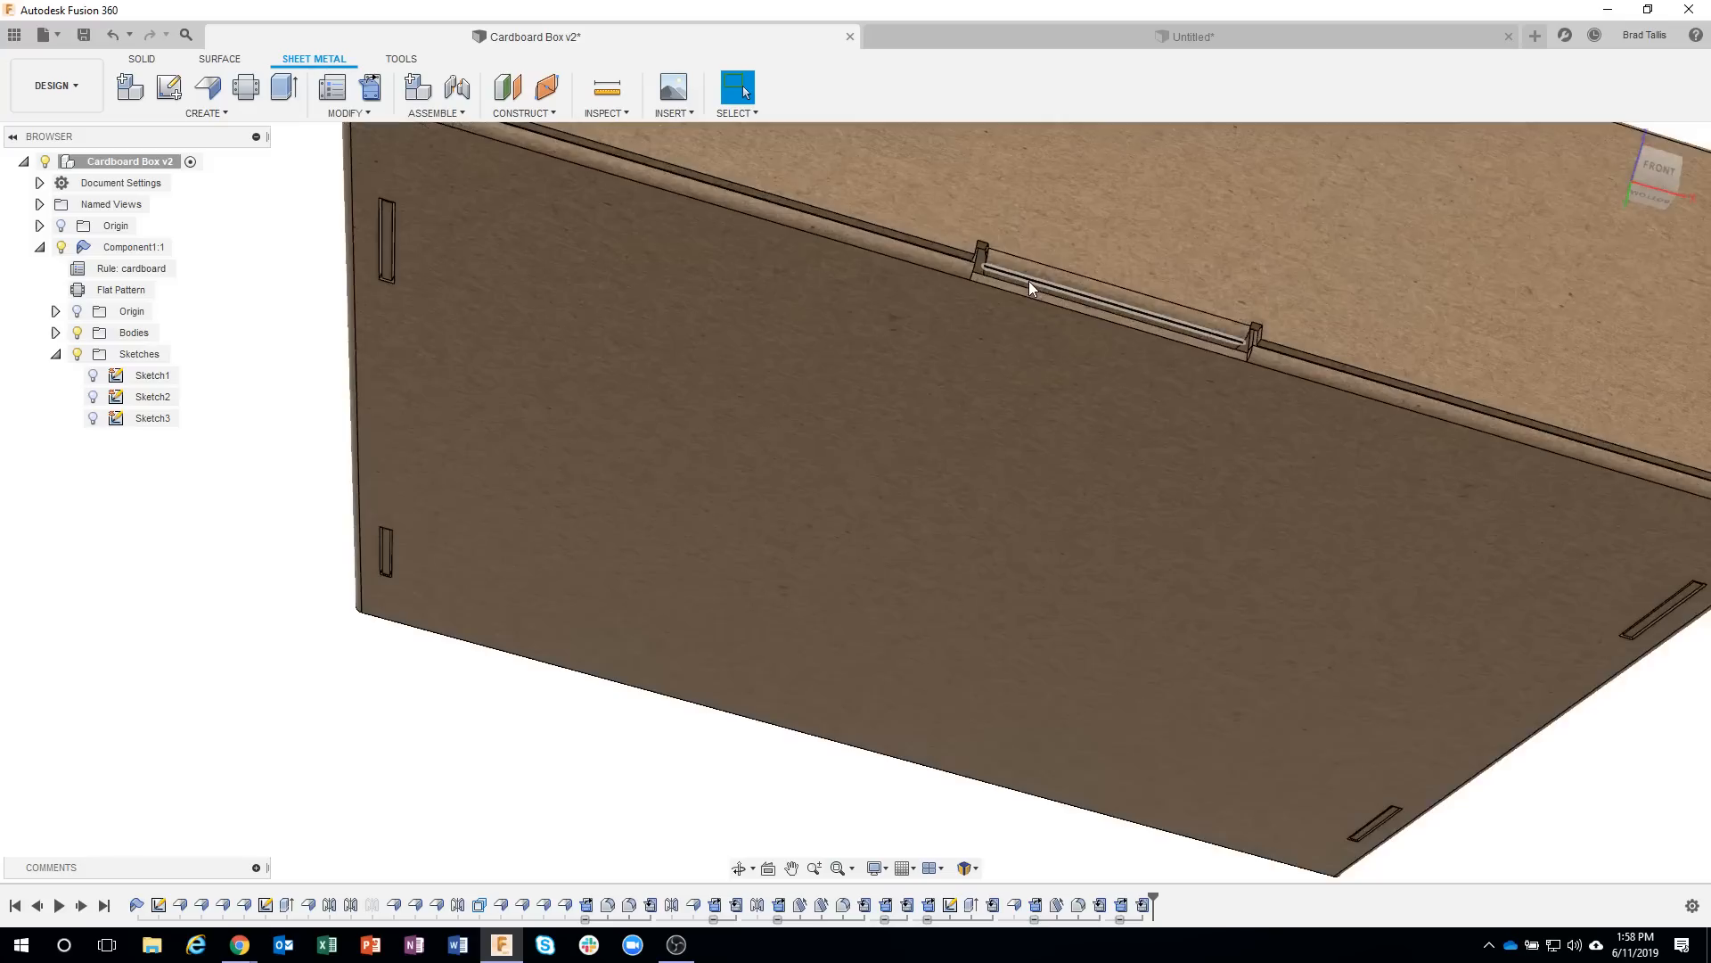
scroll(967, 269, down, 1)
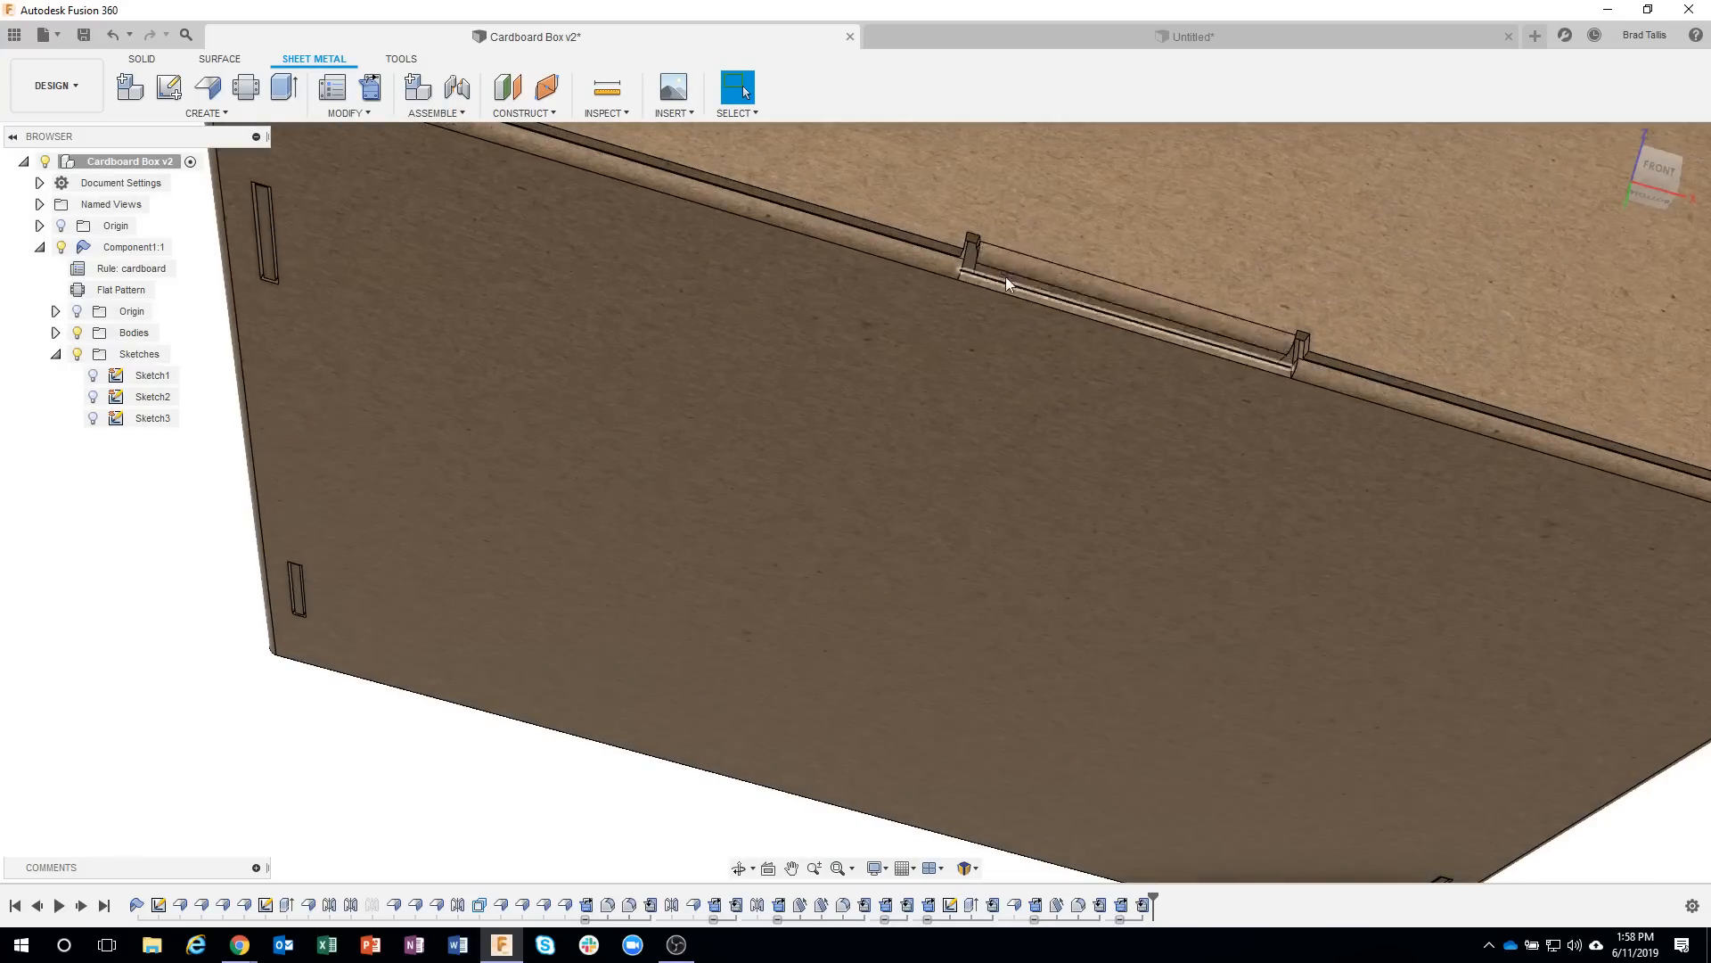
scroll(923, 480, down, 3)
shift+middle_drag(922, 482, 585, 229)
click(941, 49)
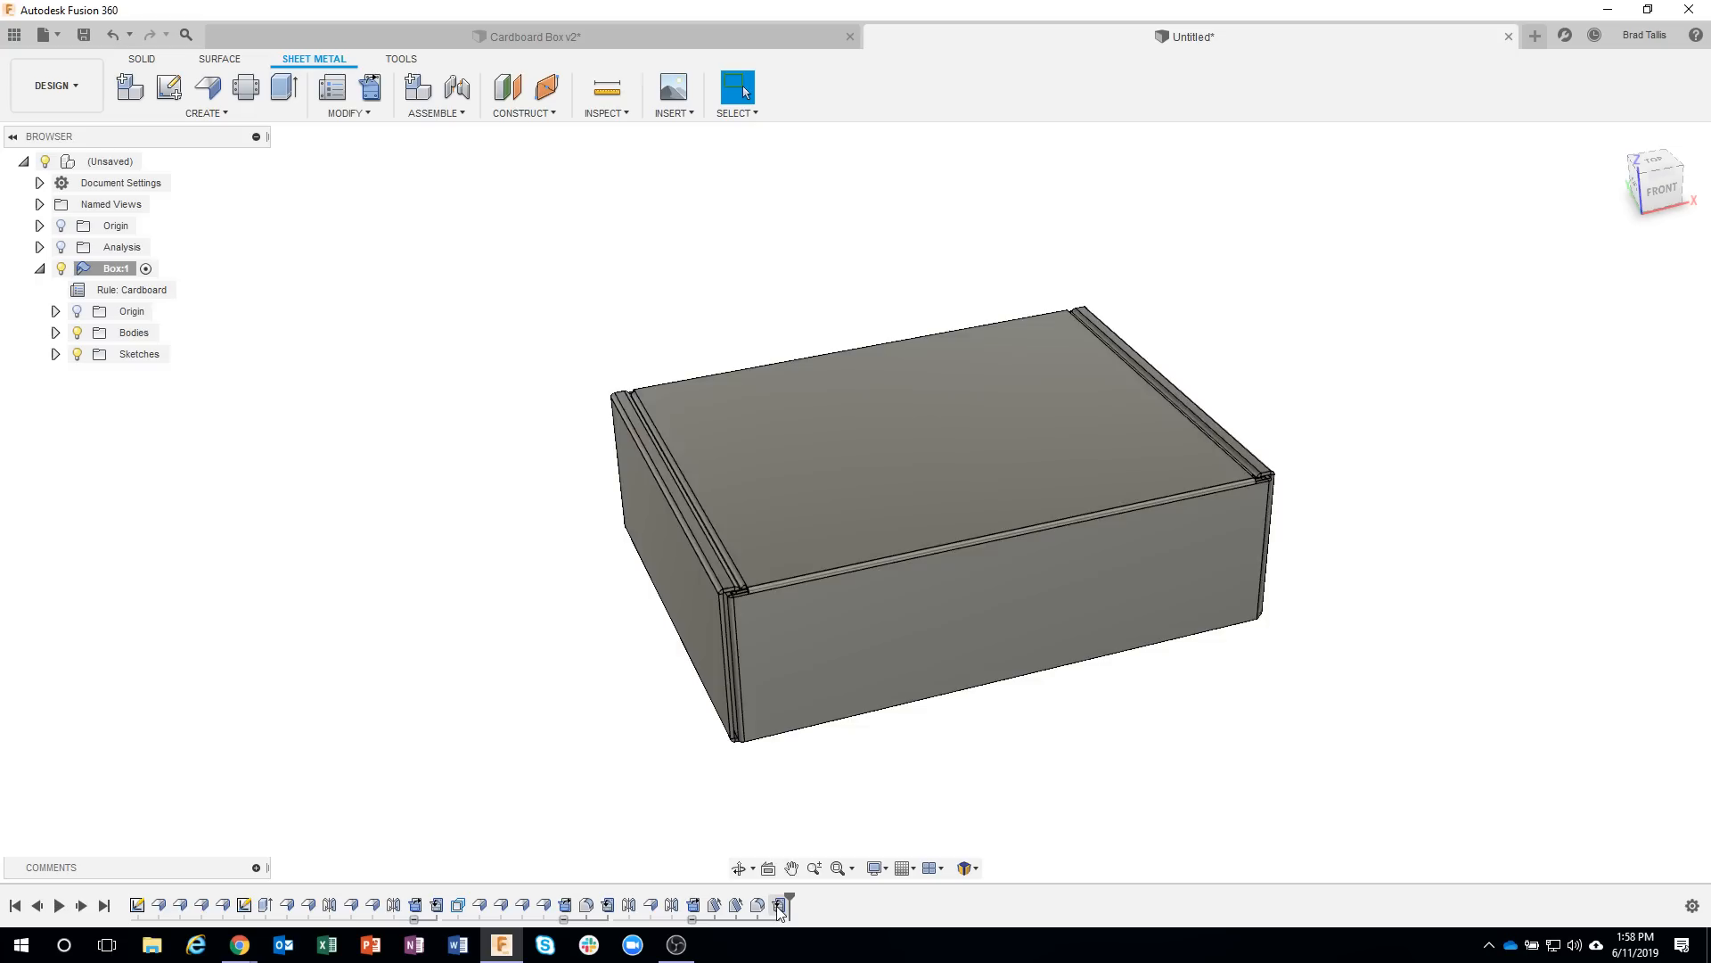
click(777, 906)
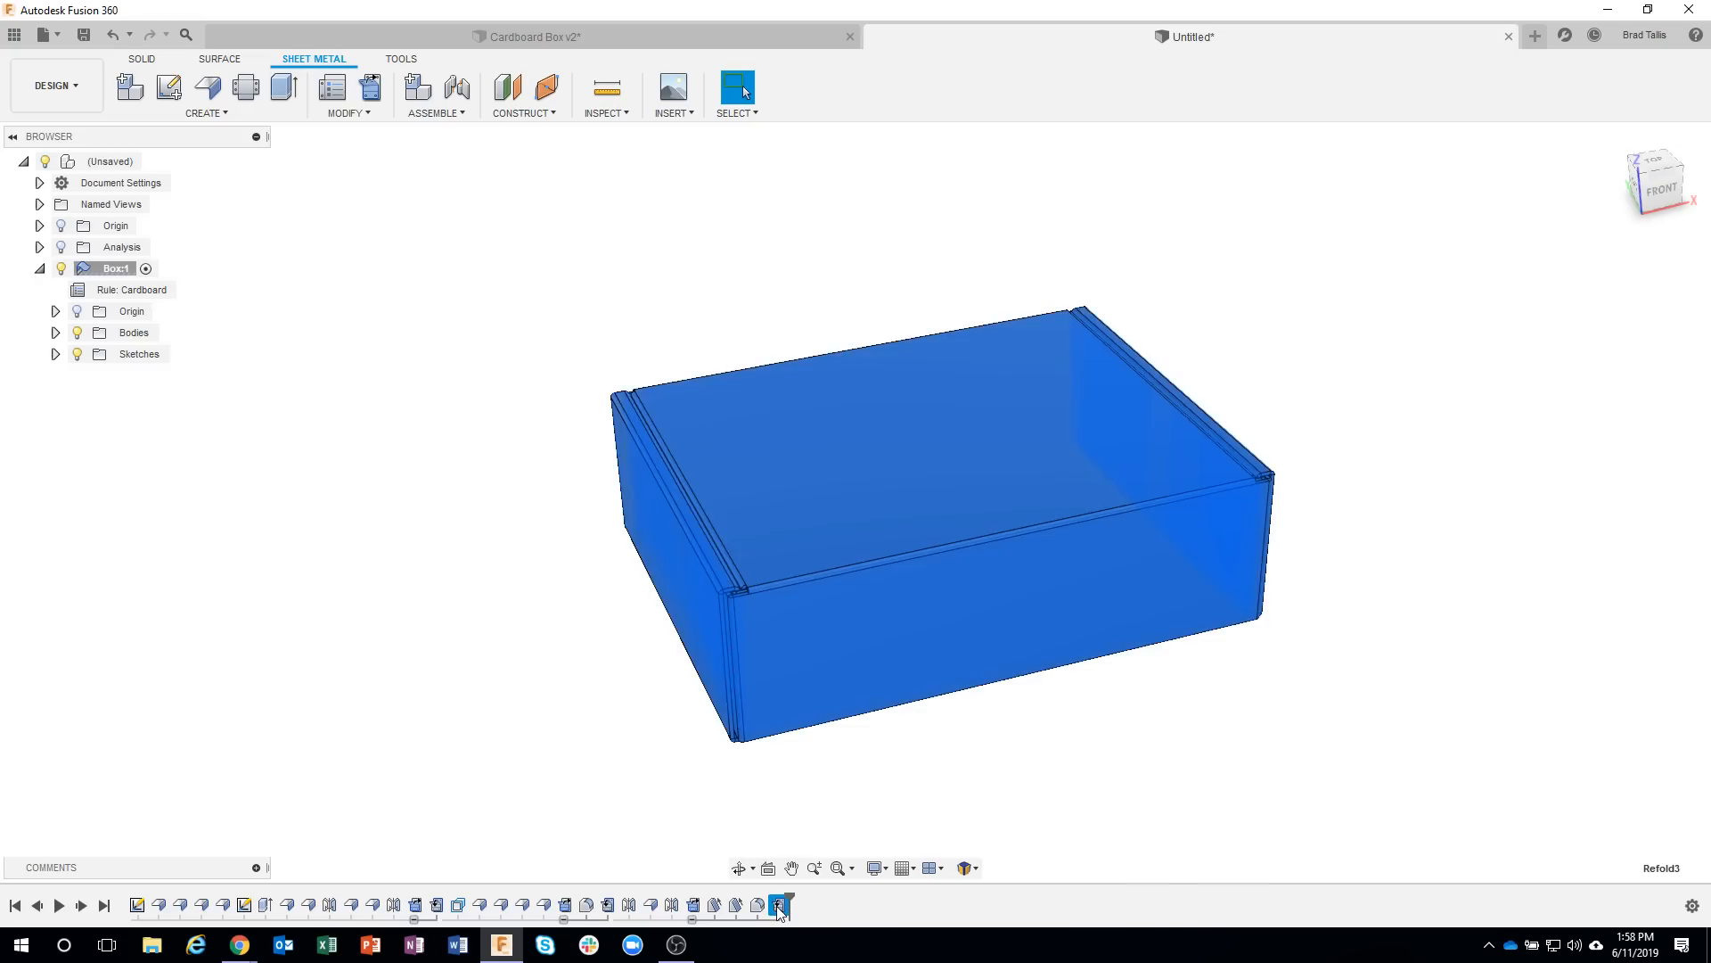
click(921, 820)
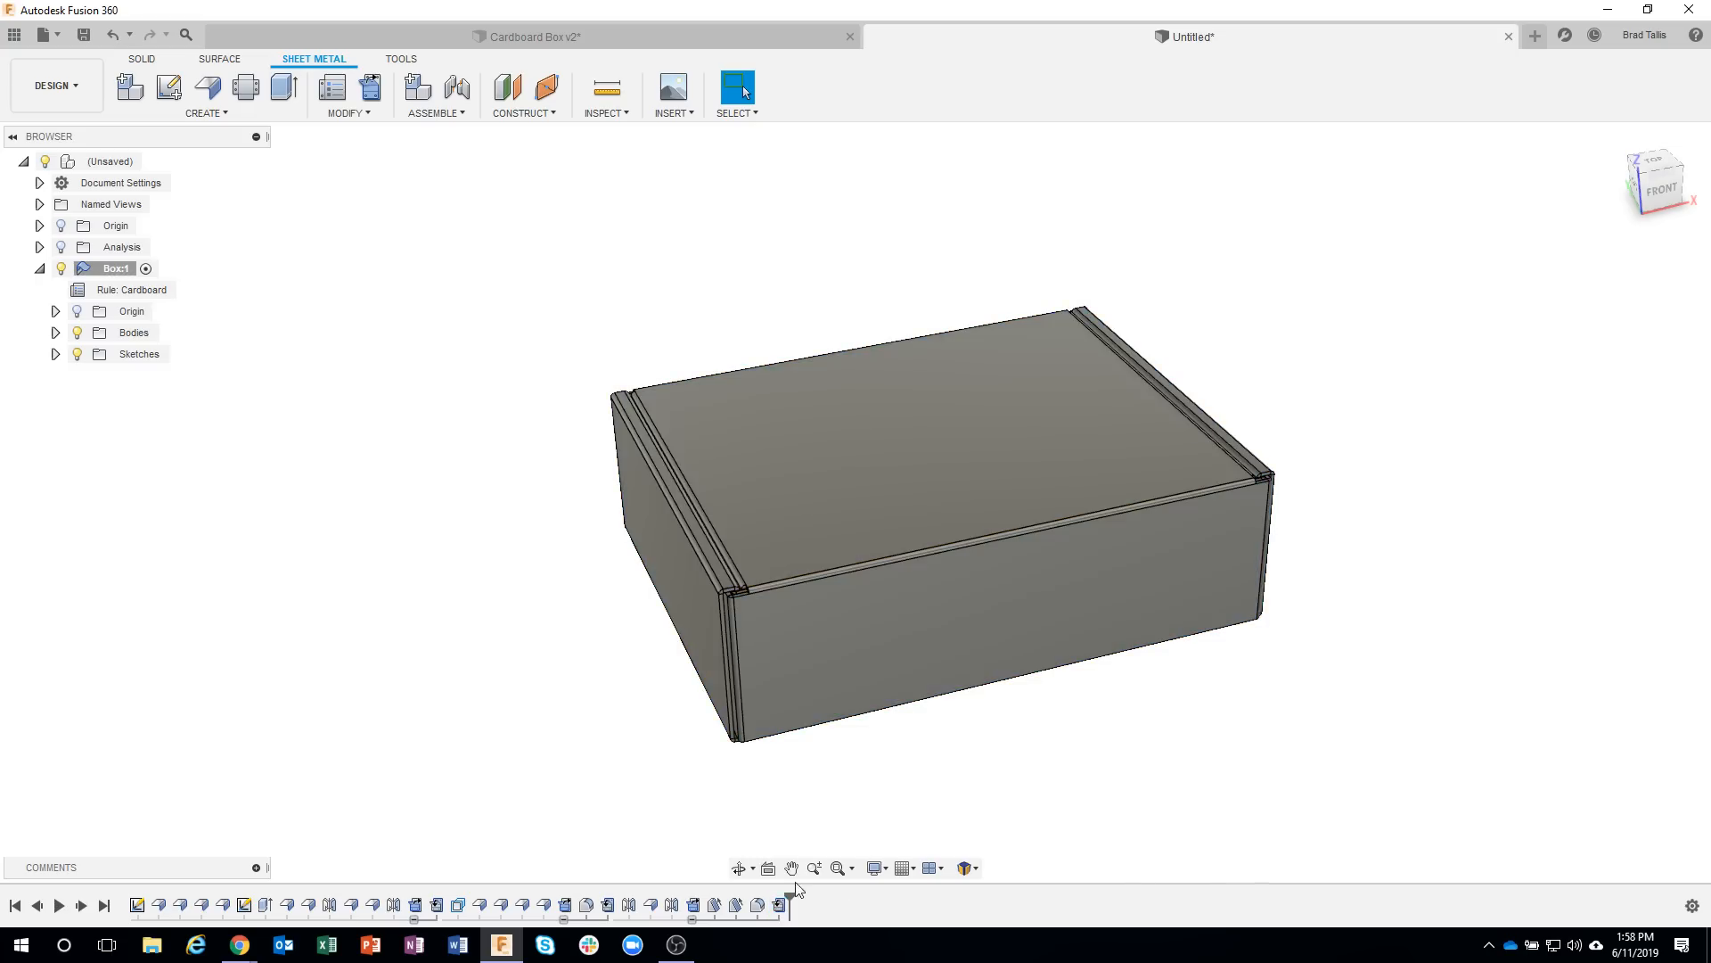
right_click(784, 905)
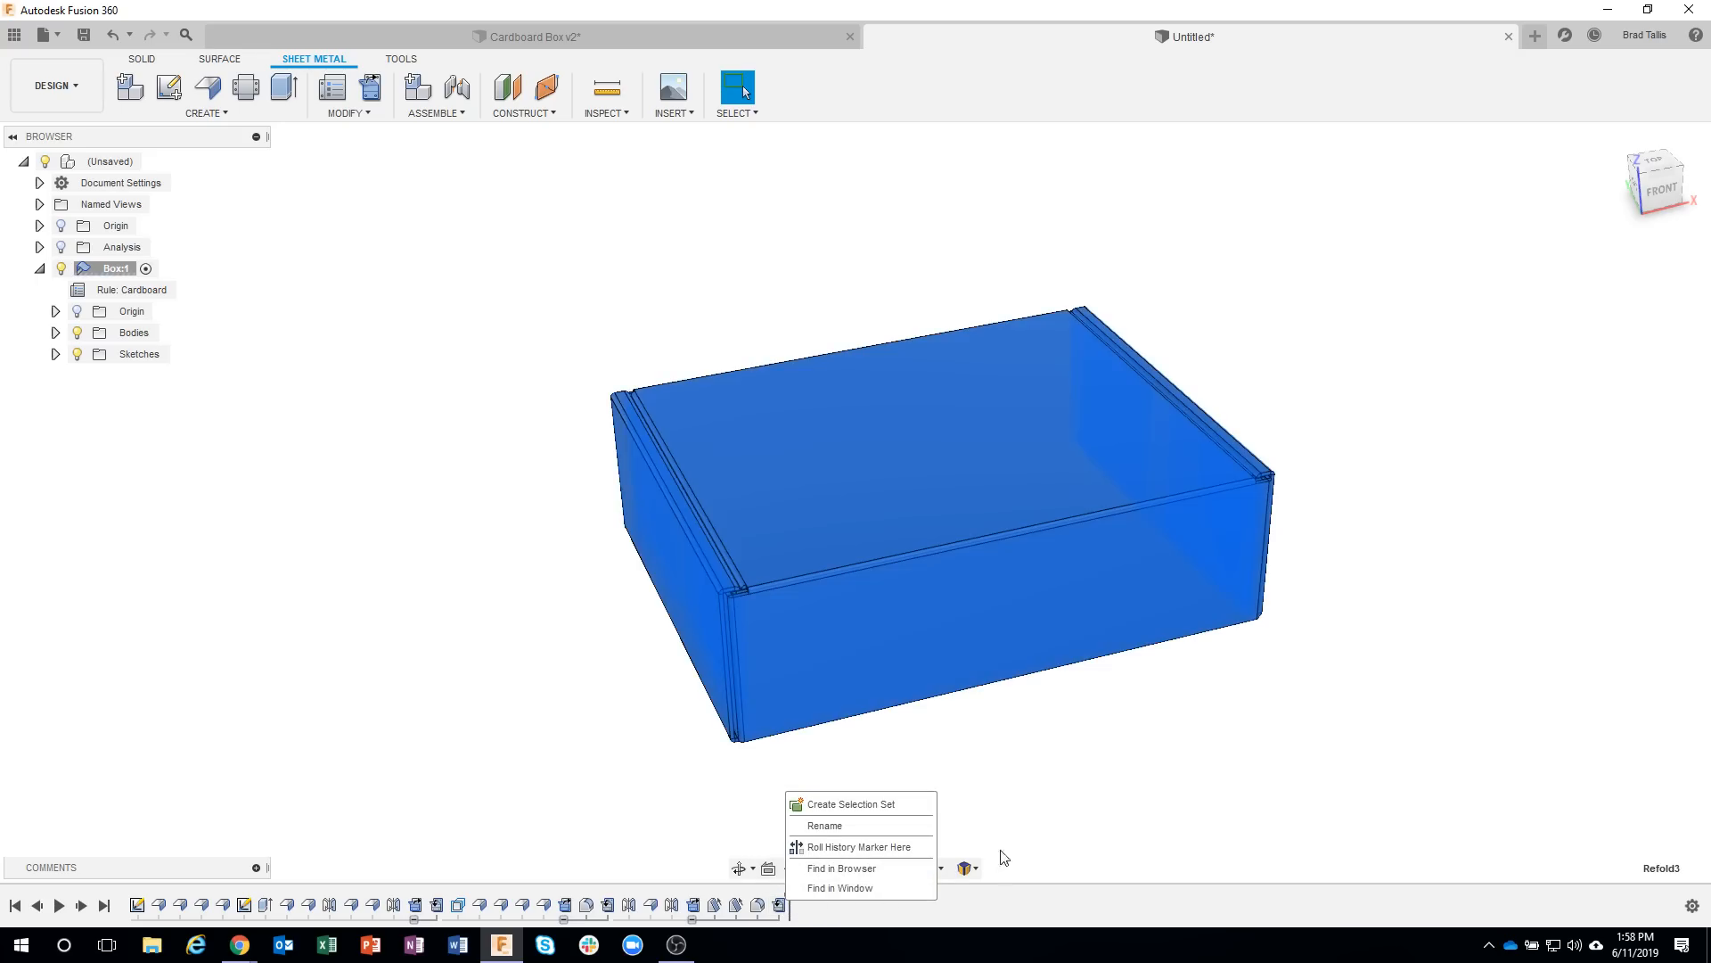
click(1016, 829)
click(681, 303)
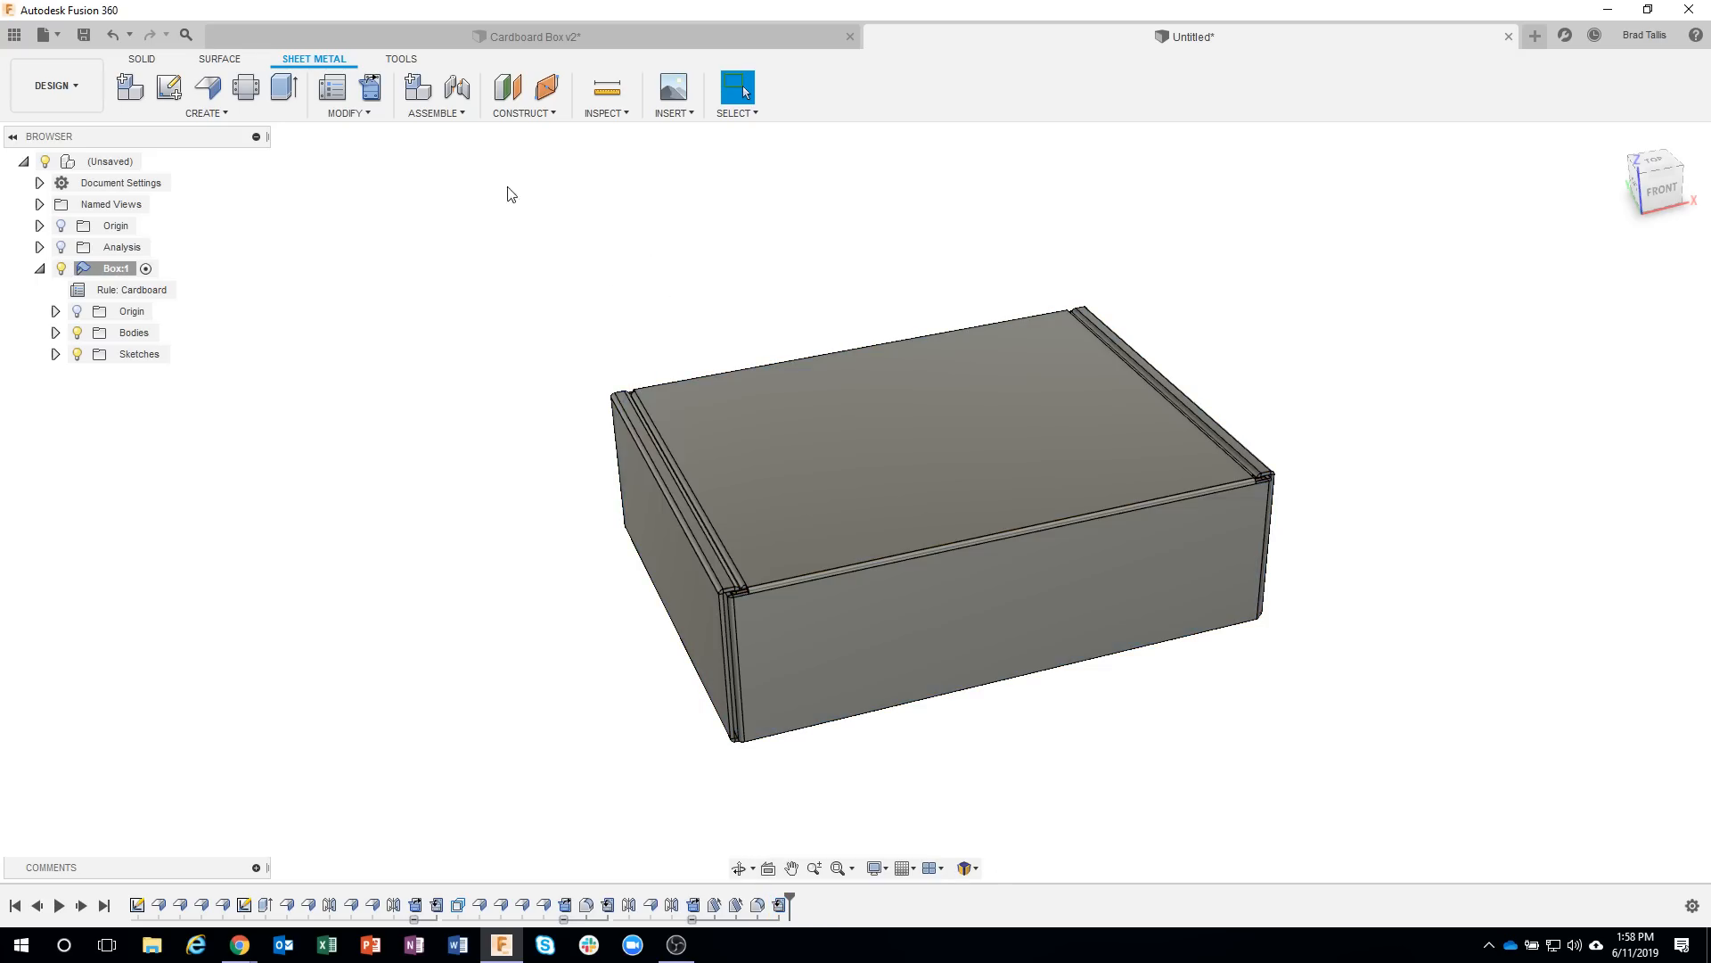
Unfold all bends of the box, keeping the bottom panel stationary.
click(369, 89)
shift+middle_drag(1102, 431, 957, 523)
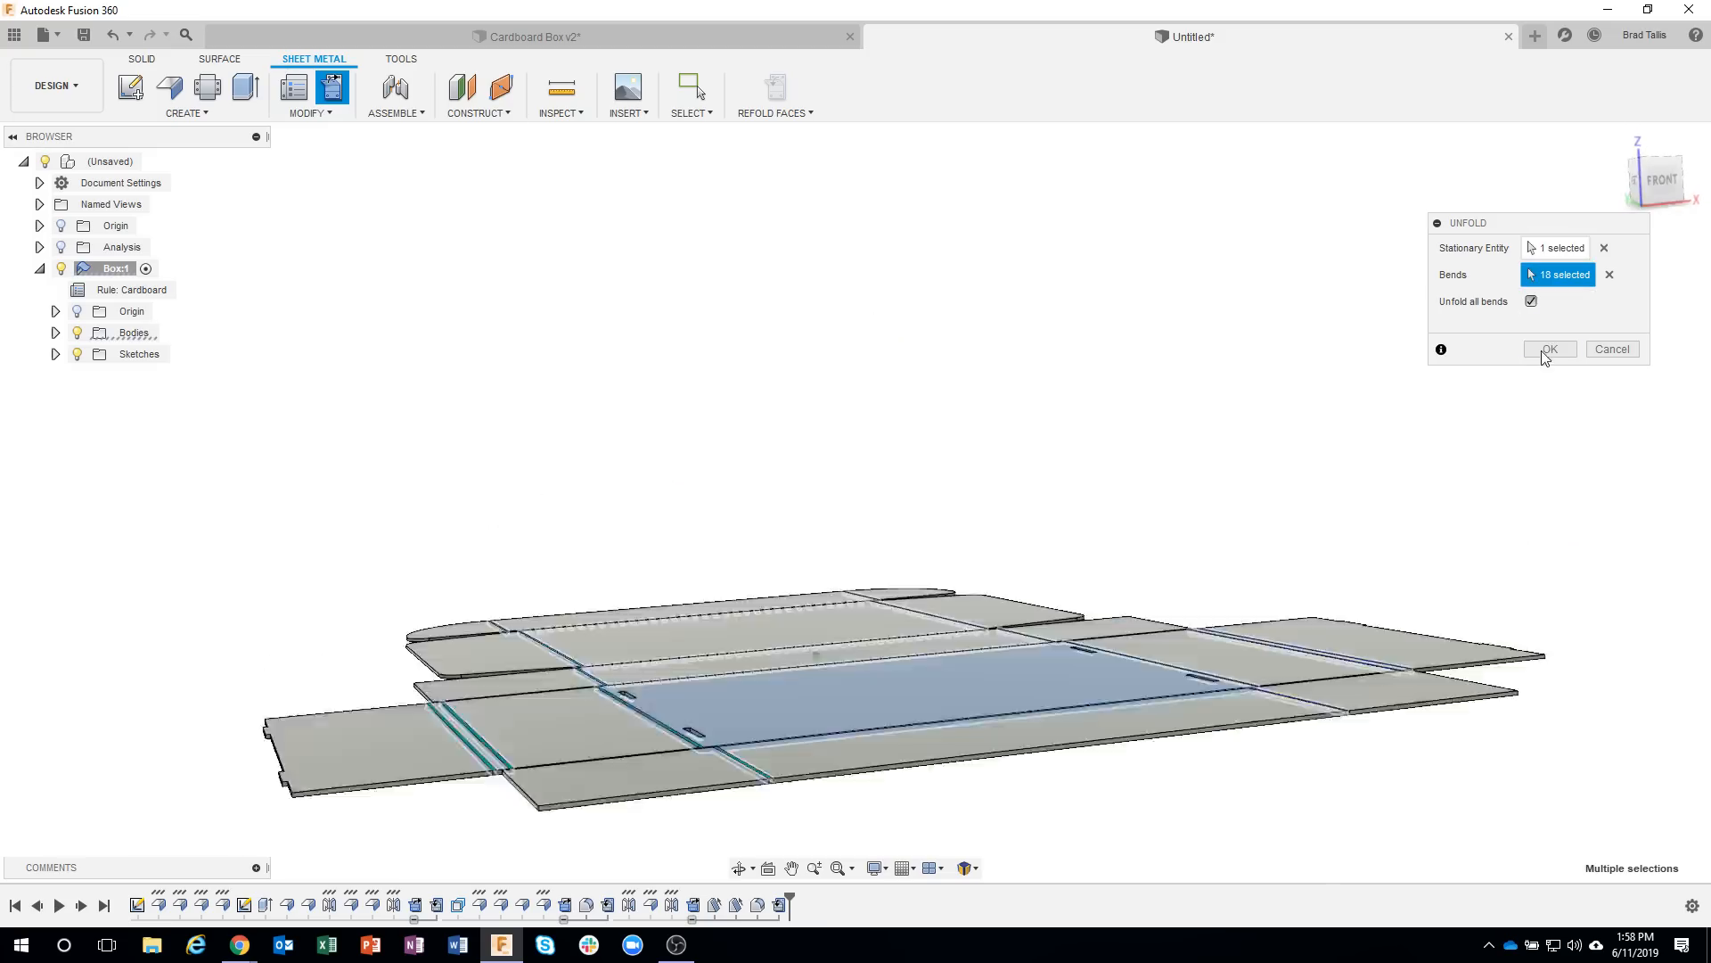
click(1539, 348)
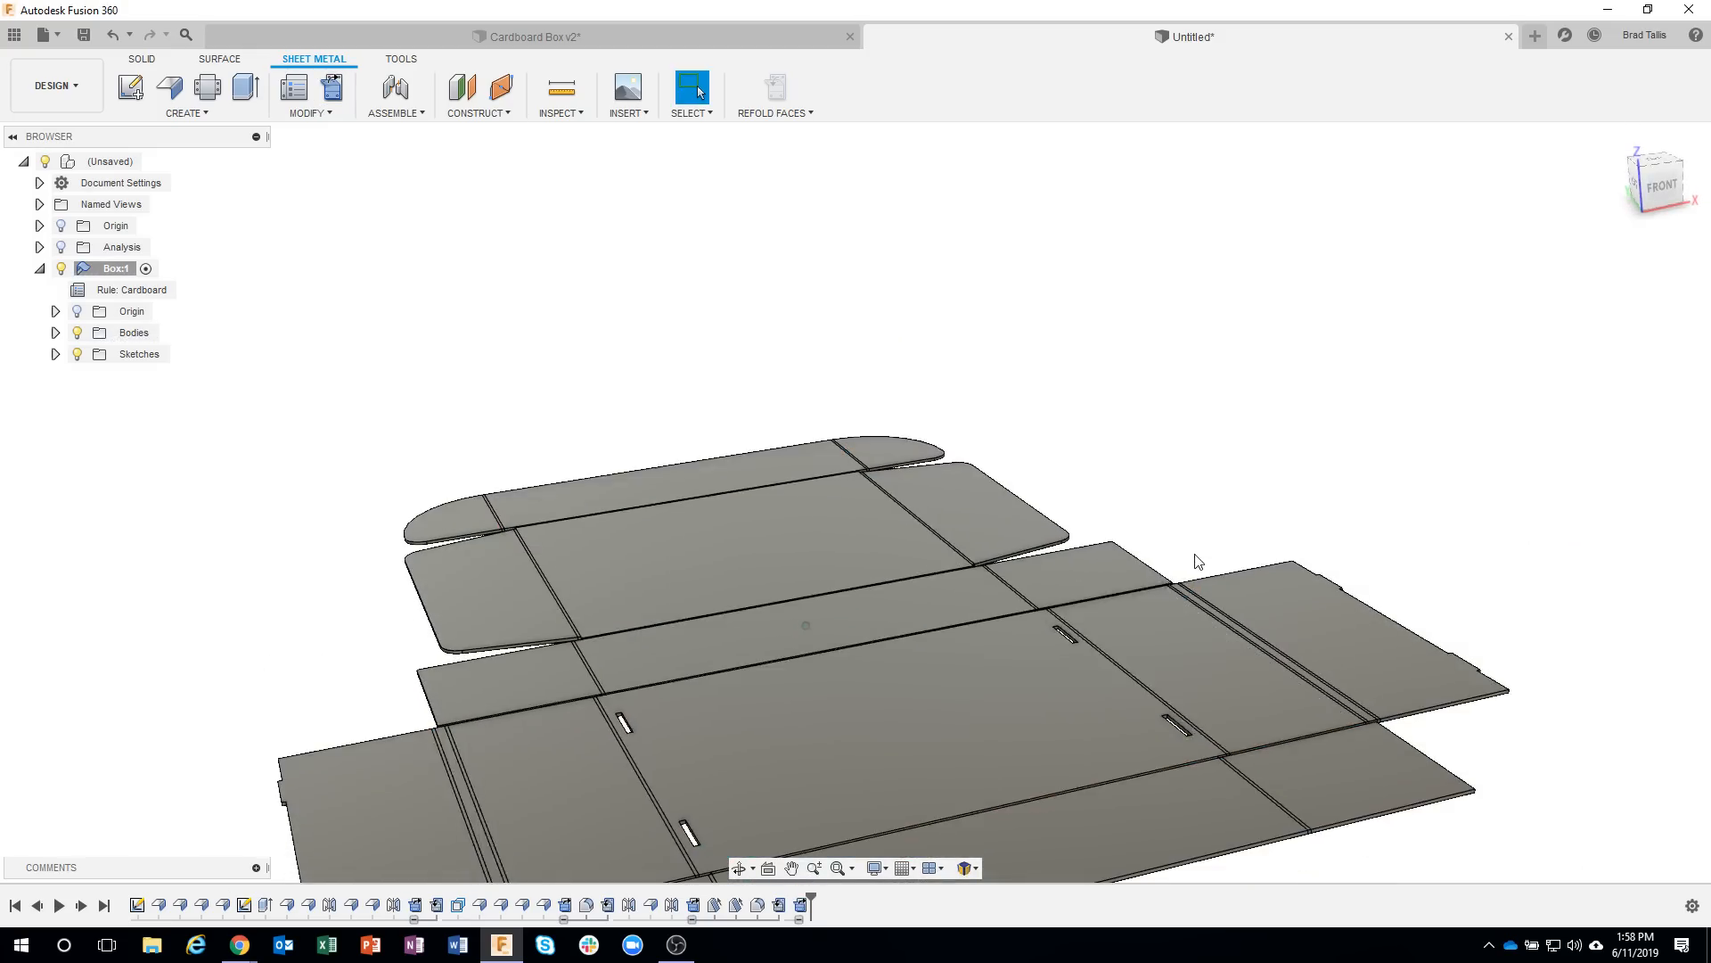
On the unfolded front wall's face, sketch a 2 in by 0.75 in center rectangle at the midpoint of its bend line with the bottom.
shift+middle_drag(1195, 561, 753, 779)
right_click(752, 779)
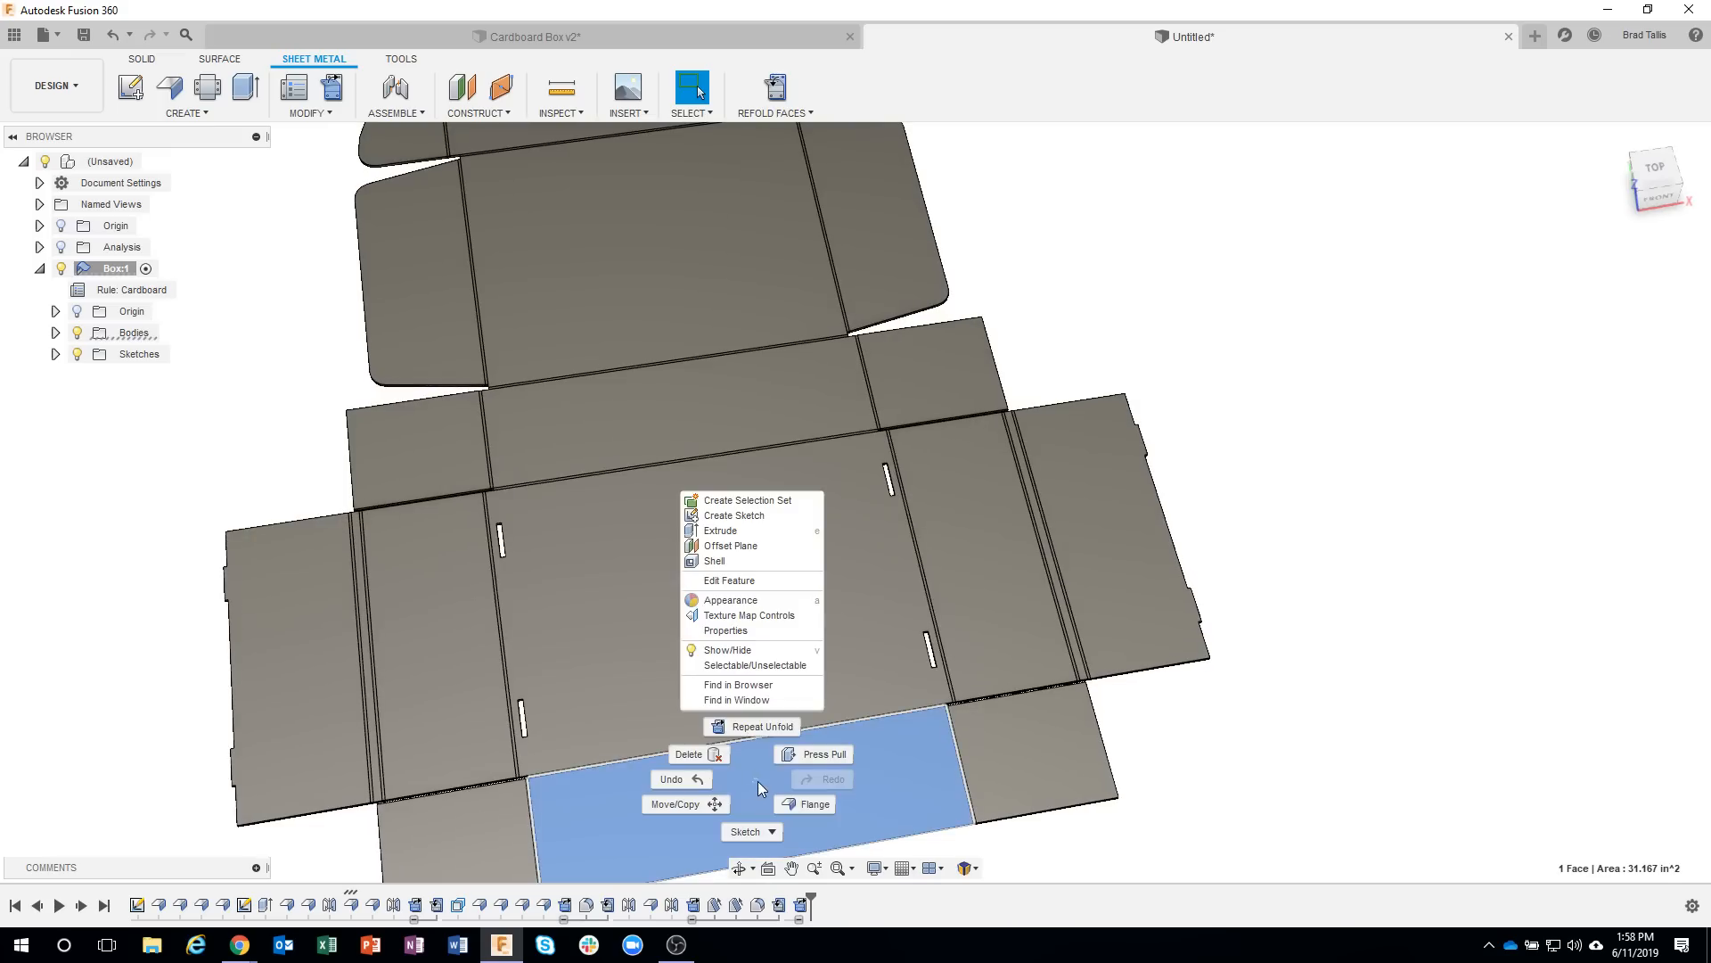
click(740, 515)
scroll(892, 432, up, 10)
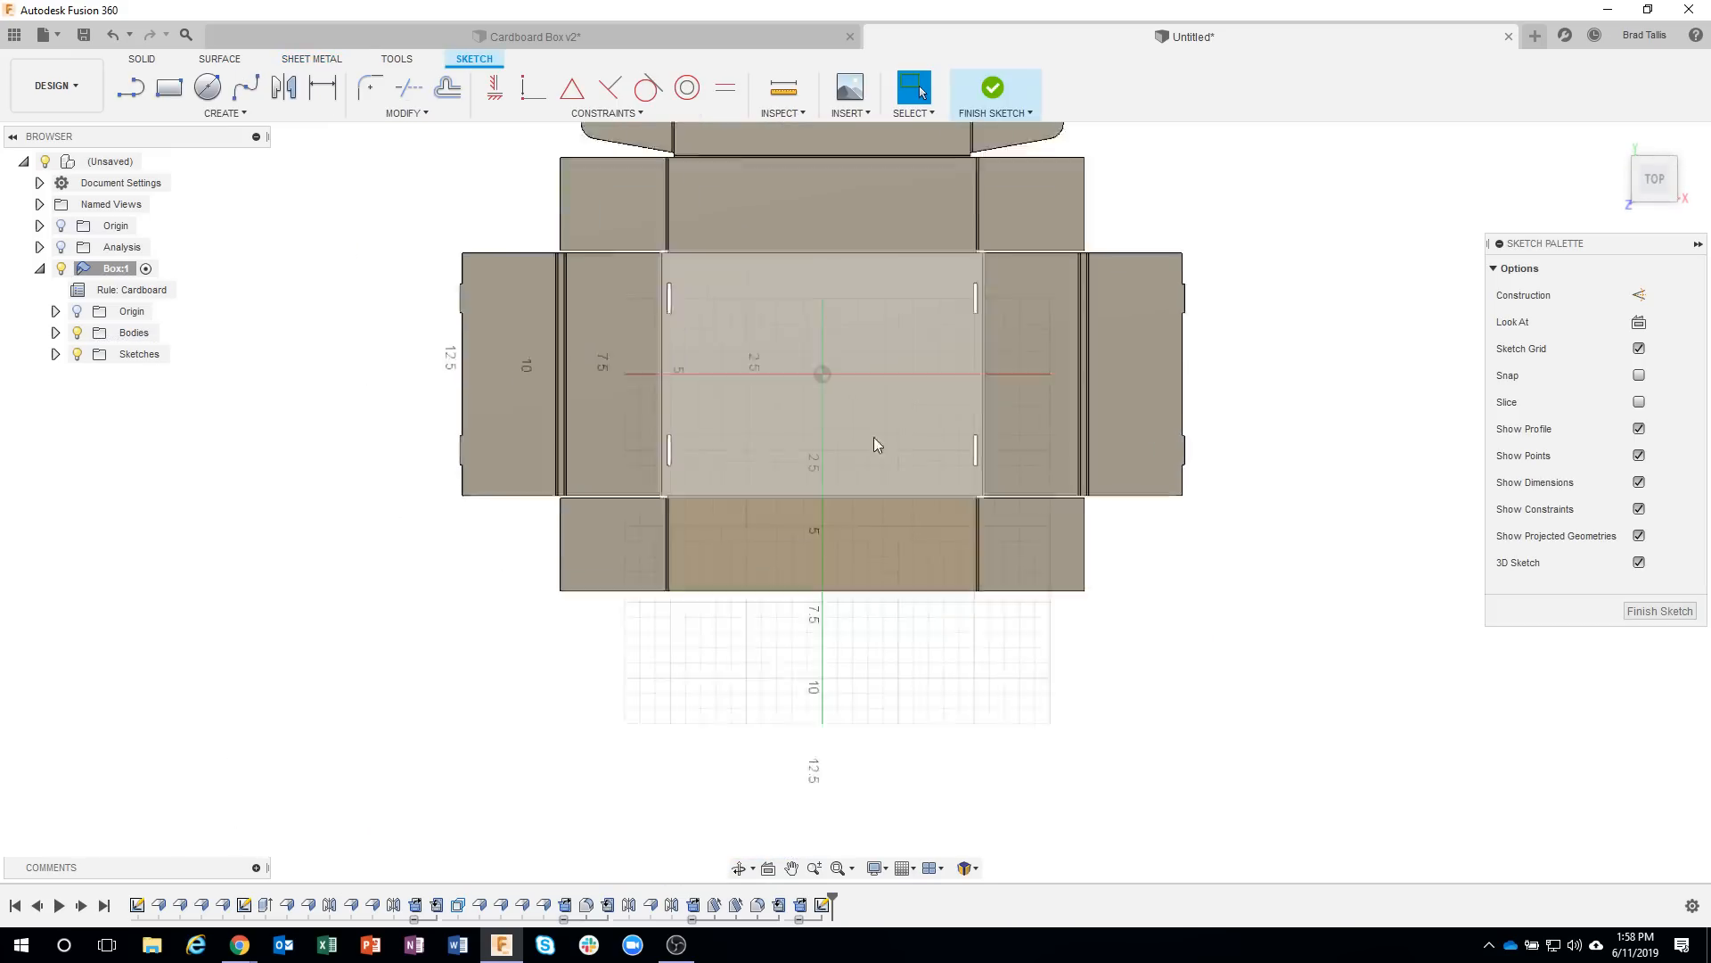
key(r)
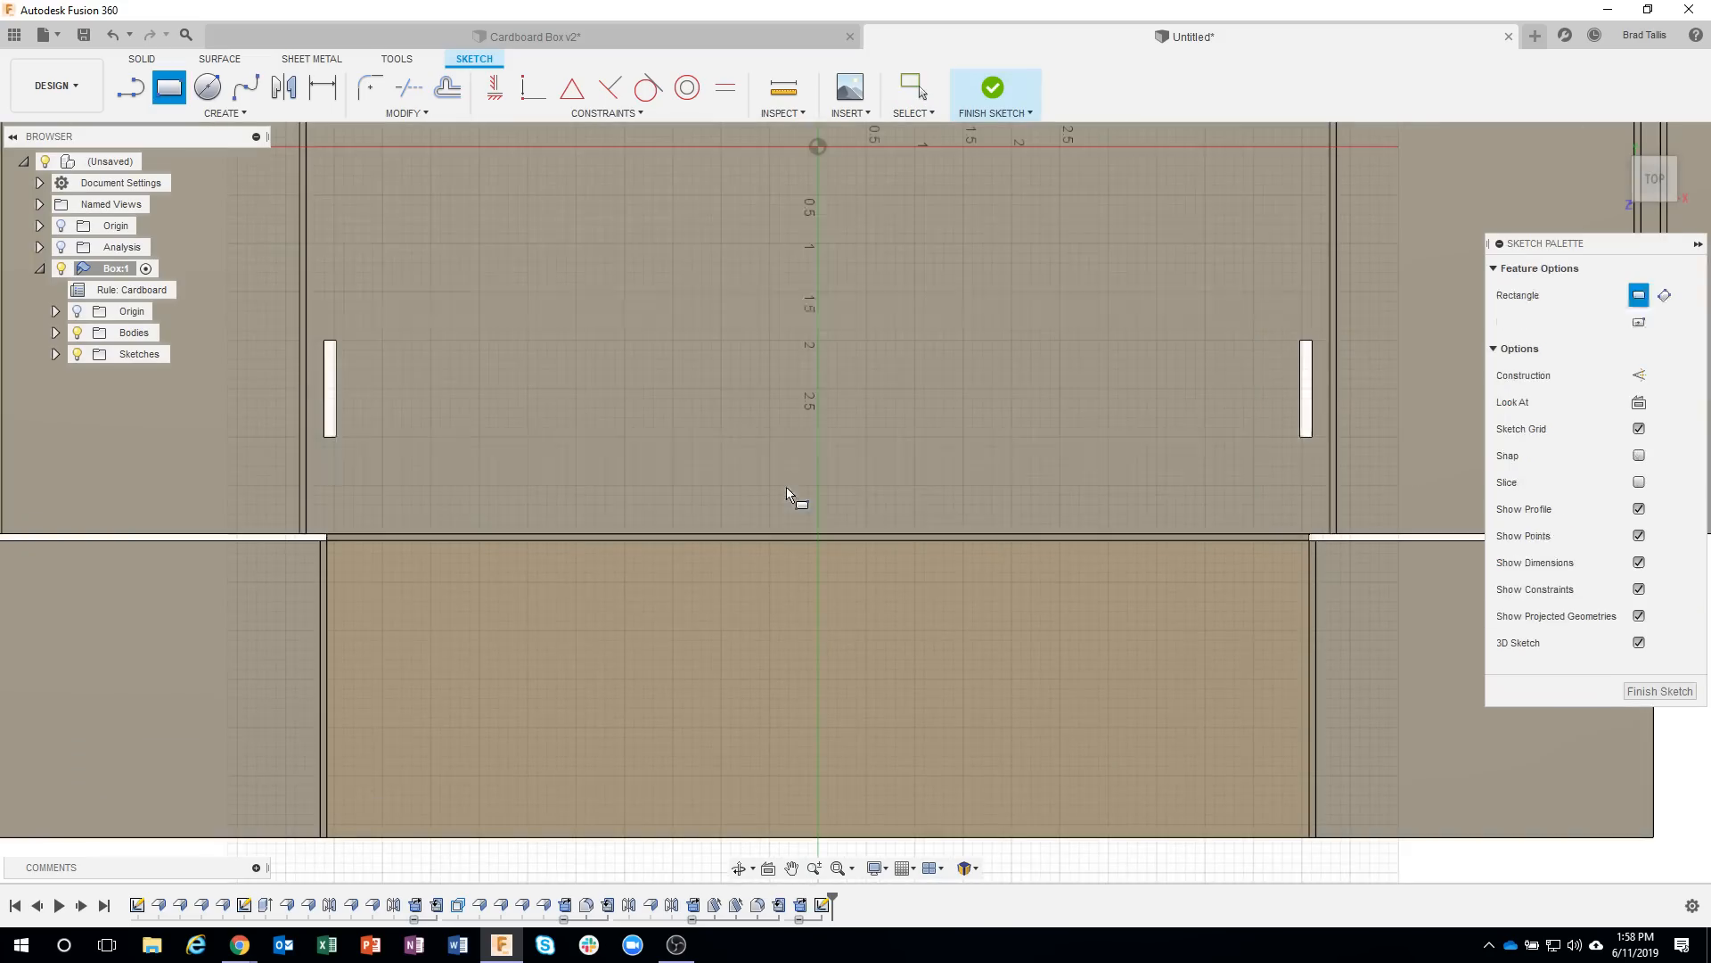
click(1637, 324)
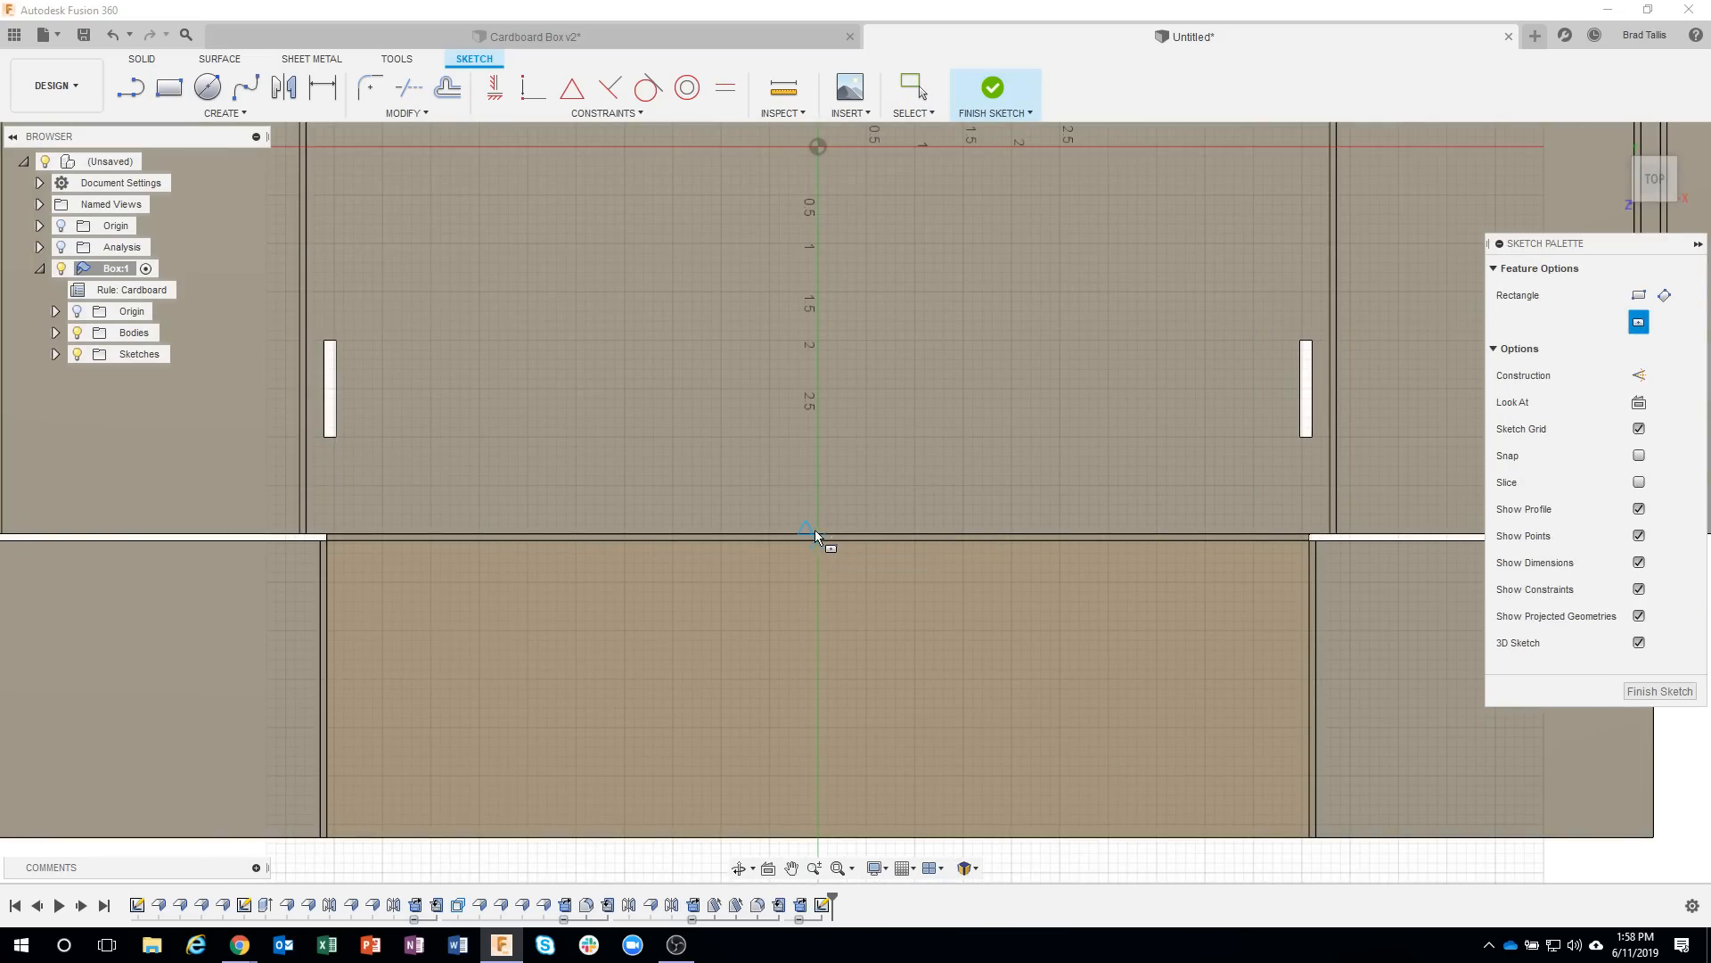
scroll(817, 530, up, 3)
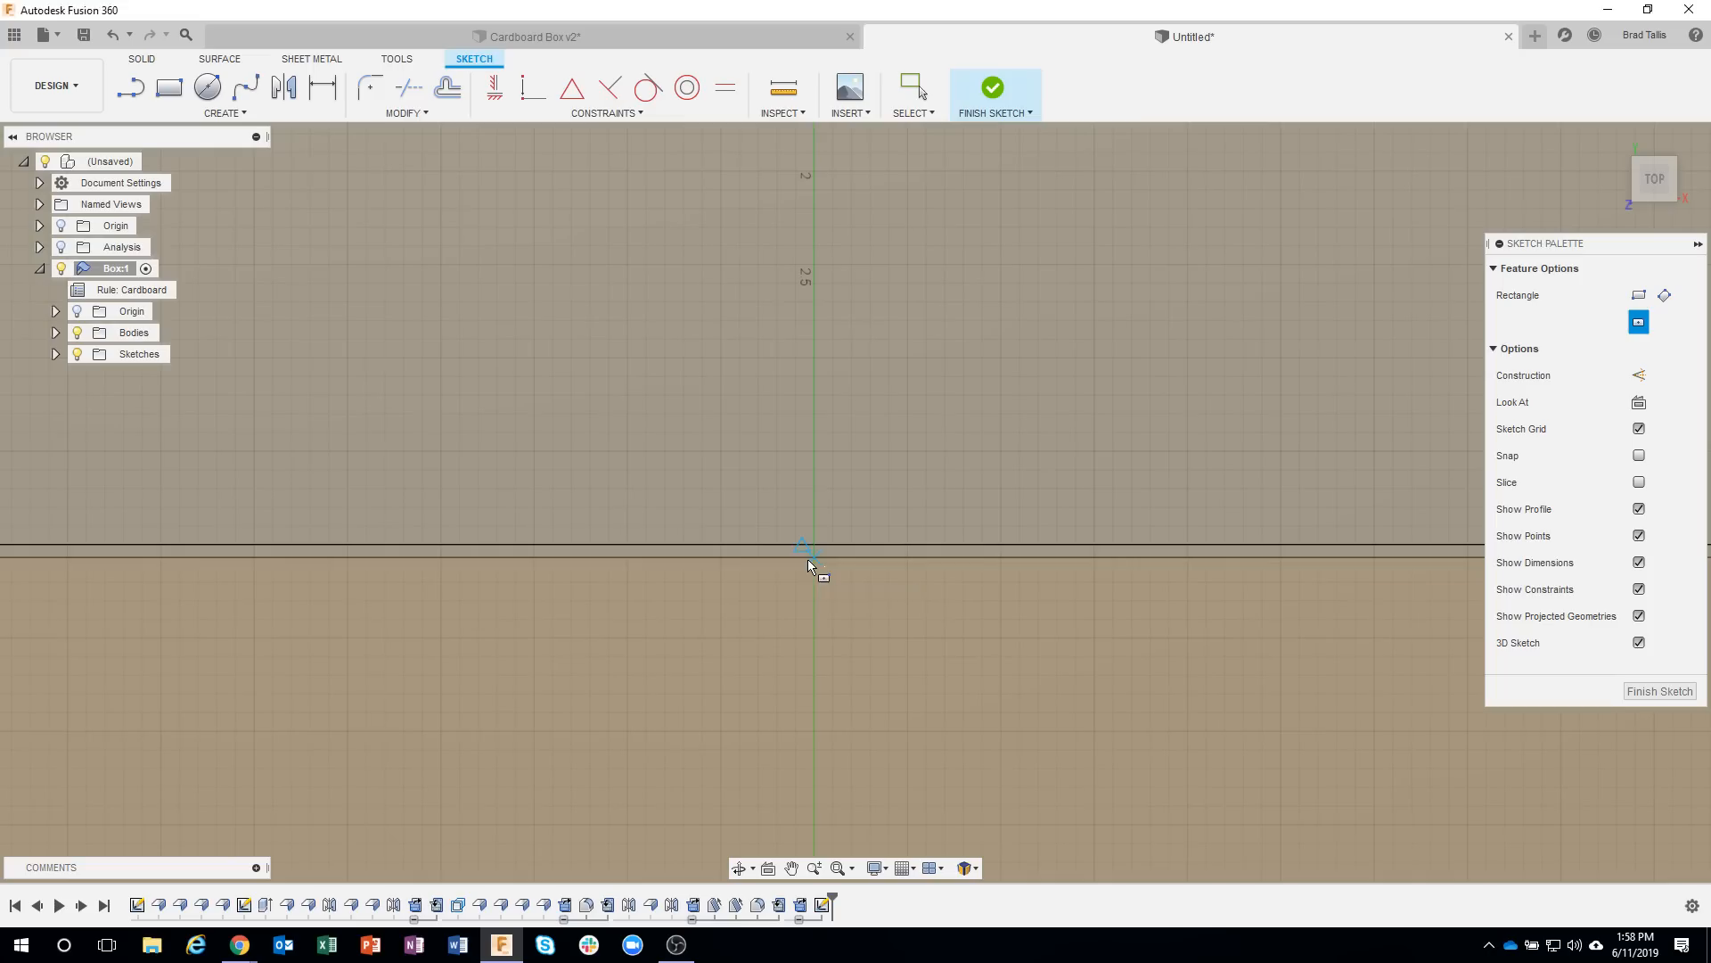
click(813, 558)
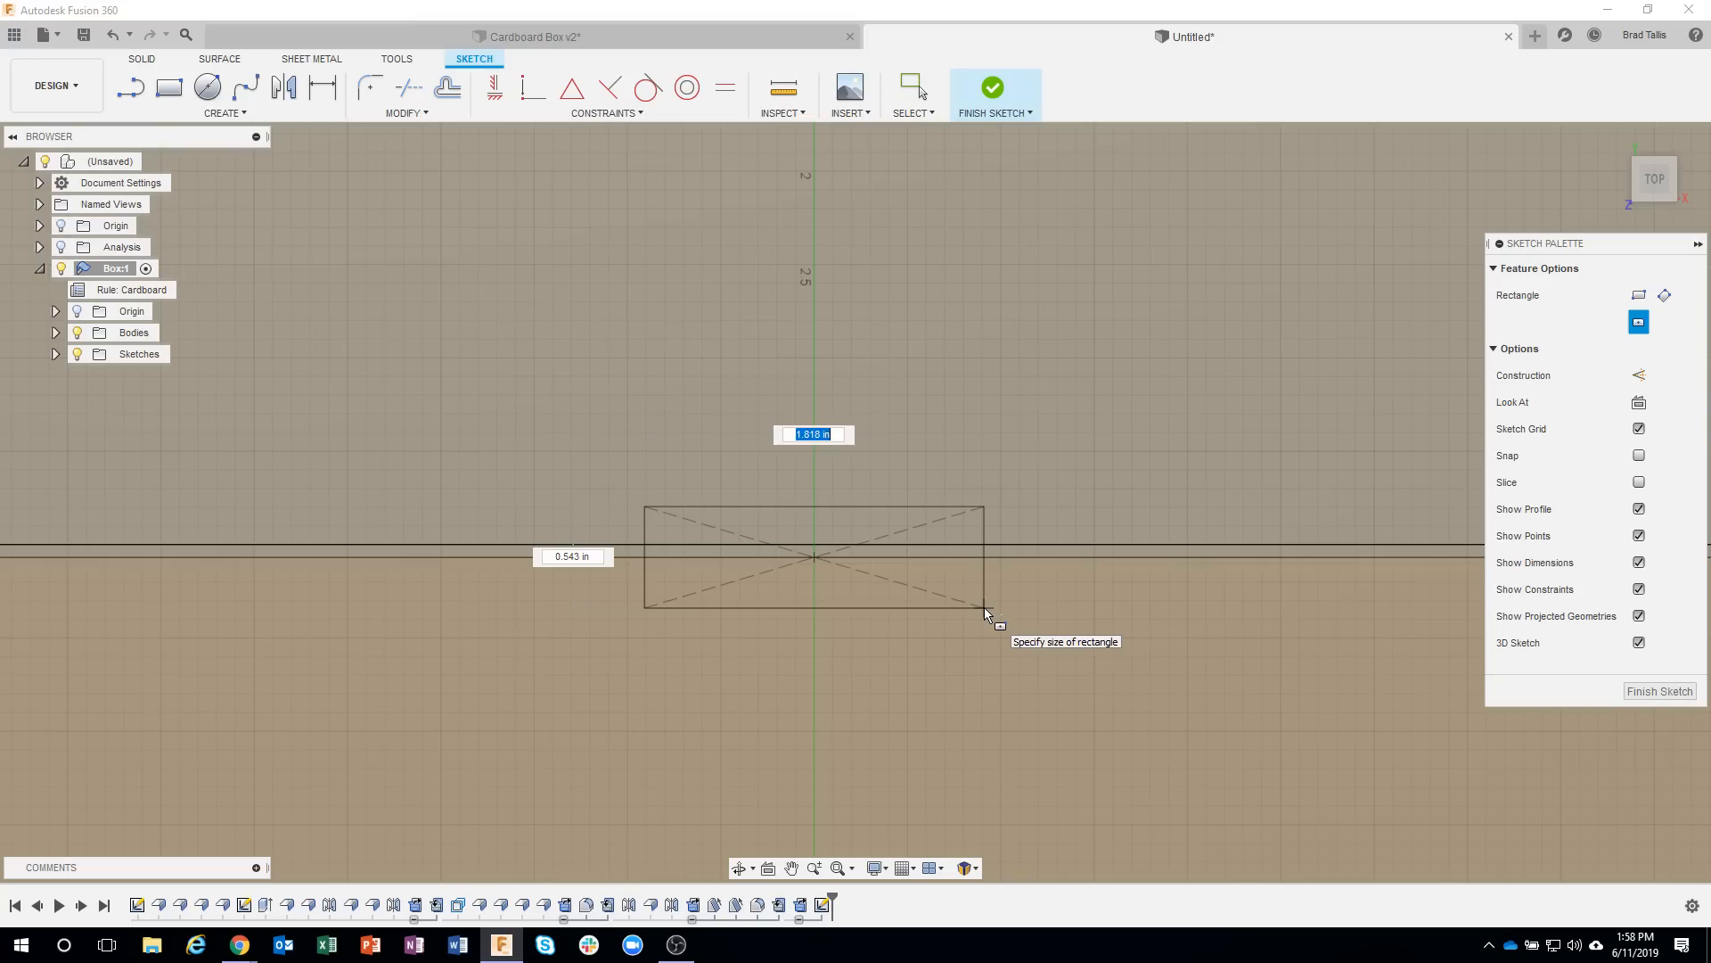
key(Tab)
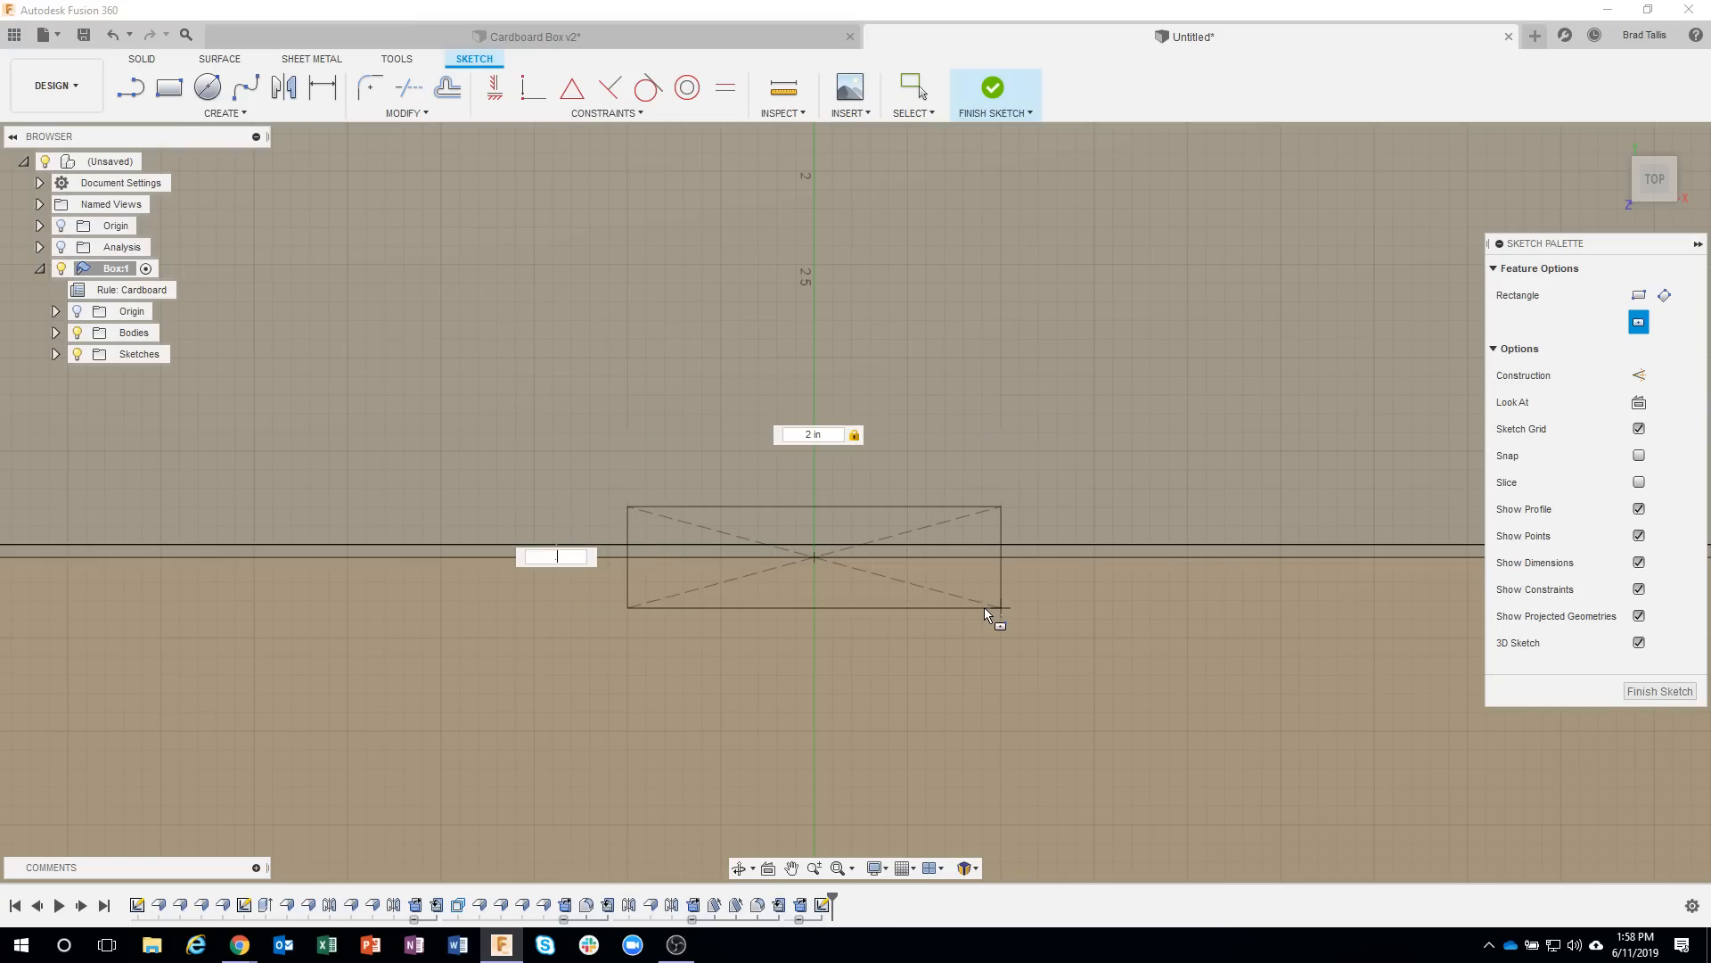
key(Tab)
key(Return)
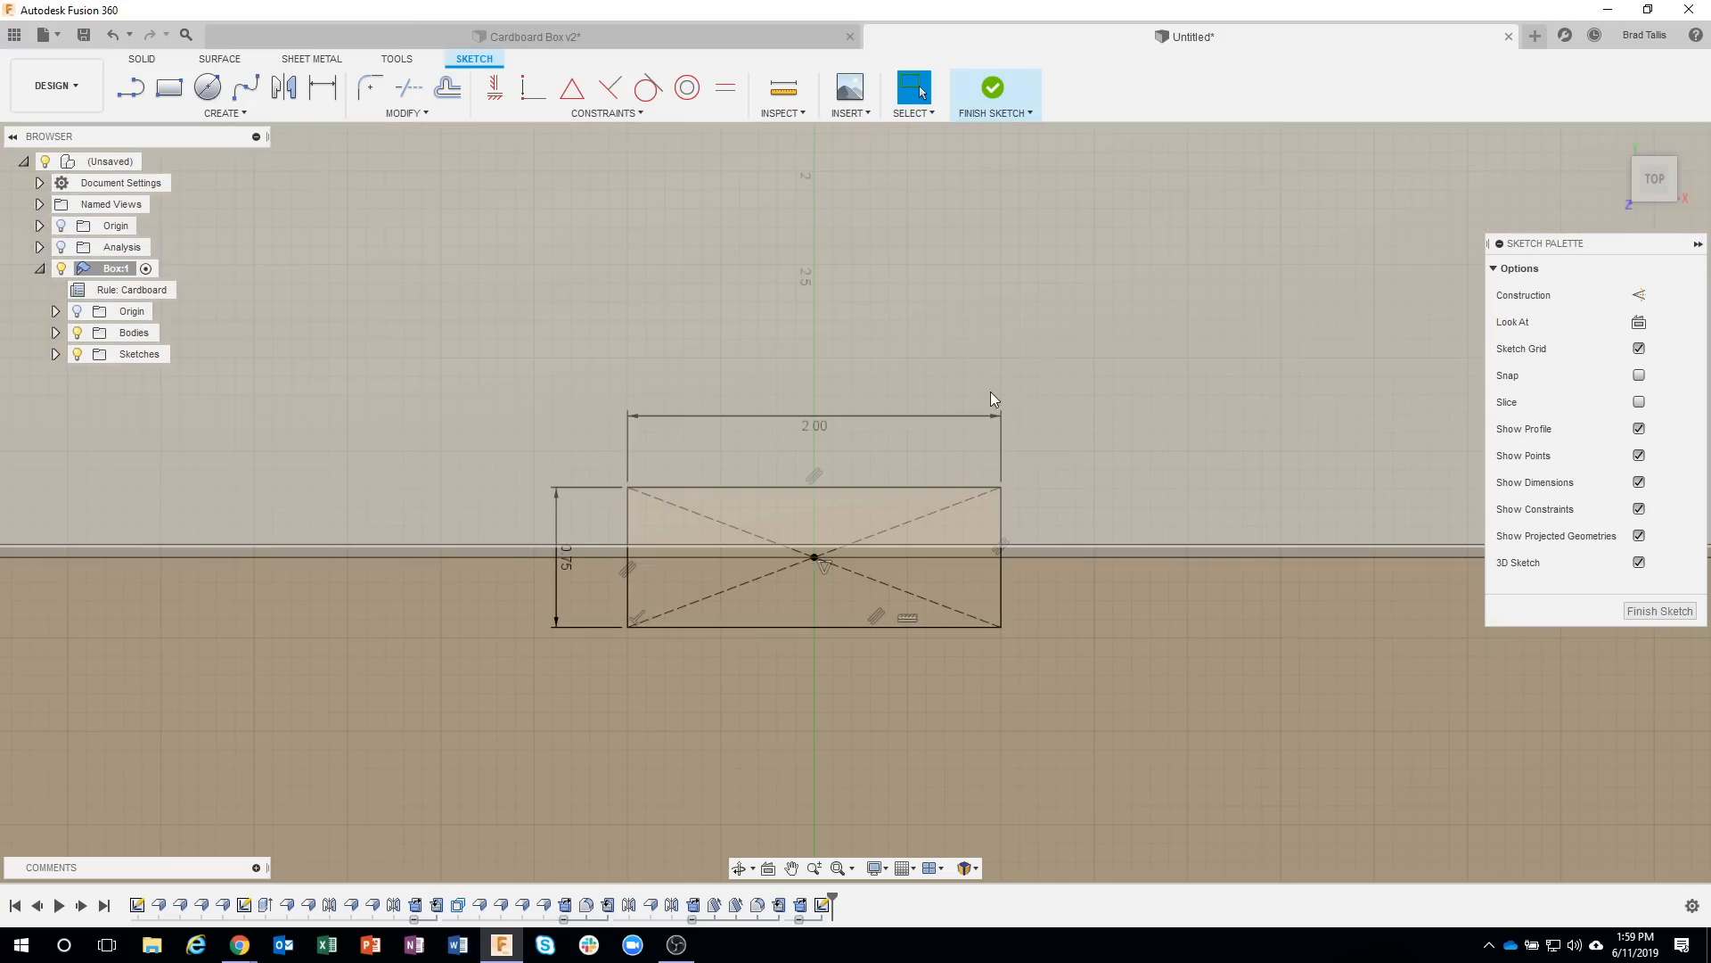
Extrude the front-wall half of the slot rectangle to -0.076 in as a cut.
shift+middle_drag(993, 398, 852, 524)
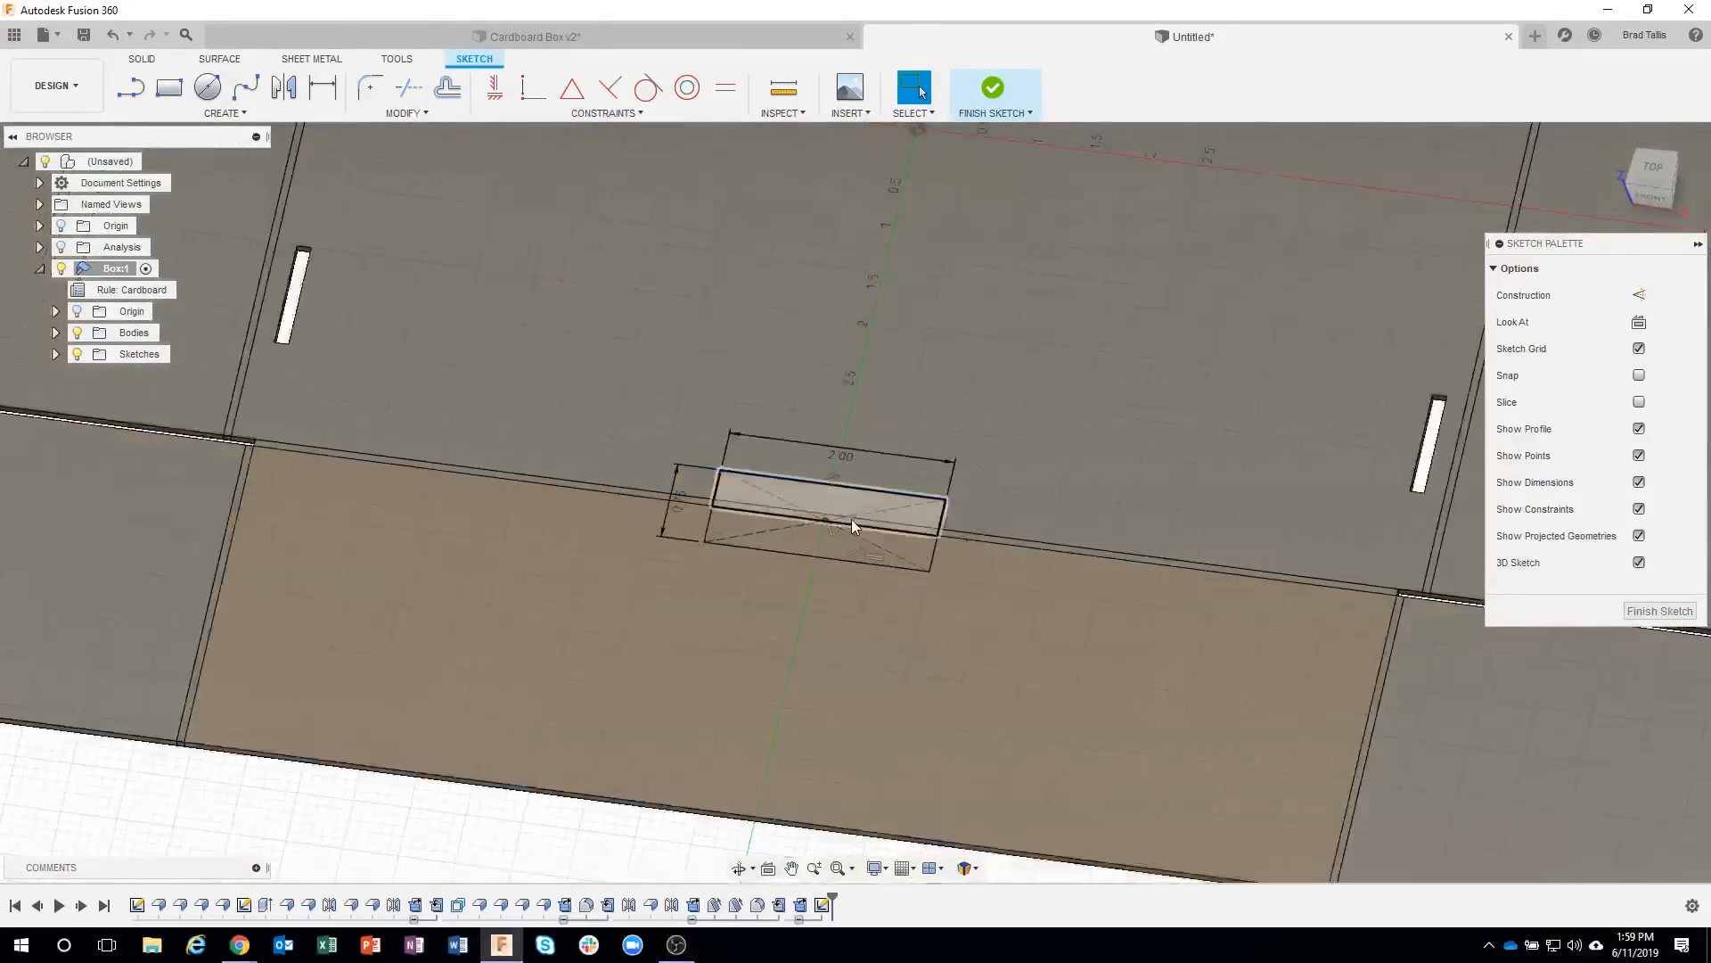
scroll(852, 519, down, 5)
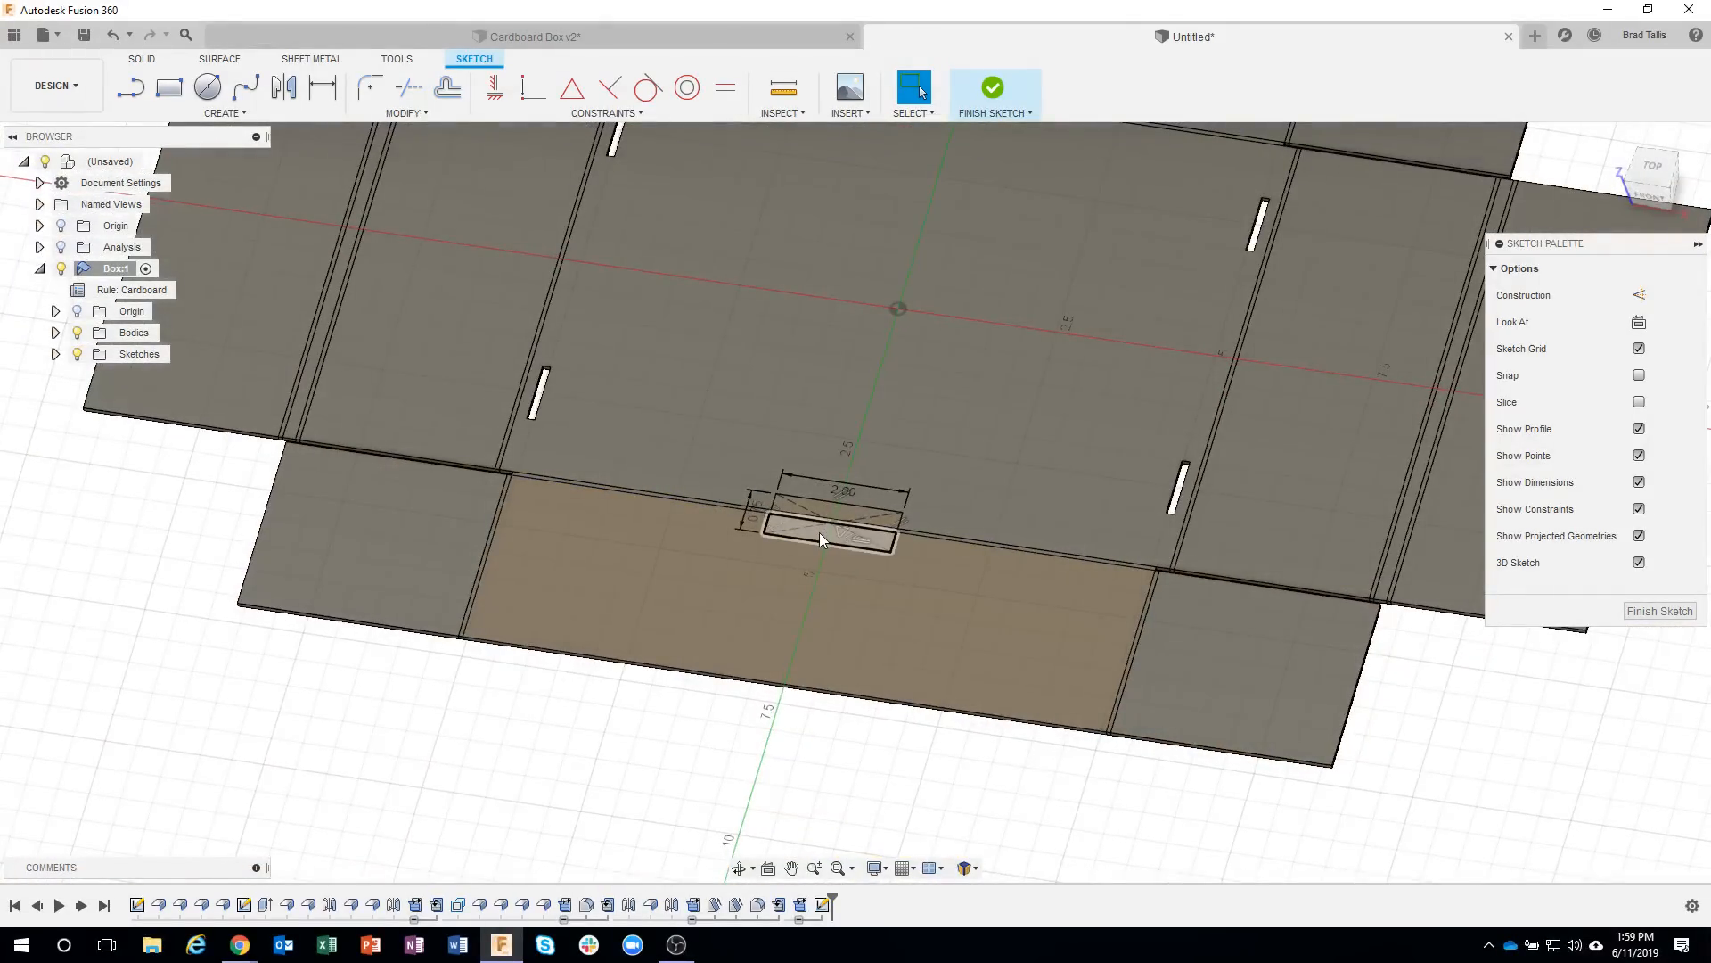
click(820, 533)
right_click(821, 532)
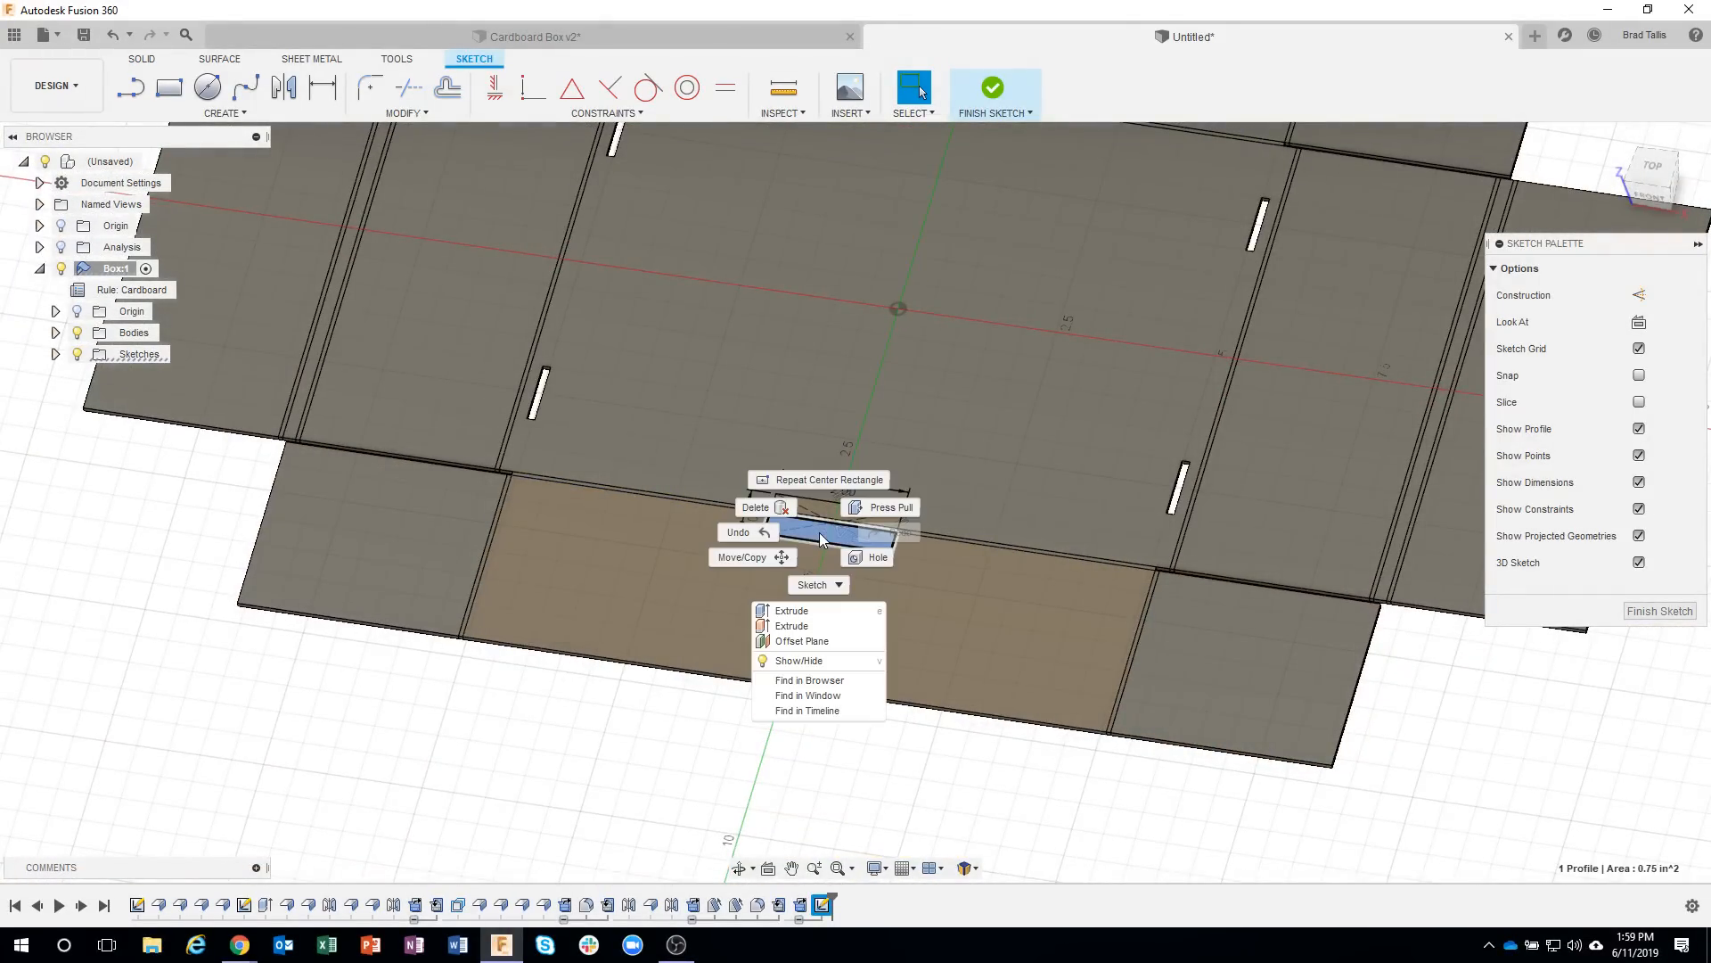
click(816, 610)
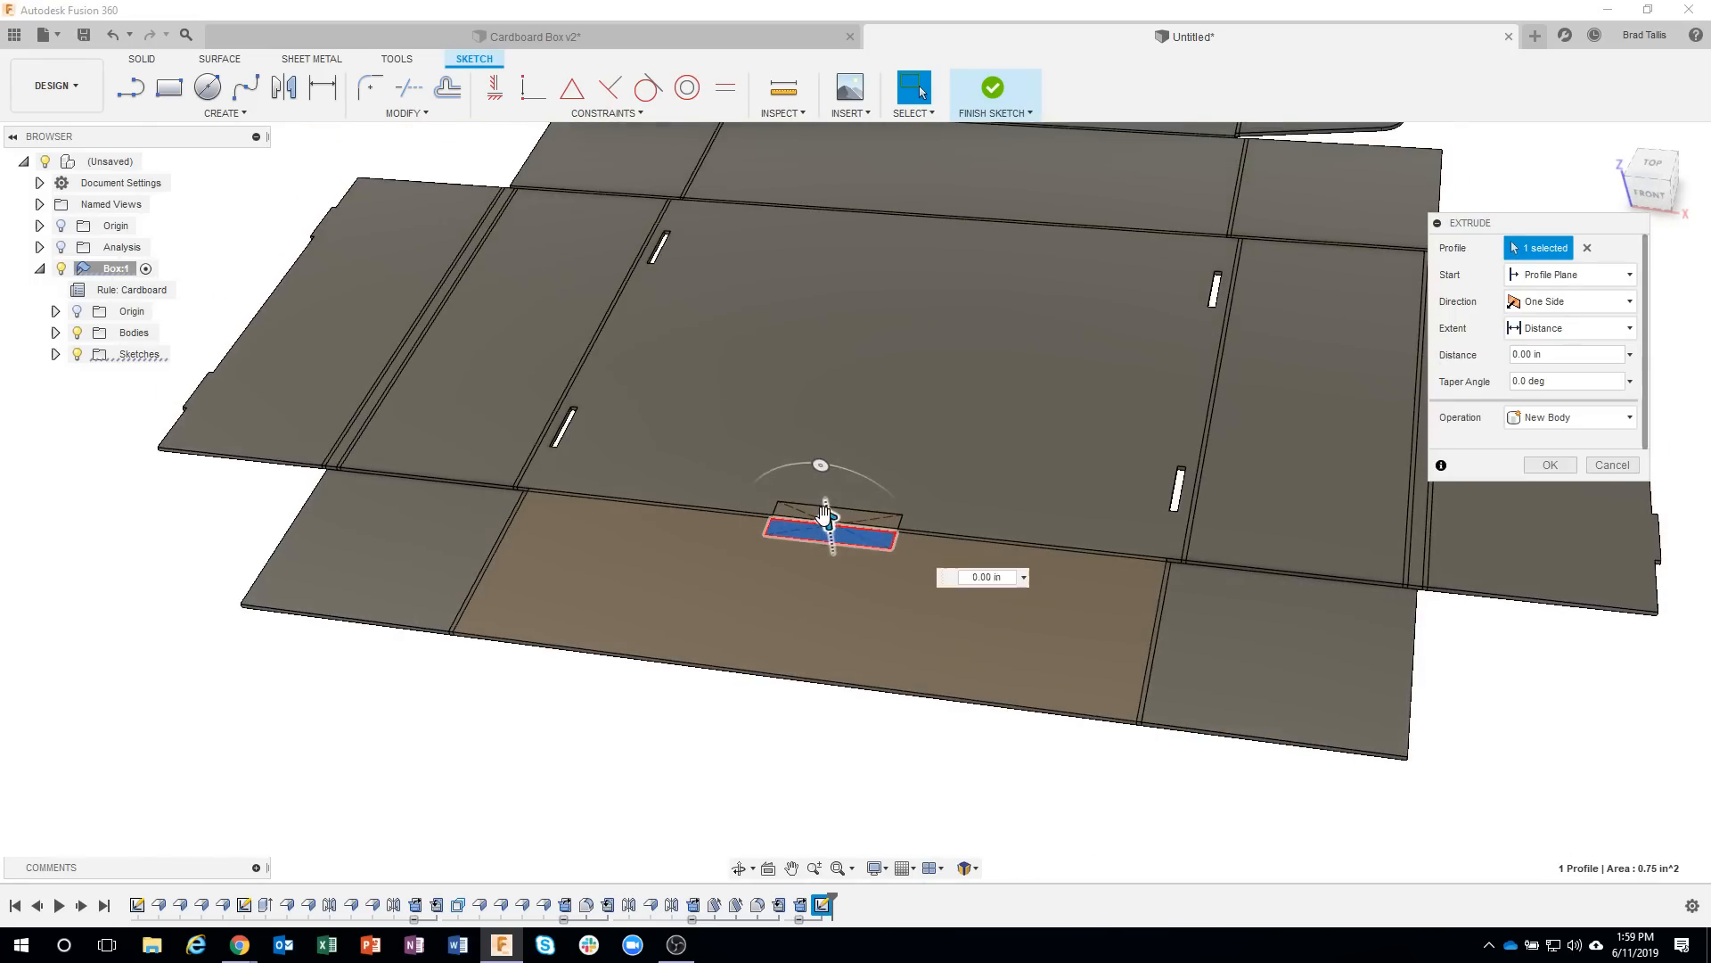
drag(835, 559, 837, 578)
shift+middle_drag(936, 595, 973, 497)
click(977, 490)
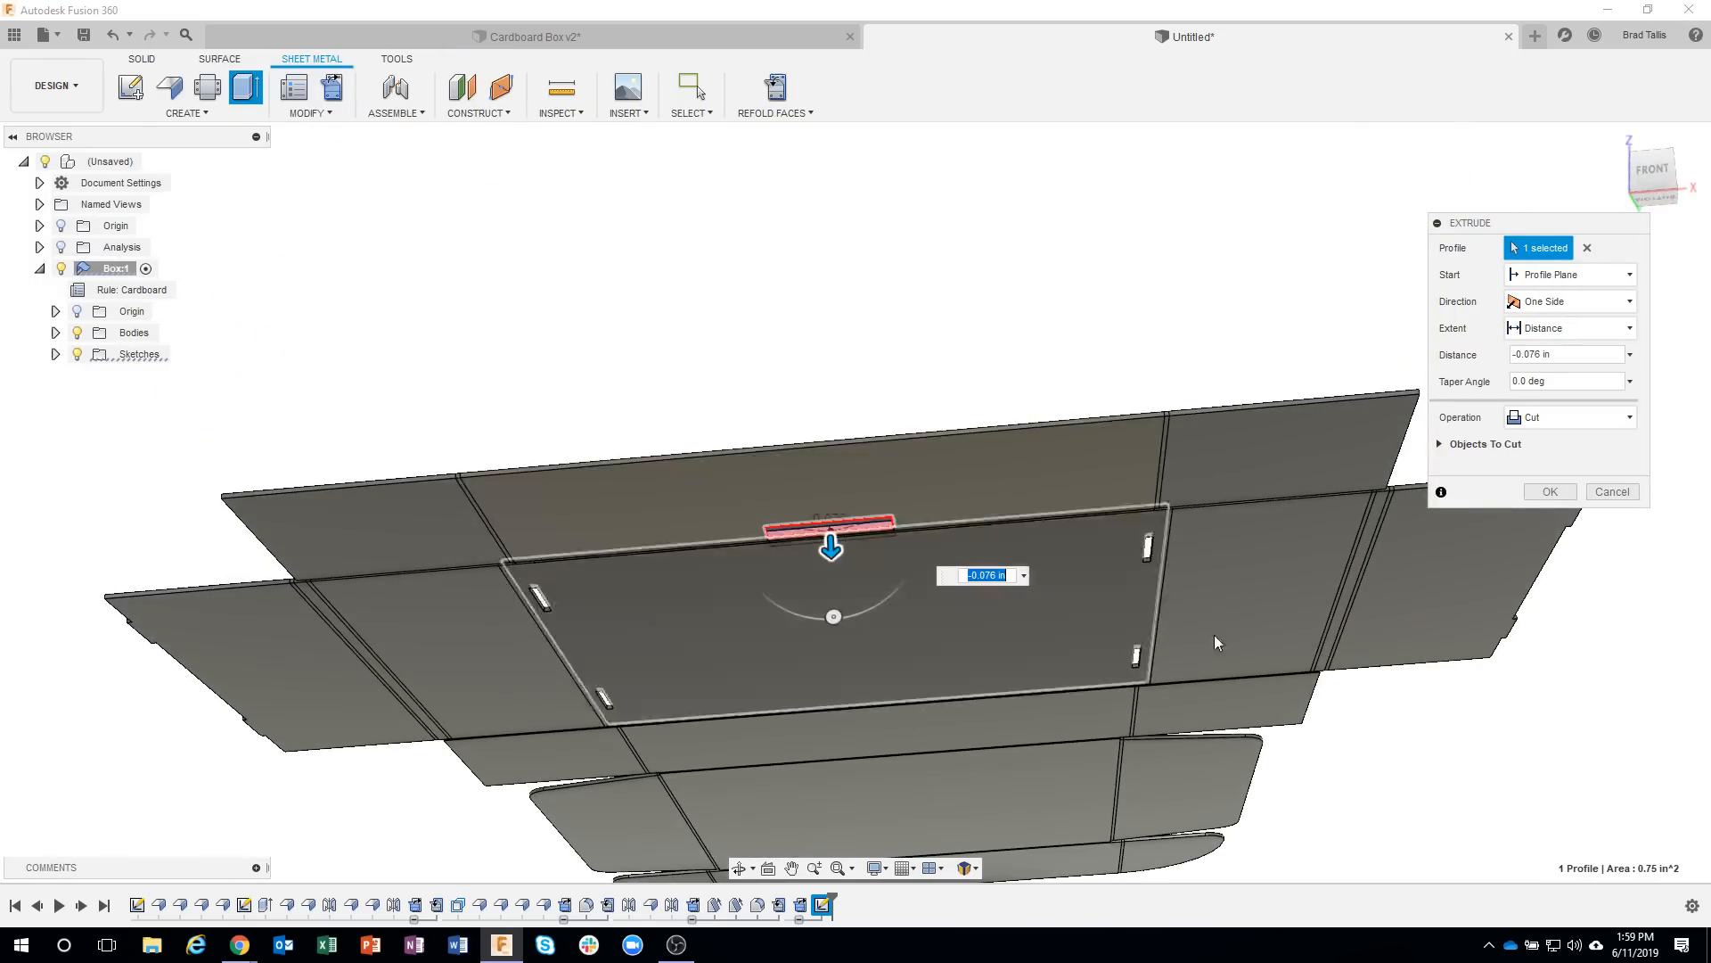
shift+middle_drag(1214, 635, 1220, 625)
click(1533, 490)
Try a 4 in width for the lock slot's sketch rectangle, and undo the width change.
shift+middle_drag(1494, 777, 1284, 621)
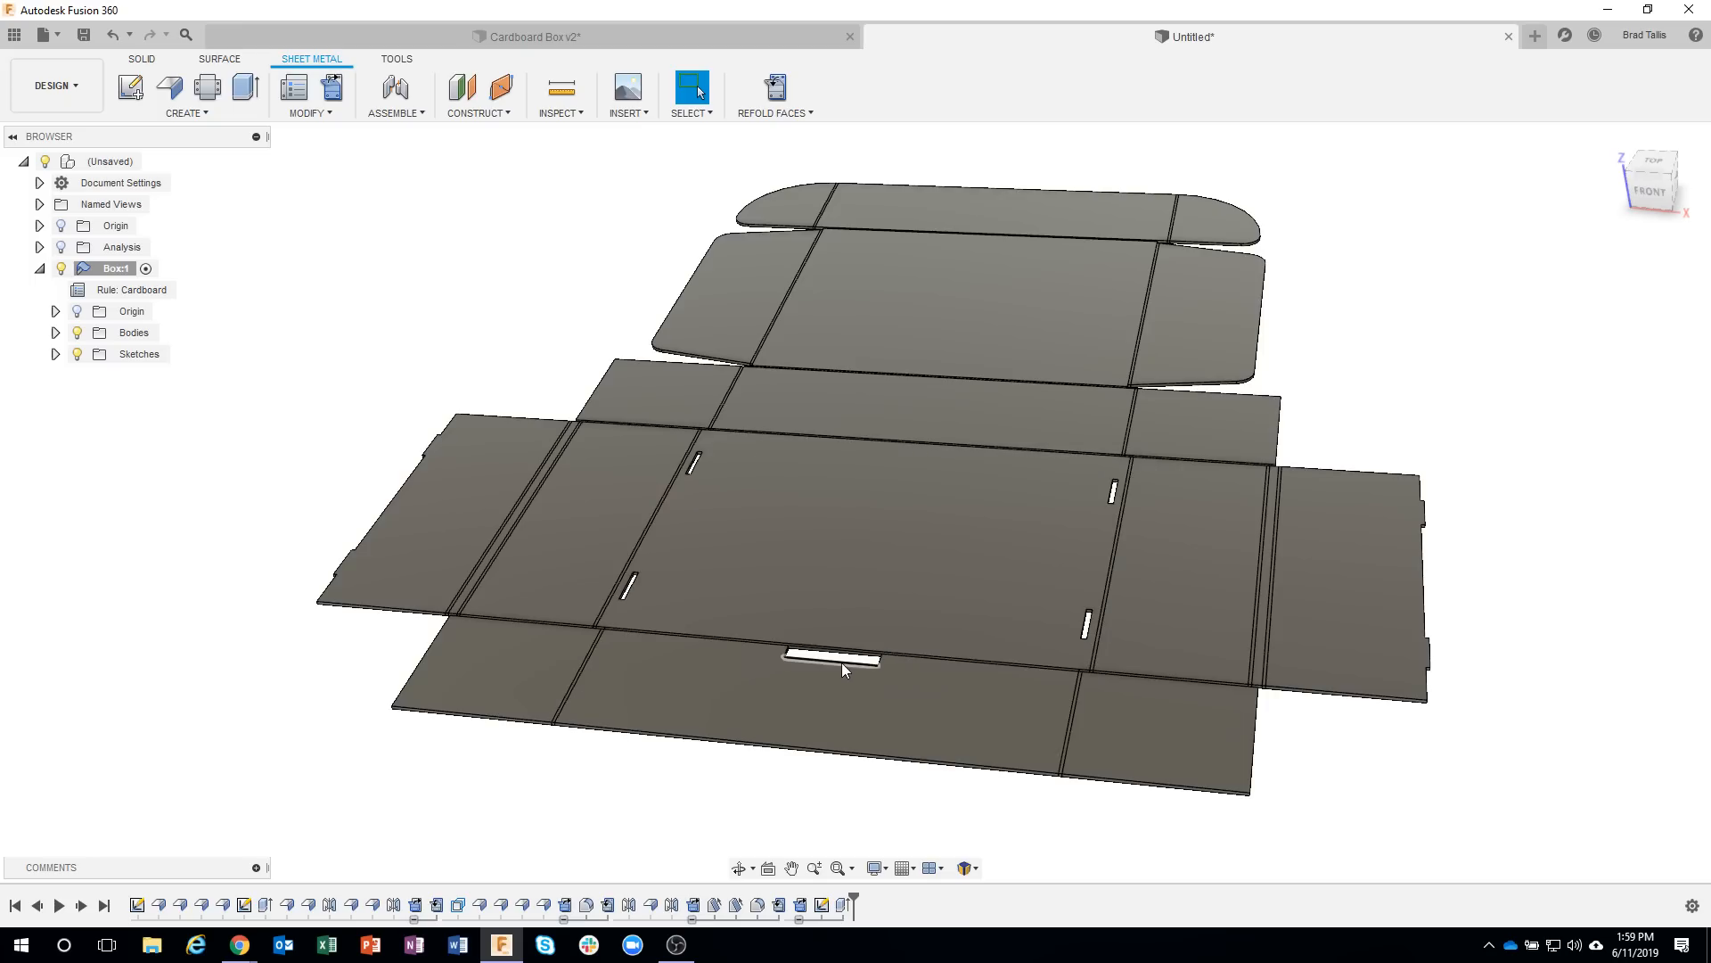
shift+middle_drag(805, 634, 805, 674)
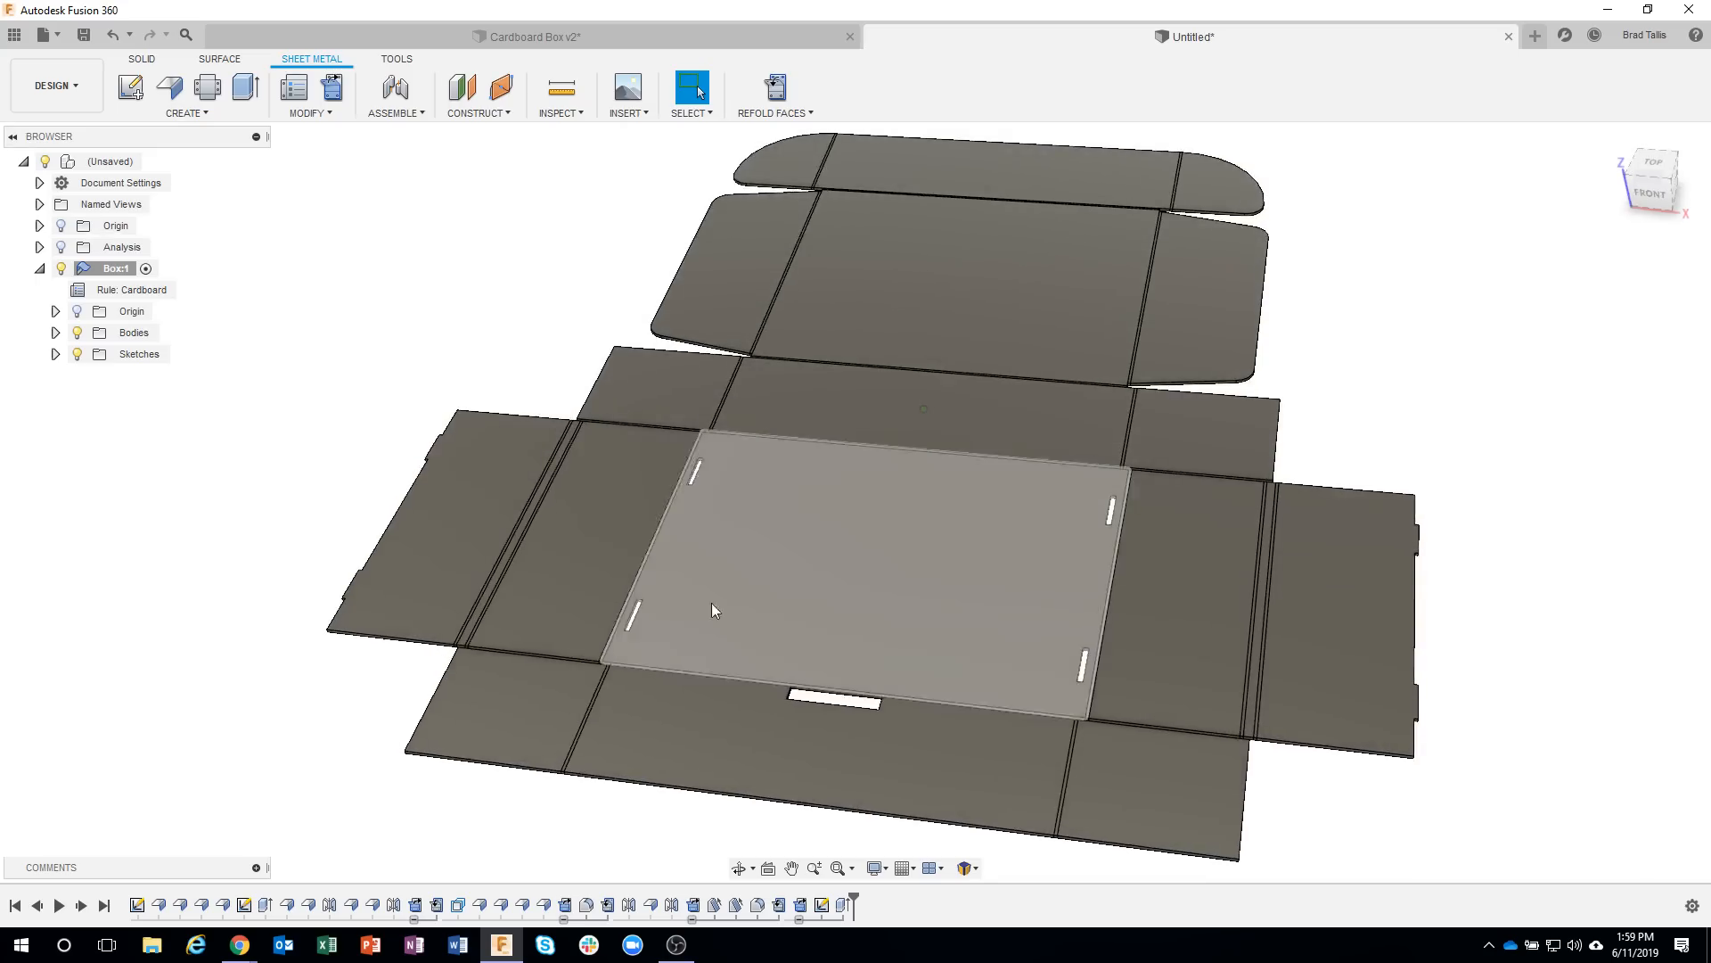
shift+middle_drag(466, 324, 475, 282)
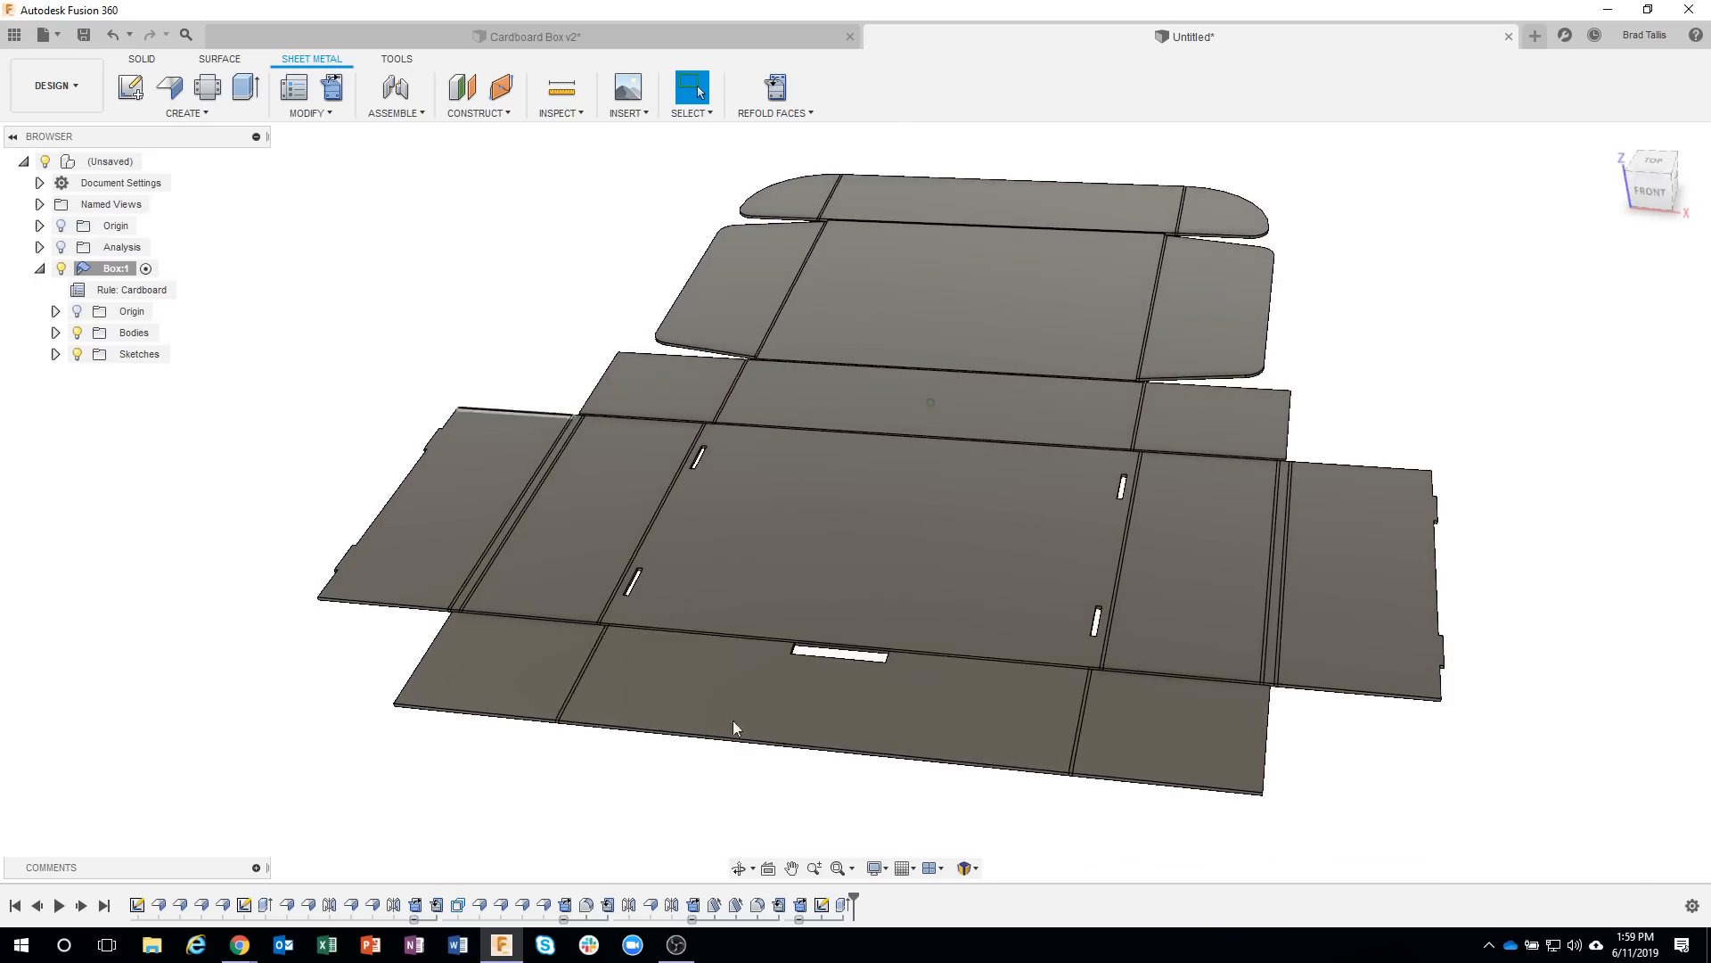
double_click(821, 905)
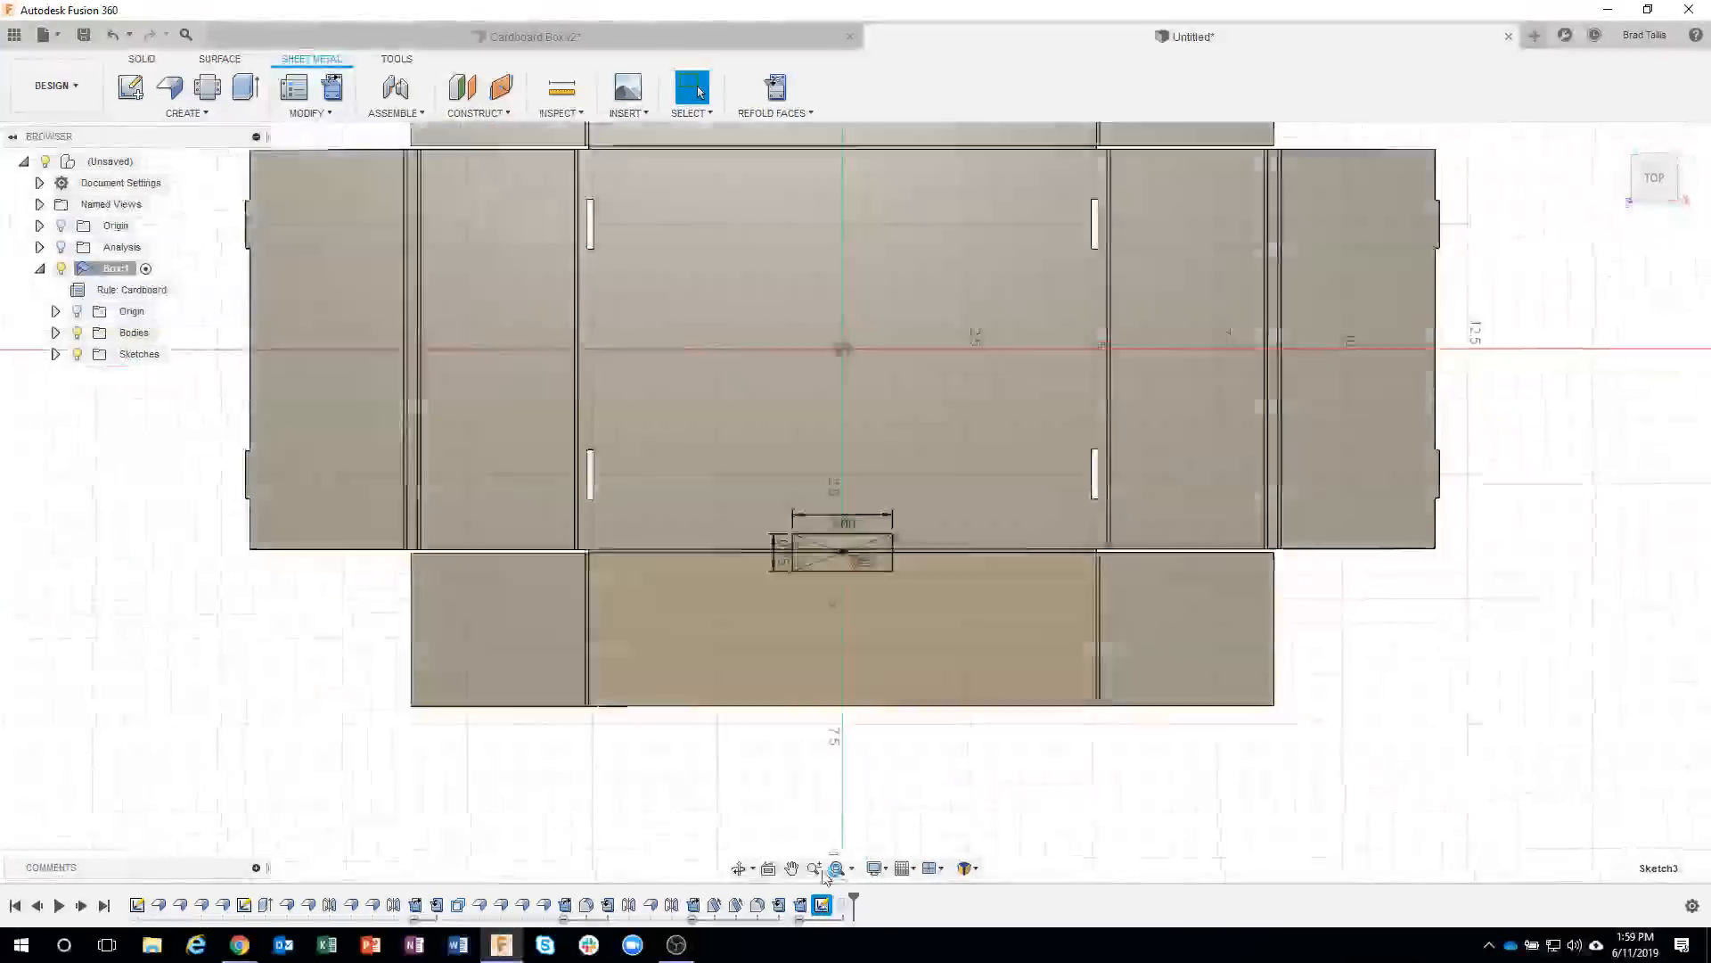
double_click(852, 498)
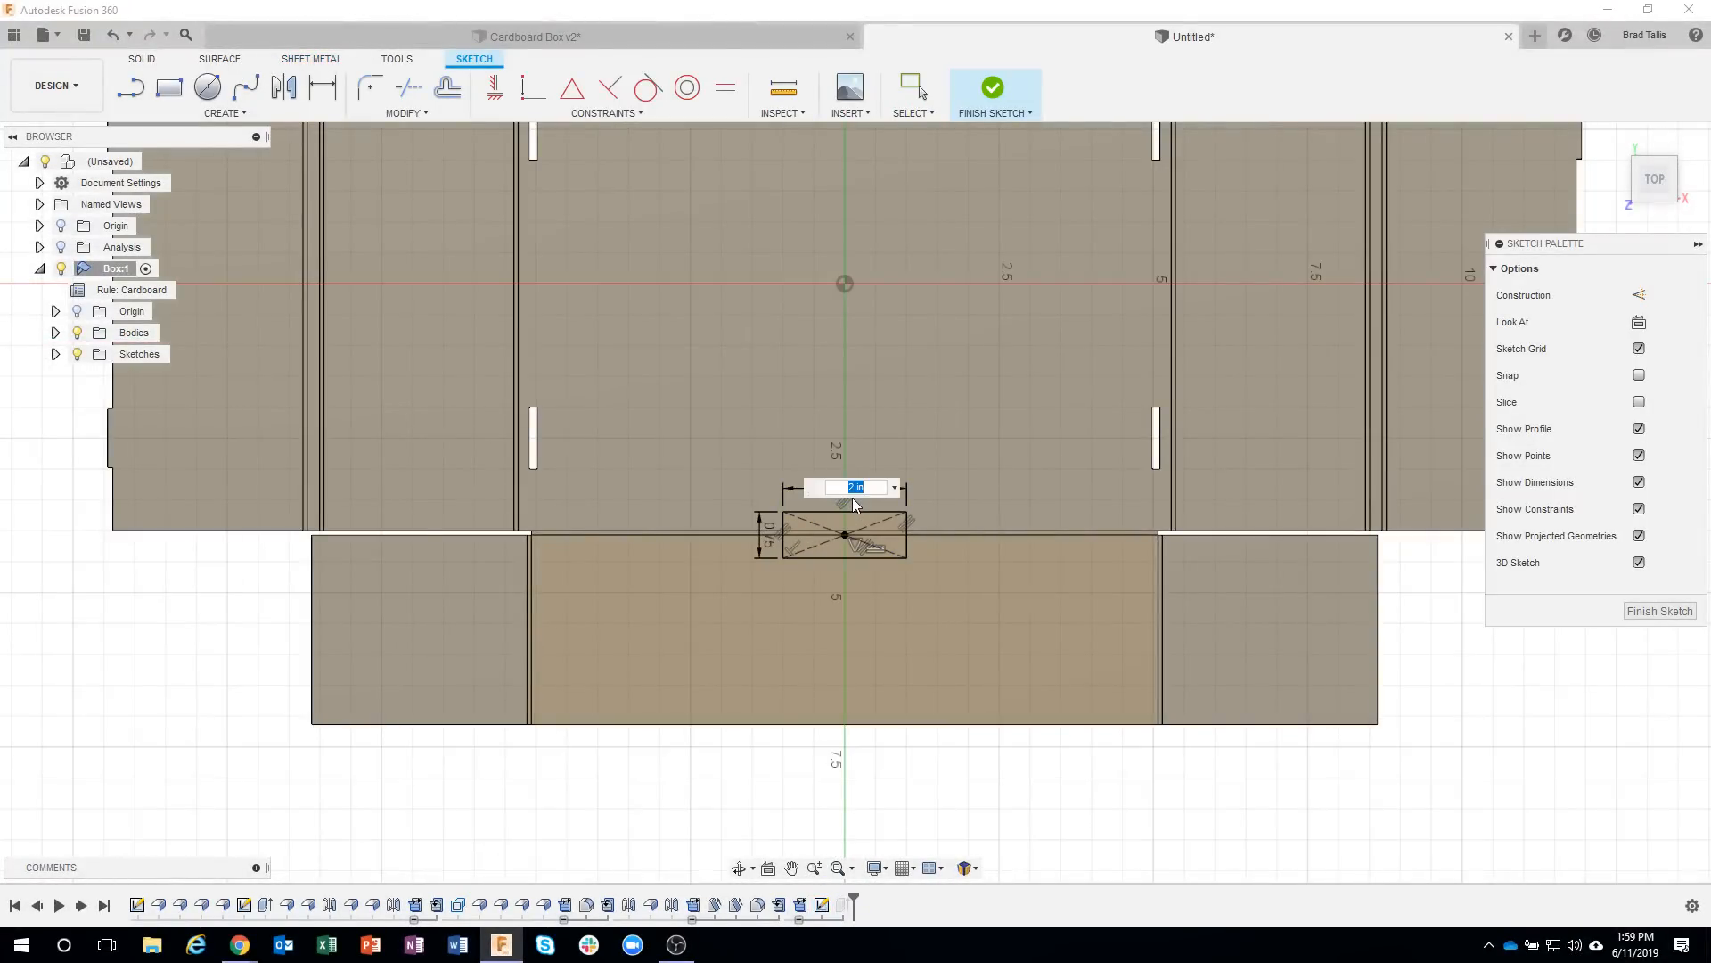
text(4)
key(Return)
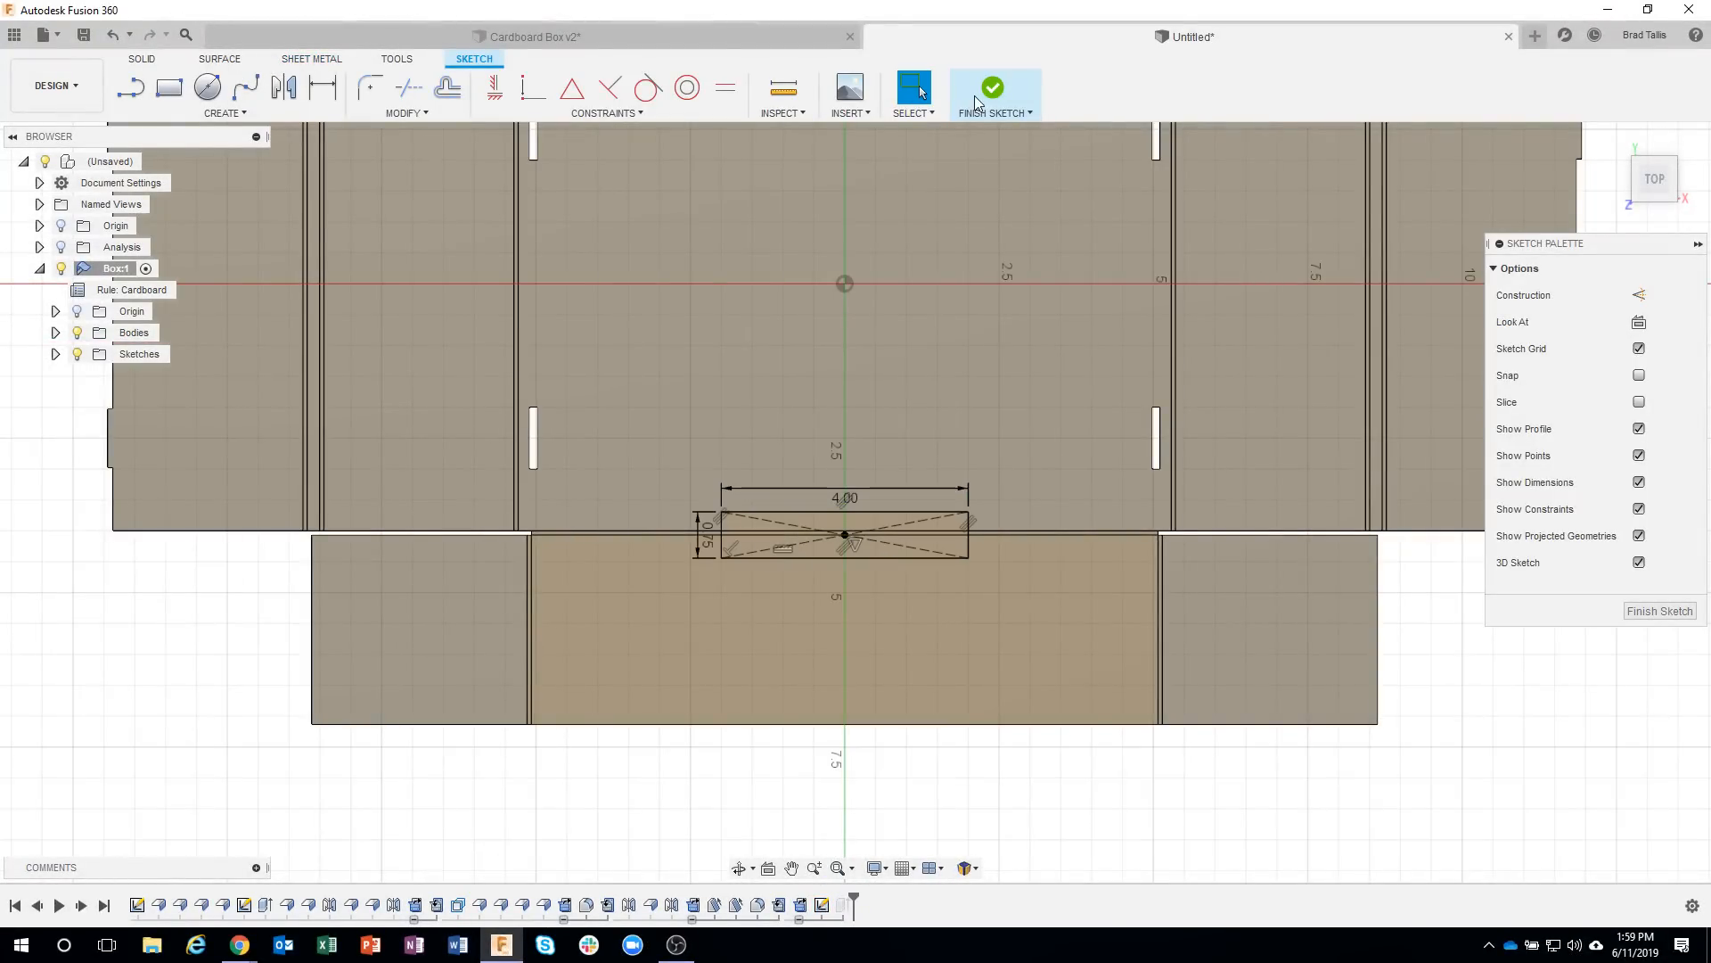
click(979, 94)
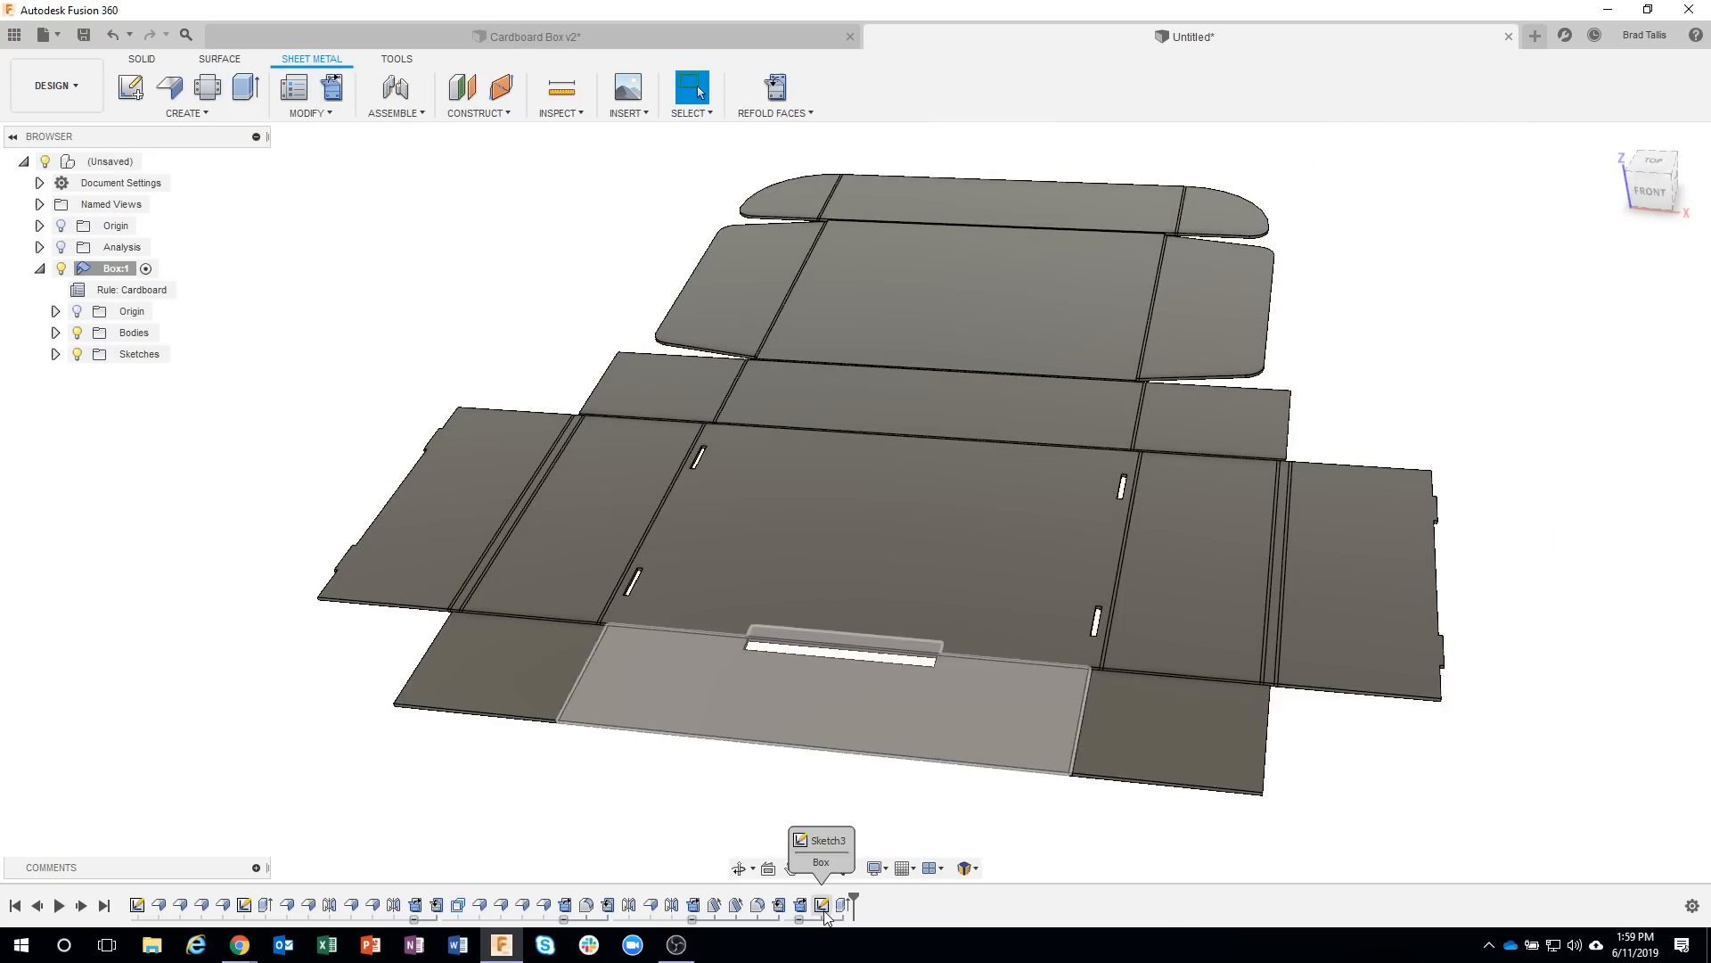
click(112, 36)
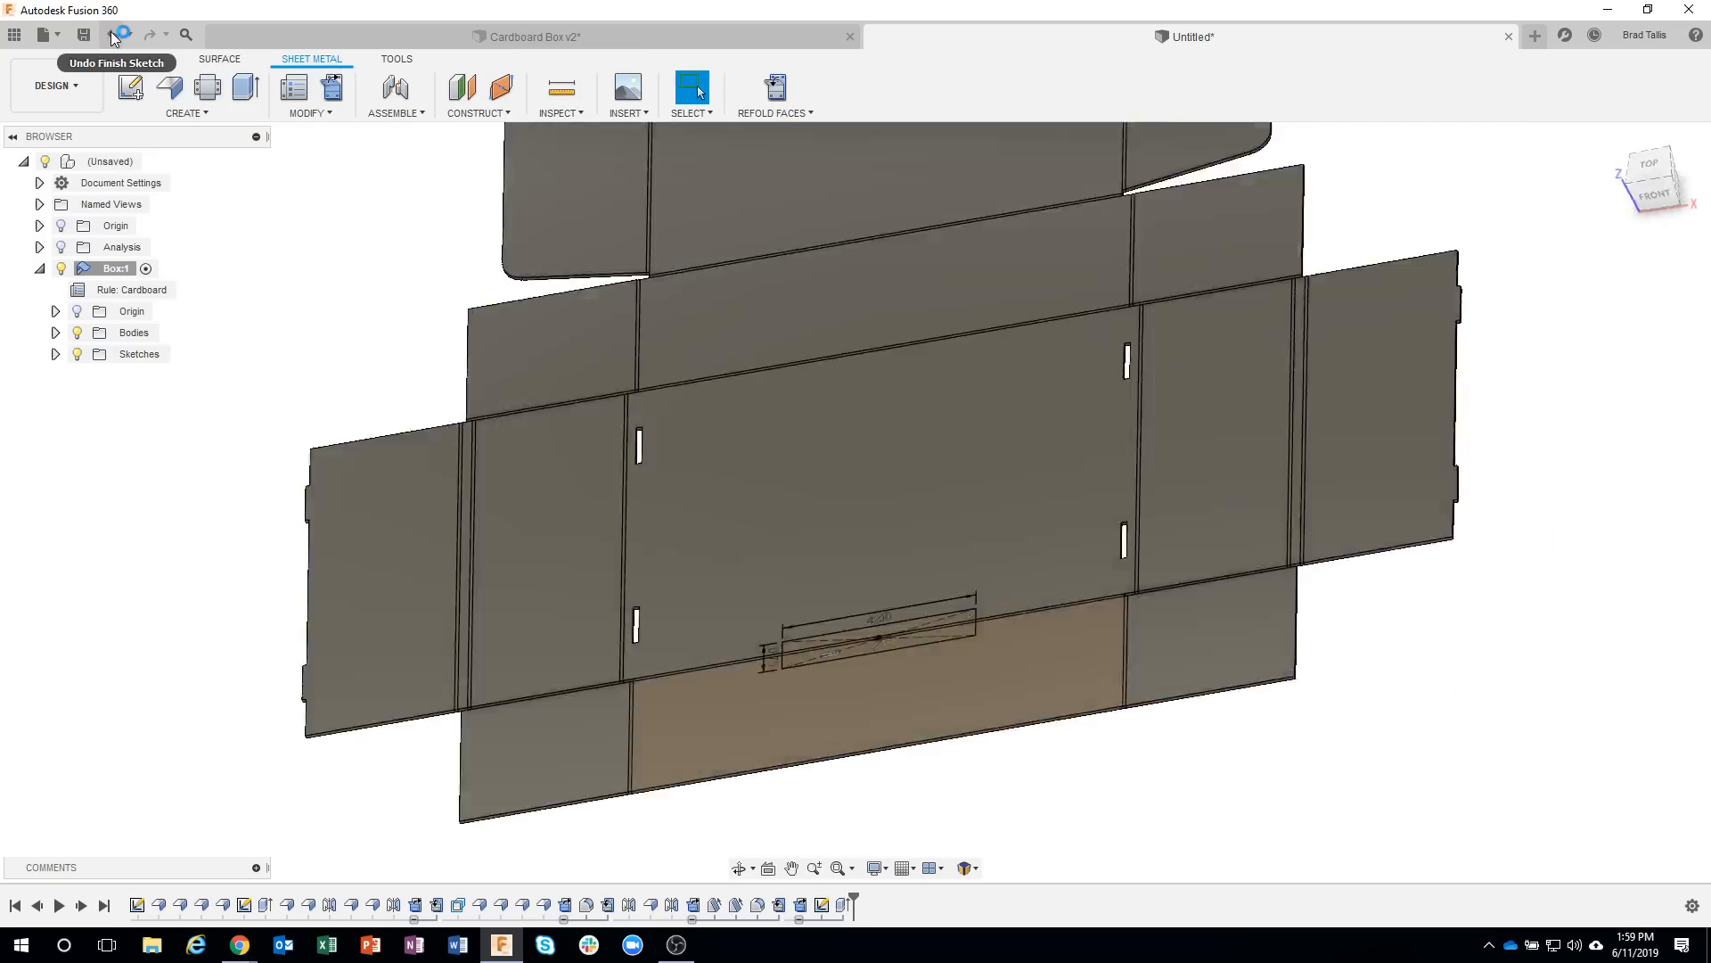
click(992, 86)
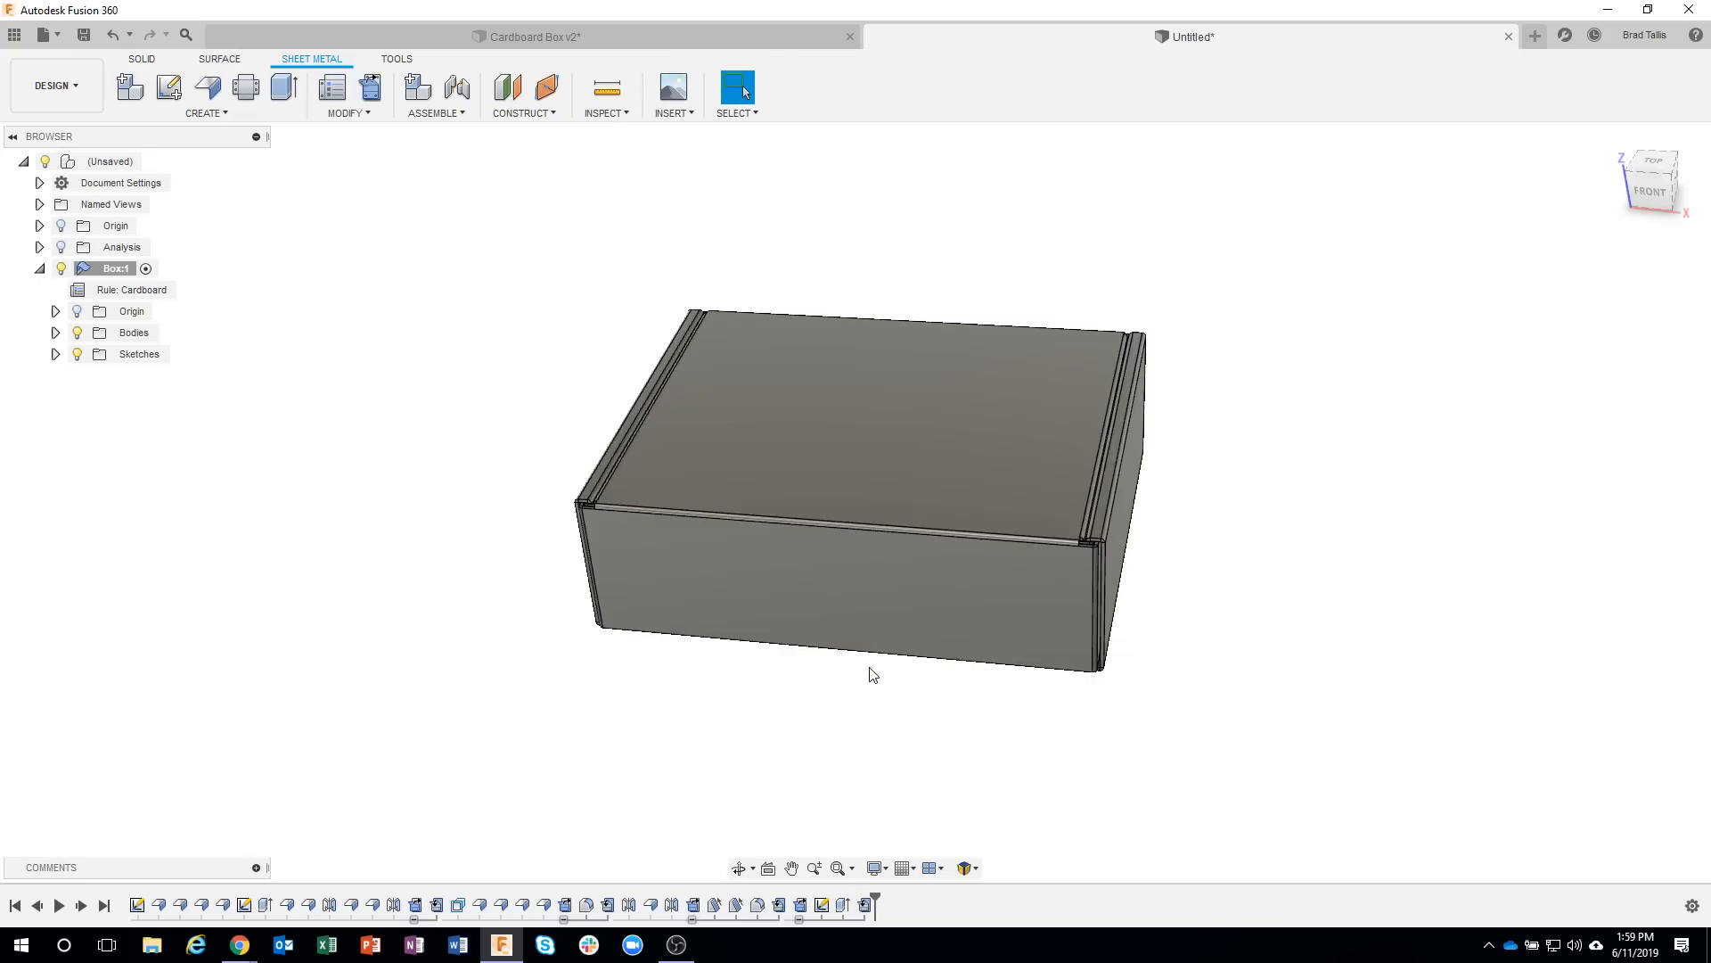
Inspect the refolded box's bottom front bend from below, and undo the refold.
shift+middle_drag(972, 682, 940, 725)
scroll(940, 724, up, 3)
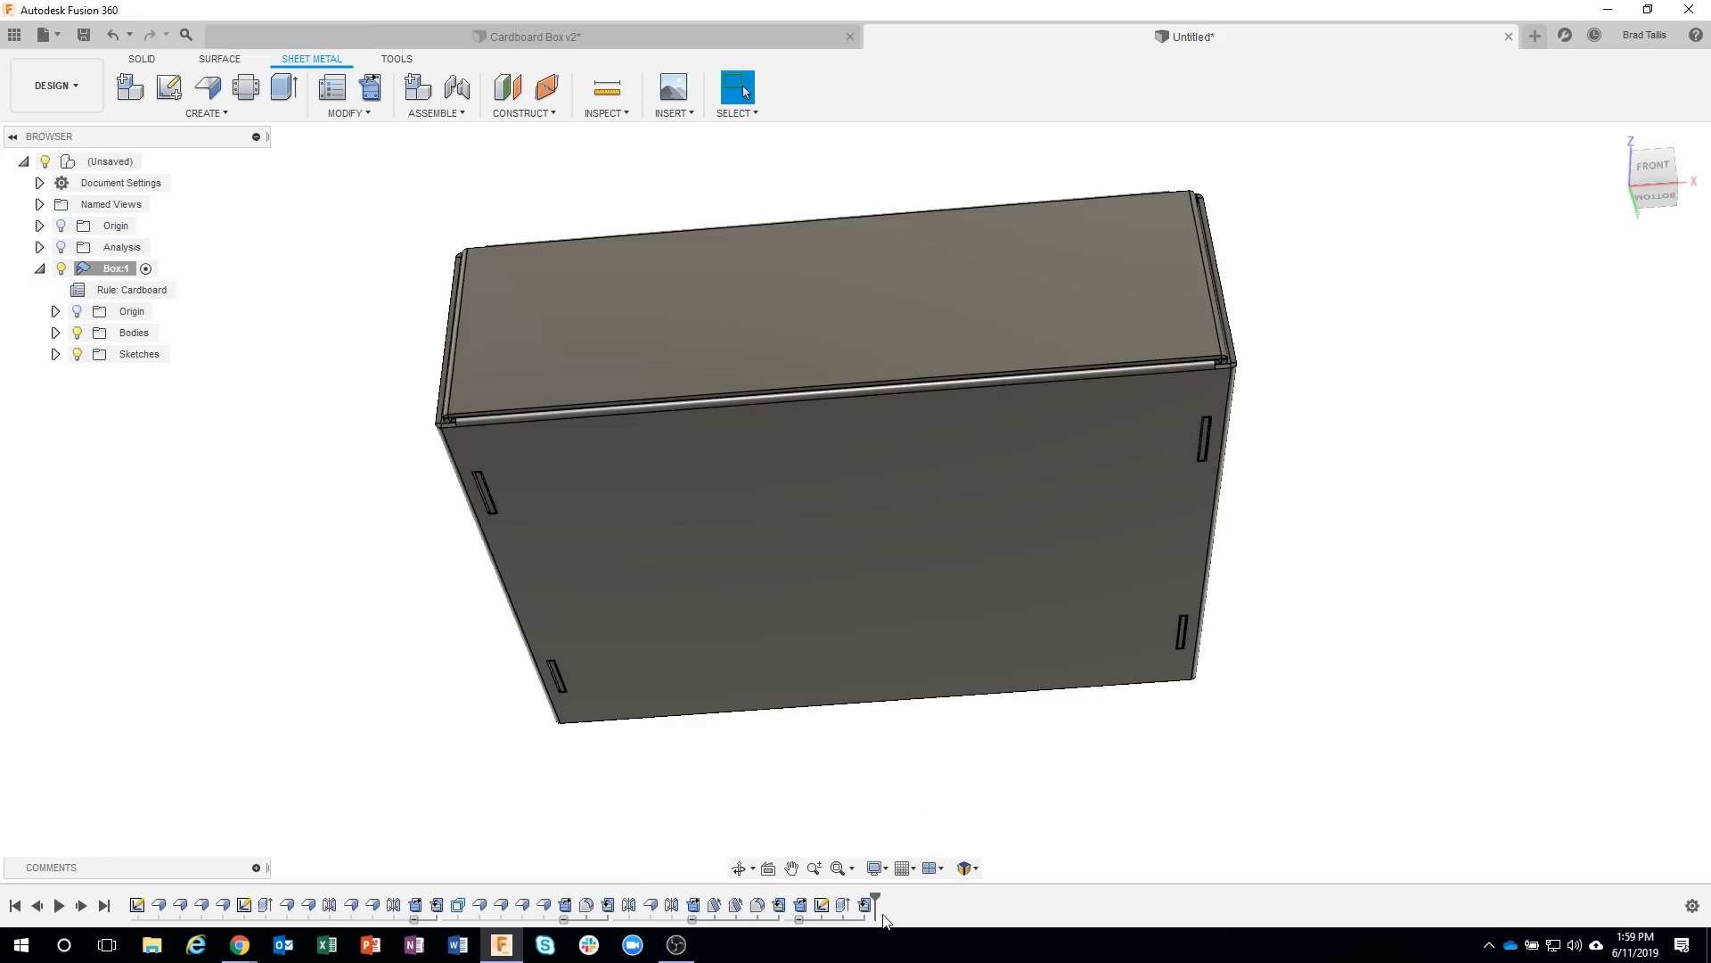
click(113, 35)
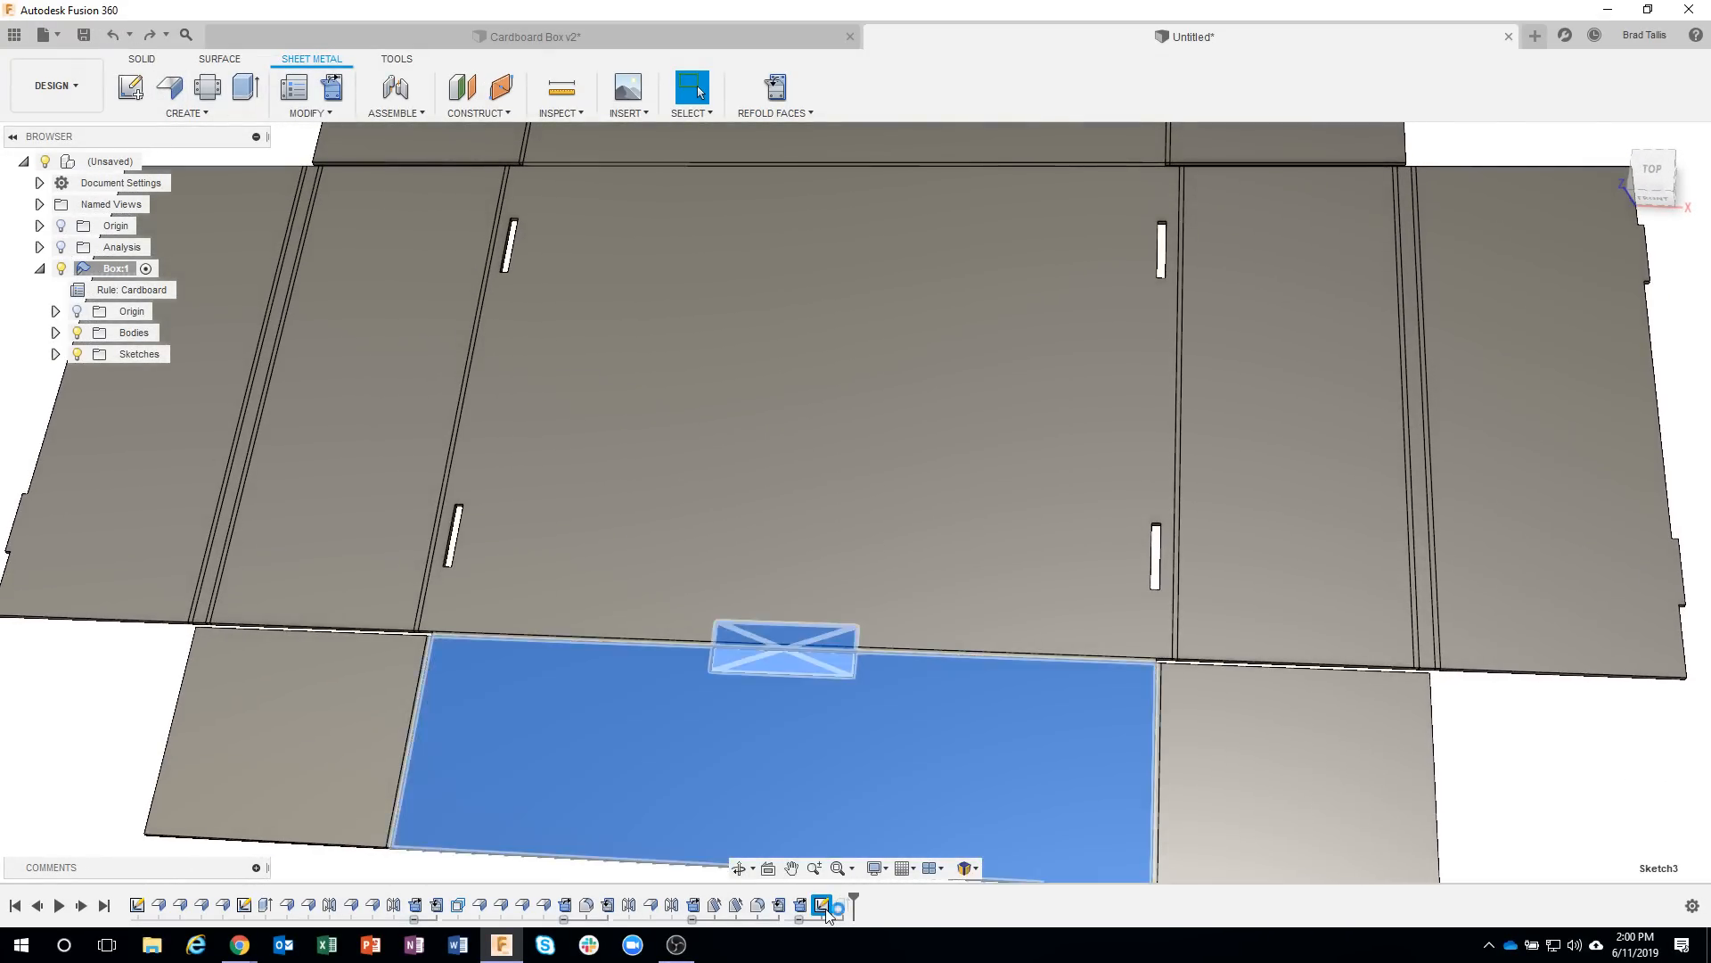
Add the other half of the slot rectangle across the bend to the existing extrude cut, and refold the box.
double_click(822, 905)
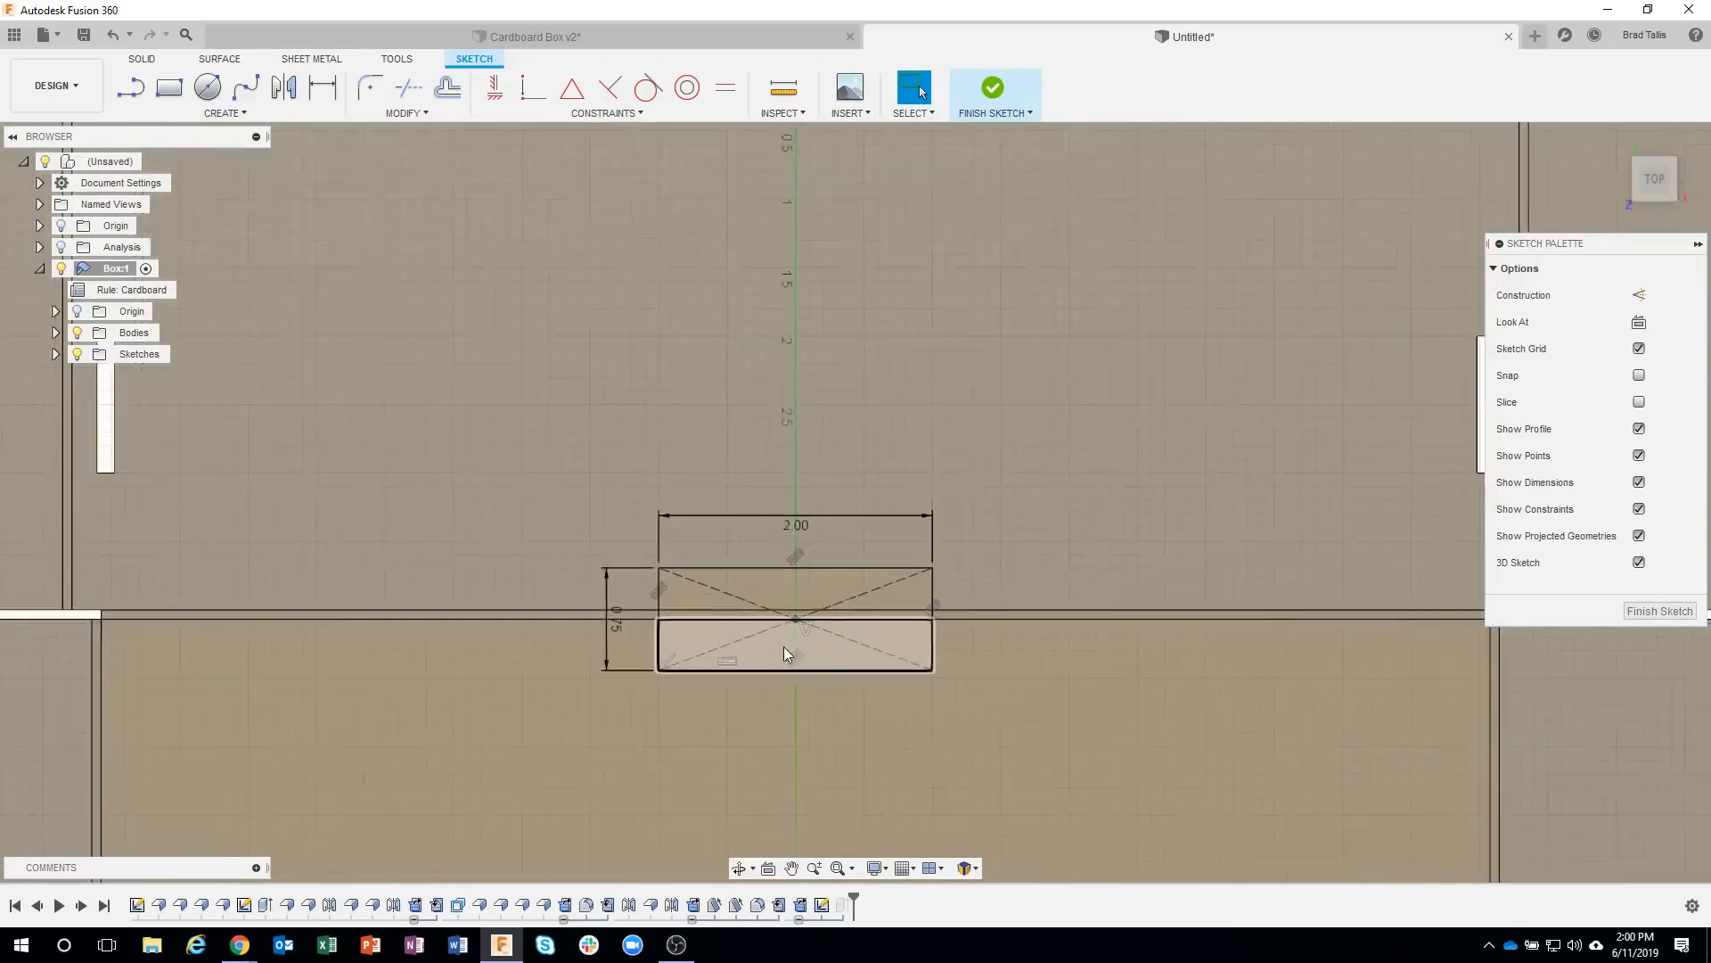
scroll(784, 645, up, 1)
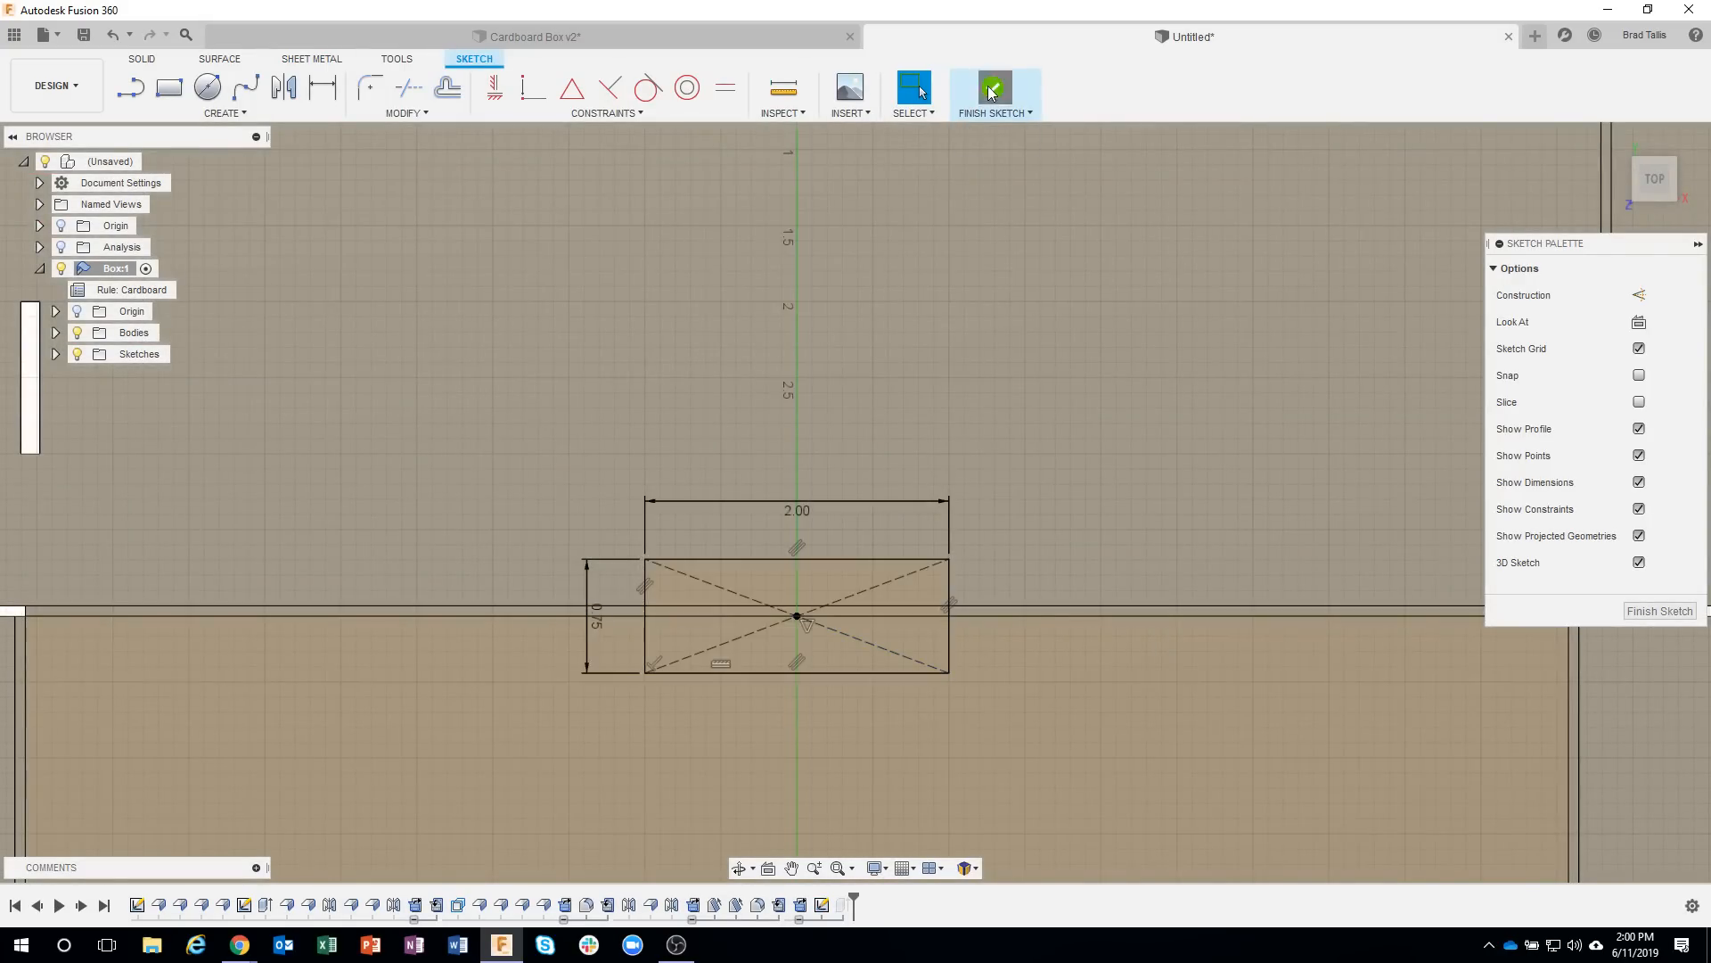
click(991, 93)
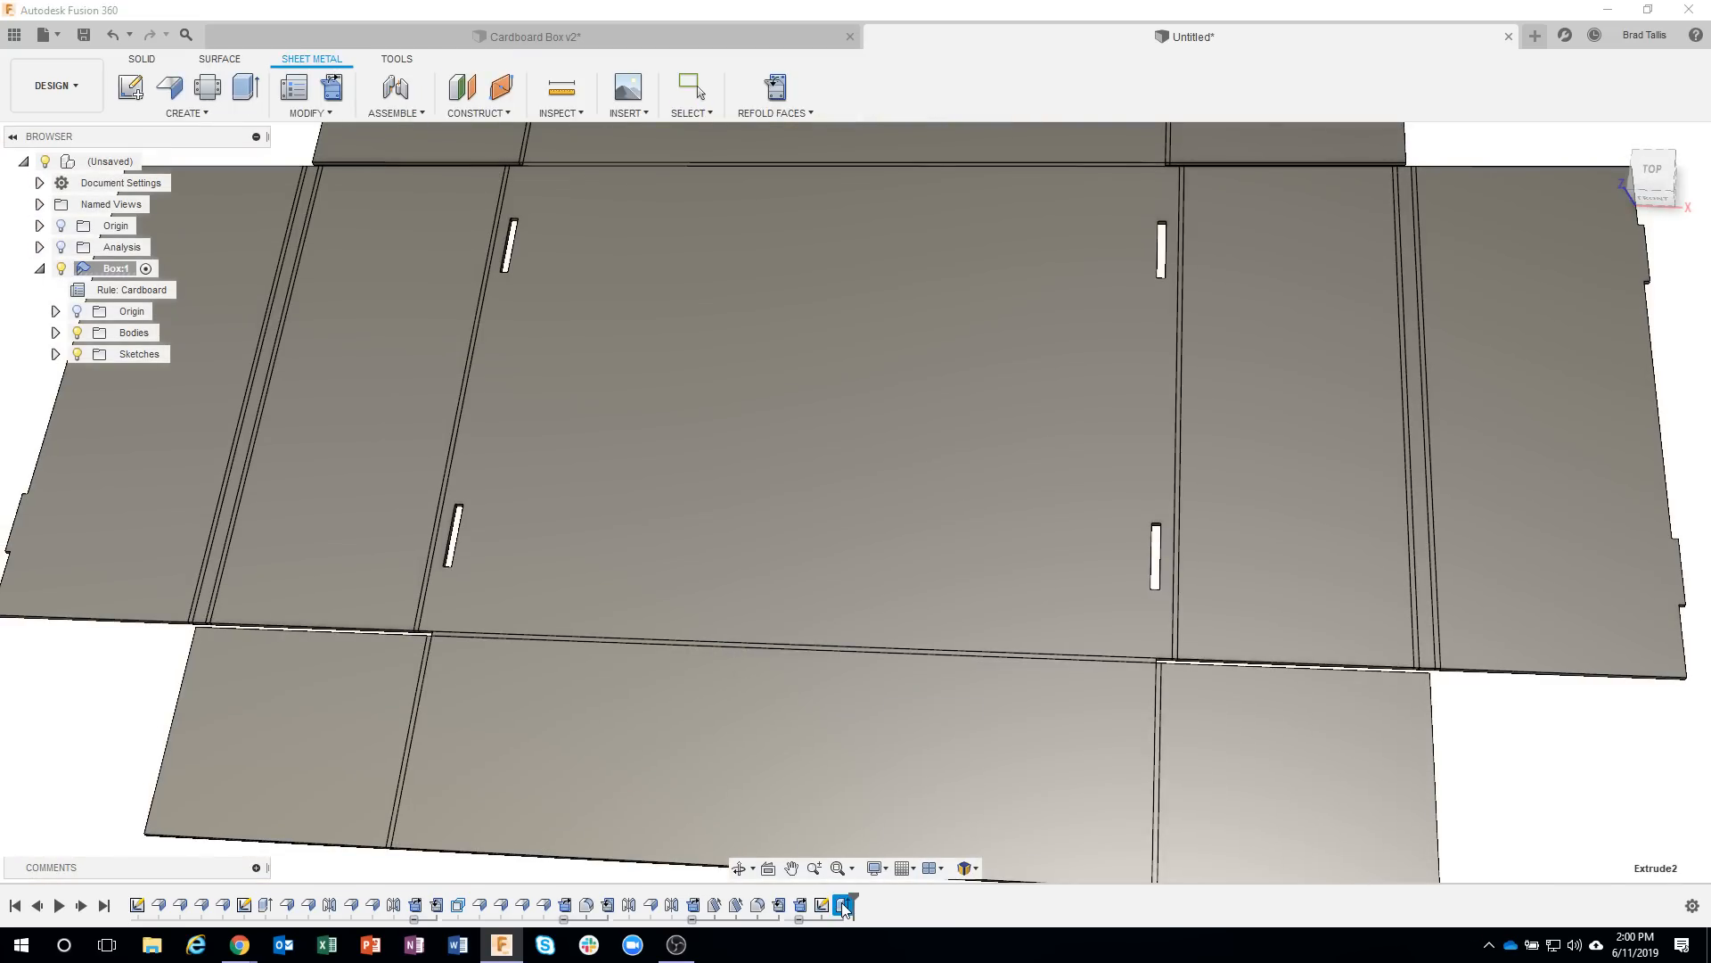
double_click(842, 903)
scroll(822, 607, up, 8)
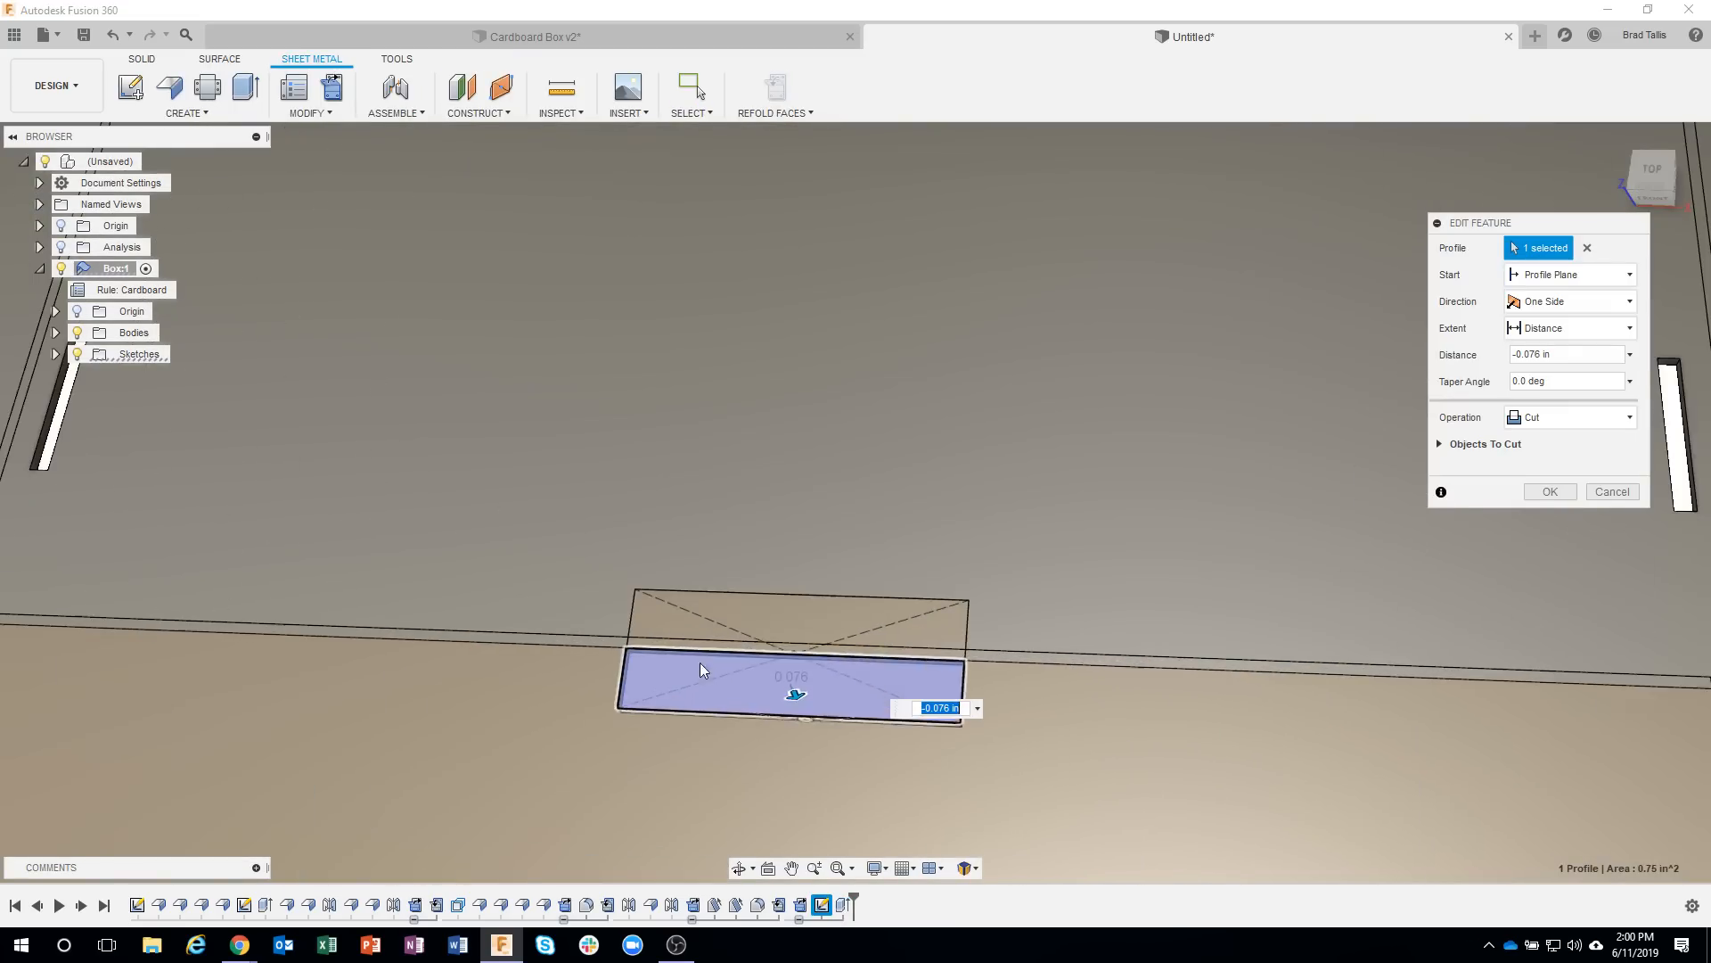
click(679, 642)
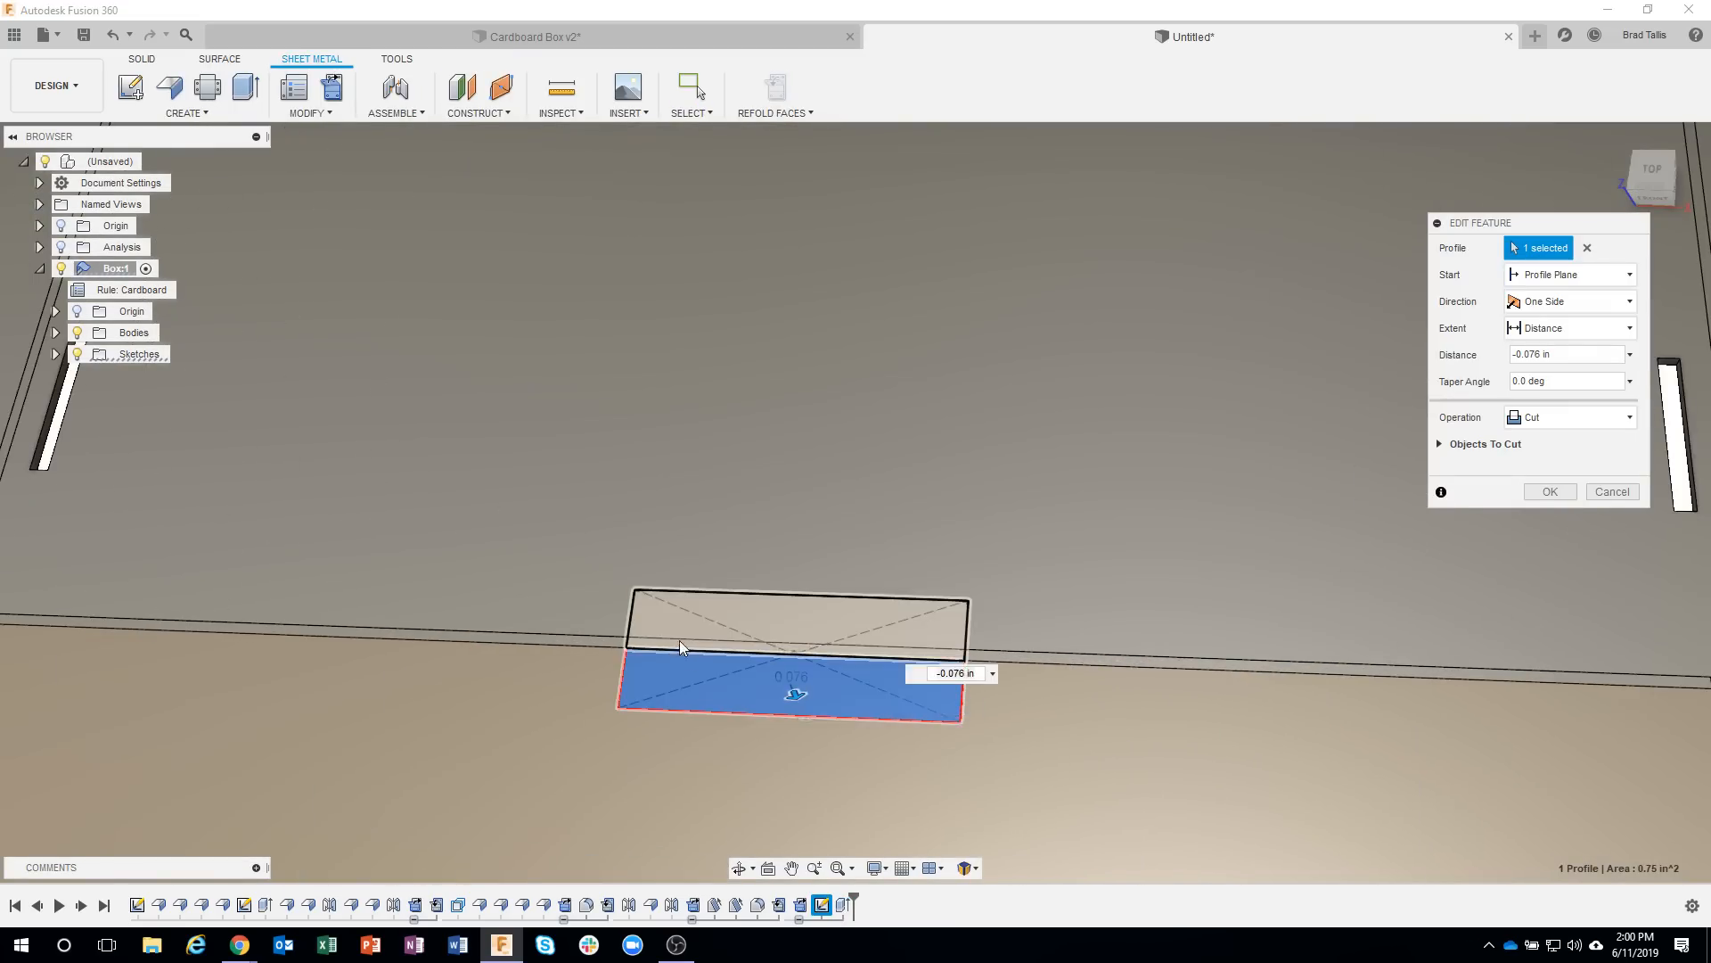
click(1540, 491)
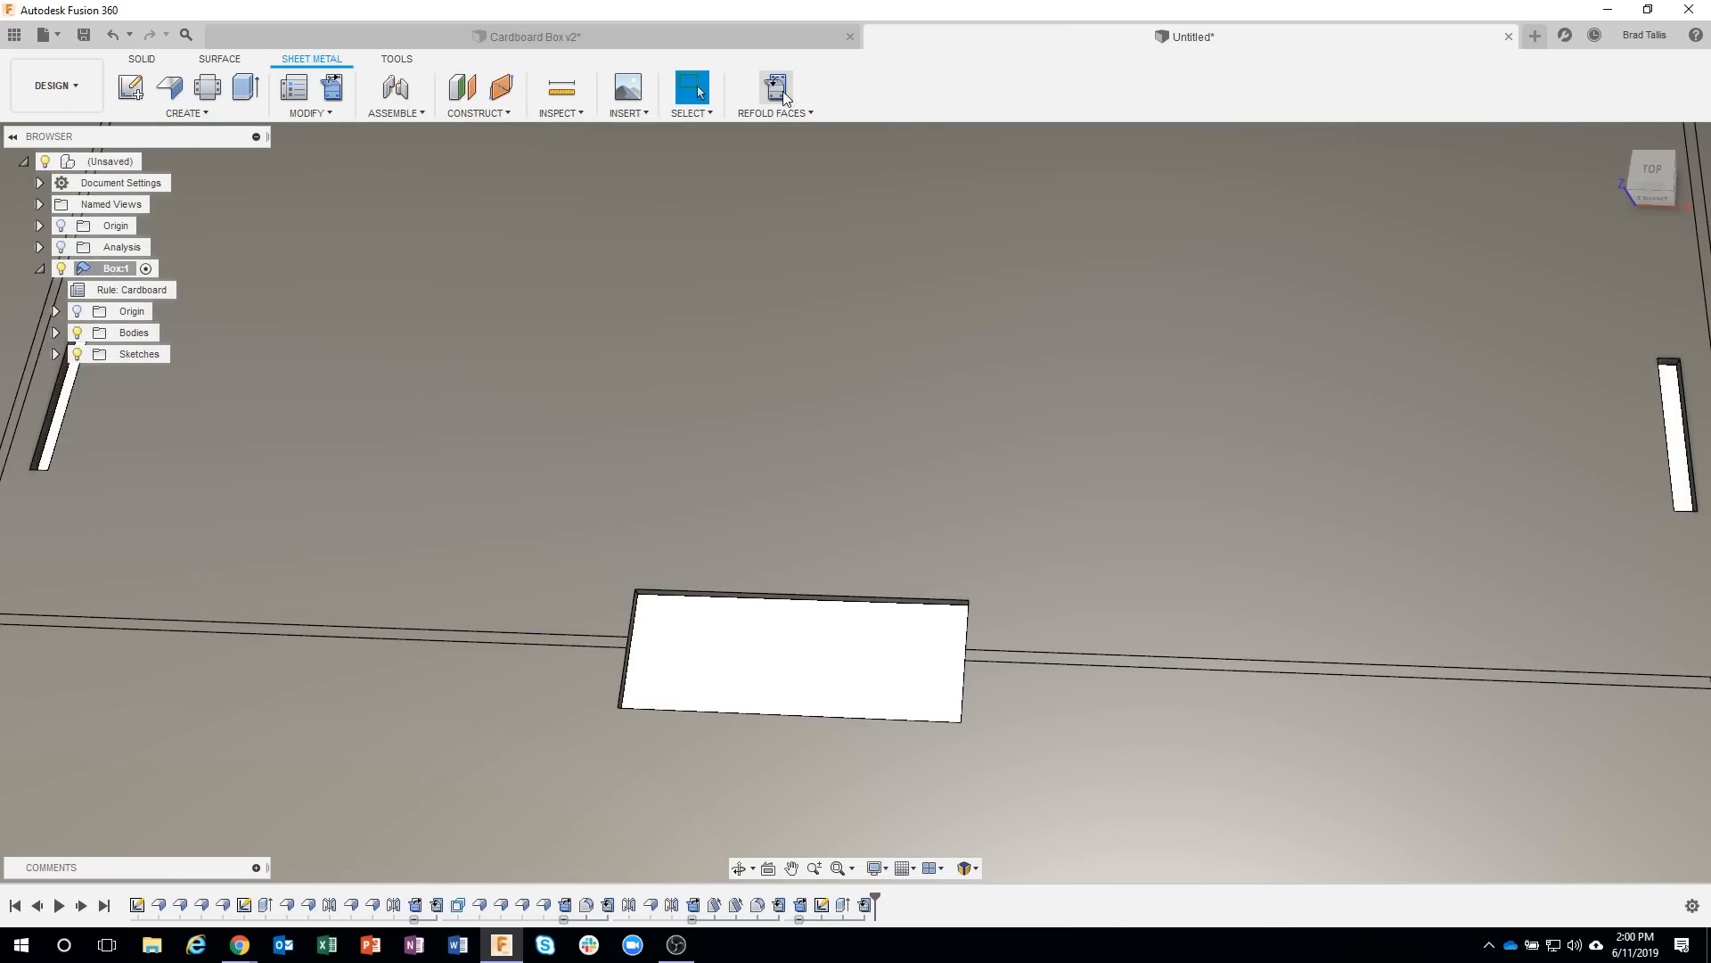
click(789, 94)
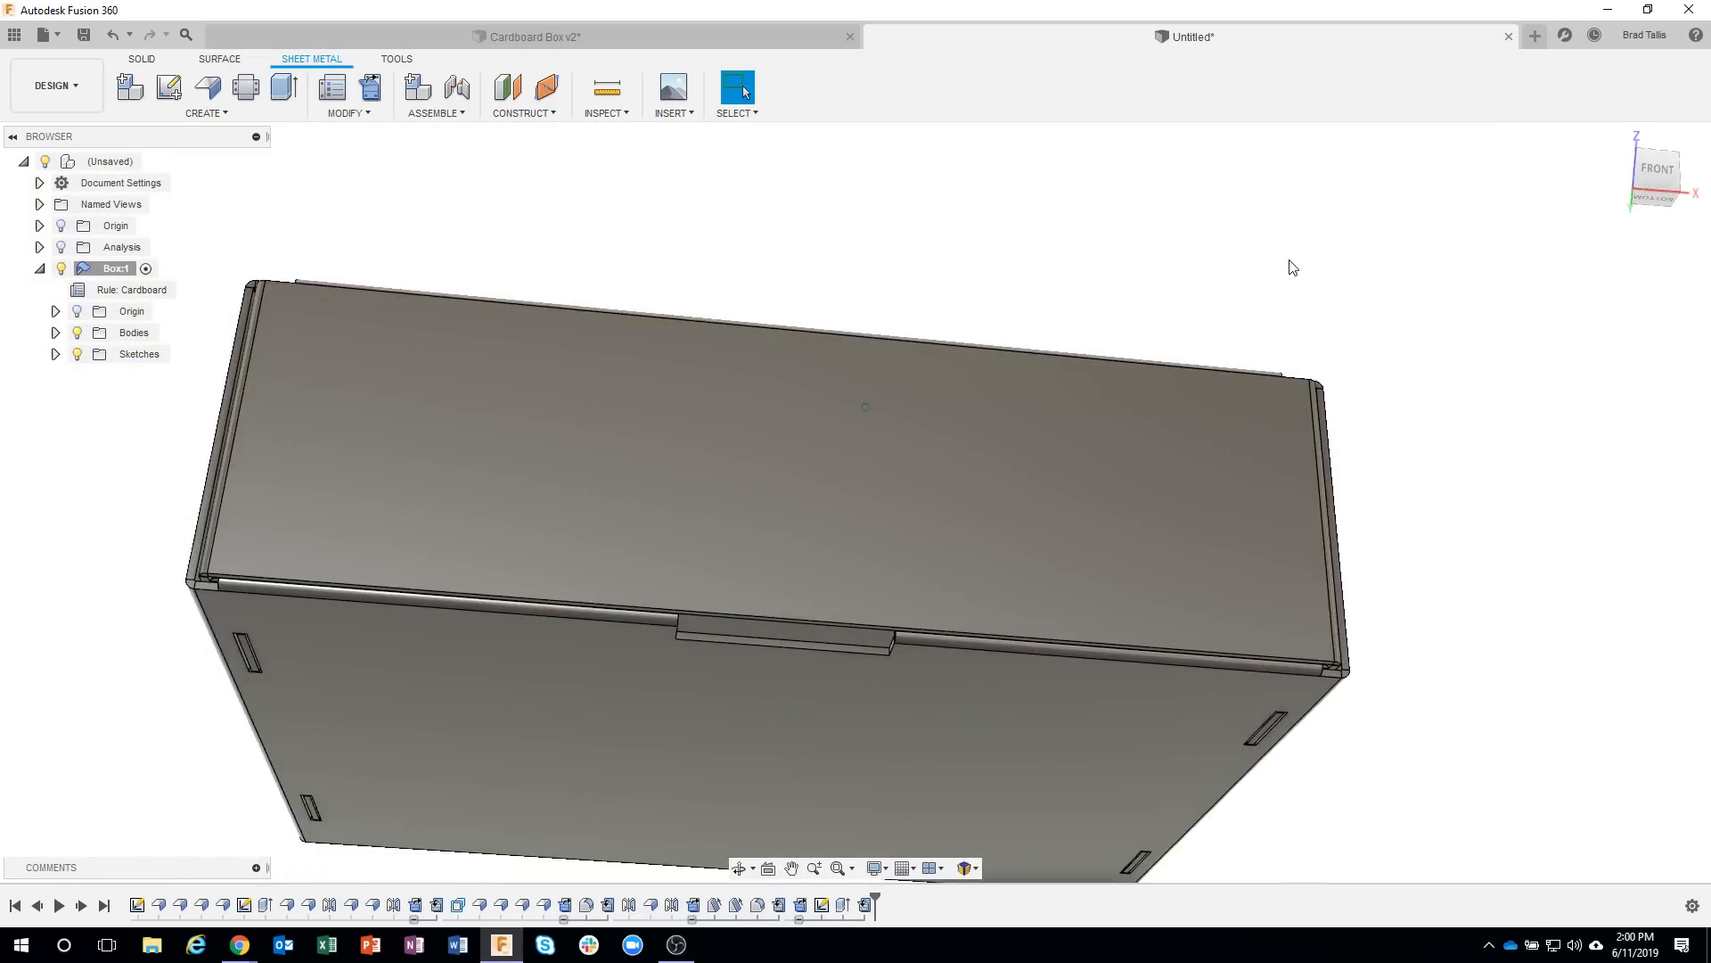
Start a flange on the lower edge of the lid's front flap at the lock slot, with Symmetric edge width.
shift+middle_drag(1289, 261, 1111, 346)
scroll(874, 381, up, 3)
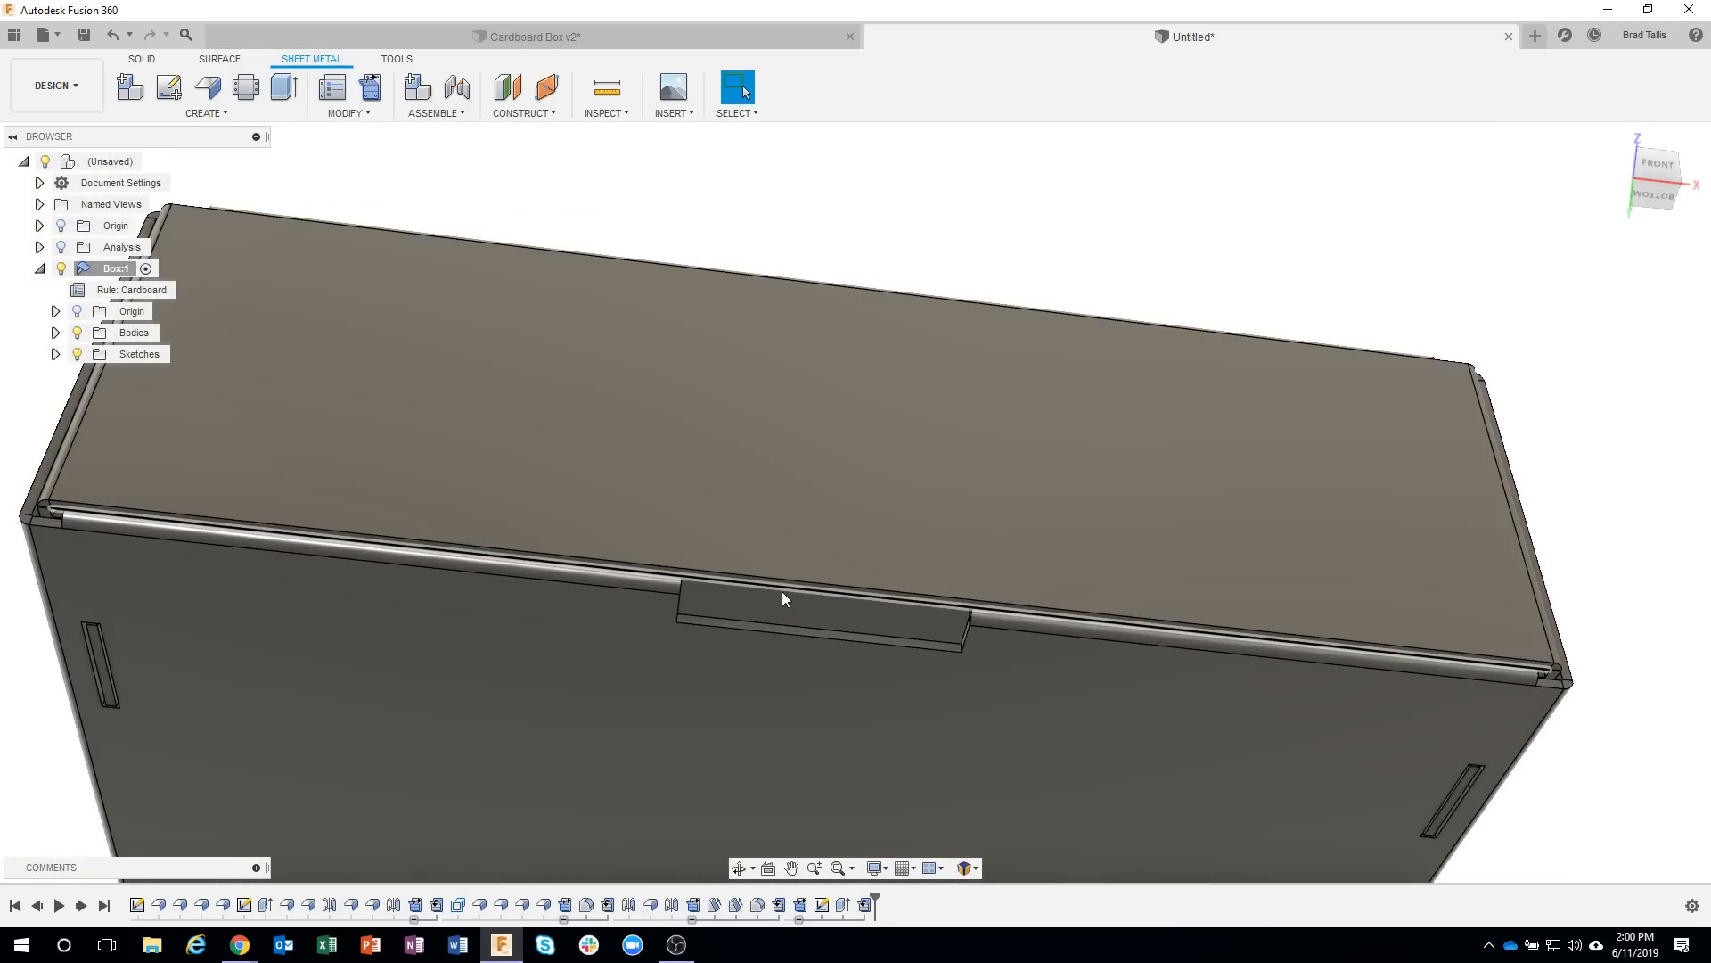
click(782, 591)
right_click(783, 591)
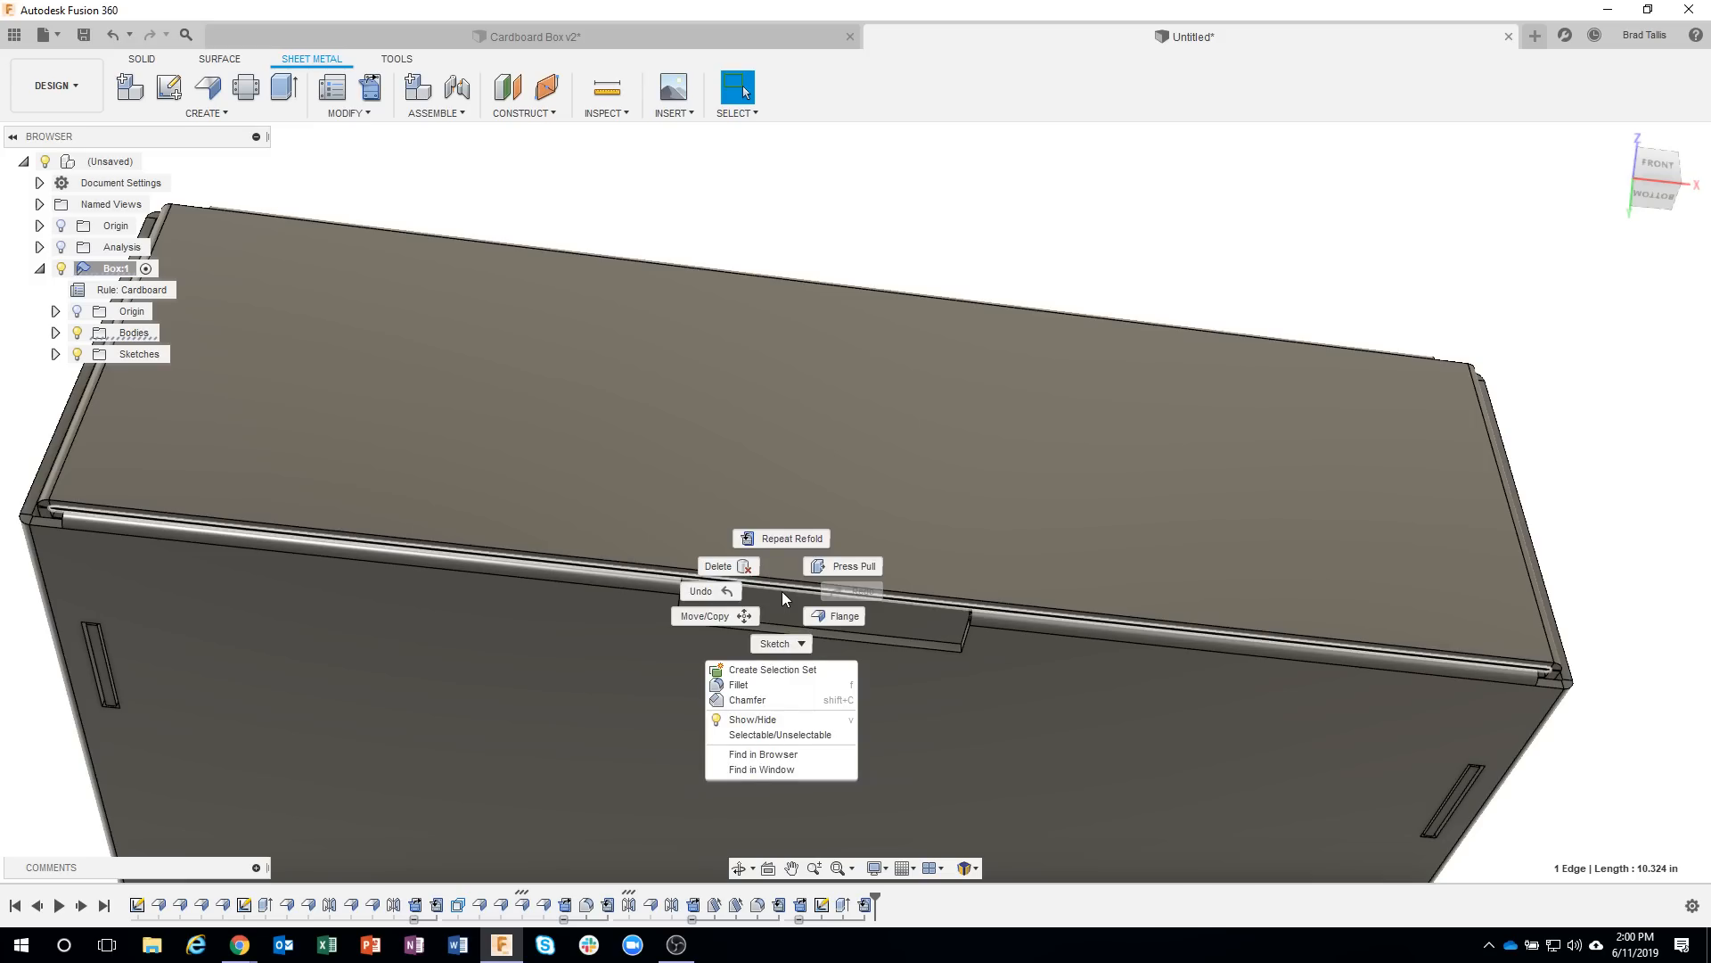
click(838, 616)
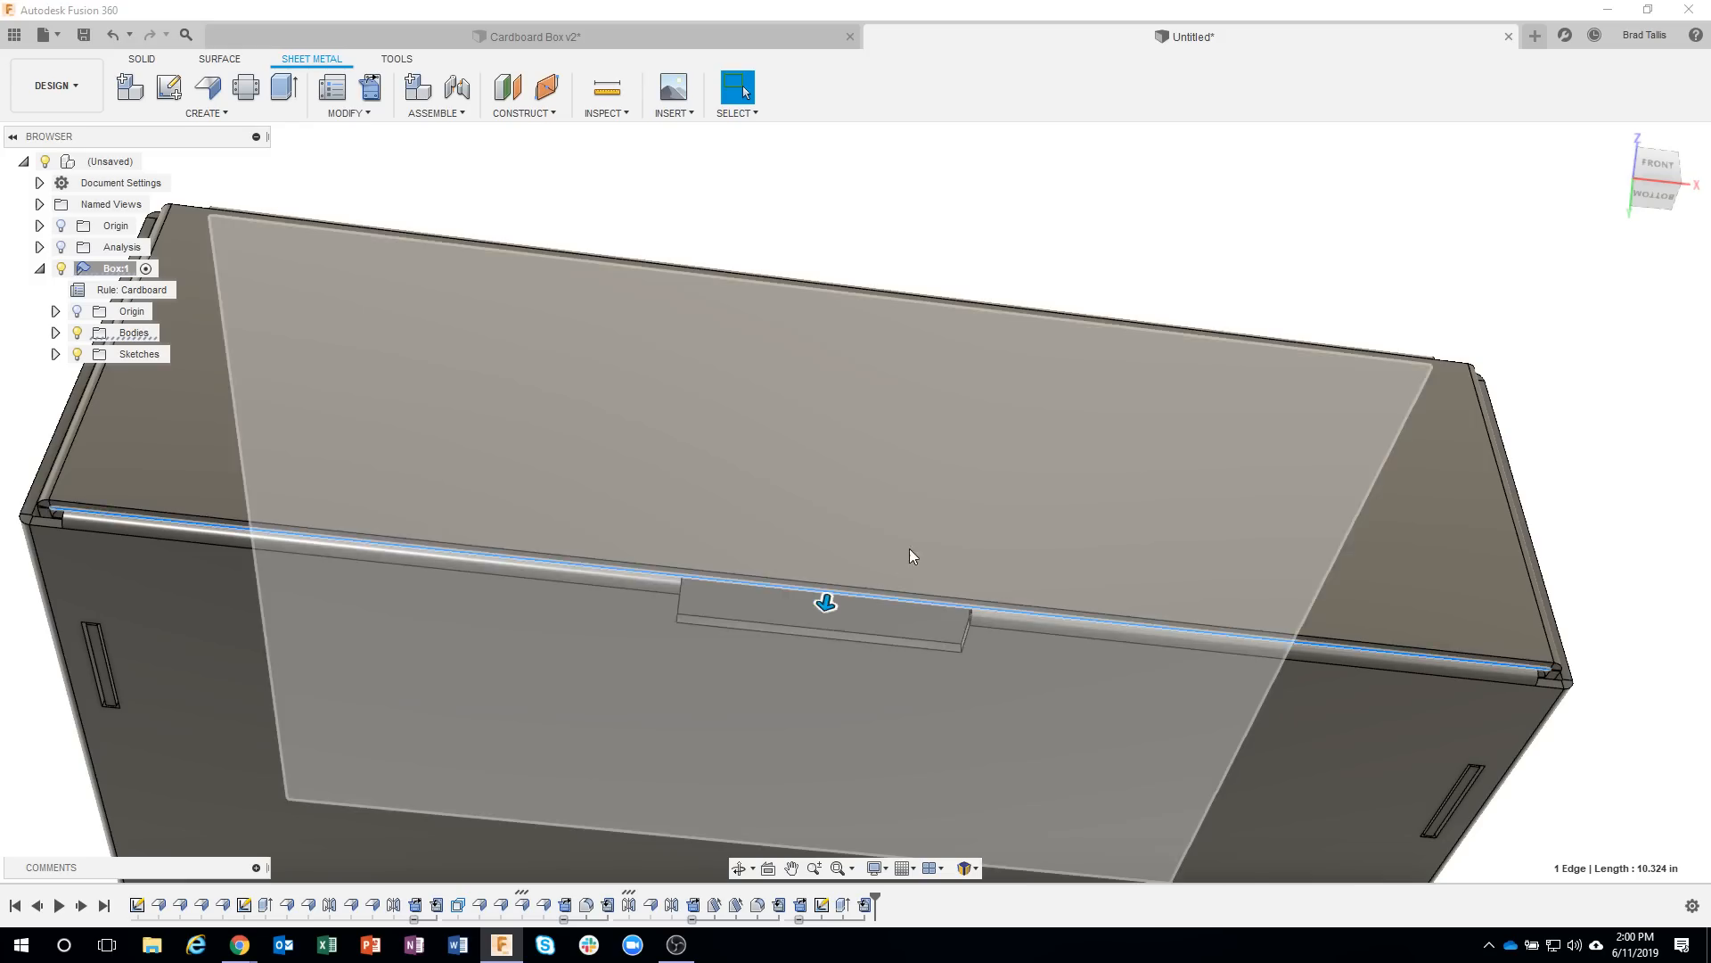
scroll(1142, 403, down, 1)
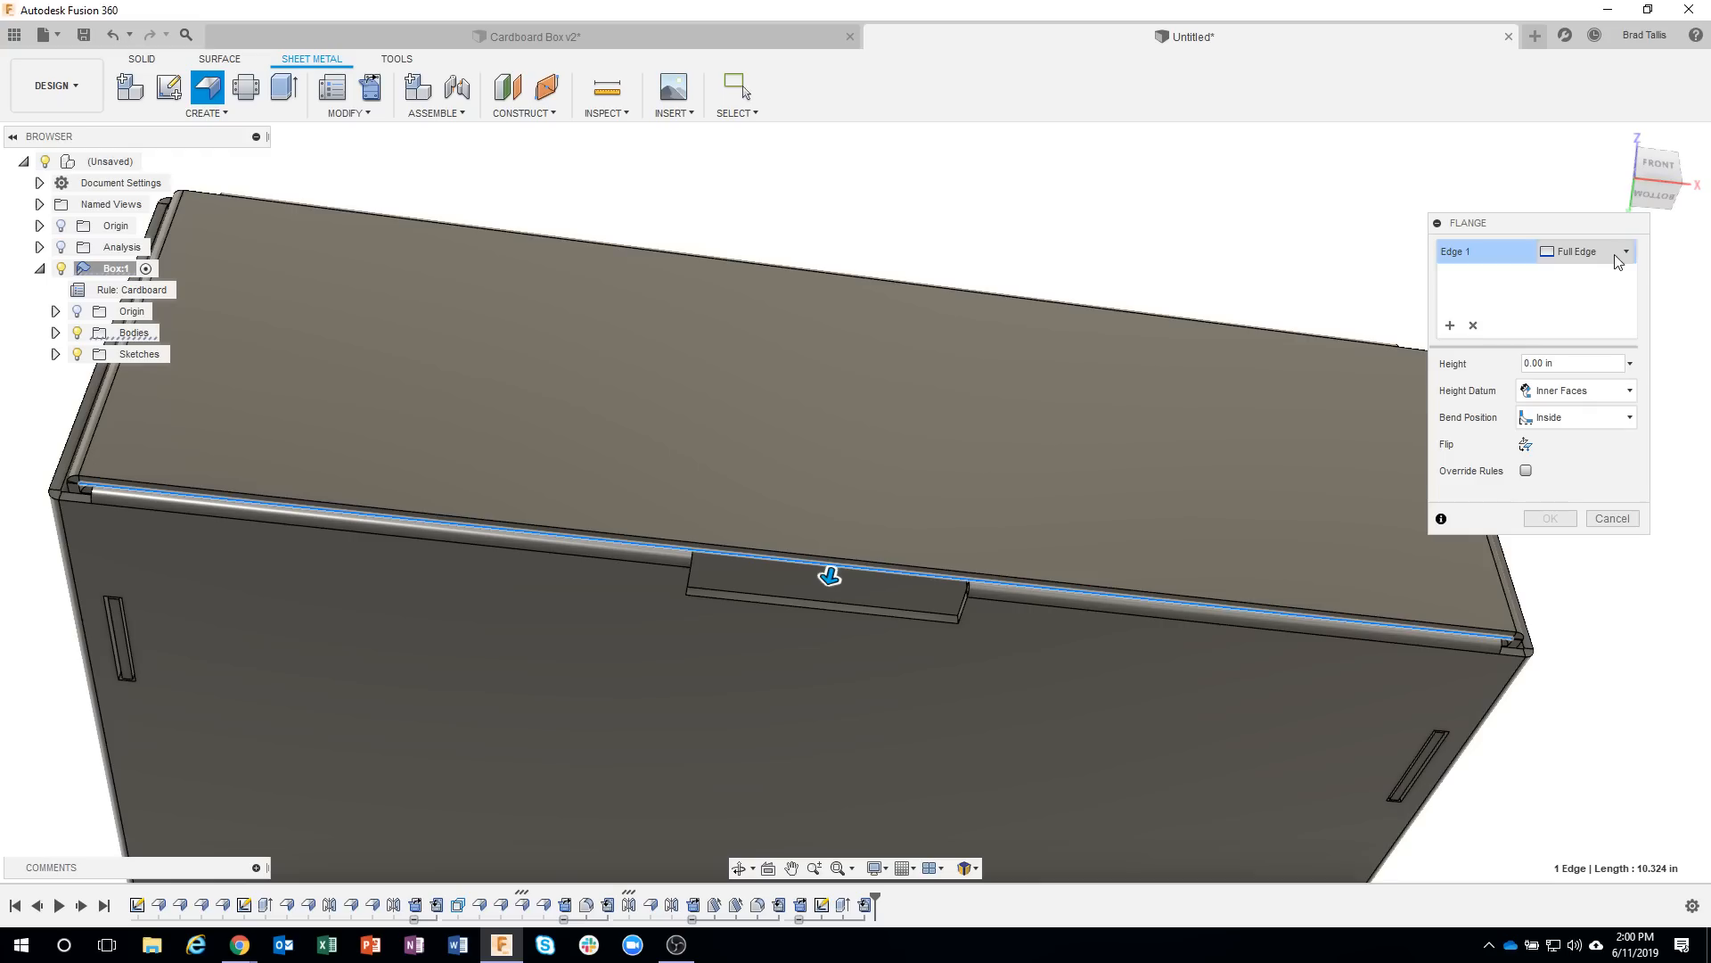
click(1618, 256)
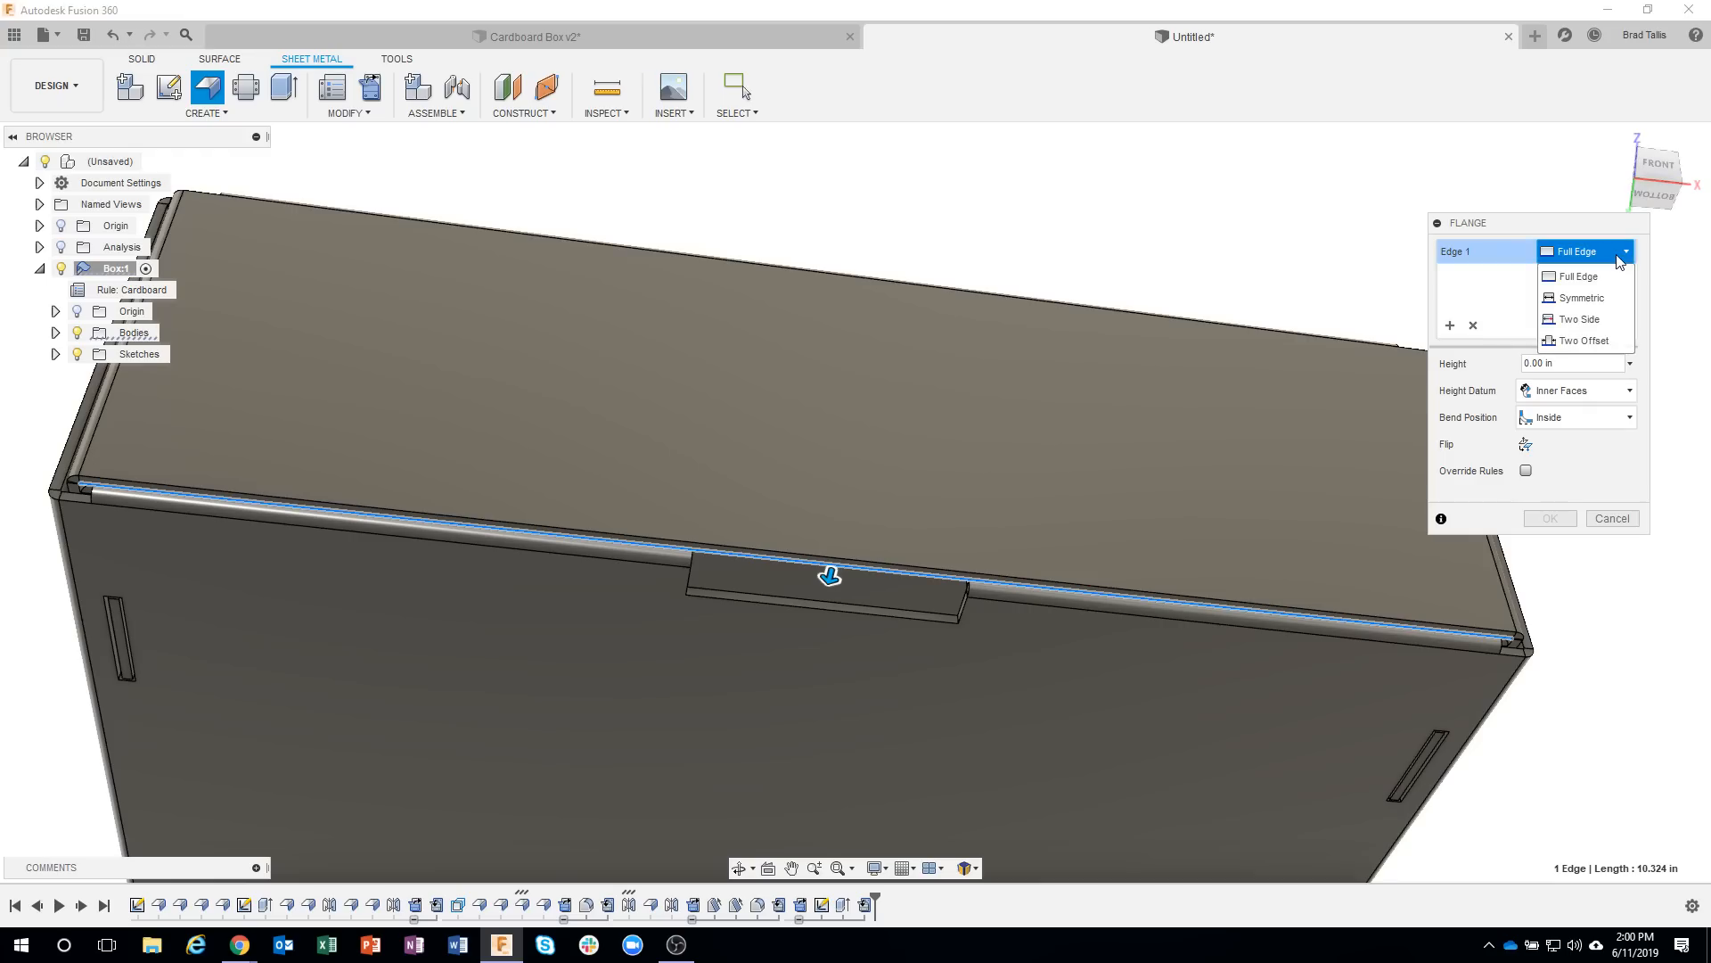
click(1602, 299)
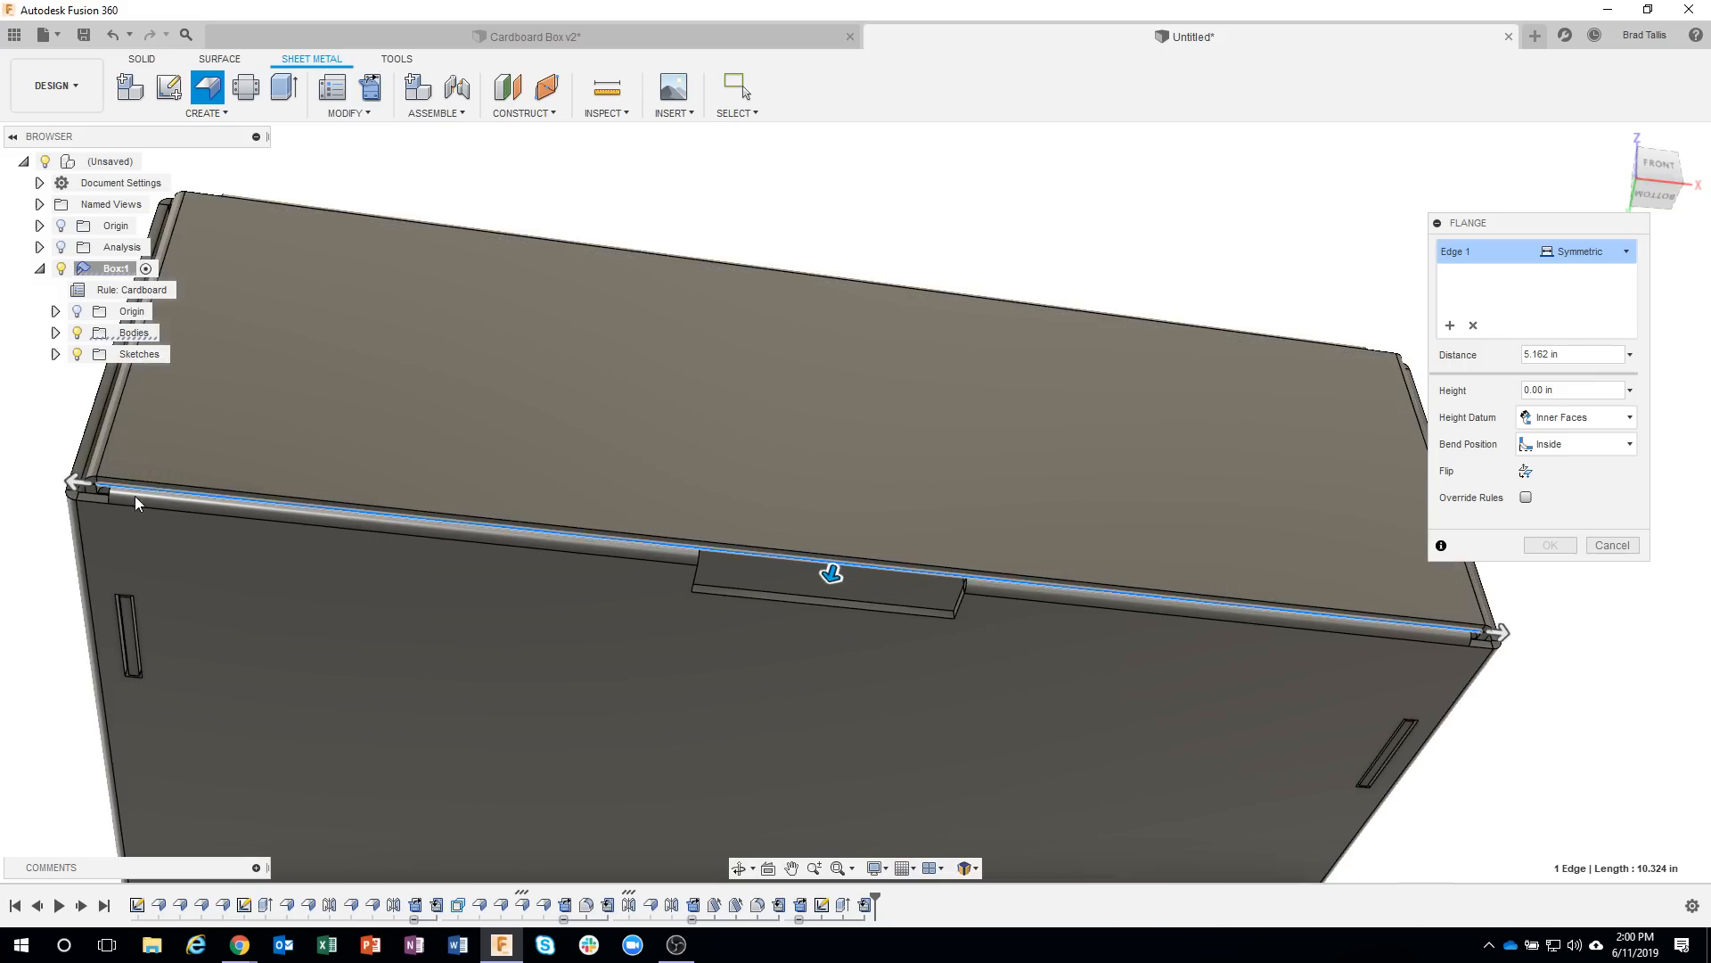
Size the flange to a height of about 0.556 in and a symmetric distance of about 0.701 in.
drag(831, 573, 830, 576)
drag(92, 485, 728, 587)
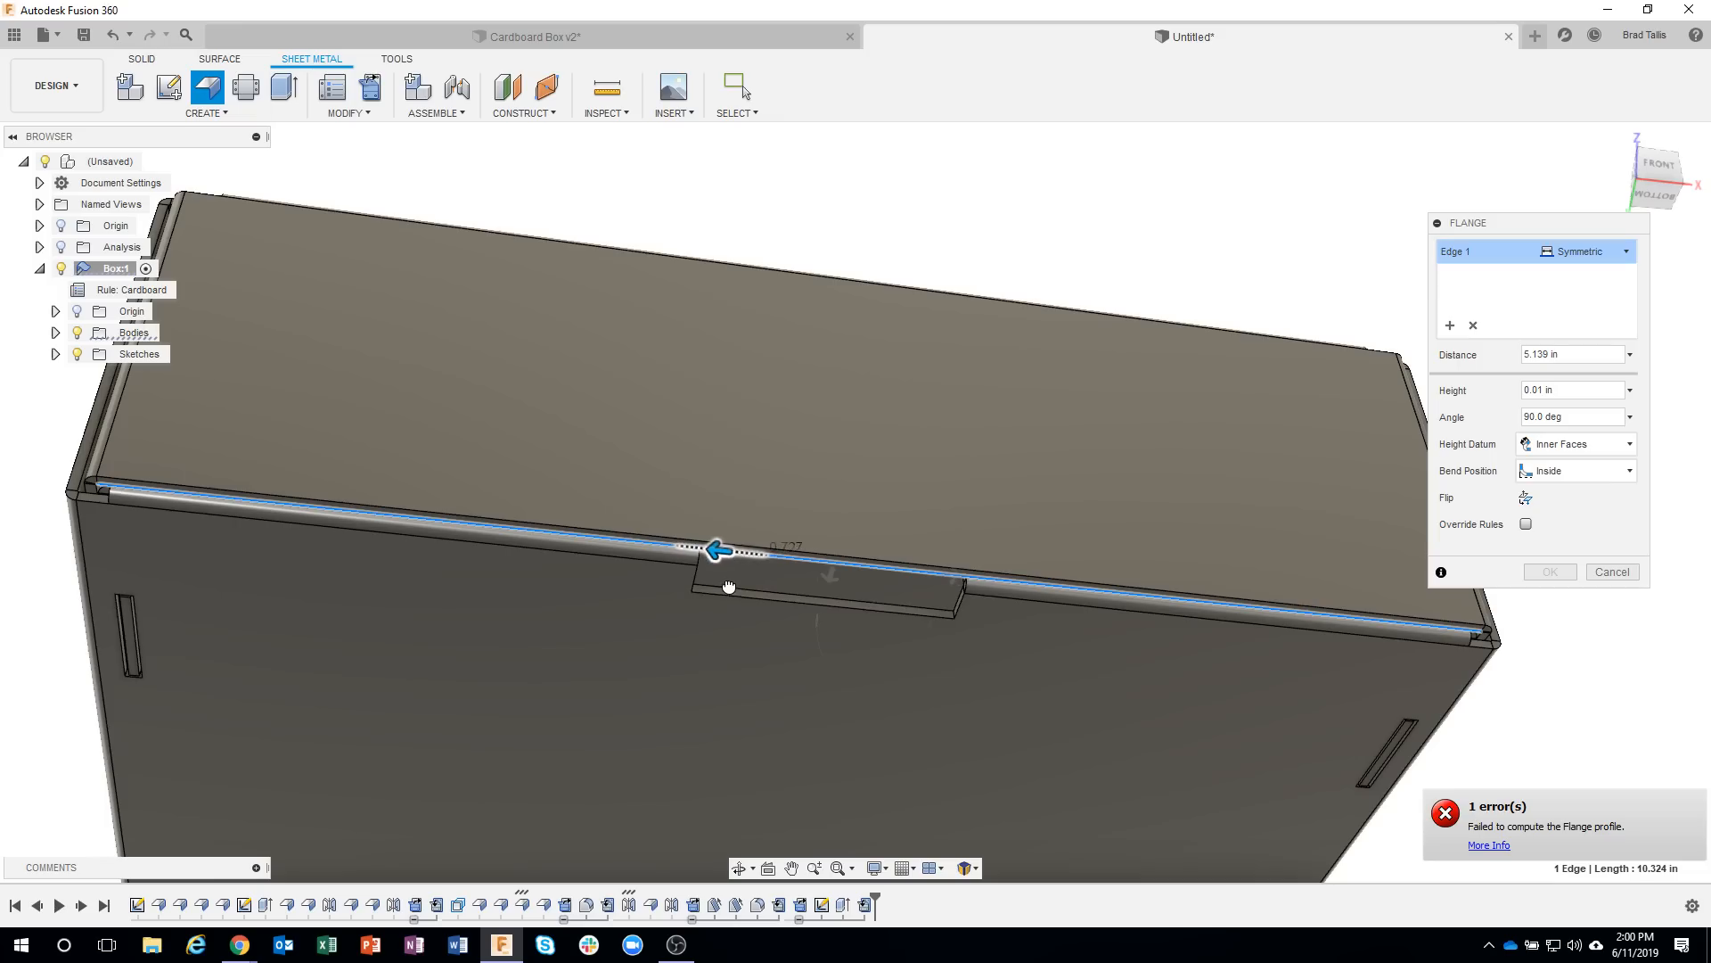
drag(830, 575, 812, 618)
scroll(927, 631, up, 5)
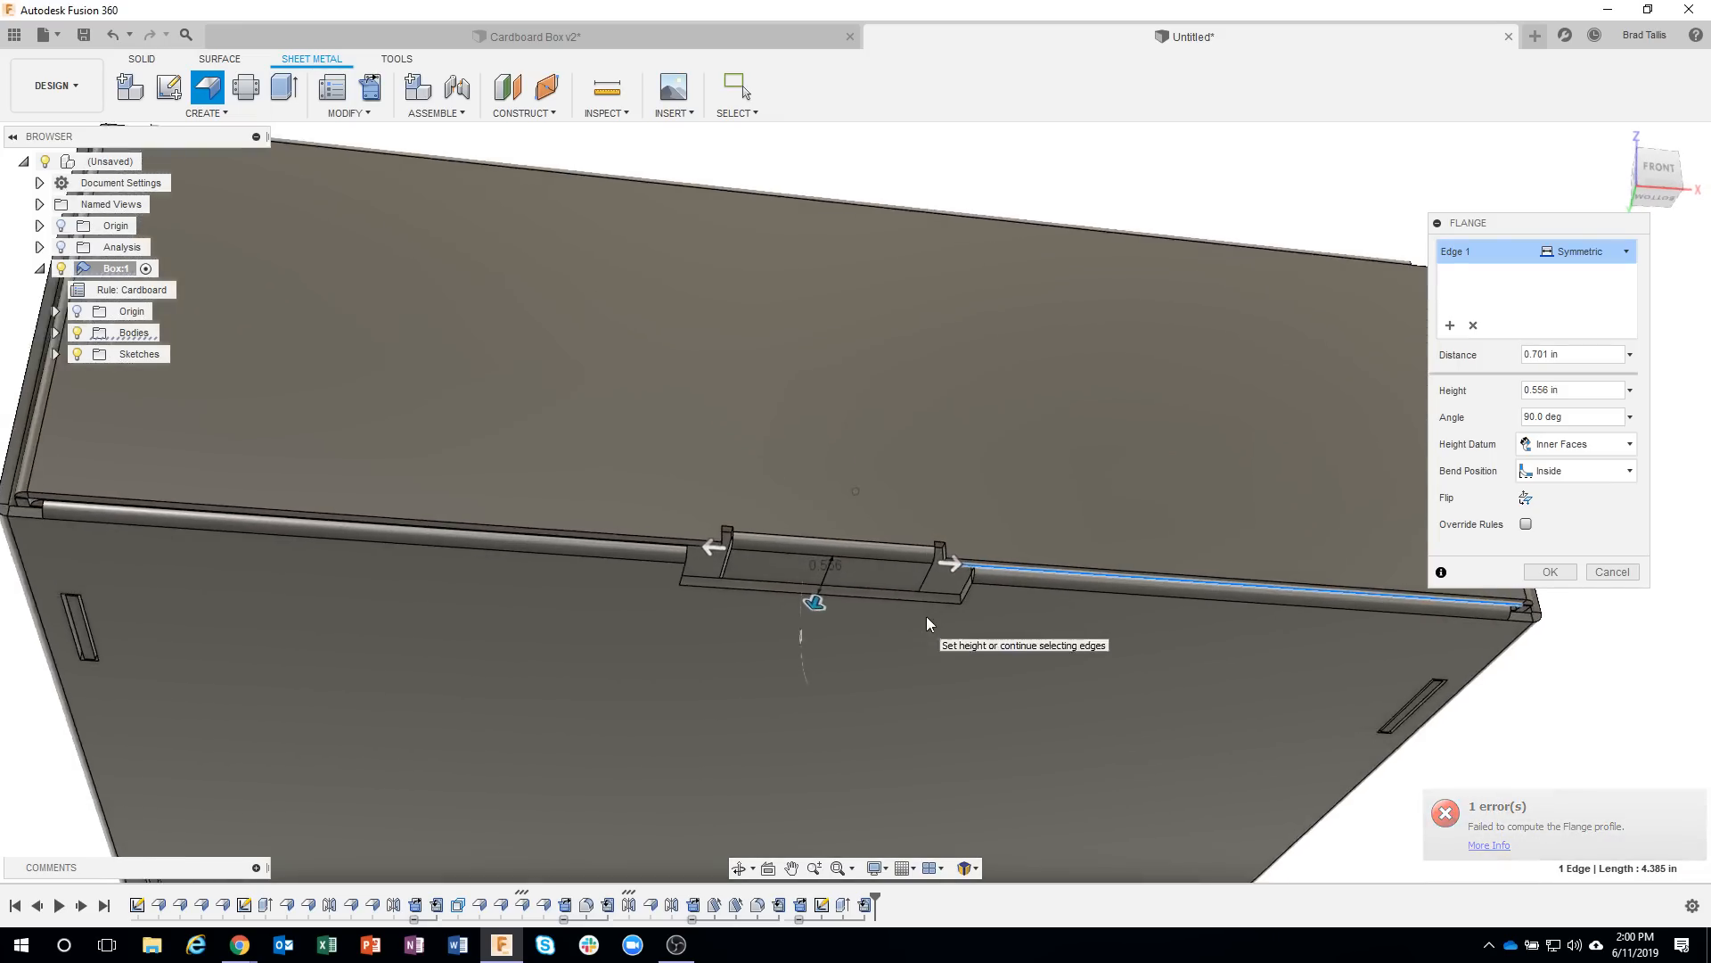
scroll(1008, 703, down, 3)
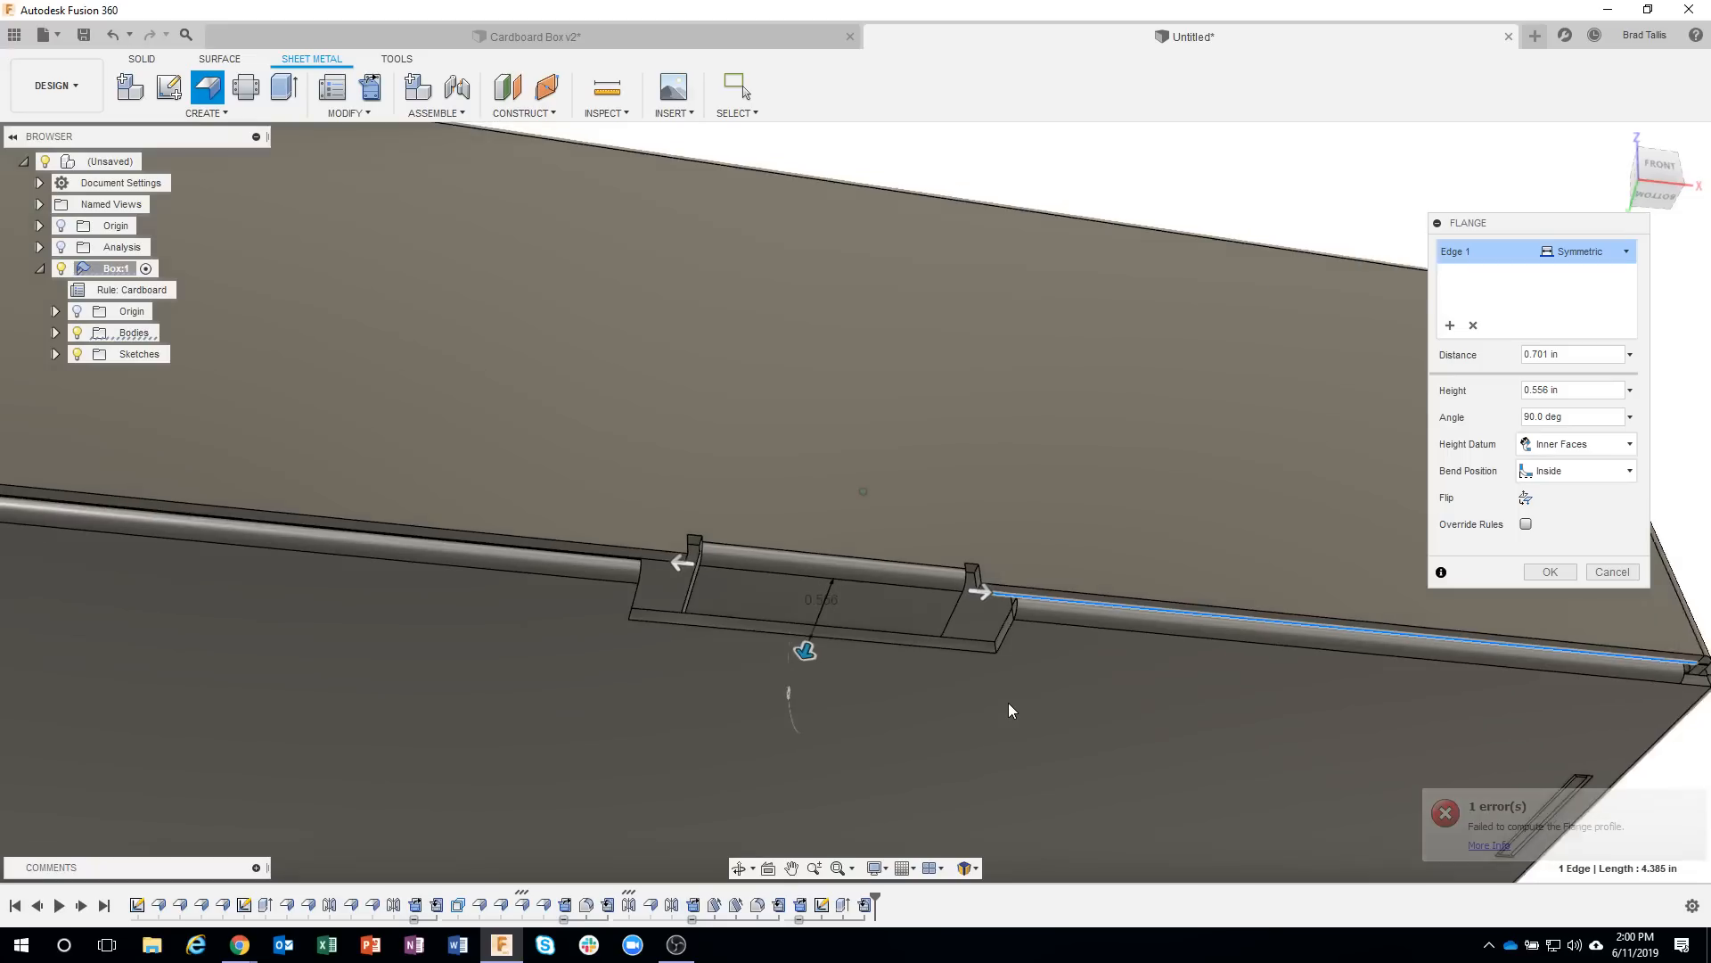
Size the lid's lock tab flange to a symmetric distance of 0.98 in and a height of 0.5 in, and create it.
shift+middle_drag(1007, 699, 924, 580)
shift+middle_drag(1249, 425, 999, 613)
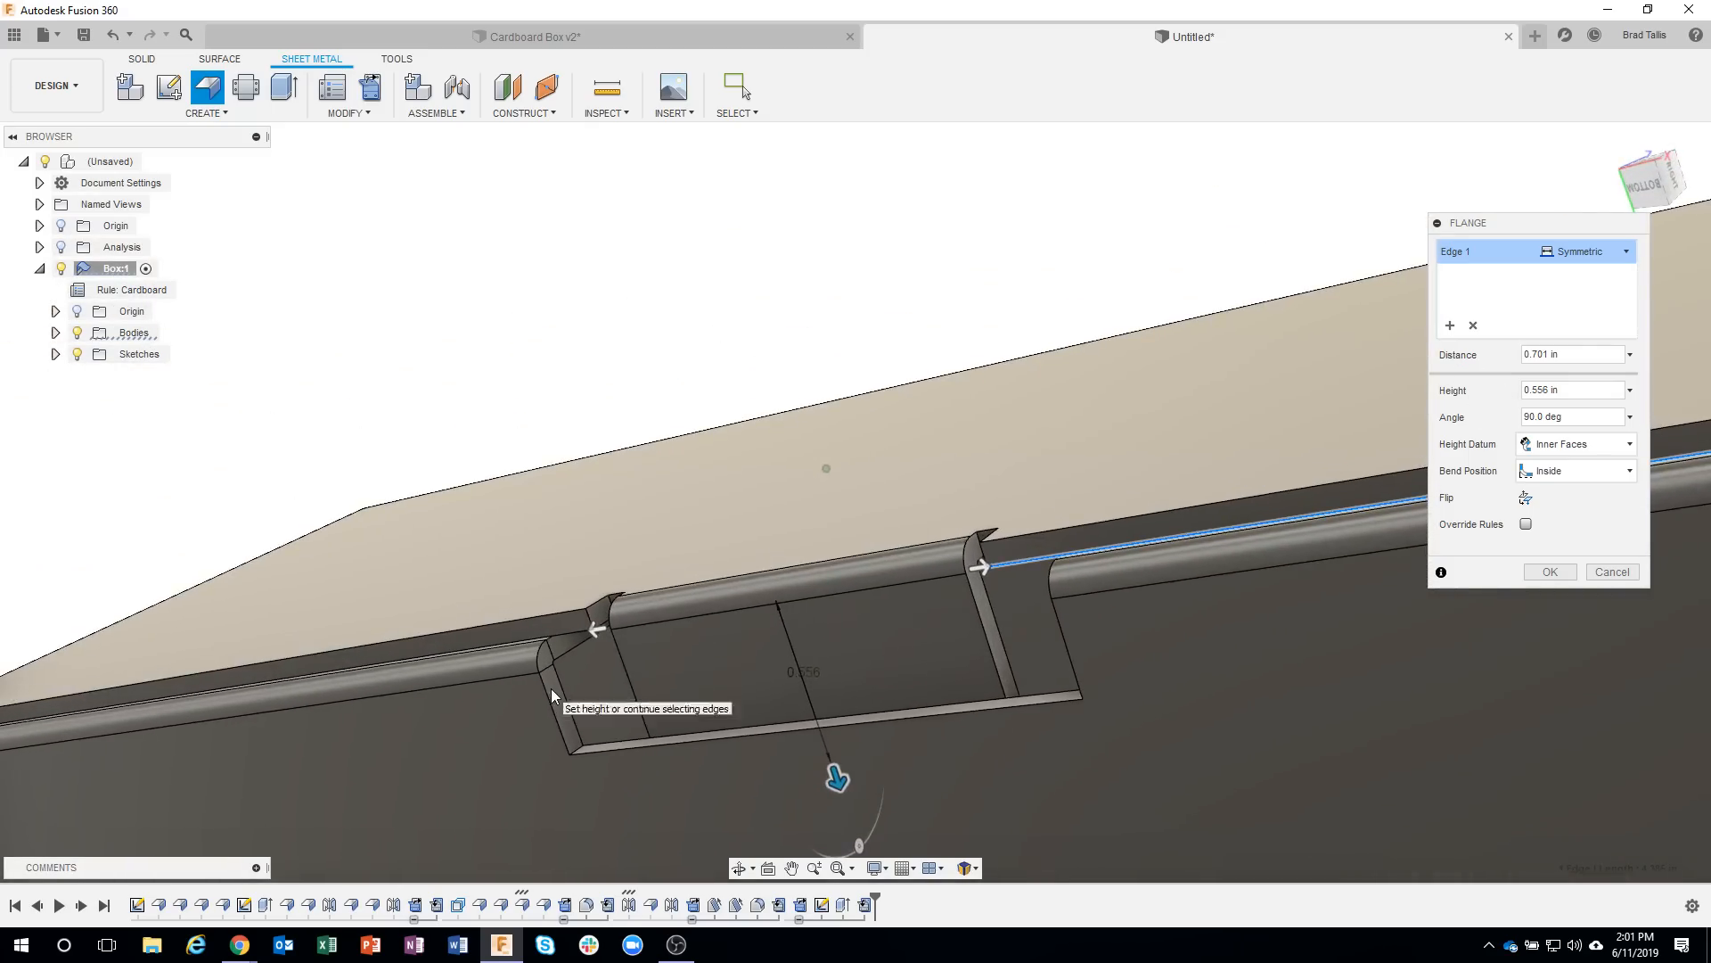
shift+middle_drag(551, 688, 595, 640)
drag(595, 640, 556, 691)
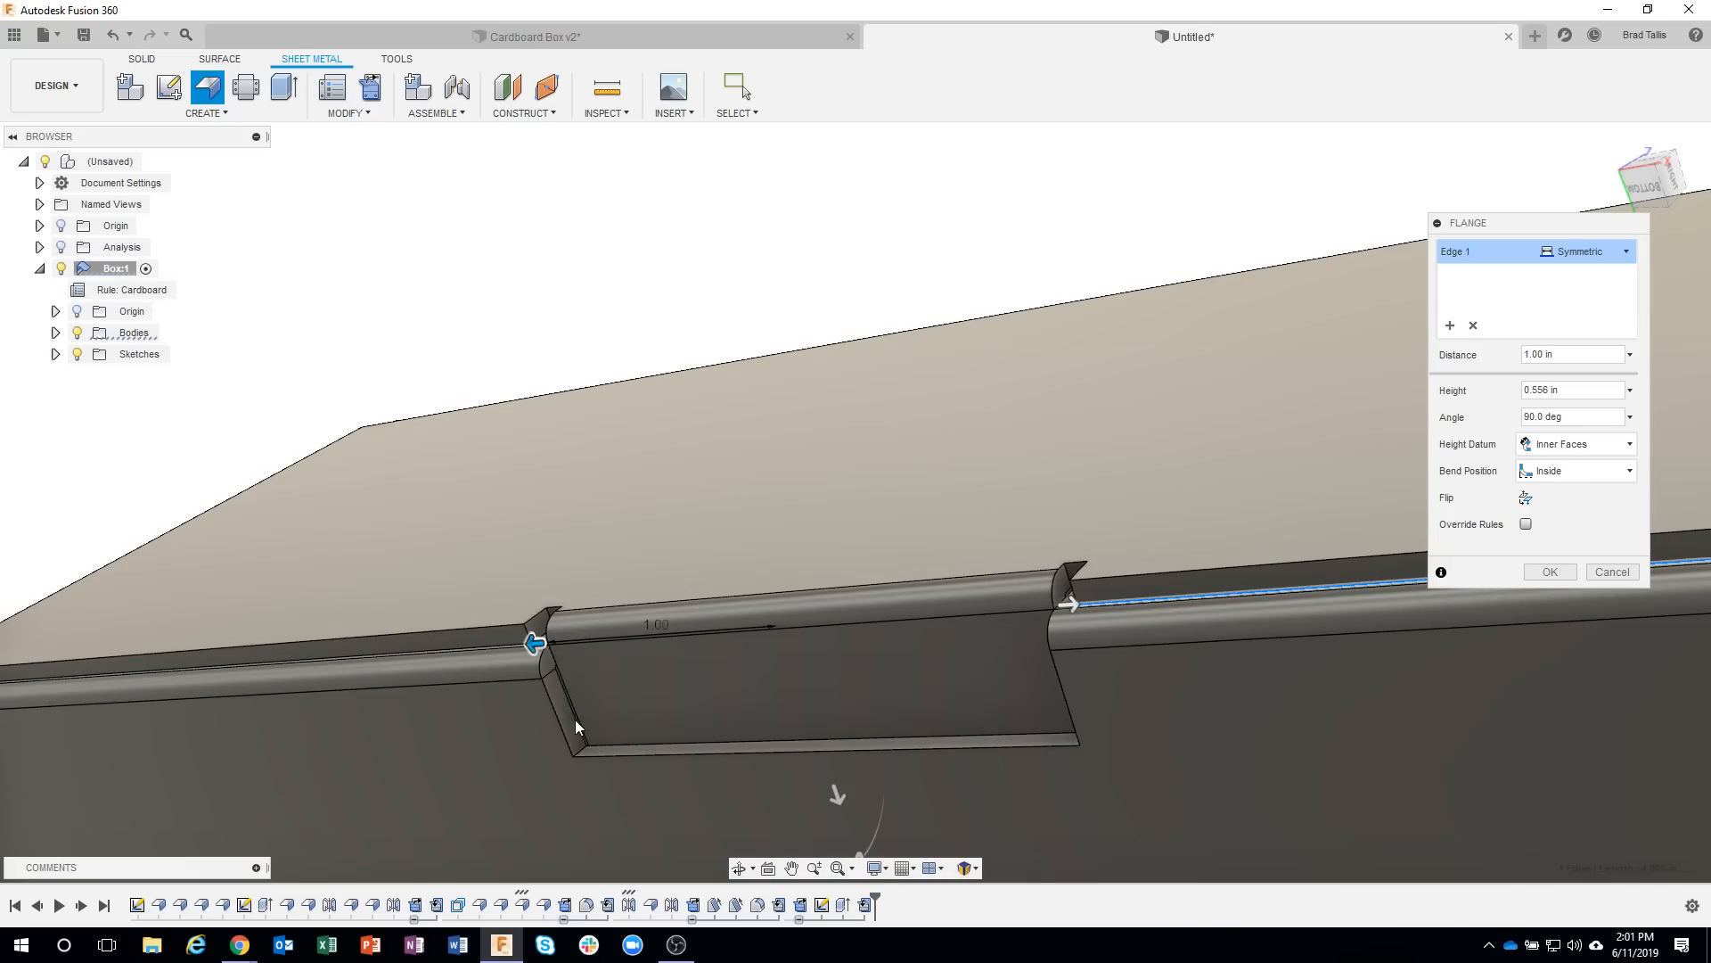
shift+middle_drag(659, 791, 527, 710)
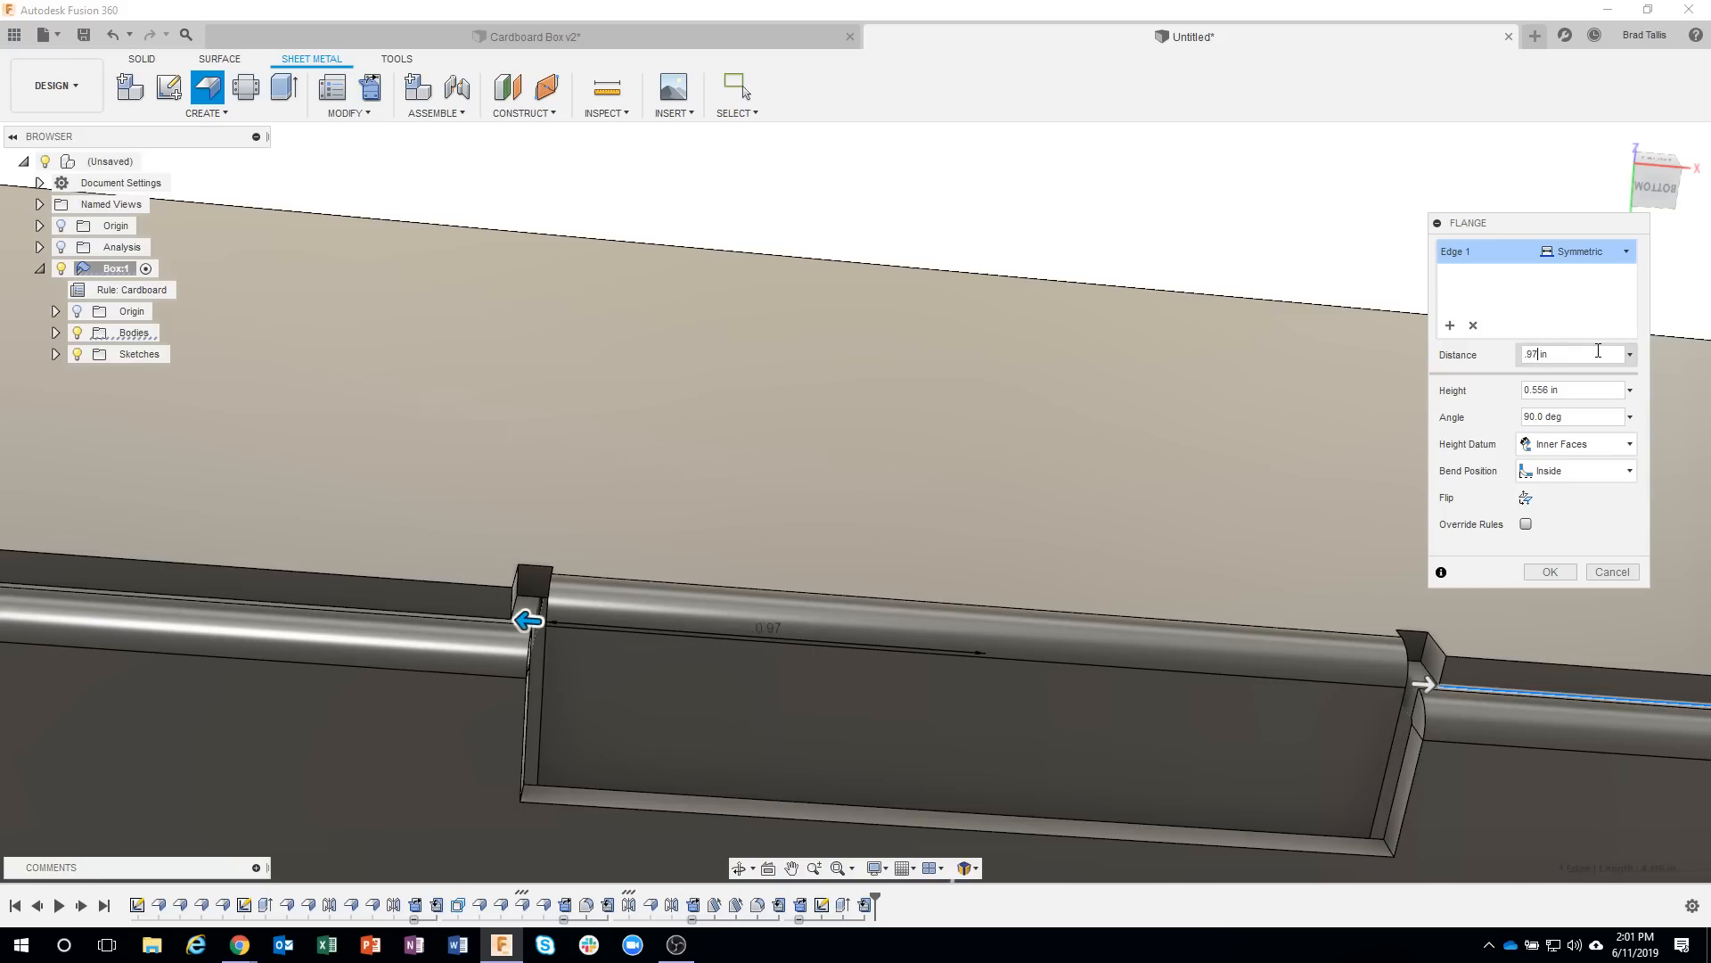
text(8)
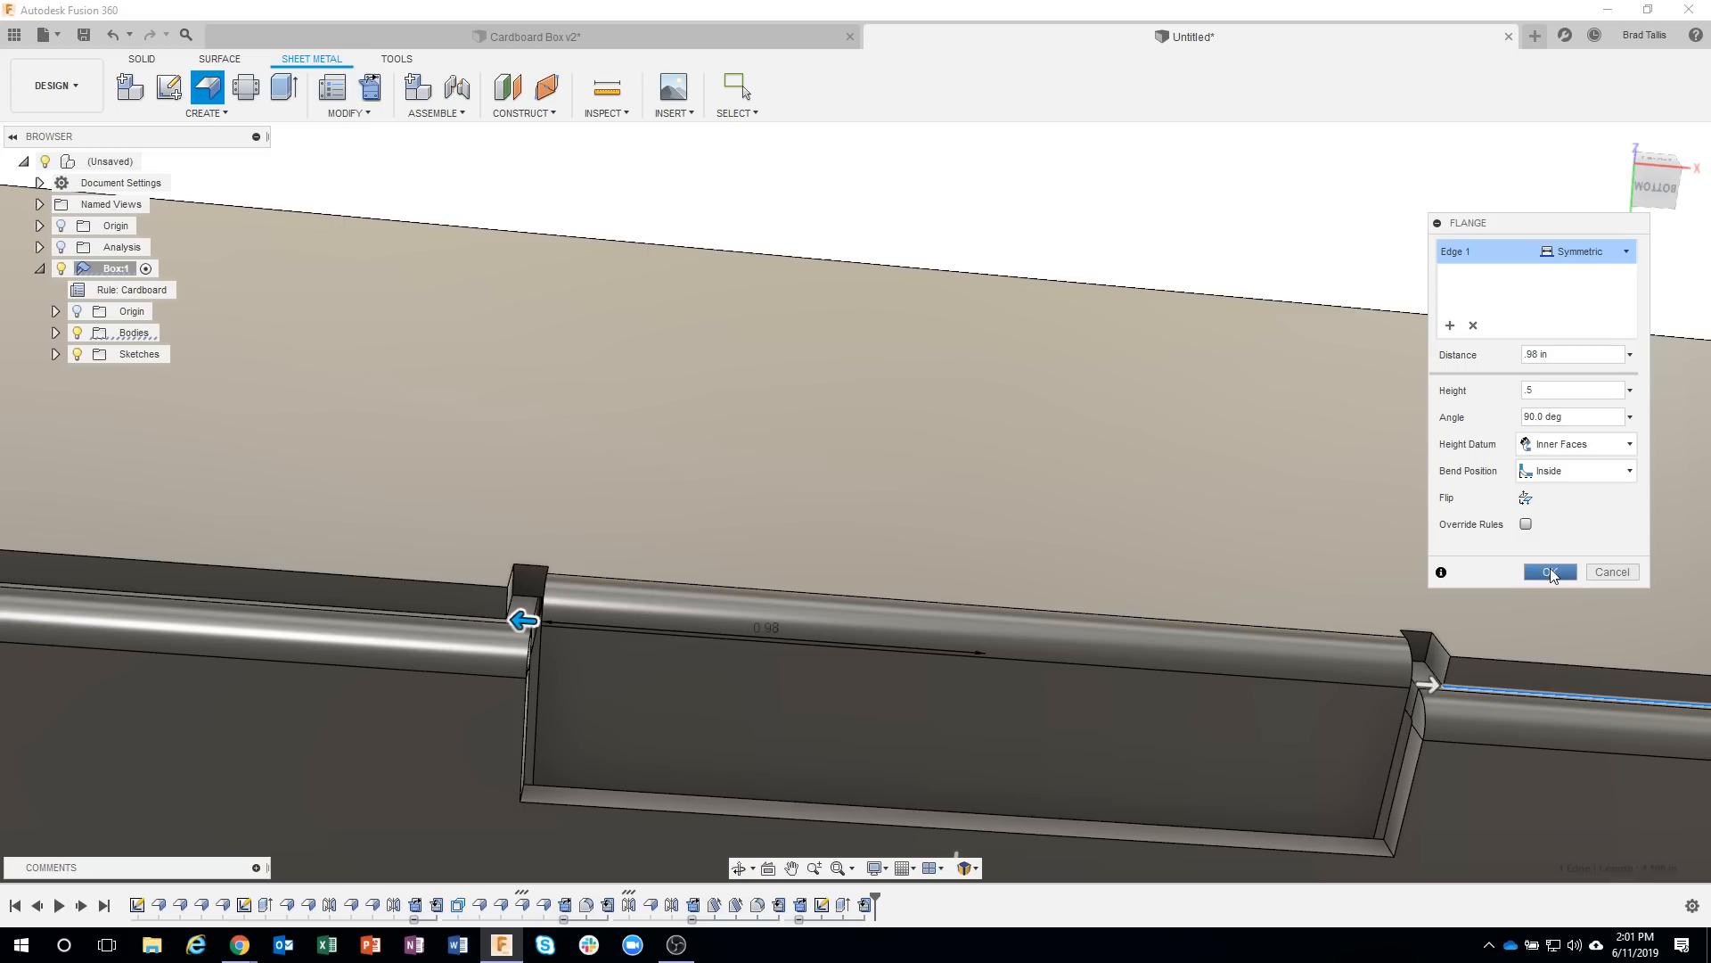
click(1550, 572)
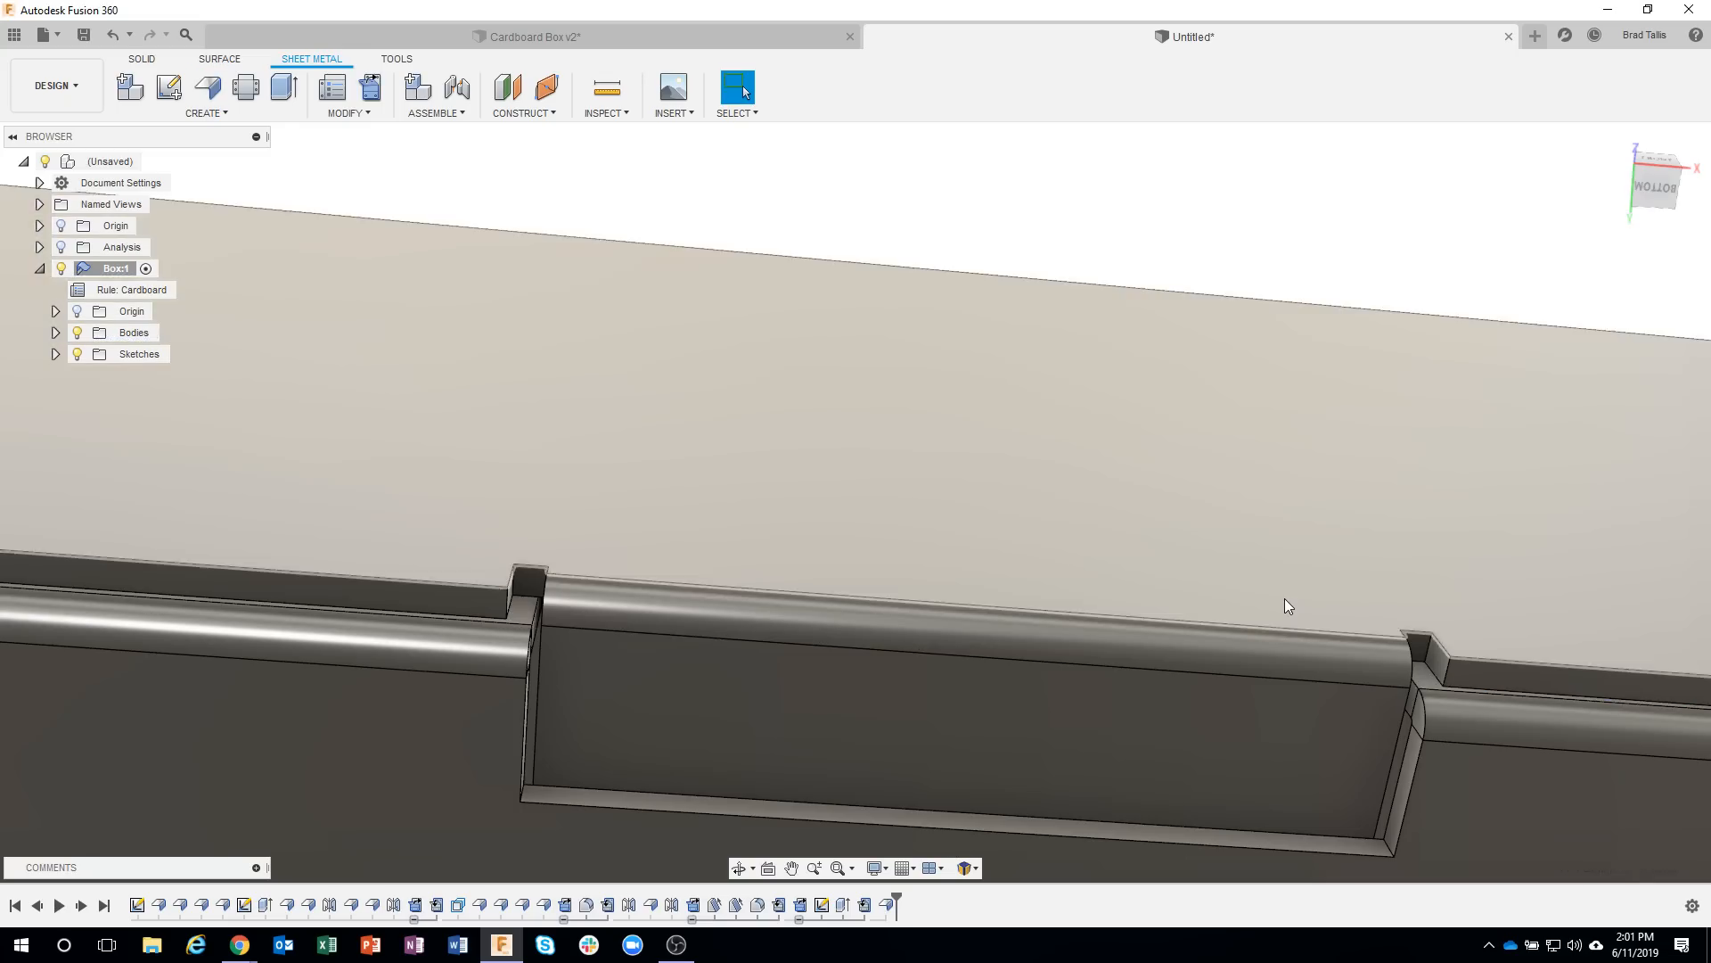
Preview unfolding only the lock tab's bend with the lid's front flap as the stationary face, and cancel.
scroll(1286, 606, down, 5)
shift+middle_drag(1285, 599, 977, 606)
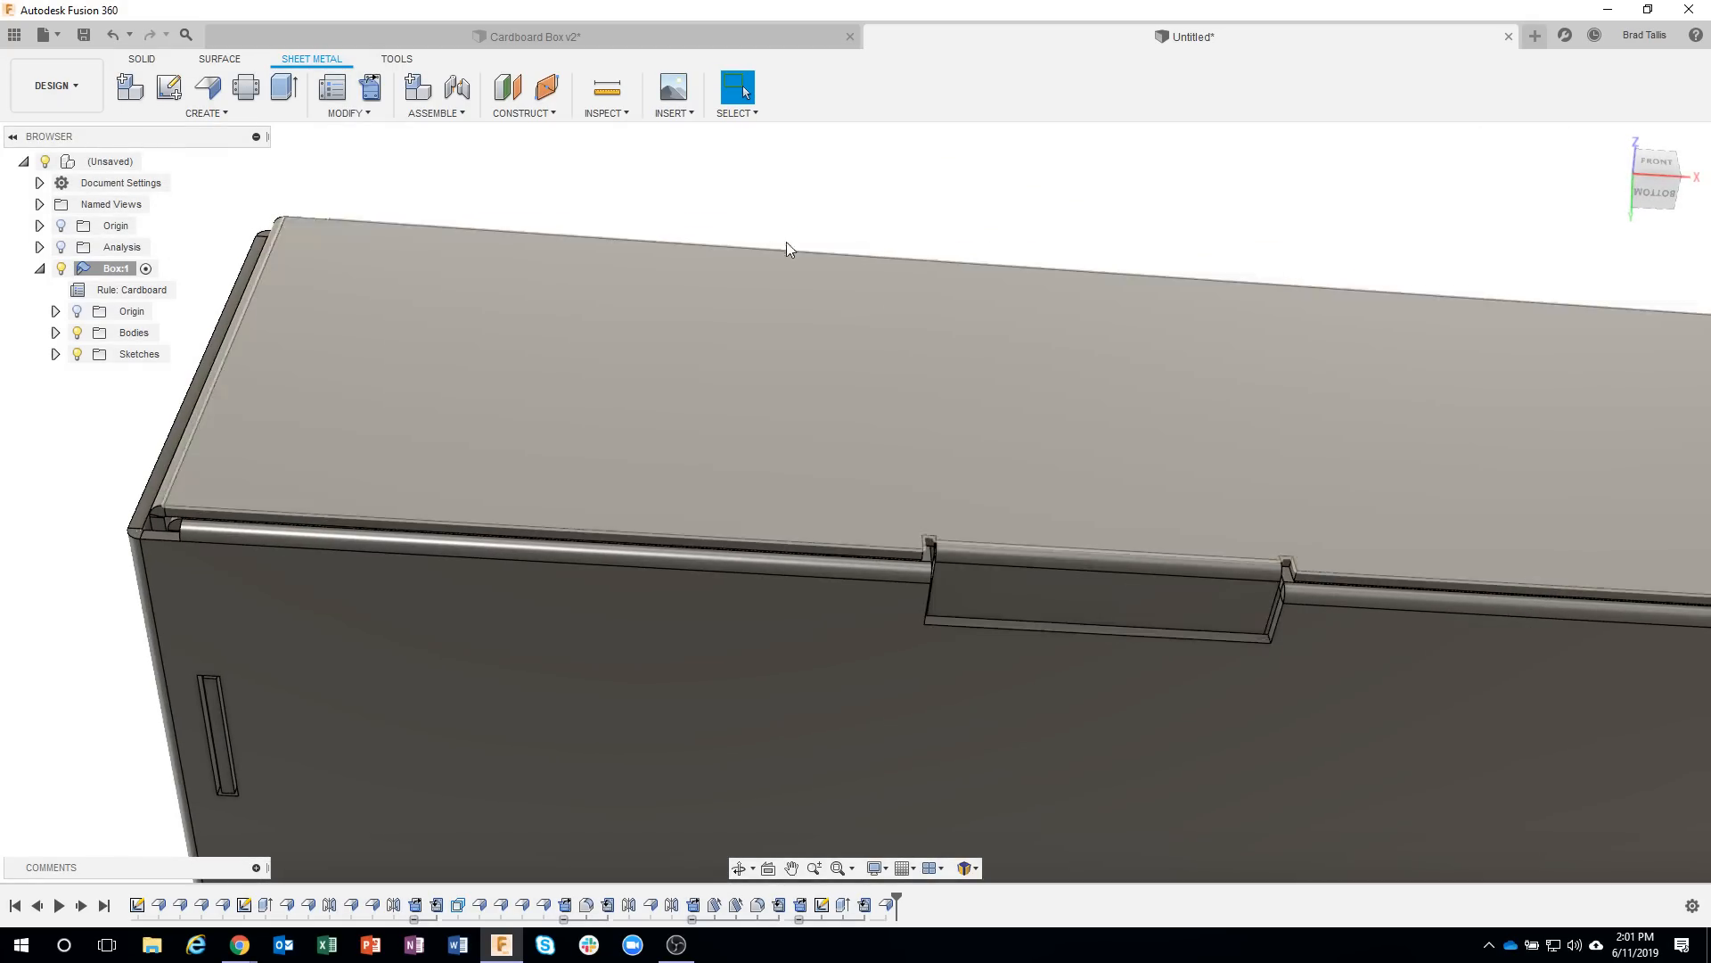
shift+middle_drag(786, 243, 487, 114)
click(369, 89)
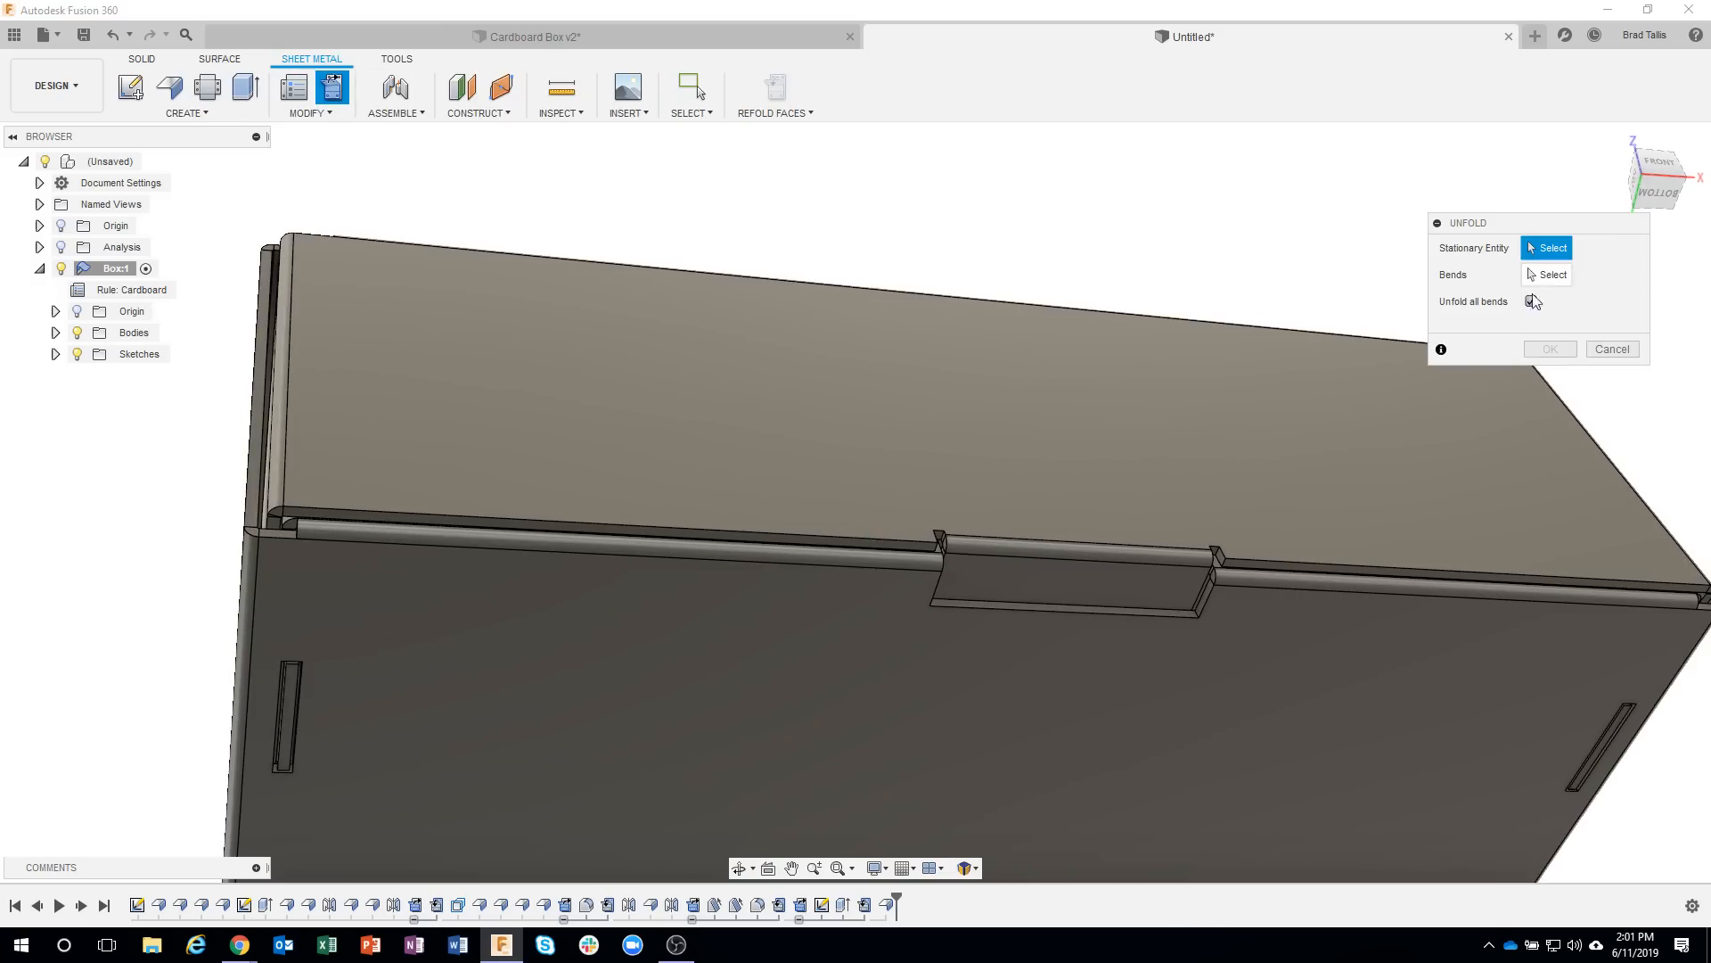
click(1533, 302)
click(1319, 417)
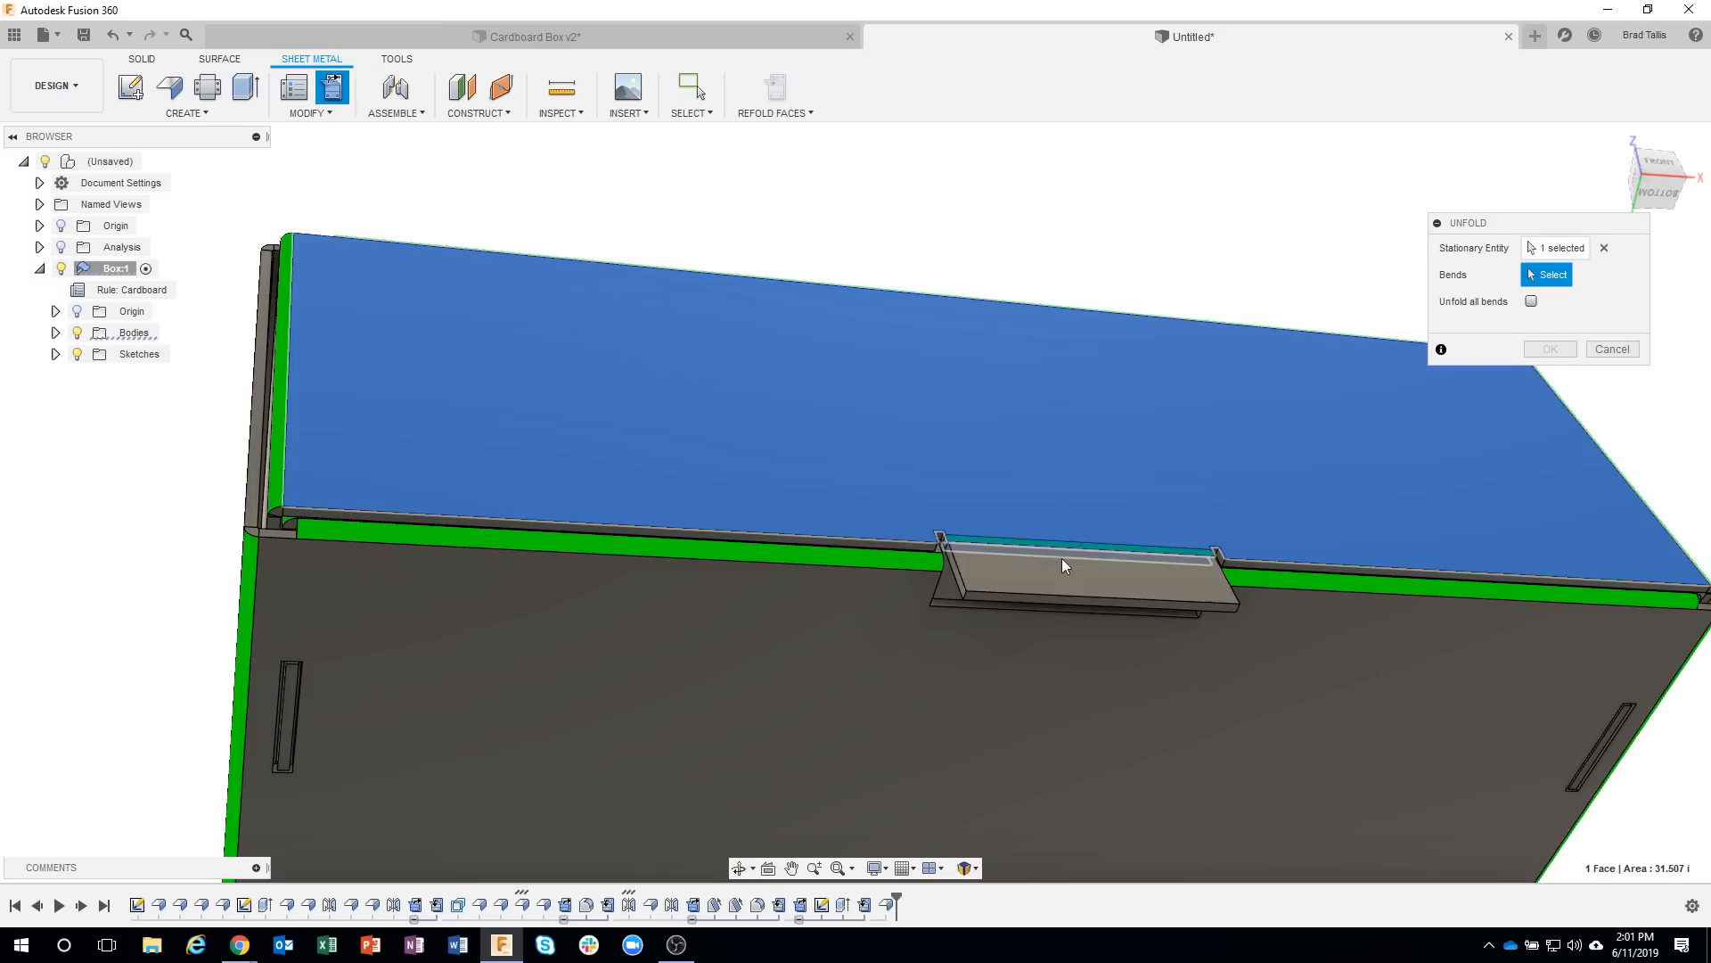
shift+middle_drag(944, 585, 965, 578)
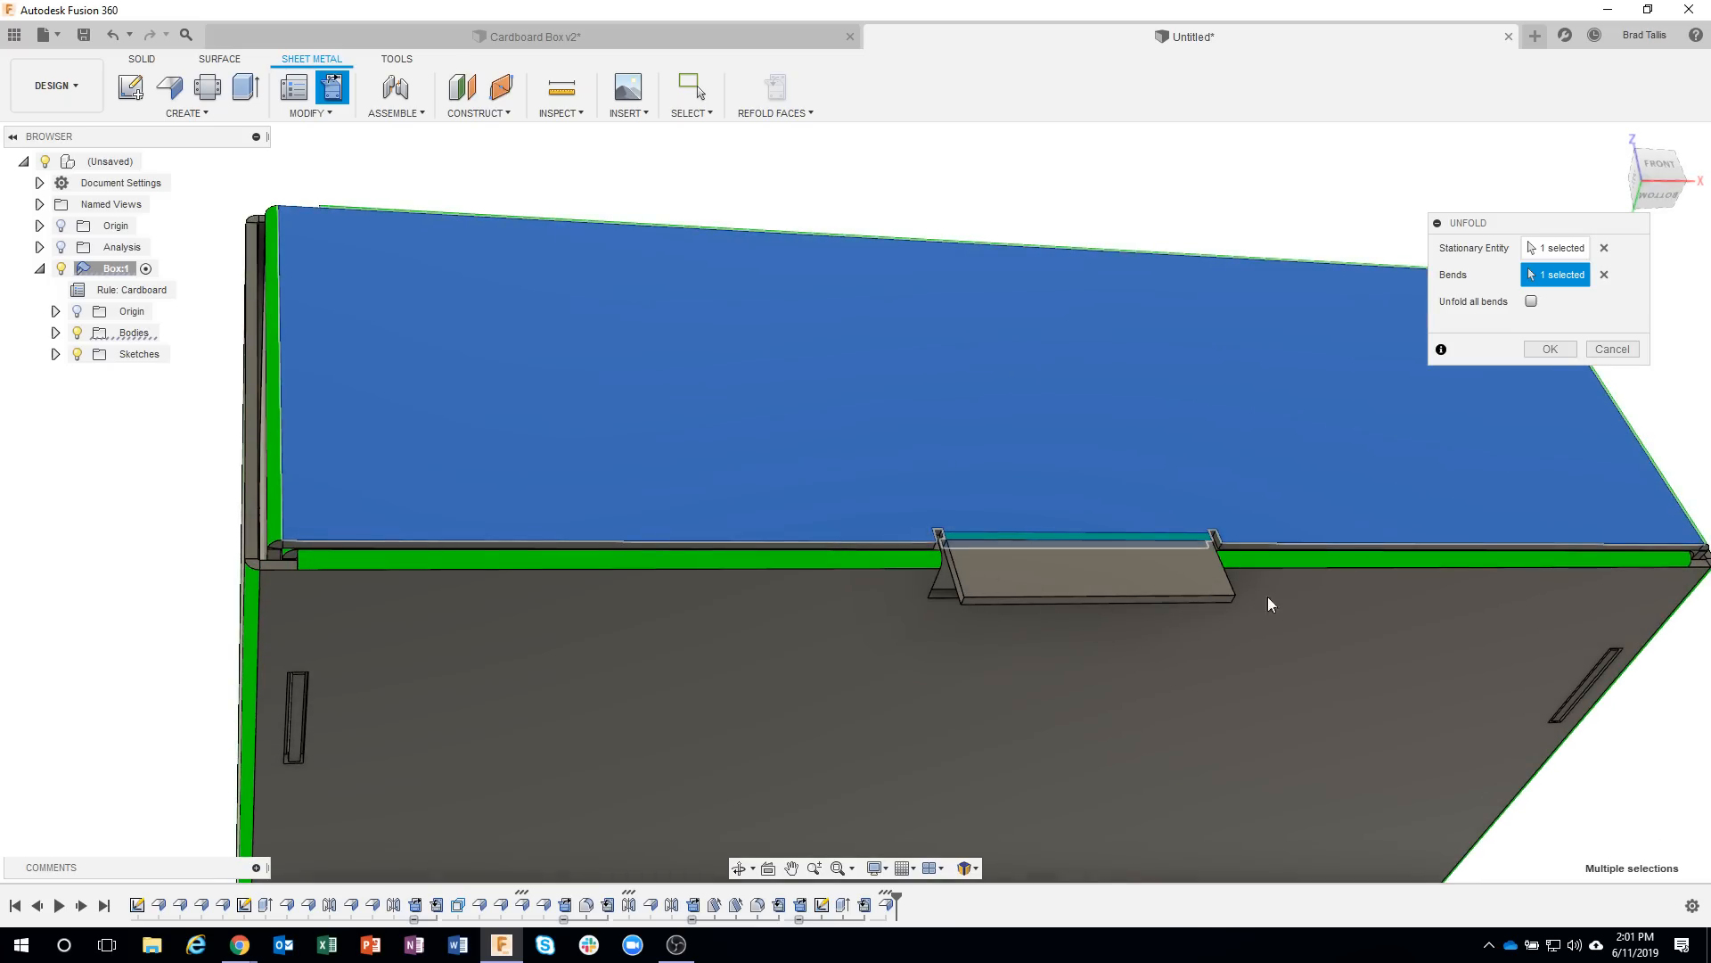
click(1633, 350)
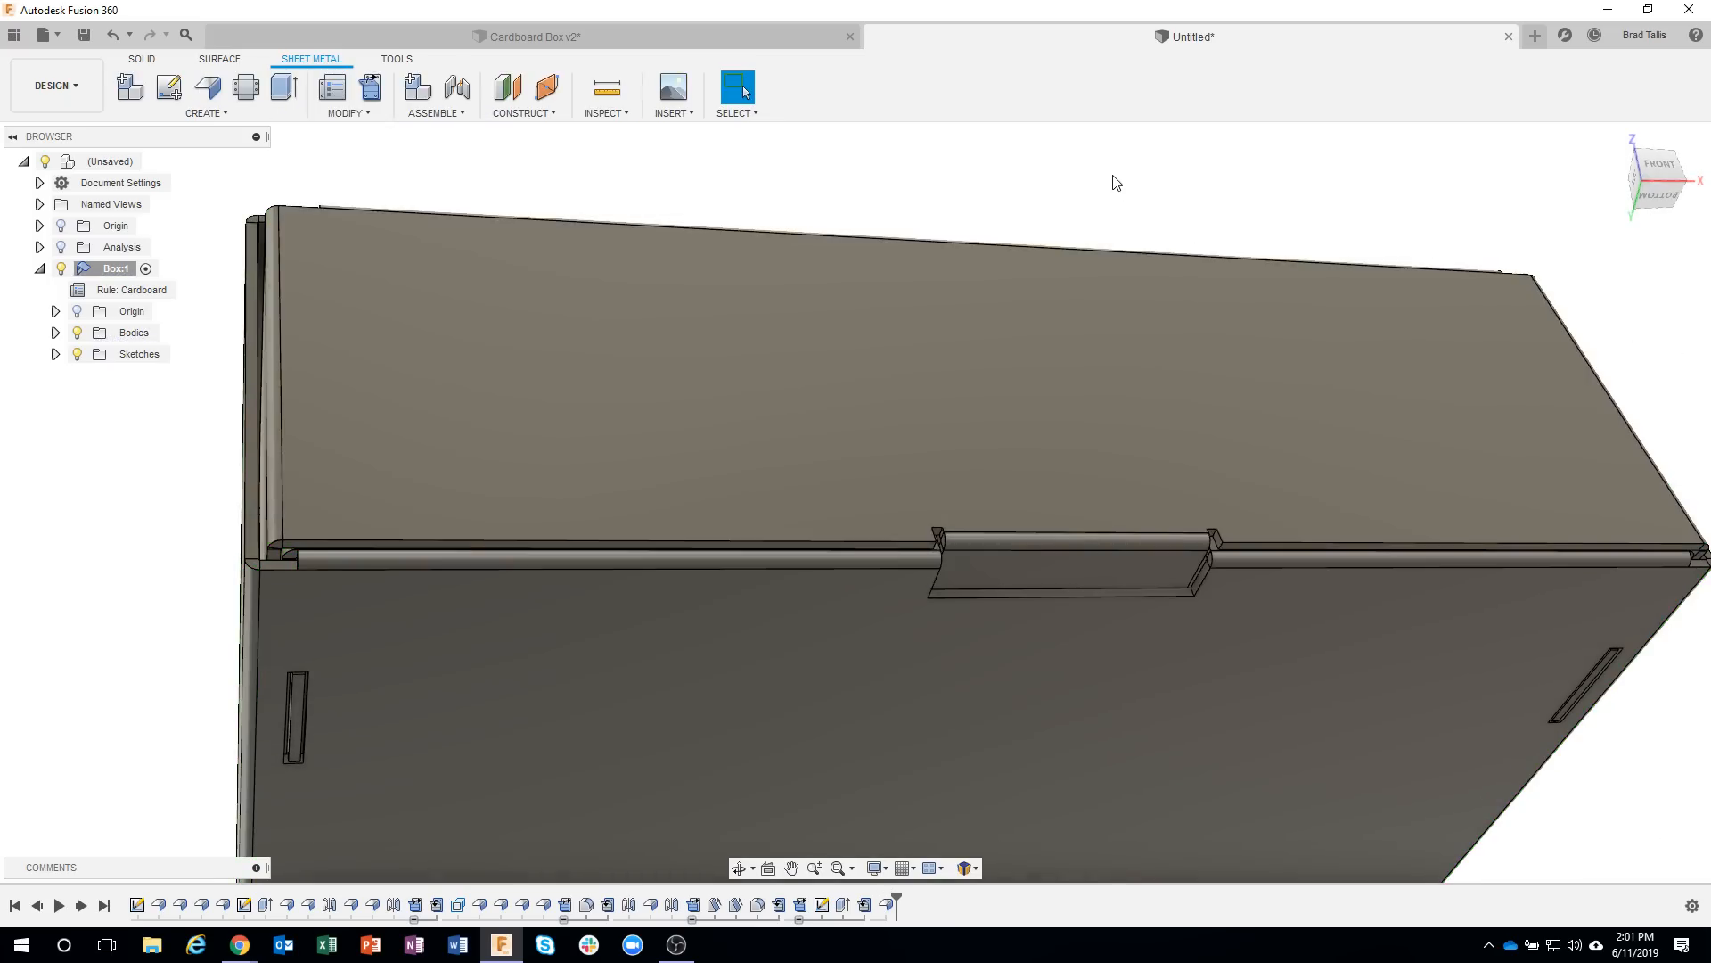
Preview unfolding all bends of the box with its bottom panel held stationary, inspect the flat layout, and cancel.
shift+middle_drag(1158, 198, 397, 120)
scroll(1318, 779, down, 4)
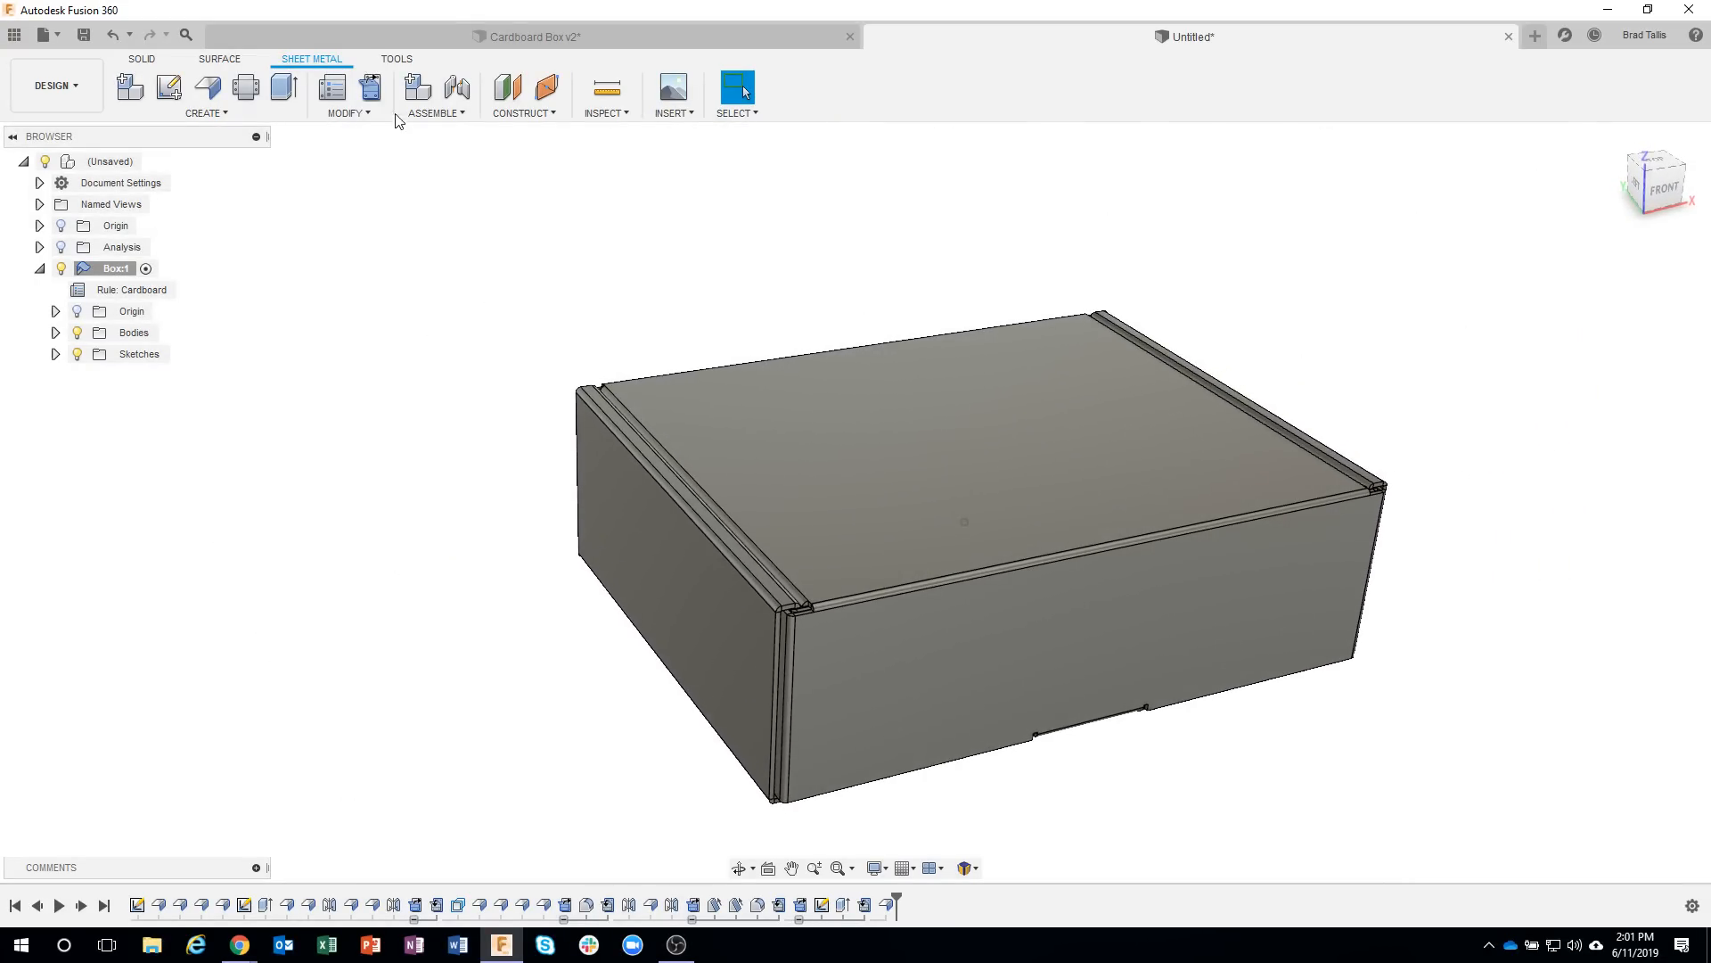
click(372, 89)
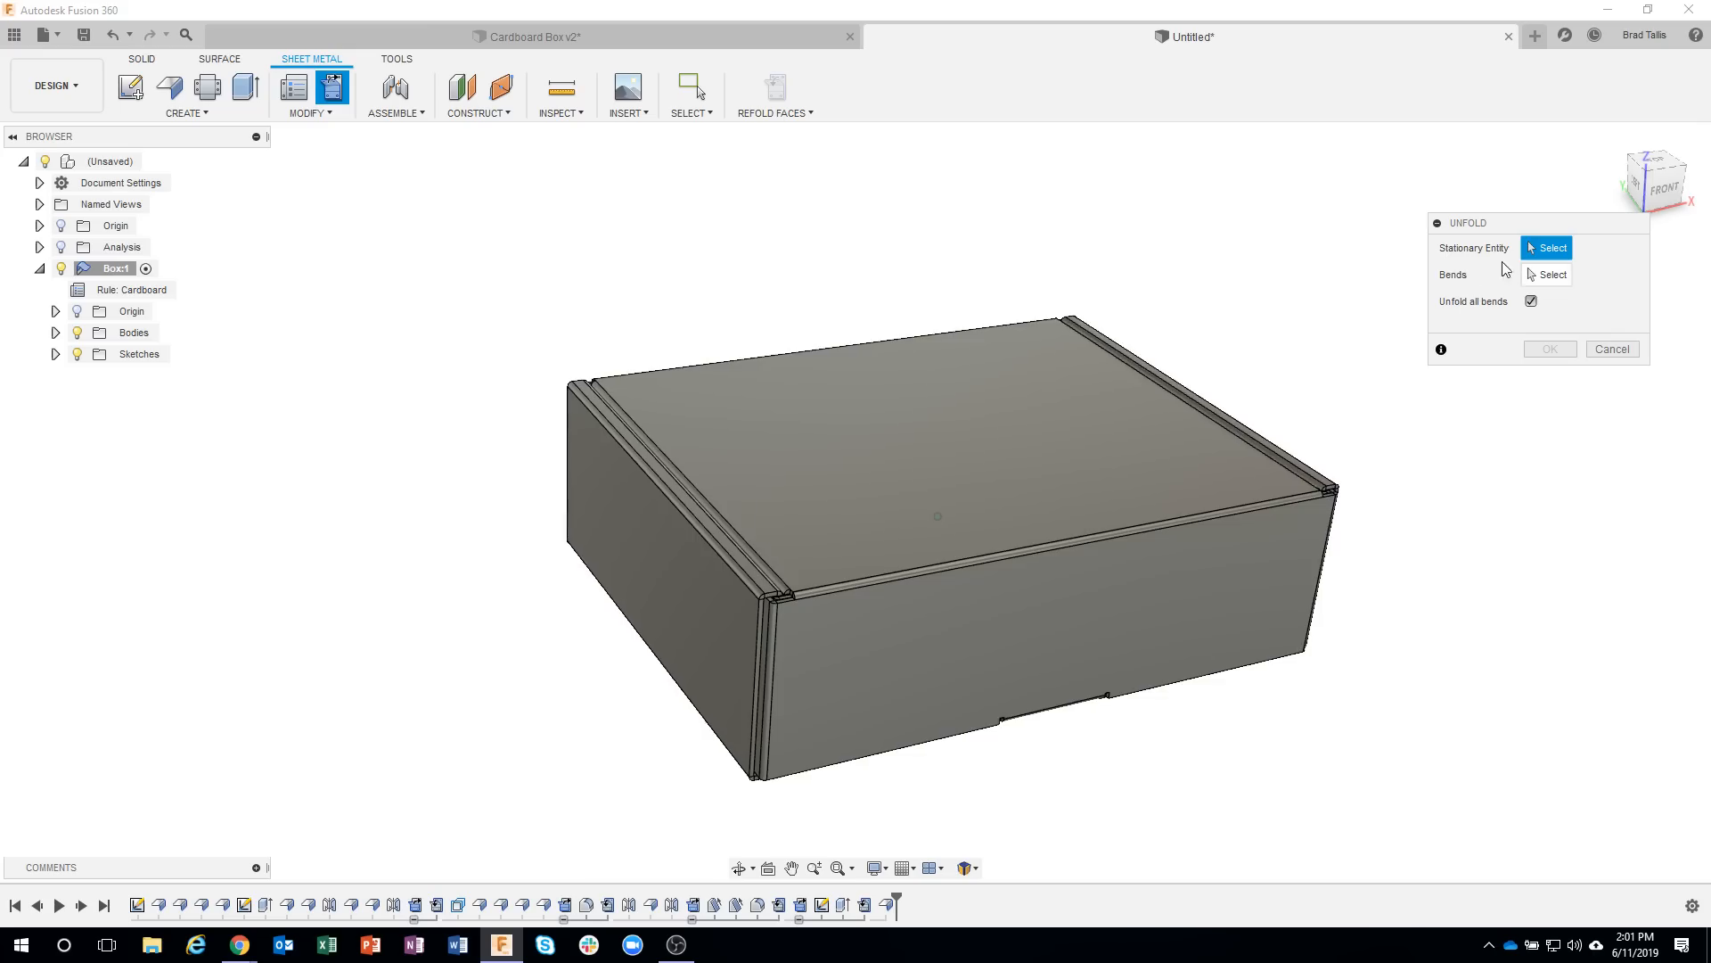
shift+middle_drag(1455, 515, 904, 611)
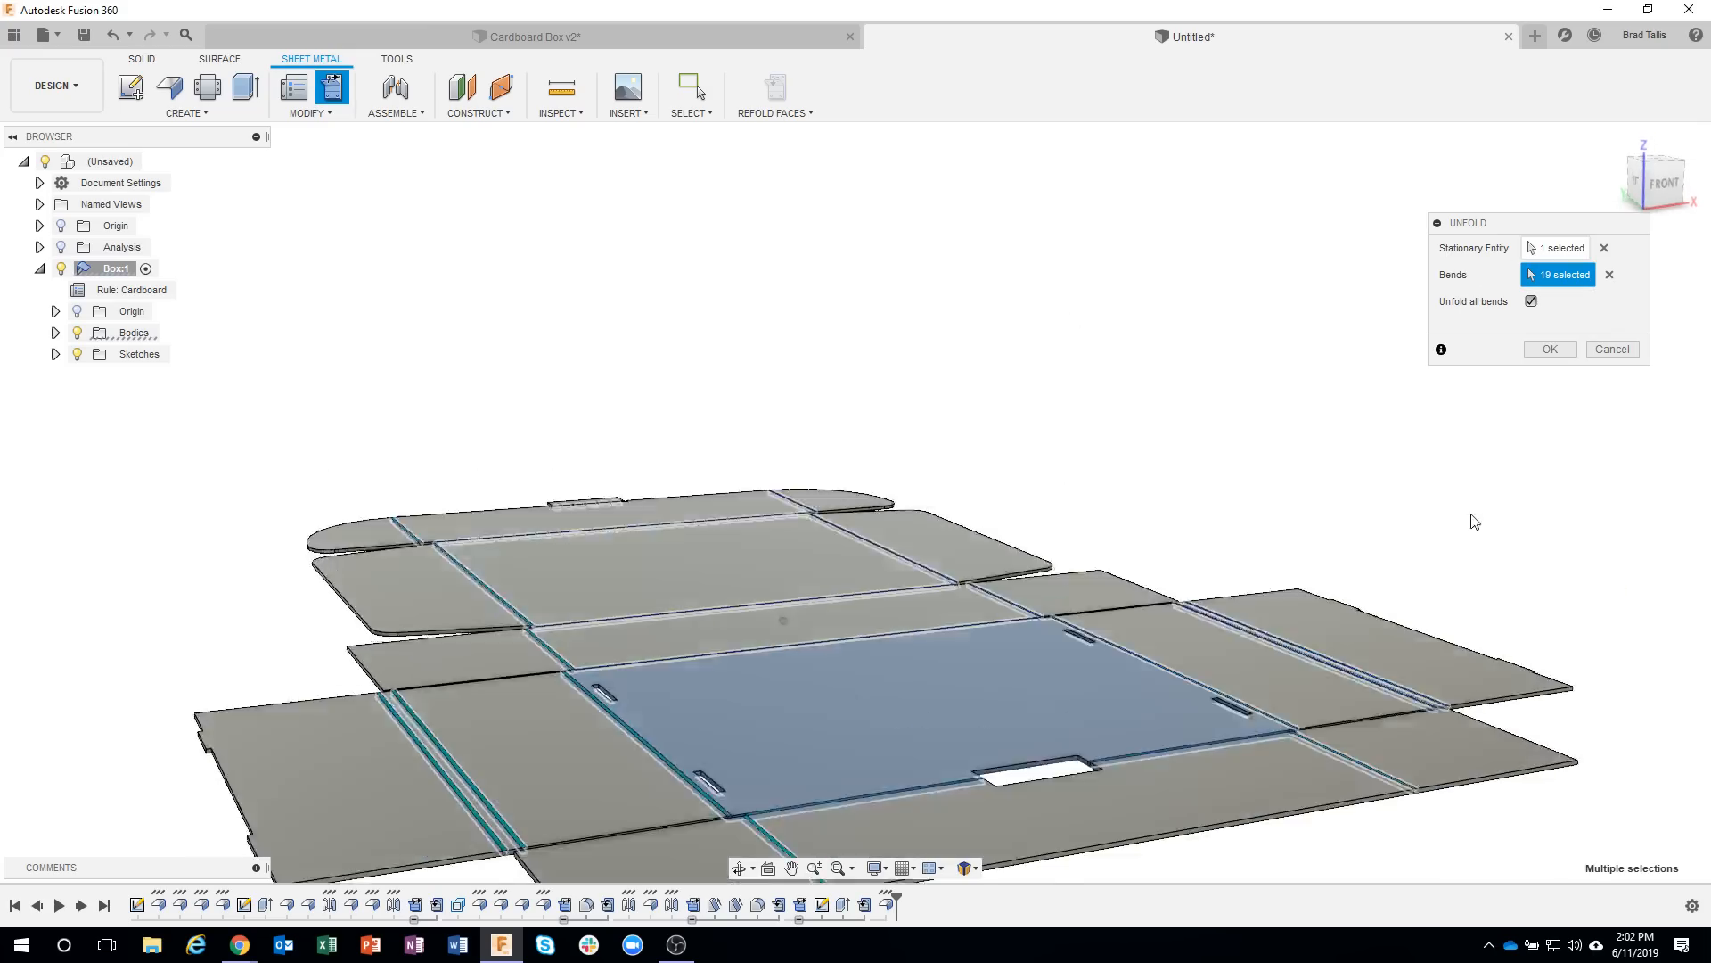
shift+middle_drag(1389, 501, 1104, 473)
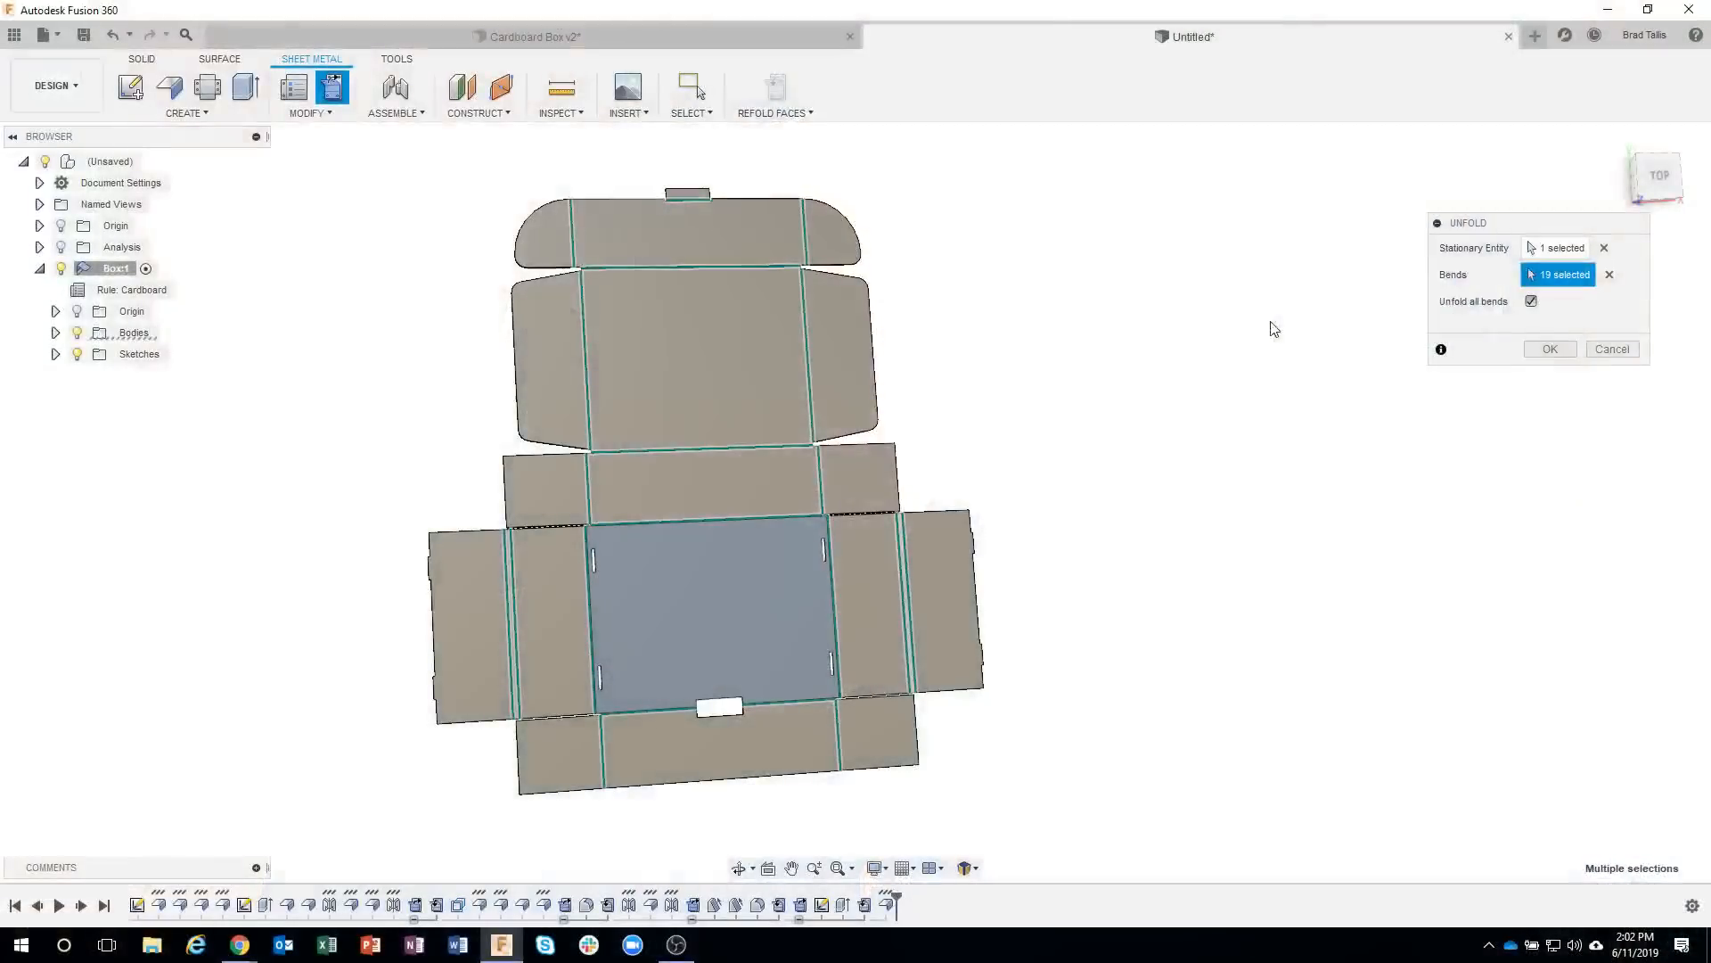
click(1611, 349)
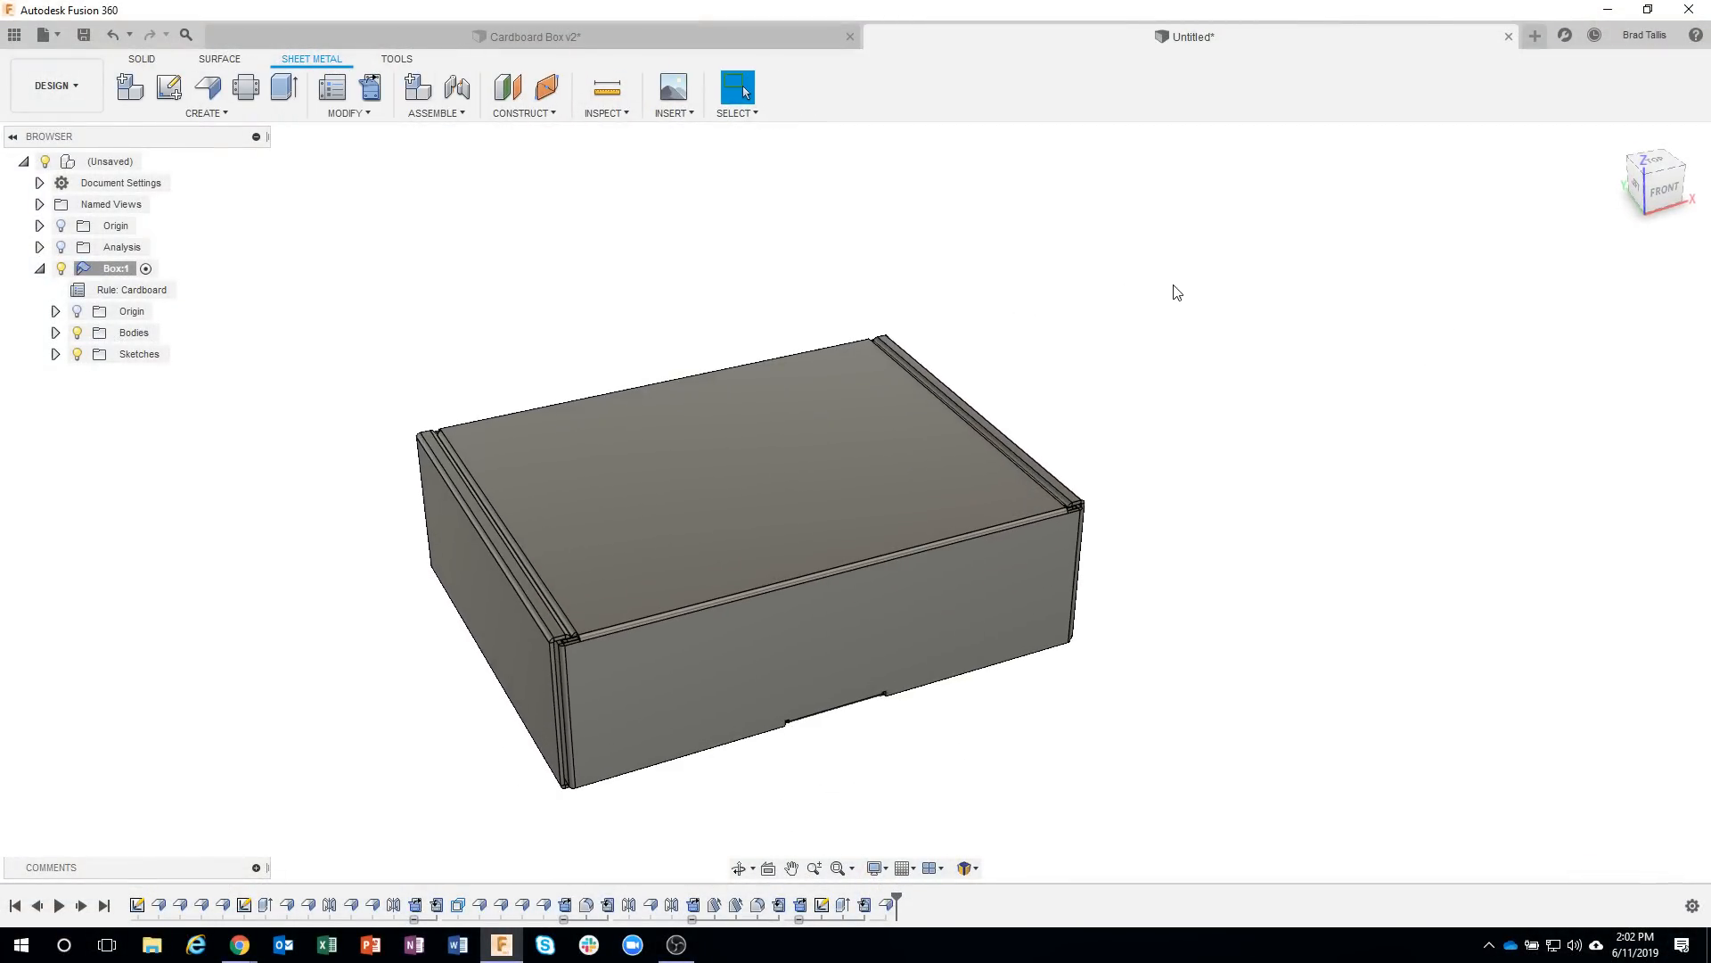
Apply the Cardboard appearance from the favorites to the whole box body.
key(a)
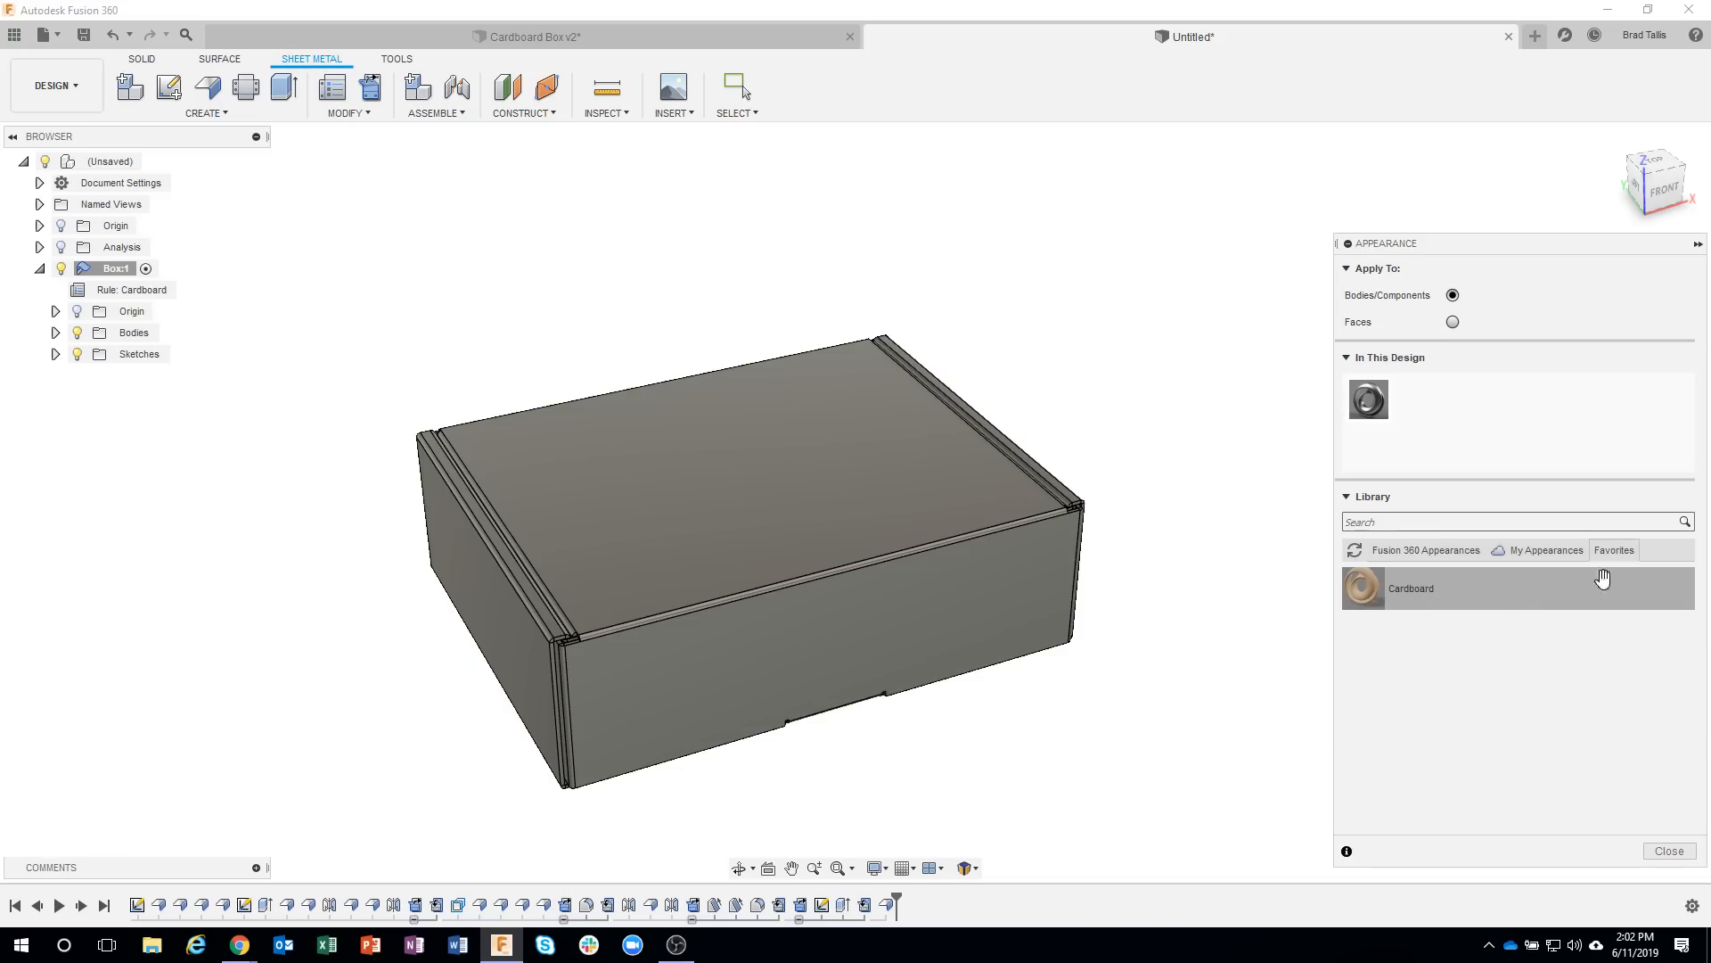
drag(1602, 579, 878, 535)
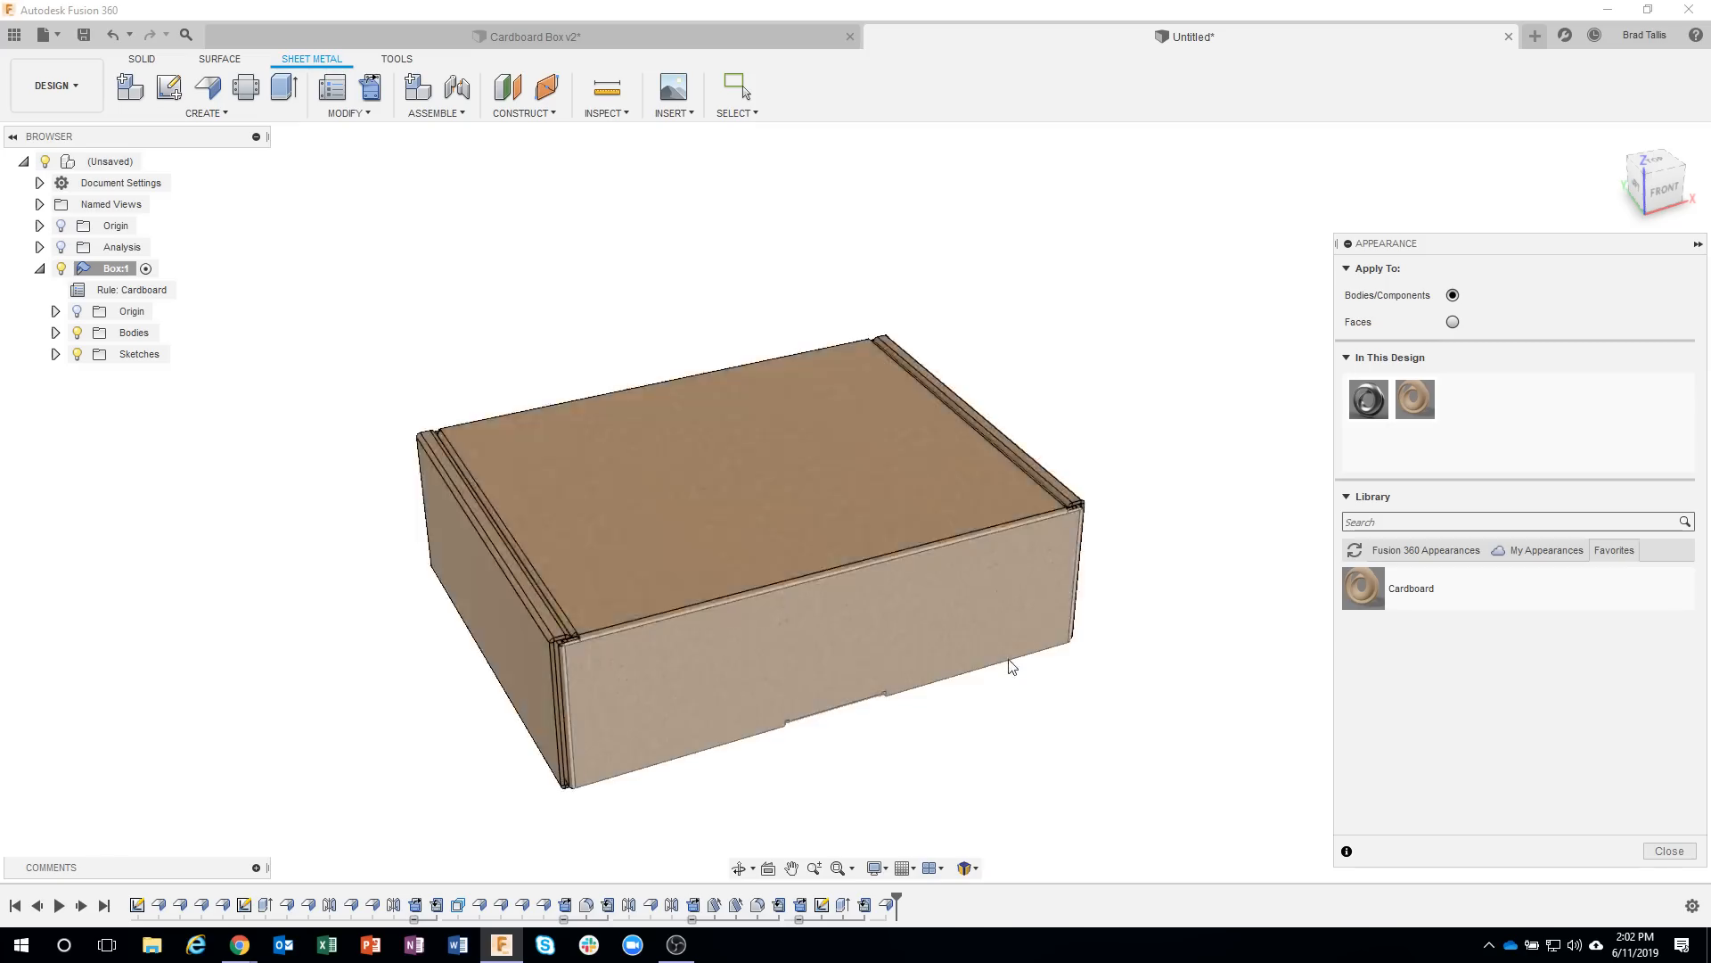
scroll(576, 276, up, 6)
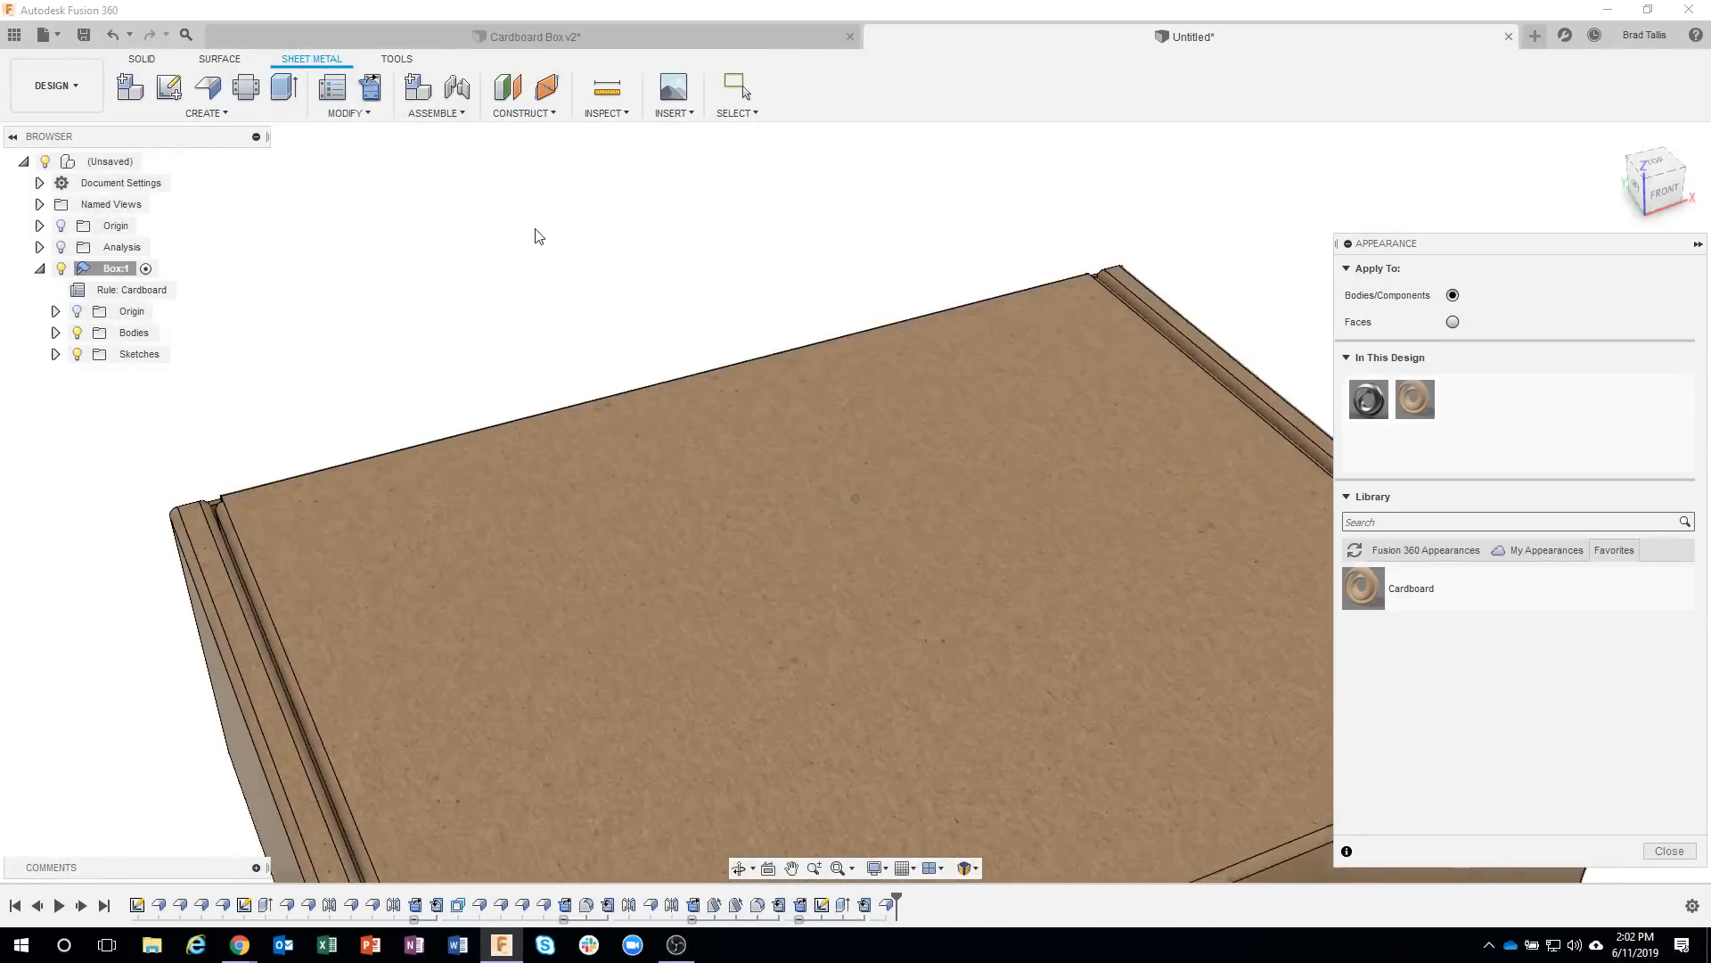
scroll(789, 494, up, 8)
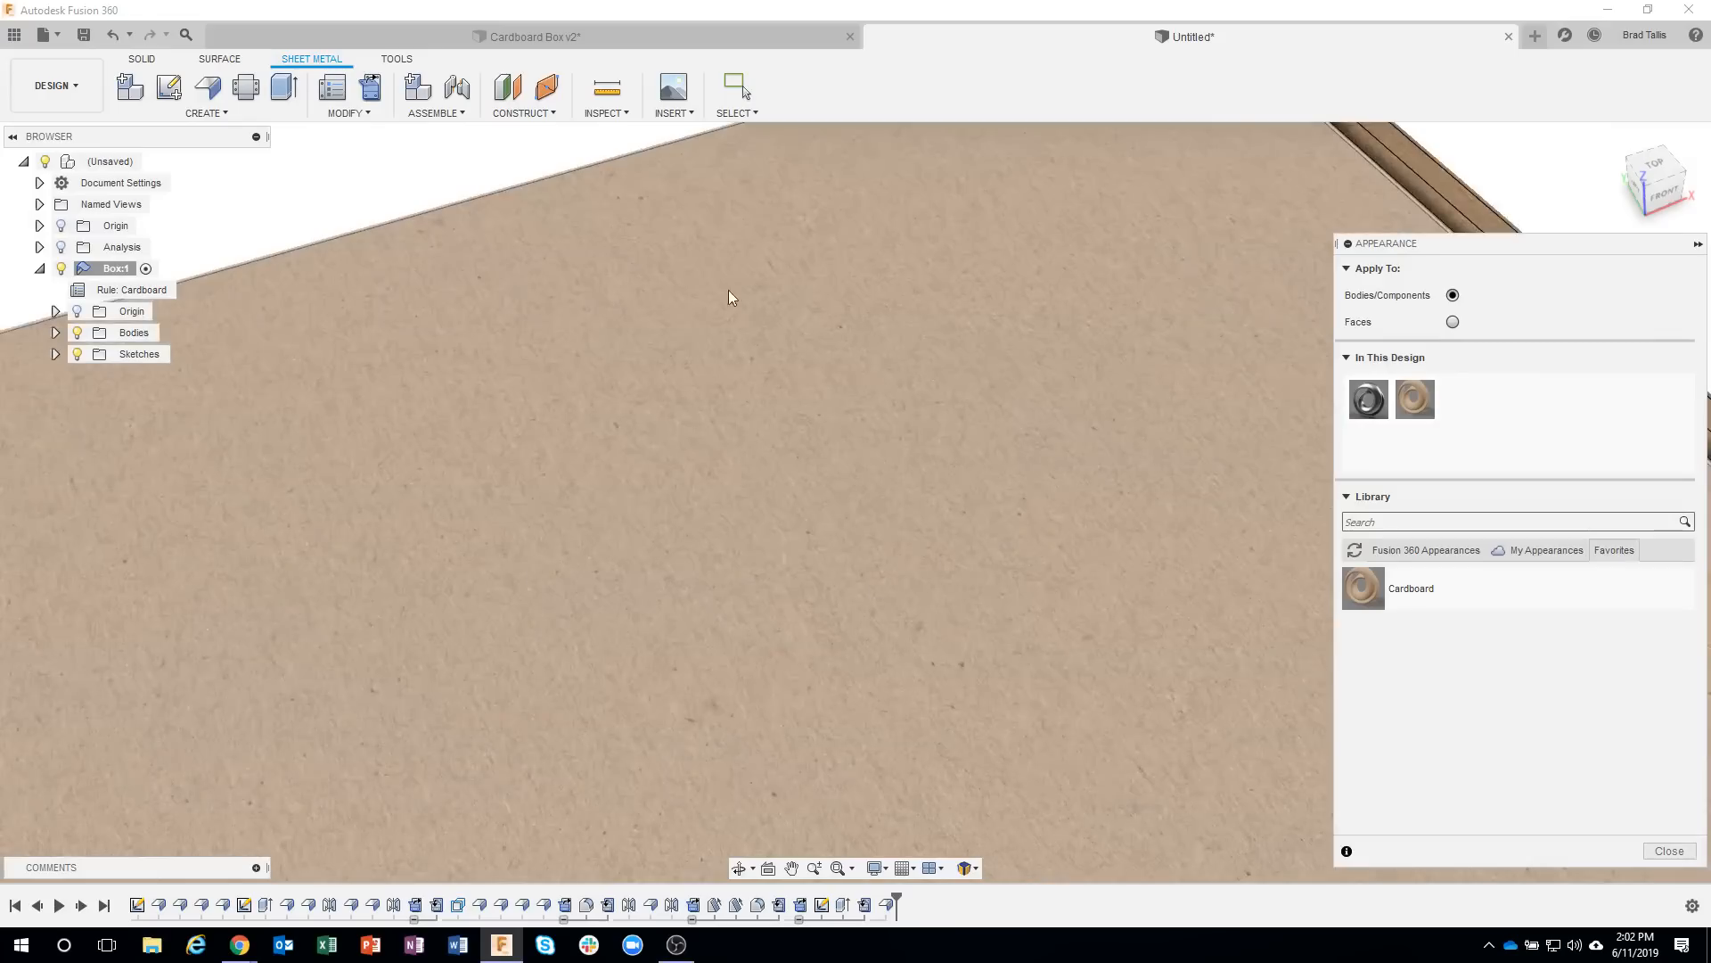
scroll(704, 440, down, 10)
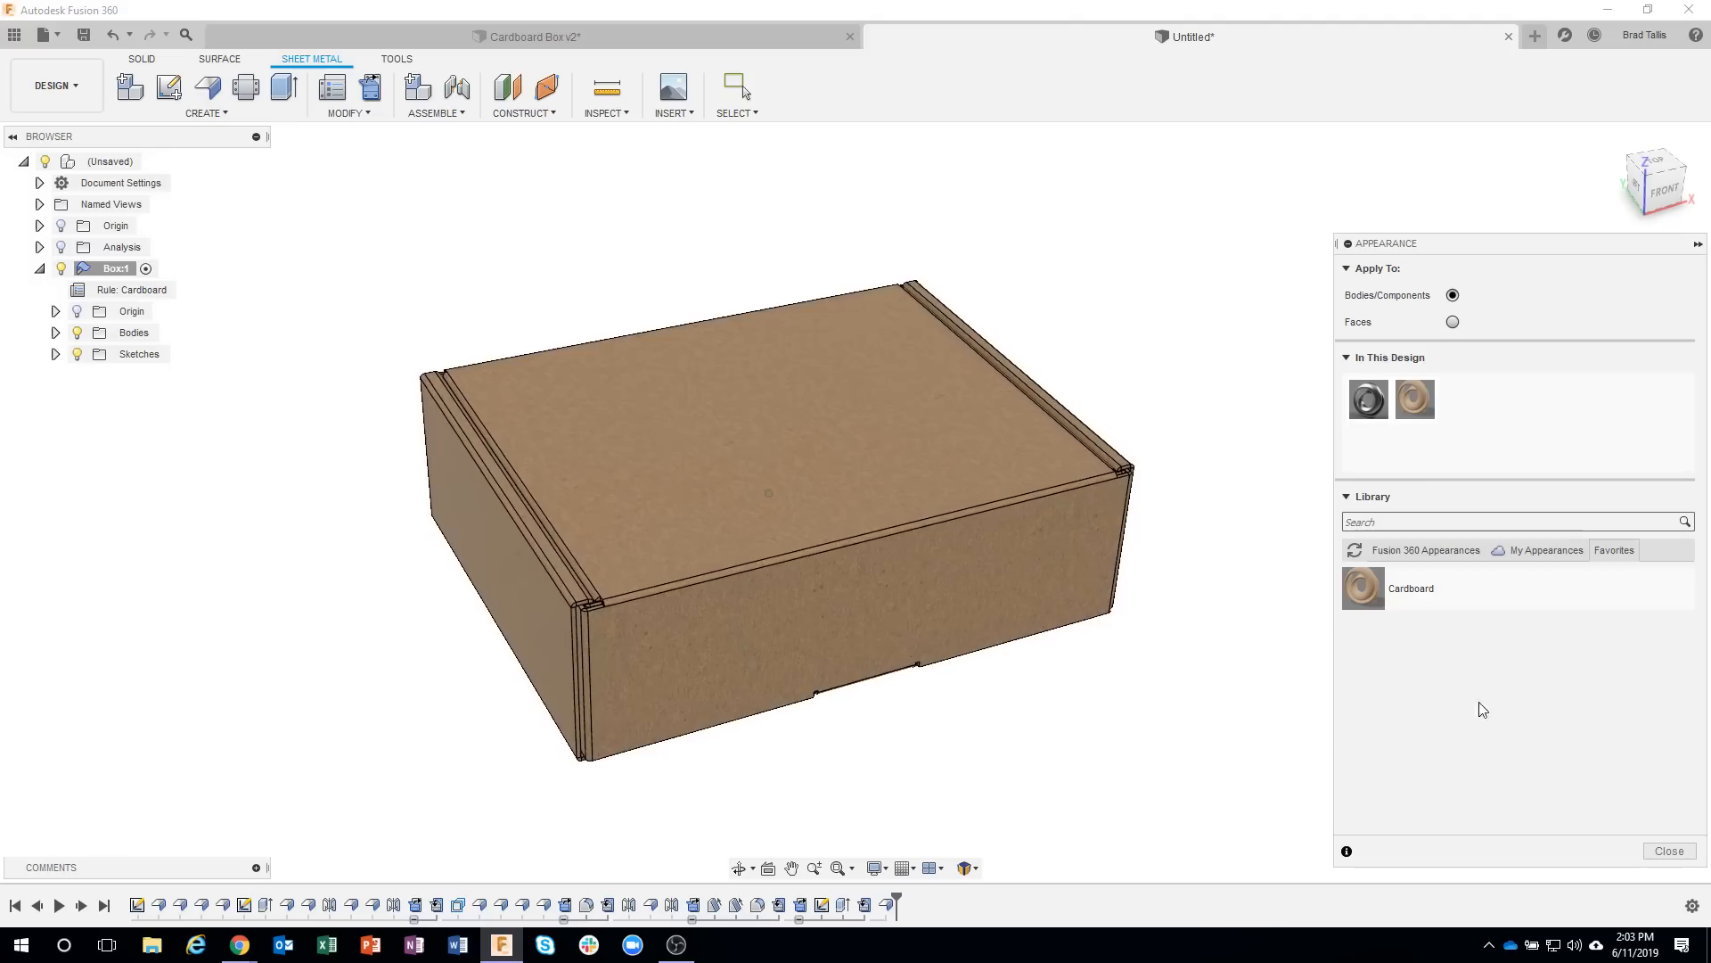
click(1668, 854)
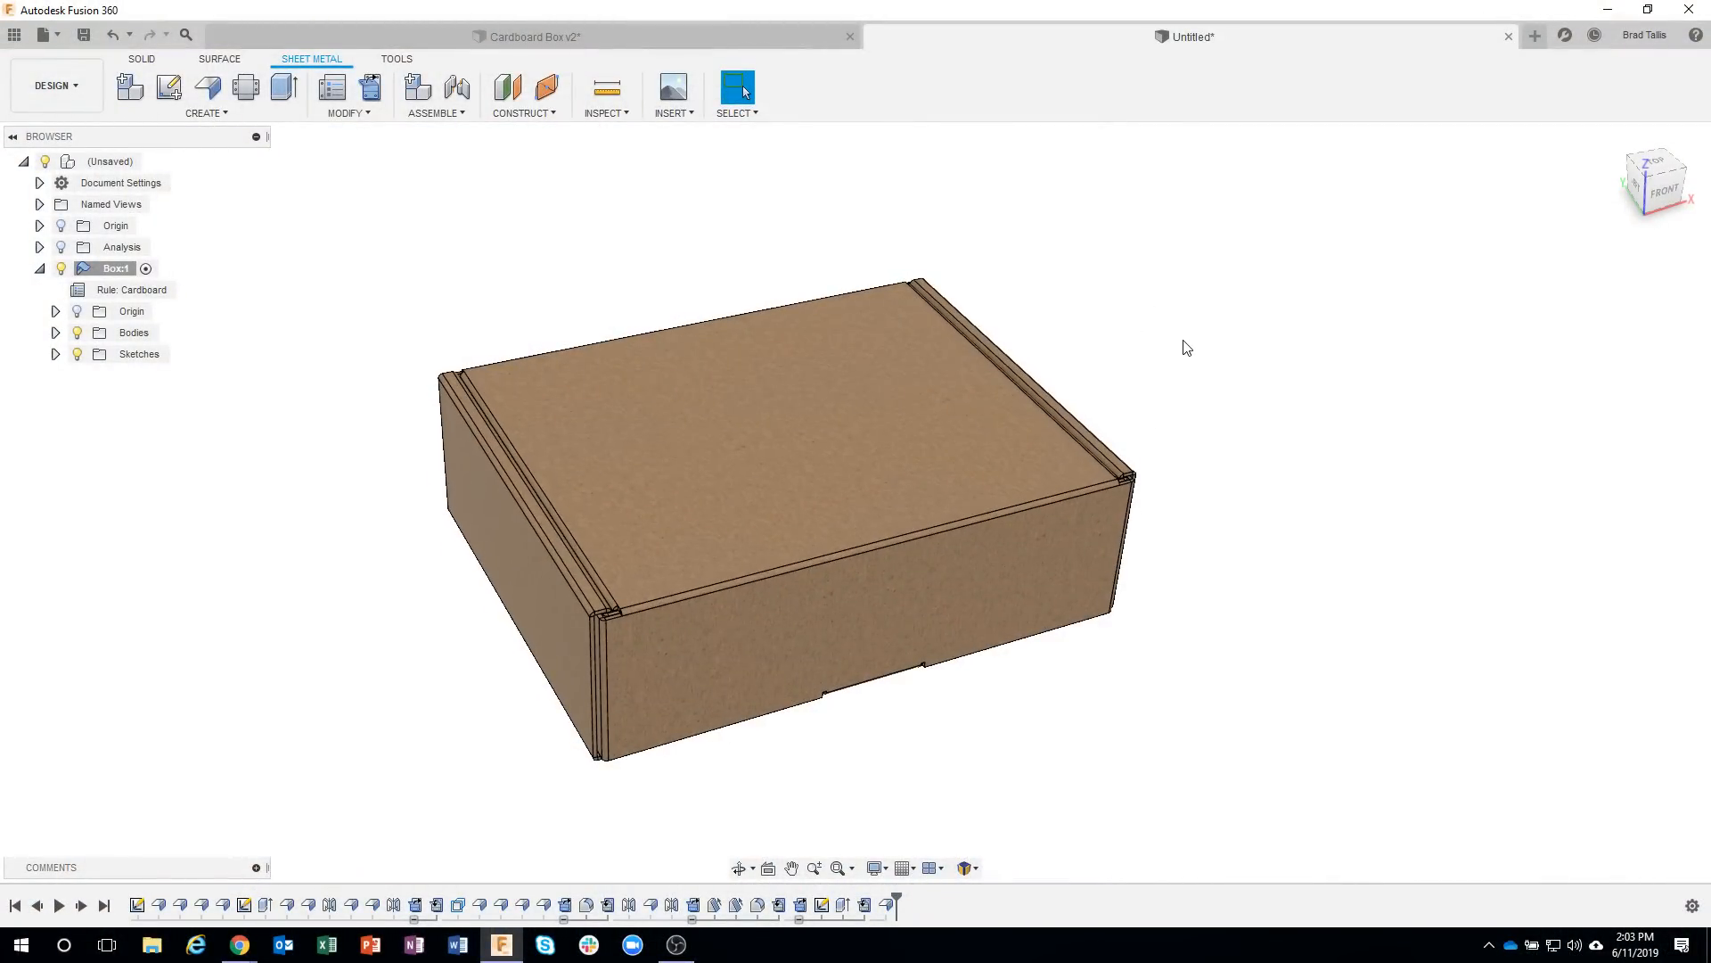
Create a flat pattern of the box using the outer bottom face as the stationary face.
scroll(1186, 347, down, 2)
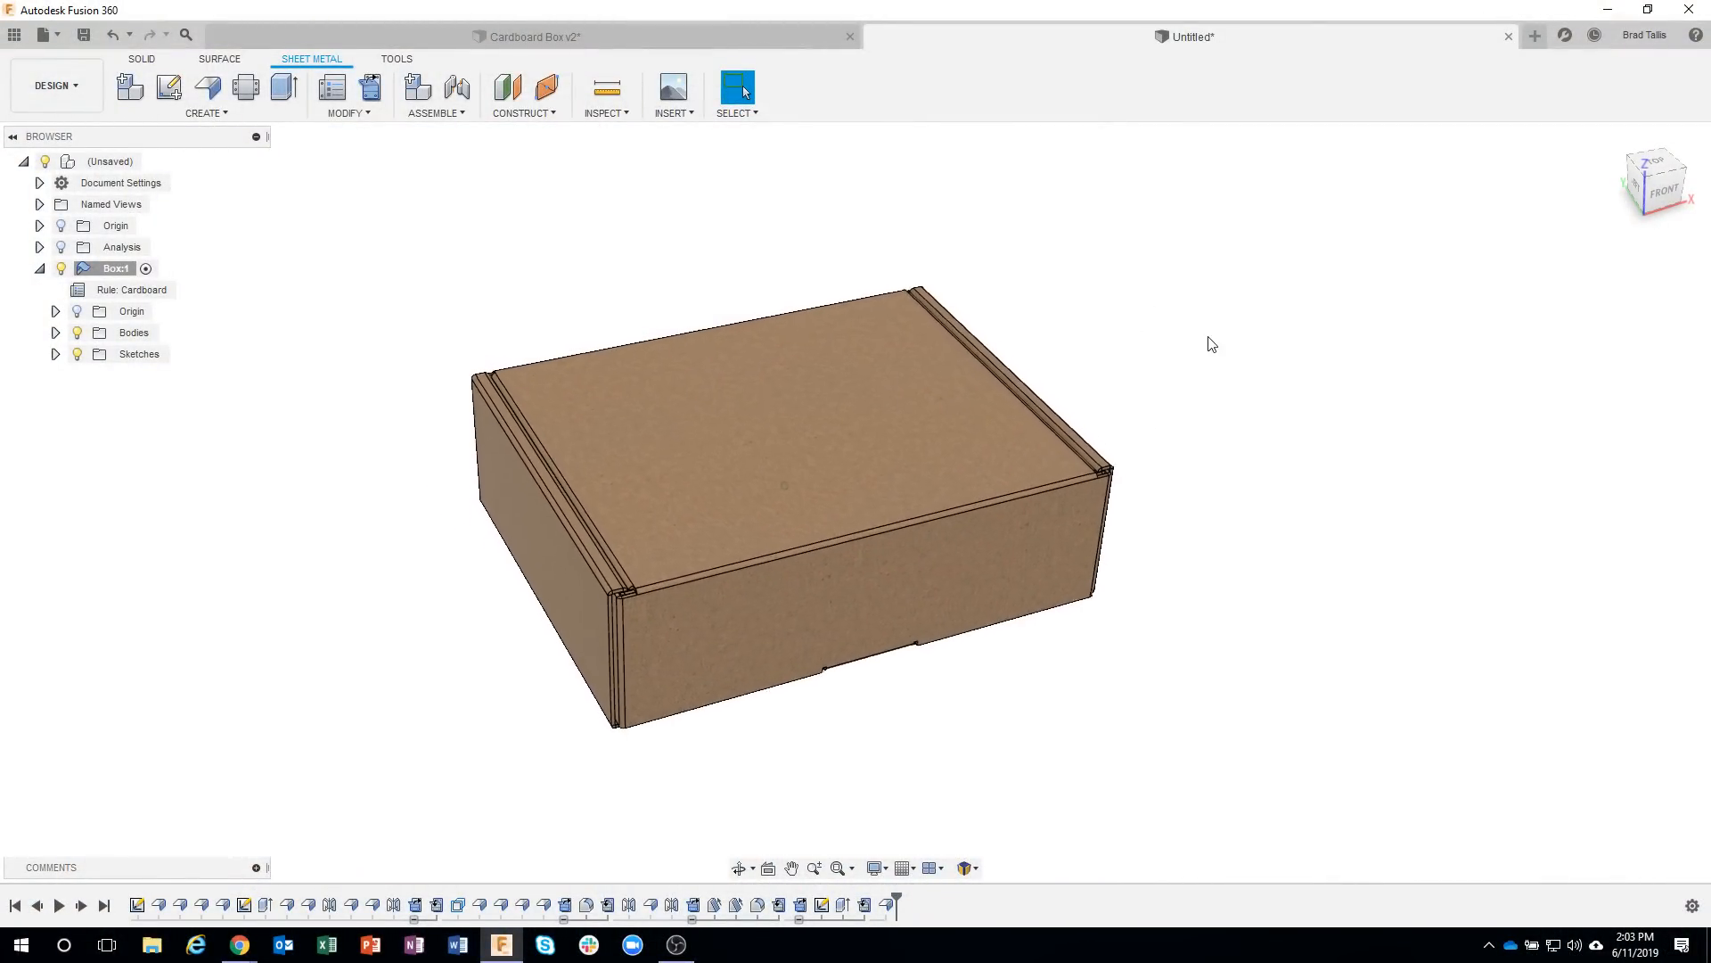
scroll(1210, 303, down, 2)
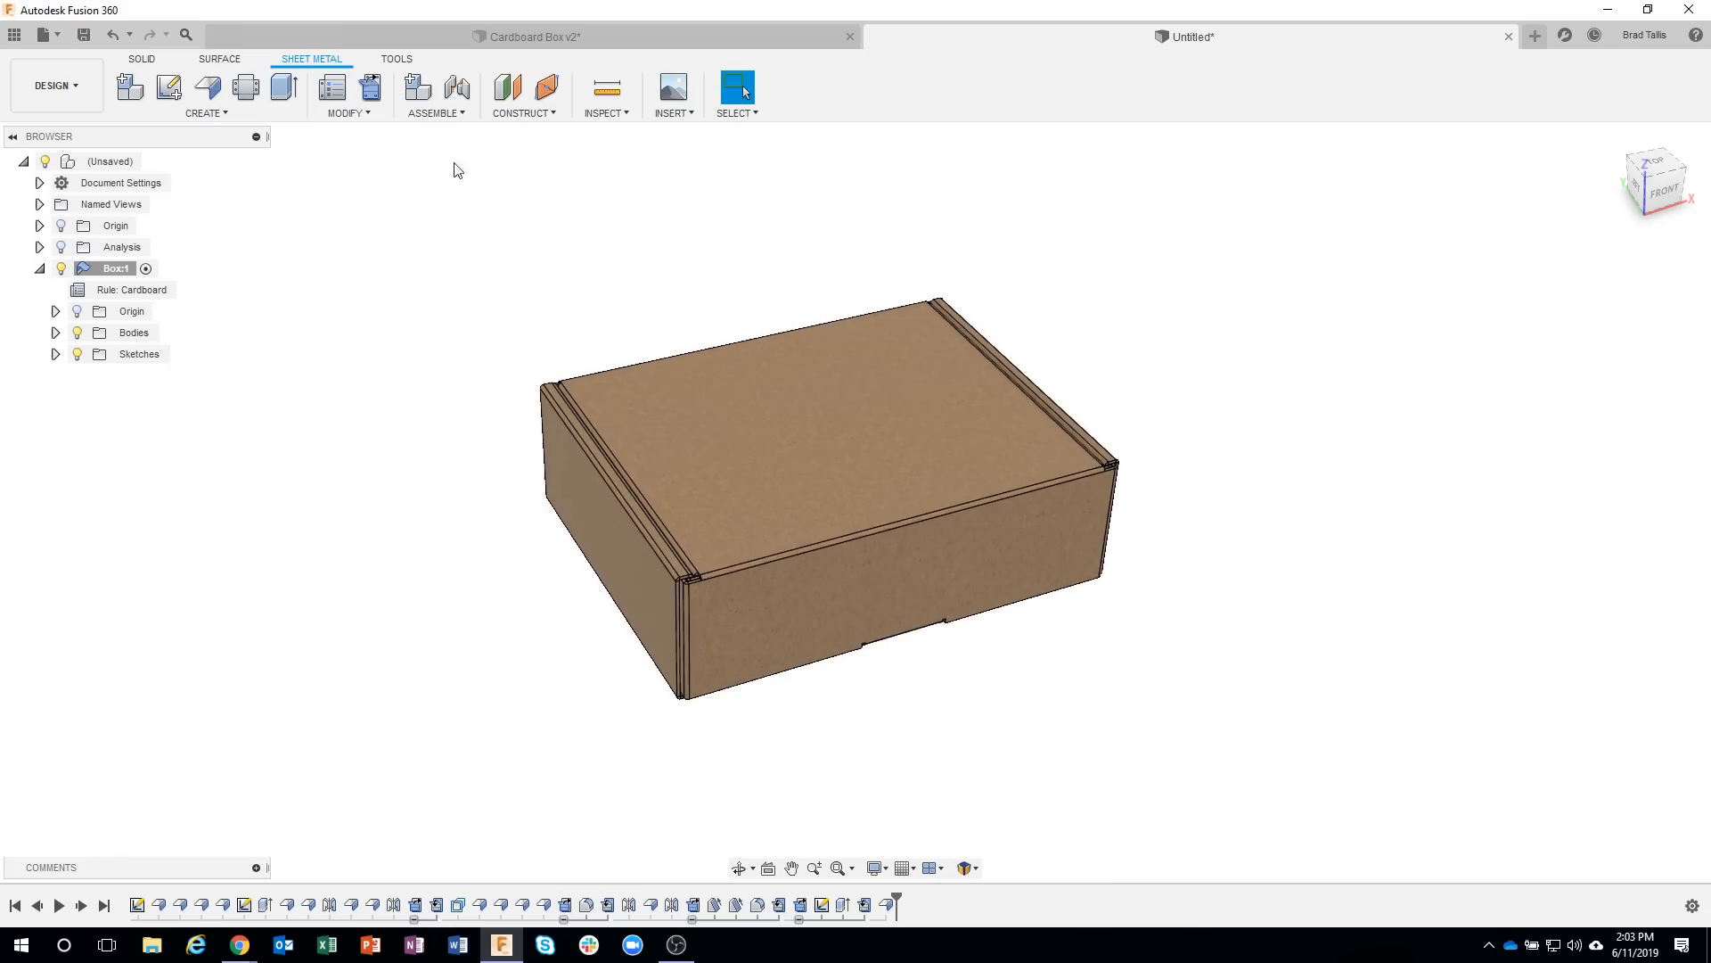
click(266, 114)
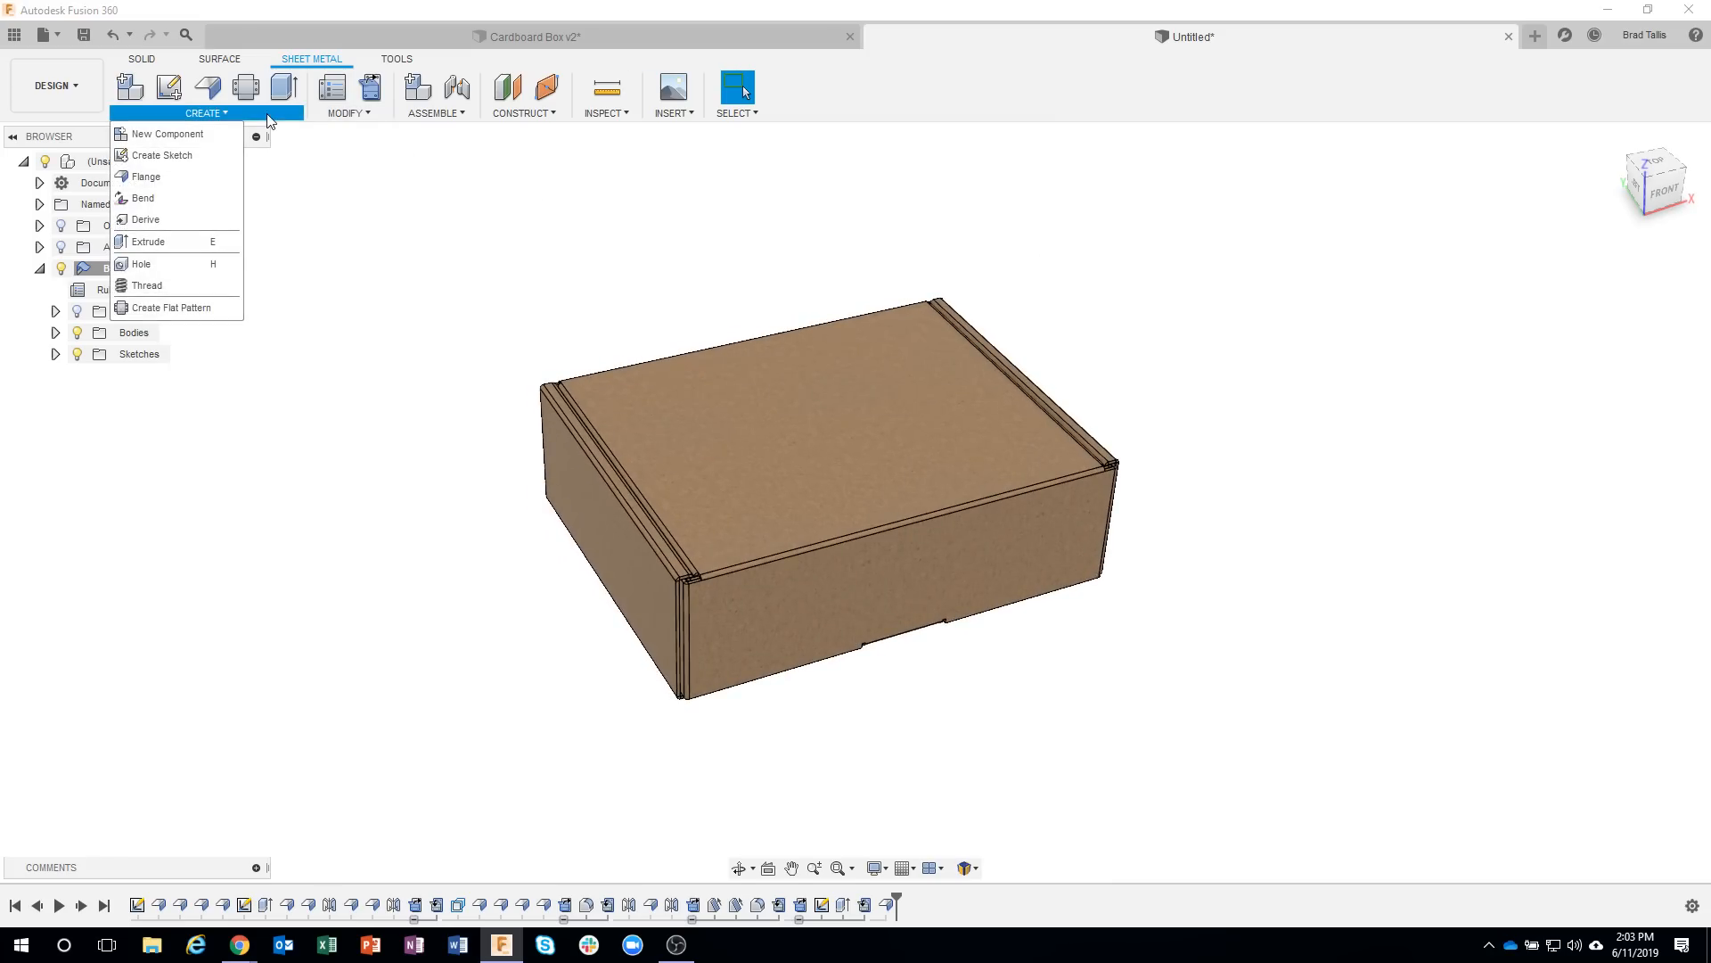
click(194, 309)
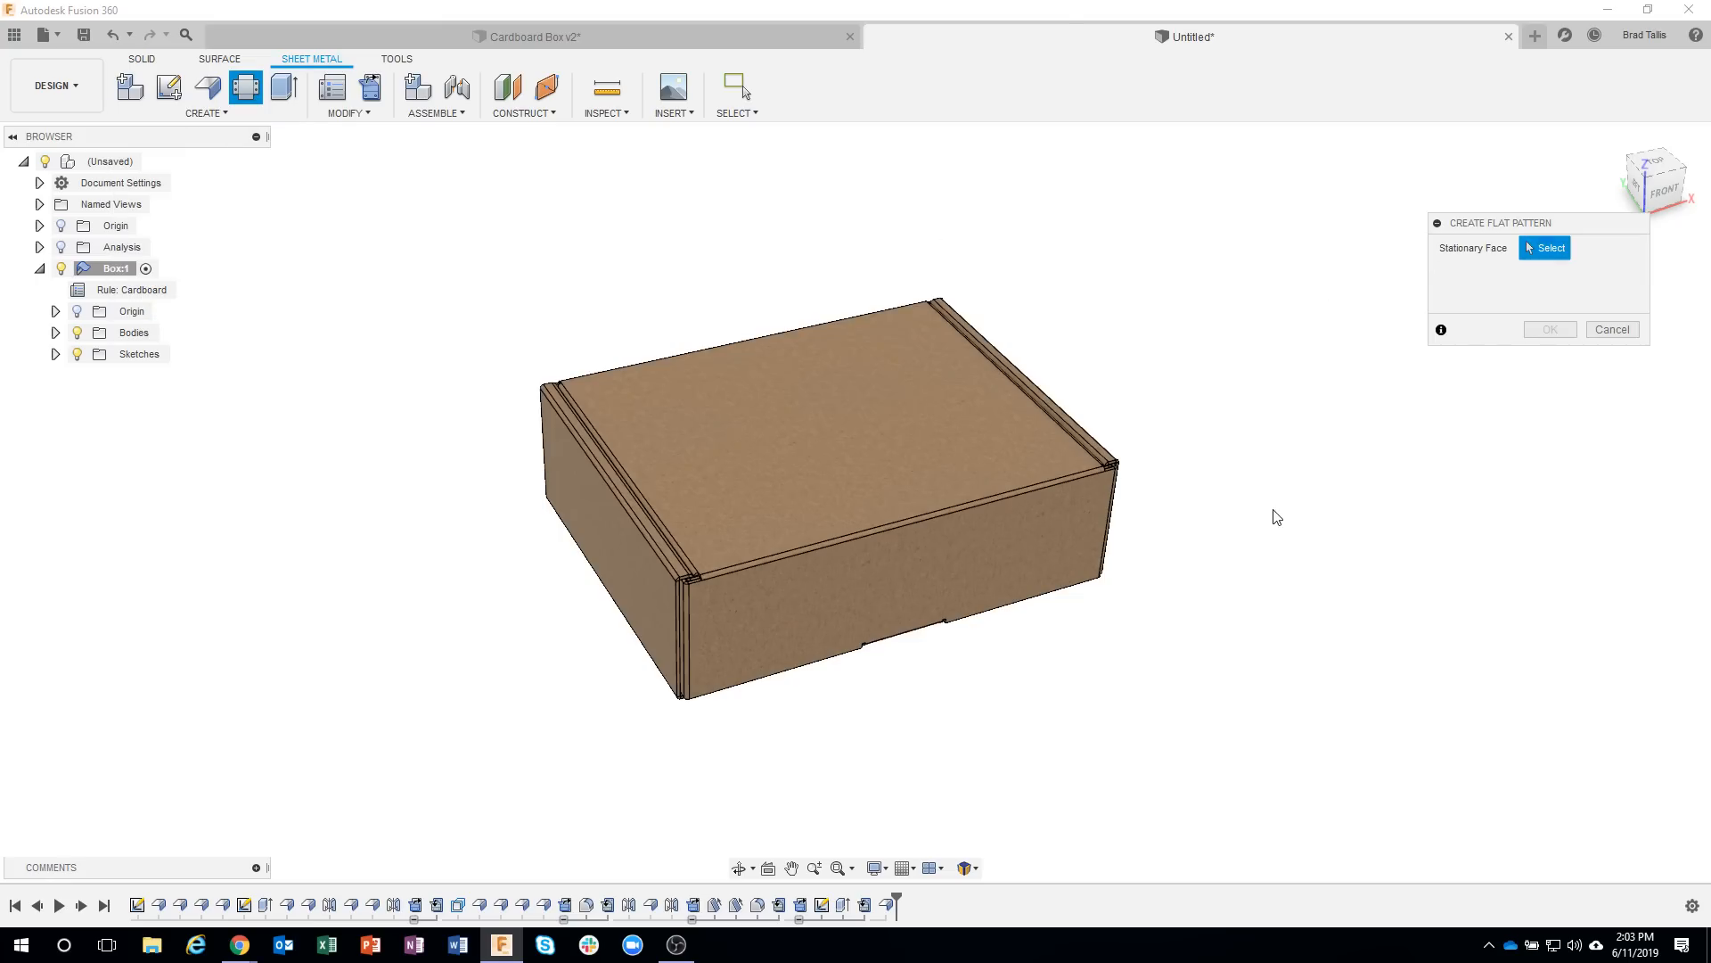
shift+middle_drag(1277, 517, 822, 588)
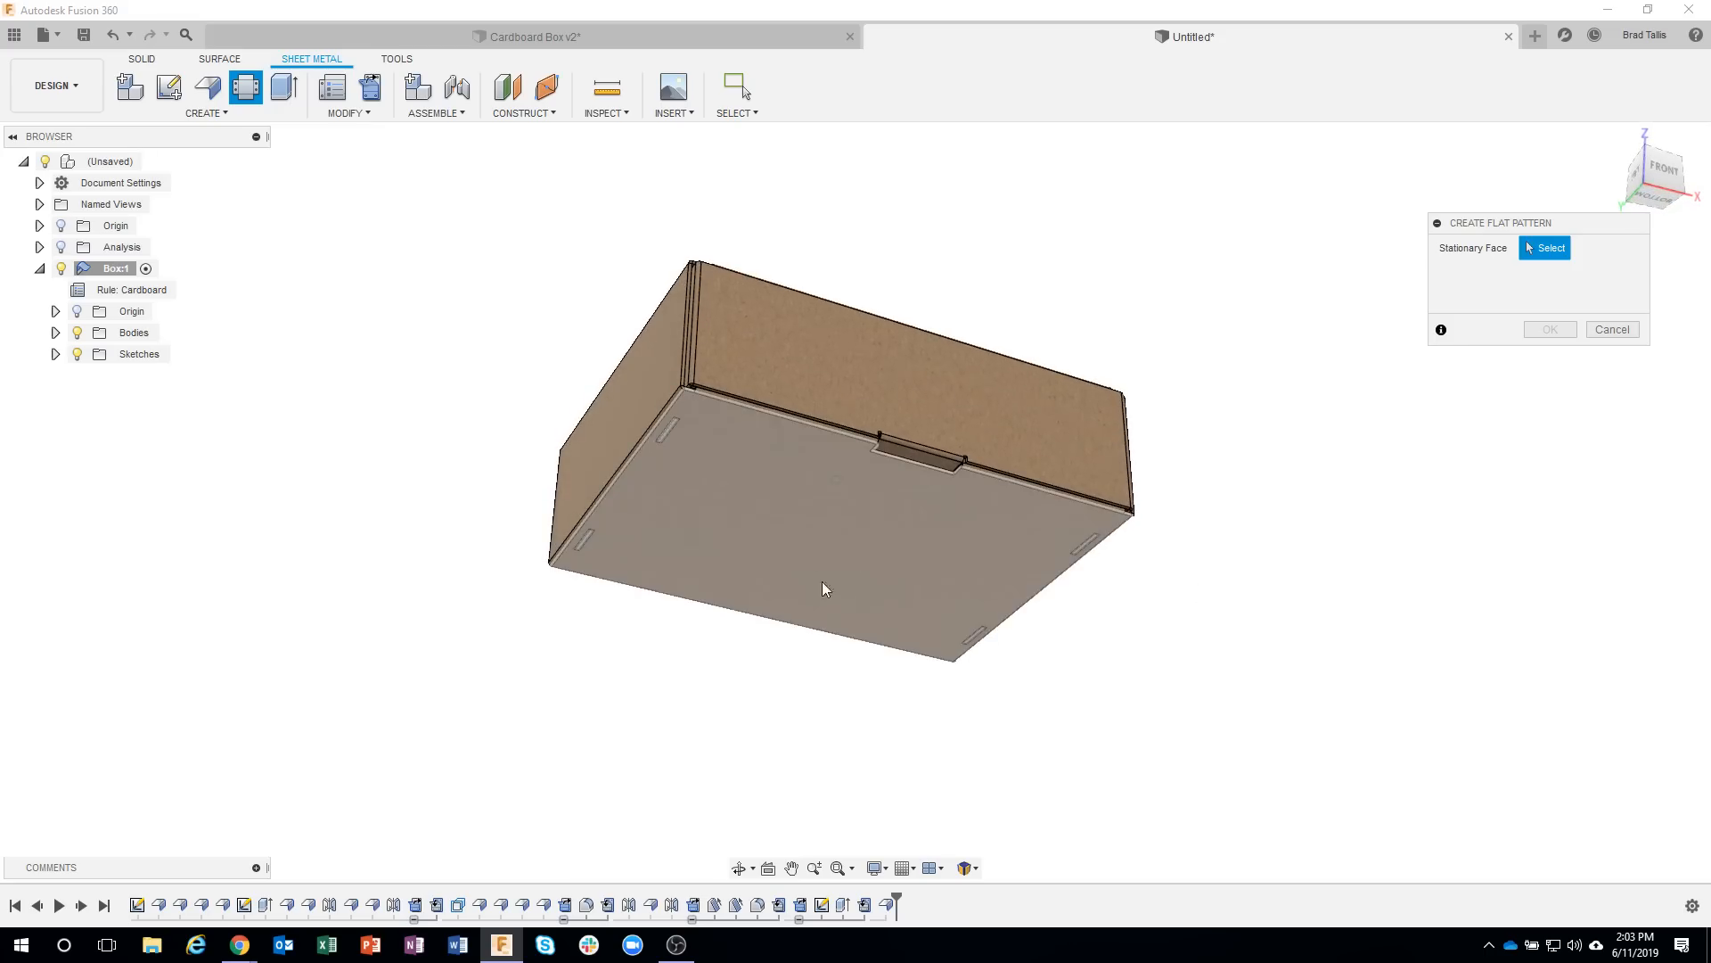
click(829, 543)
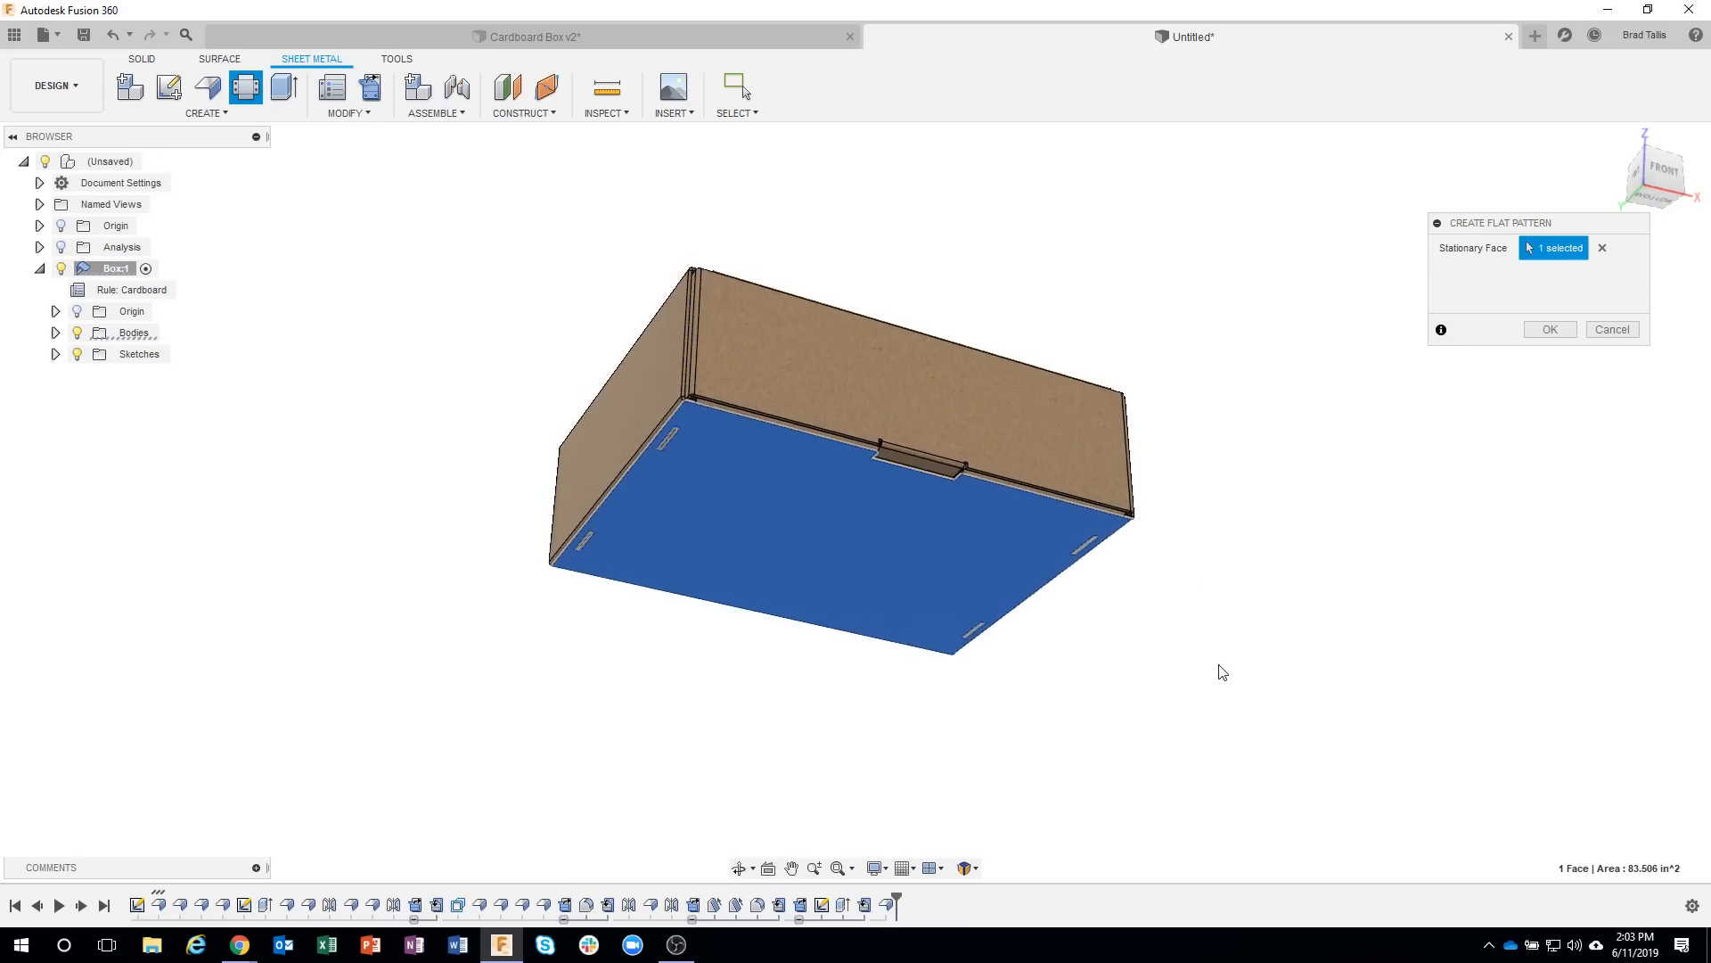
click(1549, 329)
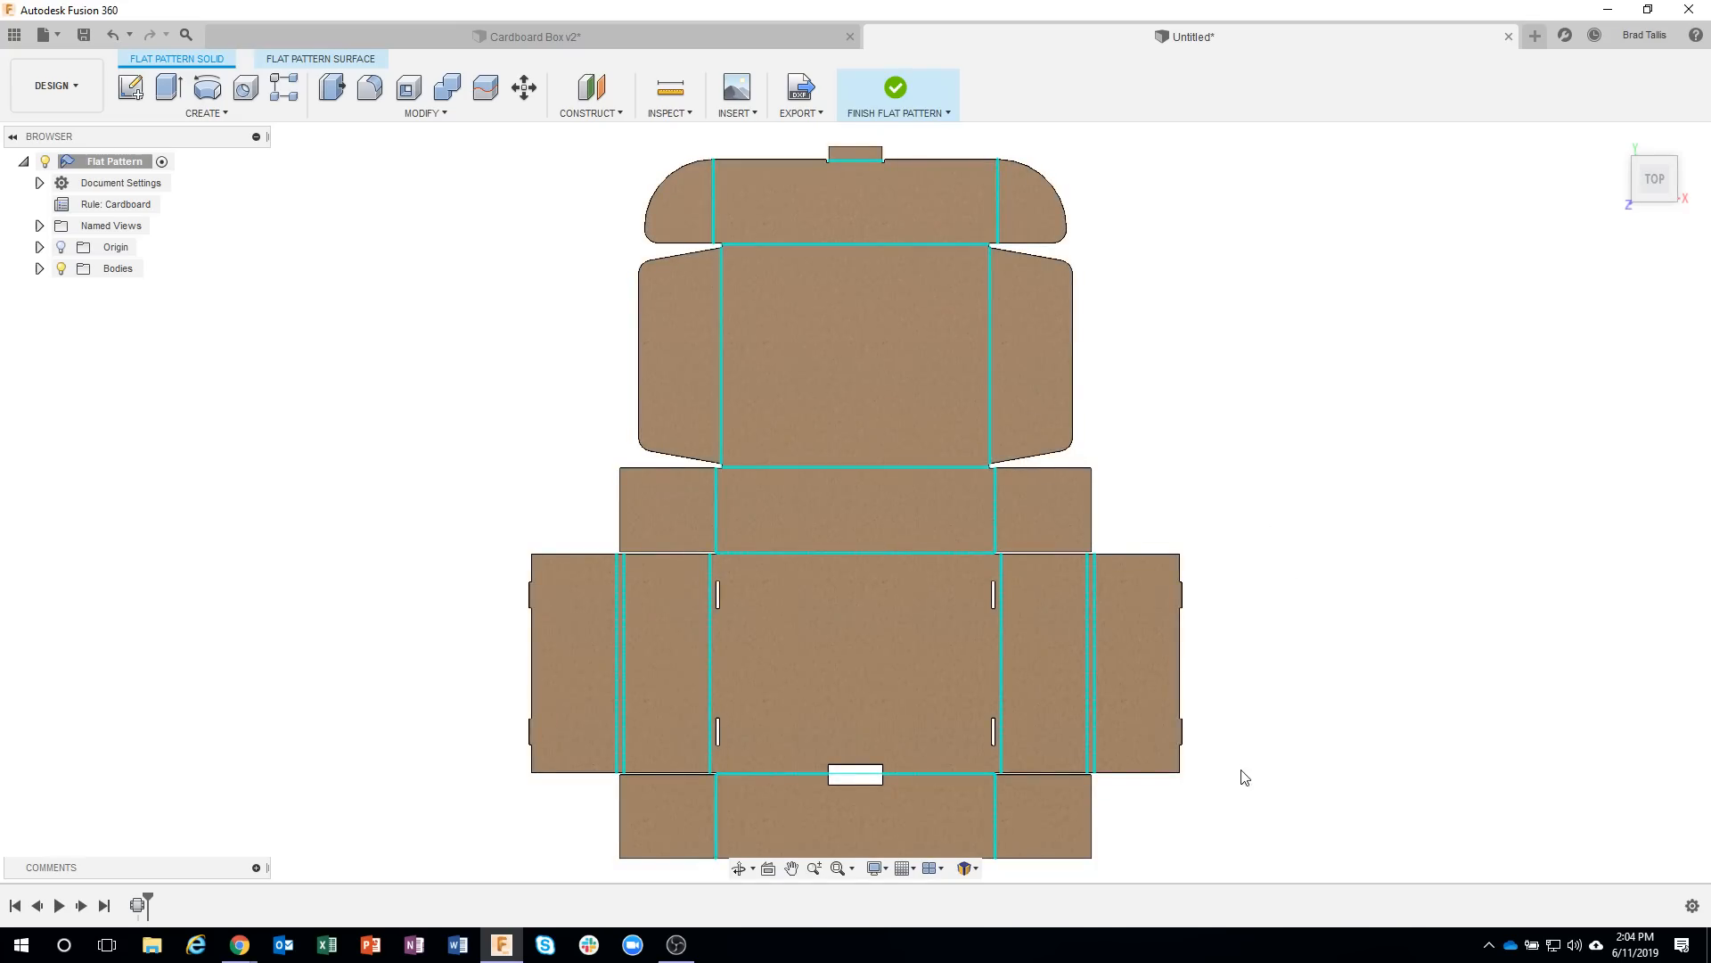
Lengthen the front tab on the flat pattern's right outer side panel by offsetting both its end faces outward about 0.345 in.
middle_drag(1233, 762, 1192, 682)
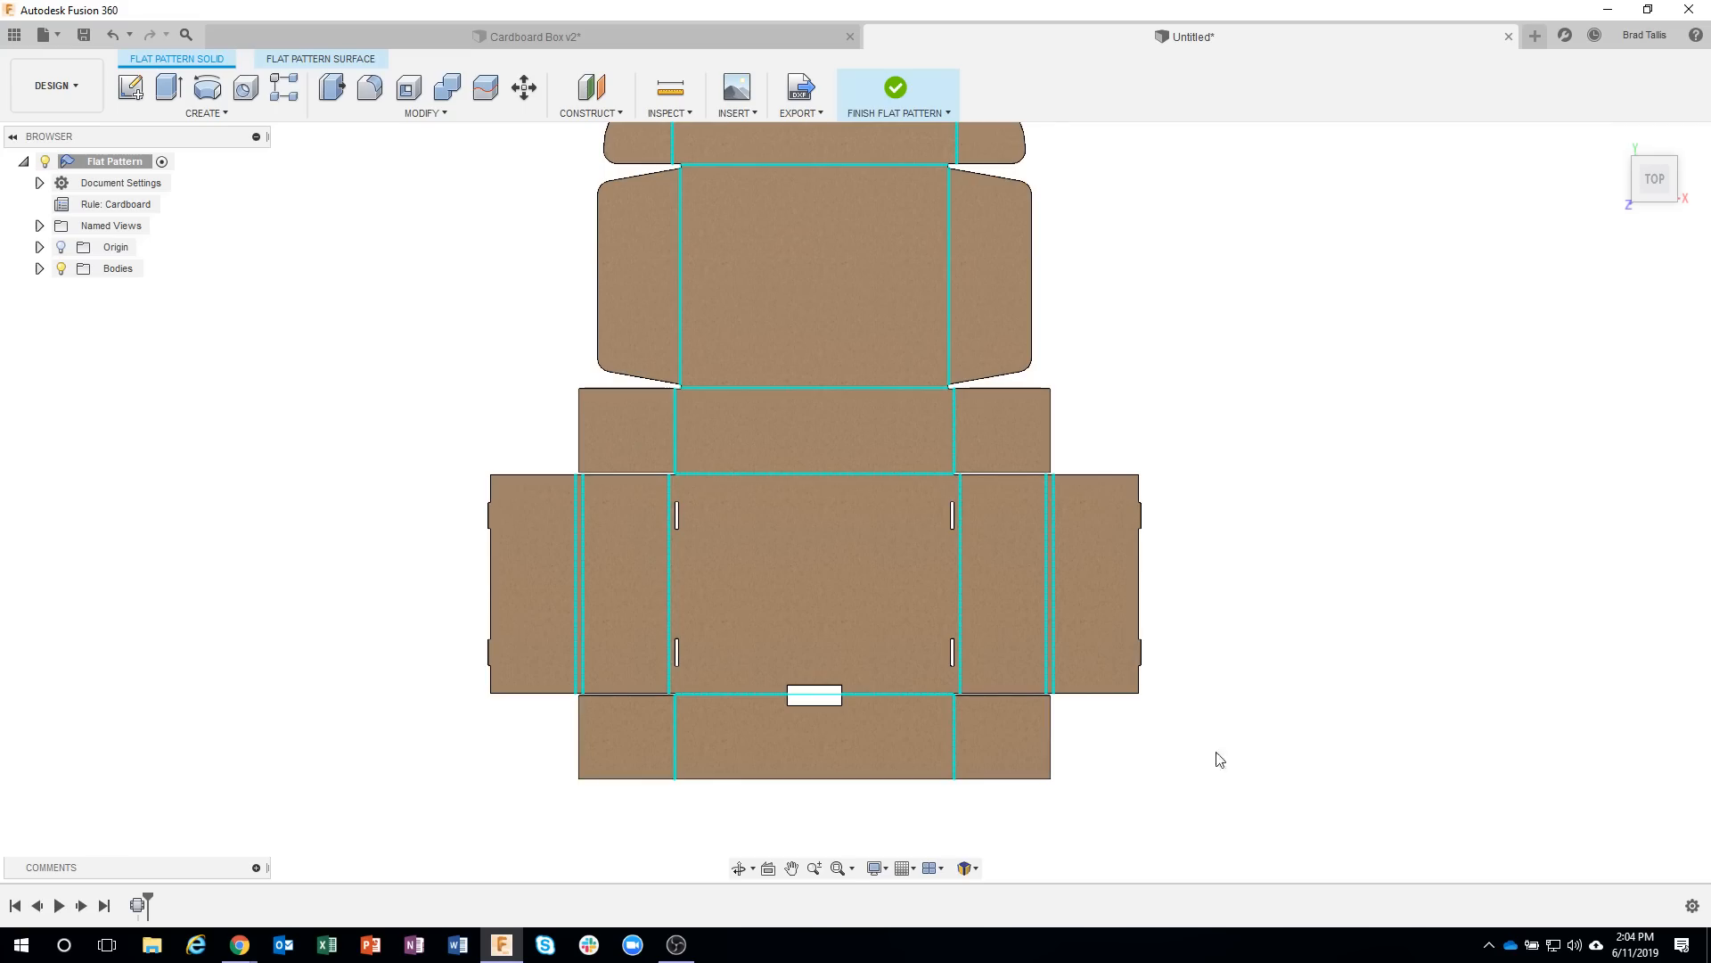
scroll(1151, 673, up, 10)
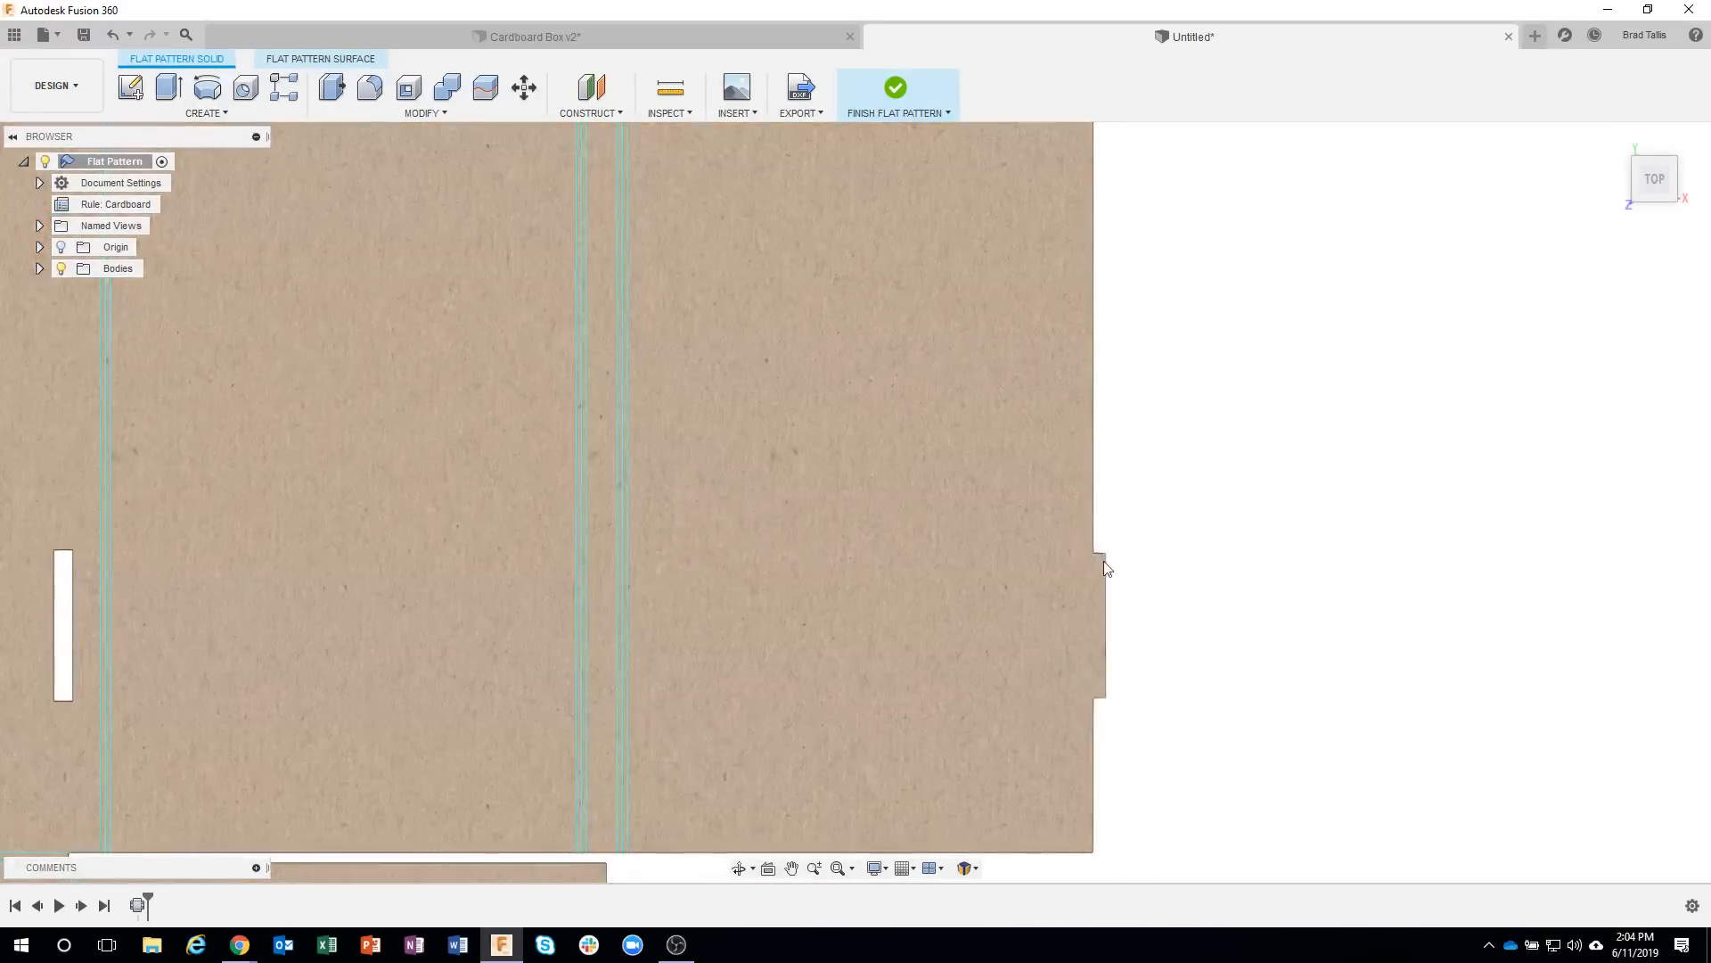
scroll(1146, 622, up, 1)
shift+middle_drag(1150, 630, 984, 661)
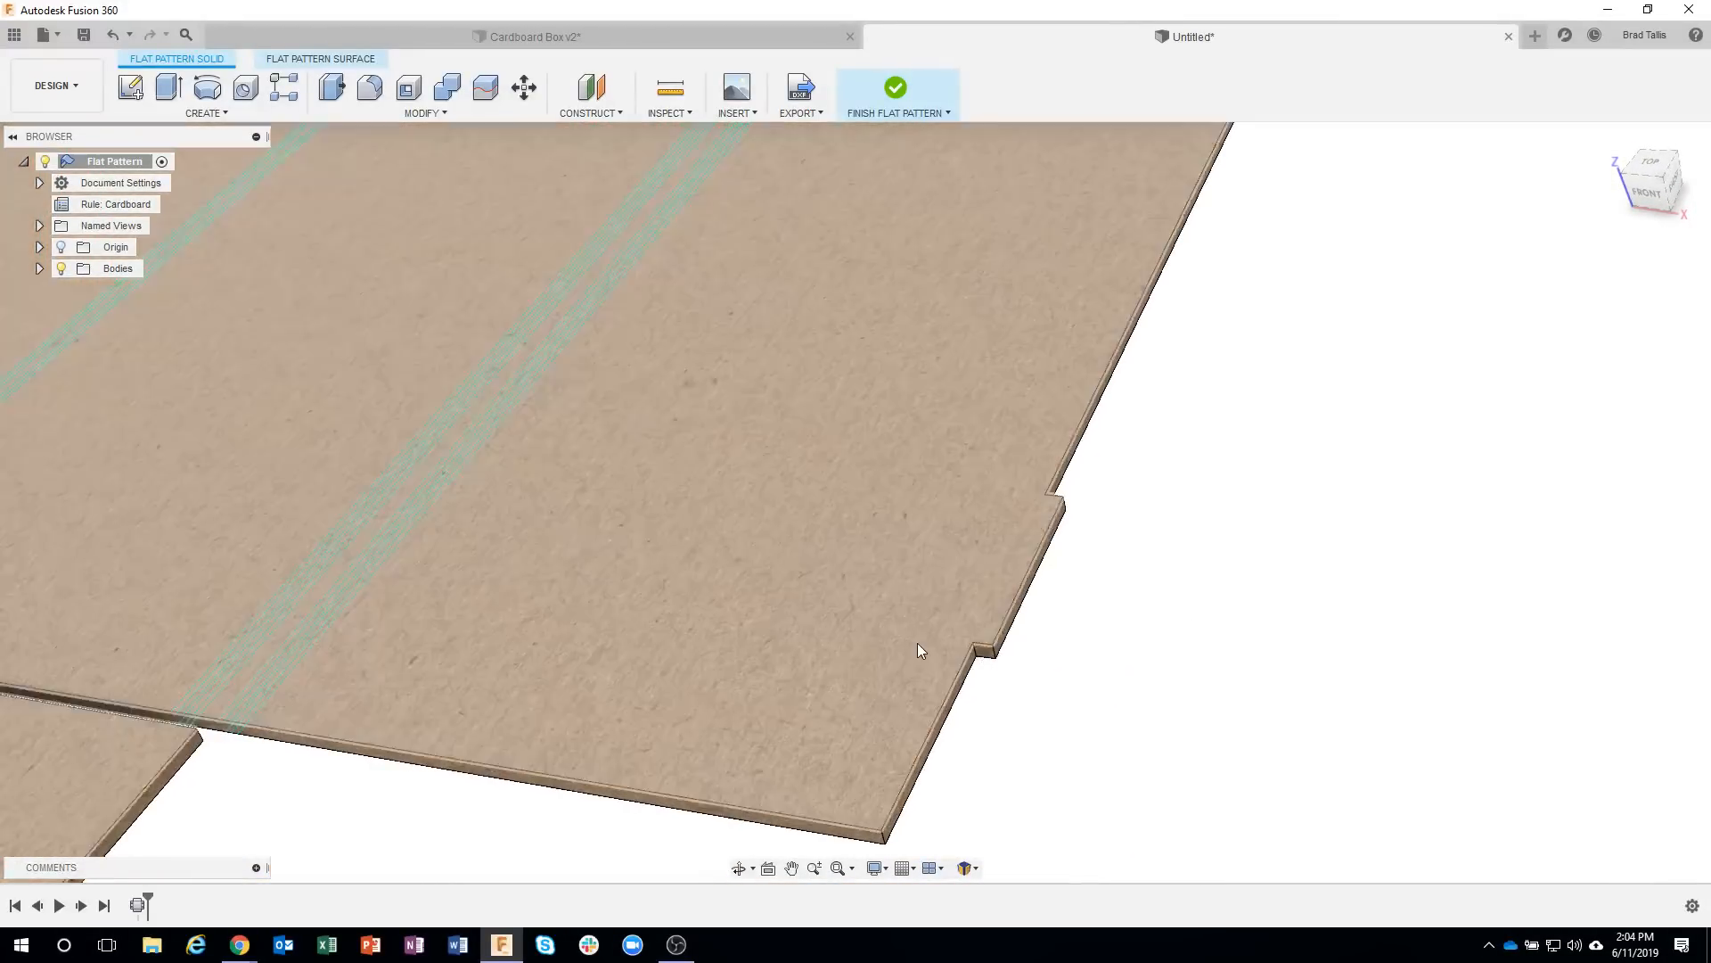
scroll(917, 643, down, 3)
middle_drag(115, 492, 218, 521)
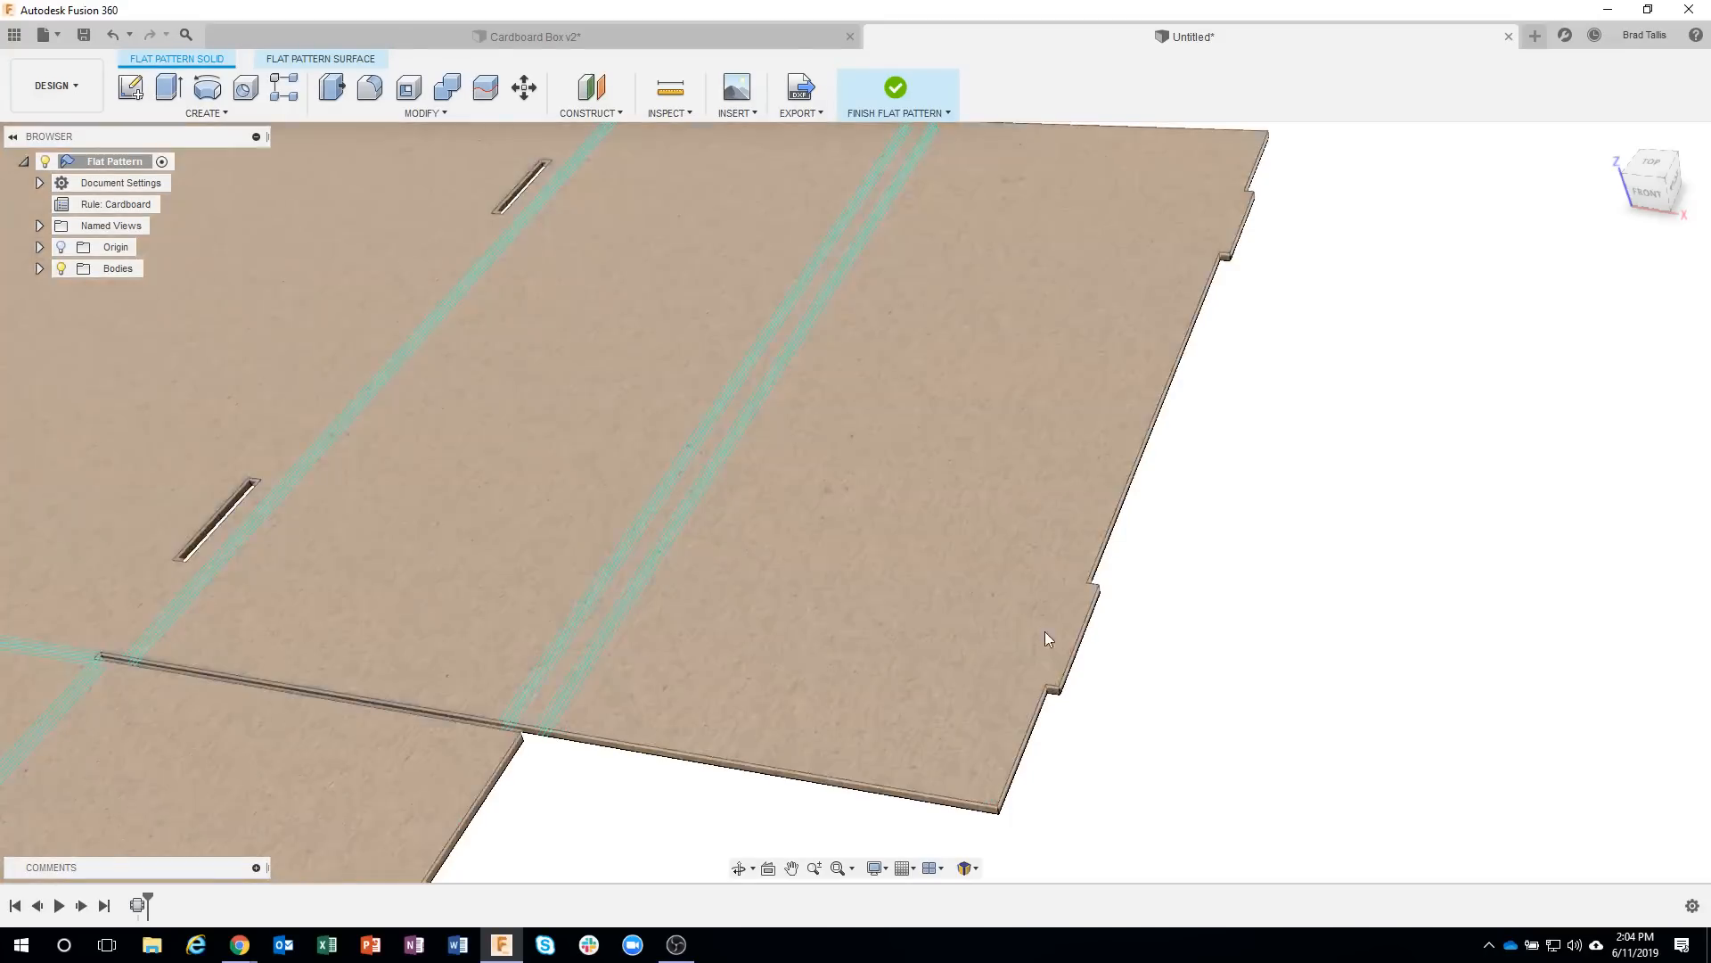
scroll(1105, 731, up, 2)
scroll(1047, 716, up, 2)
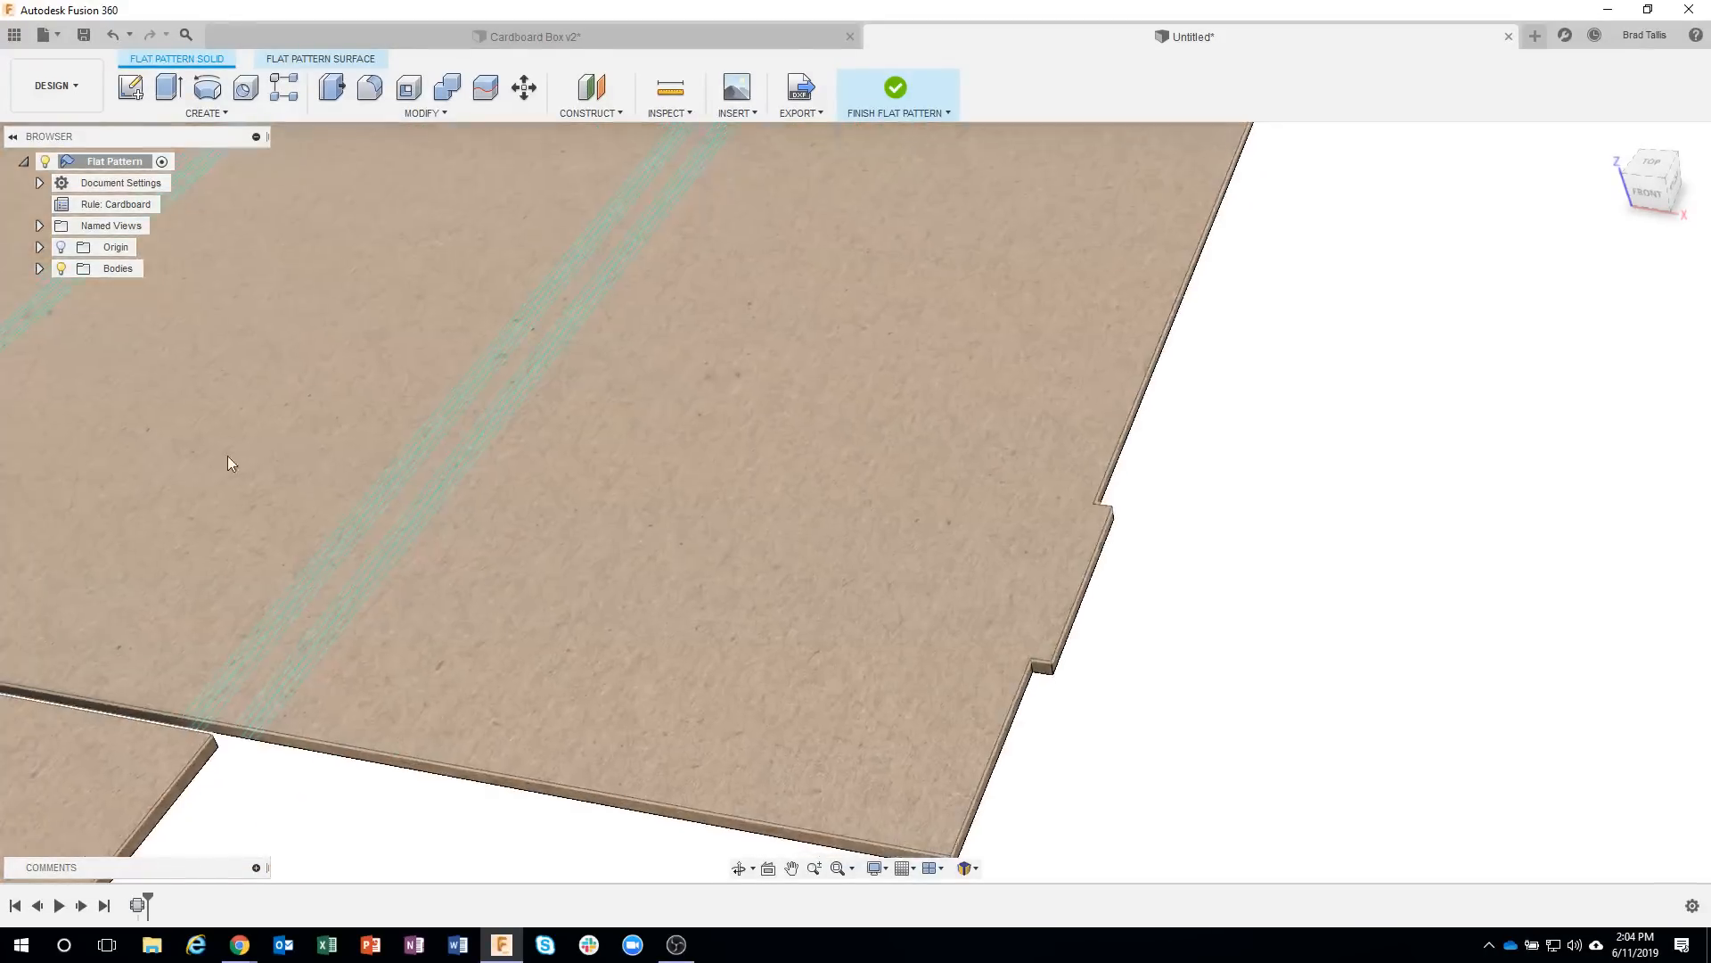
mouse_move(909, 621)
middle_down()
mouse_move(1188, 699)
mouse_move(1123, 670)
middle_up()
right_click(1119, 673)
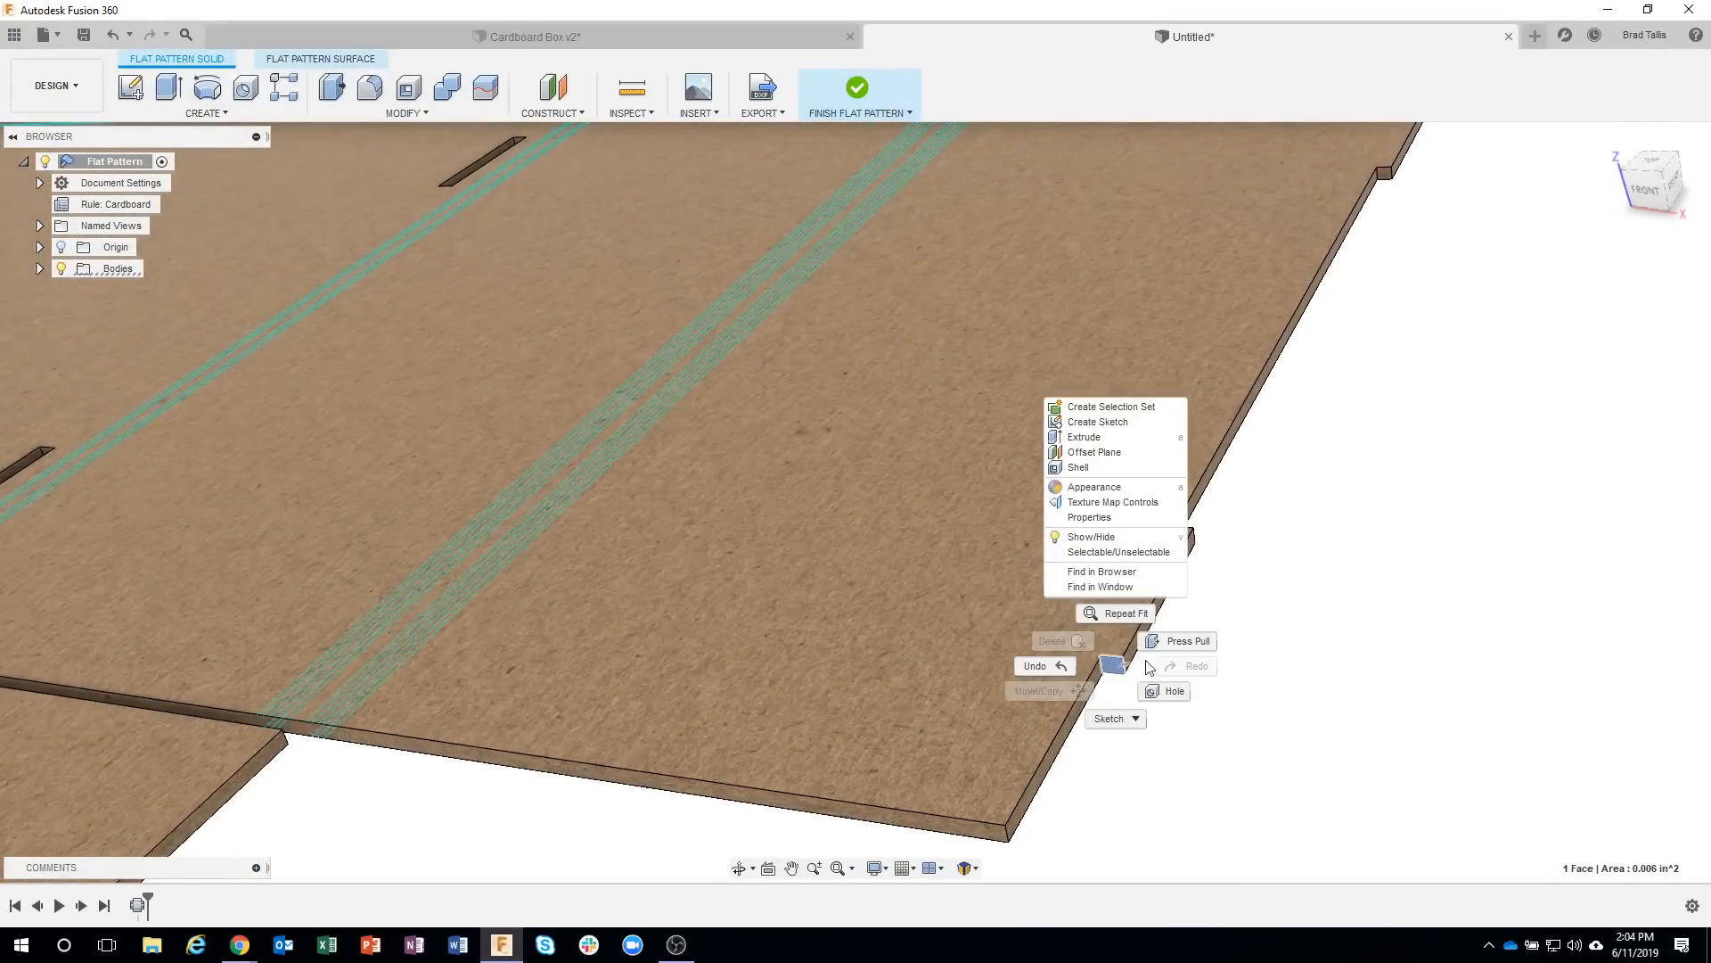
click(1178, 640)
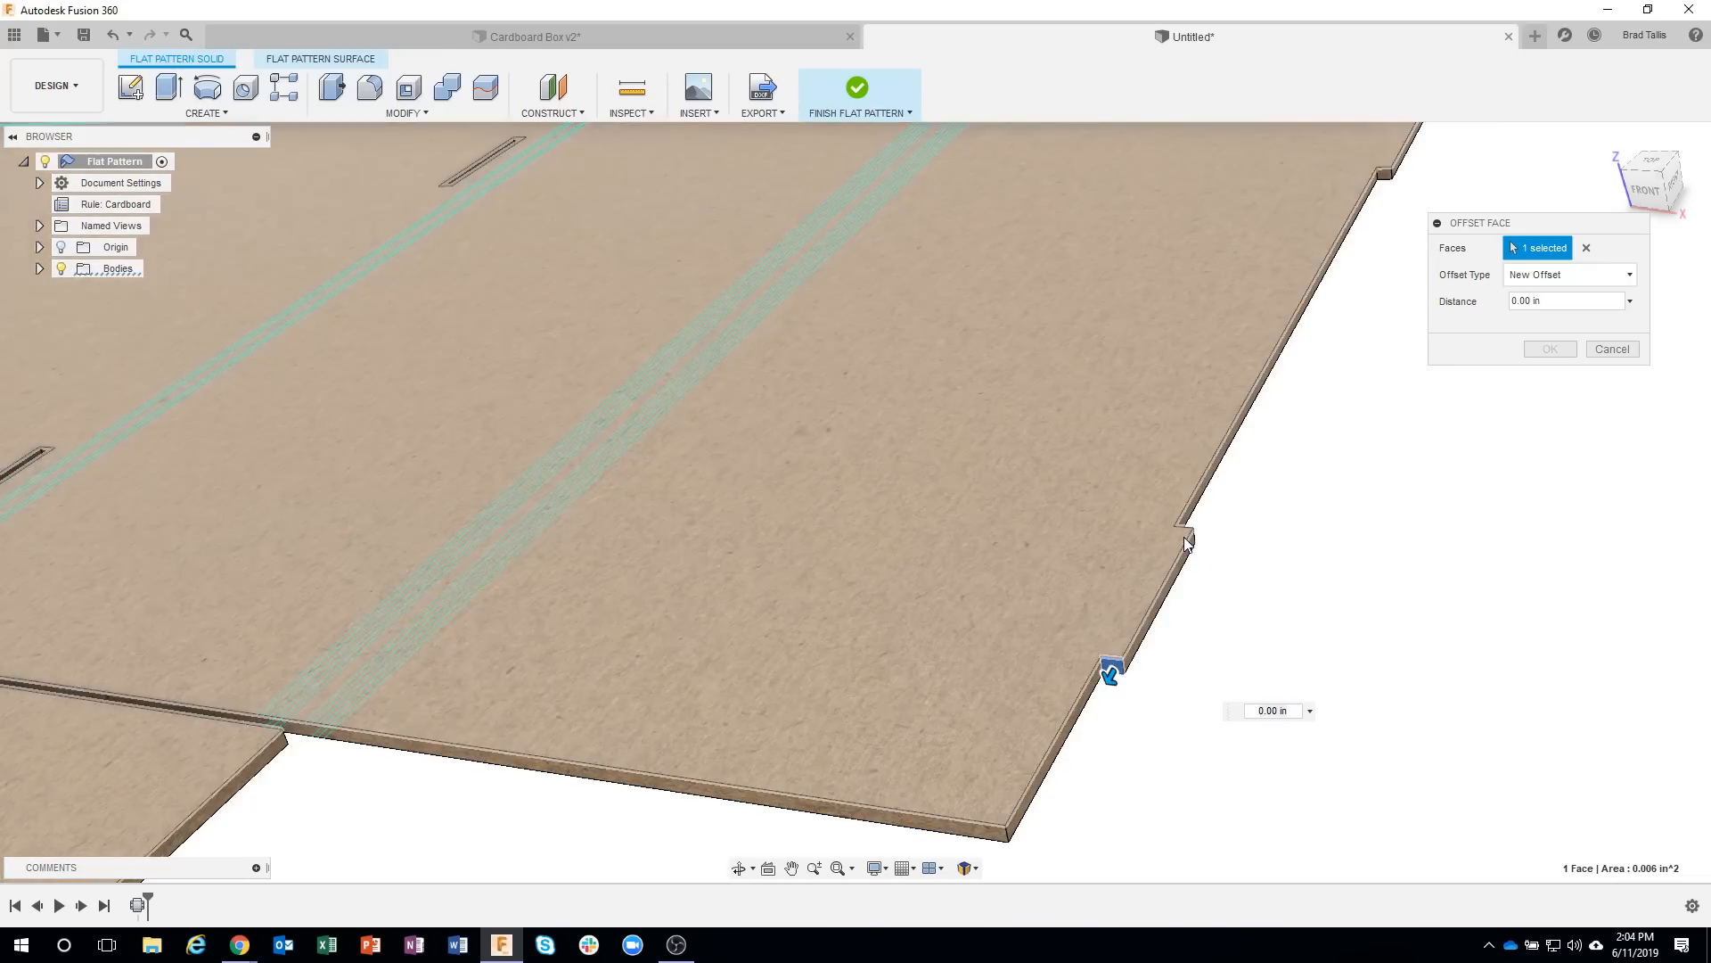
click(1187, 543)
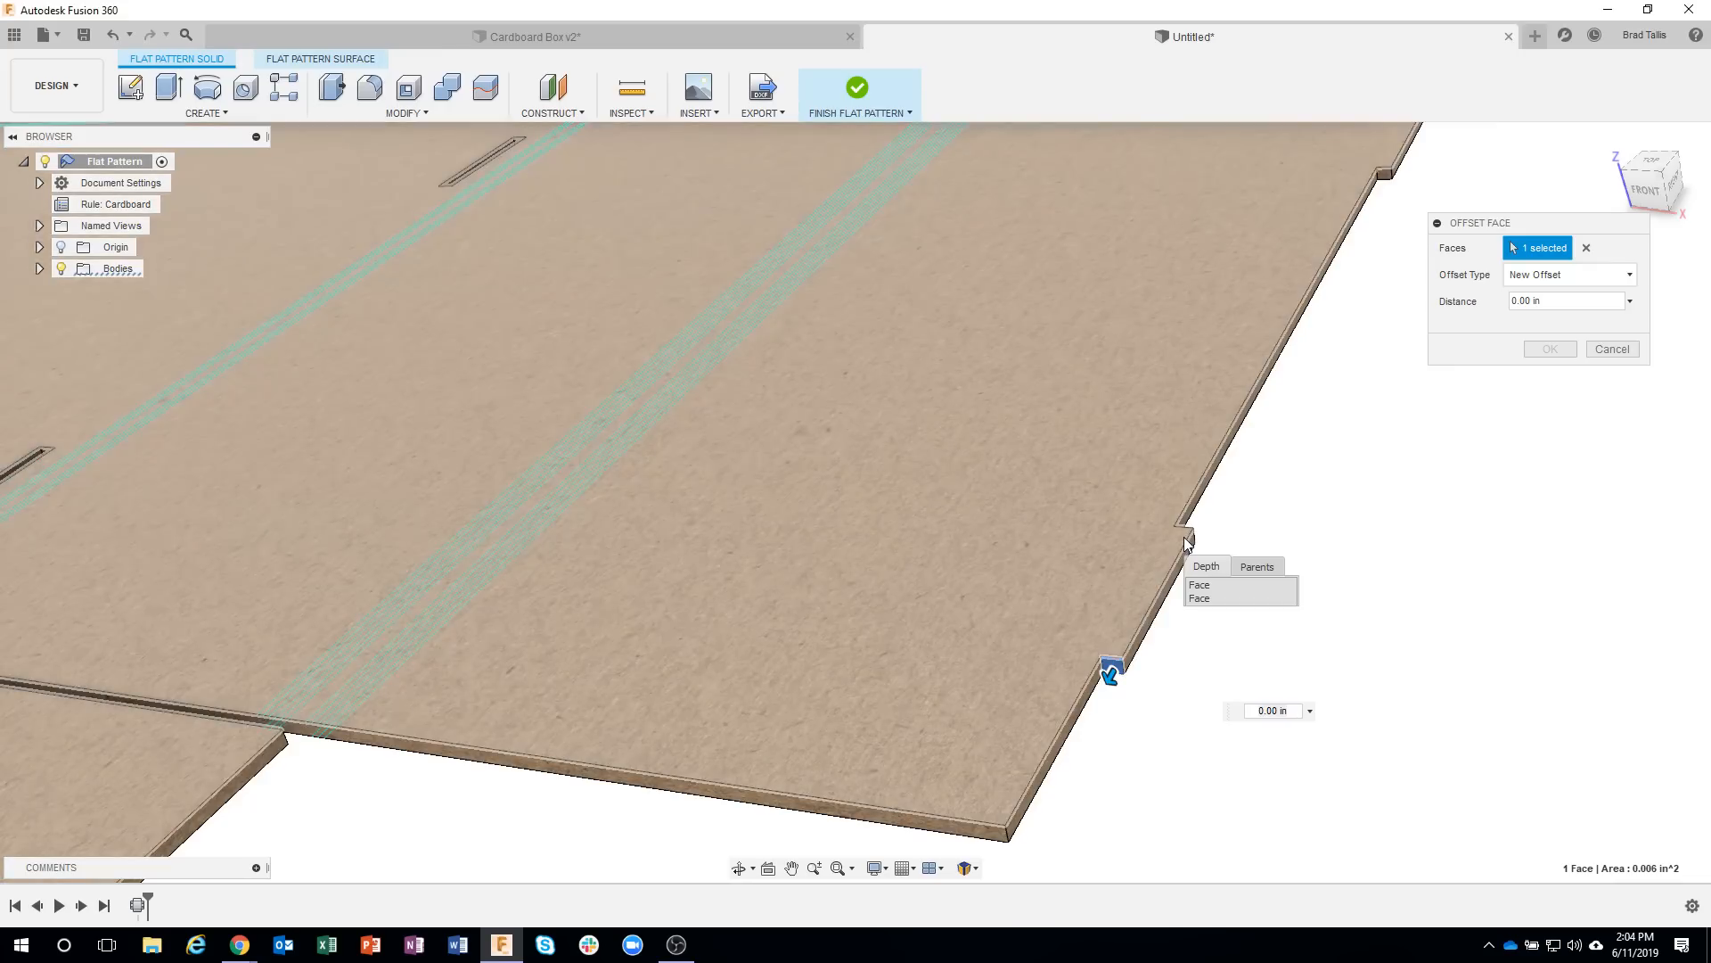
click(1203, 597)
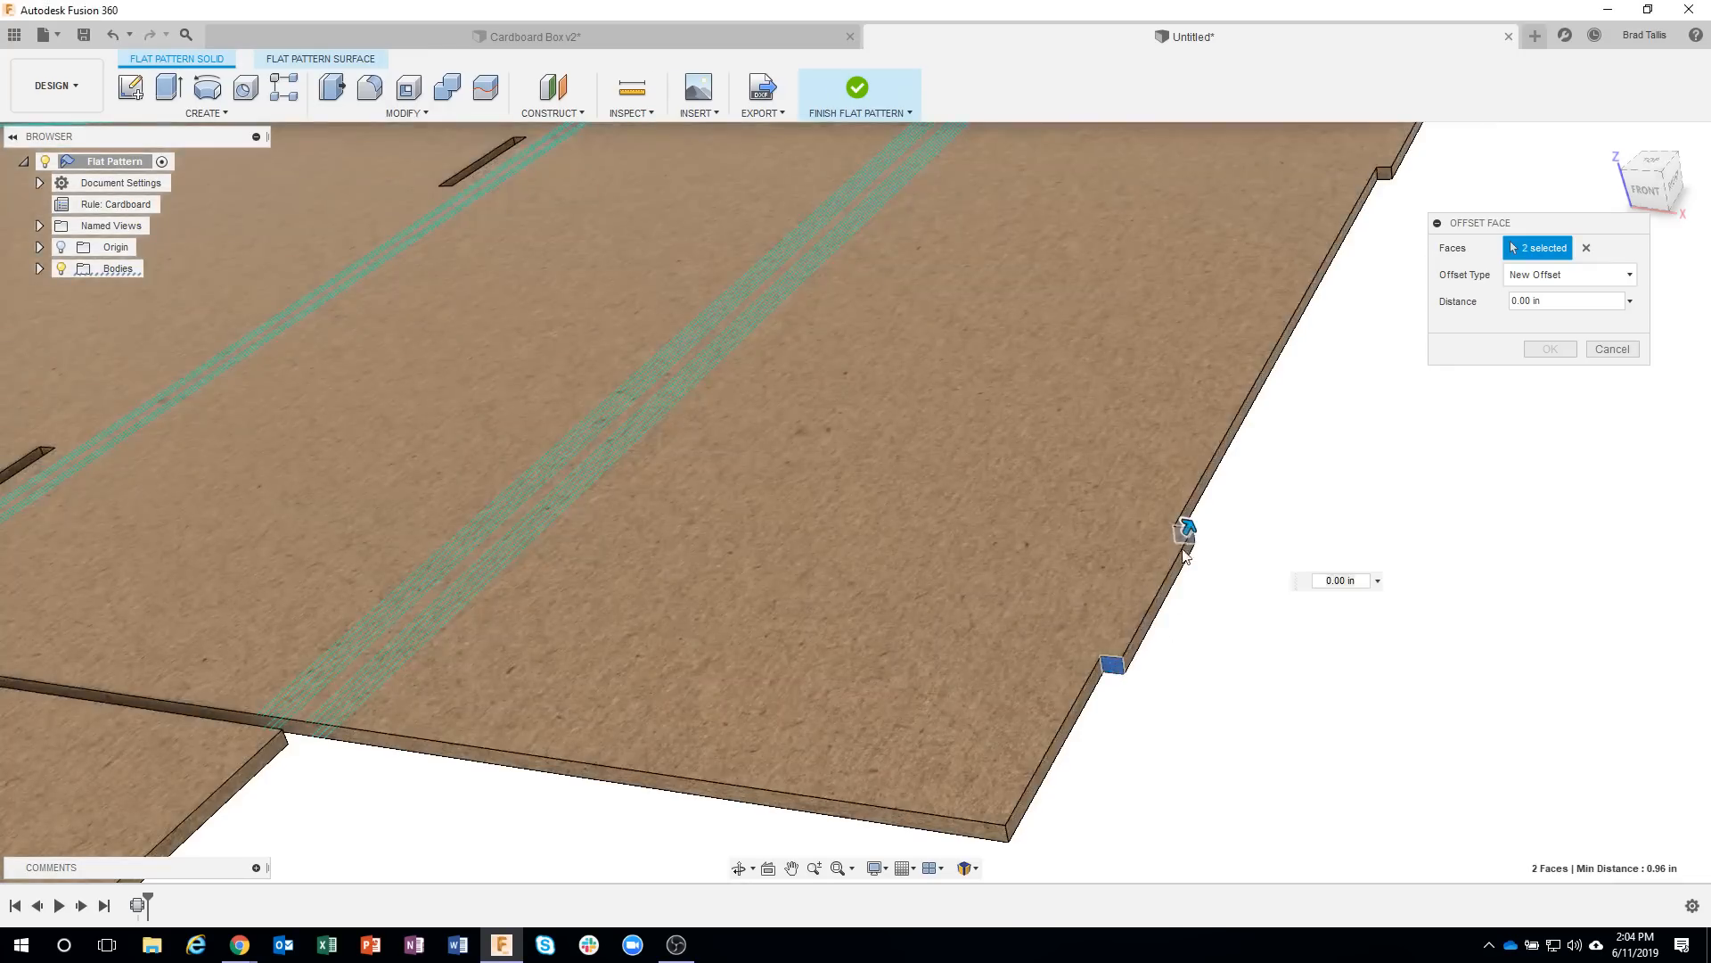
drag(1187, 519, 1195, 517)
drag(1203, 507, 1212, 486)
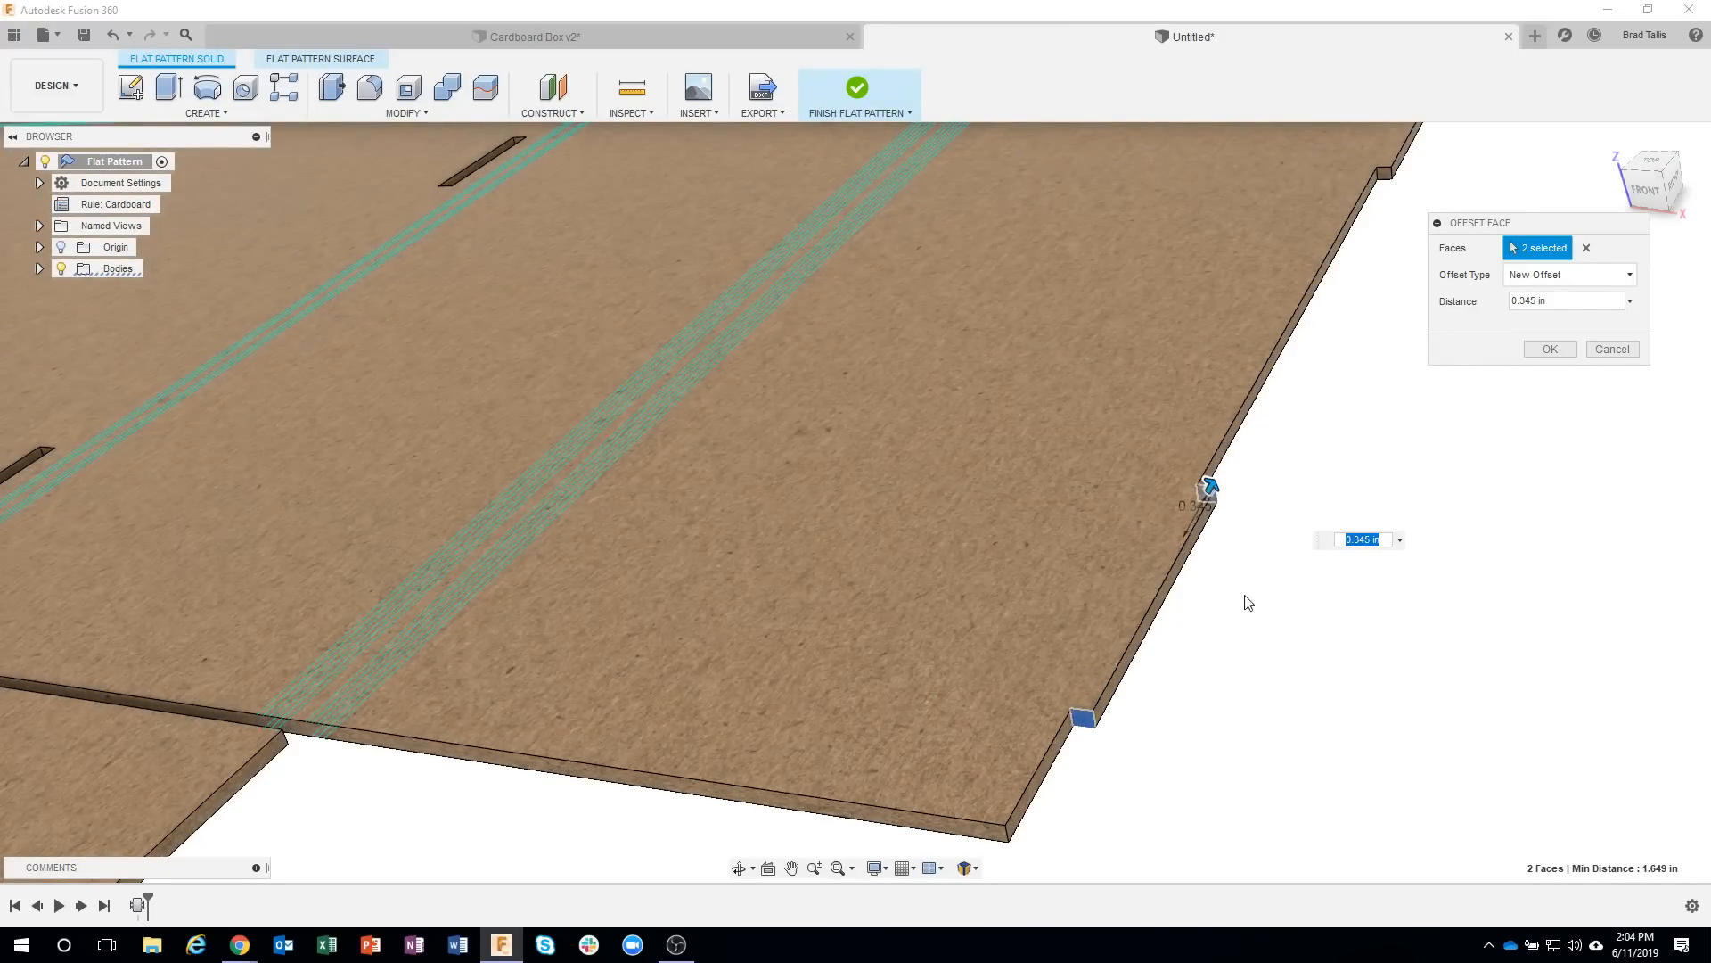
click(1550, 349)
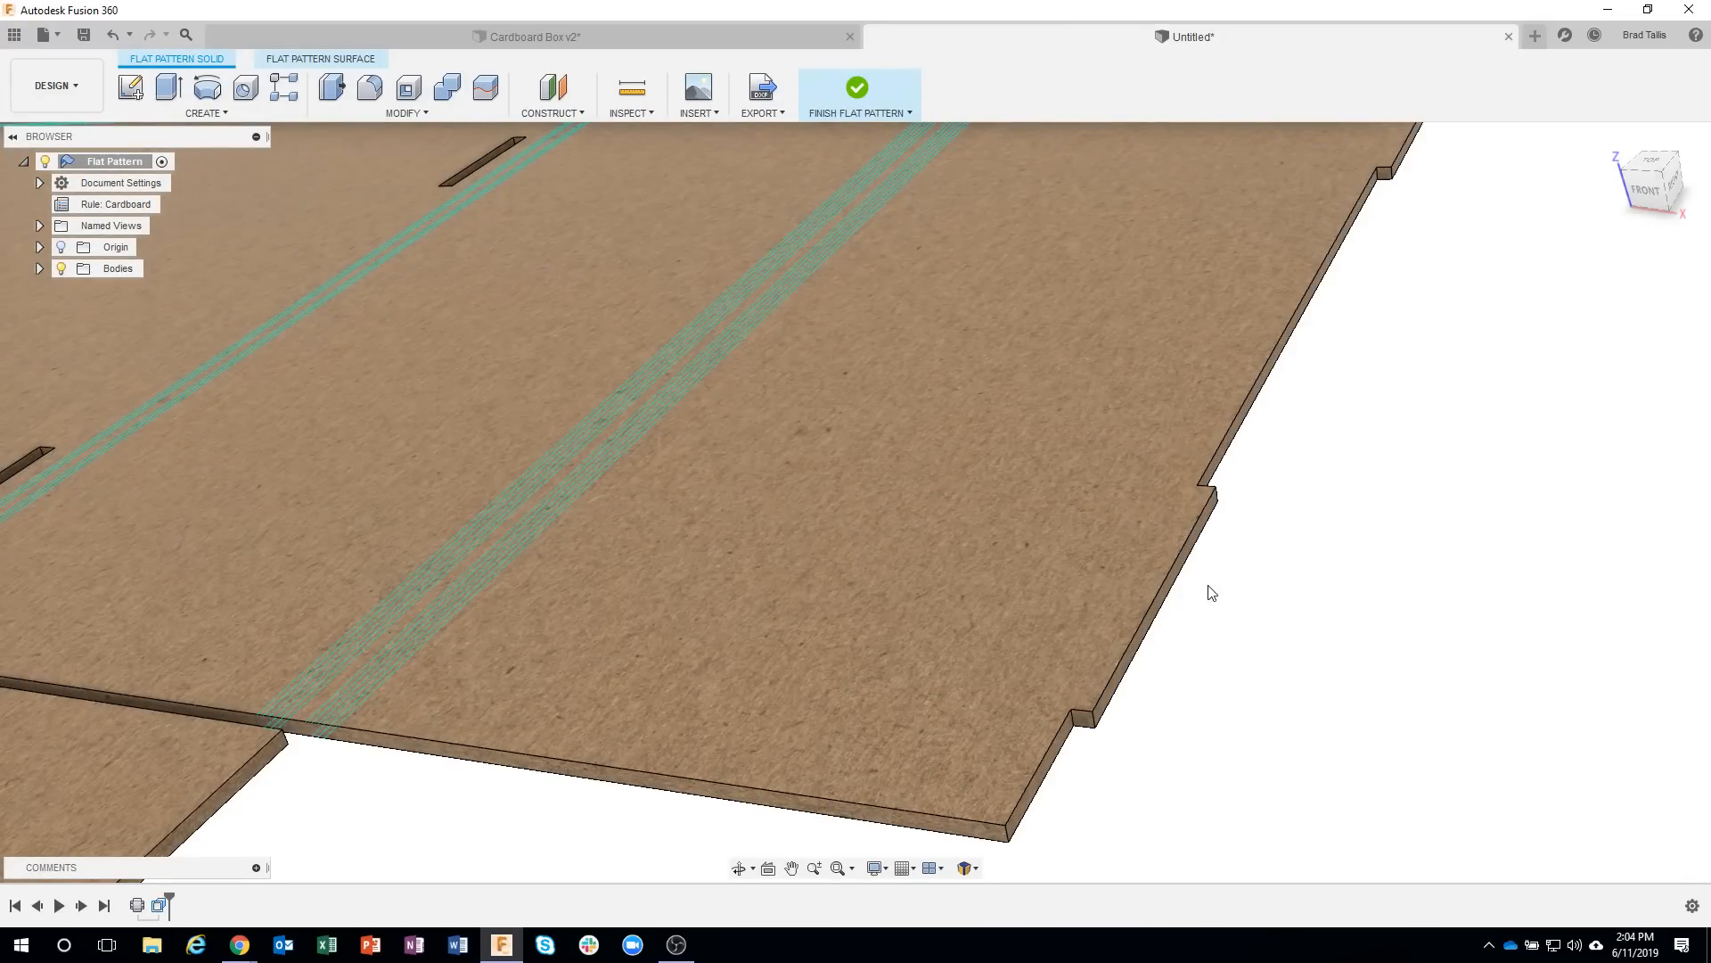
Offset the long outer face of the same tab outward about 0.307 in.
scroll(1177, 596, up, 2)
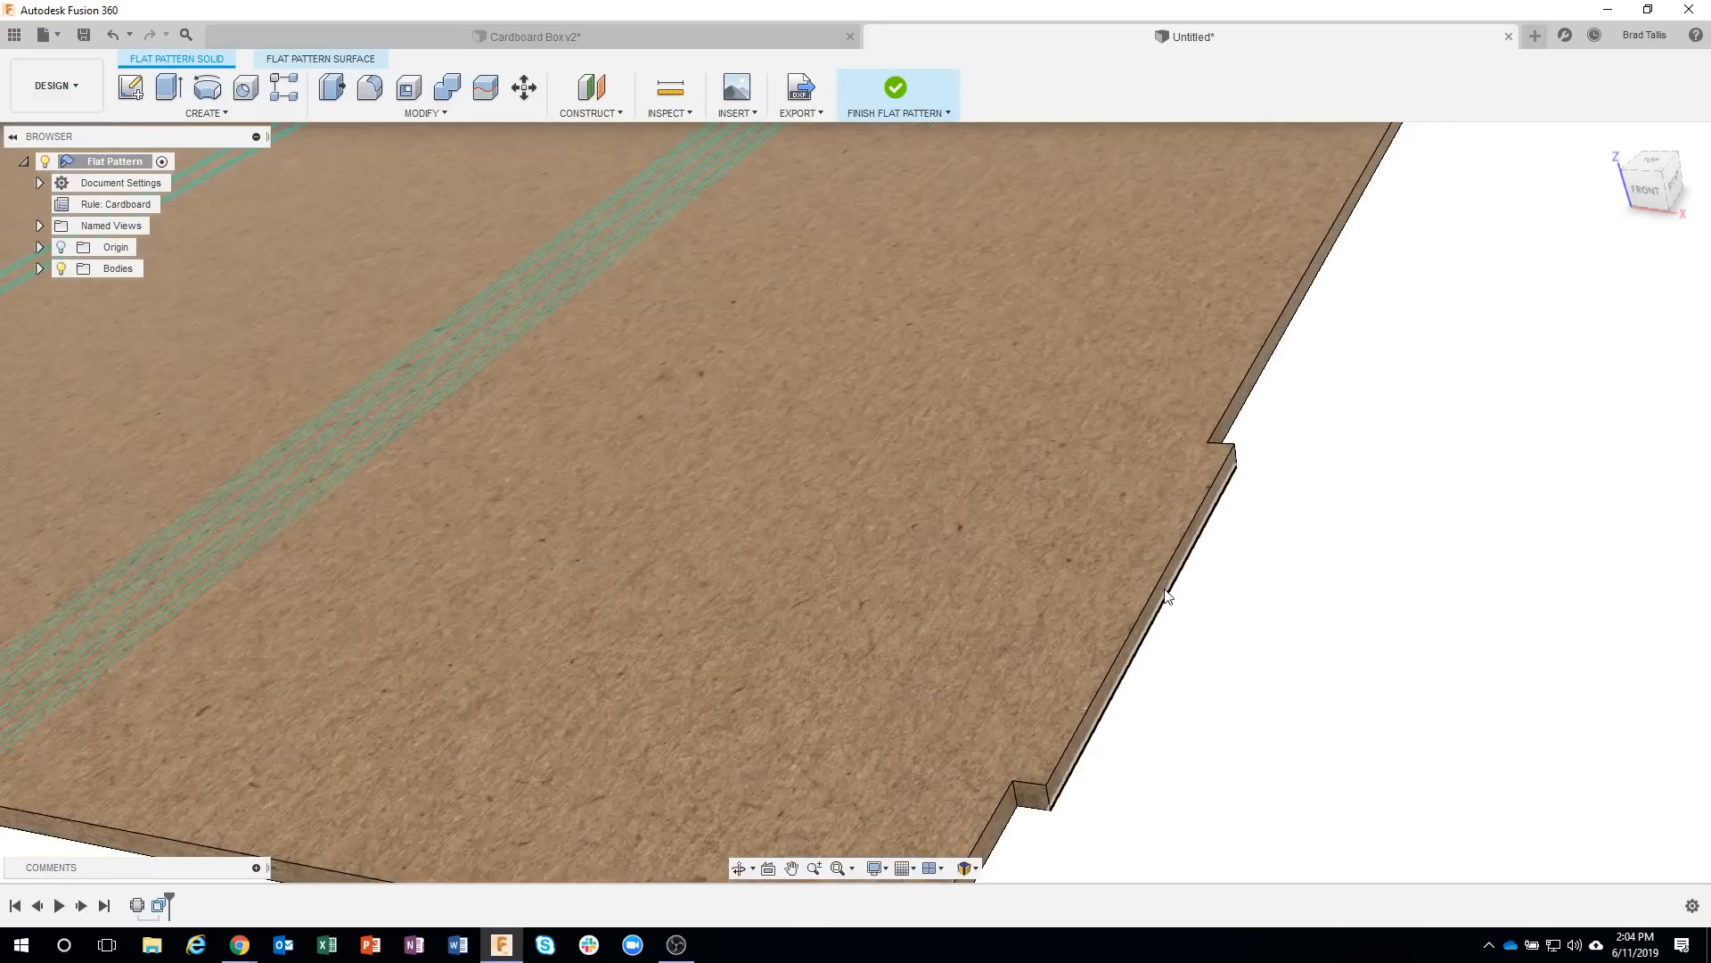
right_click(1164, 588)
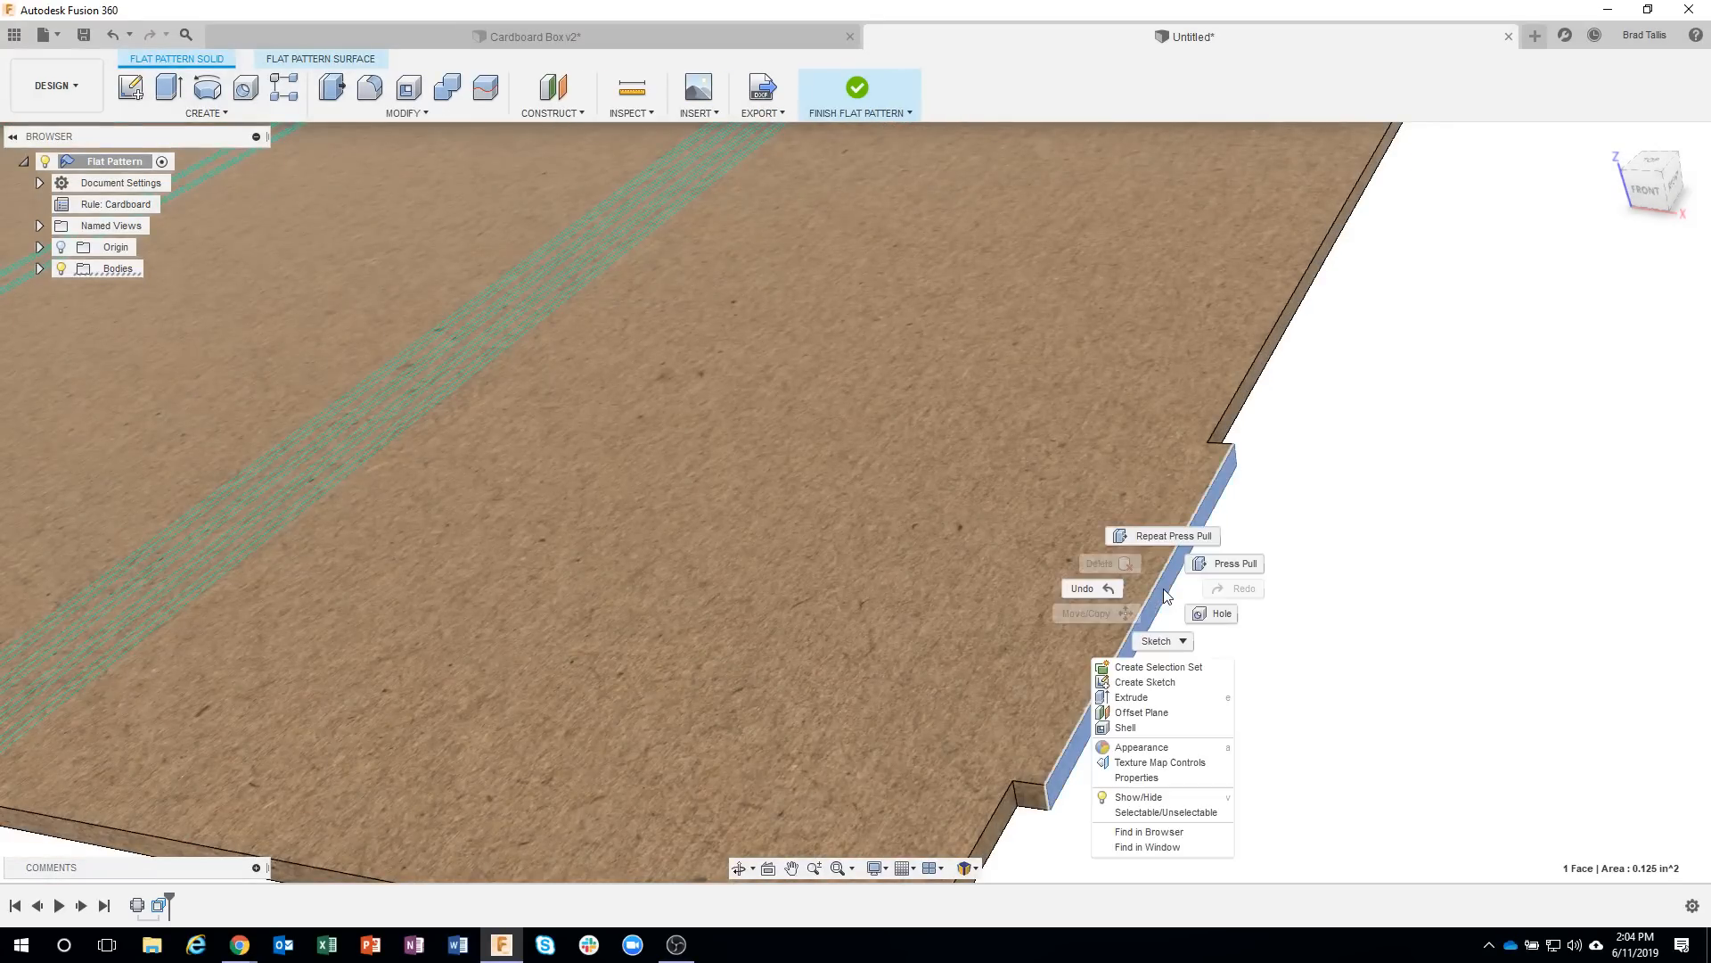
click(1222, 570)
drag(1186, 586, 1297, 601)
scroll(1300, 570, down, 6)
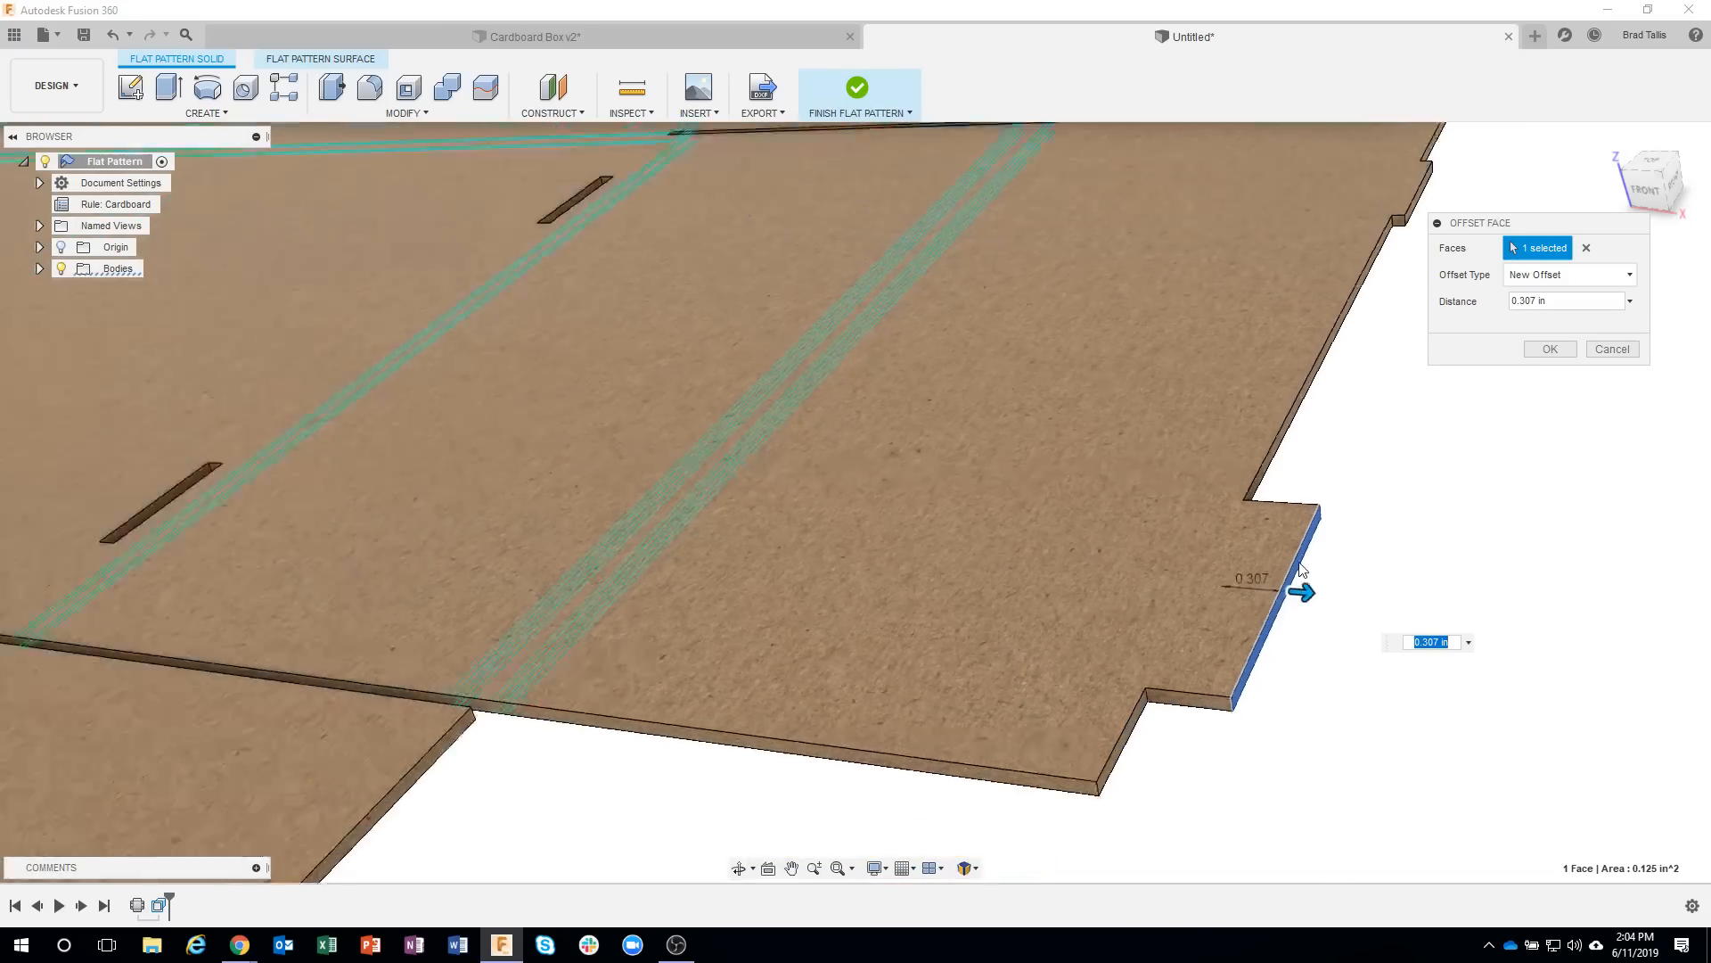
click(1548, 351)
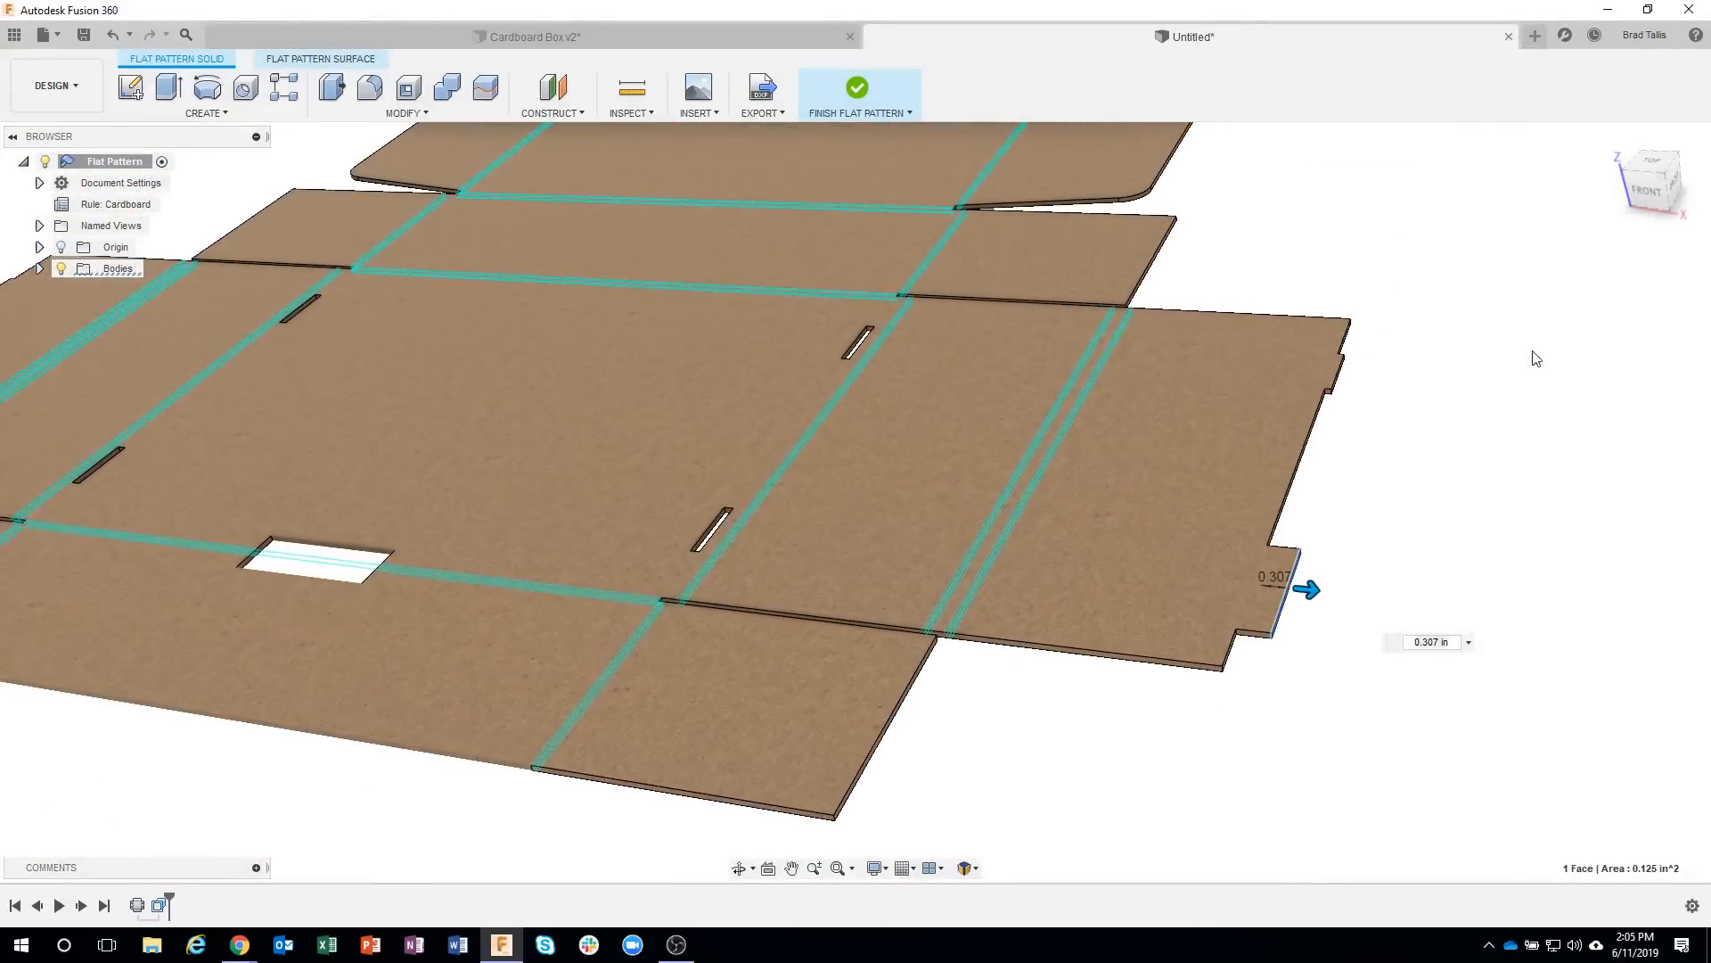
Finish the flat pattern and examine the folded box's tab slots, bottom and lid for effects of the tab edits.
scroll(1228, 736, down, 5)
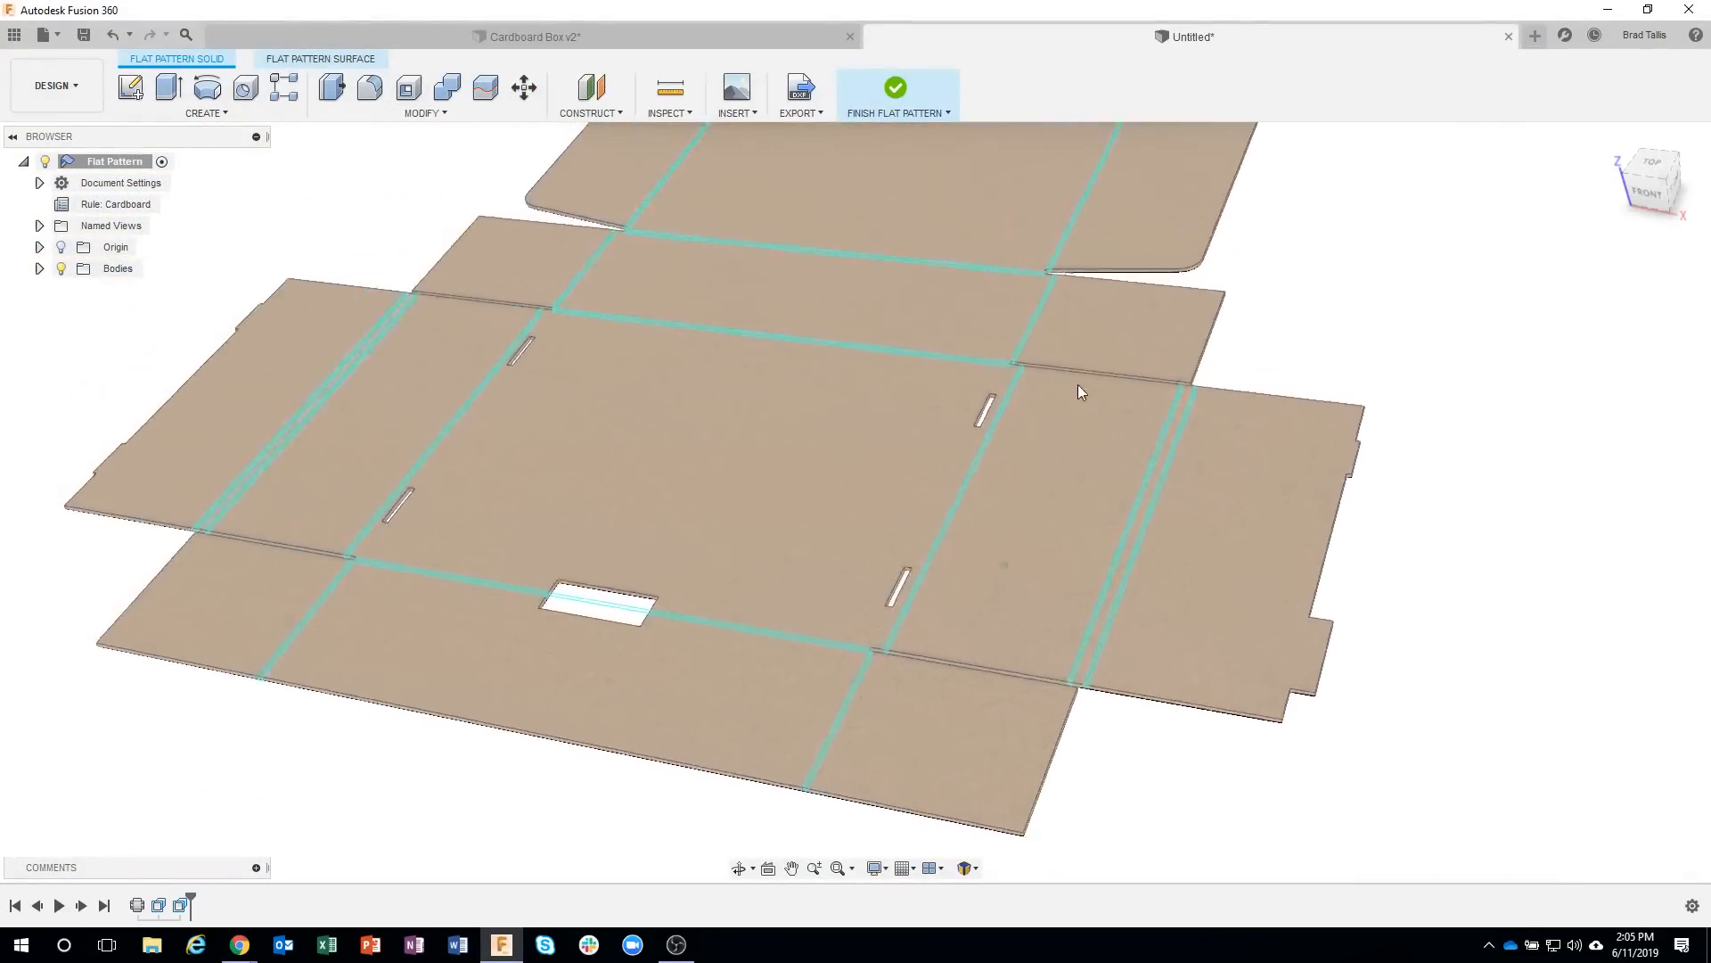
scroll(1080, 218, down, 2)
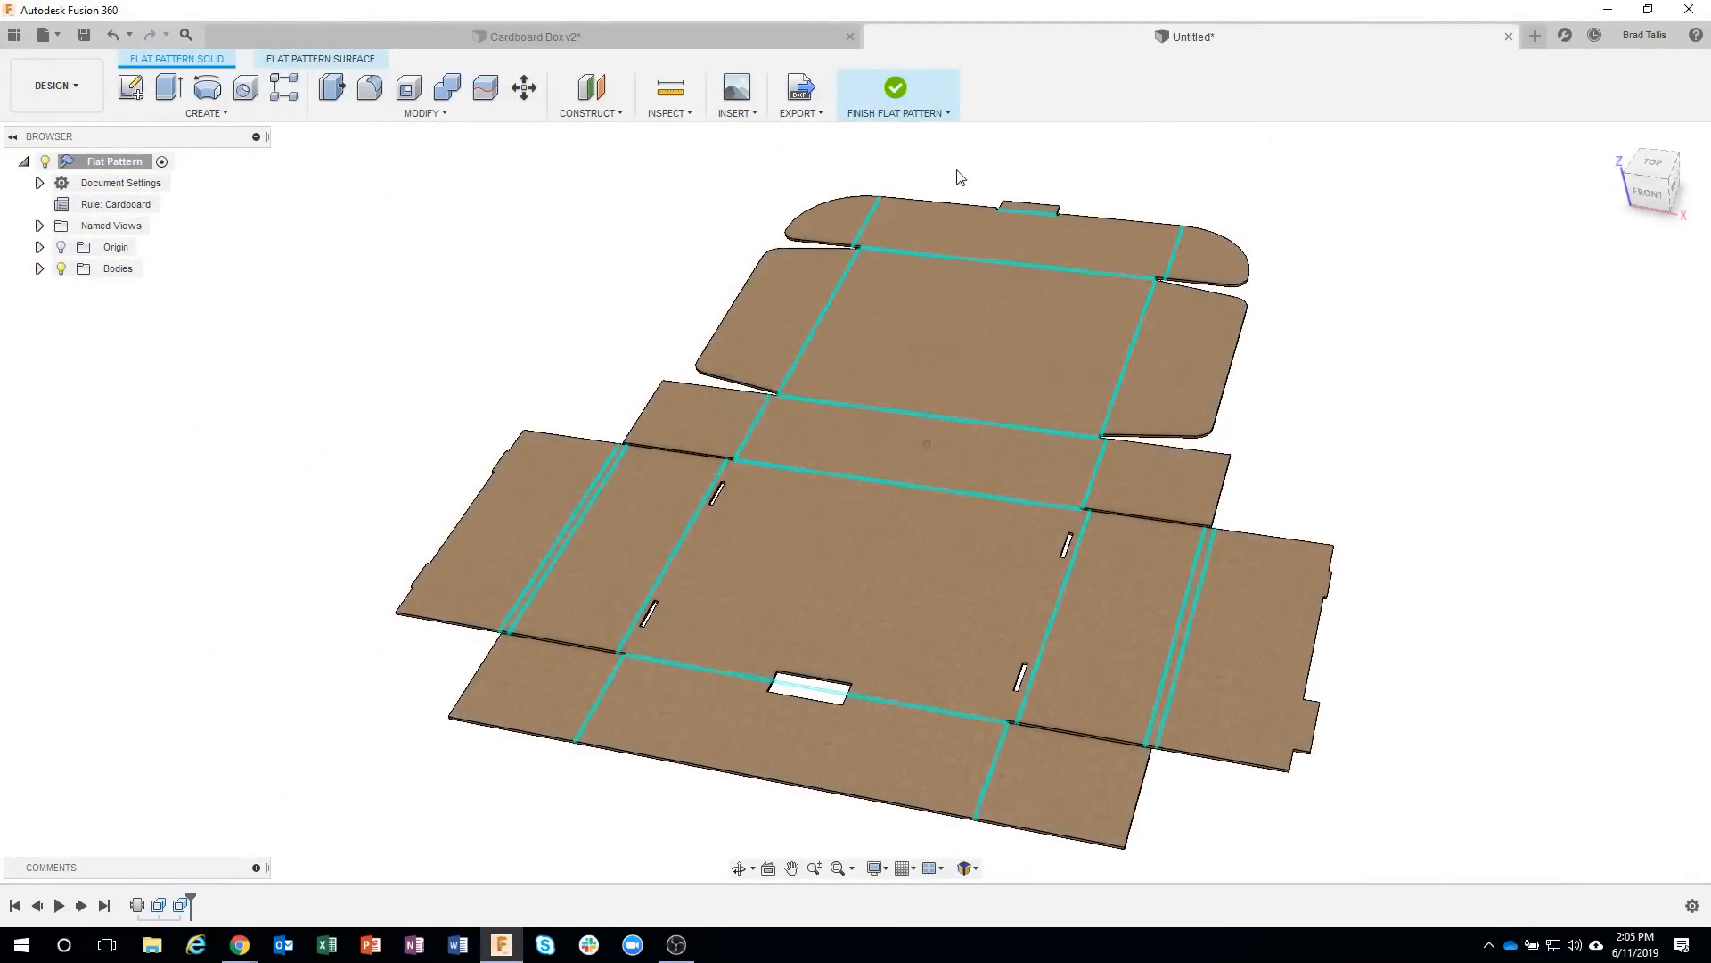
click(896, 90)
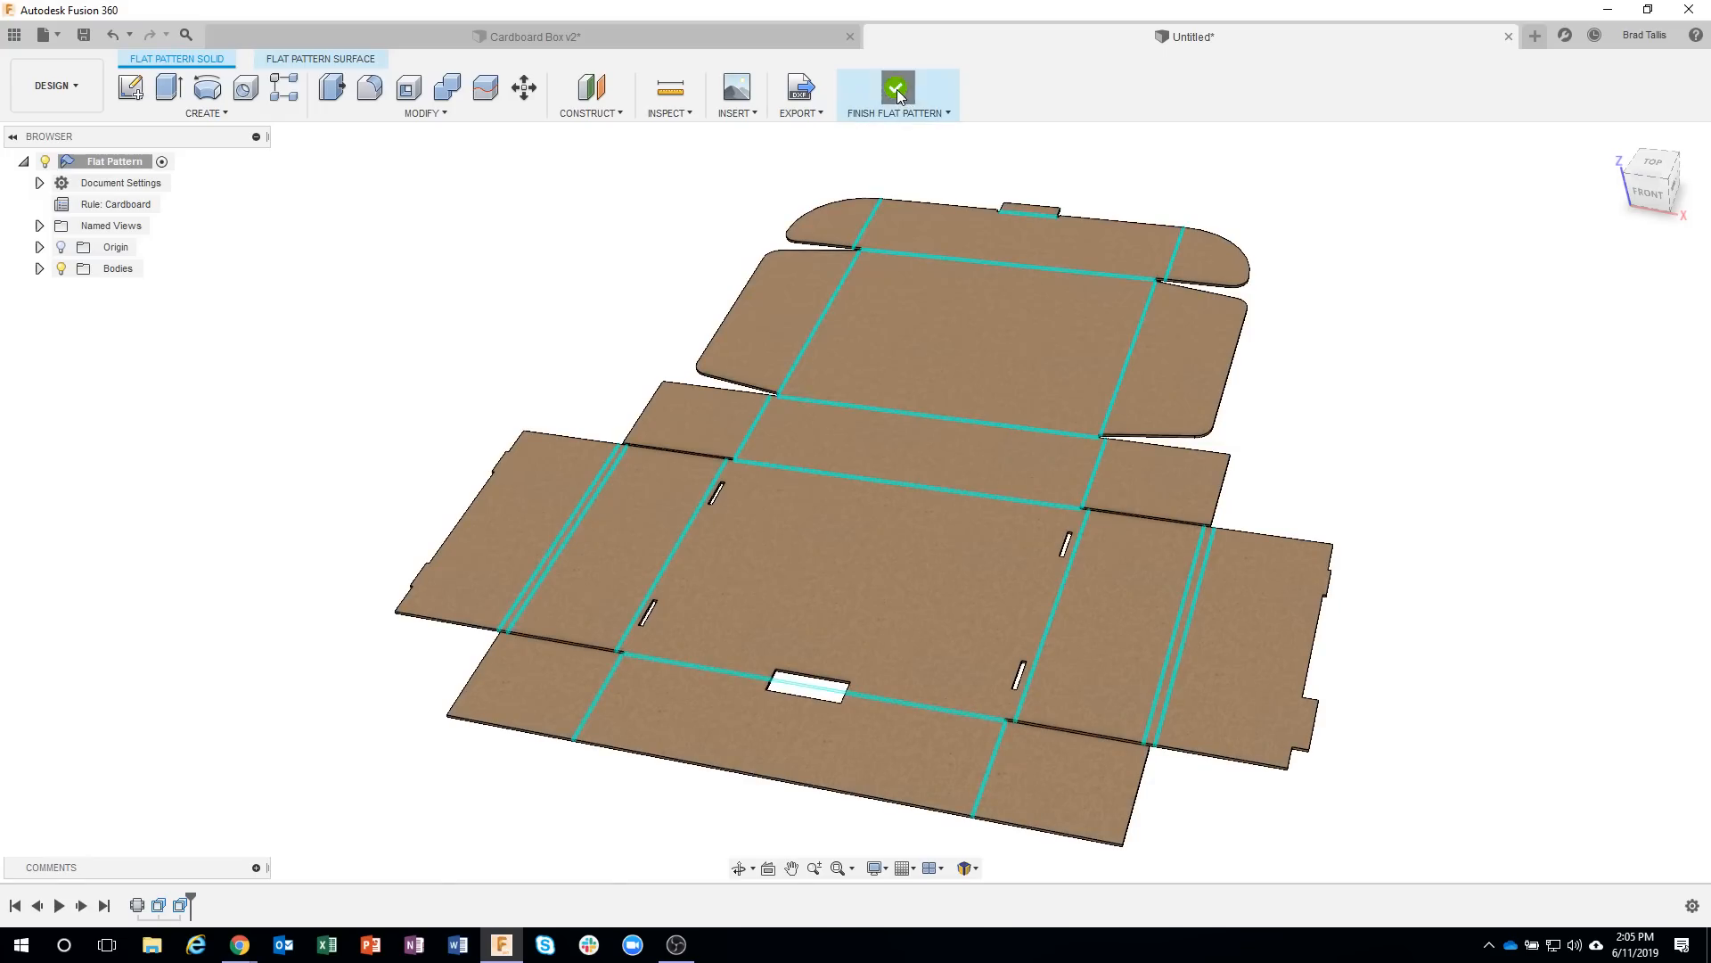
shift+middle_drag(1361, 556, 1059, 400)
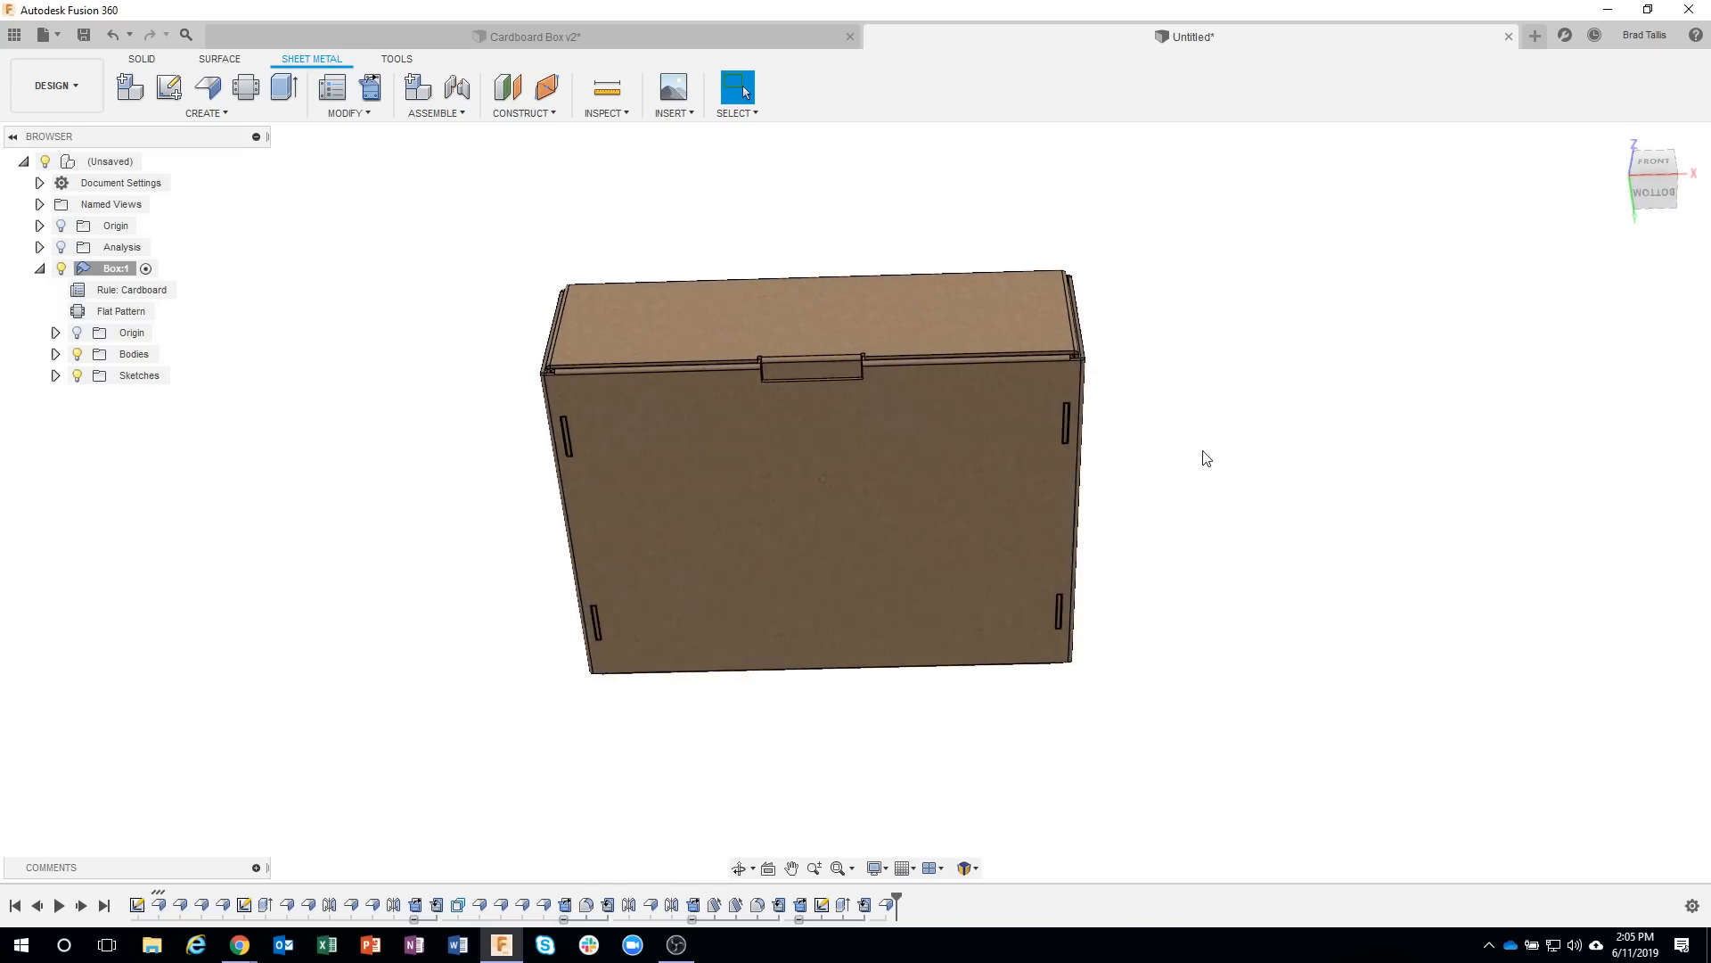
scroll(1197, 460, up, 5)
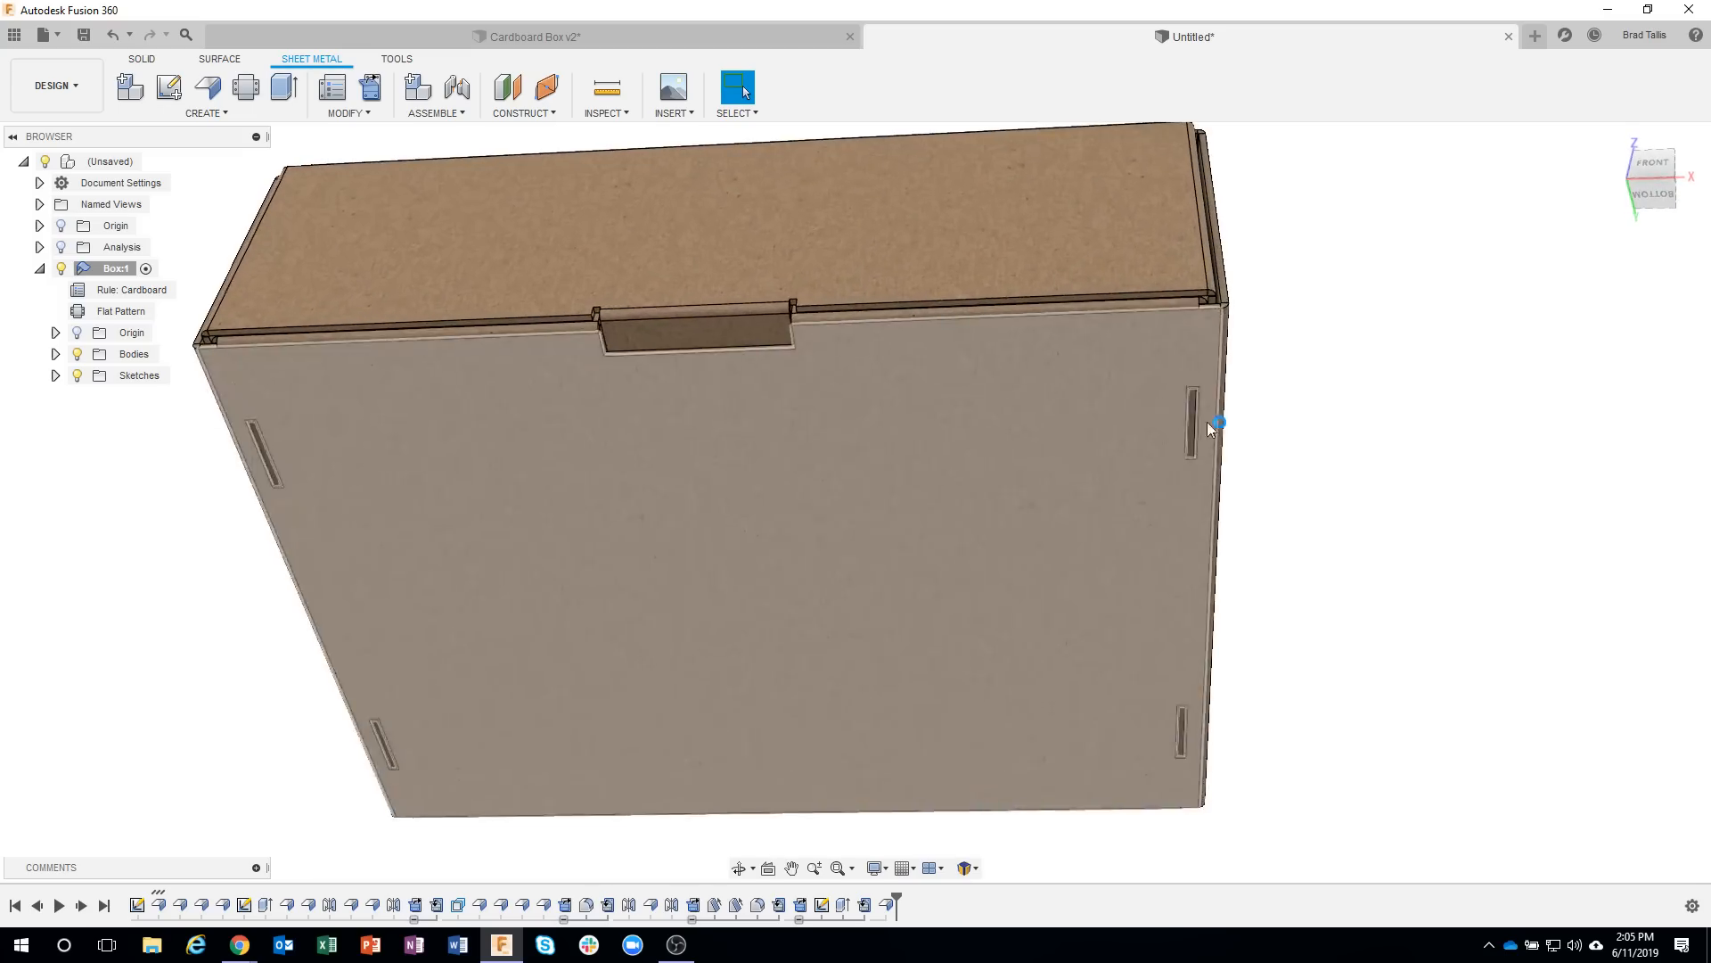
shift+middle_drag(1226, 527, 367, 488)
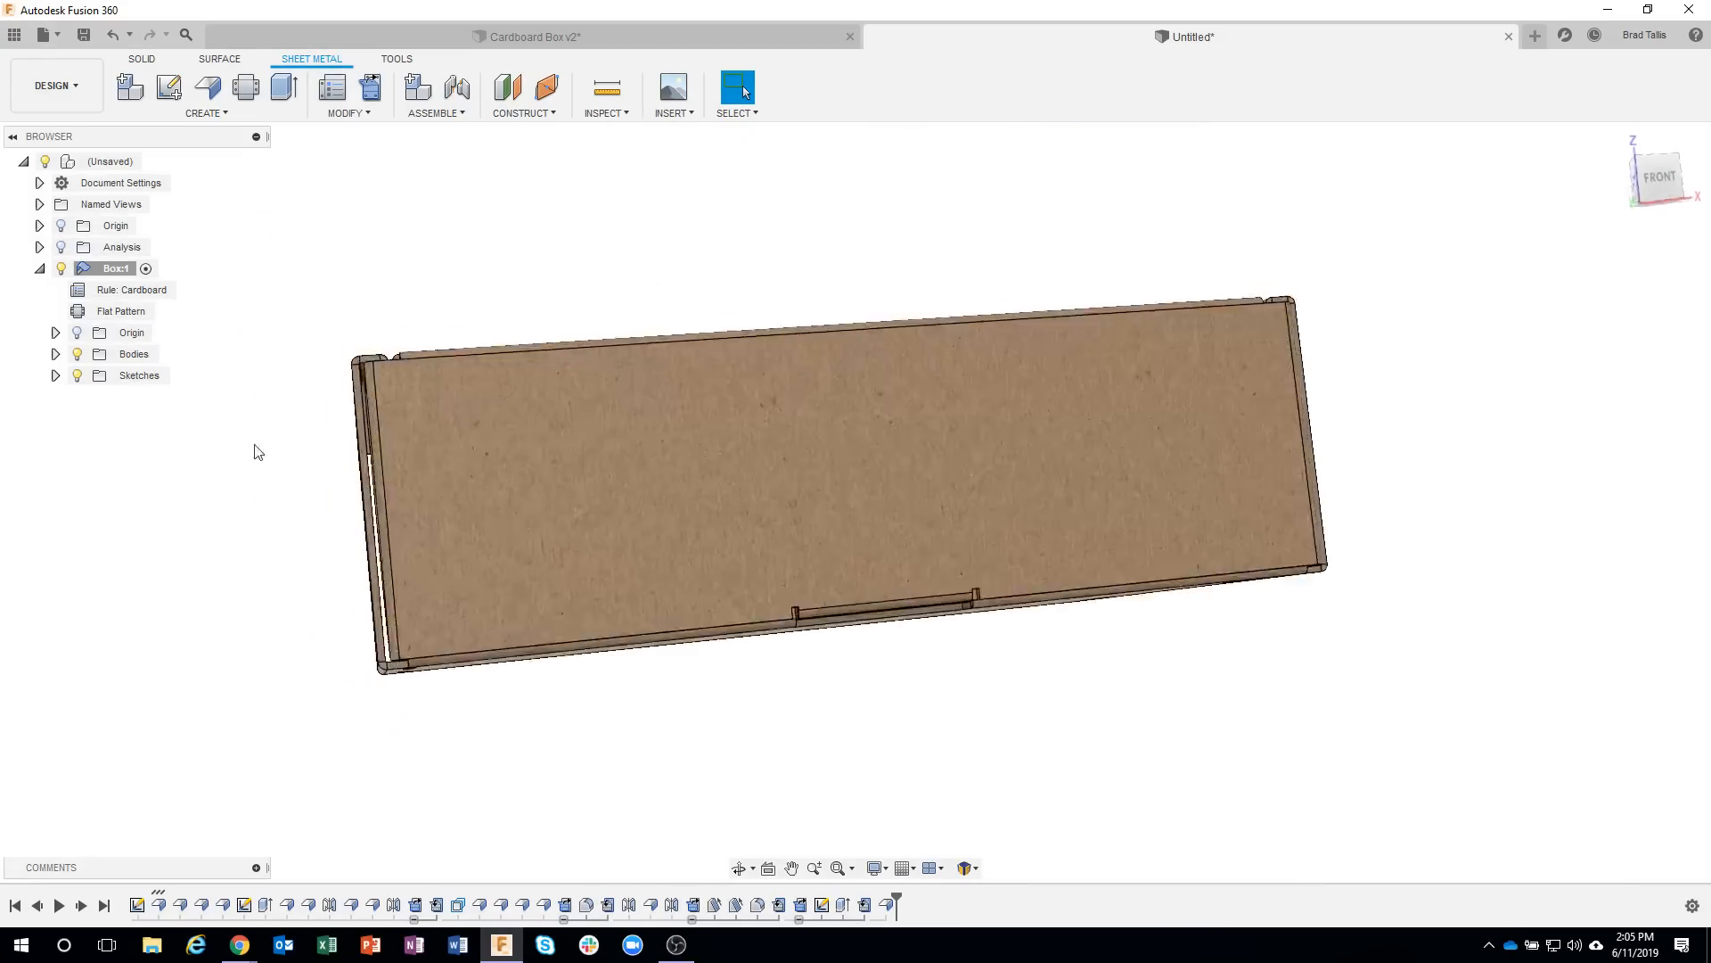
Reactivate the box component's flat pattern for editing.
click(125, 311)
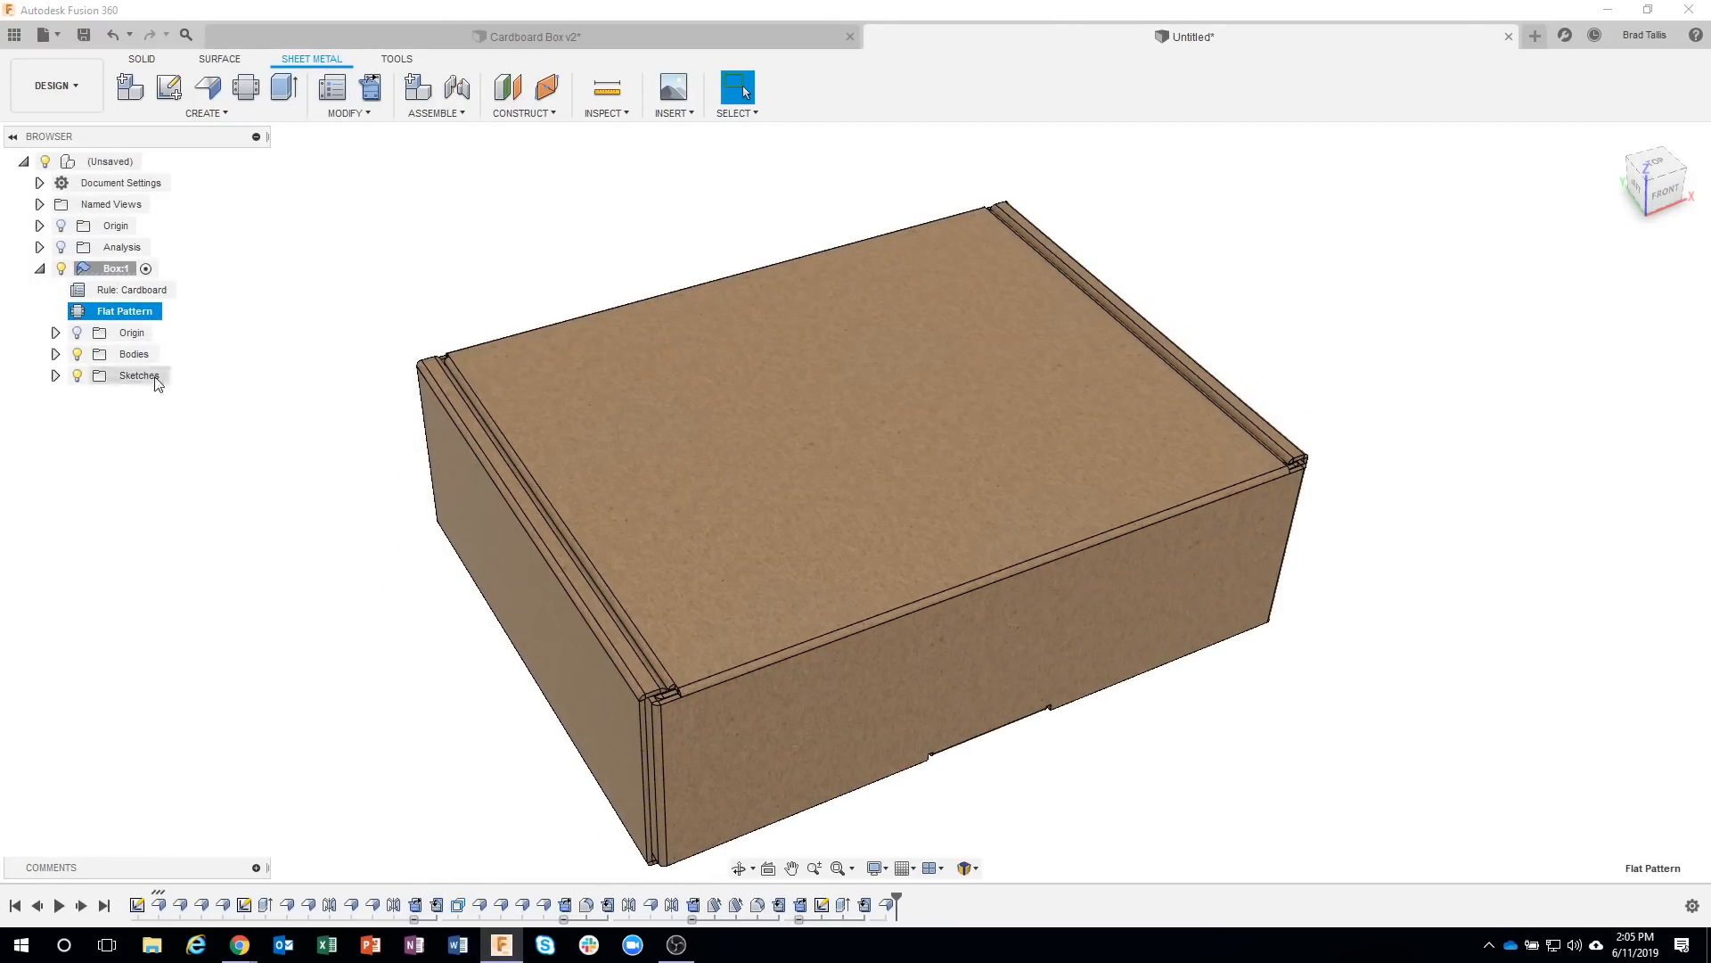
click(169, 311)
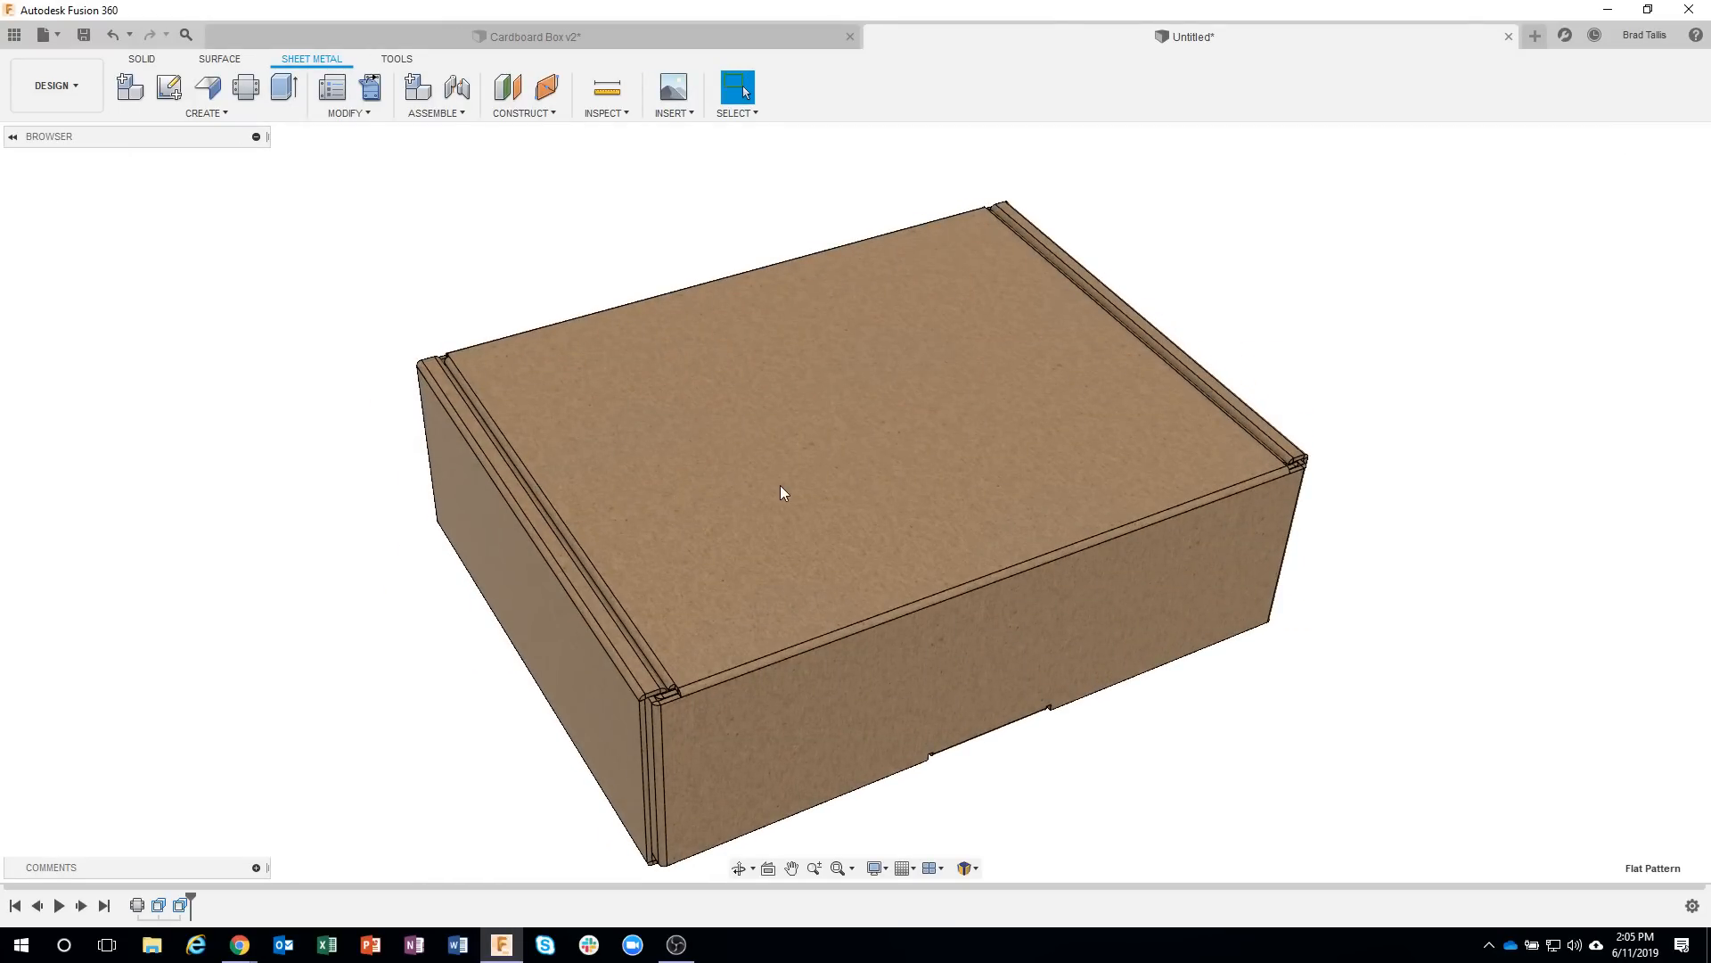
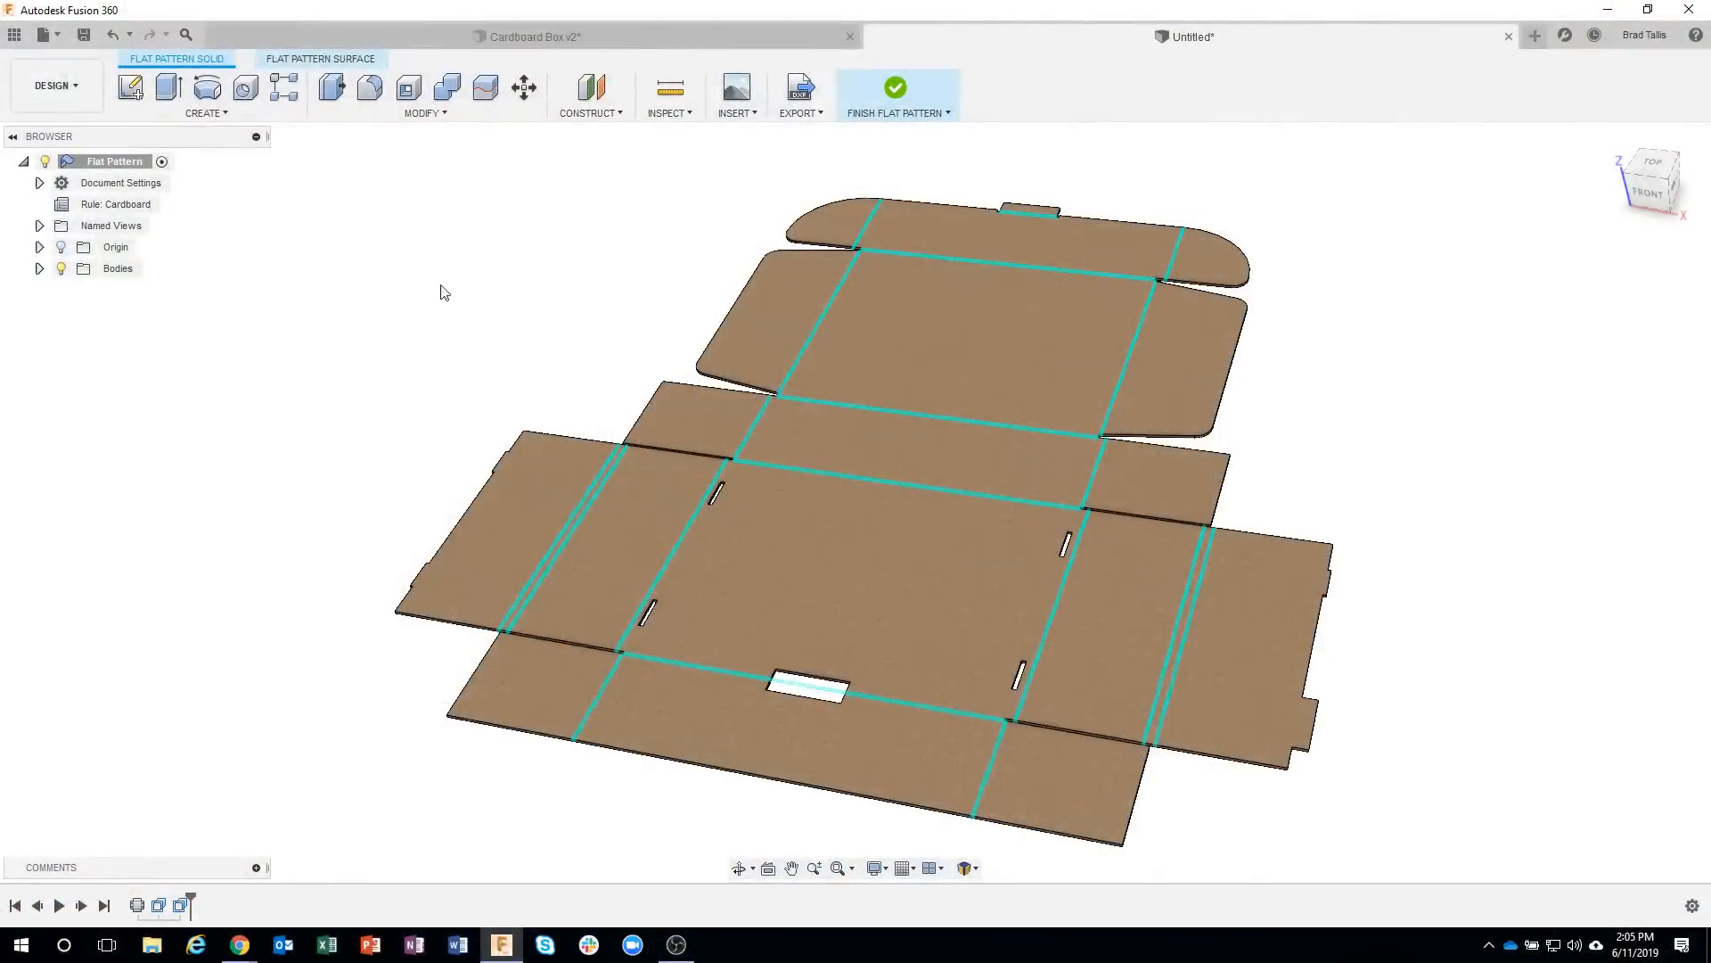
Check the DXF export option available for the flat pattern and finish the flat pattern to return to the folded box.
click(921, 93)
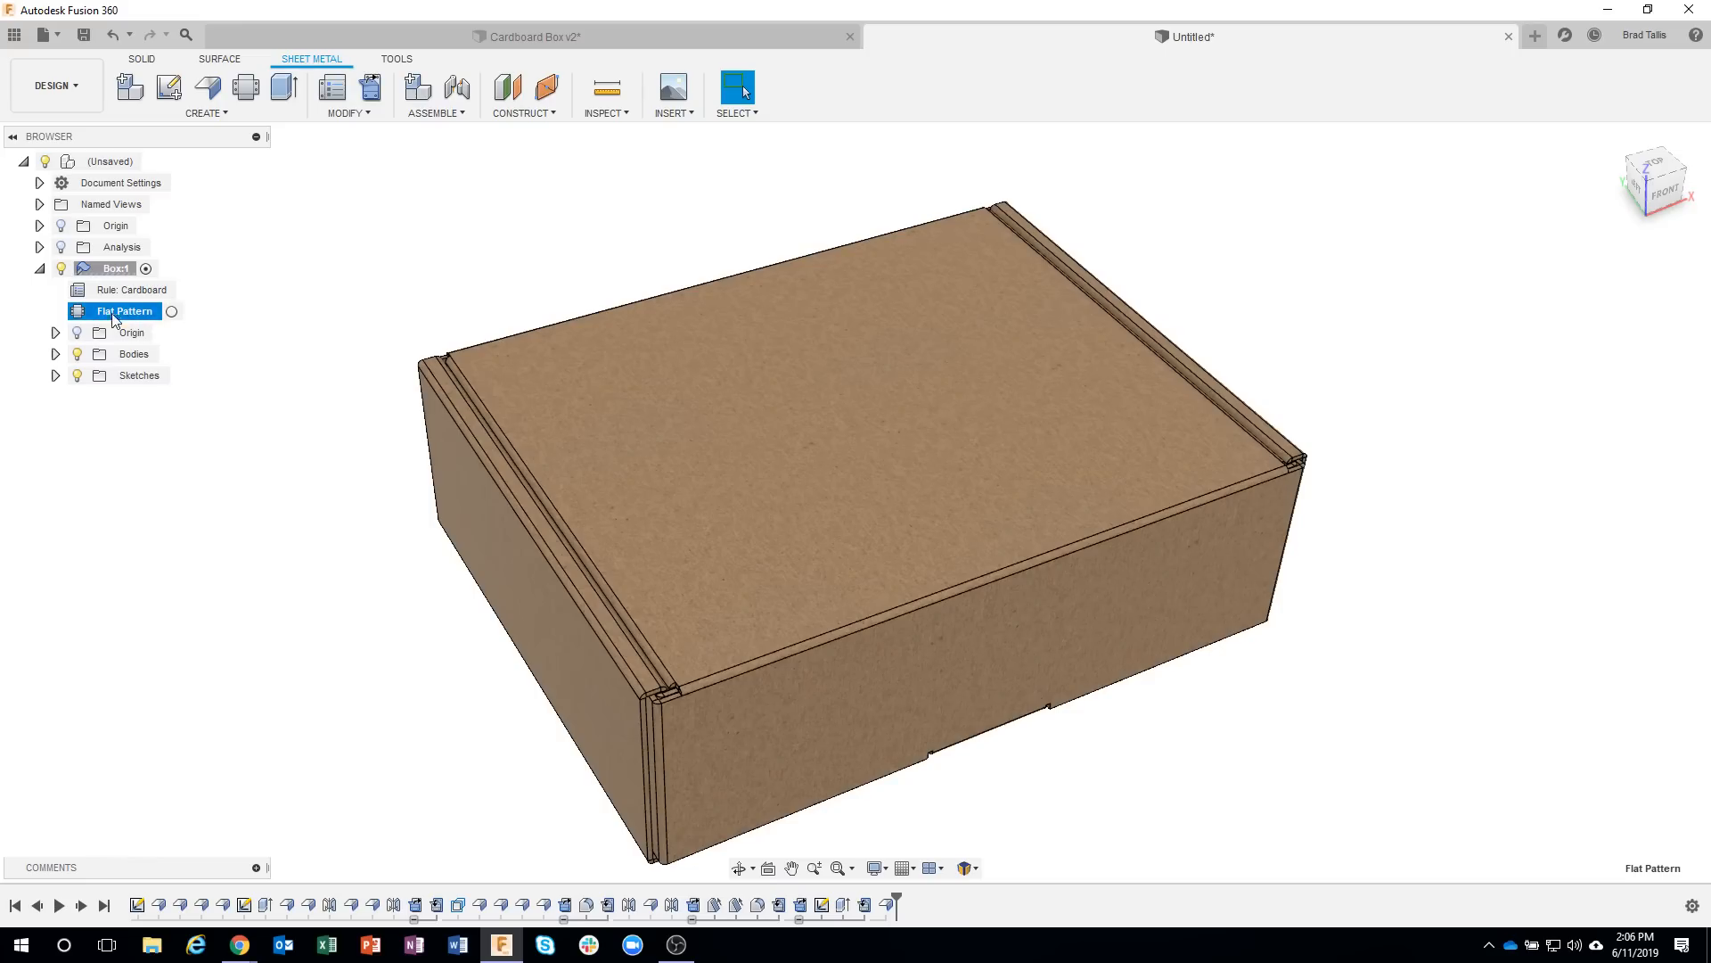
click(172, 312)
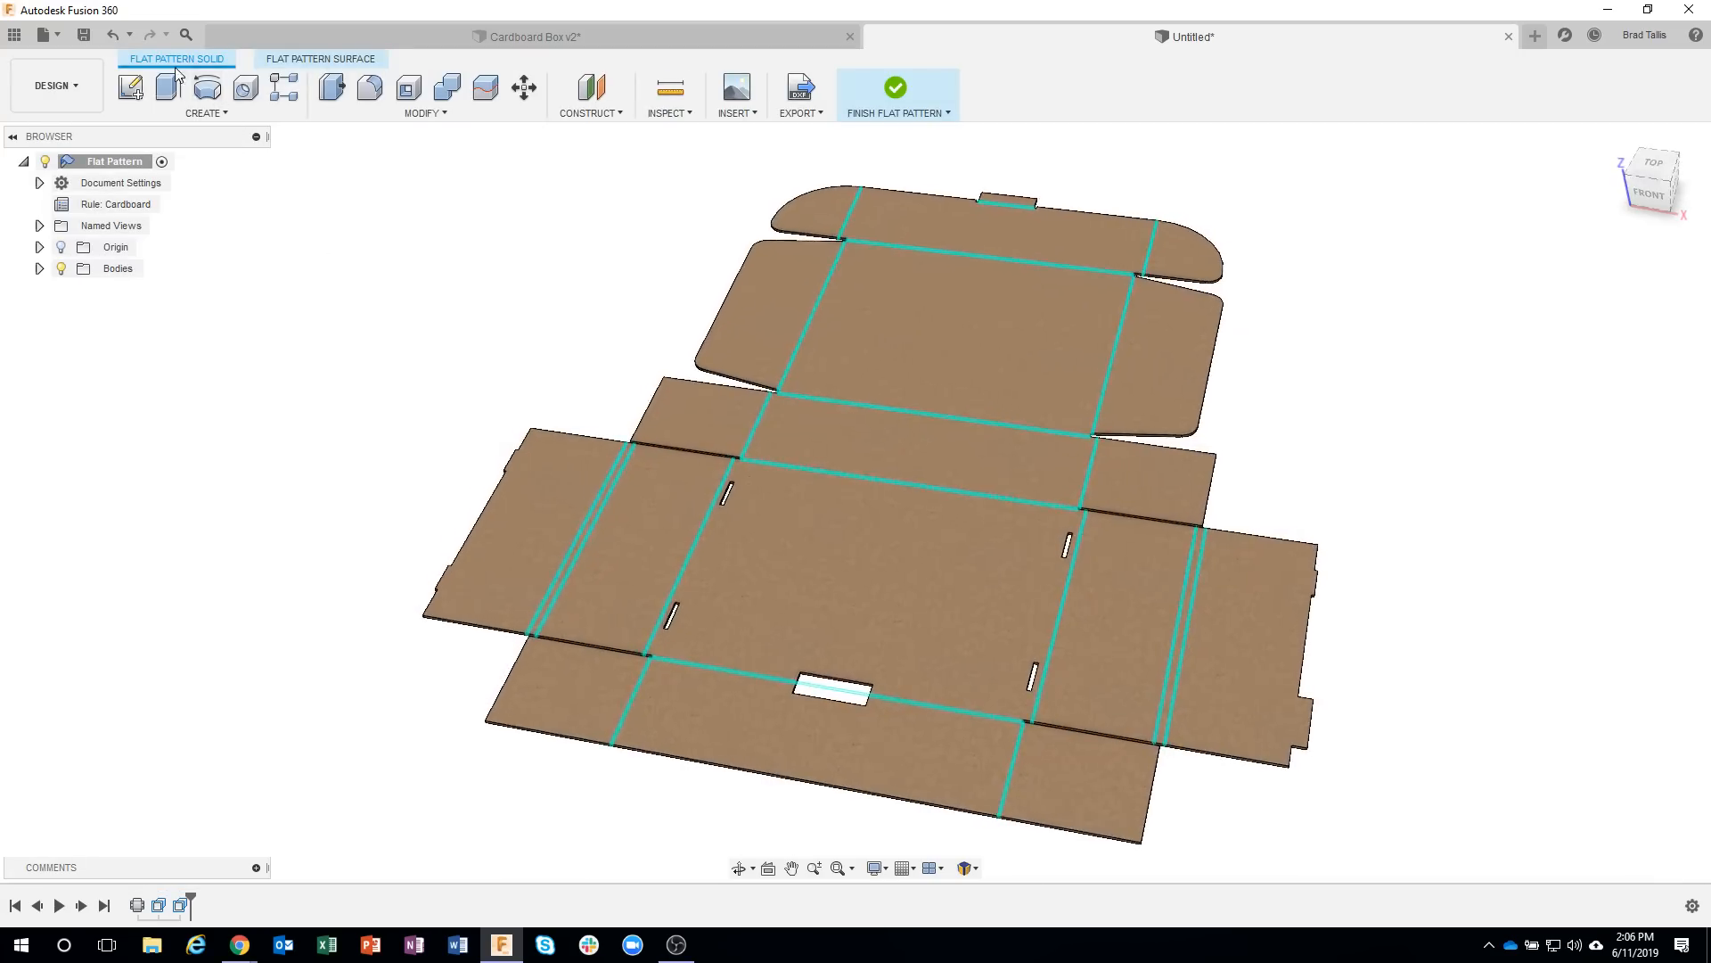
click(796, 113)
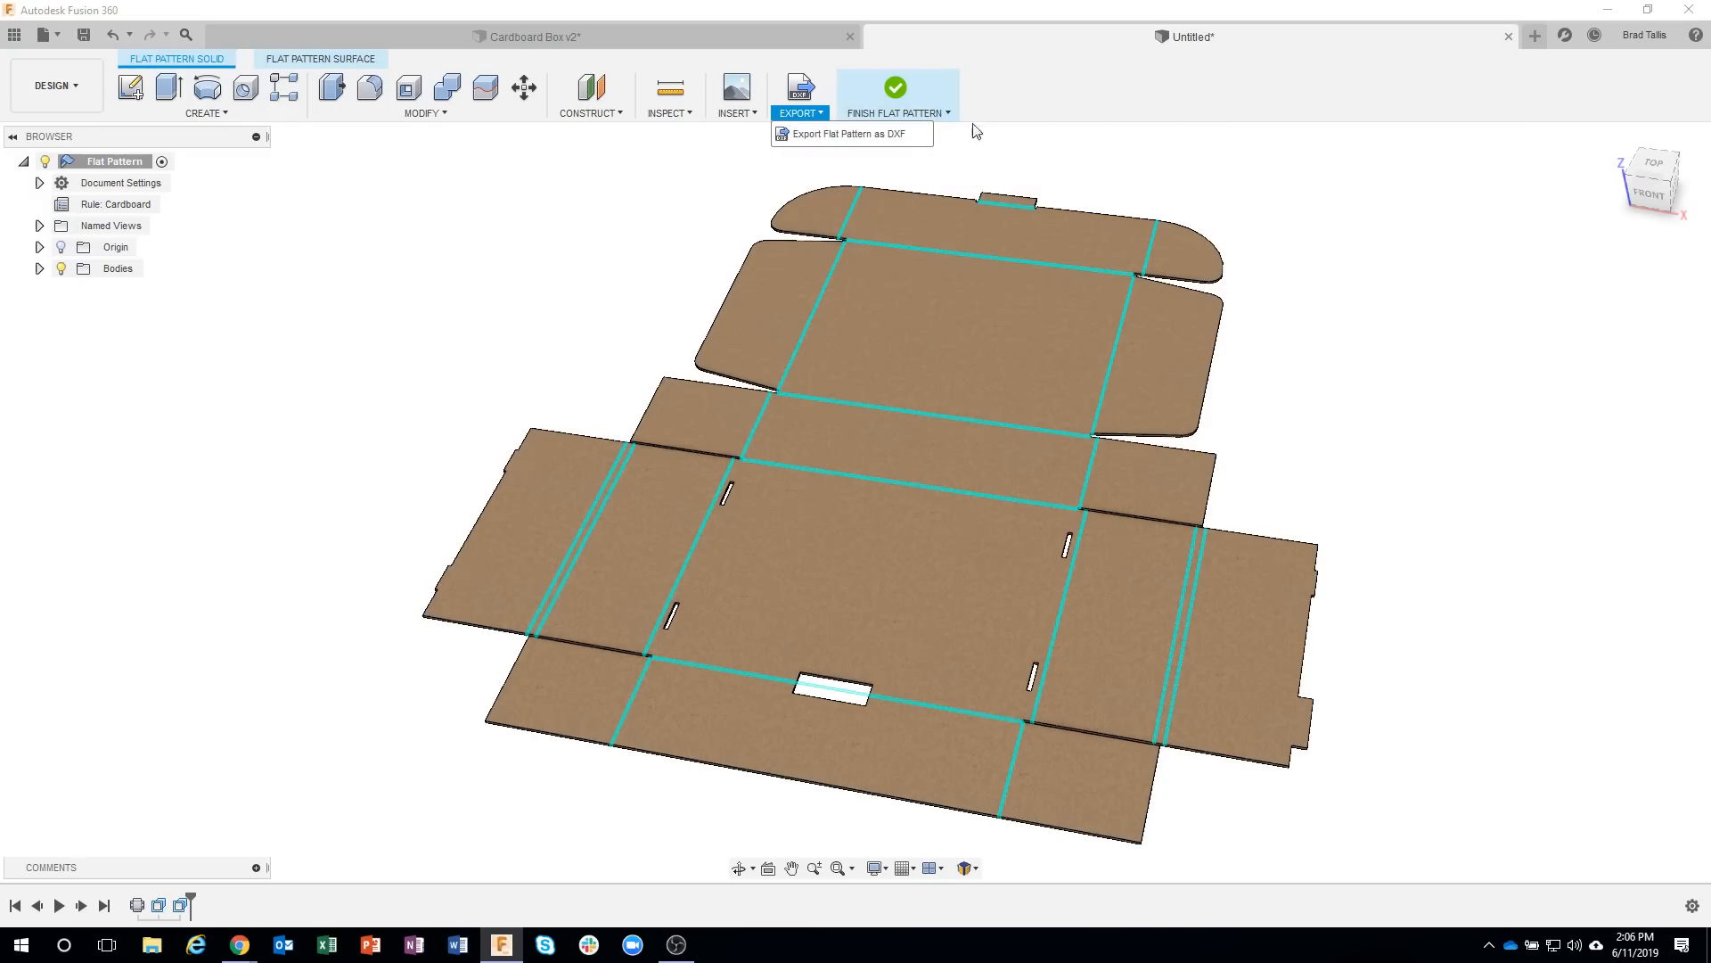
click(918, 112)
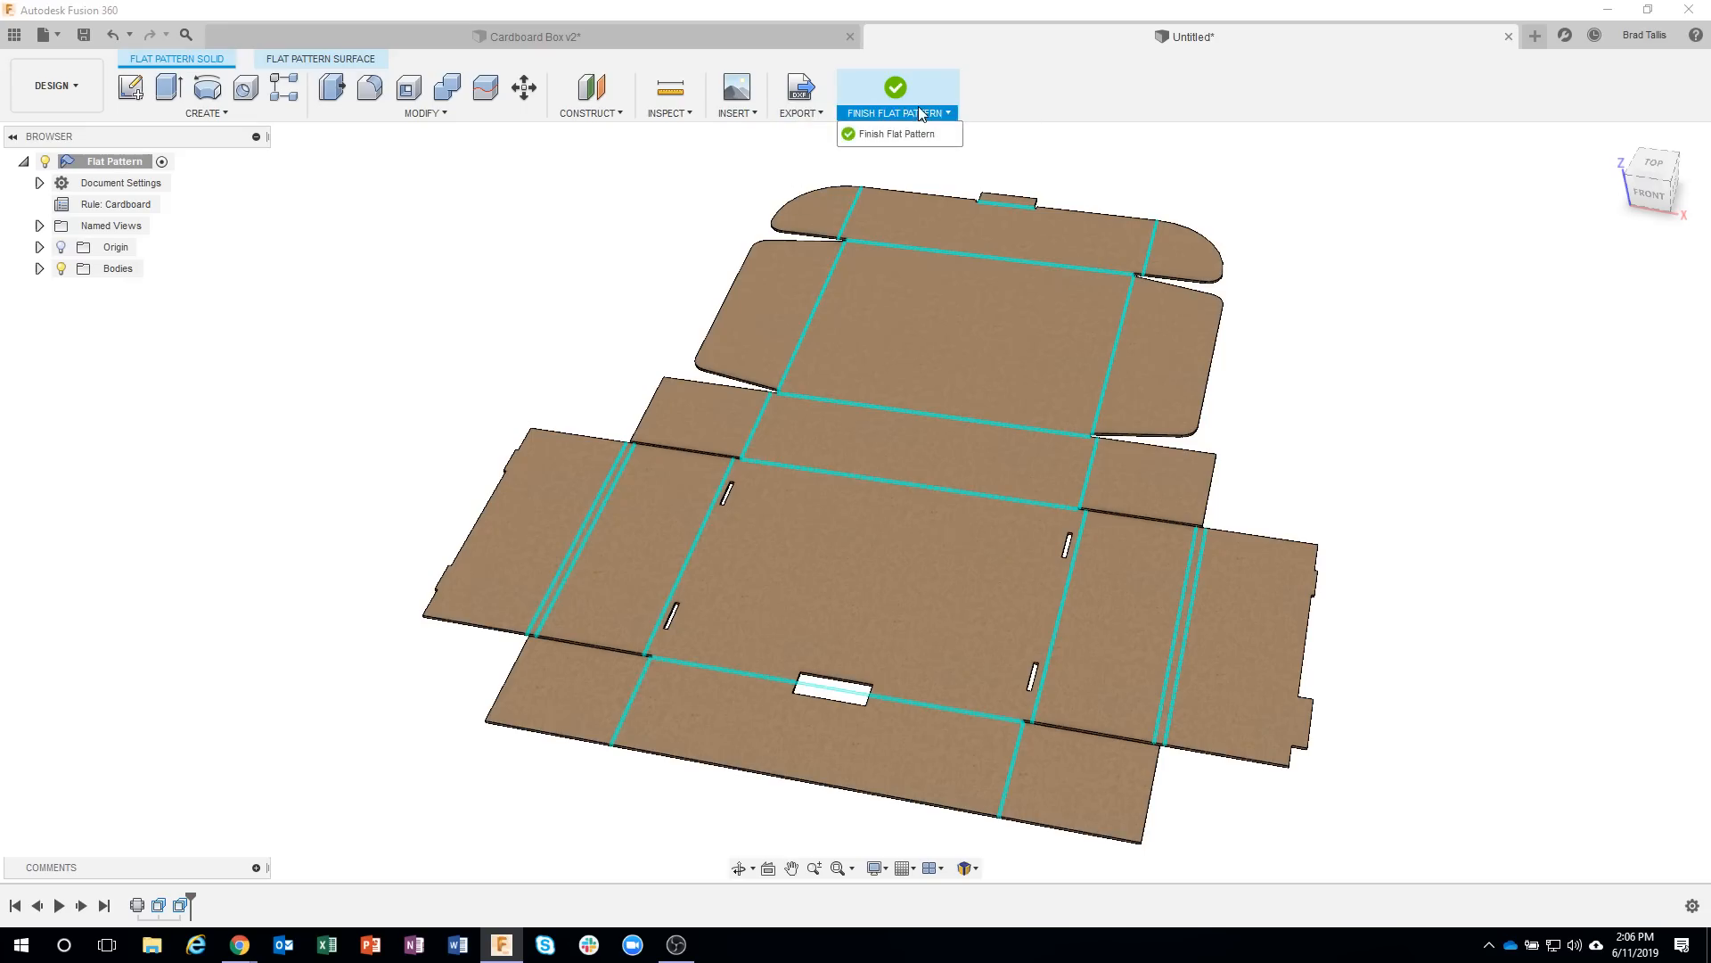
click(896, 91)
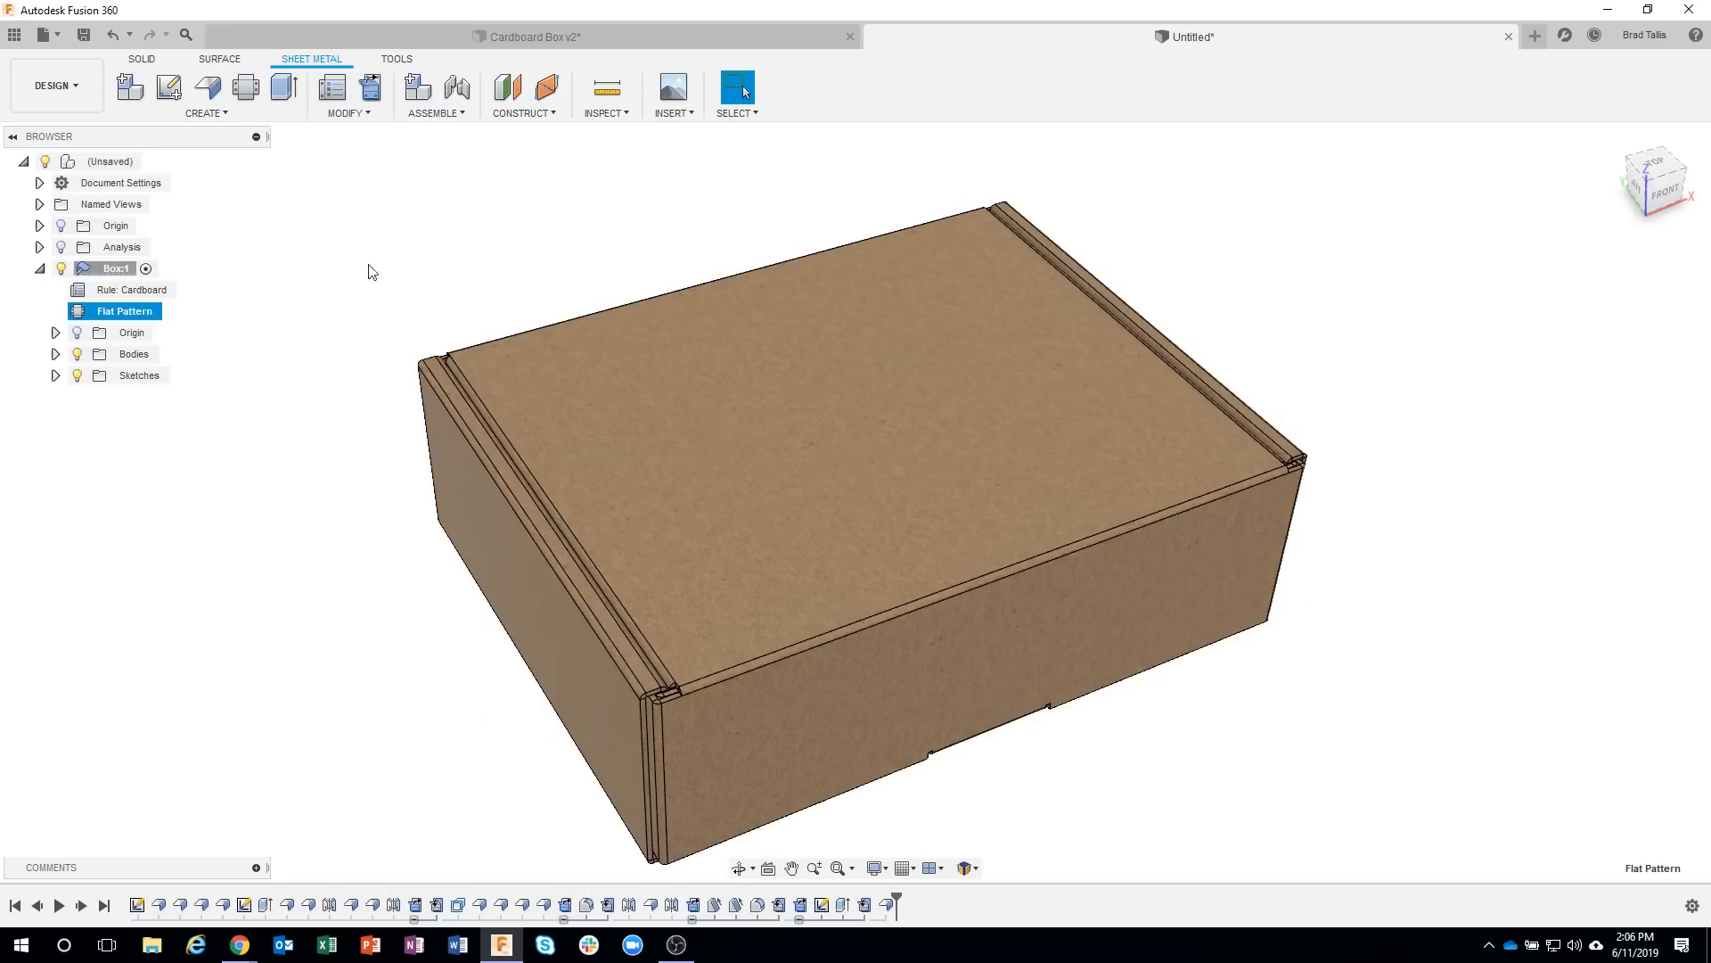
Start a new drawing from the design, saving the design as Cardboard Box in the Tech Tuesdays project.
click(72, 95)
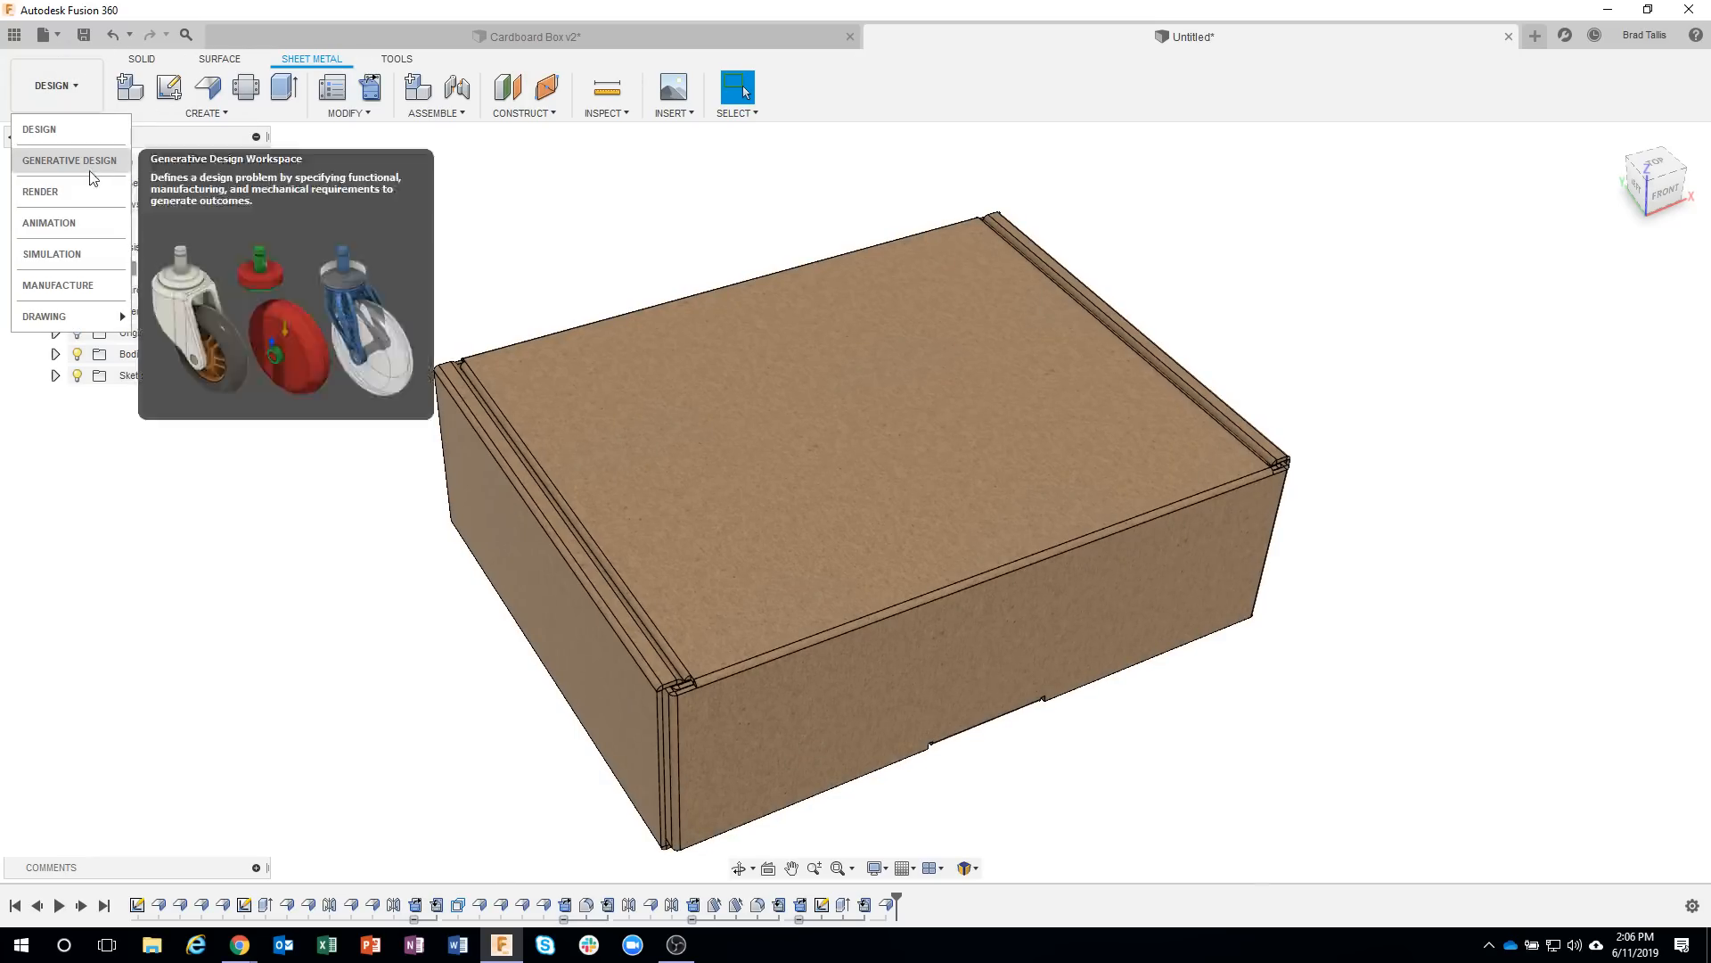
mouse_move(71, 316)
click(174, 317)
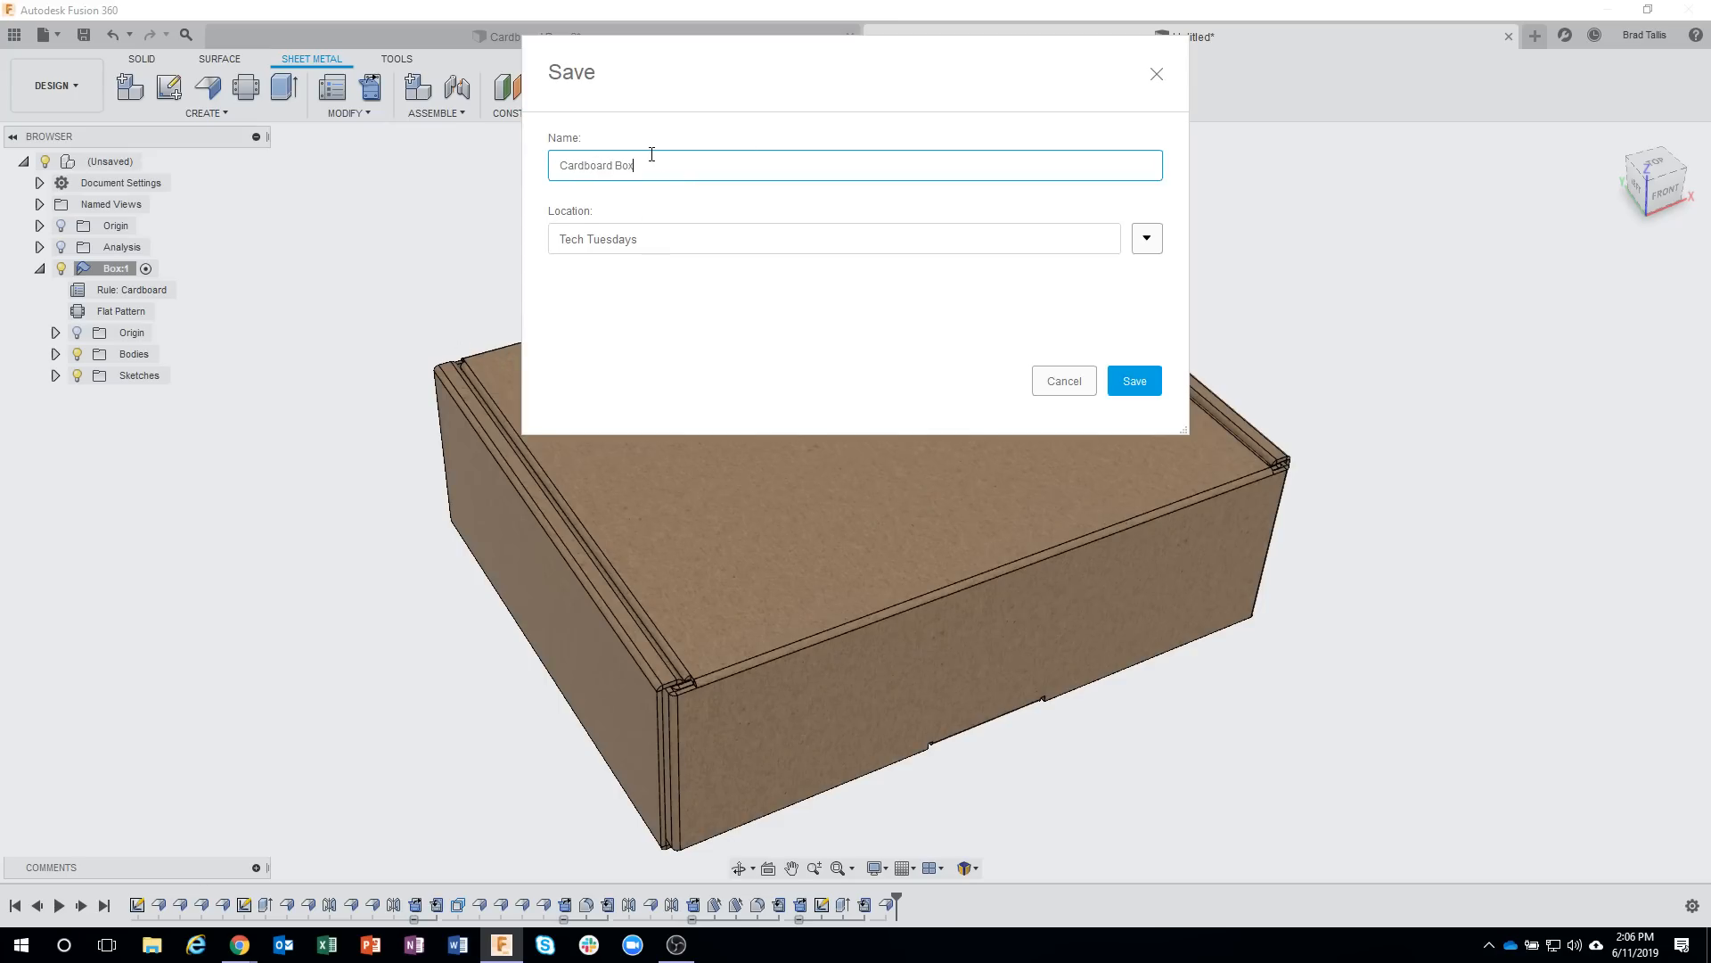
key(Return)
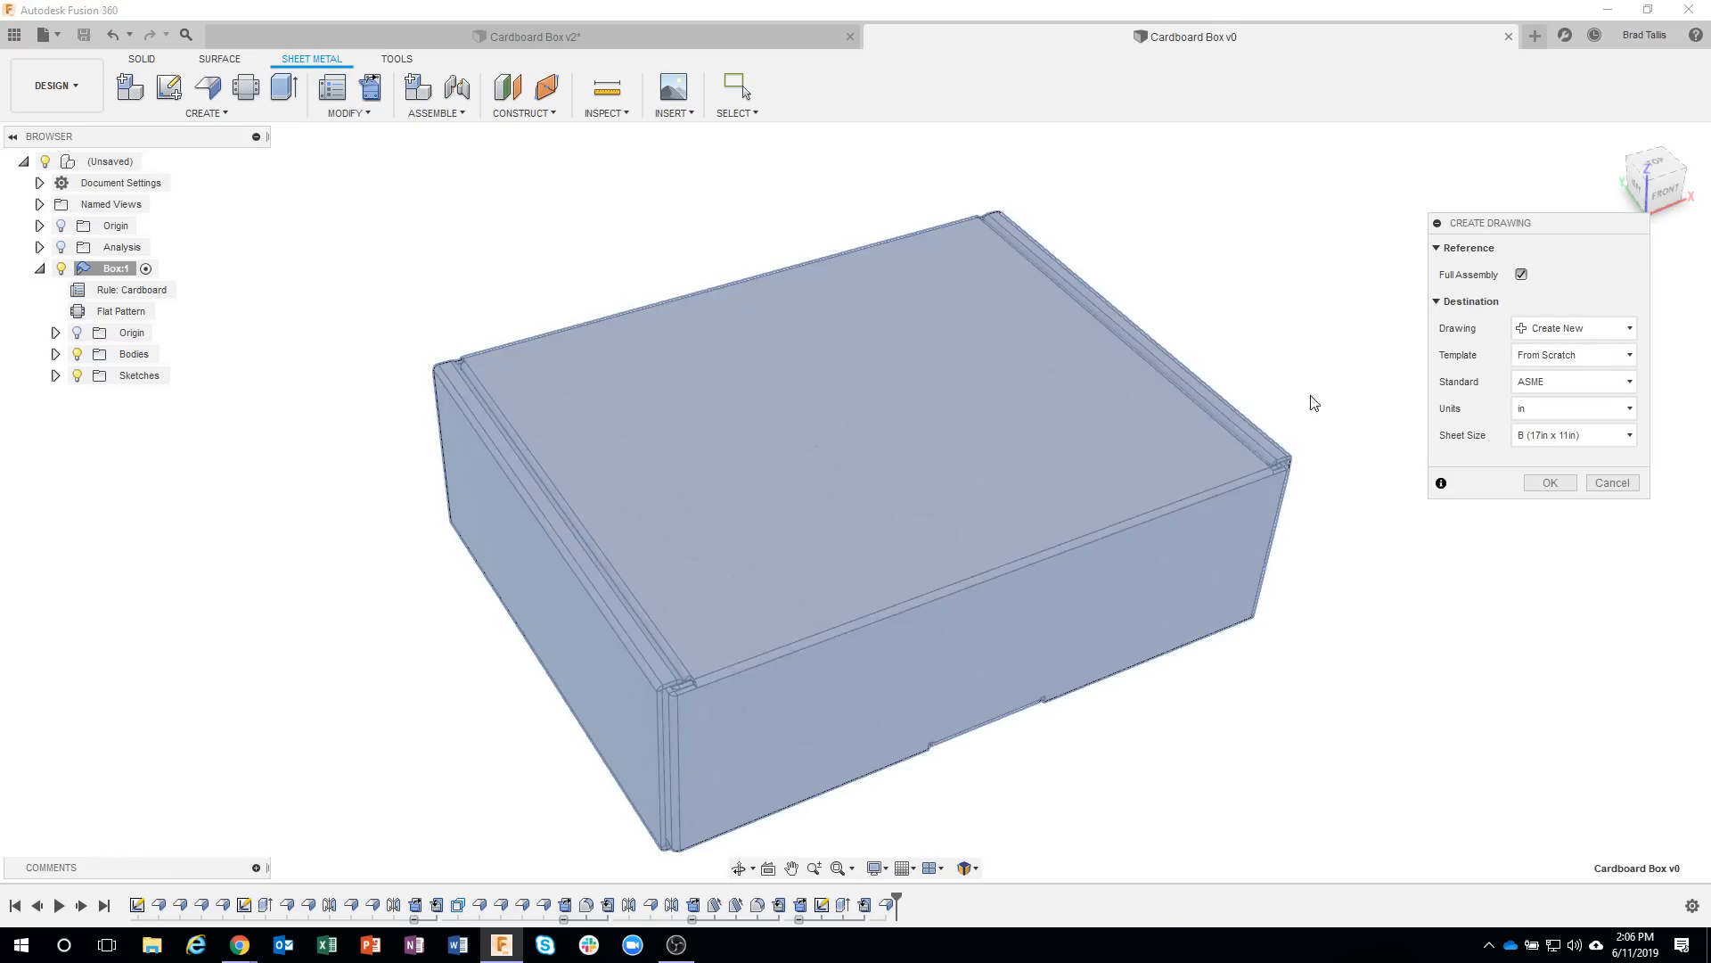
Create the drawing from only the box component, using its Flat Pattern representation and a D-size sheet.
click(1521, 274)
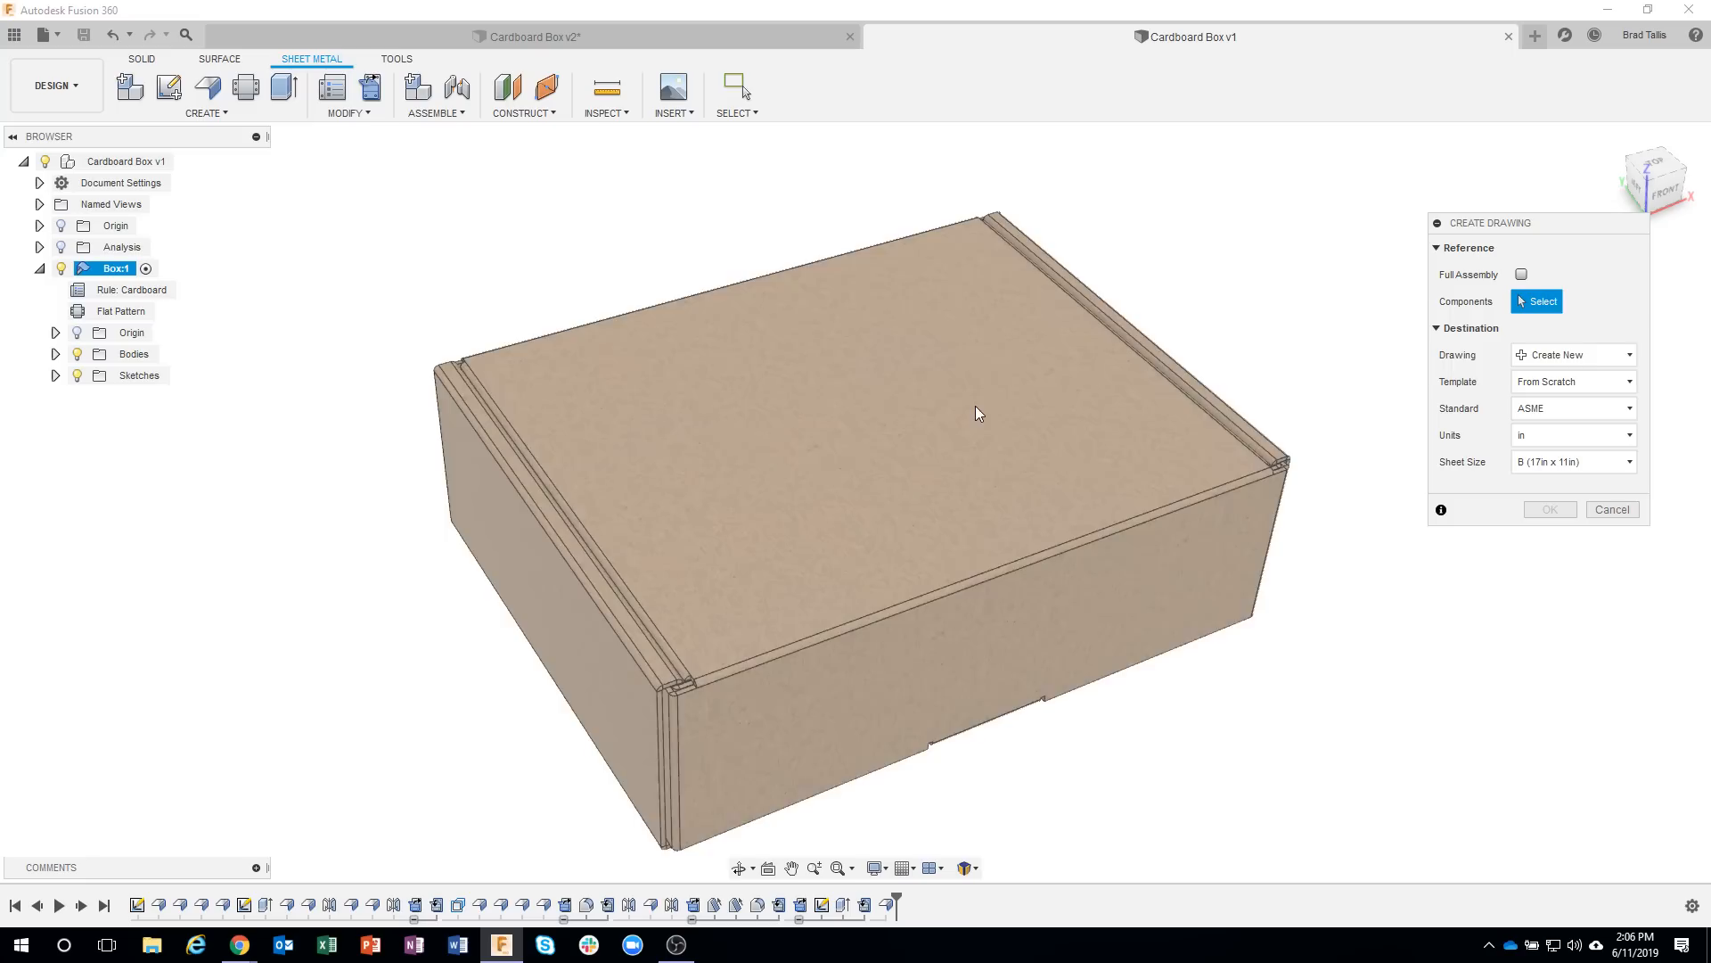
click(977, 408)
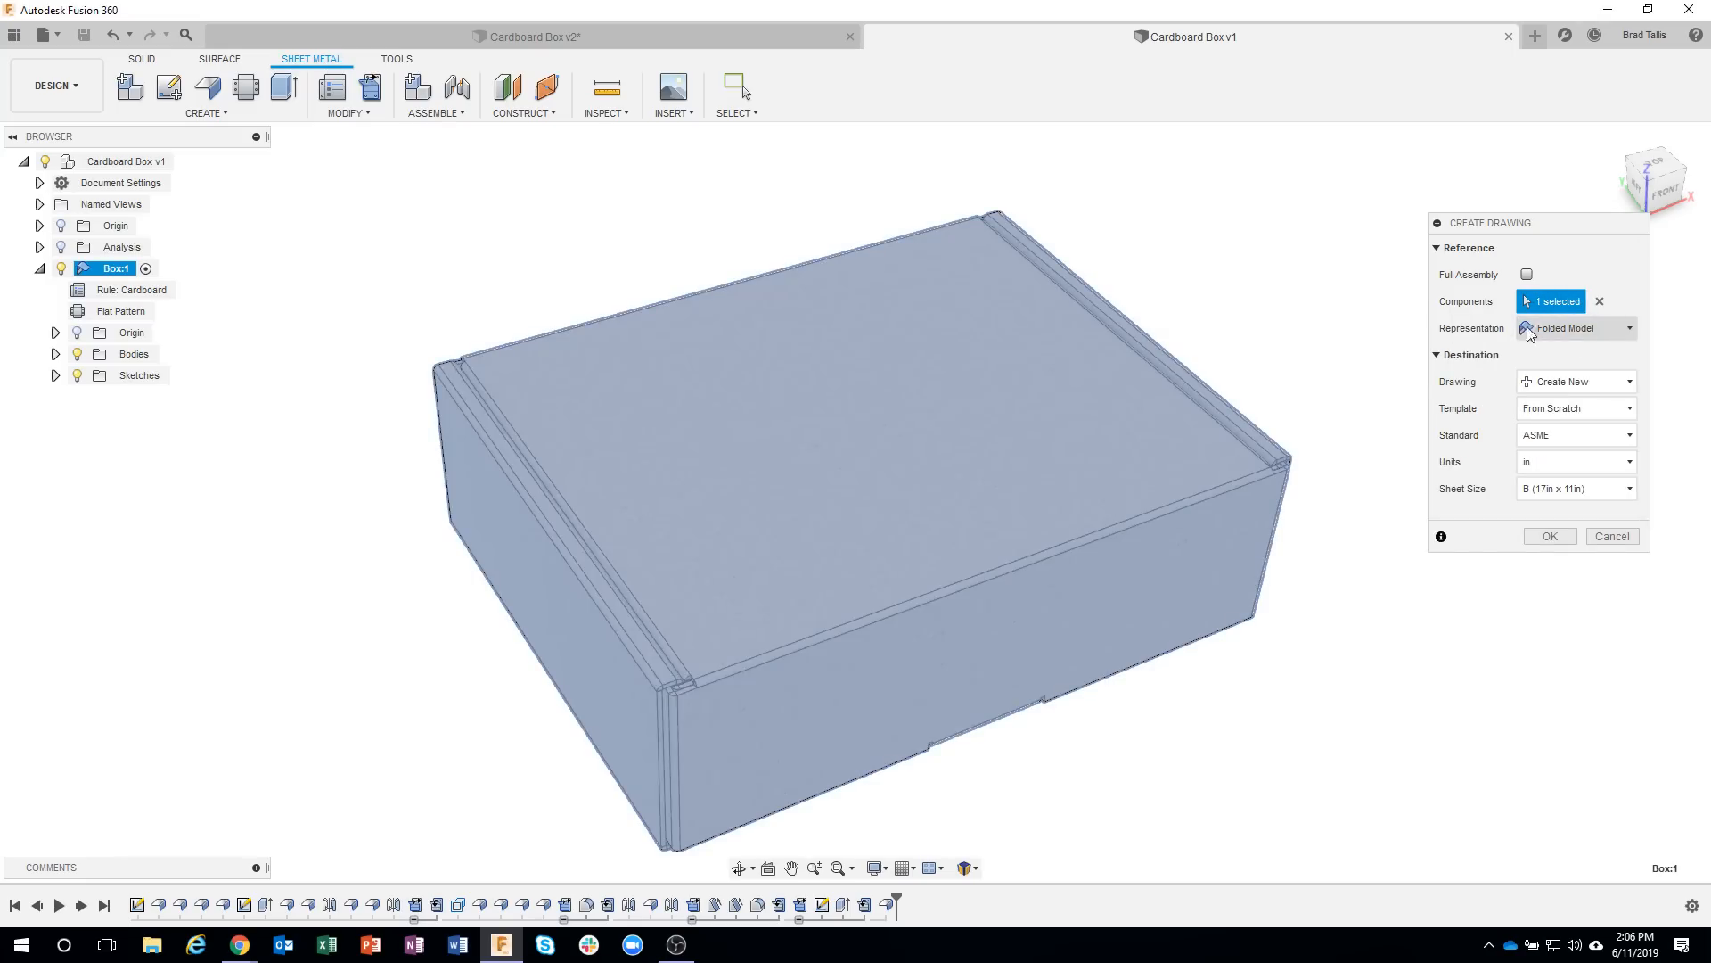
click(1559, 337)
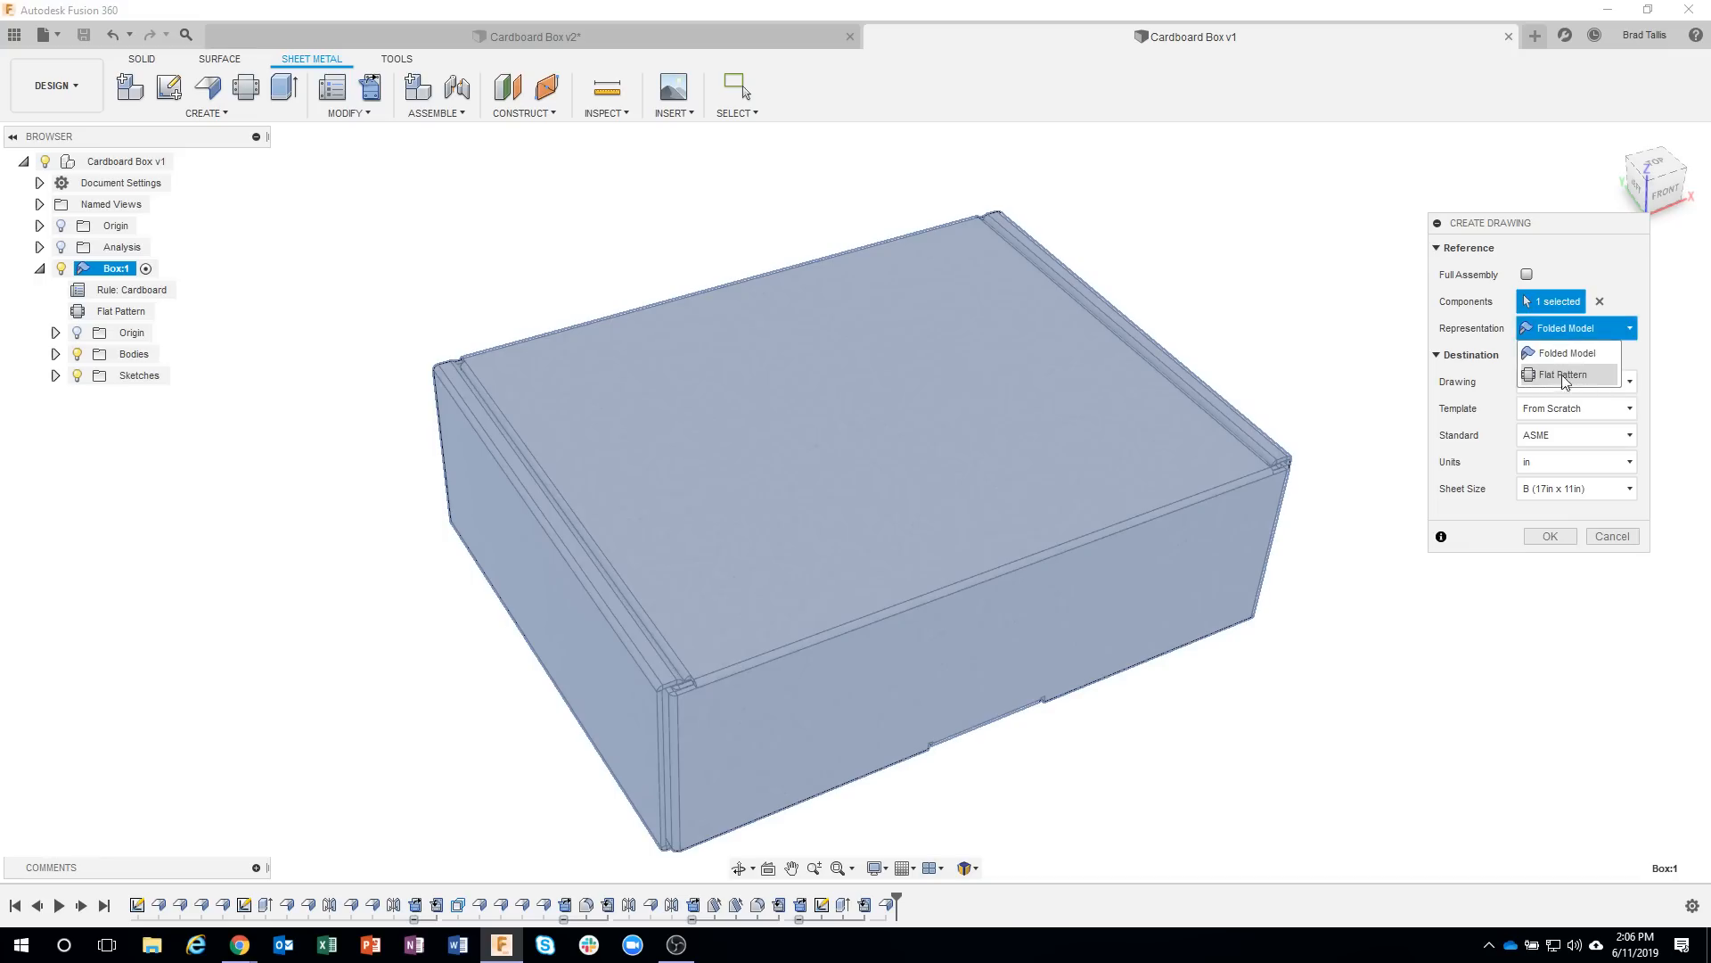
click(1561, 374)
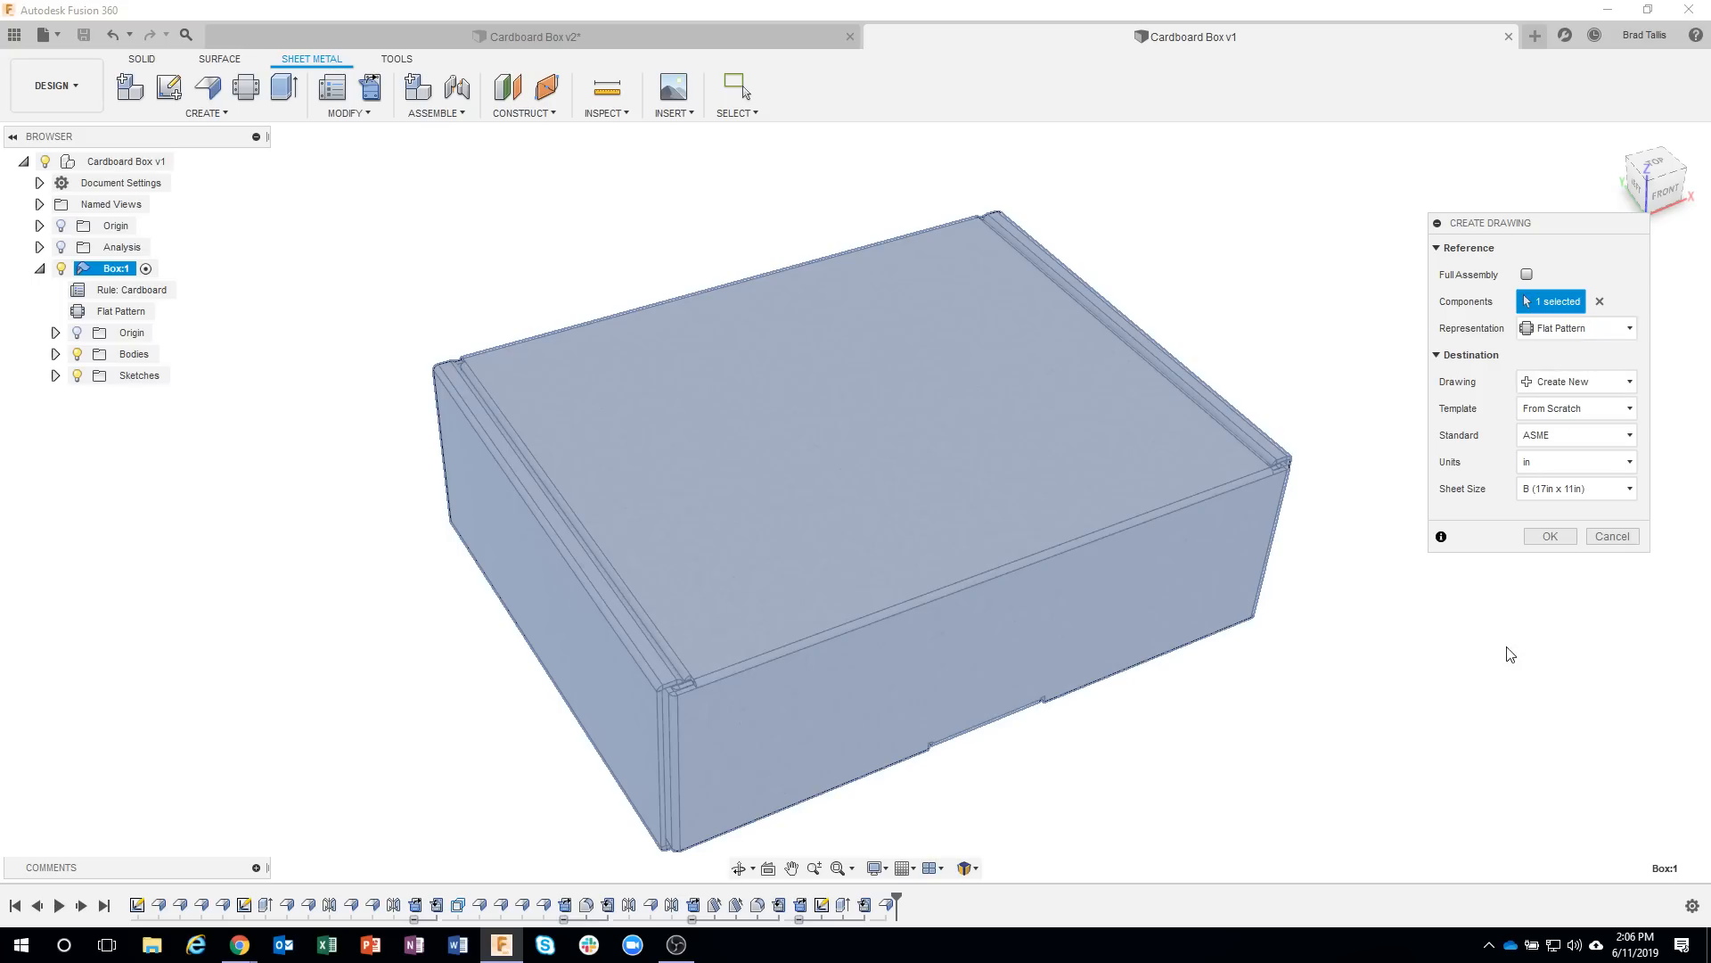
click(1564, 484)
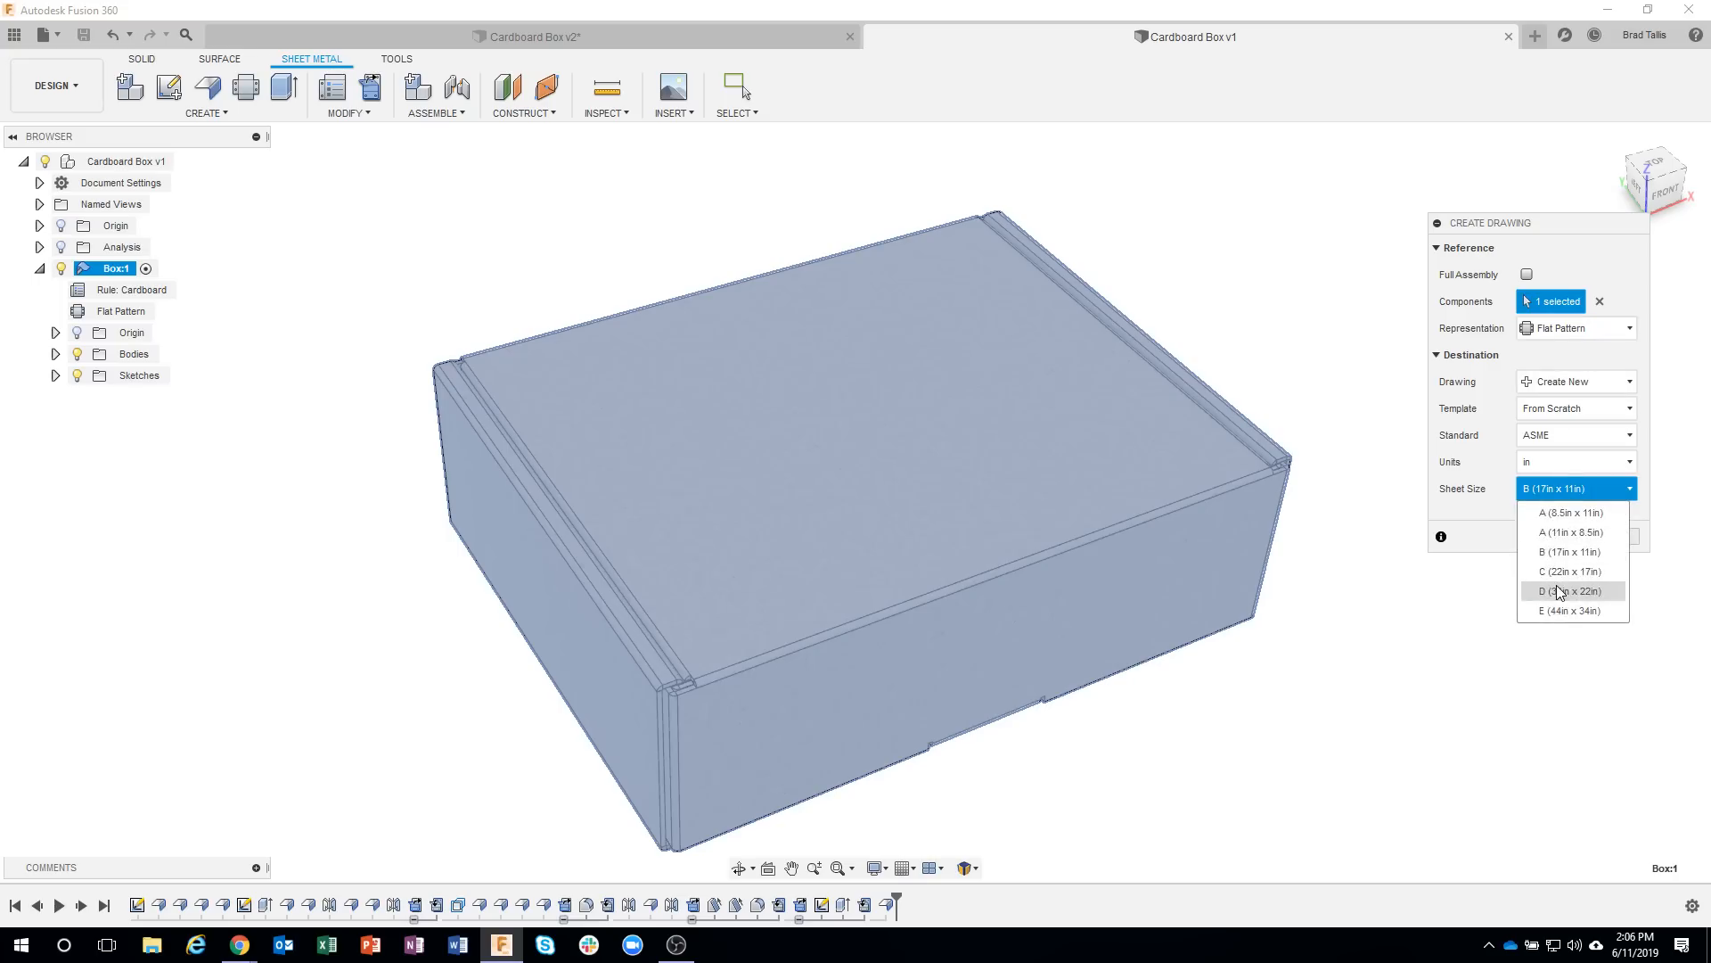
click(1559, 591)
click(1551, 536)
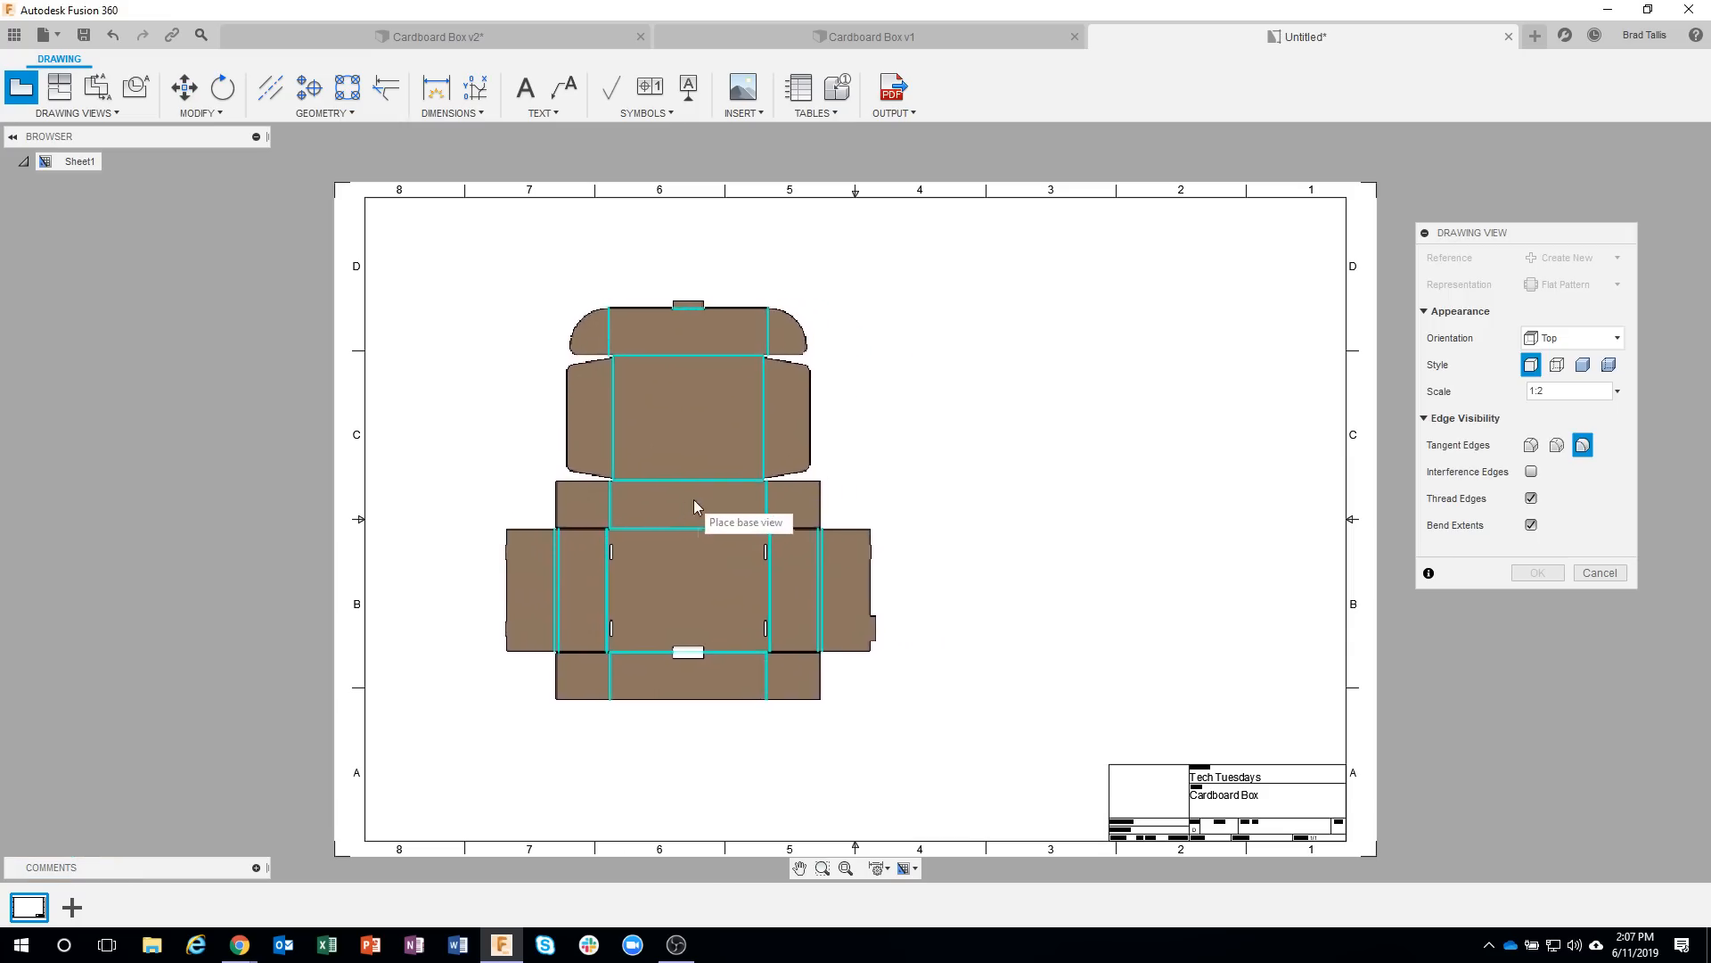
Place the flat pattern's top base view at 1:2 scale on the sheet's left half.
click(664, 514)
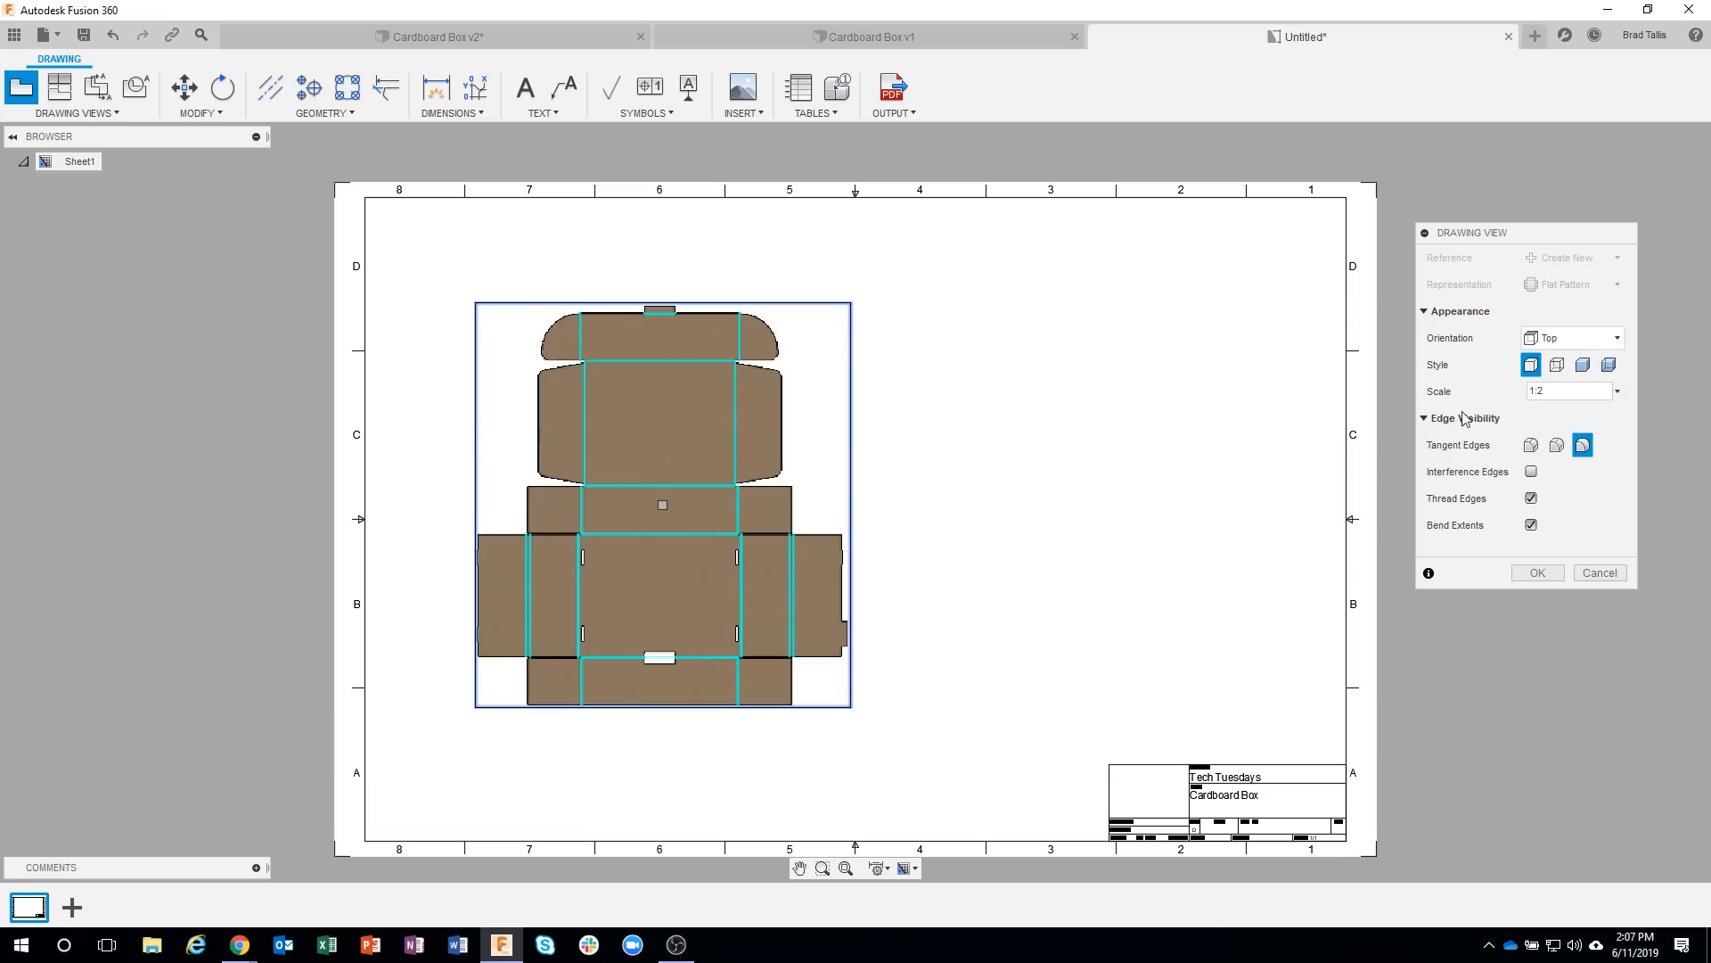
click(1538, 573)
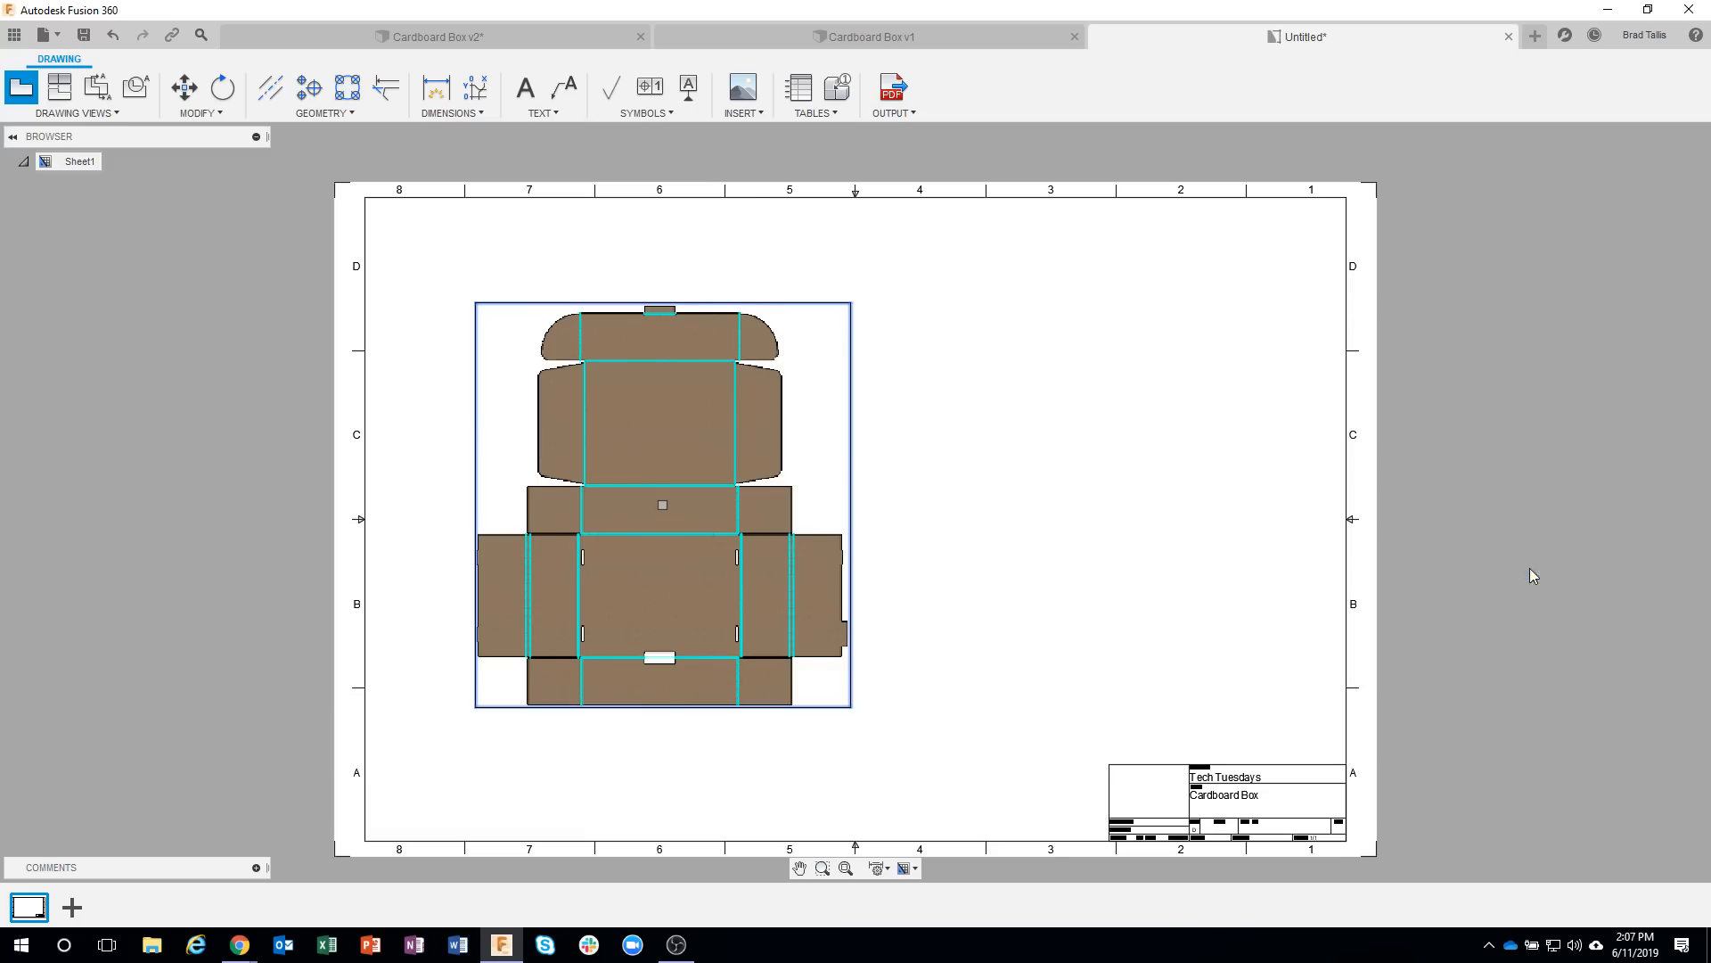
scroll(696, 443, up, 8)
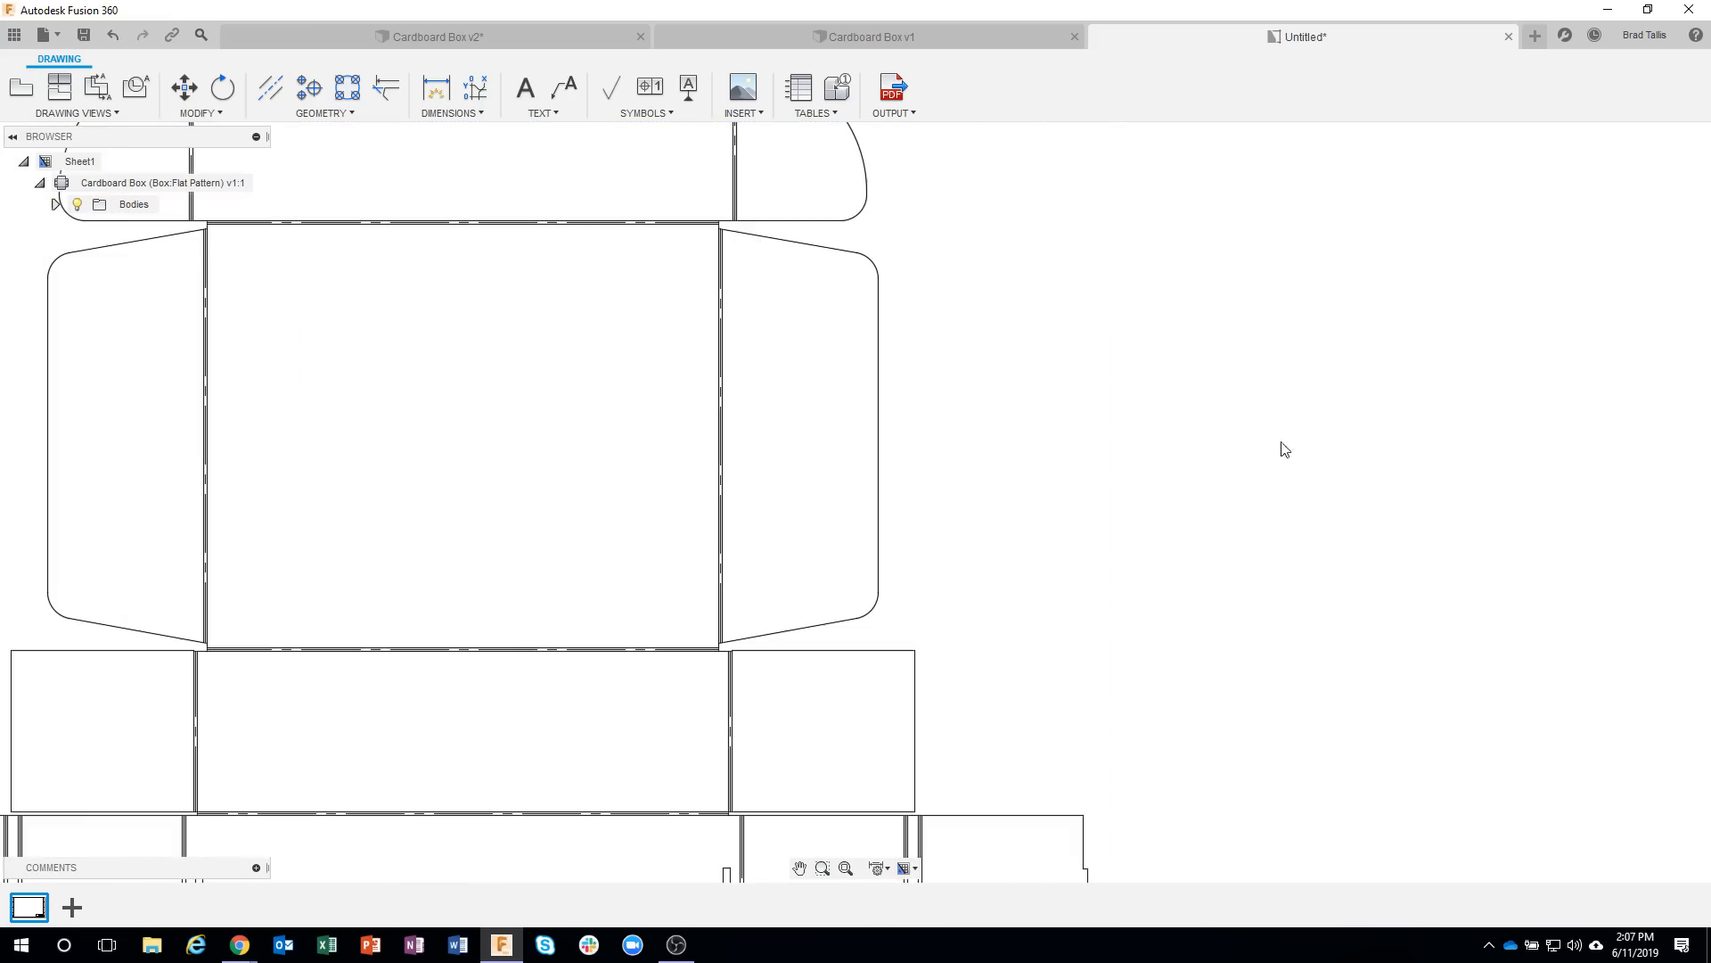
scroll(1222, 588, down, 8)
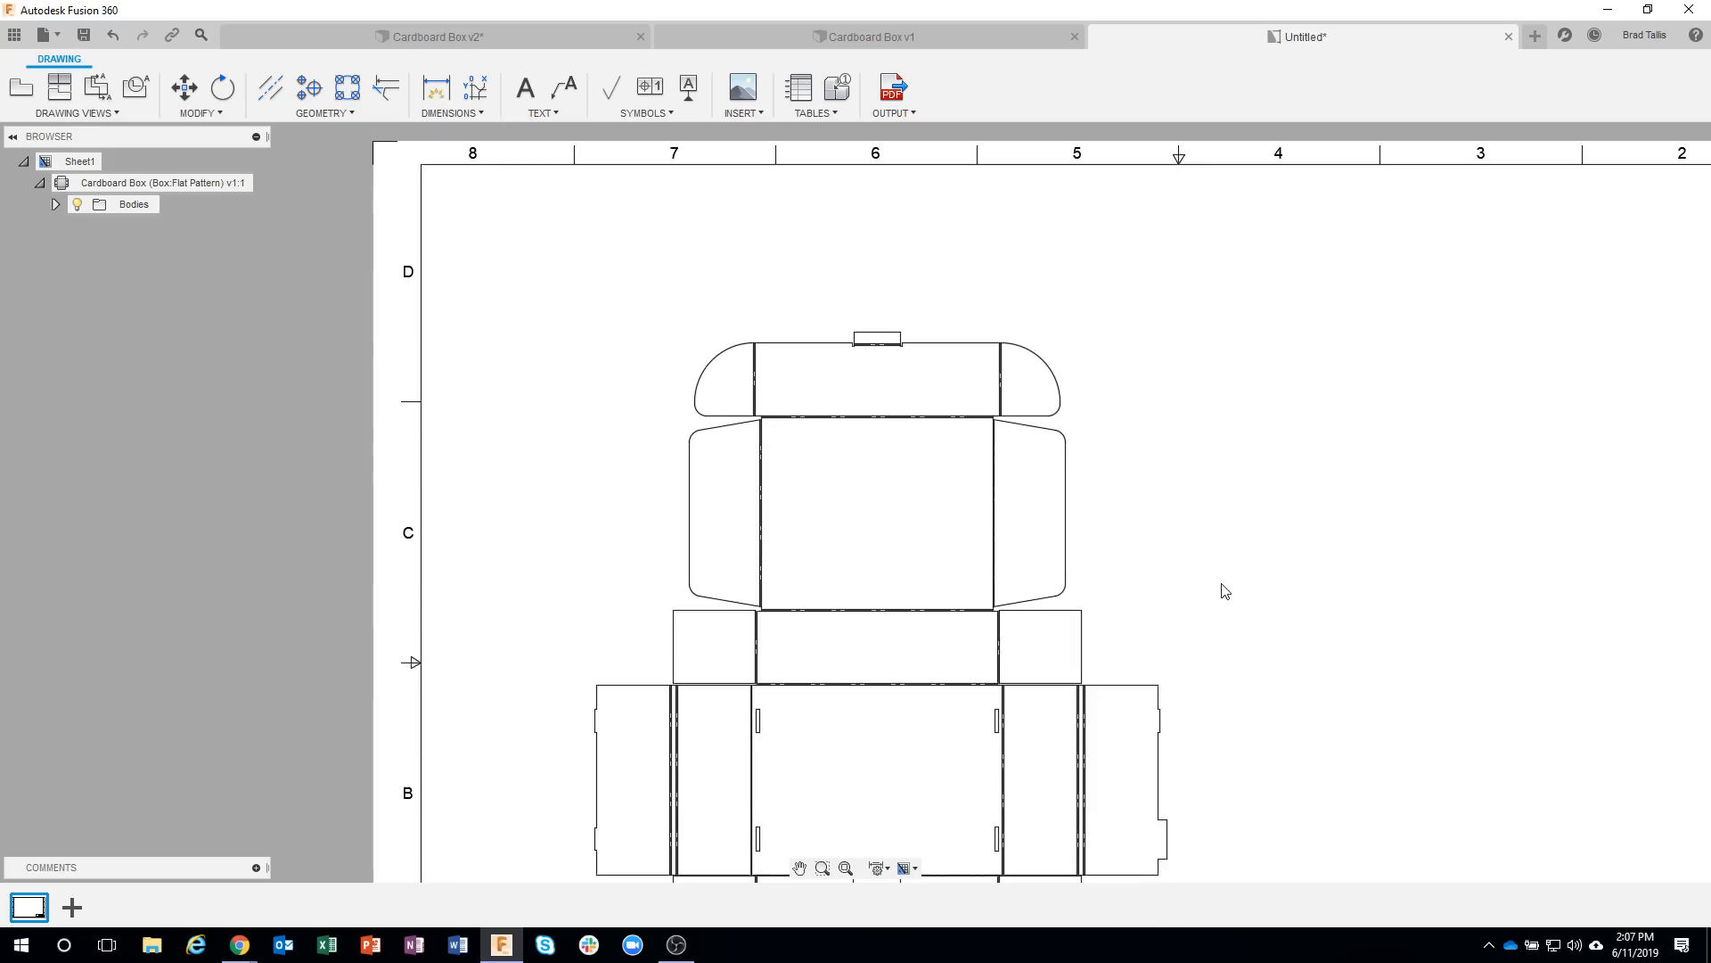
middle_drag(1222, 588, 994, 413)
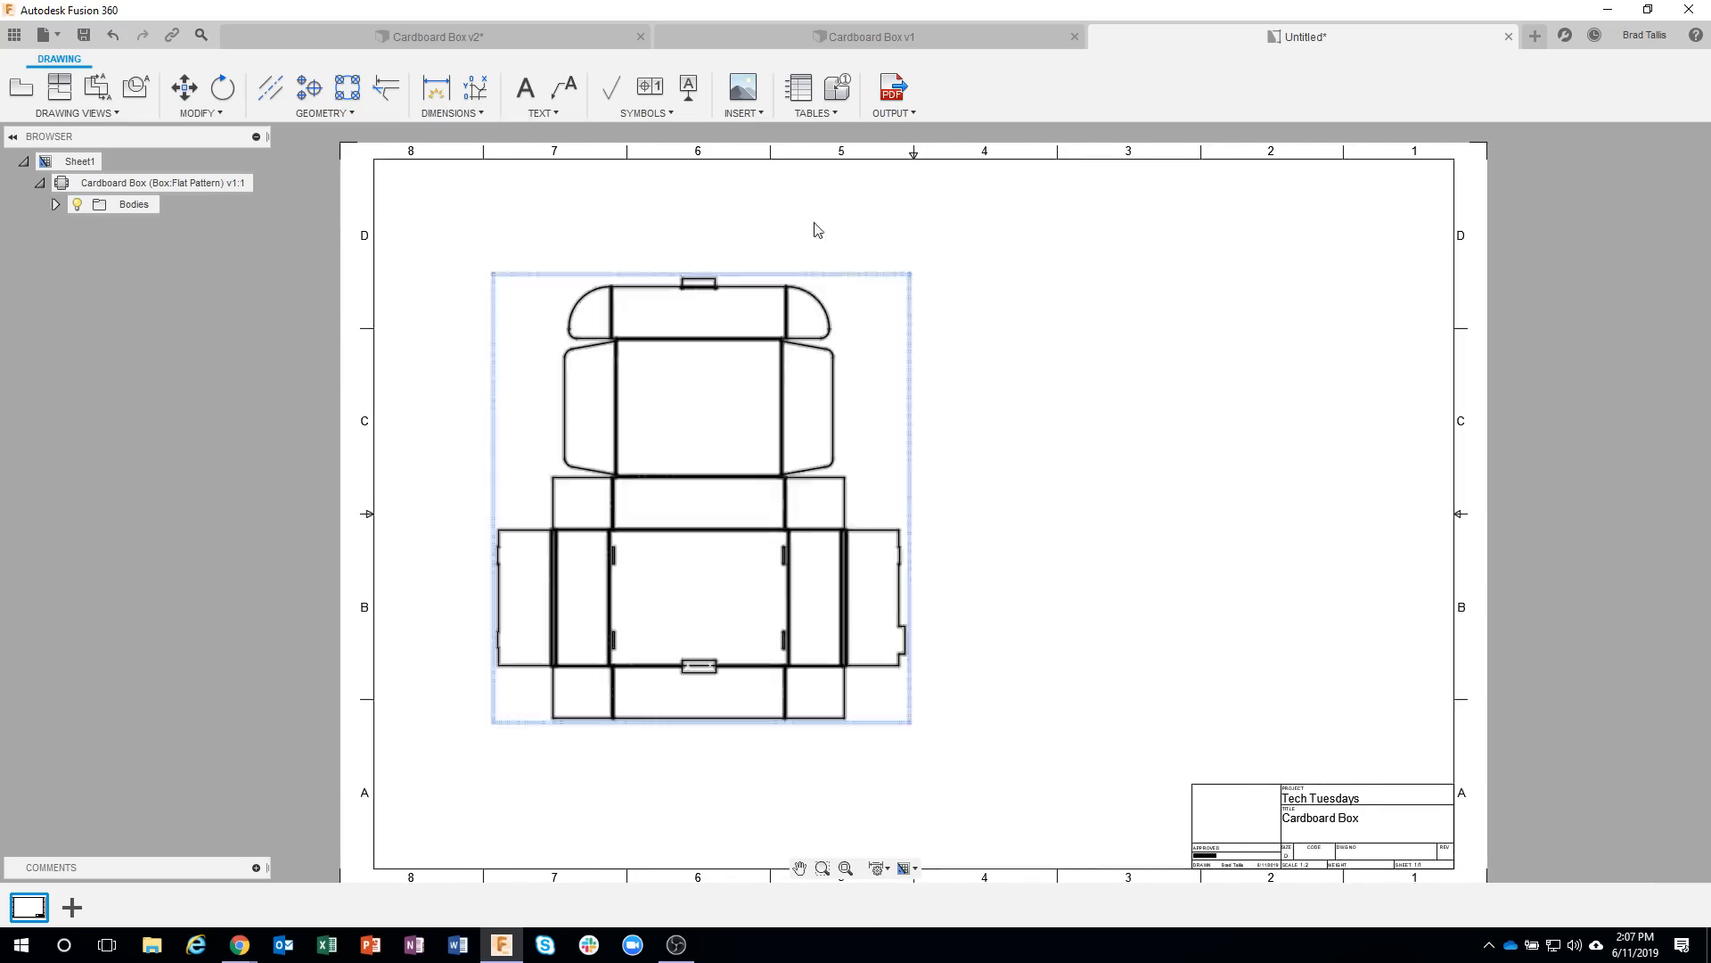
Set the annotation text height to 0.24 in and place the flat pattern's bend table in the sheet's upper right corner.
click(800, 89)
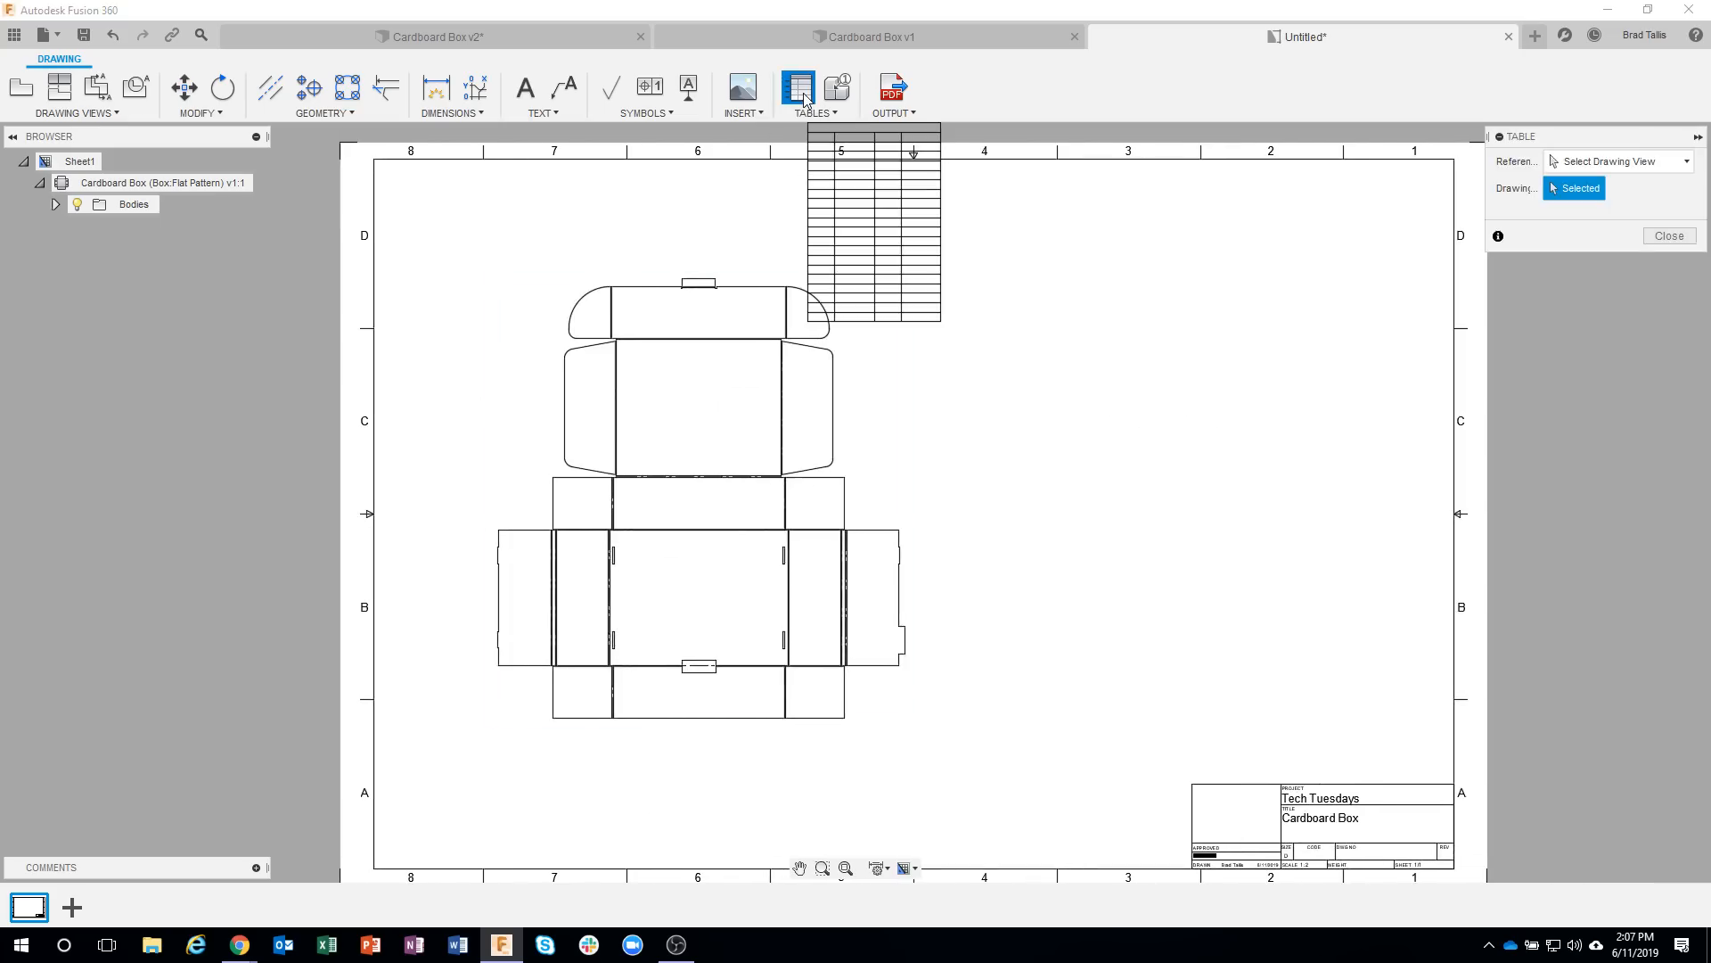
key(Escape)
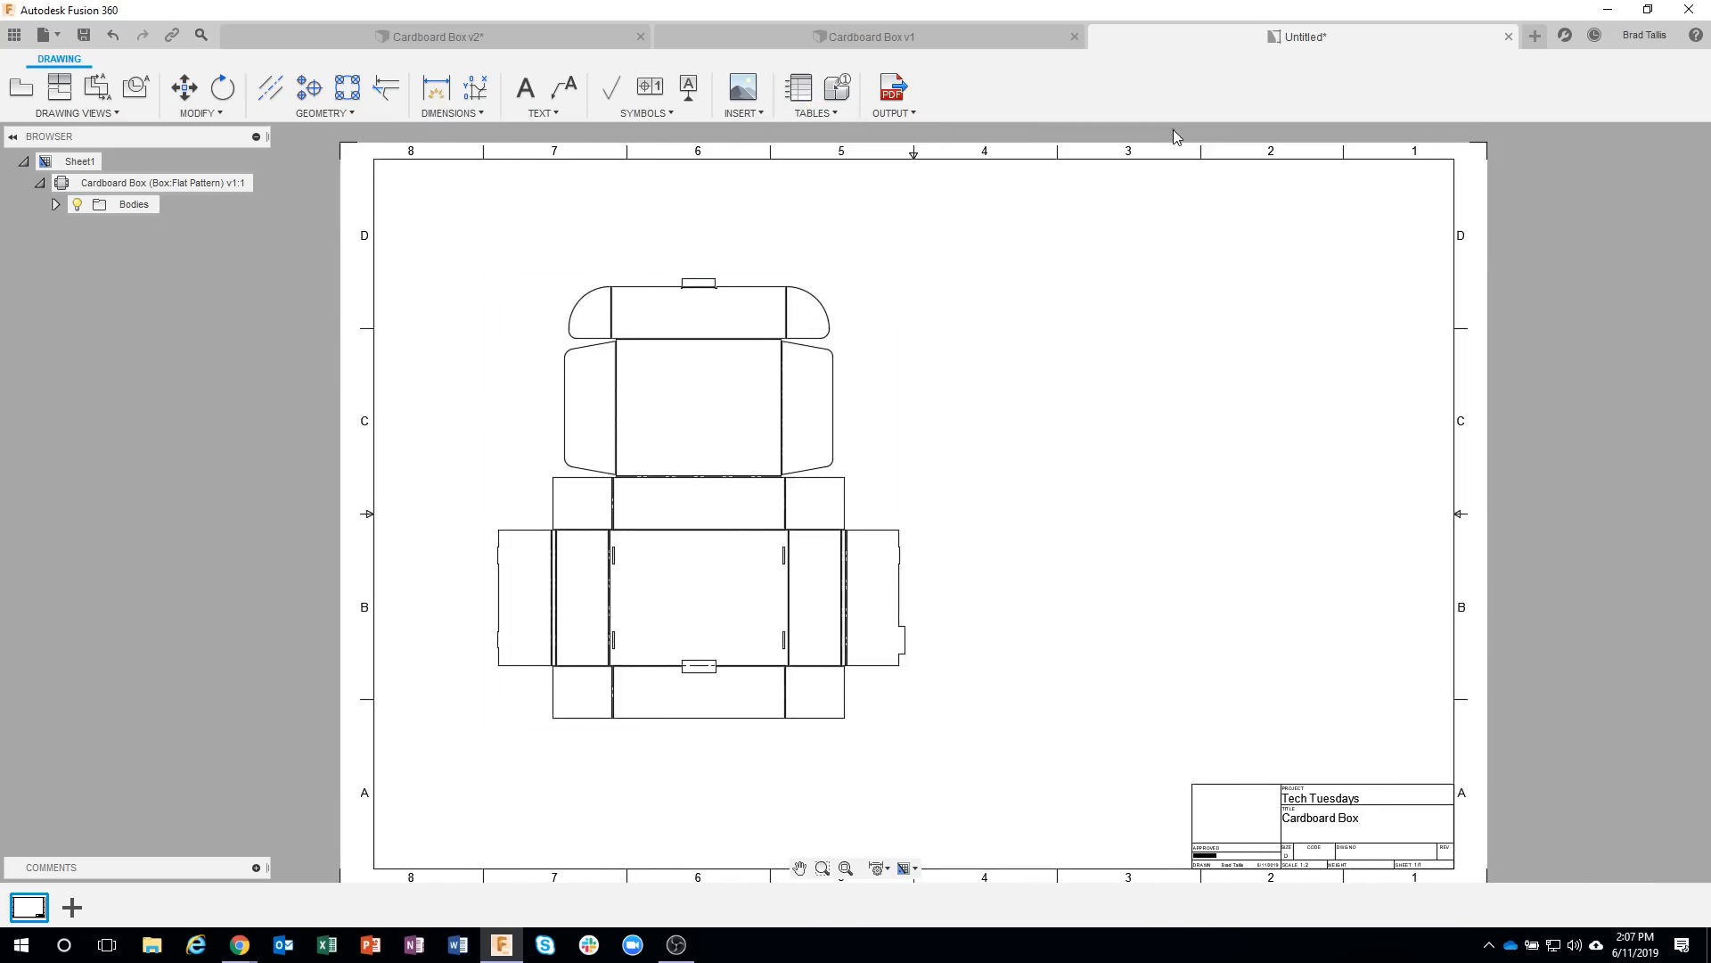
click(877, 867)
mouse_move(936, 739)
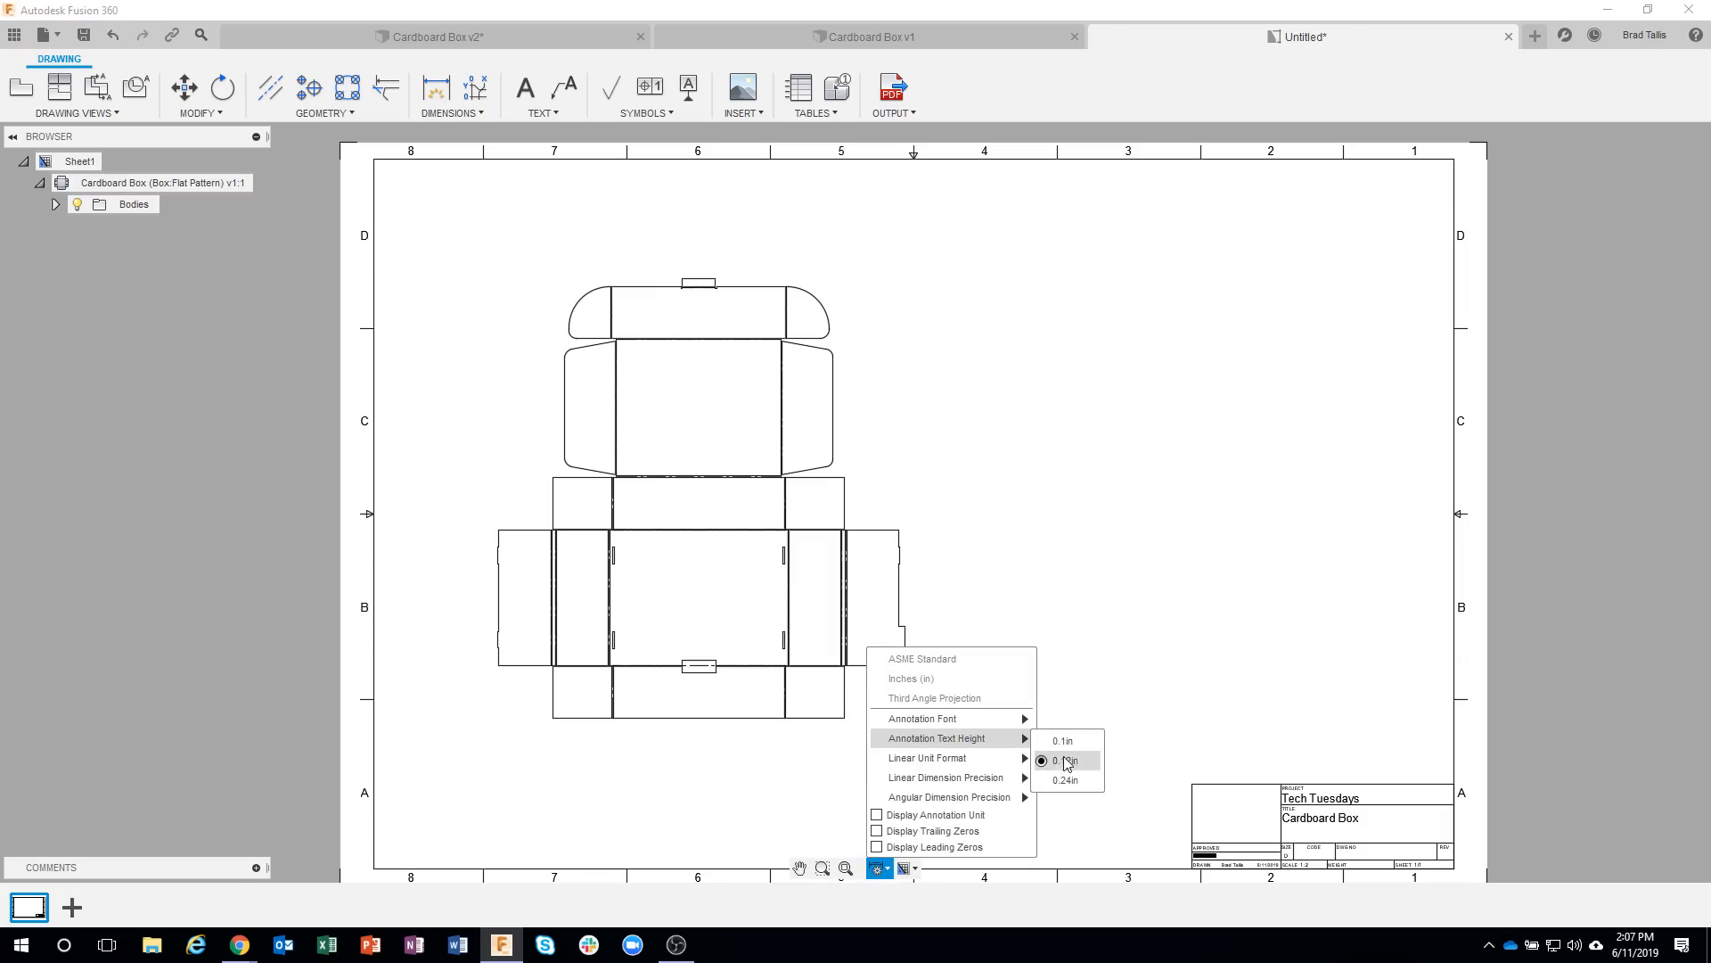
click(1073, 783)
click(800, 88)
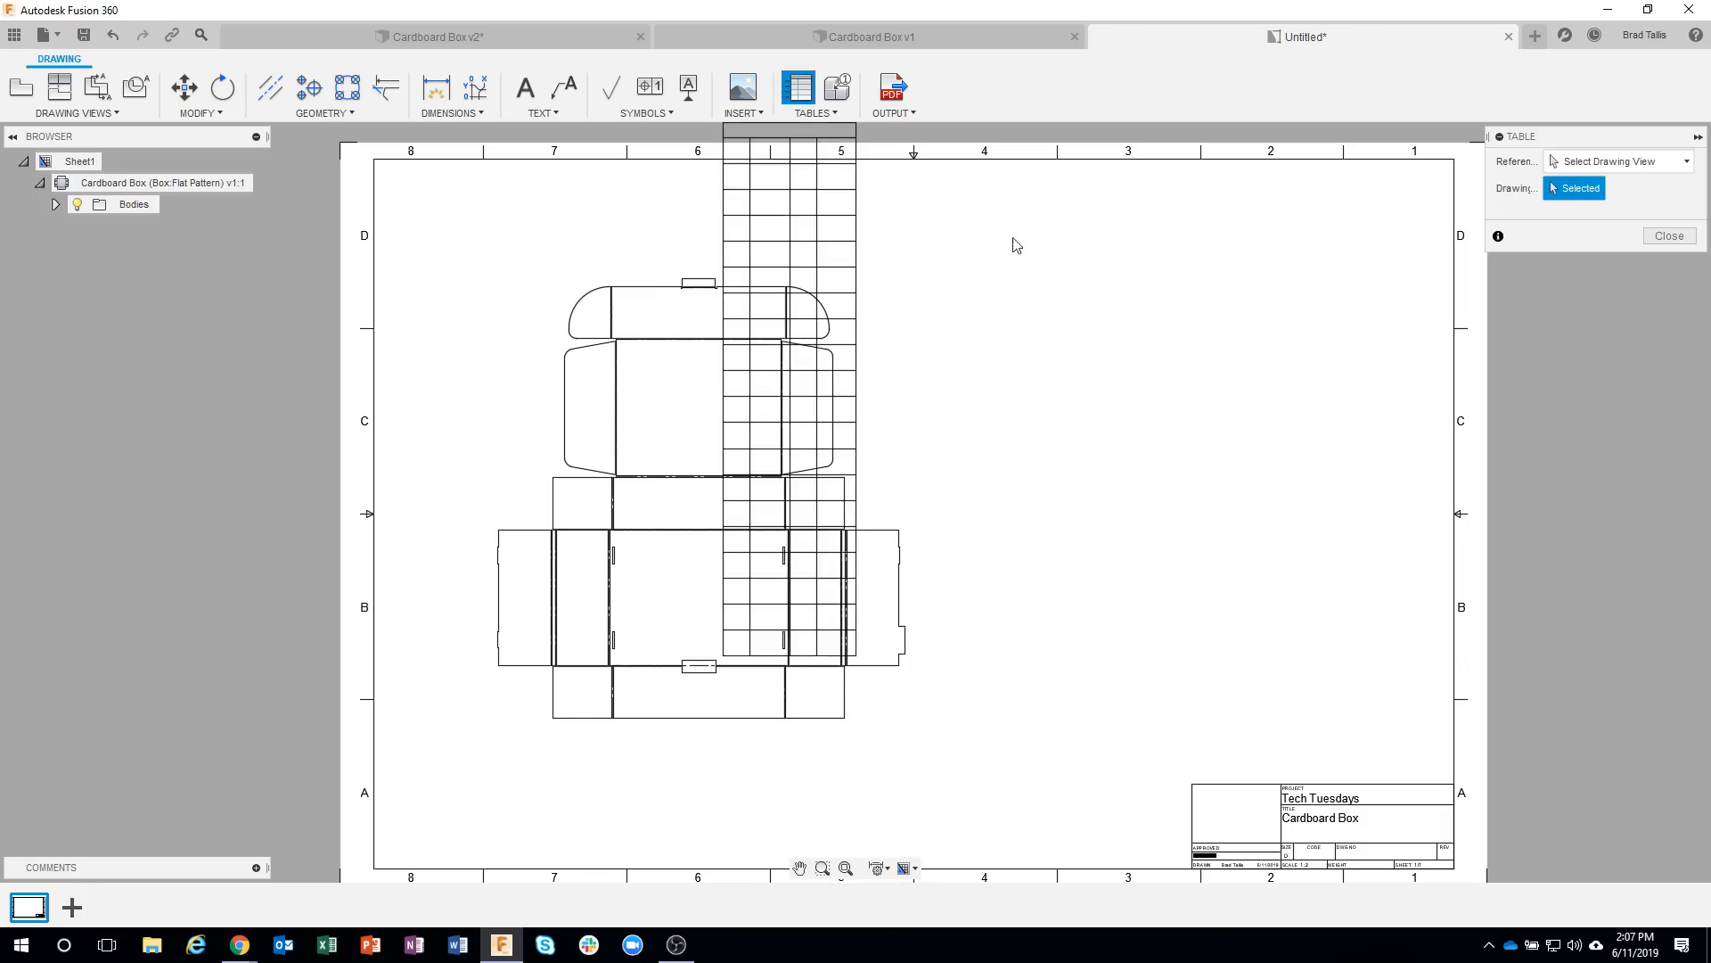
click(1449, 163)
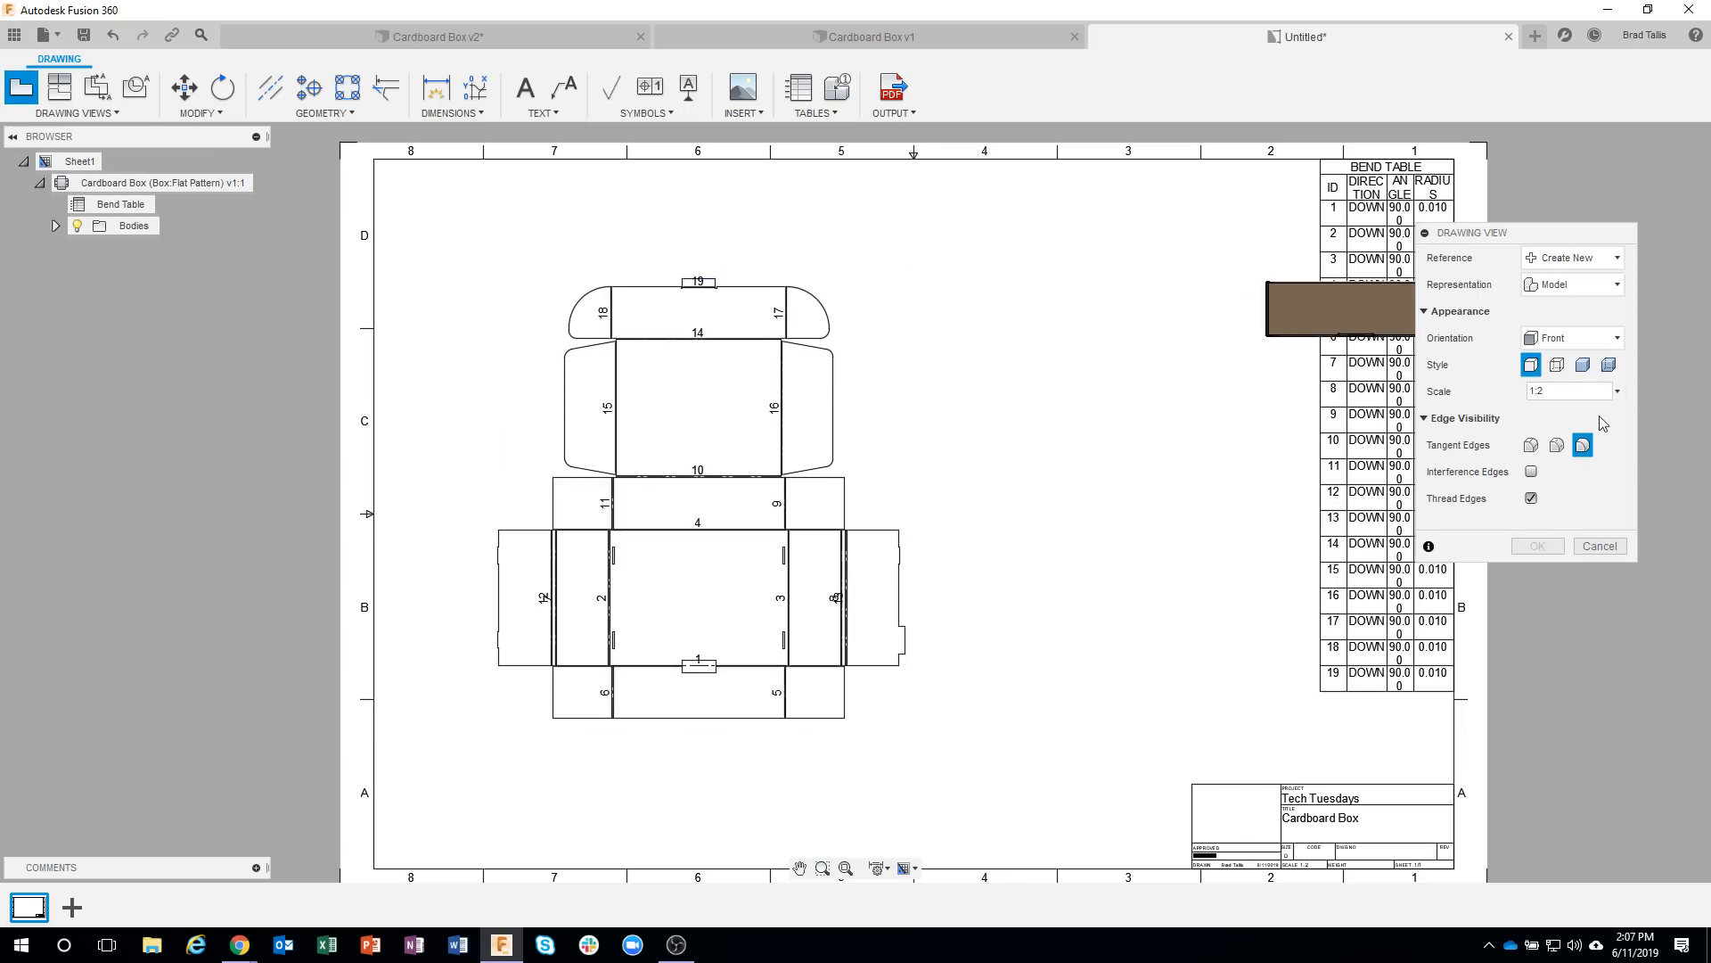
Add a shaded NE Isometric base view of the folded box at 1:2 between the flat pattern and the bend table.
click(1616, 339)
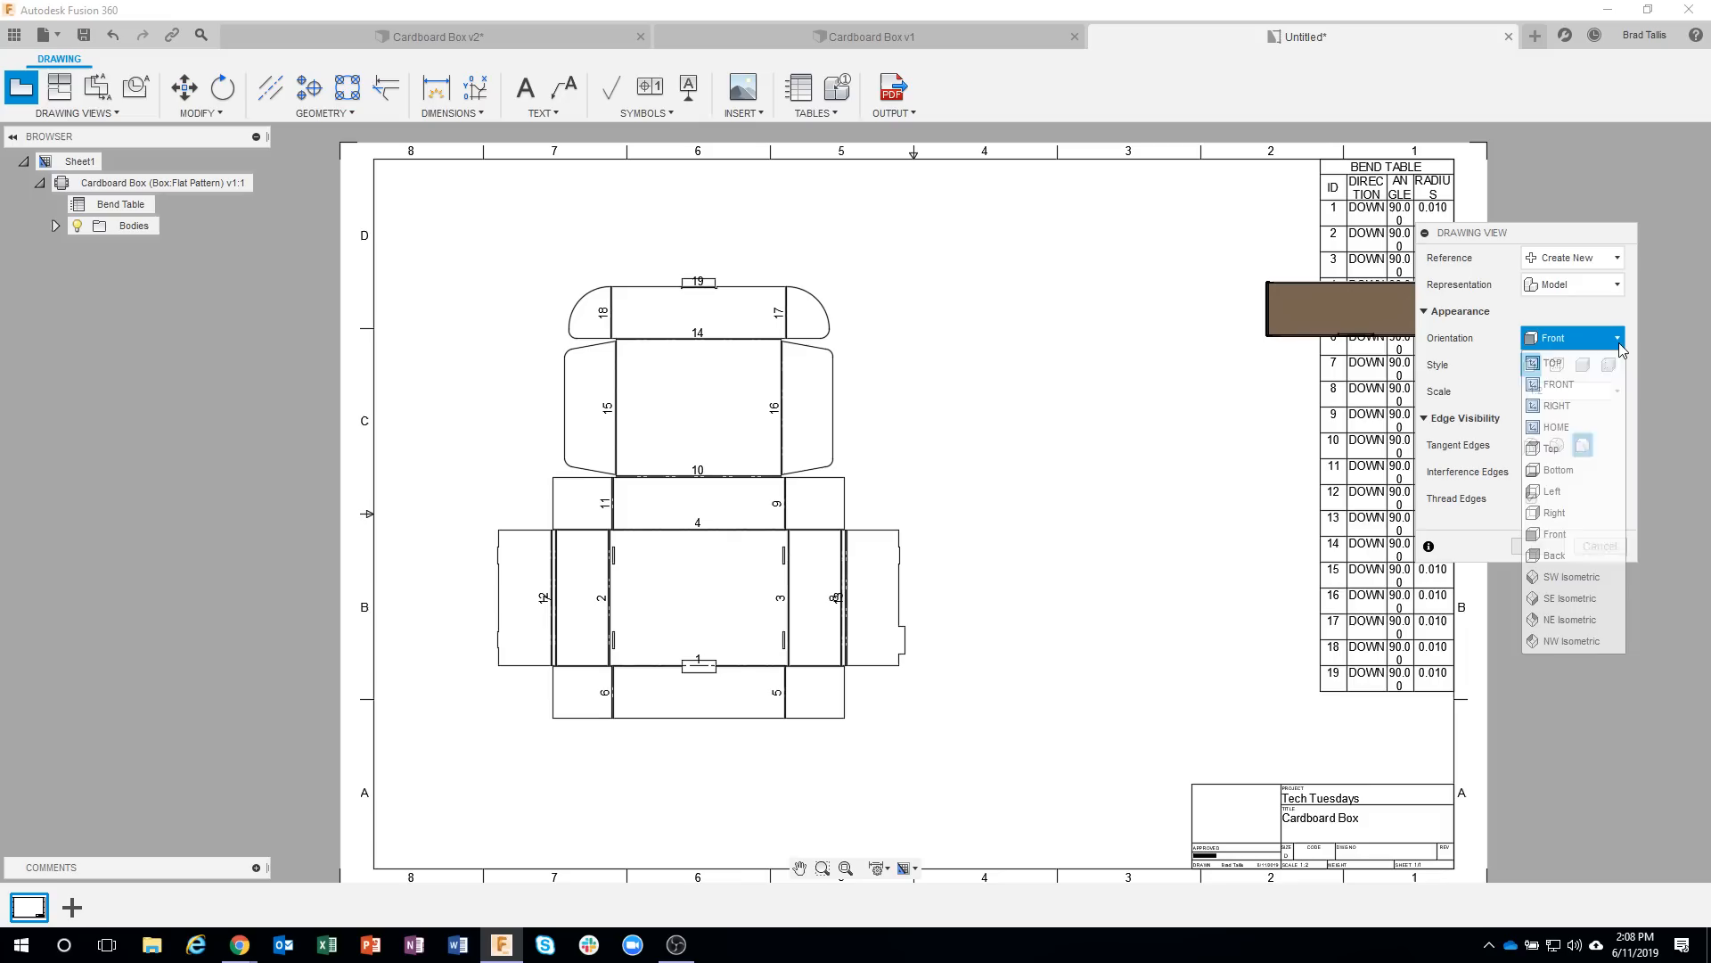
click(1569, 620)
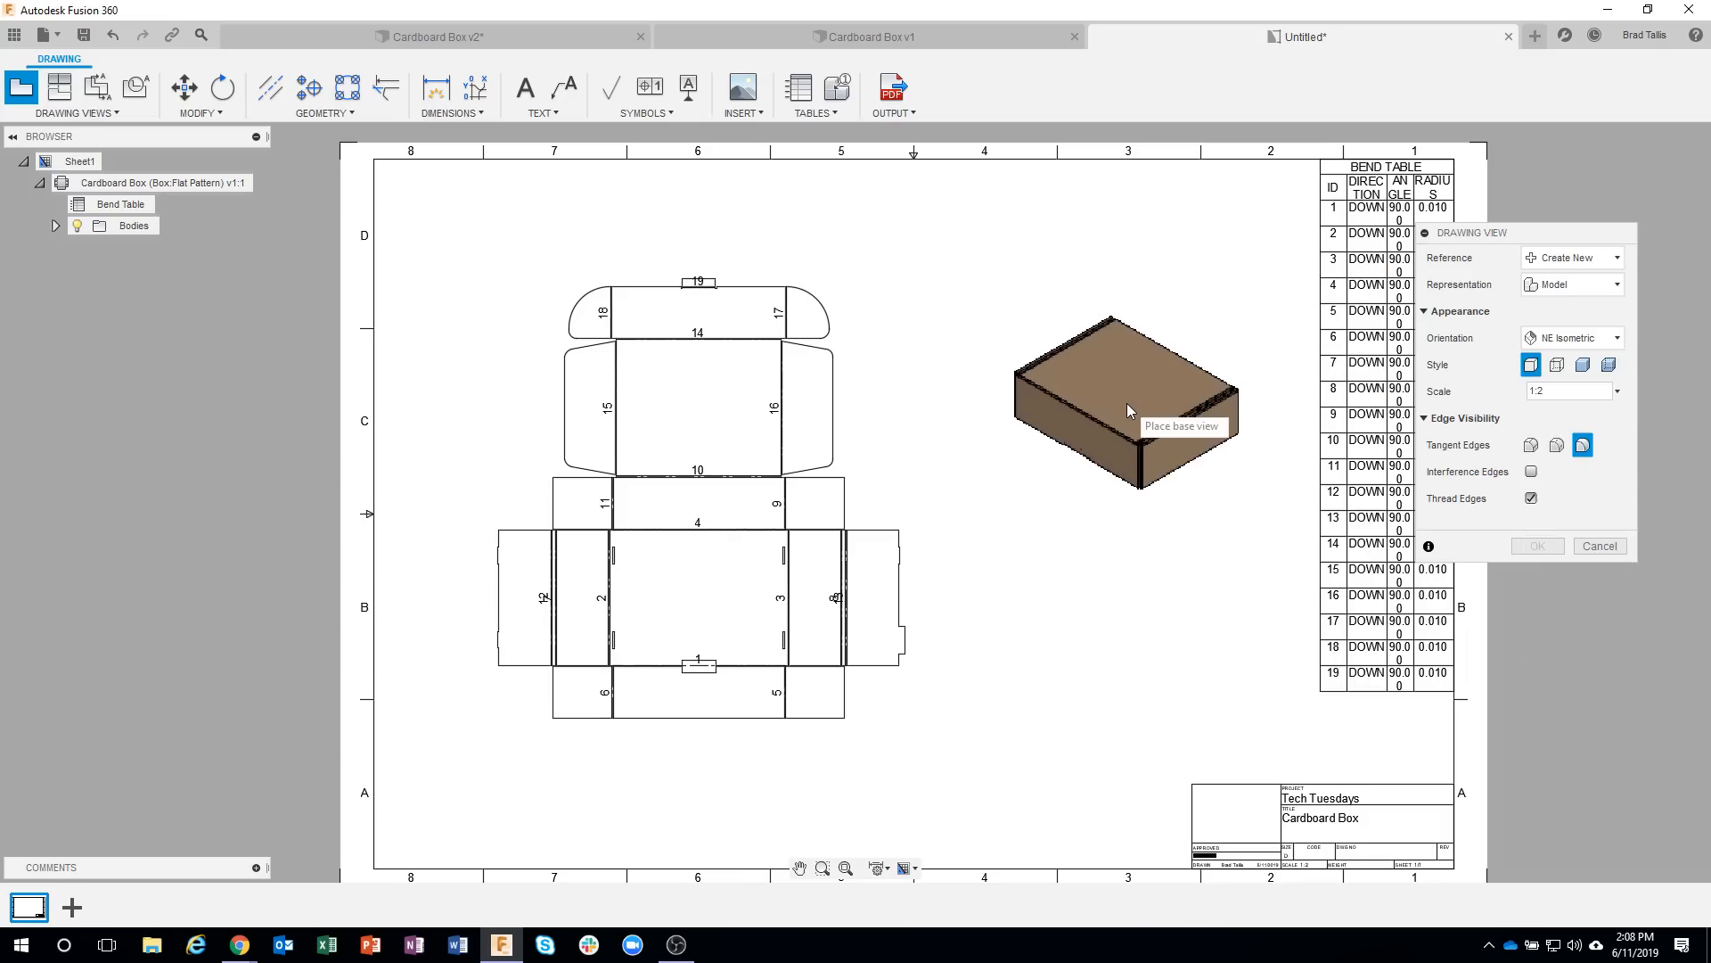
click(1137, 336)
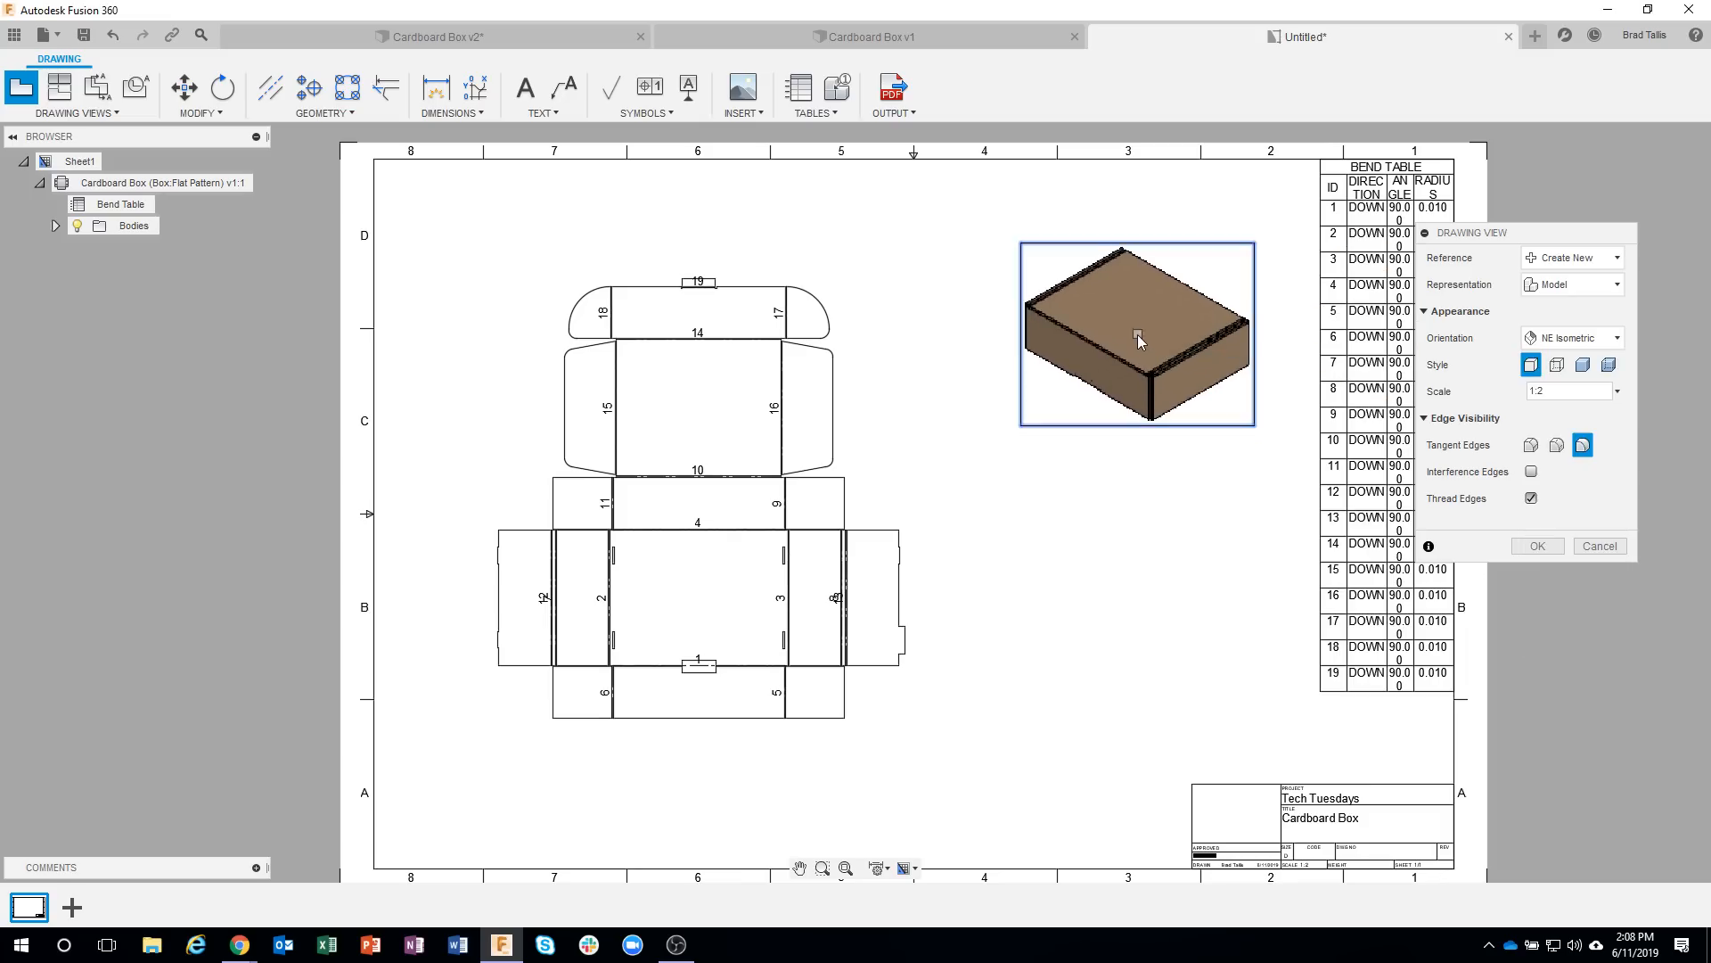
click(1583, 364)
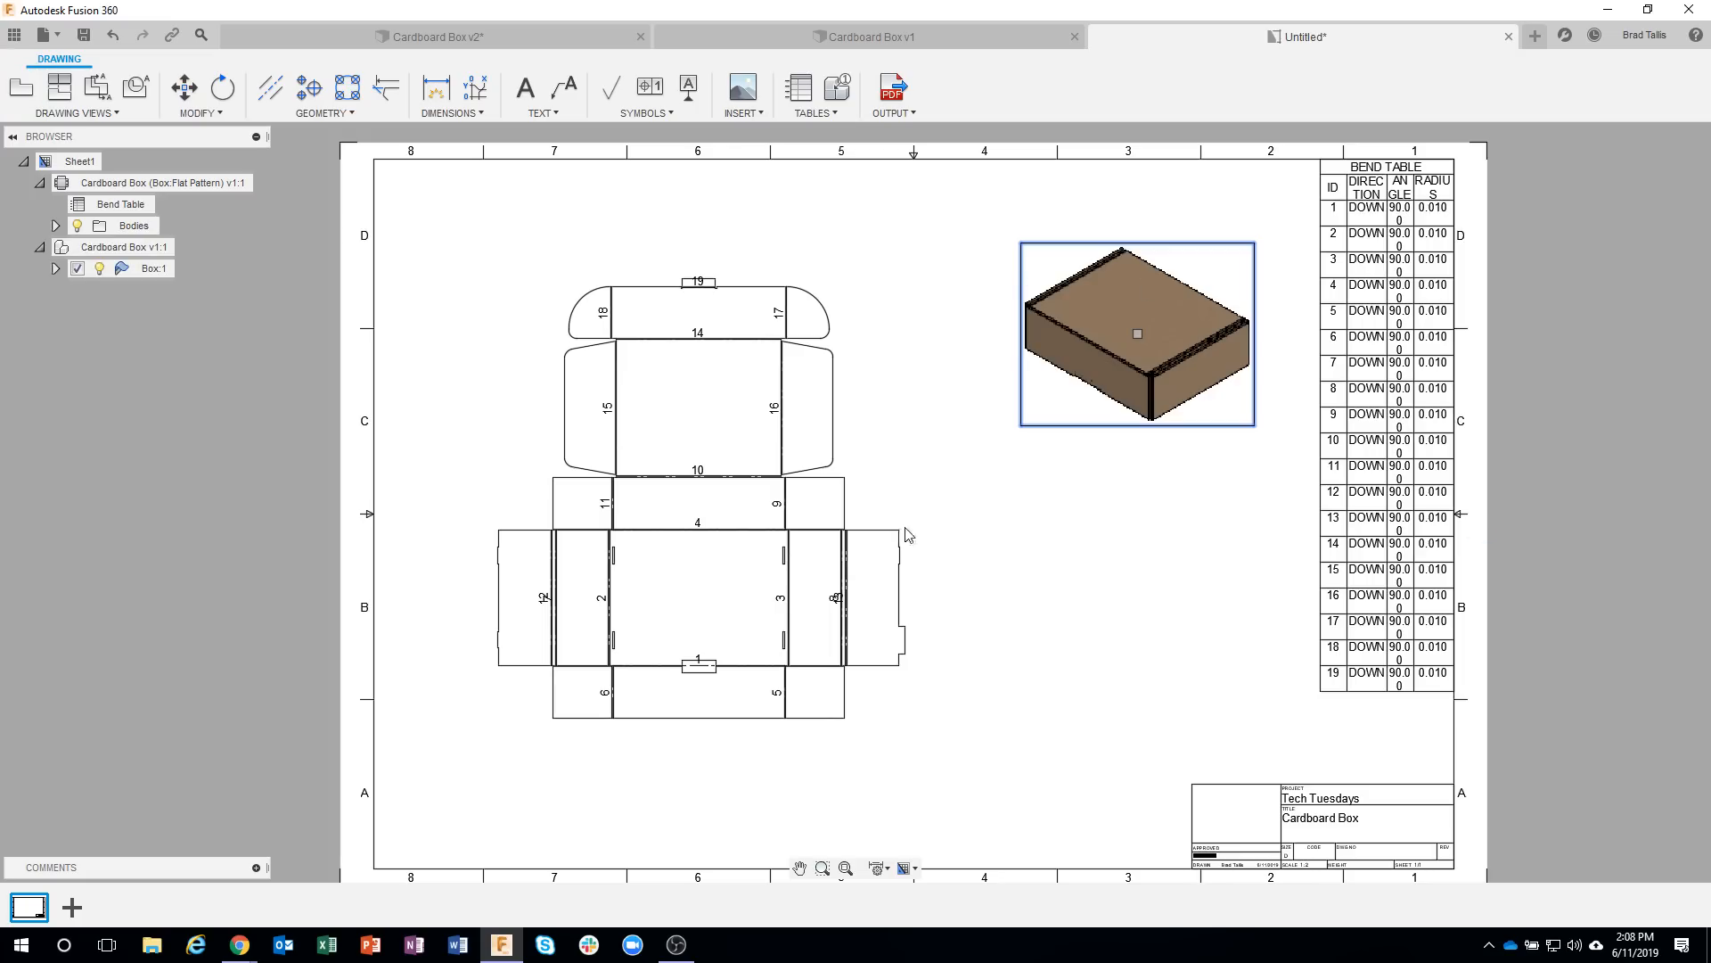
Edit the isometric box view to show full-length tangent edges.
scroll(1230, 294, up, 4)
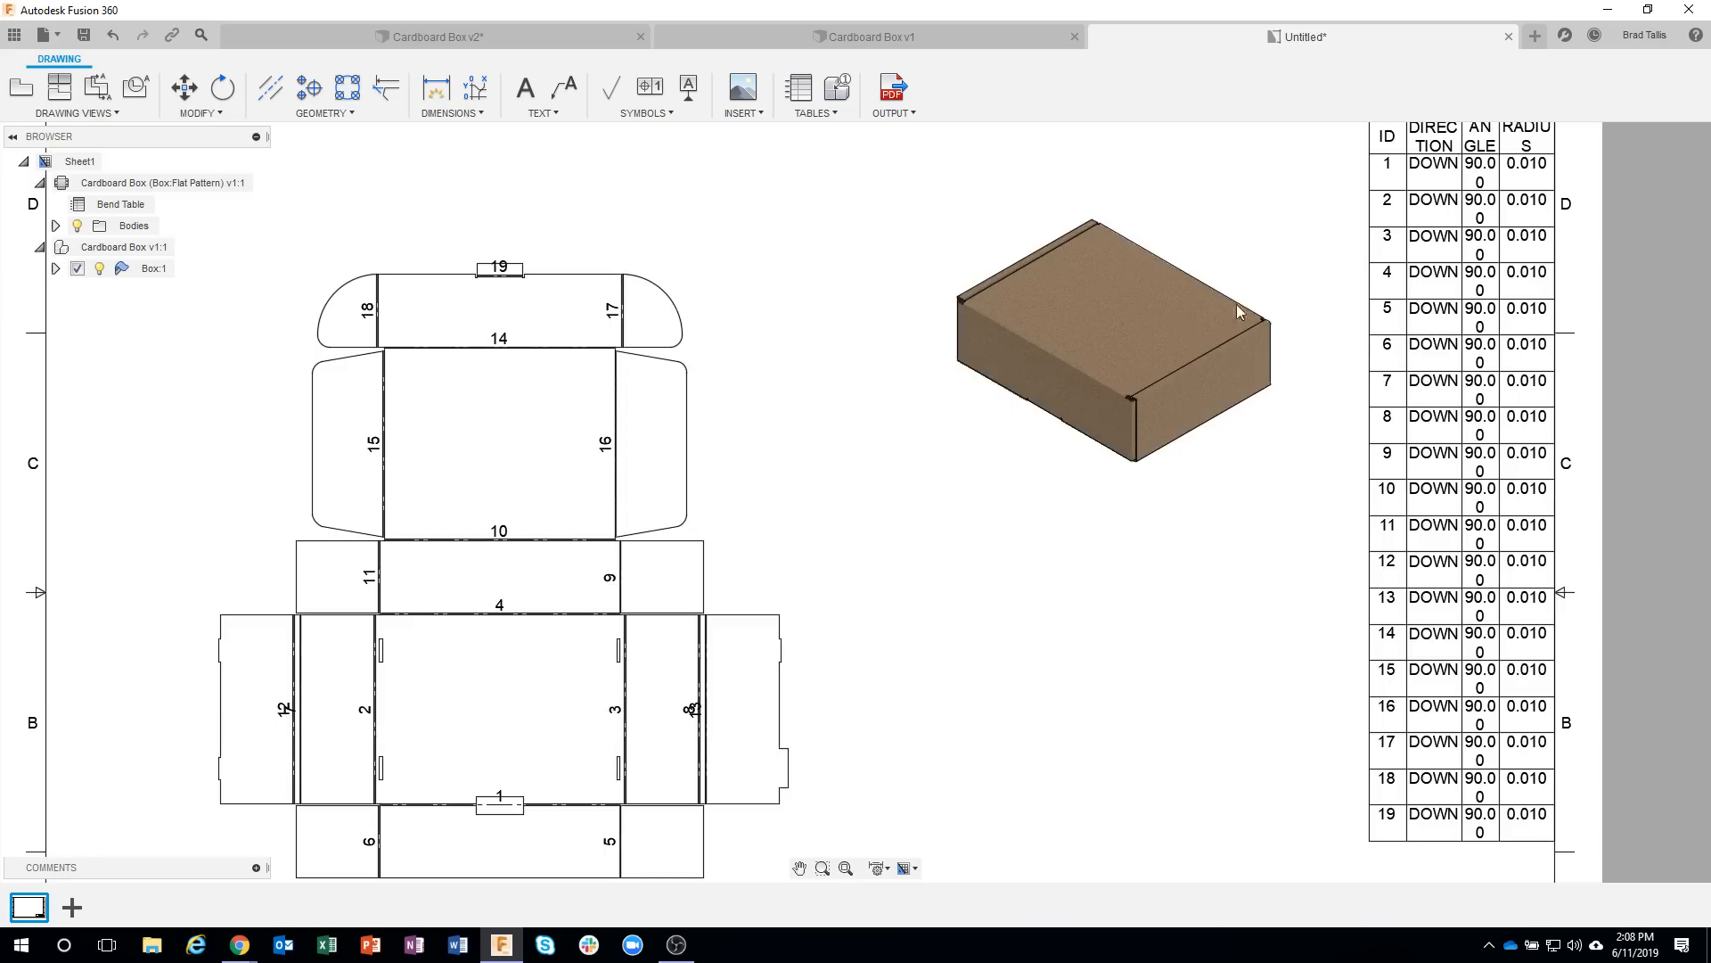
scroll(1275, 245, up, 5)
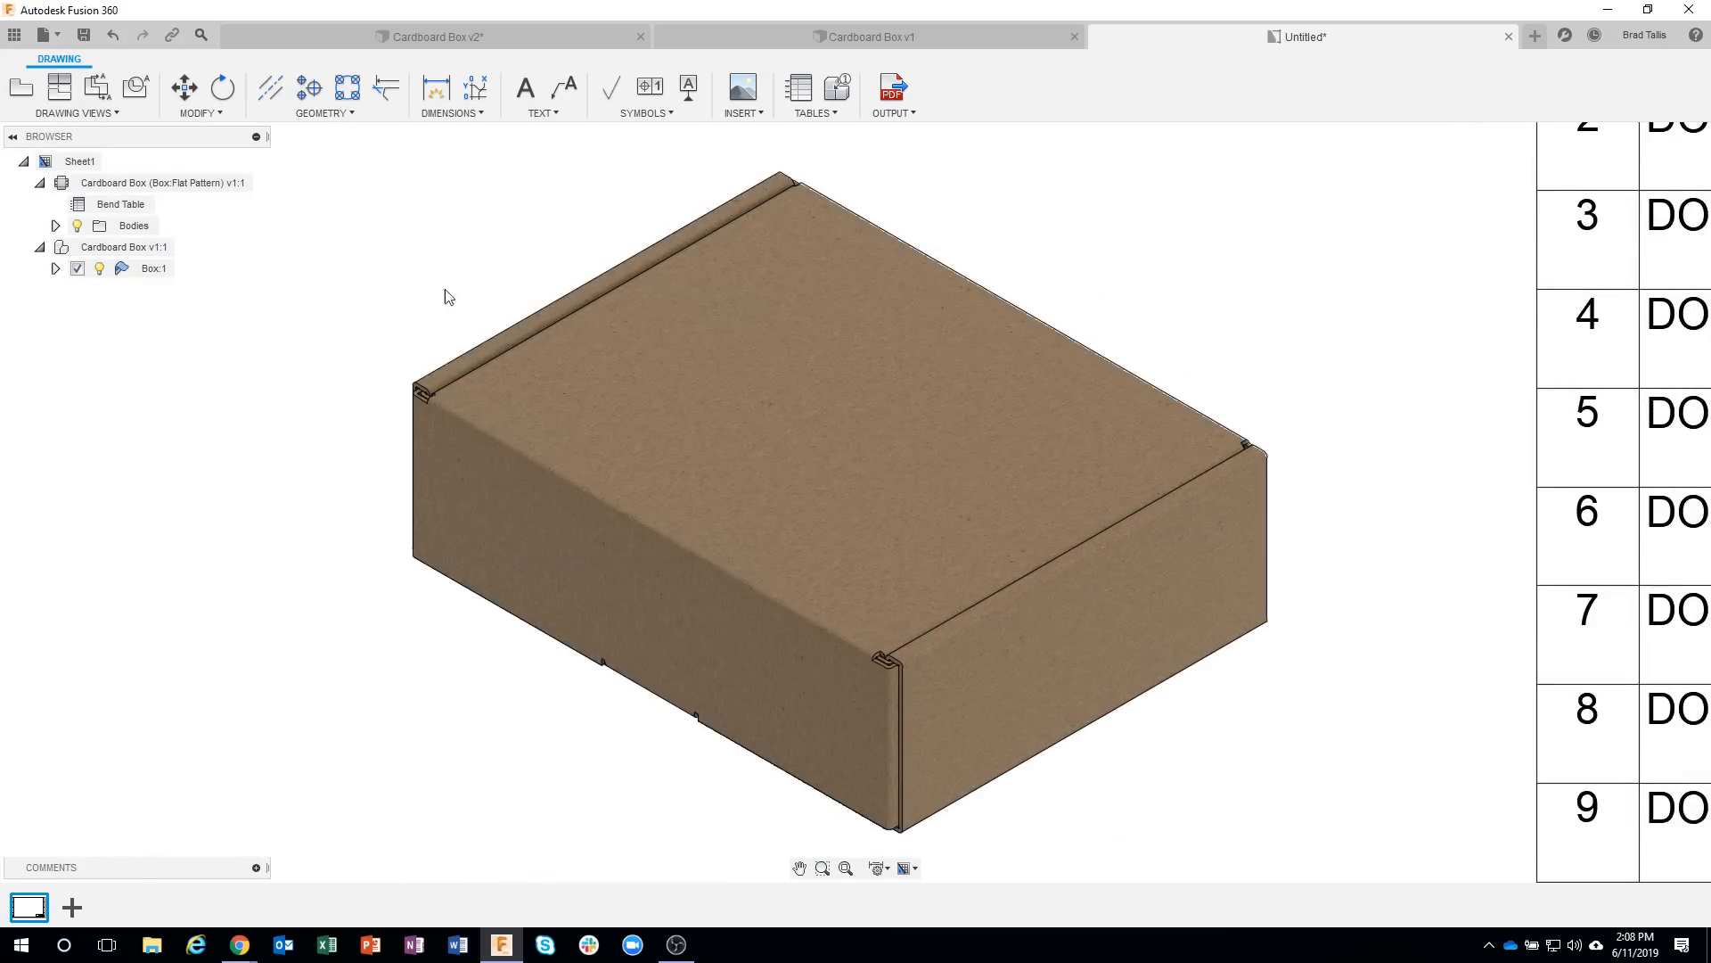
click(1277, 350)
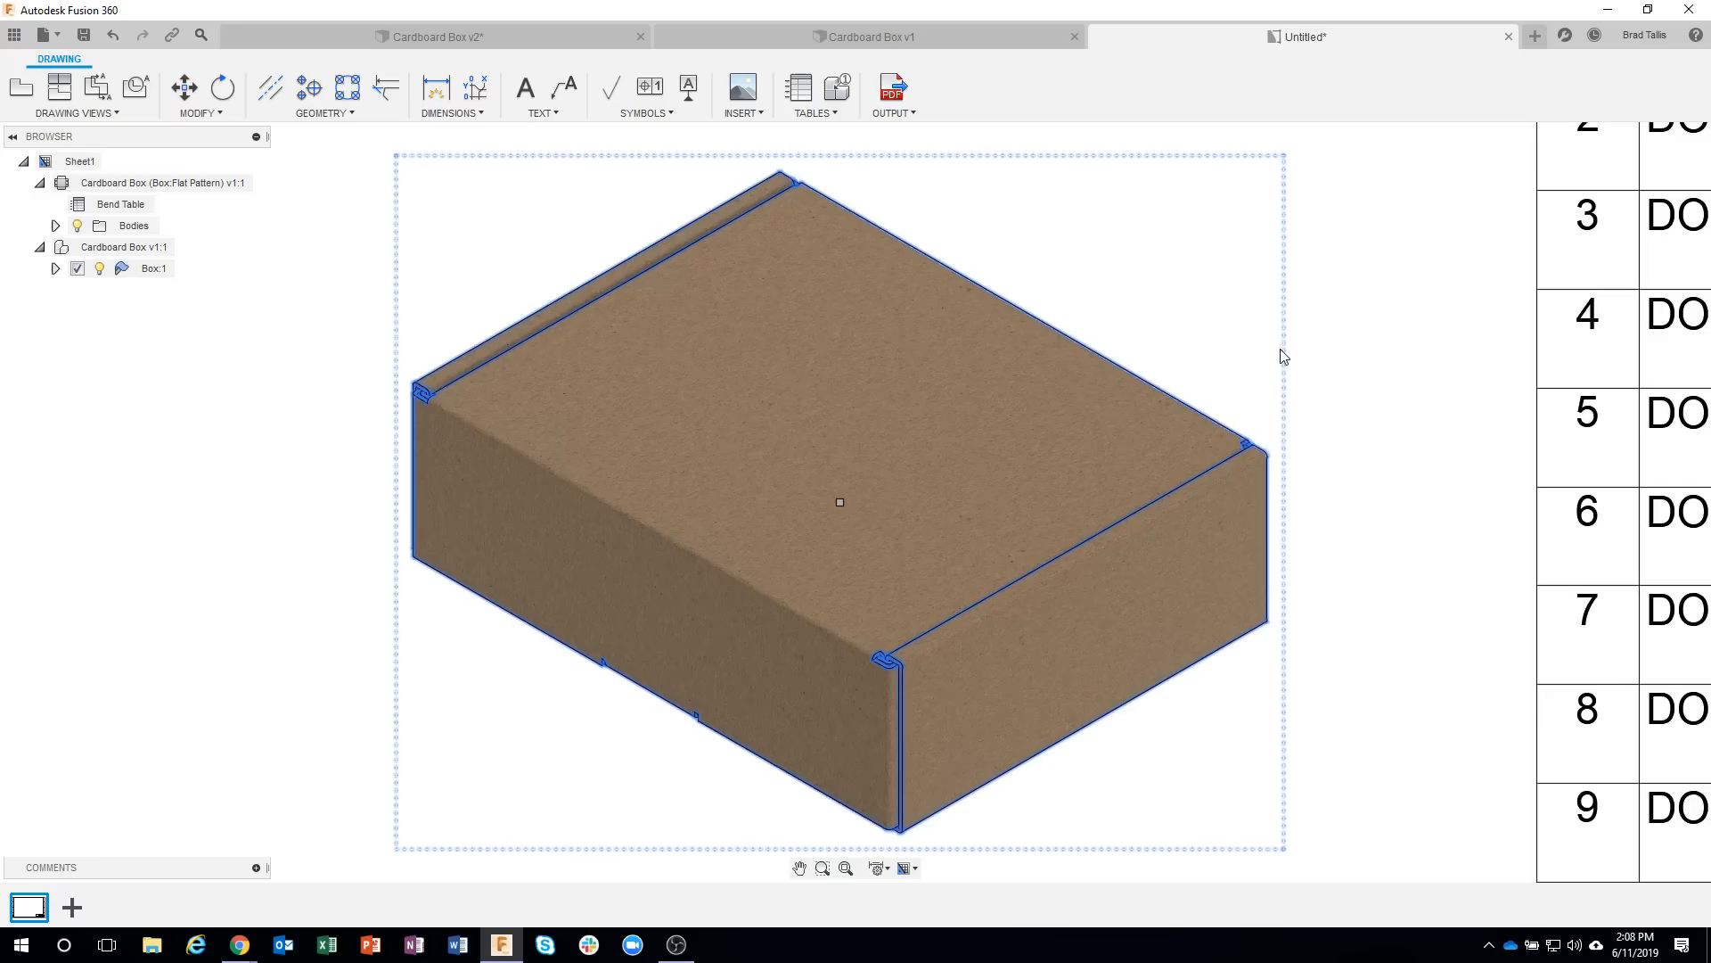
right_click(1280, 349)
click(1360, 323)
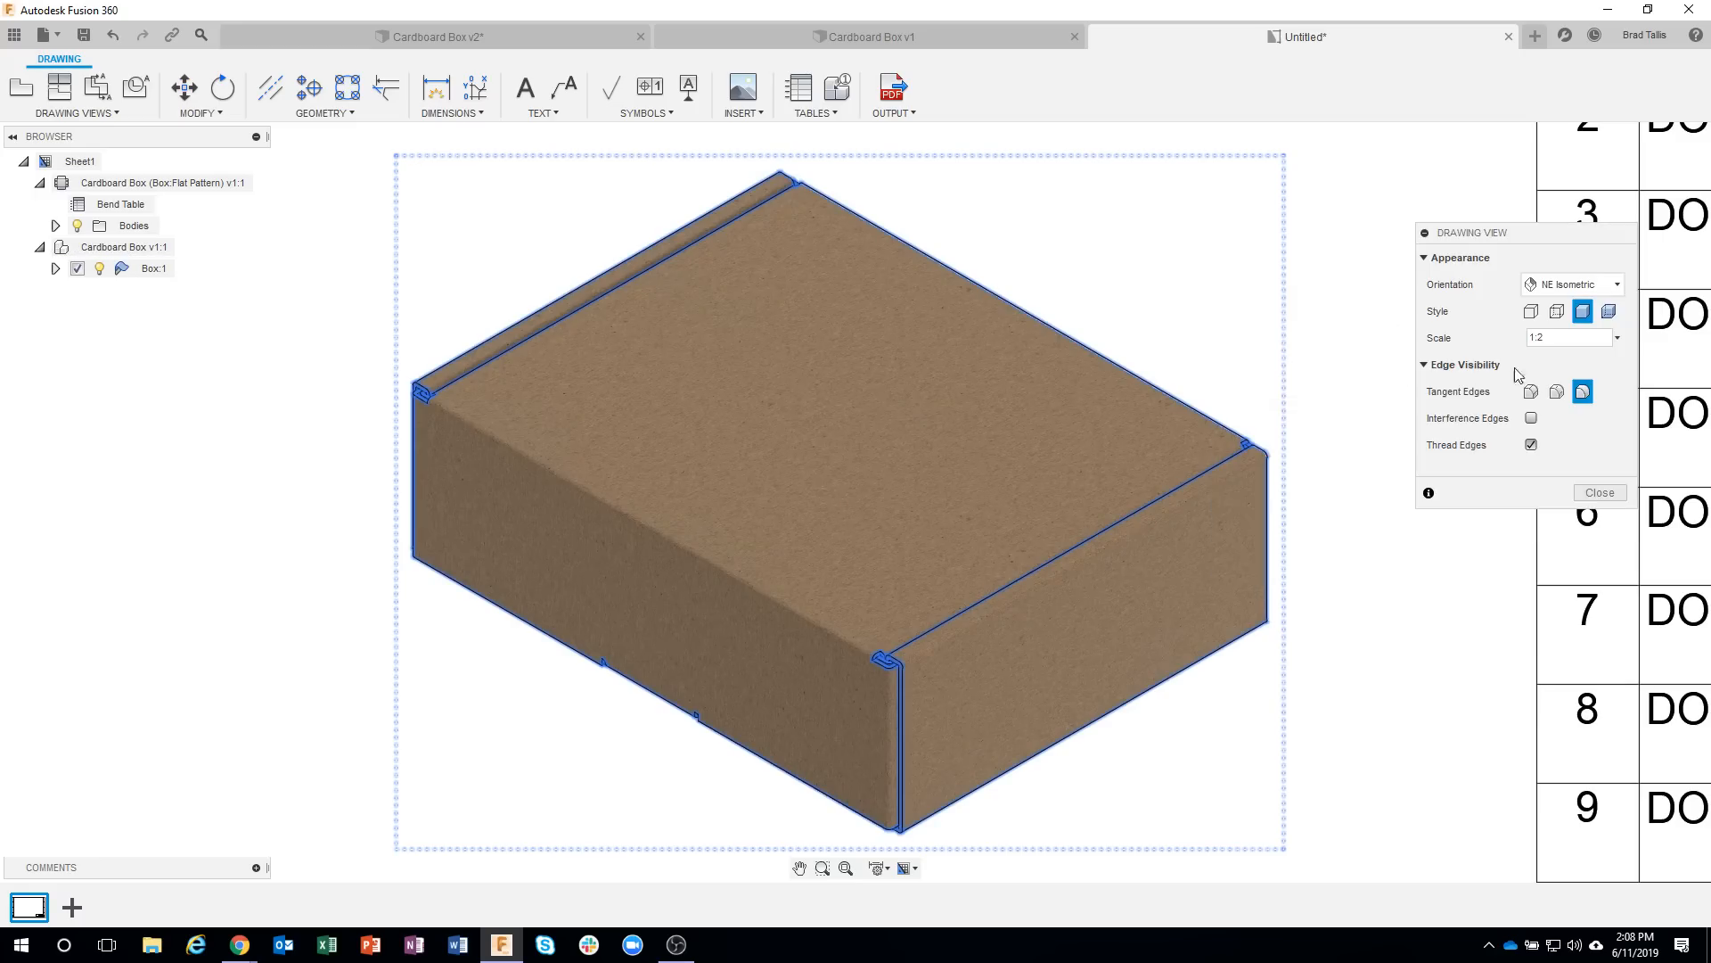
click(1529, 393)
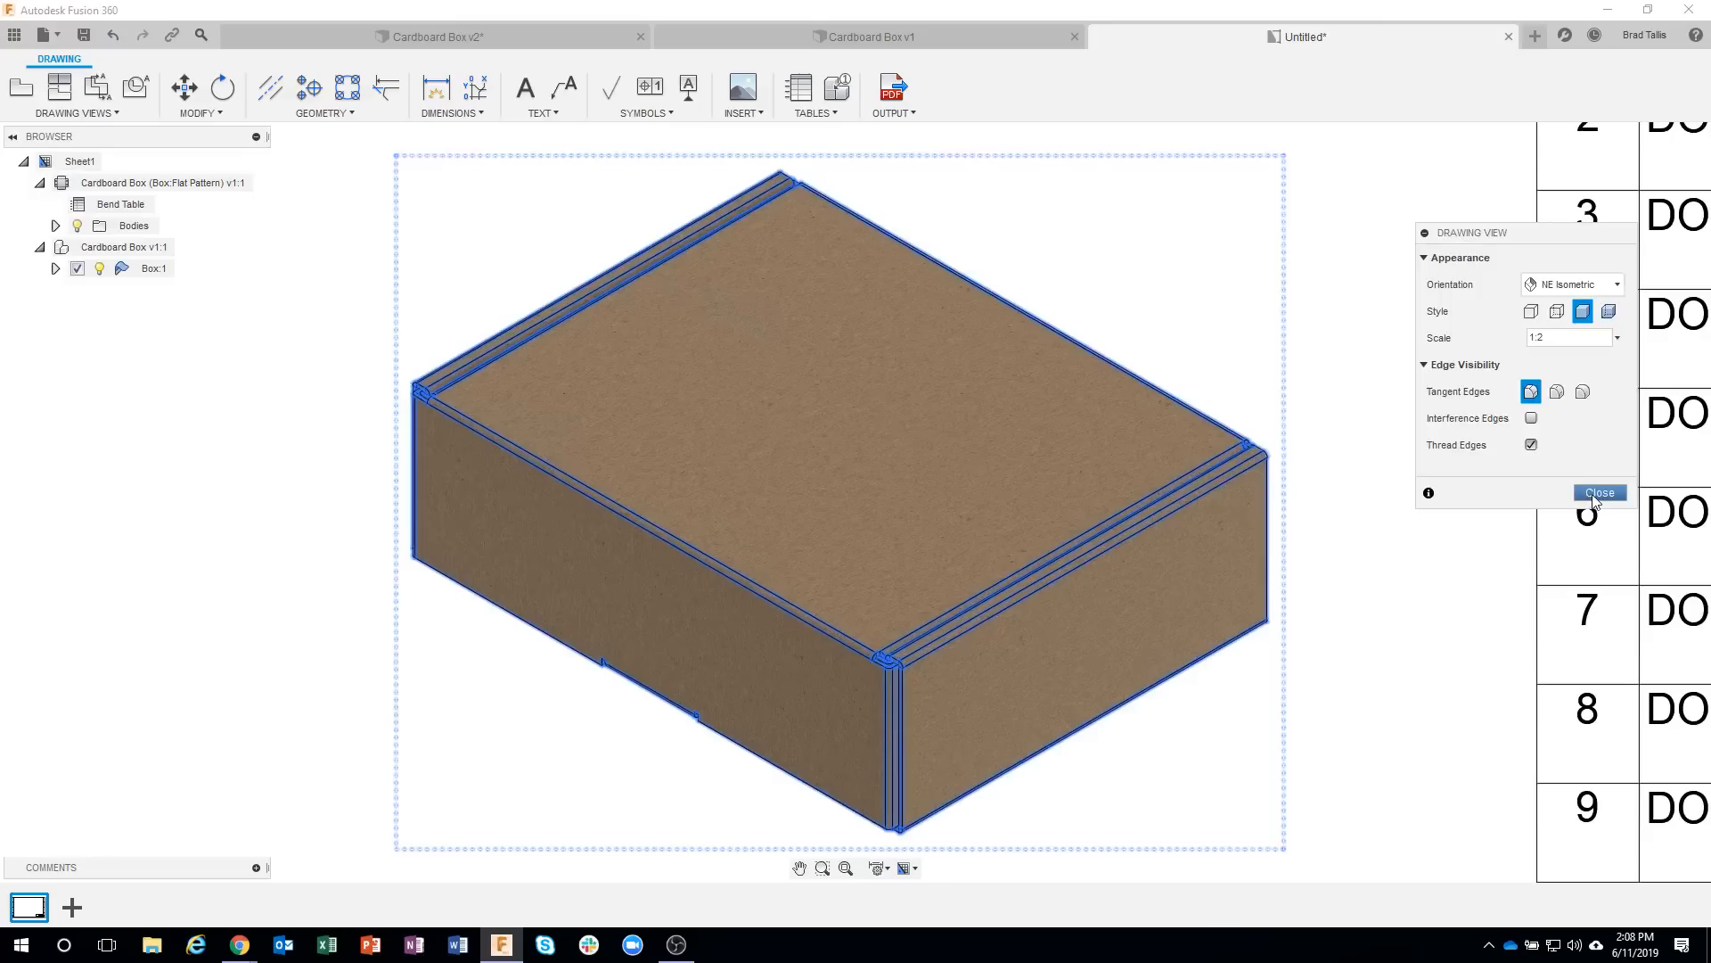
click(1600, 493)
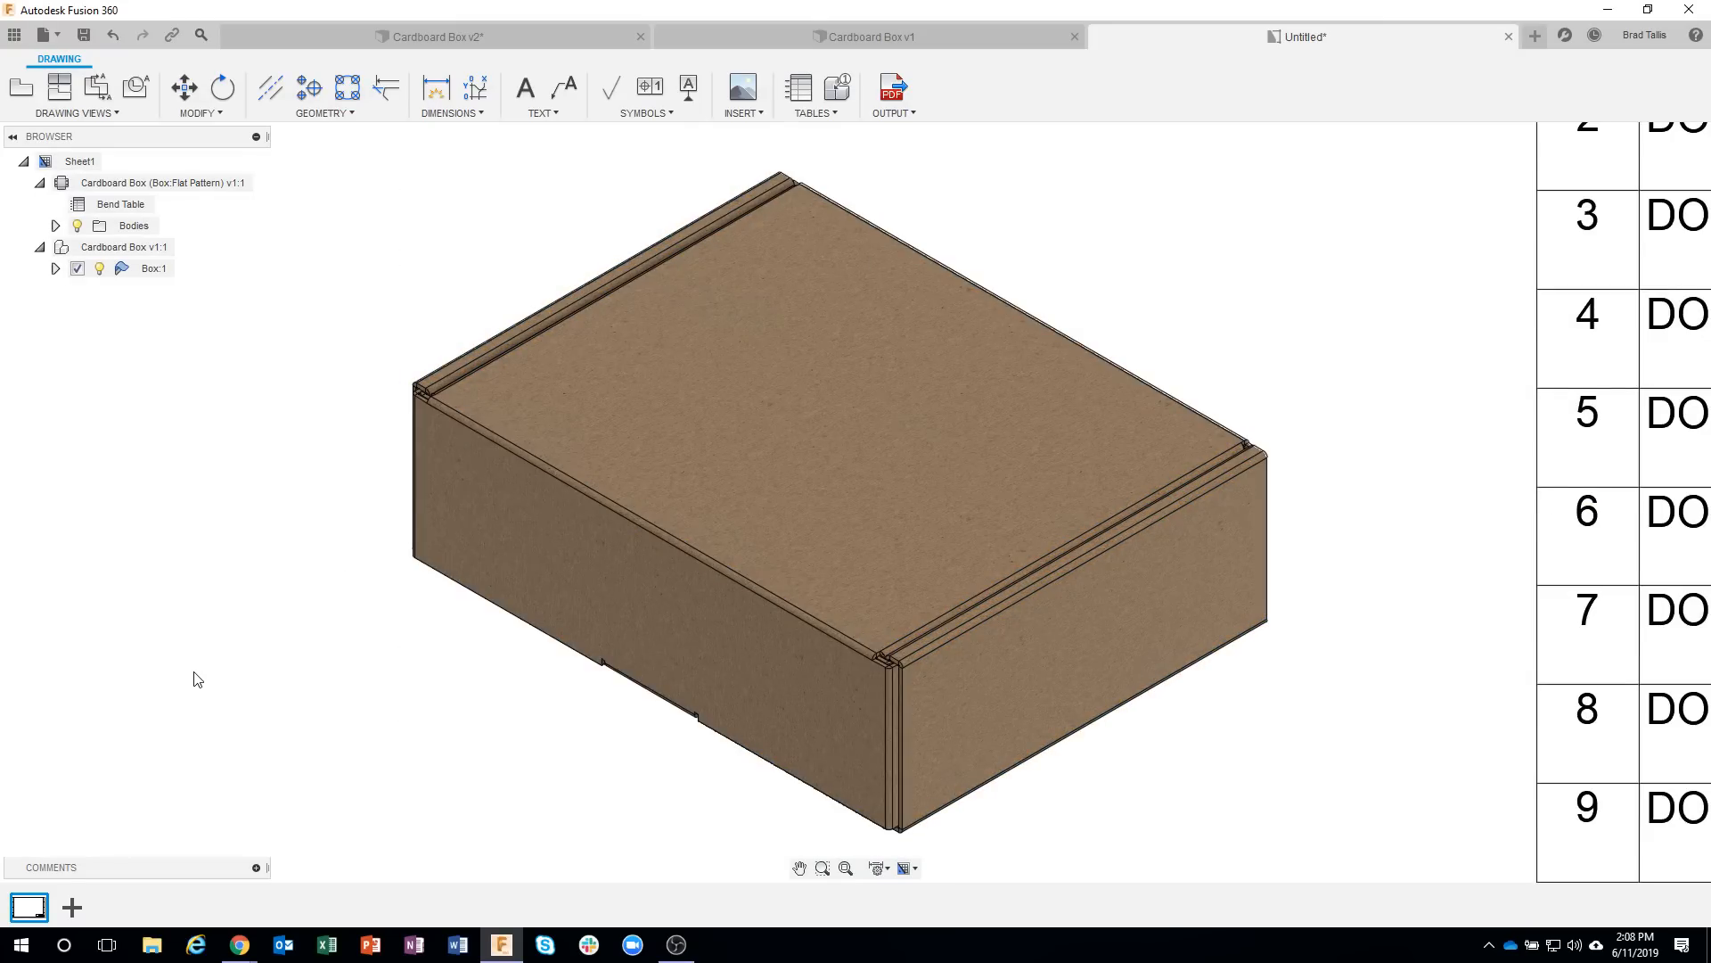
scroll(341, 585, down, 5)
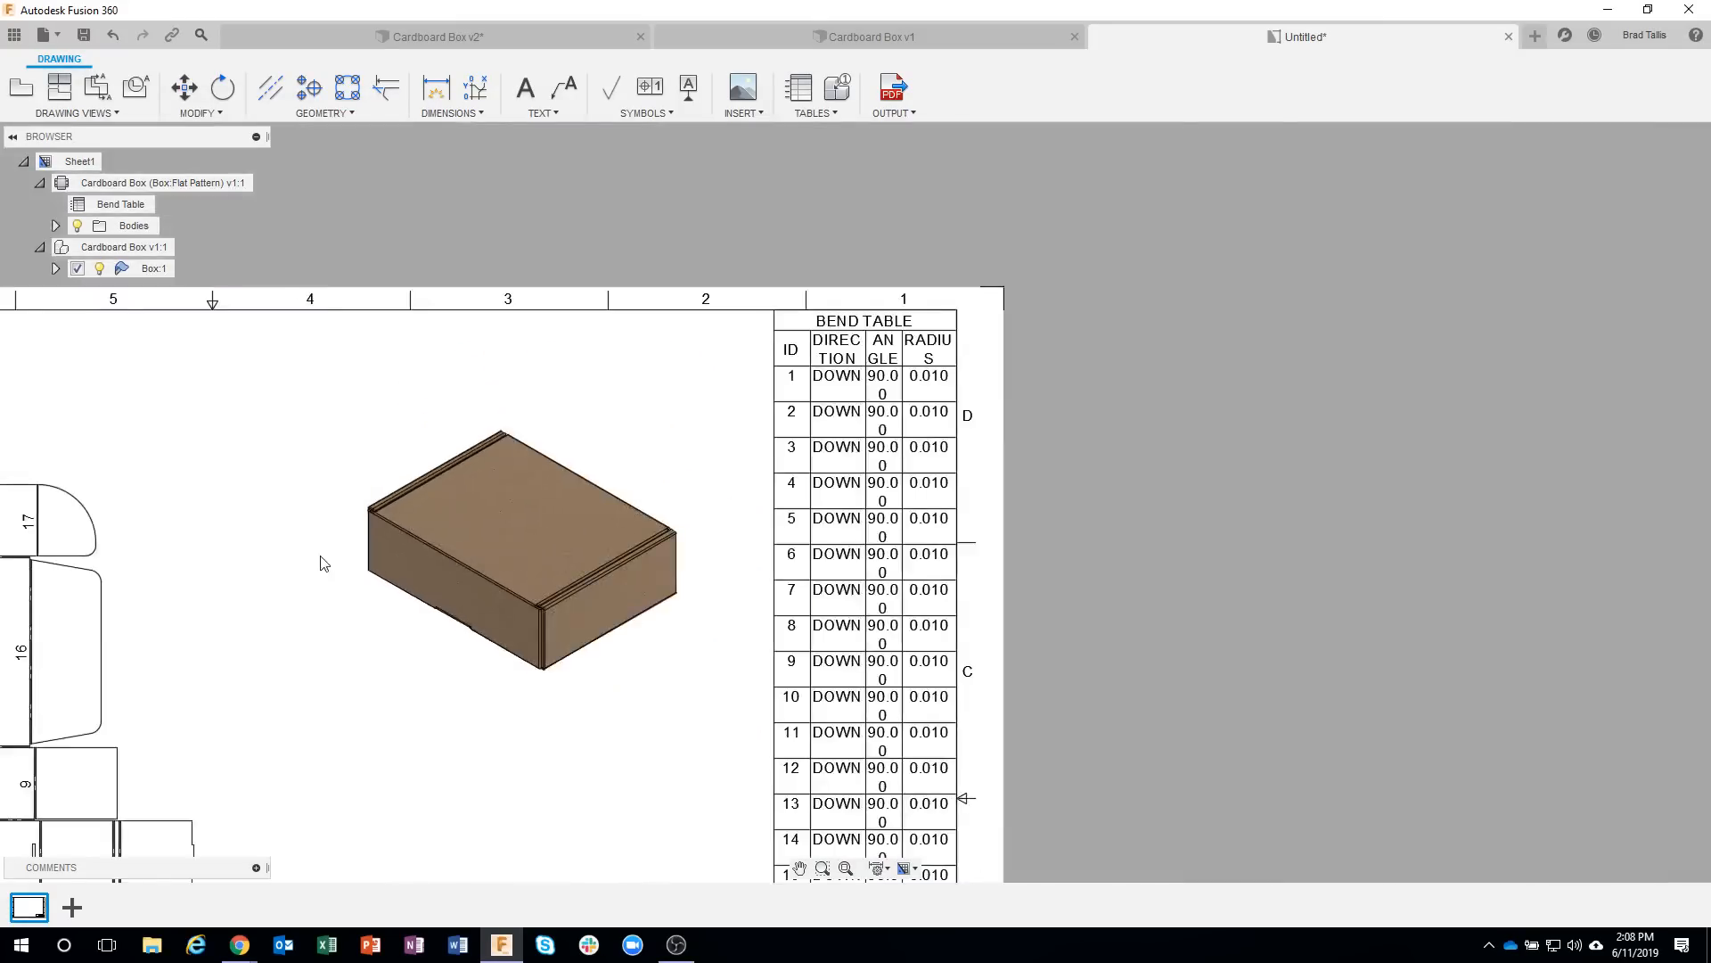
Switch to the Cardboard Box v1 design, enter the Manufacture workspace, and activate the box's flat pattern model.
scroll(828, 422, down, 2)
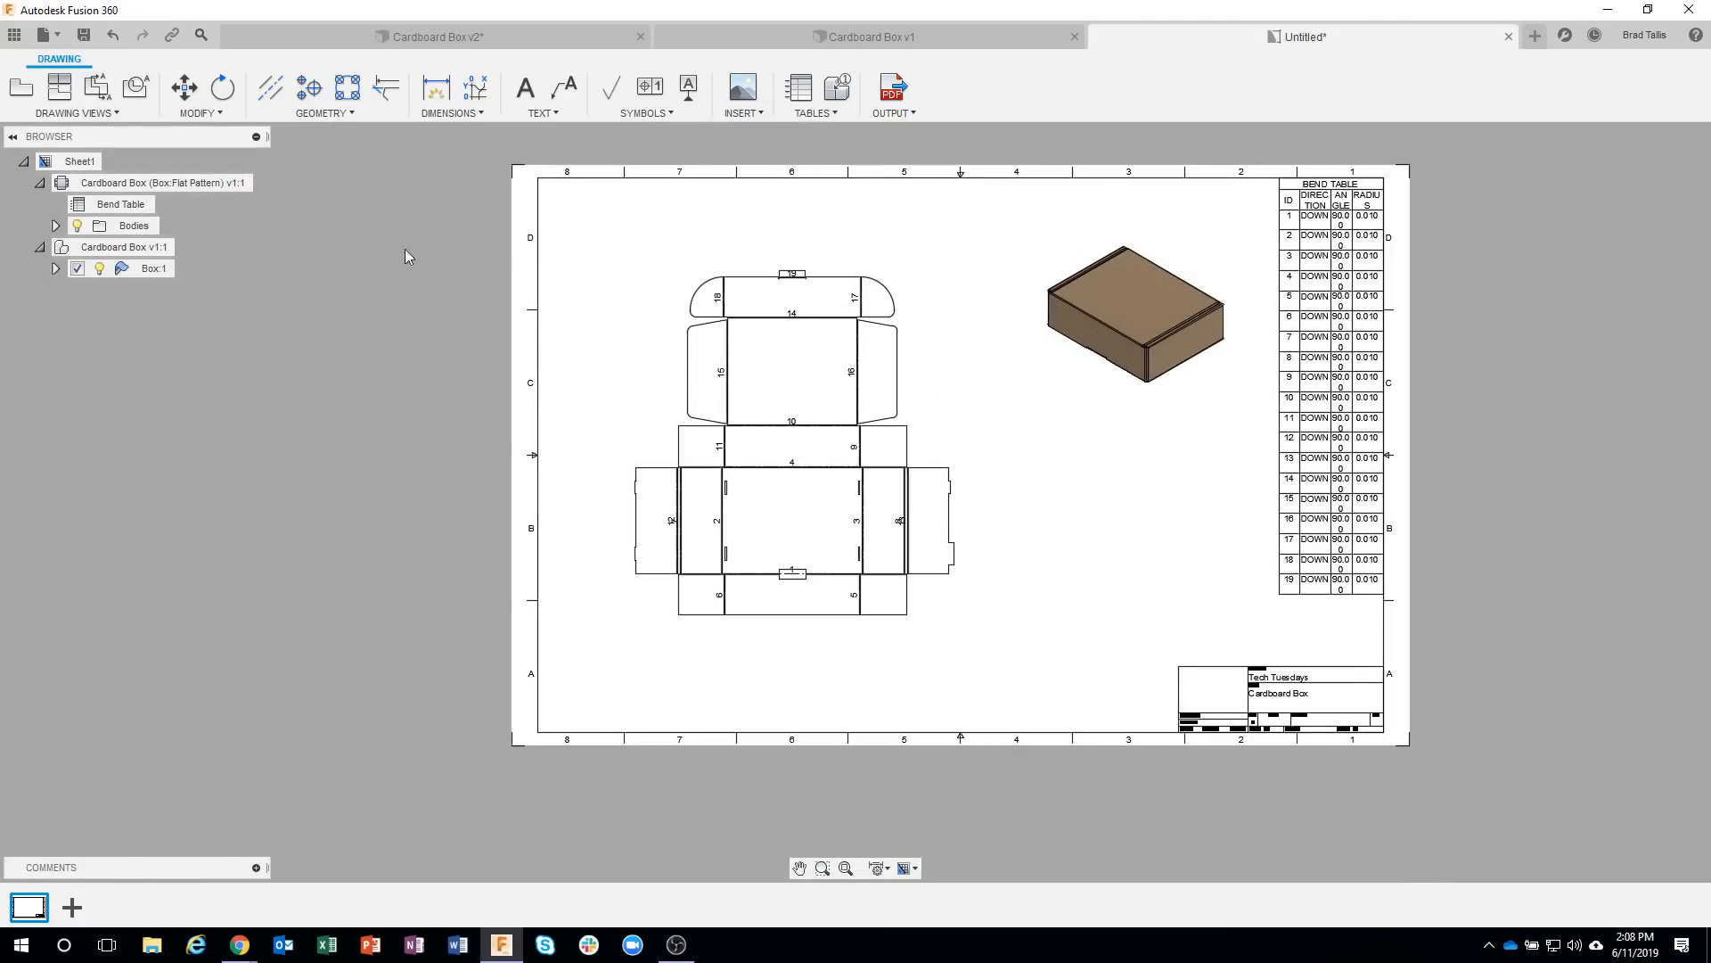
click(777, 34)
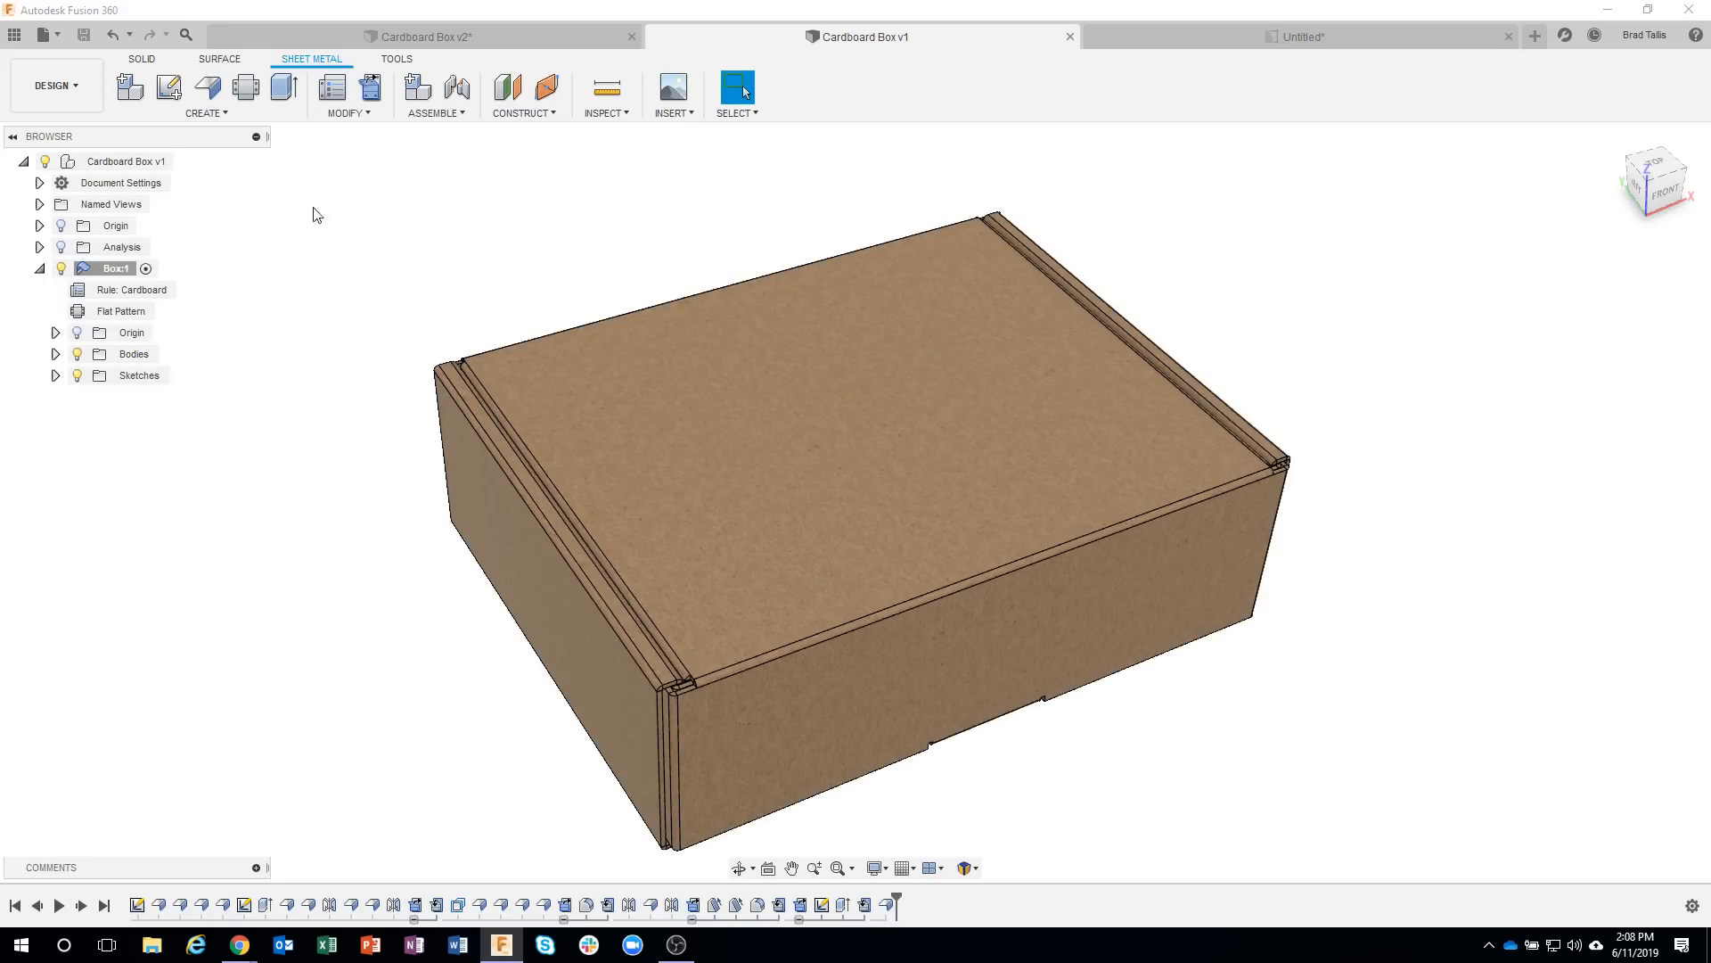
click(79, 99)
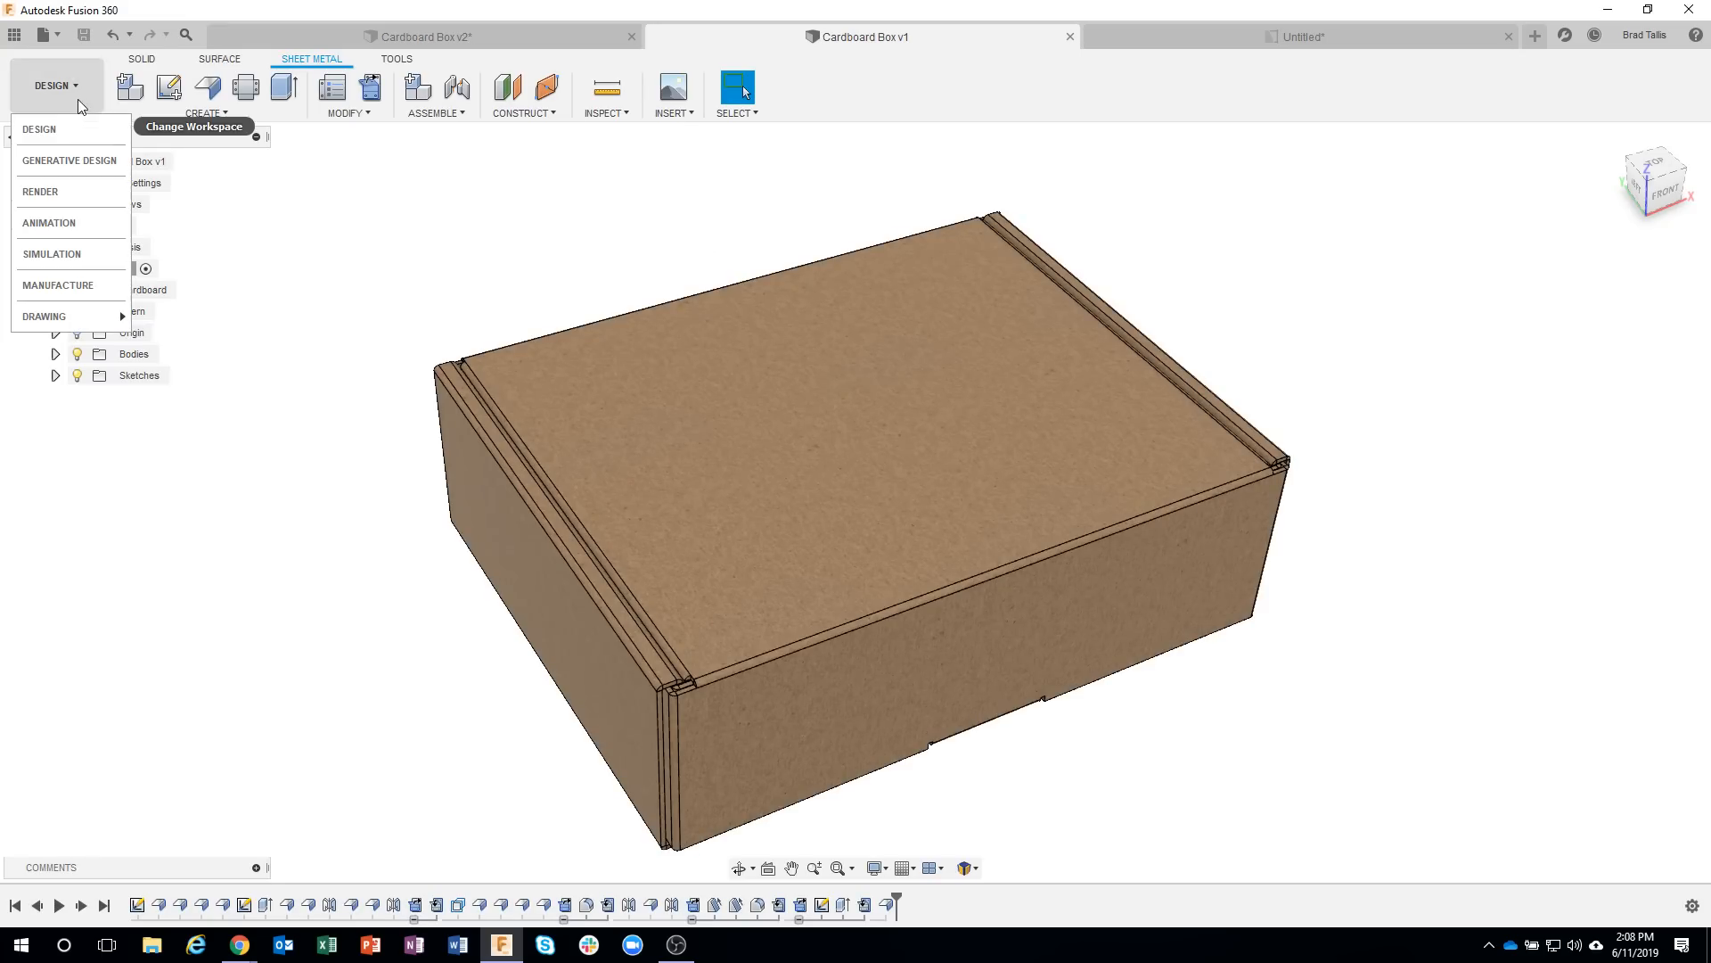
click(67, 285)
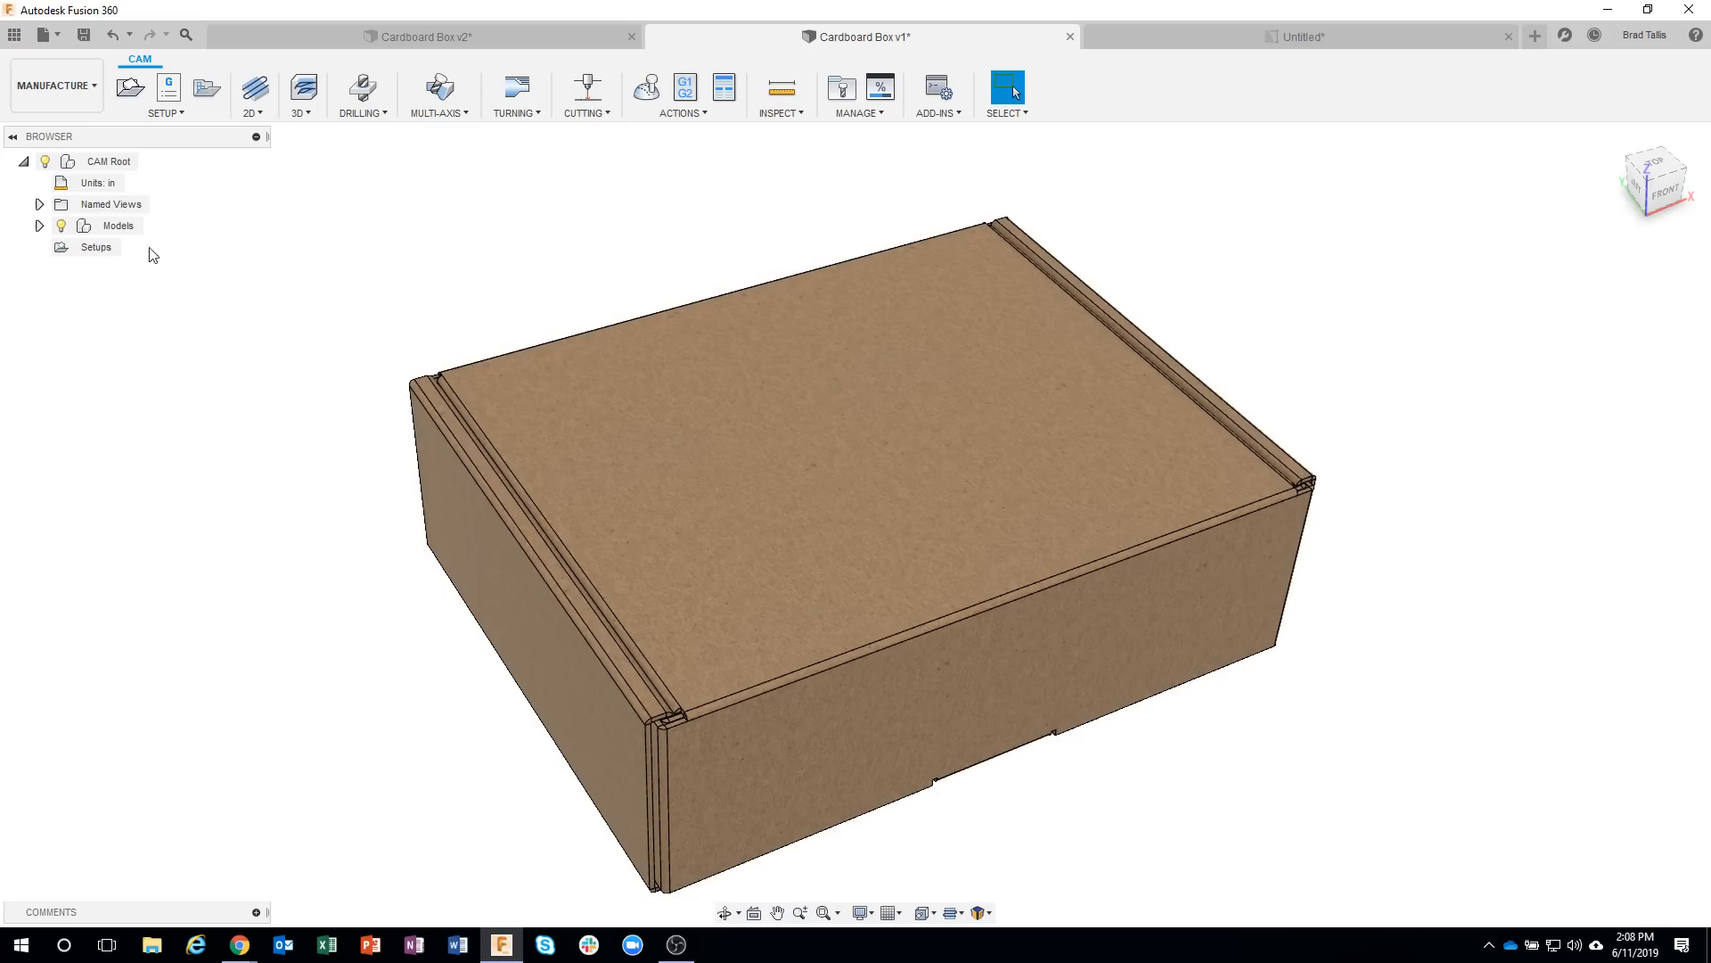
click(39, 226)
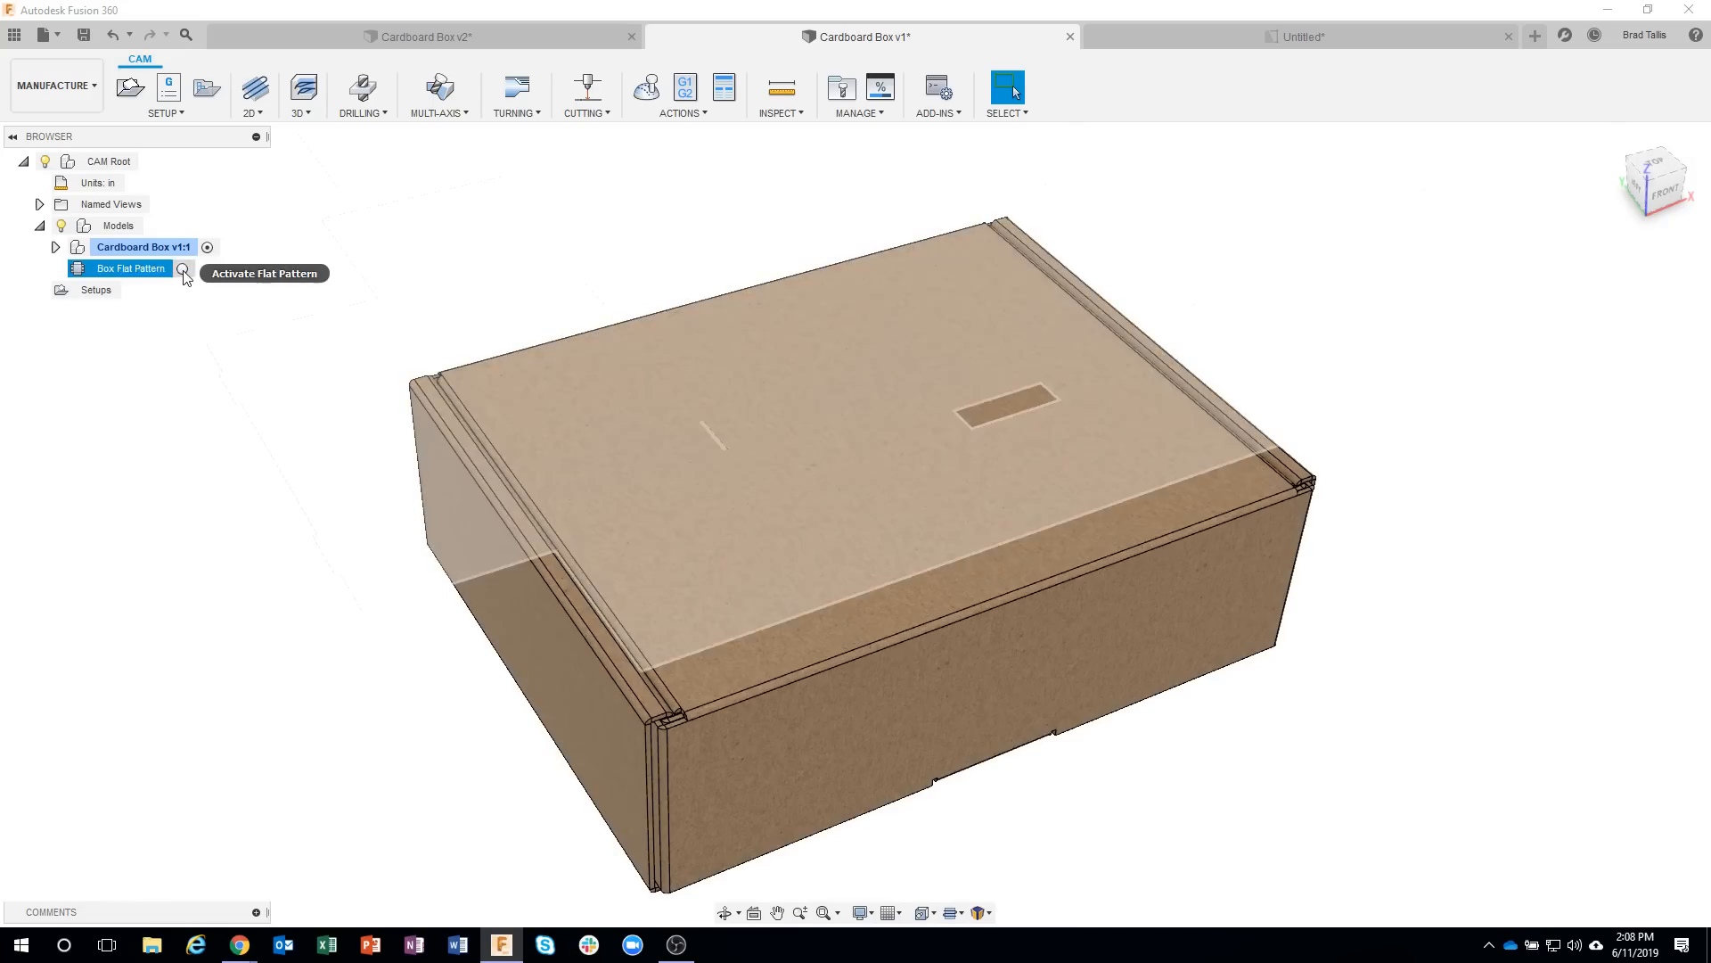
click(192, 268)
scroll(253, 557, down, 2)
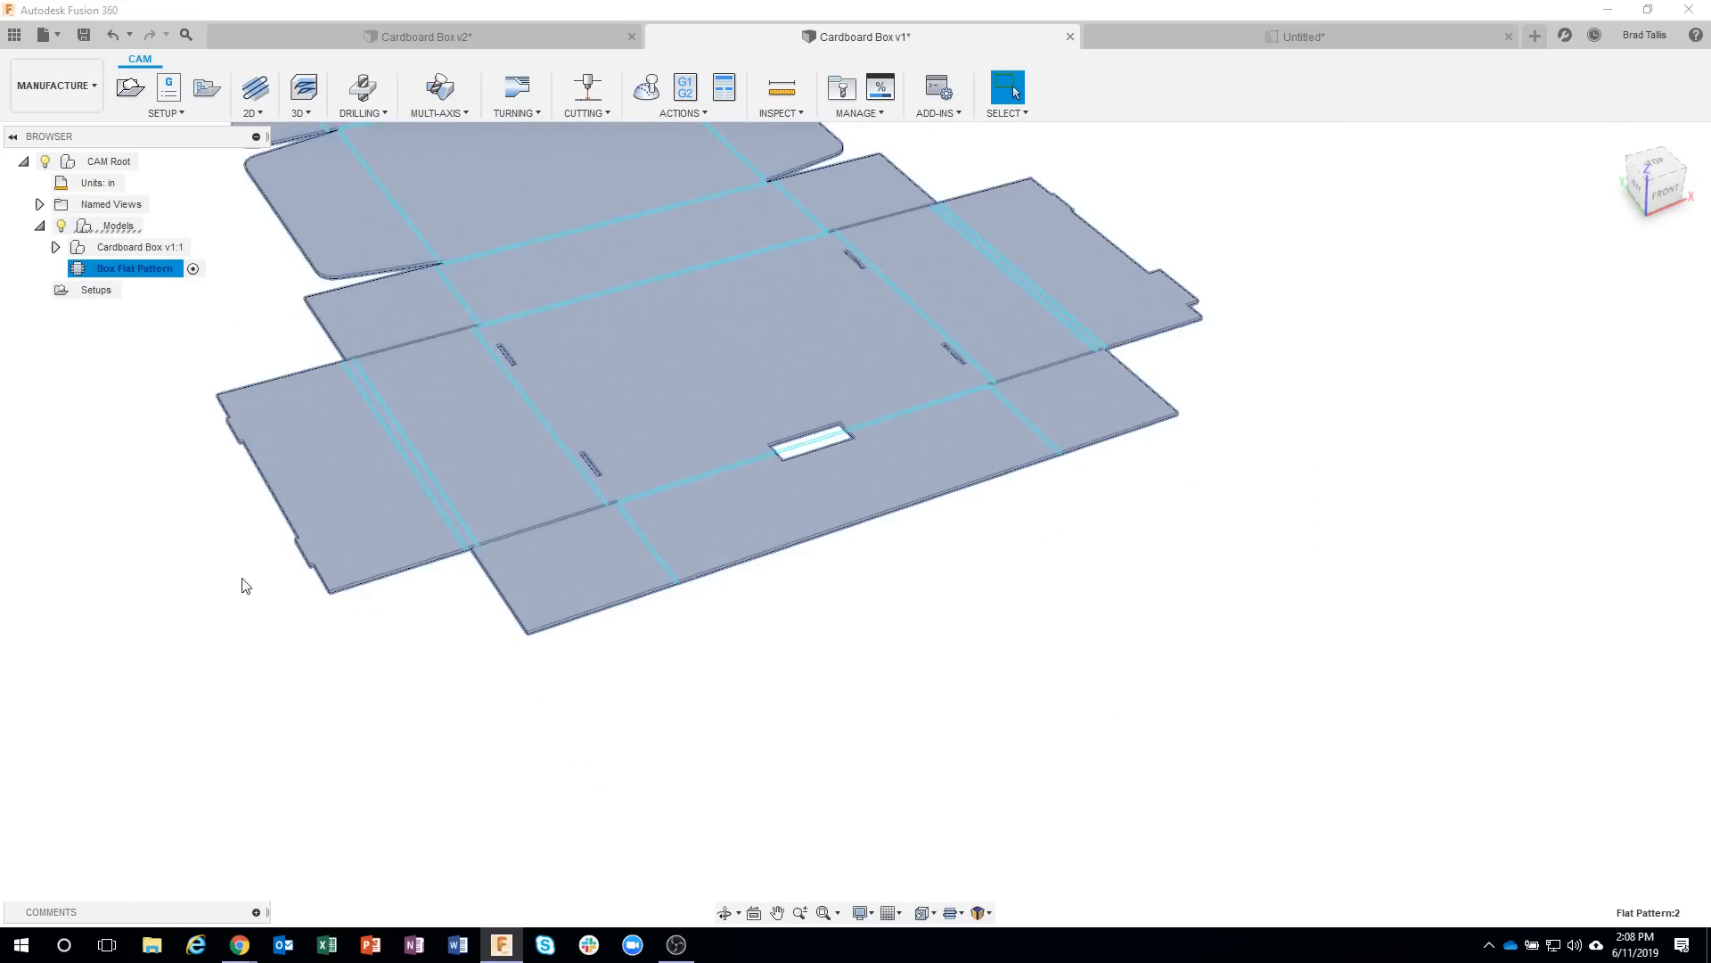
Create a Cutting setup for the flat pattern with model orientation and a stock box point as origin at the front corner.
click(268, 500)
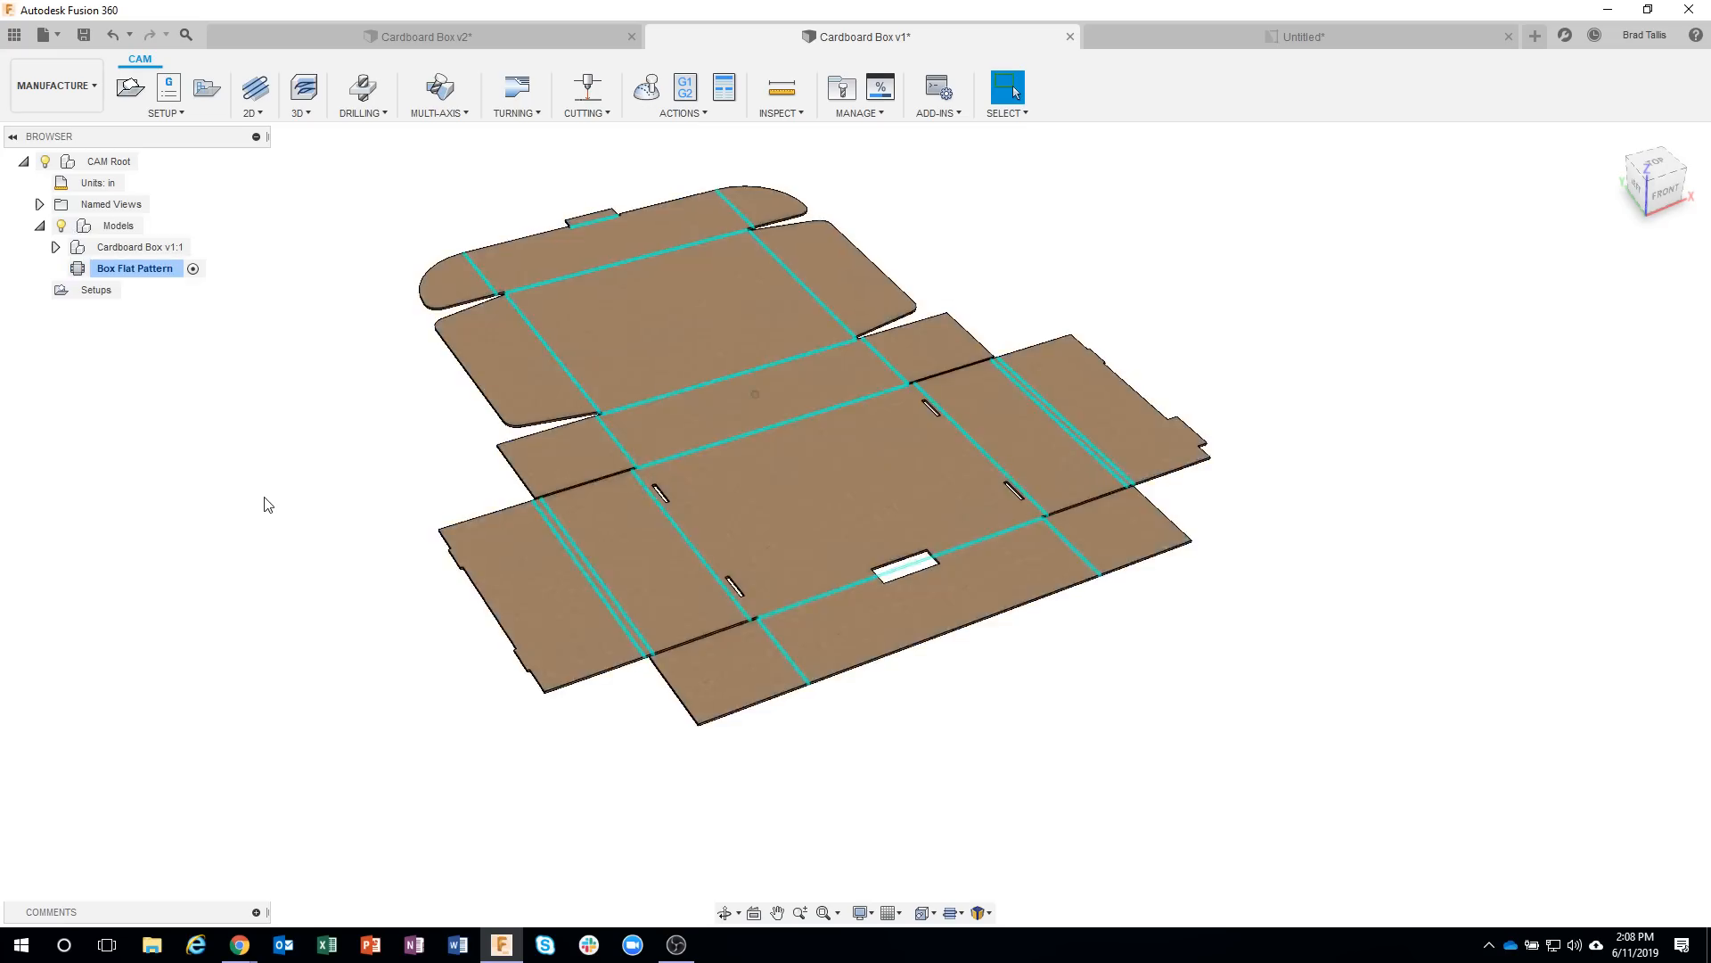
click(132, 89)
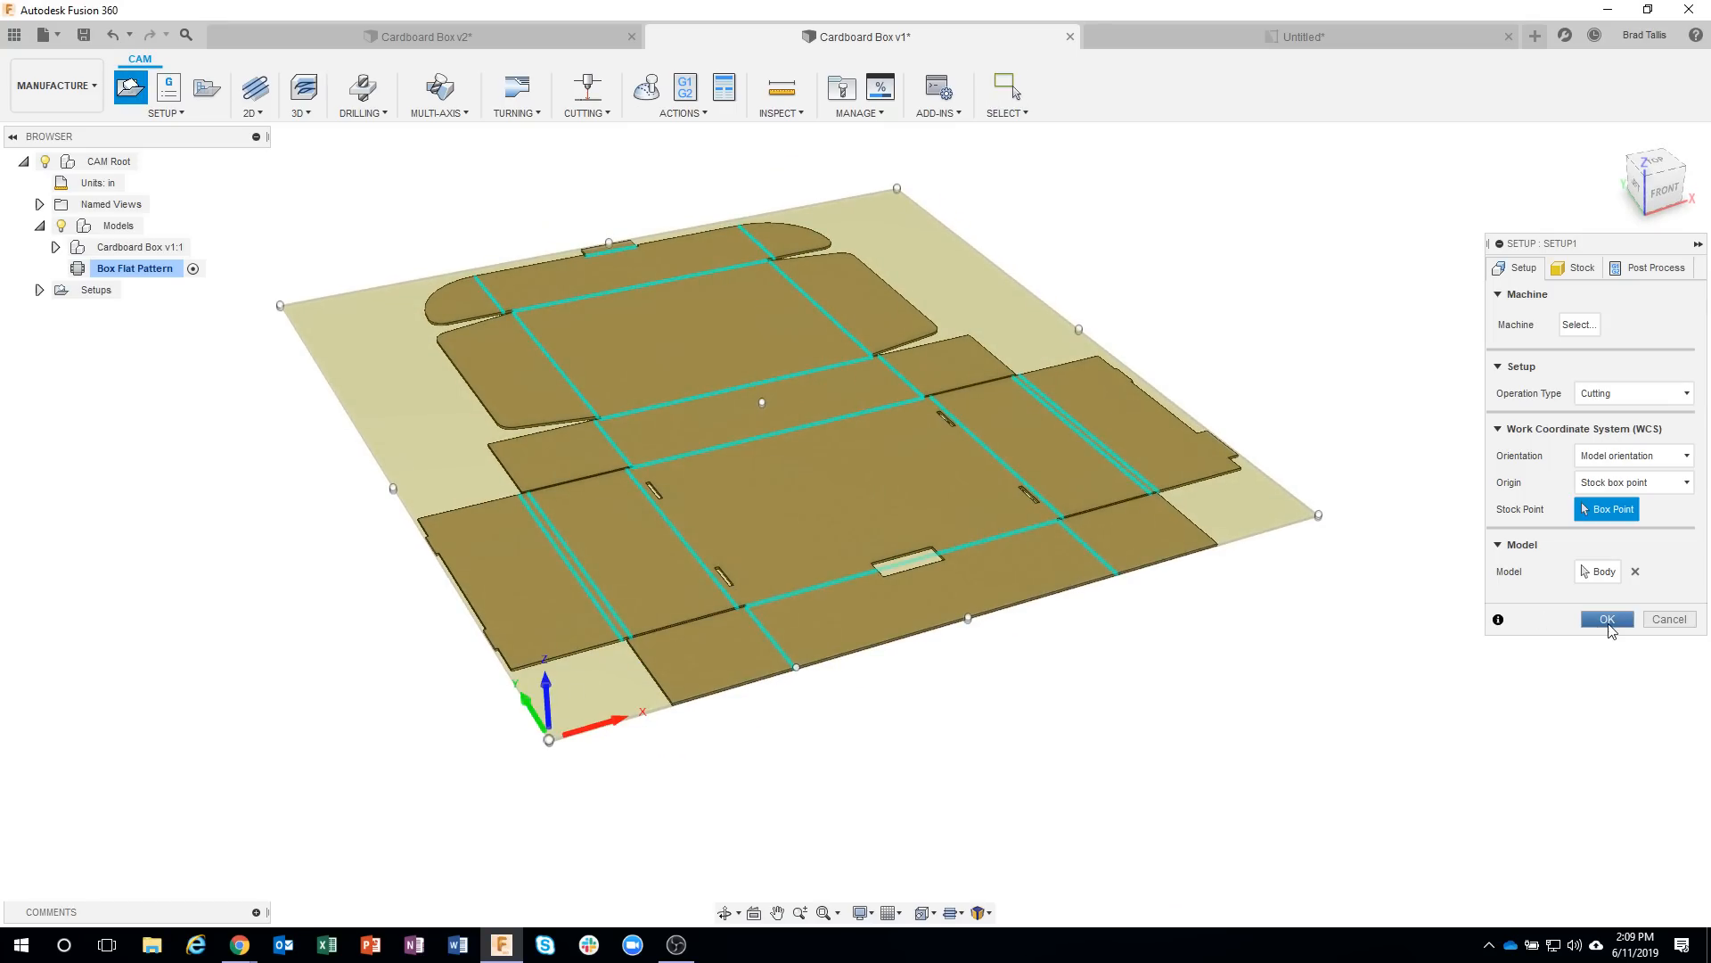
click(1608, 619)
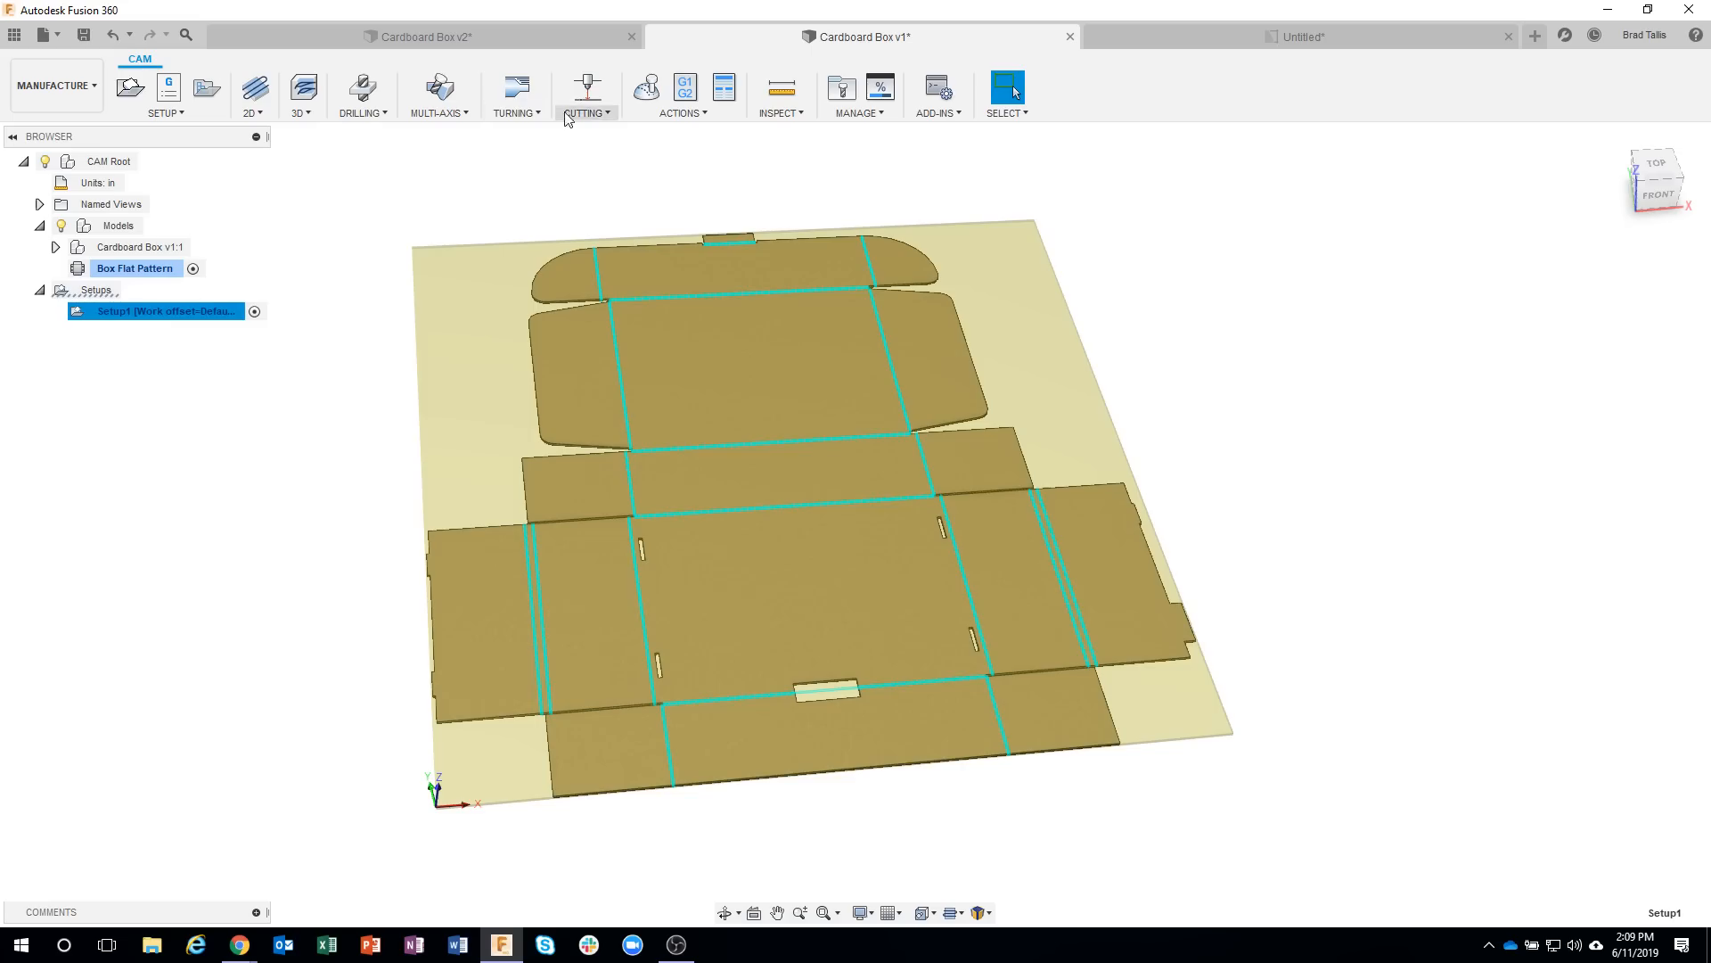
Start a 2D Profile cutting operation using the Ø0.015" laser cutter from the inch sample profile tools.
click(587, 88)
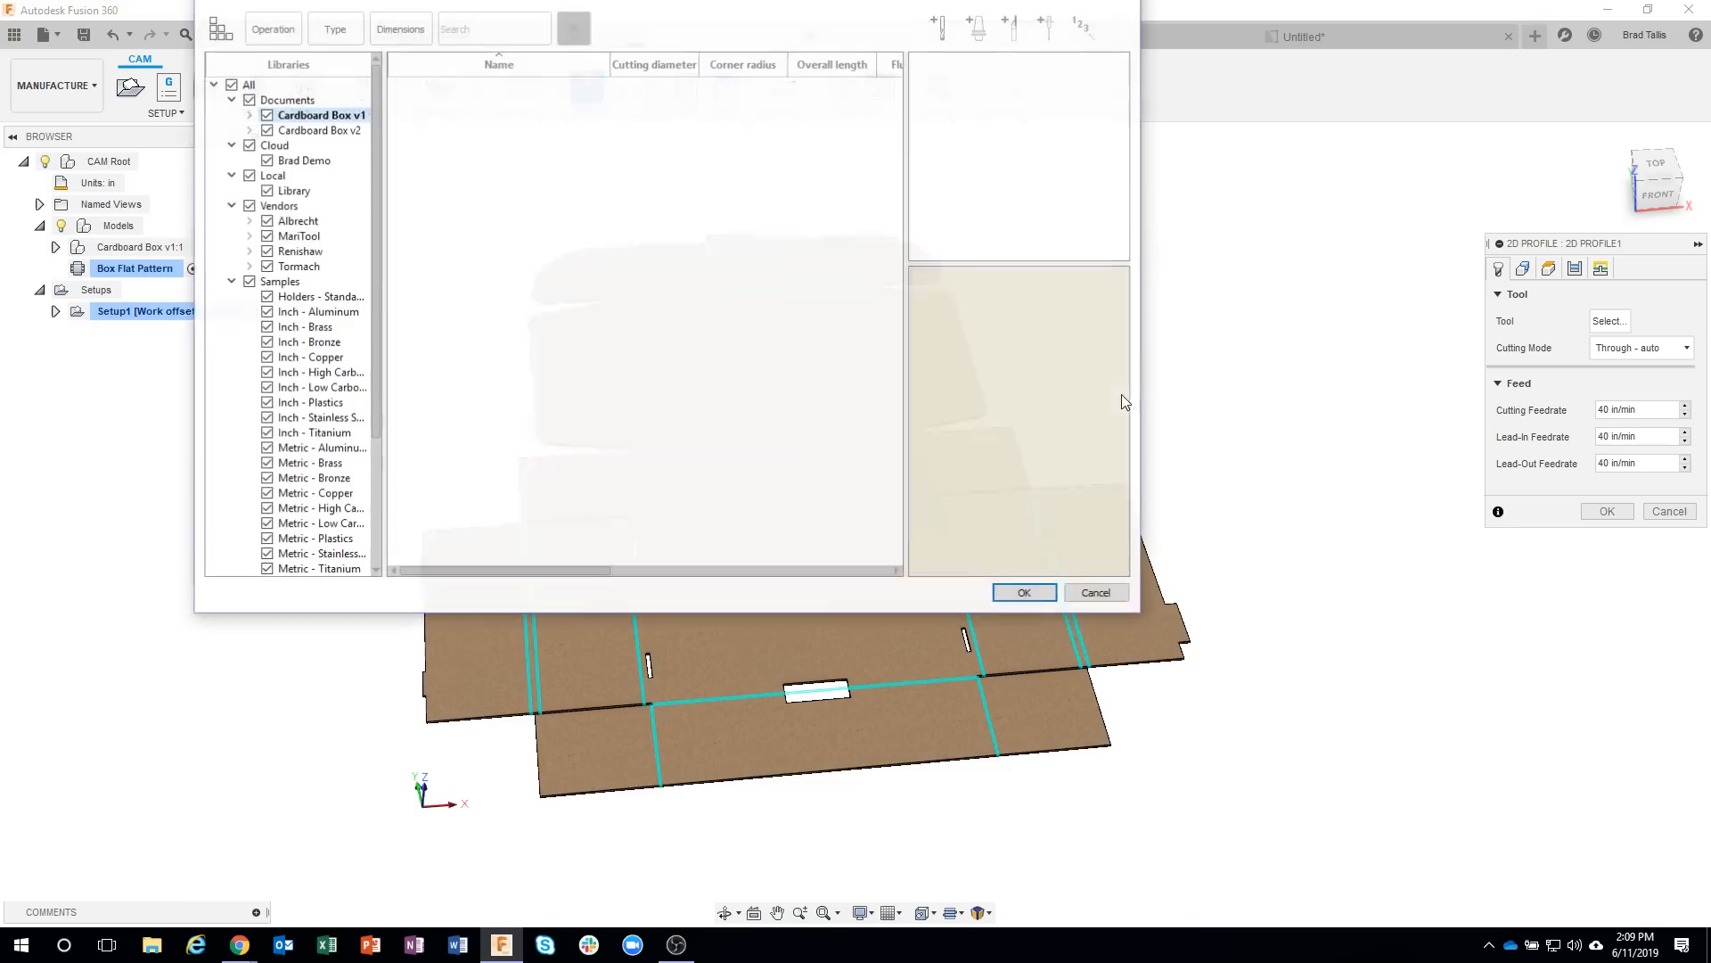
drag(373, 291, 380, 403)
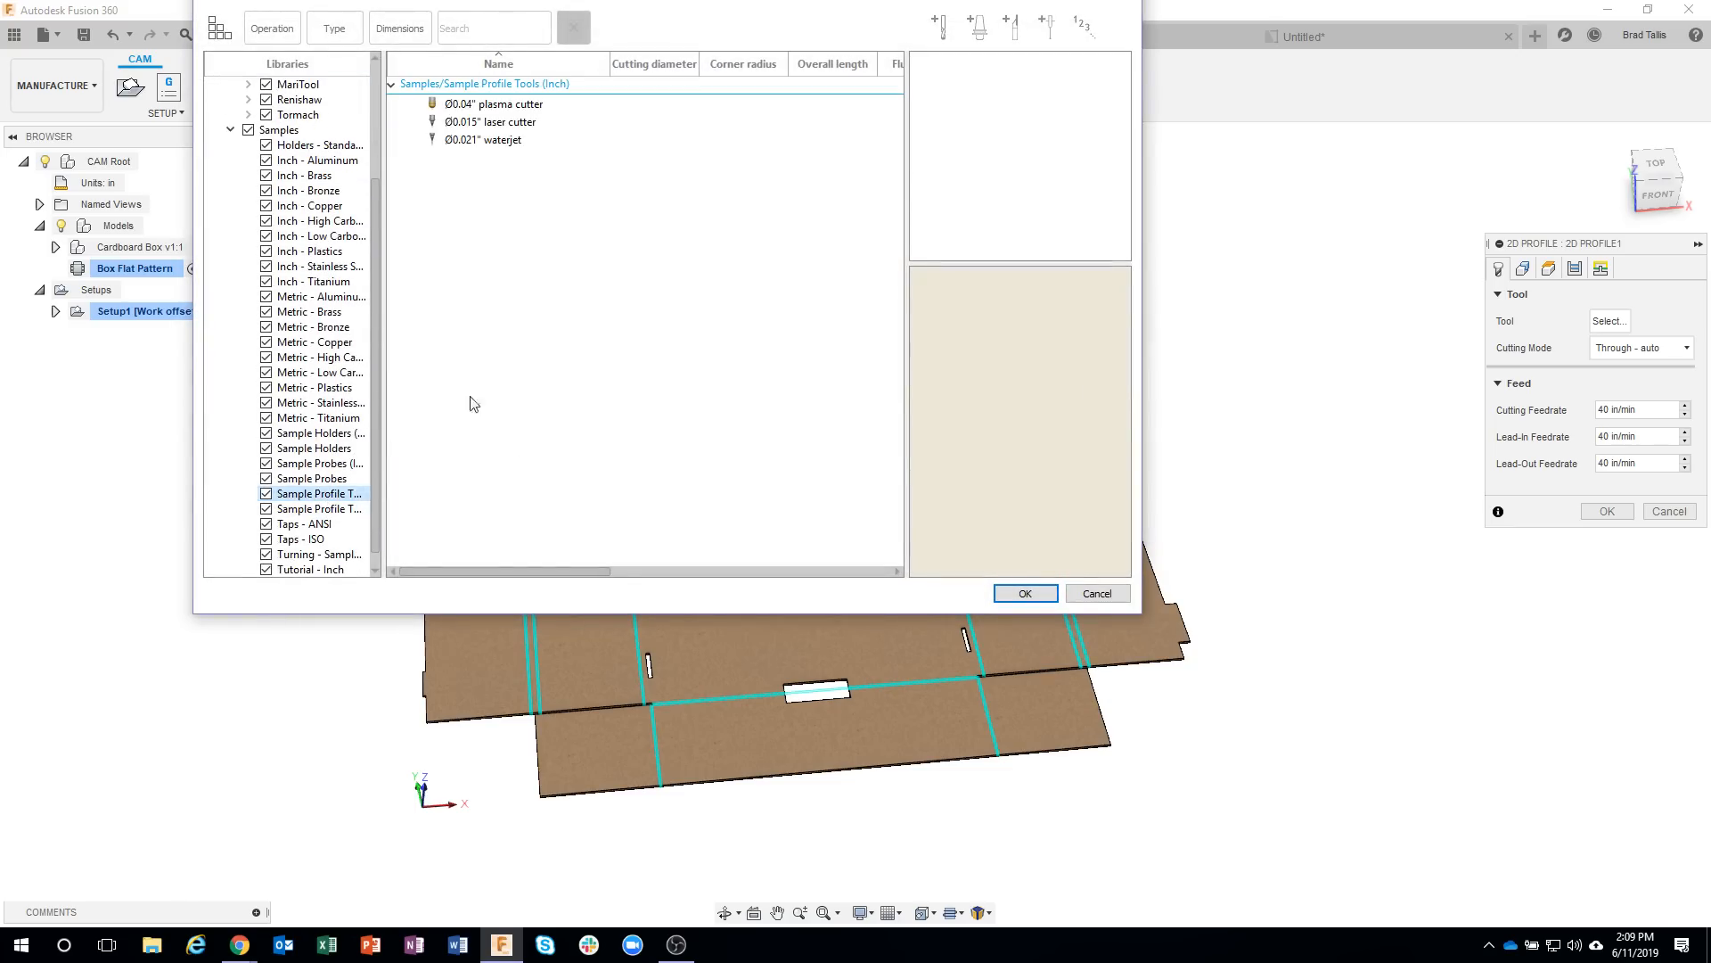
click(479, 126)
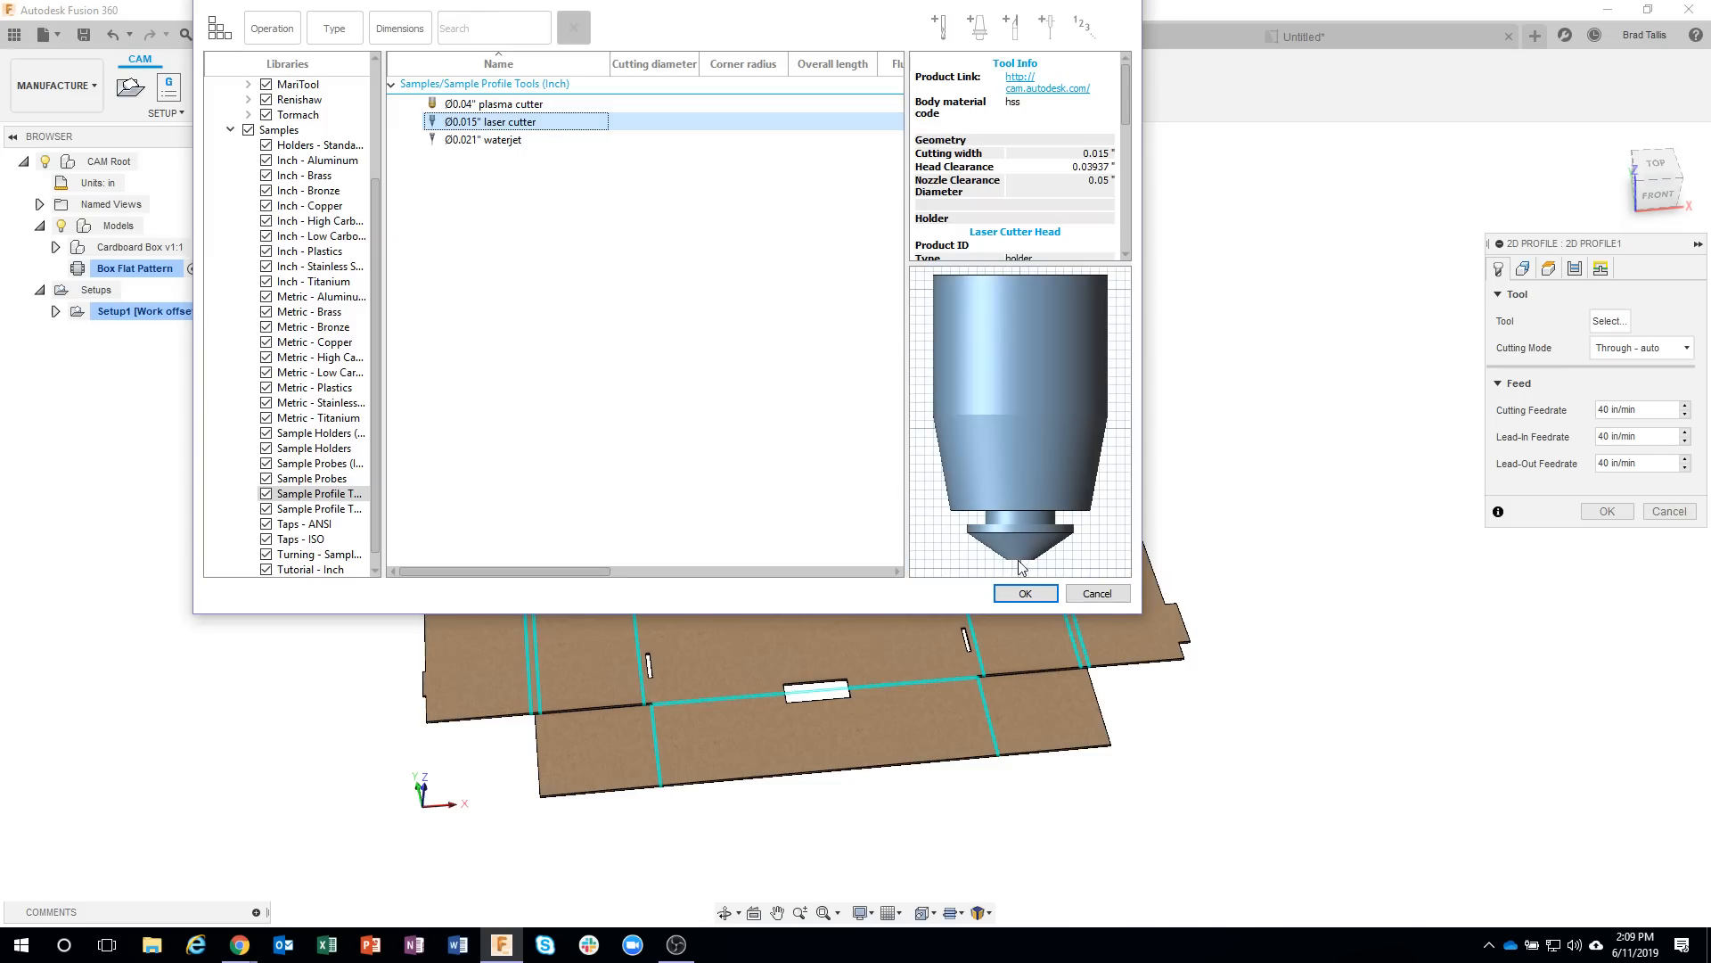
click(1025, 592)
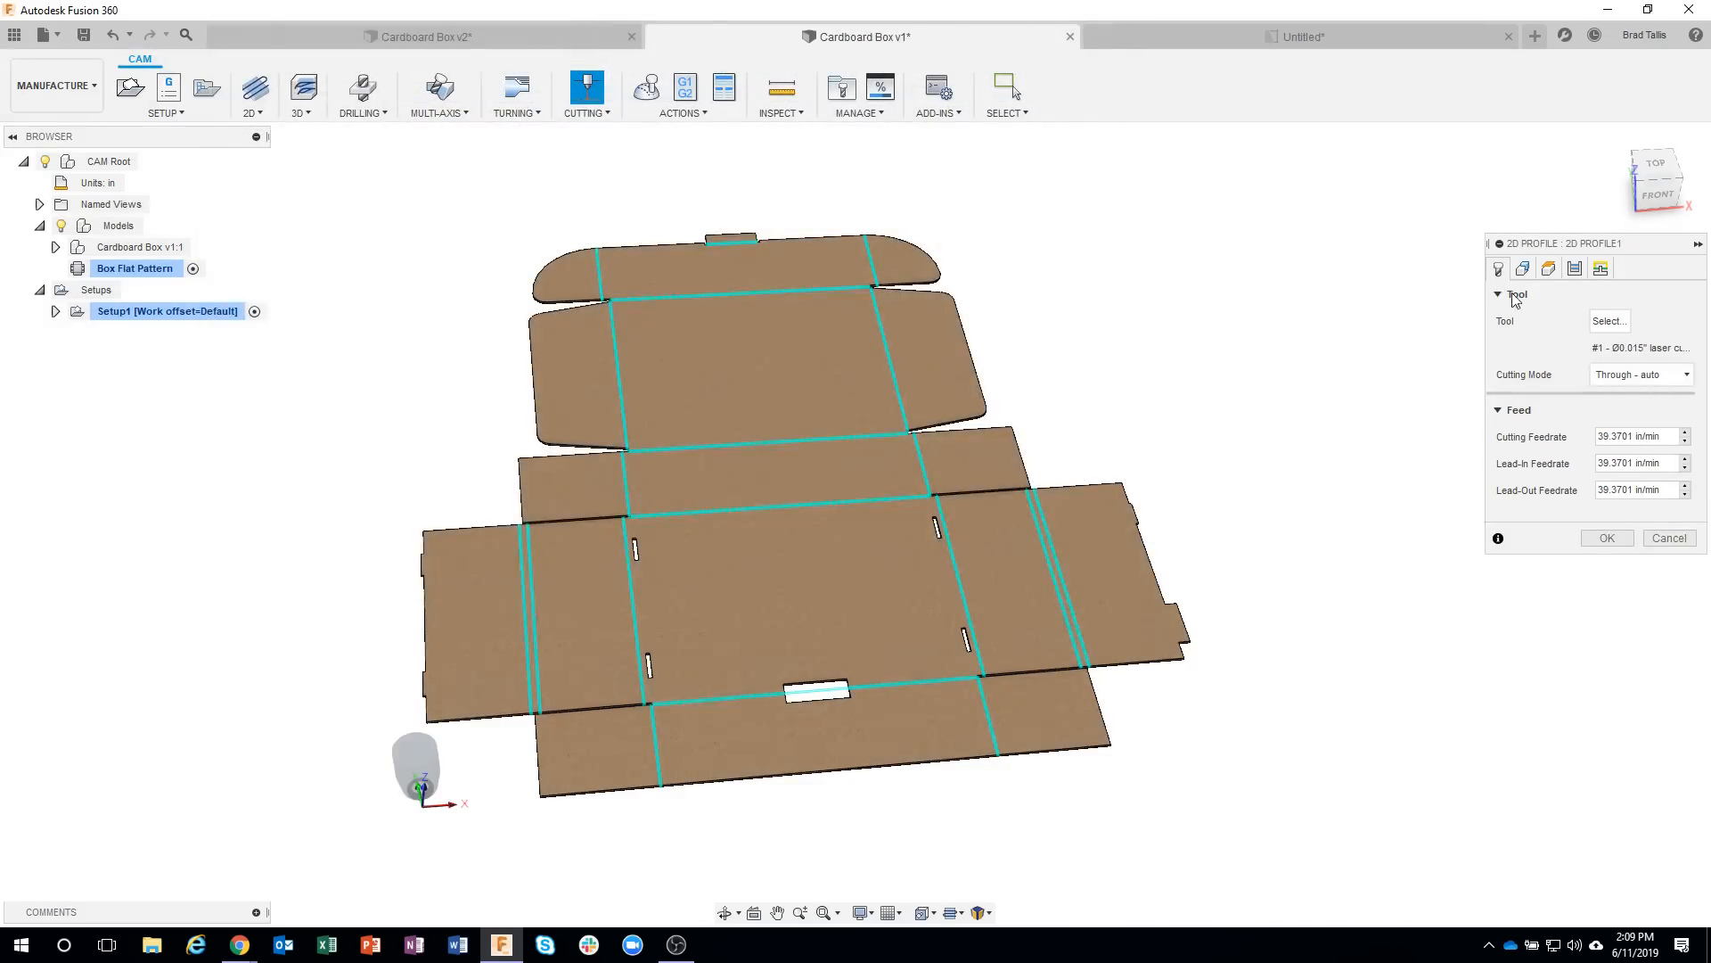
Select the flat pattern's large face as cutting geometry with all its loops and generate the 2D Profile toolpath.
click(1524, 271)
shift+middle_drag(1413, 495, 831, 436)
click(866, 435)
shift+middle_drag(1142, 538, 1064, 526)
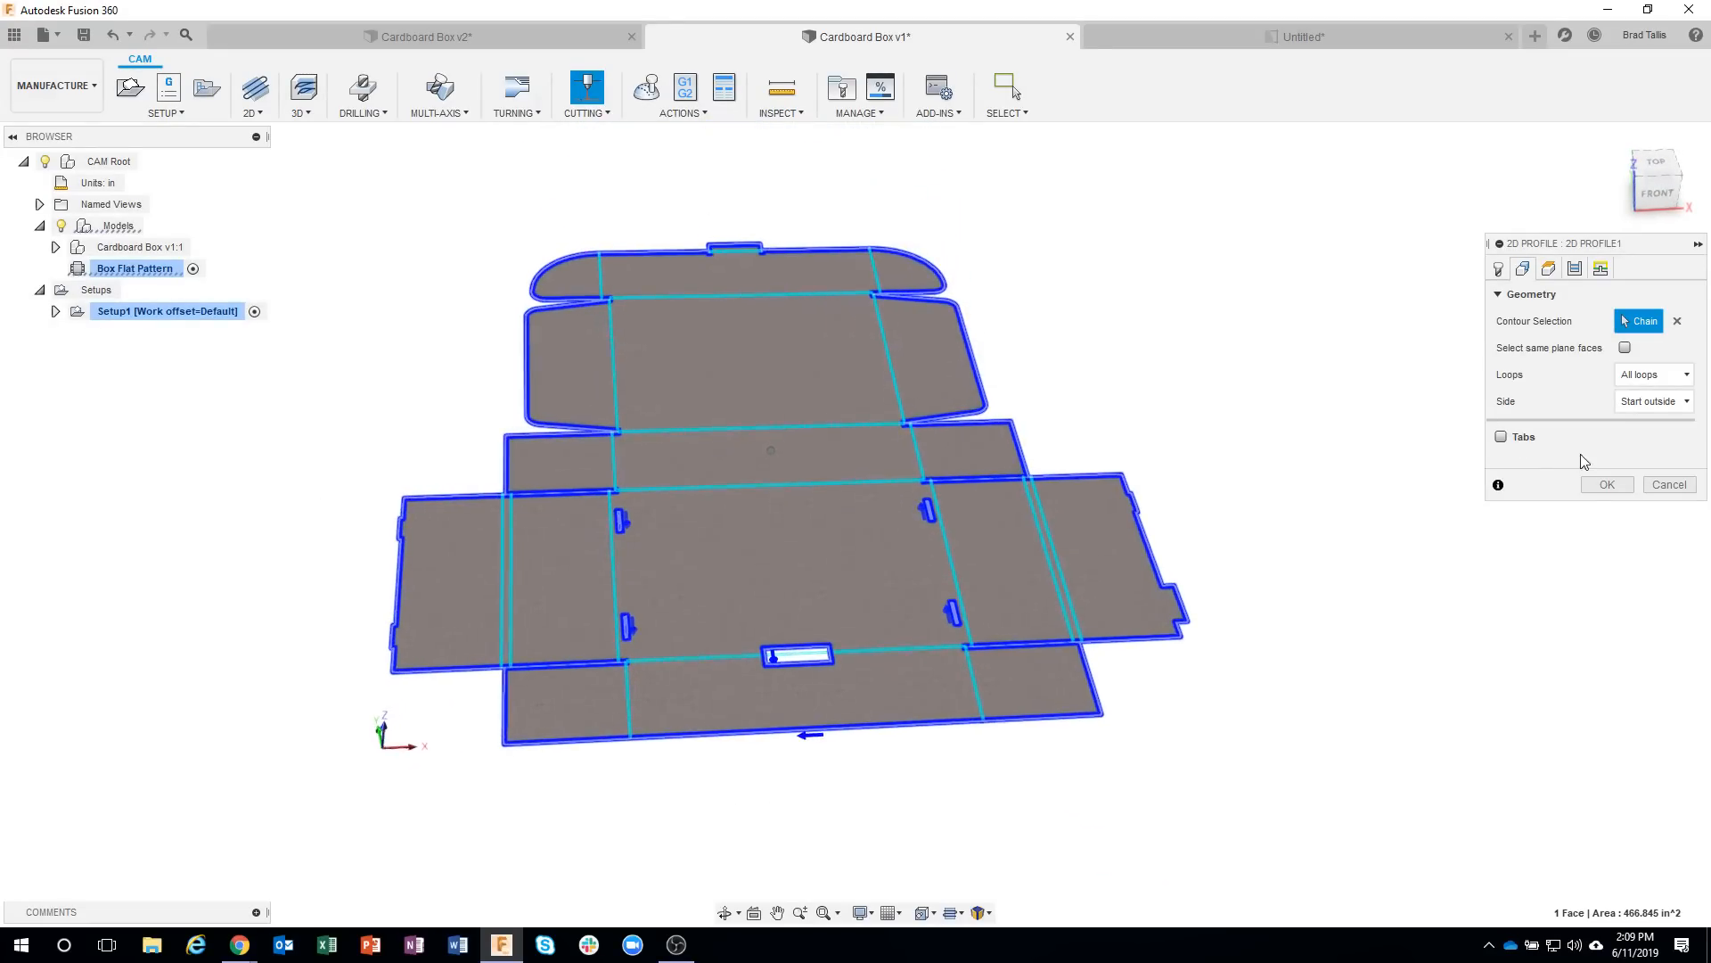
click(1592, 487)
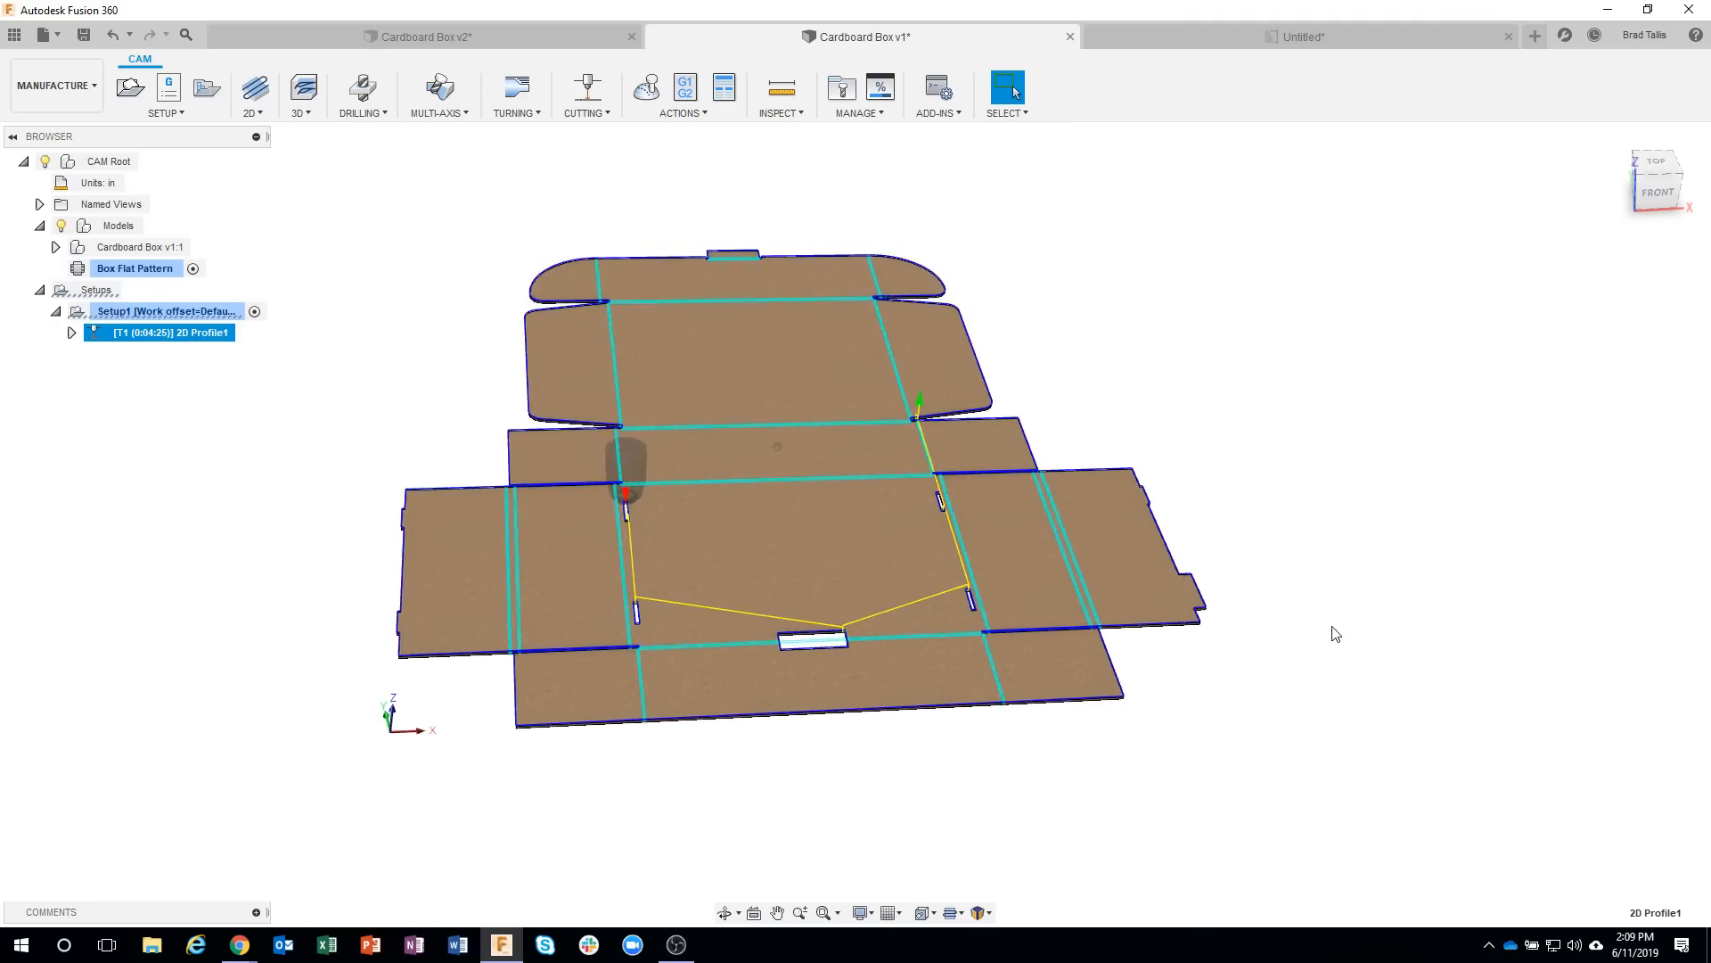
Simulate the 2D Profile toolpath with stock at faster playback, examine the slits and slots near the bend lines, and close the simulation.
right_click(169, 333)
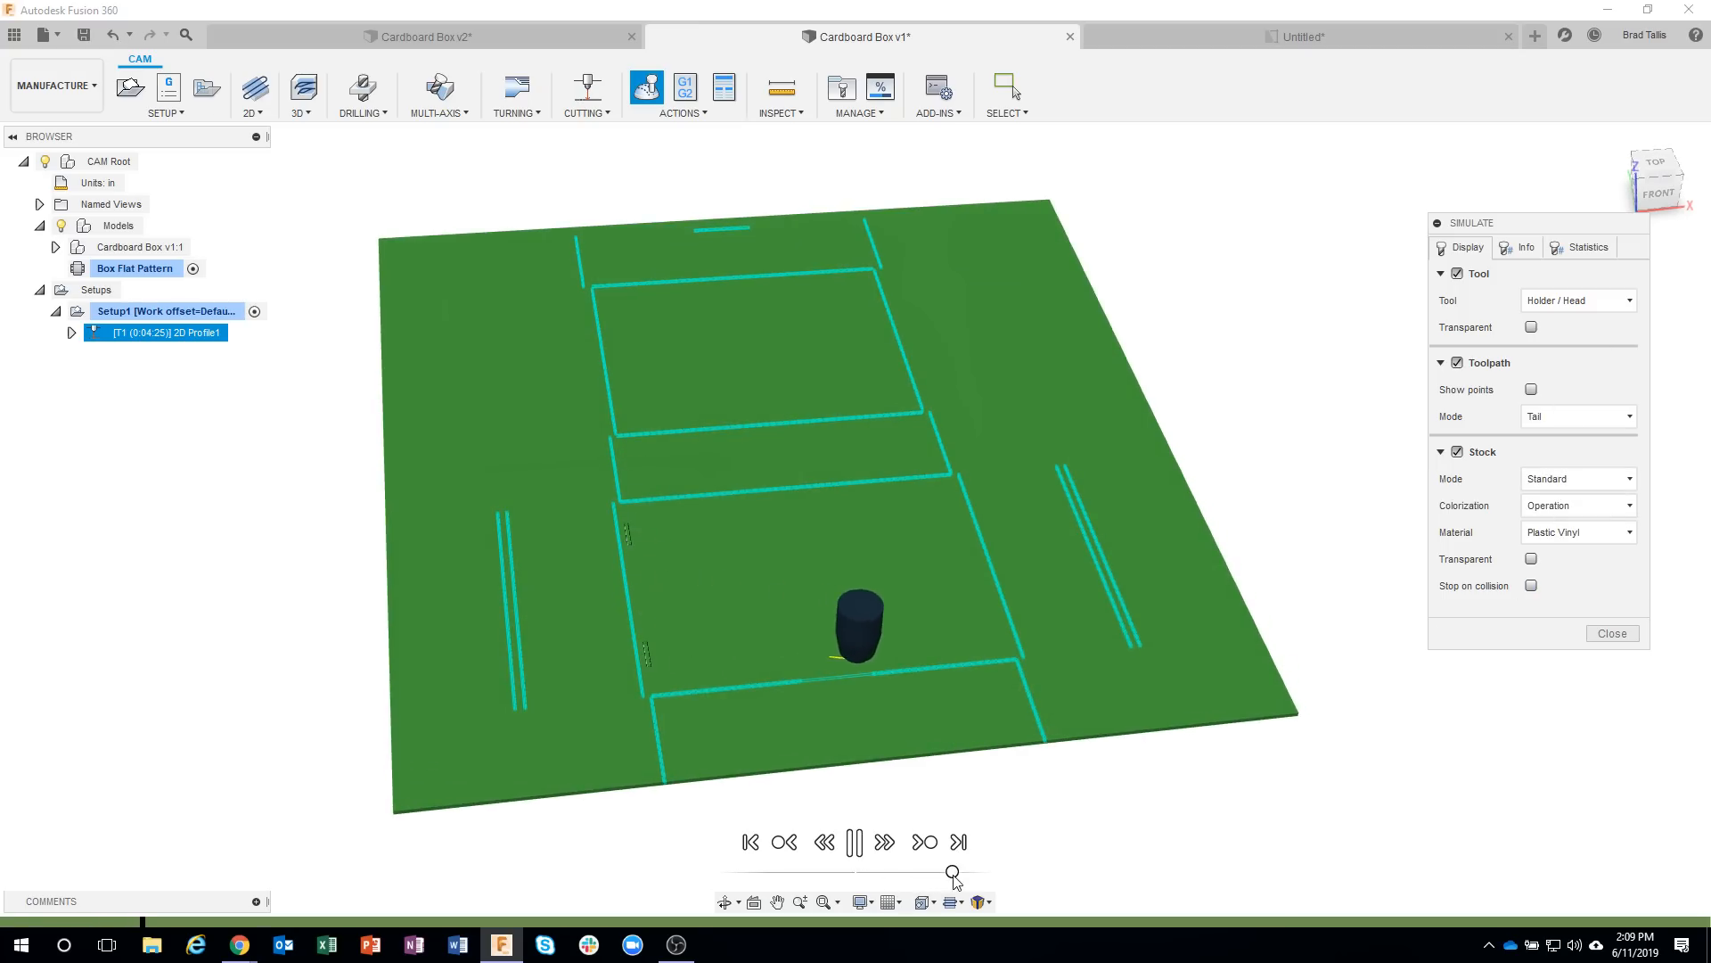
drag(954, 876, 963, 875)
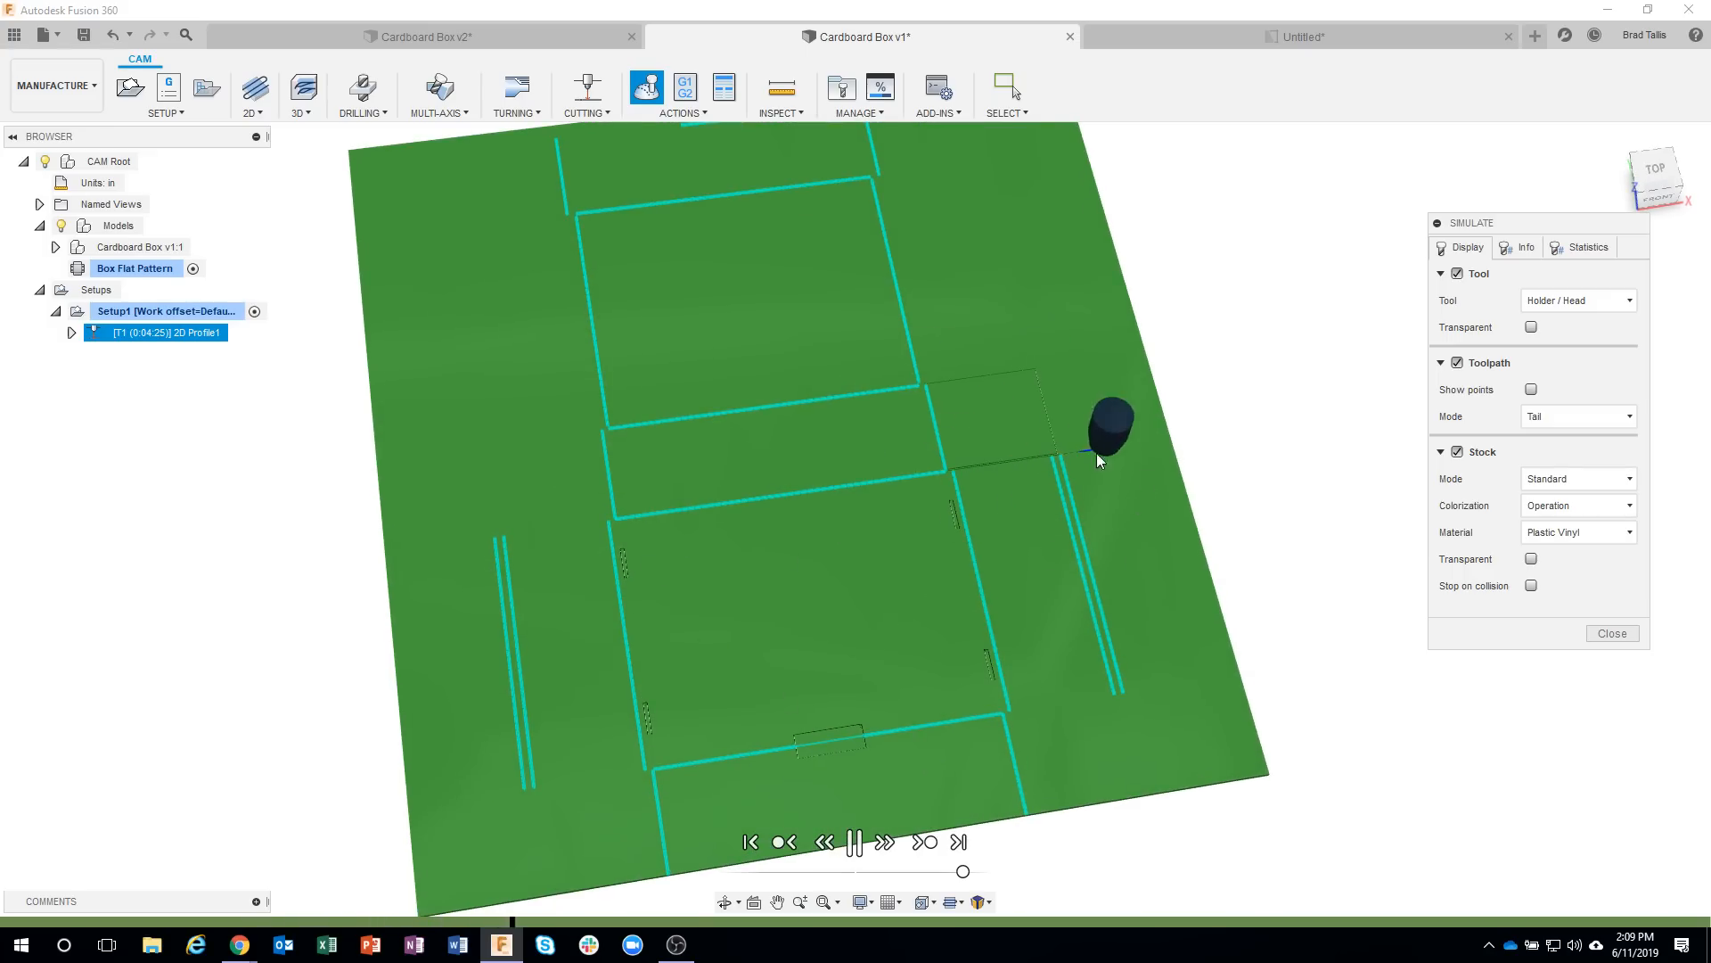
drag(963, 872, 984, 871)
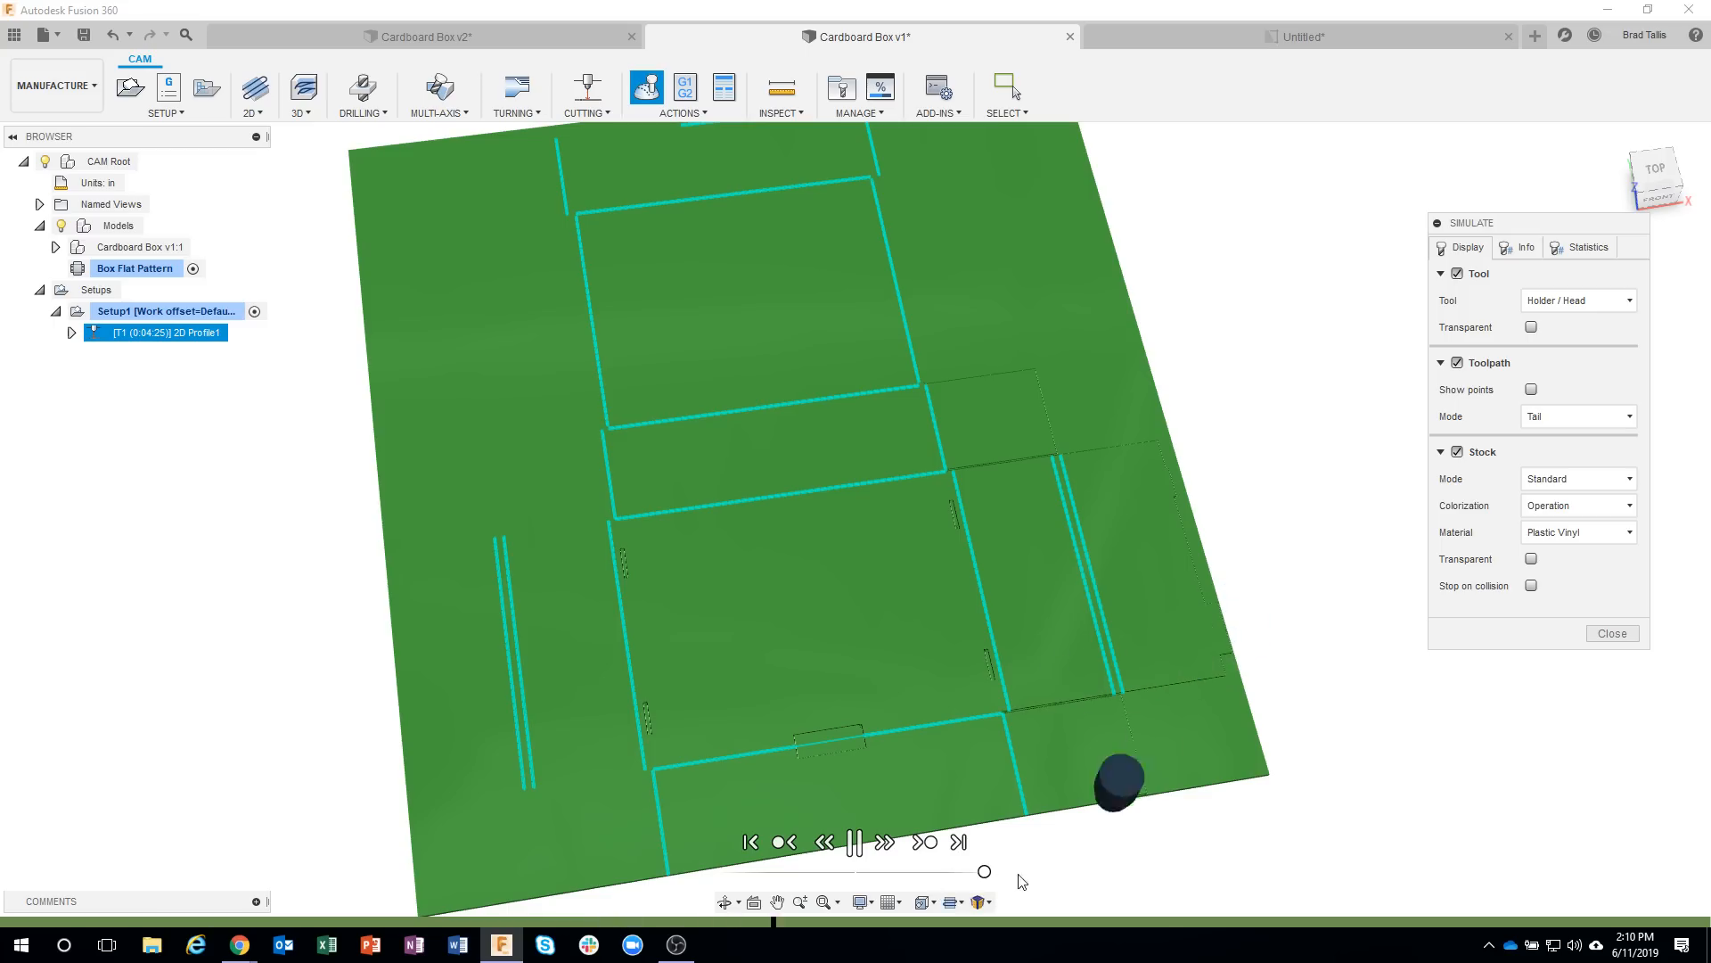
scroll(989, 482, up, 5)
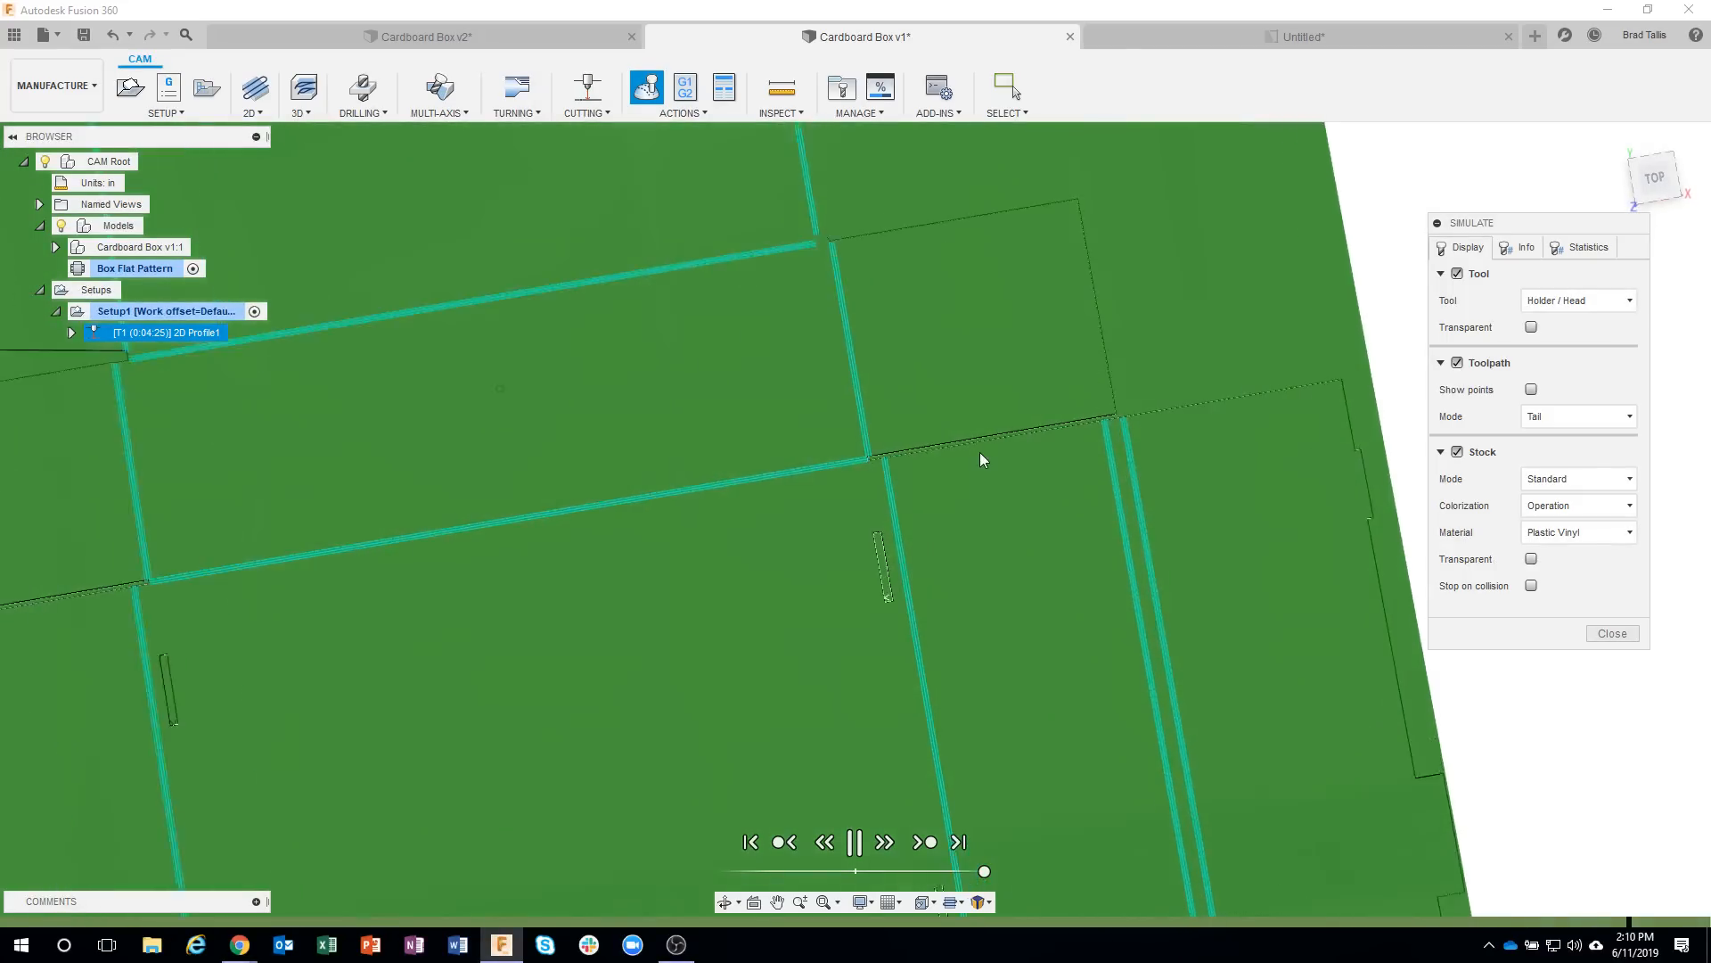
scroll(981, 452, up, 4)
scroll(934, 440, up, 4)
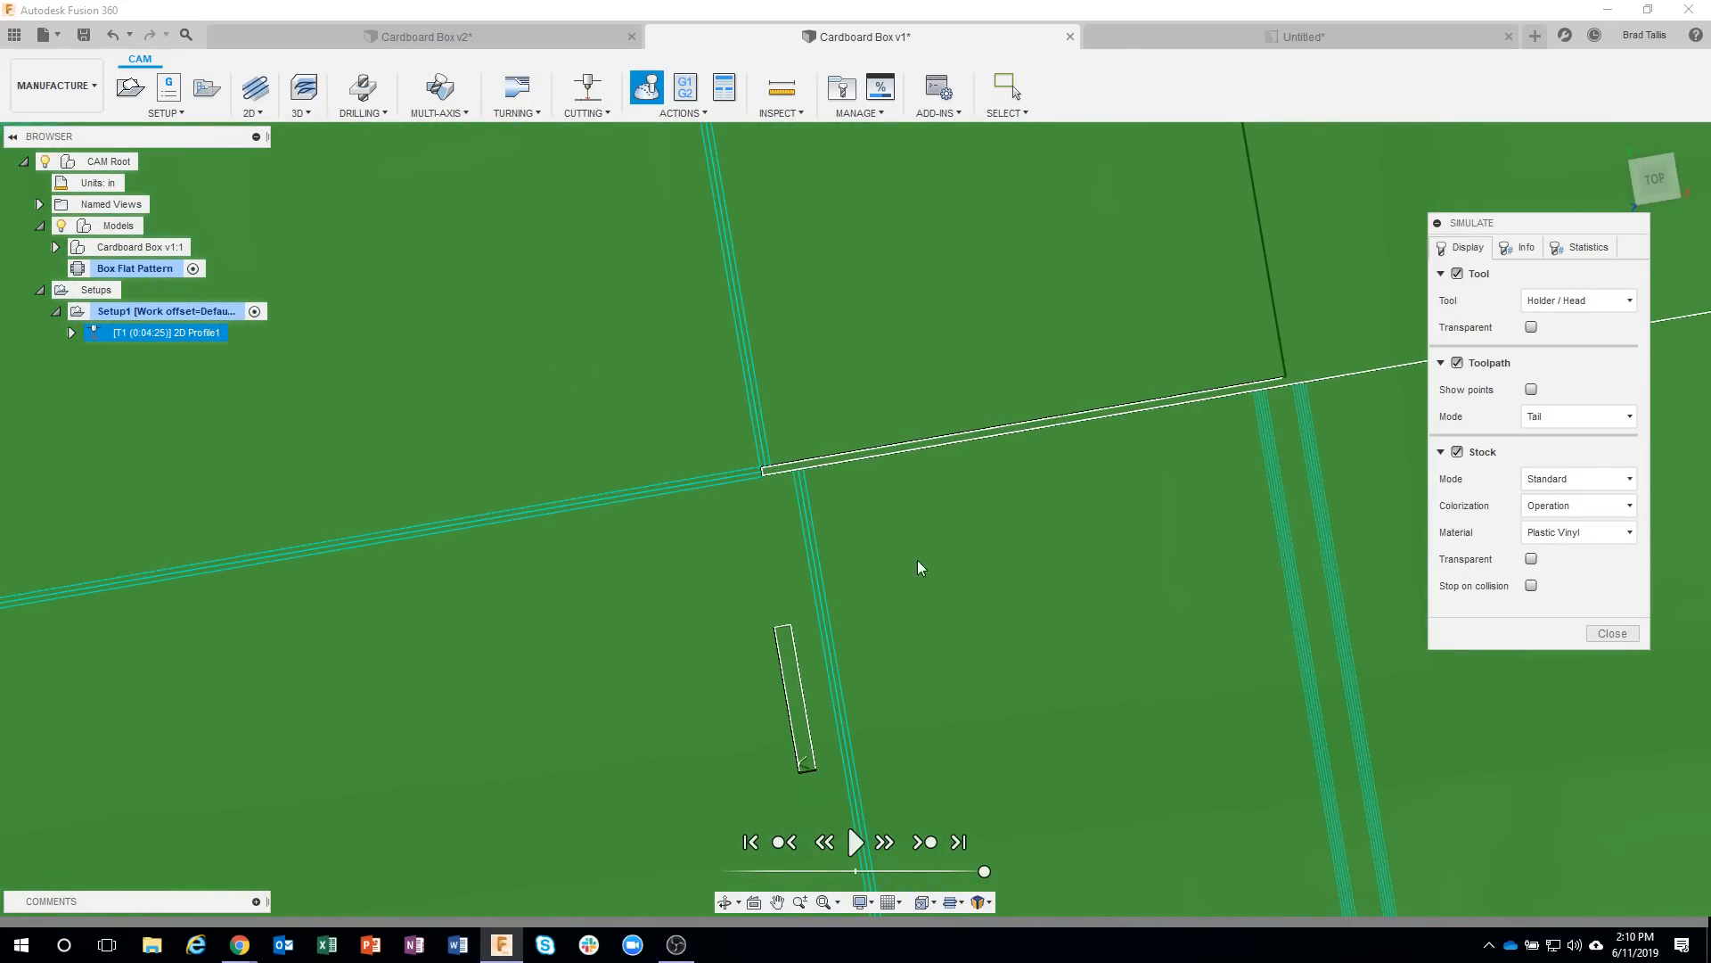
scroll(945, 606, down, 2)
scroll(945, 606, down, 7)
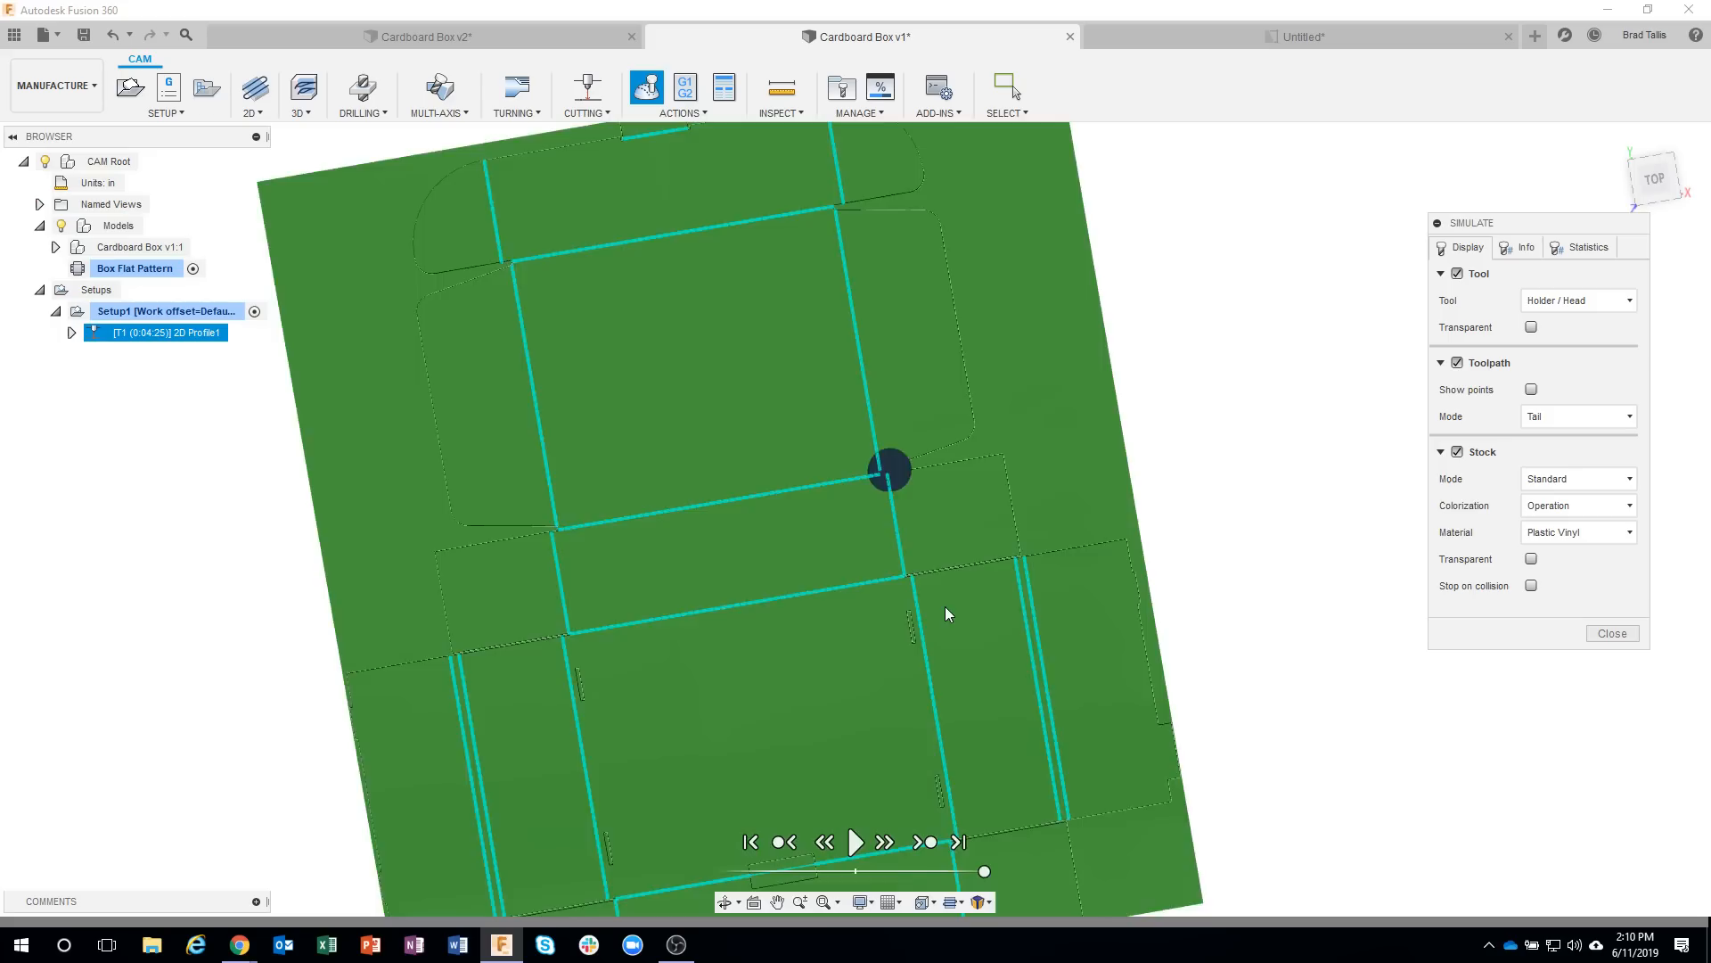
shift+middle_drag(1274, 595, 1525, 431)
click(1612, 633)
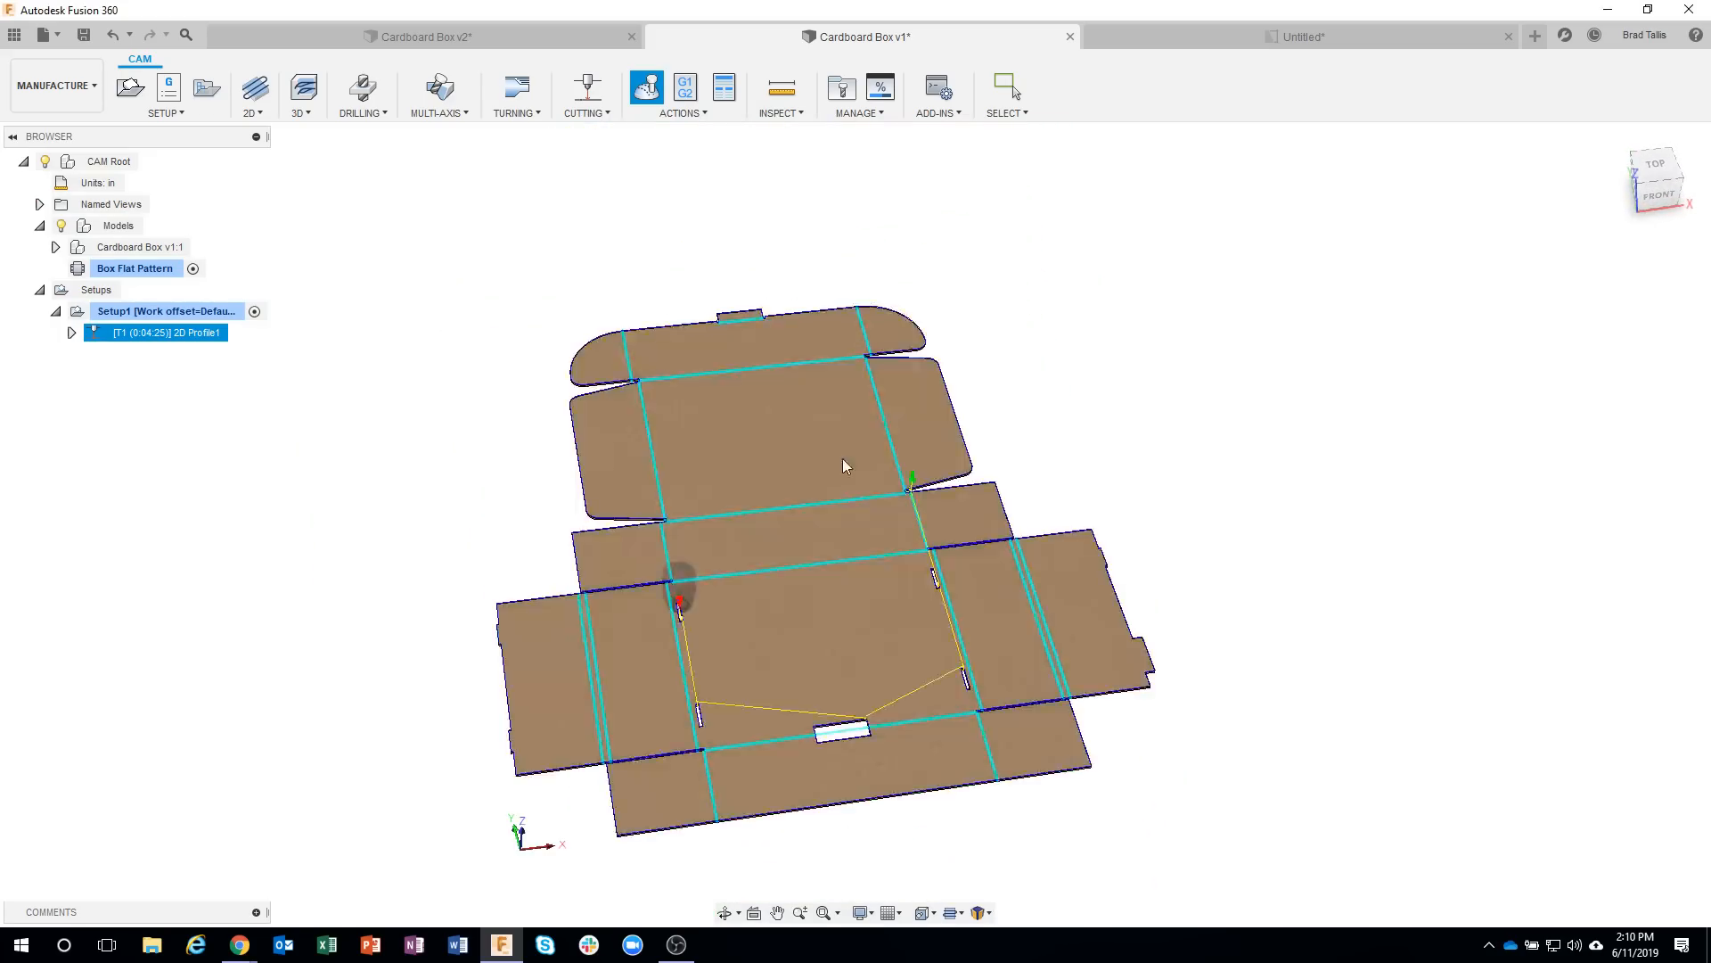
Edit the 2D Profile operation, review its passes and linking settings, and enable tabs in its geometry settings.
right_click(196, 344)
click(295, 351)
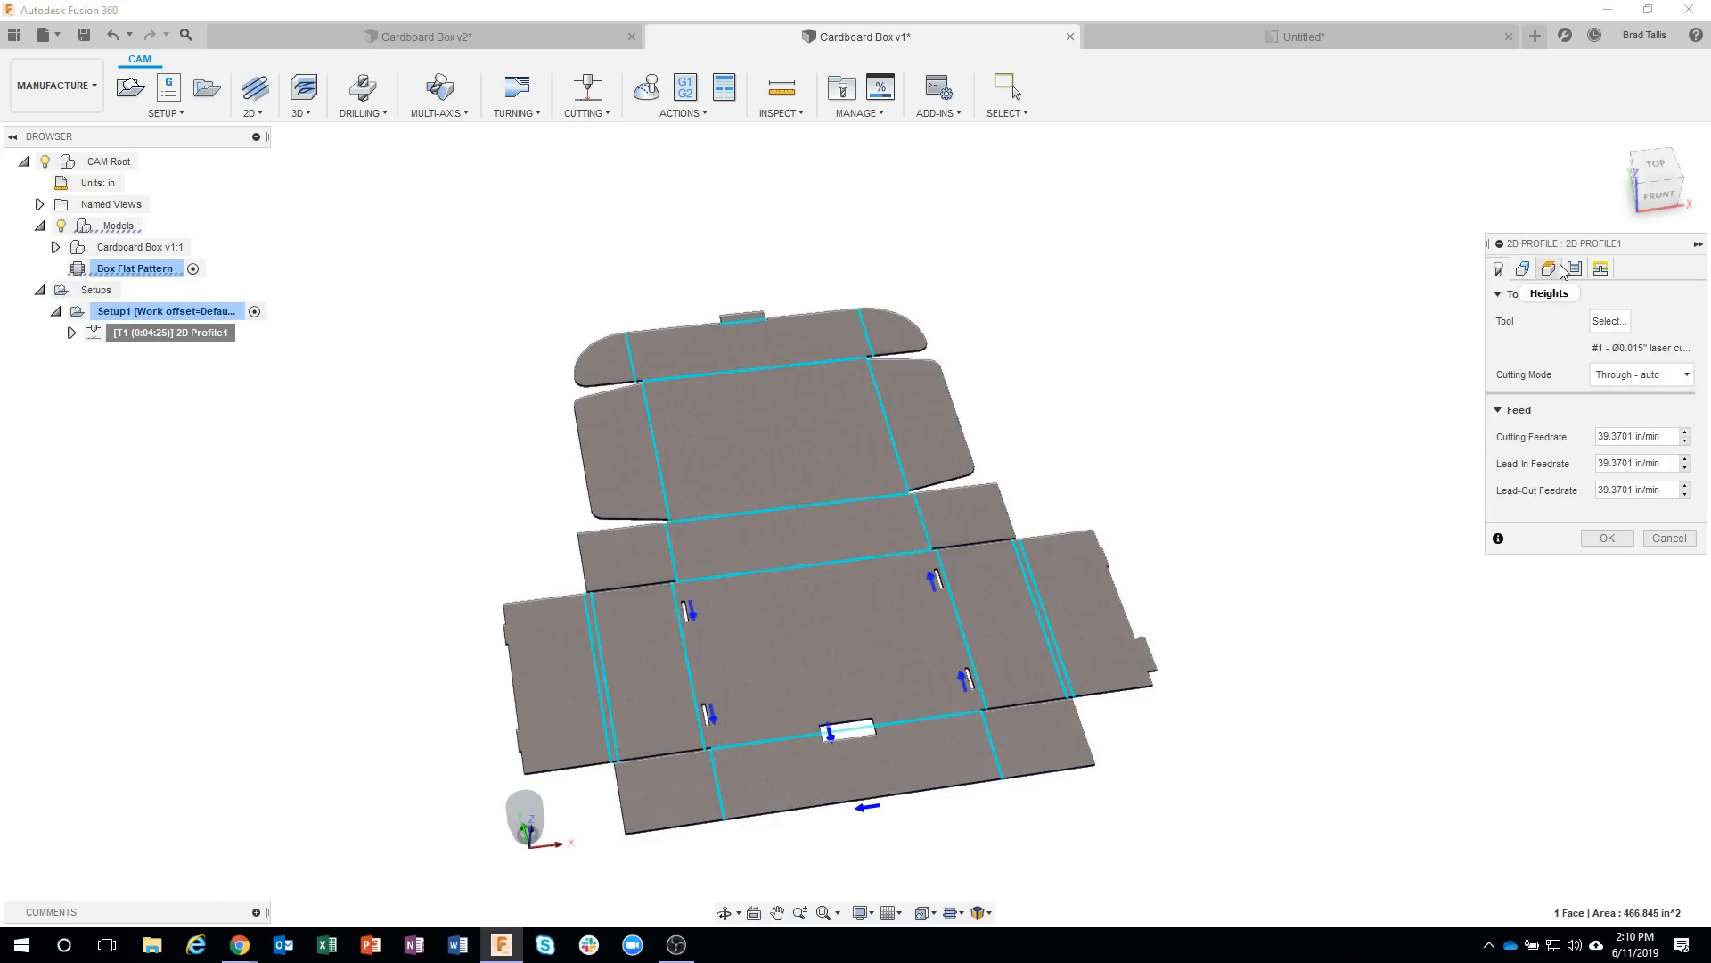
click(1574, 269)
click(1602, 270)
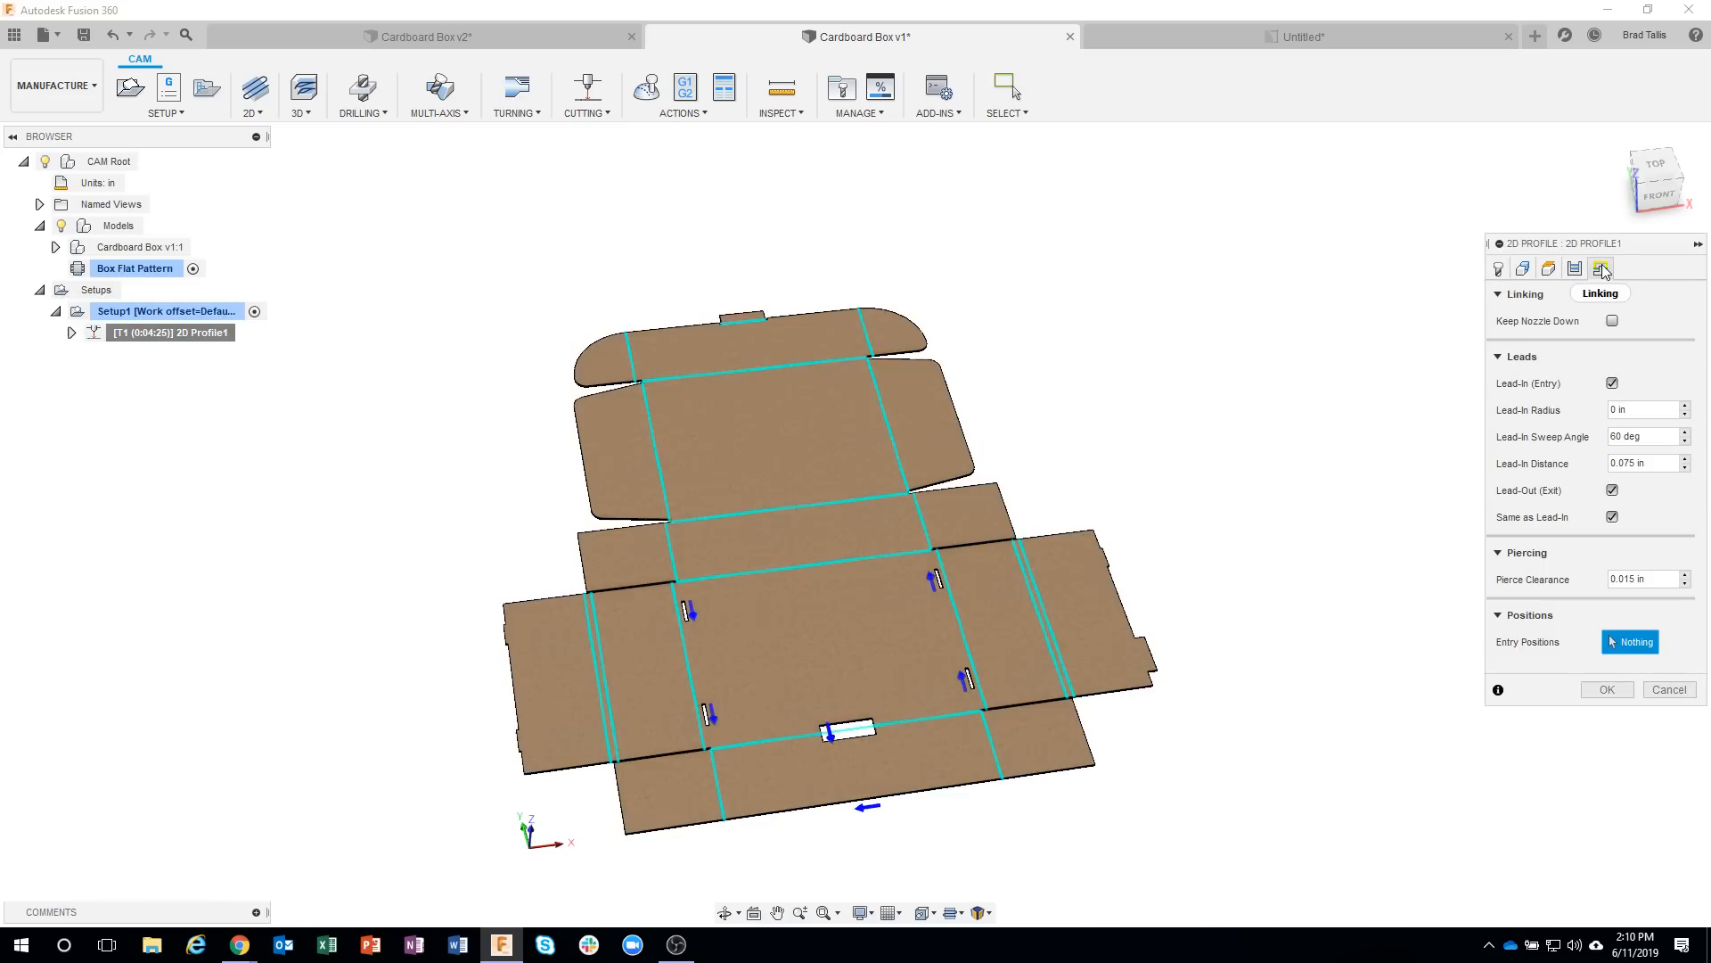
click(1523, 270)
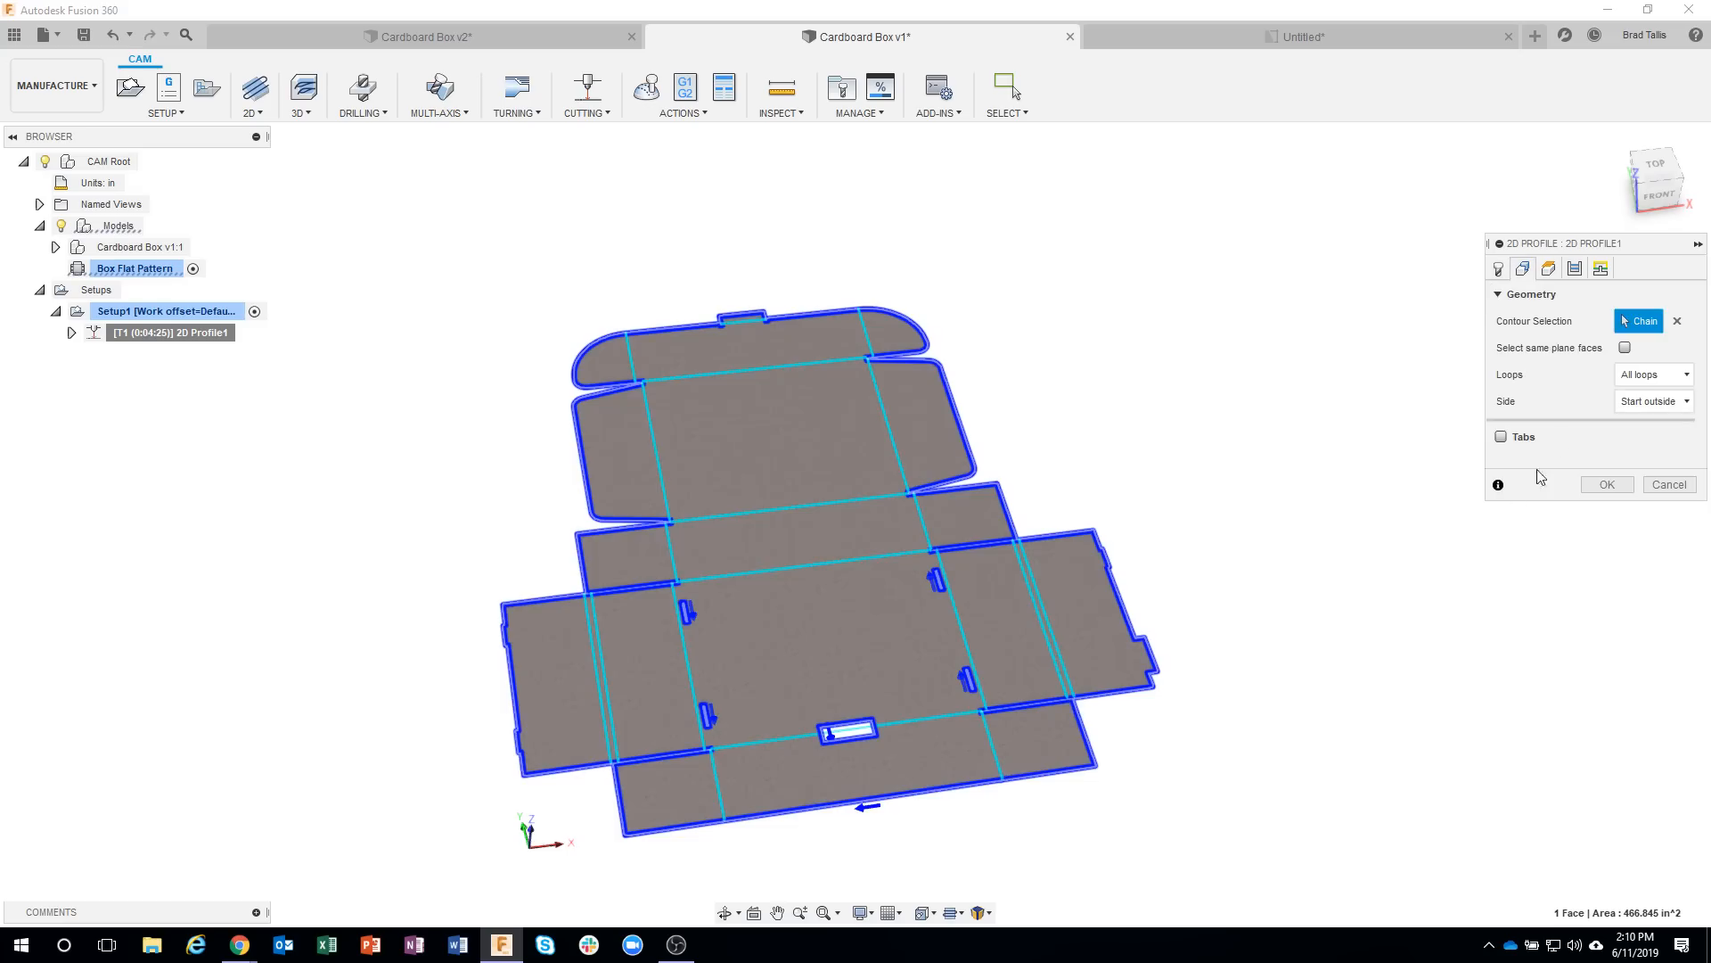
click(1501, 437)
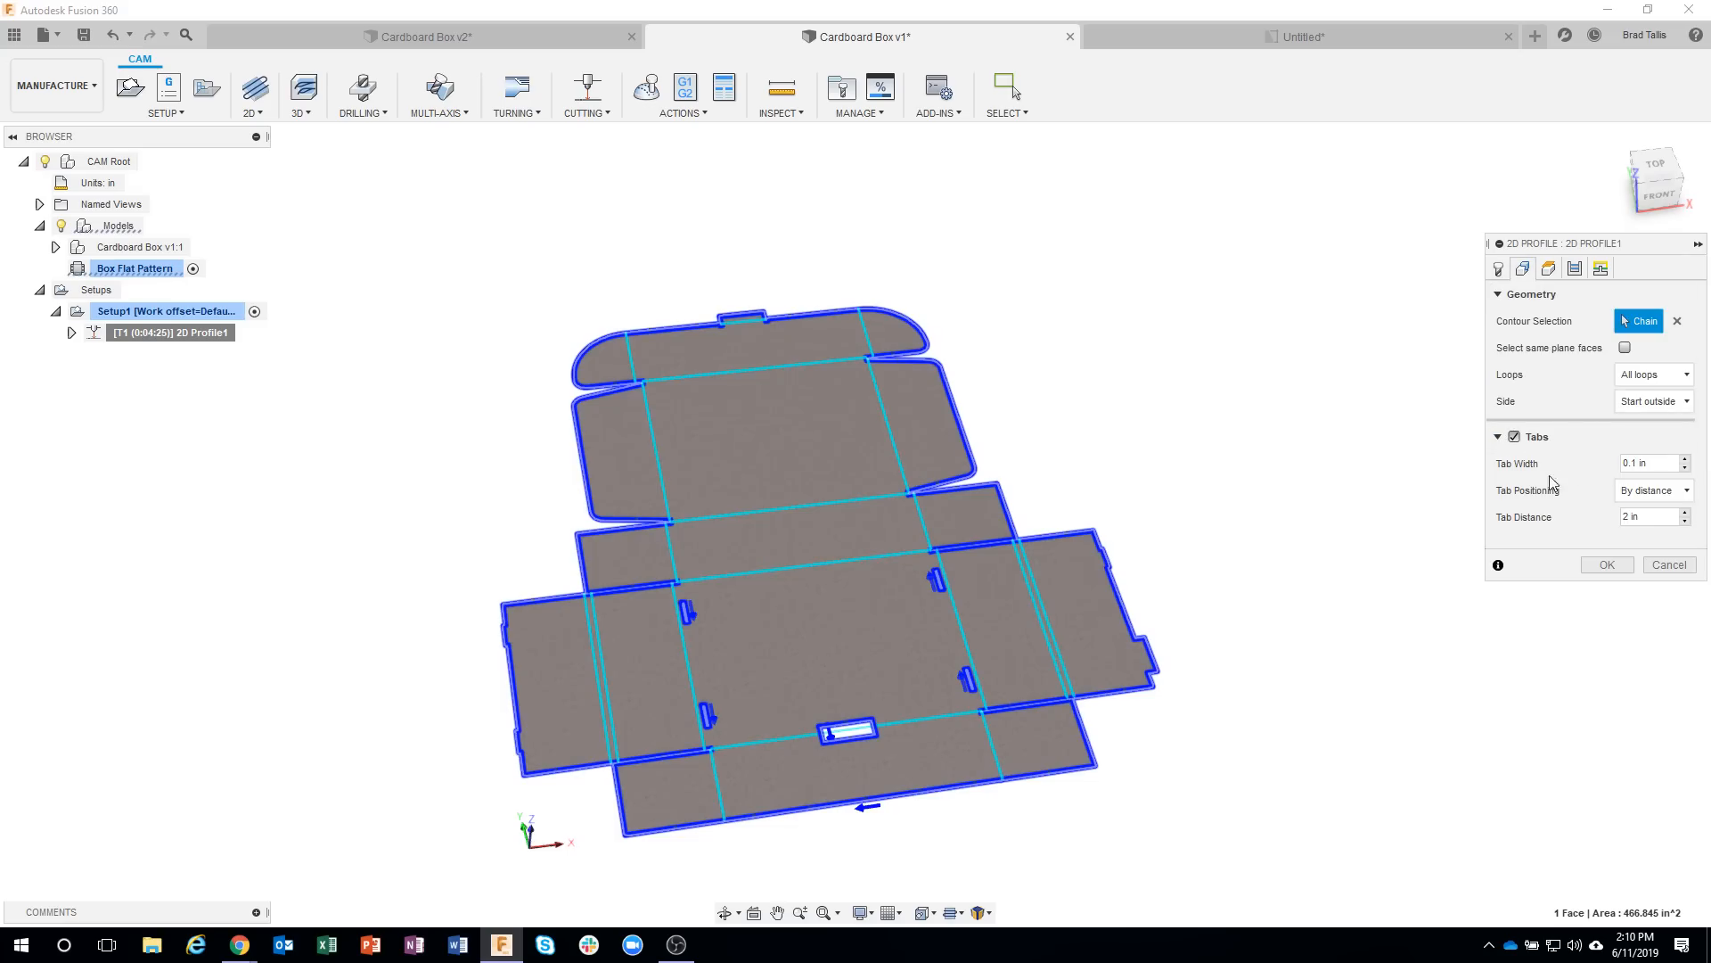
Position the tabs at picked points on the outer edges of the side flaps and regenerate the toolpath.
scroll(1195, 565, up, 3)
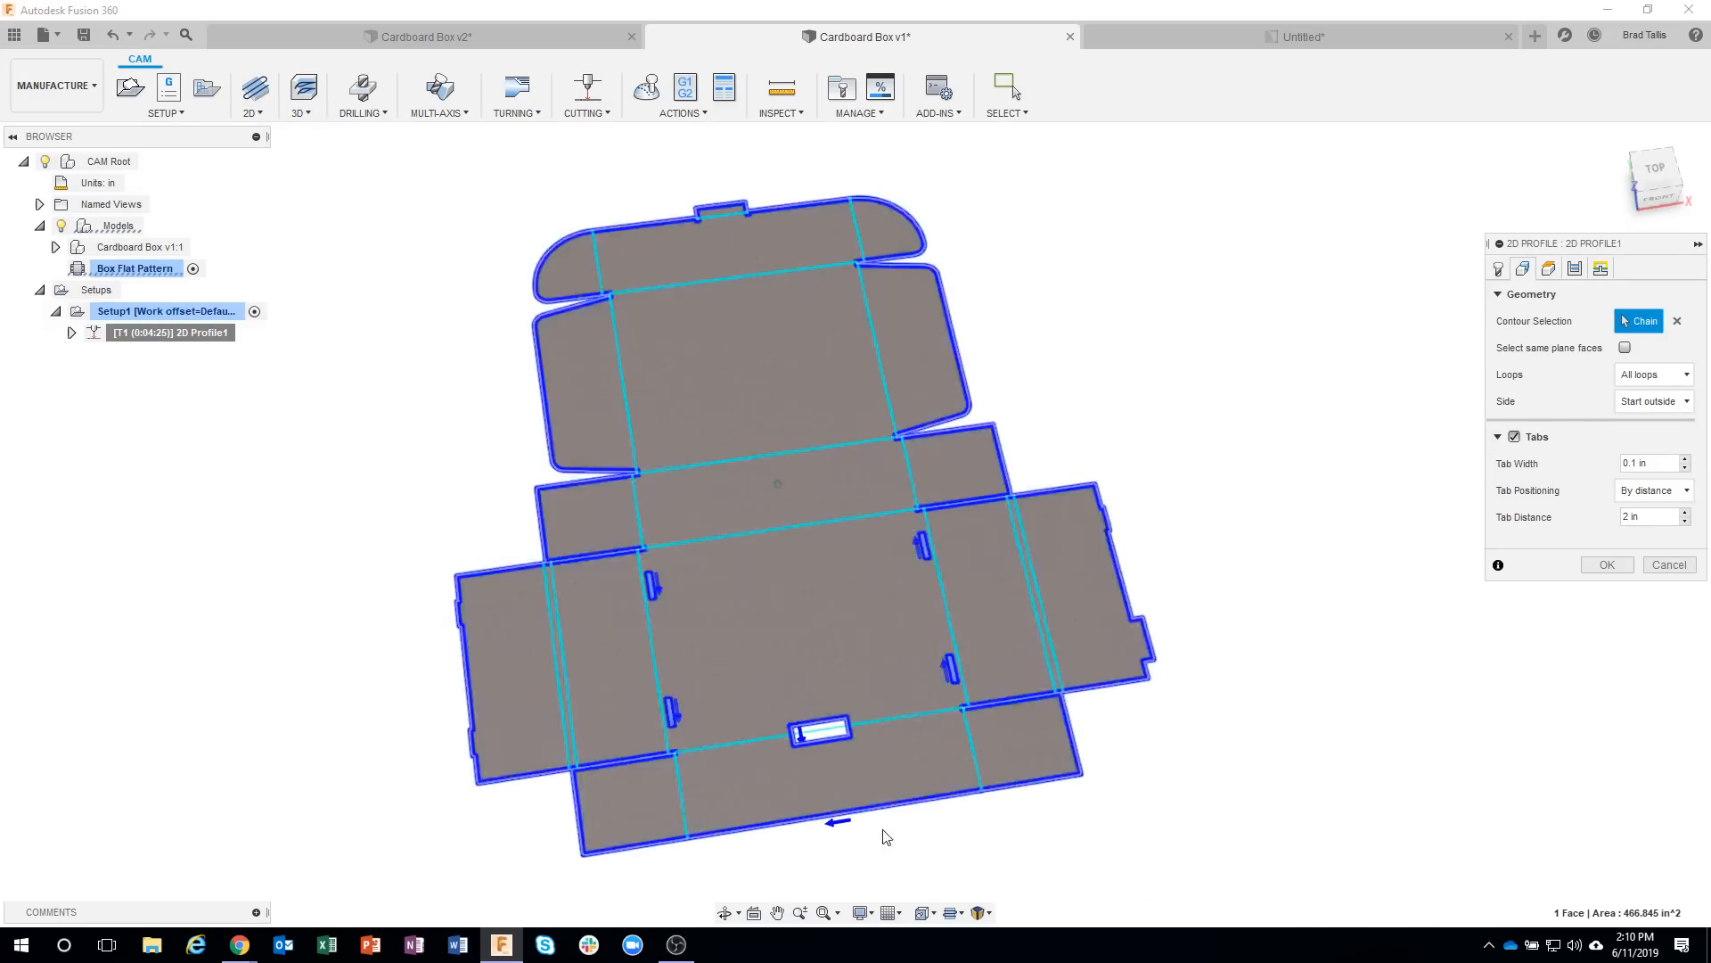
click(1651, 490)
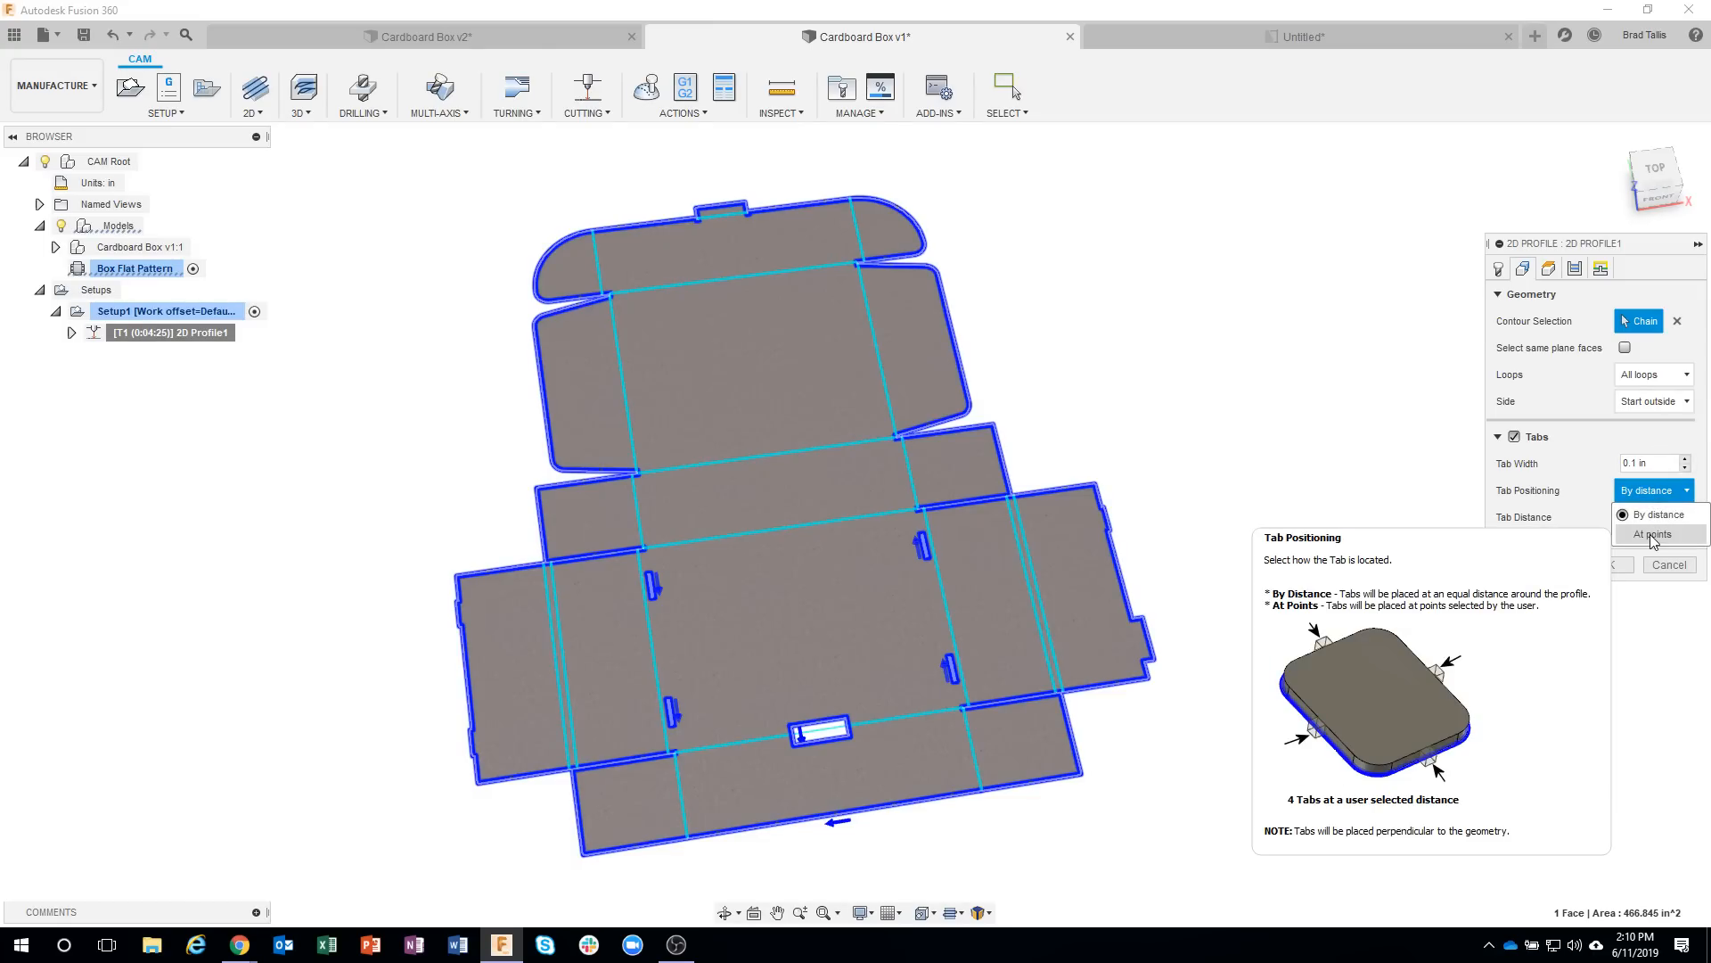
click(1653, 535)
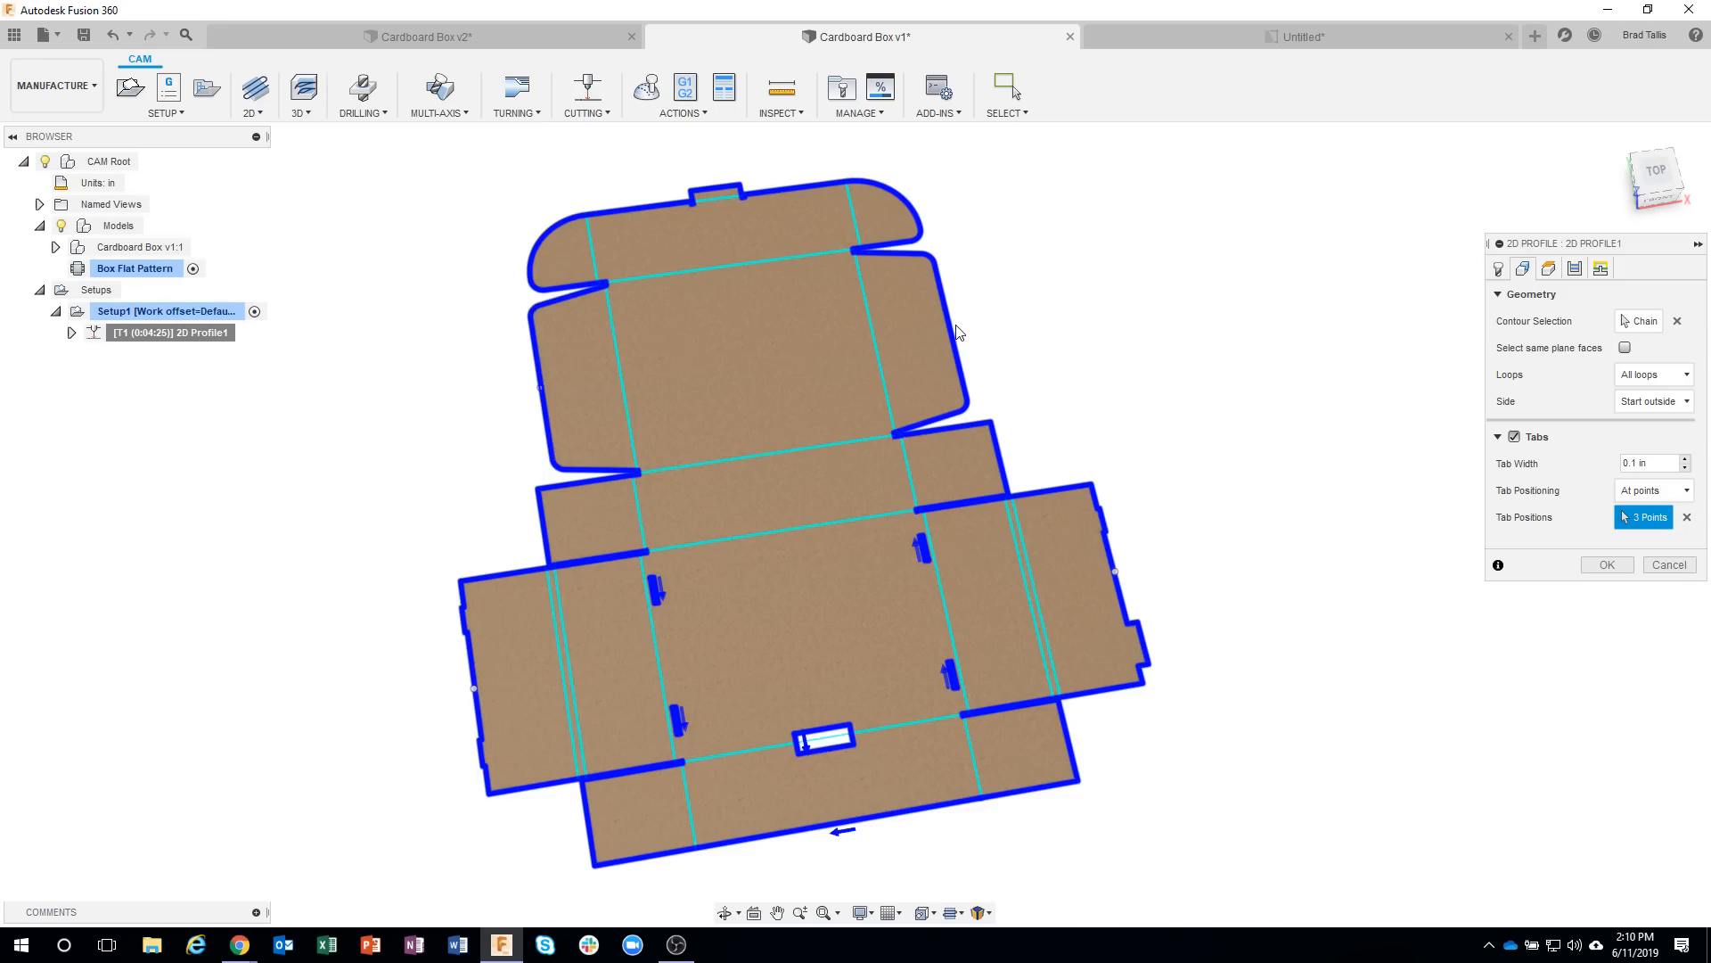
click(1608, 565)
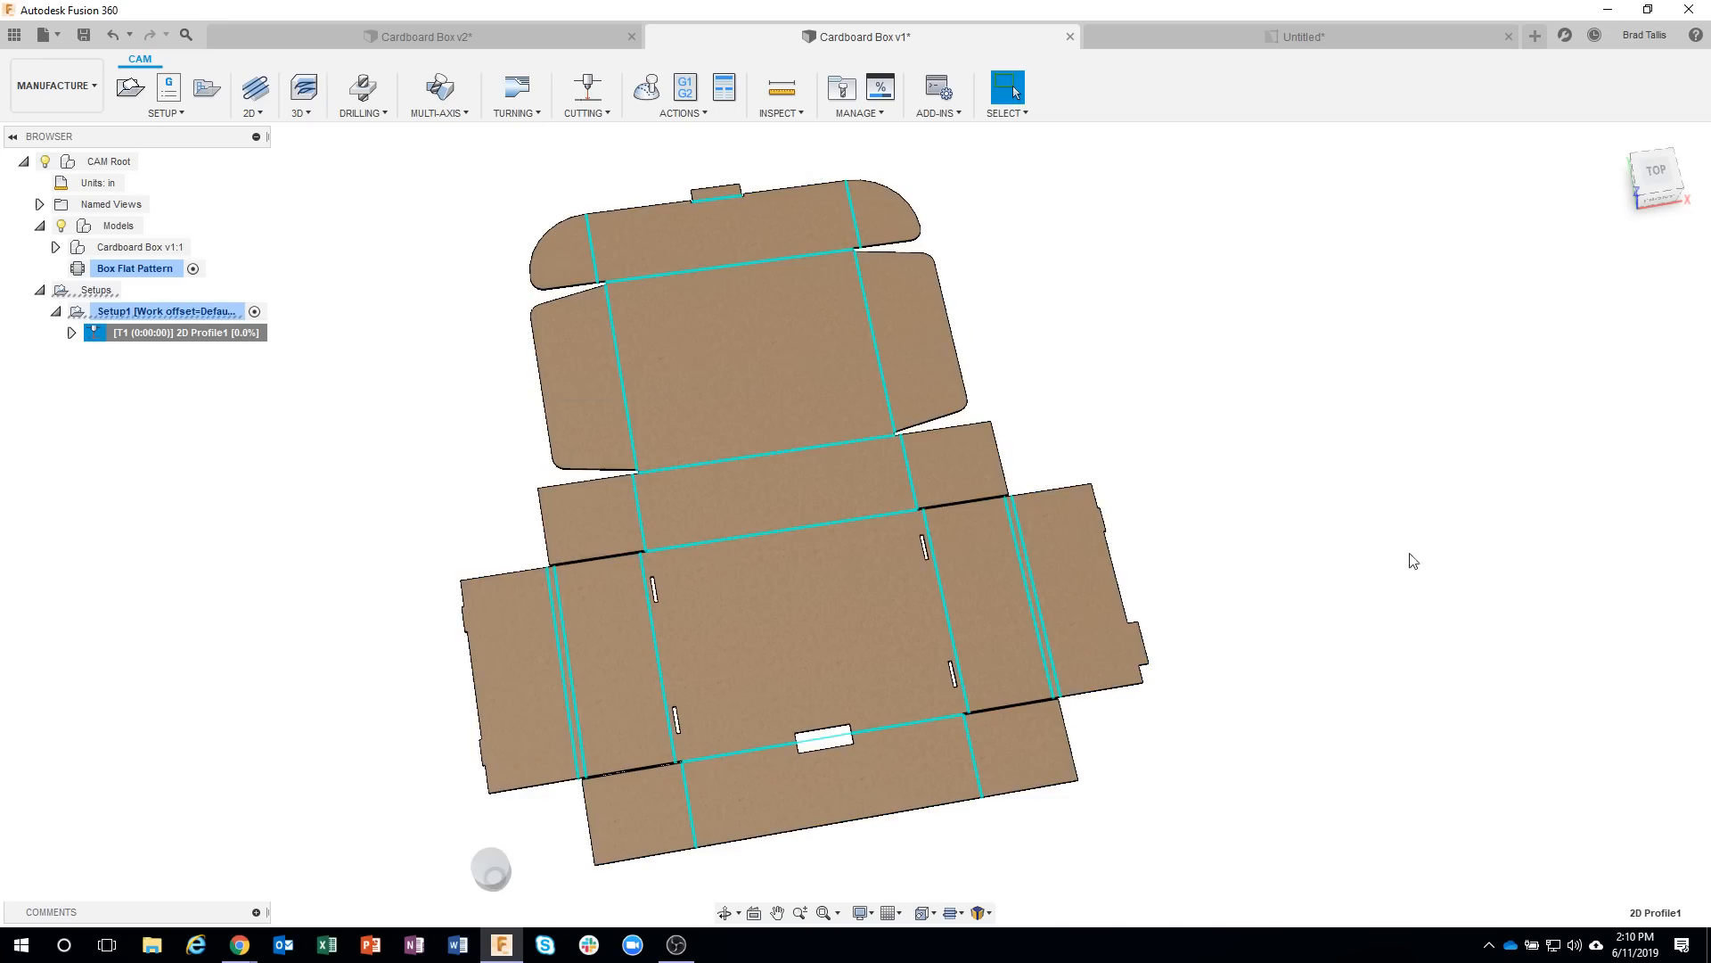
Examine the toolpath's tab on the outer edge of the flat pattern's right side flap.
scroll(1159, 561, up, 5)
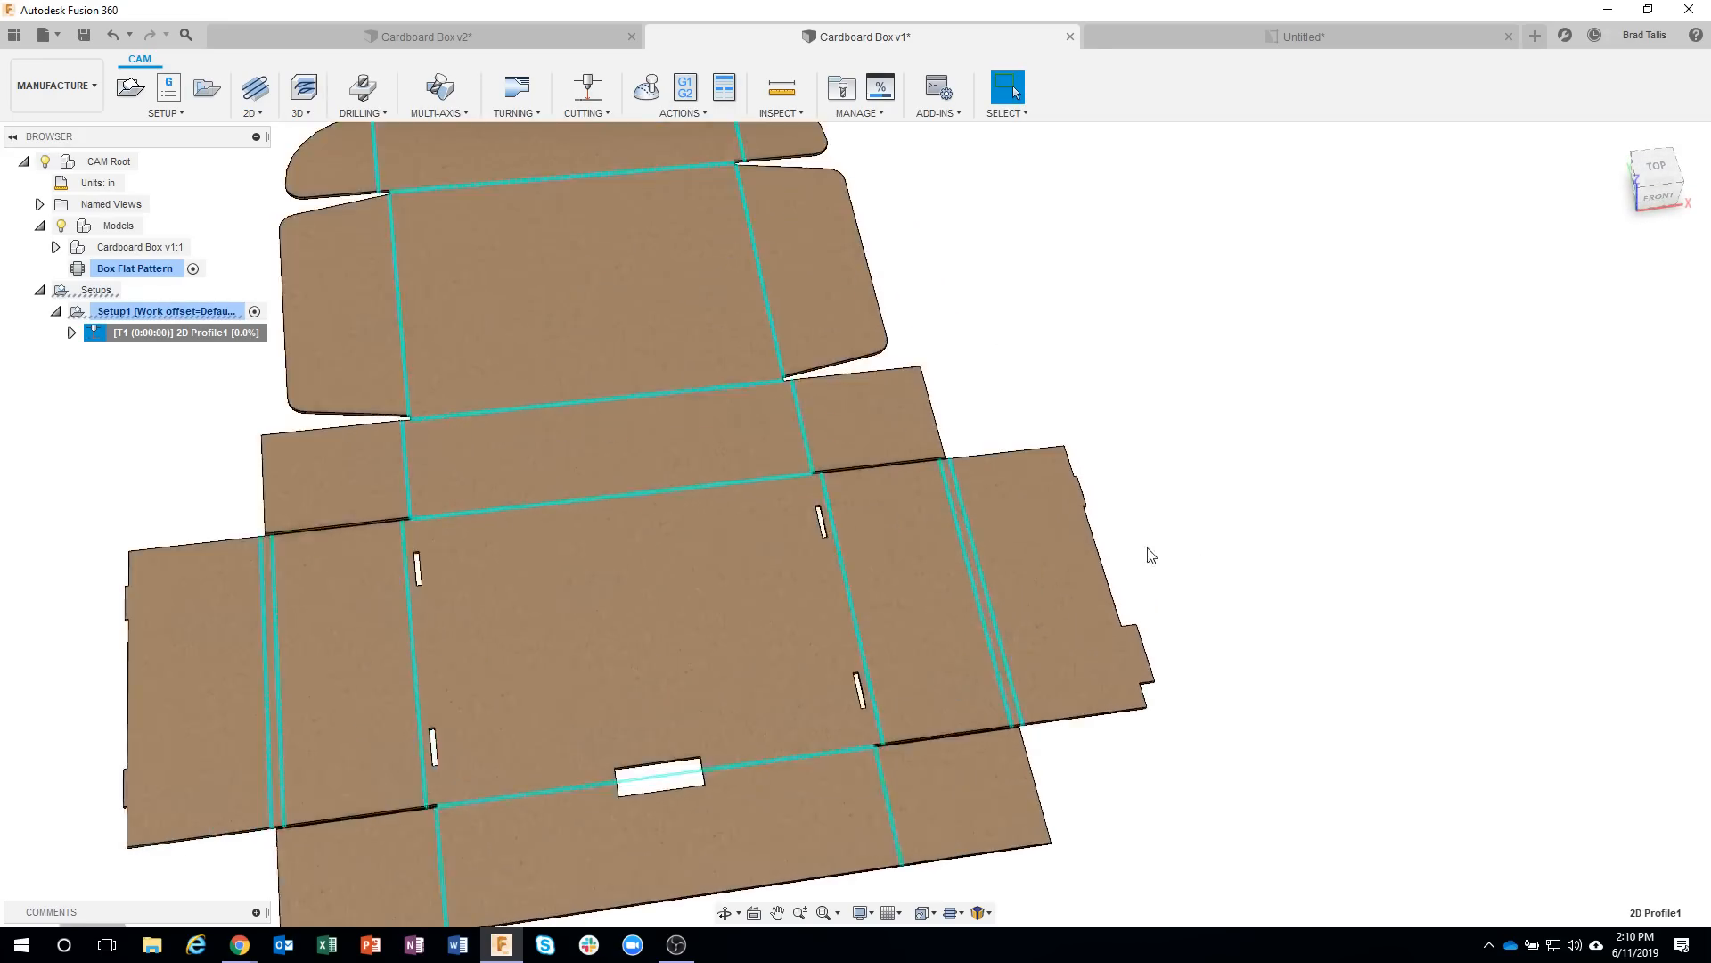
scroll(1125, 565, up, 5)
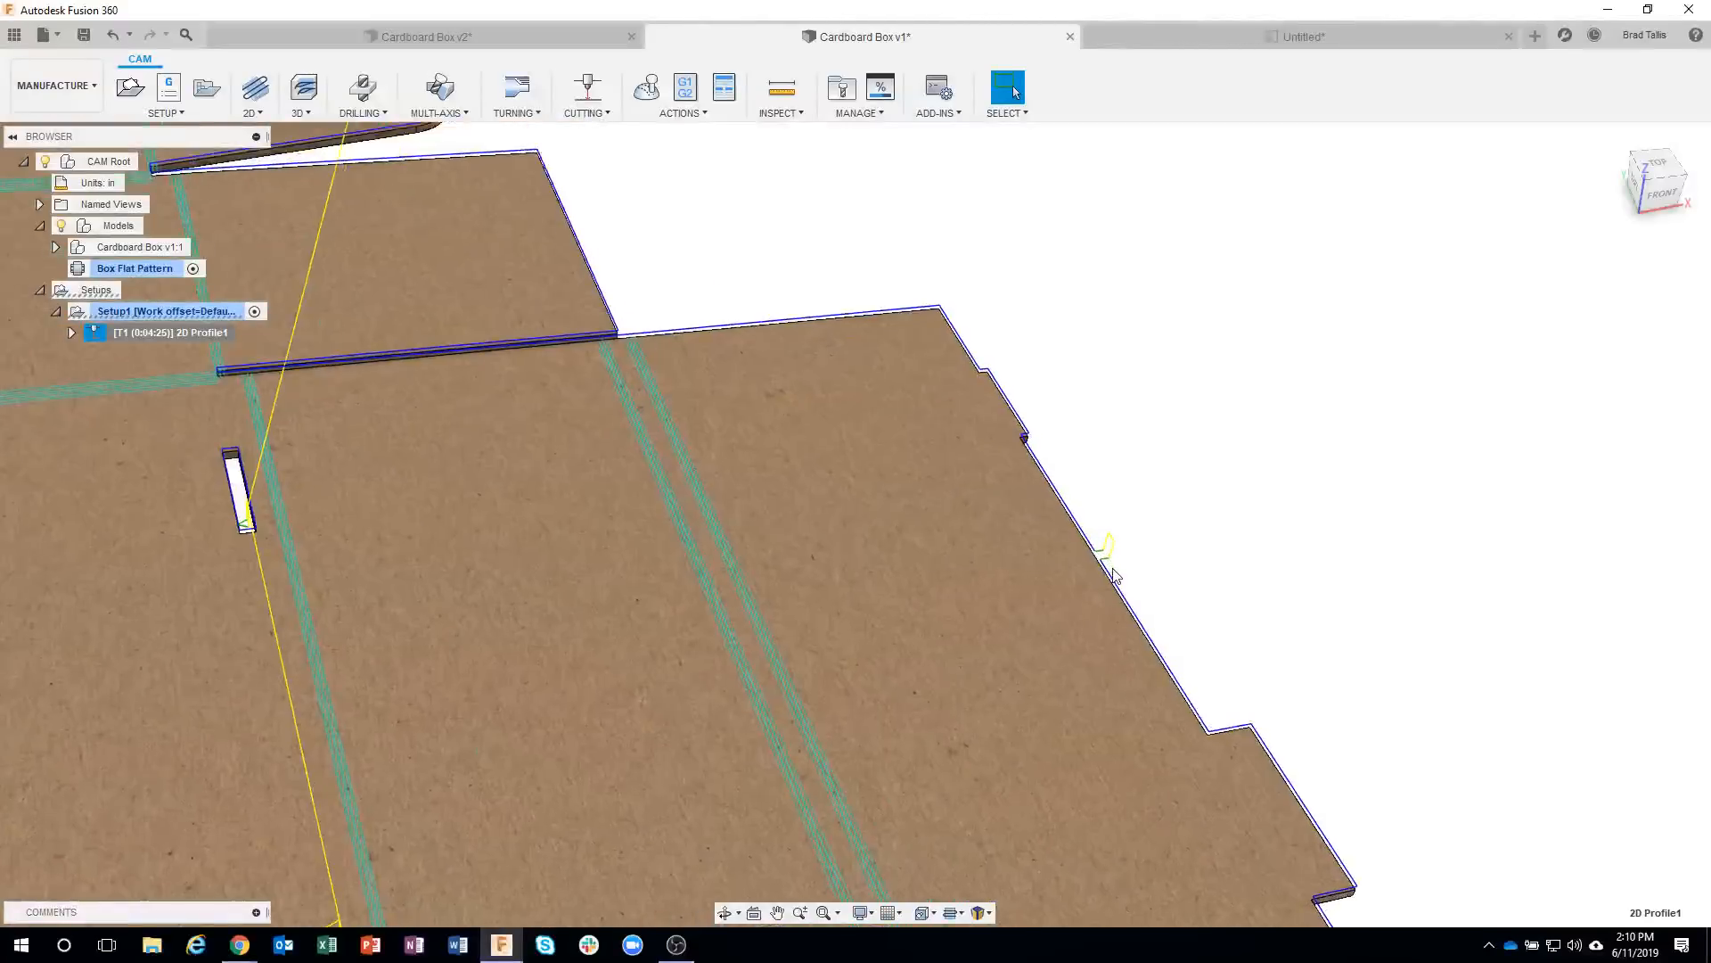
scroll(1101, 553, up, 2)
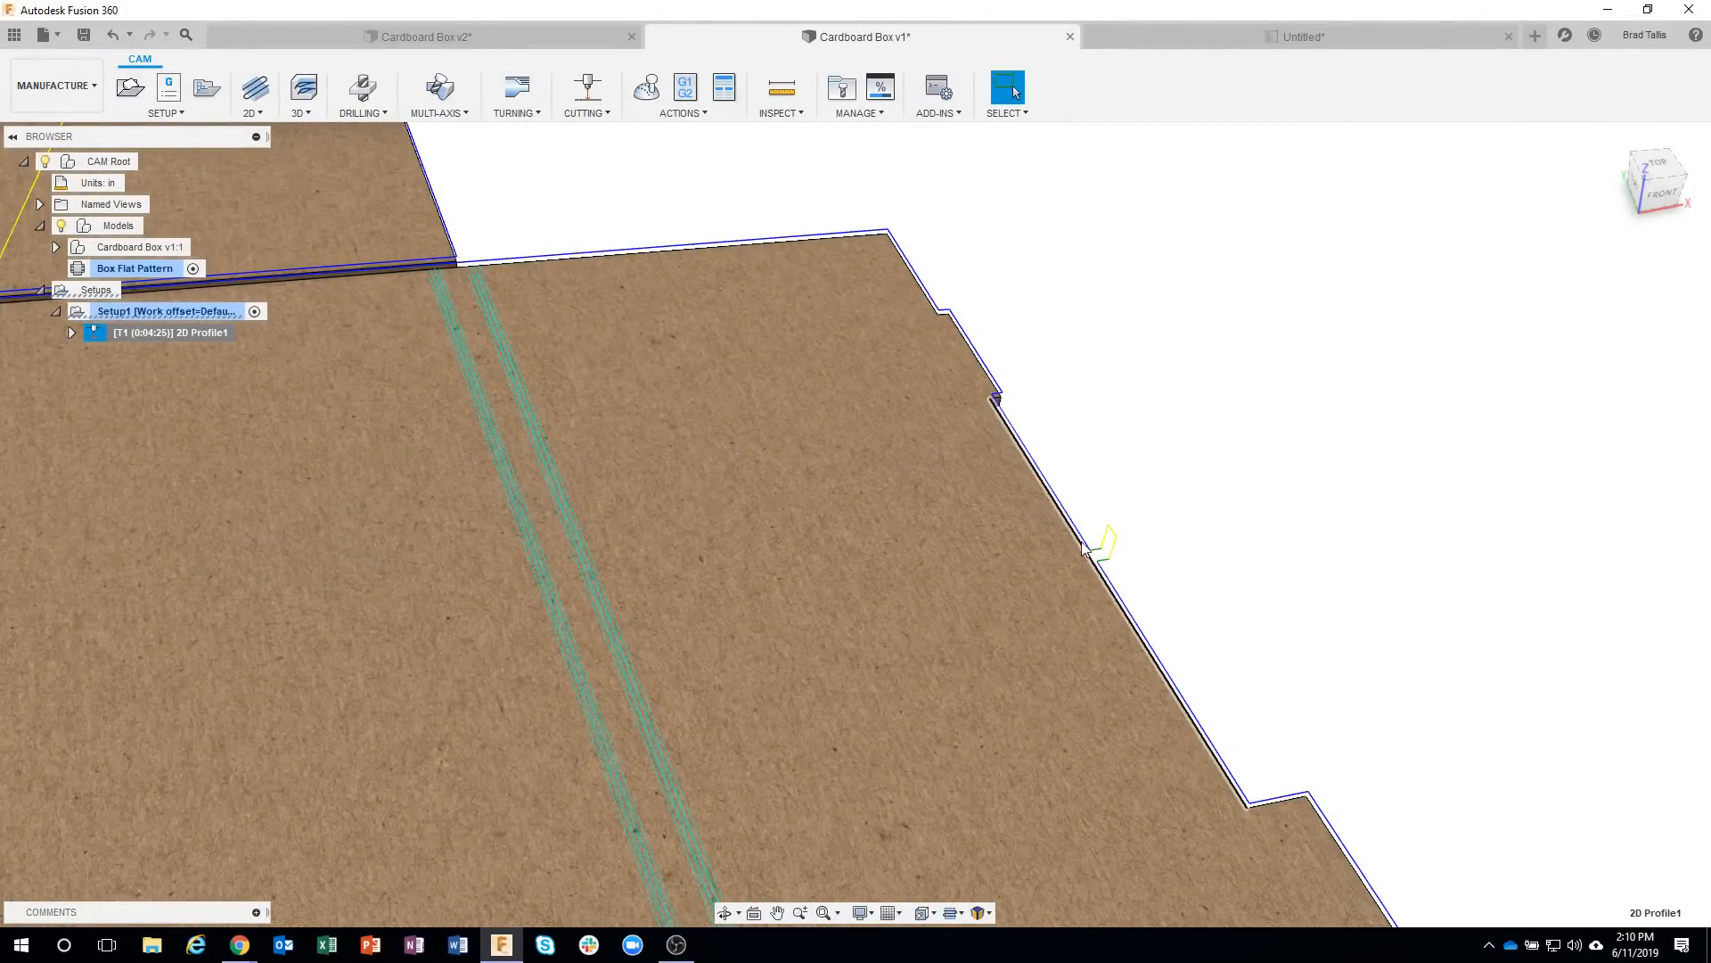
scroll(1152, 653, down, 10)
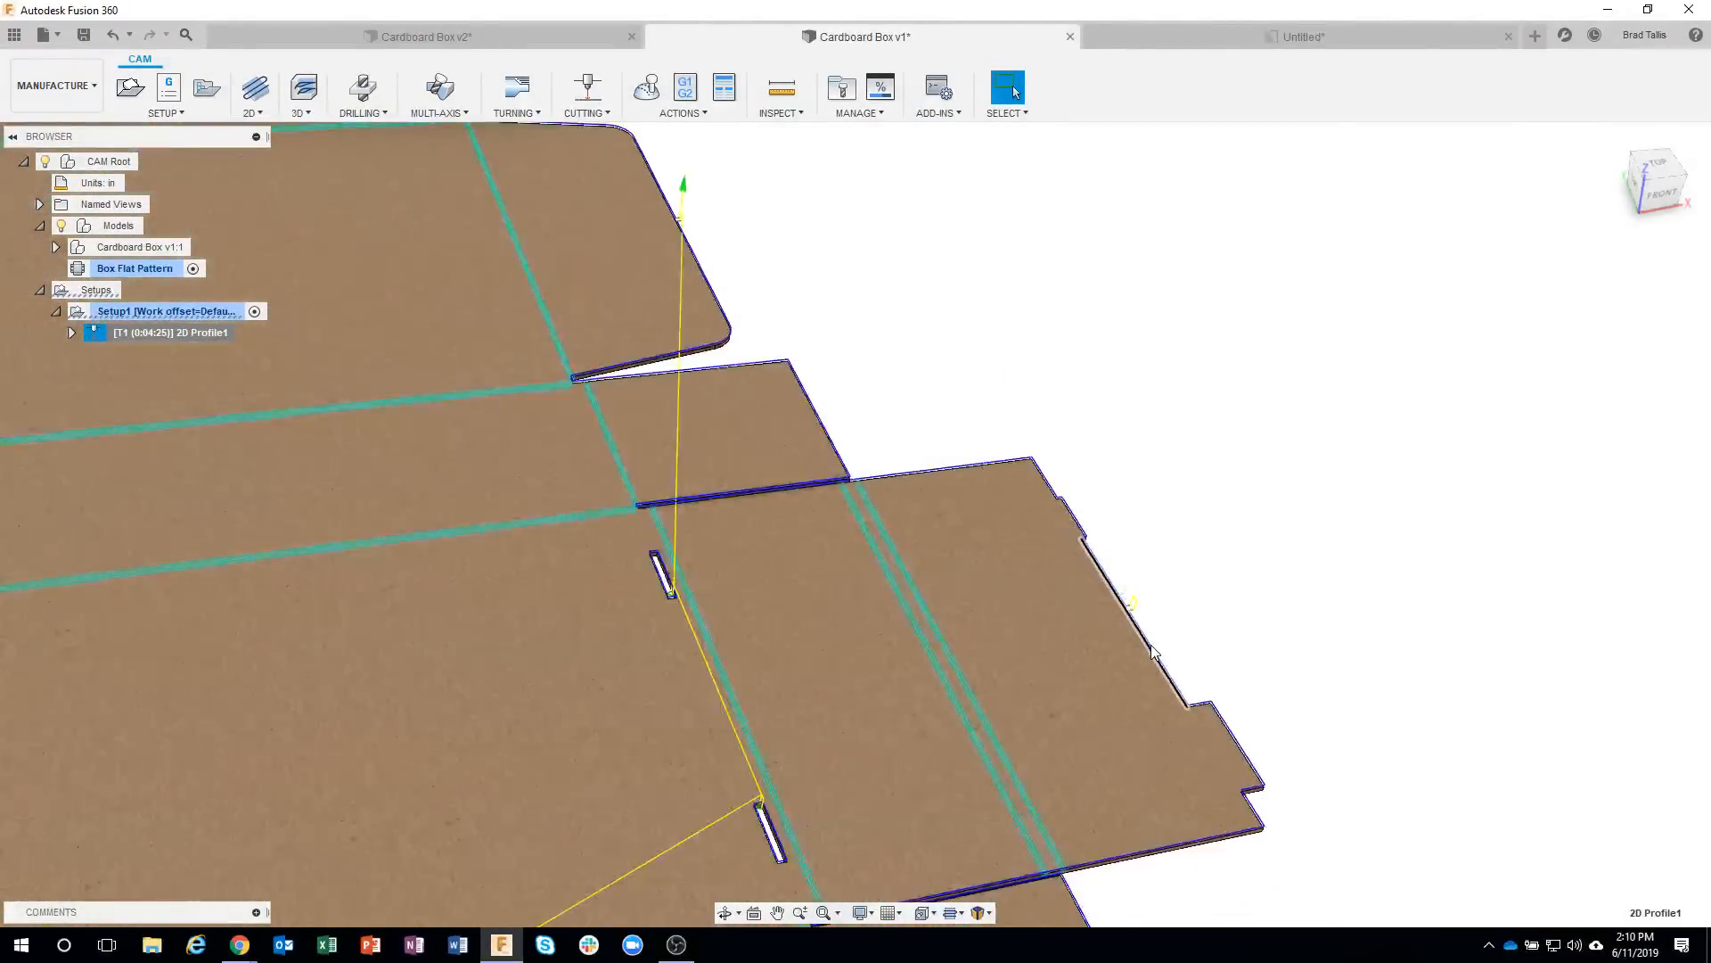
click(1235, 408)
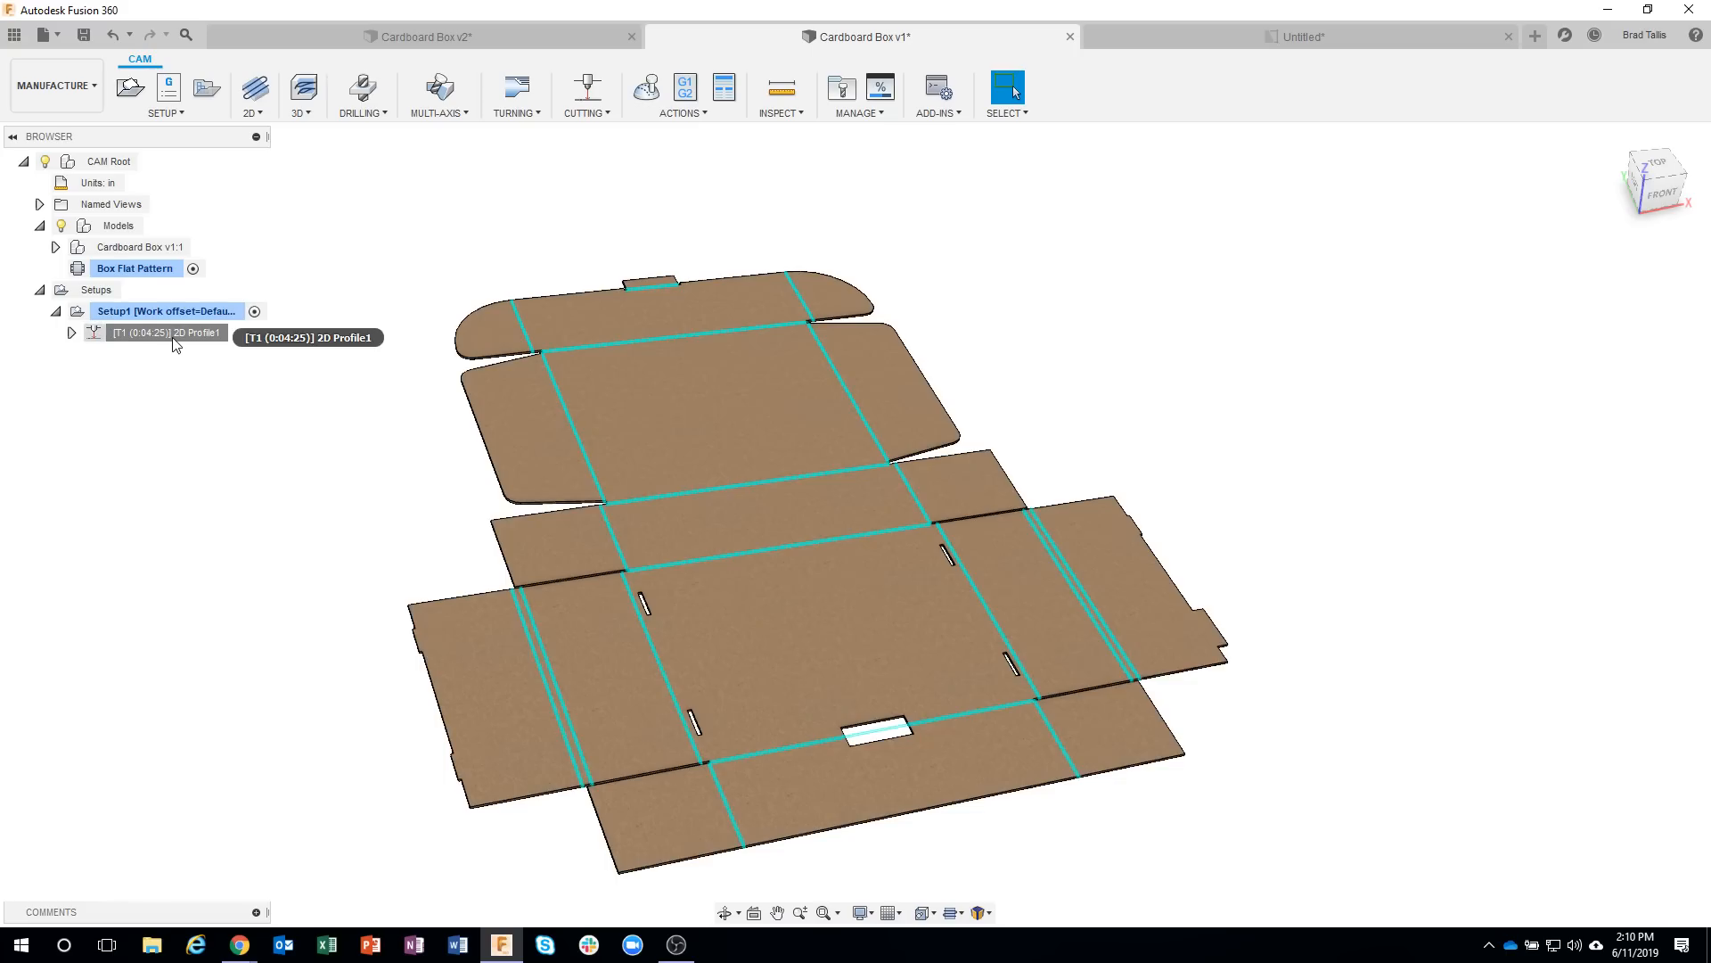
Duplicate the 2D Profile operation and set the copy's cutting mode to Etch.
right_click(175, 344)
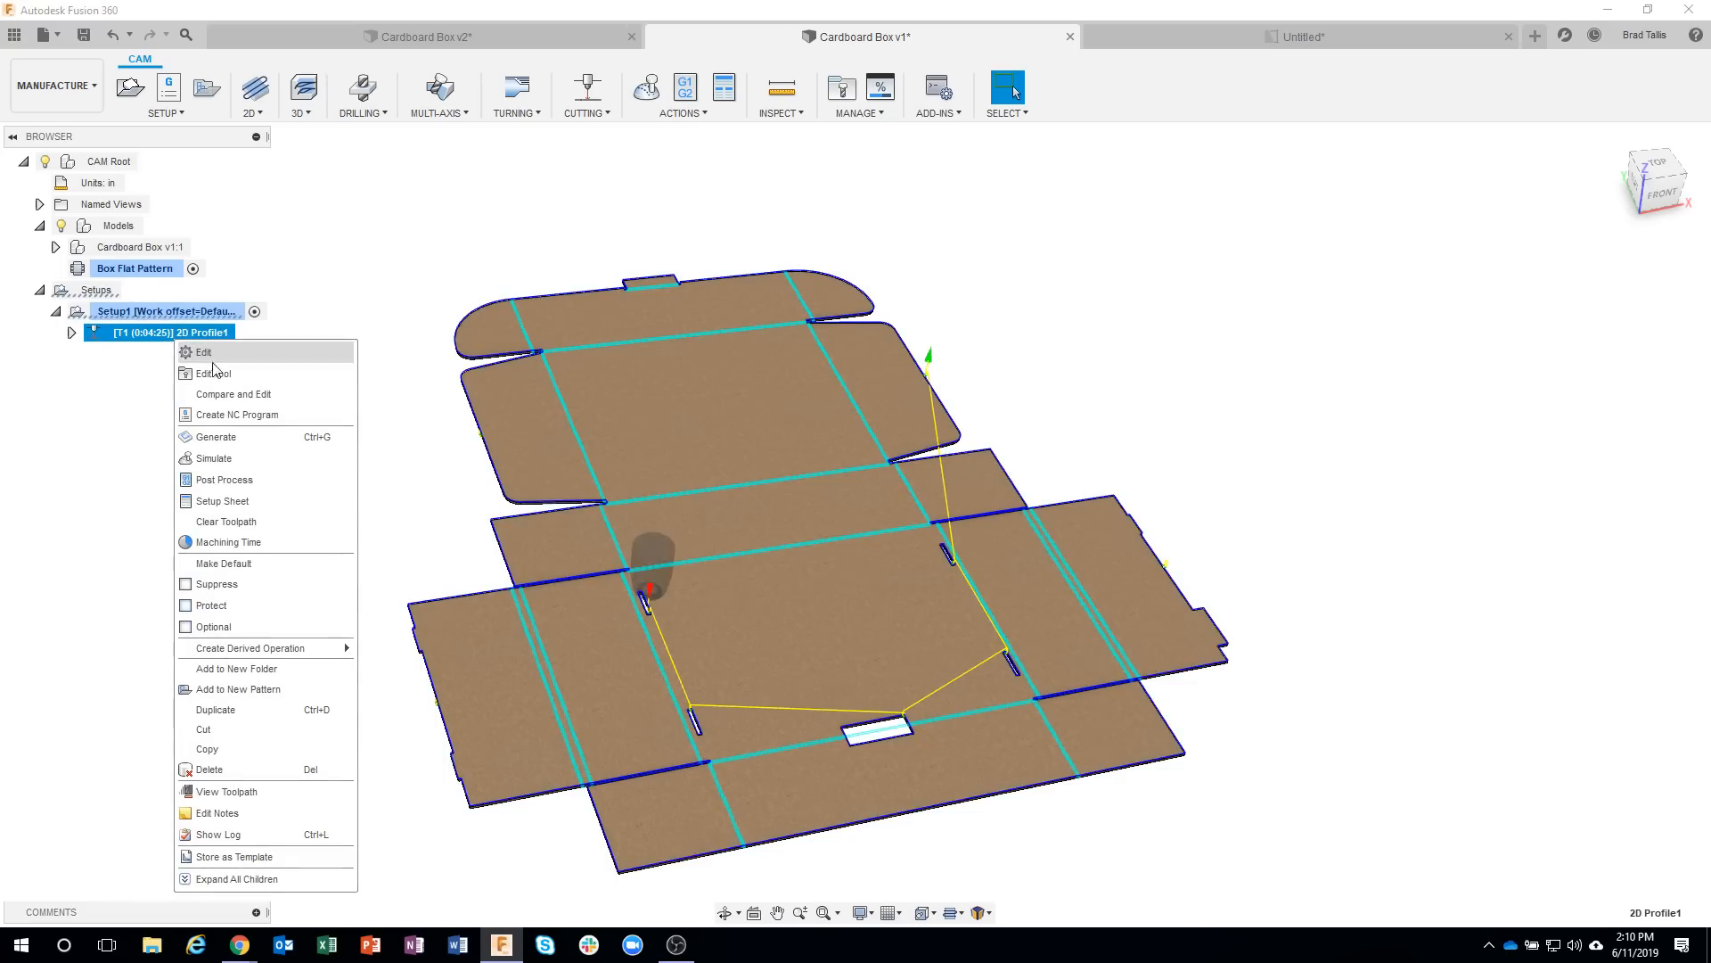
click(220, 711)
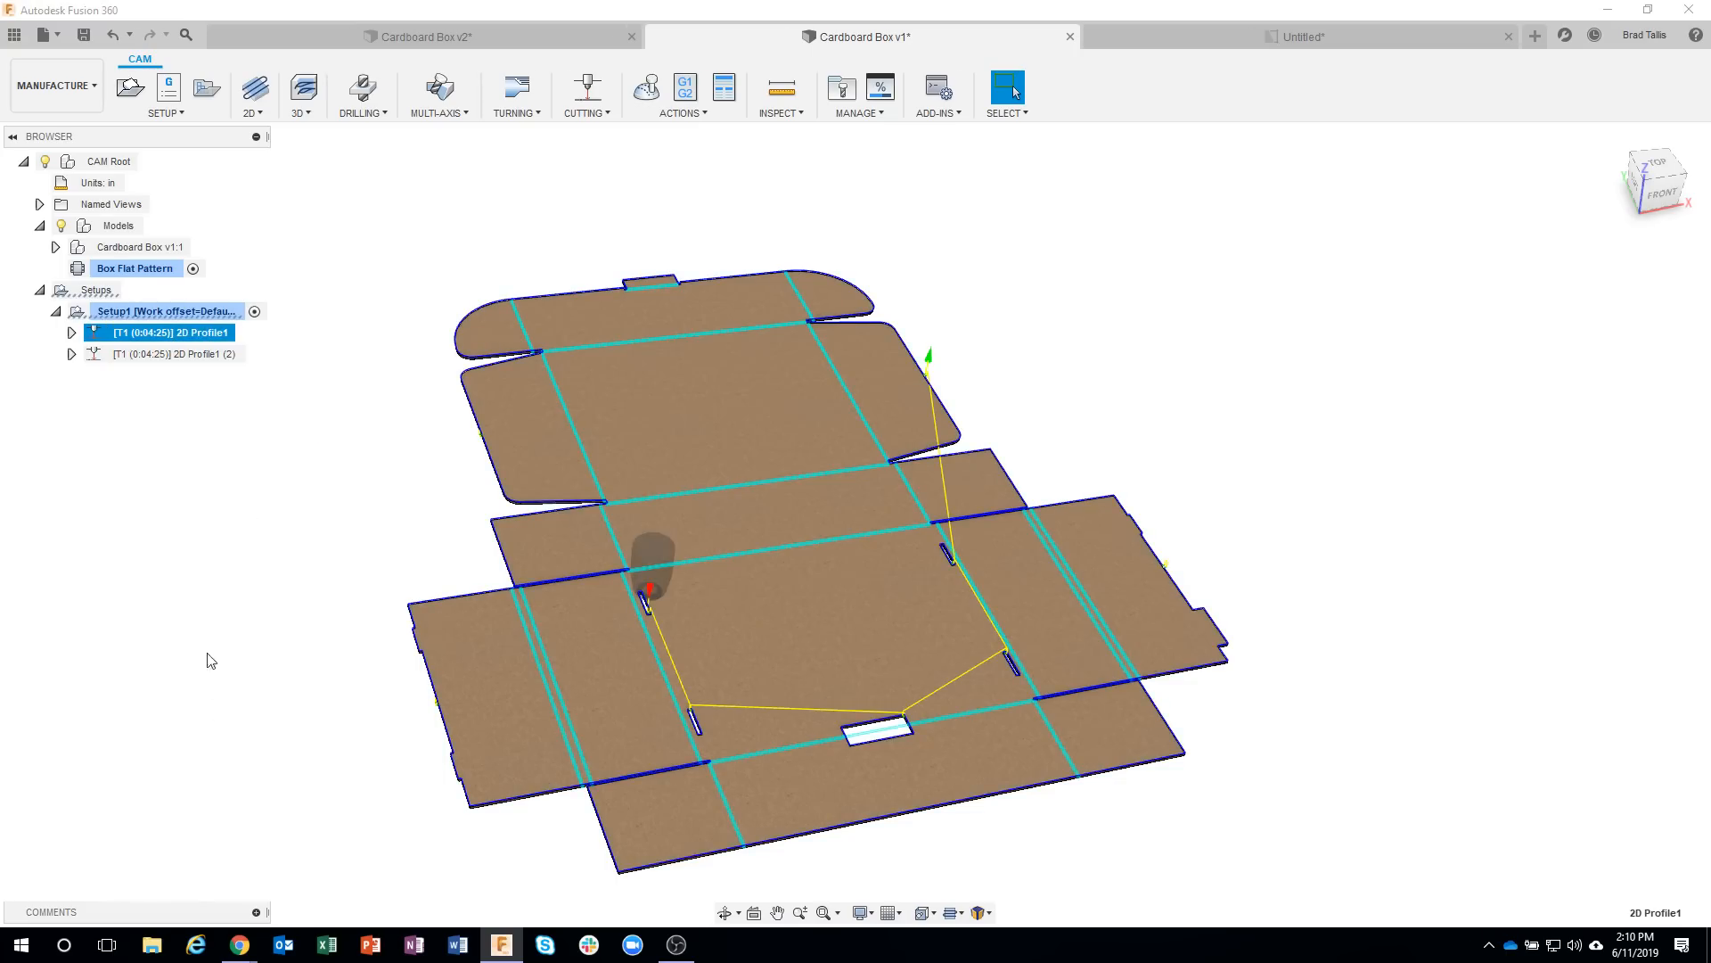
right_click(178, 357)
click(205, 373)
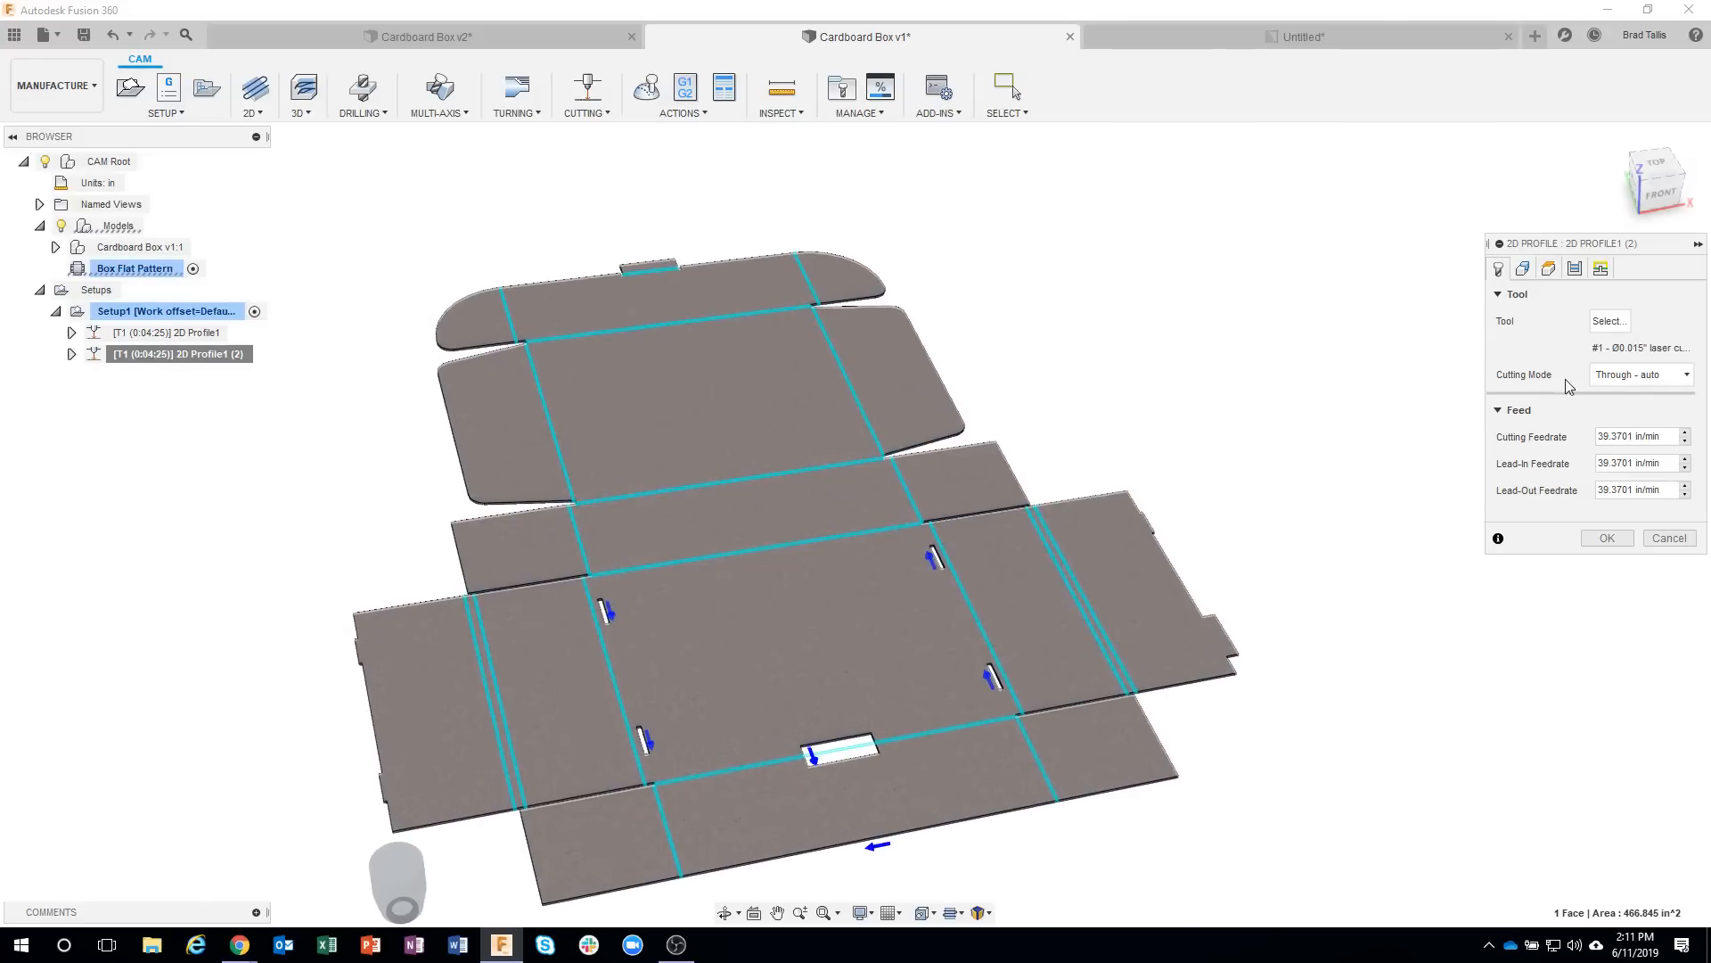
click(1638, 381)
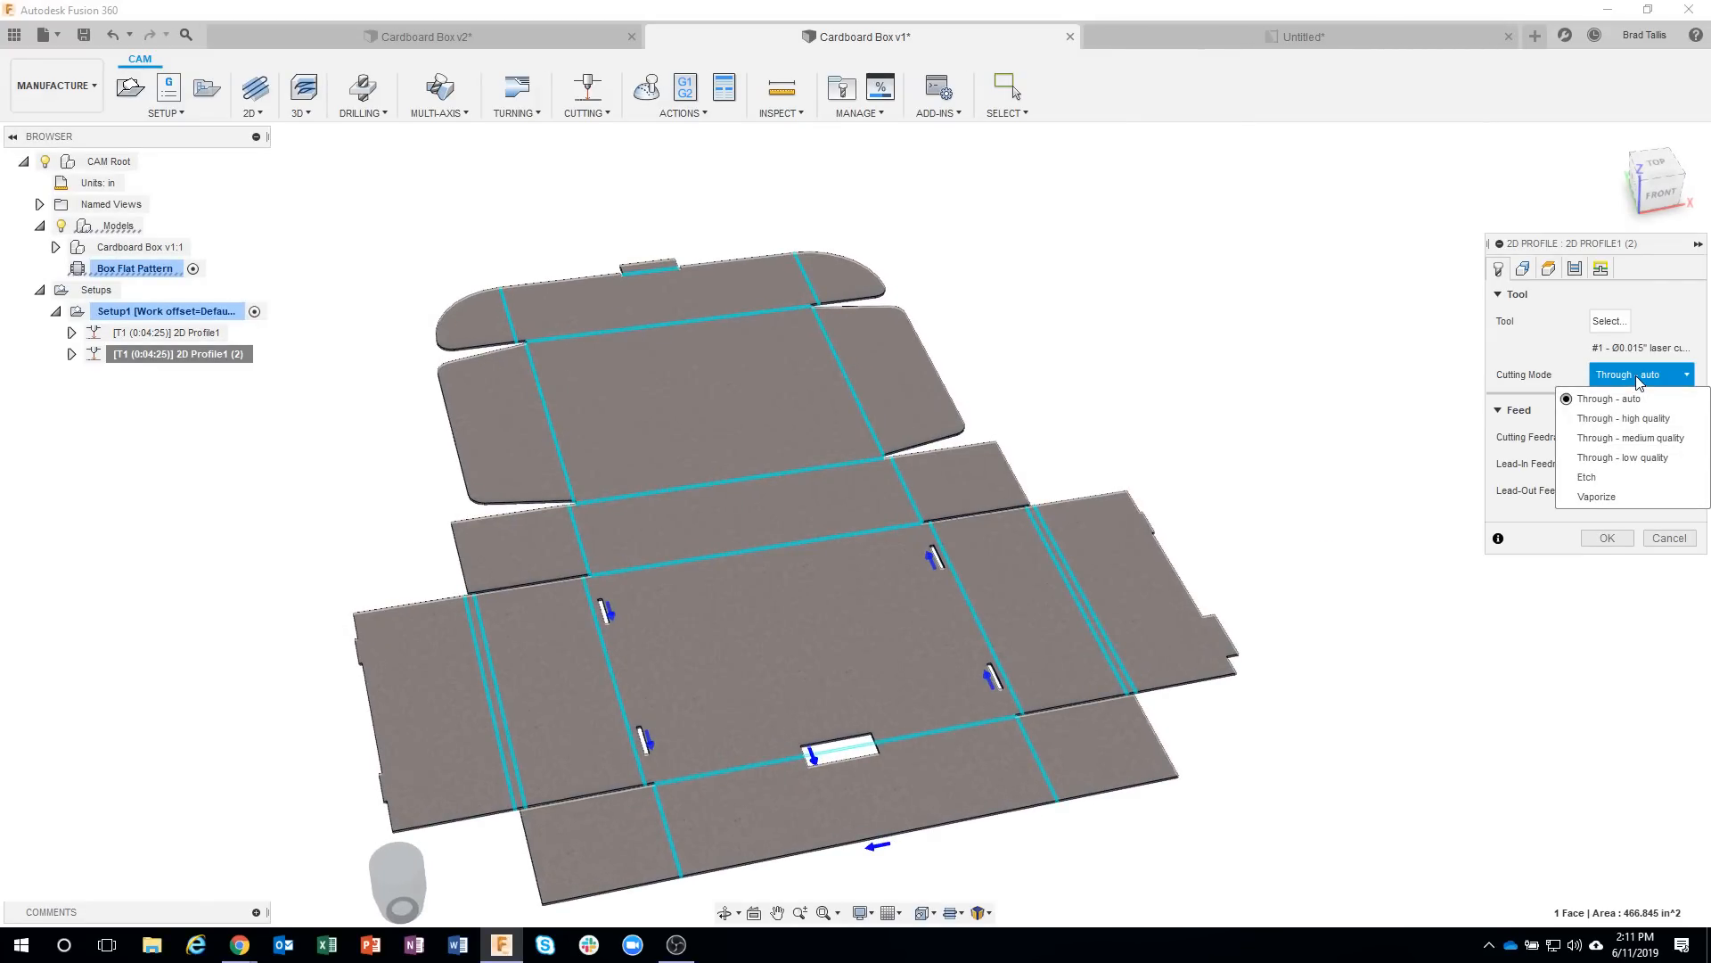
click(1611, 481)
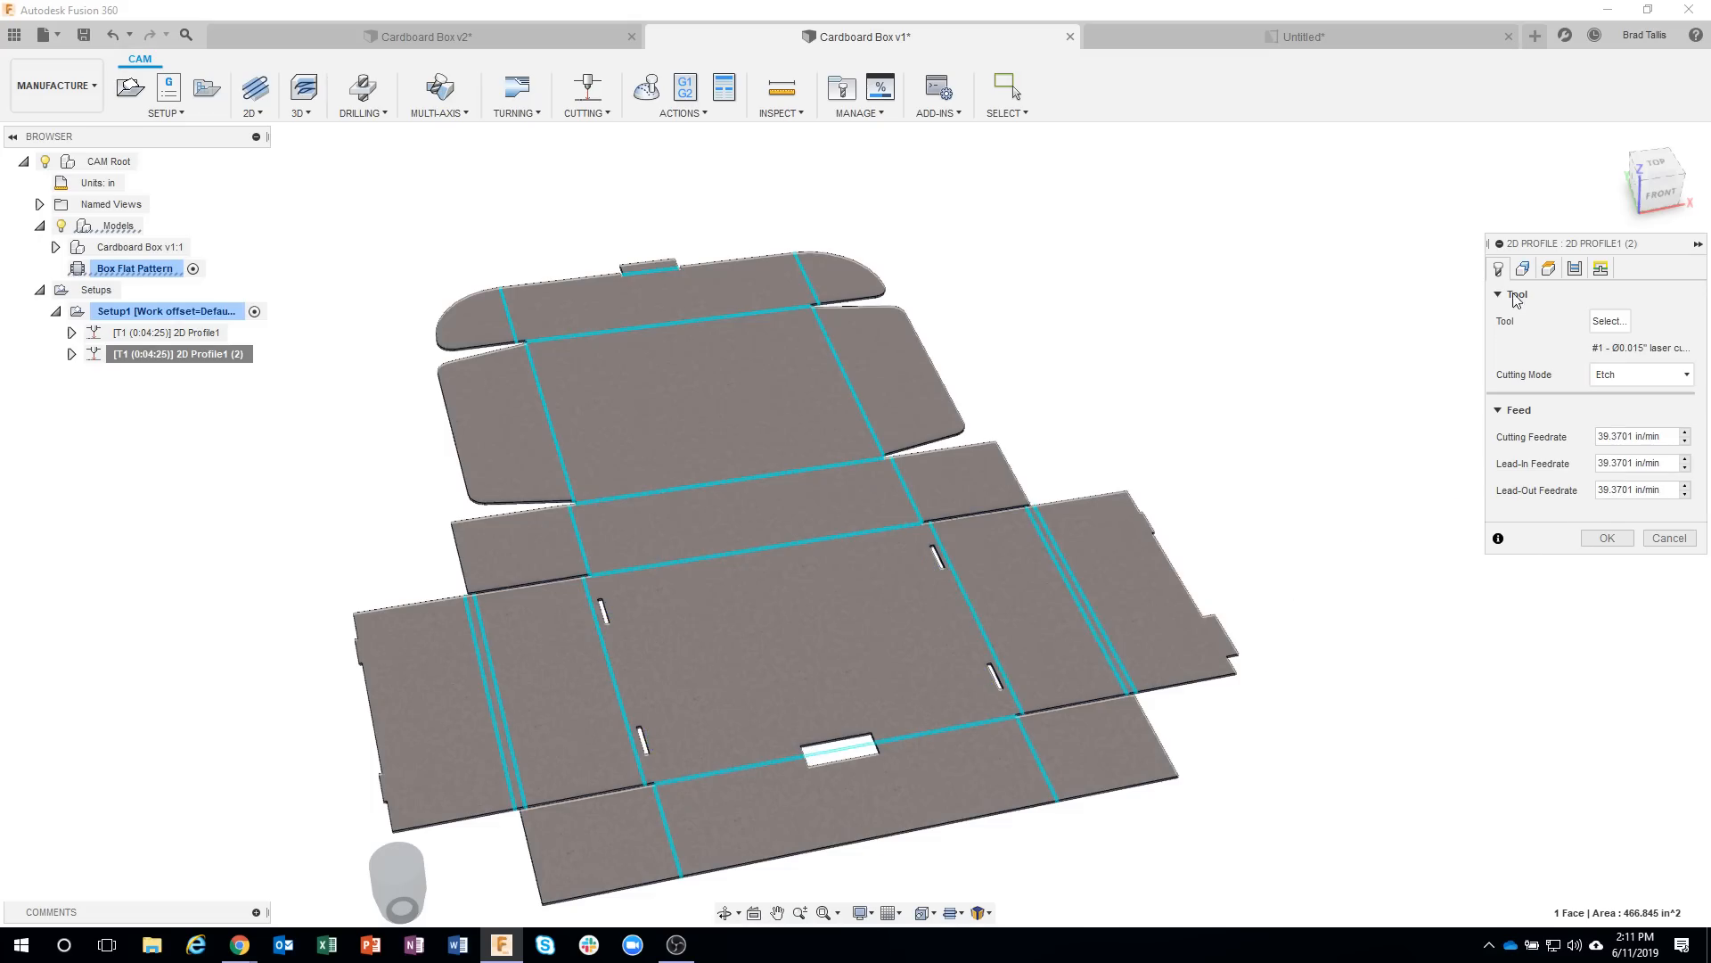
Replace the copy's contours with three bend centerlines: the front bend through the rectangular cutout and the two short bends at its ends.
click(1522, 270)
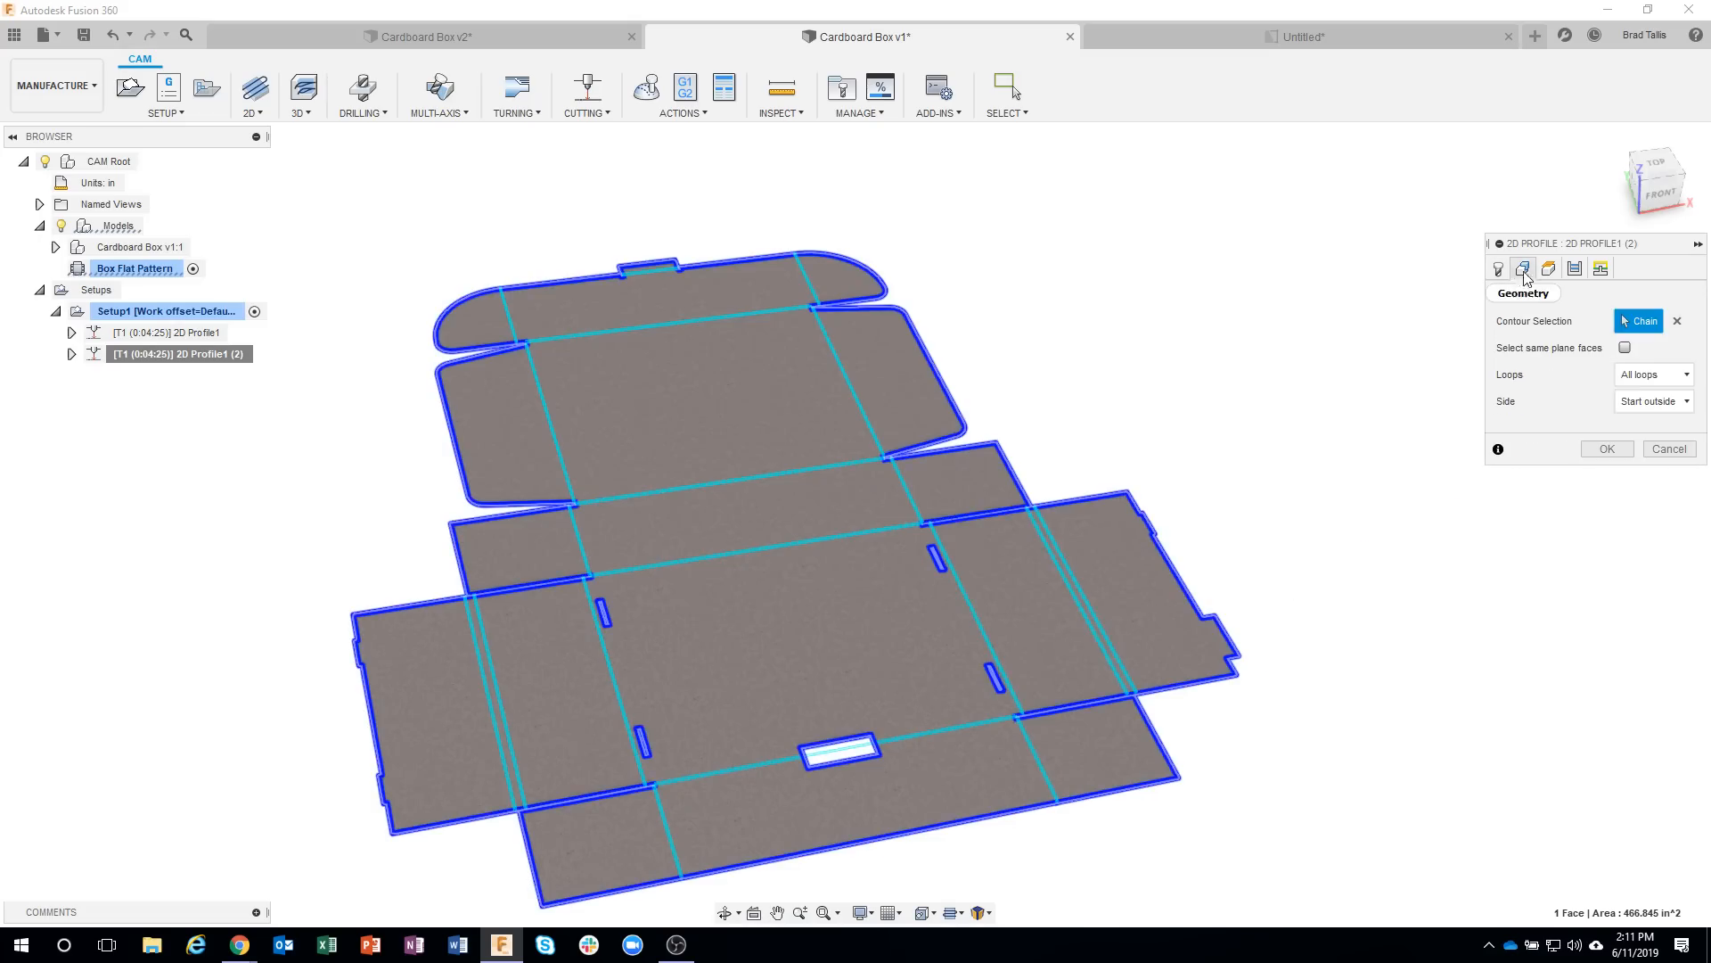
click(1676, 323)
scroll(1020, 699, up, 5)
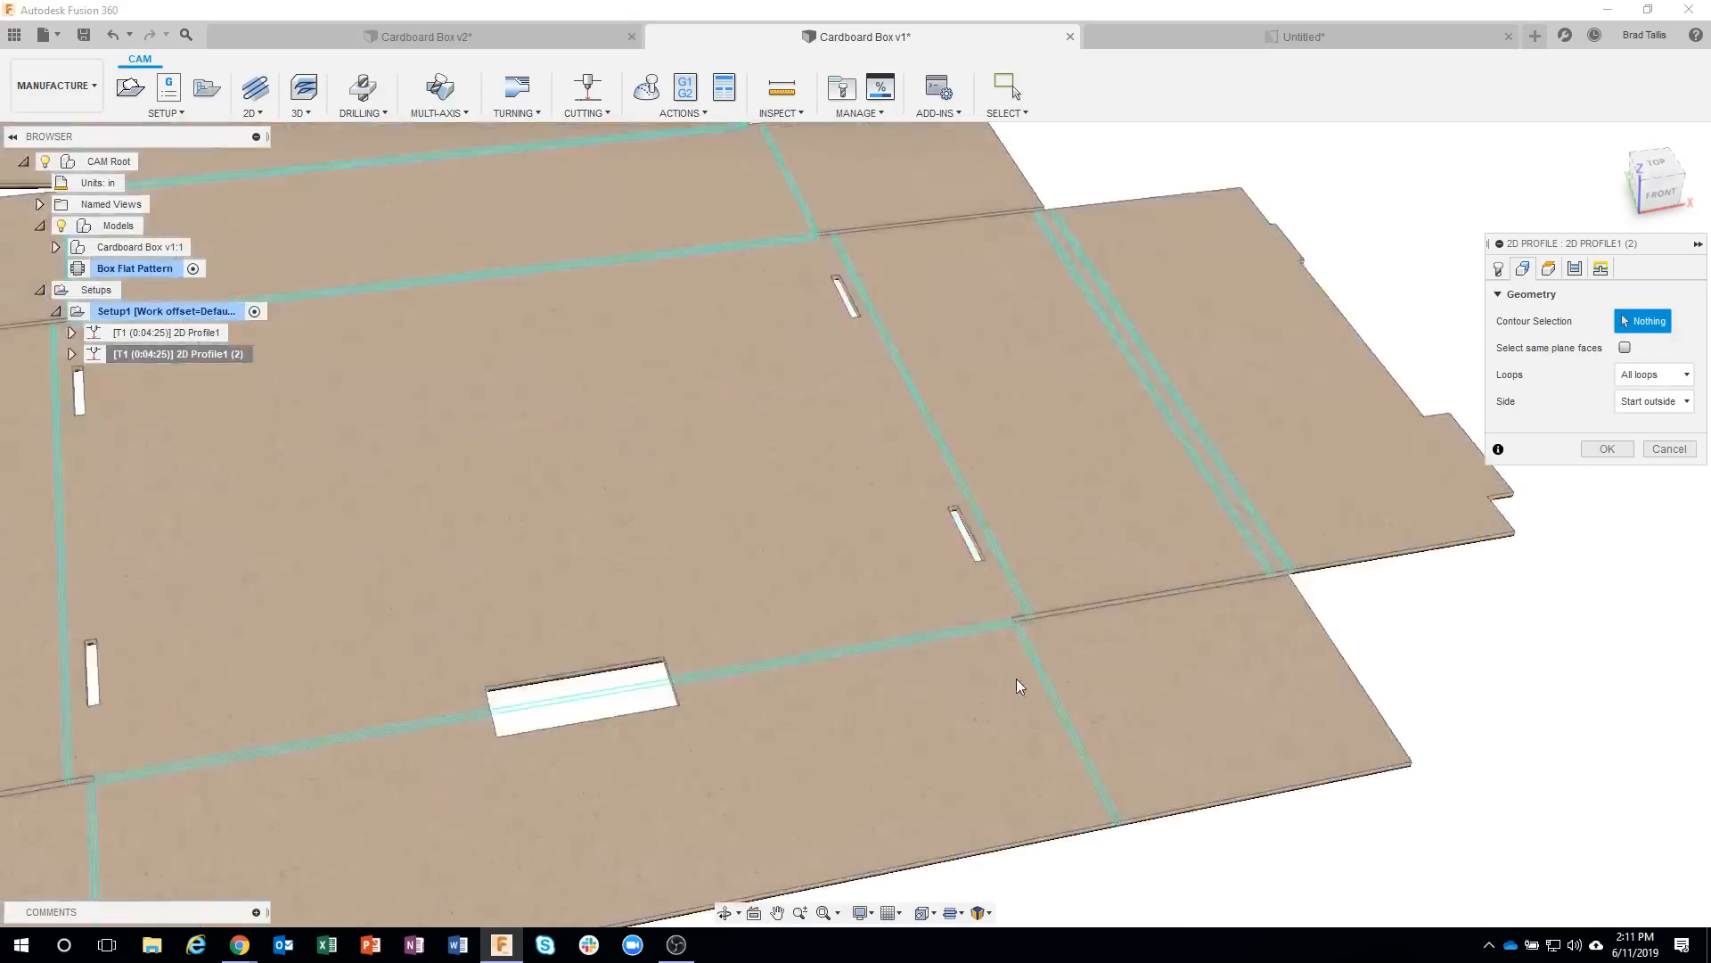
scroll(1018, 678, up, 5)
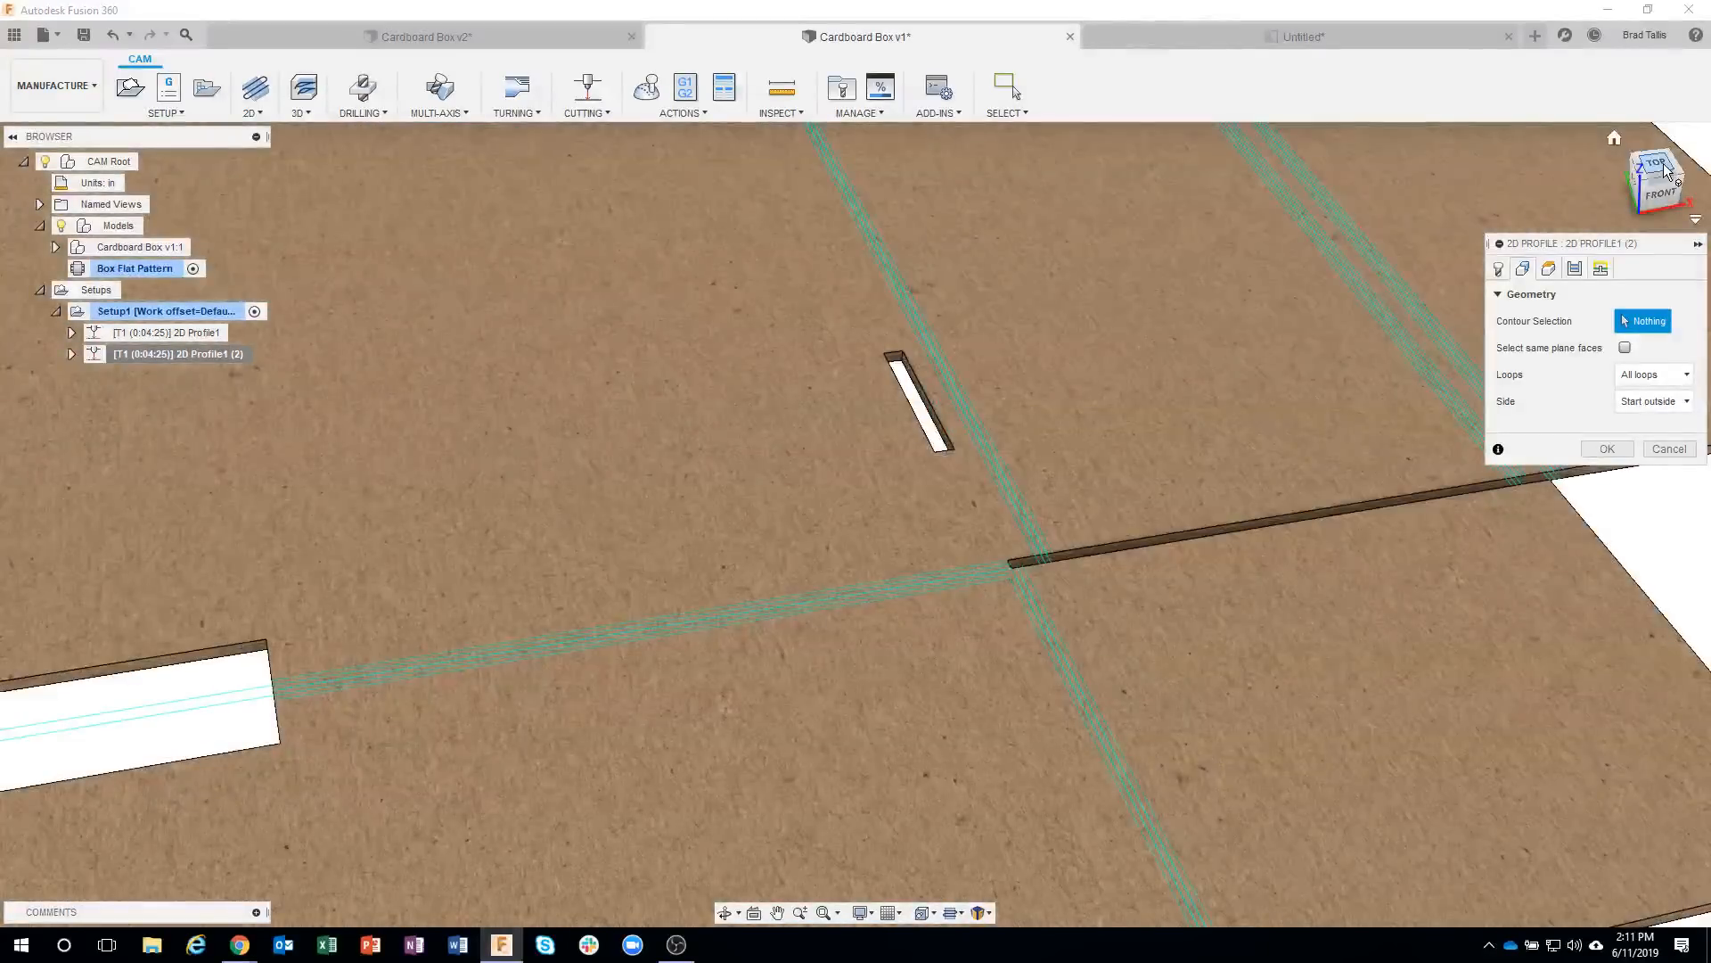
click(1659, 167)
middle_drag(1406, 260, 888, 860)
scroll(1219, 570, down, 2)
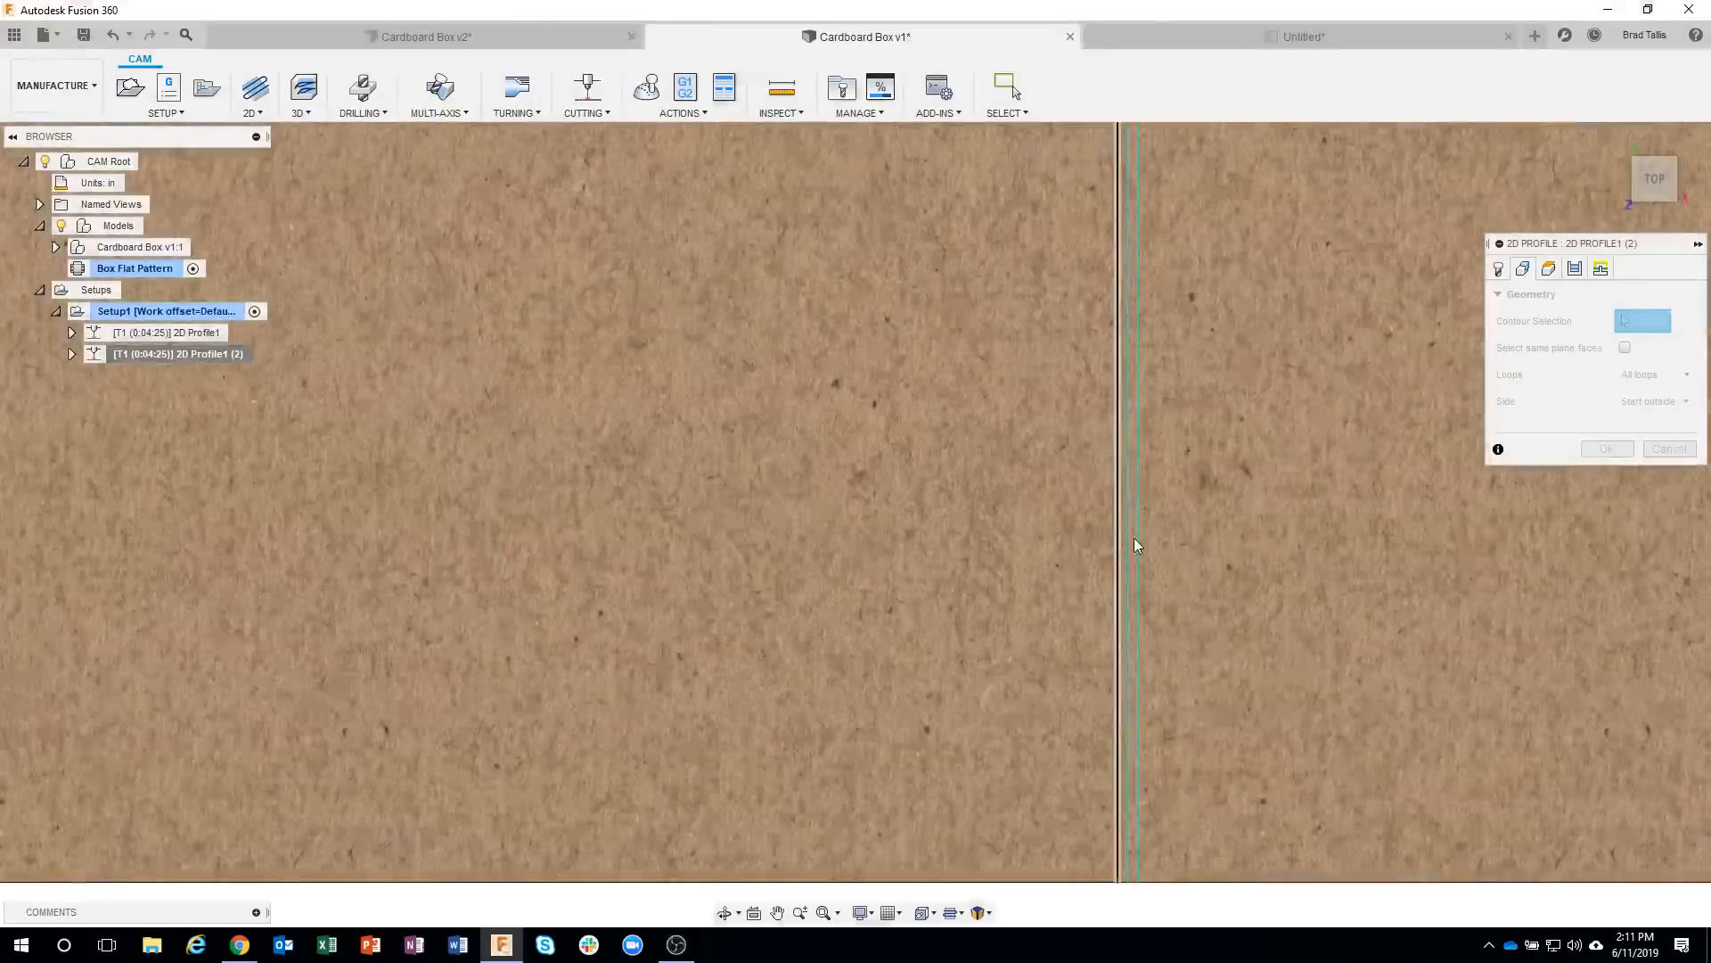
click(1131, 495)
scroll(1125, 445, down, 2)
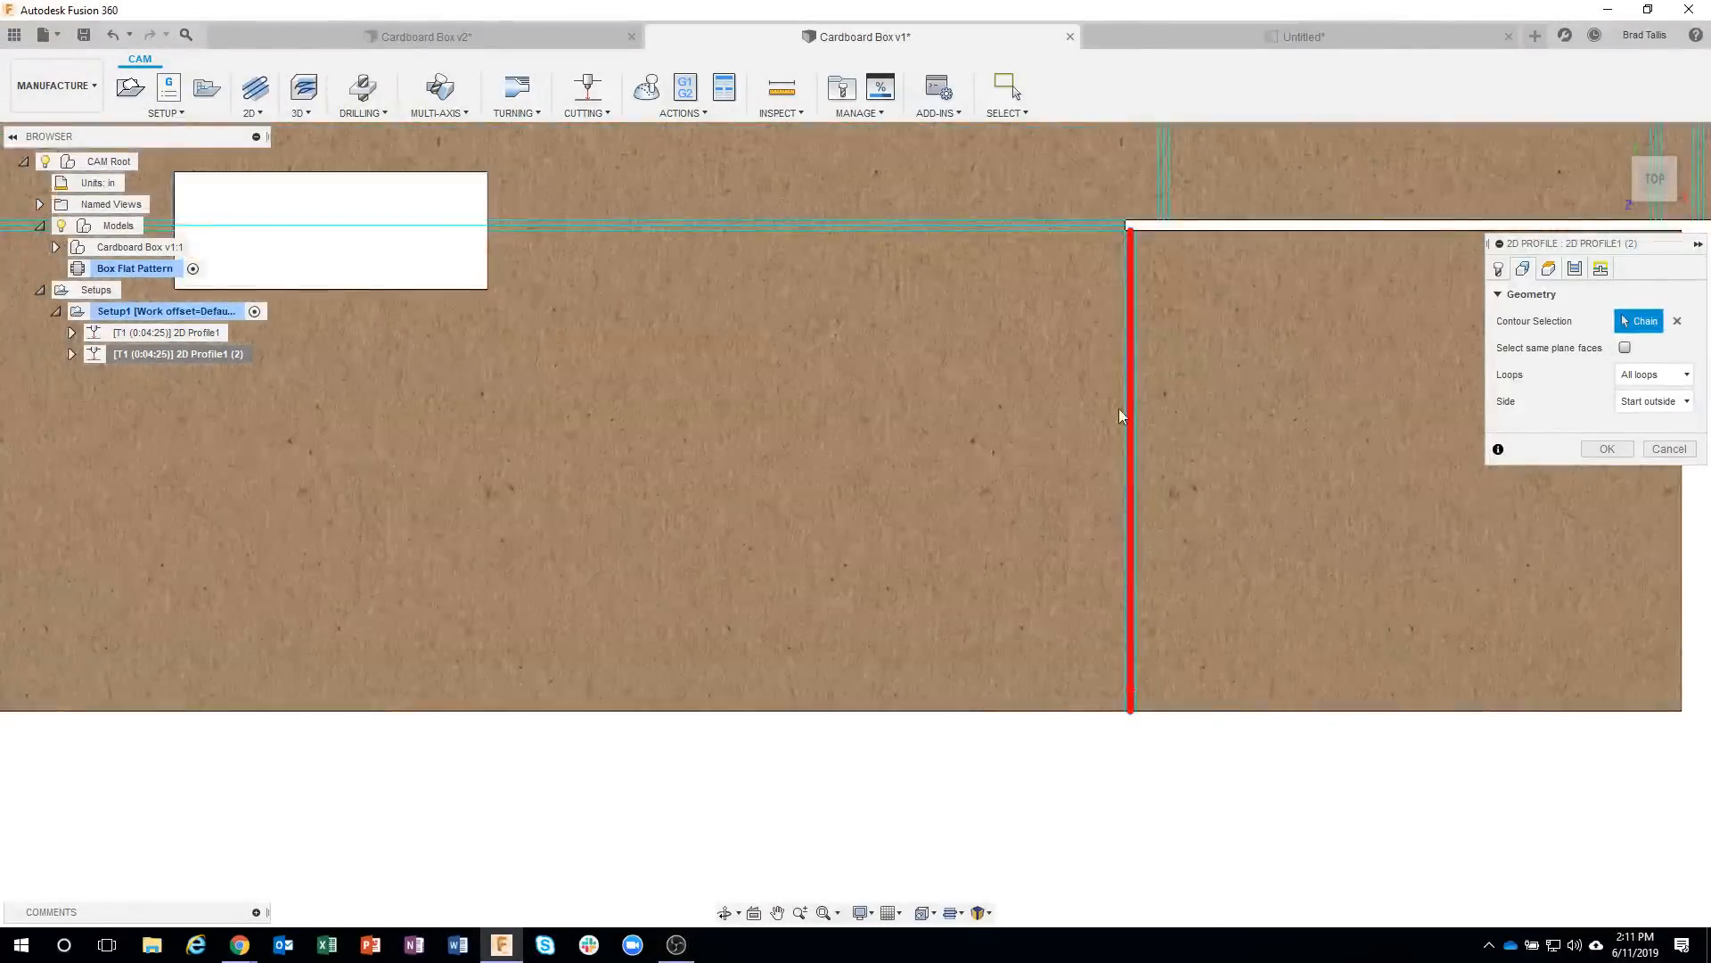
click(1030, 228)
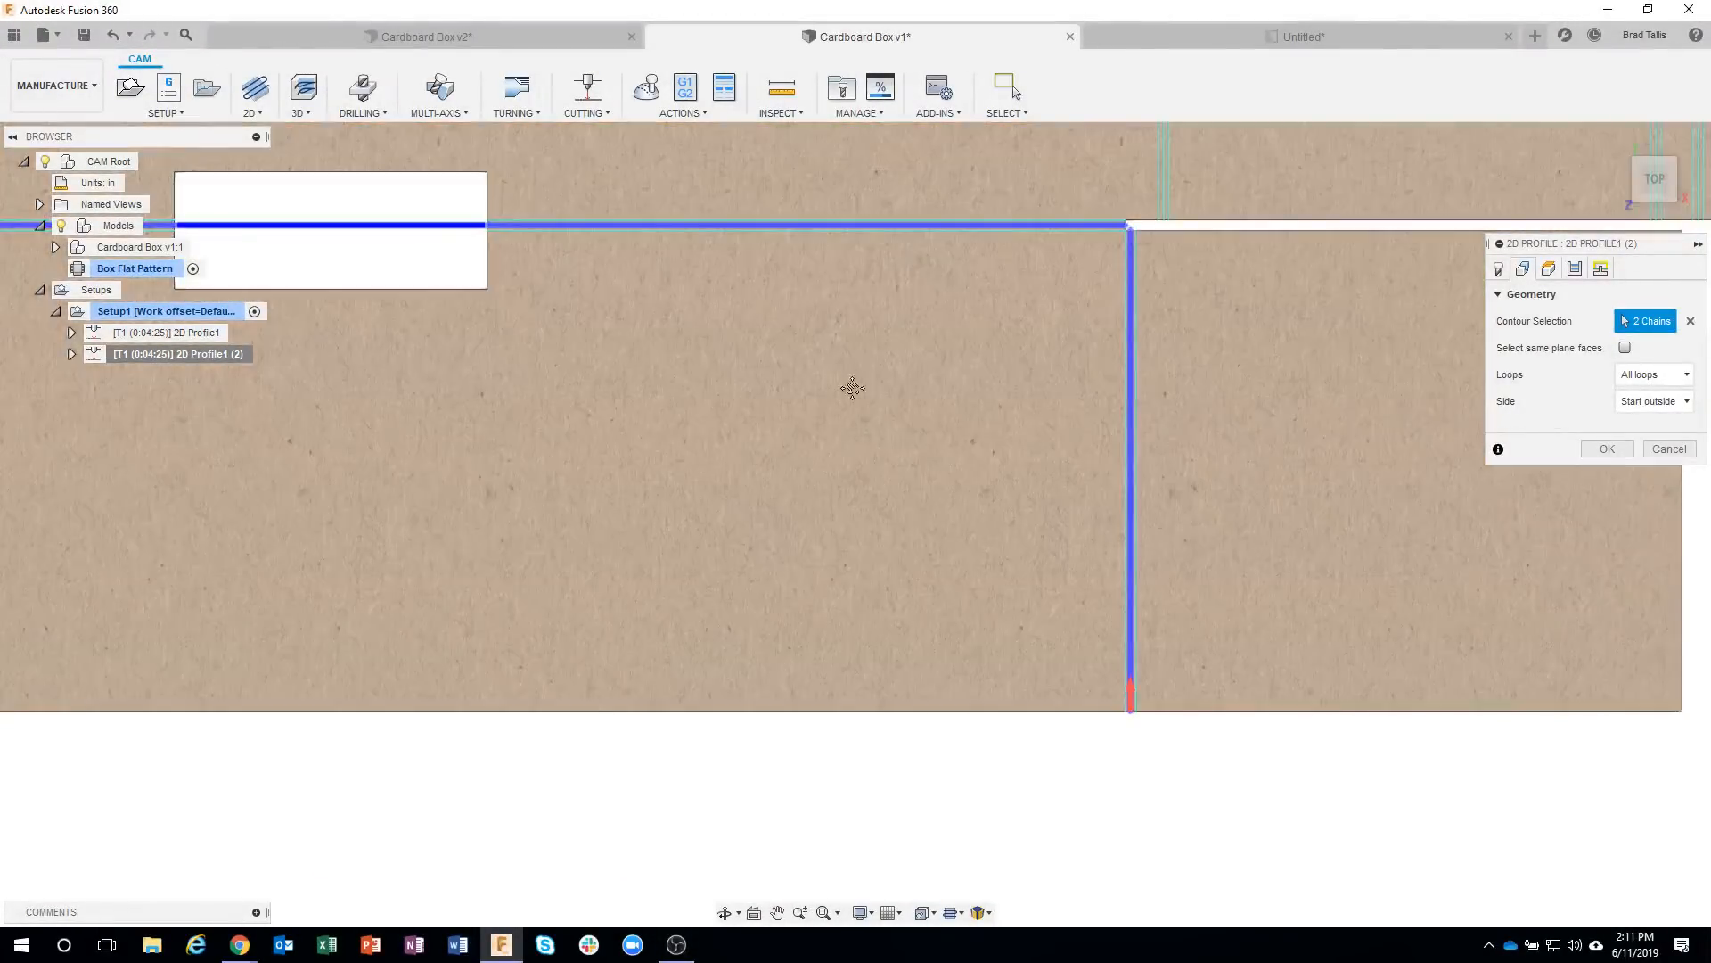
middle_drag(847, 386, 1685, 452)
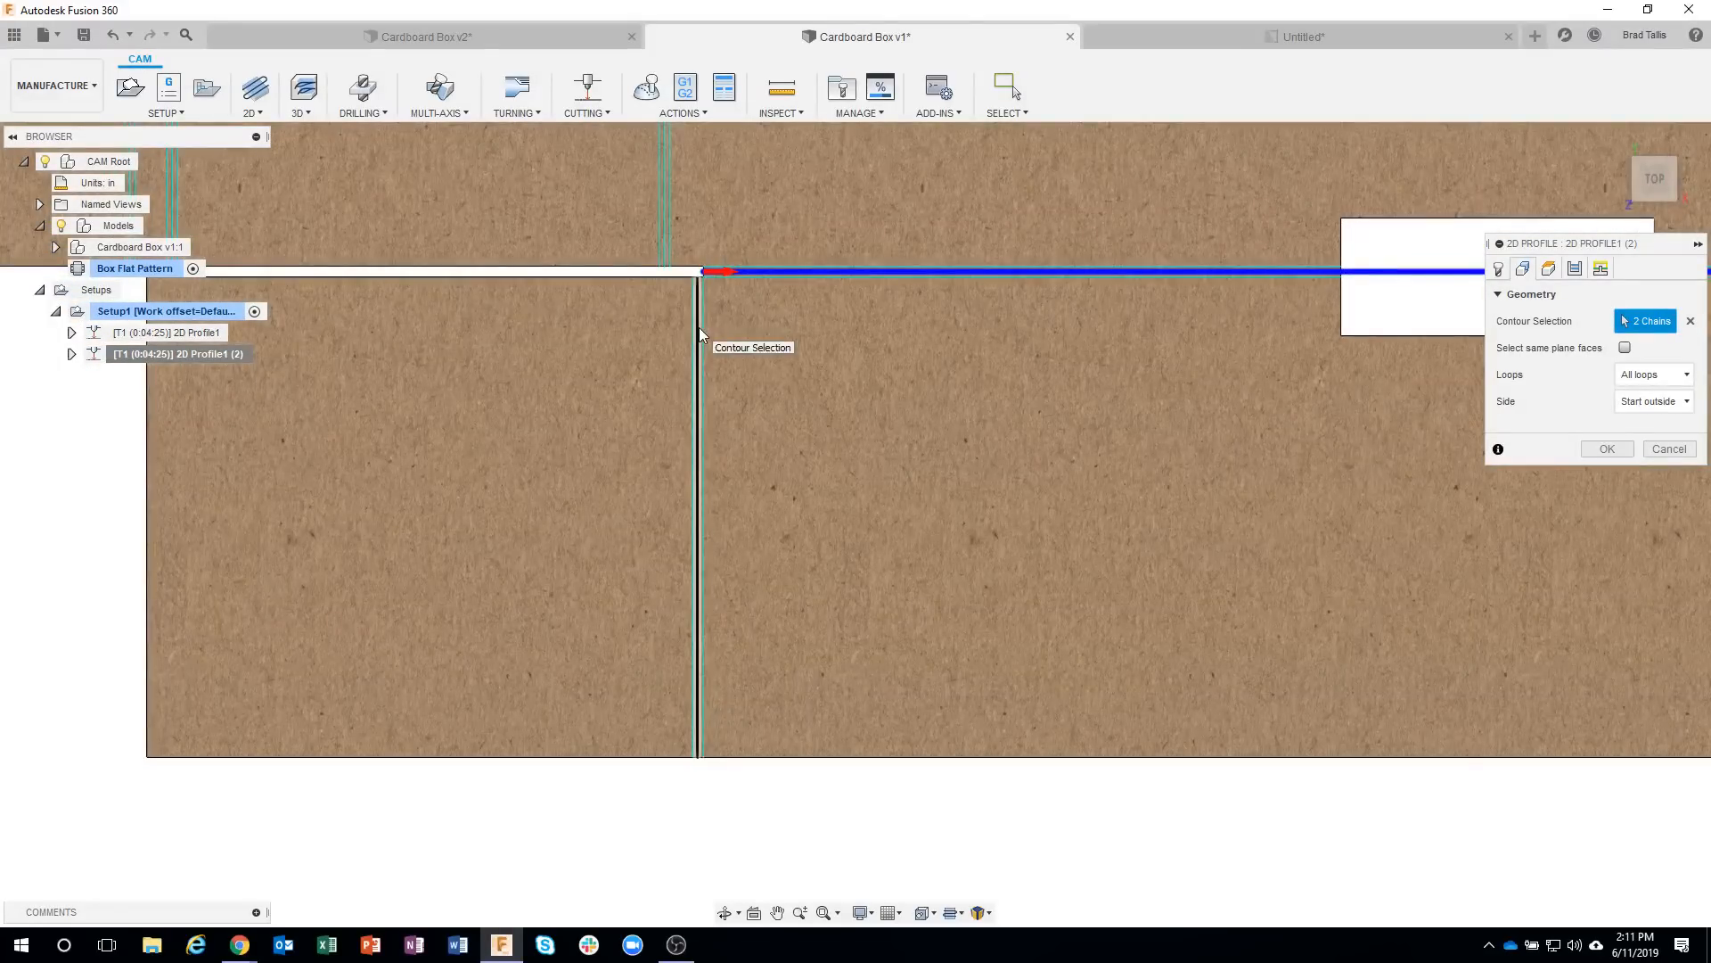
click(699, 328)
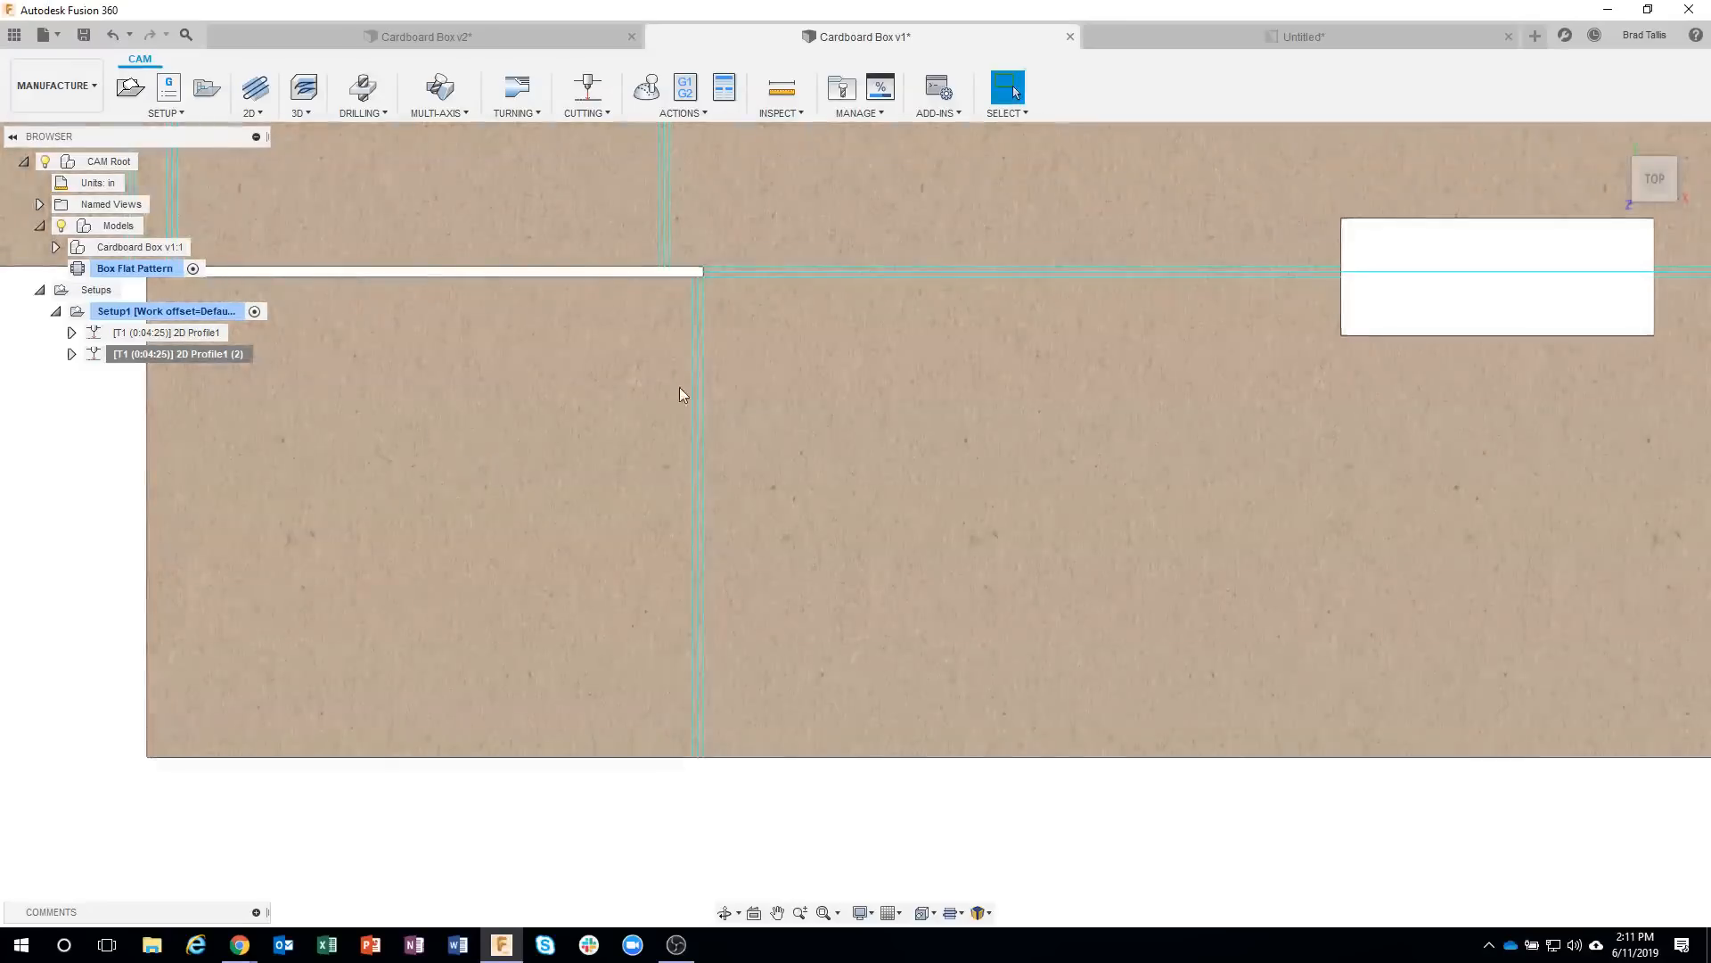
Move the etching 2D Profile ahead of the original through-cut 2D Profile in Setup1.
scroll(871, 549, down, 5)
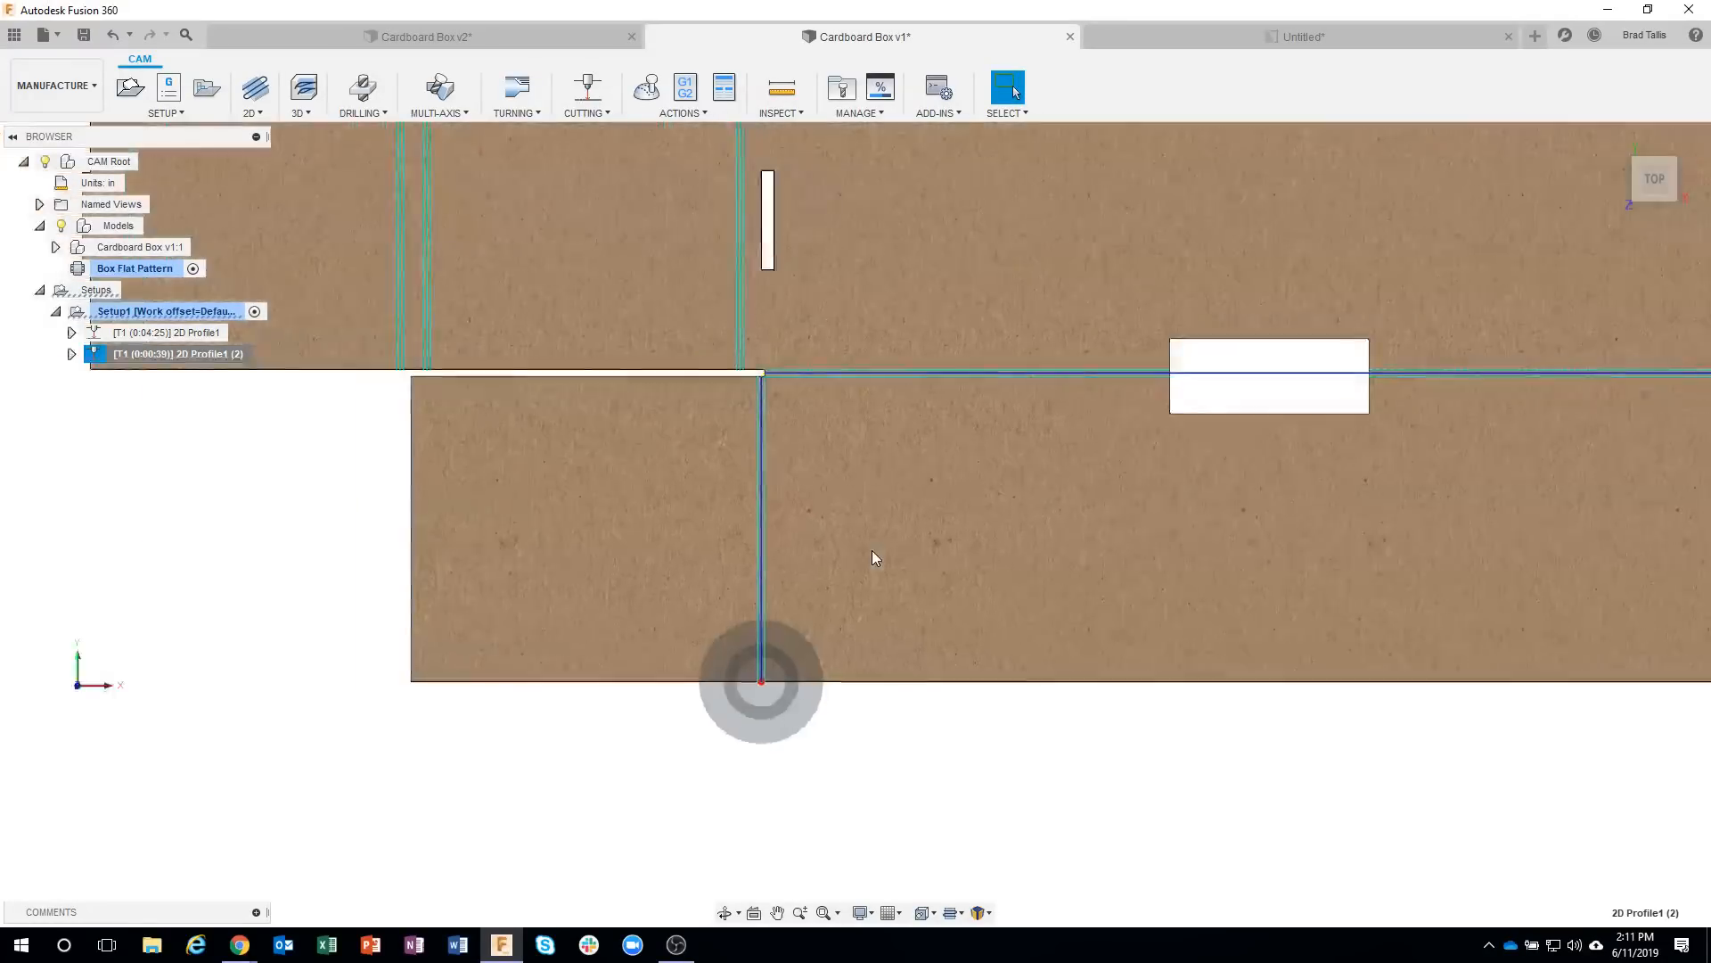
shift+middle_drag(875, 579, 847, 602)
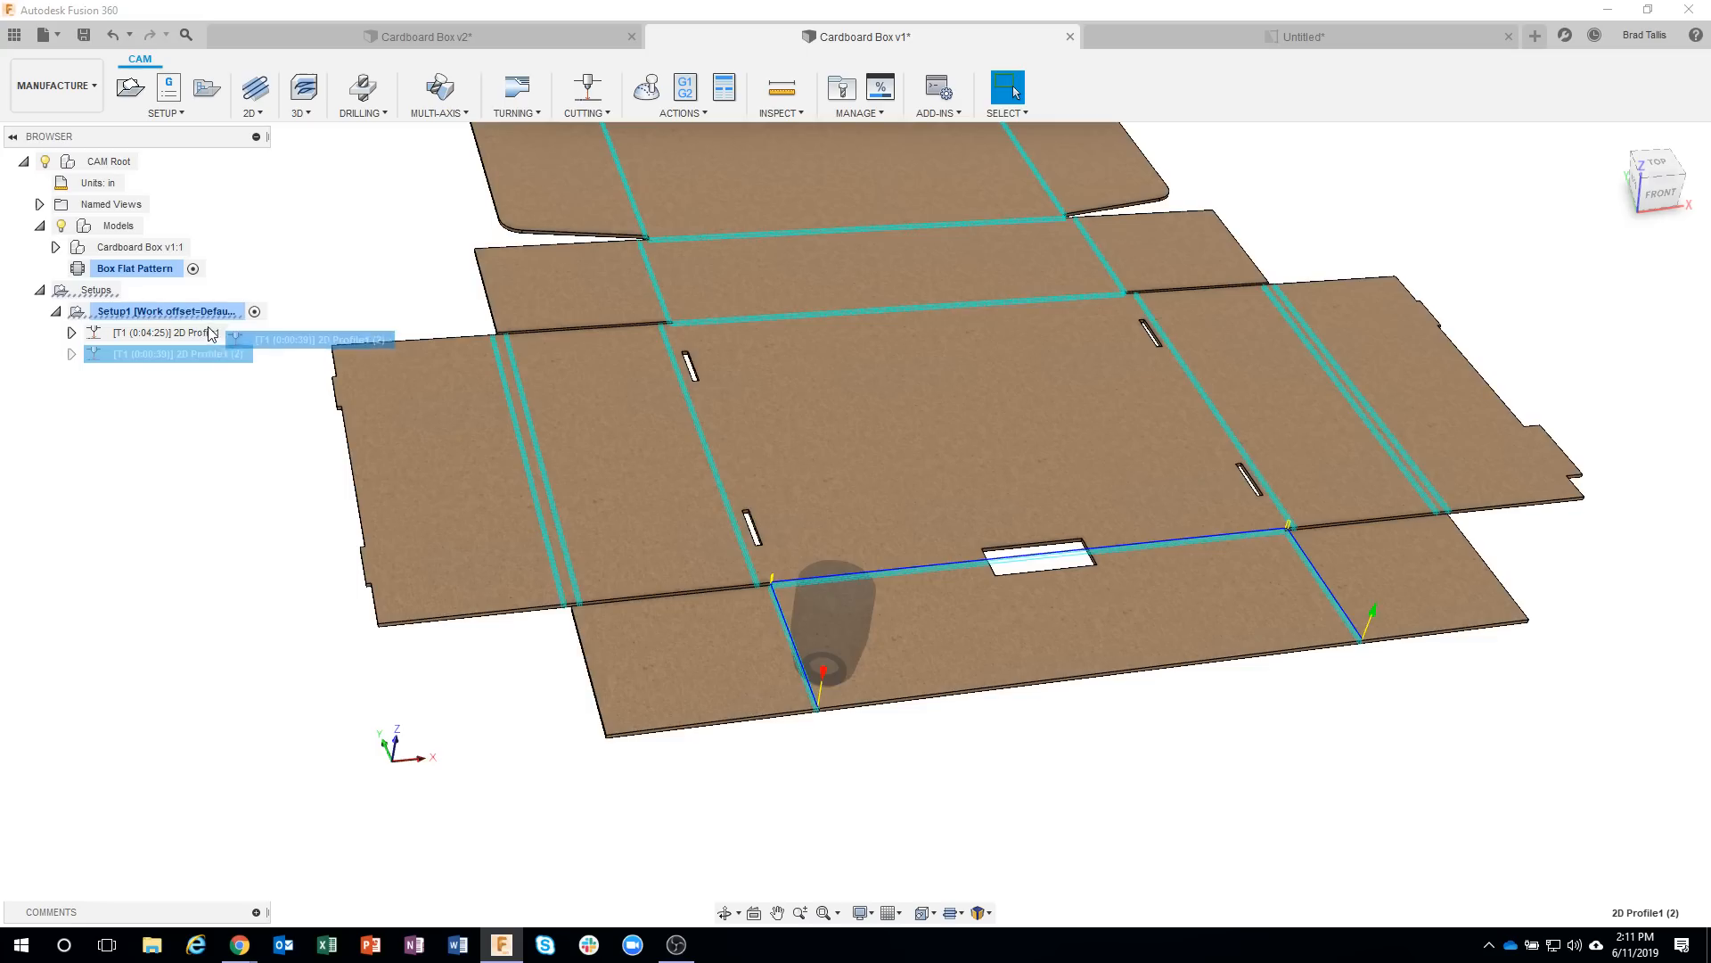
drag(200, 332, 202, 328)
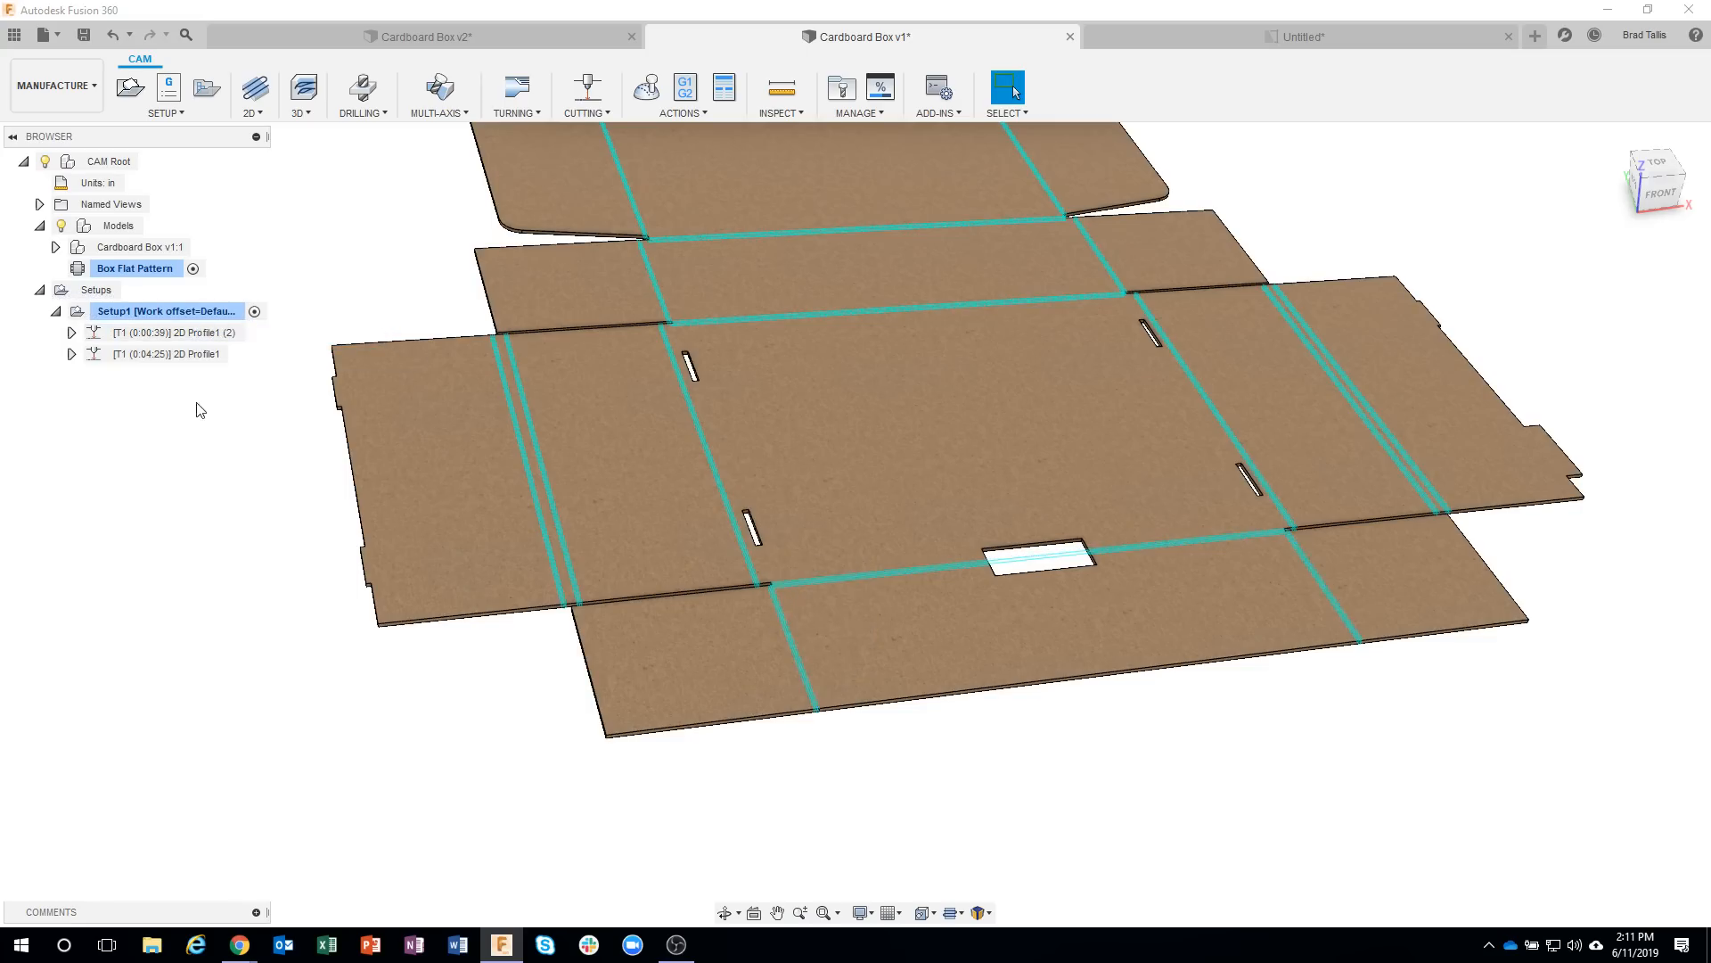
Simulate all operations of Setup1 at faster playback and skip to the end of the toolpaths.
right_click(182, 311)
click(234, 454)
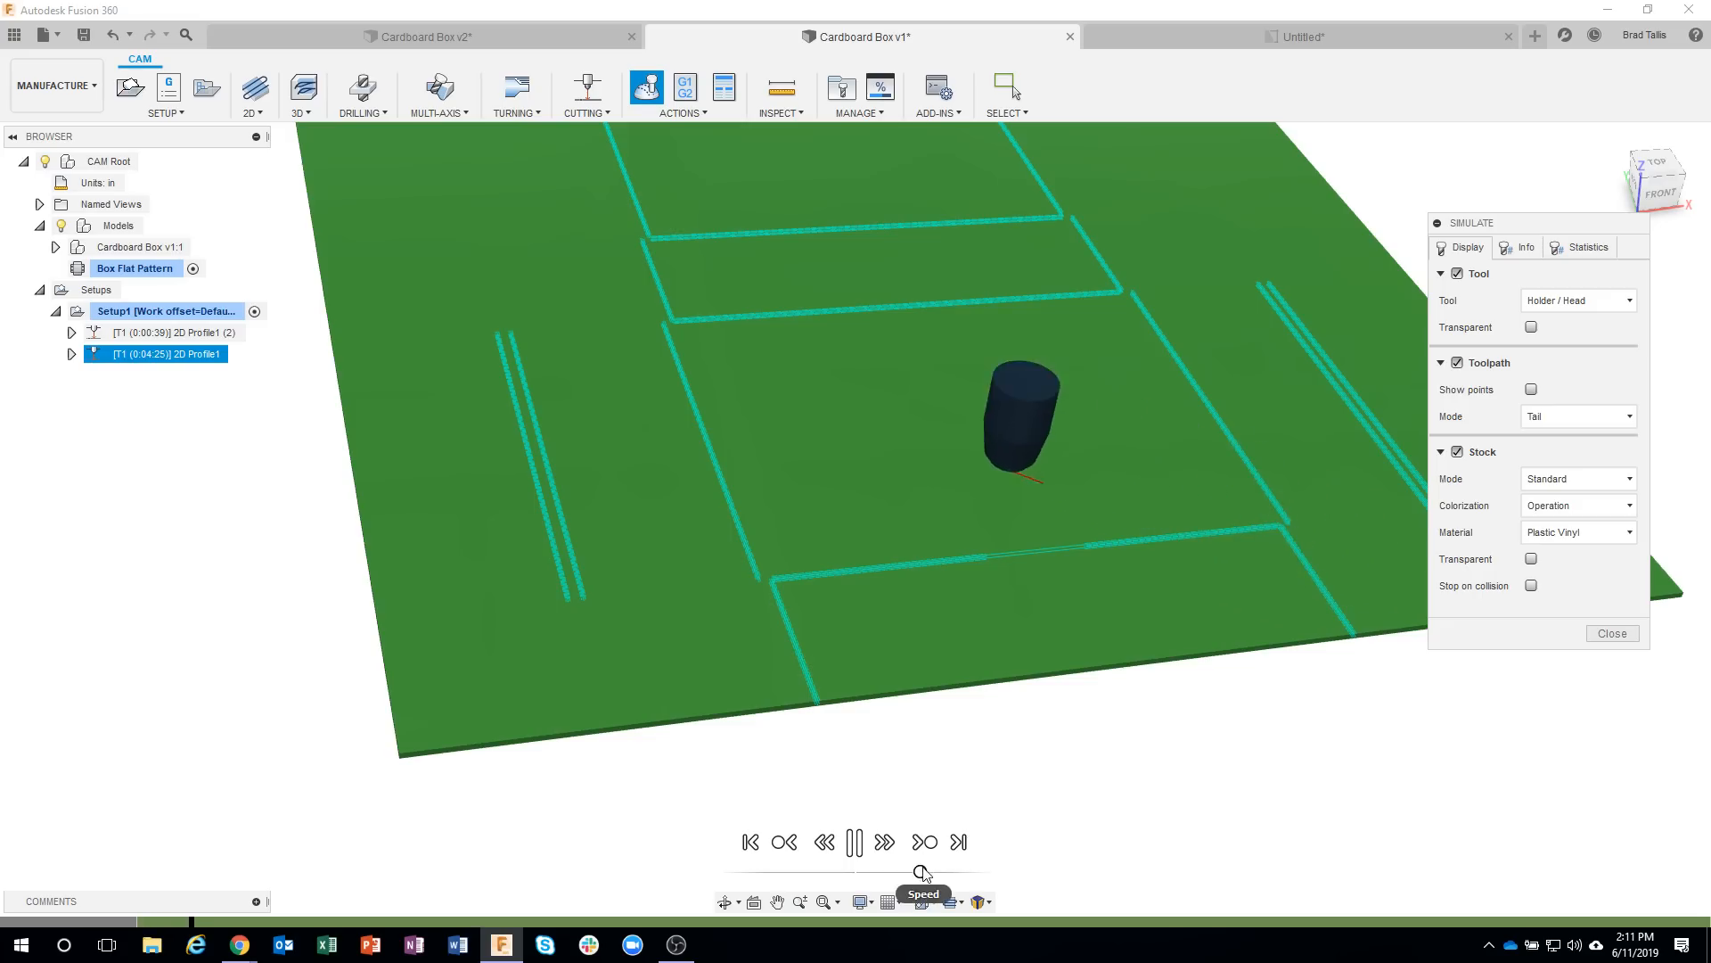
drag(921, 871, 985, 870)
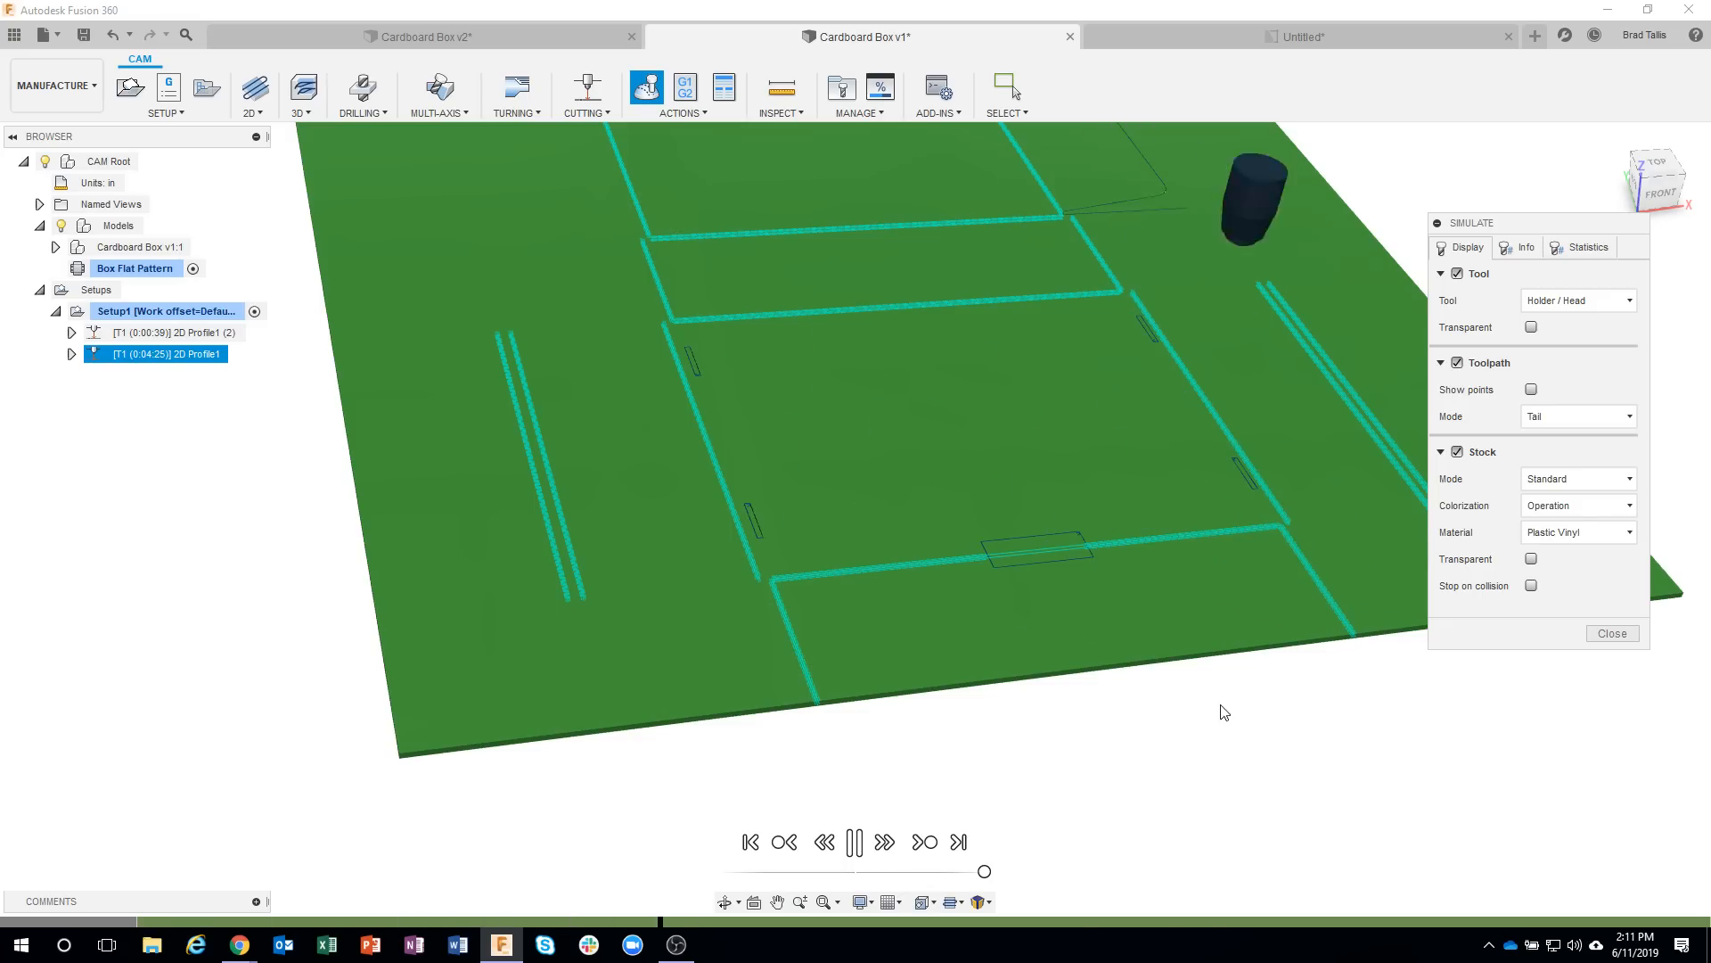
click(959, 843)
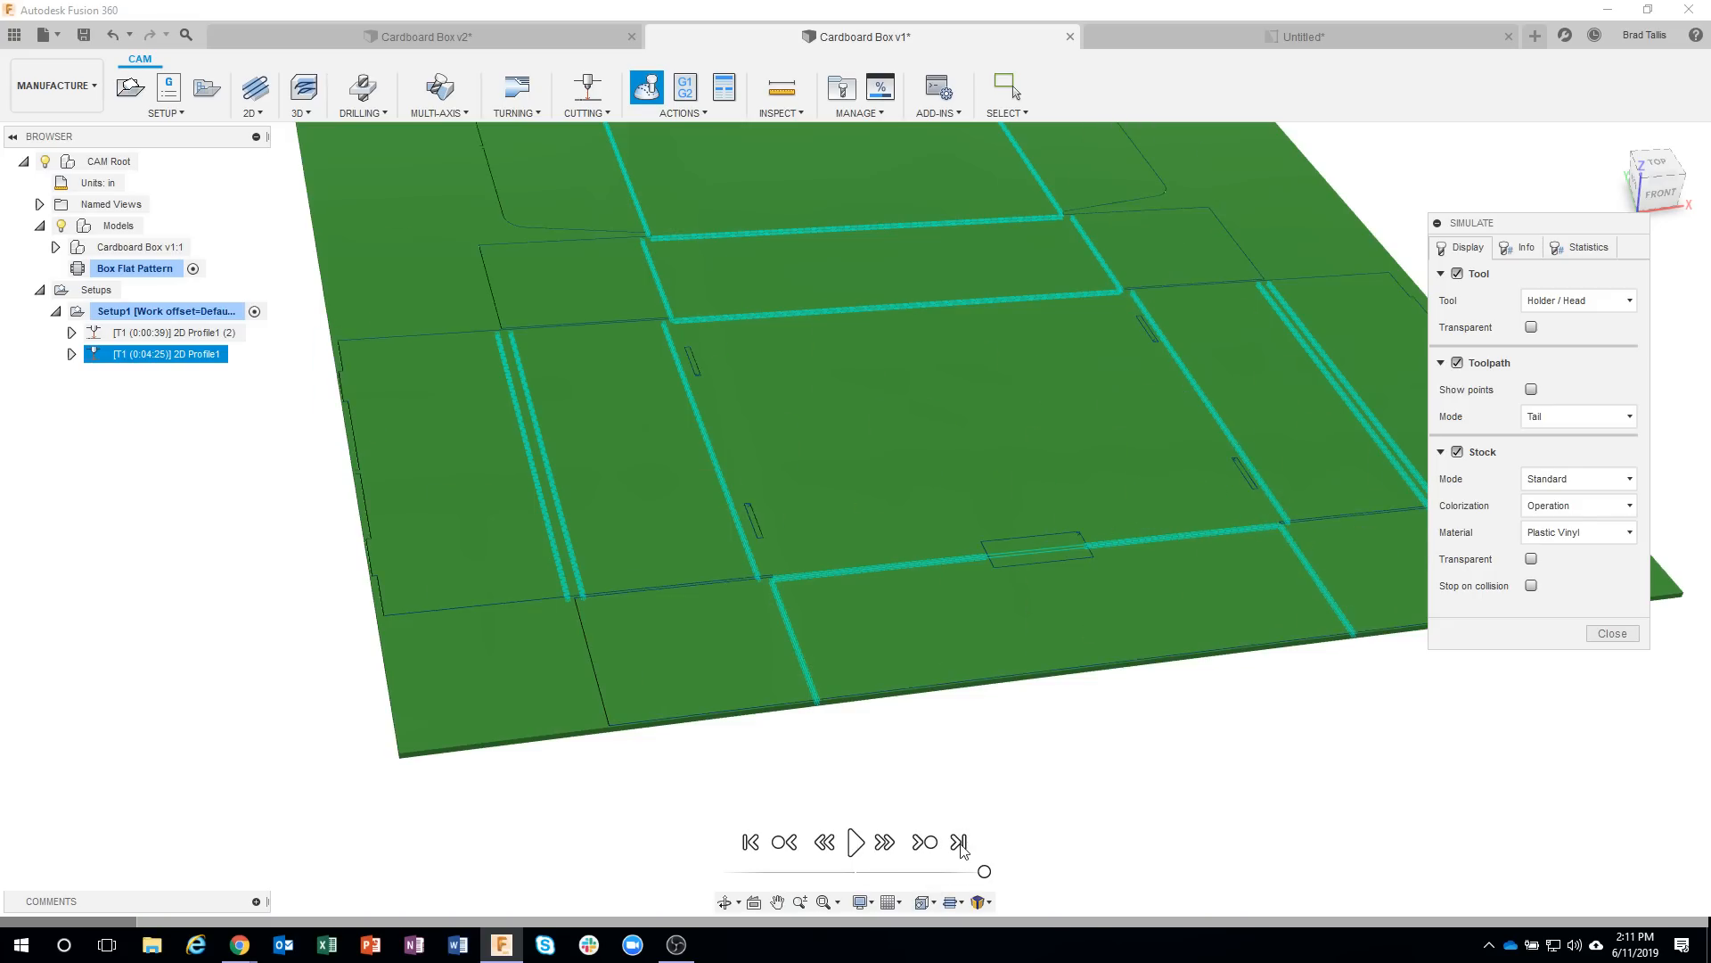
Examine the simulated stock where the etched bend lines meet the end of the front slit, then the whole sheet.
shift+middle_drag(685, 614, 713, 599)
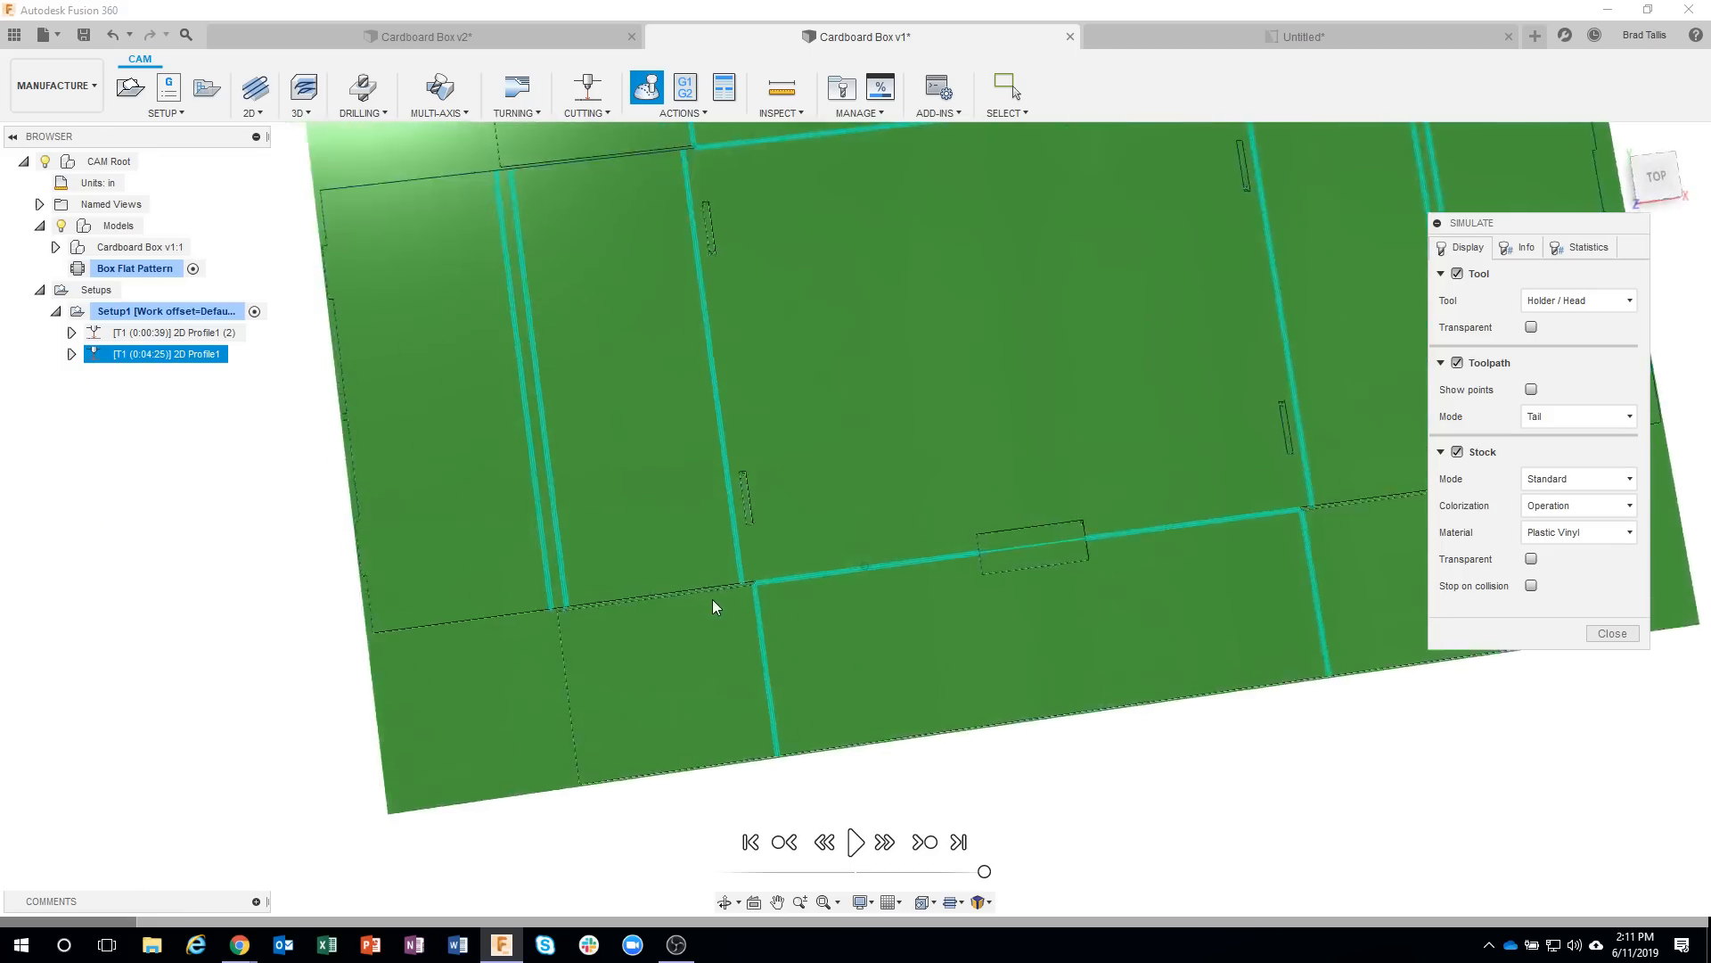
scroll(715, 588, up, 4)
scroll(722, 575, up, 4)
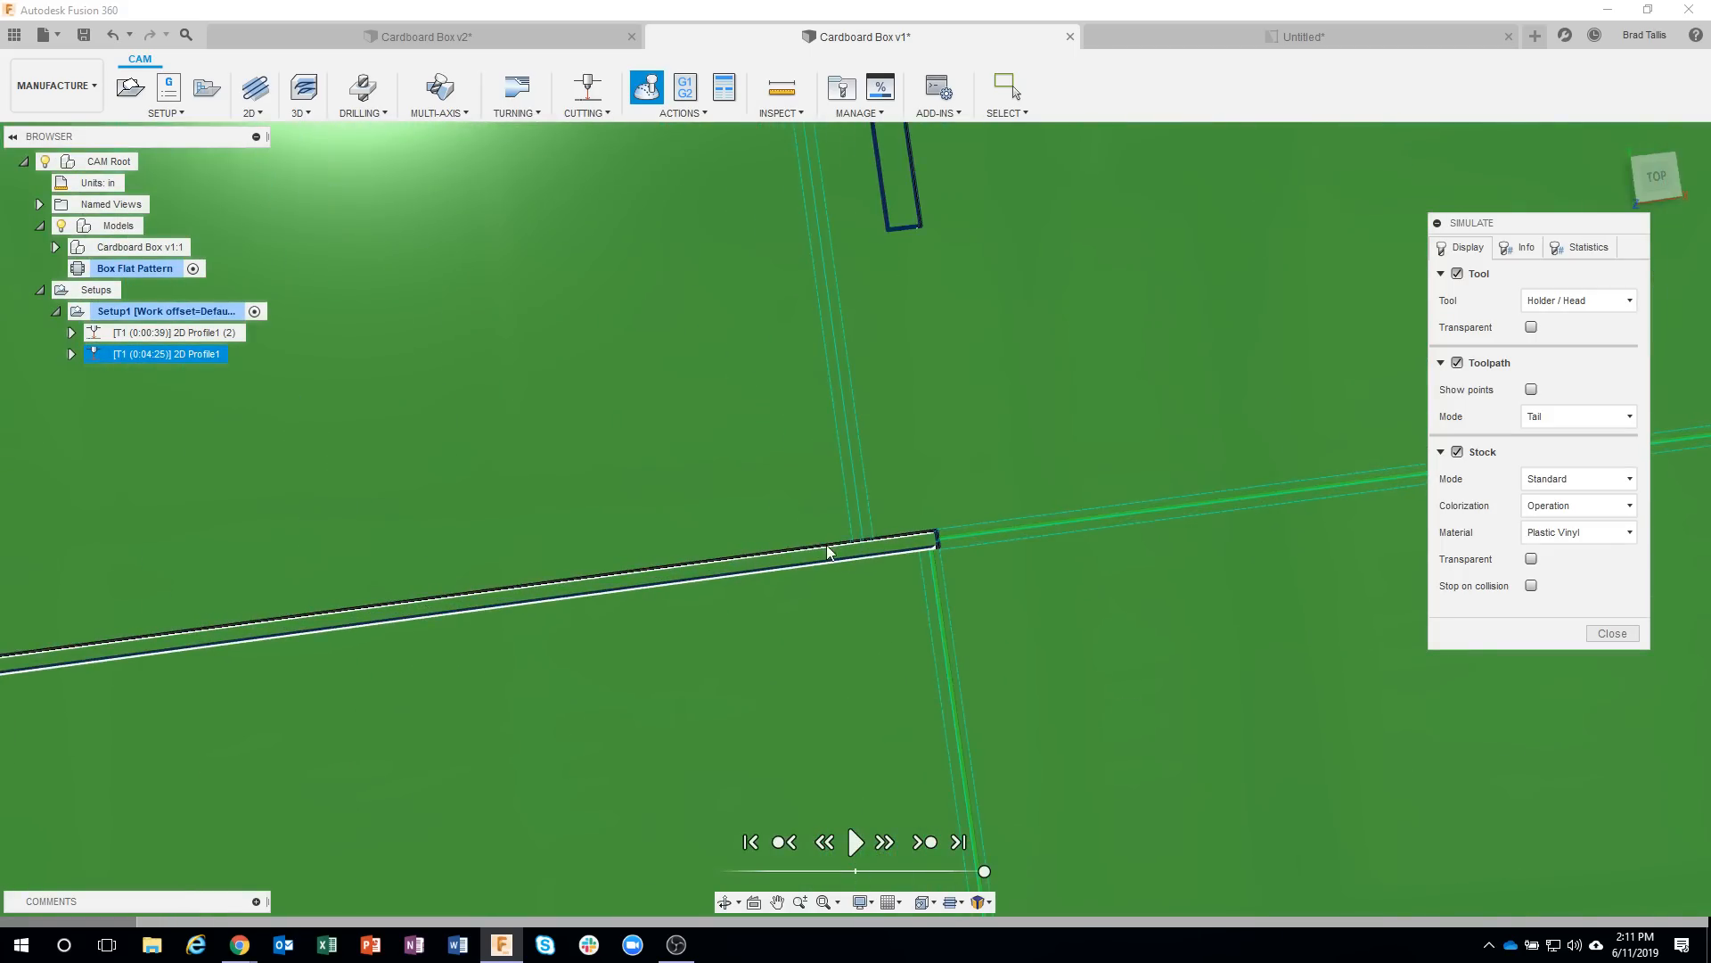
scroll(945, 549, up, 4)
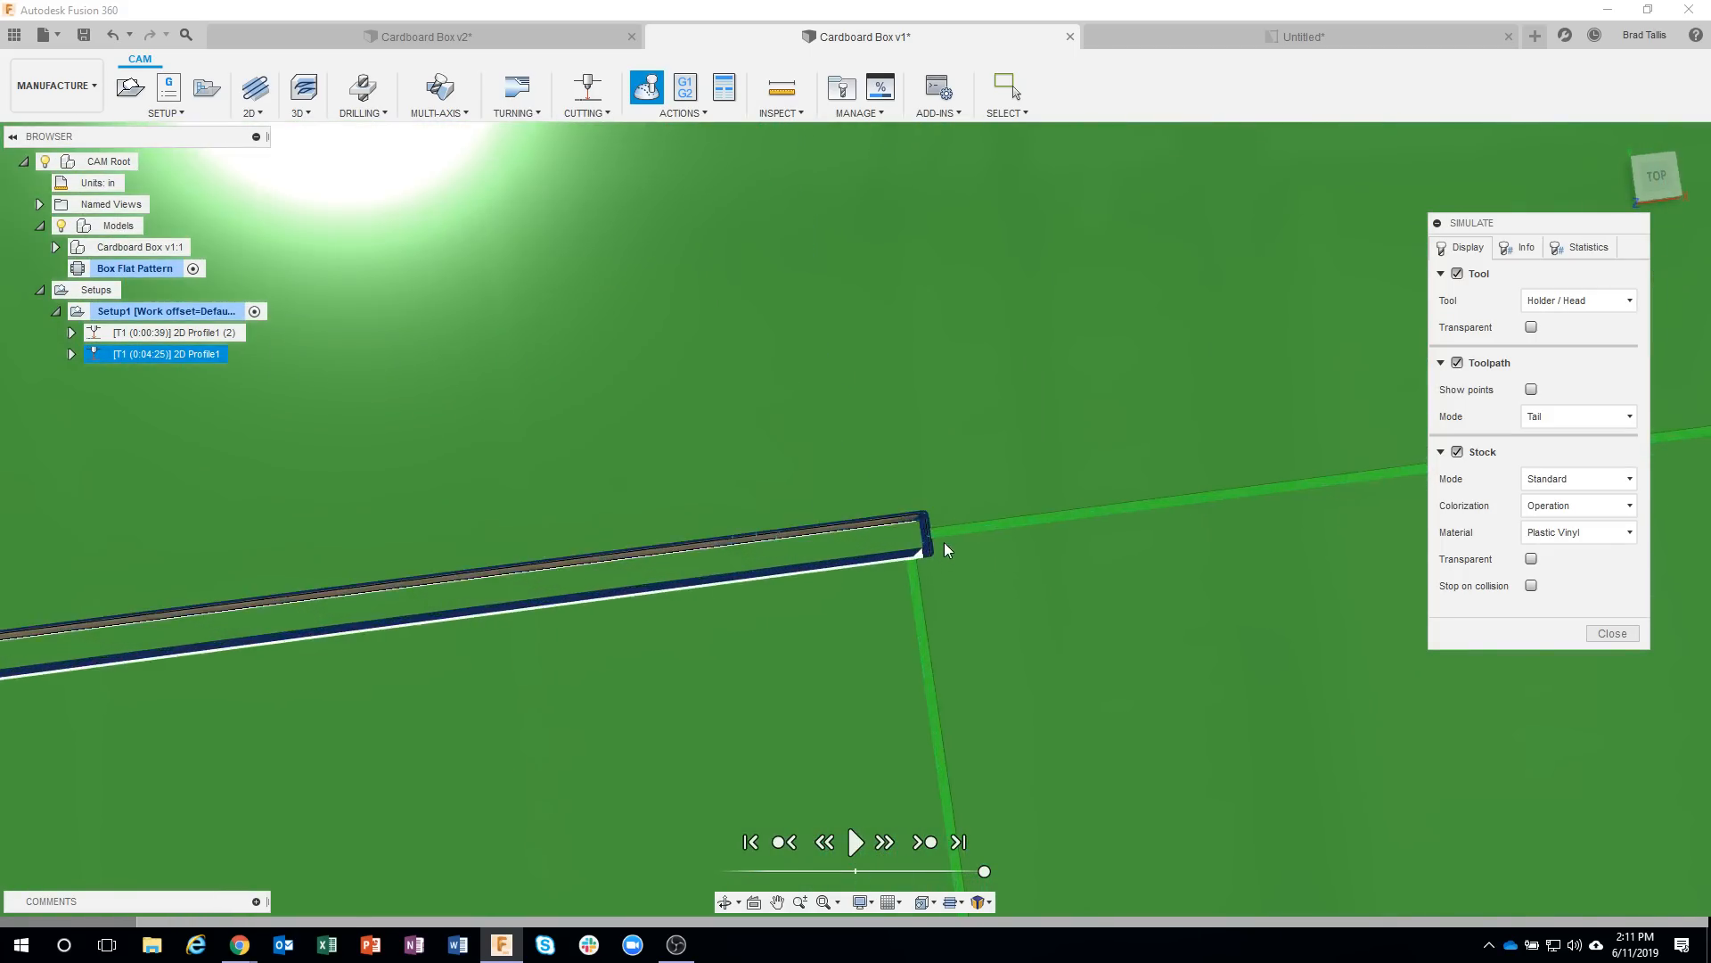
shift+middle_drag(943, 520, 1005, 508)
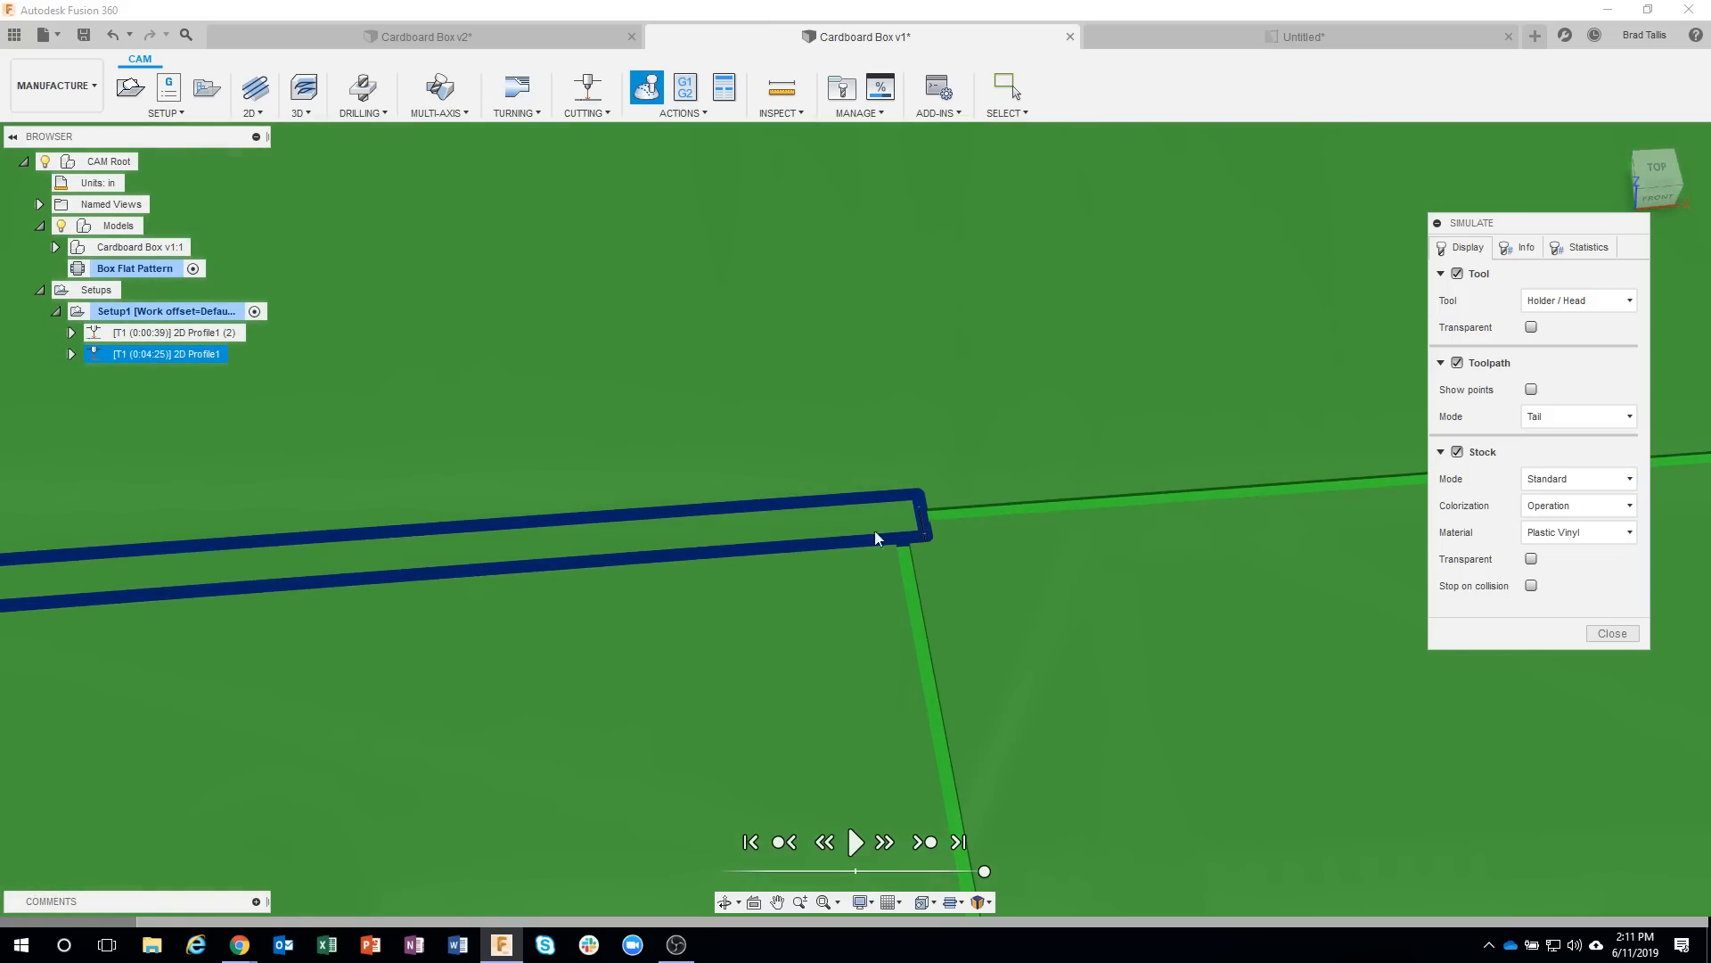
scroll(938, 655, down, 6)
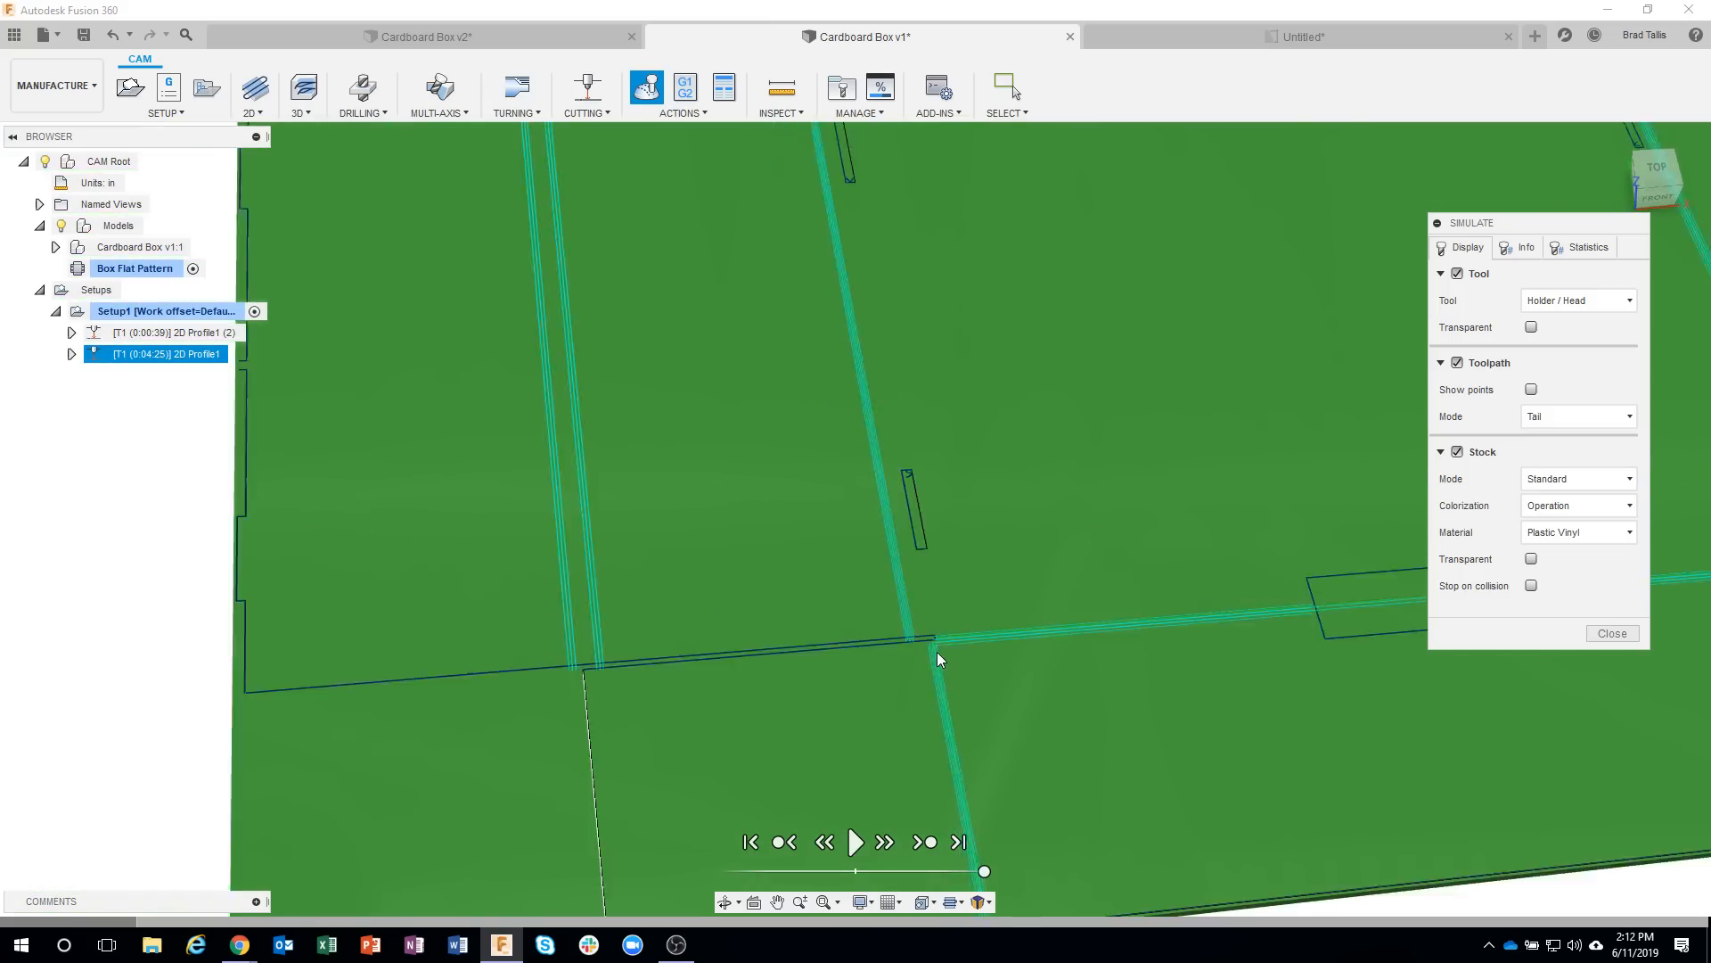
scroll(938, 651, down, 10)
shift+middle_drag(938, 651, 715, 495)
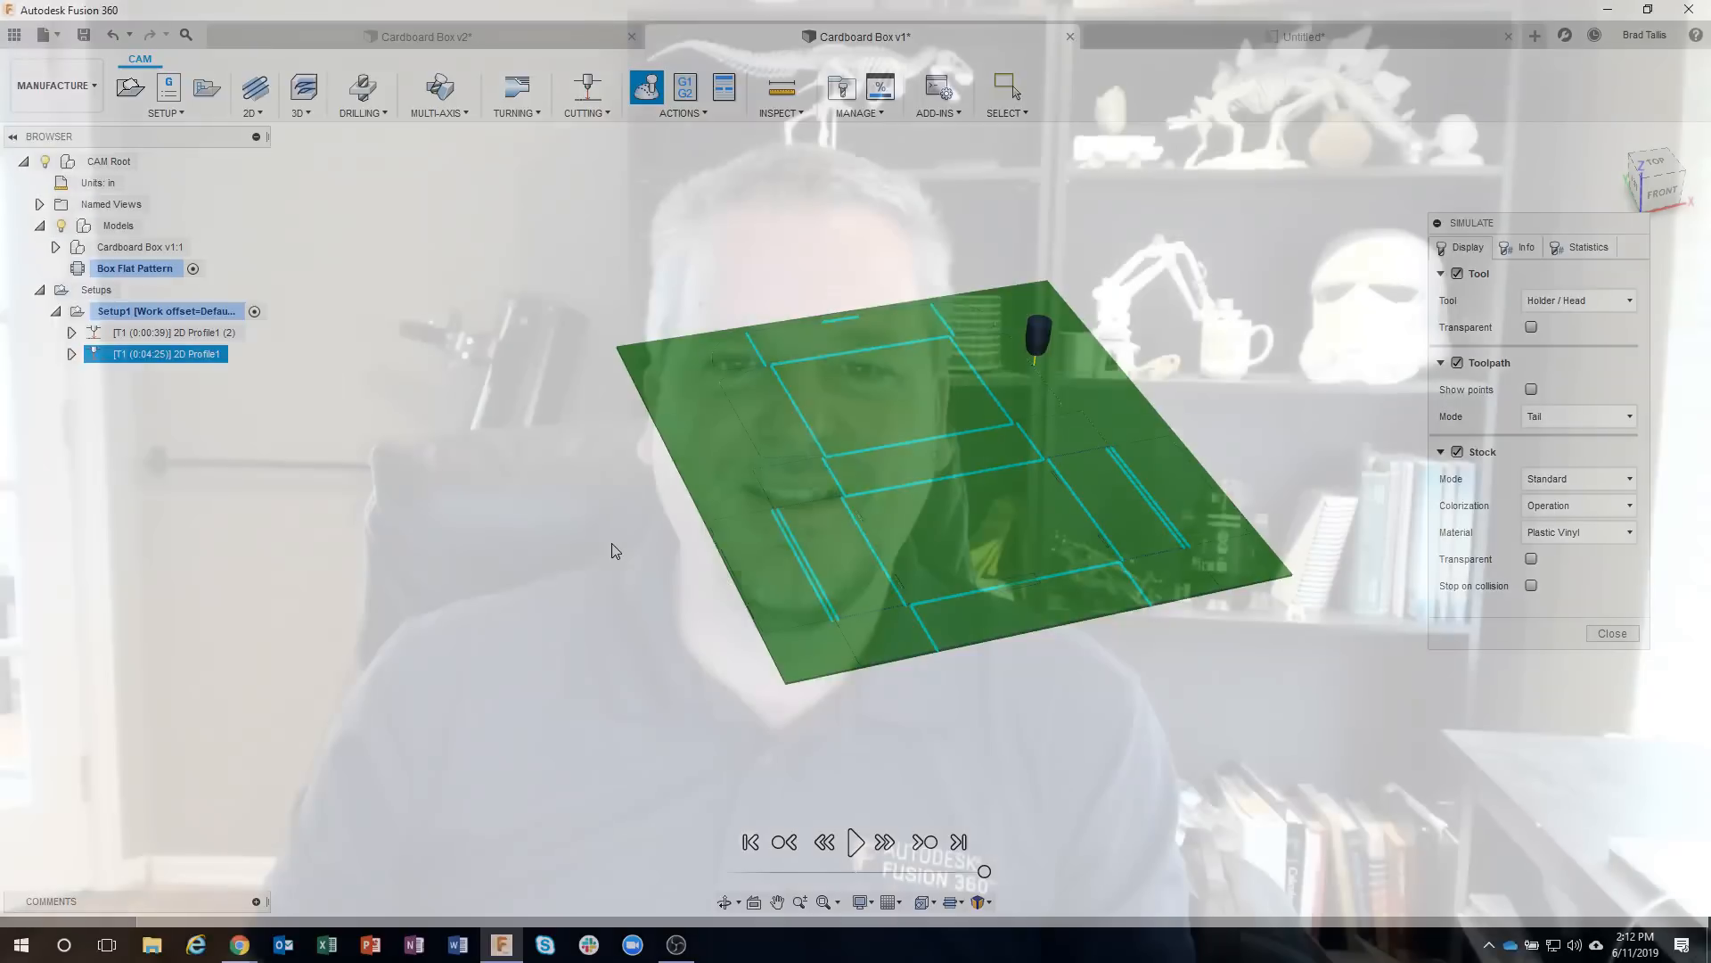